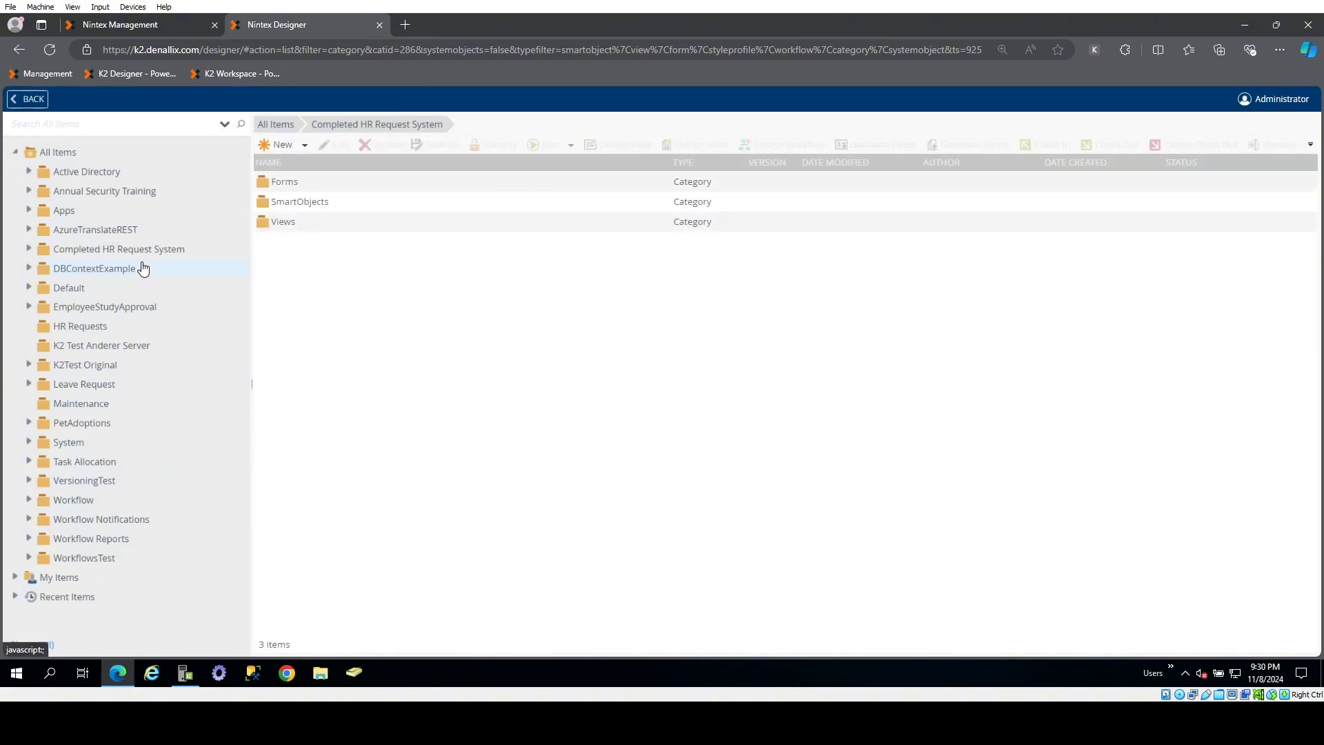
- Create a category named Forms inside the HR Requests category
left_click(109, 325)
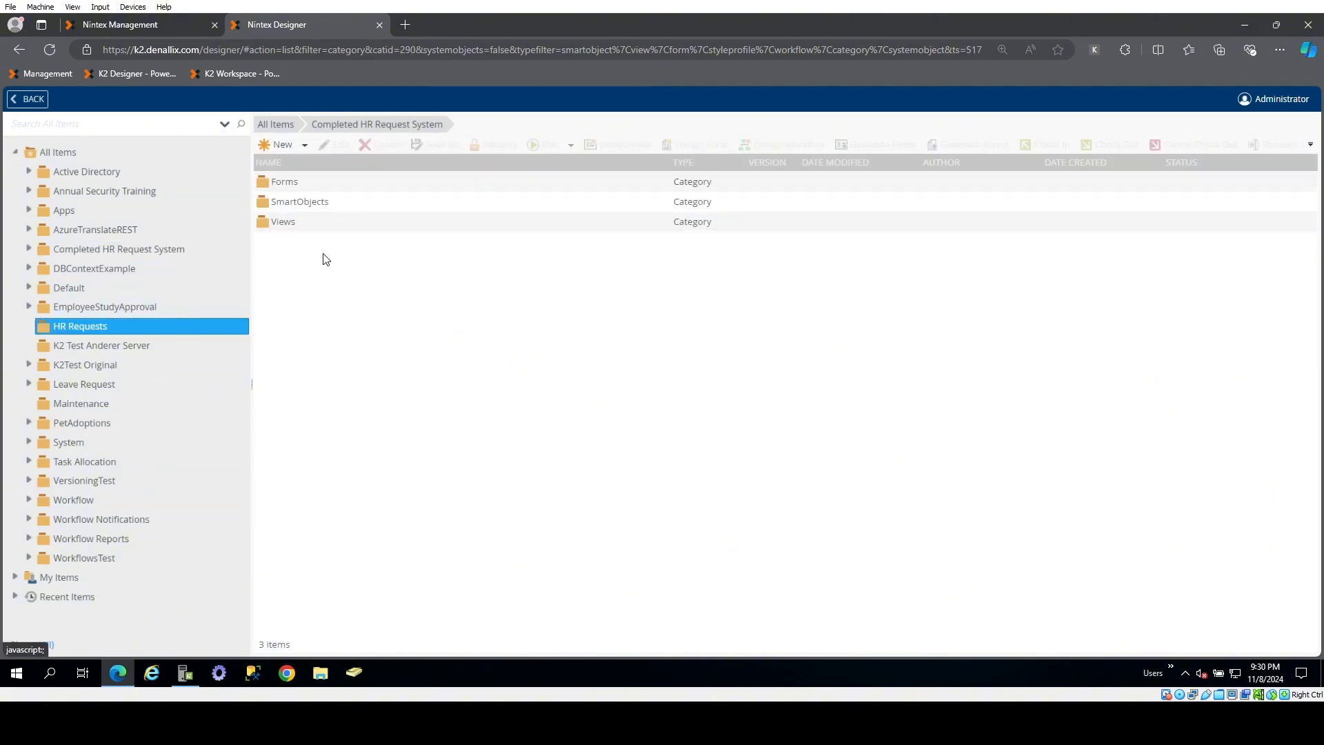
left_click(283, 144)
left_click(314, 163)
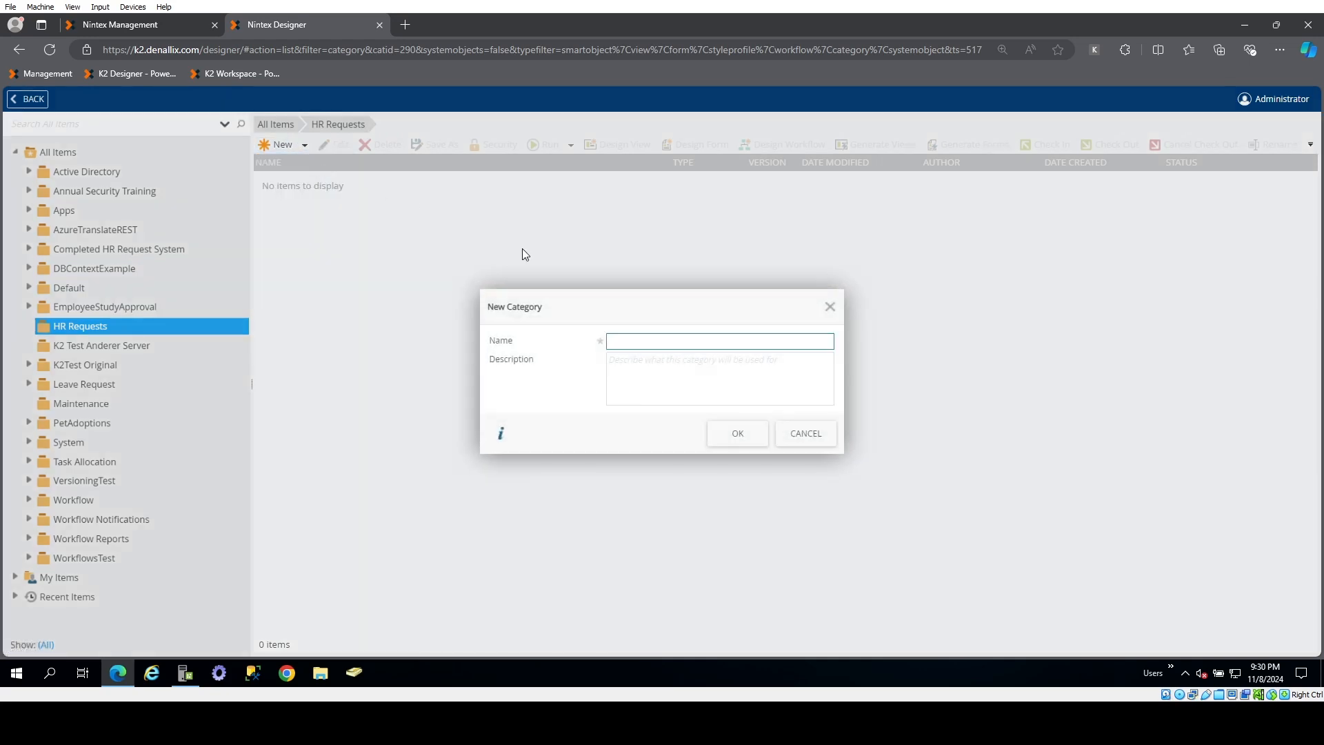
type("Forms")
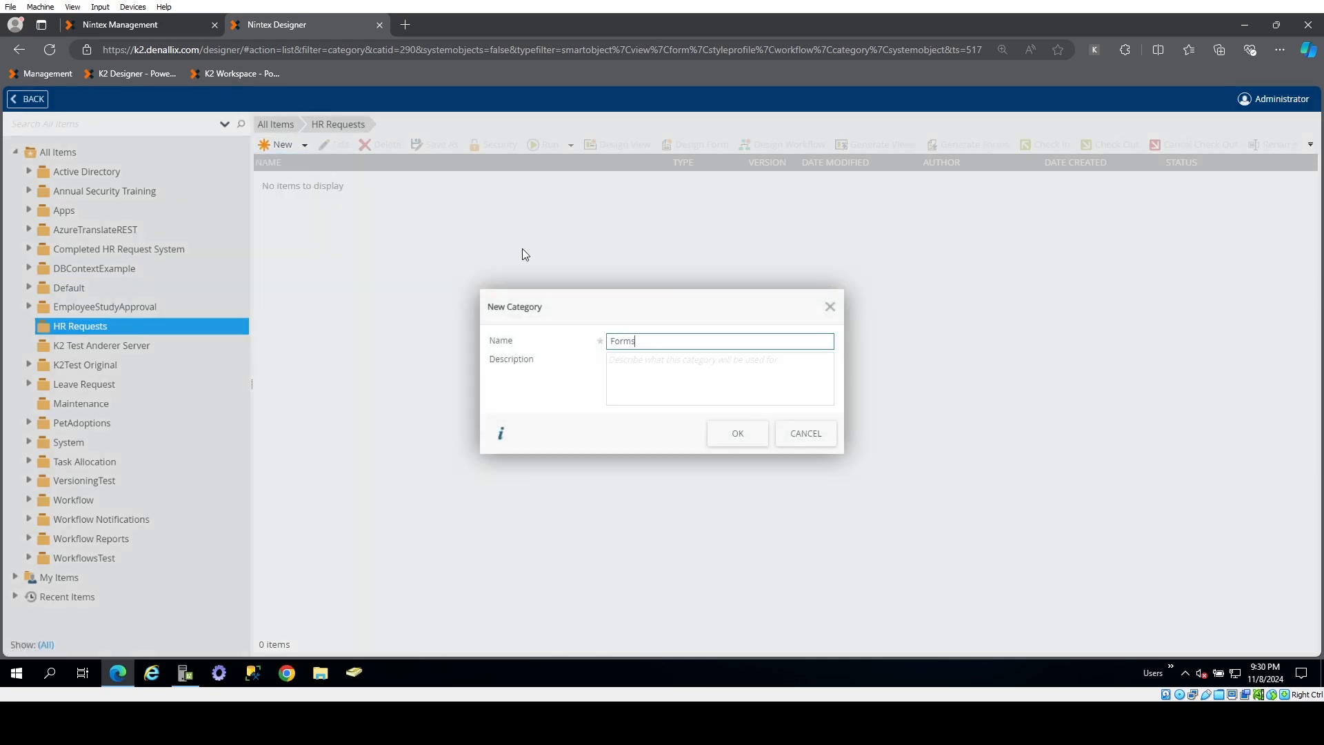
left_click(735, 433)
- Create a category named Views inside the HR Requests category
left_click(298, 144)
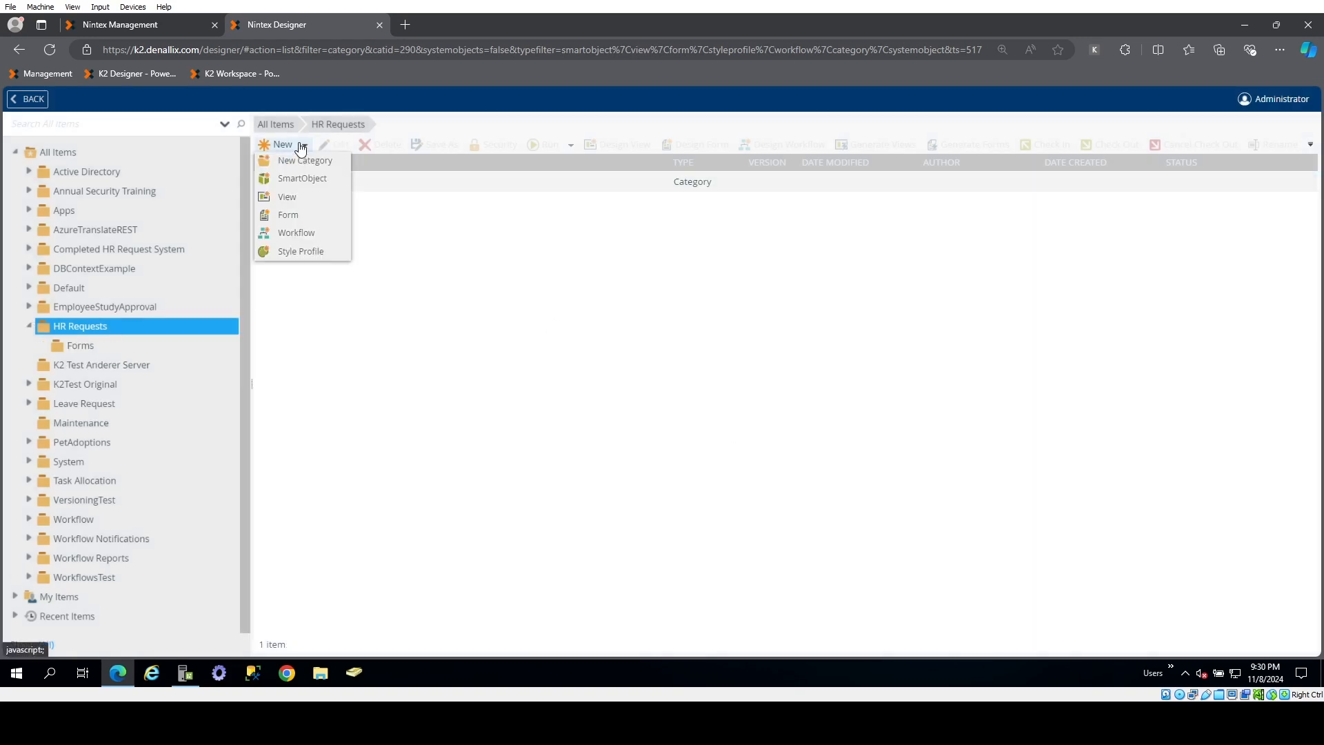
left_click(314, 162)
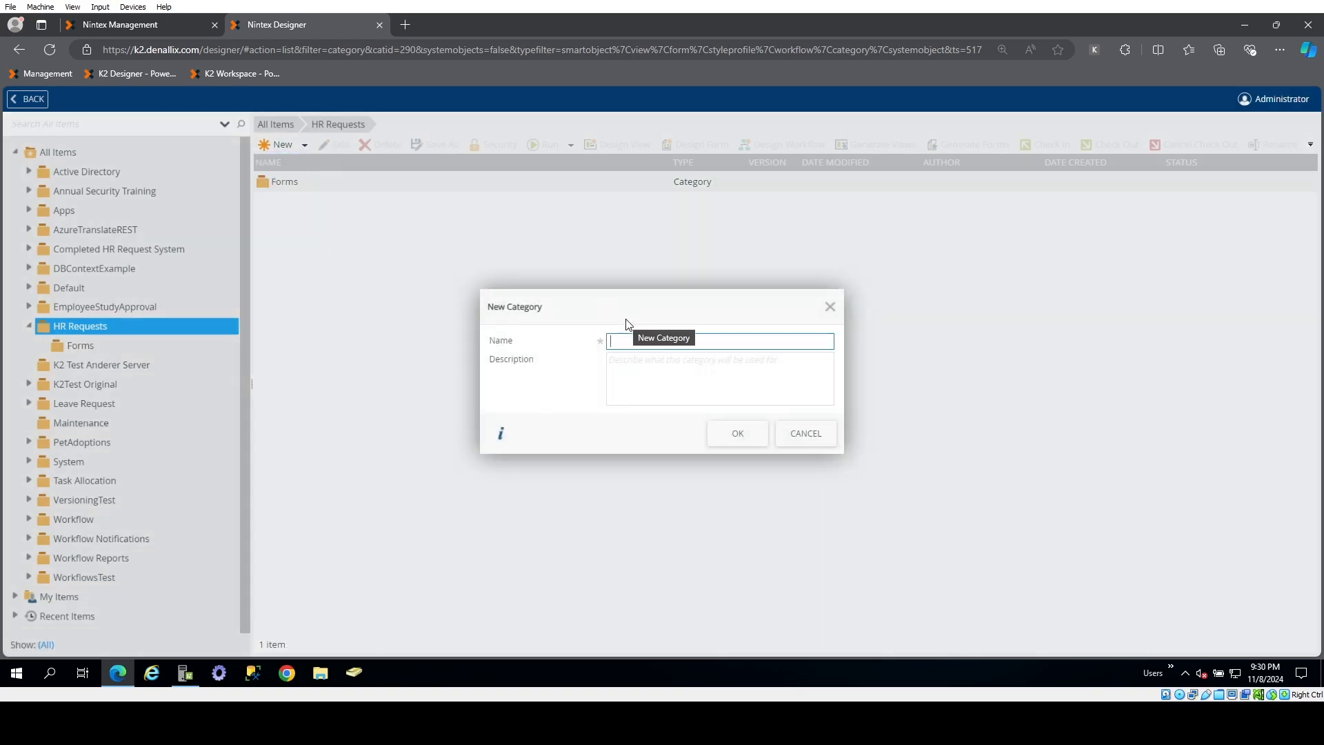
type("Views")
left_click(738, 433)
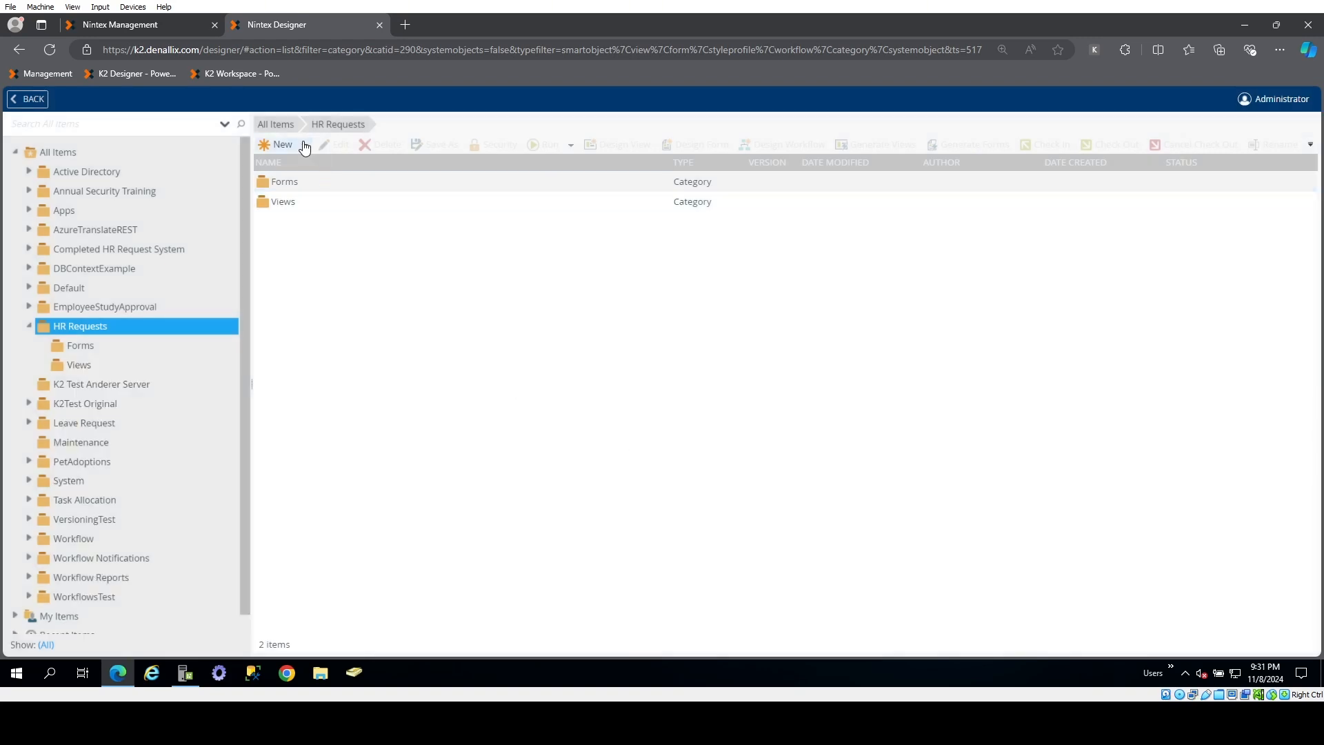
- Create a category named SmartObjects inside the HR Requests category
left_click(304, 145)
left_click(304, 161)
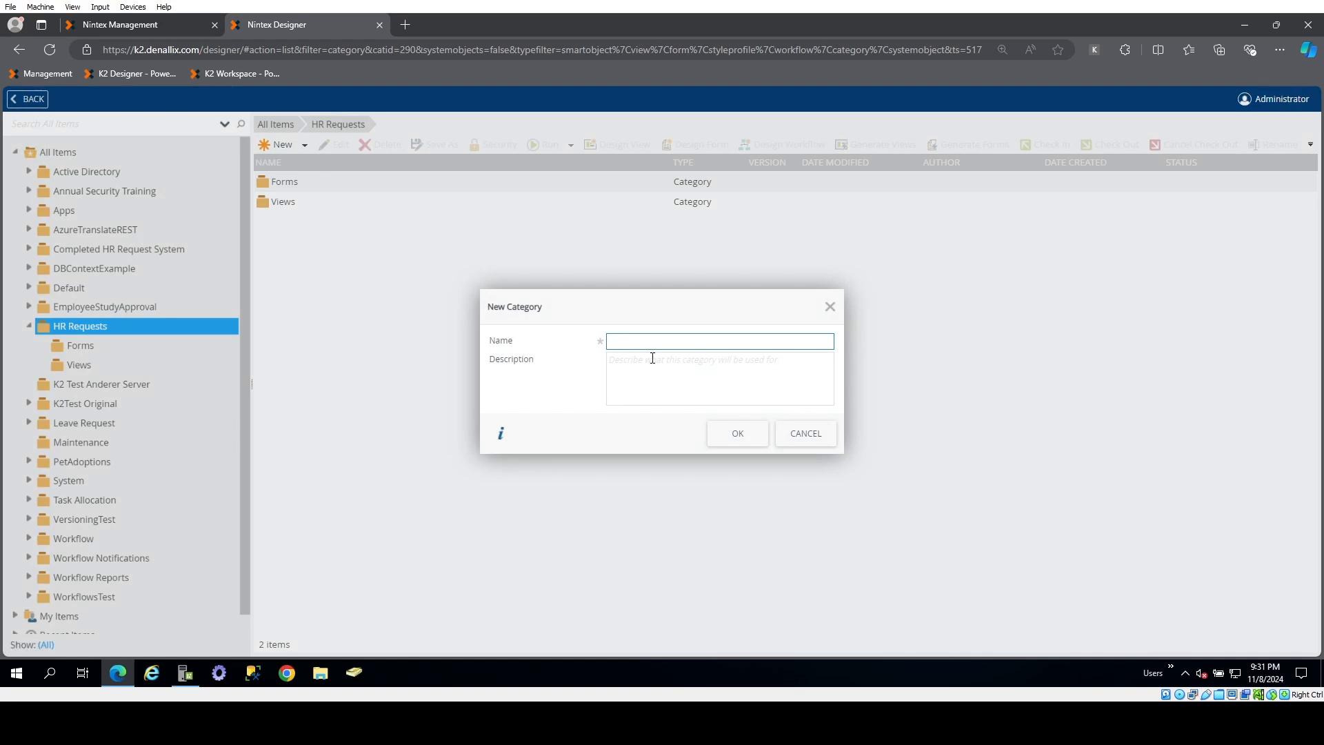
type("SmartObject")
key("BackSpace")
key("BackSpace")
type("tOb")
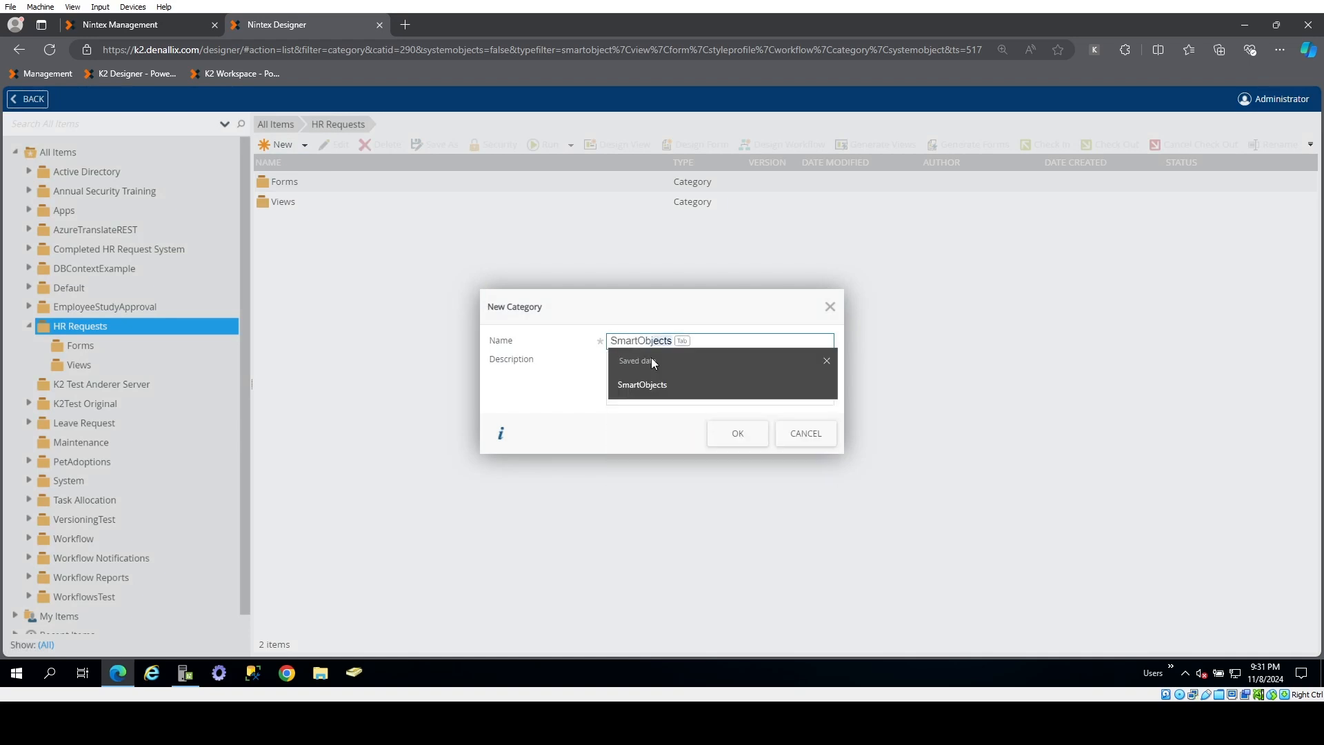
type("jjec")
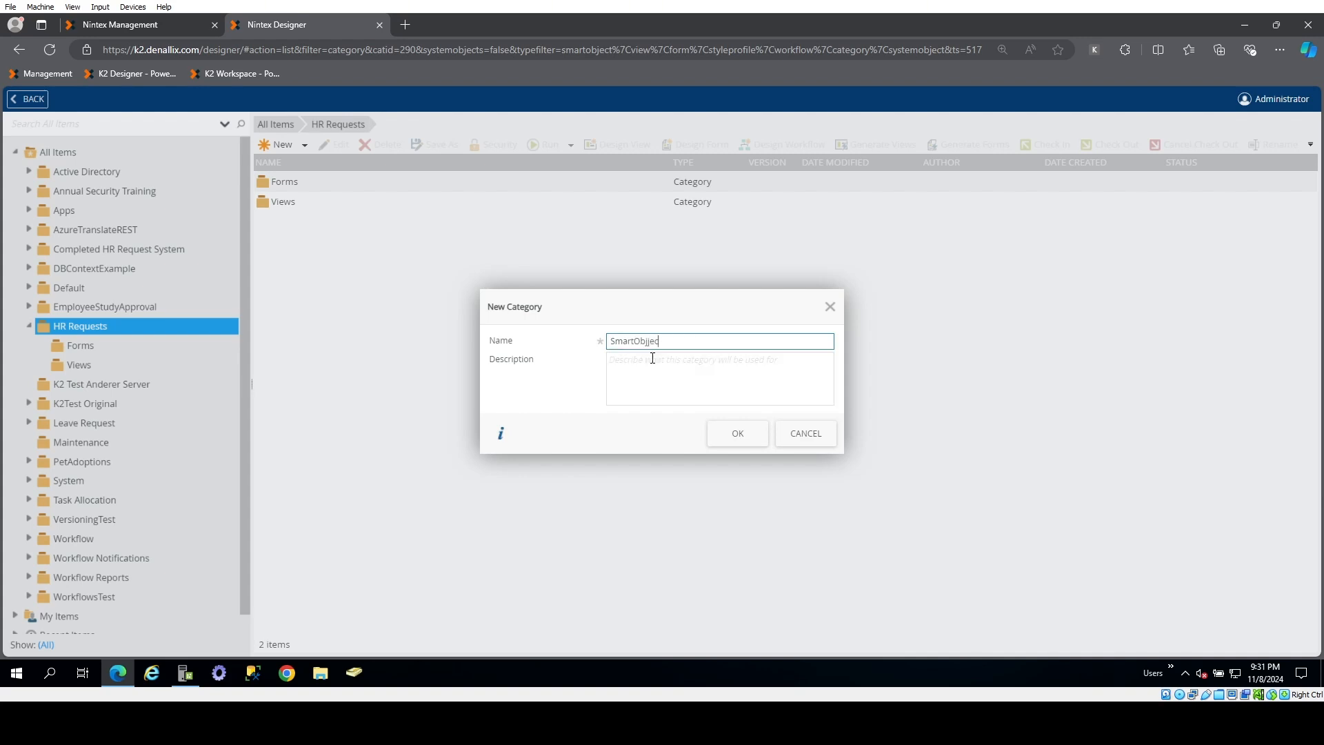
key("BackSpace")
key("BackSpace")
key("BackSpace")
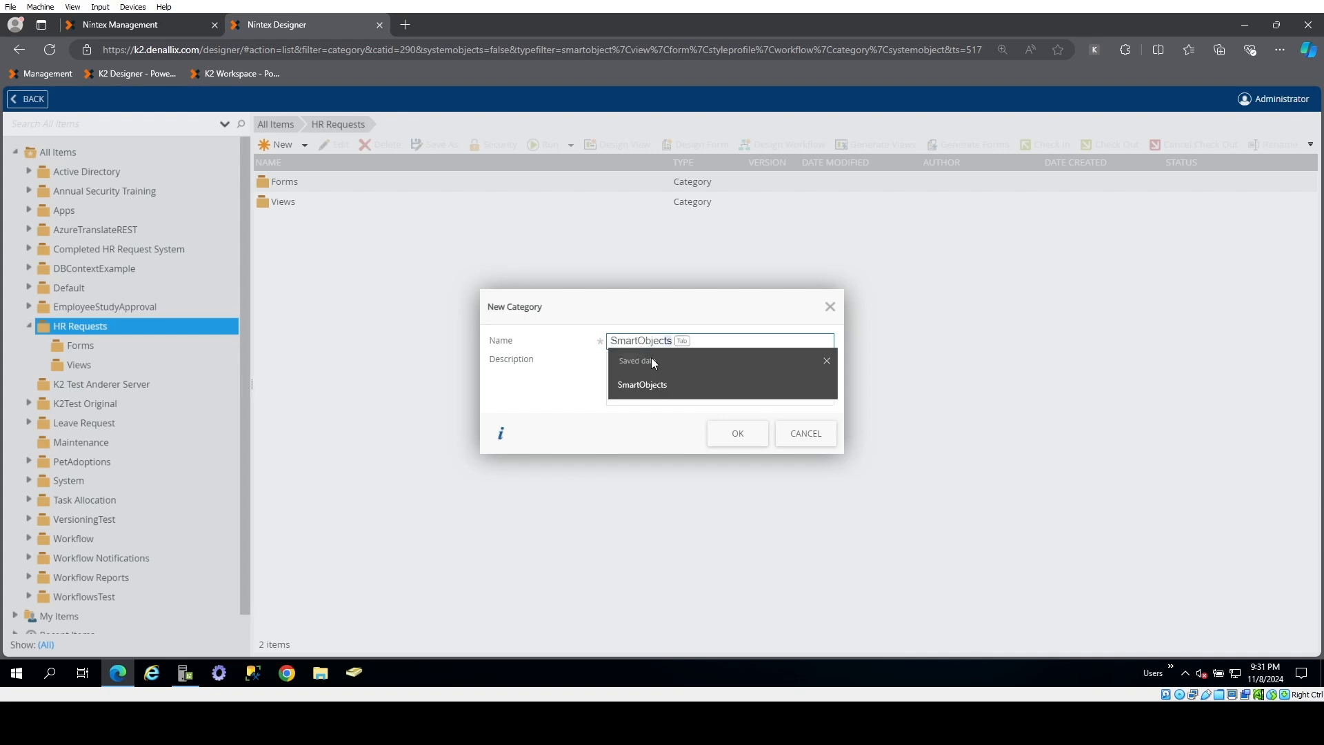
key("Tab")
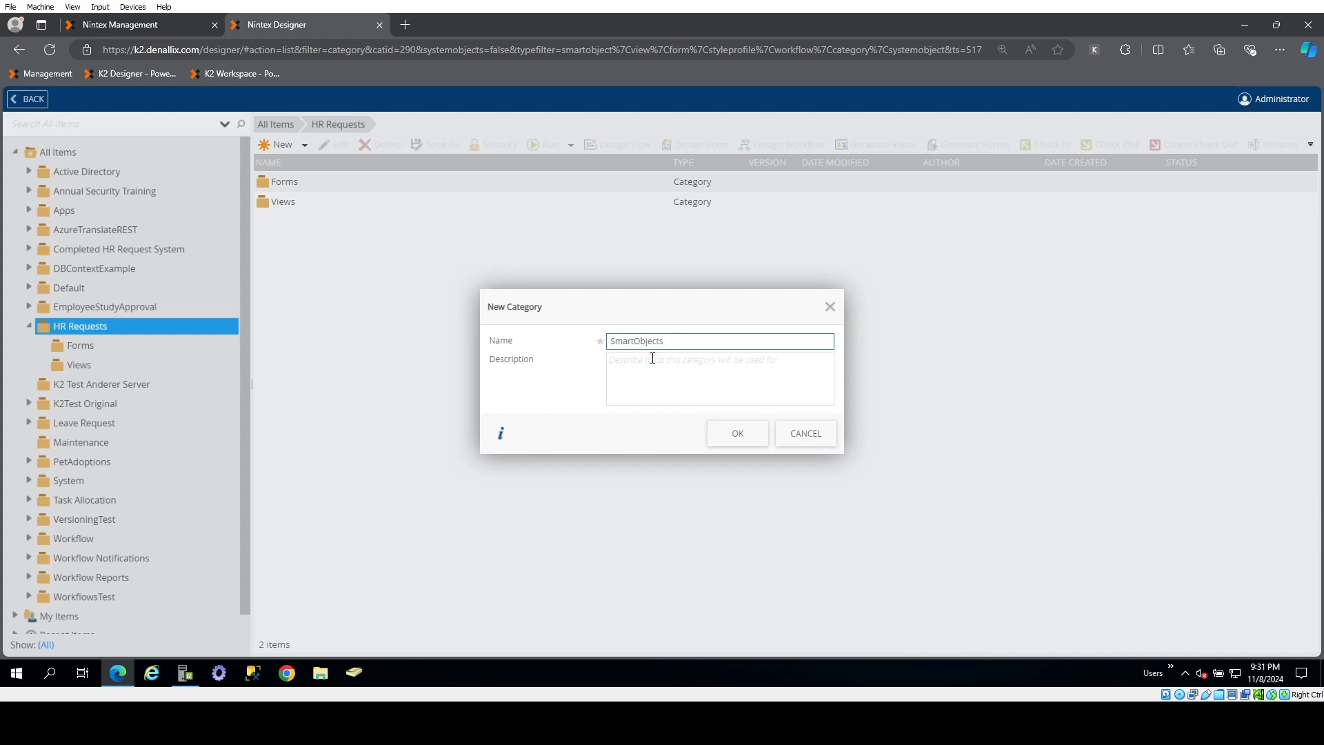
left_click(738, 435)
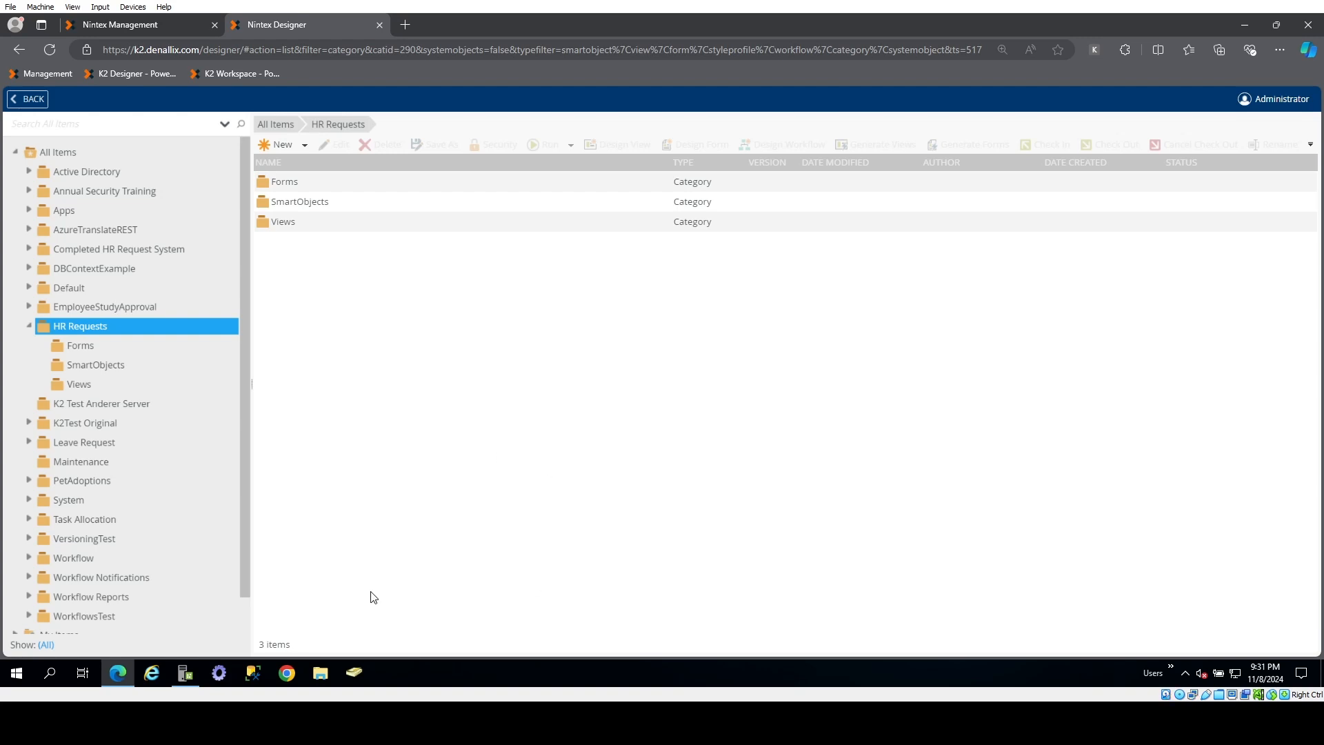
- Switch to SQL Server Management Studio, connect to sql.denallix.com and expand the tables of the K2Applications database
left_click(256, 672)
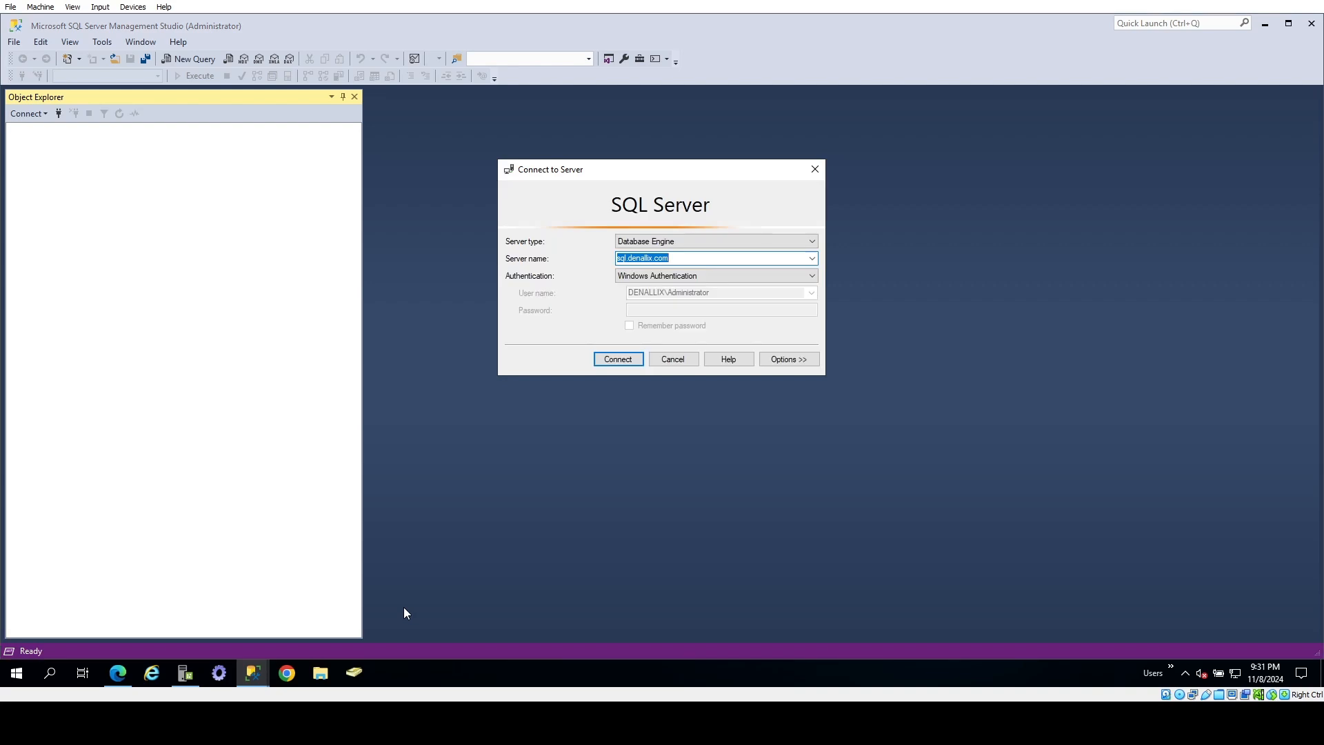
left_click(610, 357)
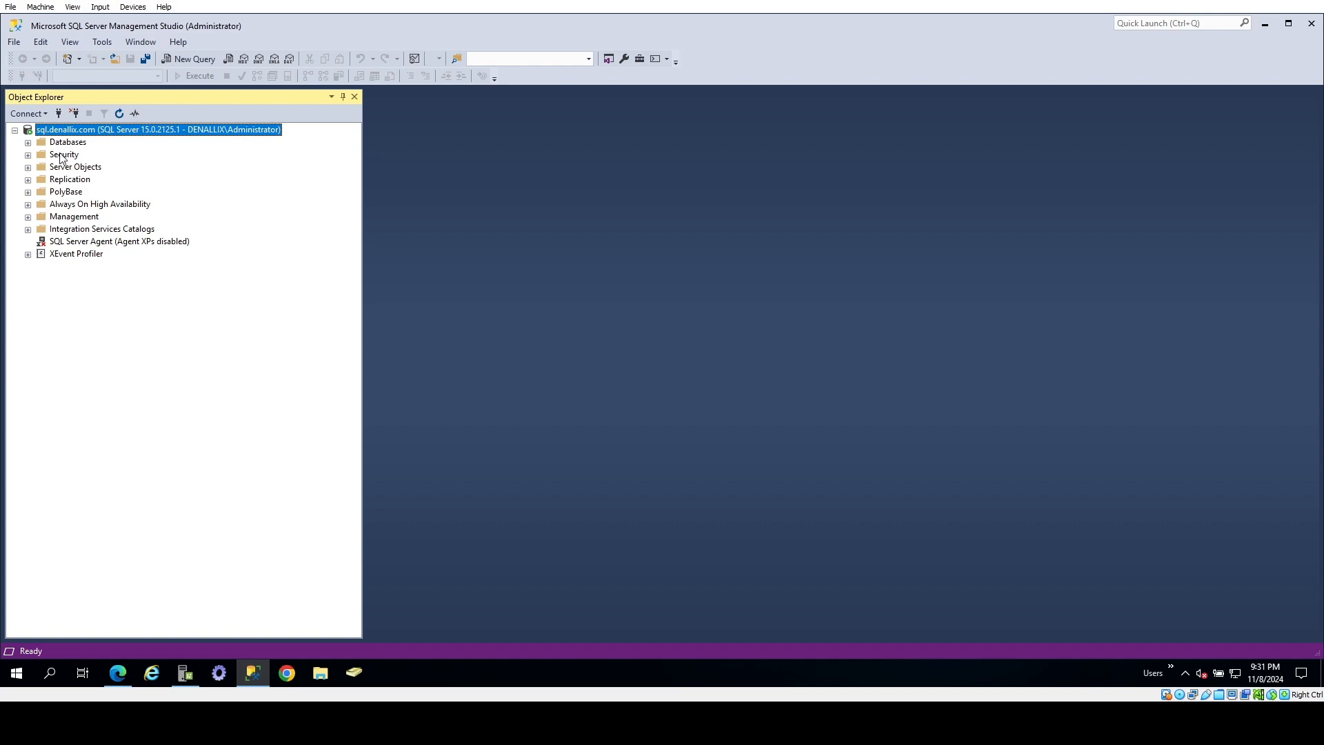
left_click(27, 142)
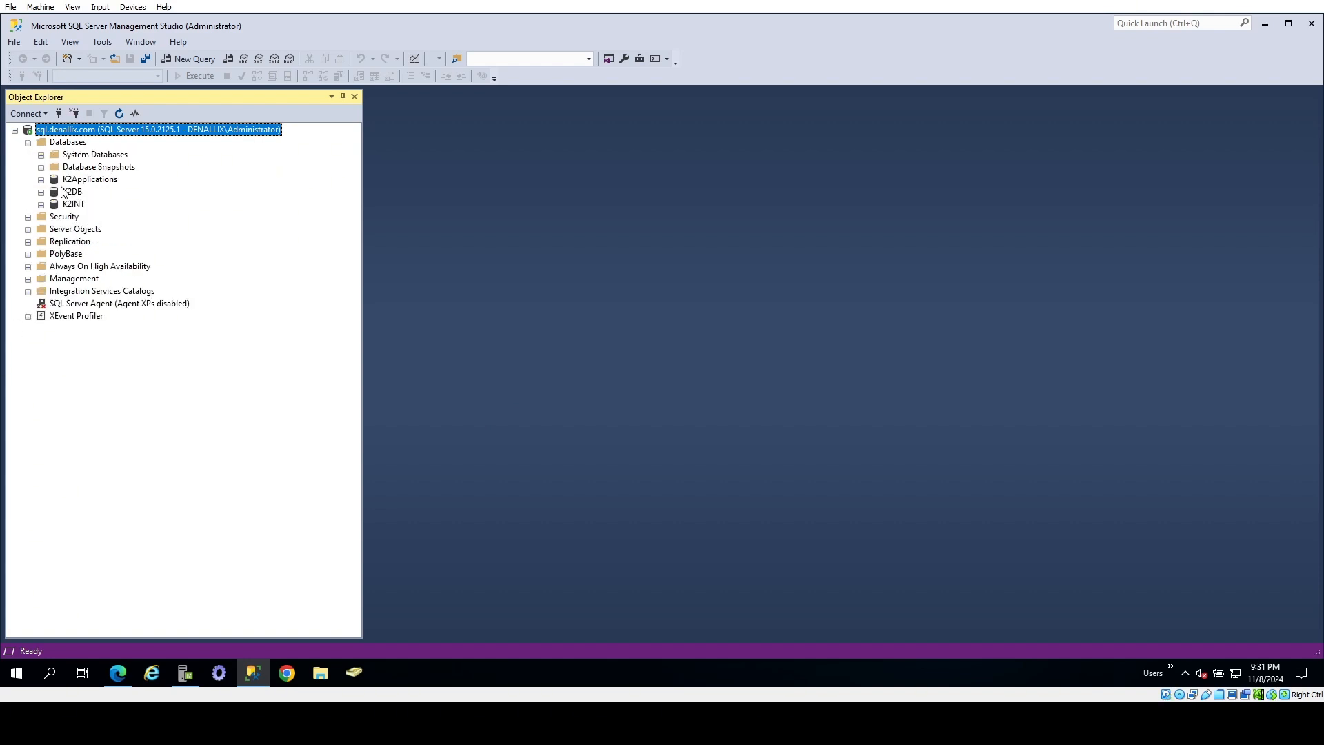
left_click(65, 180)
left_click(41, 179)
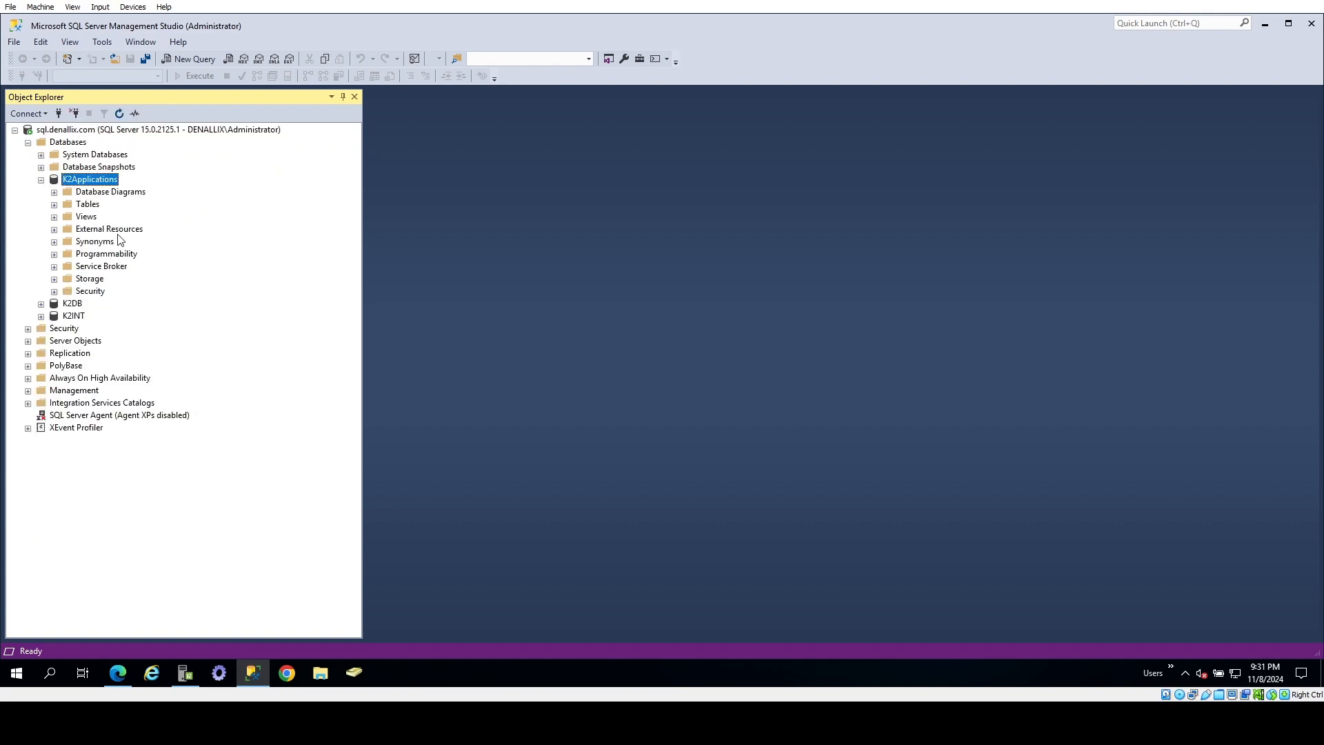
left_click(55, 205)
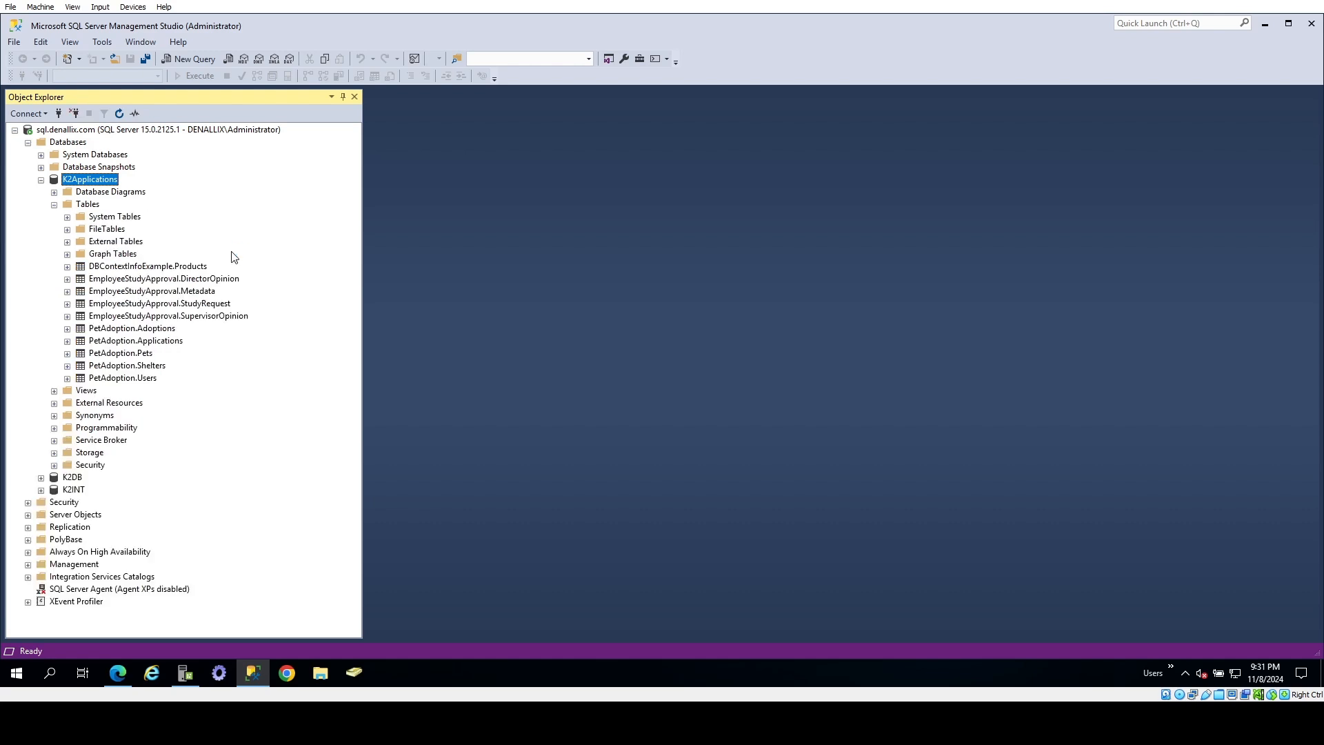
- Create a schema named HRRequests in the K2Applications database with a new query and execute it
right_click(83, 180)
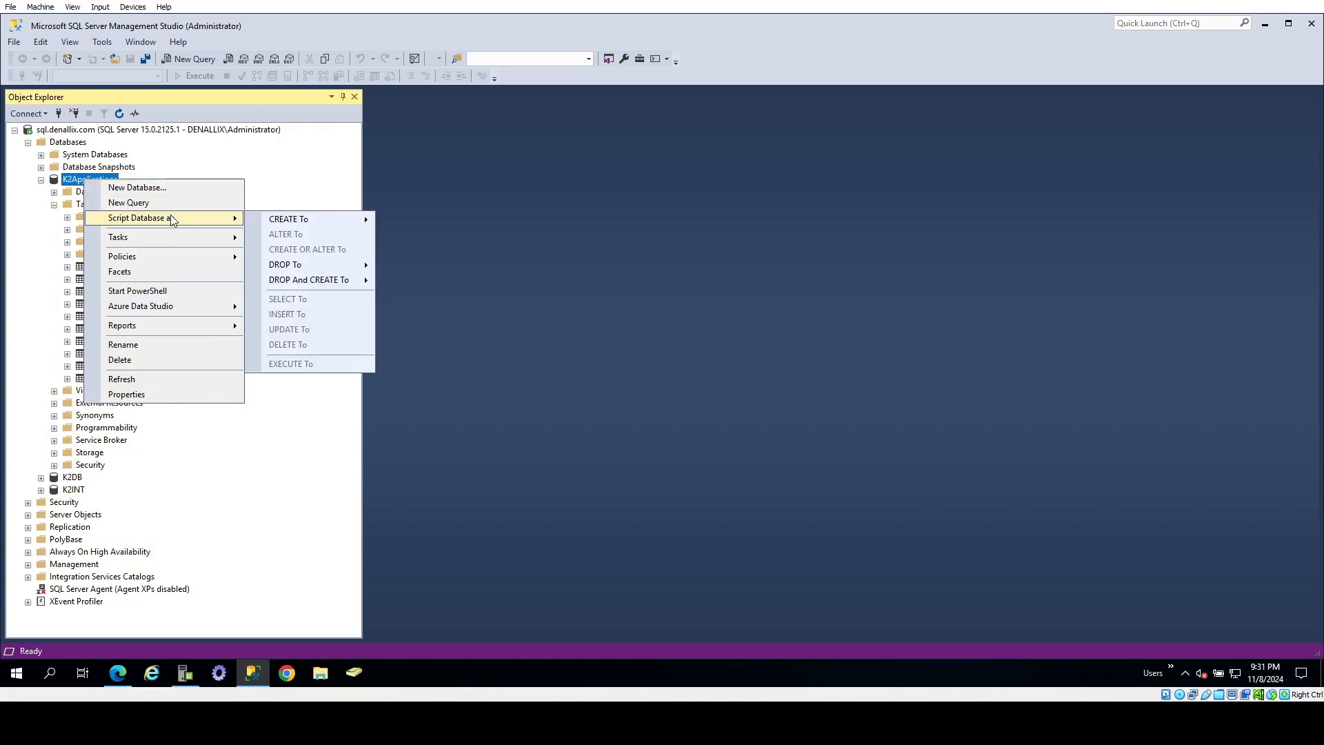
left_click(184, 60)
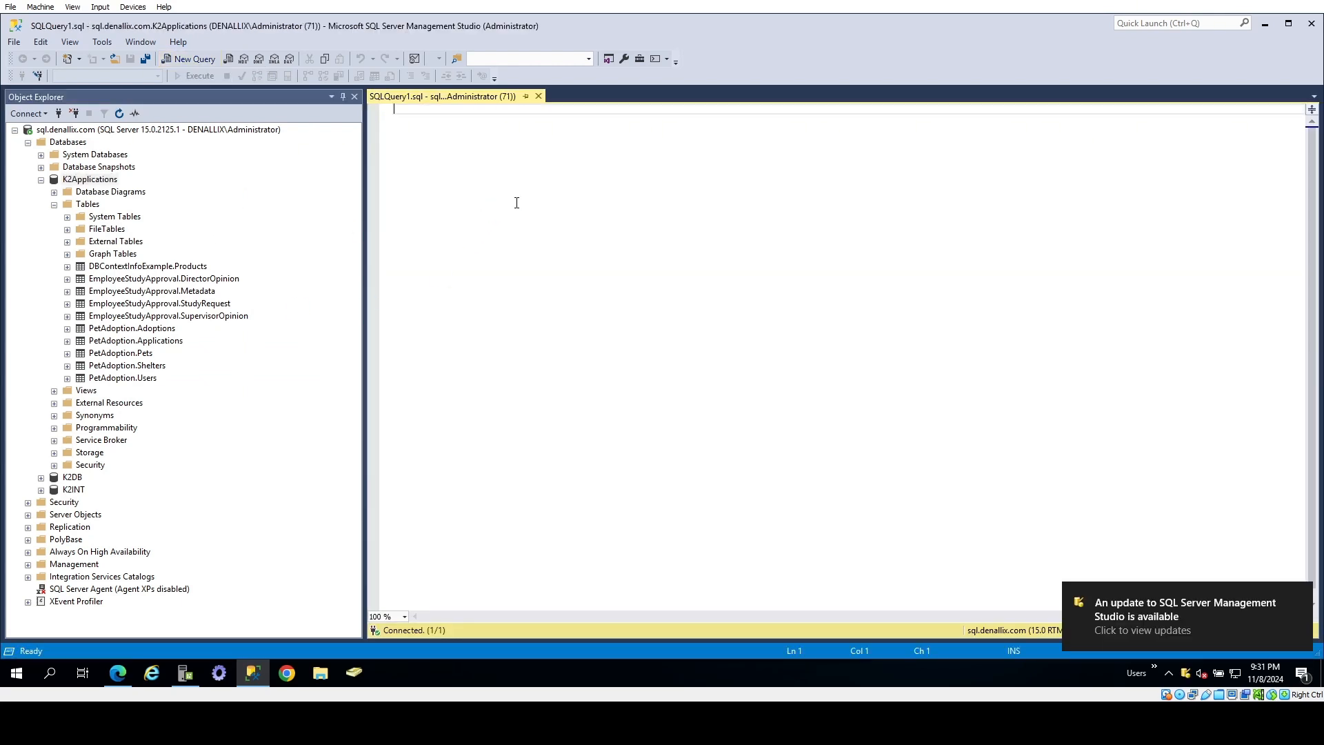
type("c")
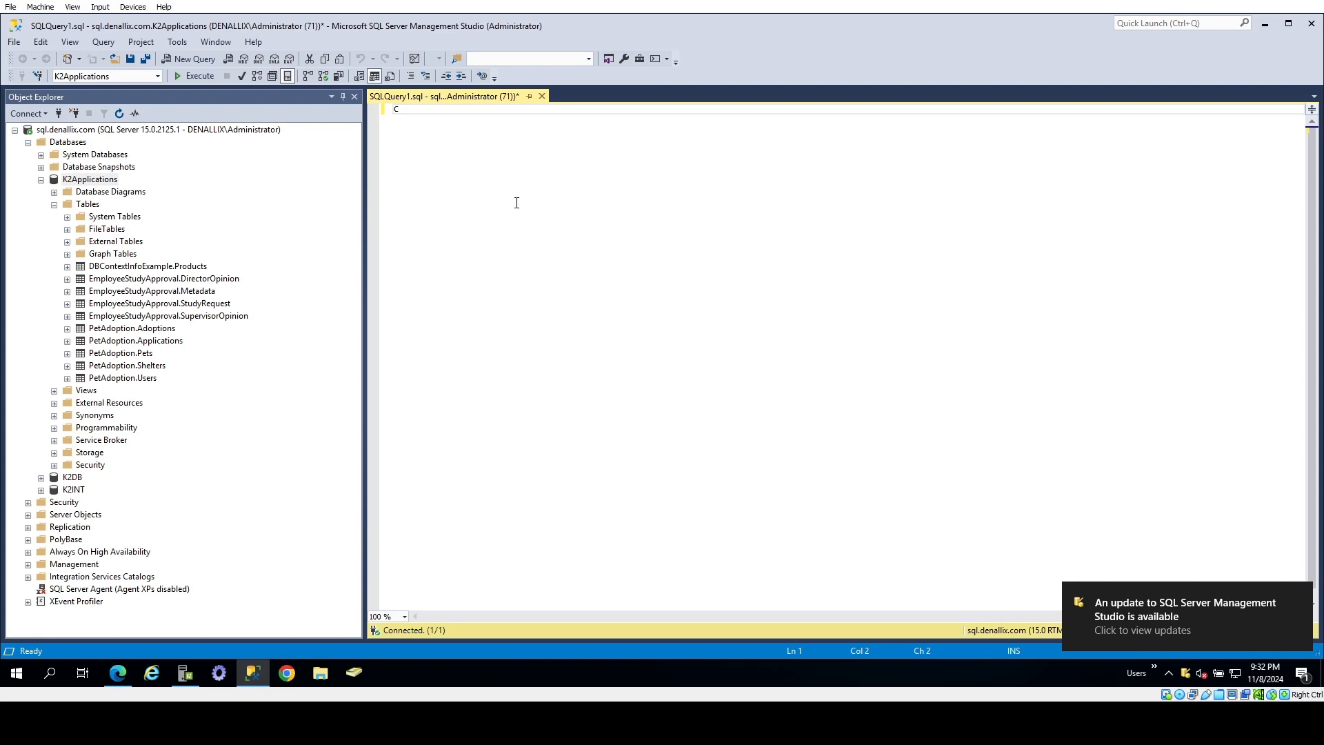
type("reate Schema HR")
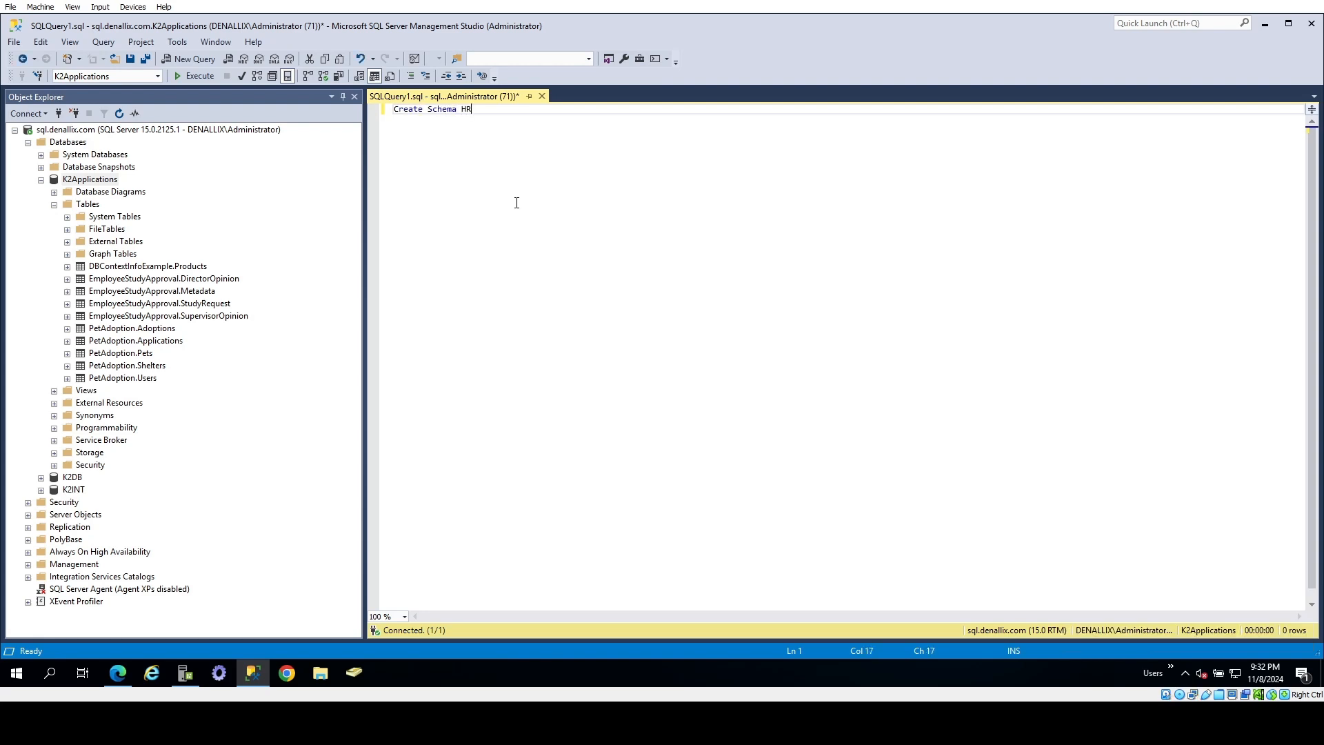
type("Requests")
key("F5")
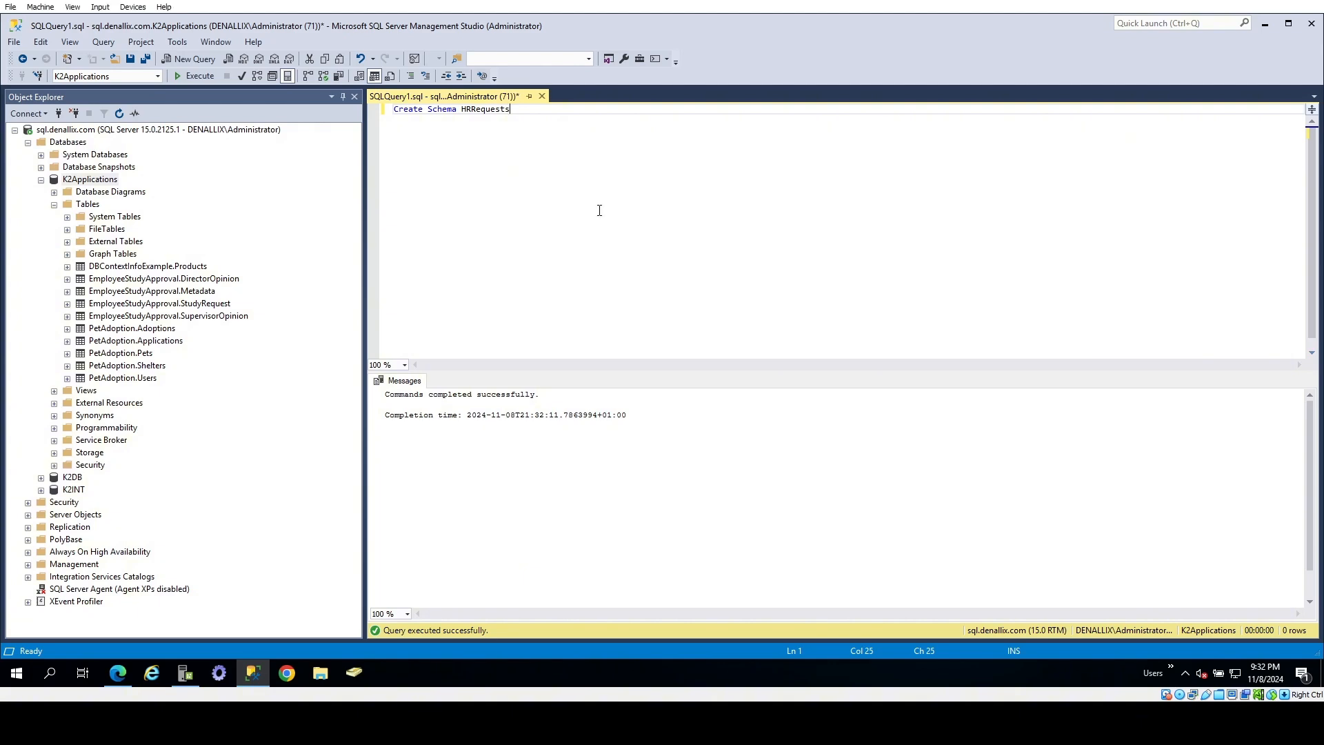
- Add CREATE TABLE HRRequests with RequestID INT PRIMARY KEY IDENTITY(1,1), EmployeeUserName and EmployeeDisplayName NVARCHAR(256), RequestDate DATETIME DEFAULT GETDATE(), RequestSubject NVARCHAR(500) and Status NVARCHAR(50)
key("Return")
key("Return")
type("CREATE TABLE HRRequests (     RequestID INT PRIMARY KEY IDENTITY(1,1),     EmployeeUserName NVARCHAR(256),     EmployeeDisplayName NVARCHAR(256),     RequestDate DATETIME DEFAULT GETDATE(),     RequestSubject NVARCHAR(500),     Status NVARCHAR(50) );")
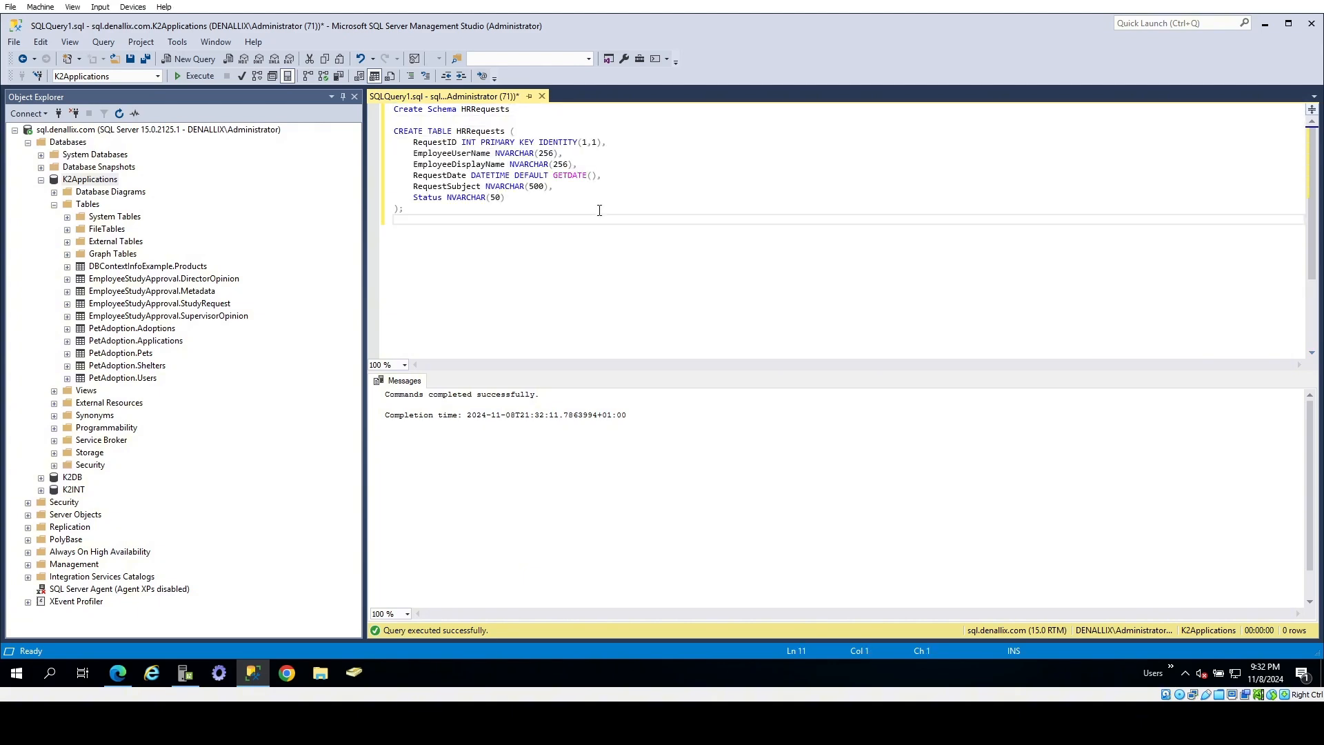
- Qualify the table name in the CREATE TABLE statement with the HRRequests schema, as HRRequests.HRRequests
double_click(485, 110)
key("ctrl+c")
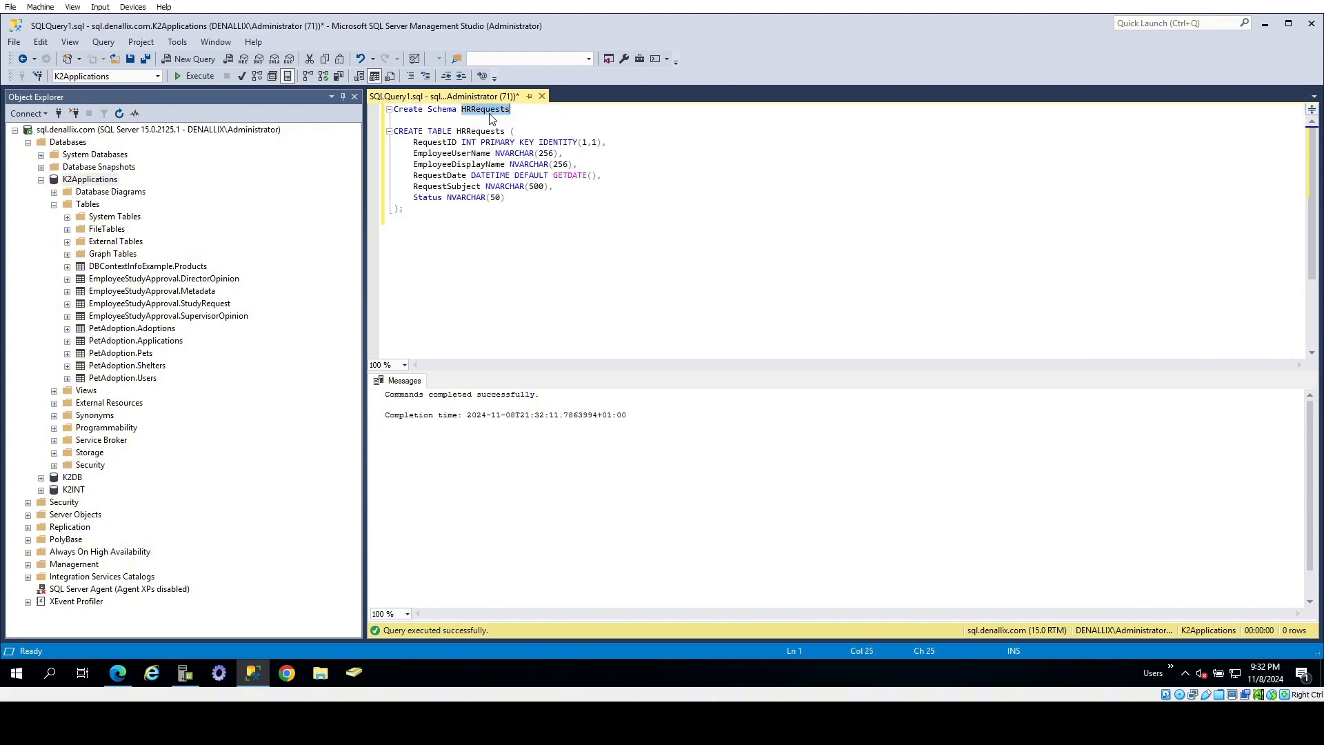
left_click(457, 132)
type(".")
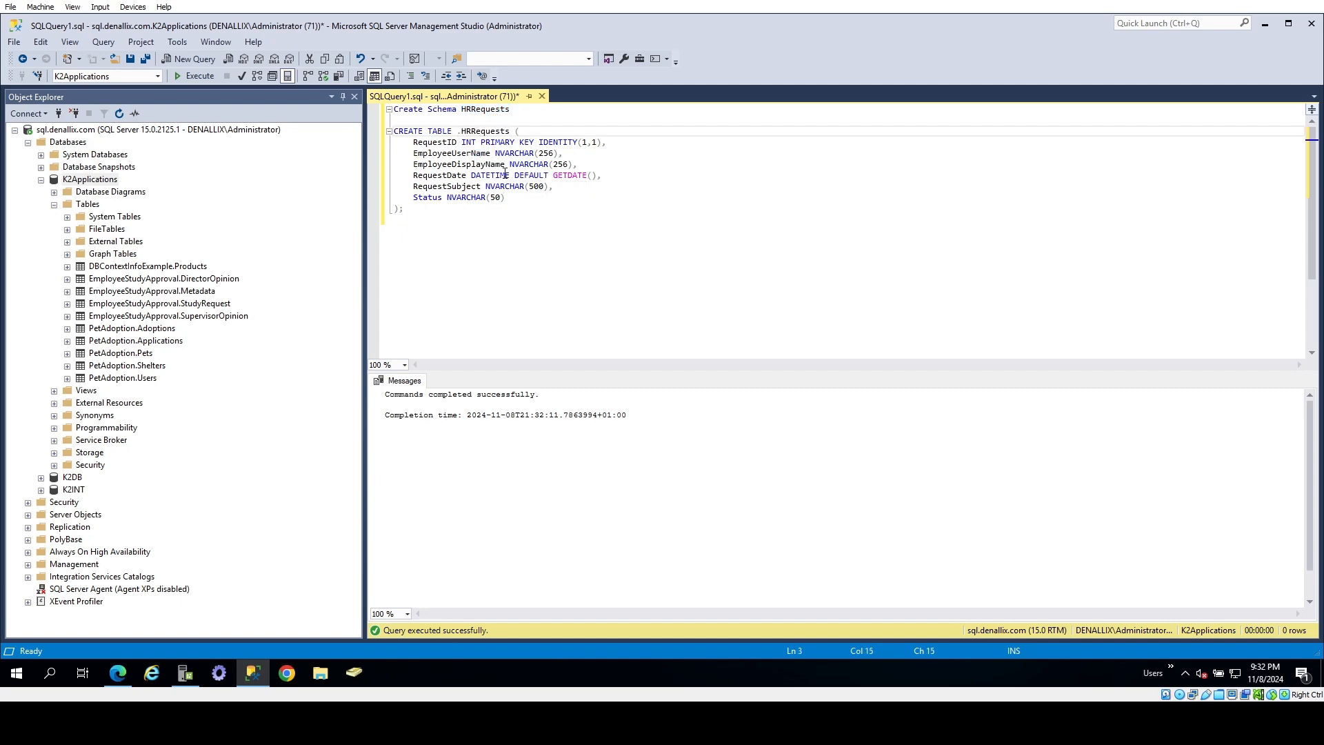
key("ctrl+v")
type(".")
key("BackSpace")
left_click_drag(614, 144, 413, 143)
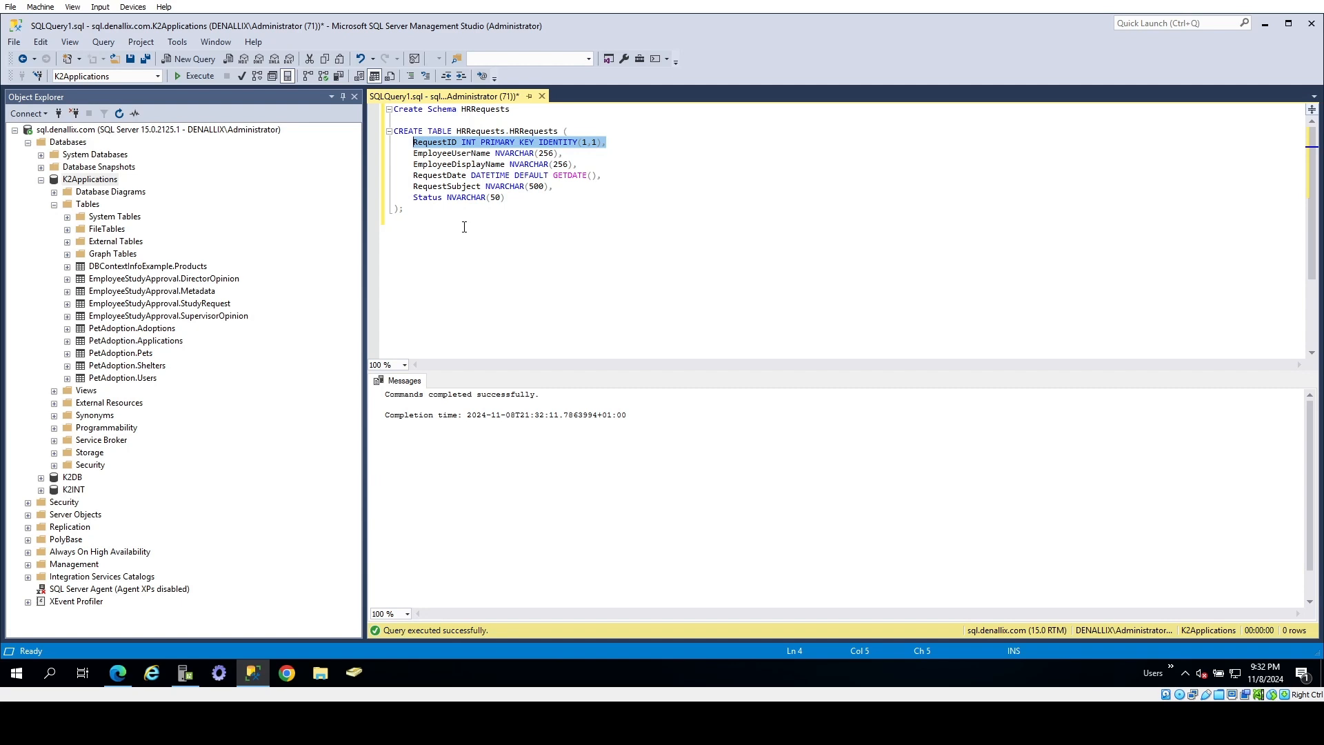
left_click(623, 204)
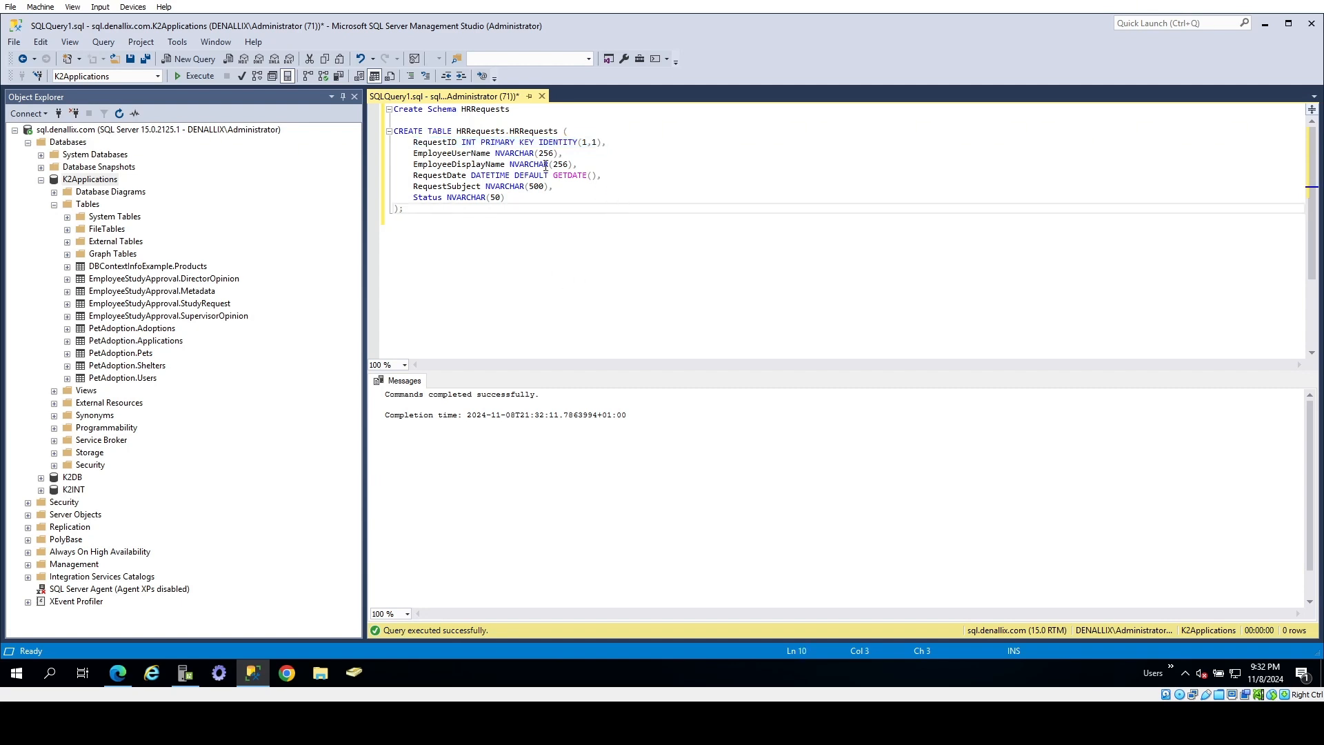
left_click(457, 153)
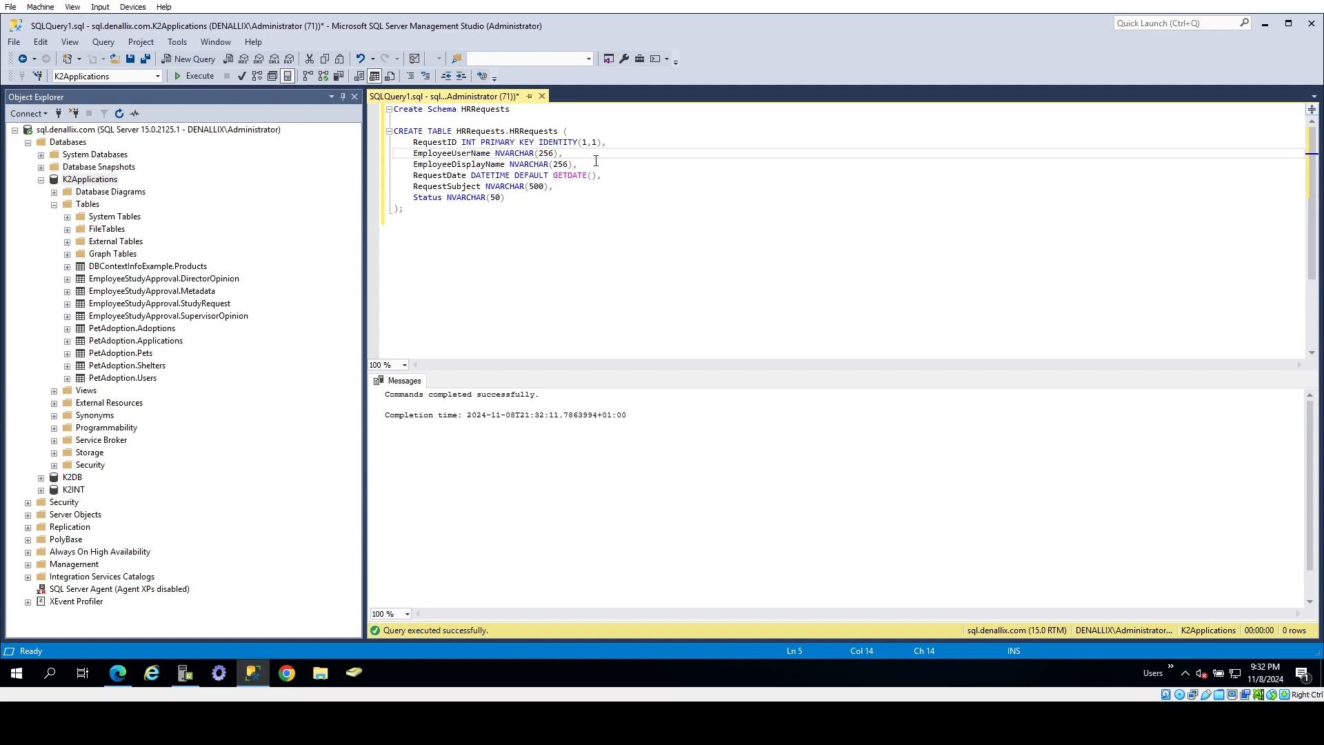
left_click_drag(578, 166, 393, 153)
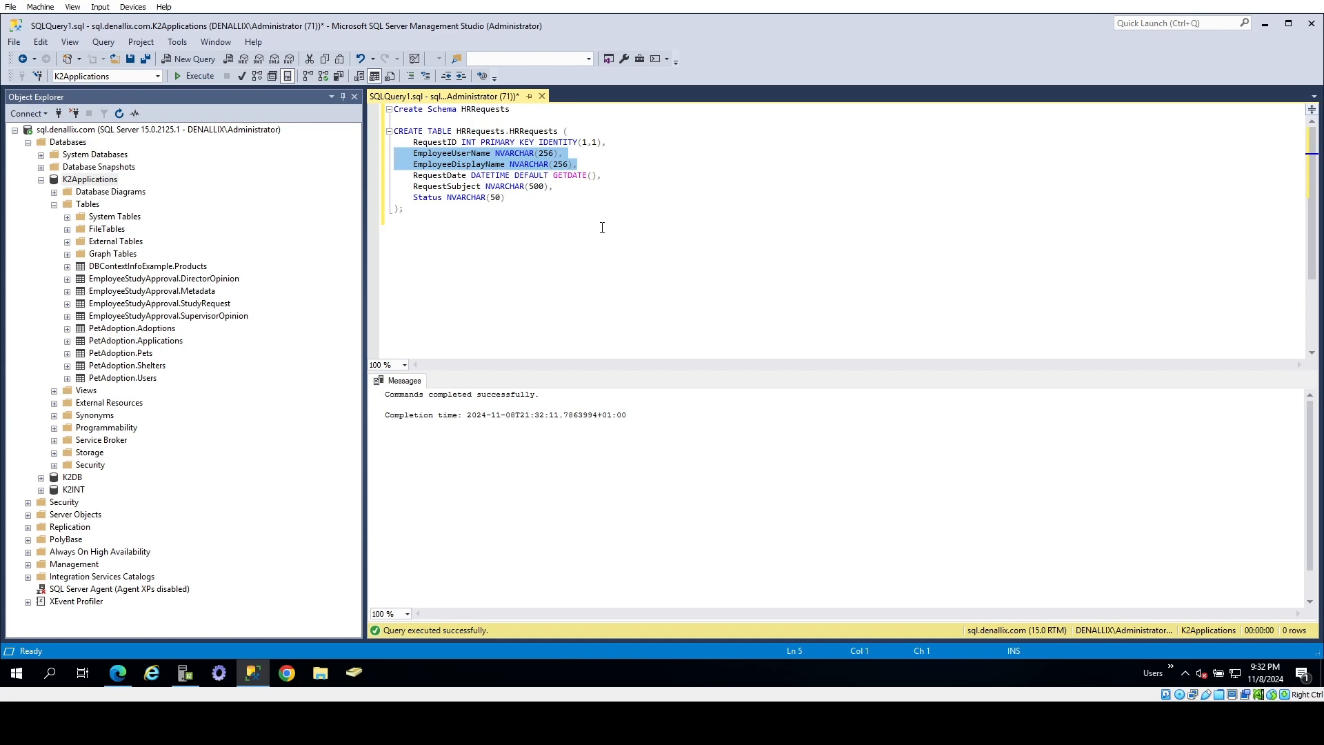
left_click(582, 205)
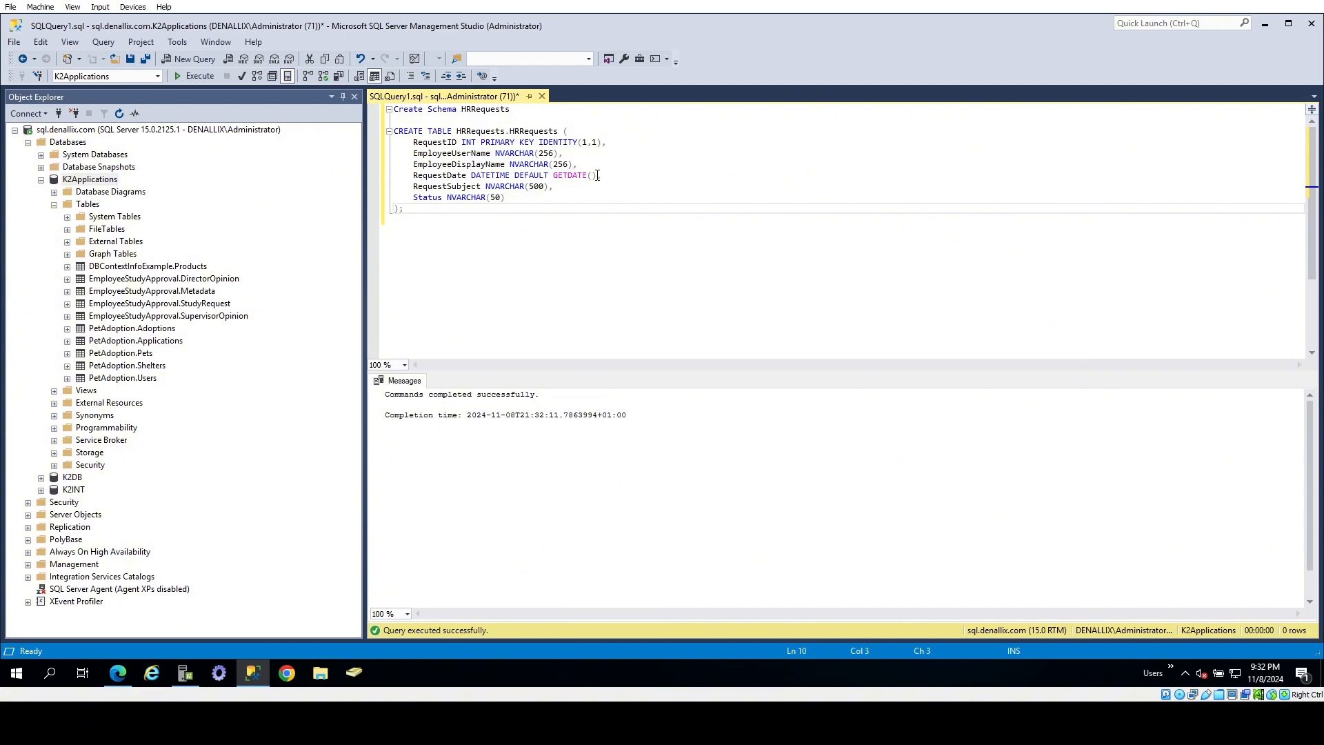
- Remove DEFAULT GETDATE() from the RequestDate column and execute only the CREATE TABLE statement
left_click_drag(597, 175, 514, 176)
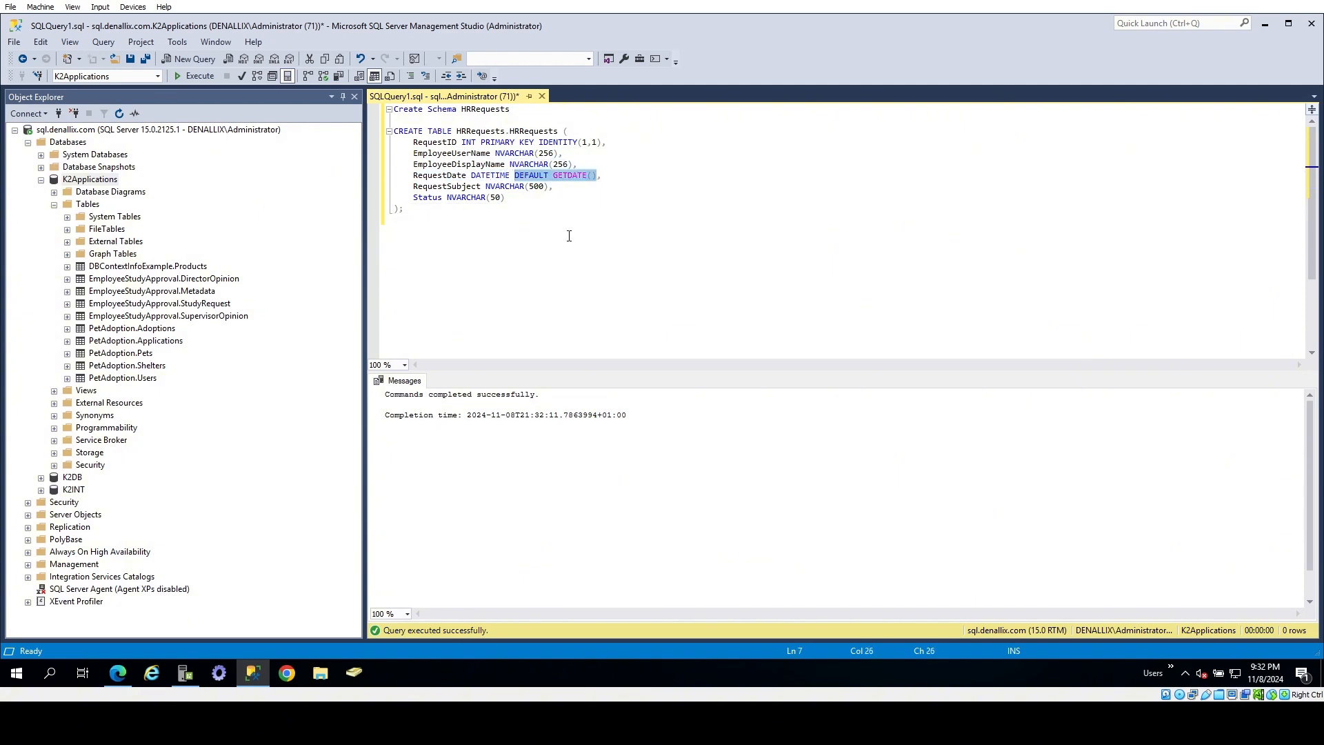
key("Delete")
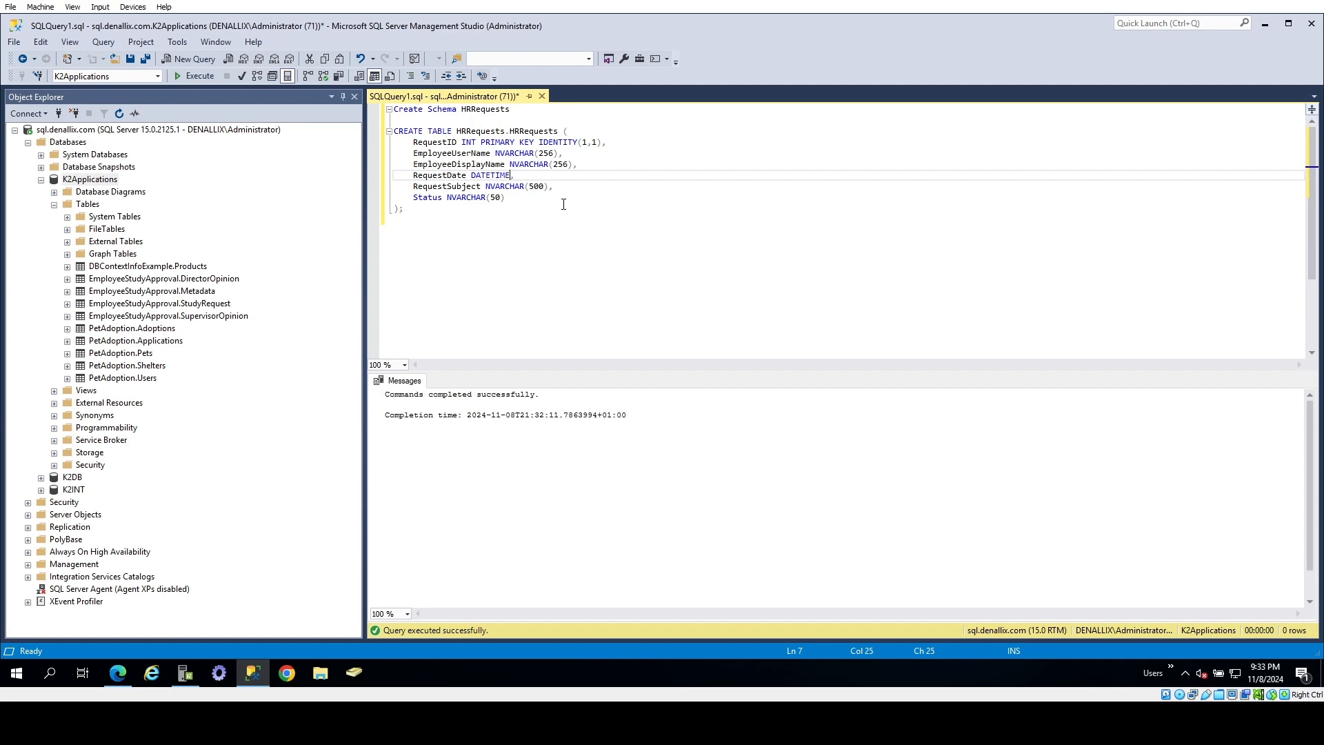
left_click(423, 219)
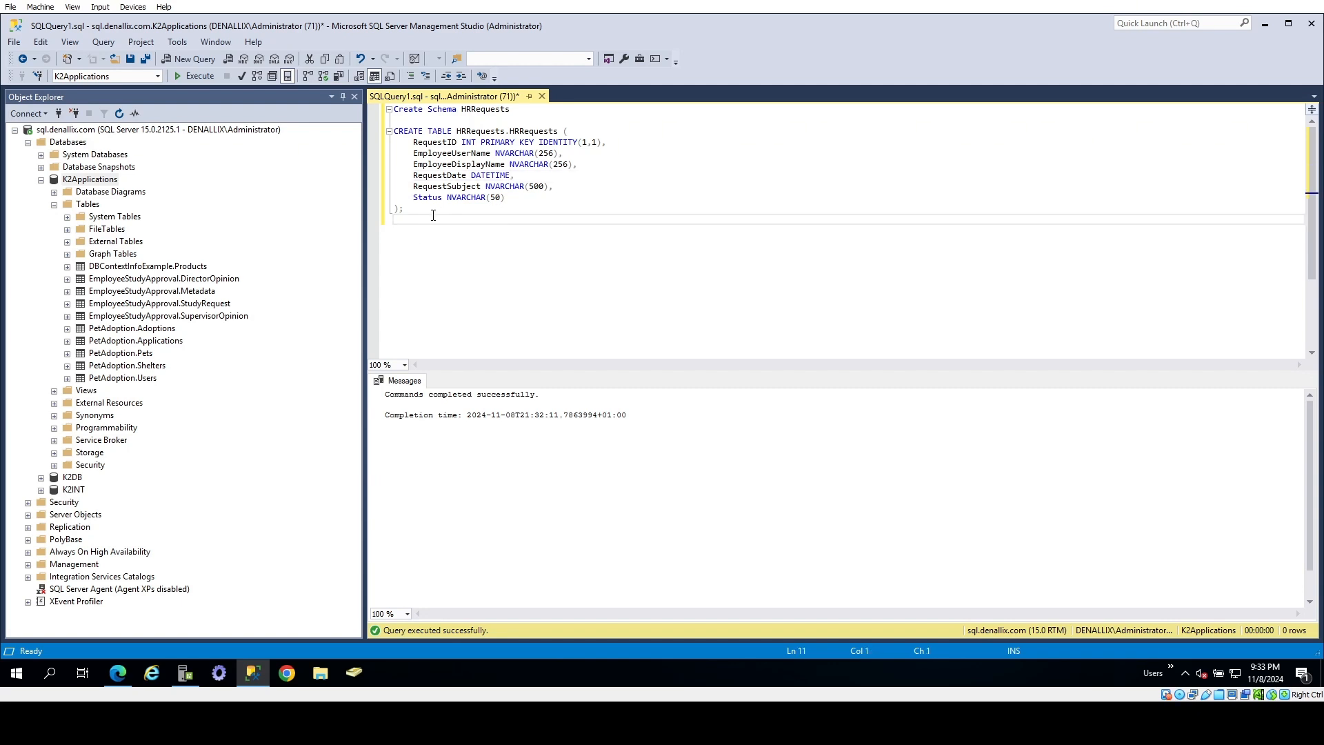
left_click_drag(435, 215, 368, 131)
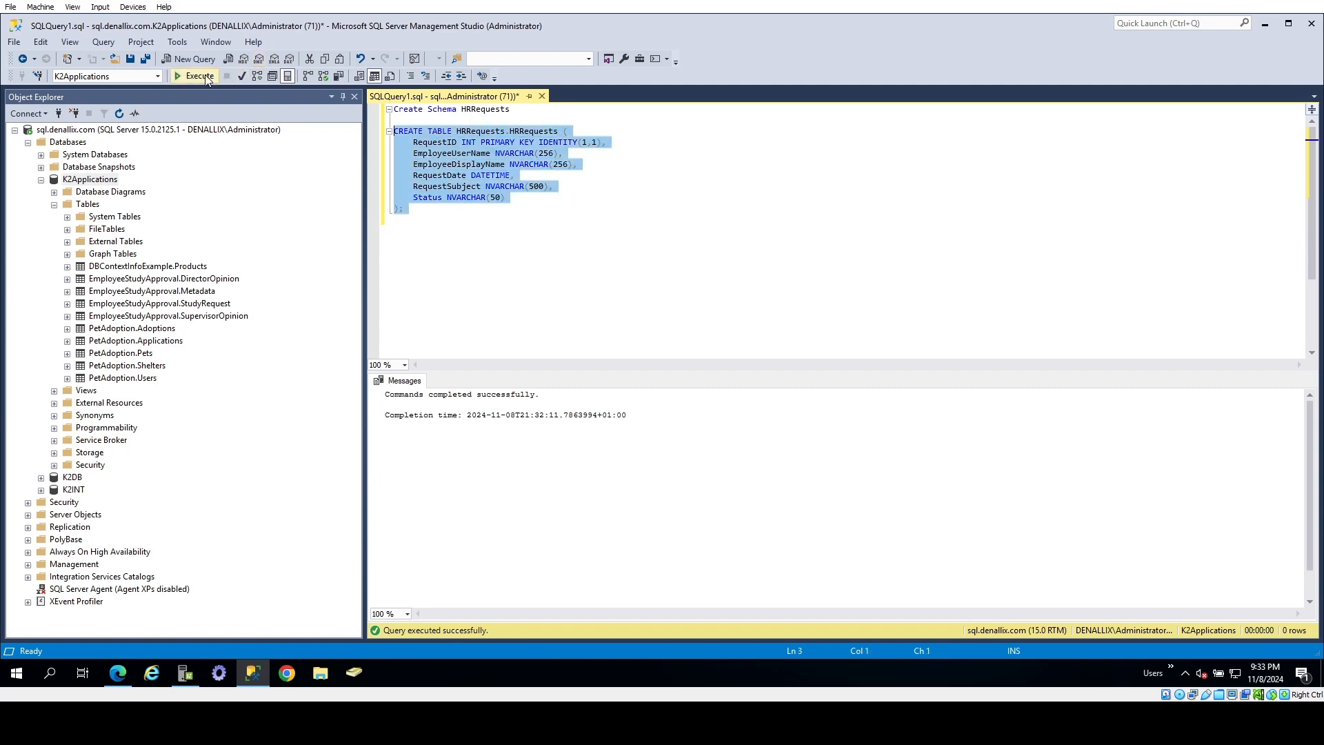
left_click(200, 76)
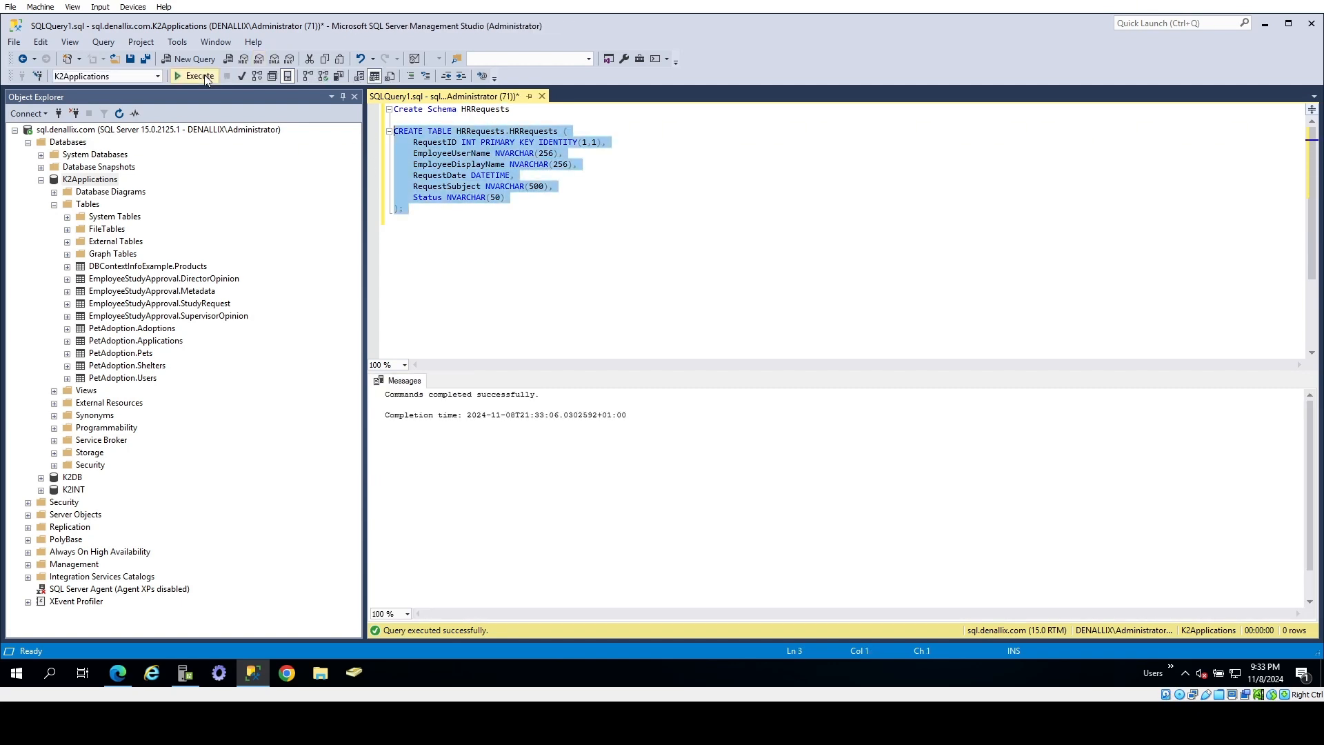
- Refresh the K2Applications tables in Object Explorer and inspect the columns of the HRRequests.HRRequests table
right_click(87, 205)
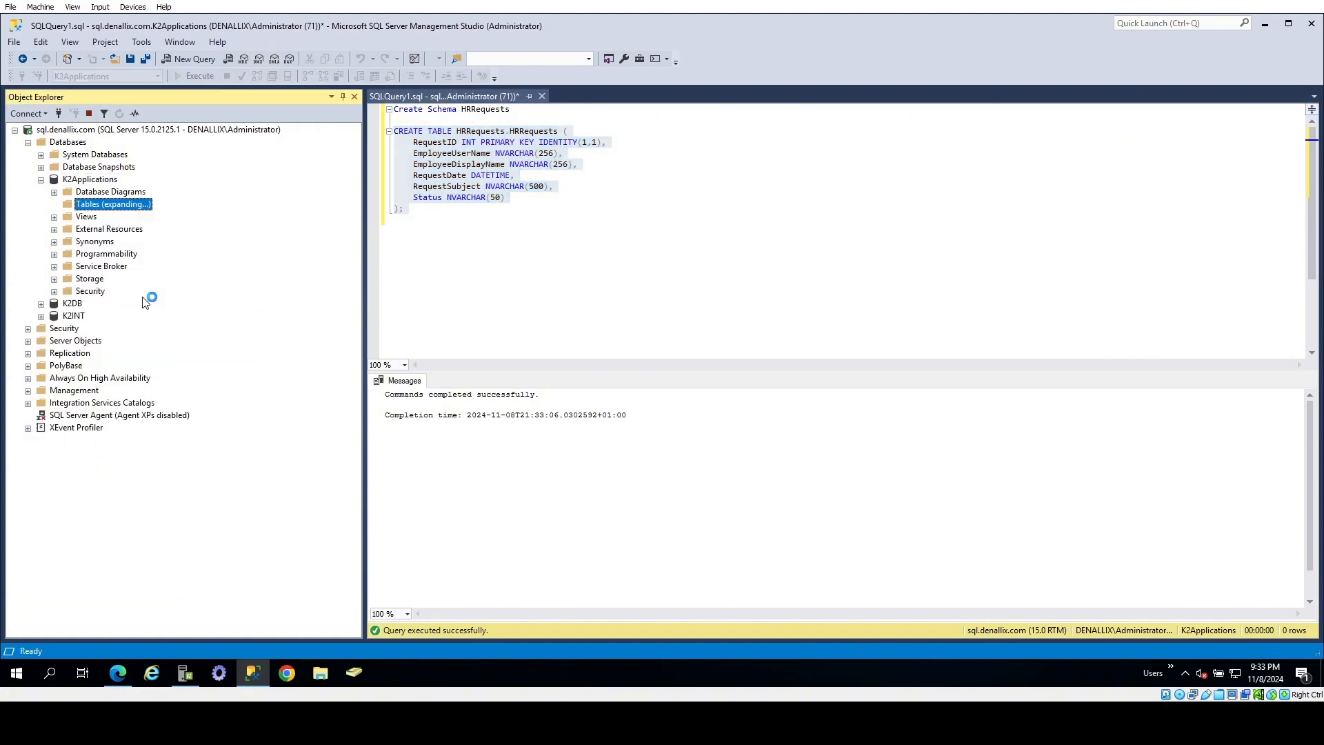
left_click(142, 295)
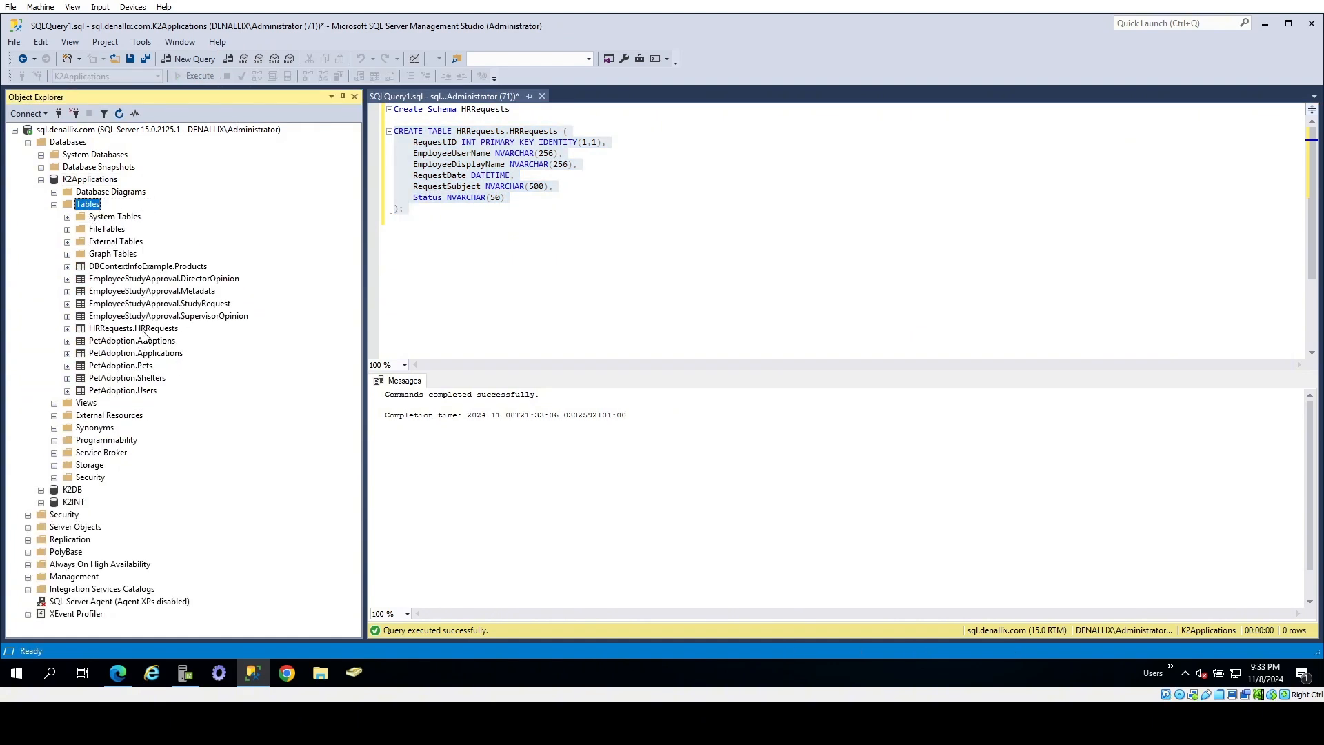
left_click(68, 329)
left_click(80, 341)
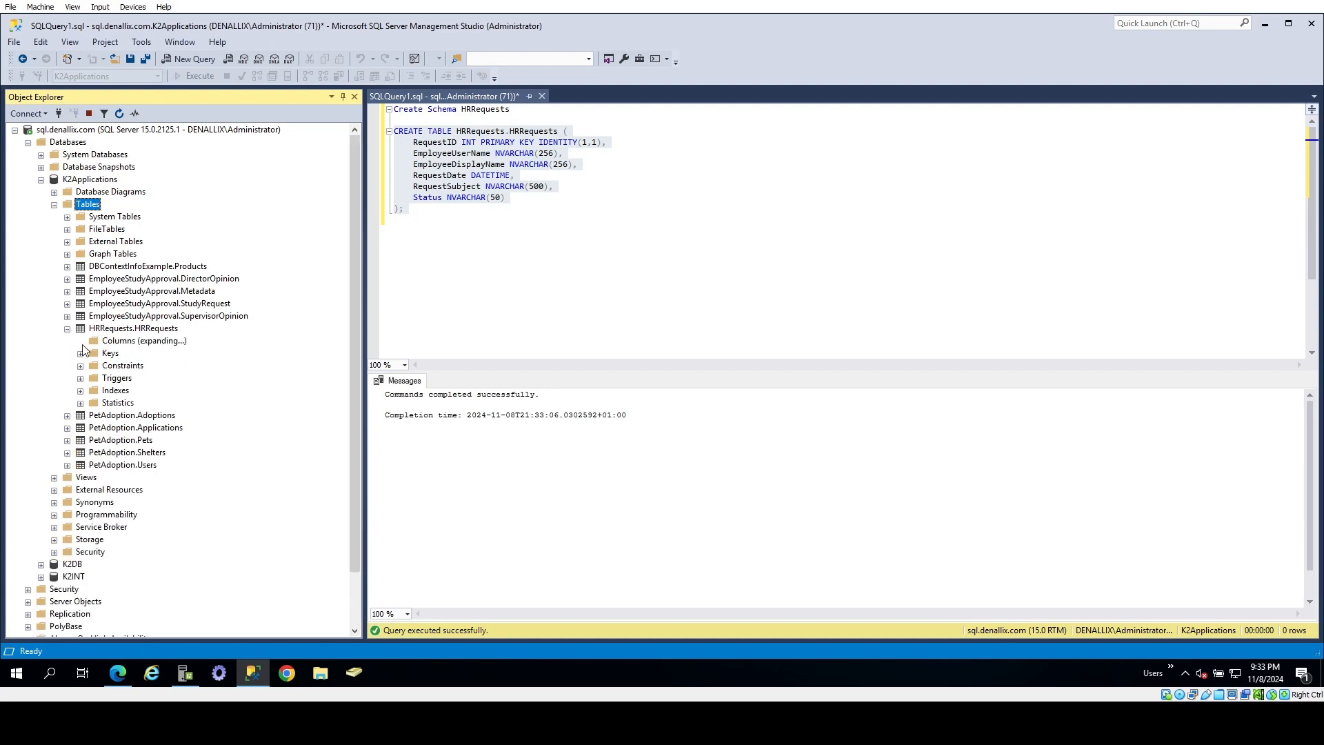
left_click(80, 341)
left_click(68, 329)
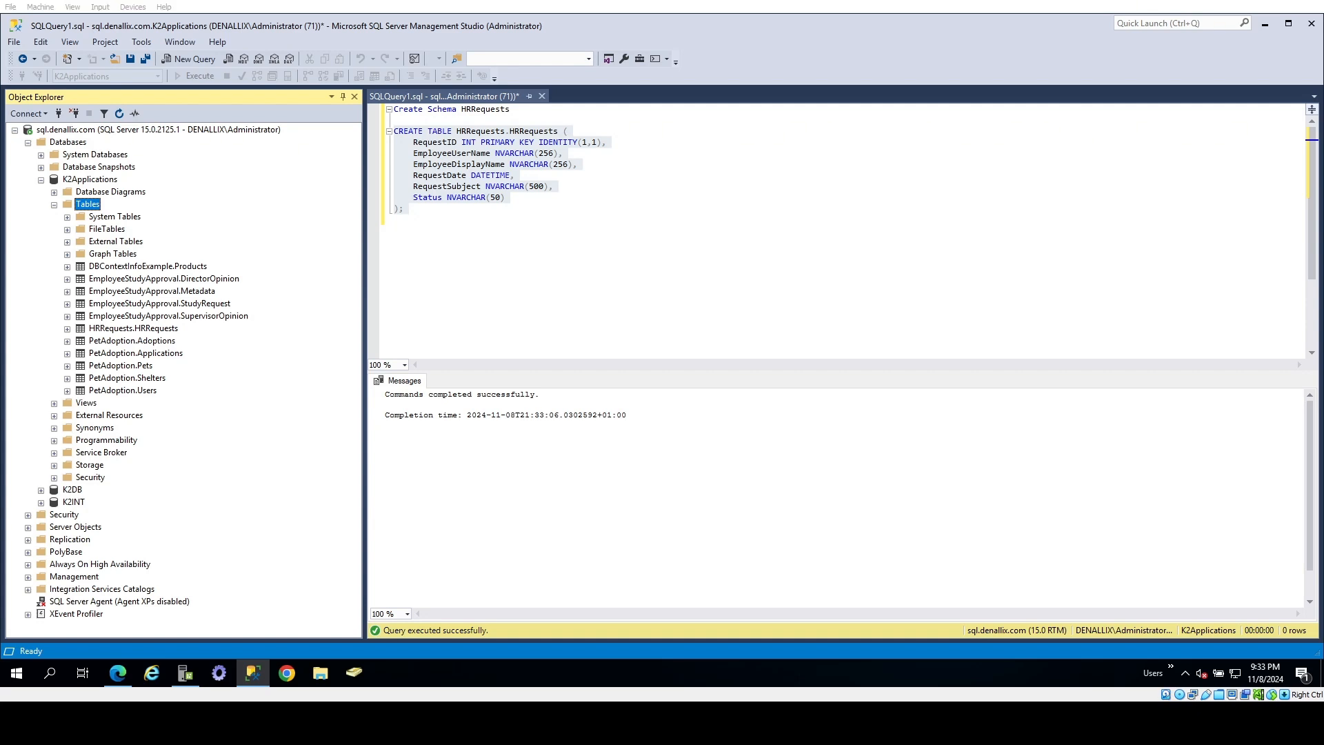
- Add CREATE TABLE HRRequests.Responses with ResponseID INT PRIMARY KEY IDENTITY(1,1), RequestID INT NOT NULL, ResponseDate DATETIME DEFAULT GETDATE(), ResponseDetails NVARCHAR(MAX), CreatedByUserName and CreatedByDisplayName NVARCHAR(256), and FromHR BIT
left_click(518, 260)
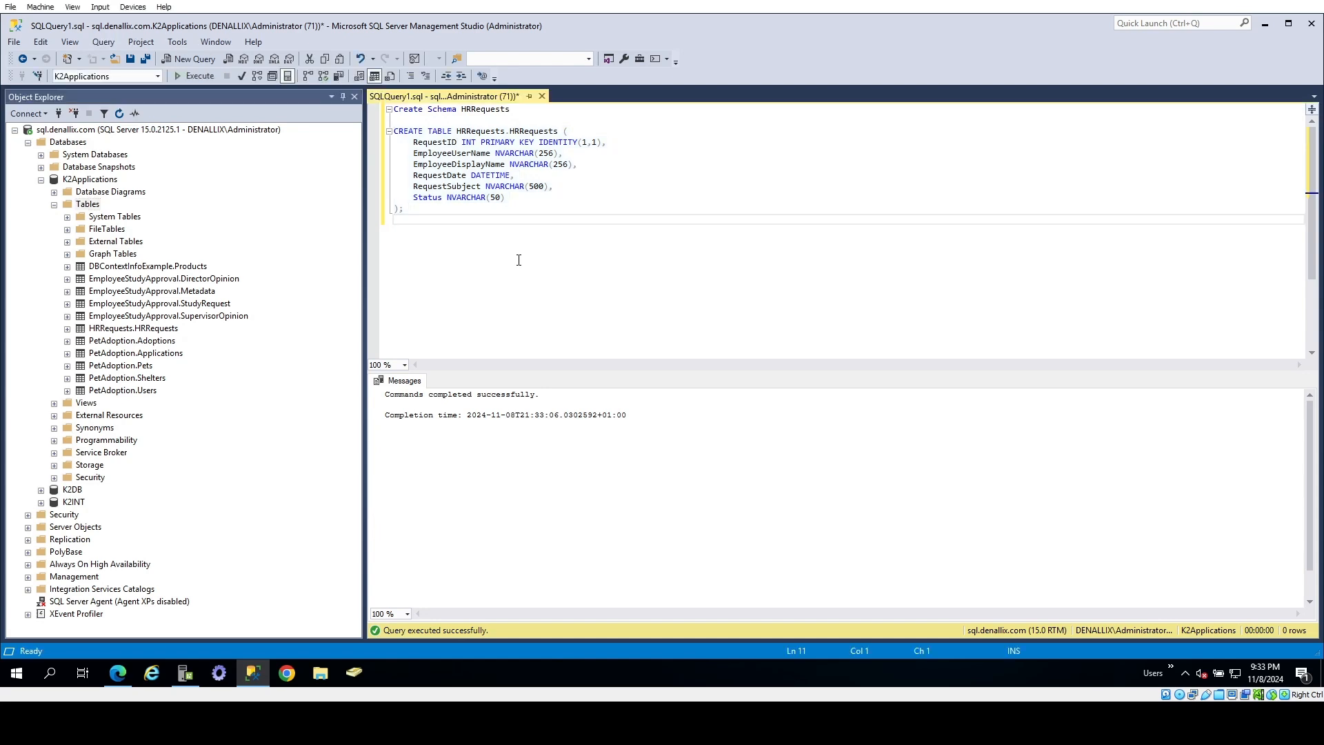
type("CREATE TABLE Responses (     ResponseID INT PRIMARY KEY IDENTITY(1,1),     RequestID INT NOT NULL,     ResponseDate DATETIME DEFAULT GETDATE(),     ResponseDetails NVARCHAR(MAX),     CreatedByUserName NVARCHAR(256),     CreatedByDisplayName NVARCHAR(256),     FromHR BIT, );")
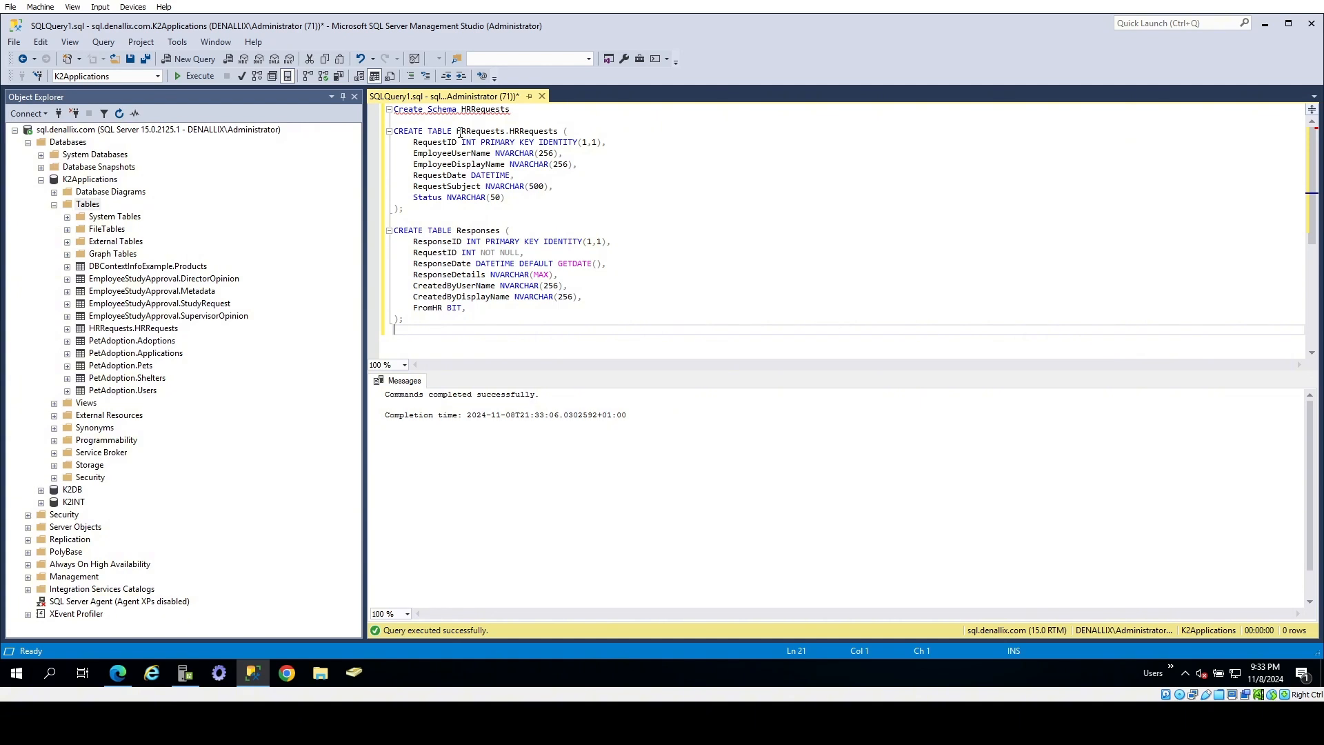
double_click(460, 133)
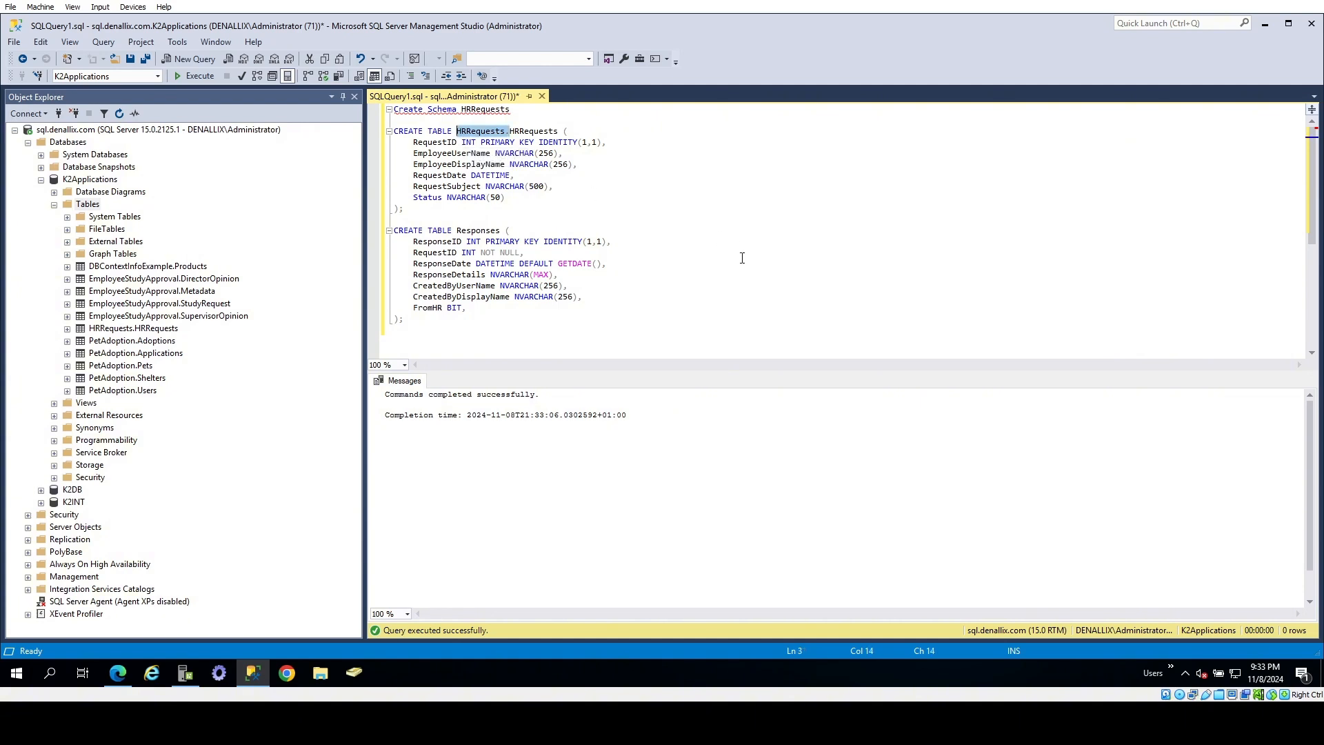
key("ctrl+c")
left_click(456, 230)
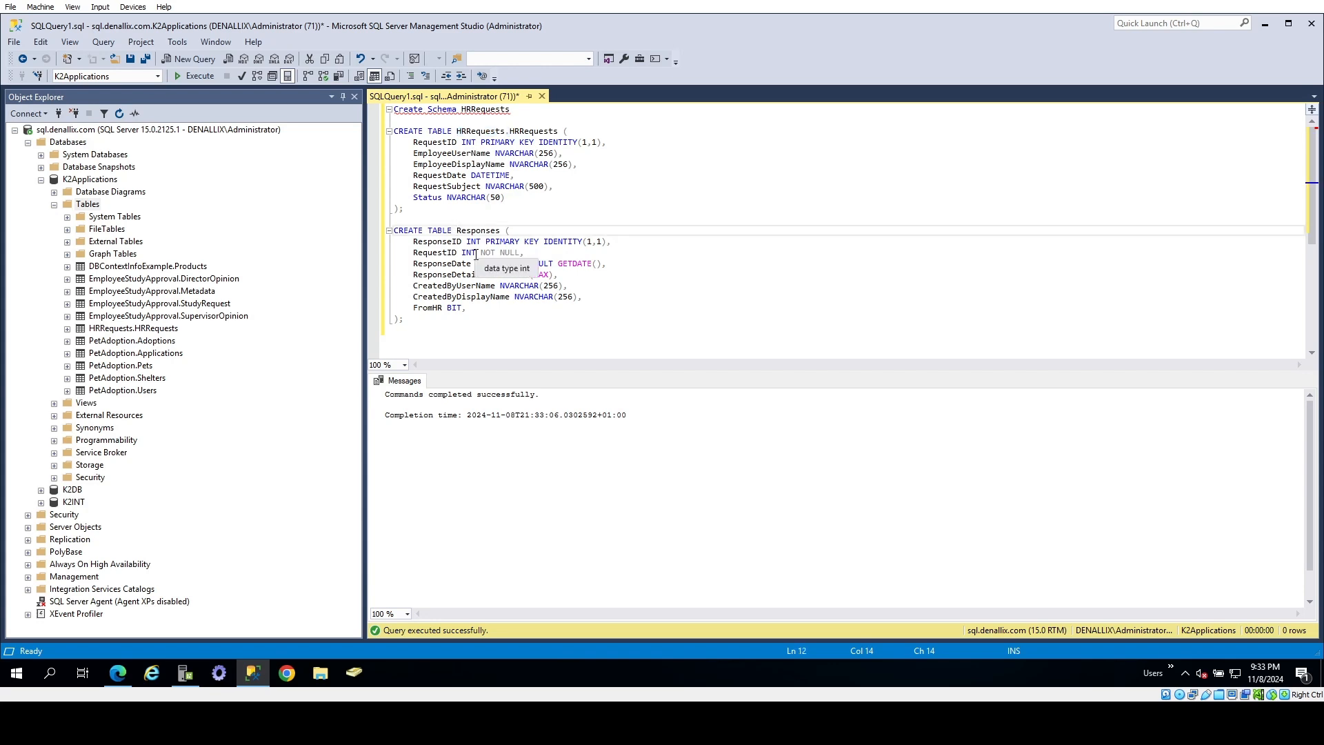
key("ctrl+v")
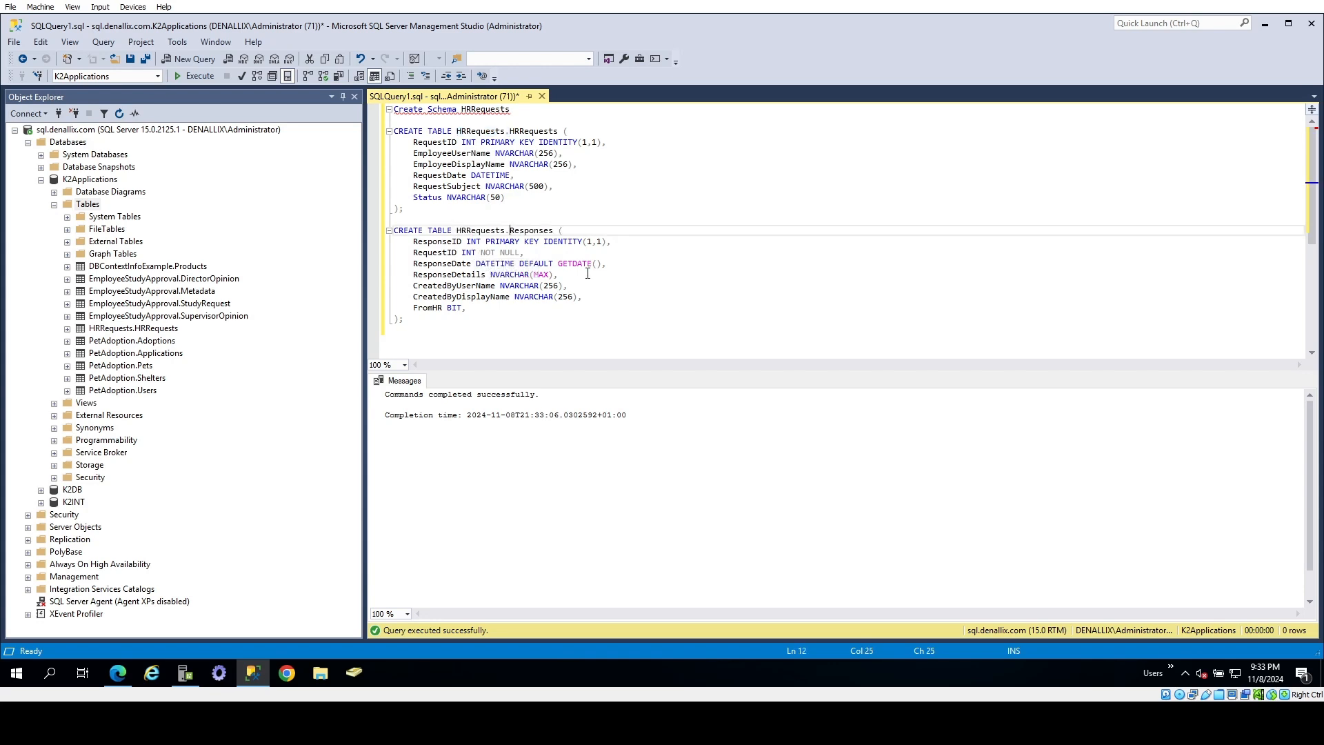
- Remove NOT NULL from the RequestID column and DEFAULT GETDATE() from the ResponseDate column in the Responses table statement
left_click(559, 240)
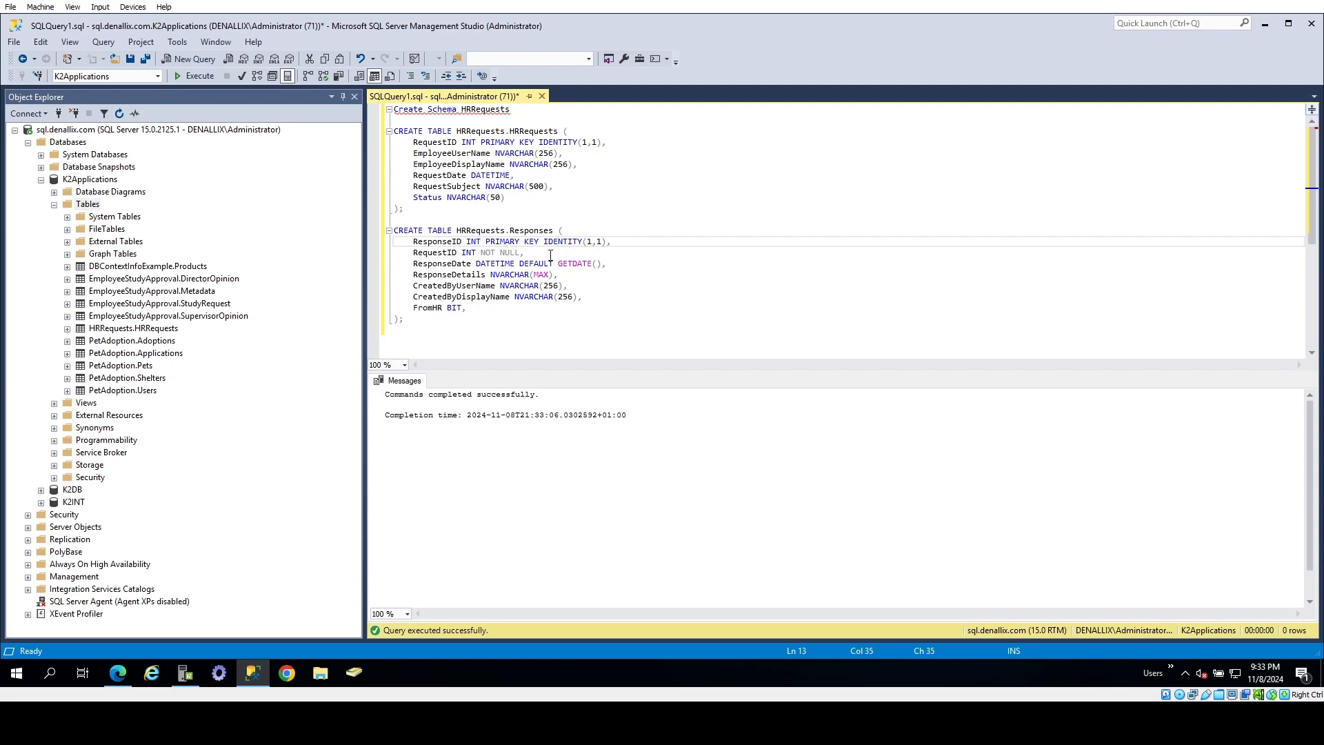
left_click(507, 255)
left_click_drag(515, 254, 487, 255)
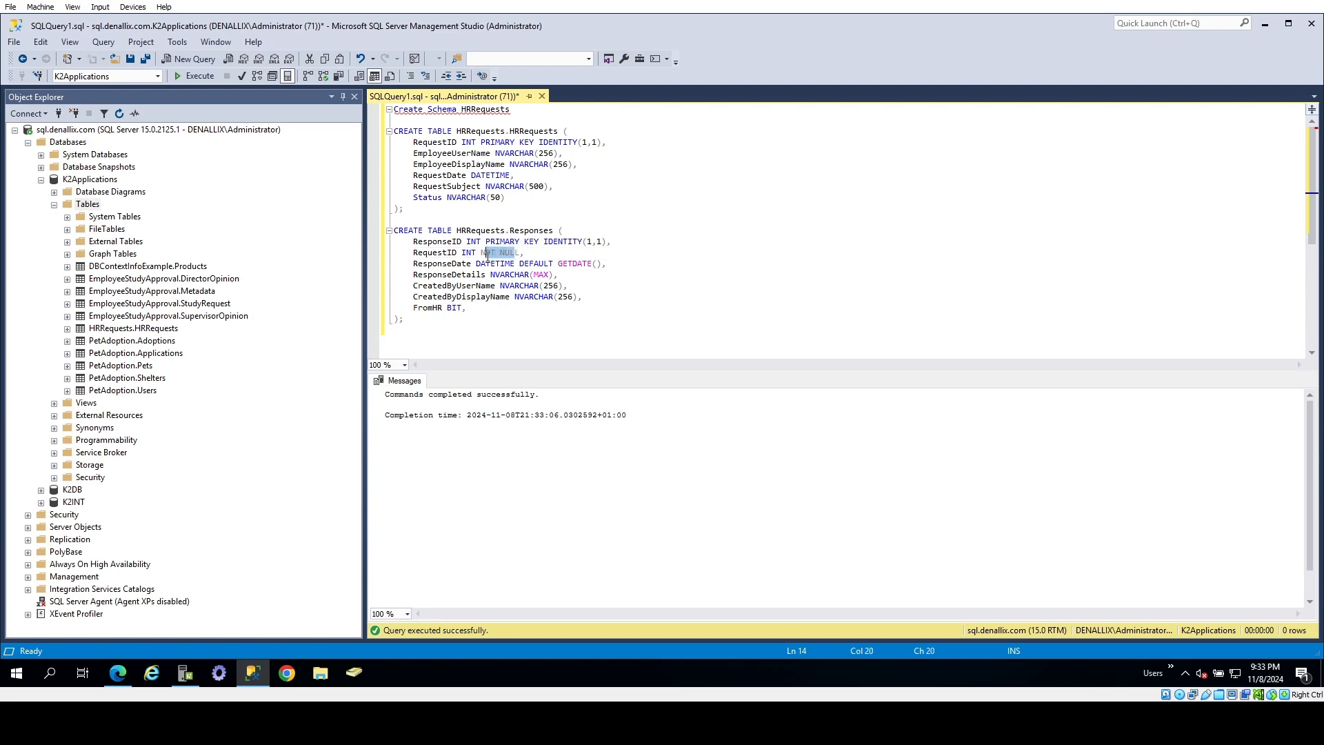
key("BackSpace")
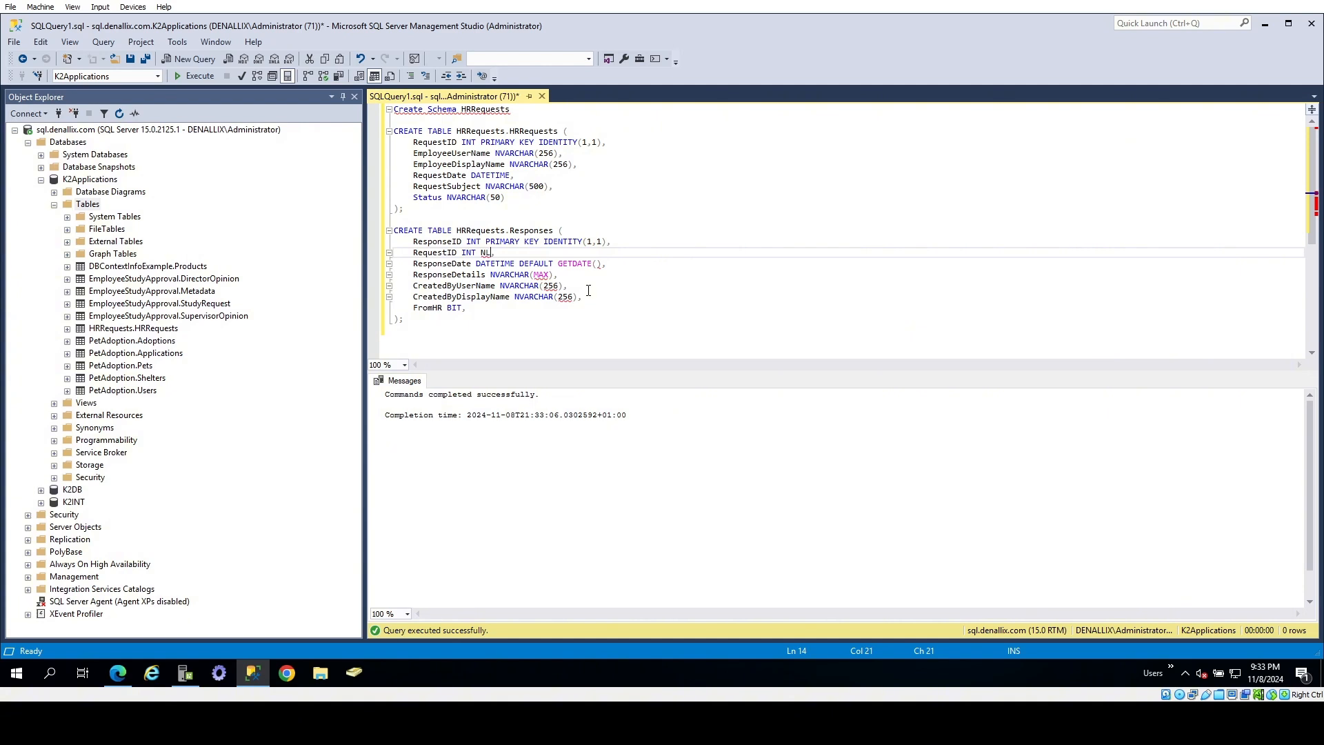
key("BackSpace")
key("BackSpace")
key("BackSpace")
left_click(577, 265)
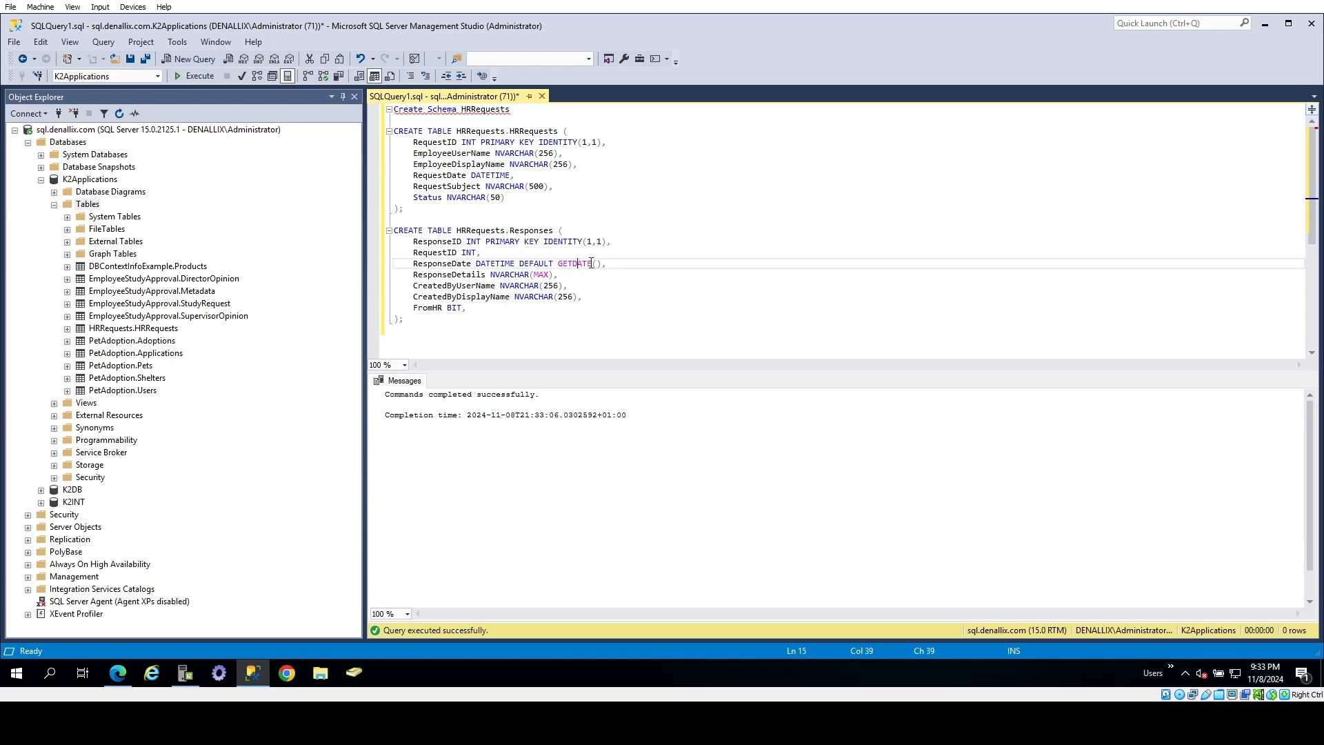
left_click_drag(601, 264, 522, 269)
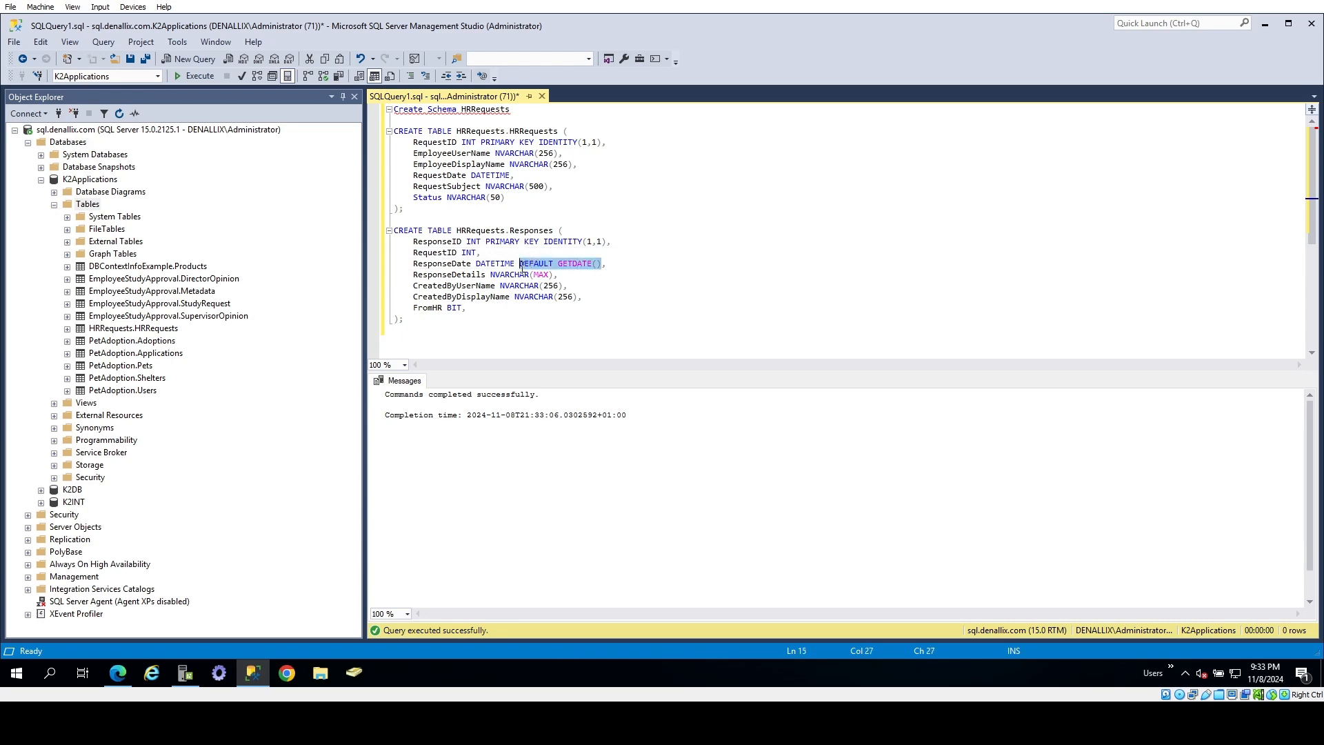
key("Delete")
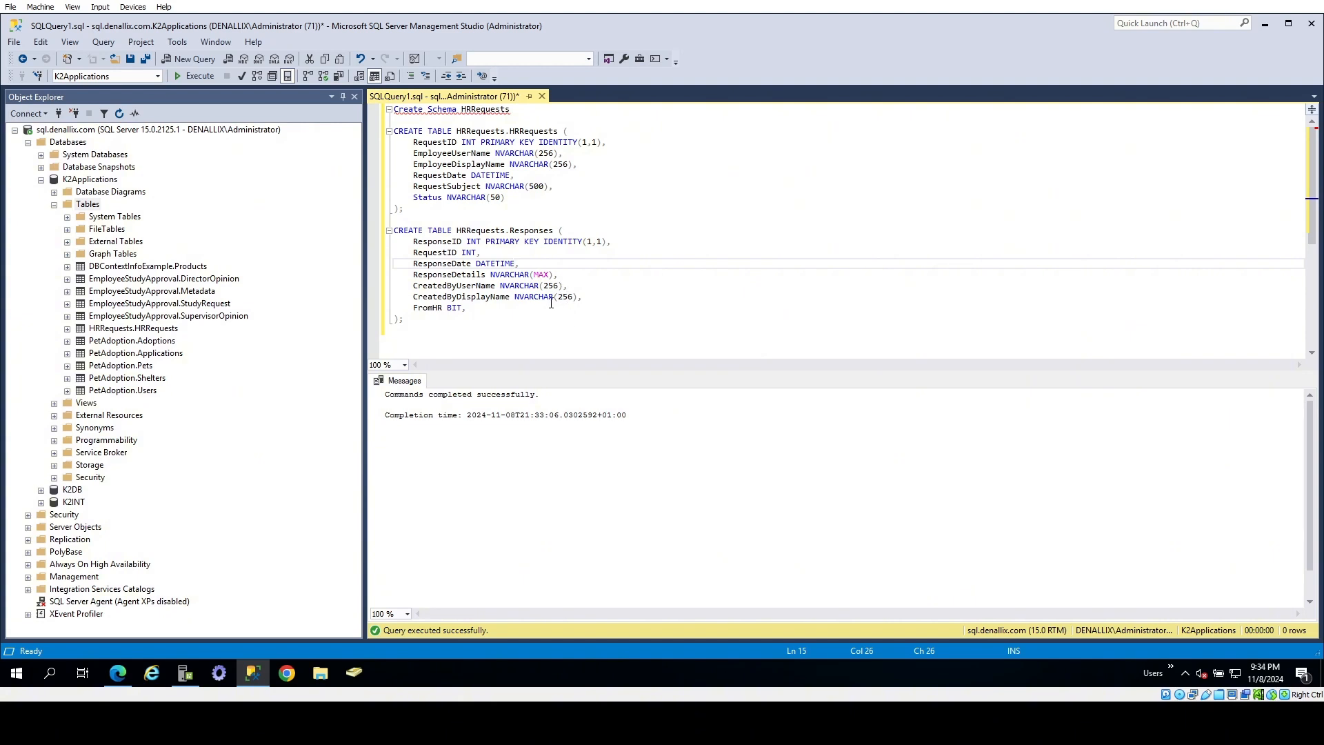
- Execute only the CREATE TABLE HRRequests.Responses statement
left_click(475, 308)
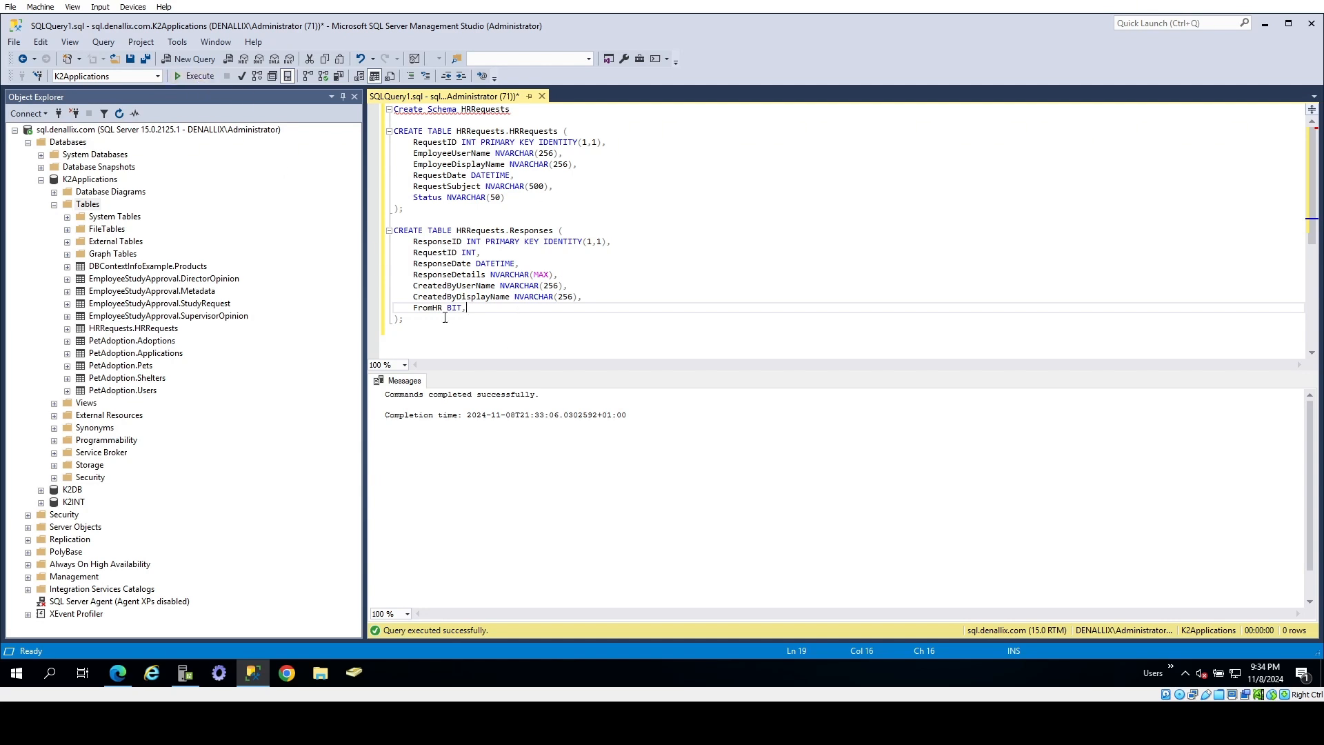
left_click_drag(412, 329, 393, 230)
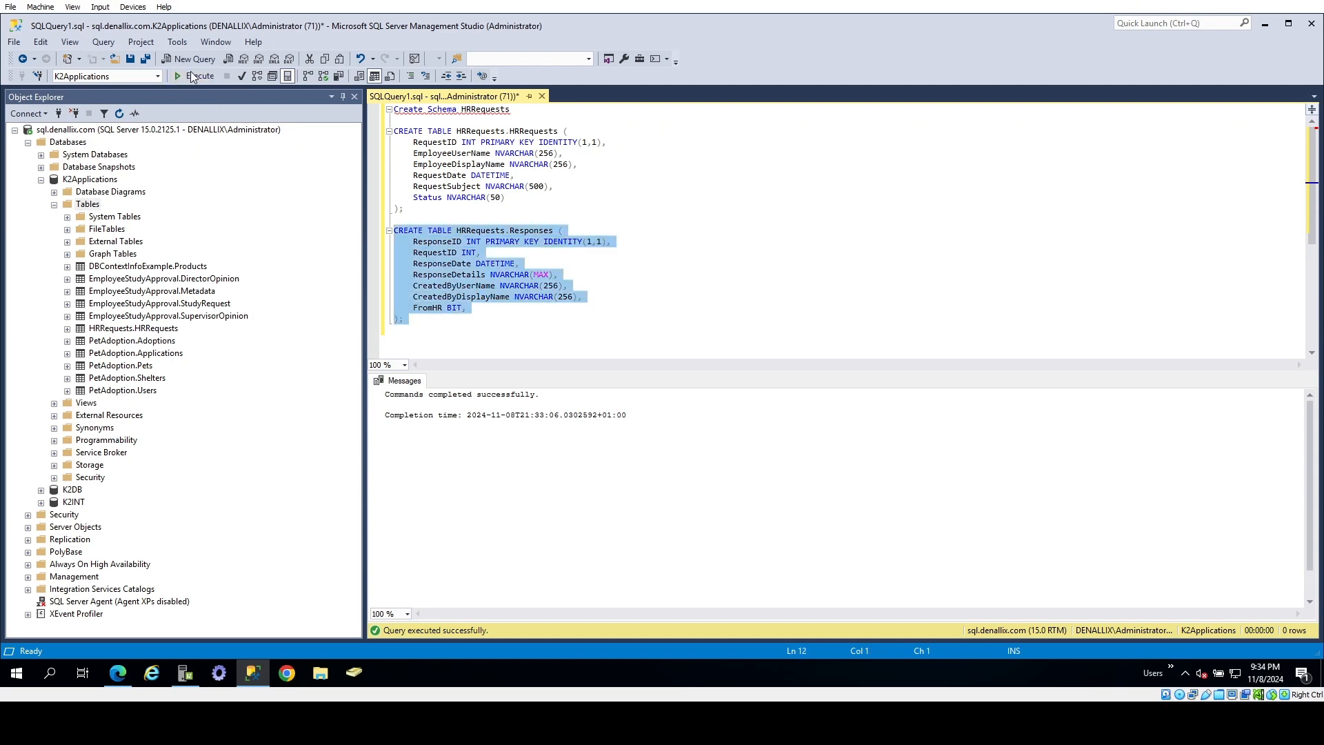
left_click(187, 79)
- Switch to Nintex Management in the Edge browser, reload the page and open the Service Instances list under Integration
mouse_move(215, 679)
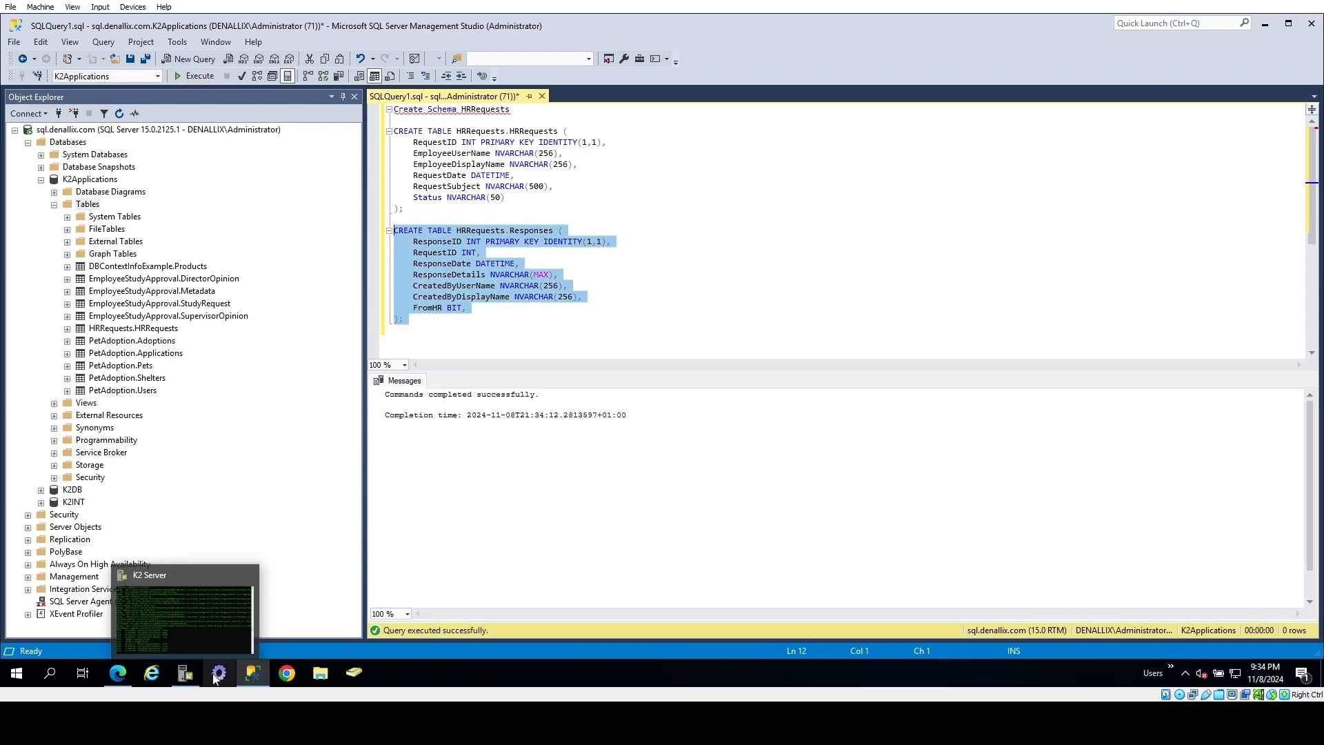
mouse_move(260, 676)
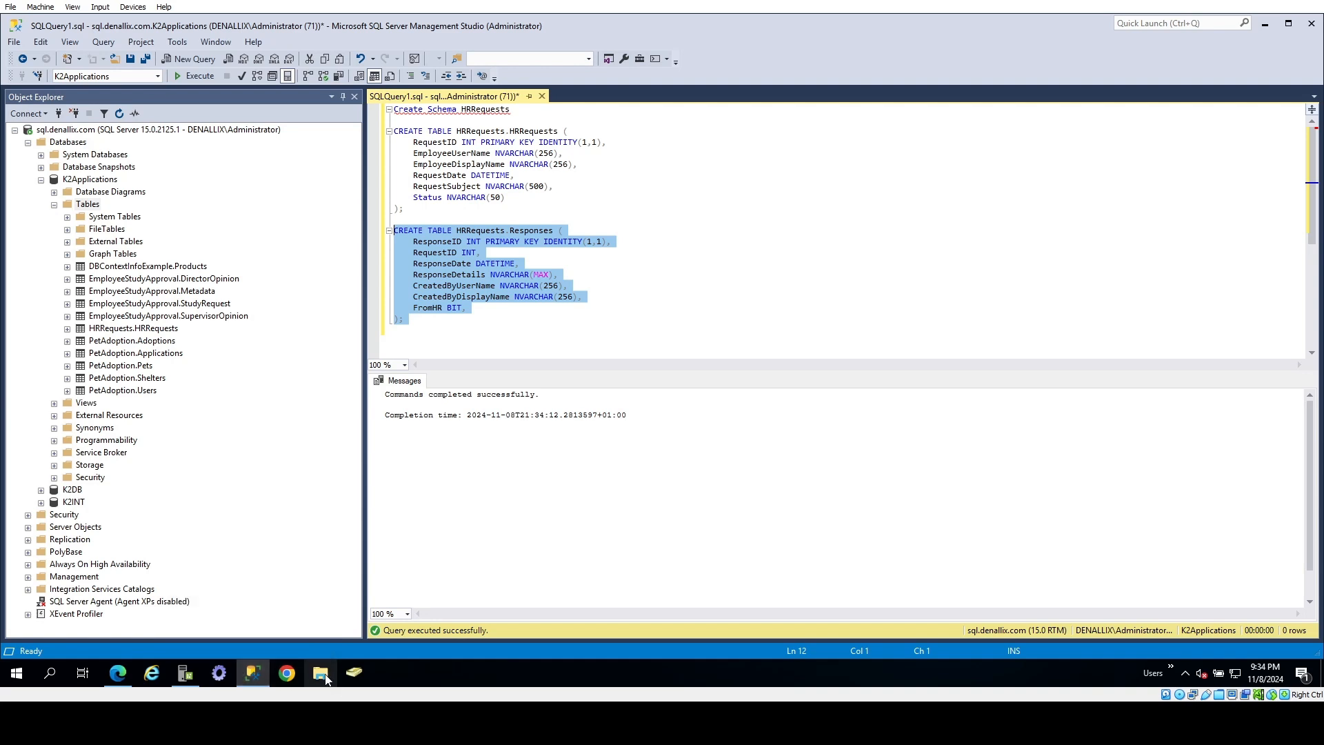
left_click(130, 677)
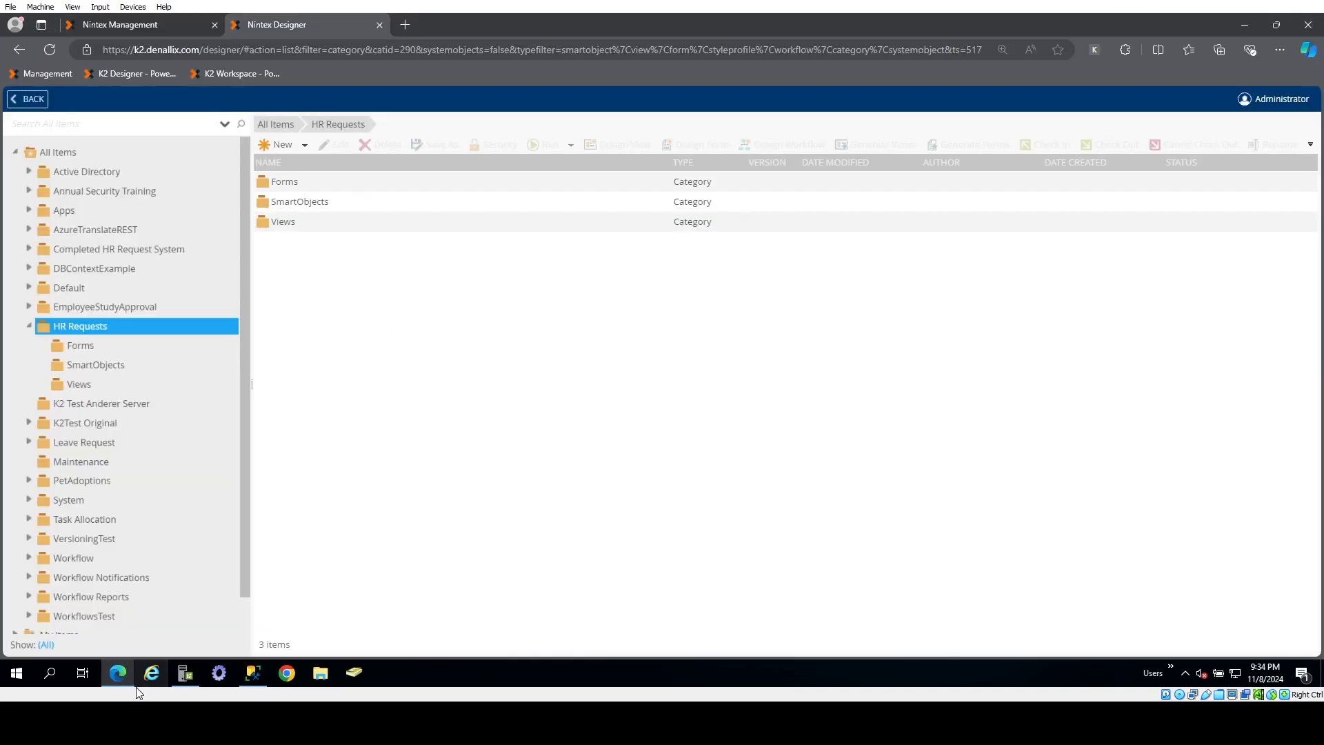
left_click(113, 25)
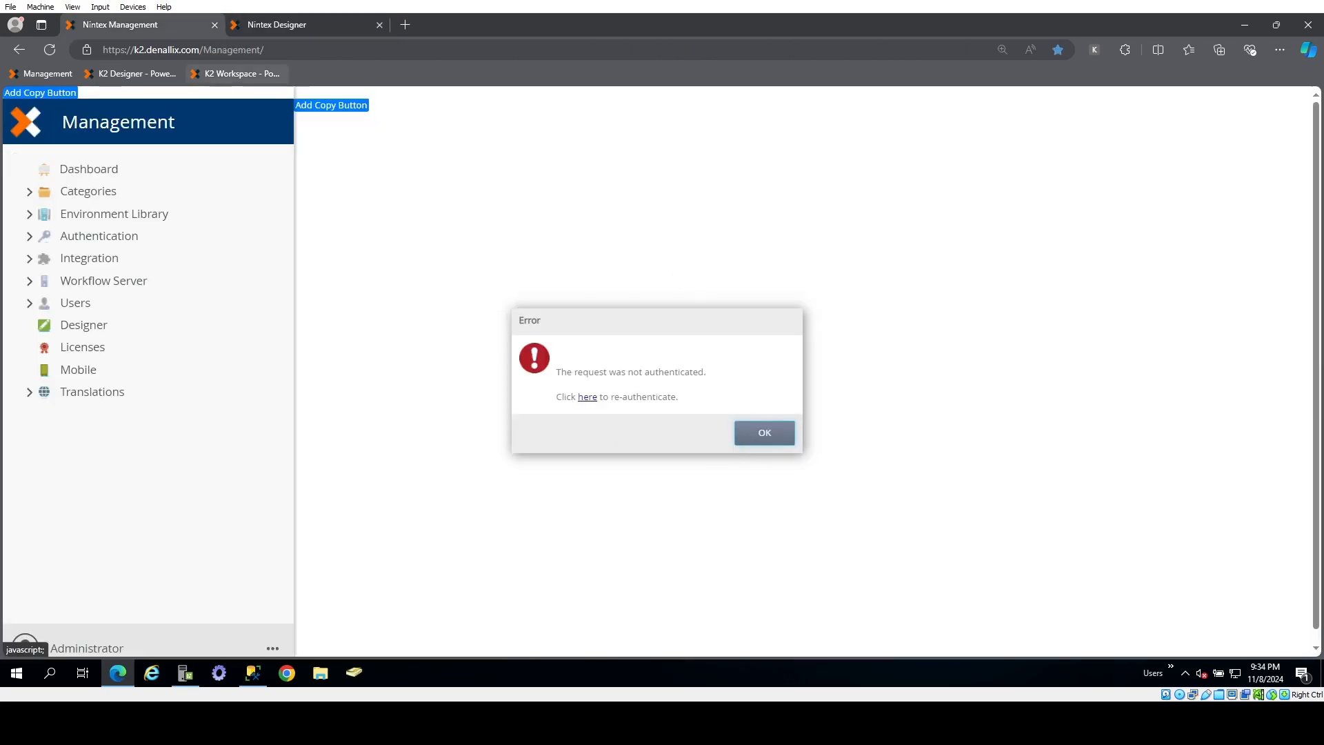
left_click(49, 50)
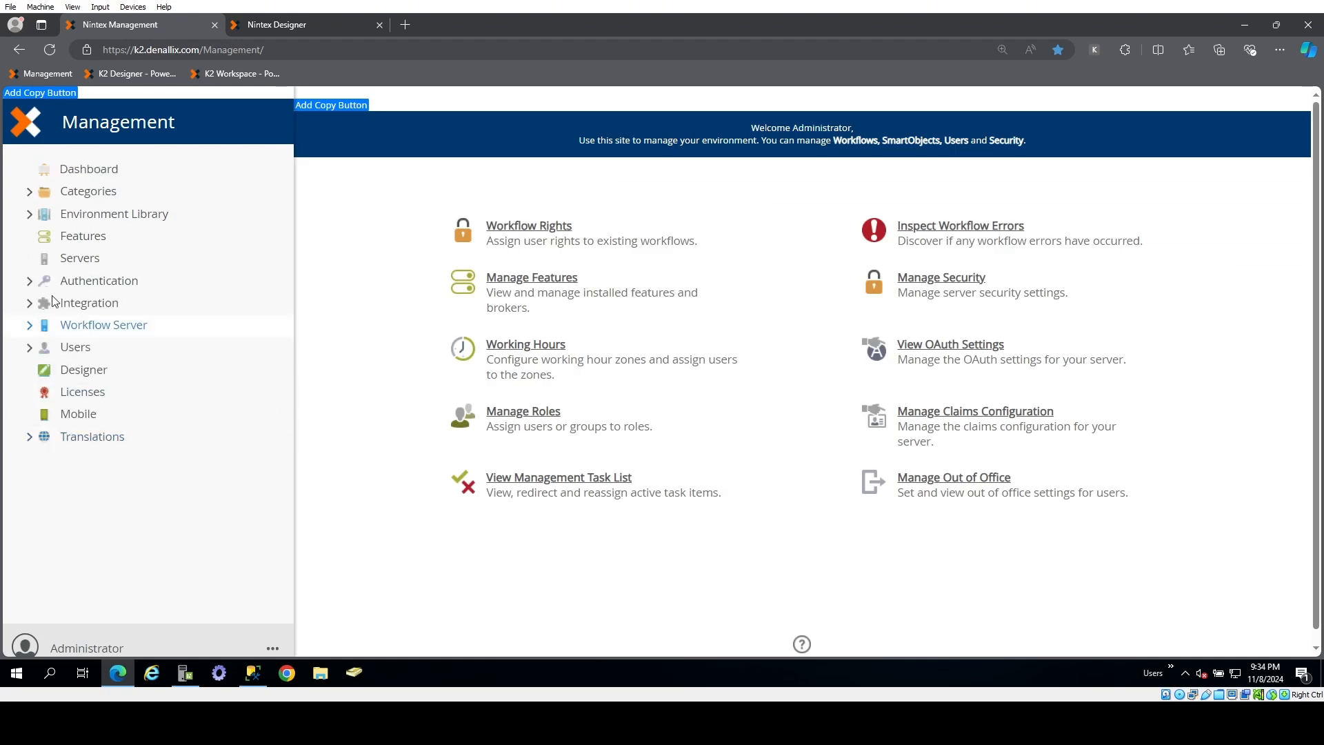
left_click(28, 303)
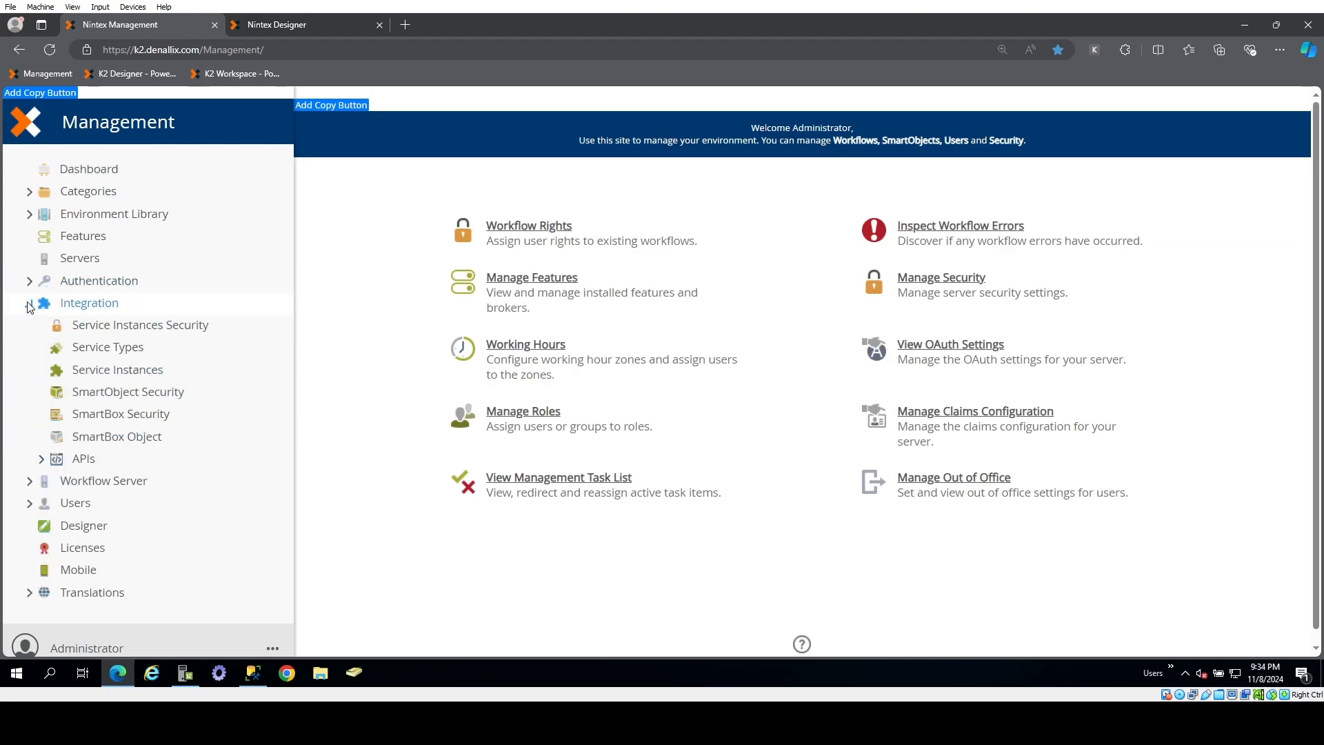
left_click(128, 378)
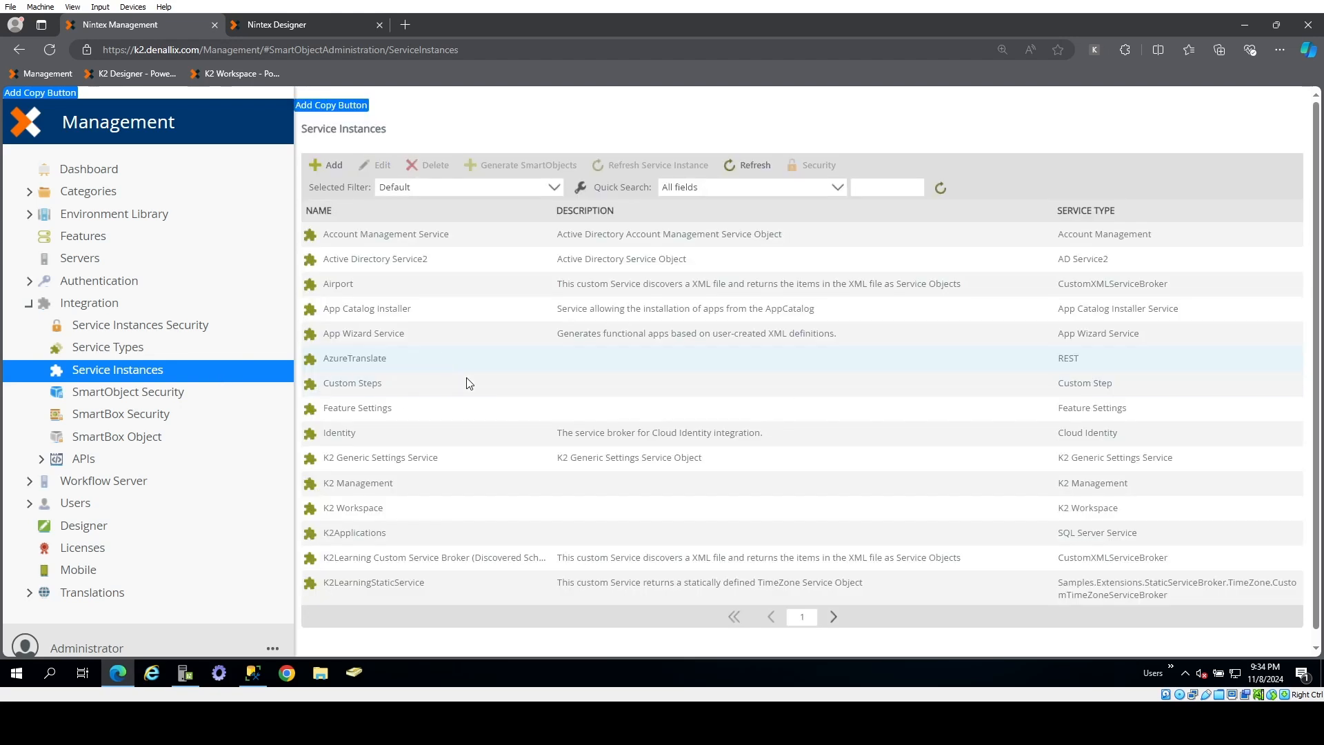
- Start a new service instance with the display name HRRequests
left_click(331, 169)
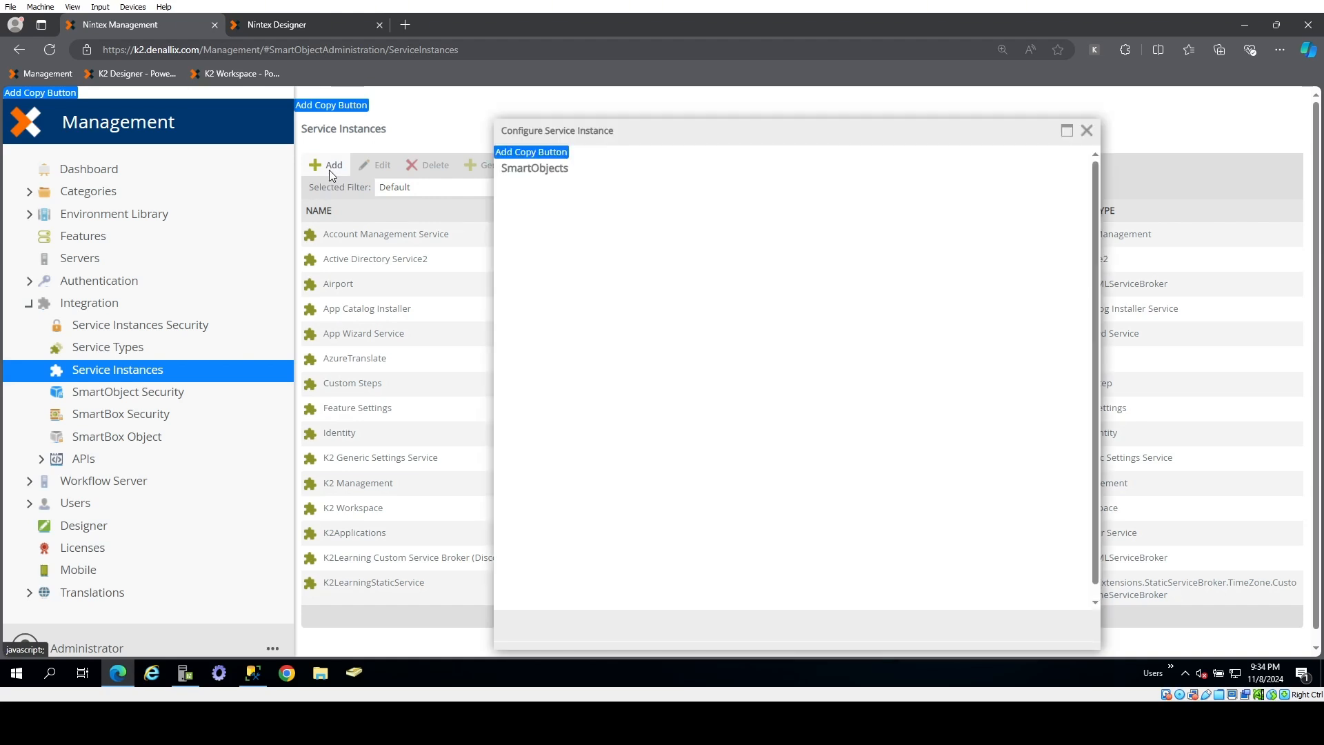
left_click(727, 202)
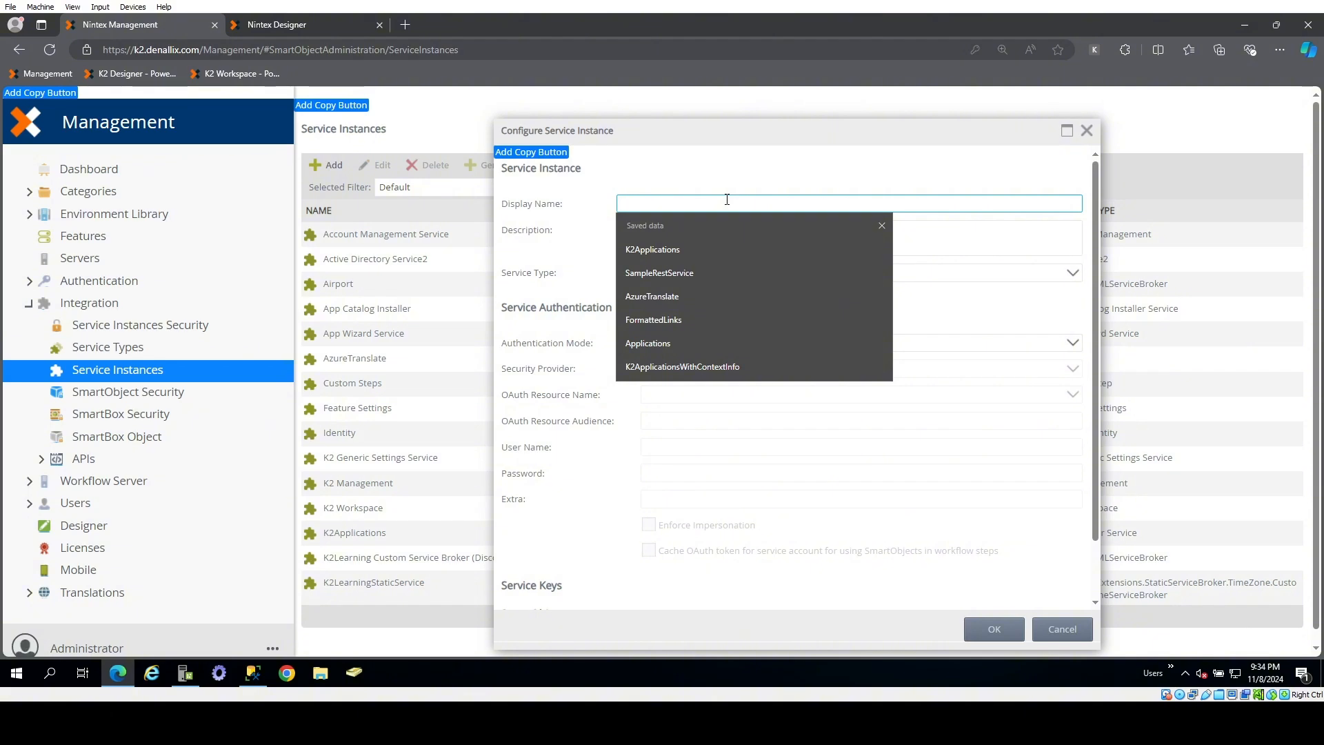
type("HR")
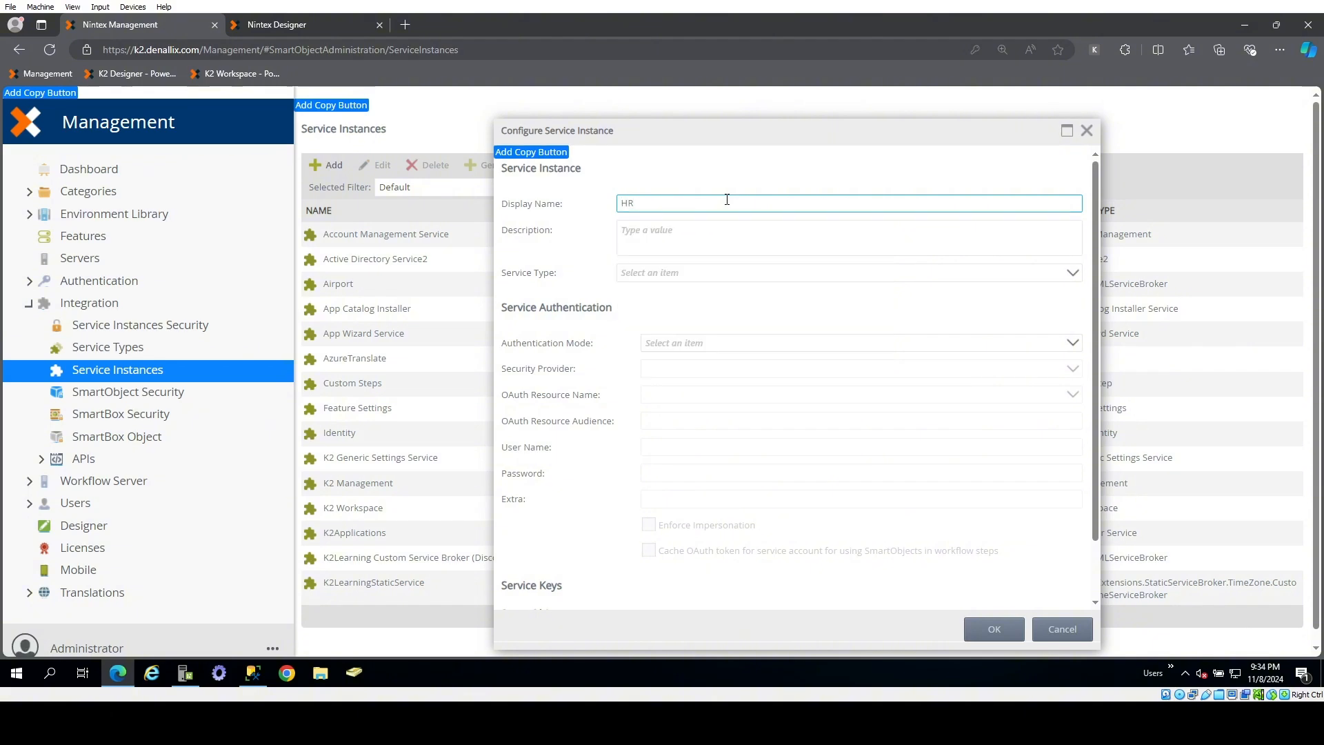
type("Requests")
- Set the service instance's type to SQL Server Service and its authentication mode to ServiceAccount
left_click(952, 273)
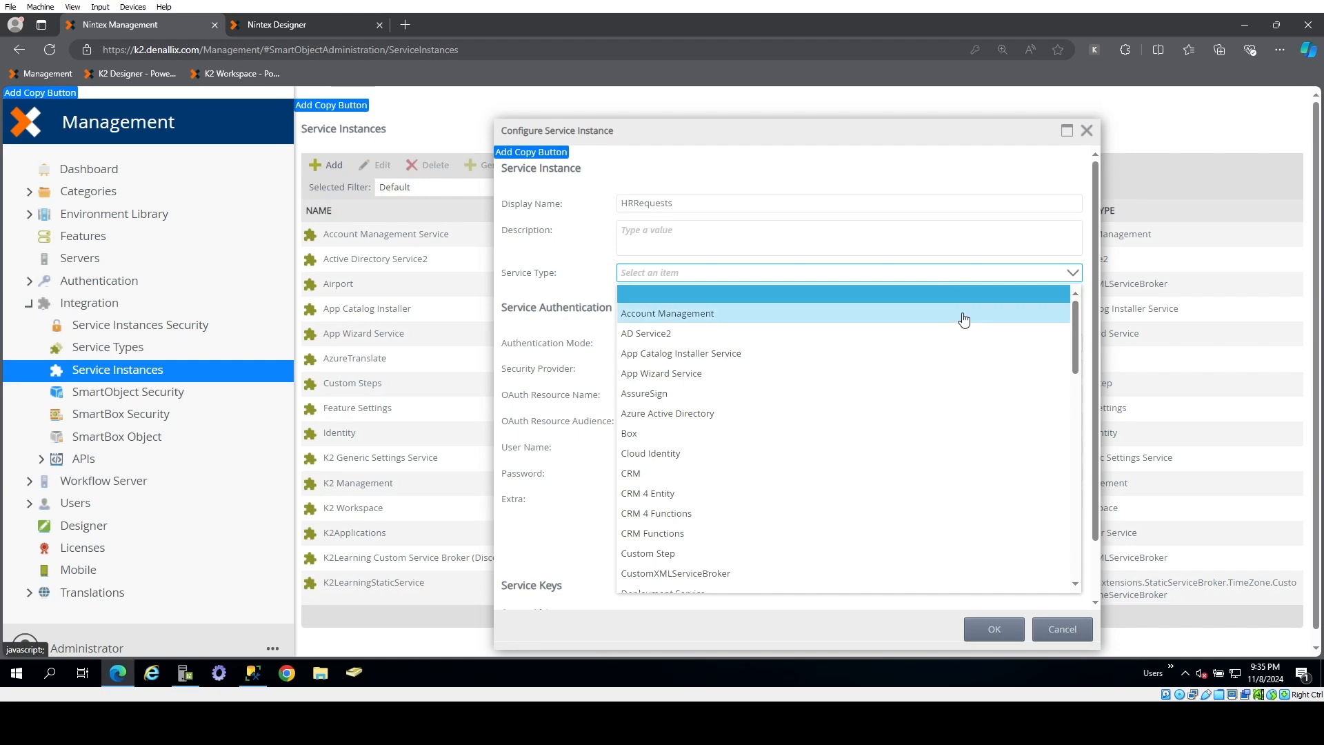
scroll(853, 467, "down", 2)
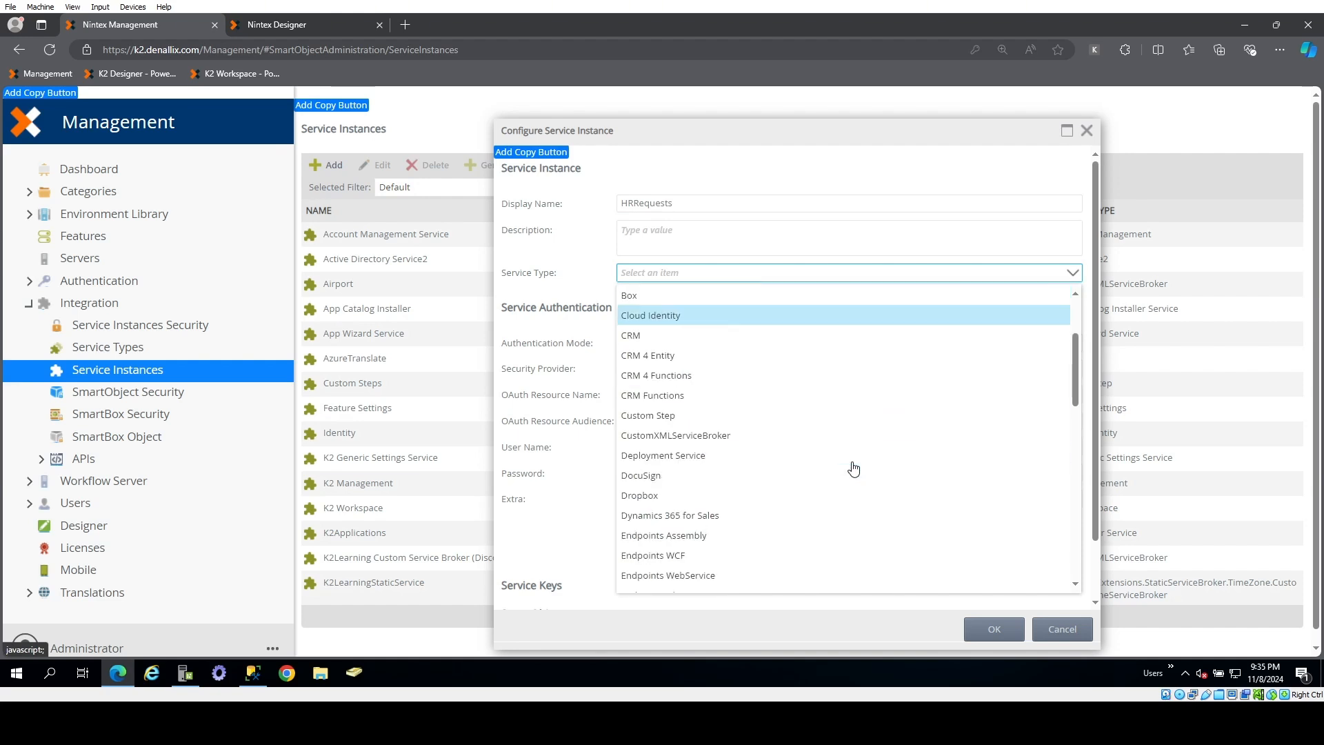
scroll(822, 455, "down", 5)
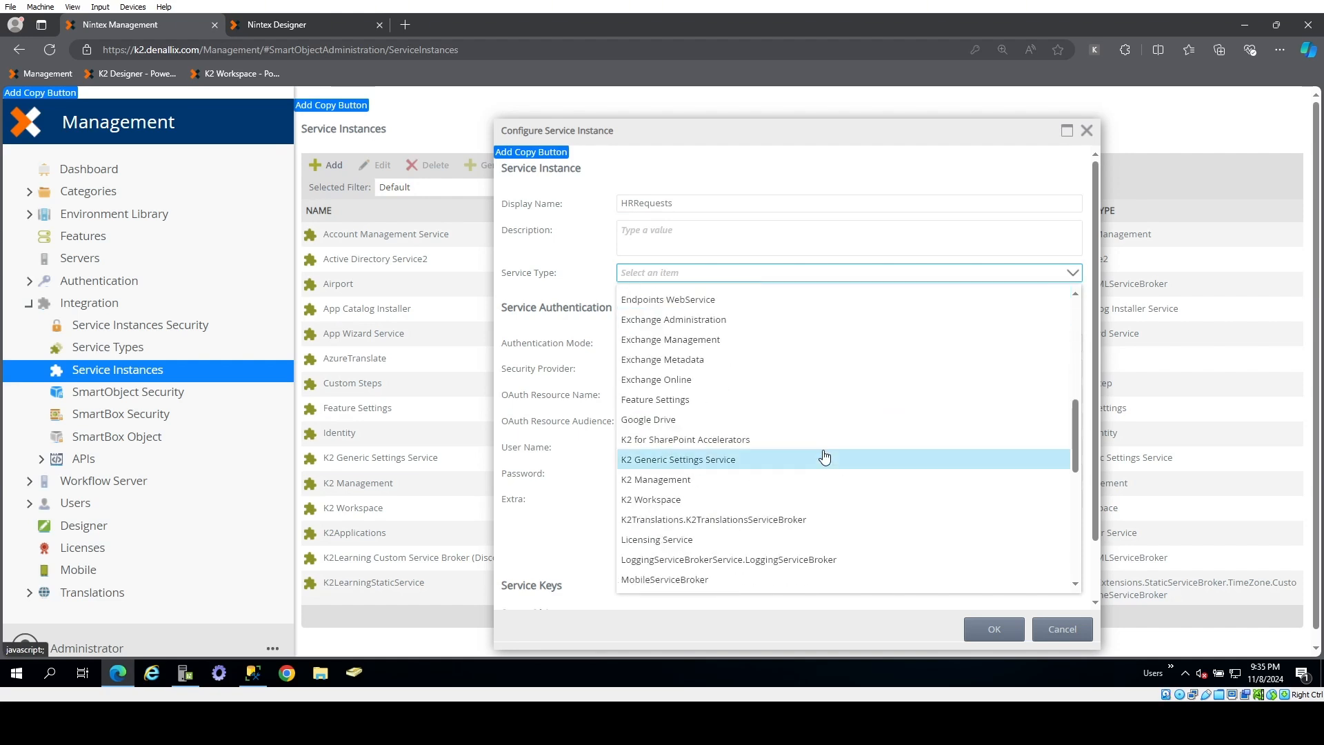
scroll(823, 460, "down", 3)
scroll(823, 462, "down", 3)
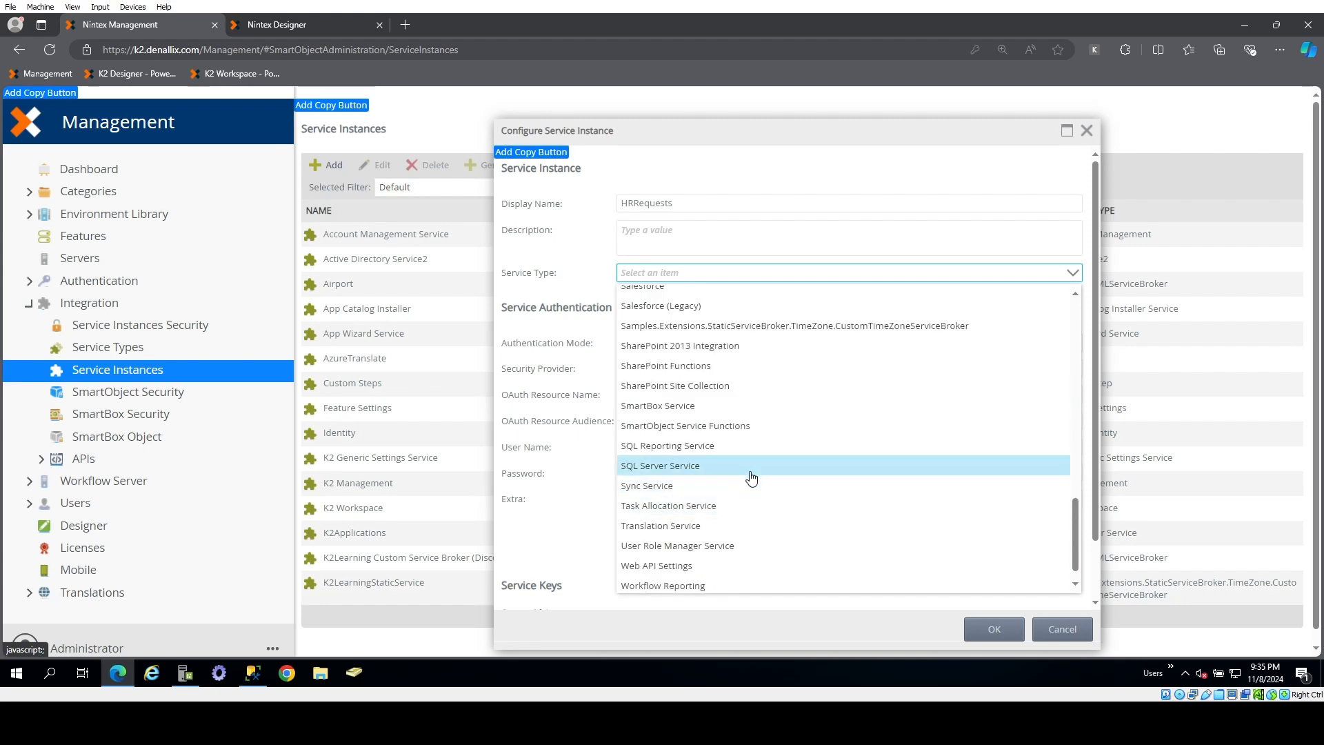
left_click(752, 473)
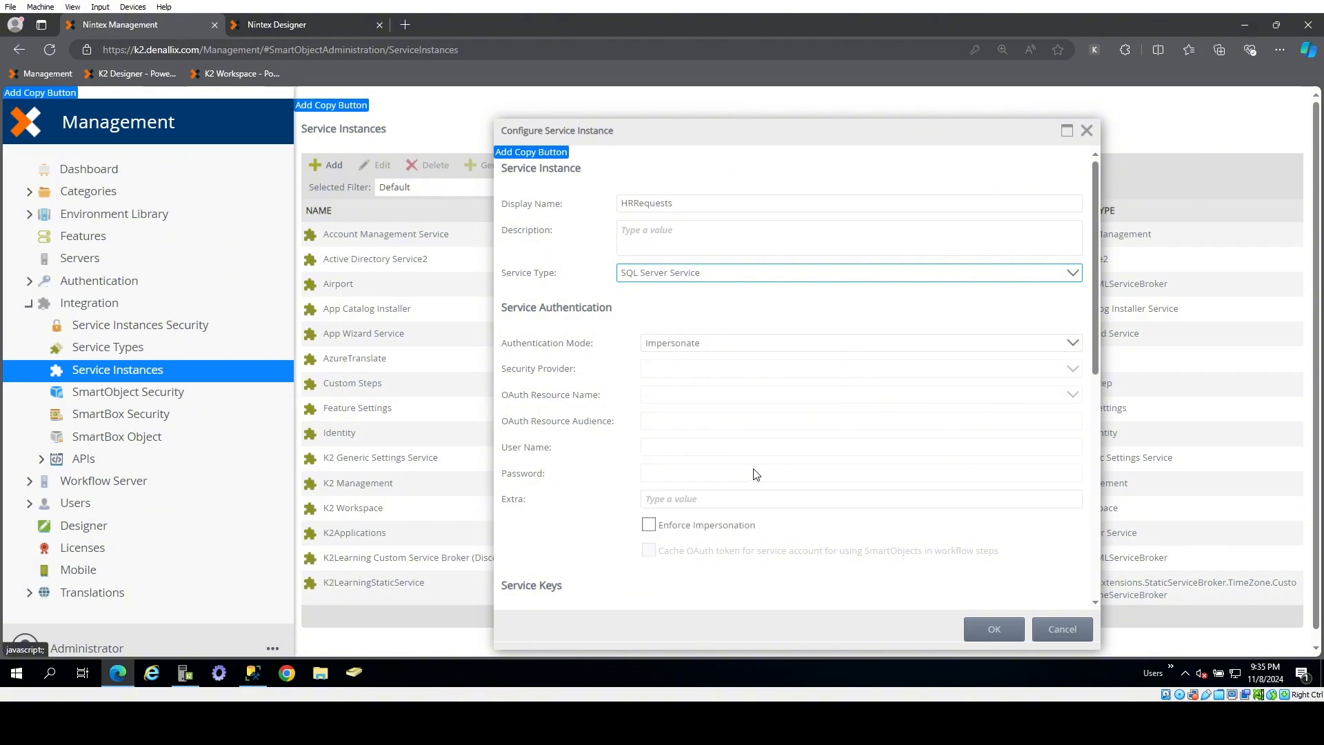
left_click(807, 345)
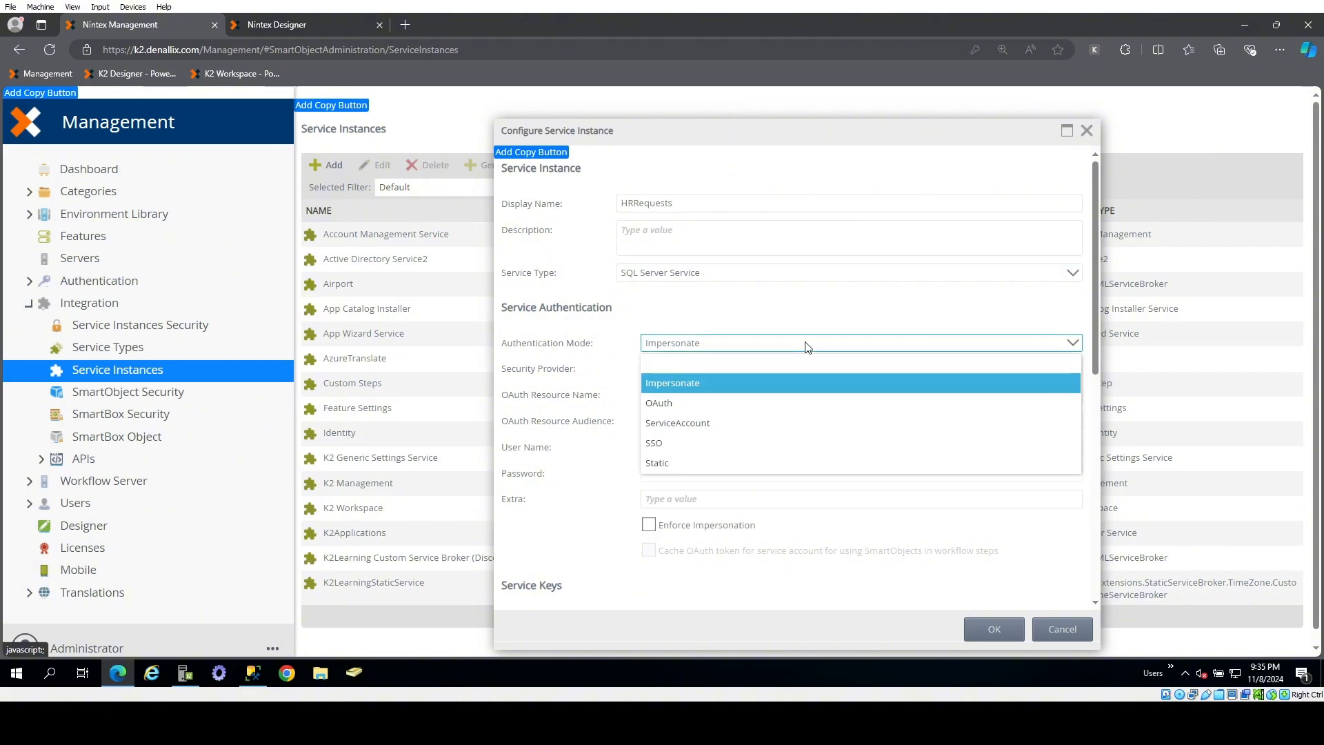
left_click(758, 426)
- Set the service instance's Database key to K2Applications and create the instance
scroll(758, 430, "down", 5)
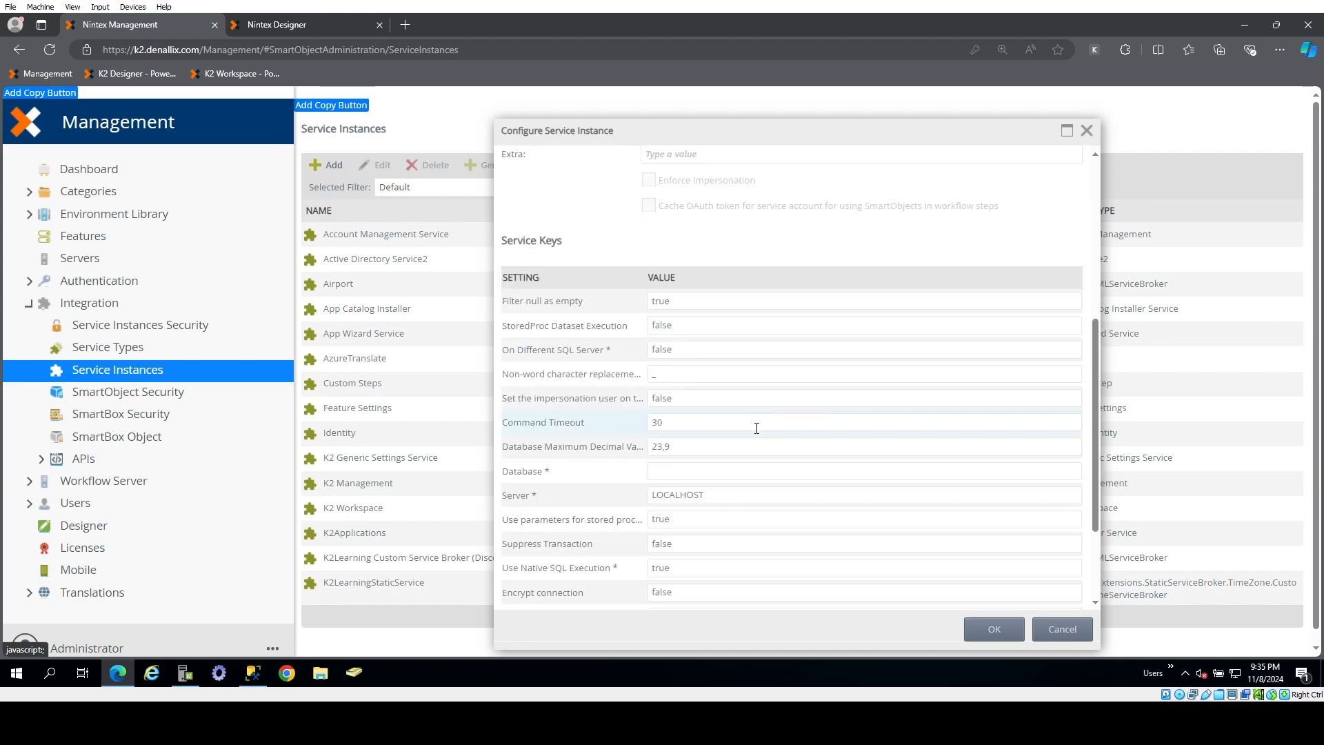
left_click(713, 471)
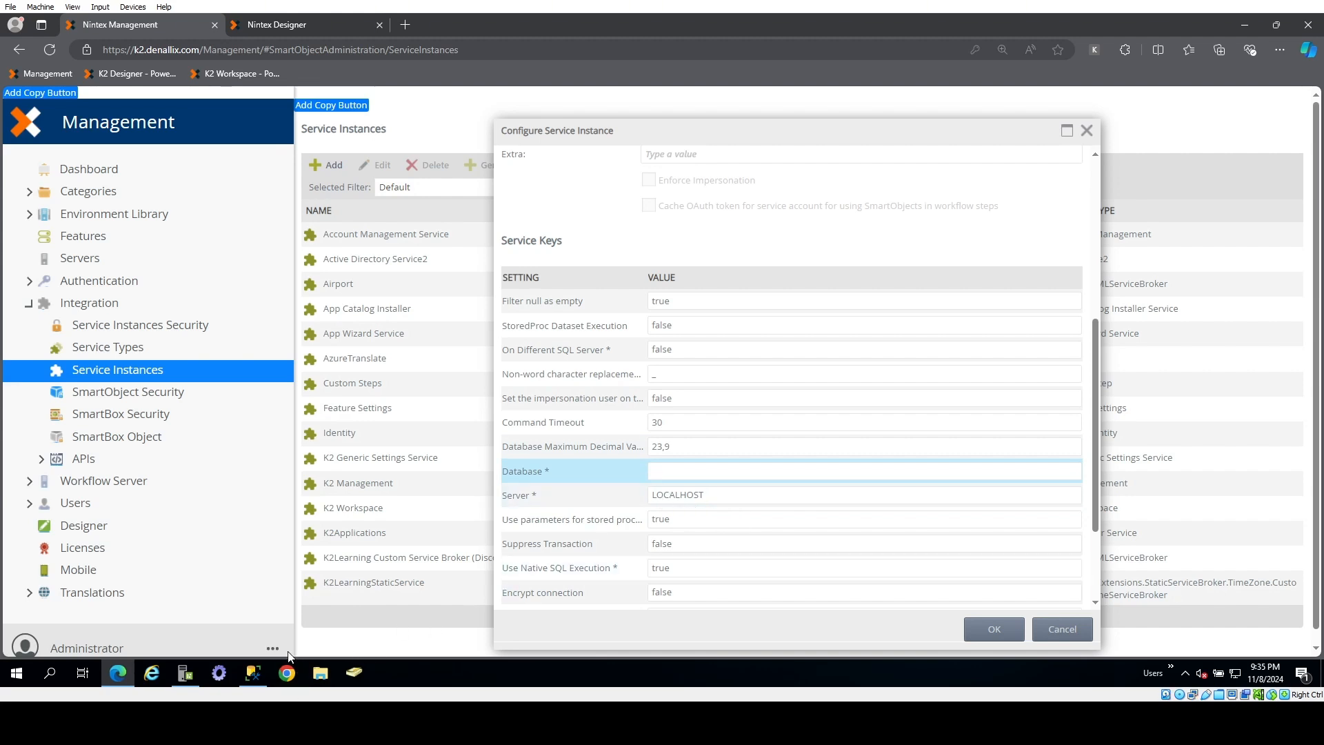
left_click(253, 673)
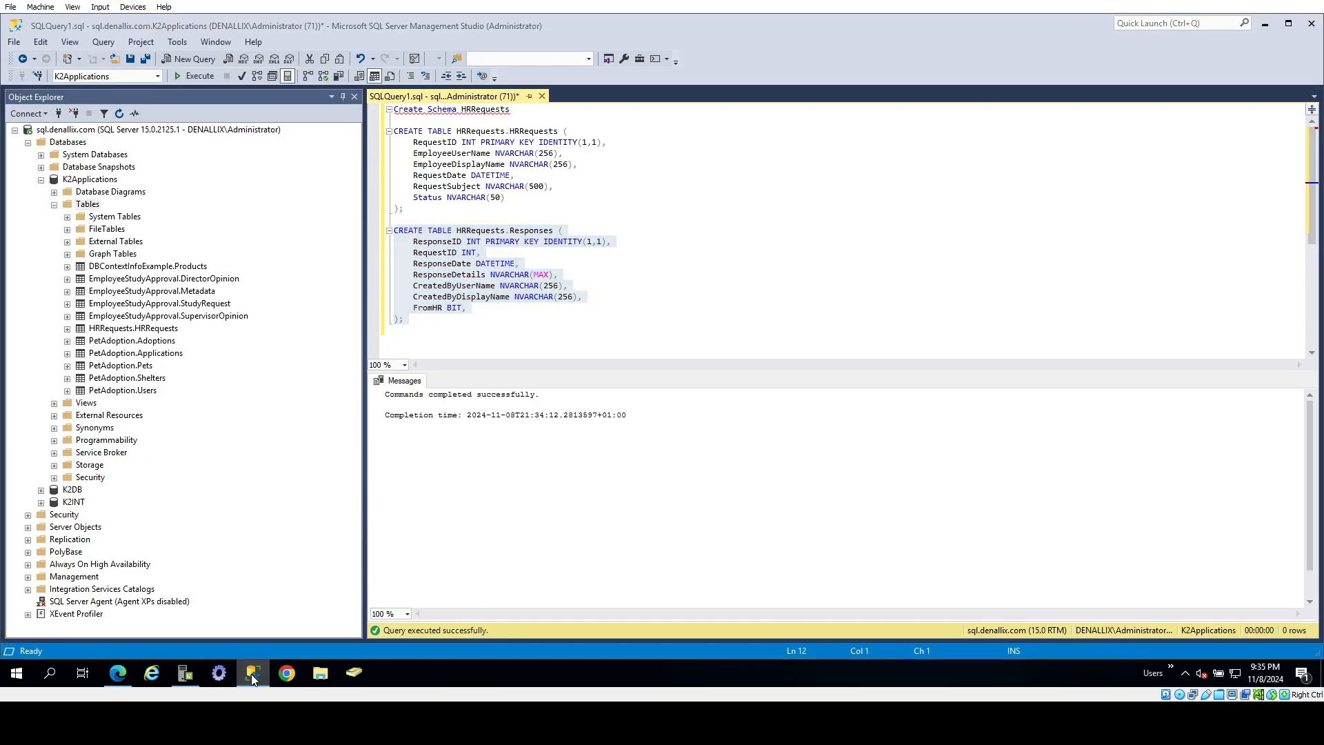
left_click(251, 673)
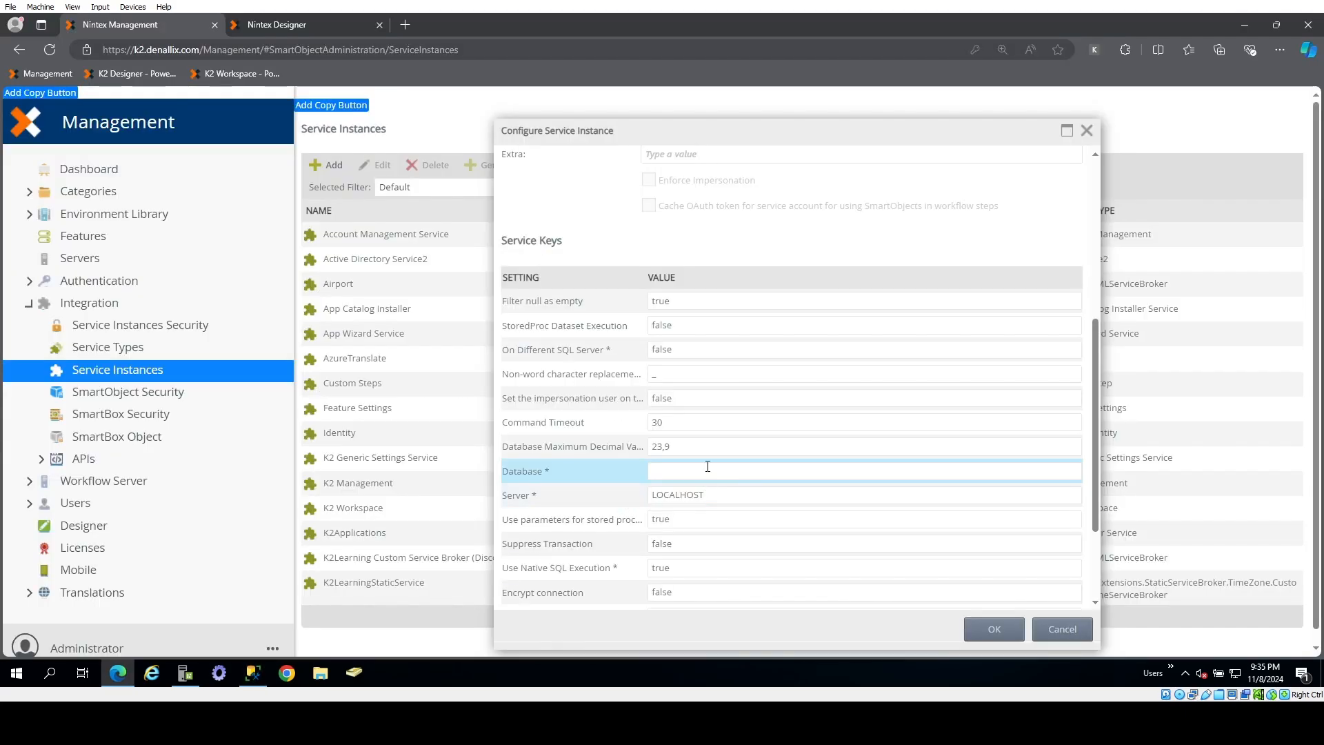
type("2Applications")
left_click(982, 632)
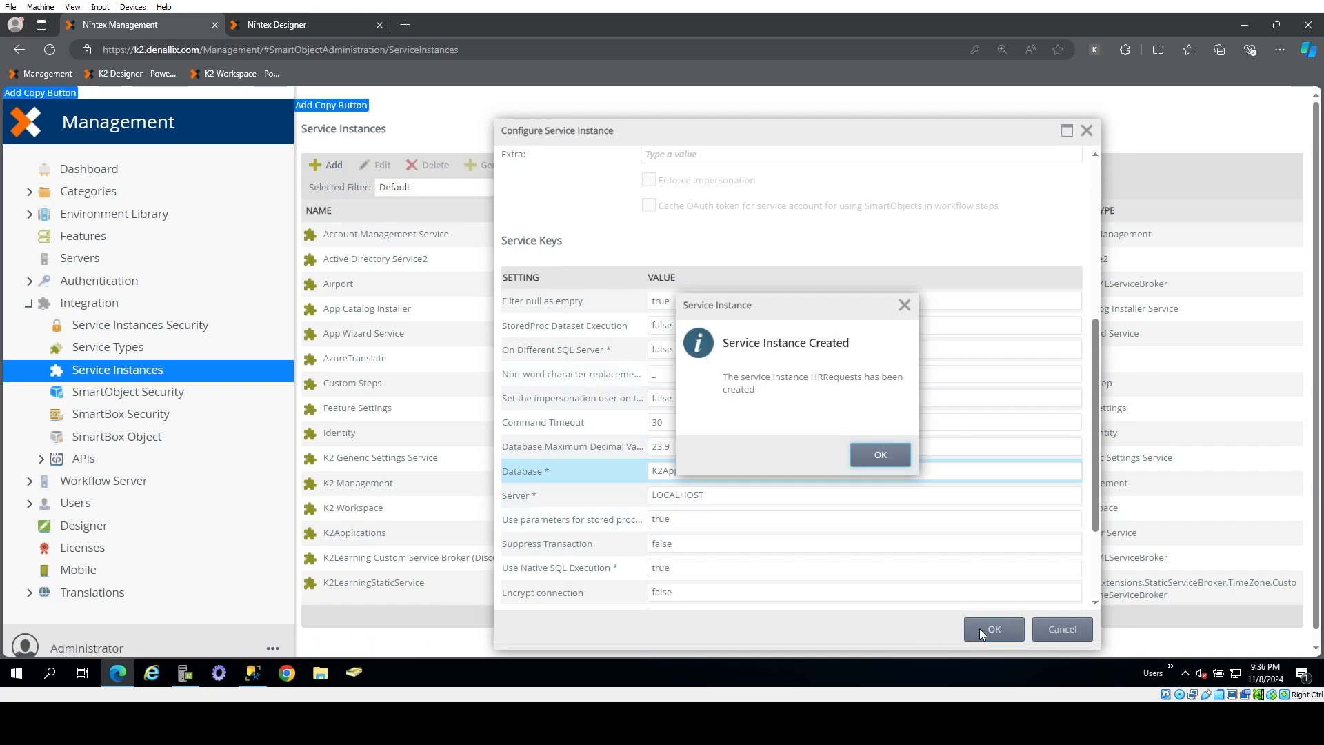
left_click(883, 457)
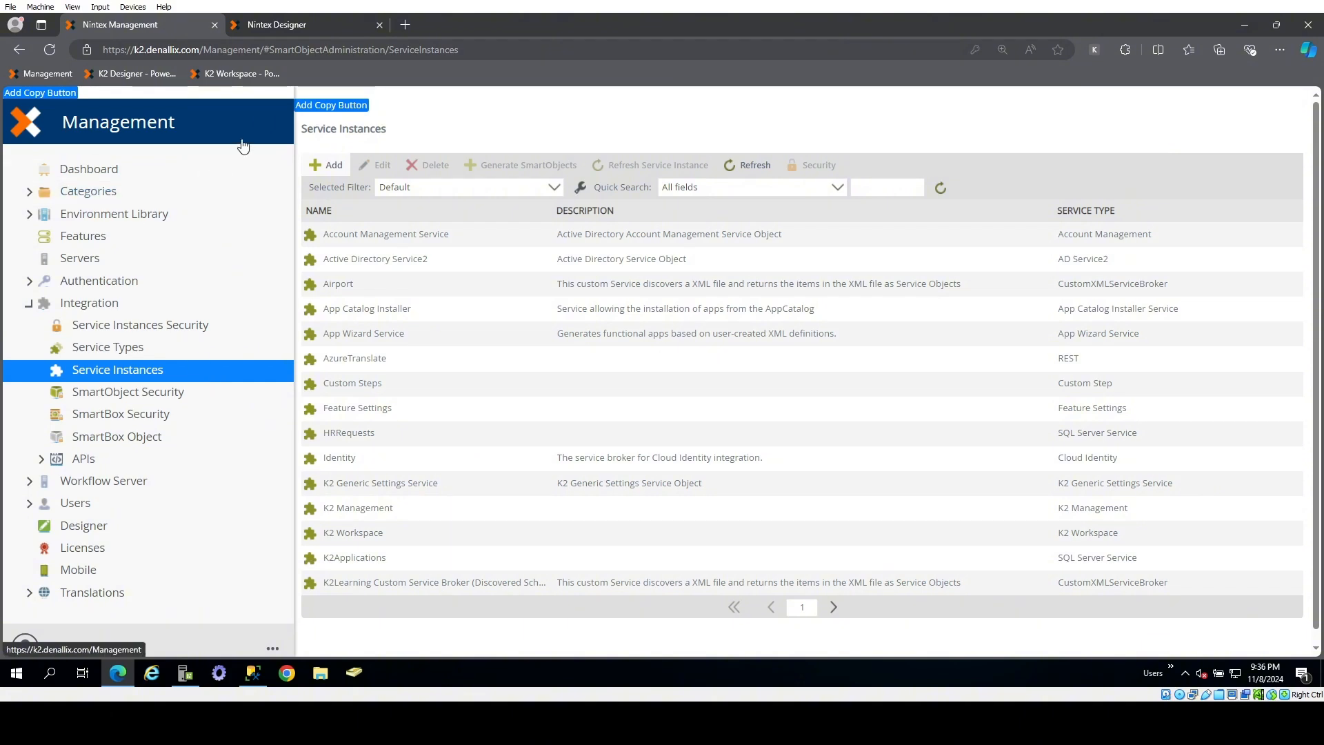
- Switch to Nintex Designer and start a new SmartObject in the SmartObjects category under HR Requests
left_click(279, 25)
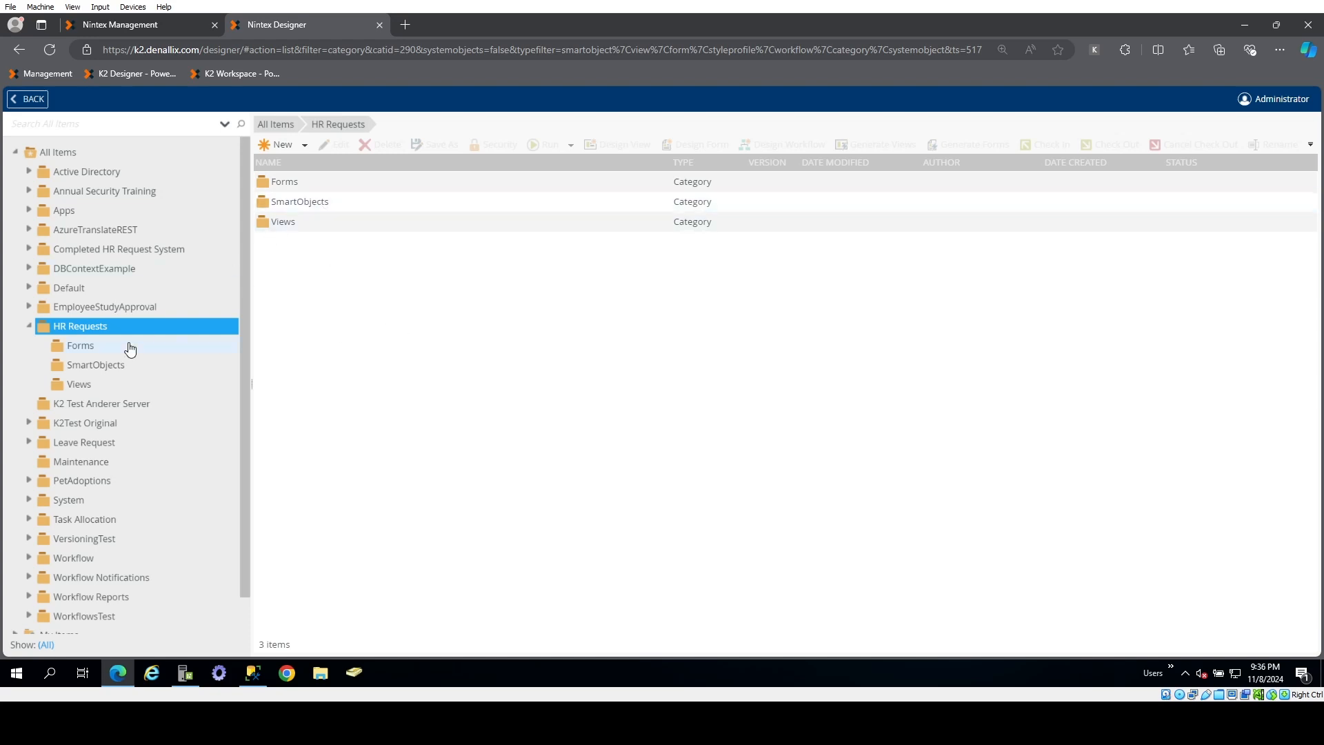
left_click(117, 366)
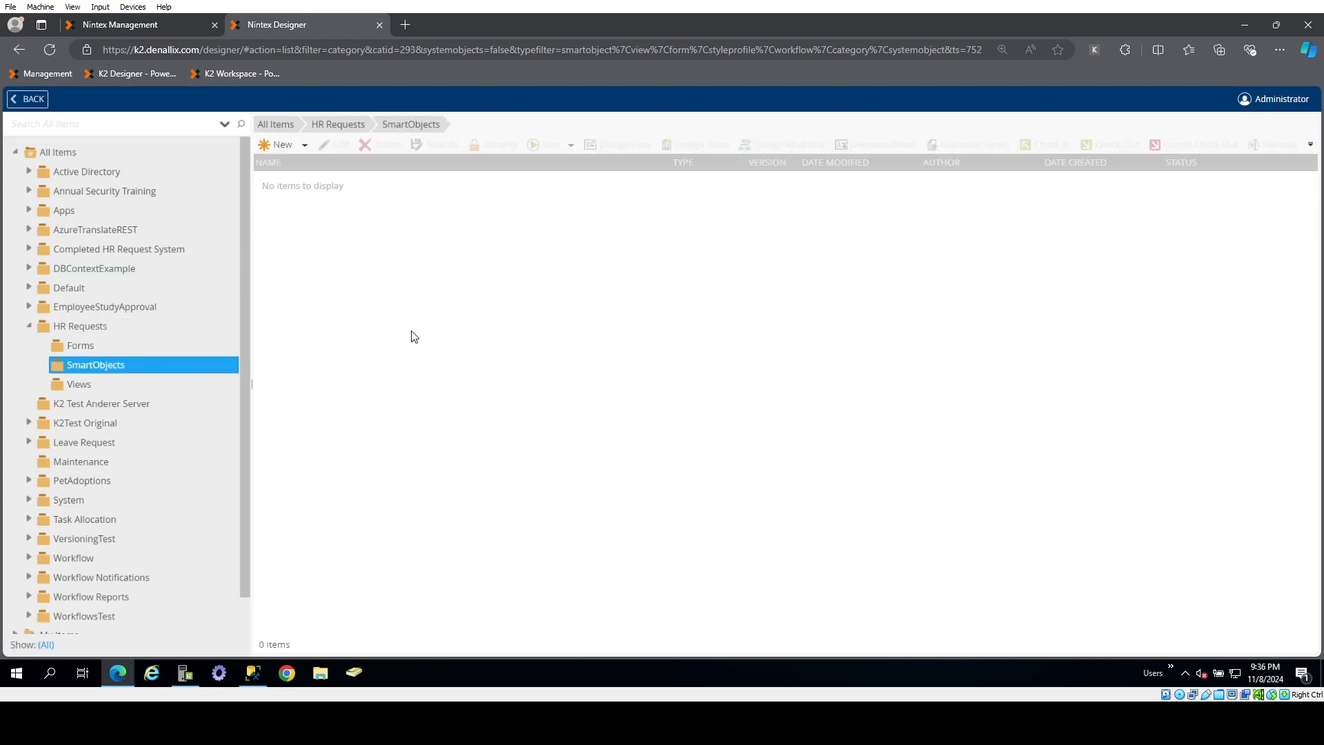
left_click(304, 145)
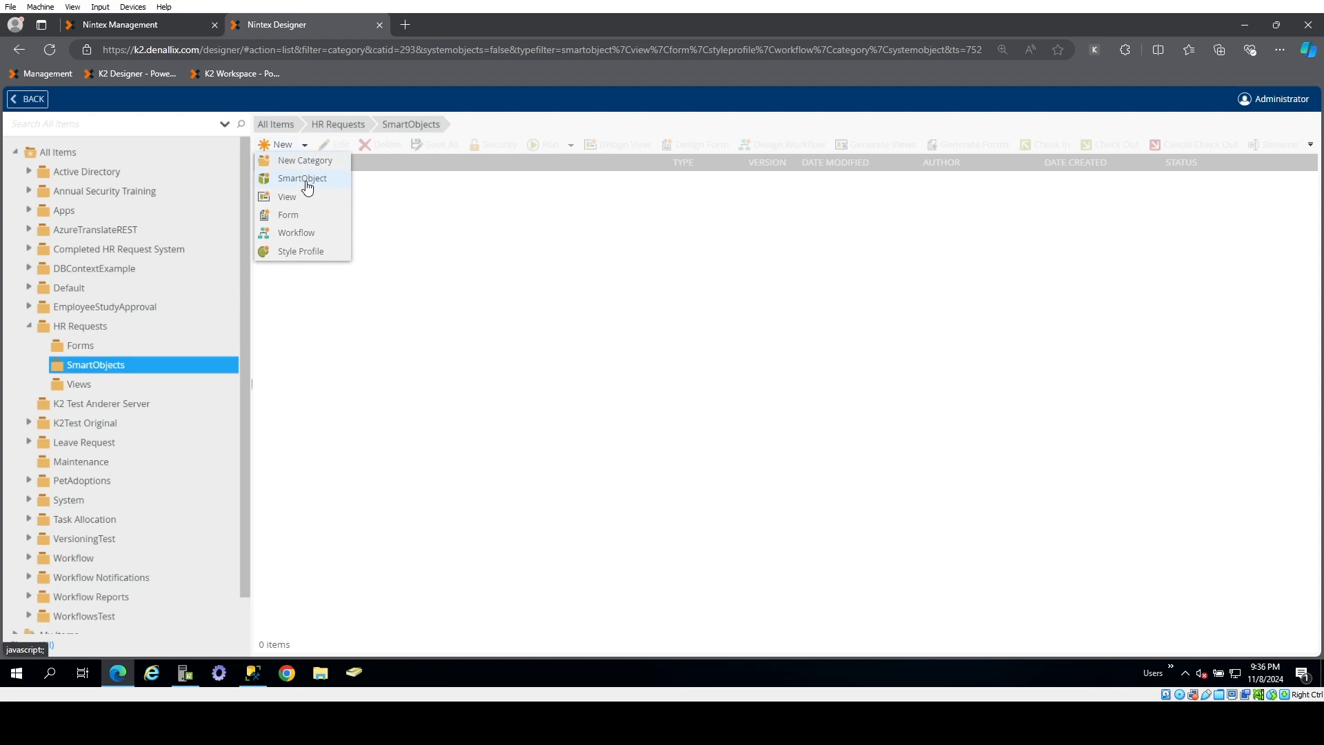
left_click(307, 179)
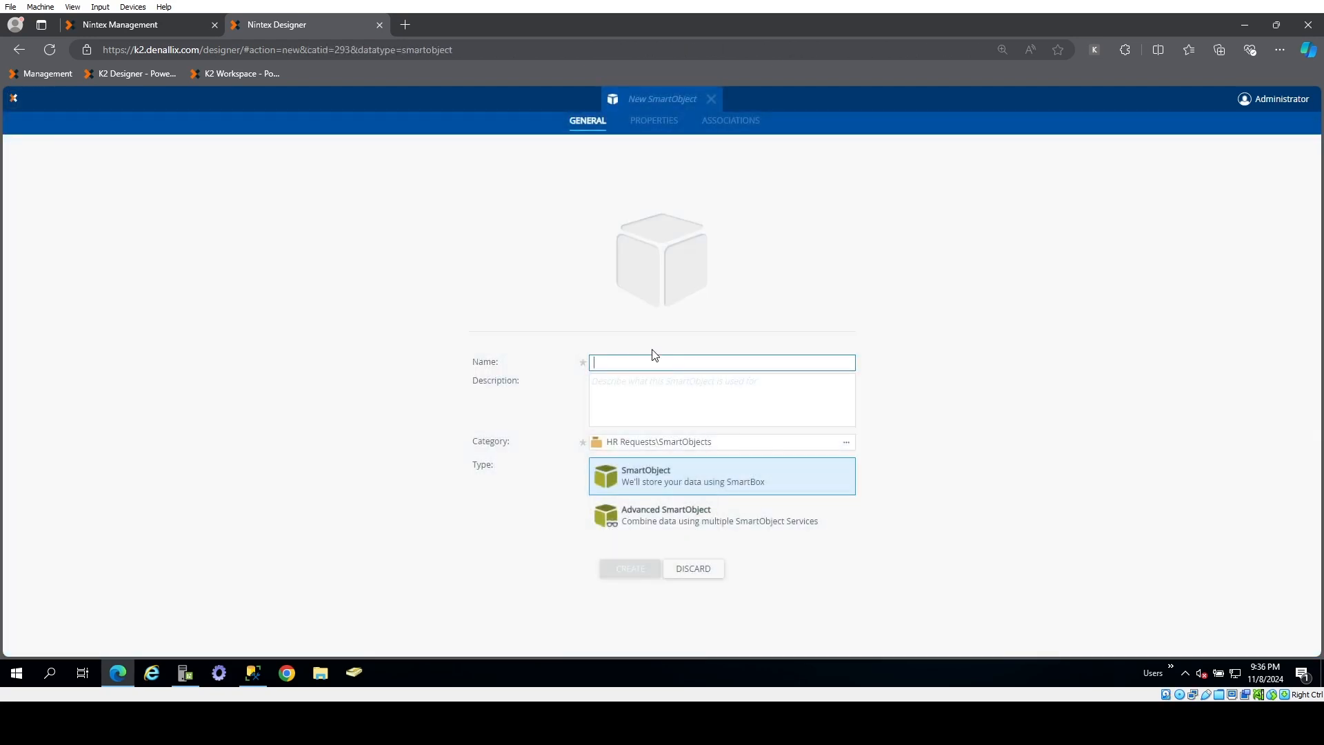
- Name the SmartObject HRRequests.HRRequests, choose the Advanced SmartObject type and create it
type("HR")
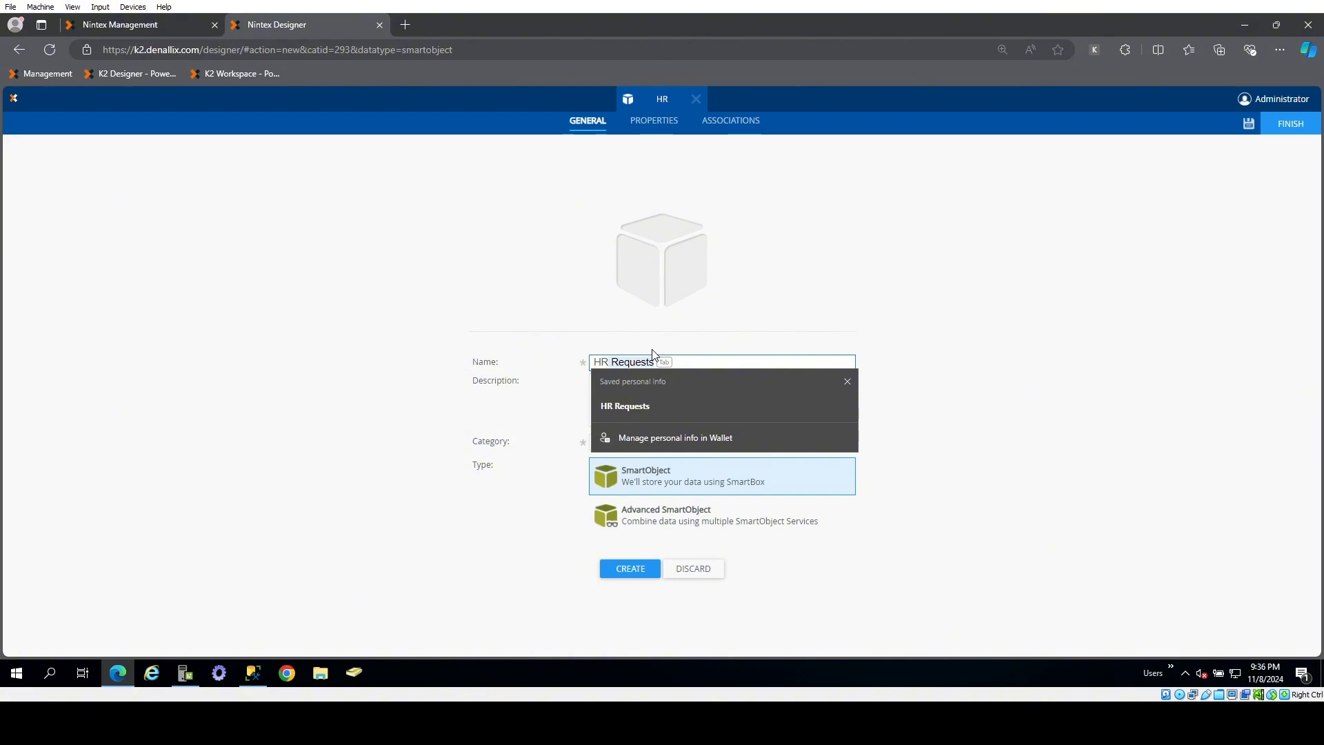
type("Re")
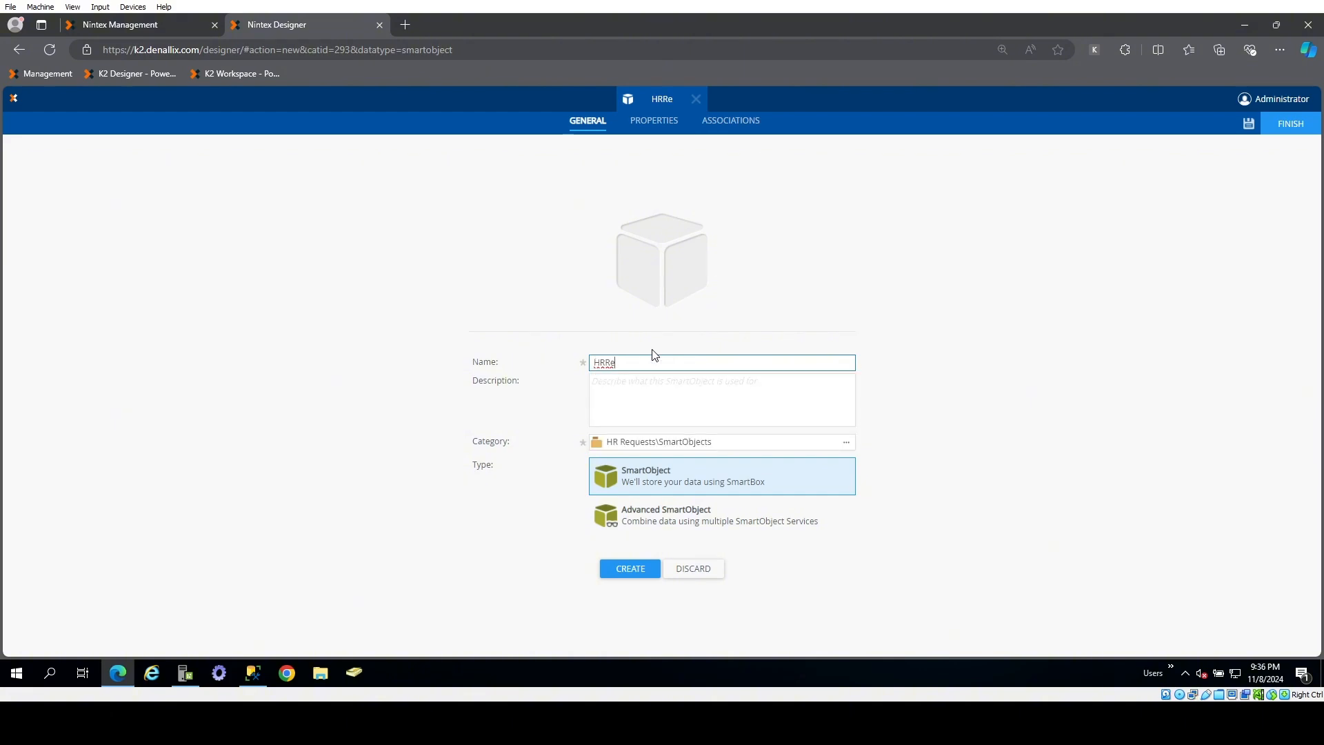
type("quests.")
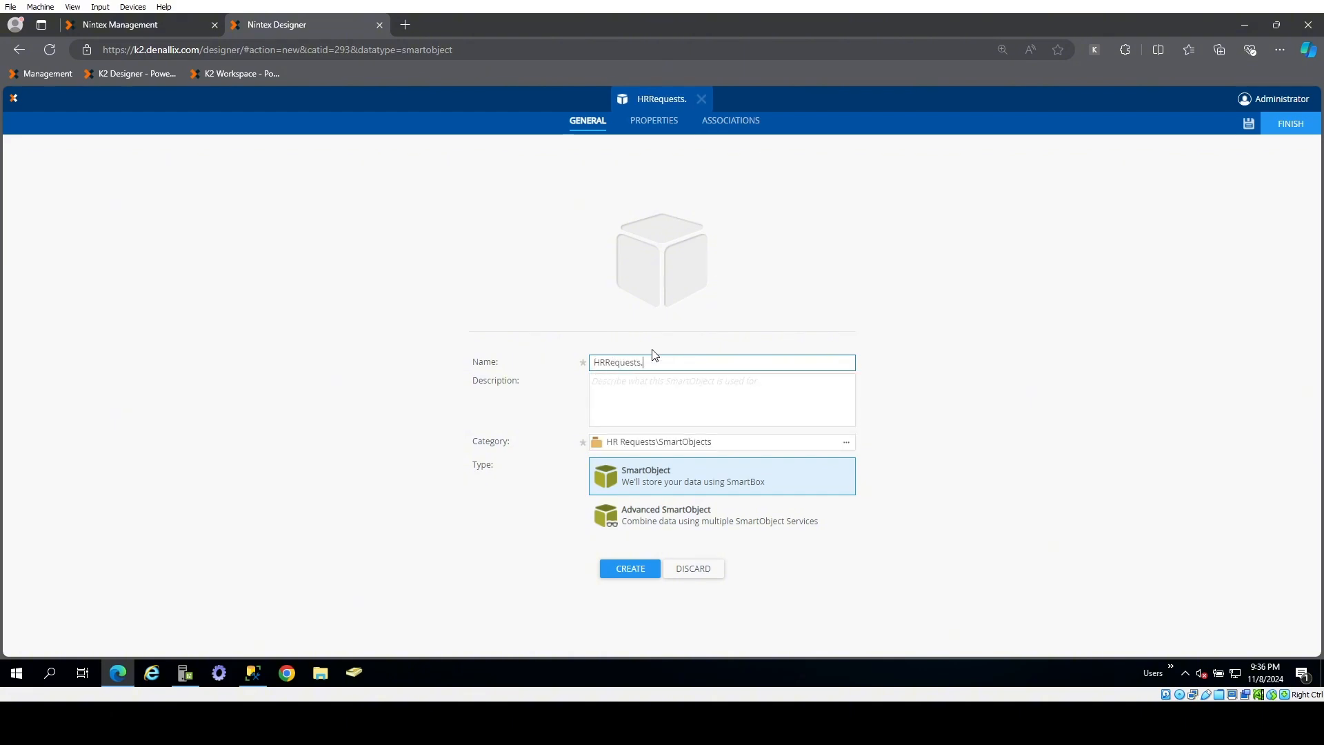
type("HRRequests")
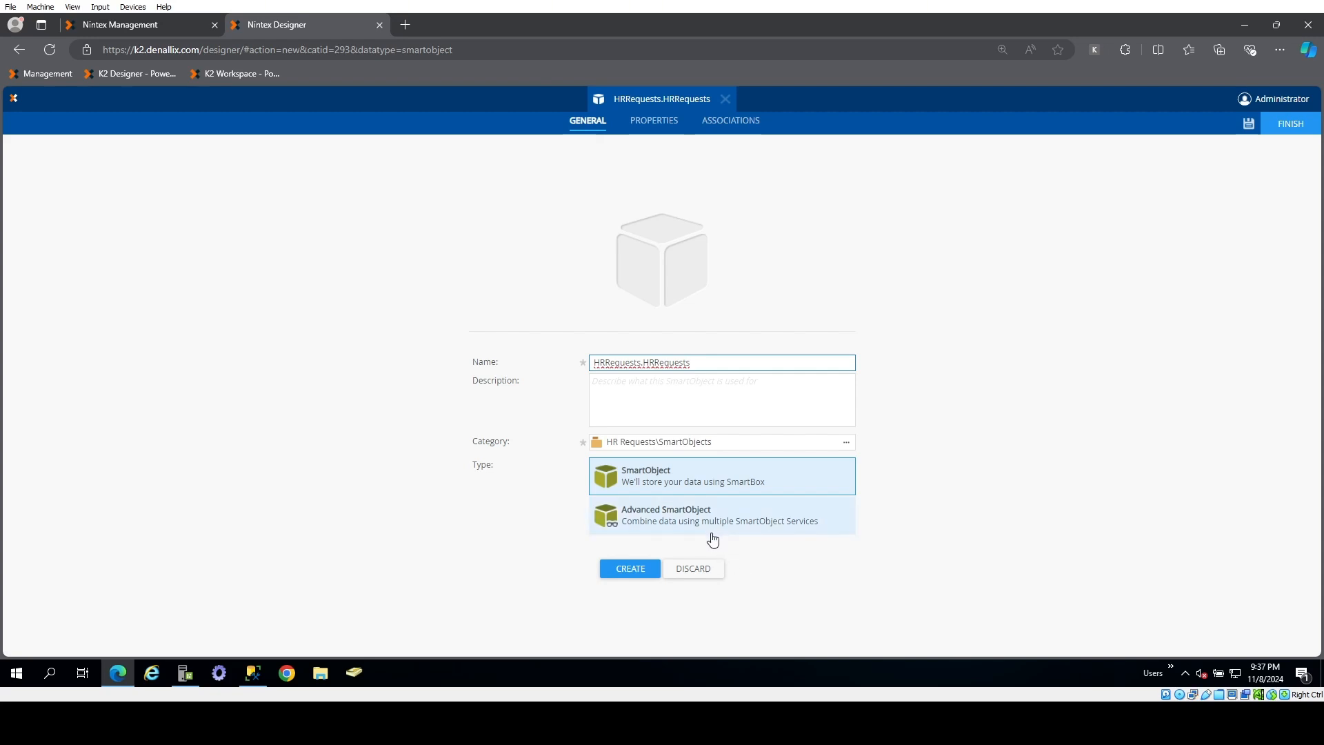
left_click(713, 538)
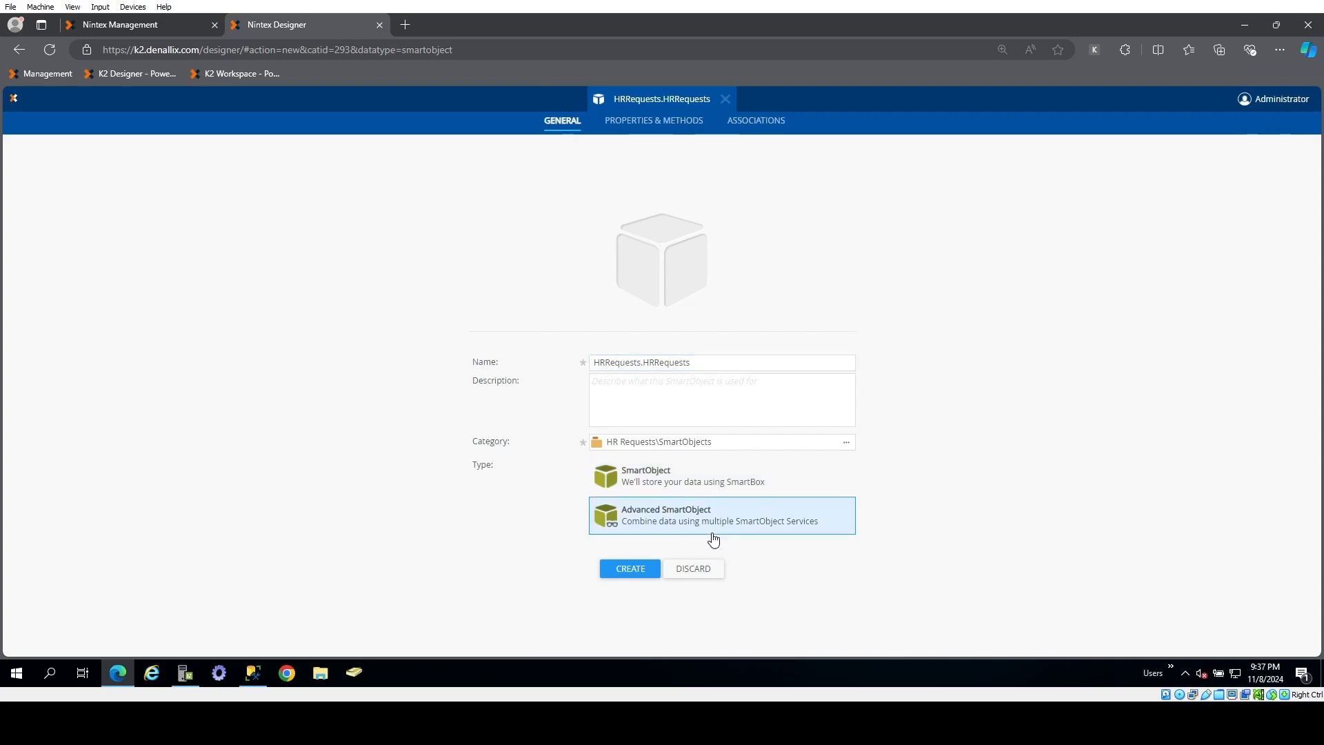
left_click(630, 569)
- Bind the SmartObject to the [HRRequests].[HRRequests] table of the HRRequests service, creating properties for all table columns
scroll(97, 471, "down", 3)
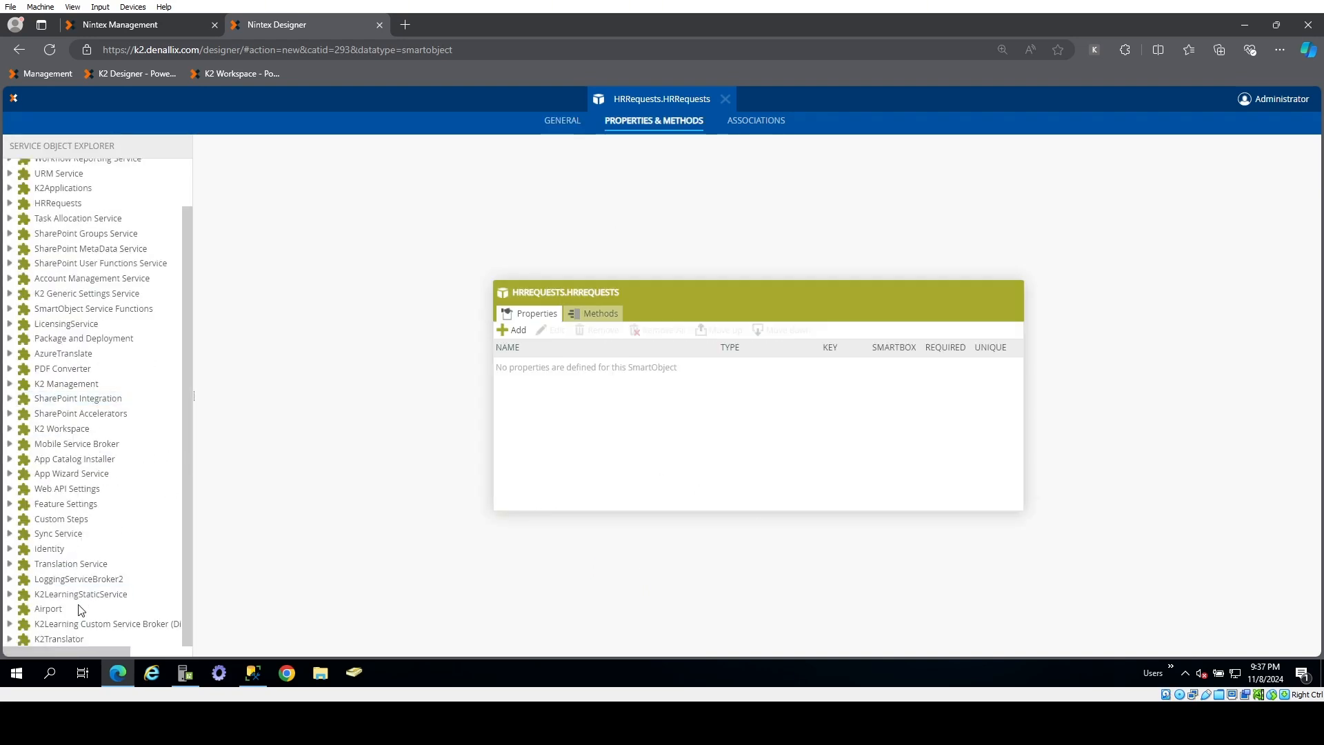
scroll(79, 596, "up", 1)
left_click(11, 256)
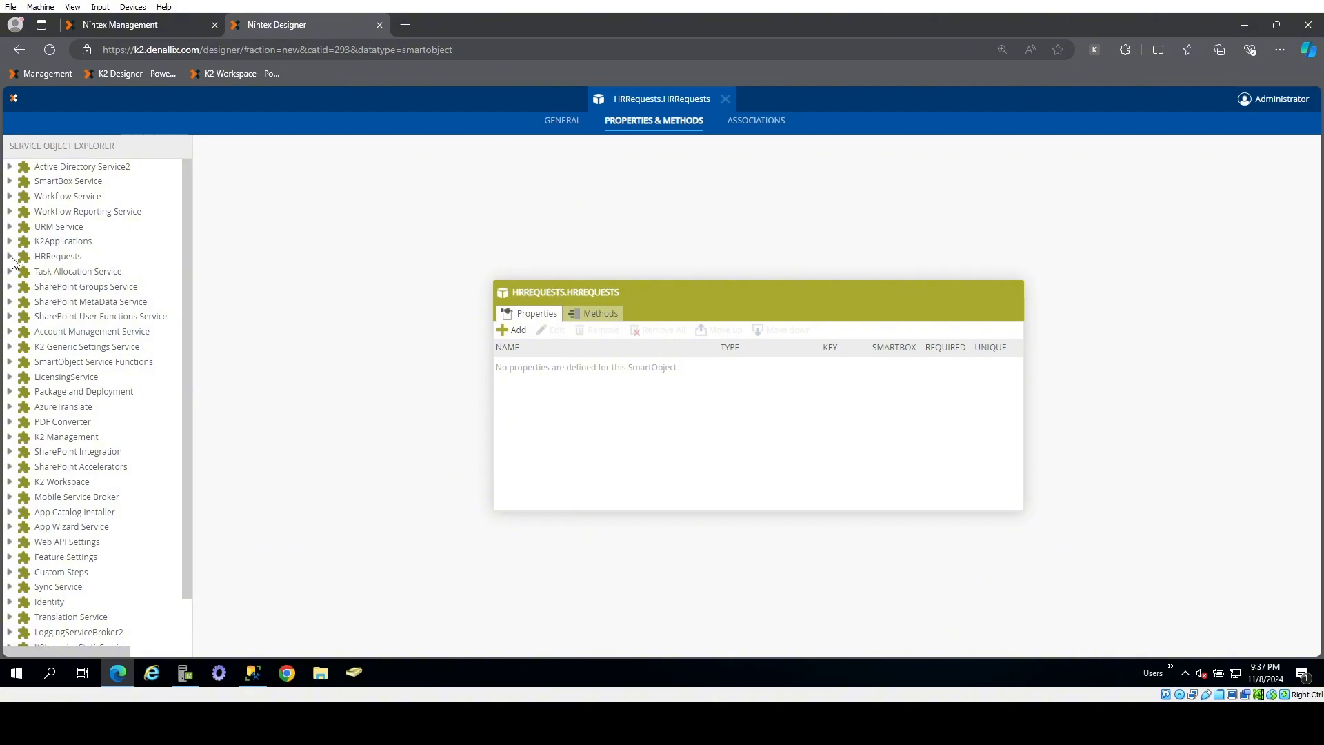
left_click(24, 287)
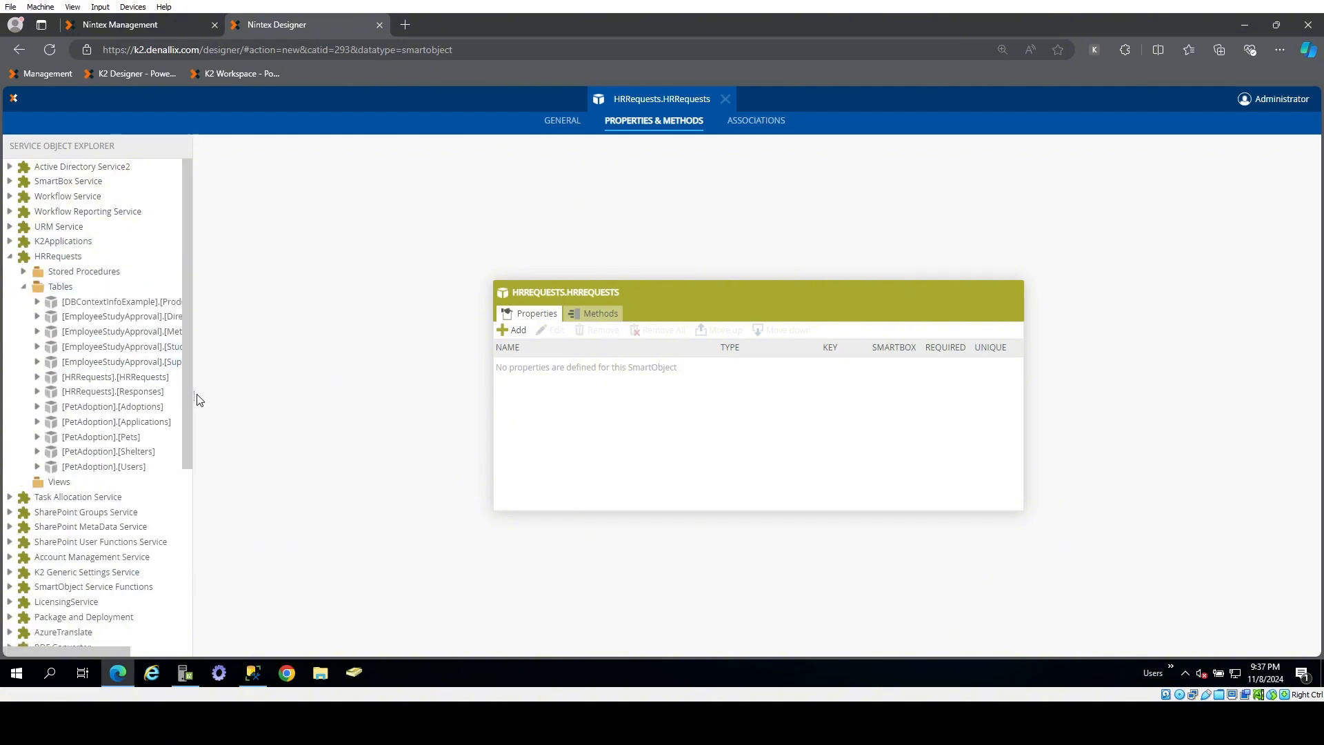
left_click_drag(196, 394, 284, 403)
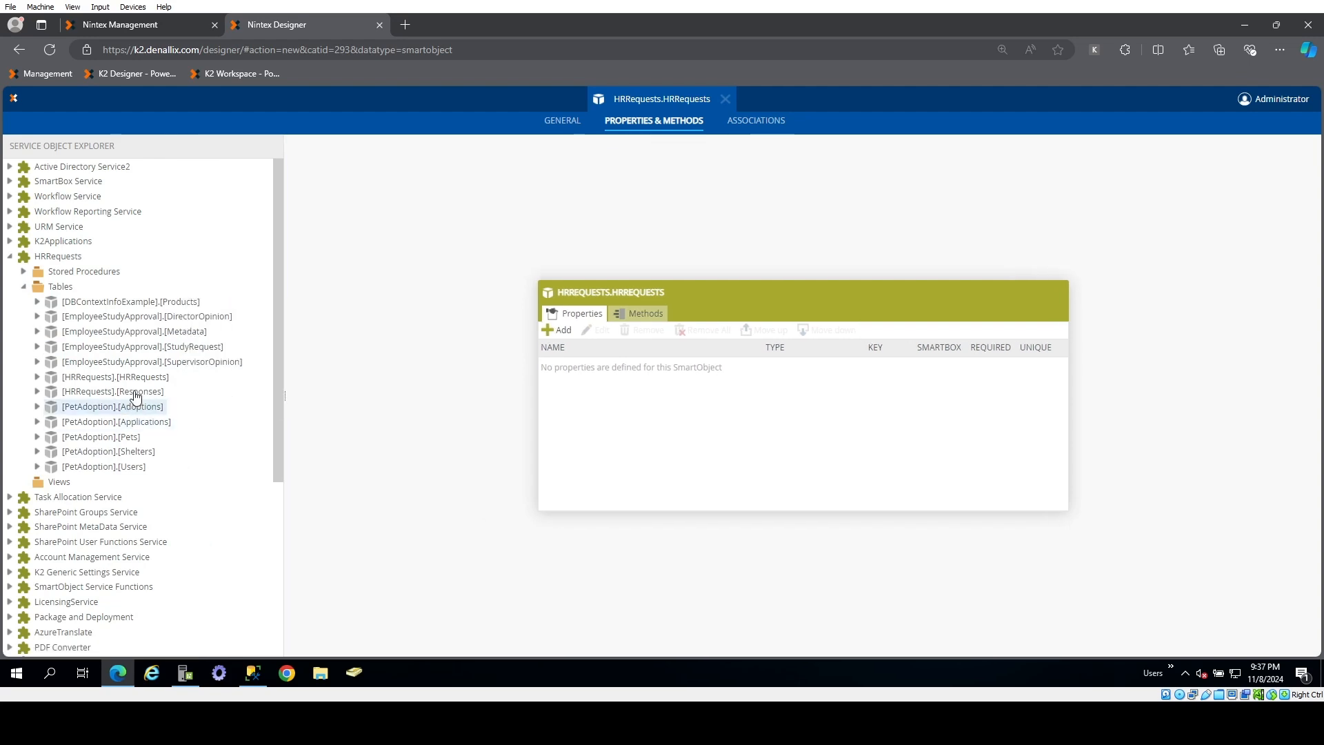
left_click_drag(117, 378, 709, 384)
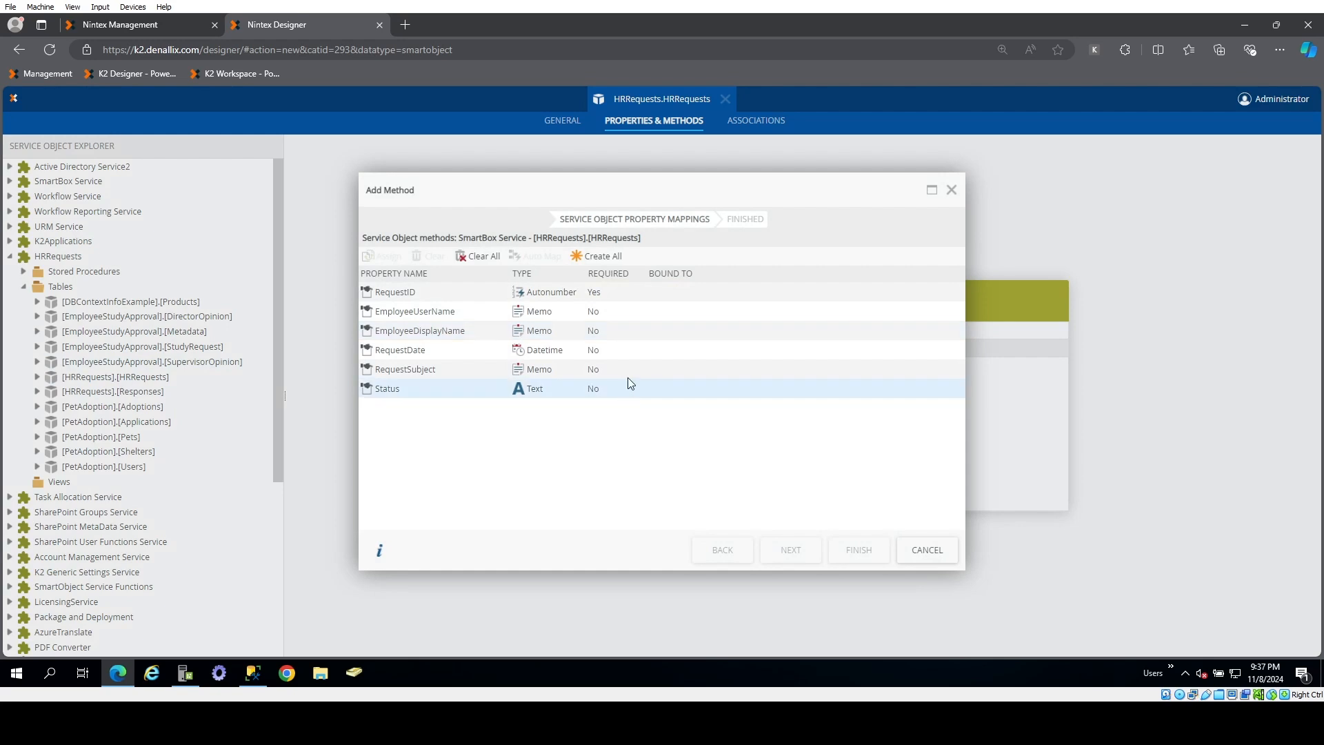
left_click(594, 257)
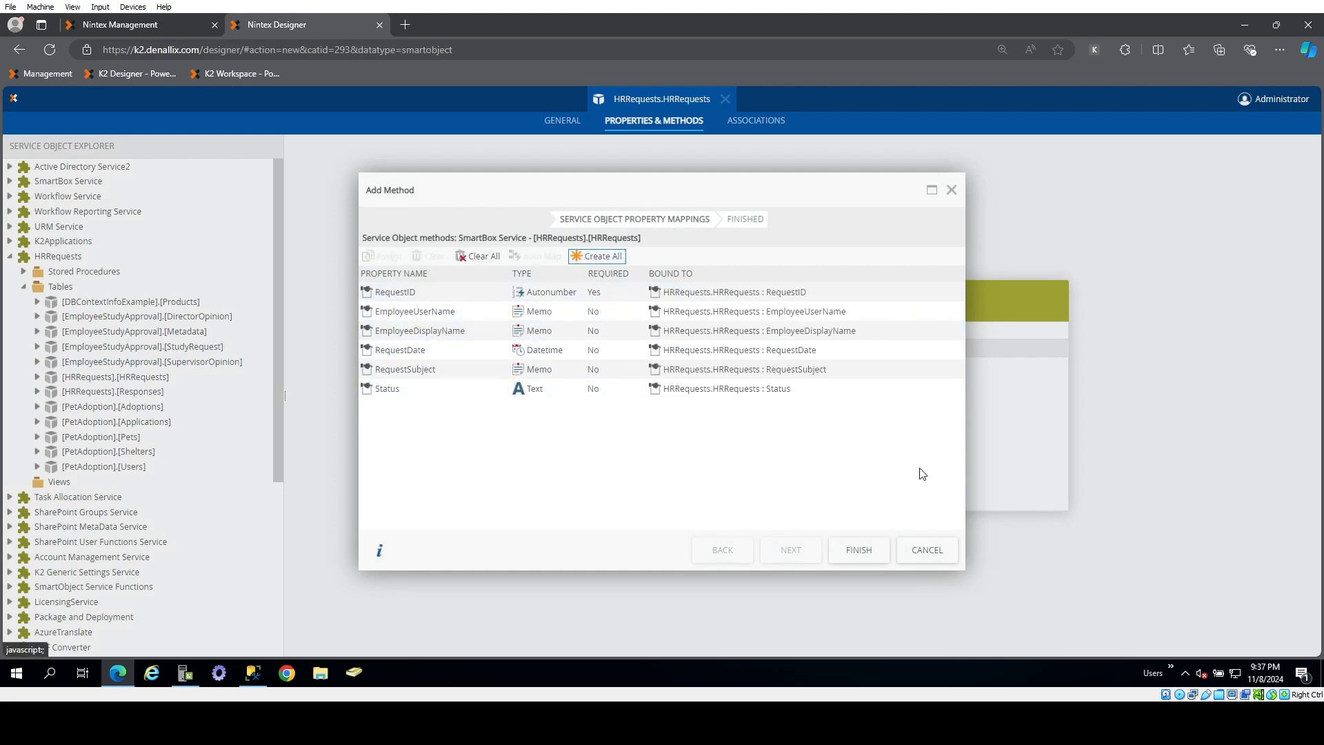
left_click(858, 550)
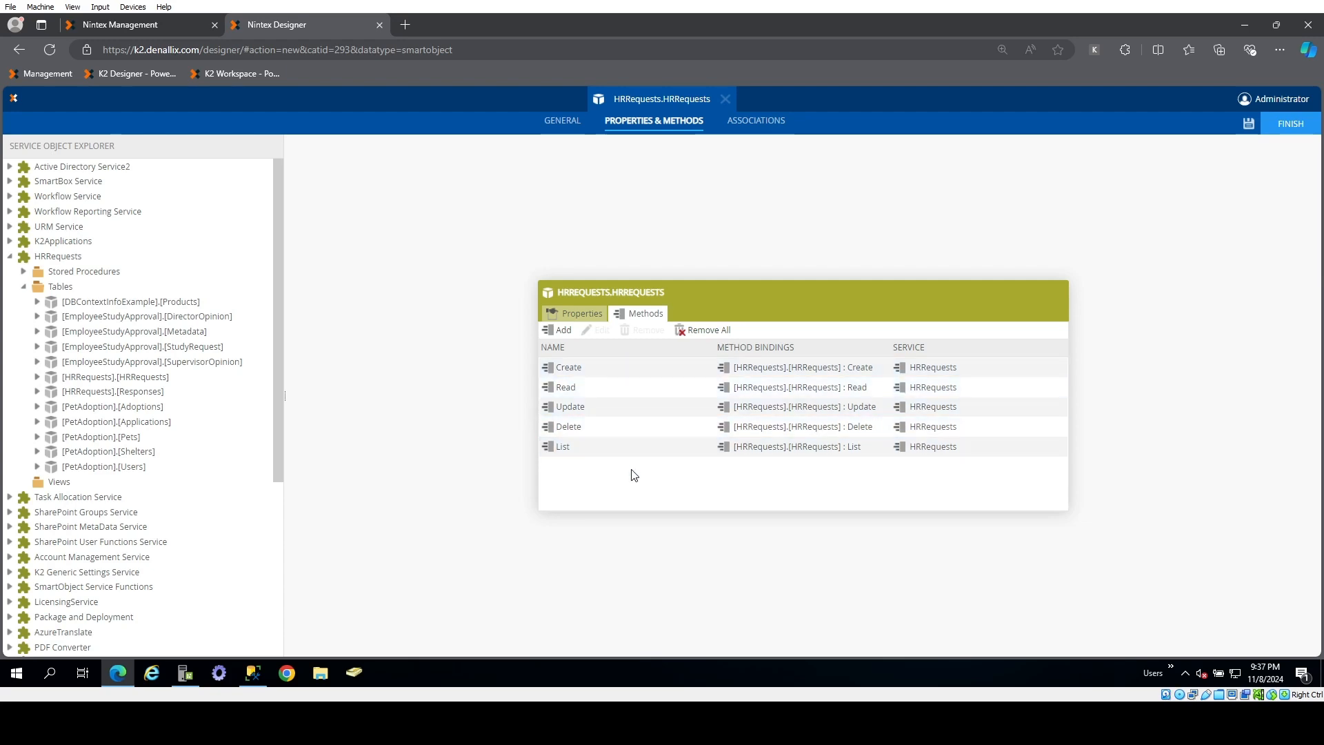
- Make the RequestID property not required and finish the HRRequests.HRRequests SmartObject
left_click(558, 315)
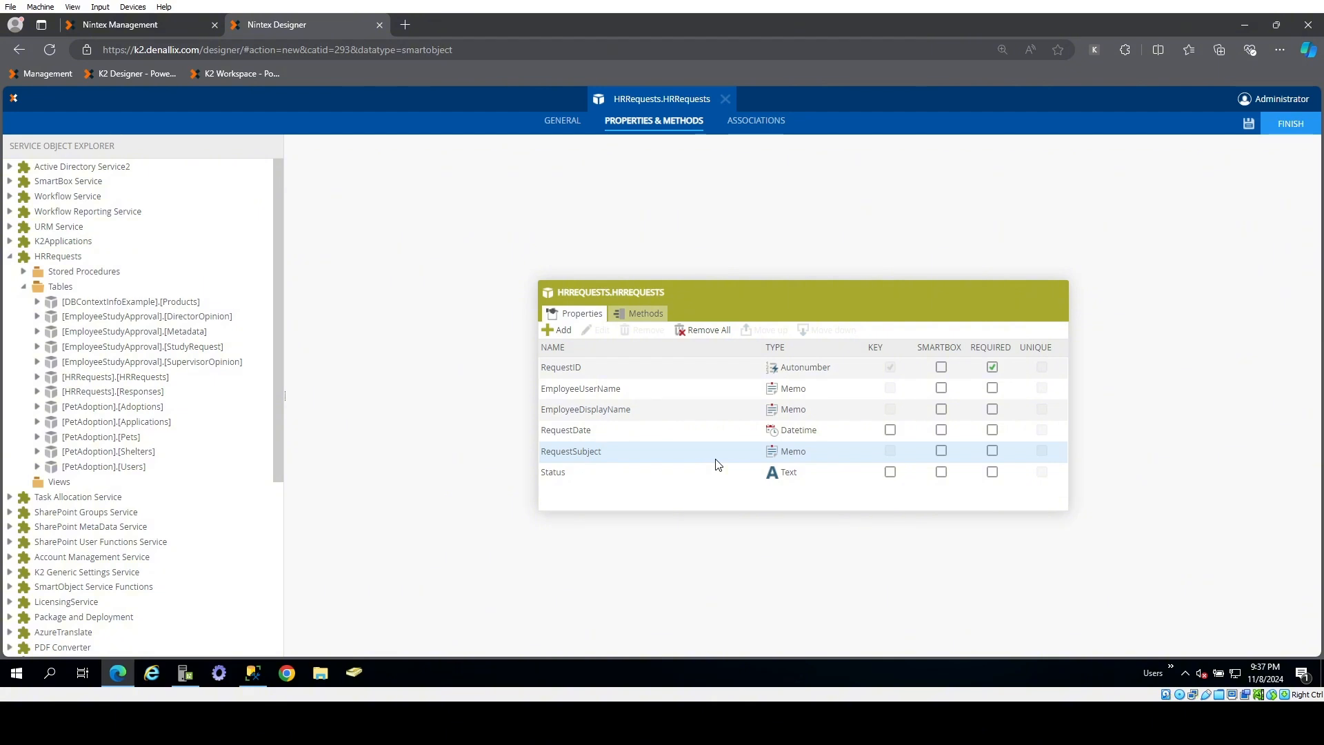
left_click(993, 367)
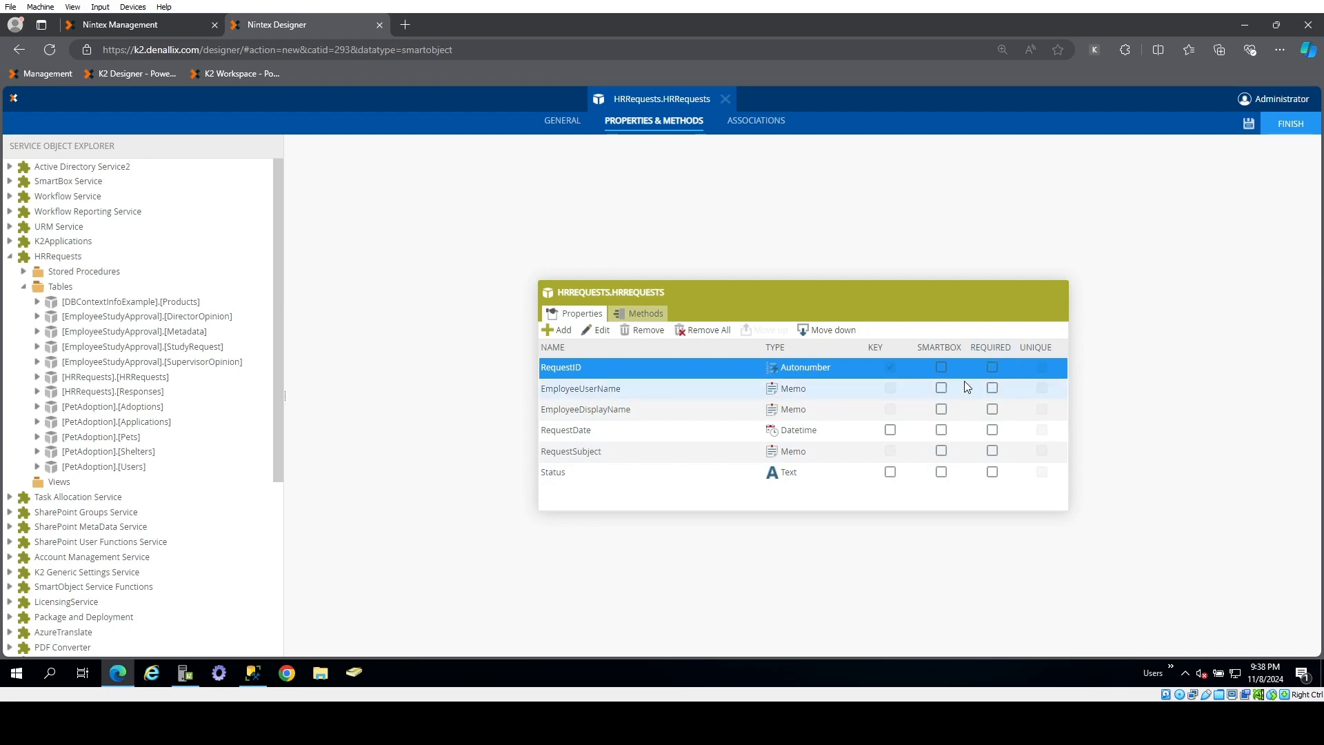
left_click(1293, 131)
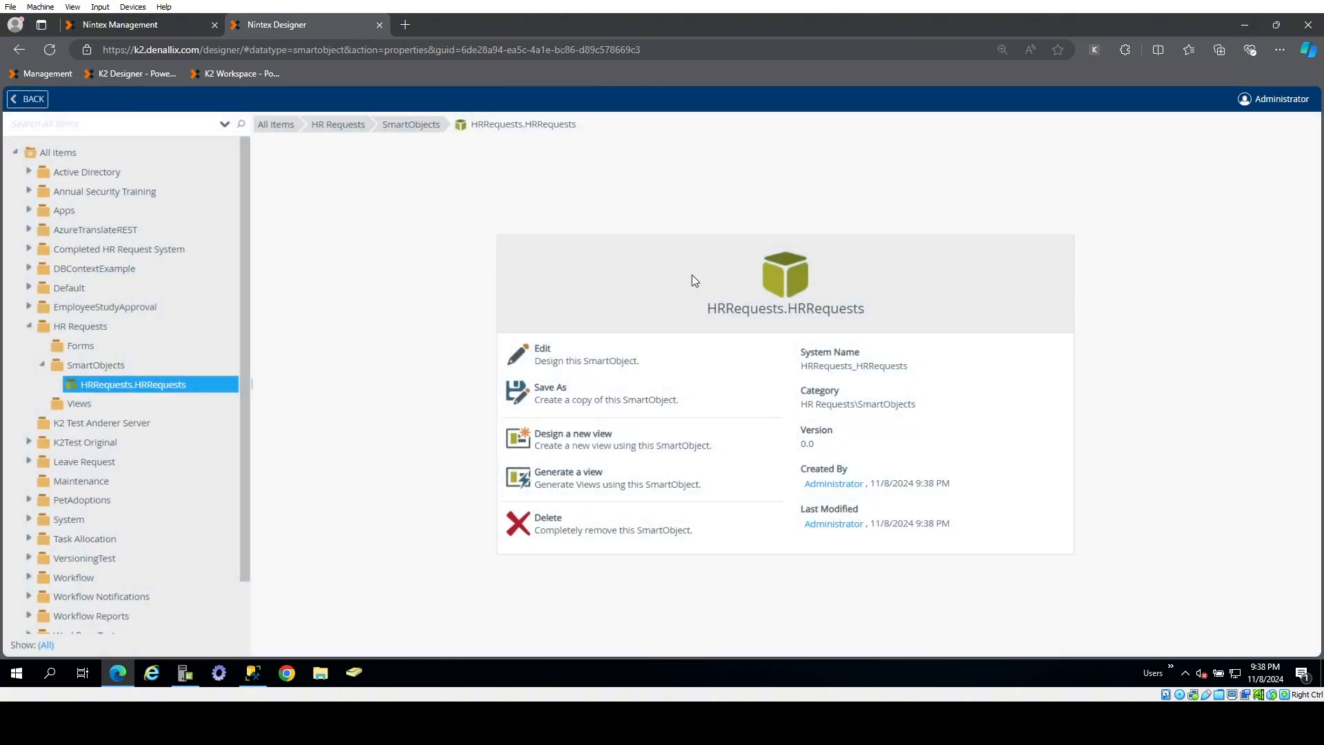
- Start another new SmartObject in the SmartObjects category under HR Requests
left_click(134, 373)
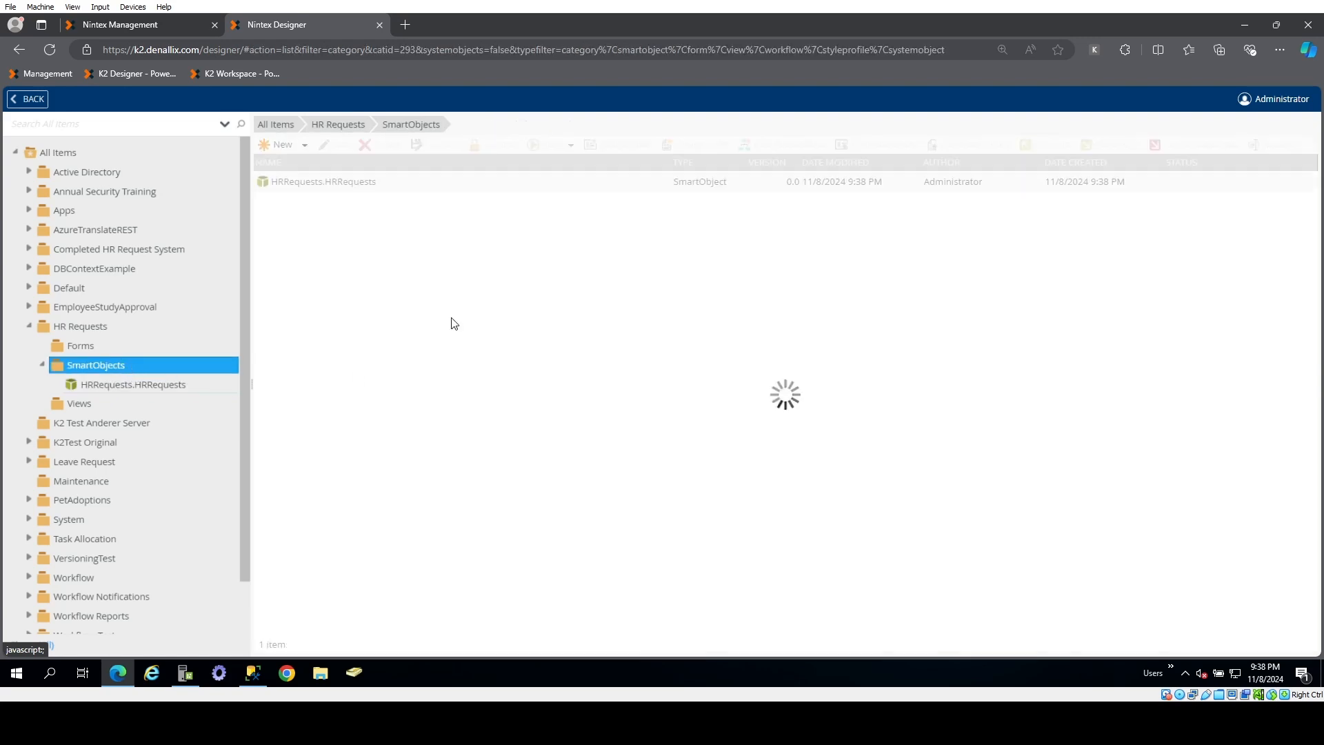
left_click(295, 147)
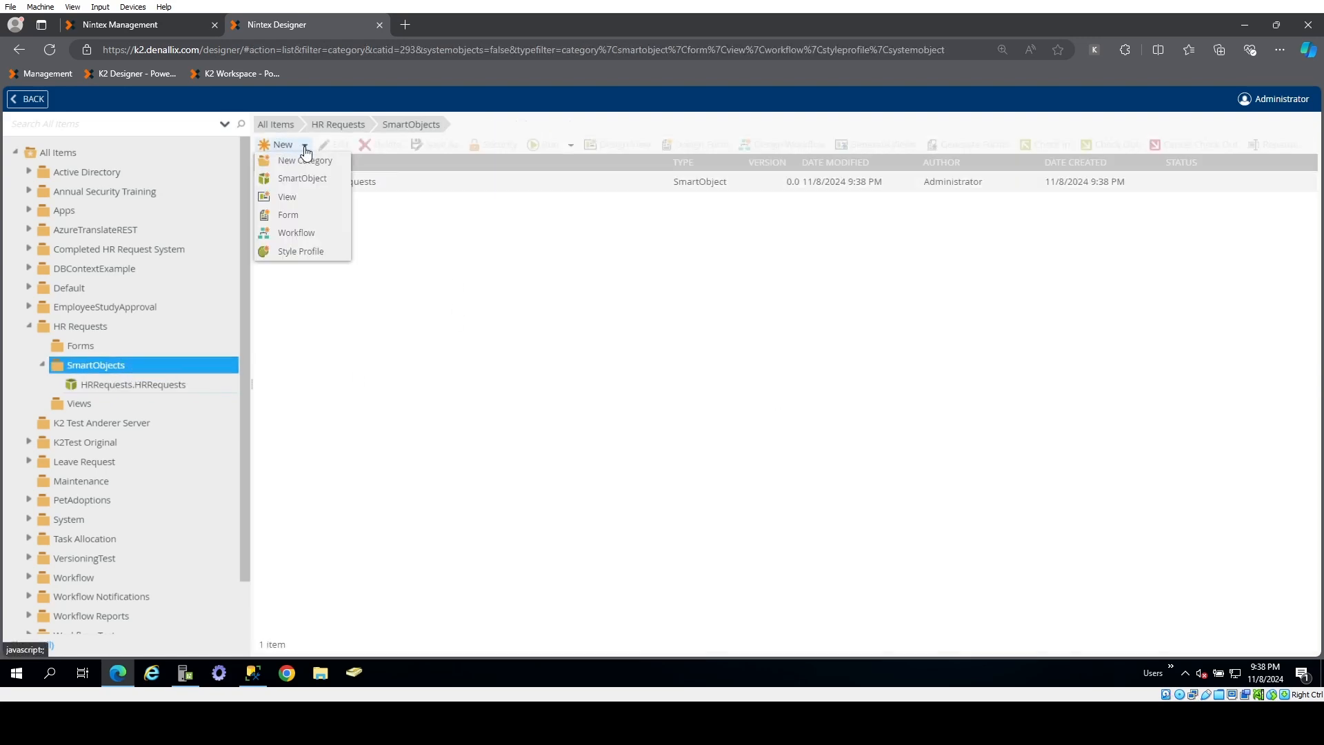
left_click(298, 181)
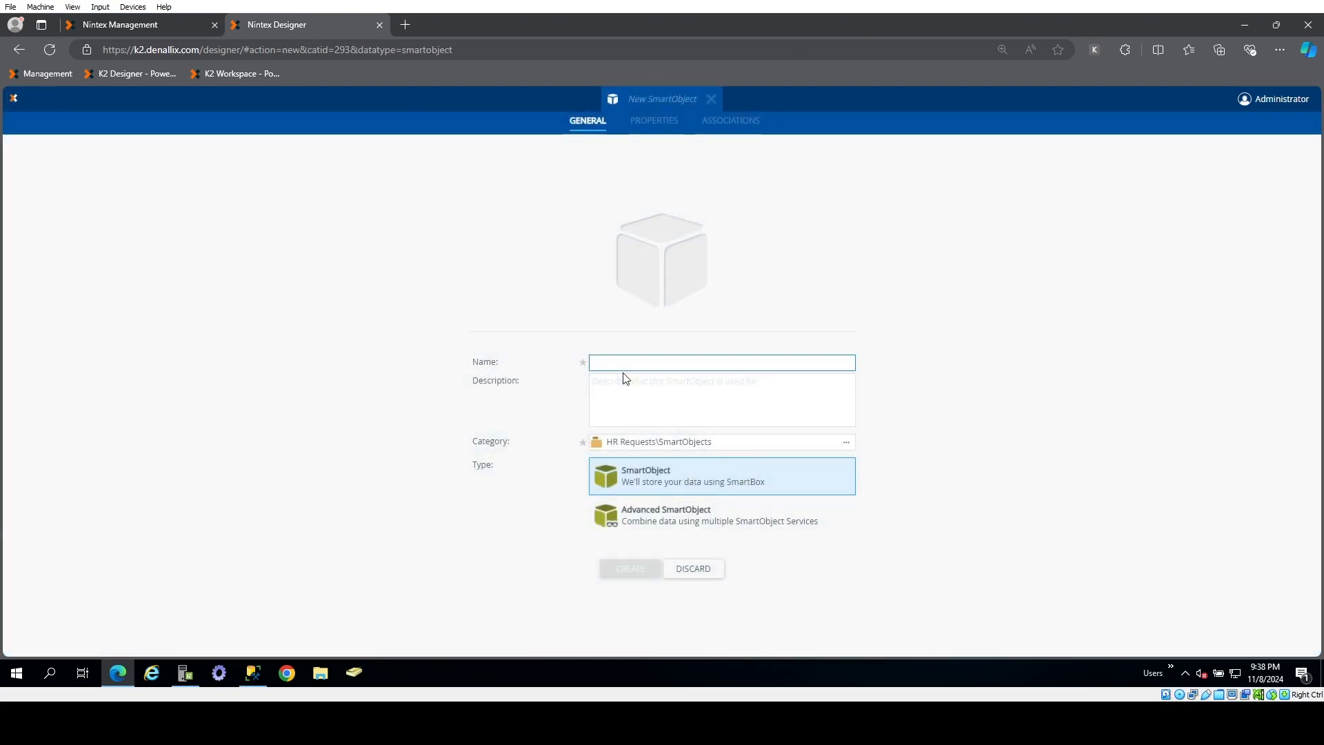
- Name the SmartObject HRRequests.Responses, choose the Advanced SmartObject type and create it
type("Hr")
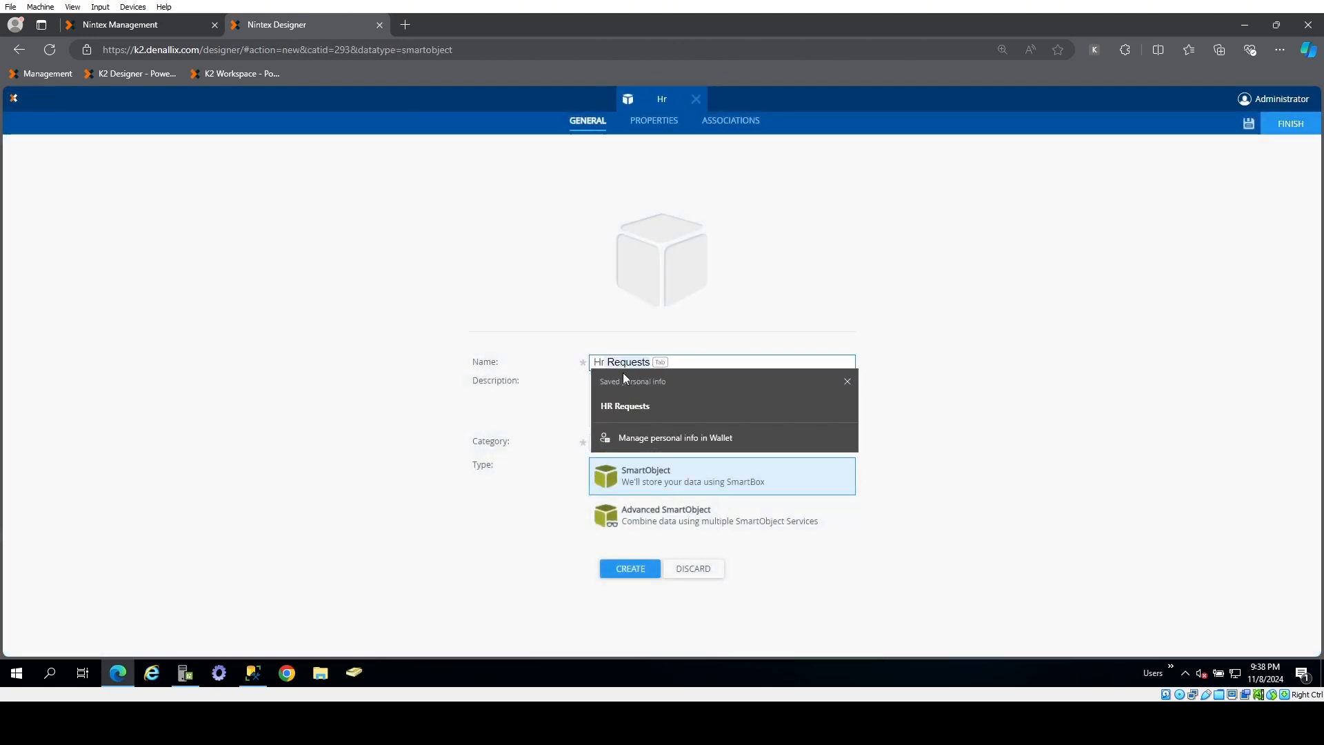
key("BackSpace")
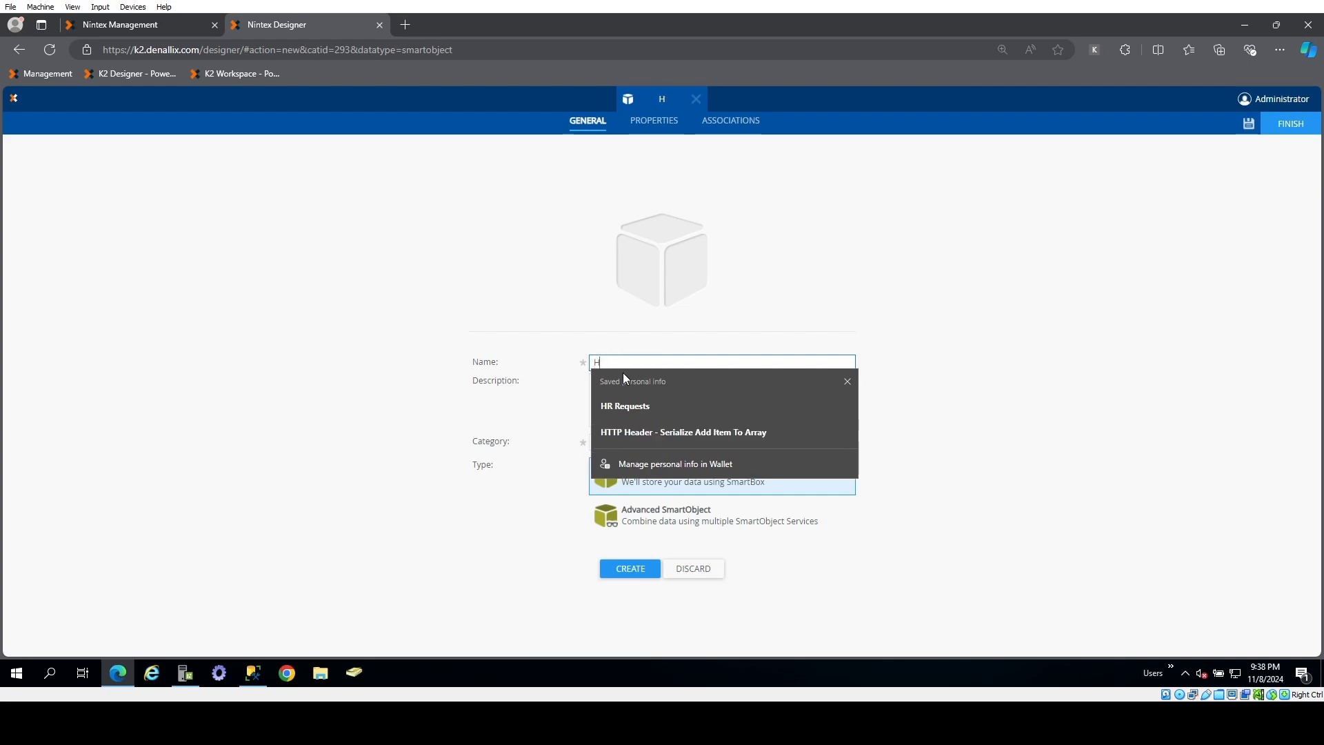
type("R")
key("Tab")
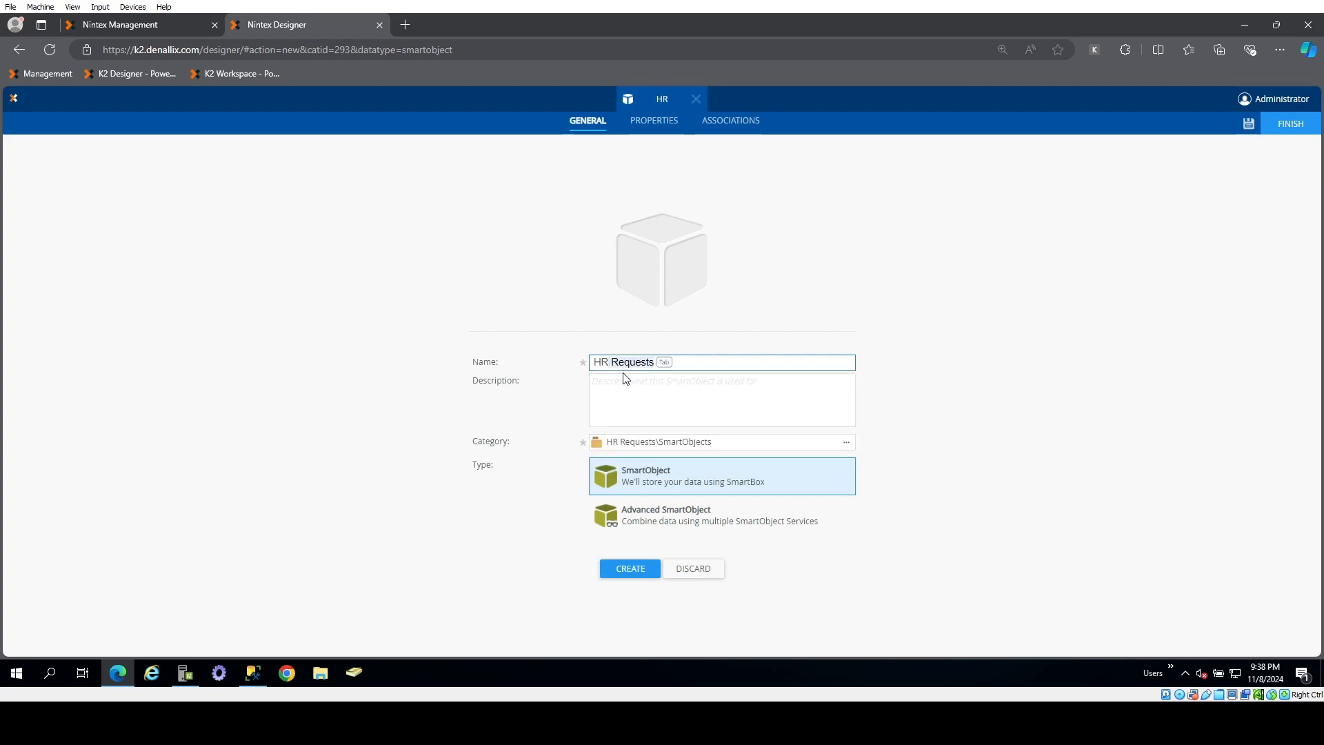
key("Tab")
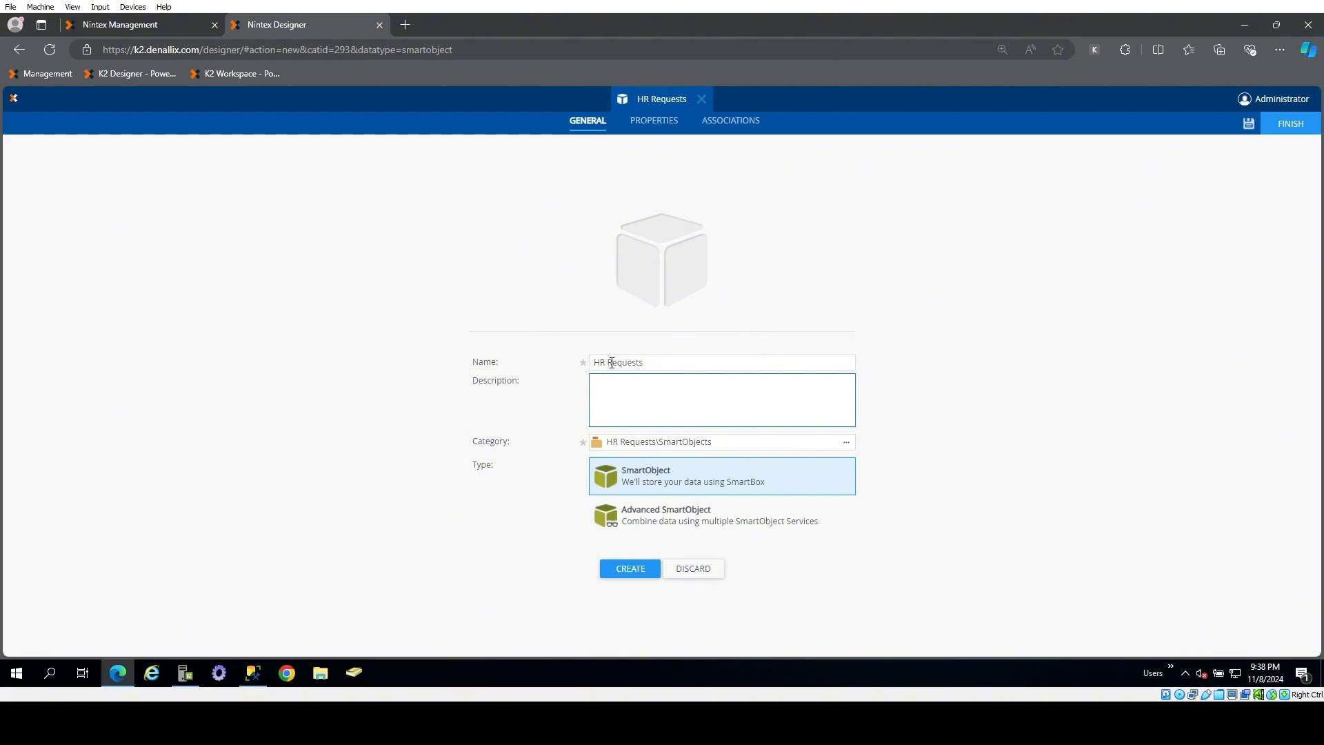
left_click(609, 363)
key("BackSpace")
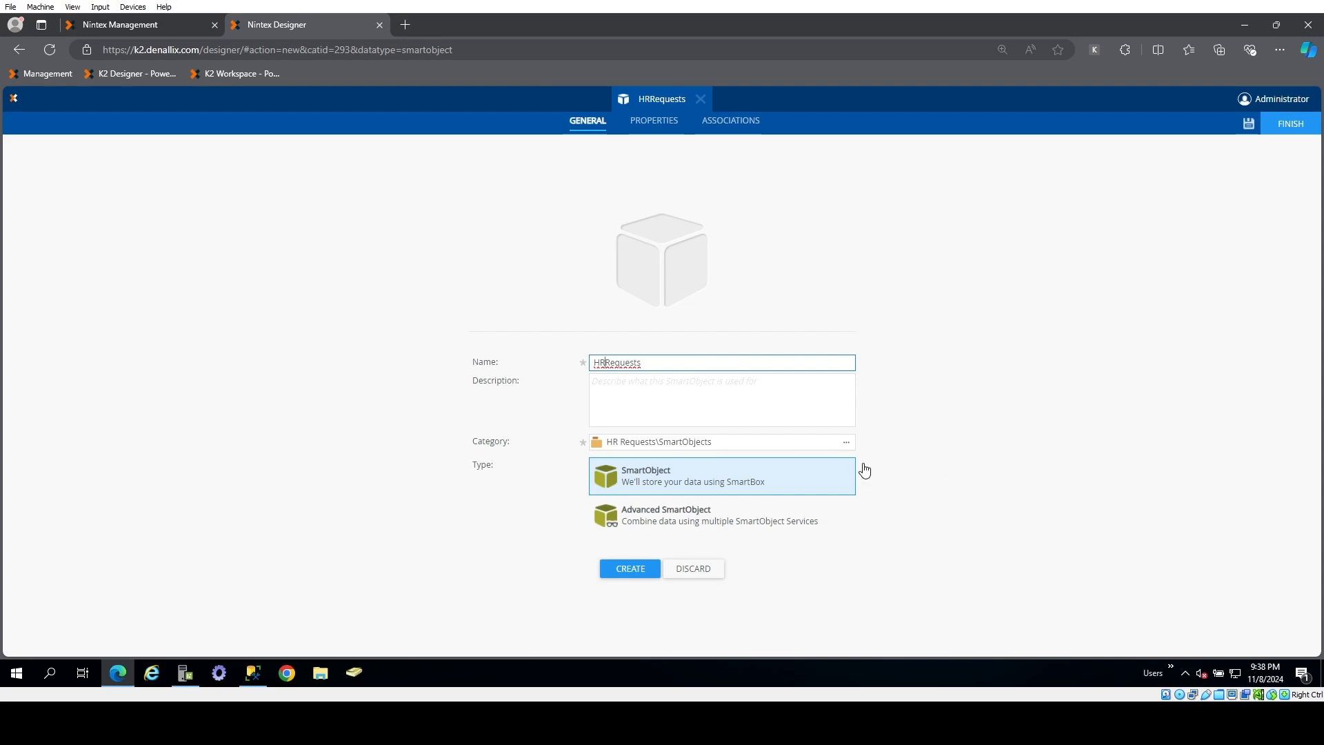
left_click(694, 364)
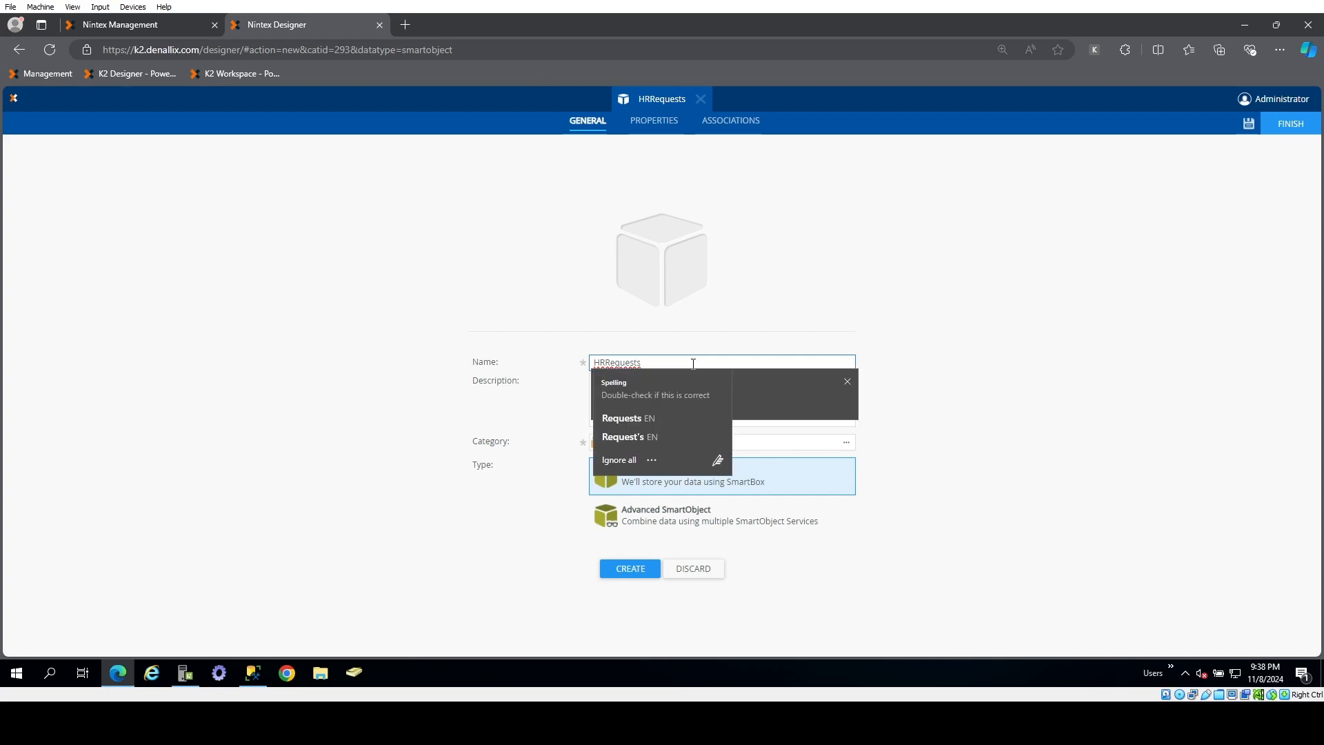
type(".RE")
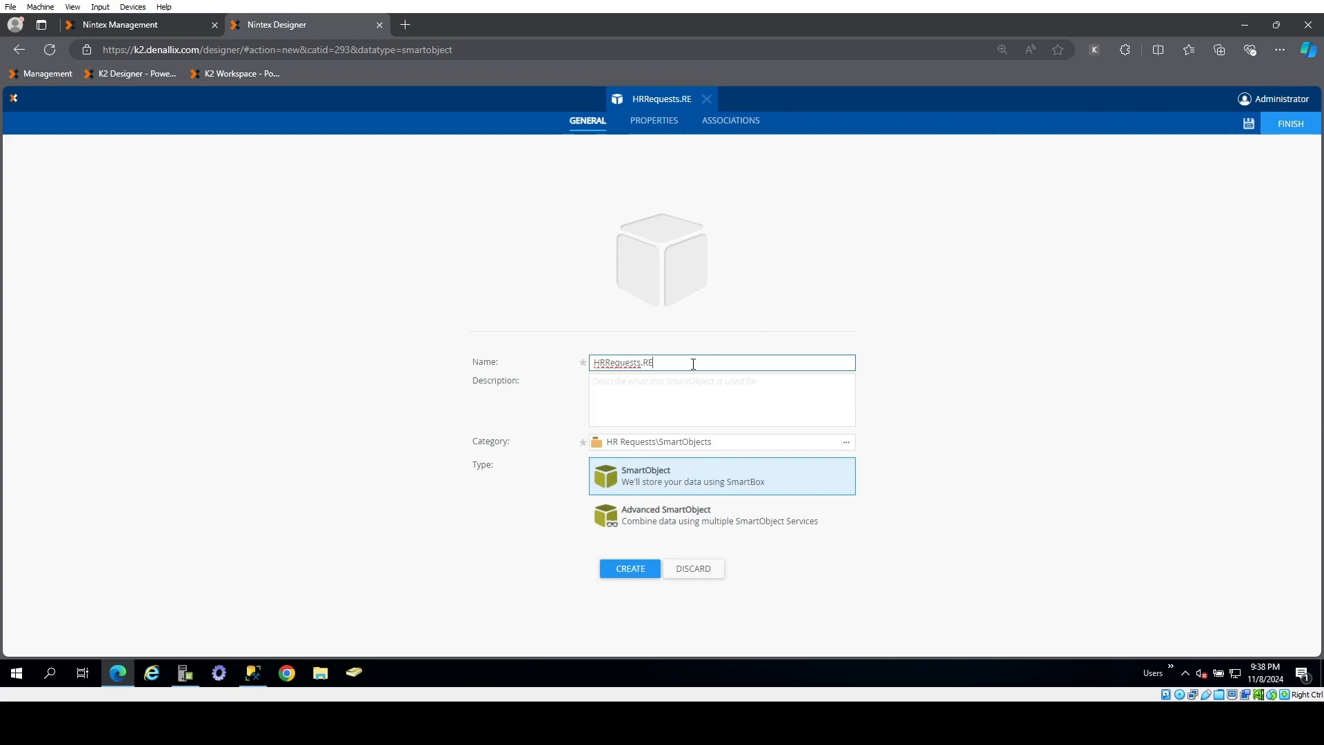
key("BackSpace")
type("espo")
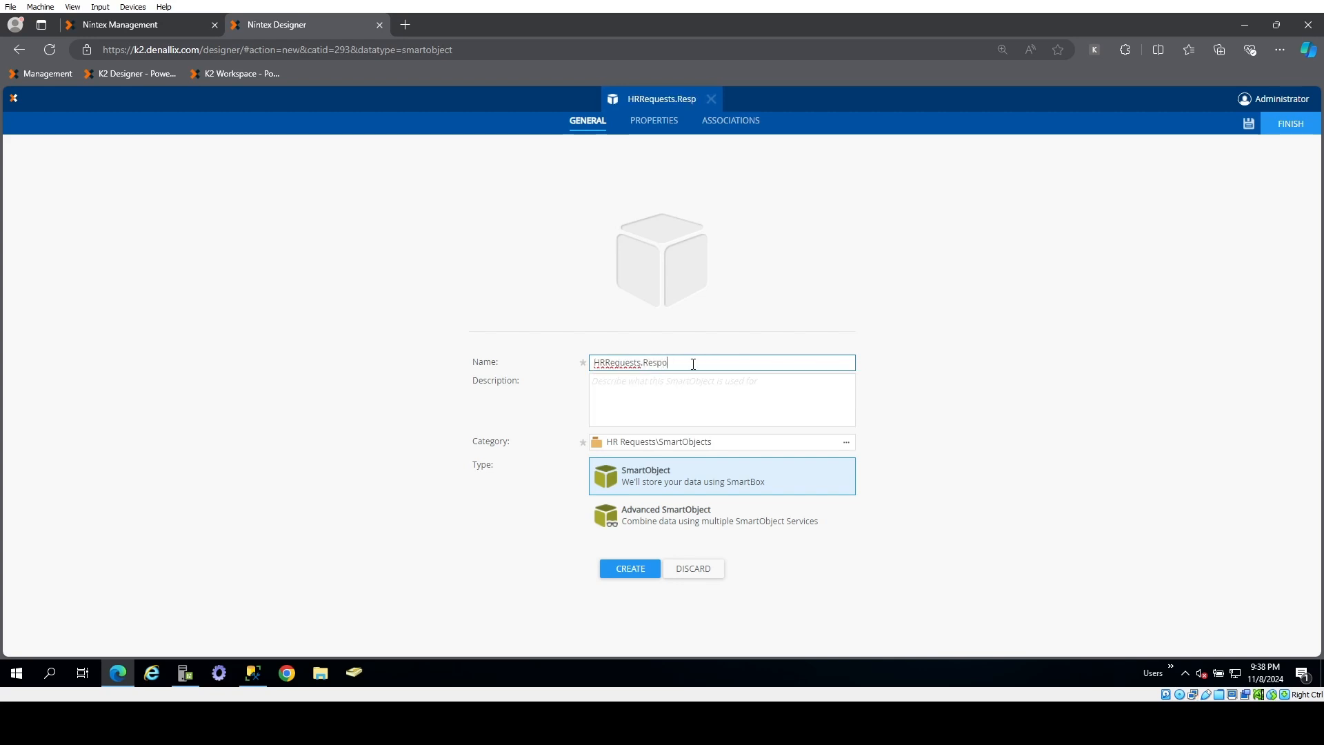
type("nses")
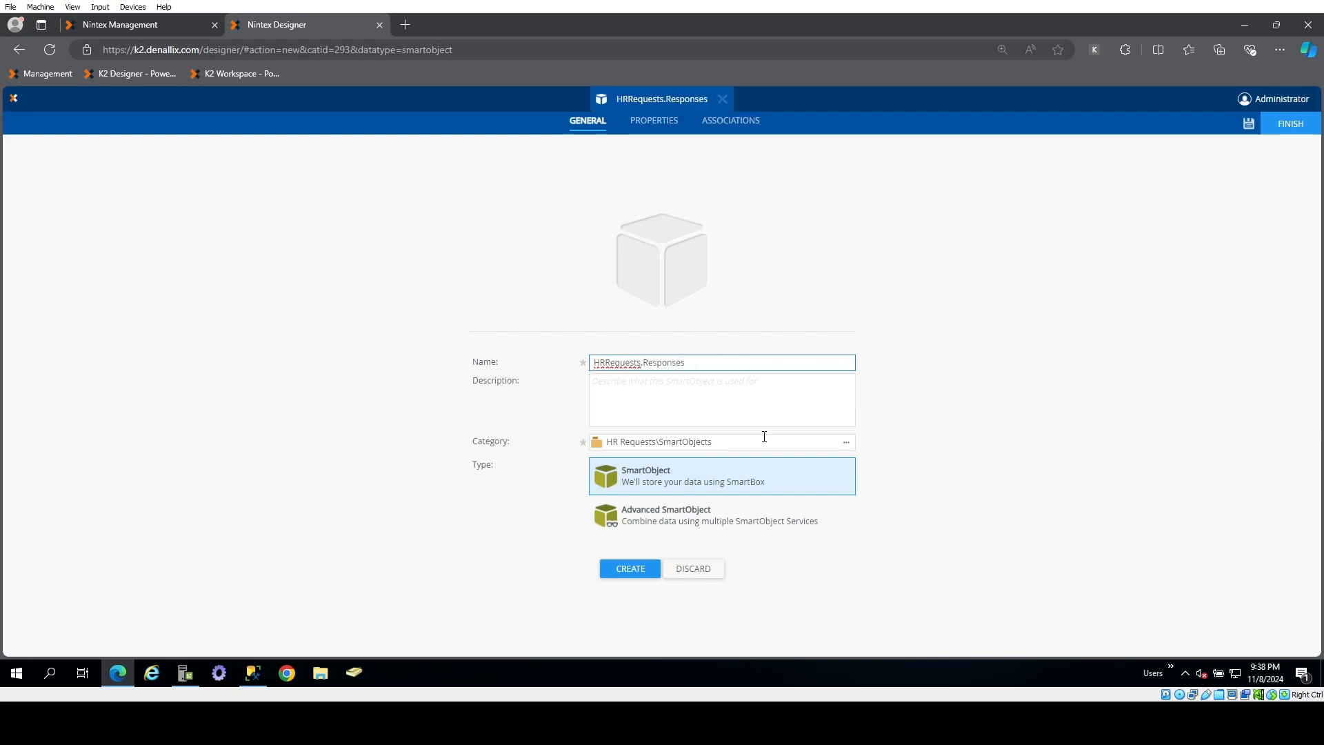
left_click(703, 524)
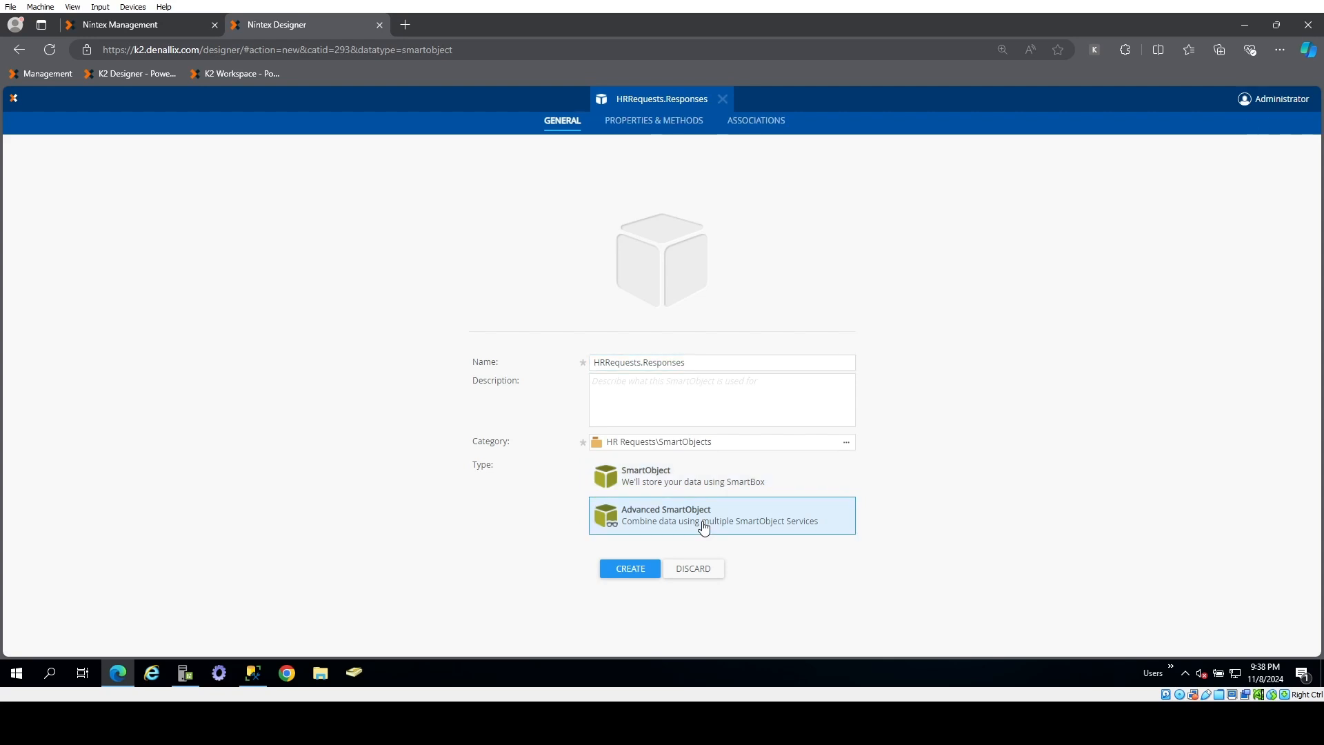
left_click(627, 574)
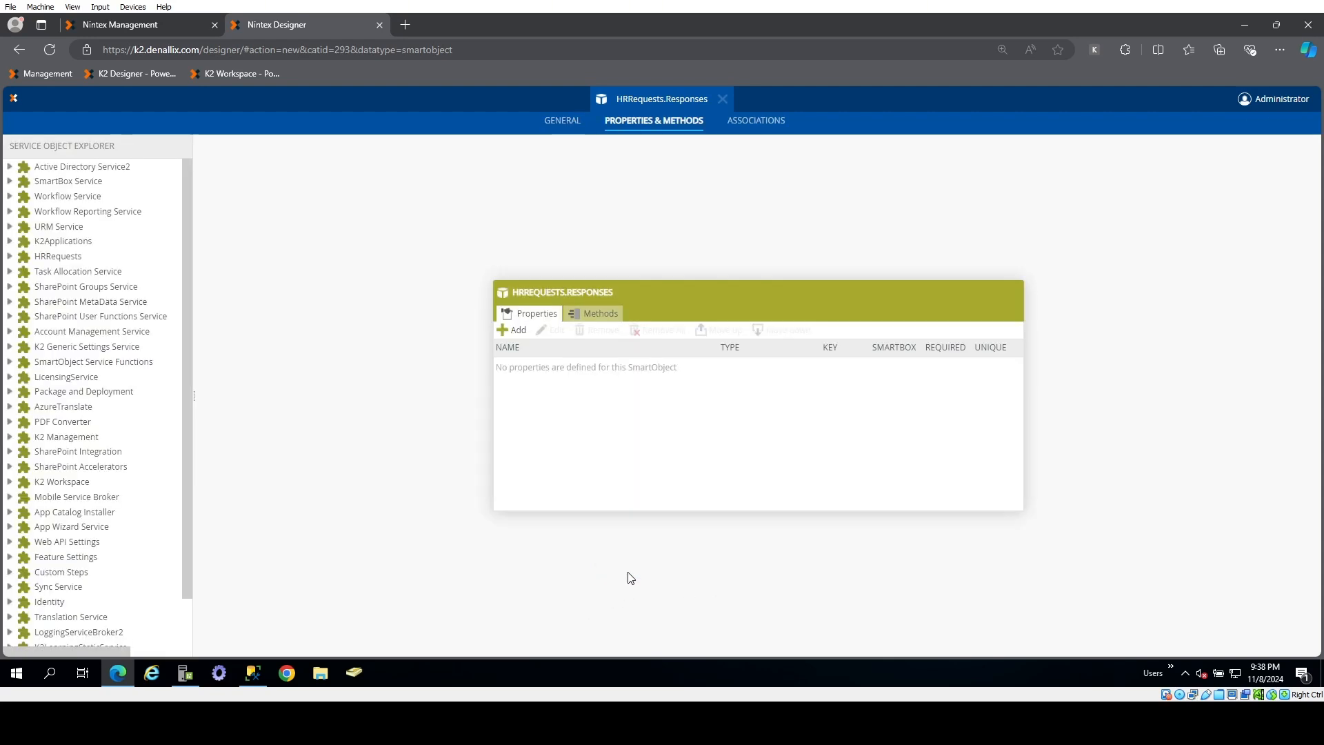
- Bind the SmartObject to the [HRRequests].[Responses] table of the HRRequests service, creating properties for all table columns
left_click(10, 257)
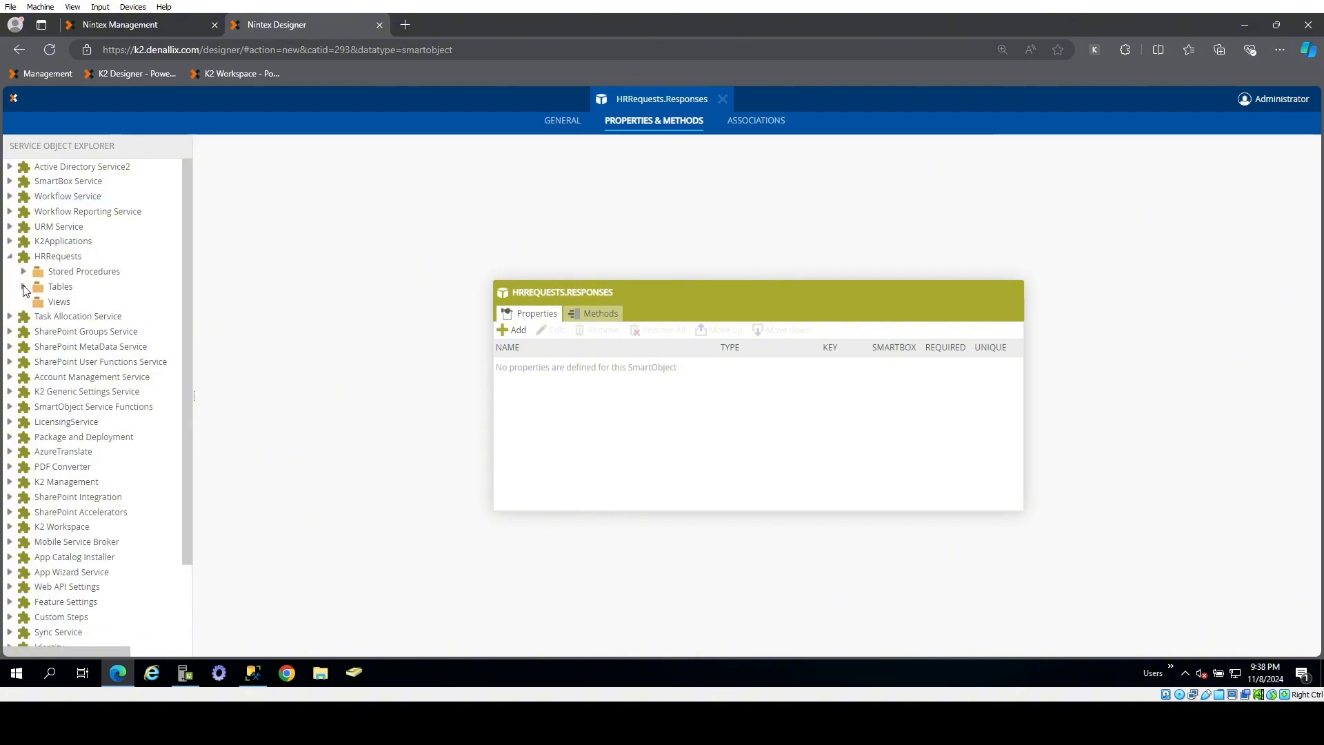
left_click(23, 287)
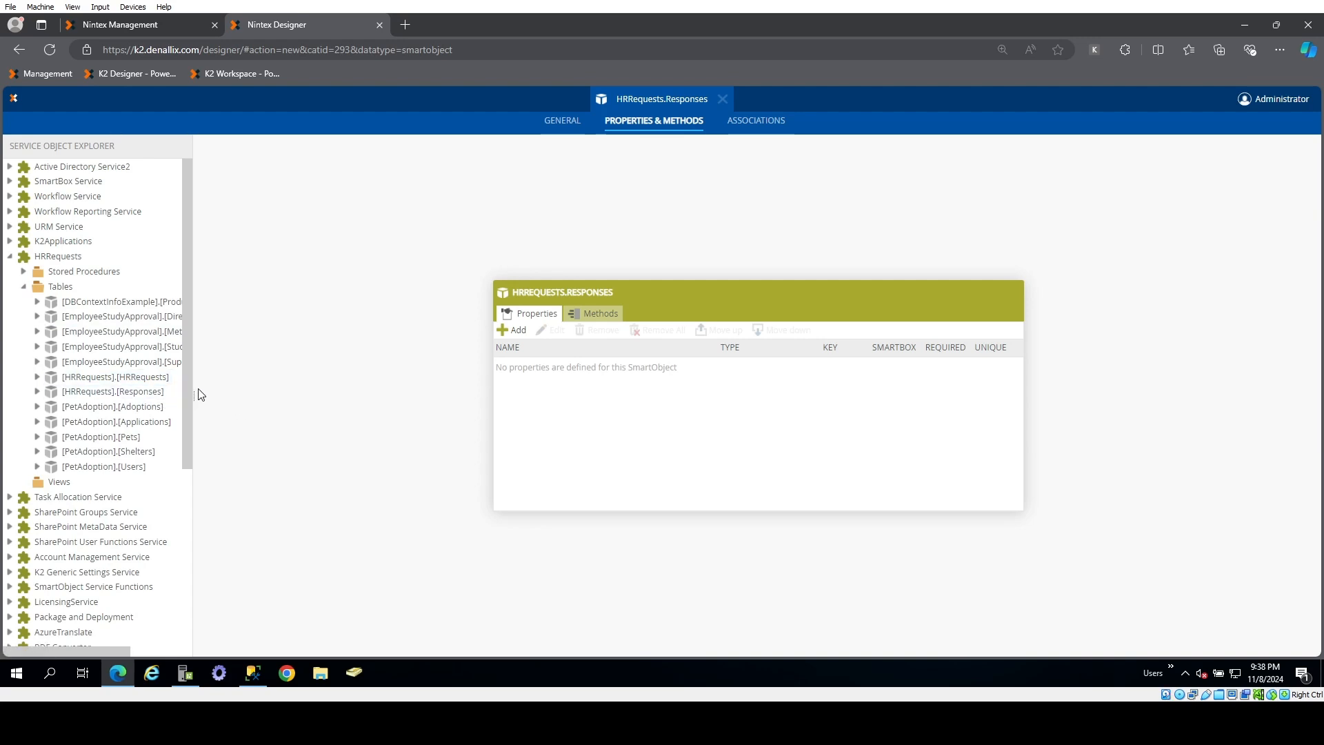
left_click_drag(194, 394, 228, 394)
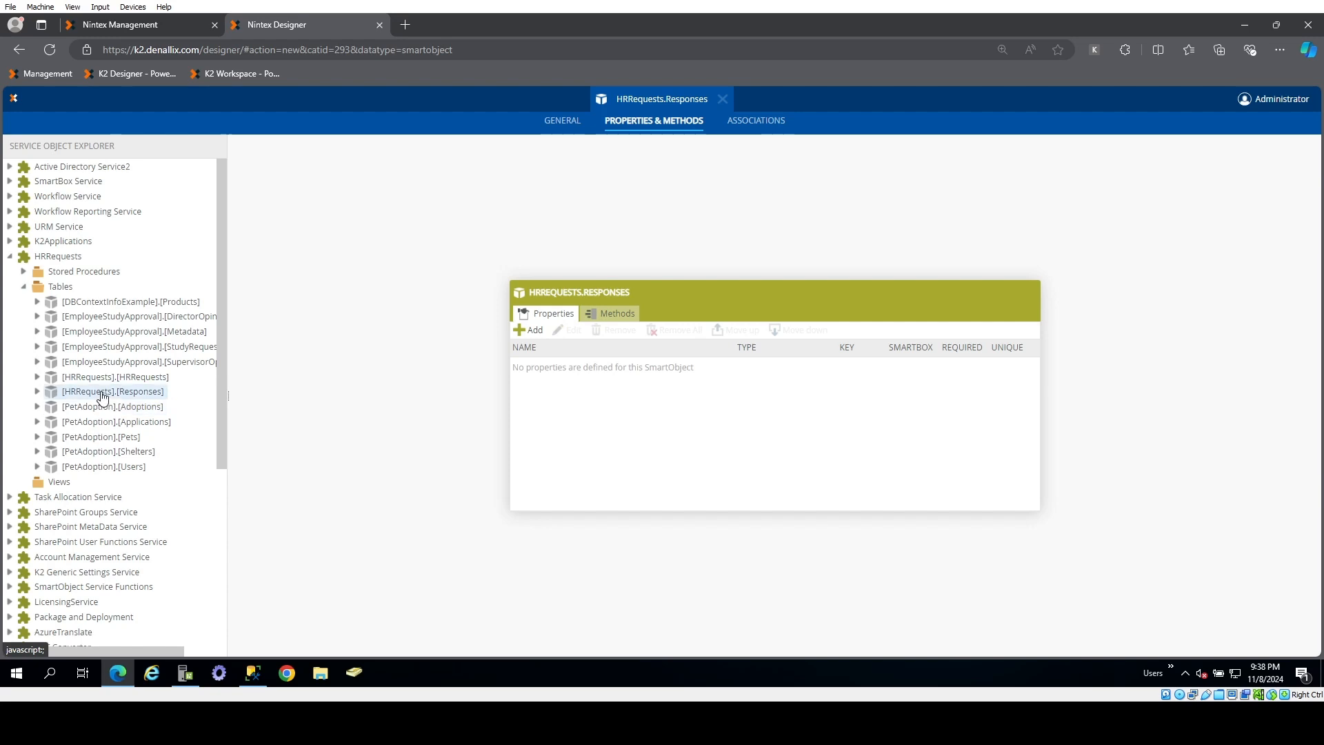
left_click_drag(105, 391, 636, 399)
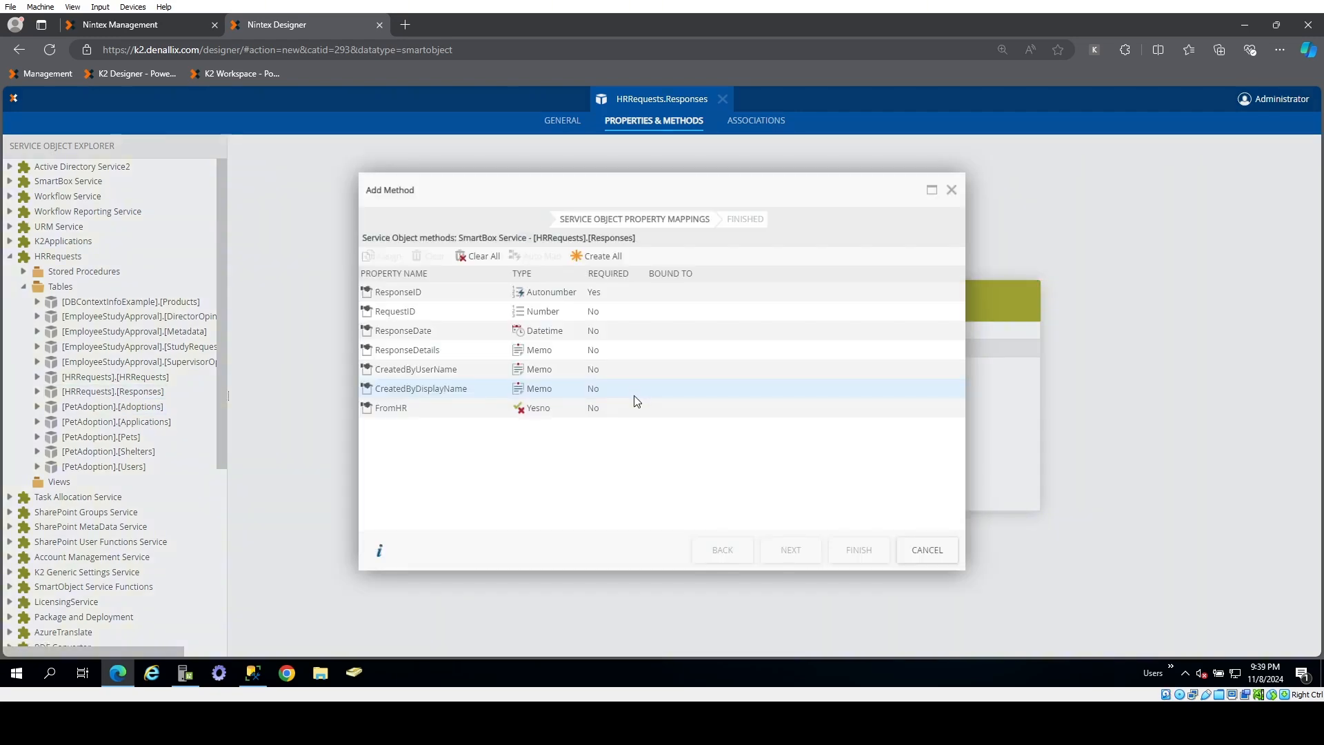
left_click(600, 261)
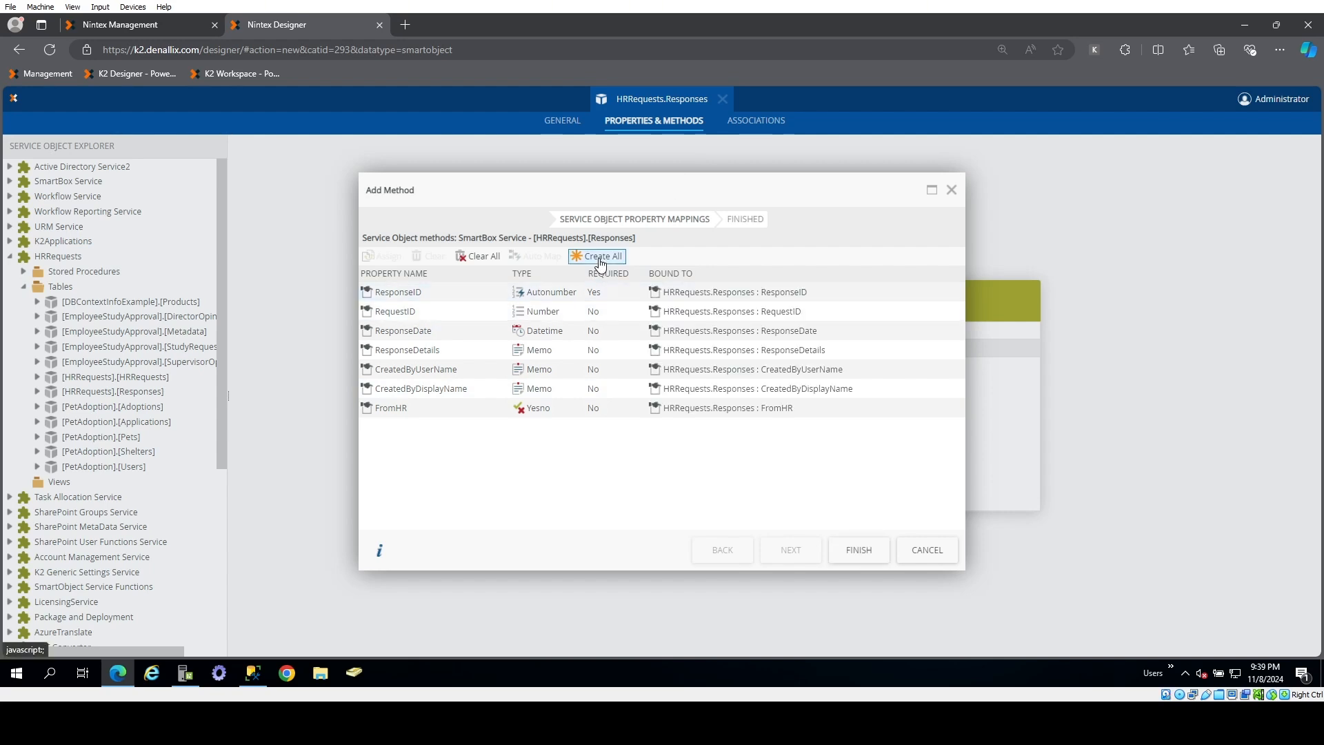
left_click(850, 551)
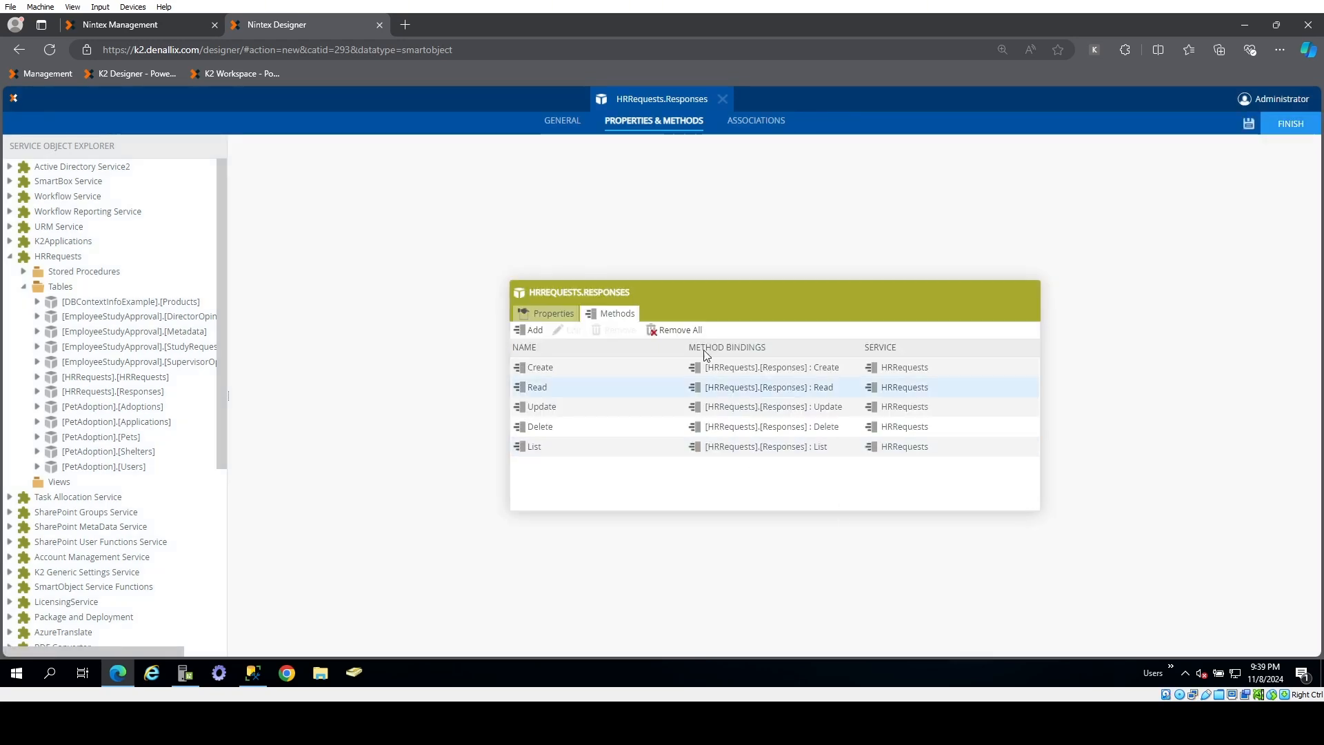
- Make the ResponseID property not required and finish the HRRequests.Responses SmartObject
left_click(548, 316)
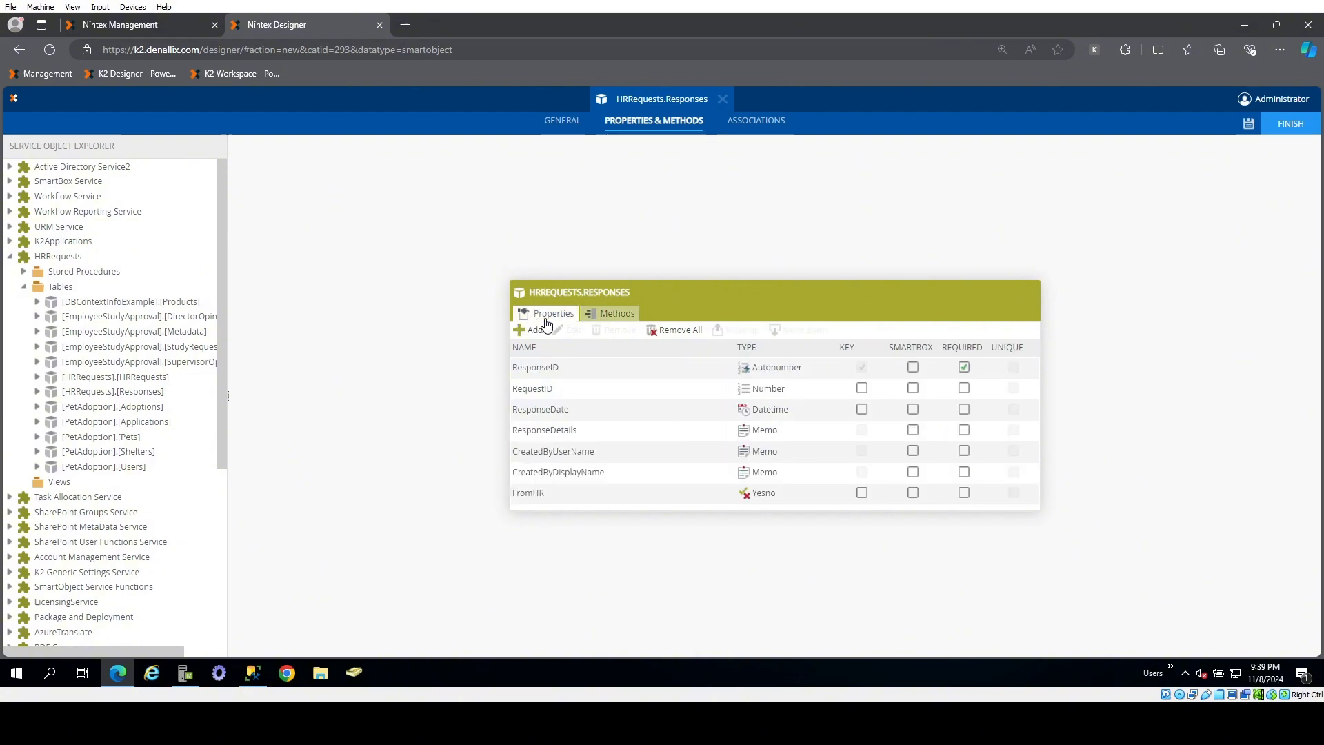
left_click(964, 368)
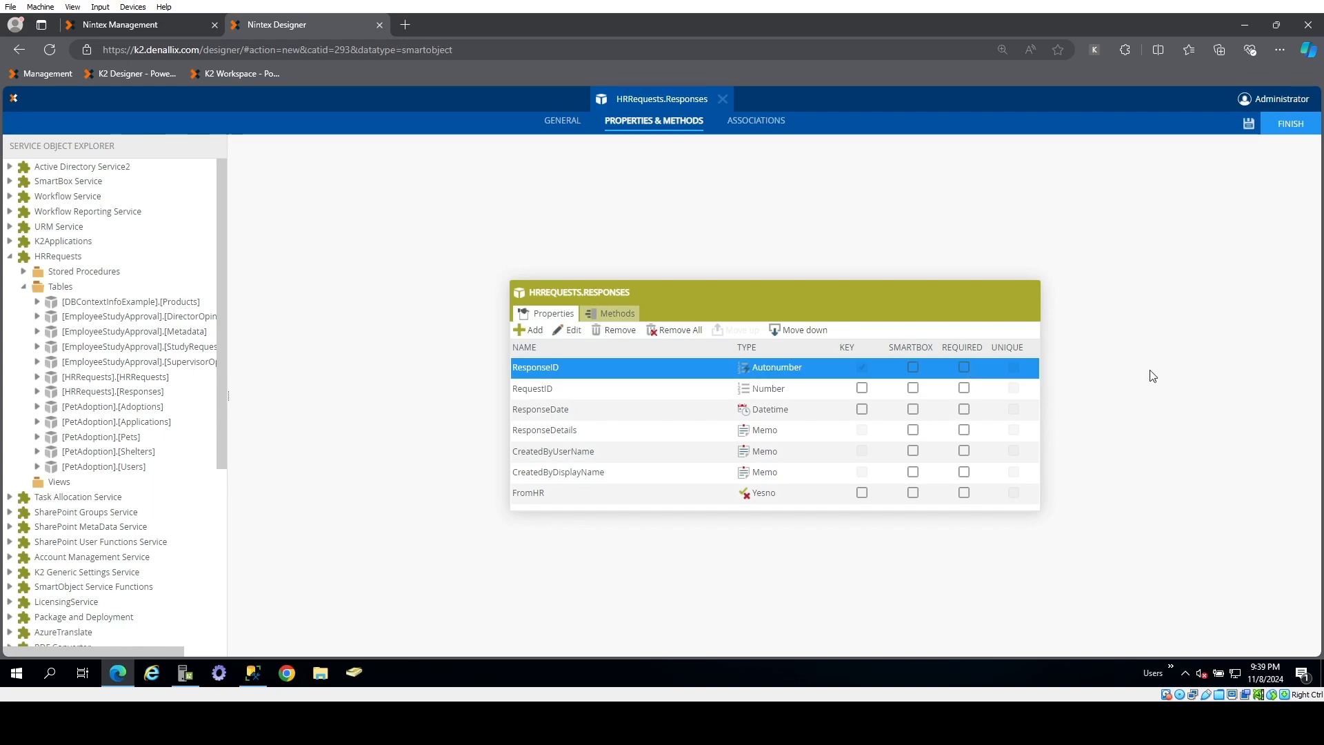
left_click(1294, 128)
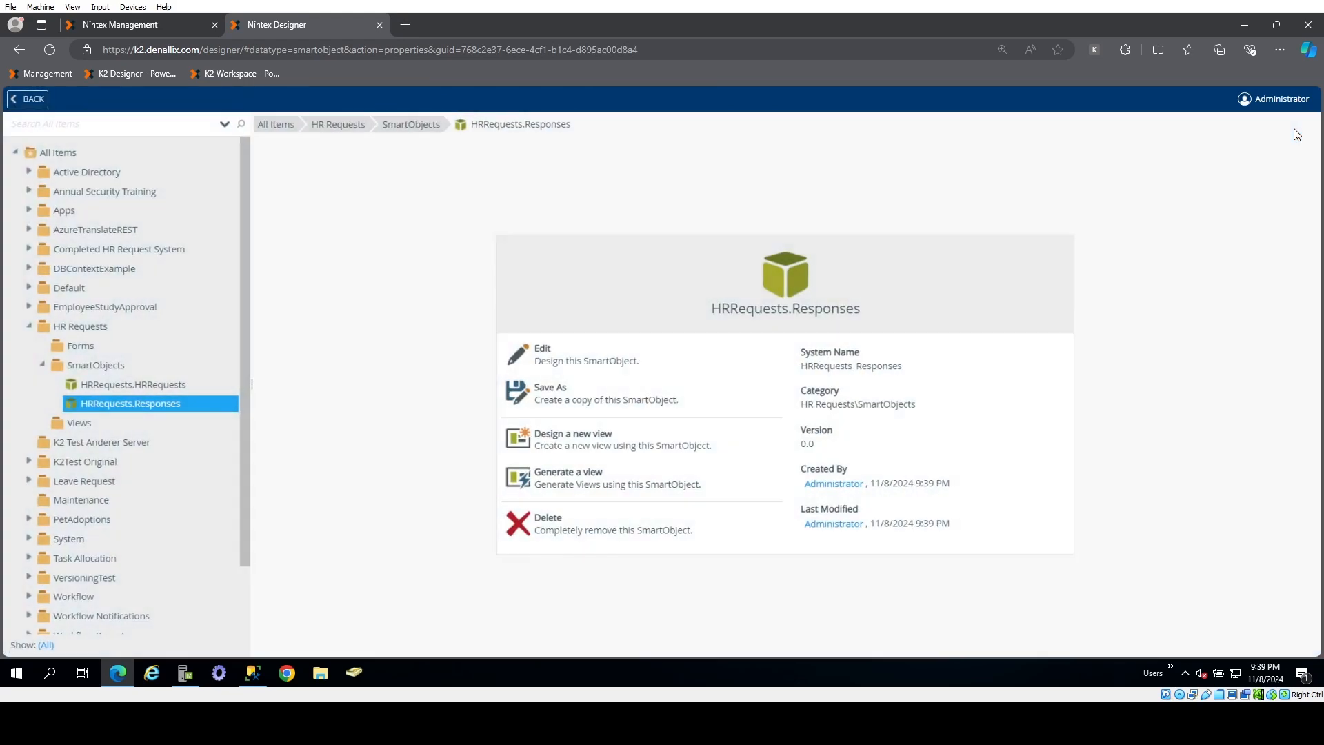
- Start designing a new view from the HRRequests.HRRequests SmartObject
left_click(112, 424)
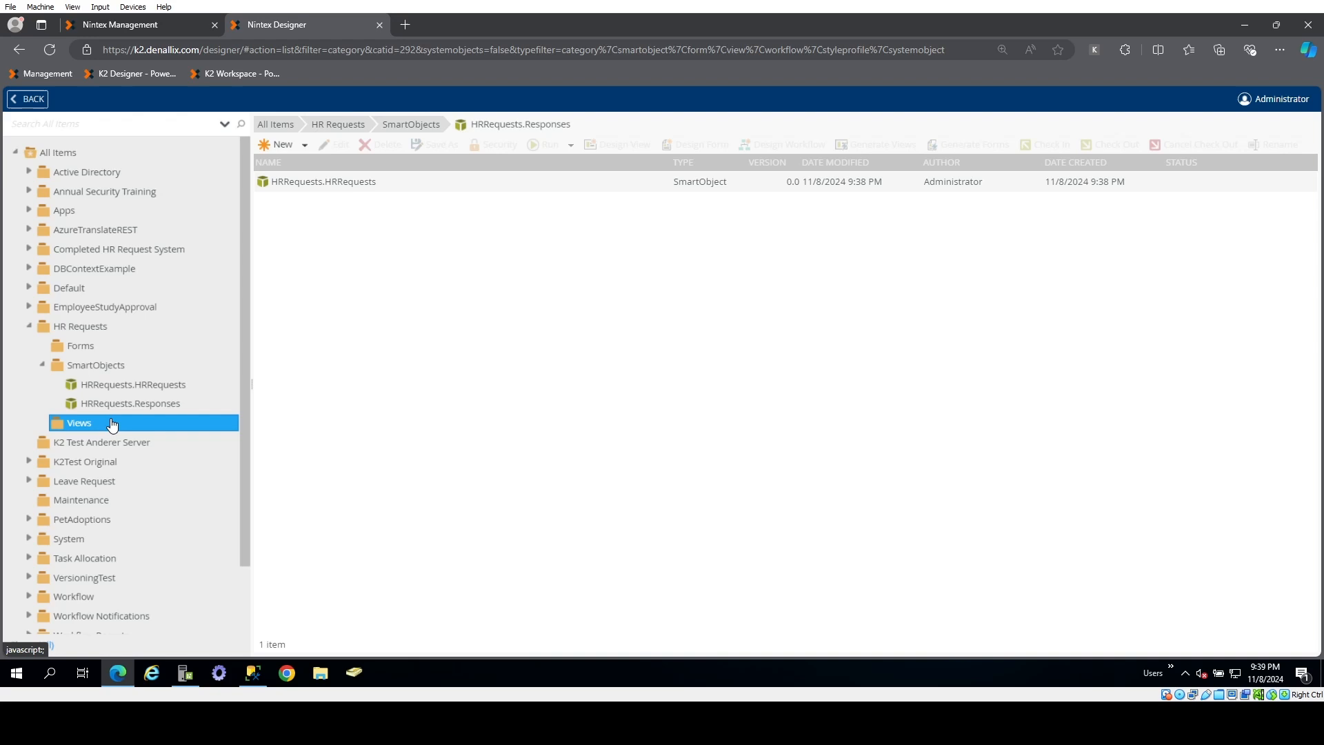
left_click(182, 387)
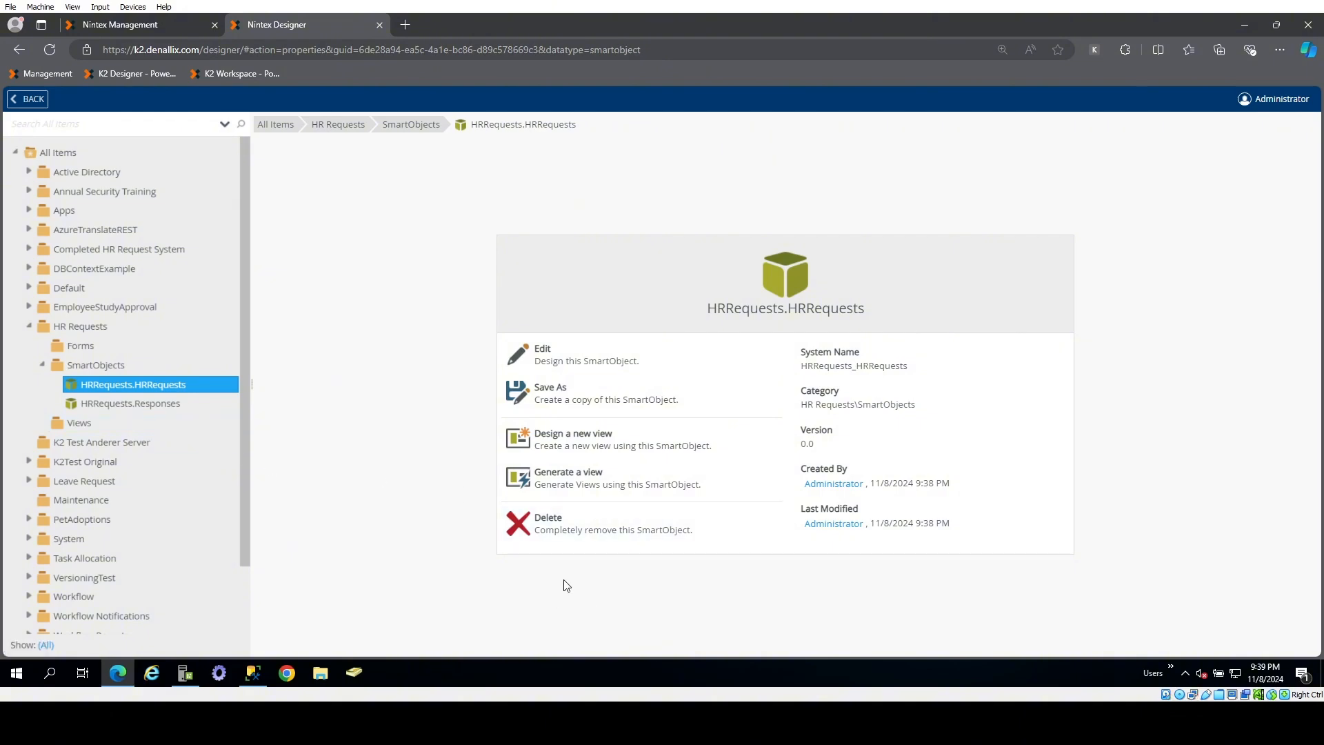
left_click(557, 454)
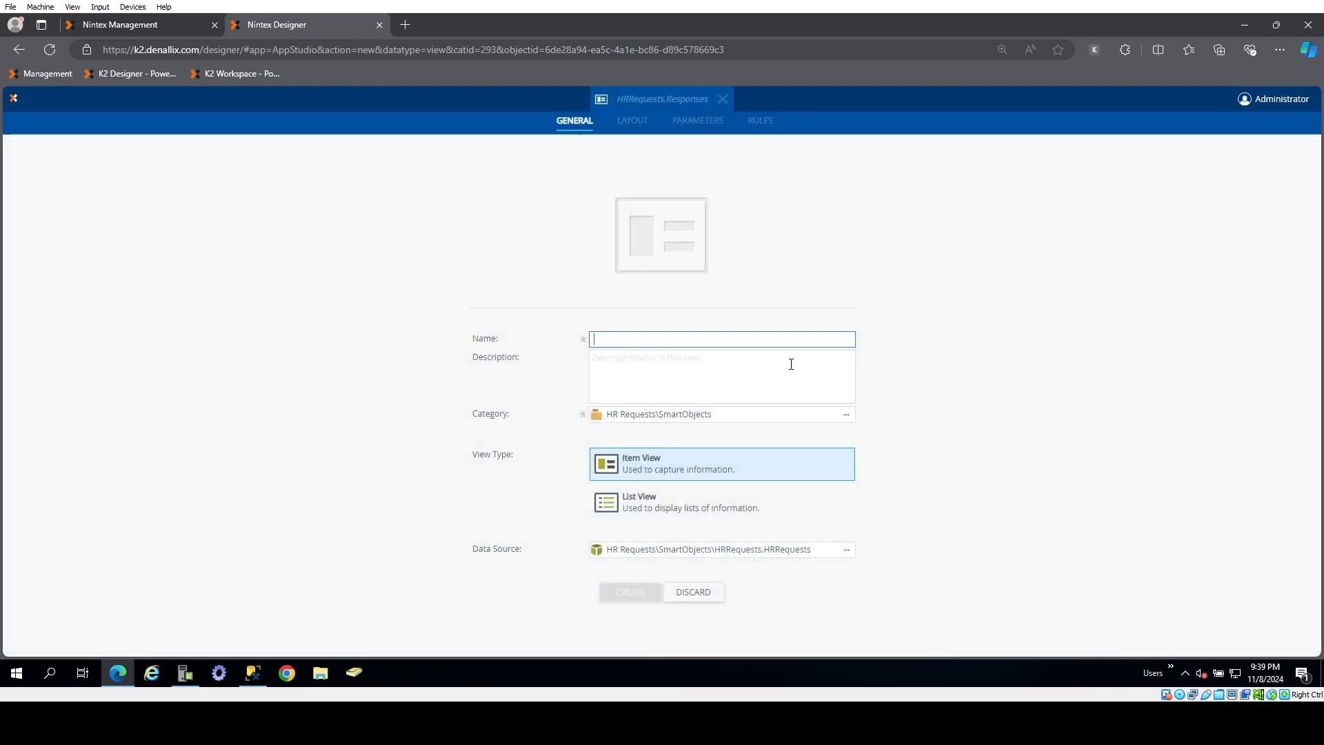
- Name the view HRRequest.HRRequest.ItemView, keep the Item View type and create it
type("Hr")
key("BackSpace")
key("BackSpace")
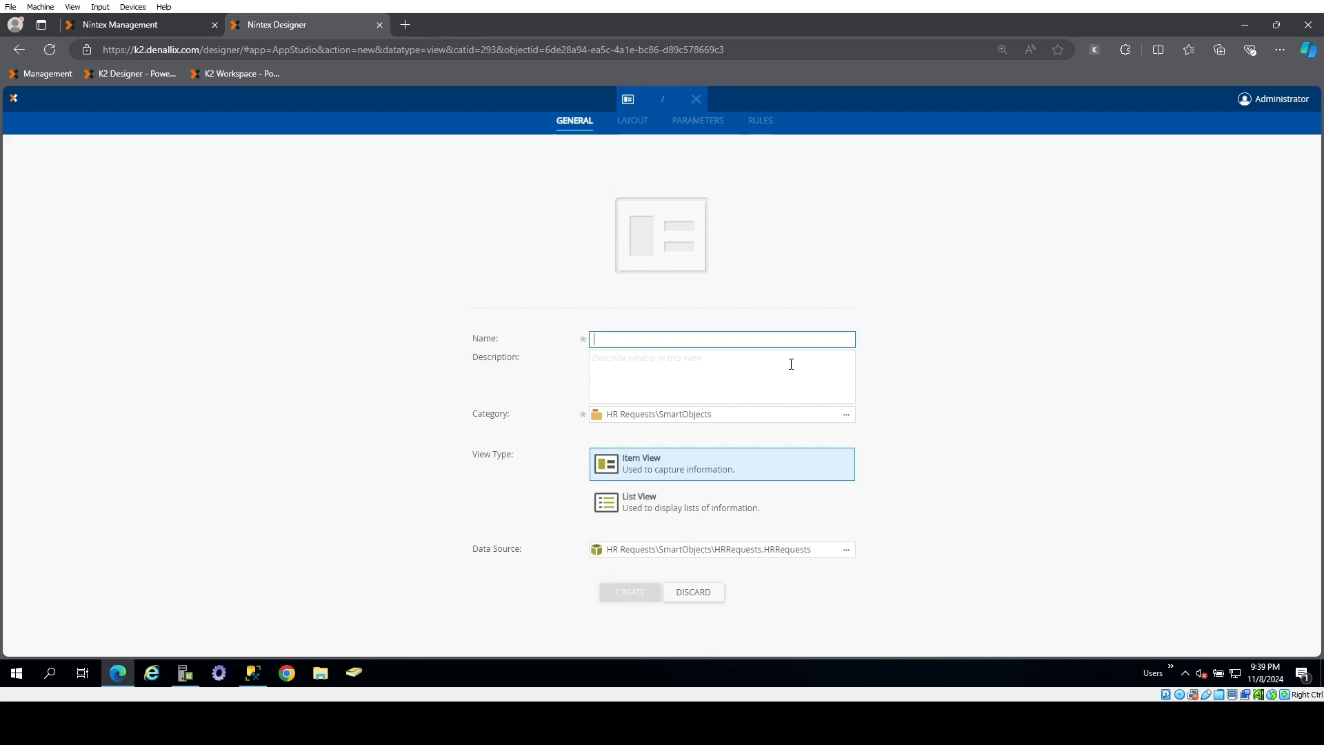
type("Hr")
key("BackSpace")
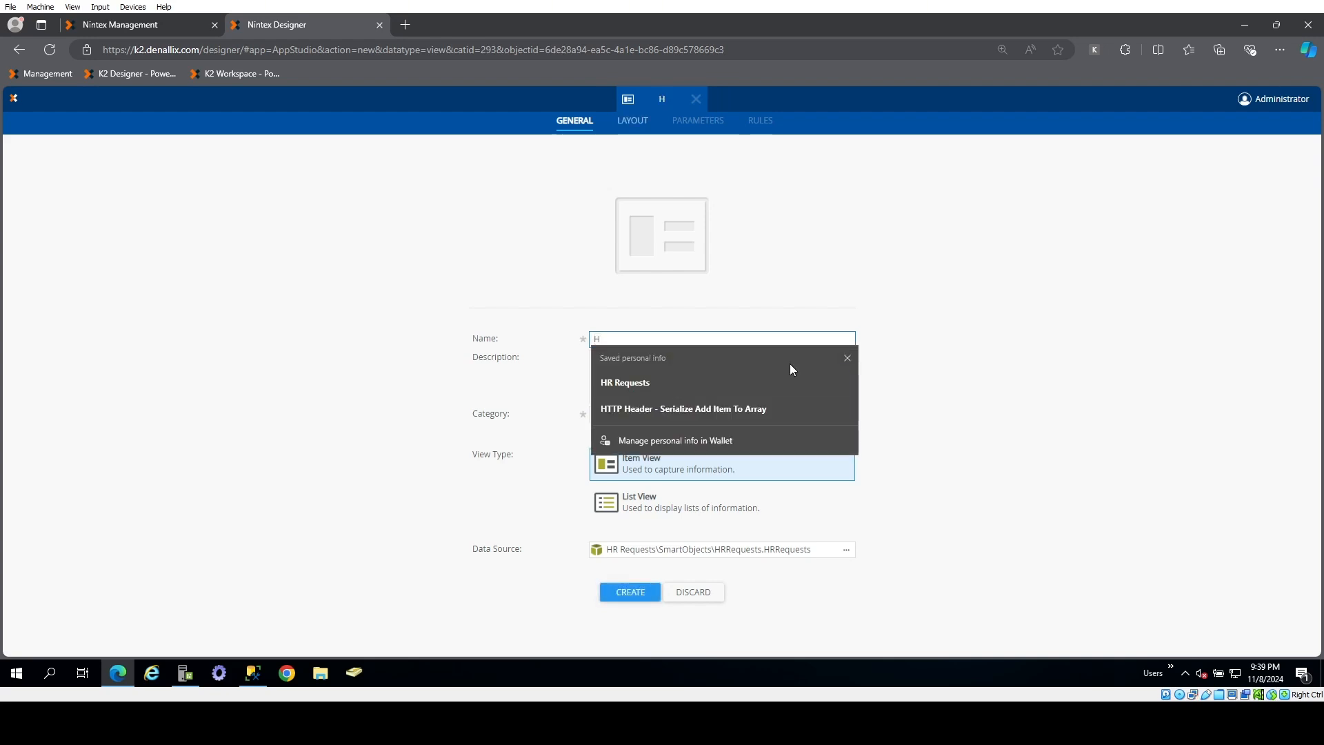
type("RReq")
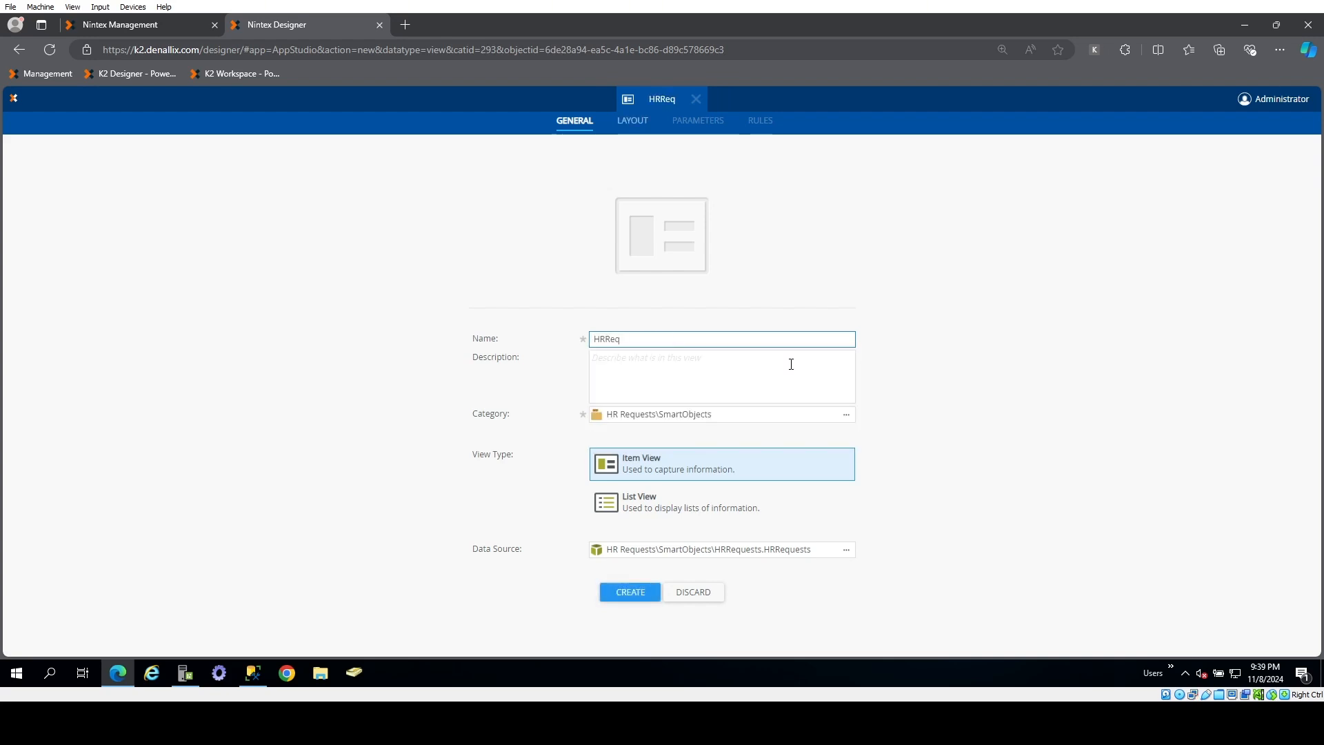
type("uest.HR")
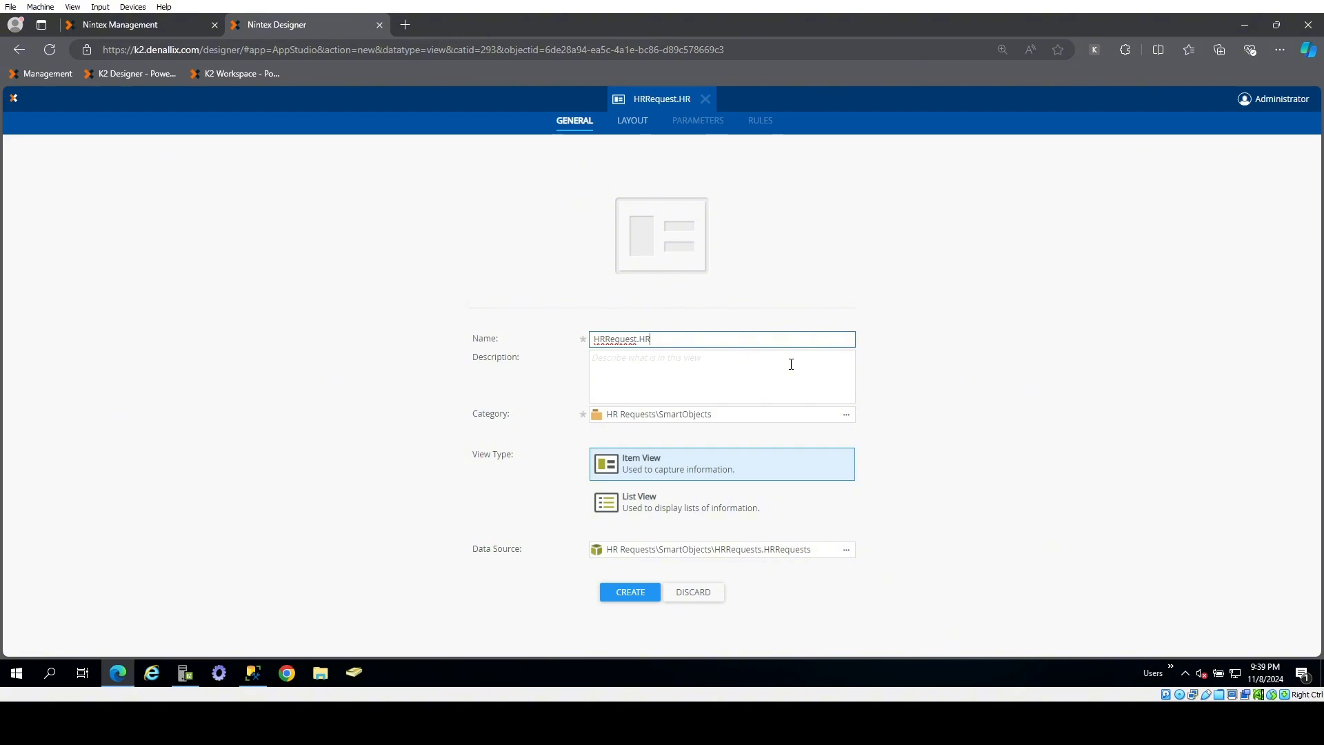
type("Reuq")
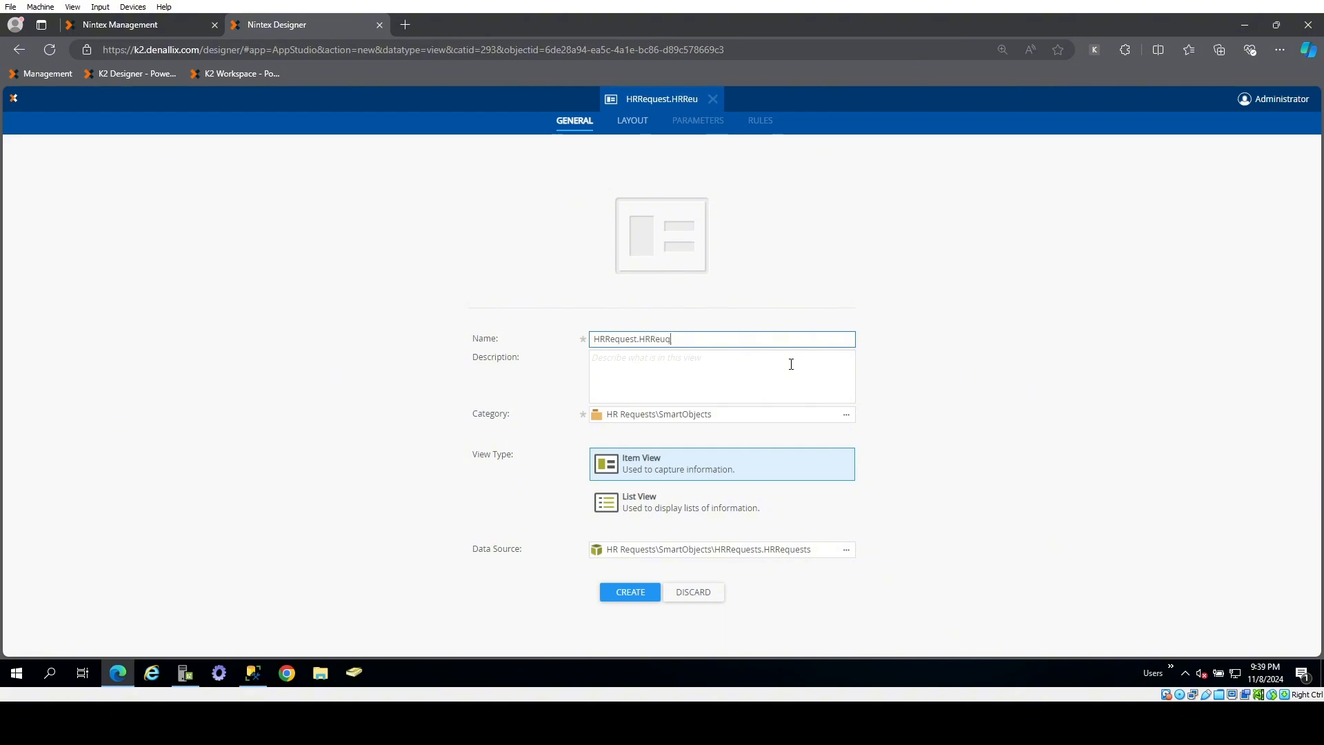
key("BackSpace")
key("BackSpace")
type("quest.")
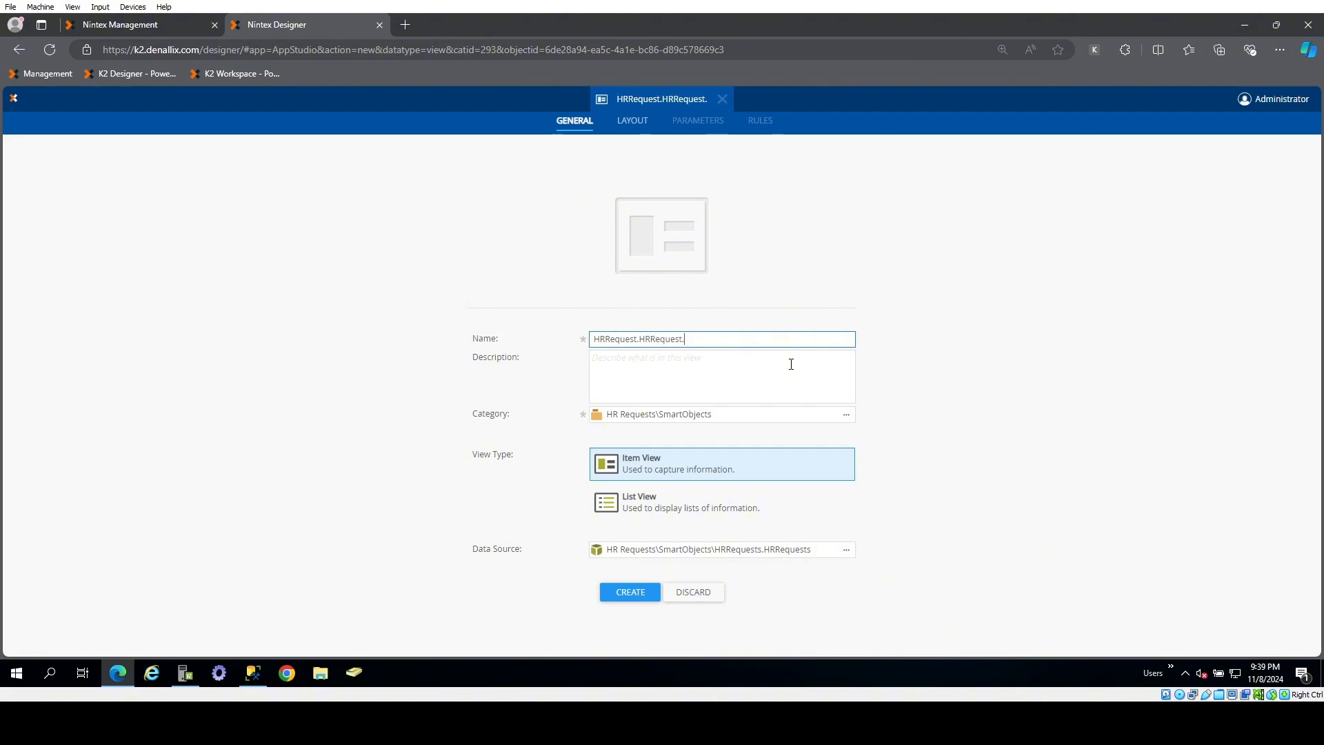
type("ItemView")
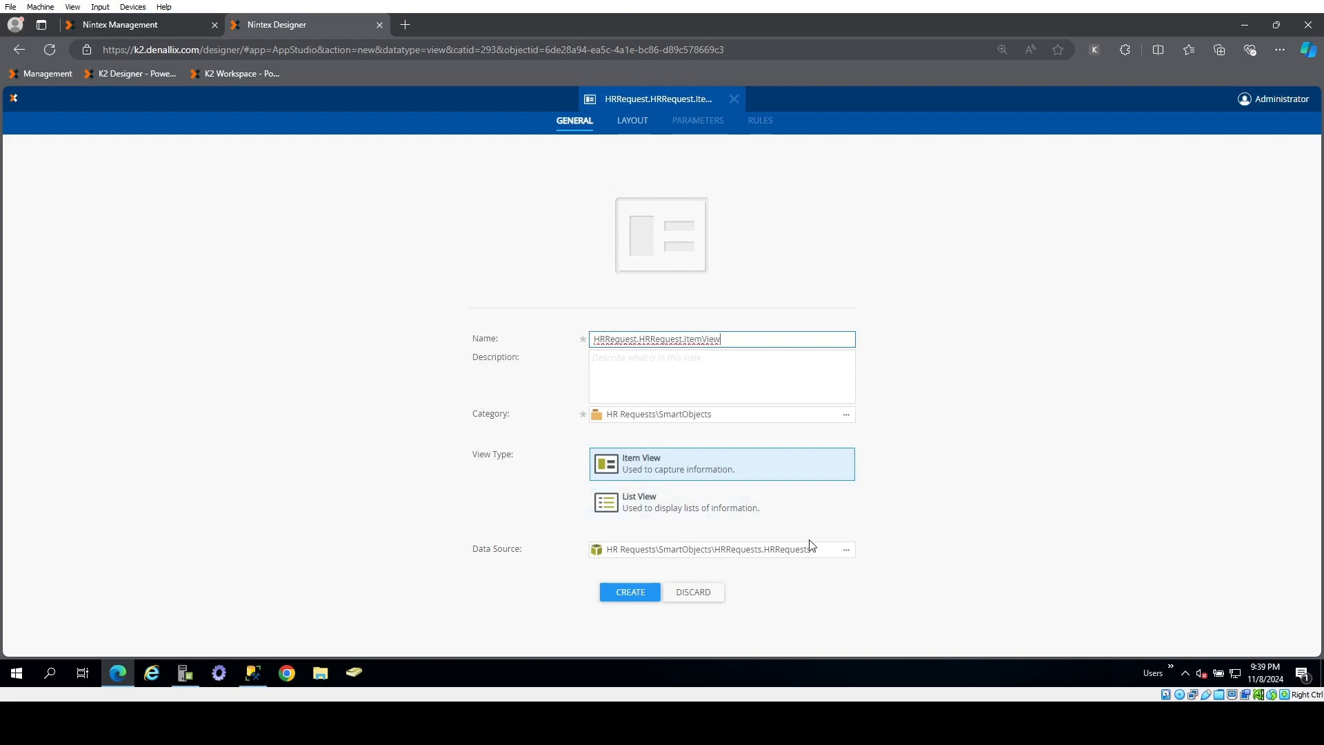
left_click(625, 593)
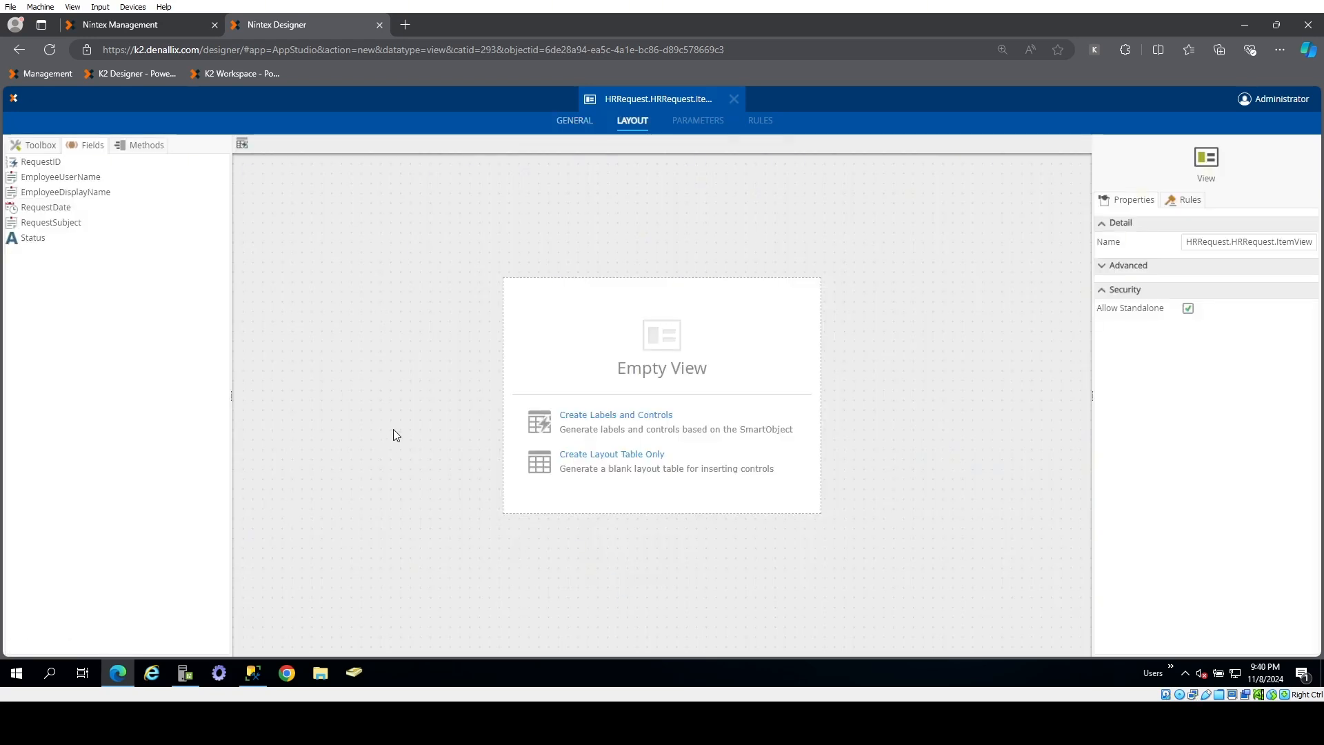
- Generate labels and controls in two columns for EmployeeUserName, RequestDate and RequestSubject, with the labels to the left of the controls
left_click(626, 416)
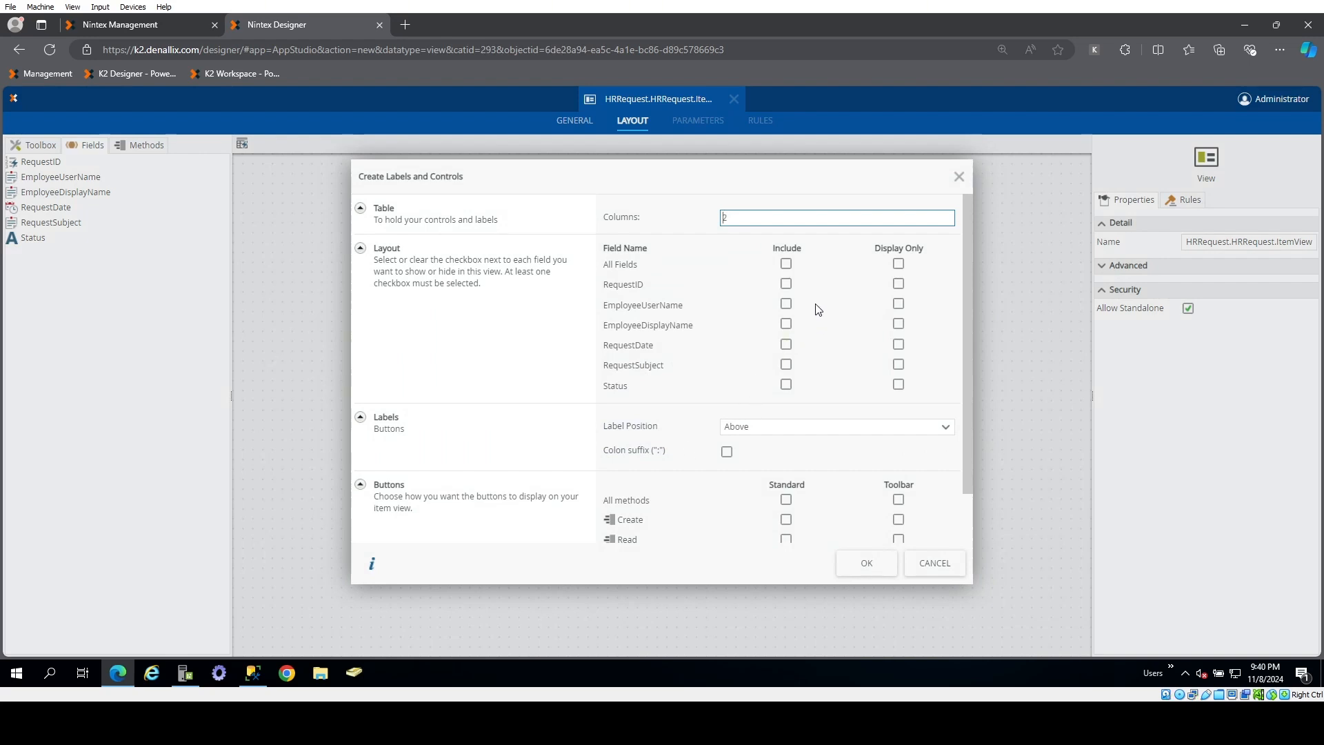
left_click(786, 264)
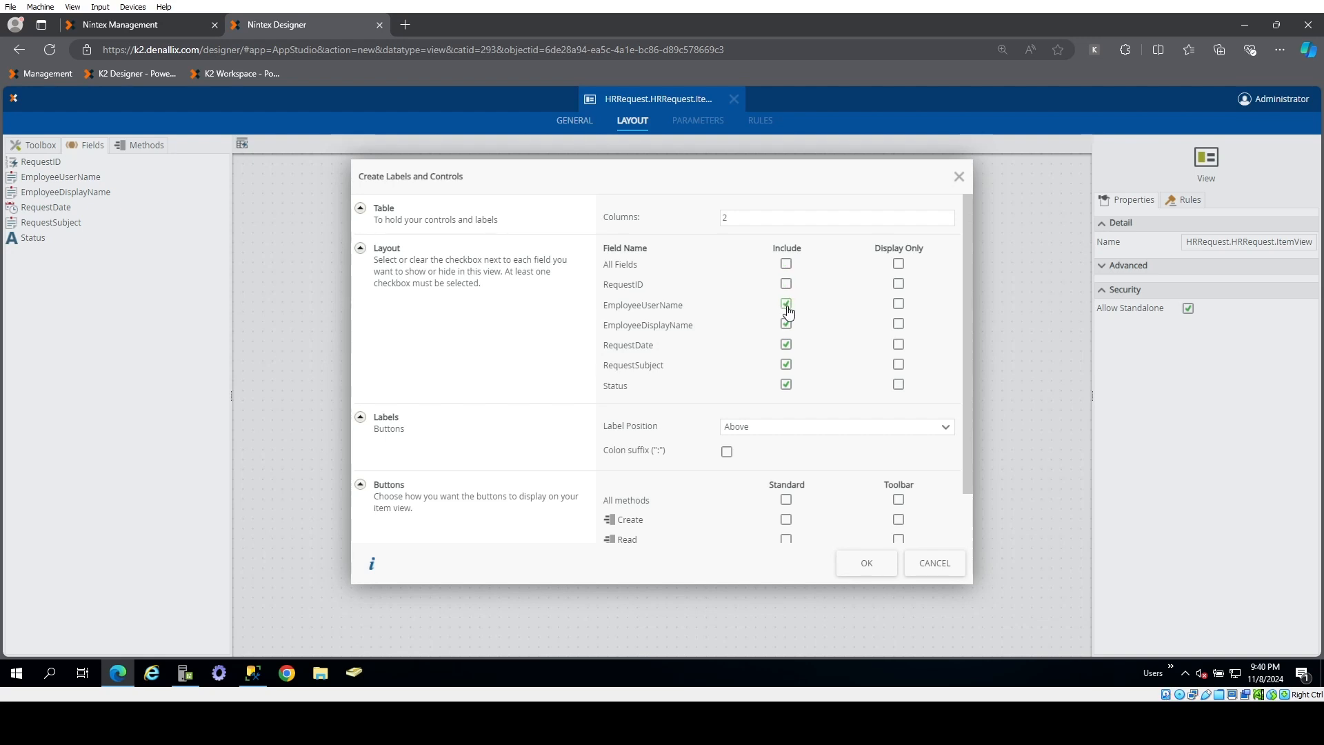
left_click(788, 307)
scroll(808, 398, "down", 1)
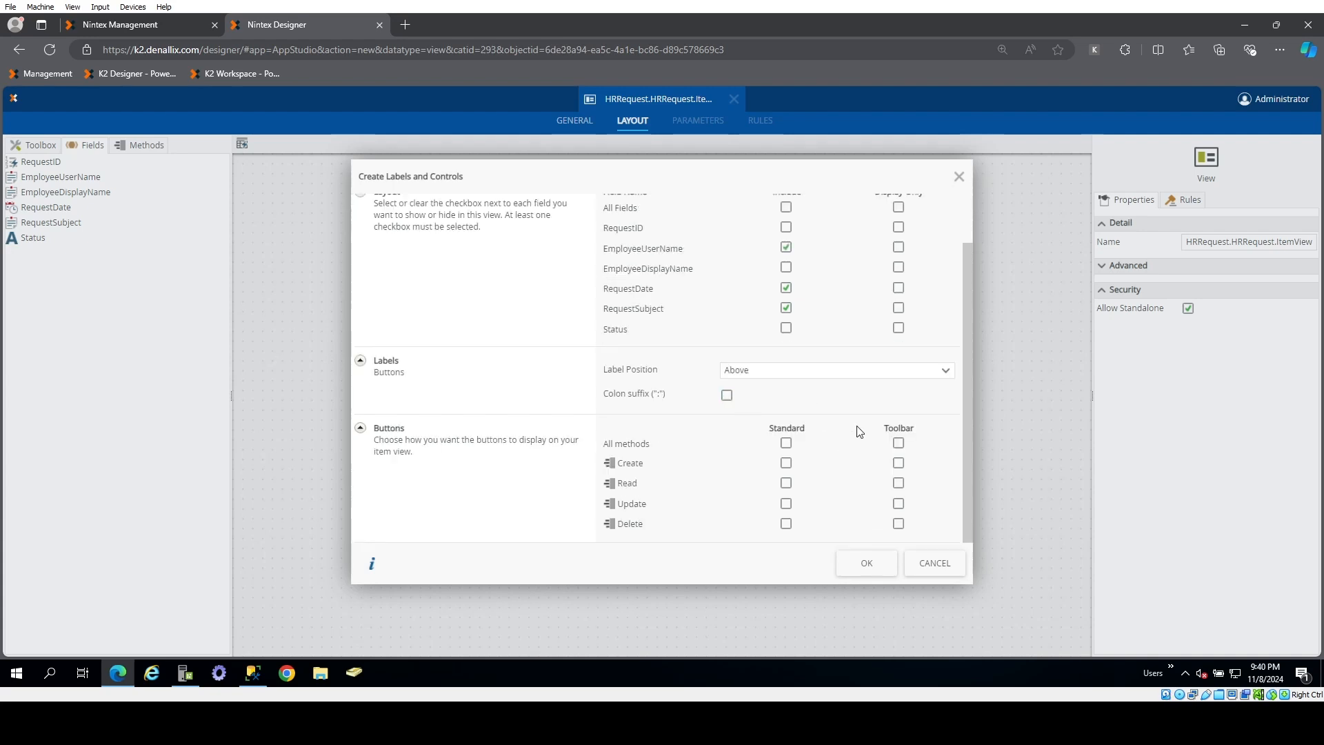
left_click(828, 371)
left_click(790, 406)
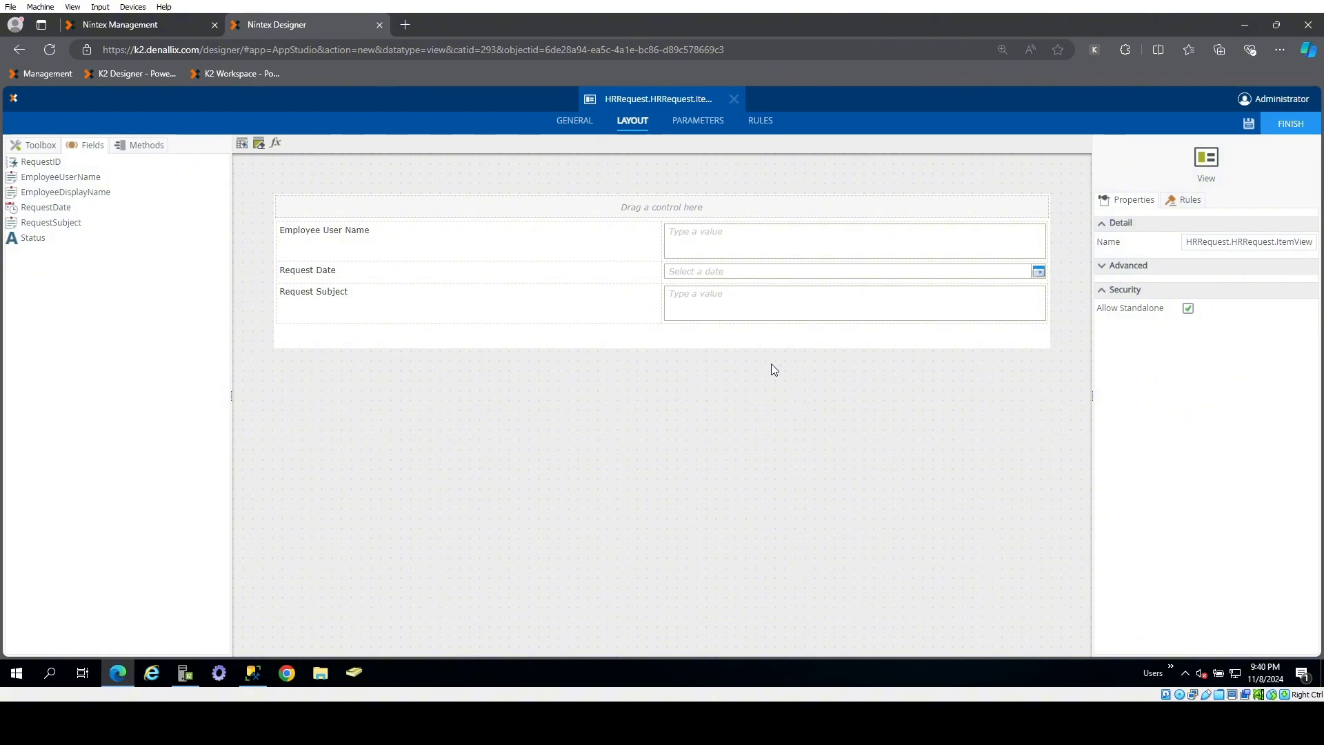
- Replace the text area beside the Employee User Name label with a Data Label control
left_click(761, 247)
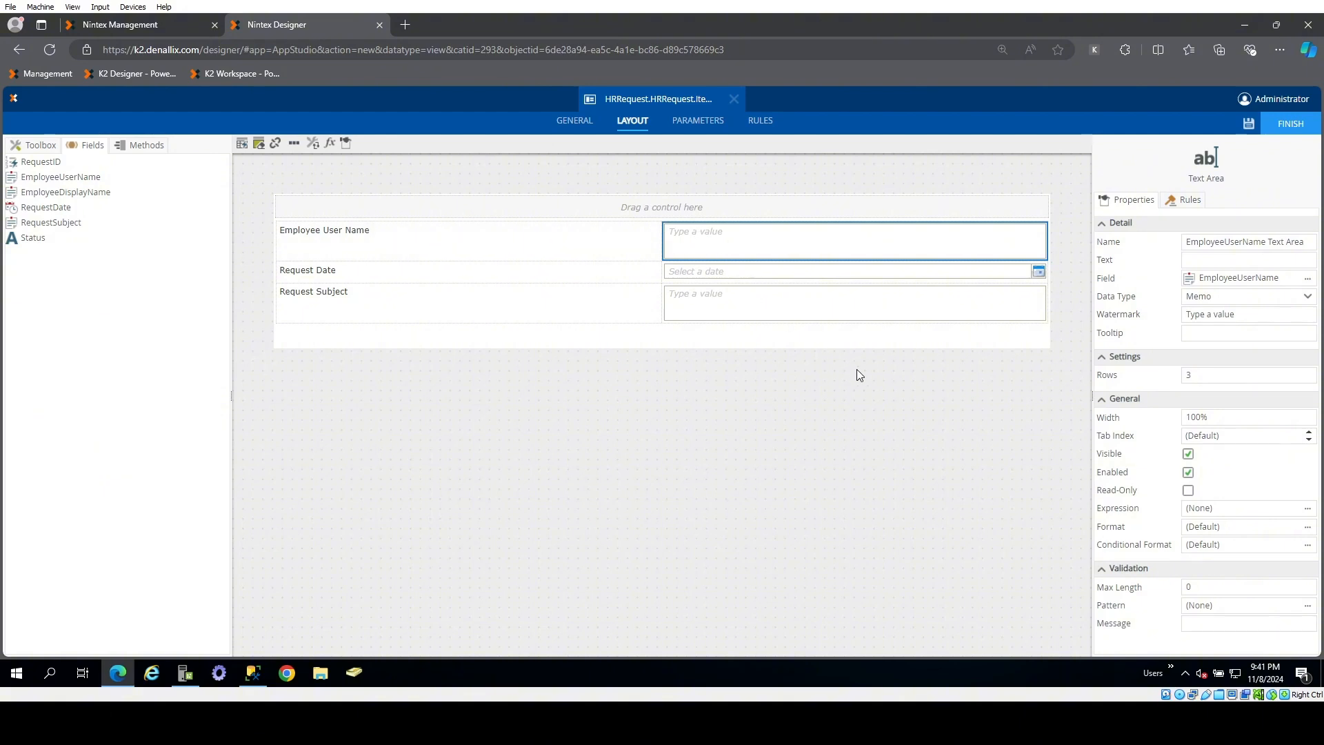
key("Delete")
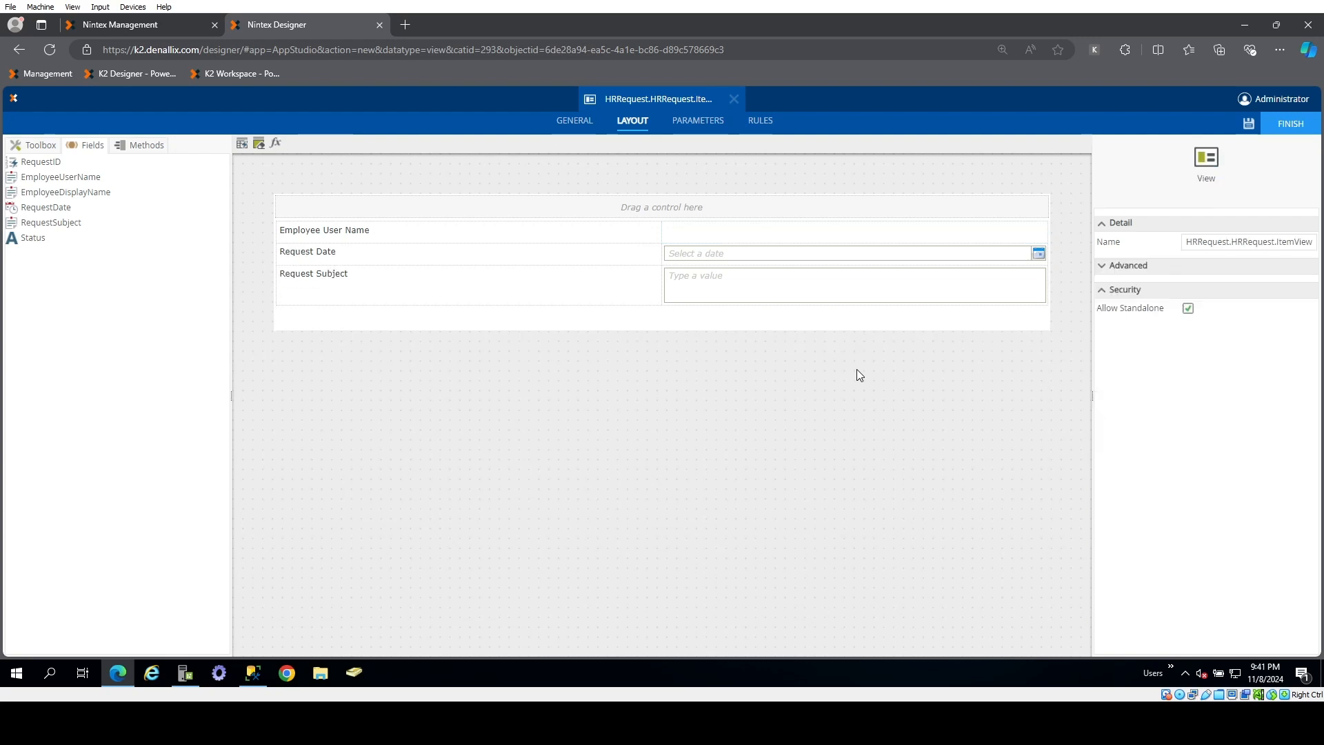
left_click(767, 255)
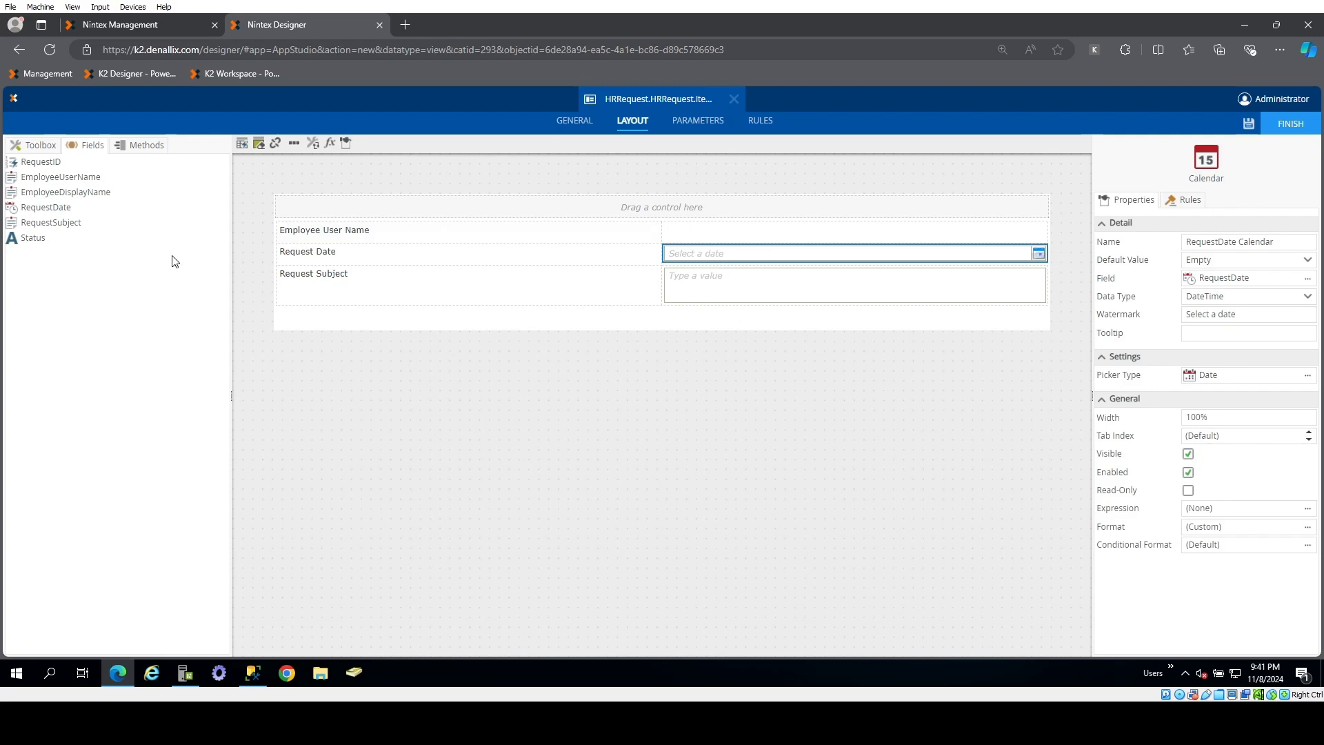
left_click(38, 147)
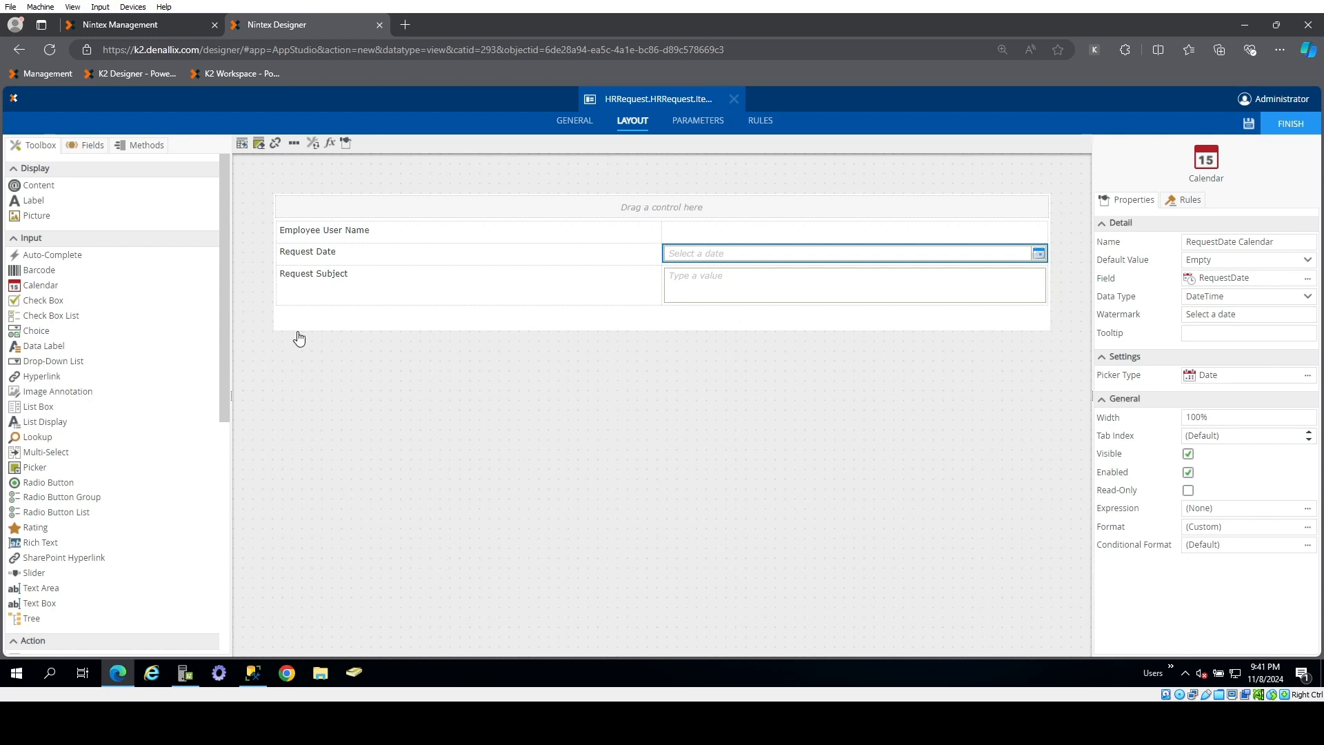
left_click_drag(299, 338, 743, 234)
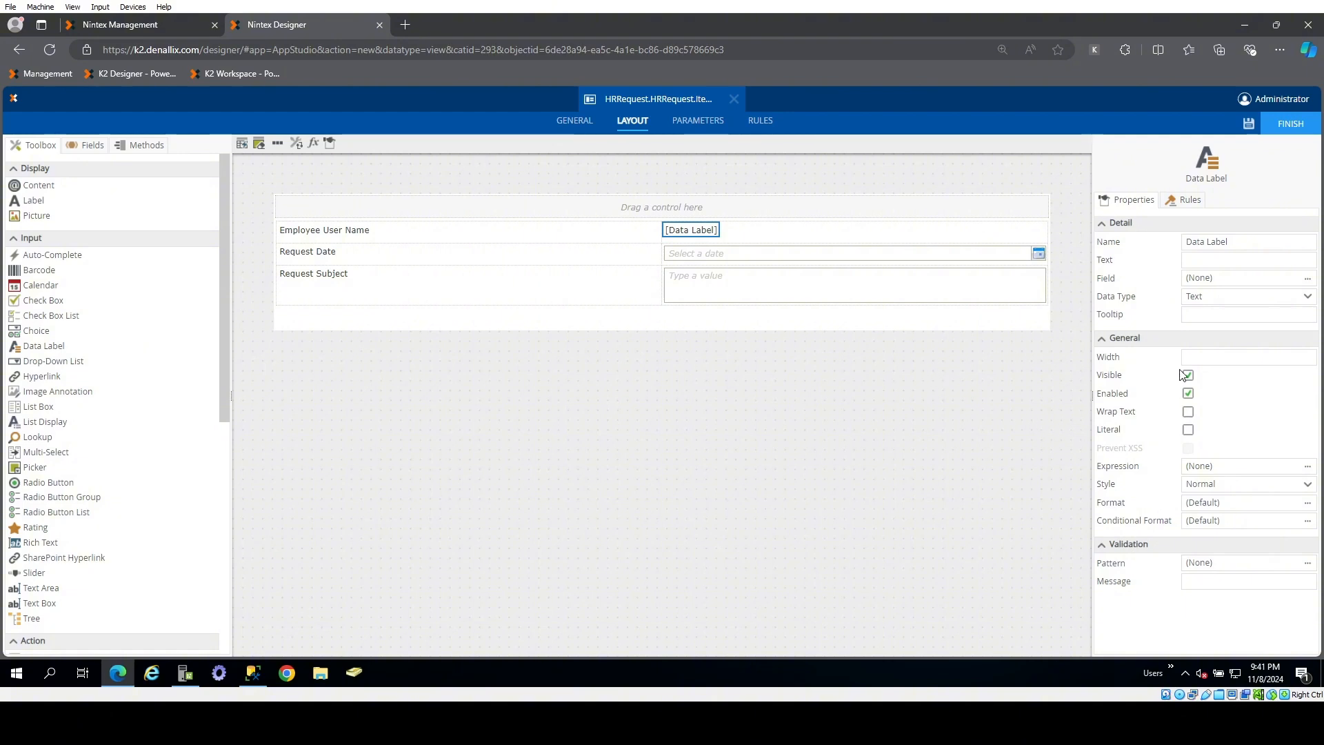
- Name the new data label "Data Label UserDisplayName" and bind it to the EmployeeDisplayName field
left_click(1250, 241)
type("UserDispla")
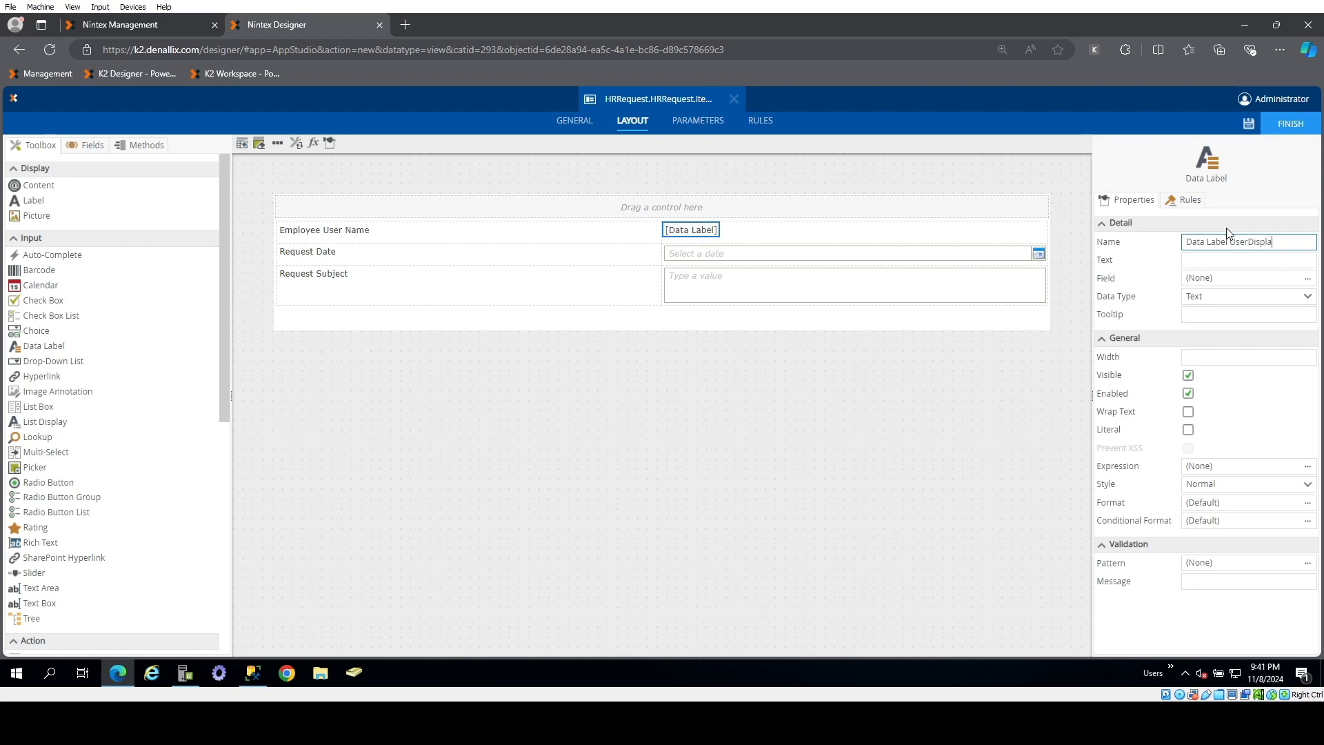
type("yName")
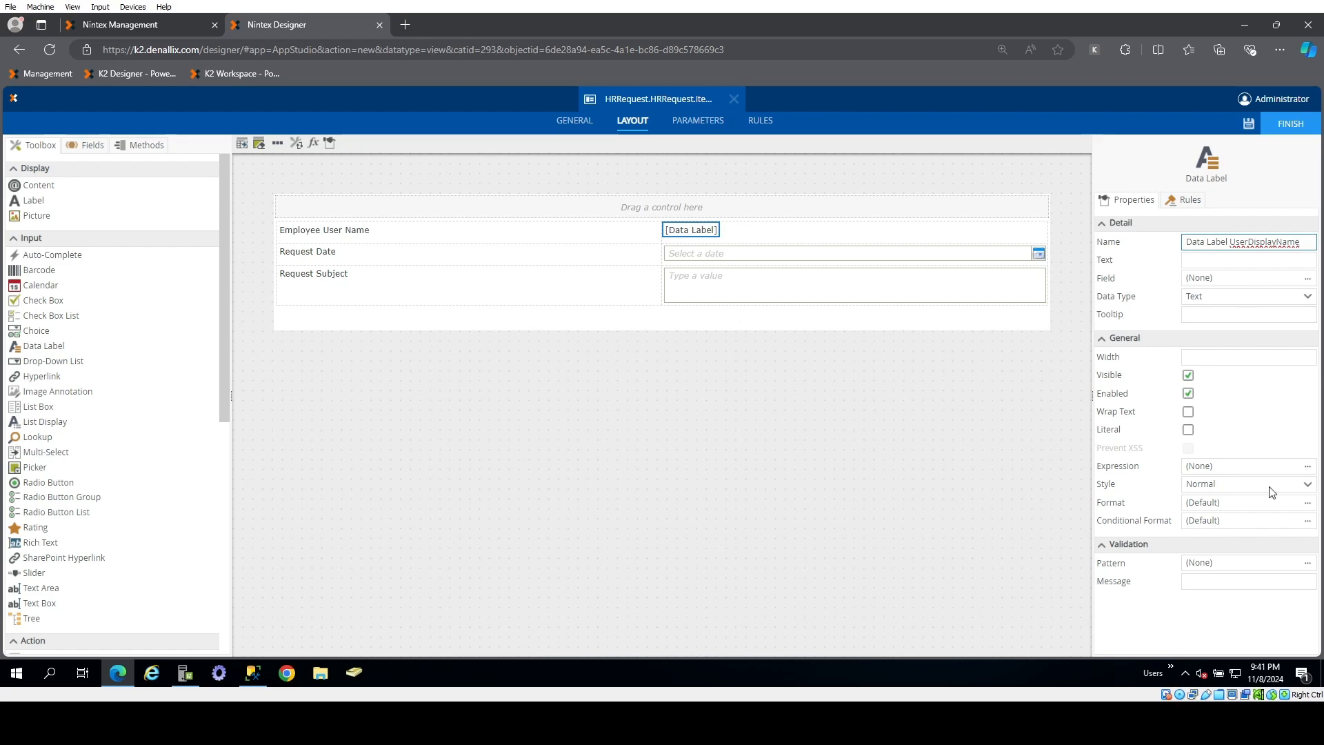
left_click(1307, 278)
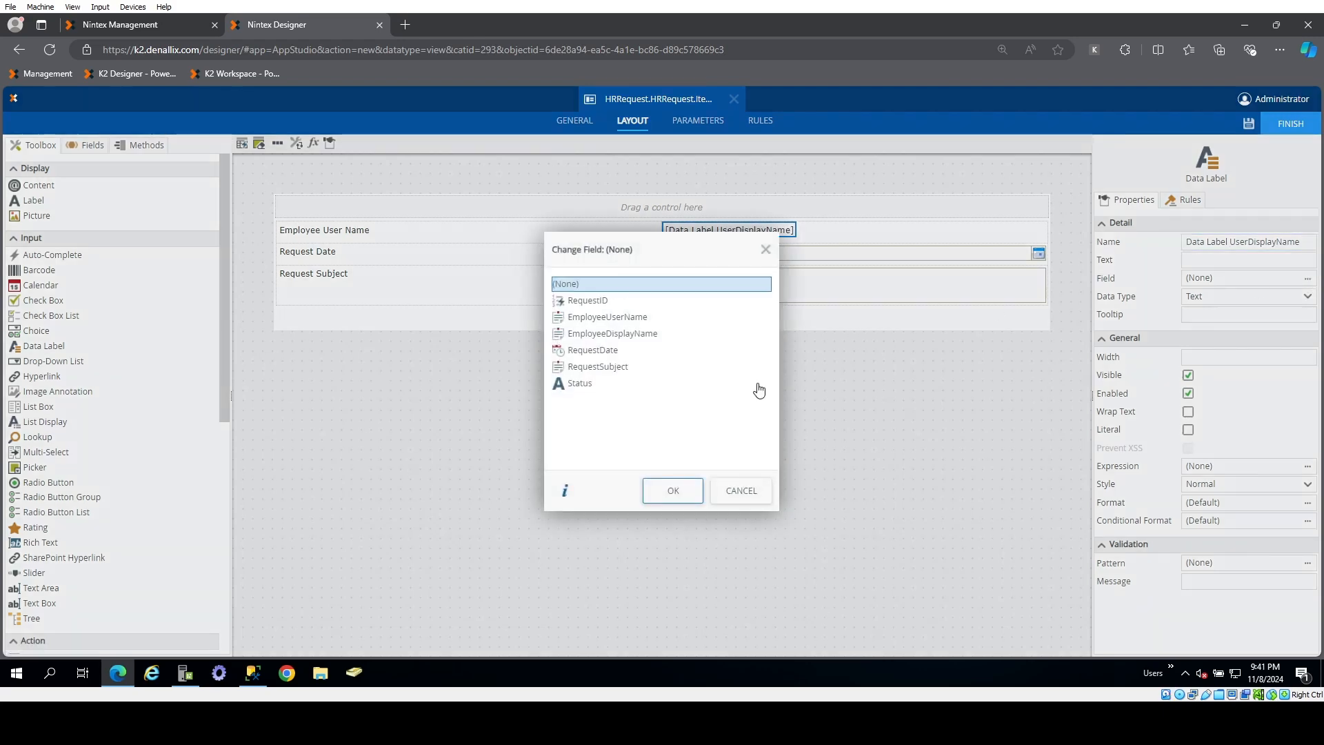
left_click(643, 334)
left_click(668, 494)
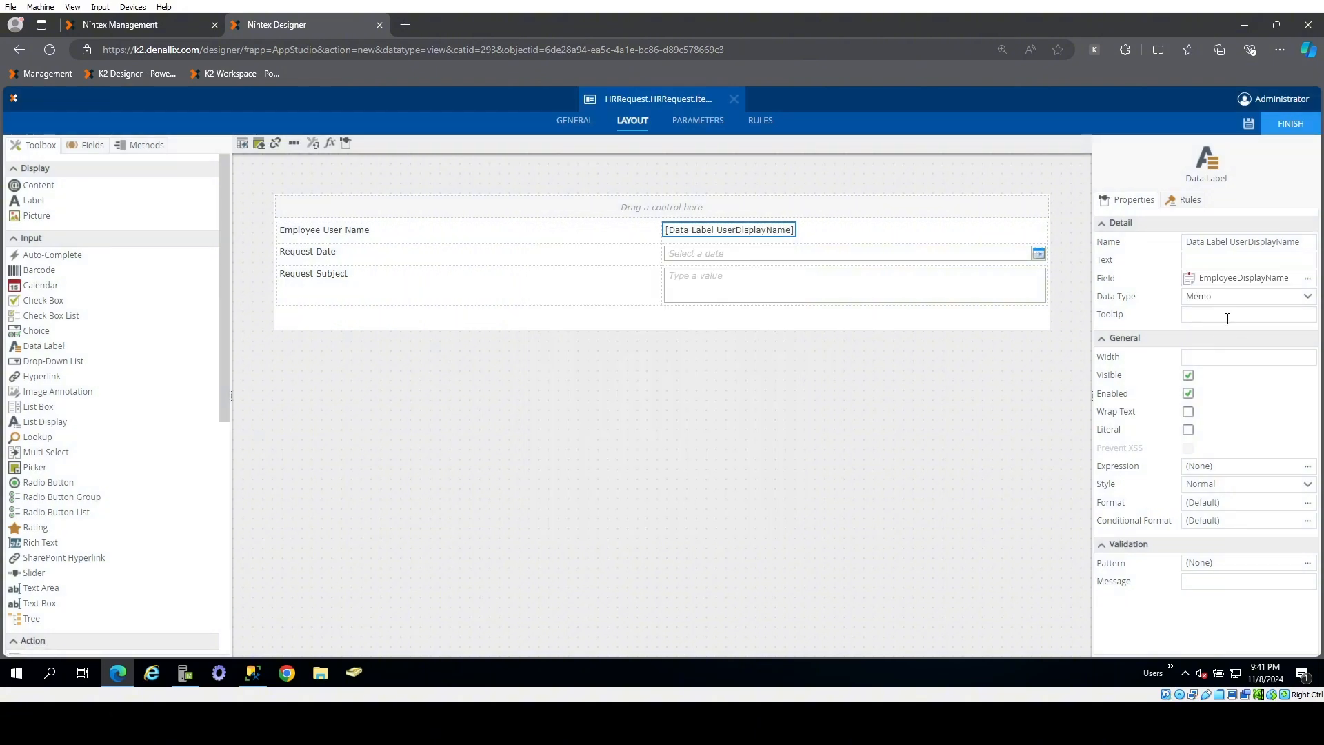
- Rename the data label to "Data Label EmployeeDisplayName" and save the view
left_click(1250, 241)
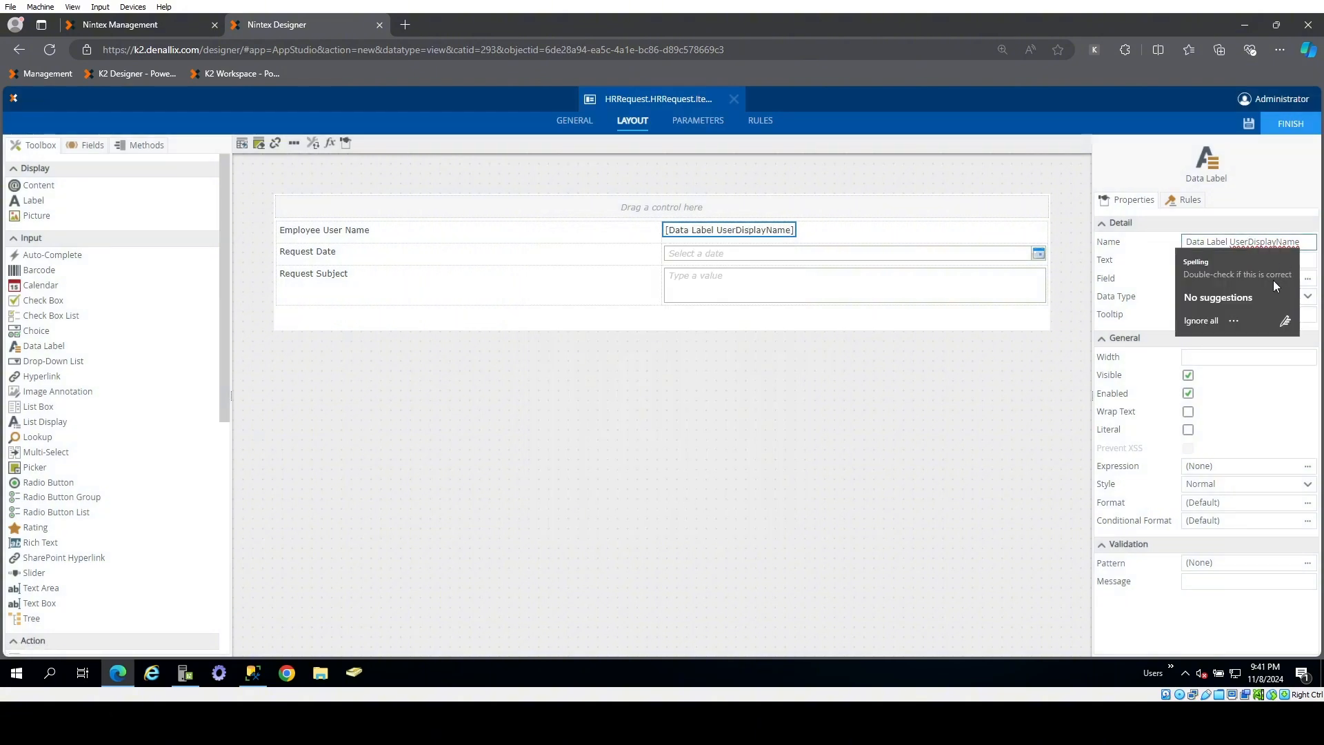
key("BackSpace")
key("BackSpace")
key("BackSpace")
key("BackSpace")
type("E")
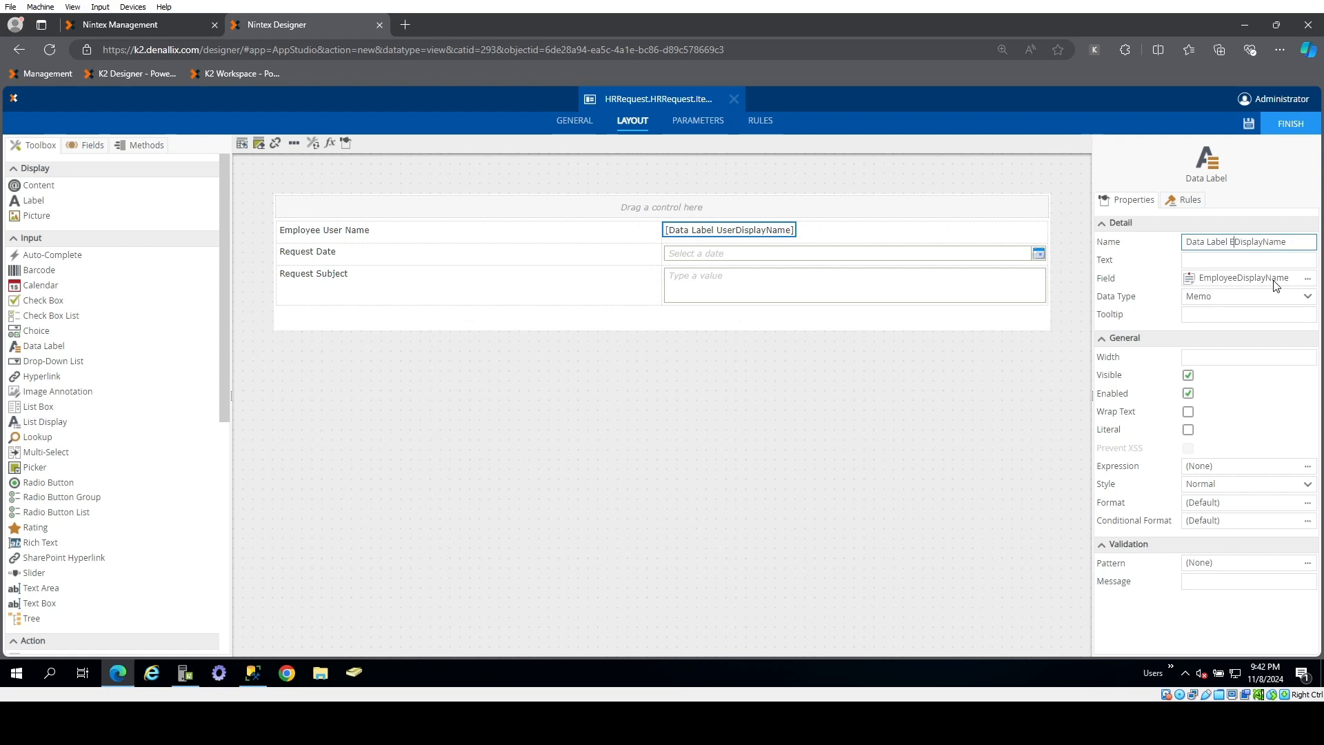
type("mployee")
left_click(1249, 125)
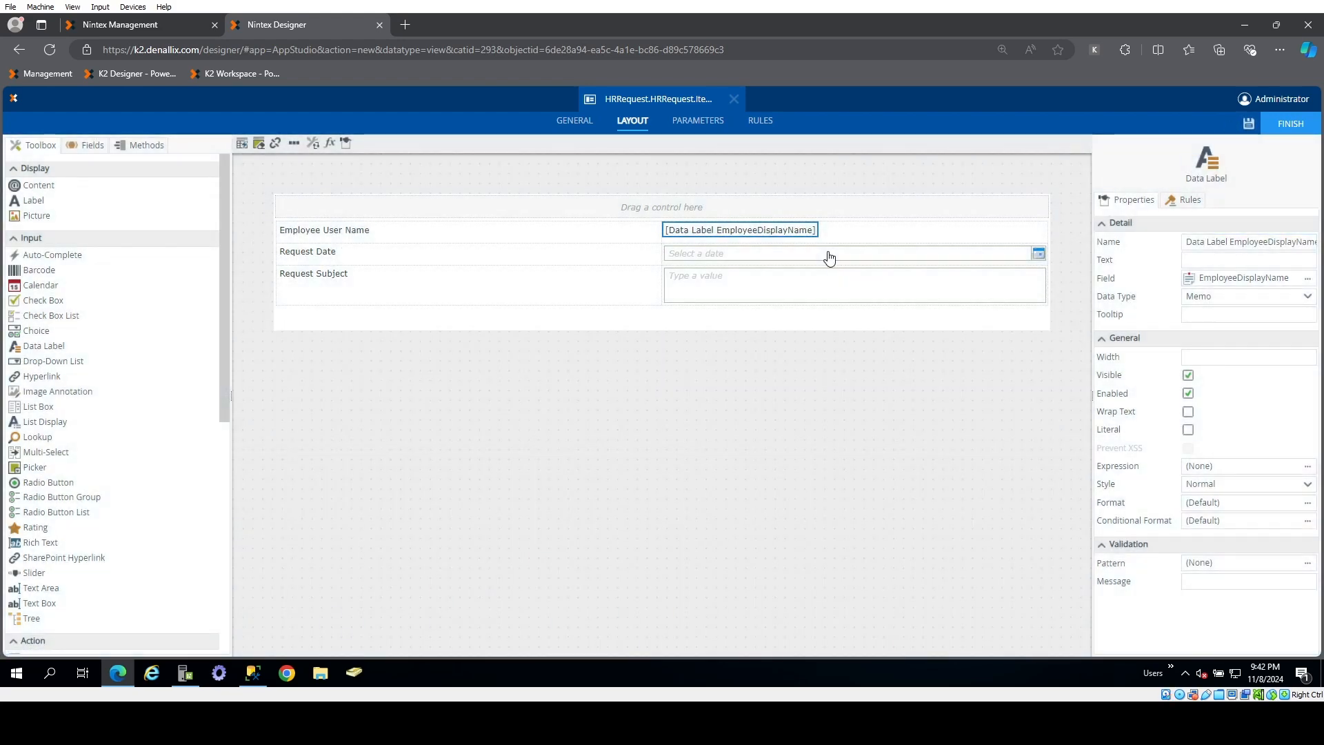
- Set the Request Date calendar's default value to Now (Date and Time), make it read-only and save the view
left_click(831, 253)
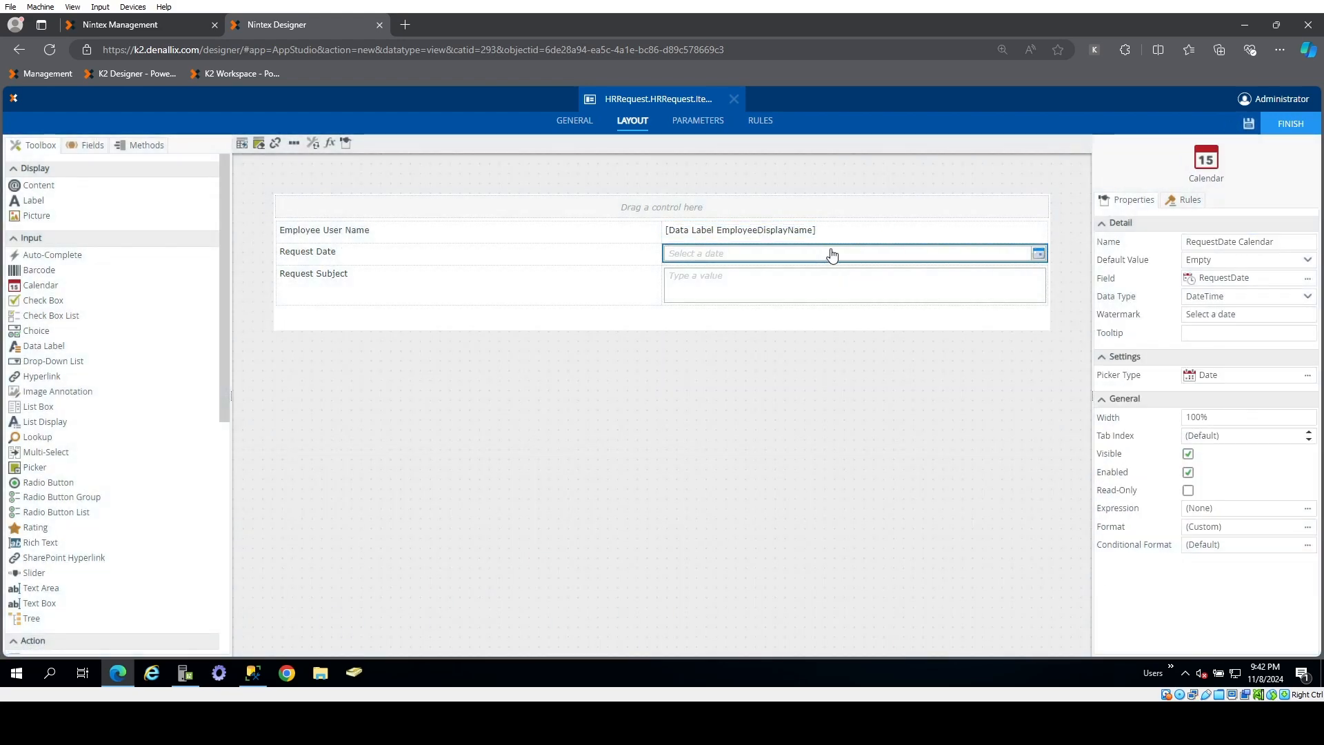
left_click(1307, 295)
left_click(1308, 296)
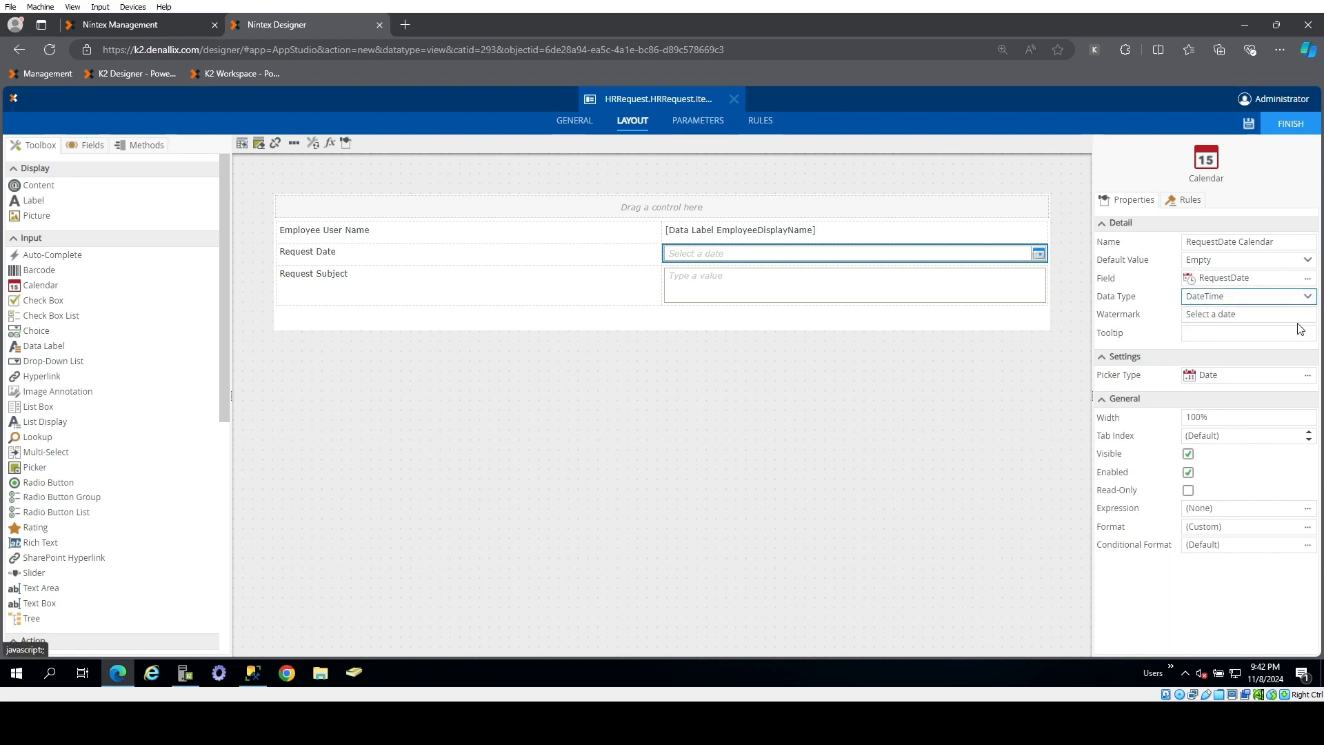
left_click(1309, 261)
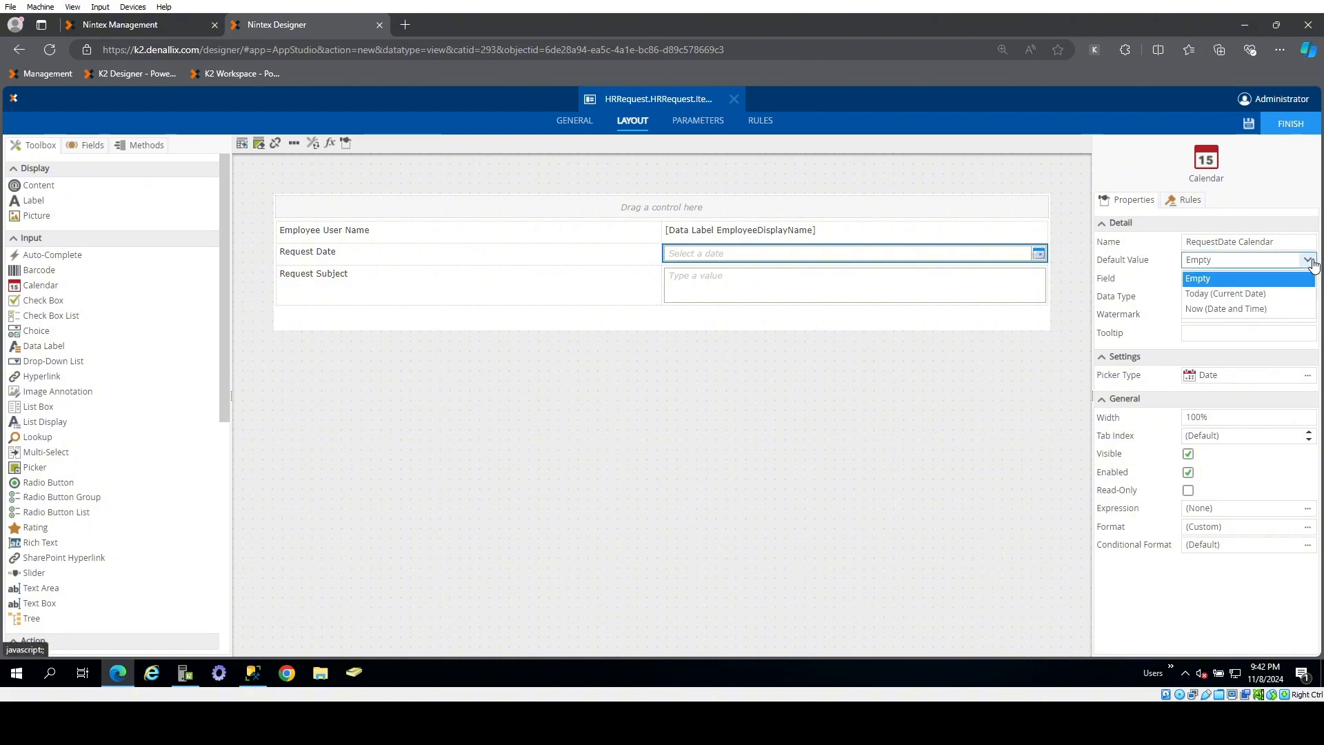
left_click(1228, 310)
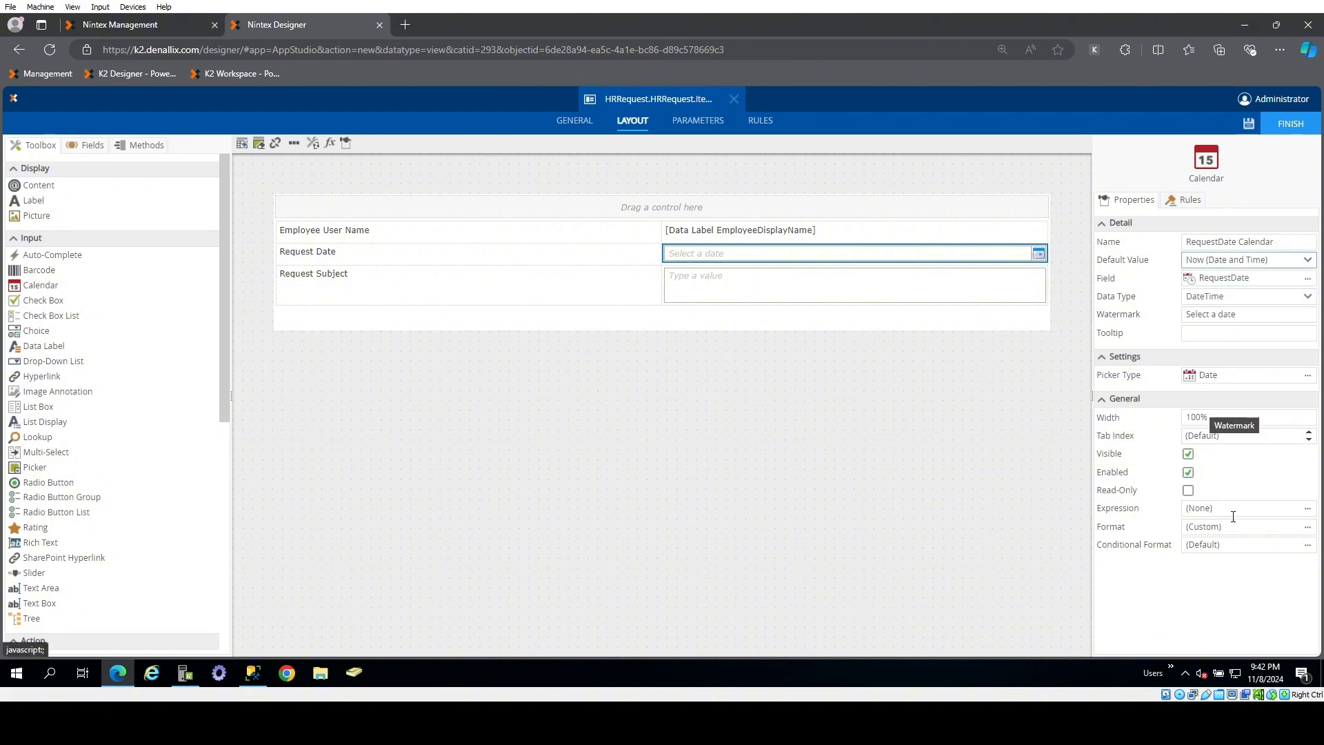
left_click(1188, 489)
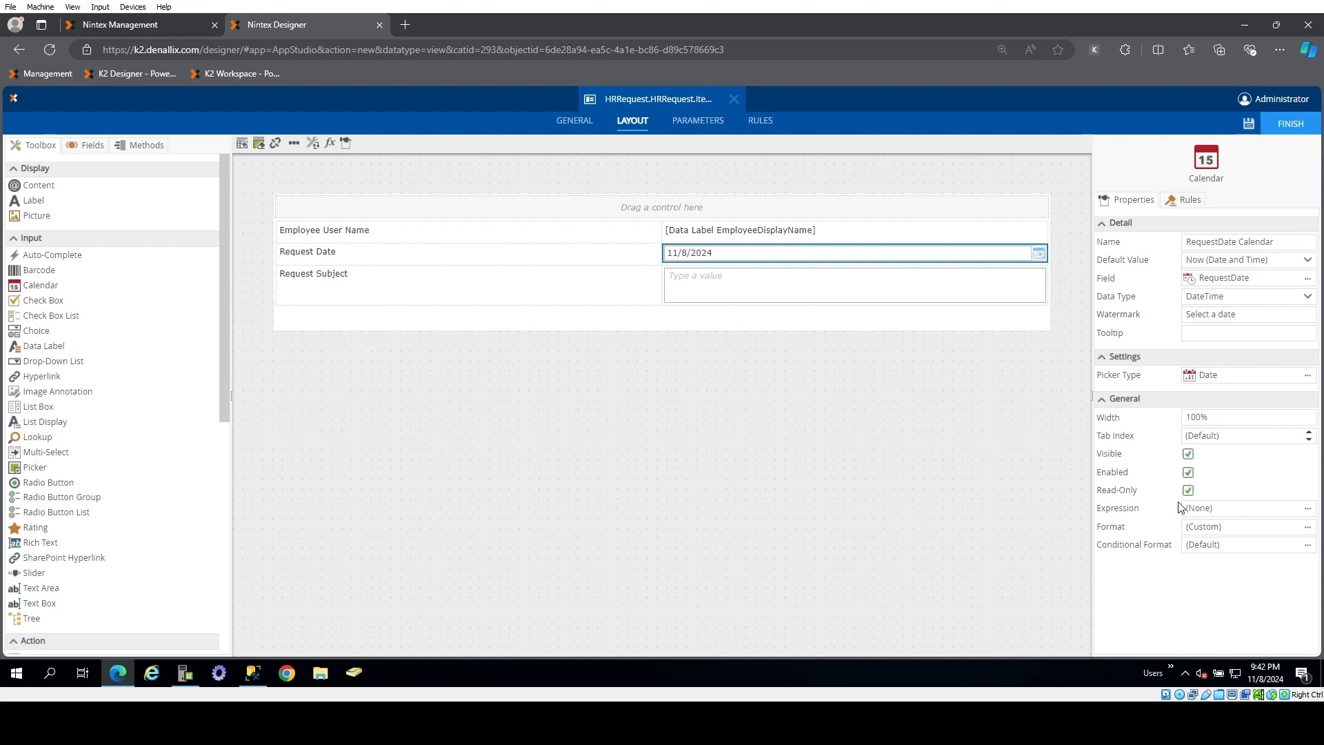
left_click(793, 298)
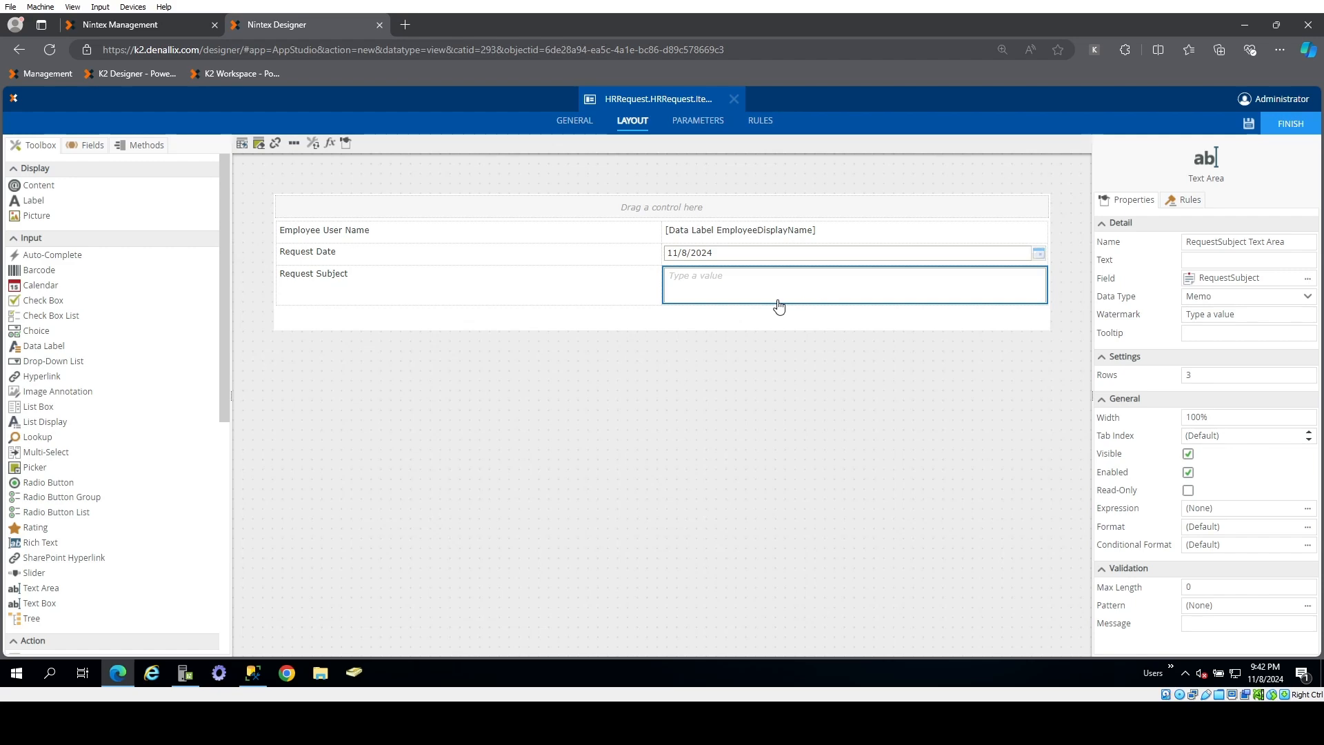
left_click(1248, 125)
- Add a view parameter named RequestId with the Text data type and save the view
left_click(761, 122)
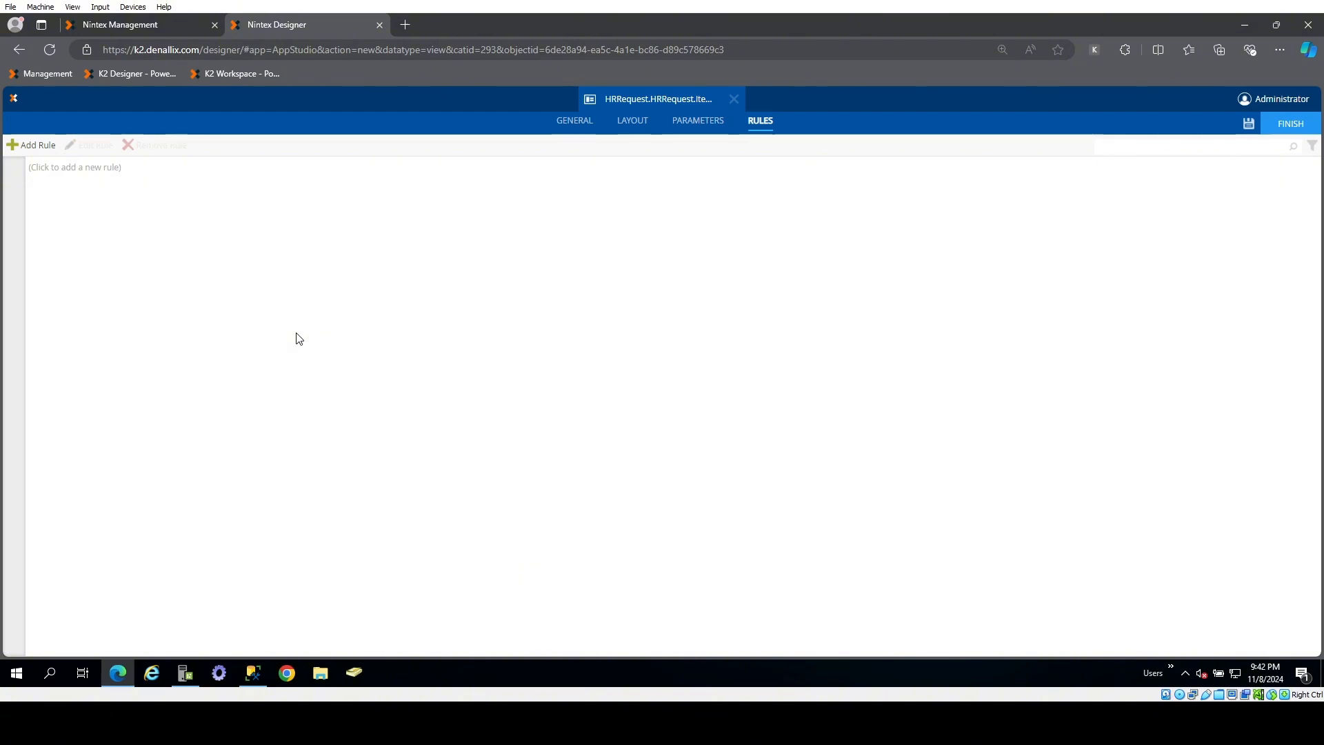
left_click(708, 130)
left_click(83, 181)
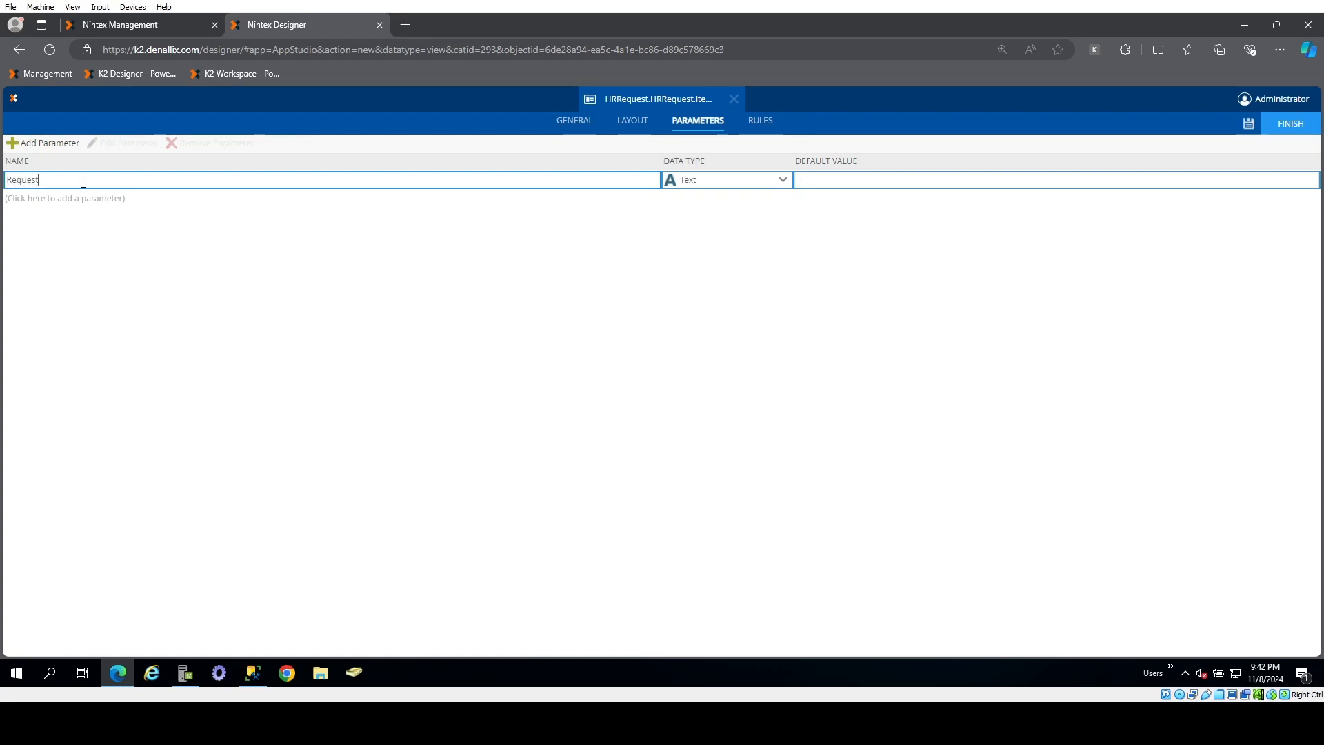
type("Id")
key("Tab")
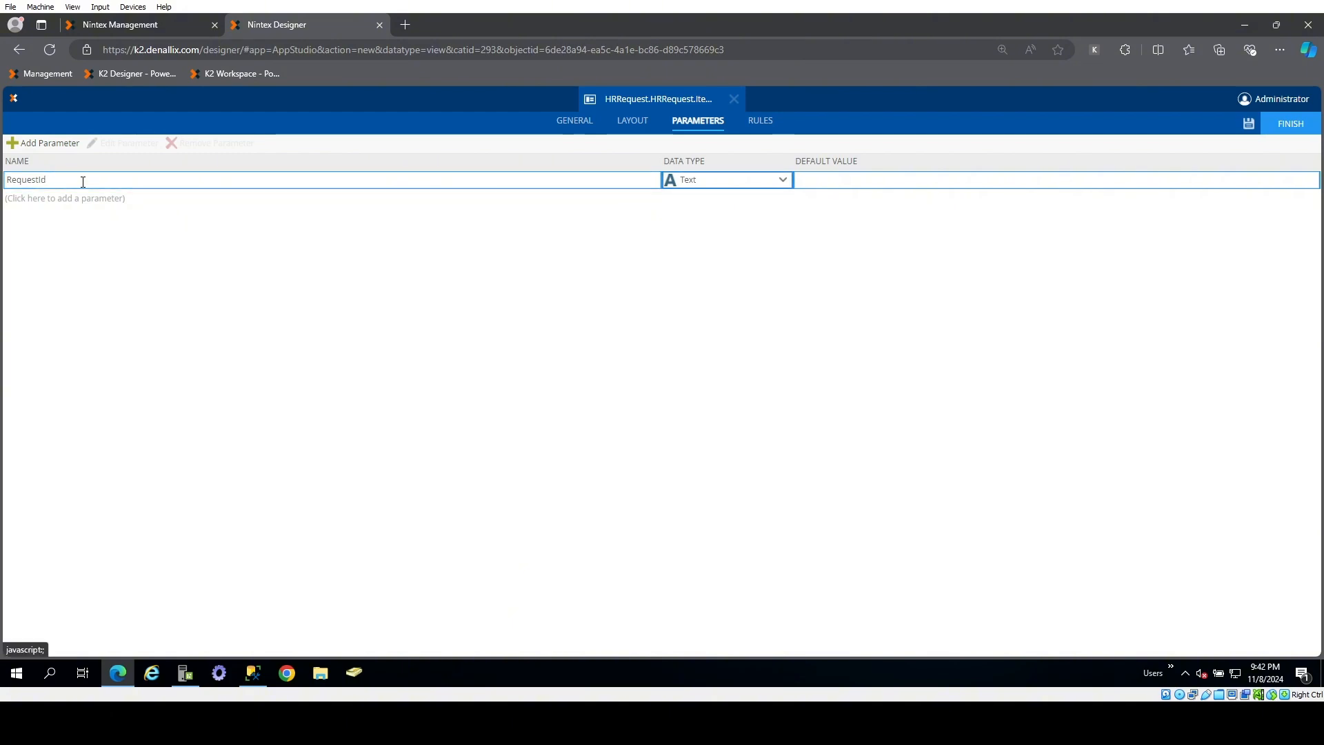
left_click(1248, 124)
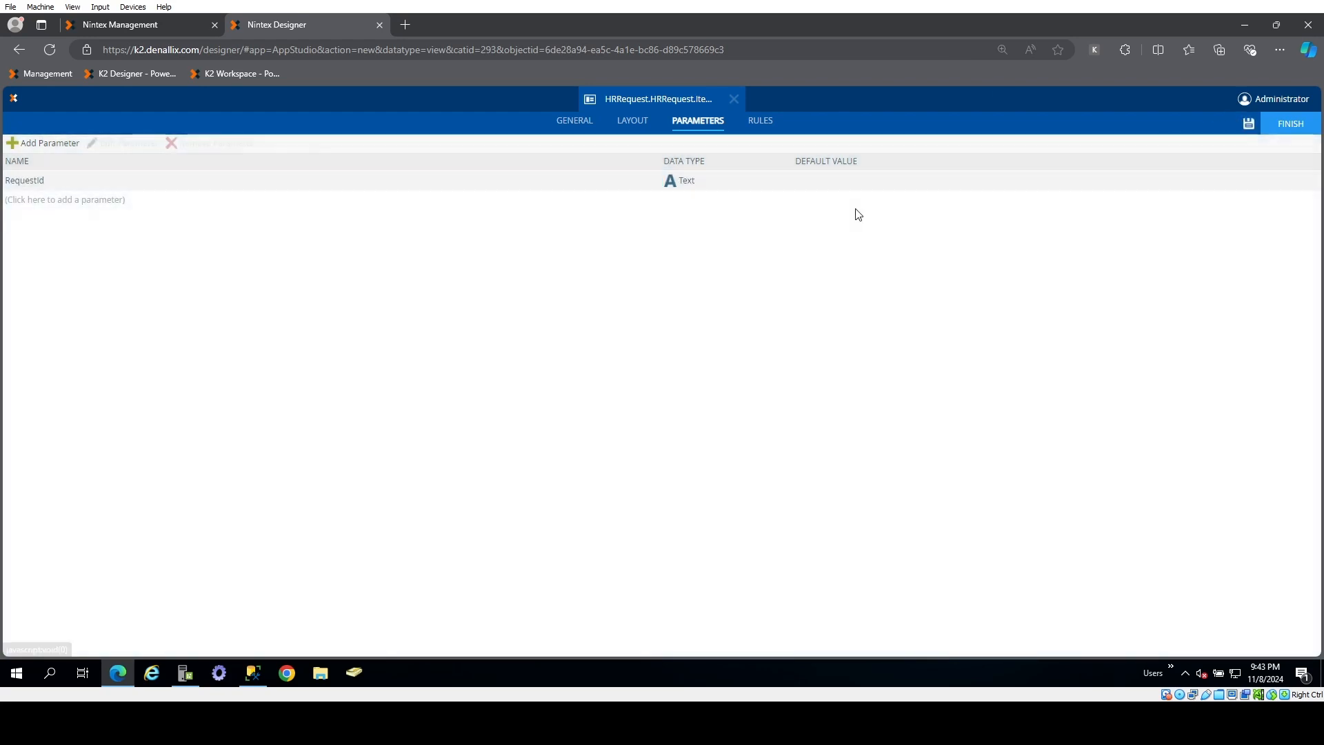
- Create a new view rule that runs when the view executes its Initialize method
left_click(760, 121)
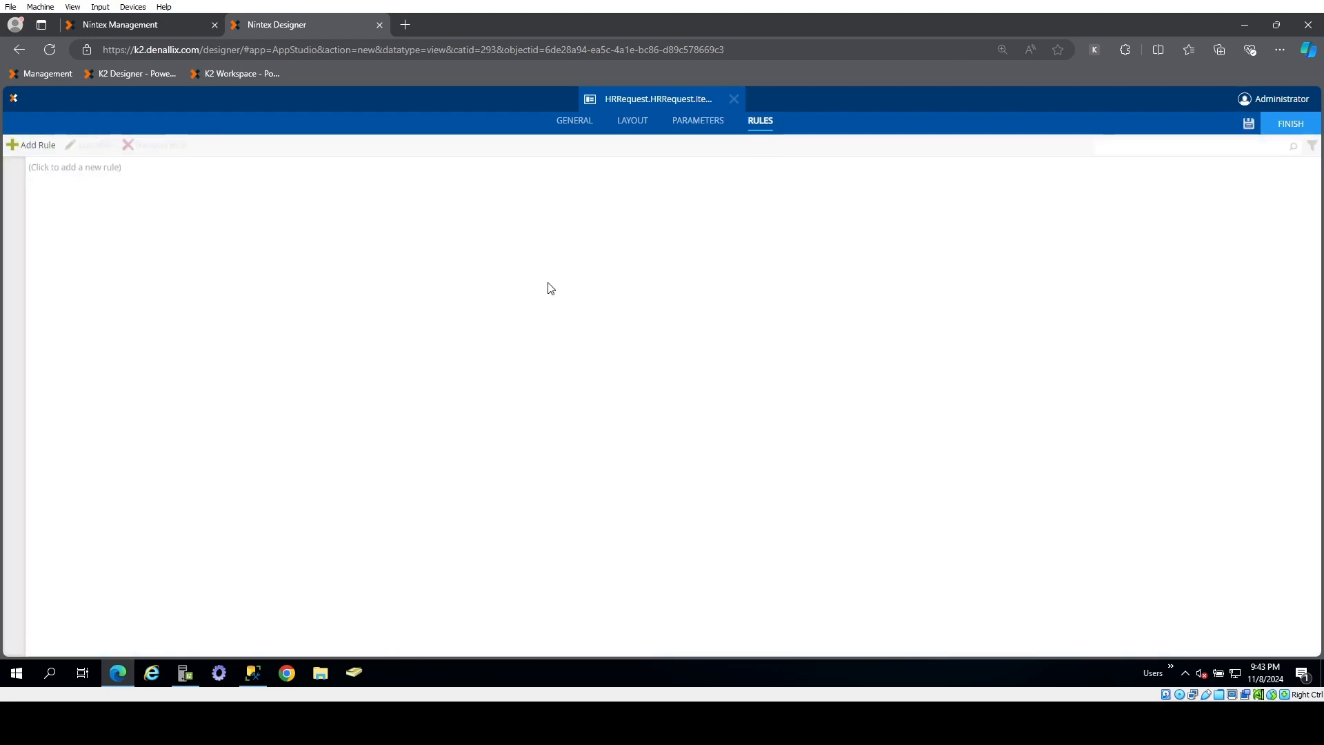
left_click(33, 145)
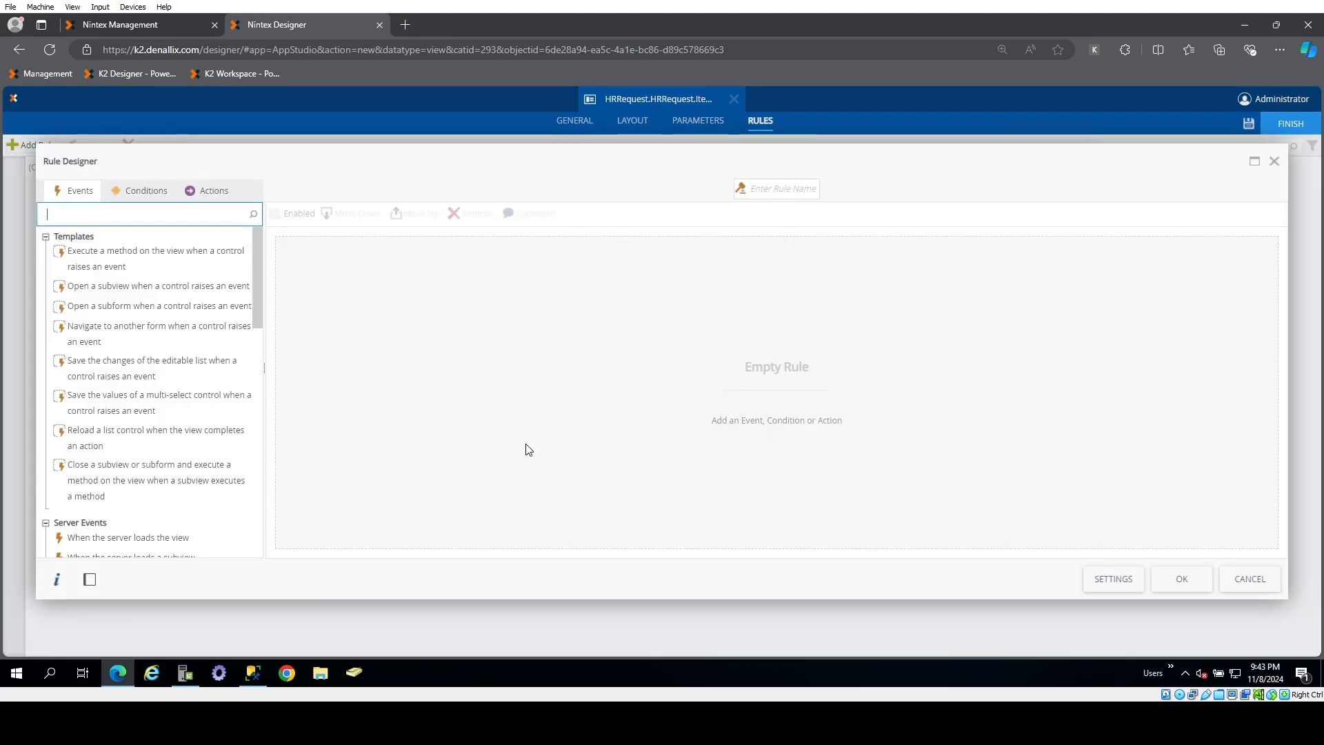
scroll(172, 386, "down", 2)
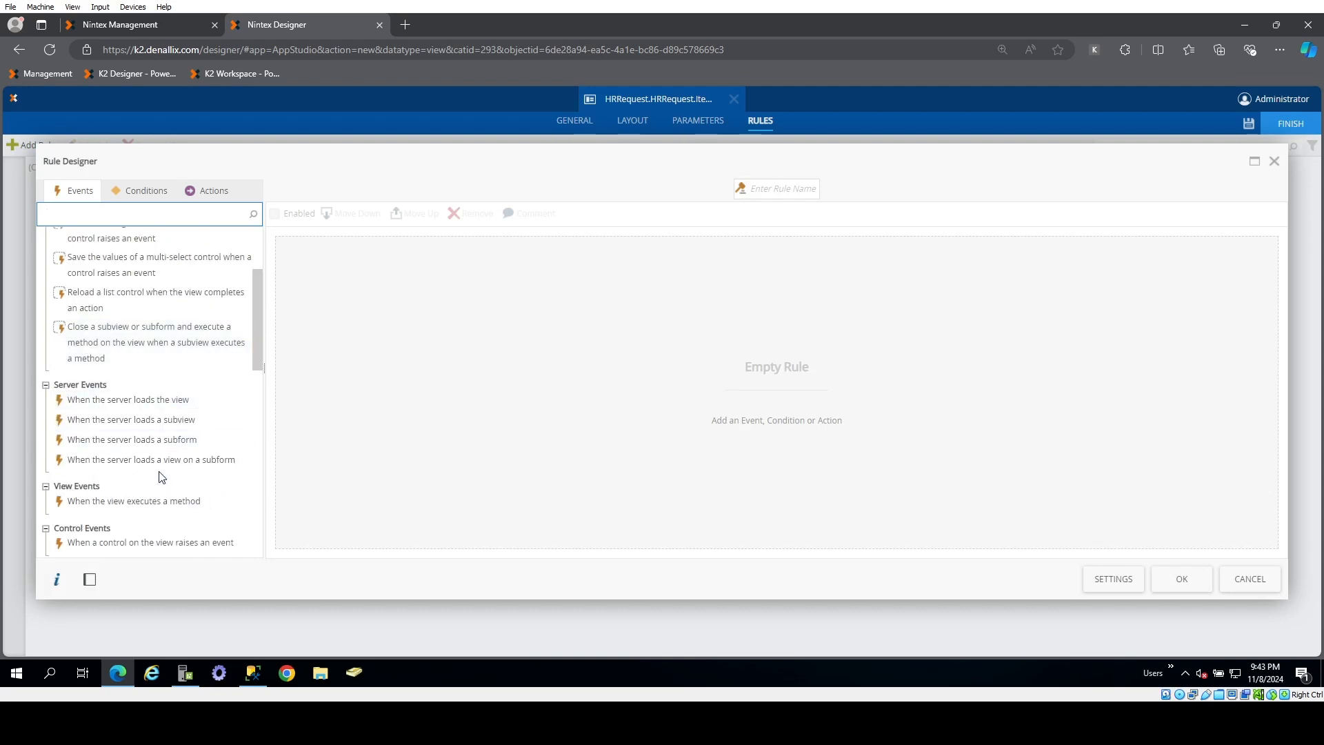
left_click(165, 504)
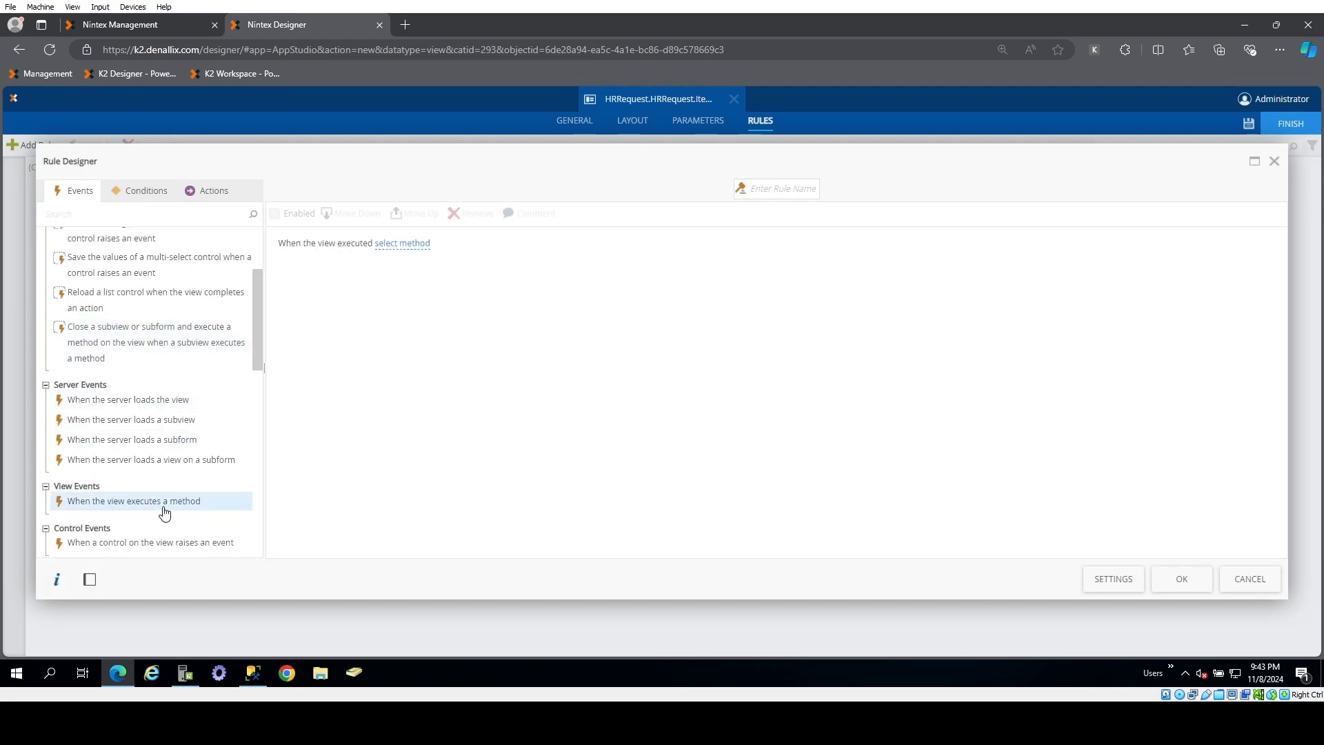
left_click(403, 249)
left_click(480, 358)
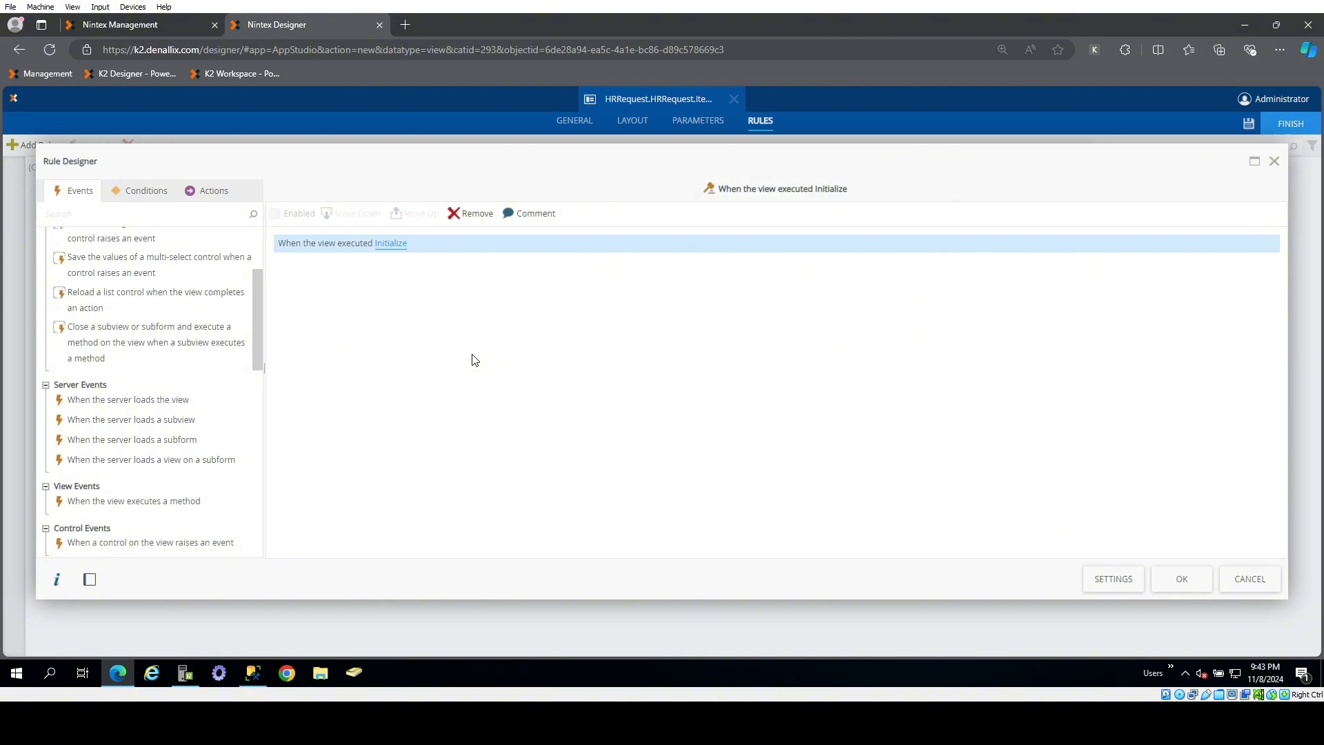
- Add a condition that the RequestId view parameter has been specified, followed by an Else condition
mouse_move(404, 253)
left_click(137, 192)
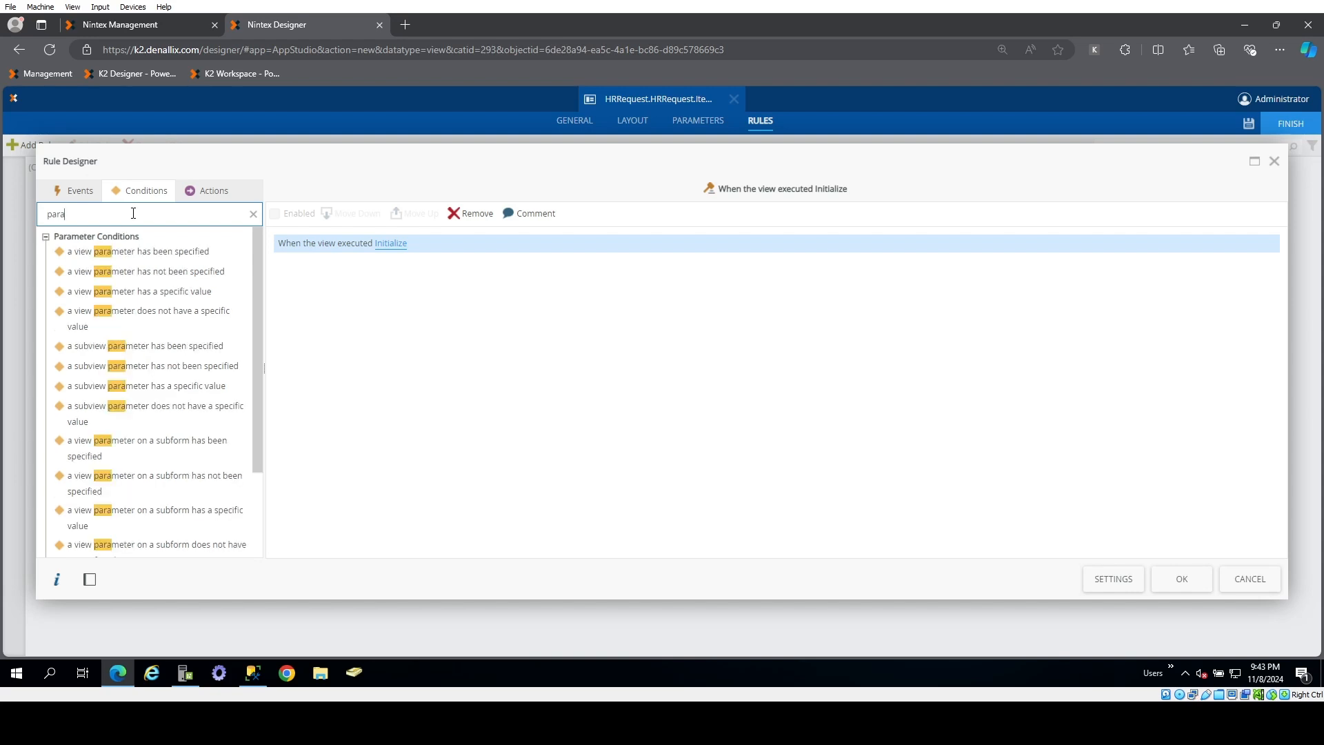
double_click(144, 252)
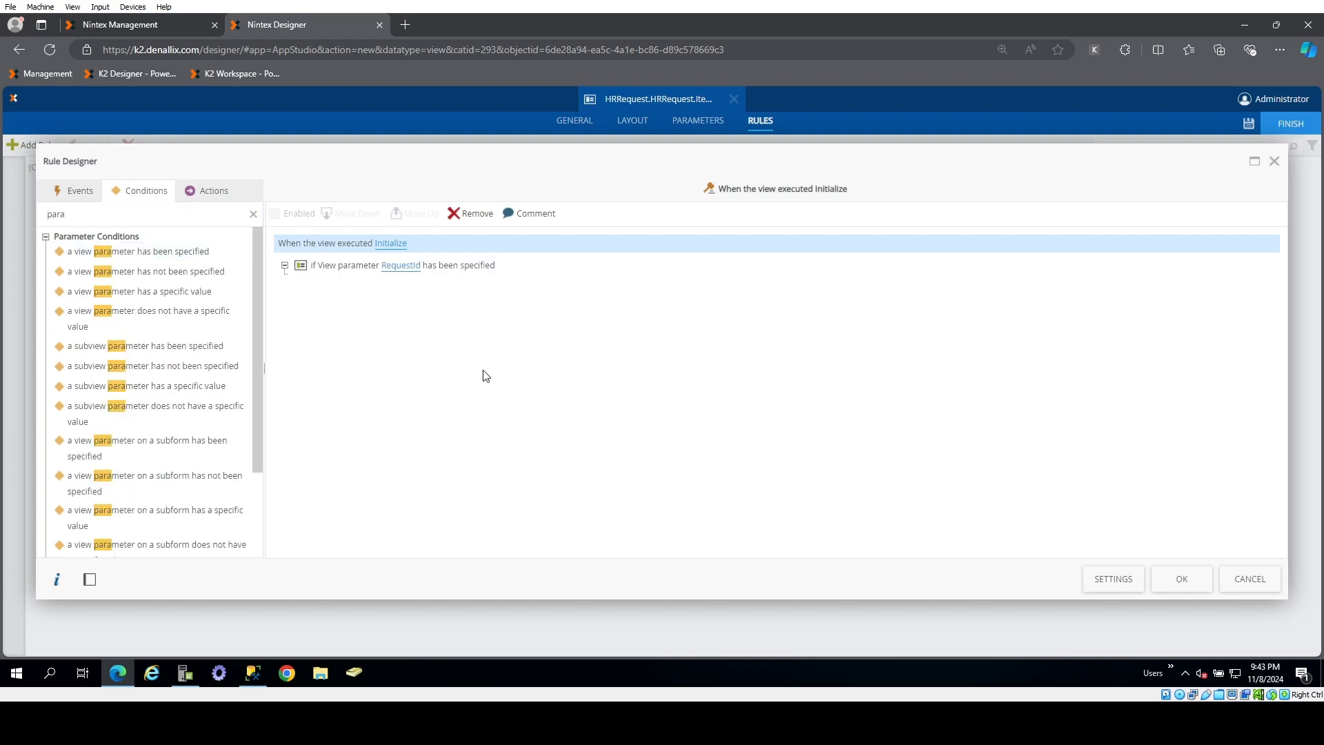
left_click(253, 214)
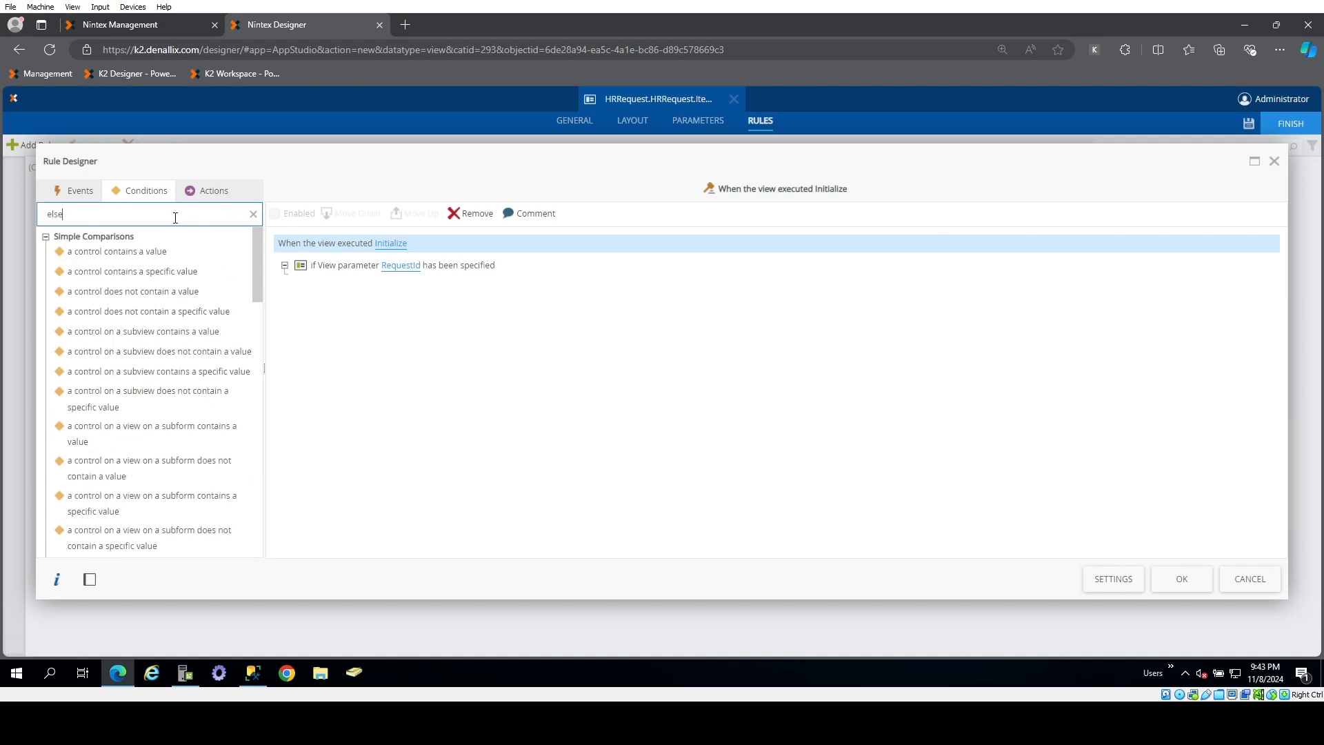
double_click(154, 263)
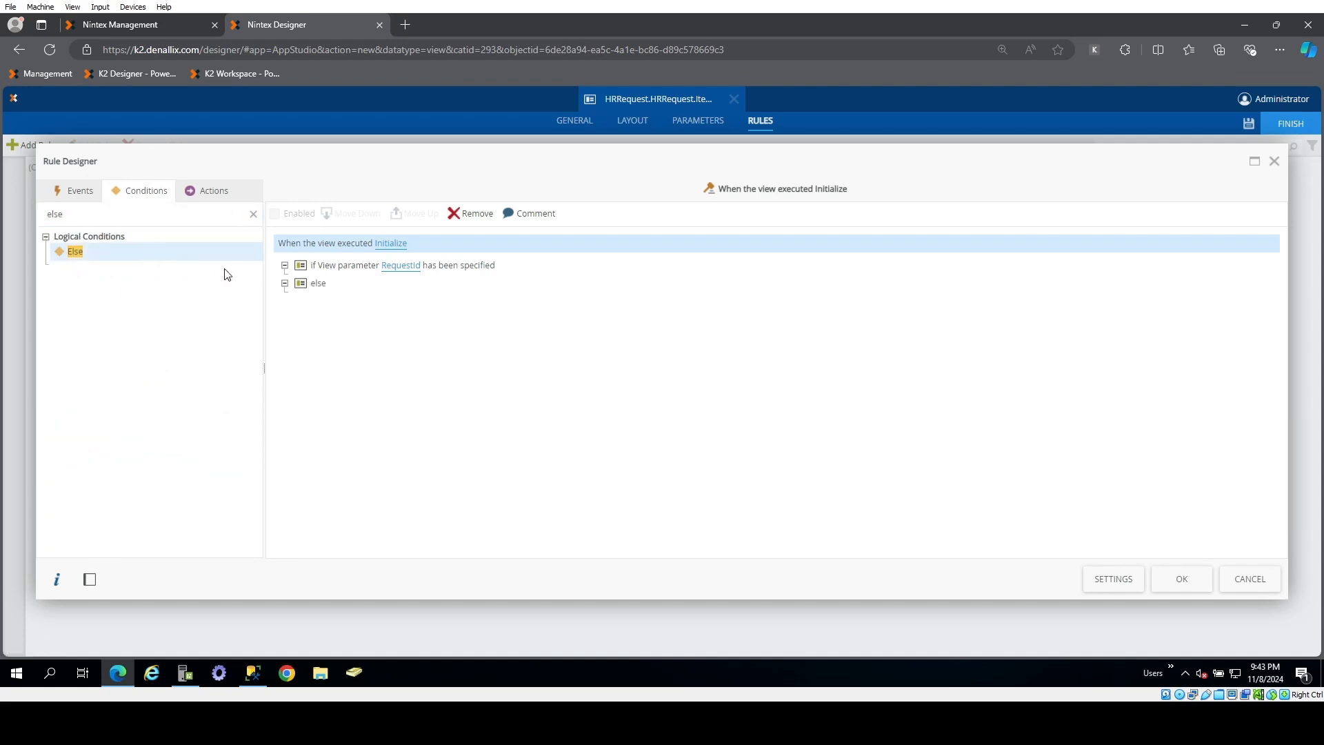
- Add an action under the RequestId condition that executes the view's Read method
left_click(209, 191)
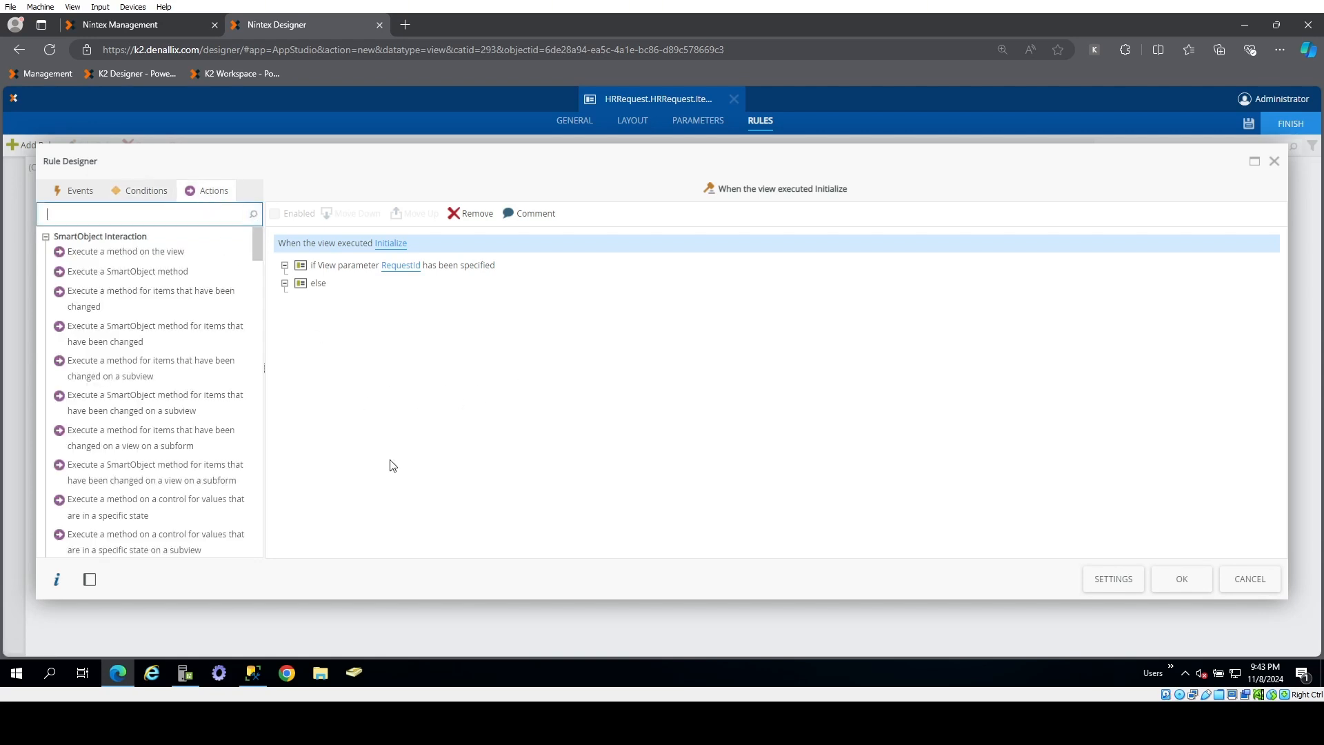
left_click(340, 268)
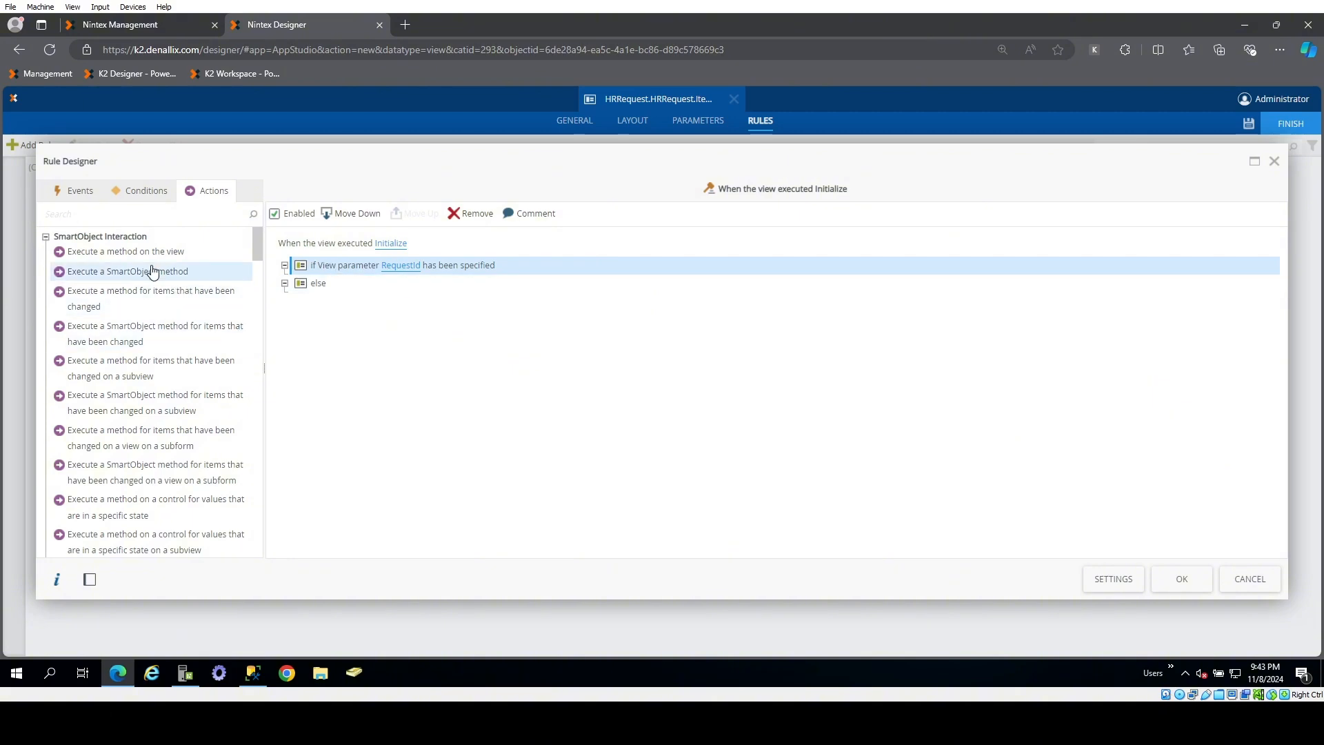
left_click(136, 252)
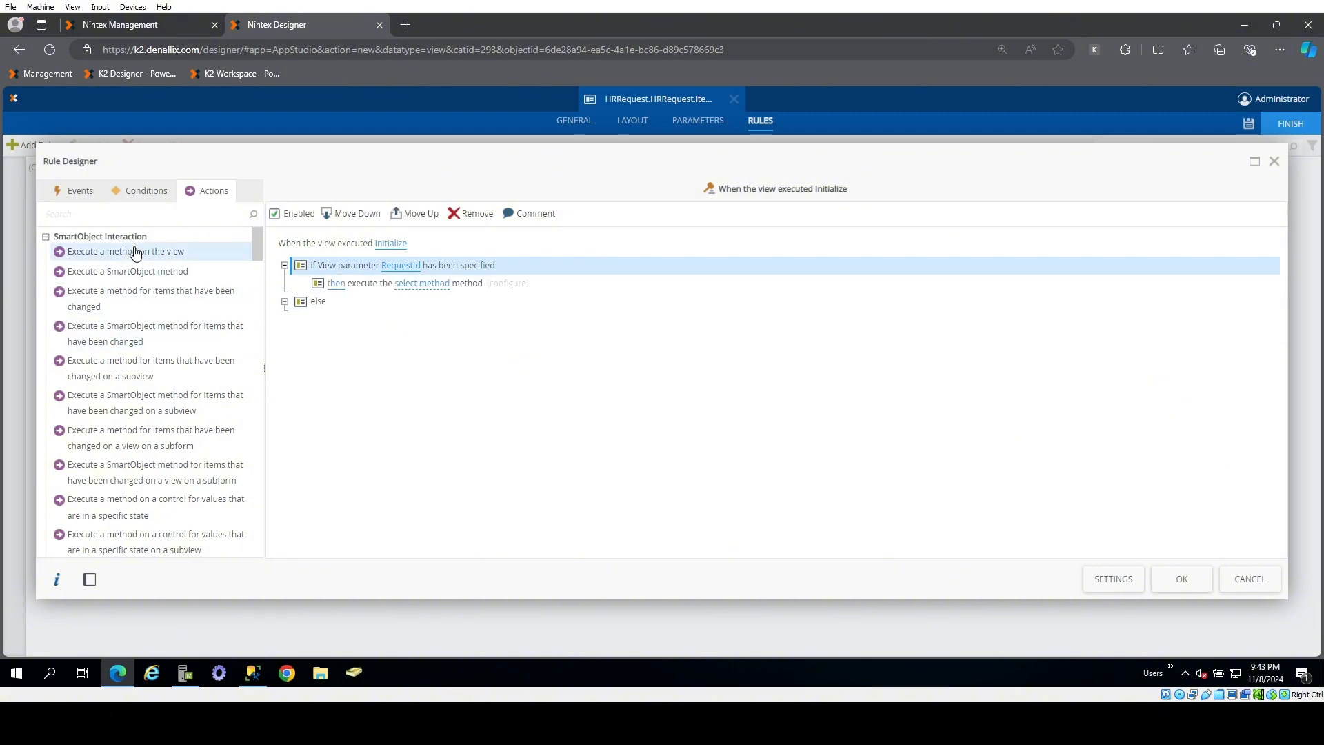
left_click(421, 284)
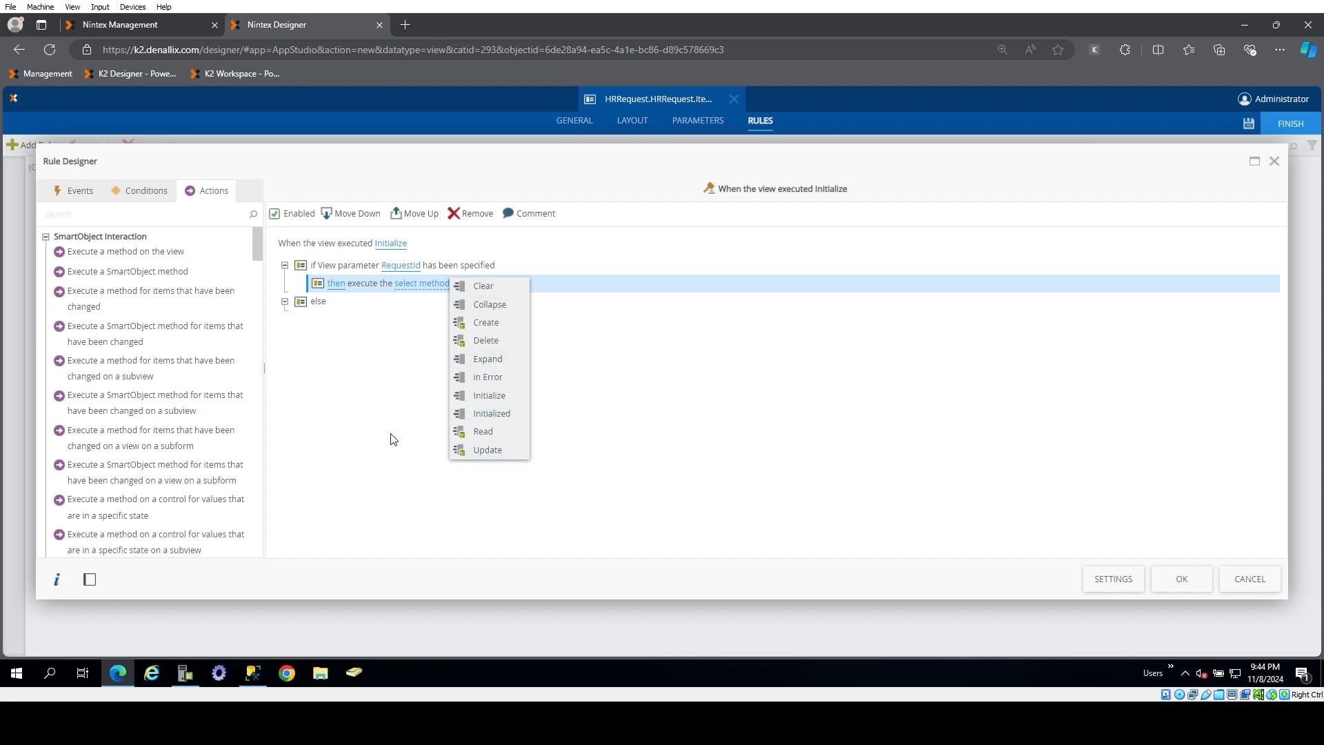
left_click(489, 432)
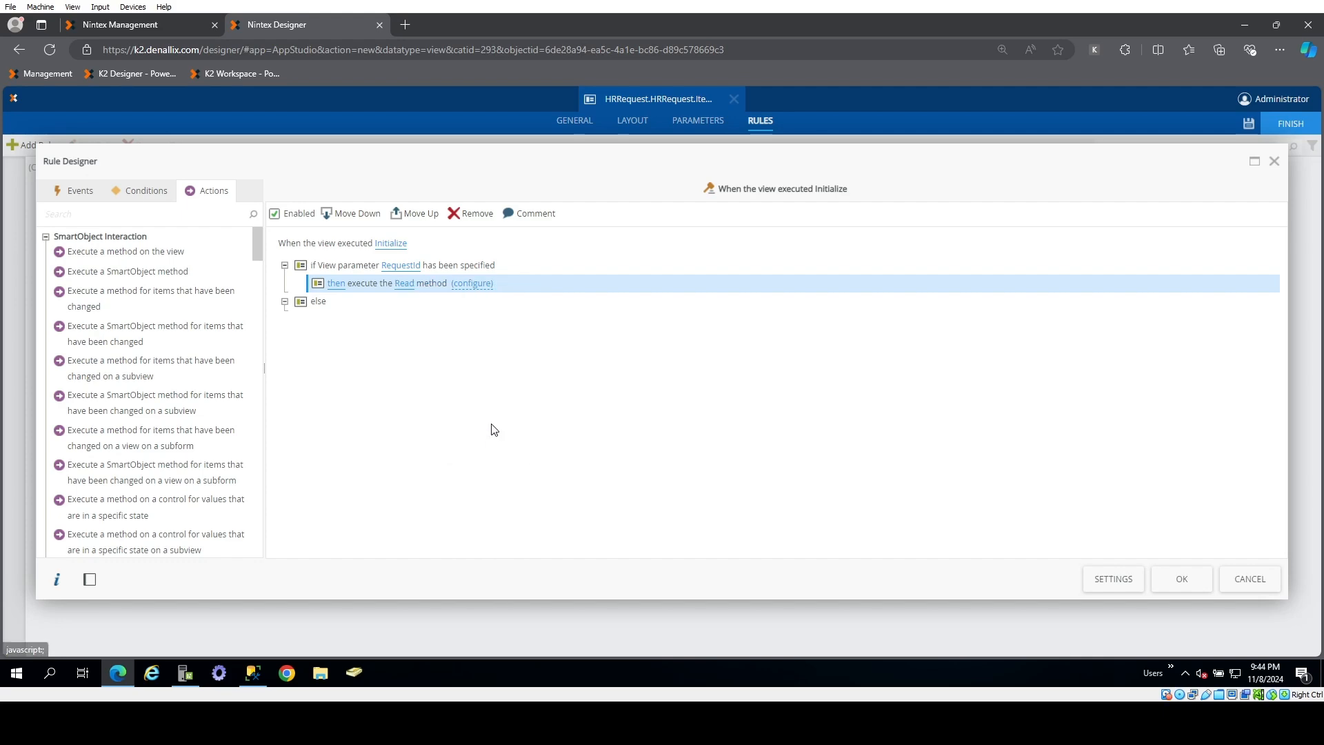
- Configure the Read method with the RequestId parameter mapped to the RequestID input property and the output mappings auto-mapped
left_click(472, 283)
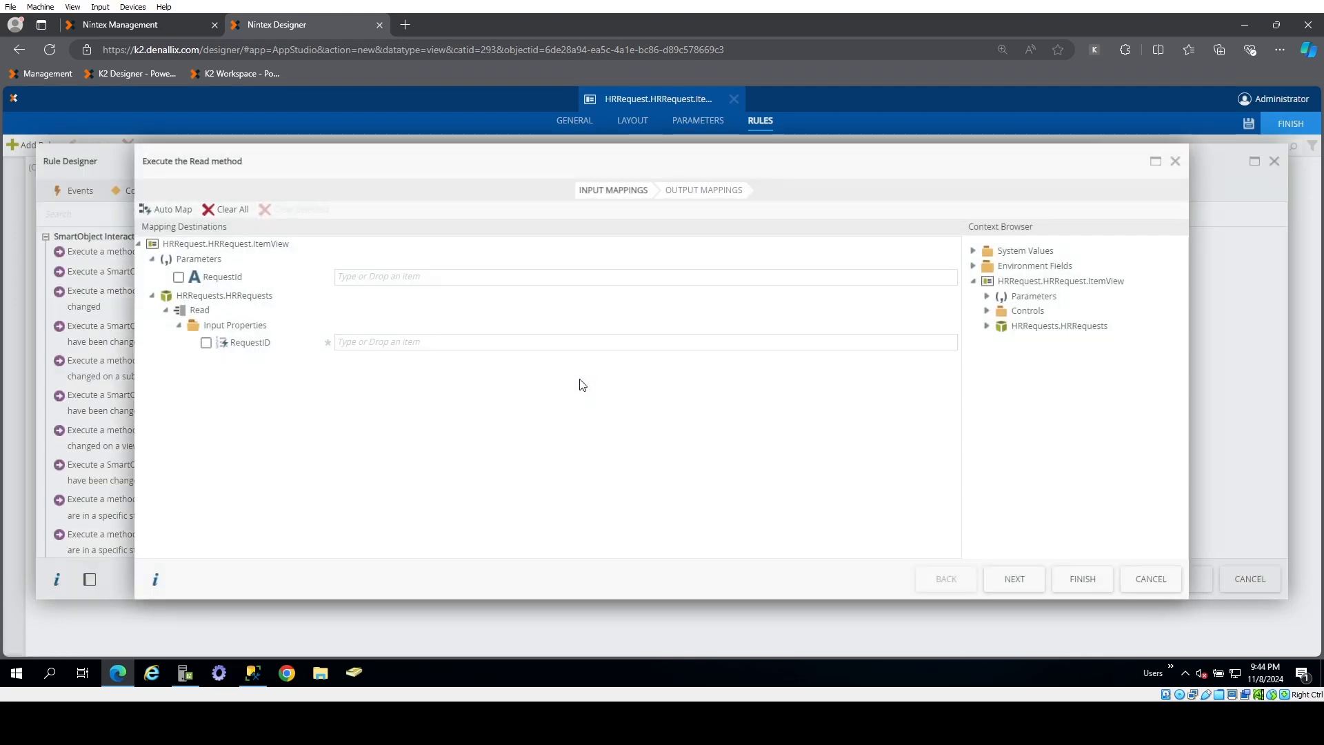
left_click(986, 298)
left_click_drag(1041, 312, 678, 344)
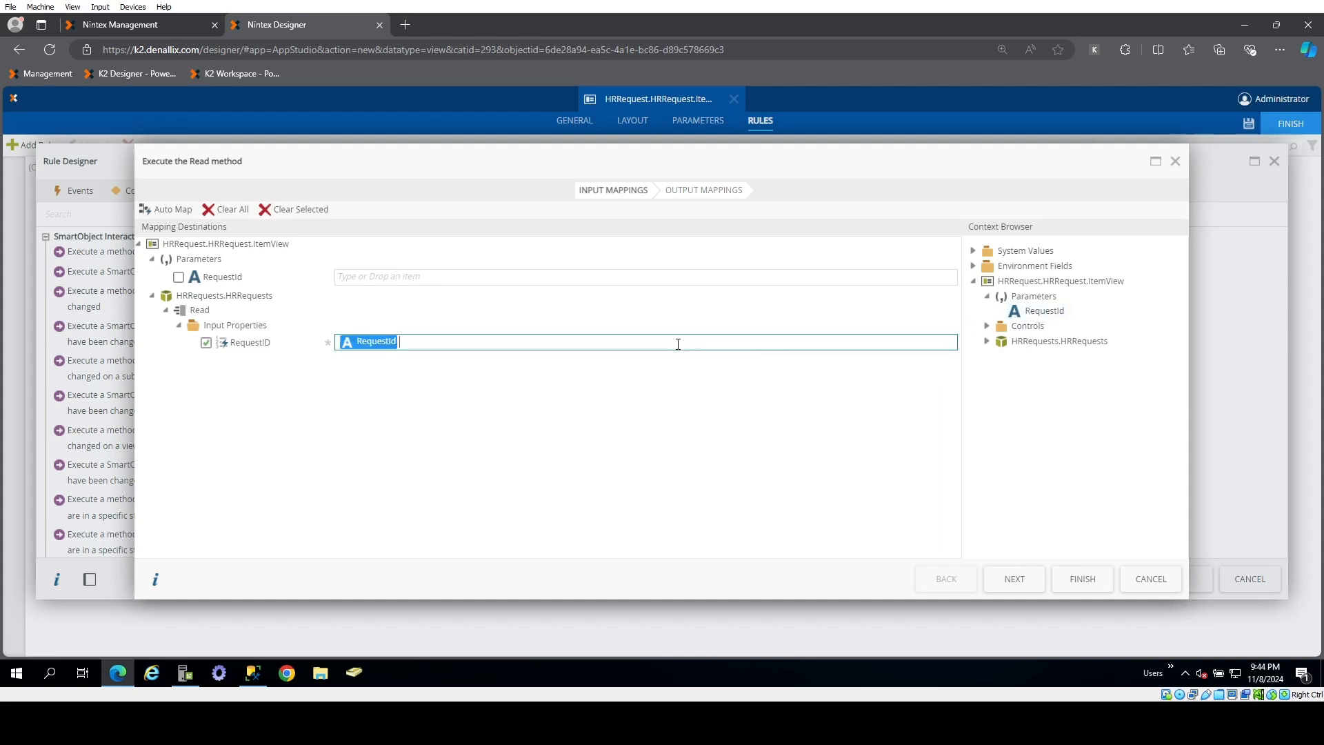
left_click(695, 193)
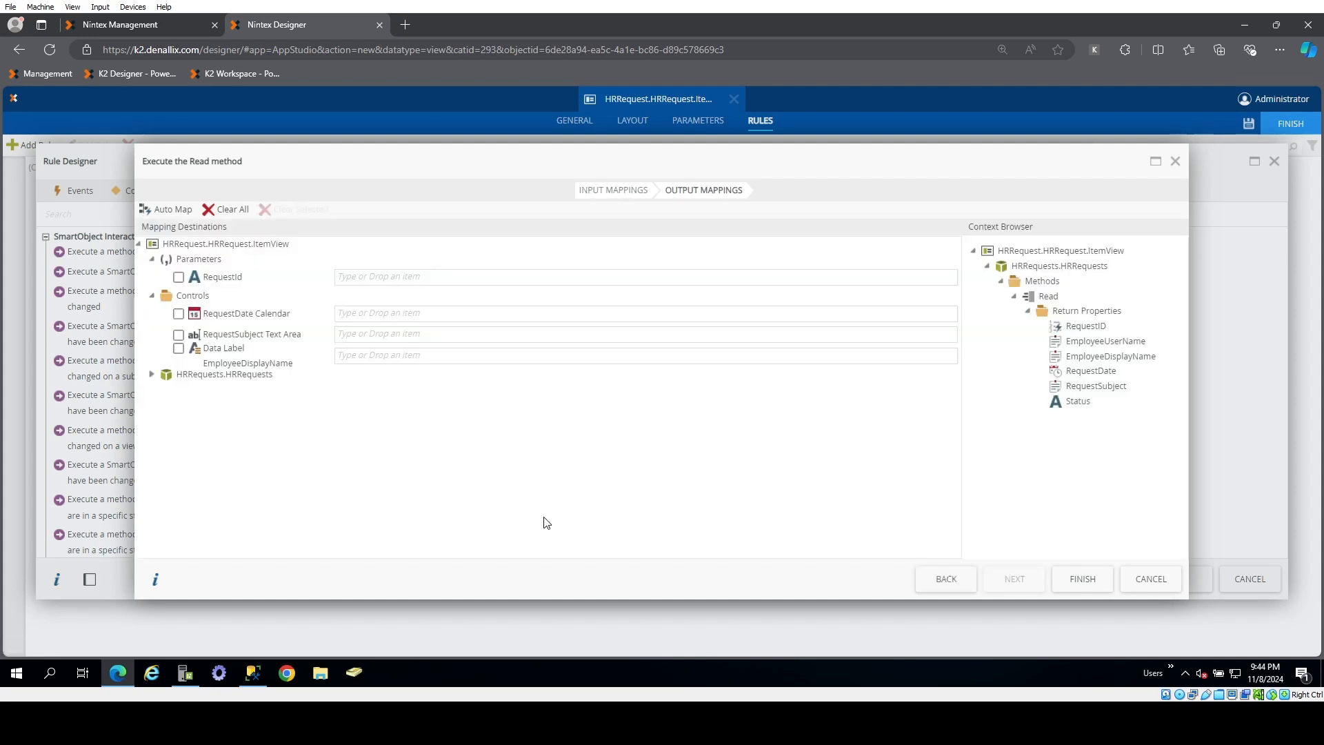
left_click(166, 209)
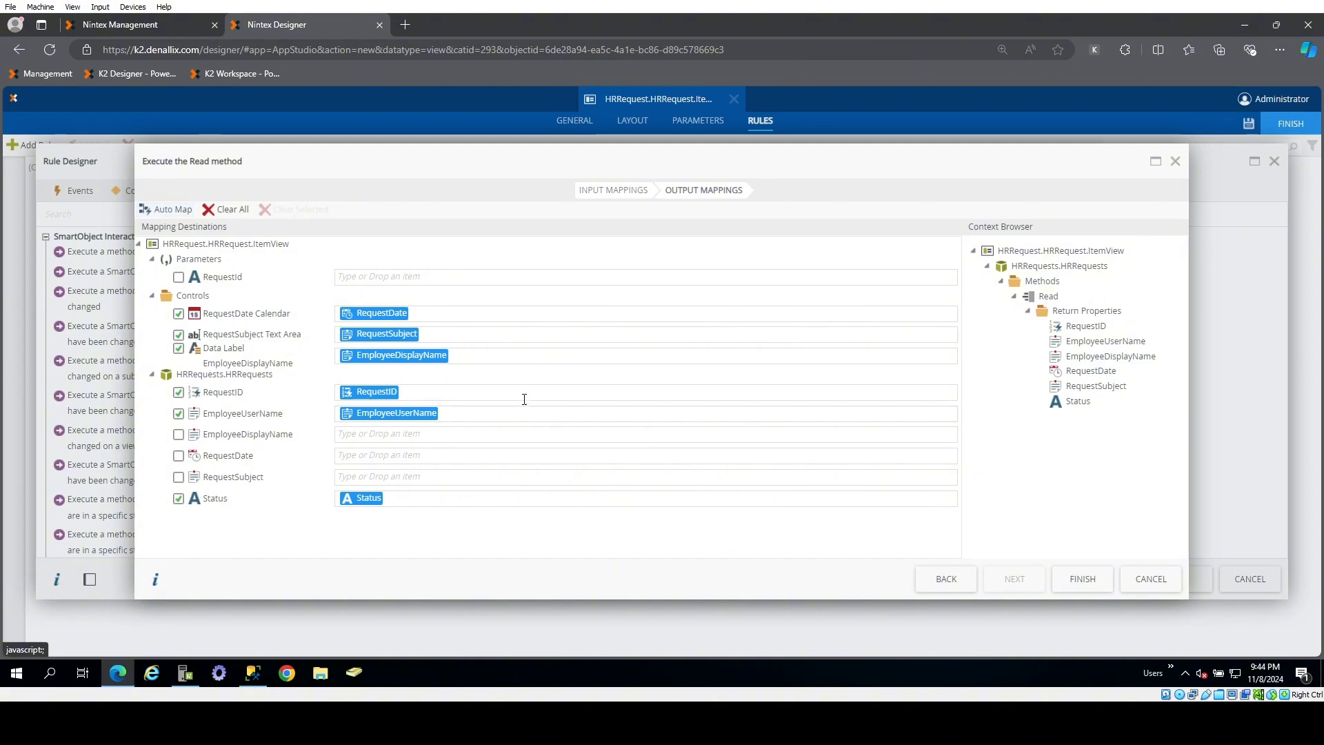
left_click(1066, 582)
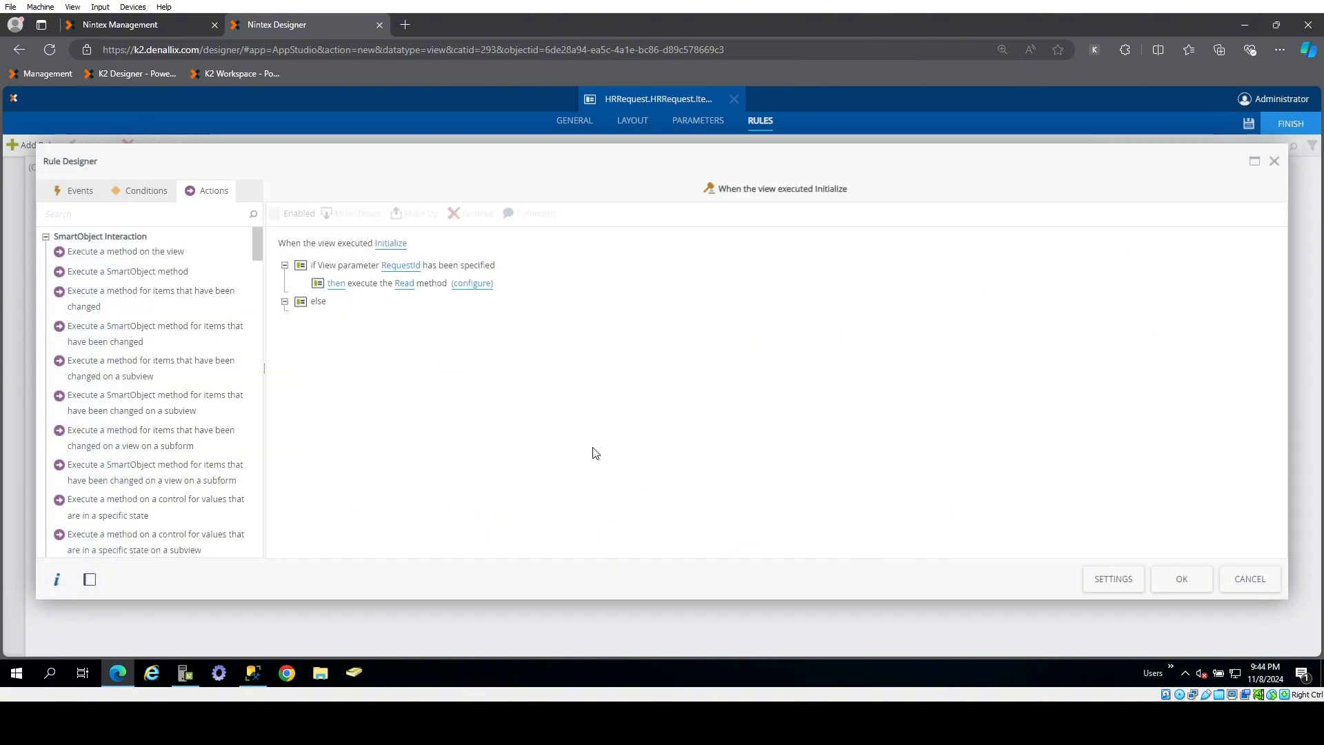
- Add a Transfer data action under Else that maps the current user's Display Name to the EmployeeDisplayName data label
left_click(317, 303)
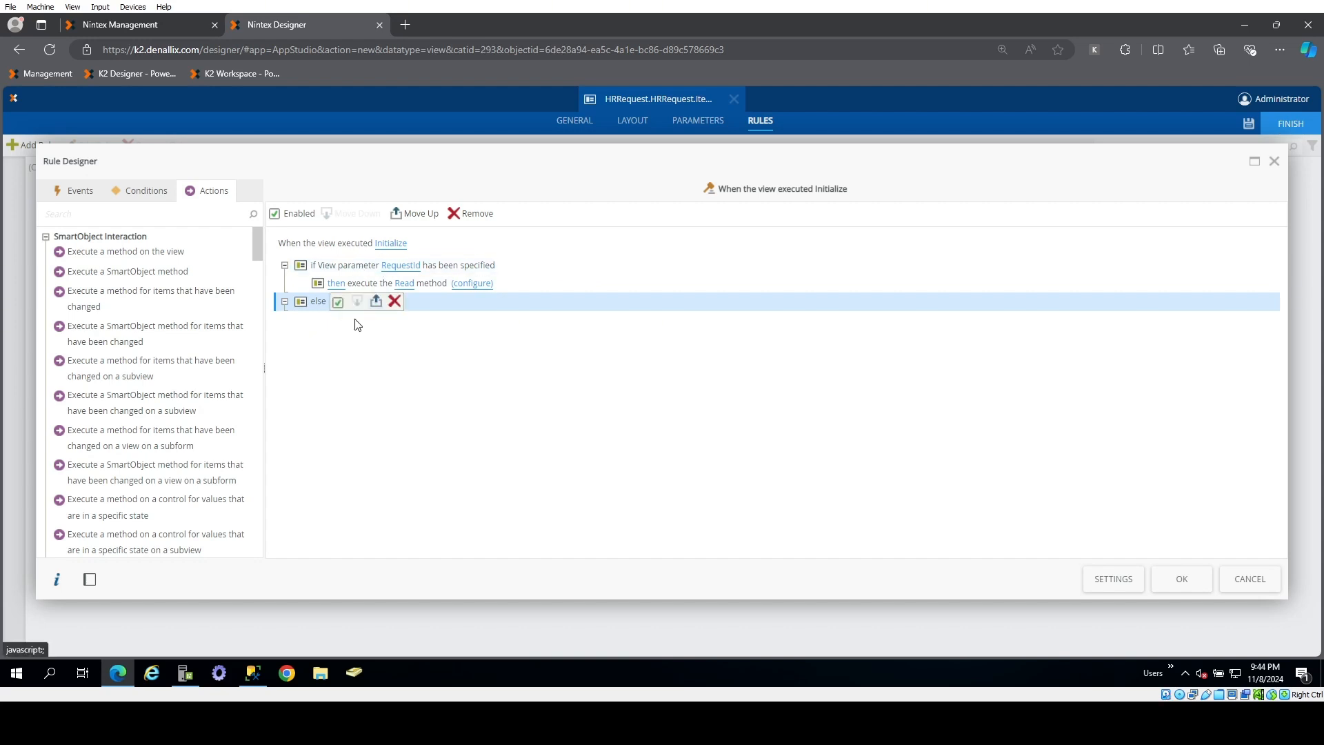
left_click(157, 217)
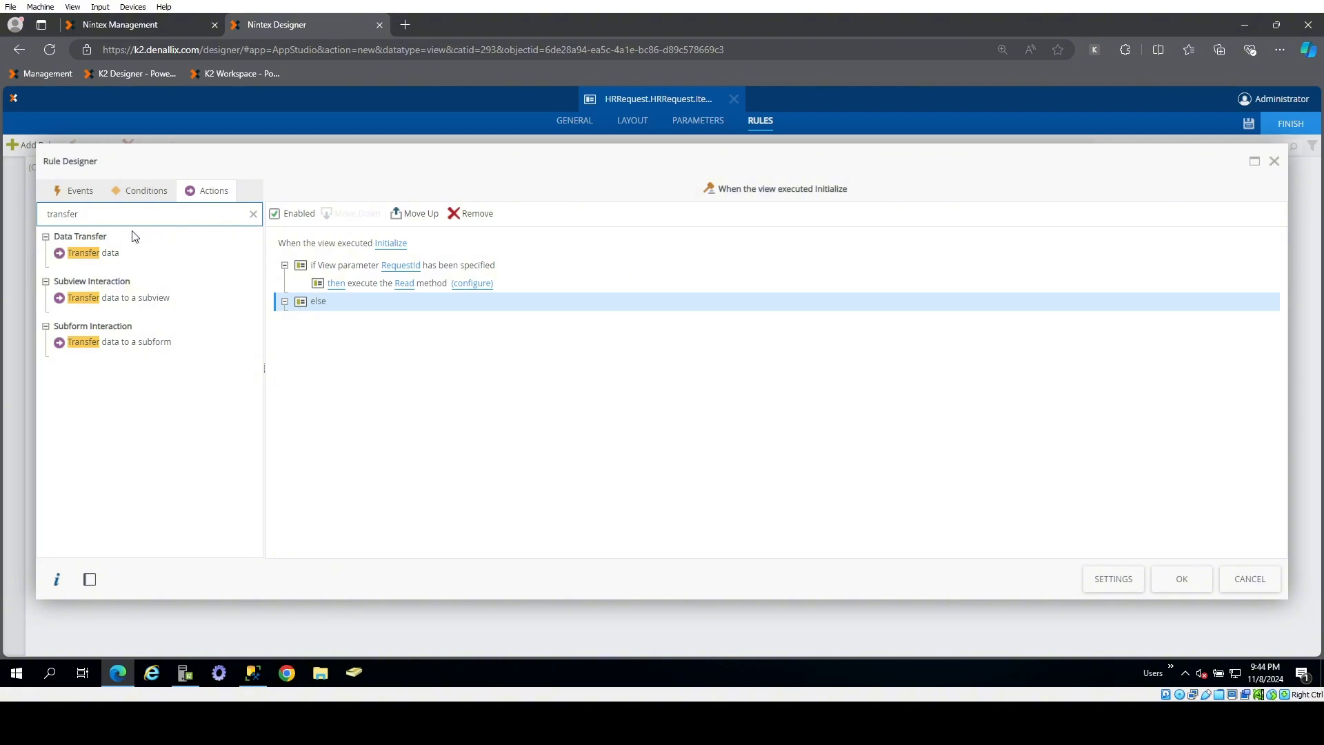
double_click(131, 252)
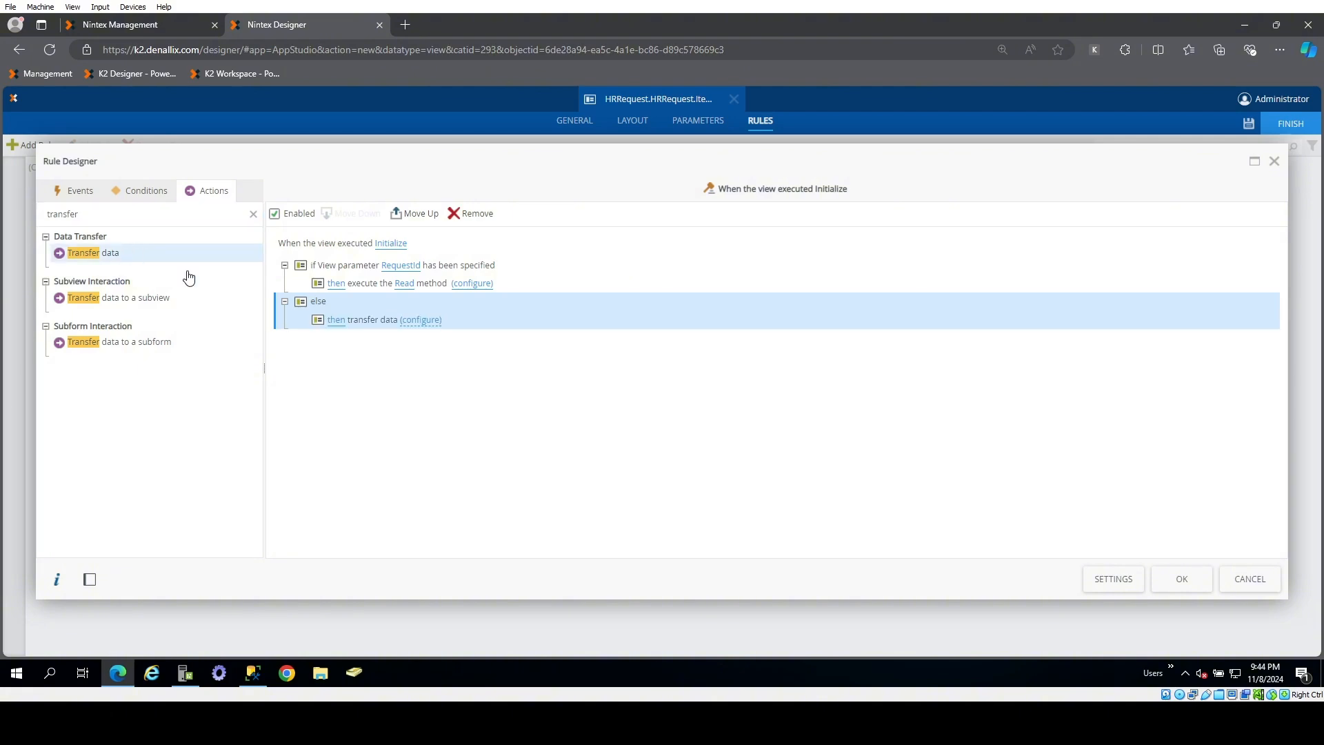
left_click(426, 321)
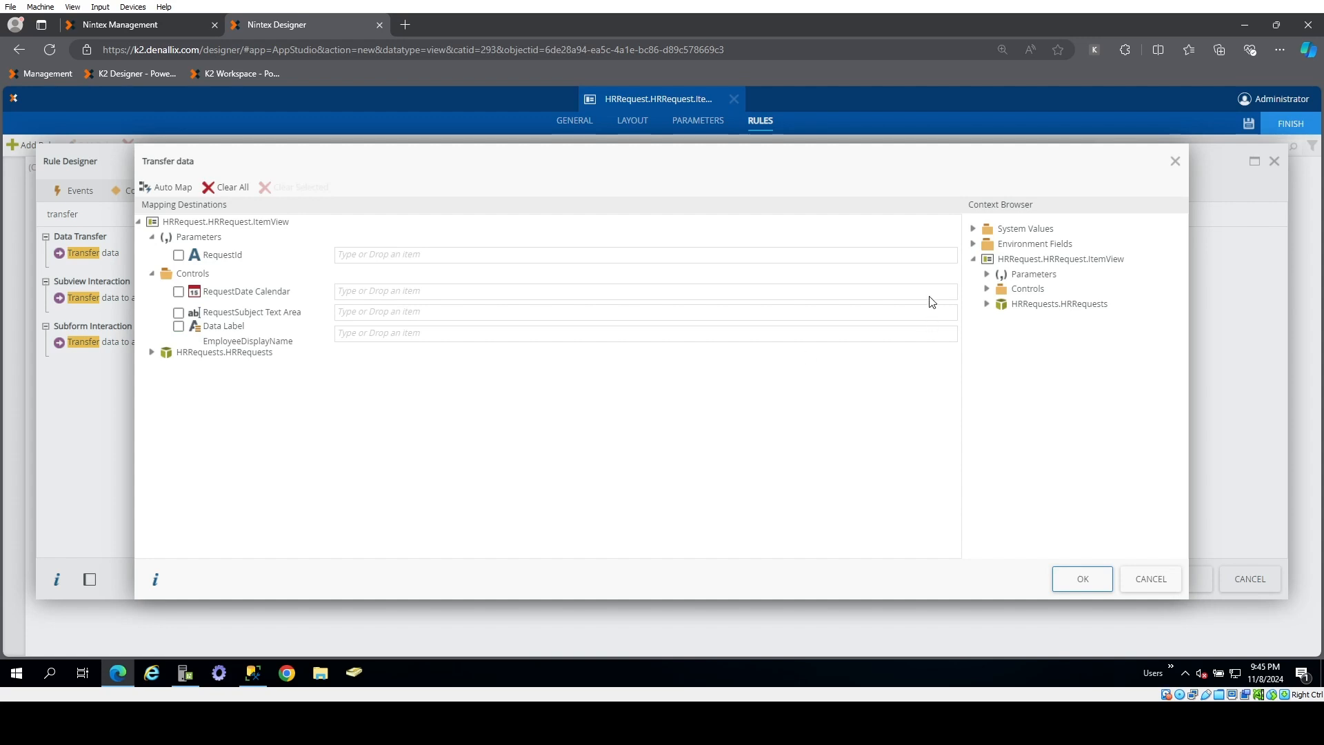
left_click(974, 229)
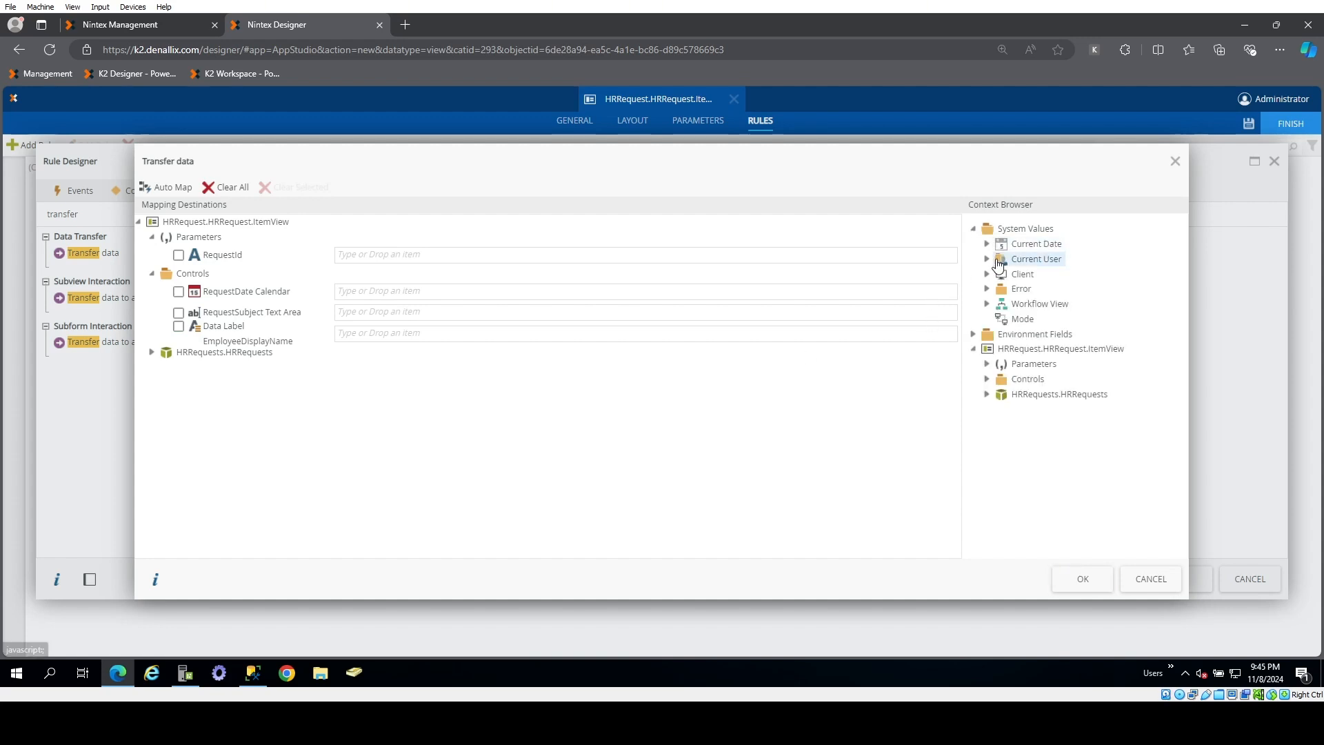
left_click(987, 260)
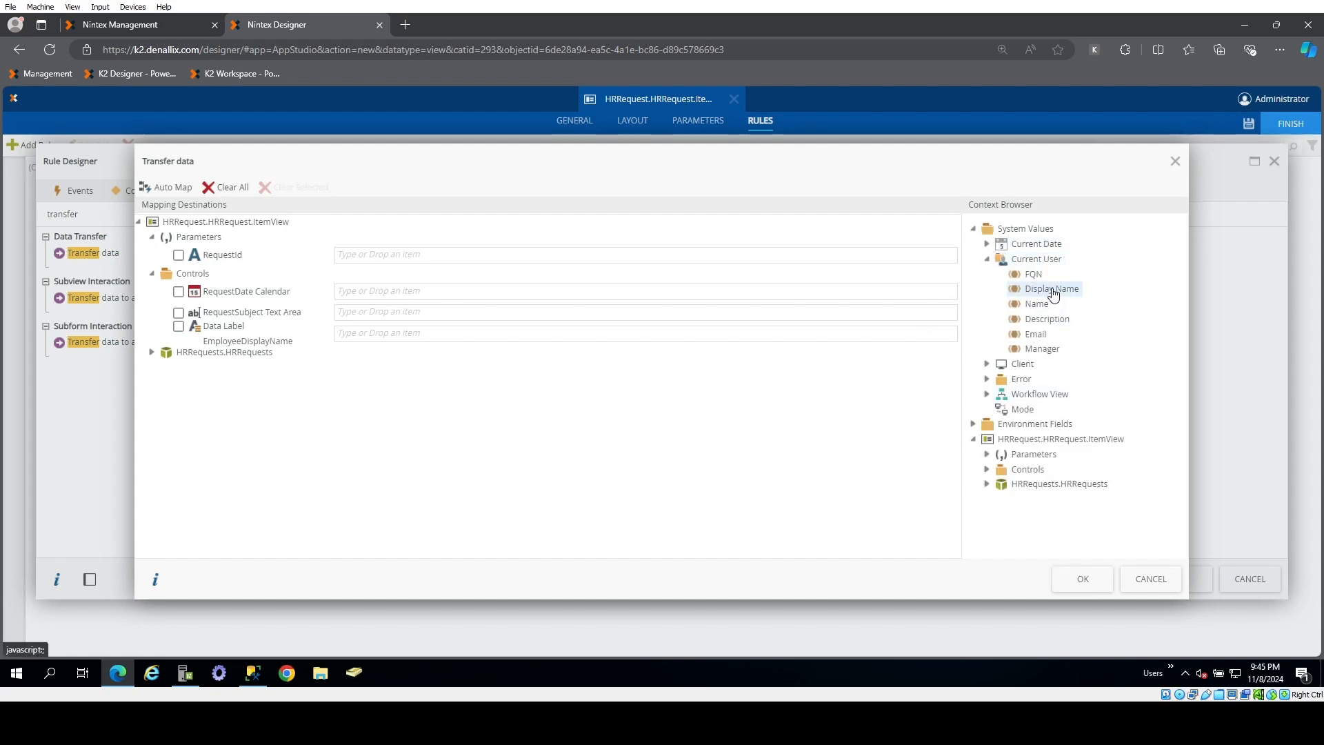
left_click_drag(1046, 289, 606, 336)
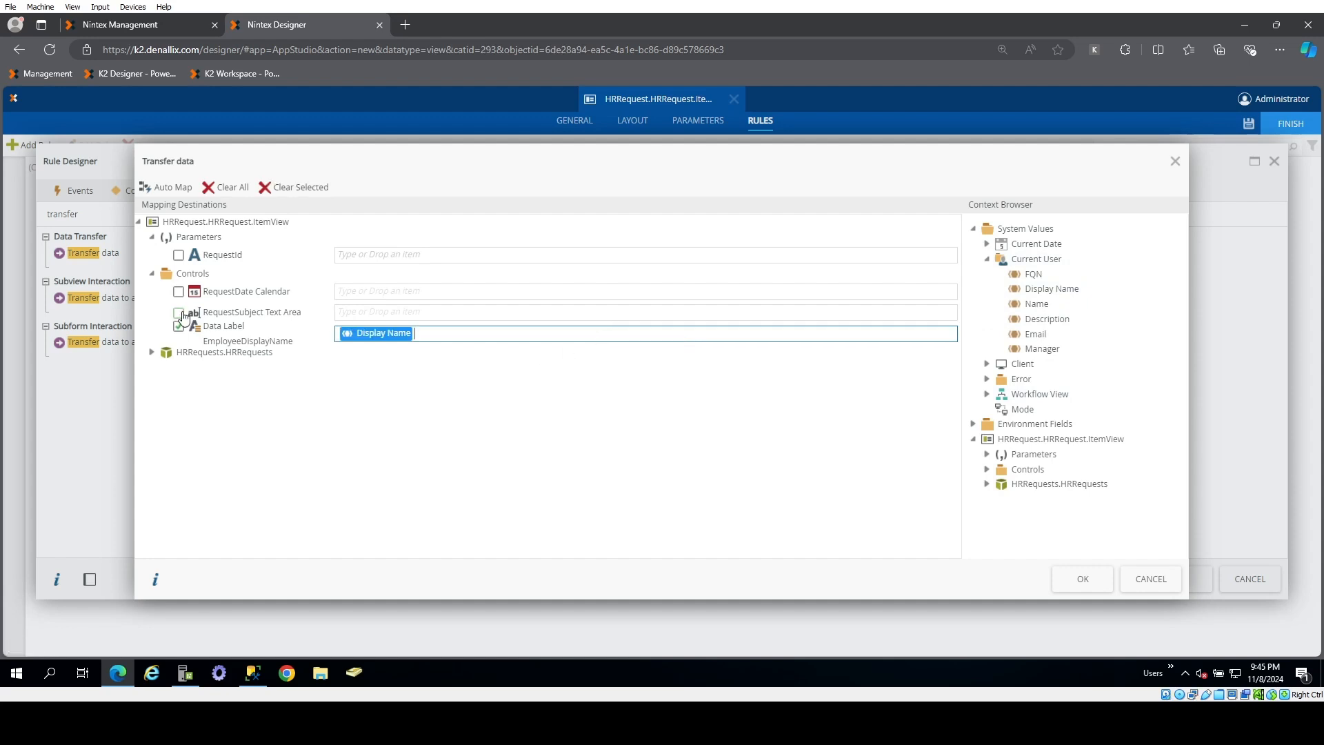
- Map the current user's Display Name to the EmployeeDisplayName field and Name to EmployeeUserName, then save the rule and finish the view
left_click(151, 353)
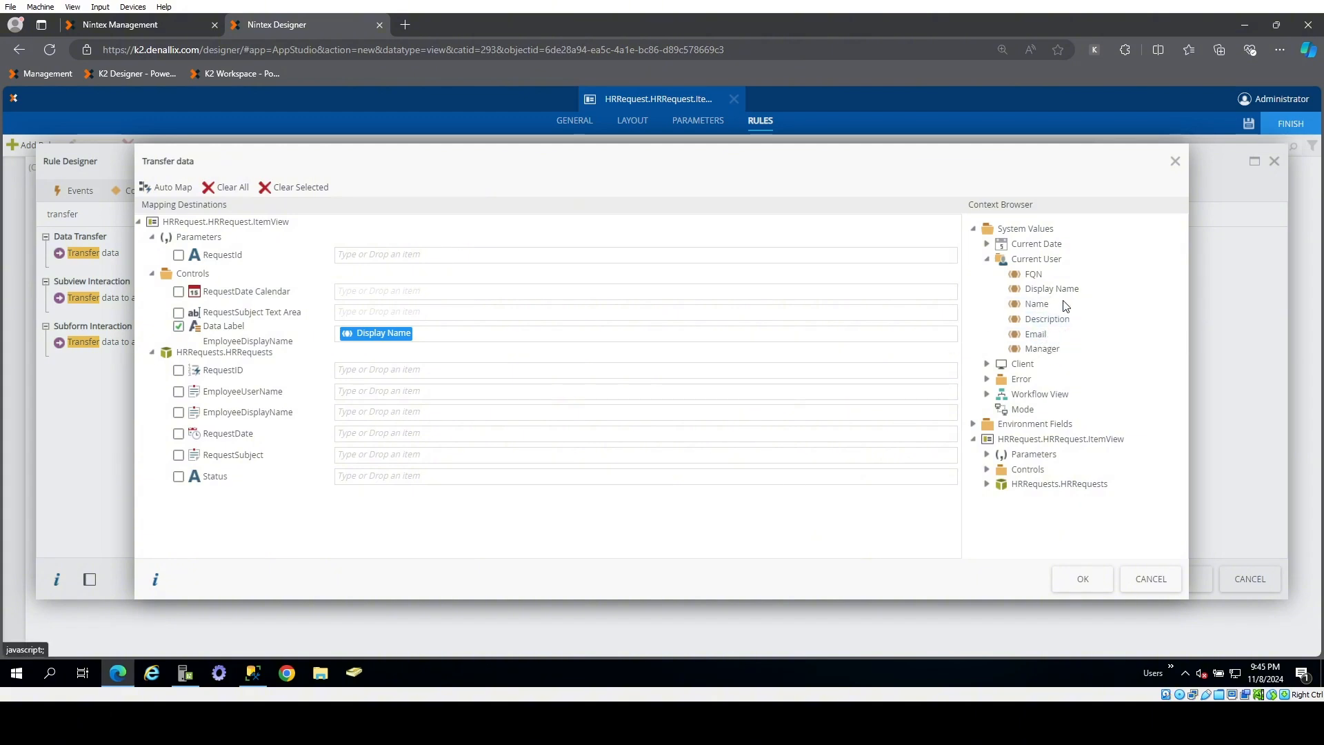
left_click_drag(1059, 295, 491, 412)
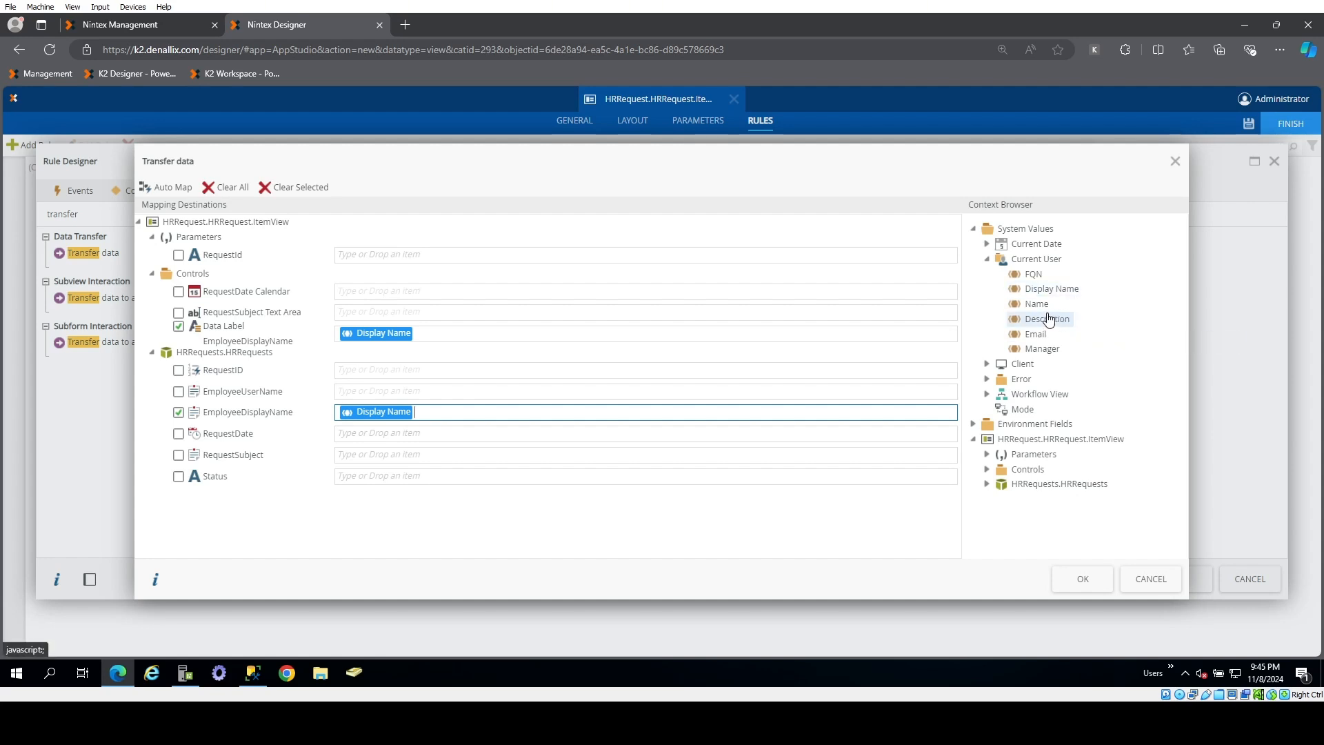
left_click_drag(1042, 309, 514, 391)
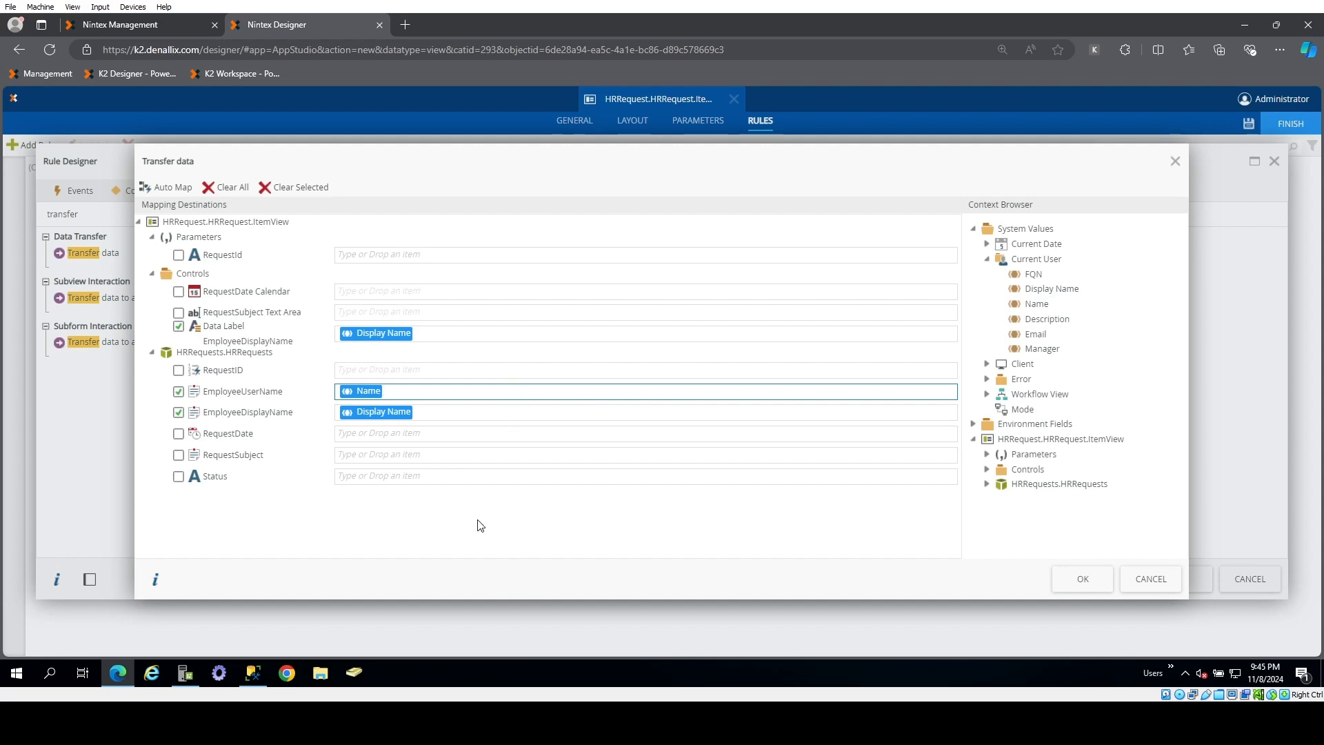
left_click(1081, 581)
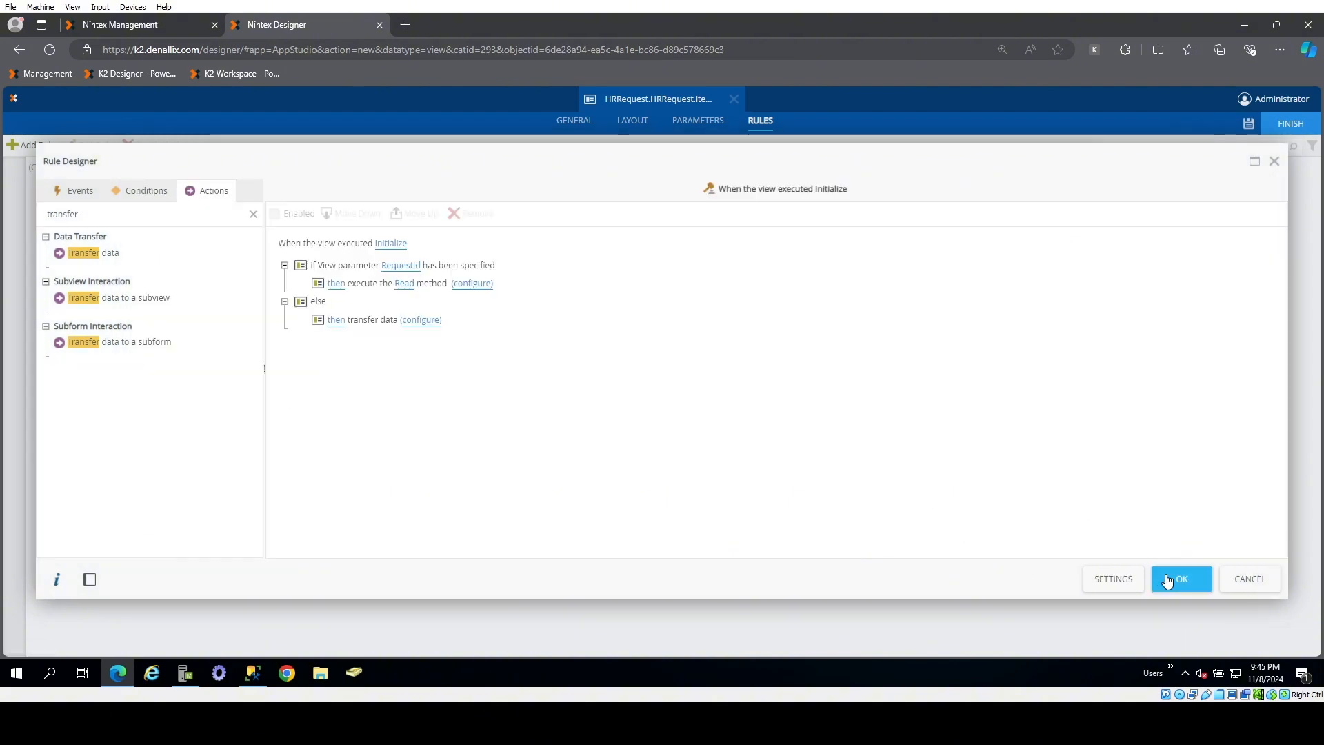
left_click(1187, 580)
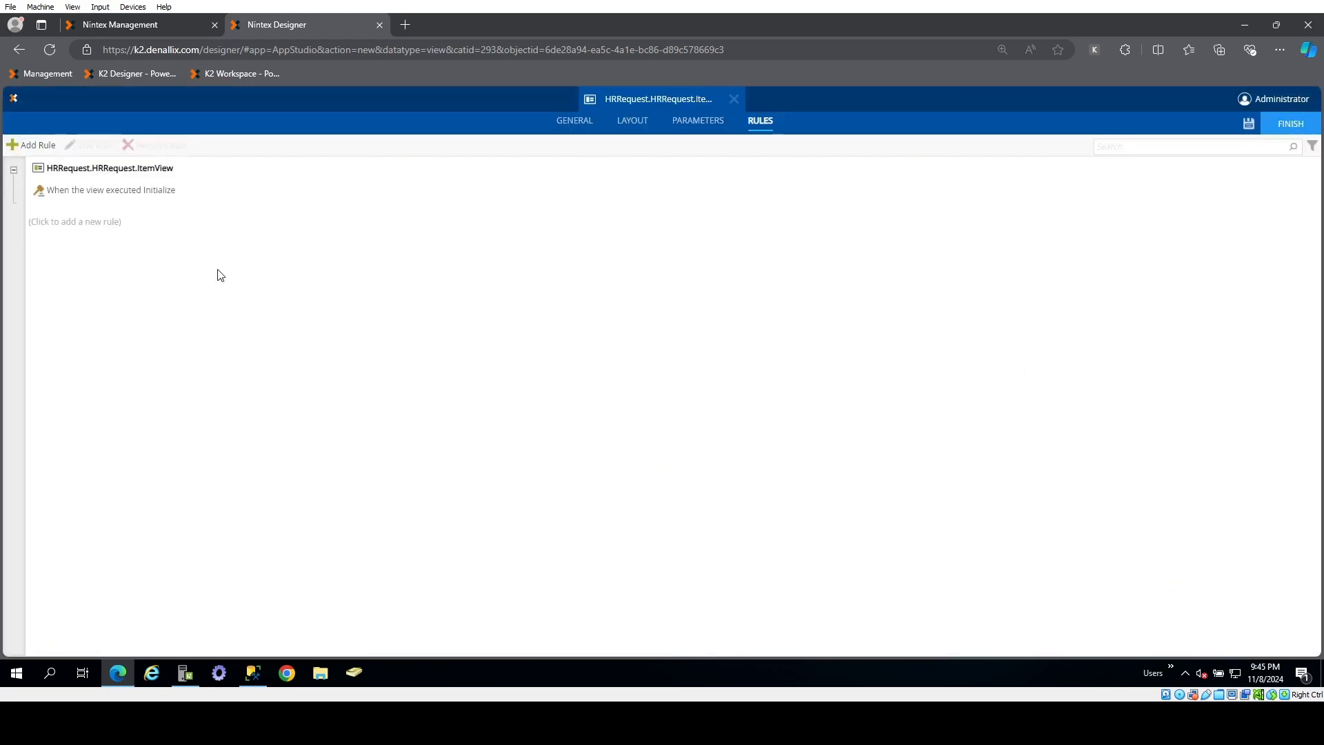
left_click(1283, 124)
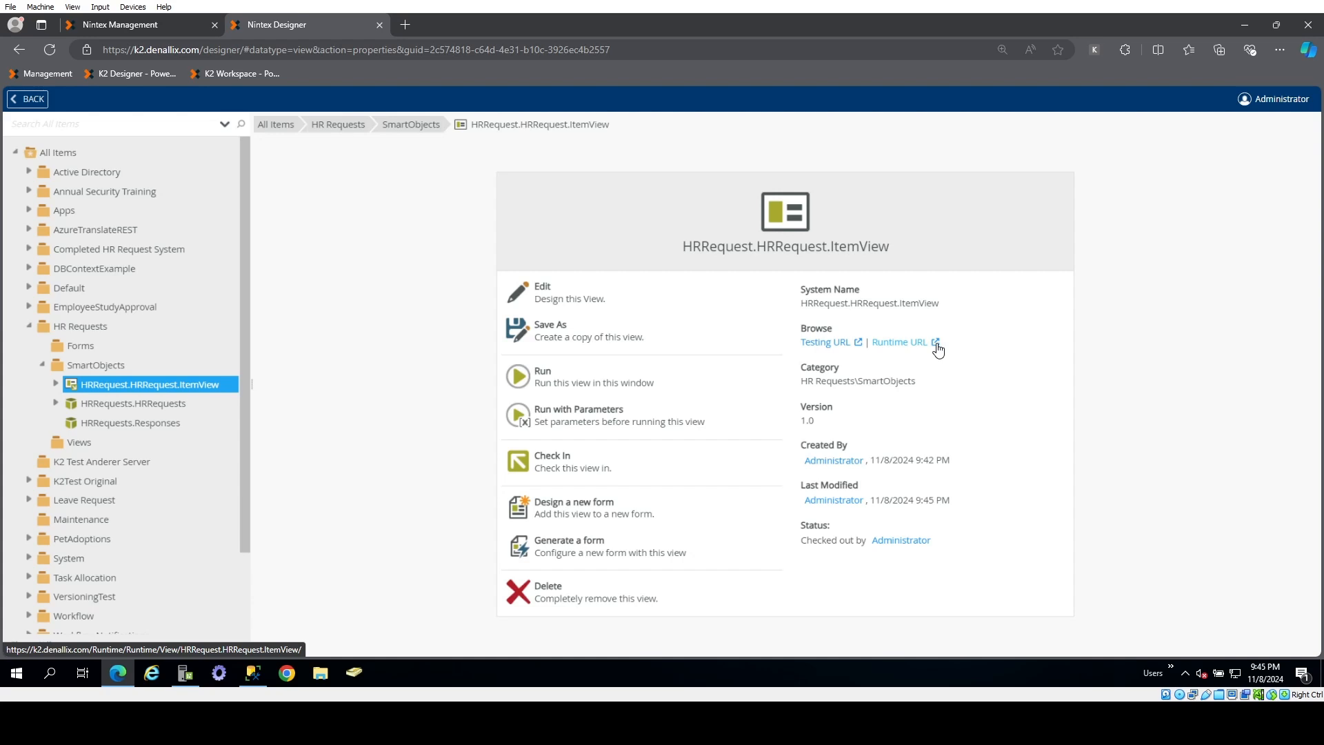
- Open the item view's runtime page and check its employee name, Request Date and Request Subject fields
left_click(936, 343)
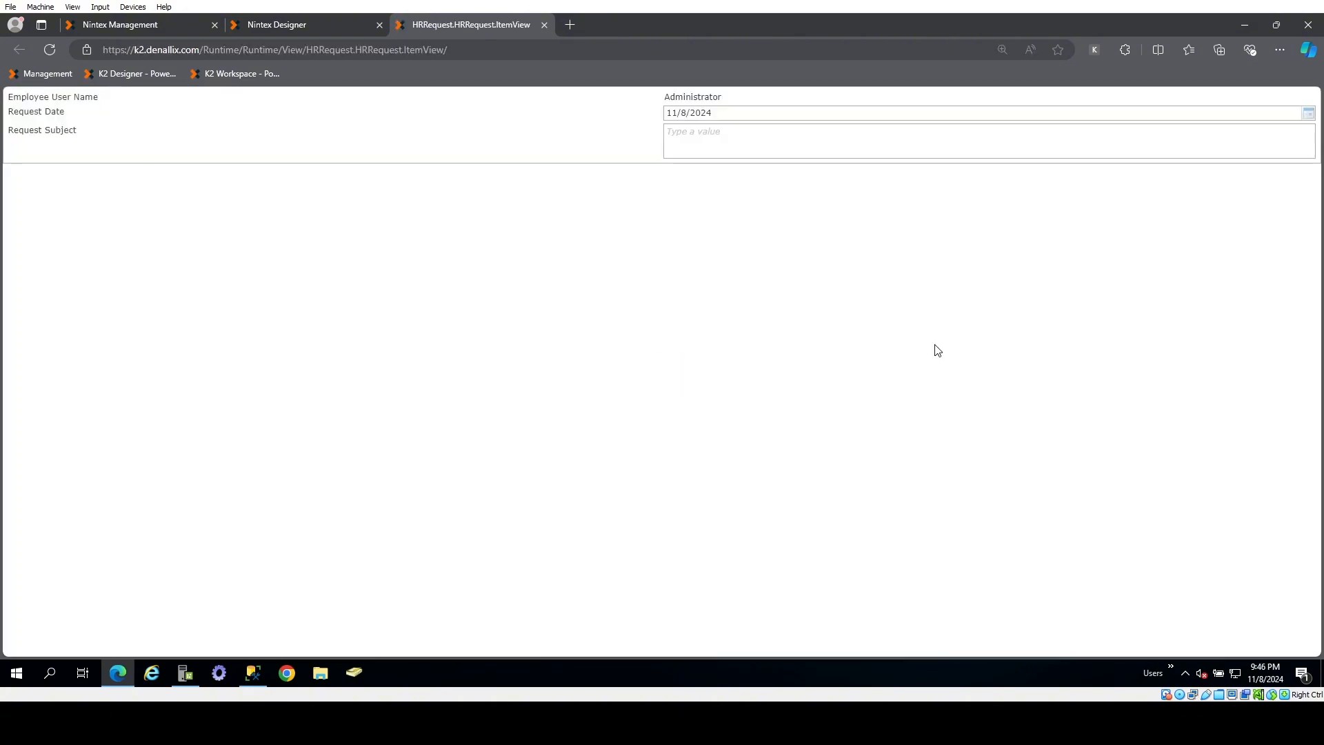
double_click(717, 114)
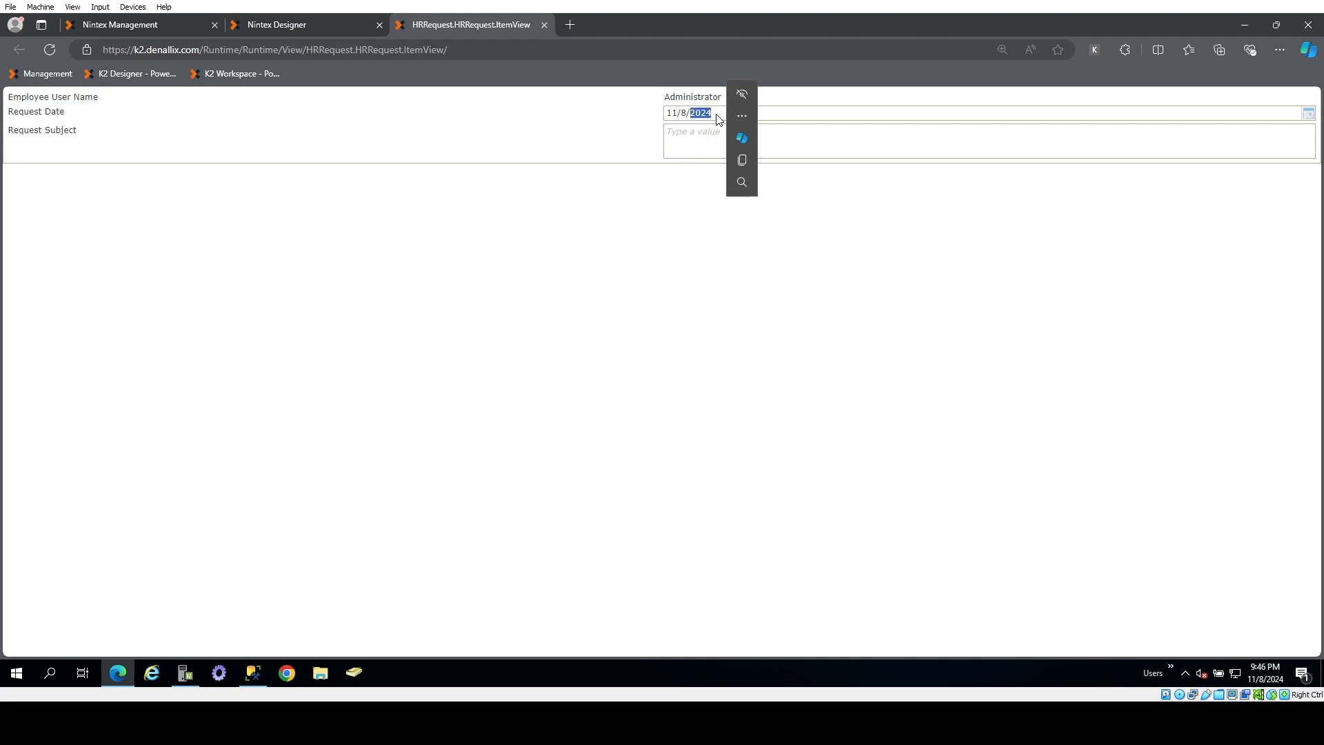
left_click(617, 205)
double_click(700, 99)
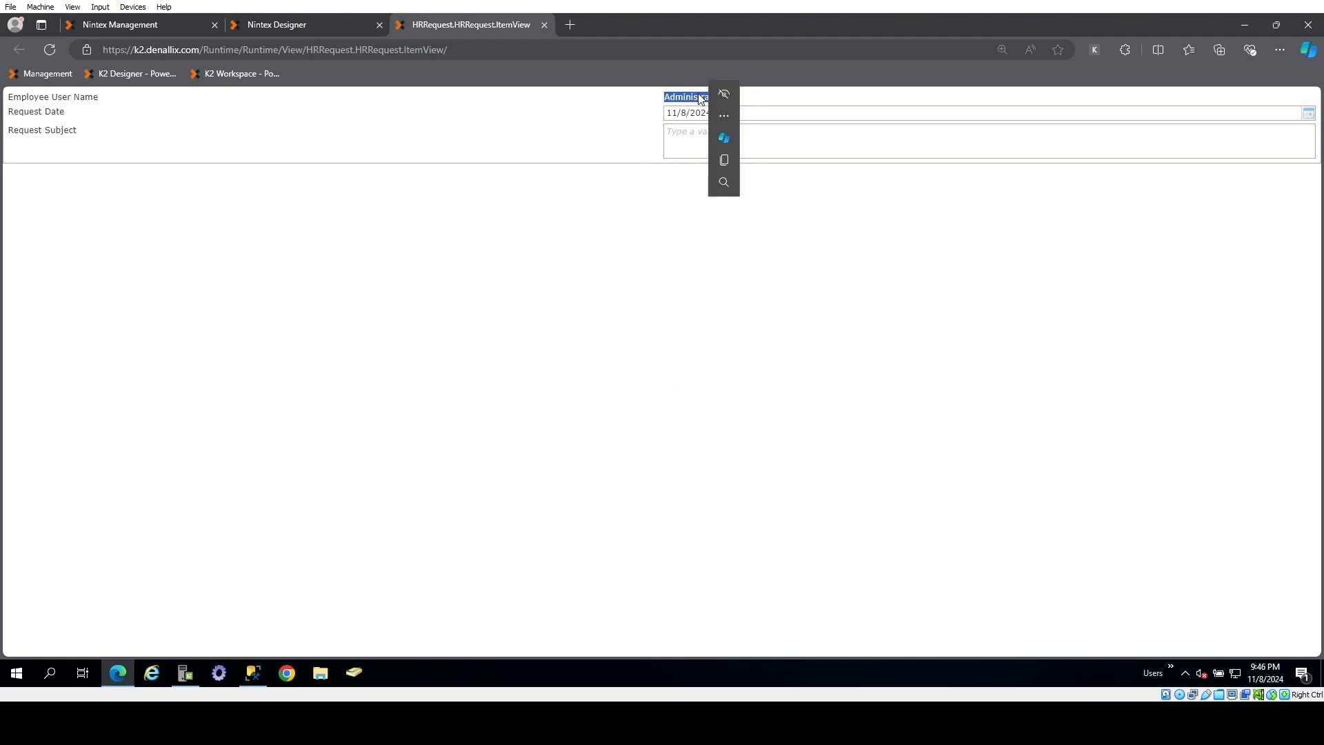
left_click(594, 222)
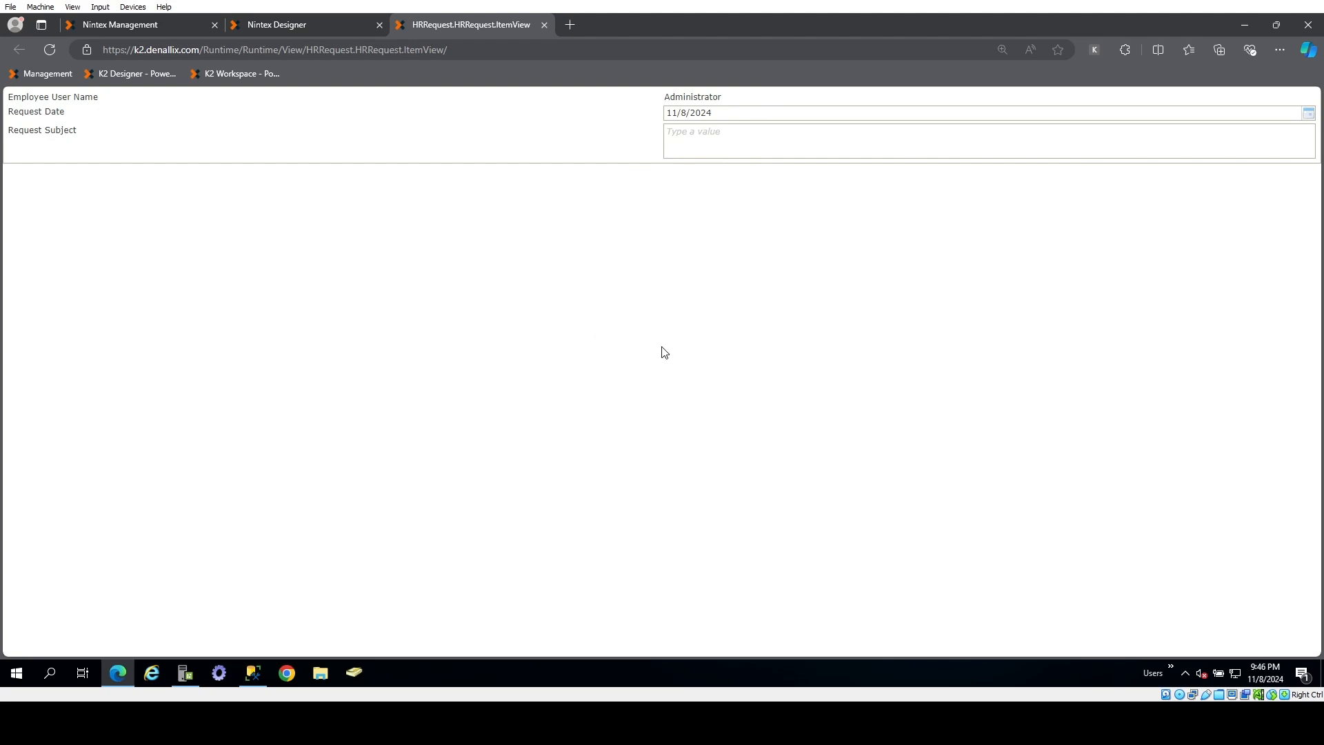
left_click(722, 138)
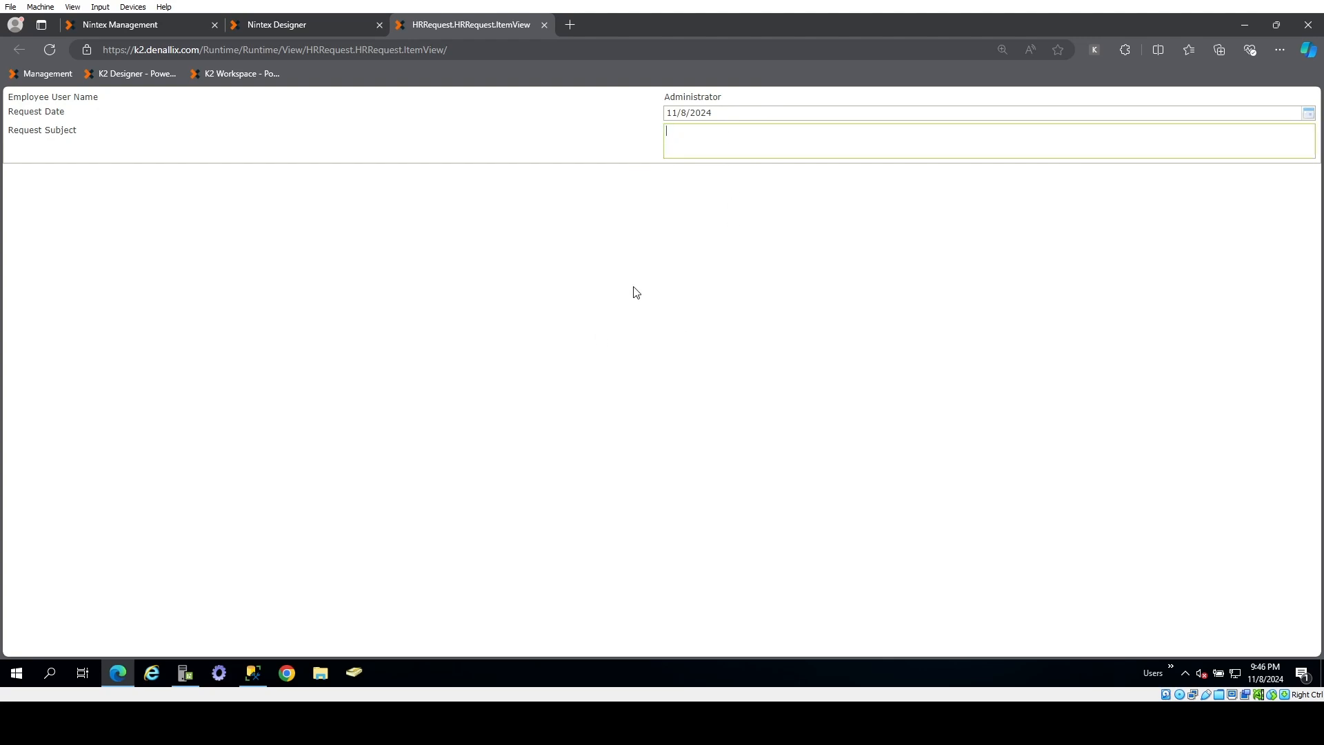
- Return to the designer and move HRRequest.HRRequest.ItemView from the SmartObjects folder to the Views folder of HR Requests
left_click(301, 28)
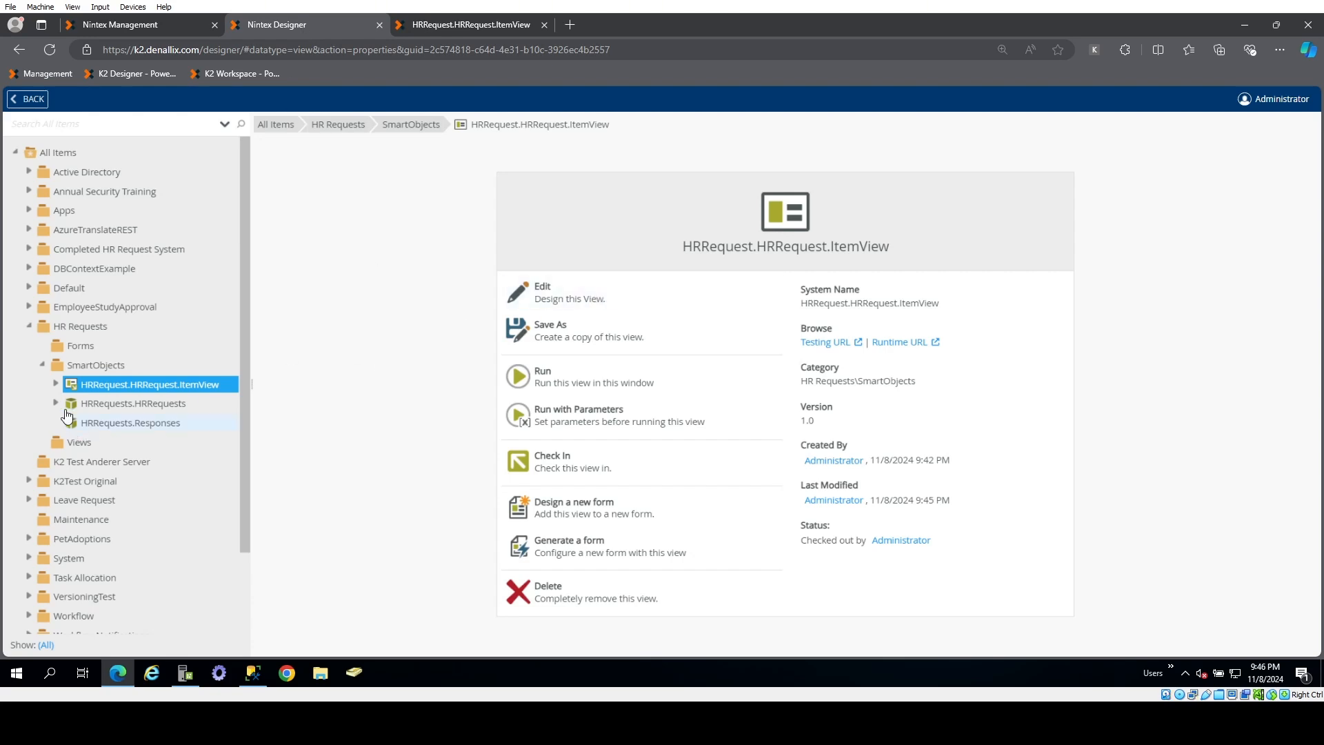
scroll(115, 431, "down", 1)
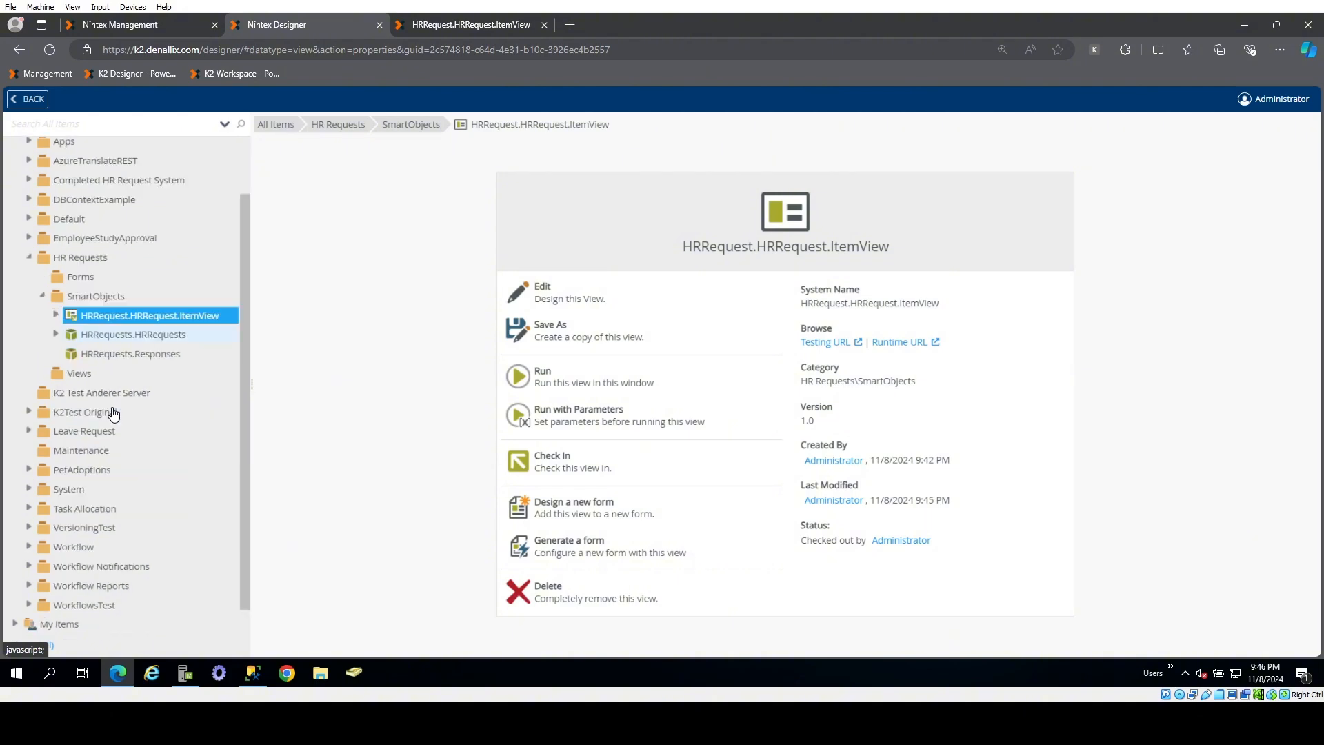
right_click(117, 353)
left_click(411, 383)
left_click_drag(116, 319, 72, 373)
left_click(737, 417)
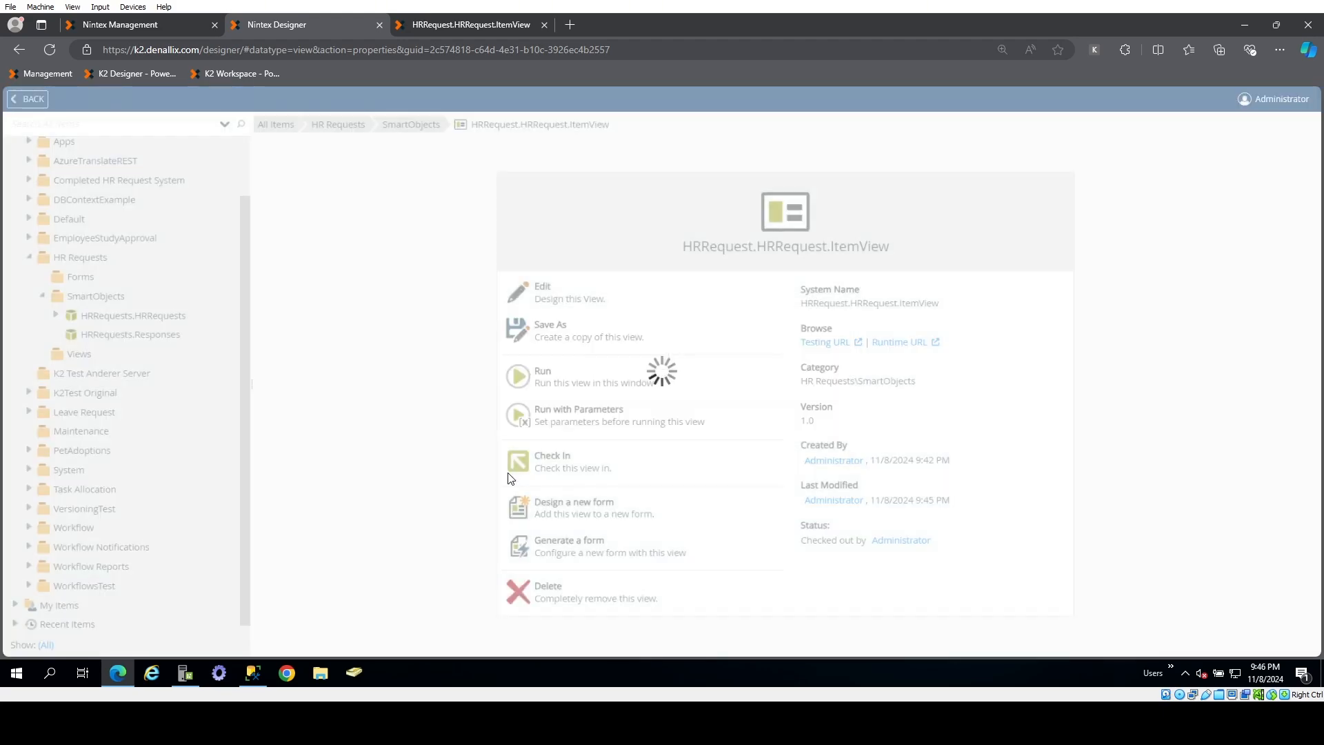
left_click(586, 295)
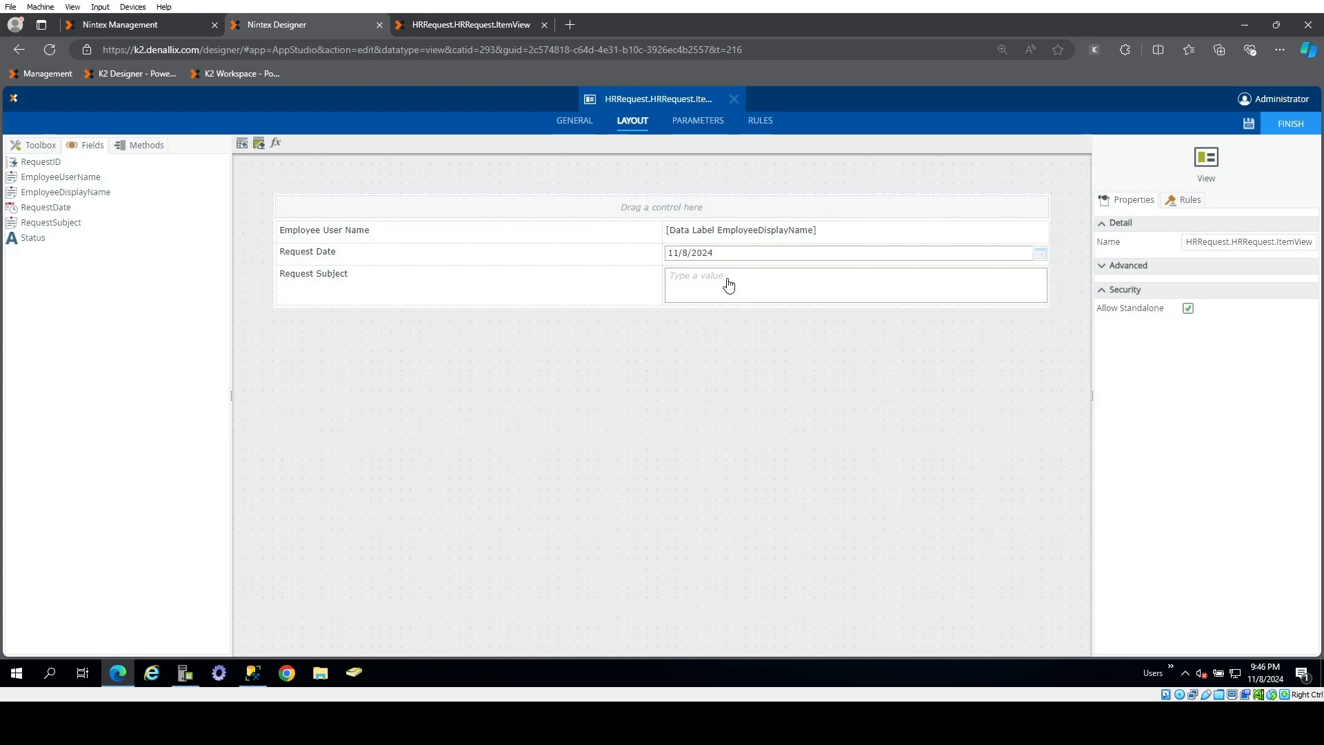
left_click(765, 123)
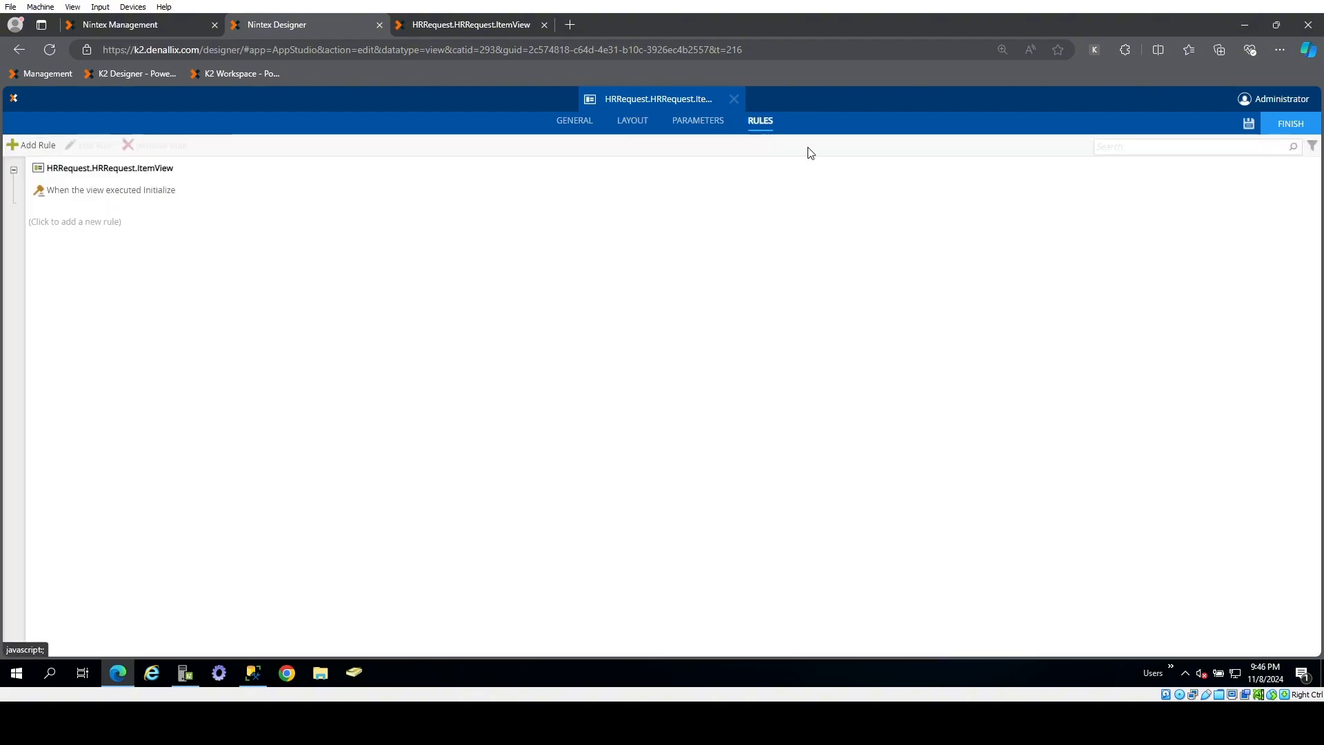
left_click(36, 145)
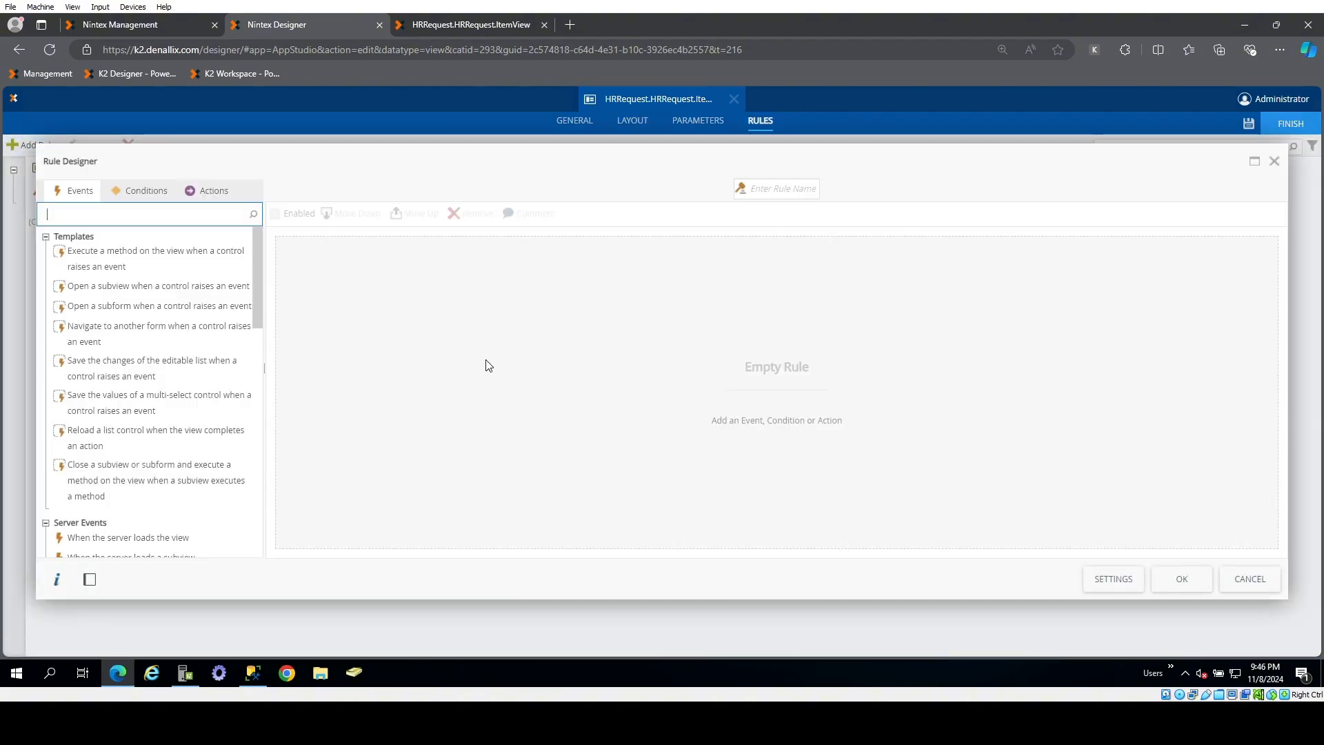
left_click(783, 194)
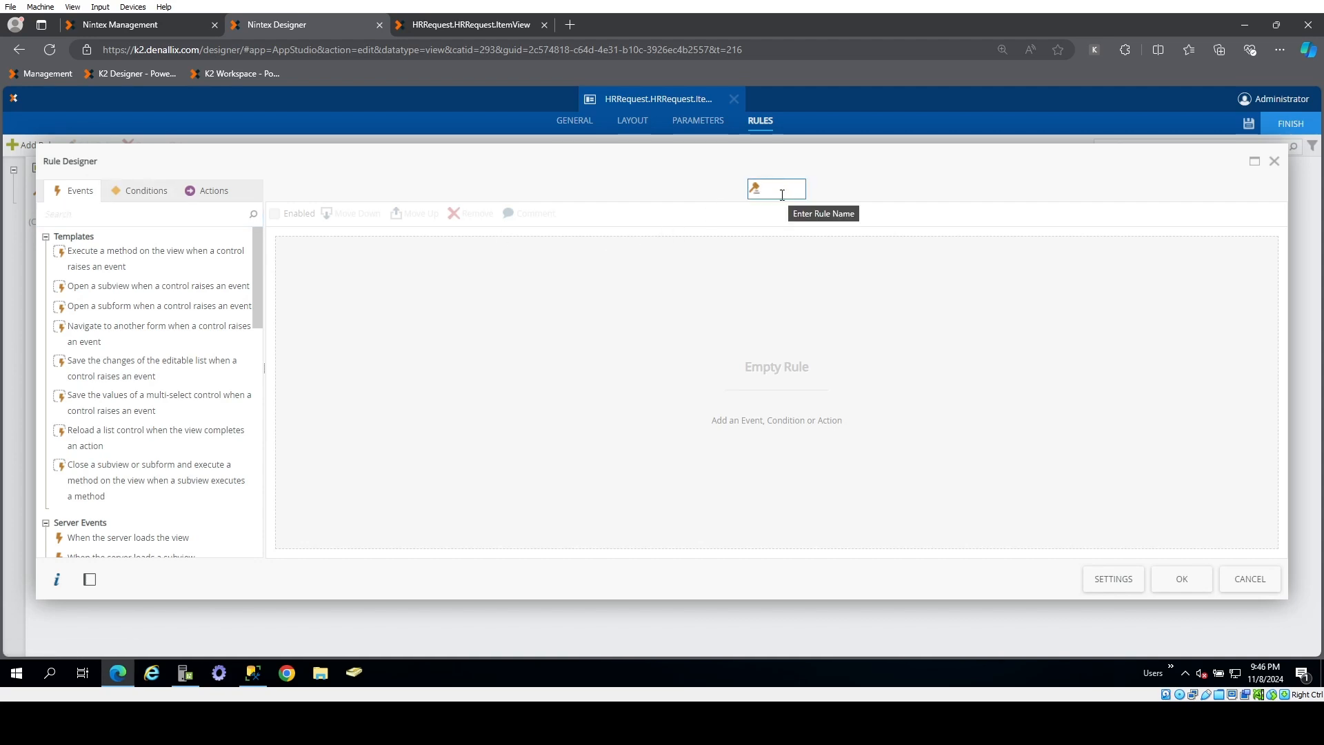
type("\"")
type("rUpdate")
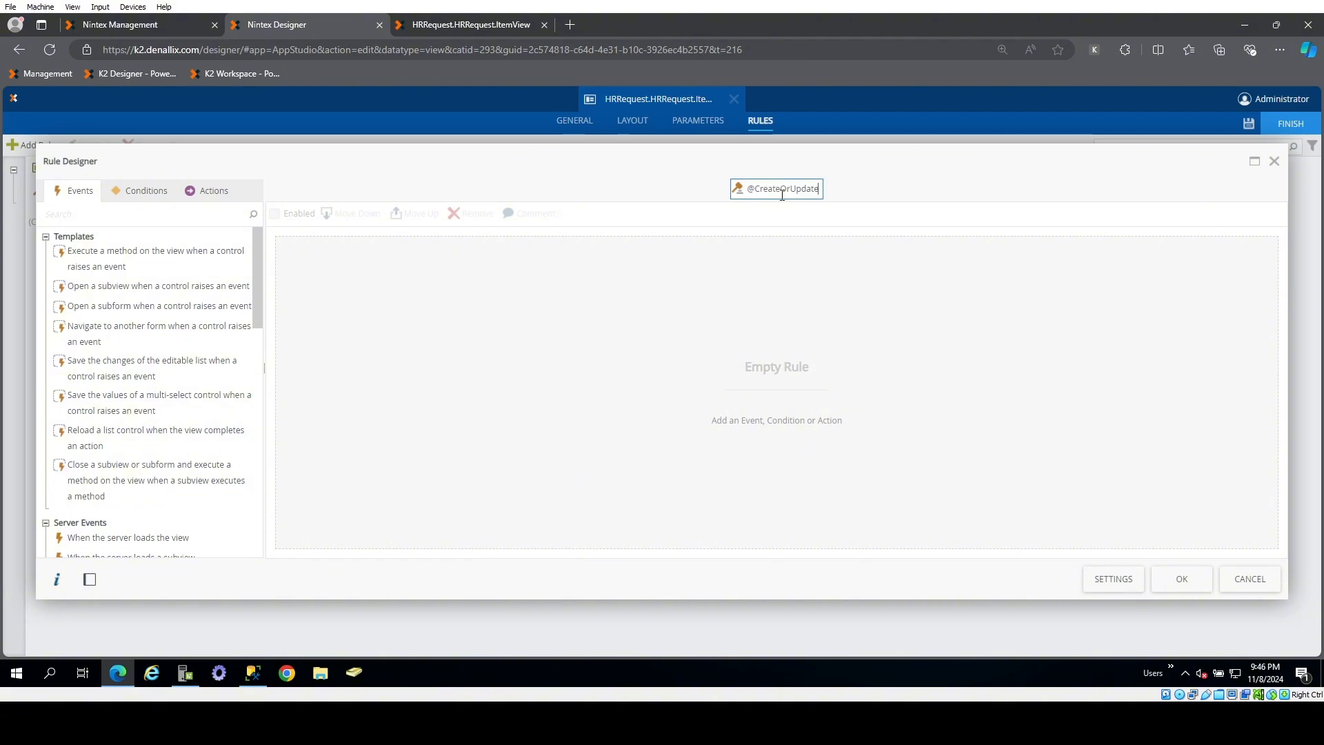
key("Return")
left_click(148, 195)
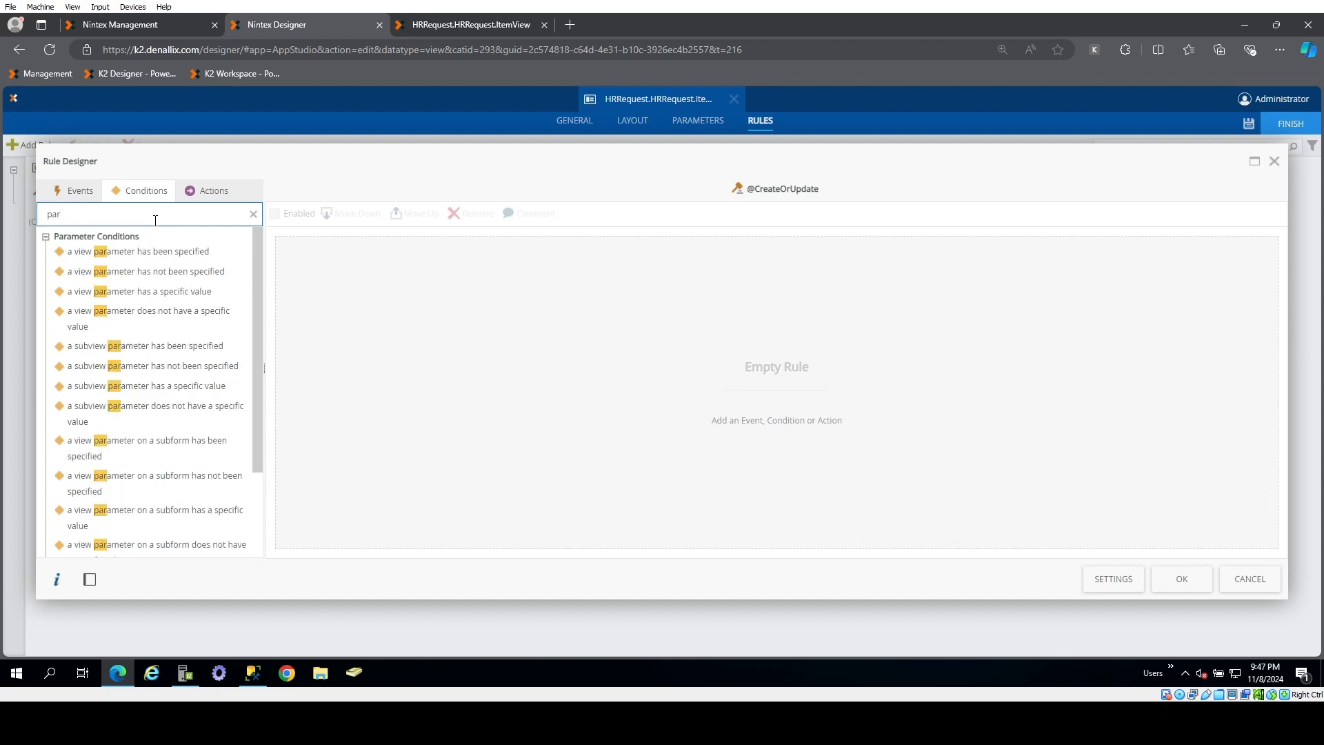
double_click(207, 254)
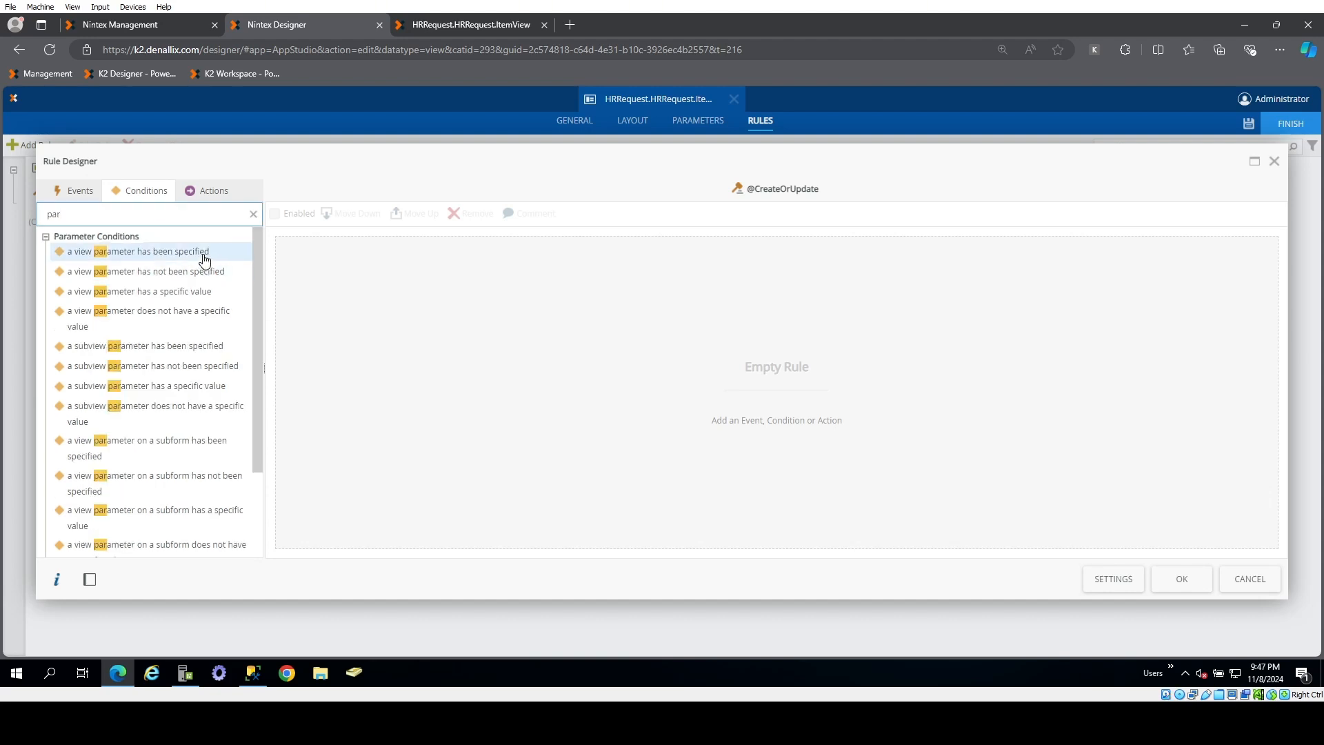
triple_click(166, 216)
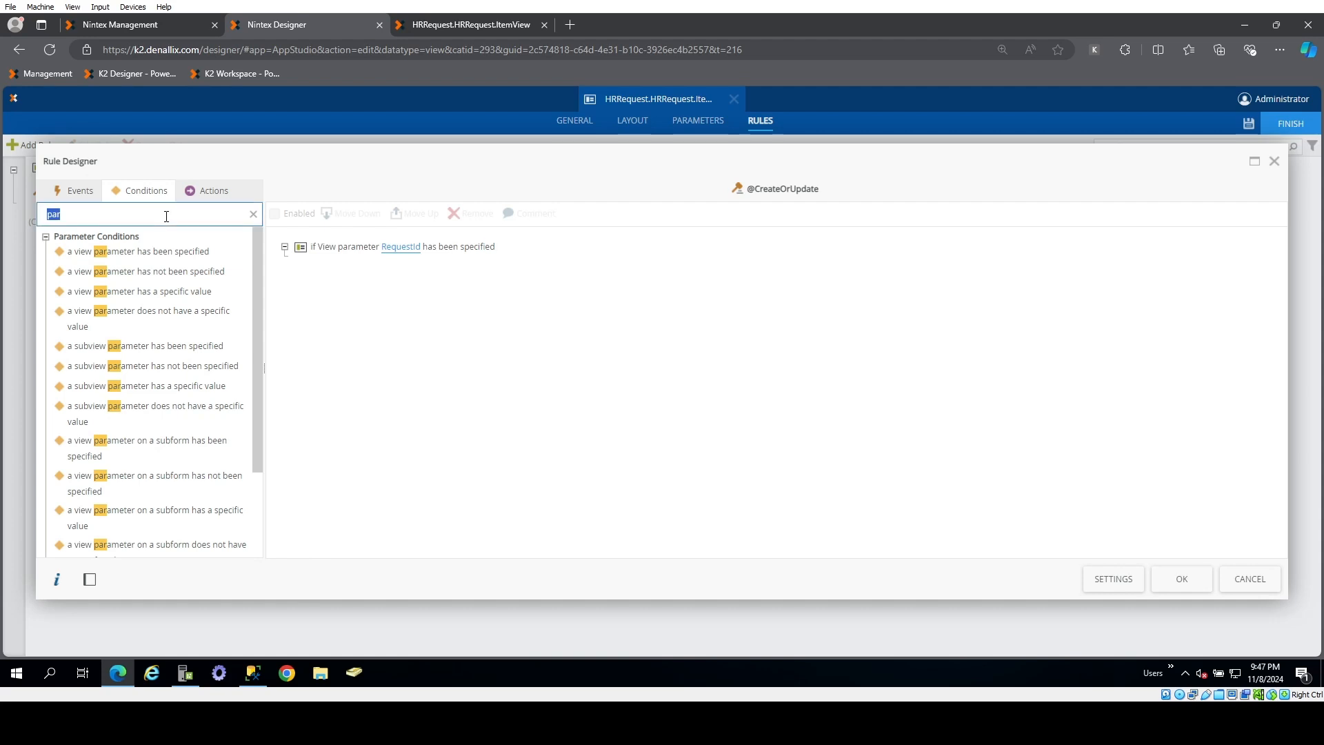
left_click(253, 213)
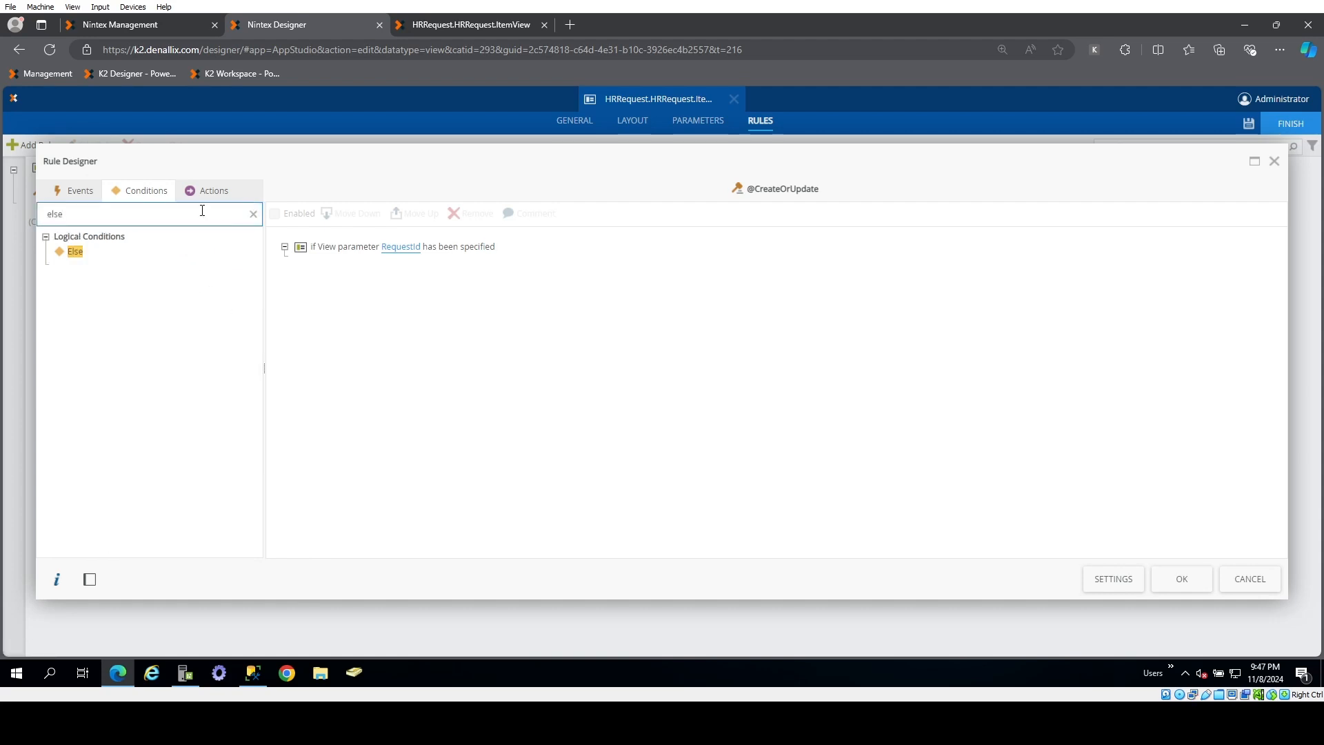
left_click_drag(157, 253, 354, 317)
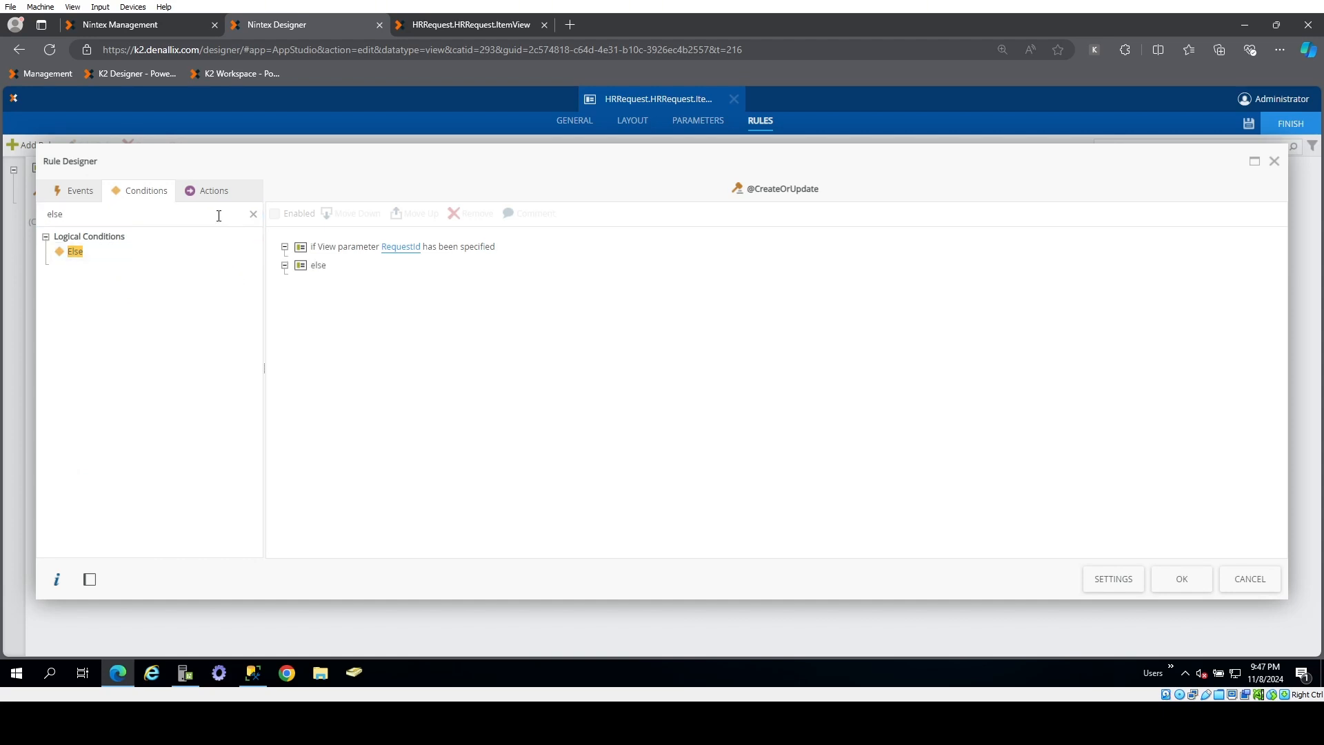
- Under the RequestId condition, execute the view's Update method with auto-mapped input properties and no output mappings
left_click(202, 195)
left_click(320, 253)
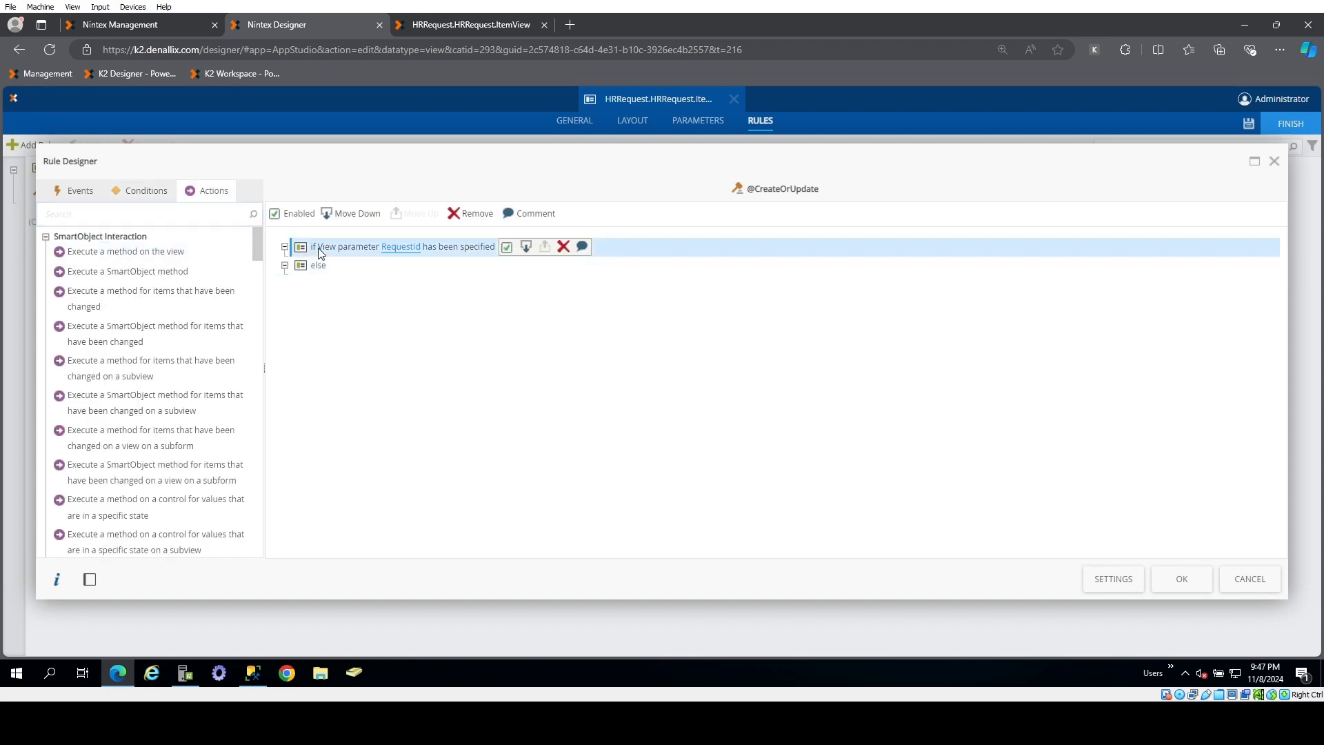
double_click(160, 251)
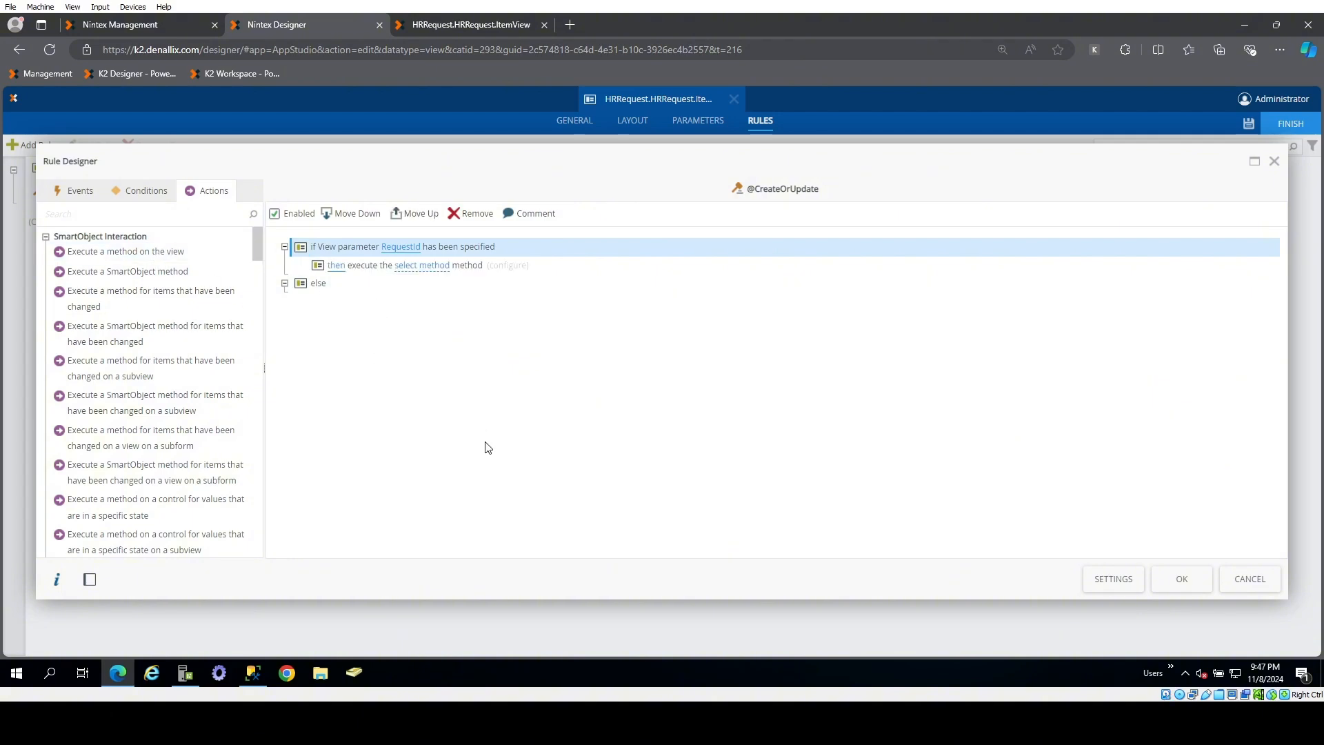
left_click(425, 271)
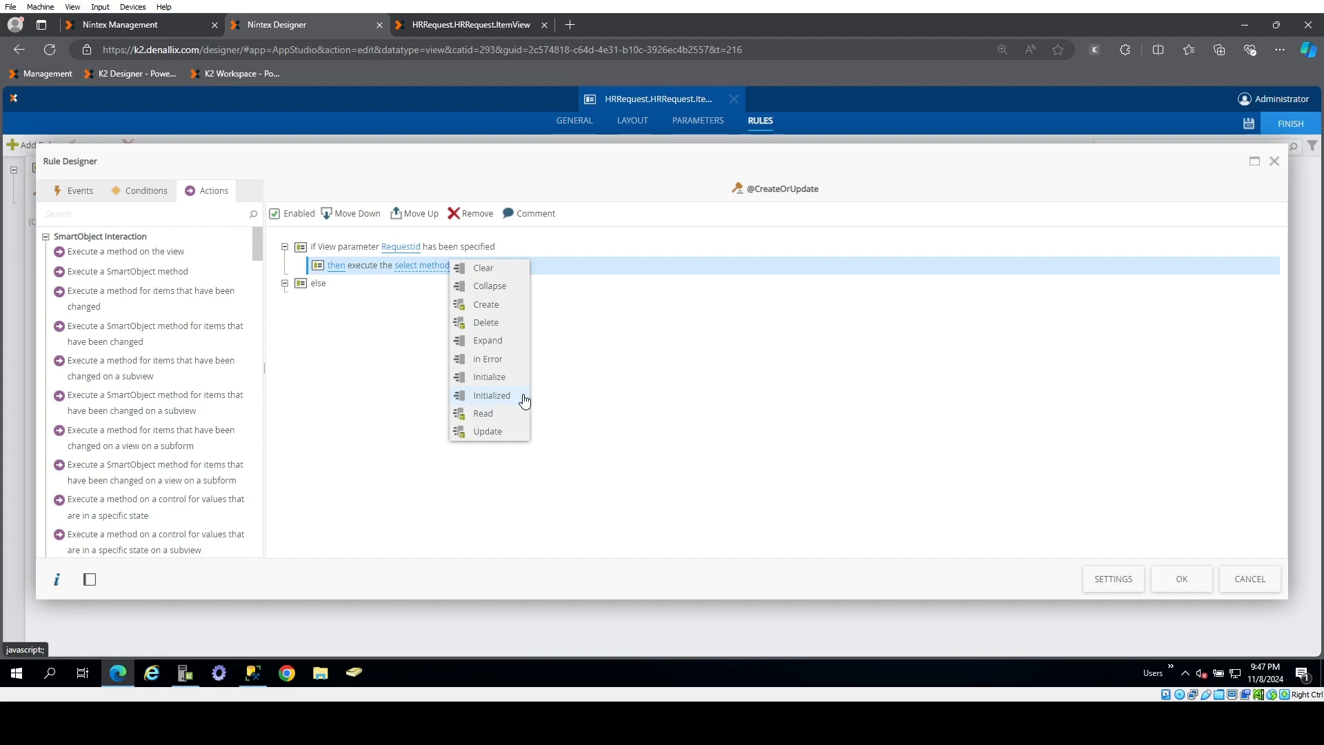
left_click(508, 432)
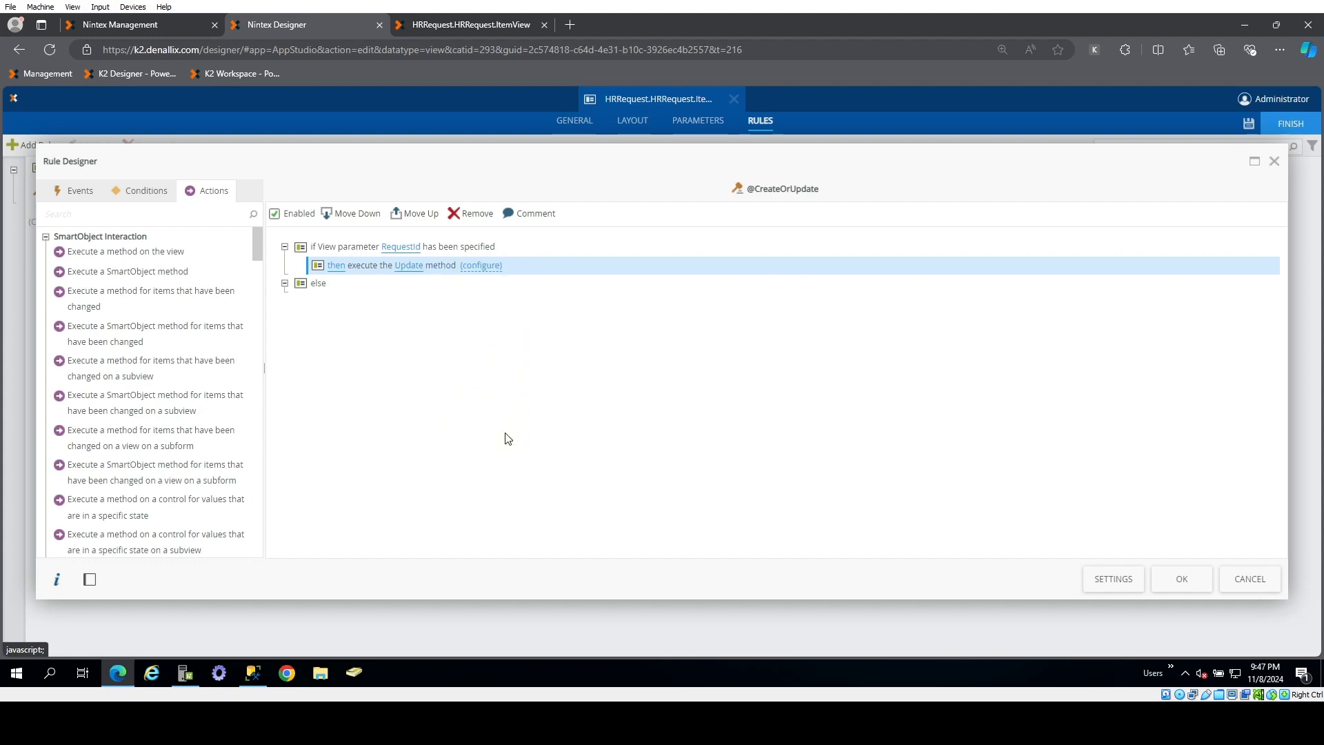
left_click(469, 268)
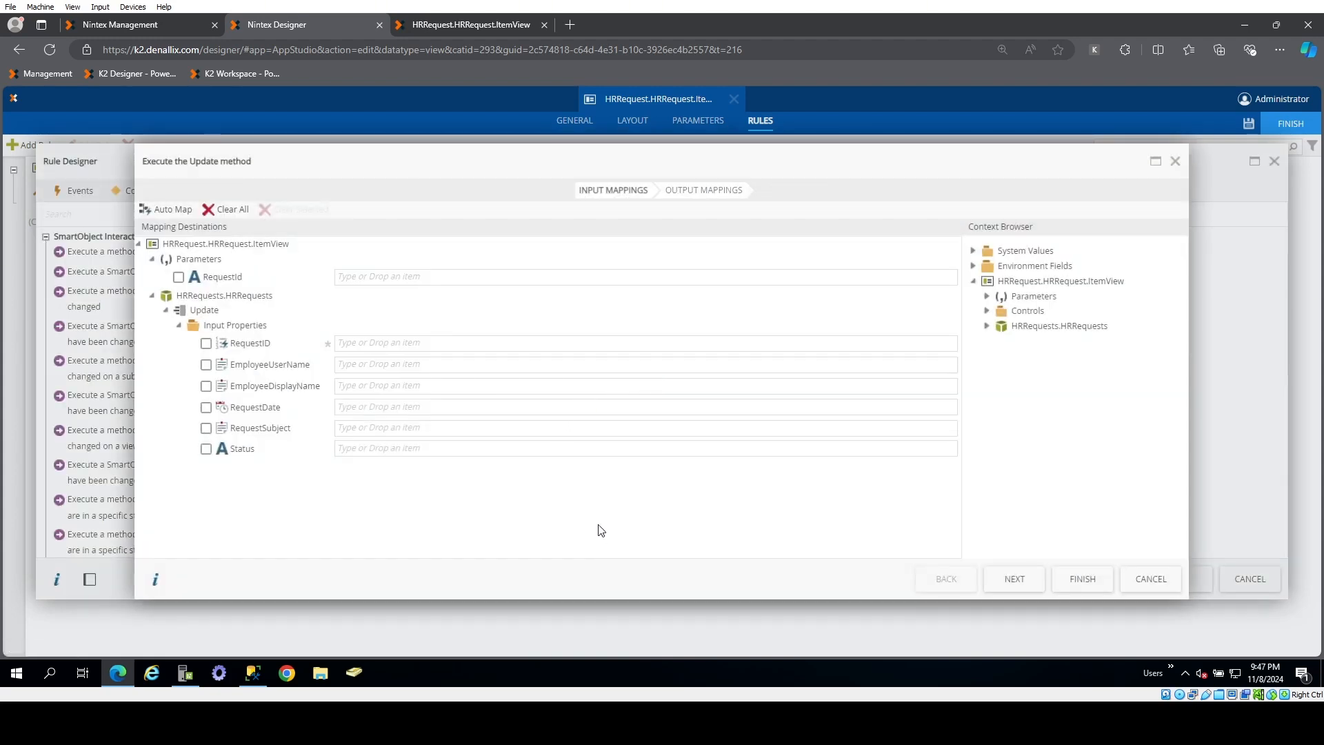
left_click(167, 210)
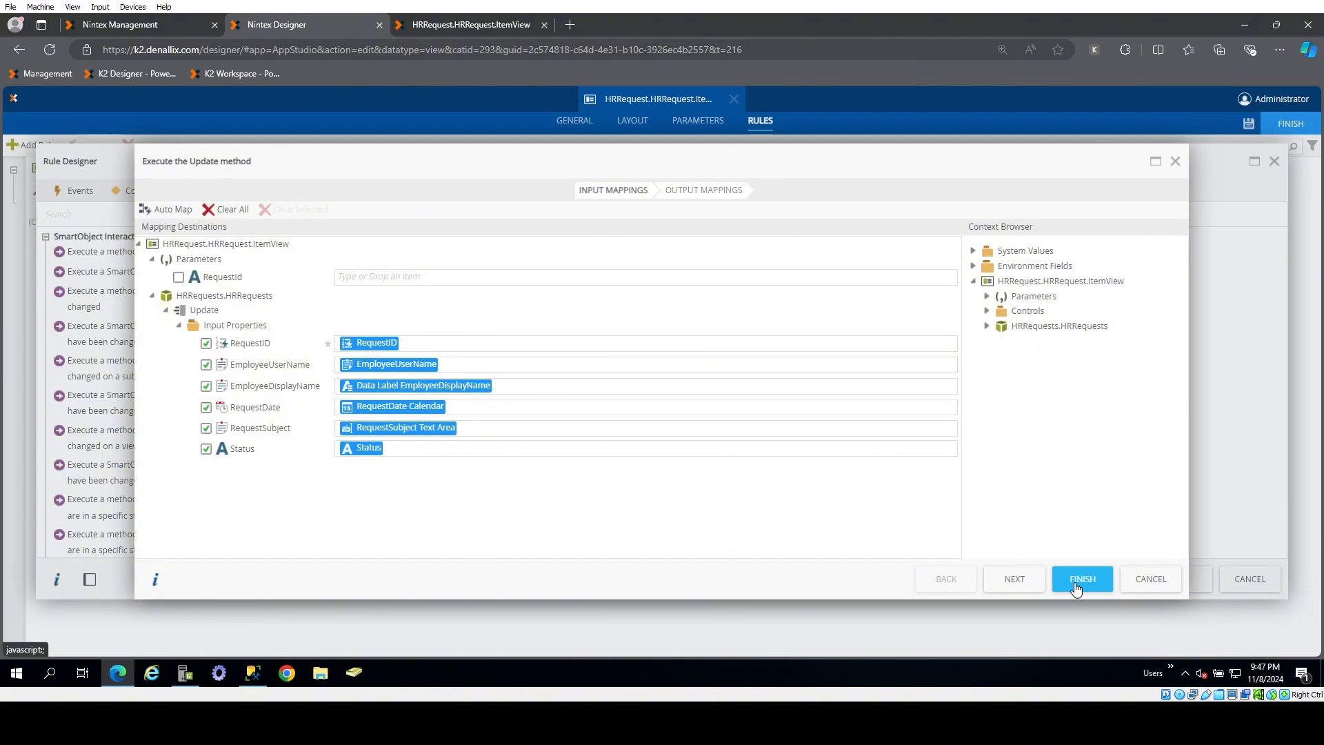
left_click(1015, 581)
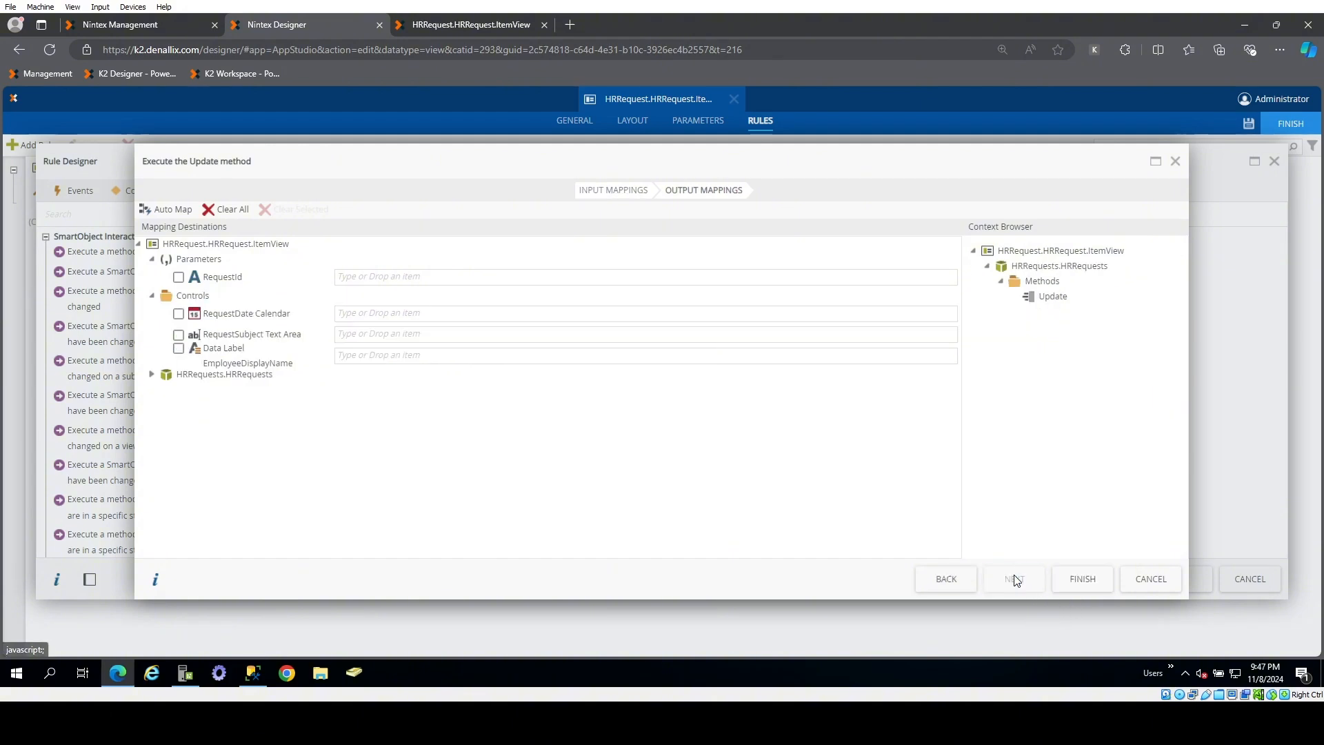
left_click(1088, 579)
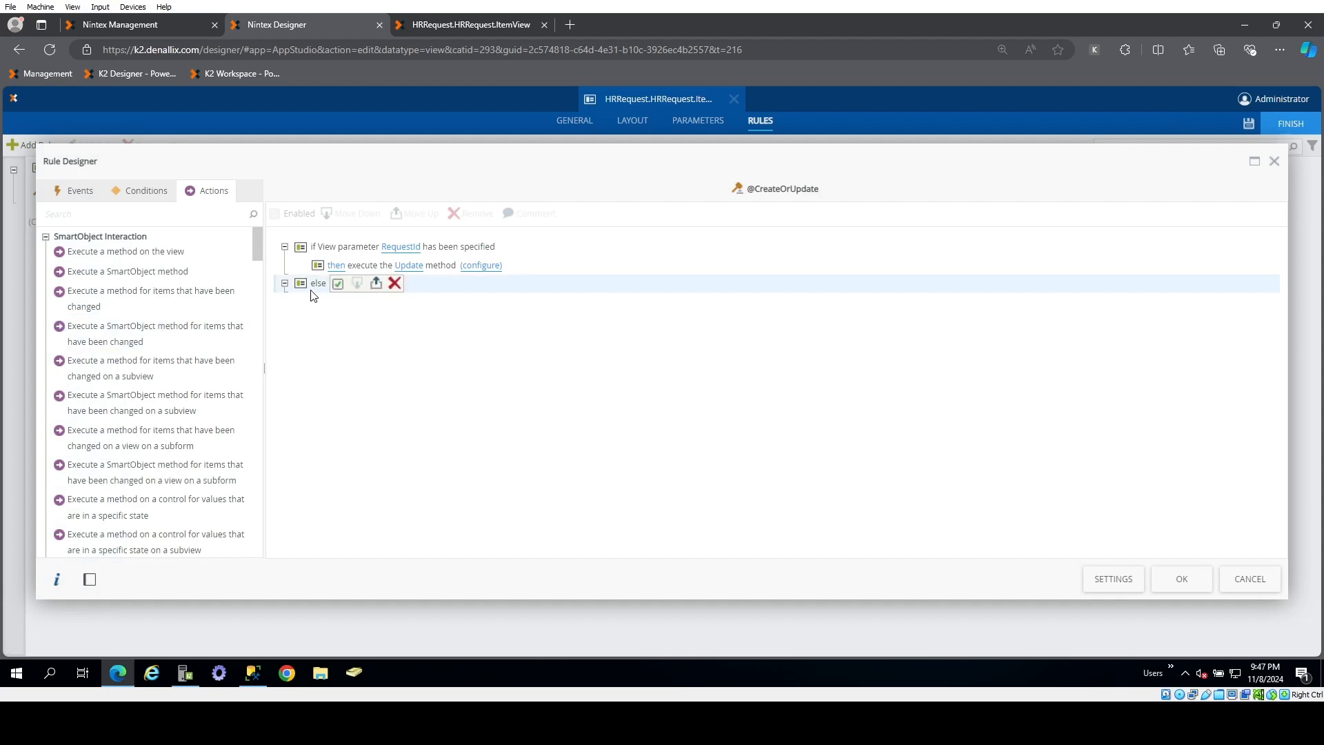
- Under Else, execute the view's Create method with auto-mapped inputs, and remove the Status field's automatic mapping
left_click(165, 253)
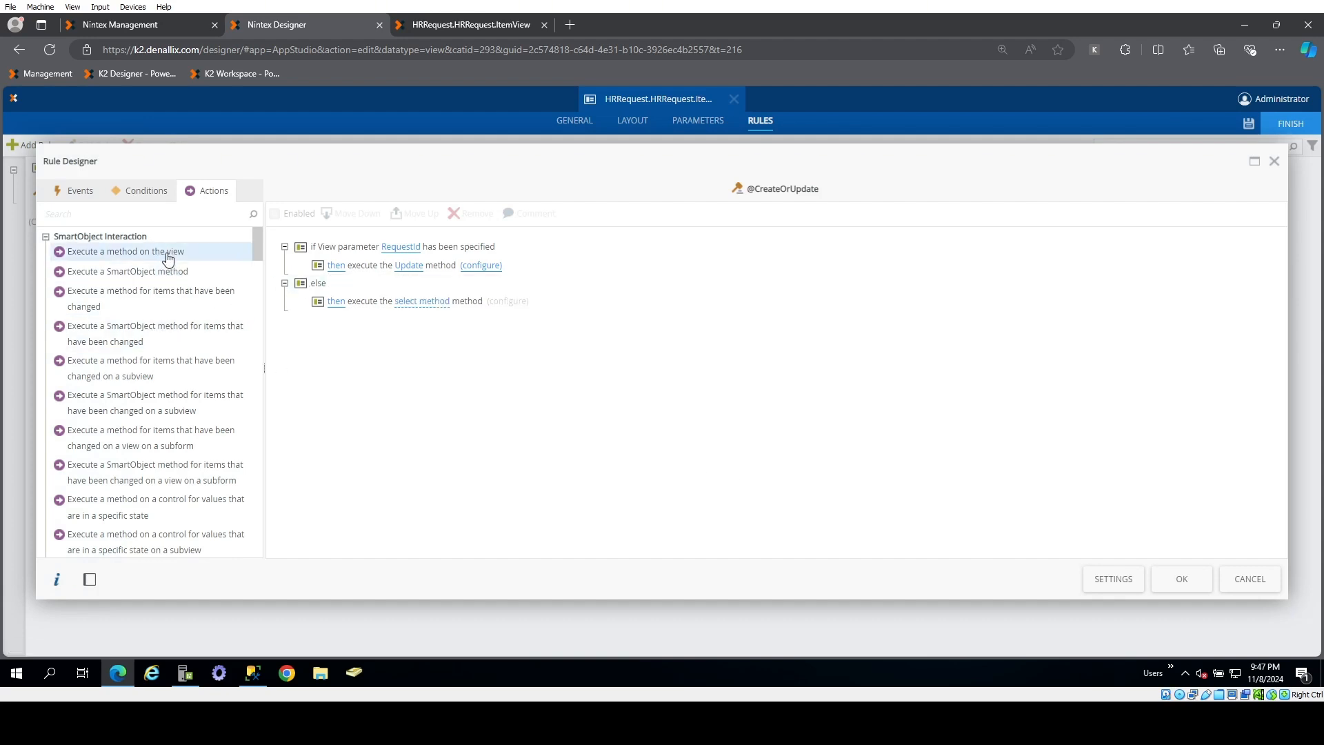
left_click(414, 302)
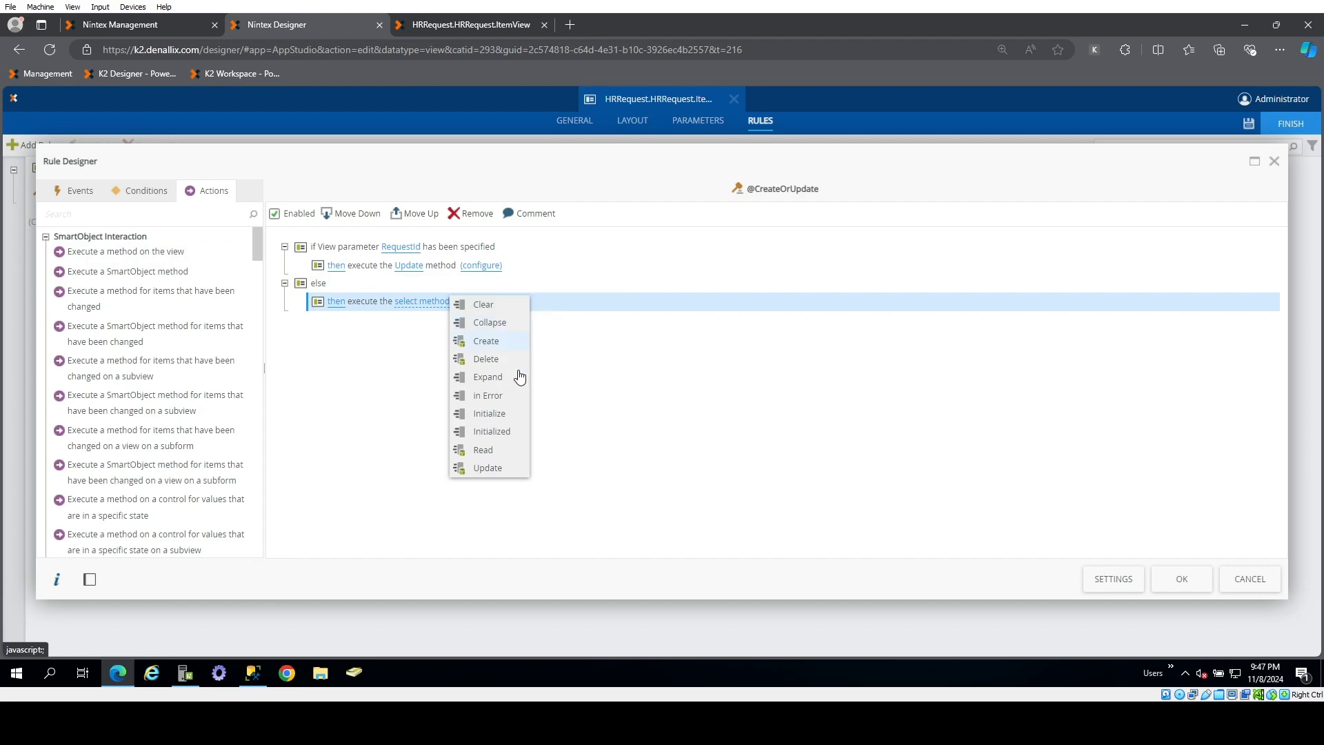
left_click(499, 342)
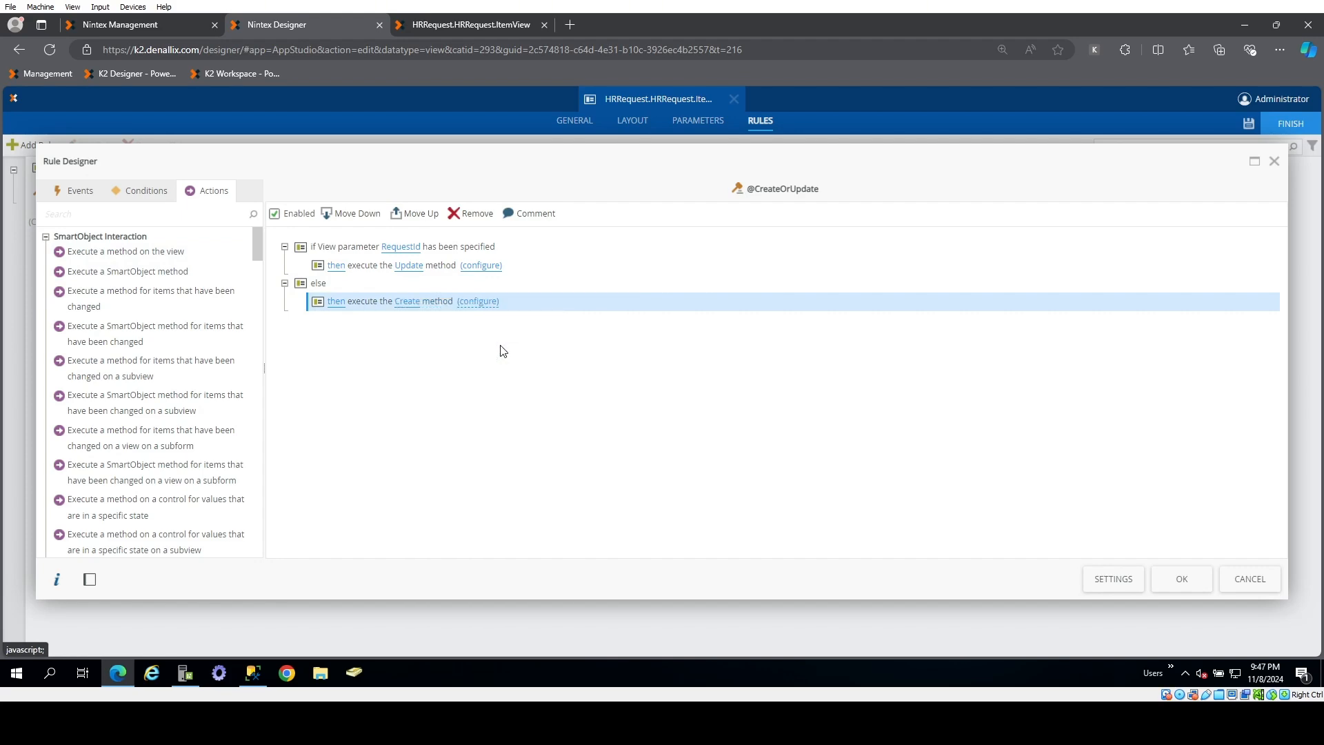
left_click(475, 303)
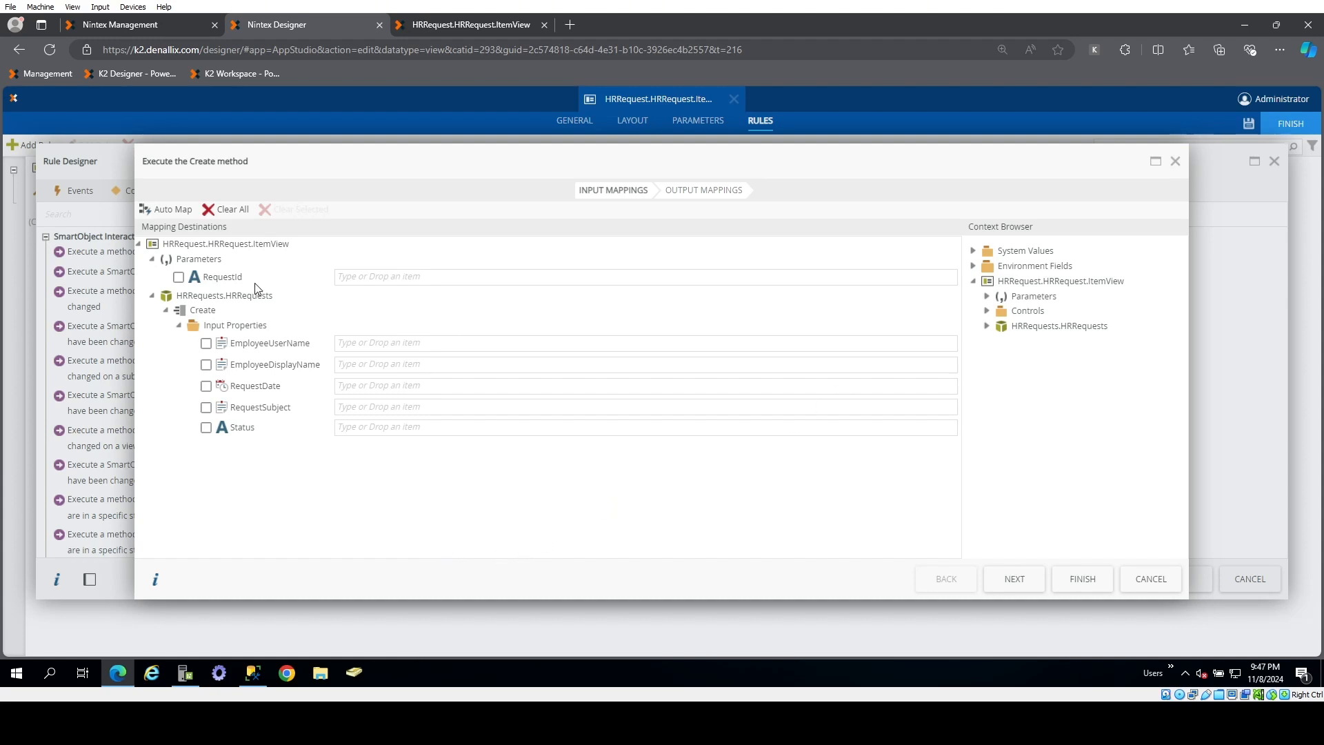
left_click(173, 210)
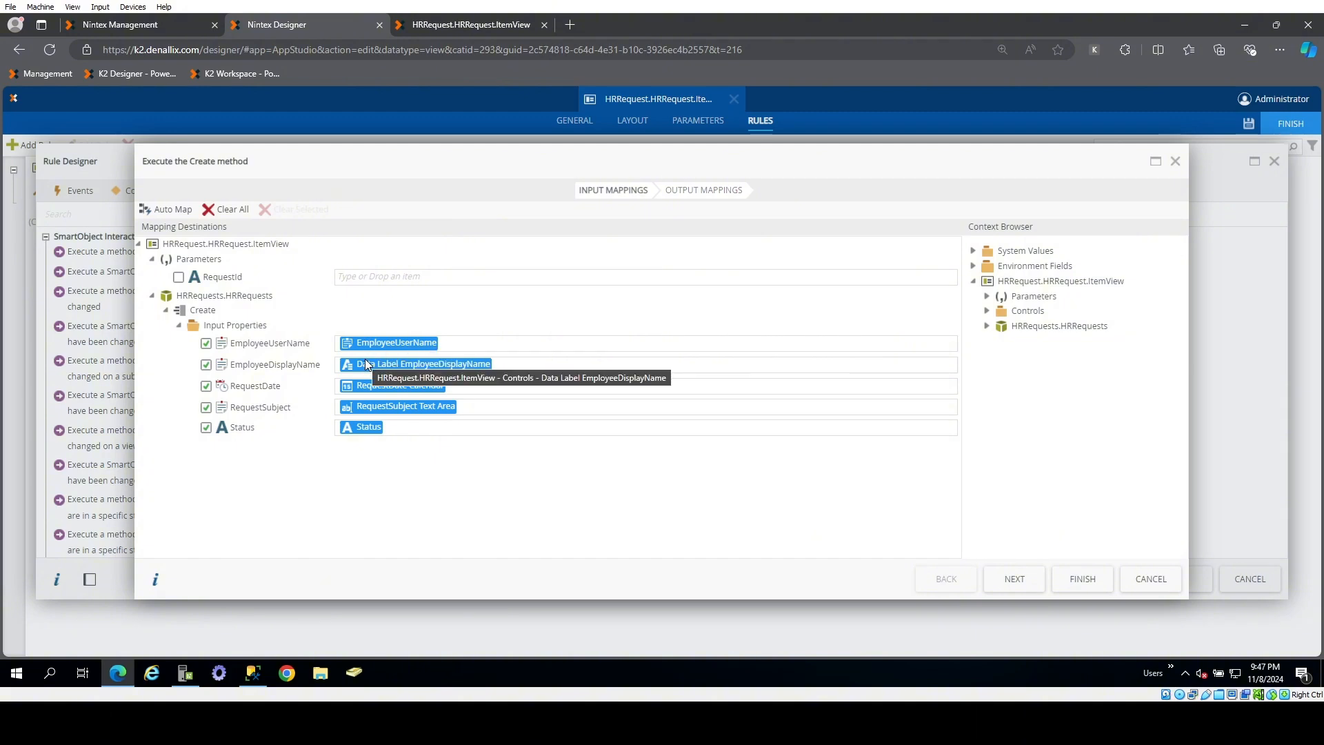
left_click(400, 431)
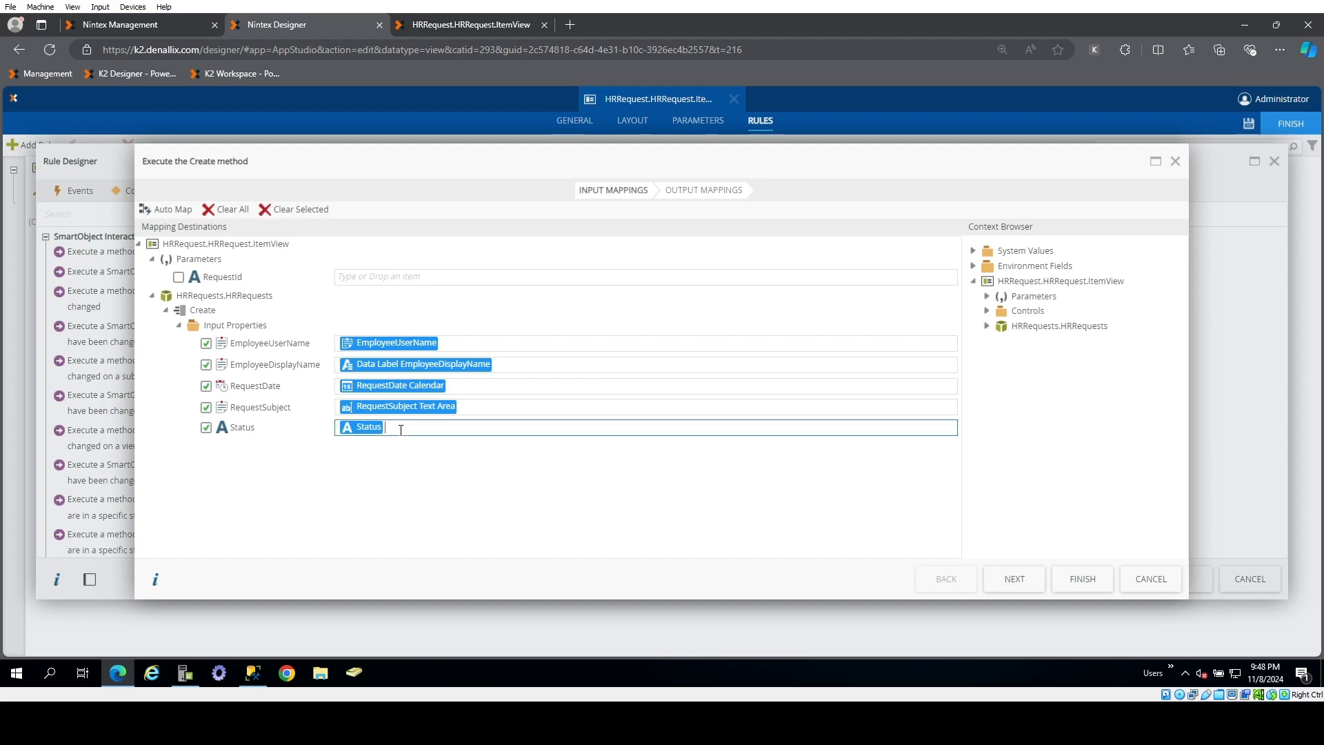
key("BackSpace")
- Map the Create method's returned RequestID to the RequestId parameter, then save the rule and finish the view
left_click(1019, 585)
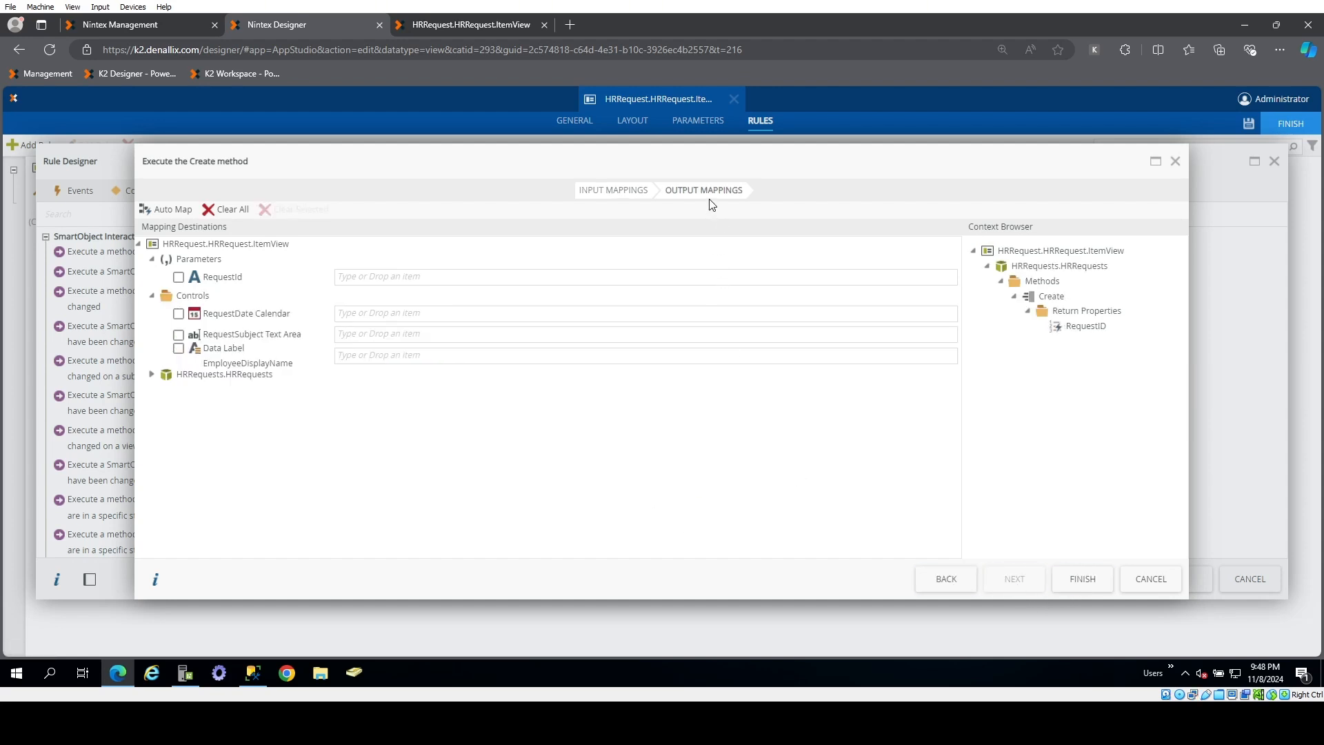
left_click_drag(1073, 328, 389, 280)
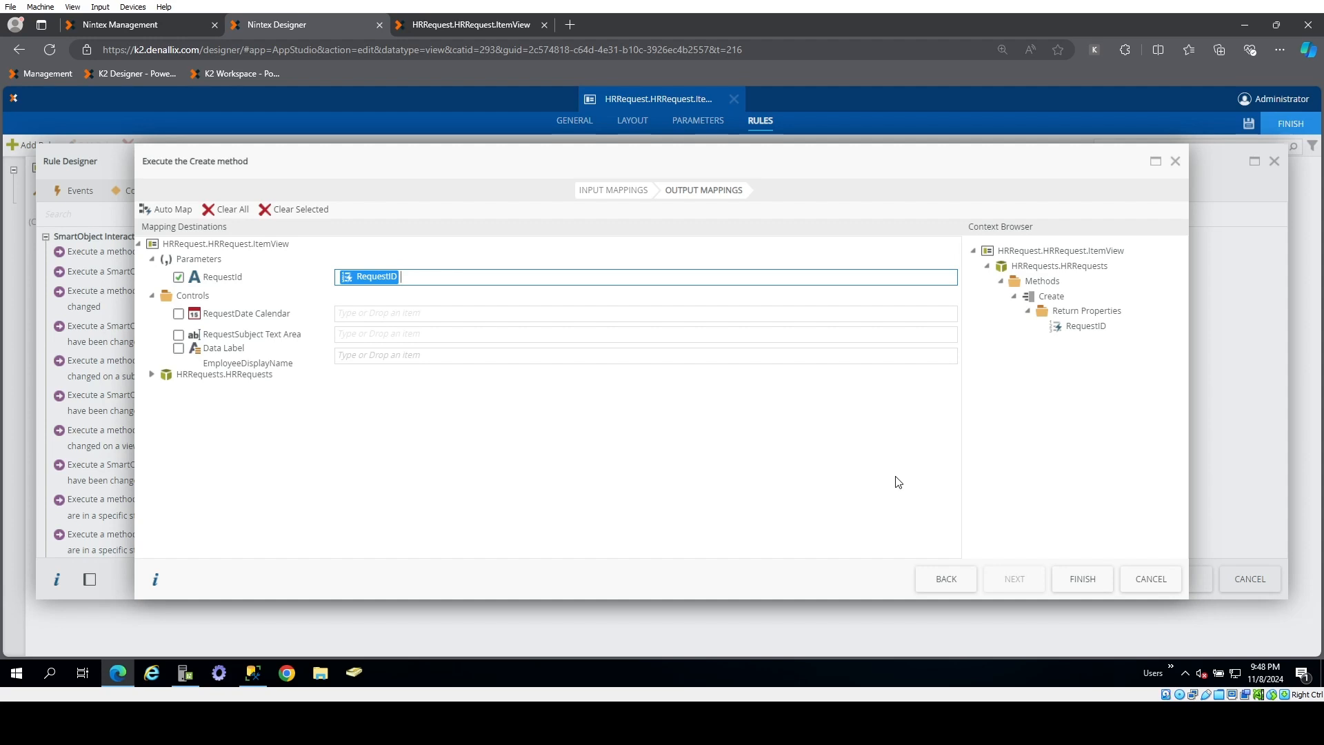
left_click(1082, 579)
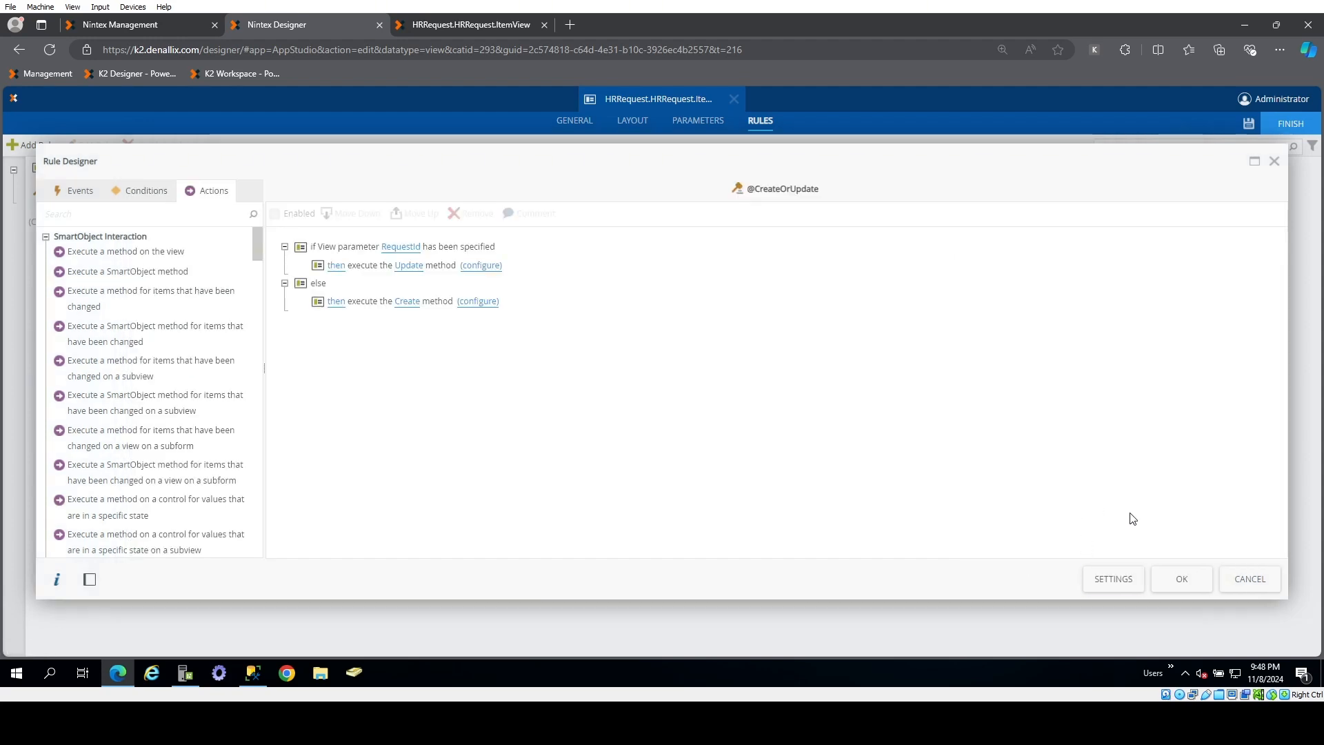
left_click(1182, 579)
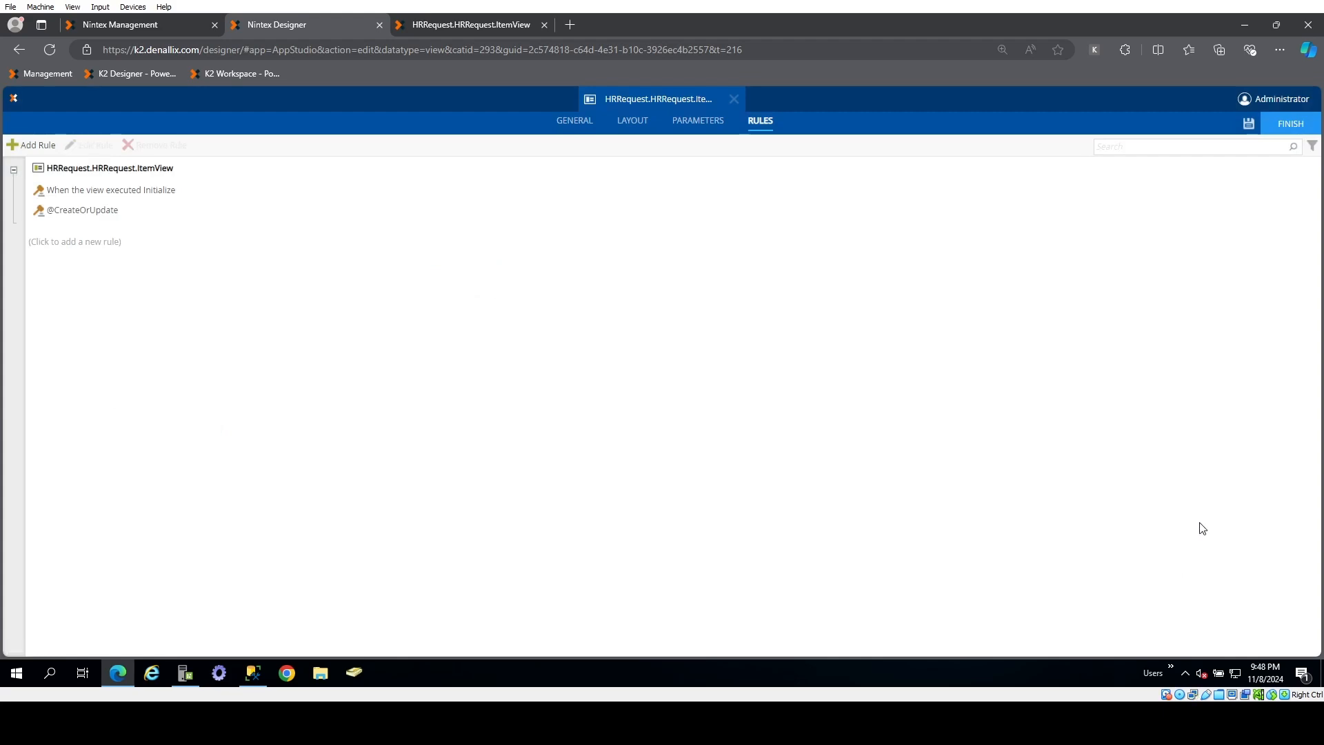
left_click(1296, 125)
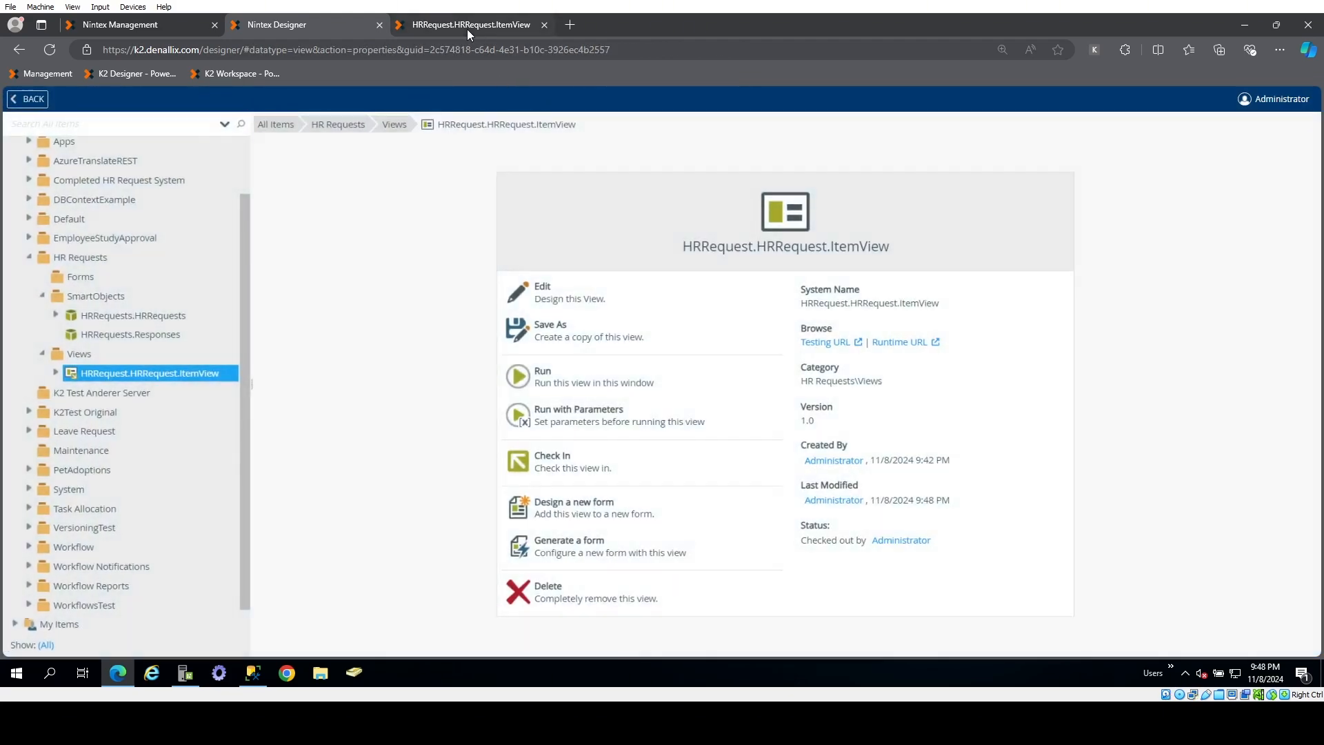
- Reopen the HR request item view for editing and add a row below Request Subject with its two cells merged
left_click(466, 23)
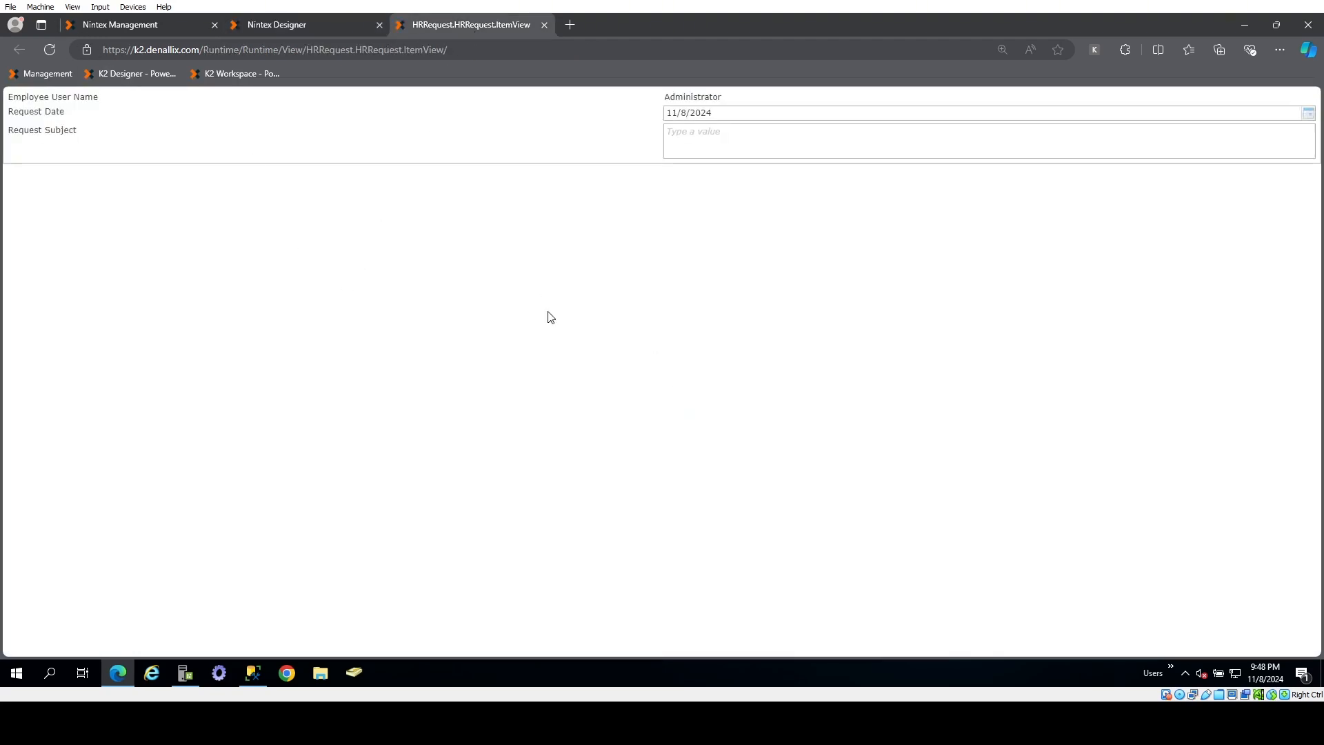
left_click(291, 27)
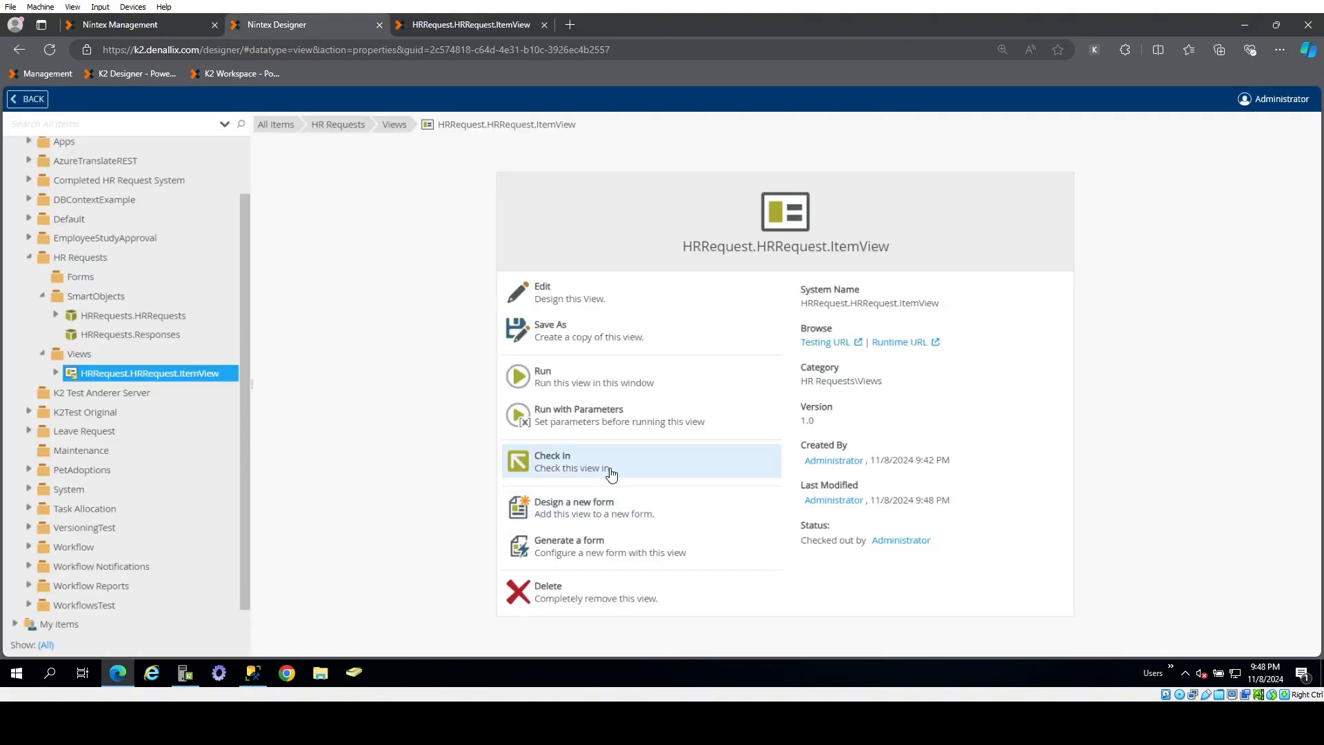
left_click(551, 291)
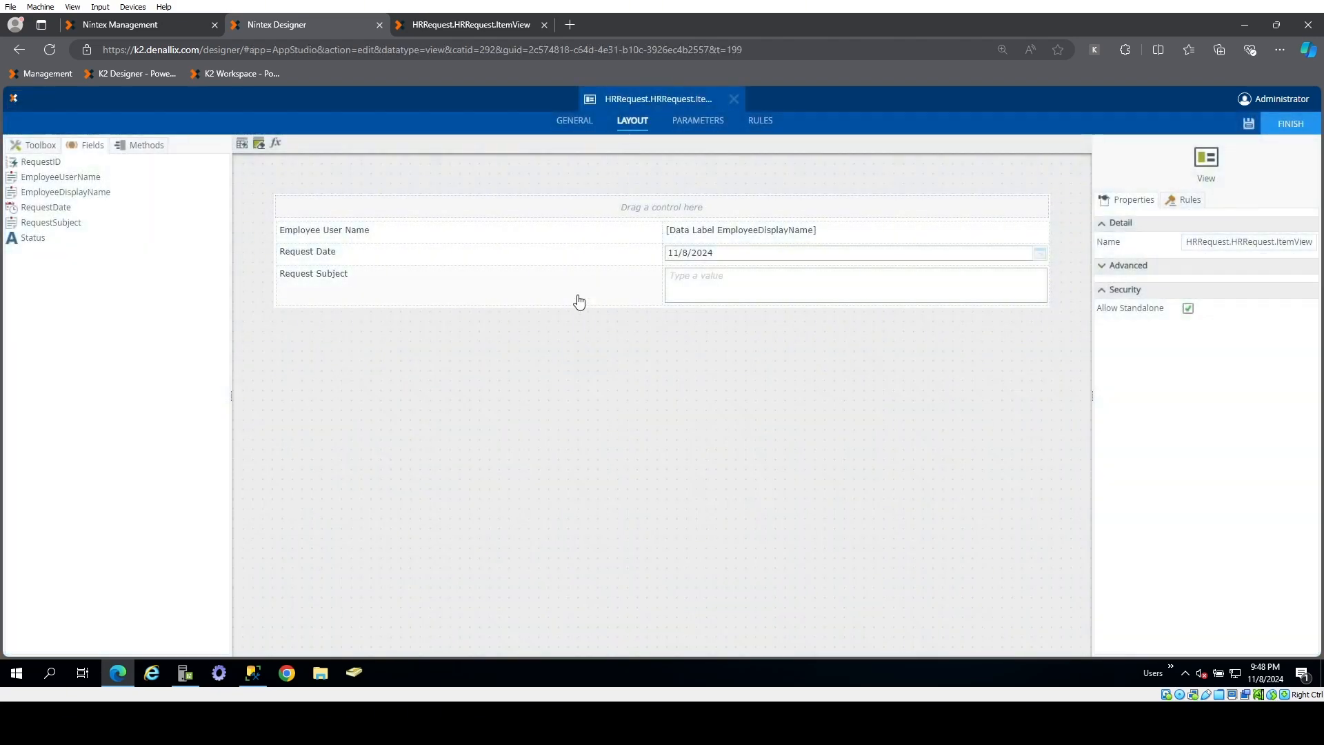
left_click(577, 299)
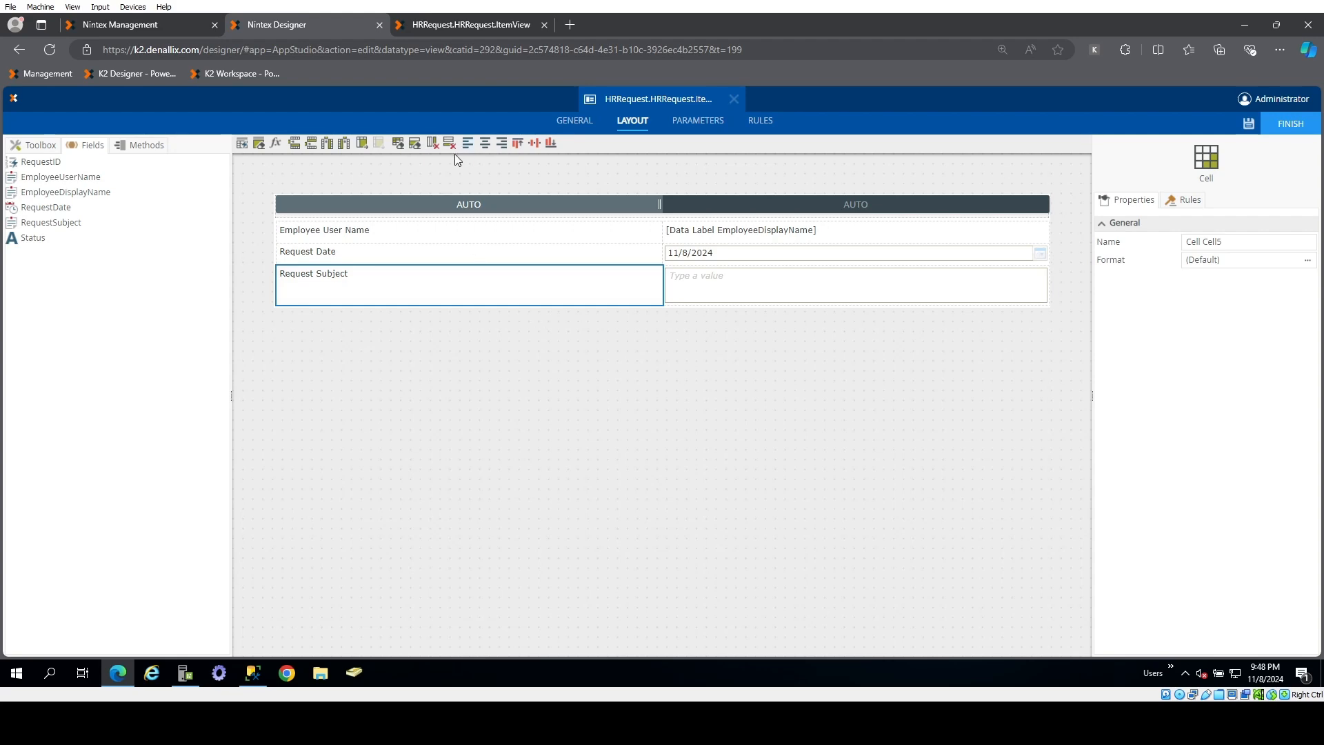
left_click(311, 146)
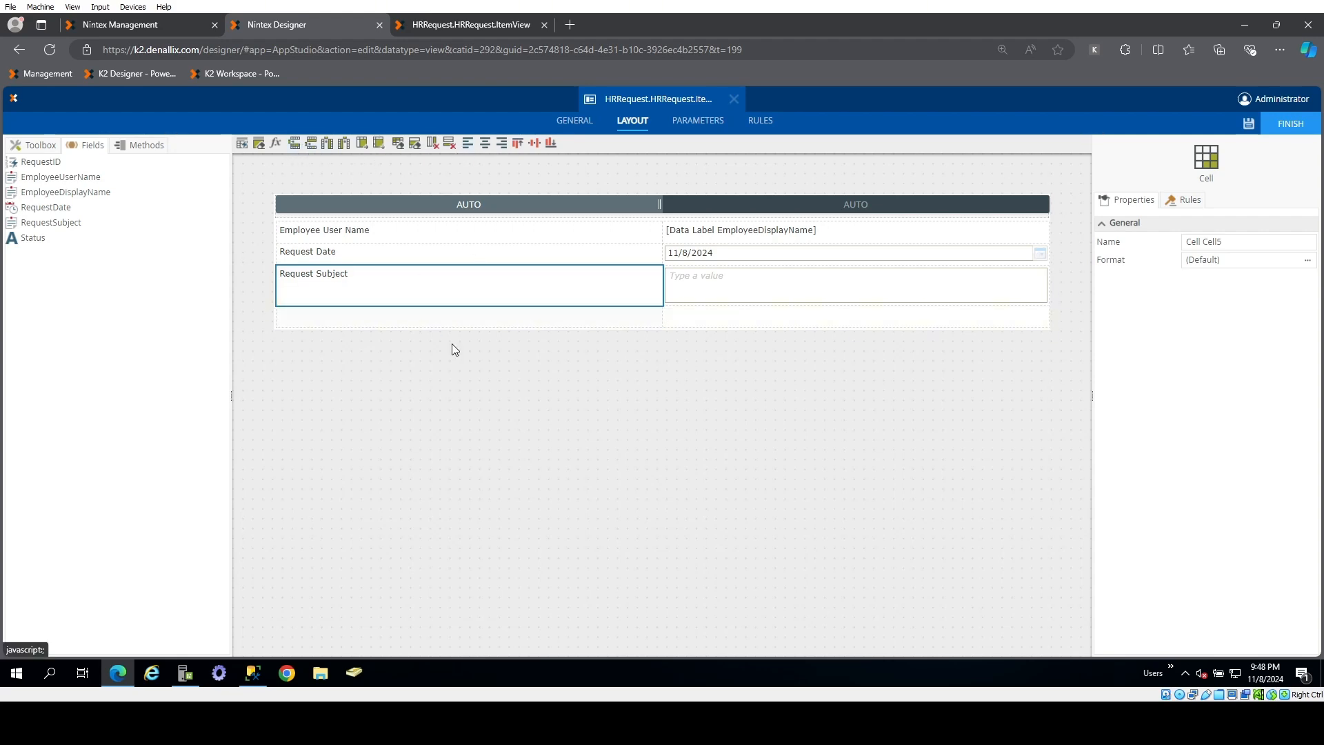
left_click(453, 318)
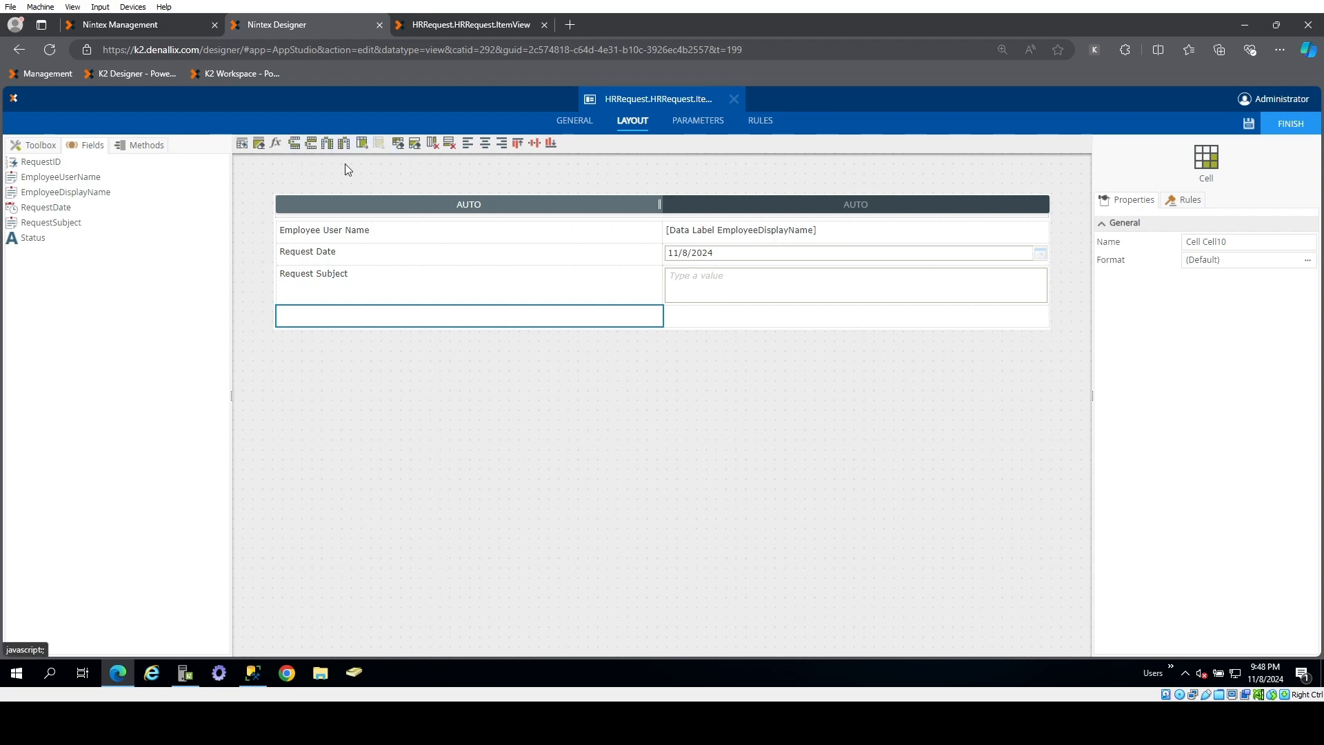
left_click(362, 143)
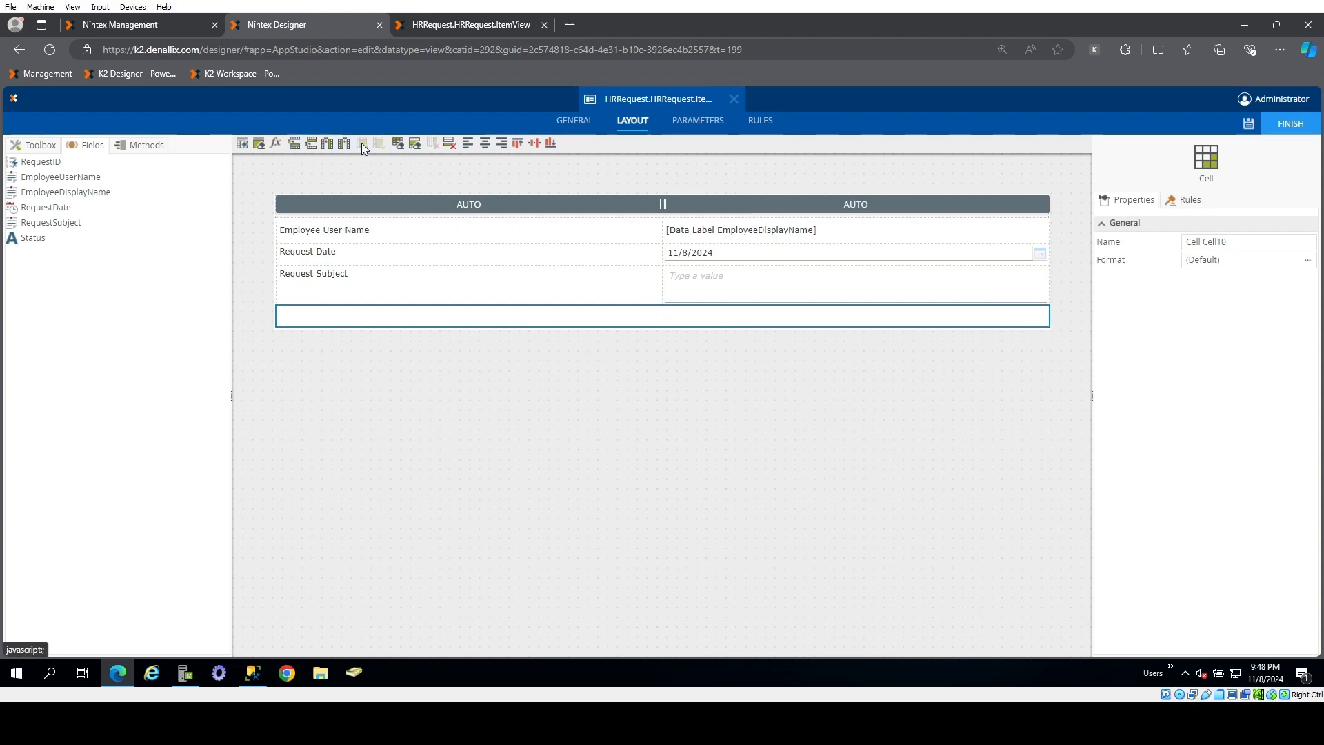
- Insert a table with 3 columns and 3 rows into the merged row below Request Subject
left_click(34, 147)
scroll(94, 486, "down", 3)
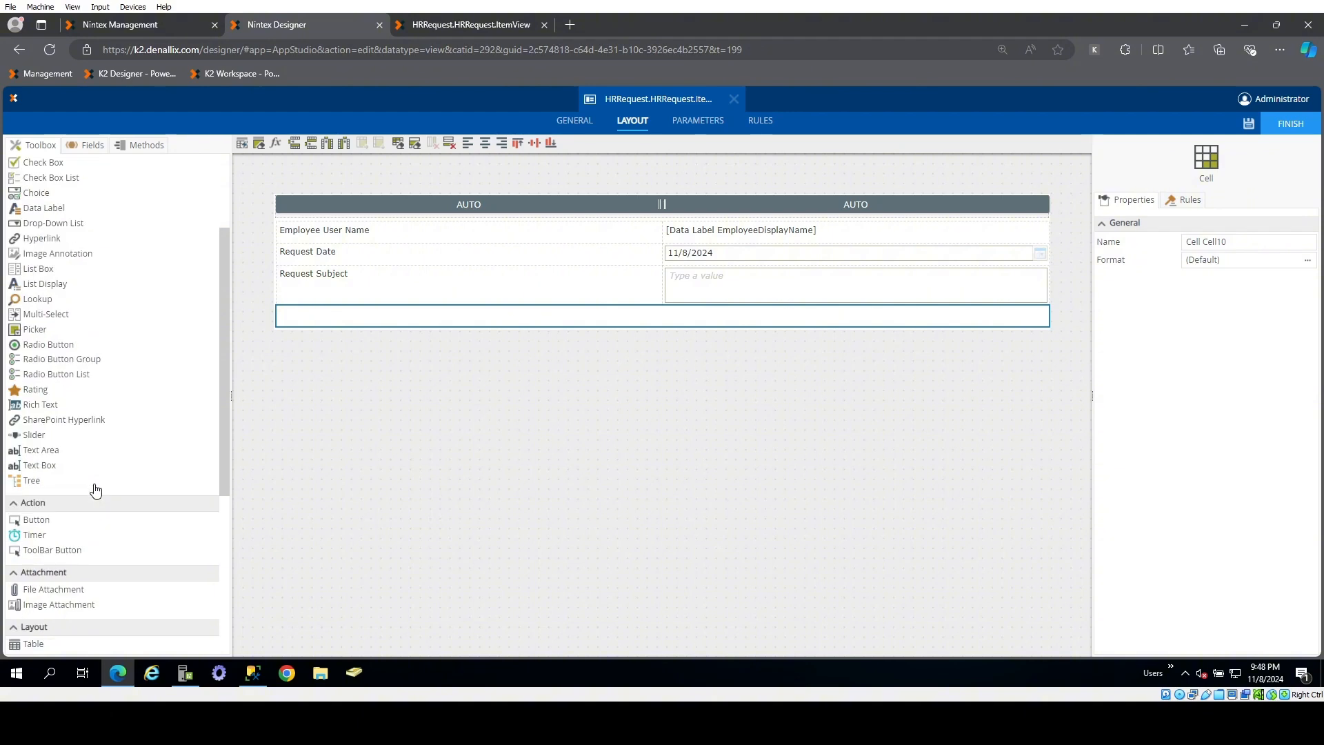
scroll(102, 504, "down", 2)
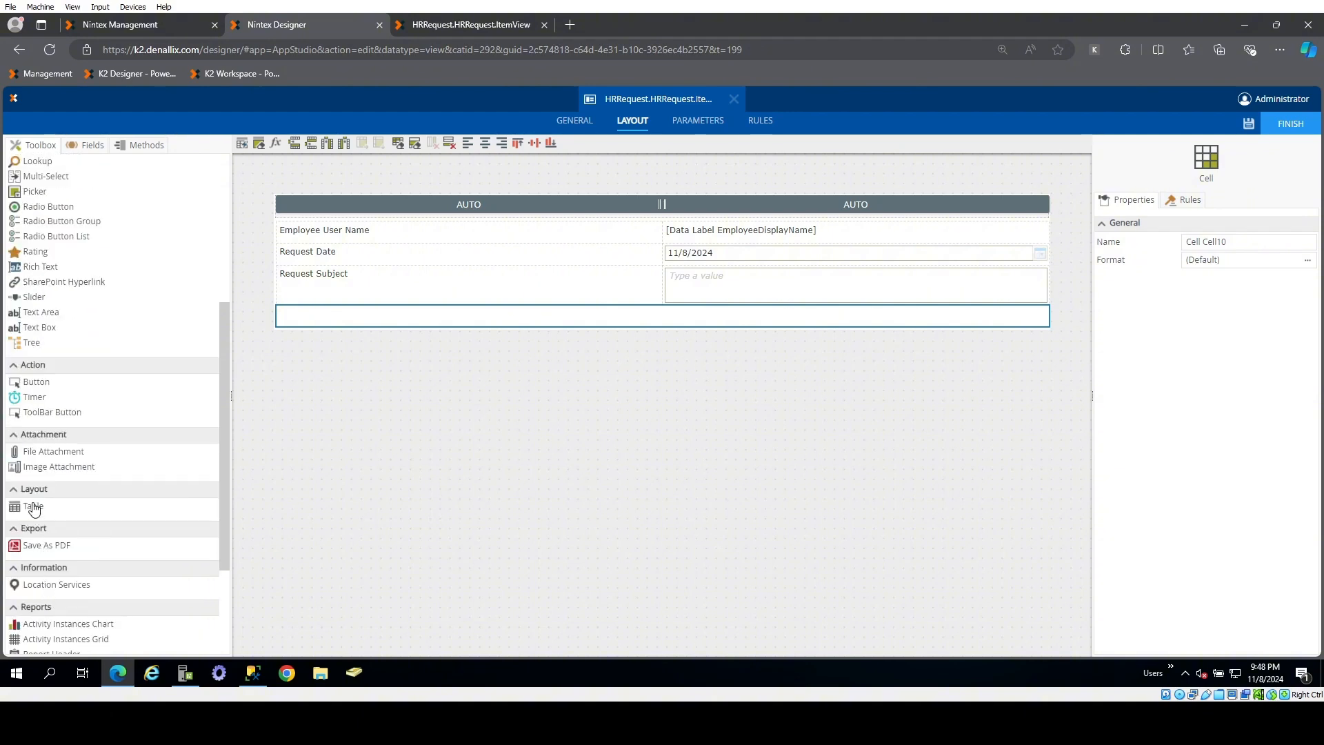
left_click_drag(33, 507, 602, 324)
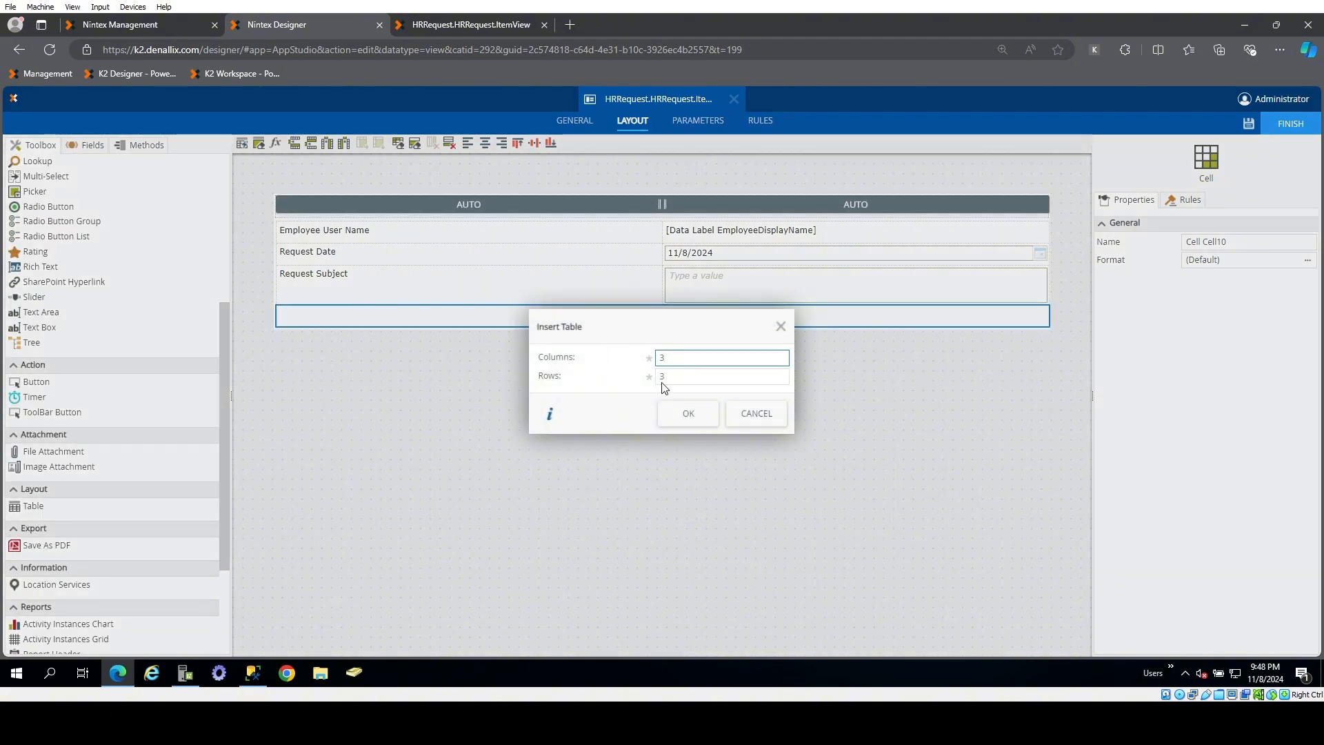
left_click(693, 418)
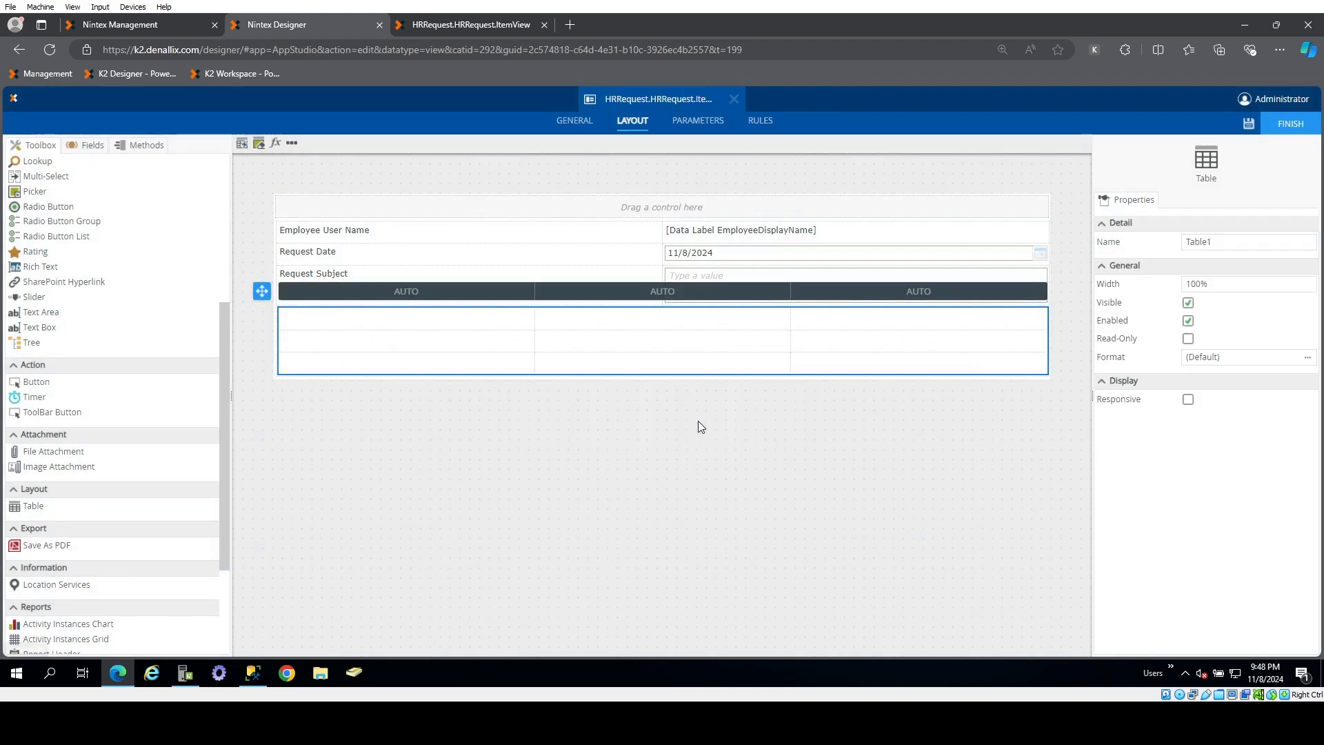
- Name the inserted table Table Debug and make it not visible
left_click(1240, 242)
type("Debug")
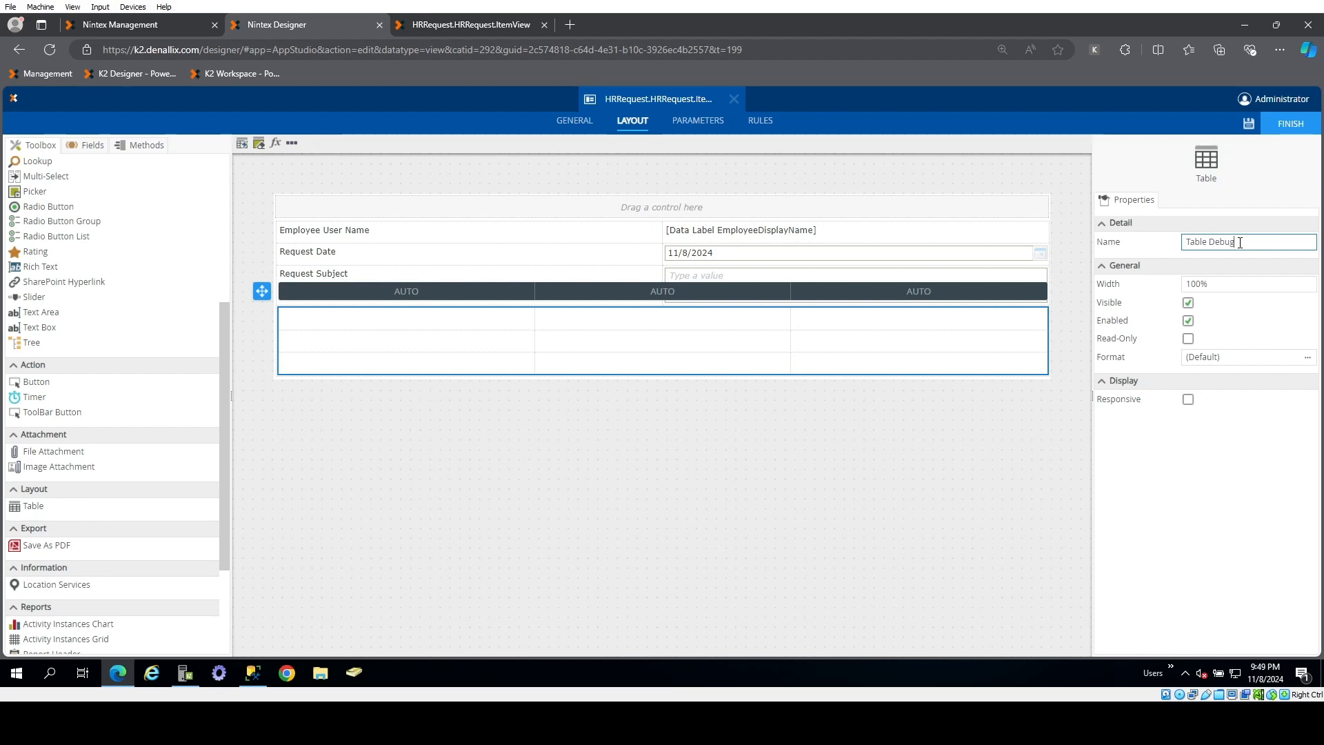
left_click(1229, 568)
scroll(94, 272, "up", 4)
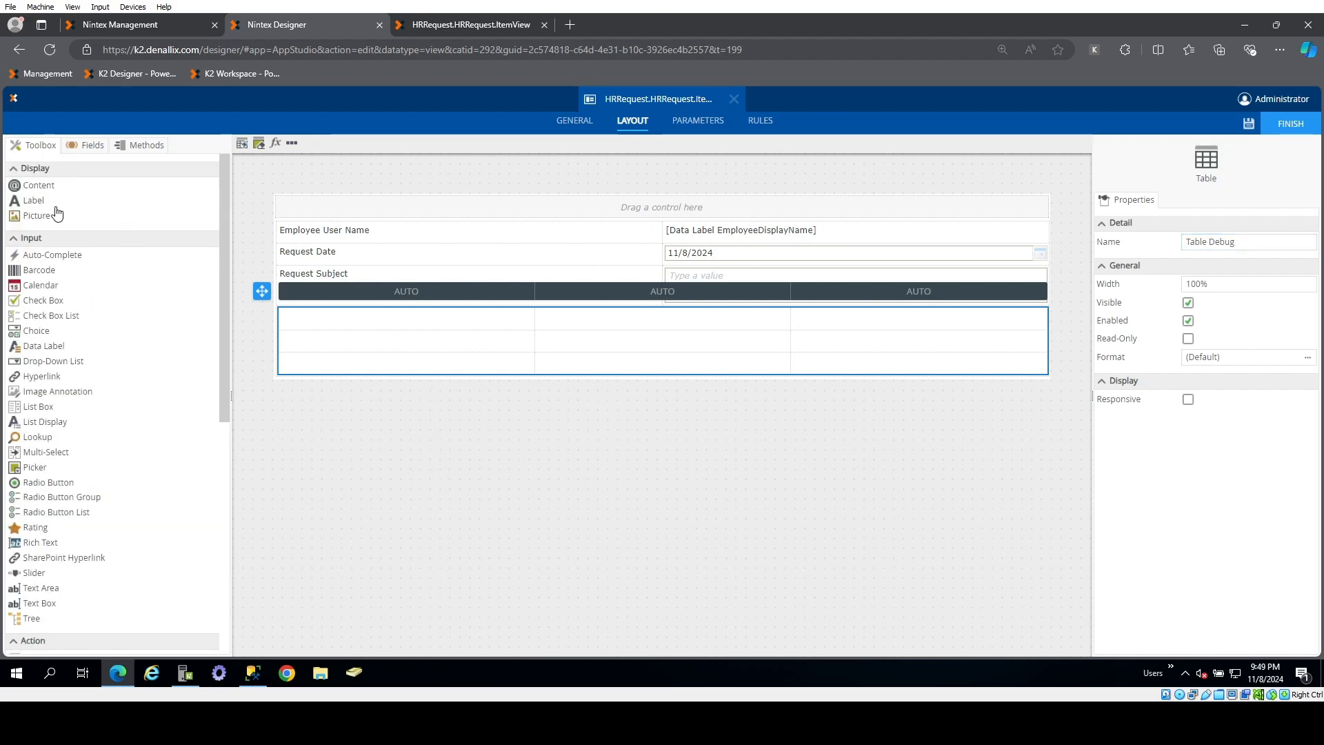
left_click(1189, 303)
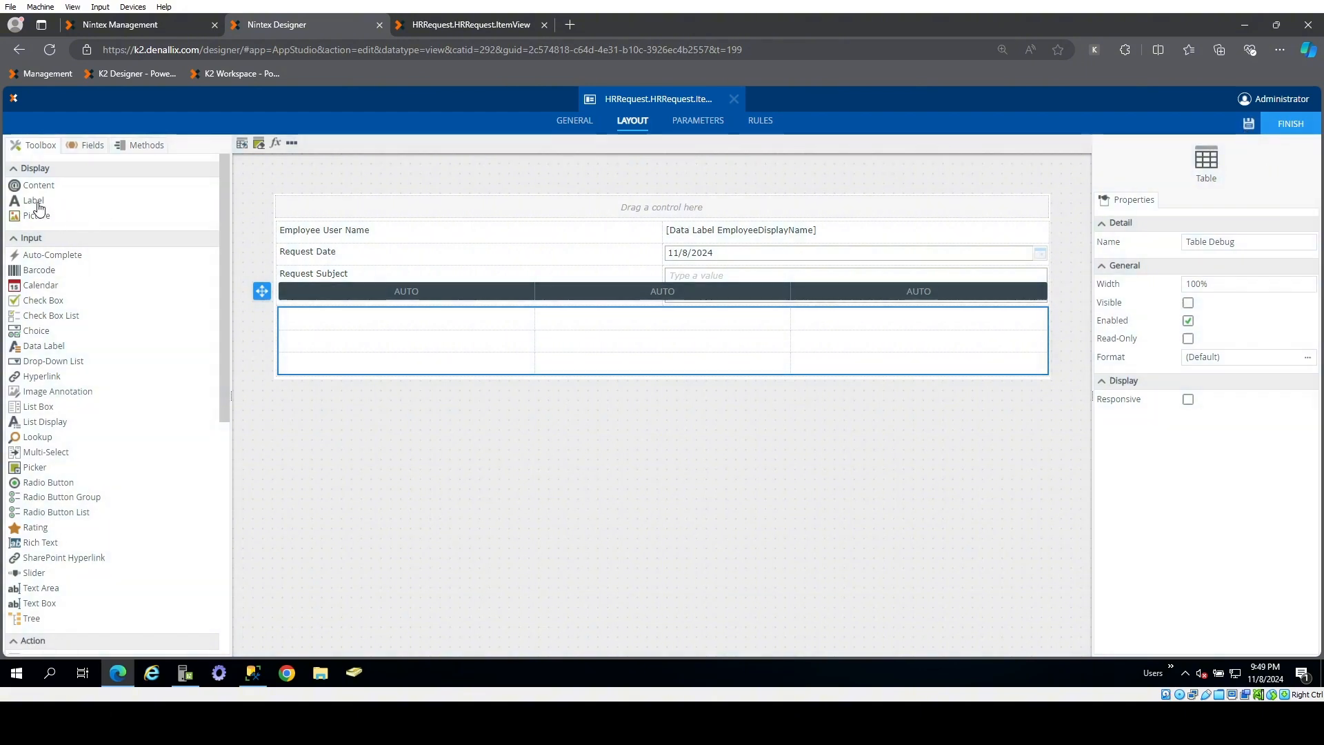
- Add a label to the debug table's first cell, naming it Label Status with the text Status
left_click_drag(35, 202, 370, 325)
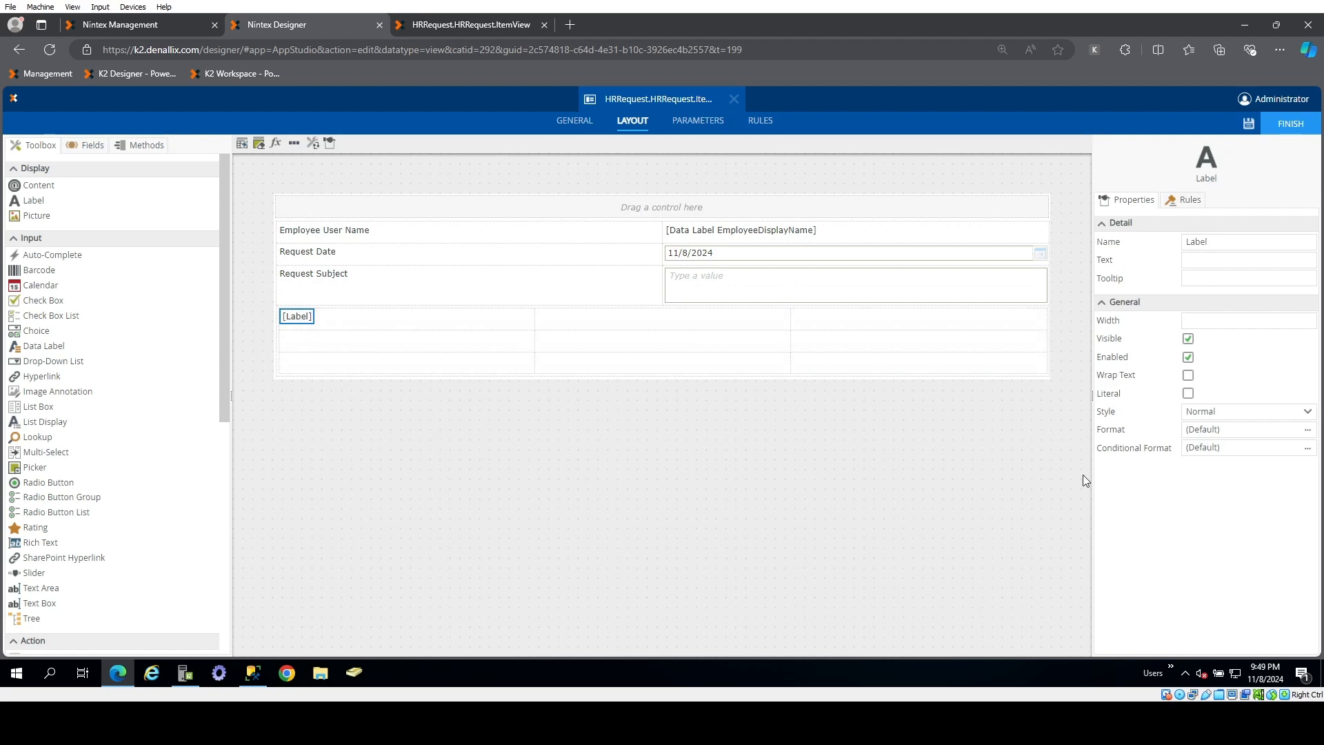
left_click(1226, 239)
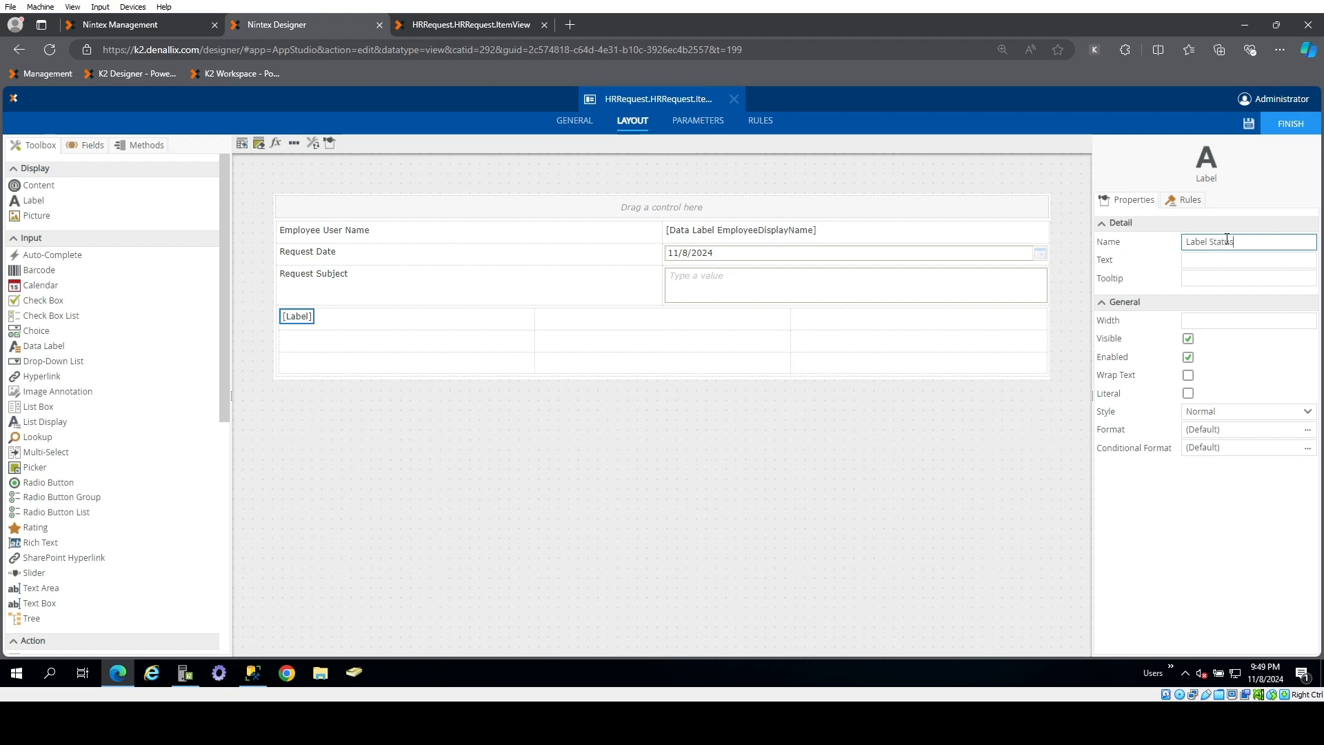
key("Tab")
type("Status")
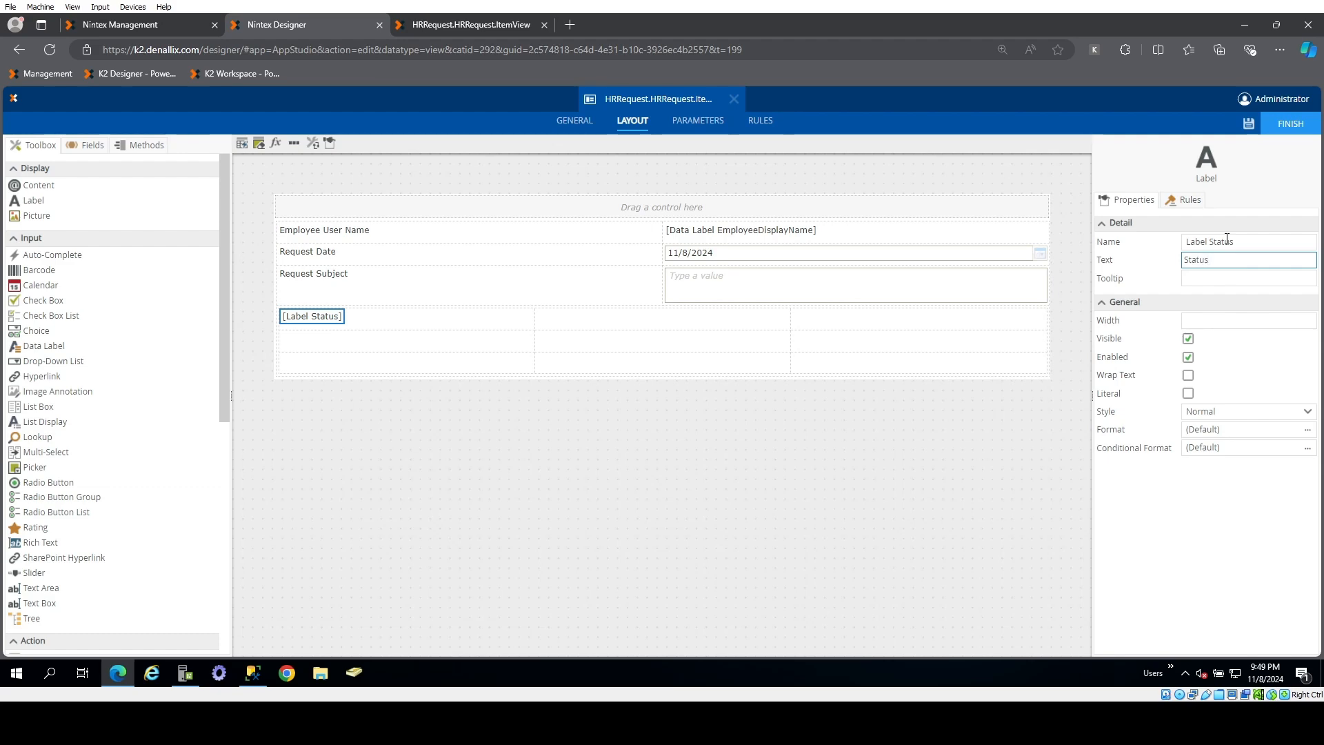
key("Return")
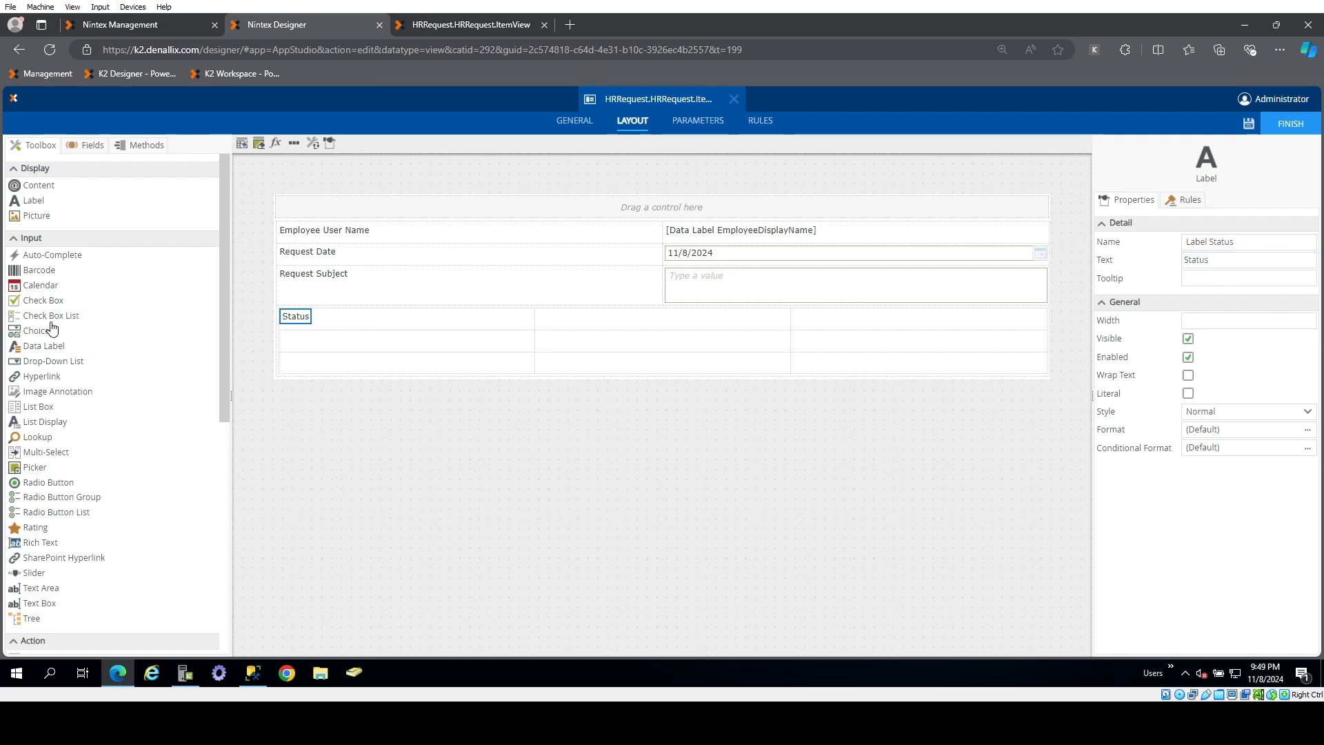
- Add a data label beside the Status label, name it Data Label Status and bind it to the Status field
left_click_drag(49, 346, 624, 337)
left_click(1231, 241)
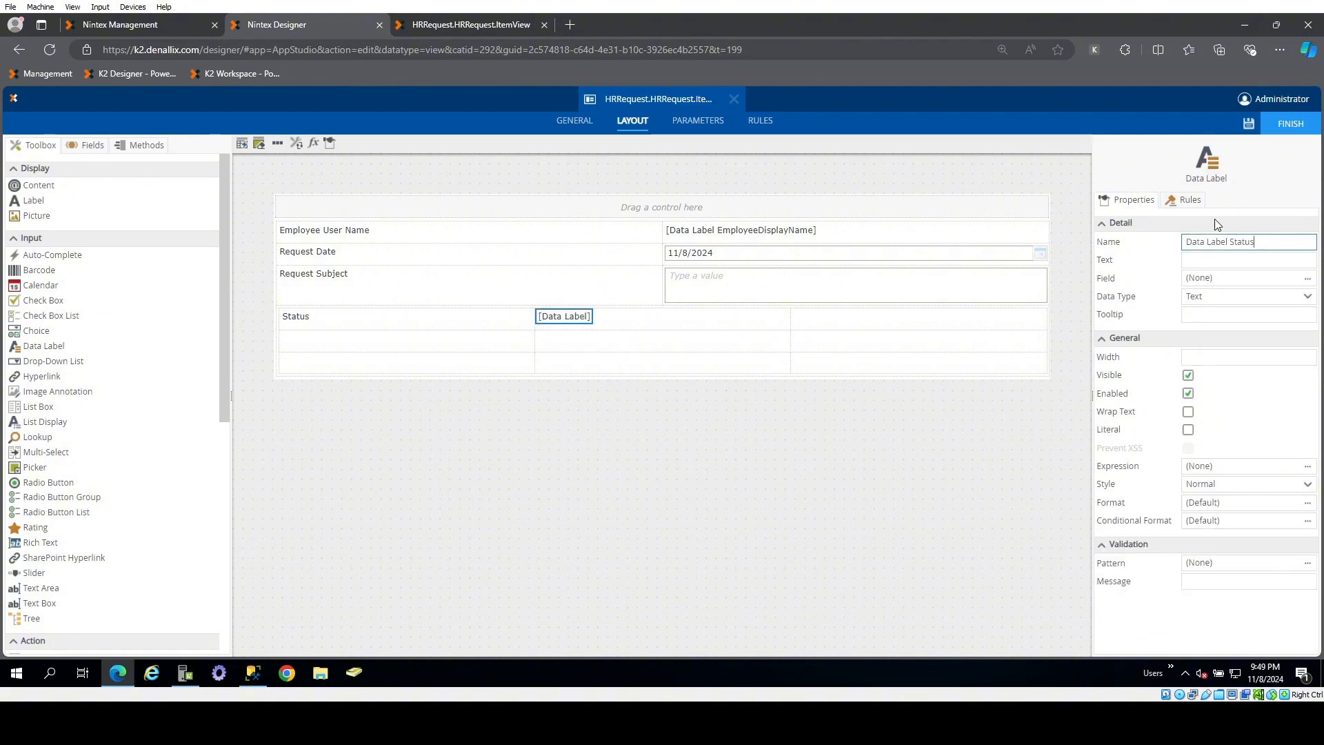
left_click(1307, 278)
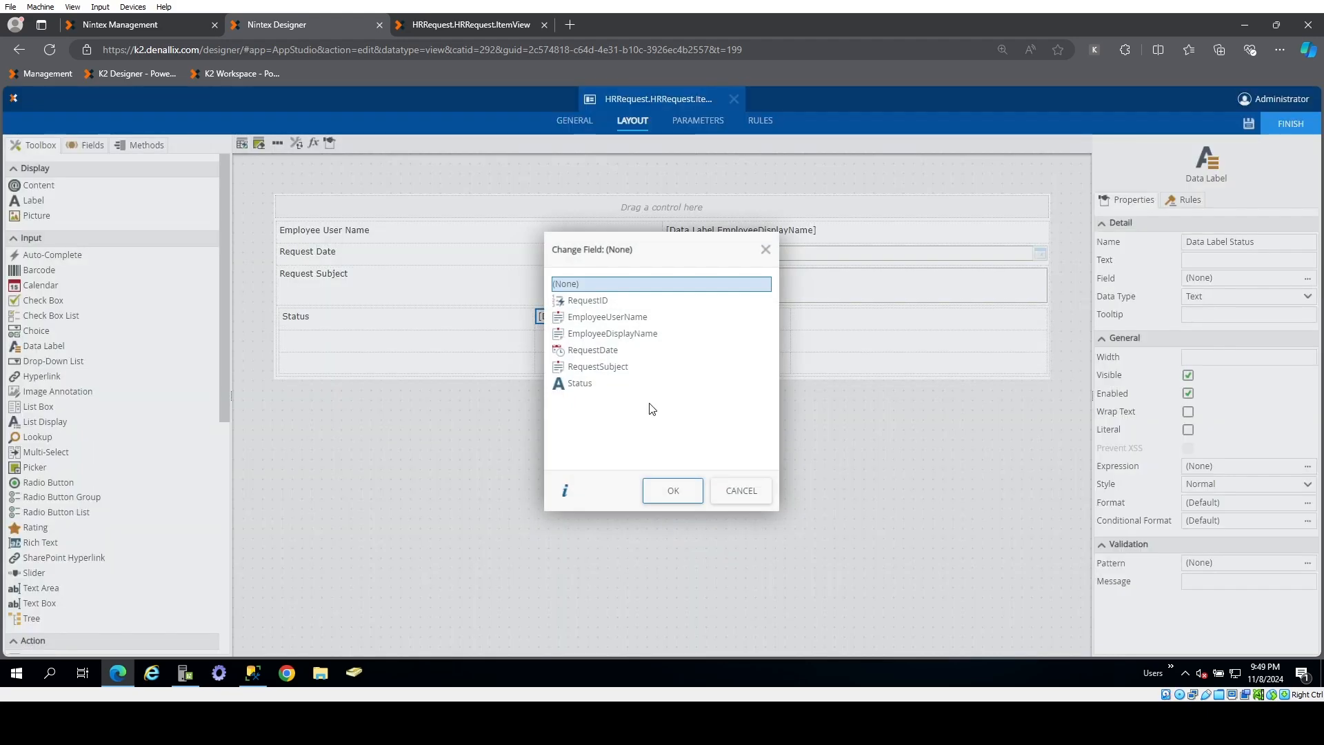
left_click(587, 384)
left_click(681, 495)
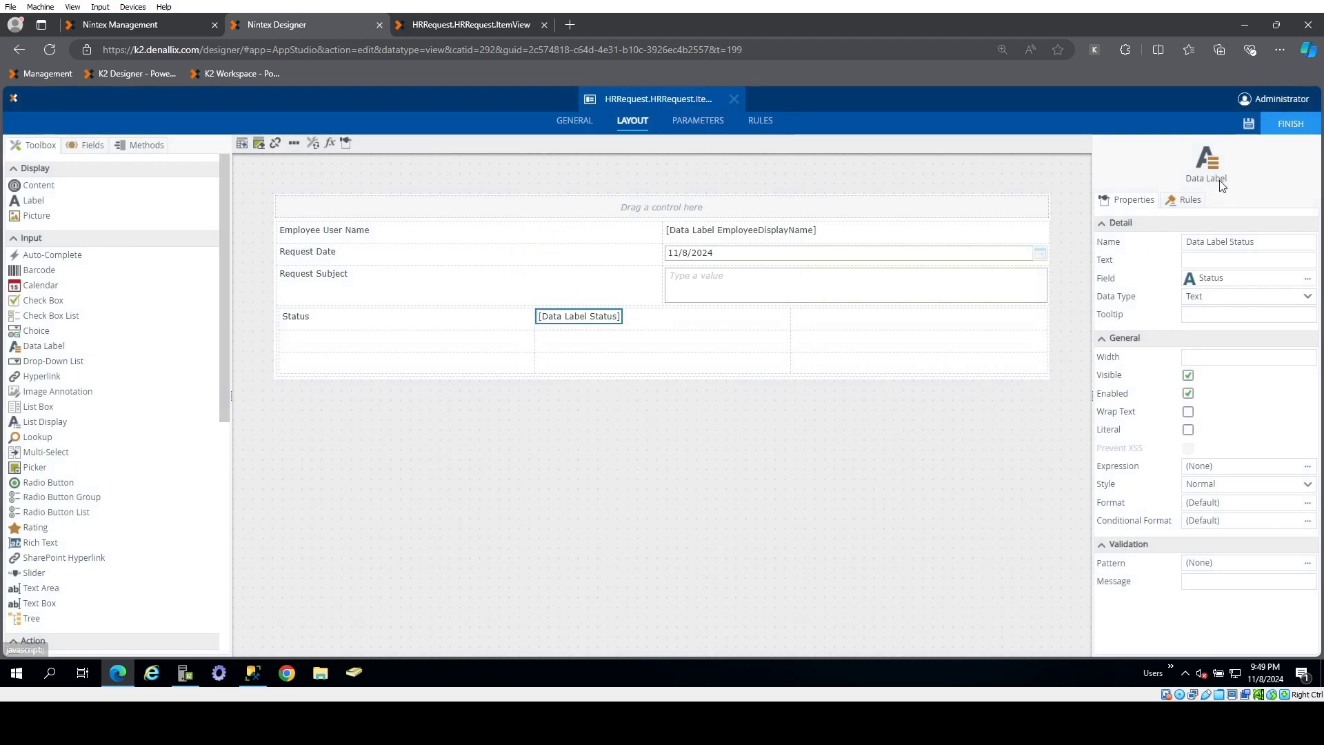
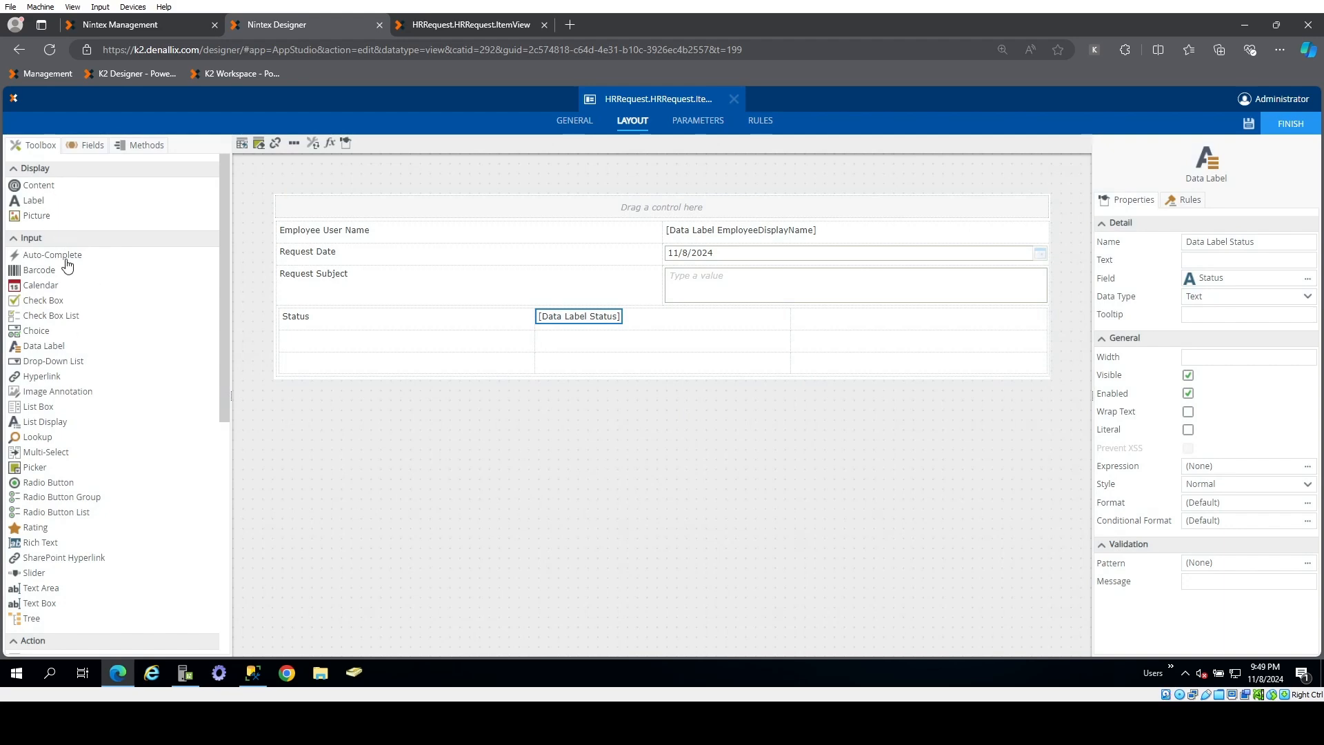
- Add a label in the debug table's second row, naming it Label Create Rule with the text Create Rule
left_click_drag(34, 200, 343, 351)
left_click(1235, 242)
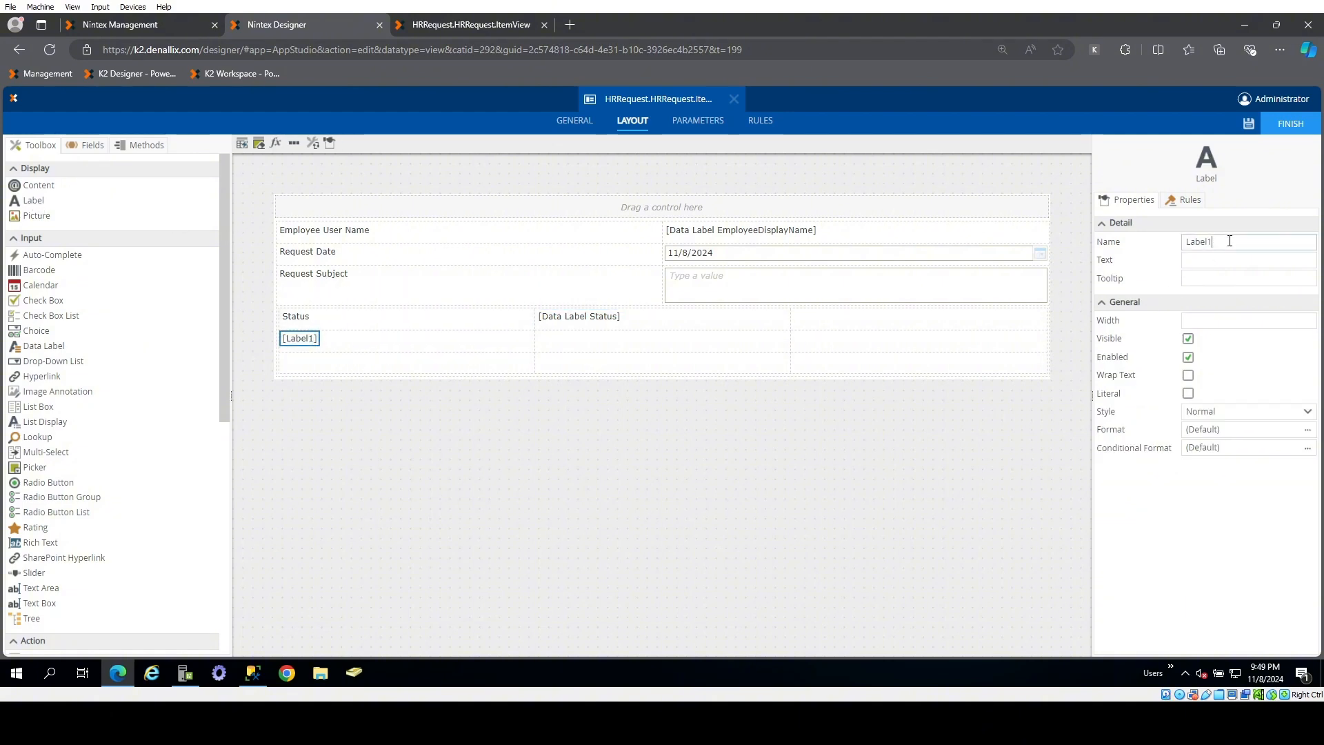
type("Create Rule")
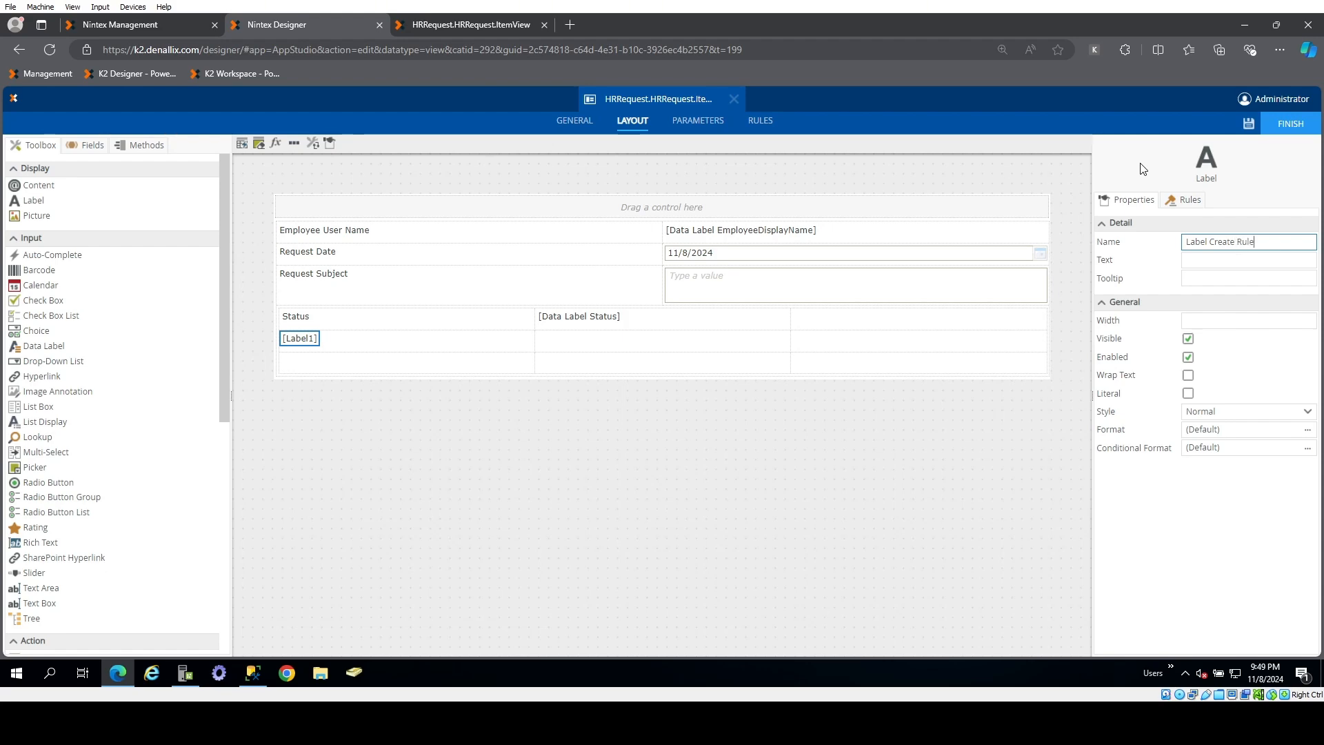
key("Tab")
type("Create")
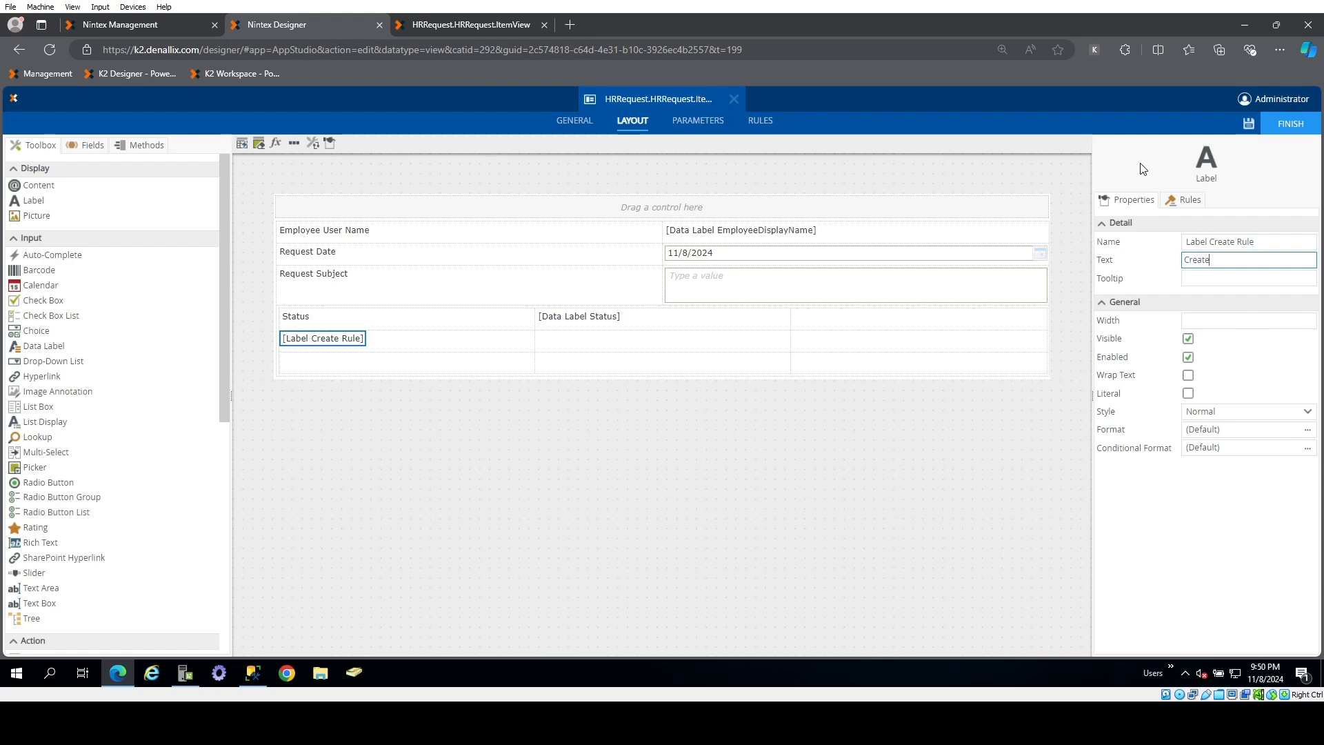
type(" Rule")
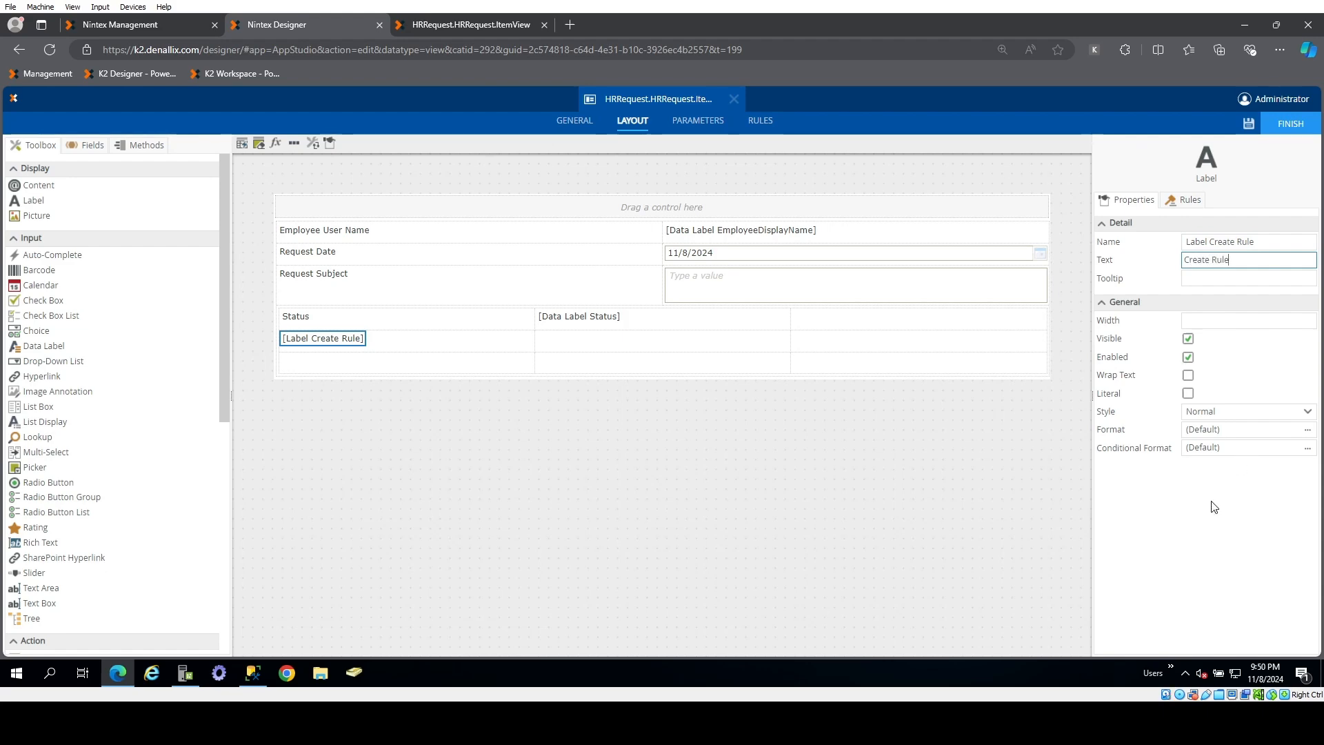
left_click(1215, 507)
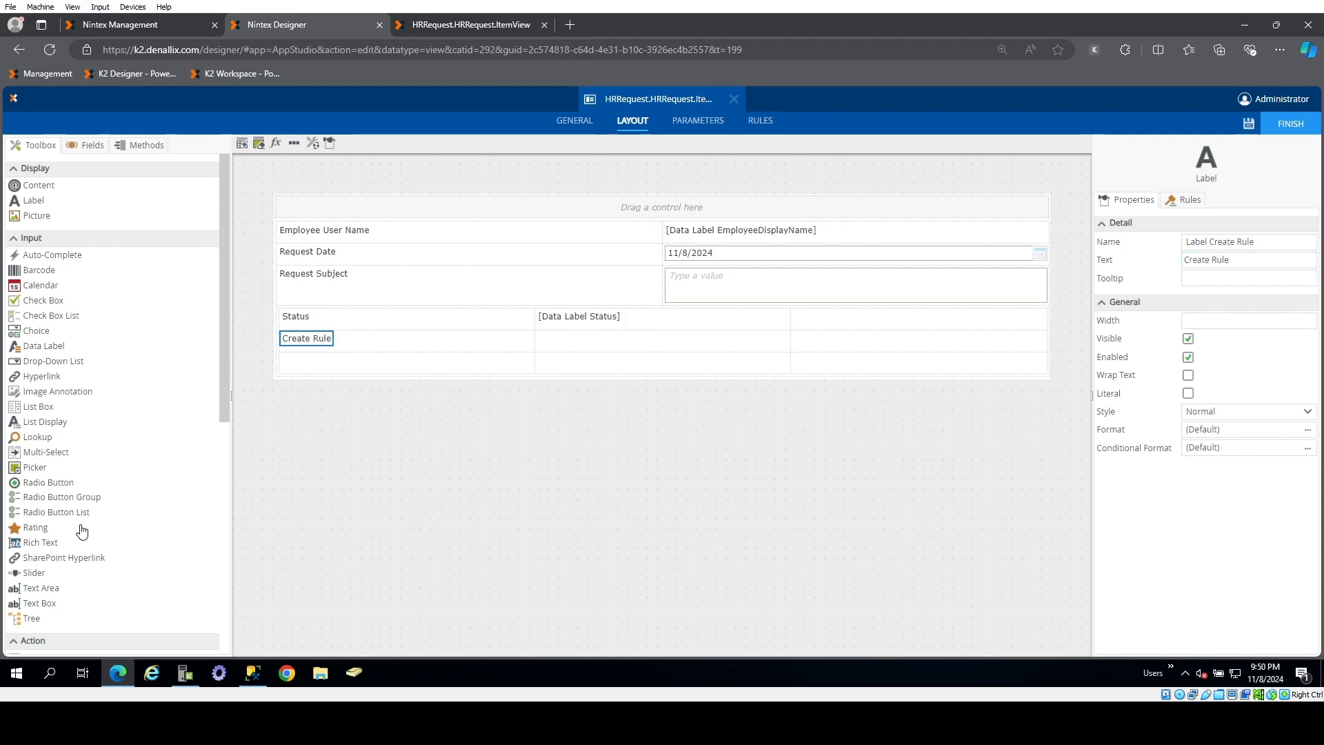
- Add a button beside the Create Rule label, name it Button Create with the text Create, and save the view
scroll(82, 531, "down", 1)
left_click_drag(36, 588, 576, 348)
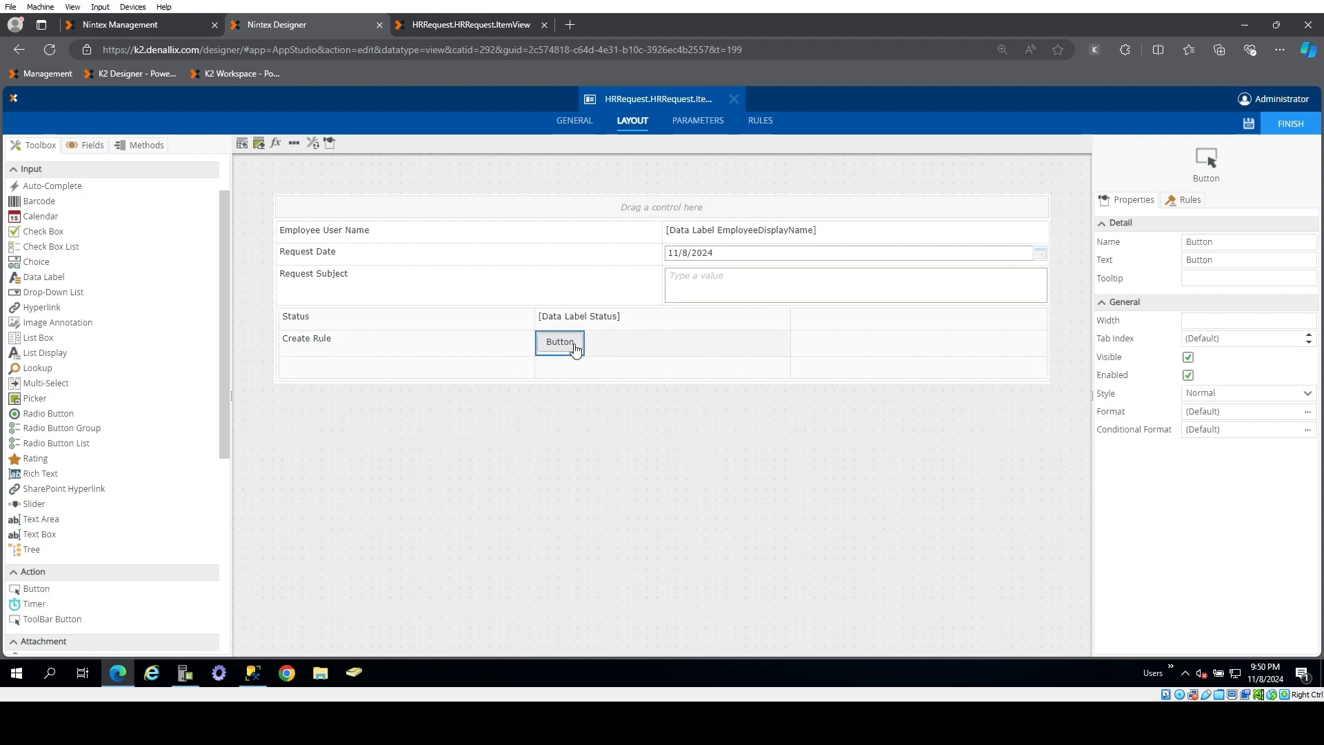
left_click(1253, 242)
type("Create")
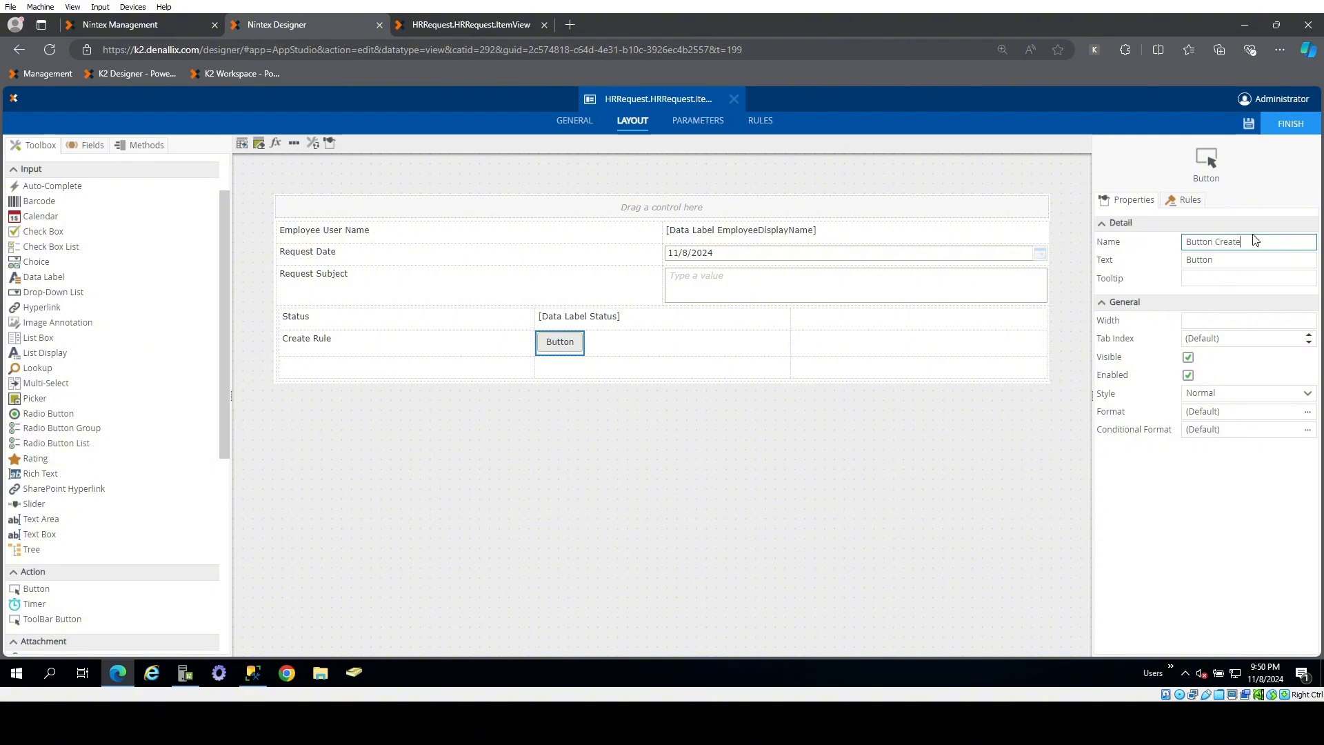
key("Tab")
type("Creat")
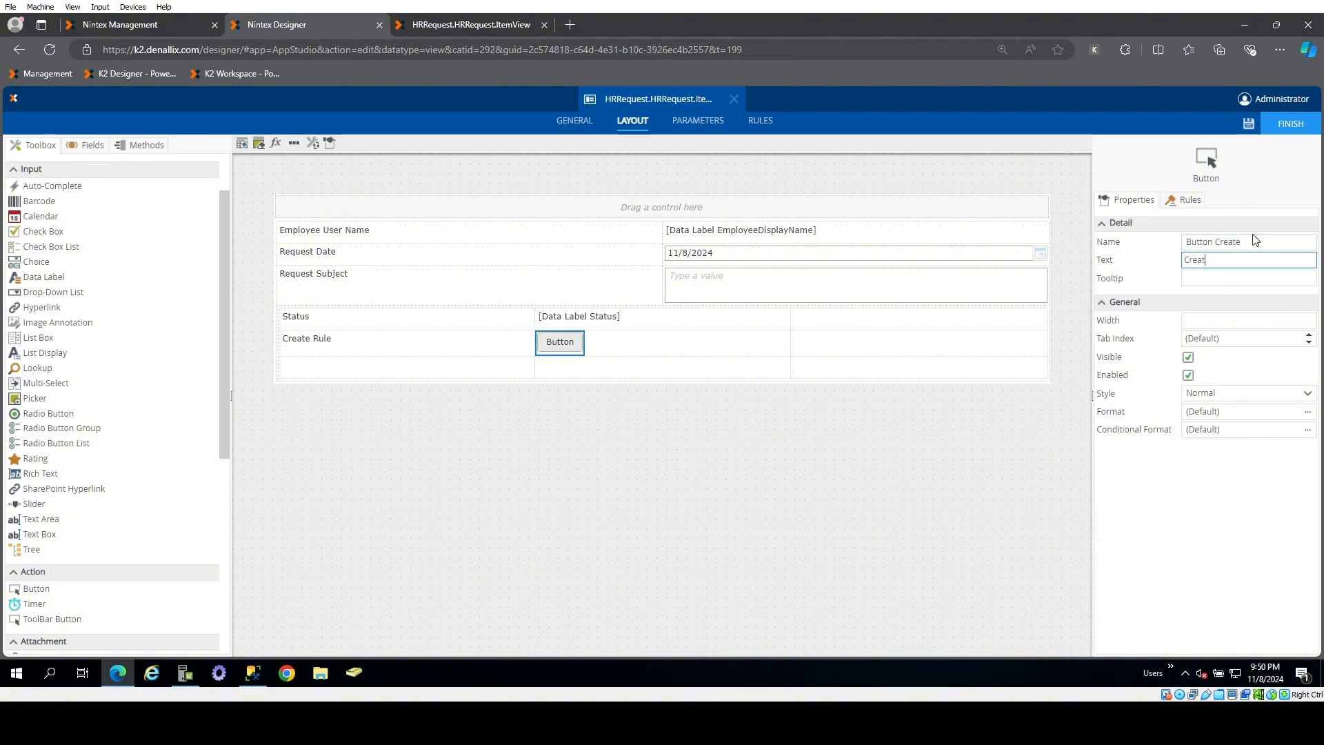
left_click(1231, 559)
left_click(1249, 124)
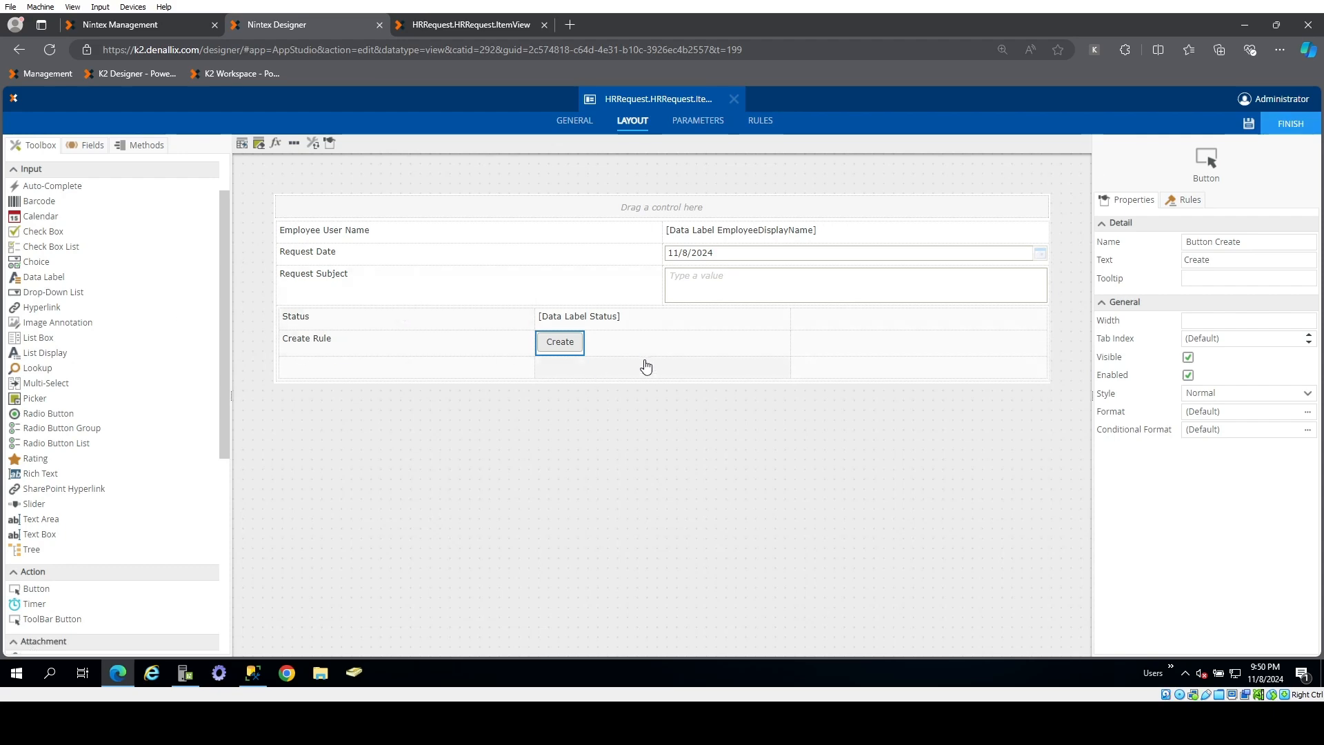
left_click(1249, 125)
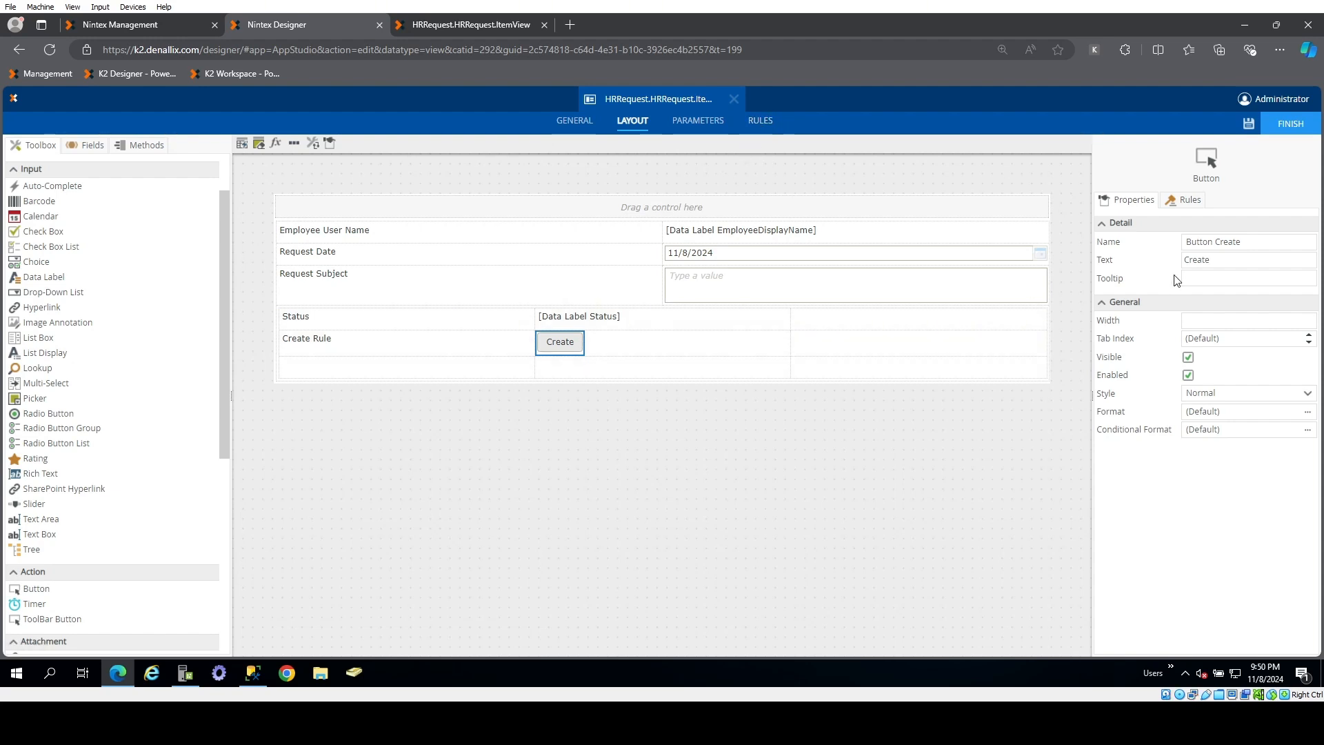
- Add a Boolean view parameter named Debug and save the view
left_click(698, 120)
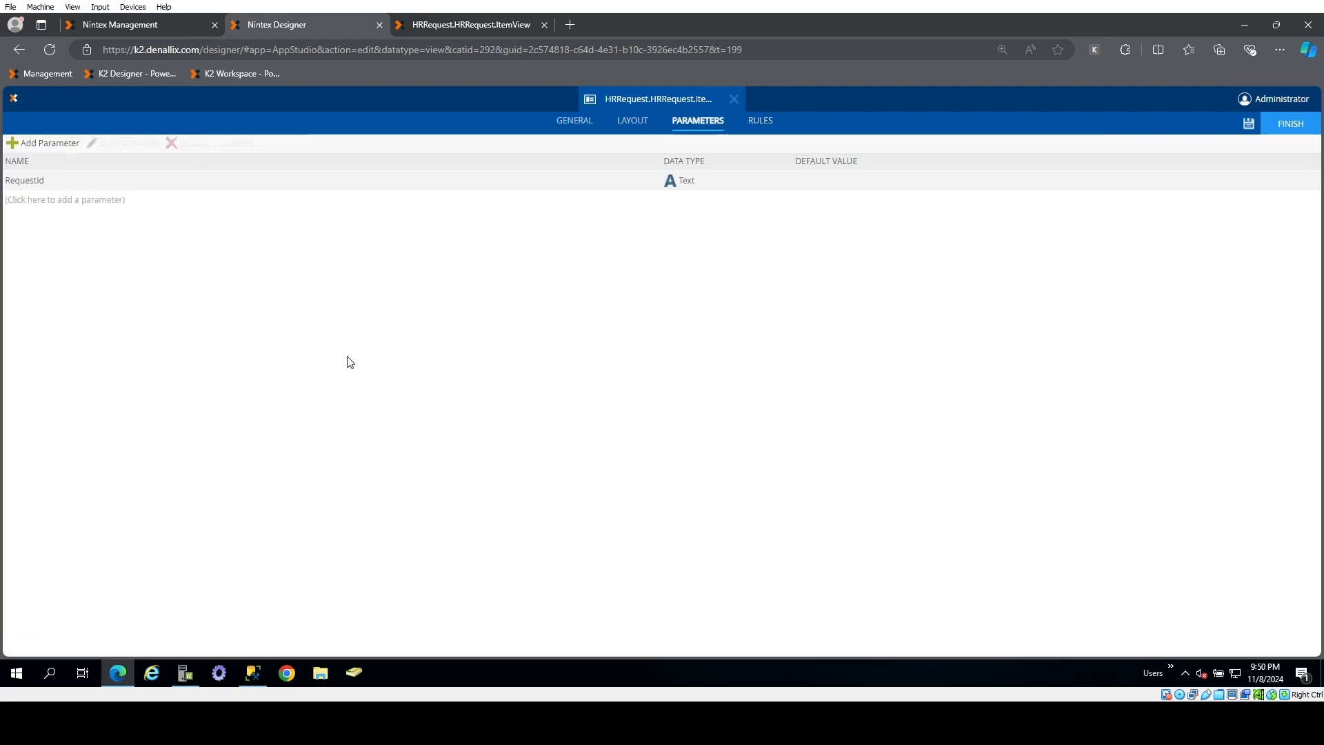
left_click(93, 198)
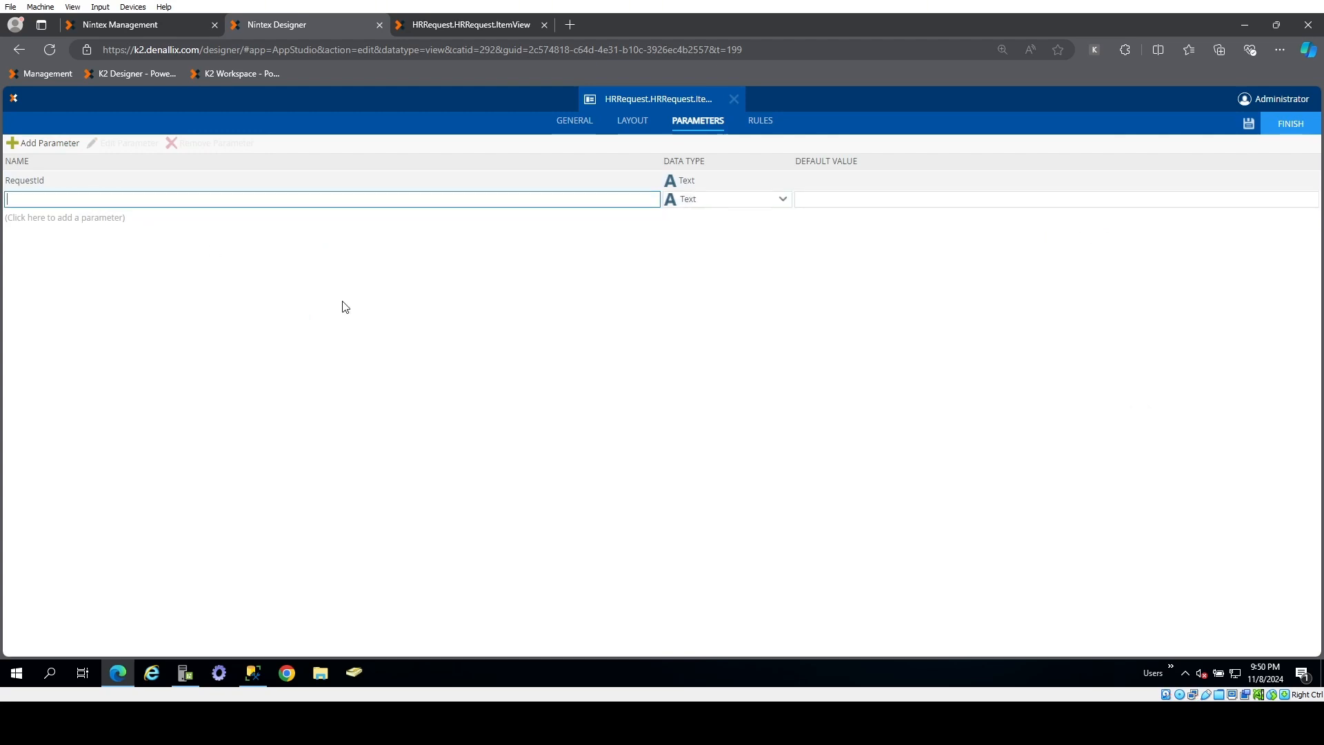
type("Debug")
left_click(751, 199)
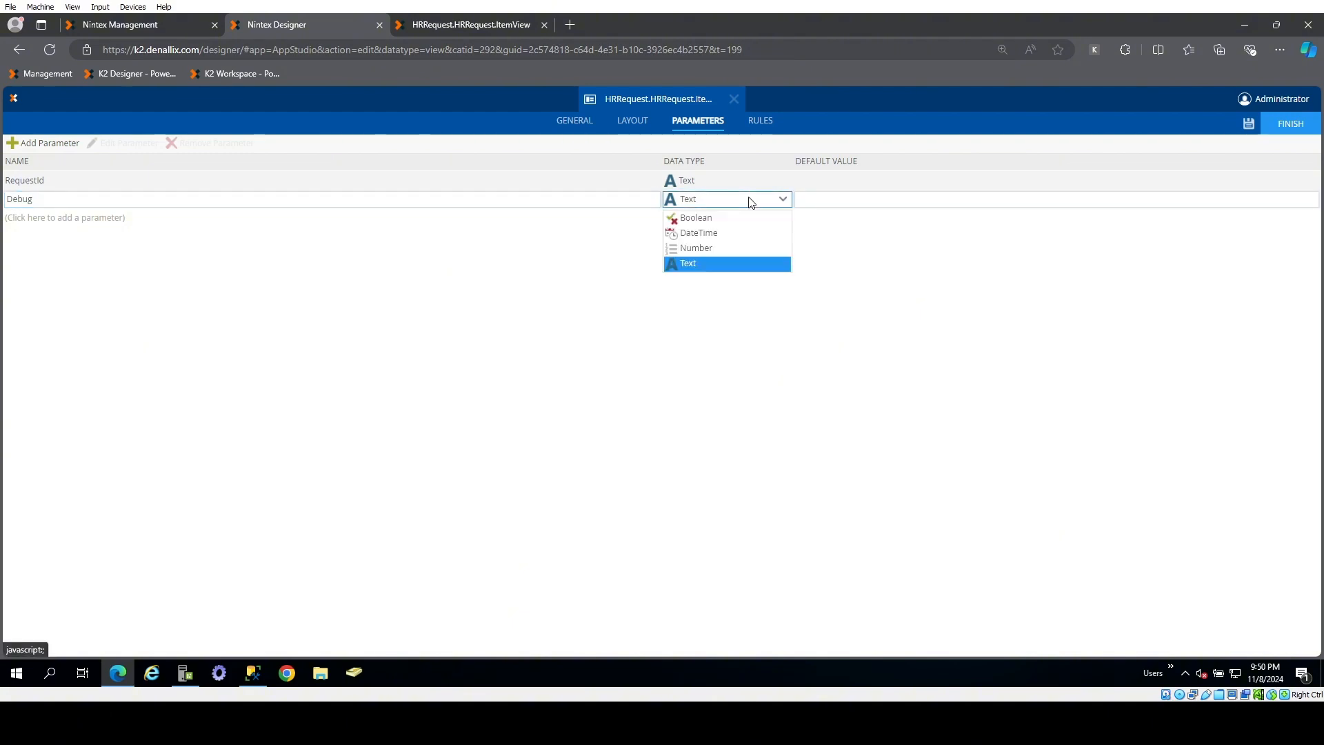
left_click(720, 226)
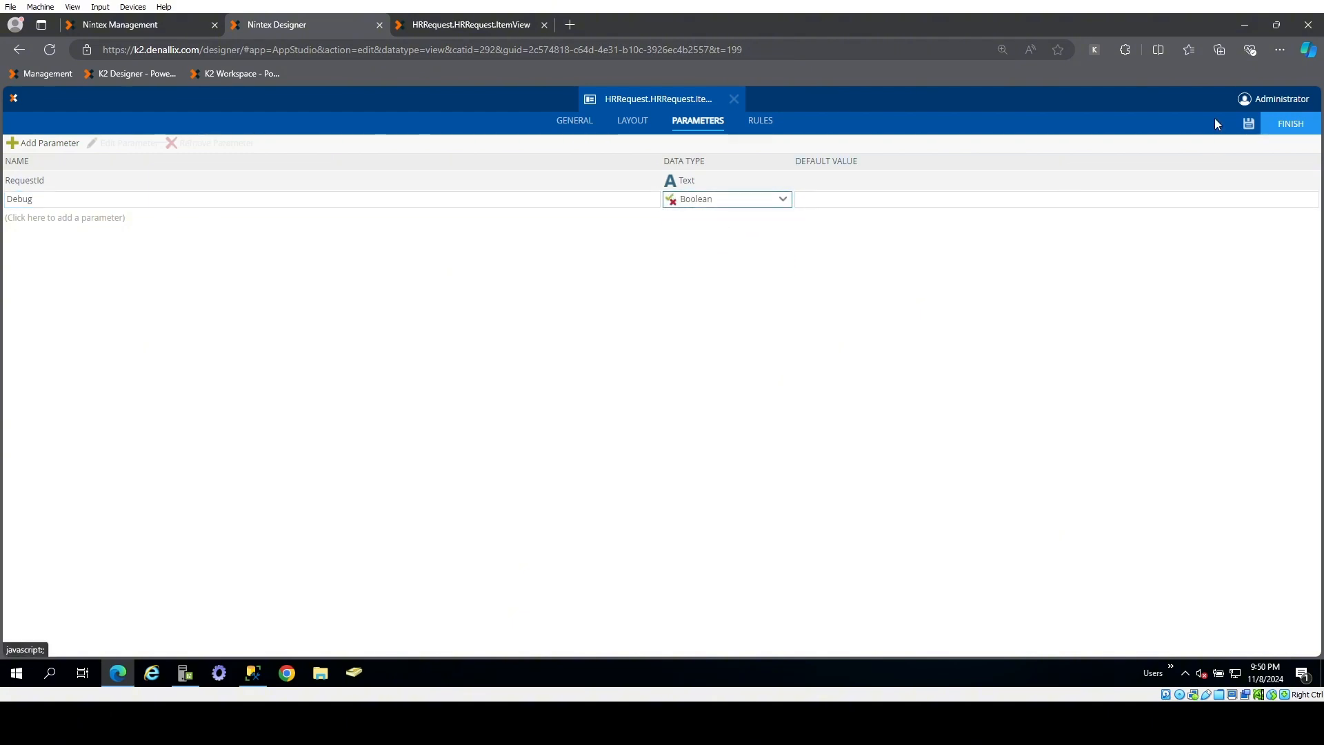
left_click(1248, 123)
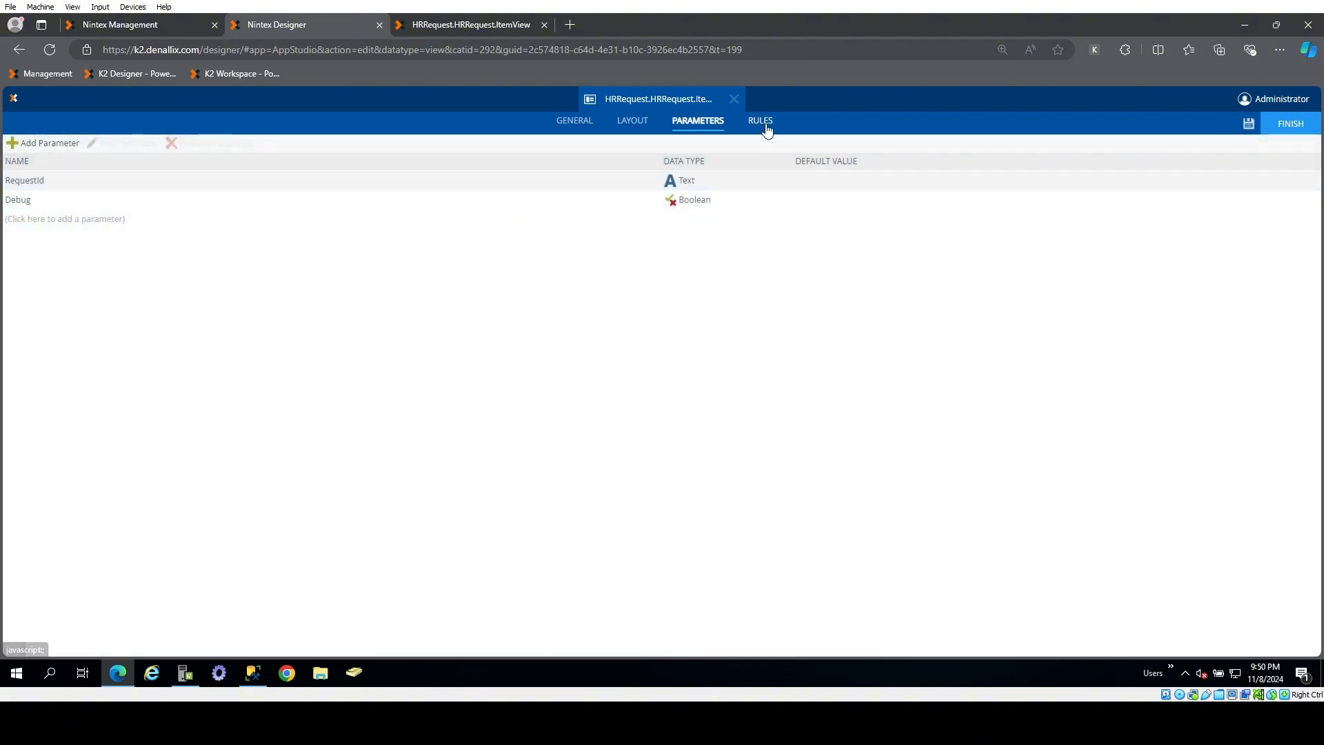
- Add a condition to the view's Initialize rule that checks whether the Debug view parameter has a value of true
left_click(761, 121)
double_click(131, 190)
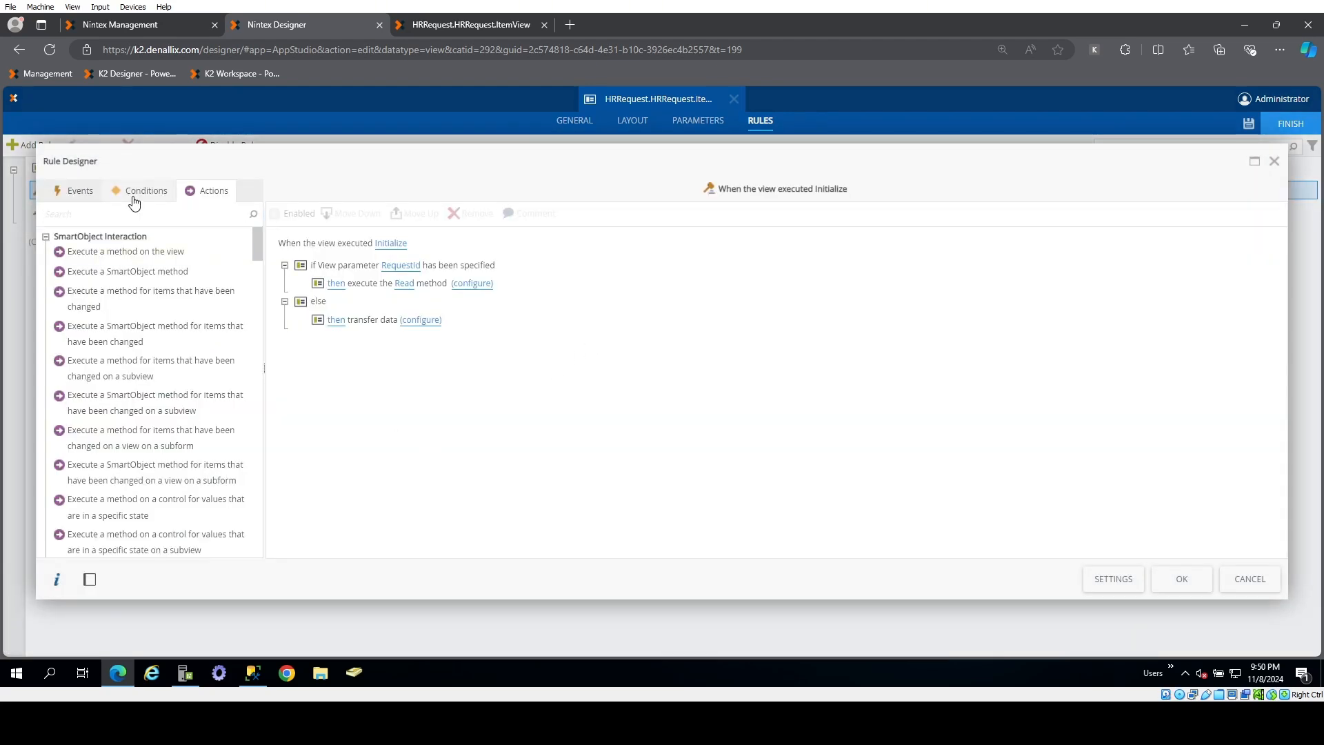
left_click(134, 193)
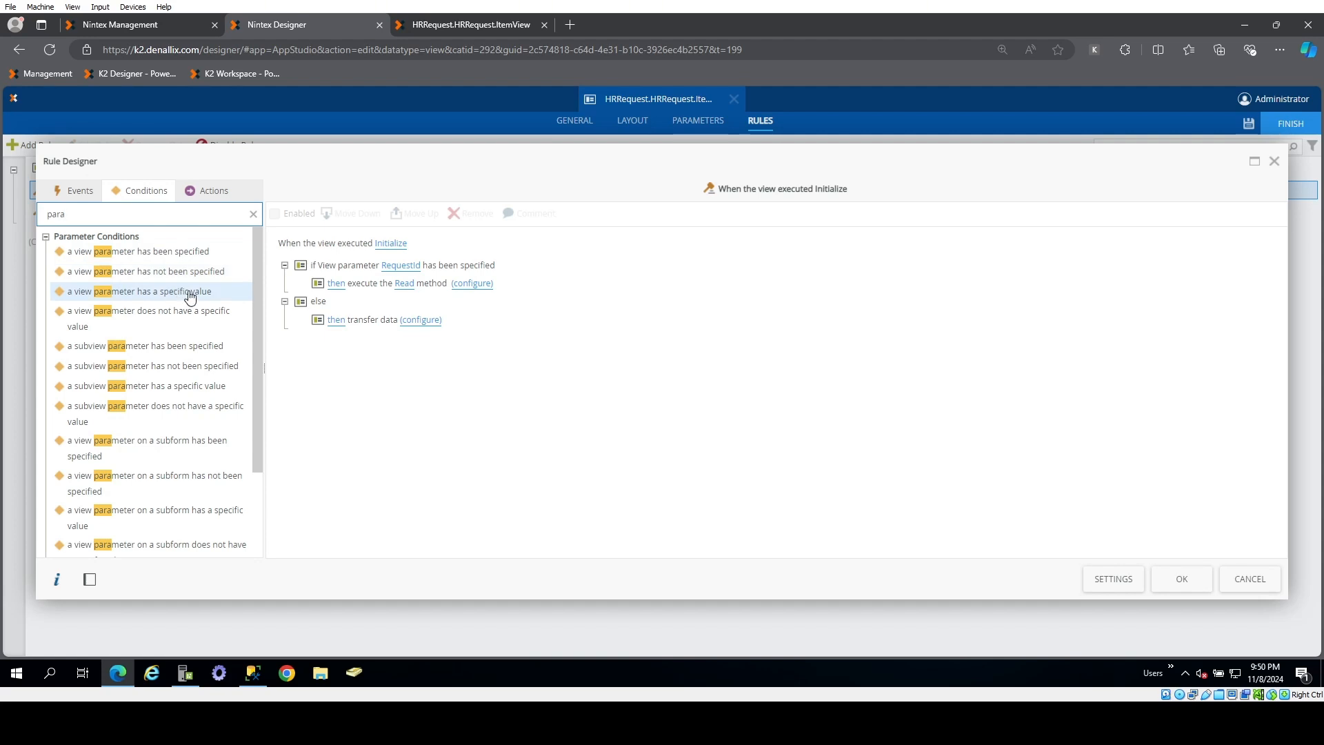
double_click(189, 296)
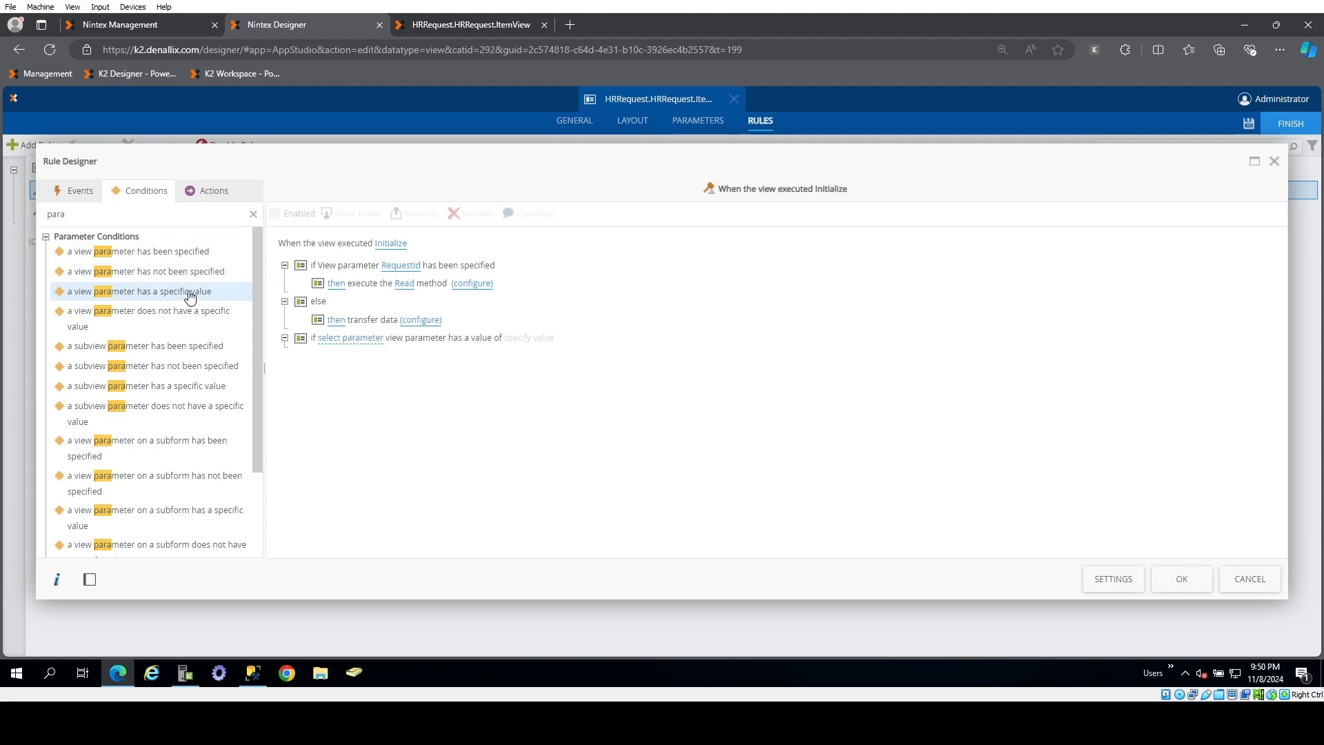
left_click(373, 344)
left_click(416, 342)
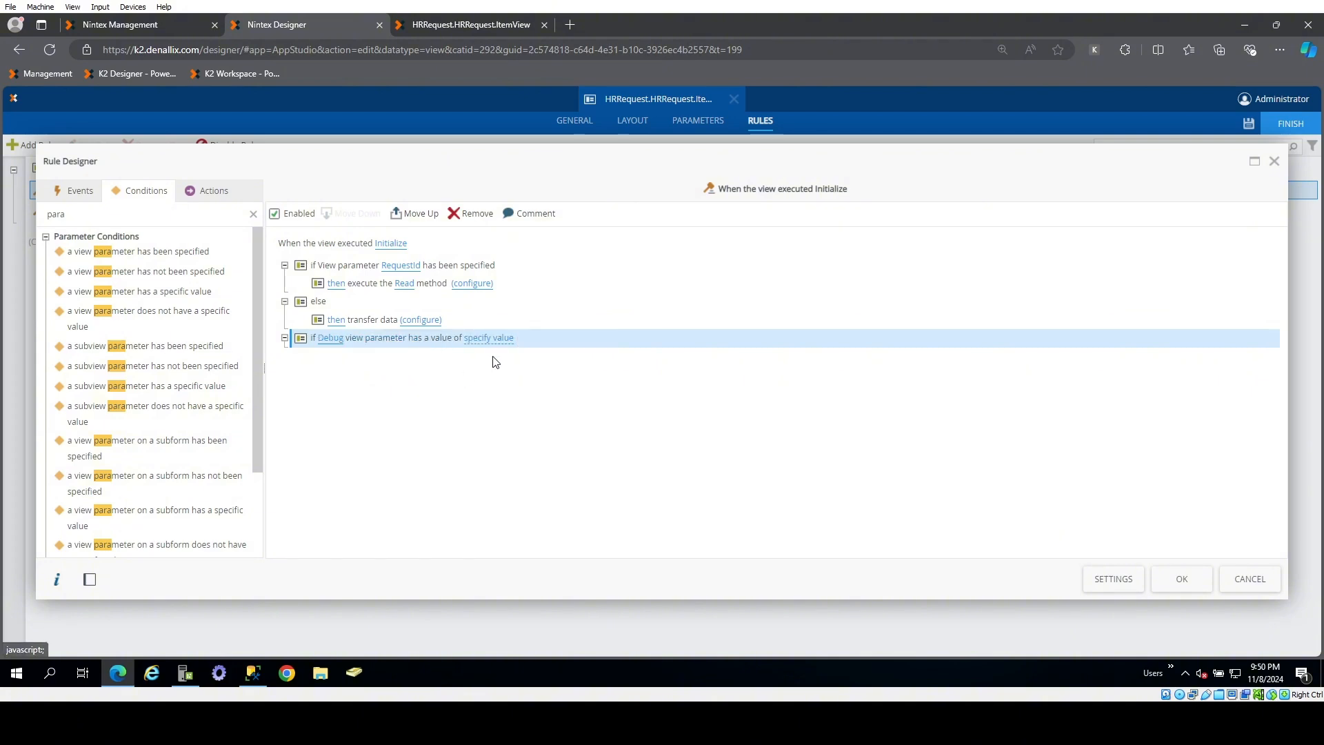
left_click(481, 338)
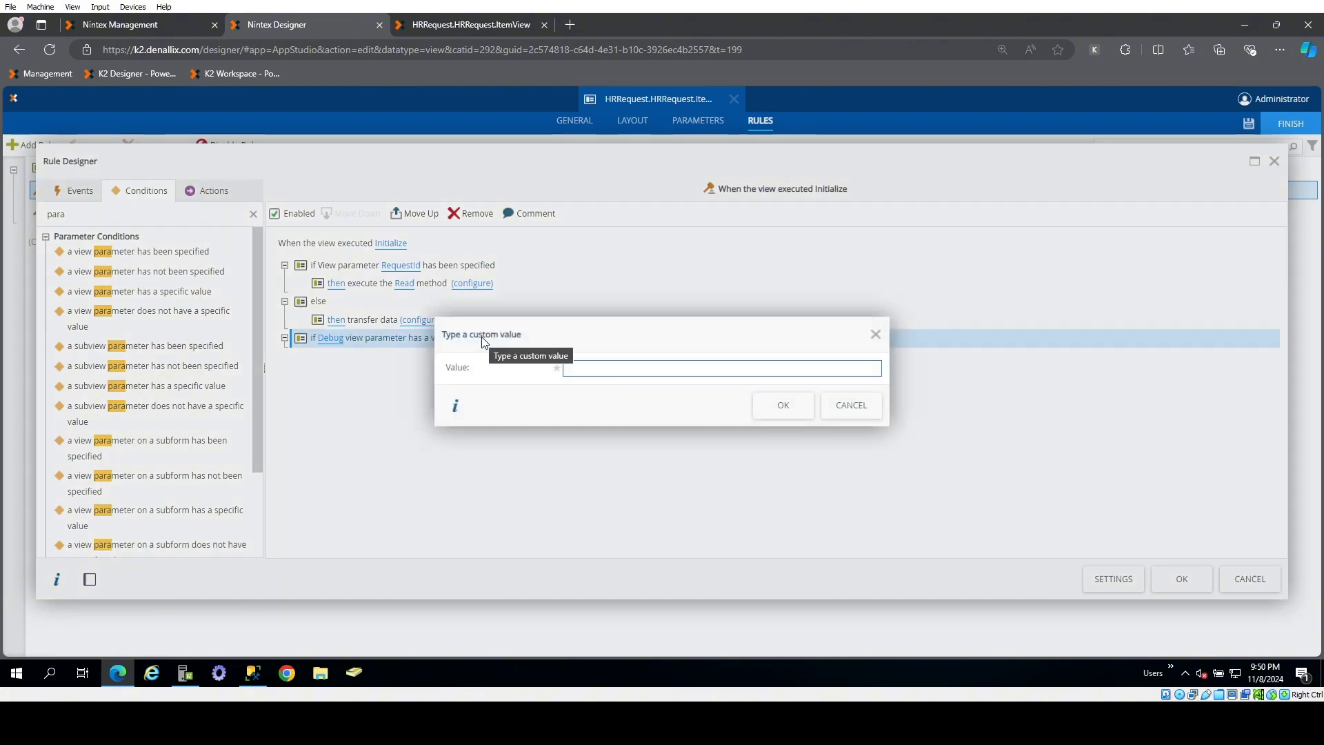
type("true")
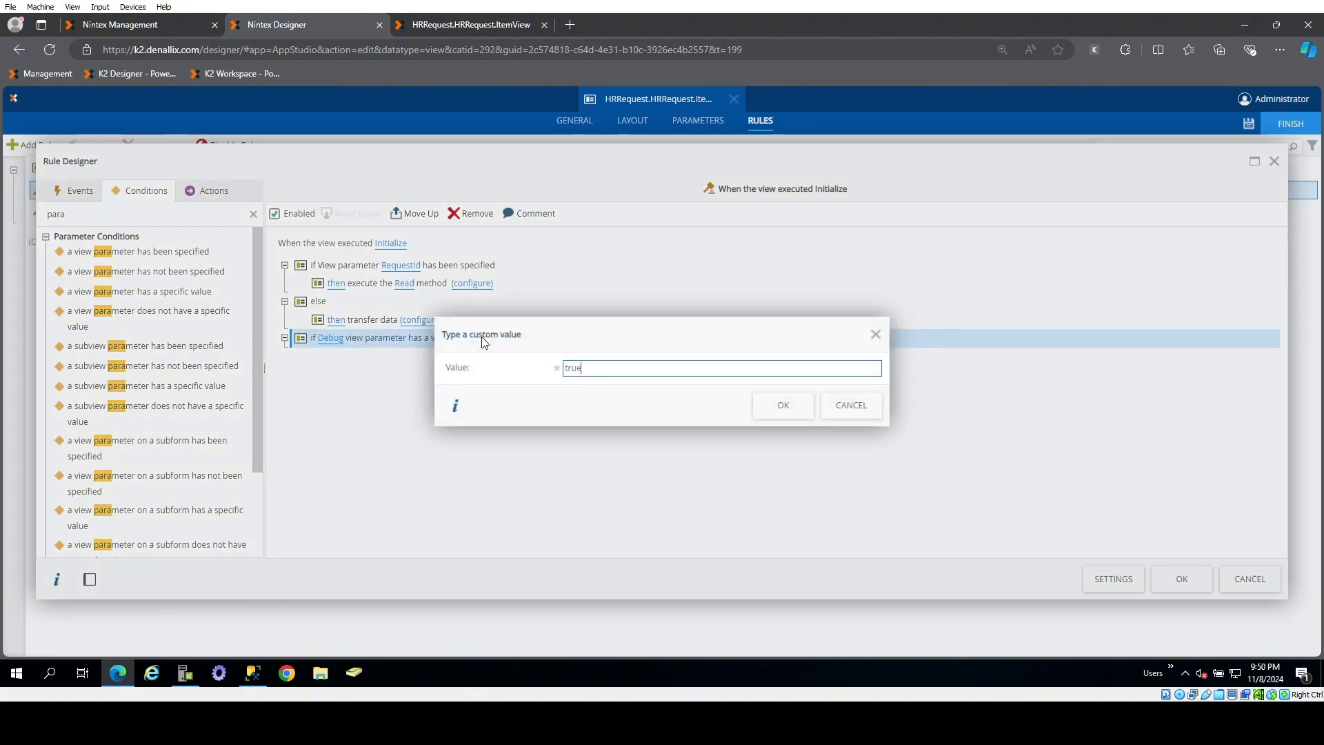
left_click(778, 404)
- Add an action under the Debug condition that shows the Table Debug control, confirm the rule and finish the view
left_click(209, 194)
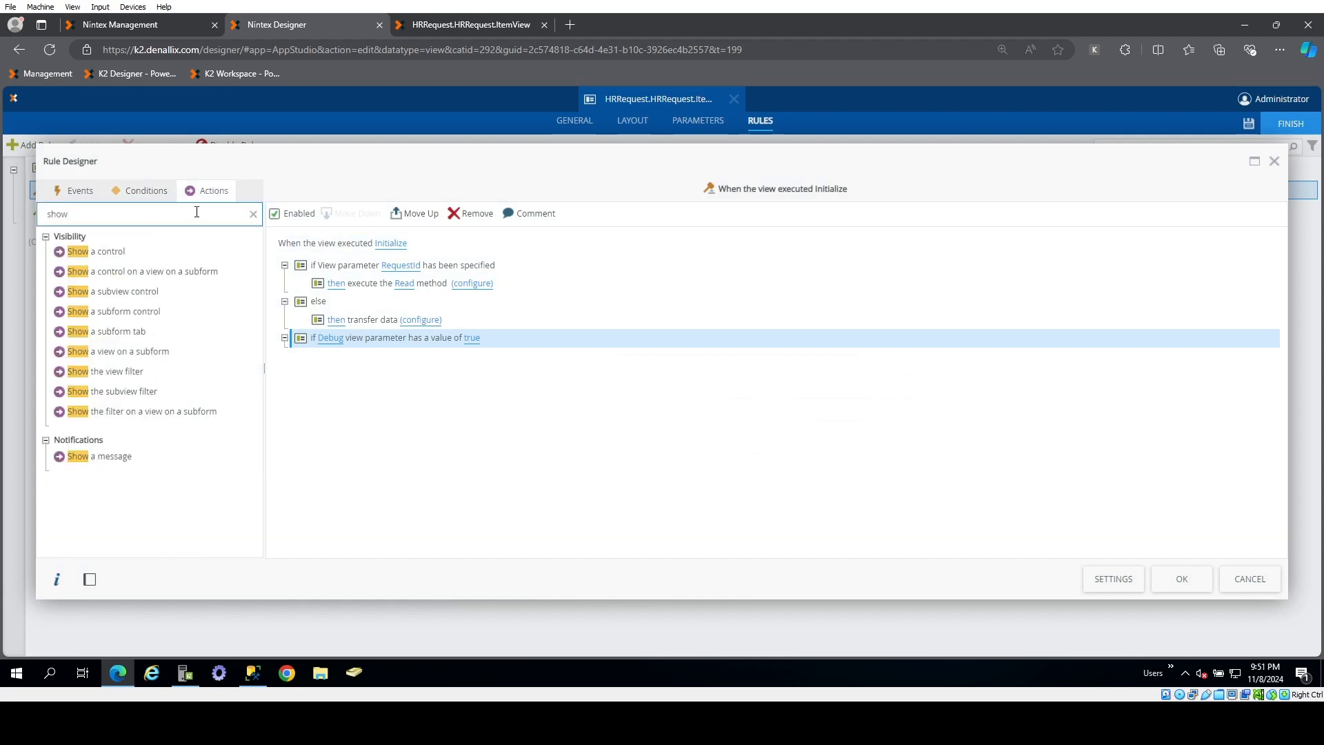
left_click_drag(133, 254, 413, 377)
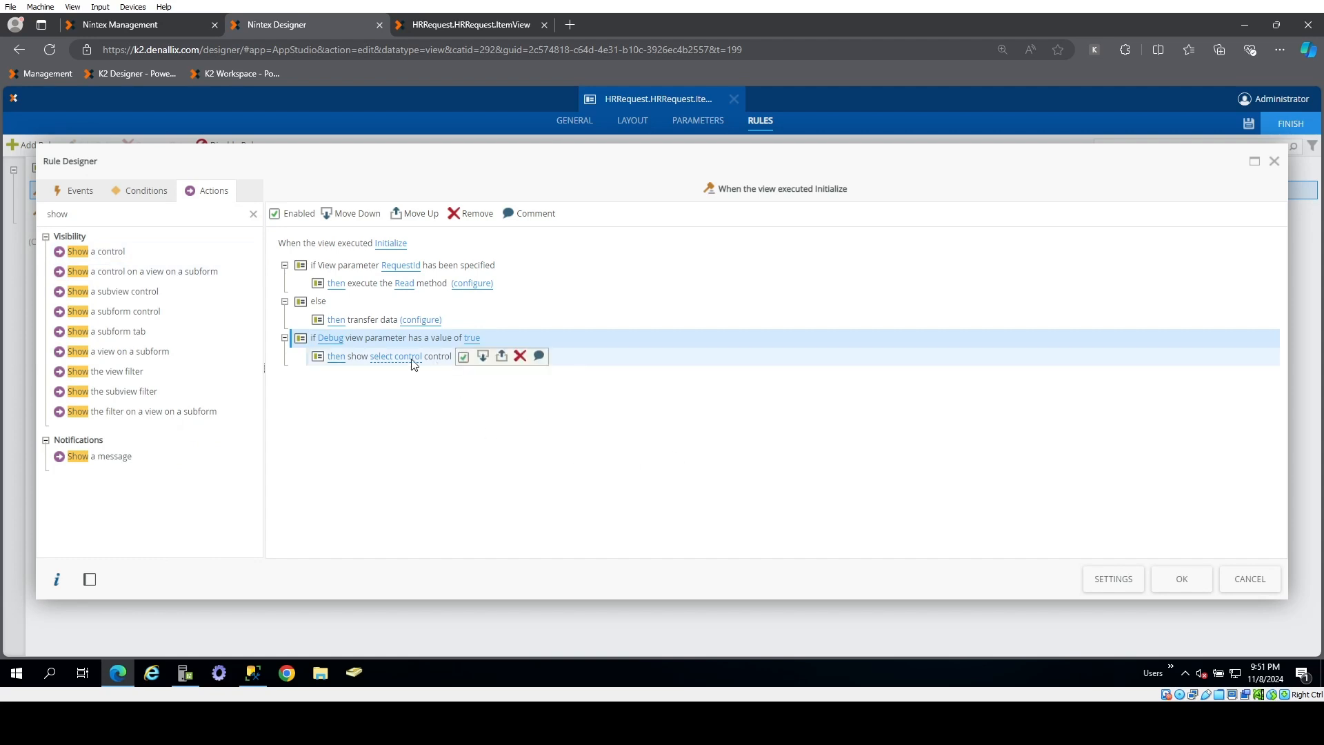
left_click(395, 357)
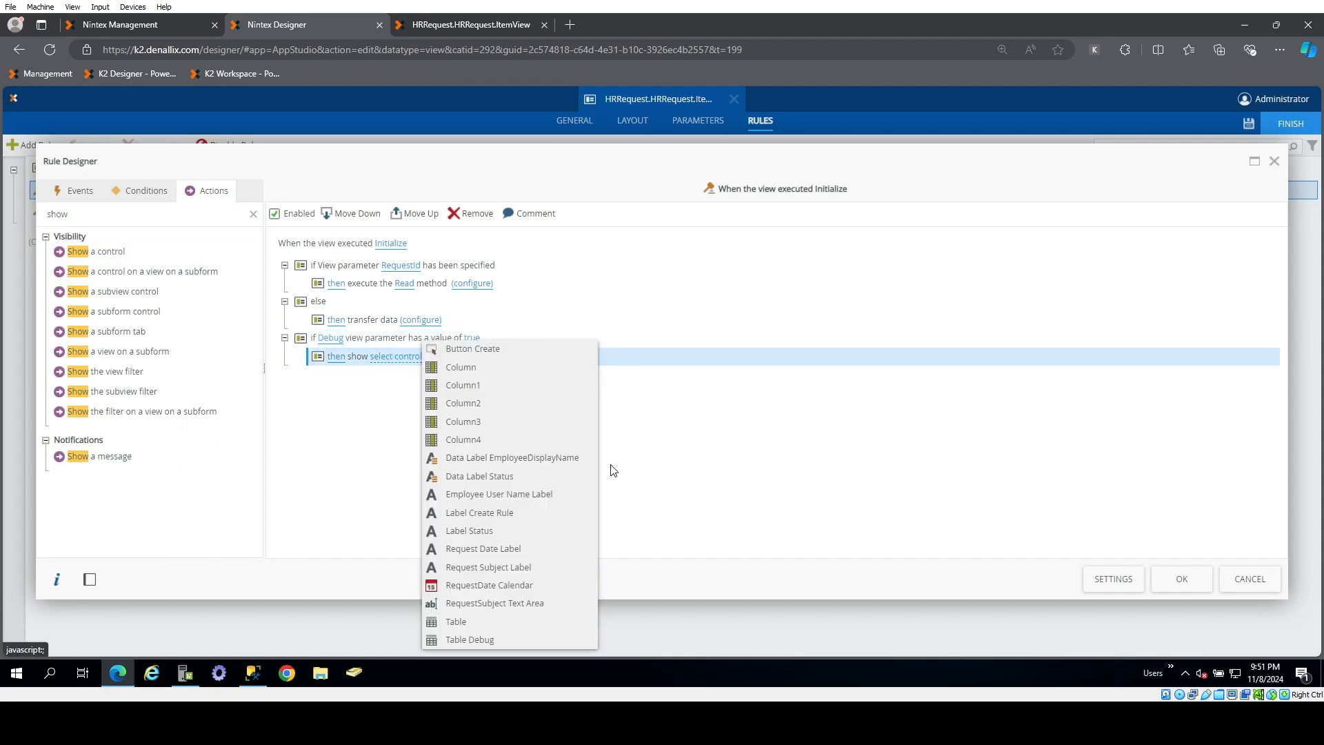
left_click(474, 640)
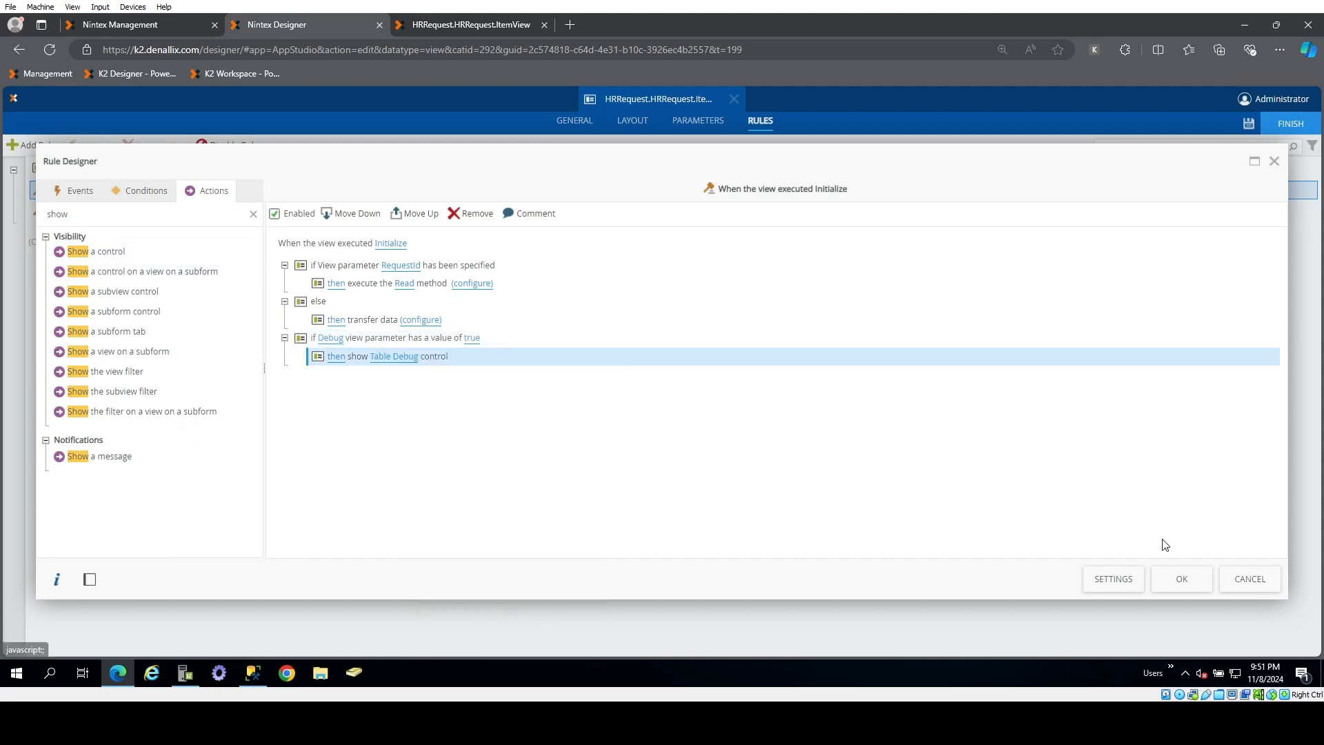
left_click(1175, 572)
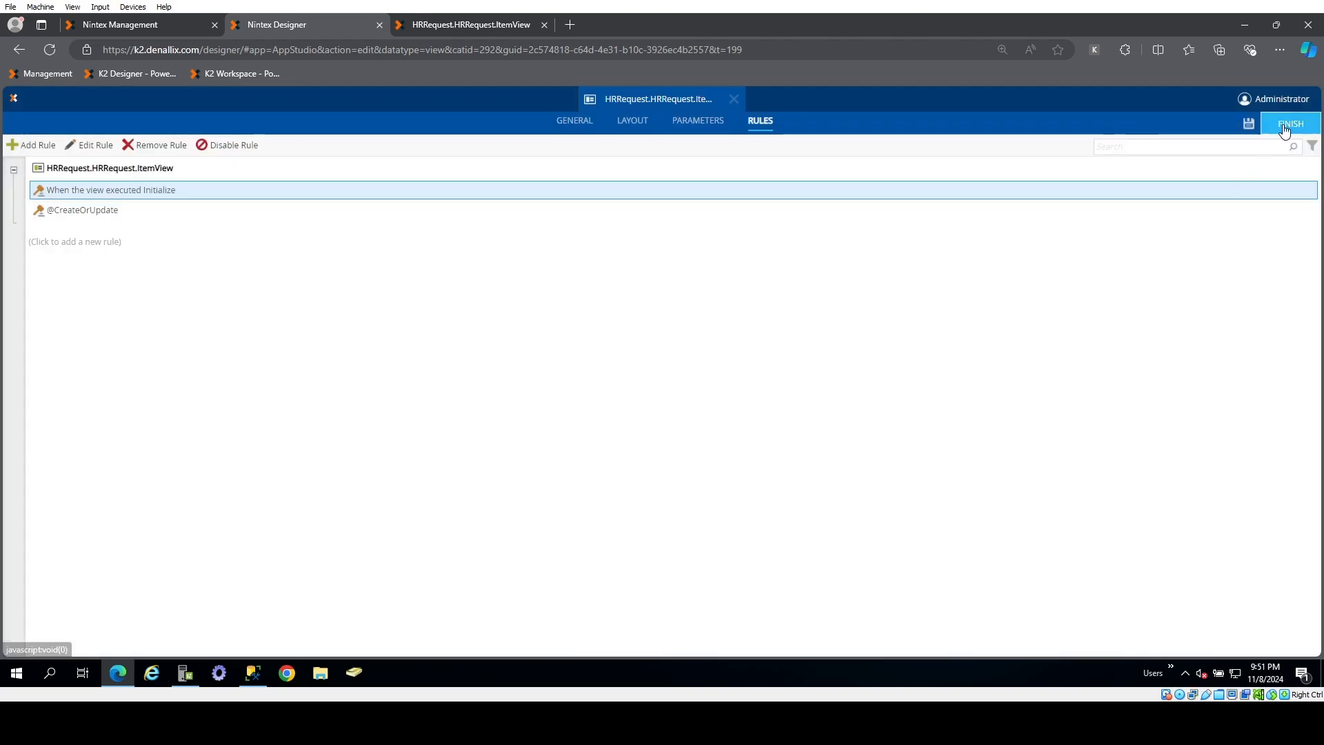
left_click(1283, 124)
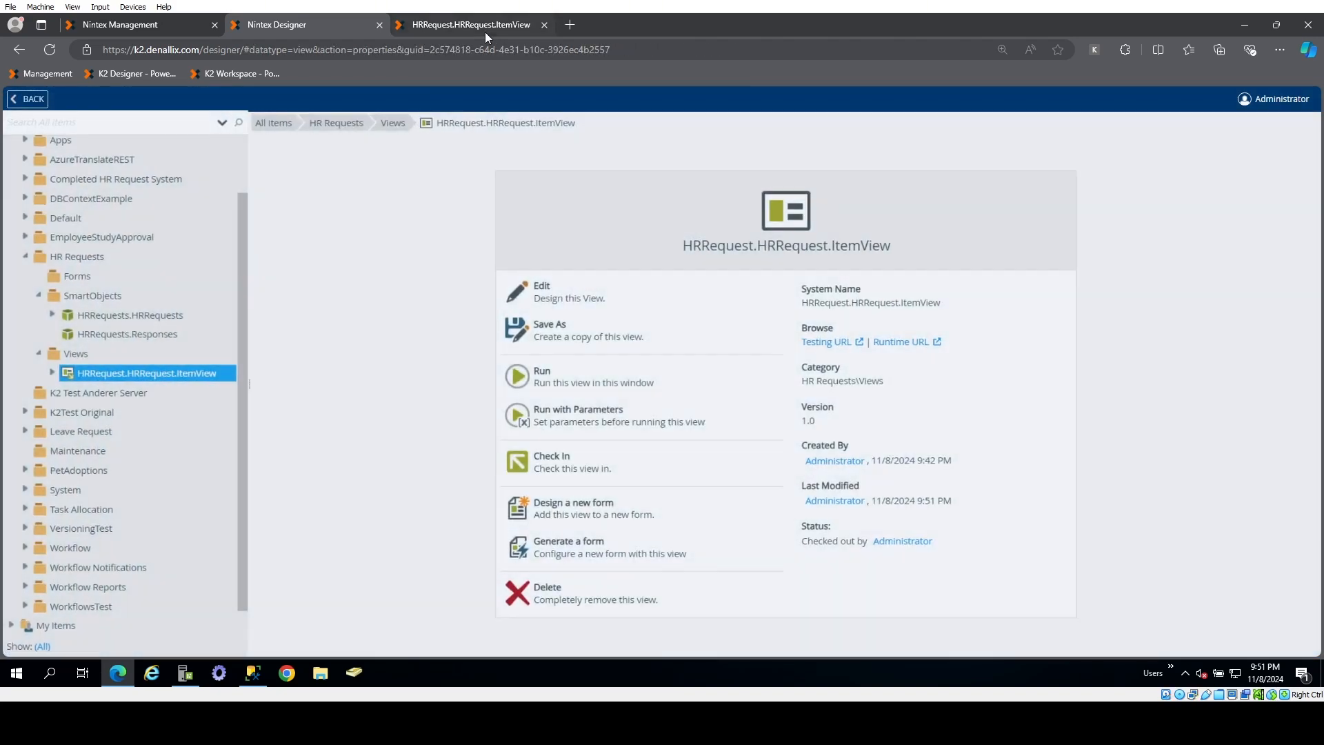
- Load the running item view with the URL parameter debug=true and try to create a request with the subject First Test
left_click(483, 23)
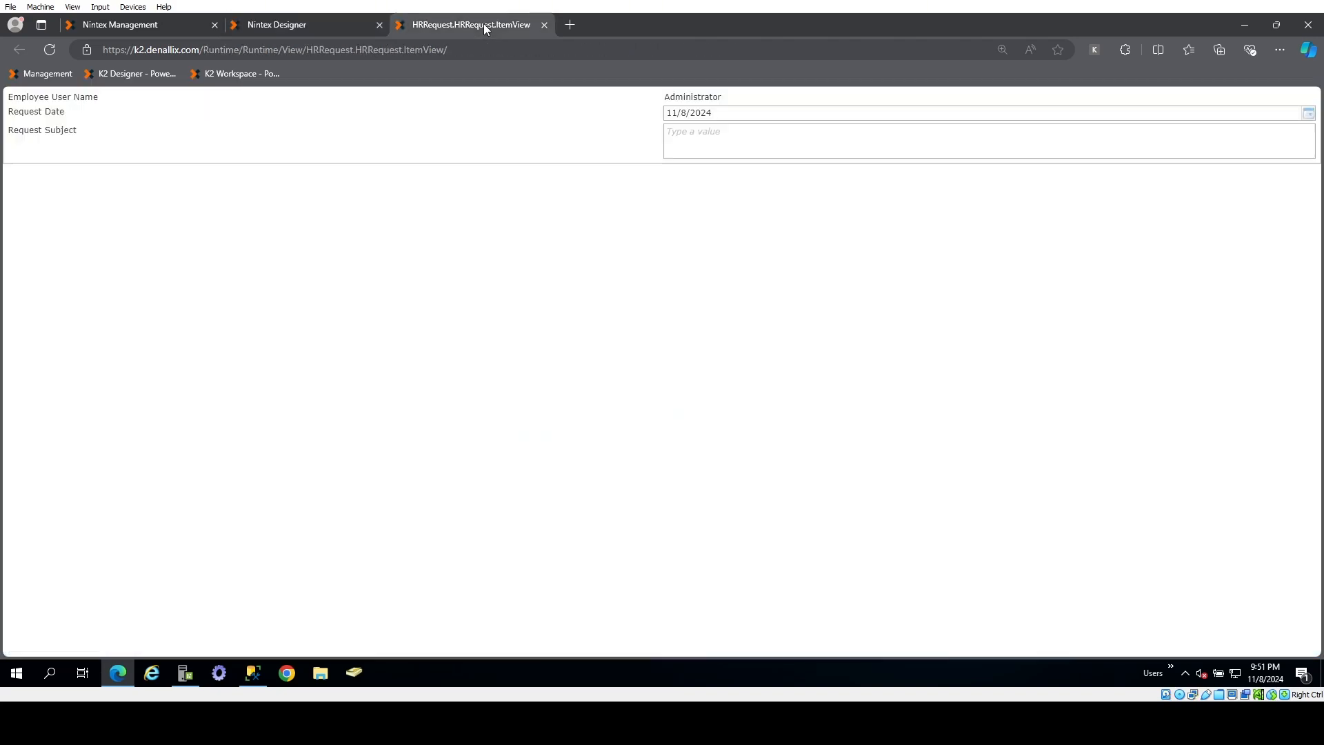
left_click(49, 50)
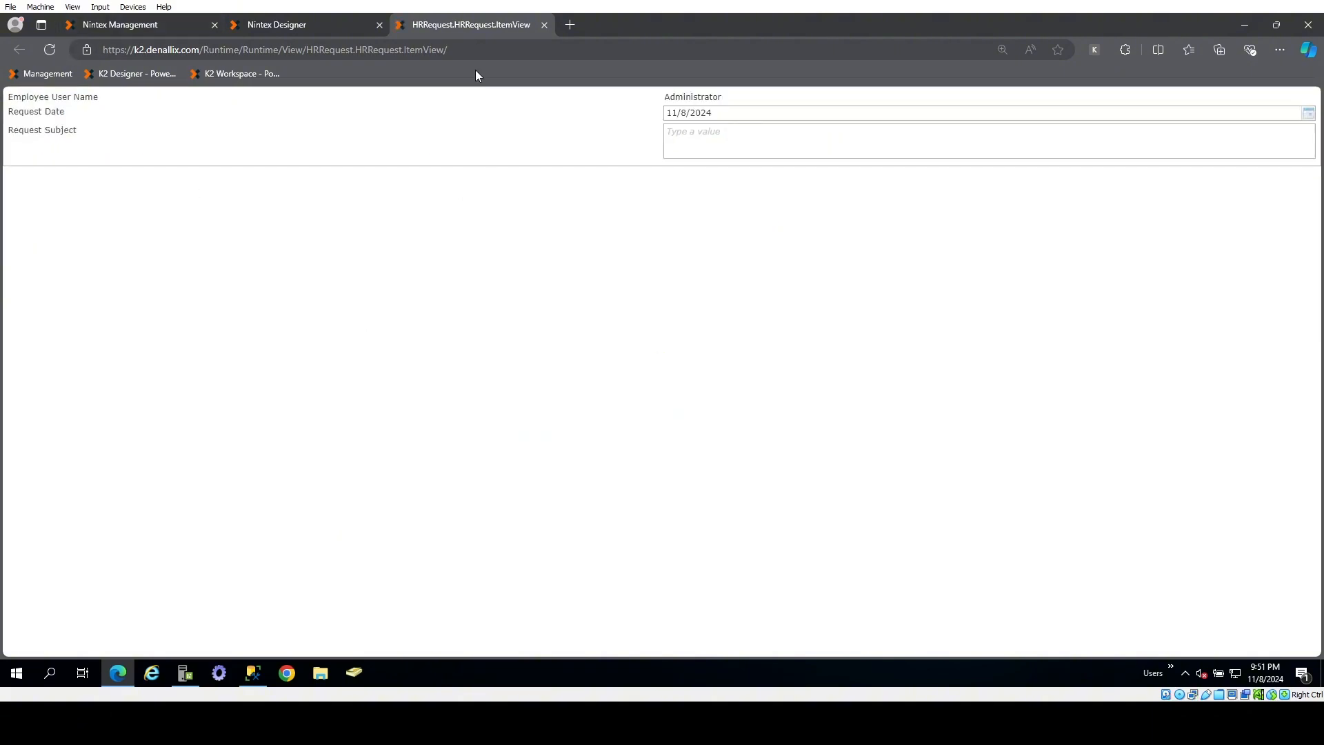
double_click(480, 51)
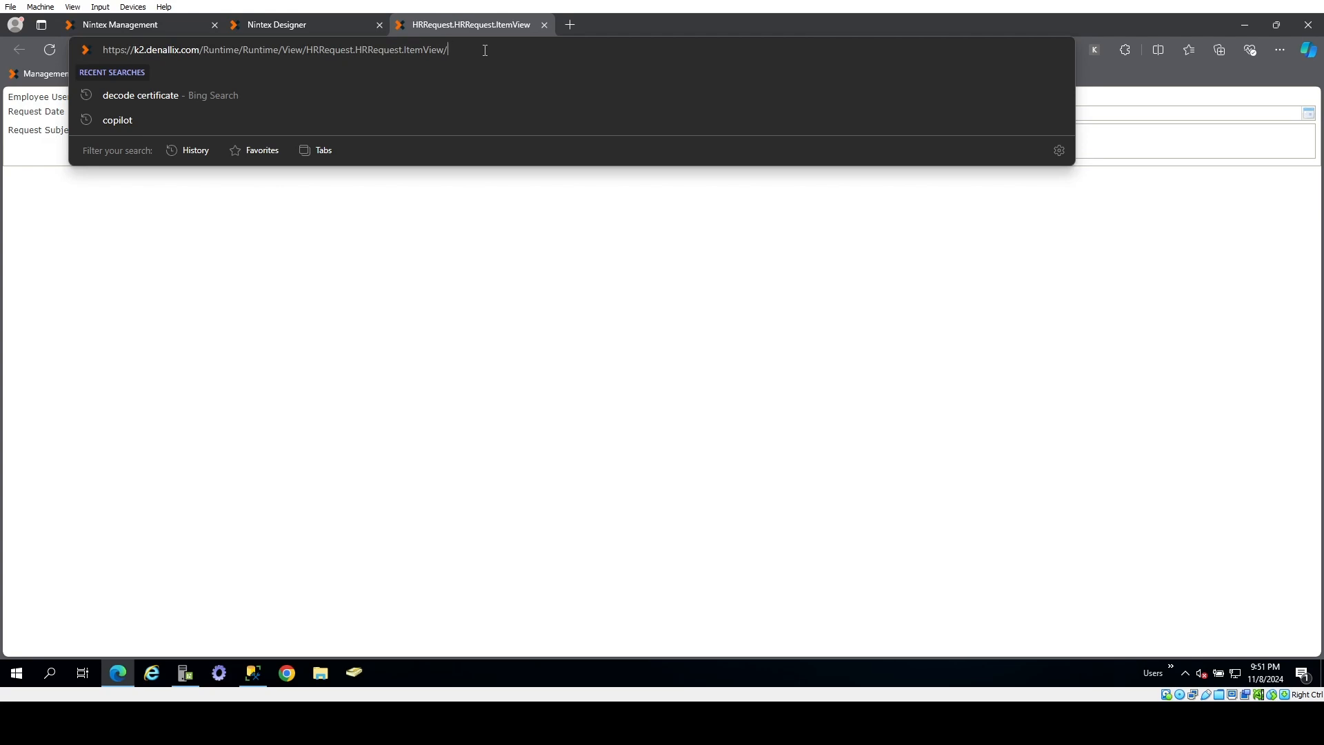
type("?debug")
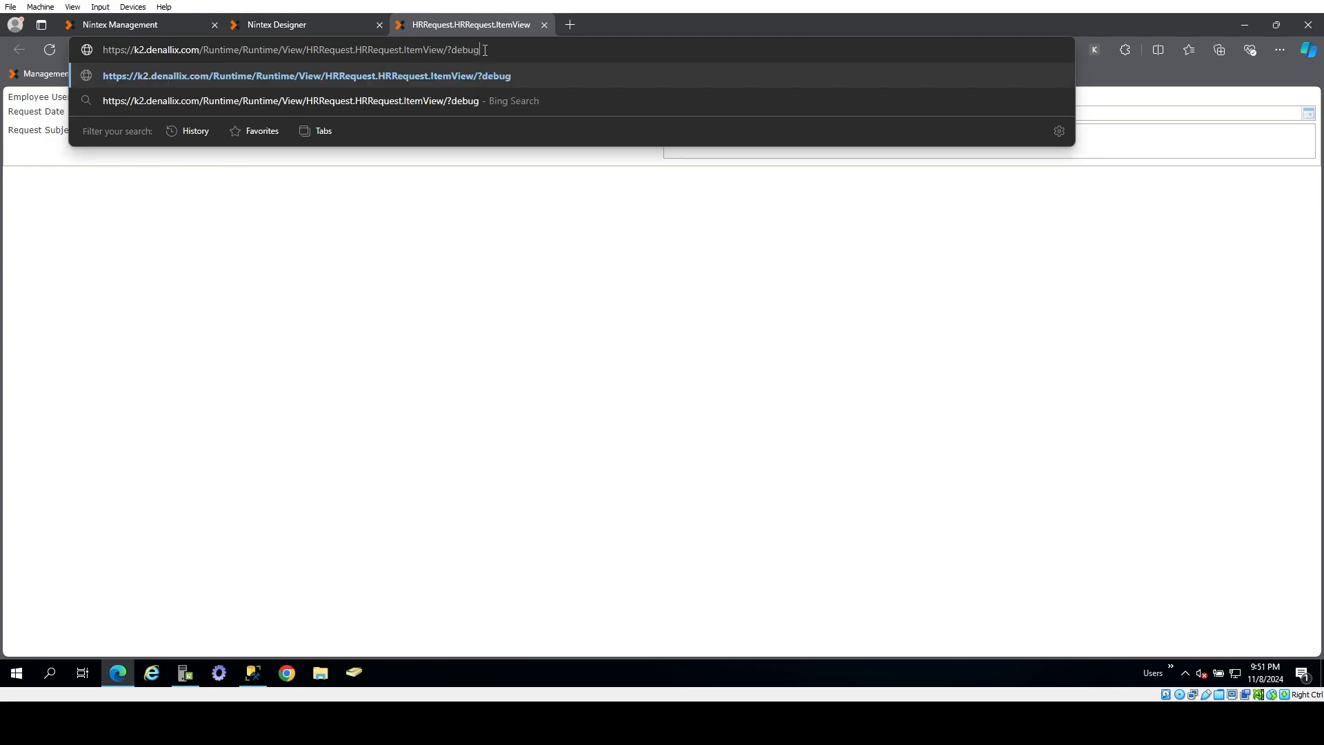
type("=true")
key("Return")
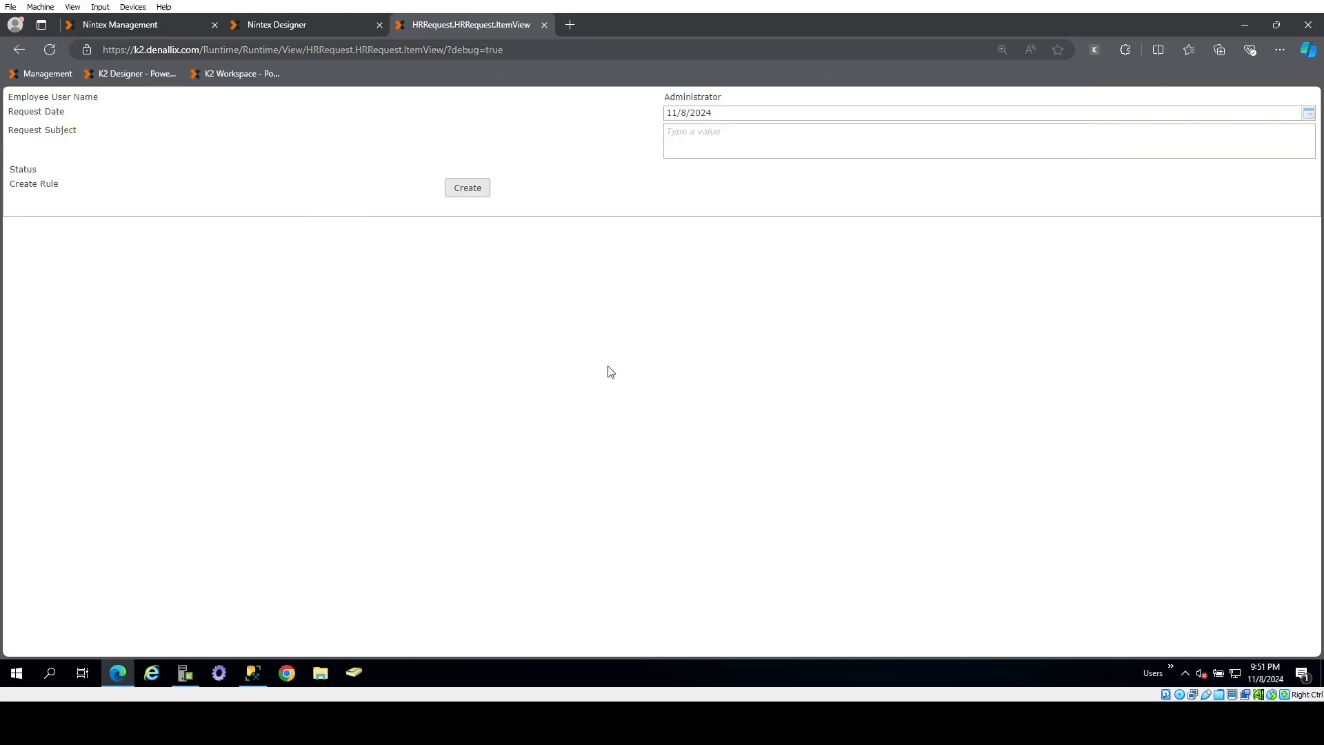
left_click(729, 142)
left_click(470, 193)
- Switch to SQL Server Management Studio and query the top 1000 rows of the HRRequests.HRRequests table
left_click(256, 670)
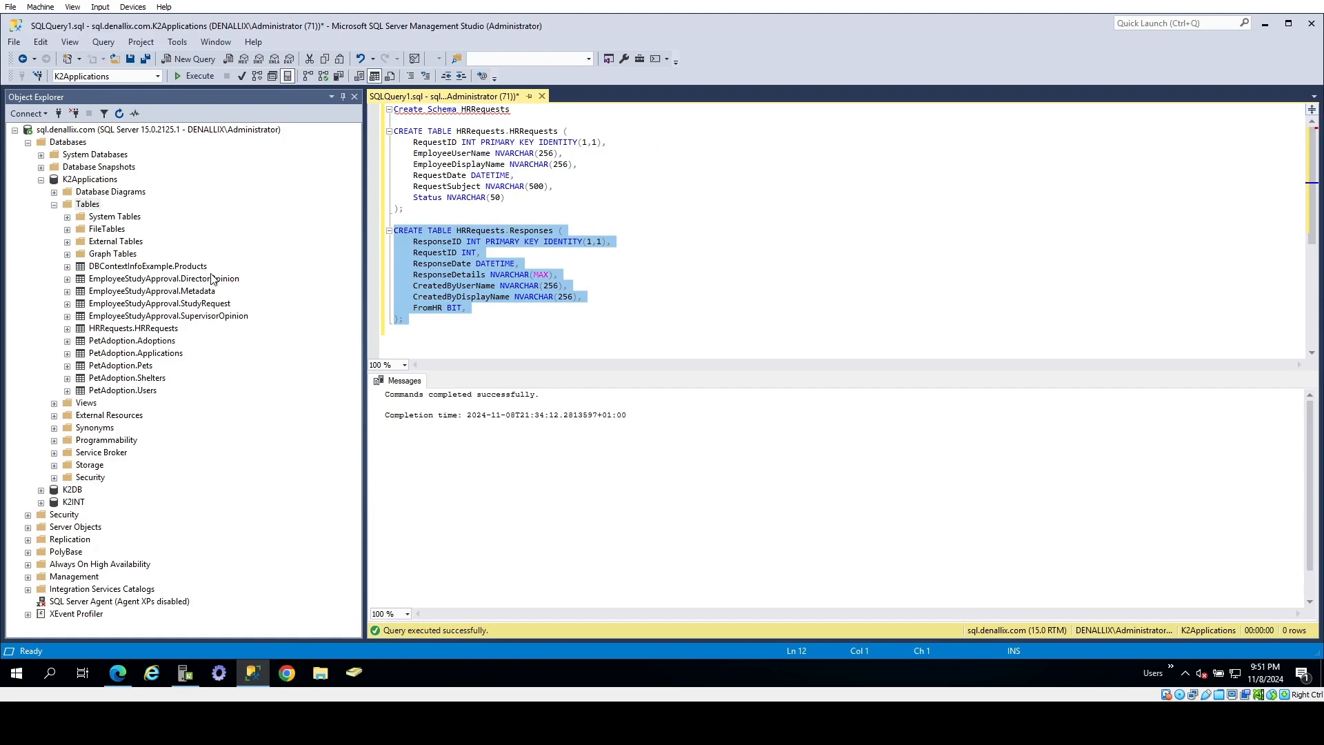
right_click(151, 330)
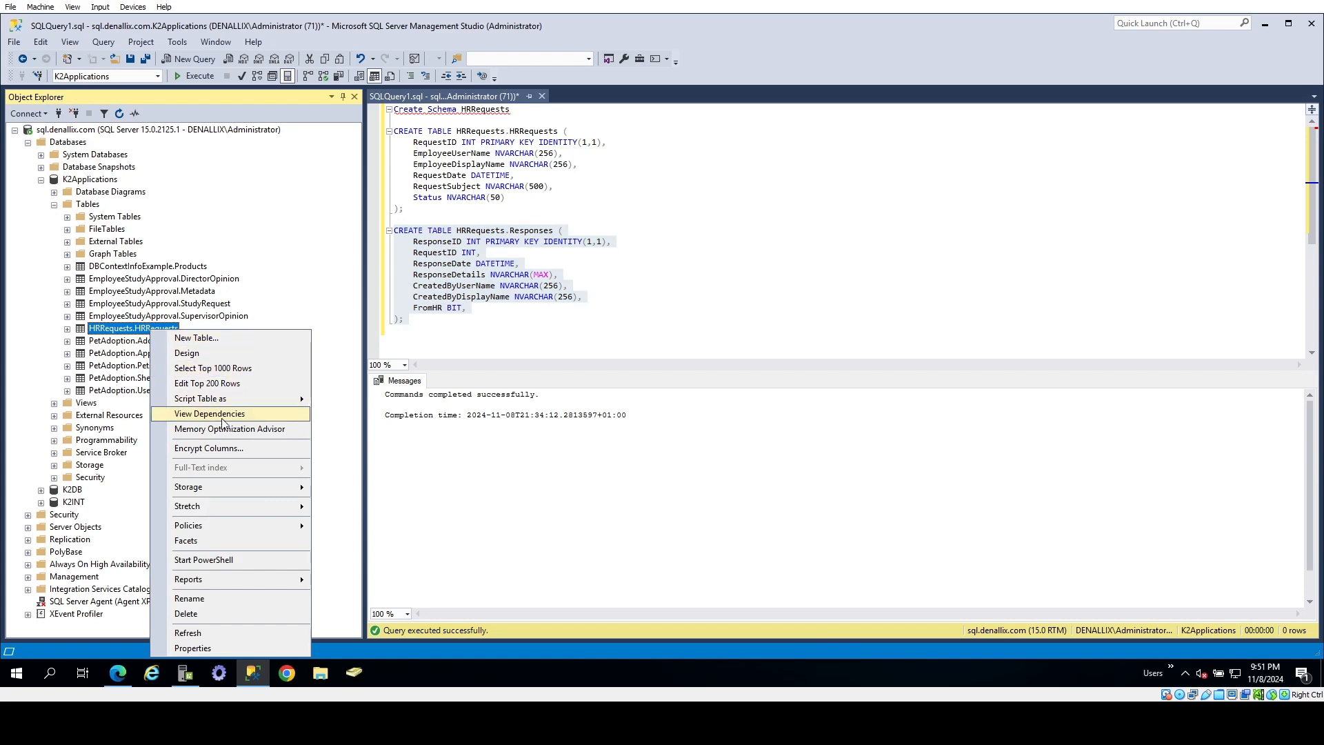
mouse_move(249, 400)
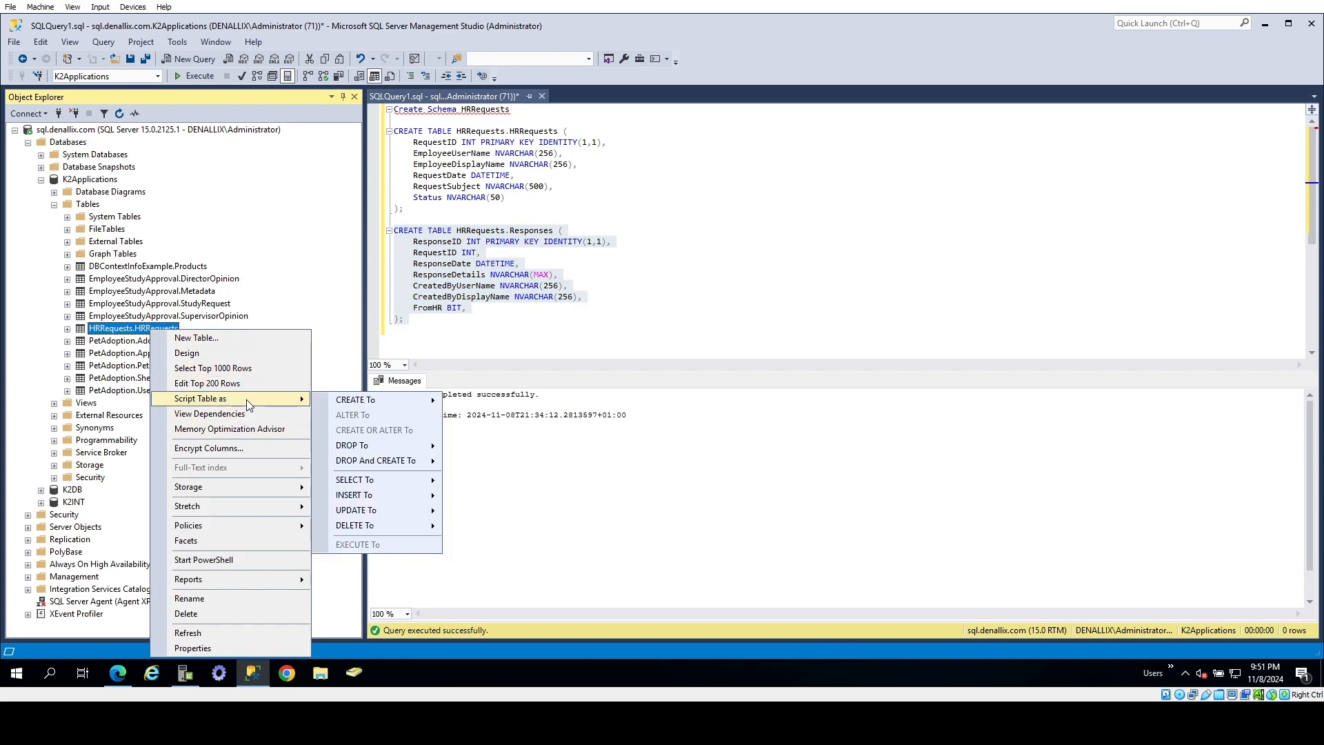
mouse_move(395, 482)
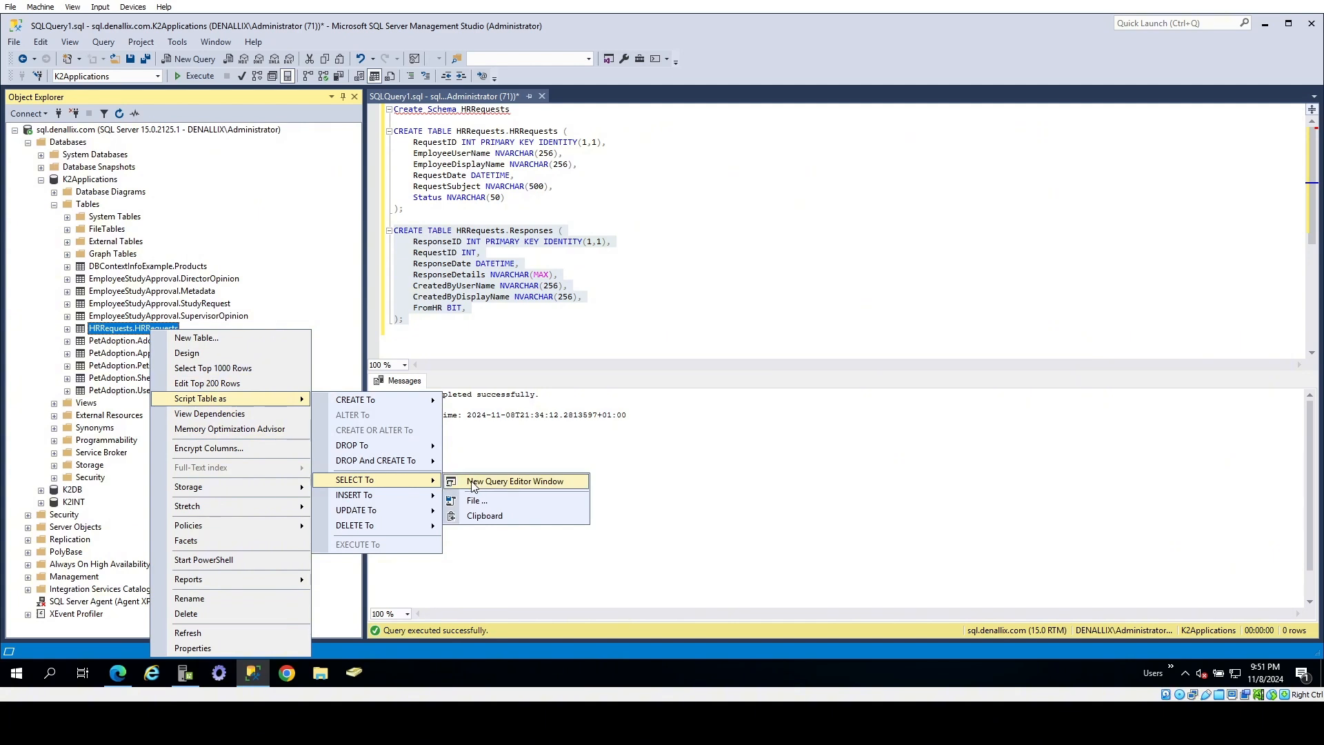
left_click(220, 373)
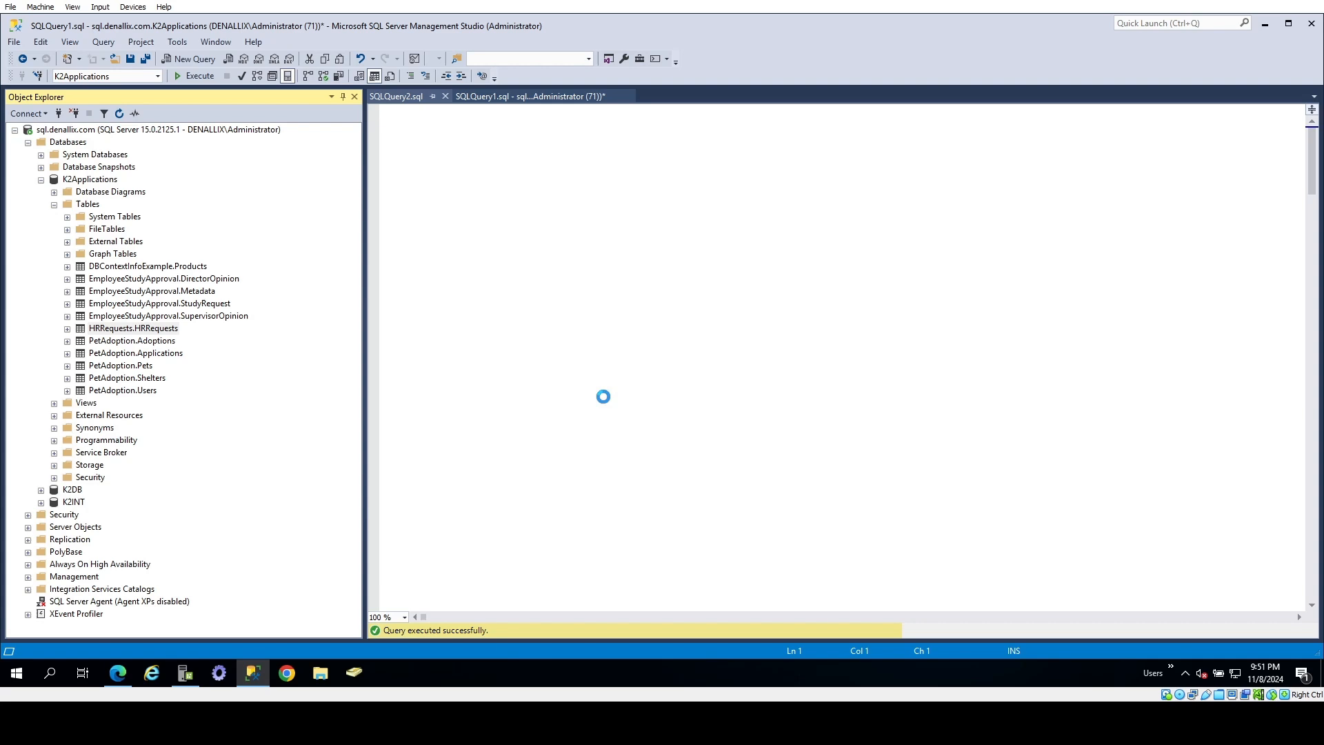
left_click(581, 321)
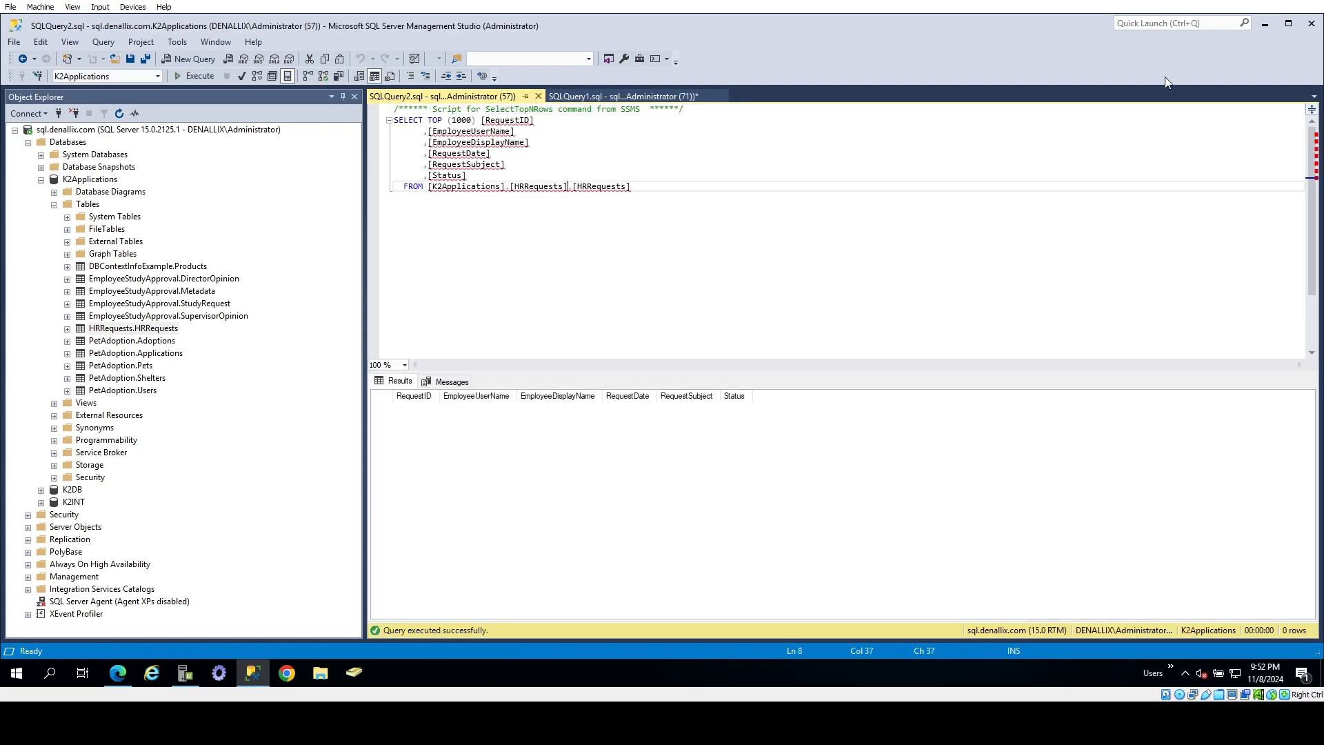
left_click(1266, 28)
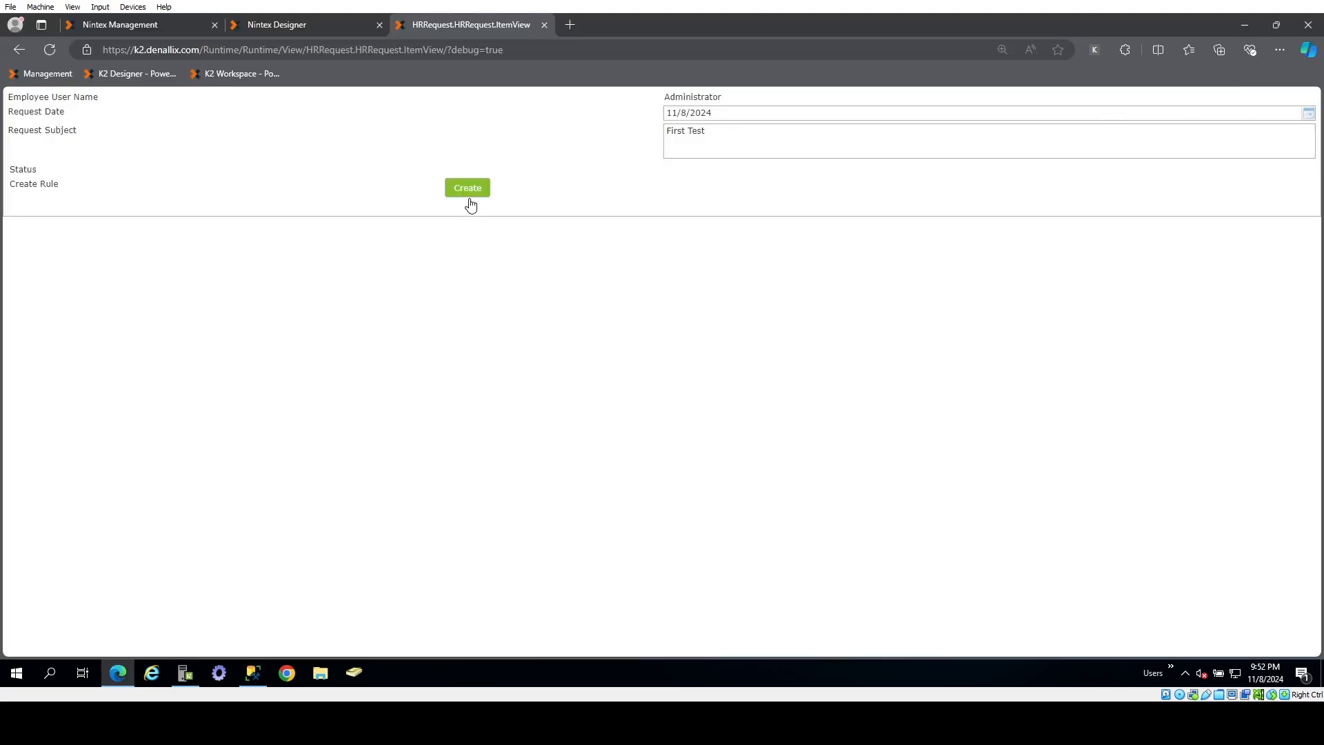
- Reopen HRRequest.HRRequest.ItemView for editing in the designer and start a new clicked rule for the Create button
left_click(328, 26)
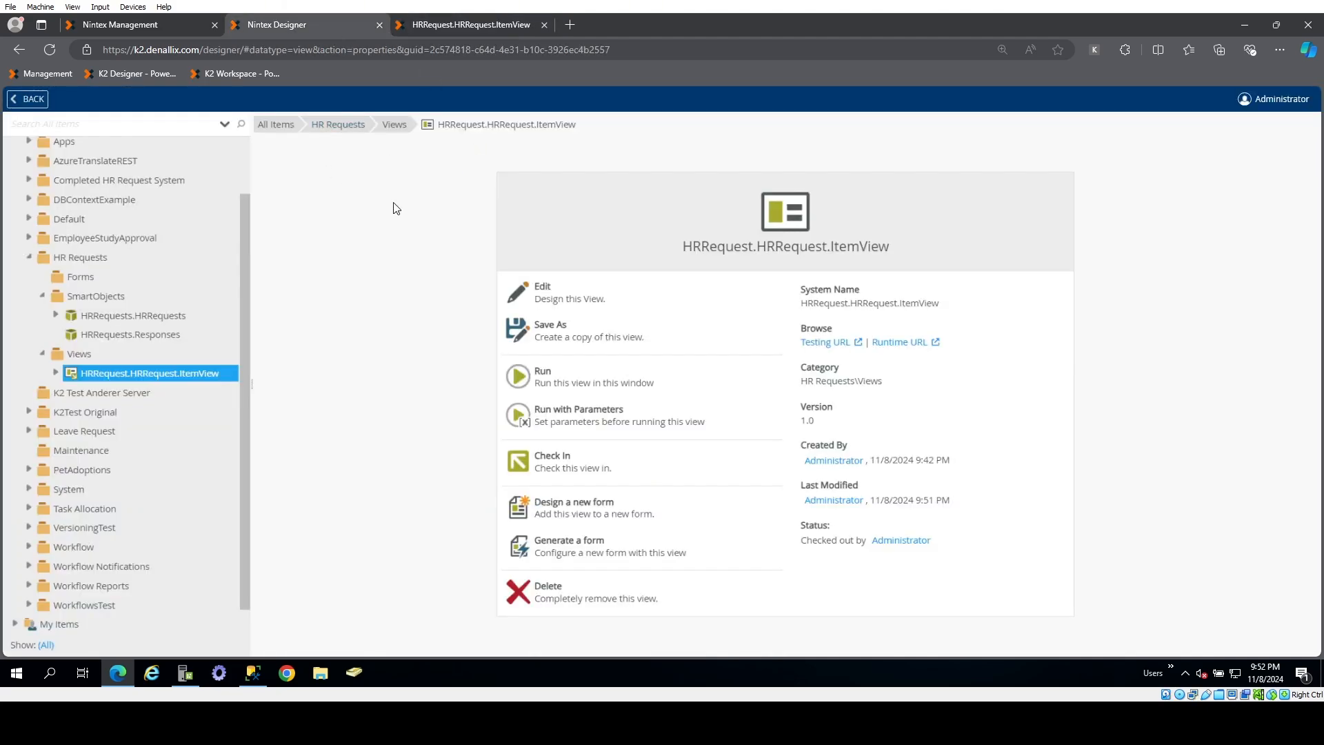
left_click(610, 297)
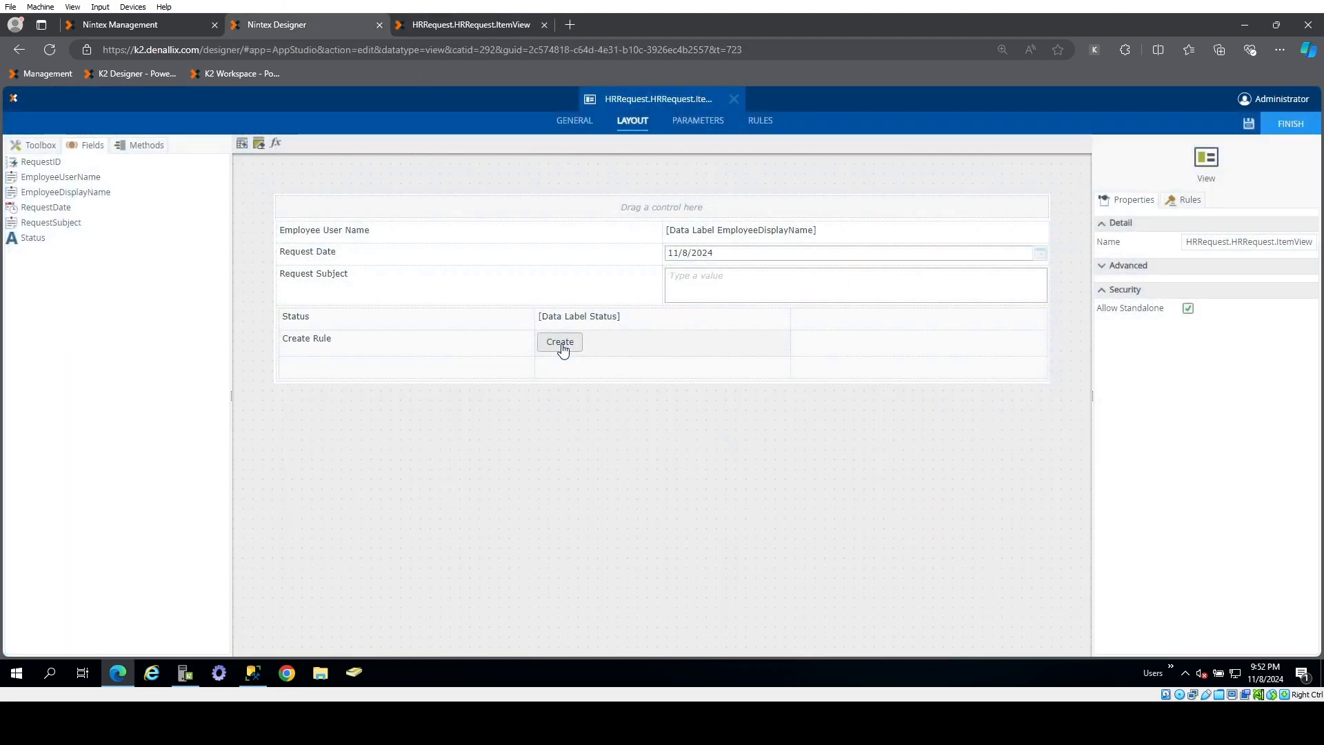
left_click(560, 343)
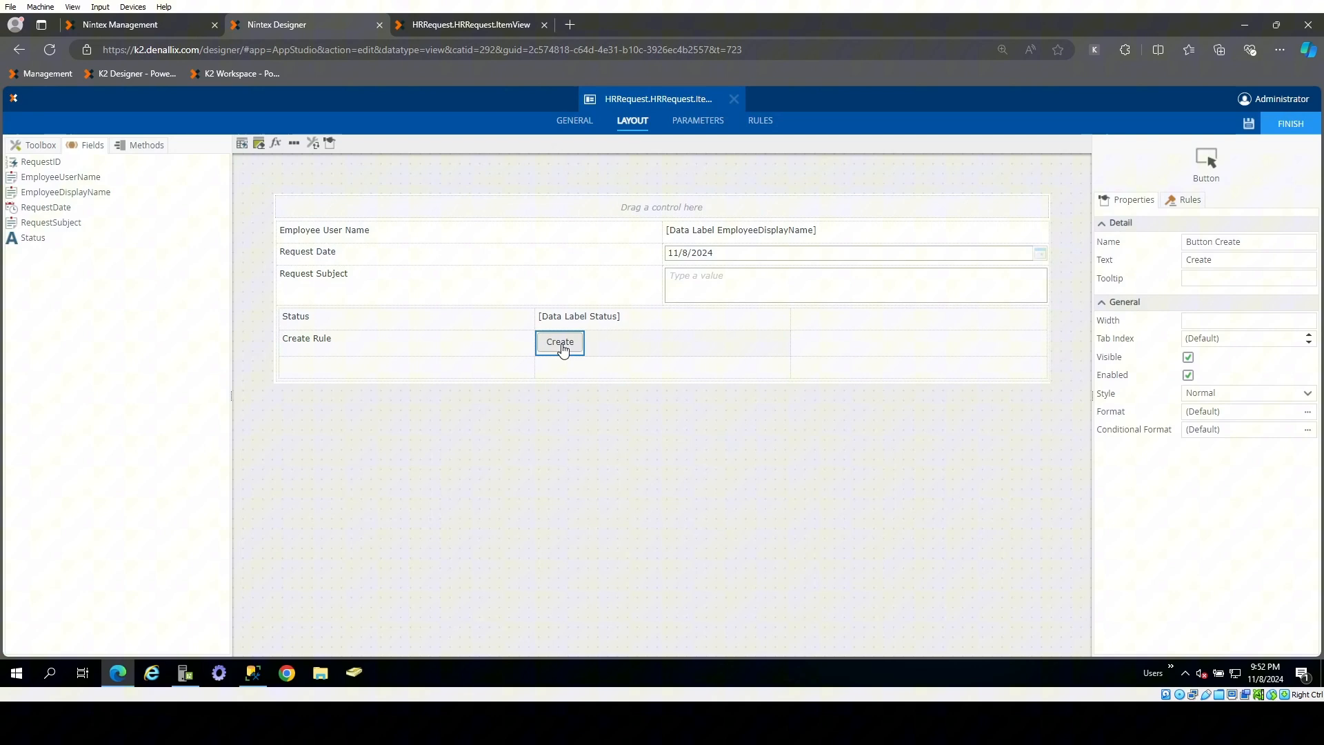
left_click(1183, 200)
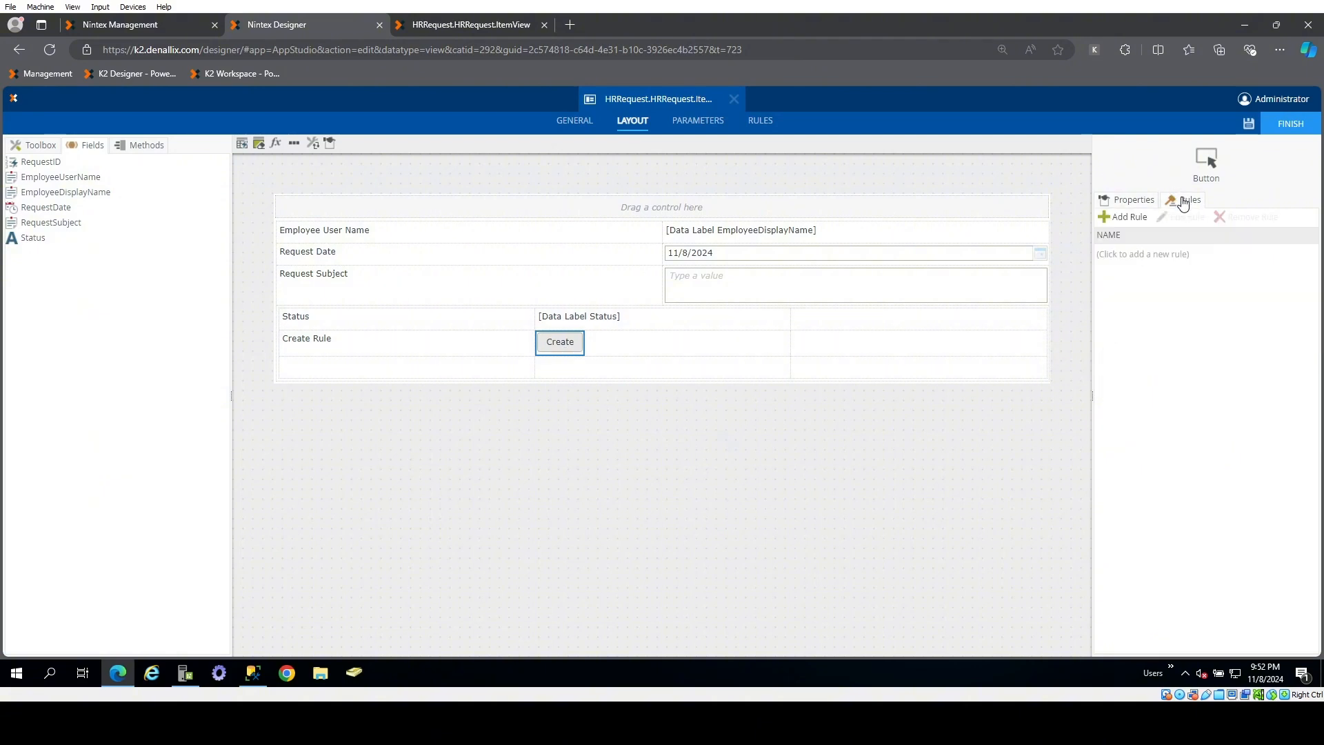
left_click(1132, 254)
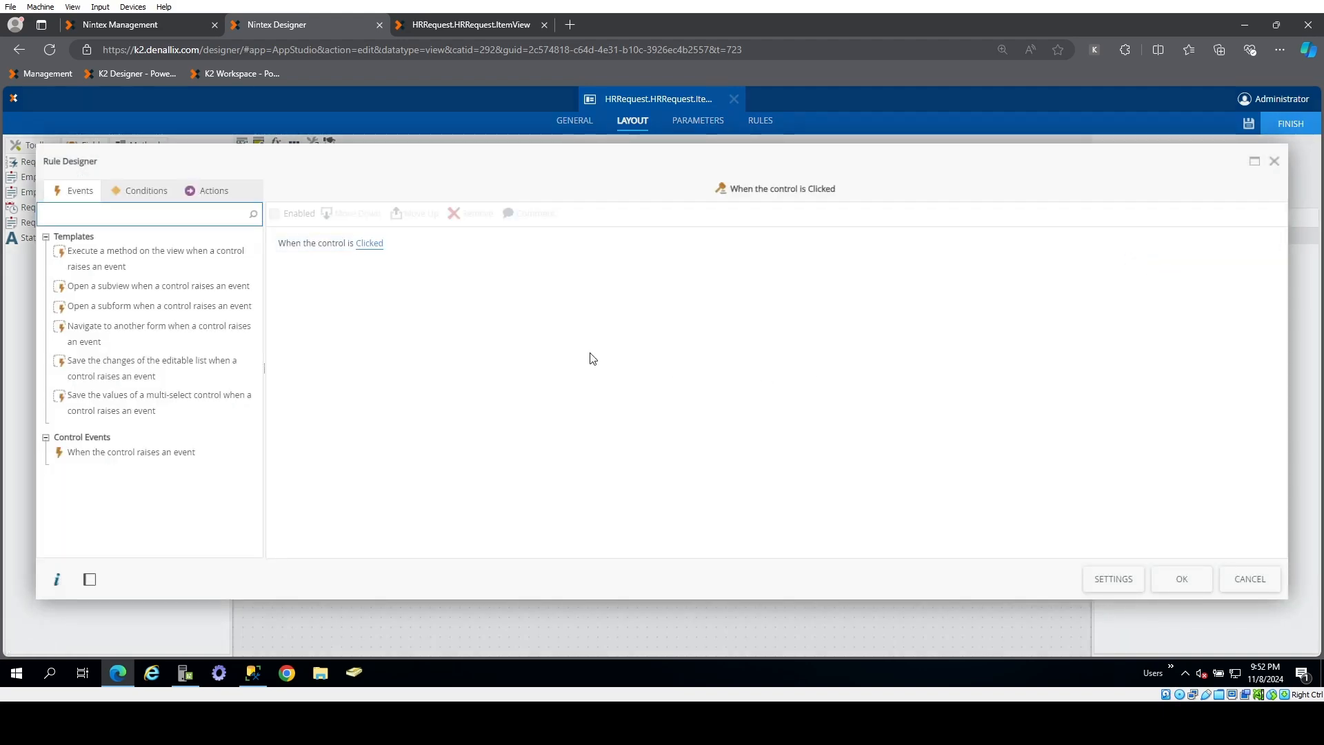
left_click(209, 191)
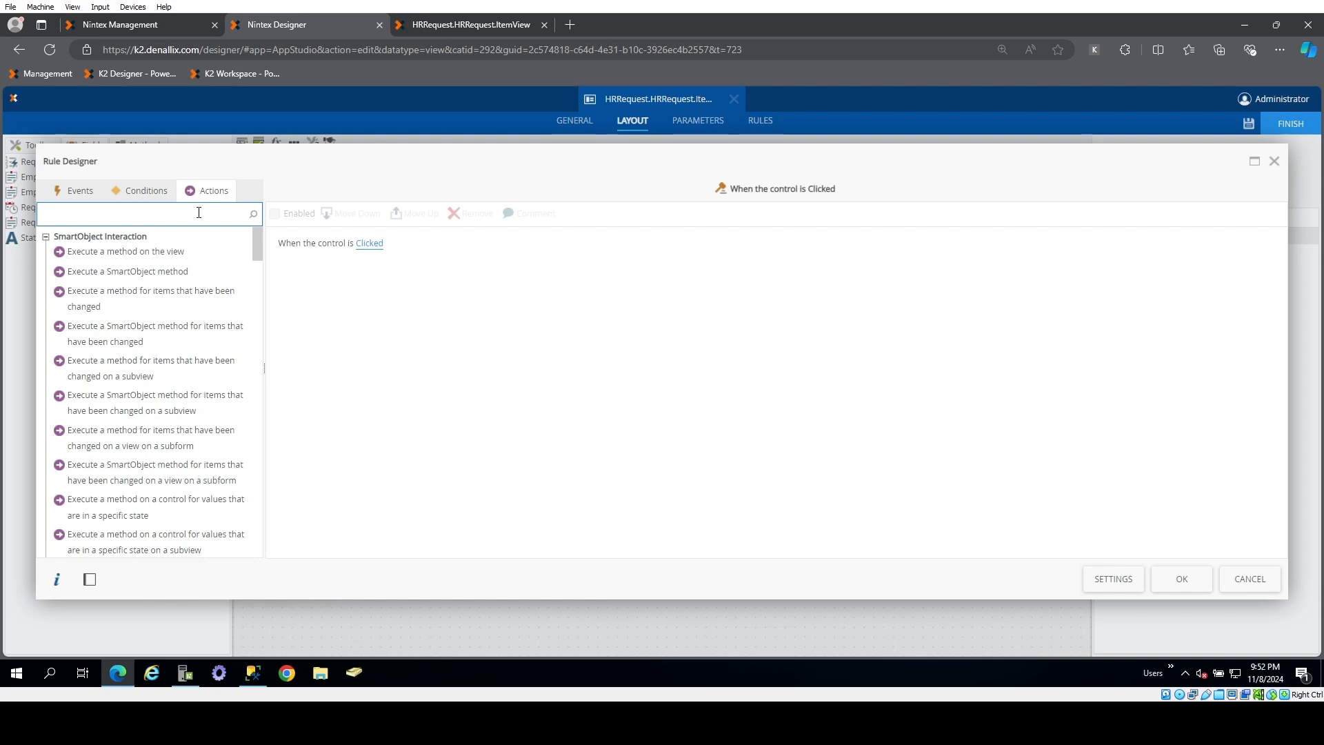
left_click(199, 213)
type("rule")
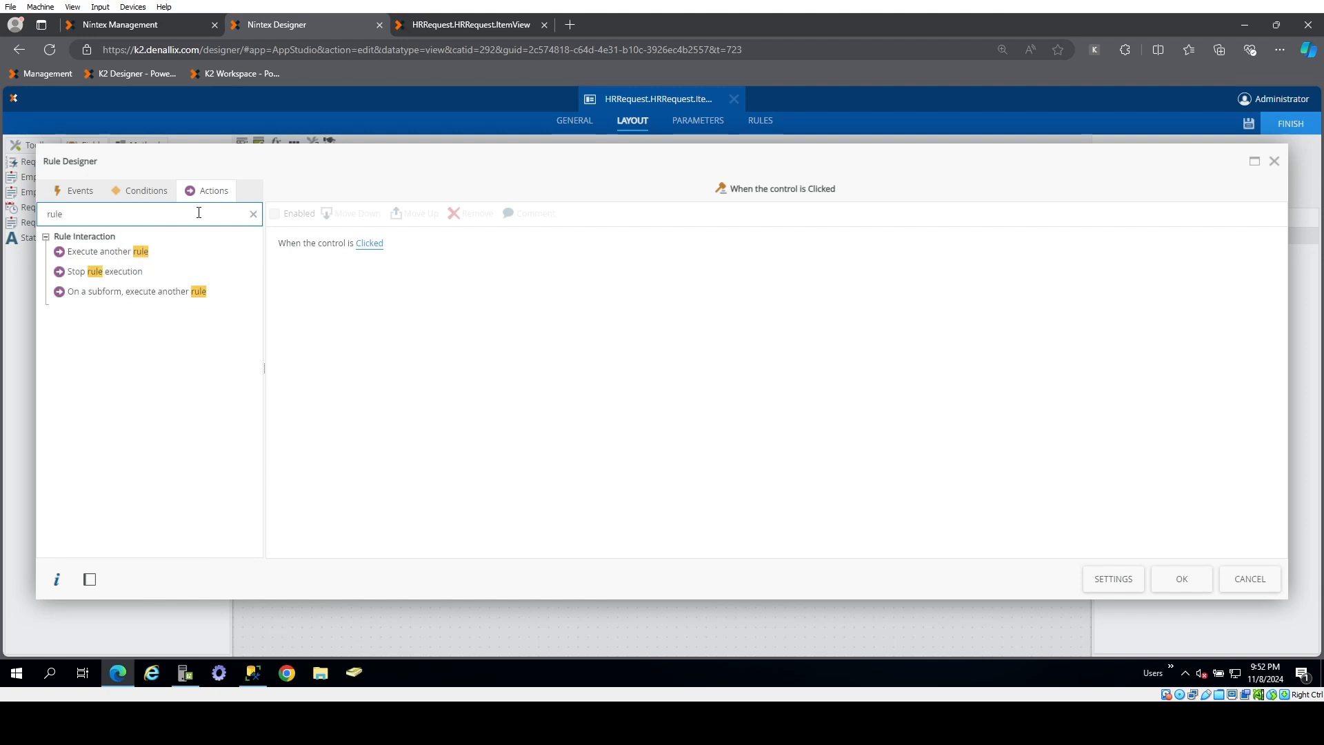
double_click(176, 254)
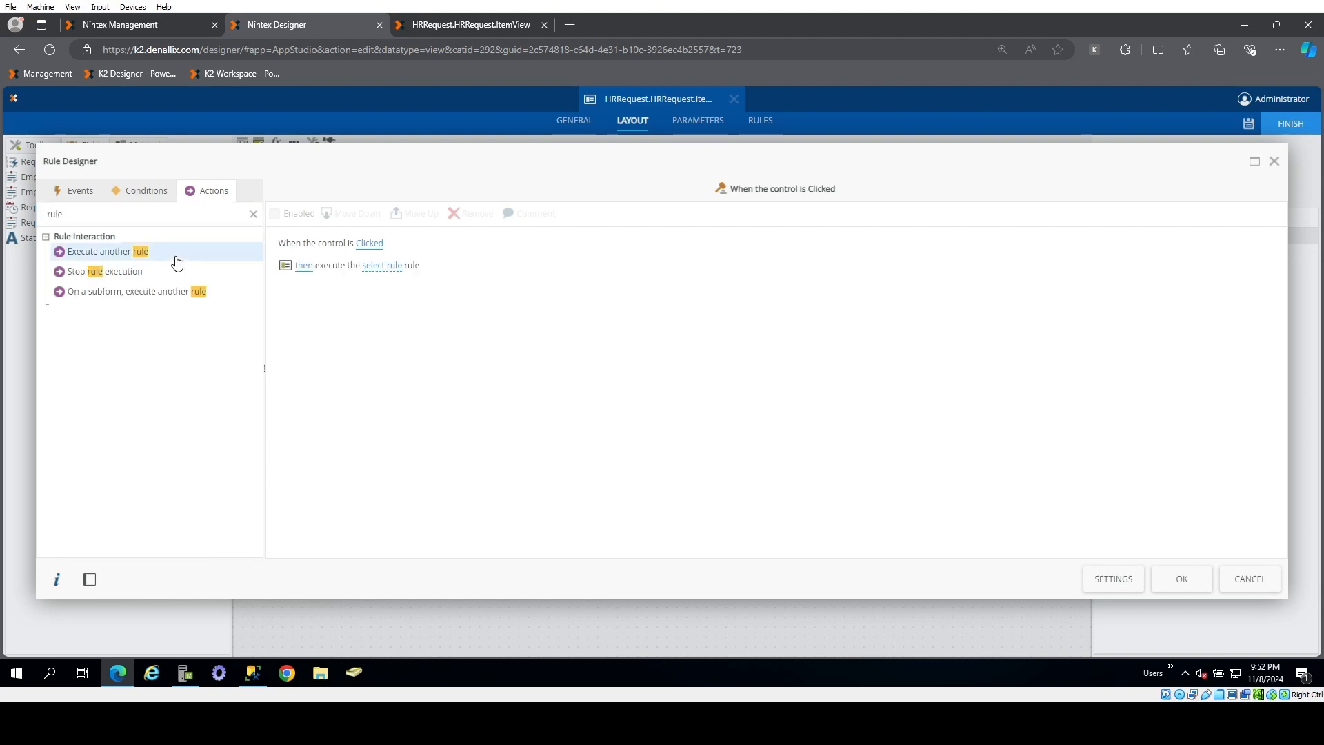
left_click(370, 268)
left_click(452, 270)
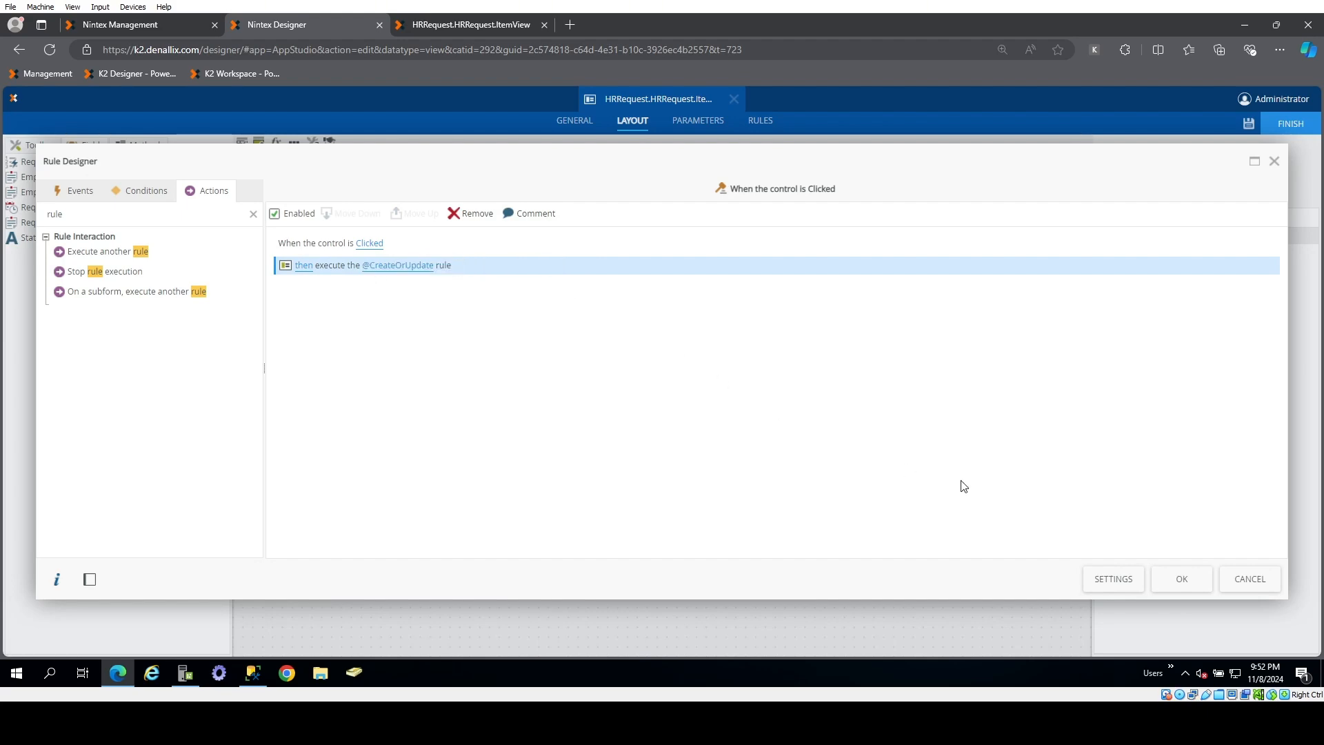
left_click(1182, 578)
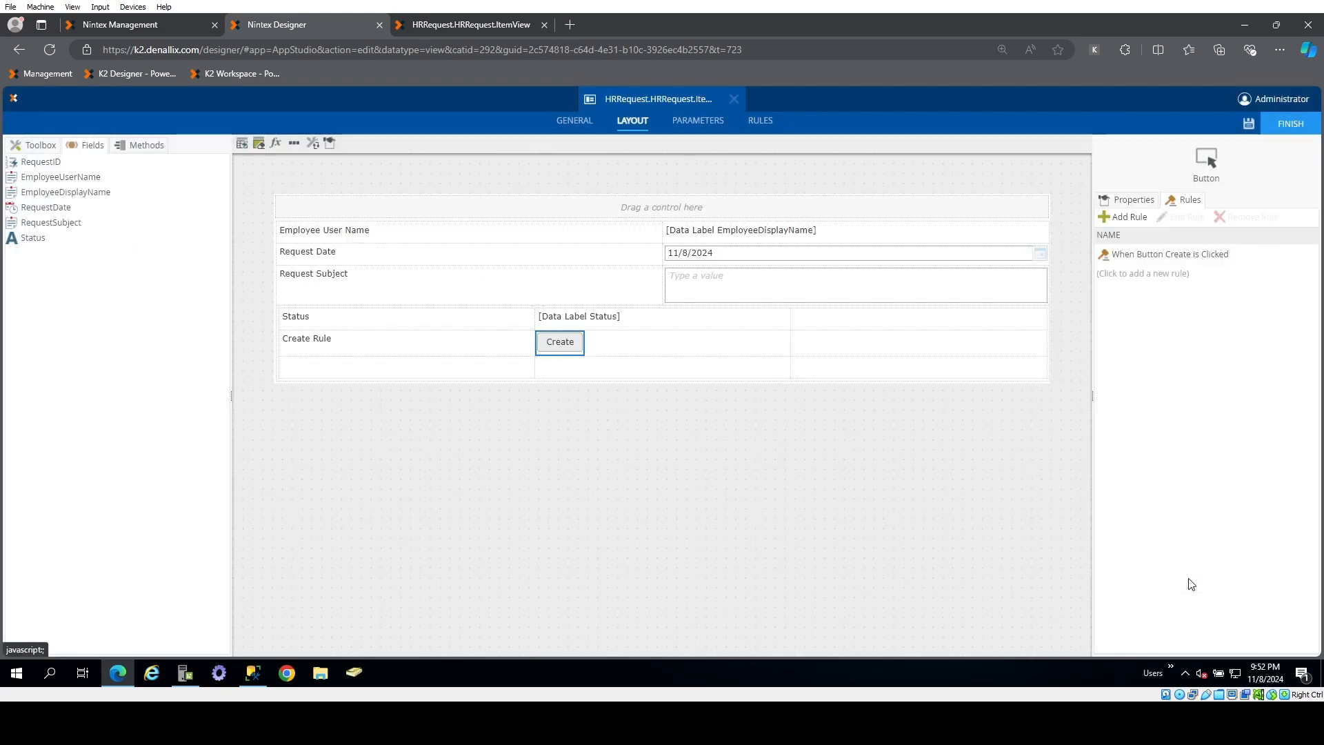
left_click(1253, 126)
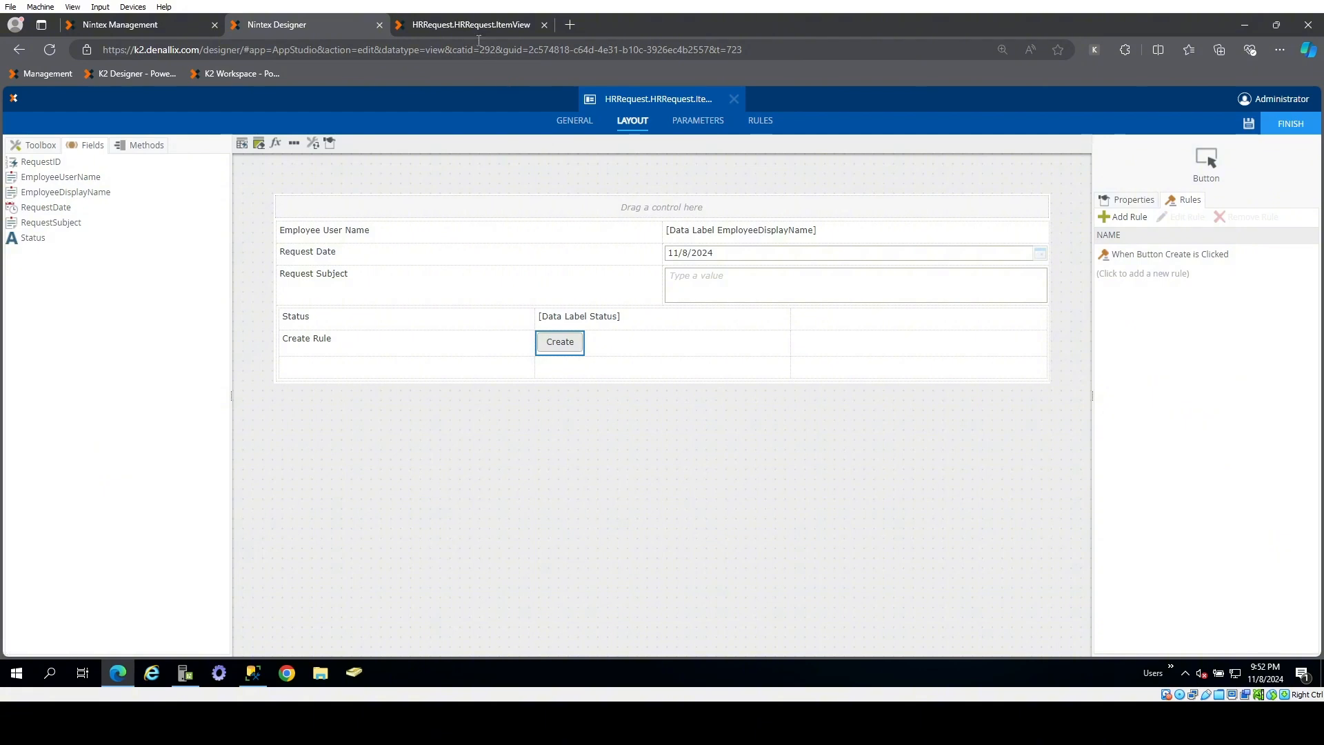
- Reload the running item view and create a request with the subject First test again
left_click(463, 29)
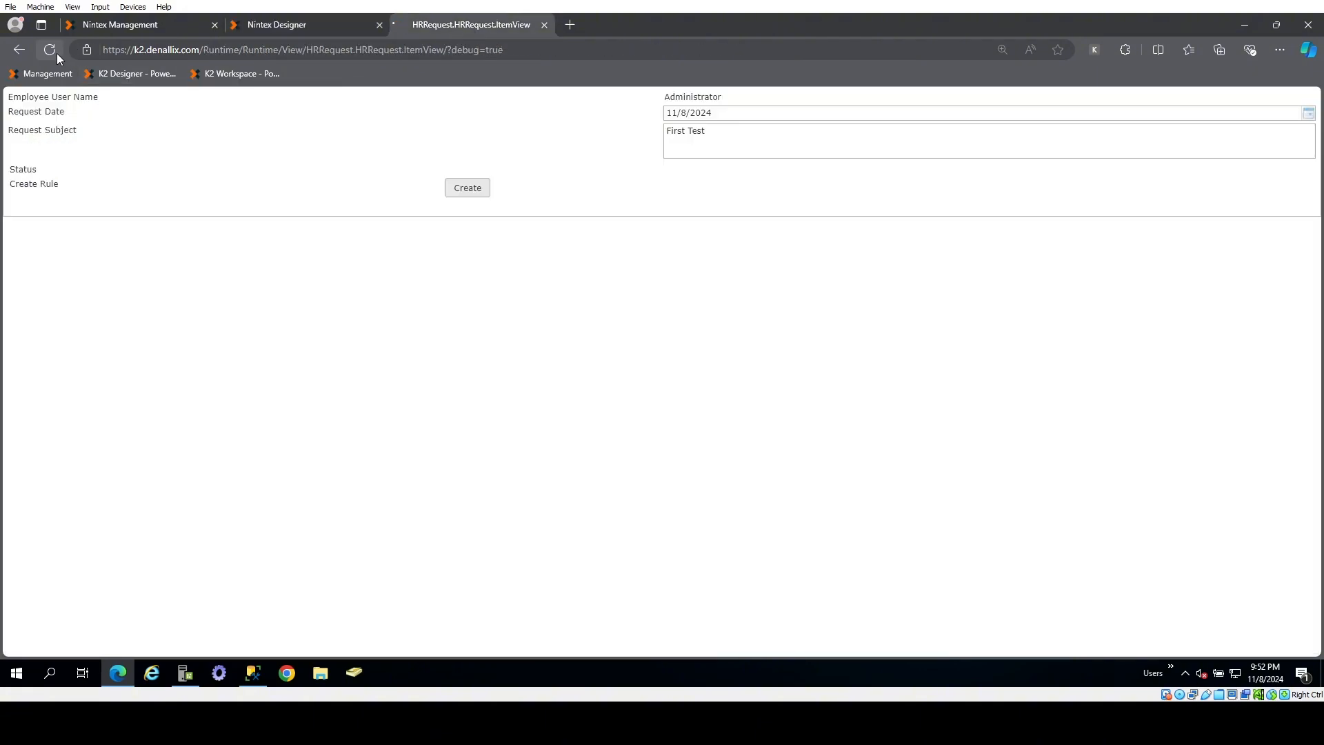
left_click(714, 140)
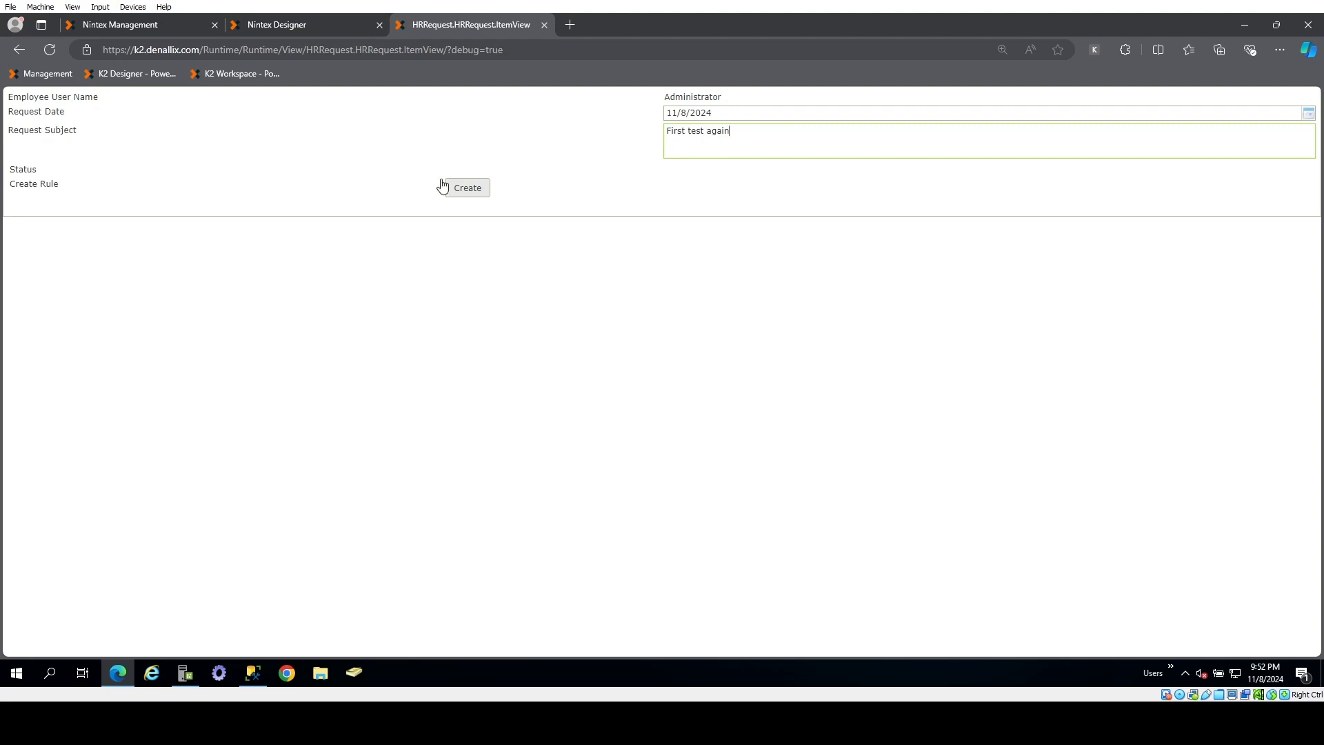
left_click(478, 200)
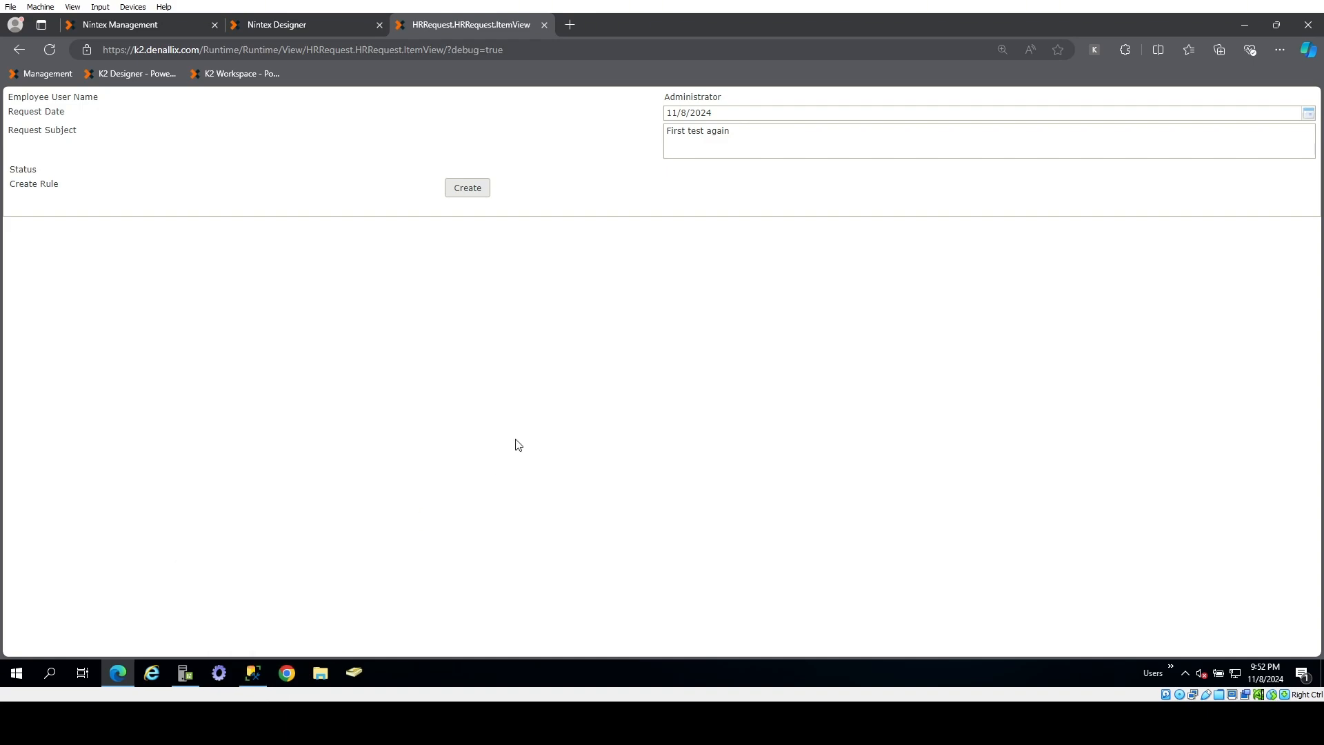
- Switch to SQL Server Management Studio, rerun the HRRequests.HRRequests query to check for the new request, and return to the browser
left_click(255, 677)
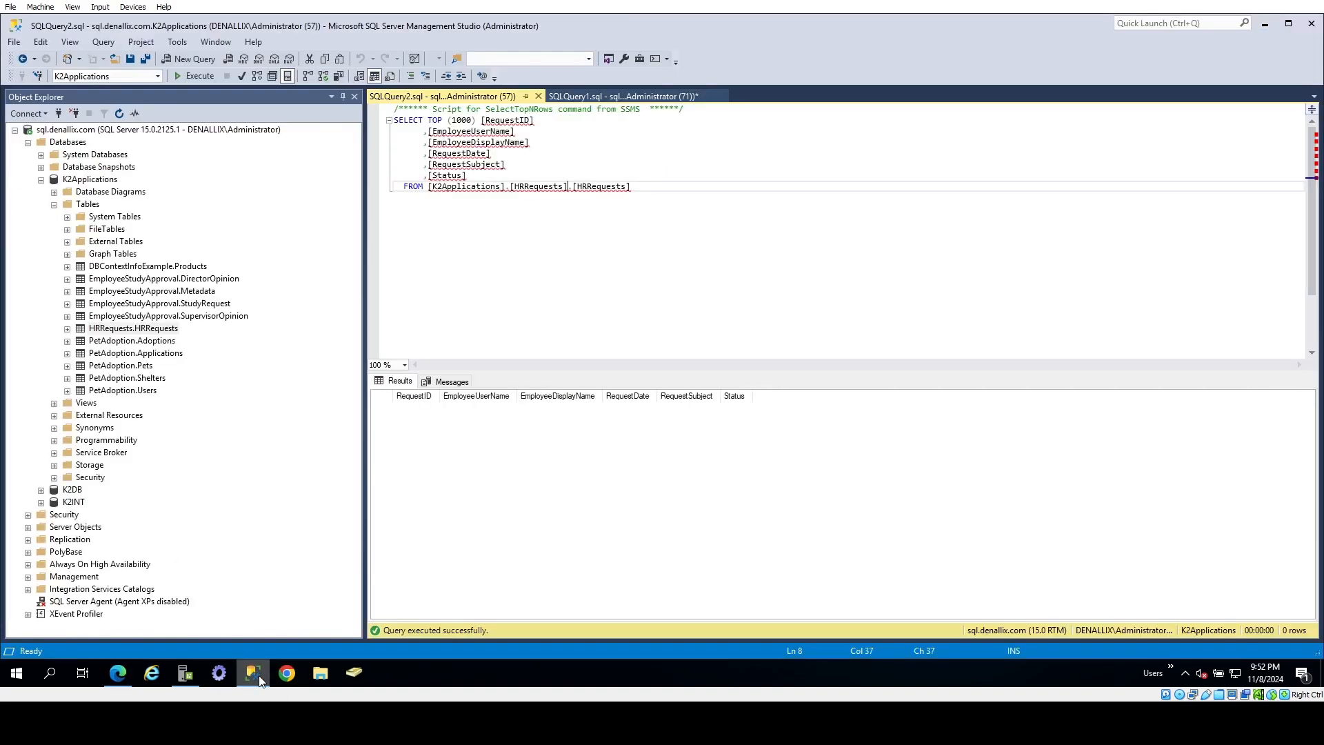
left_click(180, 77)
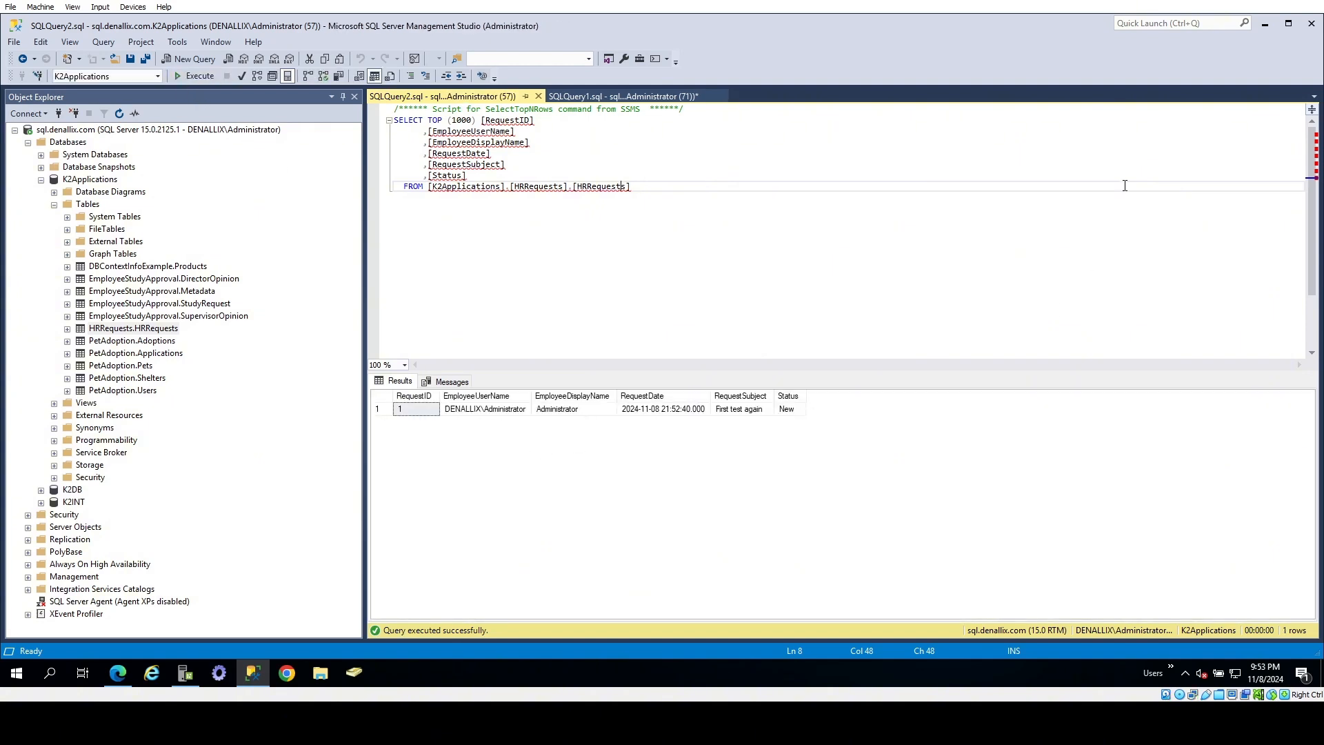
left_click(1264, 23)
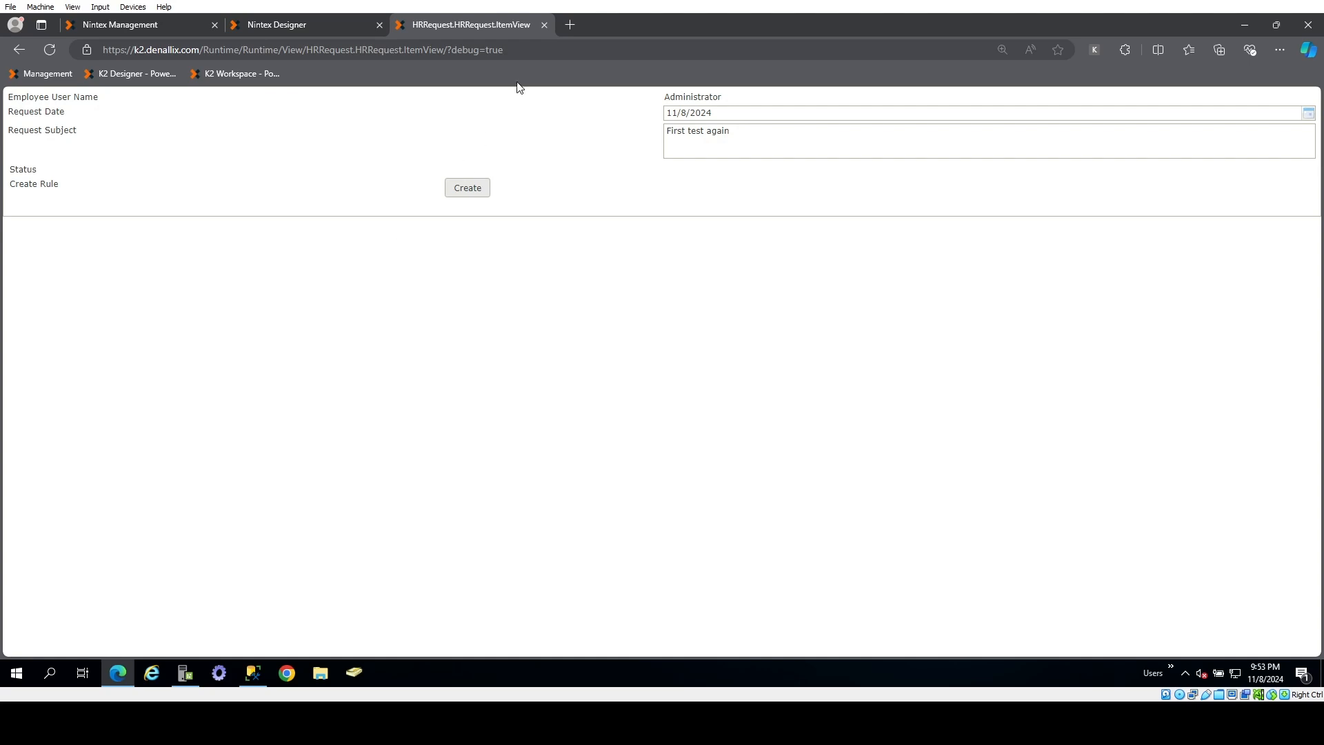
- Load the running item view with the URL parameters debug=true&RequestId=1 to test loading an existing request
left_click(53, 49)
left_click(532, 54)
left_click(535, 53)
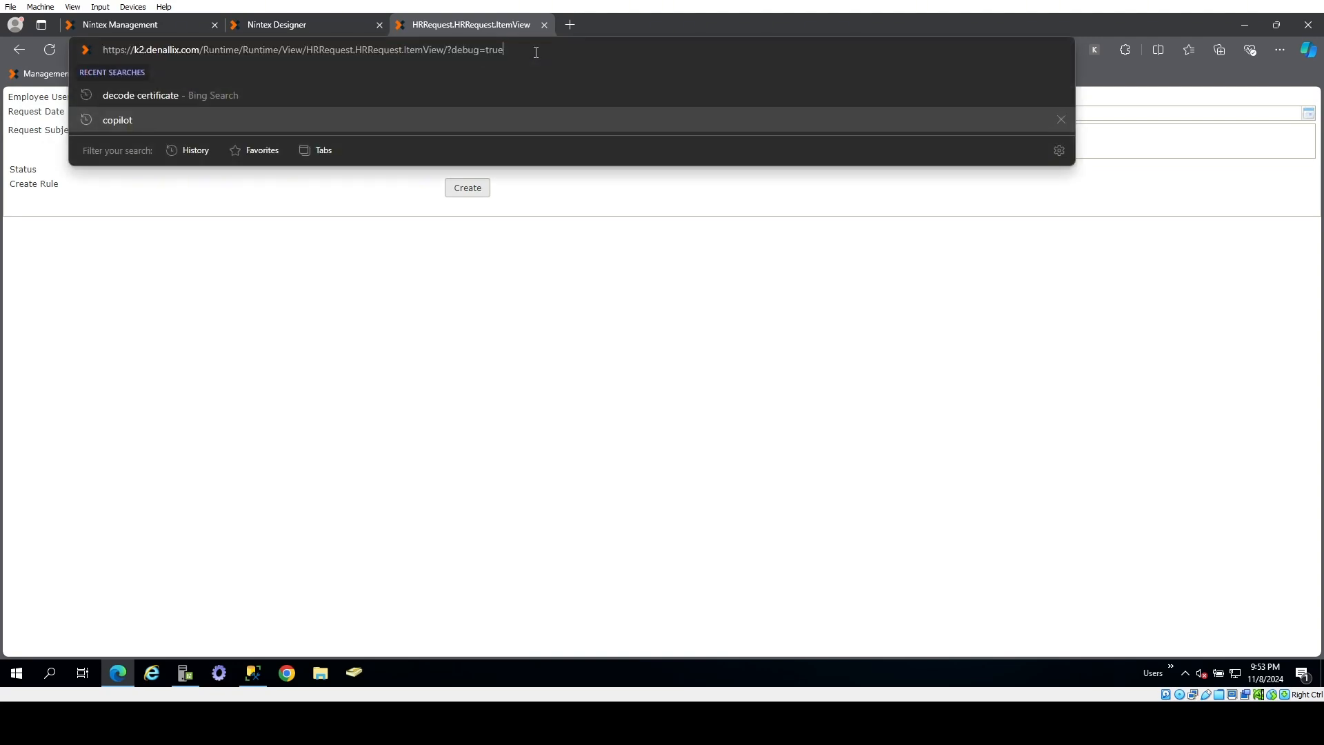
type("&")
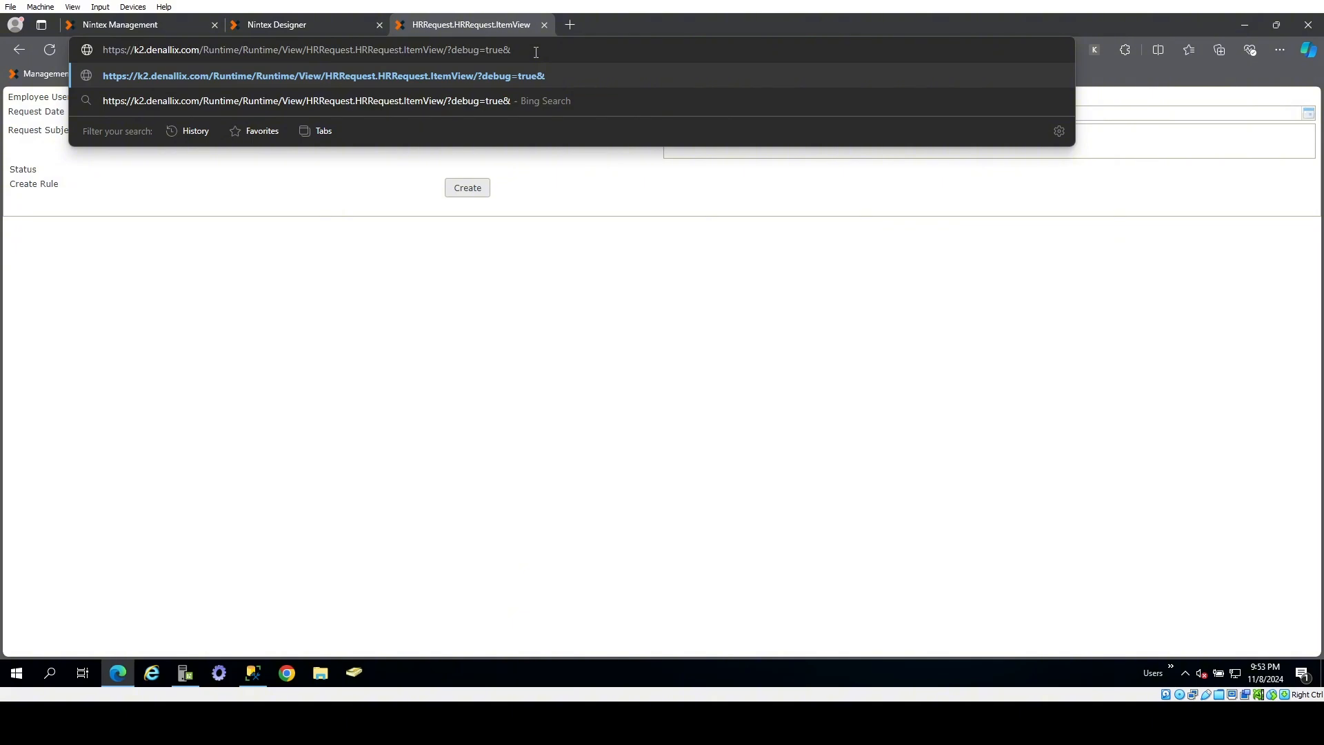
type("Requ")
type("est=")
type("1")
type("Id")
key("Return")
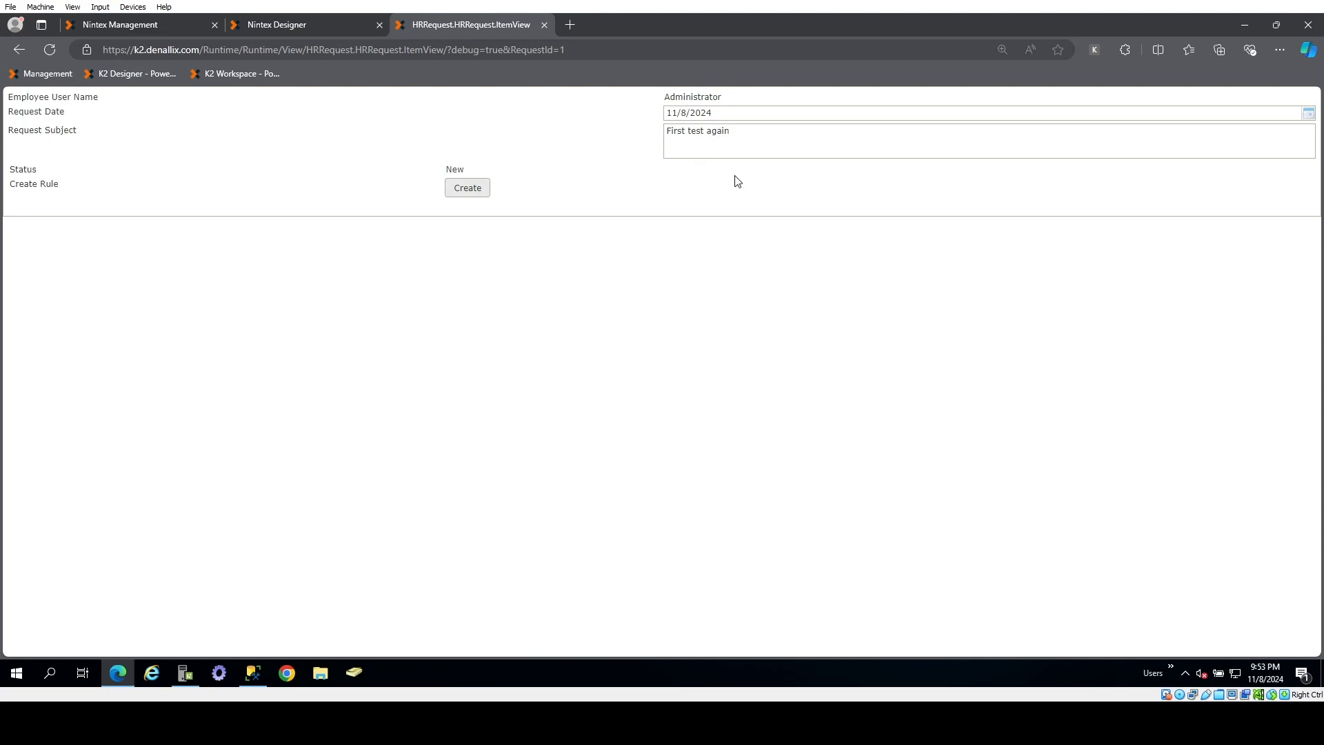
- Test the running view with RequestId=2 in the URL, and load it again with RequestId=1
double_click(563, 49)
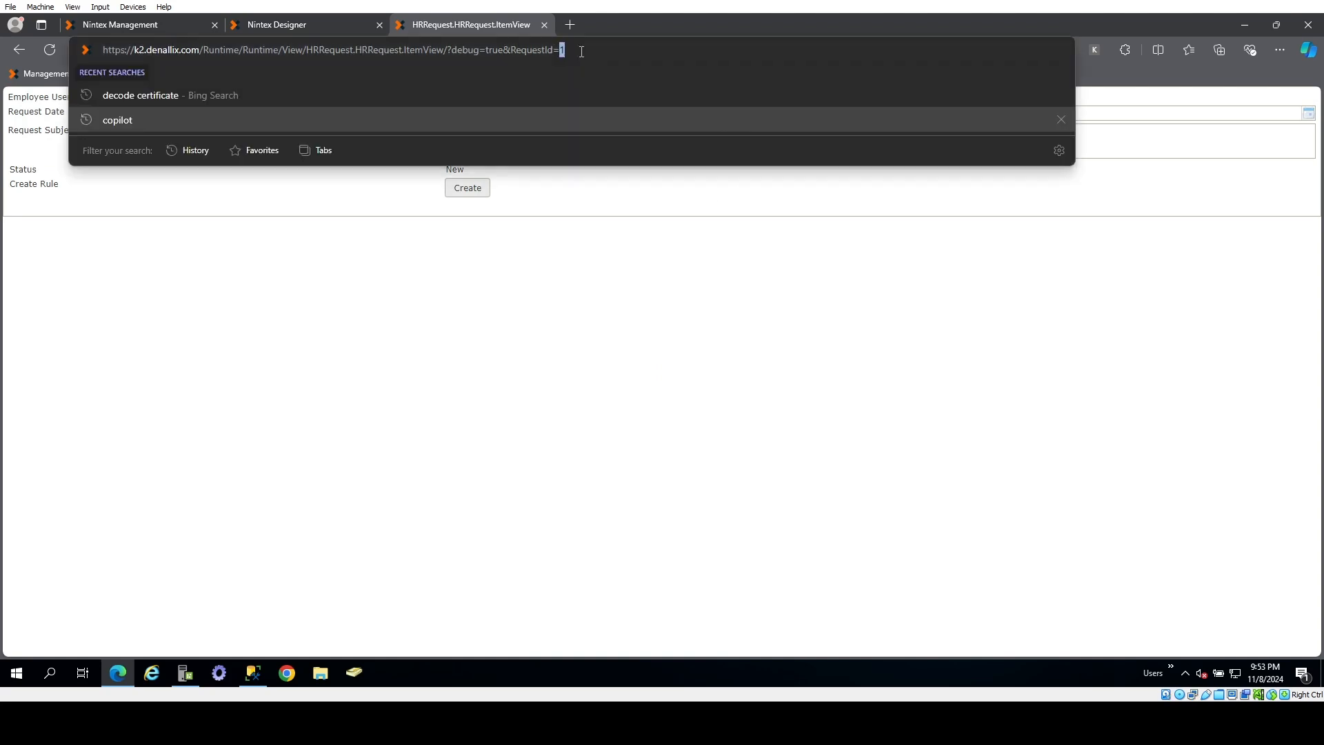
type("2")
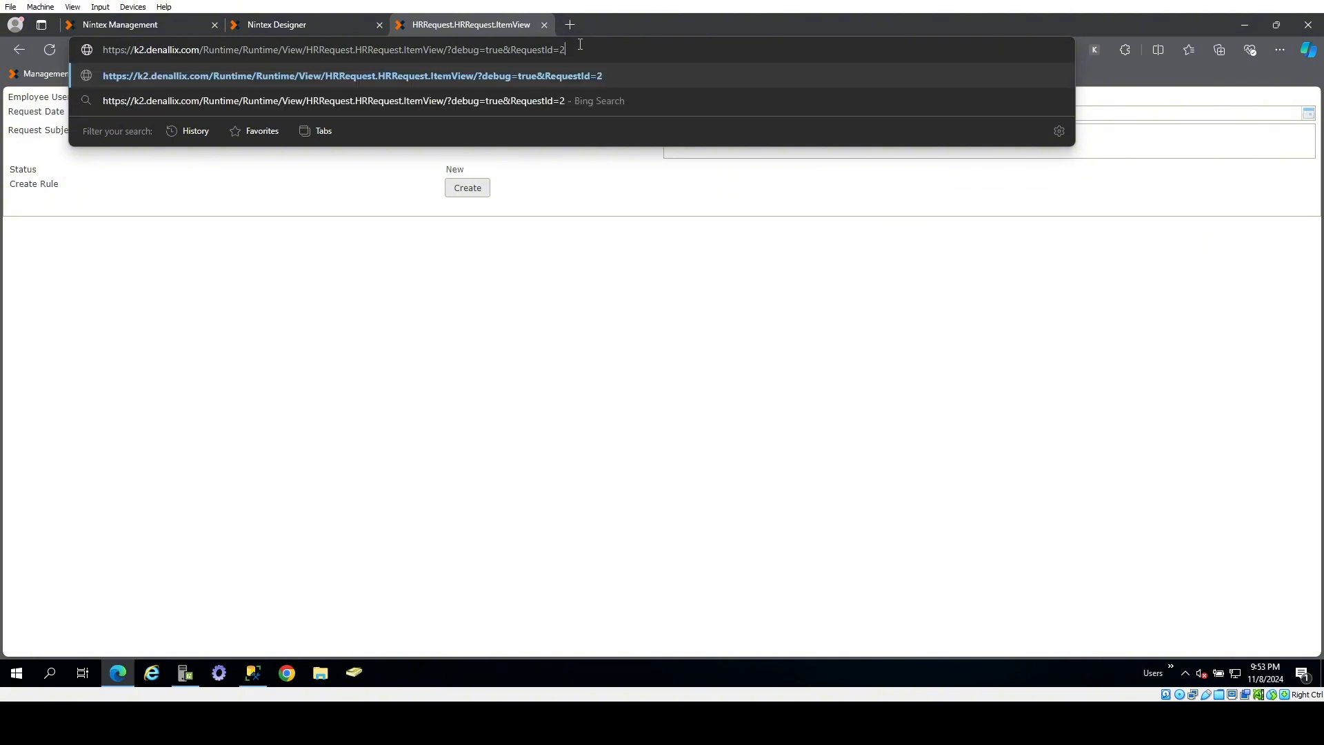
key("Return")
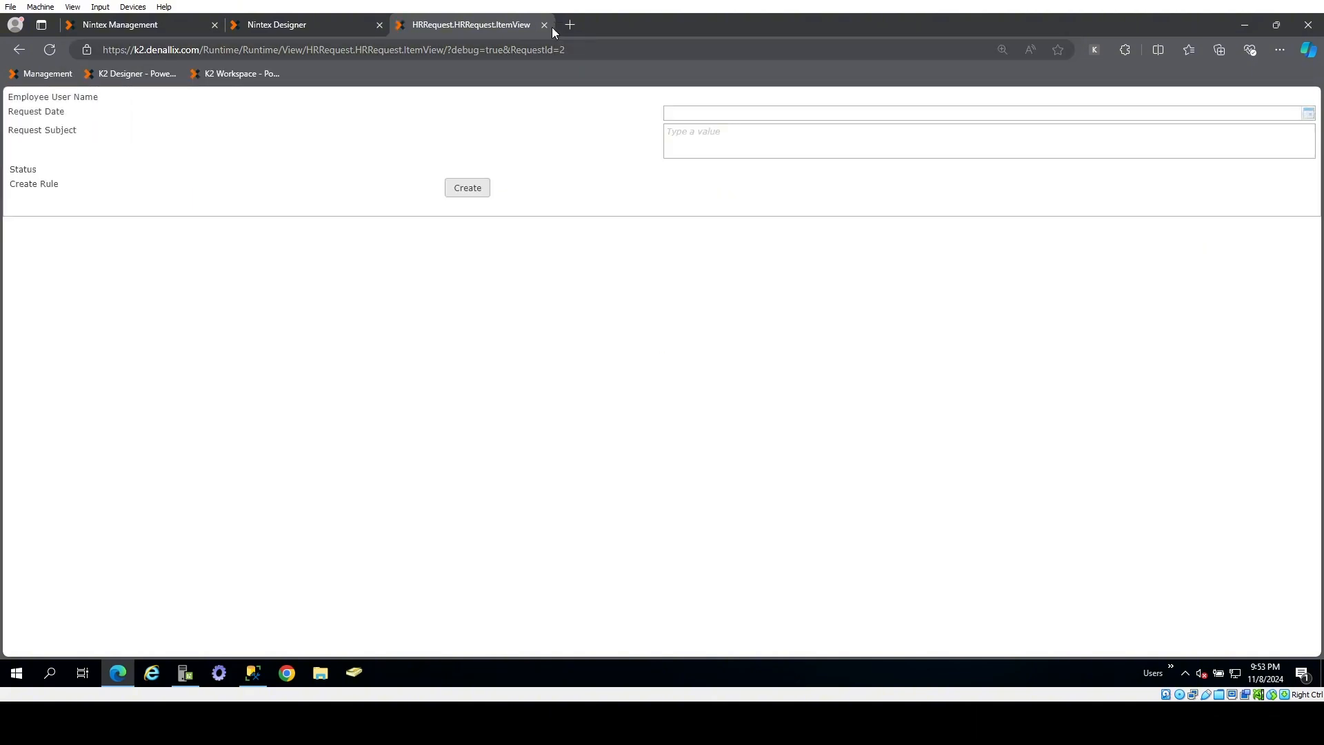
double_click(562, 49)
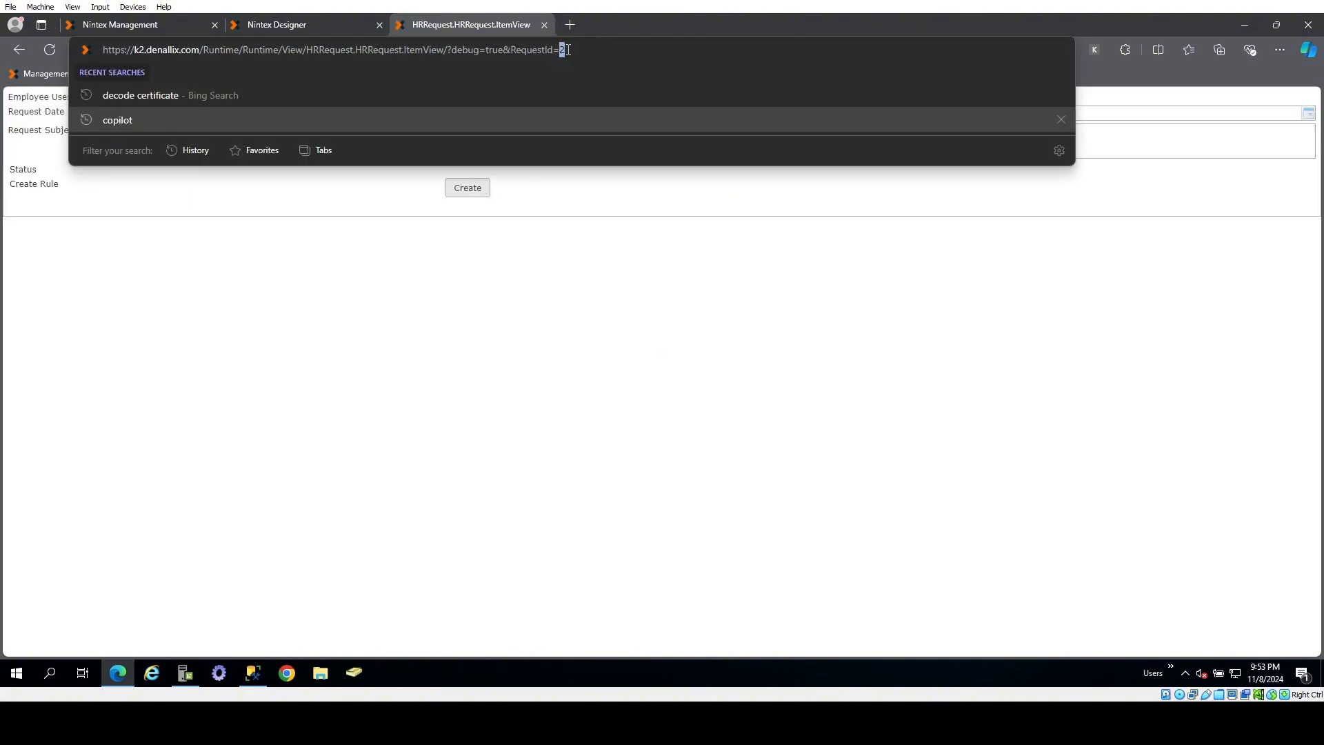
type("1")
key("Return")
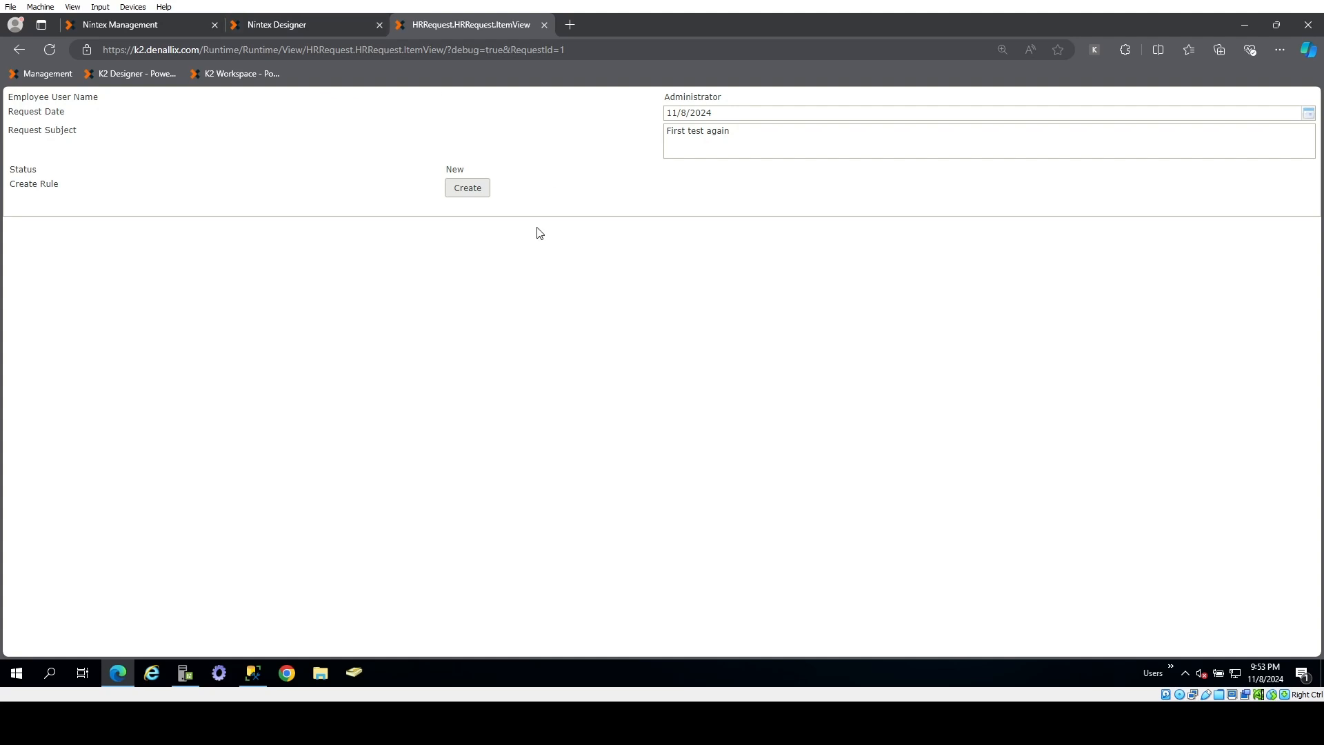
- Finish editing the item view in the designer and check it in
left_click(304, 24)
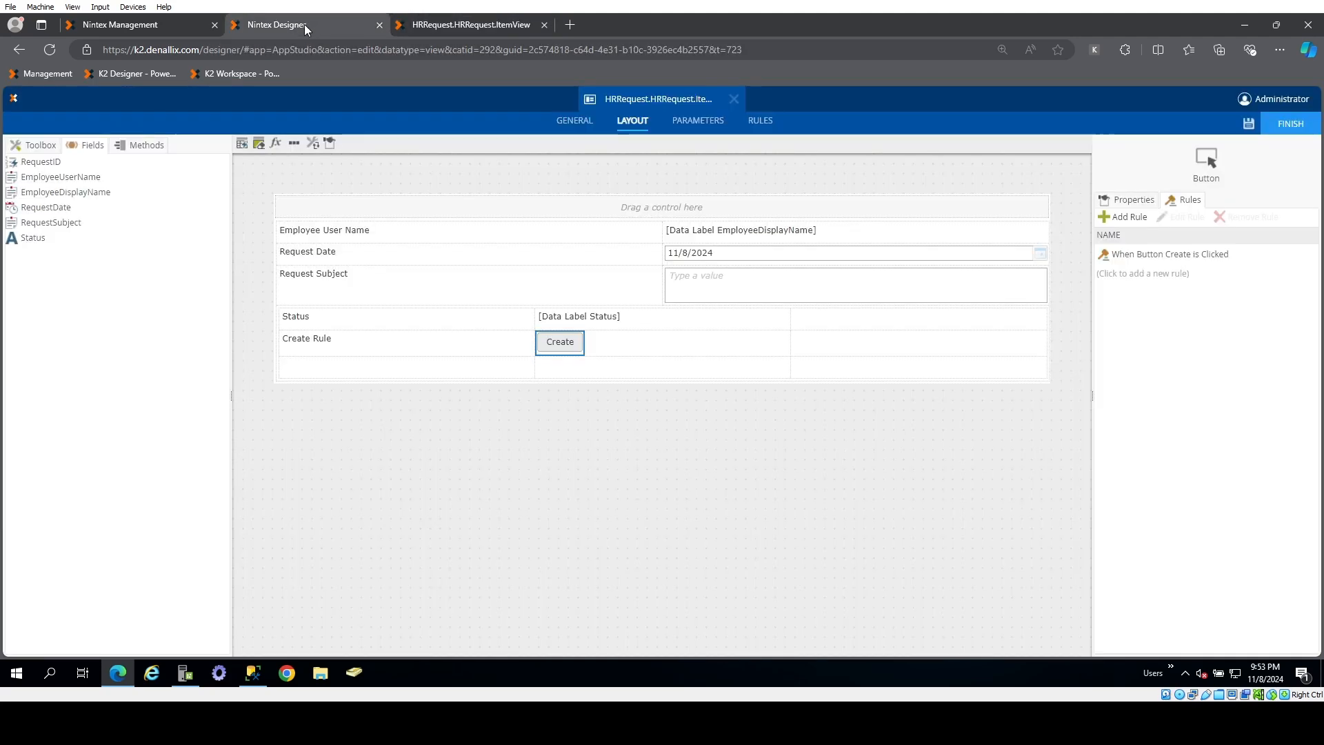
left_click(1283, 126)
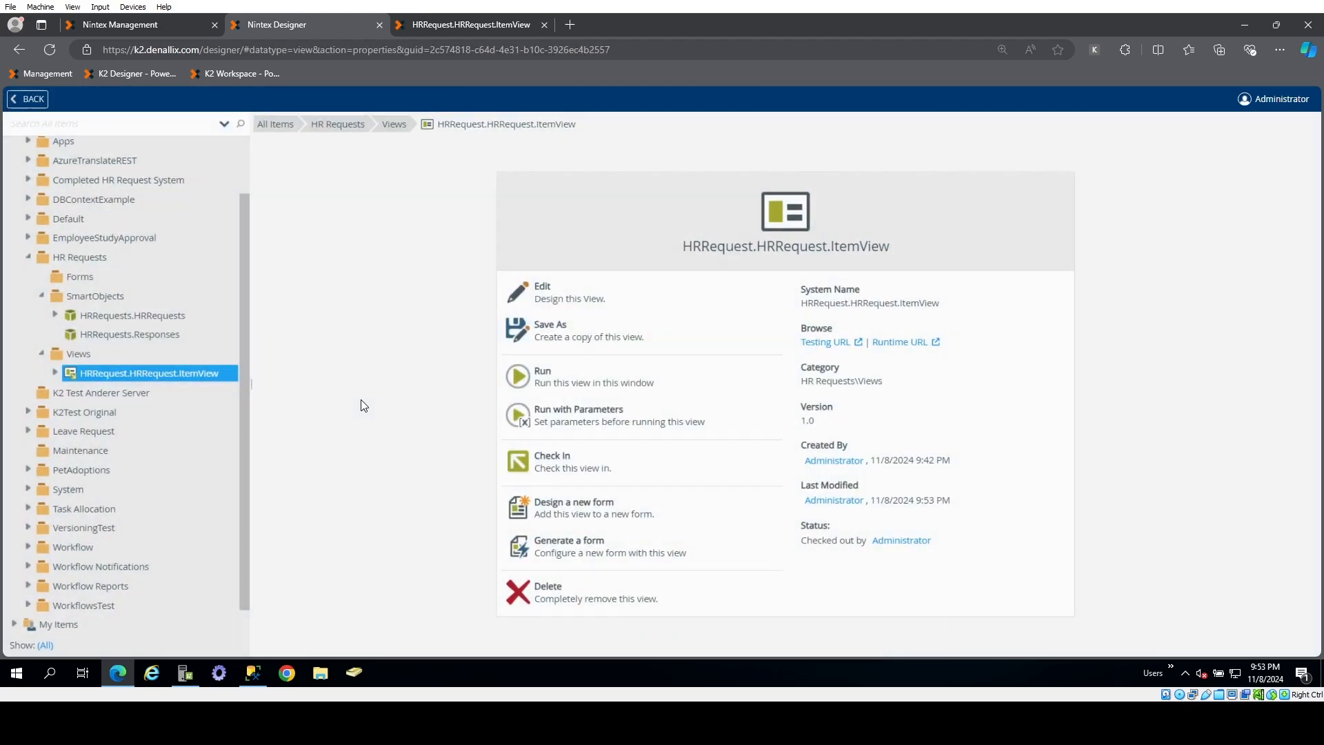
left_click(544, 468)
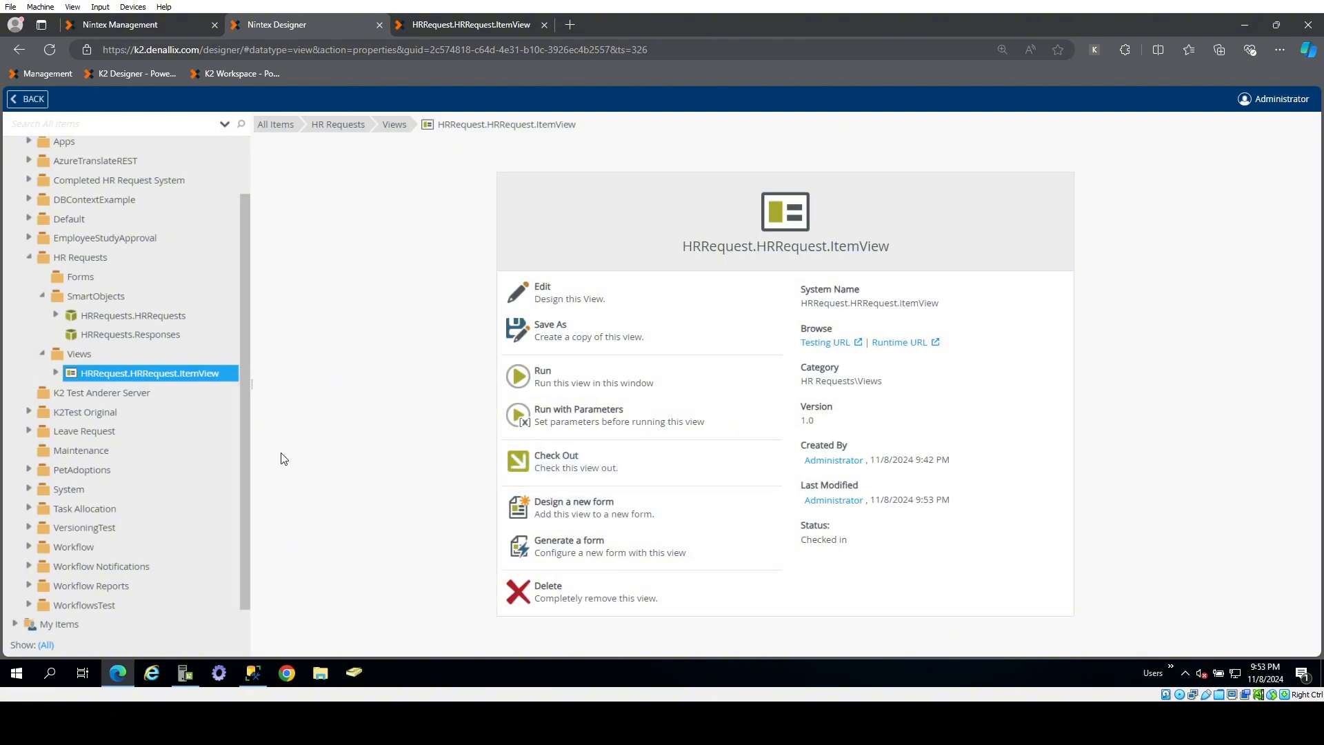
- Start a new view in the Views category of HR Requests
left_click(97, 363)
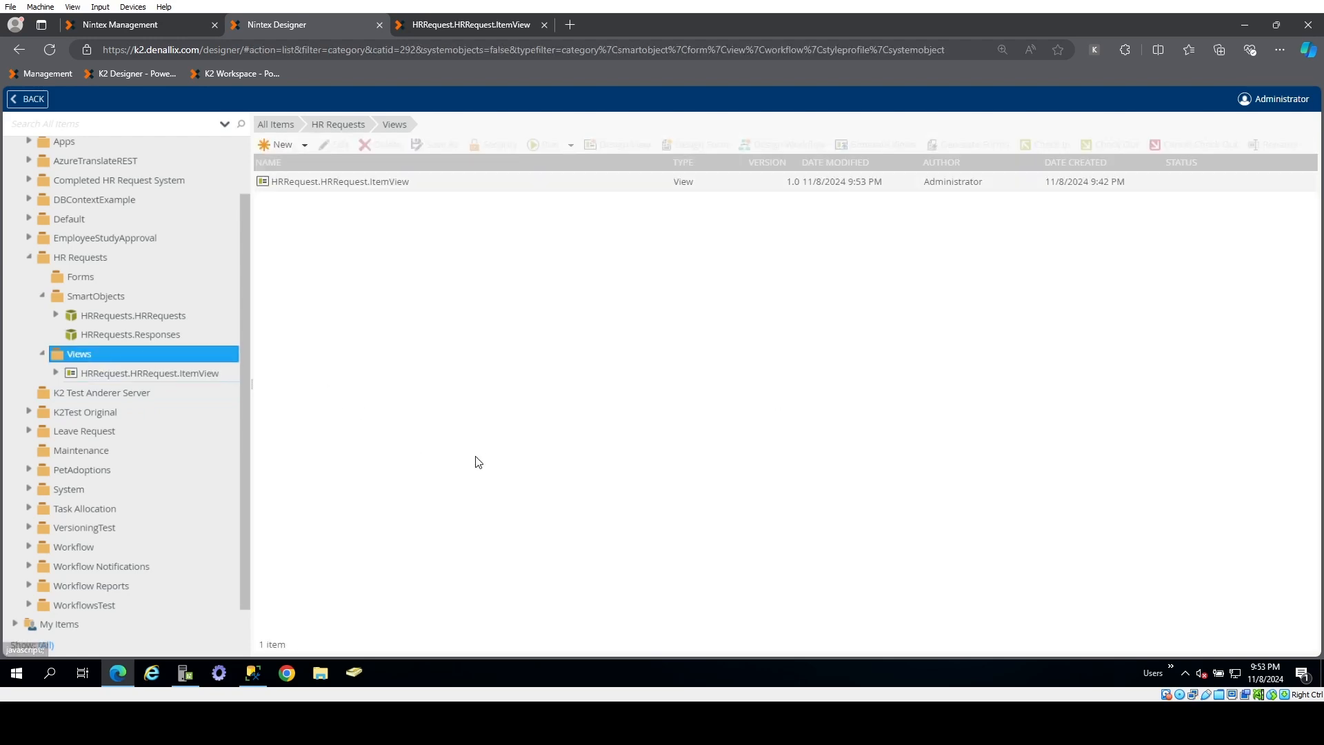
left_click(298, 147)
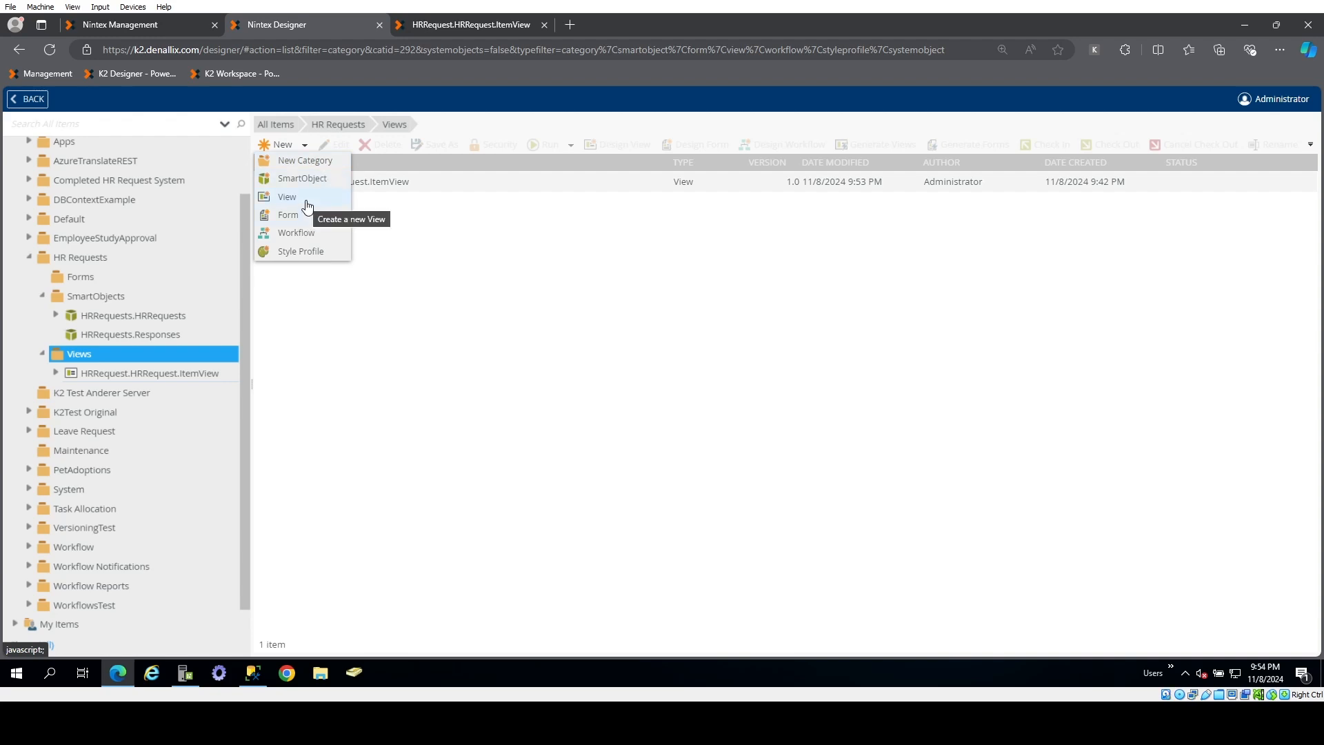
left_click(367, 369)
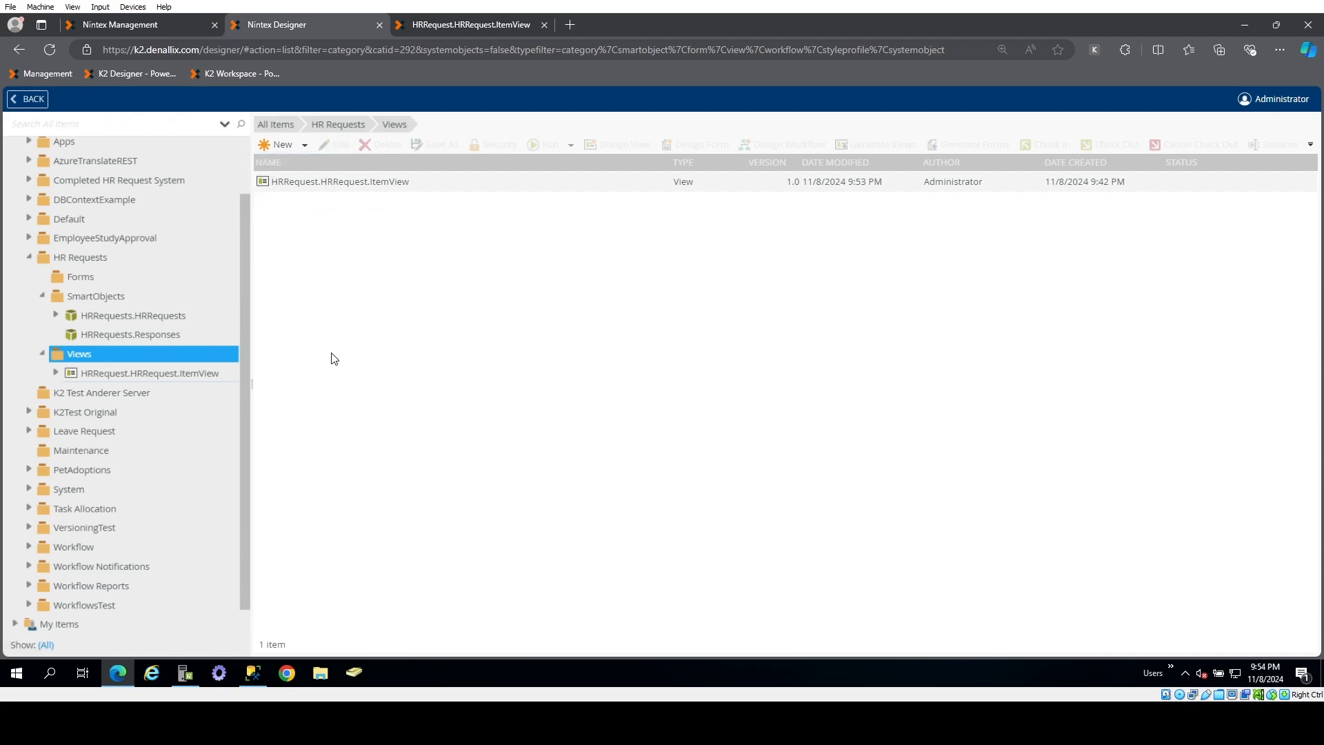
left_click(305, 146)
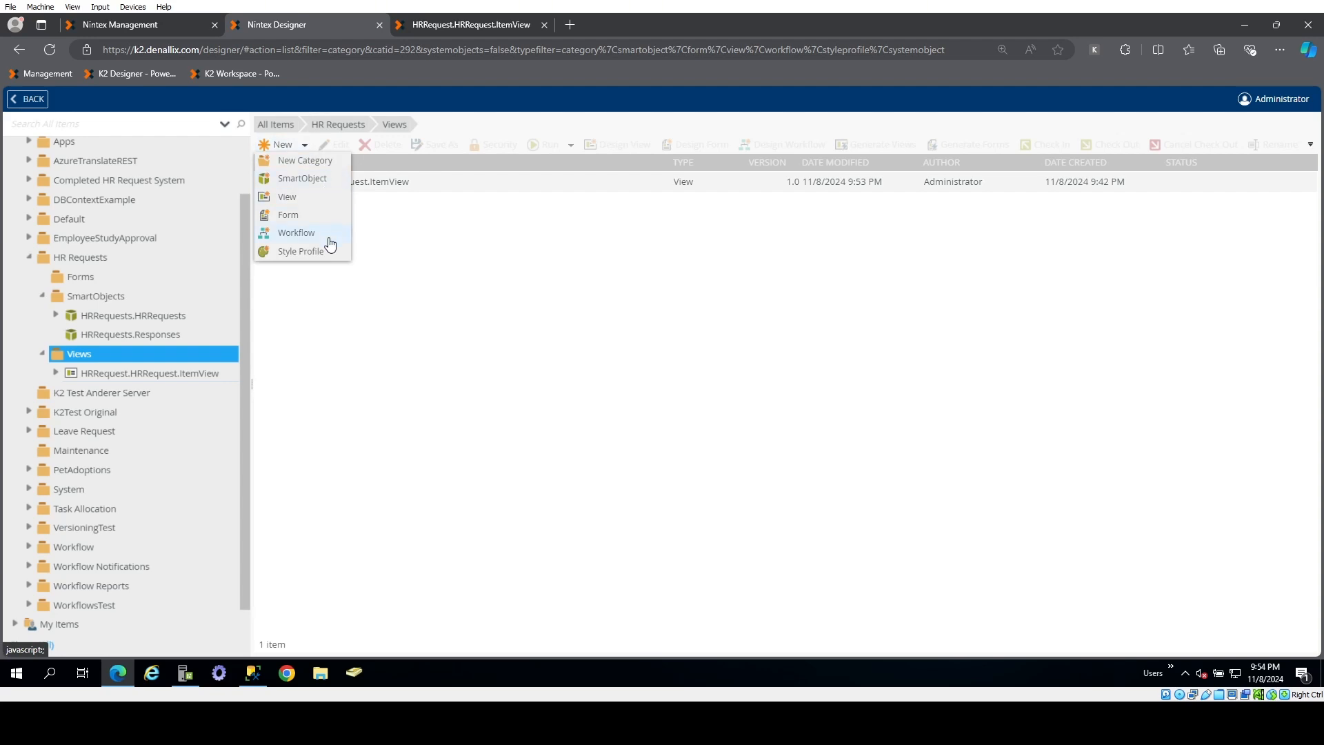
left_click(313, 199)
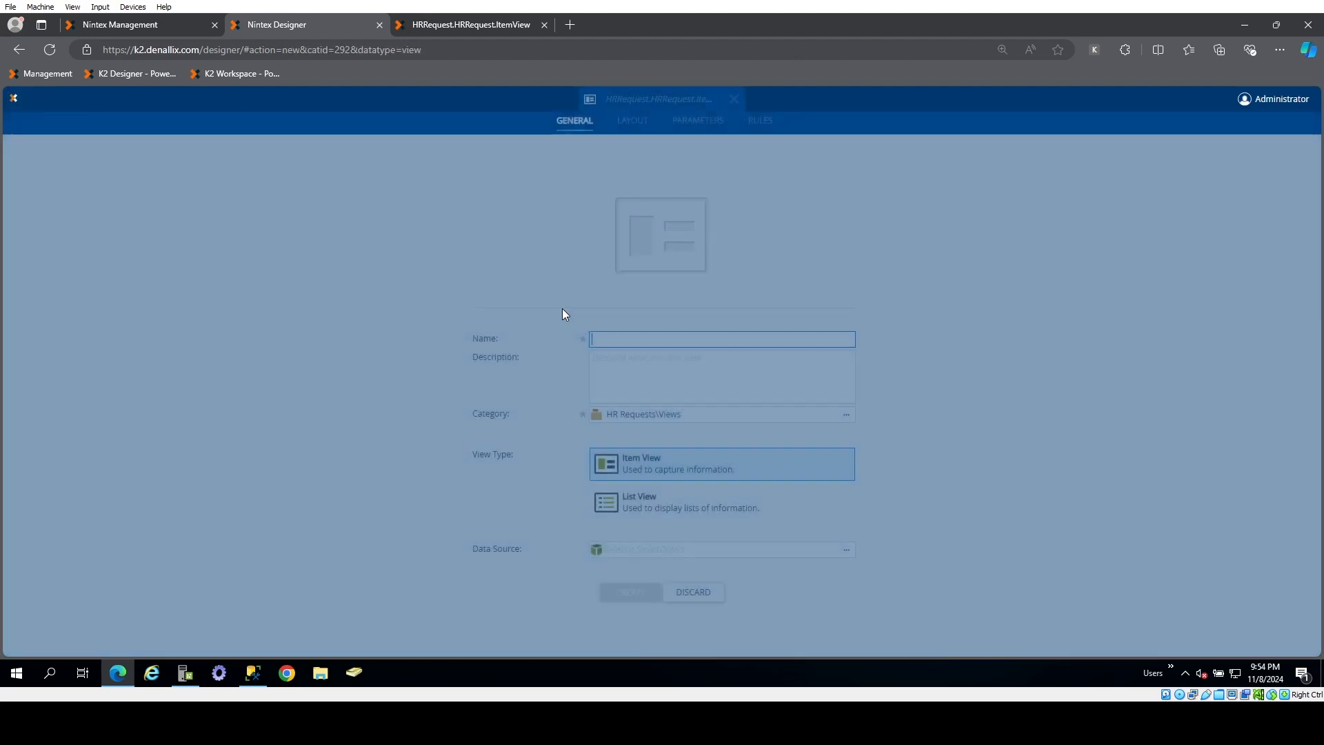
- Name the new view HRRequest.Responses.ListView
type("HR")
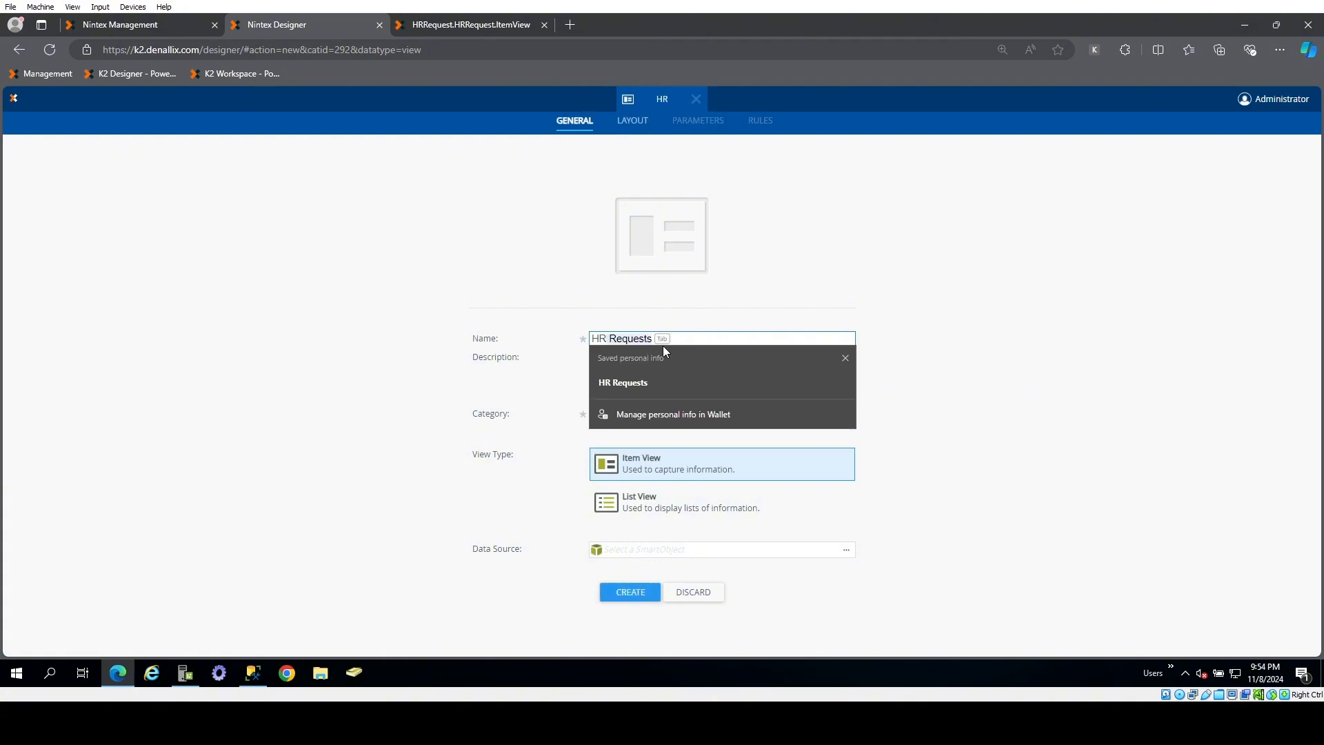
type("Requ")
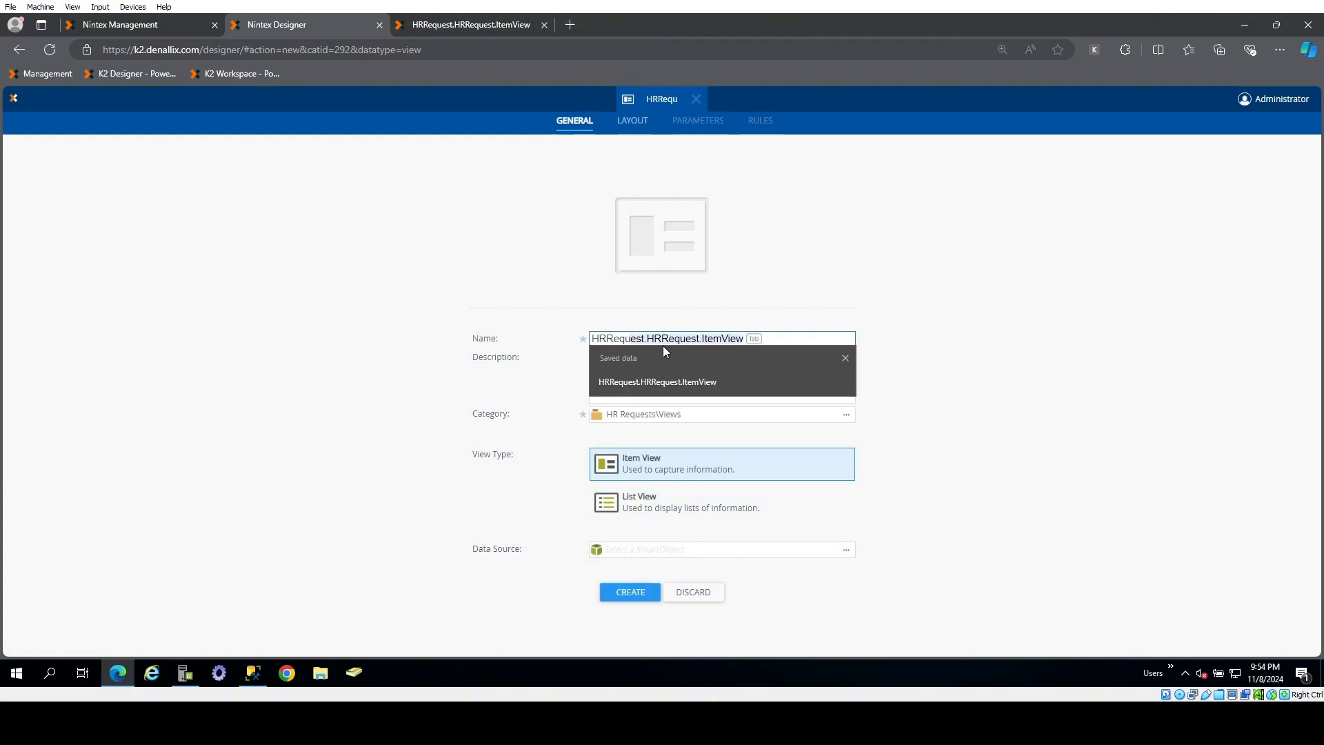
key("Tab")
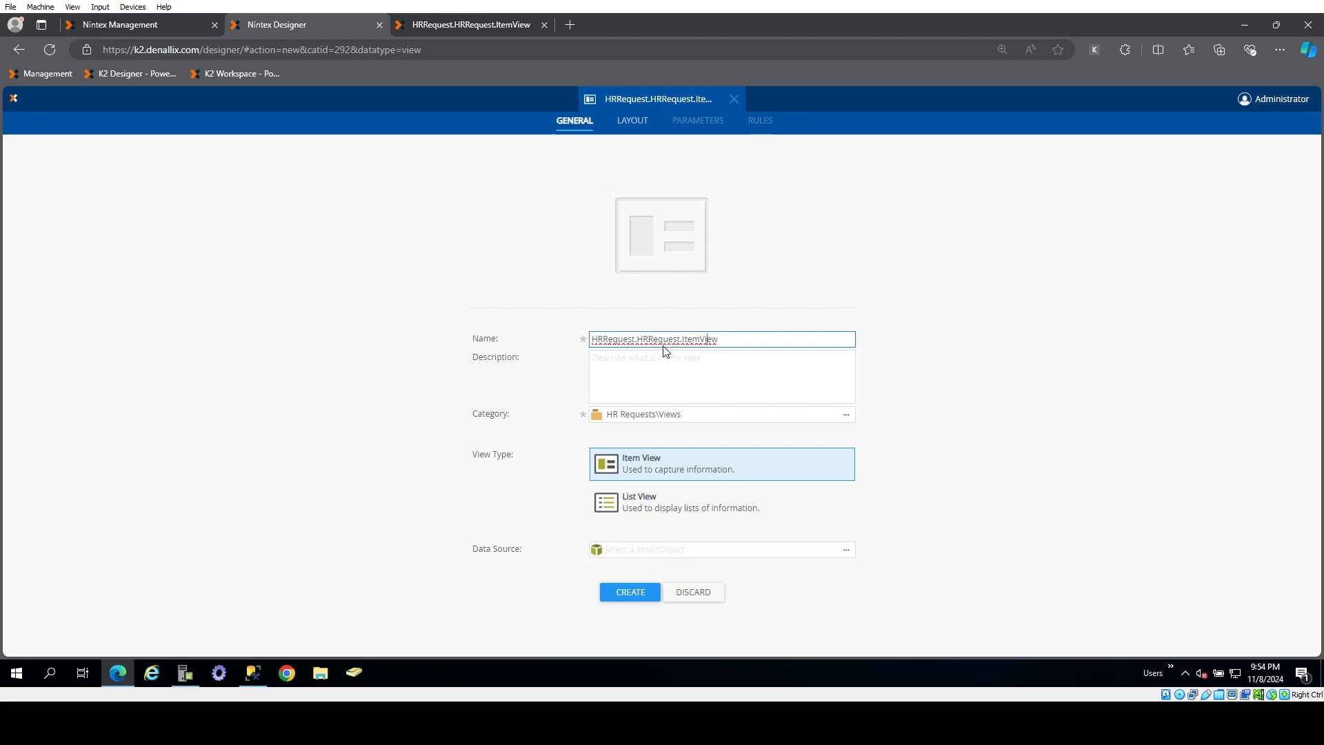
key("BackSpace")
key("BackSpace")
key("BackSpace")
key("BackSpace")
key("BackSpace")
key("BackSpace")
key("BackSpace")
key("BackSpace")
key("BackSpace")
type("REs")
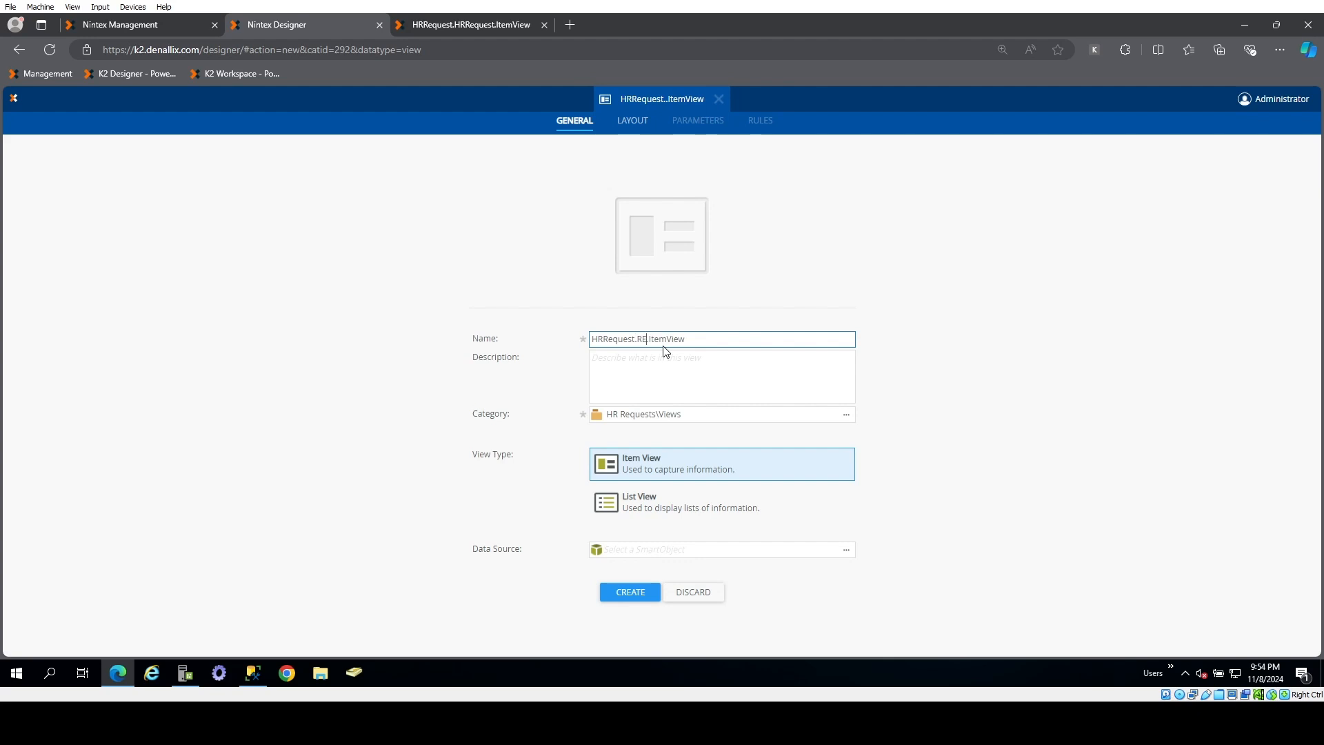
key("BackSpace")
key("BackSpace")
type("esponses")
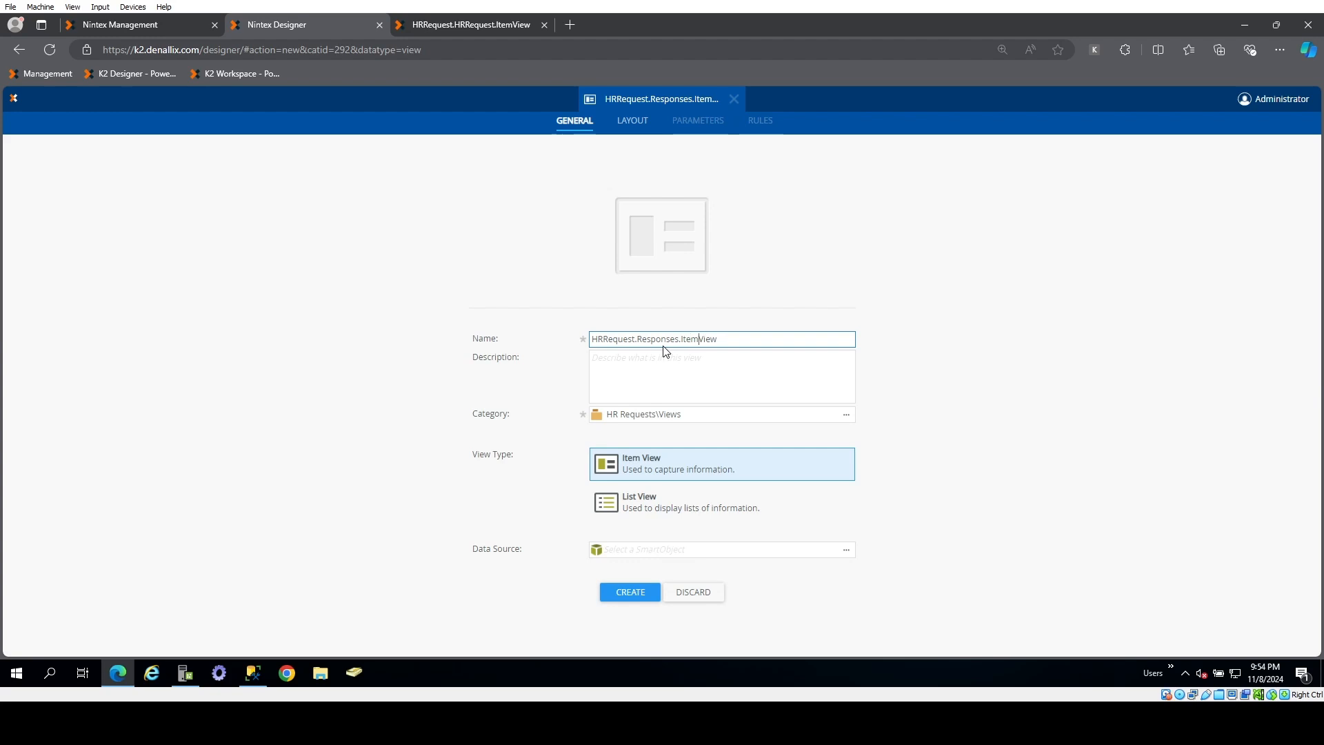
key("Right")
key("Delete")
key("Delete")
key("Delete")
key("Delete")
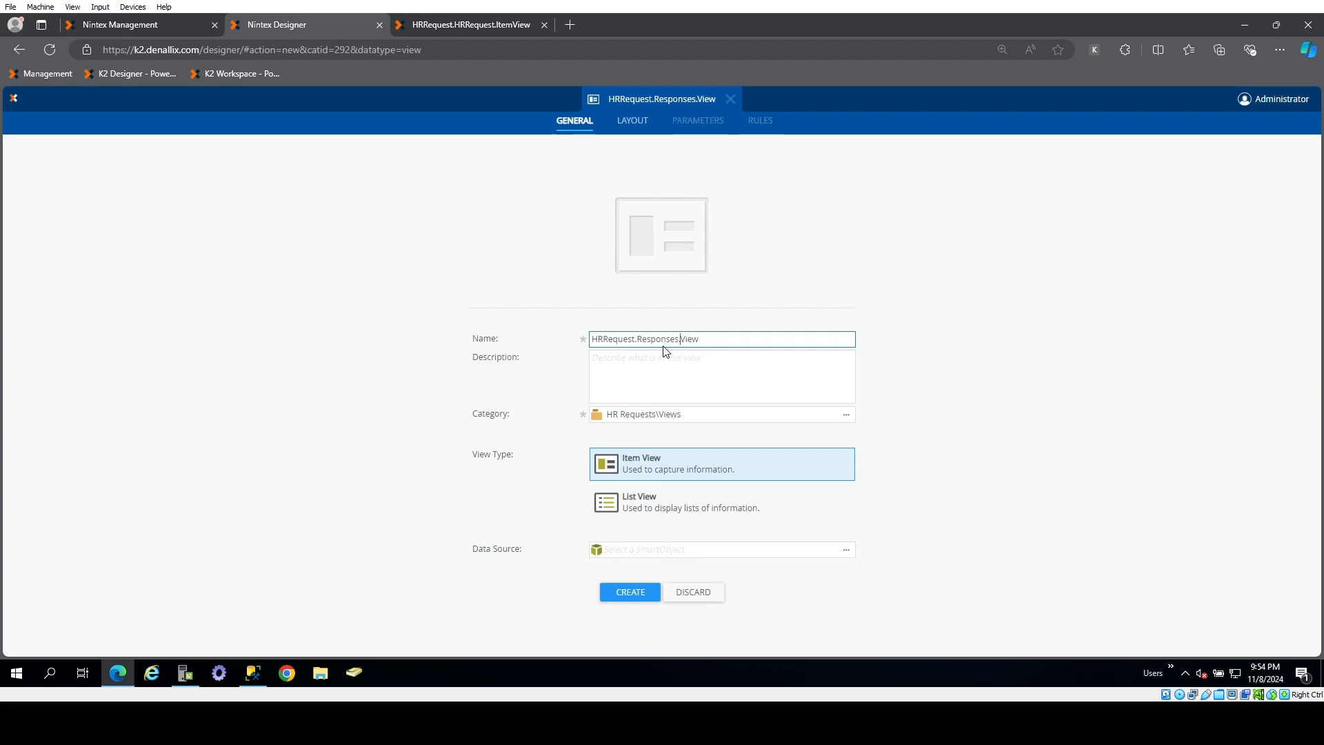
type("List")
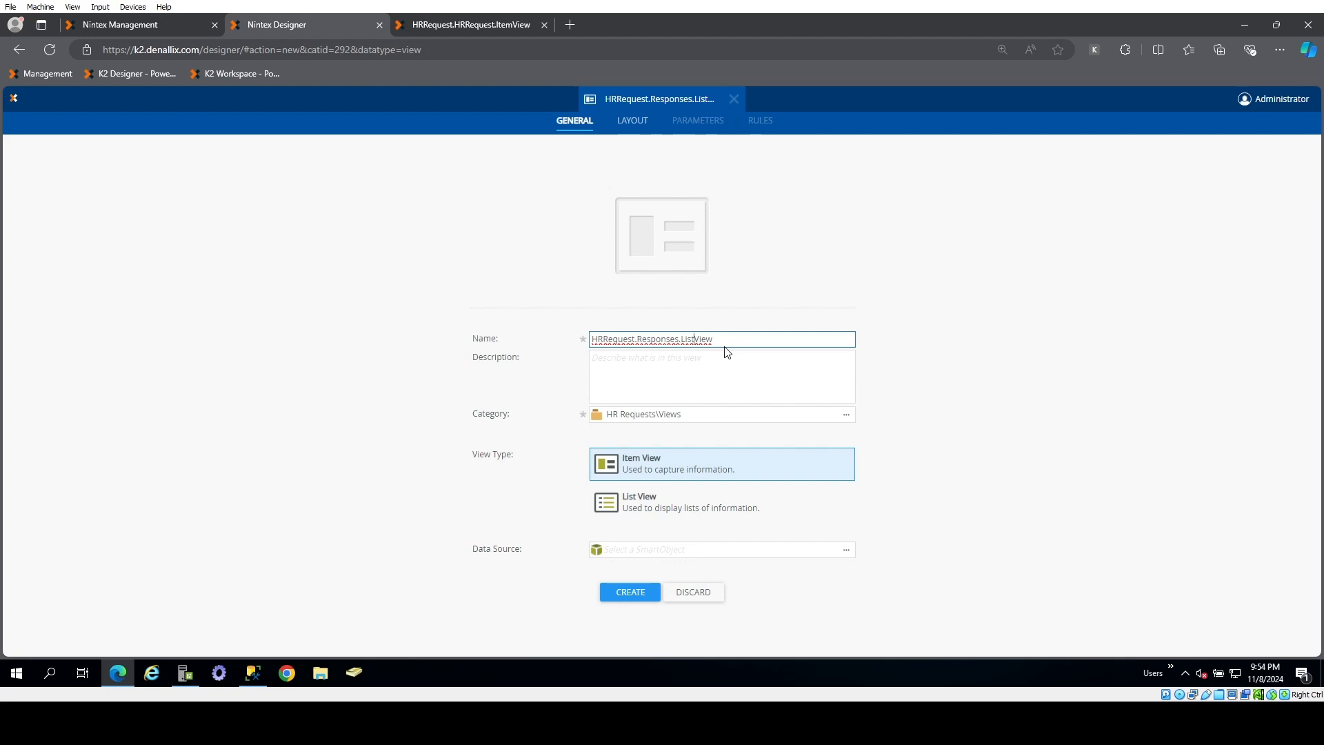
left_click(1018, 454)
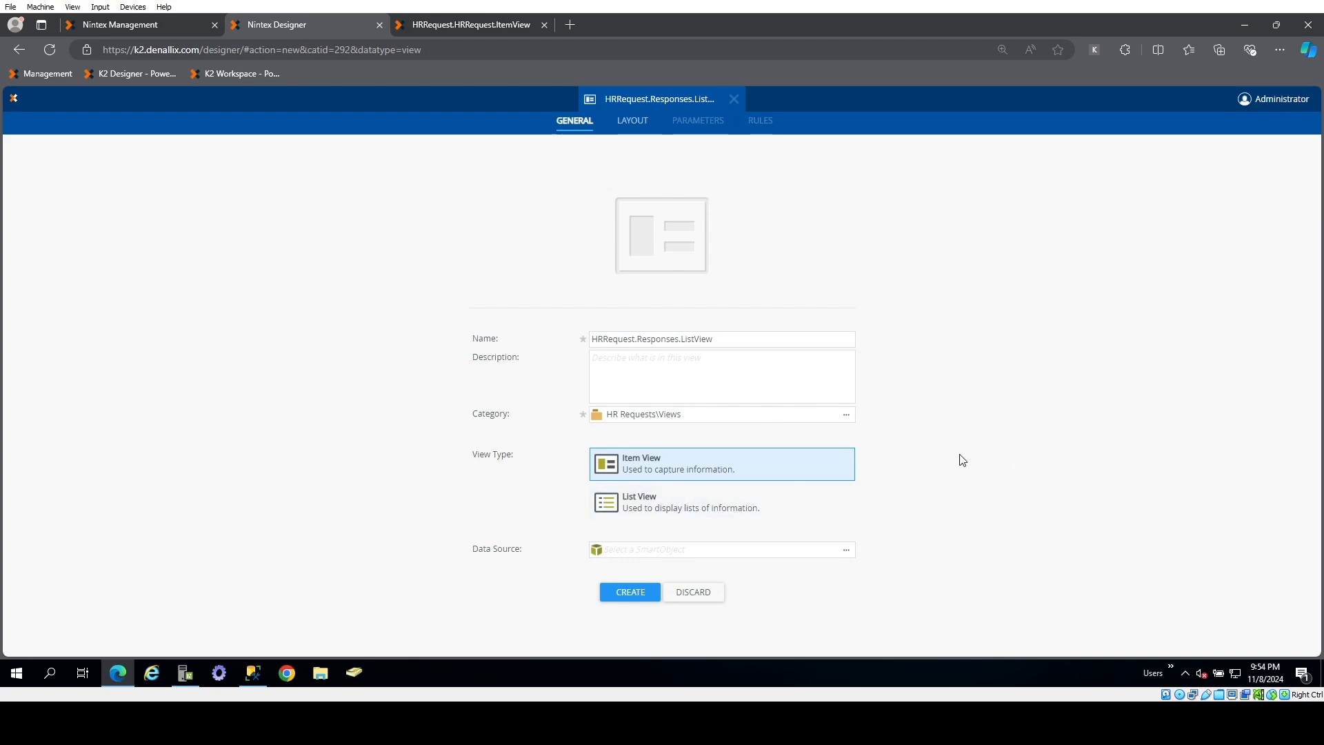
- Create it as a List View using the HRRequests.Responses SmartObject from HR Requests\SmartObjects as data source
left_click(652, 506)
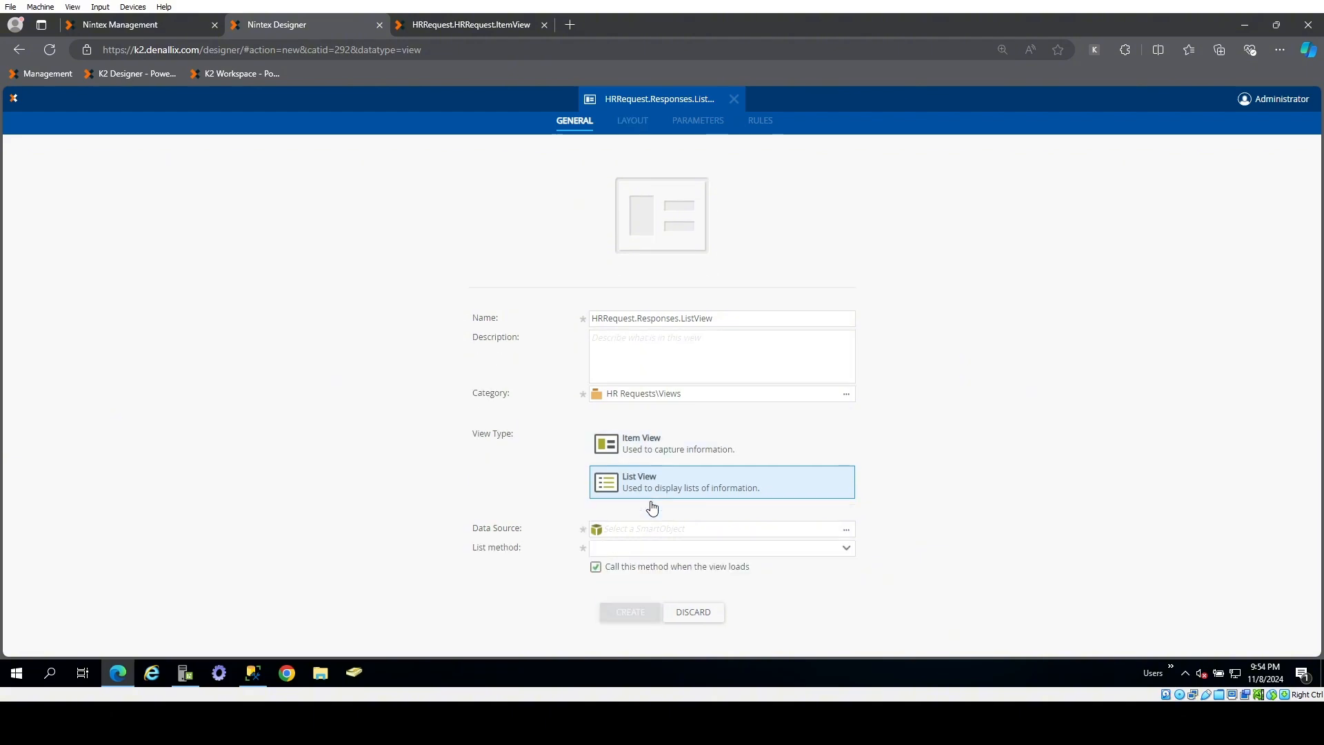
left_click(850, 531)
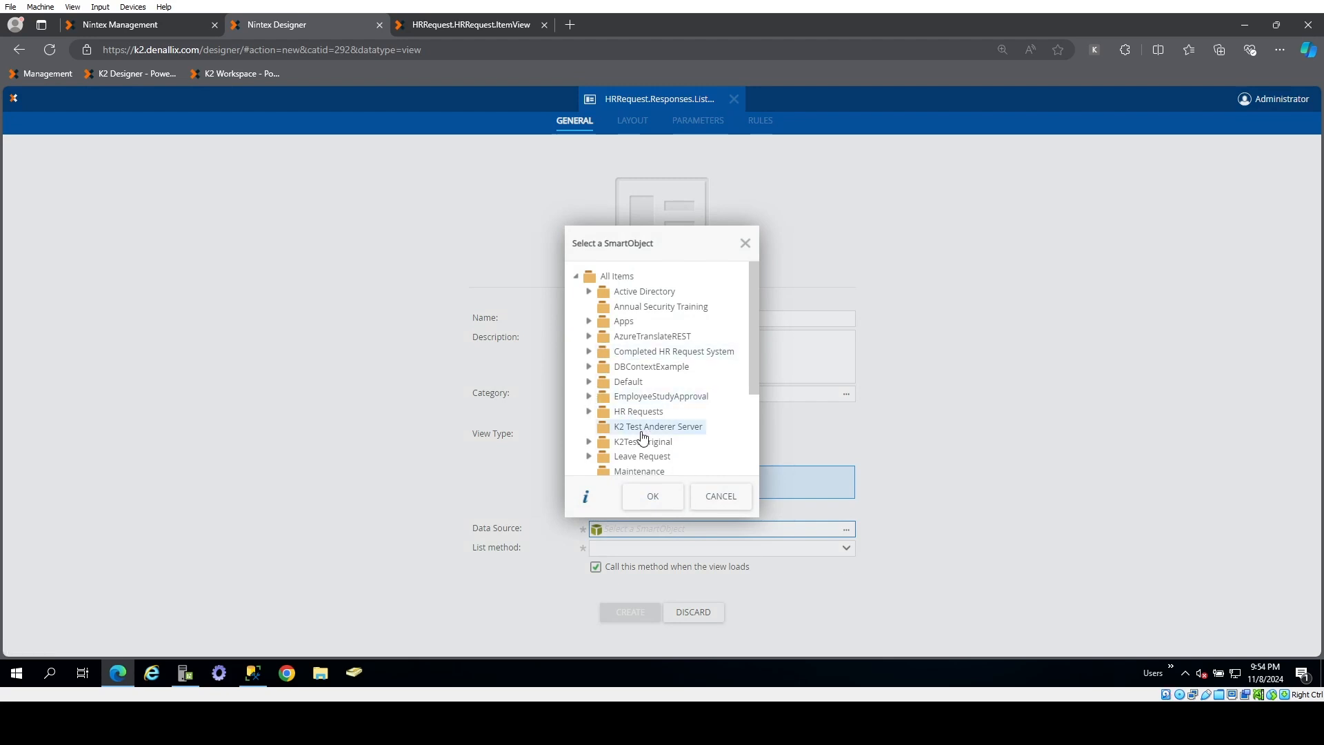
left_click(590, 412)
scroll(693, 409, "down", 1)
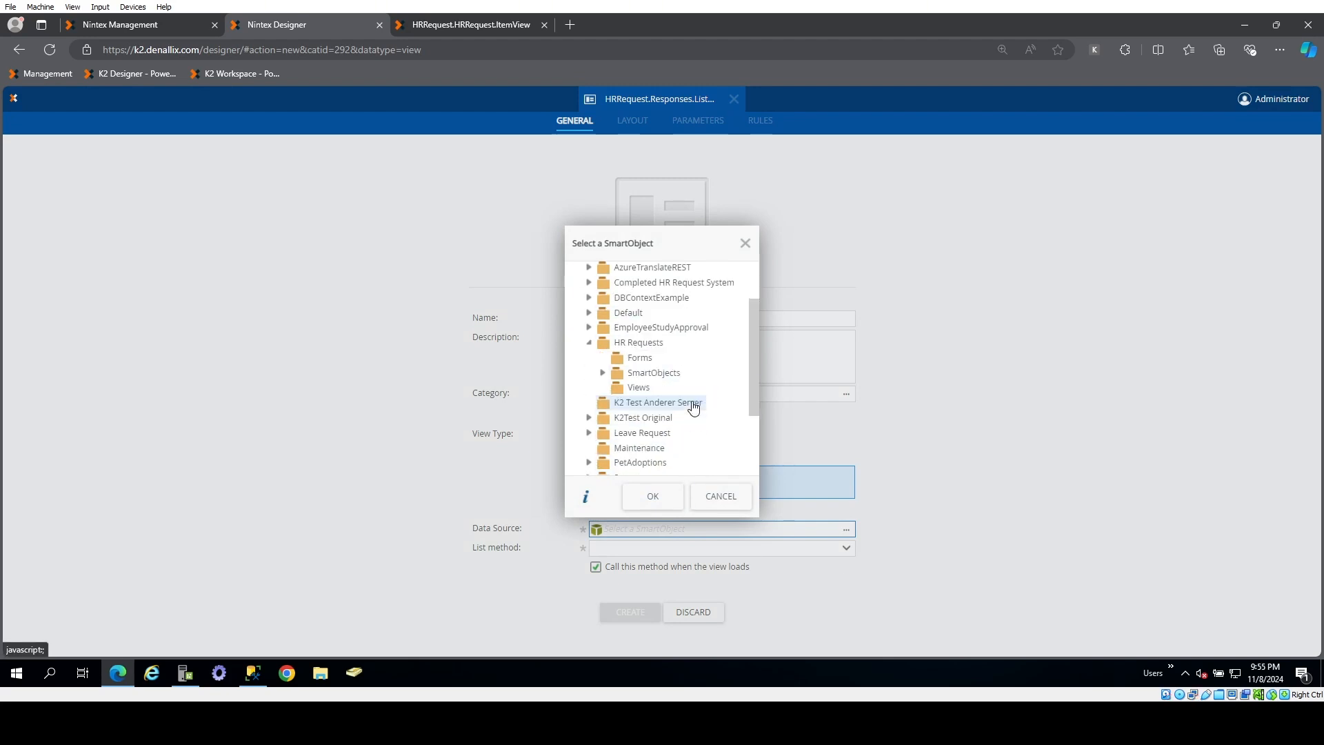
left_click(604, 373)
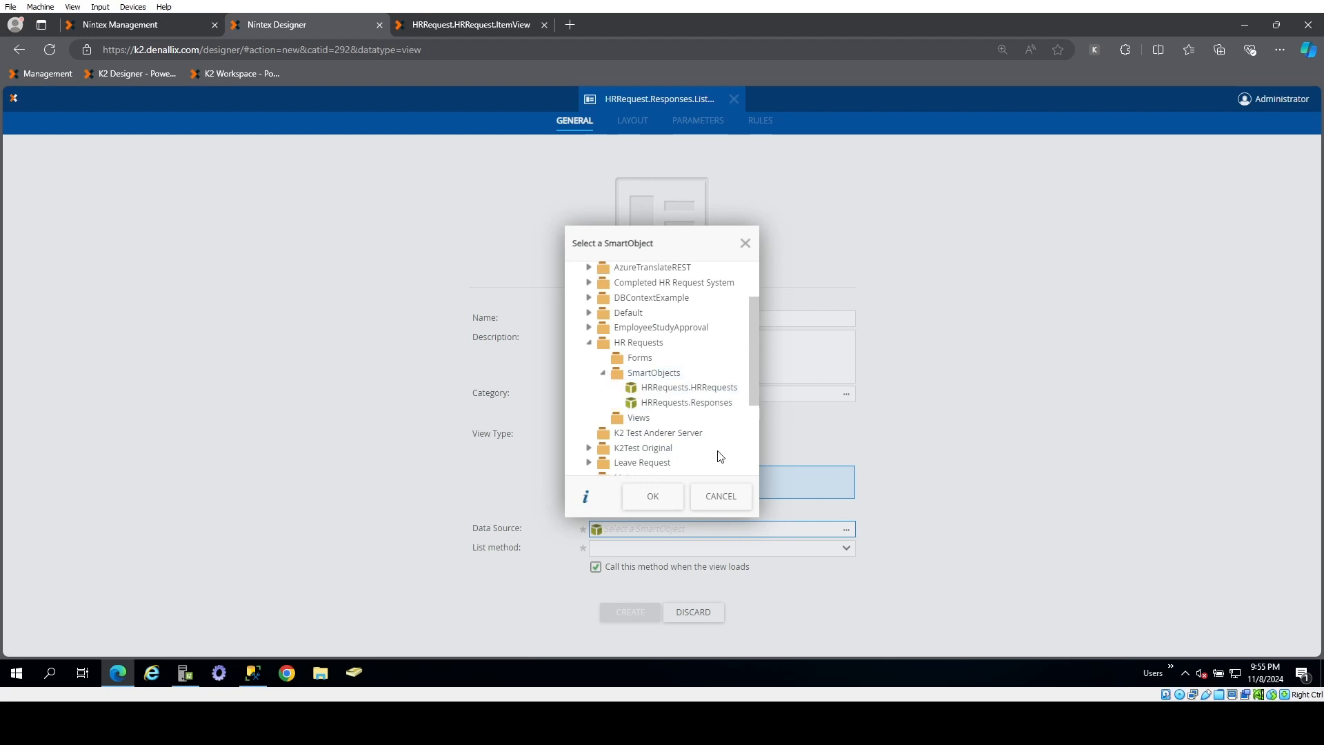
left_click(693, 403)
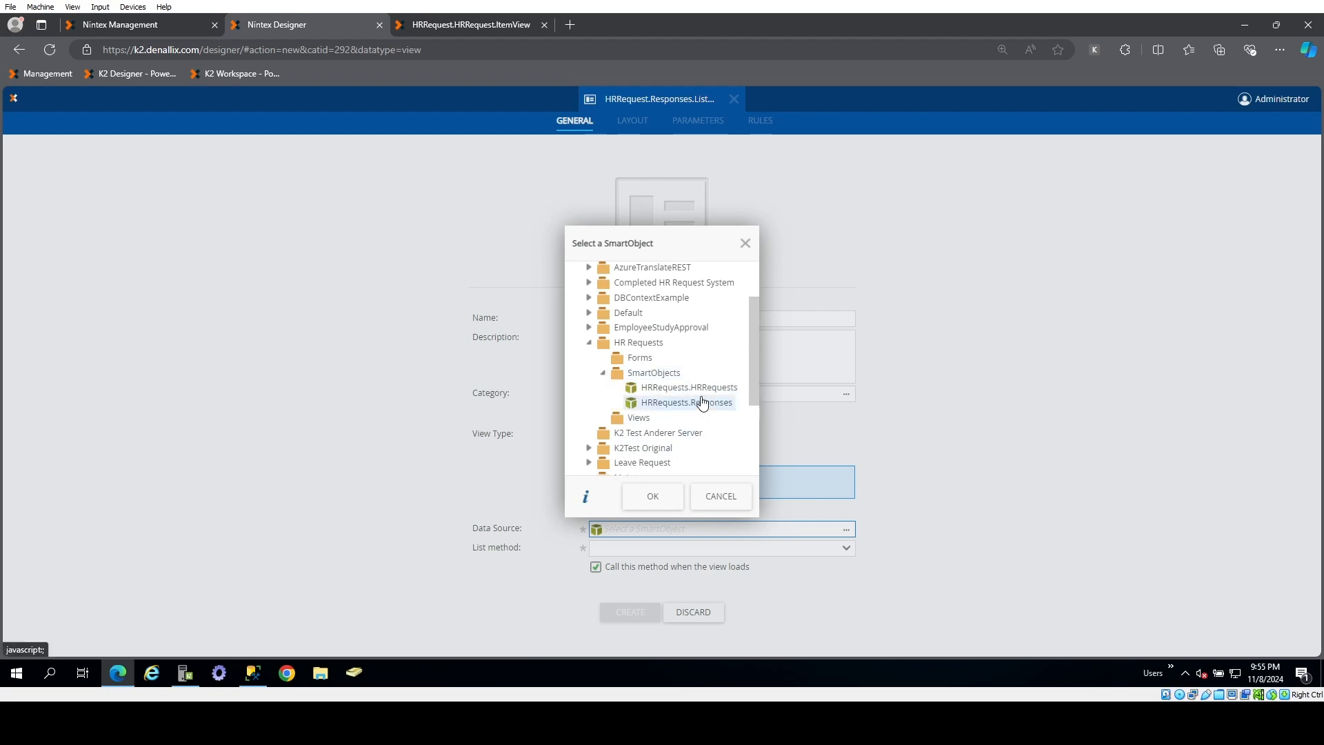
left_click(659, 497)
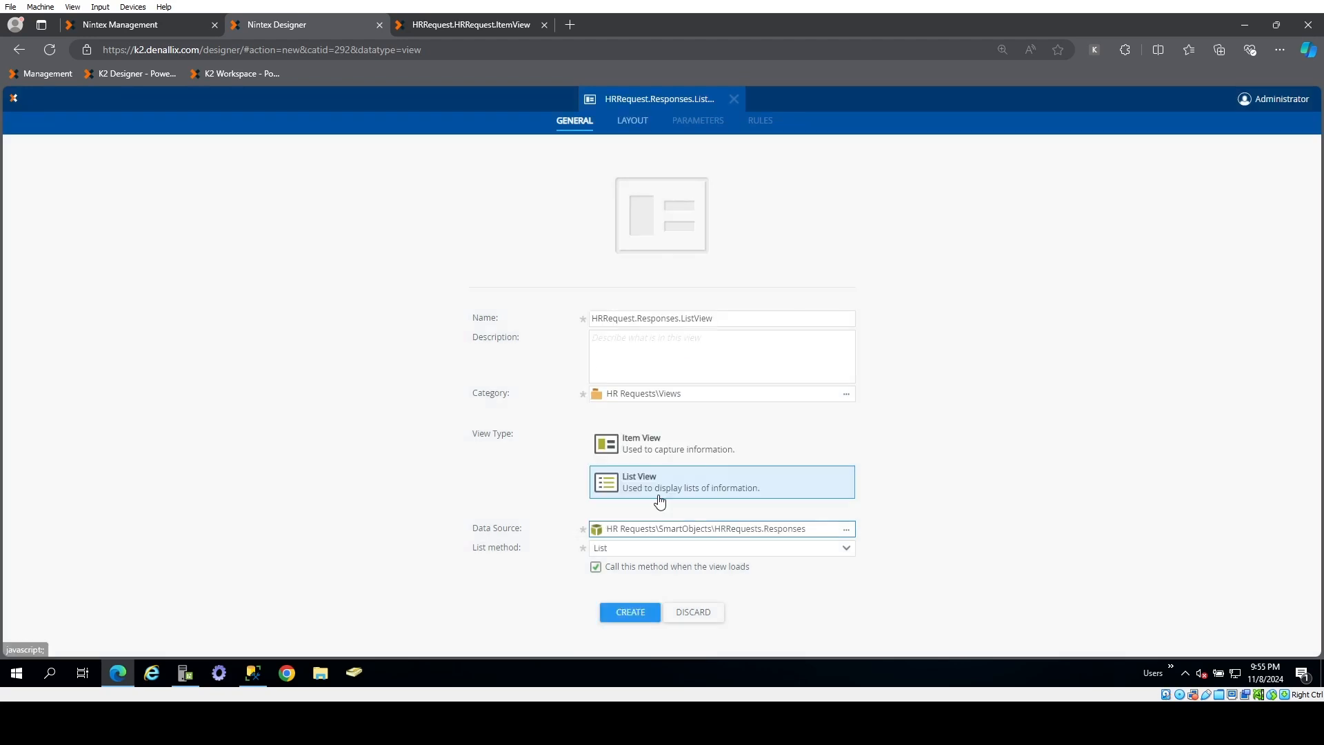
left_click(635, 611)
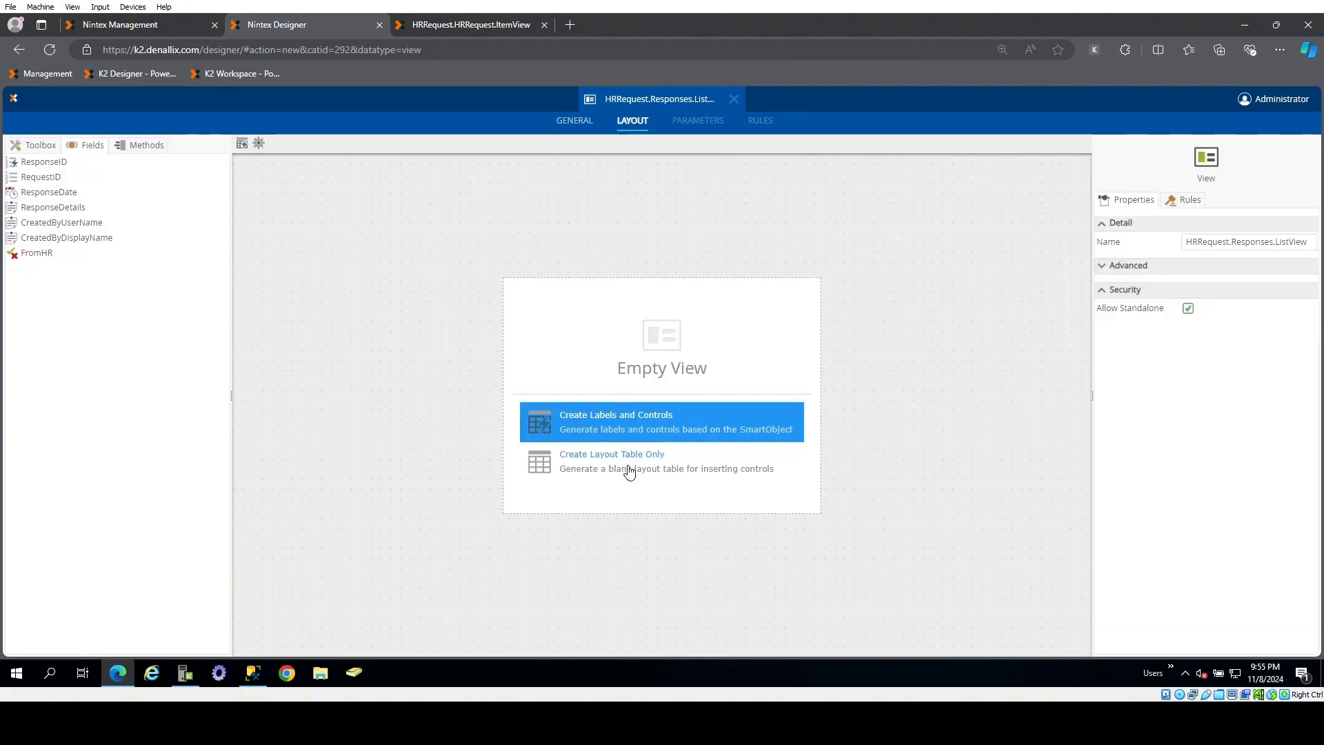
- Generate labels and controls for the ResponseDate, CreatedByDisplayName and FromHR fields only, without list editing
left_click(662, 429)
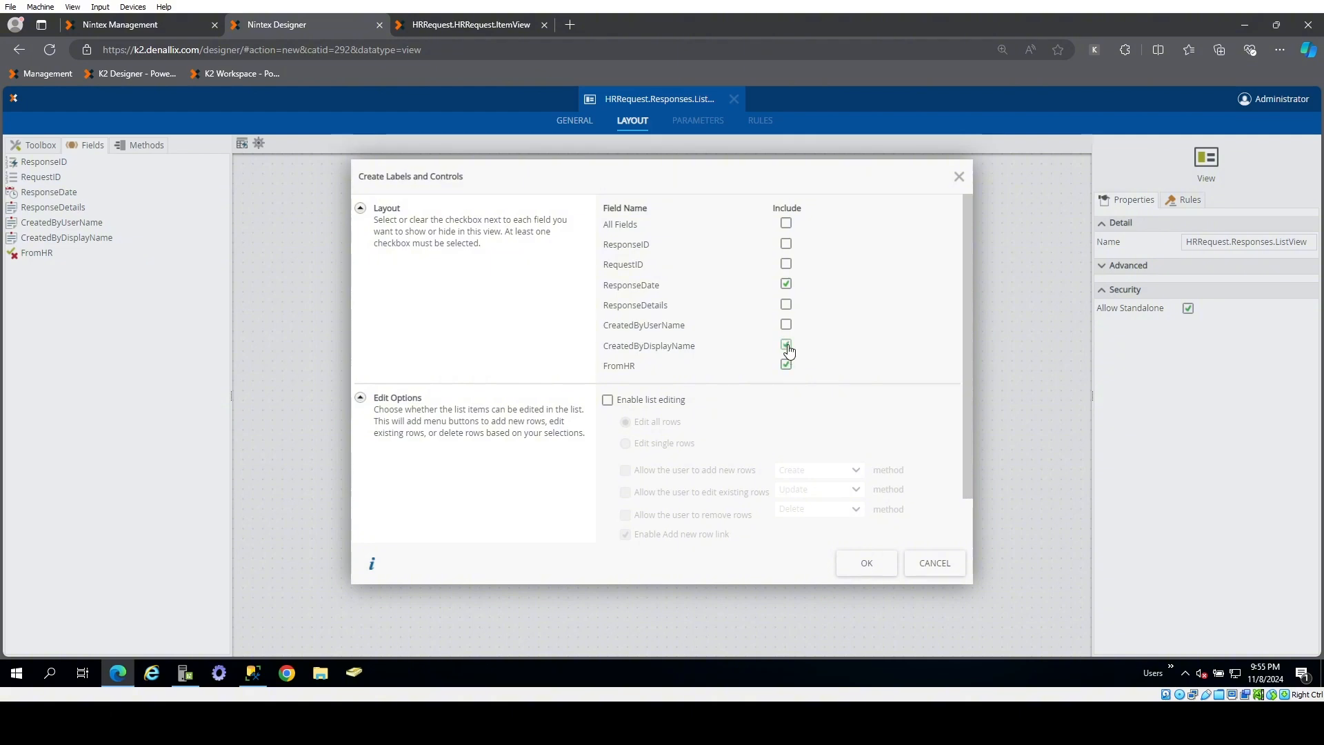
scroll(828, 382, "down", 1)
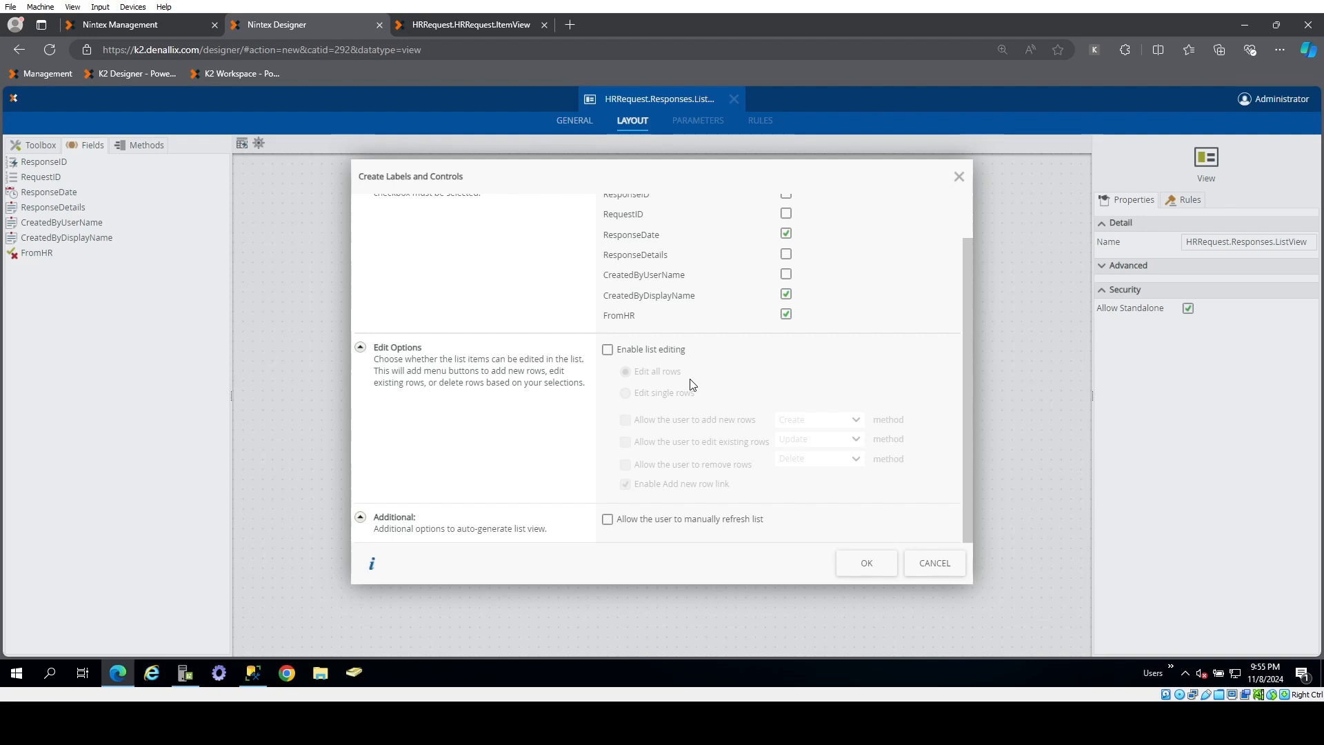
left_click(866, 565)
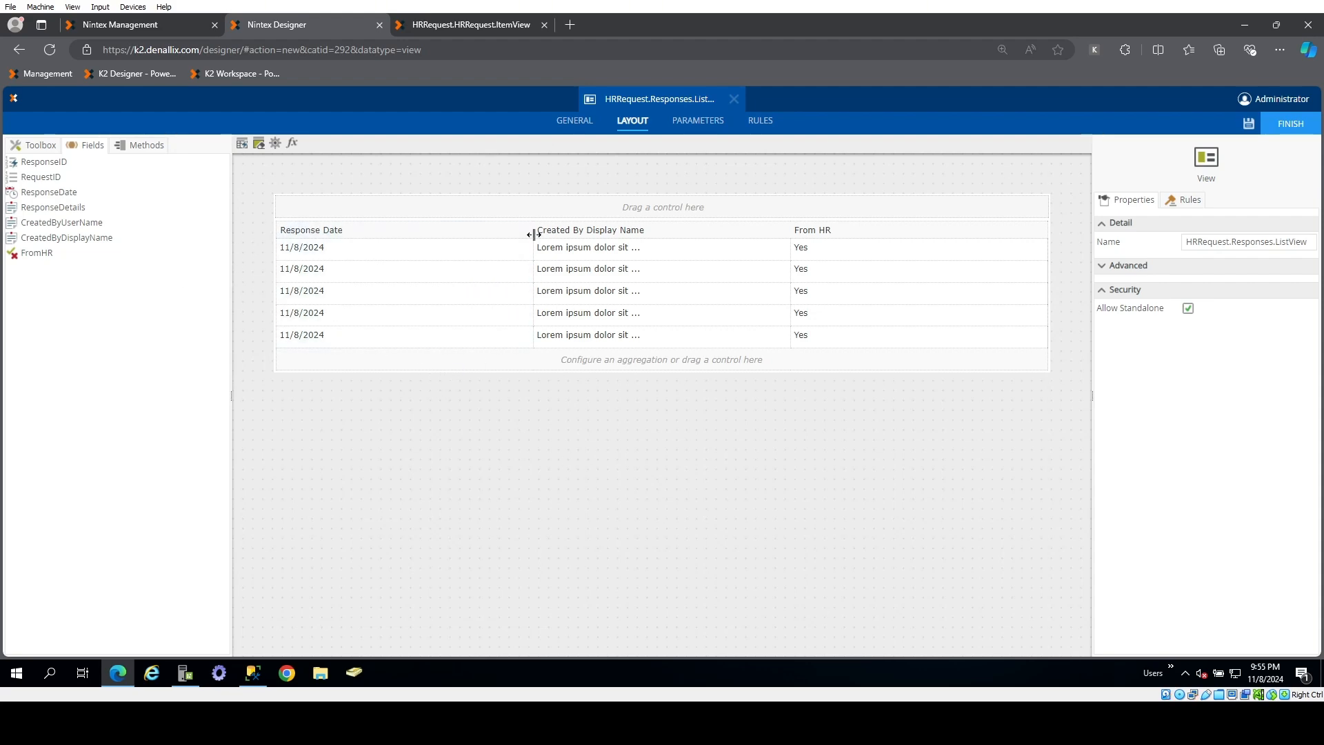
- Narrow the Response Date column slightly and move the Created By Display Name column in front of it
left_click_drag(533, 234, 483, 237)
mouse_move(566, 233)
left_mouse_down()
mouse_move(407, 349)
mouse_move(260, 237)
mouse_move(279, 241)
left_mouse_up()
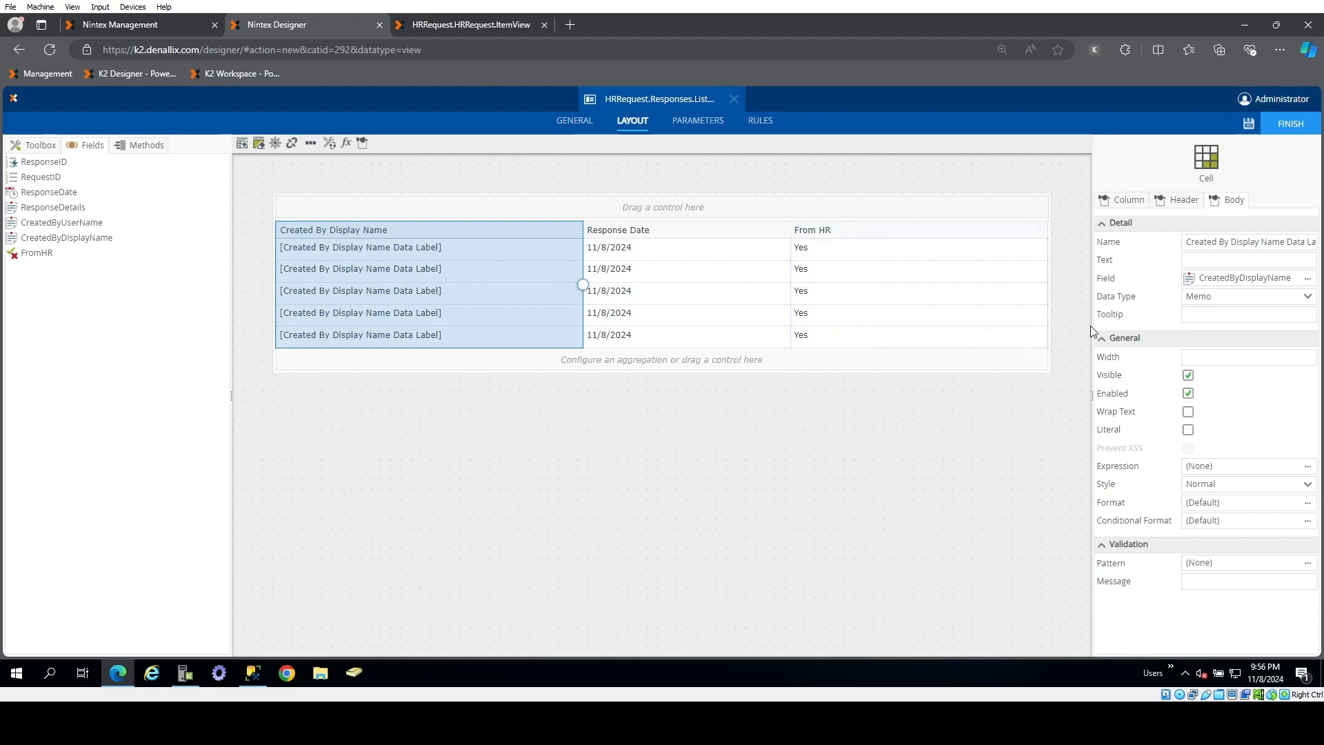
- Set the Created By Display Name column's header text to "Comment By" and narrow the column to about half its width
left_click(1122, 201)
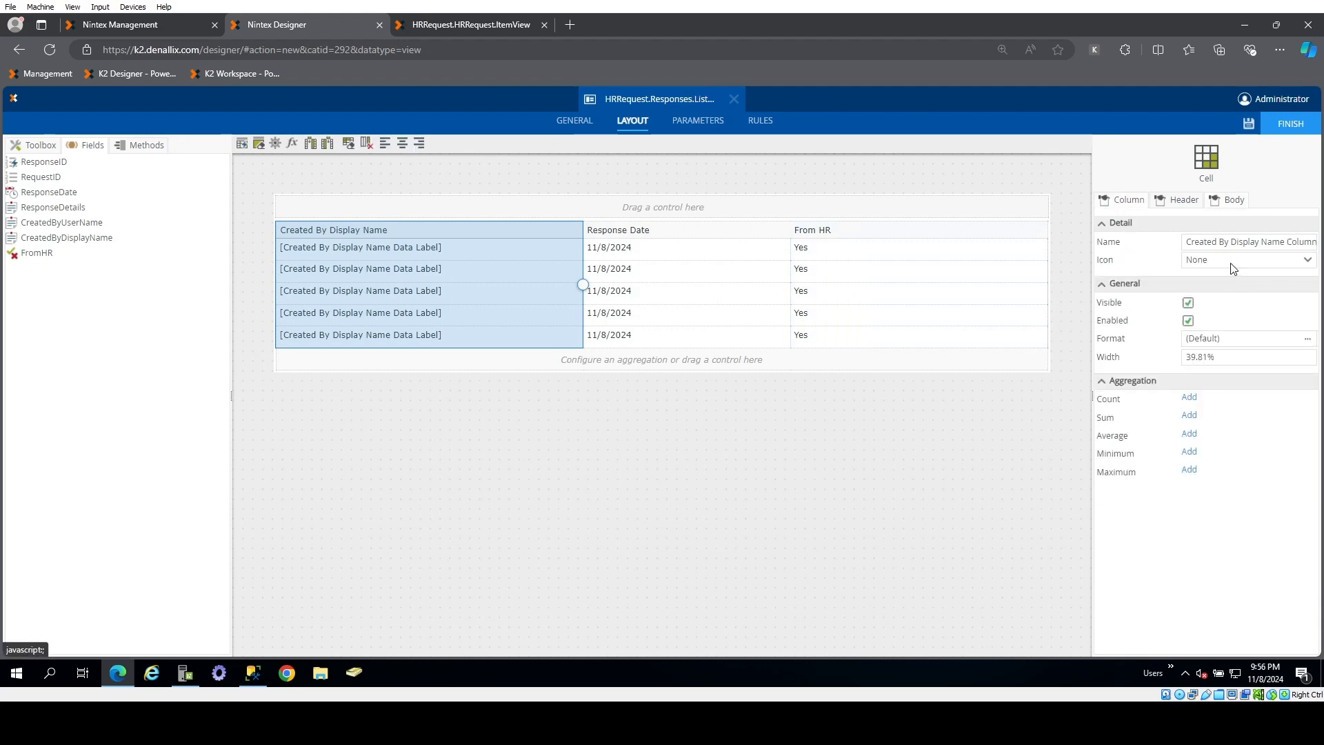
left_click(1173, 207)
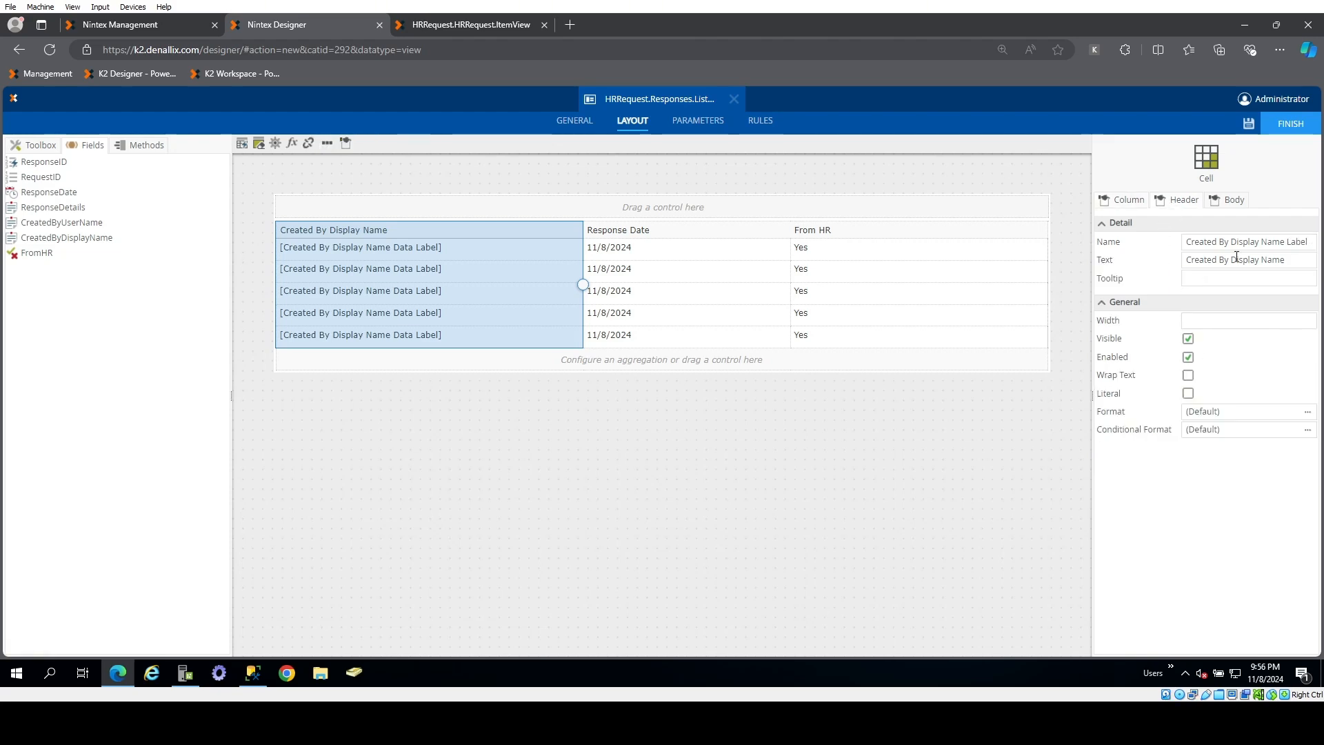
left_click(1294, 263)
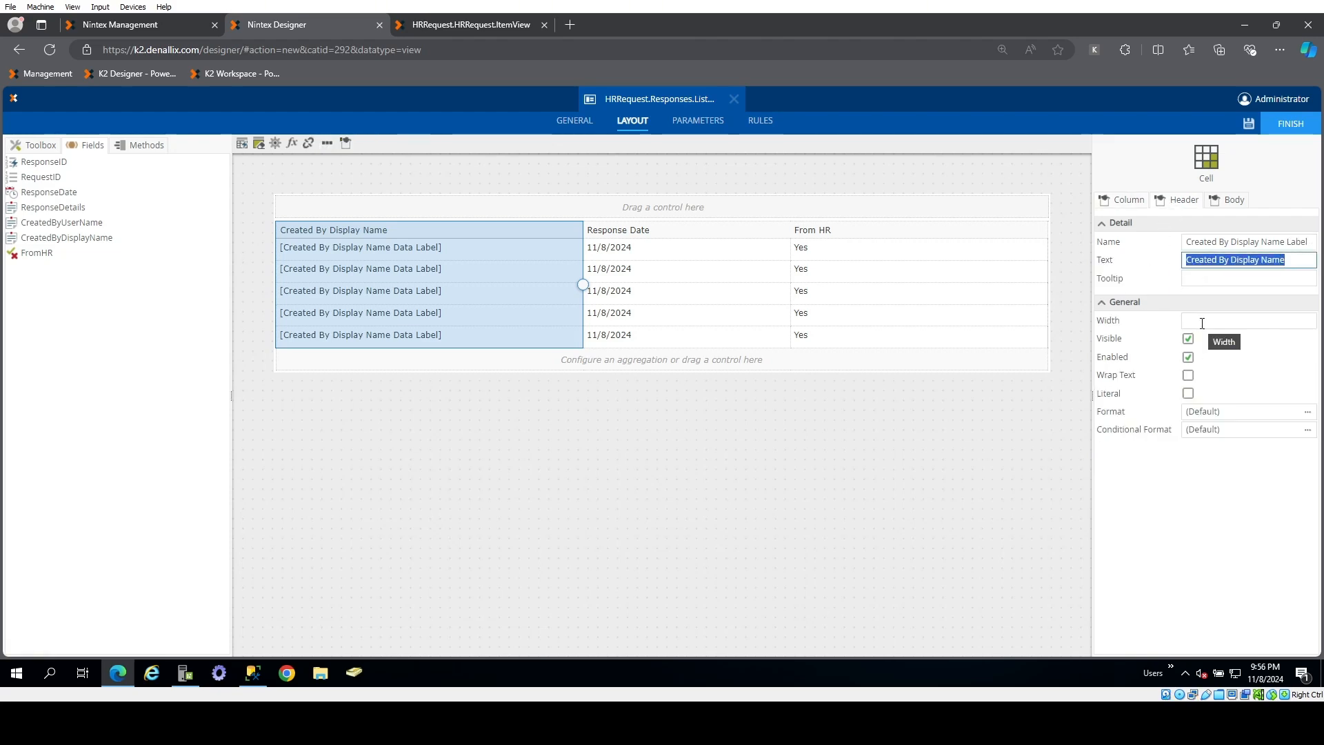
type("Comment By")
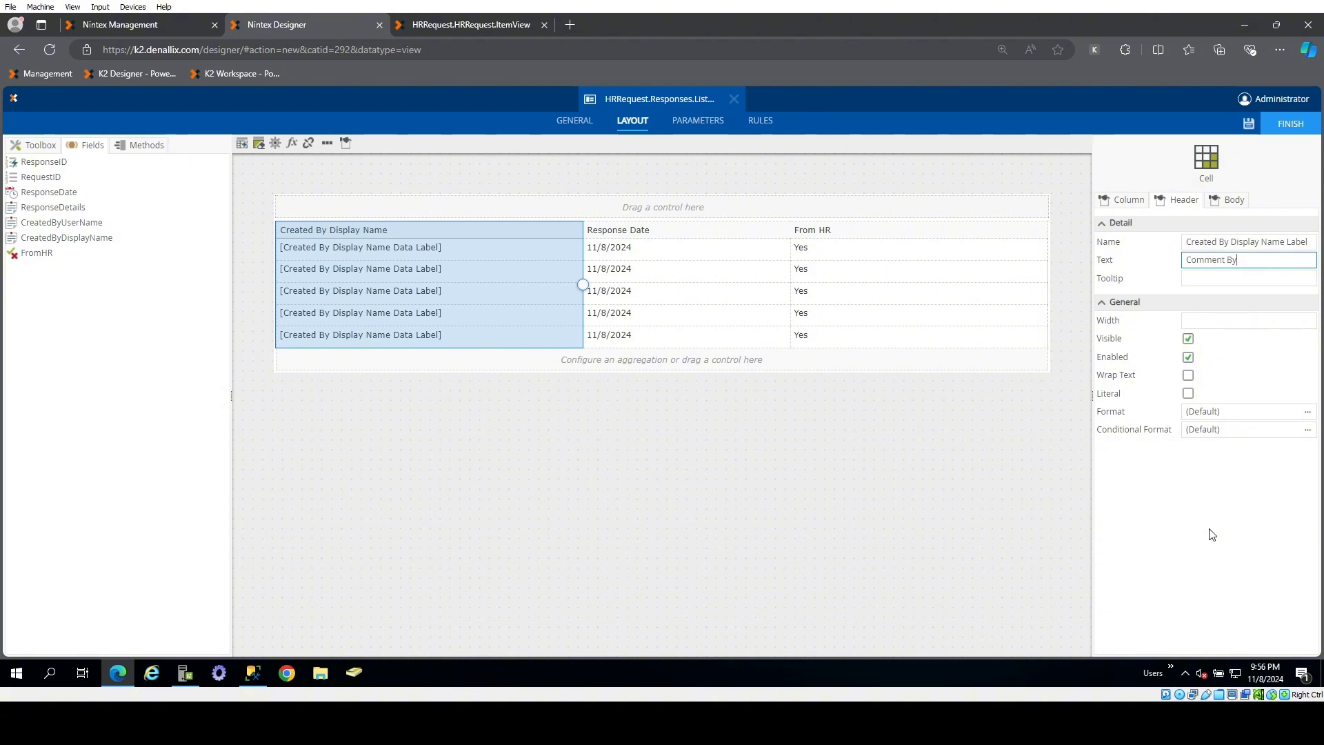
key("Return")
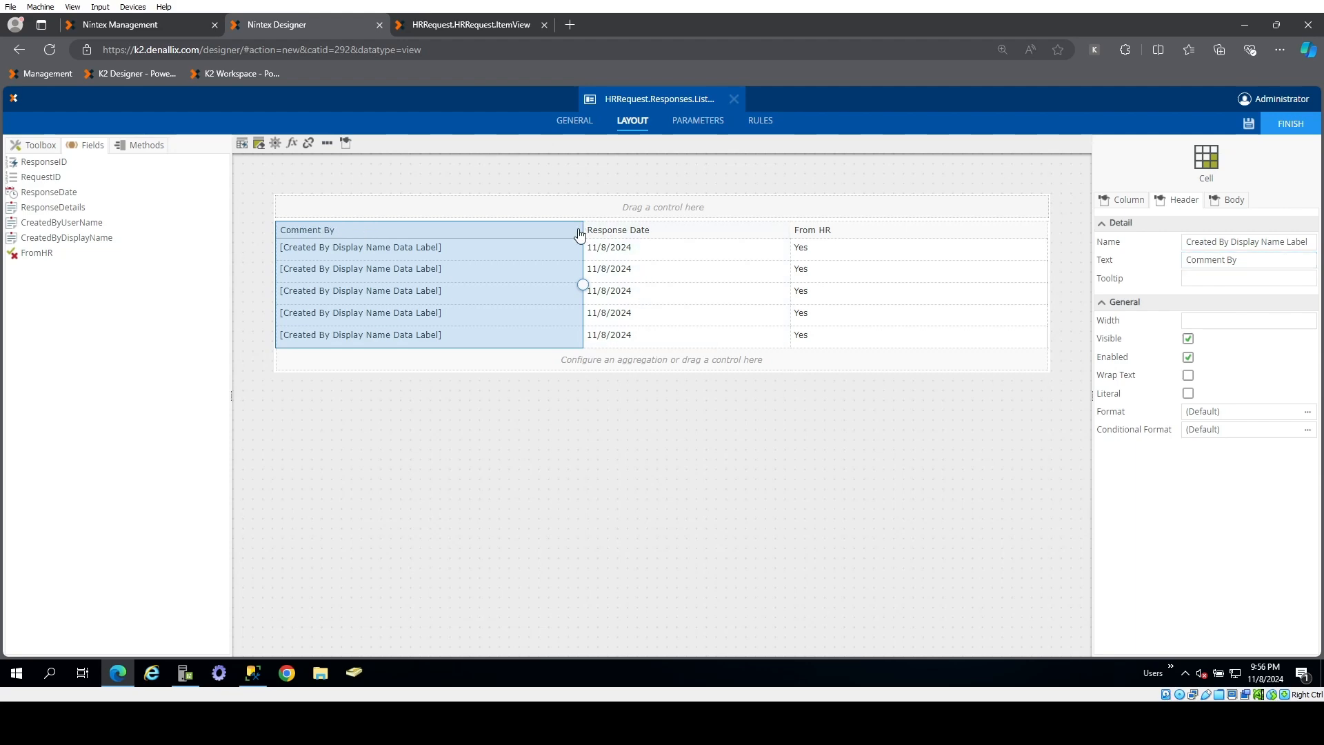
left_click_drag(449, 246, 429, 248)
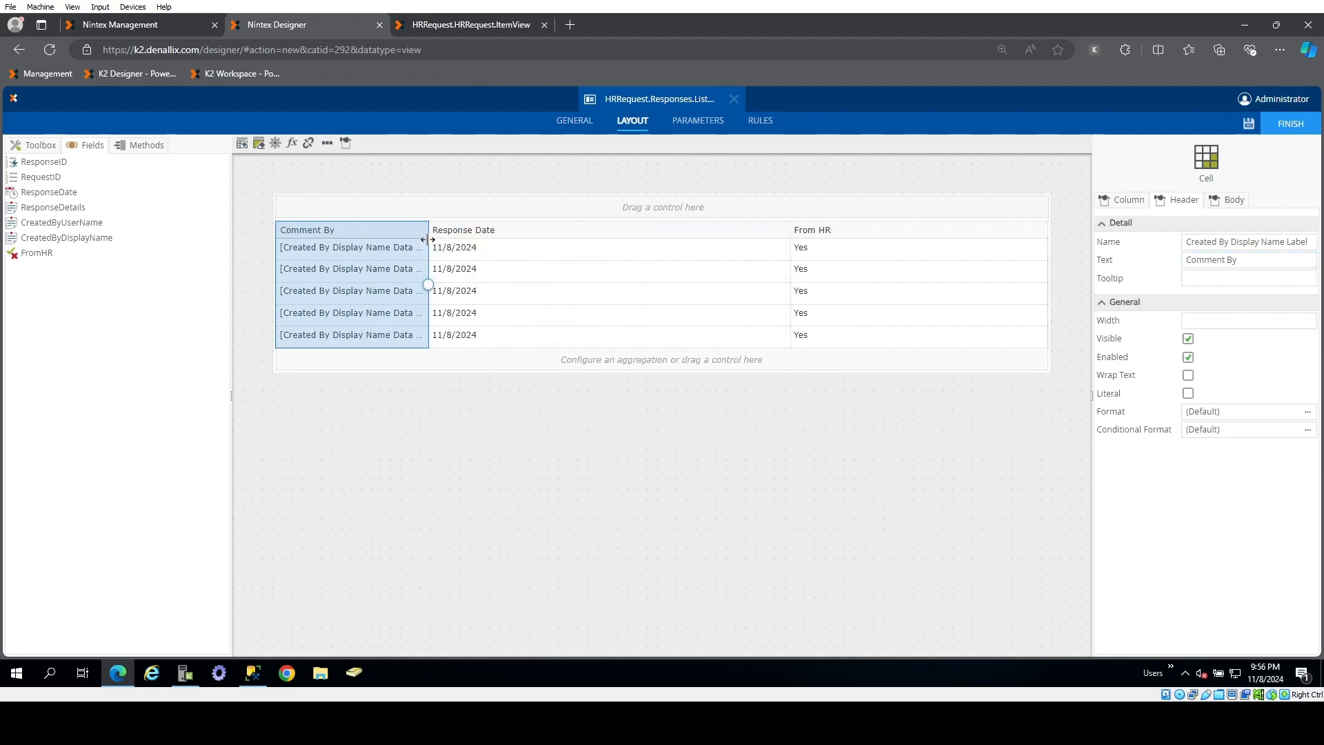
- Set the Response Date column's header text to "Date" and narrow the column to about a third of its width
left_click(521, 241)
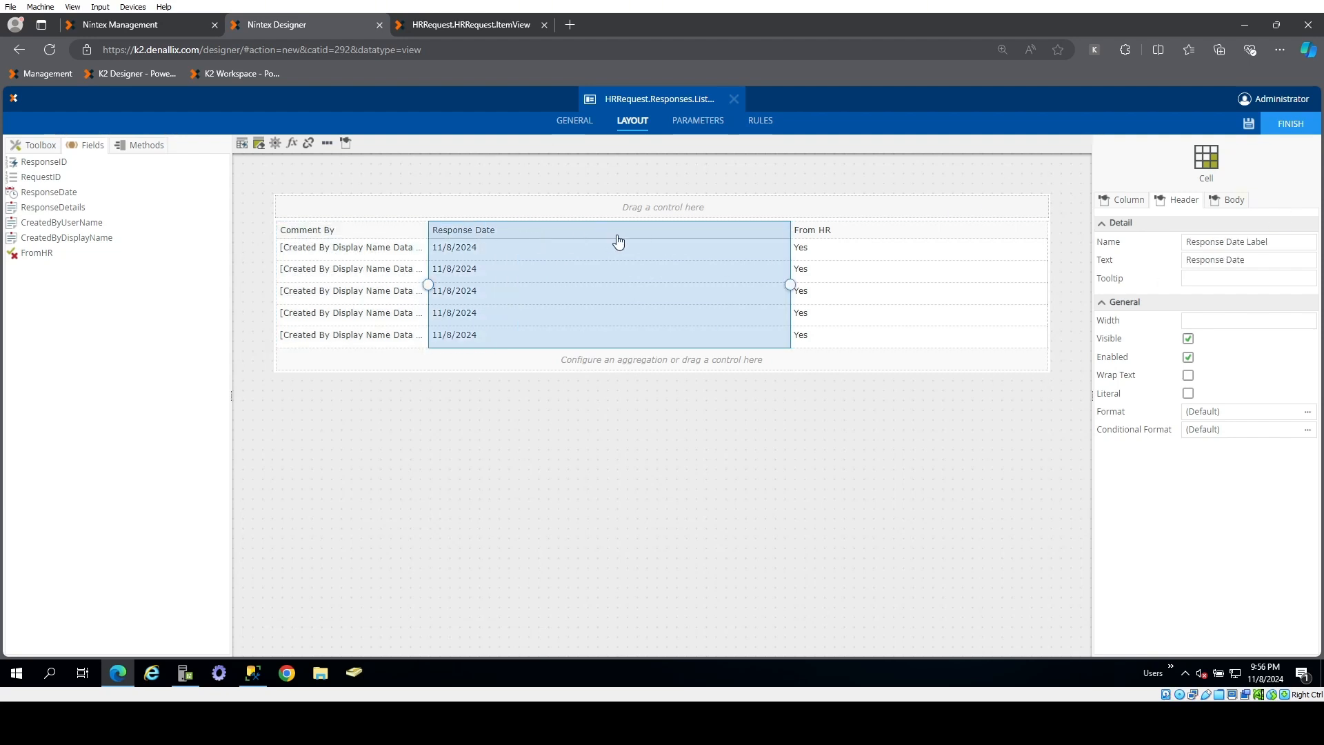
left_click(1253, 260)
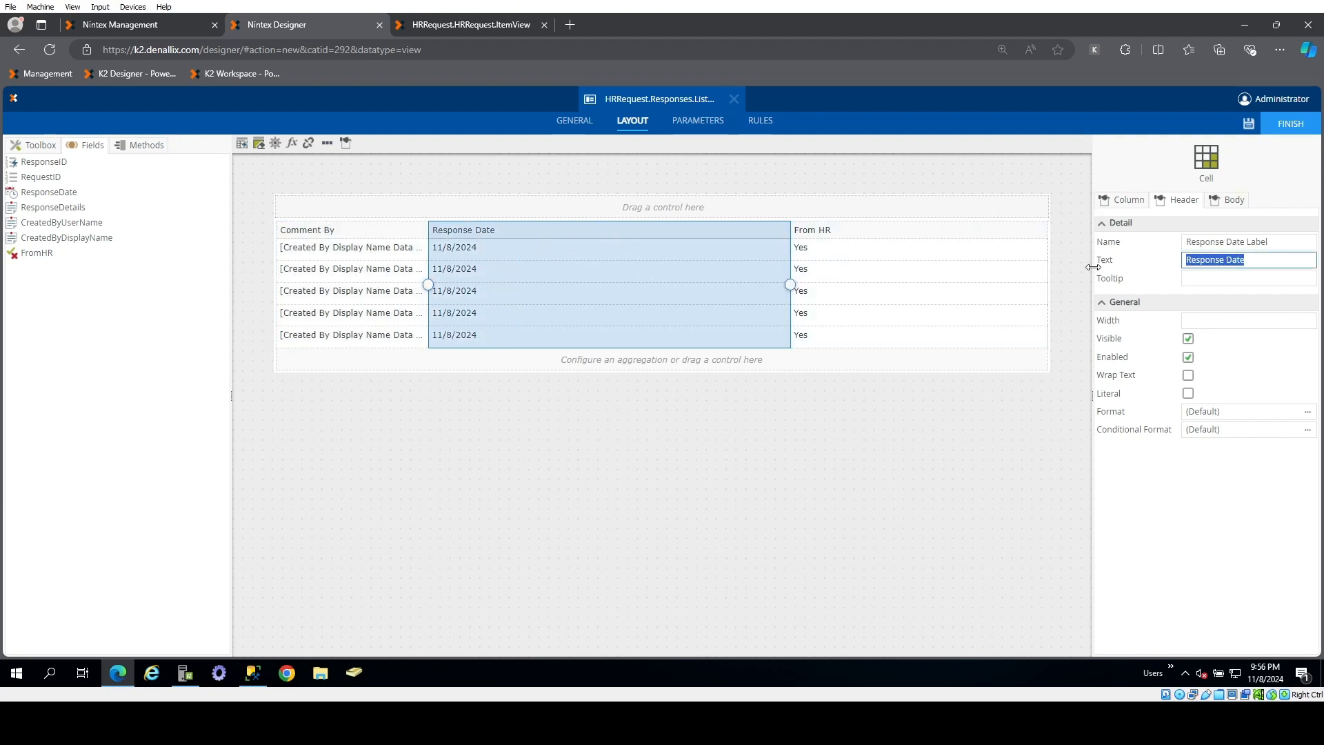
type("Date")
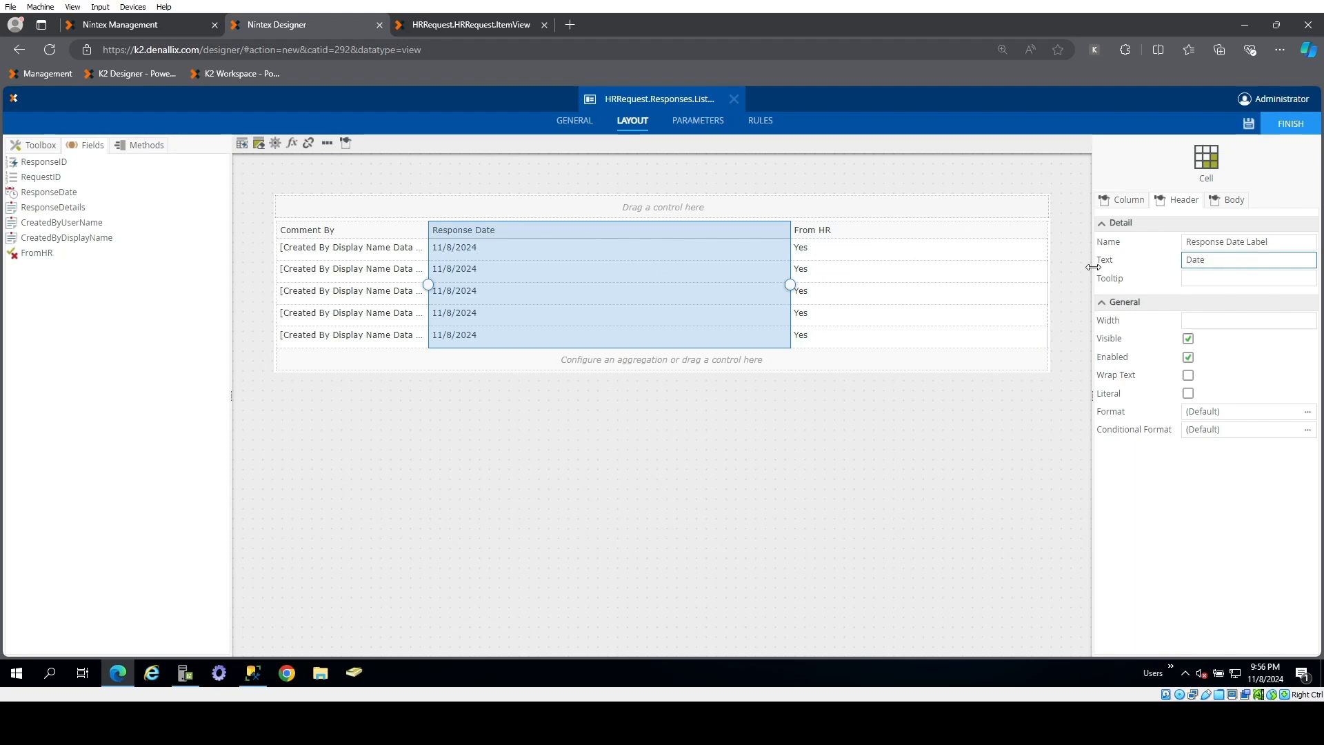
key("Return")
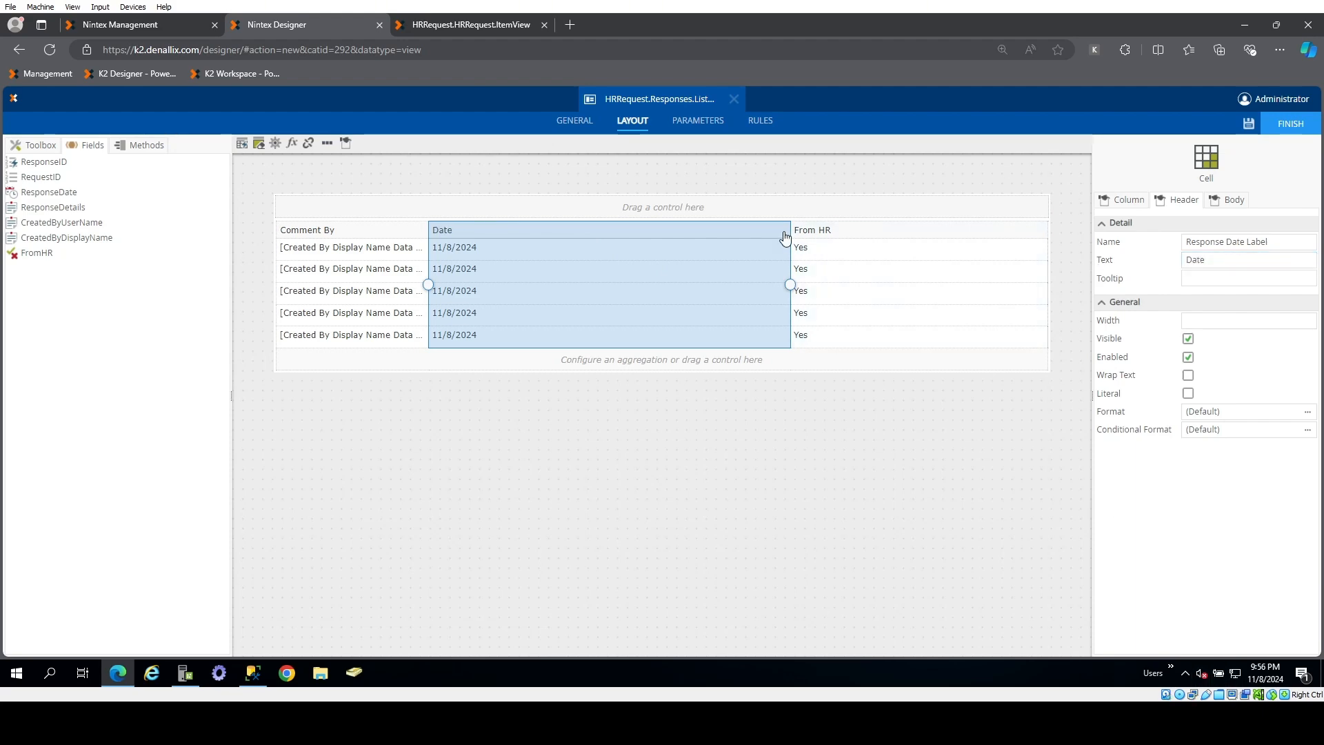
left_click_drag(790, 226, 543, 243)
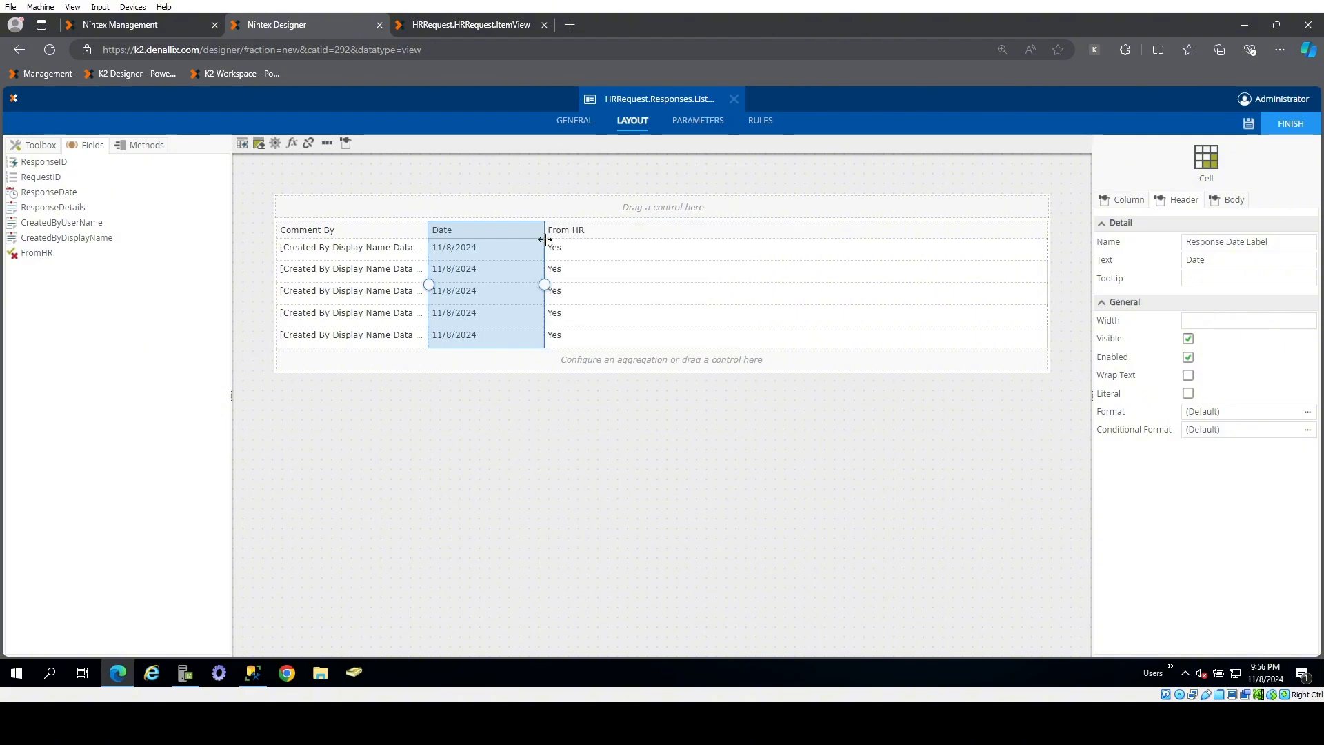
left_click(613, 238)
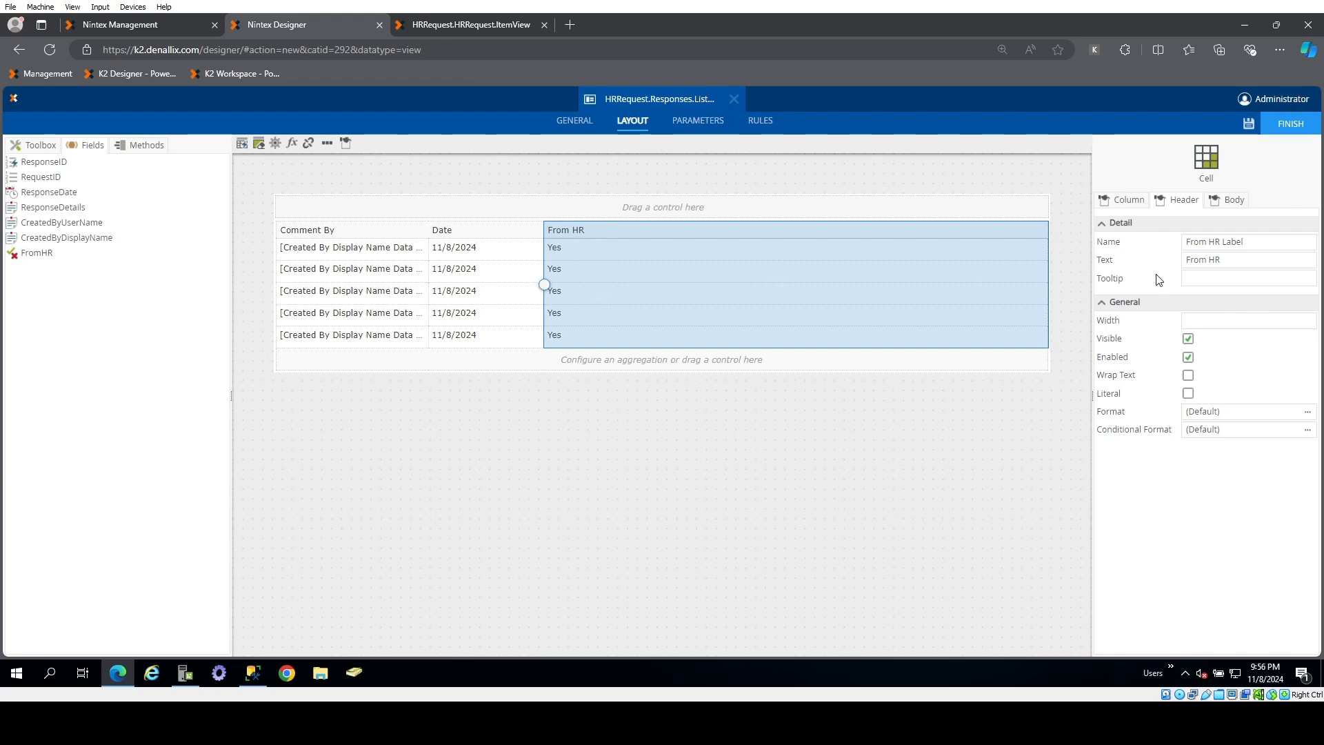
left_click_drag(1228, 263, 1170, 274)
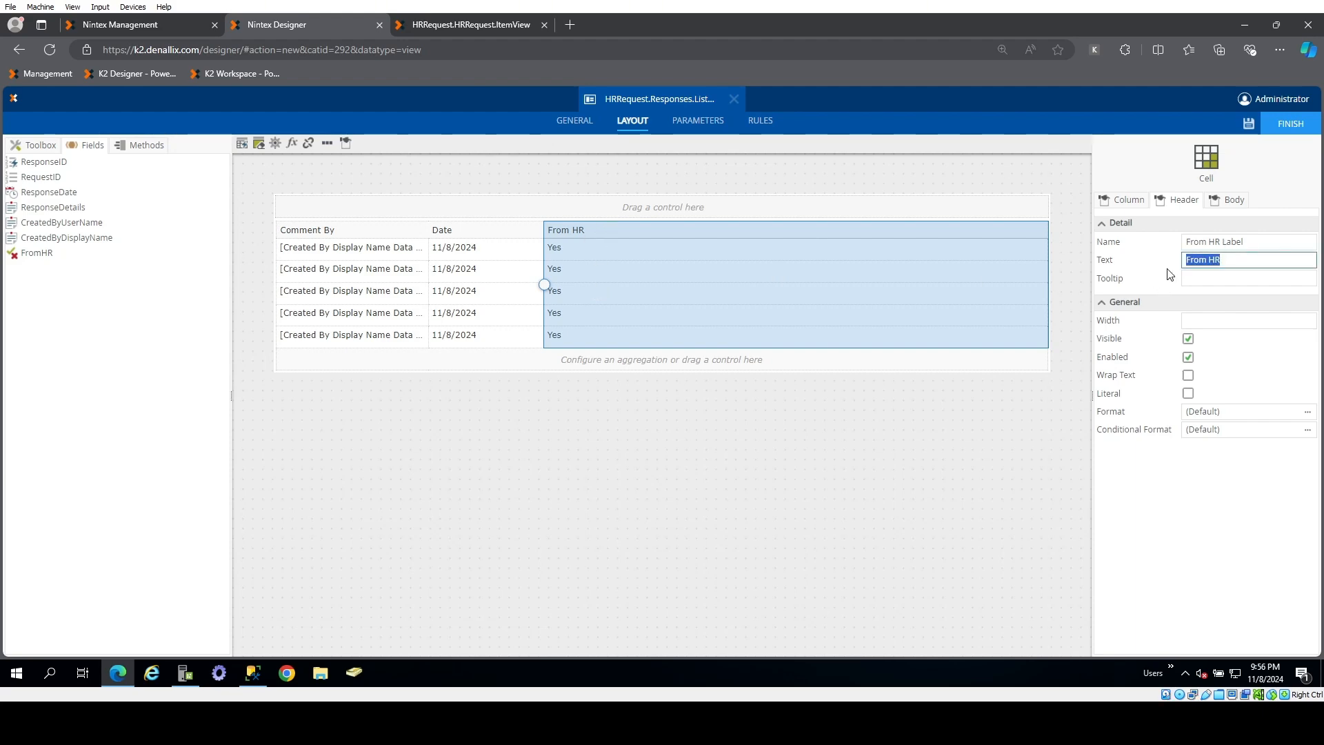
type("Hr")
key("BackSpace")
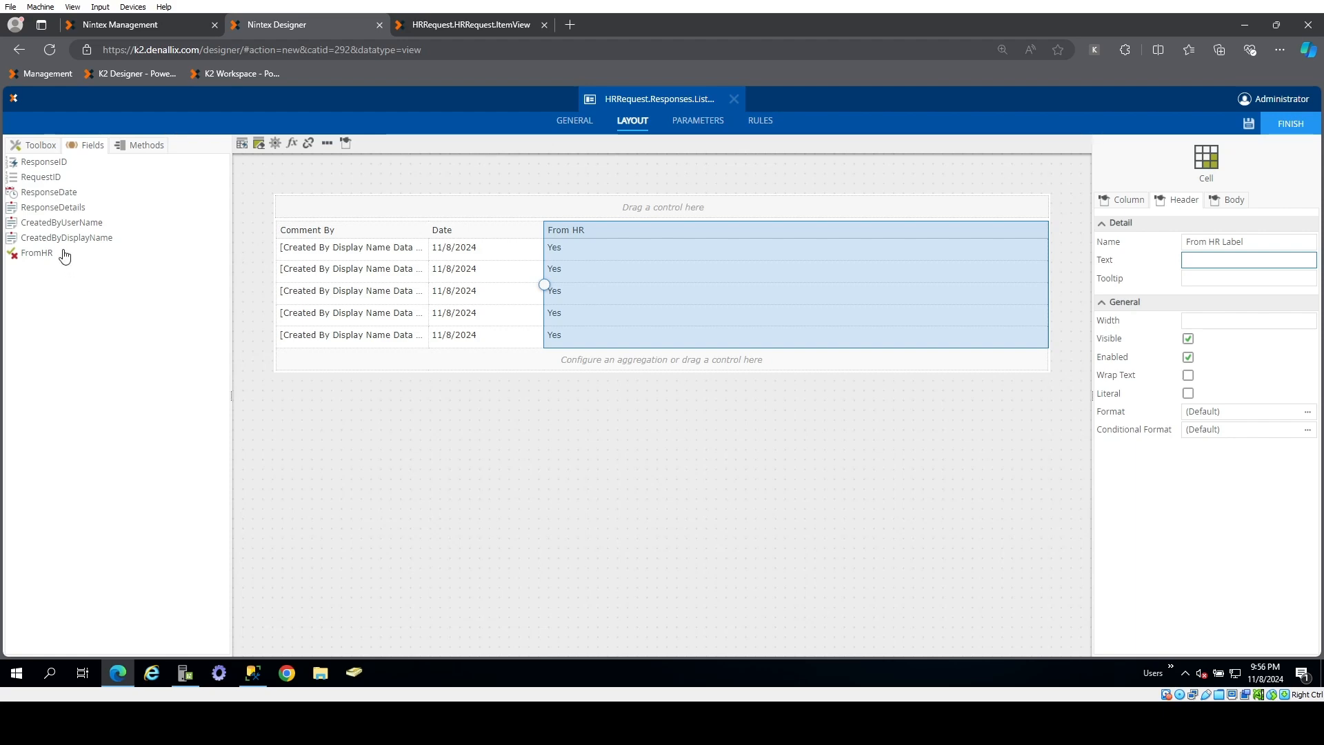
- Replace the From HR column's content with the ResponseDetails field, set its header text to "Response" and save the view
left_click_drag(53, 207, 658, 293)
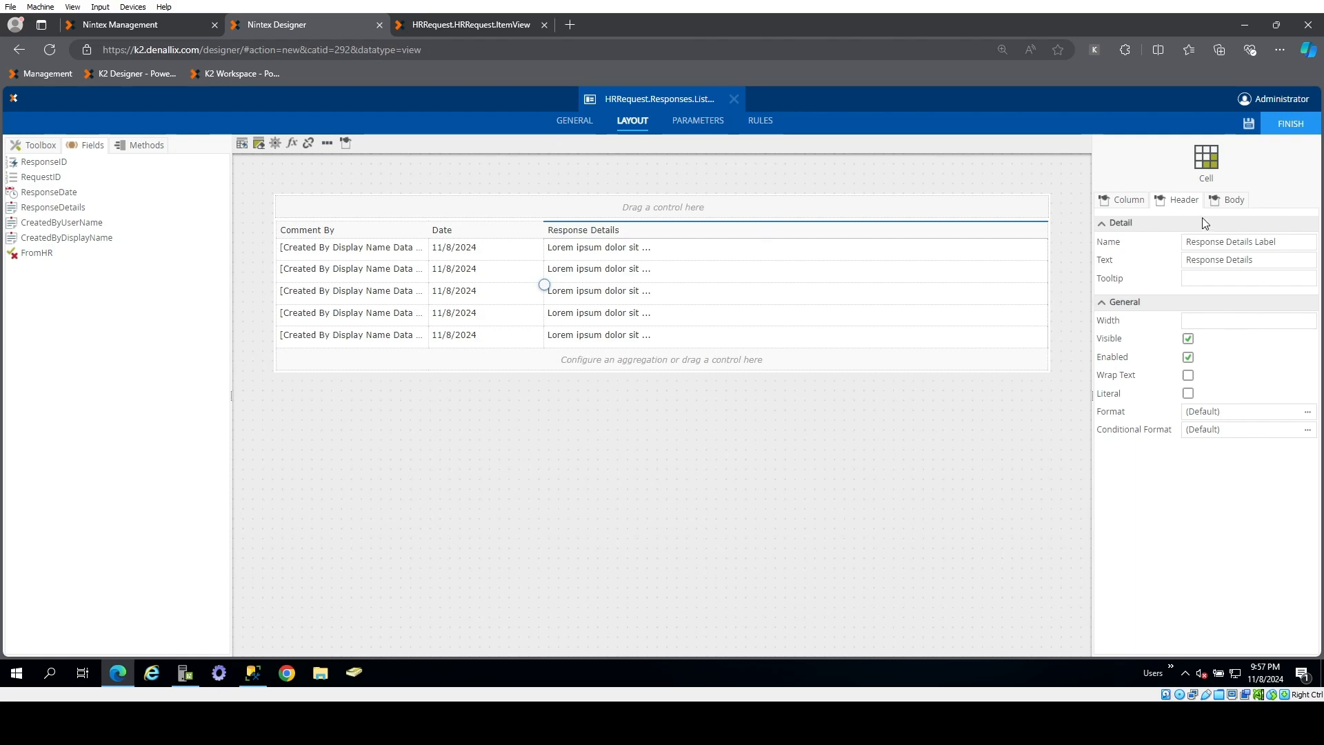
double_click(1245, 260)
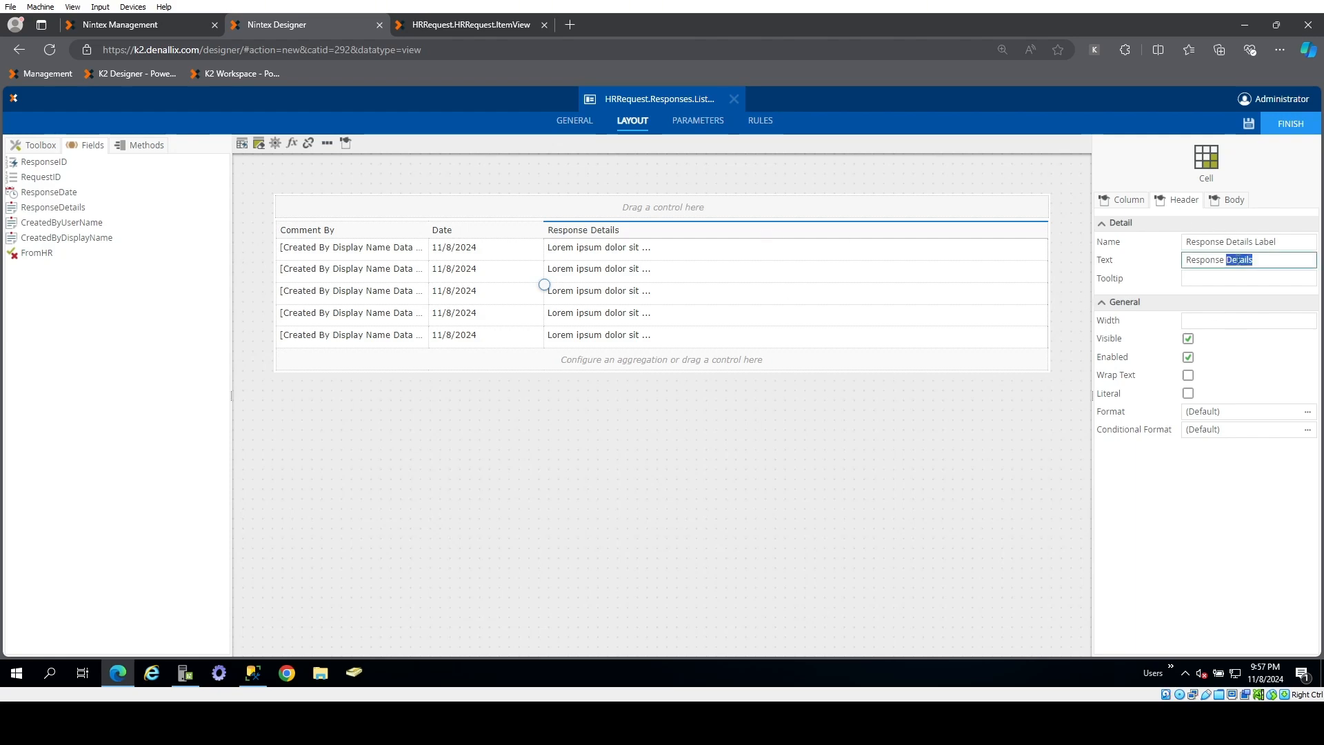
key("BackSpace")
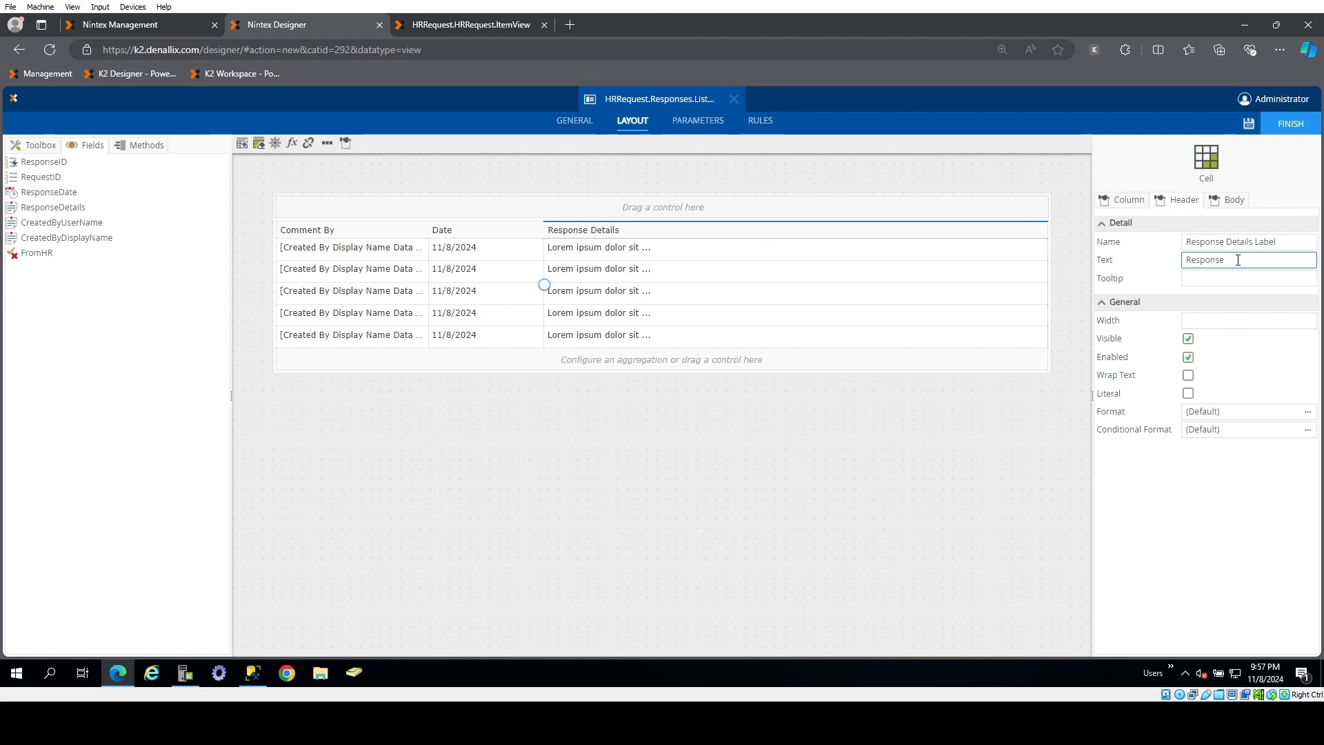
left_click(1248, 124)
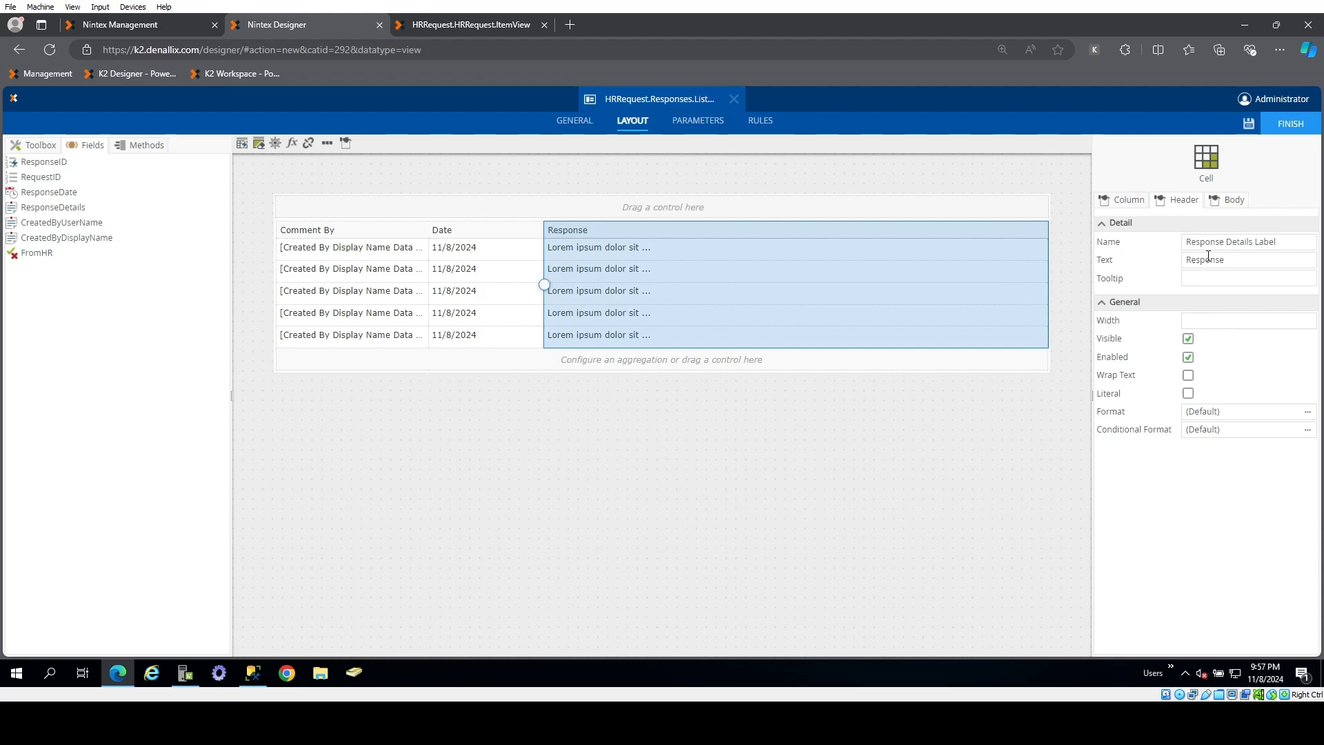
- Enable text wrapping for the body of the Response column and save the view
left_click(1234, 207)
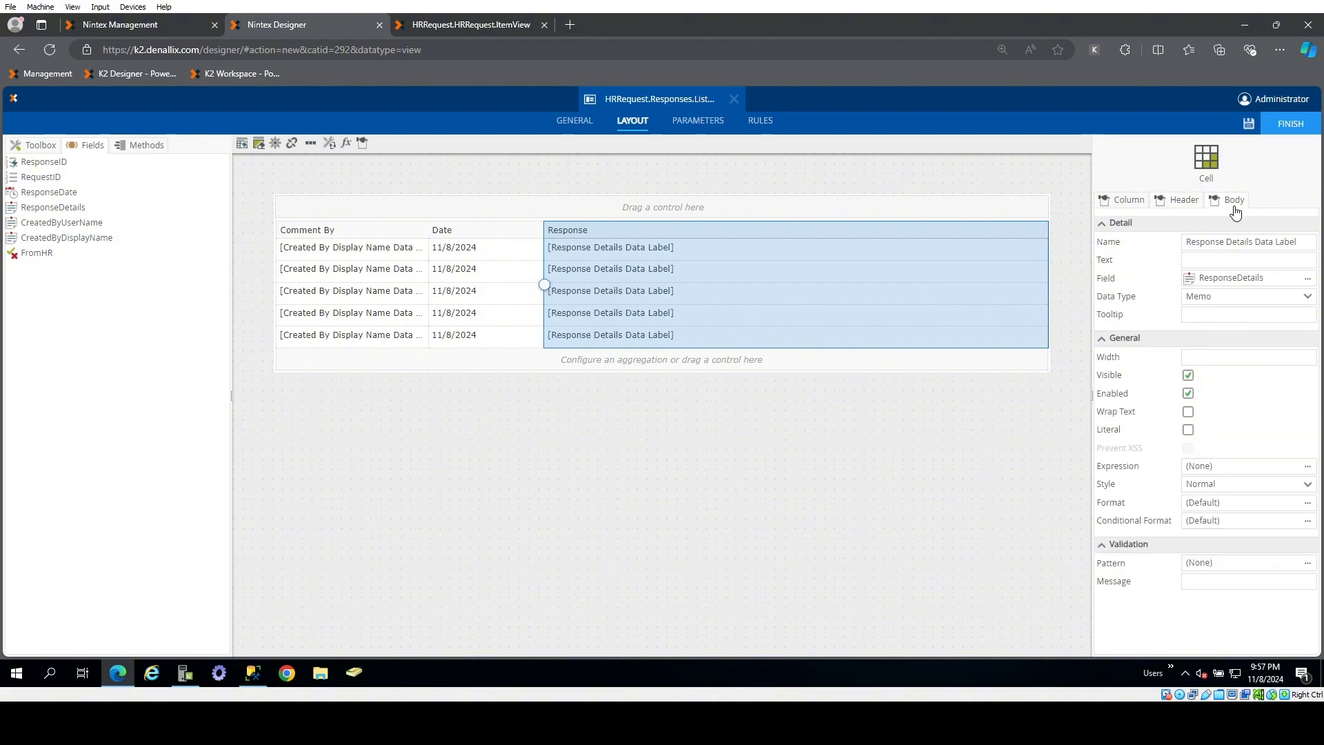
left_click(1189, 413)
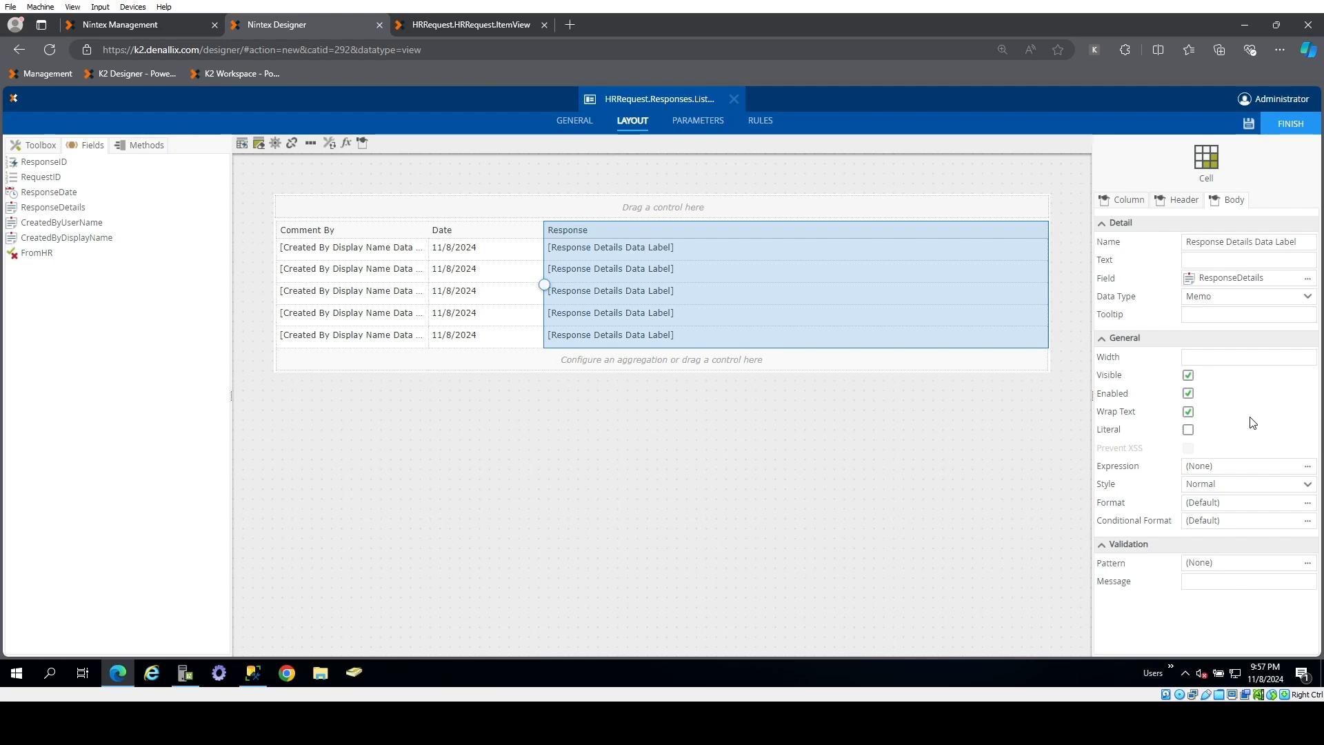
left_click(1250, 130)
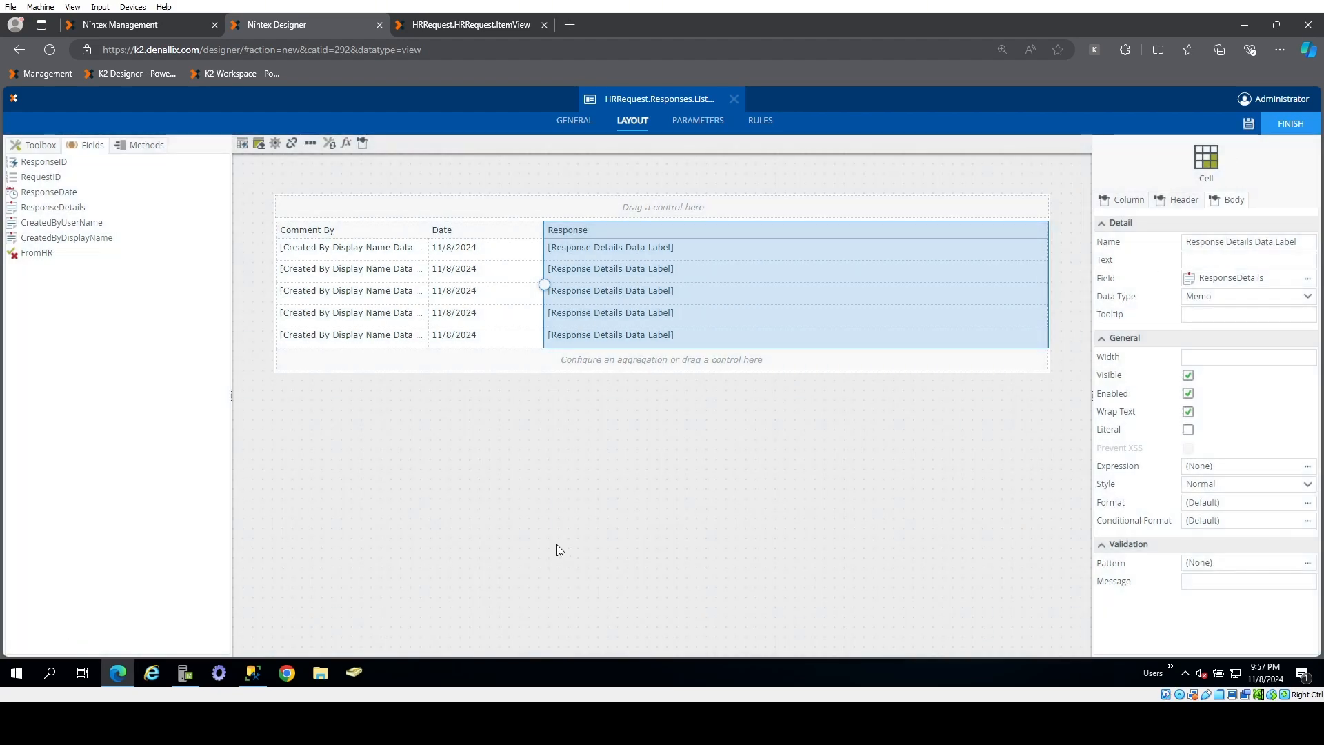
- Set the List method action in the view's Initialize rule to execute asynchronously
left_click(761, 121)
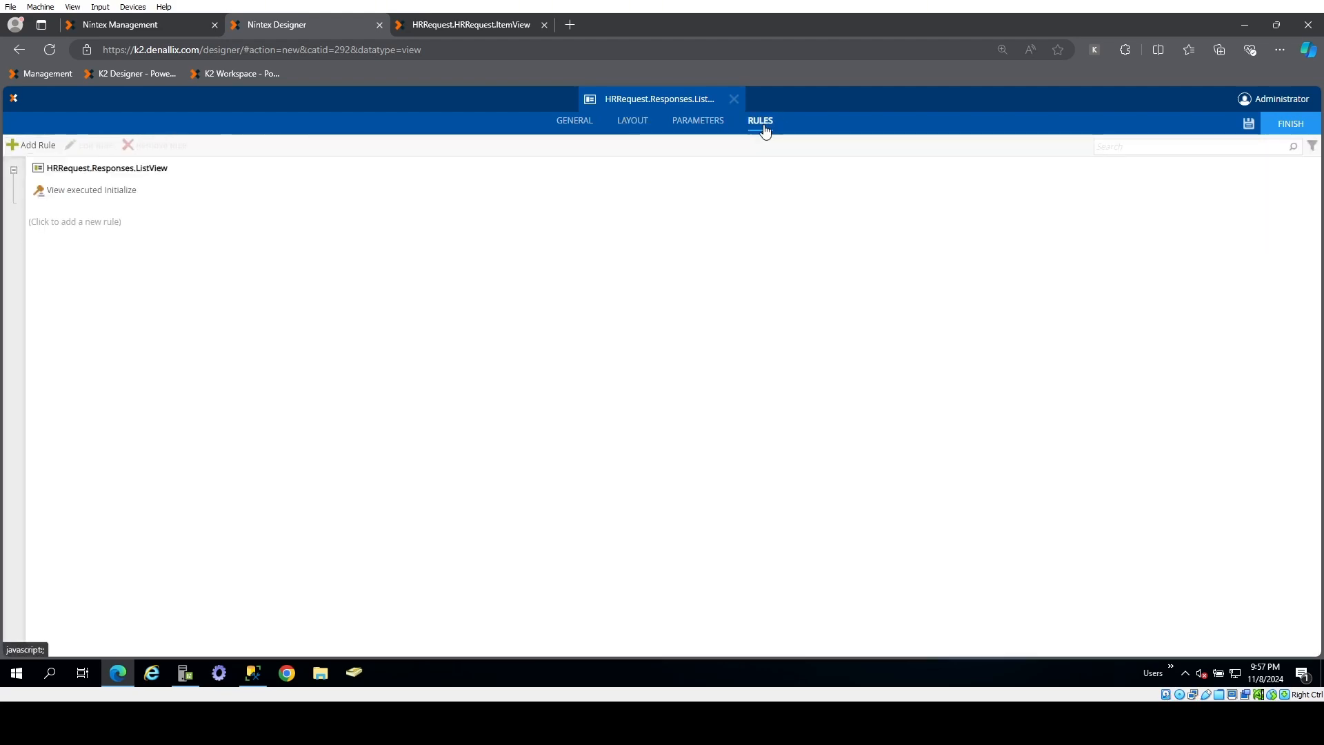
double_click(138, 199)
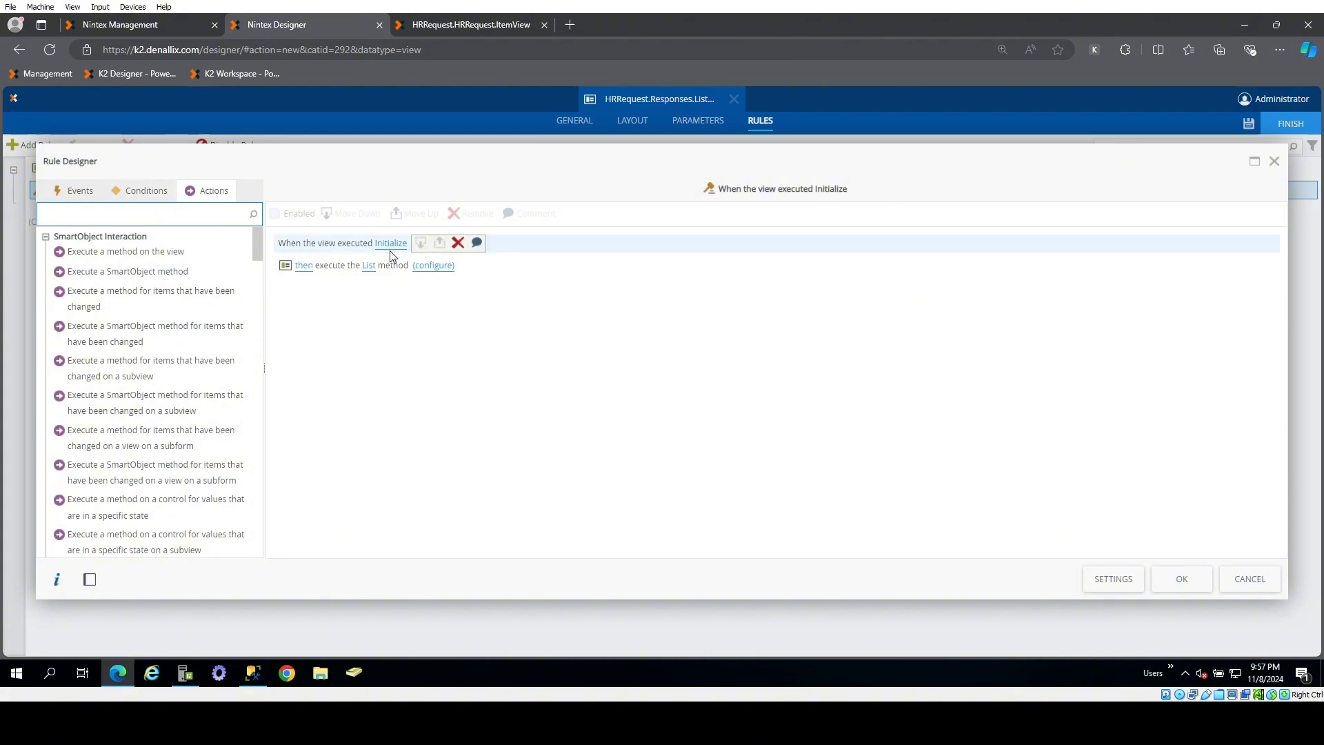
left_click(413, 330)
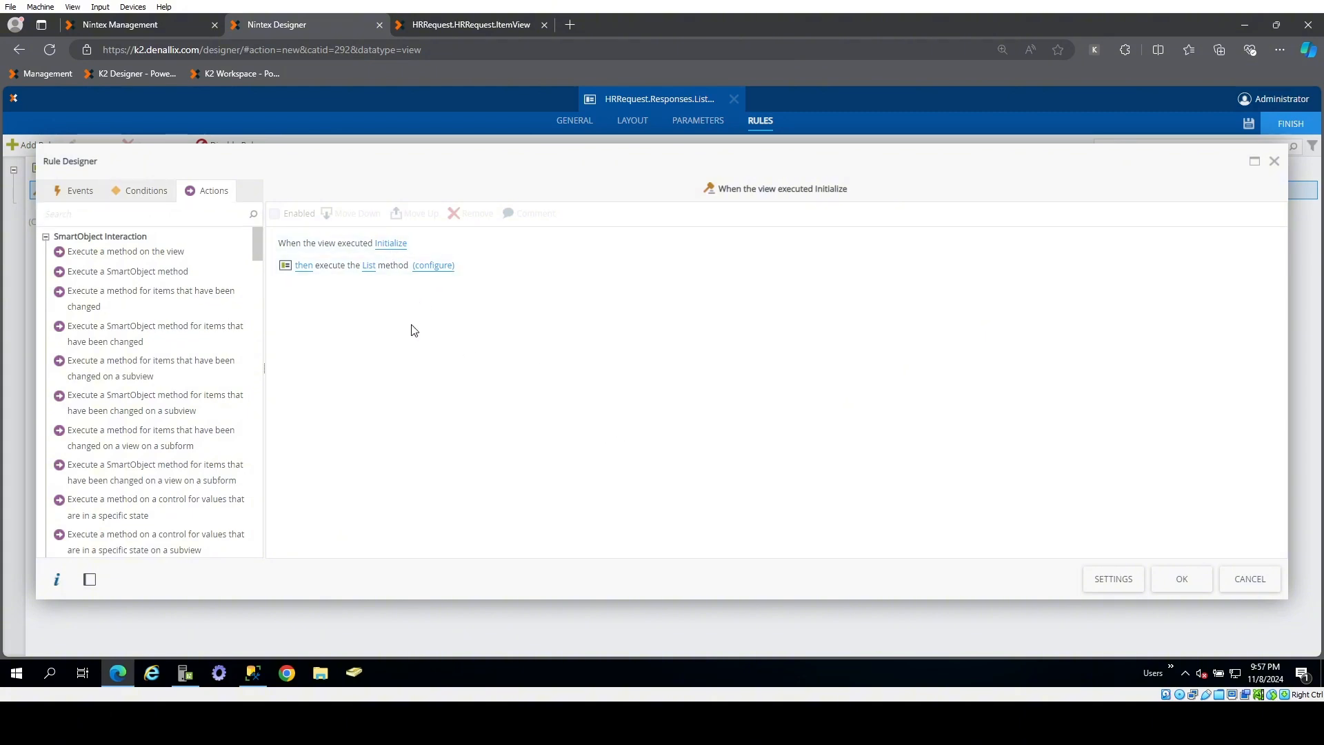
left_click(303, 267)
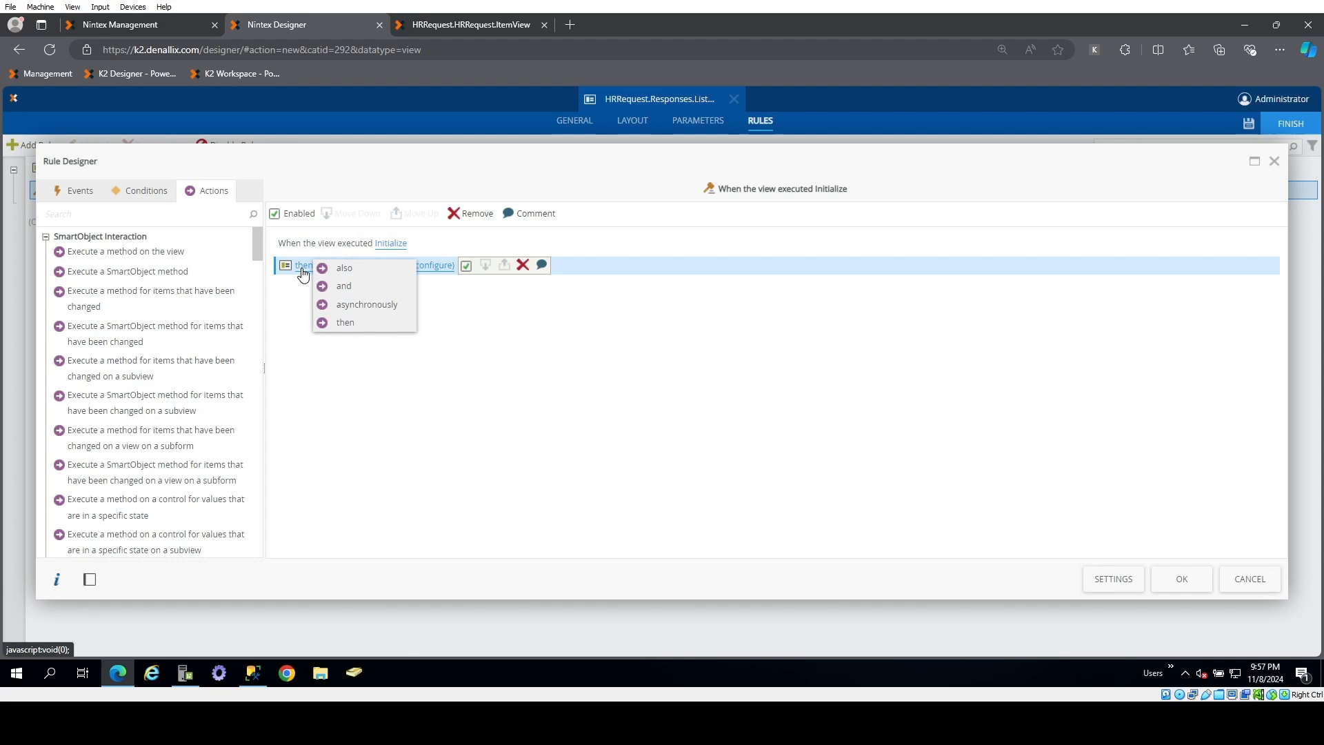
left_click(367, 304)
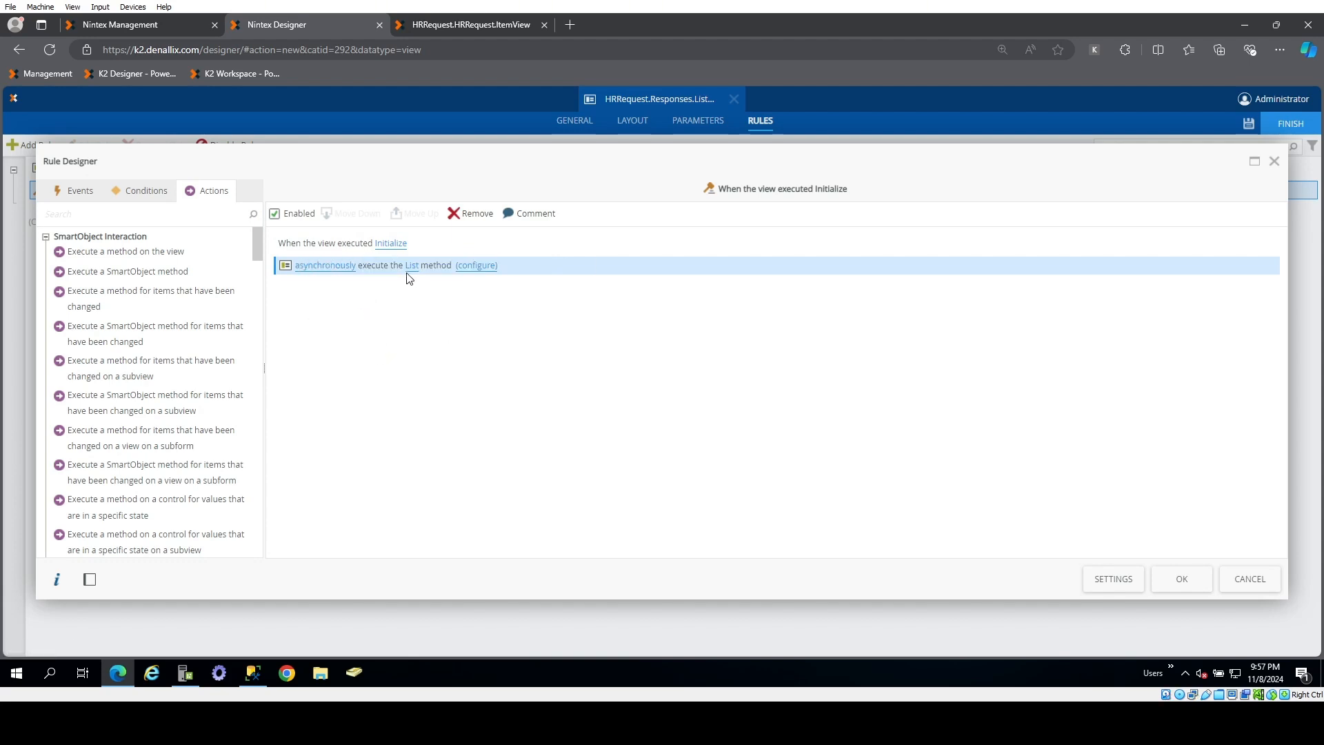
left_click(473, 268)
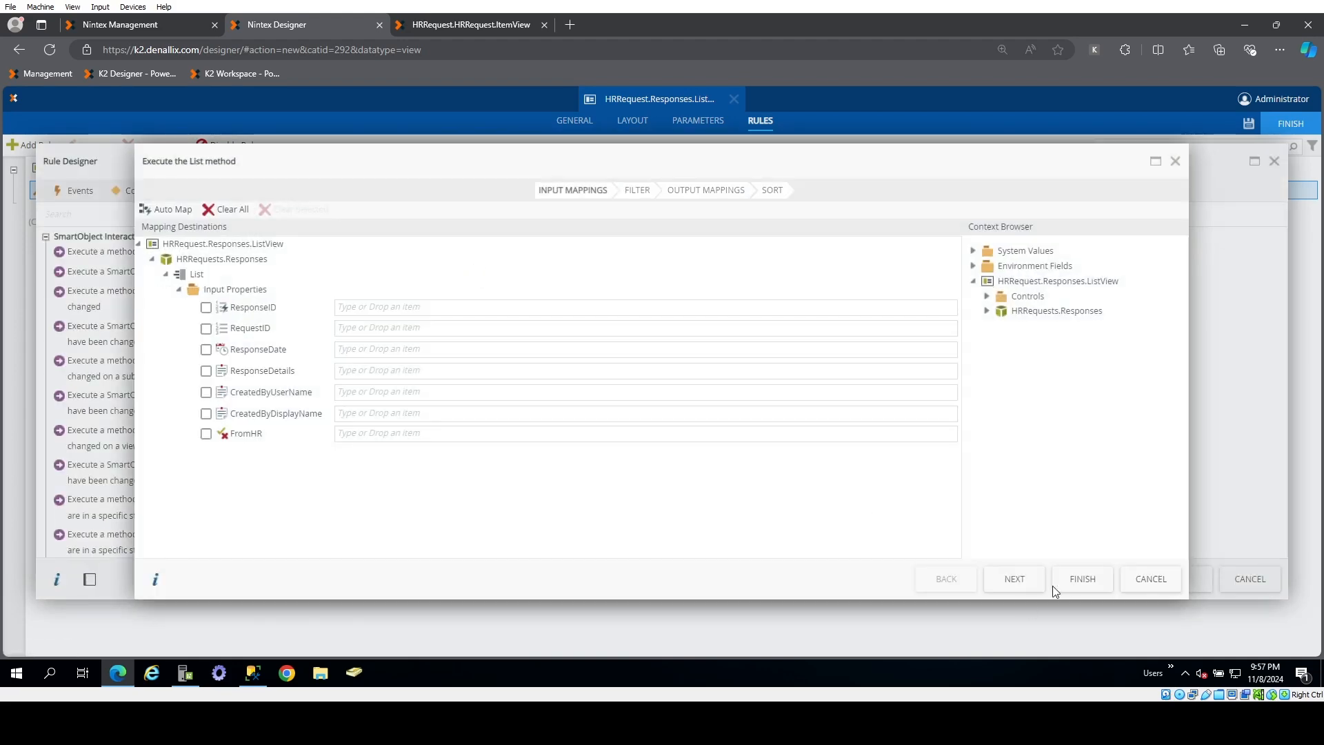
left_click(1151, 580)
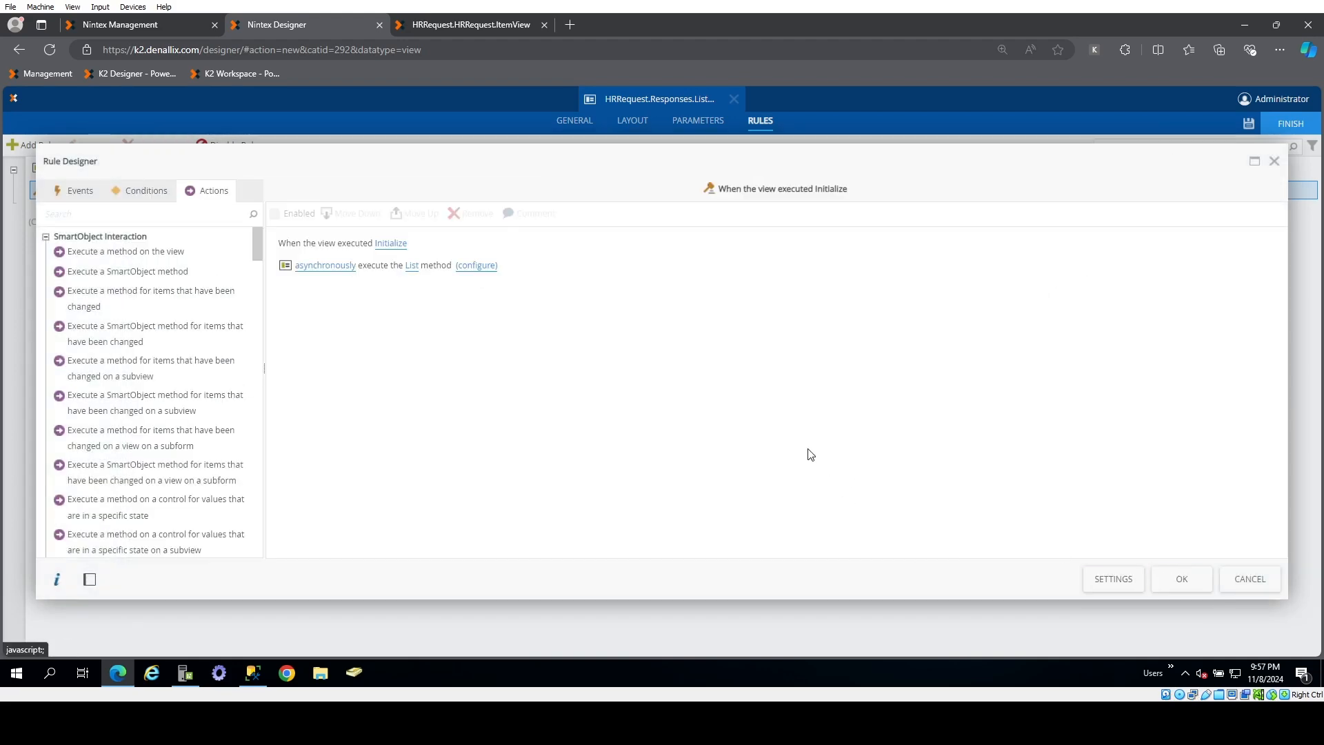
left_click(1182, 583)
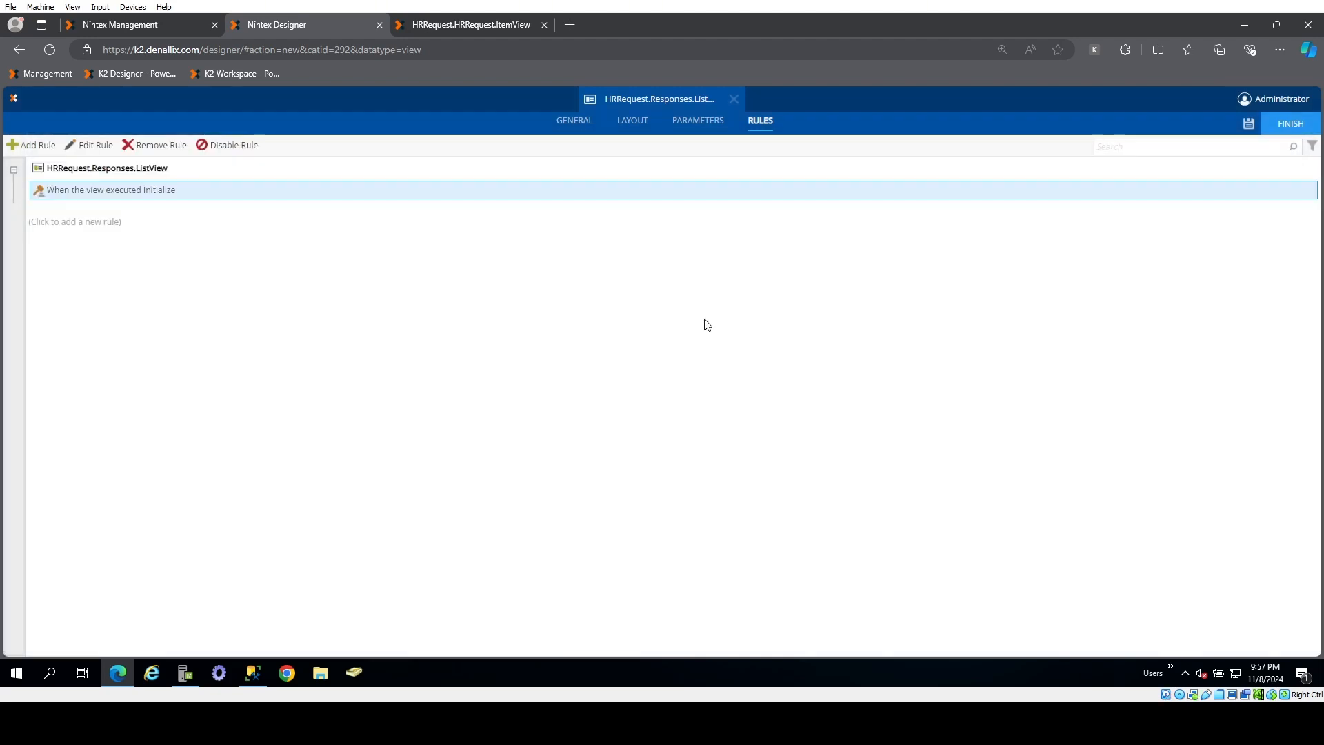
- Add a Text view parameter named RequestId and save the view
left_click(695, 131)
left_click(14, 180)
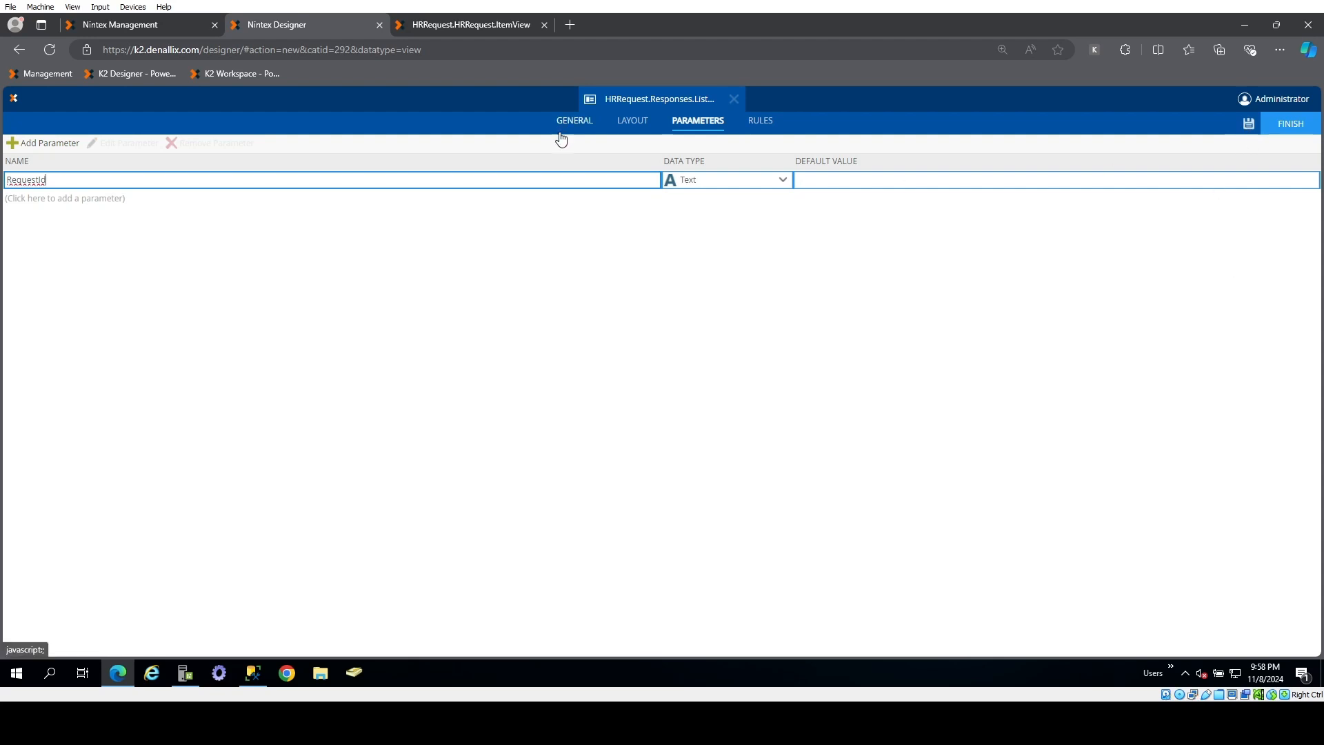
left_click(1249, 124)
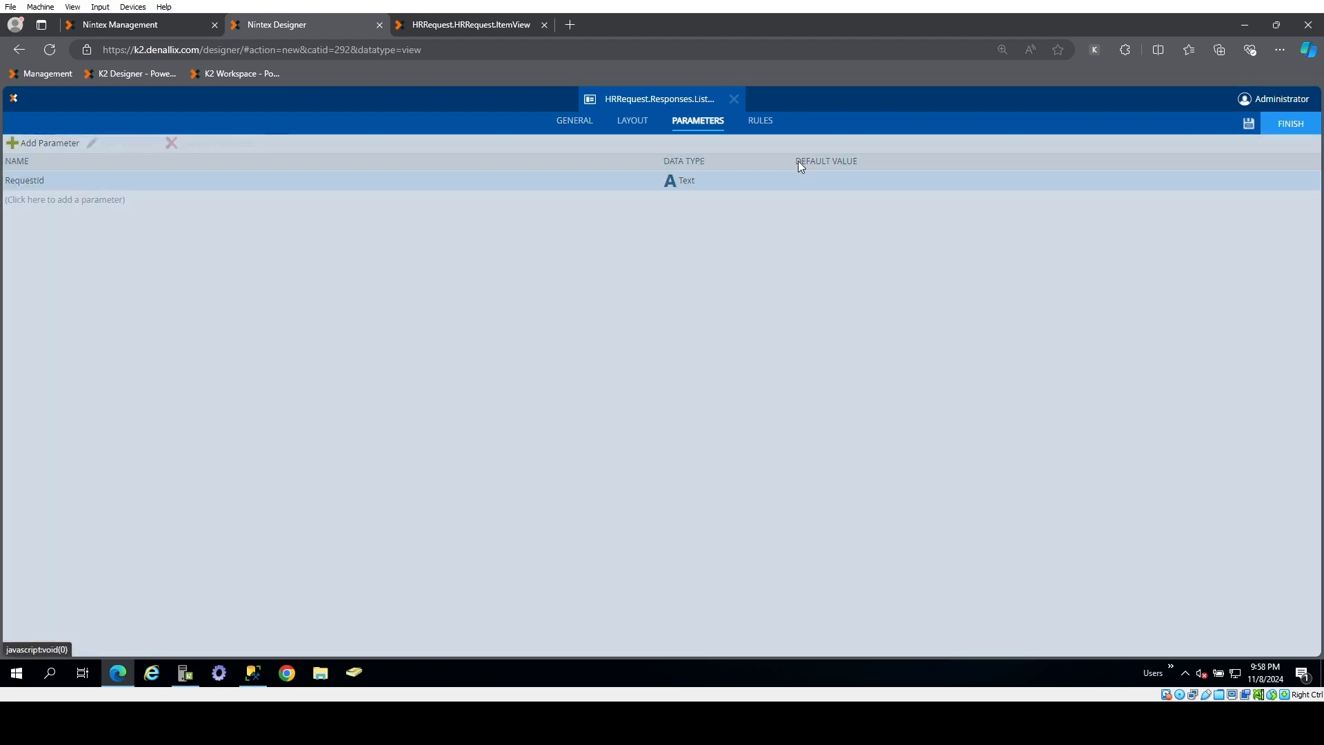
- In the Initialize rule, map the RequestId parameter to the List method's RequestID input property, keeping the default filter and output mappings
left_click(759, 123)
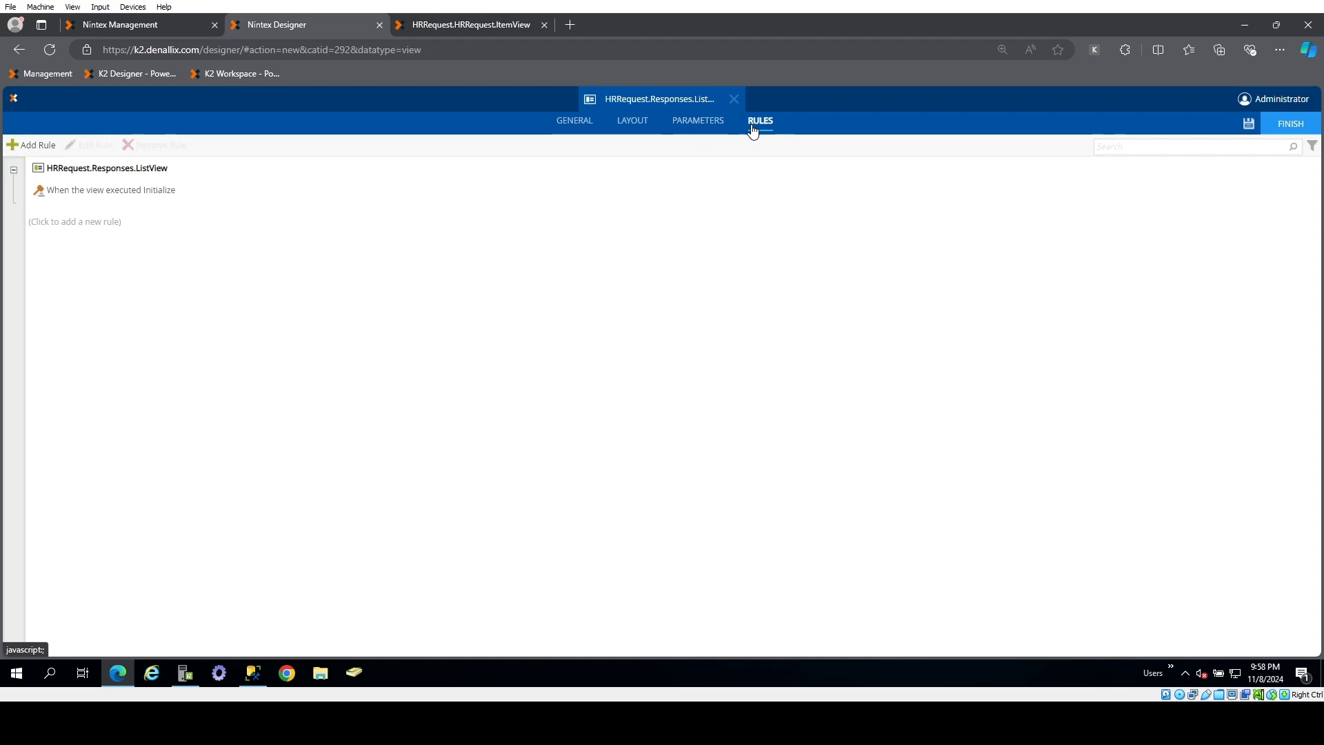
double_click(184, 190)
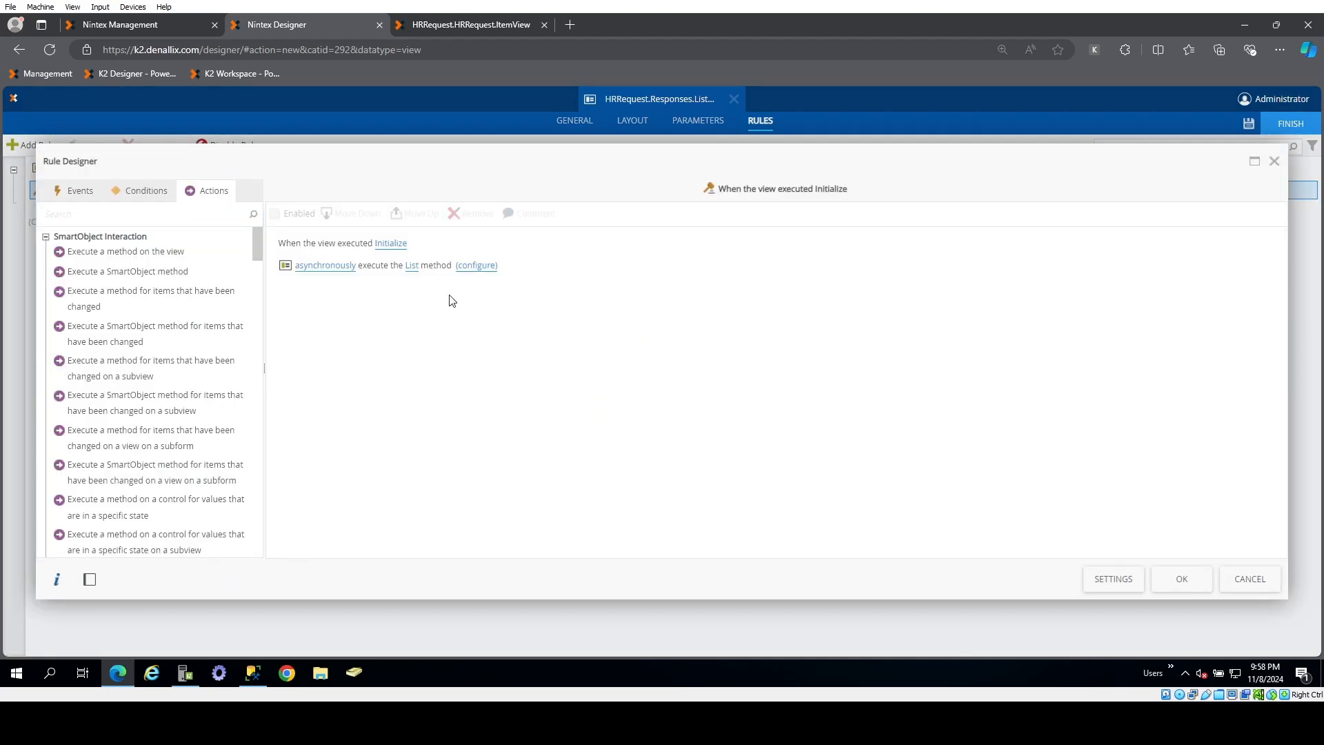
left_click(476, 266)
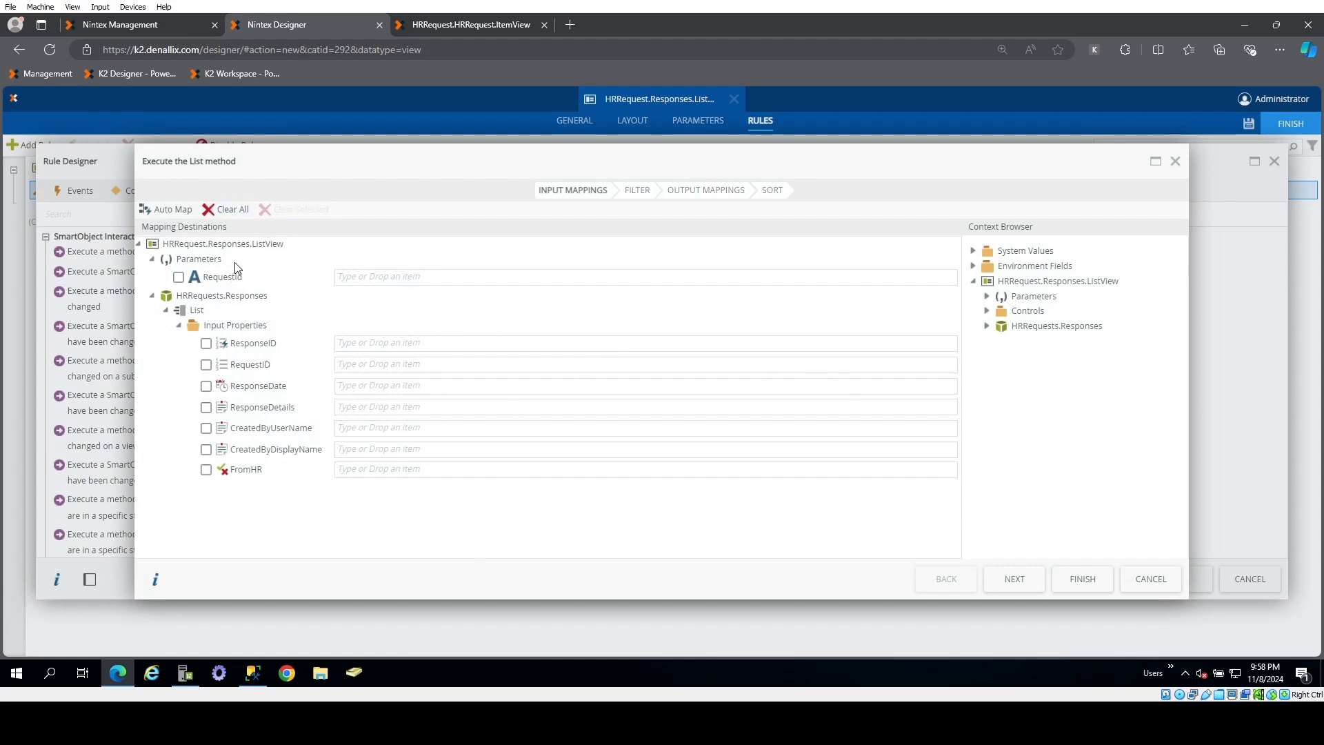
left_click(986, 297)
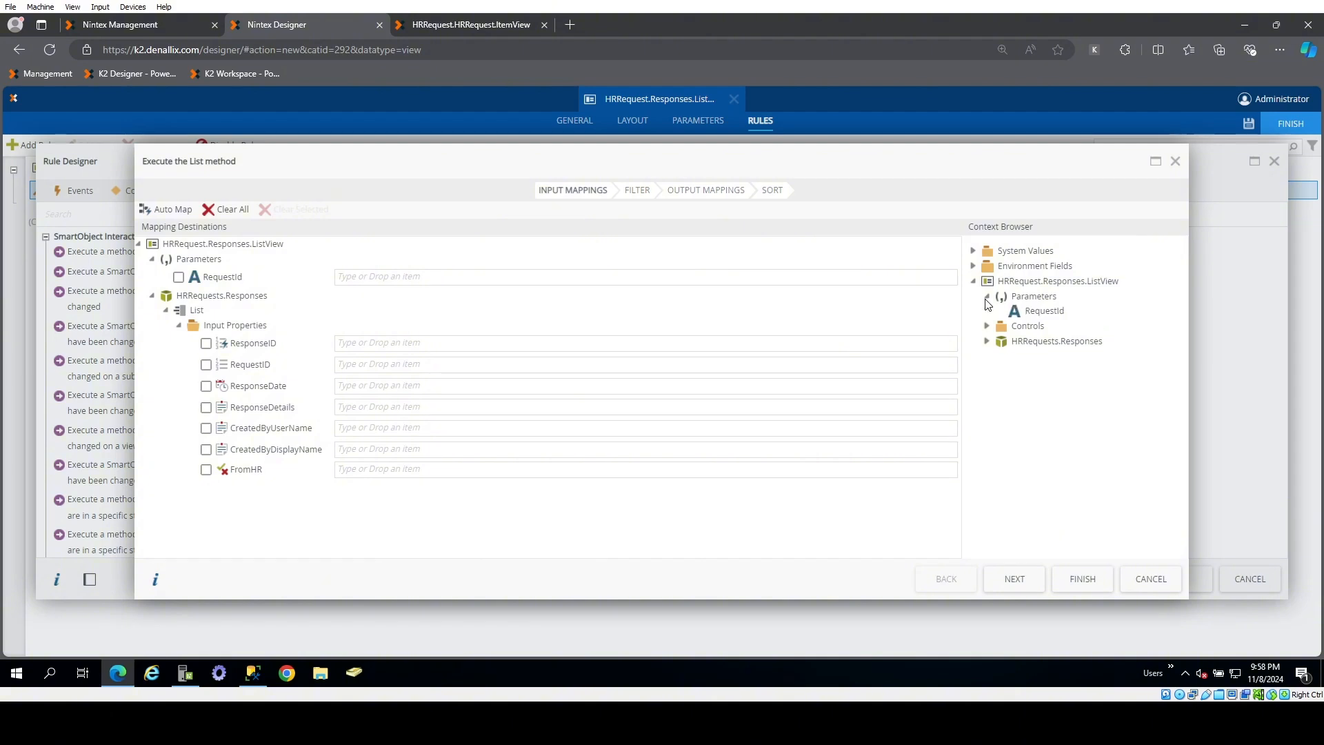
left_click_drag(1041, 311, 503, 370)
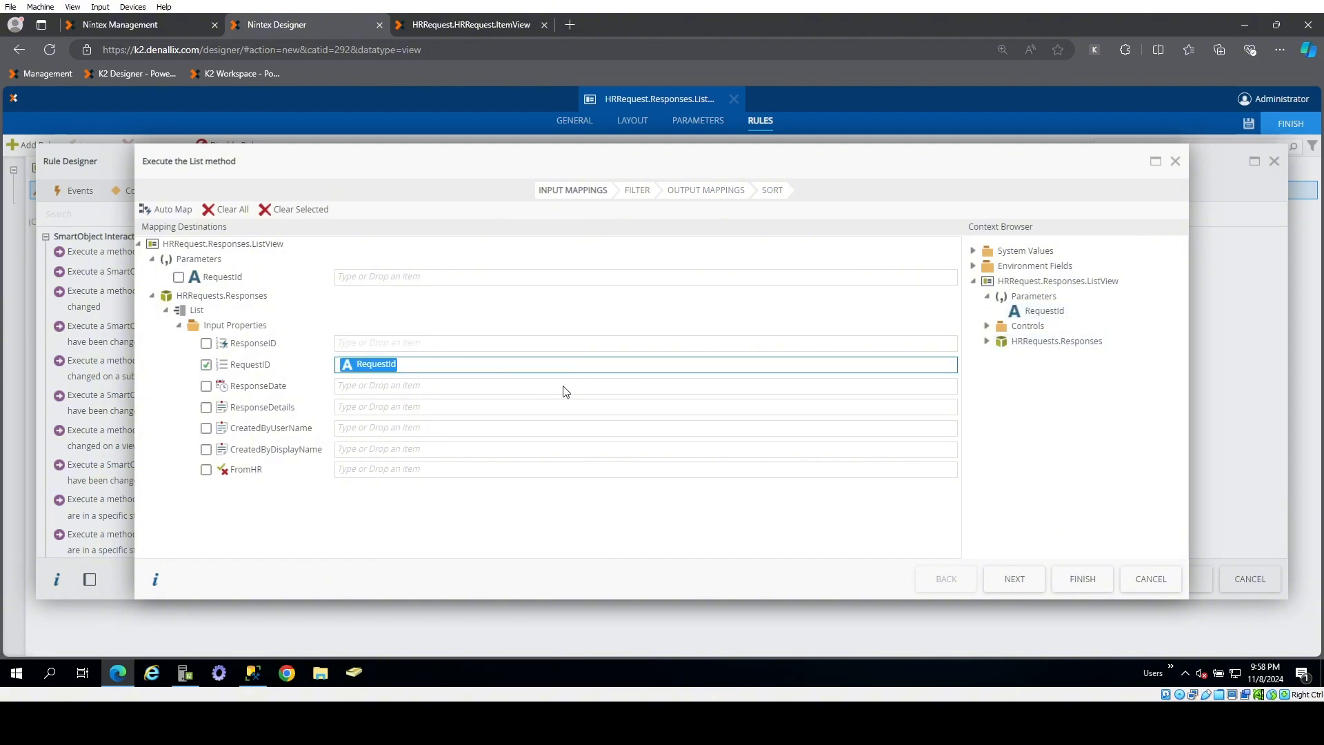
left_click(1014, 581)
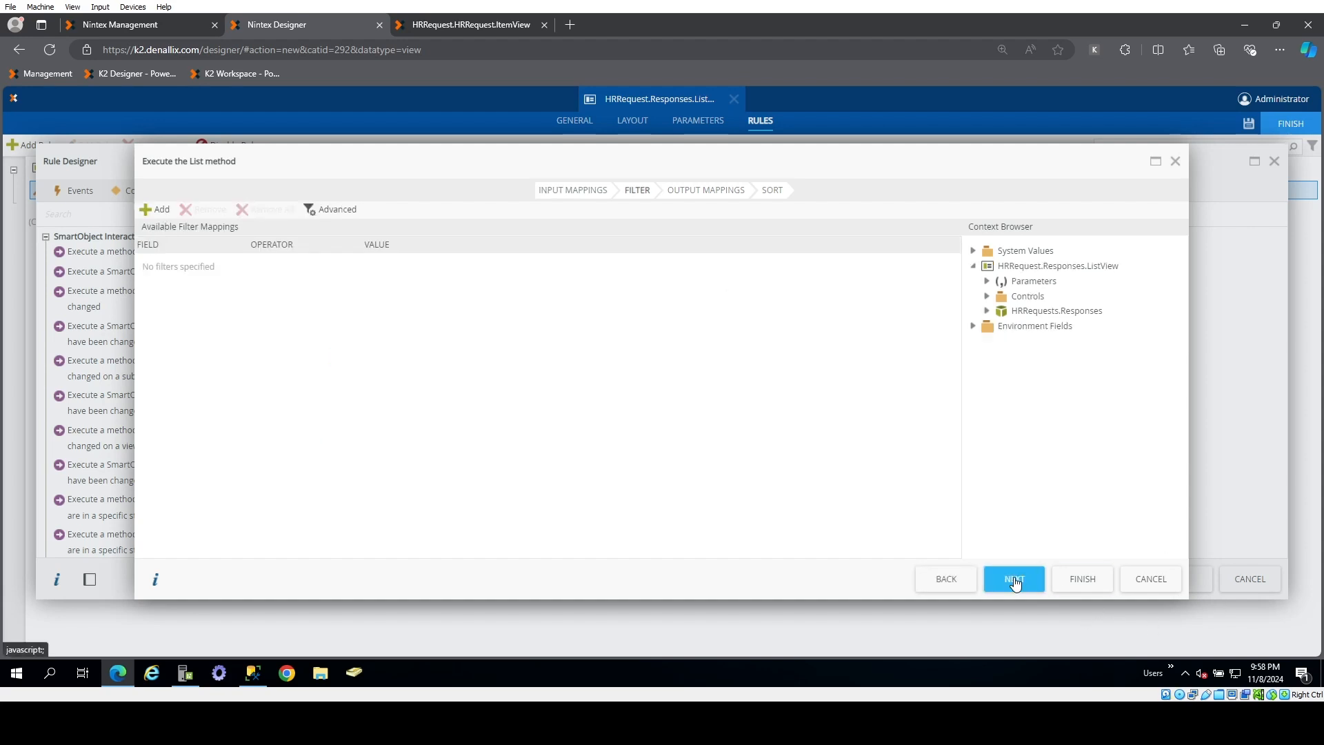
left_click(1014, 581)
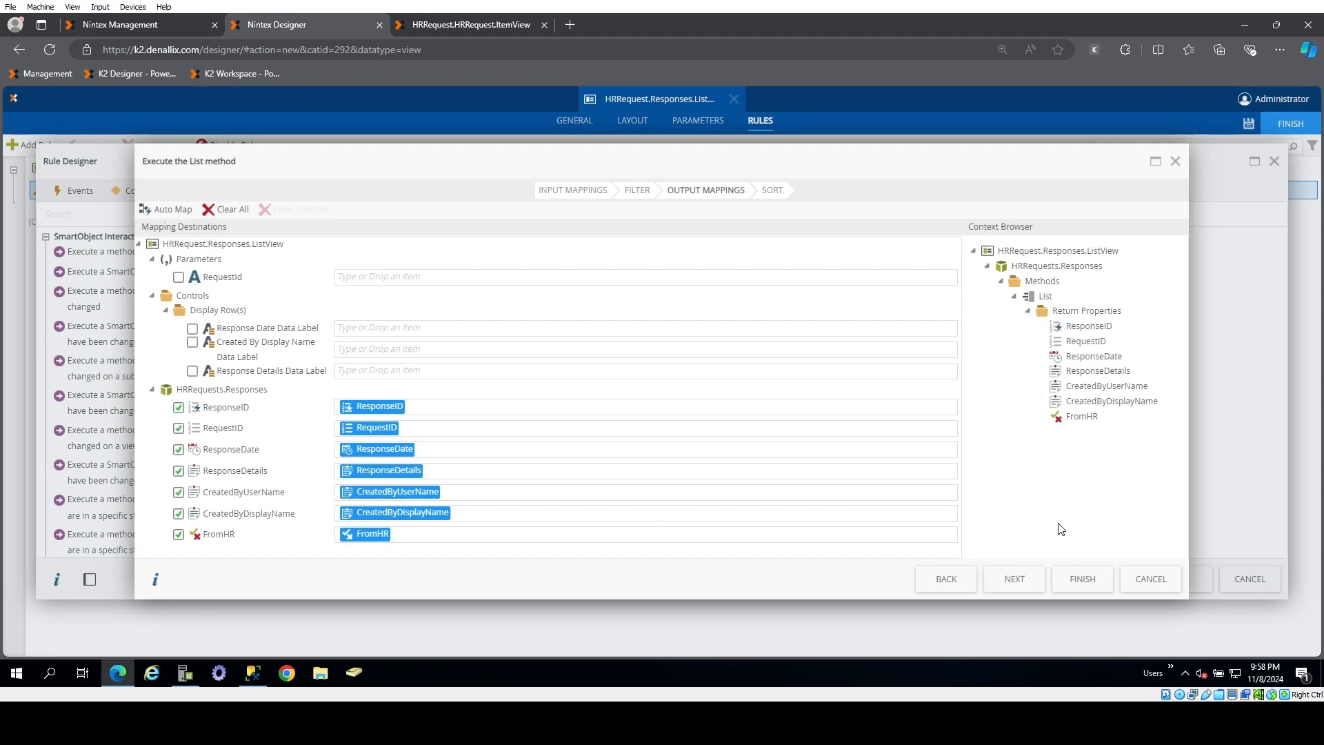
left_click(1089, 582)
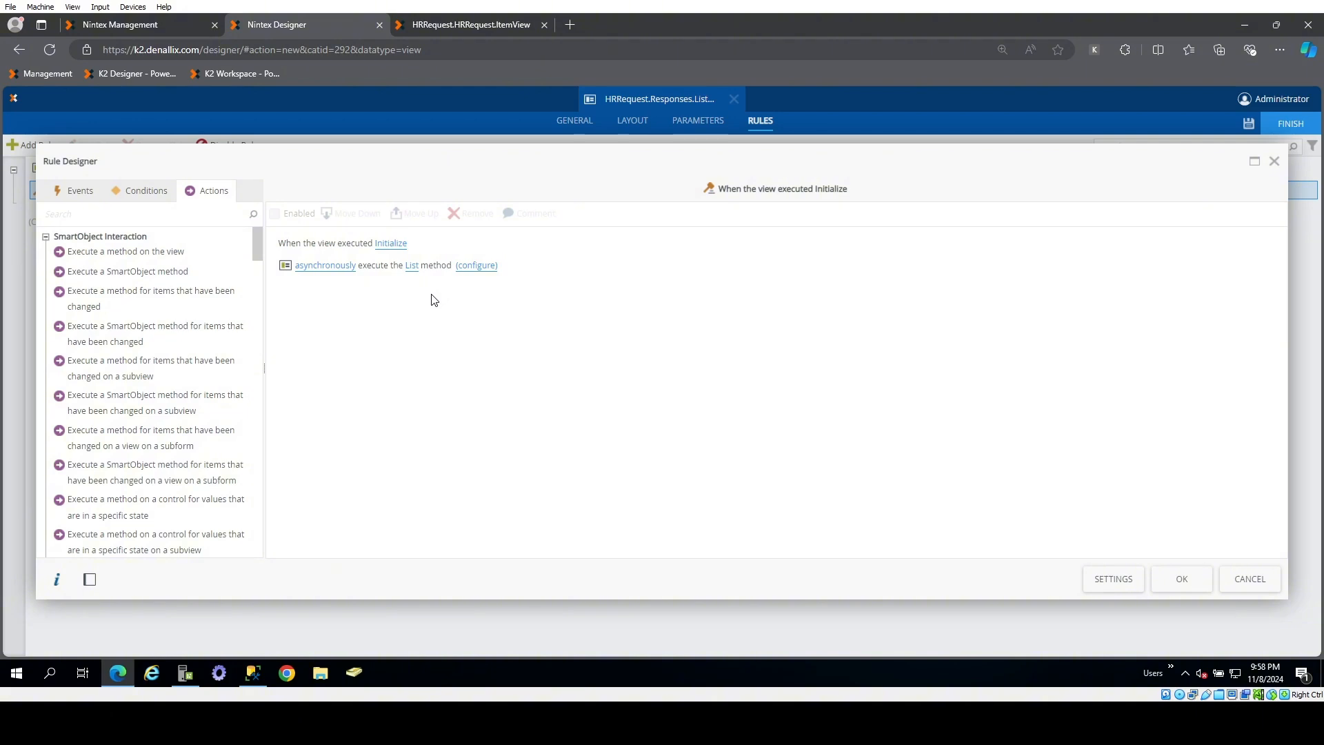
left_click(1182, 579)
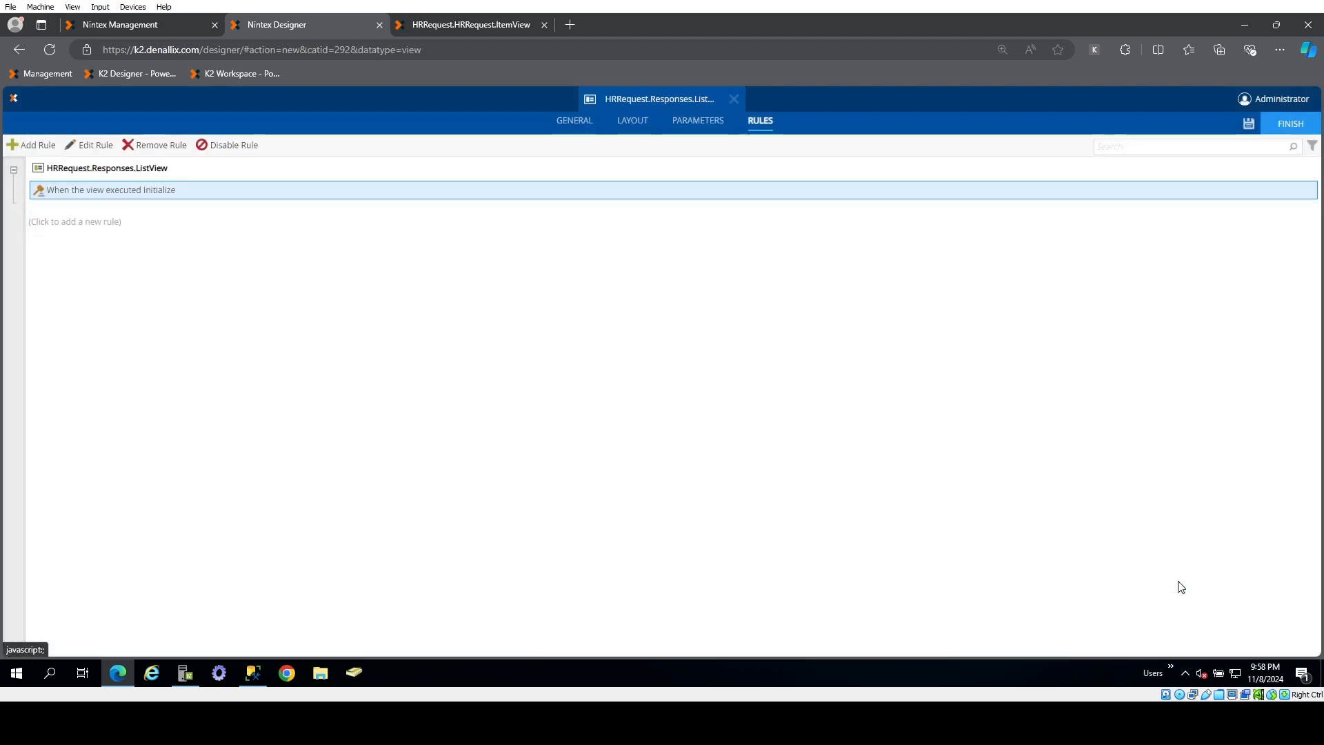
- Save and finish the HRRequest.Responses.ListView design and open the view at its runtime URL
left_click(1248, 125)
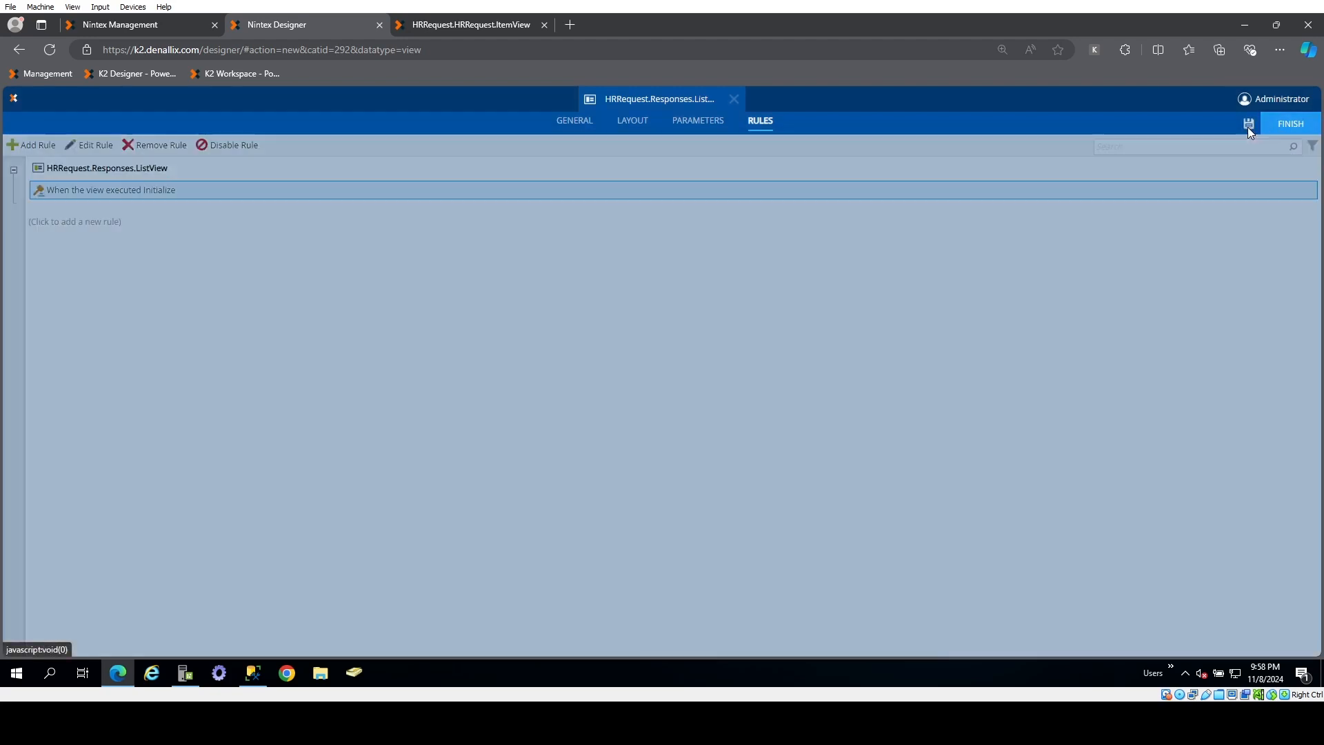
left_click(1281, 125)
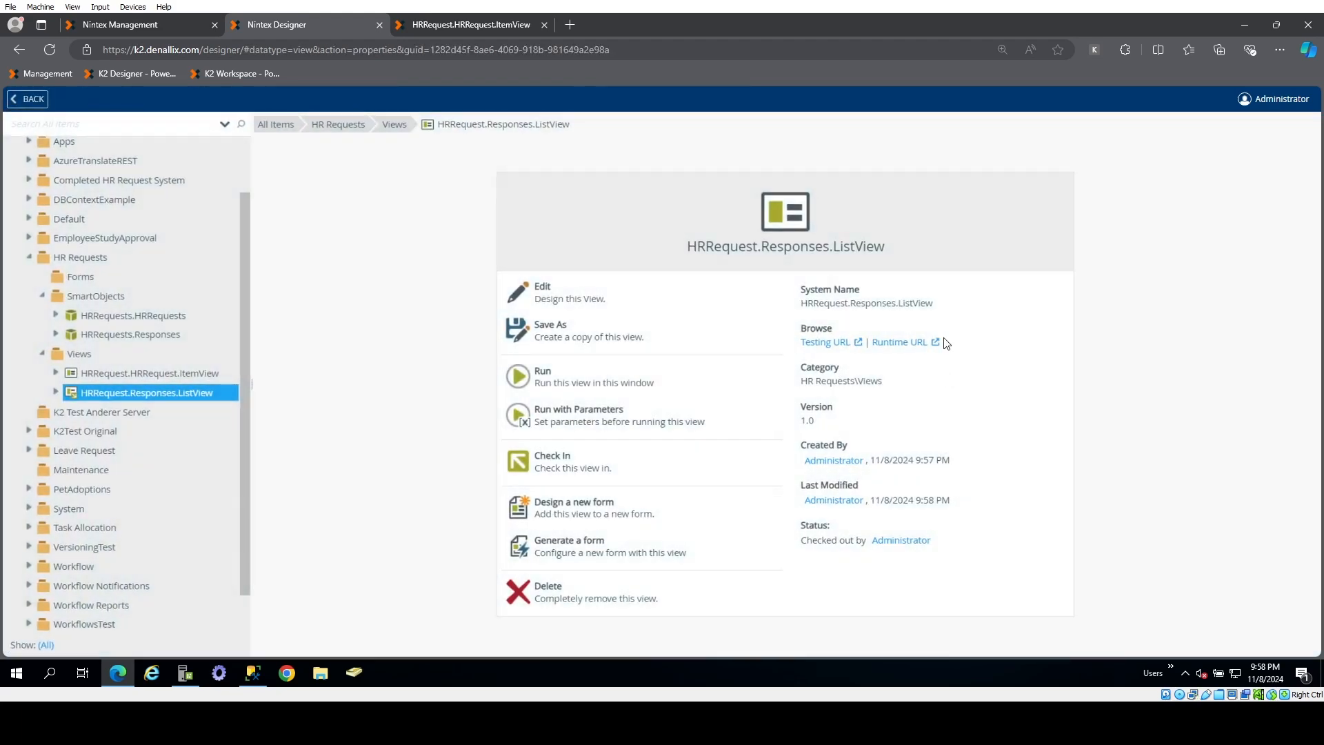
left_click(936, 343)
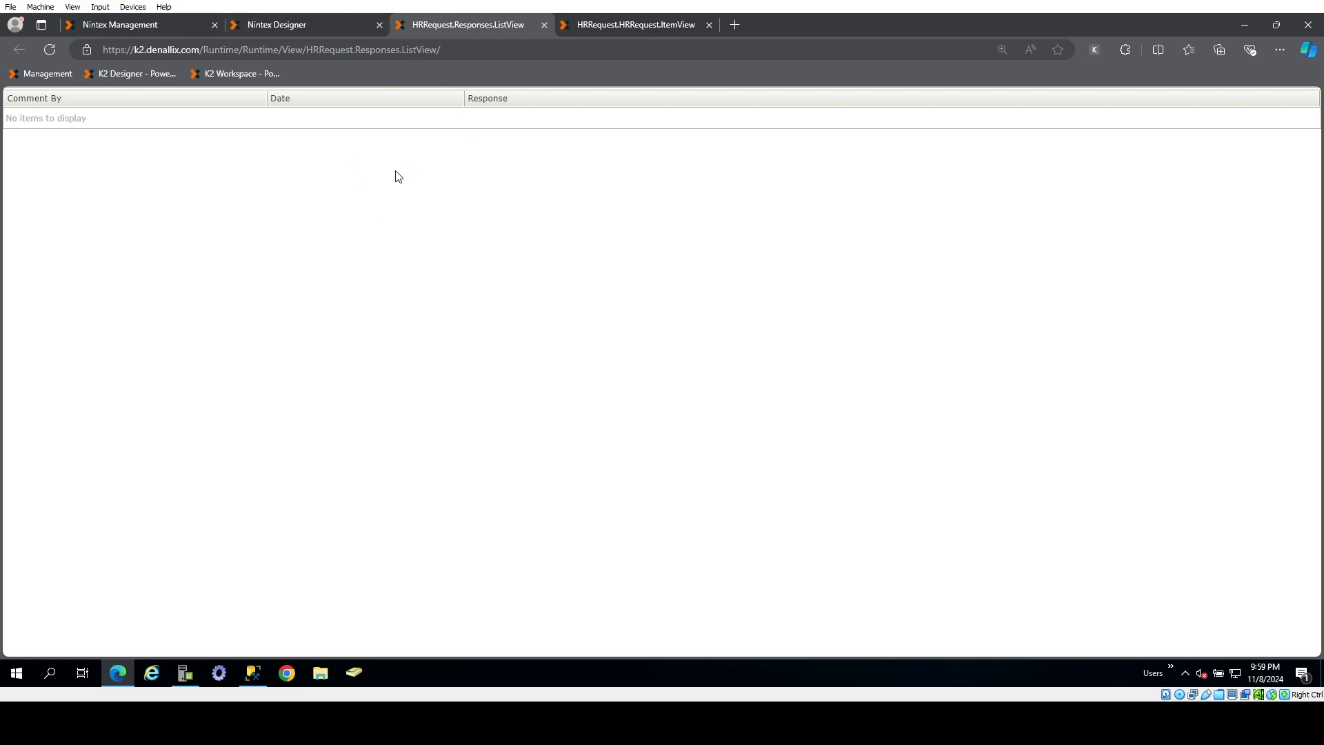
- Reopen the HRRequest.Responses.ListView design and insert a table with 2 columns and 1 row in the area above the column headings
left_click(291, 28)
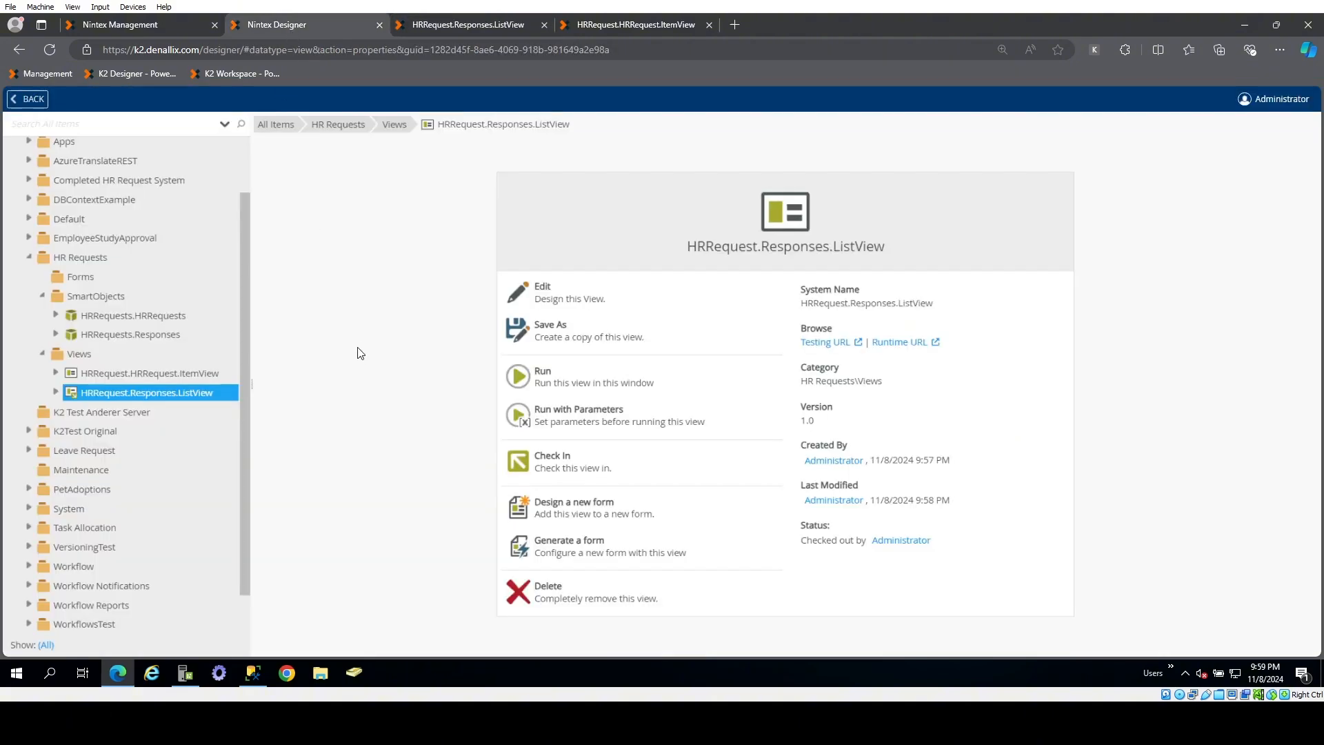
left_click(562, 290)
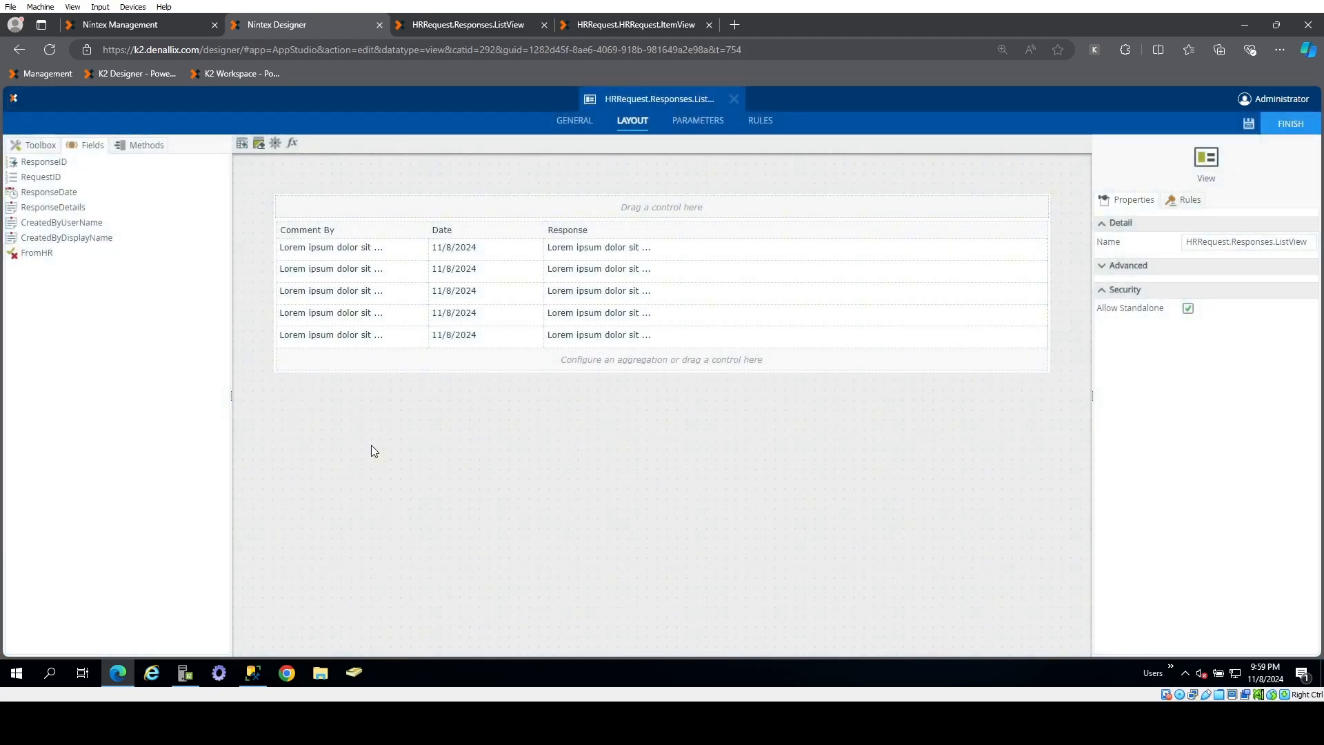
left_click(31, 145)
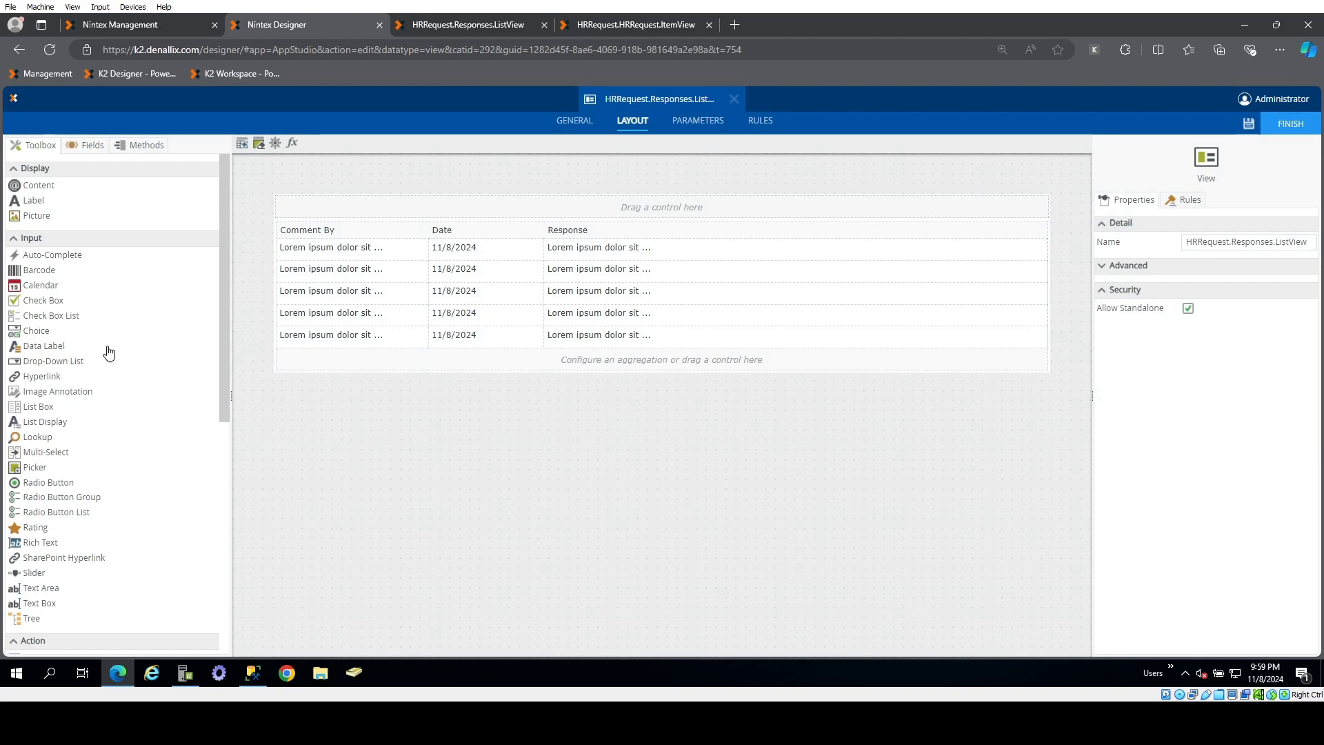
scroll(113, 489, "down", 2)
scroll(113, 489, "down", 1)
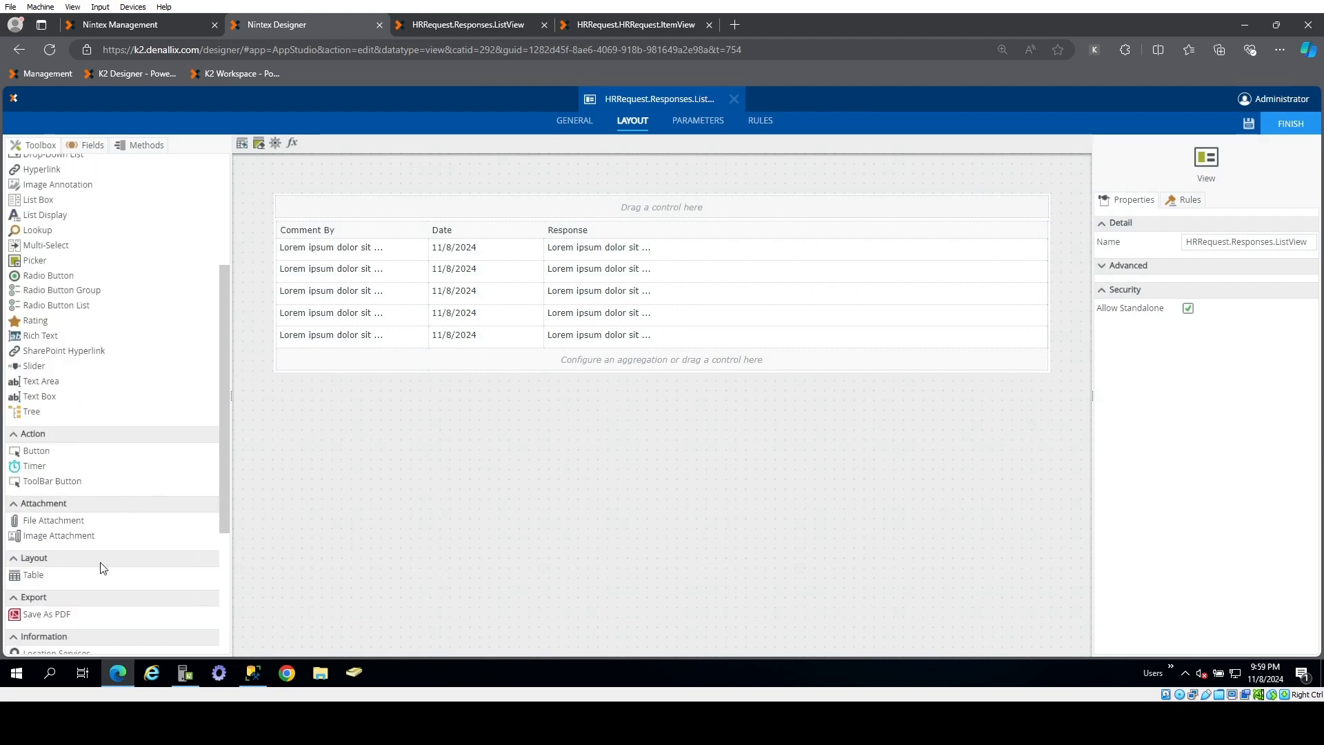
left_click_drag(34, 576, 495, 204)
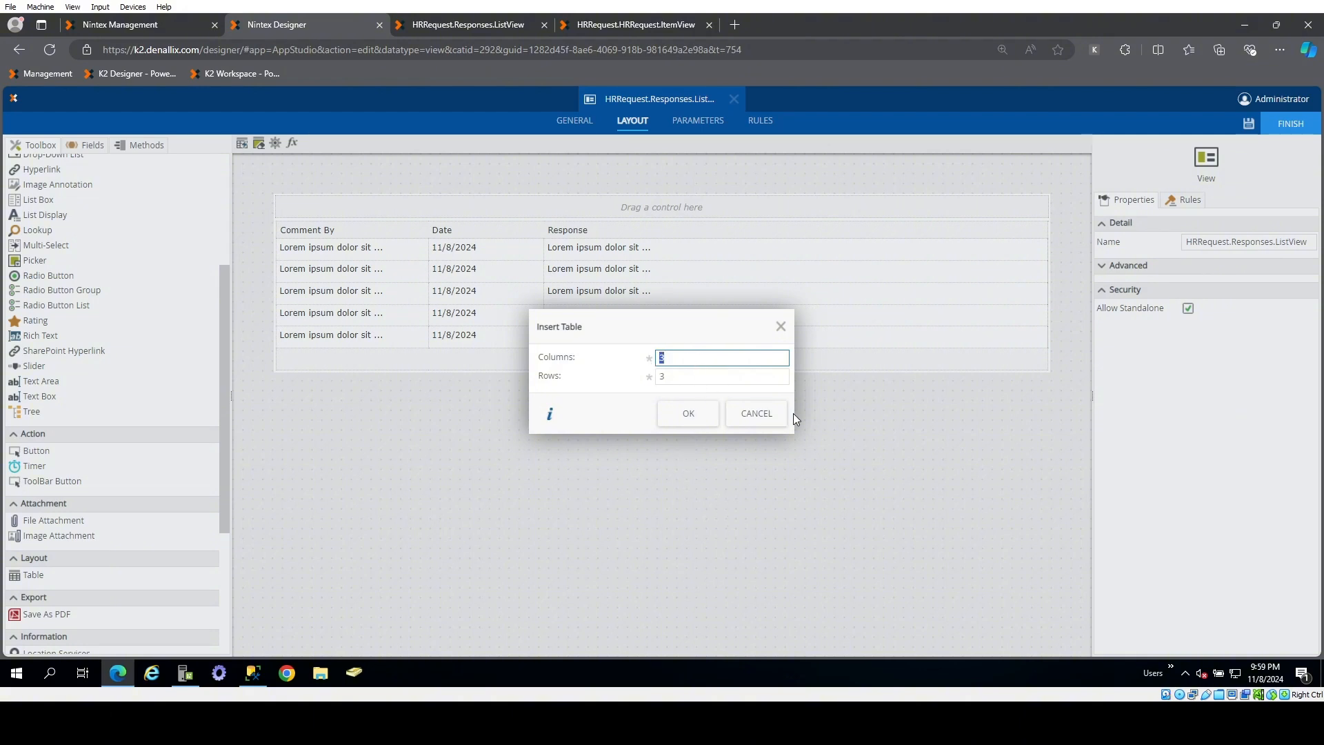
type("2")
left_click(714, 375)
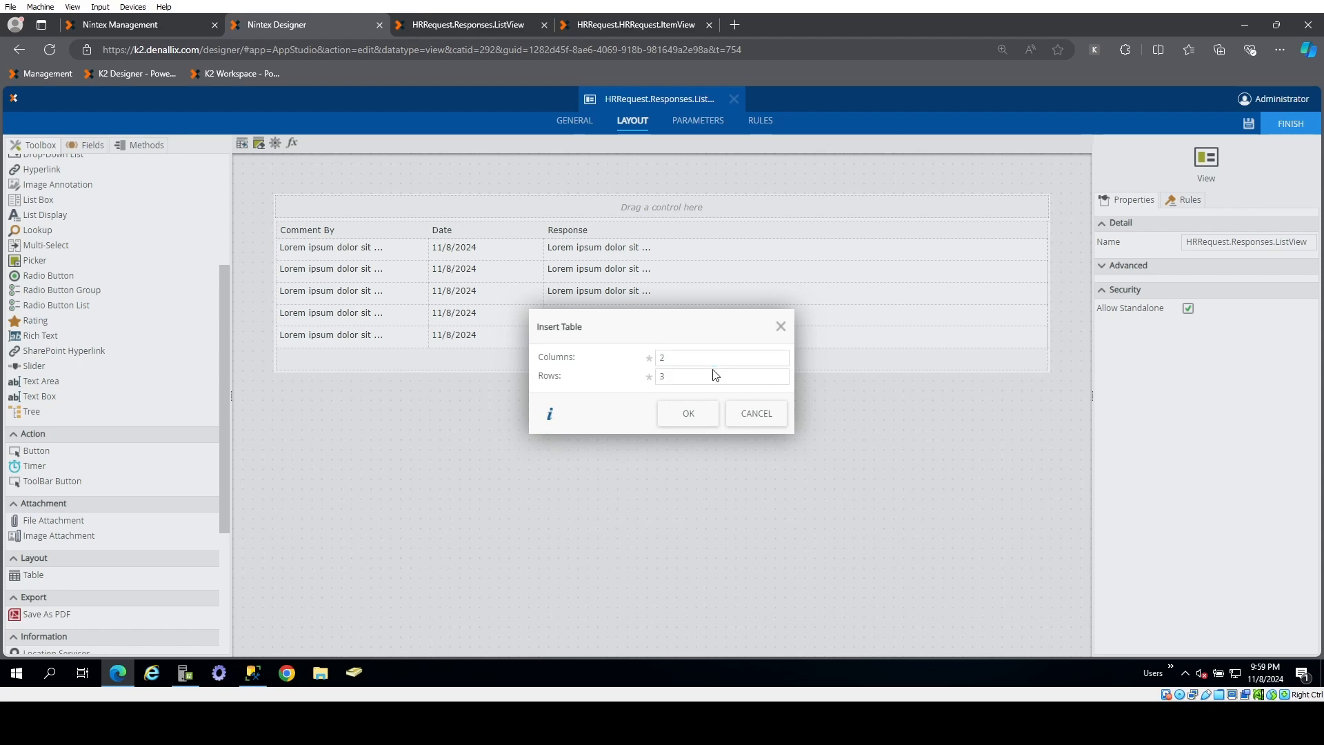
left_click(711, 377)
left_click(687, 413)
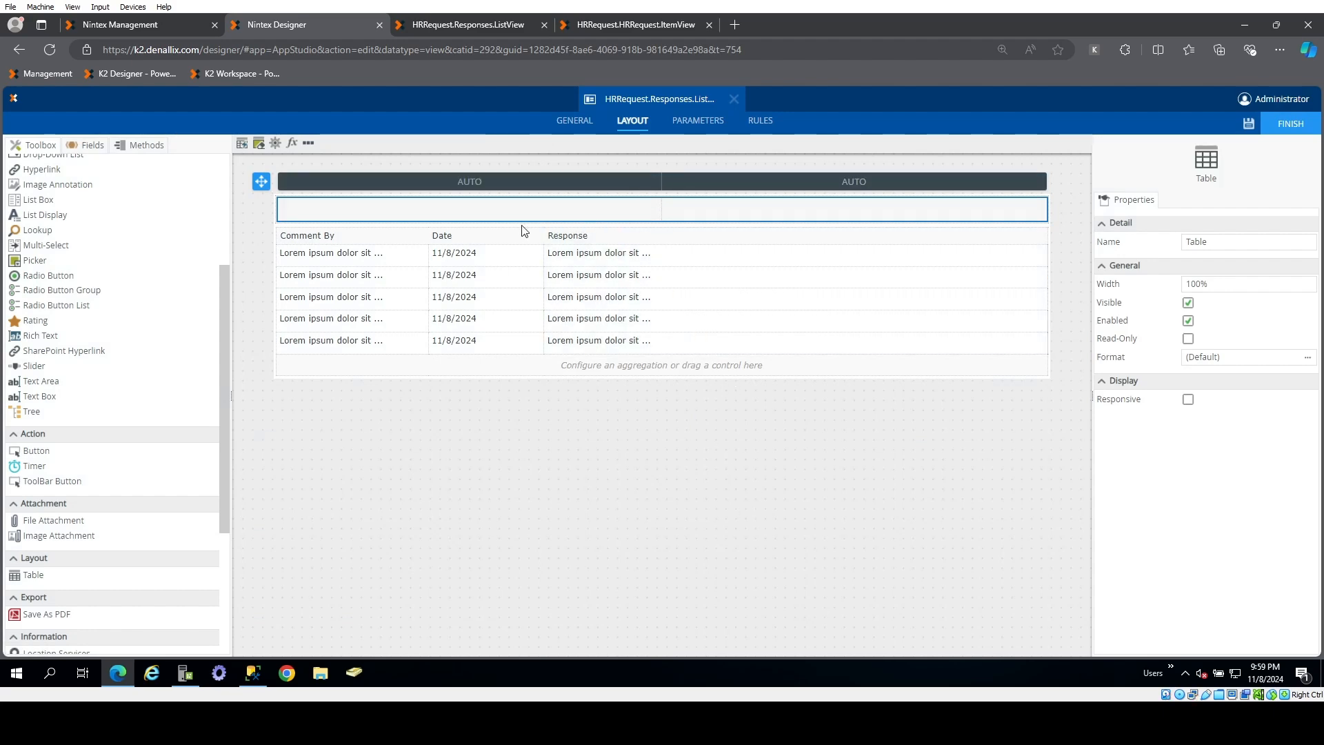
left_click(552, 531)
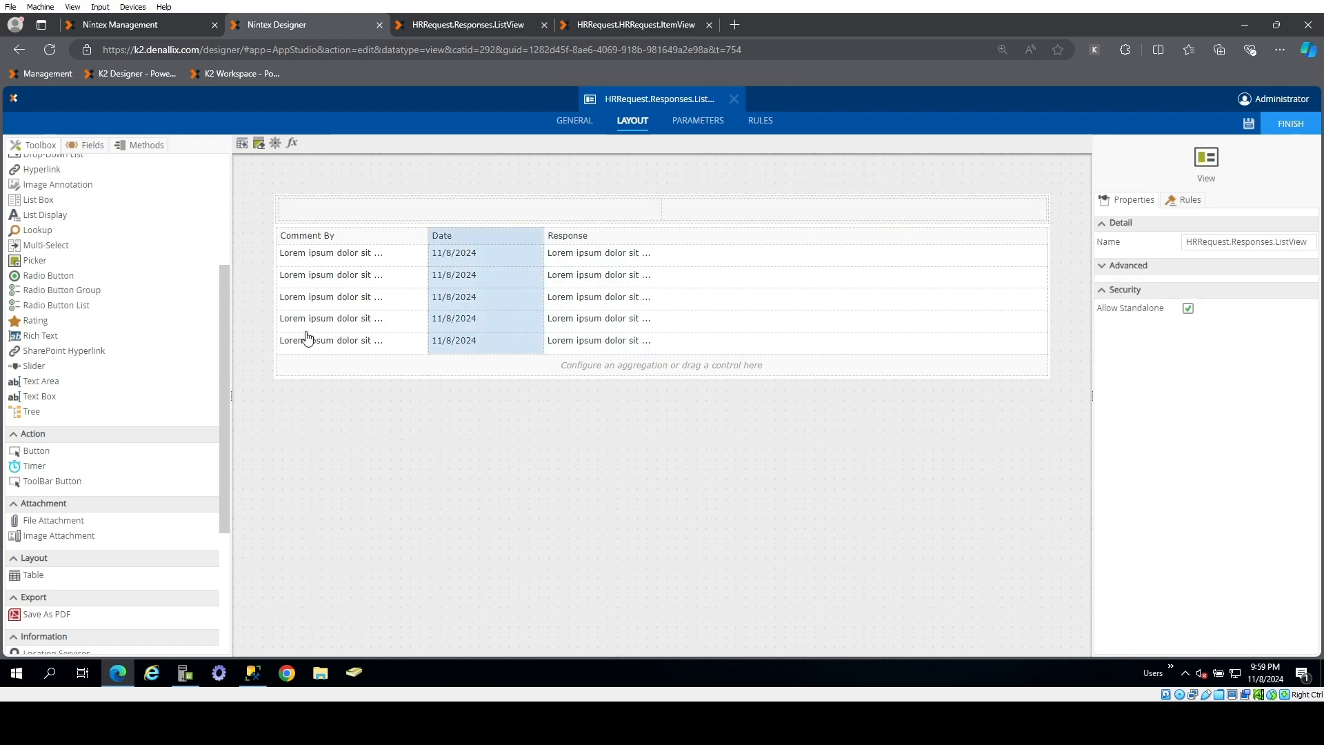
- Merge the two cells of the table above the list headings into a single full-width cell
scroll(109, 304, "up", 2)
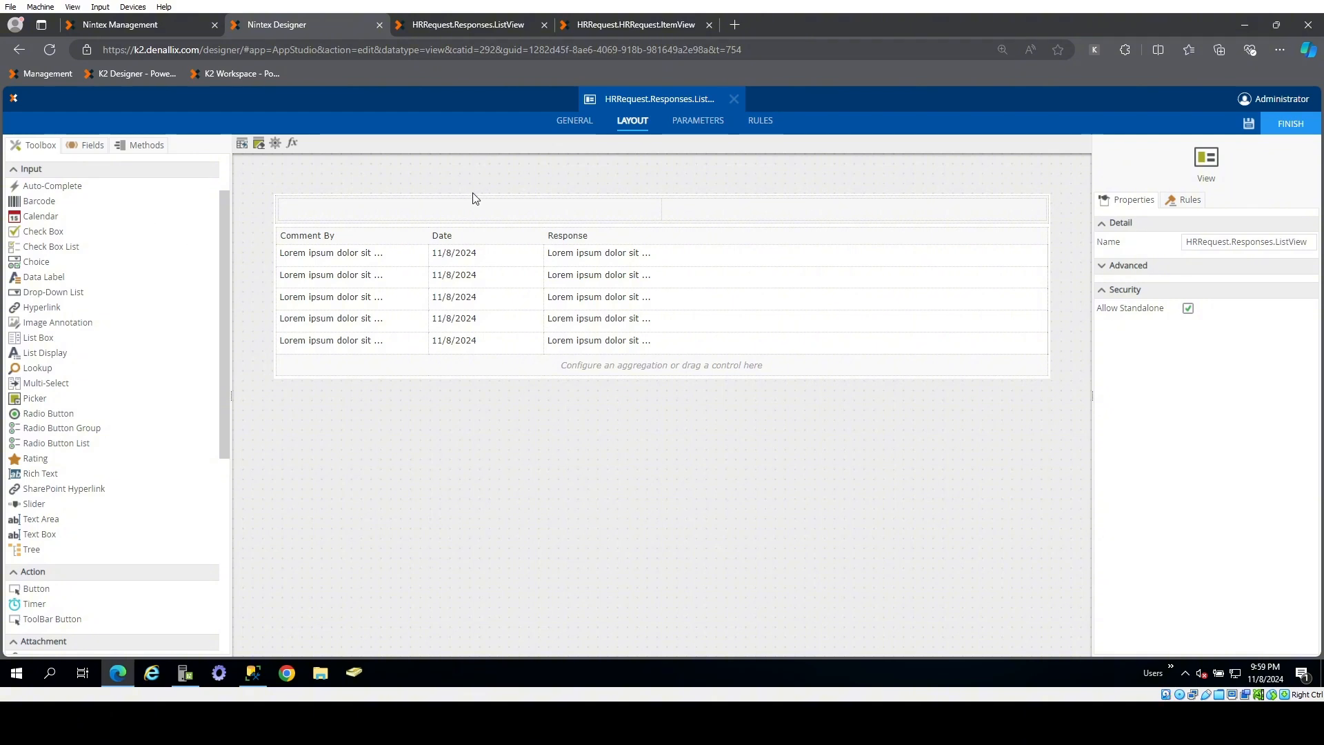
left_click(482, 213)
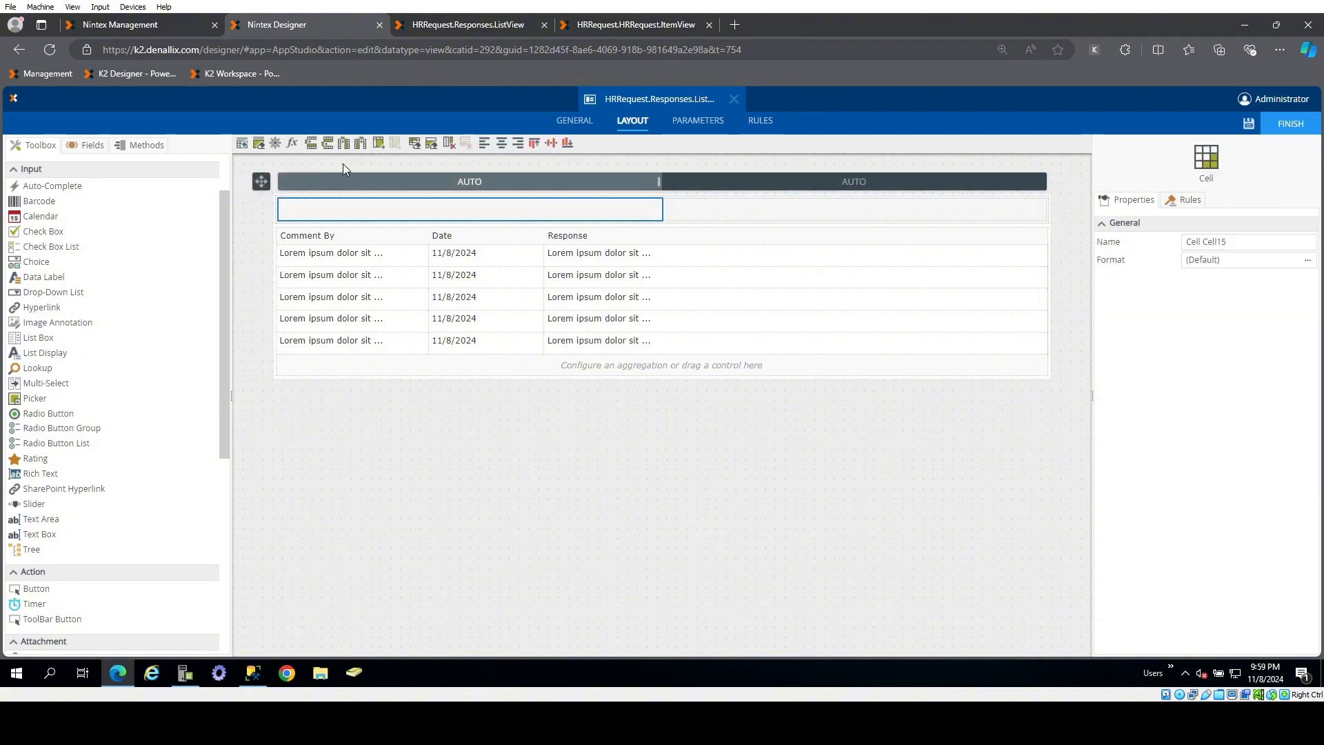
left_click(381, 144)
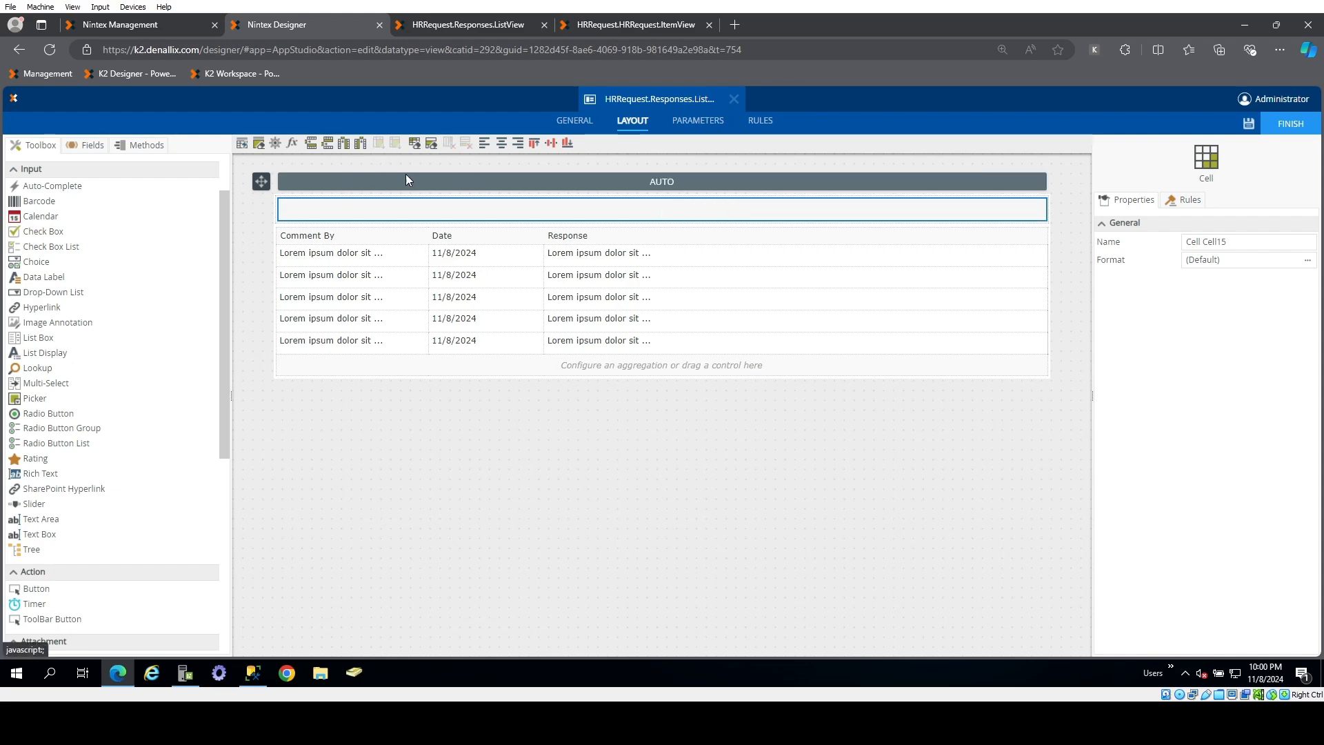
- Add a Text Area to the merged cell, set it to 5 rows and 60% width, and name it Text Area Comment
scroll(172, 442, "down", 3)
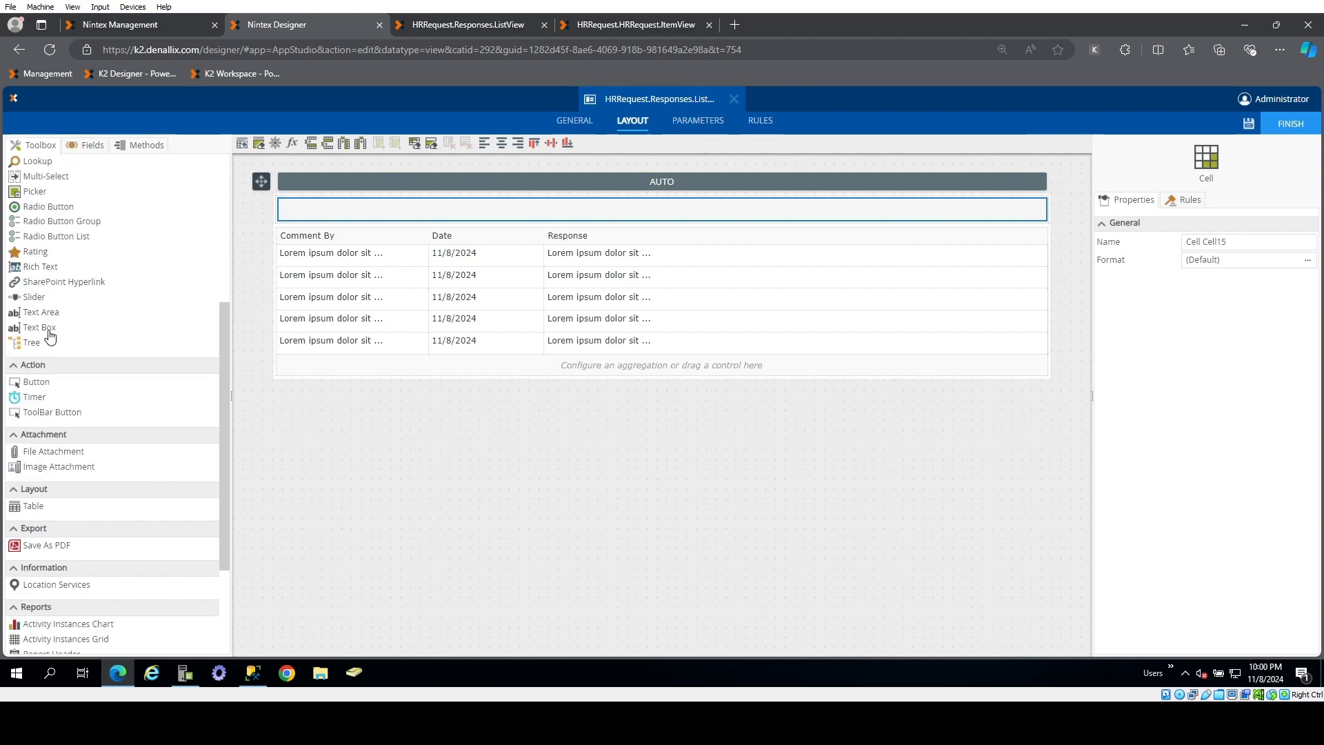
left_click_drag(45, 314, 378, 233)
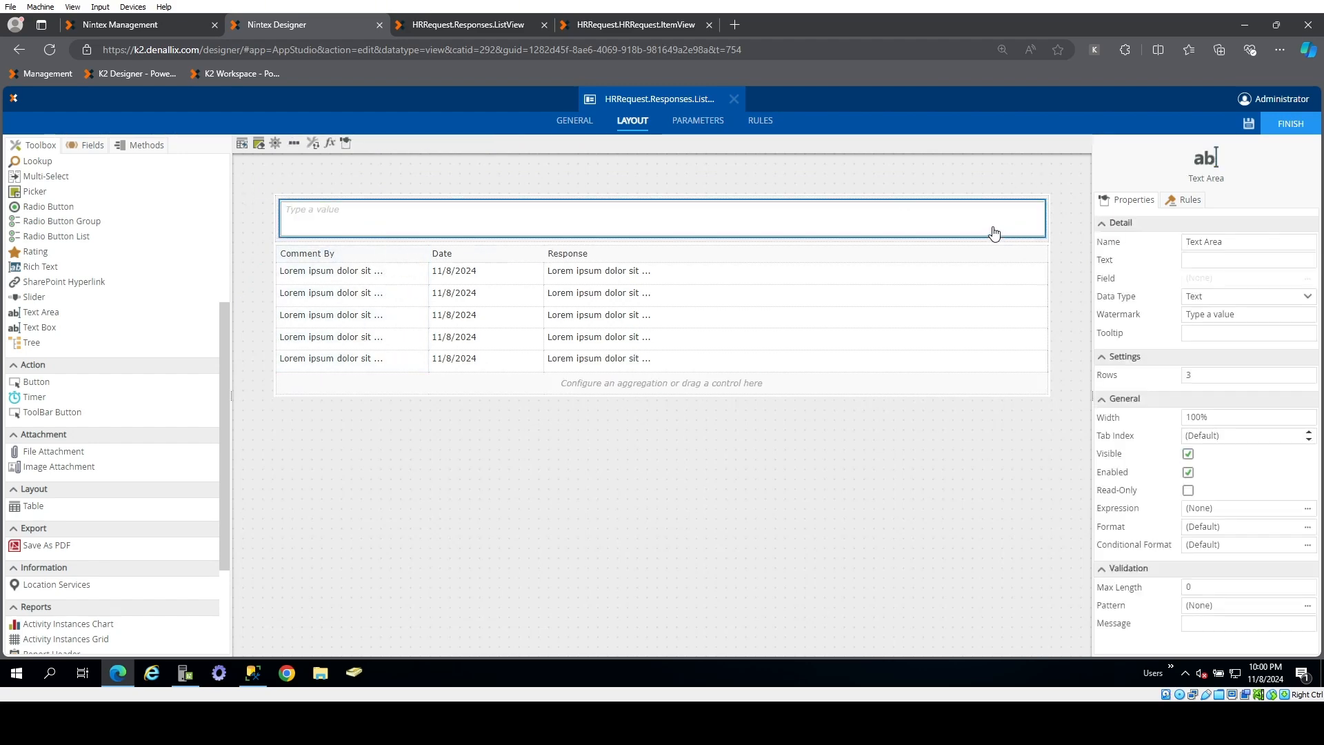
left_click(1222, 375)
type("5")
double_click(1199, 417)
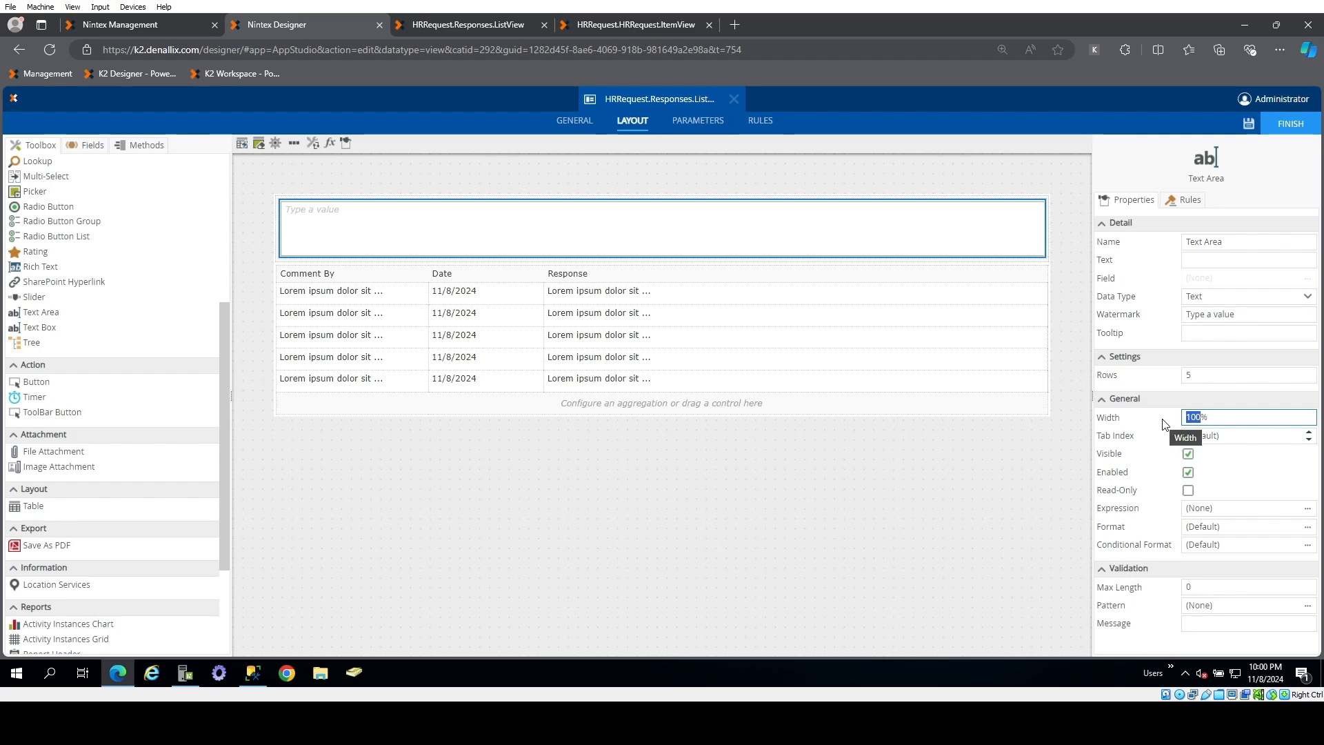
type("6")
left_click(1234, 479)
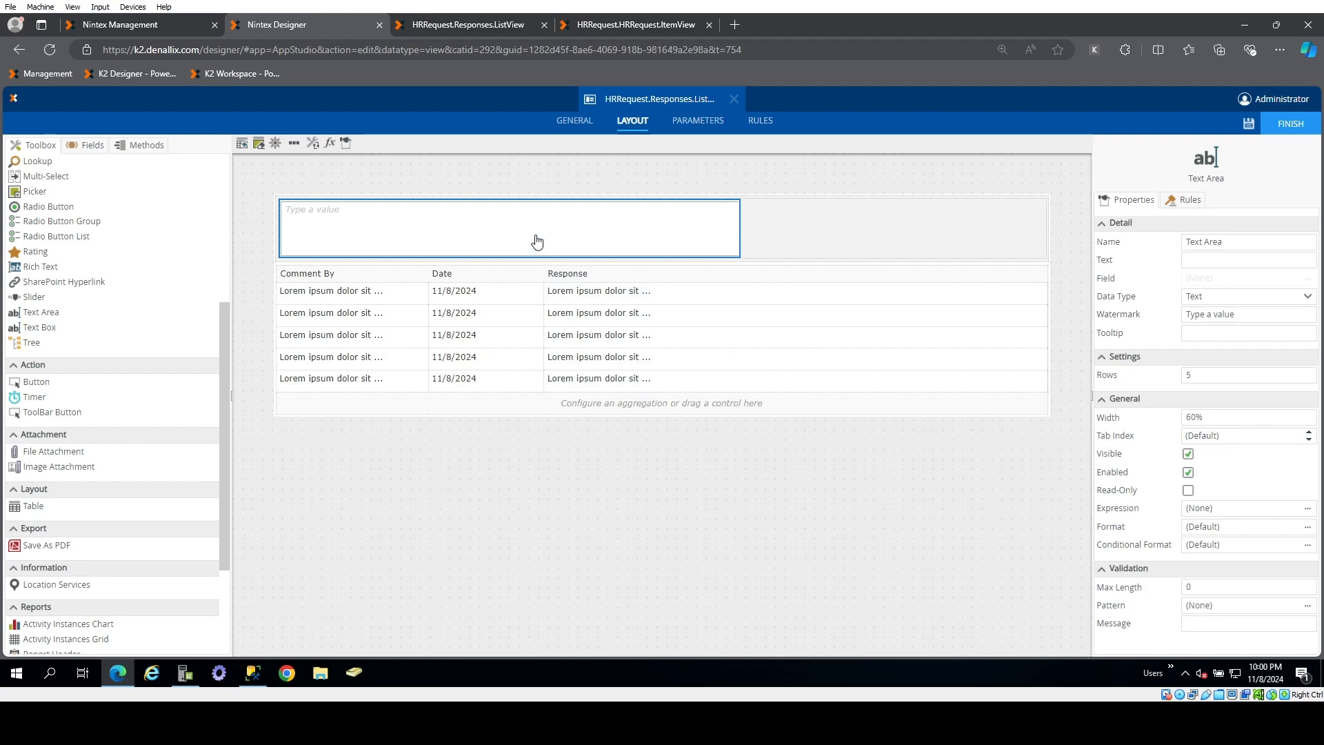
left_click(1253, 243)
left_click(1275, 185)
- Add a button beside the comment text area, named Button Add Comment with the text Add Comment, and save the view
scroll(103, 434, "up", 3)
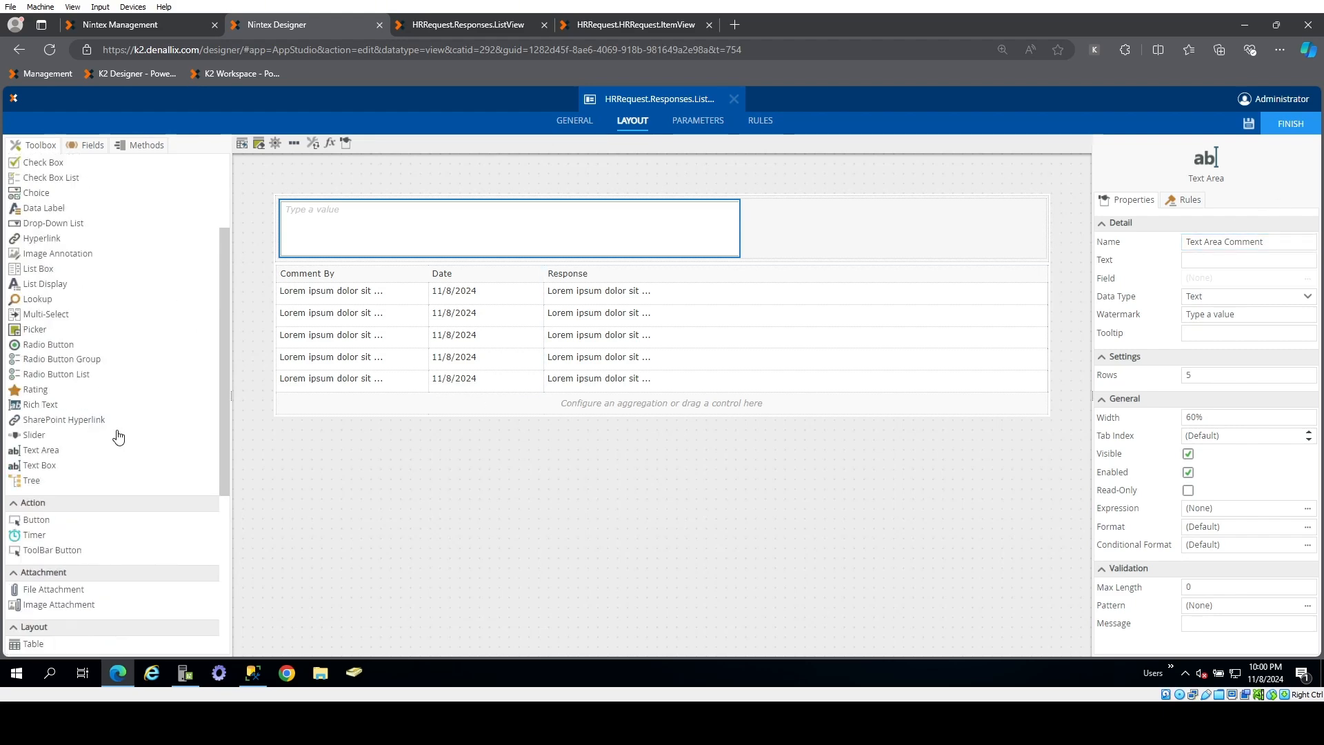
scroll(119, 436, "down", 1)
left_click_drag(36, 452, 761, 236)
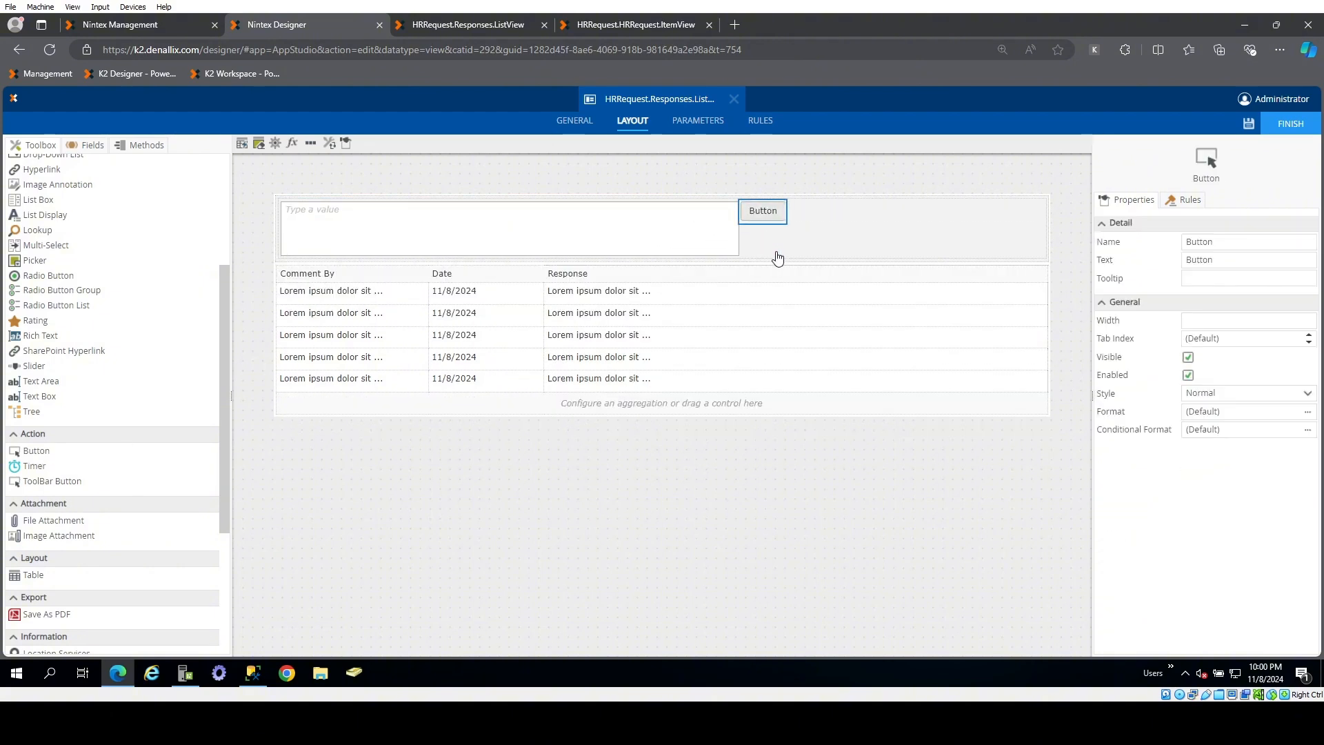
left_click(1233, 239)
type("Add Comment")
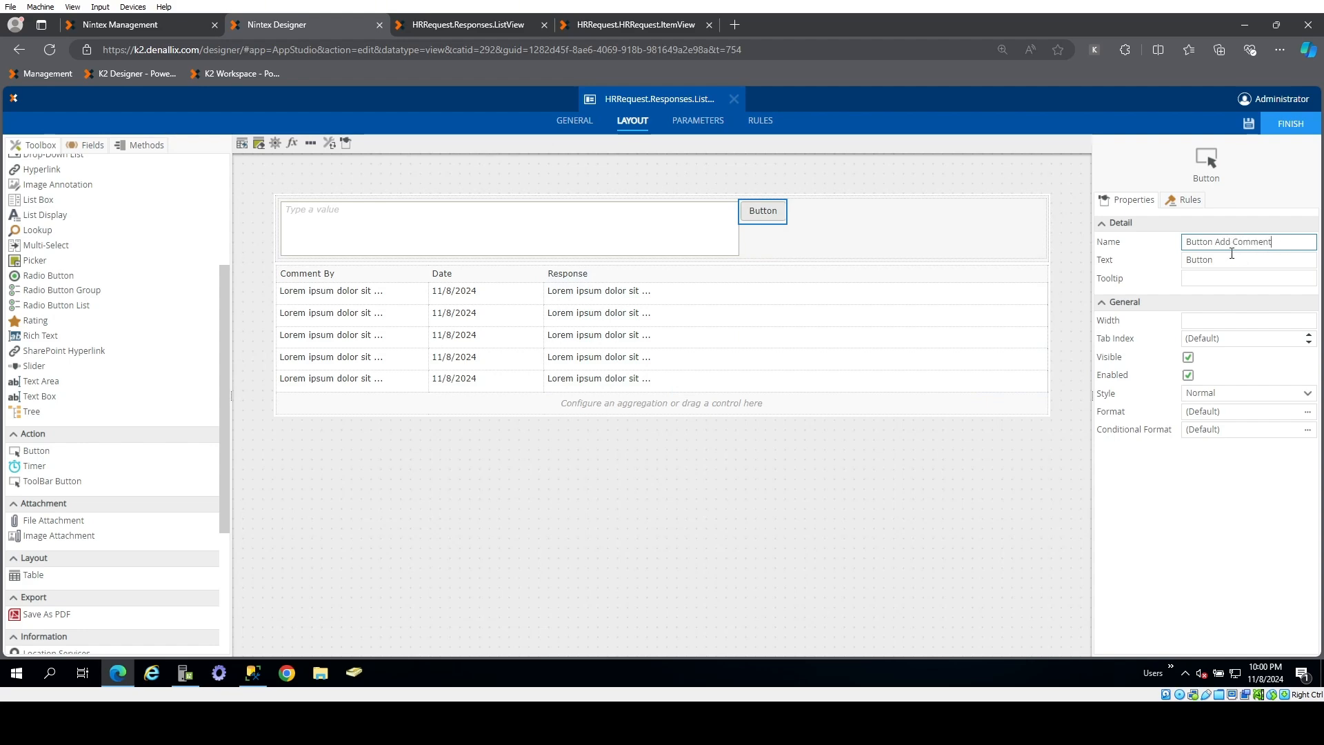
key("Tab")
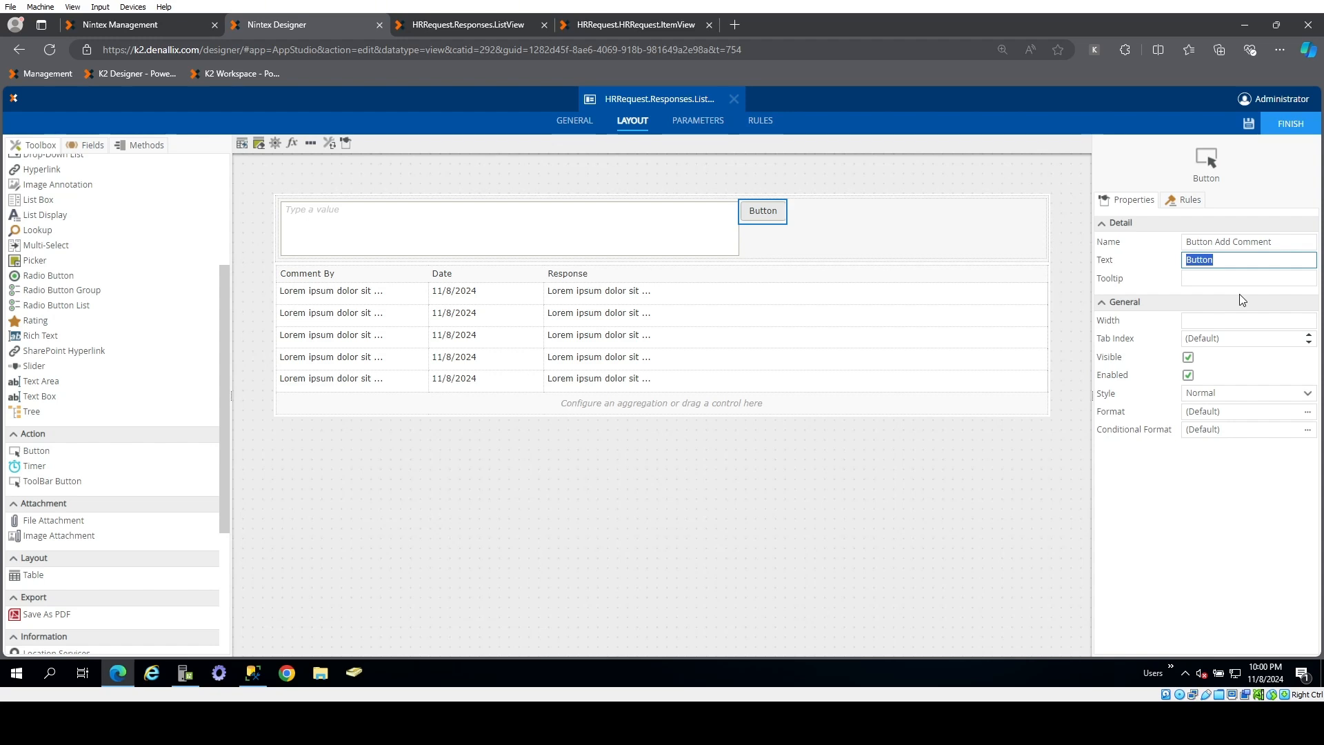
type("Add Comment")
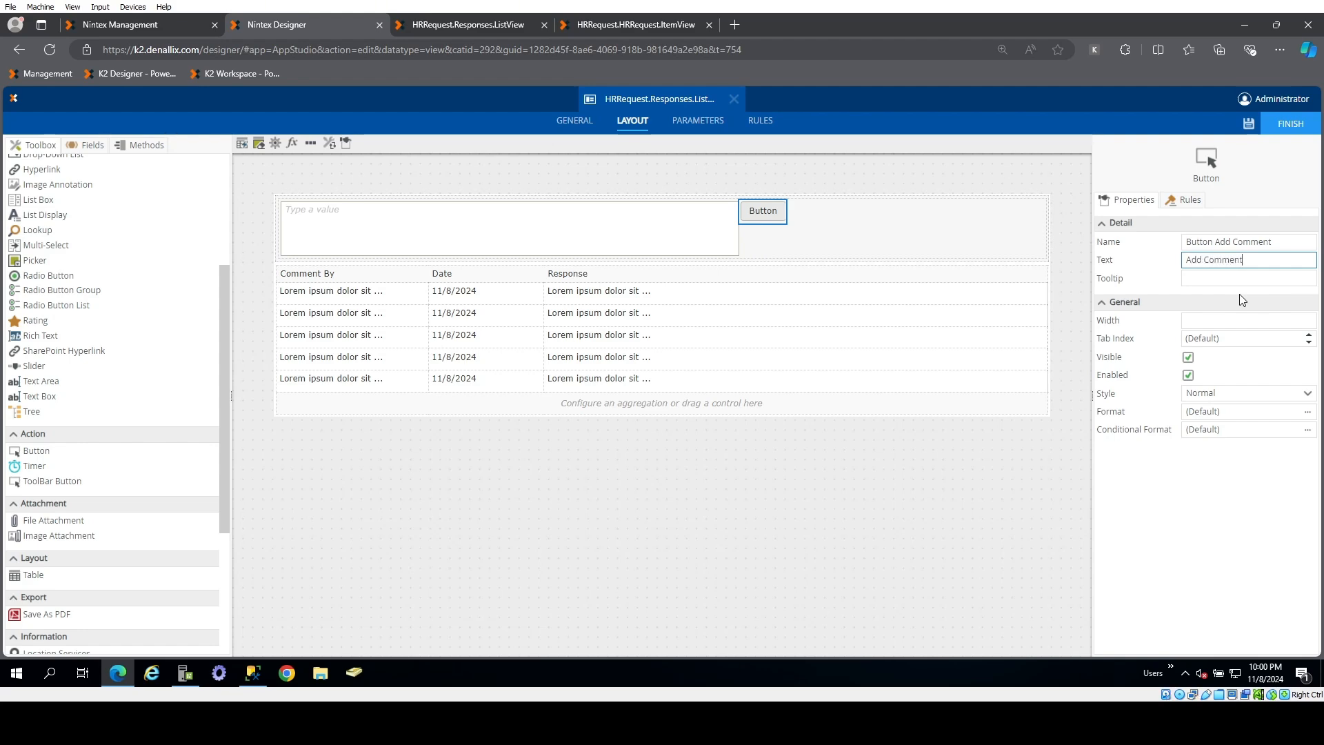
left_click(1210, 590)
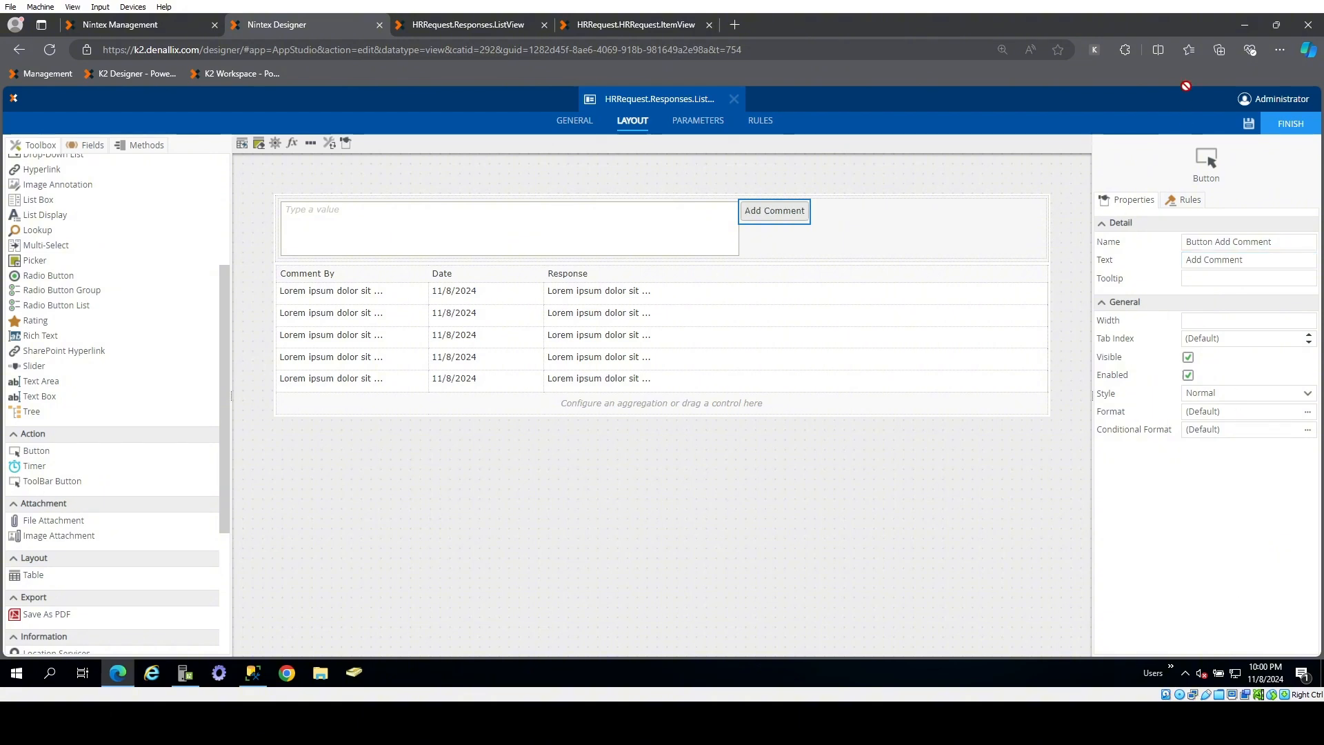
left_click(1248, 129)
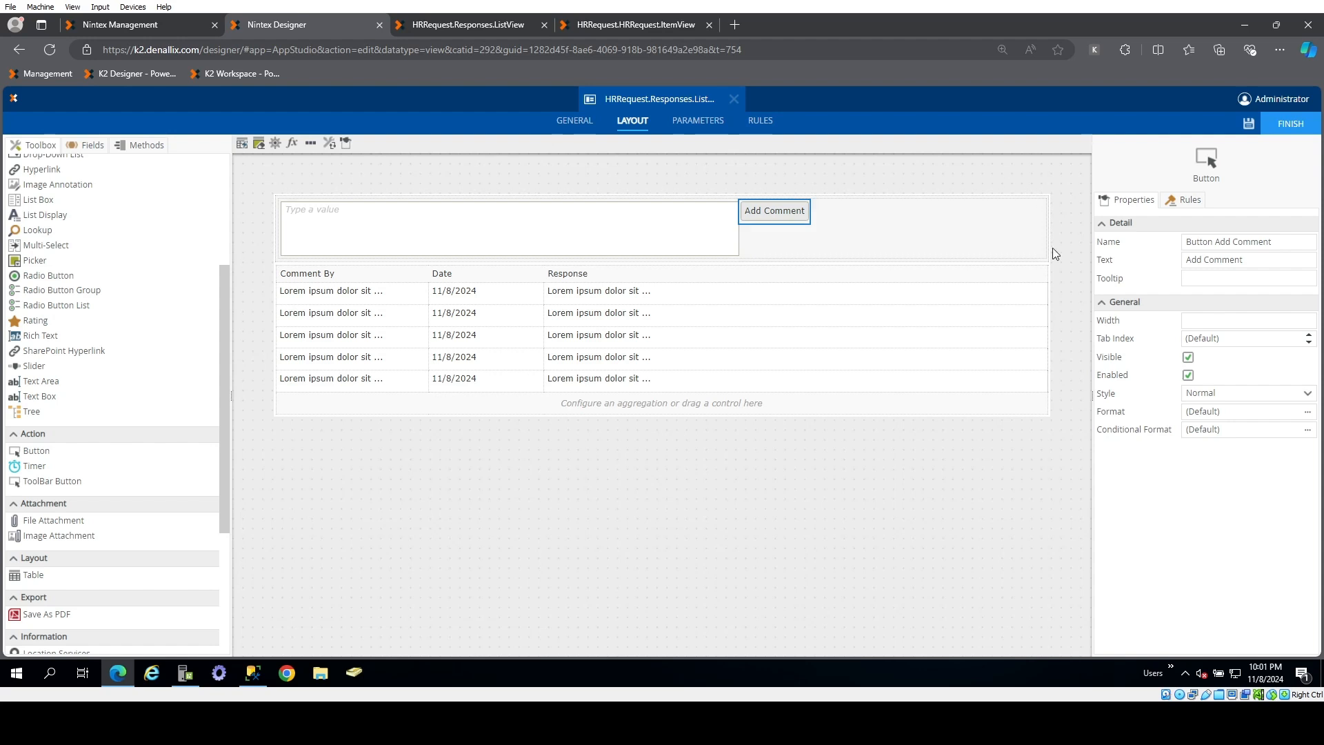
- Open the rule for the Add Comment button's Clicked event in the Rule Designer
left_click(649, 557)
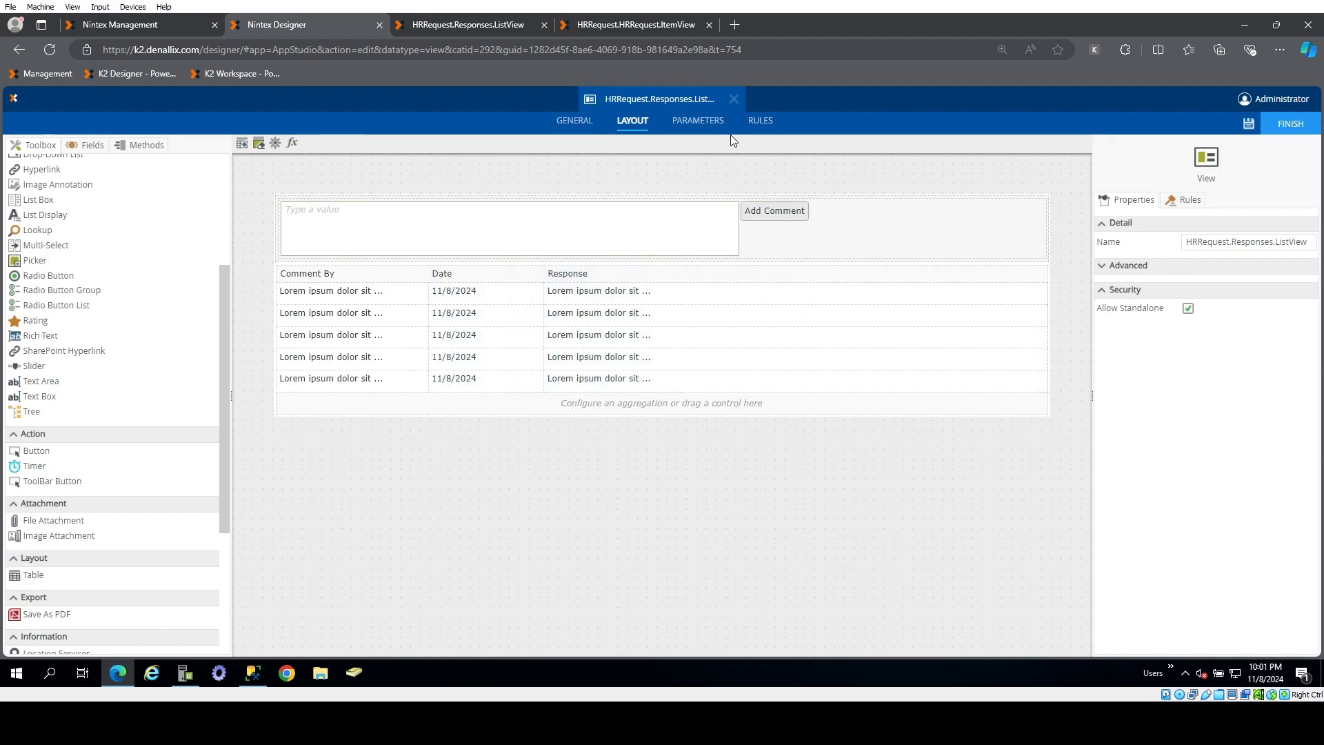
scroll(103, 348, "up", 3)
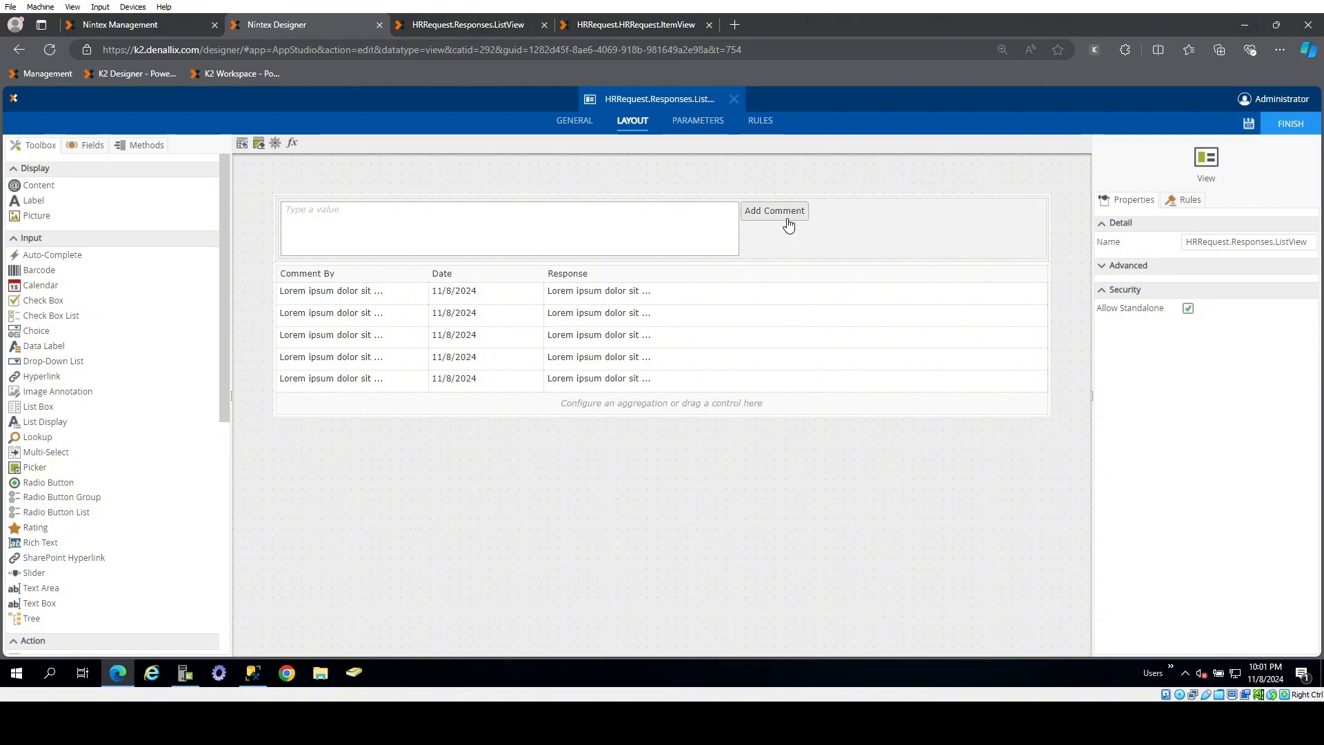
left_click(774, 213)
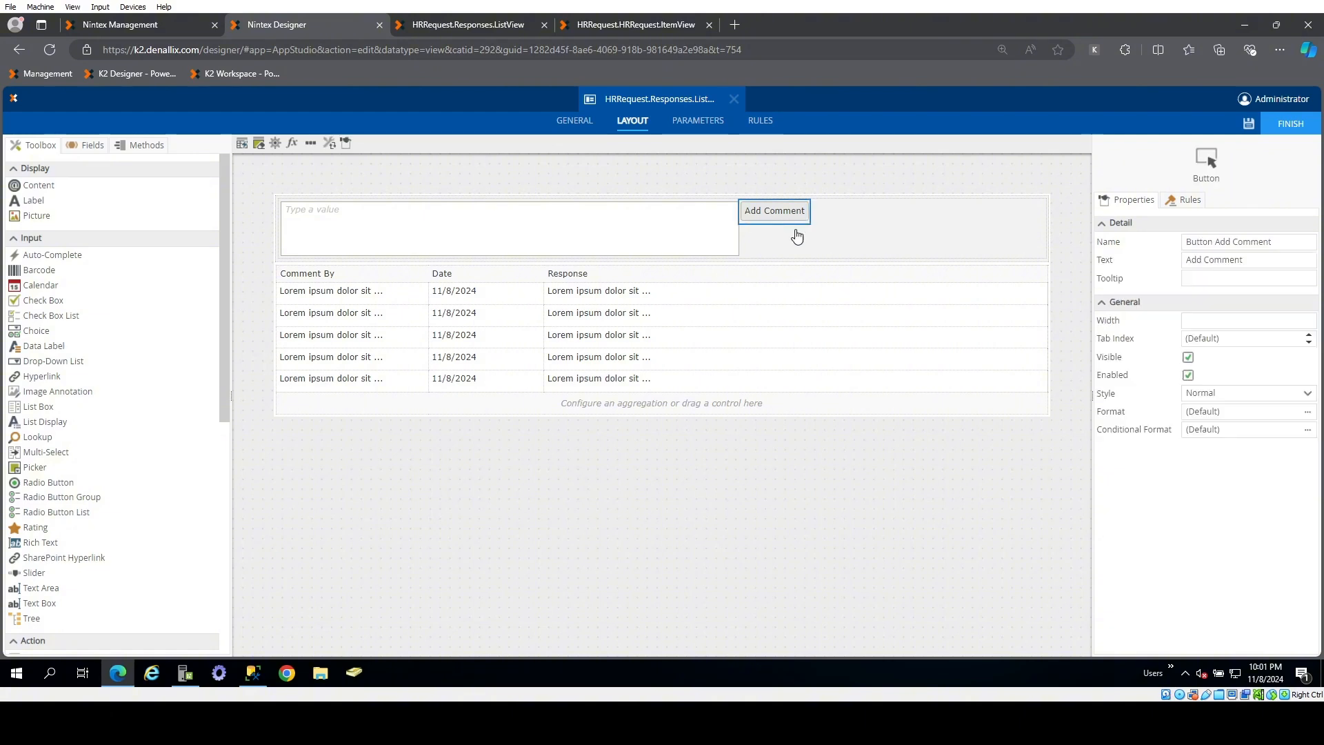
left_click(1192, 201)
left_click(1121, 217)
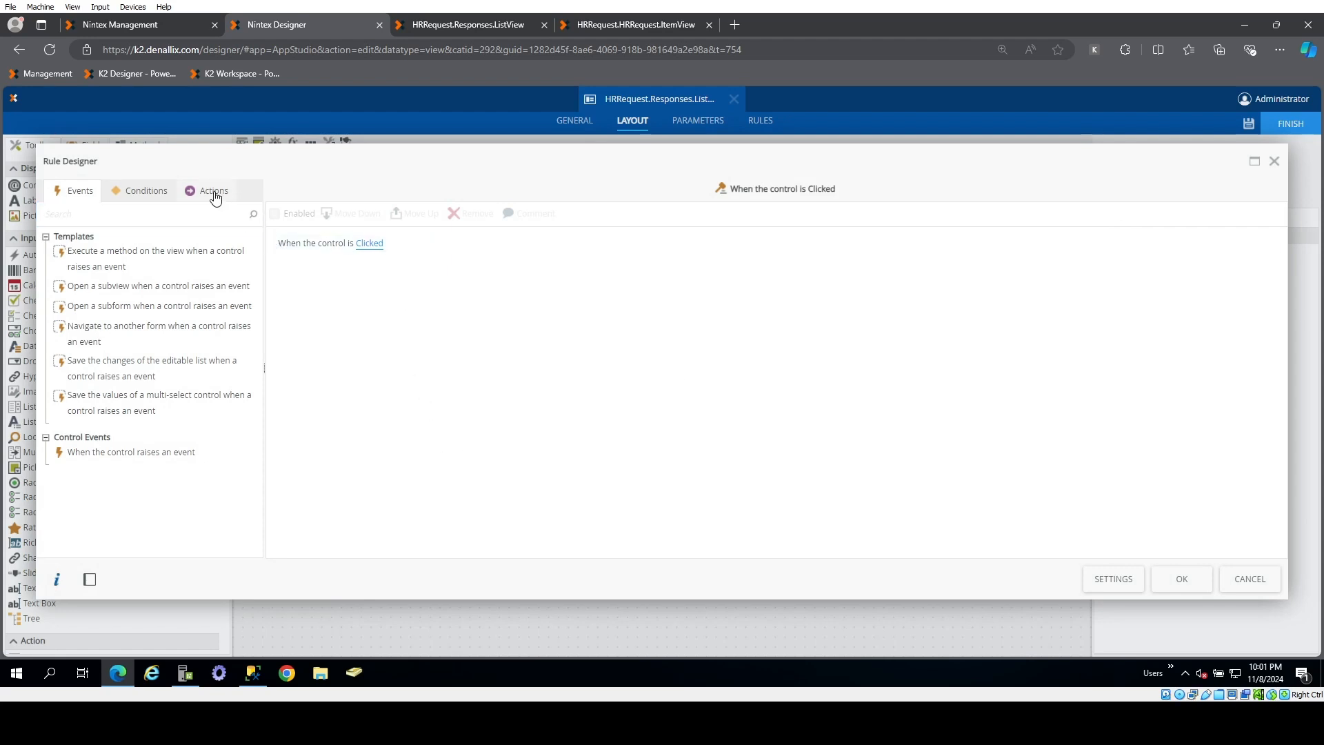
left_click(120, 197)
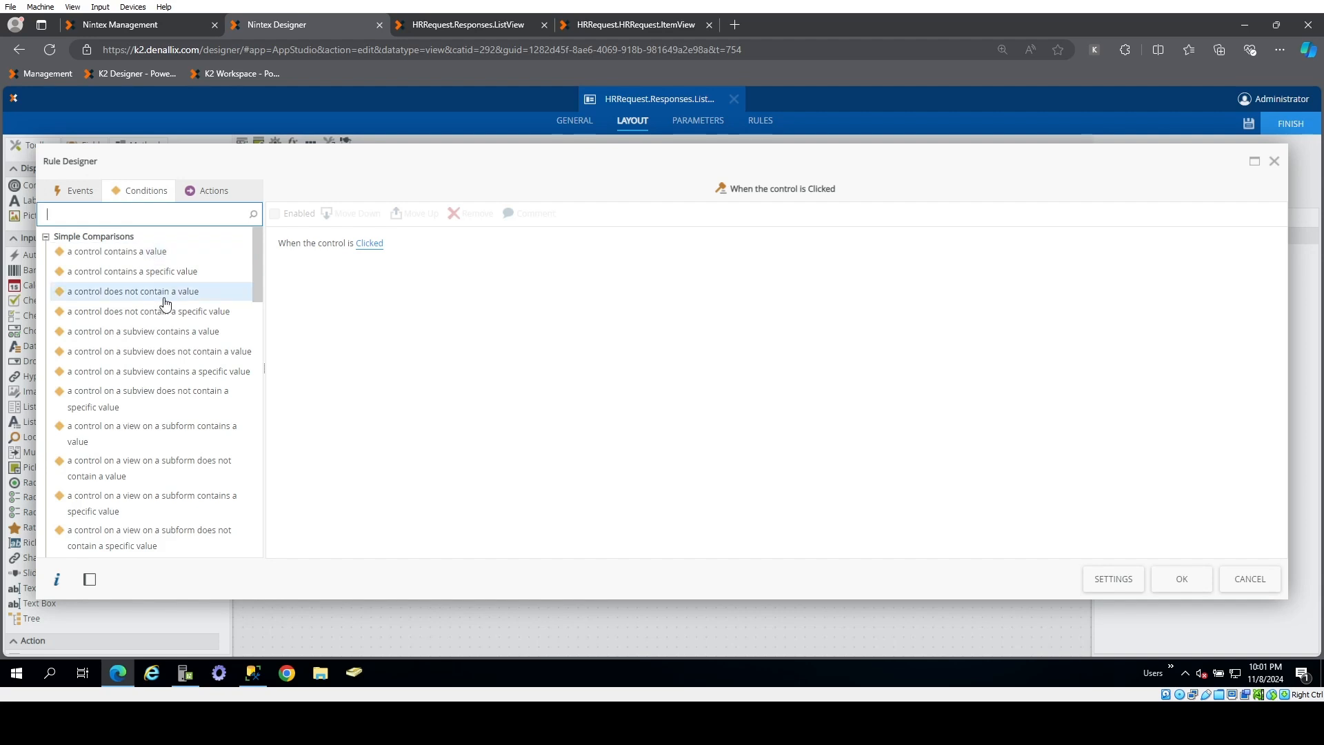
double_click(131, 251)
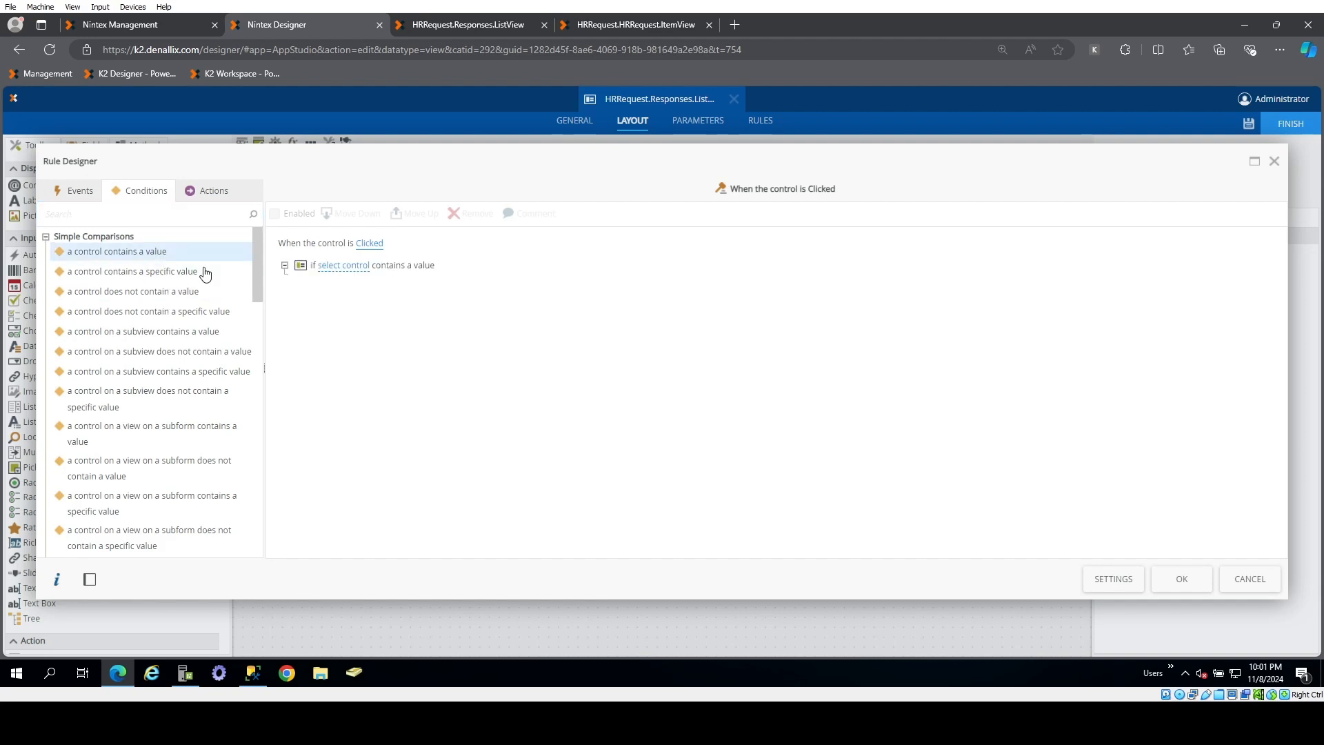
left_click(346, 275)
left_click(346, 340)
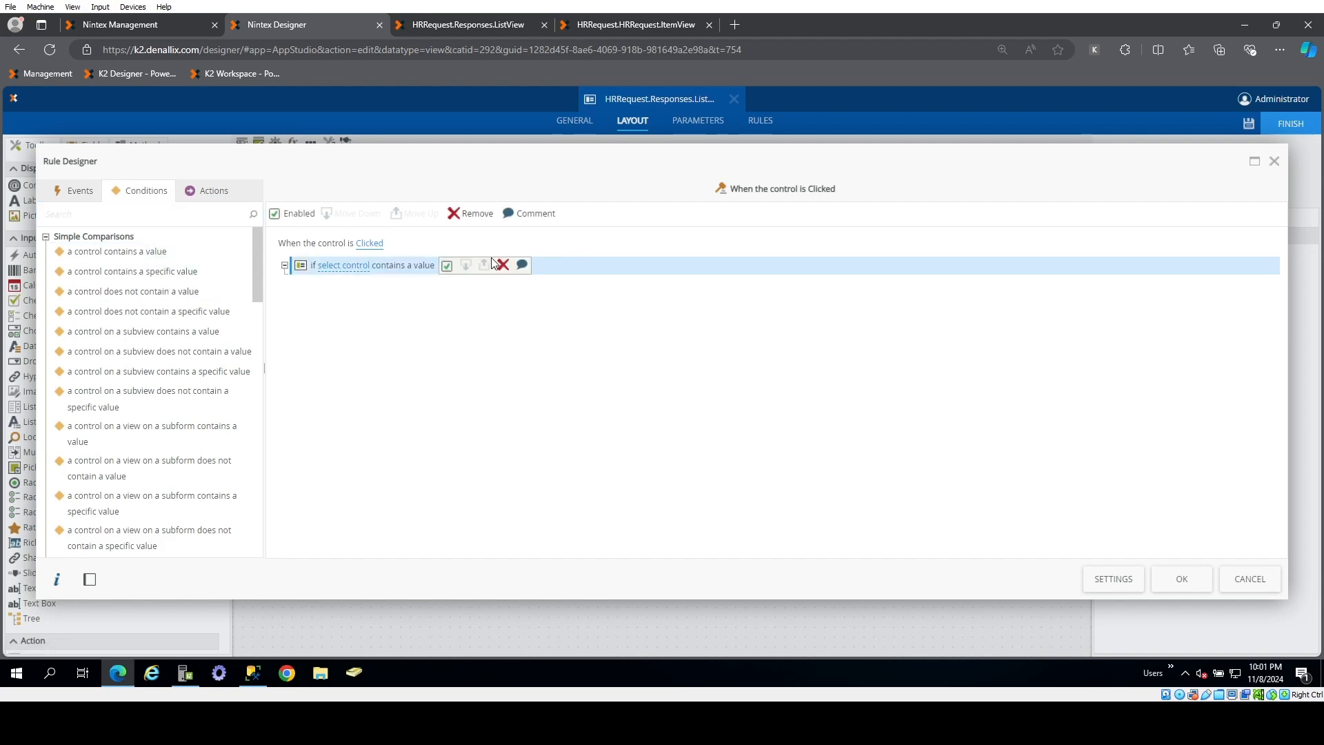
left_click(502, 265)
- Add the condition "the view passes validation" to the Clicked rule and make Text Area Comment a required control
left_click(180, 216)
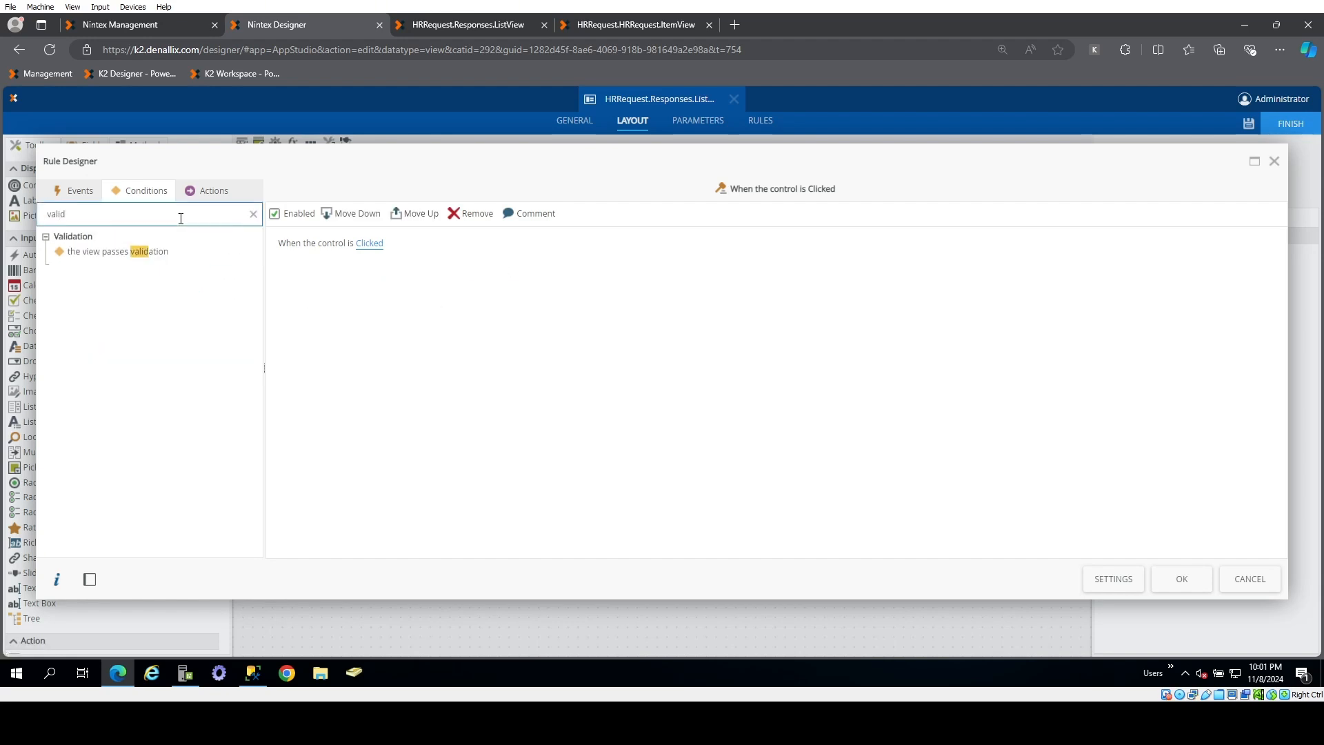
double_click(165, 253)
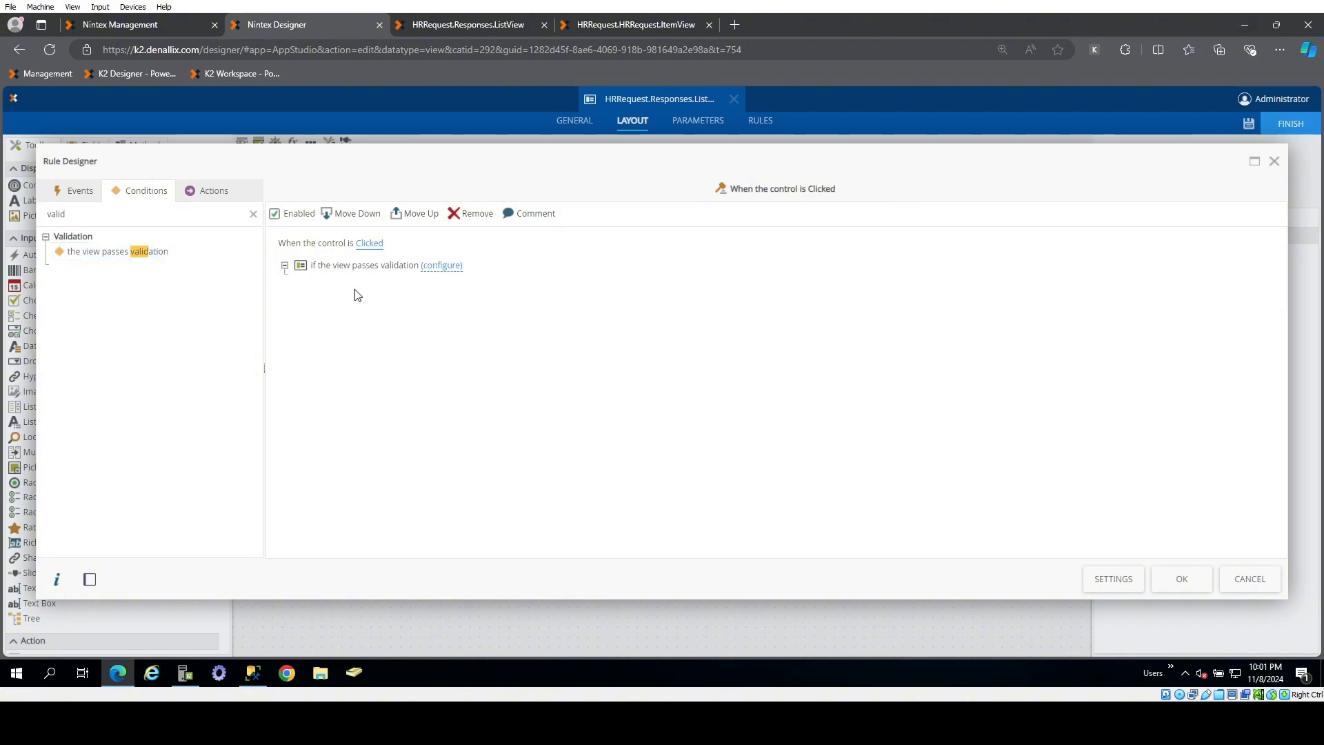
left_click(444, 268)
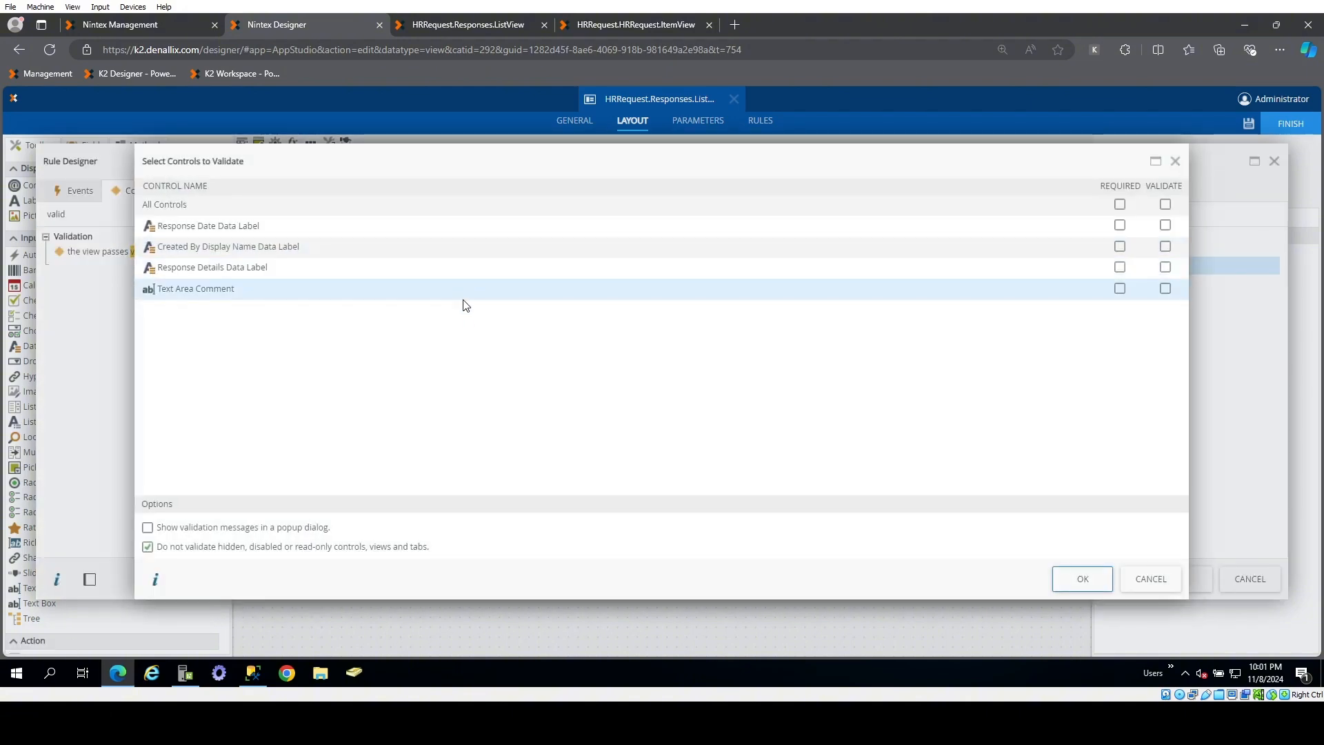
left_click(1125, 295)
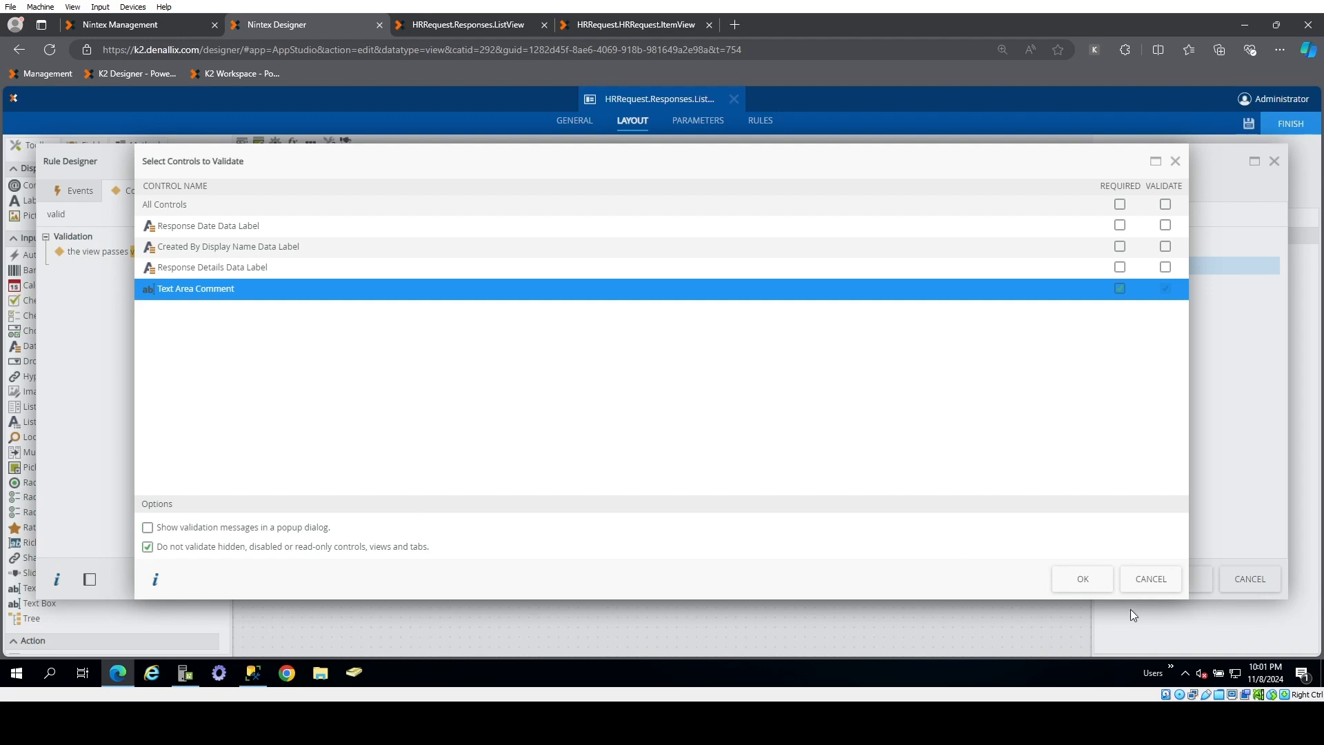
left_click(1082, 579)
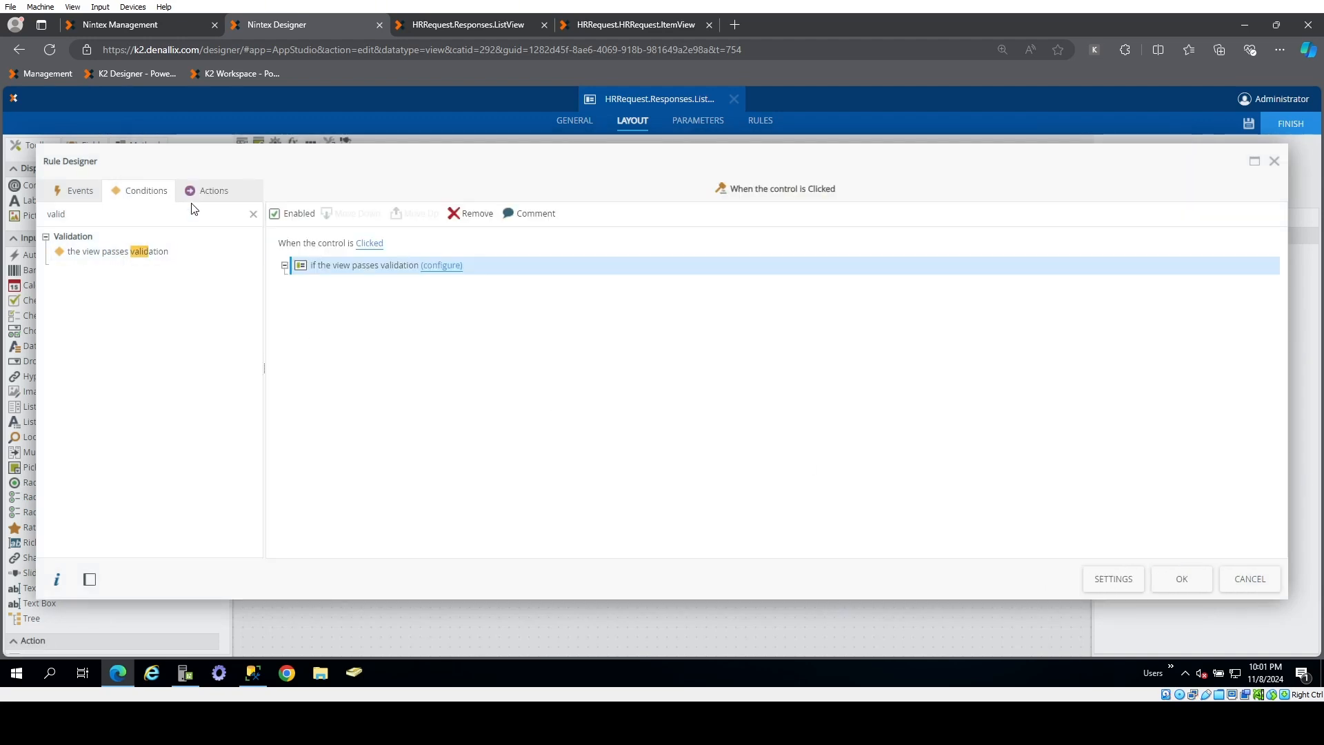
- Add an "Execute a method on the view" action under the validation condition and set its method to Create
left_click(206, 191)
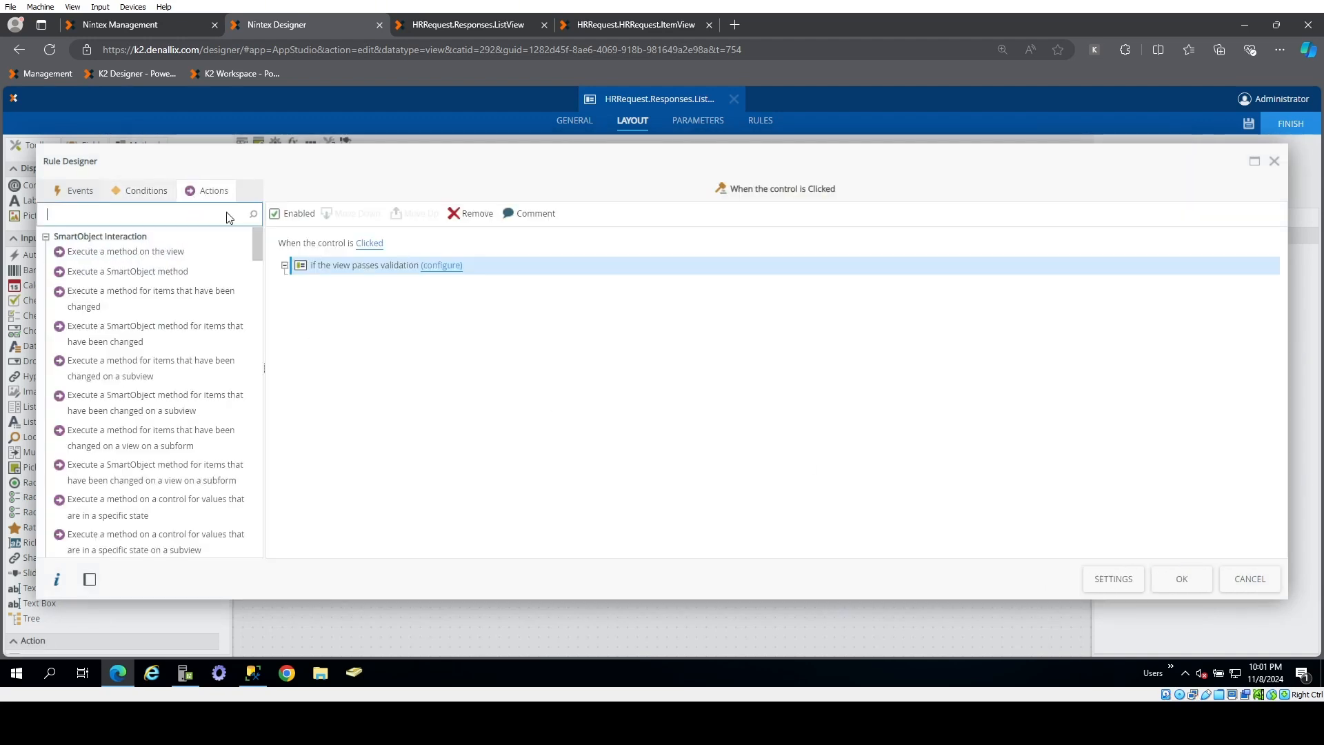
left_click(172, 250)
left_click(435, 289)
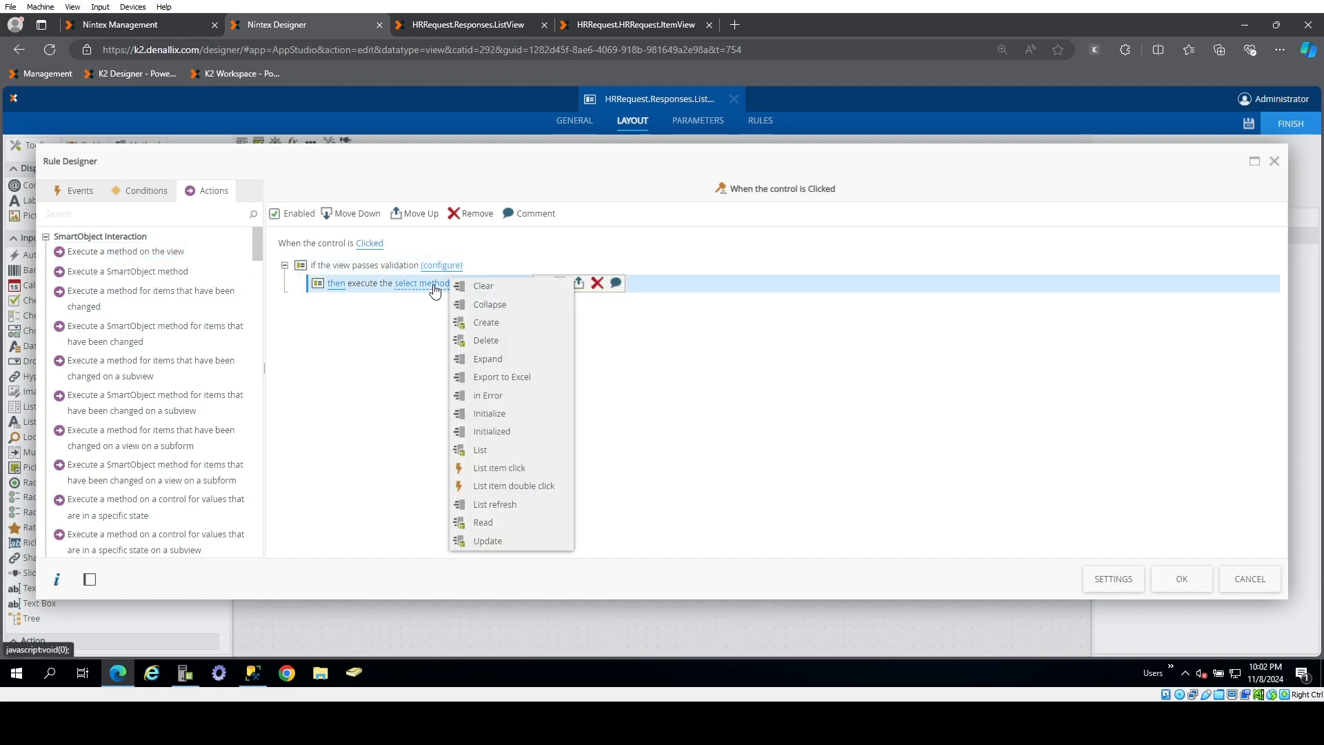
left_click(498, 326)
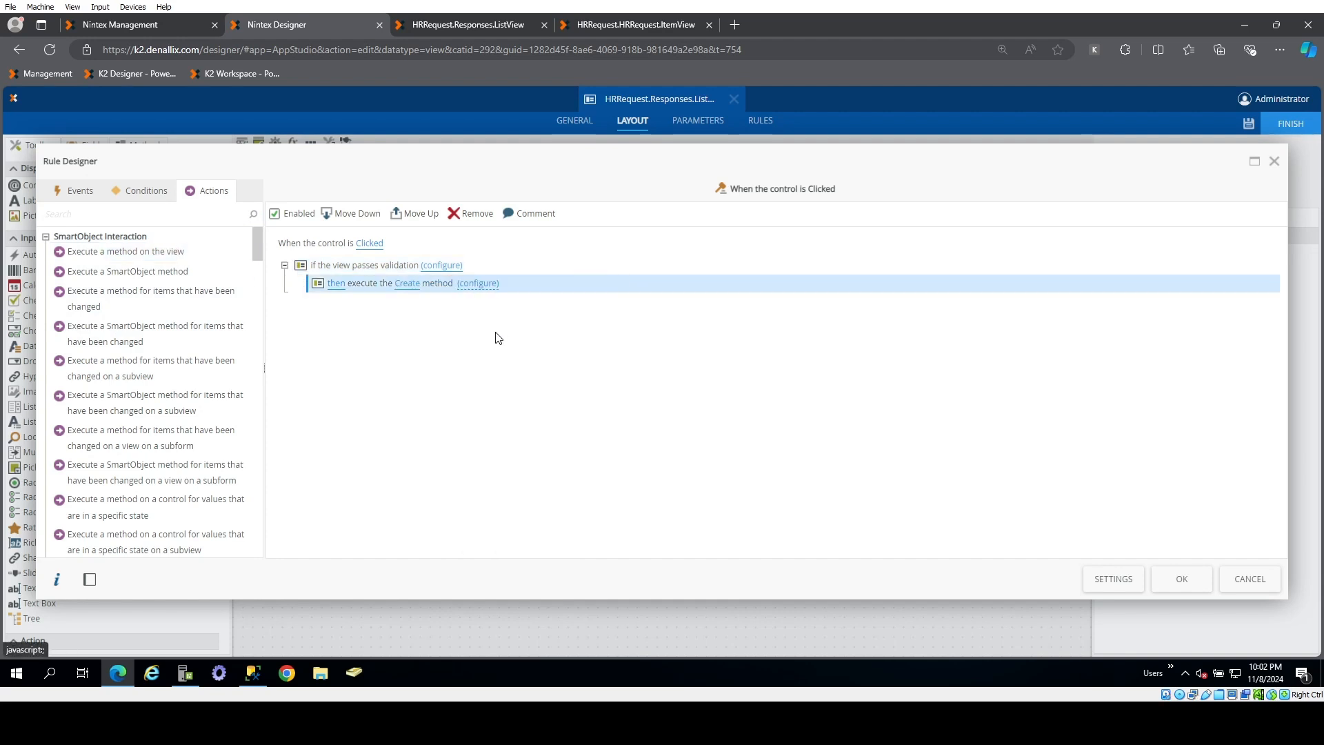
- In the Create method's input mappings, map the RequestId parameter to RequestID and Current Date and Time to ResponseDate
left_click(486, 288)
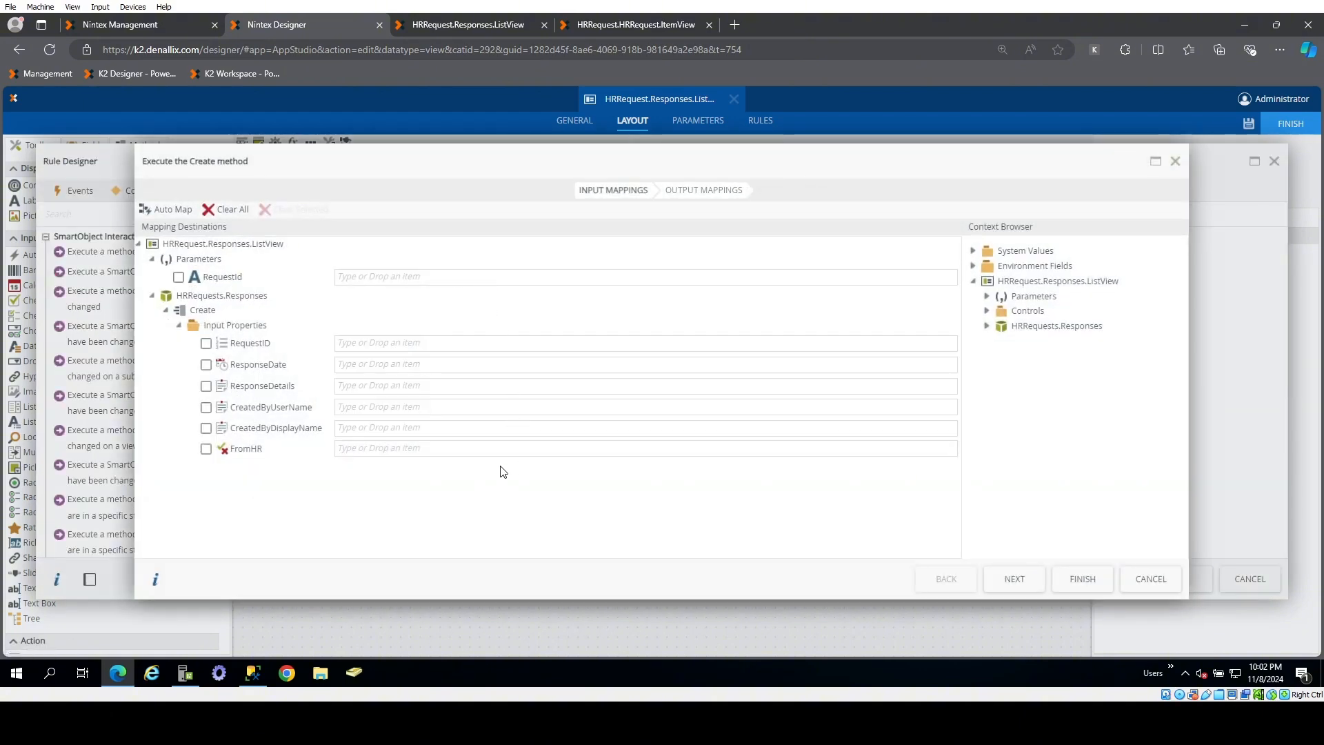
left_click(987, 296)
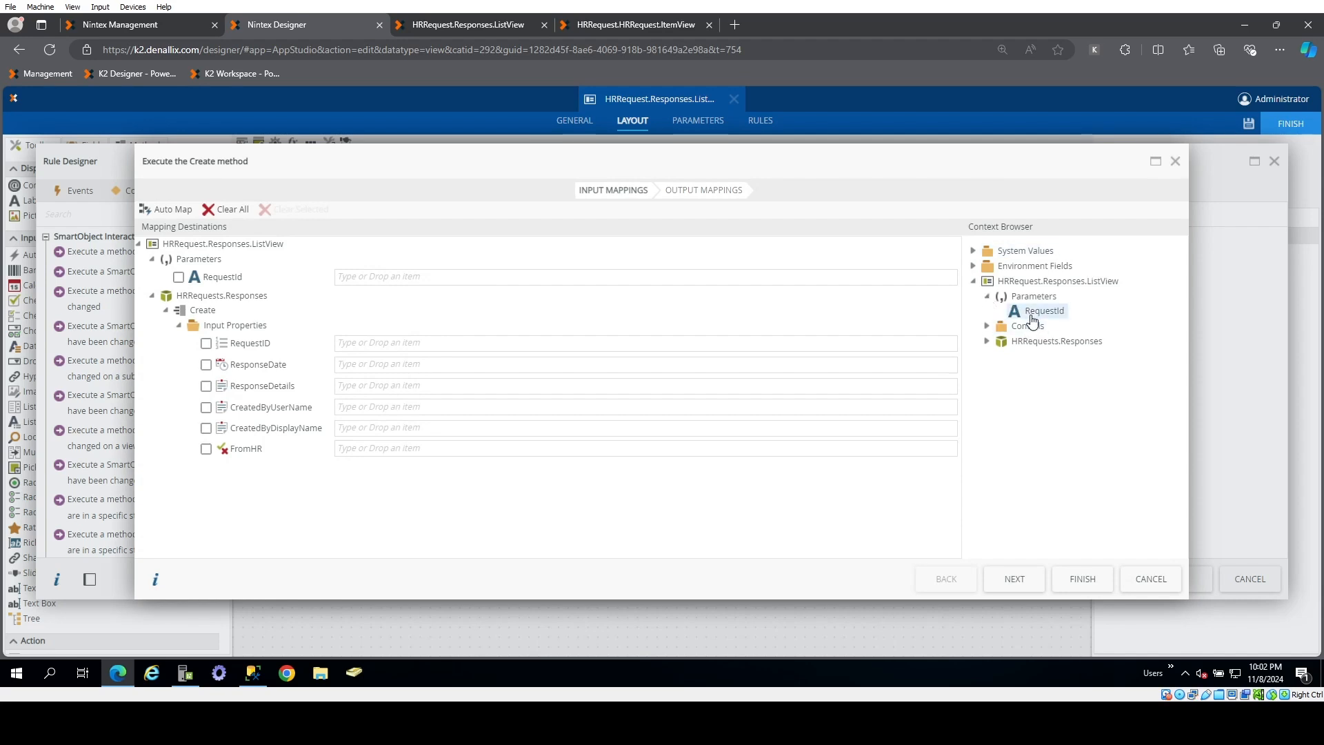
left_click_drag(1032, 319, 413, 345)
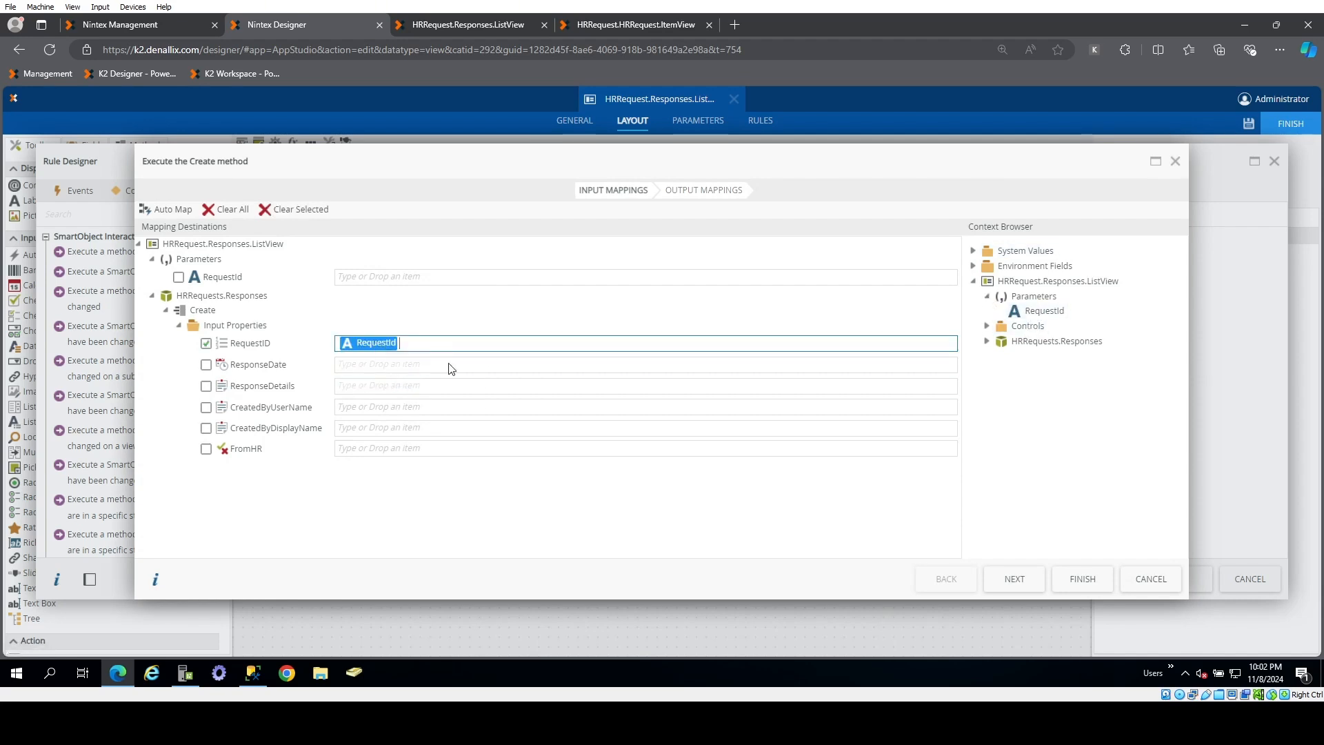
left_click(495, 472)
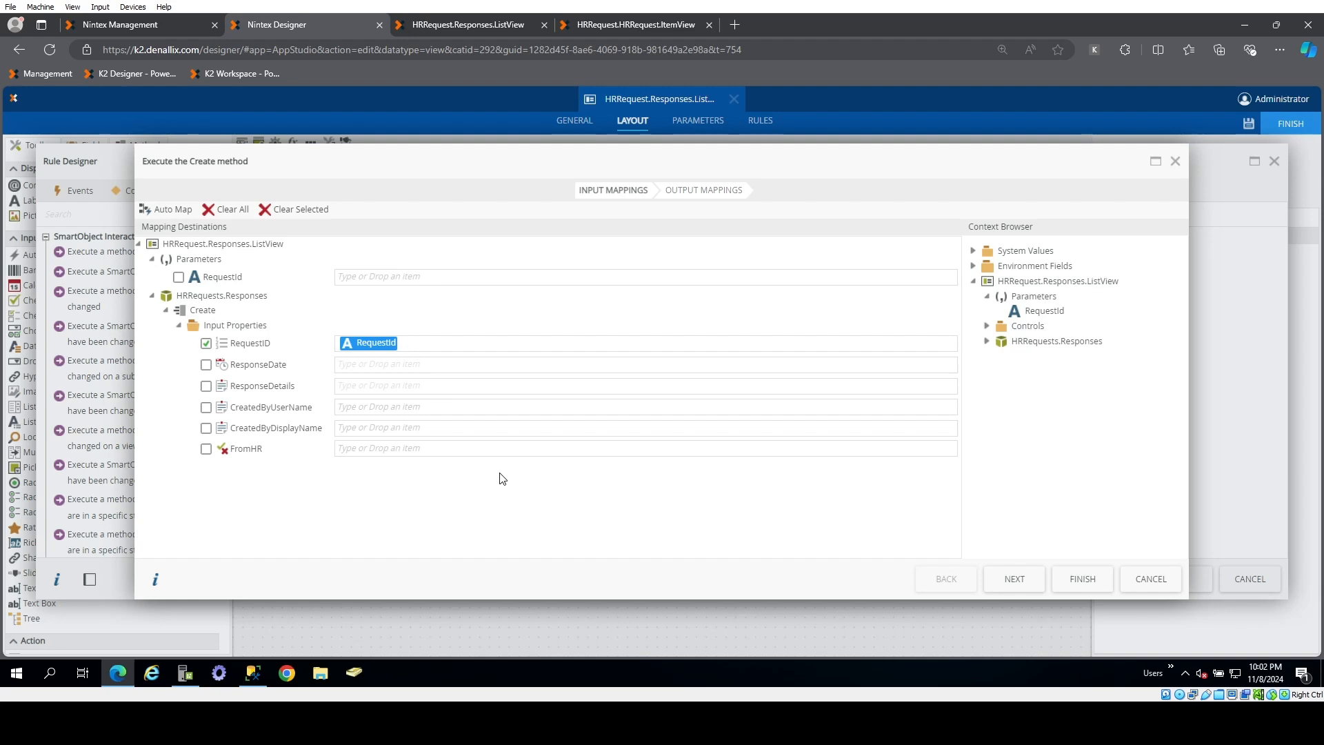
left_click(973, 251)
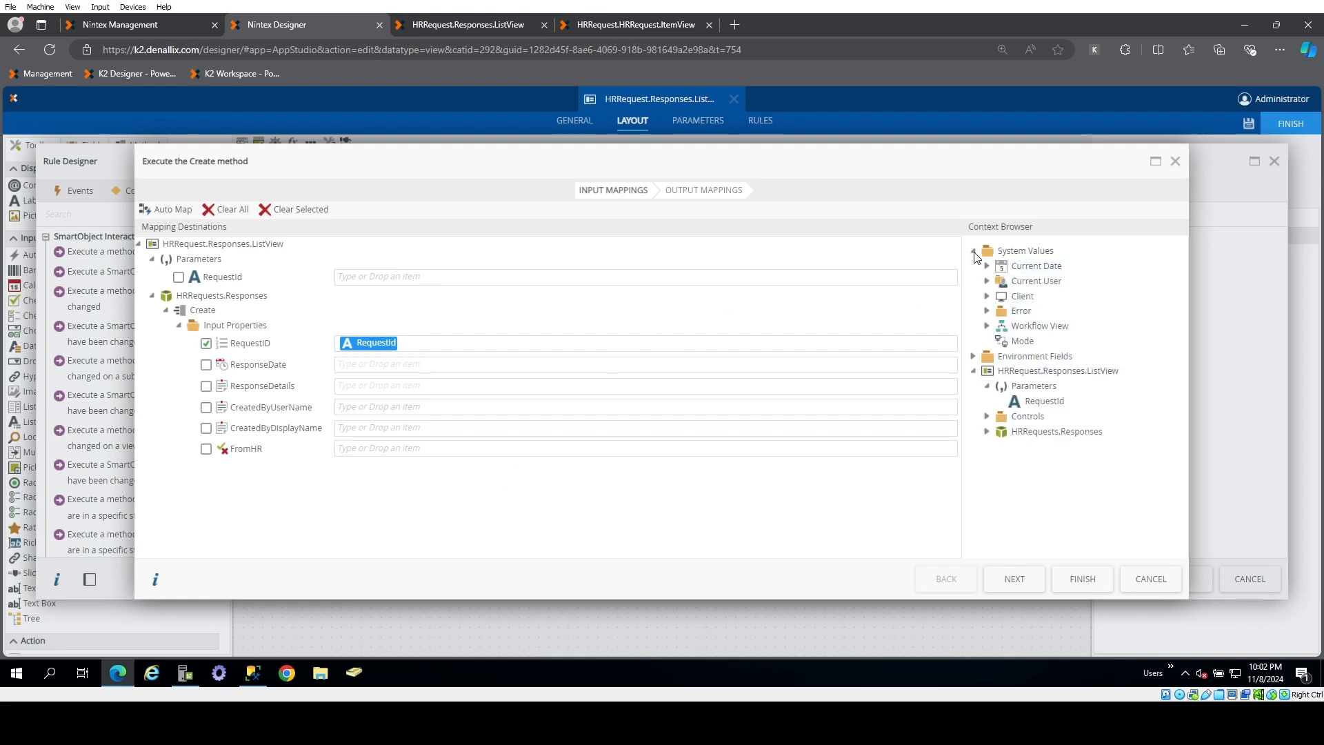
left_click(990, 266)
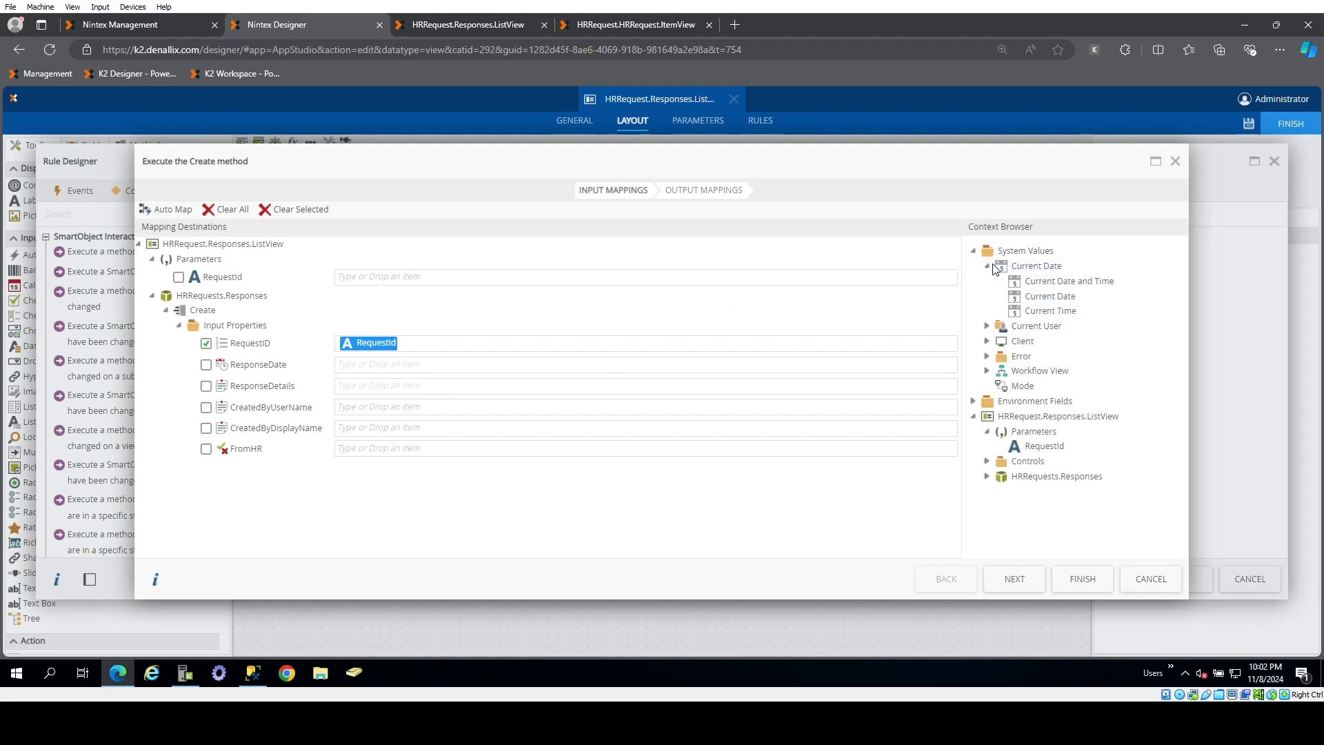
left_click_drag(1014, 281, 421, 375)
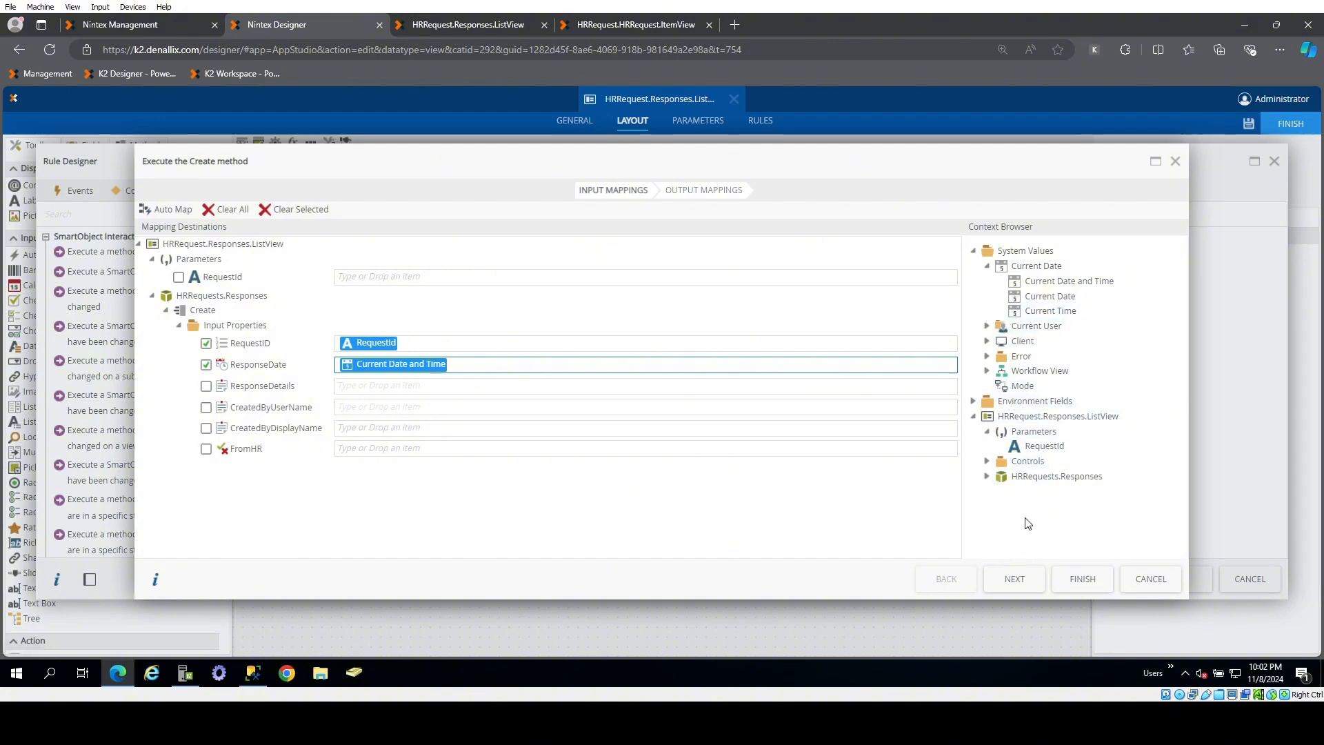
- Map the Text Area Comment control to the ResponseDetails input property of the Create method
left_click(987, 477)
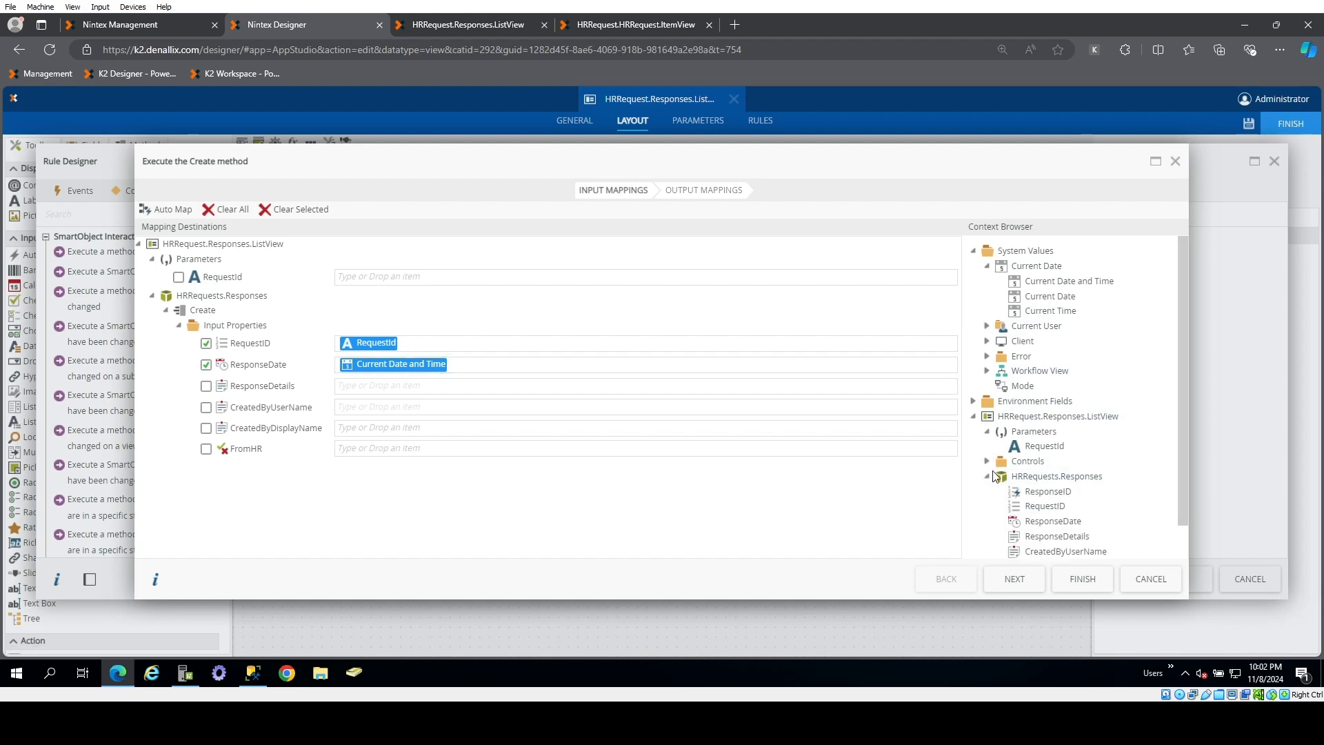
scroll(996, 473, "down", 1)
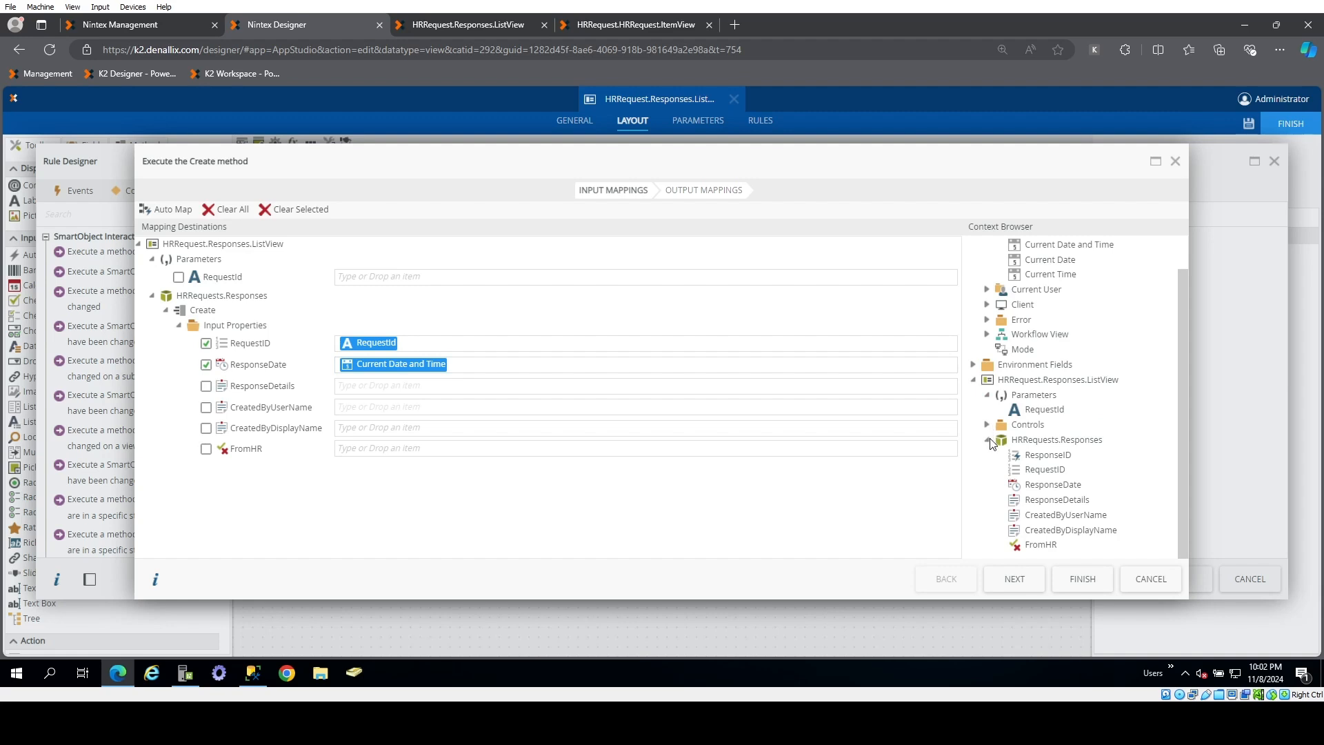
scroll(992, 444, "up", 1)
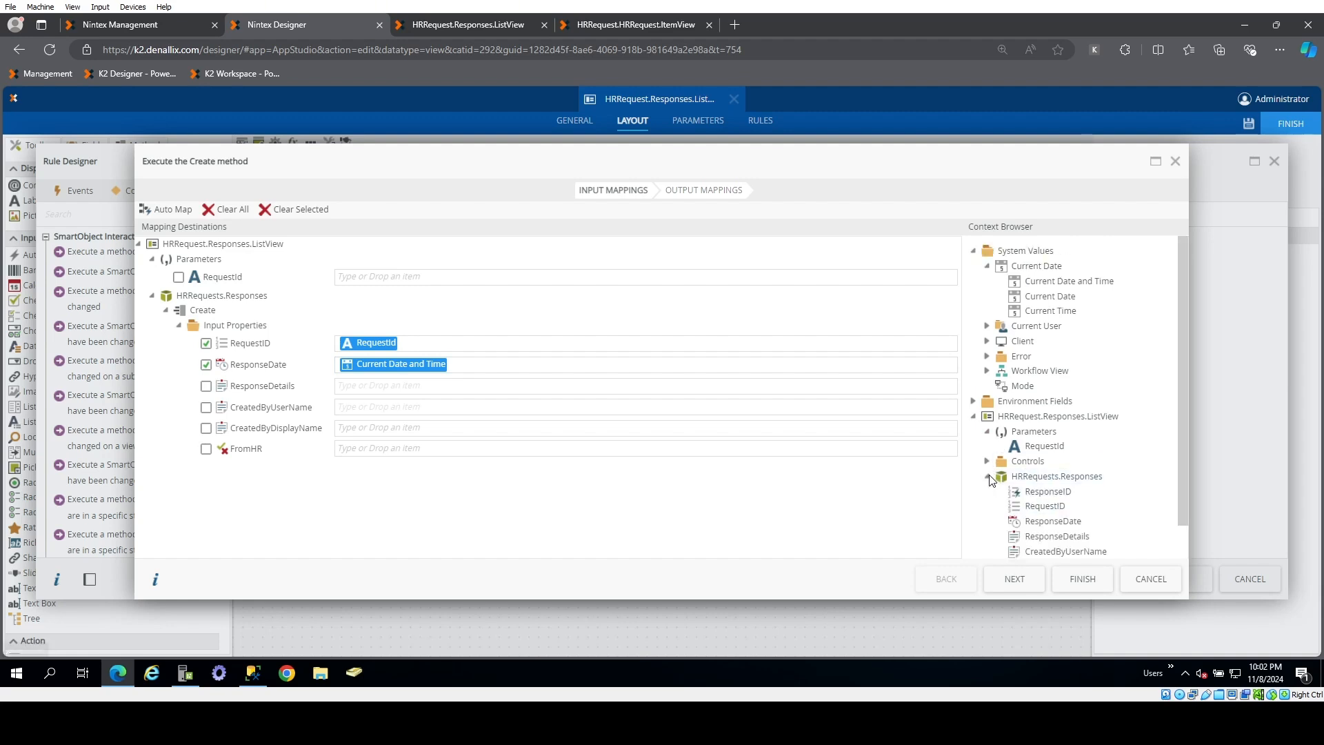
scroll(991, 479, "down", 1)
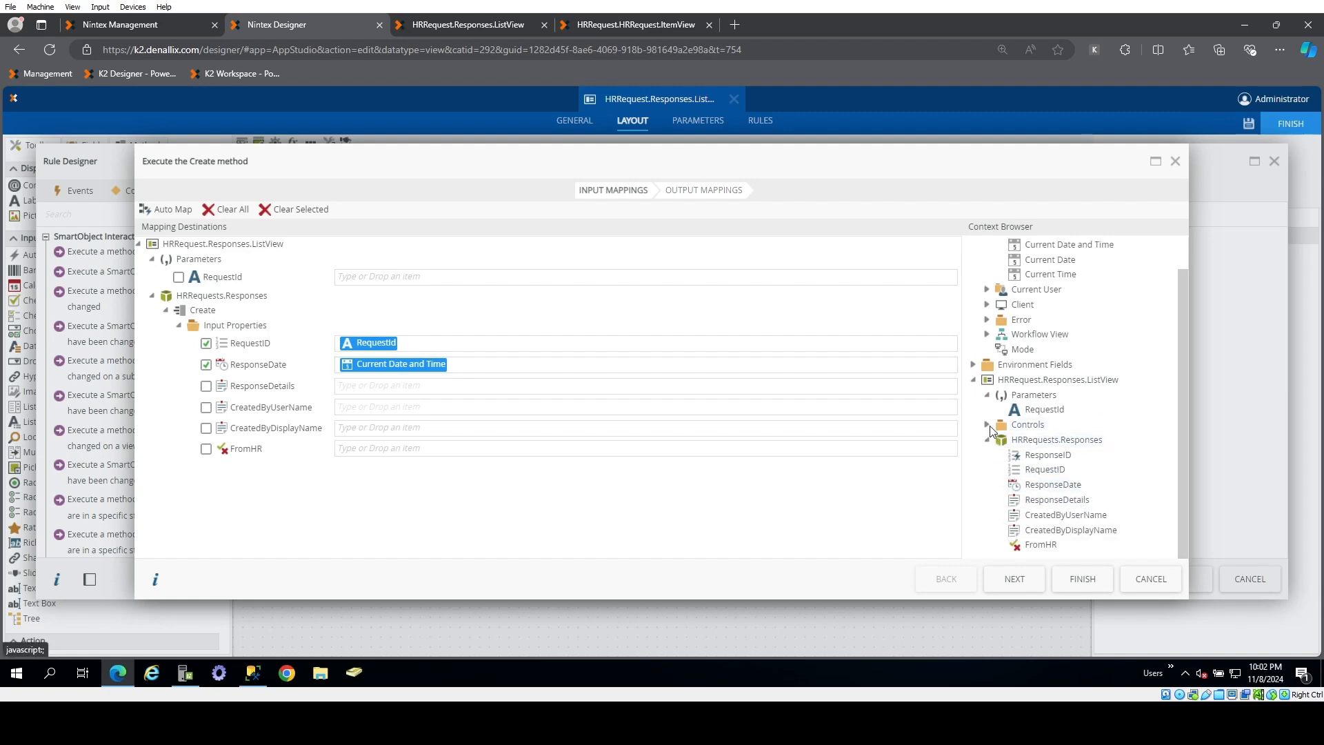
left_click(987, 425)
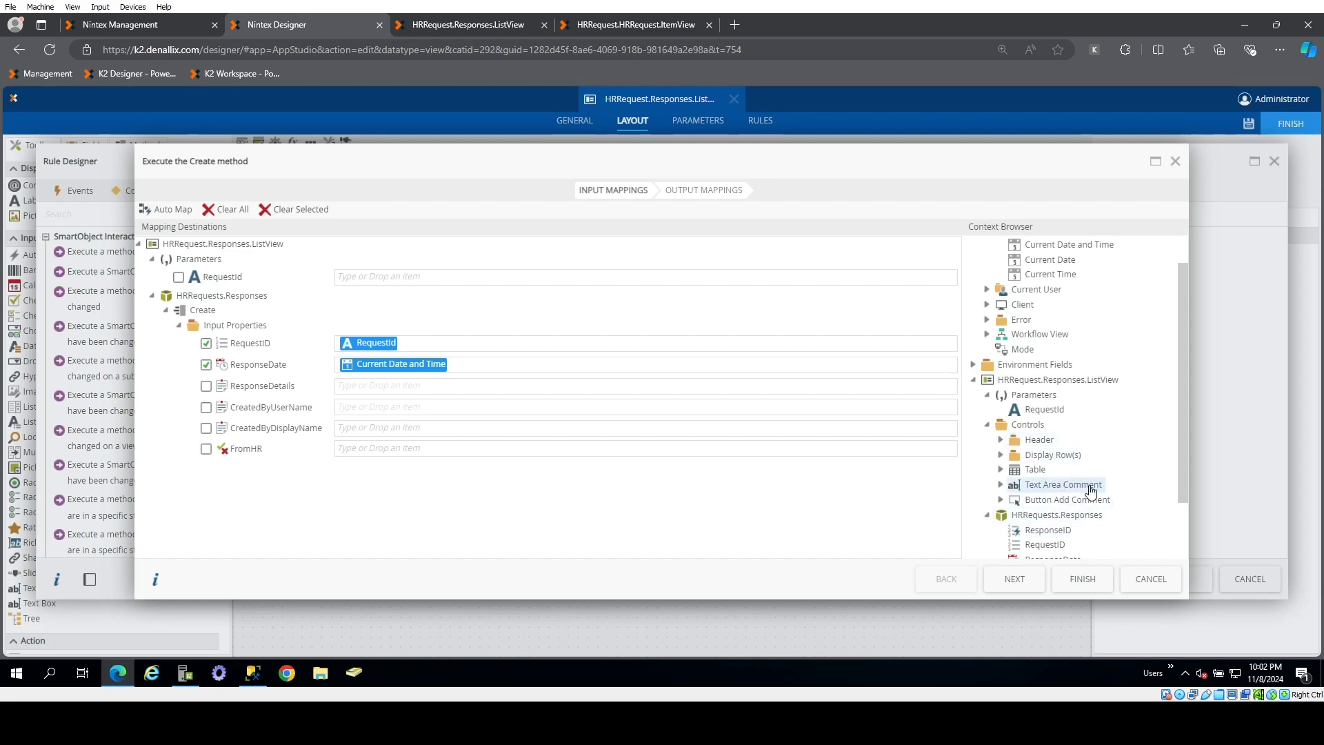
left_click_drag(1075, 487, 408, 397)
- Map the current user's Display Name to CreatedByDisplayName and Name to CreatedByUserName, and finish the Create mappings without output mappings
scroll(1011, 325, "up", 1)
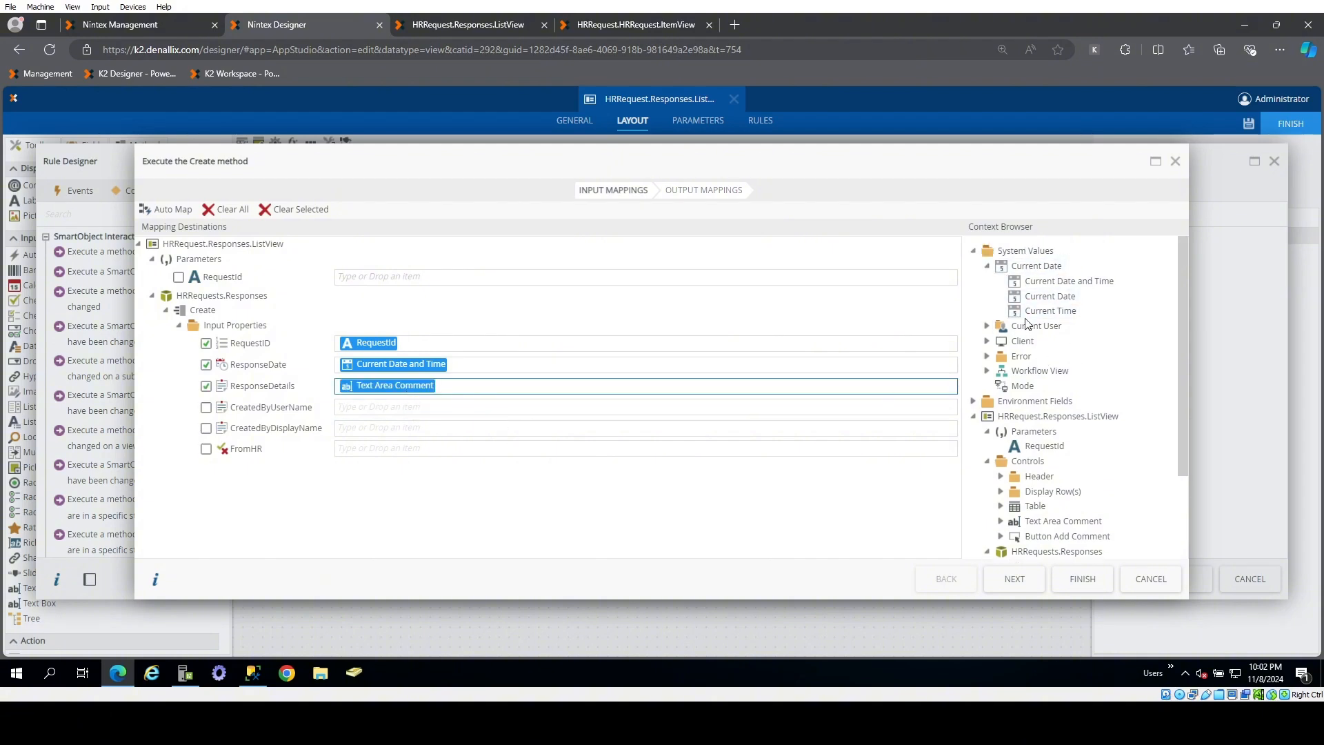
left_click(987, 326)
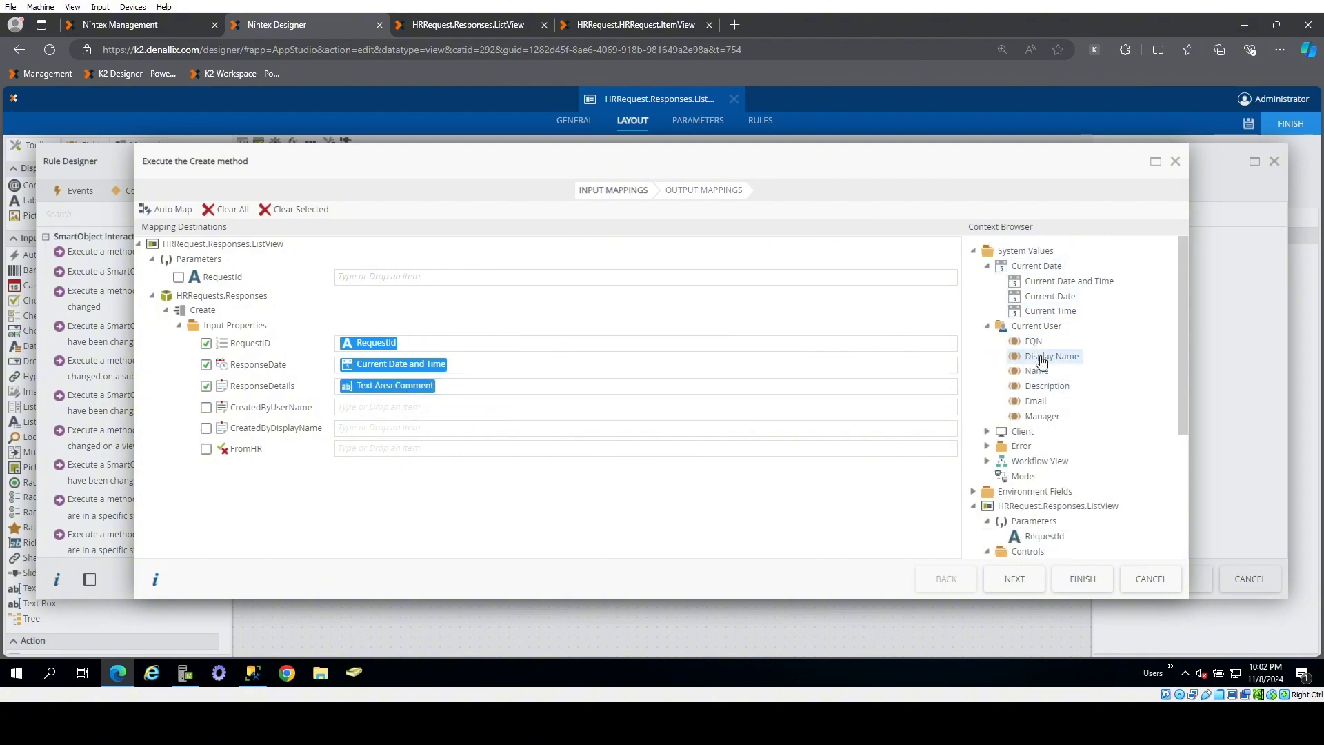
left_click_drag(1041, 357, 443, 433)
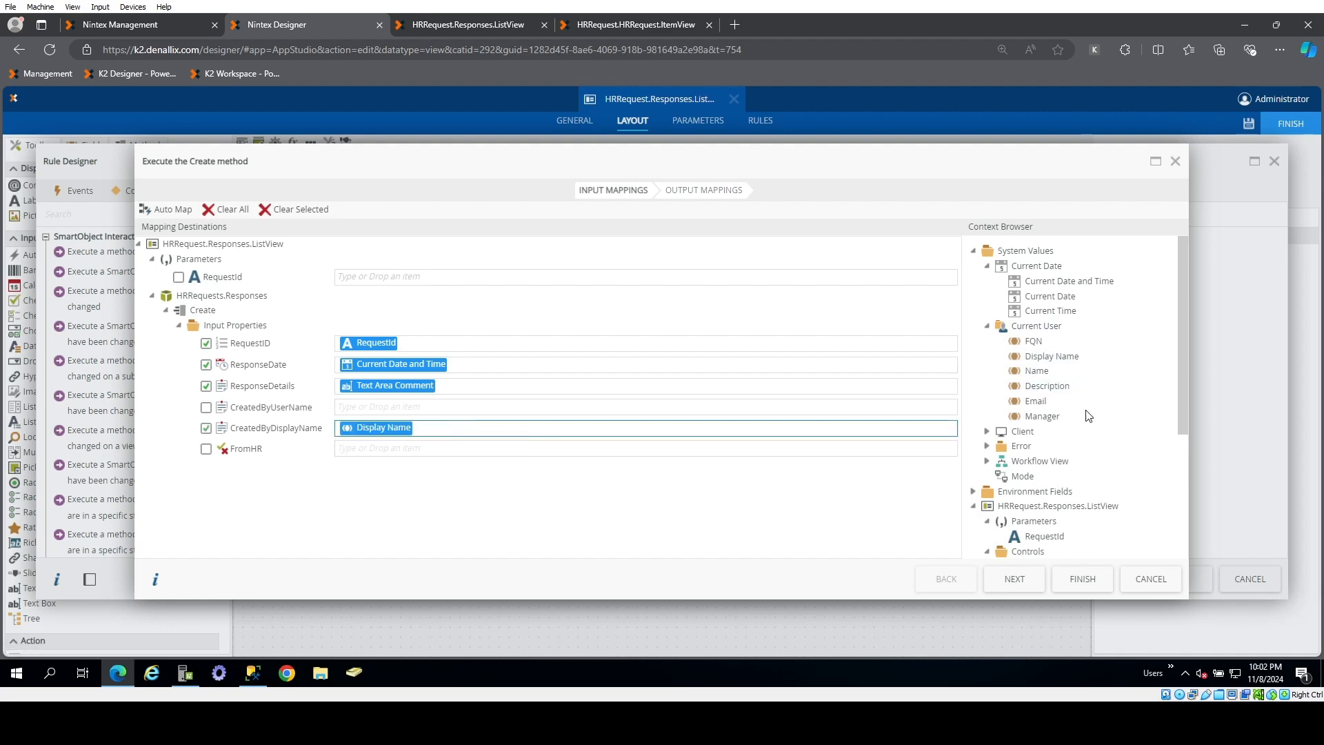
left_click_drag(1037, 371, 462, 404)
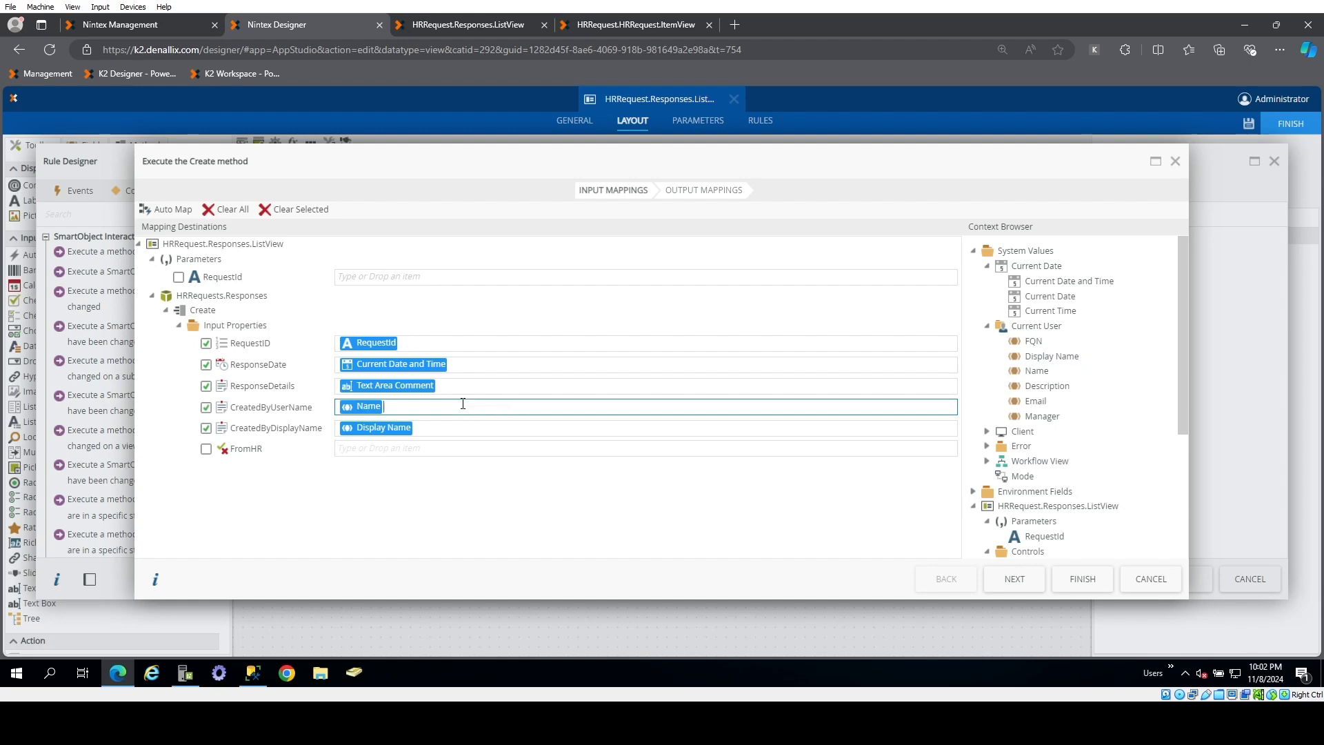
left_click(1036, 585)
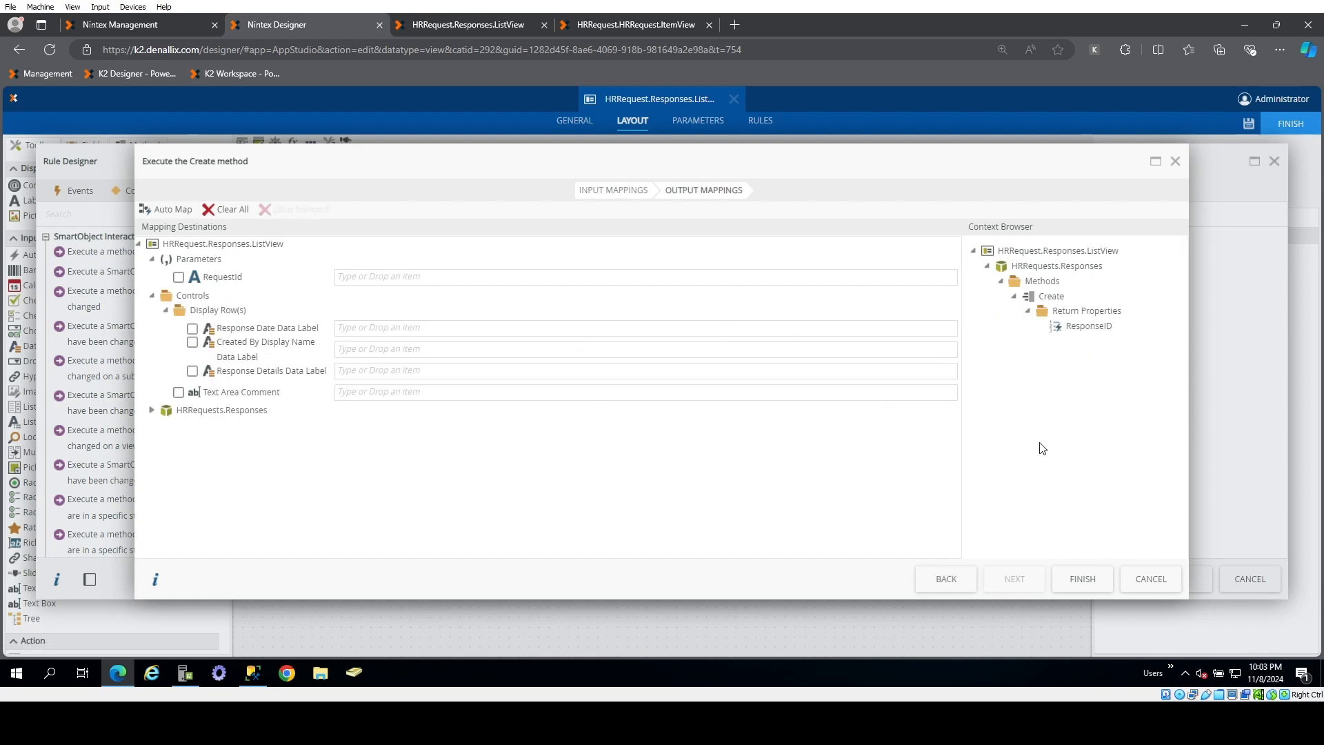
left_click(1100, 580)
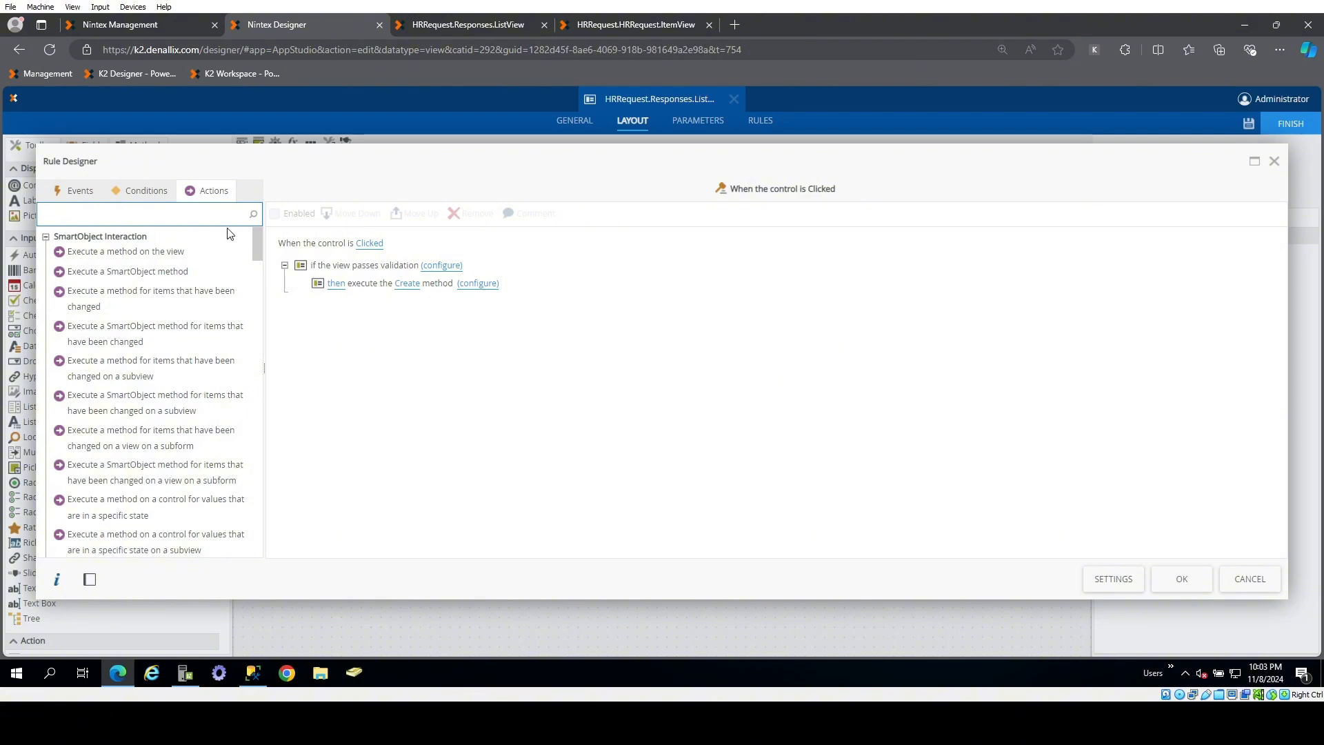
- Add an action executing the view's List refresh method after Create, and save and finish the rule and view
left_click(157, 250)
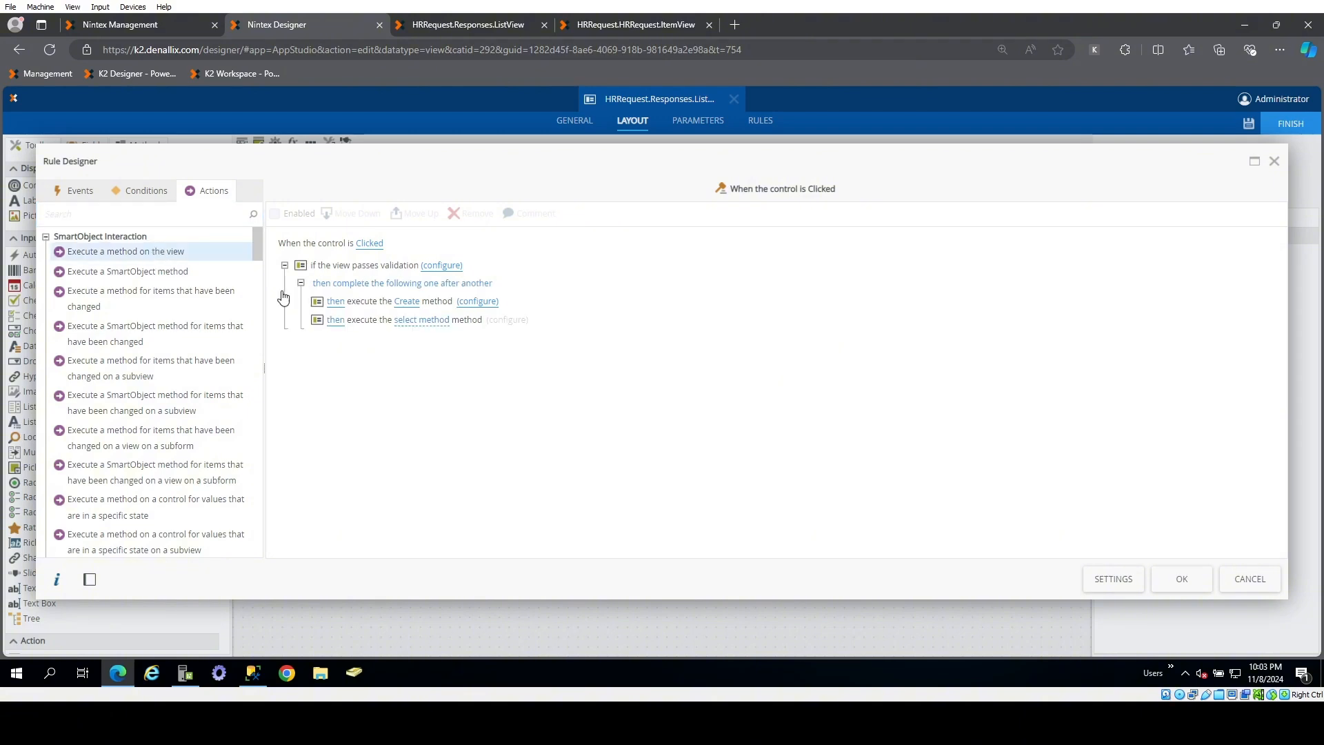
left_click(419, 324)
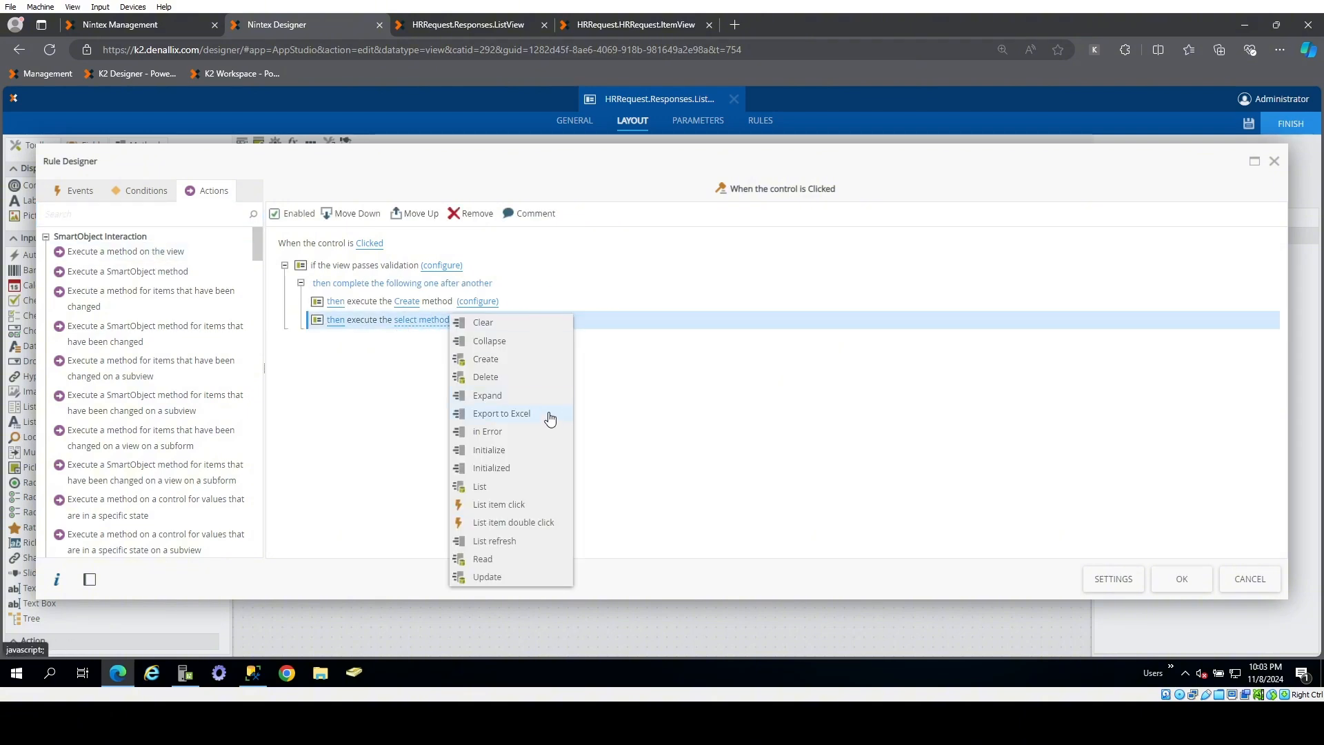
left_click(510, 541)
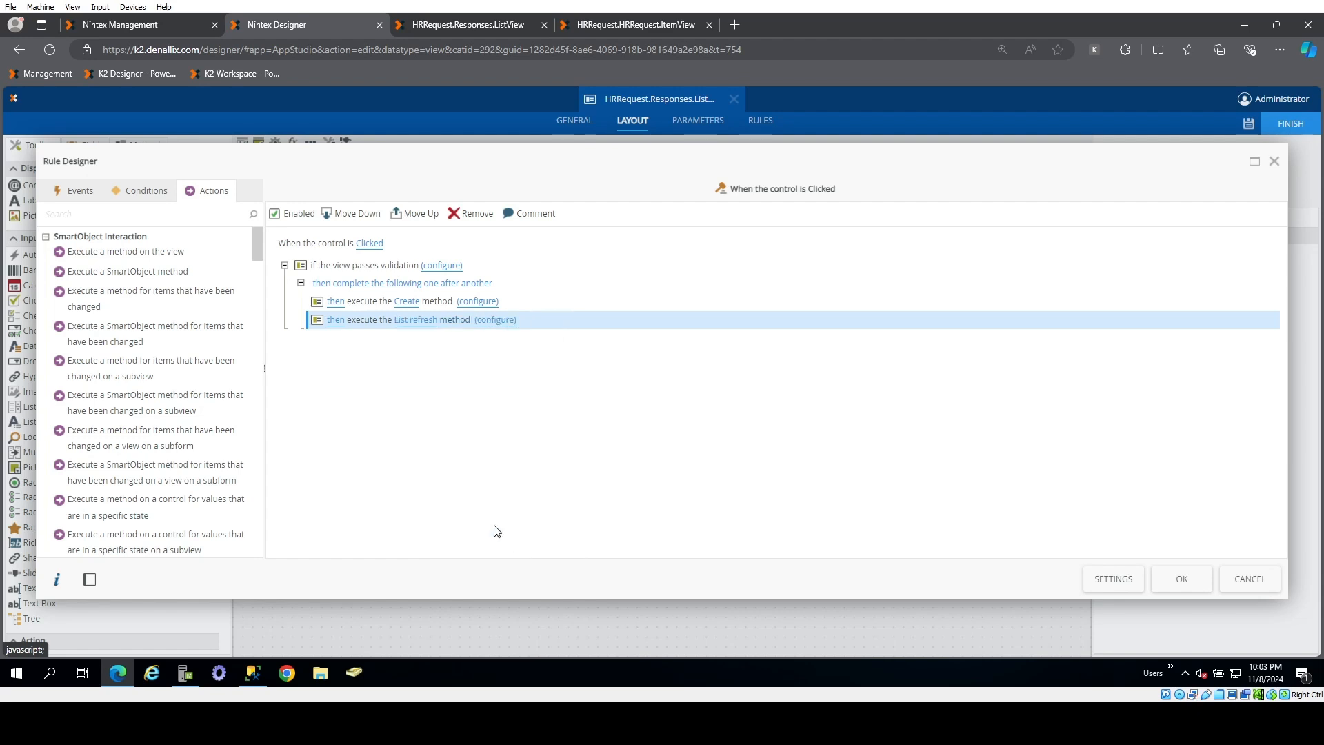
left_click(1179, 582)
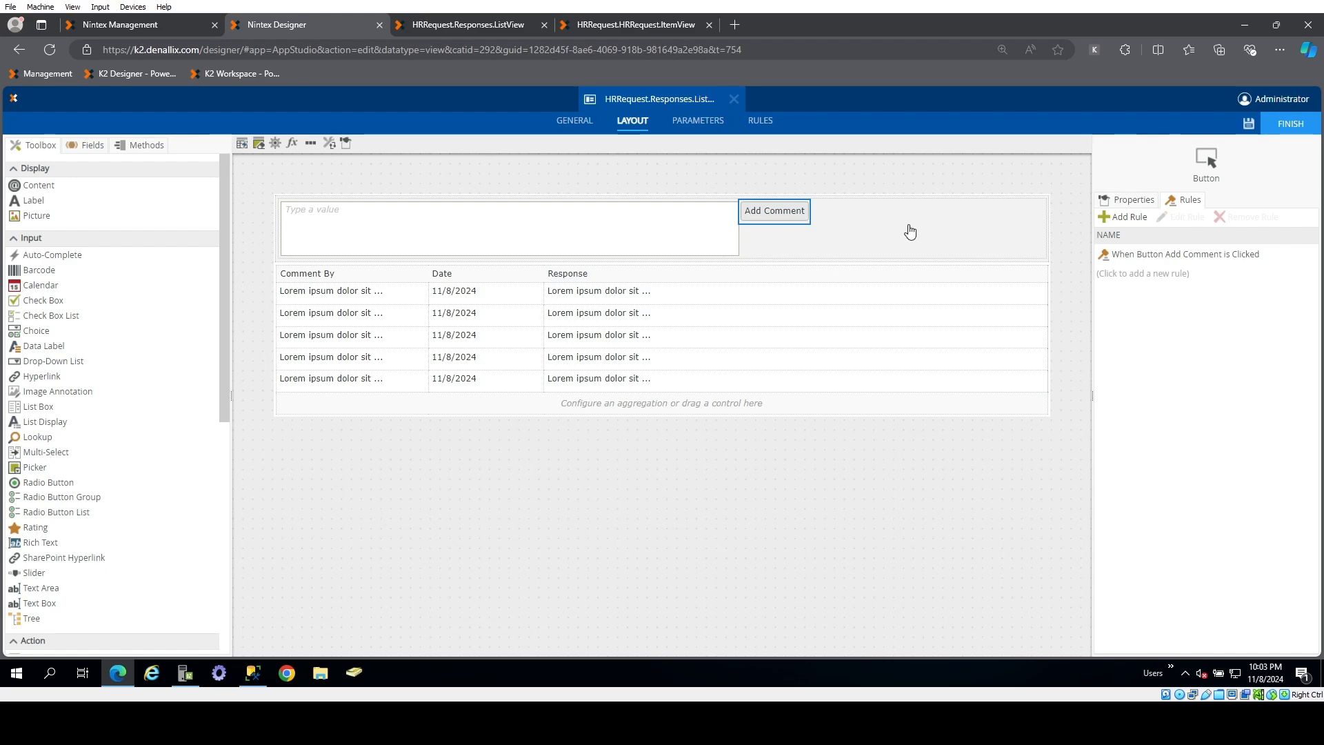
left_click(1249, 124)
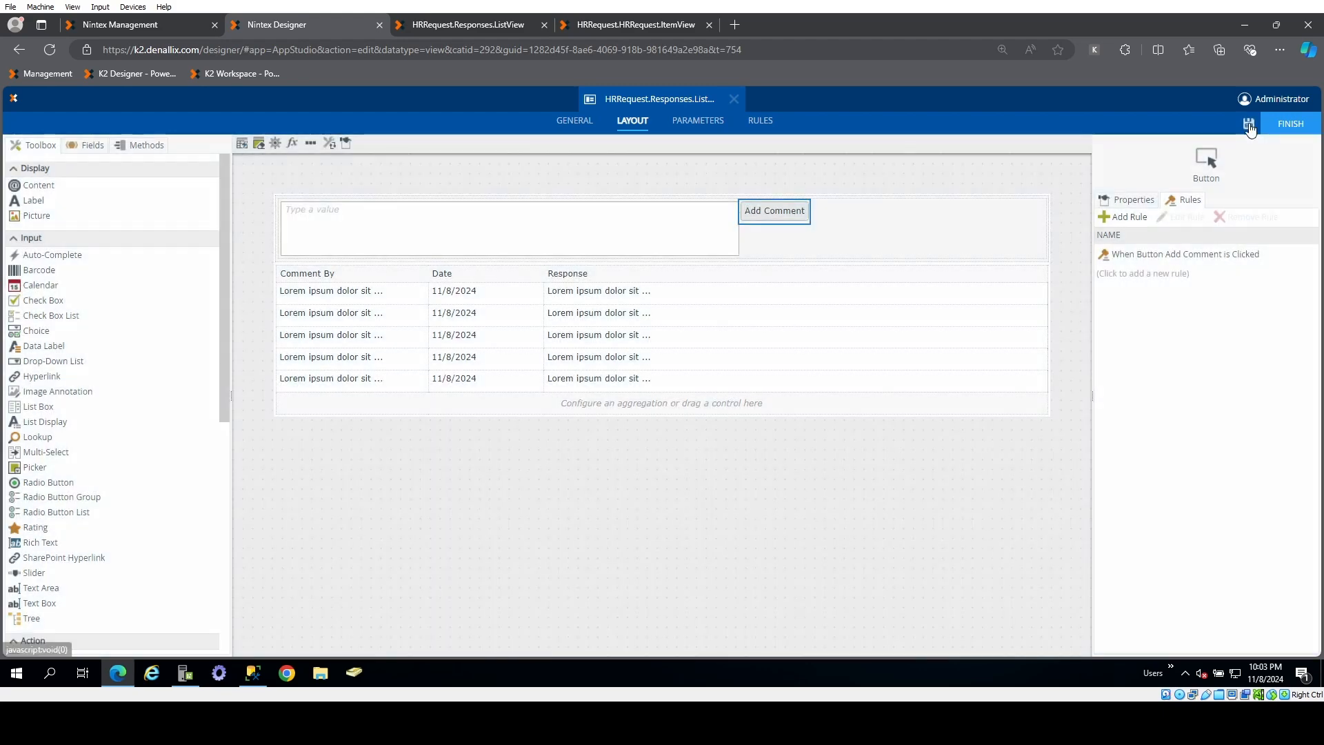
left_click(1294, 131)
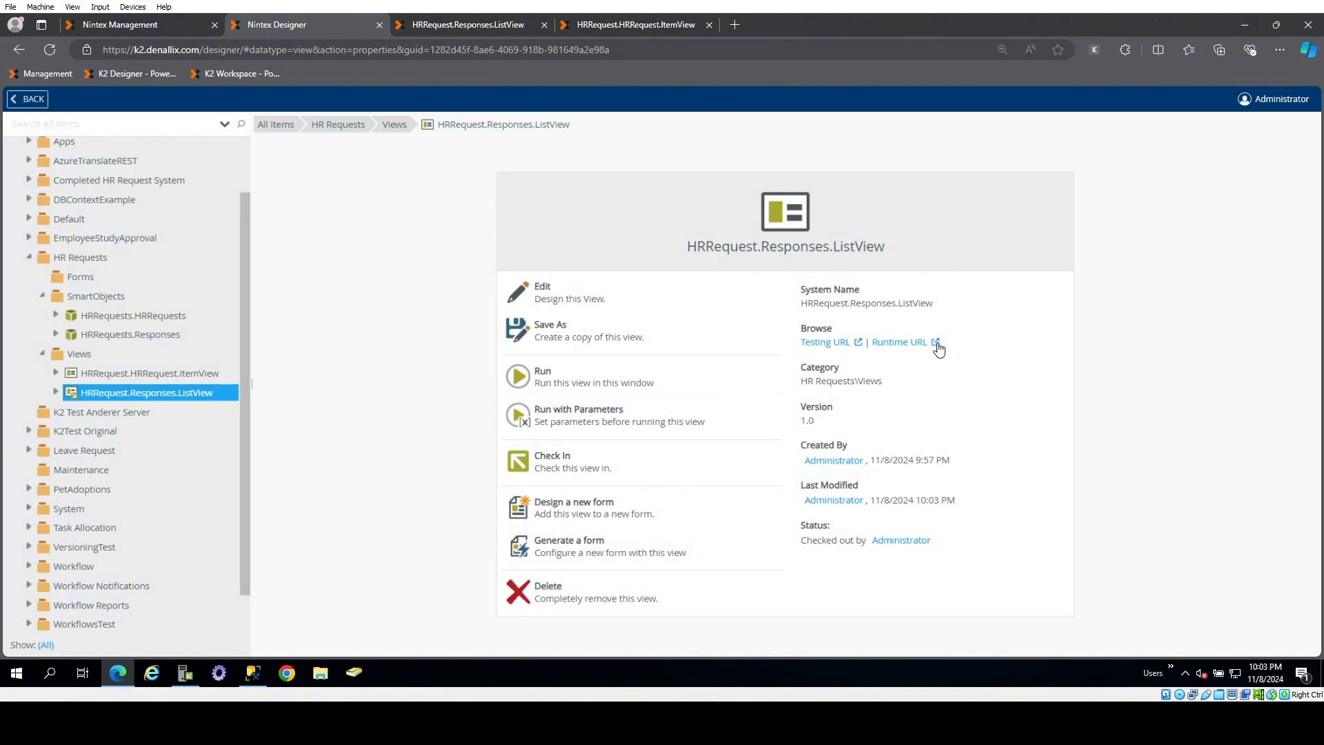
- Reload the HRRequest.Responses.ListView runtime page and submit the test comment "This is bad"
left_click(458, 27)
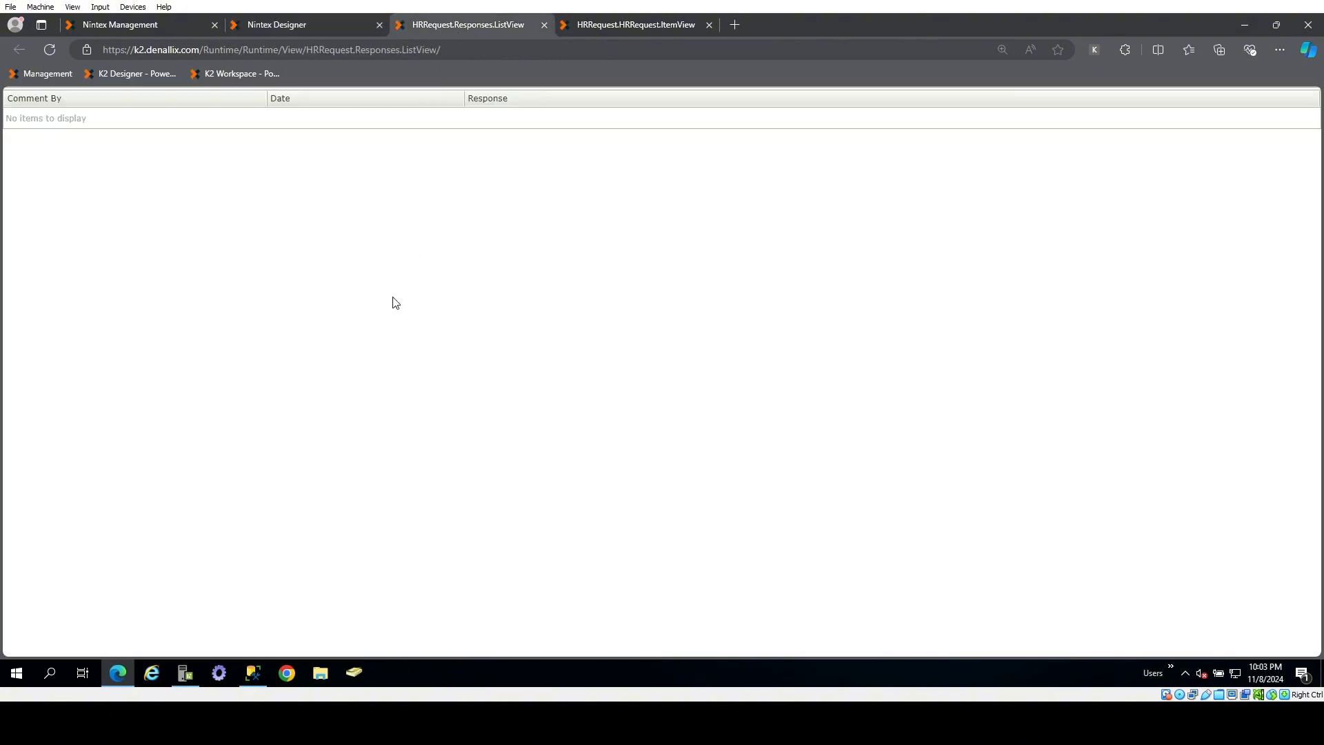
left_click(50, 51)
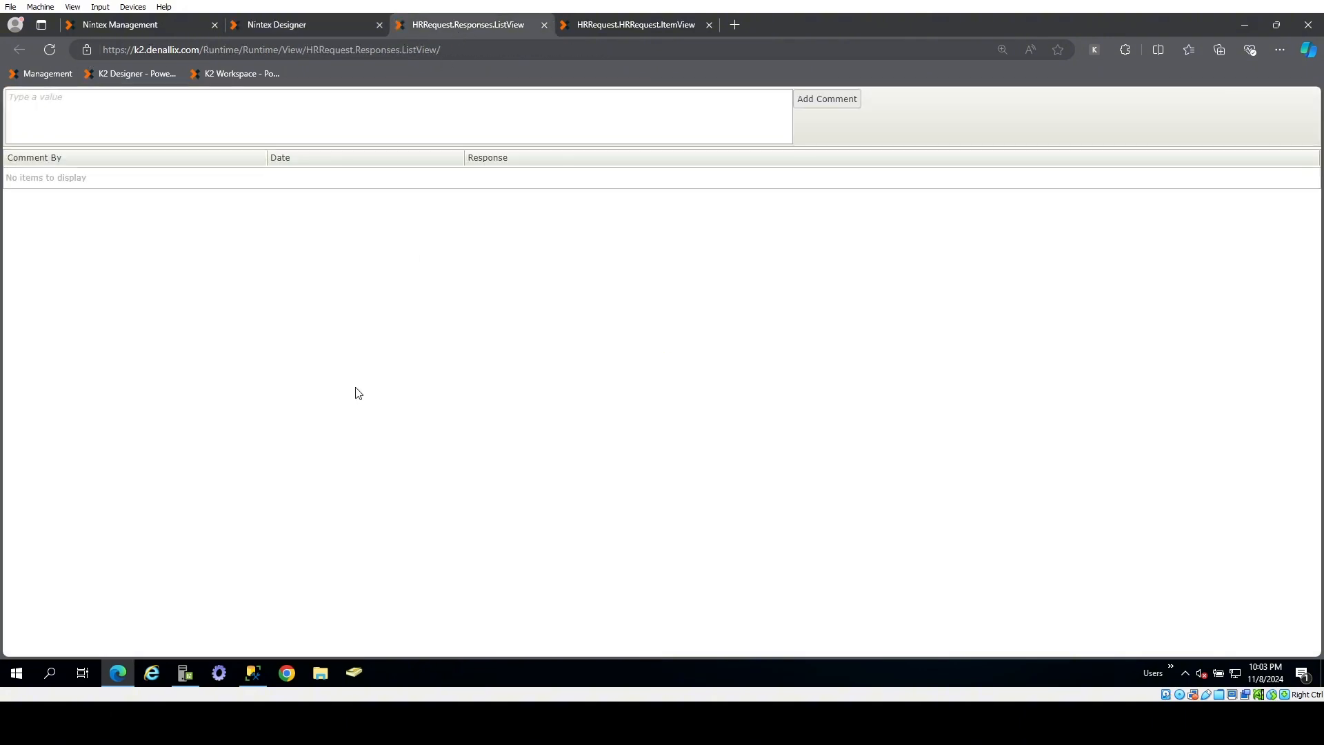
left_click(350, 127)
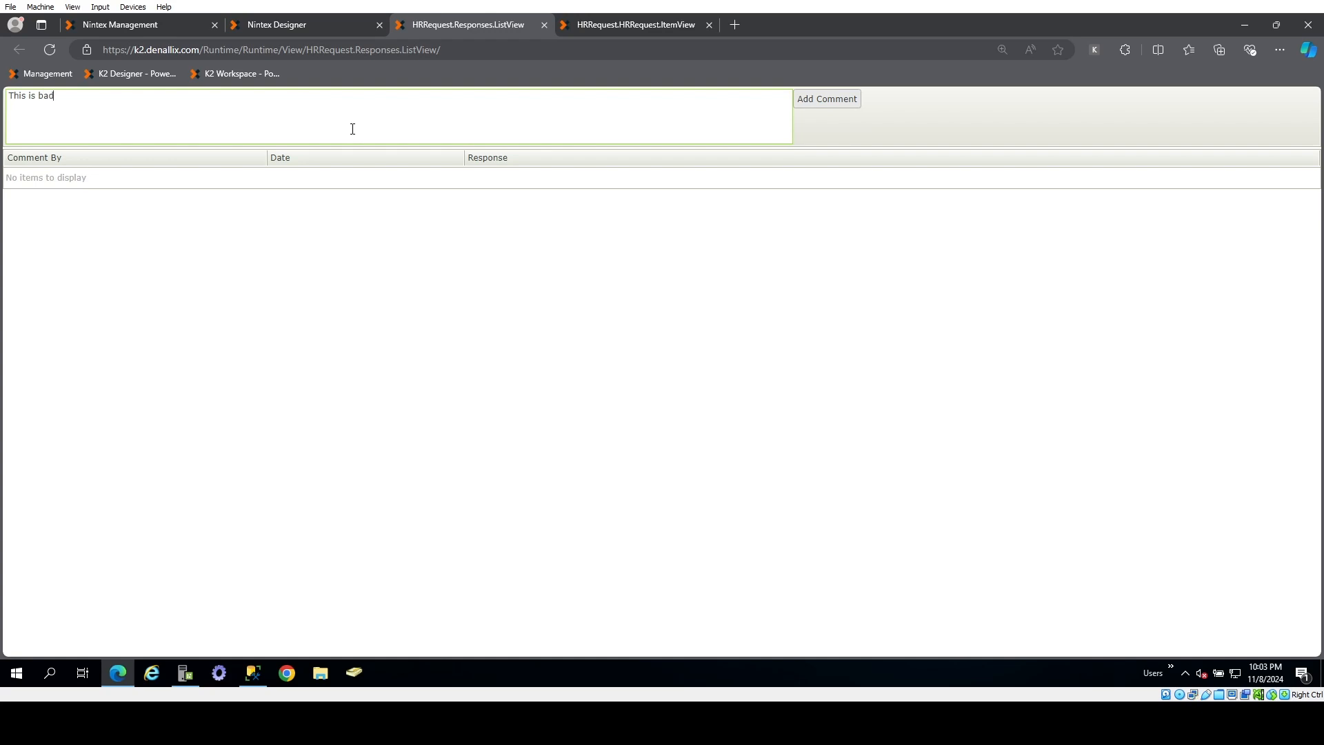
double_click(827, 103)
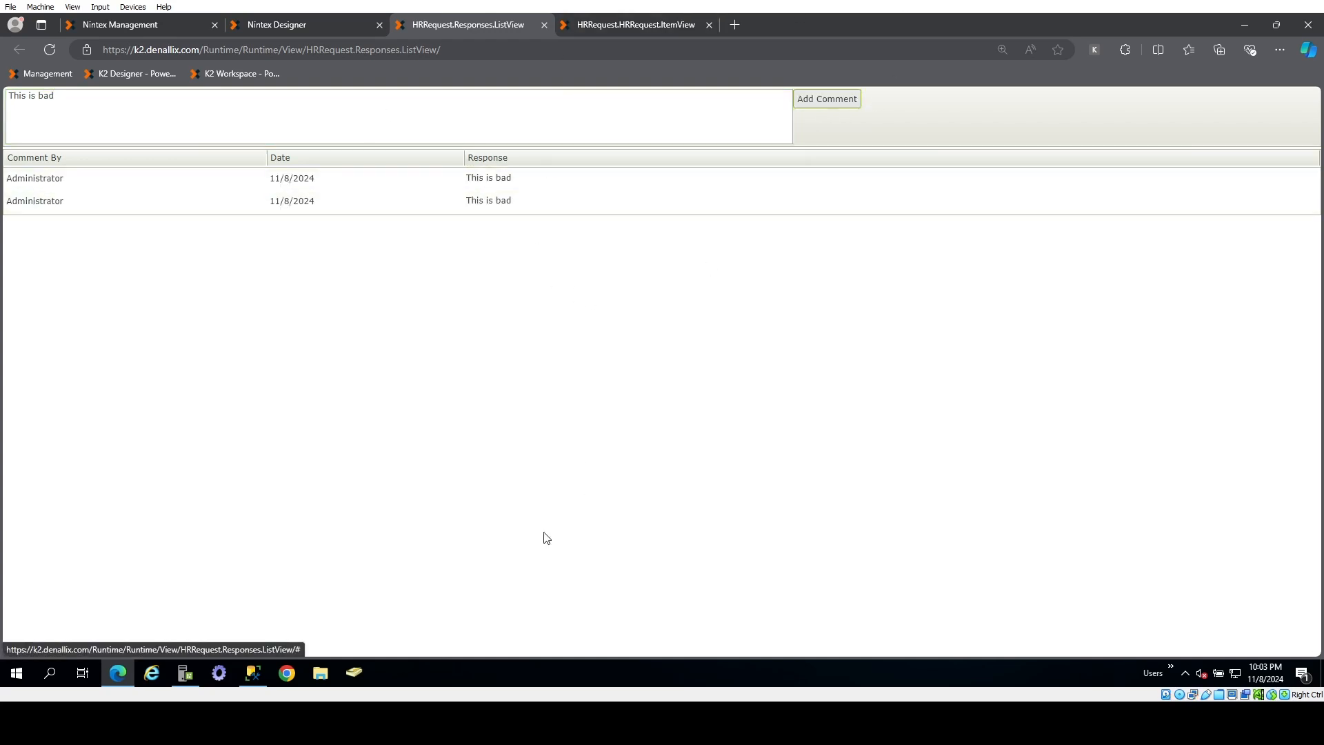
- Switch to SQL Server Management Studio and refresh the Tables folder of the K2Applications database
left_click(253, 673)
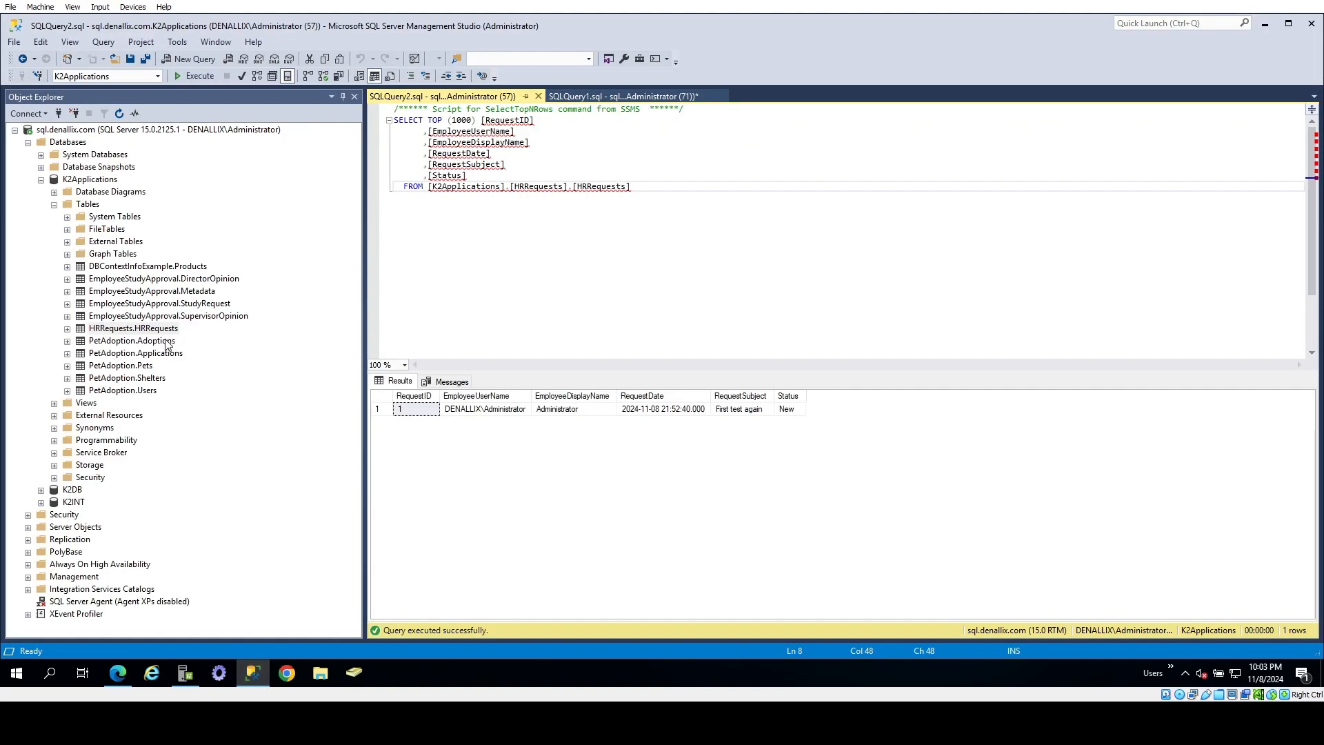
right_click(147, 342)
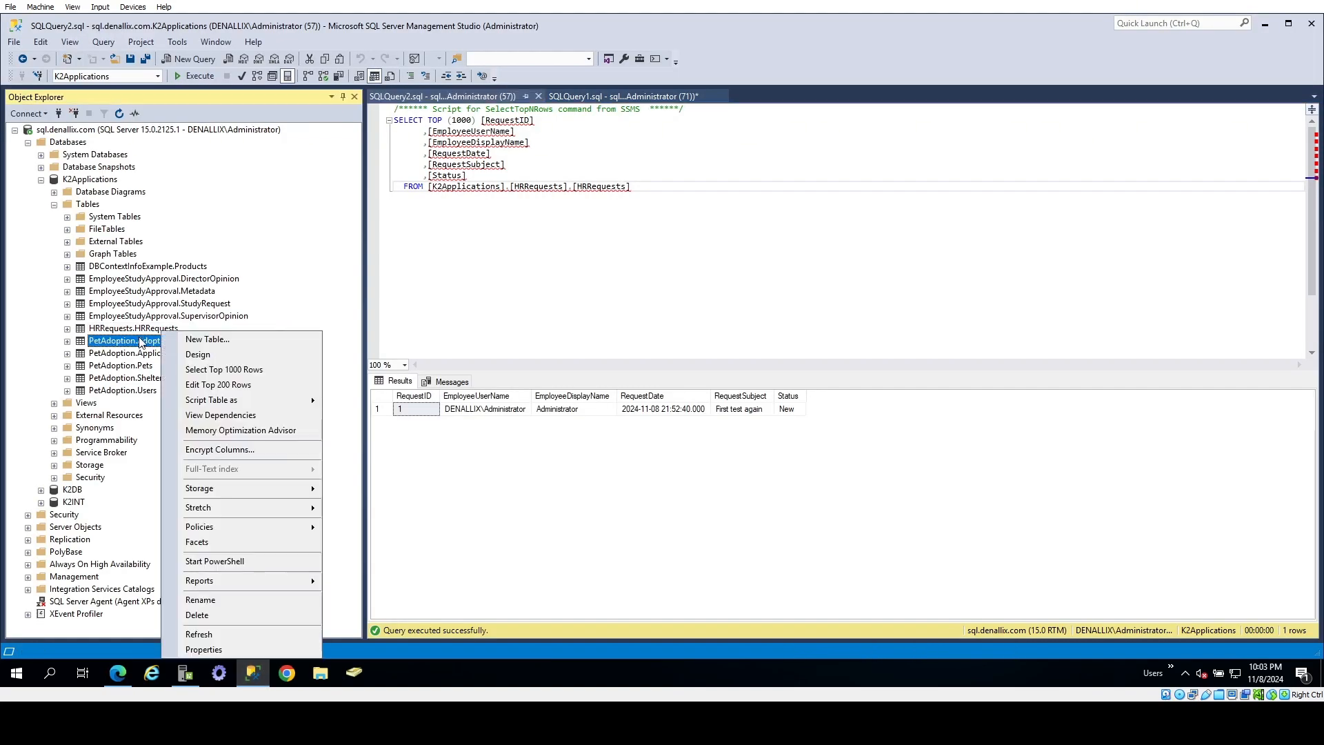
left_click(88, 204)
right_click(90, 205)
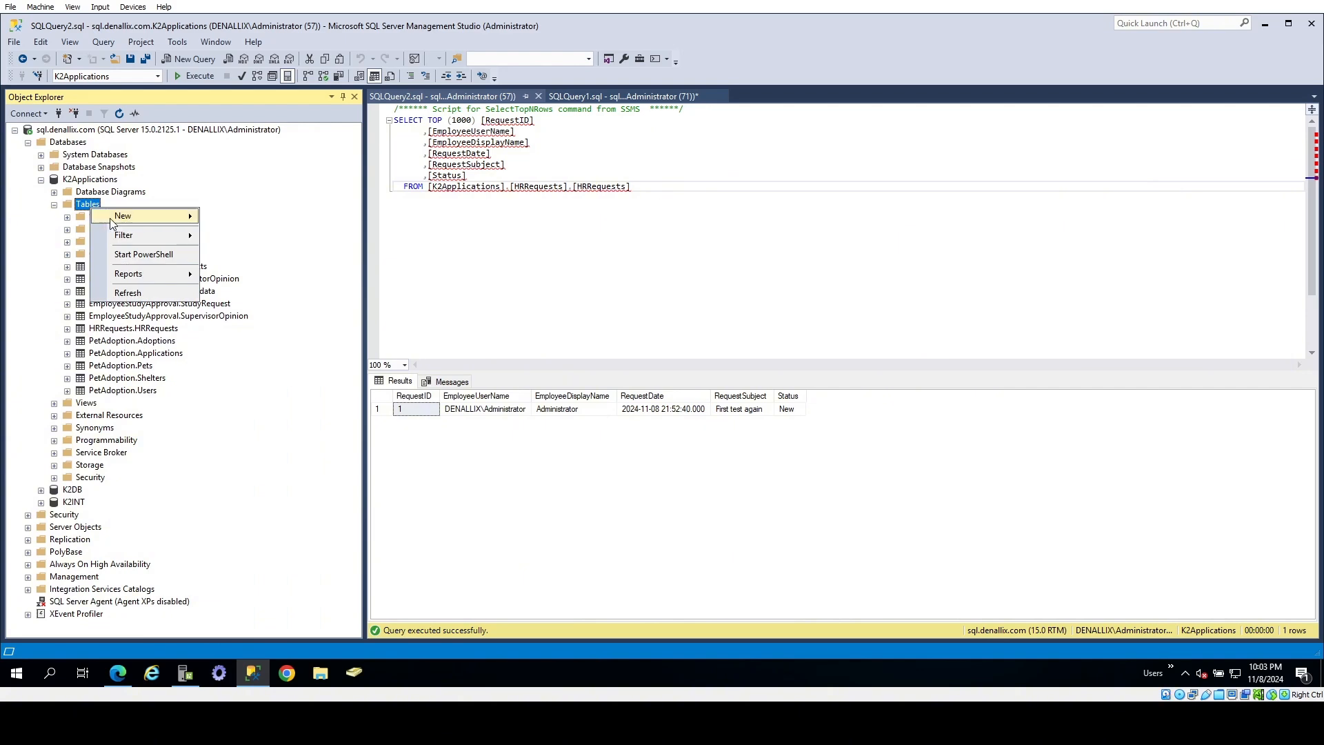
left_click(121, 291)
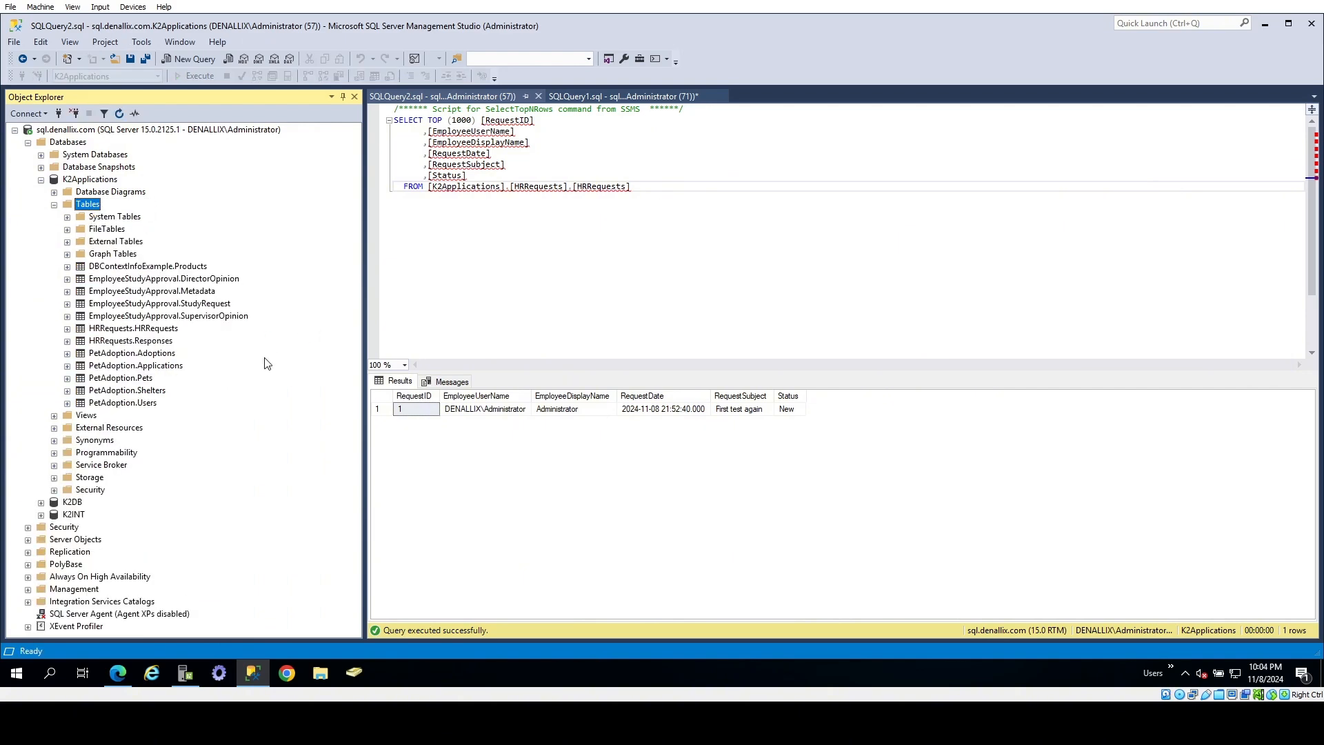
- Select the top 1000 rows of HRRequests.Responses, and return to the browser to reload the HRRequest.Responses.ListView runtime page
right_click(151, 342)
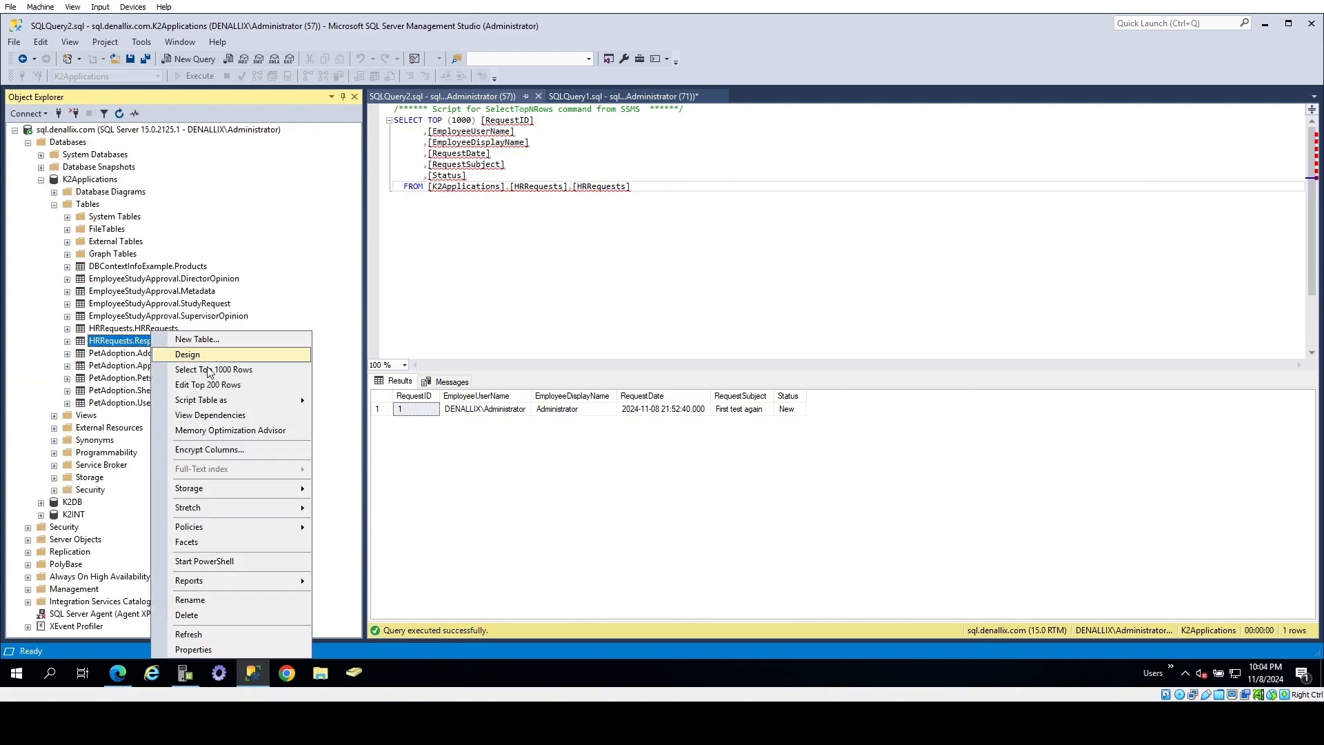
left_click(210, 367)
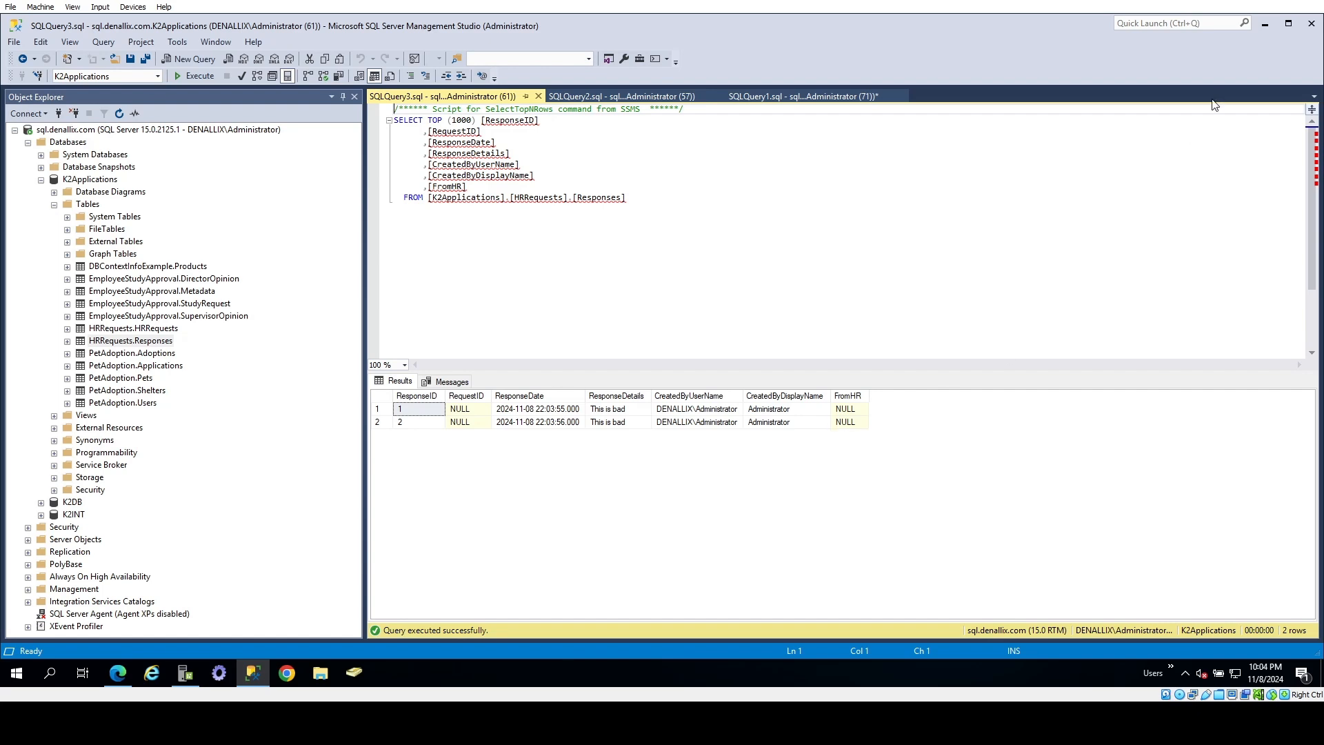
left_click(1264, 23)
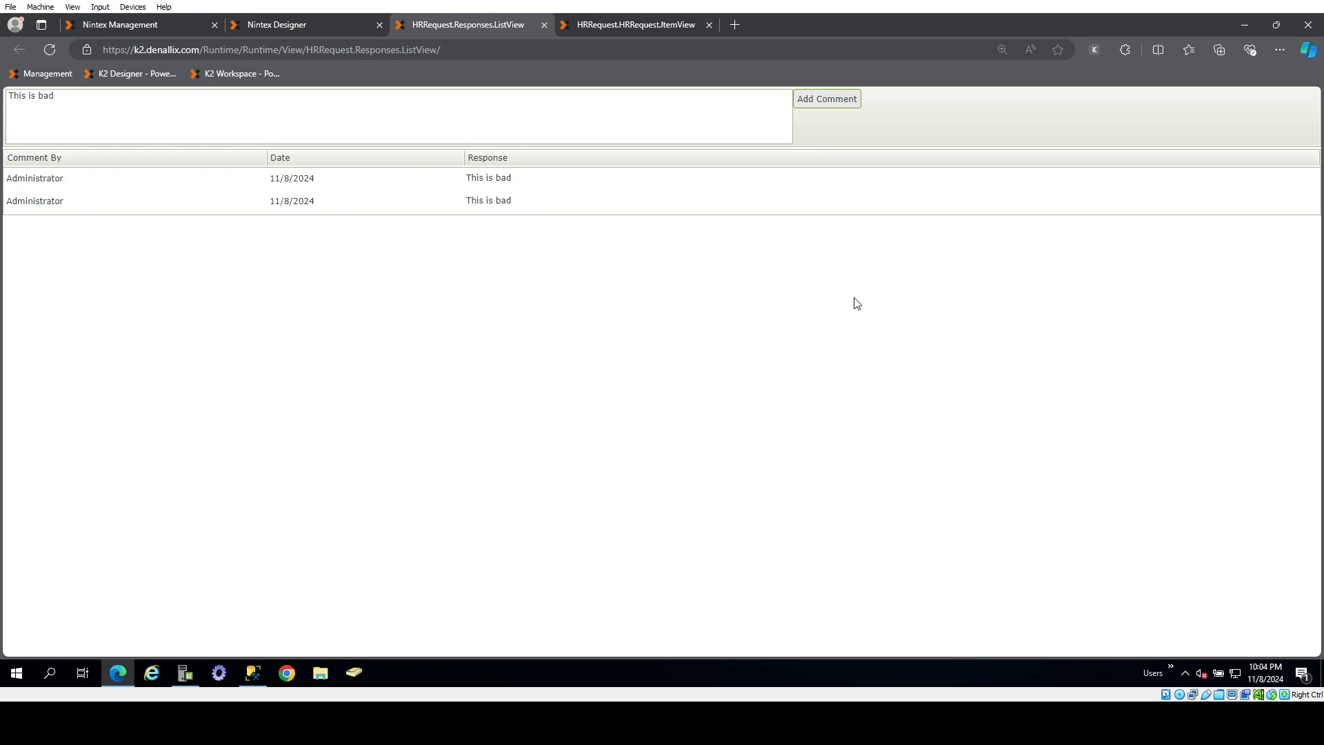
left_click(50, 52)
- Hide the table holding the comment box and Add Comment button in HRRequest.Responses.ListView, and finish and check in the view
left_click(301, 28)
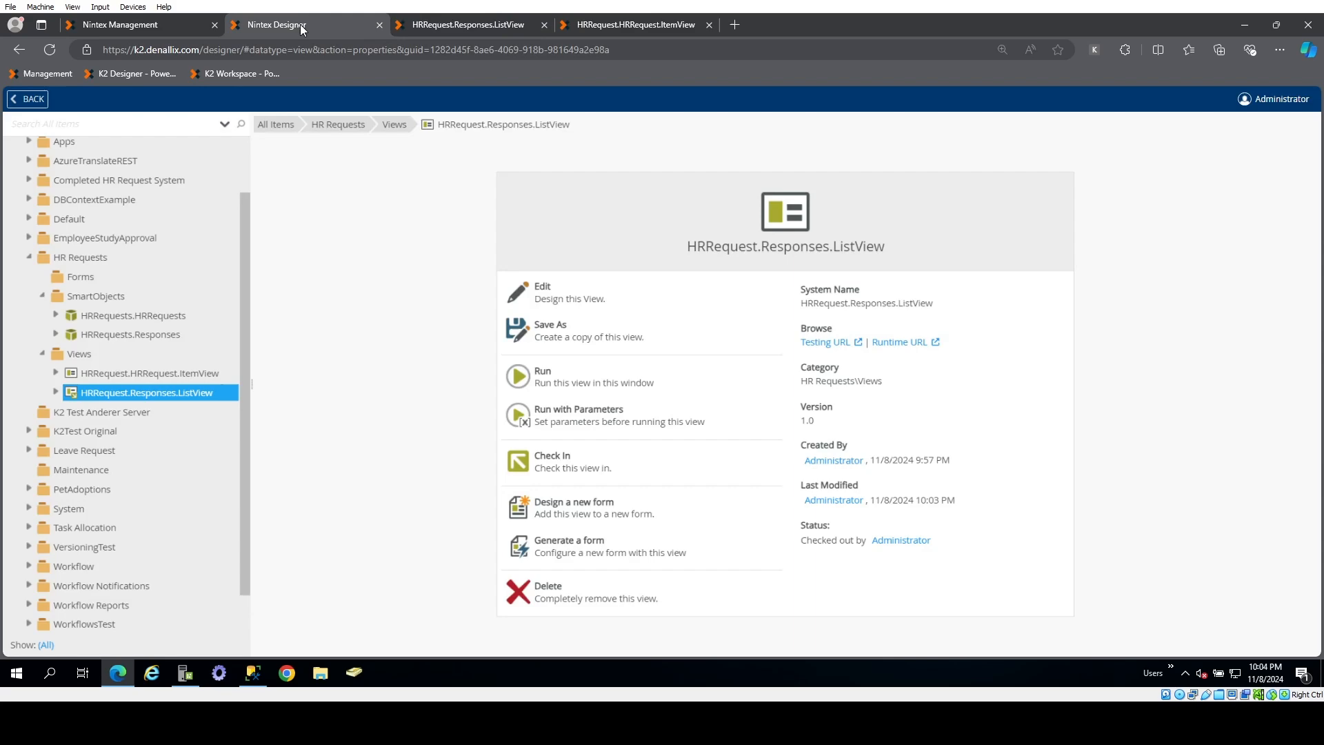
left_click(590, 287)
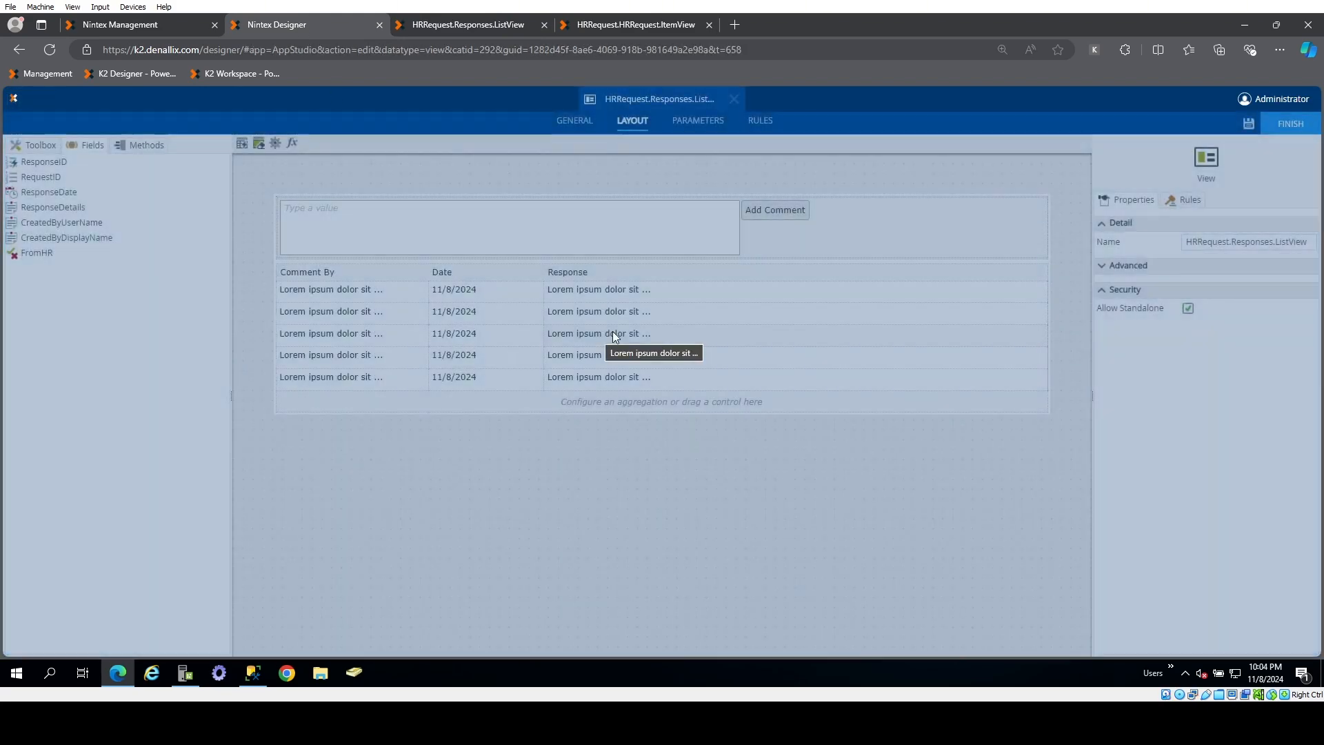
left_click(883, 242)
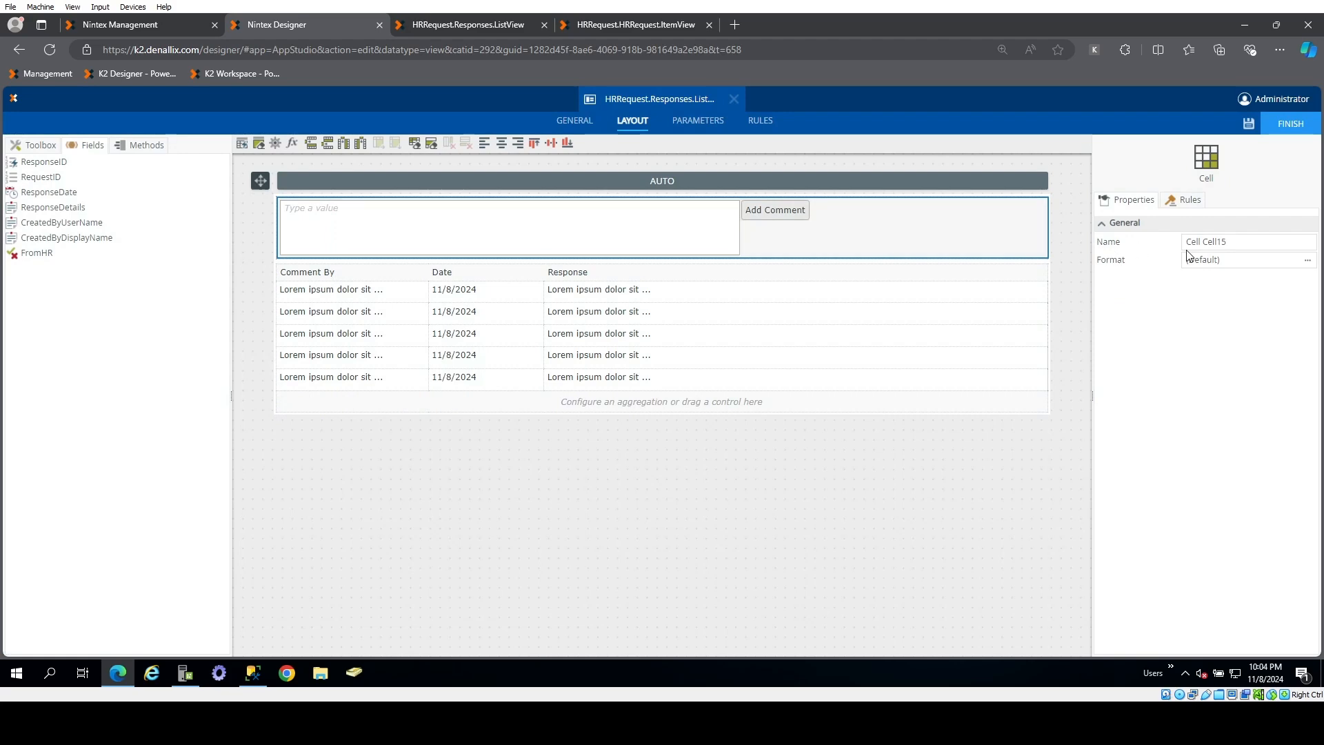
left_click(260, 181)
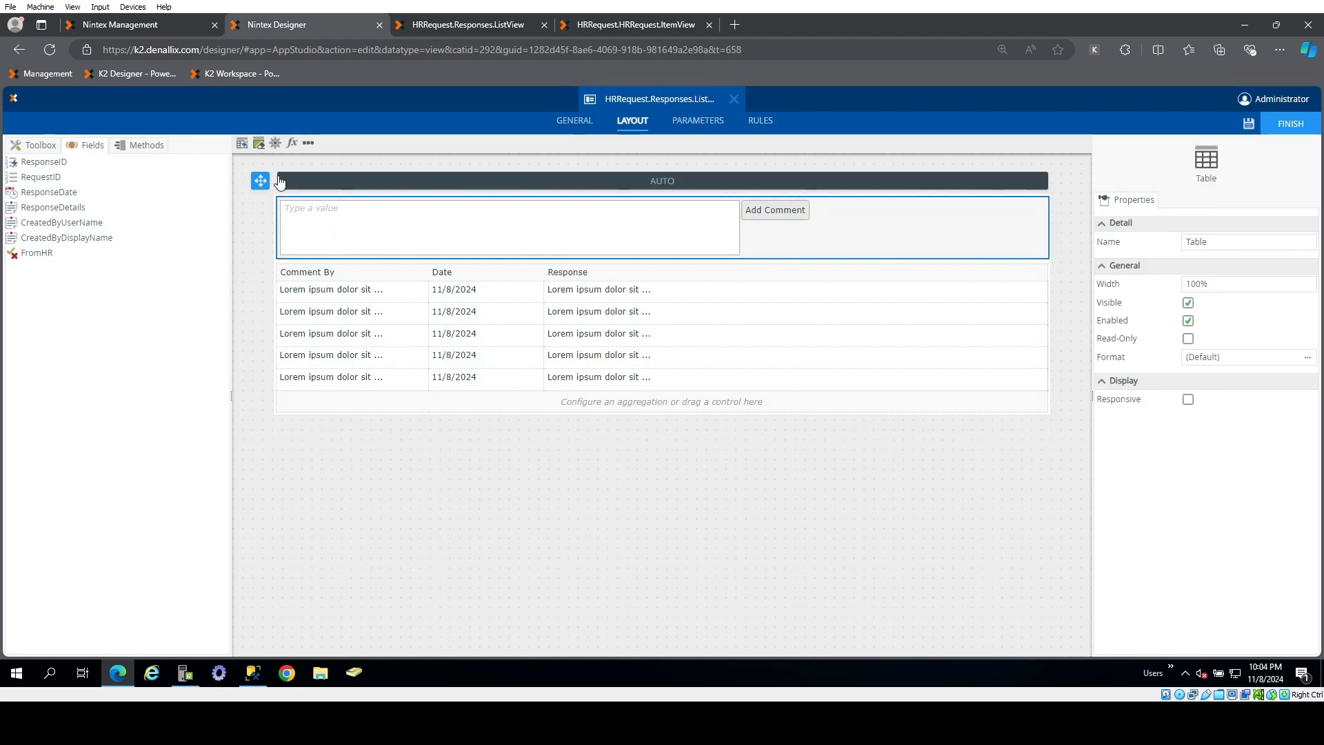
left_click(1194, 304)
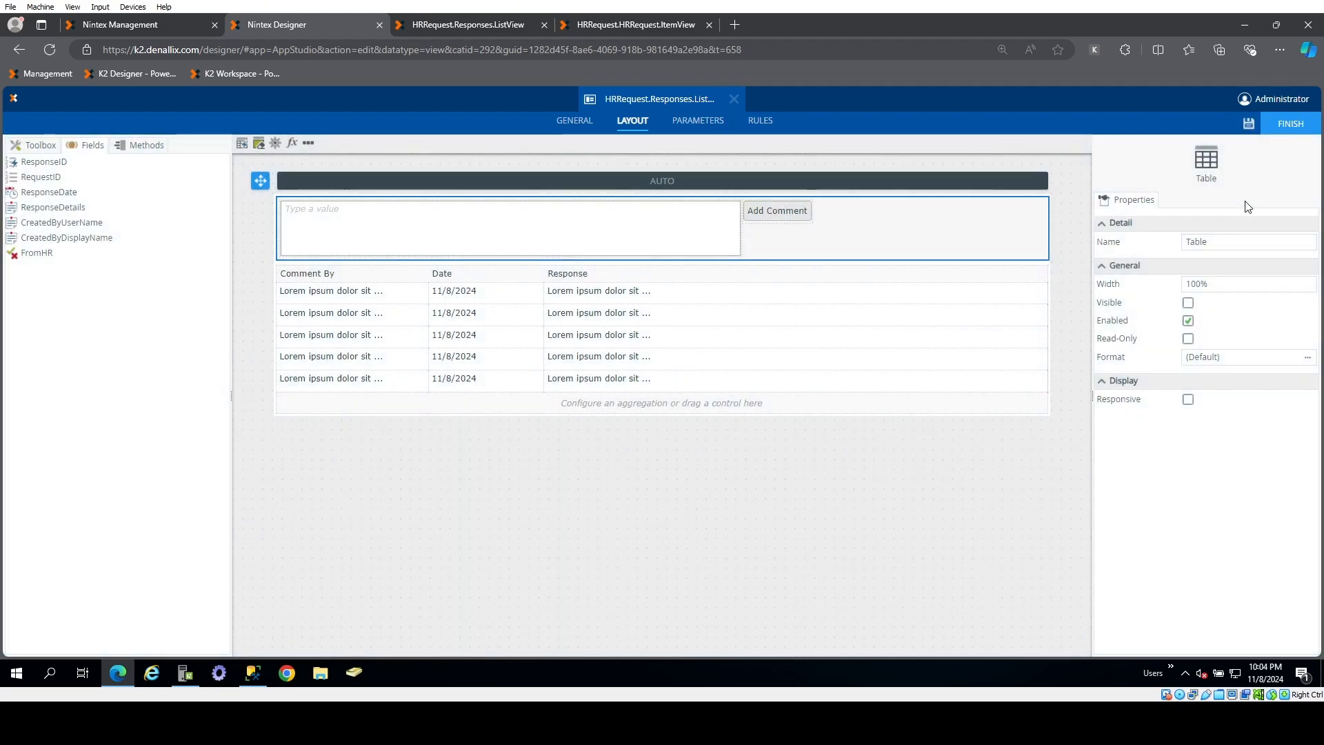
left_click(1286, 125)
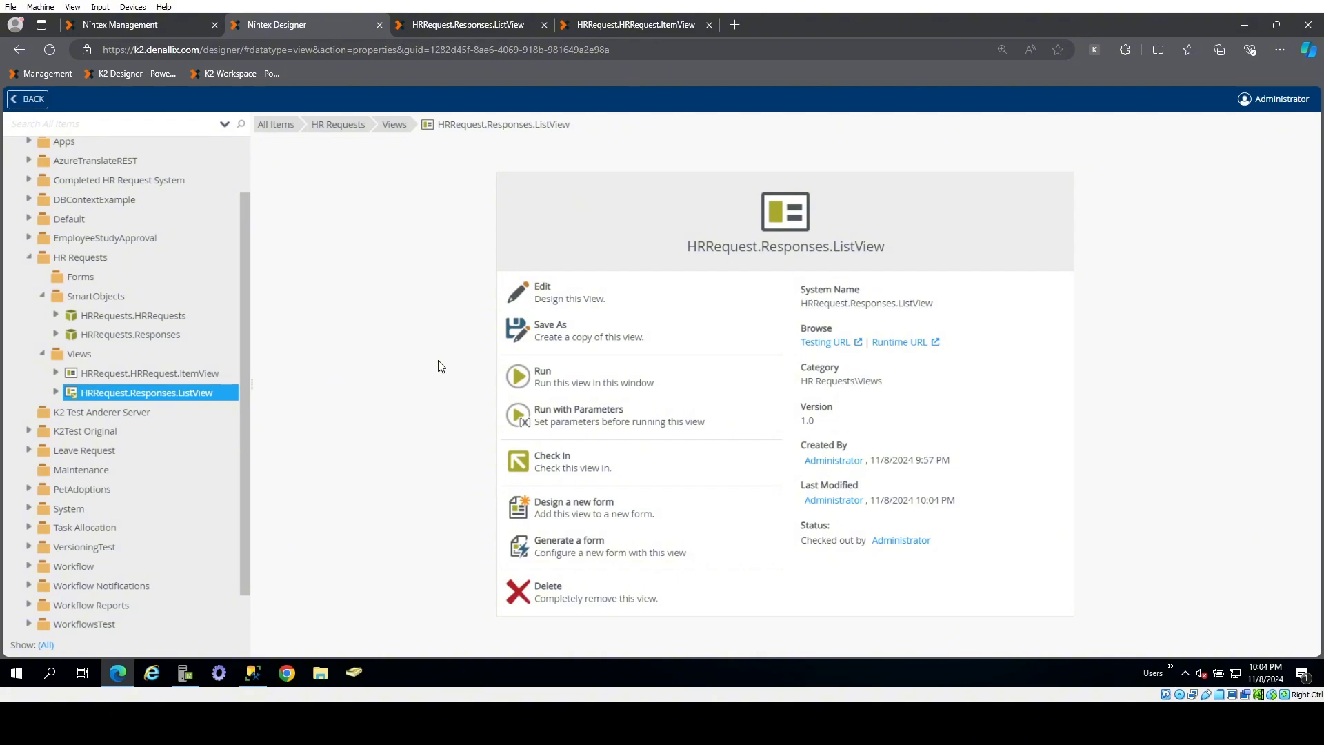
left_click(603, 469)
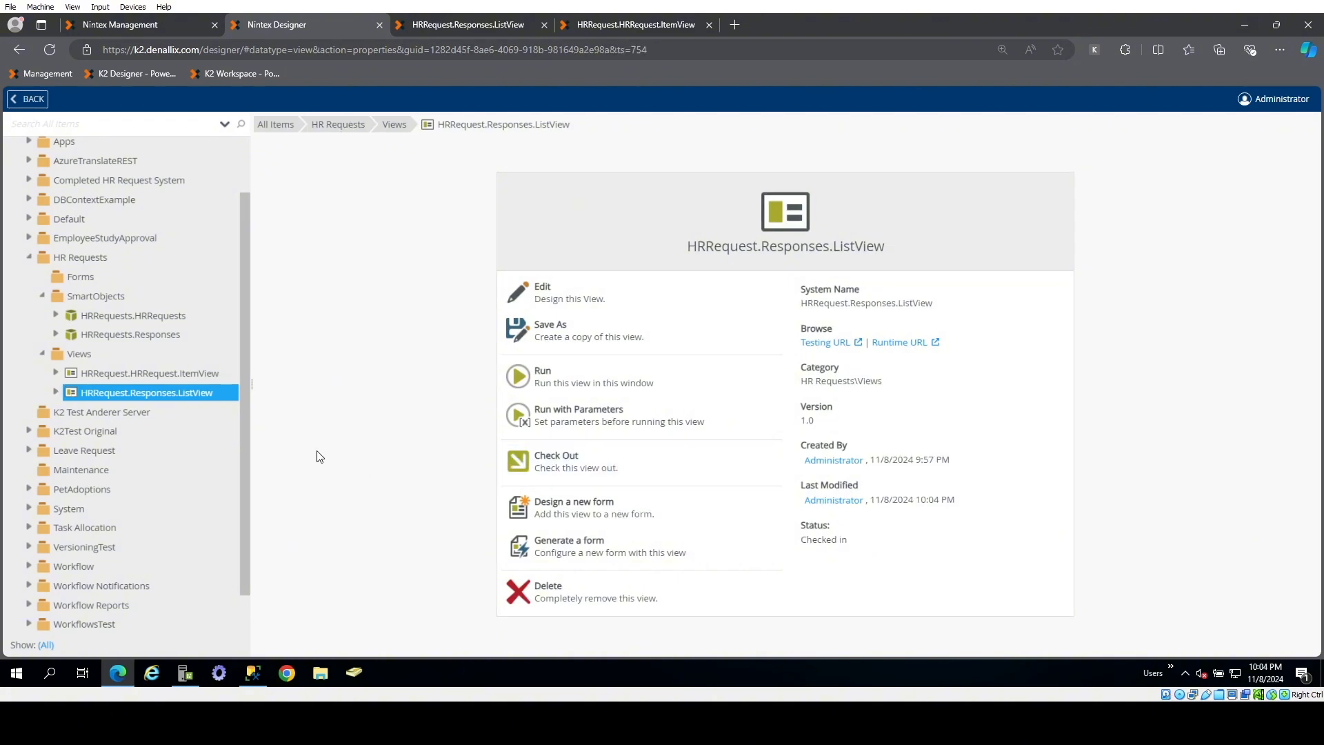
- Create a new form named HRRequest in the HR Requests\Forms category
left_click(98, 279)
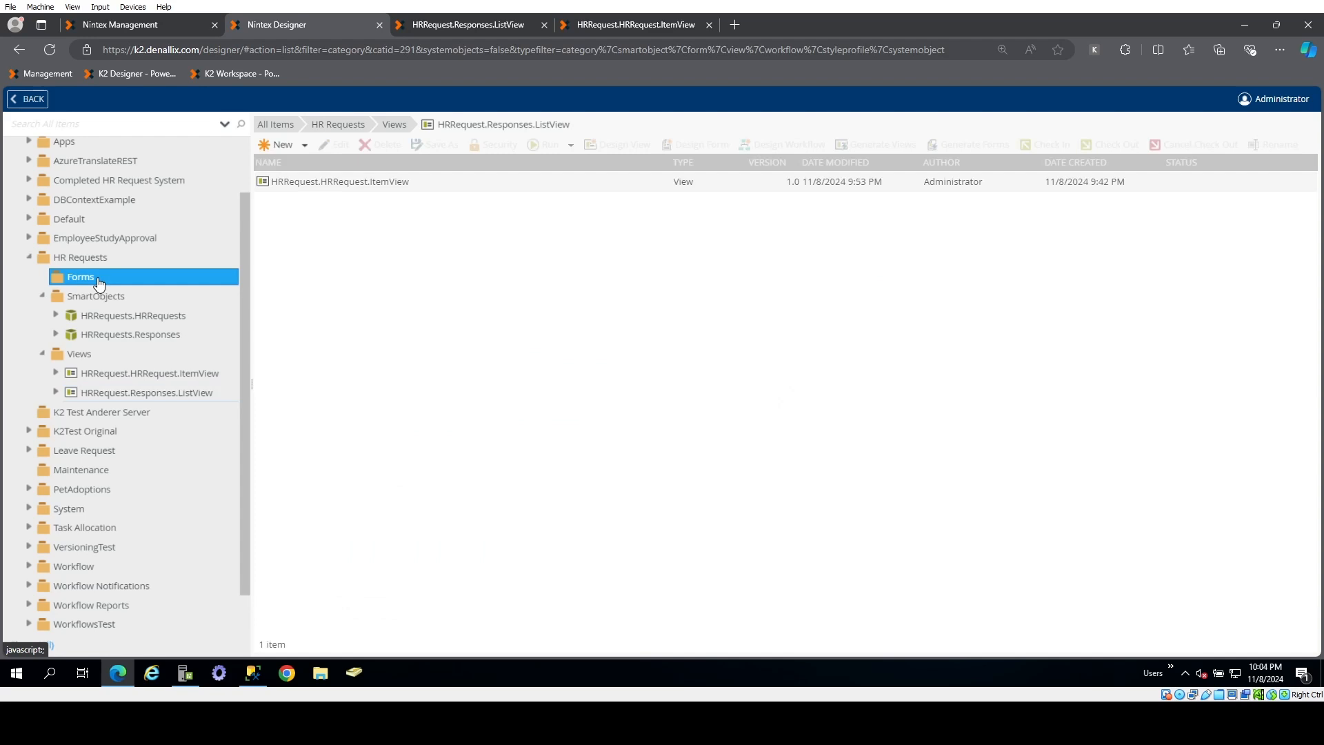
left_click(303, 147)
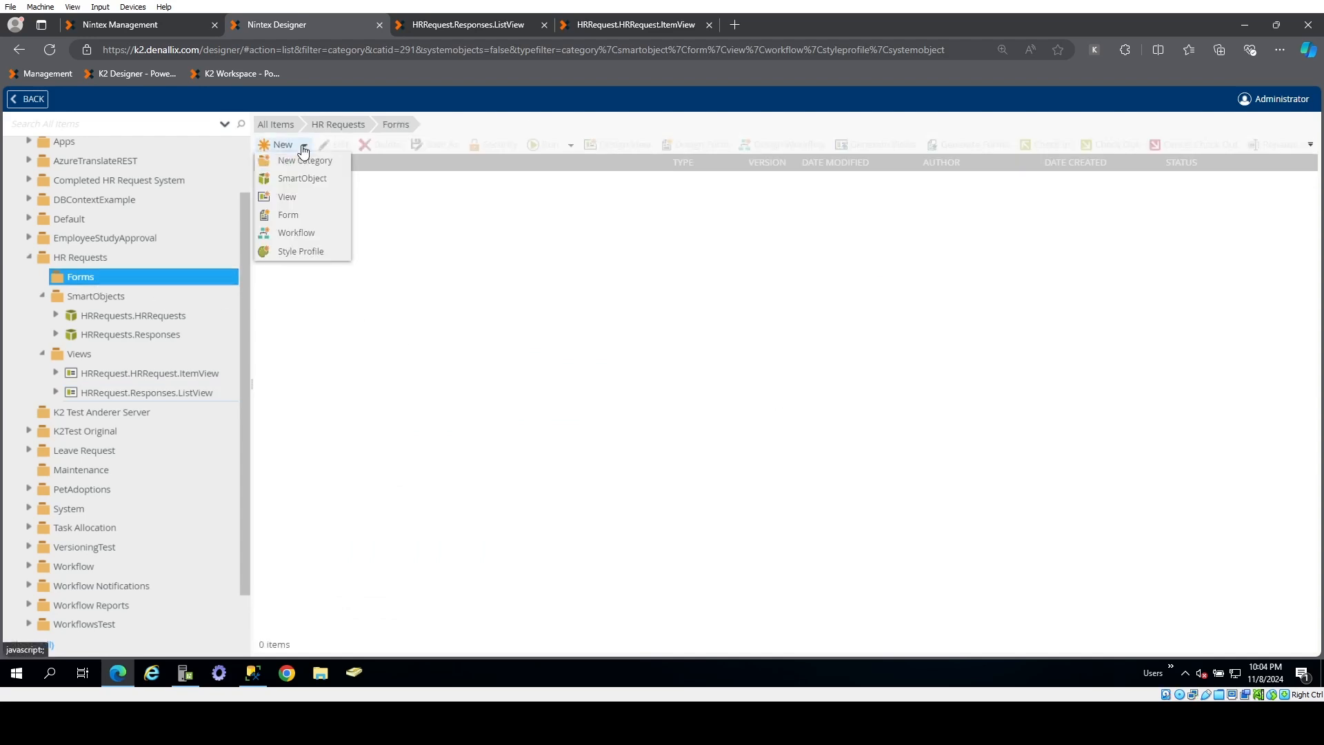
left_click(288, 216)
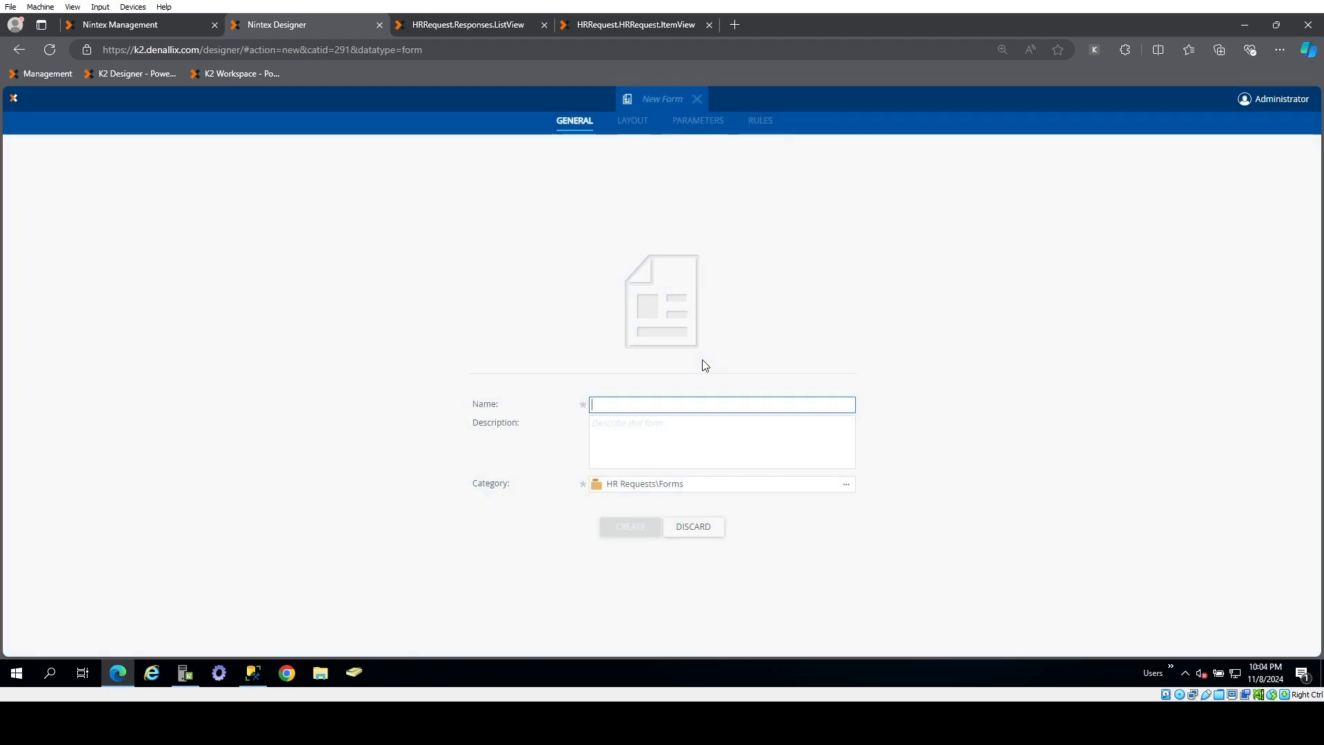
type("HRRequ")
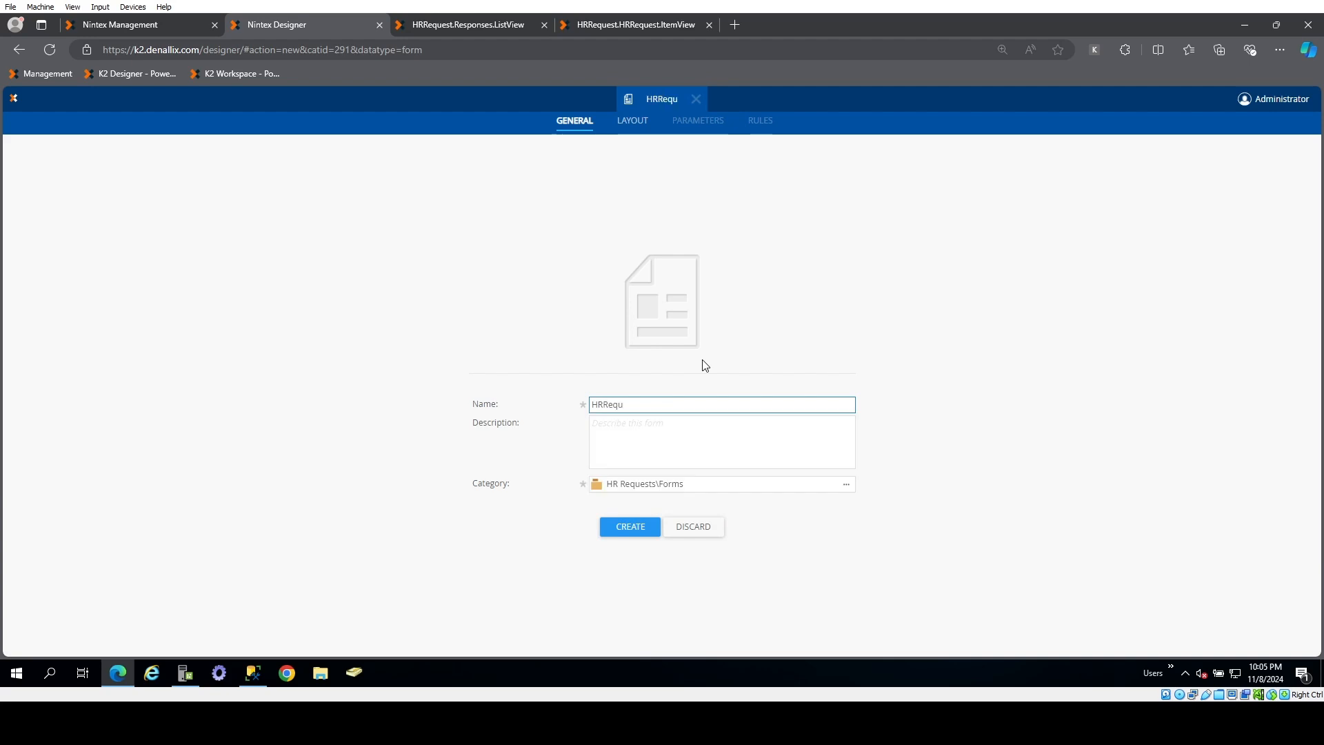
type("est")
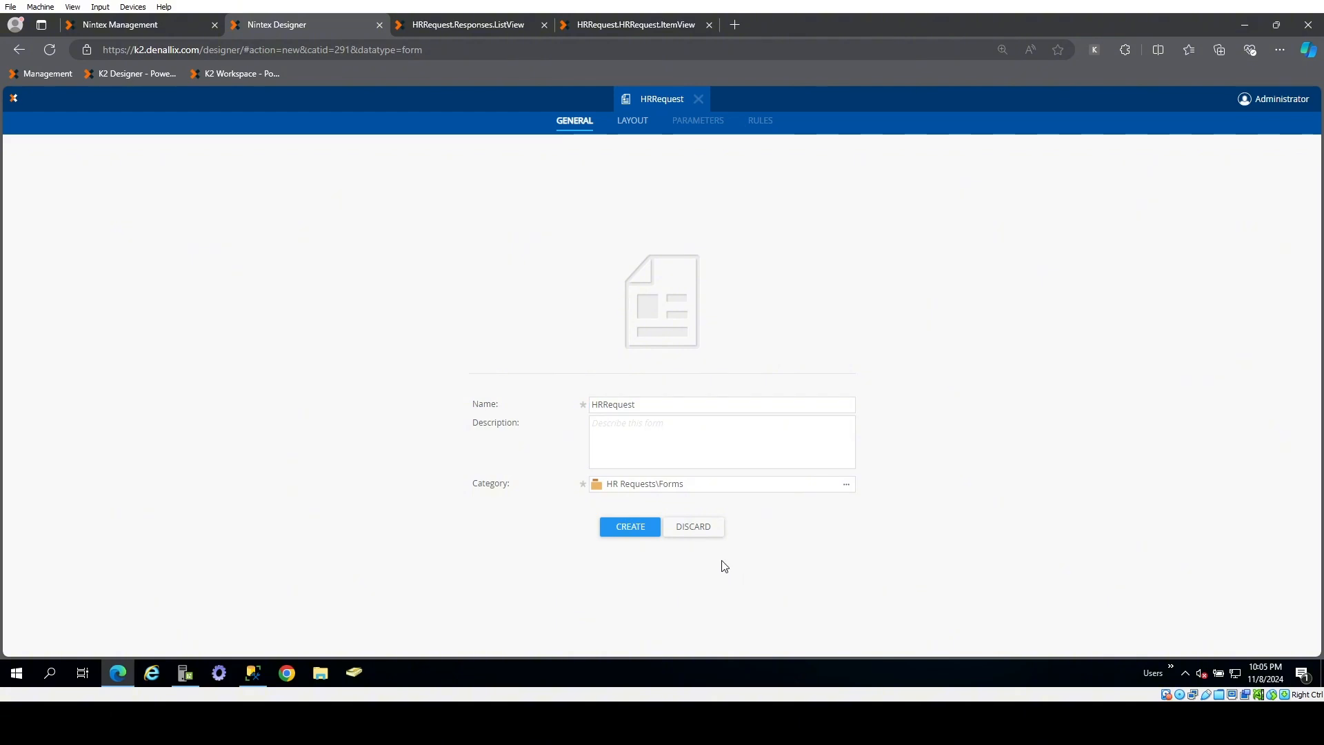
left_click(634, 527)
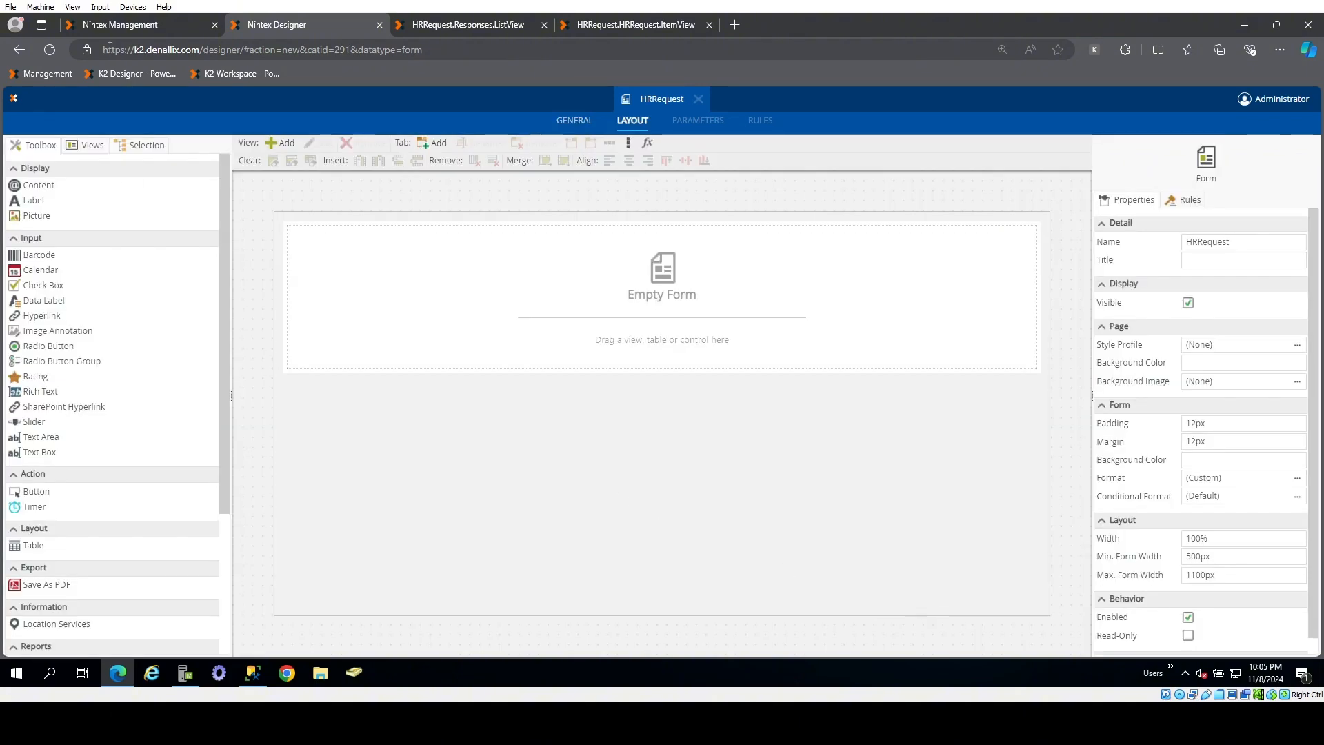
- Place the HRRequest.HRRequest.ItemView view on the empty form and the HRRequest.Responses.ListView view below it
left_click(90, 146)
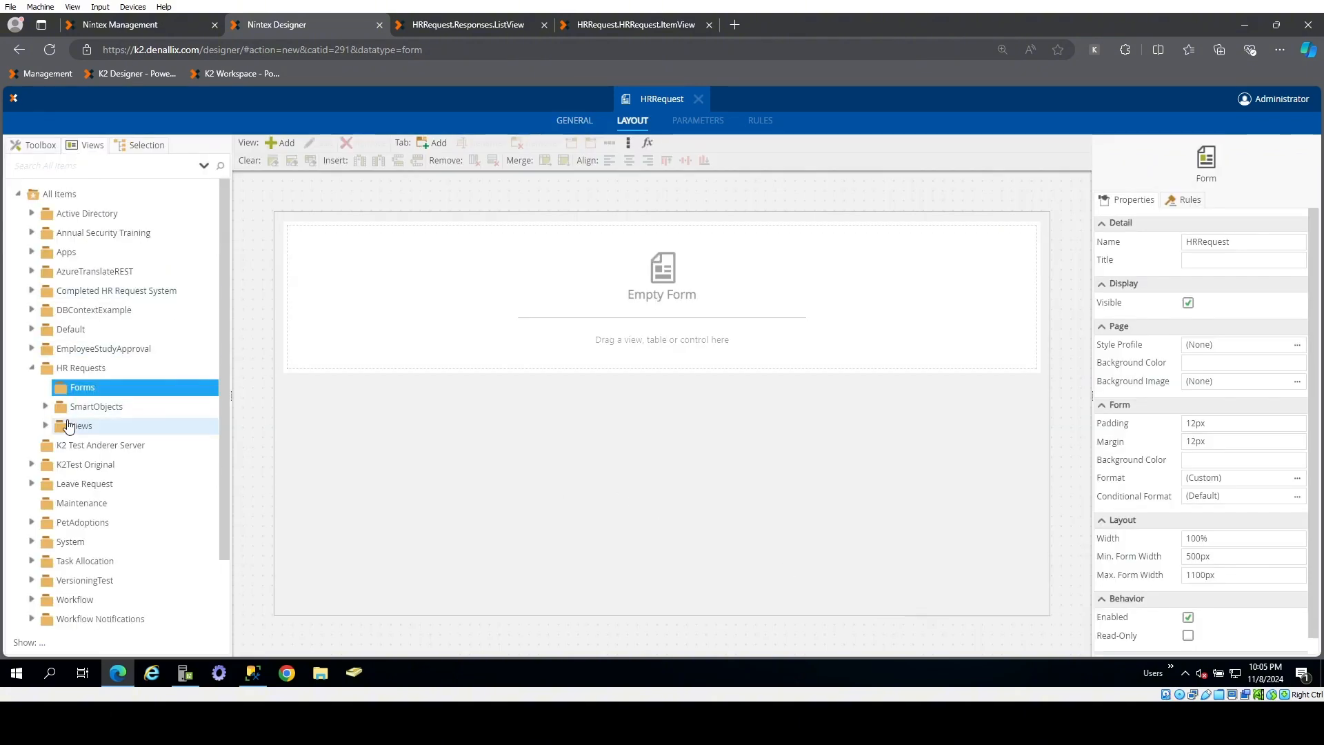
left_click(44, 426)
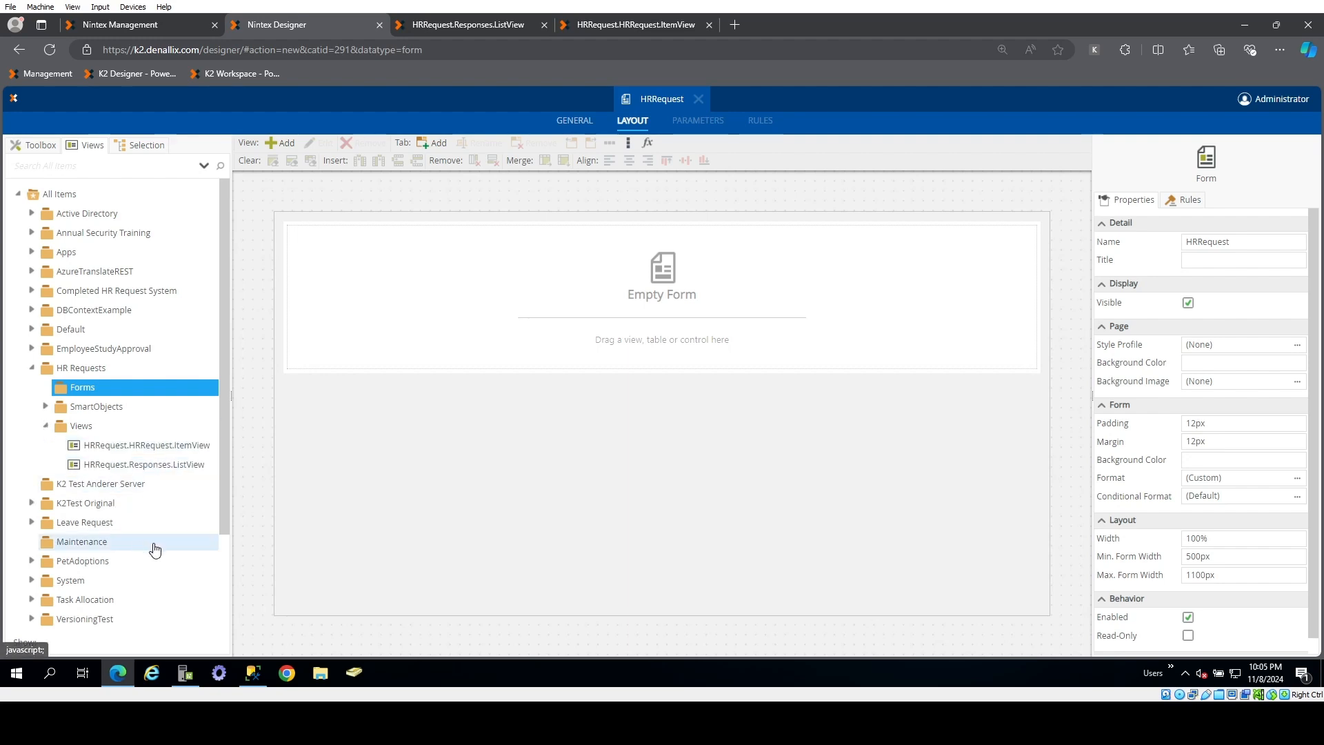
left_click_drag(133, 446, 613, 268)
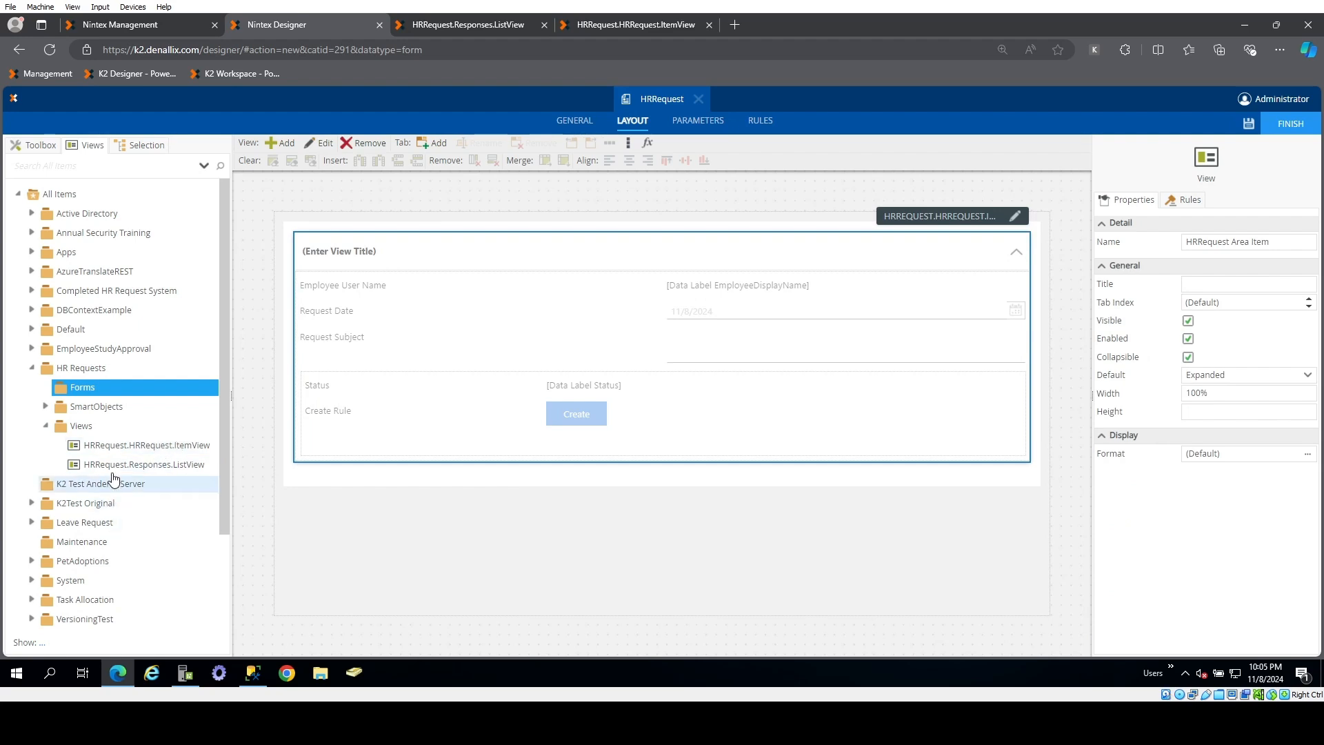
left_click_drag(142, 464, 568, 514)
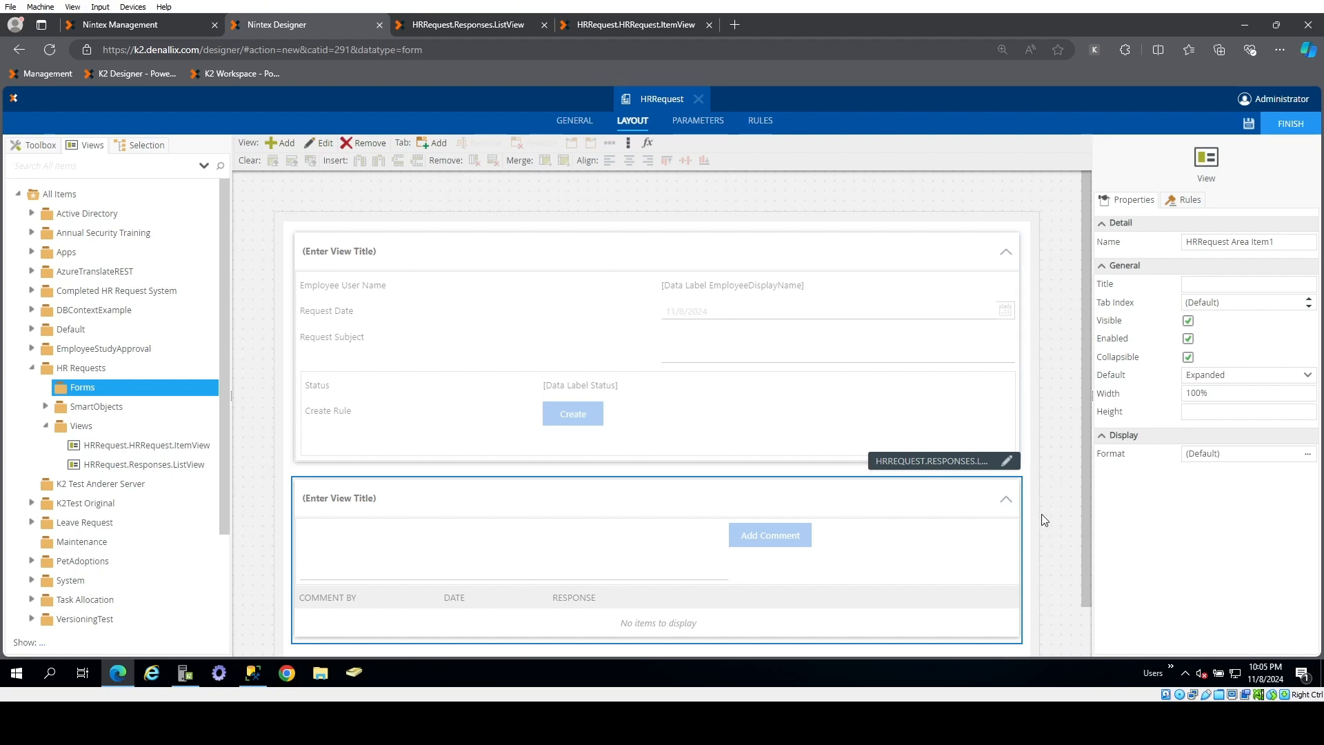
- Disable the Collapsible property for both the item view and the responses list view on the form
left_click(863, 370)
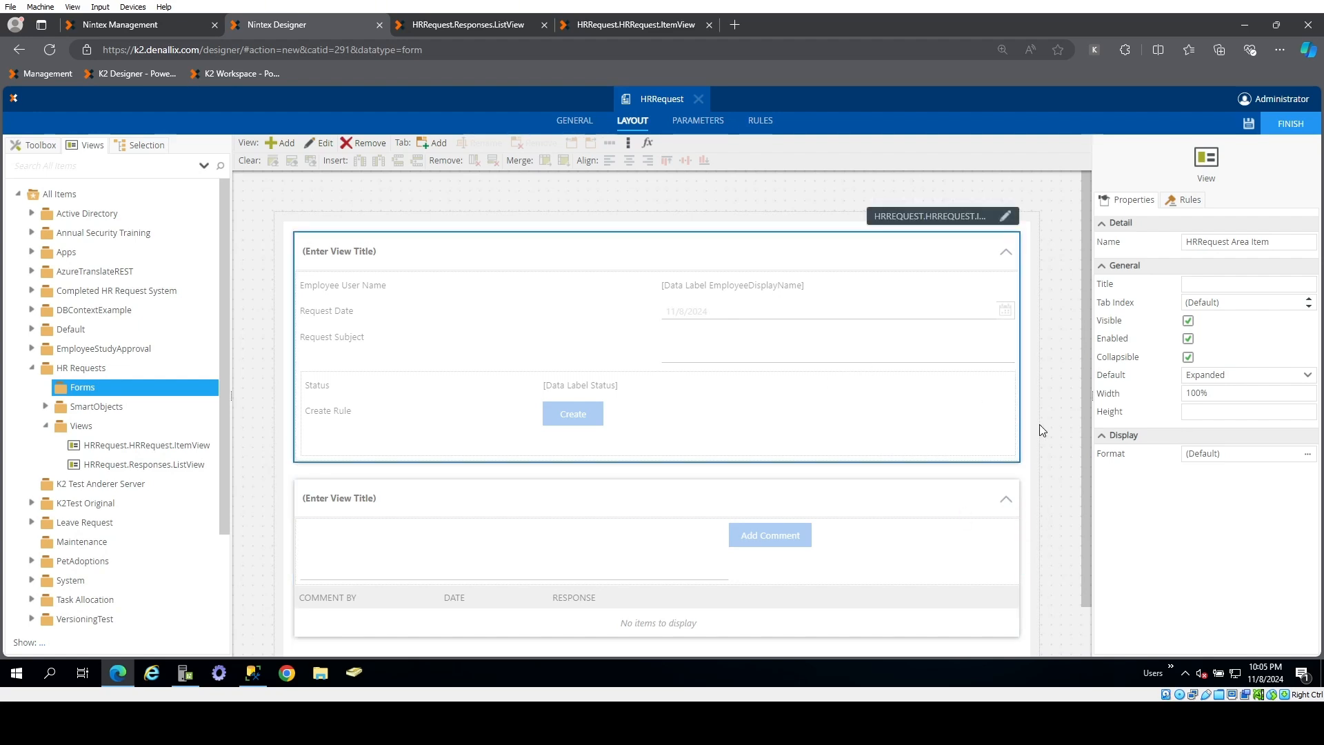
left_click(1188, 357)
left_click(597, 537)
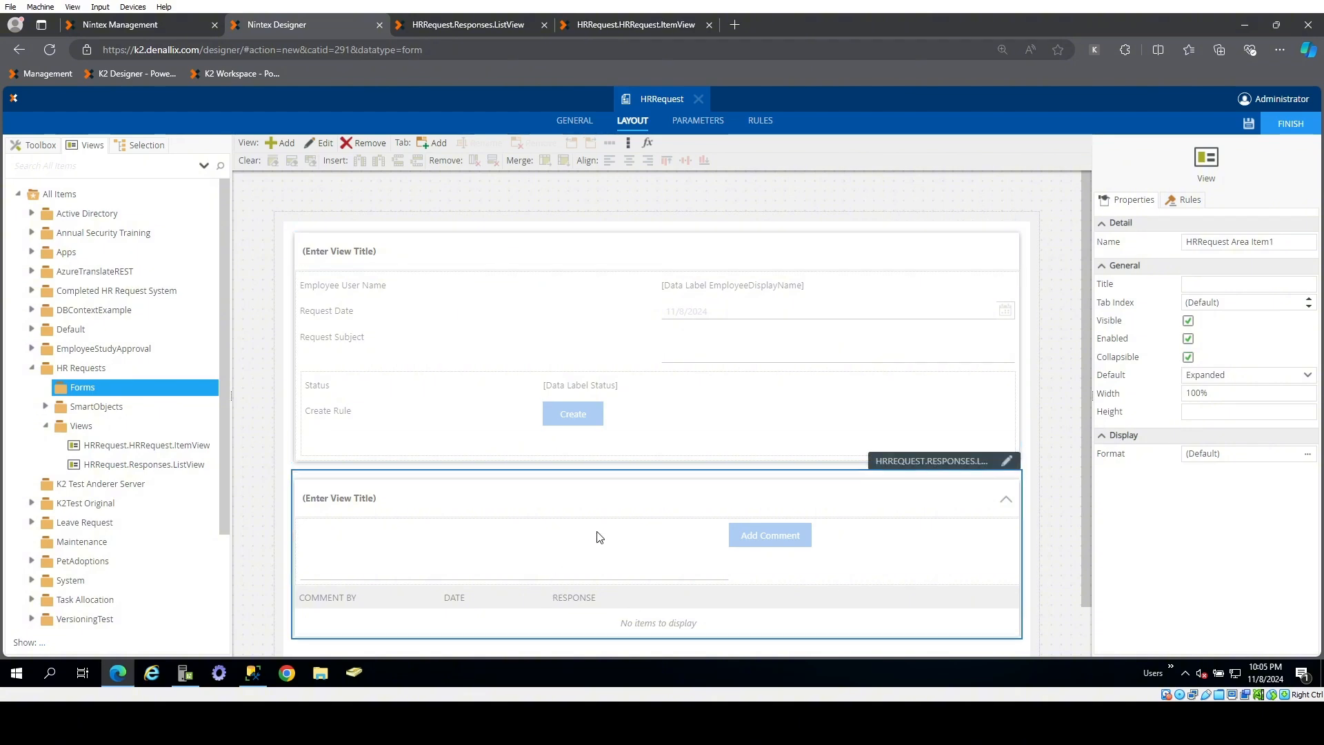
left_click(1187, 357)
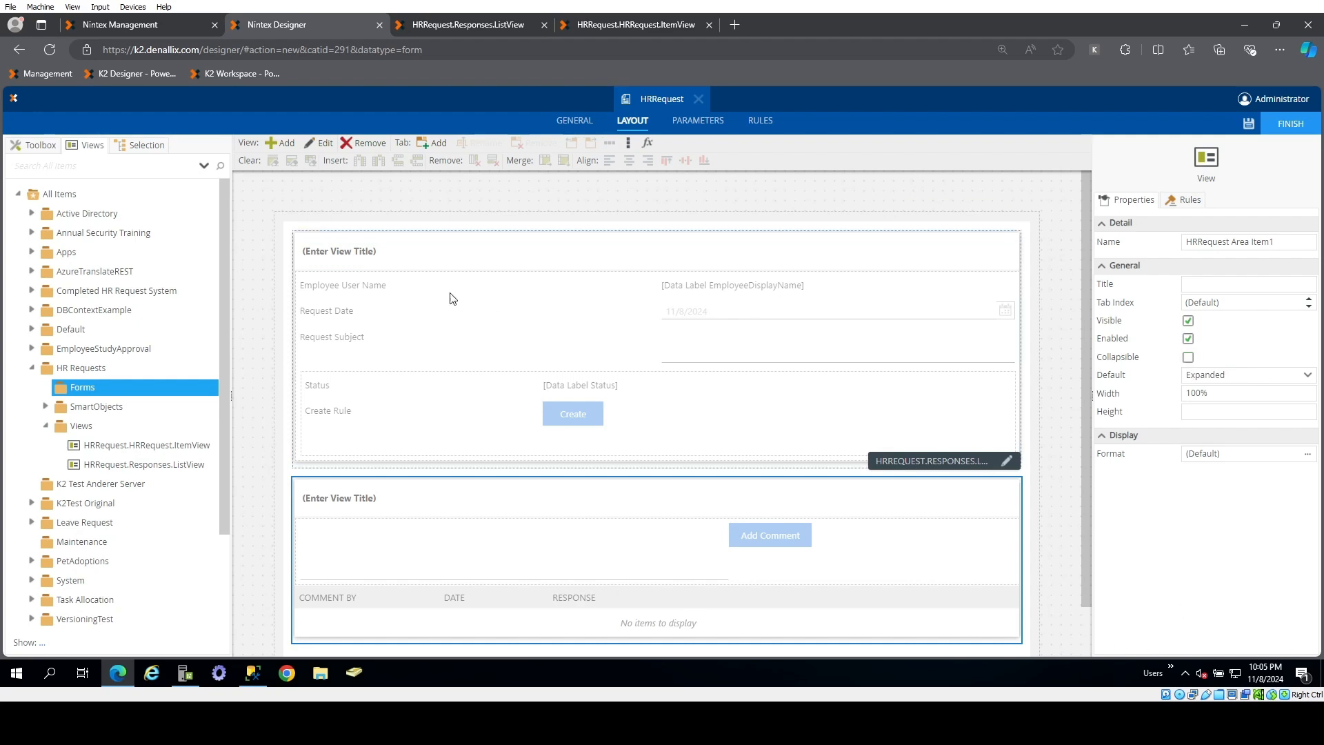
- Title the item view "Details" and the responses list view "Responses"
left_click(380, 255)
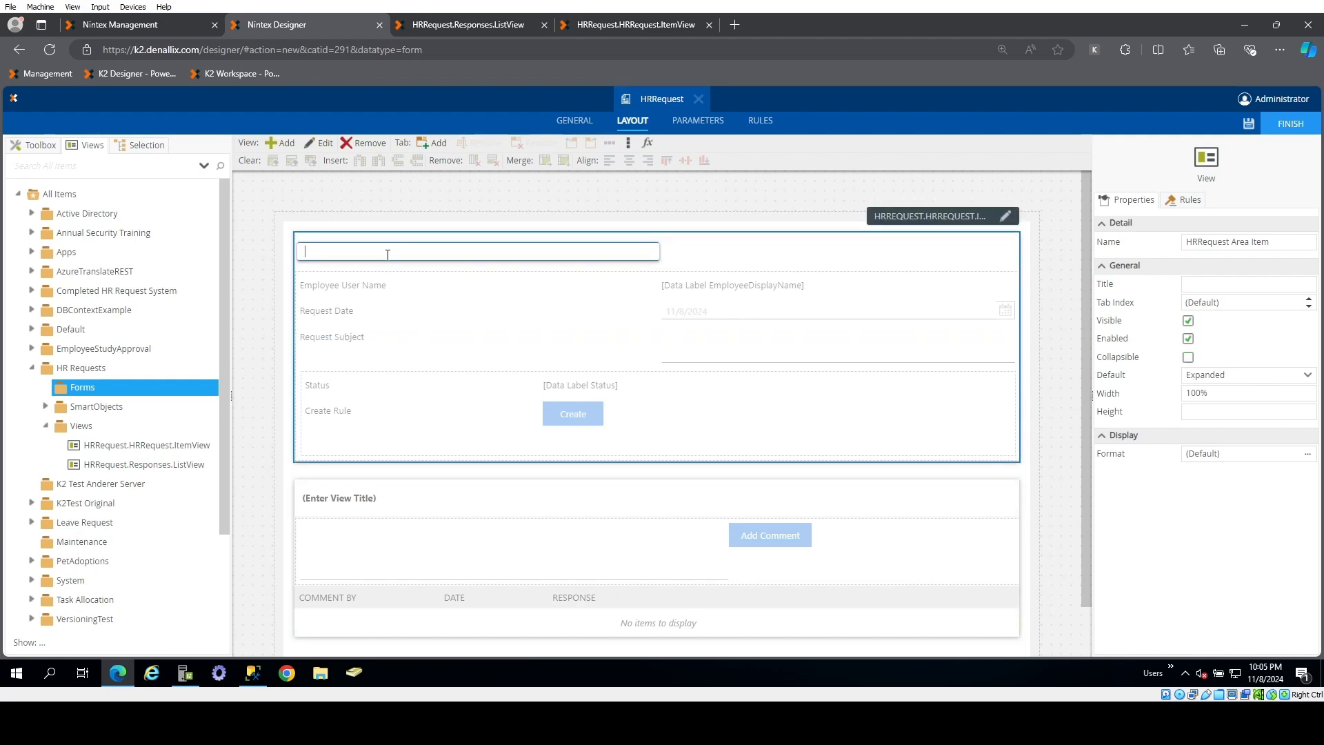
type("Details")
left_click(413, 496)
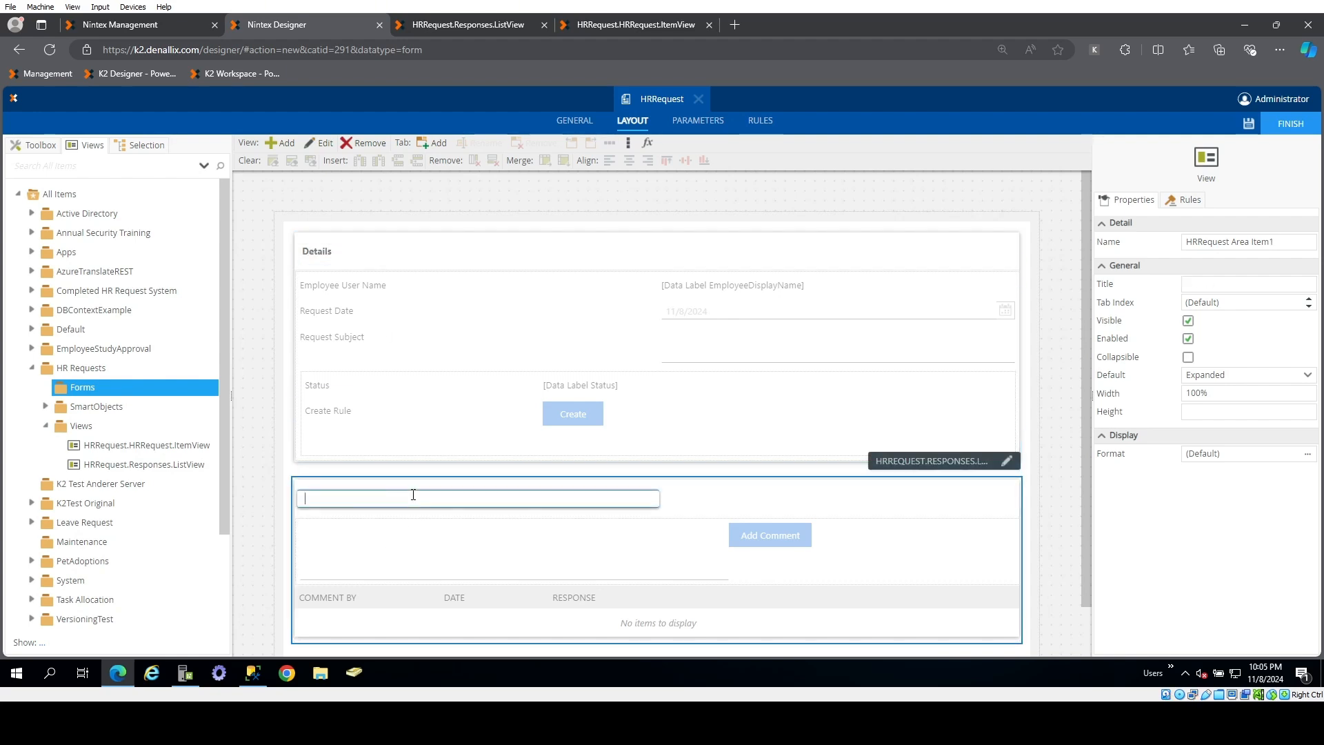
type("Comm")
type("Respons")
type("es")
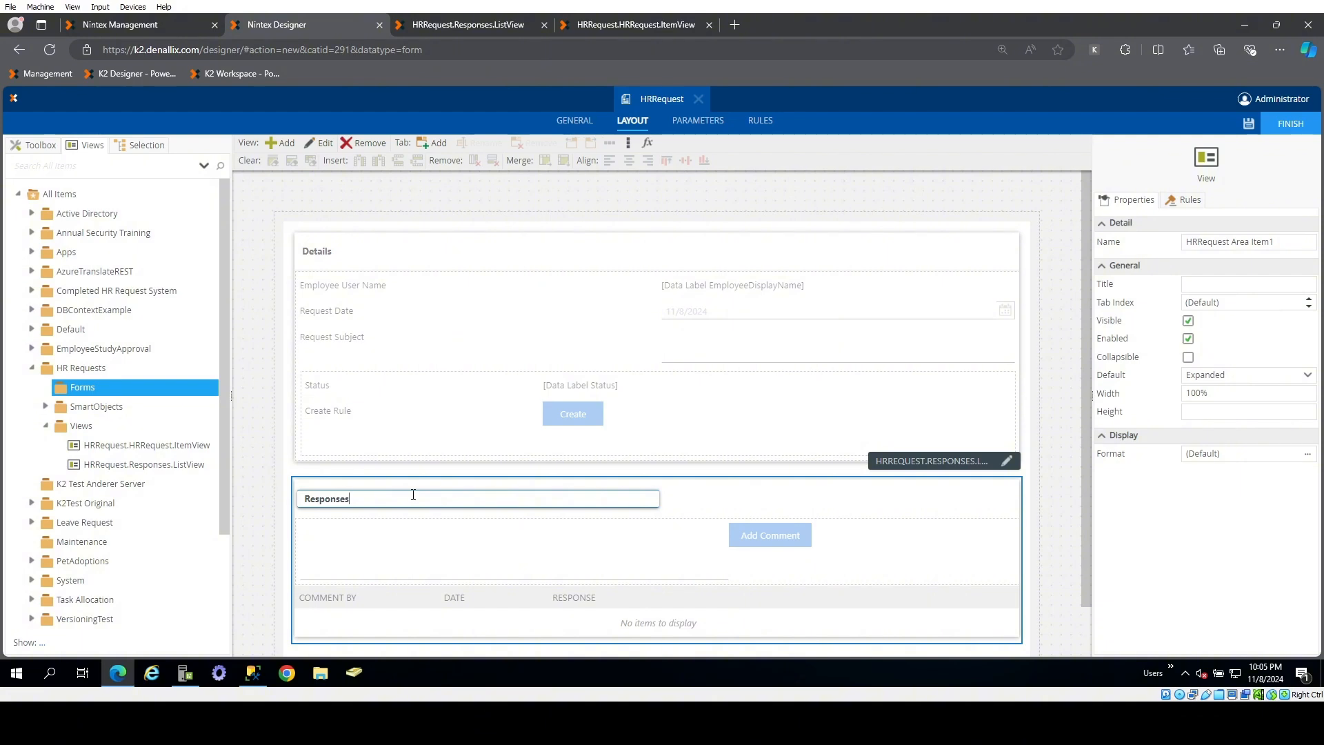
- Change the item view's title to "Overview"
left_click(317, 254)
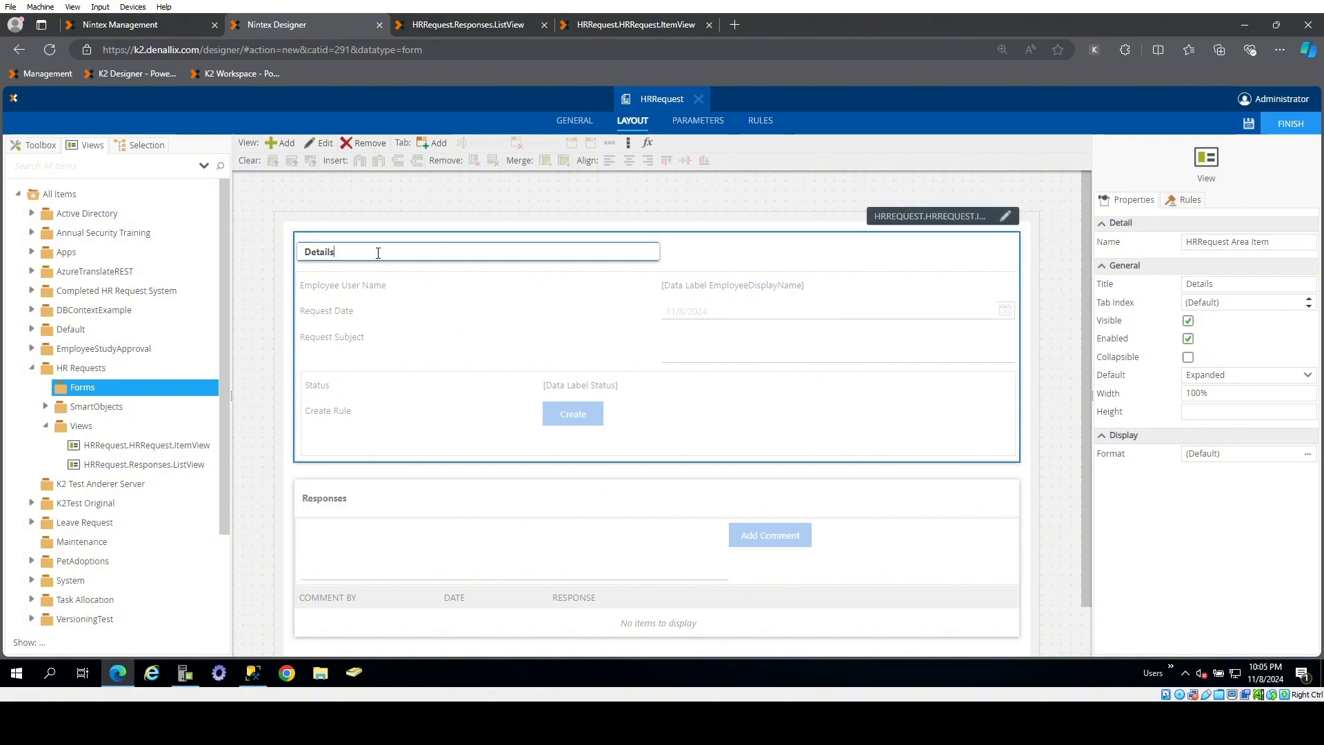
double_click(318, 257)
type("ov")
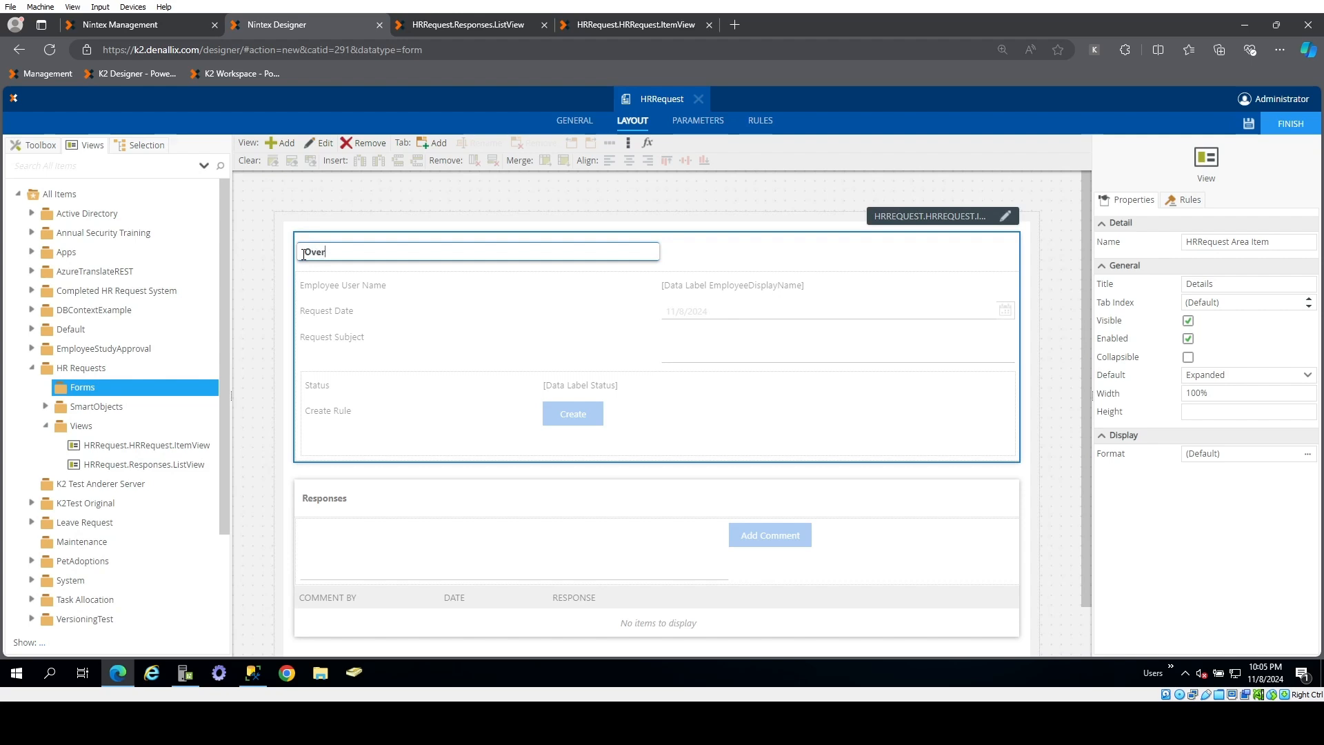
key("Return")
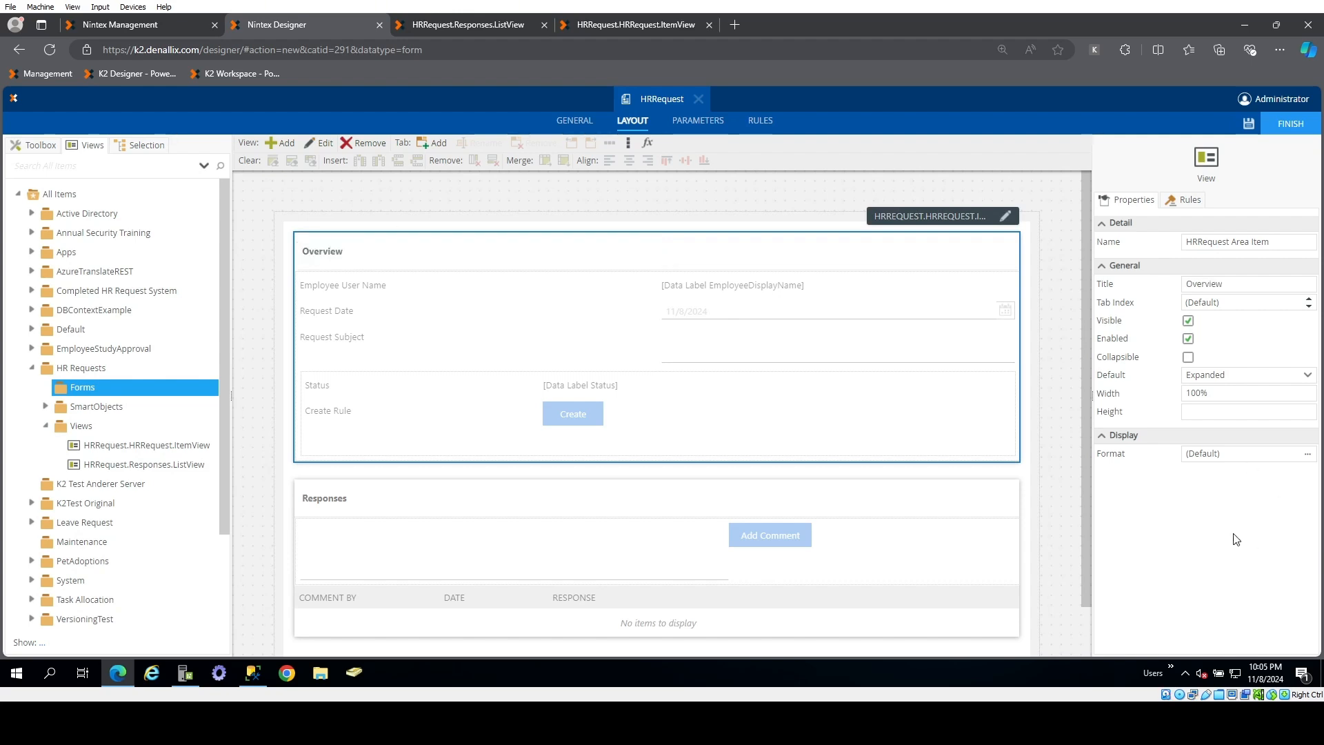
- Add a label above the Overview view, name it "Label Tilte" and set its text to "HR Request"
left_click(34, 145)
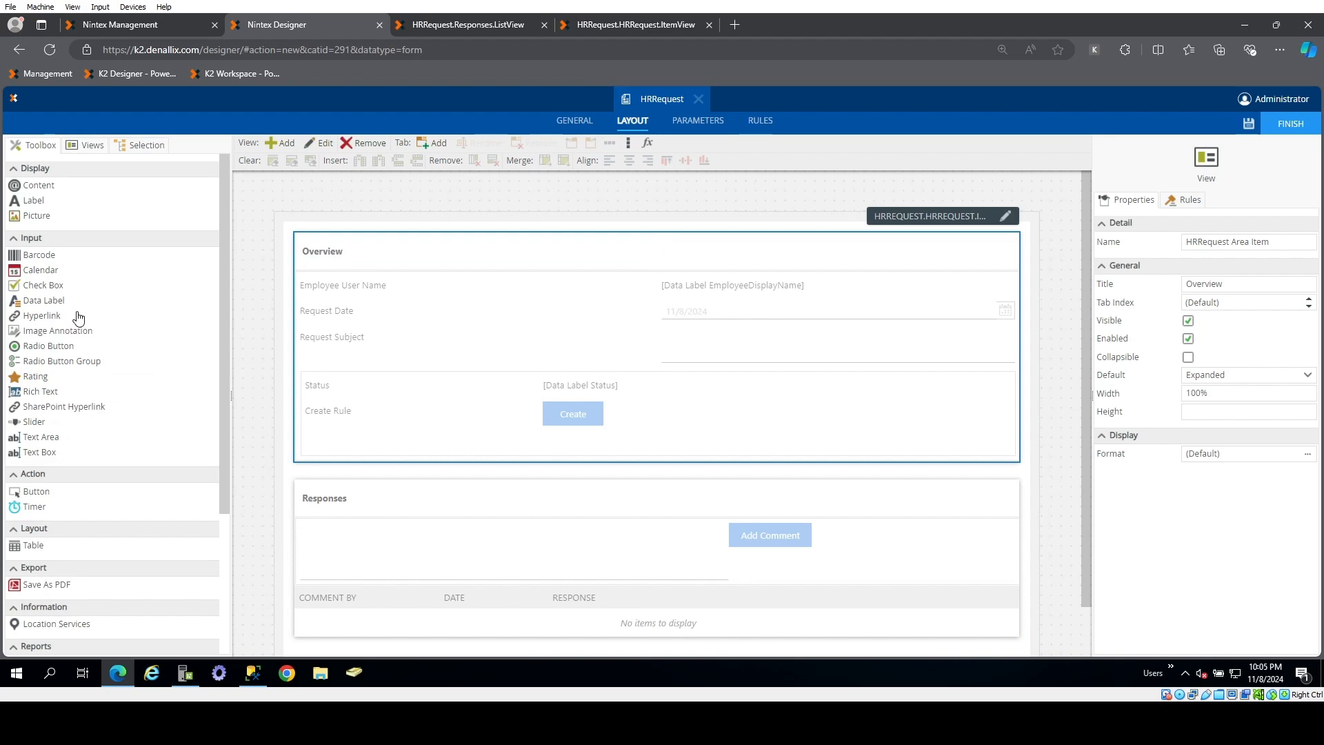
left_click_drag(29, 208, 420, 243)
left_click(1234, 242)
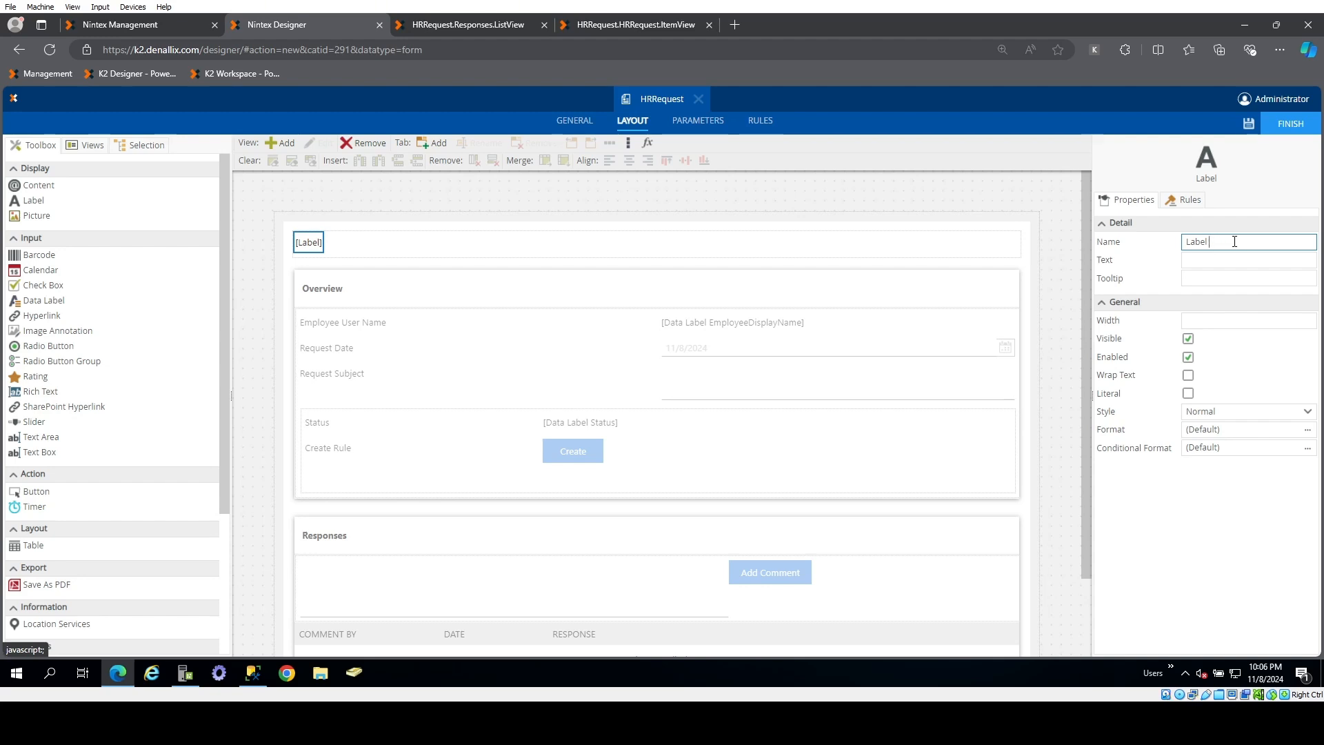
type("Tilte")
key("Tab")
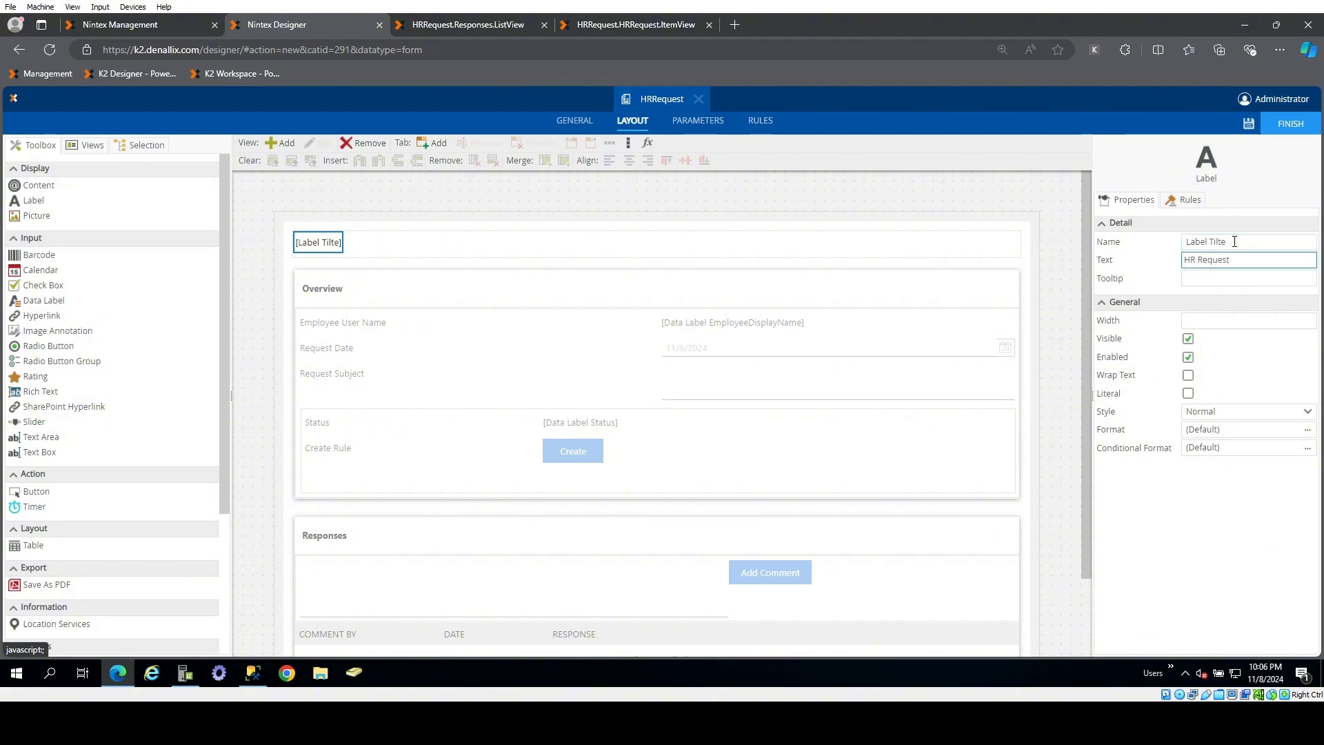
- Set the style of the HR Request label to Page Title, trying Page Subtitle as an alternative
left_click(1304, 412)
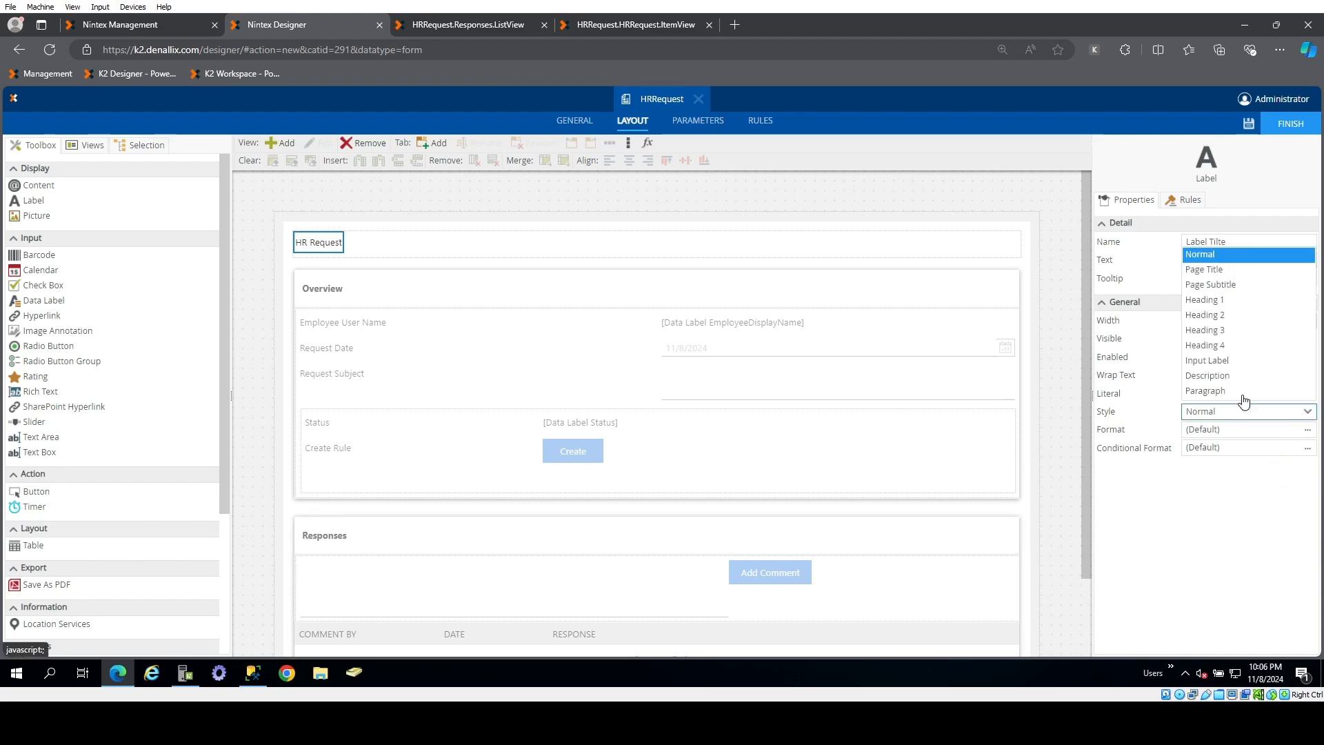
left_click(1232, 273)
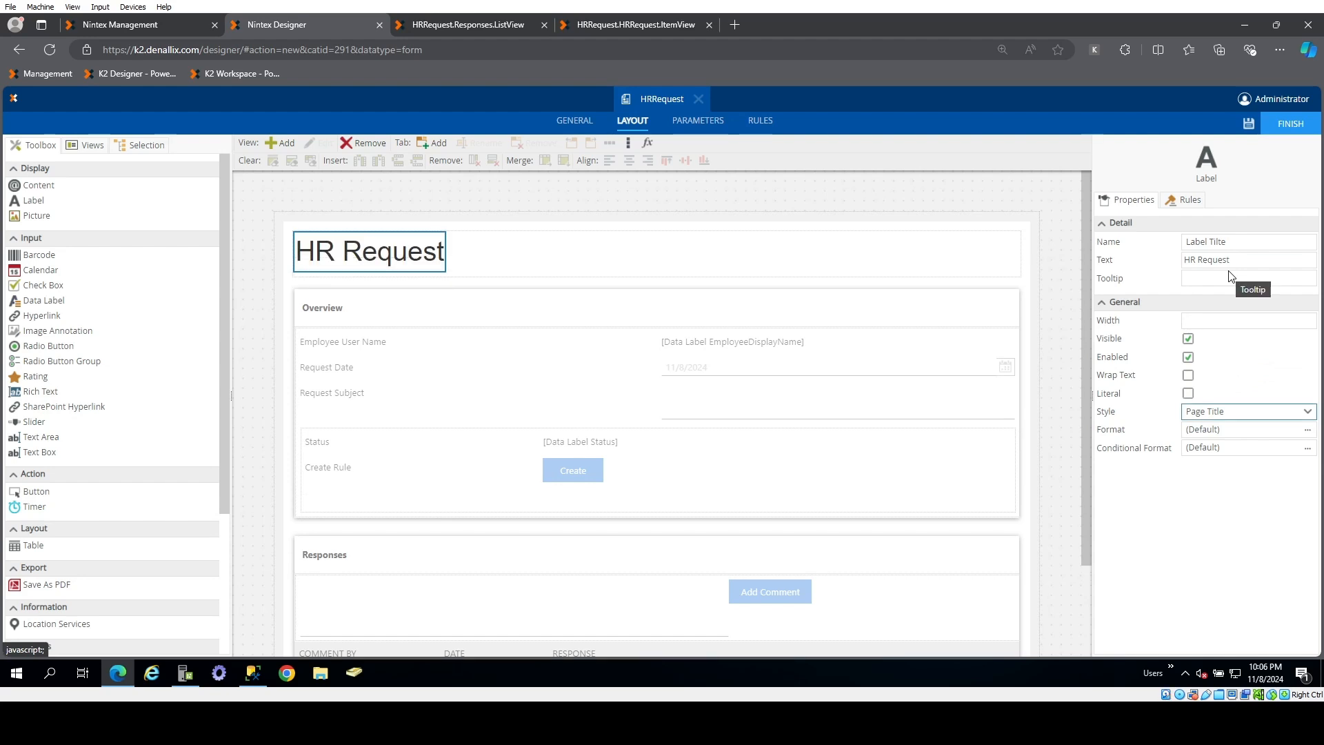
left_click(1305, 412)
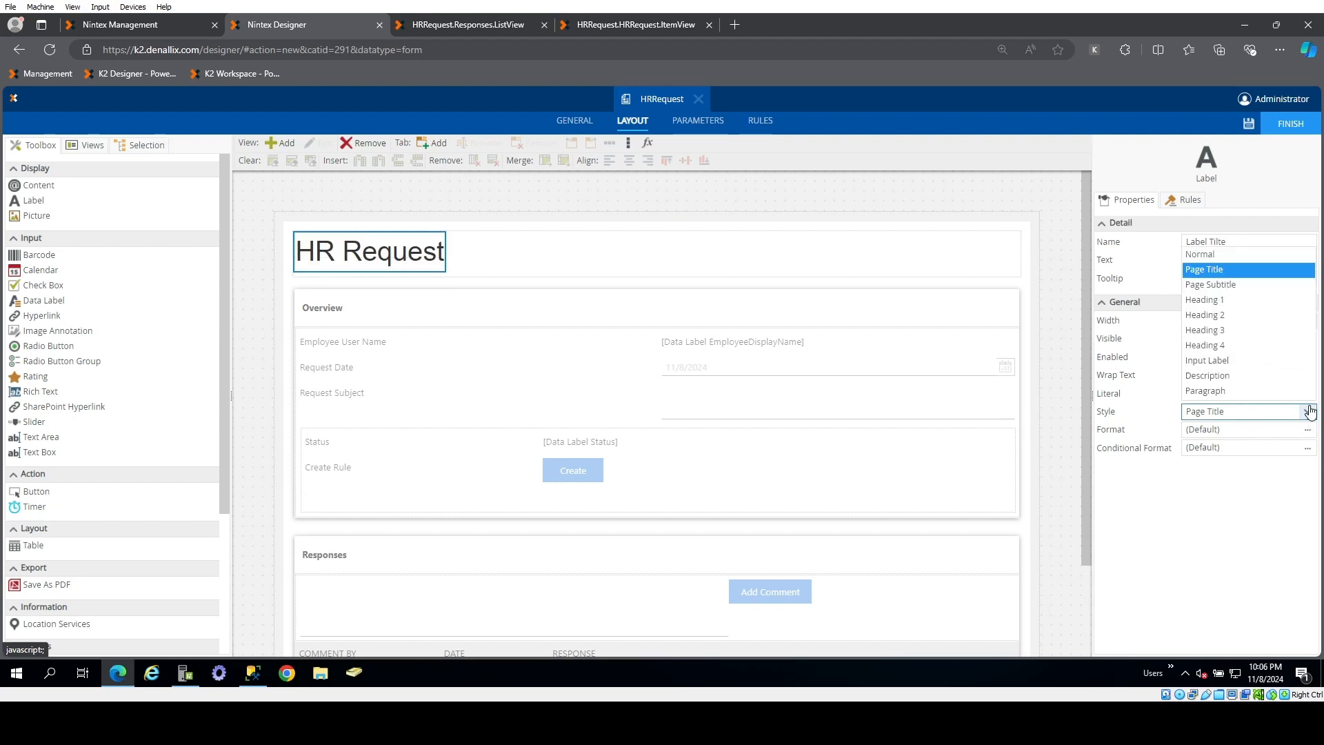
left_click(1249, 286)
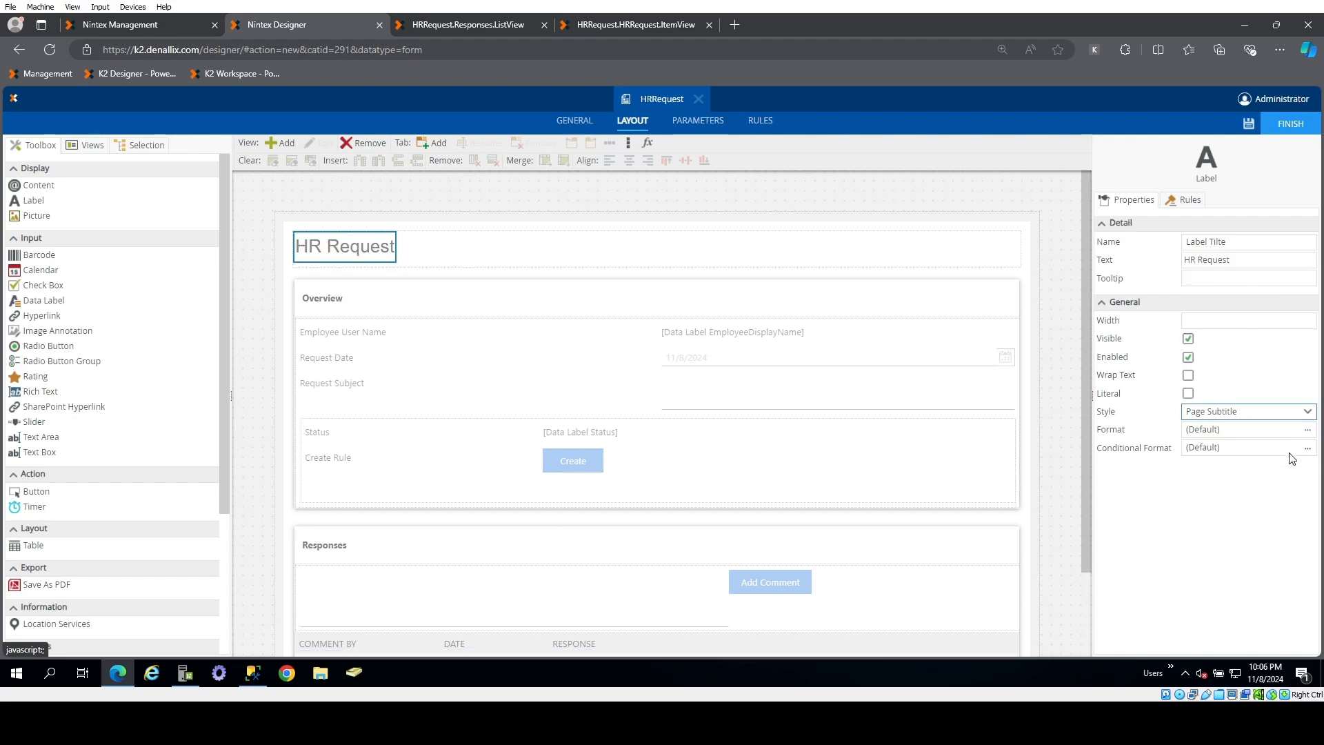
left_click(1305, 411)
left_click(1224, 276)
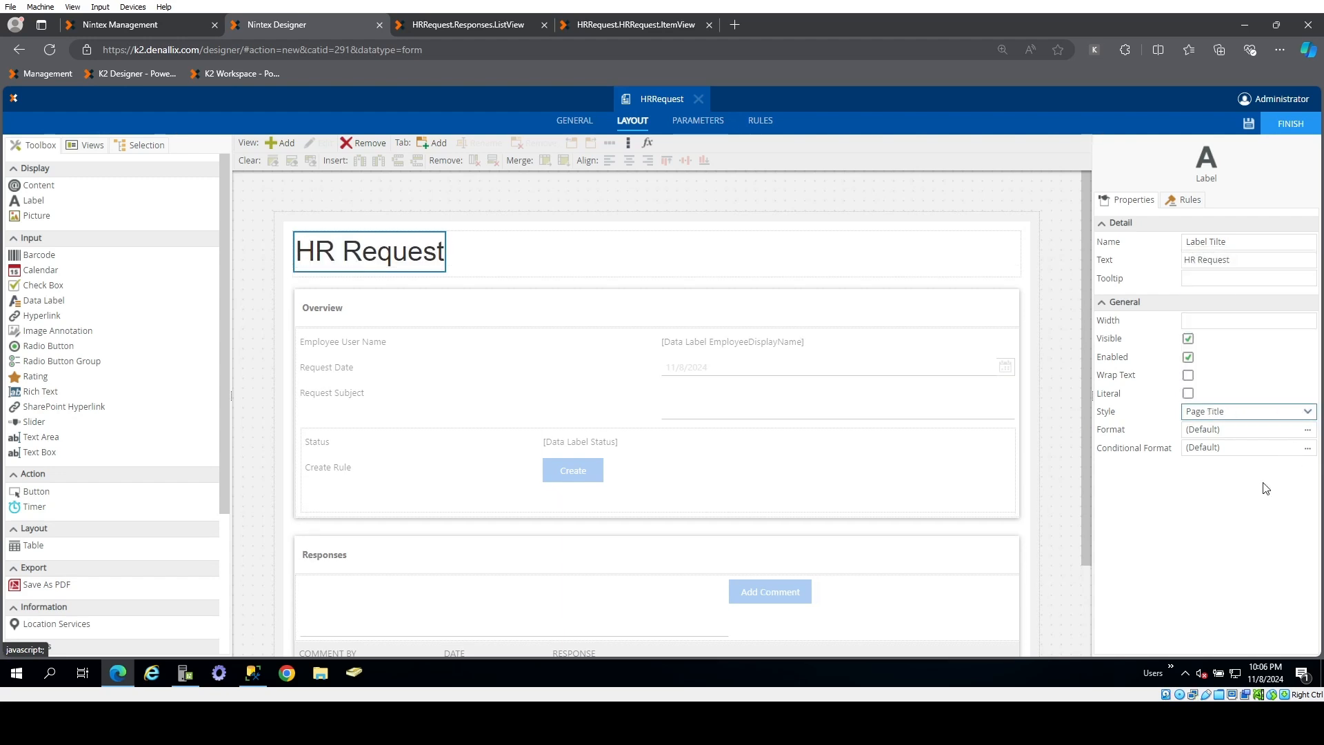
- Set the HR Request label's font alignment to centered in its format settings
left_click(494, 261)
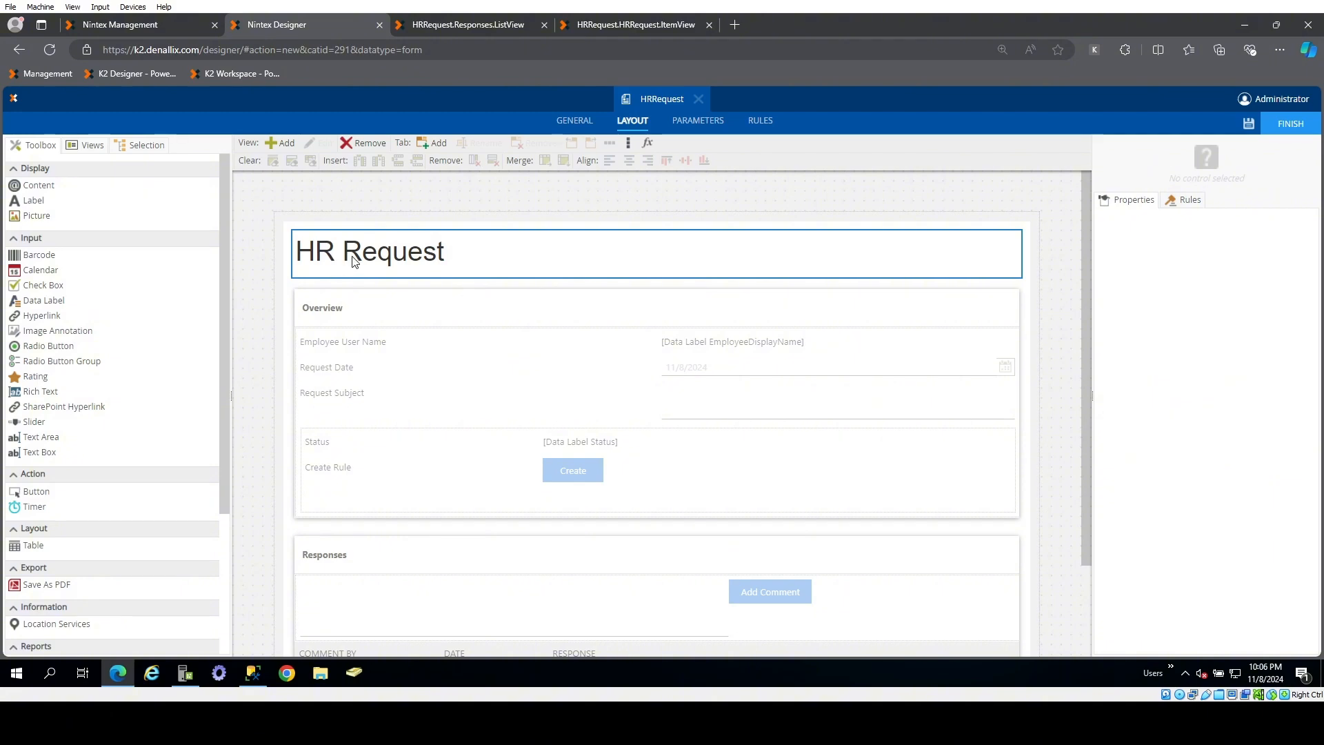
left_click(355, 256)
left_click(497, 262)
left_click(433, 256)
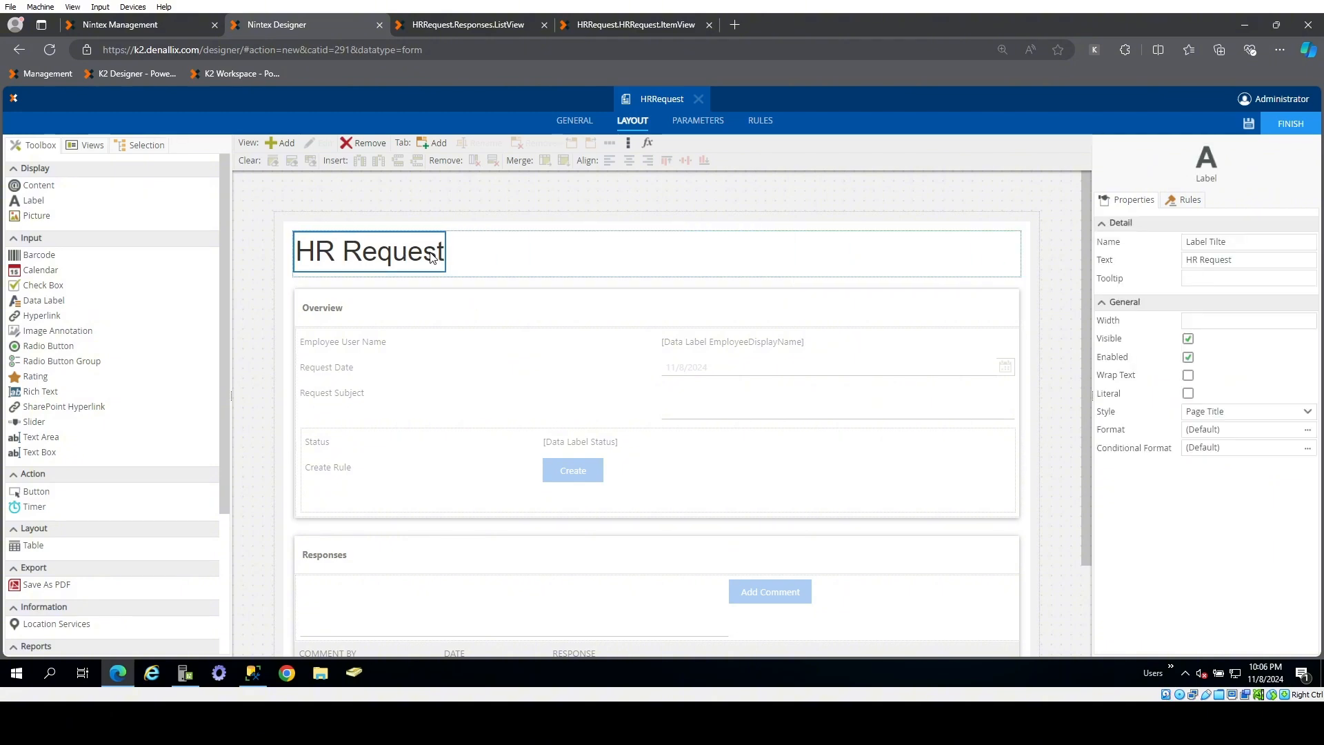
left_click(1306, 431)
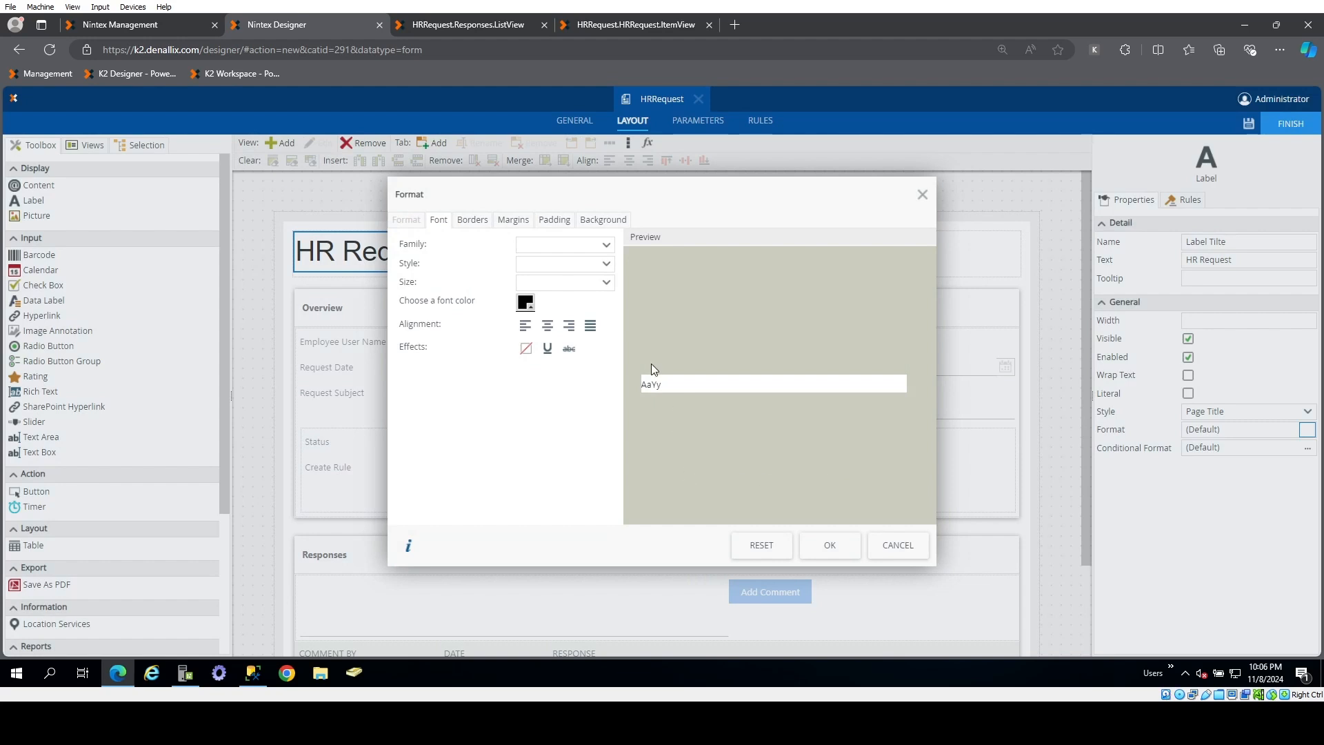
left_click(547, 326)
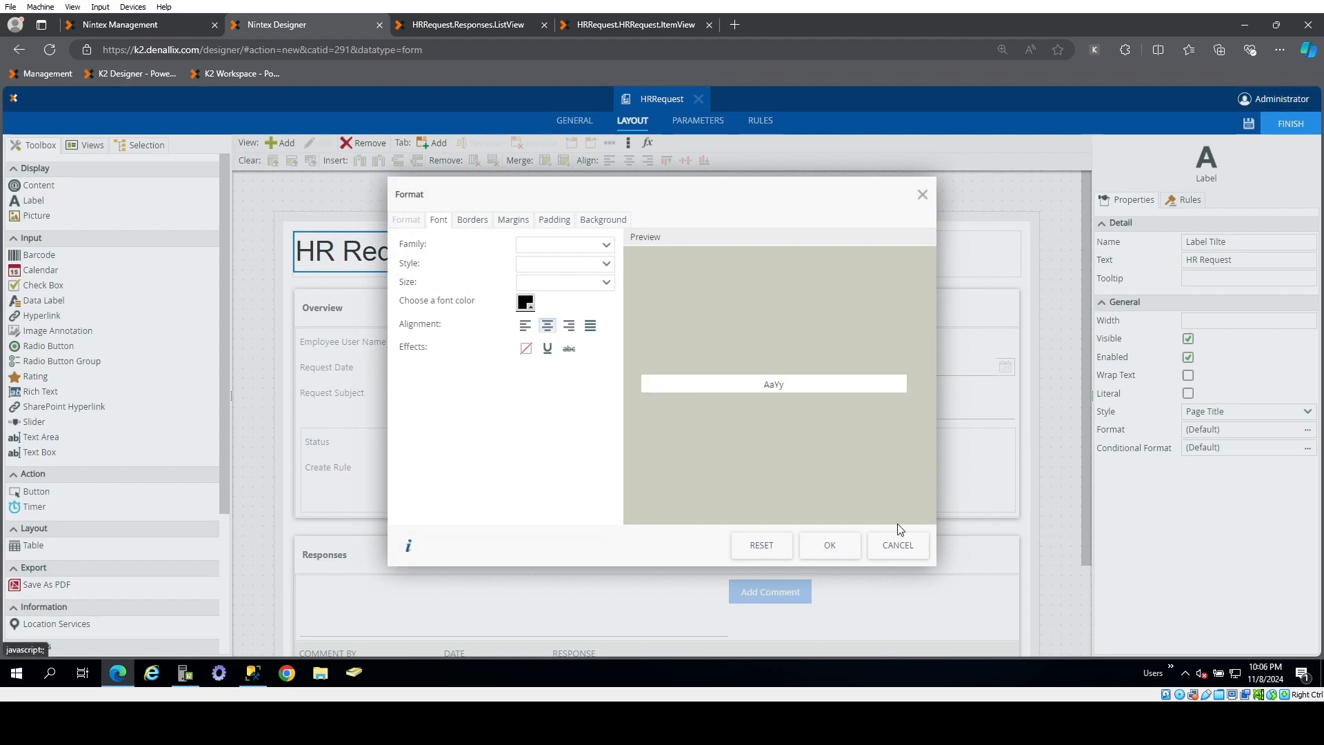
left_click(830, 546)
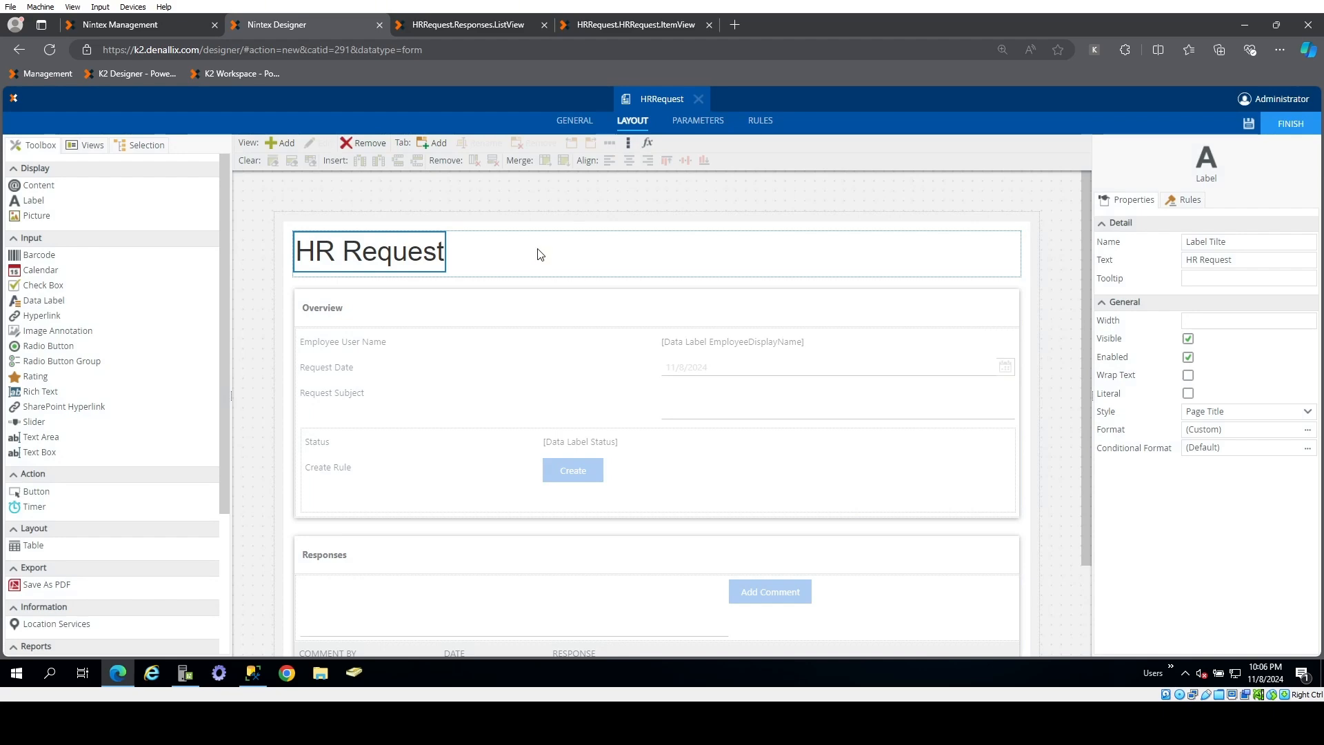
- Save the HRRequest form with its formatted title label
scroll(612, 475, "down", 1)
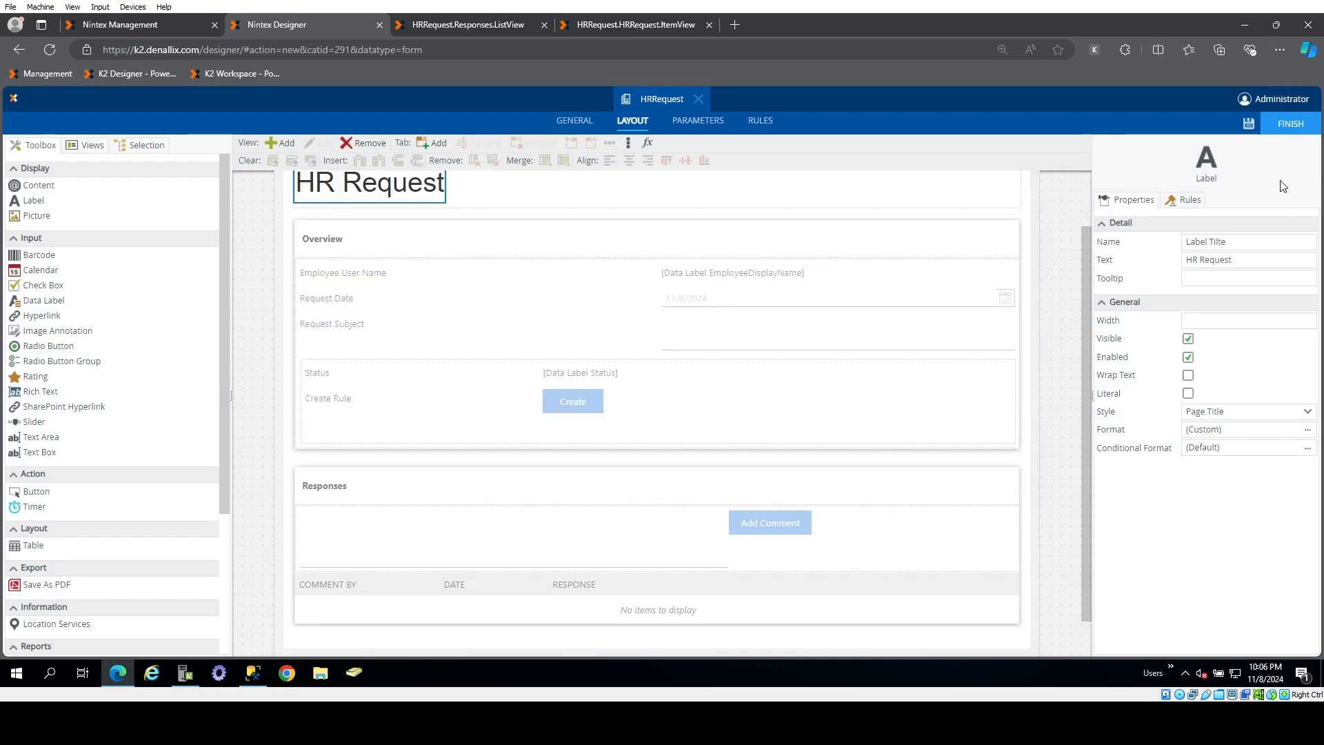
left_click(1249, 124)
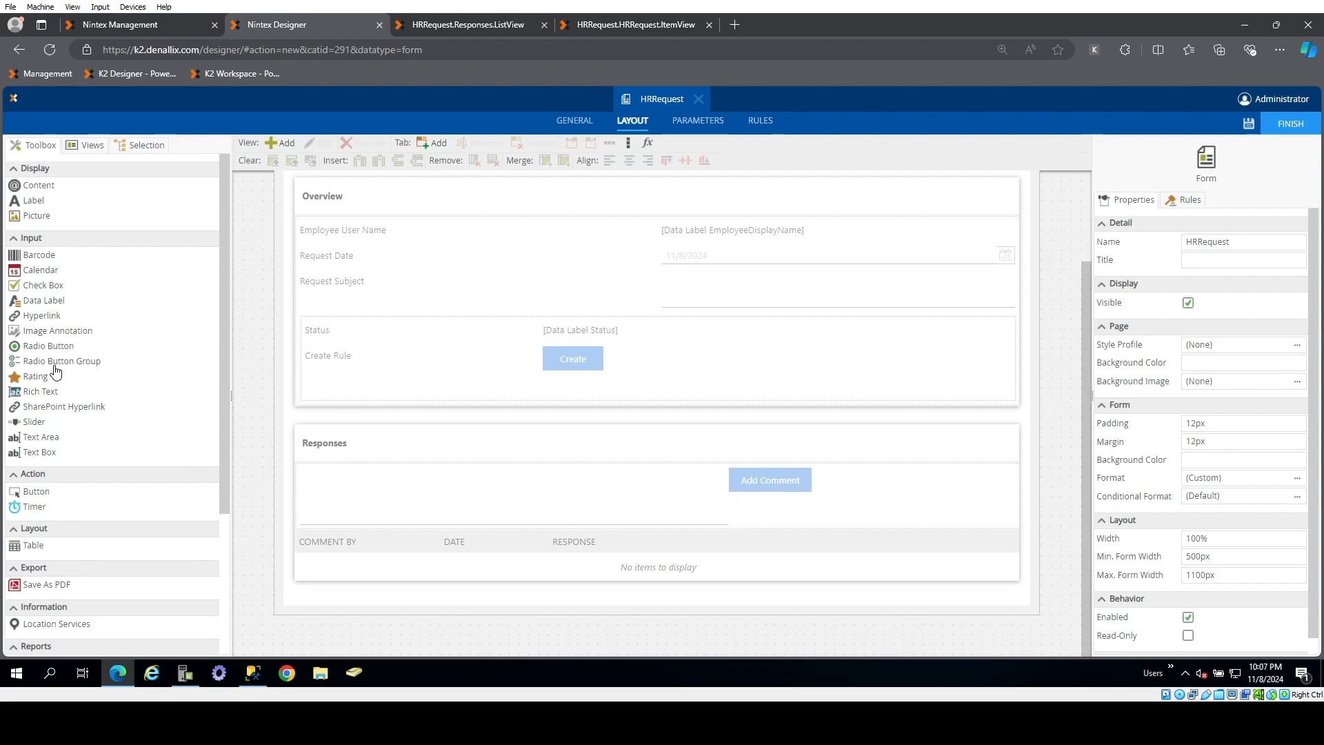
scroll(722, 382, "up", 2)
scroll(721, 382, "down", 2)
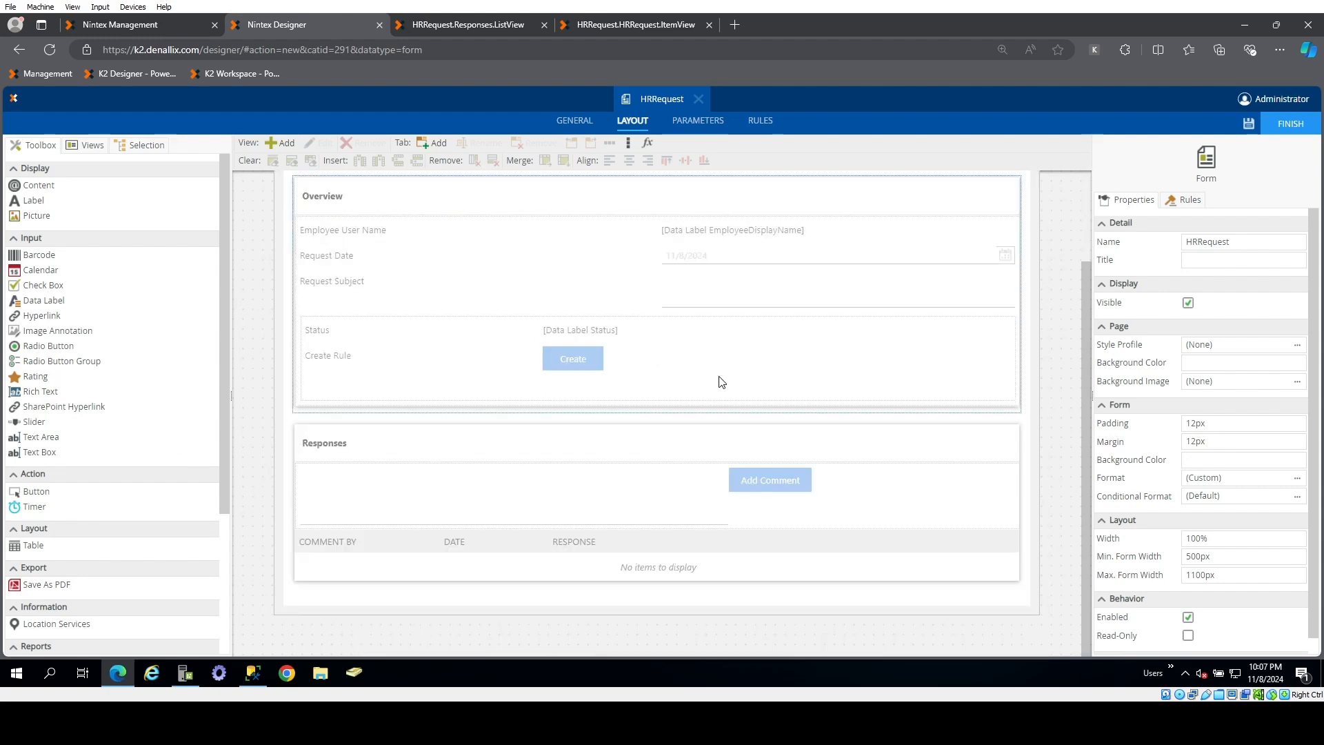
left_click(1248, 123)
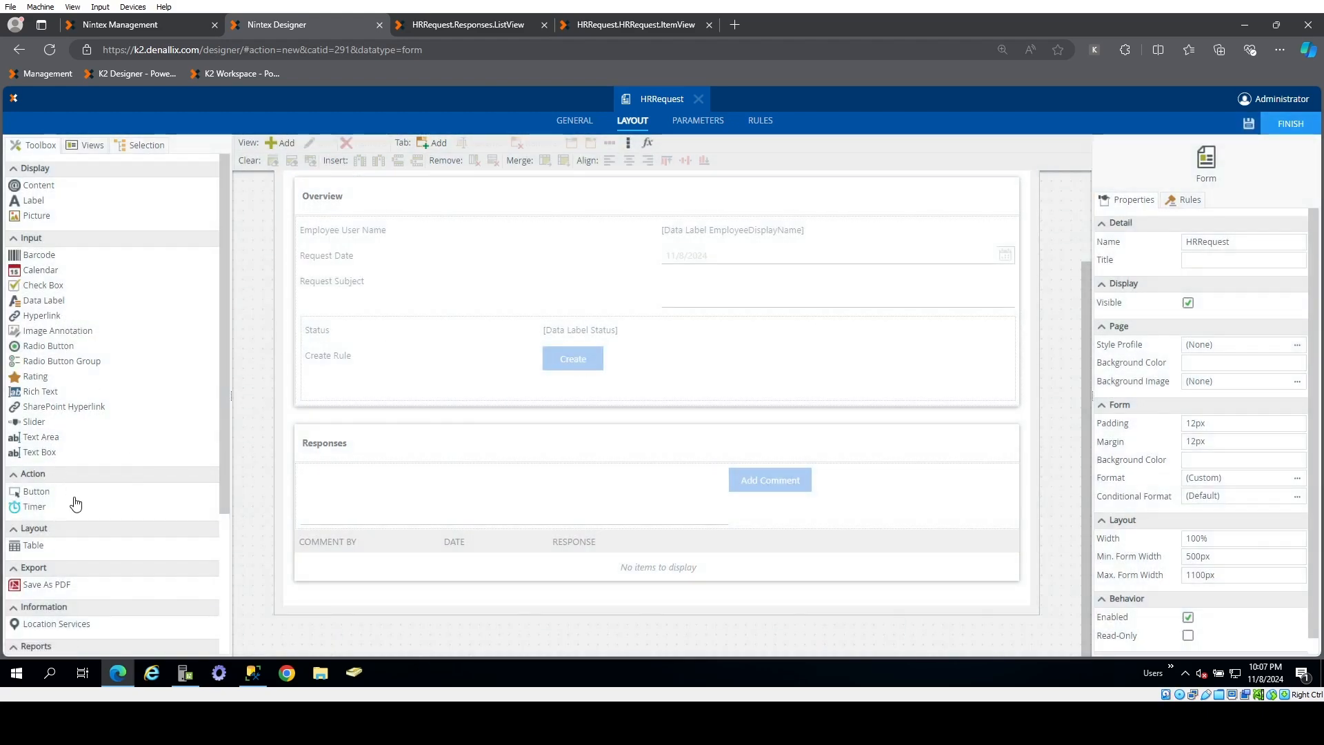
left_click_drag(40, 445, 594, 576)
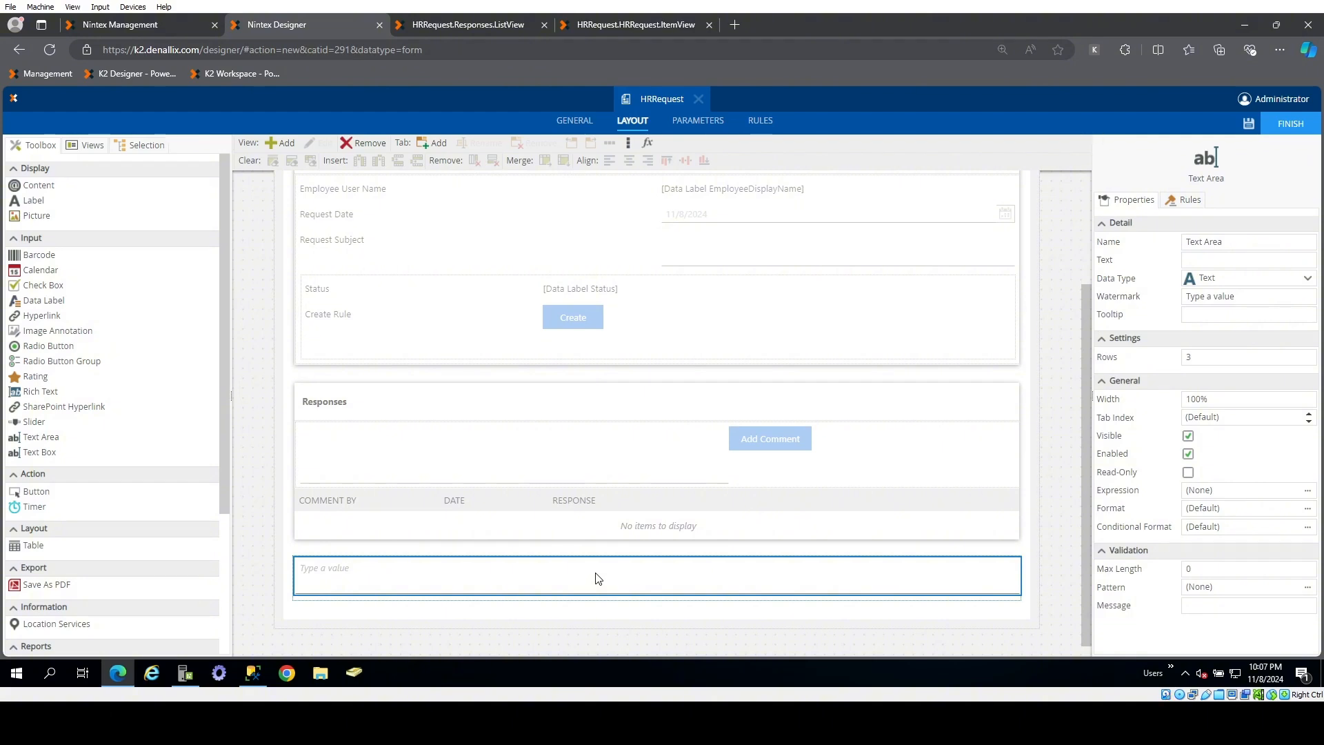
key("Delete")
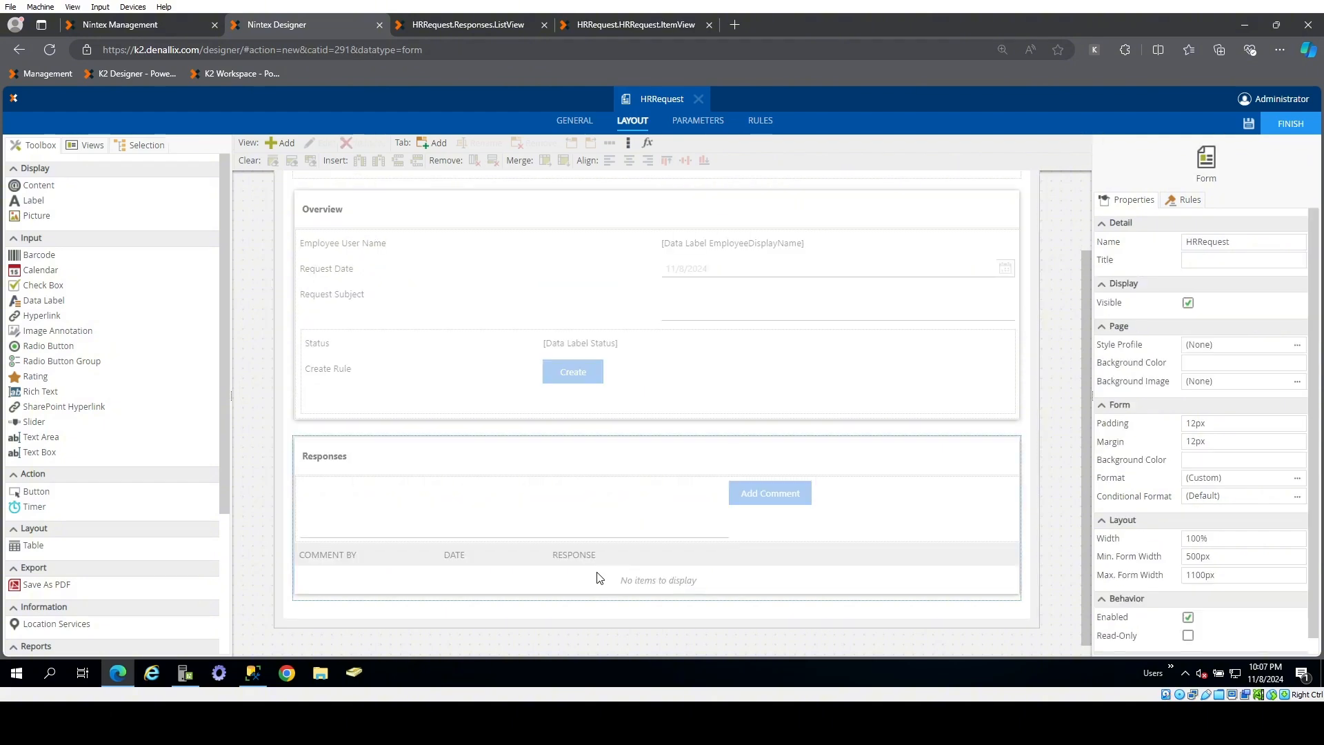
left_click_drag(31, 545, 593, 655)
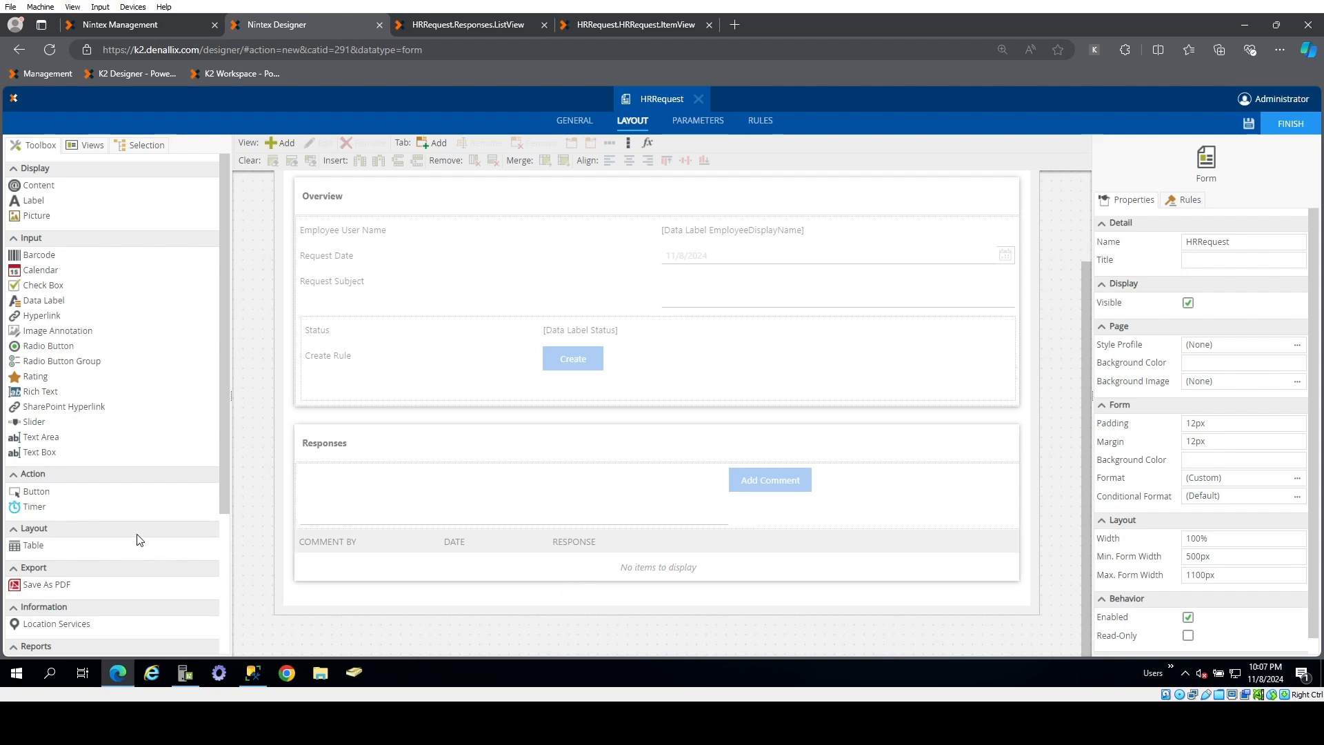
- Insert a table with 3 columns and 3 rows below the Responses view
left_click_drag(31, 545, 625, 572)
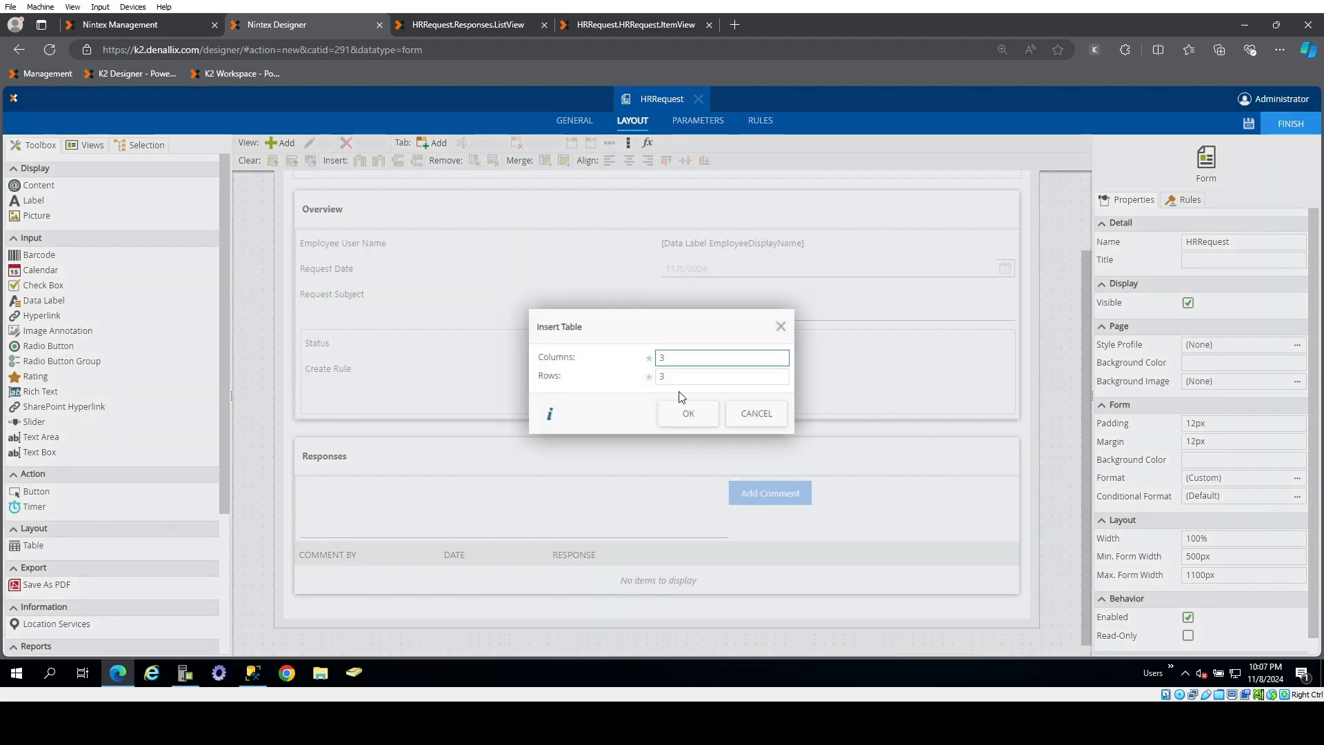
left_click(690, 415)
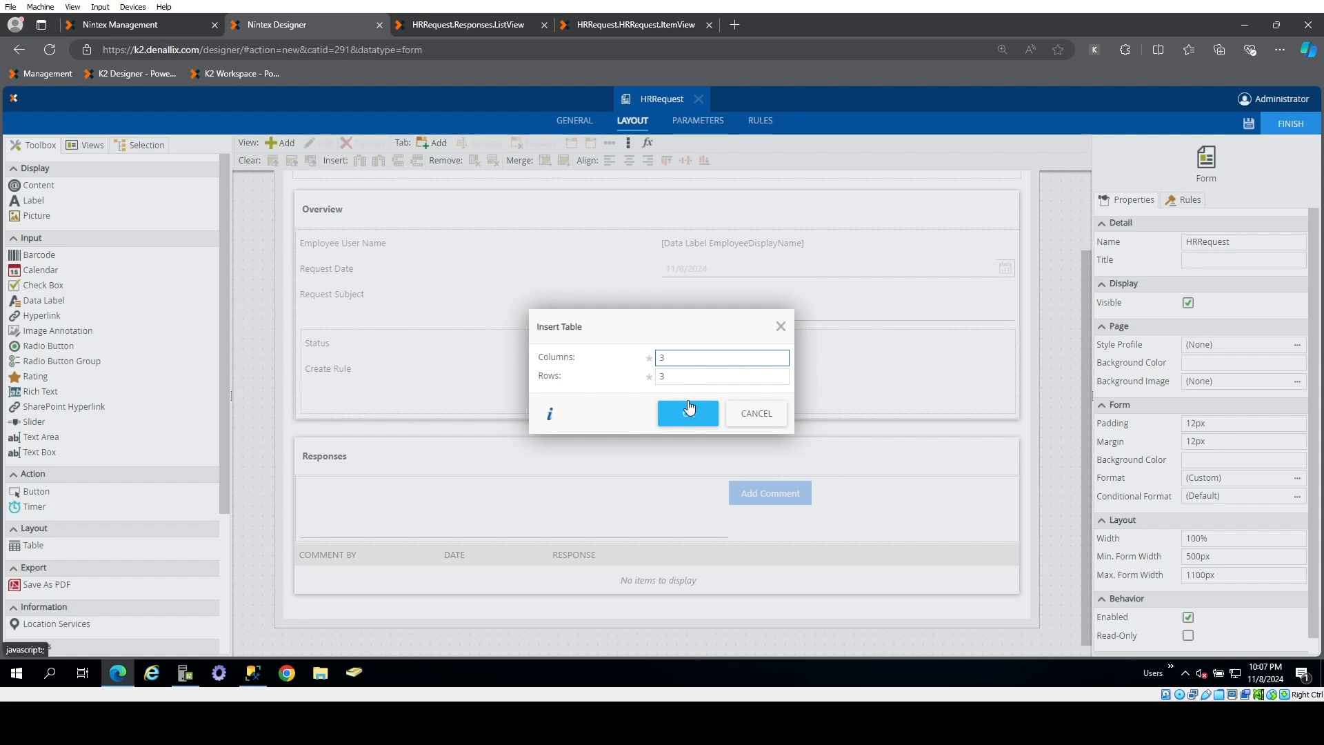
left_click(686, 417)
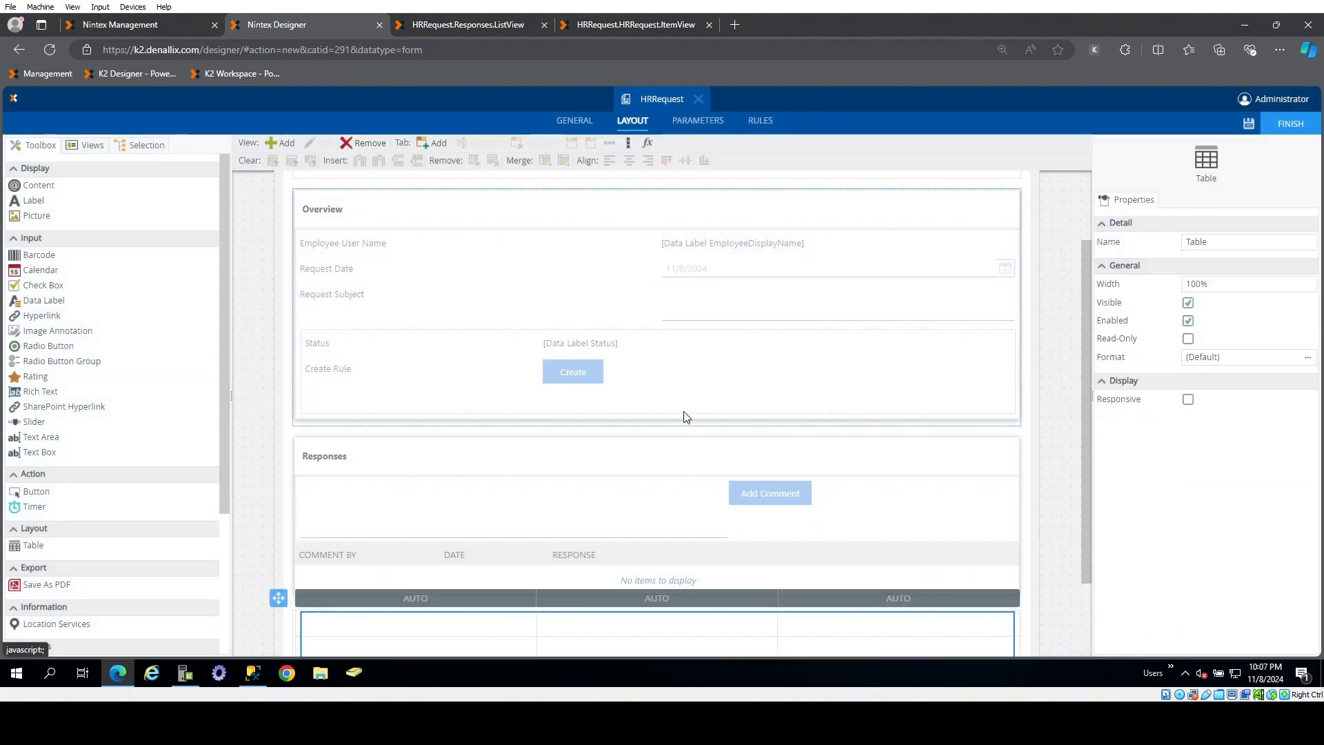
scroll(703, 476, "down", 2)
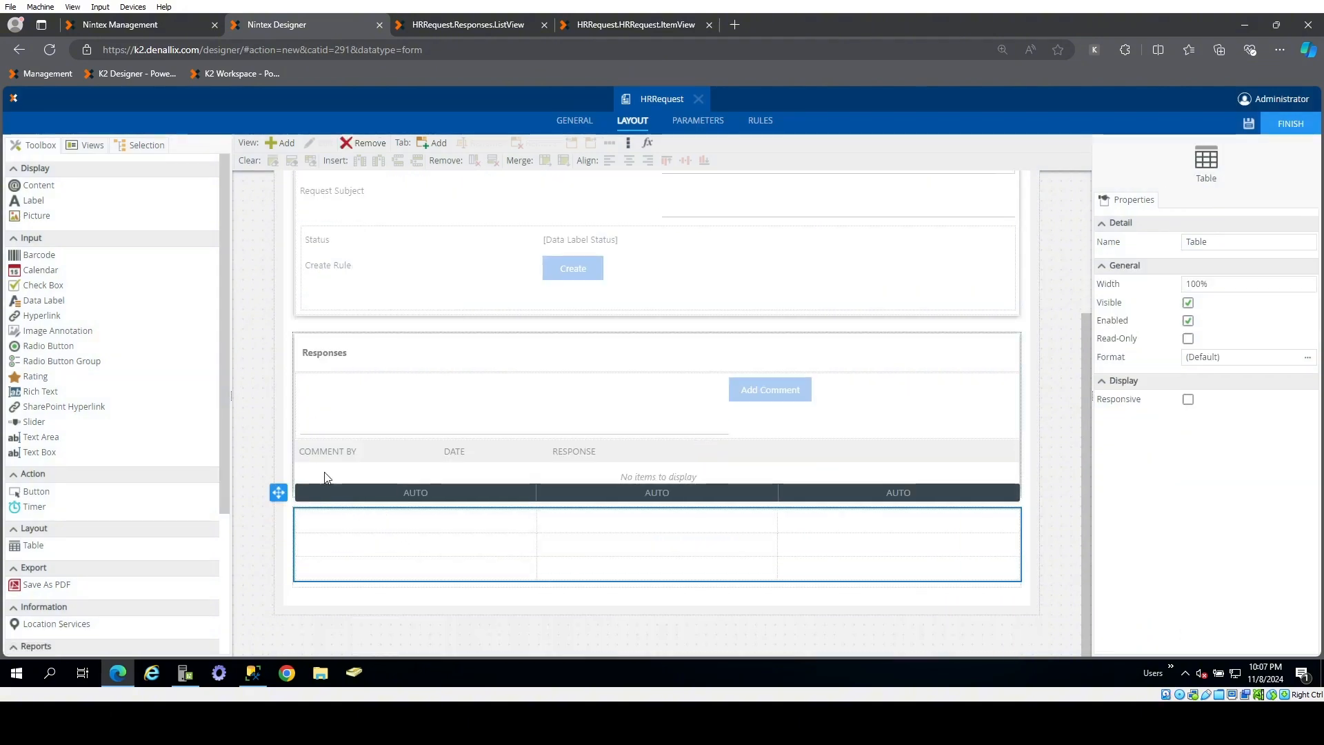
- Merge the three cells in the first row of the new table
left_click(394, 529)
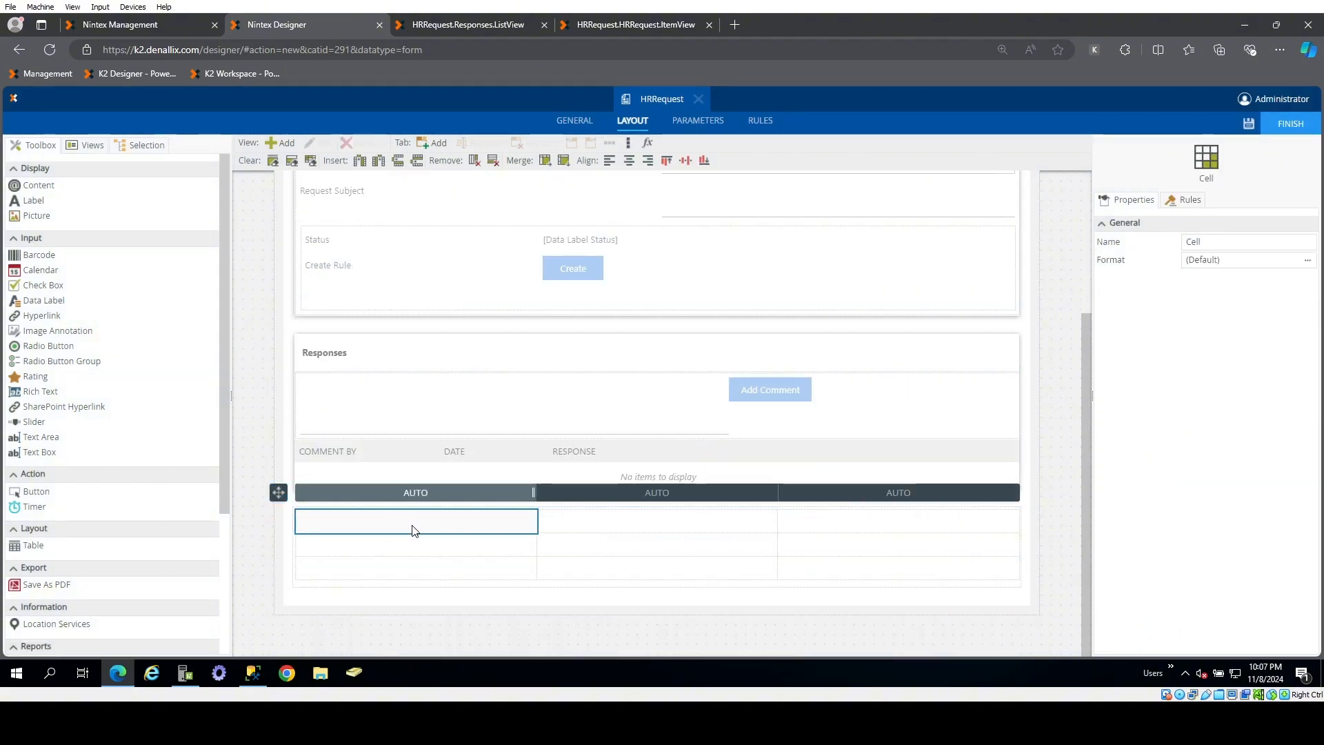
left_click(545, 162)
left_click(546, 161)
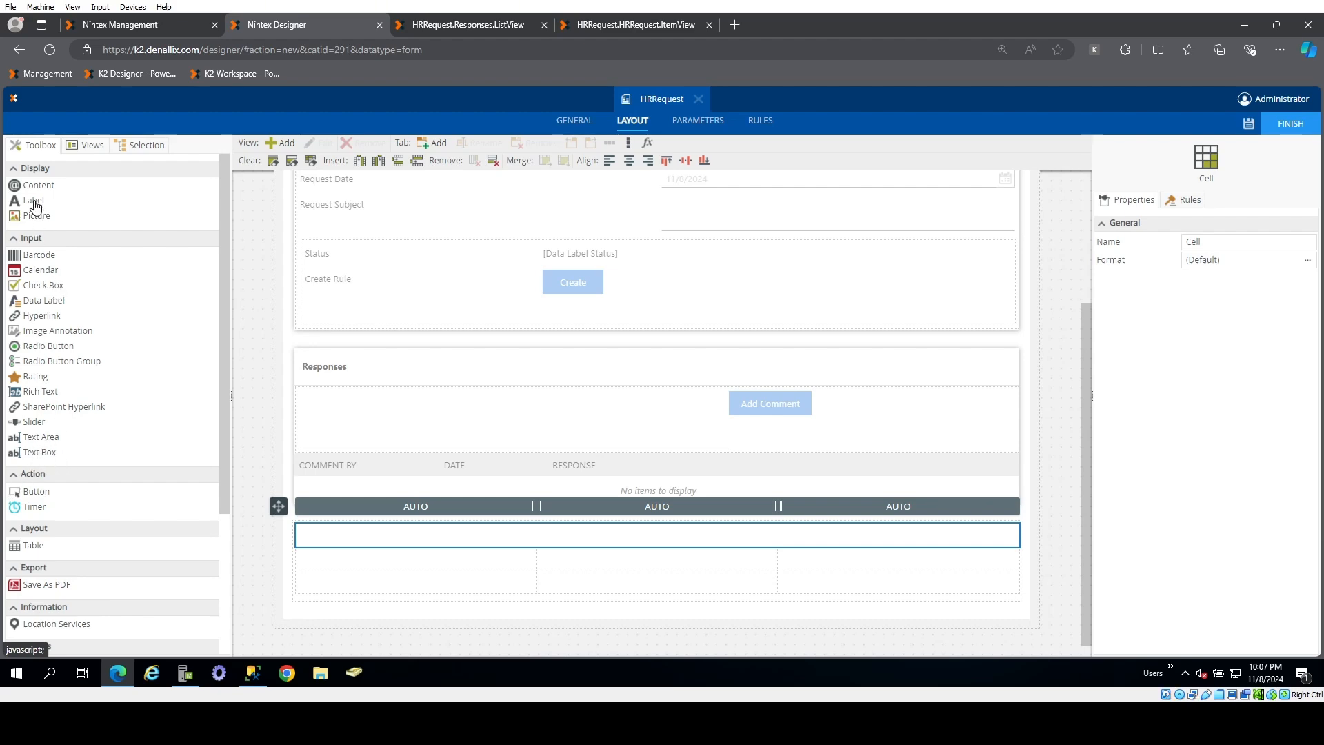
- Add a label to the merged table cell, name it "Label Comment" and set its text to "Comment"
left_click_drag(34, 205, 453, 597)
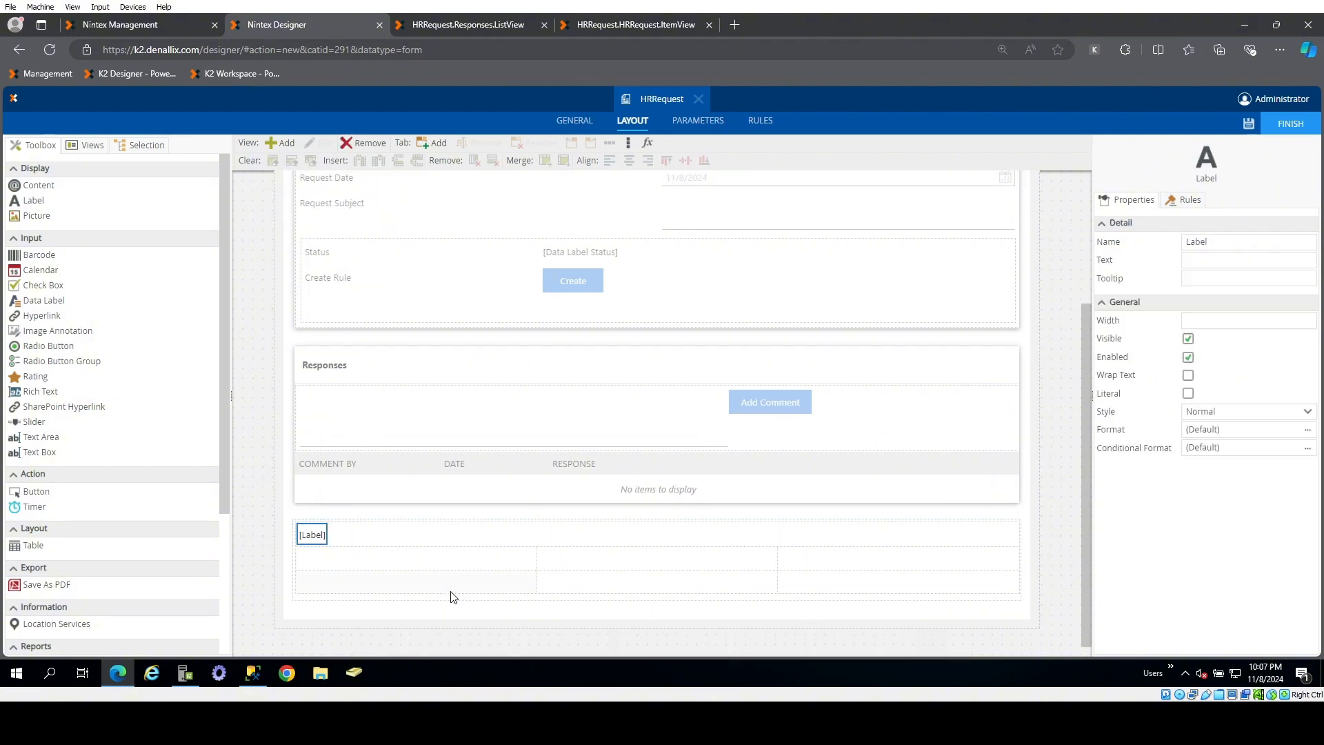
left_click(1220, 242)
key("Tab")
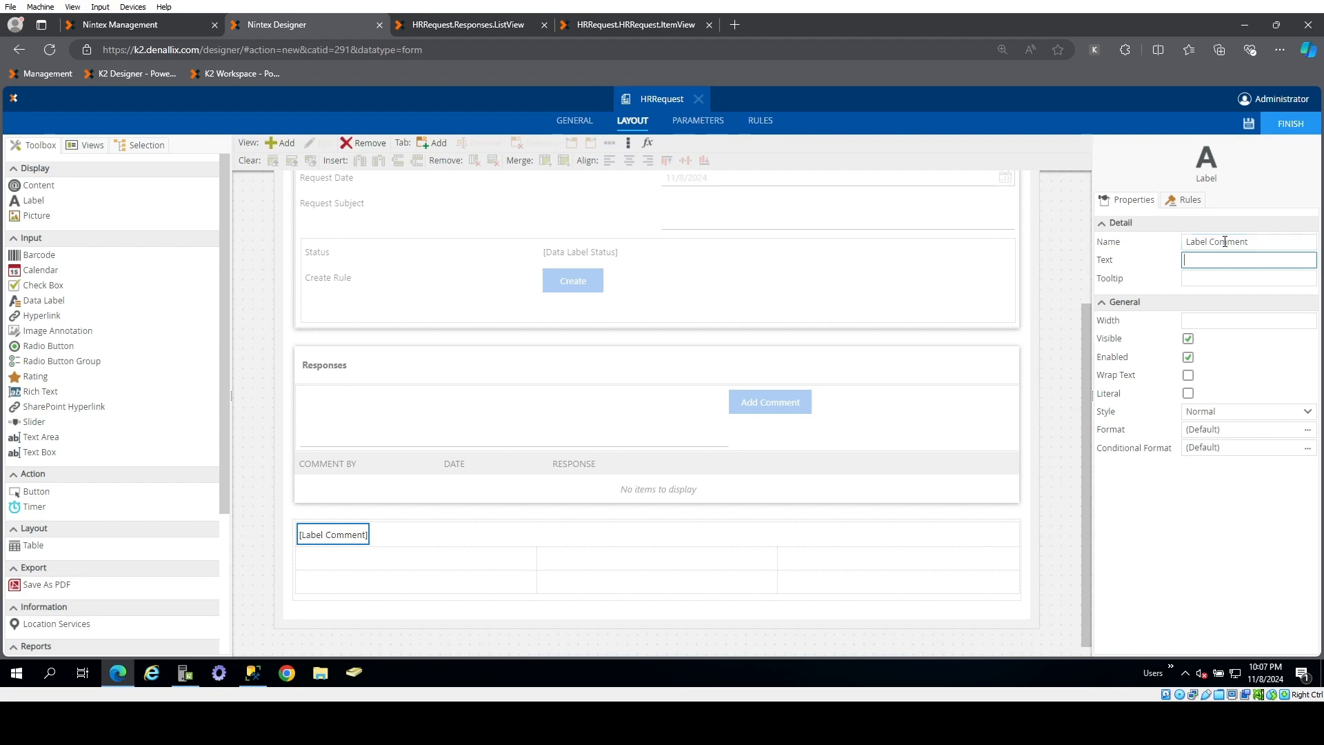
type("Comment")
left_click(1256, 568)
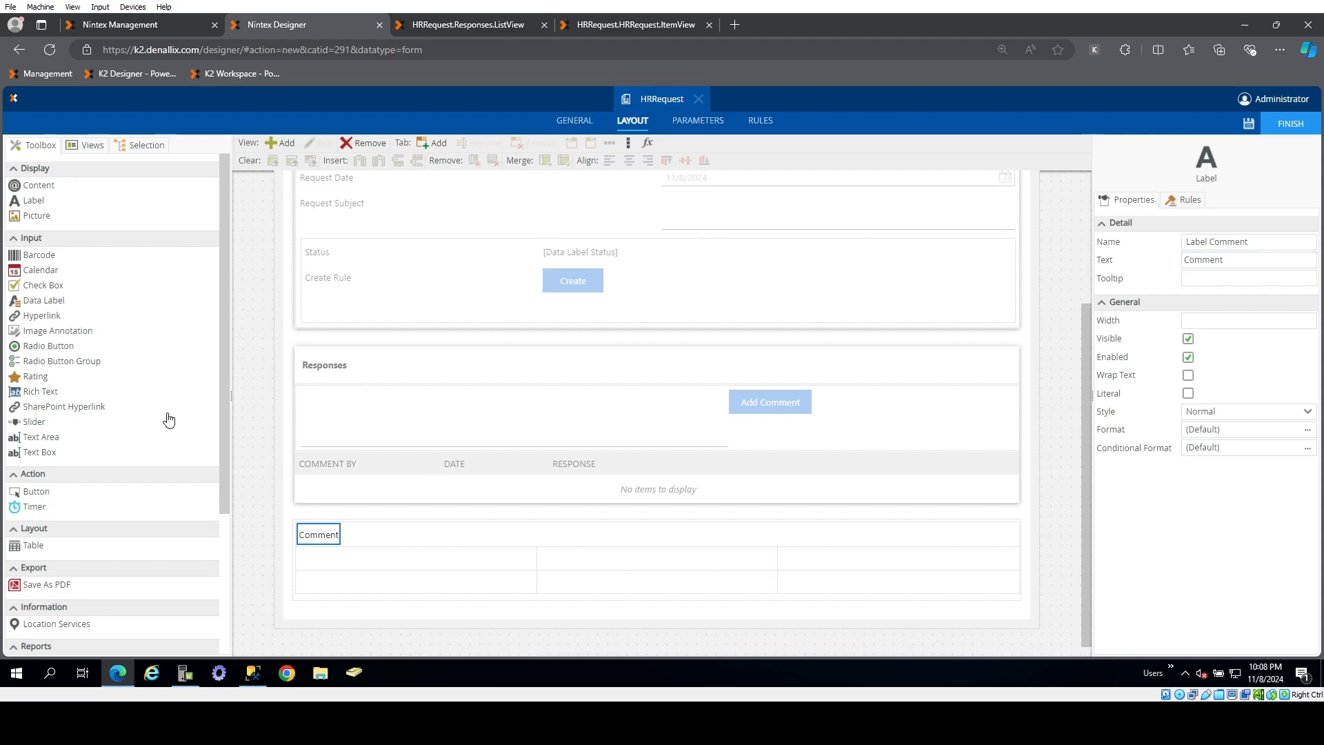
- Add a text area with 5 rows beneath the Comment label in the merged cell and save the form
left_click_drag(41, 445, 531, 584)
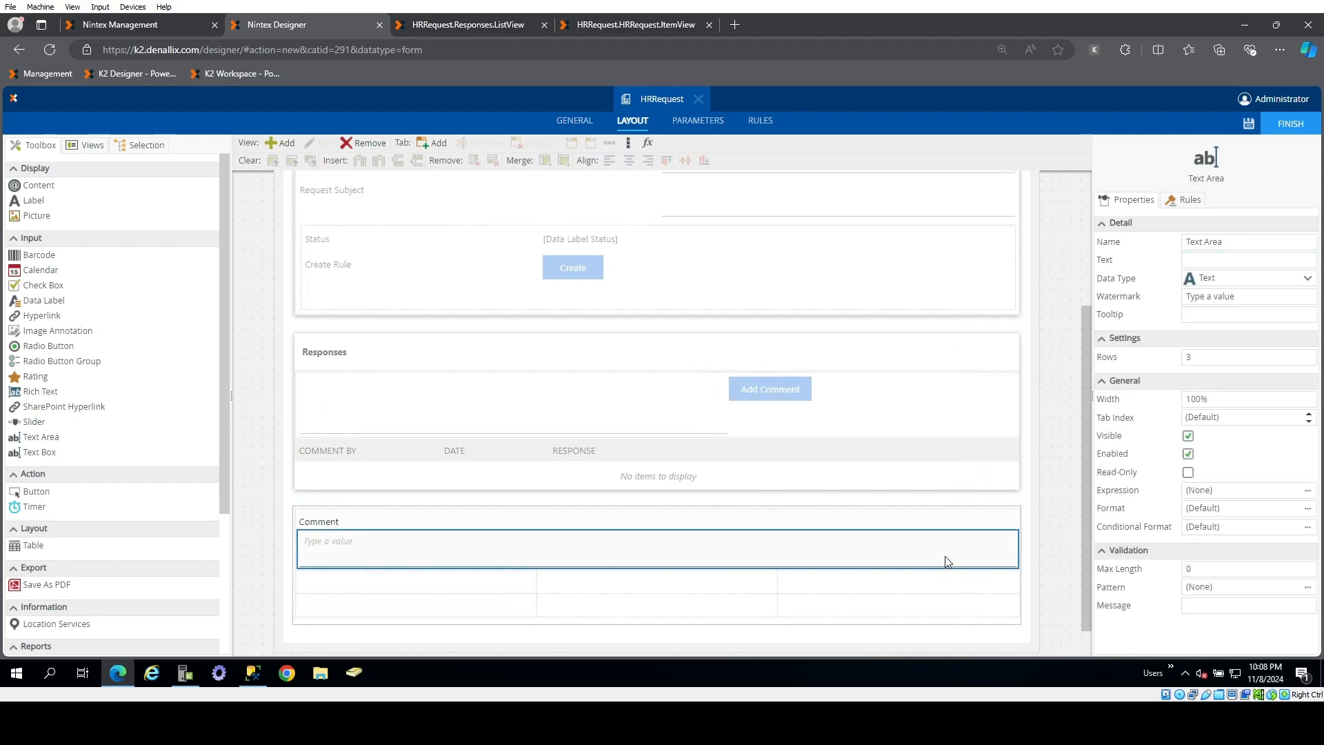
left_click(1200, 357)
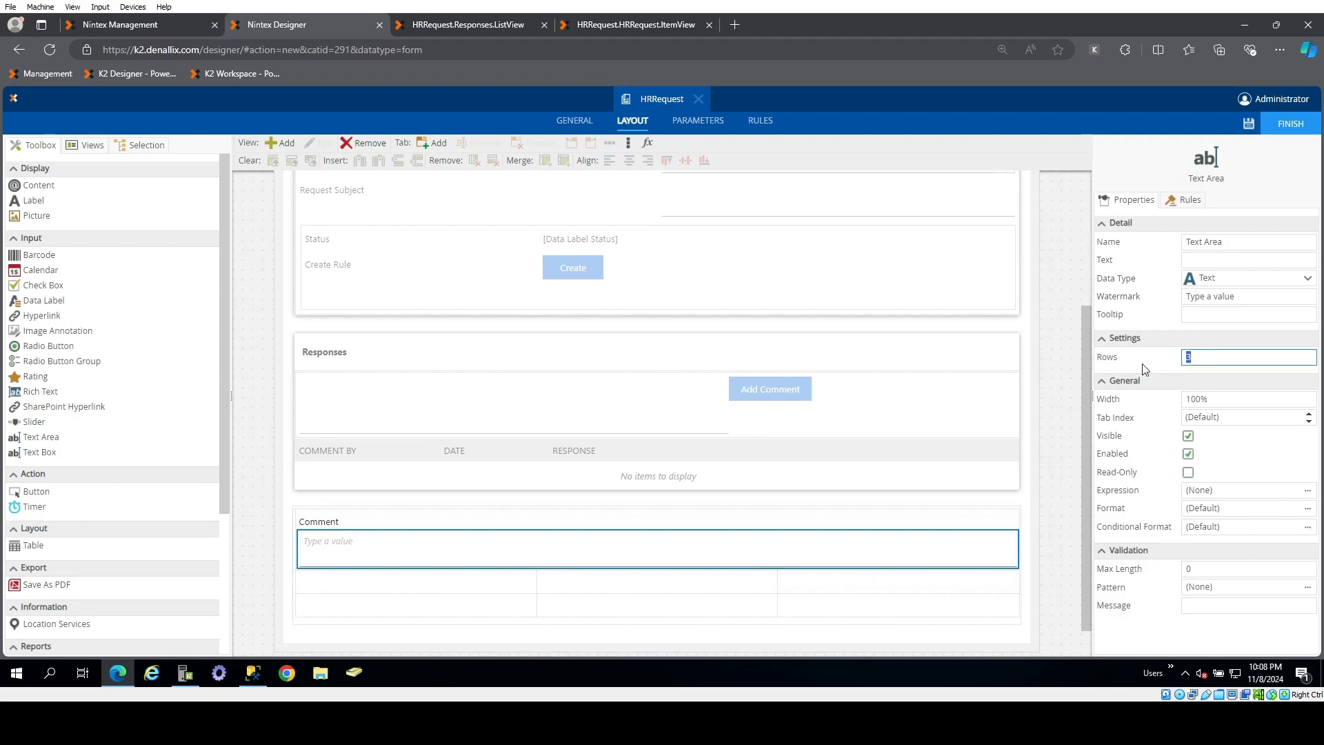
left_click(1249, 123)
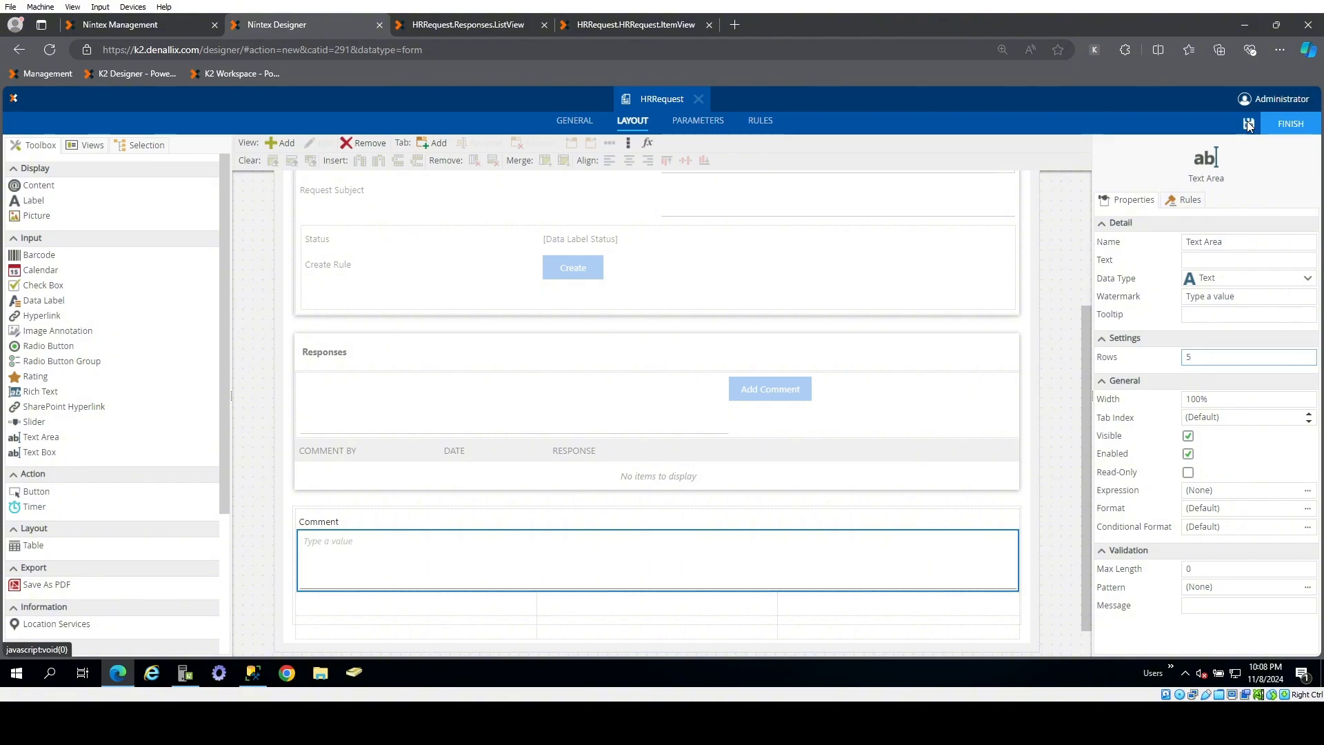
- Add a button to the second row's third cell, name it "Button Submit" and set its text to "Submit"
scroll(862, 393, "down", 1)
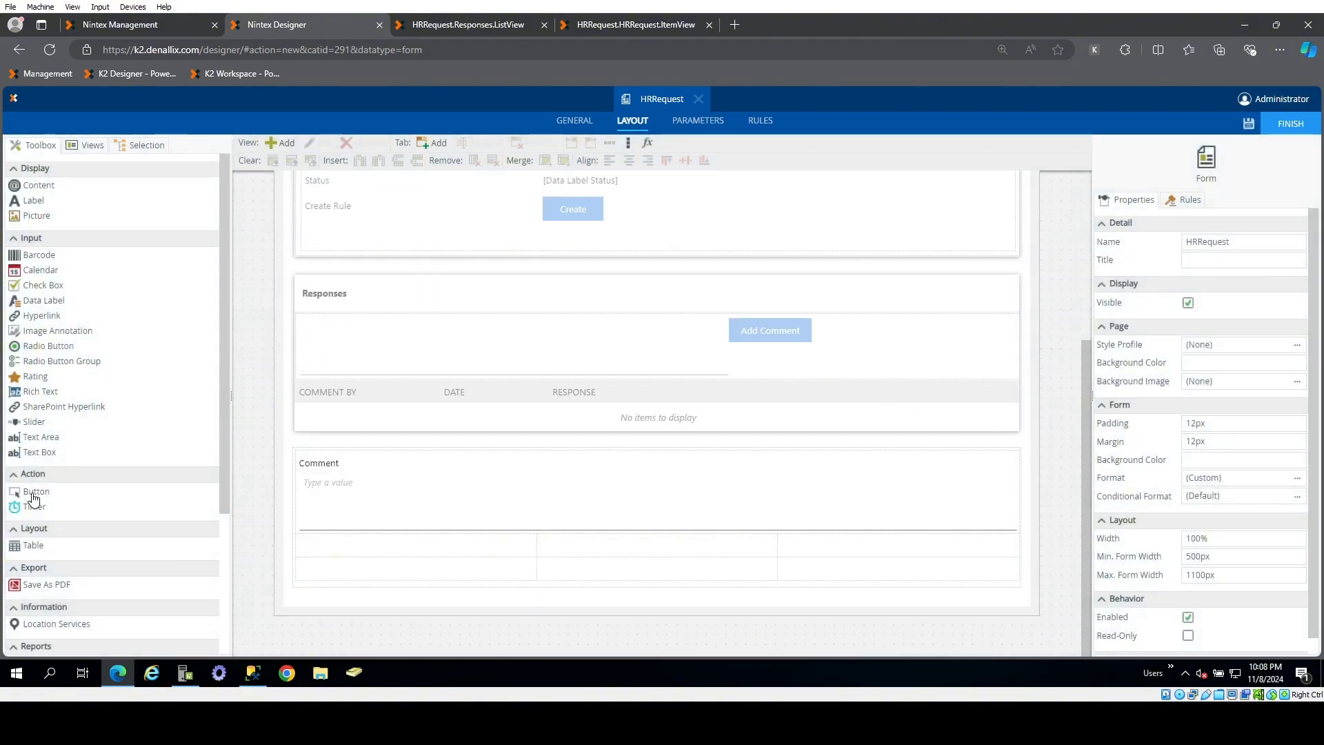
left_click_drag(32, 498, 809, 606)
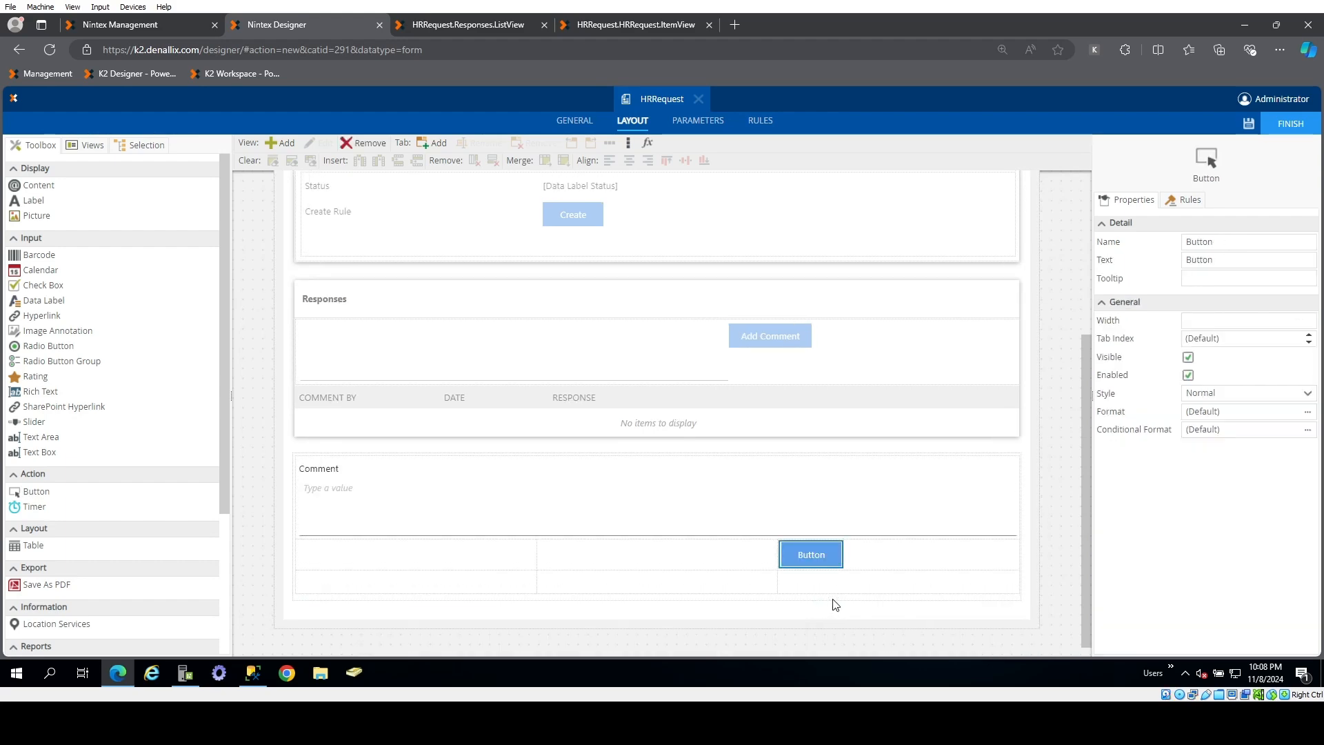
left_click(1230, 243)
type("Submit")
key("Tab")
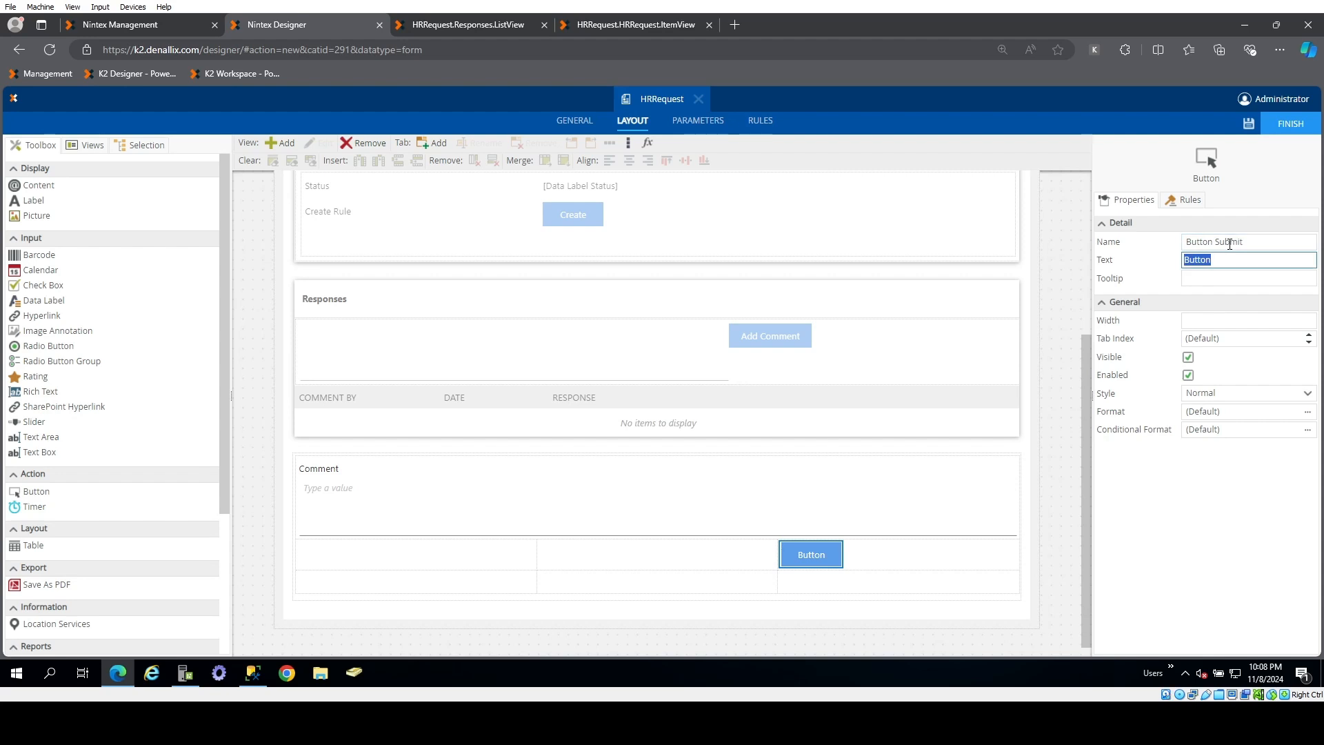
type("Sb")
type("bmit")
left_click(1244, 531)
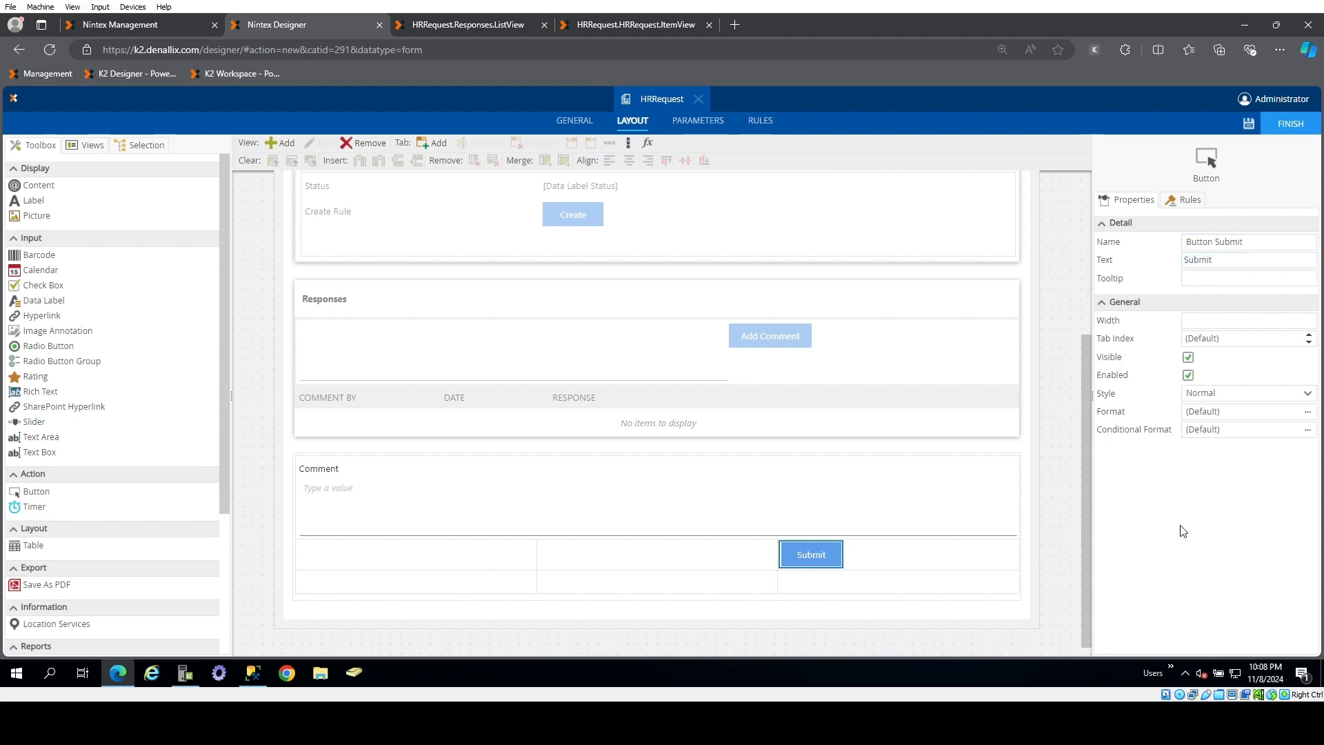
- Set the Submit button's style to Main Action and save the form
left_click(1301, 394)
left_click(1223, 343)
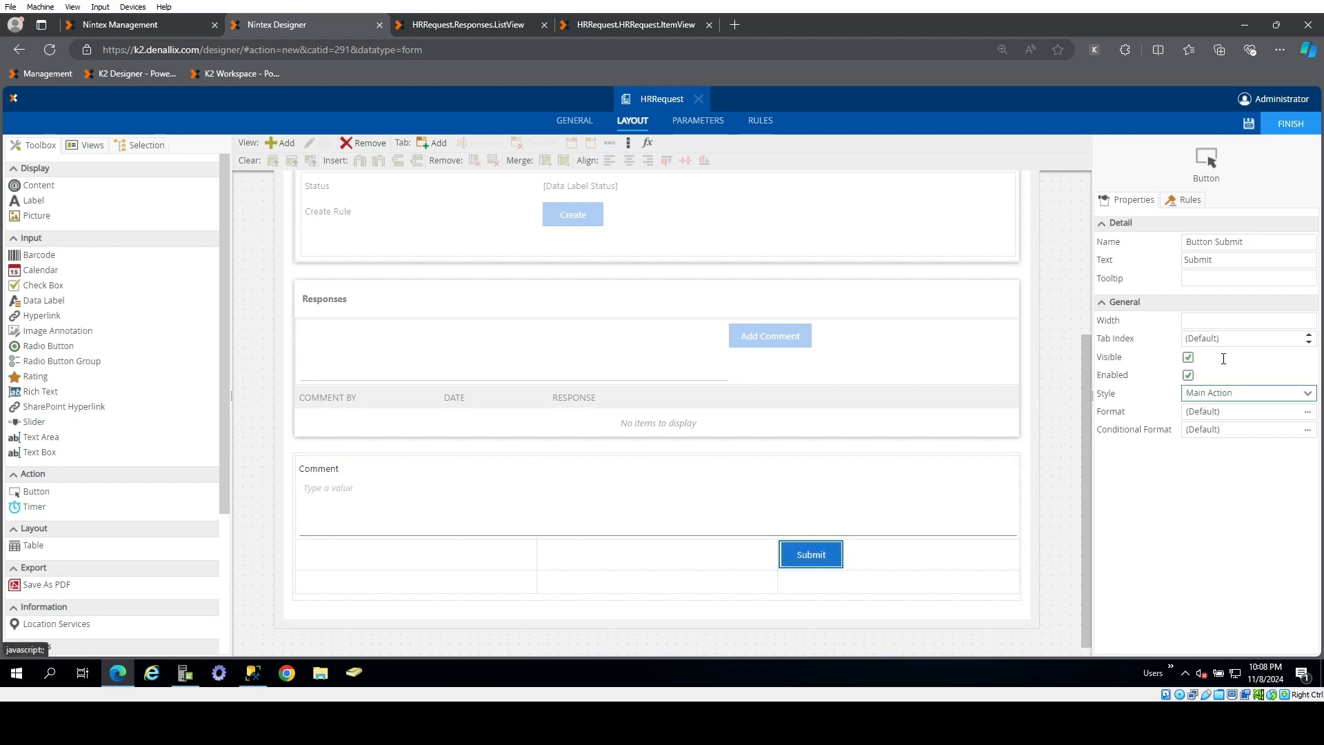
left_click(1249, 123)
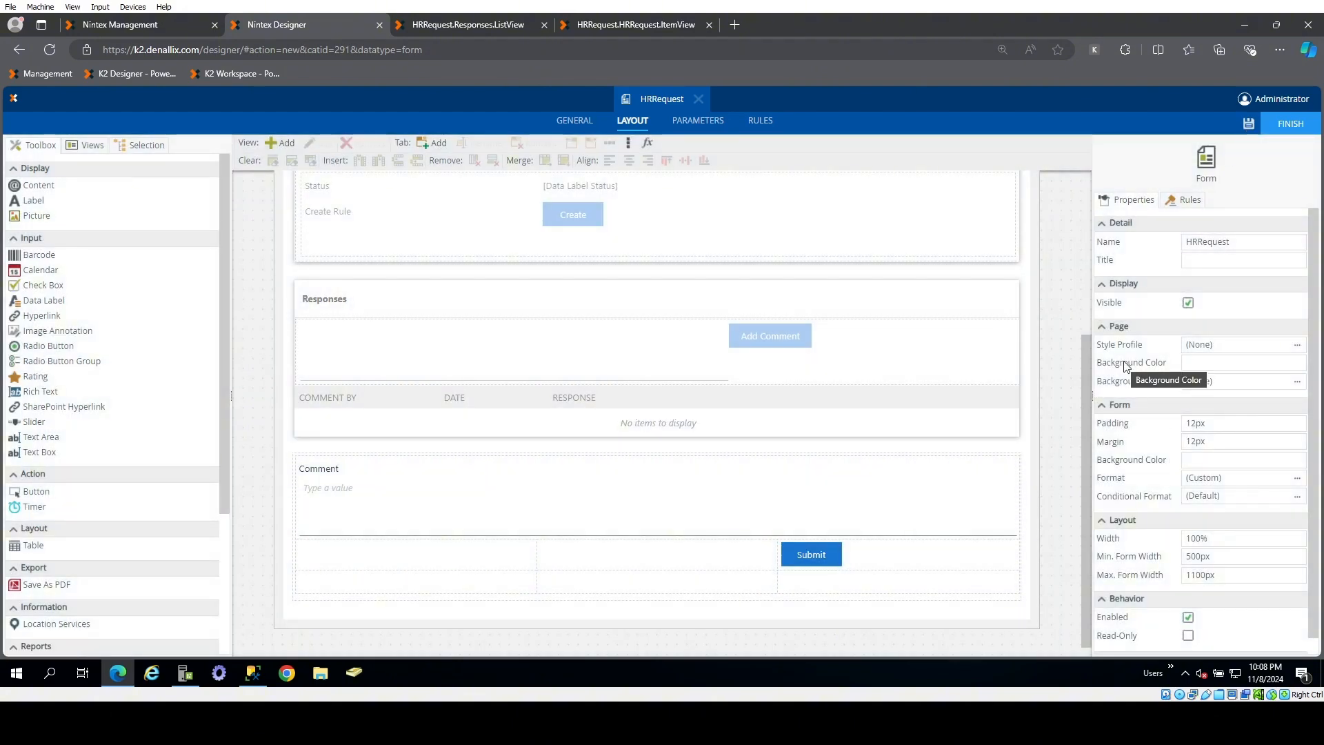
- Add a text parameter named "RequestId" to the HRRequest form and save the form
left_click(702, 122)
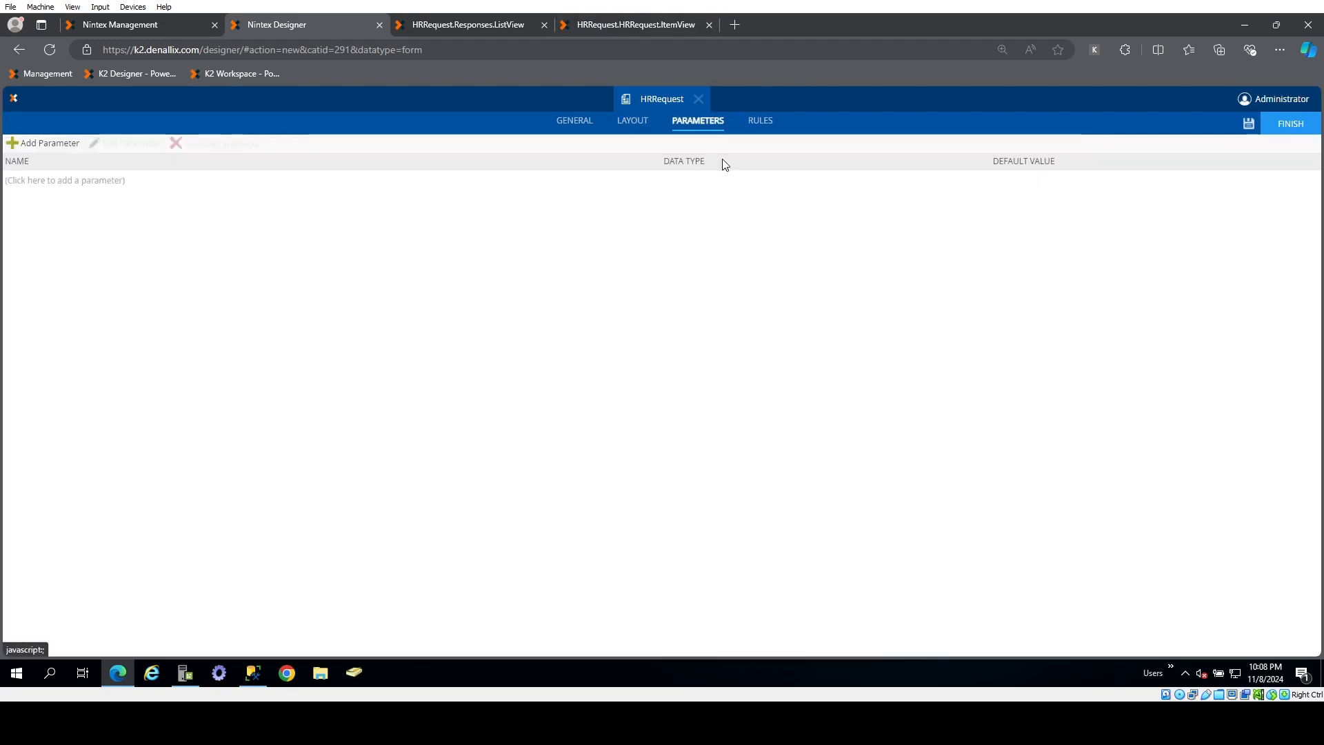
left_click(72, 181)
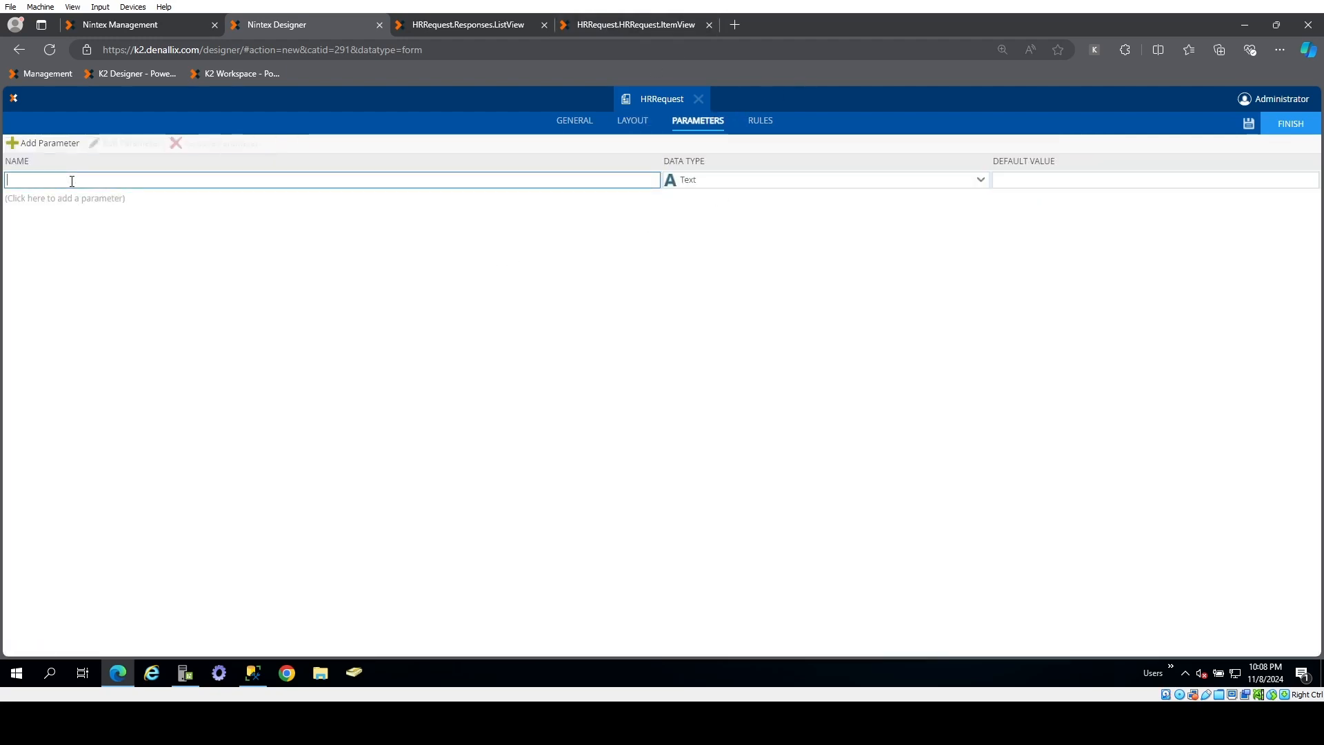
type("RequestId")
left_click(1249, 126)
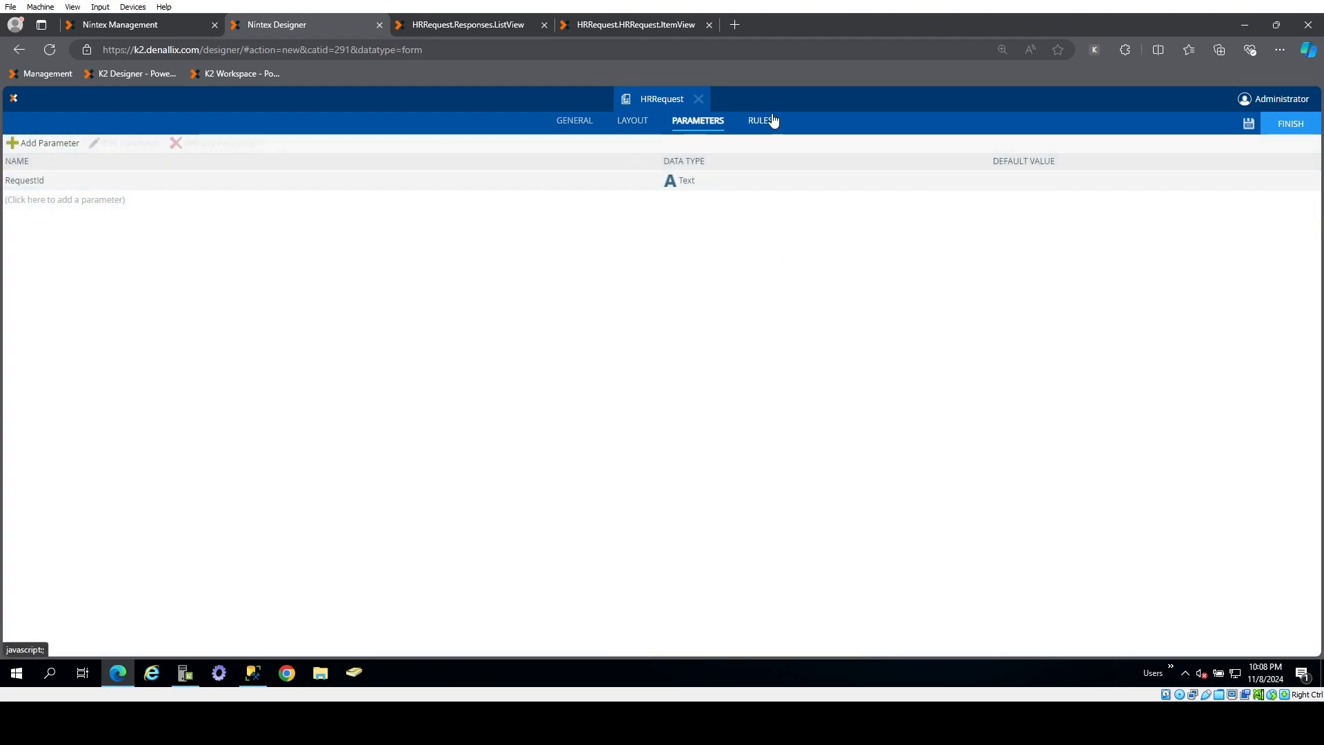
left_click(761, 128)
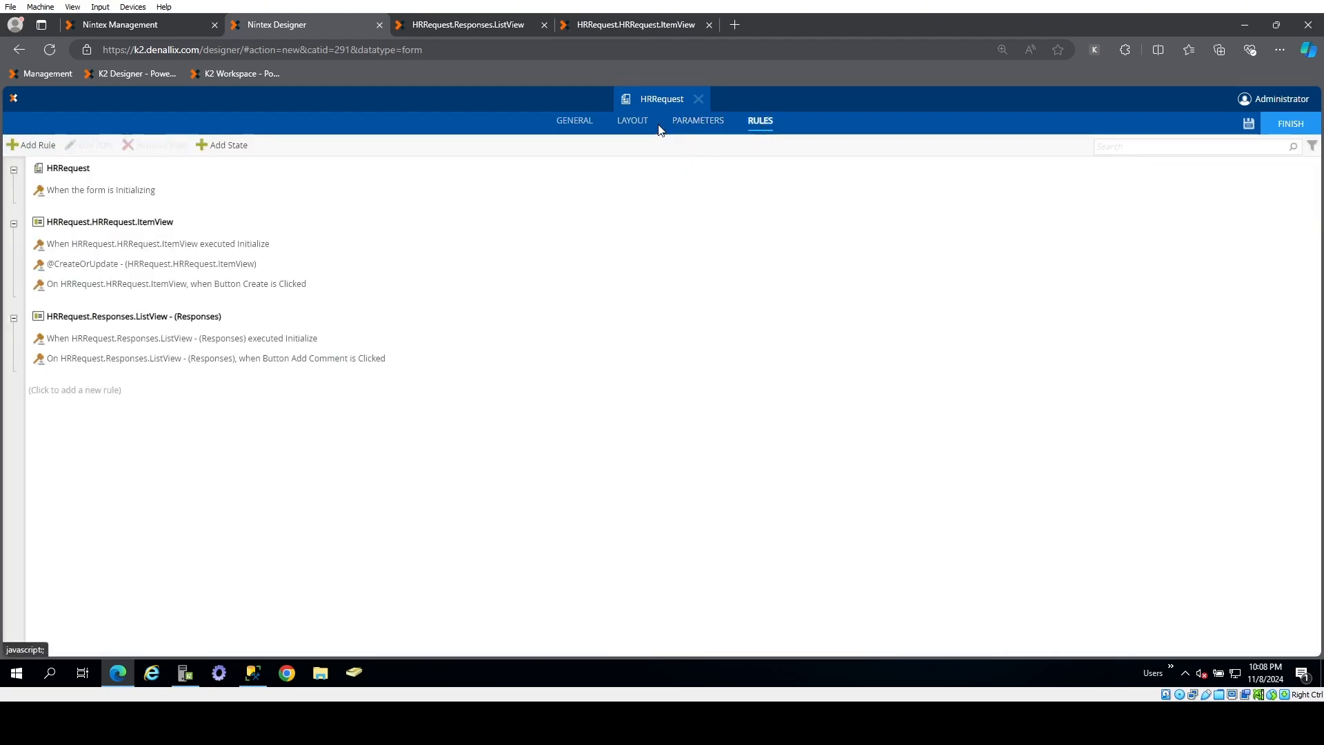
left_click(640, 129)
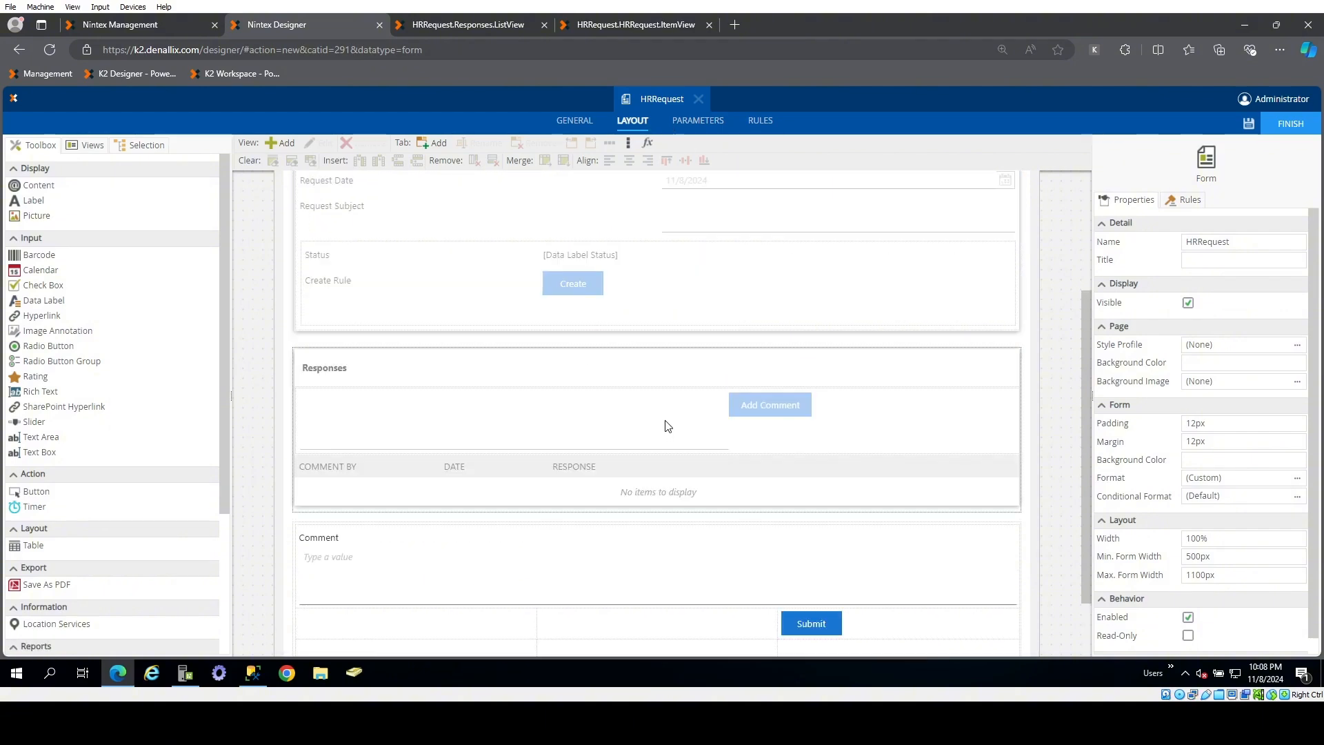
scroll(668, 426, "down", 2)
left_click(817, 546)
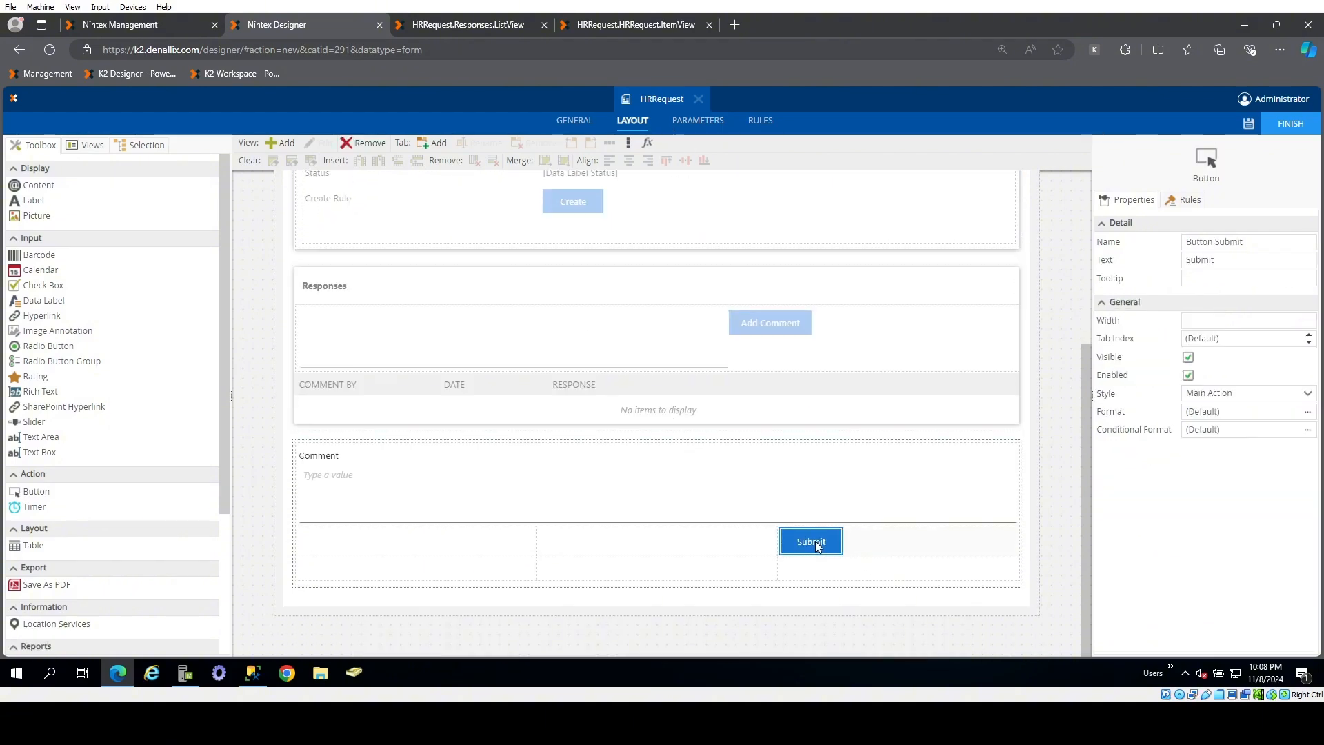
left_click(1192, 201)
left_click(1128, 255)
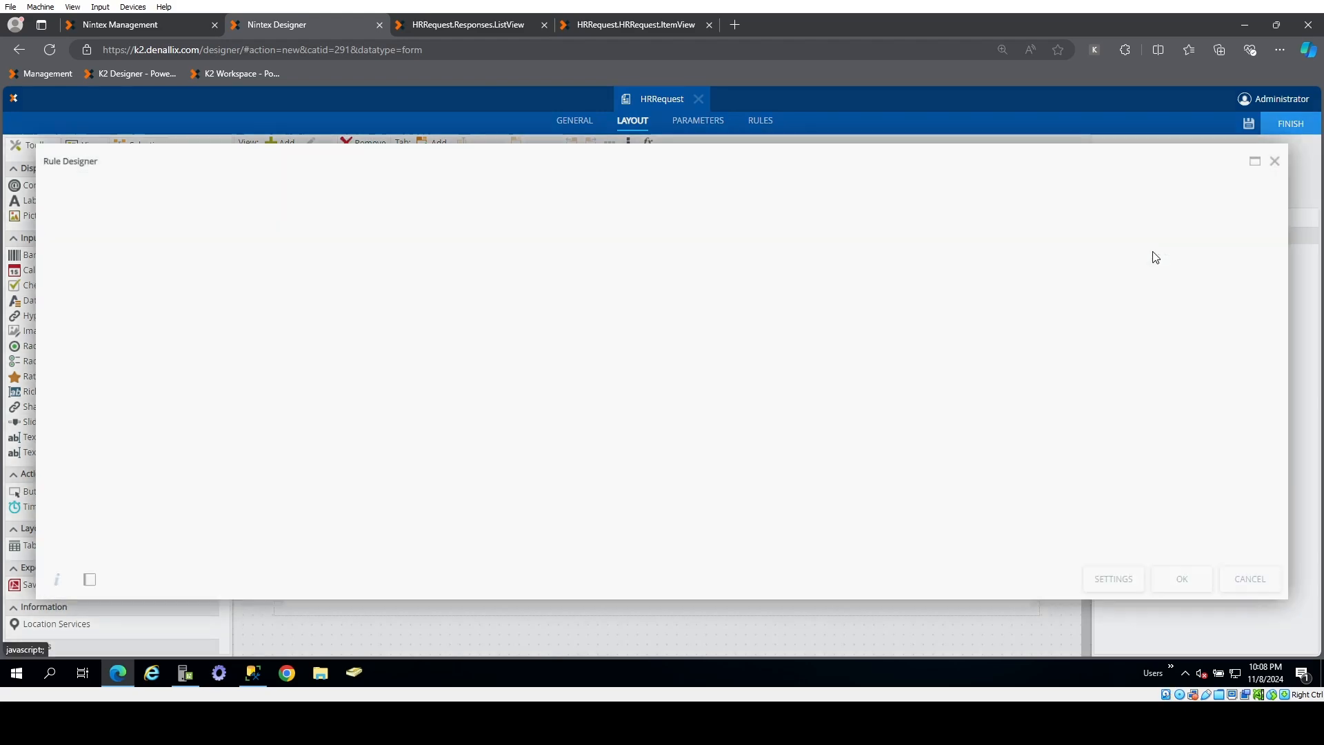
left_click(1274, 160)
left_click(703, 418)
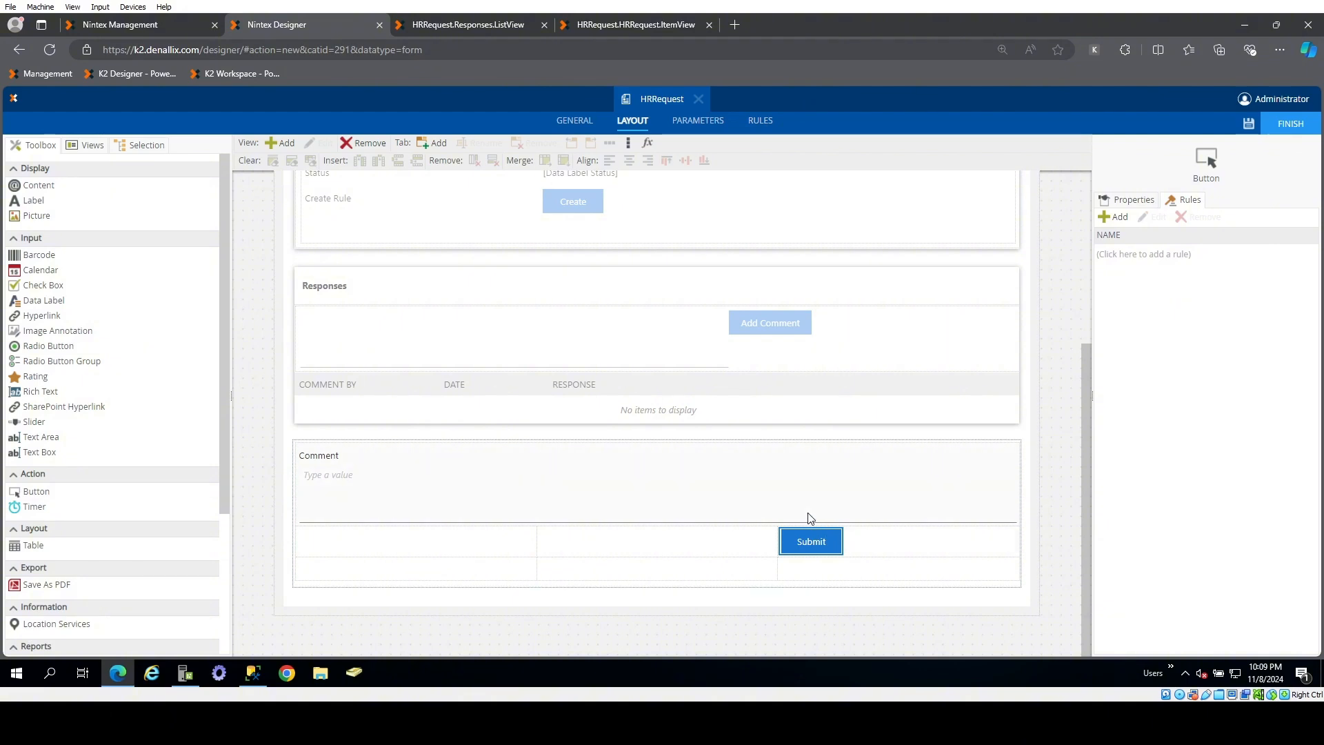
left_click(763, 122)
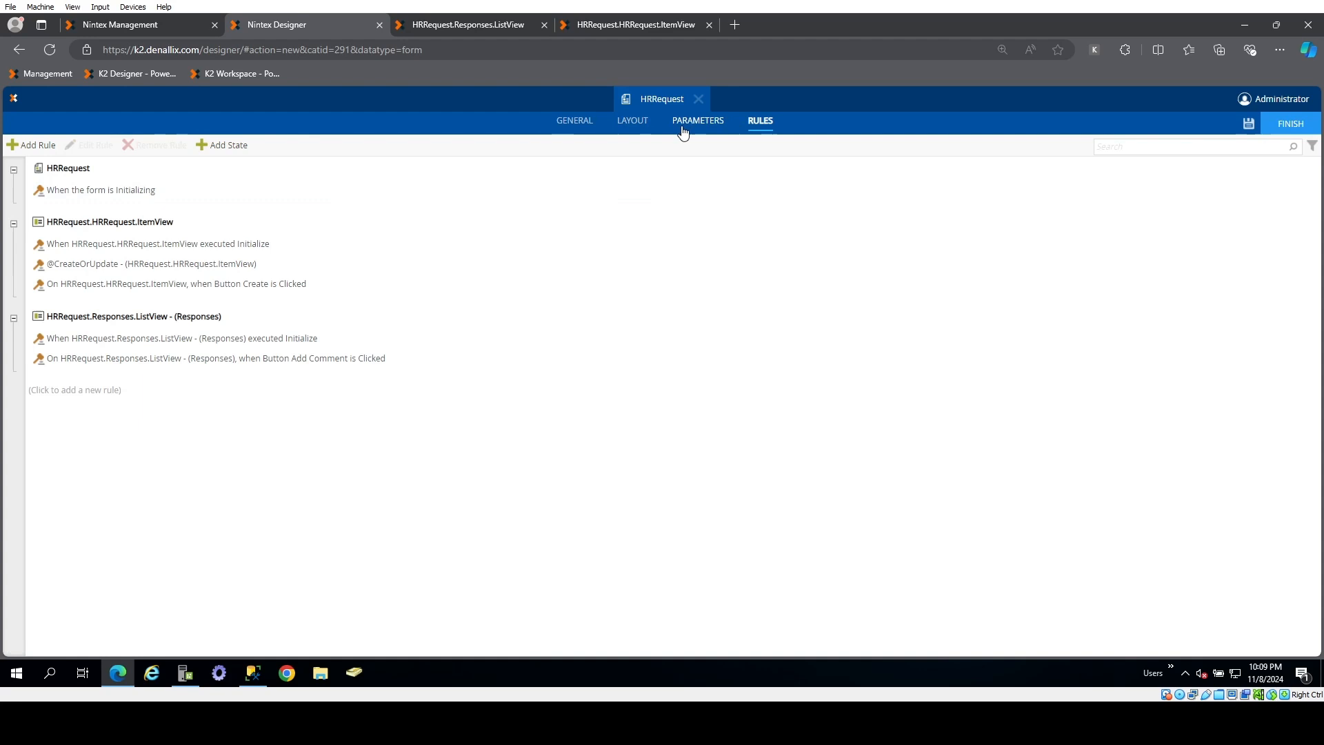
left_click(637, 131)
left_click(764, 122)
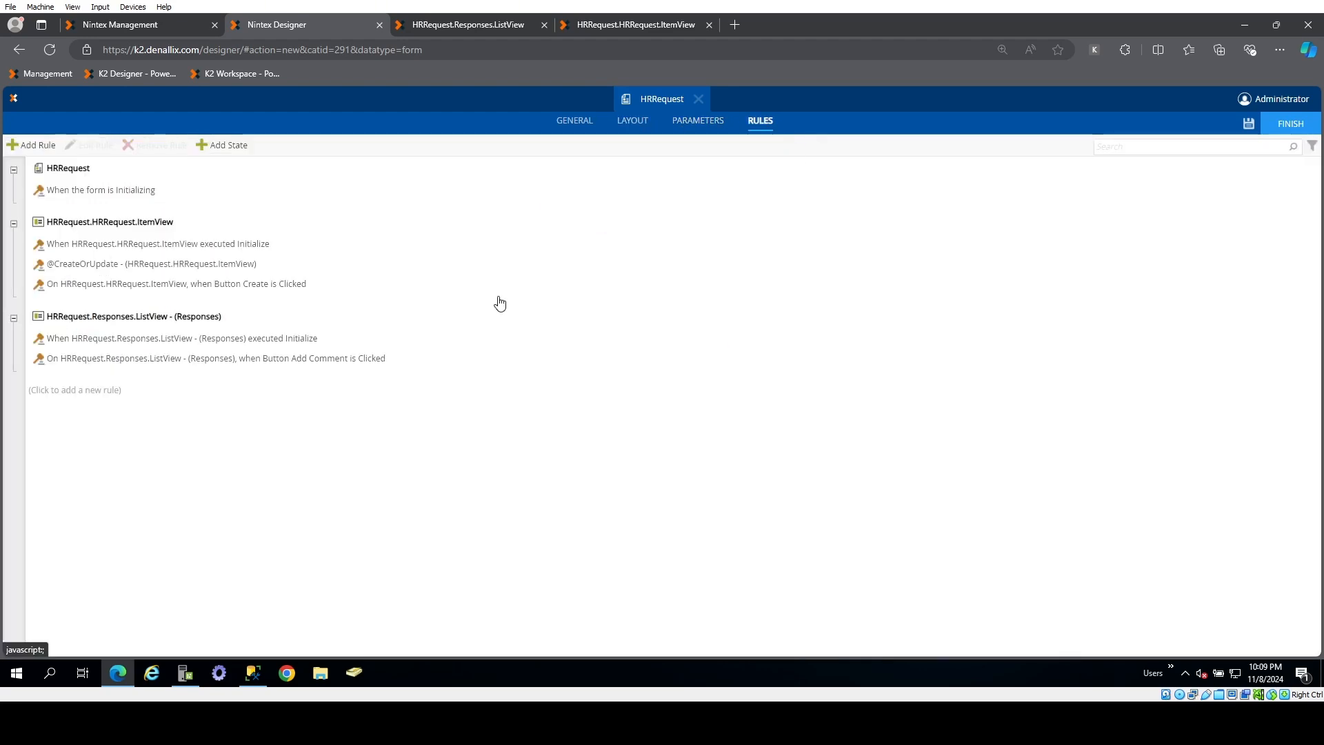
left_click(27, 146)
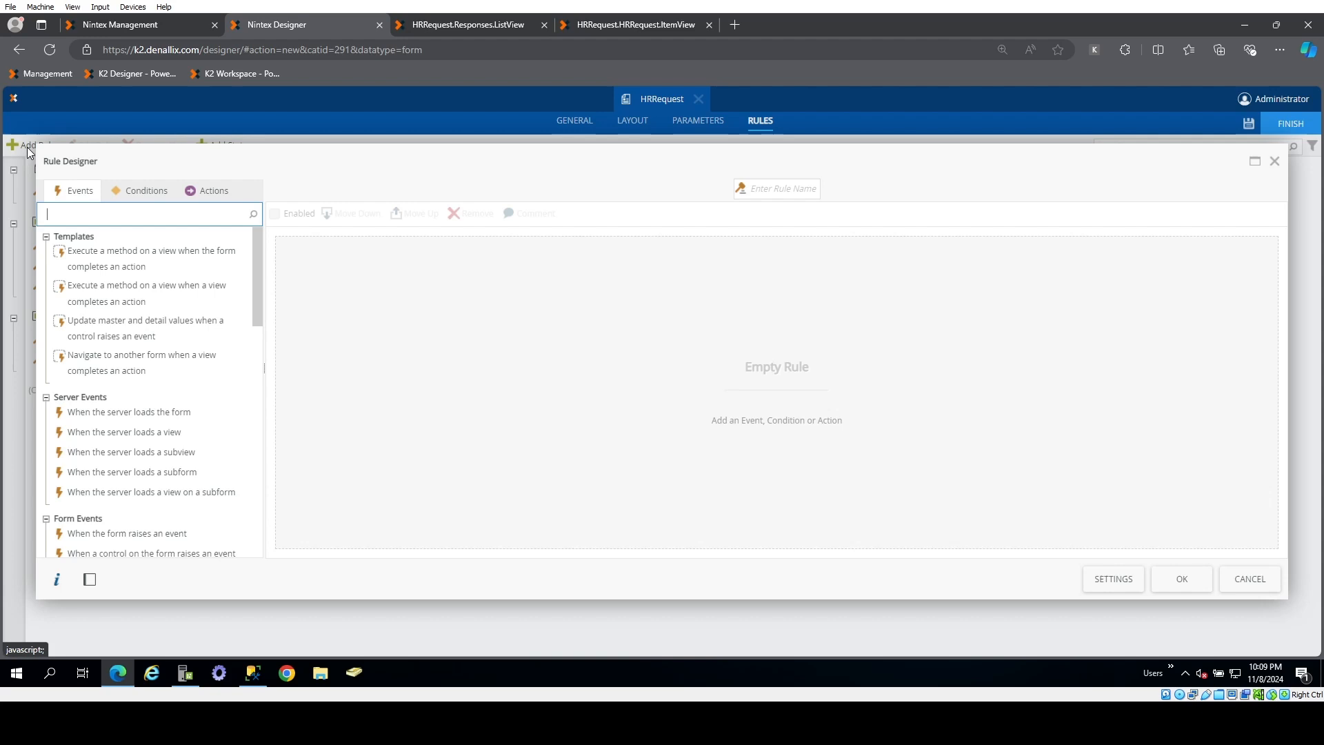
left_click(779, 192)
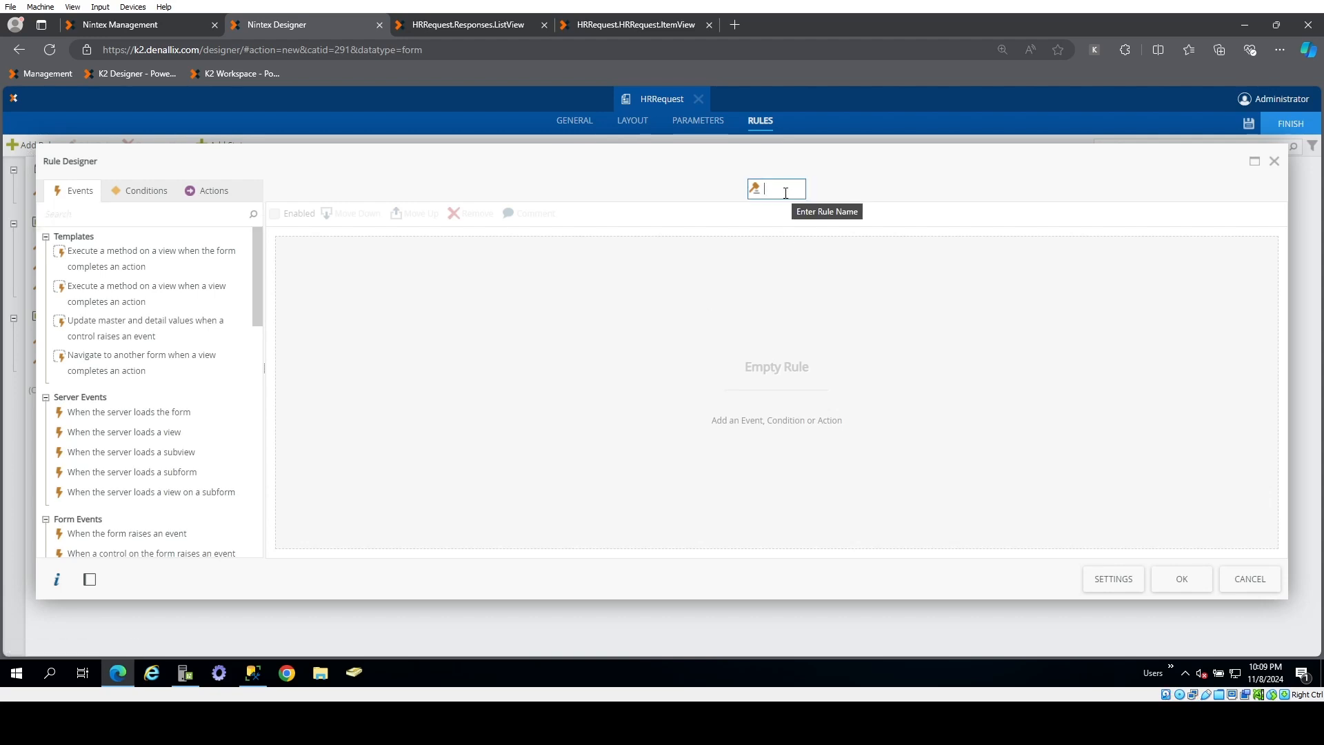
type("\"")
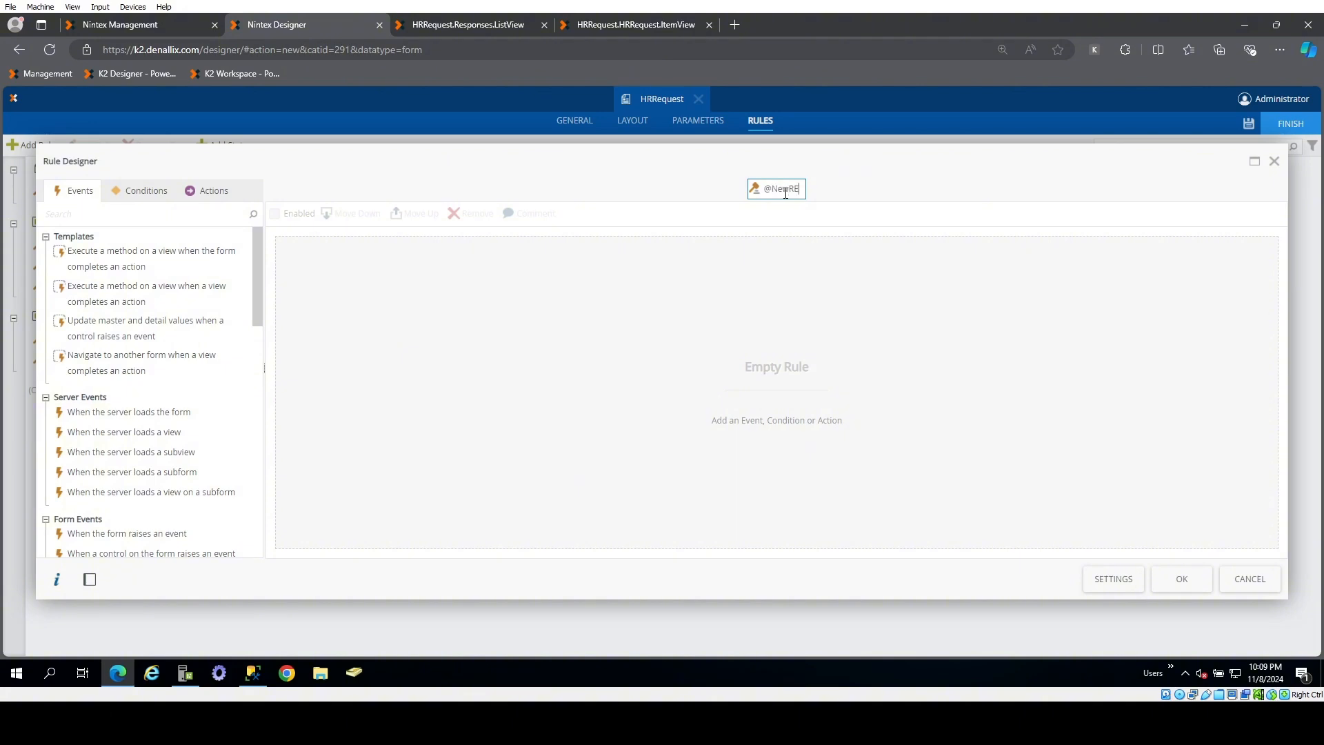
type("NewRE")
key("BackSpace")
type("equest")
left_click(803, 290)
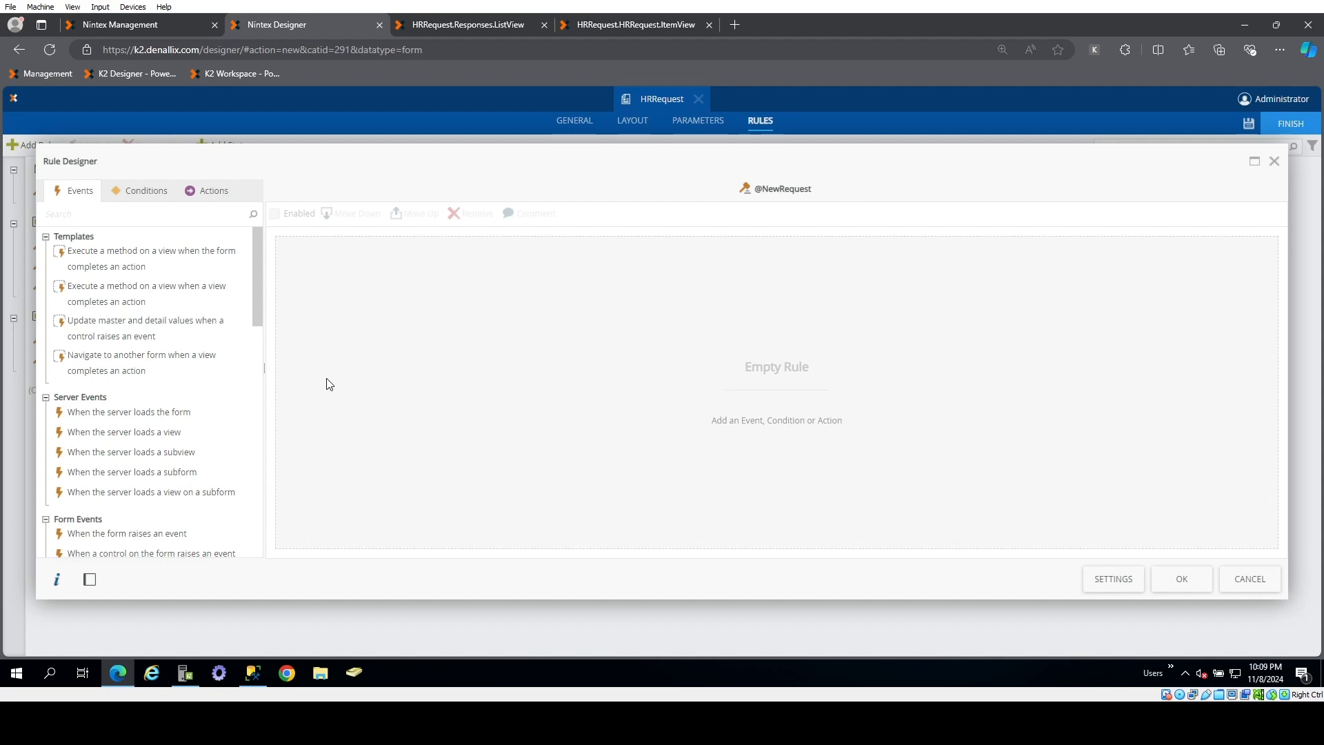
left_click(128, 198)
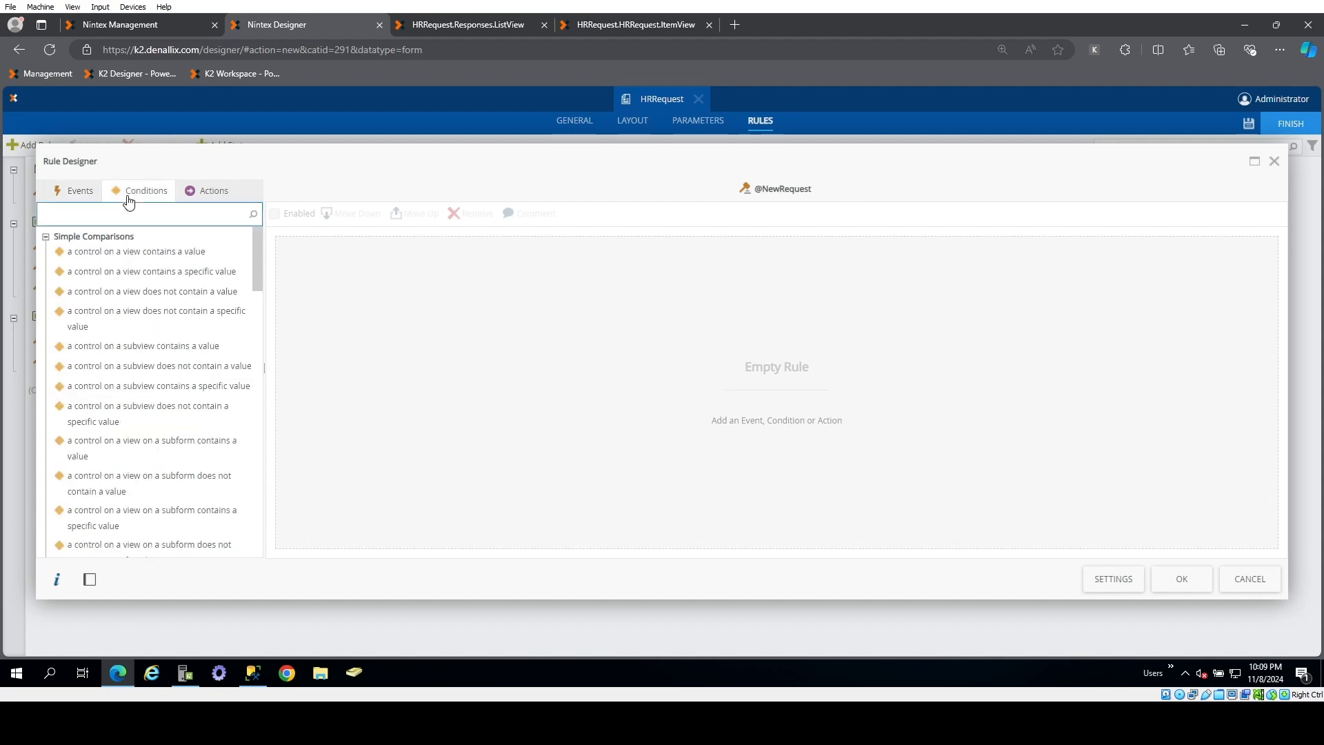
left_click(221, 200)
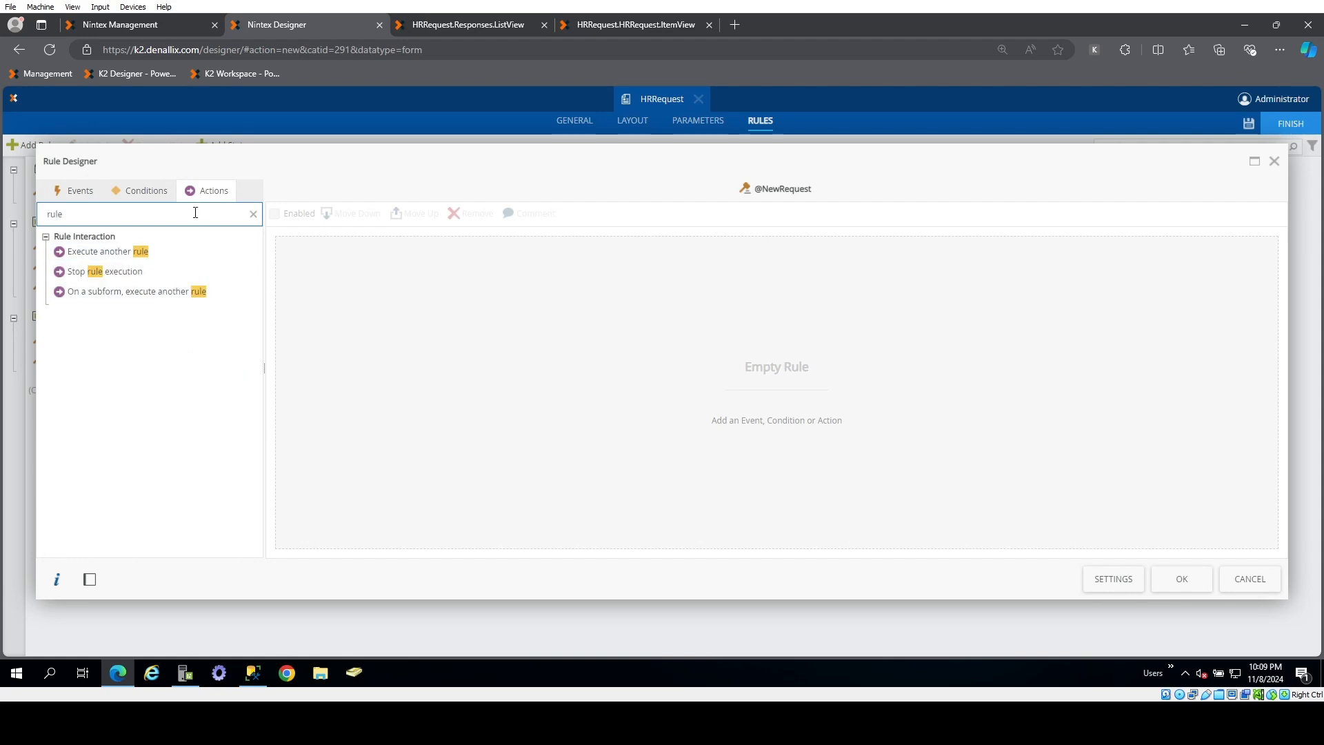
double_click(159, 253)
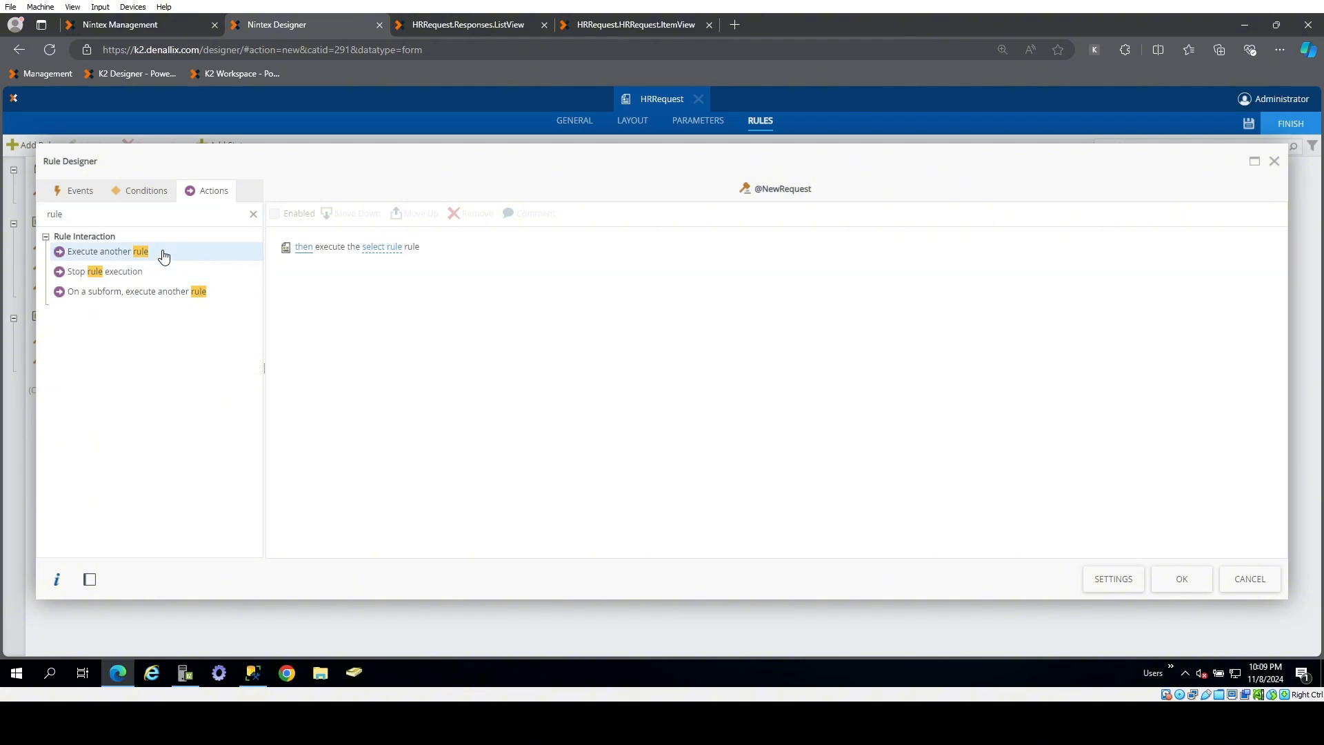
left_click(383, 247)
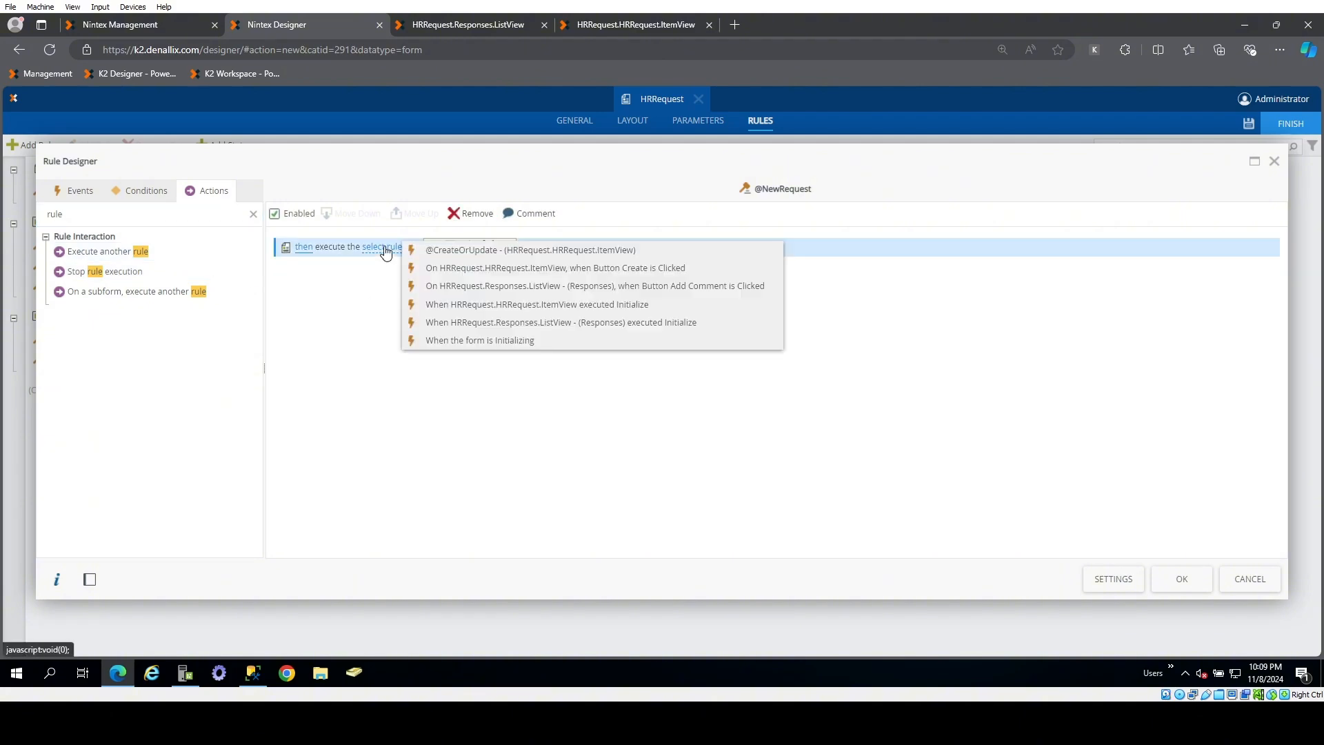
left_click(460, 252)
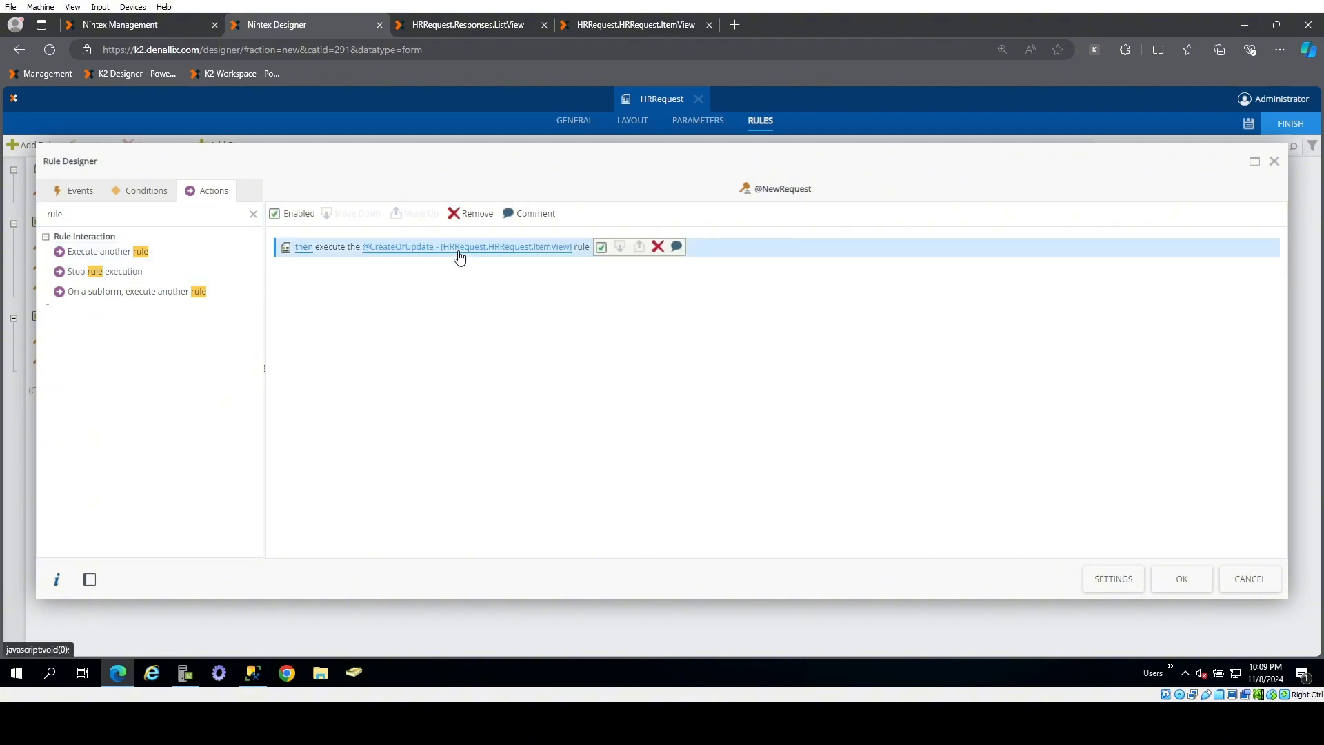
- Add a Transfer data action that maps the RequestId parameter of HRRequest.HRRequest.ItemView to the form's RequestId parameter
left_click(253, 214)
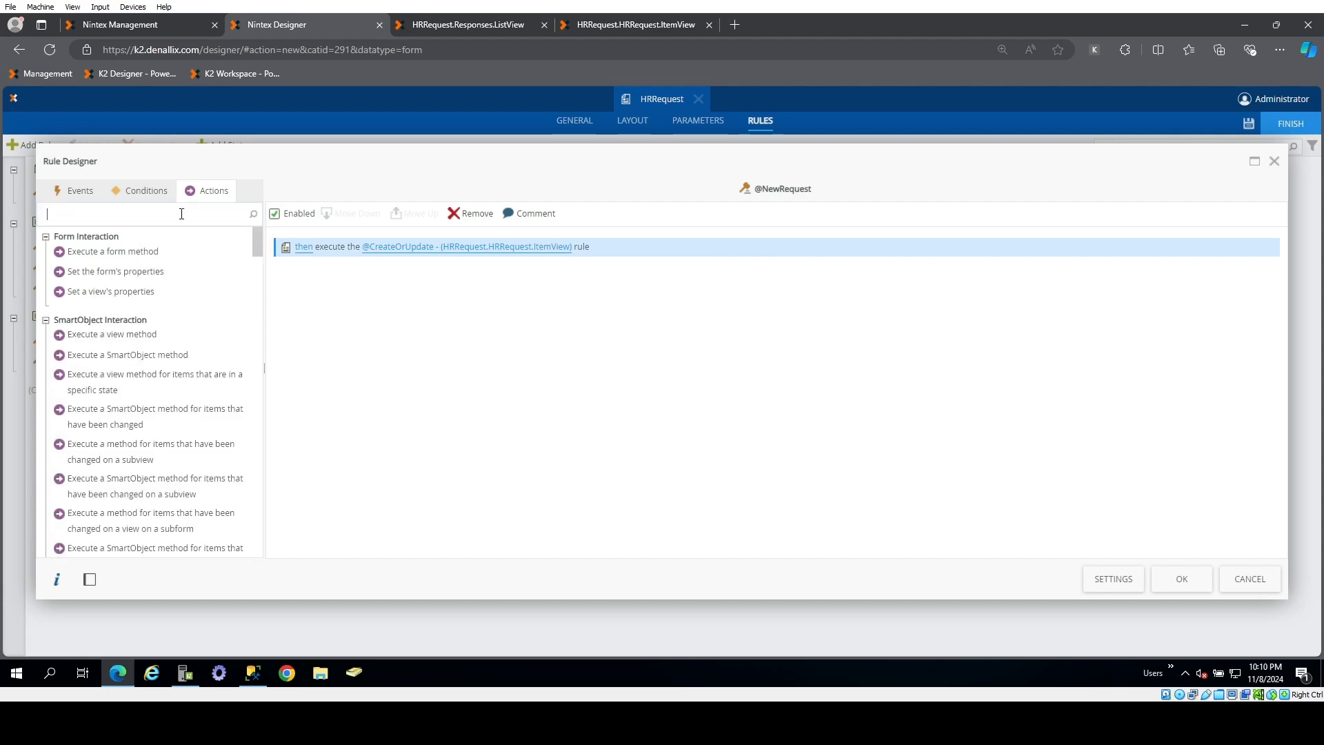
left_click(181, 214)
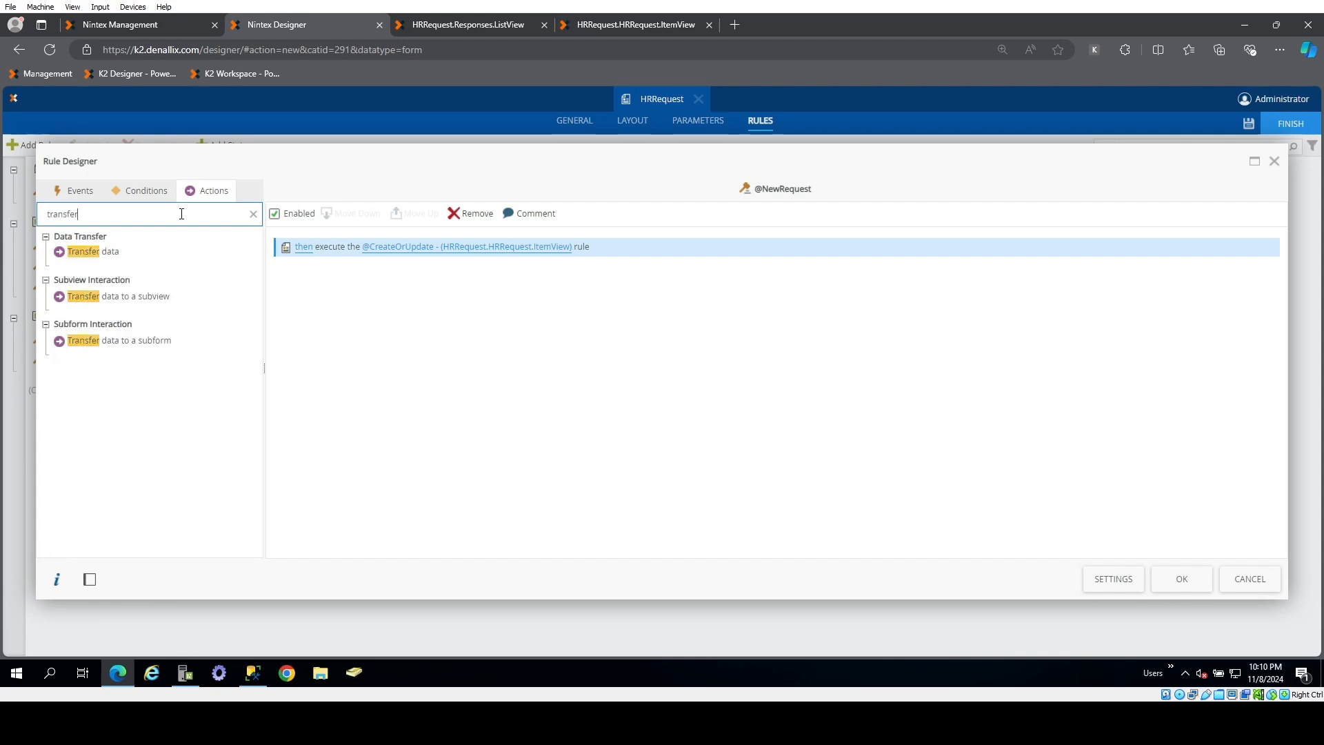
double_click(139, 251)
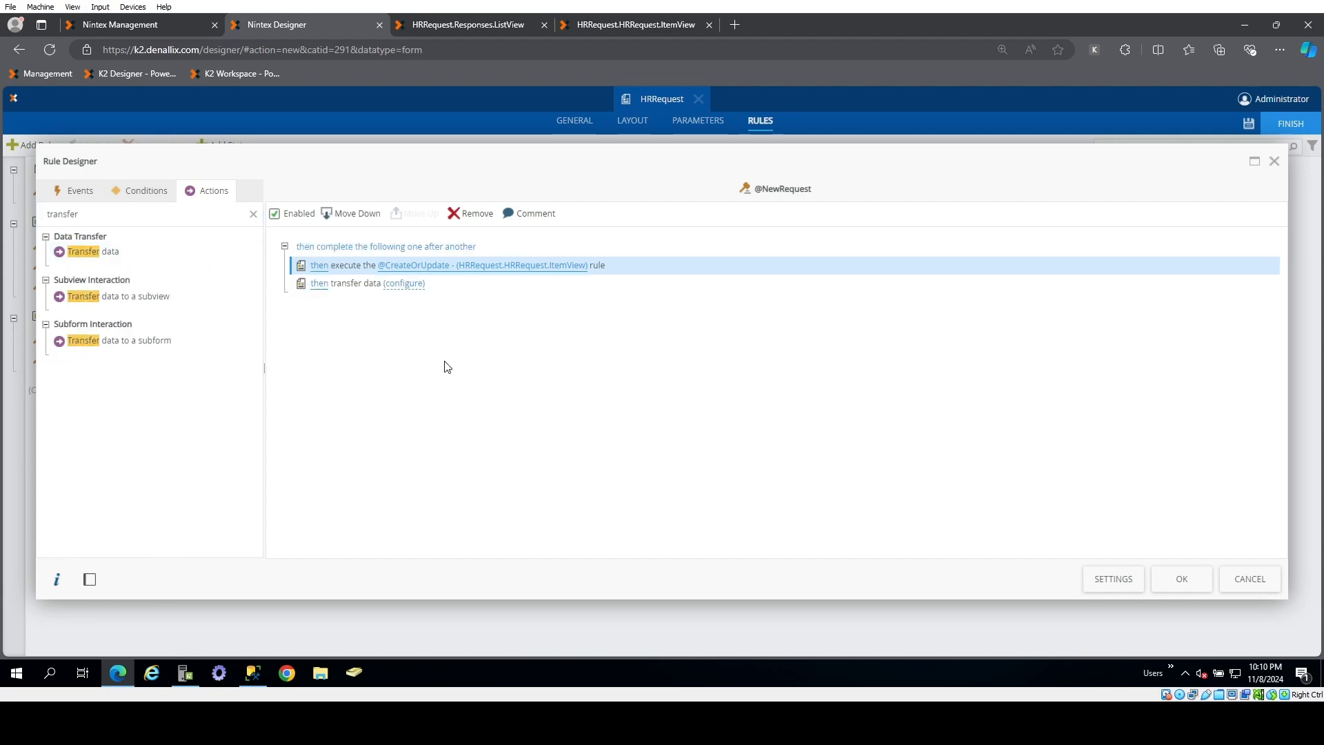
left_click(401, 284)
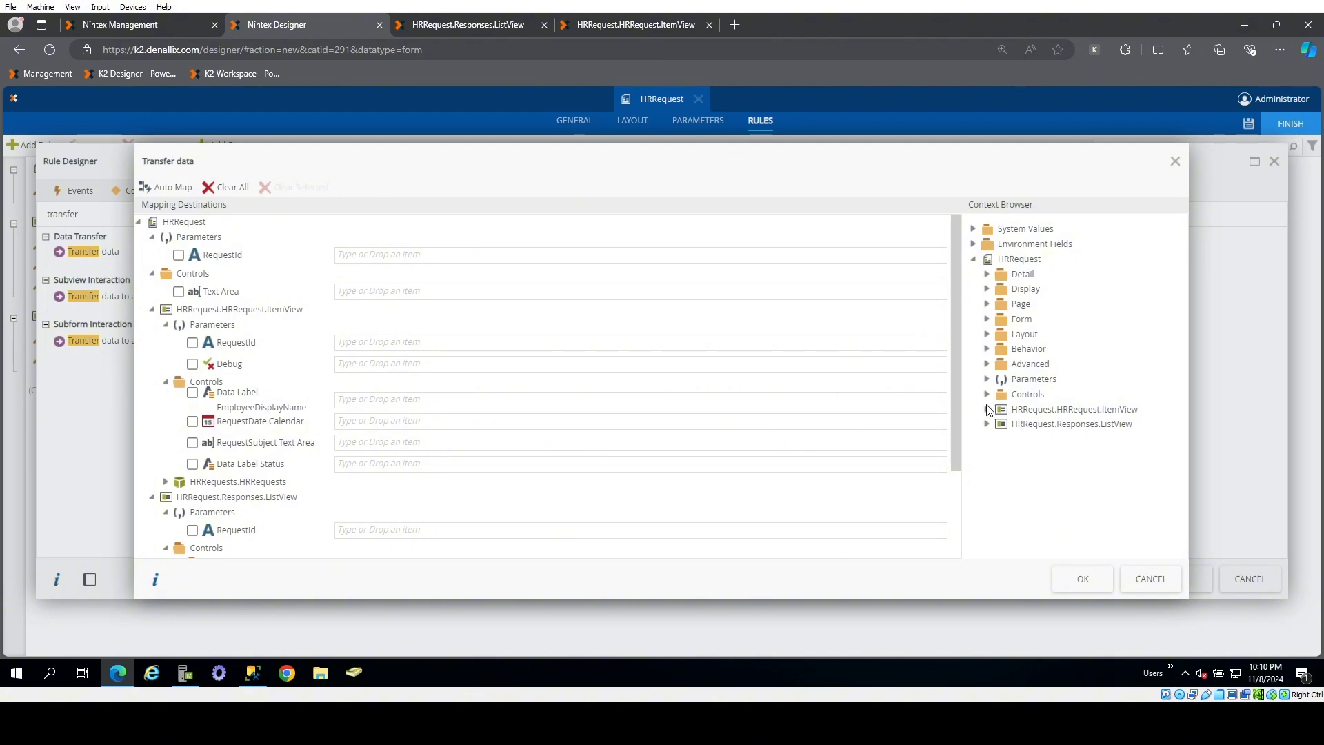
left_click(986, 409)
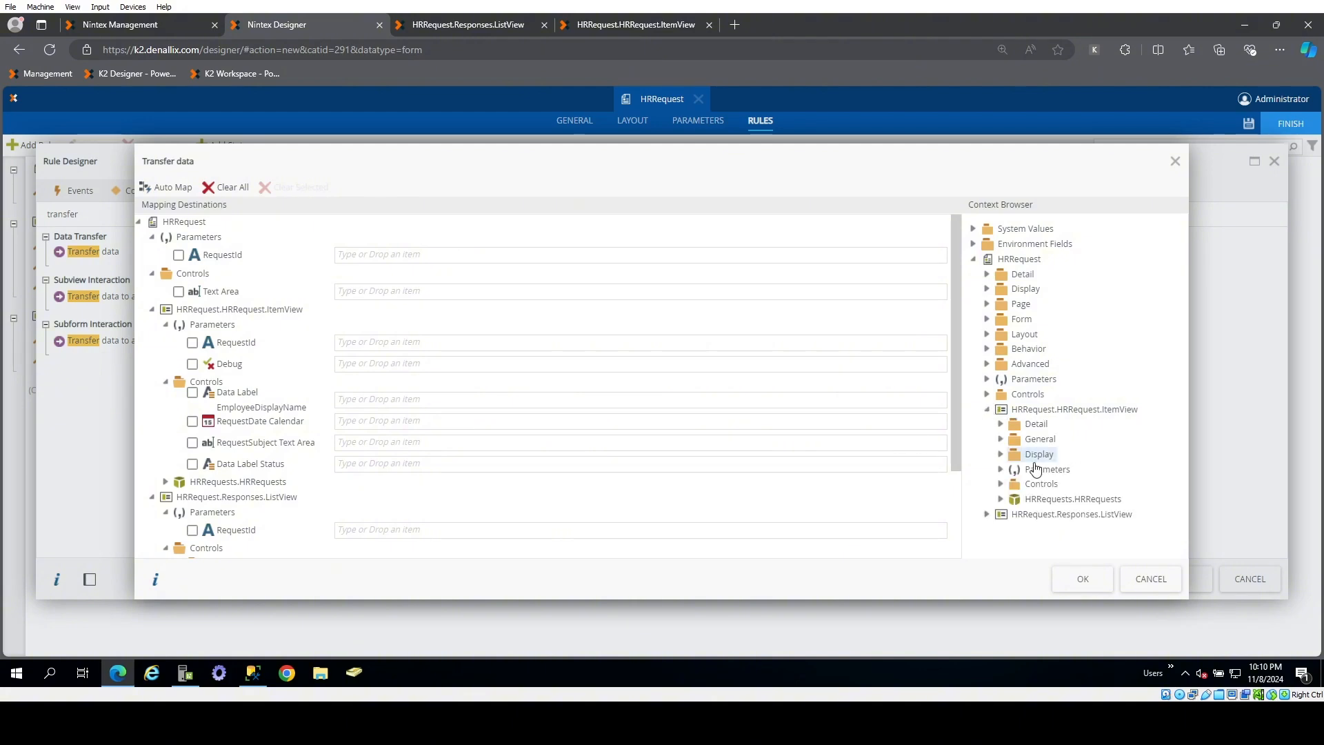
left_click(1001, 468)
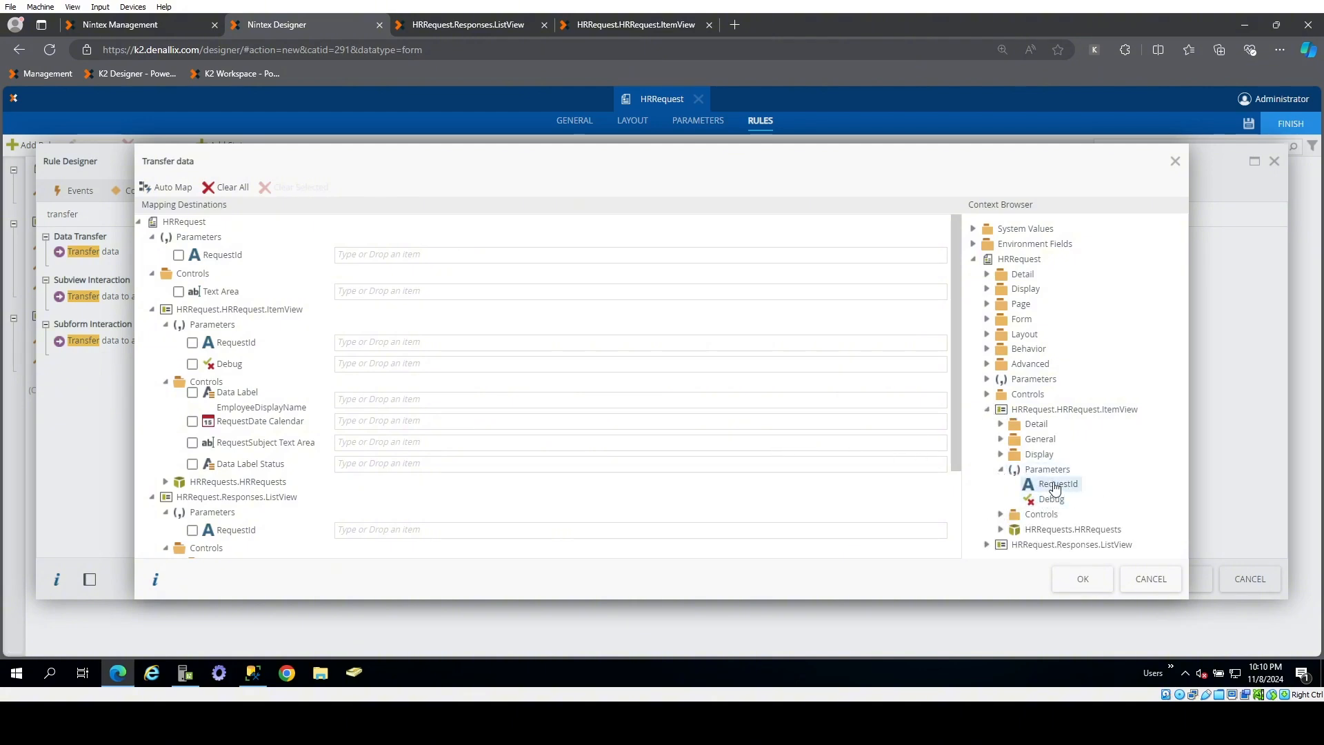
left_click_drag(1058, 483, 374, 256)
left_click(1083, 579)
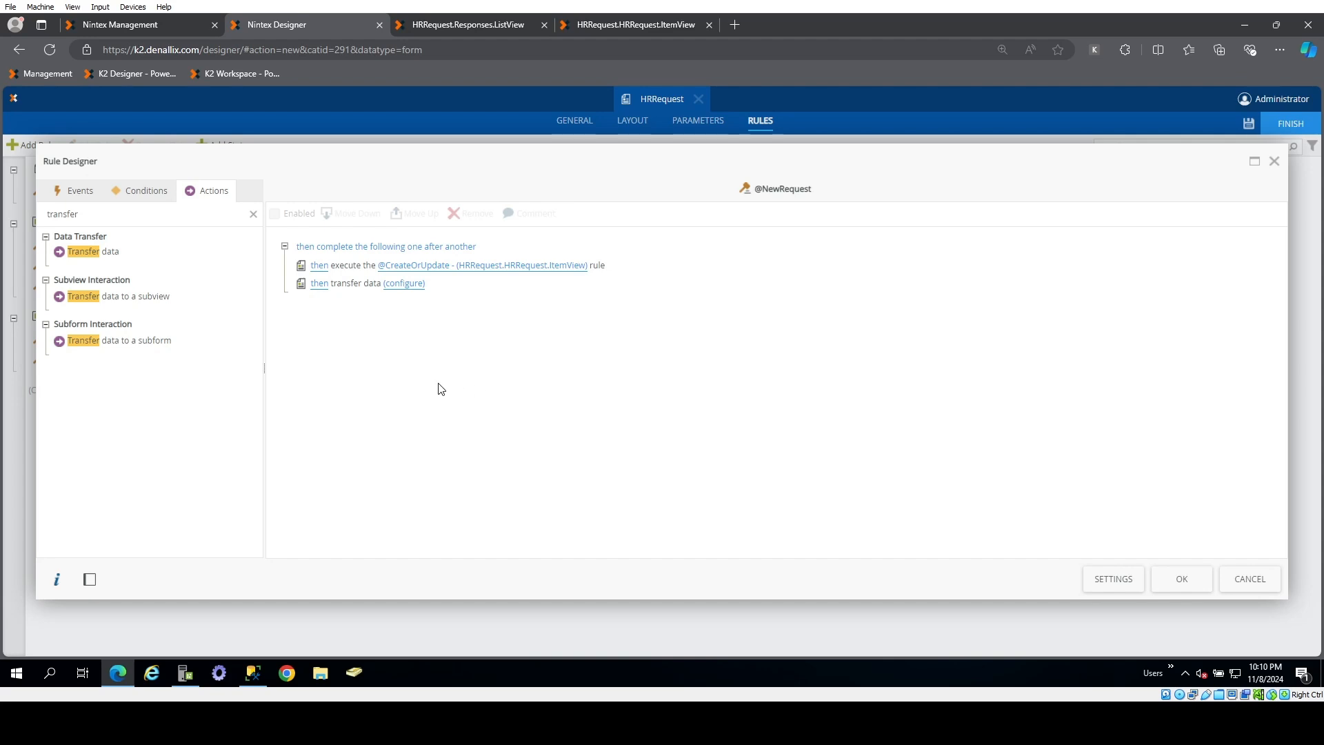
left_click(253, 214)
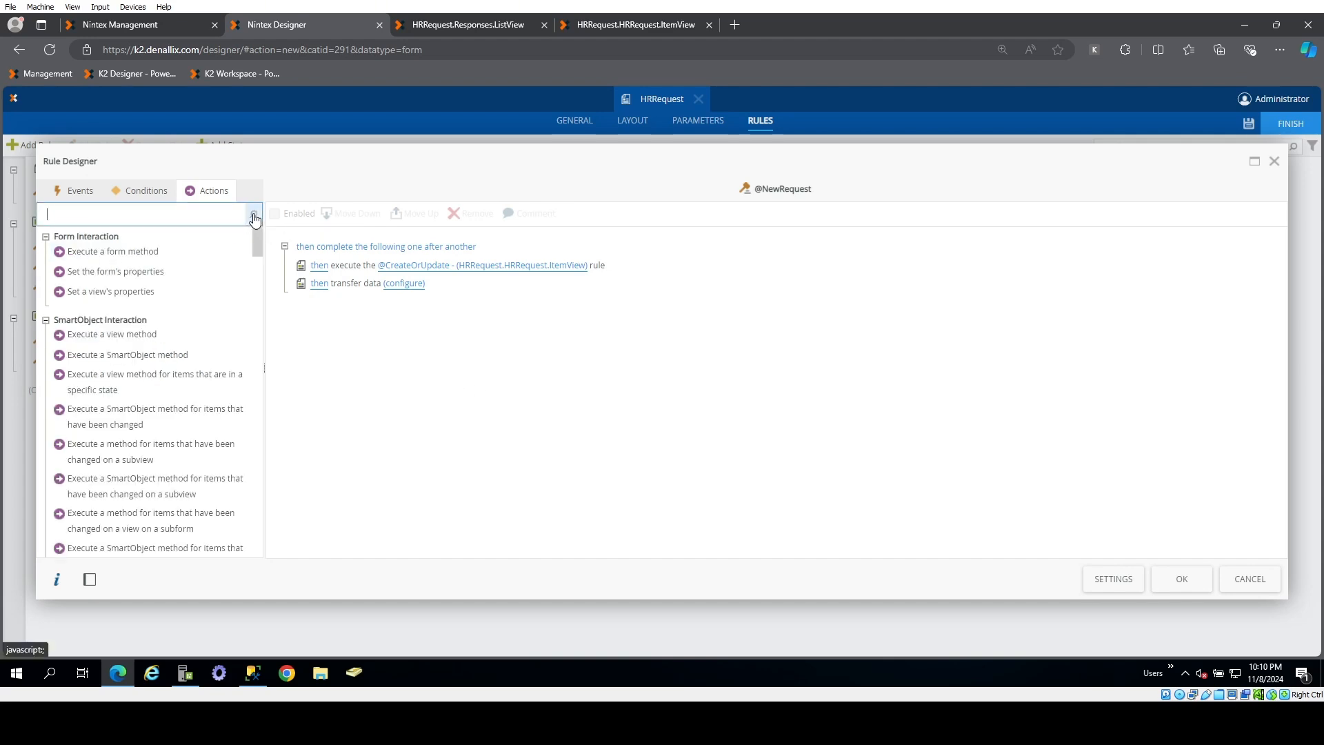
double_click(168, 356)
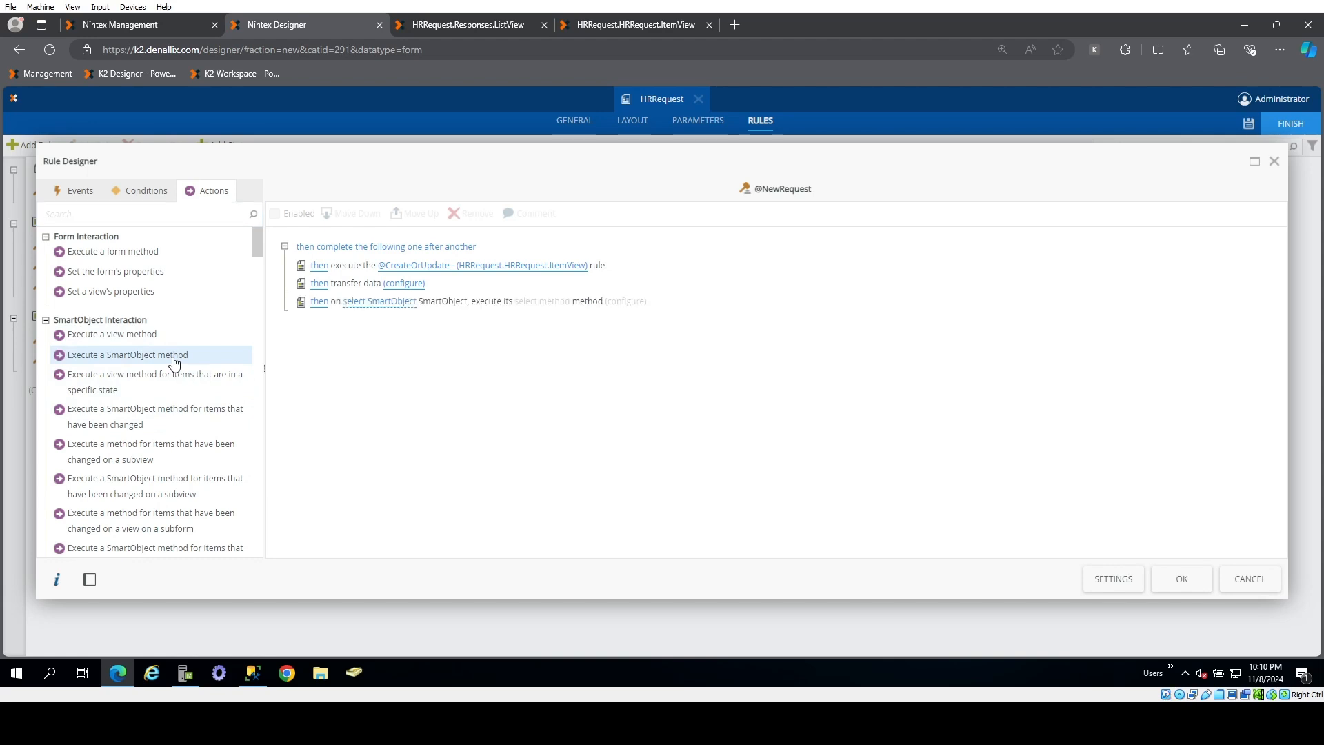
left_click(386, 302)
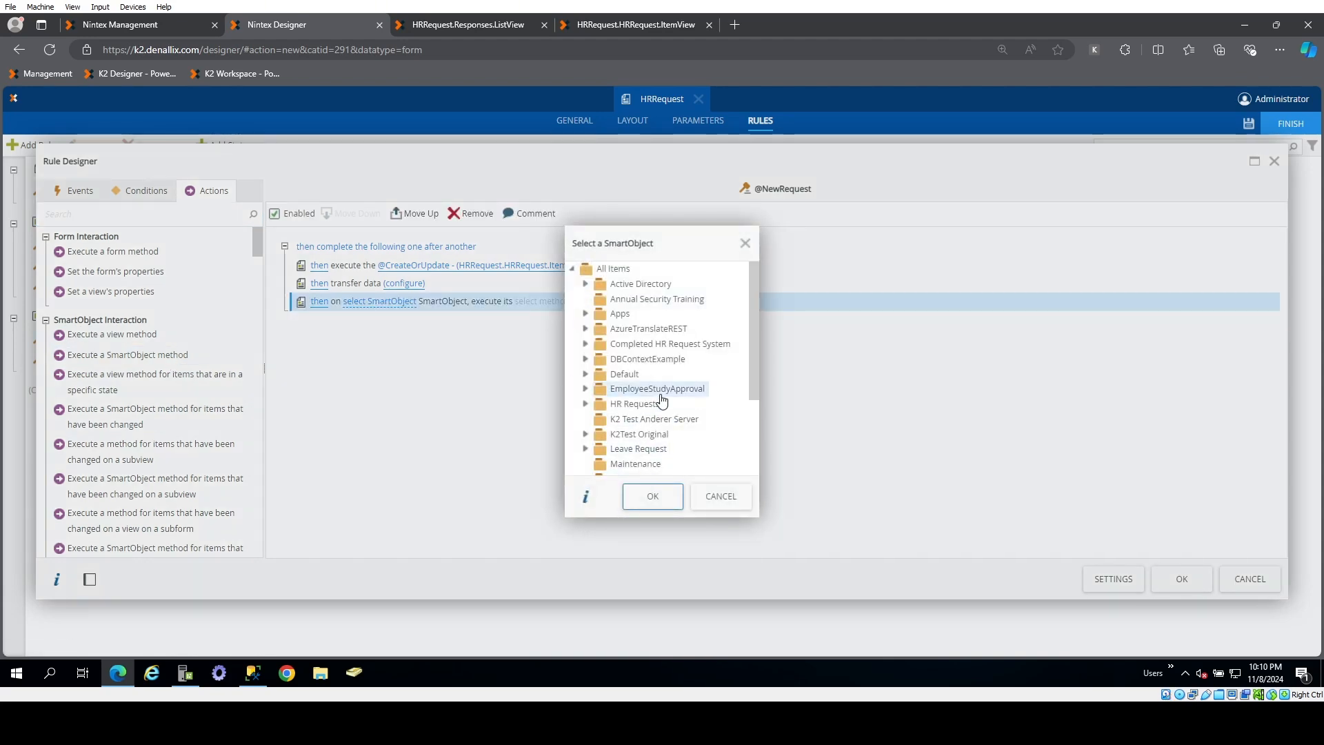
scroll(666, 400, "down", 1)
scroll(678, 421, "up", 1)
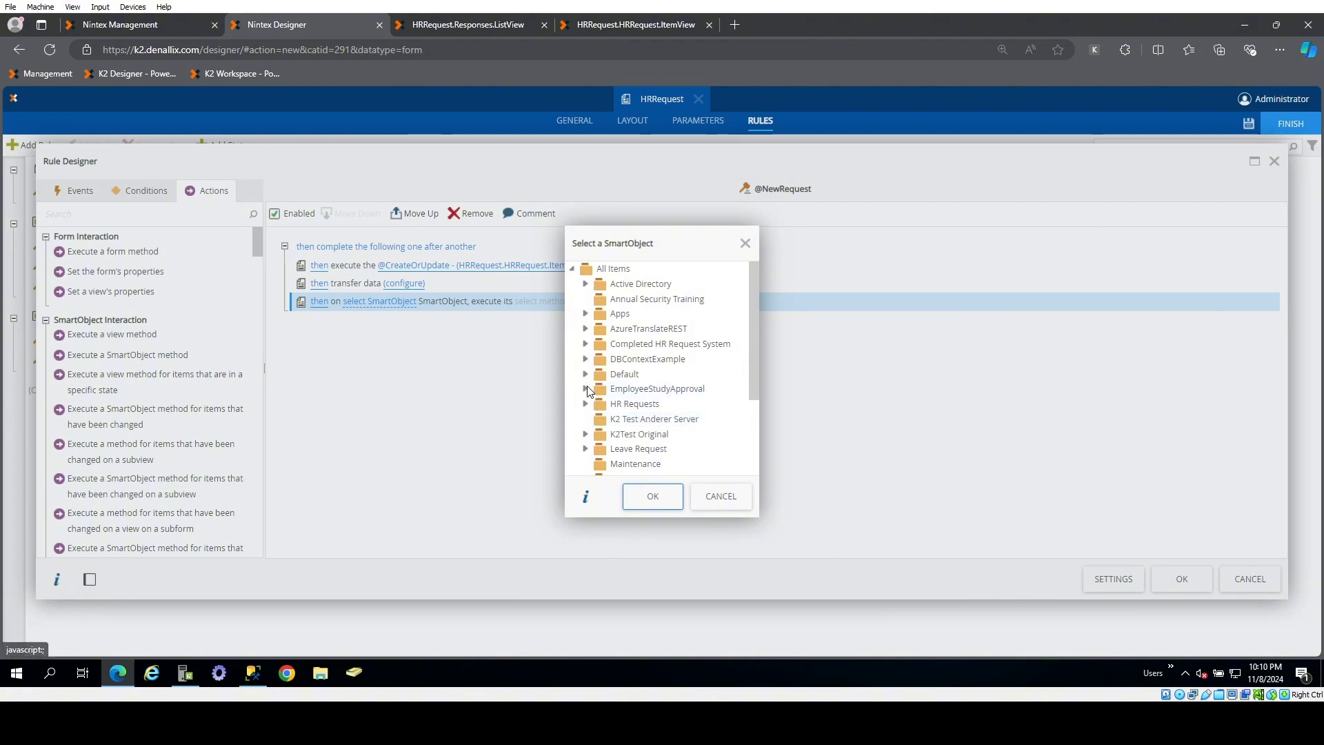
left_click(587, 404)
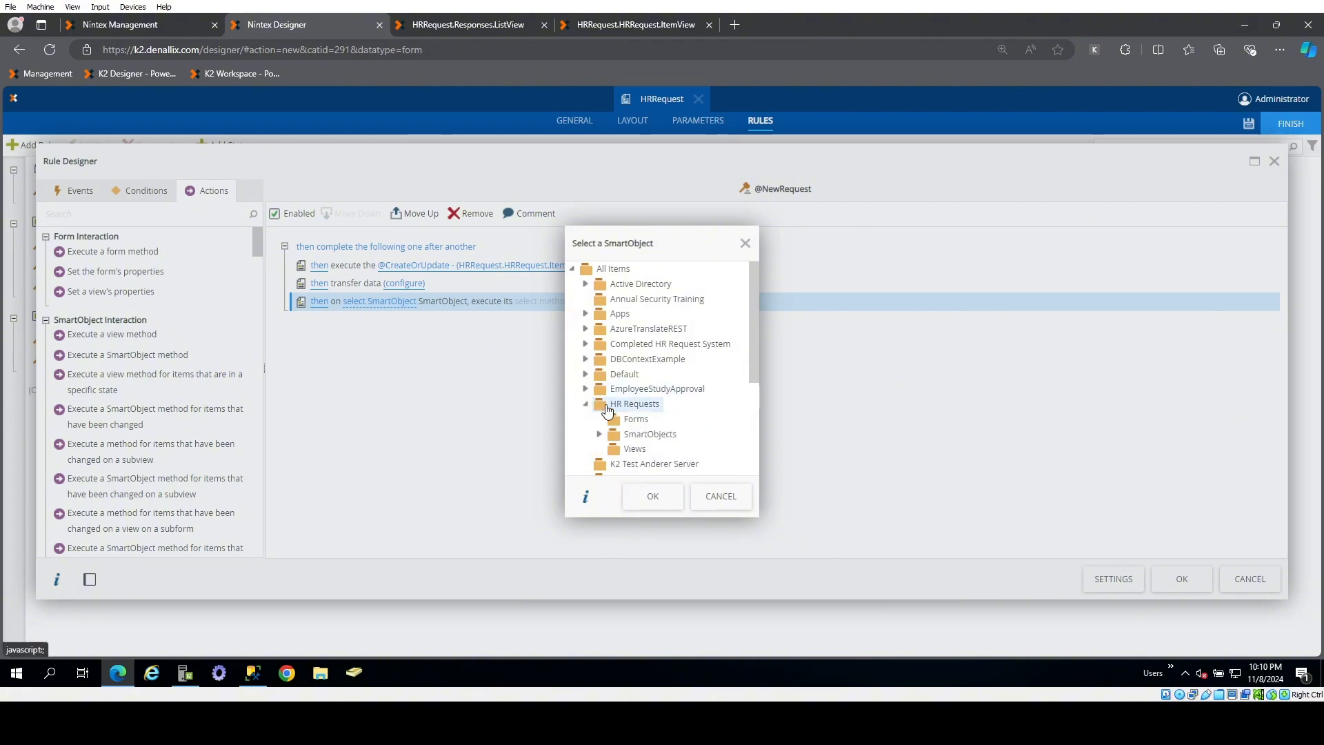
scroll(624, 413, "down", 1)
left_click(600, 367)
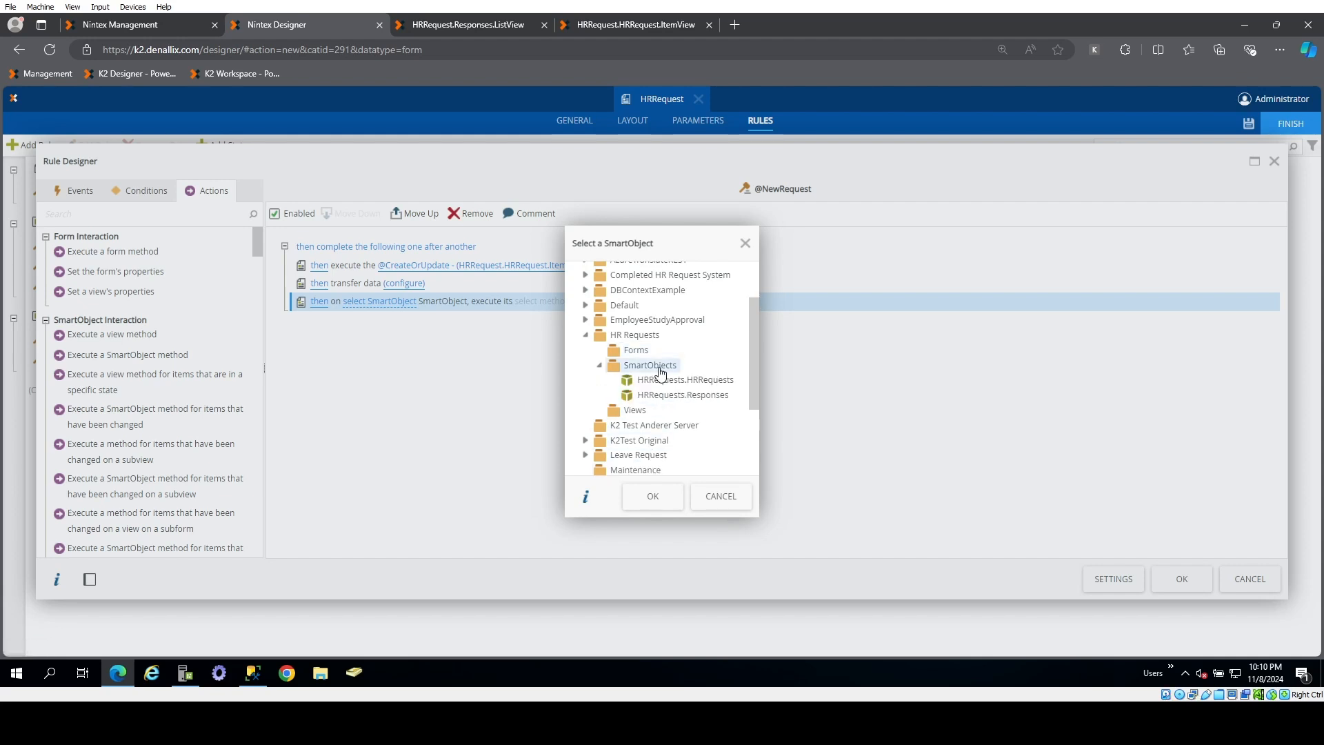
scroll(681, 372, "down", 1)
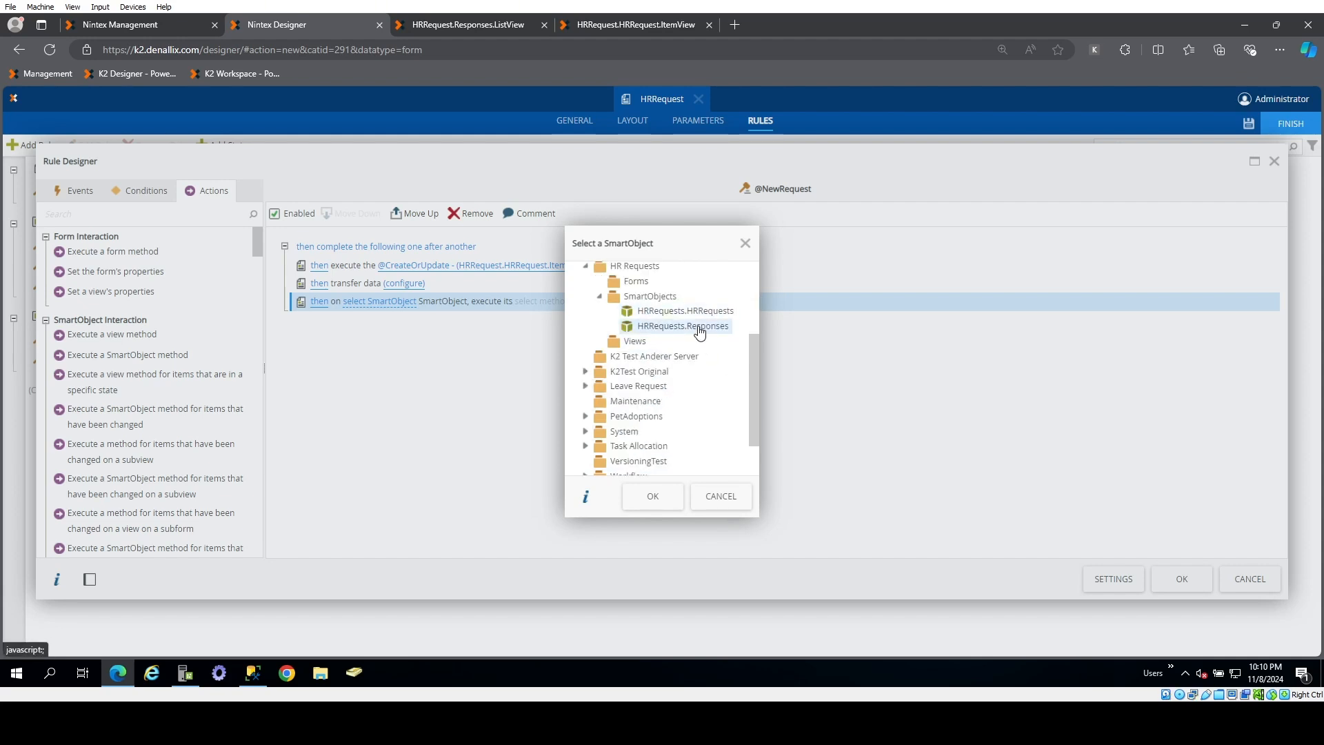
left_click(689, 329)
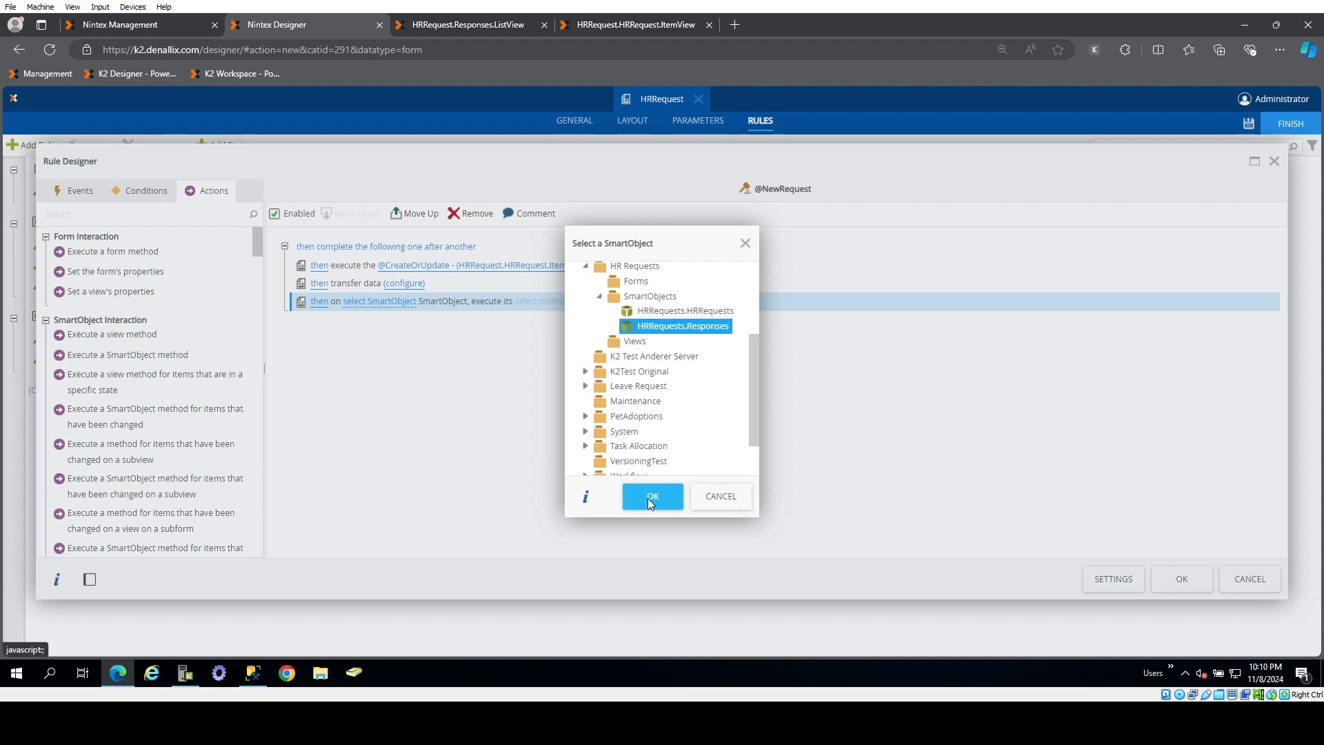
left_click(648, 497)
left_click(567, 303)
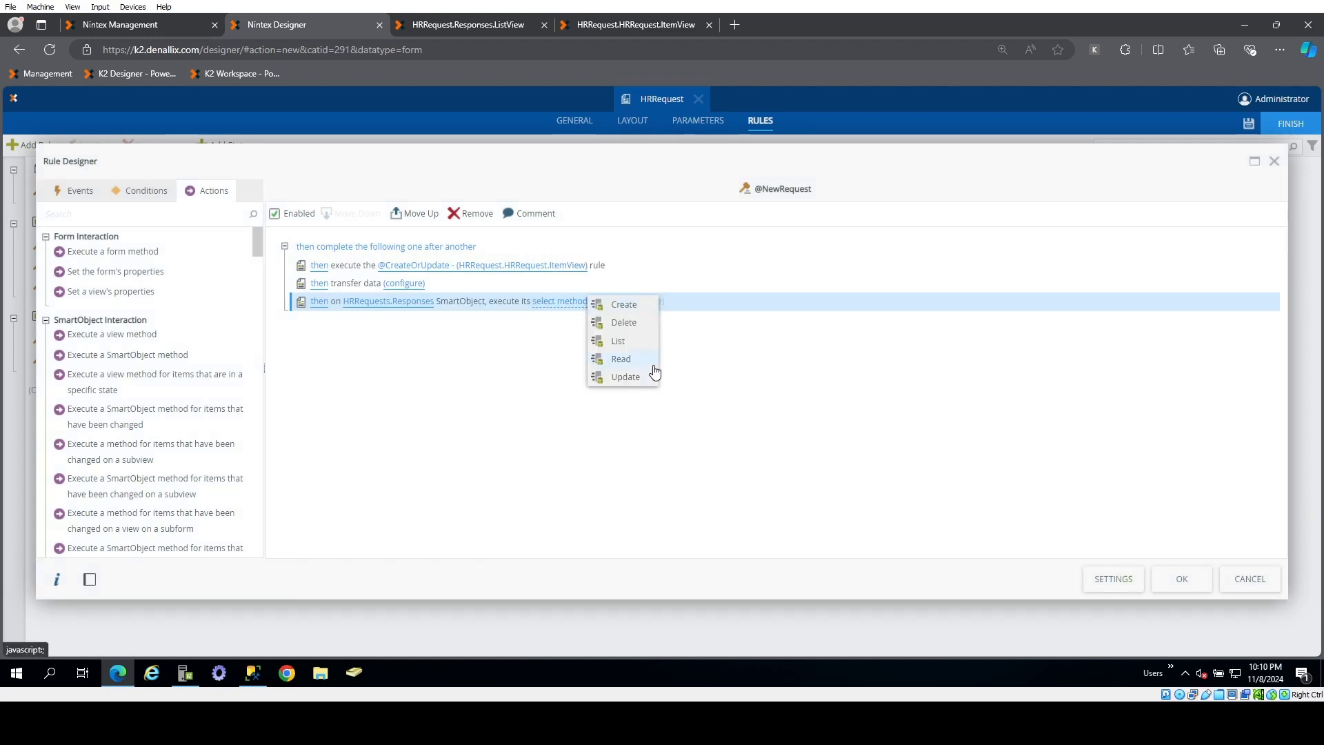
left_click(623, 305)
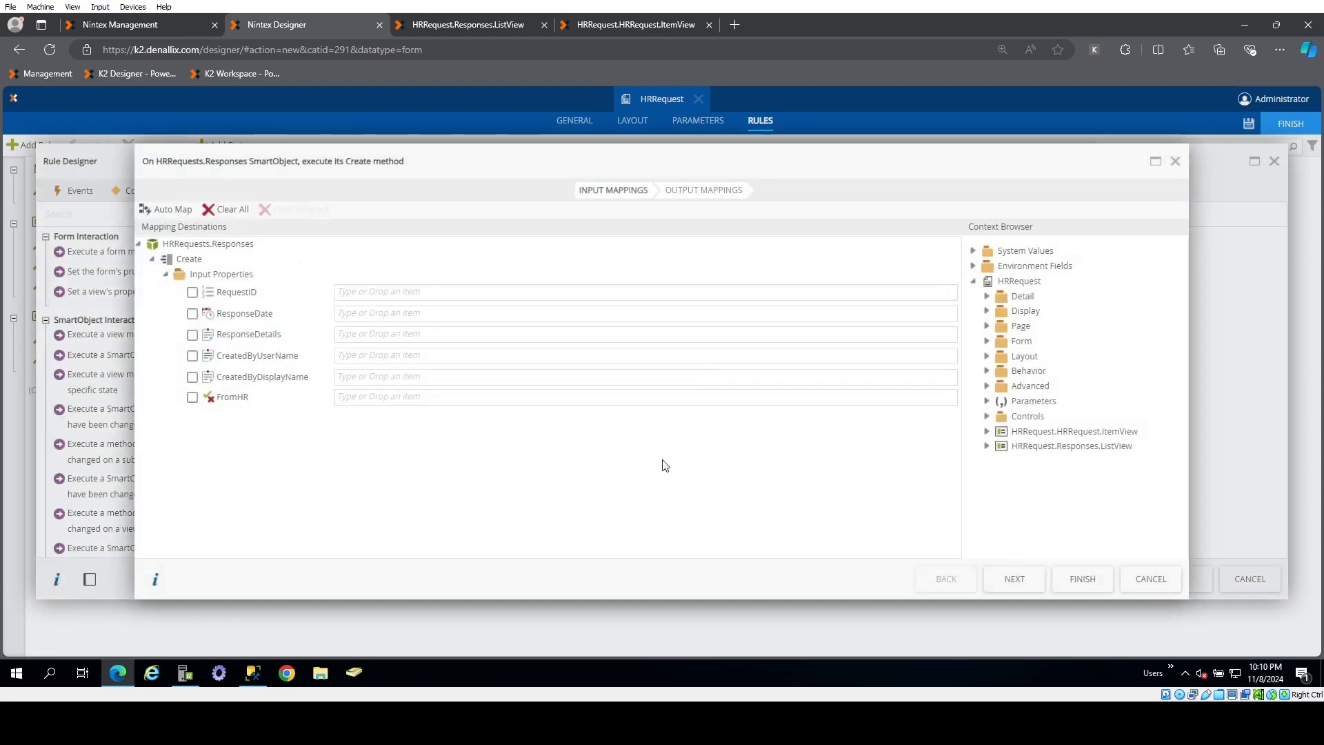
- Map the Create method's RequestID input to the form's RequestId parameter and ResponseDate to the Current Date and Time system value
left_click(986, 402)
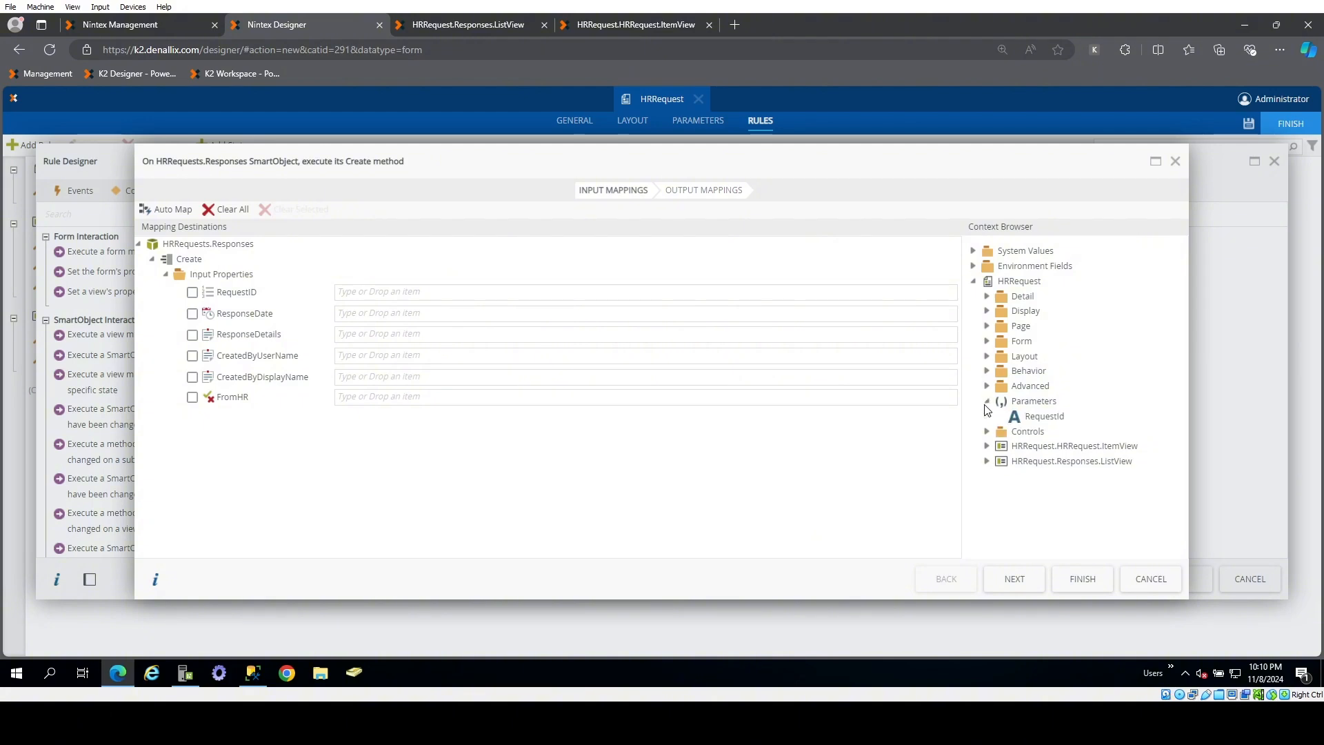
left_click_drag(1042, 416, 491, 289)
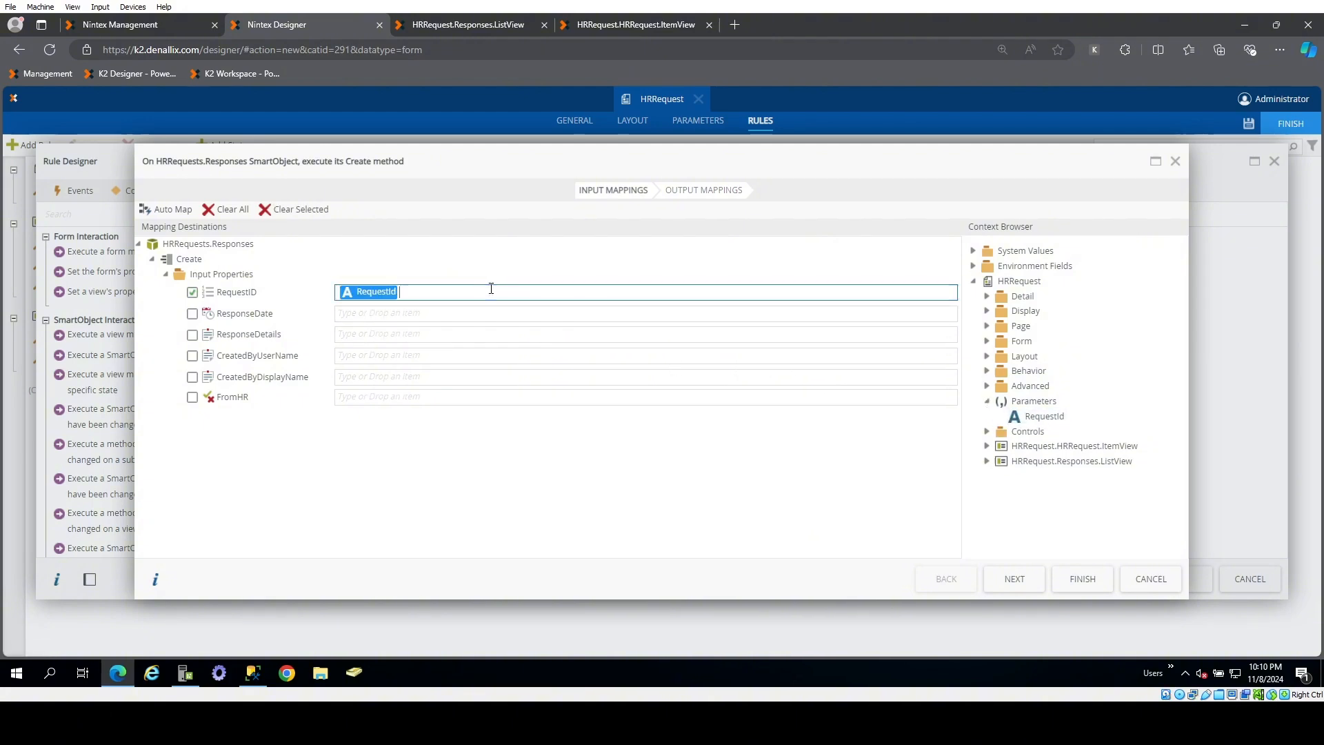
left_click(973, 250)
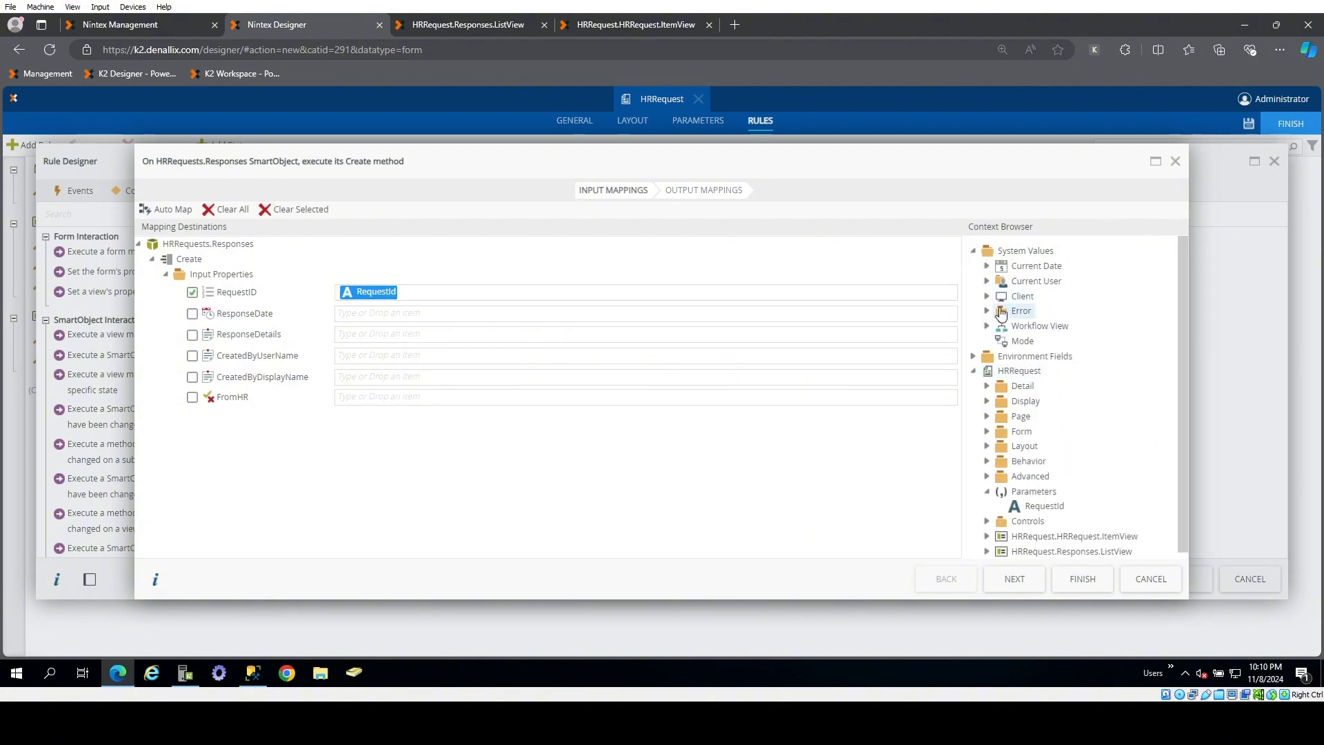
left_click(986, 265)
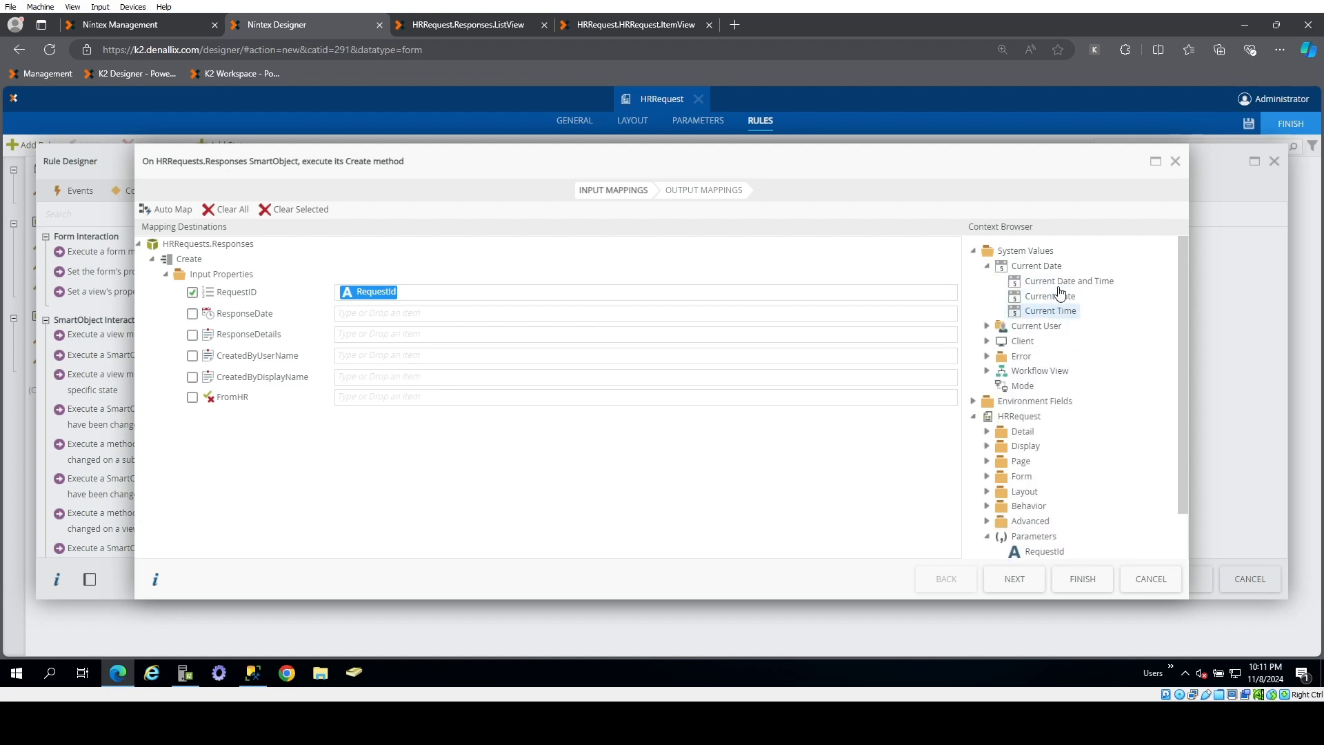
left_click_drag(1055, 281, 576, 318)
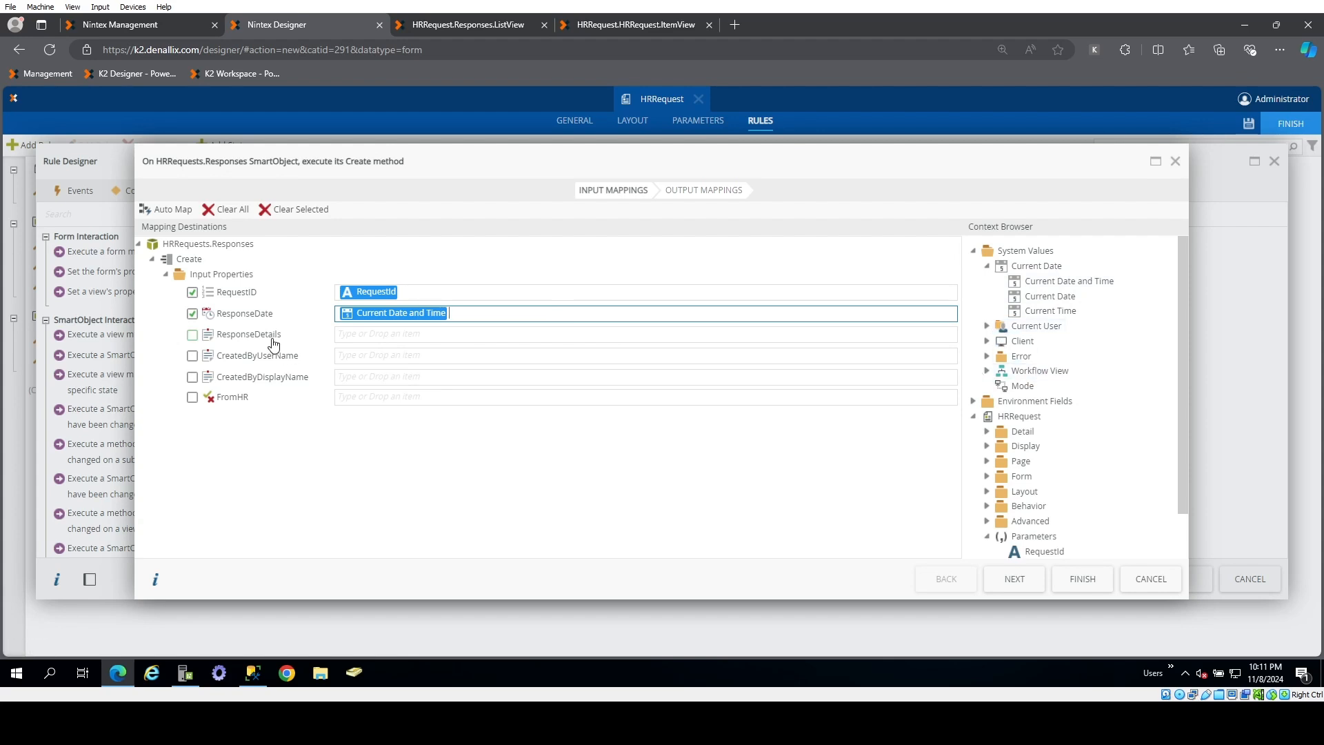
- Map the ResponseDetails input of the Create method to the form's Text Area control
scroll(1041, 414, "down", 1)
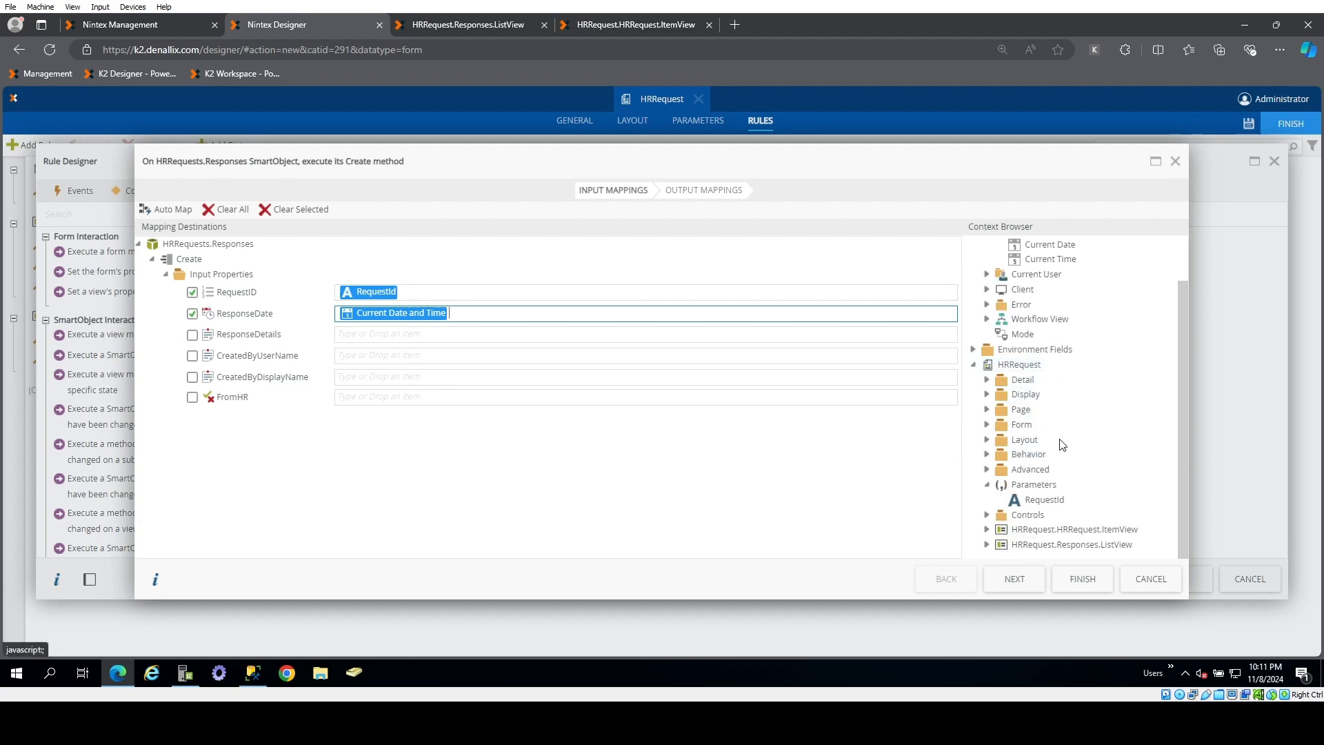
left_click(987, 515)
scroll(1048, 524, "down", 1)
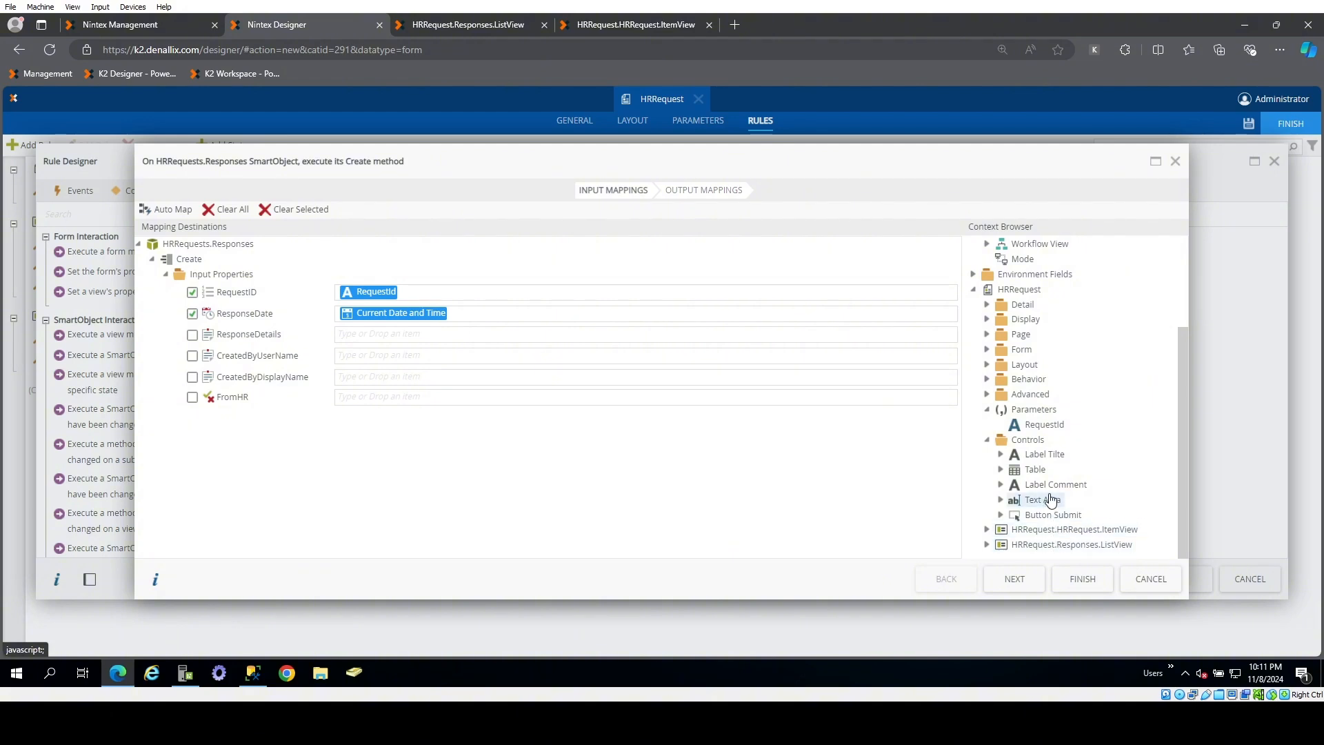
left_click_drag(1049, 506, 400, 338)
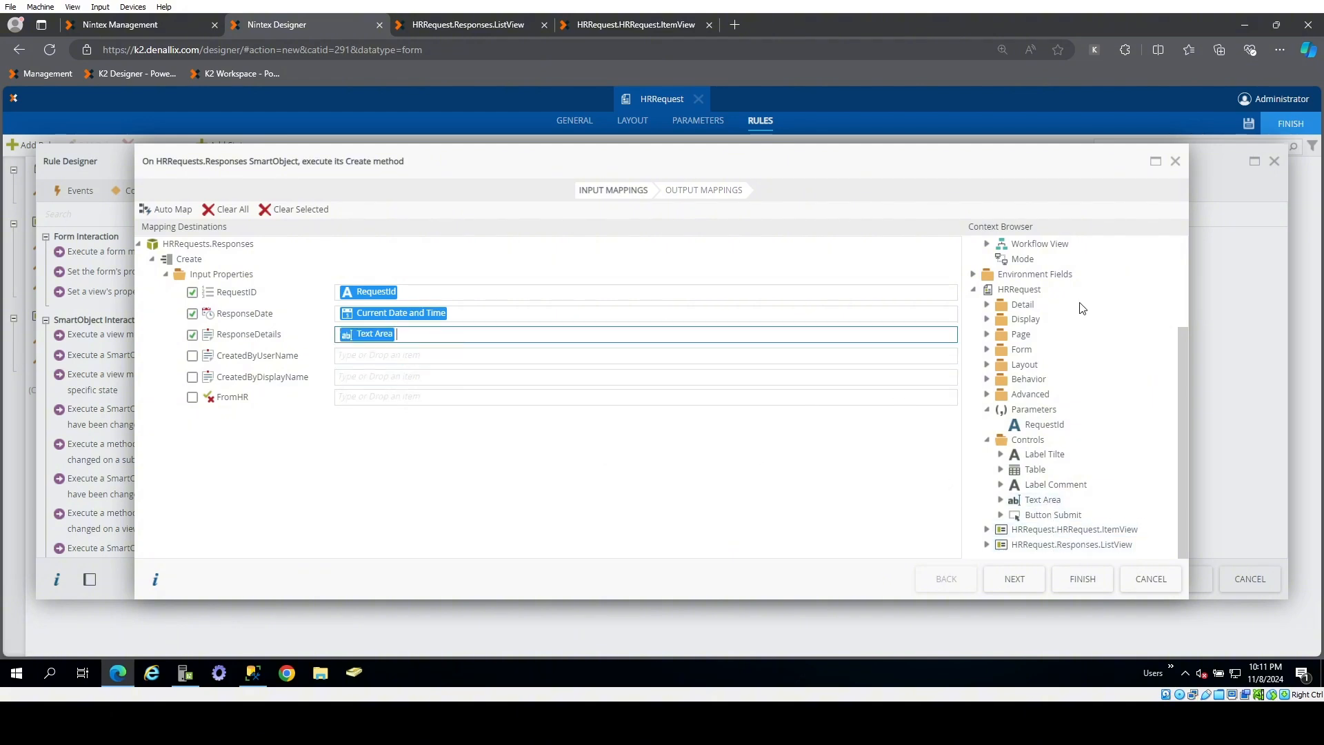
- Map CreatedByUserName to the current user's Name and CreatedByDisplayName to their Display Name, and set FromHR to False
scroll(1080, 309, "up", 2)
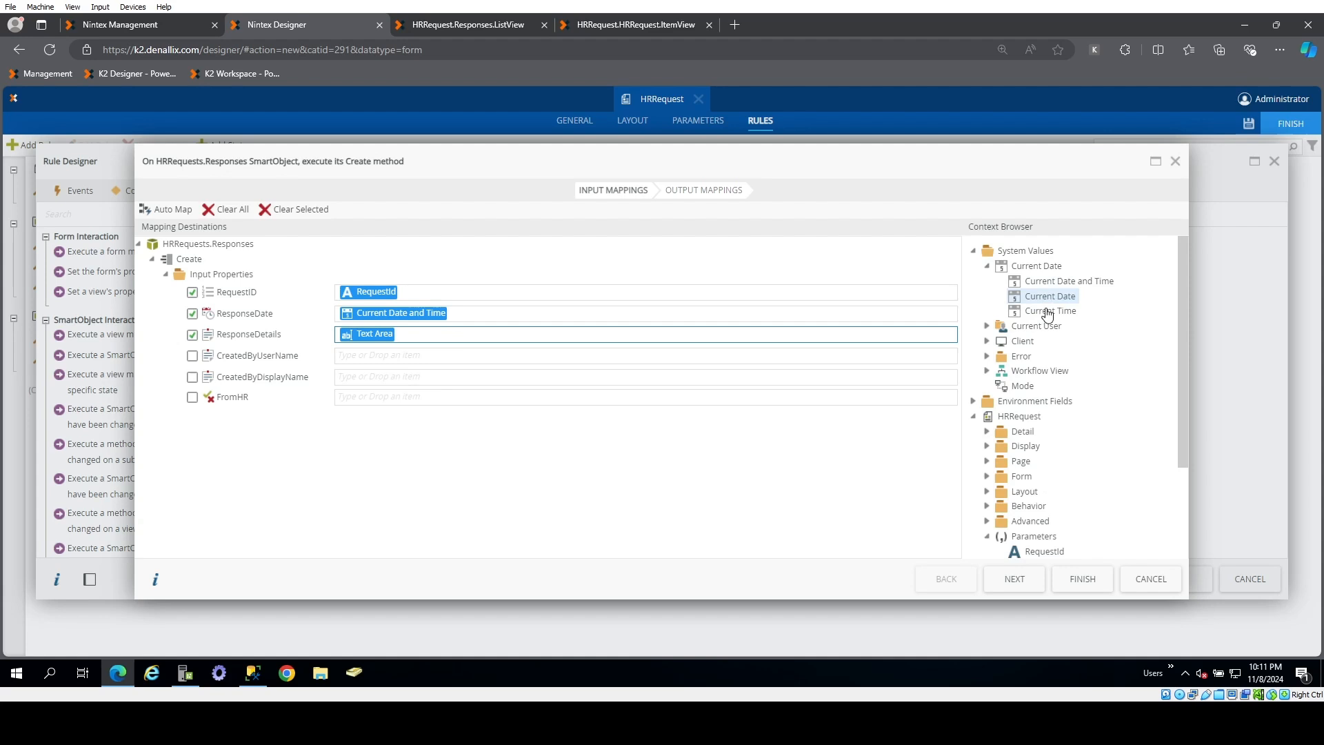
left_click(987, 326)
left_click_drag(1047, 359, 528, 382)
left_click_drag(1045, 375, 582, 360)
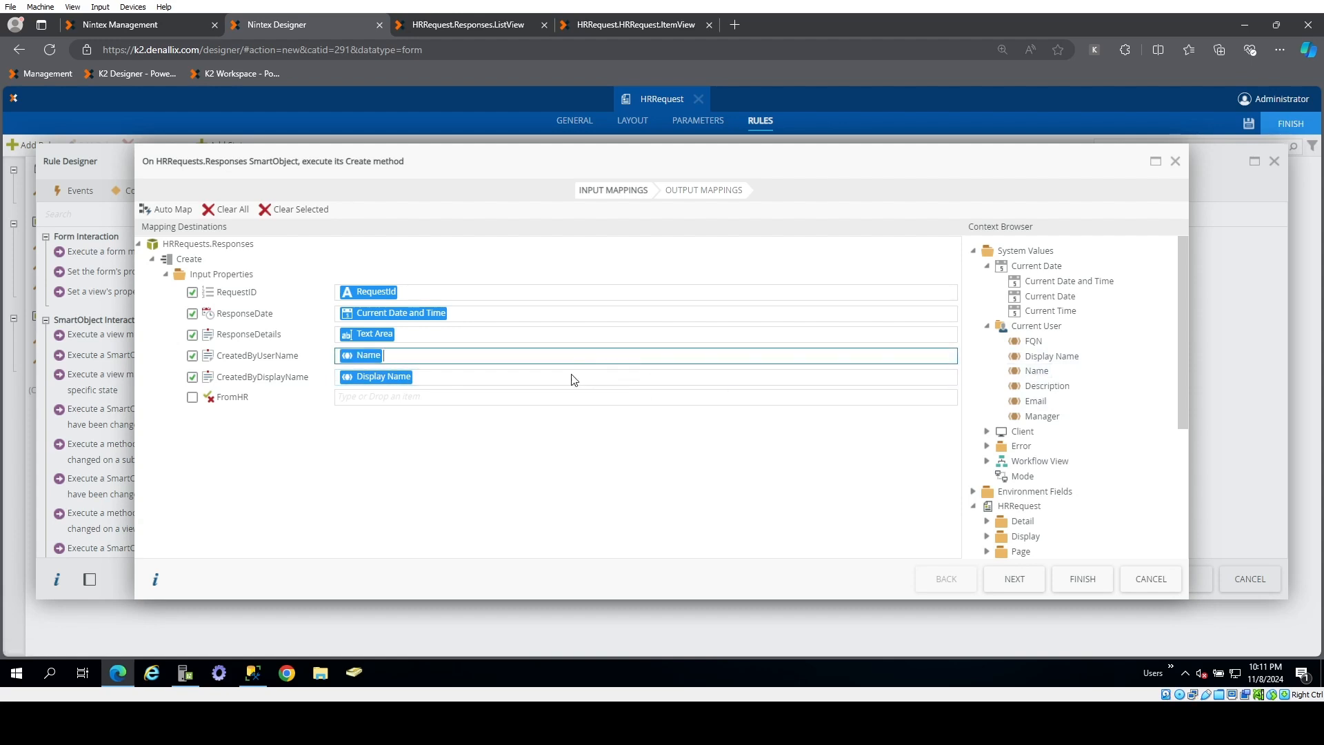
left_click(485, 402)
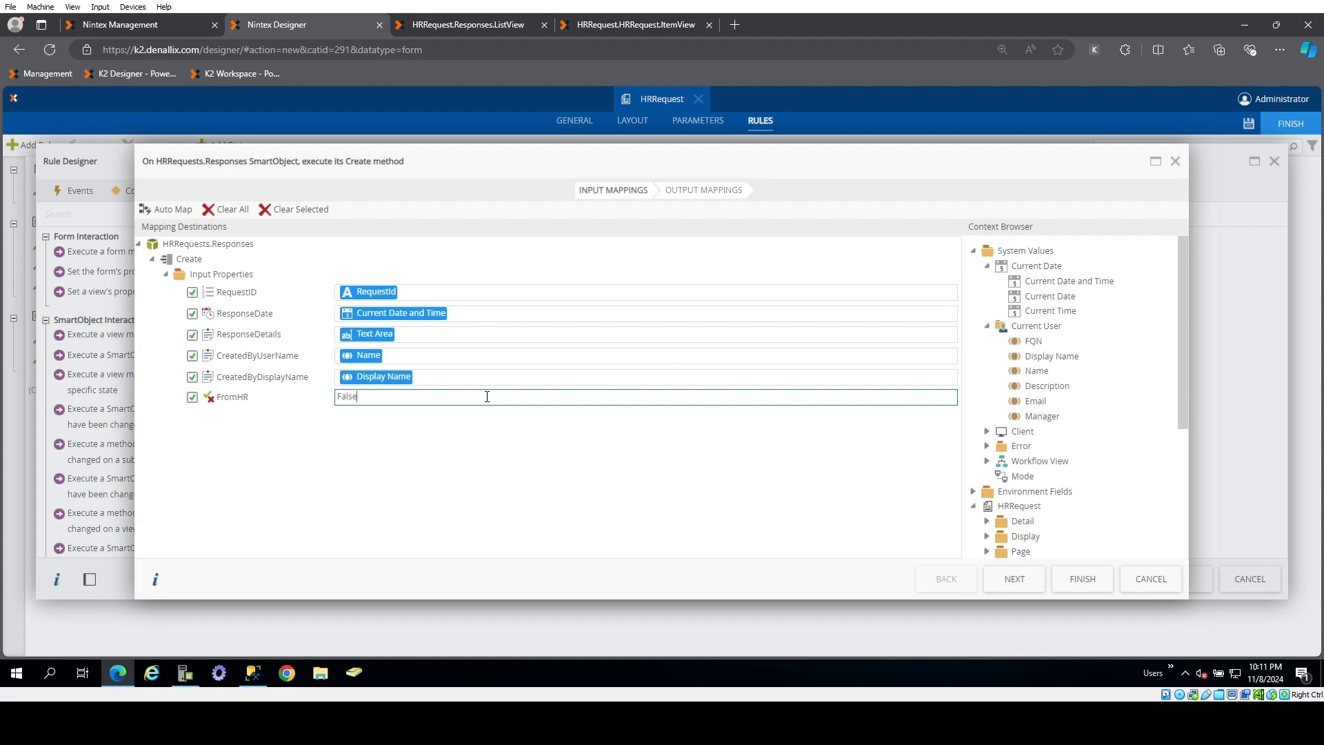
left_click(1016, 583)
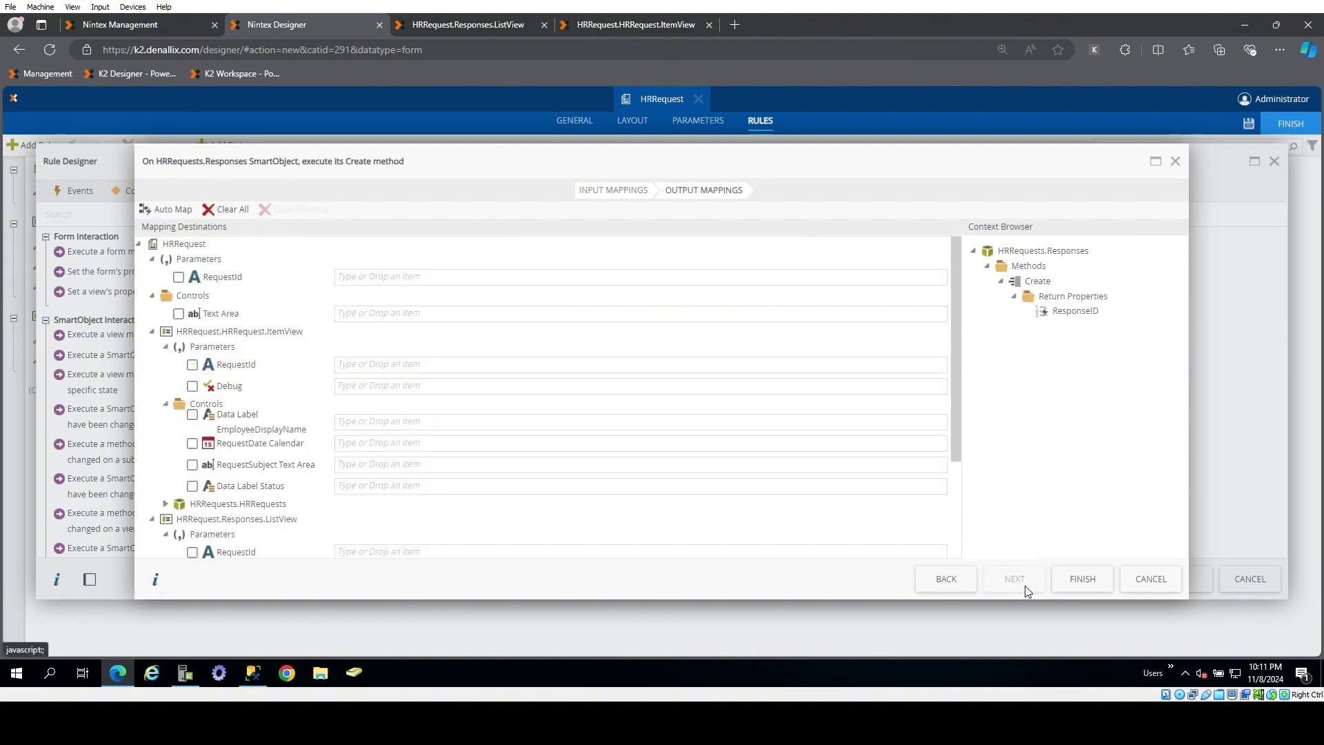
left_click(1097, 585)
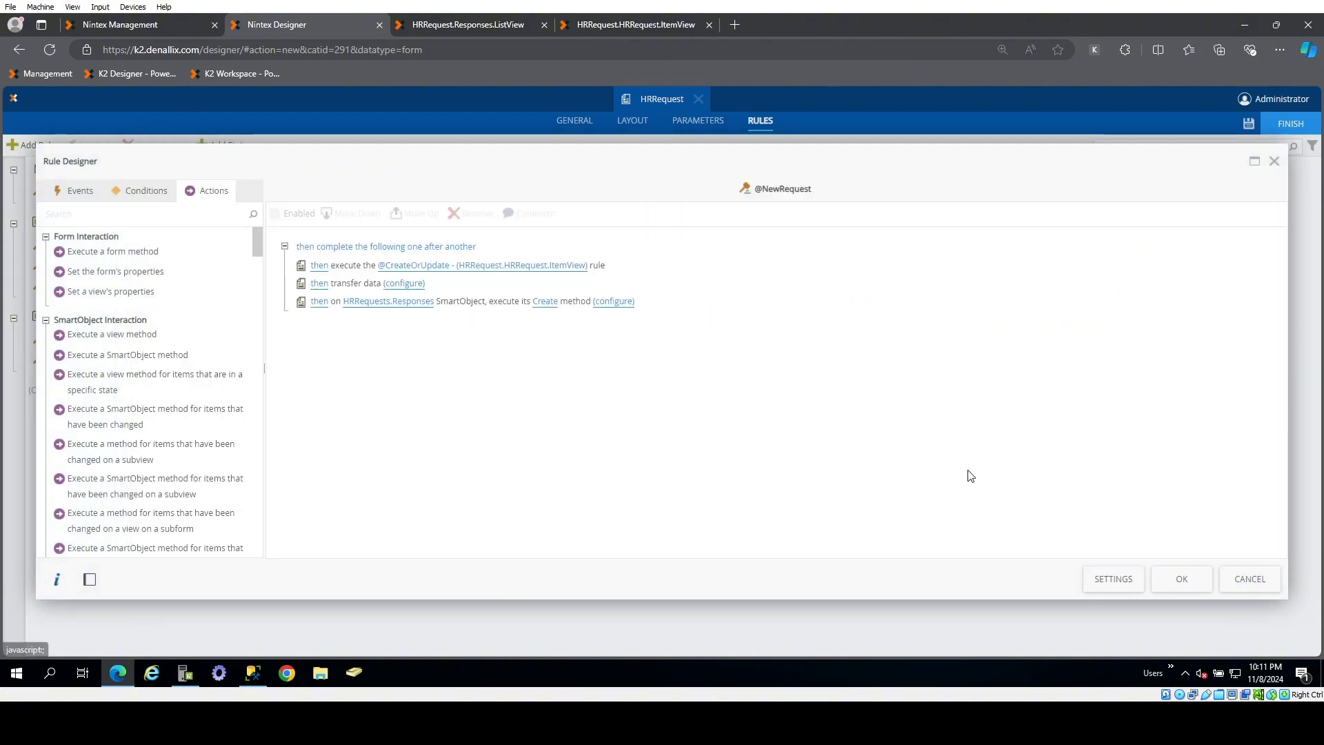
left_click(1169, 587)
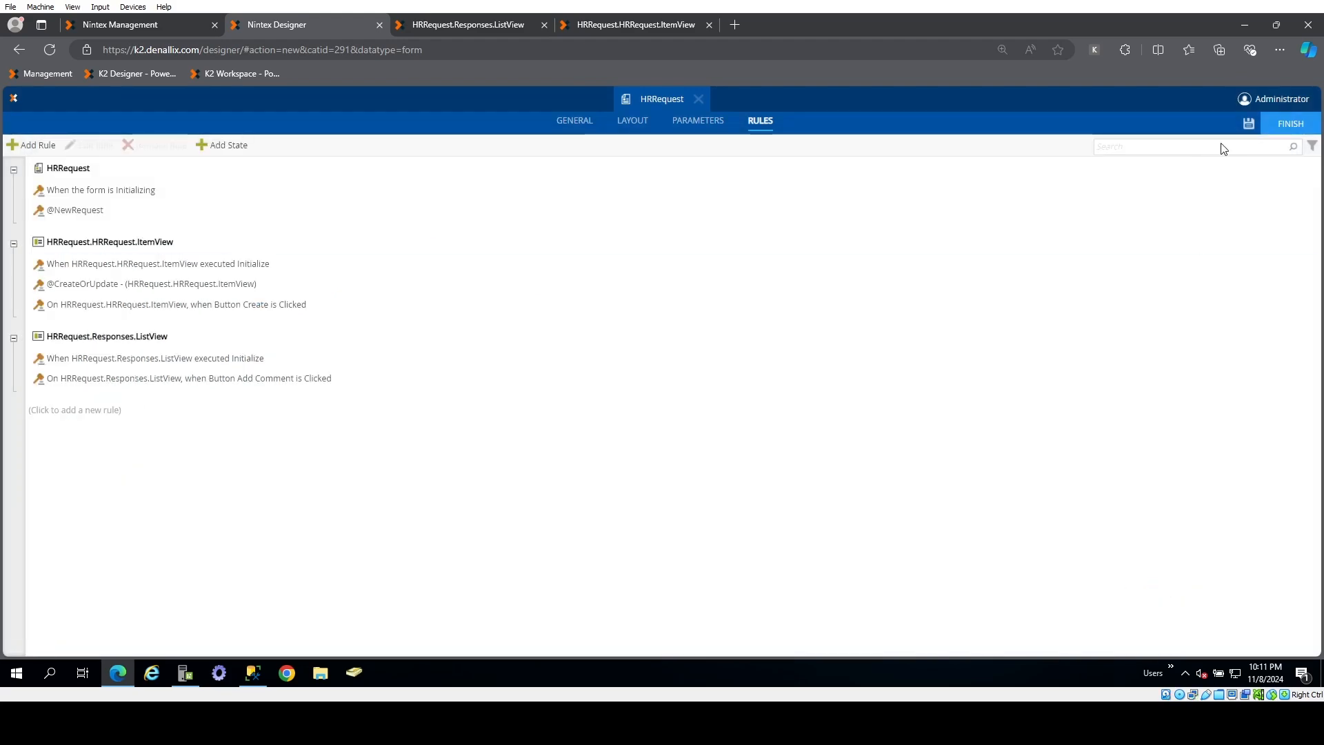
left_click(1247, 125)
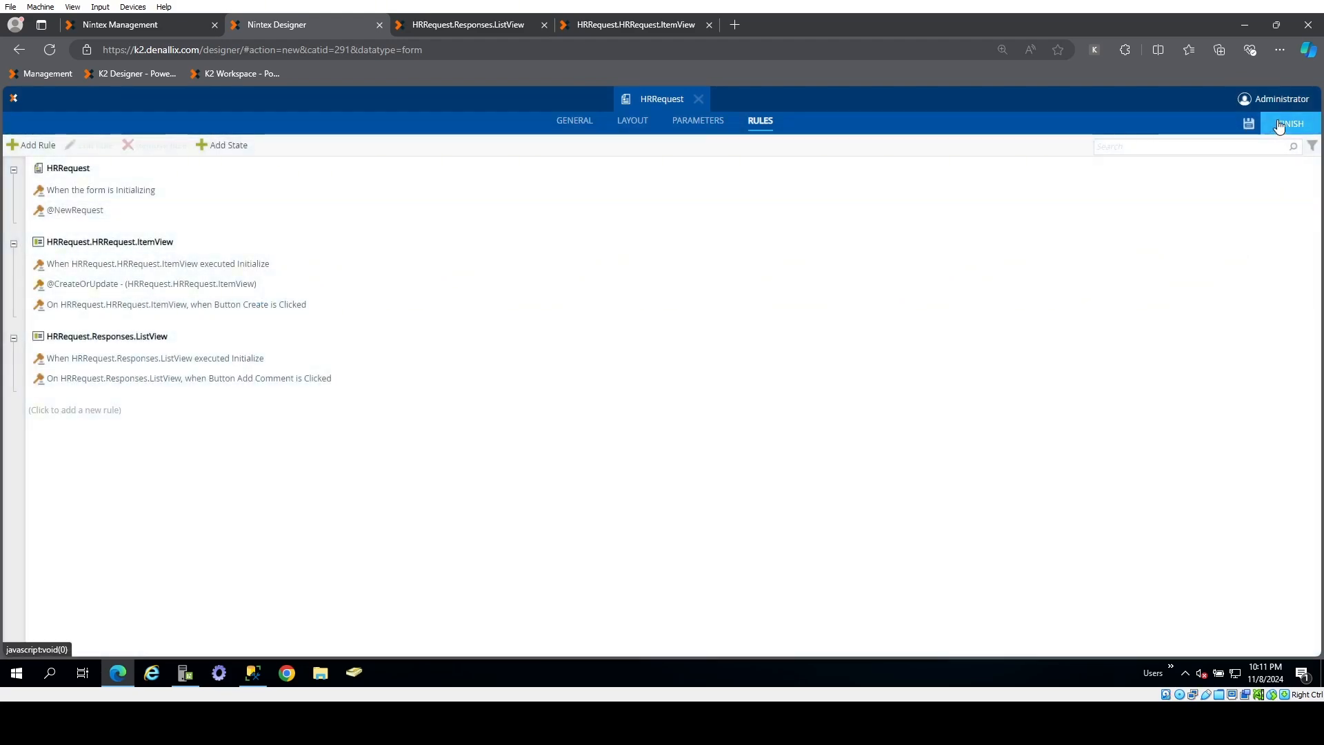
- Rename the text area below the Comment label in the form layout to "Text Area Response"
left_click(634, 122)
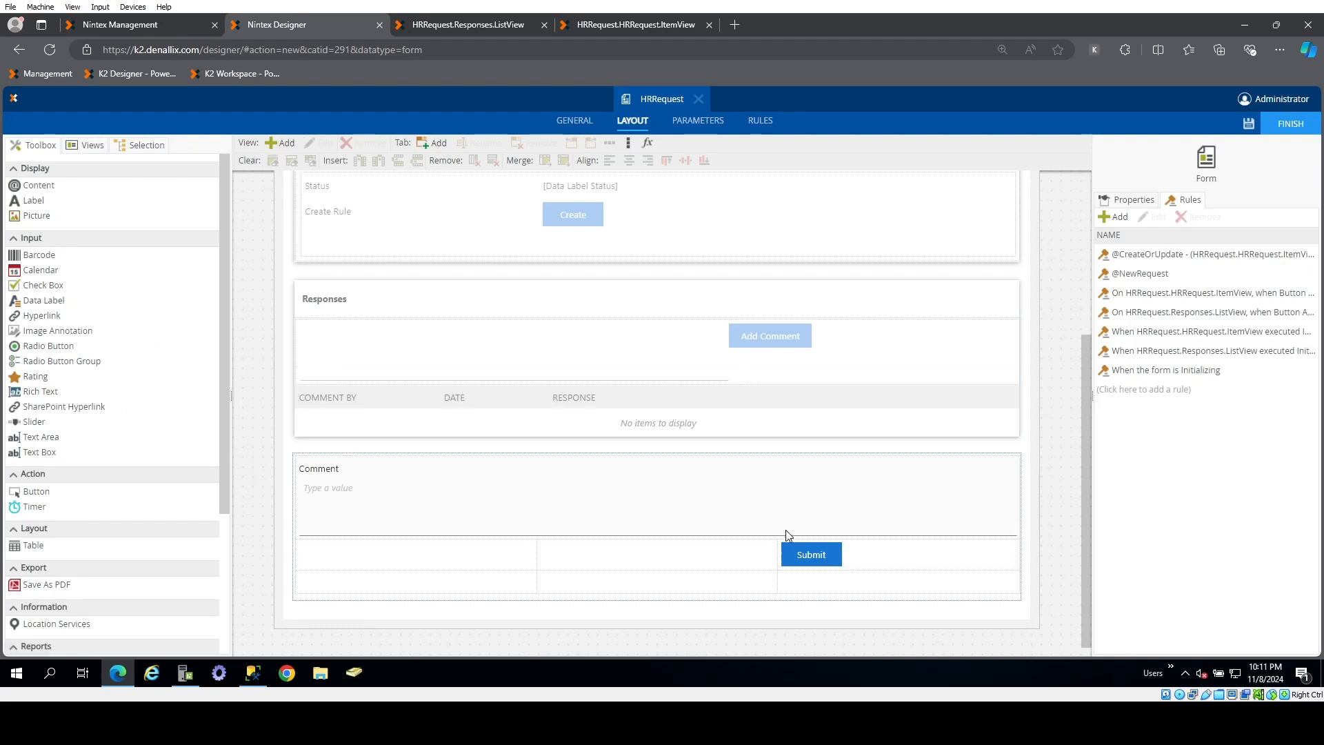
left_click(695, 489)
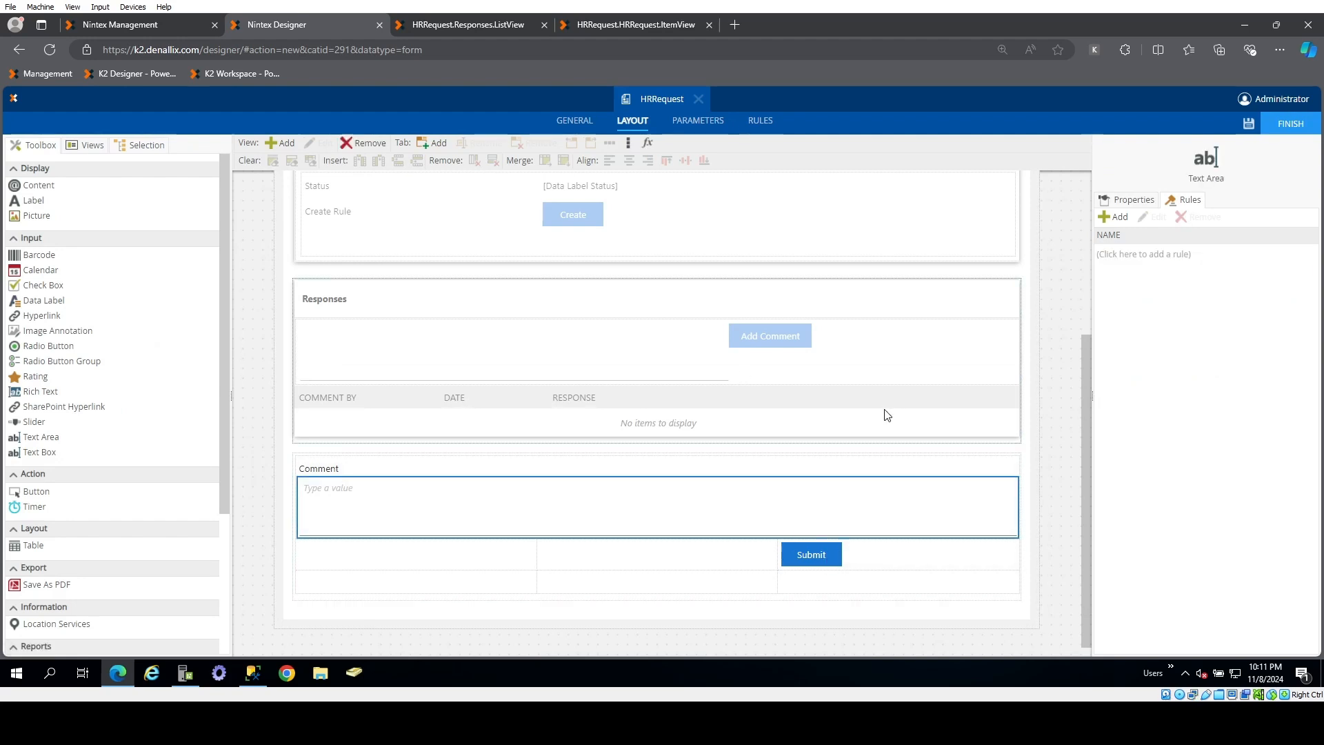
left_click(1131, 200)
left_click(1245, 245)
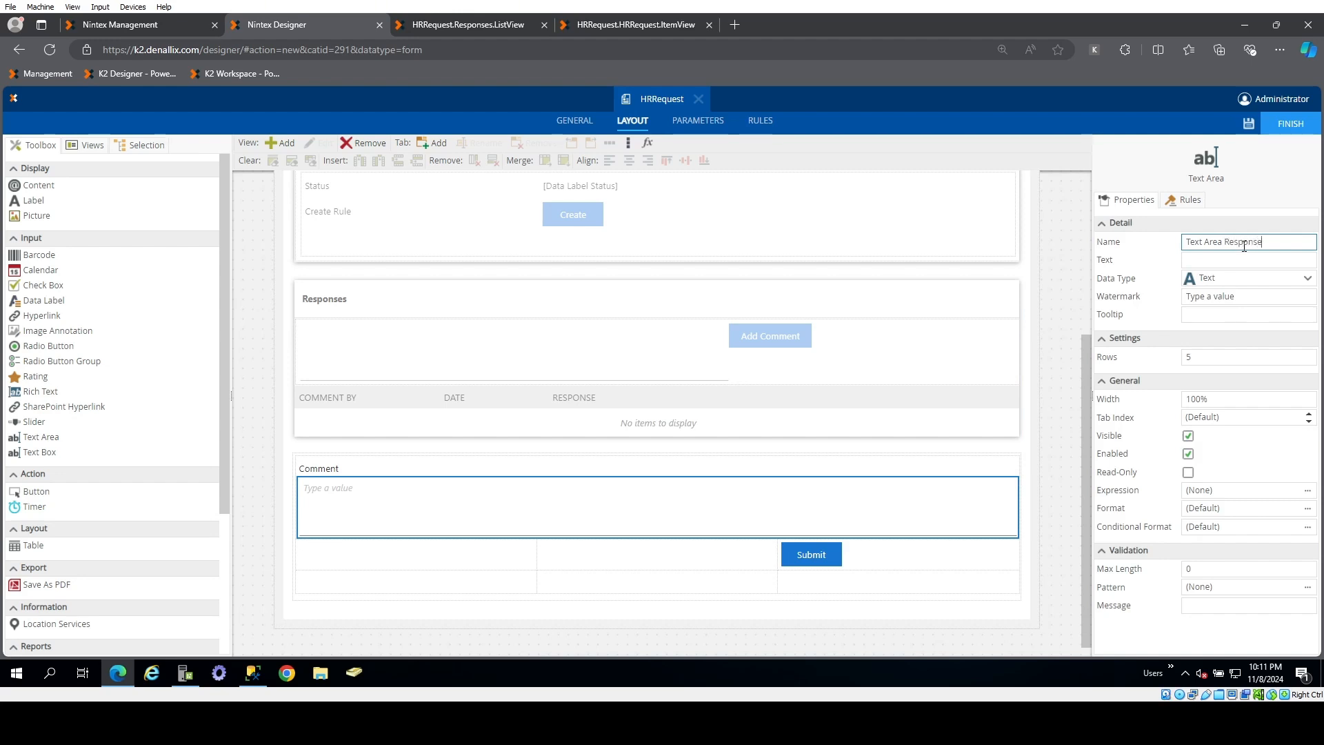
left_click(1251, 180)
- Select the Submit button in the form layout and show its rules
left_click(811, 556)
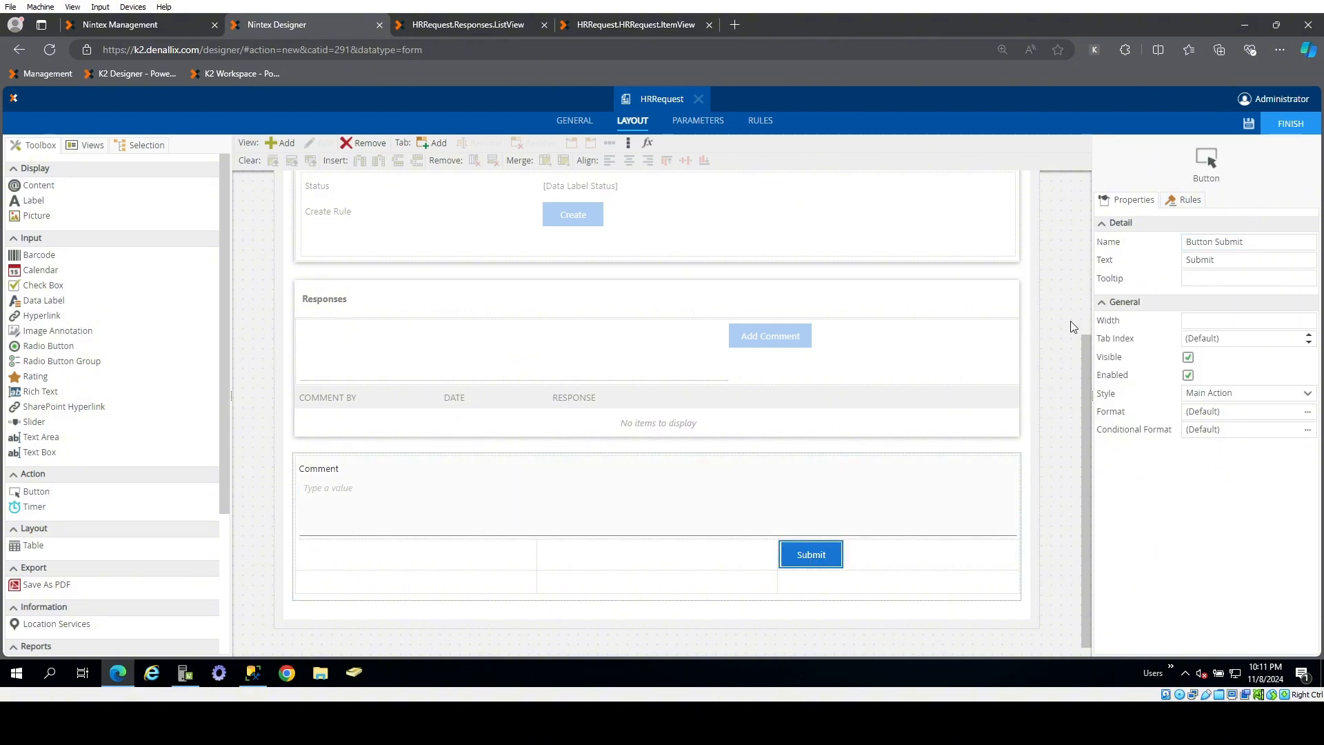
left_click(1186, 200)
left_click(1115, 218)
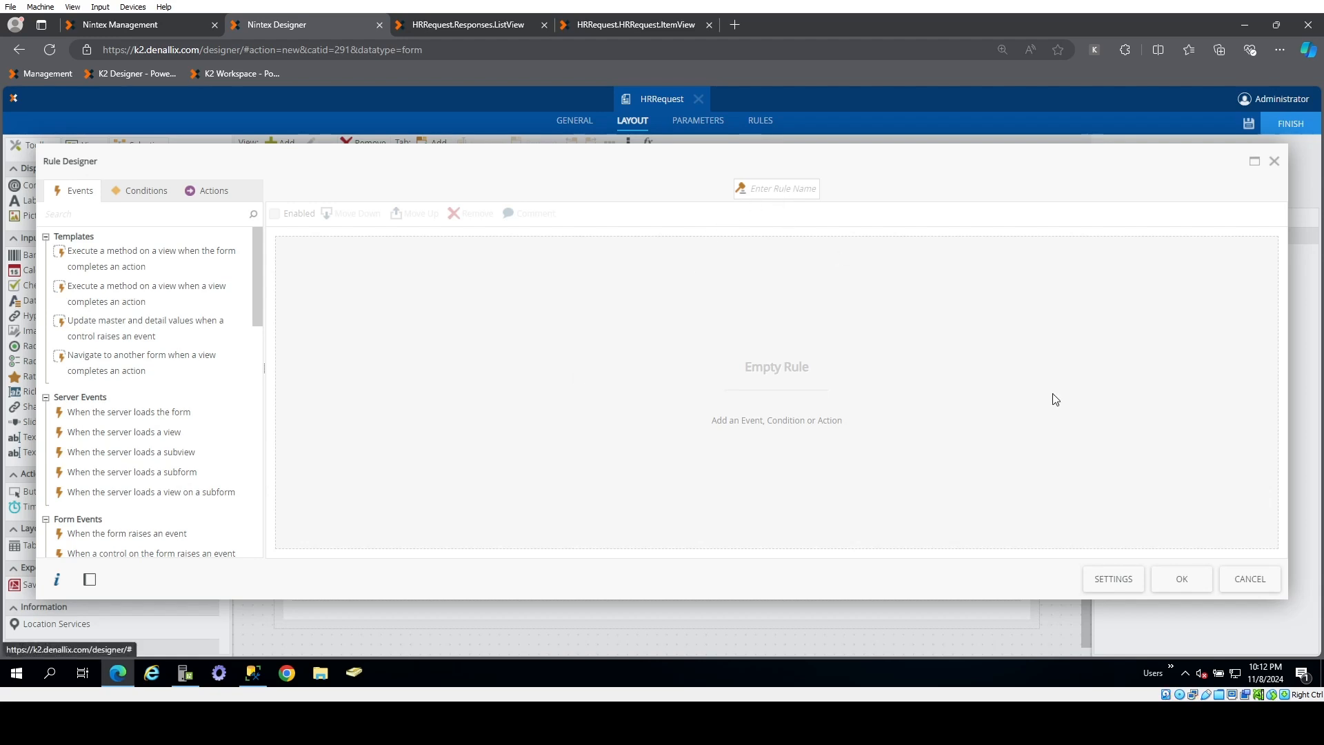
left_click(1249, 581)
left_click(702, 428)
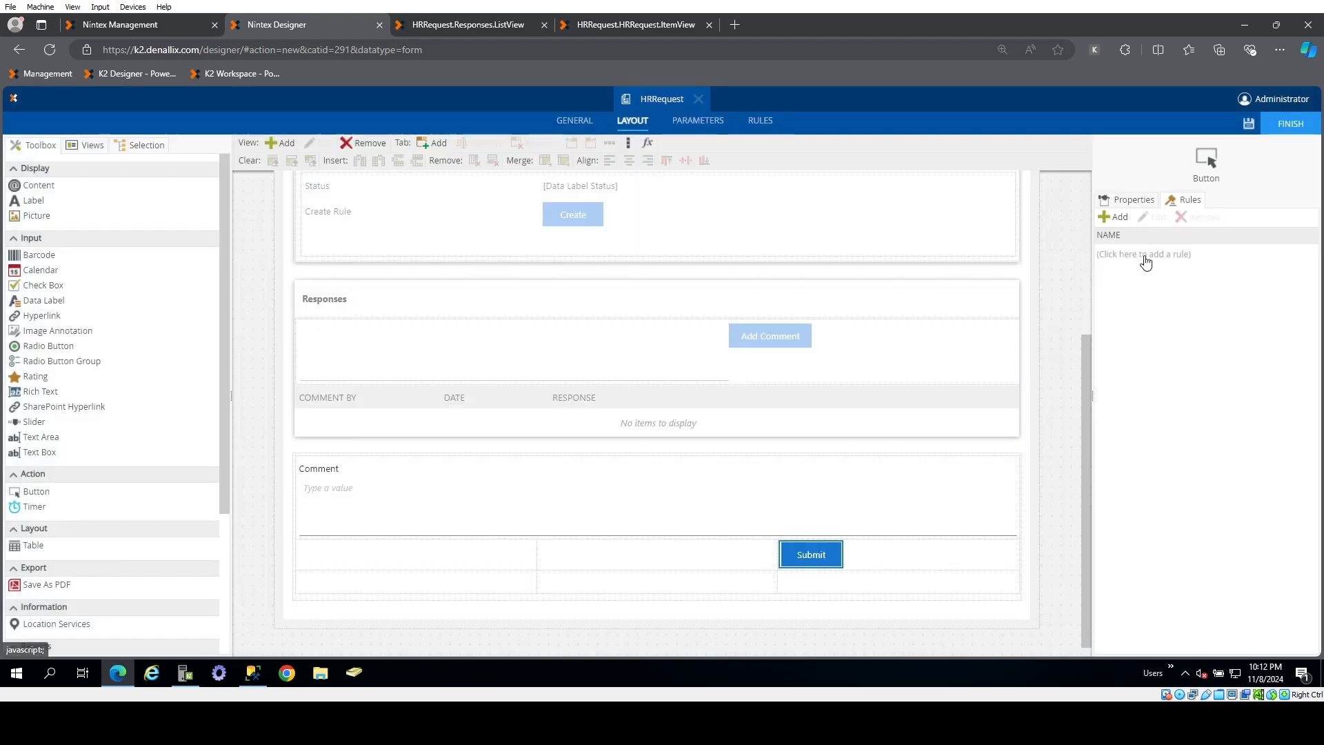
- Add a new rule whose event is a form control event, raised when Button Submit is Clicked
left_click(1116, 218)
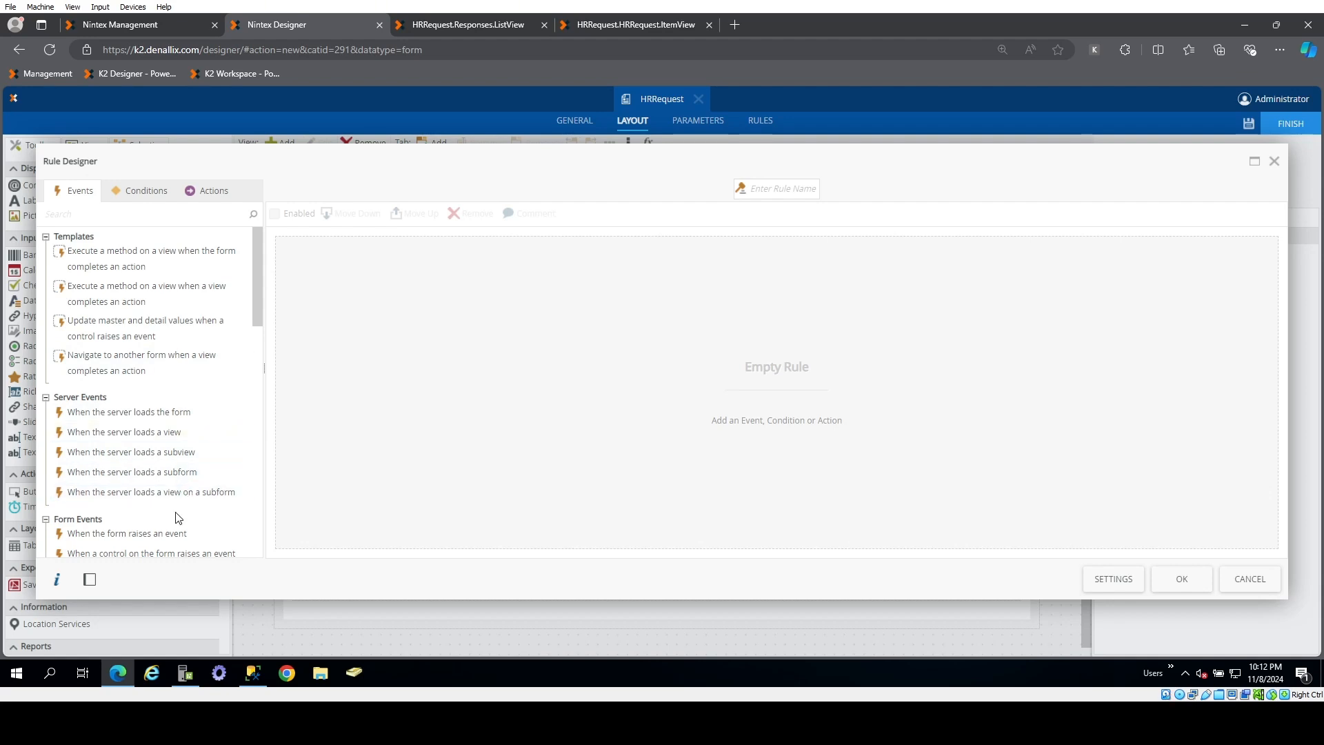
left_click(192, 553)
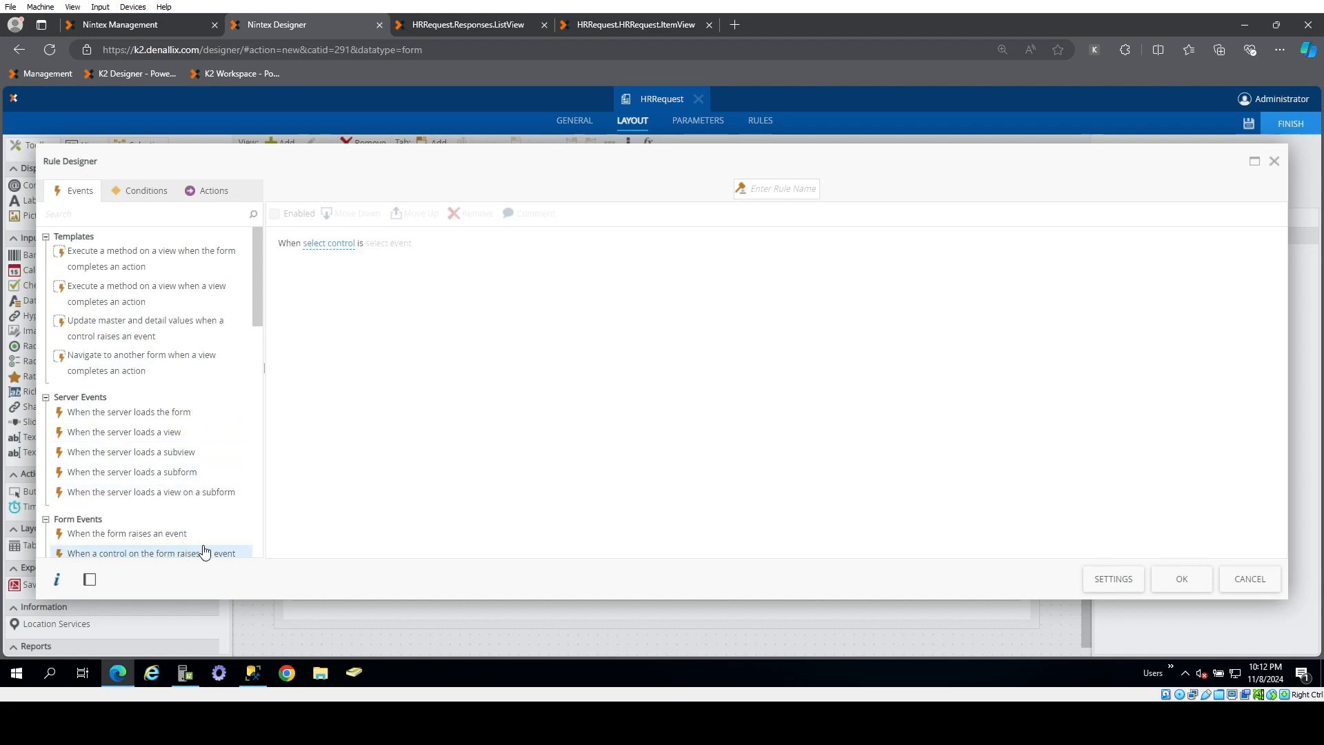
left_click(339, 246)
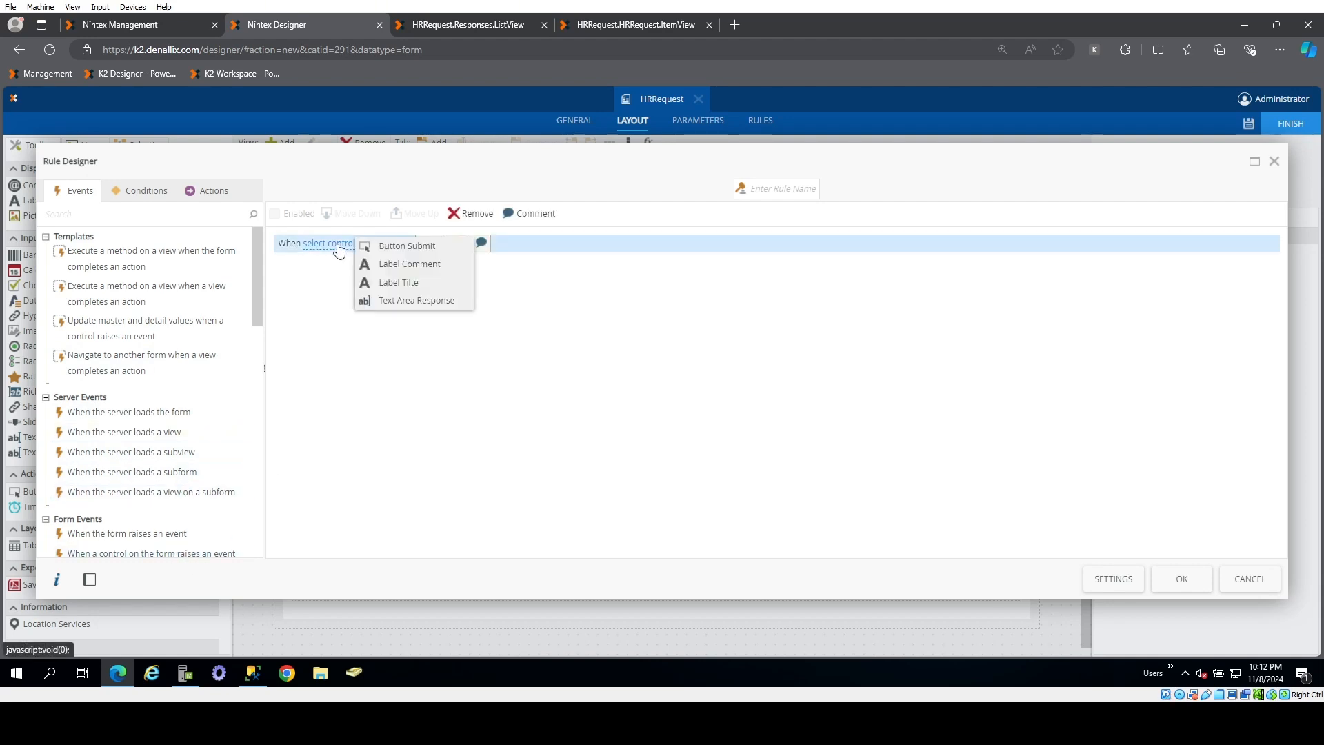
left_click(389, 246)
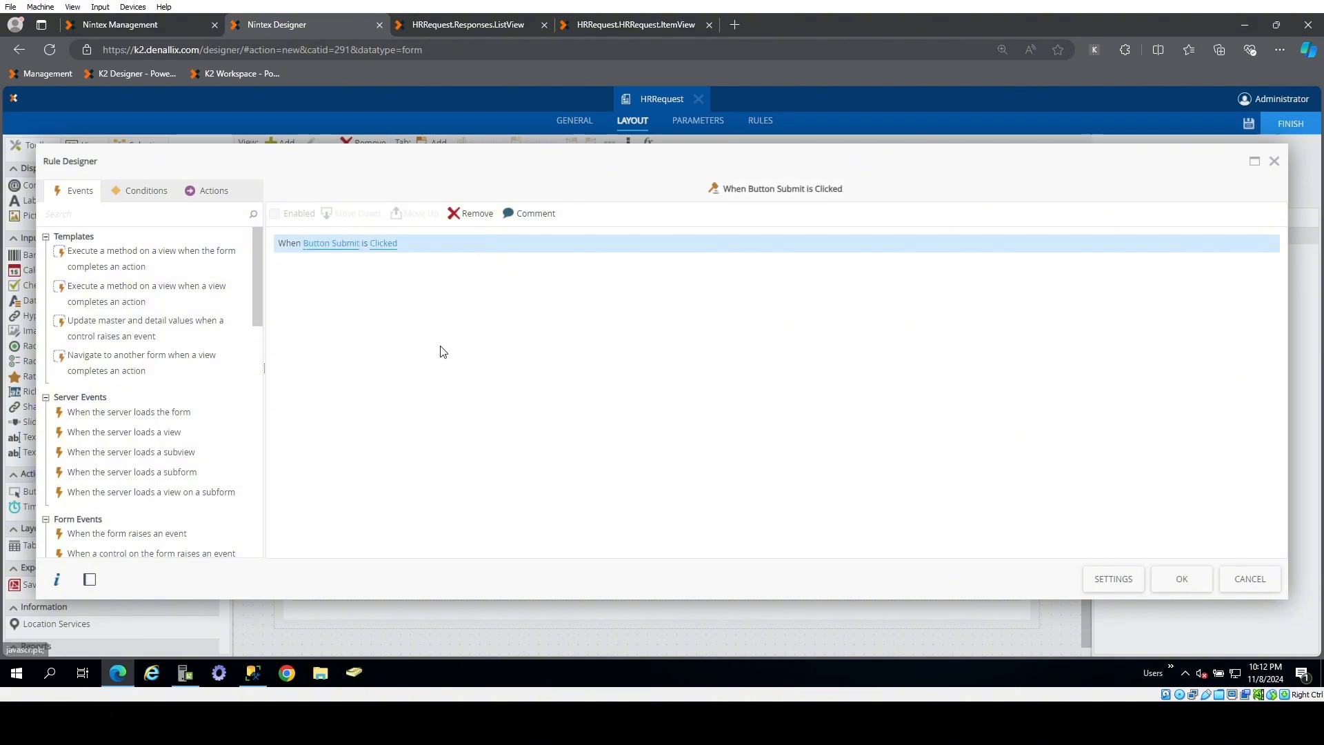
left_click(127, 197)
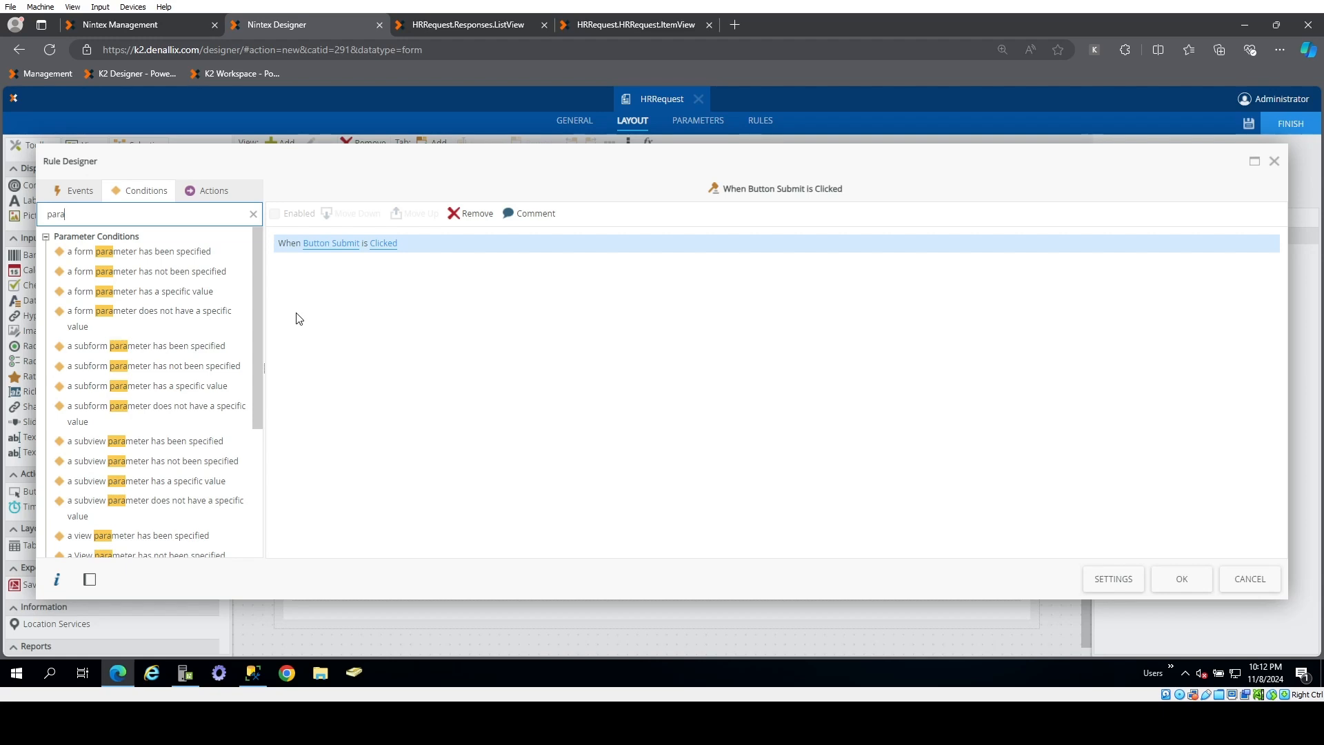
double_click(207, 252)
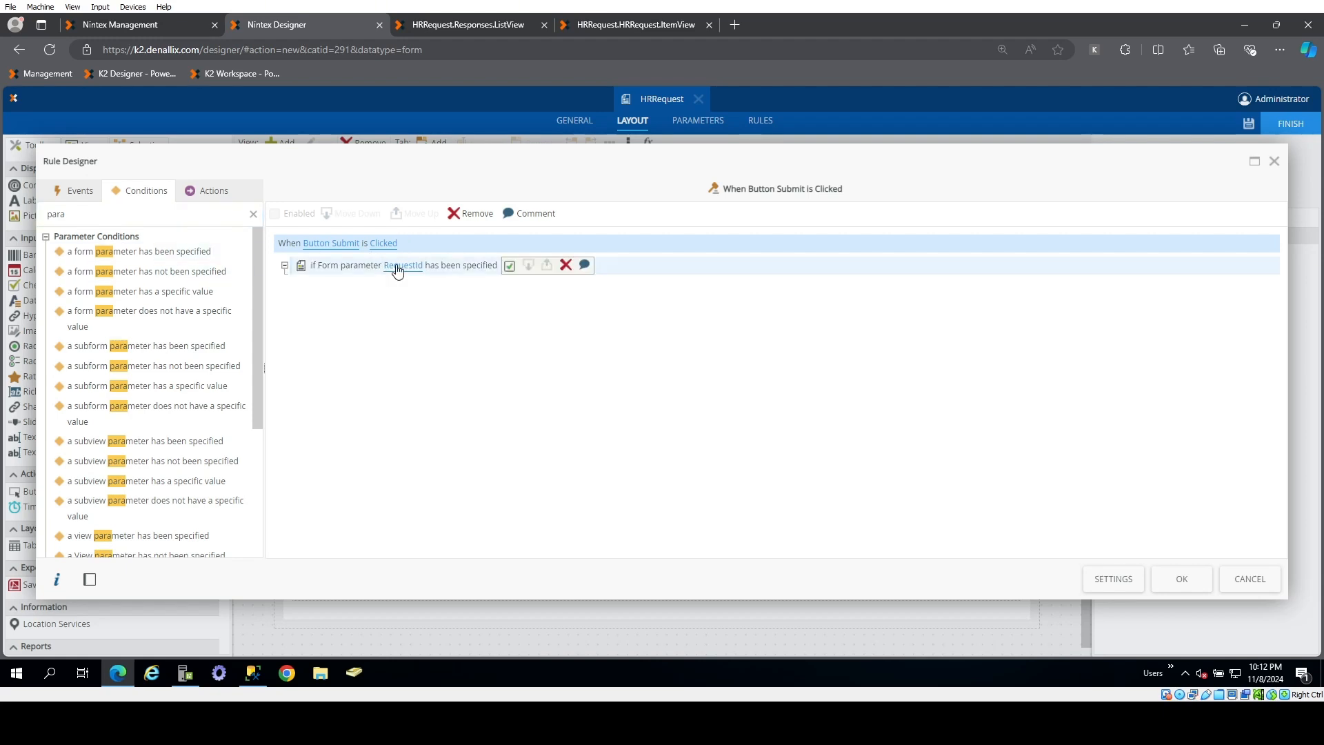
left_click(207, 193)
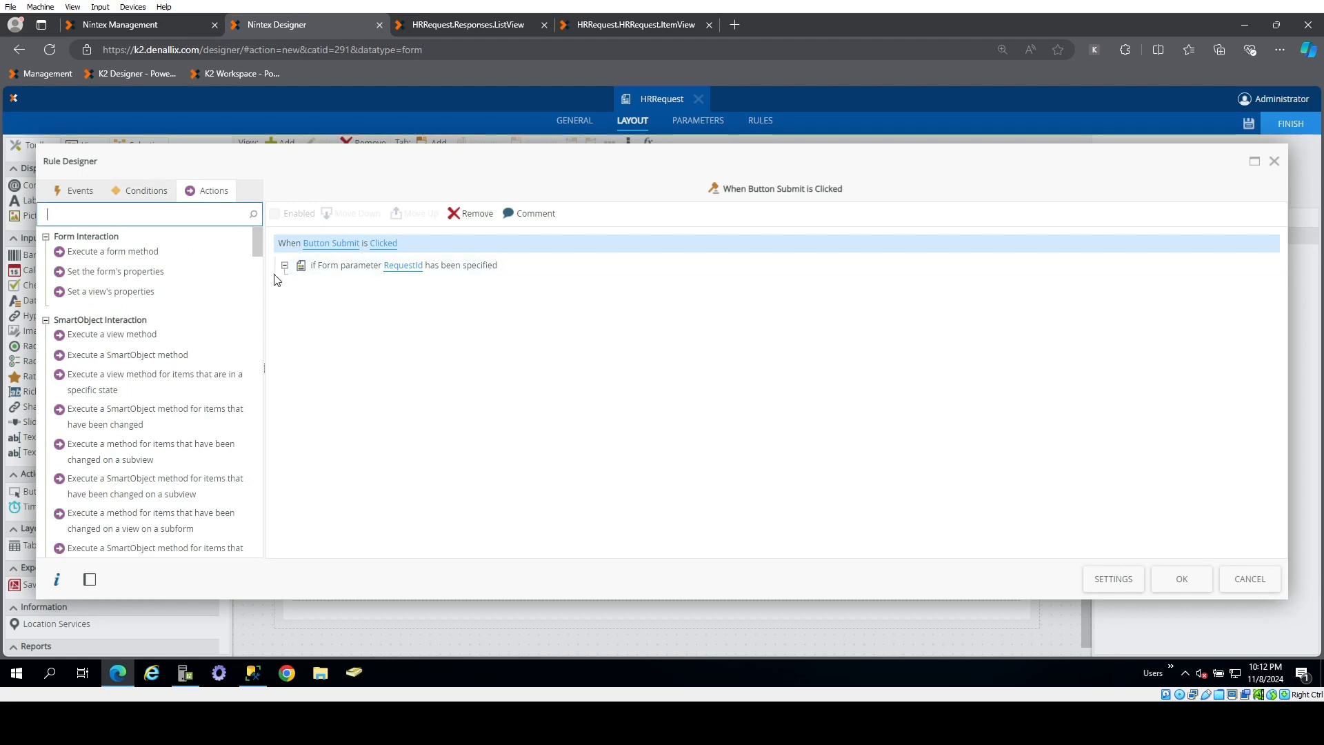
left_click(146, 193)
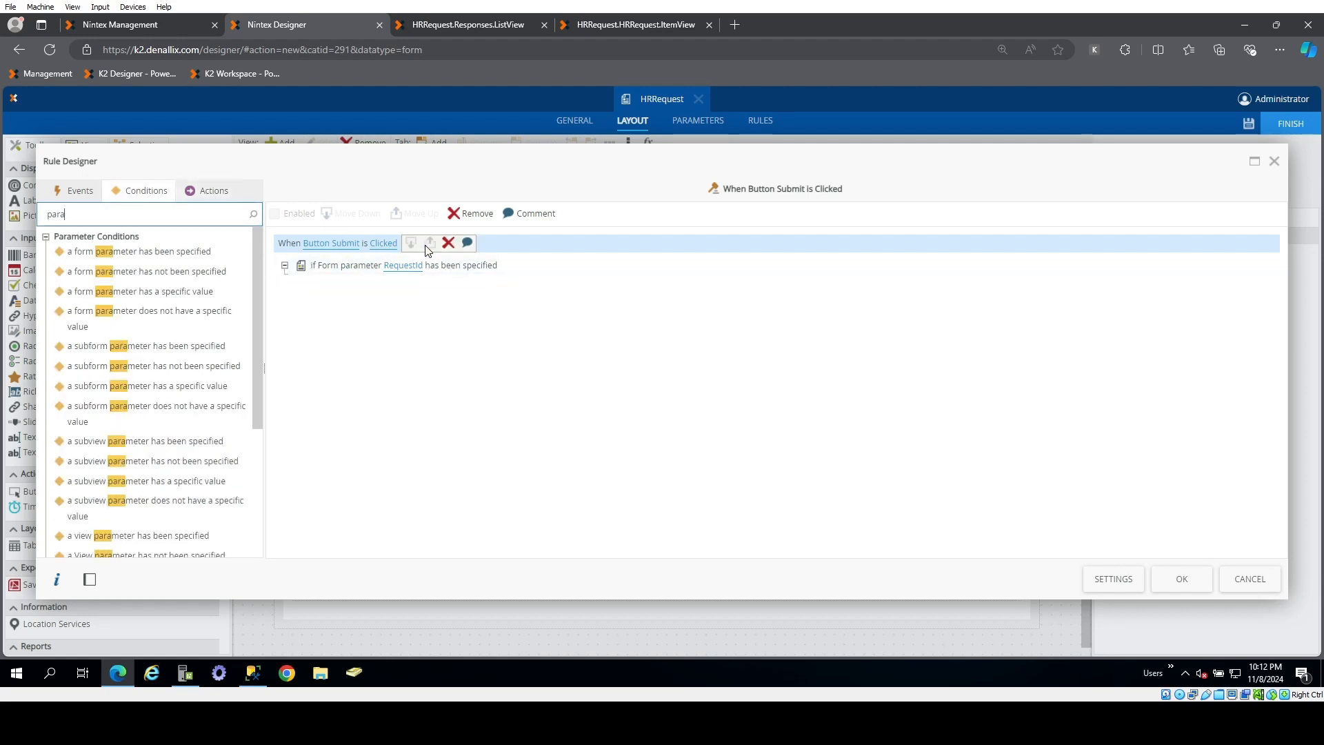
left_click(560, 268)
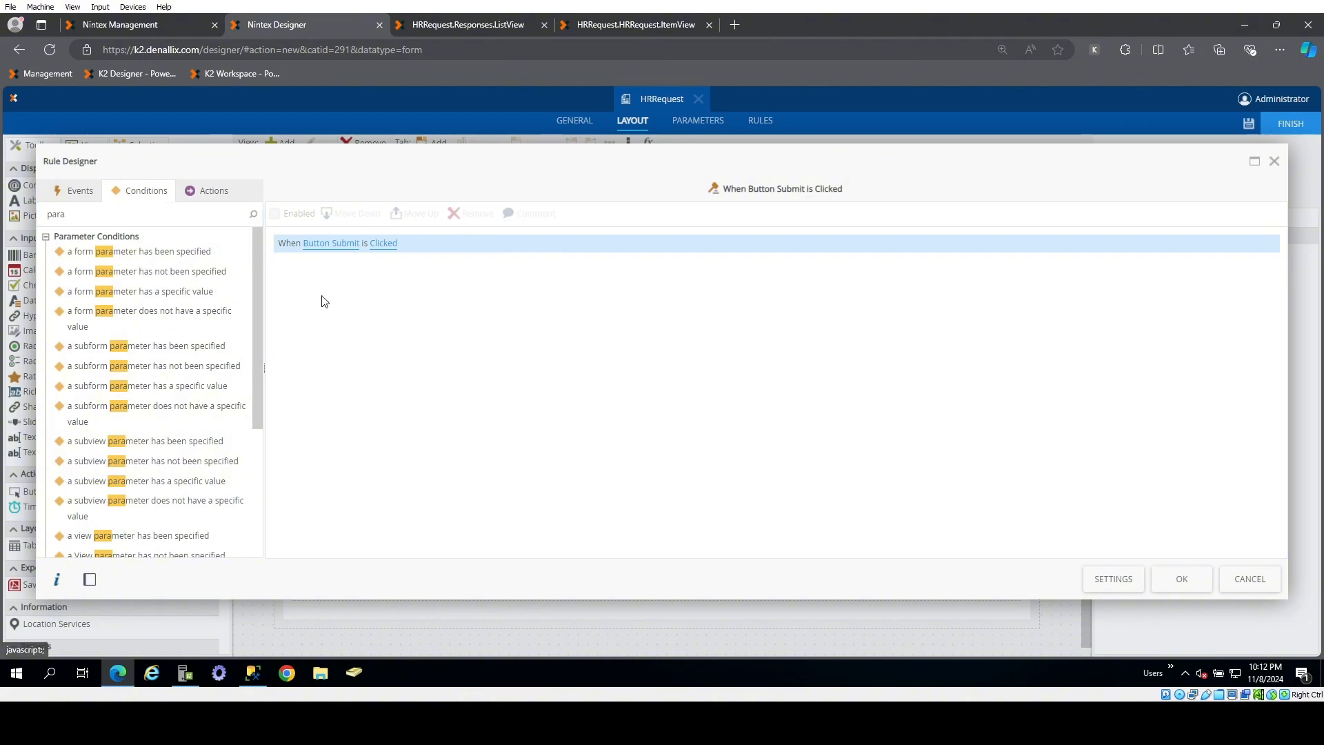
left_click(197, 273)
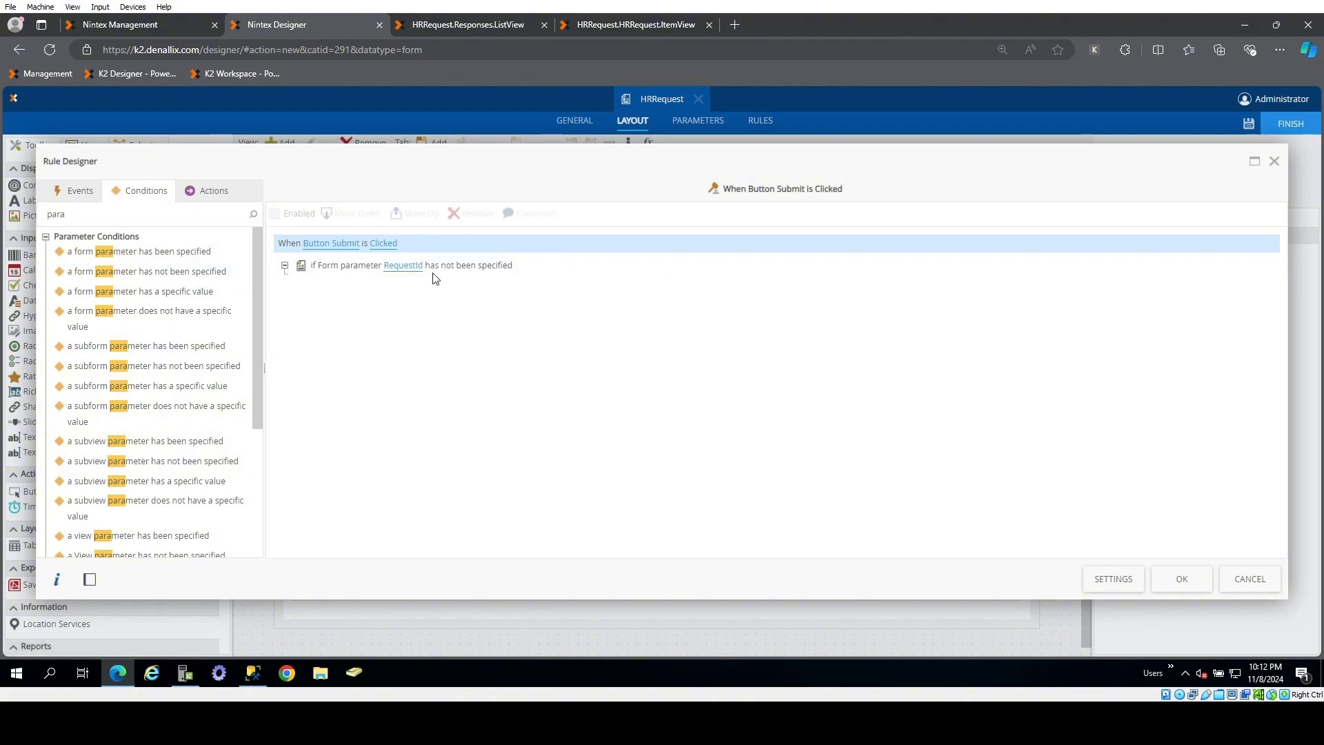
left_click(207, 195)
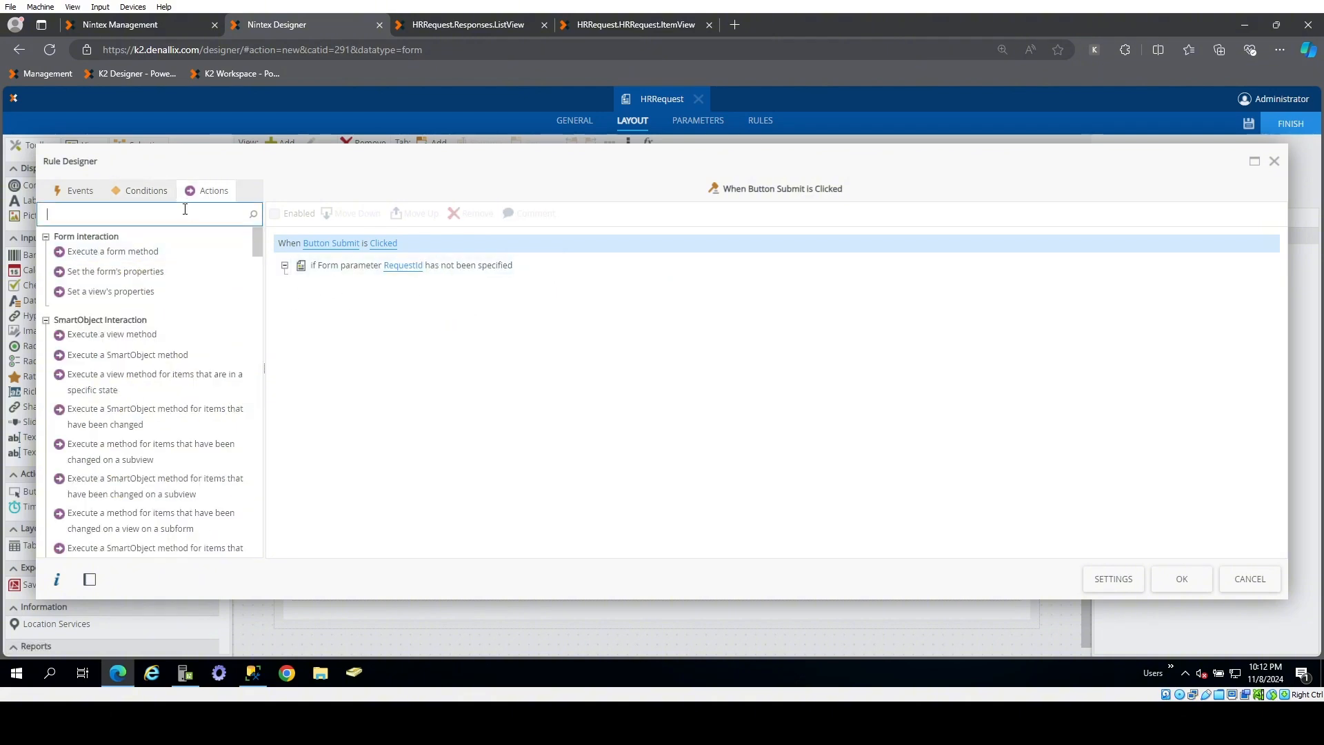
type("rule")
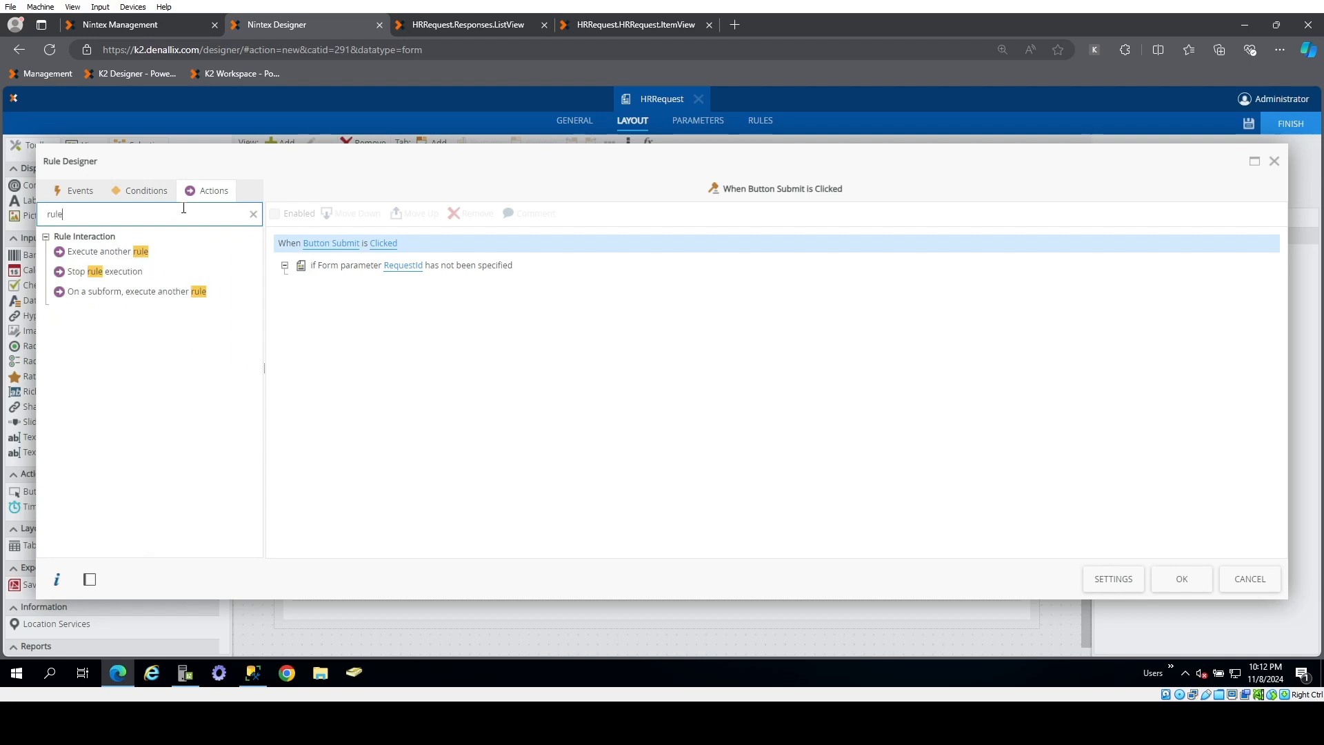
double_click(169, 252)
left_click(417, 285)
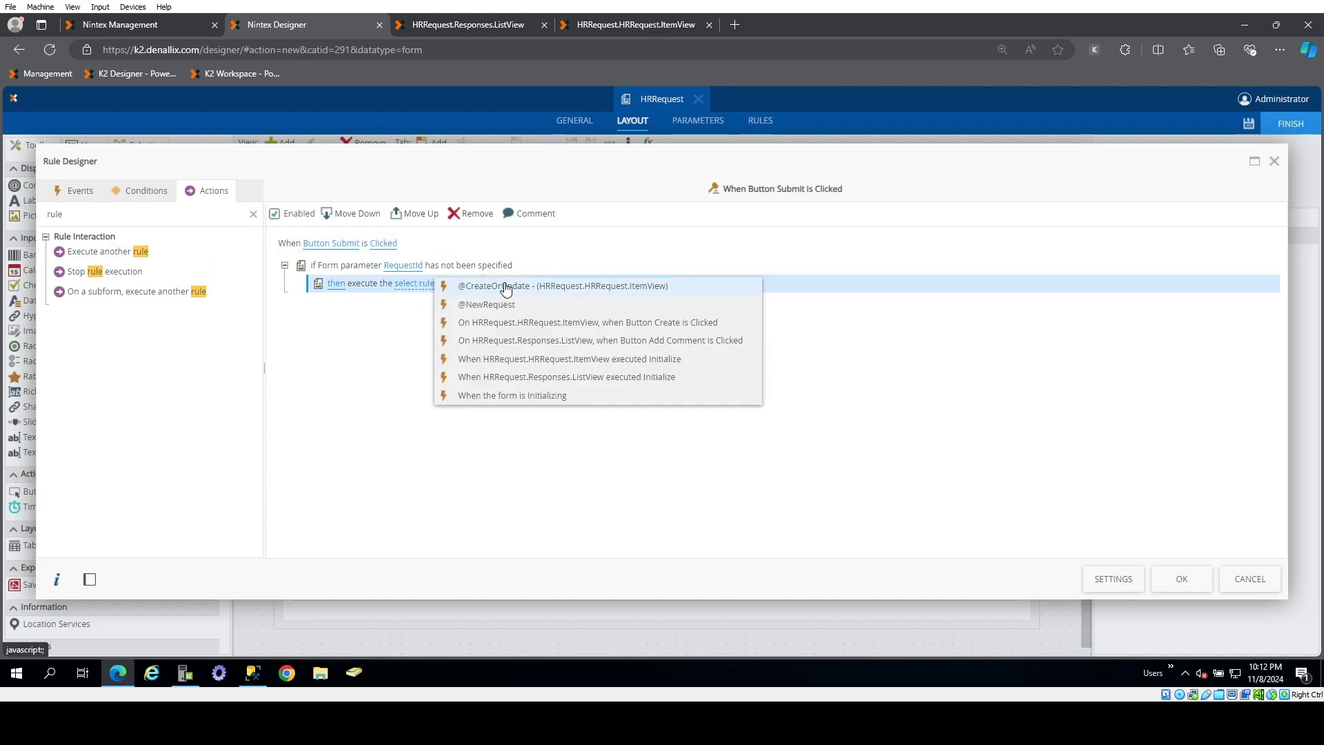
left_click(536, 312)
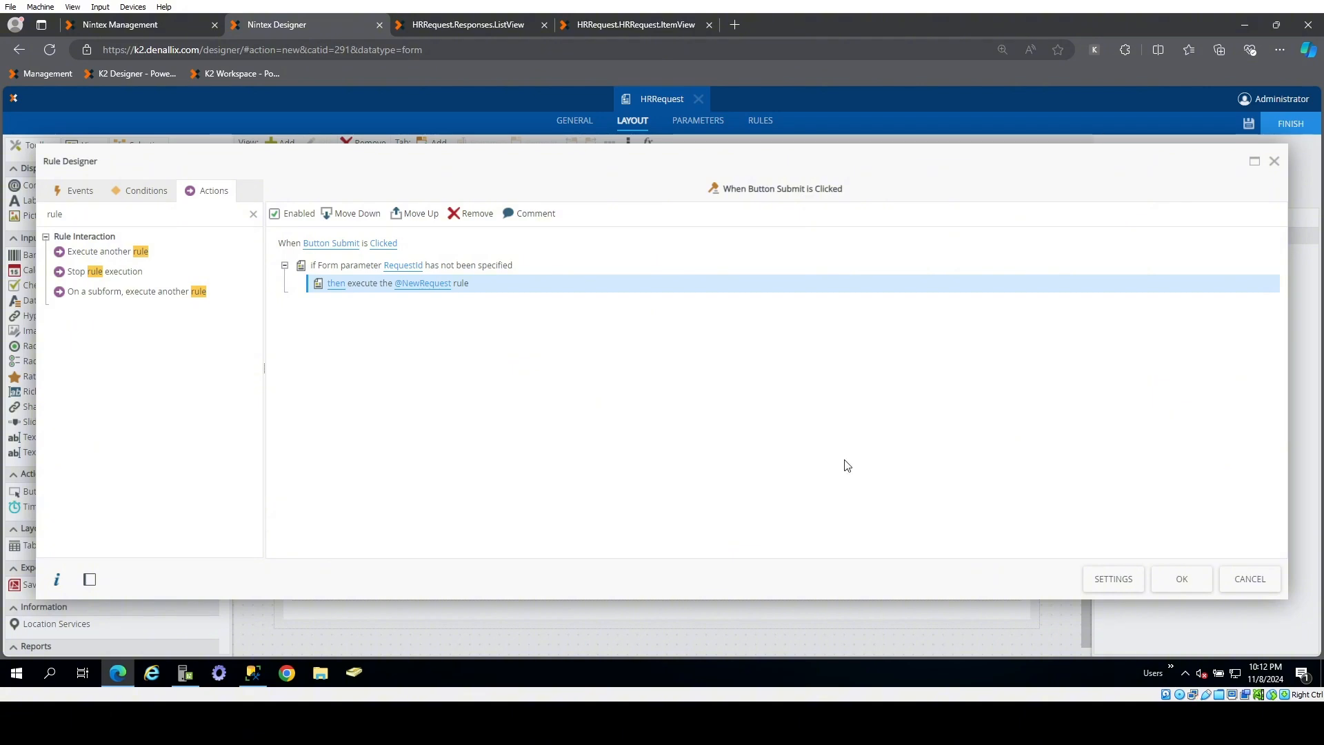
left_click(1180, 579)
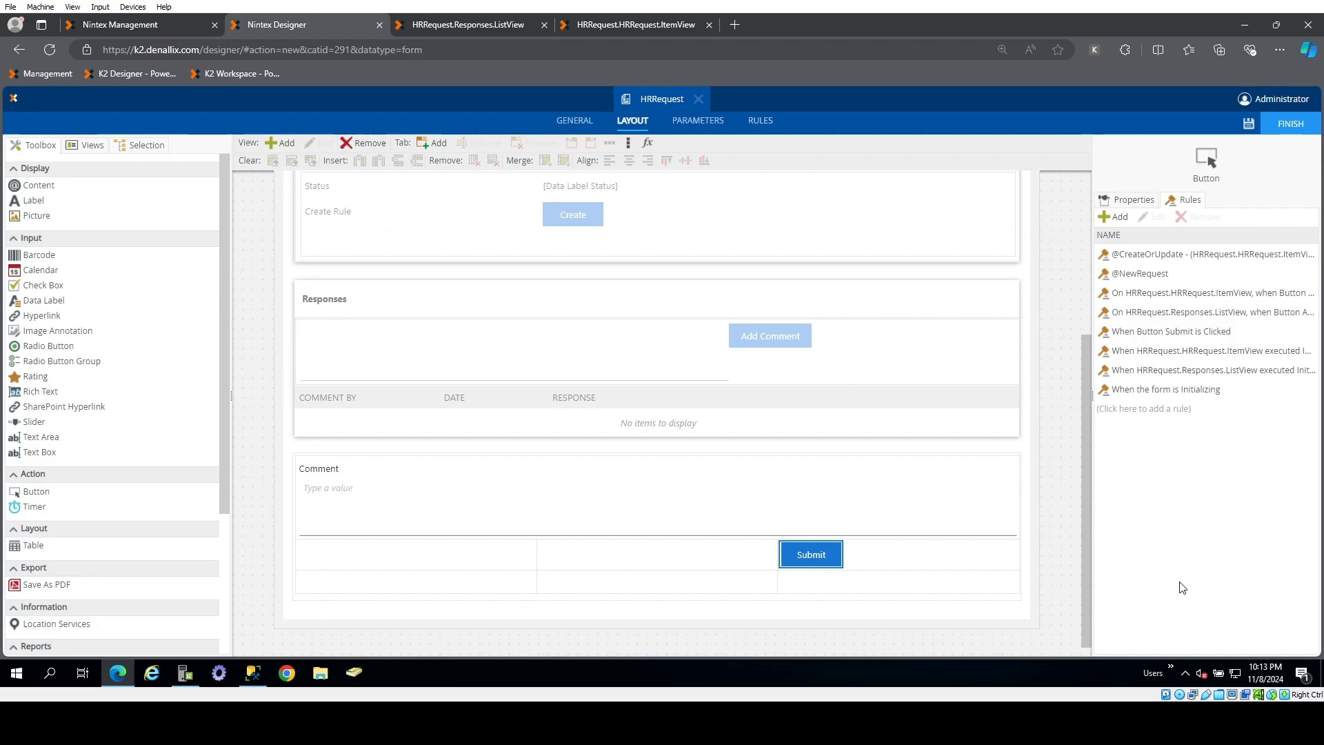
- Save and finish the HRRequest form, and open its runtime page
left_click(1250, 125)
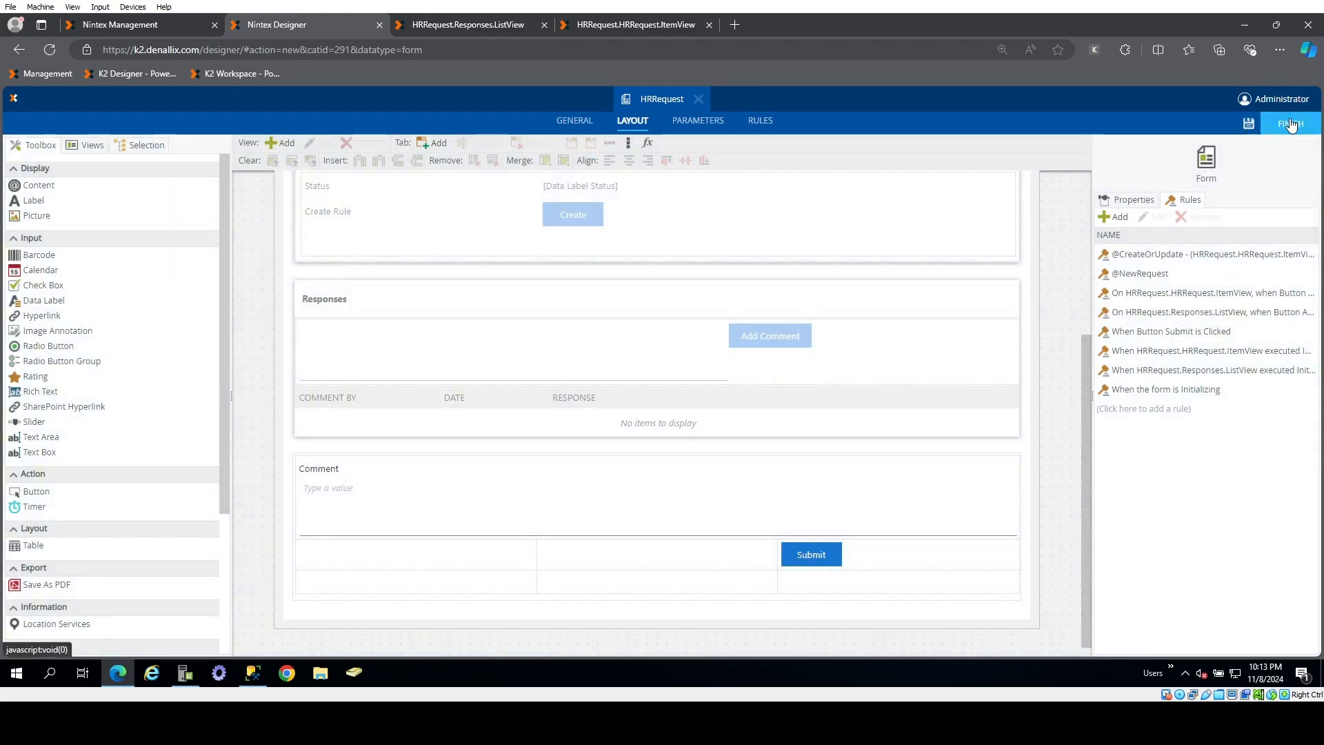
left_click(1291, 124)
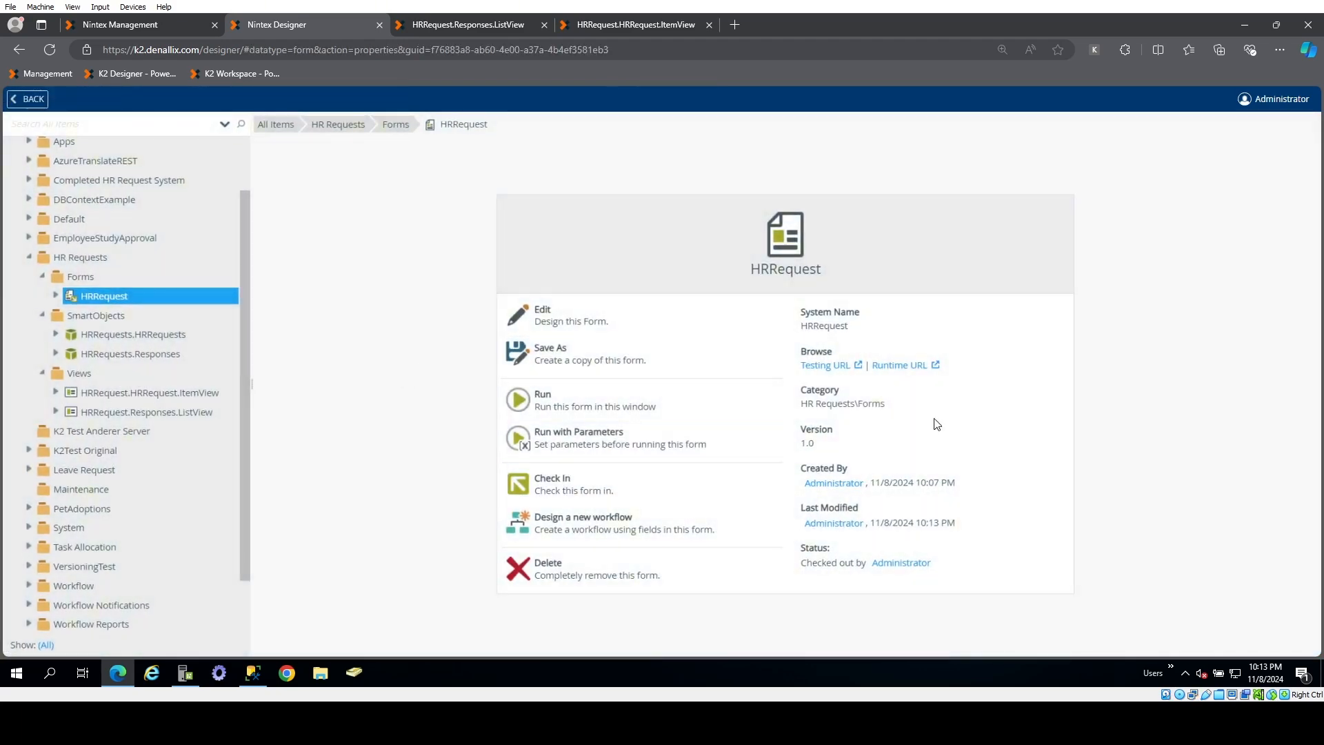
left_click(939, 366)
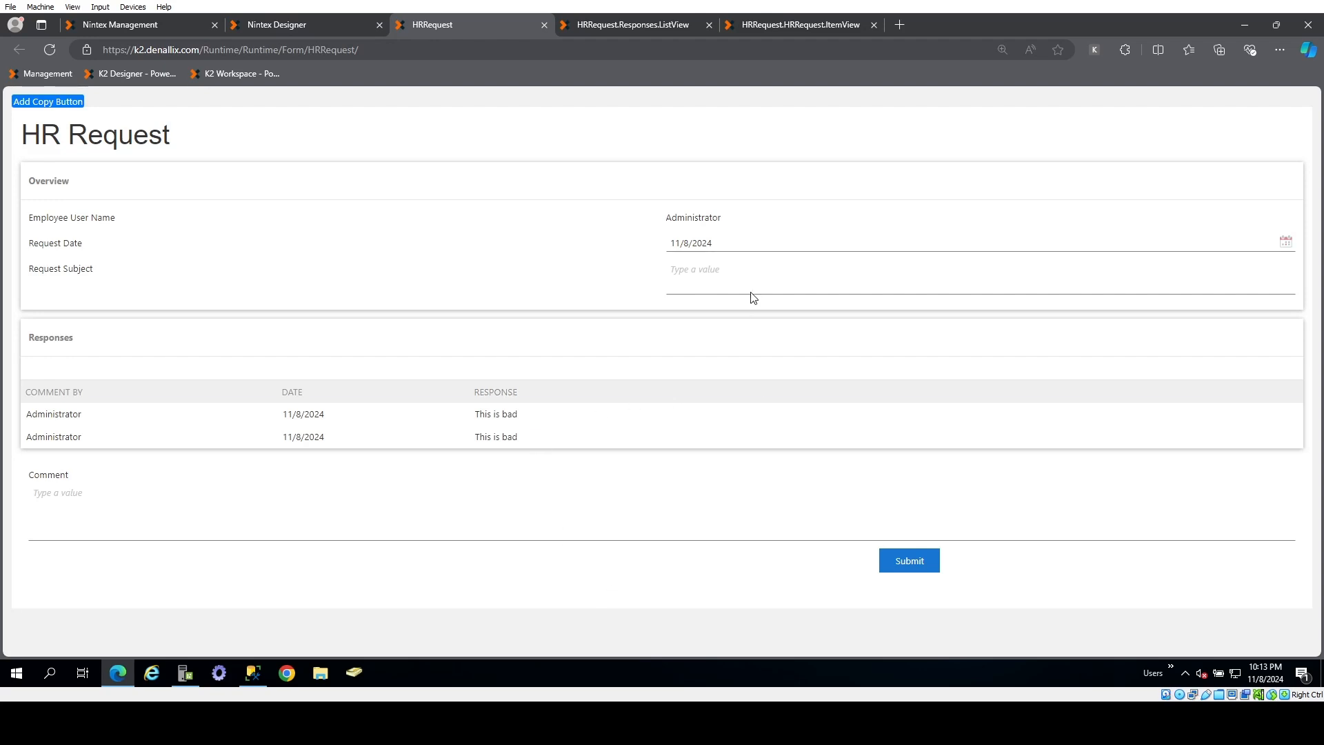
- Enter "Parental Leave" as the request subject and select the existing entries in the Responses list
left_click(717, 271)
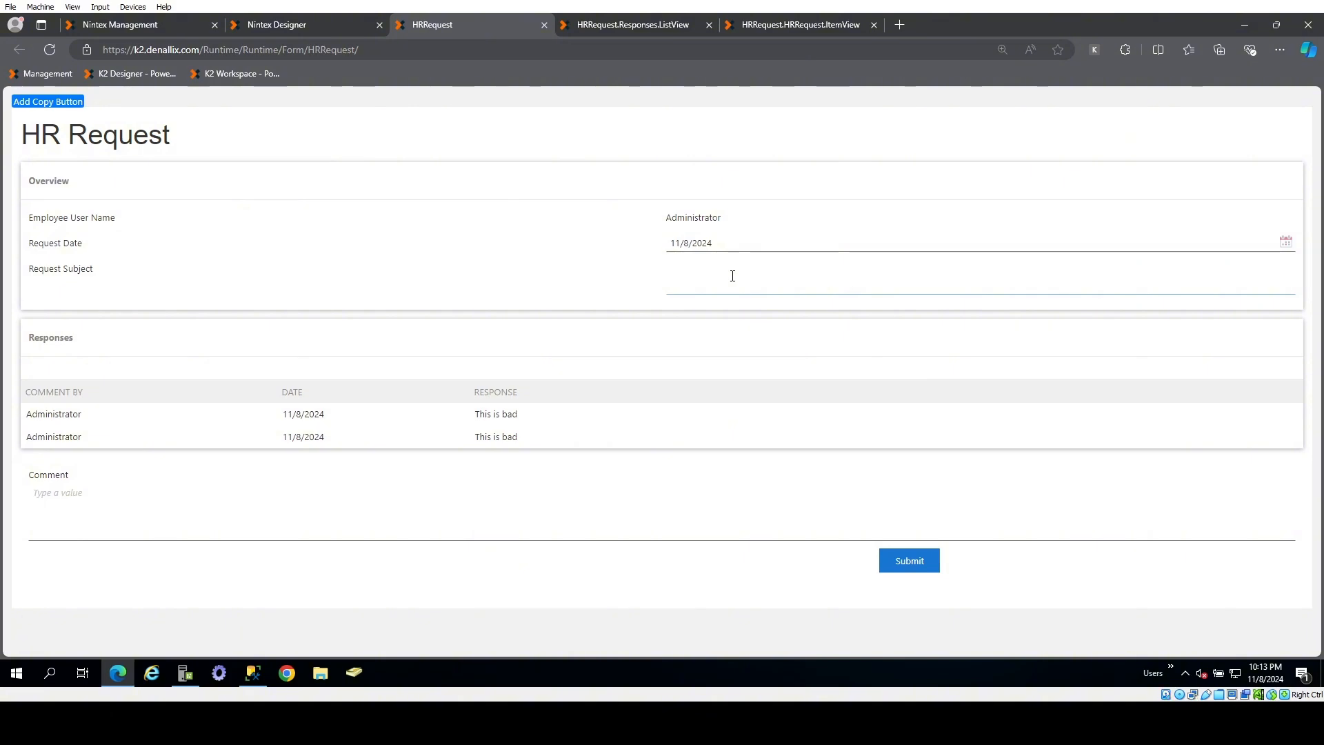
type("Parental Leave")
left_click(490, 417)
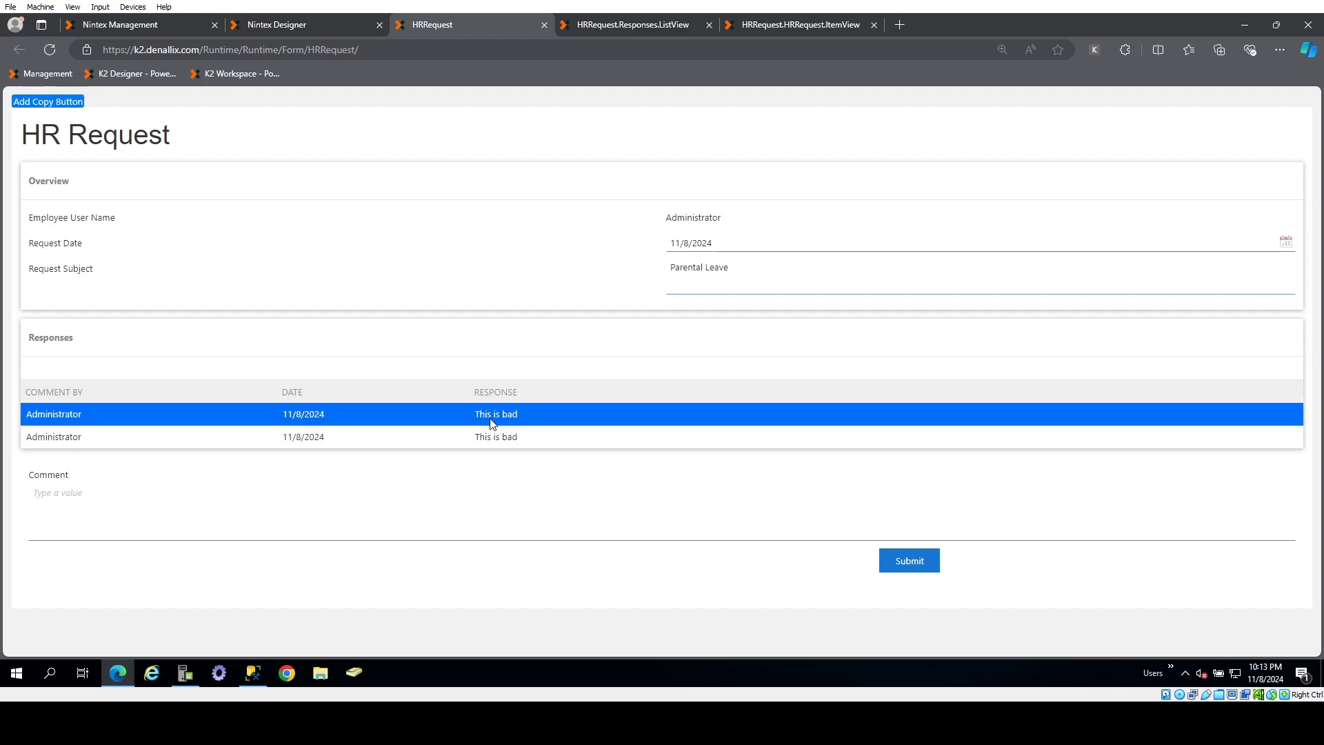
left_click(494, 433)
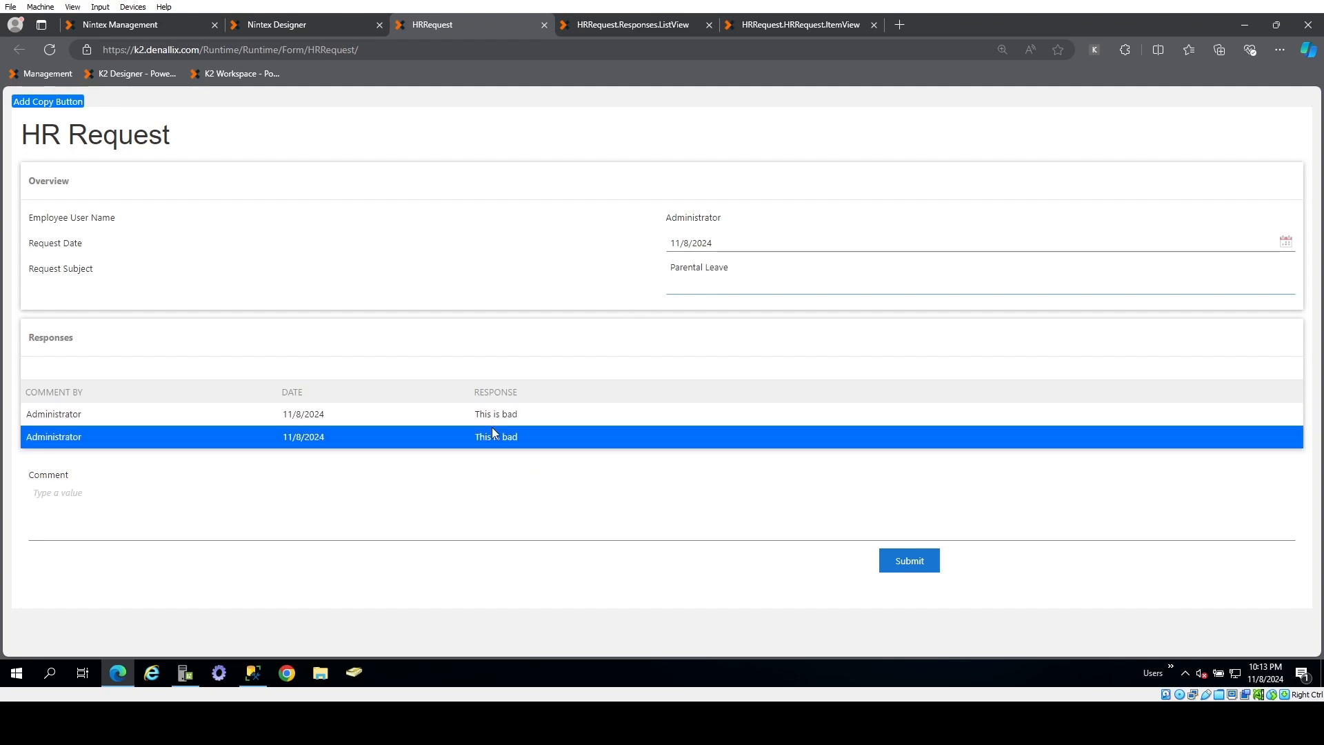
- Check out the HRRequest.Responses.ListView view in Nintex Designer and open its Initialize rule for editing
left_click(328, 22)
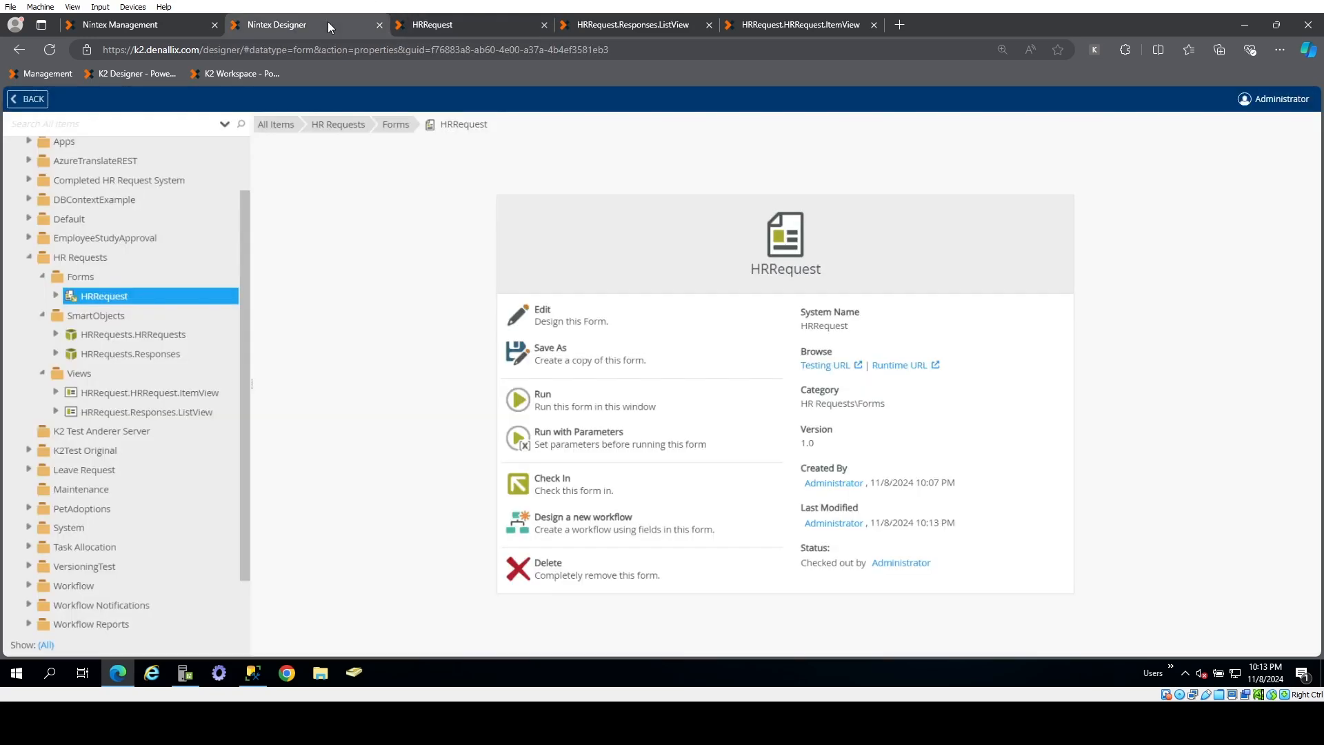
left_click(195, 414)
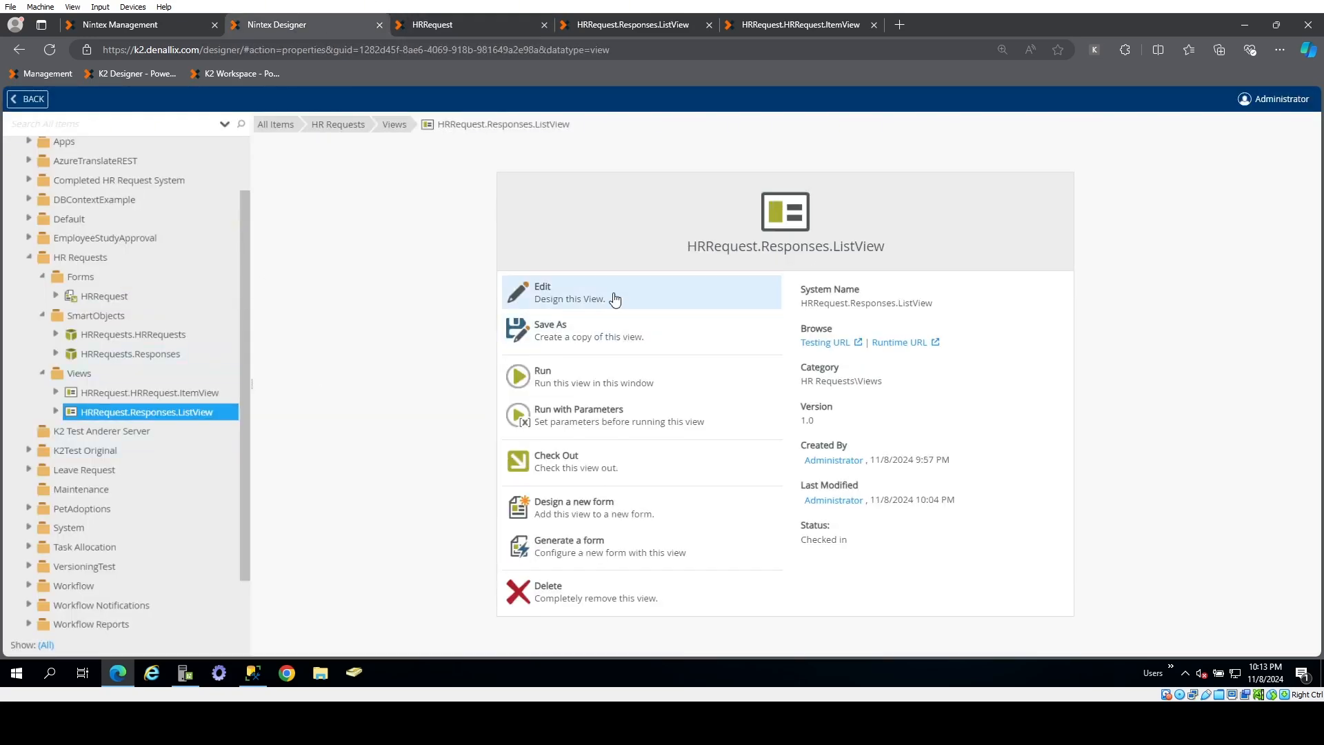
left_click(614, 294)
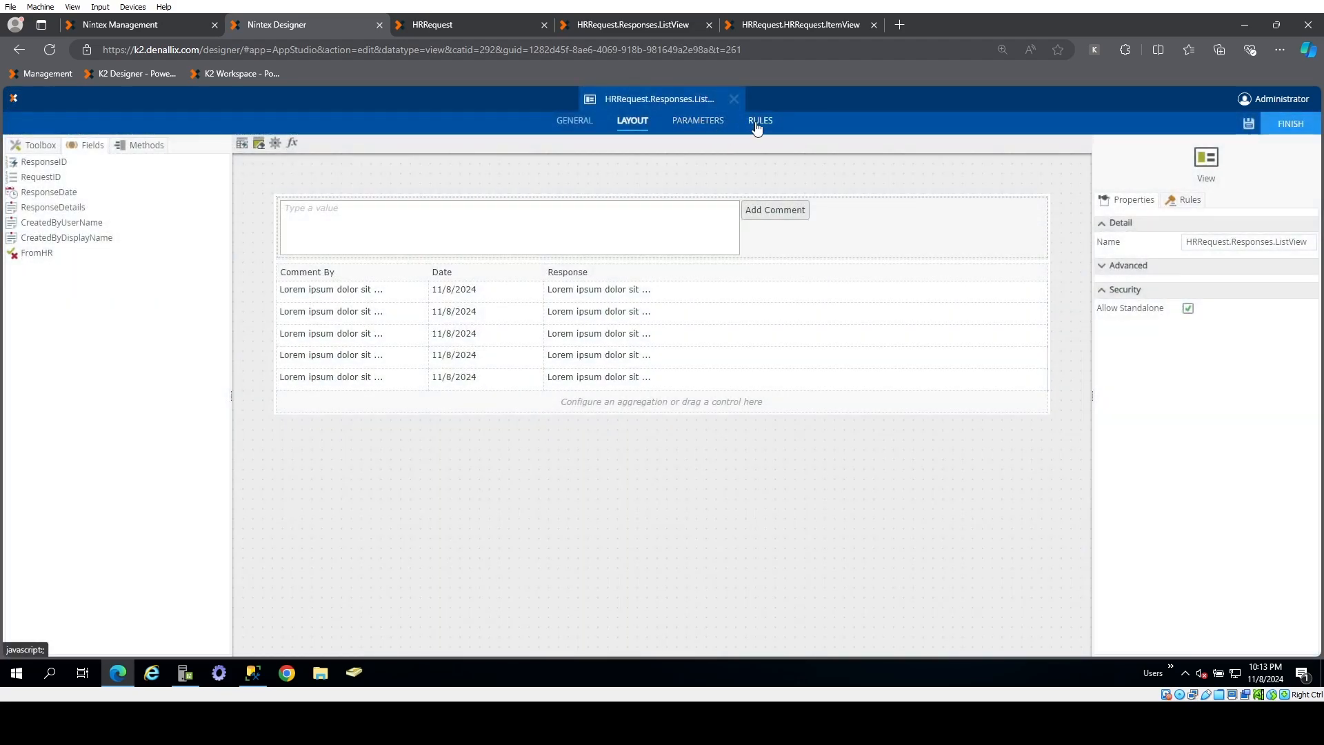
left_click(758, 124)
double_click(207, 196)
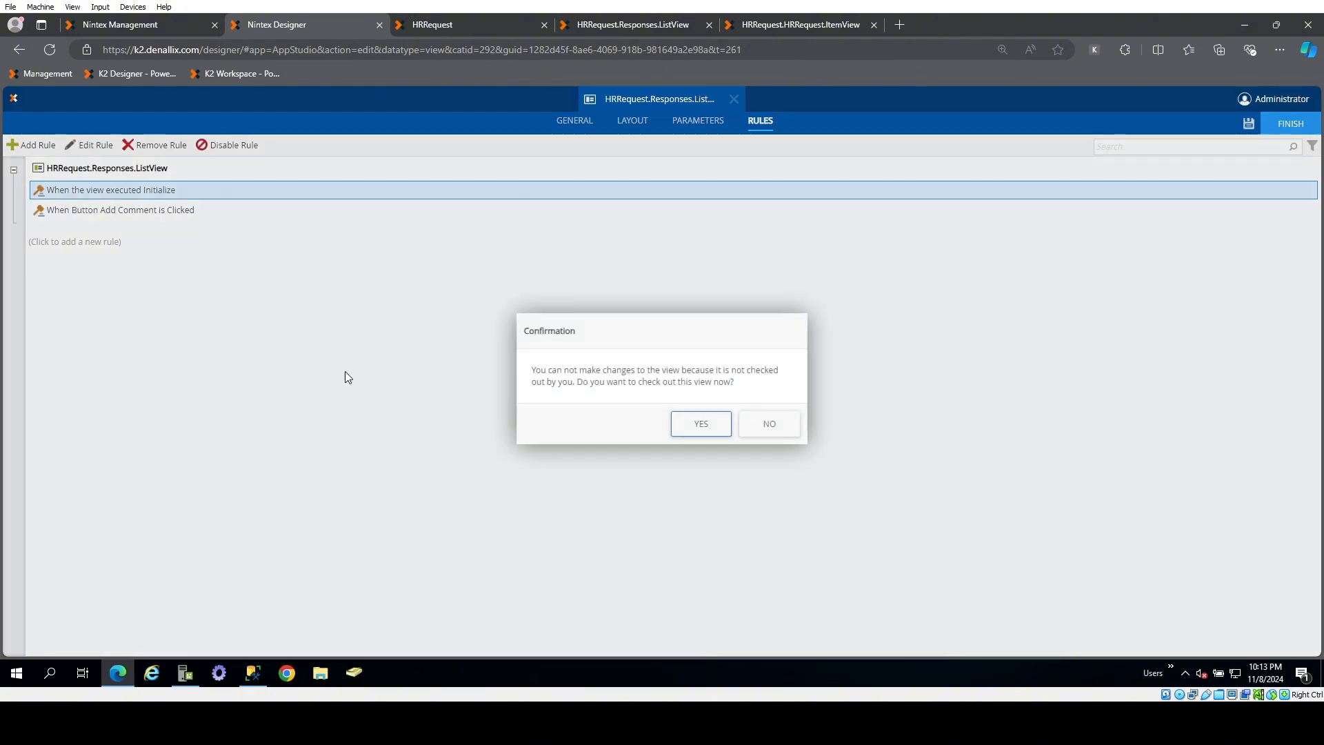
left_click(699, 424)
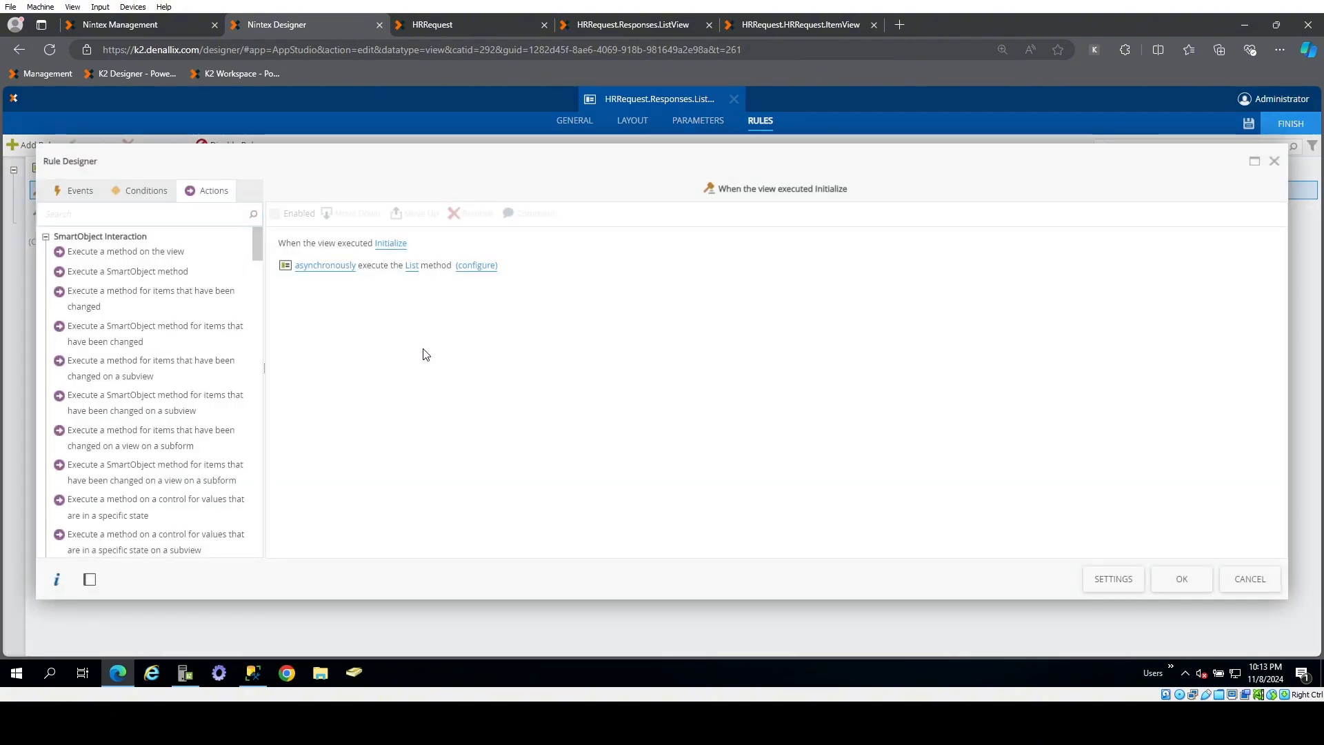
- Place the List method under the condition that view parameter RequestId has been specified, and confirm the rule
left_click(143, 193)
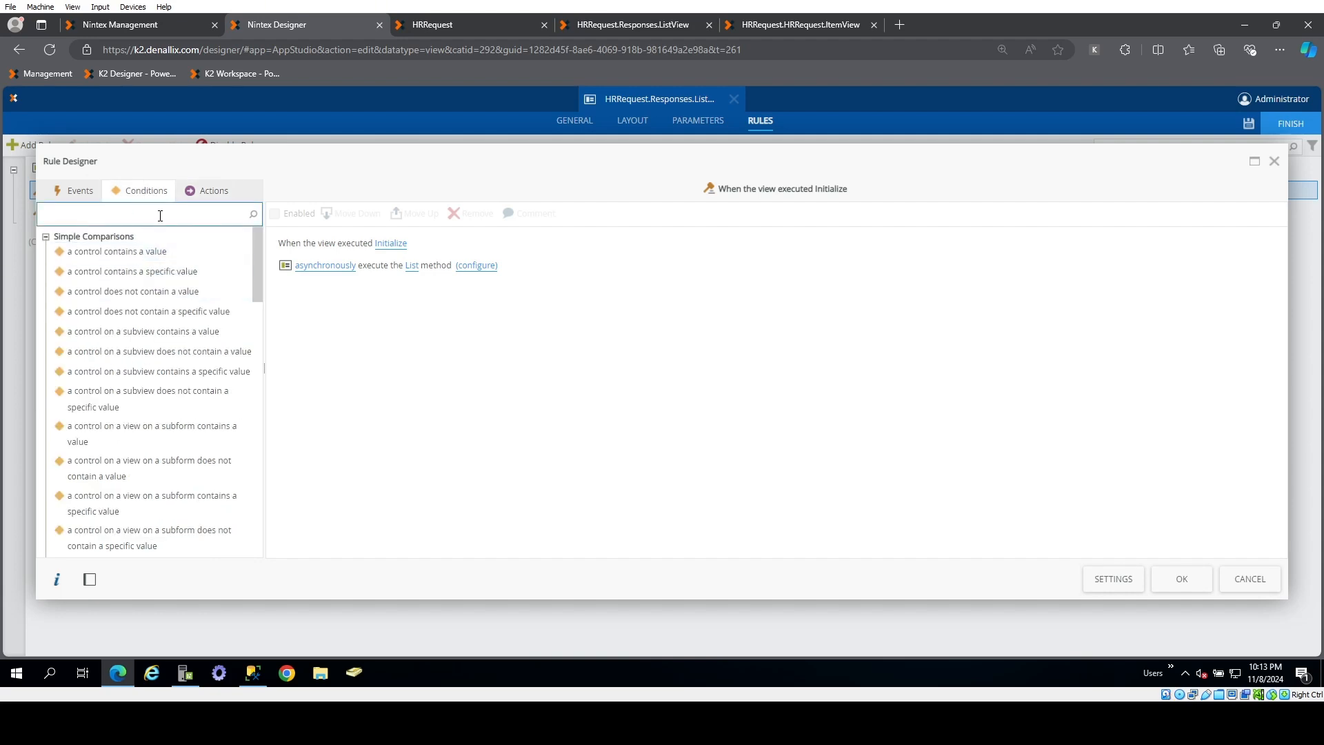
key("BackSpace")
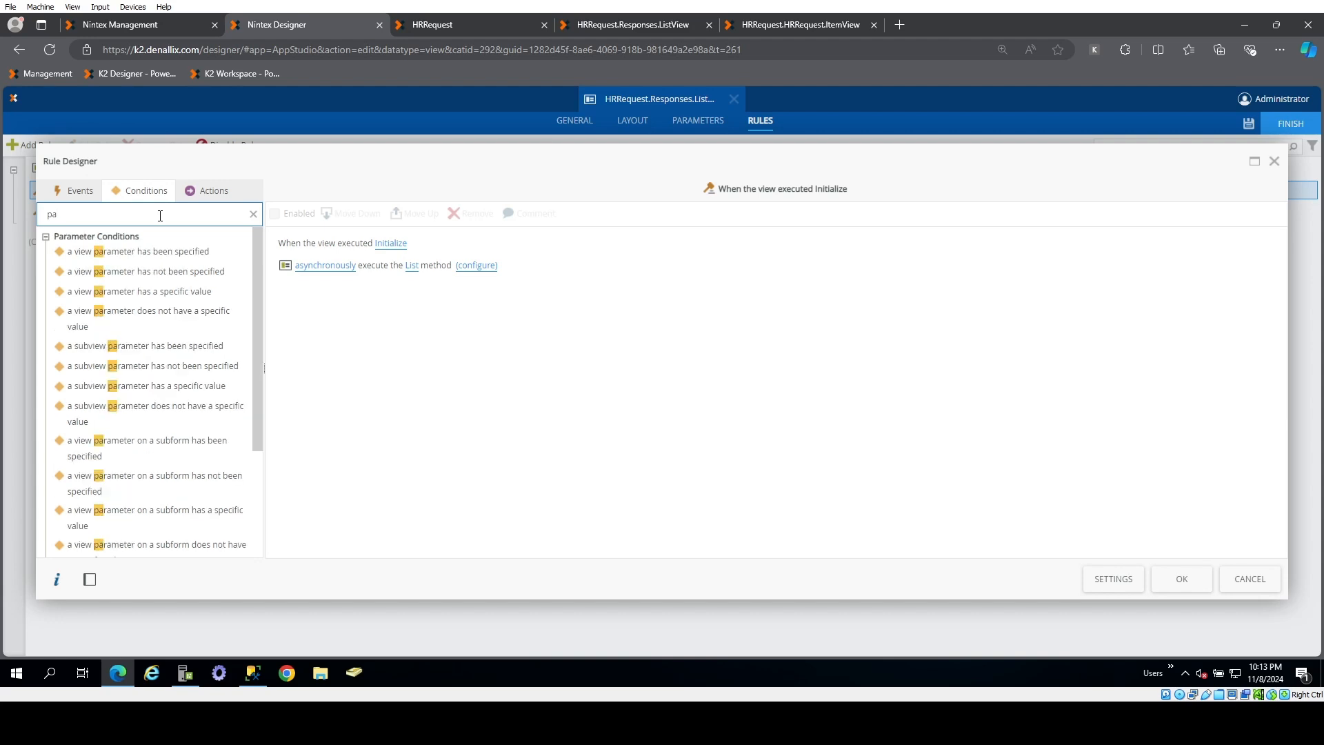
type("ra")
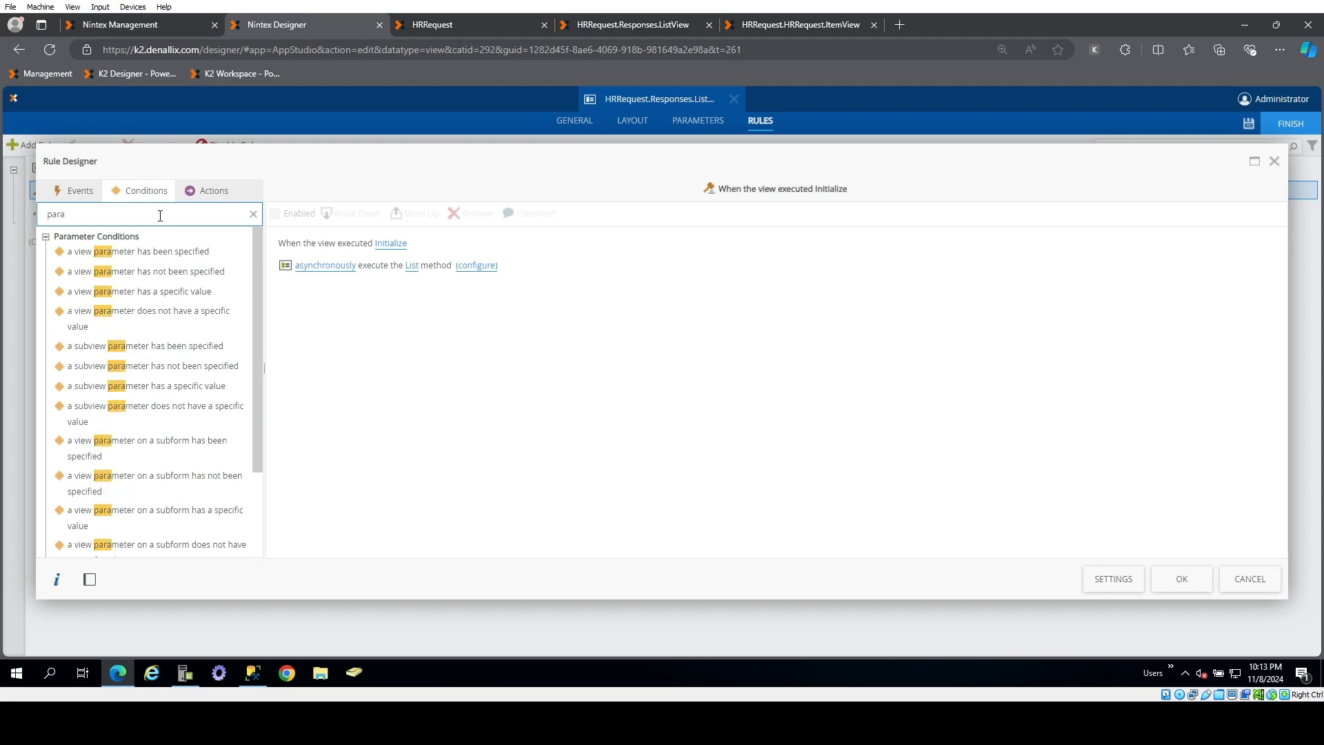
left_click(207, 254)
left_click(386, 269)
left_click(353, 213)
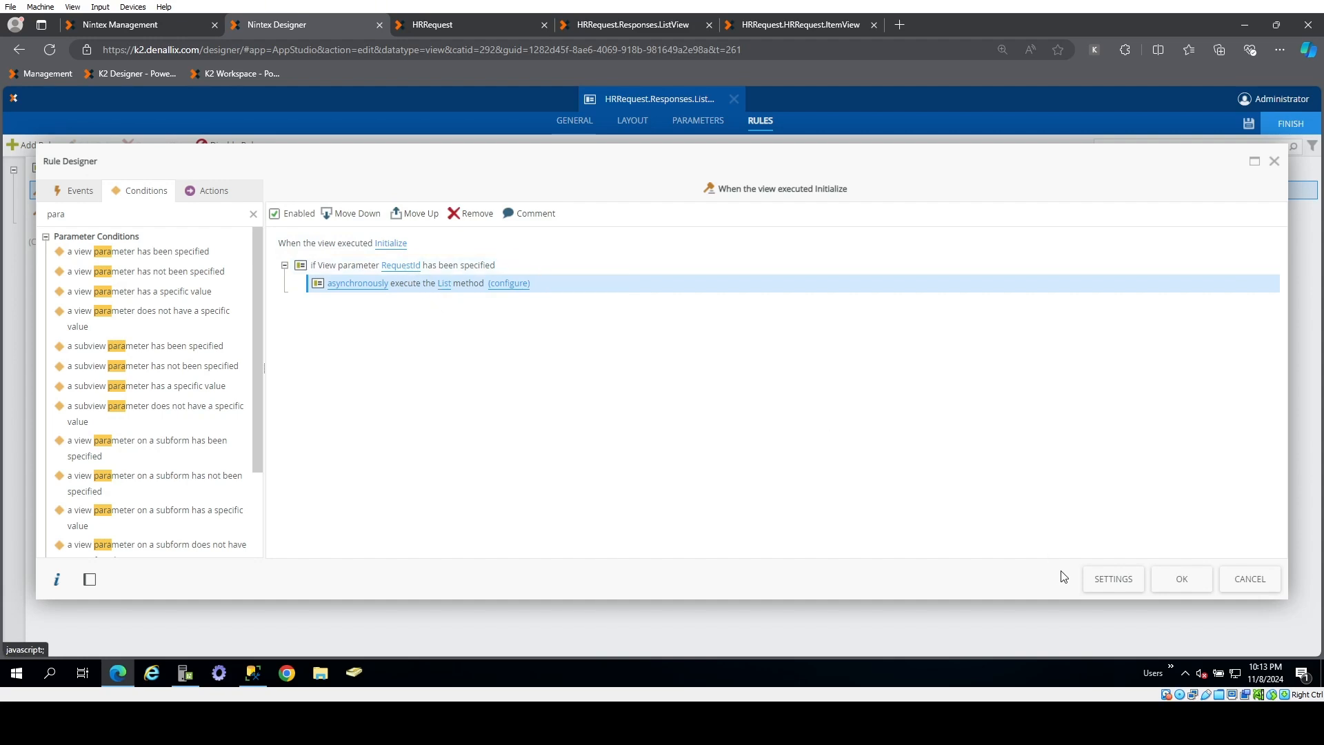
left_click(1182, 578)
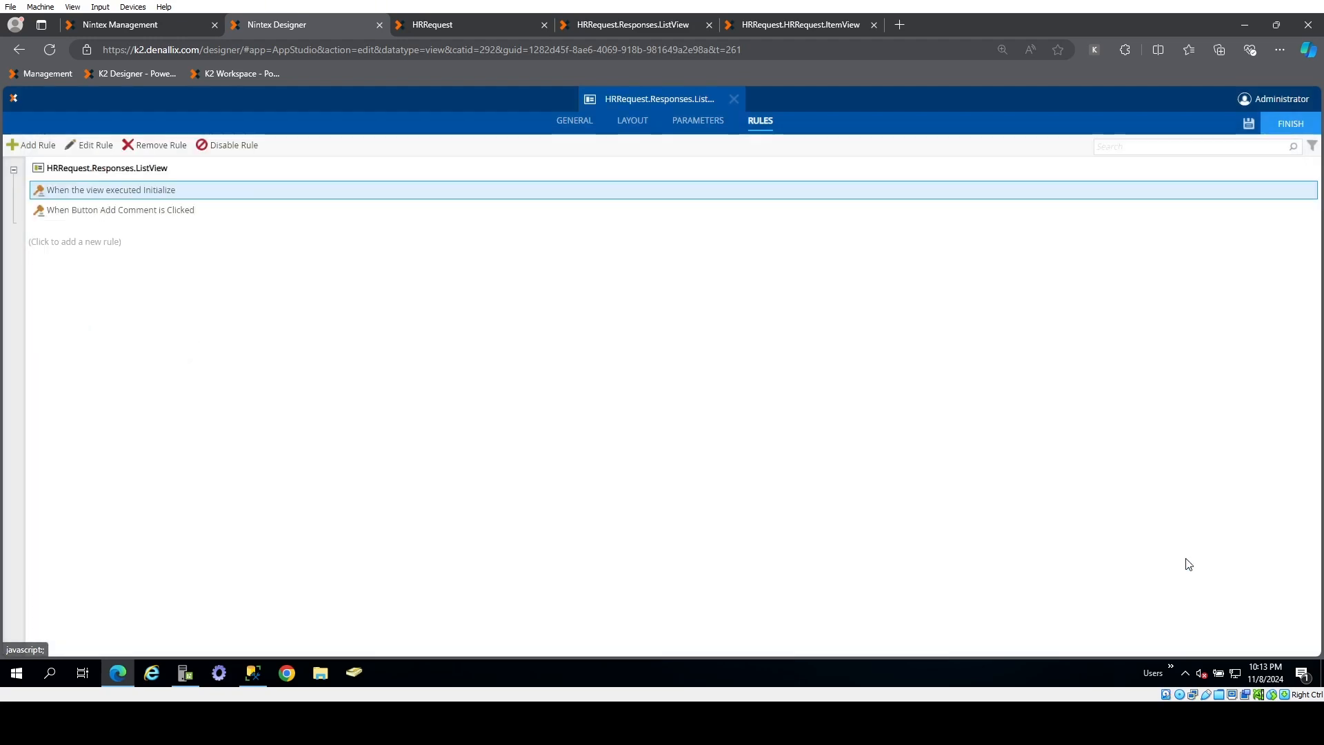
- Save and finish the Responses list view, and reload the running HRRequest form
left_click(1248, 124)
left_click(1291, 124)
left_click(462, 27)
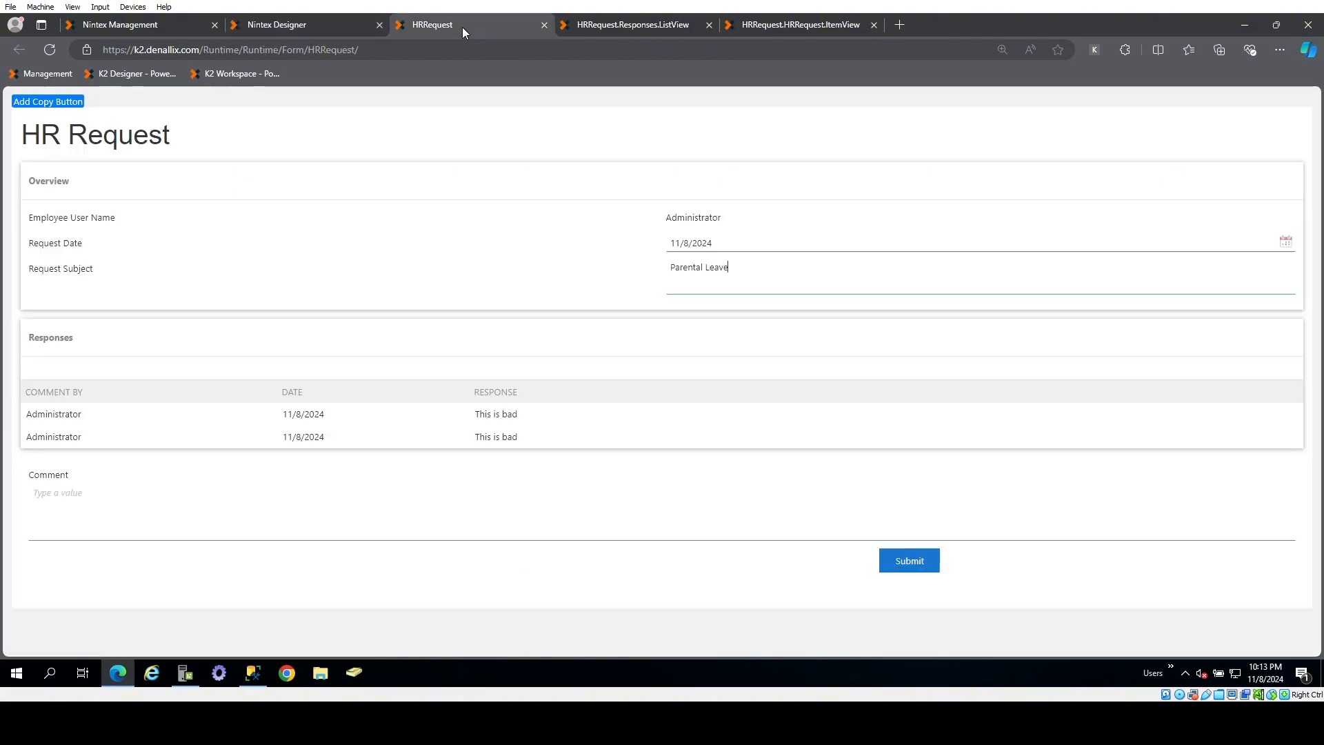
left_click(55, 48)
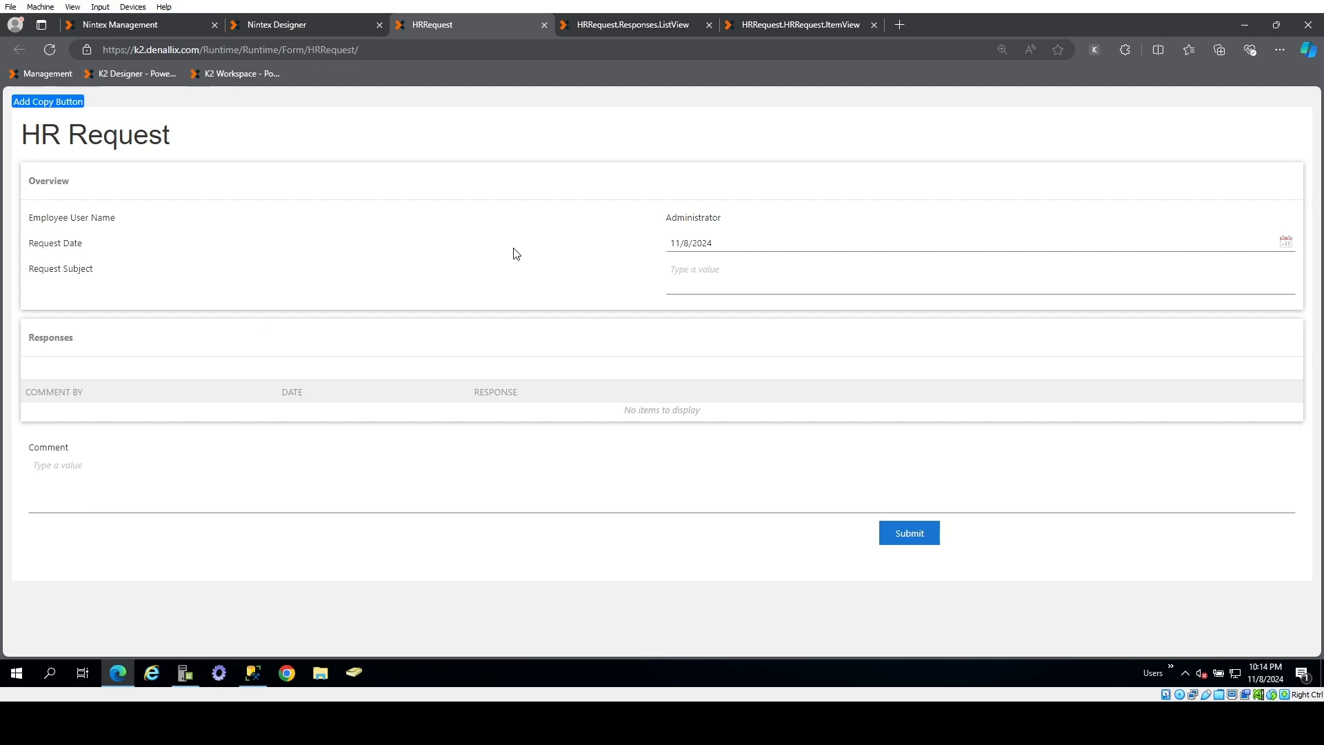
- Switch to Nintex Designer and open the HRRequest form for editing
left_click(311, 28)
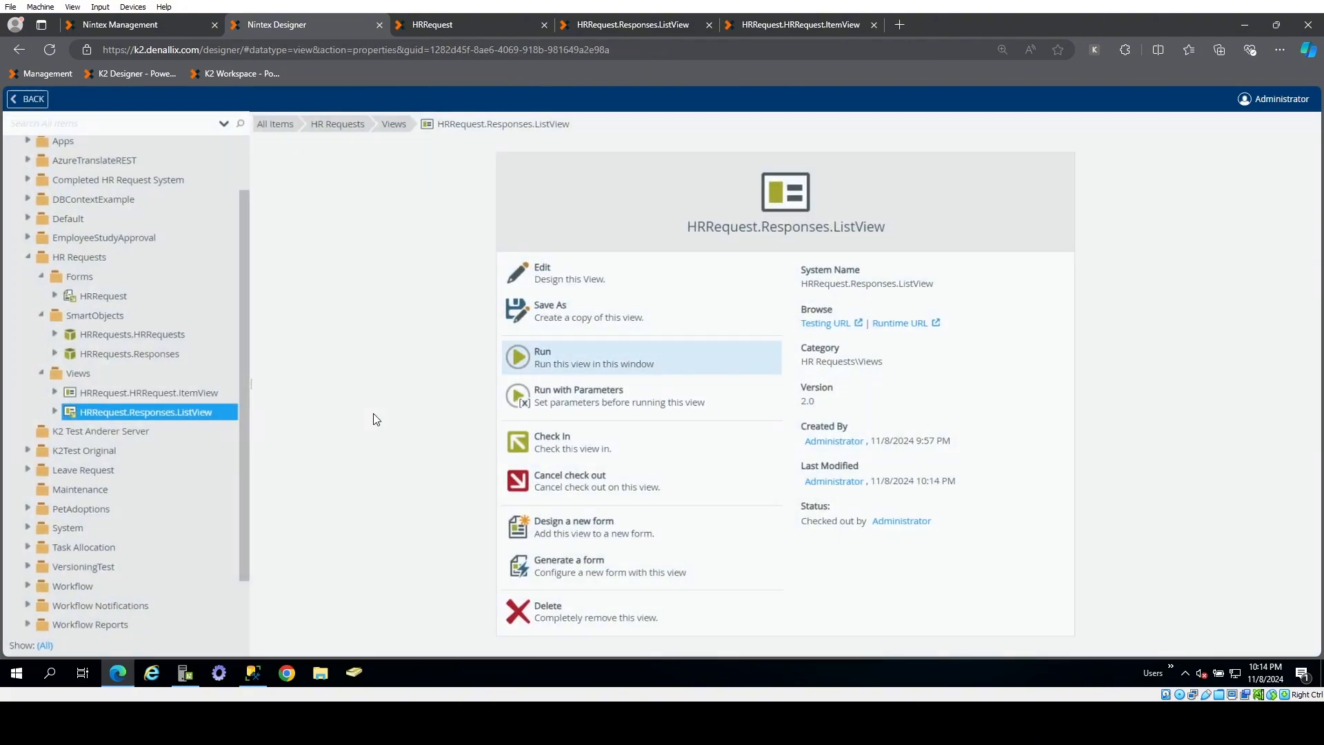
left_click(117, 299)
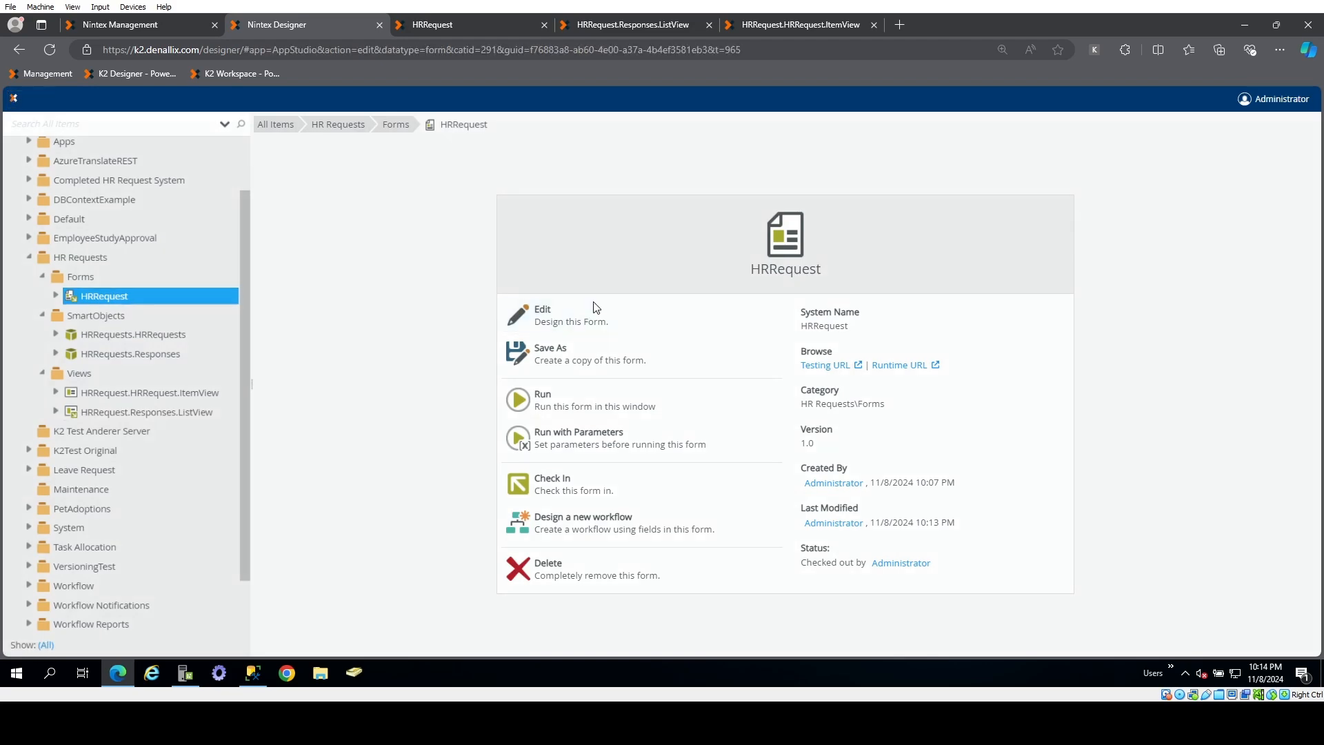
left_click(593, 306)
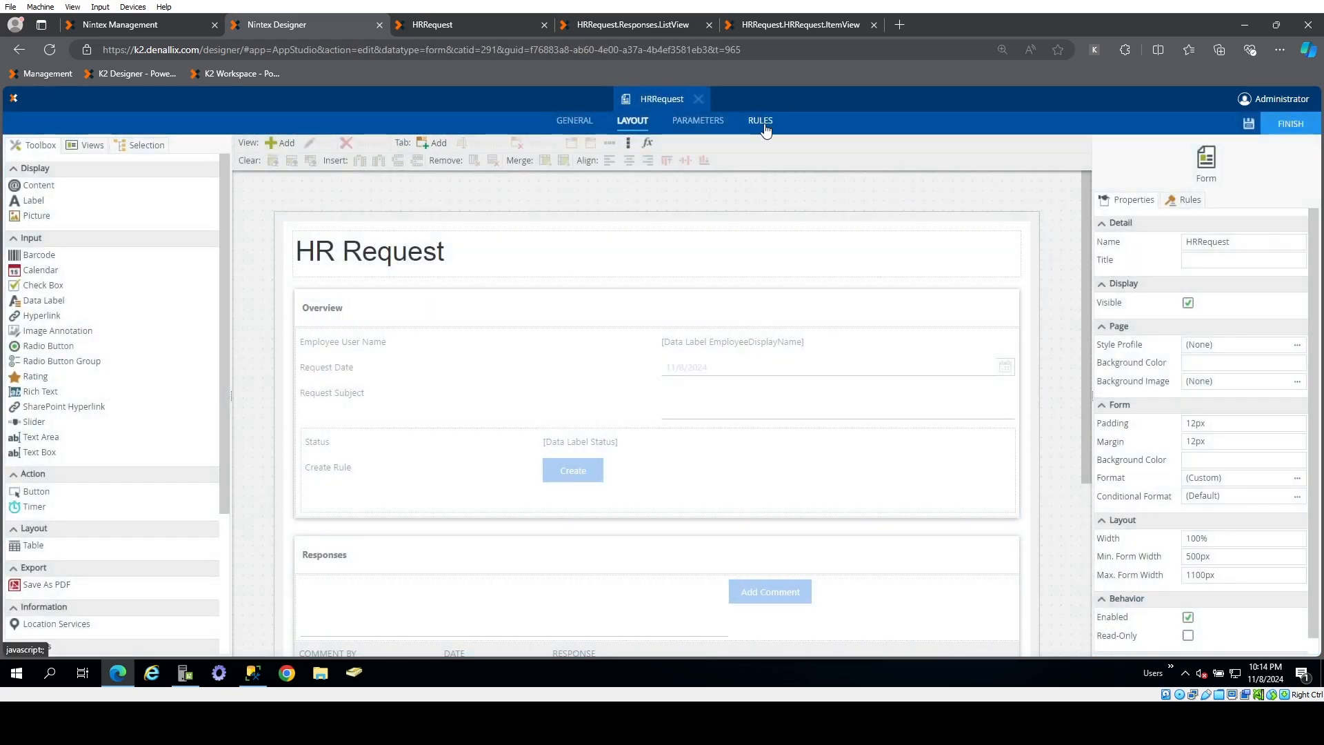
- Examine the actions of the "When the form is Initializing" rule and the form's parameters, and return to the layout
left_click(762, 123)
double_click(165, 192)
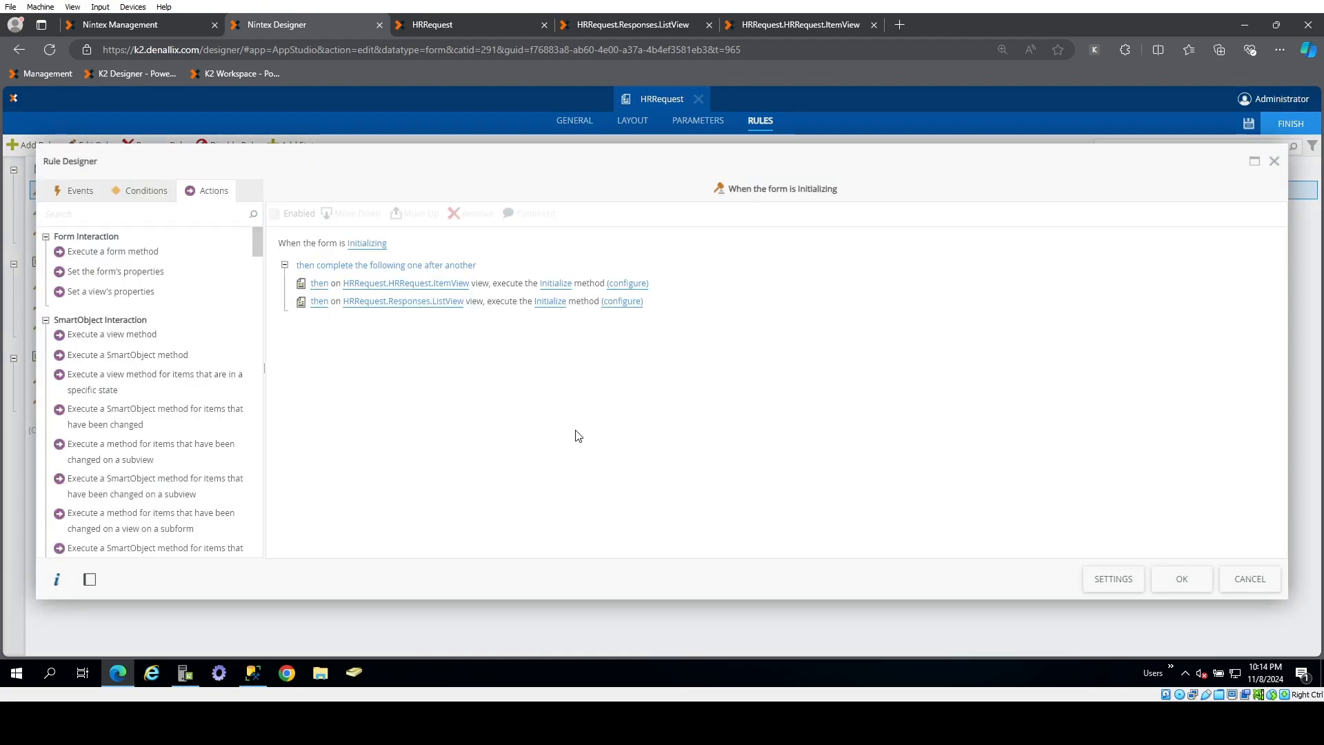
left_click(1164, 579)
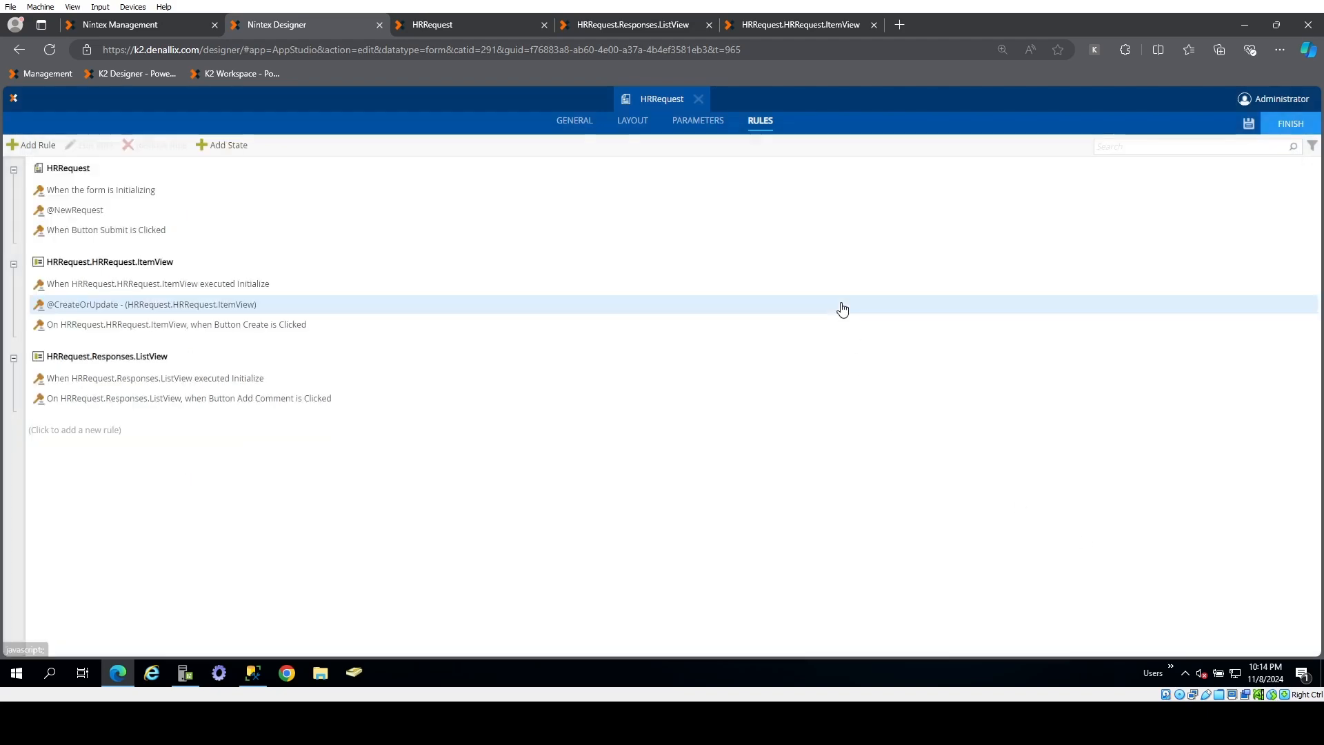
left_click(698, 122)
left_click(634, 124)
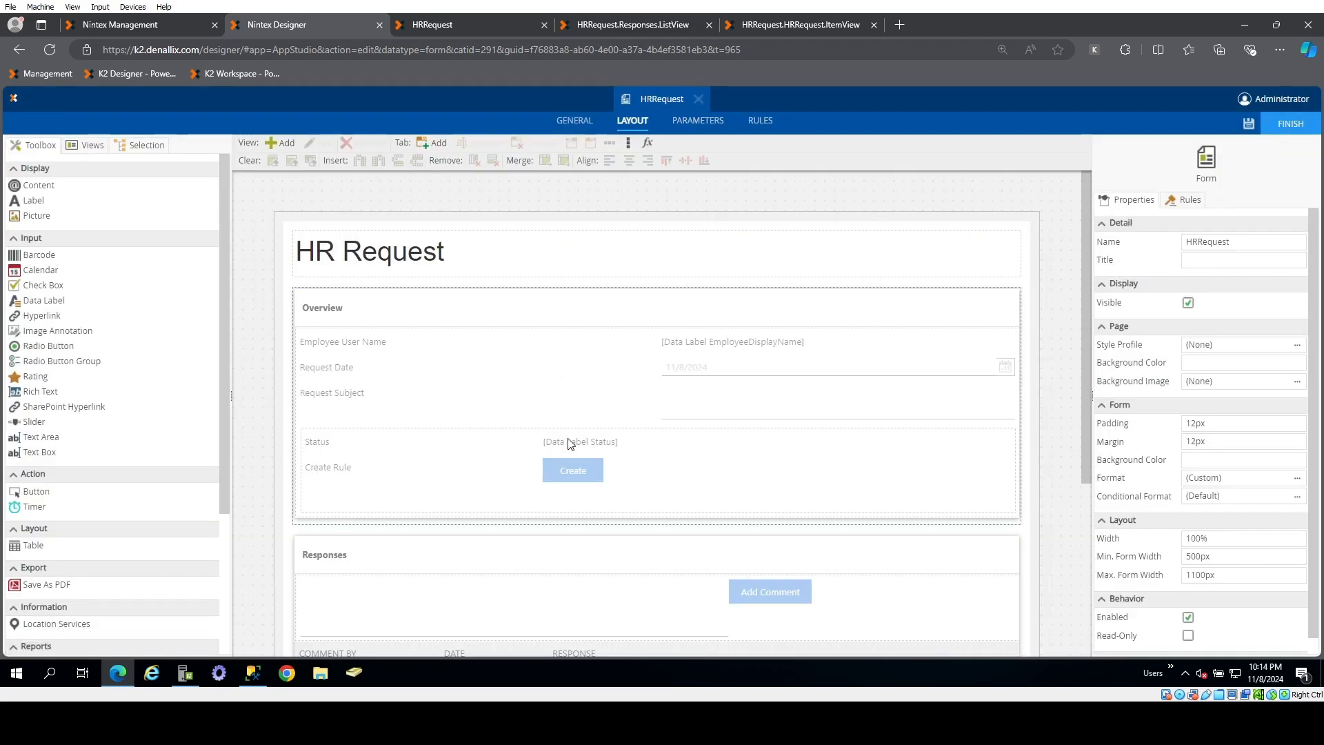
- Make the Responses list view on the form invisible by default and save the form
scroll(570, 443, "down", 2)
left_click(636, 440)
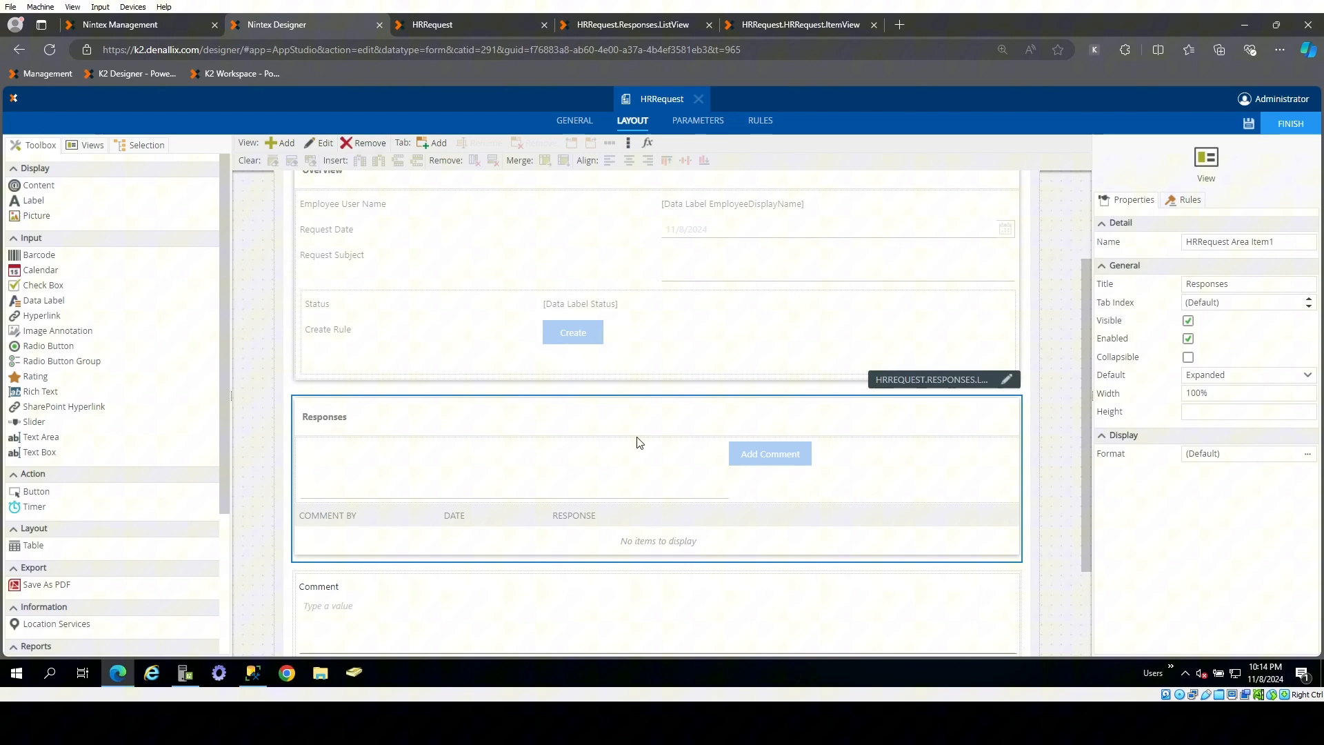
left_click(1188, 322)
left_click(1248, 124)
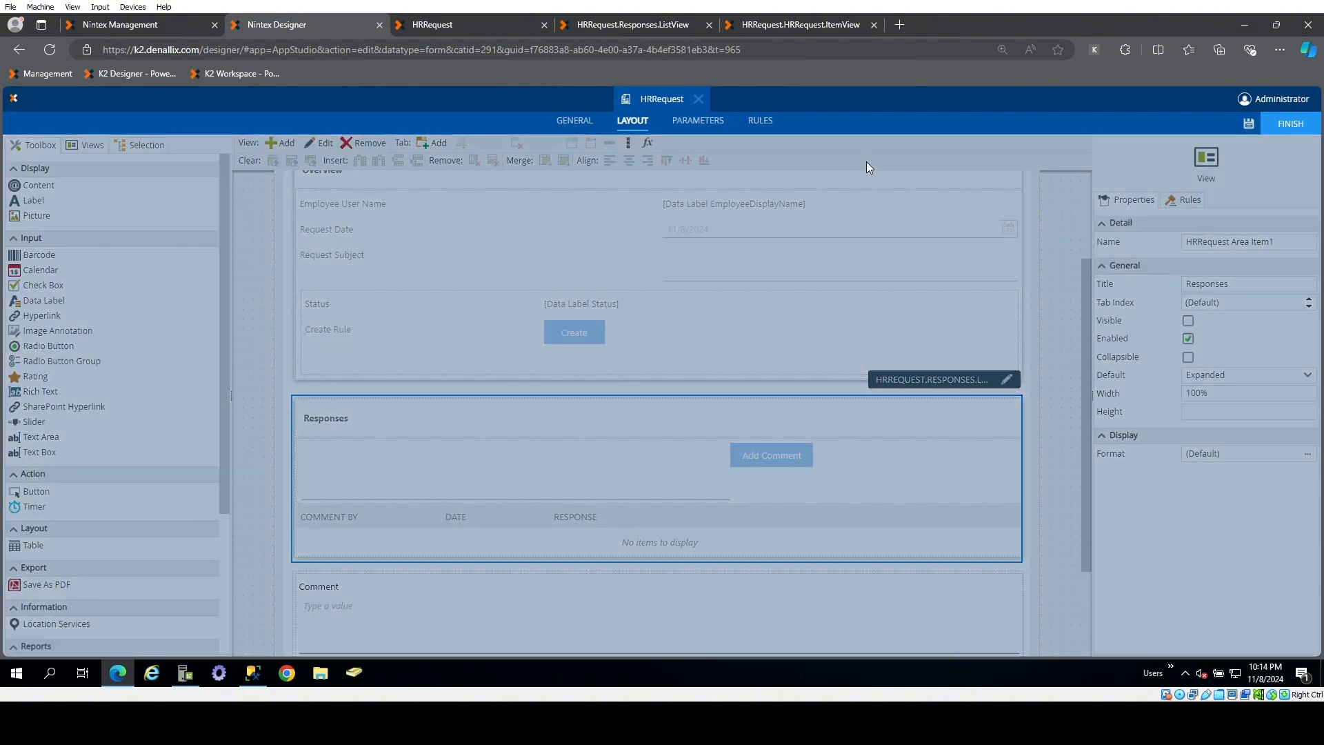
- Add the condition that form parameter RequestId has been specified to the "When the form is Initializing" rule
left_click(761, 120)
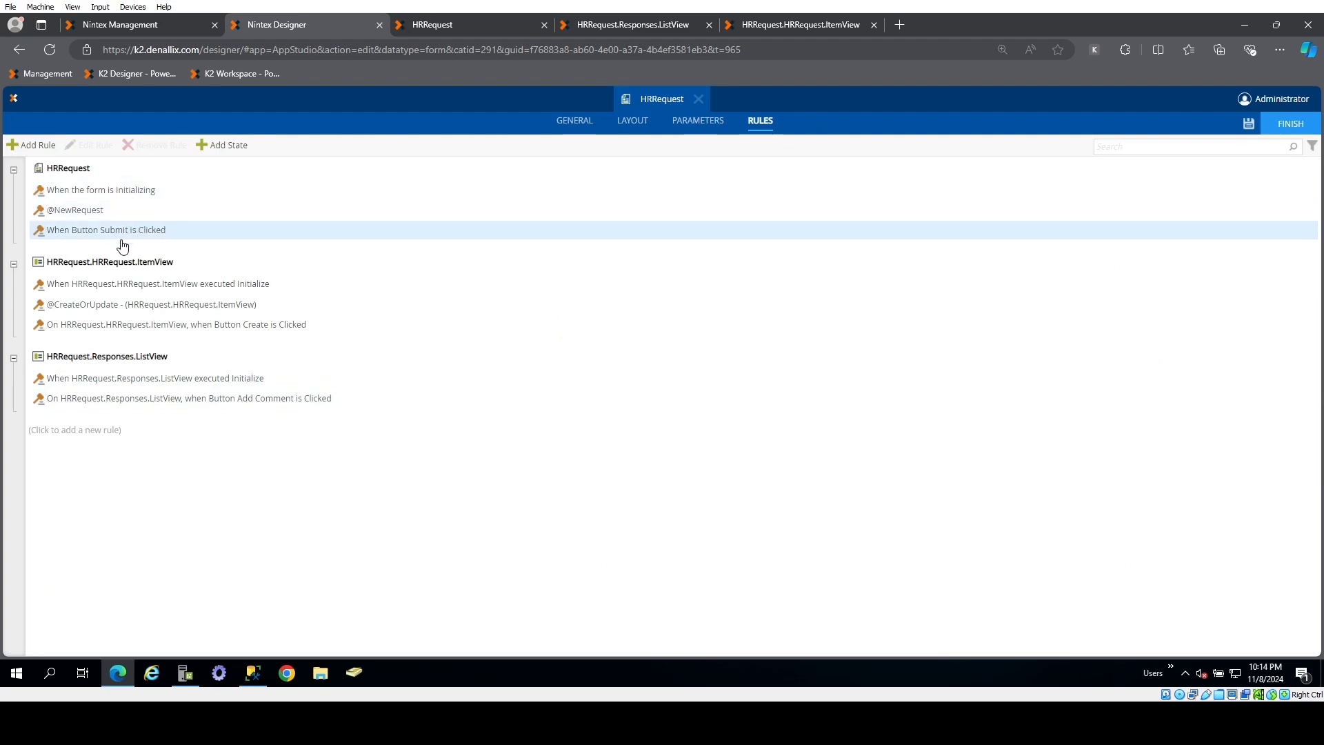
double_click(131, 194)
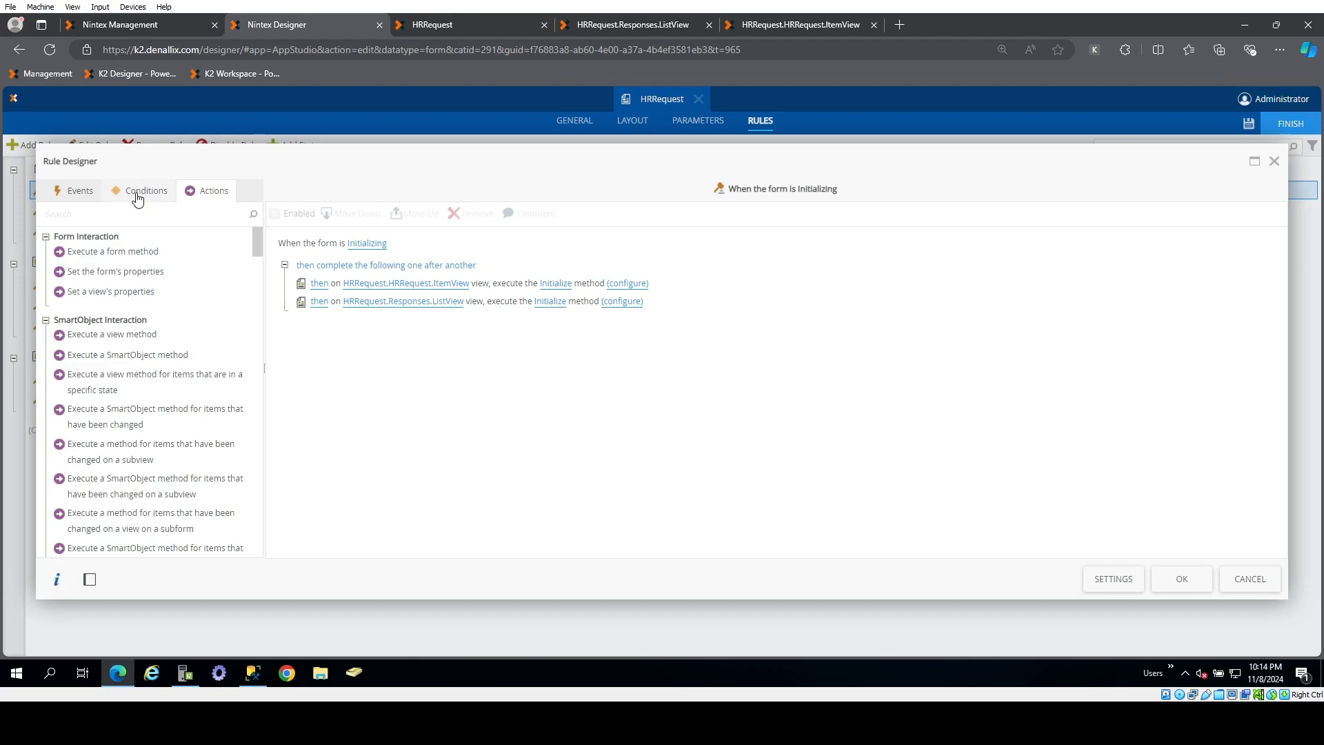
left_click(137, 196)
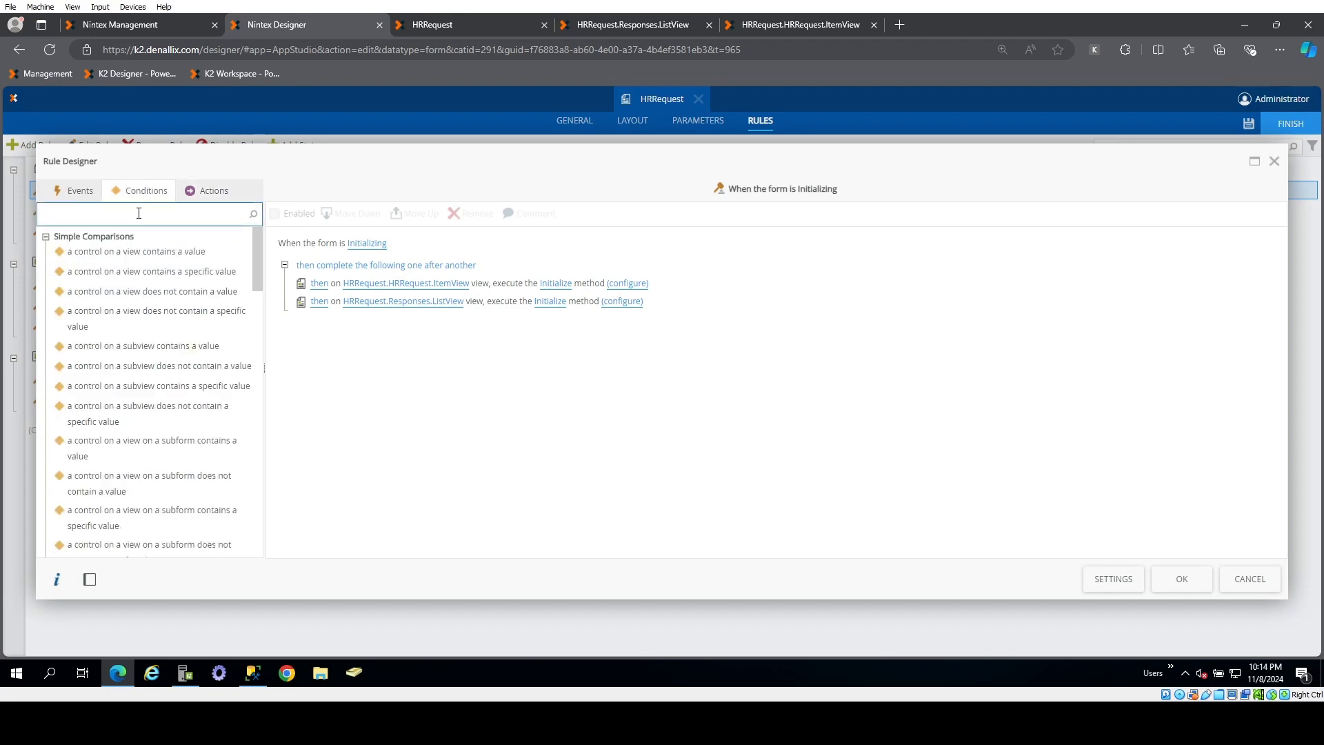
type("para")
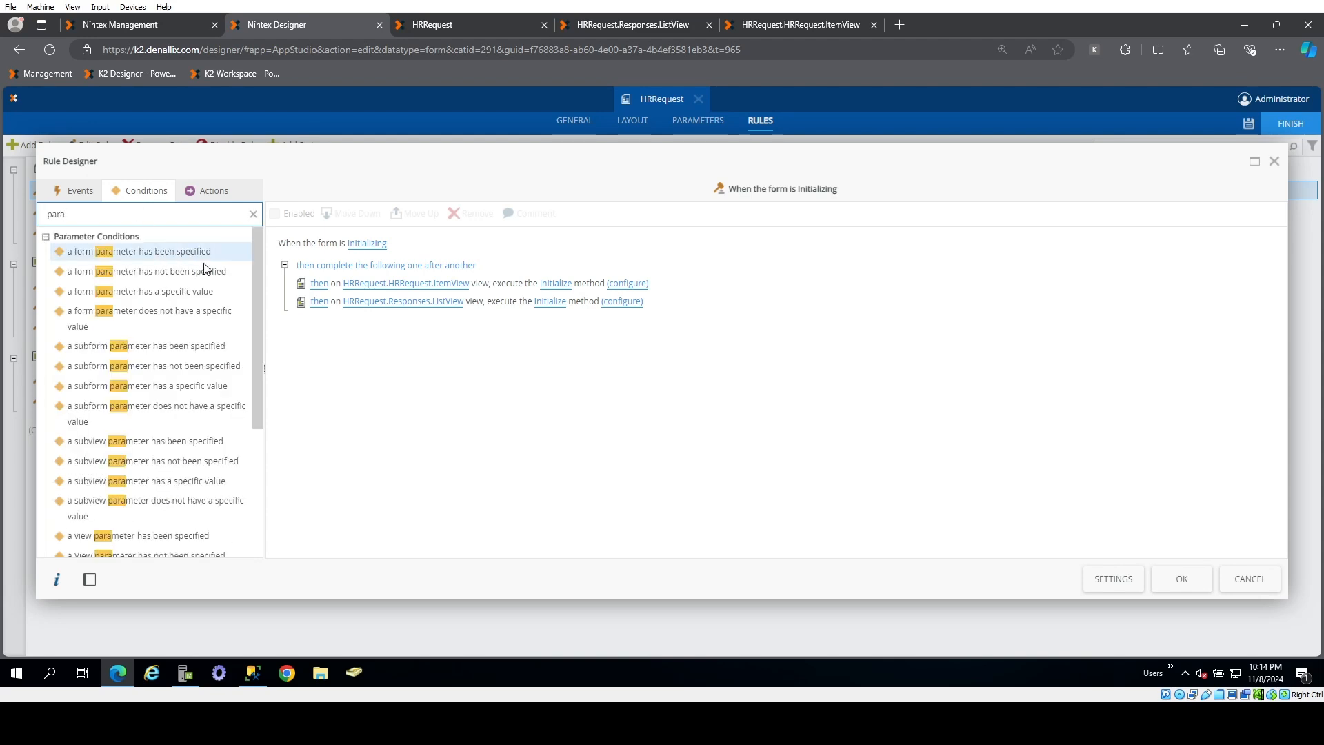
left_click_drag(193, 254, 270, 296)
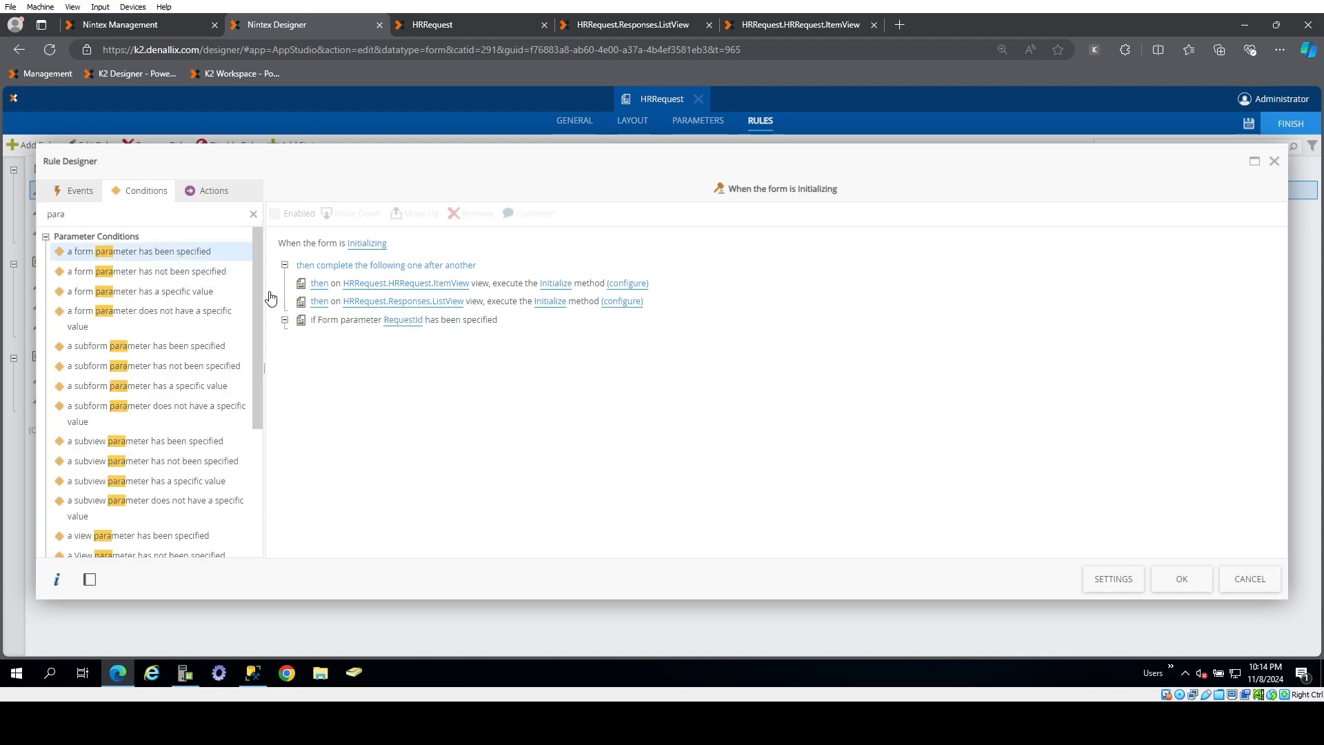
- Under the RequestId condition, add an action showing the HRRequest.Responses.ListView view, then confirm the rule and save the form
left_click(221, 191)
left_click(156, 214)
type("s")
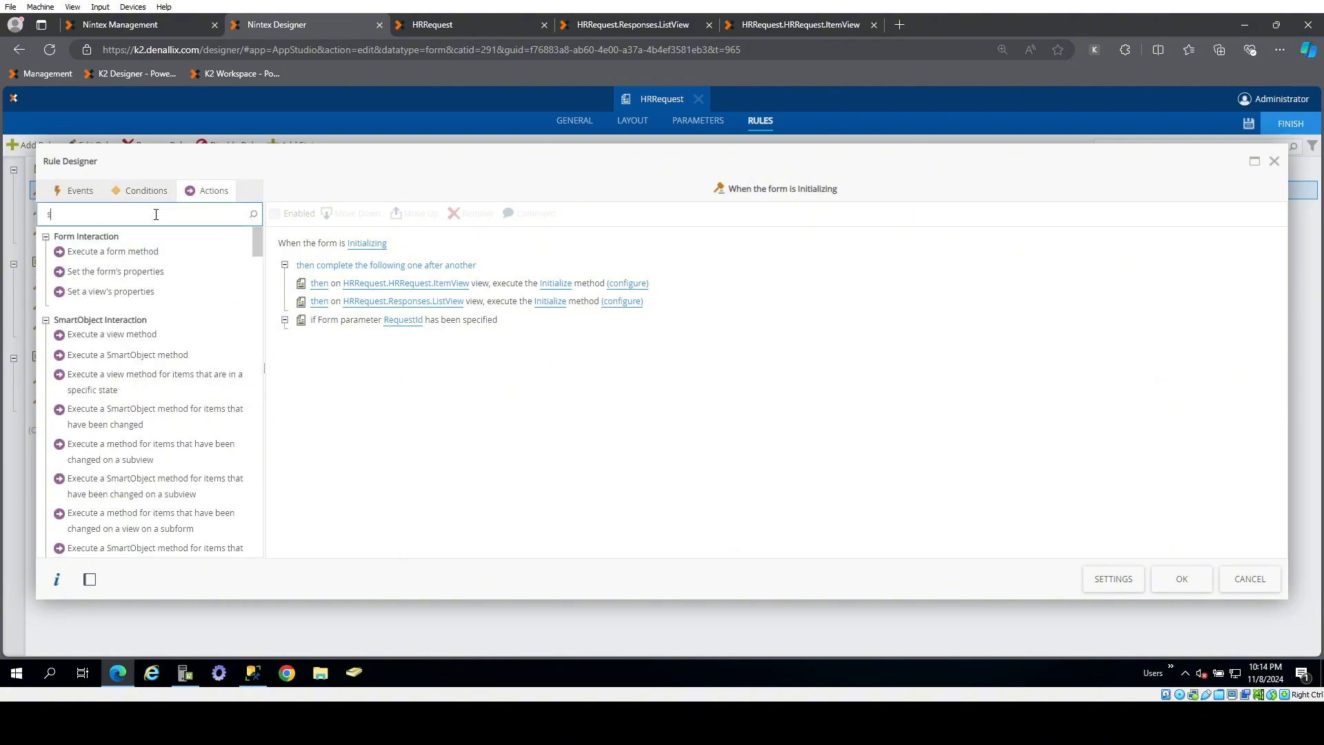
type("how")
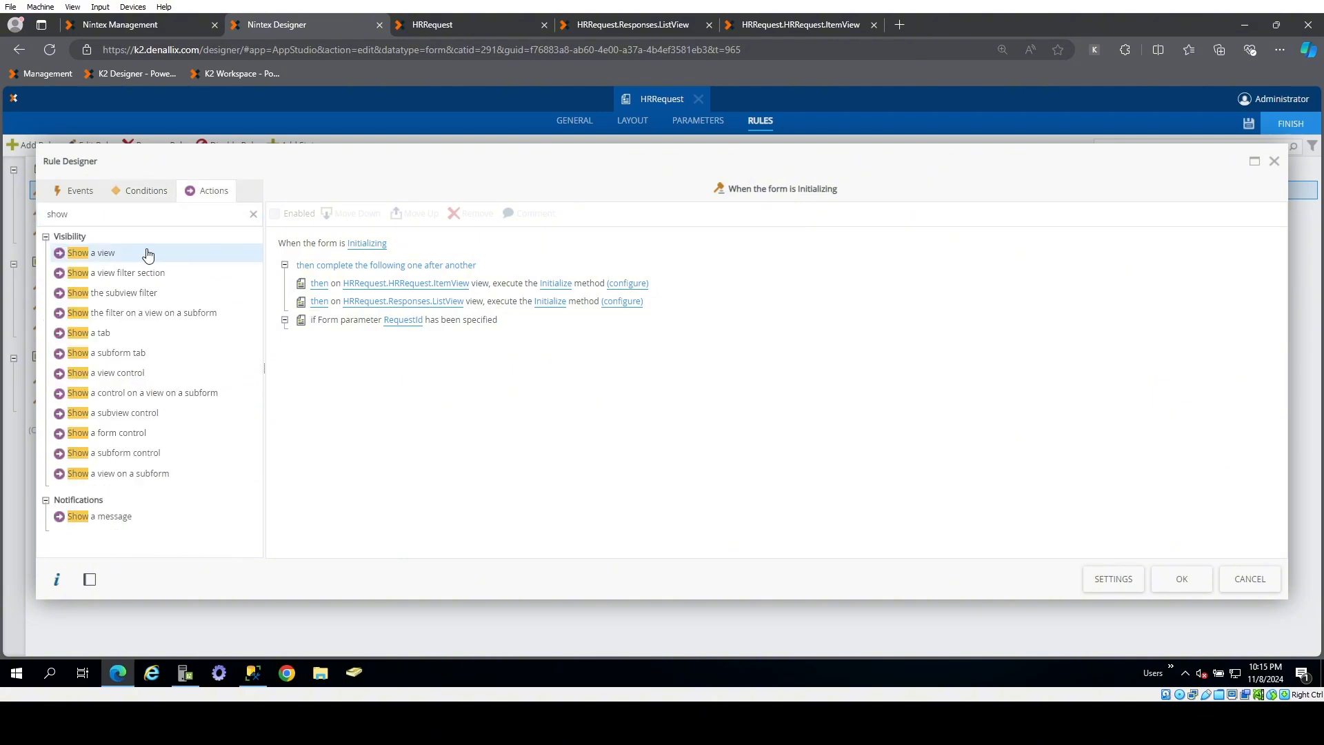
double_click(147, 254)
left_click(392, 338)
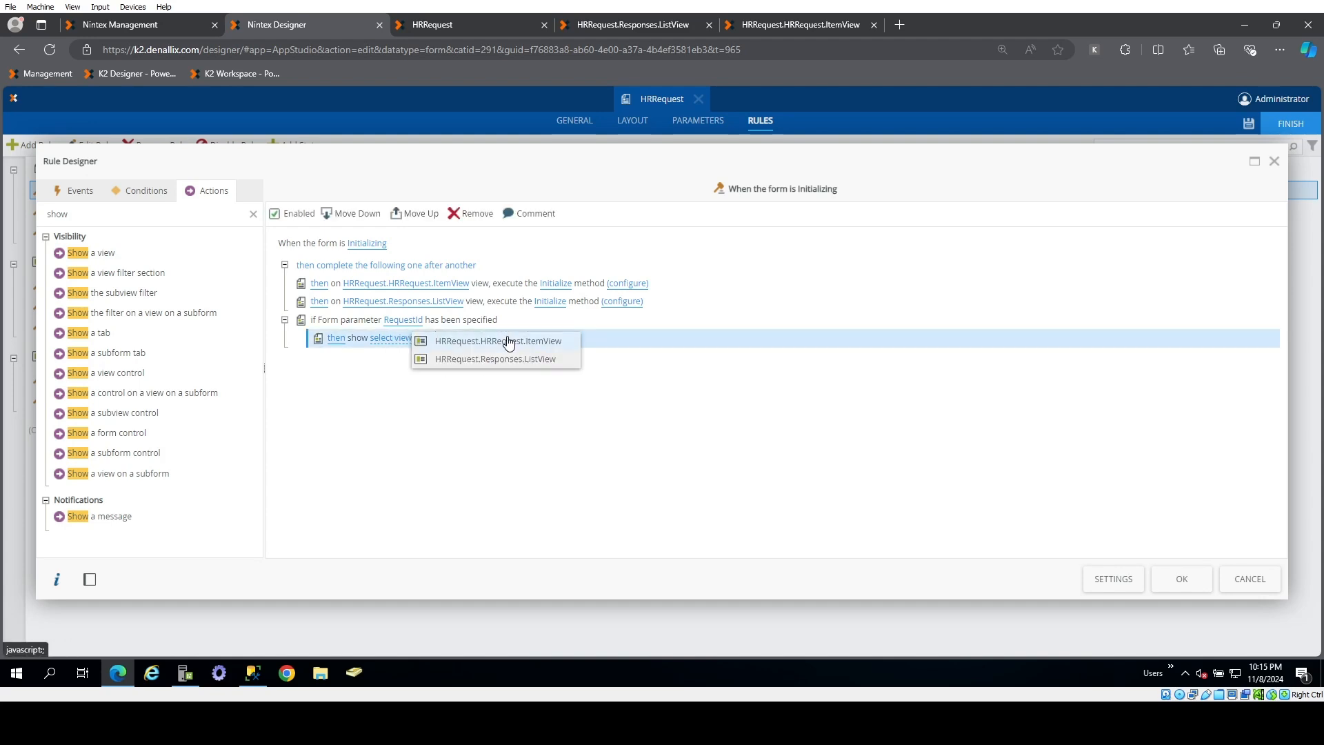
left_click(540, 359)
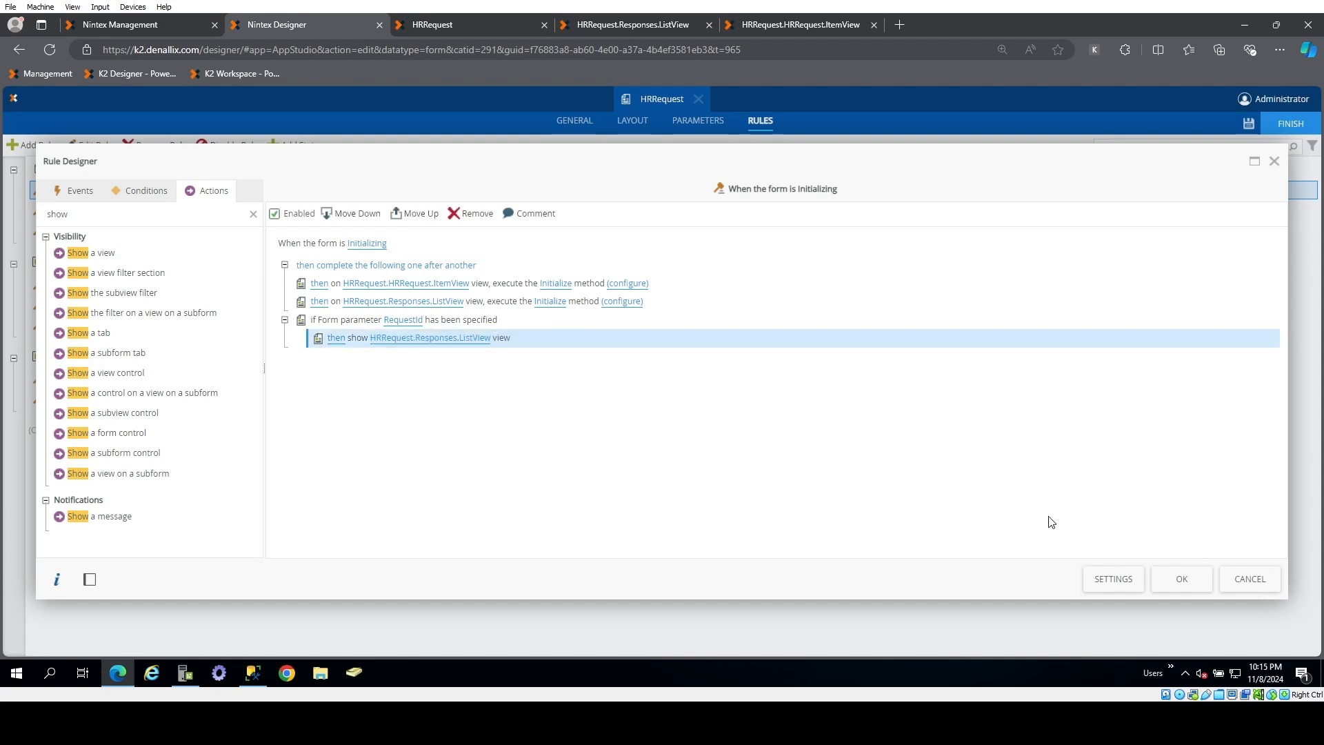
left_click(1195, 583)
left_click(1250, 126)
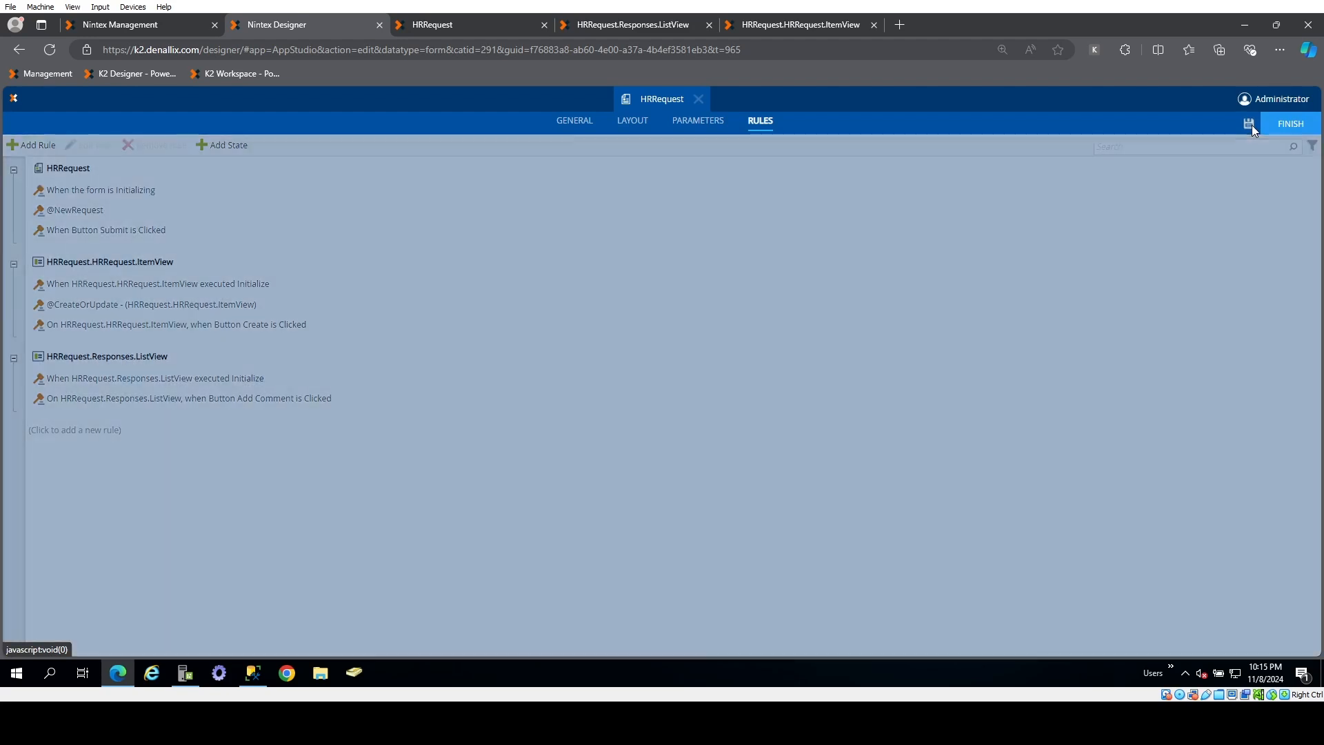
- Reload the HRRequest runtime form and enter "Paternity Leave" as the request subject
left_click(486, 27)
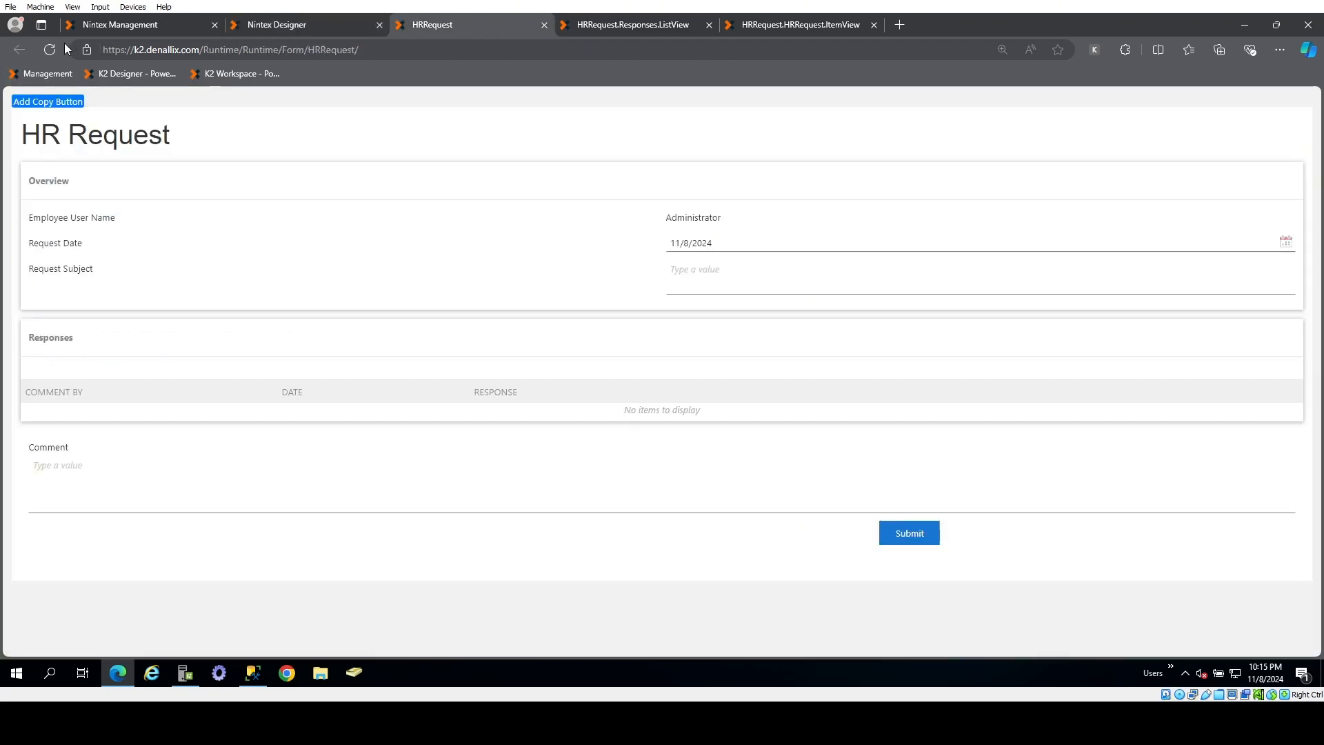
left_click(49, 49)
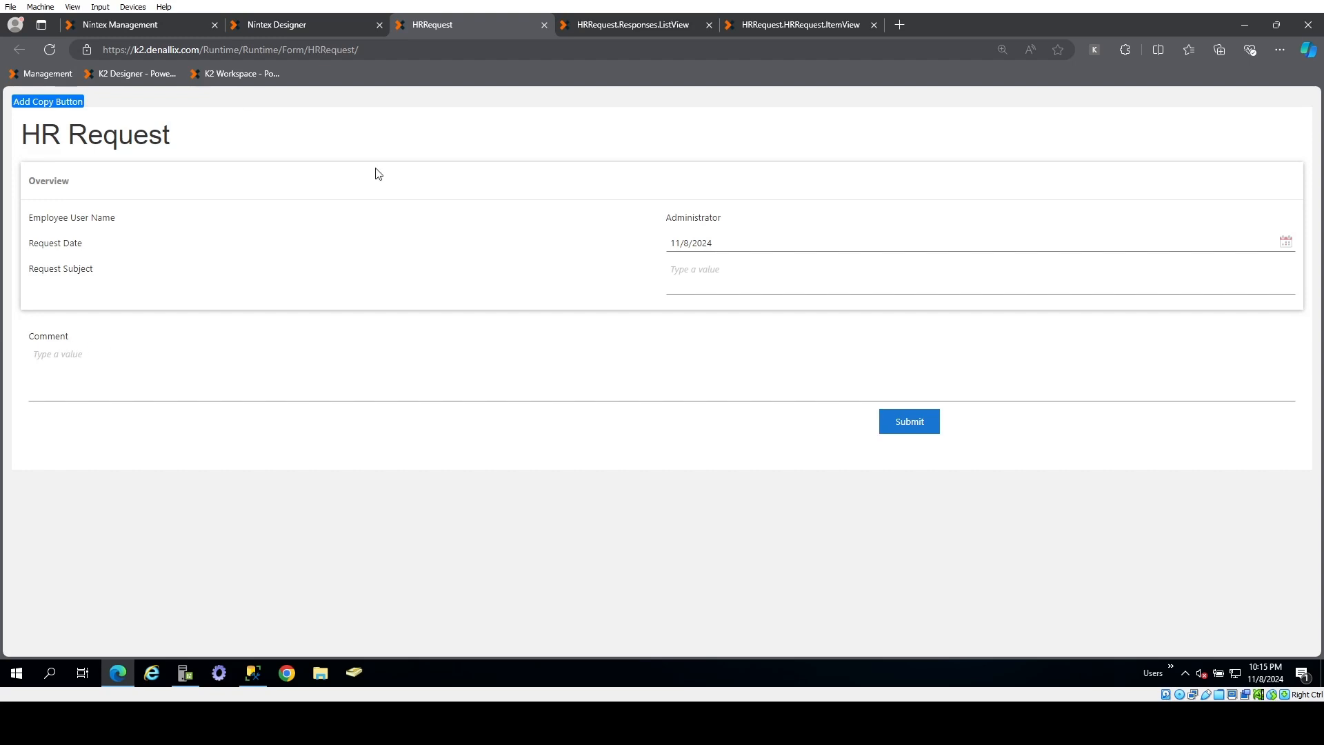
left_click(737, 277)
type("Pate")
type("nrit")
key("BackSpace")
key("BackSpace")
type("nity Leave")
- Enter the comment "I would like 4 months, can we do this?" and submit the HR request
left_click(604, 367)
type("I would like to")
key("BackSpace")
key("BackSpace")
type("4 m")
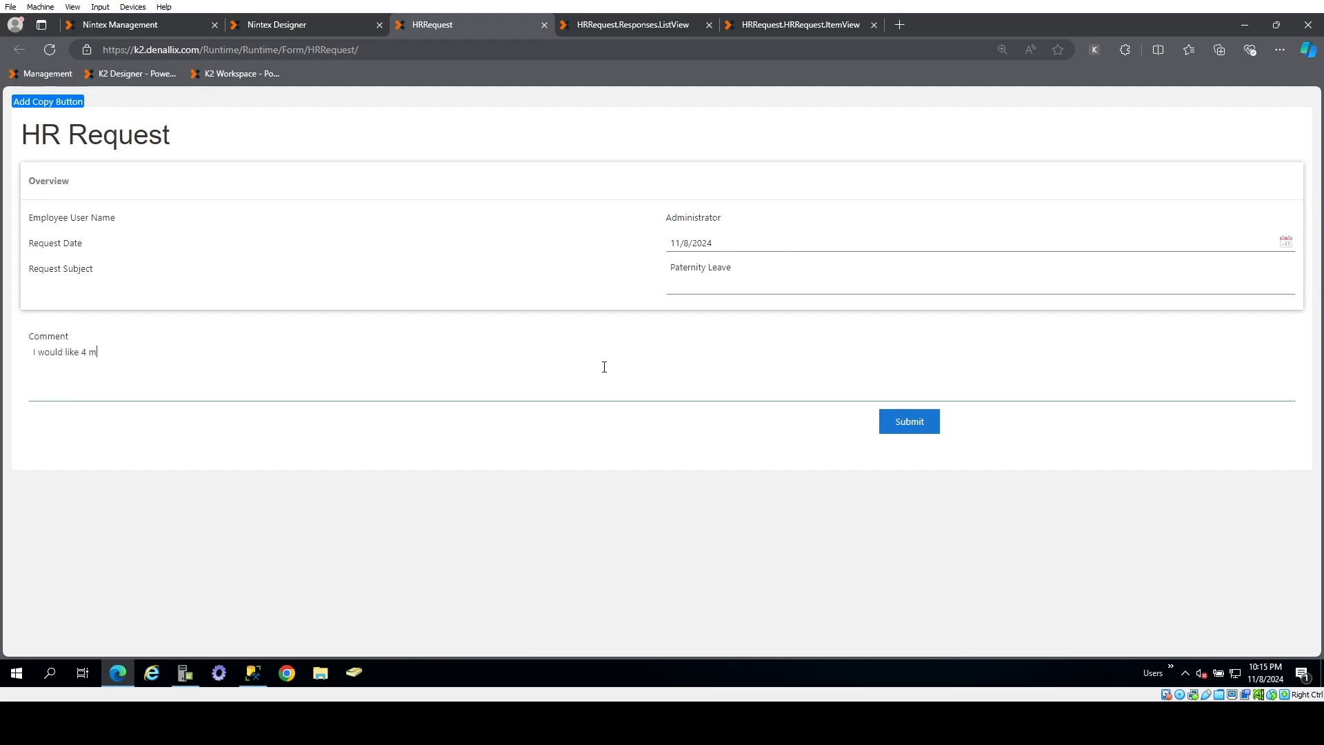
type("onths, cand")
left_click(916, 428)
- Reload the HR Request form and open the submitted request by appending ?RequestId=2 to the form's URL
left_click(49, 50)
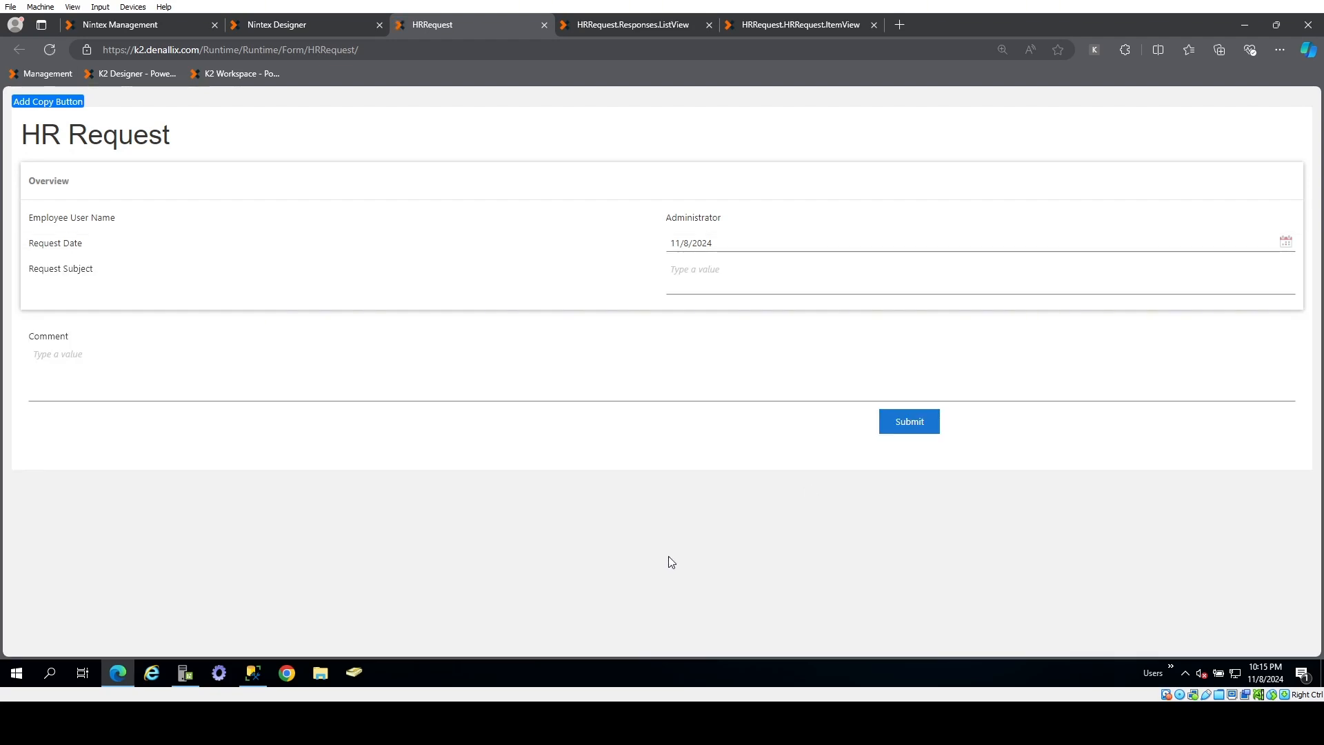
left_click(409, 49)
left_click(409, 48)
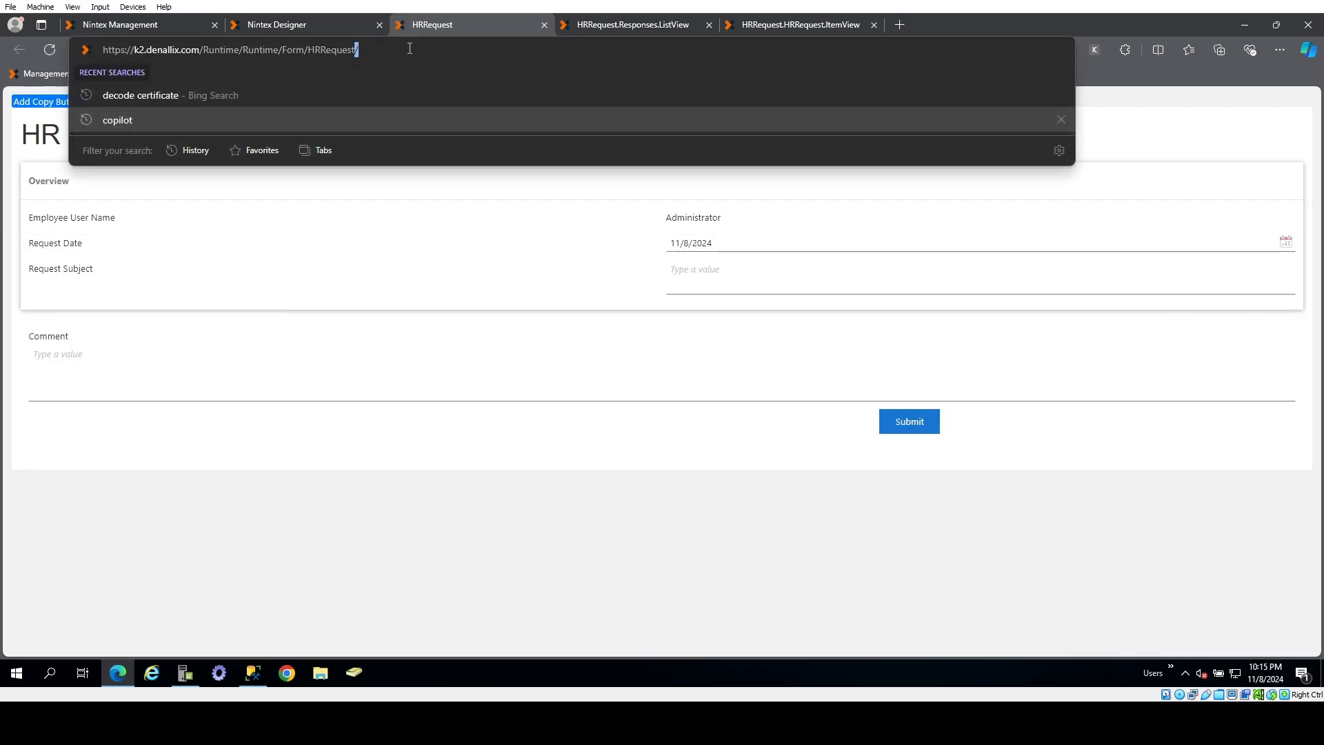
left_click(409, 48)
type("?")
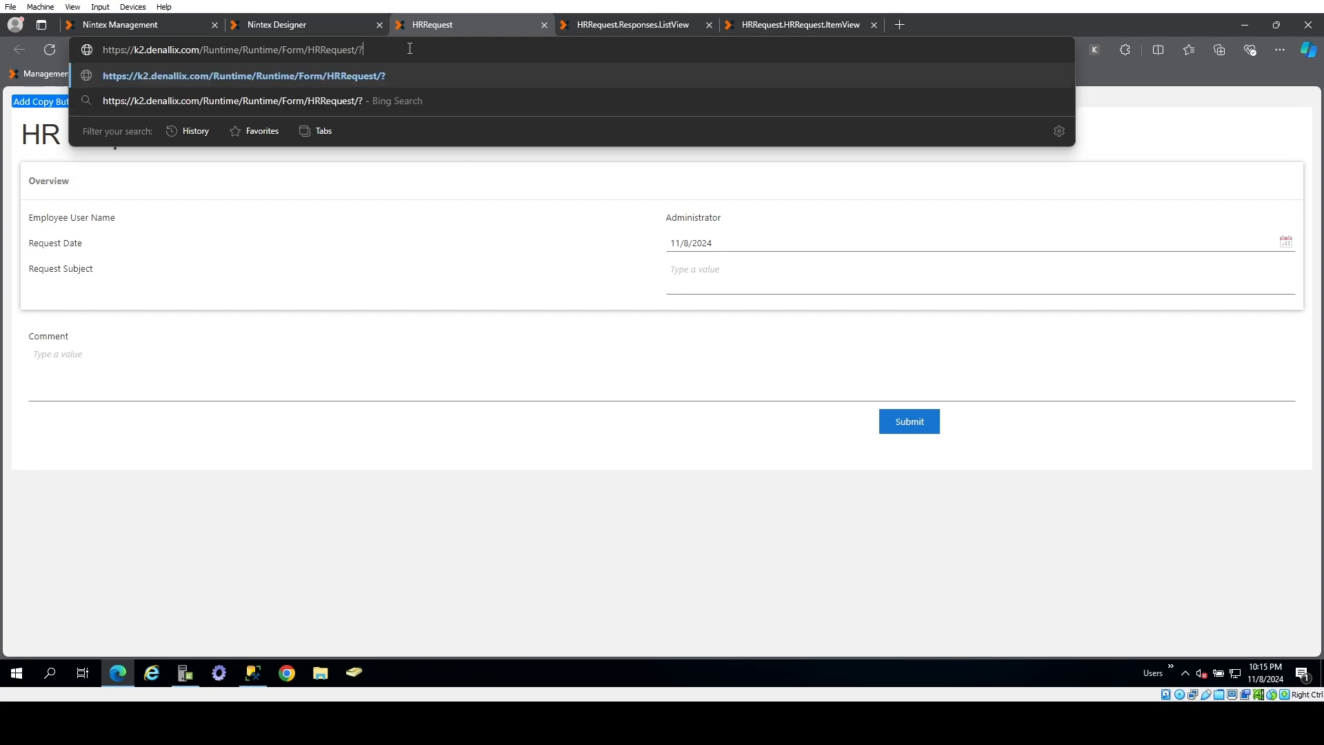
type("RequestId")
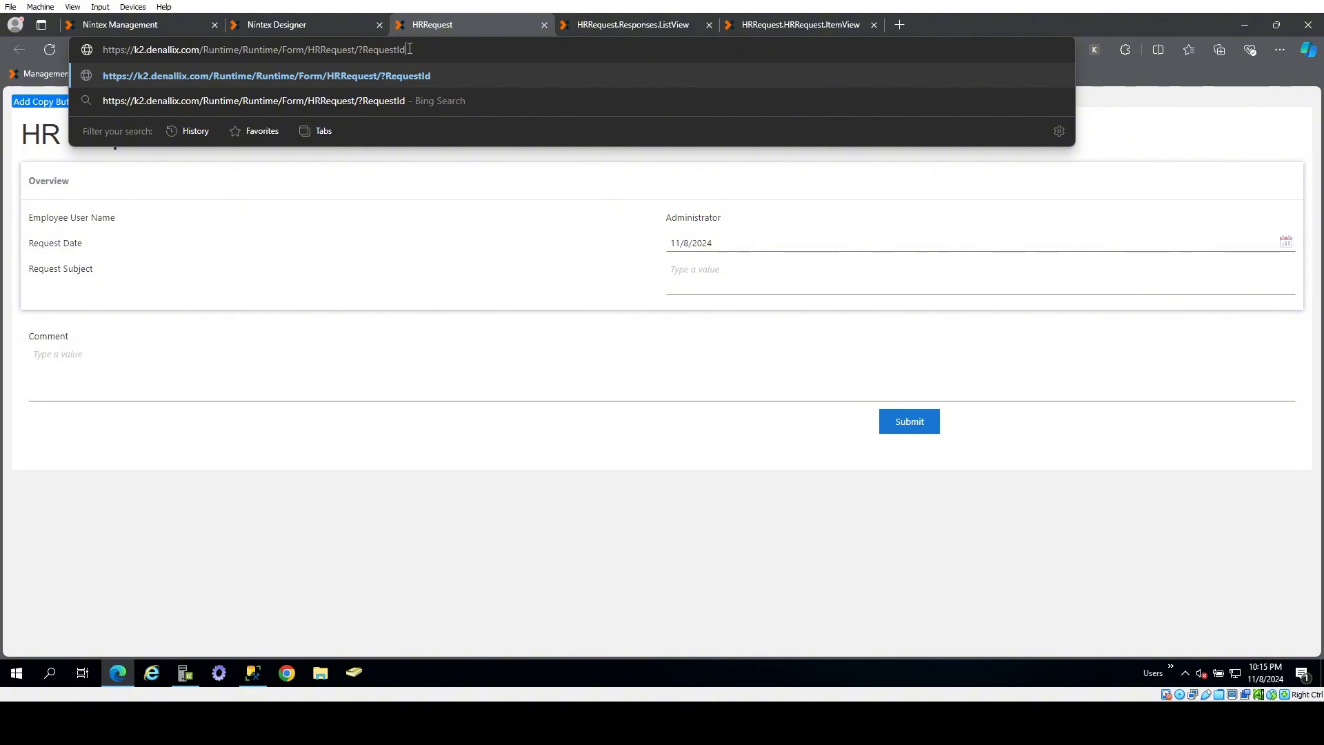
type("=2")
key("Return")
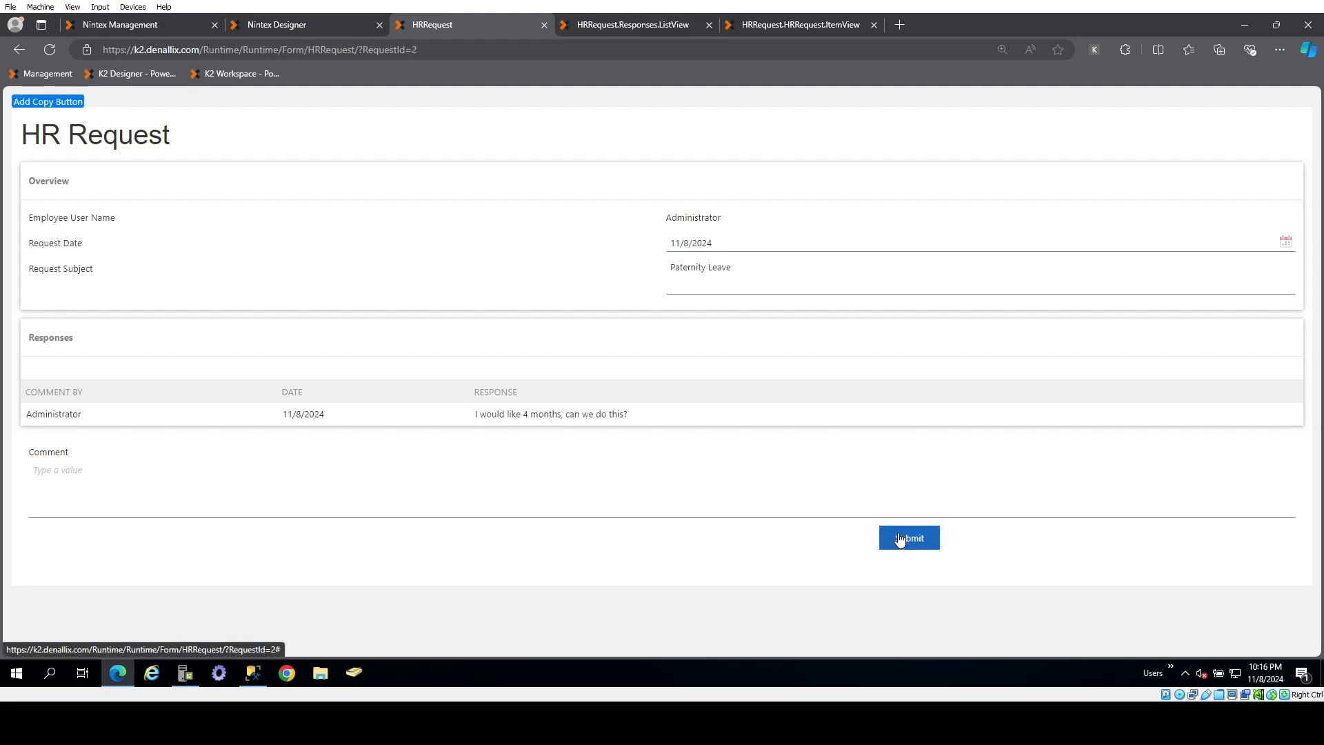
left_click(464, 474)
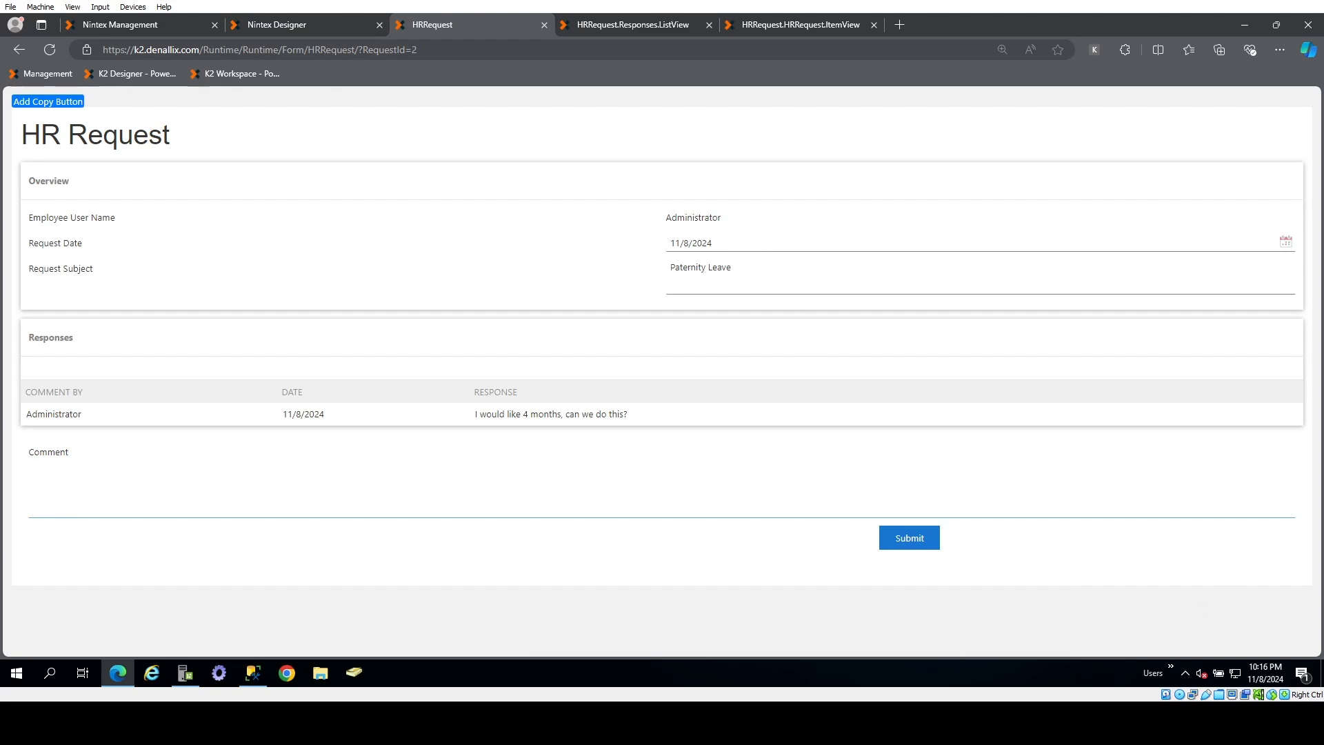
- Finish editing the HRRequest form in Nintex Designer and check it in together with its associated views and style profiles
left_click(135, 28)
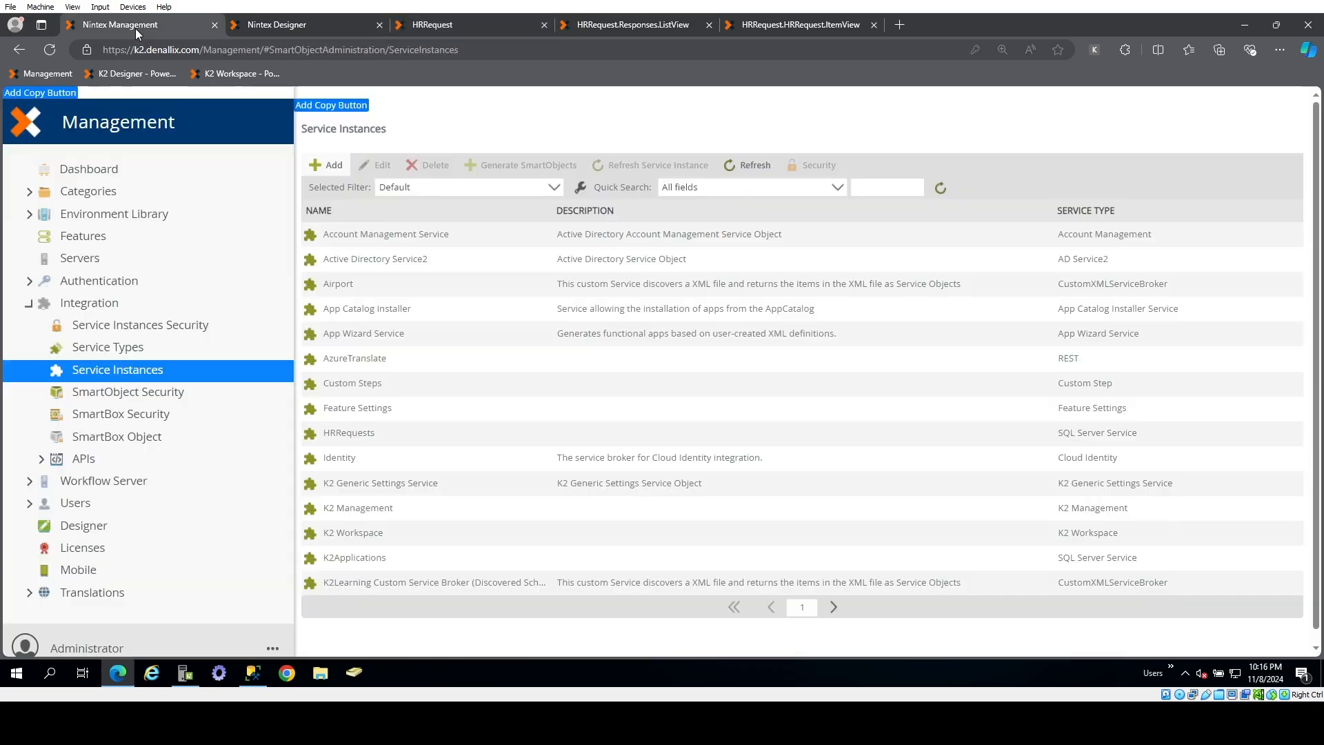
left_click(255, 27)
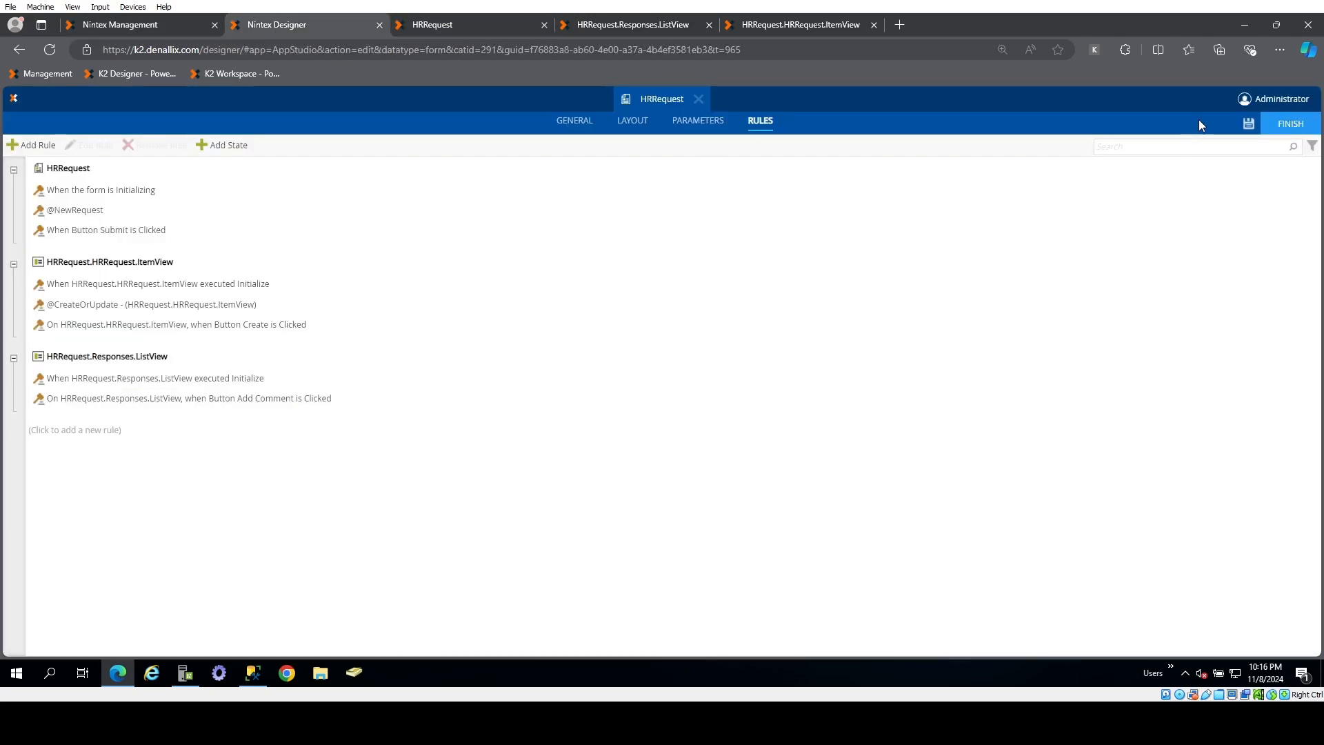
left_click(1291, 123)
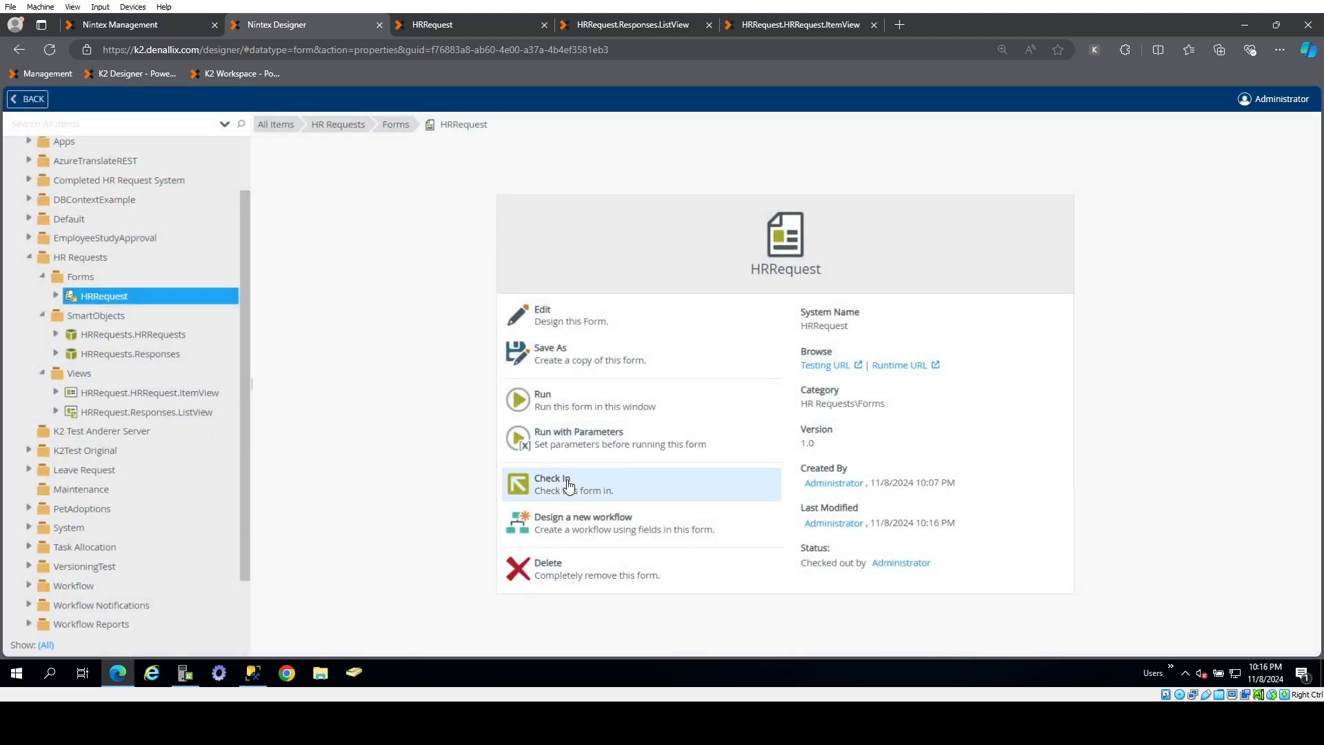
left_click(568, 485)
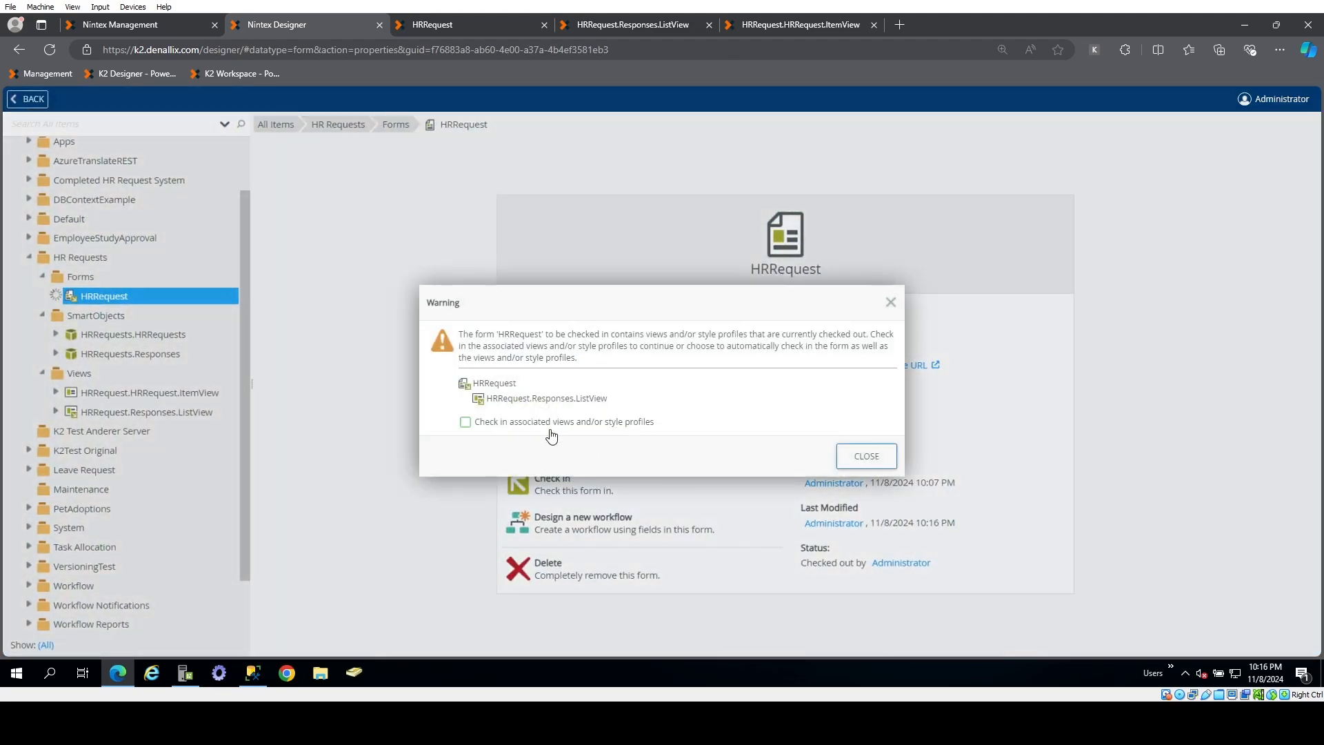
left_click(550, 429)
left_click(866, 455)
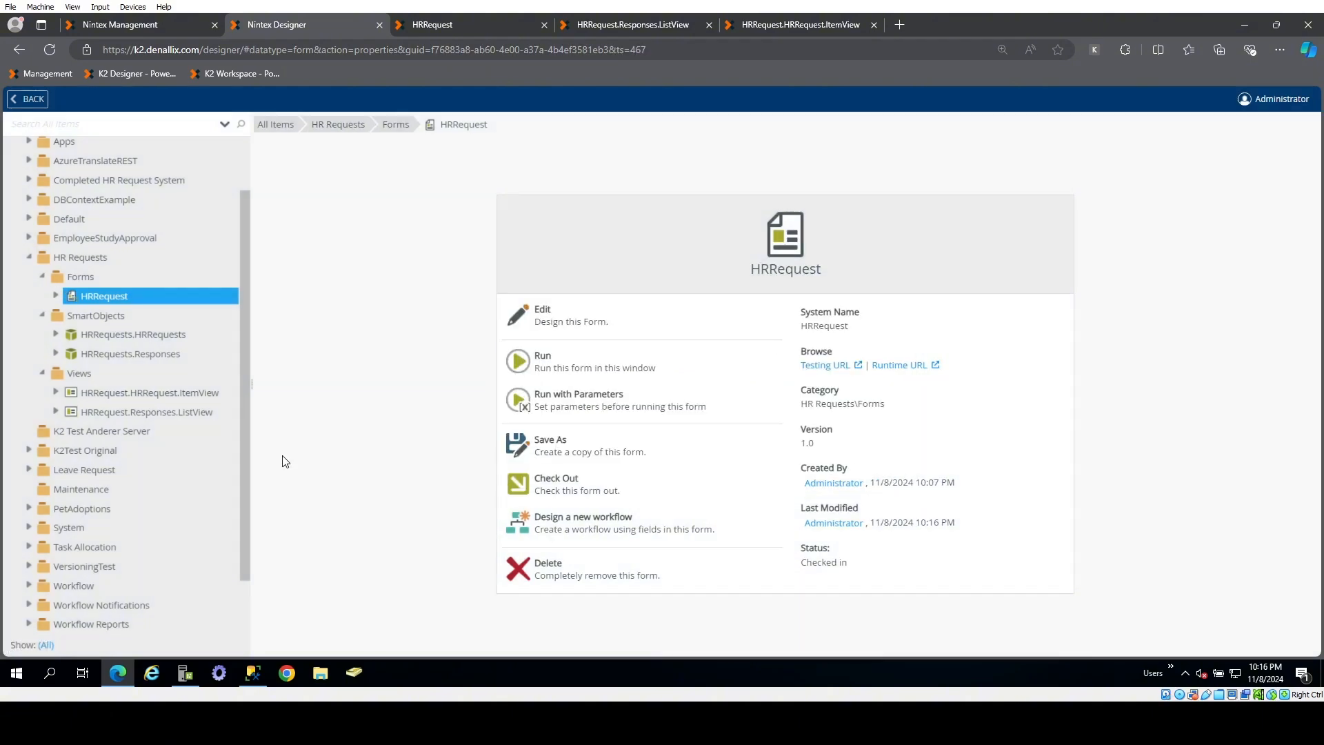
- Create a new workflow named "HR Request" in the HR Requests category
left_click(96, 260)
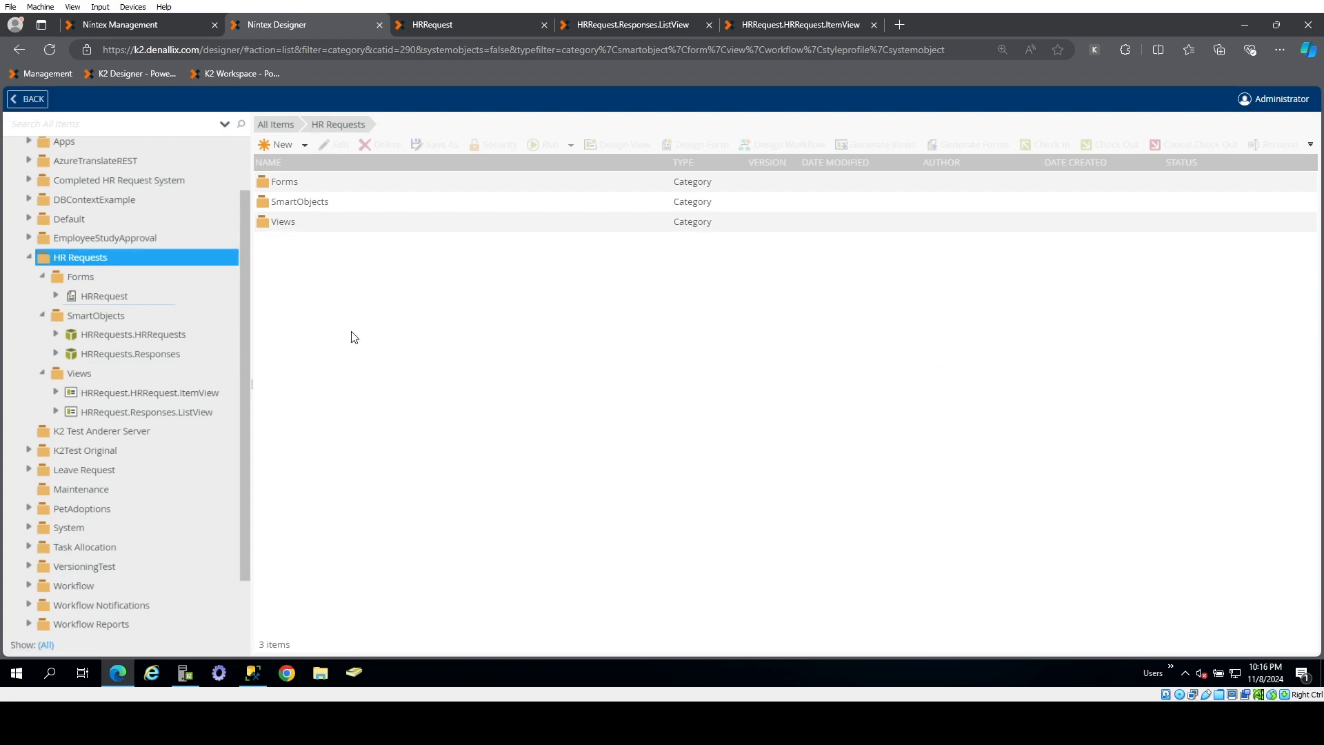
left_click(304, 147)
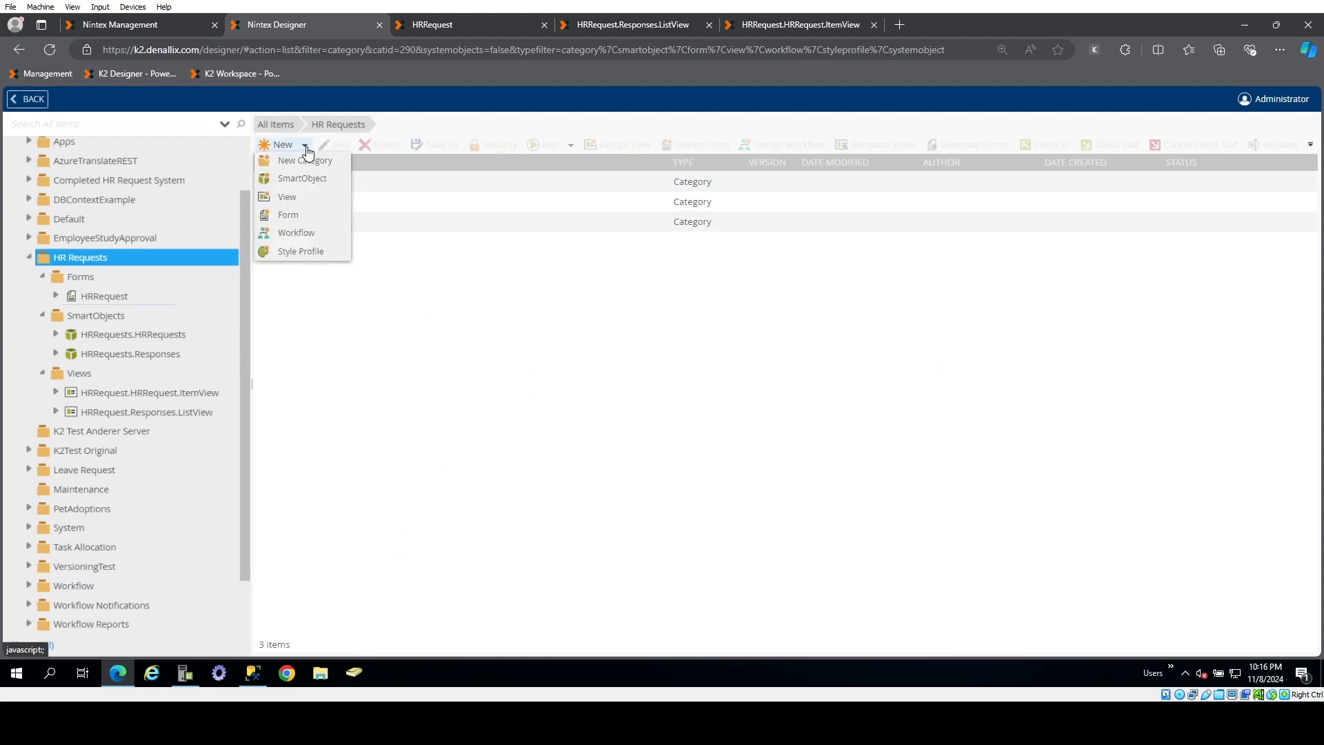
left_click(296, 233)
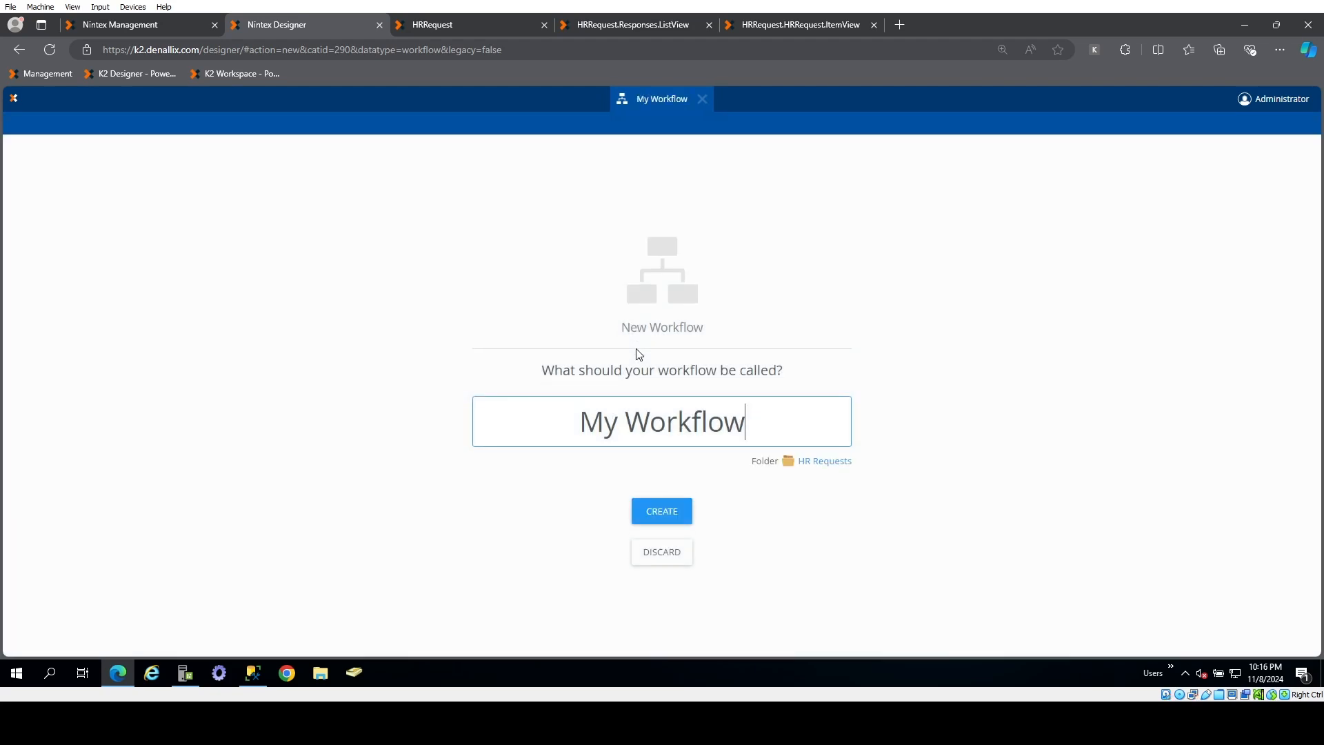
key("BackSpace")
key("BackSpace")
key("BackSpace")
key("BackSpace")
key("BackSpace")
key("BackSpace")
key("BackSpace")
key("BackSpace")
key("BackSpace")
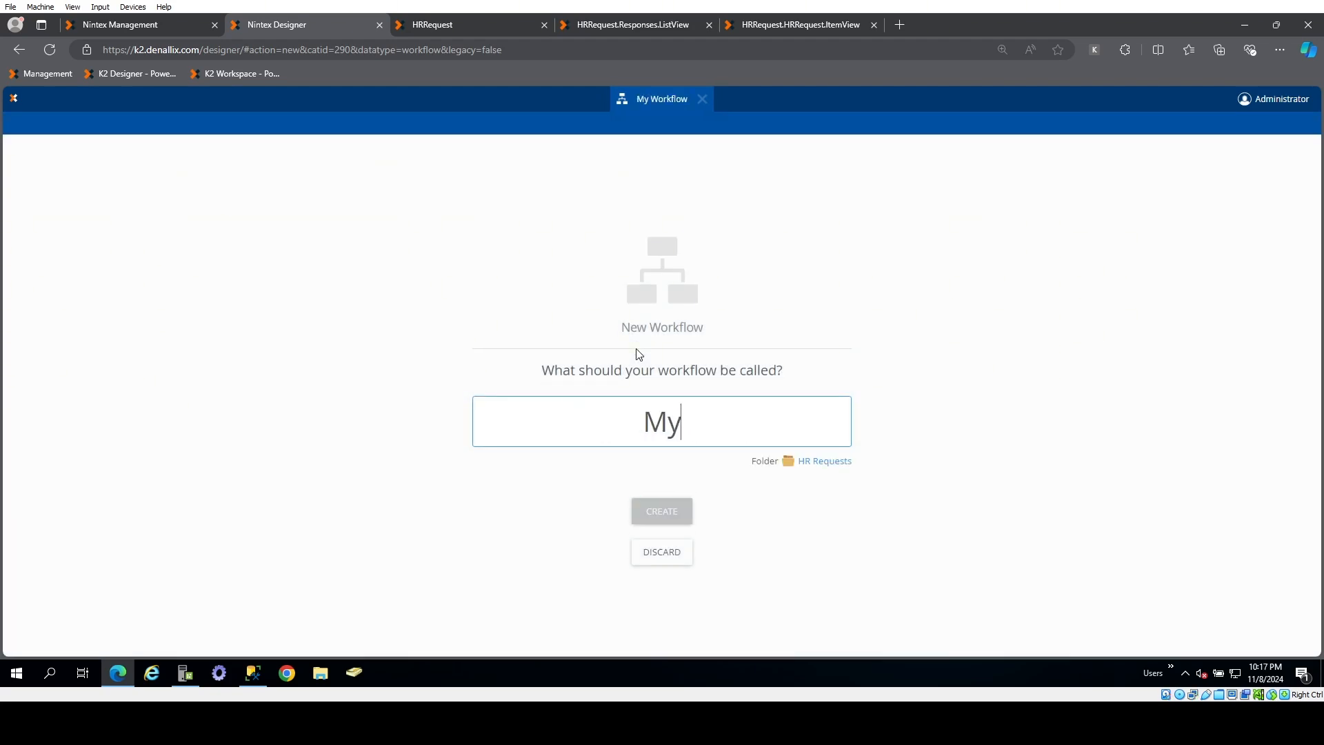
key("BackSpace")
key("BackSpace")
type("HR Req")
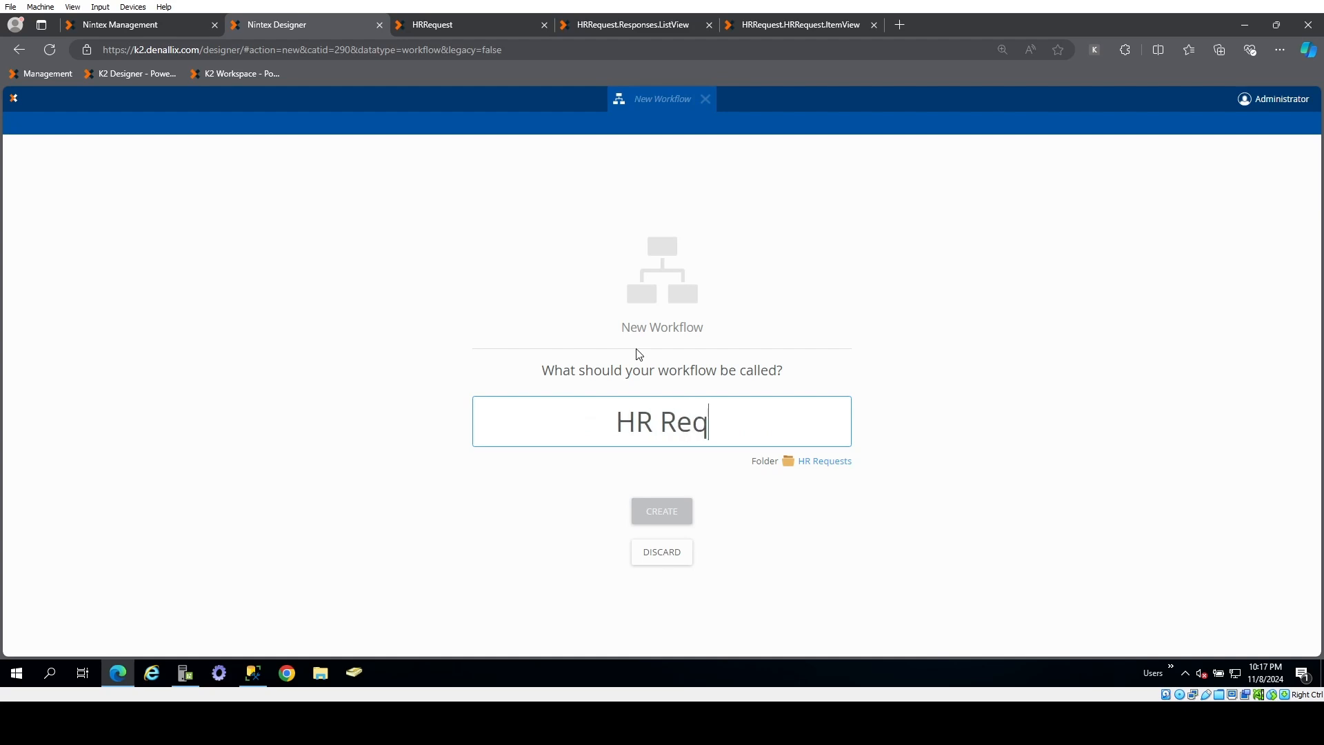
type("uest")
left_click(692, 513)
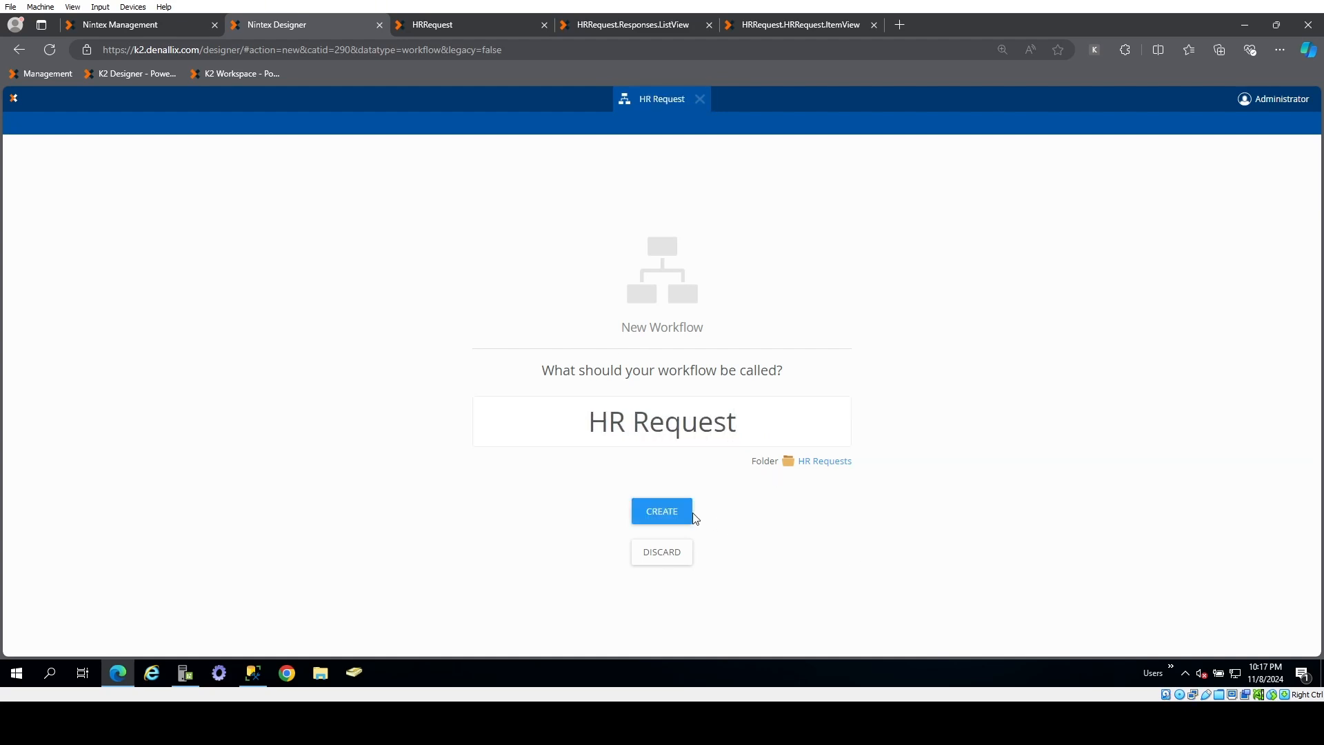
left_click(673, 514)
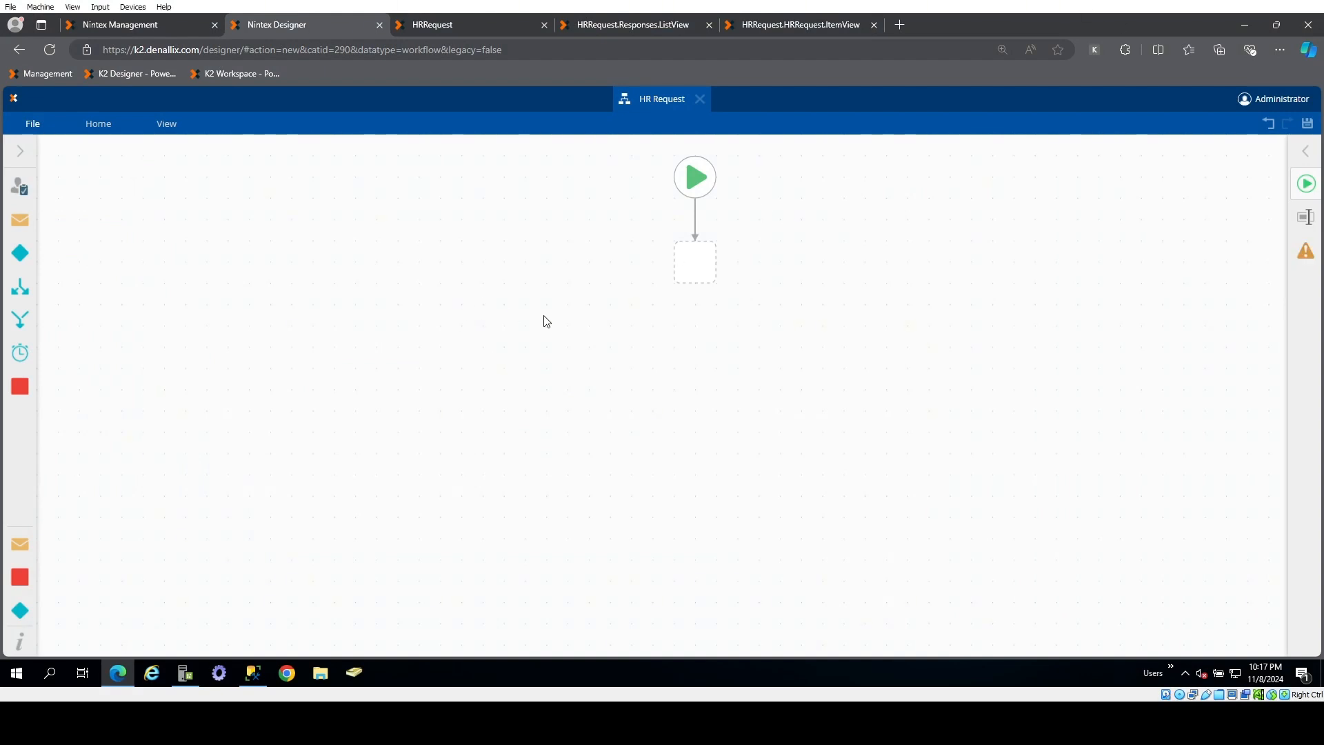
left_click(20, 151)
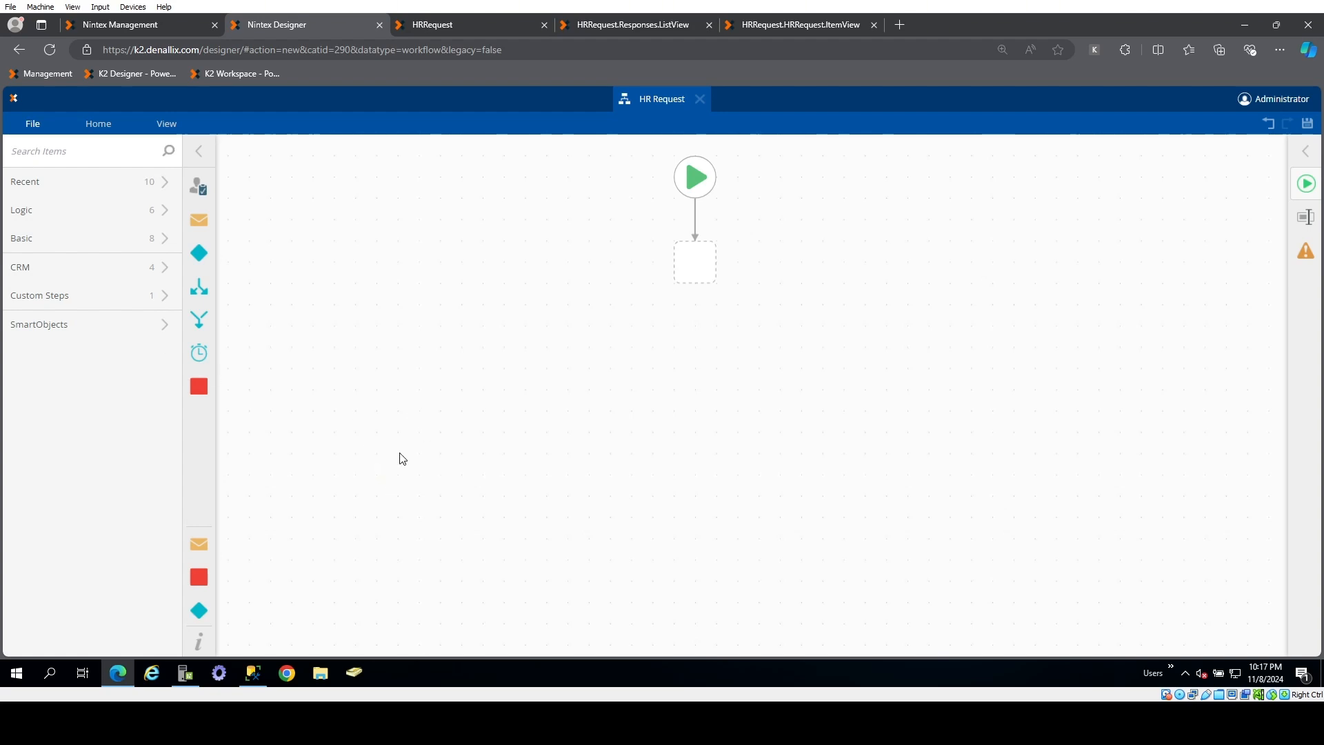
left_click(199, 152)
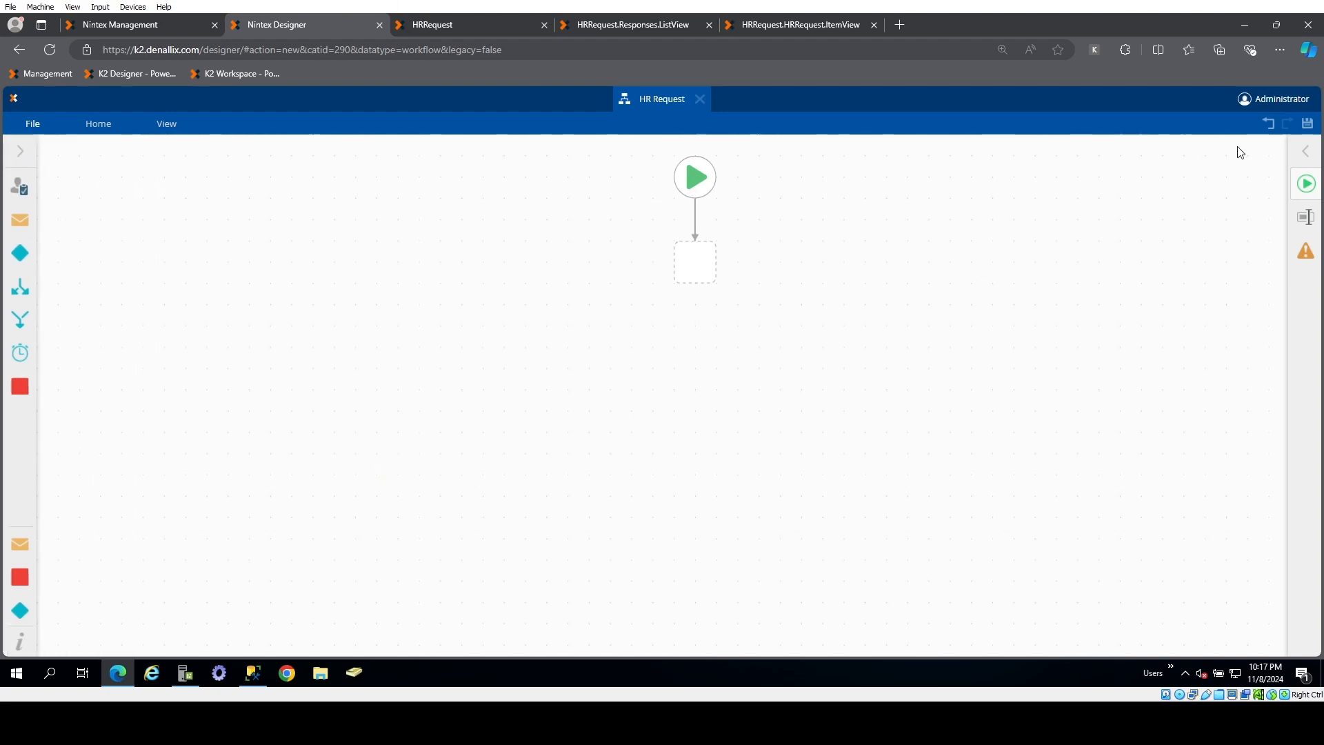
- Add a workflow variable named RequestID in the Context Browser
left_click(1301, 156)
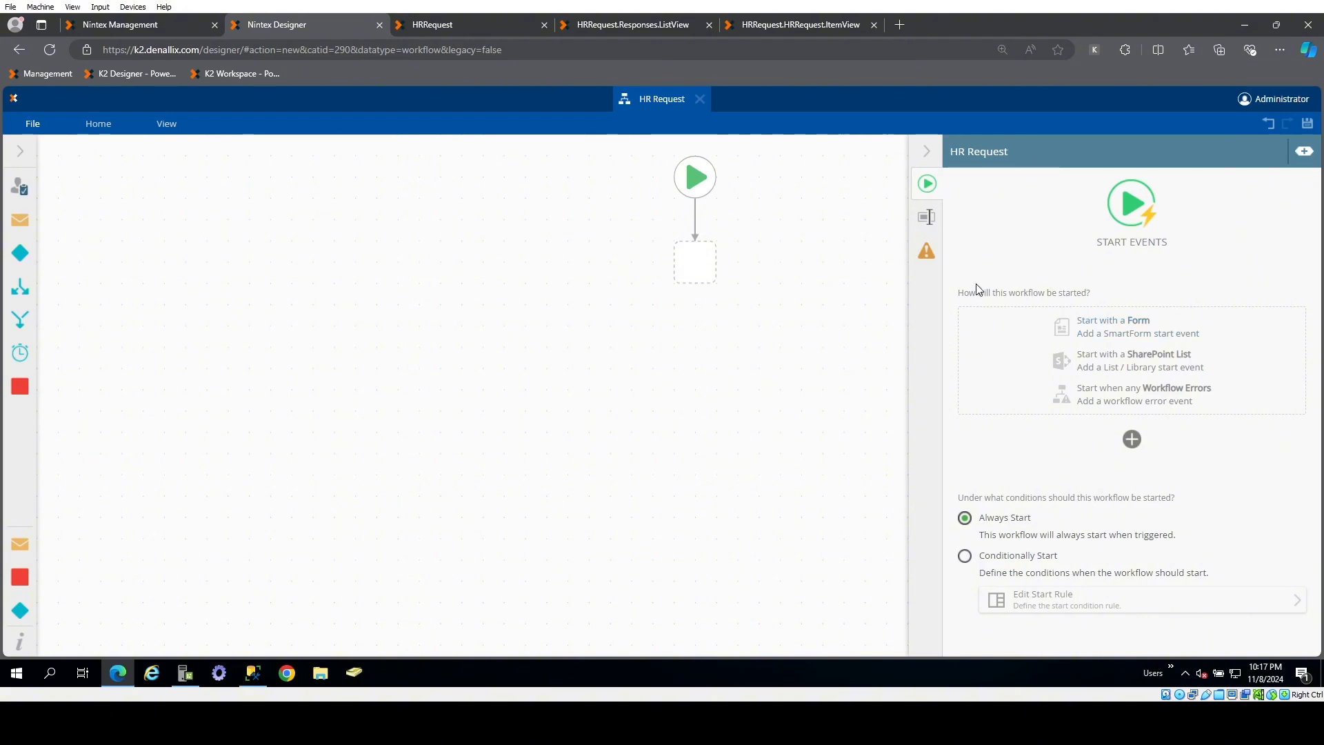
left_click(1304, 151)
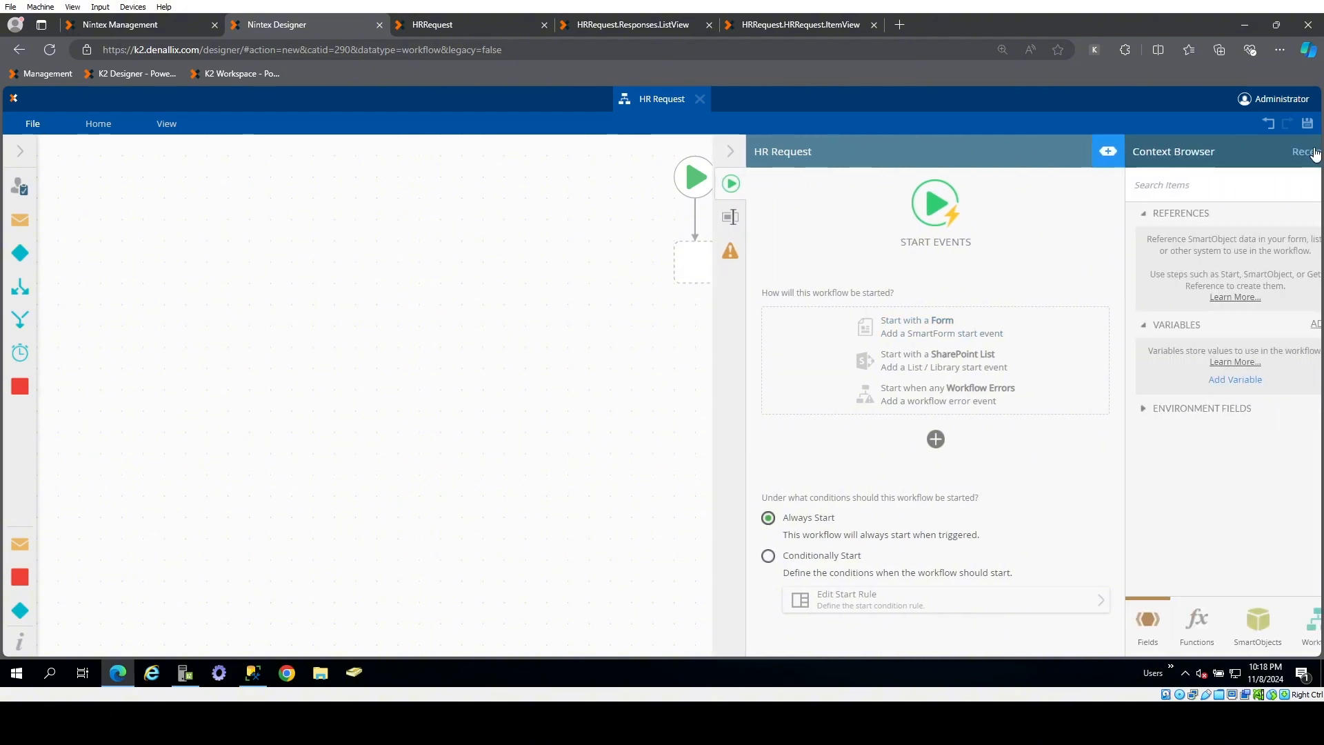
left_click(1213, 379)
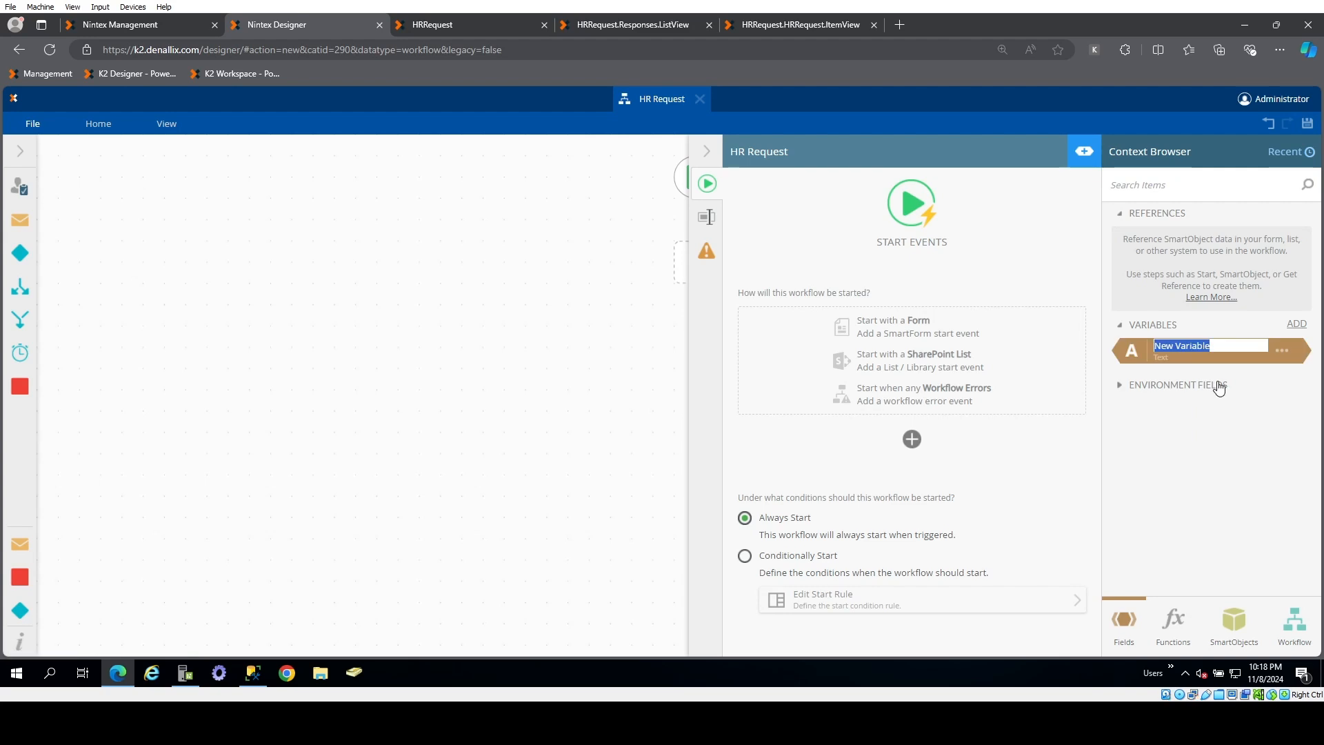
type("REquet")
- Set the RequestID variable's data type to Number and collapse the workflow's configuration
left_click(1282, 350)
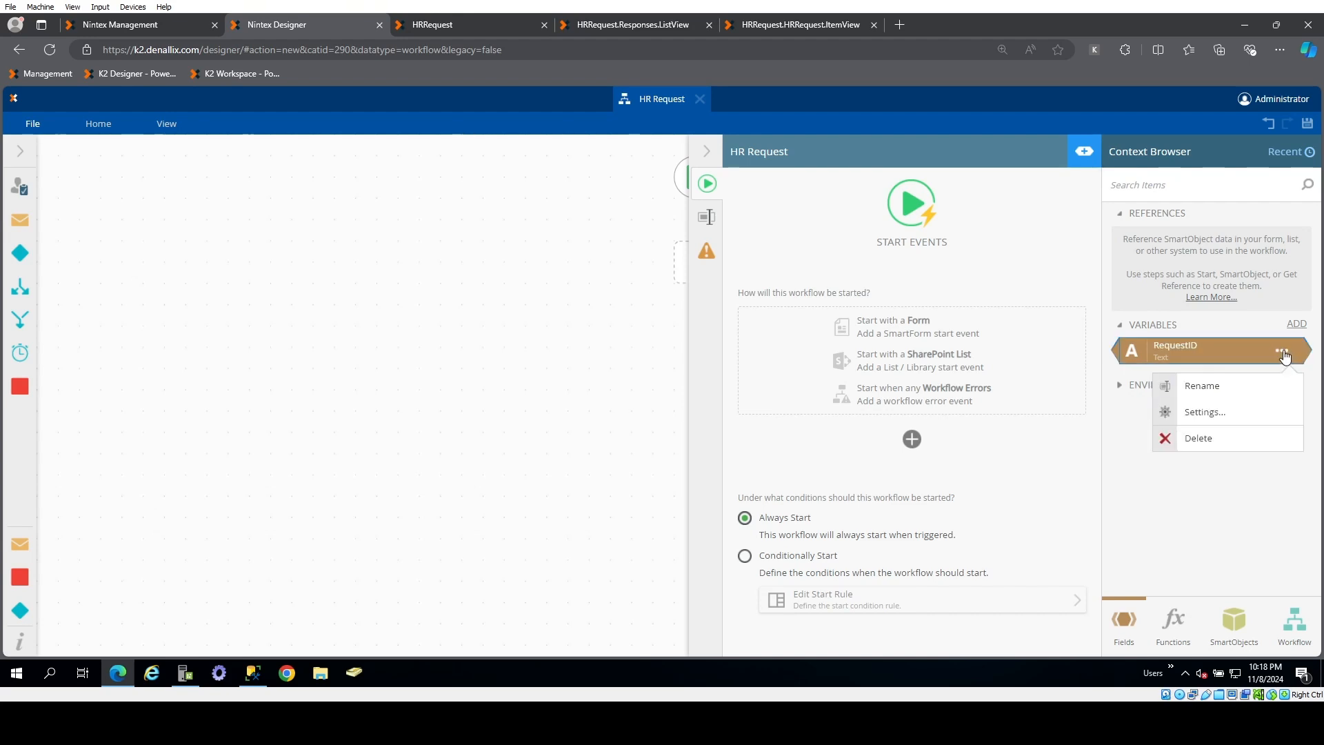
left_click(1217, 414)
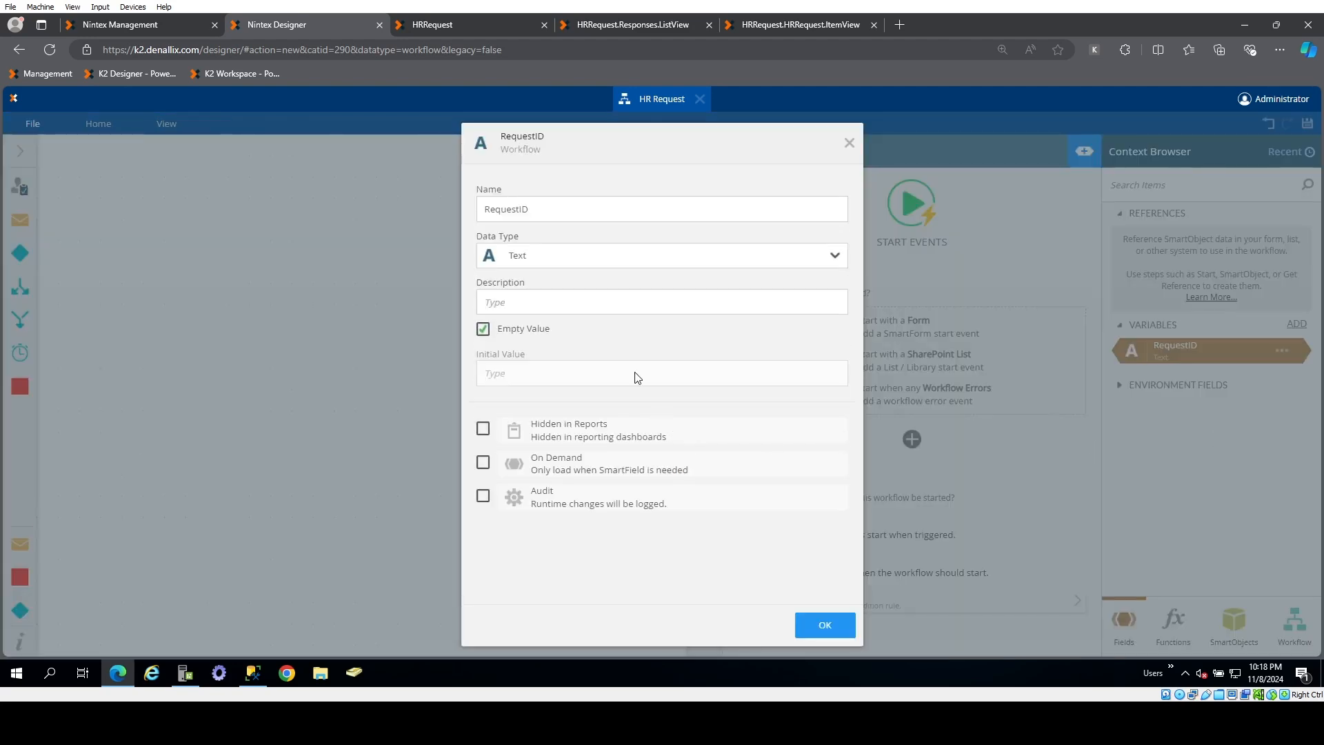
left_click(802, 258)
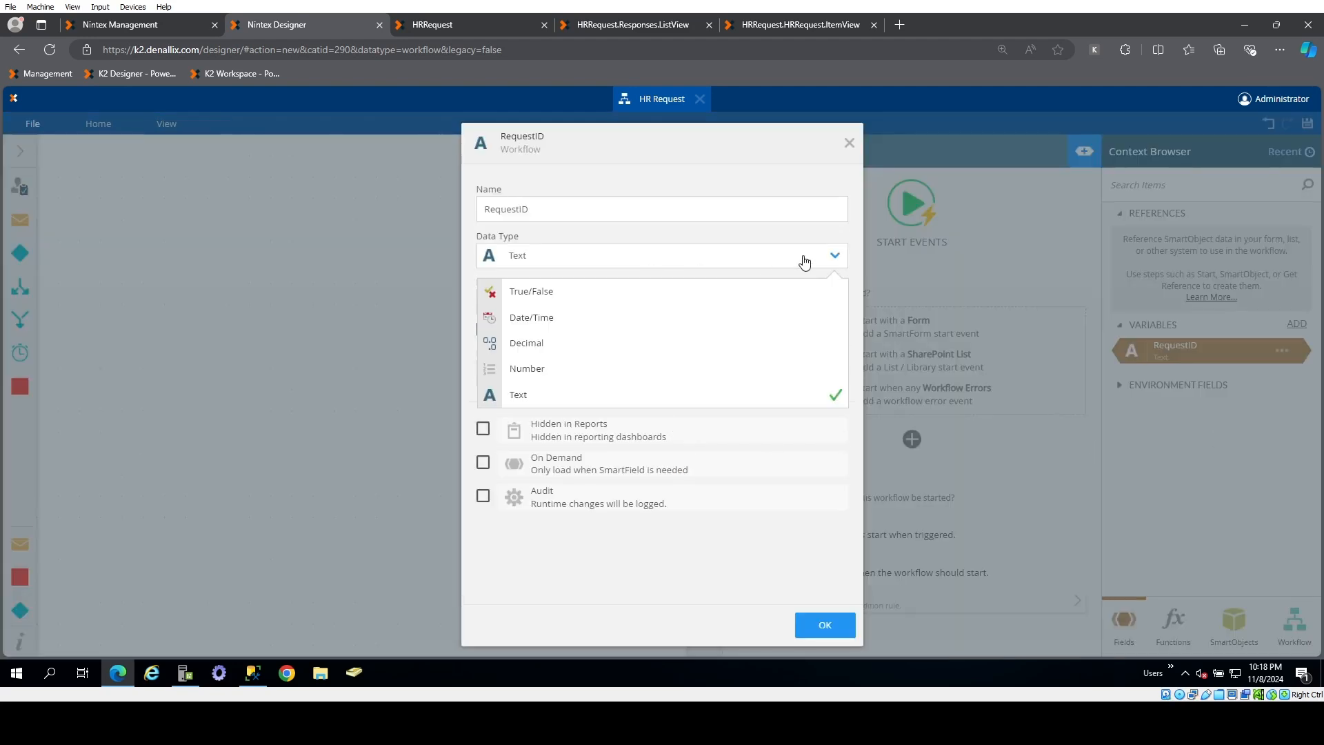
left_click(557, 368)
left_click(821, 623)
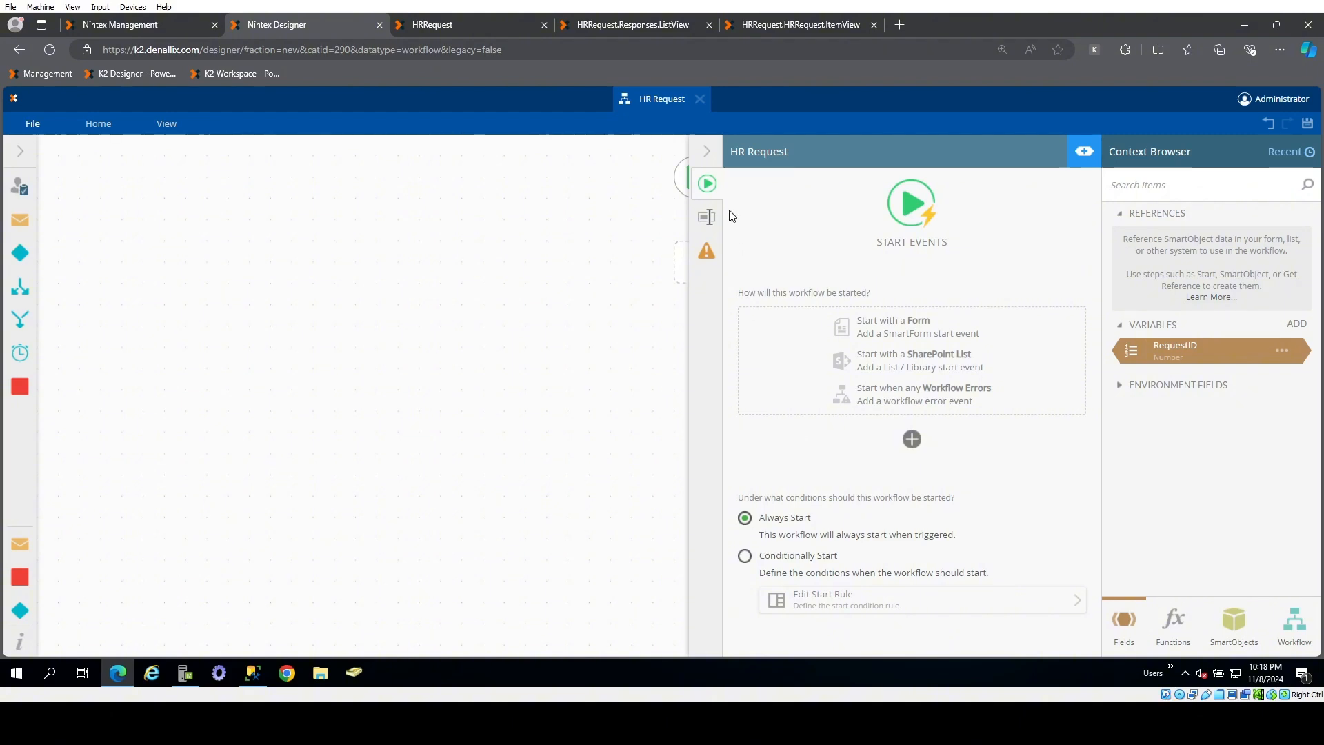
left_click(709, 153)
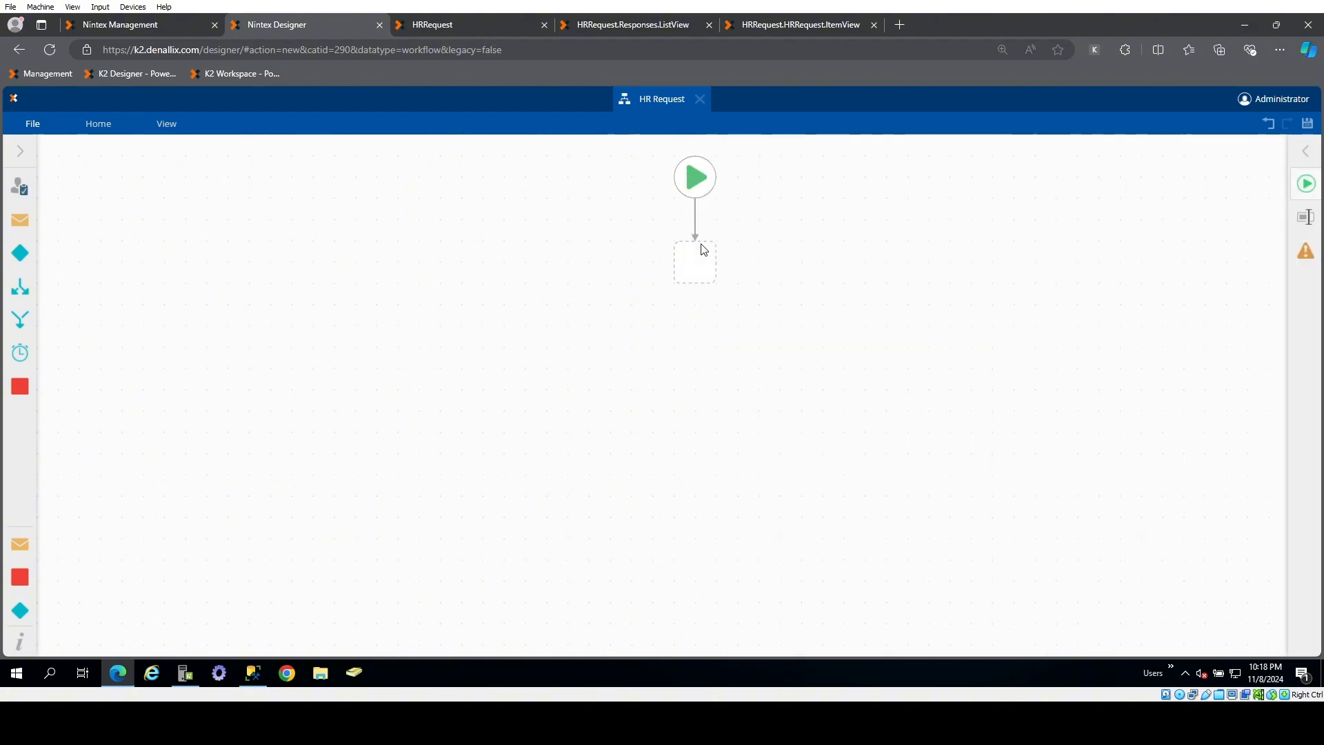
- Add a Create Reference step directly after the workflow's start and open its configuration
mouse_move(704, 243)
left_click(23, 164)
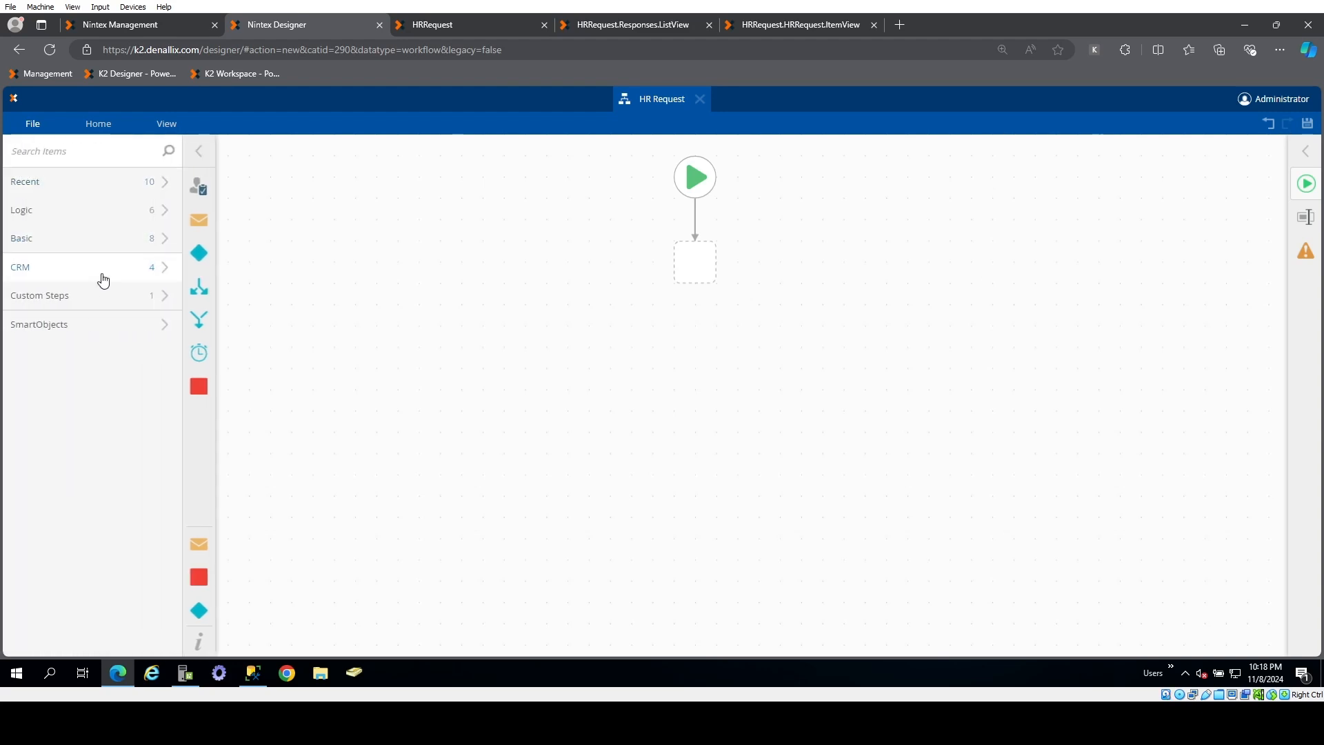
left_click(41, 248)
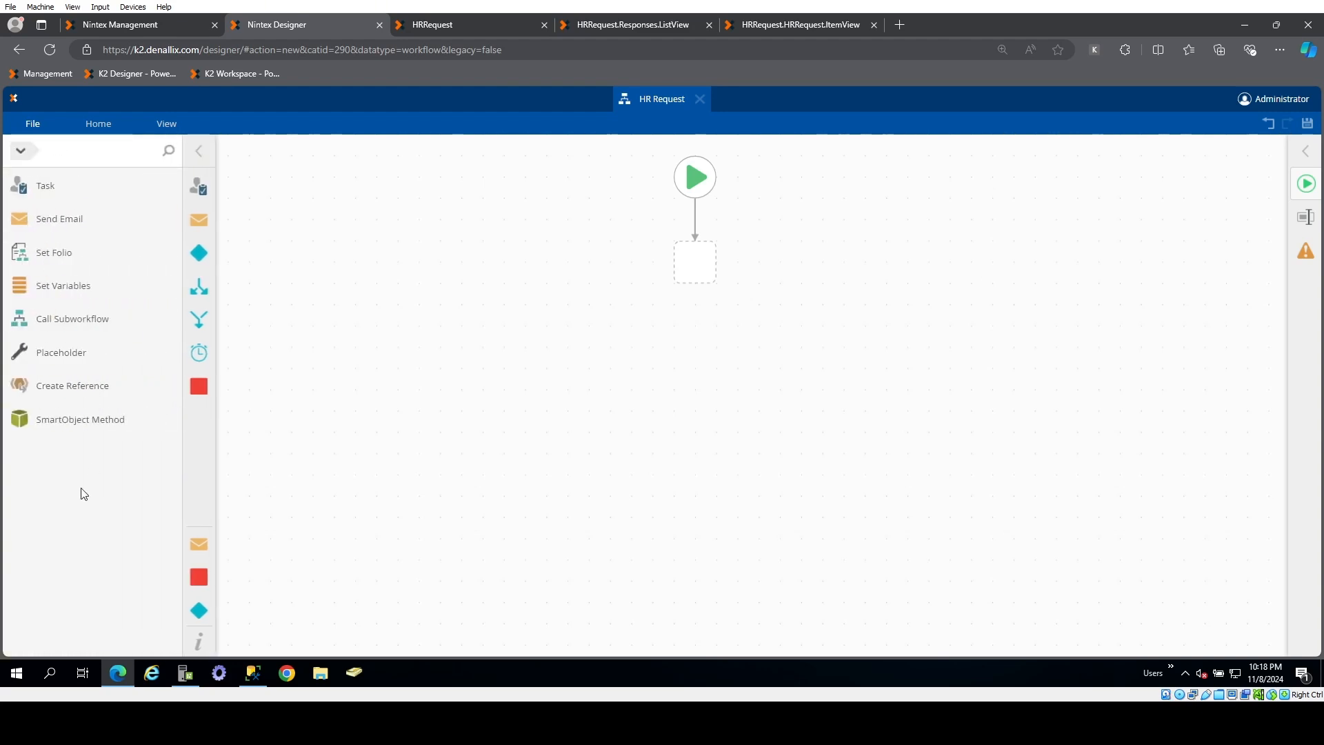
left_click_drag(50, 387, 715, 275)
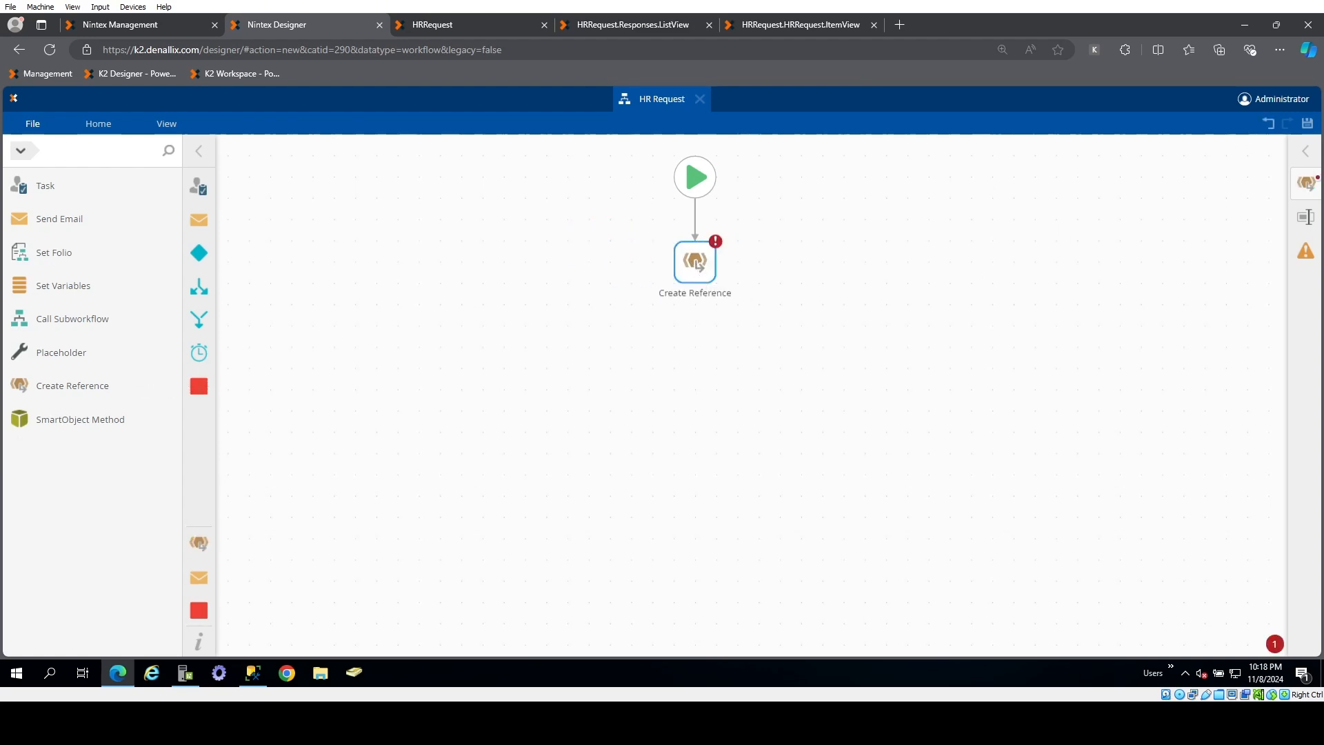
left_click(1308, 153)
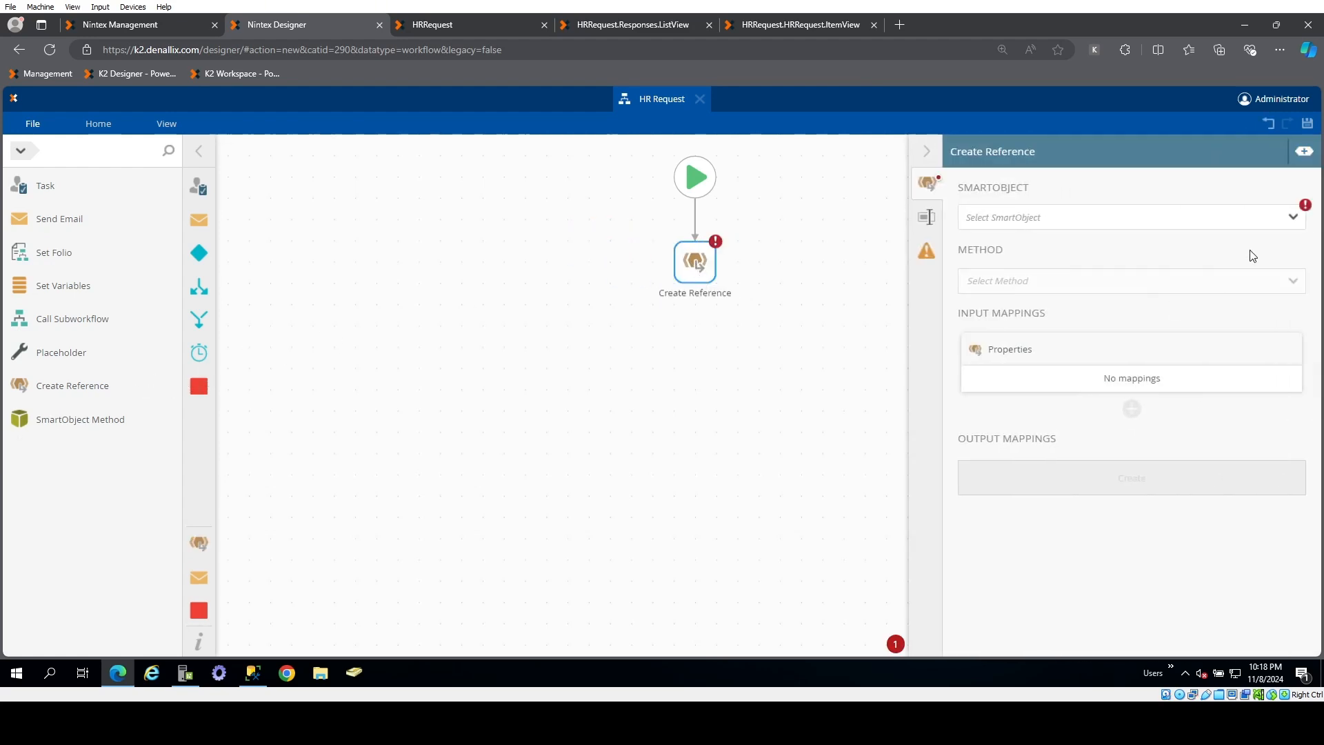
- Select the HRRequests.HRRequests SmartObject from the HR Requests category's SmartObjects folder for the Create Reference step
left_click(1291, 218)
left_click(1168, 275)
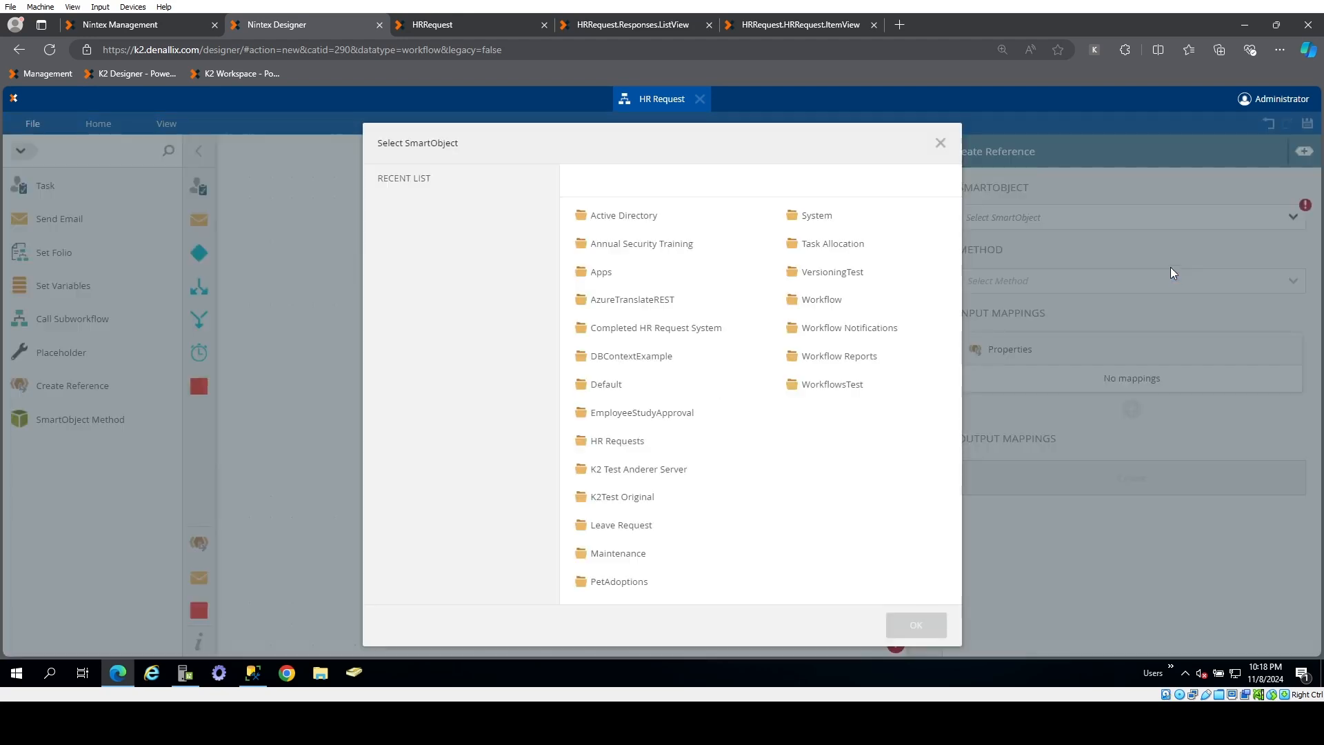
left_click(646, 435)
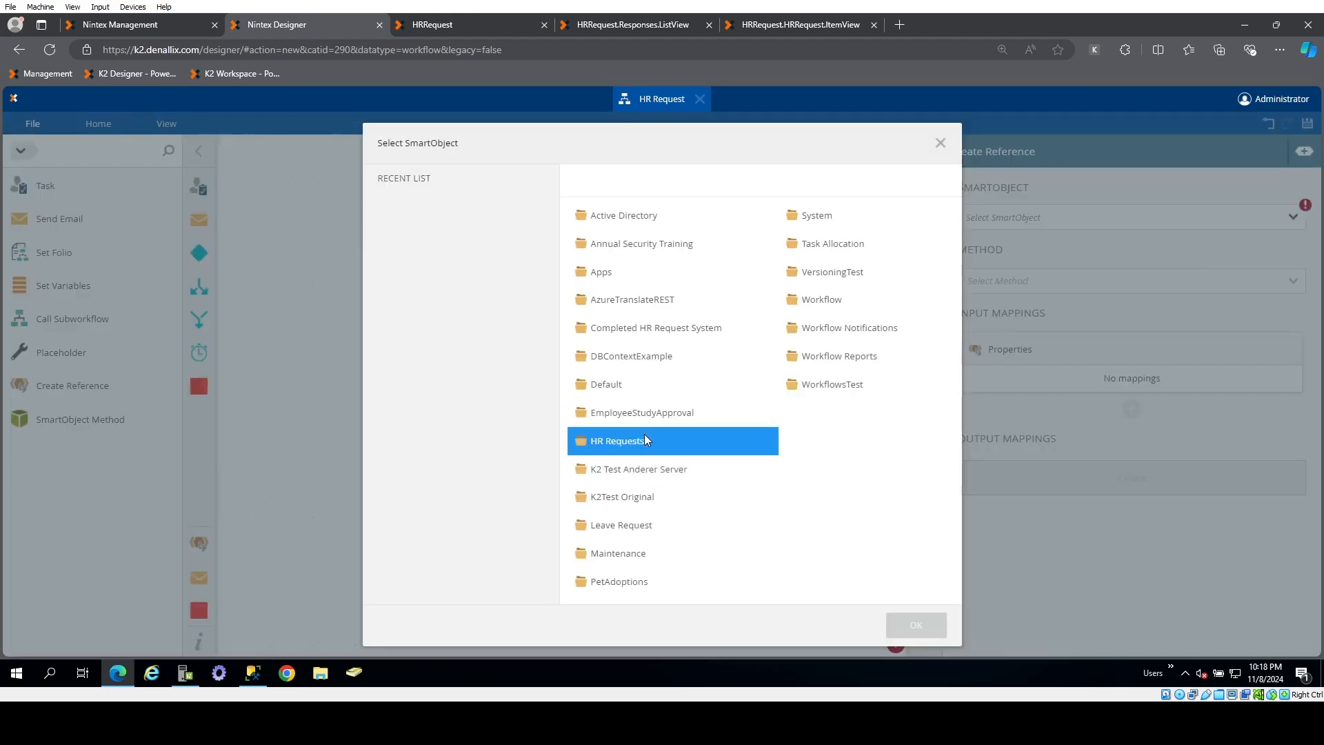
double_click(646, 440)
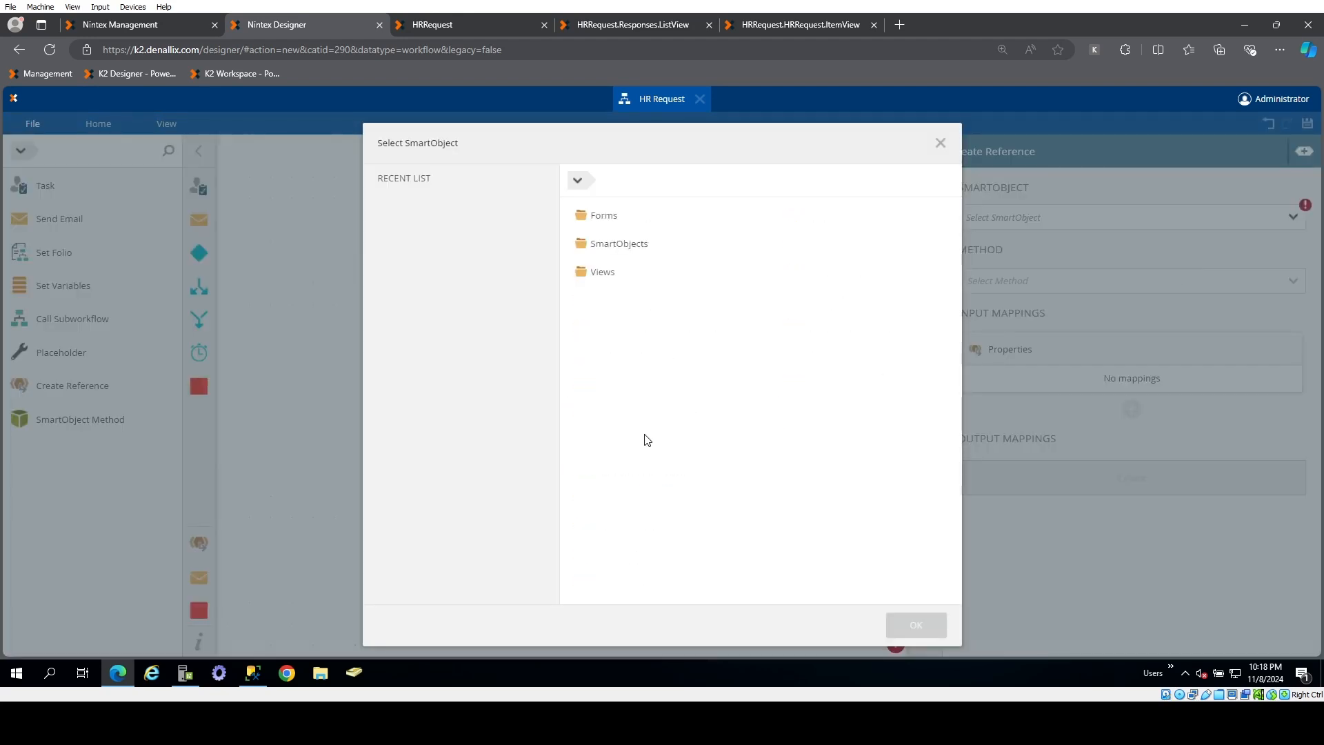
double_click(629, 246)
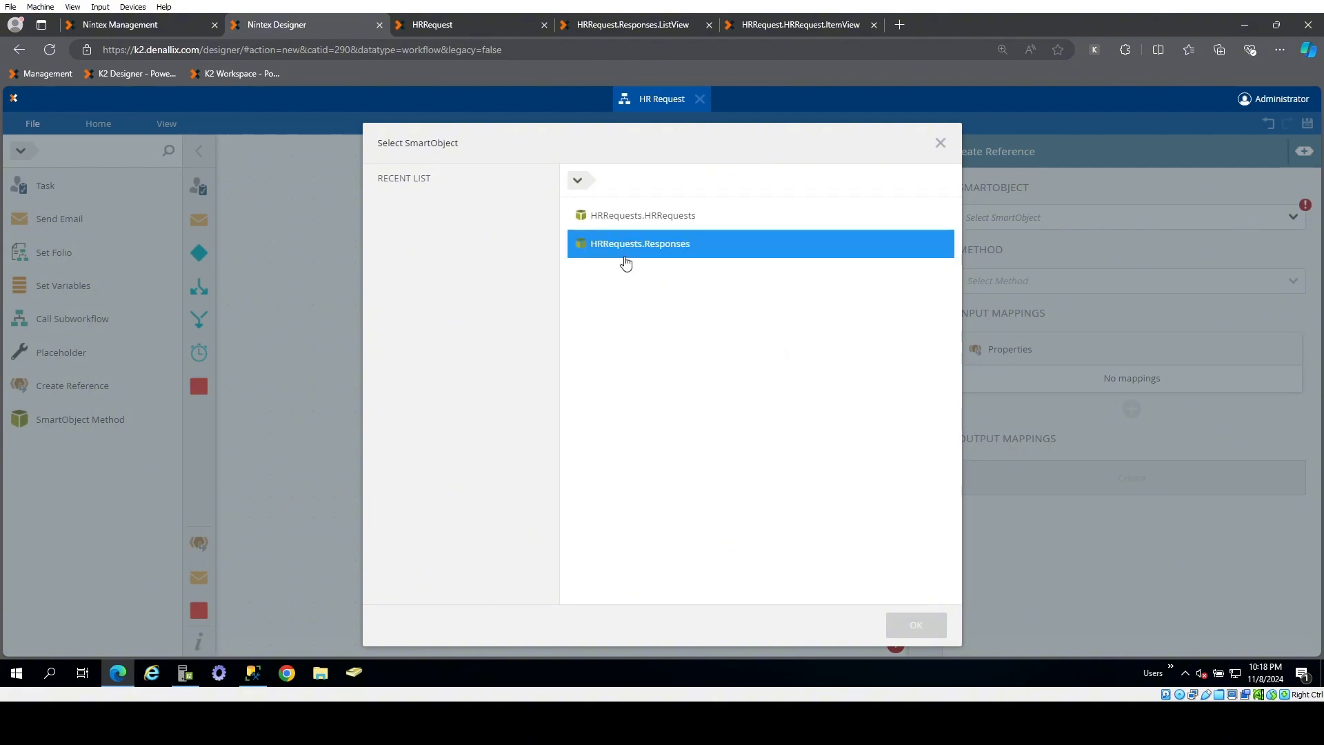
left_click(714, 224)
left_click(924, 629)
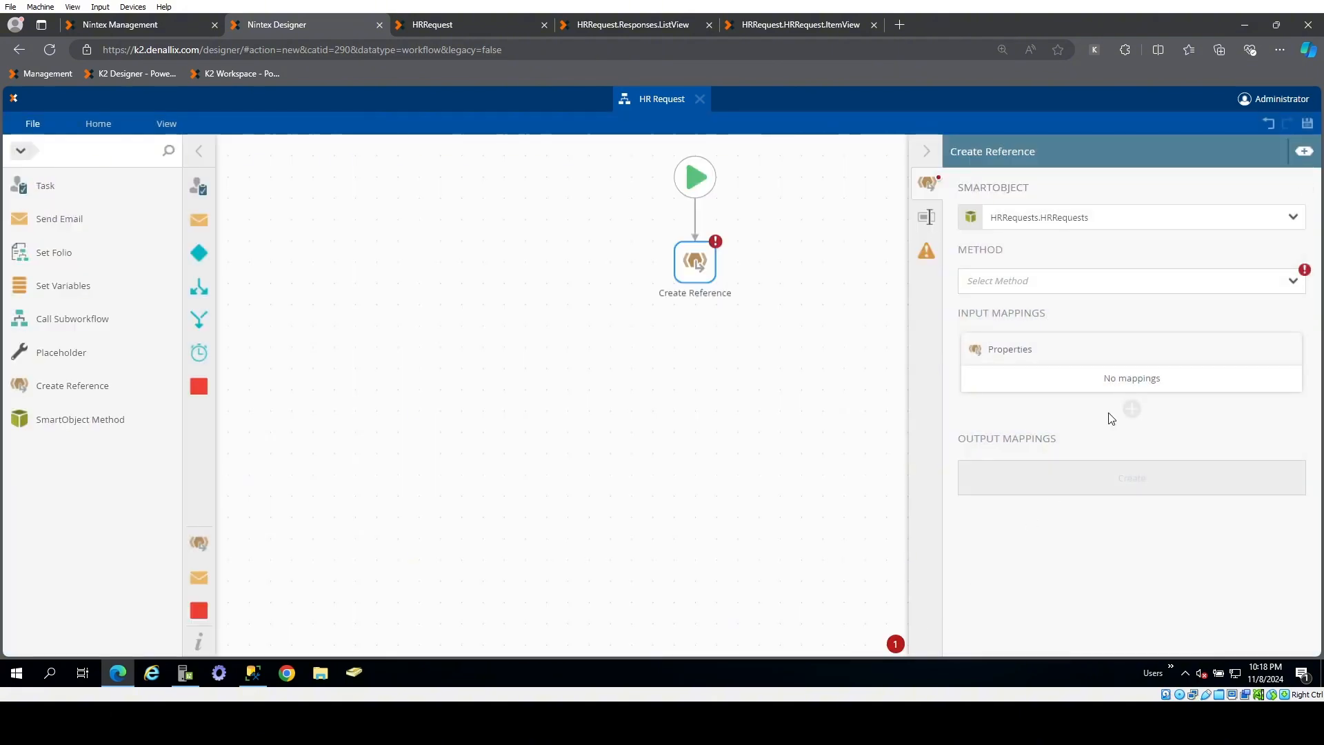
- Set the reference's method to Read and map the RequestID workflow variable to its RequestID input property
left_click(1164, 294)
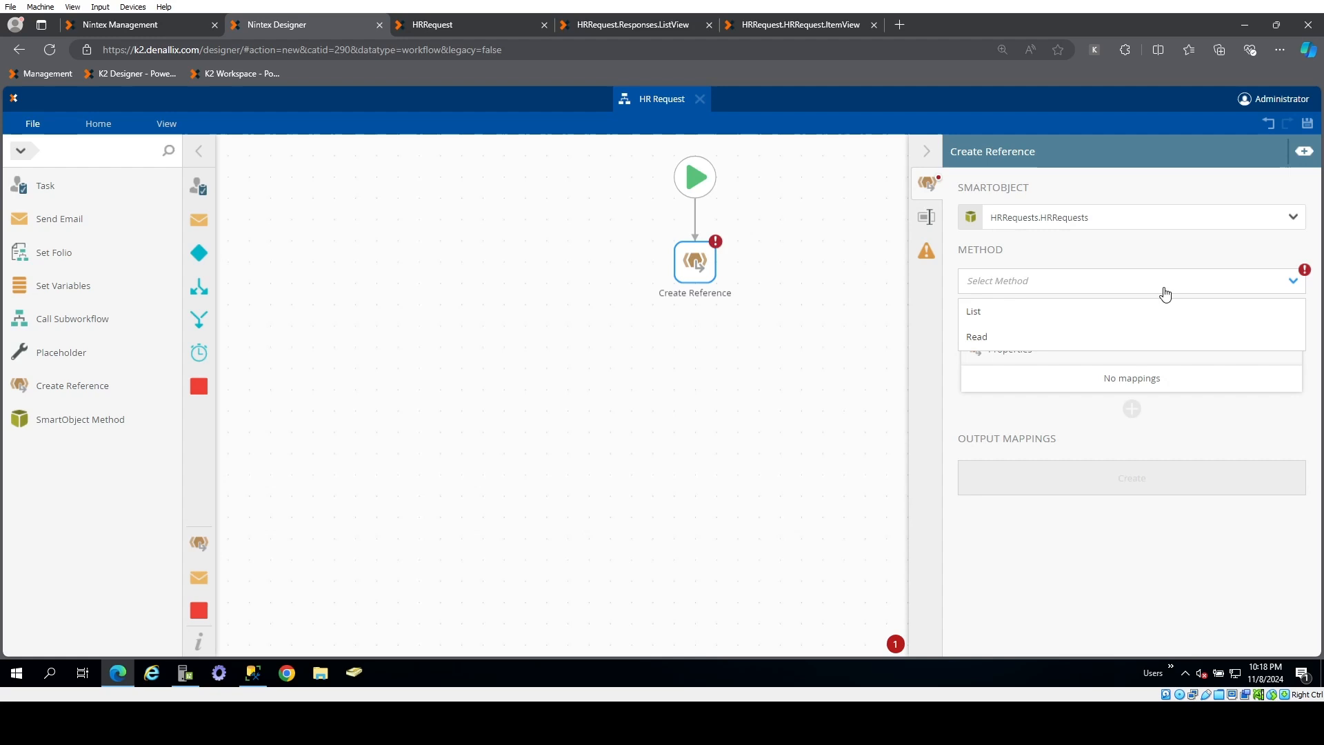
left_click(1125, 338)
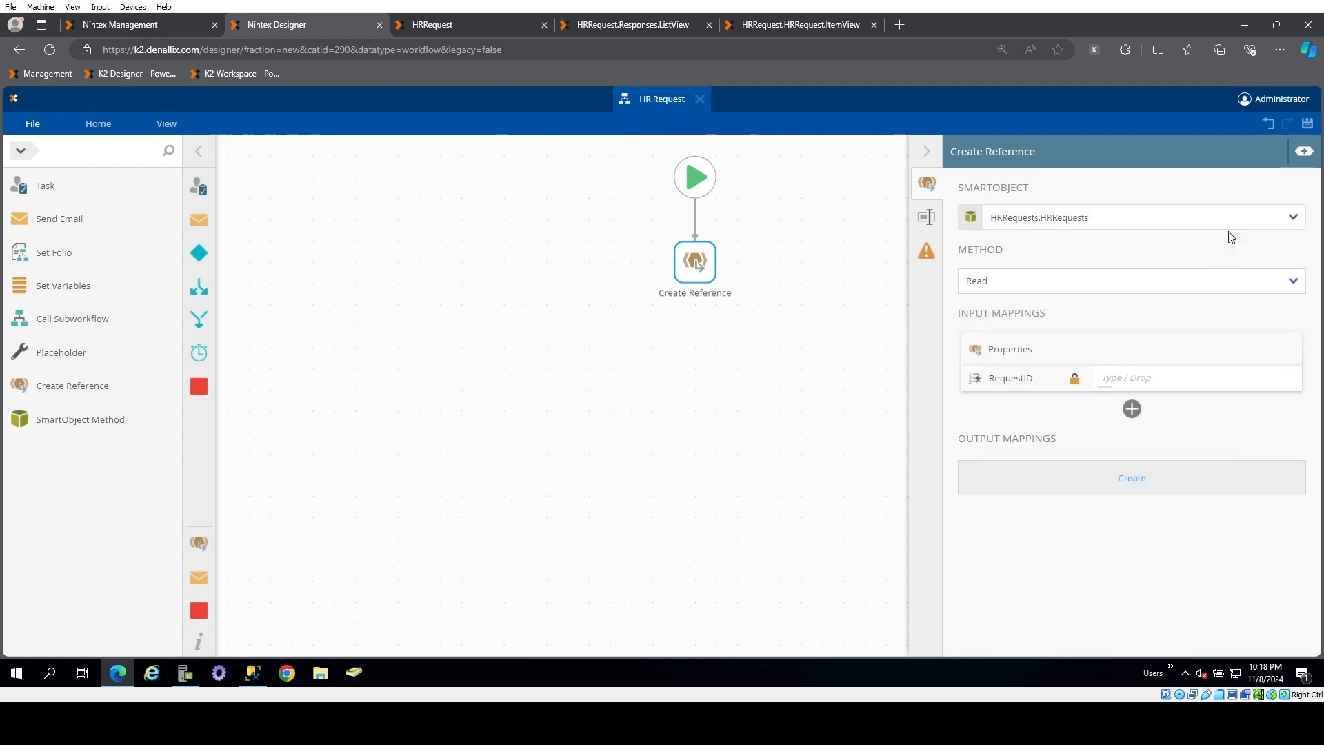
left_click(1304, 151)
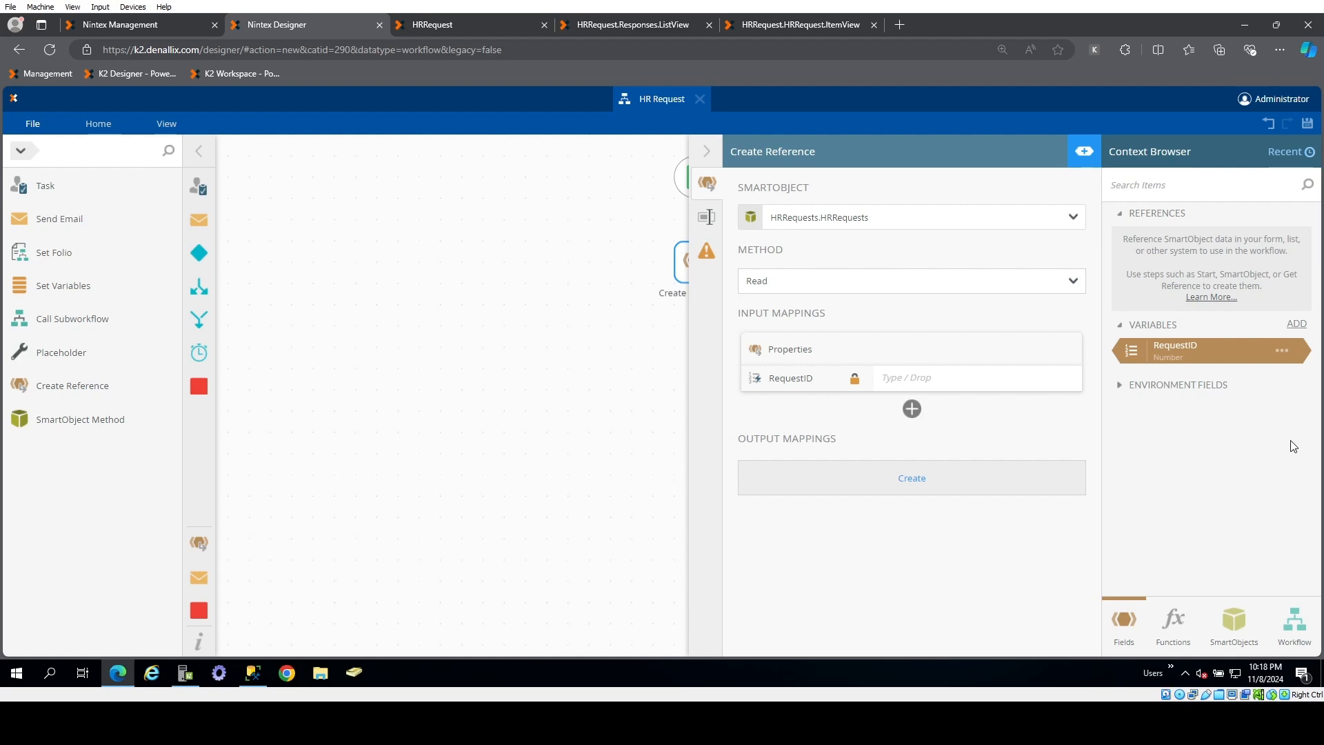
left_click_drag(1240, 354, 953, 376)
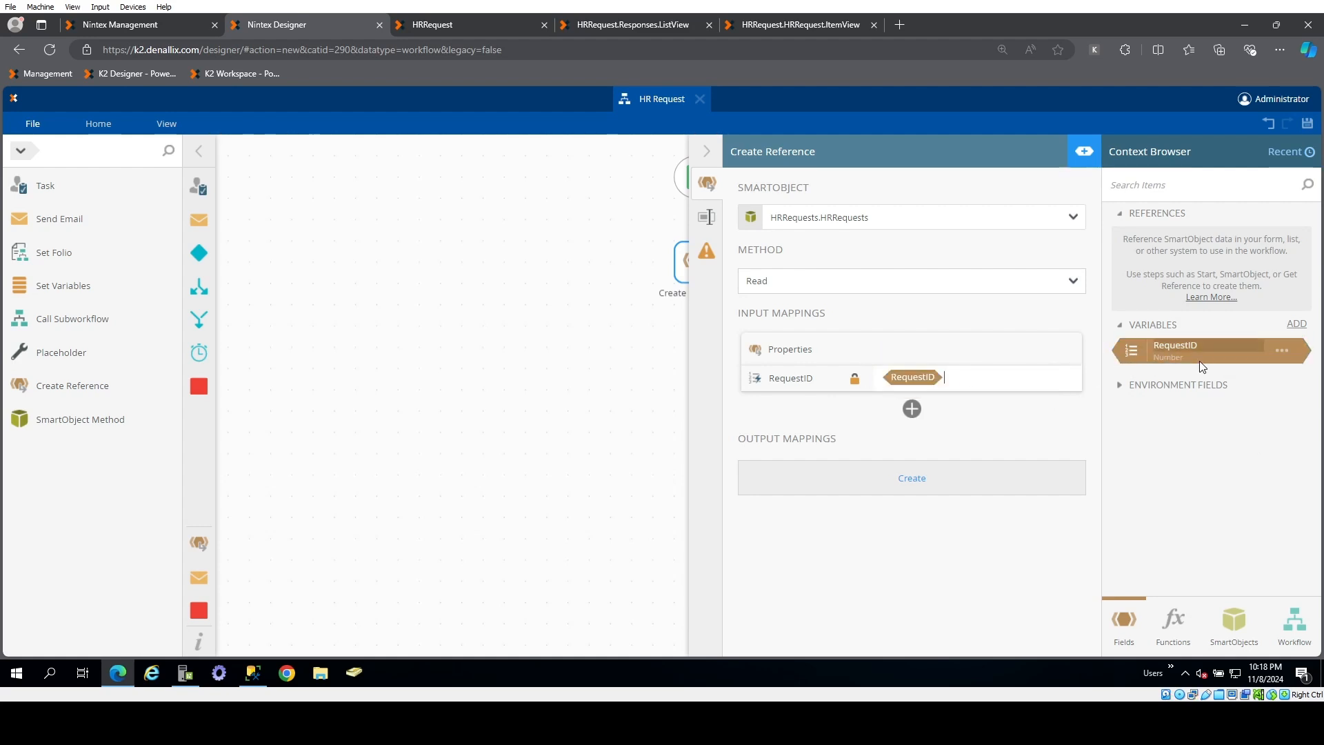
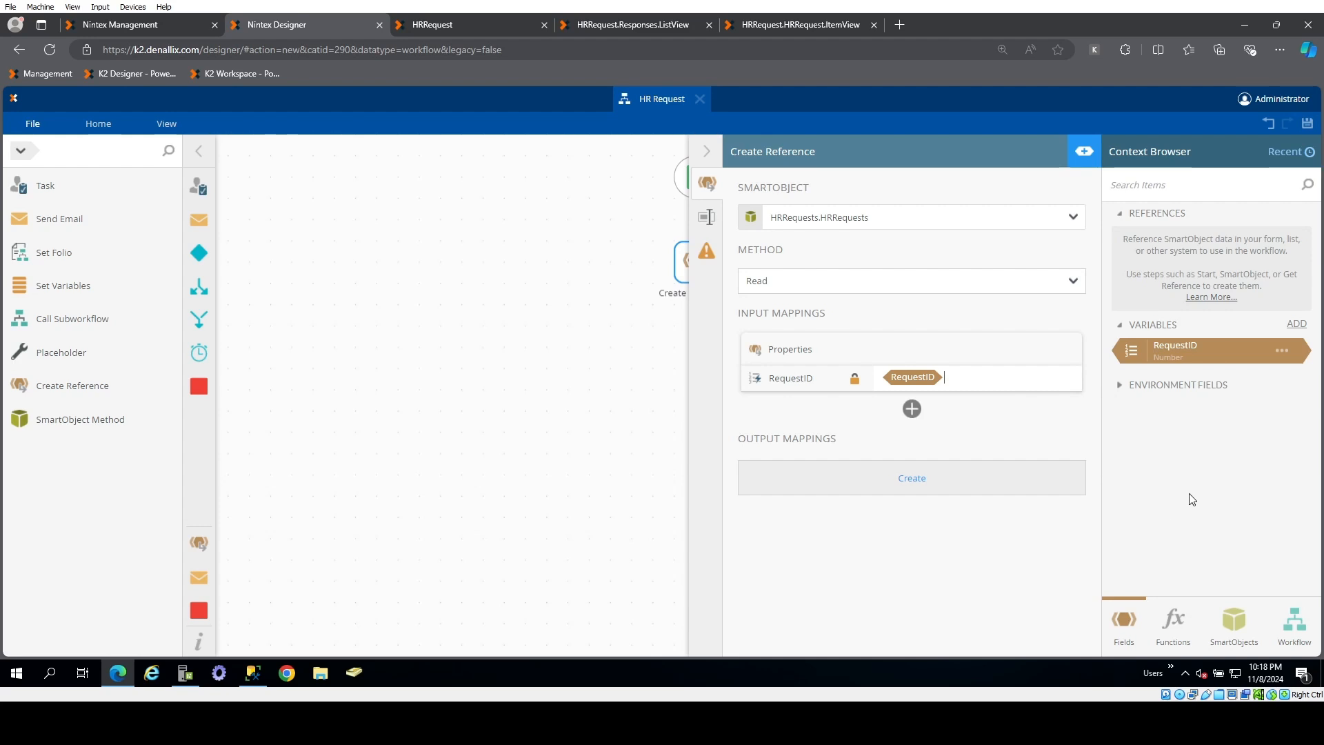
- Create the HRRequests.HRRequests output reference, expand its fields in the Context Browser, and collapse the step's configuration
left_click(905, 478)
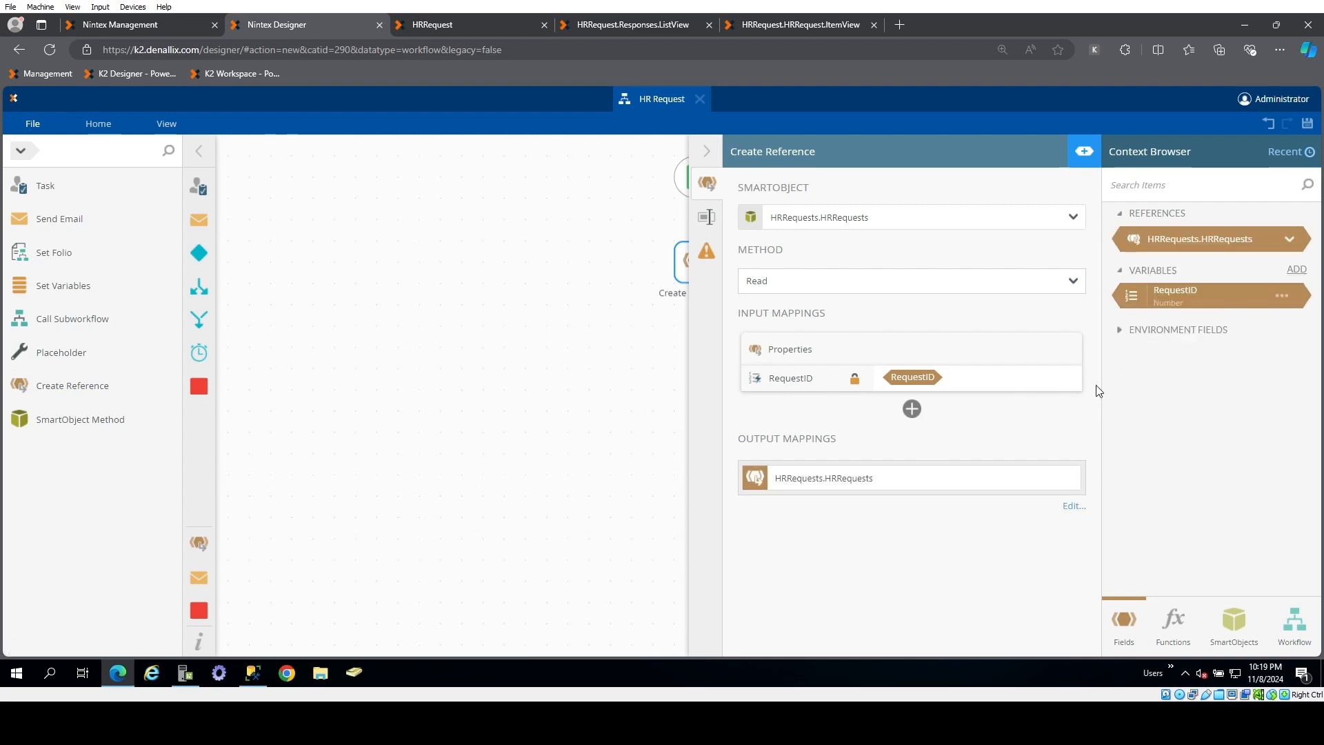
left_click(1289, 239)
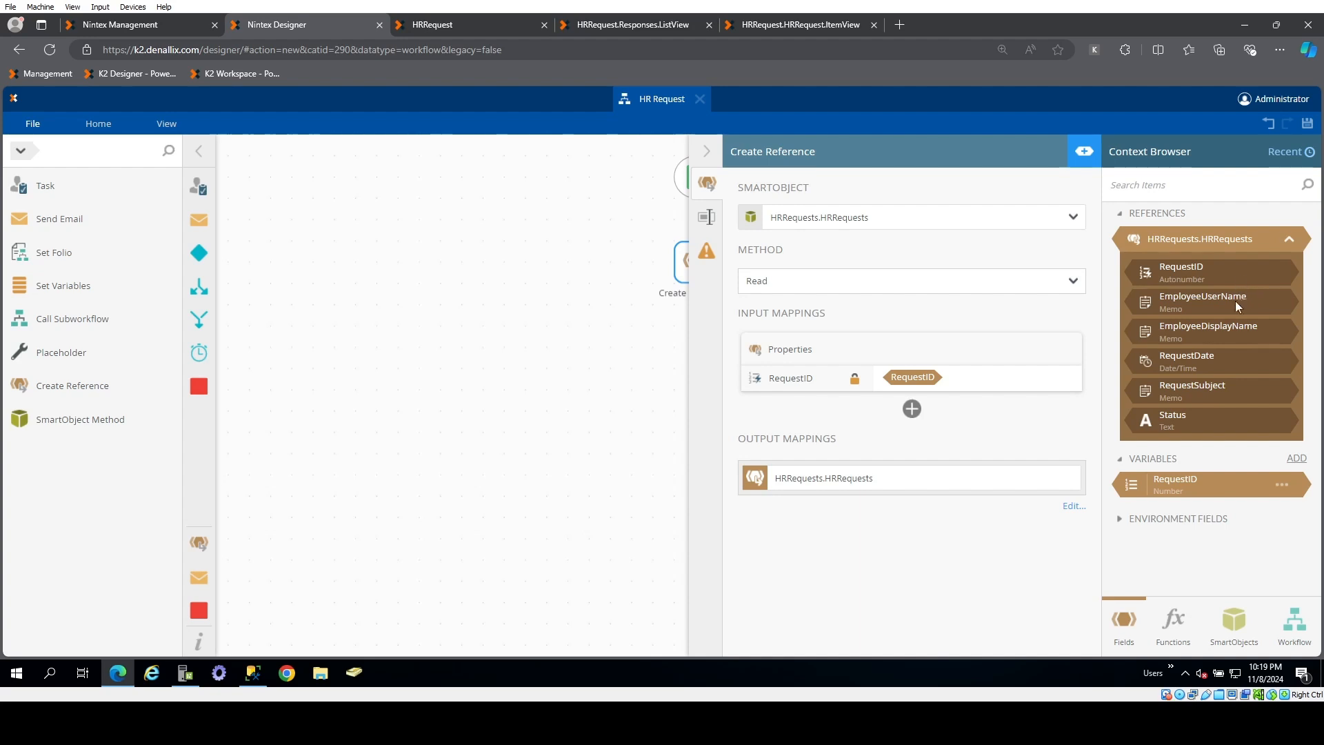
left_click(706, 151)
left_click(743, 370)
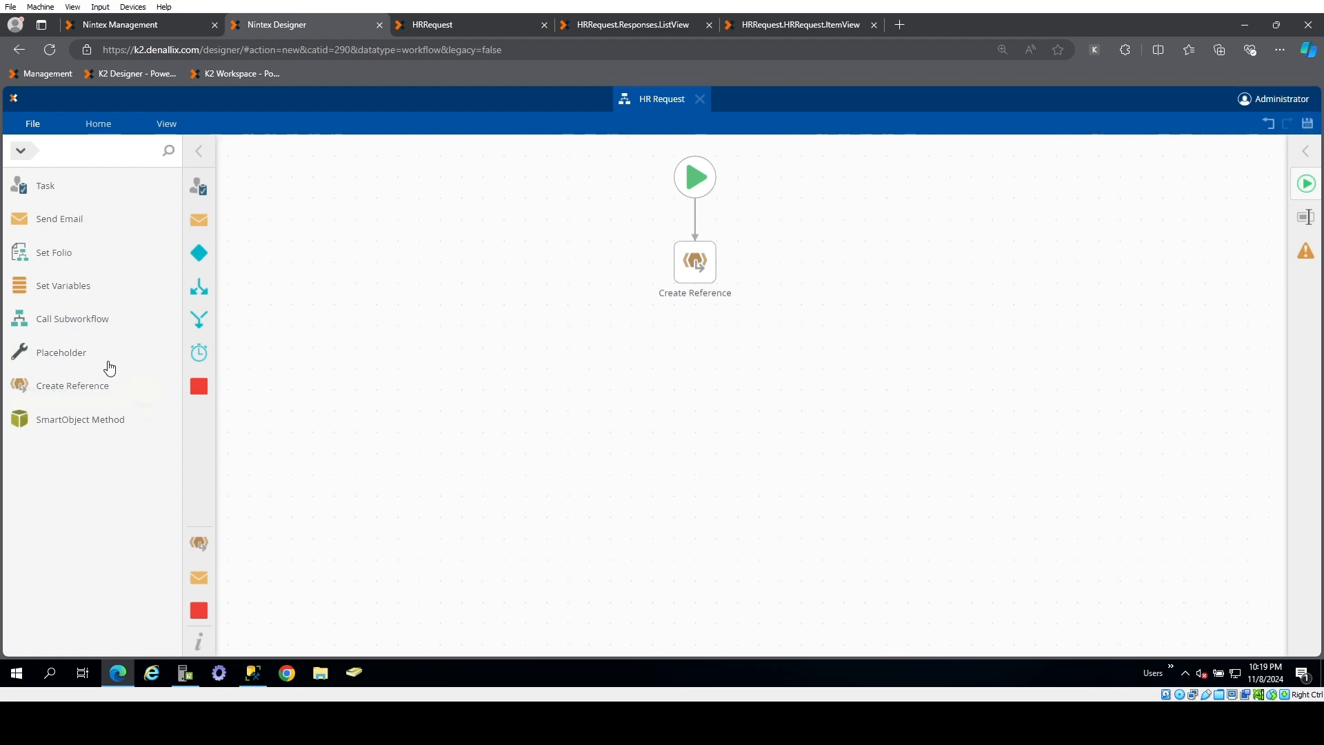
- Add a Set Folio step below Create Reference, connect the two steps, and open the Set Folio configuration
left_click_drag(43, 255, 700, 344)
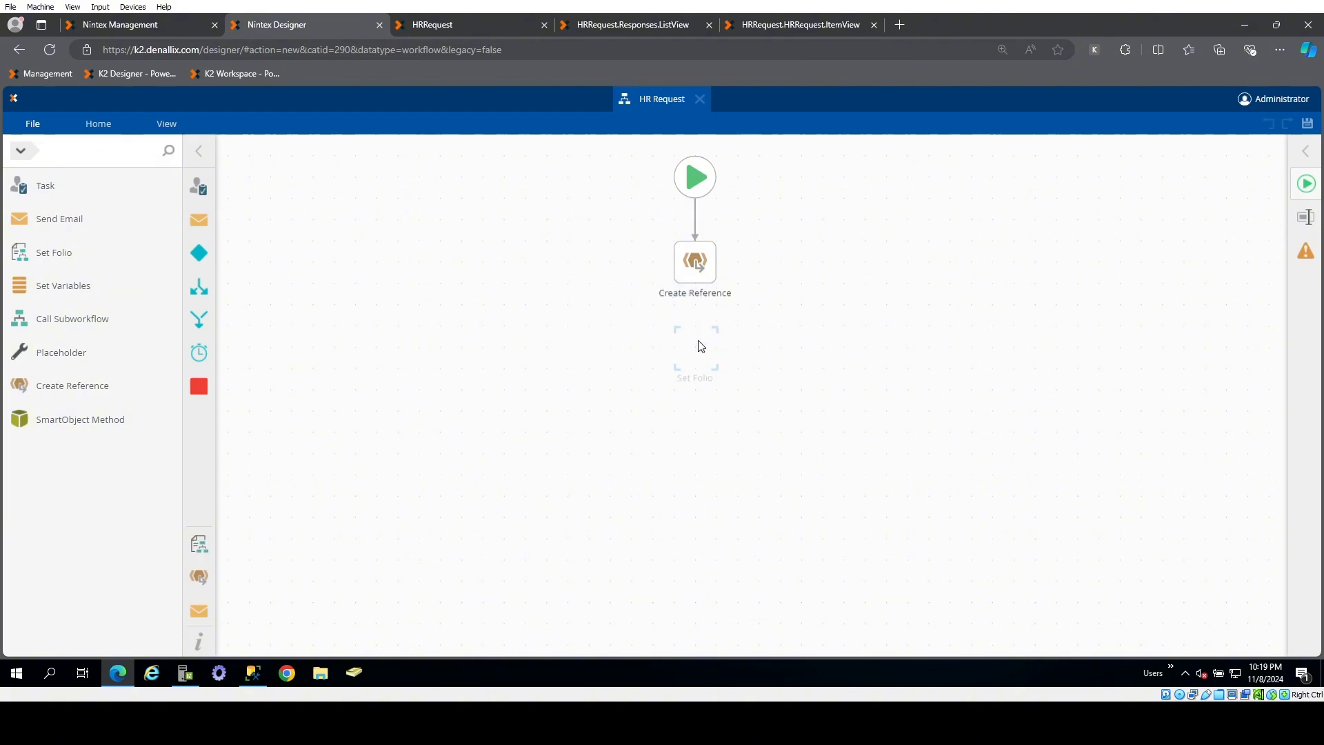
left_click_drag(695, 283, 693, 348)
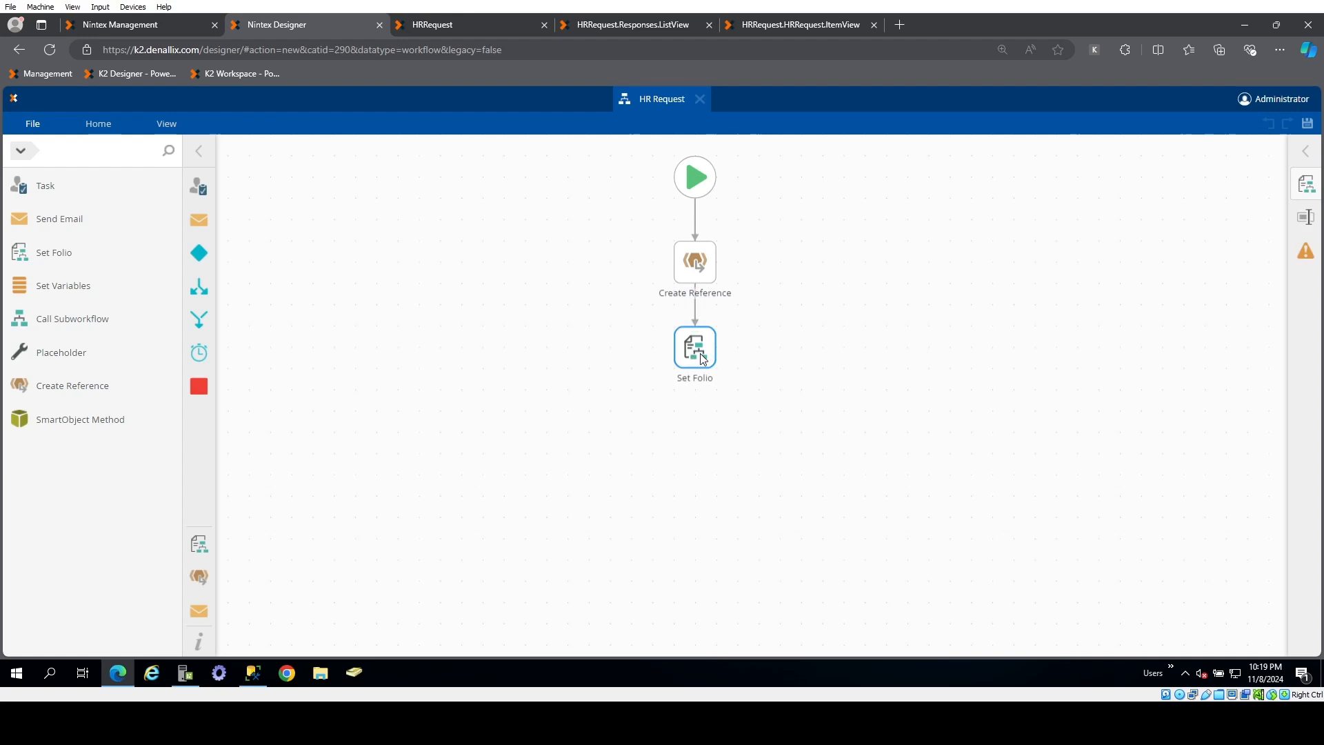
left_click(1307, 157)
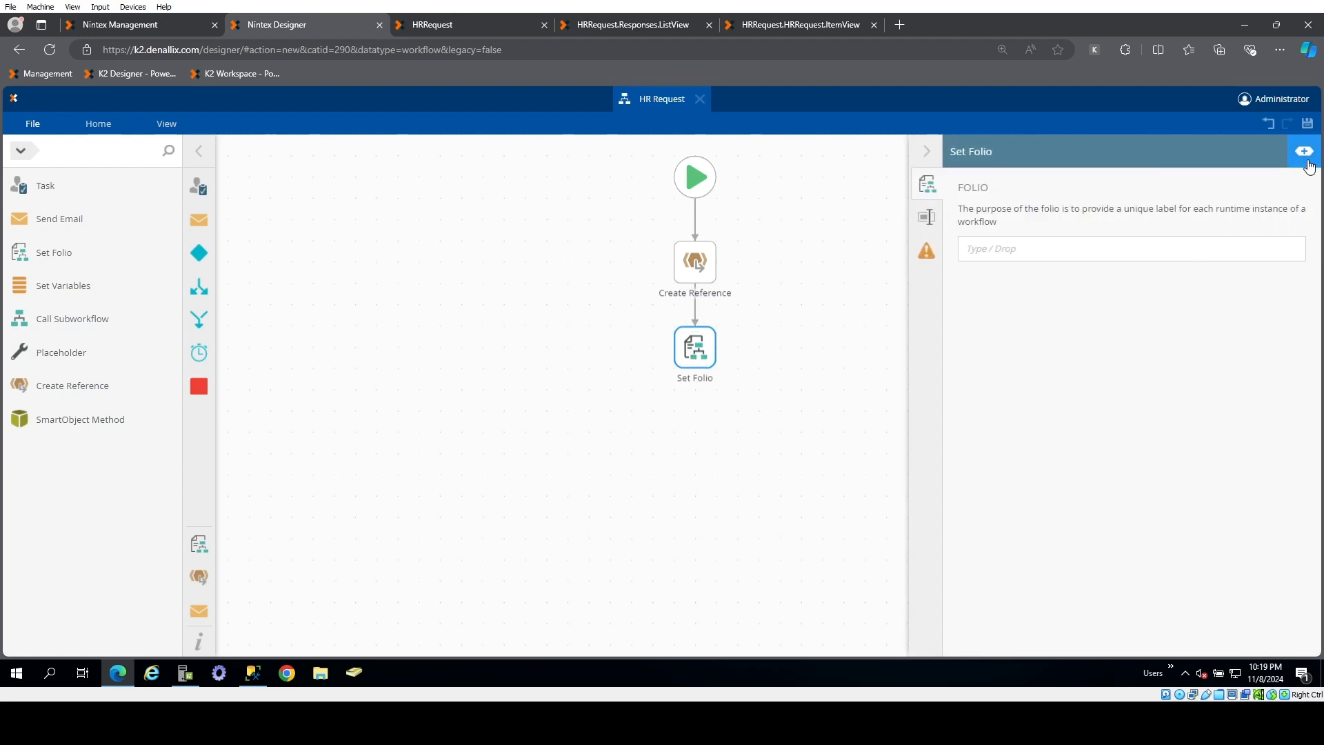
- Set the folio to "HR Request - " followed by the reference's RequestSubject and its RequestID in parentheses
left_click(1305, 155)
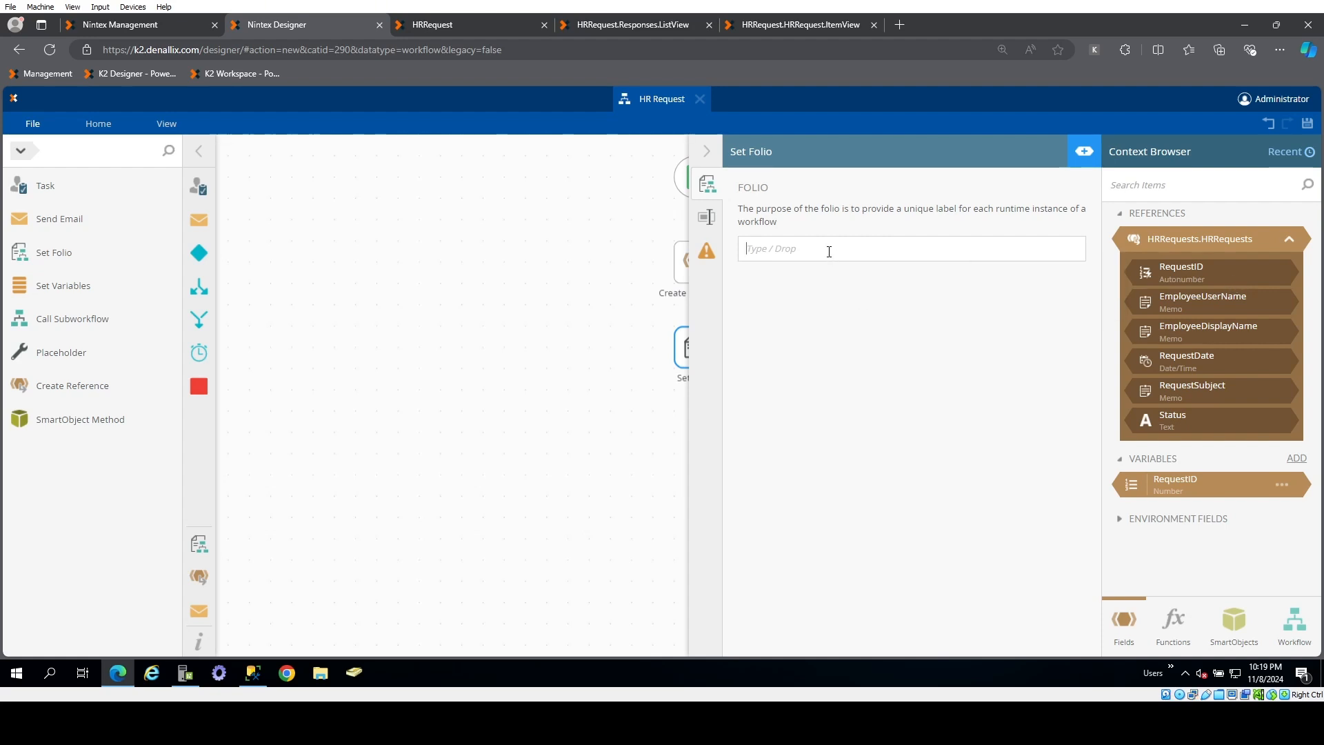
type("HR  Request -")
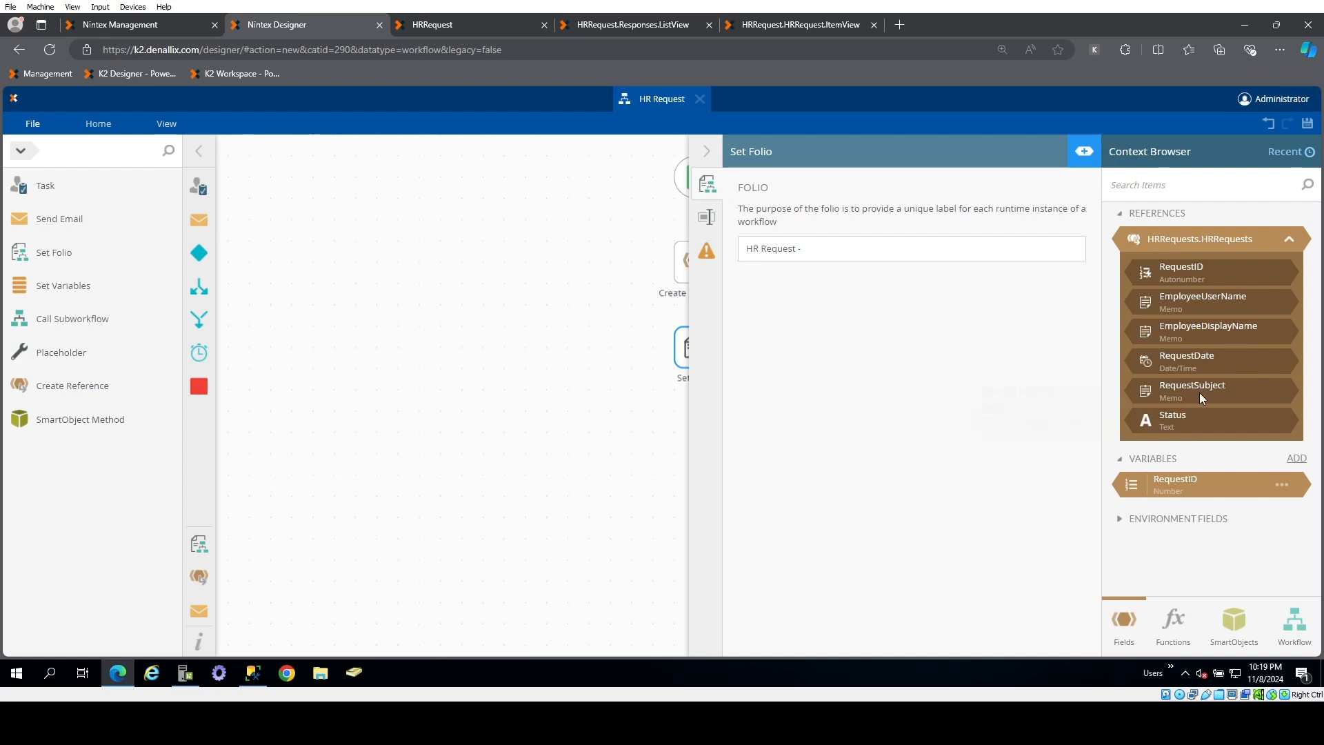
left_click_drag(1199, 391, 988, 250)
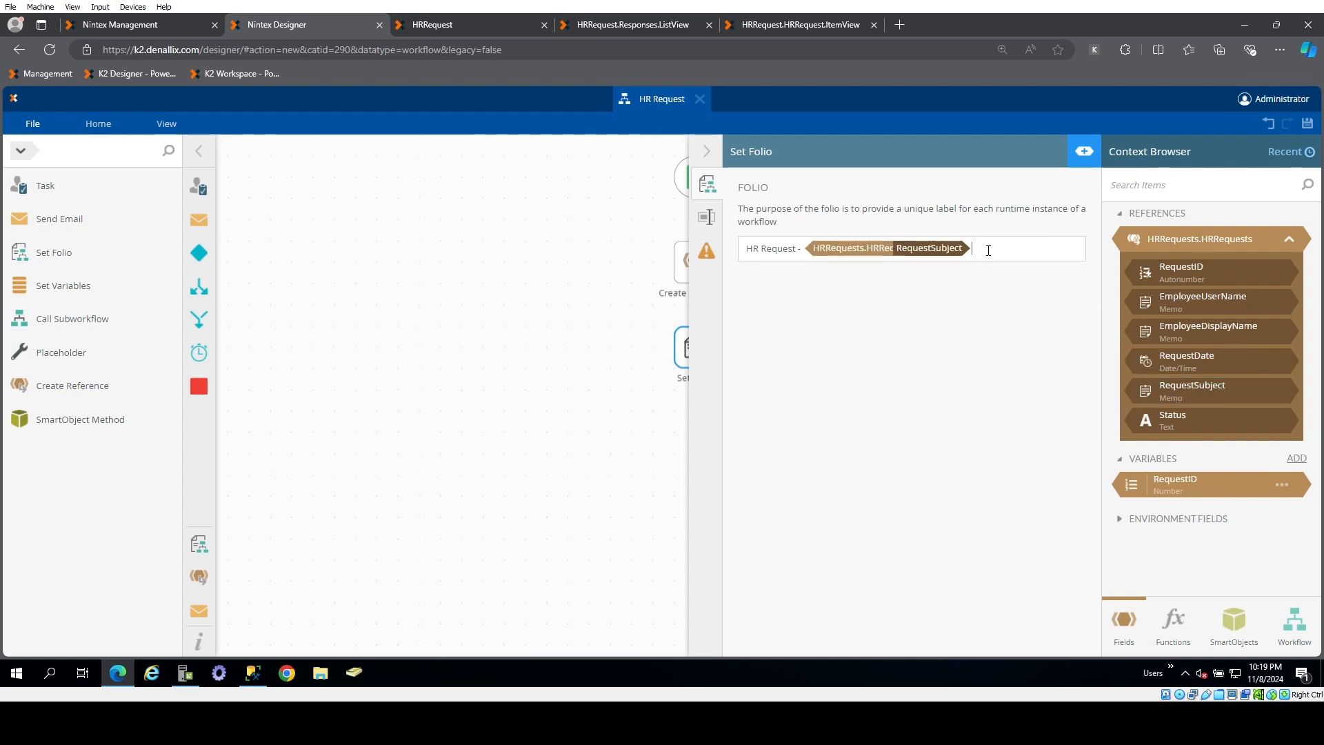
type("(")
left_click_drag(1199, 278, 983, 261)
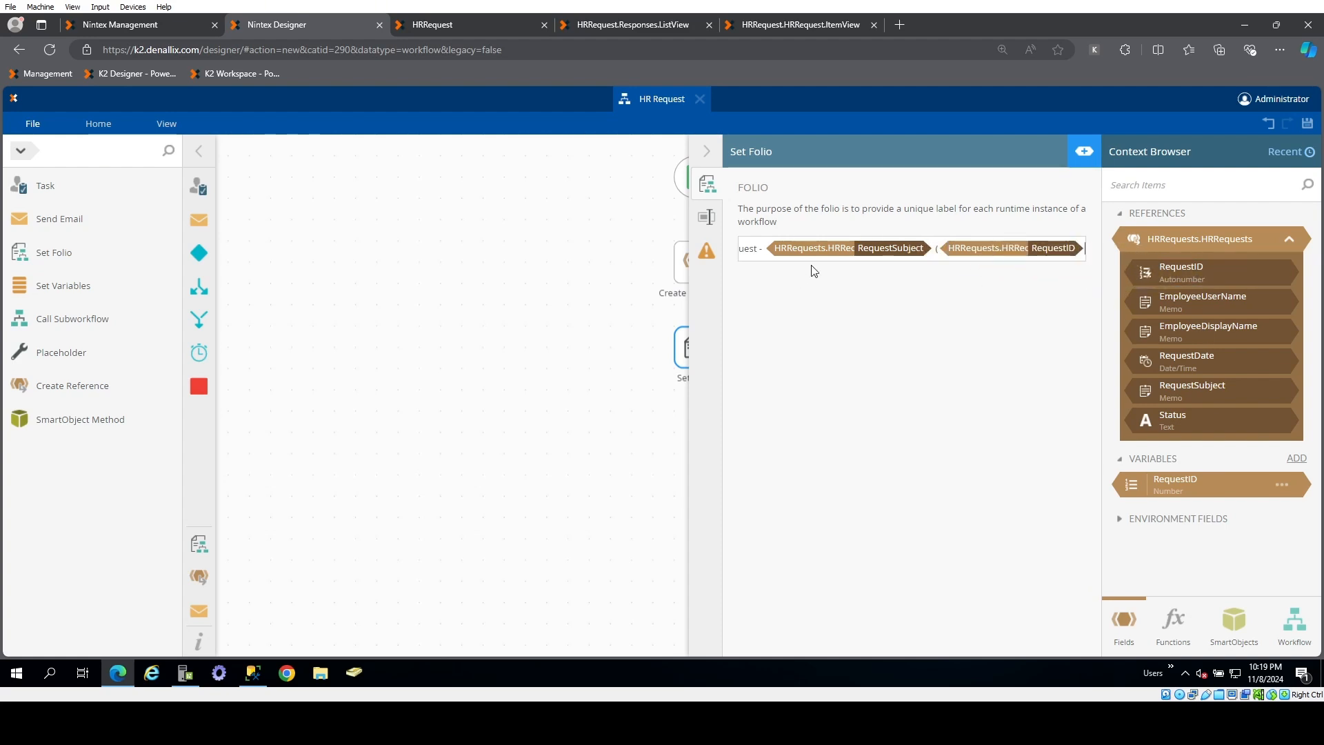
type(")")
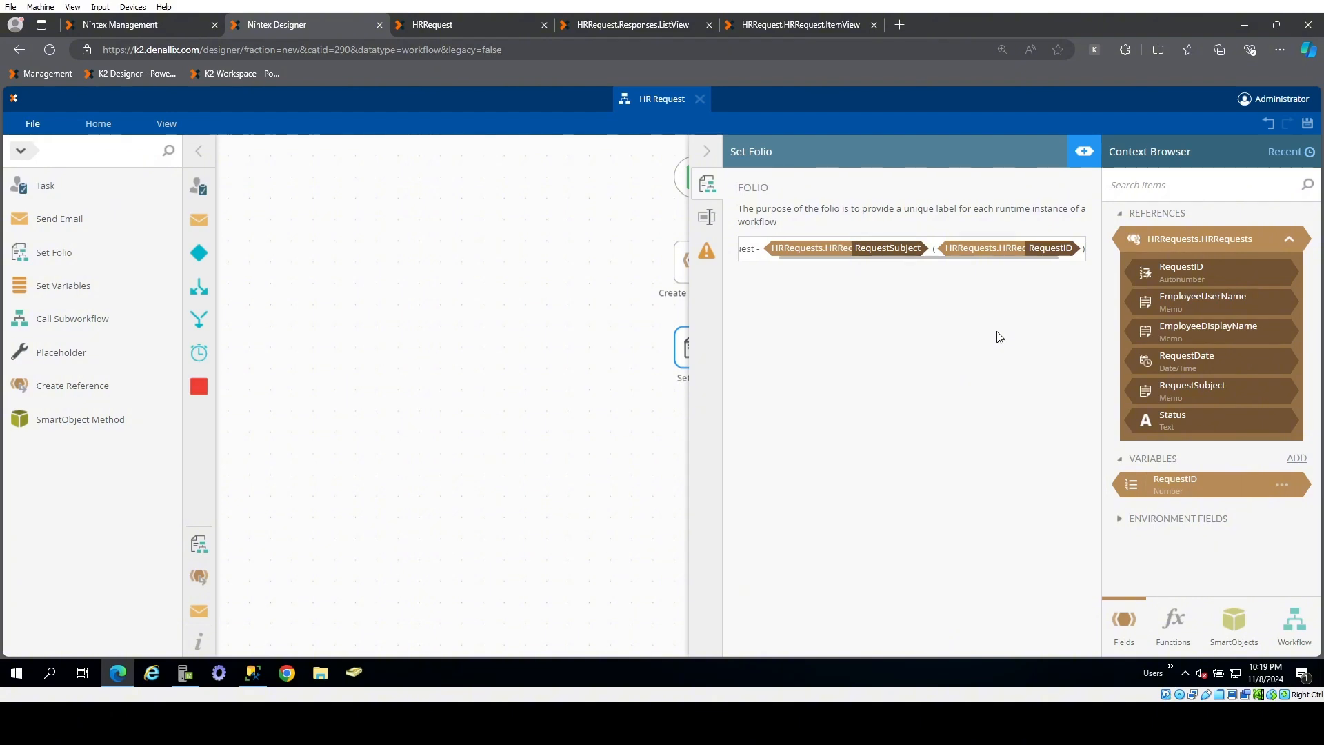
left_click(707, 151)
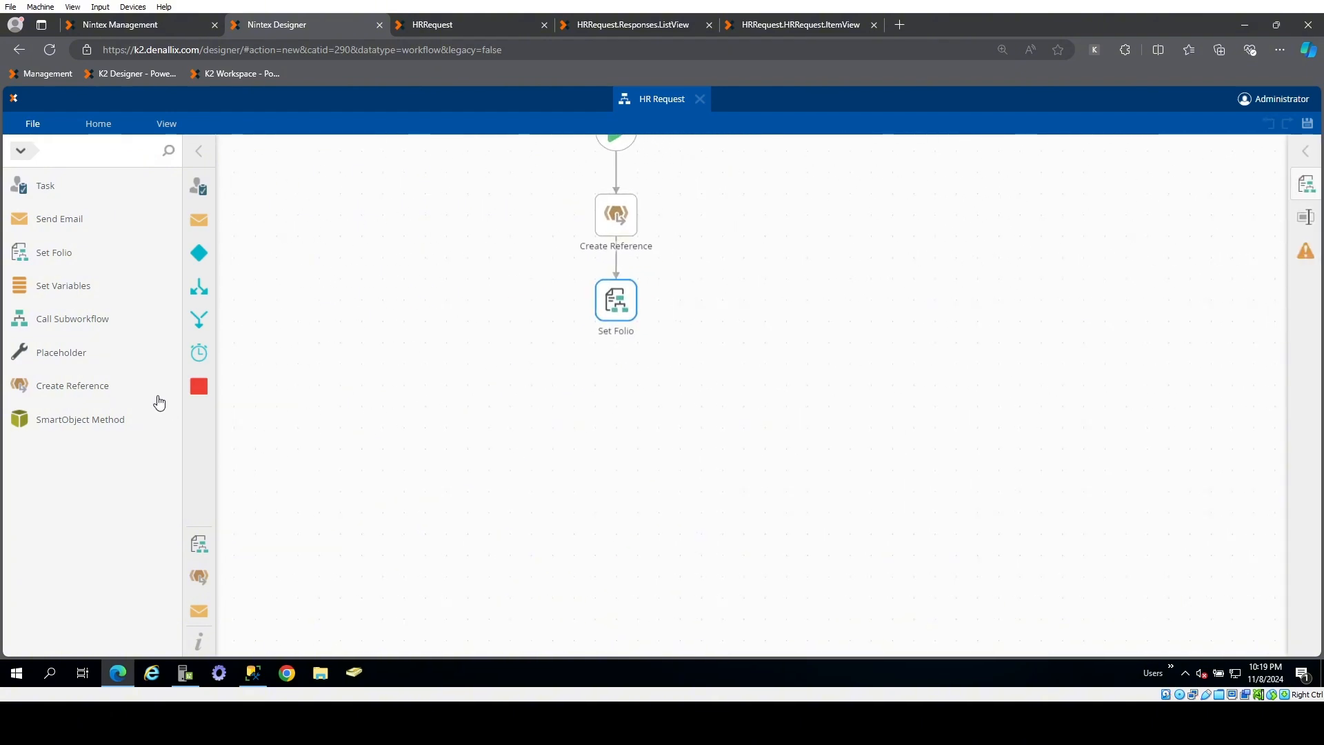
- Add a Task step named "HR Task" below Set Folio and connect Set Folio to it
left_click_drag(39, 193, 623, 411)
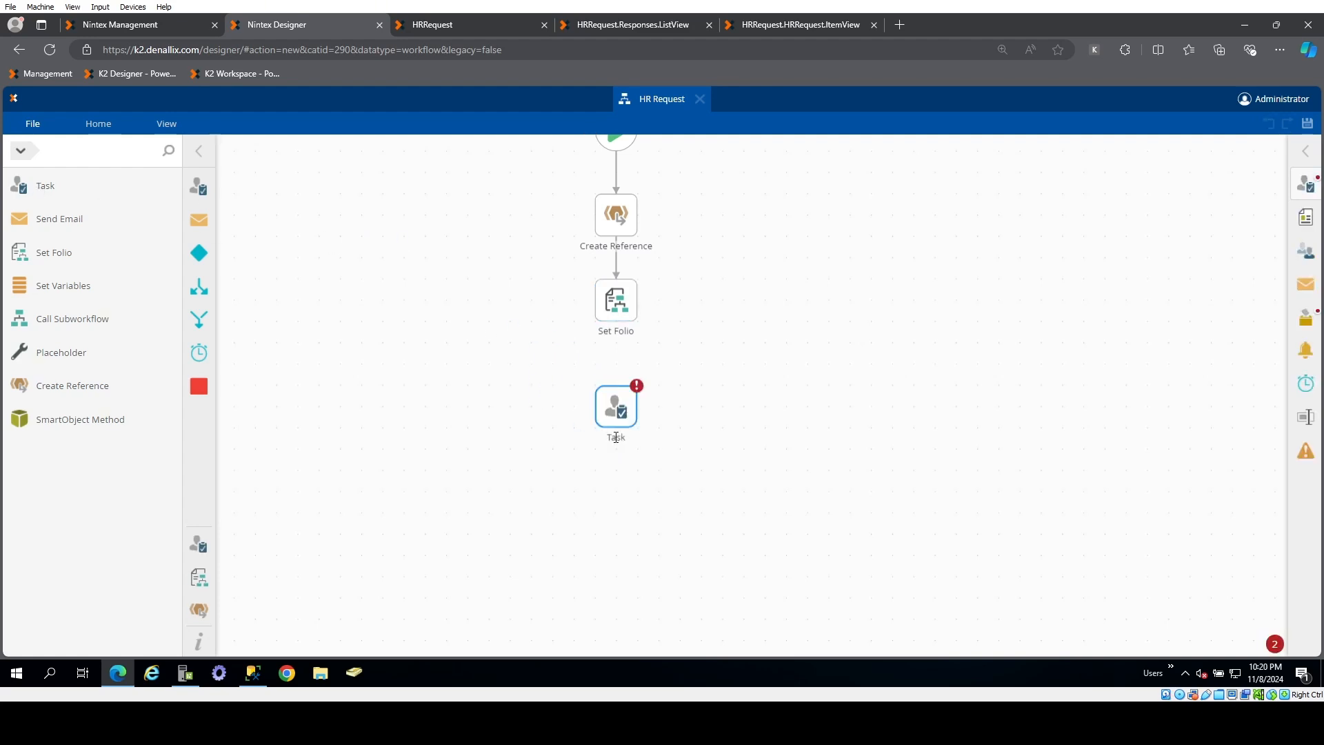
double_click(616, 437)
type("HR Task")
left_click(758, 407)
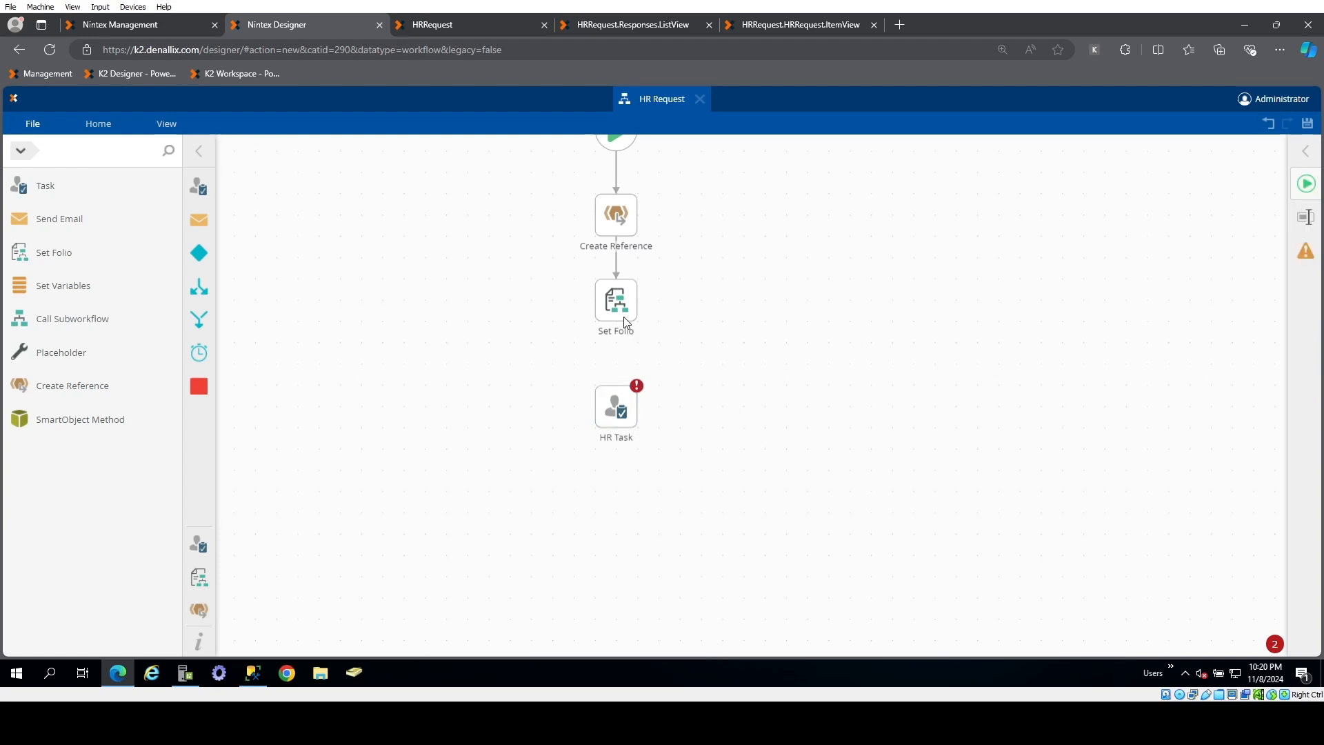
left_click_drag(616, 322, 617, 414)
- Open the HR Task configuration and add a single task action named "Respond"
left_click(624, 417)
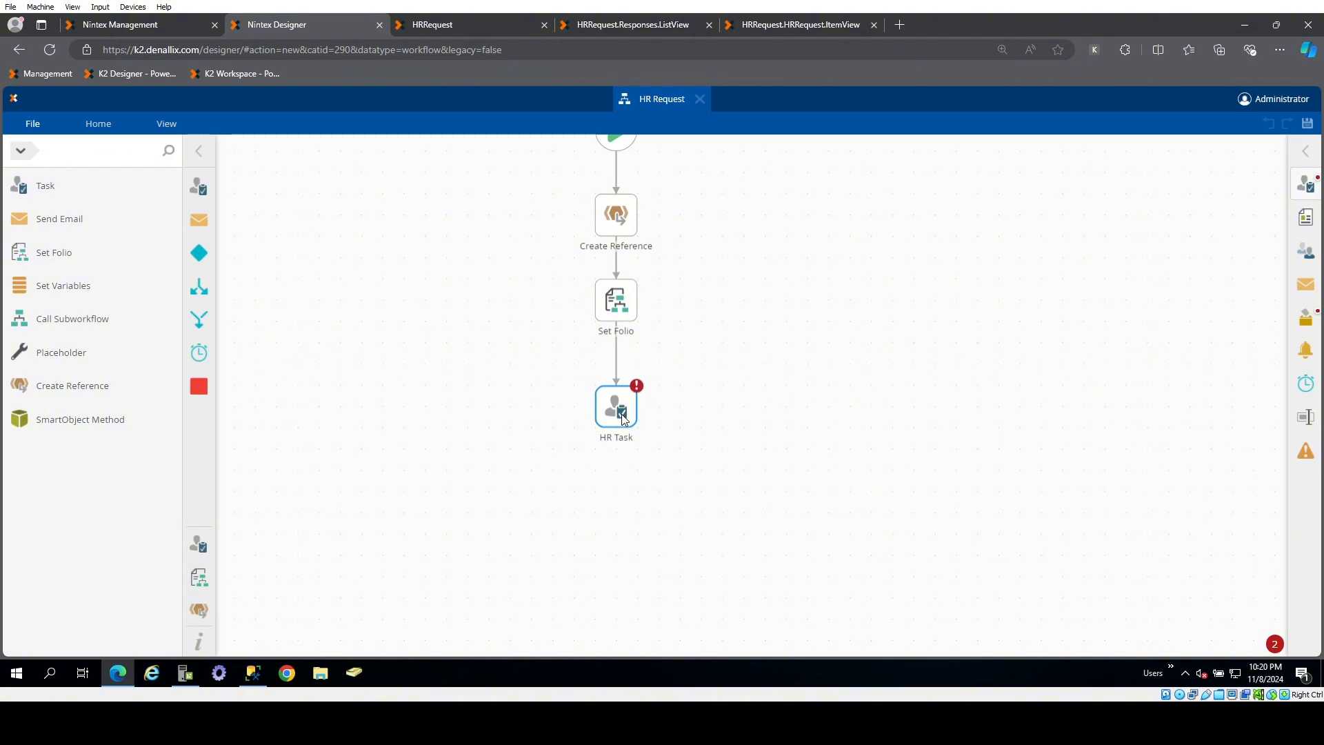
left_click(1302, 155)
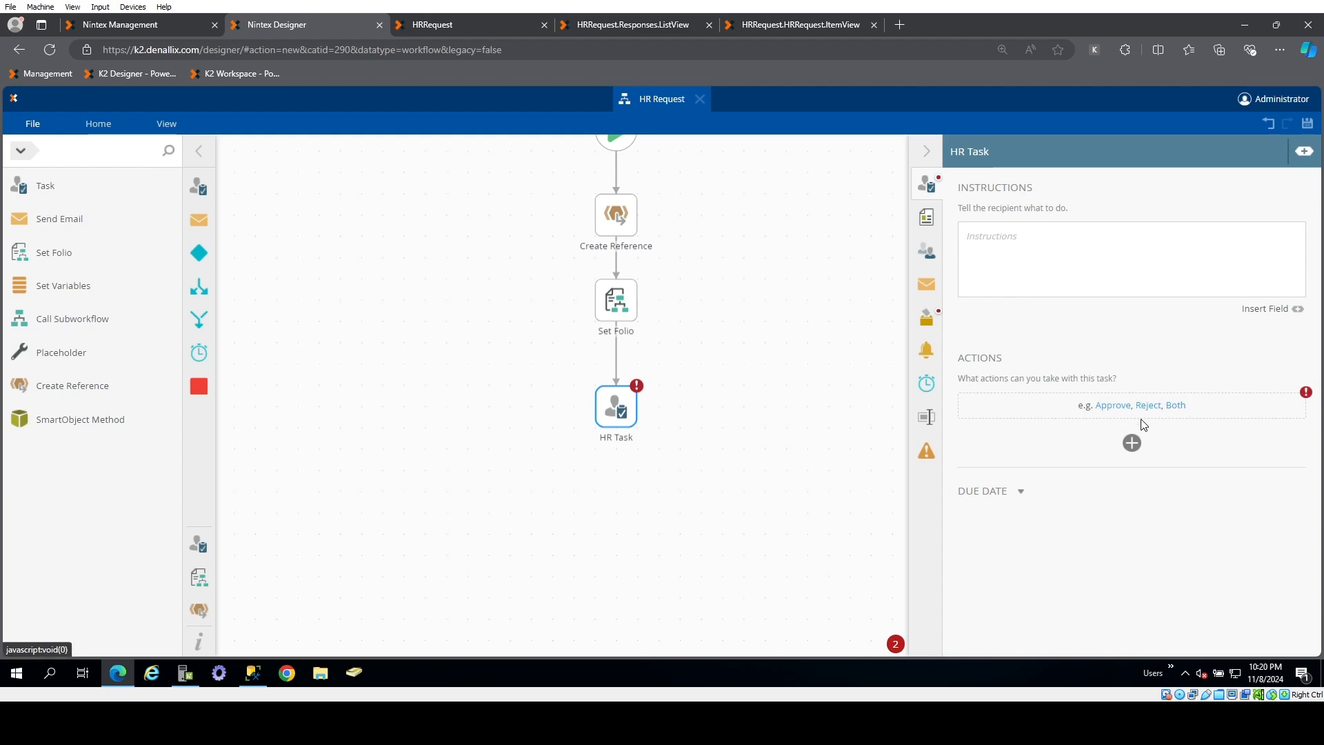
left_click(1122, 408)
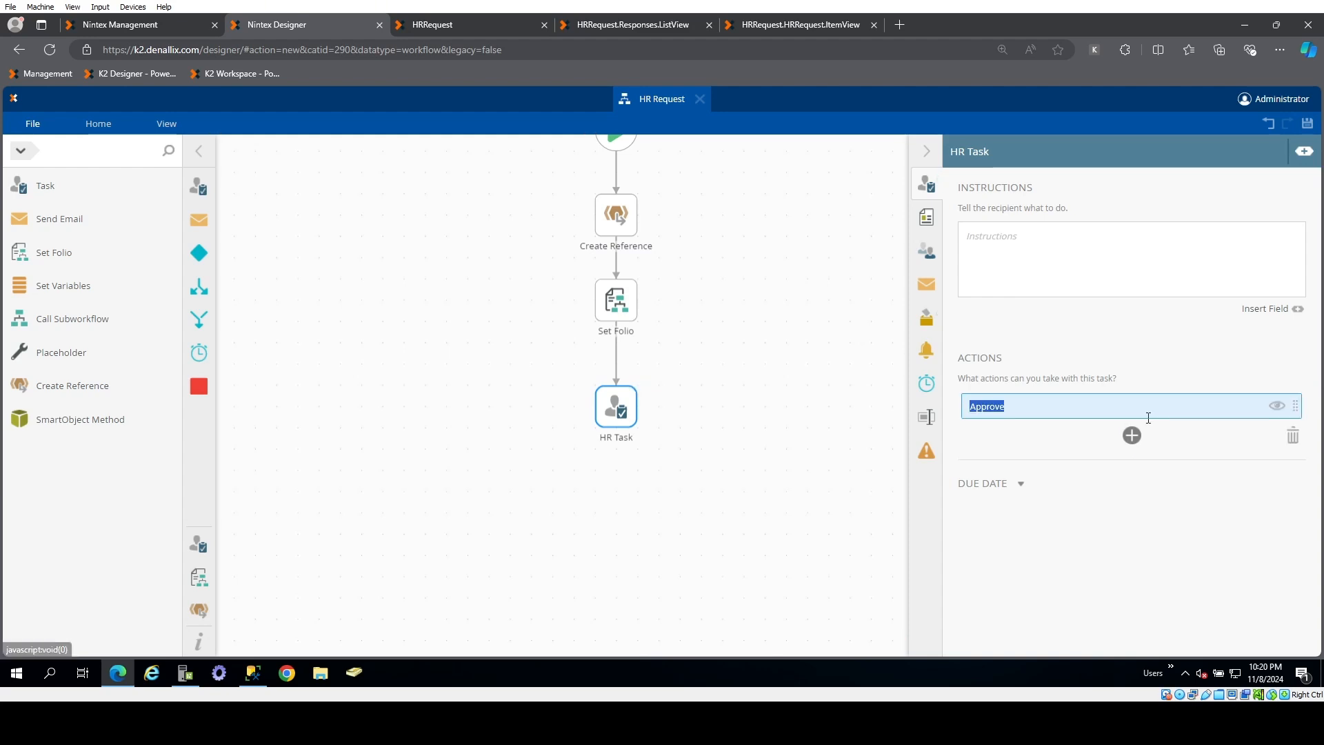
type("Re")
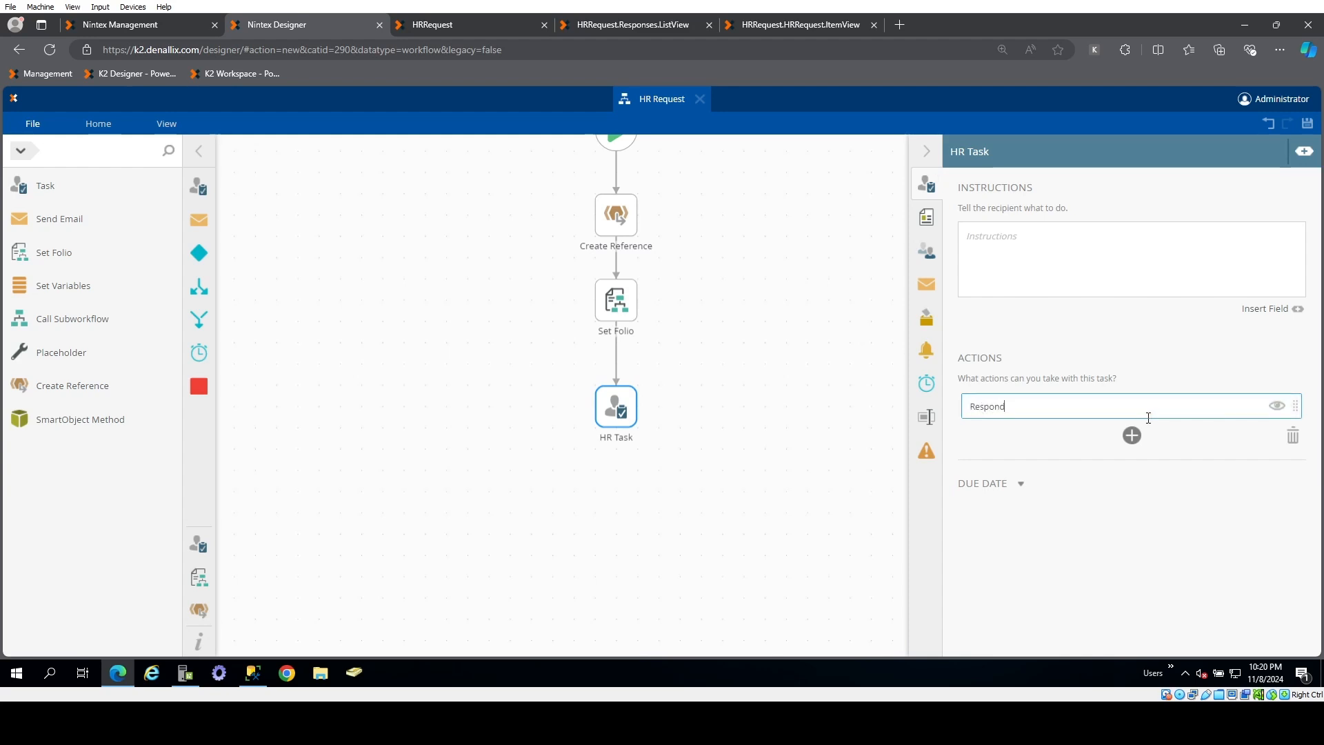
type("spond")
key("Return")
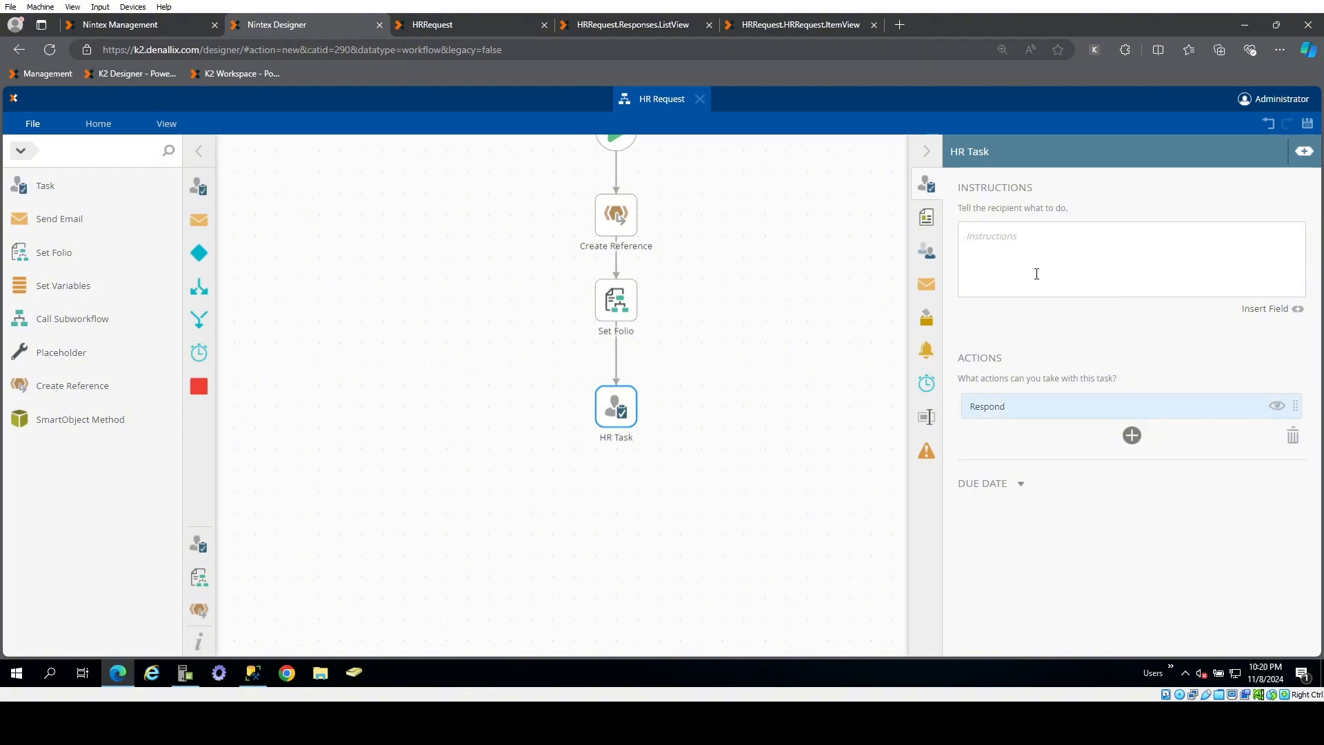
- Change the HR Task's form type to Custom in its form settings
left_click(922, 223)
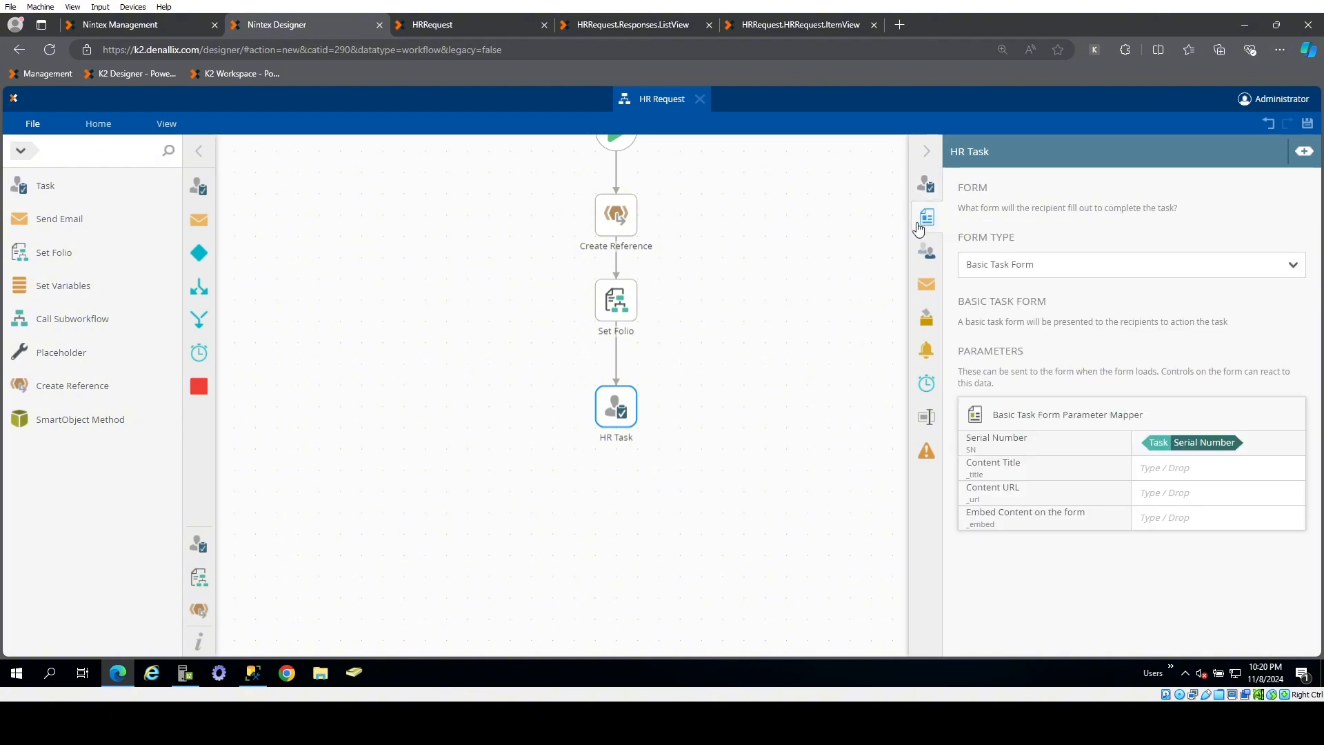
left_click(1066, 271)
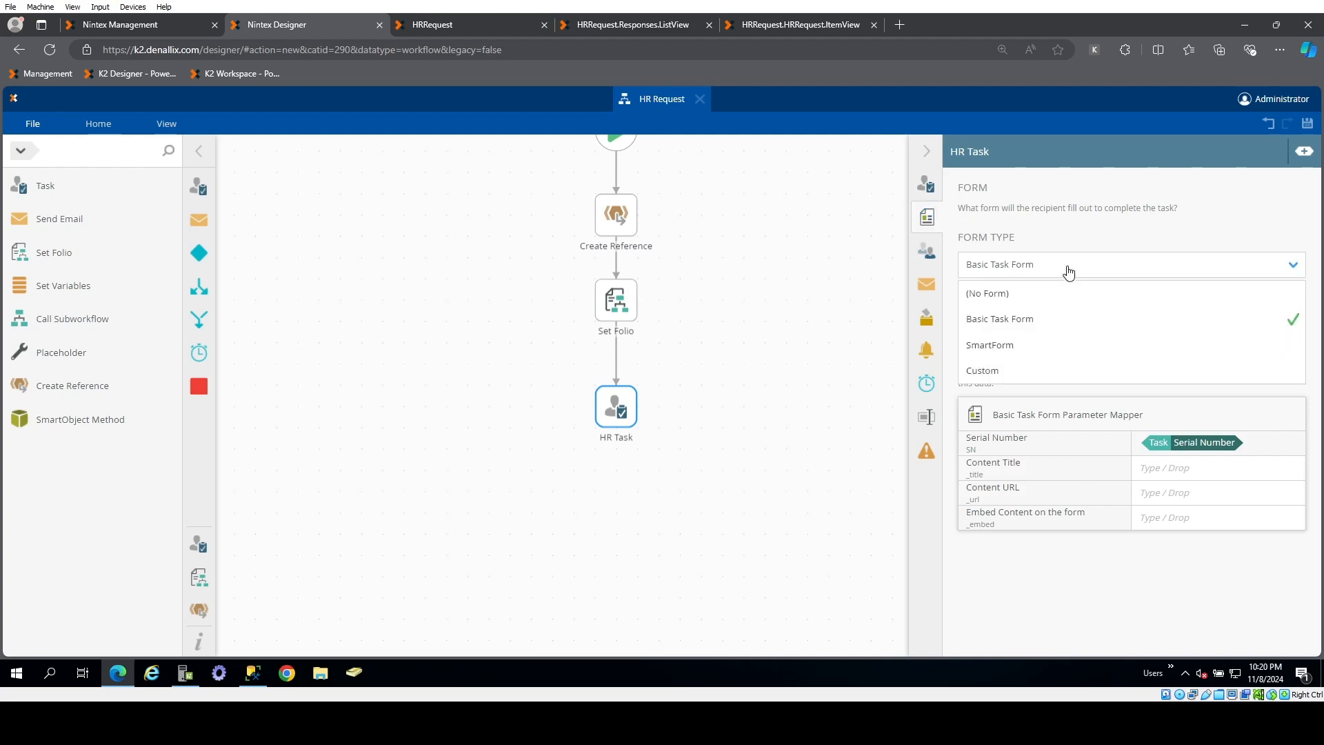
left_click(1018, 370)
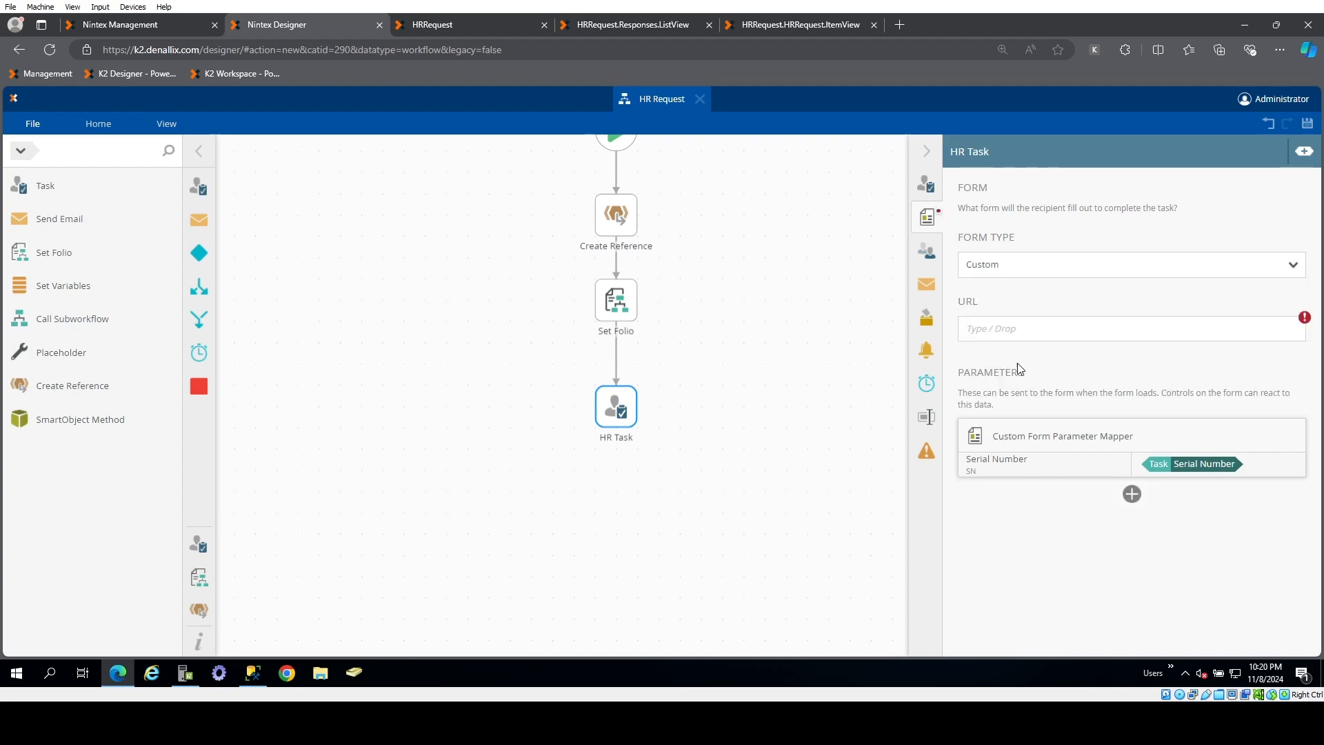
- Check the HRRequest form's address and insert the SmartForms Runtime SSL environment field into the HR Task form's URL
left_click(456, 18)
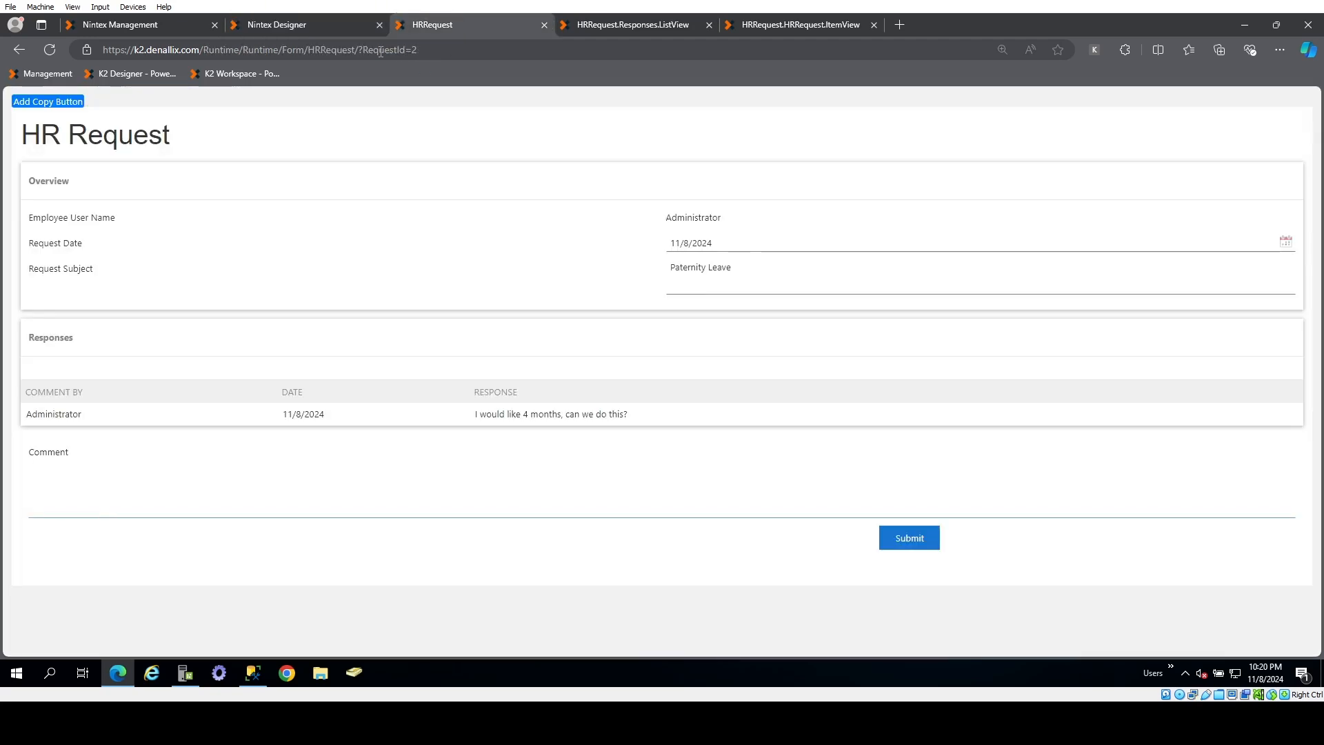
left_click_drag(362, 50, 318, 53)
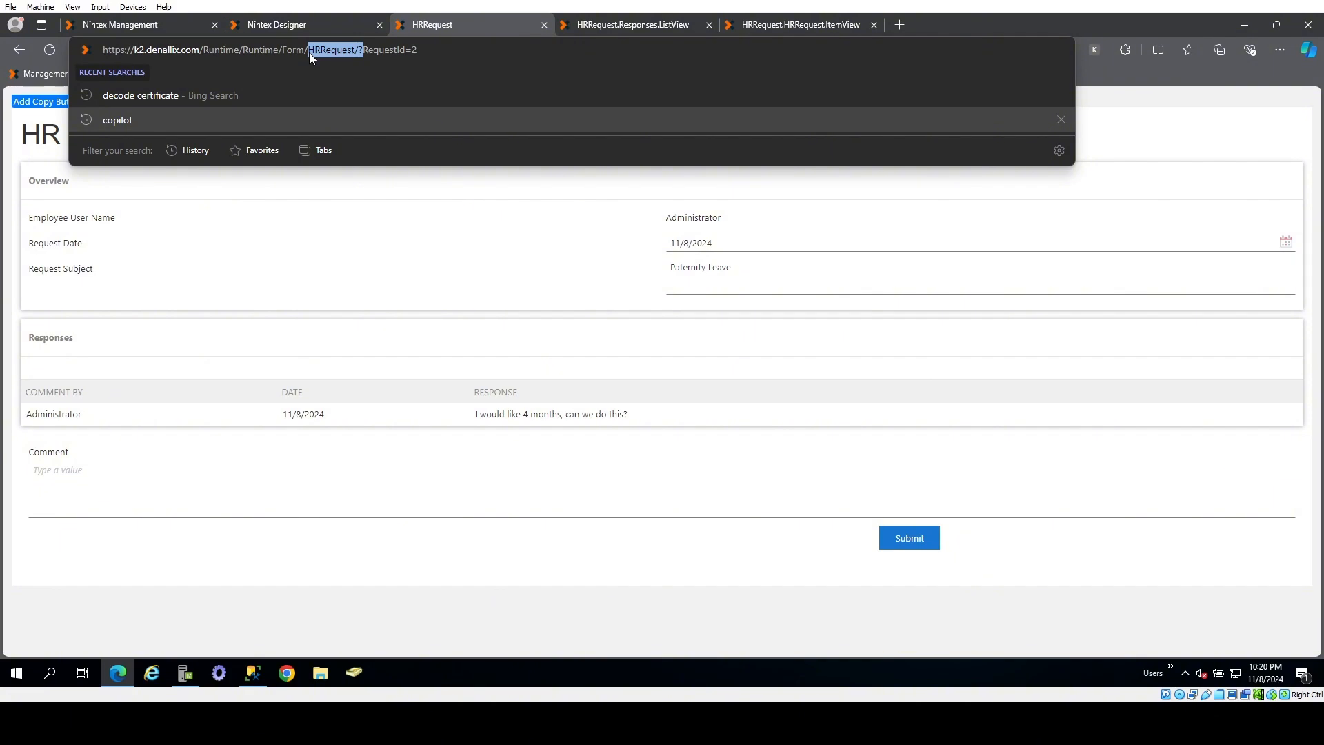
left_click(147, 28)
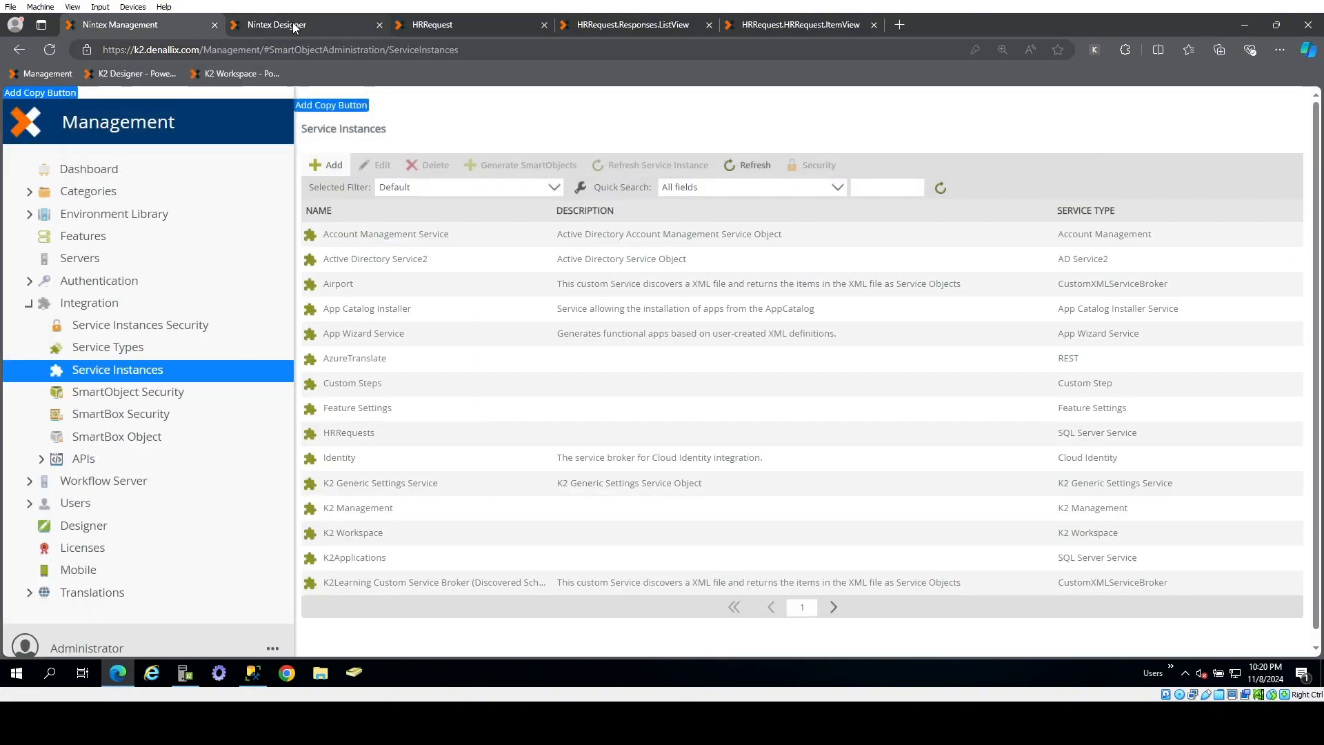
left_click(311, 28)
left_click(1293, 154)
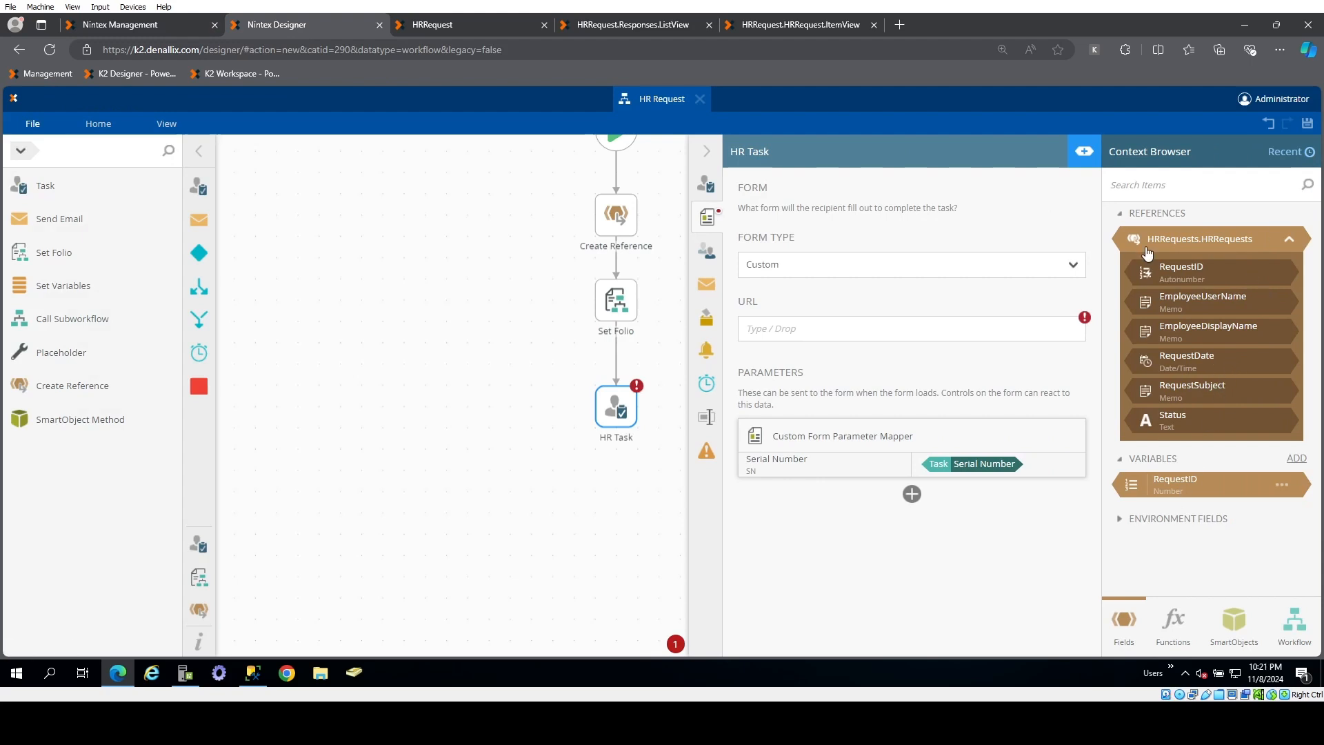
left_click(1119, 214)
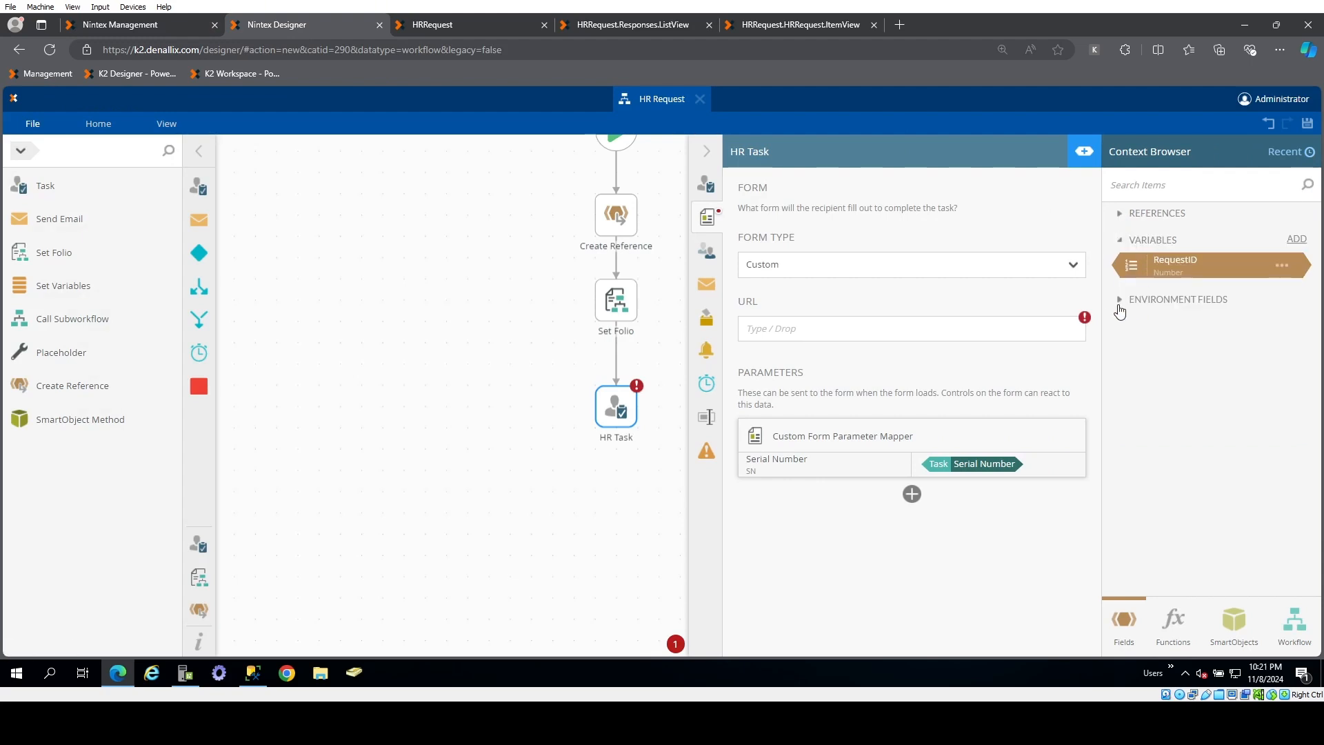
left_click(1120, 299)
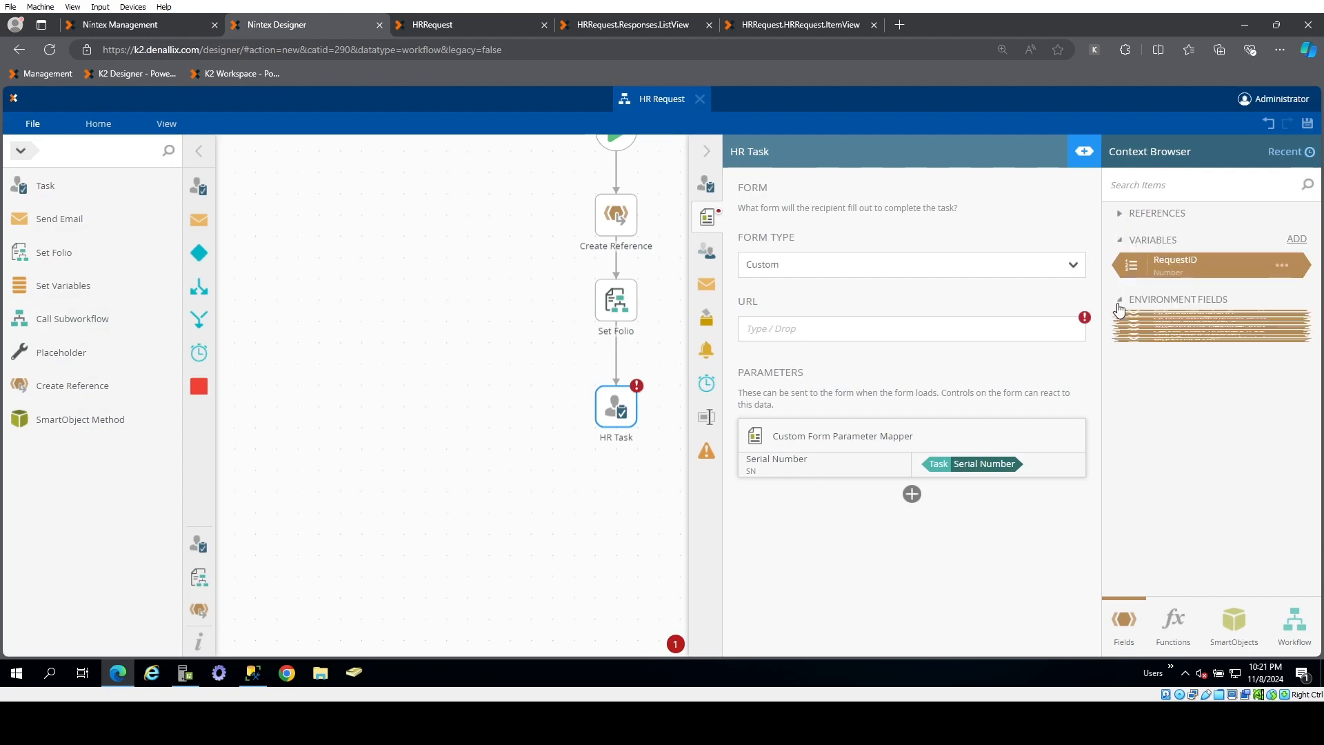
left_click(1182, 184)
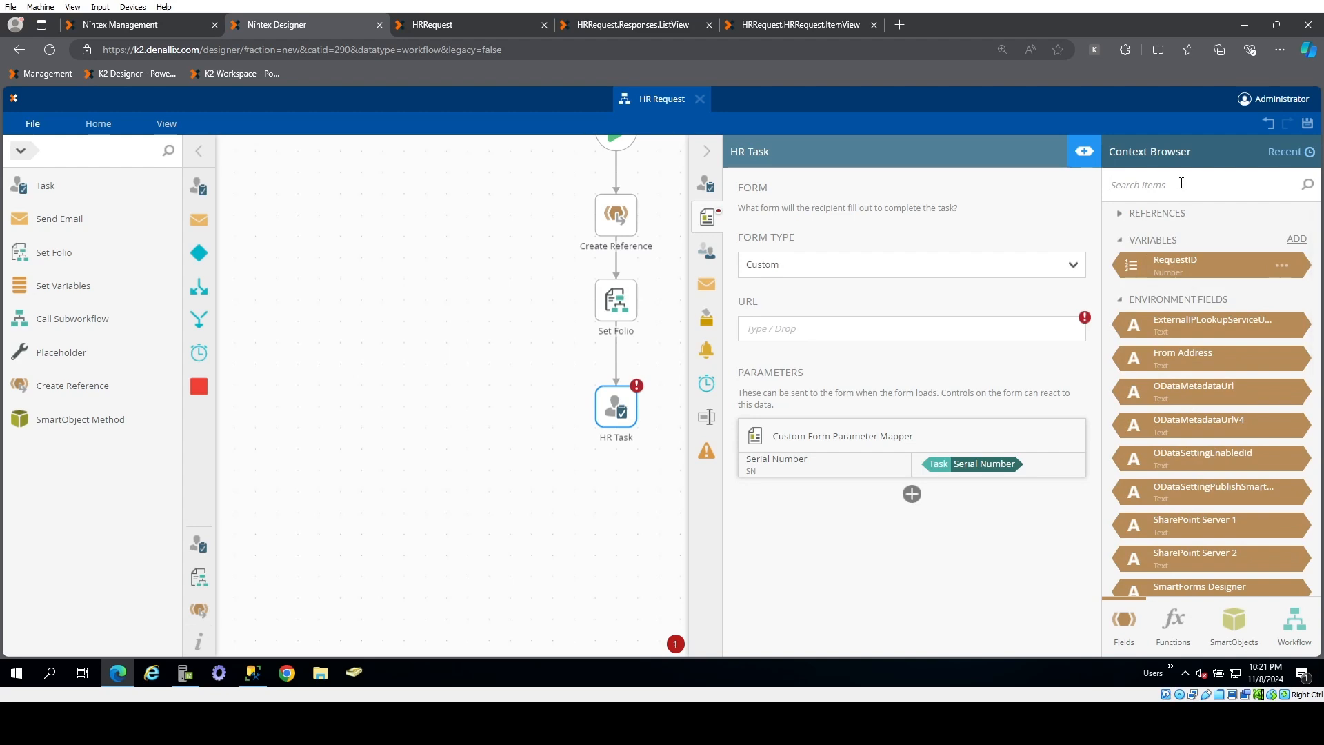
type("ru")
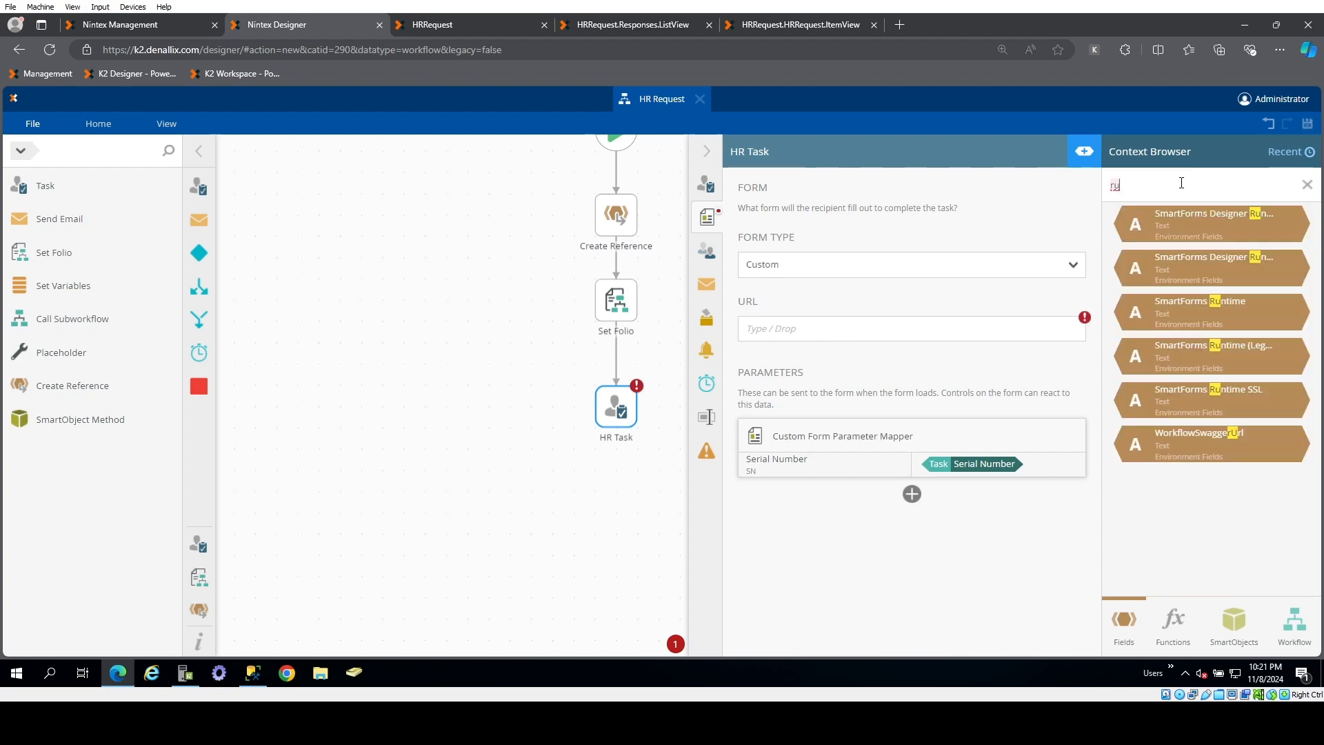
type("ntime")
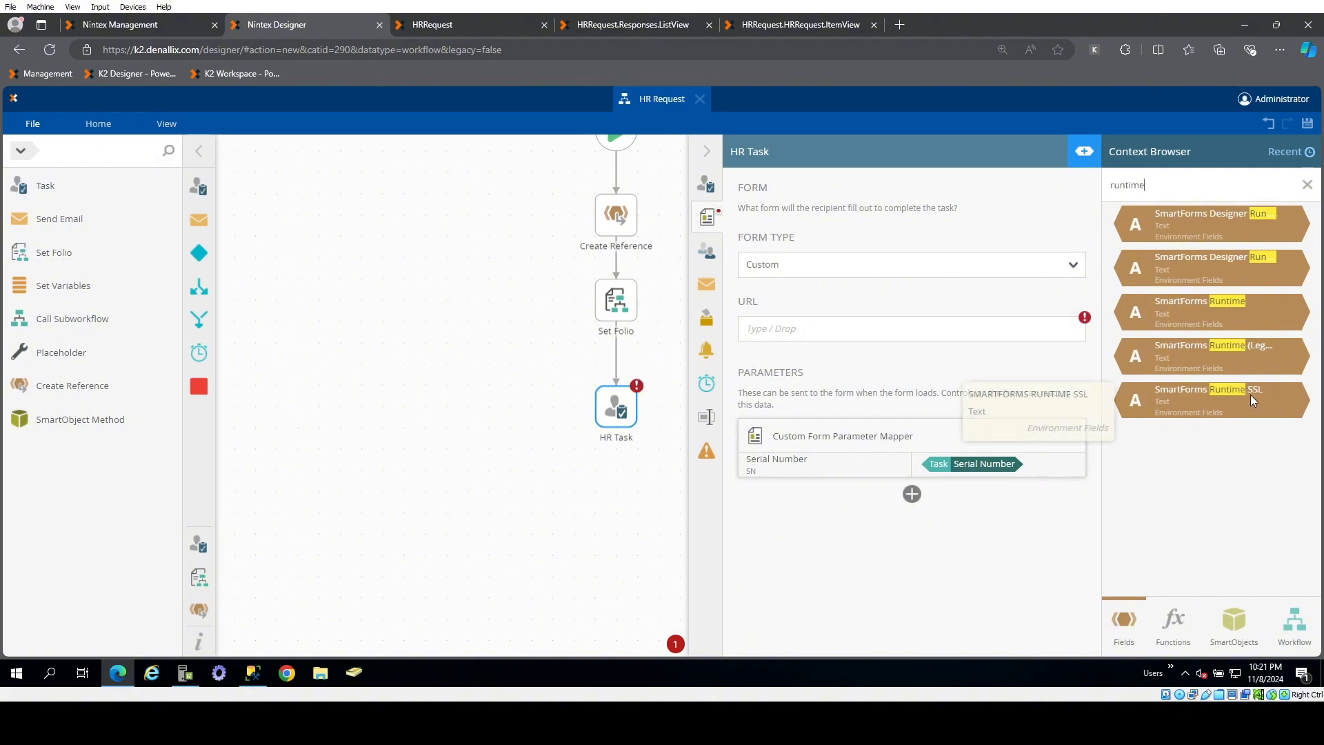
left_click_drag(1243, 403, 942, 333)
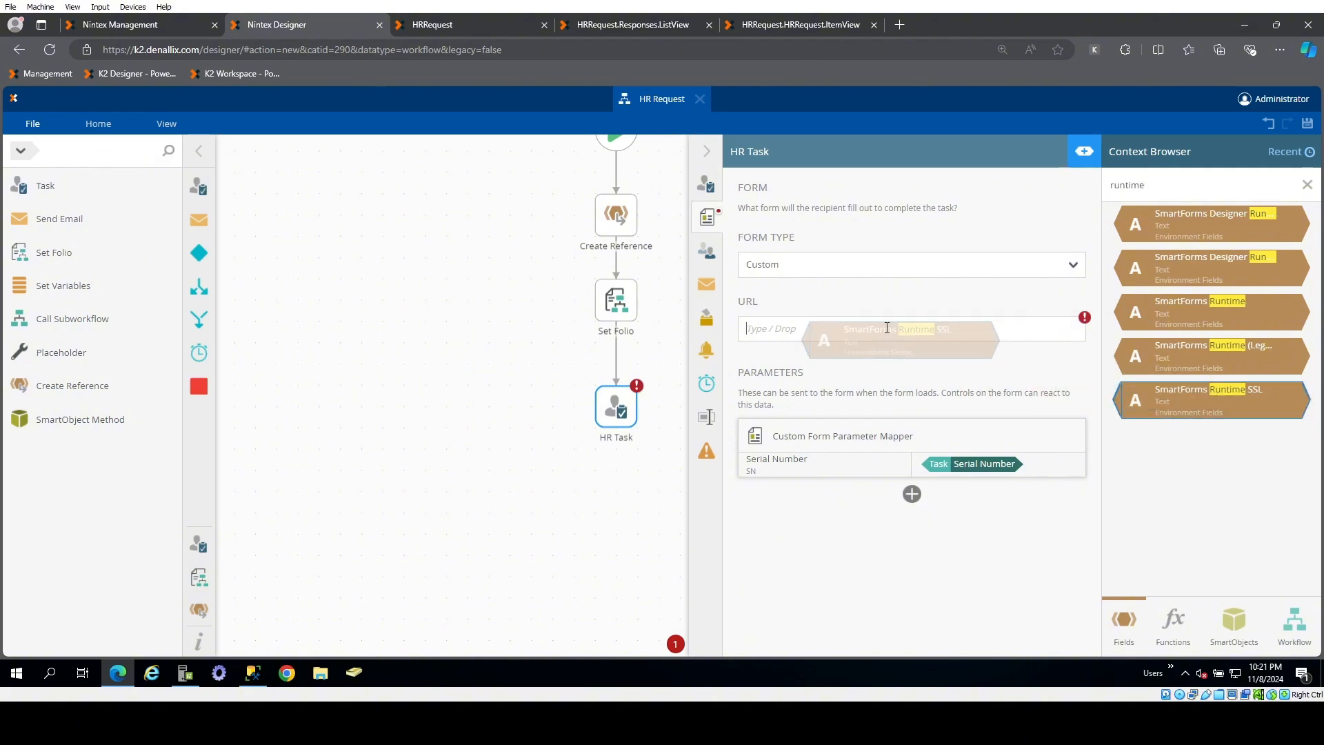
- Copy the form name from the HRRequest page's address and append "/HRRequest/" to the HR Task form's URL
left_click(426, 23)
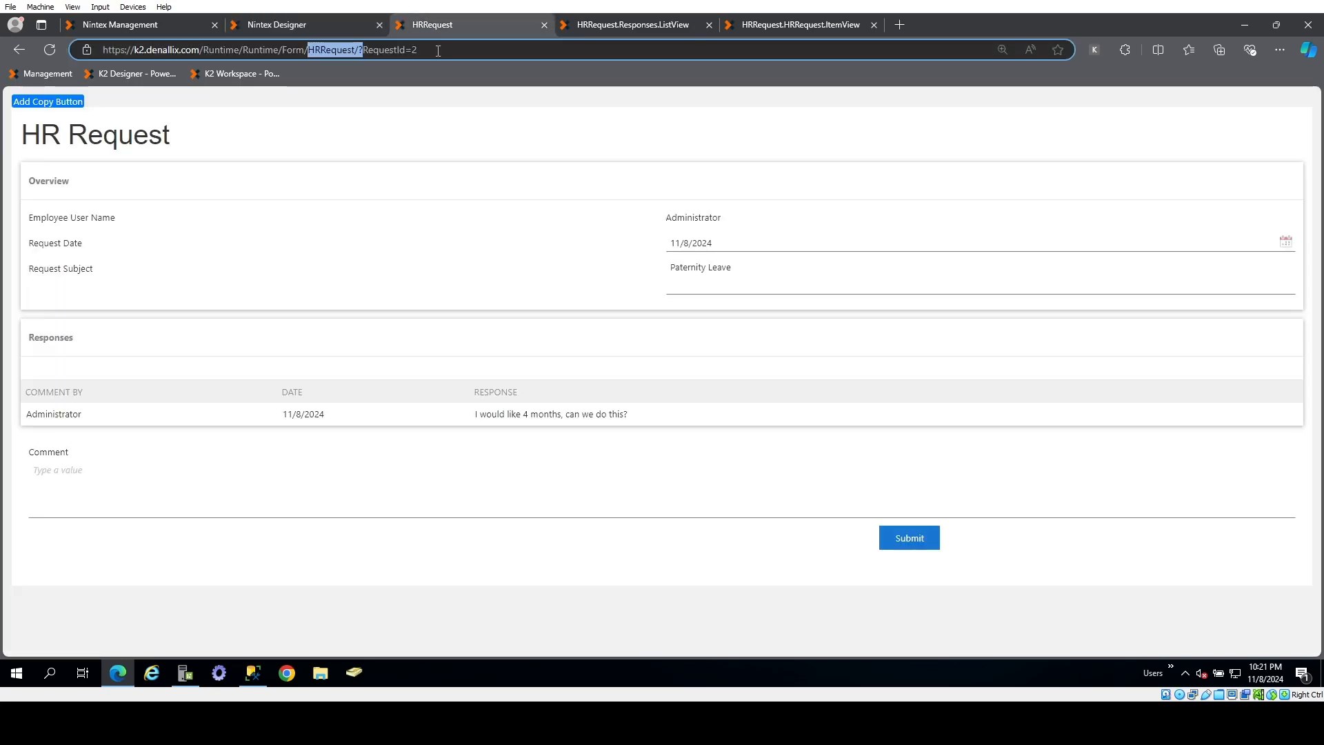
left_click(311, 50)
left_click_drag(308, 50, 116, 52)
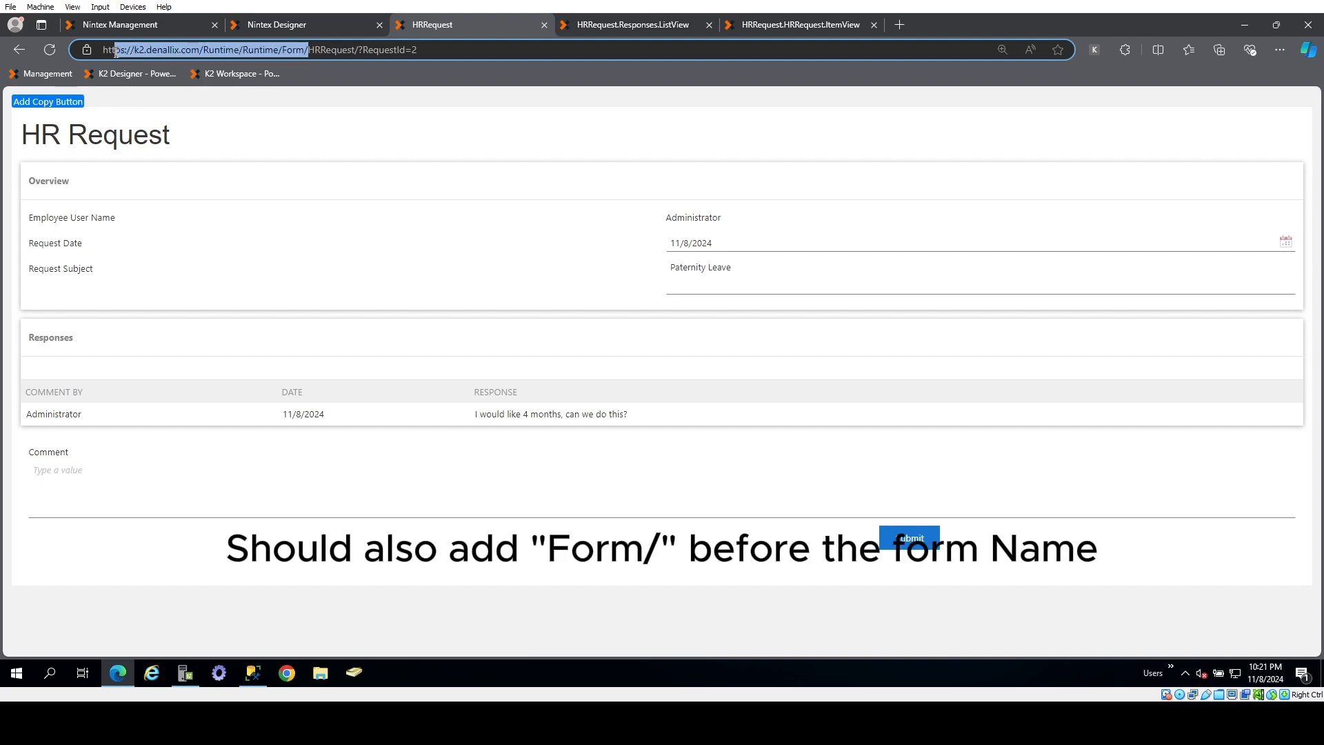
left_click(329, 46)
left_click_drag(358, 50, 309, 50)
key("ctrl+c")
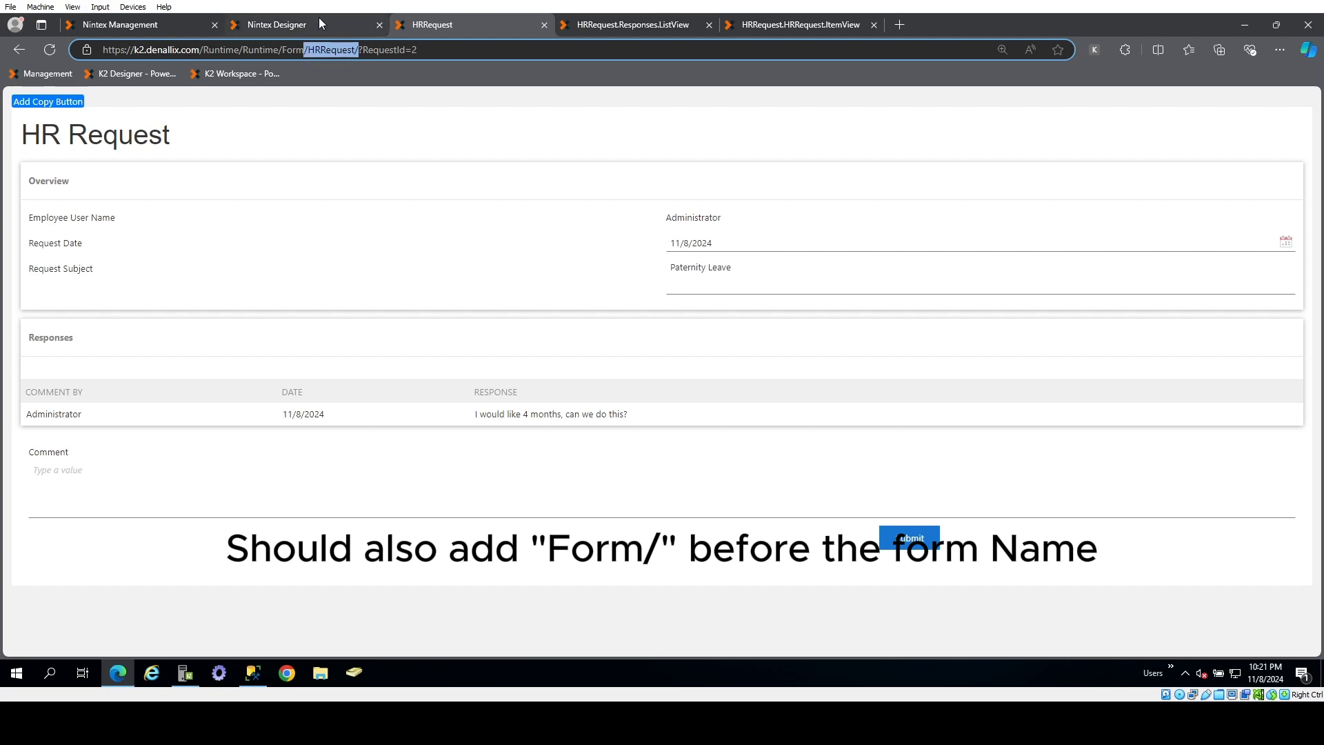
left_click(319, 19)
type("/")
key("ctrl+v")
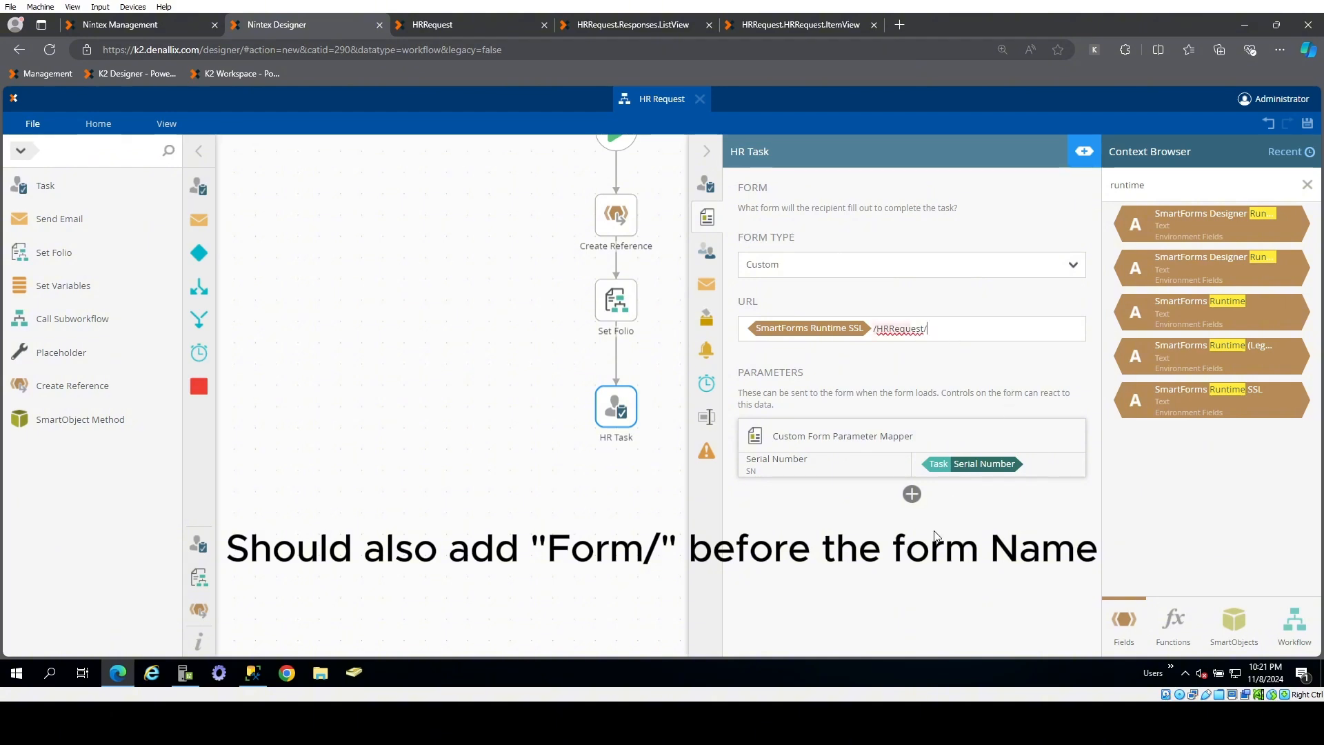
- Add a form parameter named "RequestID" to the HR Task and map it to the RequestID variable
left_click(912, 493)
left_click(833, 491)
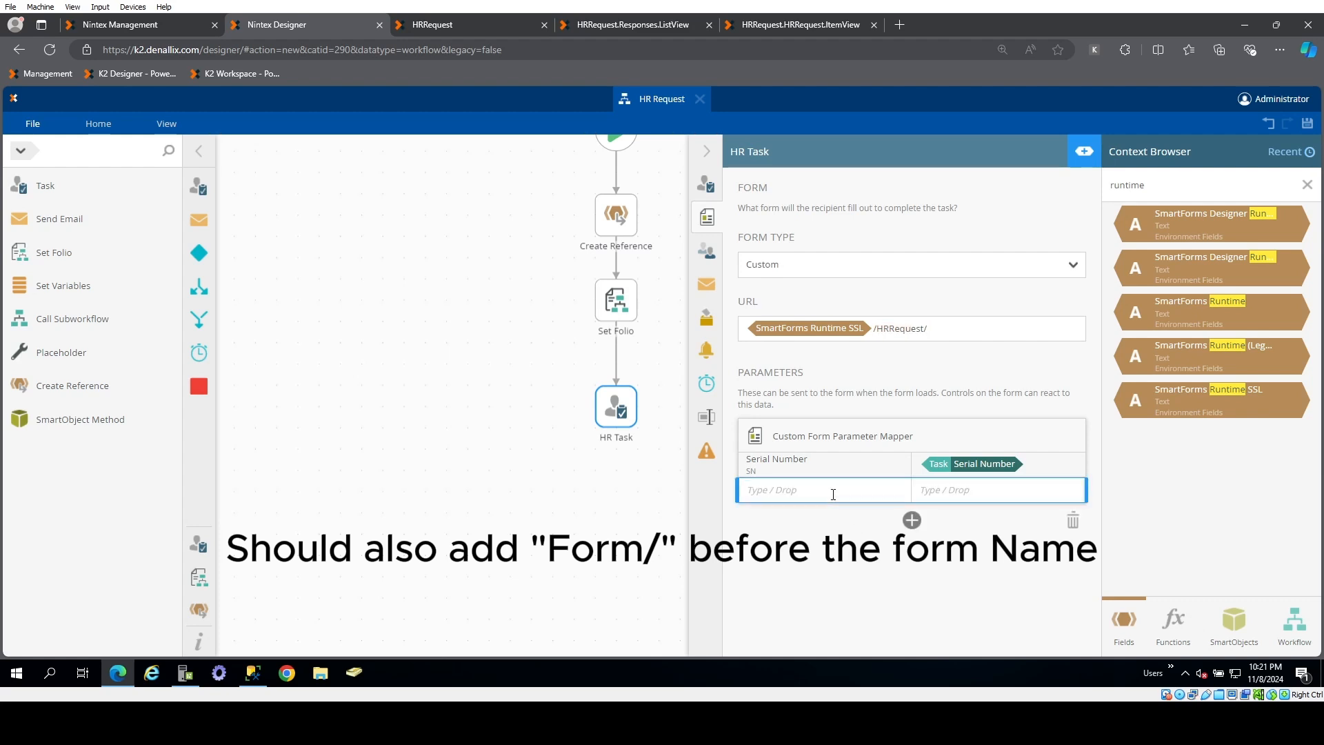
type("RequestId")
left_click(1307, 185)
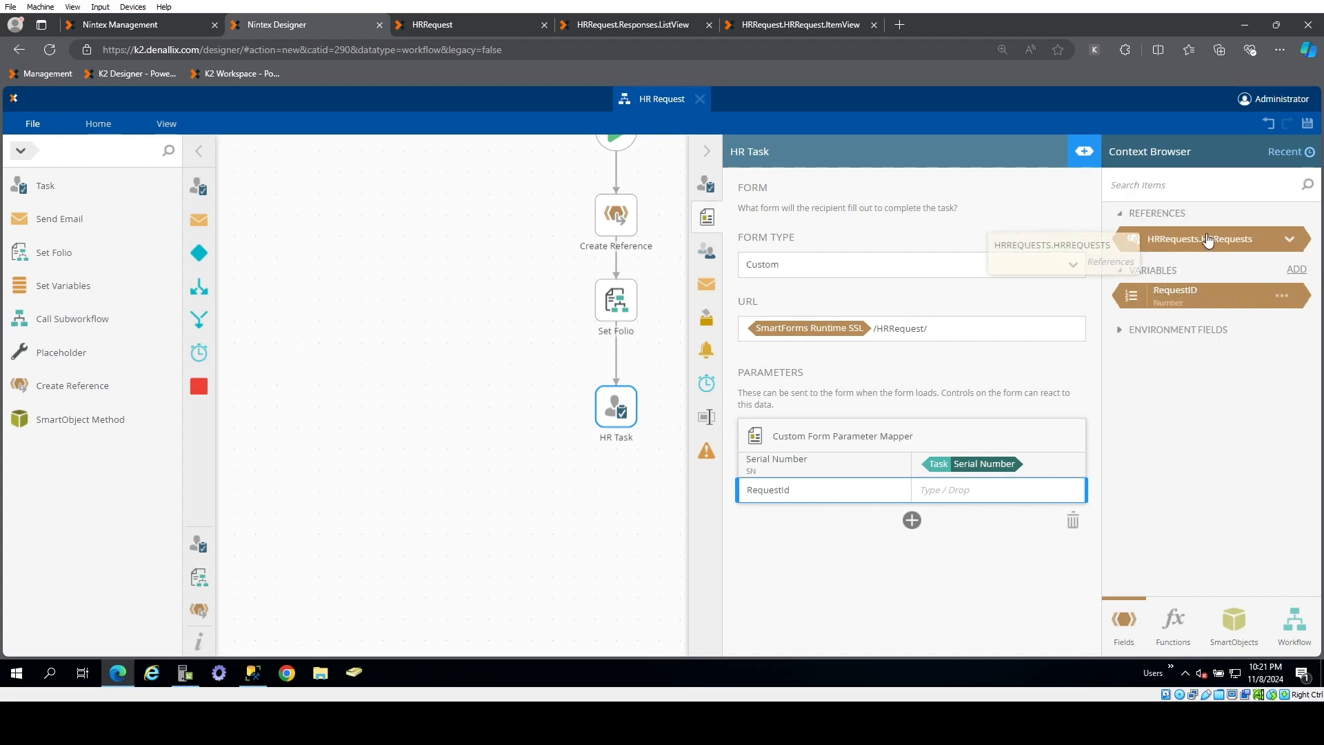
left_click(1289, 240)
left_click(1289, 241)
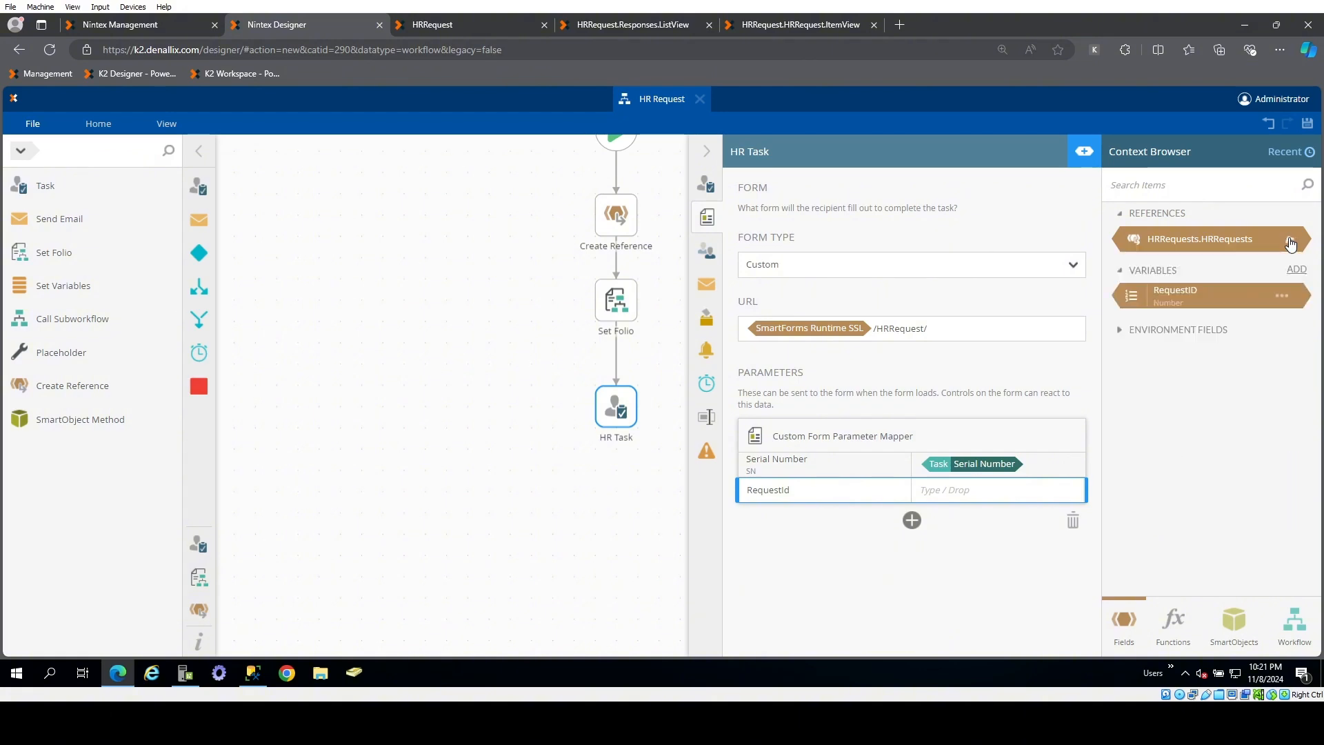
left_click_drag(1203, 301, 1000, 489)
type("D")
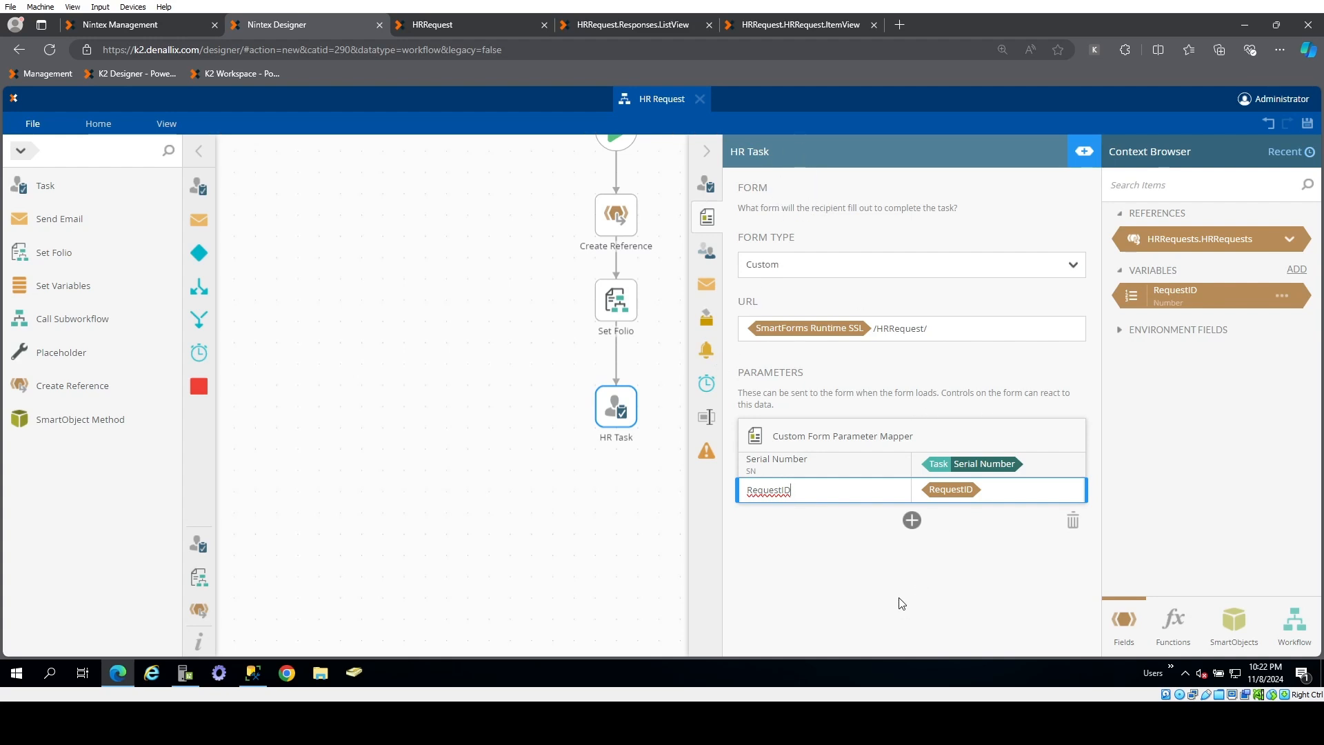
left_click(706, 251)
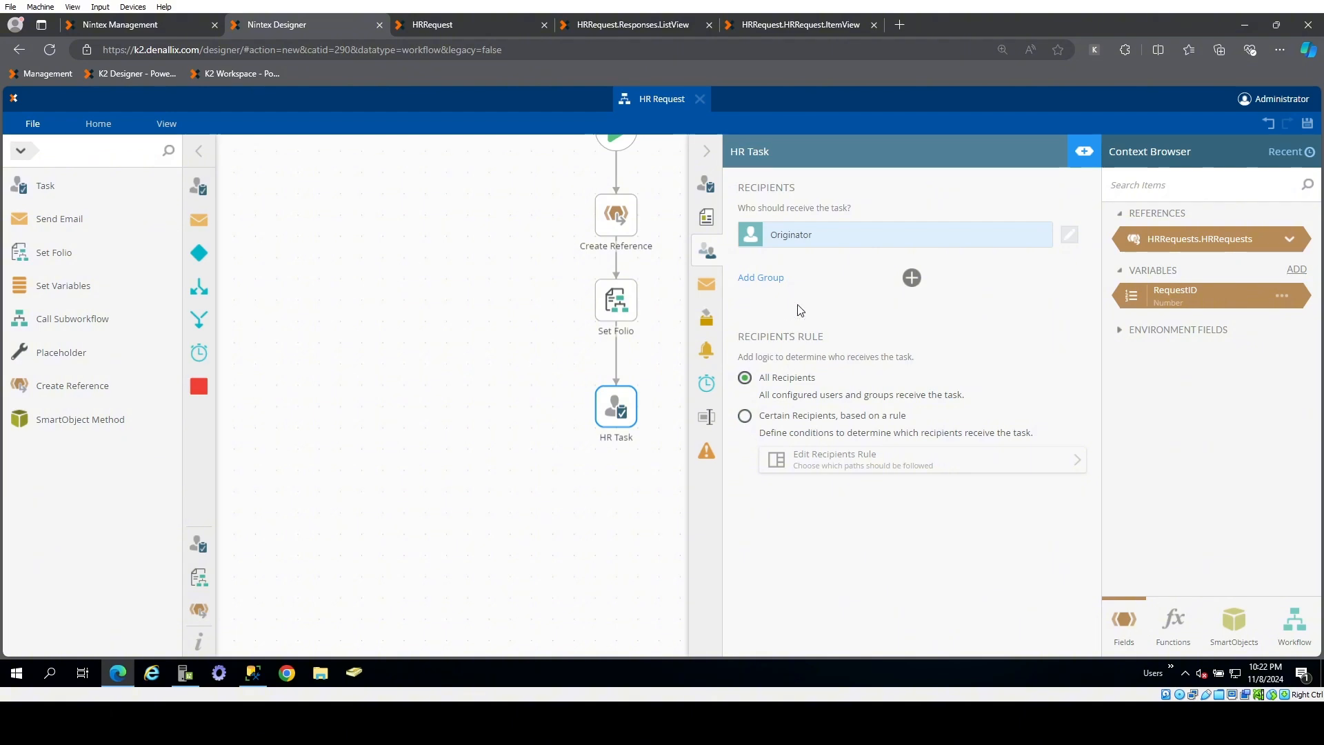
left_click(713, 291)
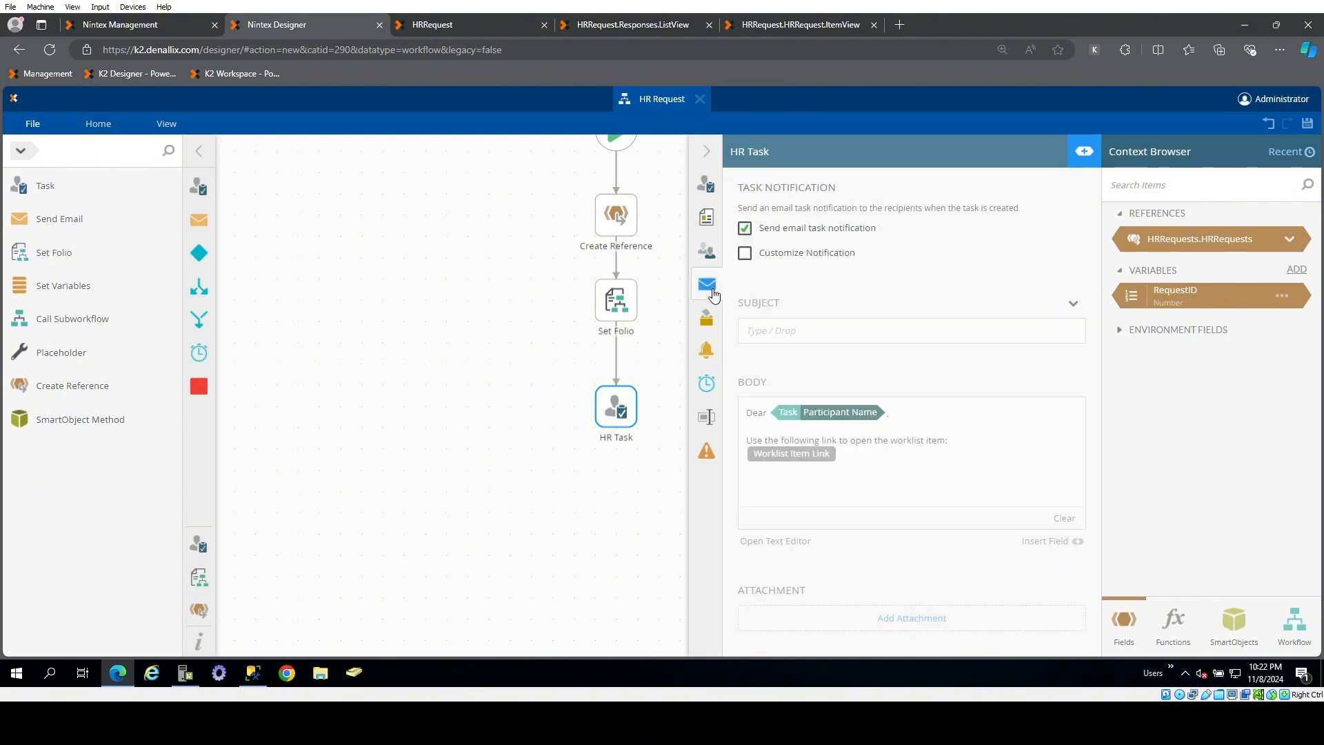
left_click(745, 230)
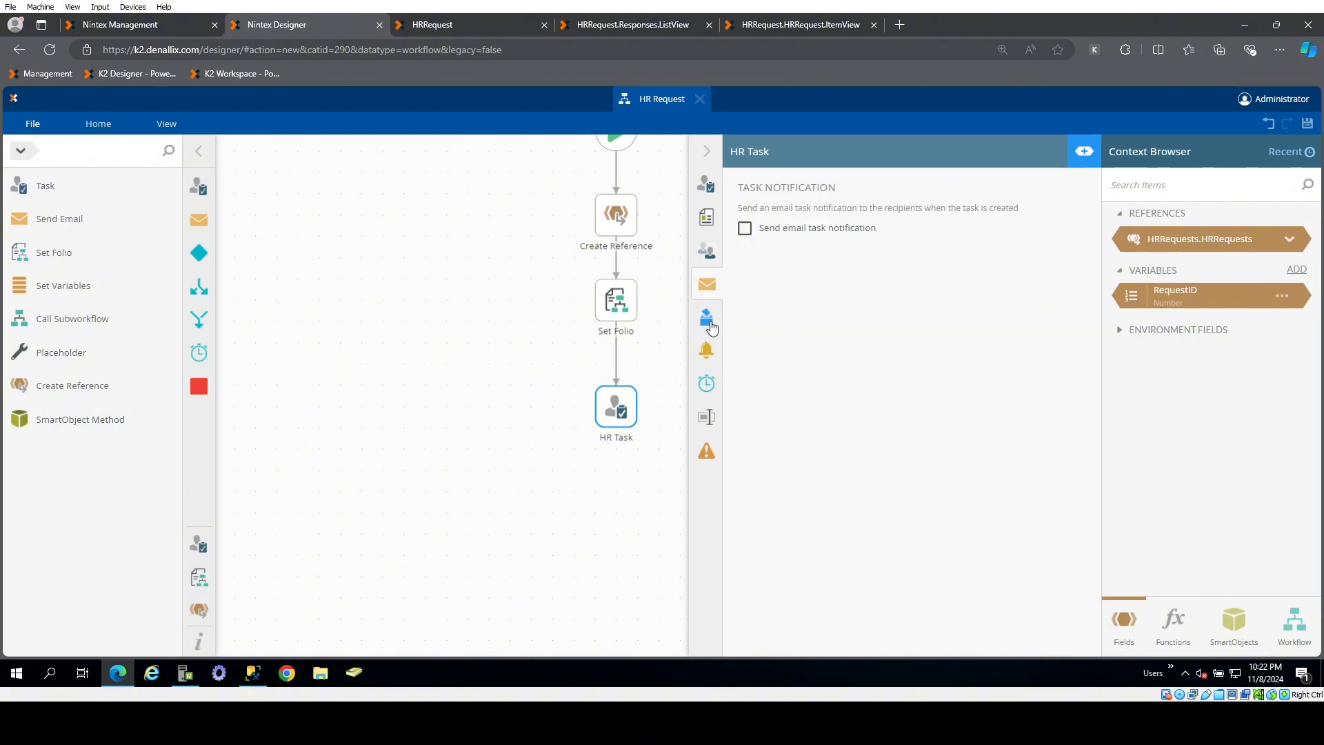
left_click(711, 326)
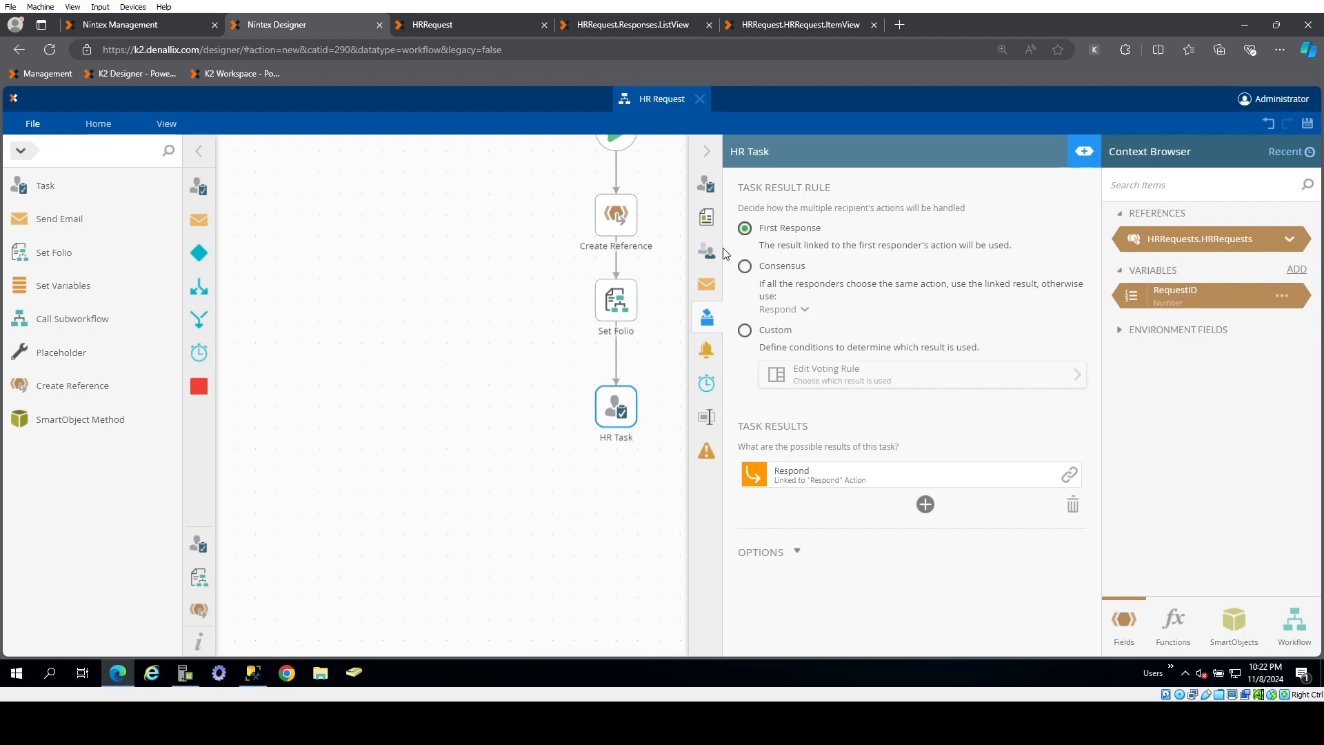
left_click(707, 151)
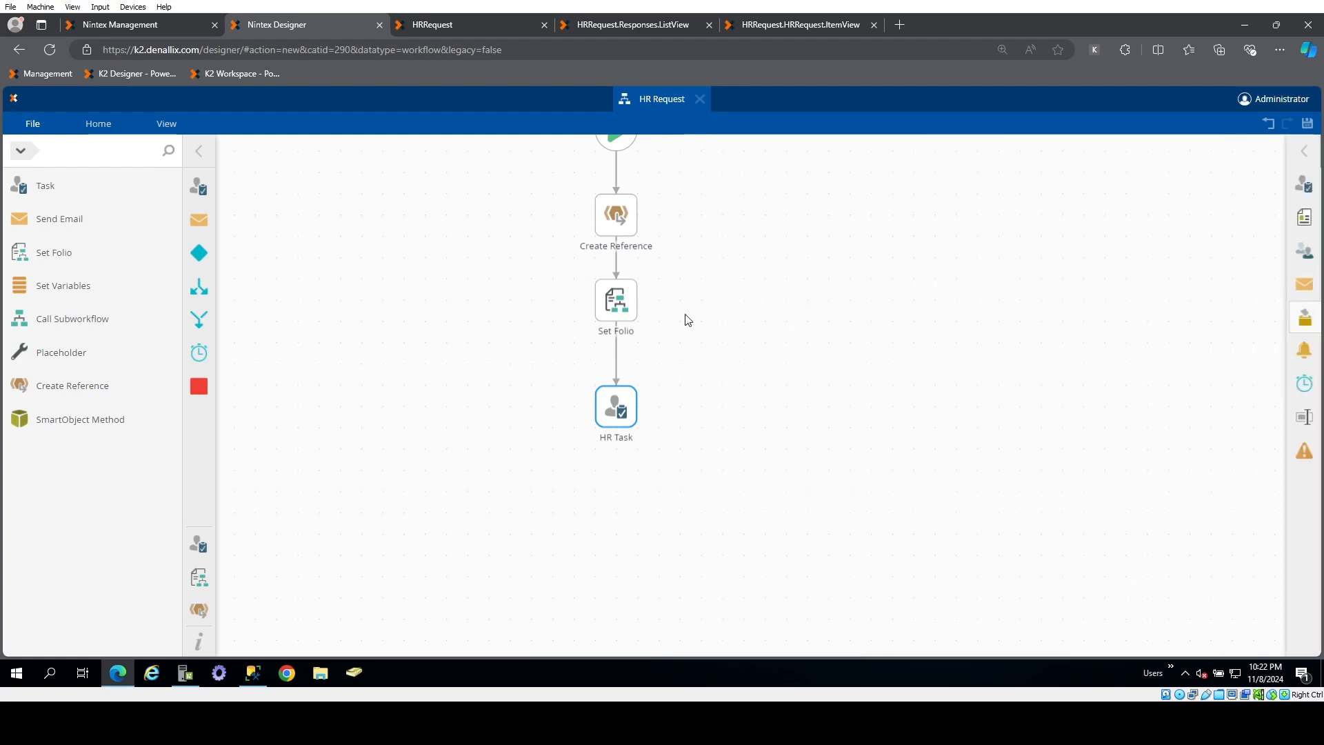
- Add a Decision step below HR Task and connect HR Task to it
left_click_drag(709, 511, 655, 478)
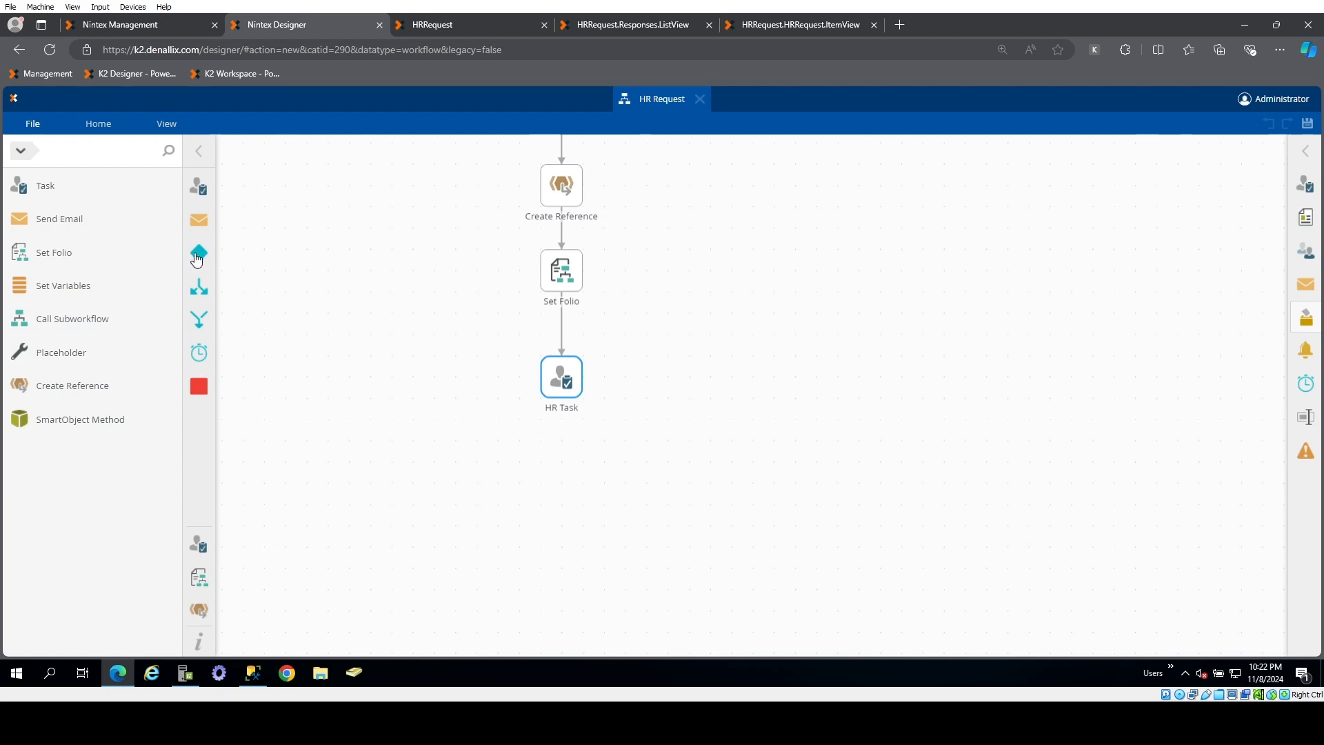
left_click(380, 441)
left_click_drag(199, 253, 573, 466)
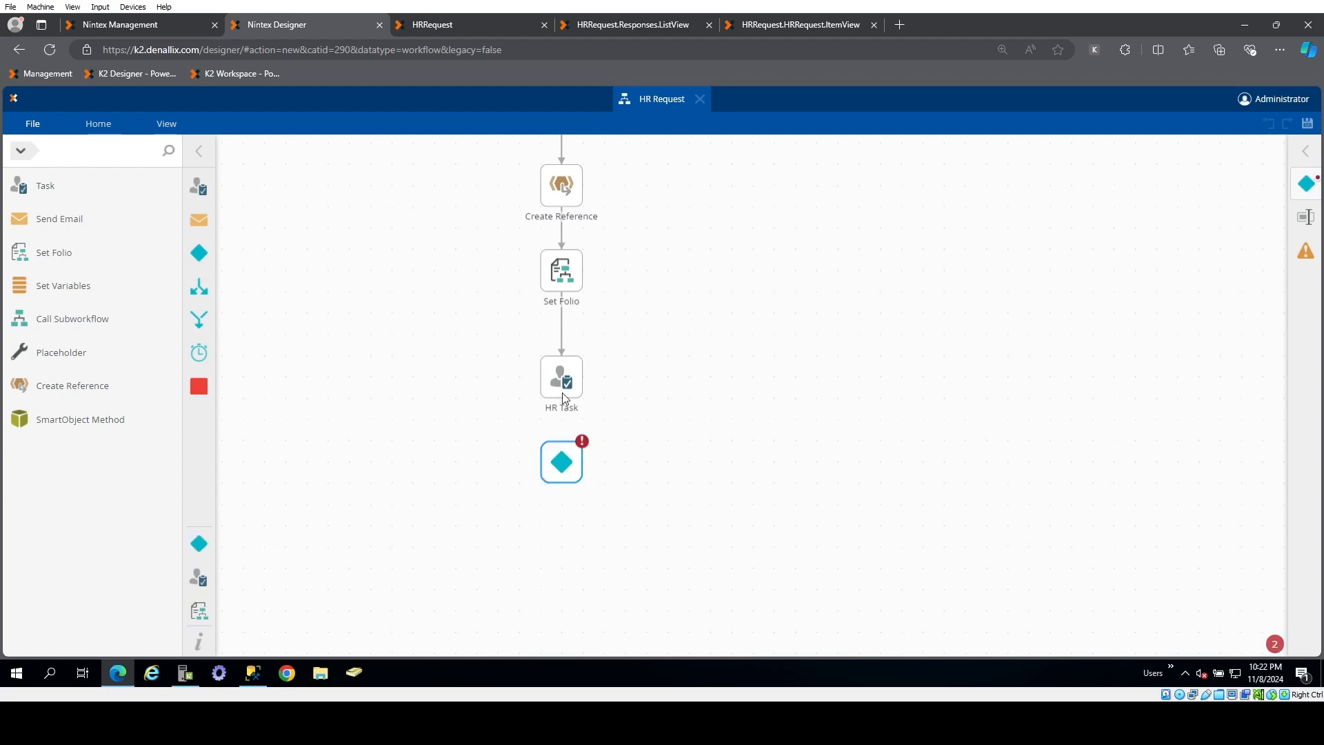
left_click_drag(562, 399, 563, 462)
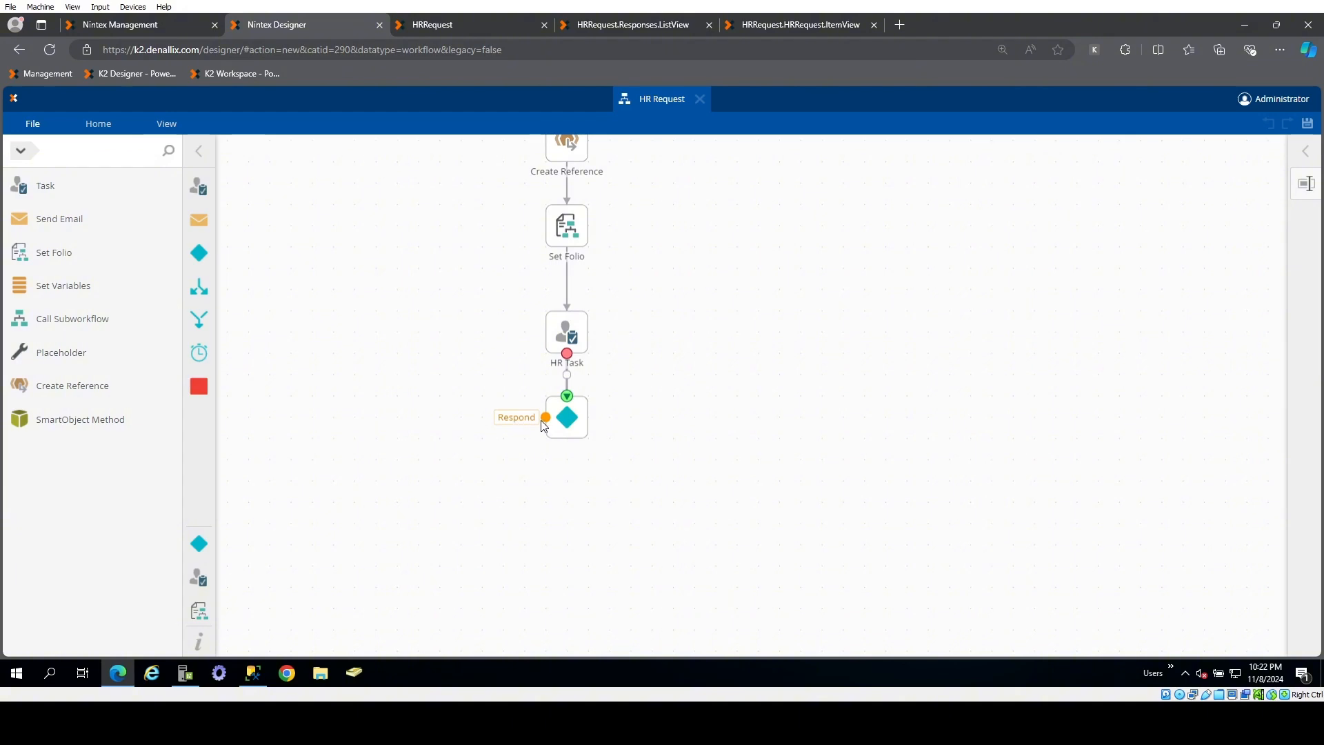
- Replace the Decision step below HR Task with a Task step named "Accept Response"
left_click(569, 418)
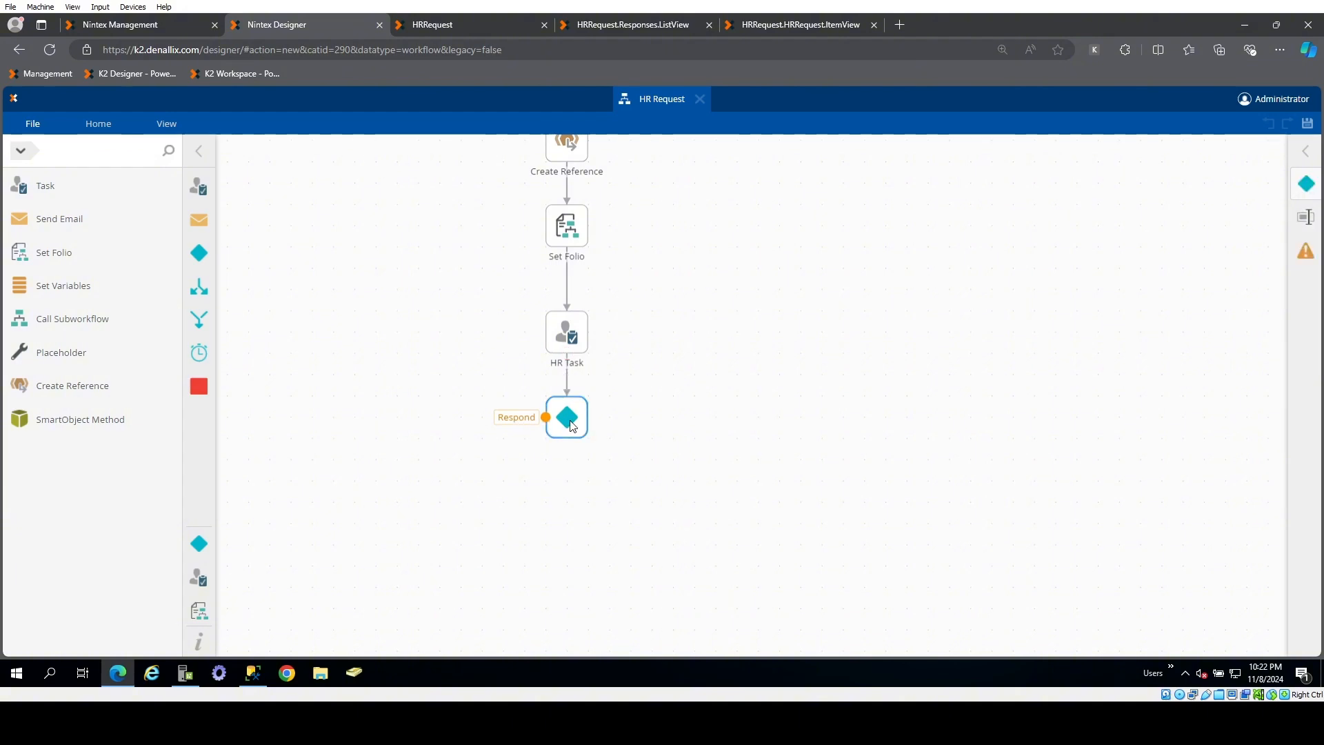
key("Delete")
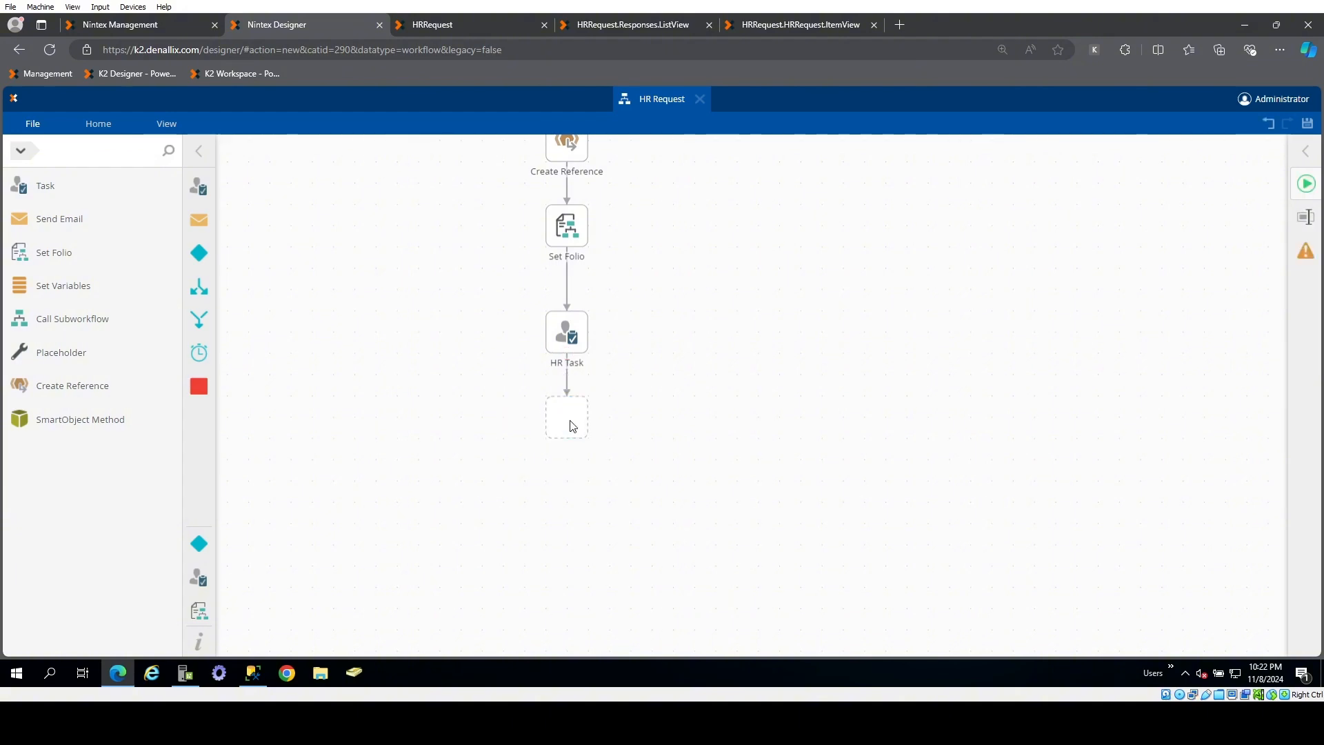
left_click_drag(44, 183, 537, 415)
left_click(572, 448)
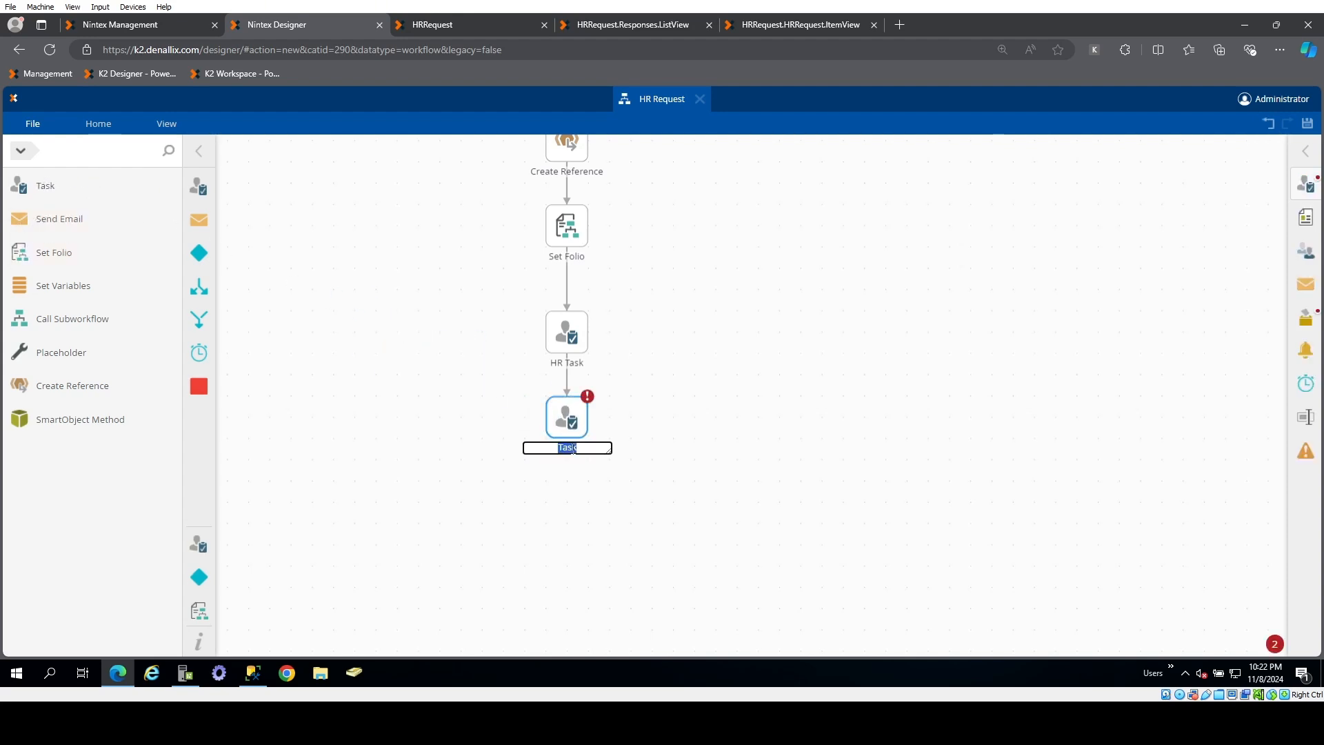
type("Ad")
type("cept Re")
type("sponse")
- Add the task actions "Accept Response" and "Further Clarification Needed" to the Accept Response task
left_click(1300, 151)
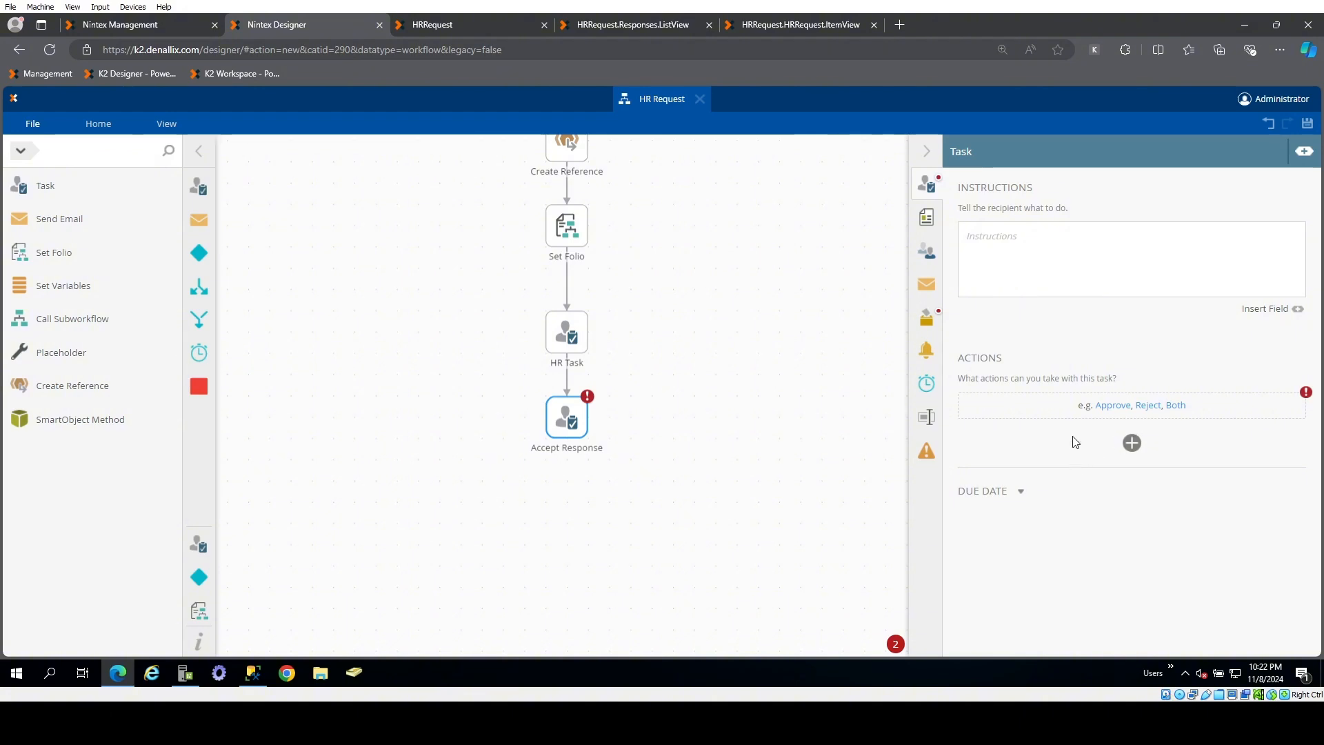
left_click(1128, 414)
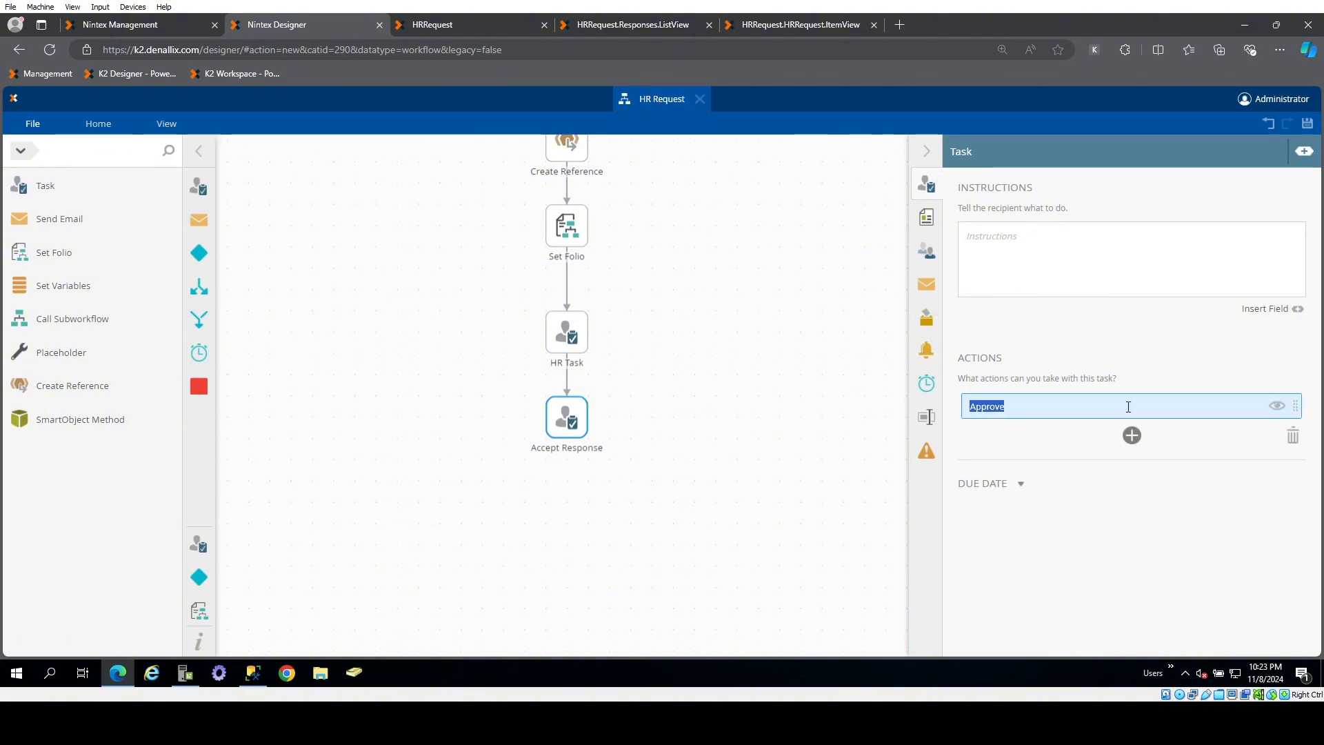
type("Accept Respons")
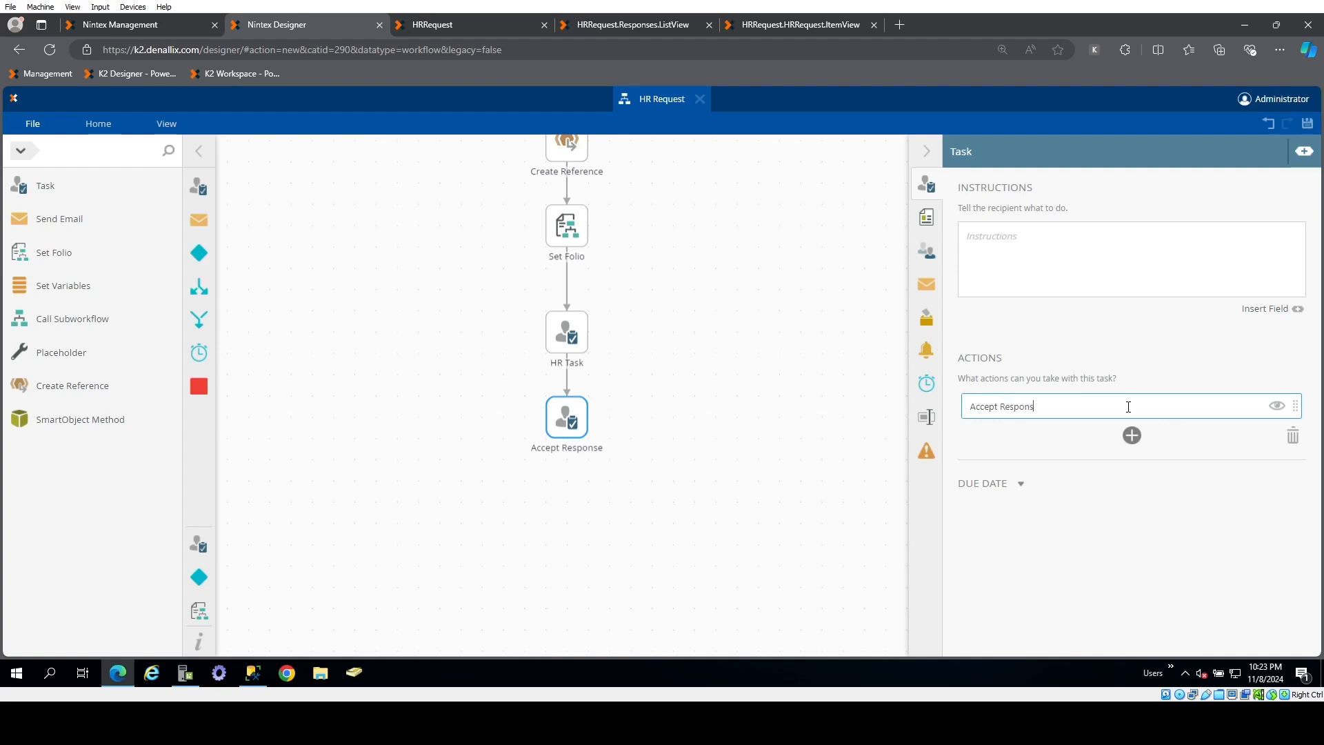
left_click(1131, 434)
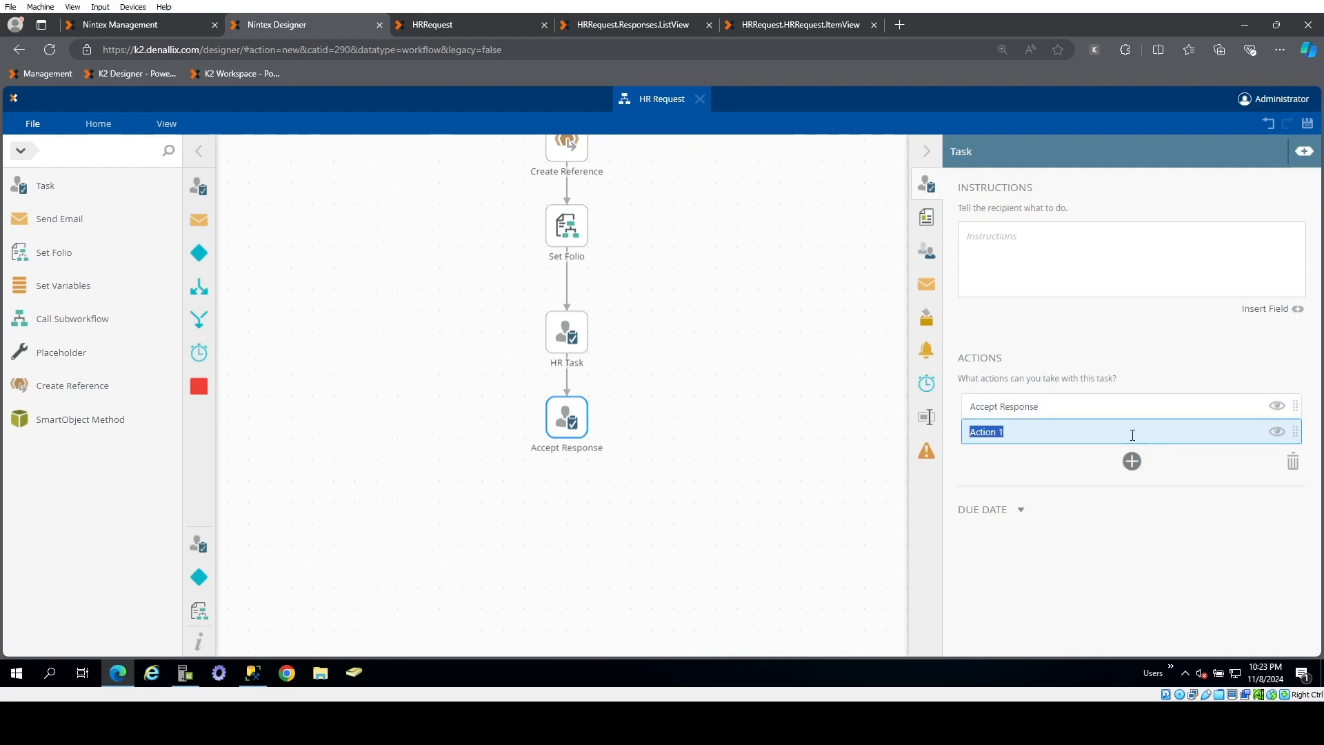
type("Further")
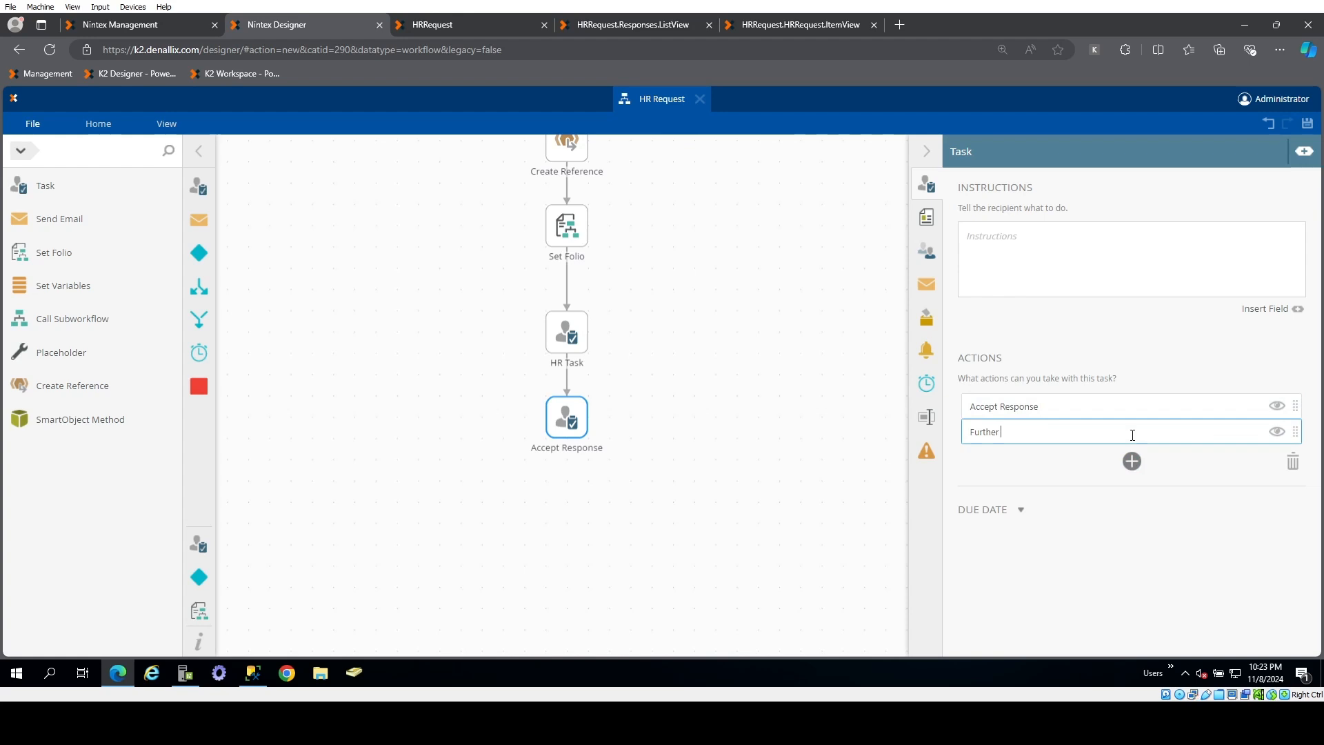
type(" Clarification Needed")
left_click(1081, 548)
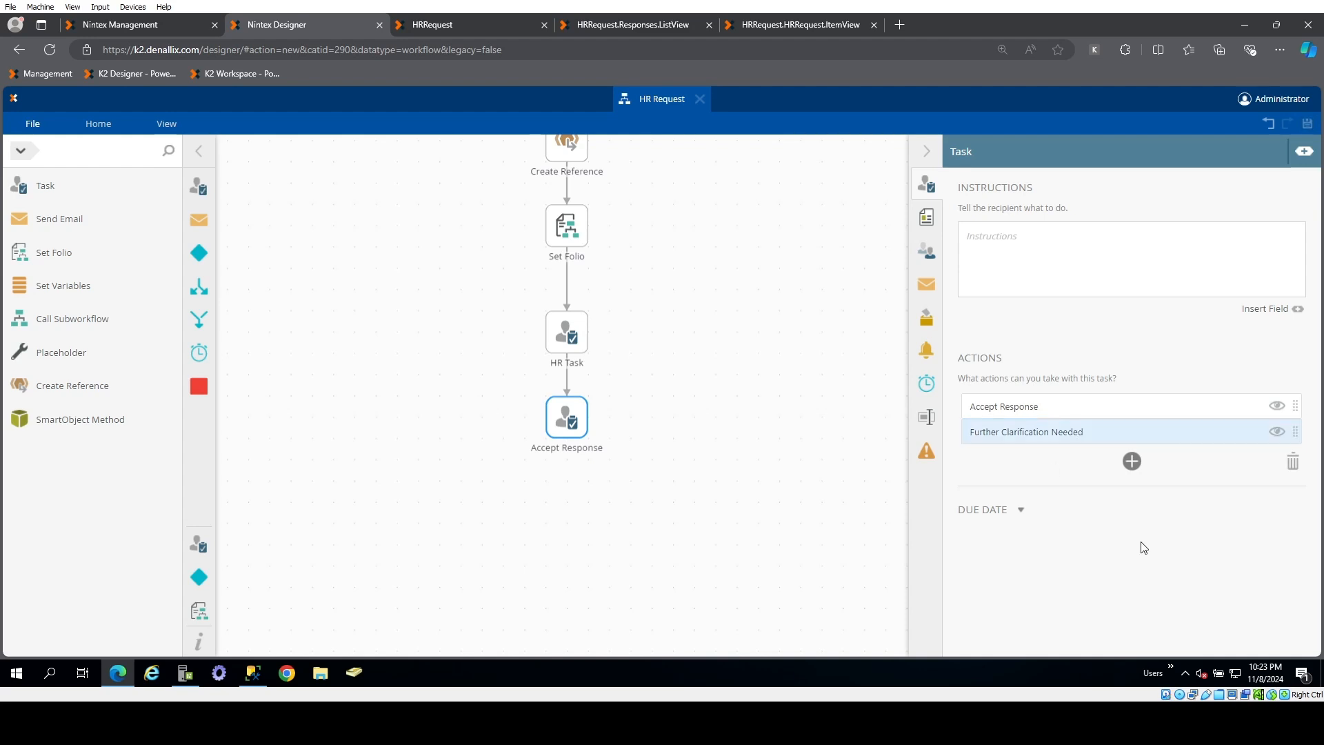
- Set the Accept Response task's form type to Custom with a URL made of the SmartForms Runtime SSL field followed by "/HRRequest/"
left_click(924, 219)
left_click(1152, 274)
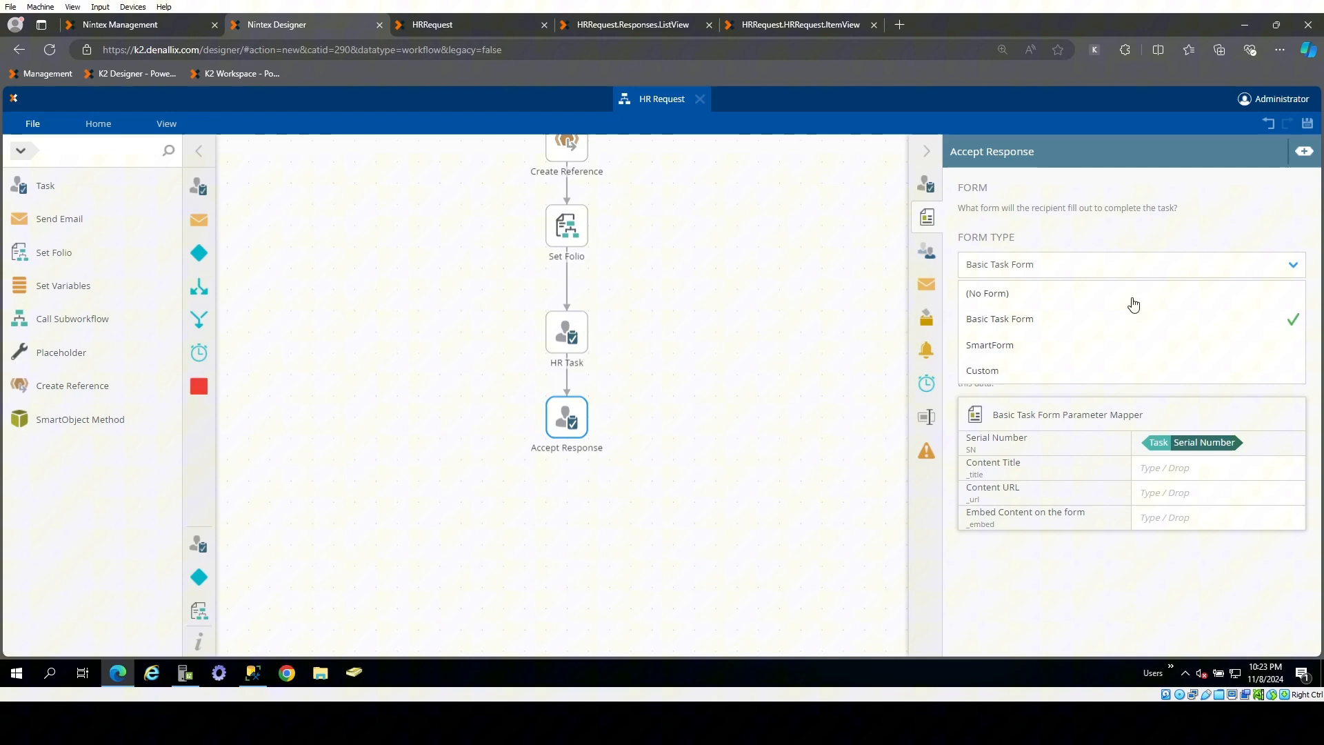
left_click(1082, 371)
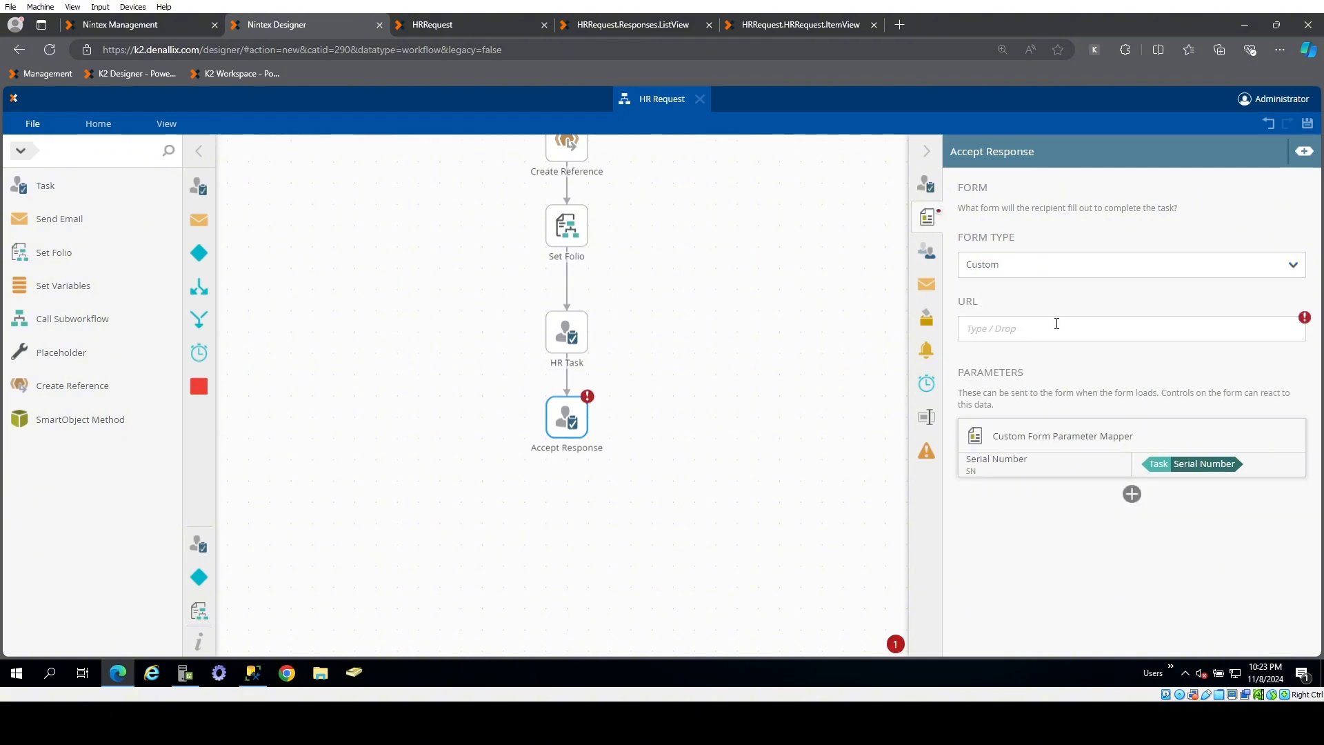
type("/HRRequest/")
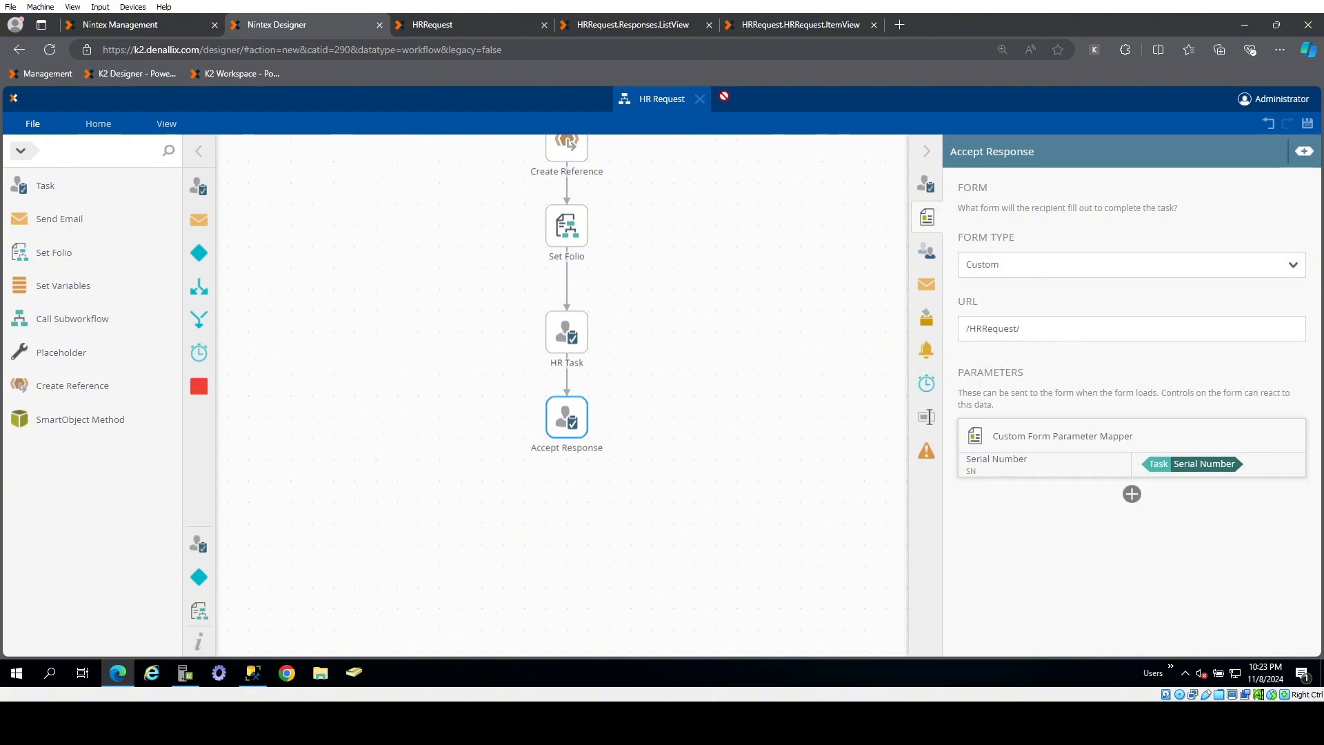
left_click(1304, 151)
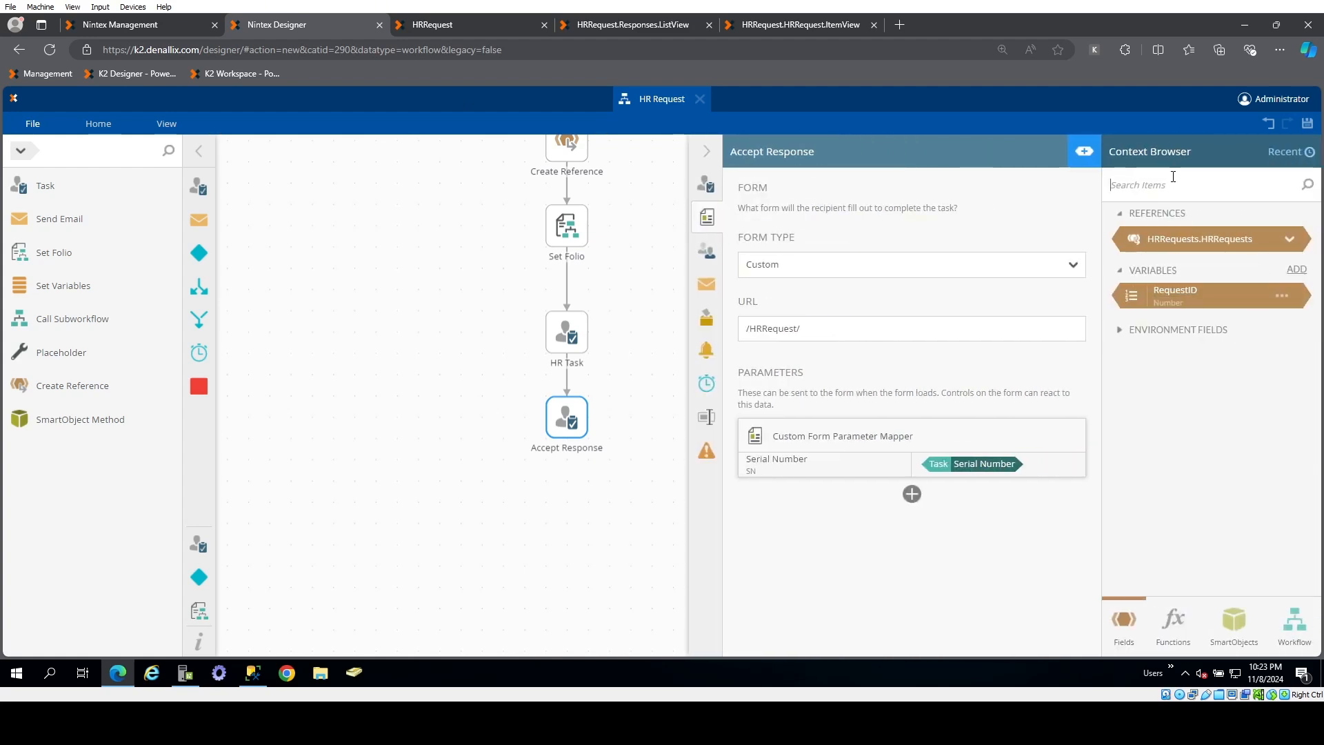
type("runti")
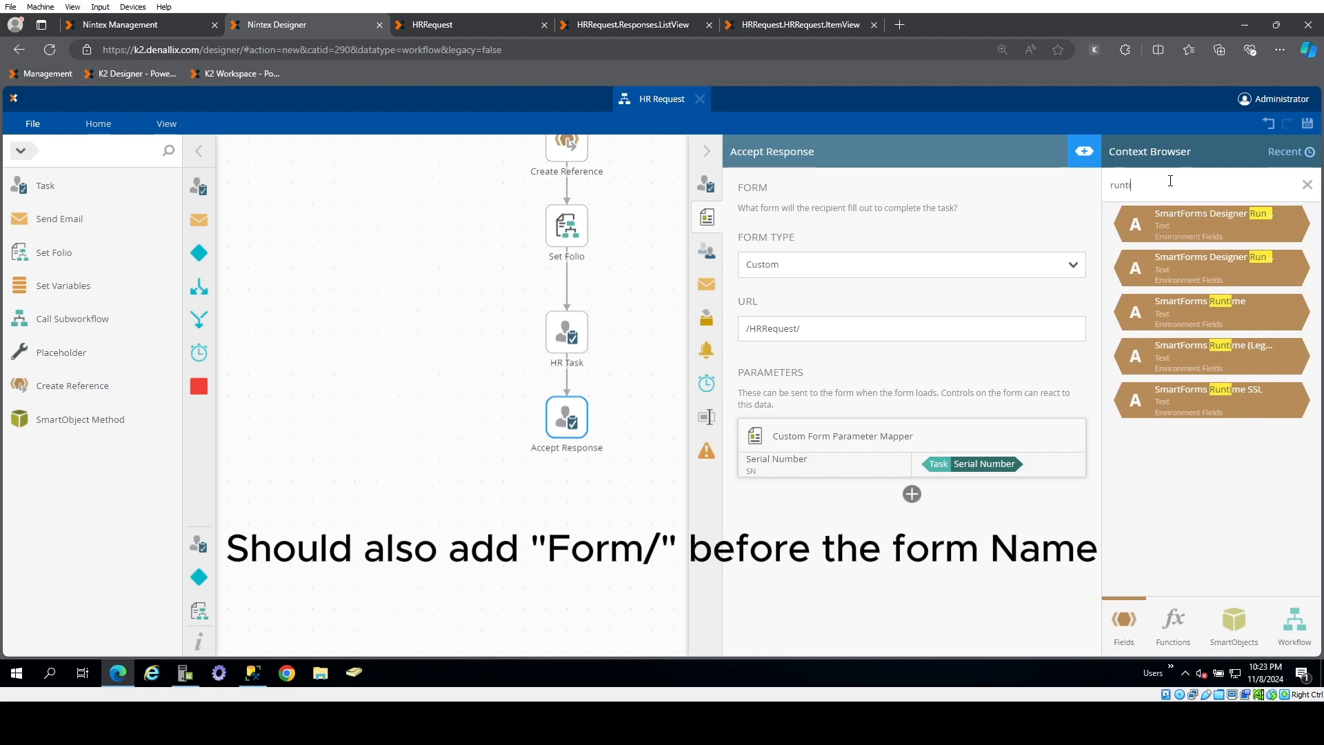
left_click_drag(1202, 394, 751, 337)
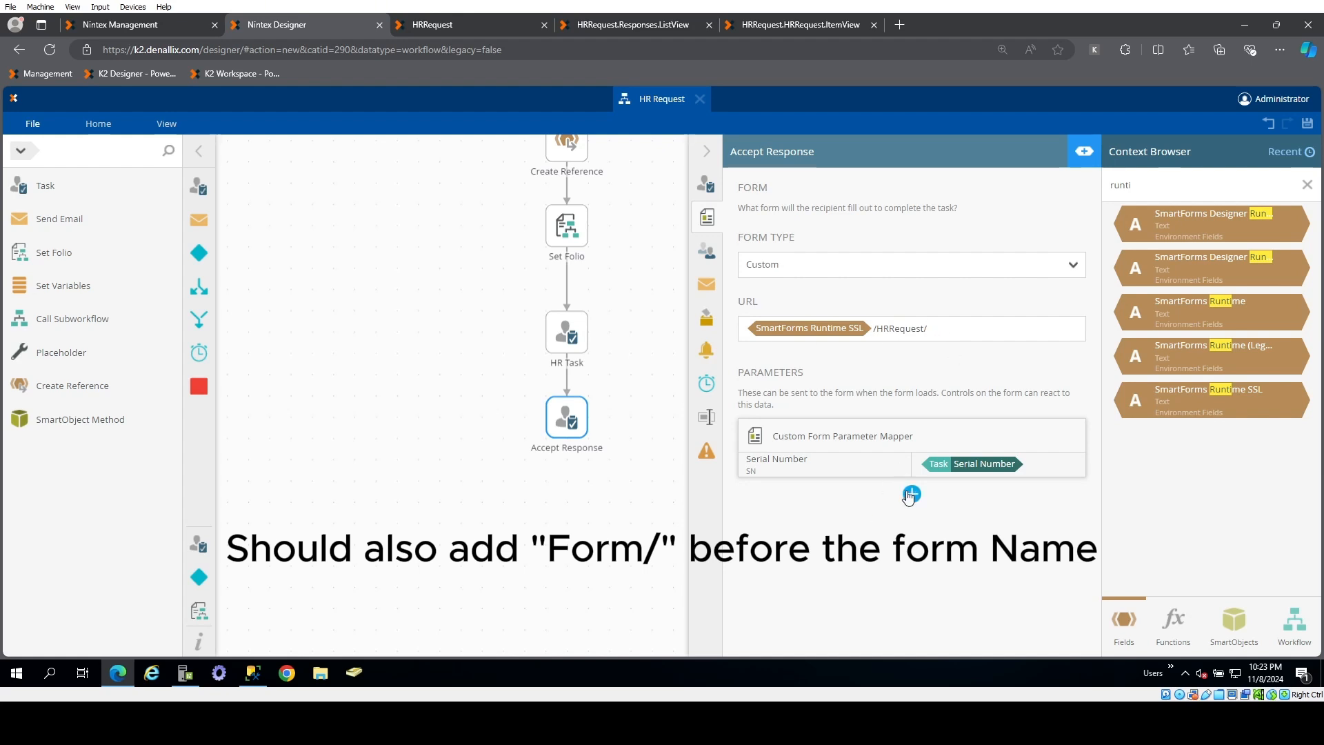
- Add a RequestID form parameter mapped to the RequestID variable, and review the task's recipients and result rule
left_click(912, 494)
left_click(828, 498)
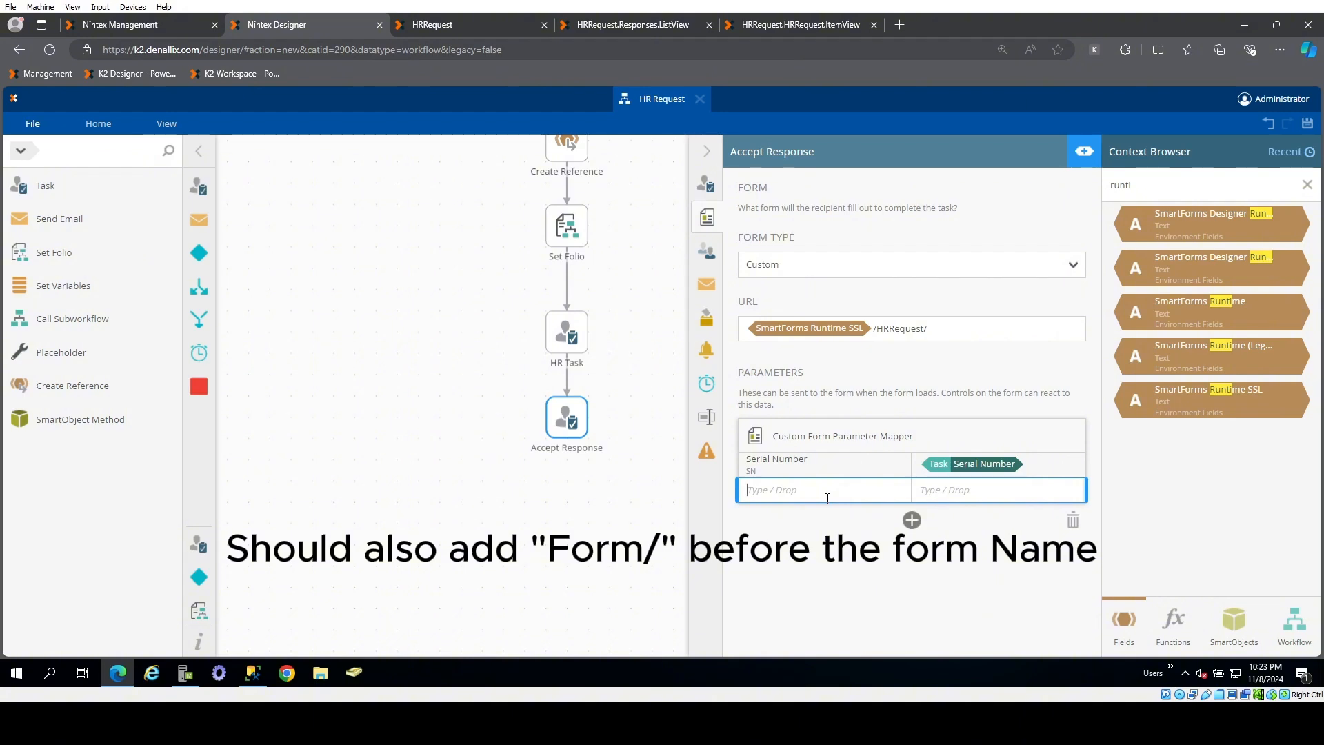
type("RequestID")
left_click(1307, 185)
left_click_drag(1176, 295, 997, 503)
left_click(706, 250)
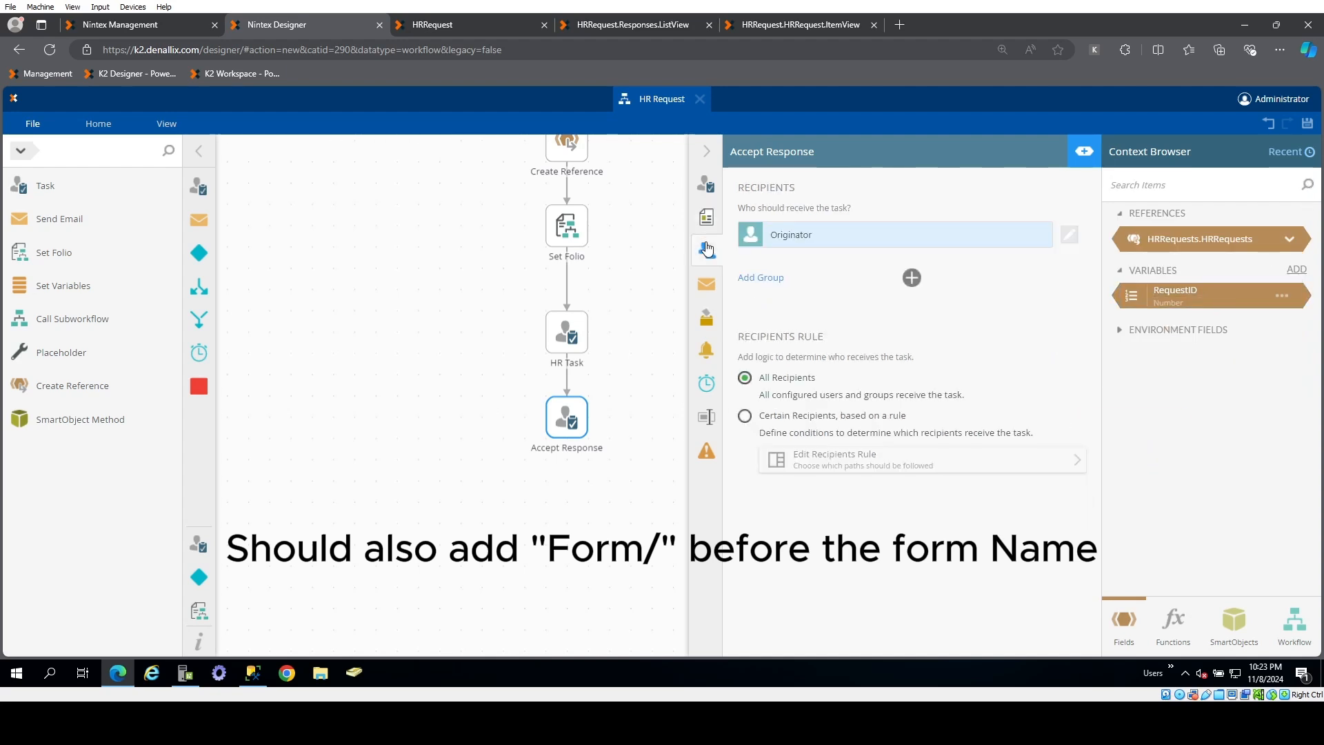
left_click(711, 326)
- Add a Decision step below Accept Response and connect Accept Response to it
left_click_drag(575, 560, 503, 513)
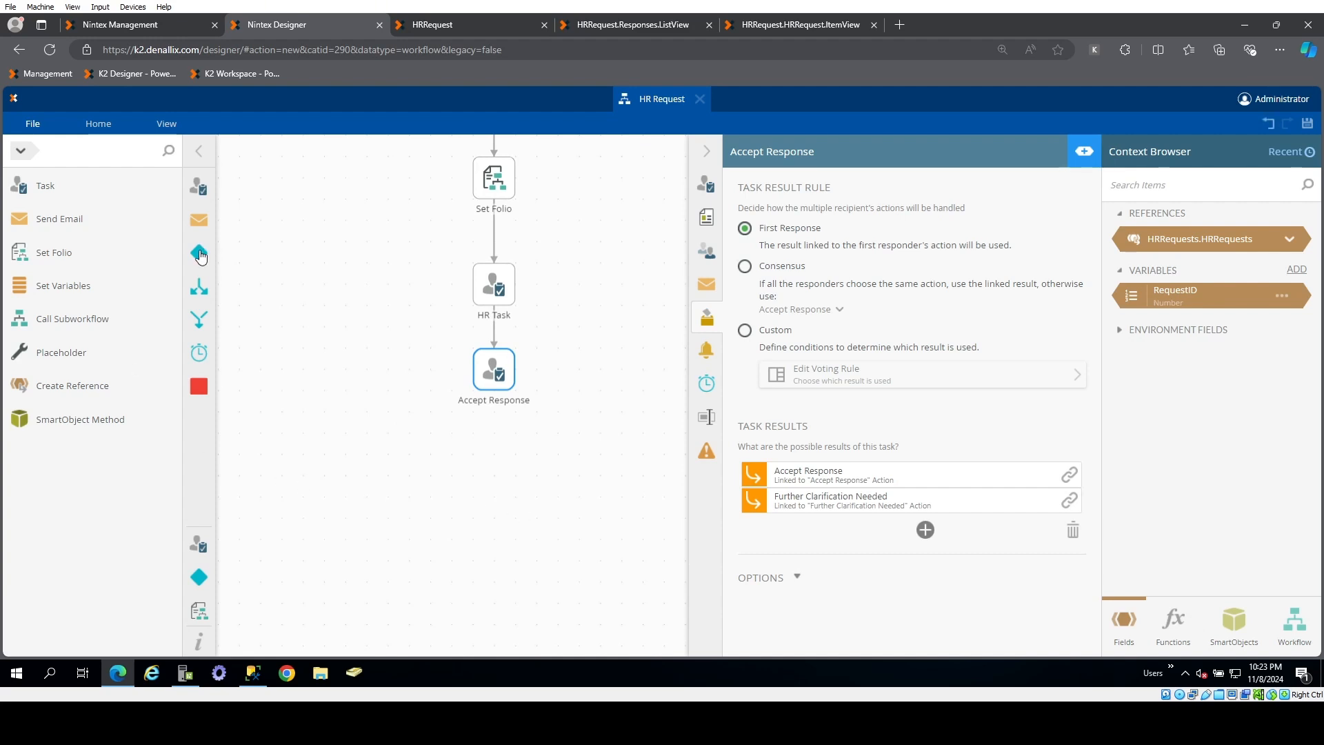
left_click_drag(198, 259, 509, 485)
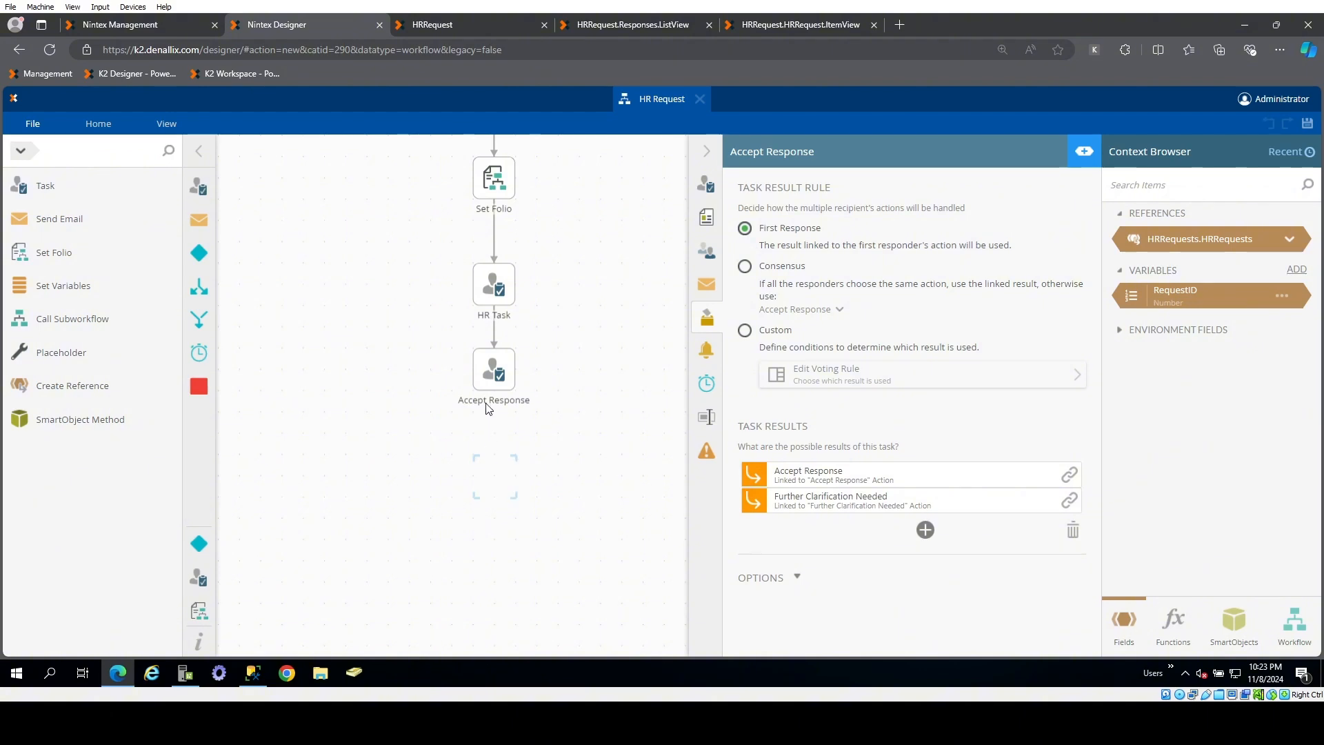
left_click_drag(500, 418, 493, 476)
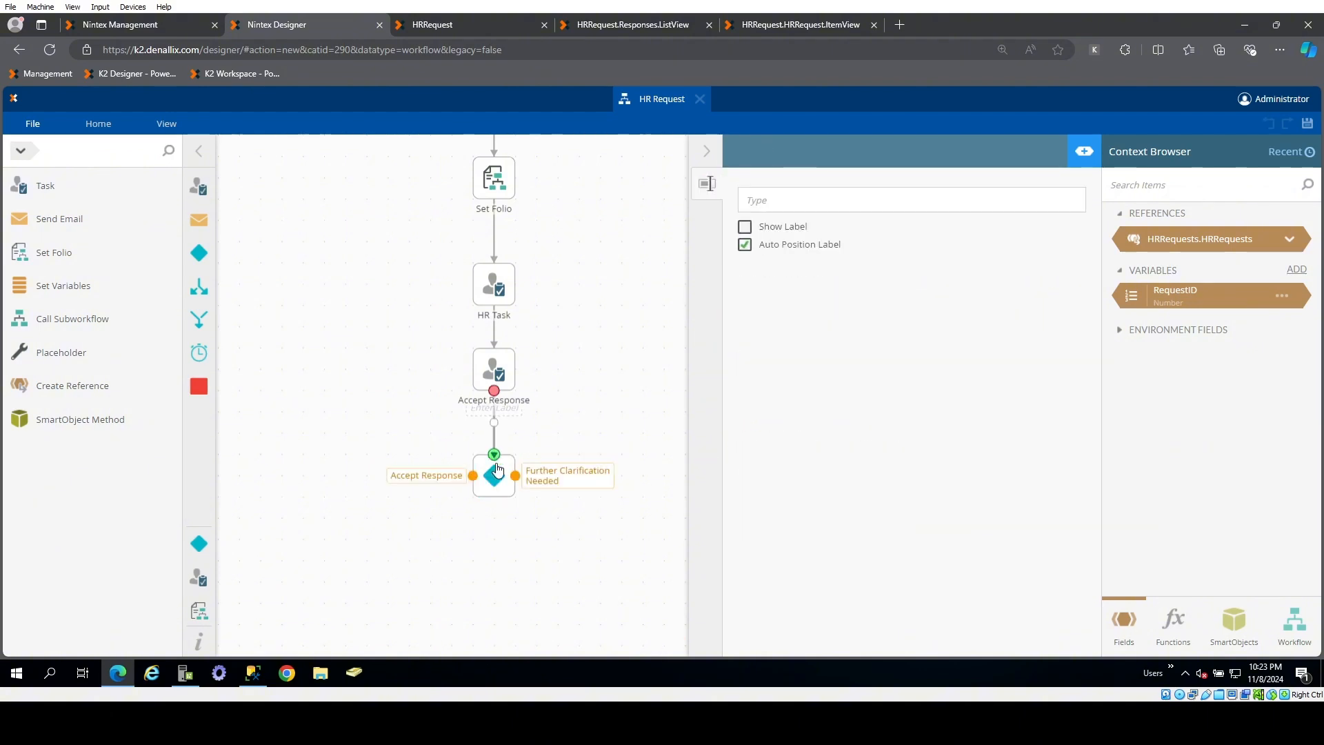
- Route the decision's Further Clarification Needed outcome back to HR Task, bending the connector clear of the steps
scroll(549, 573, "down", 1)
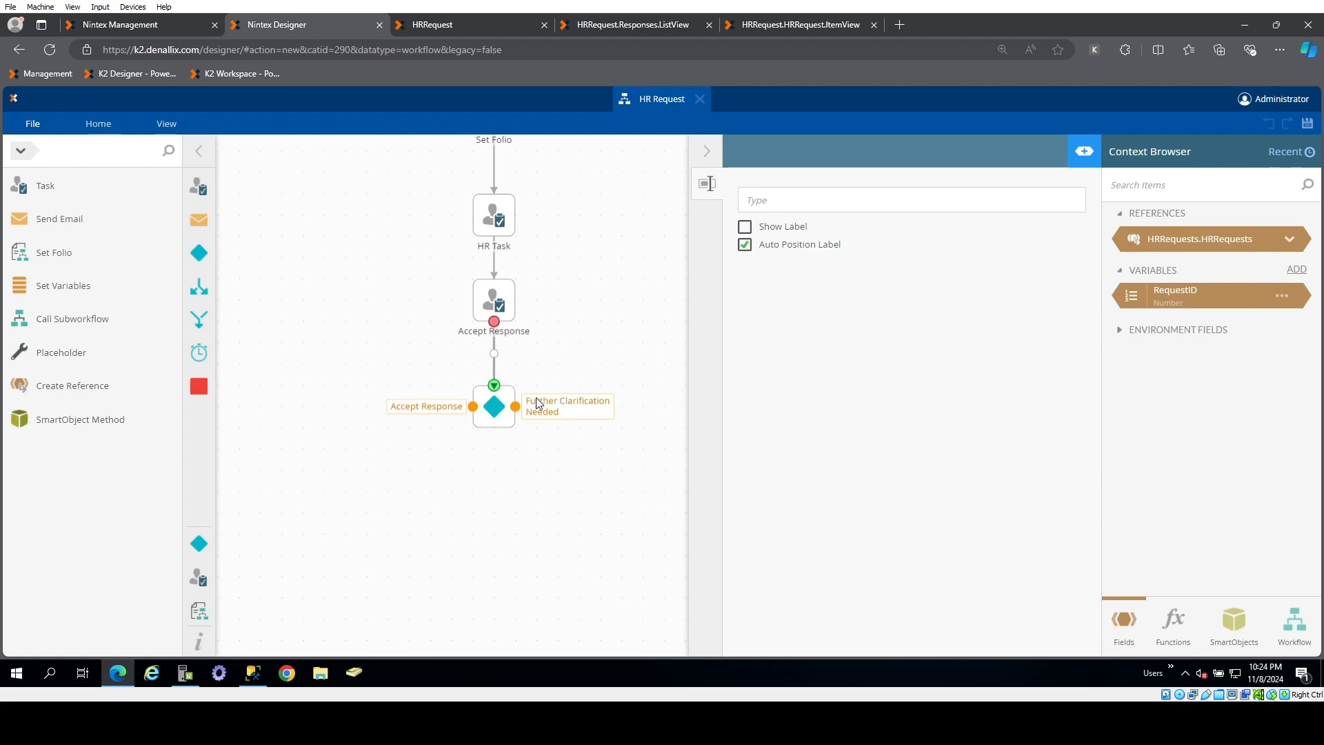
left_click_drag(516, 407, 514, 207)
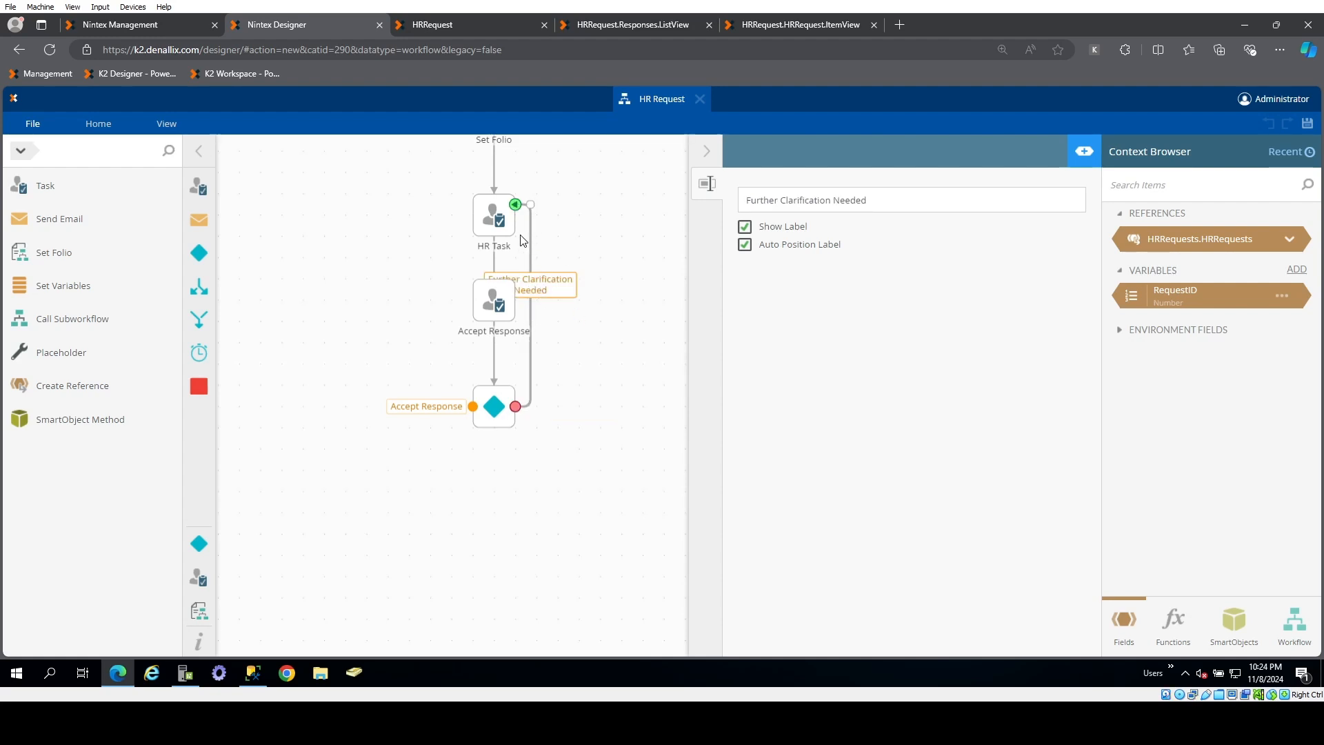
left_click_drag(535, 204, 614, 204)
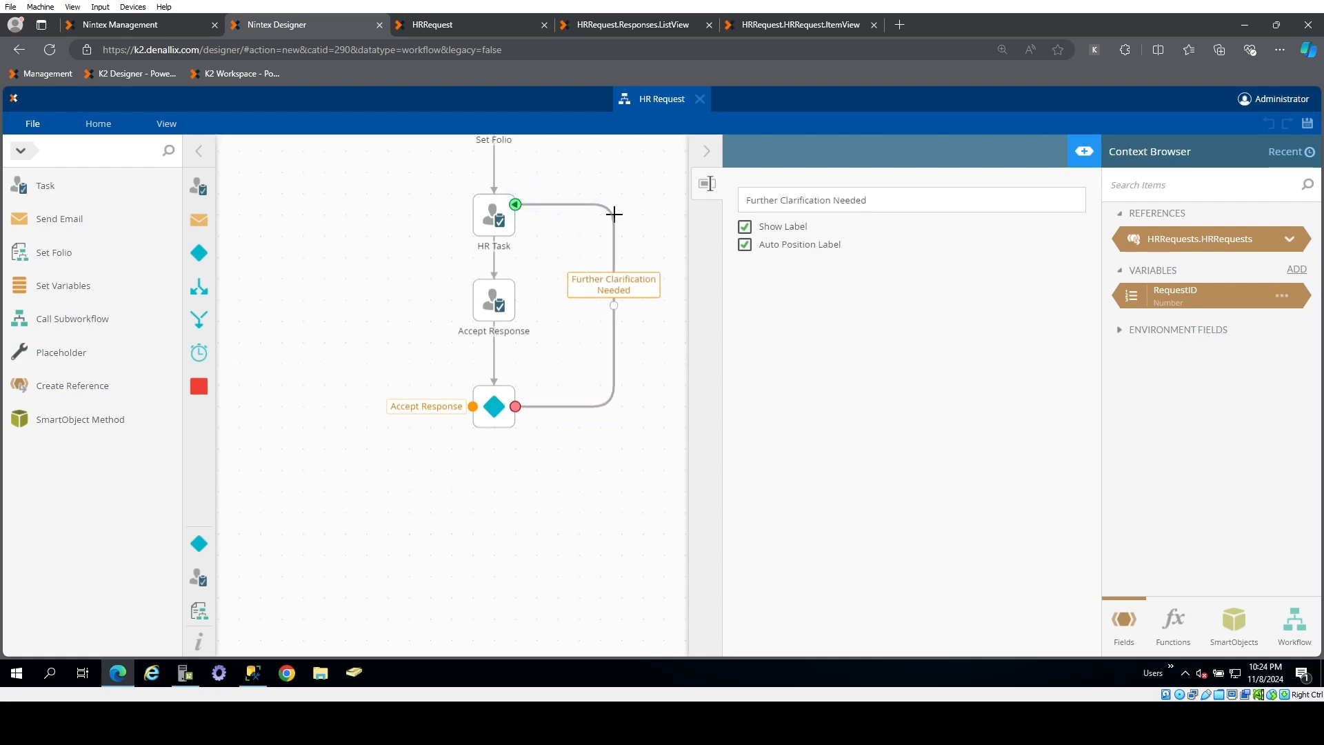
- Add an End step and a SmartObject Method step below the decision, and connect the Accept Response outcome through the method to End
left_click_drag(525, 543, 517, 511)
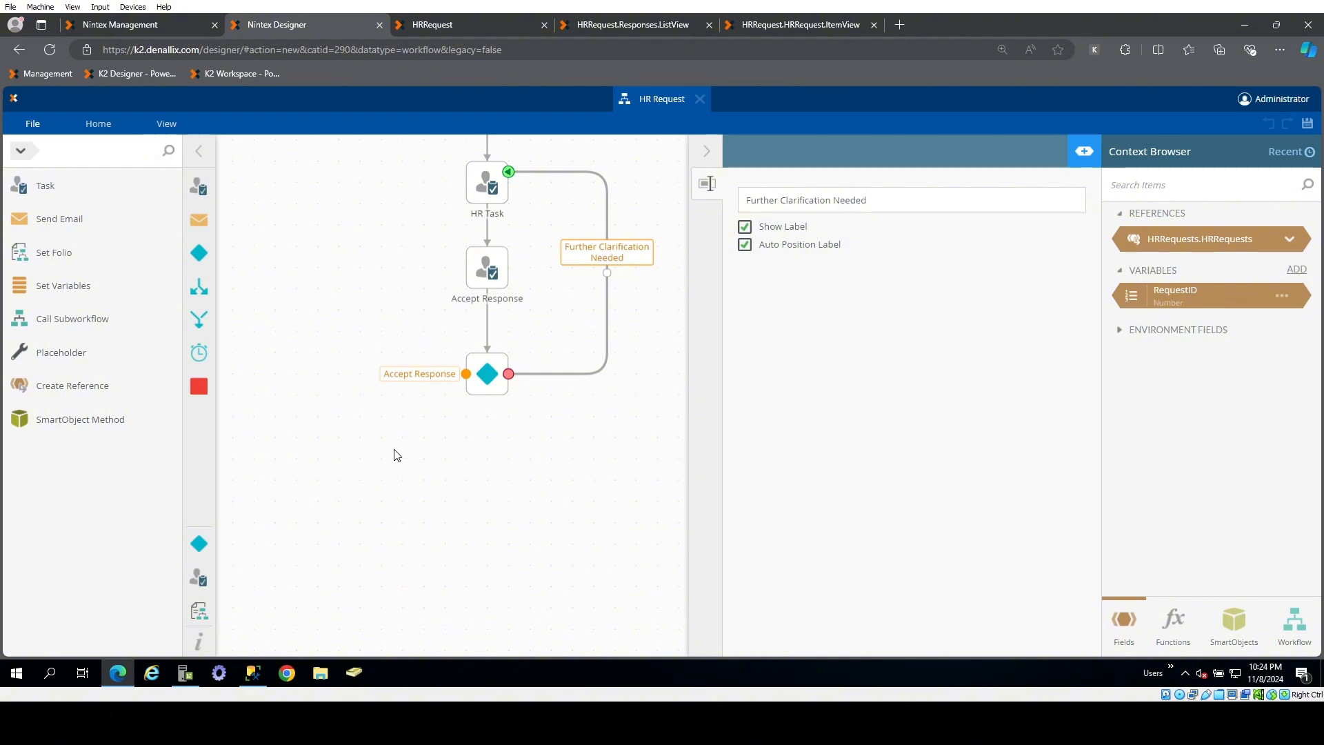
left_click_drag(198, 386, 483, 500)
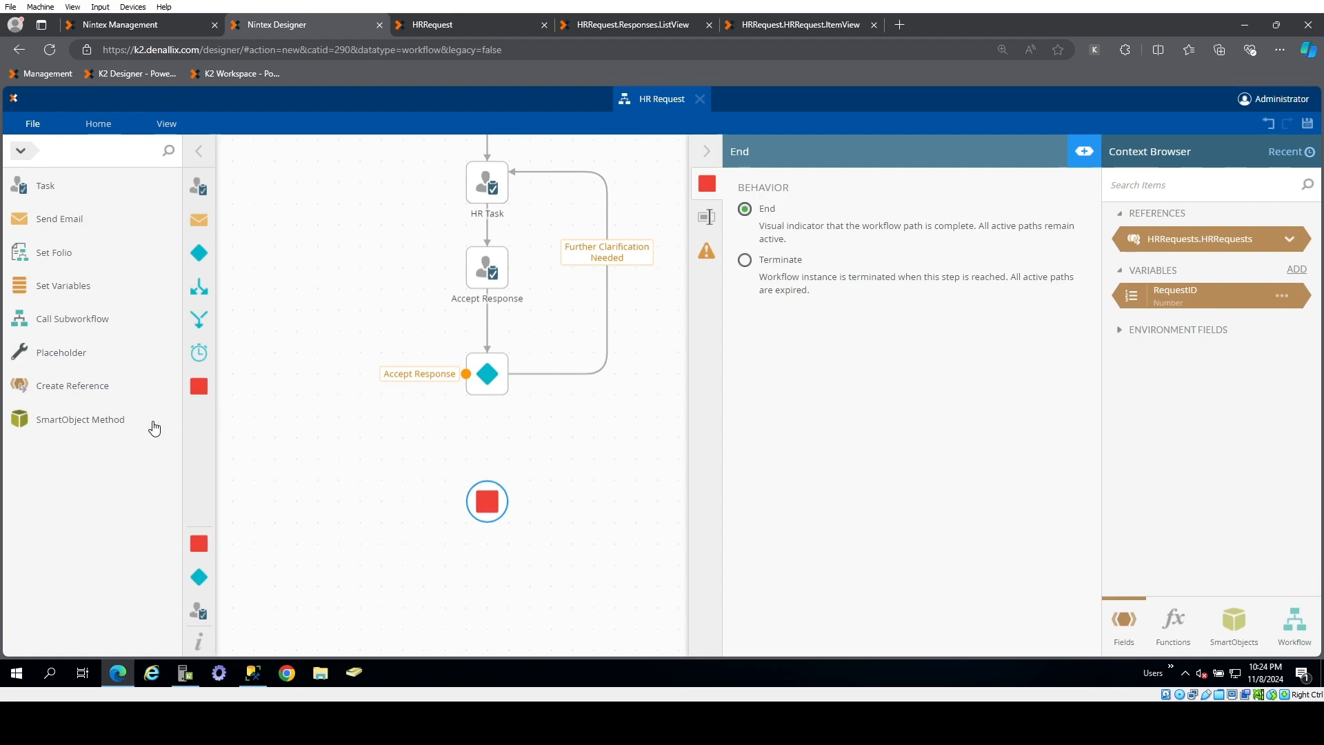
left_click_drag(63, 424, 402, 438)
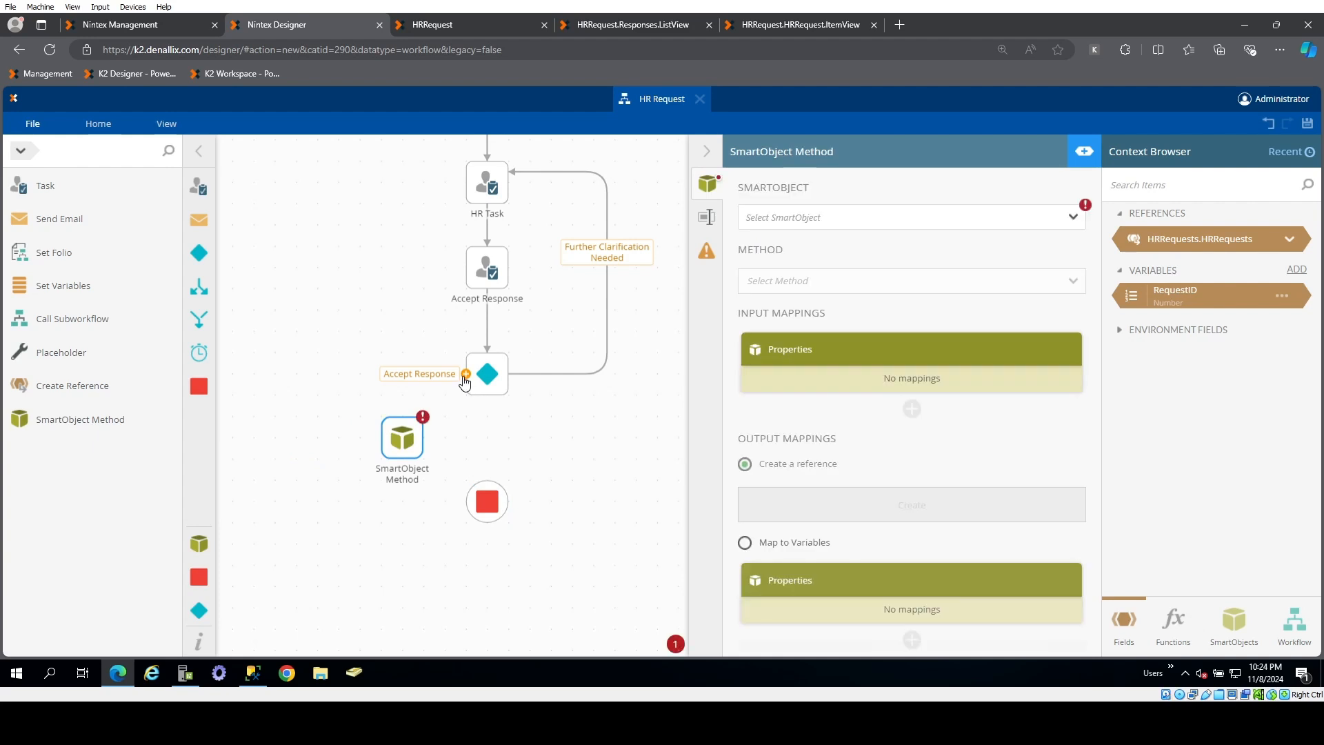
left_click_drag(466, 373, 402, 431)
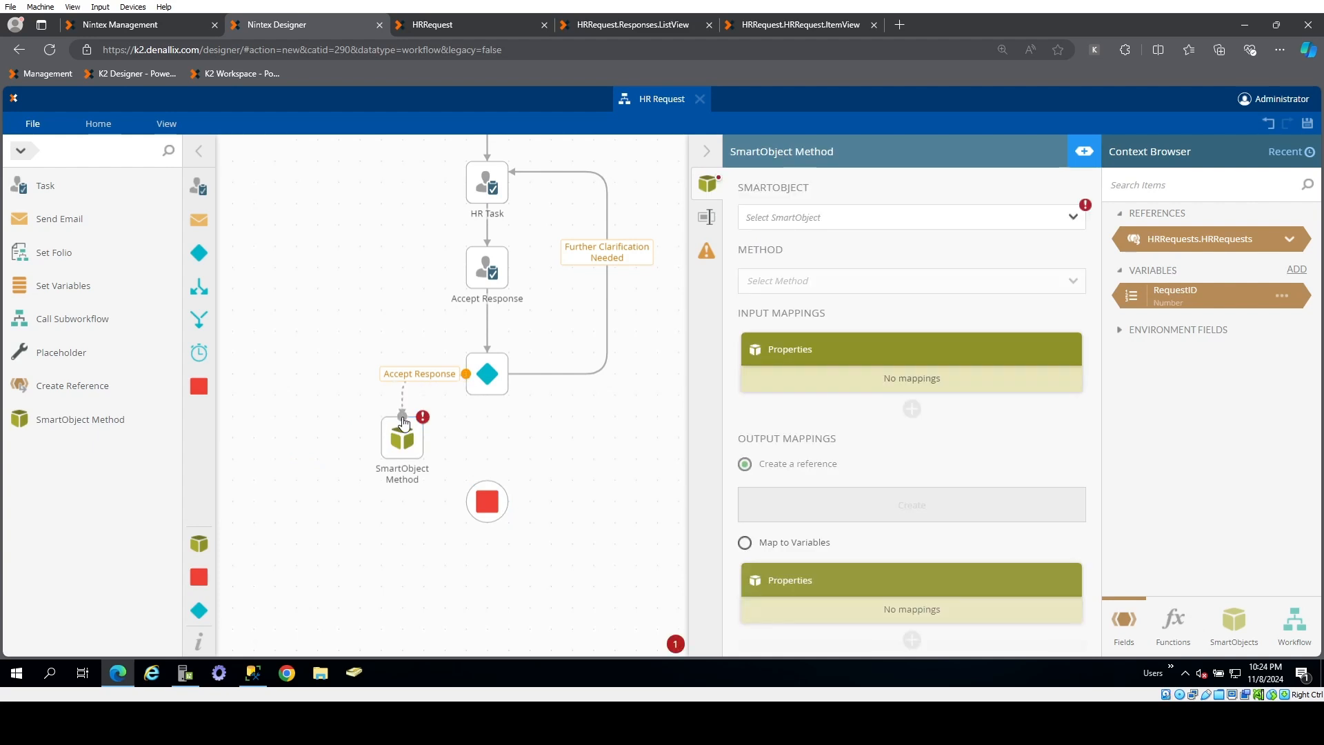
left_click_drag(402, 459, 466, 502)
- Rename the SmartObject Method step as "Update Status"
double_click(395, 476)
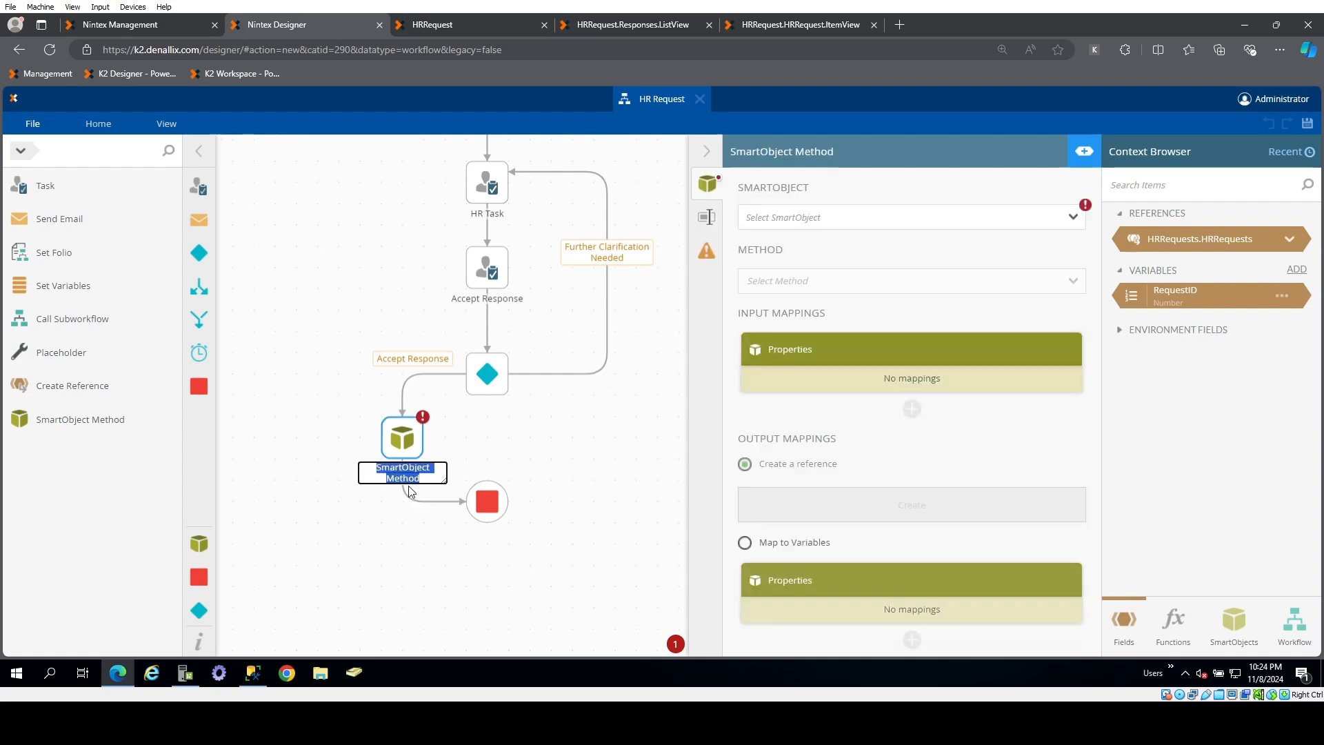
type("S")
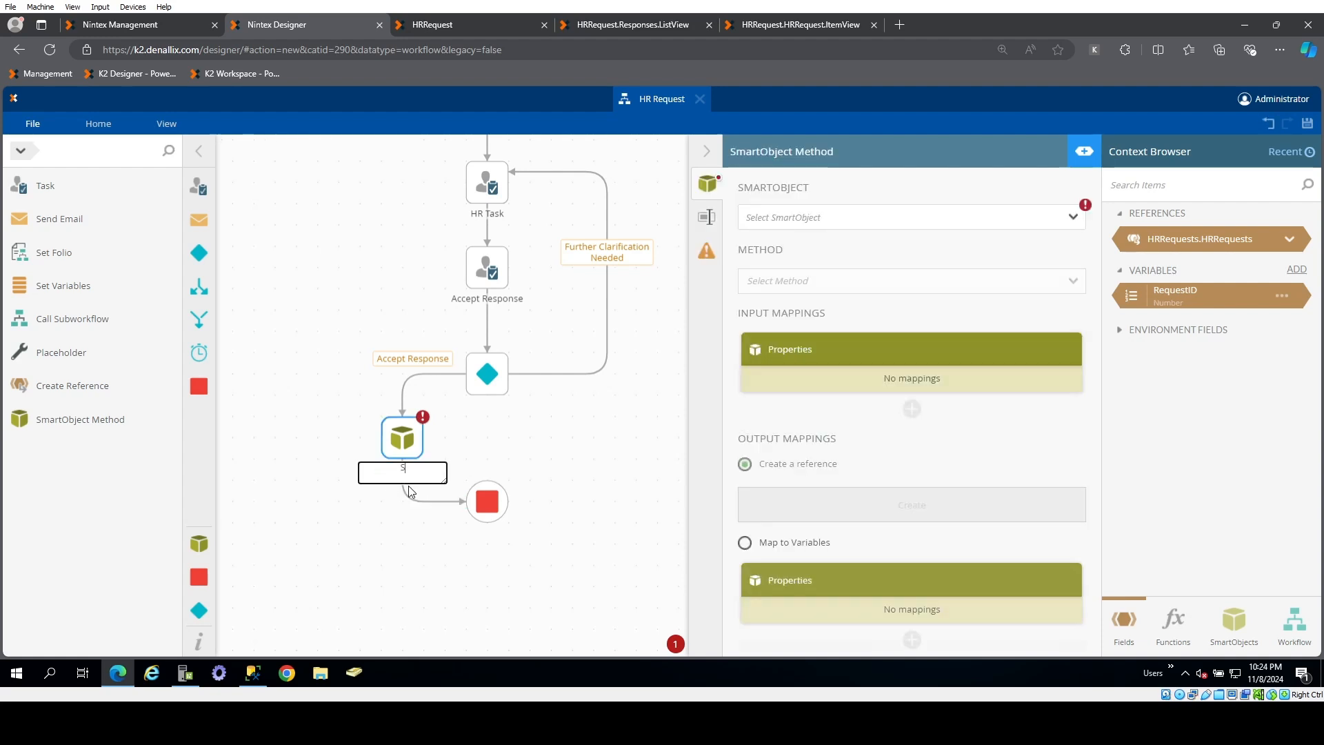
type("Update Status")
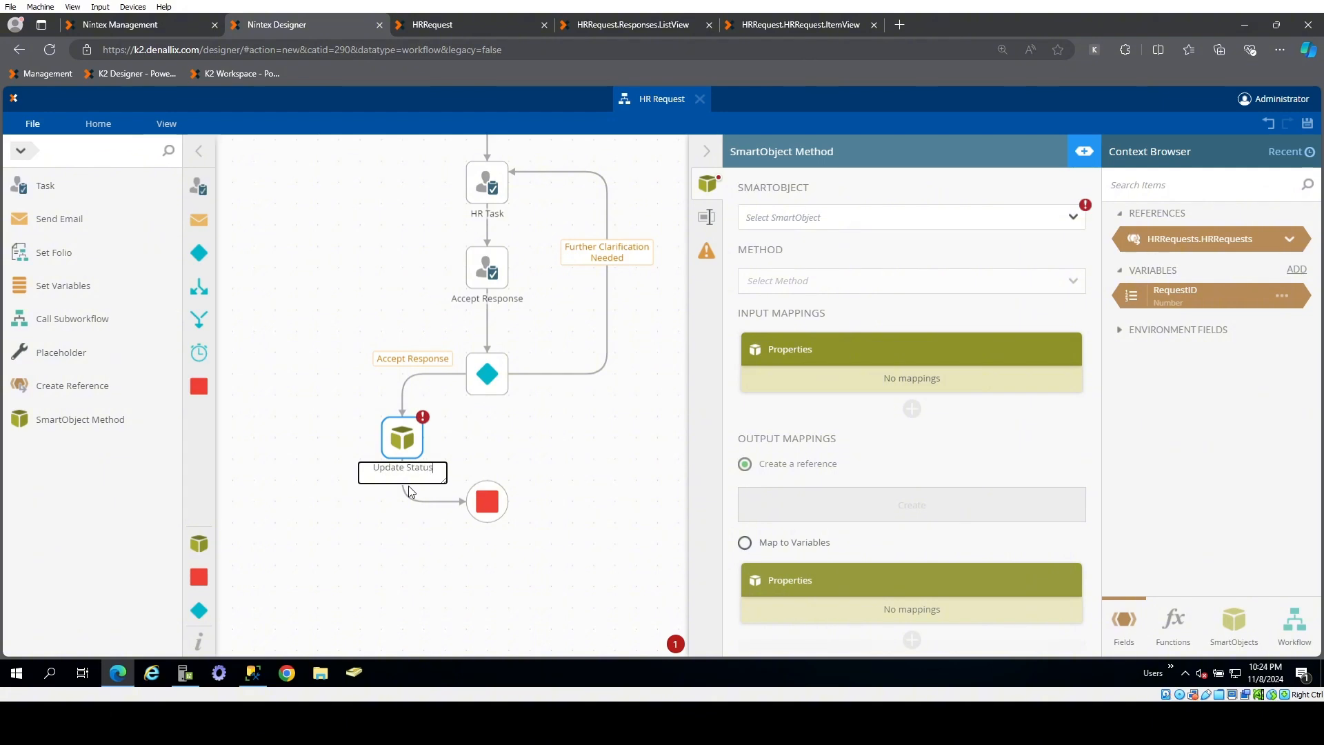
left_click(569, 482)
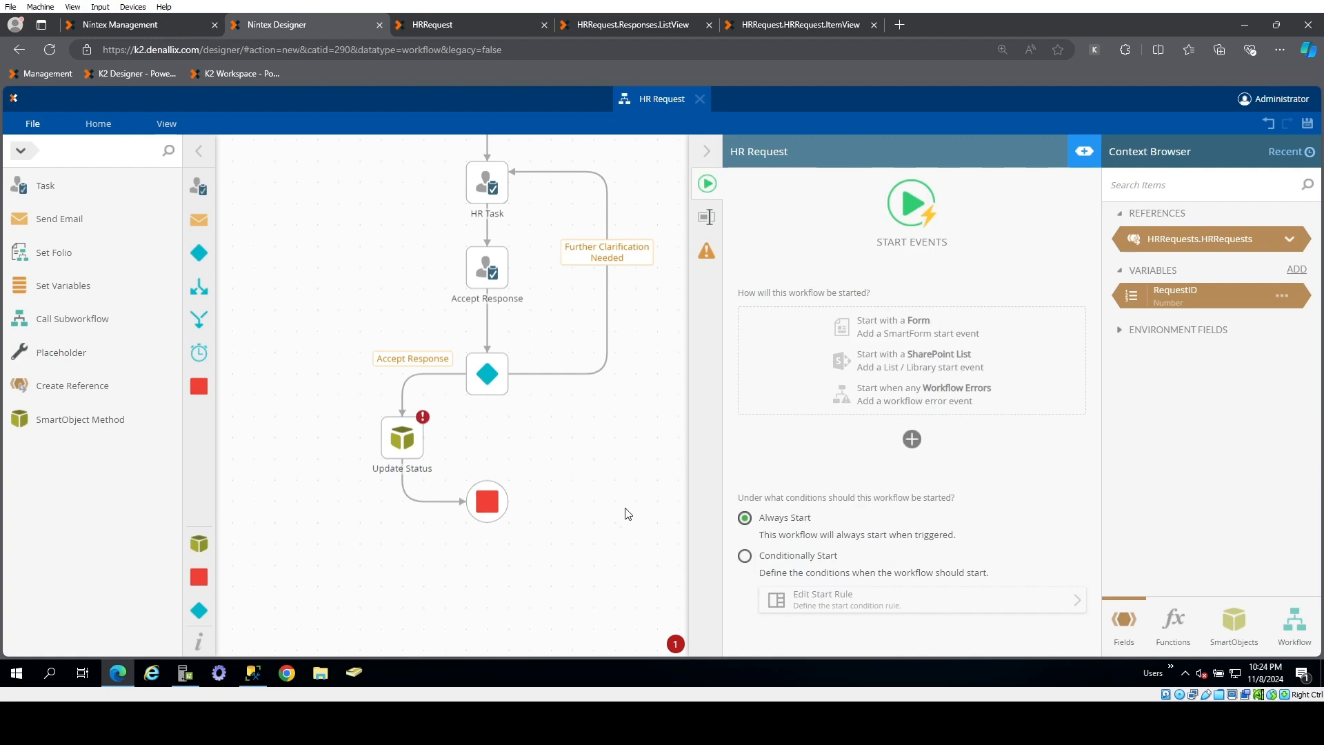
- Configure Update Status to use the HRRequests.HRRequests SmartObject with the Update method
left_click(404, 455)
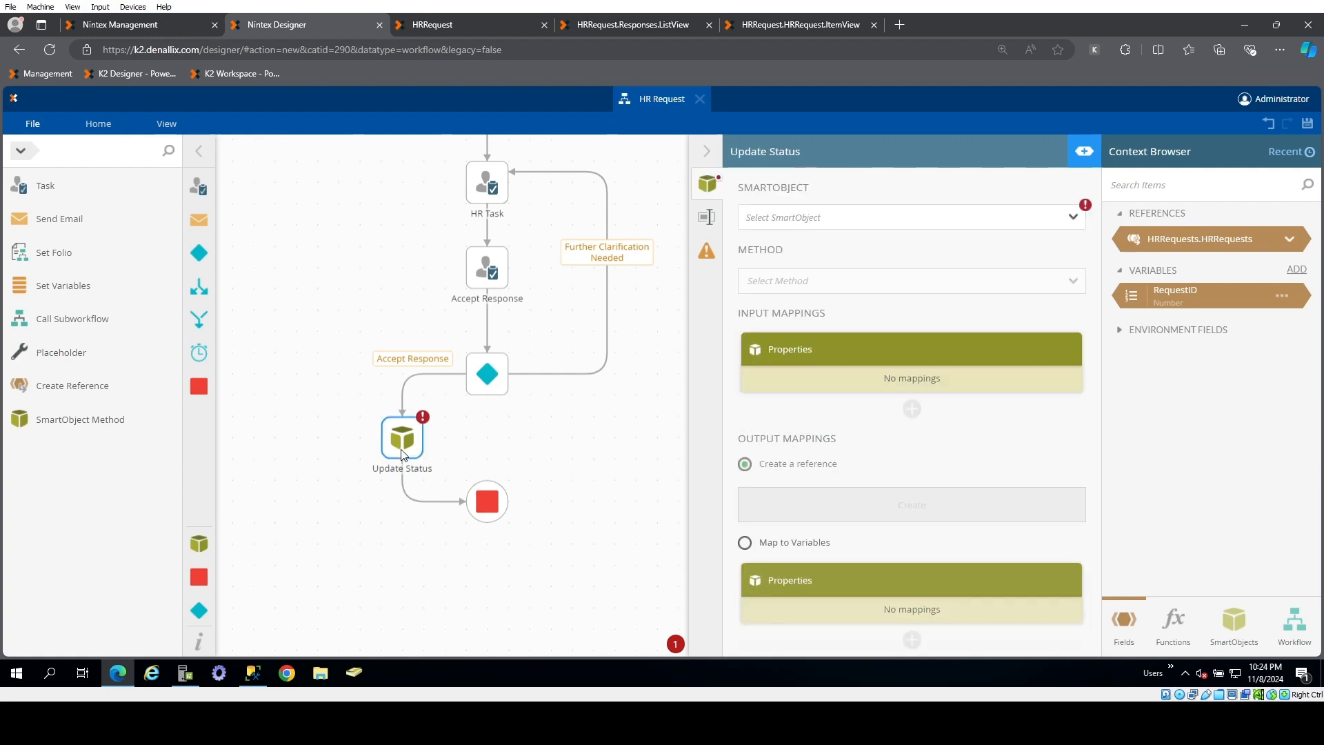
left_click(1077, 220)
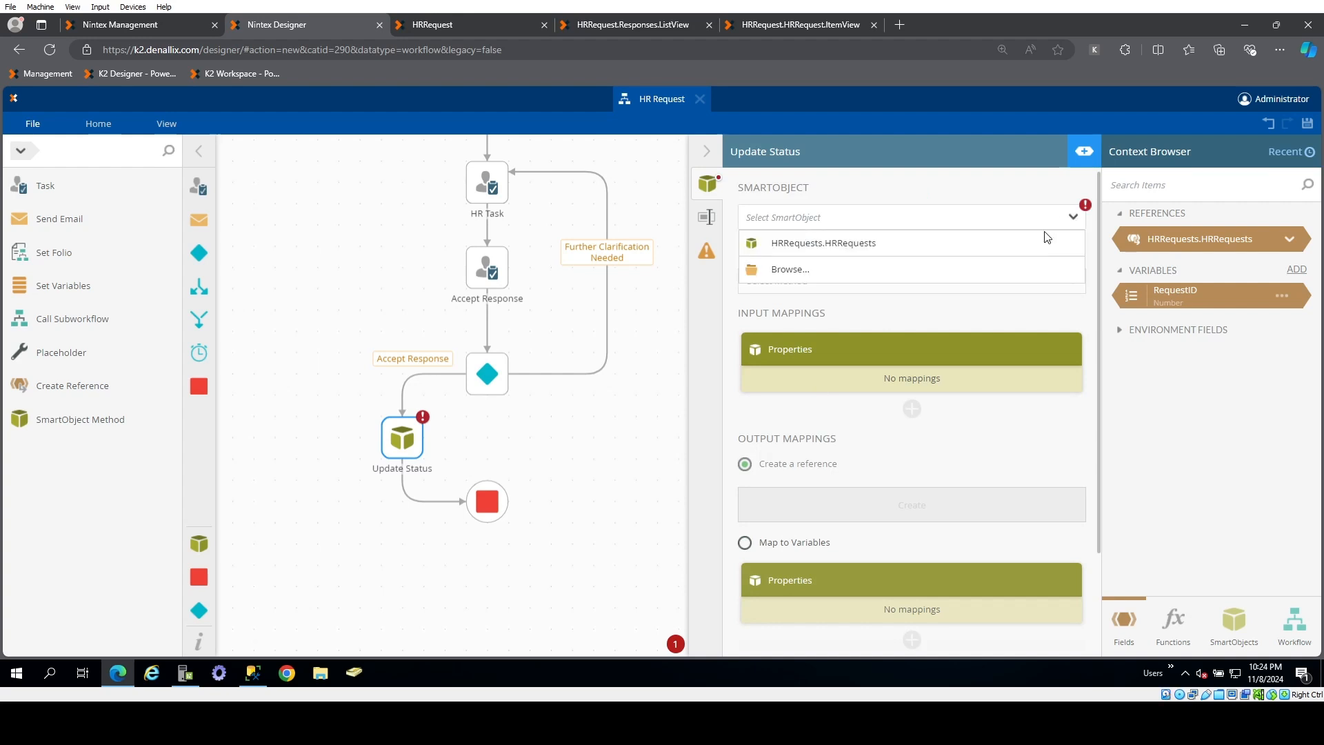
left_click(995, 245)
left_click(1021, 289)
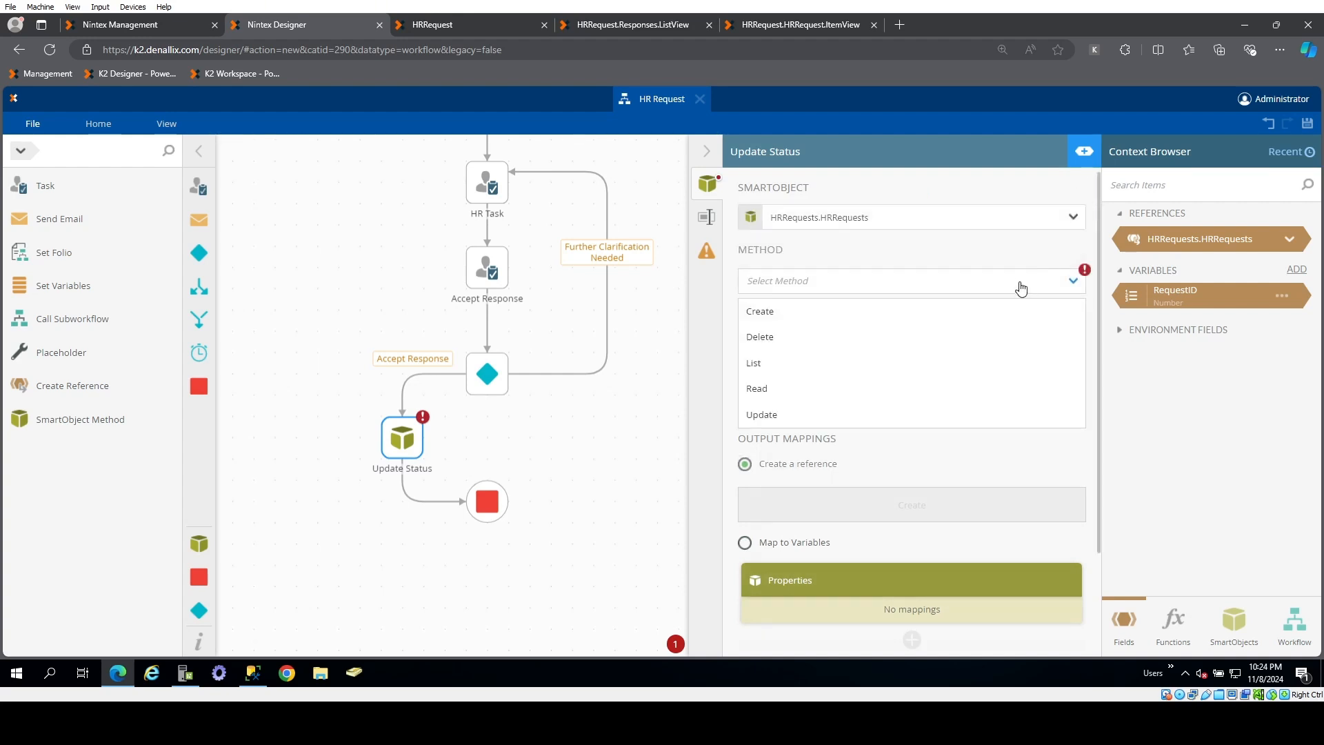
left_click(909, 413)
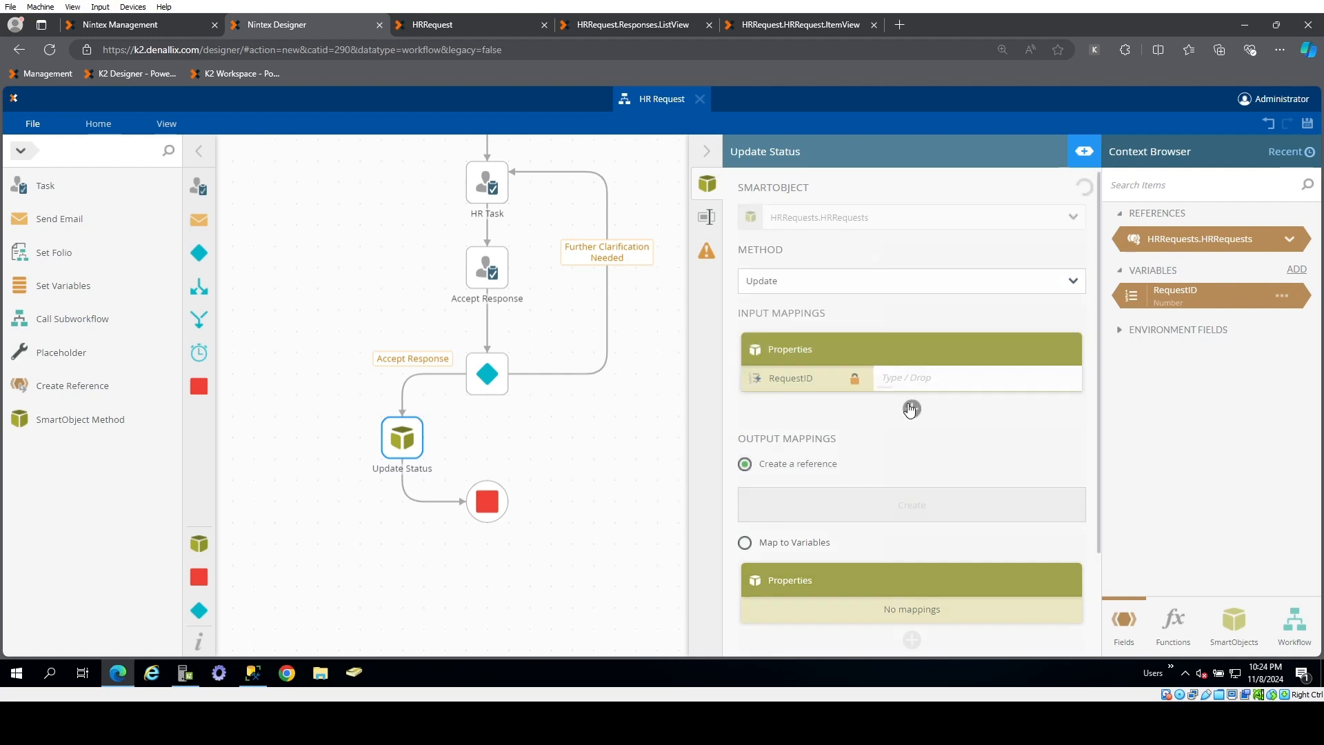
- Map the RequestID input to the RequestID variable and add a Status input set to "Completed"
left_click_drag(1185, 294, 954, 383)
left_click(912, 409)
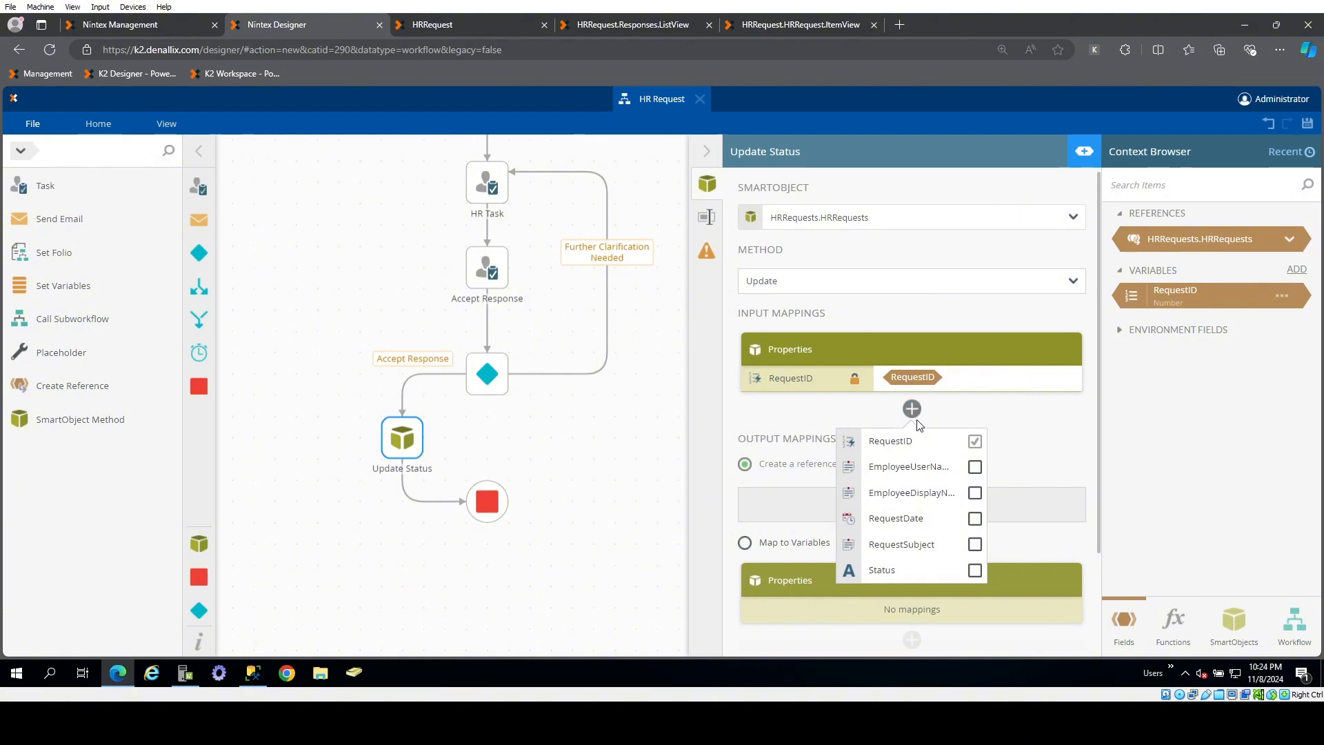
left_click(975, 569)
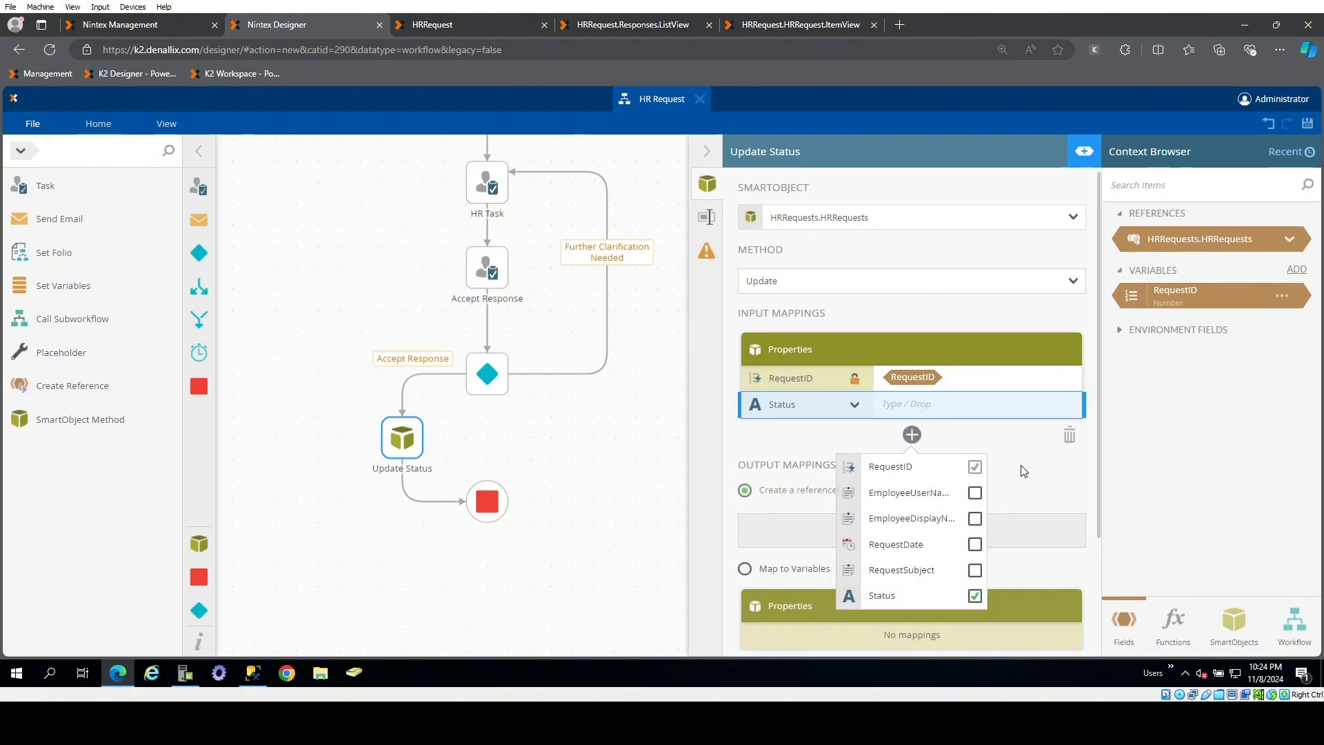
left_click(928, 395)
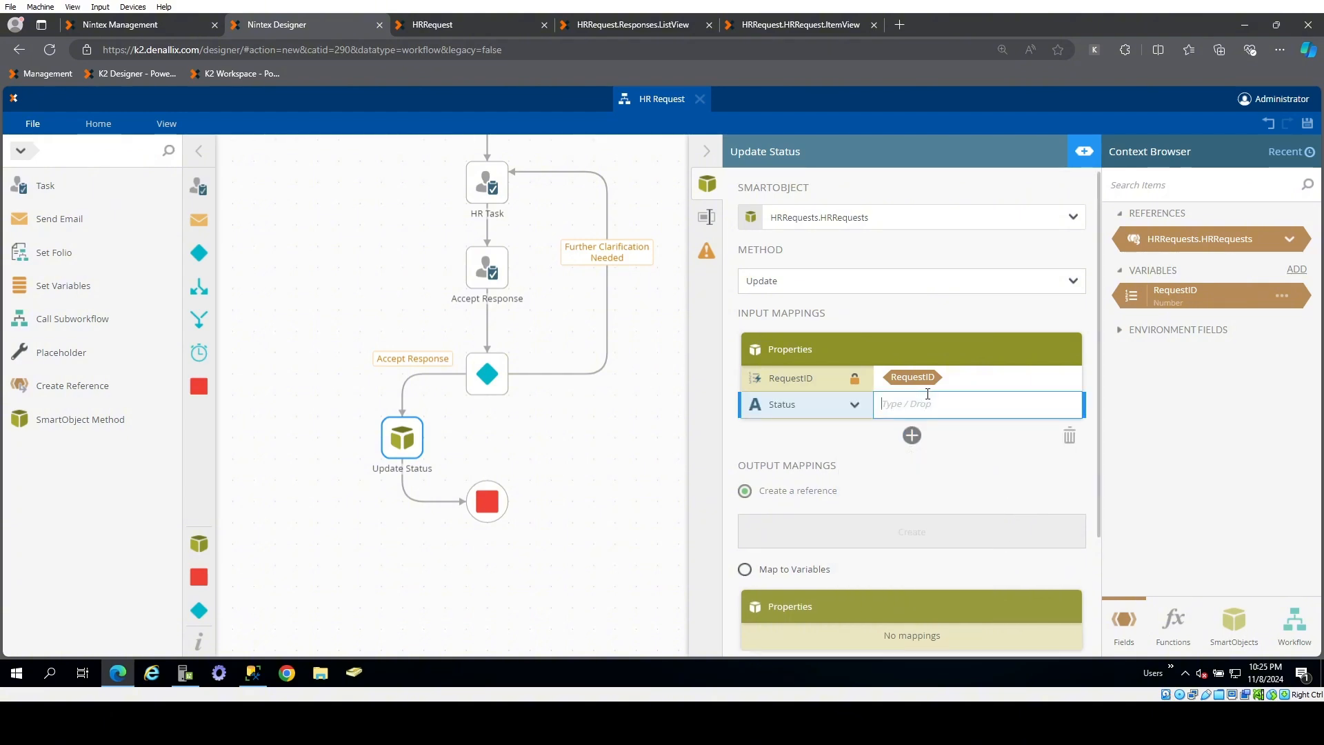
type("Cop")
- Move the Update Status step farther out to the left of the decision and slightly higher on the canvas
left_click_drag(601, 459, 587, 531)
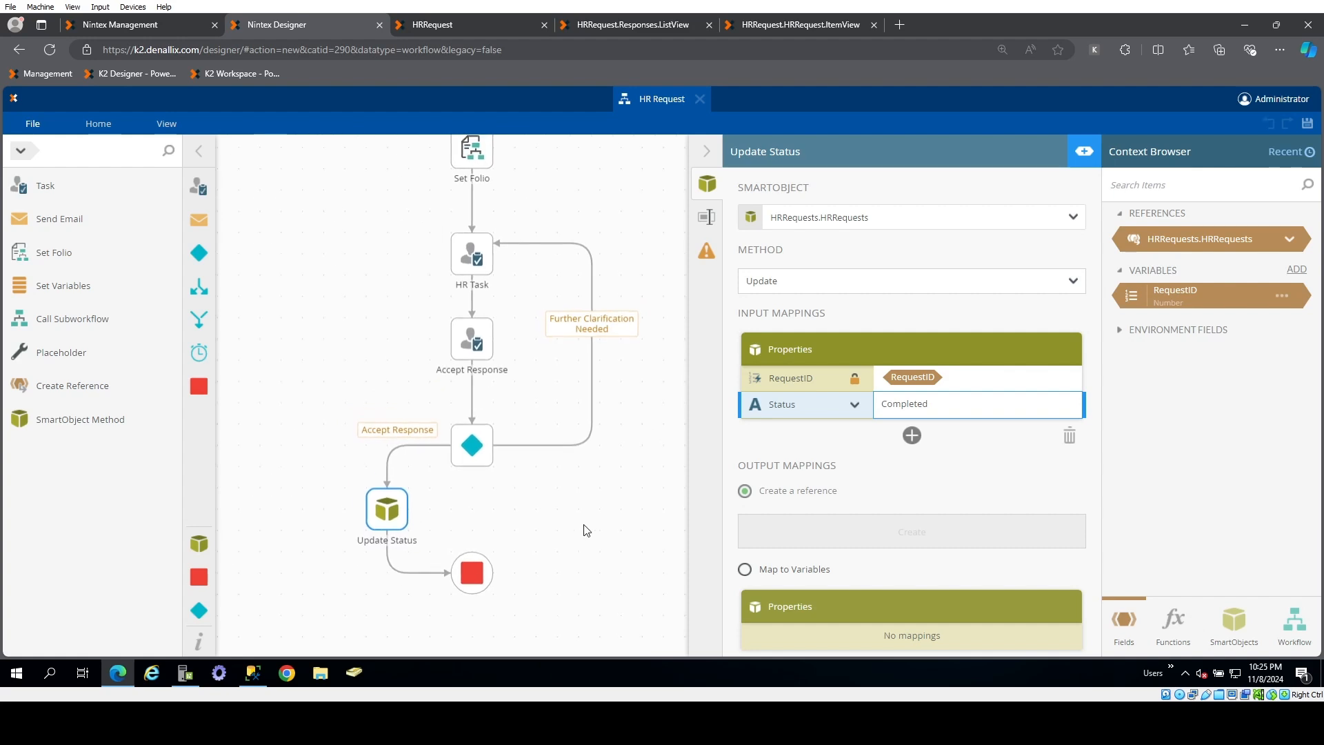
left_click(379, 366)
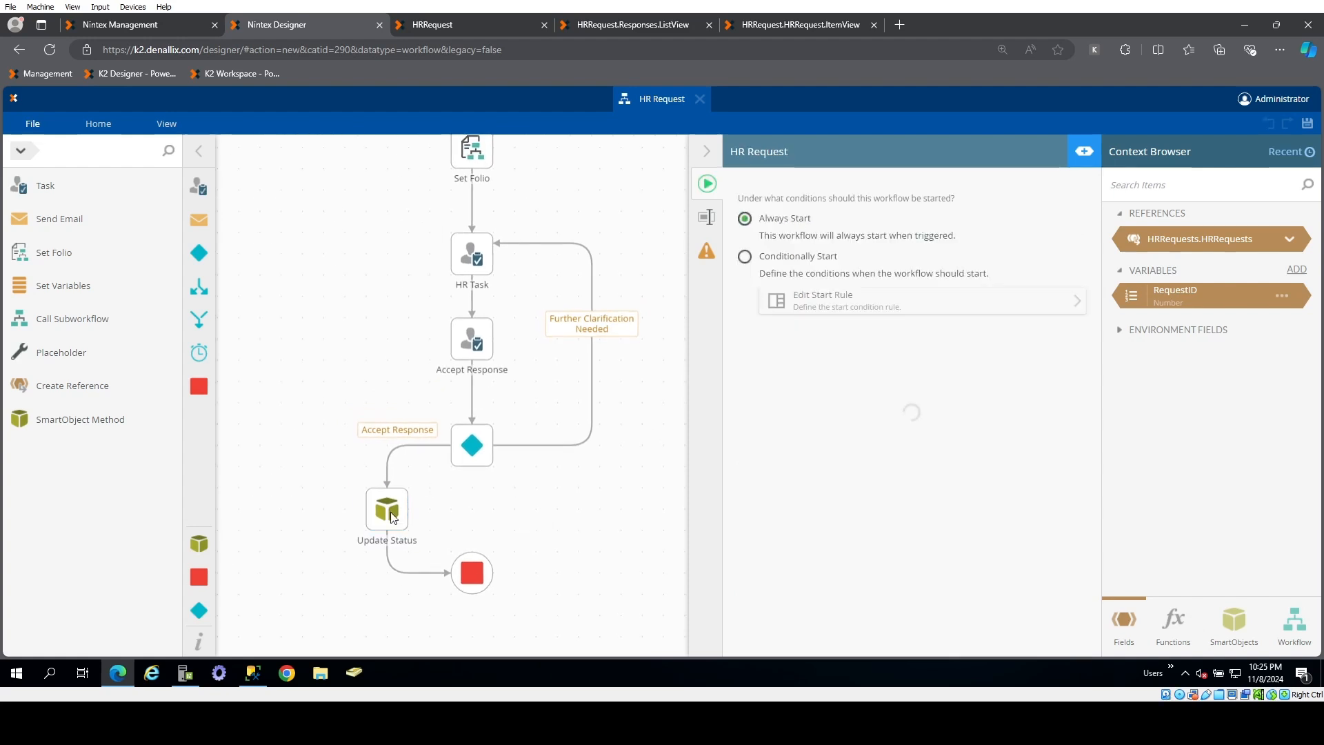
left_click(395, 514)
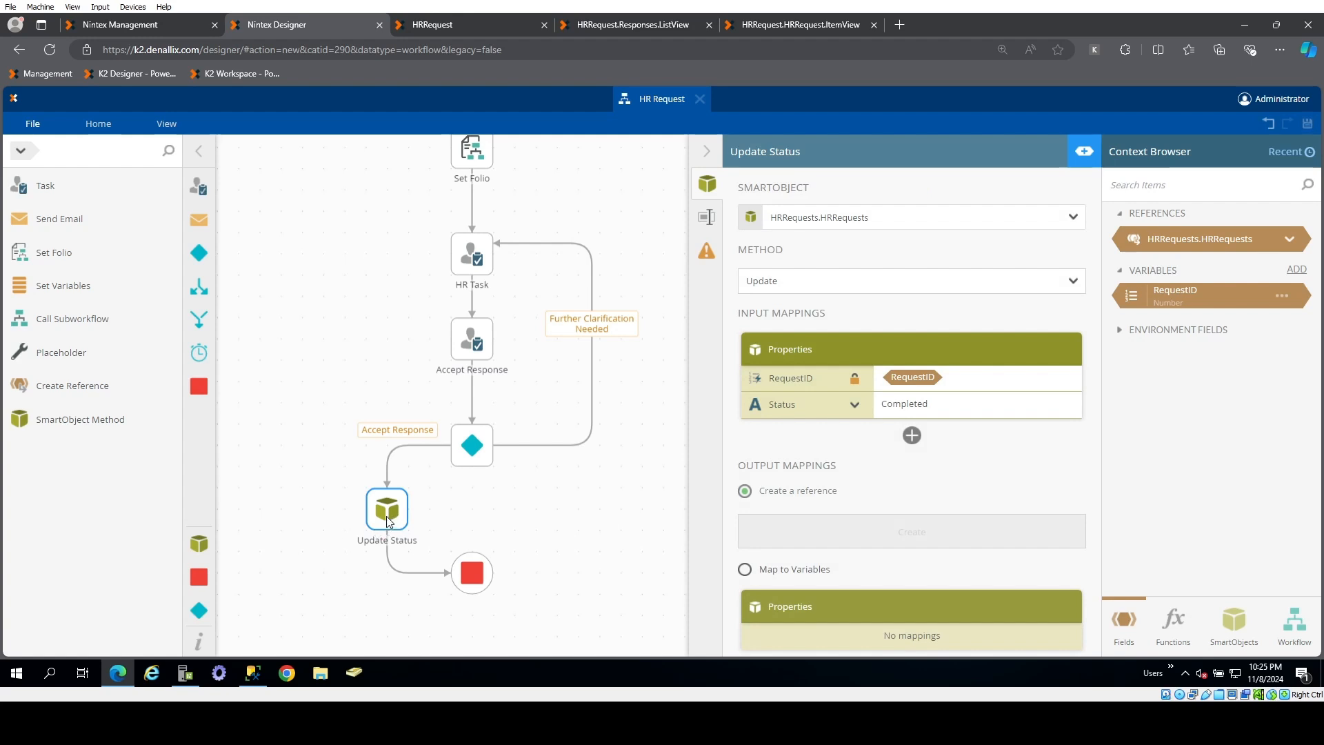
left_click_drag(386, 516, 333, 489)
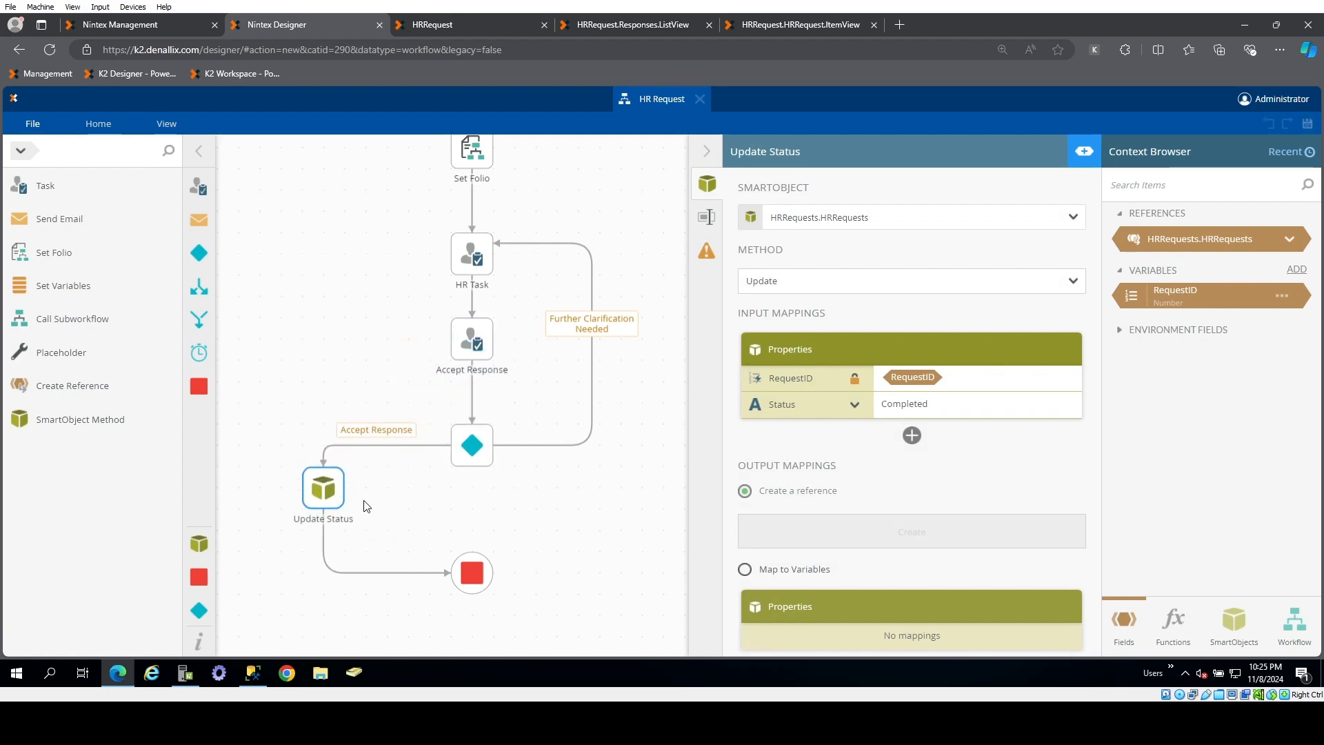
- Duplicate the Update Status step and place the copy on the Accept Response step
key("ctrl+c")
key("ctrl+v")
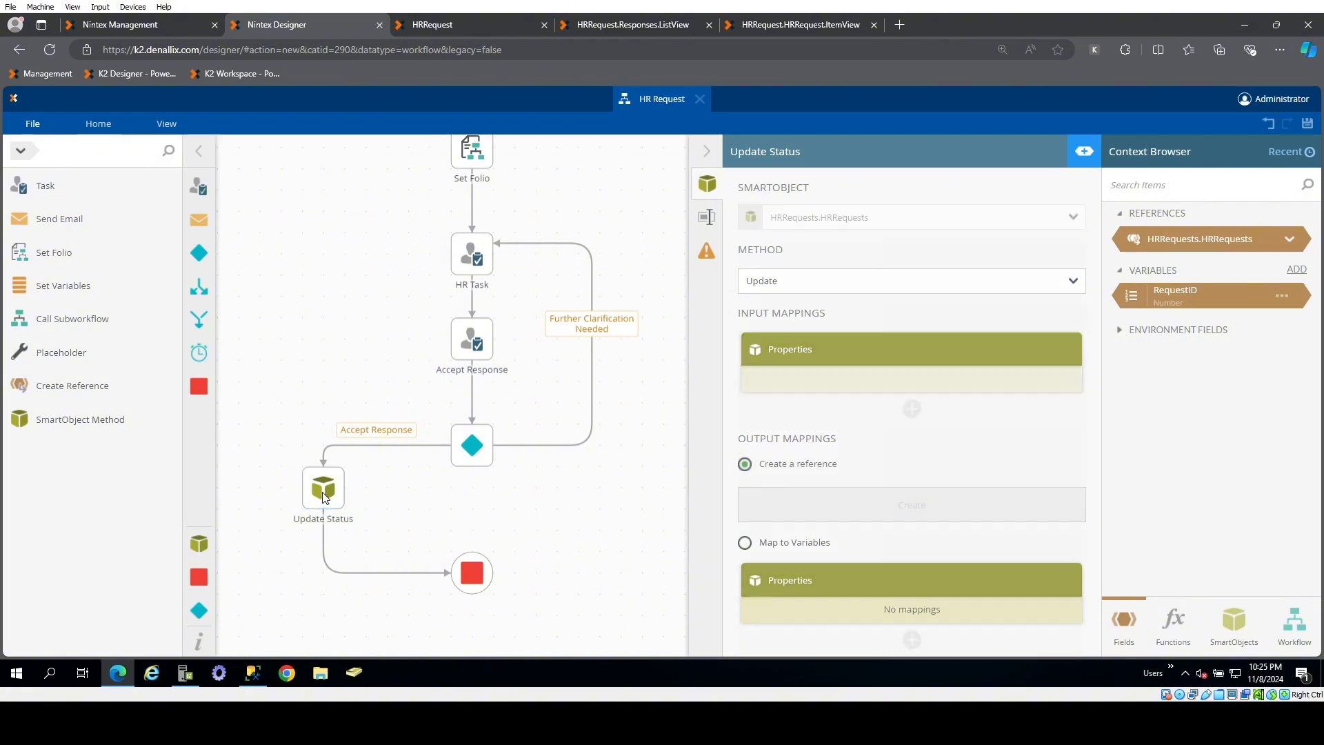
left_click_drag(395, 508, 481, 326)
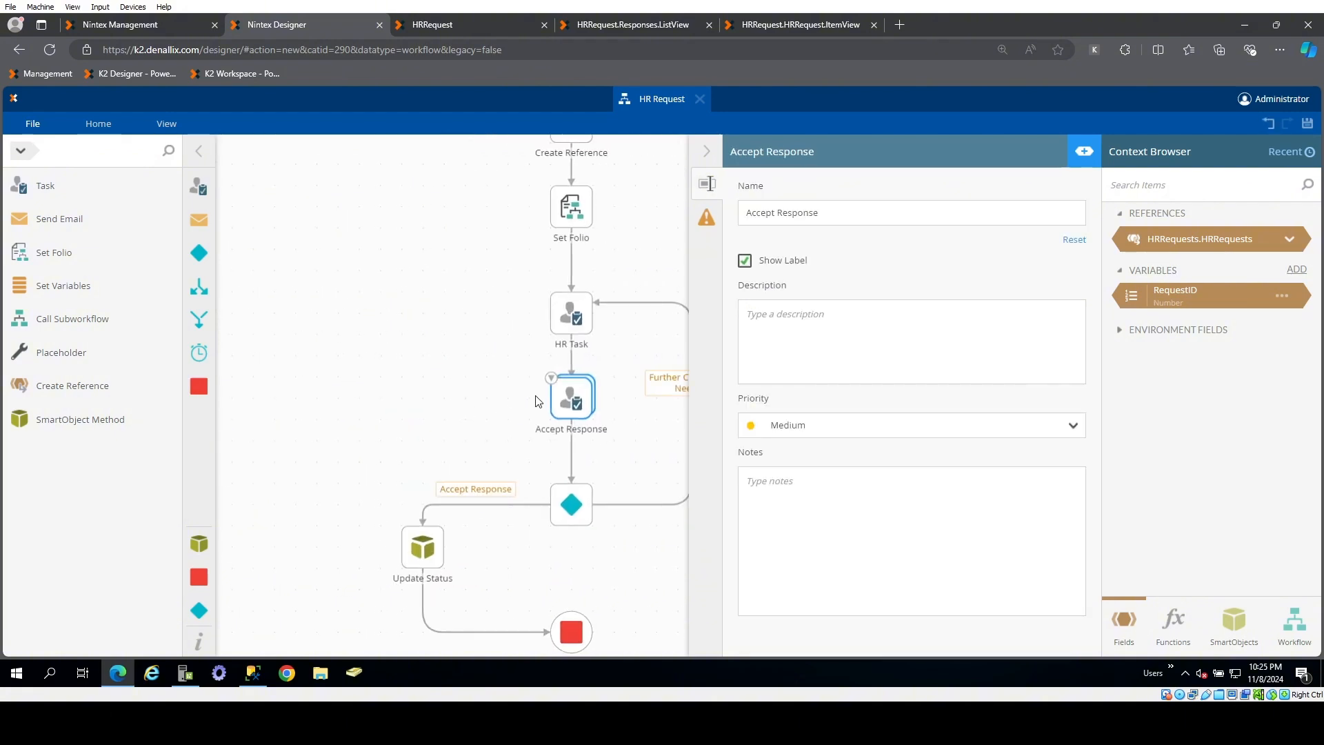
- Place Update Status ahead of Accept Response in the combined step and set its Status input to "Awaiting User Response"
left_click(550, 380)
left_click_drag(607, 440, 605, 411)
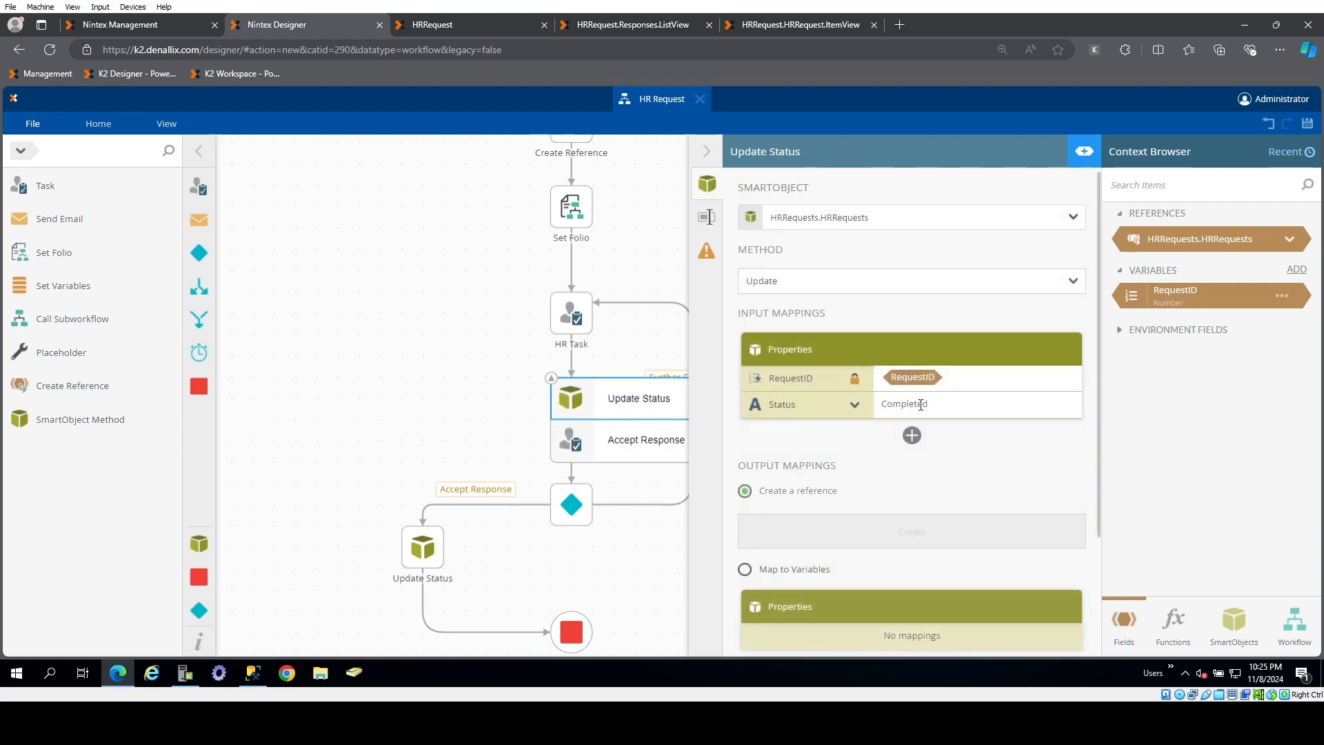
left_click(920, 405)
left_click_drag(938, 404, 874, 412)
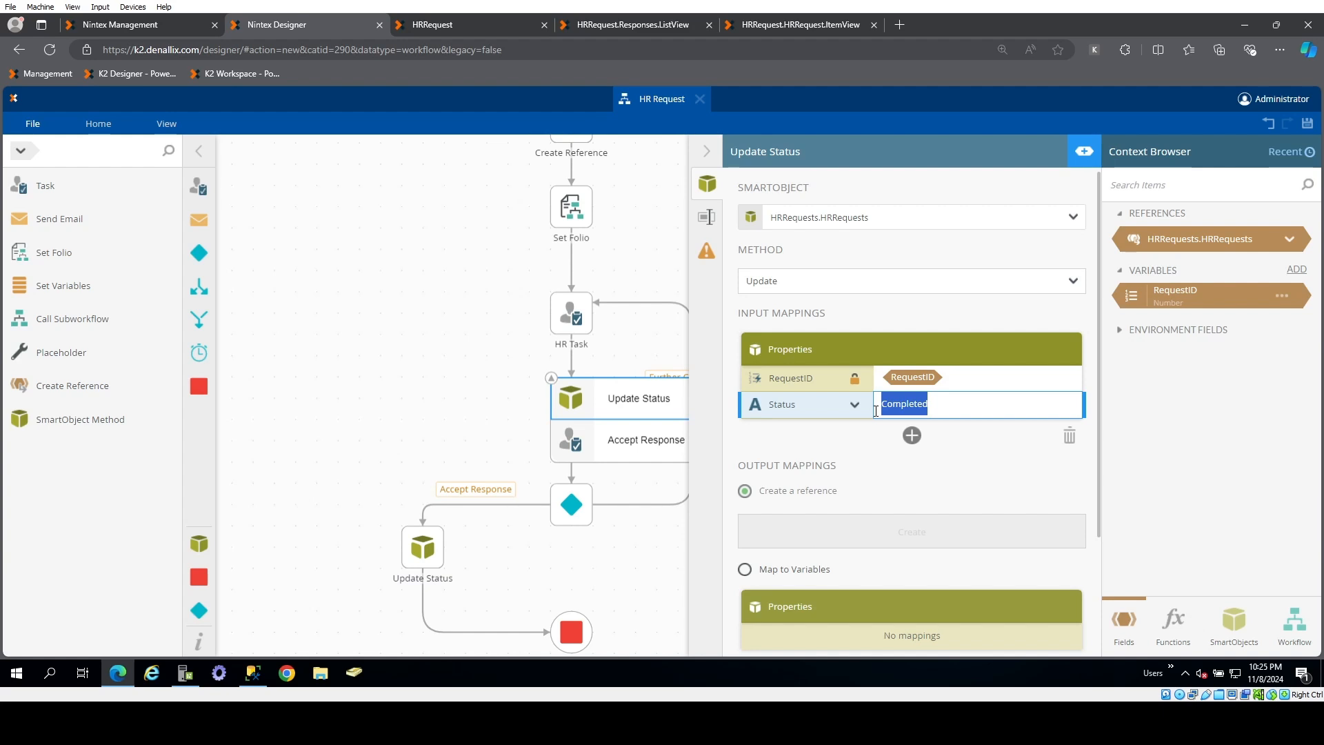
type("Awaiting RE")
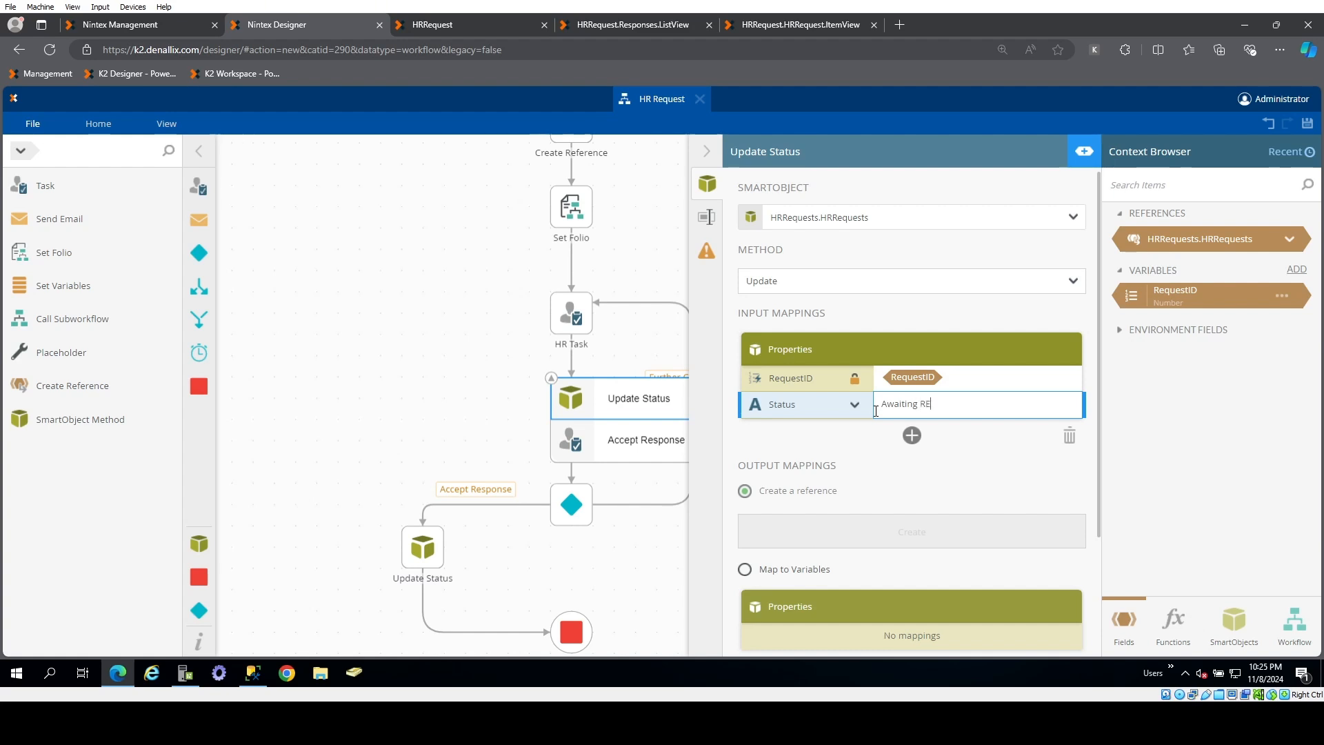
type("Respo")
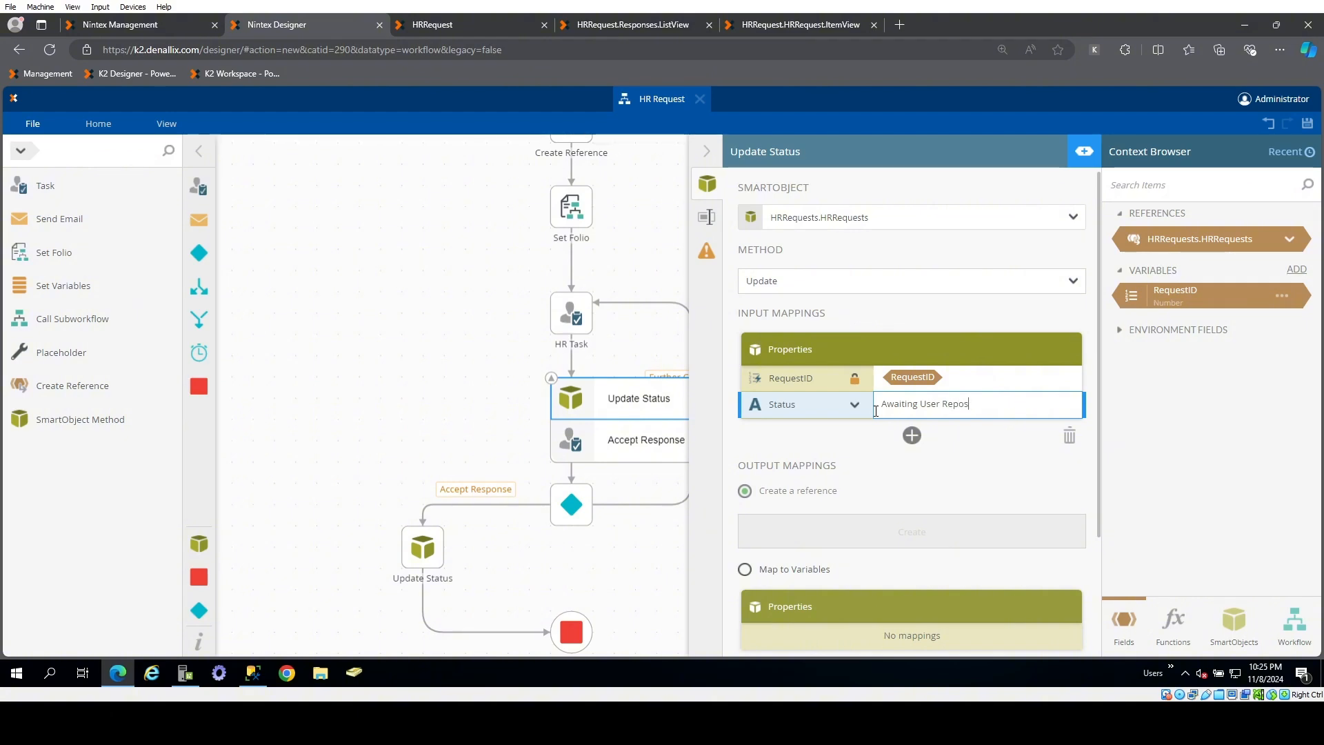
type("nse")
left_click(624, 599)
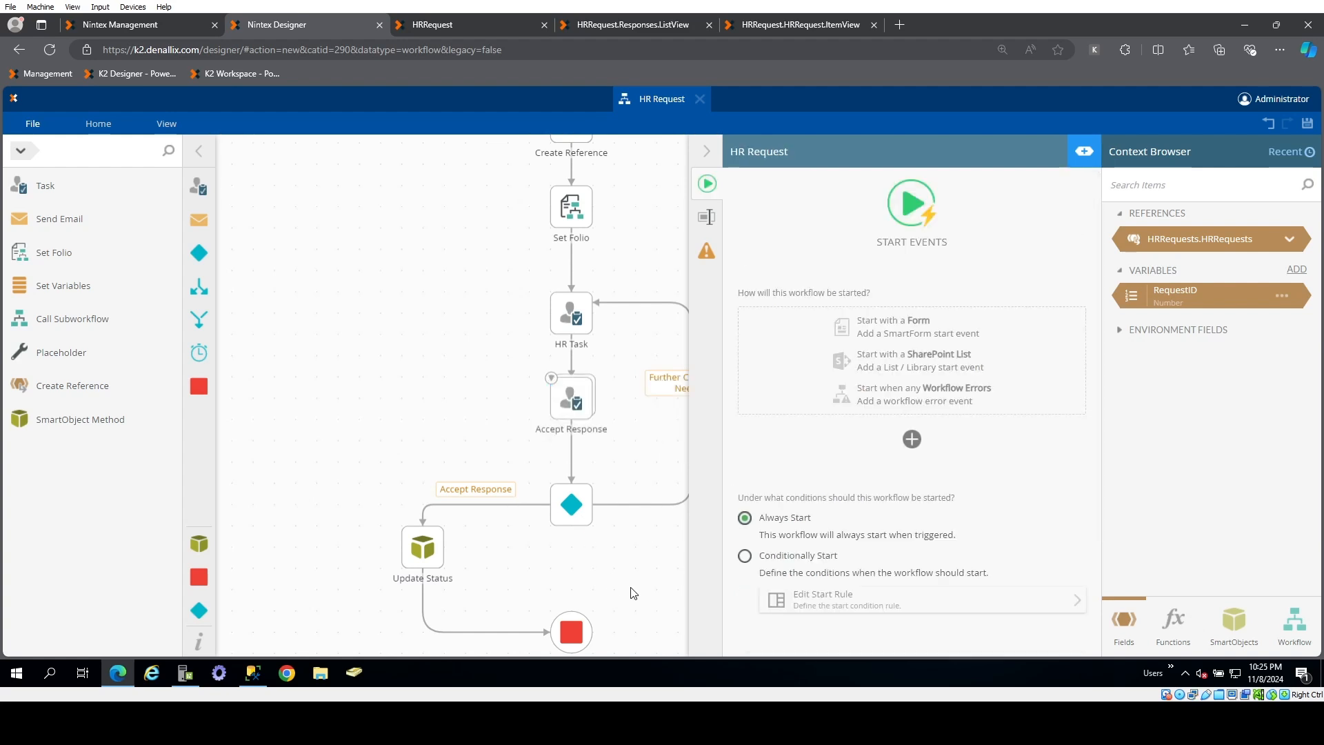
- Paste another Update Status step outside the clarification loop and set its Status input to "Further Clarification"
left_click_drag(629, 594, 642, 389)
key("ctrl+v")
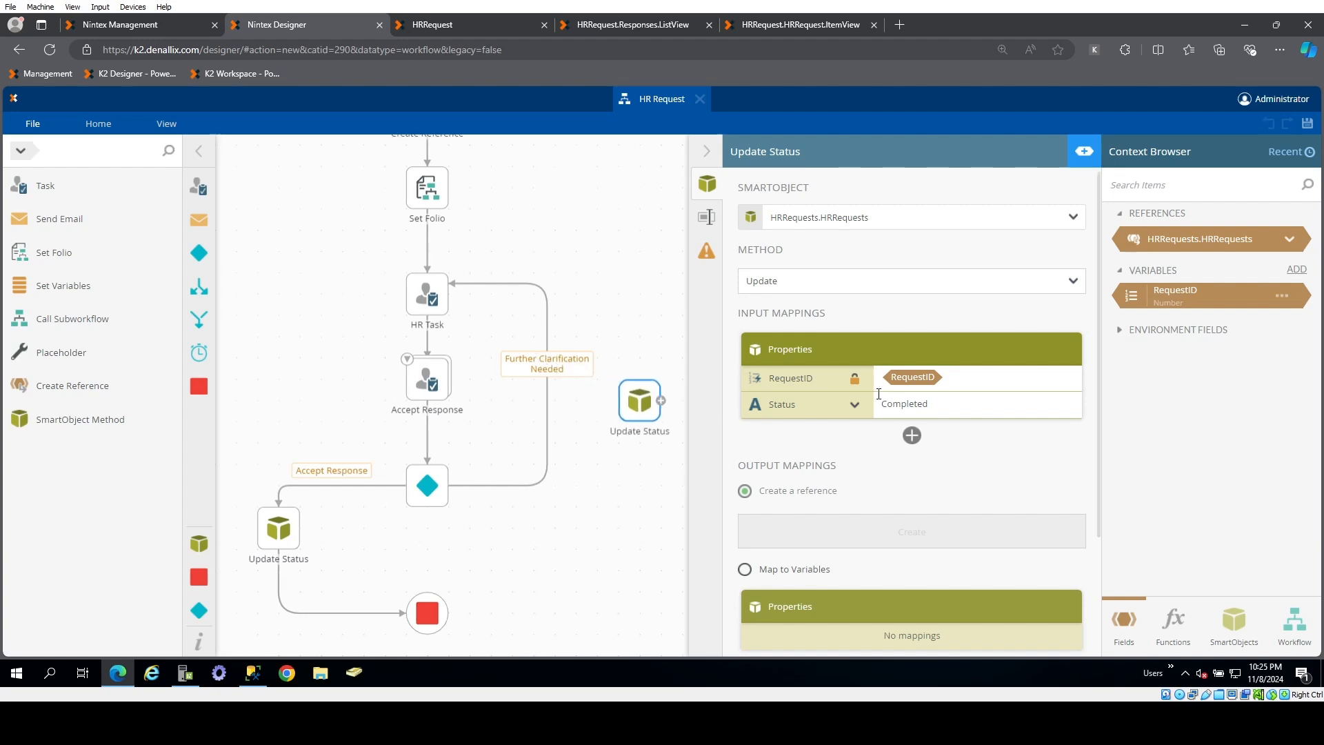
left_click(961, 406)
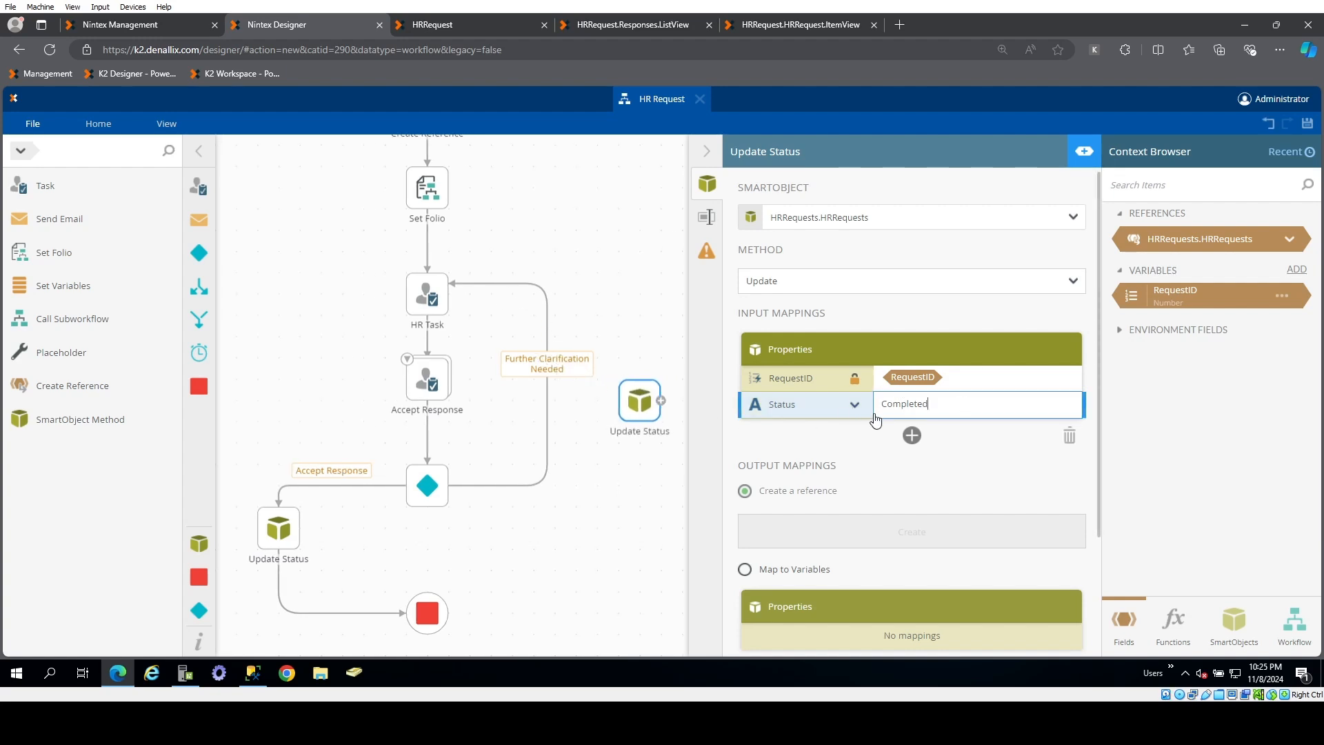
left_click(801, 413)
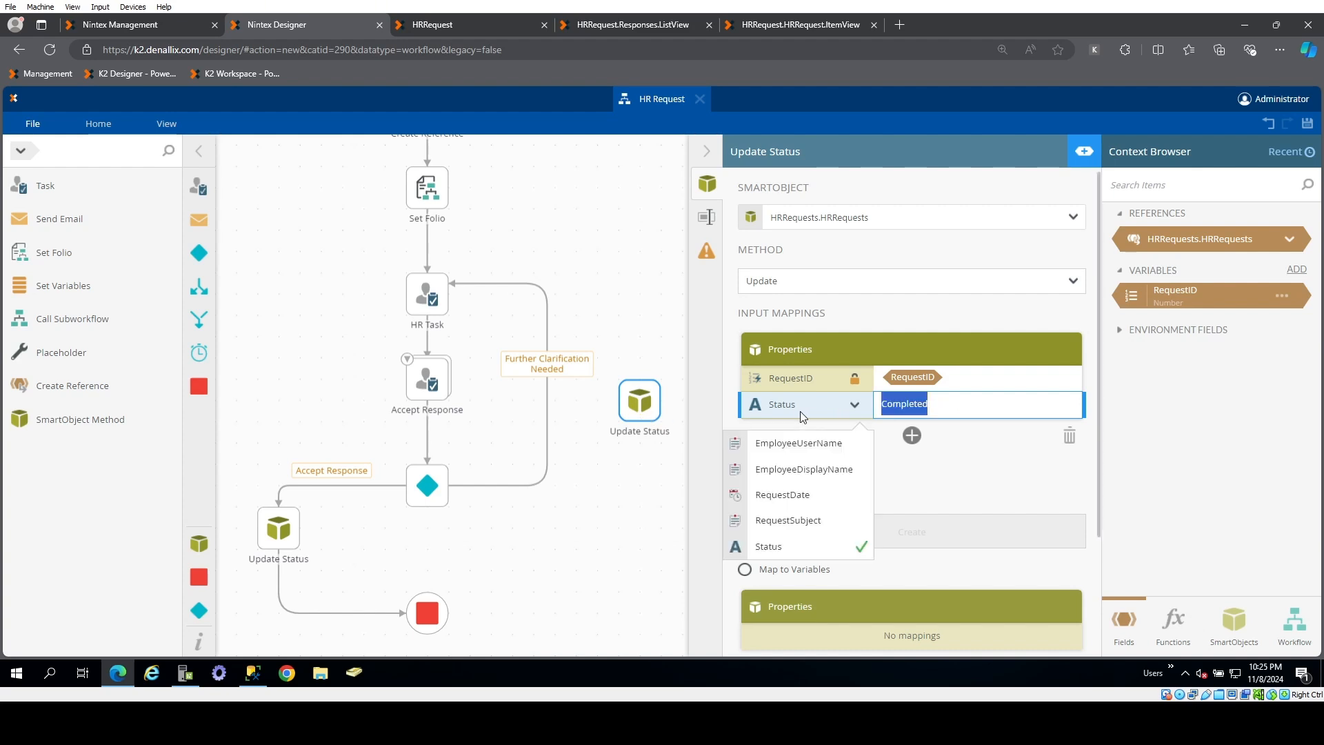
type("Further")
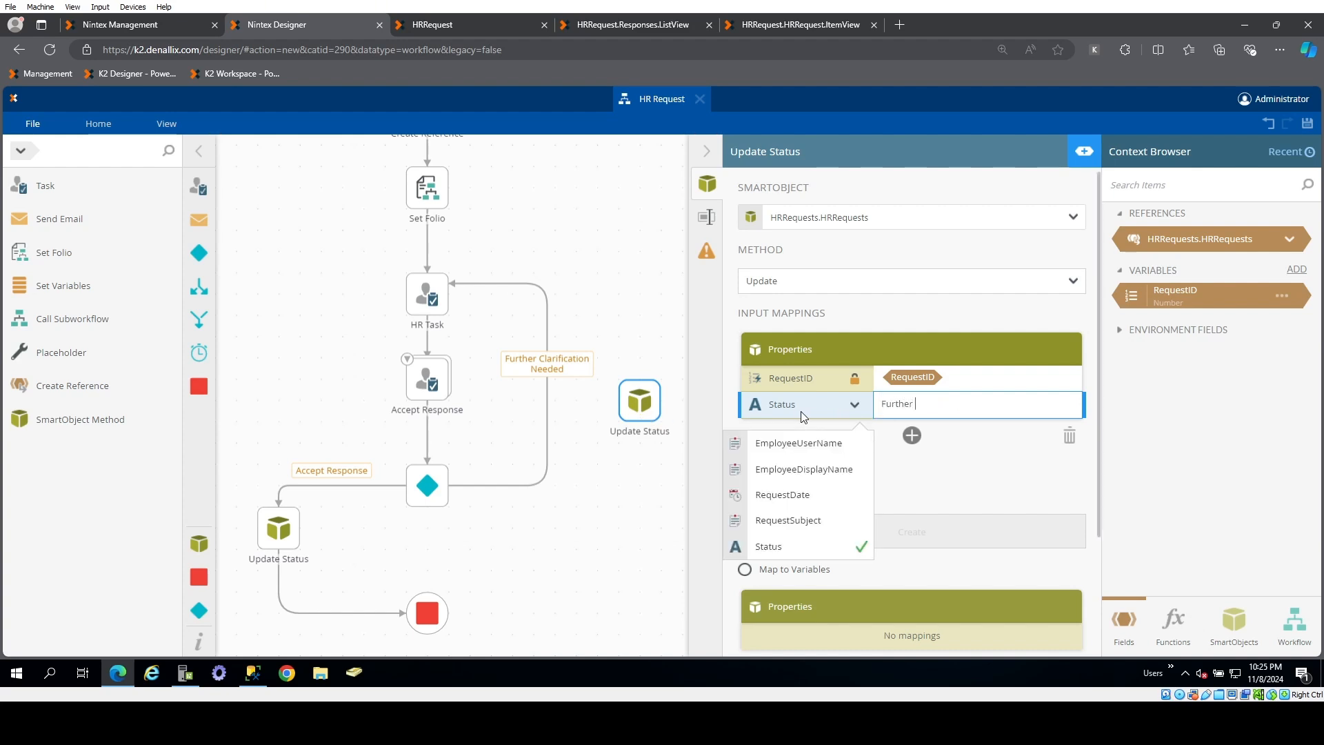
type(" Clarification")
left_click(591, 500)
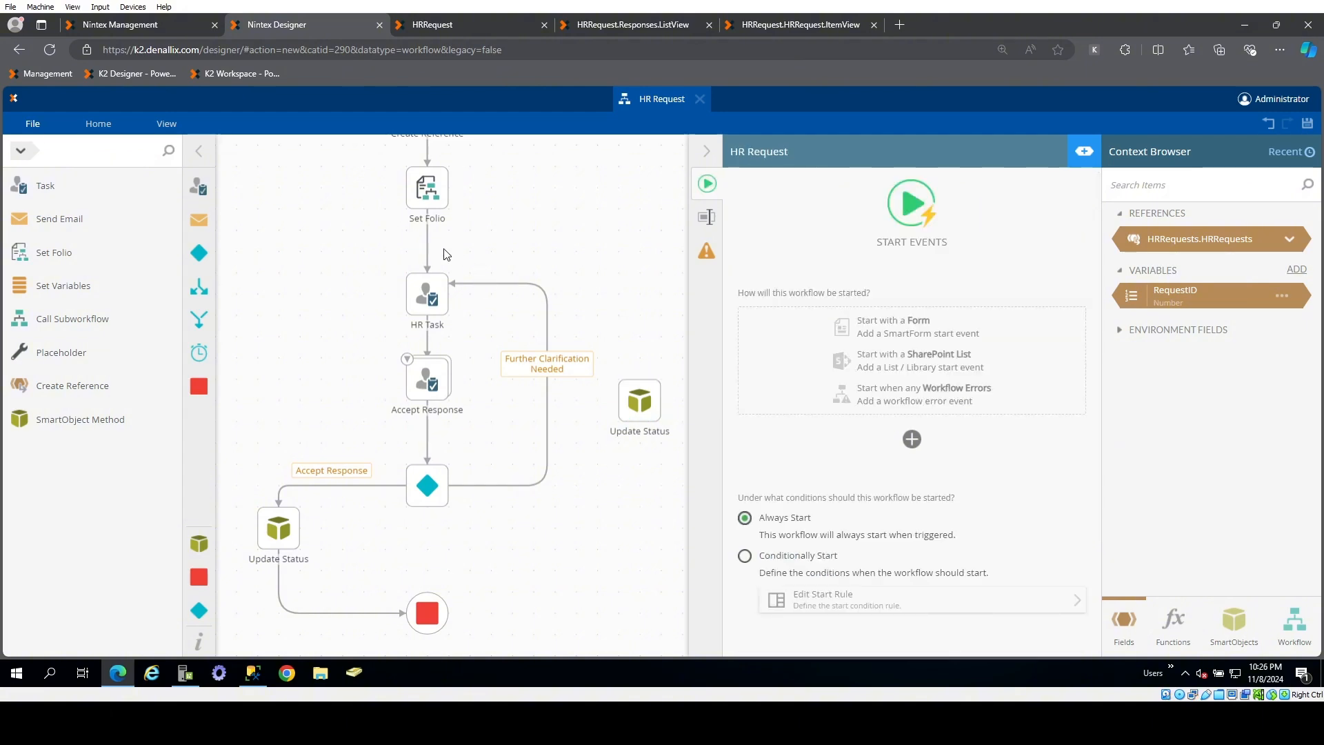
- Reroute the Further Clarification Needed line to the new Update Status step and connect that step to HR Task
left_click(454, 288)
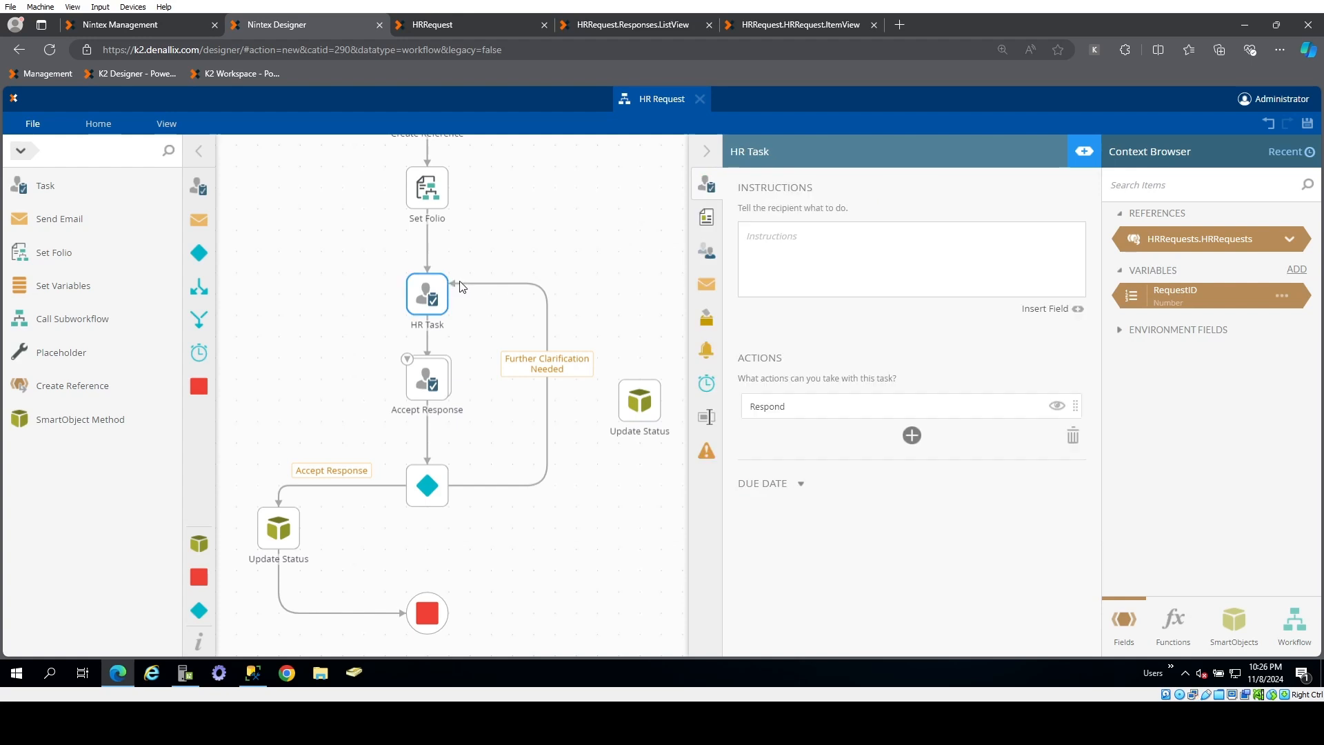
left_click(455, 287)
left_click(456, 287)
left_click(486, 286)
left_click_drag(449, 284, 644, 448)
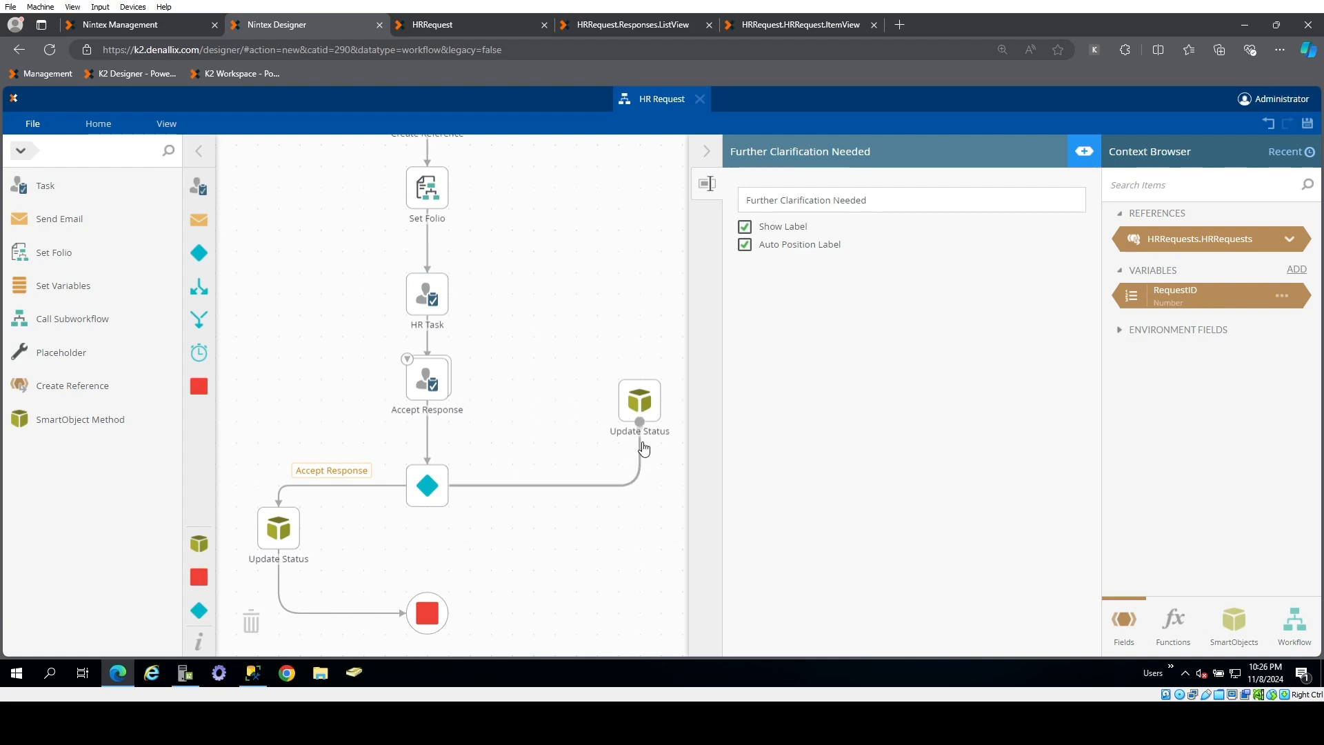
mouse_move(643, 396)
left_mouse_down()
mouse_move(607, 311)
mouse_move(437, 295)
left_mouse_up()
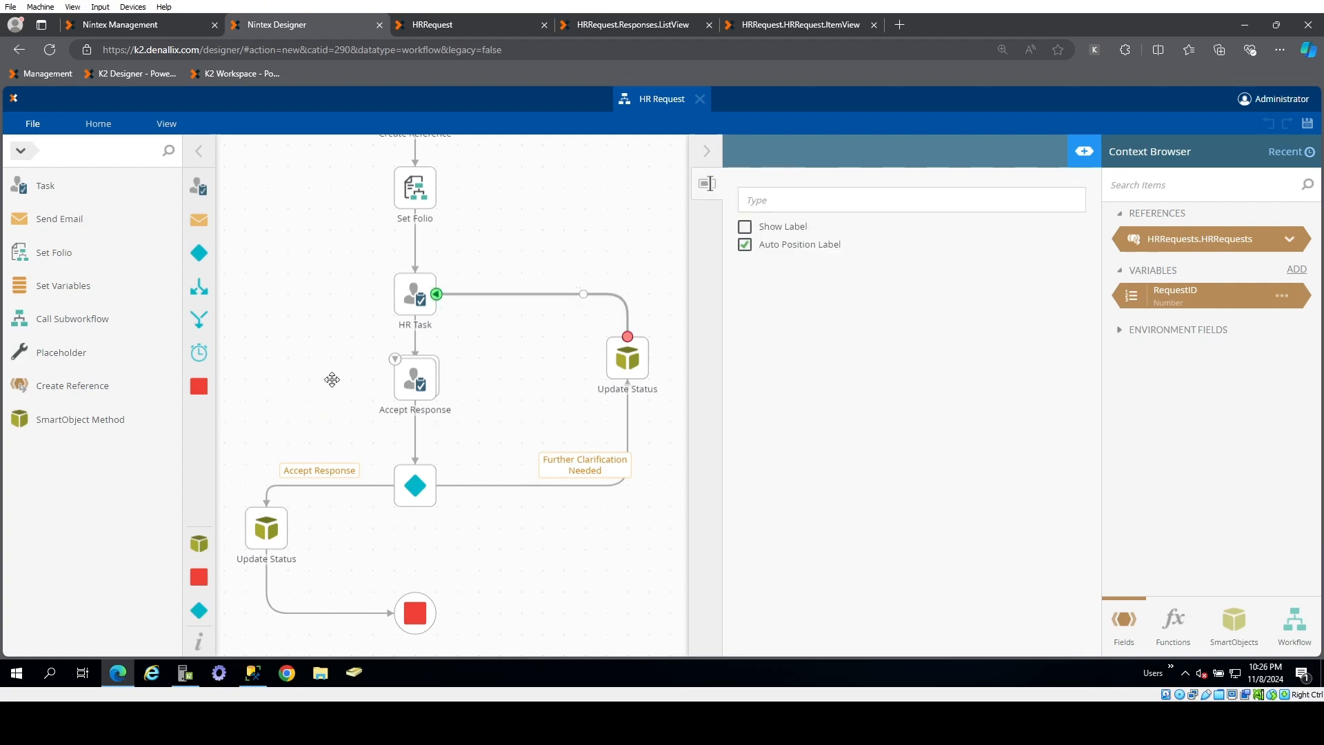
- Move the End step lower and place the Accept Response path's Update Status step directly between the decision and End
left_click_drag(331, 380, 397, 381)
left_click_drag(559, 573, 482, 452)
left_click_drag(430, 495, 430, 559)
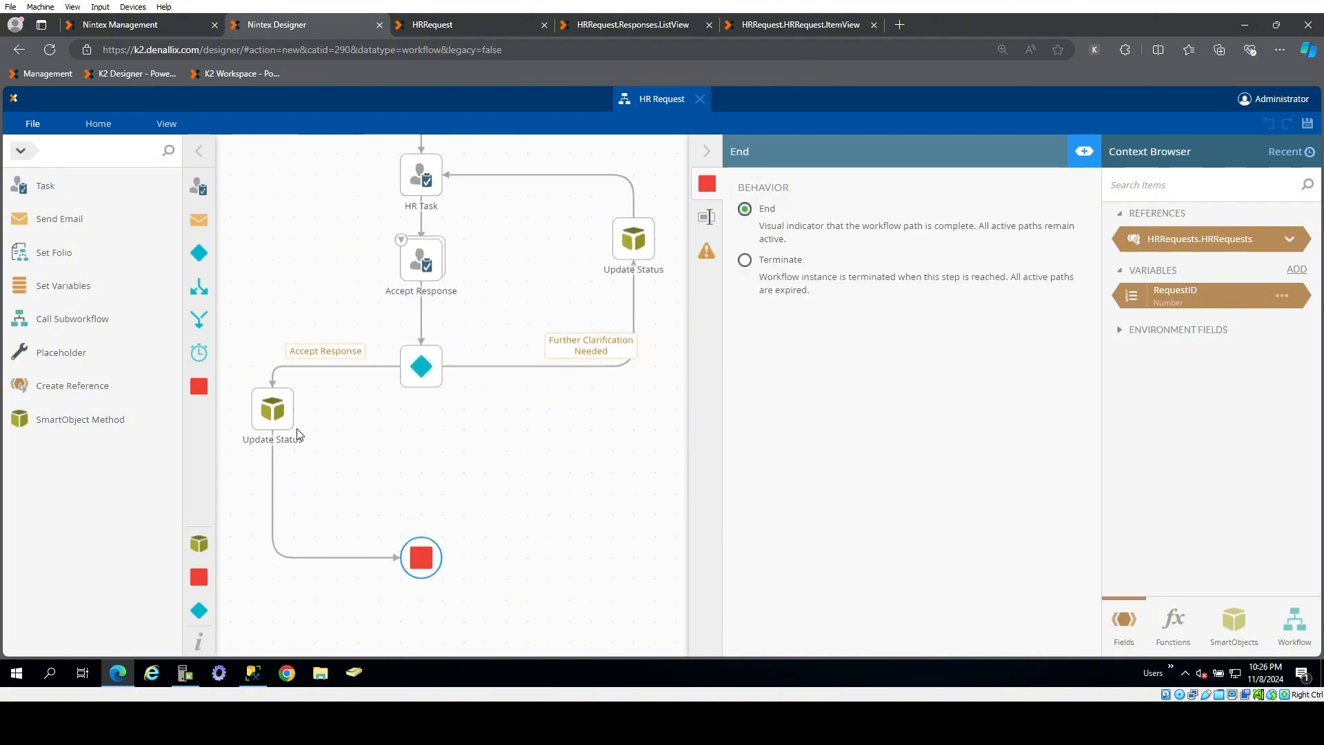
left_click_drag(261, 411, 411, 494)
- Straighten the Accept Response line from the decision down to Update Status and the line from Update Status down to End
left_click(389, 376)
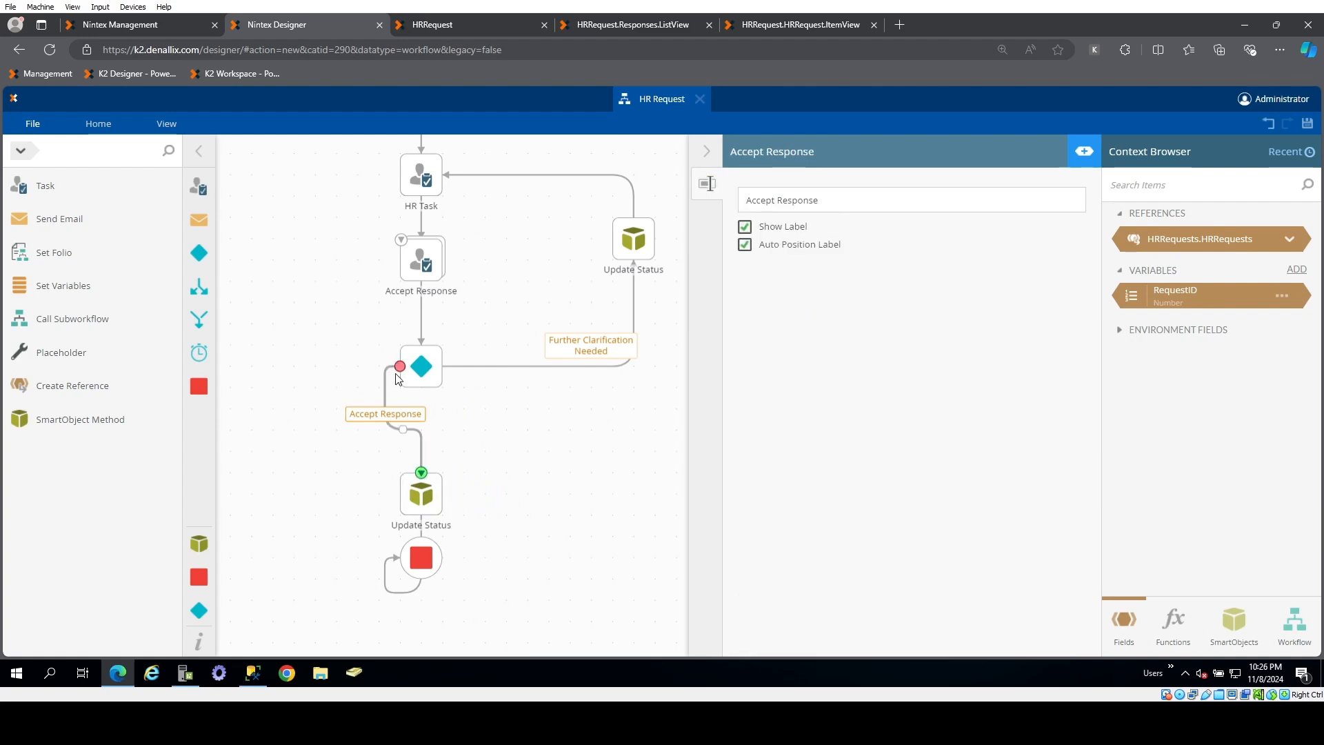
left_click_drag(402, 373, 418, 391)
left_click(389, 373)
left_click_drag(538, 506, 535, 435)
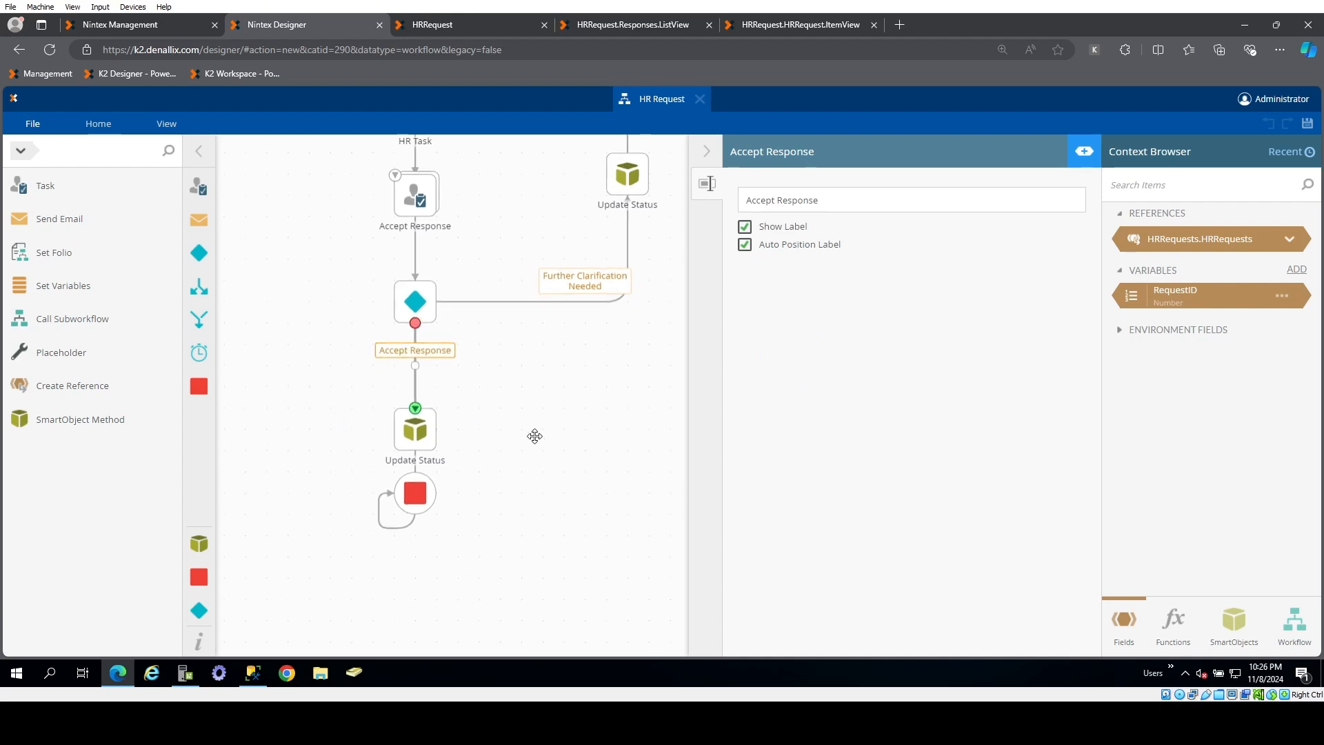
left_click_drag(421, 500, 417, 529)
left_click(385, 531)
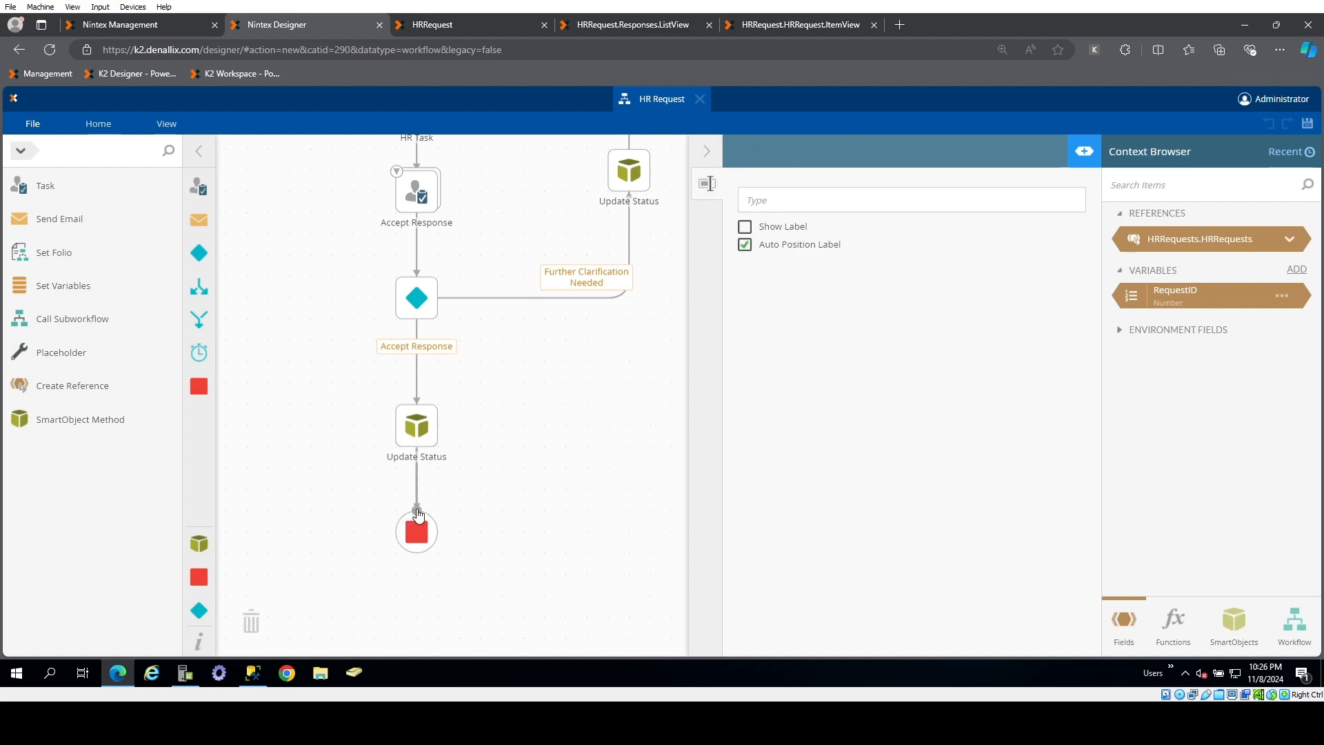
left_click(416, 531)
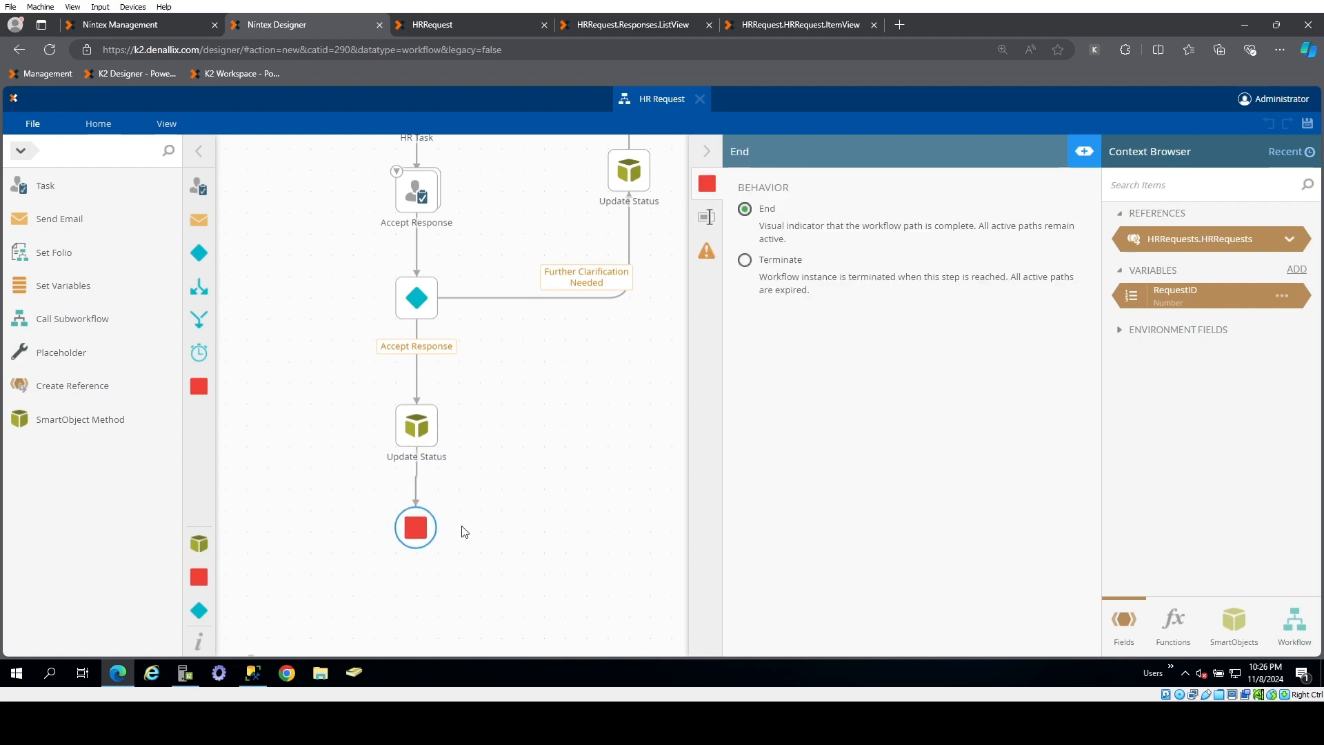
- Deploy the HR Request workflow as a major version
scroll(550, 324, "up", 2)
scroll(531, 319, "up", 2)
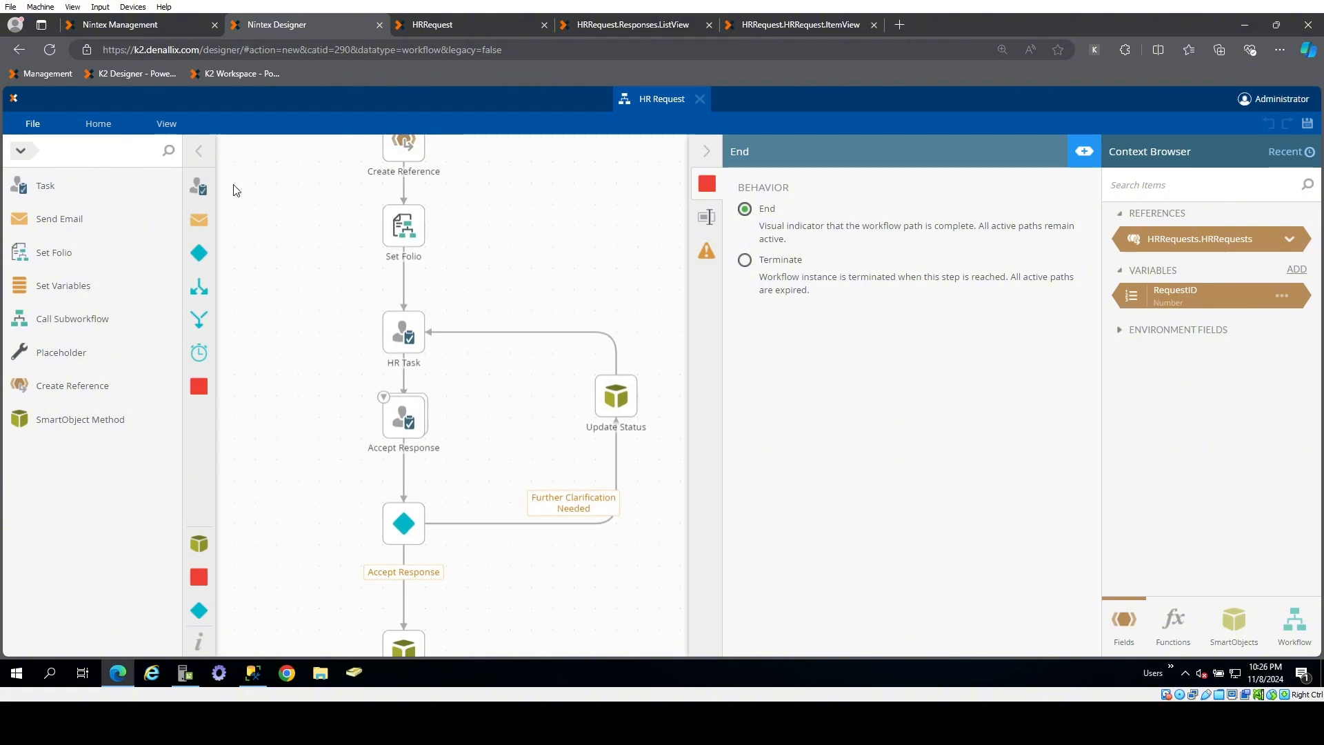
scroll(316, 213, "up", 1)
left_click(32, 125)
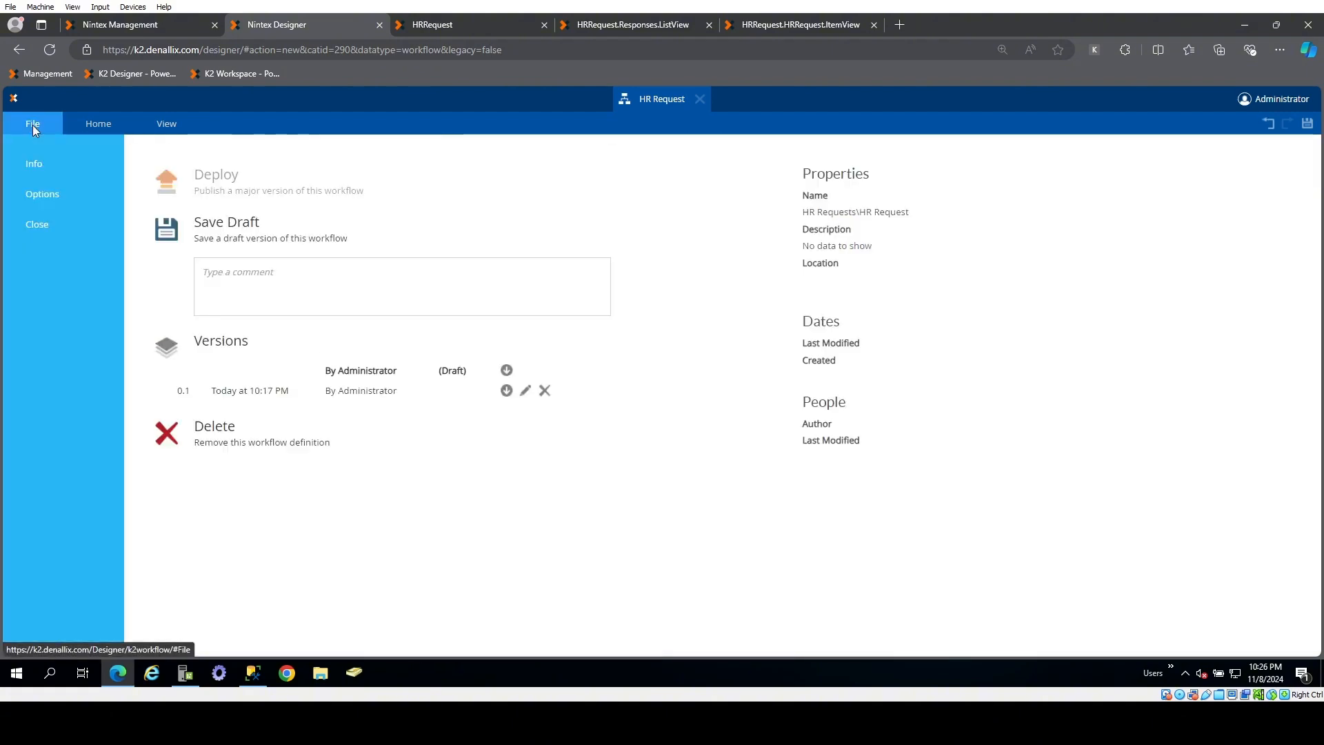
left_click(216, 180)
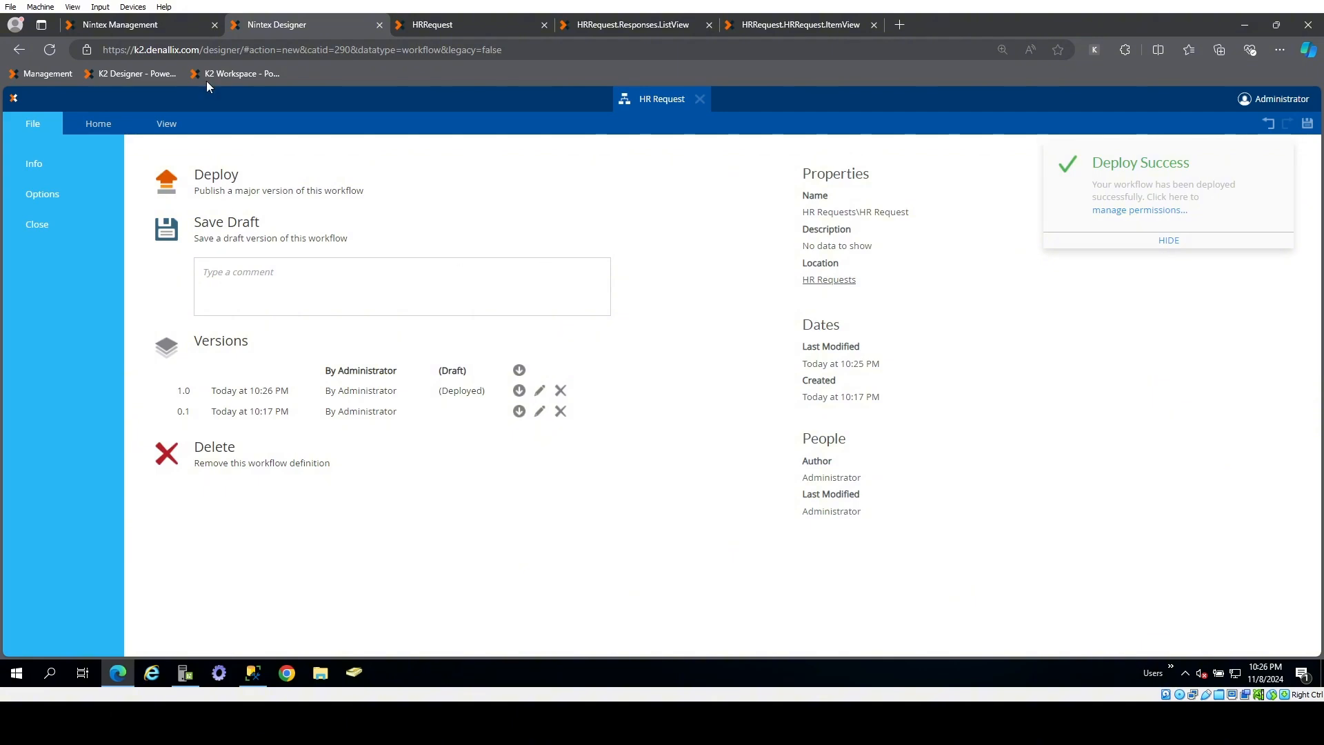
- Switch to Nintex Management and open the deployed HR Request workflow within the HR Requests folder of the Workflow Server
left_click(131, 24)
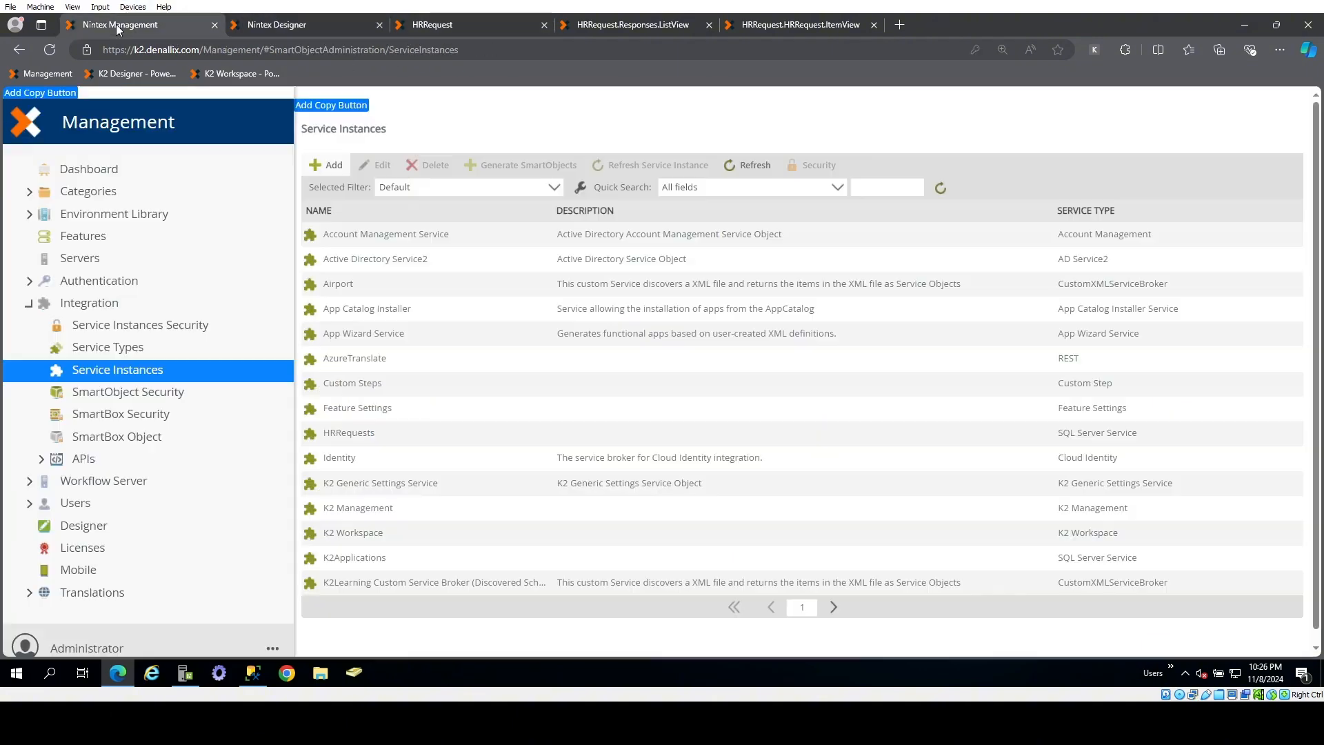
left_click(30, 481)
scroll(42, 483, "down", 2)
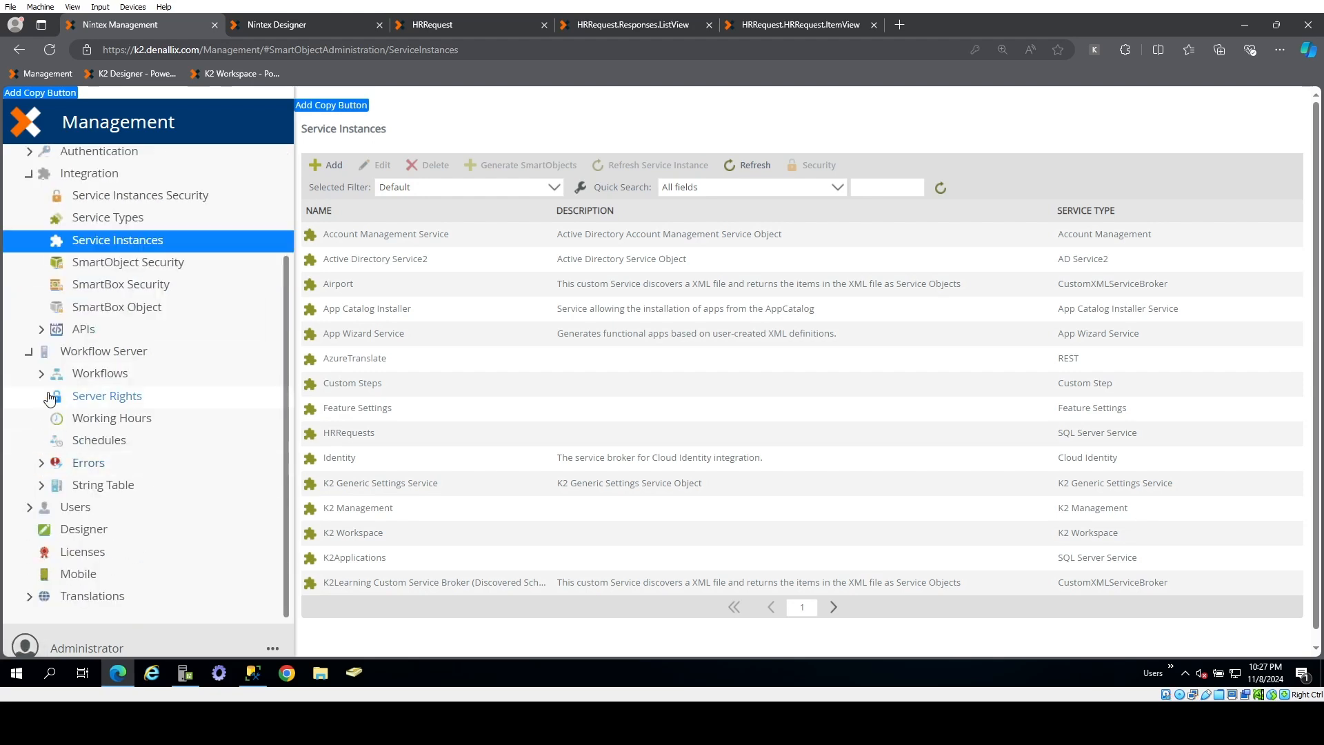
left_click(41, 374)
scroll(41, 378, "down", 2)
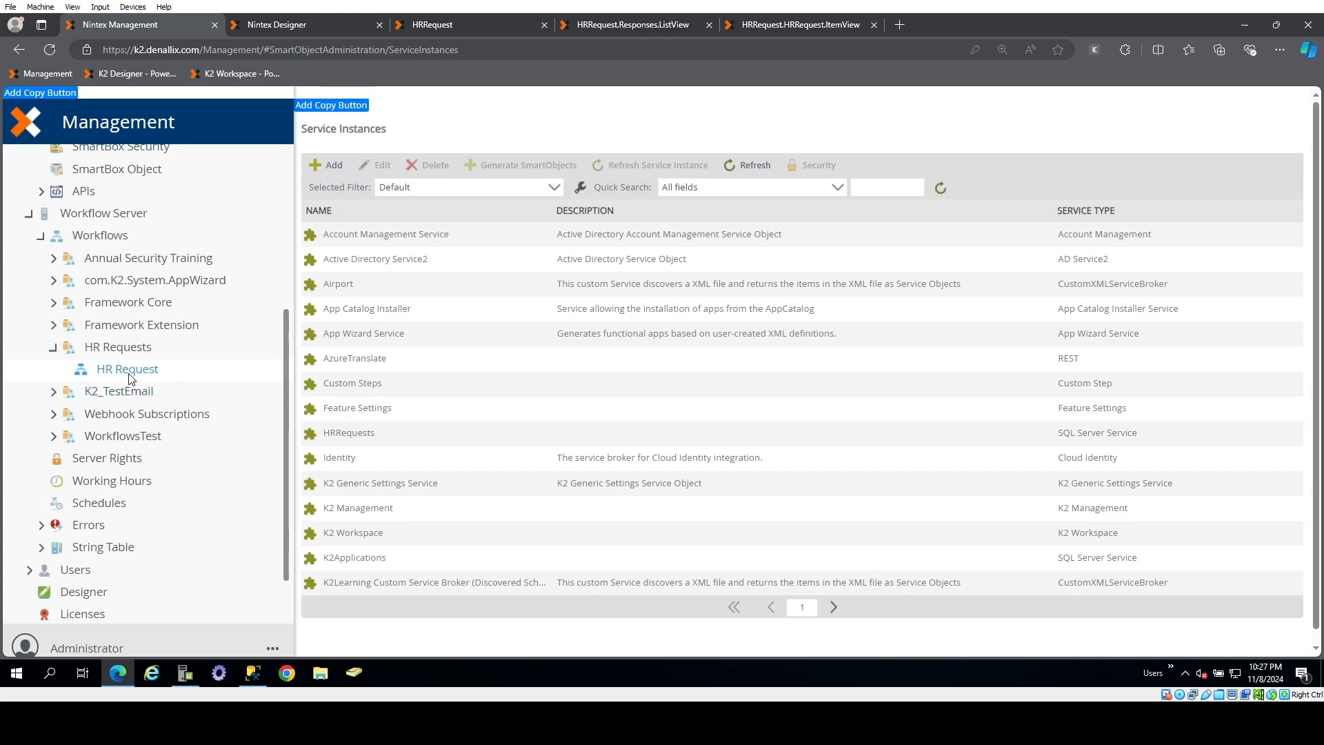
left_click(129, 373)
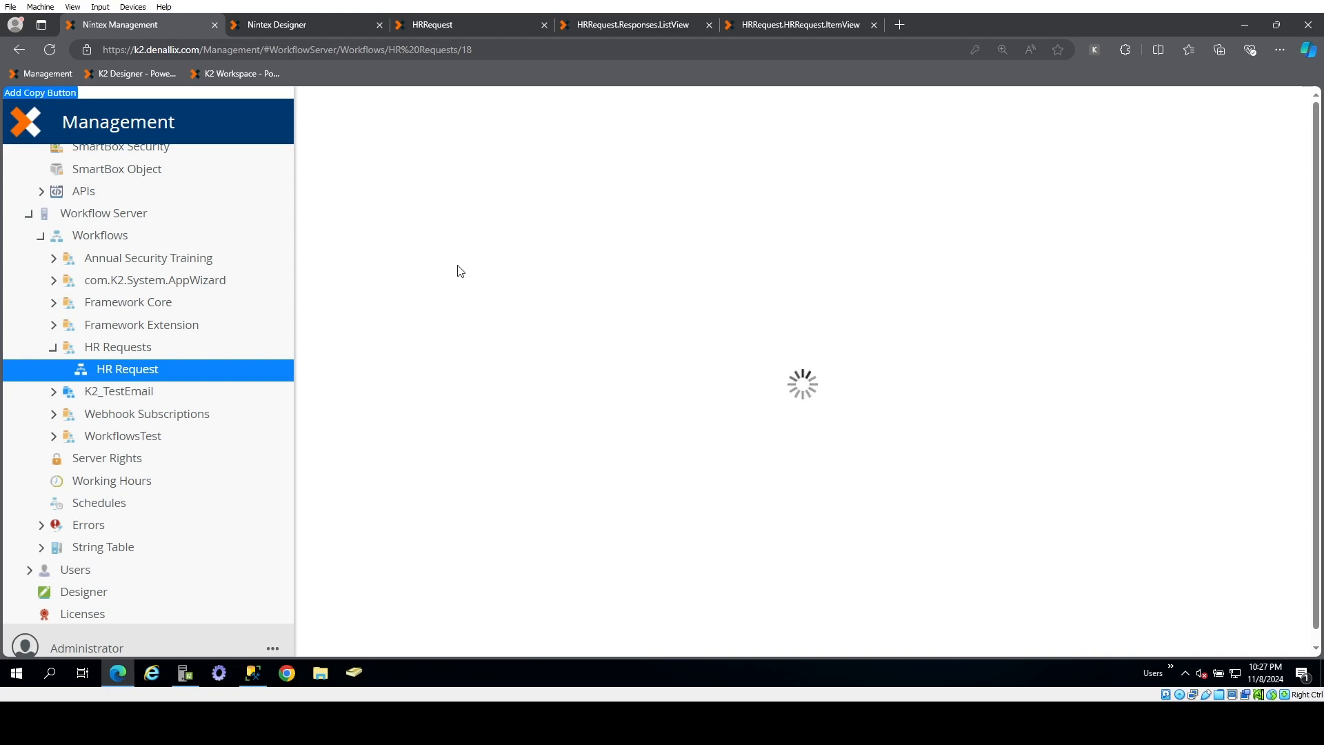
- Return to Nintex Designer, close the HR Request workflow, and open the HRRequest form for editing
left_click(309, 32)
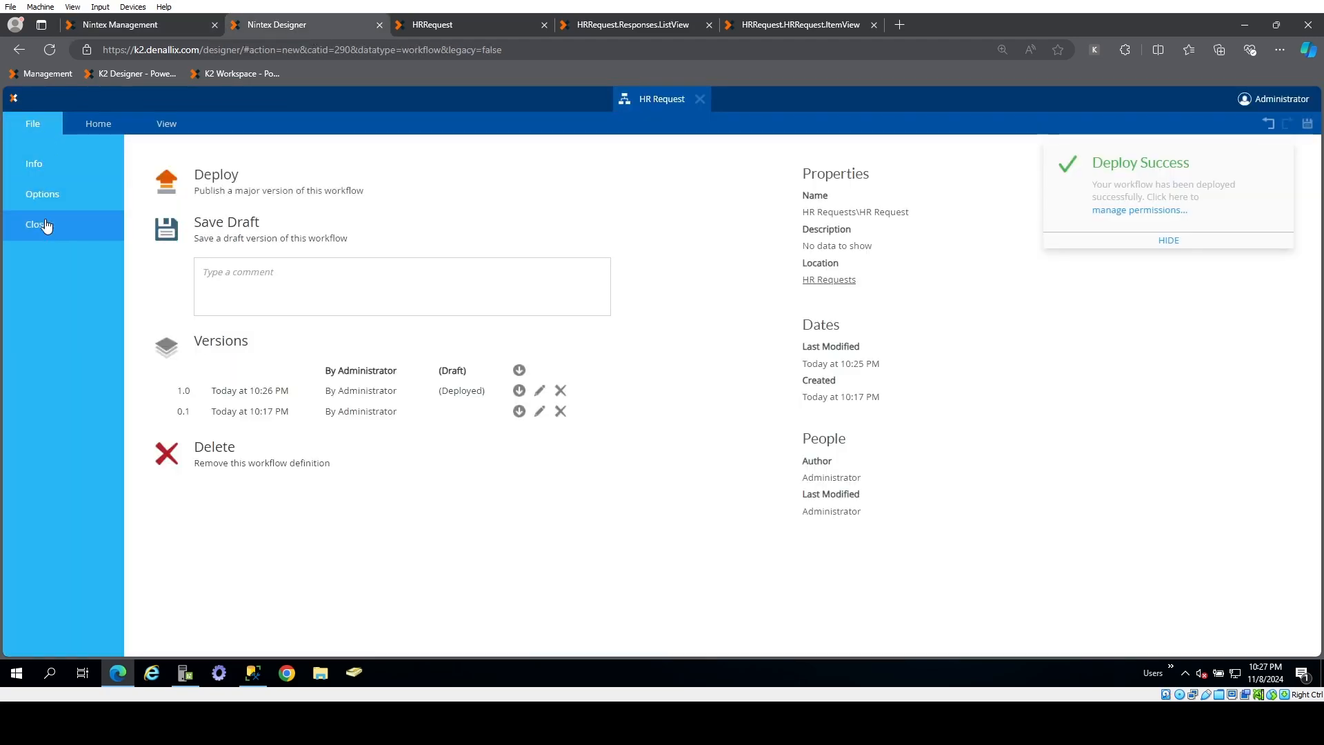
left_click(44, 219)
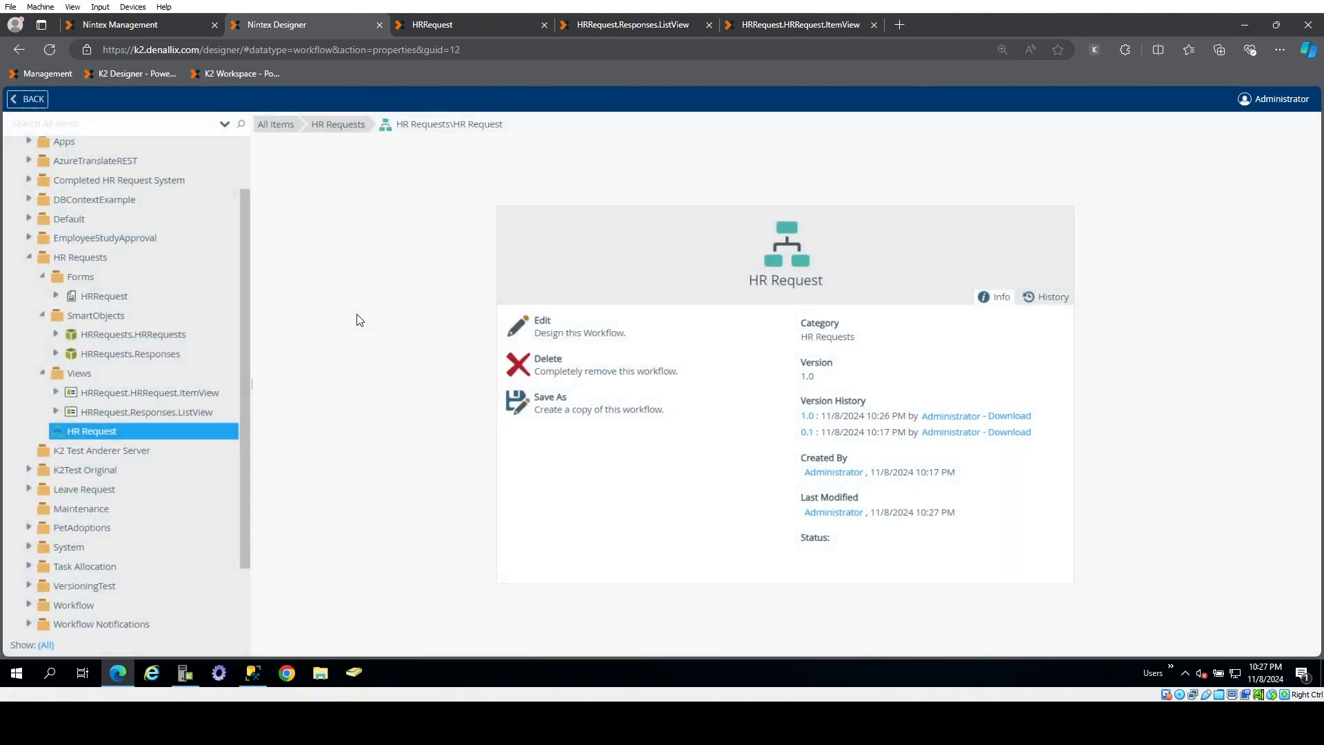
left_click(130, 301)
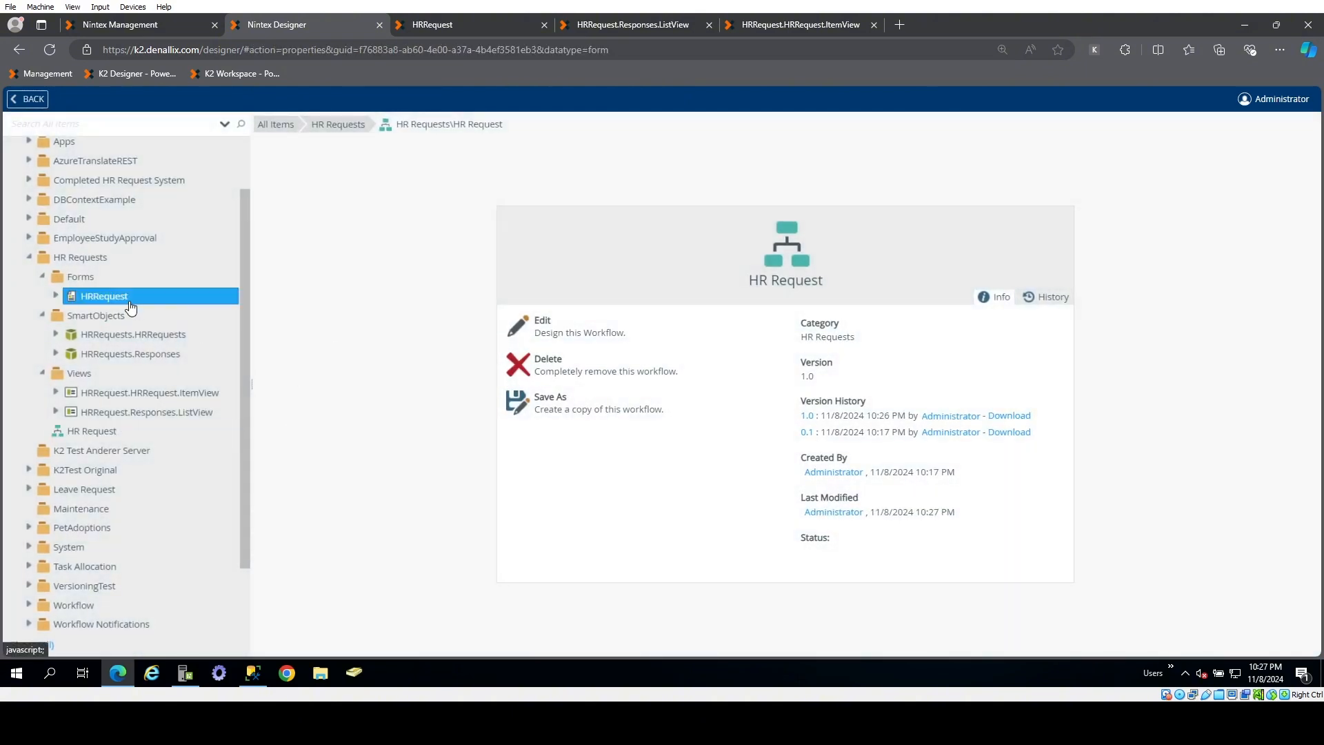
left_click(656, 324)
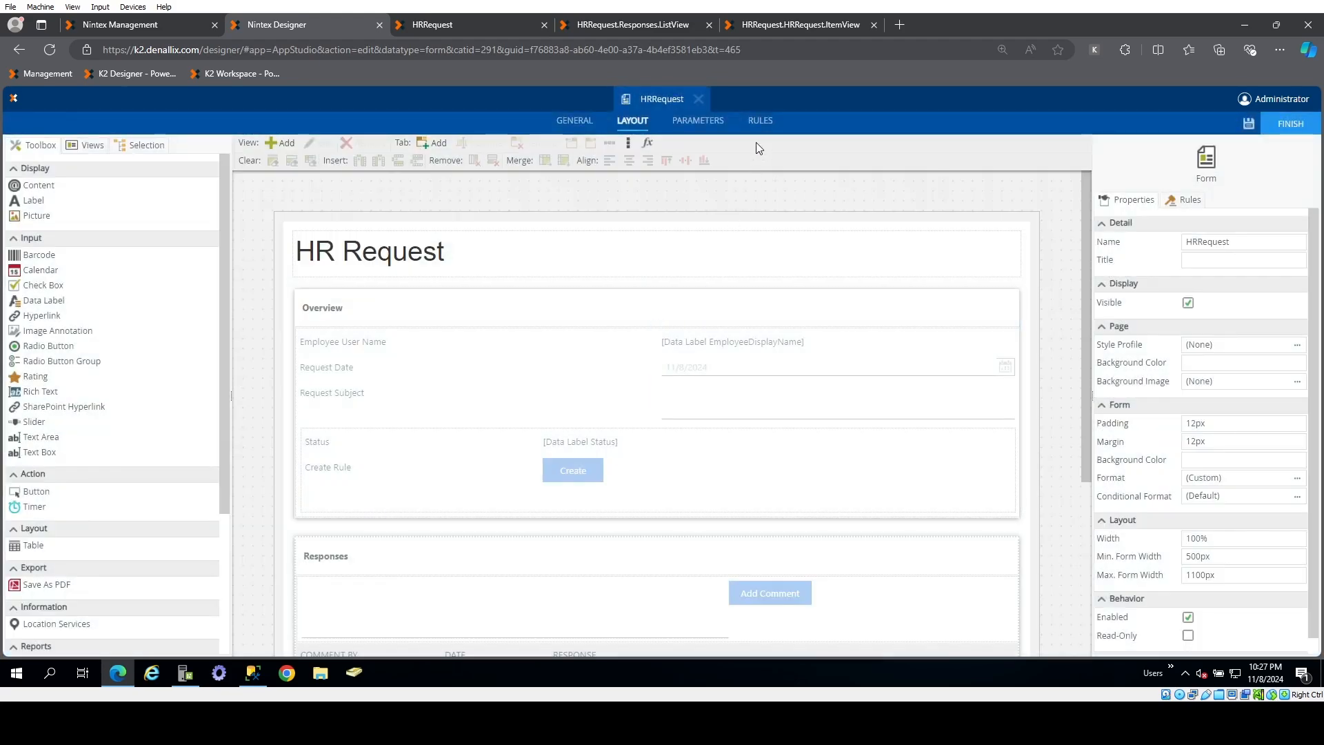
left_click(762, 124)
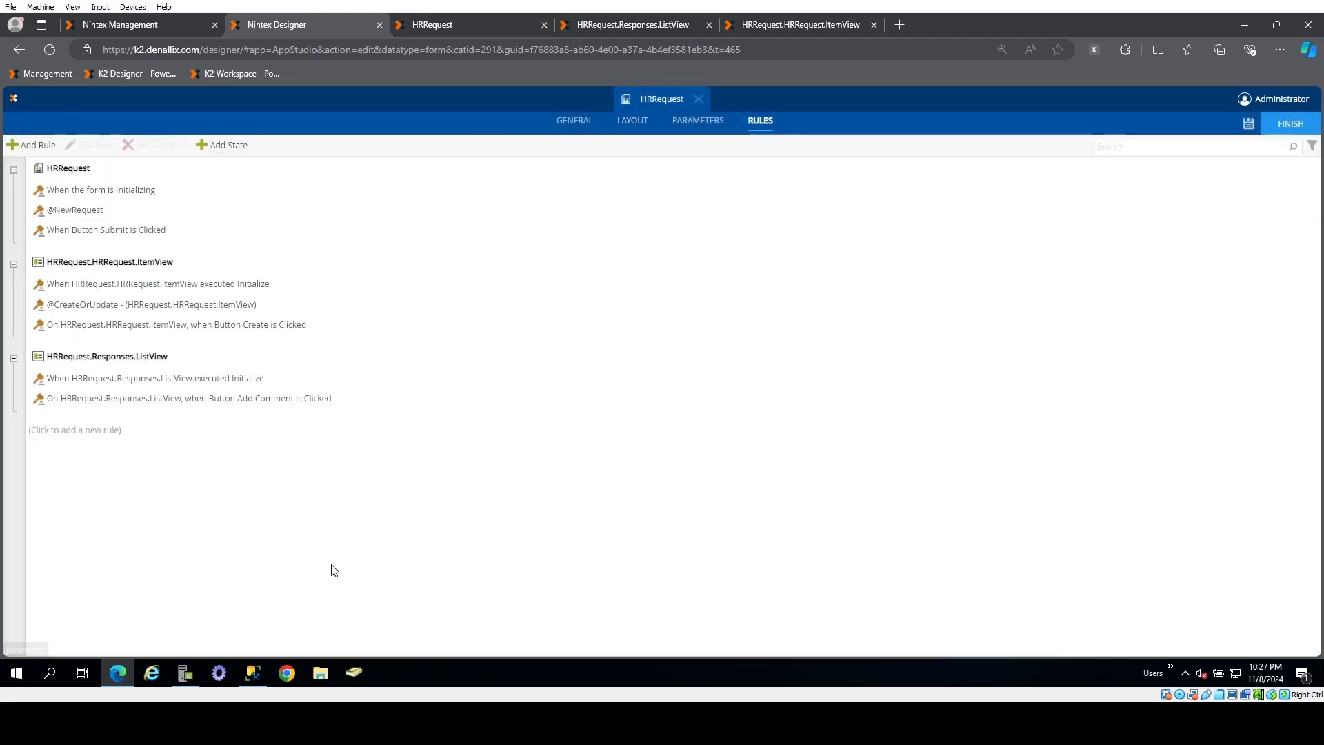
double_click(122, 218)
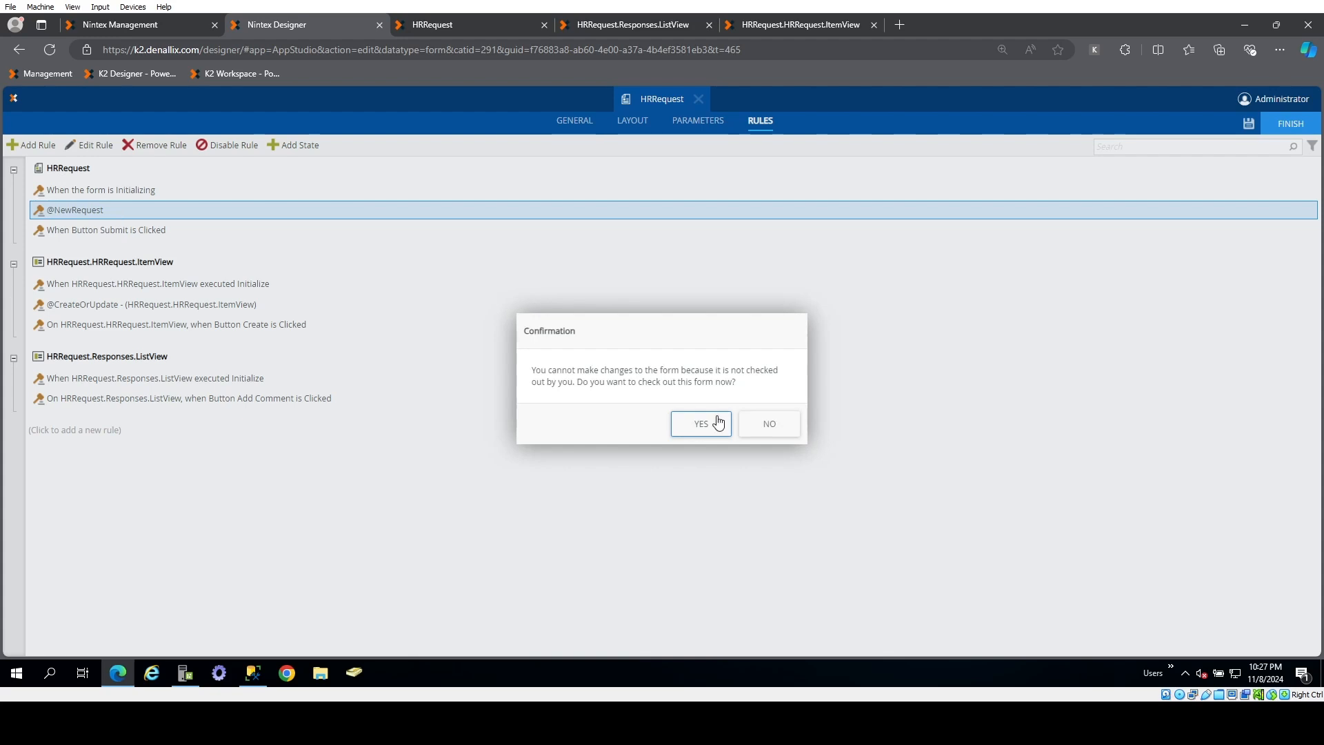
left_click(694, 425)
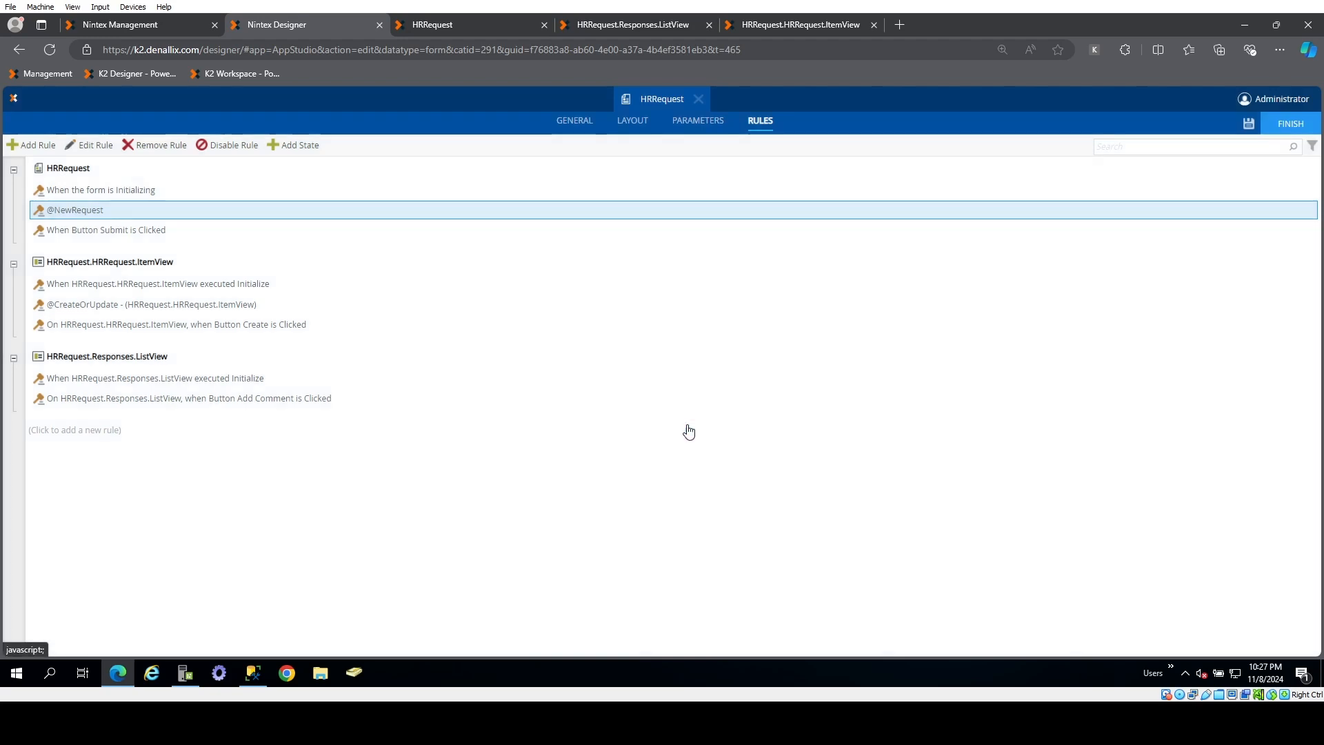
double_click(172, 217)
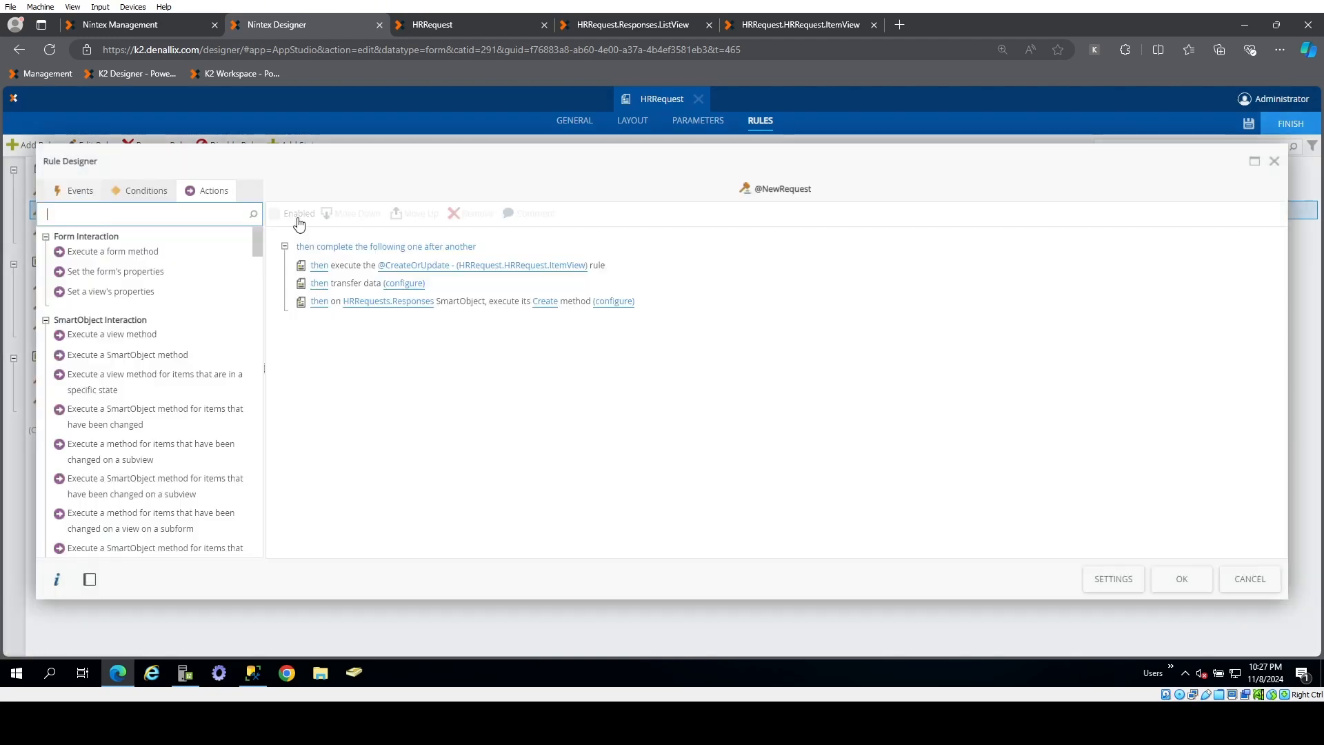
left_click(764, 188)
key("Right")
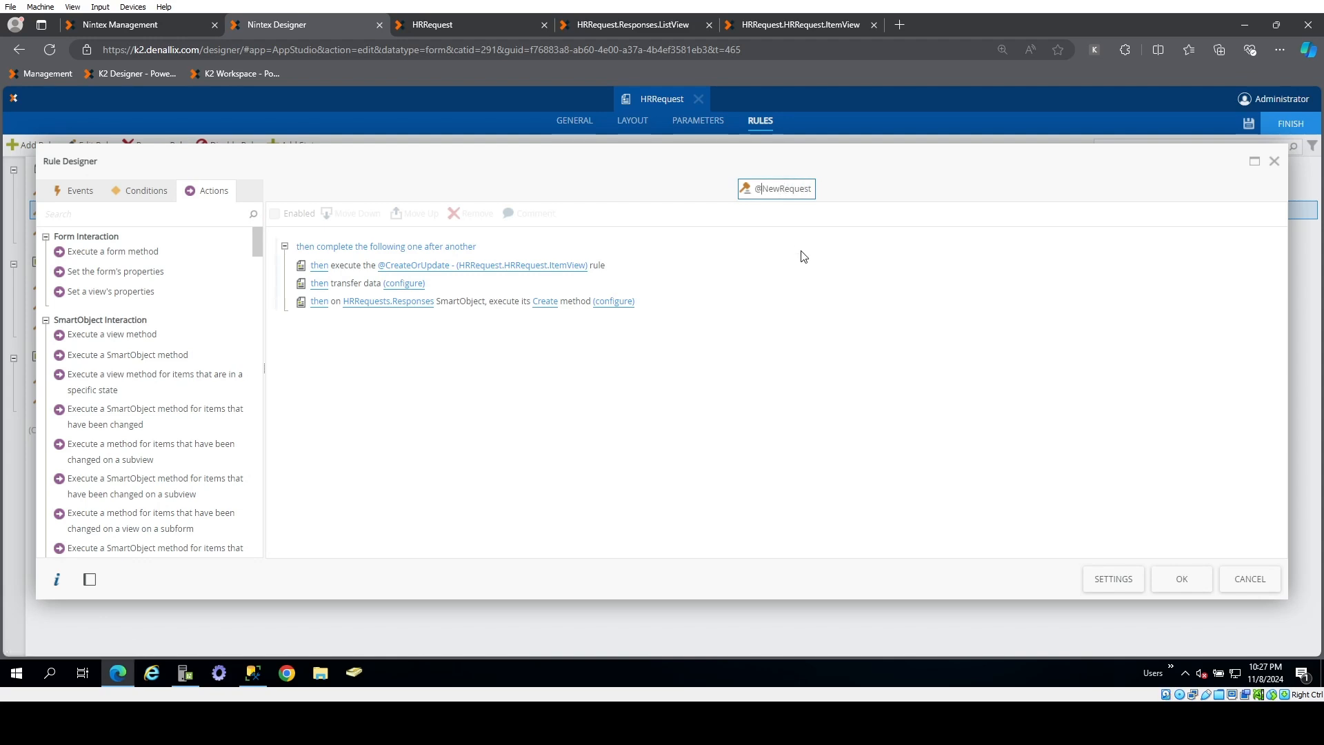
type("Submit")
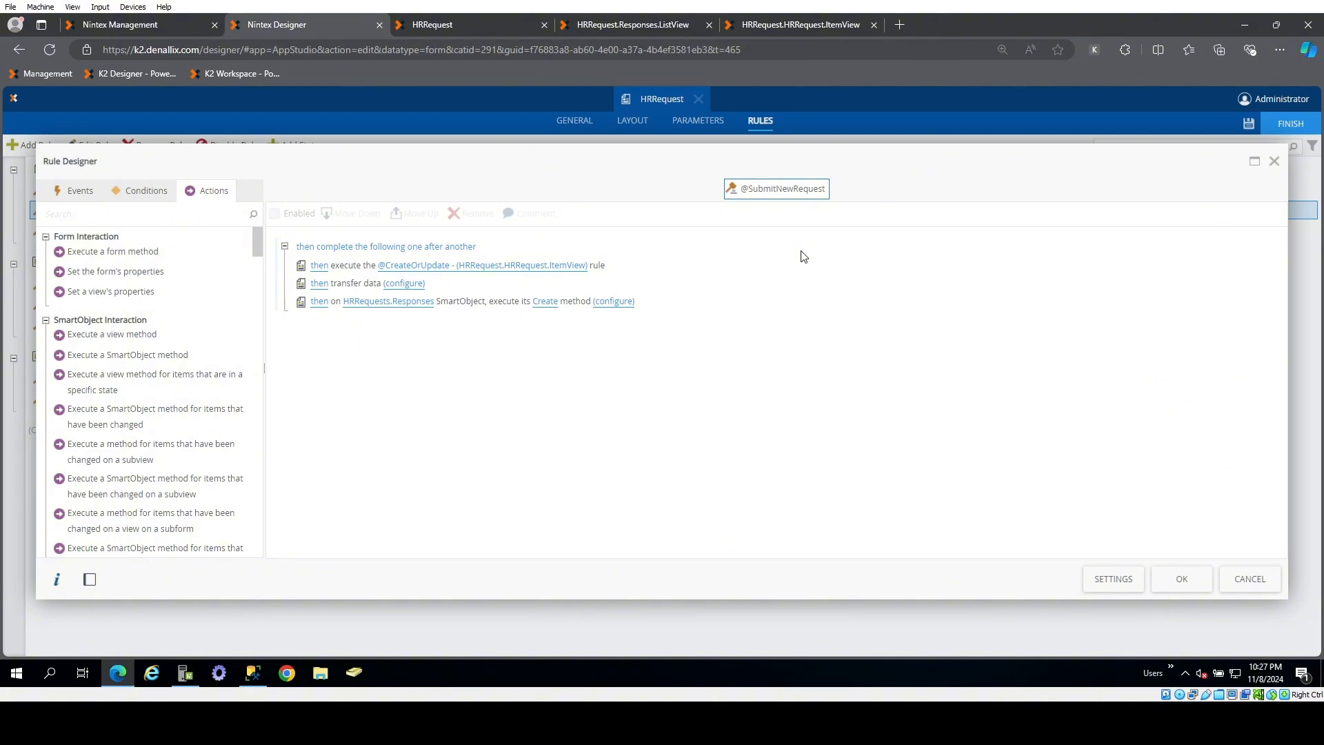
left_click(591, 445)
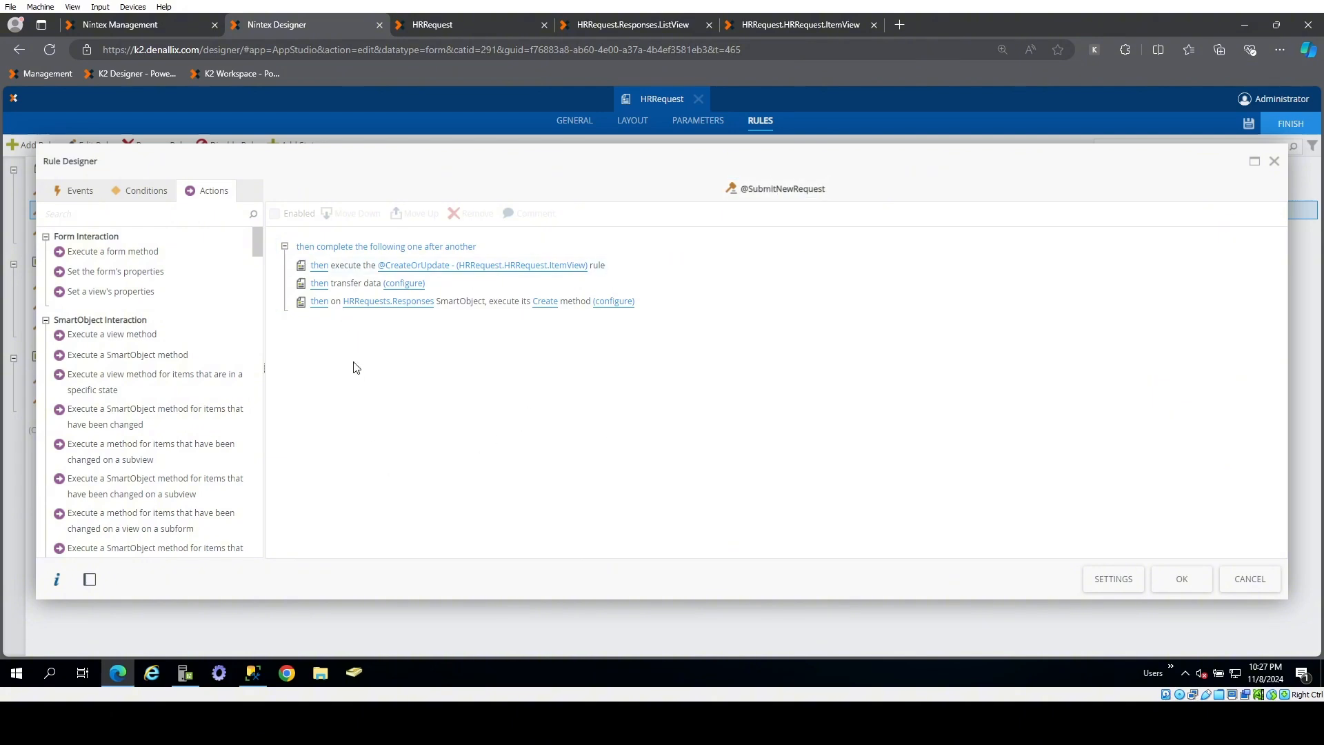
left_click(155, 215)
type("workfl")
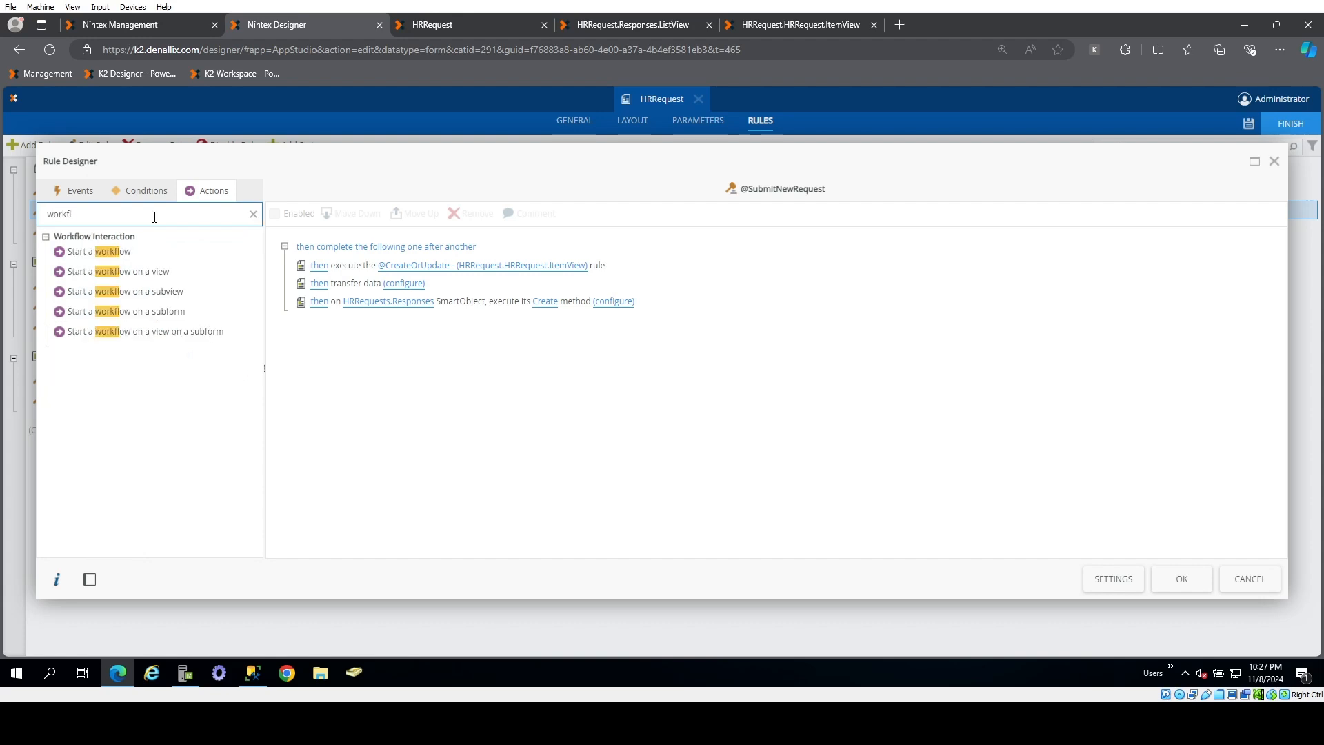
left_click(165, 249)
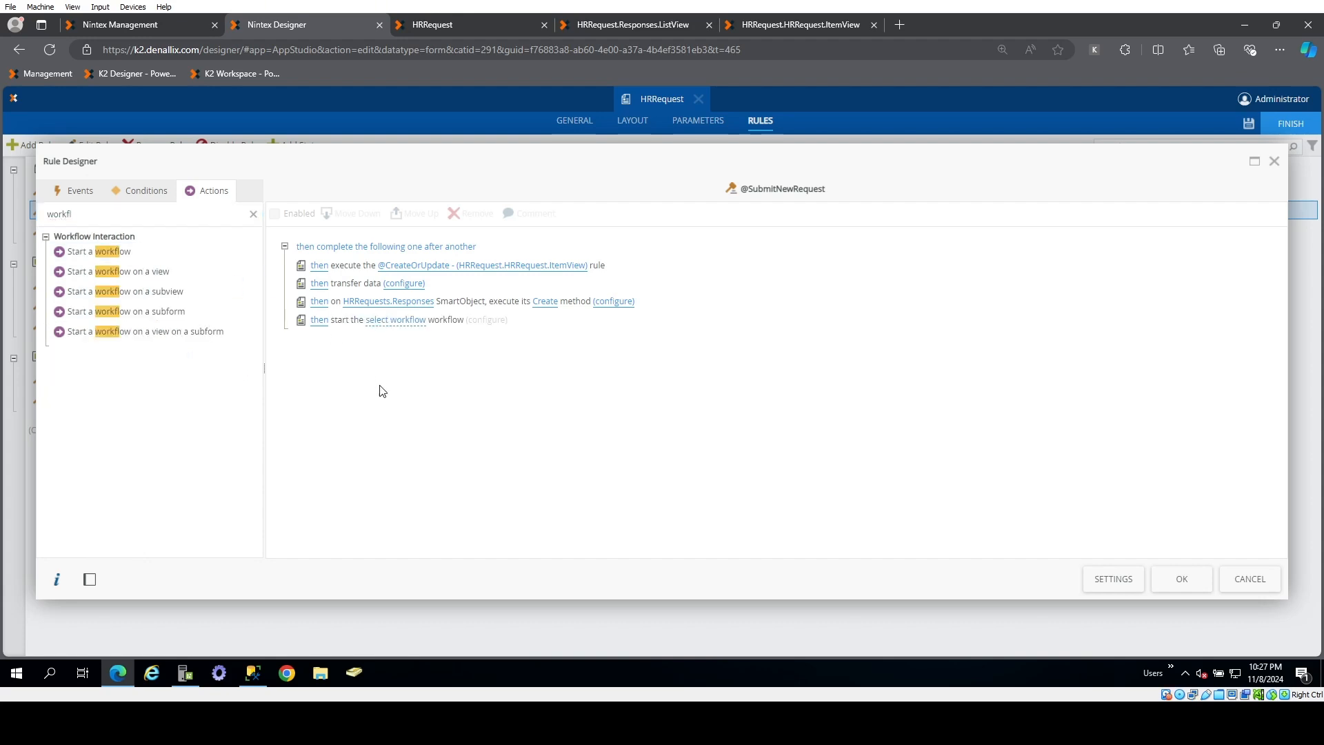
left_click(398, 331)
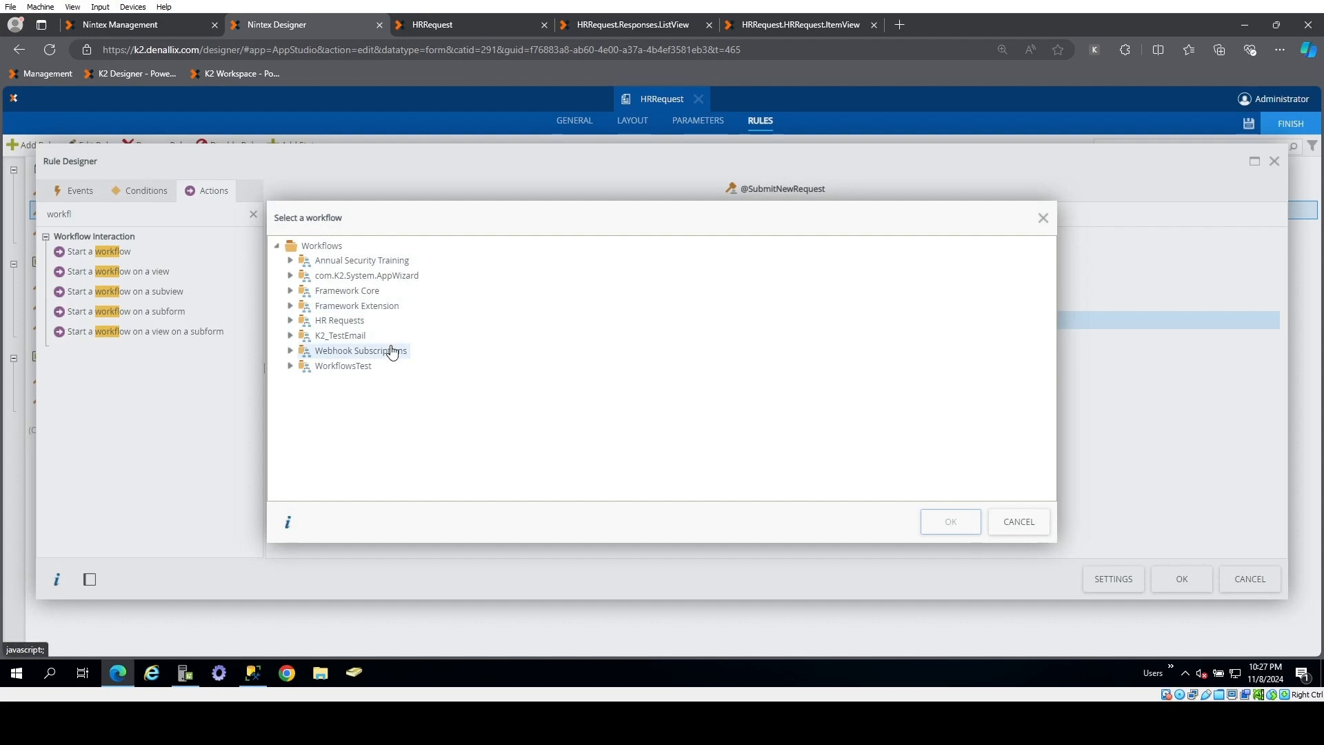
left_click(290, 322)
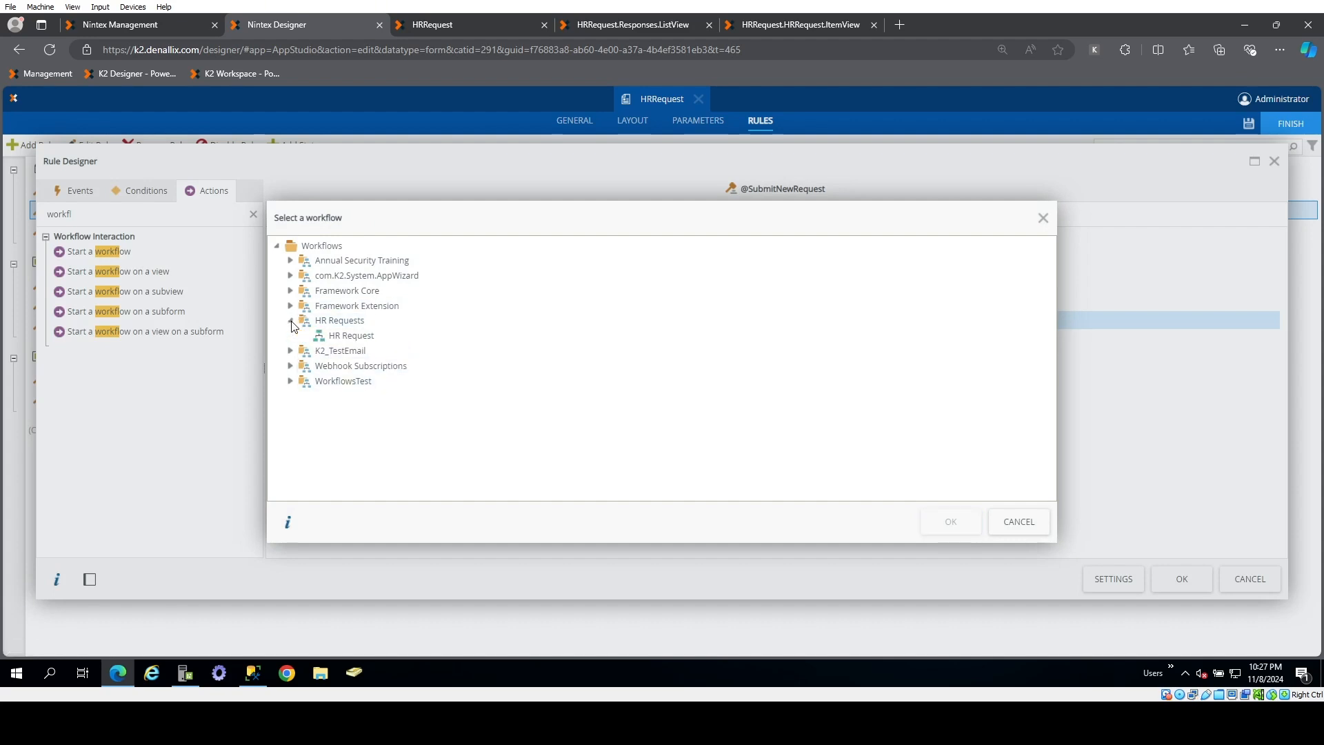
left_click(345, 336)
left_click(950, 522)
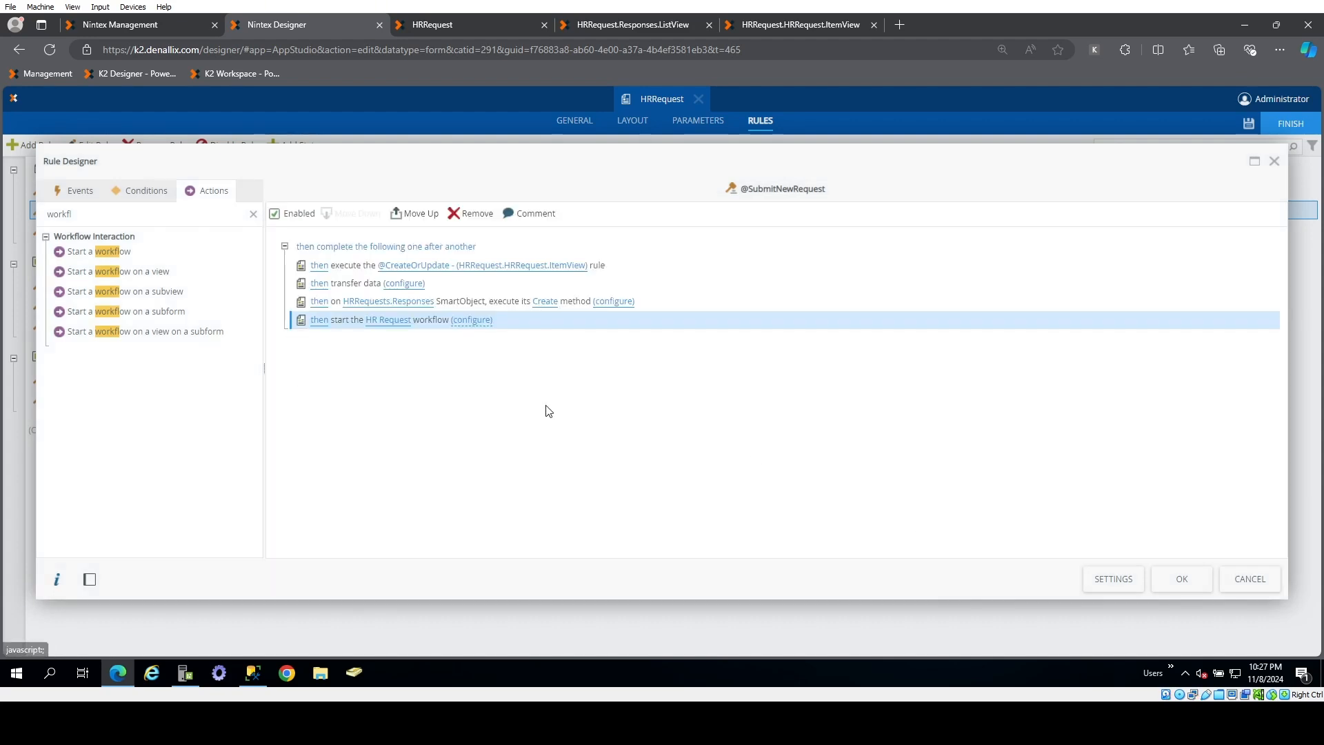
- Configure the workflow start action by mapping the form's RequestId parameter to the workflow's RequestID data field
left_click(461, 319)
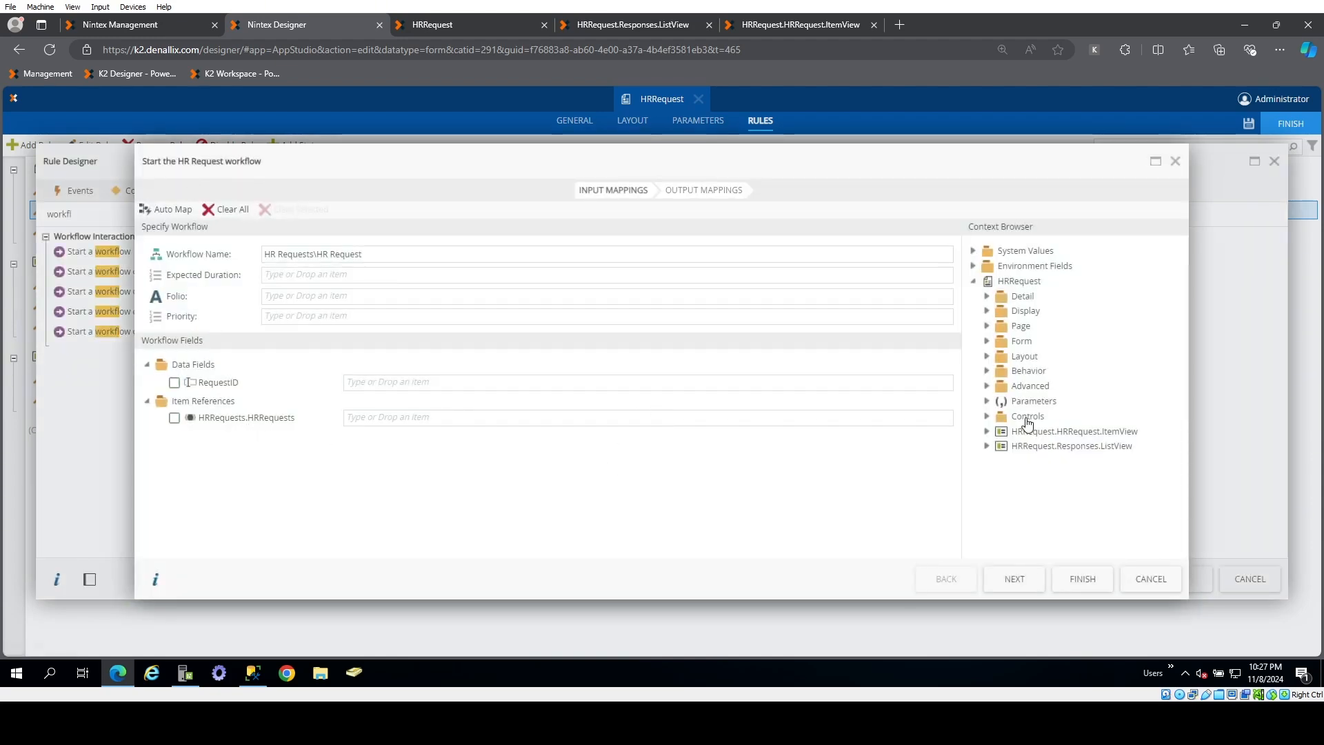
left_click(987, 402)
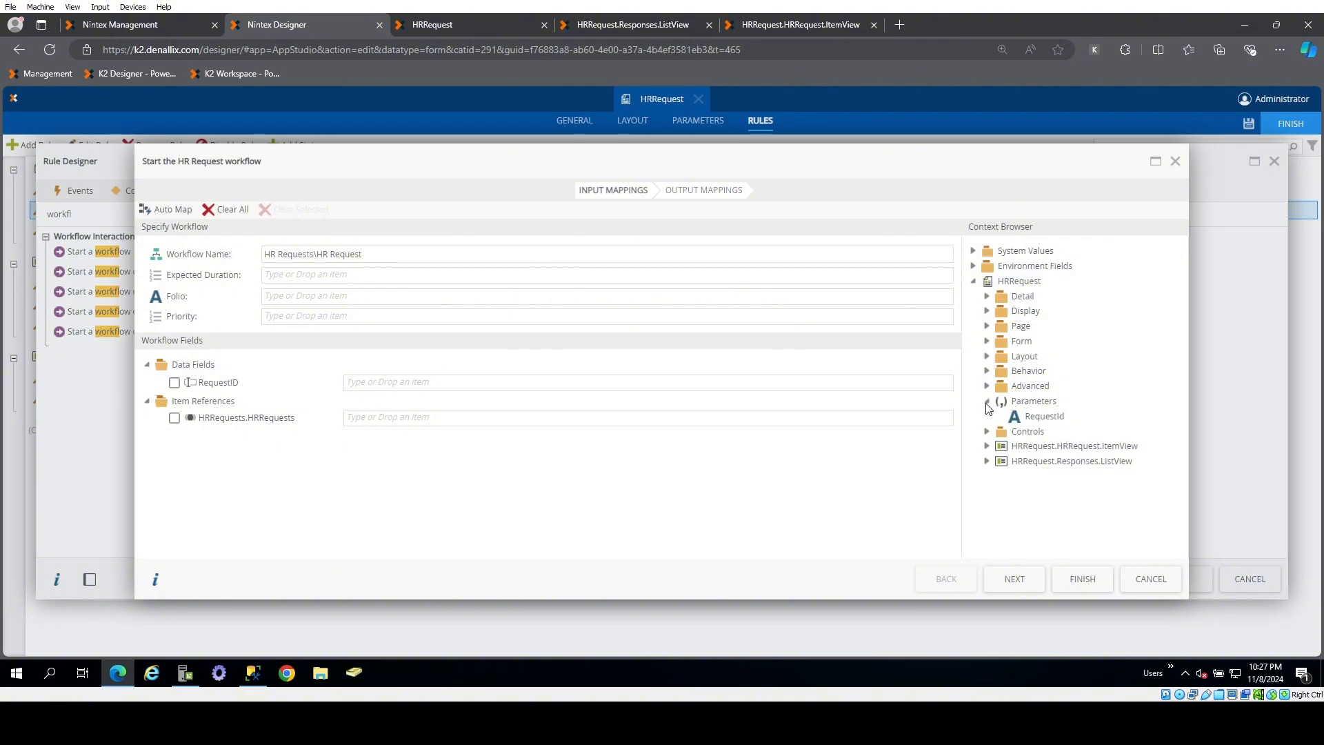
left_click_drag(1014, 417, 580, 384)
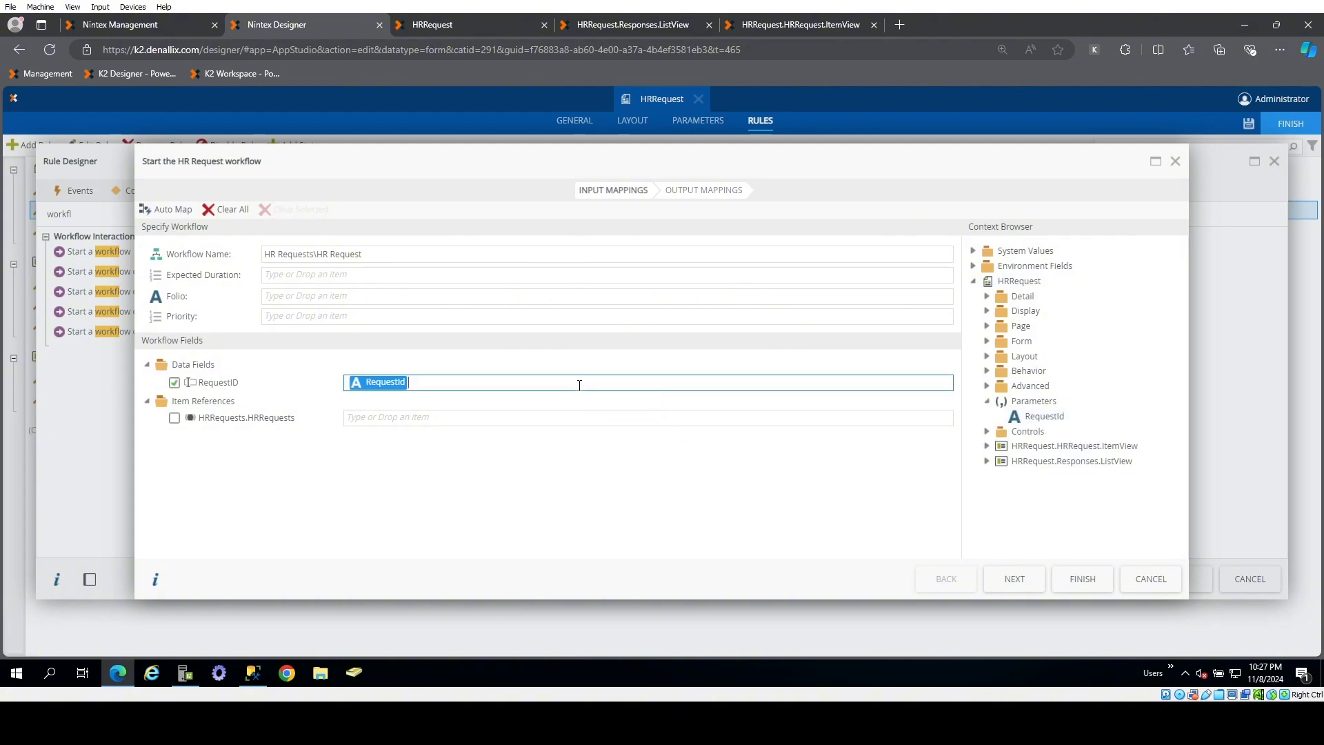
left_click(1080, 581)
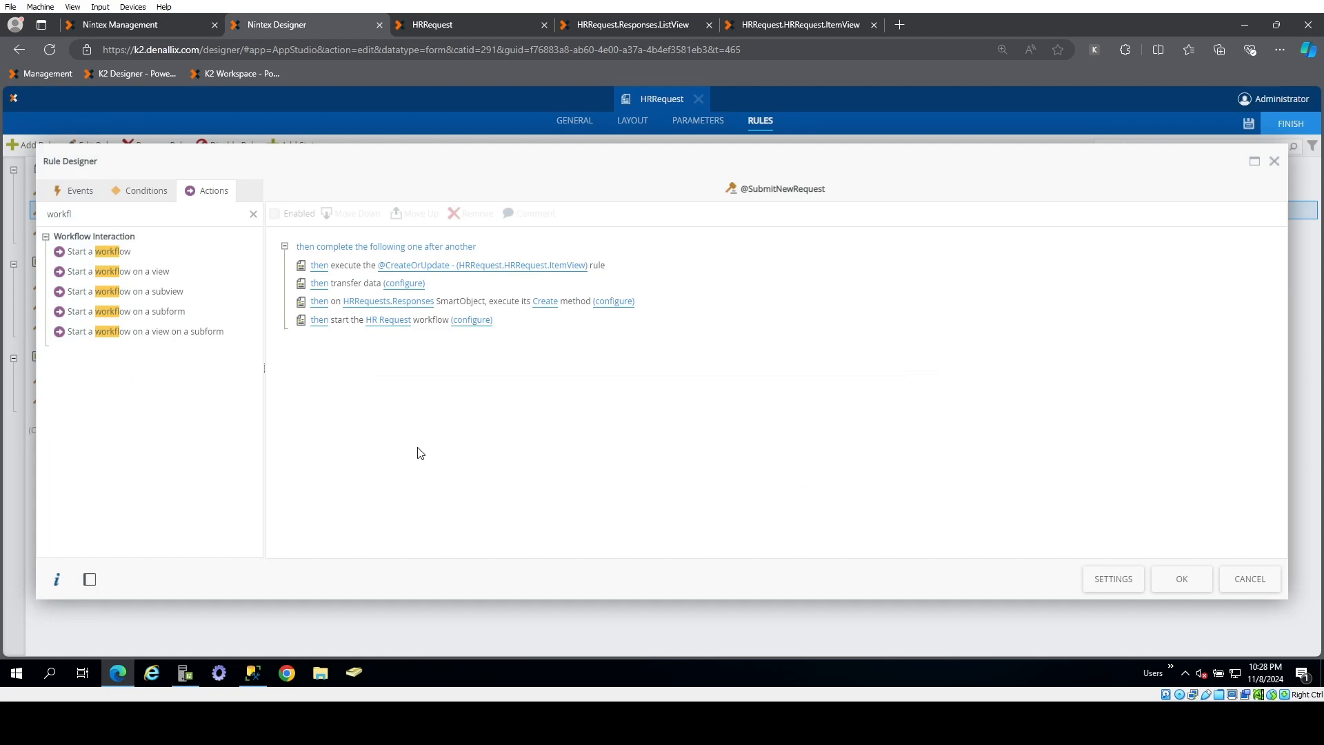
- Add a Show a message action to the end of the rule and set its message type to Confirmation
left_click(255, 216)
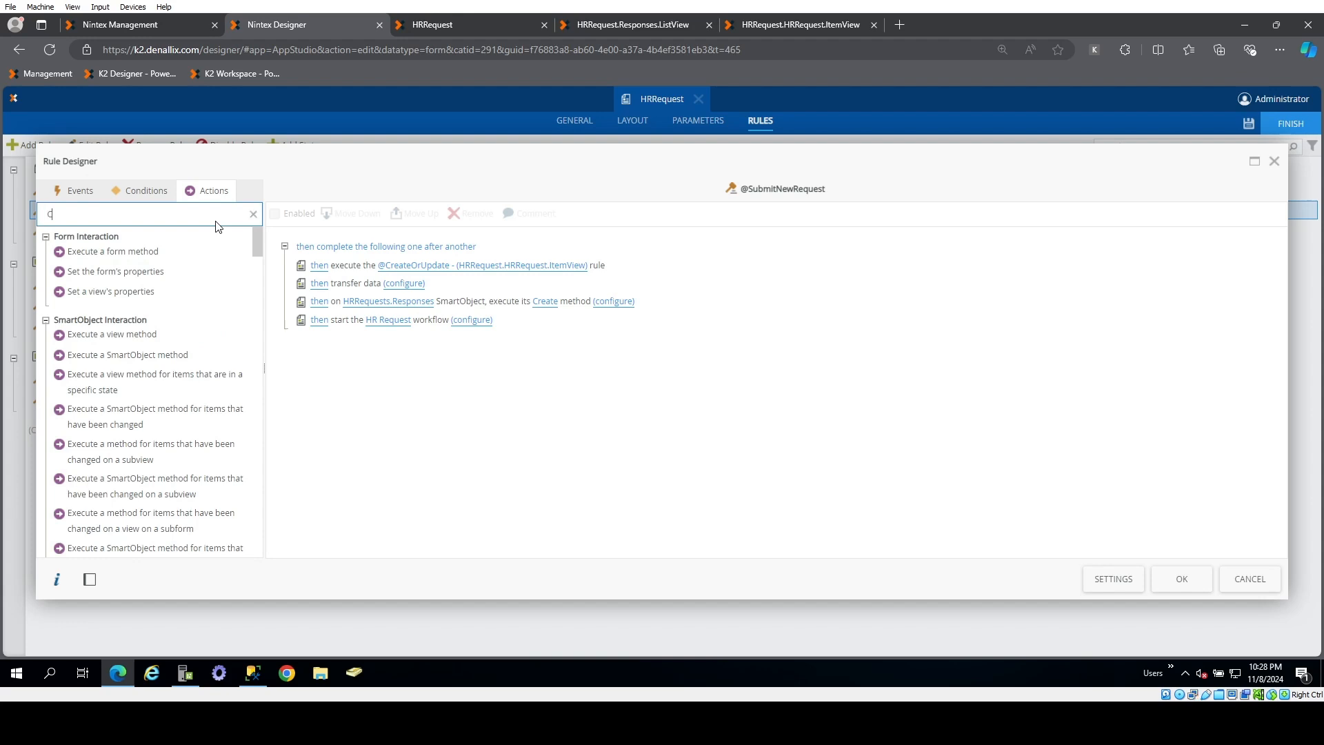
key("BackSpace")
type("Message")
left_click_drag(100, 253, 380, 382)
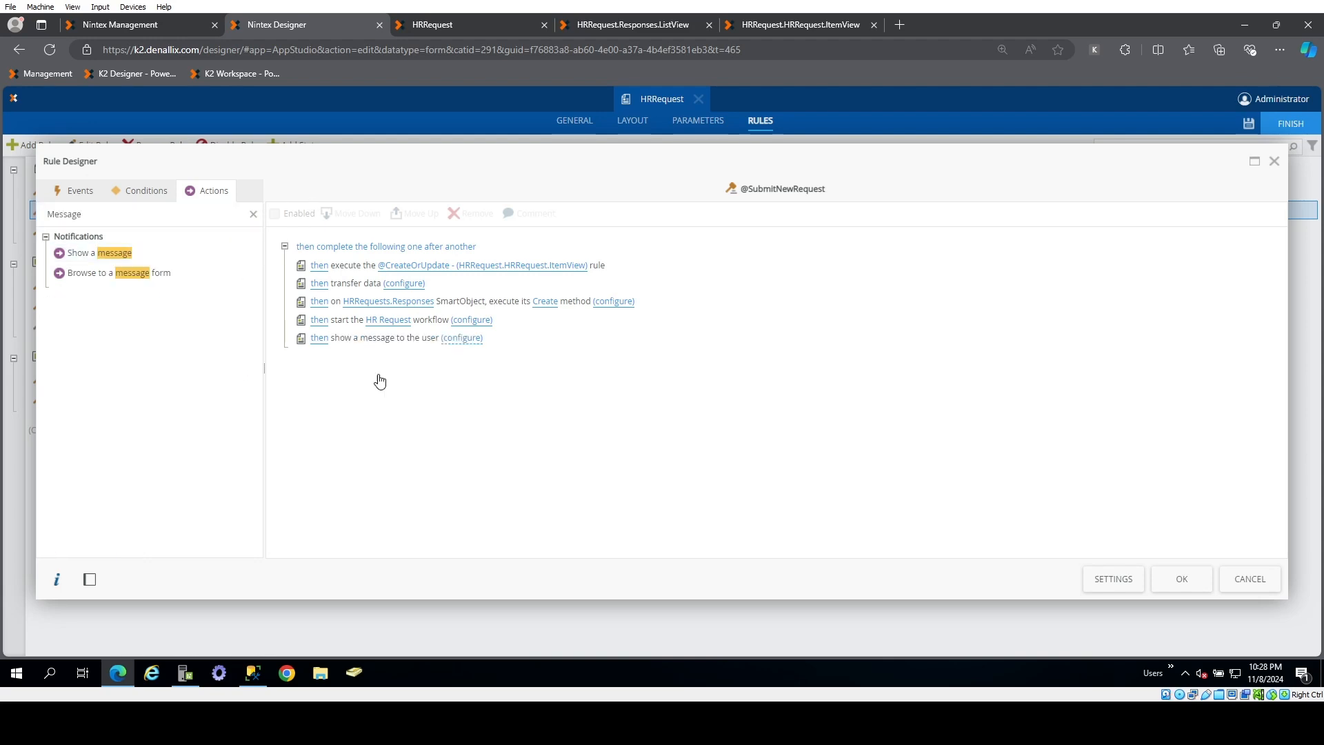
left_click(465, 338)
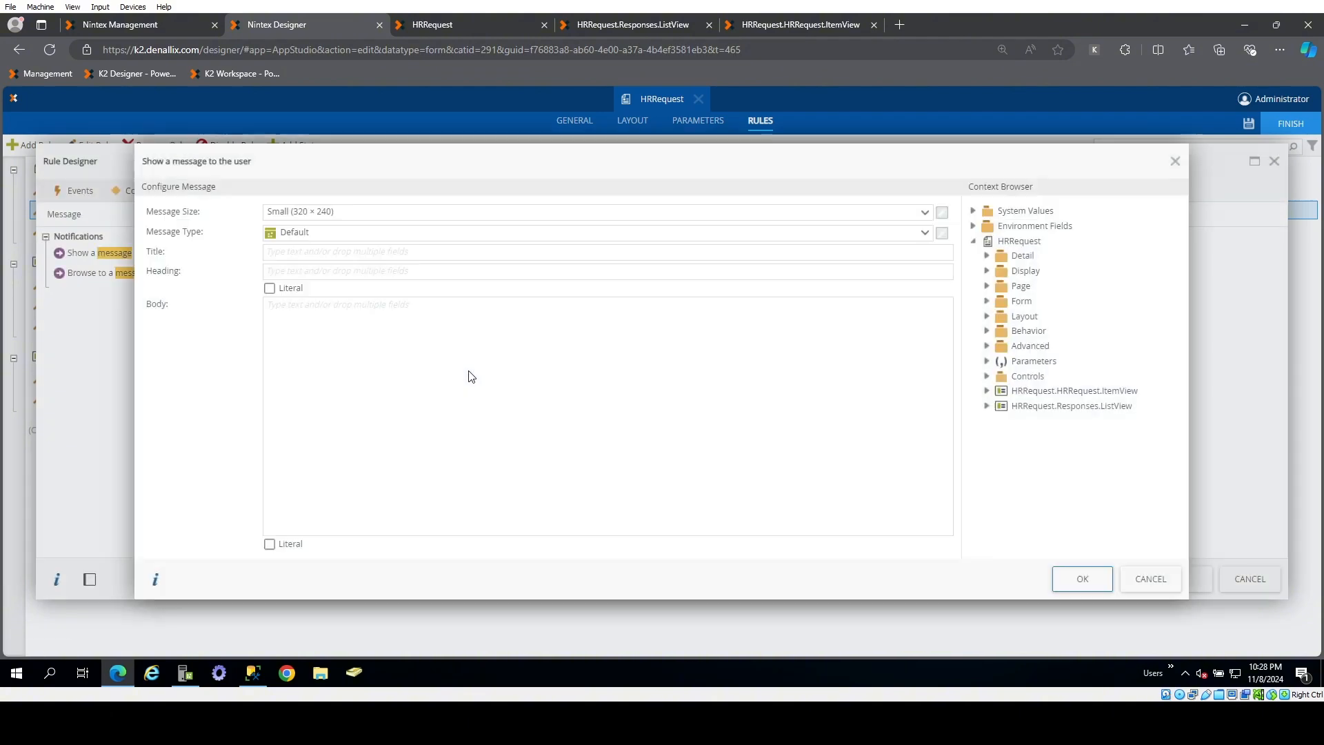
left_click(390, 394)
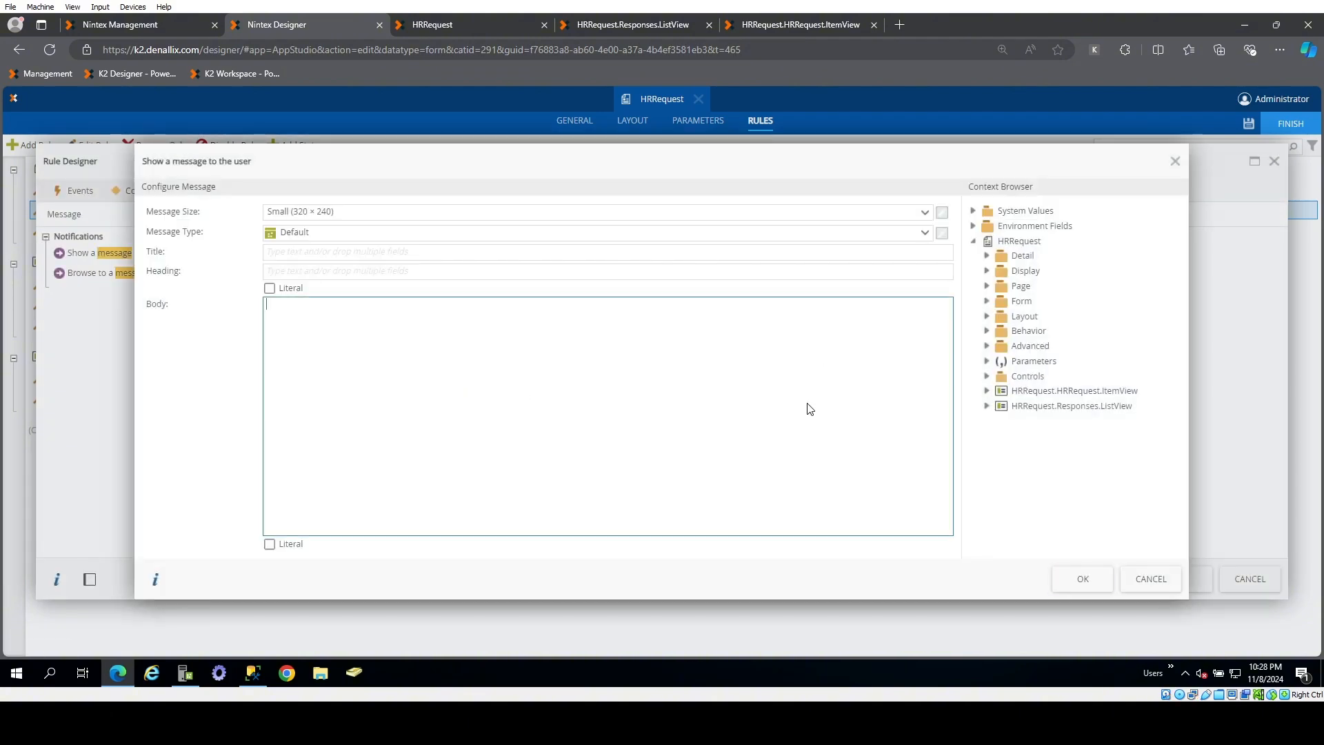
left_click(913, 233)
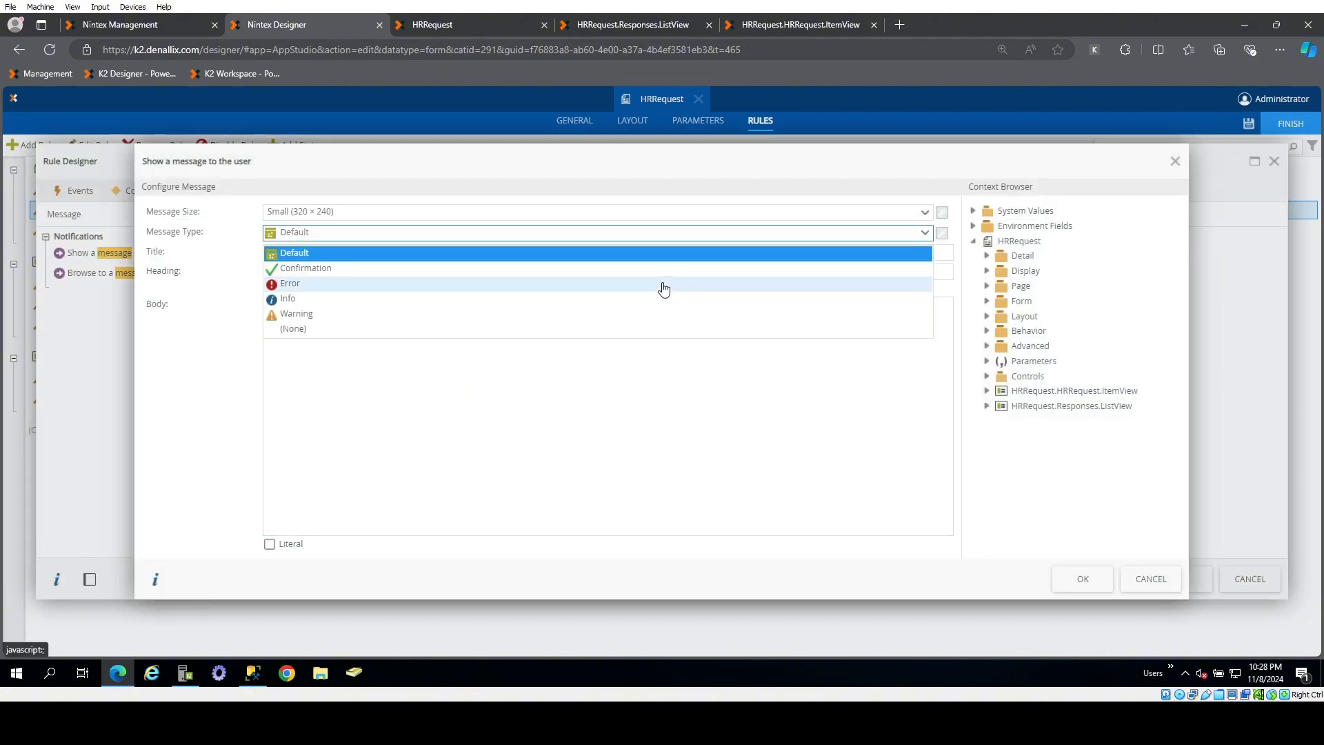
left_click(613, 270)
left_click(529, 411)
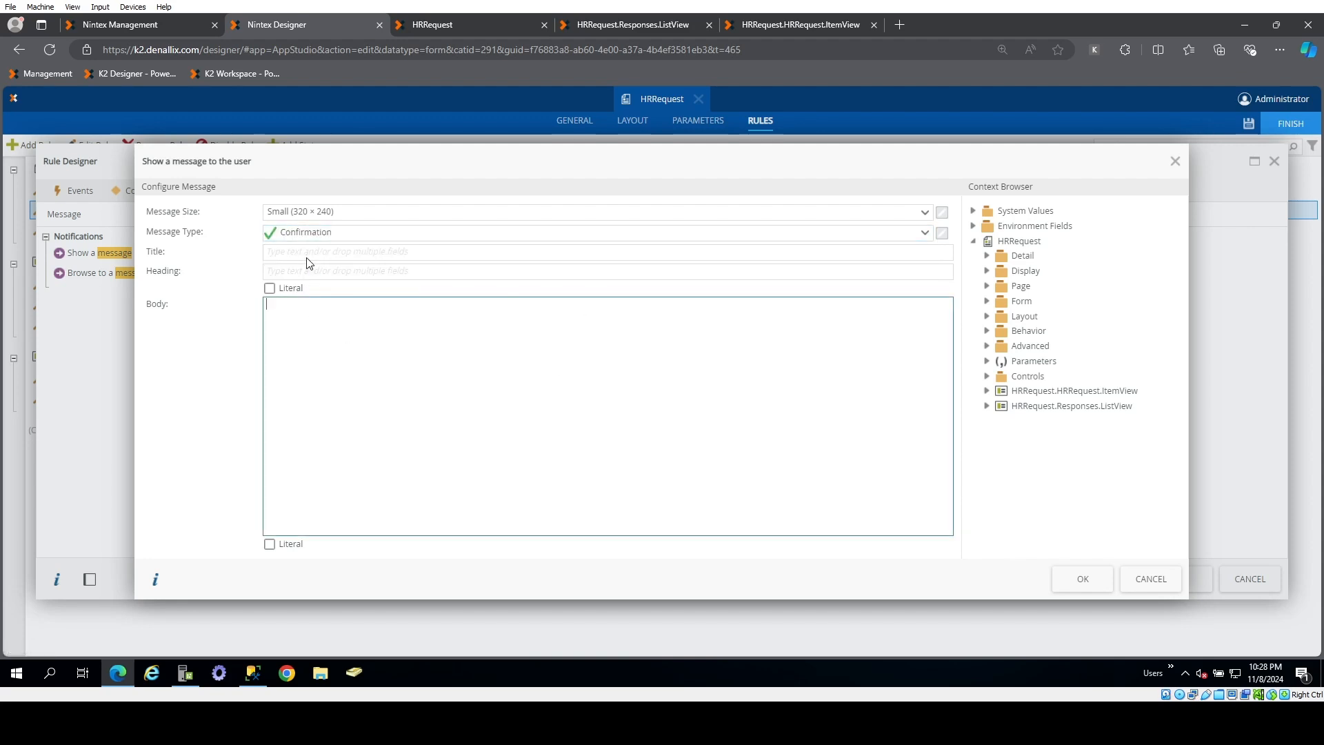
- Title the message "Your Request was submitted! ()" with the RequestId parameter inside the parentheses, then save the rule and finish the form
left_click(319, 252)
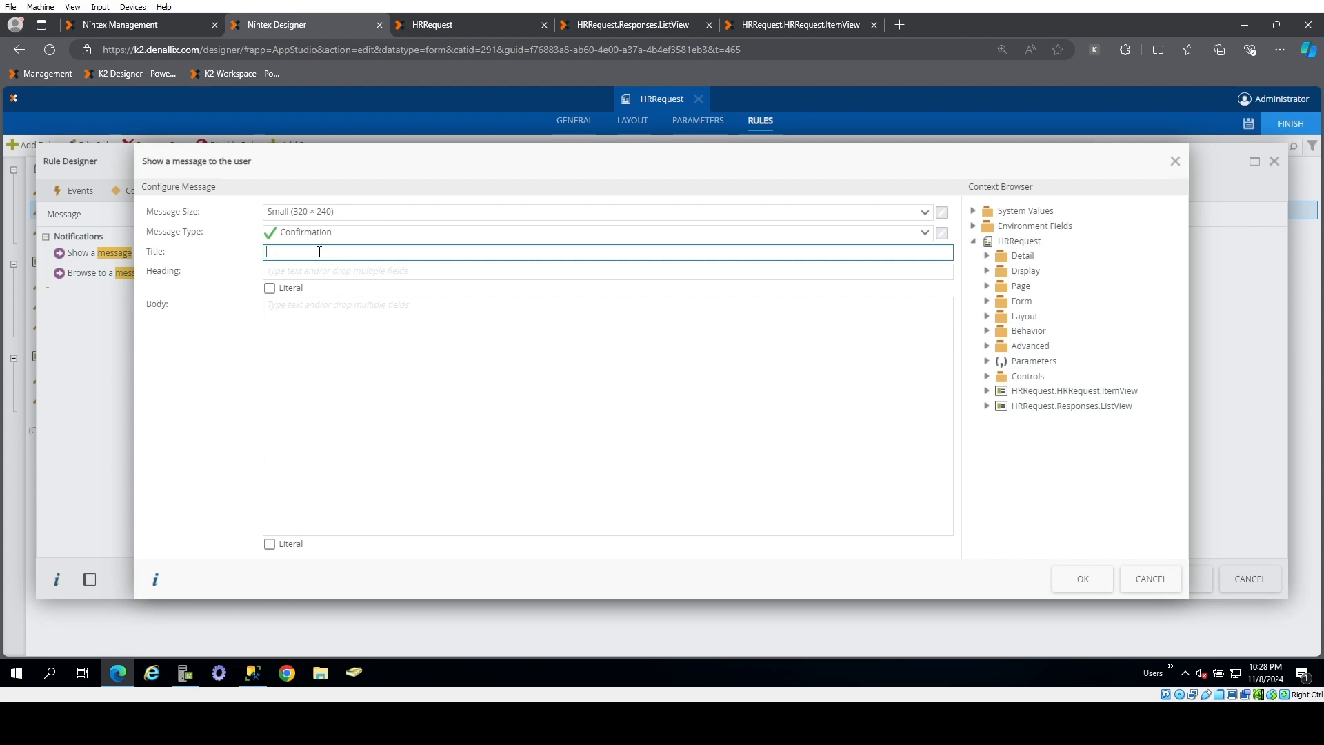
type("Your Request was submitted! ()")
double_click(1032, 362)
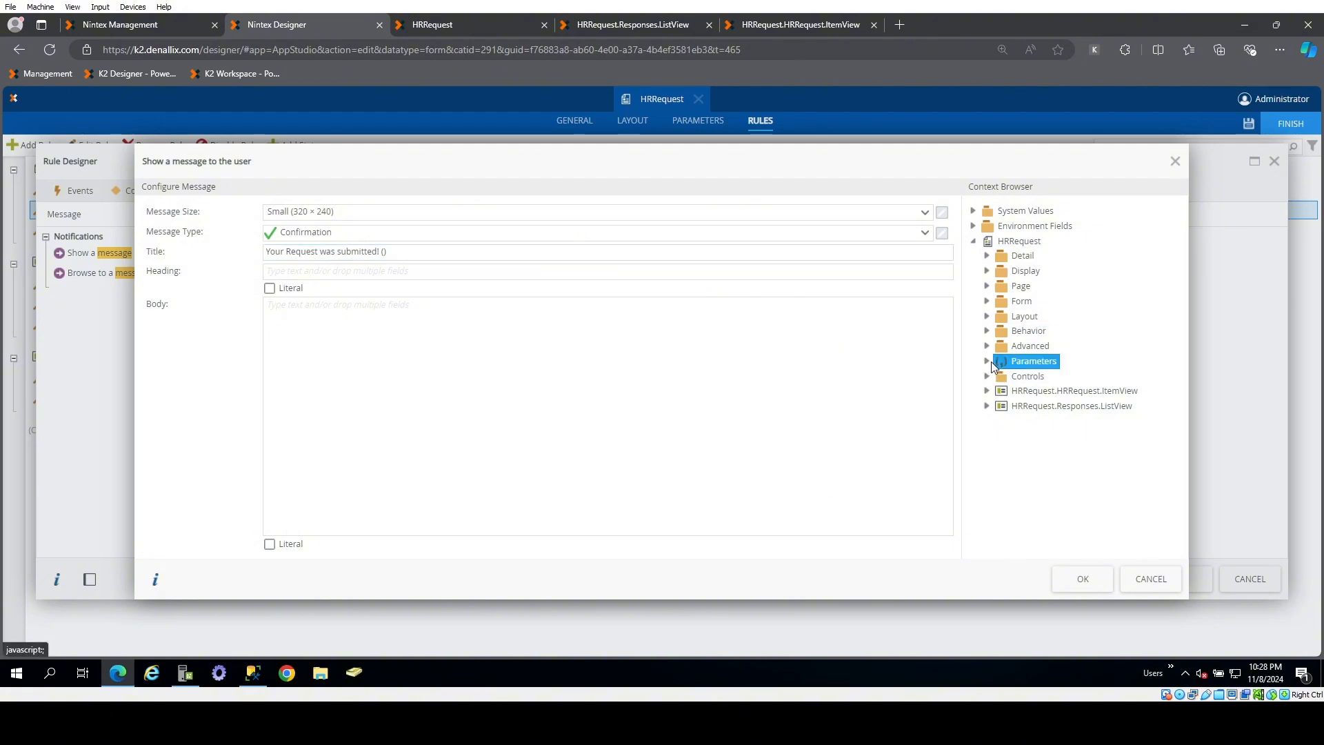
left_click_drag(1044, 384, 387, 254)
left_click(1083, 580)
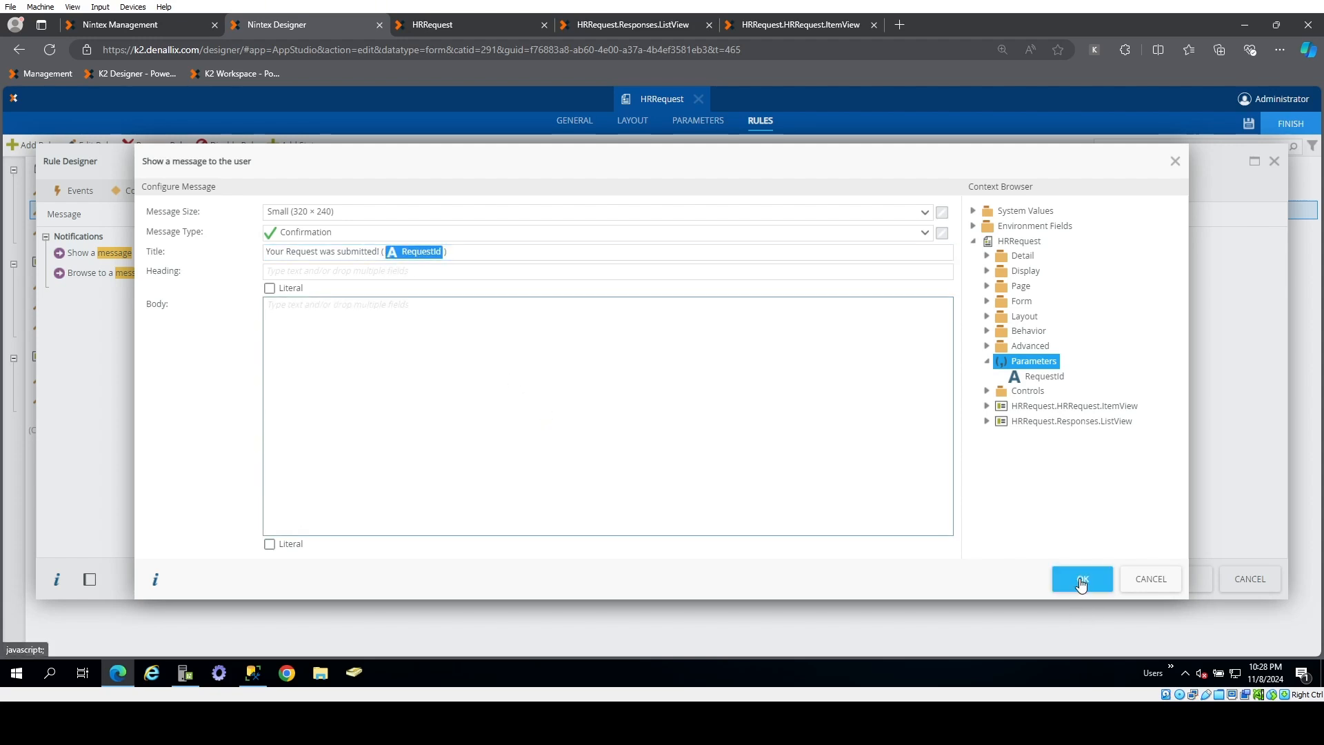
left_click(1183, 578)
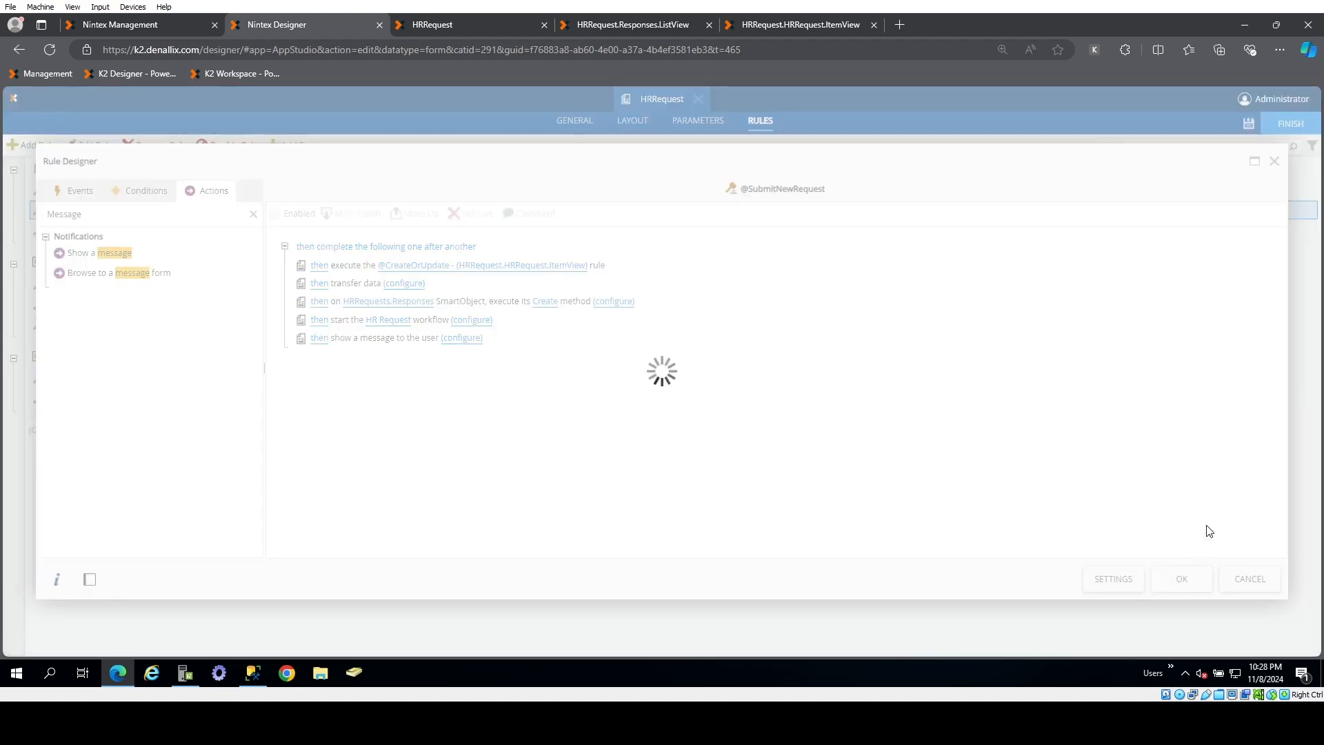
left_click(1290, 123)
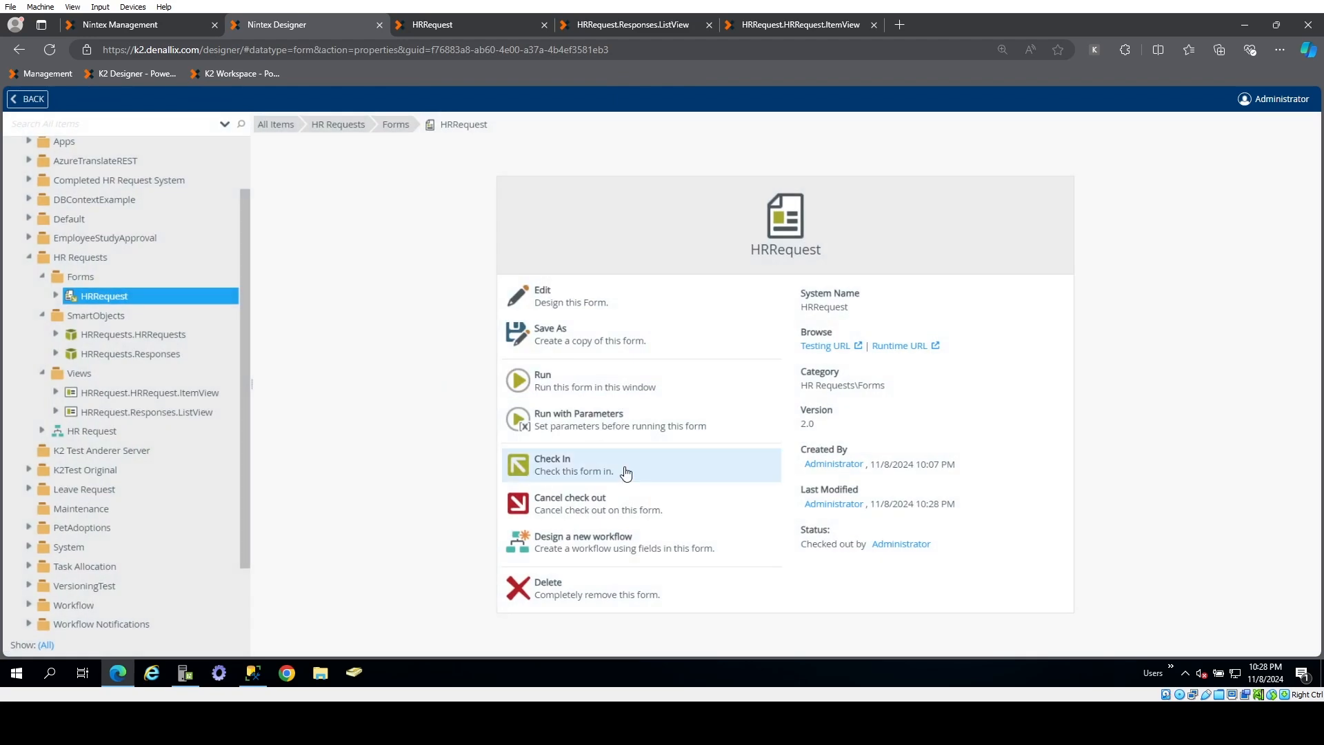
- Switch to the running HRRequest form, reload it, and remove RequestId=2 from its address to open a blank request
left_click(461, 30)
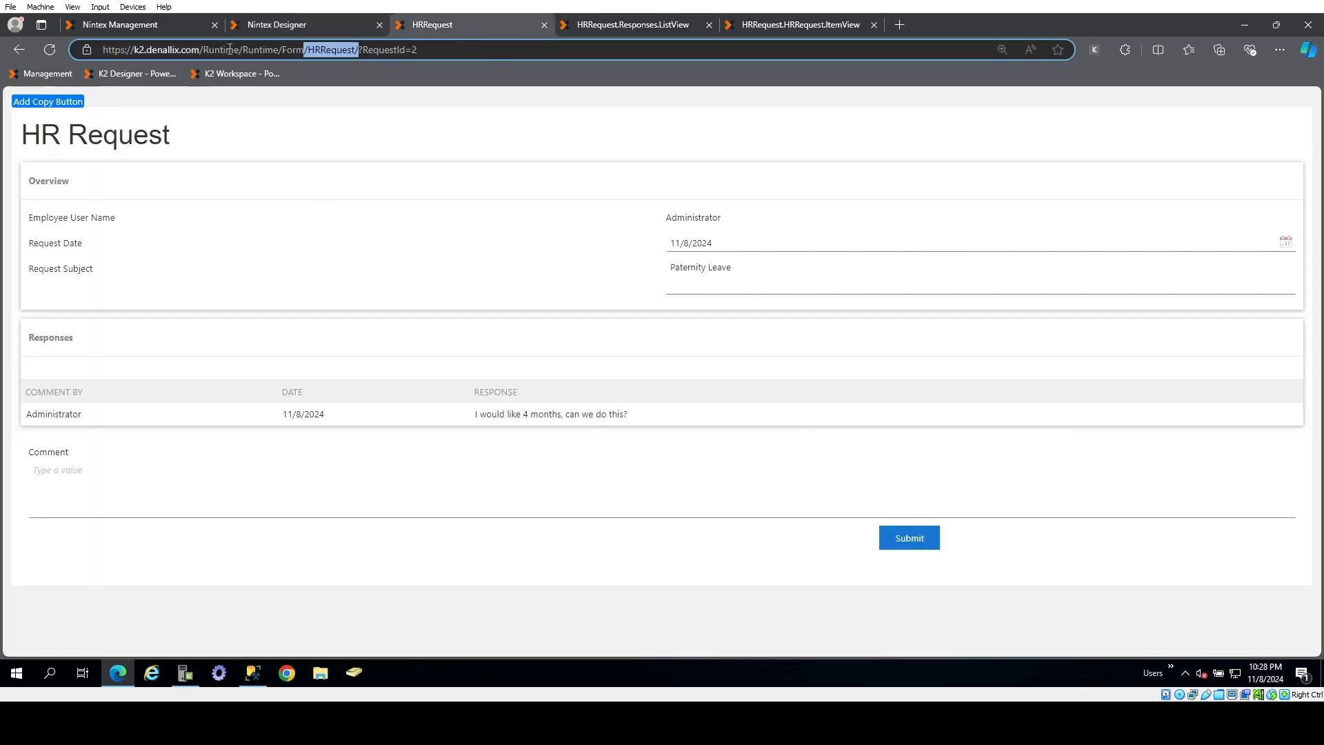
left_click(49, 50)
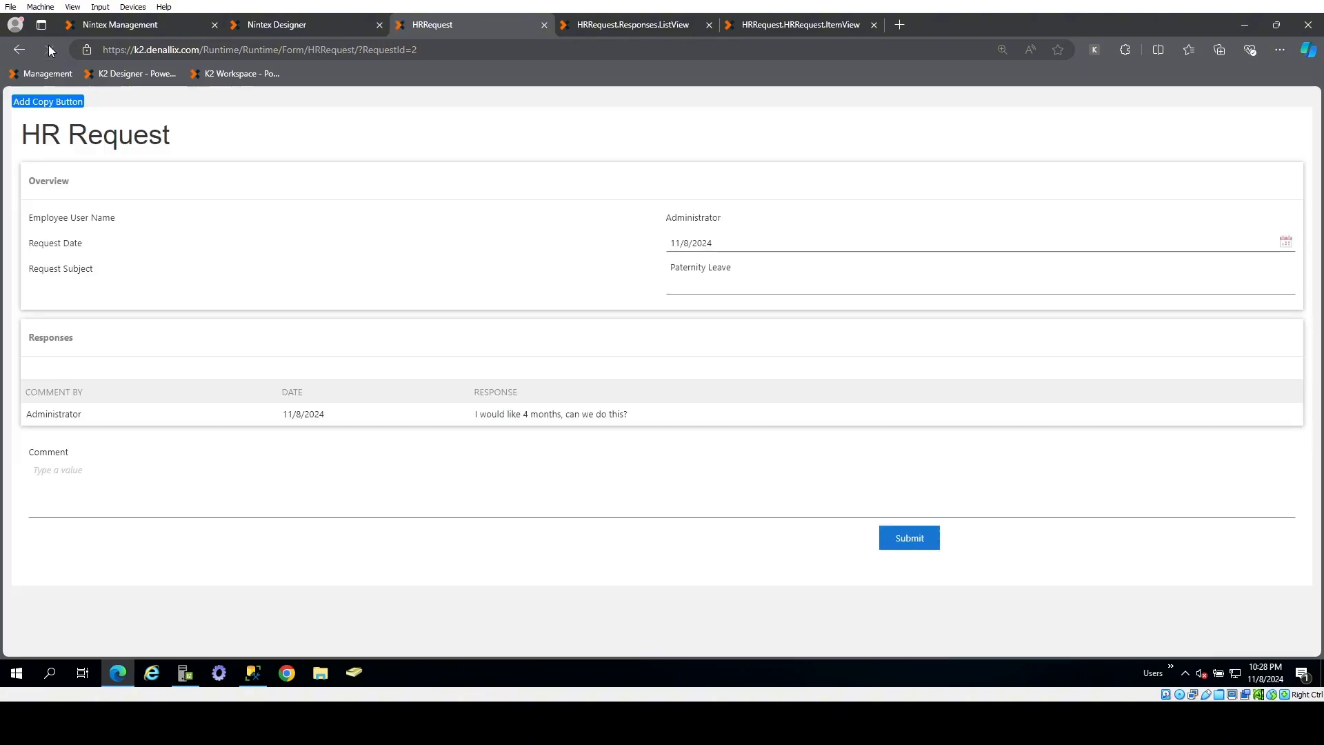
left_click(48, 50)
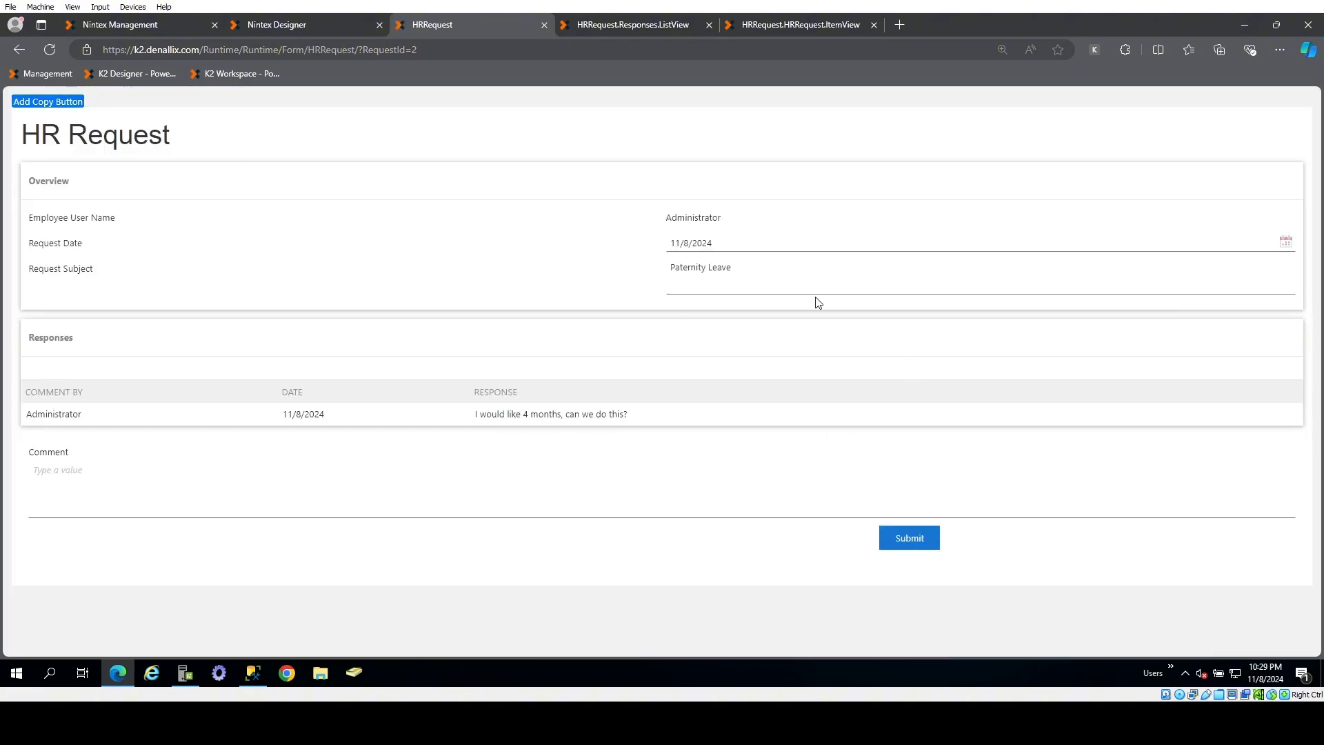
left_click(510, 416)
double_click(366, 52)
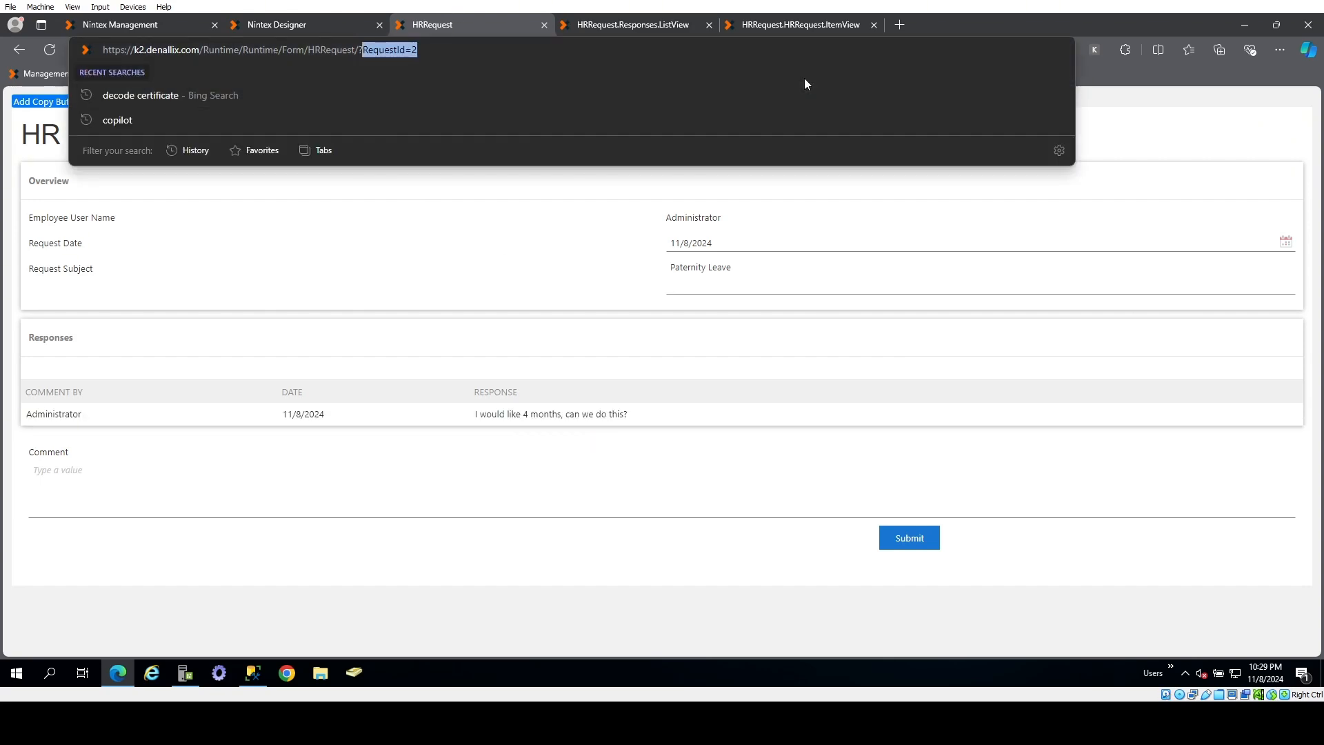
key("BackSpace")
key("Return")
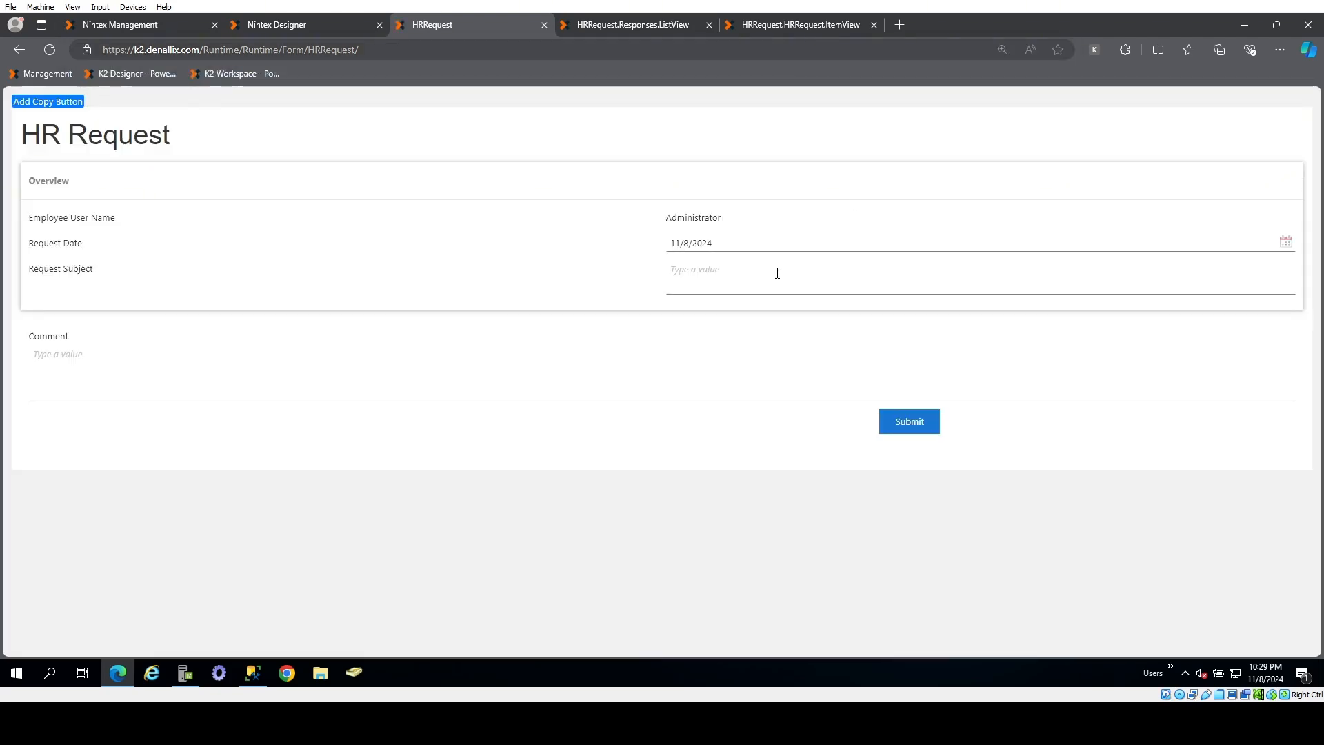
- Submit a new HR request with the subject "Maternity Leave" and comment "I want time off", and dismiss the confirmation message
left_click(777, 273)
type("Ma")
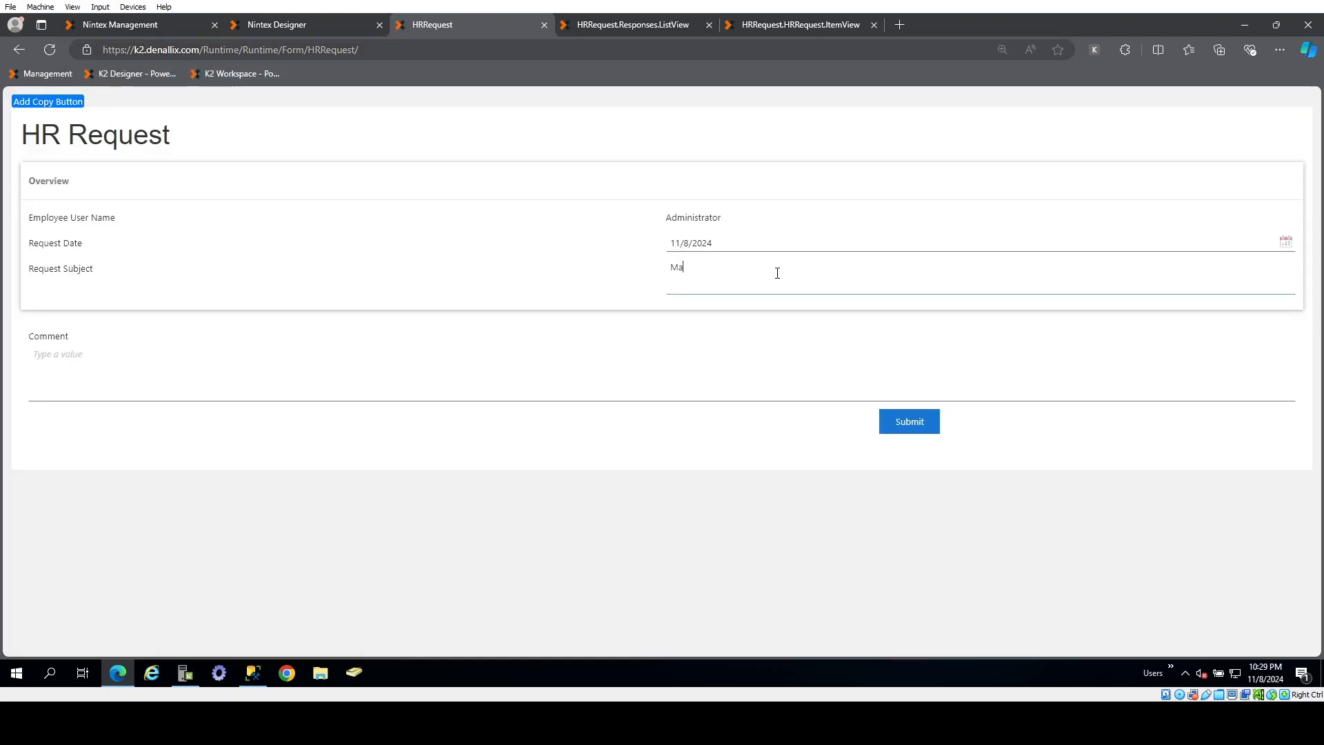
type("ternity Leave")
key("Tab")
left_click(154, 374)
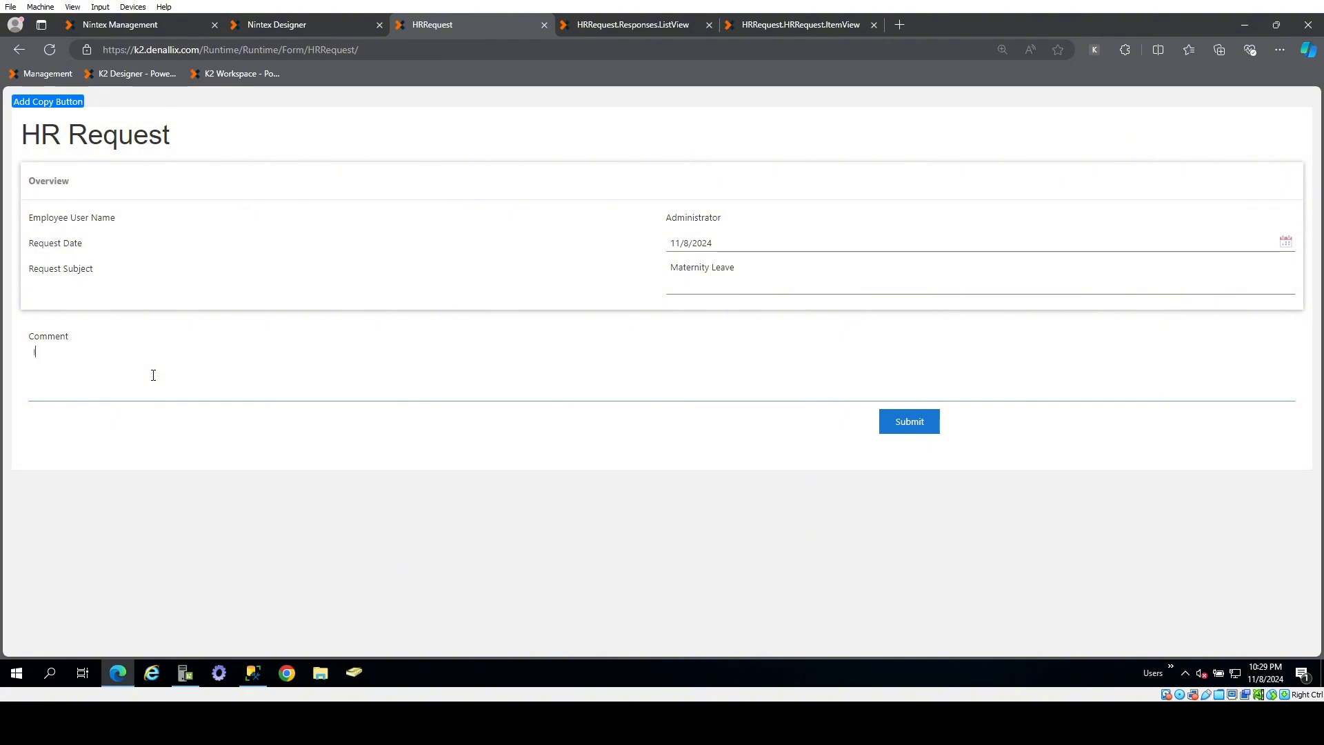
type("I want time off")
left_click(910, 420)
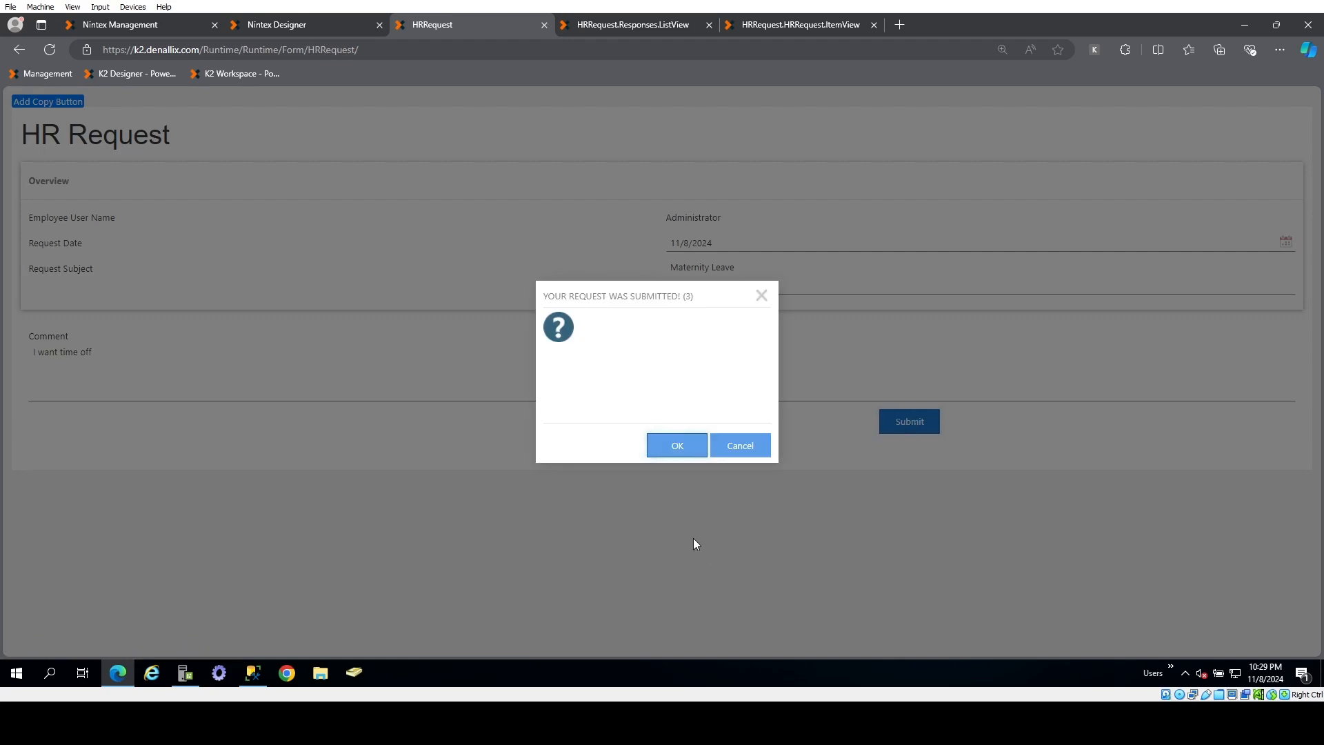
left_click(677, 445)
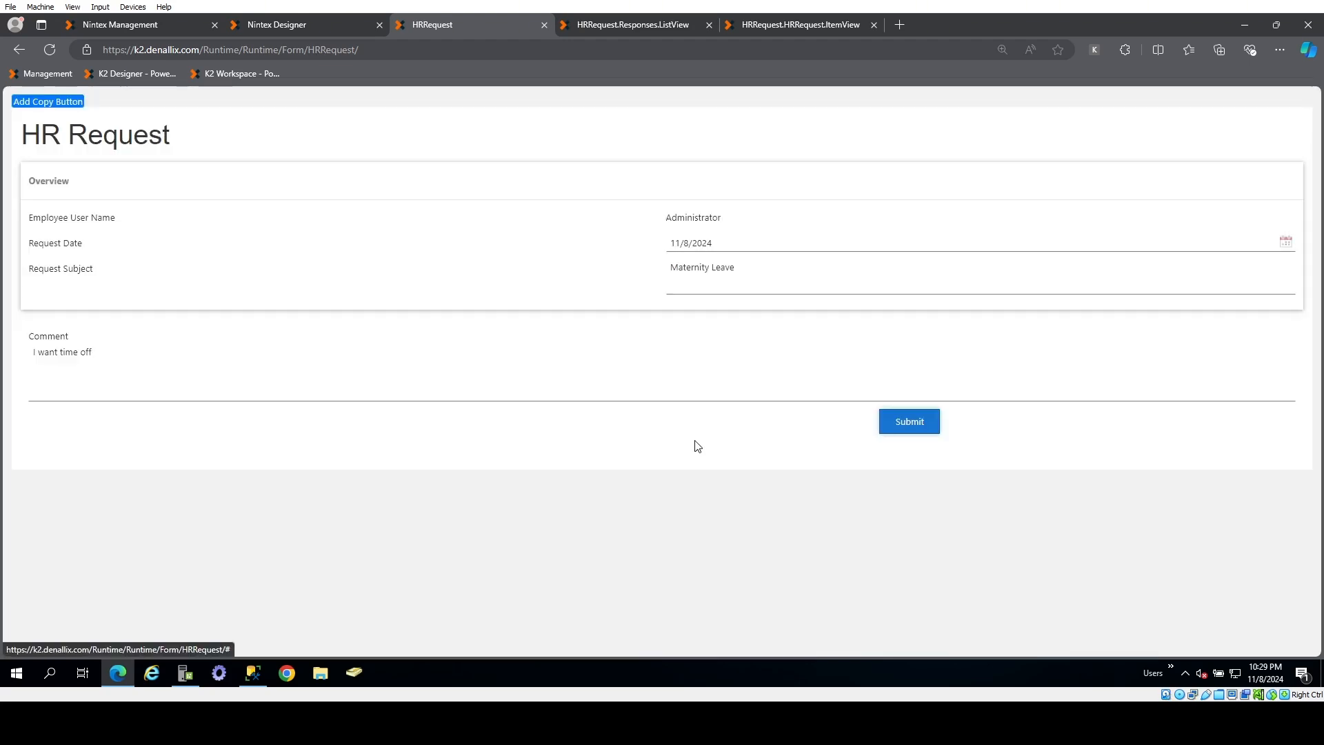
- Switch to Nintex Management, refresh the HR Request workflow instances, and open the view flow of the Maternity Leave instance
left_click(134, 24)
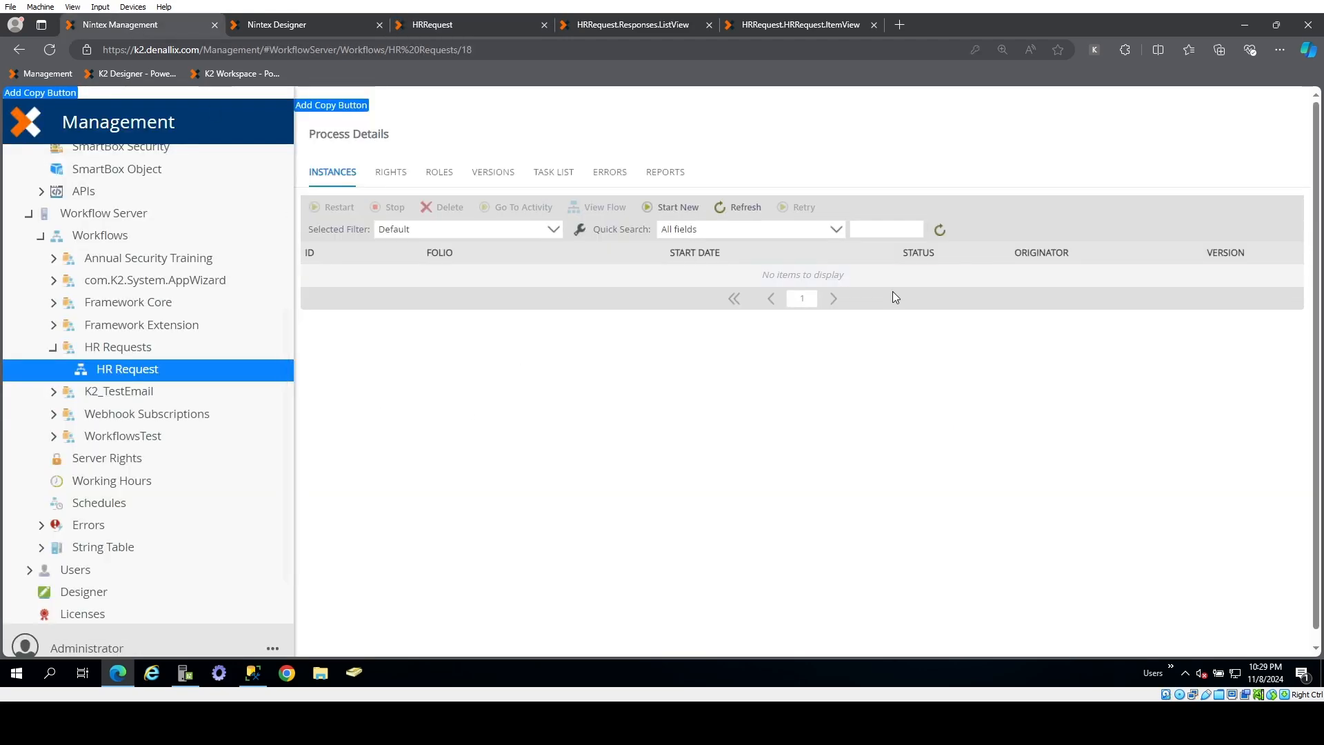
left_click(940, 230)
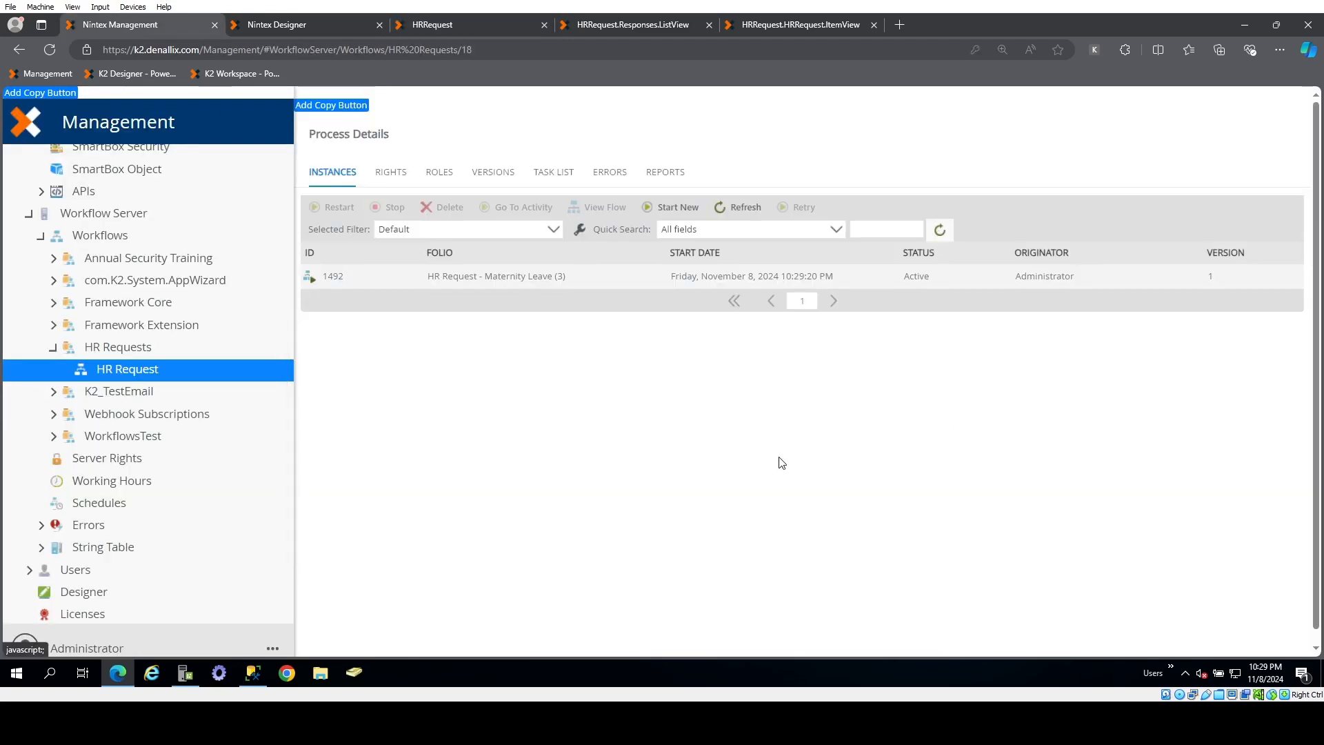
left_click(704, 279)
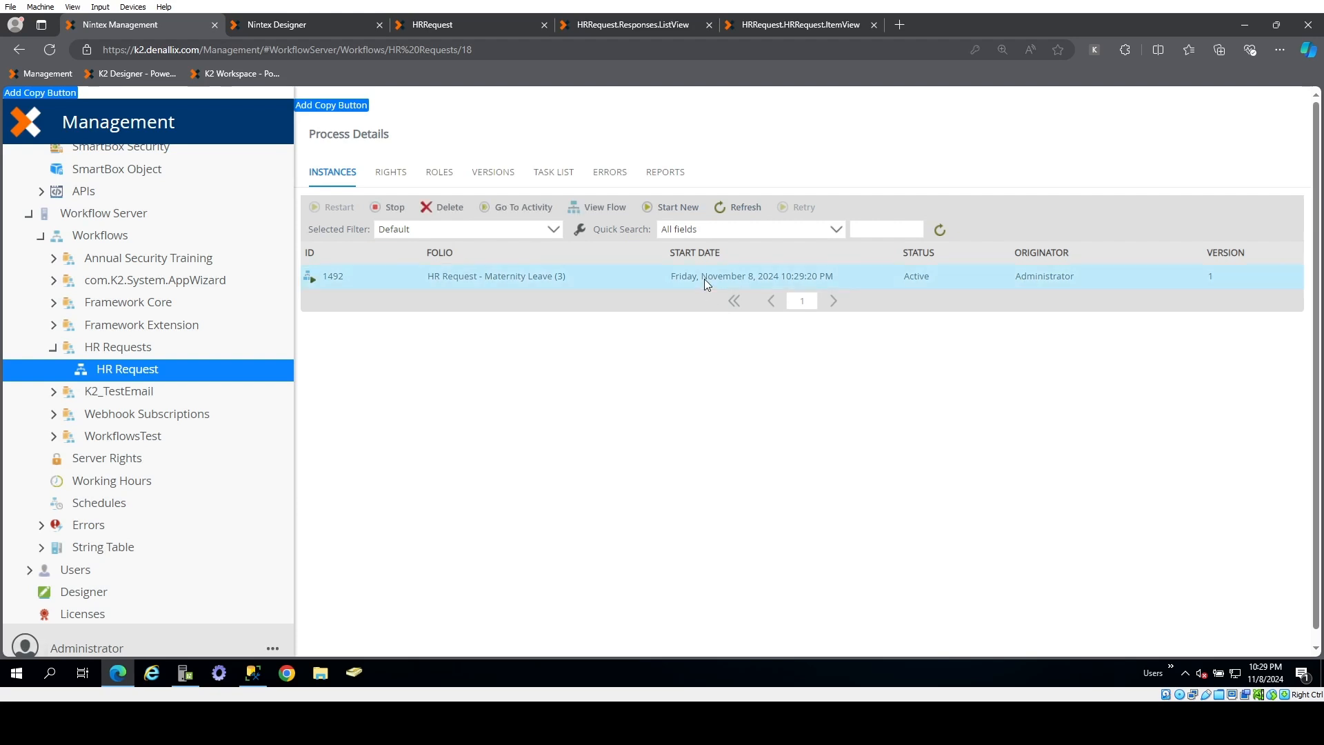
left_click(605, 208)
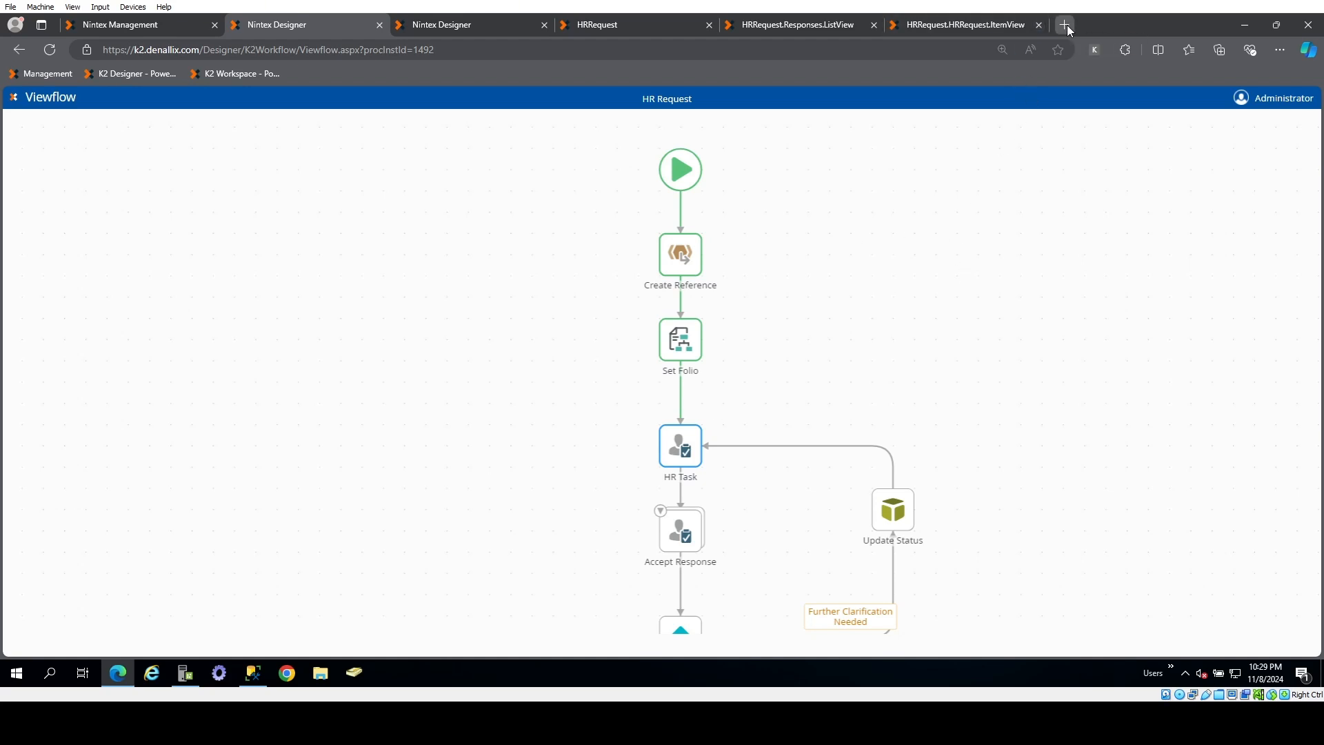
left_click(227, 48)
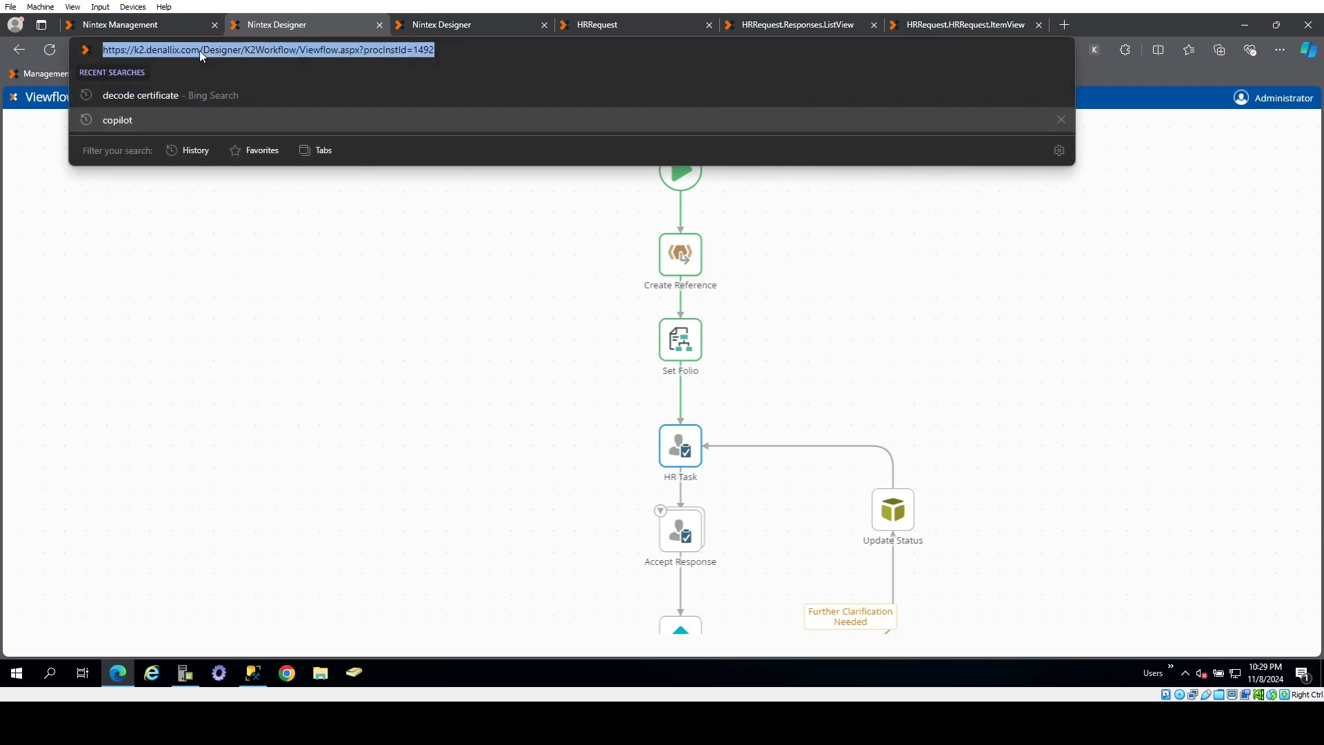
left_click(210, 52)
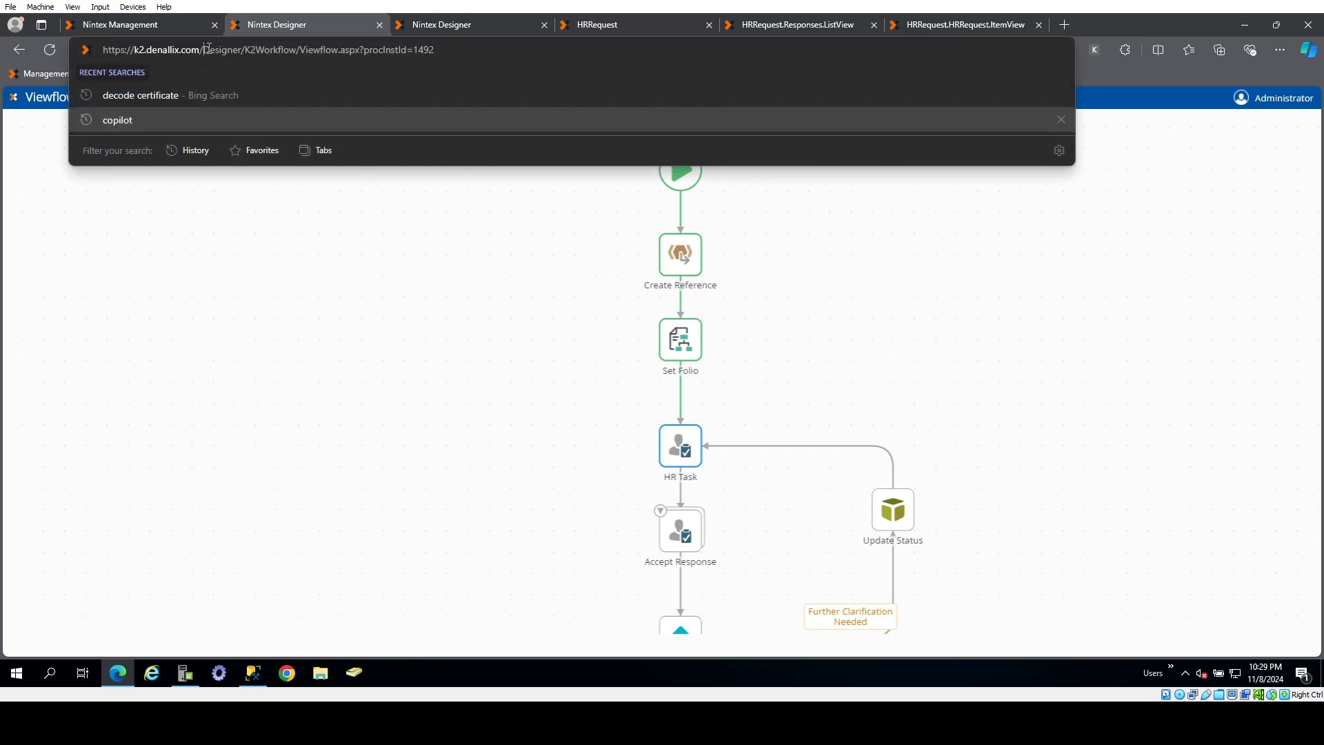
key("shift+Home")
key("ctrl+c")
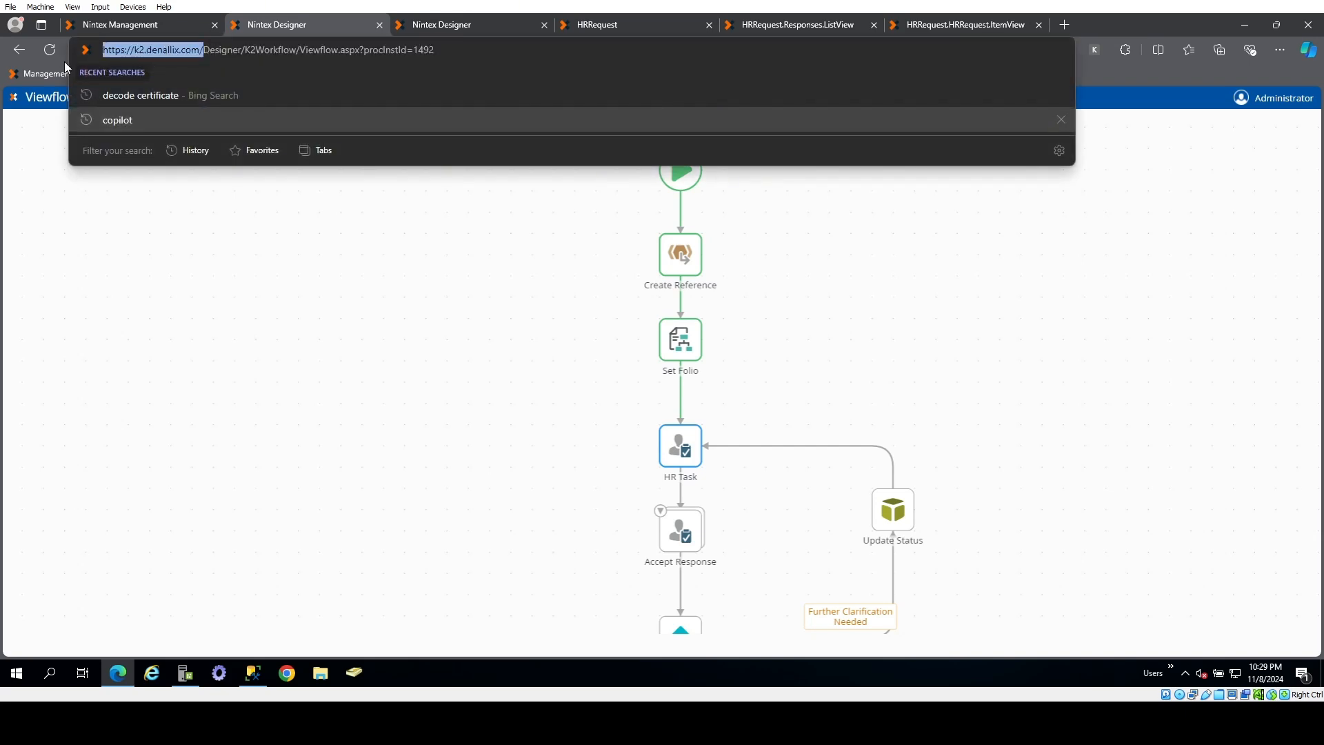
left_click(1070, 27)
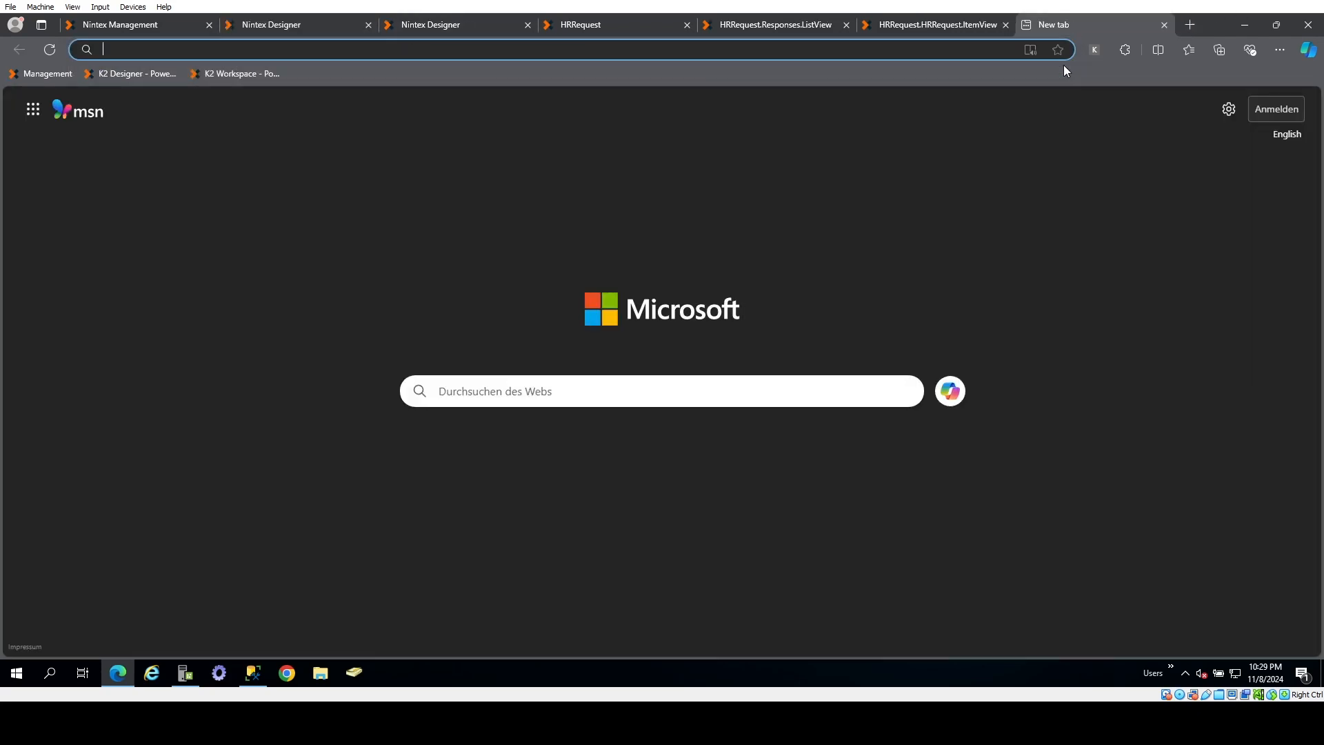
key("ctrl+v")
key("Return")
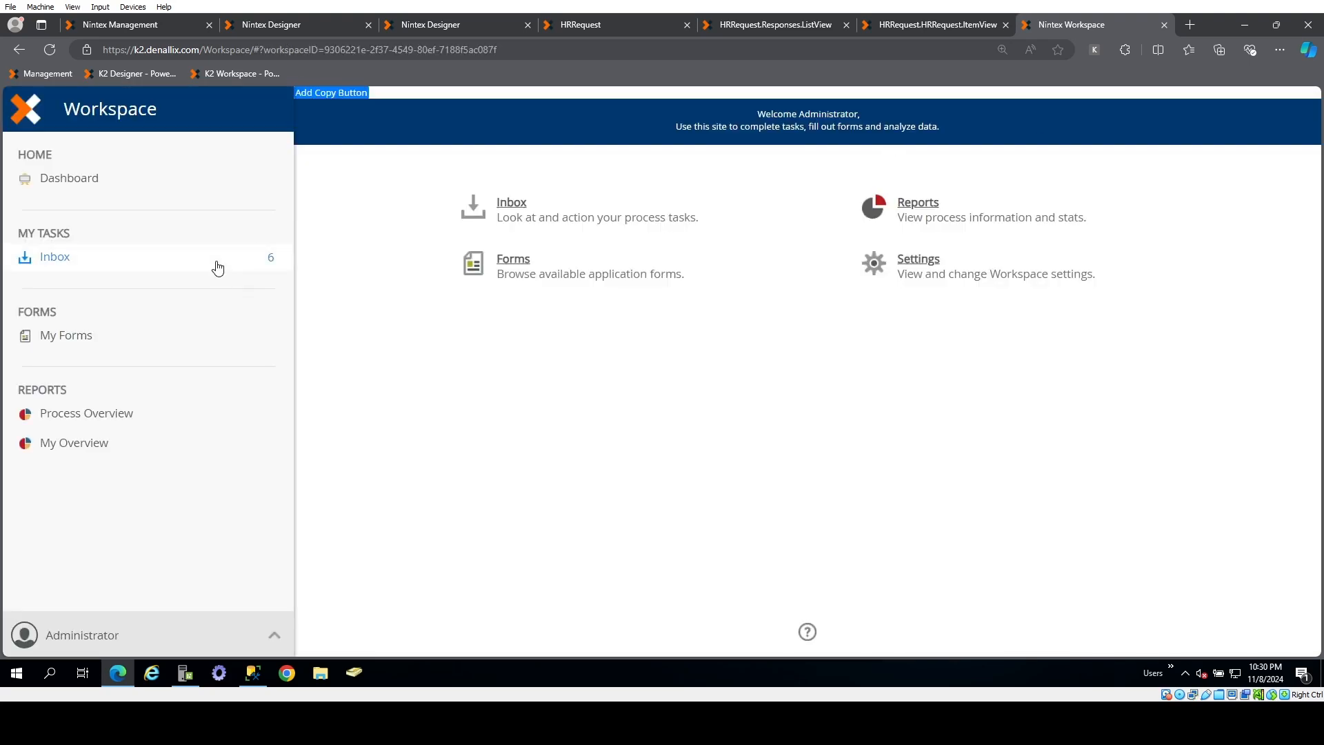
- Open the HR Task of the Maternity Leave request from the Workspace inbox and view the source of its task frame
left_click(218, 267)
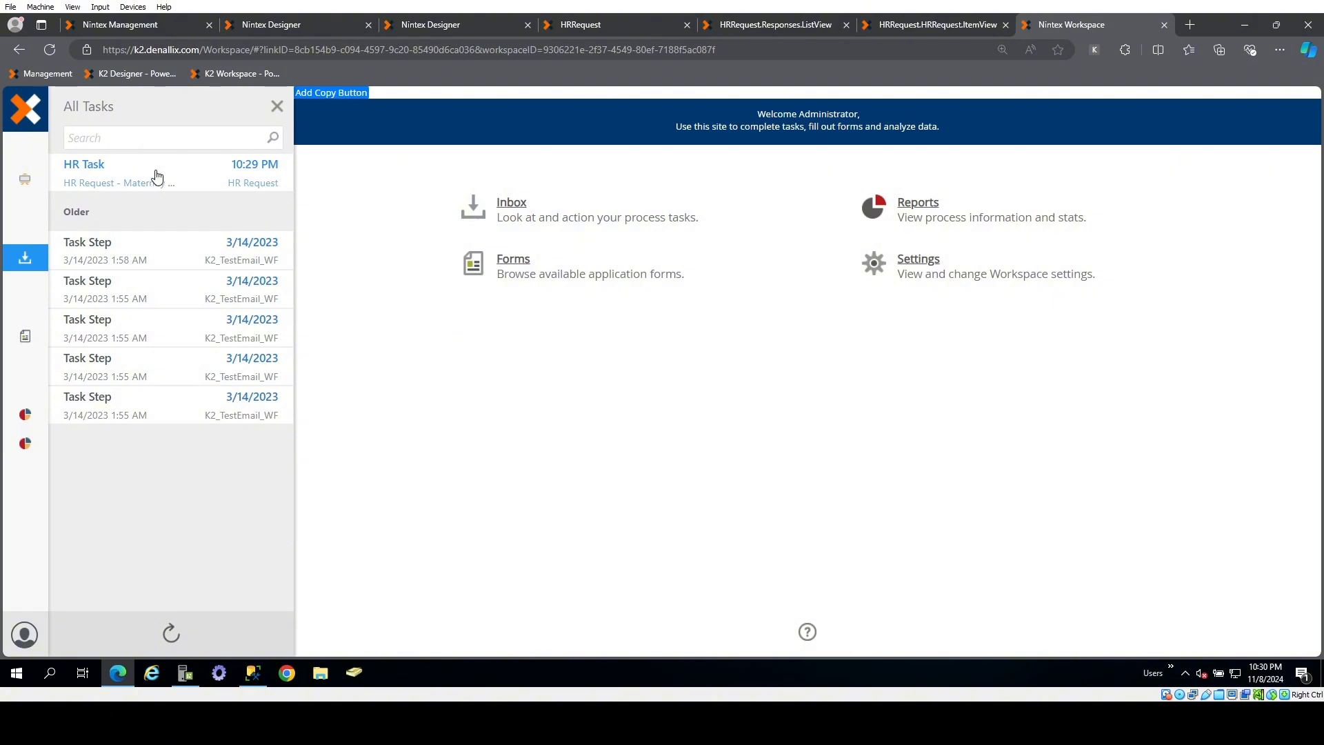
left_click(158, 177)
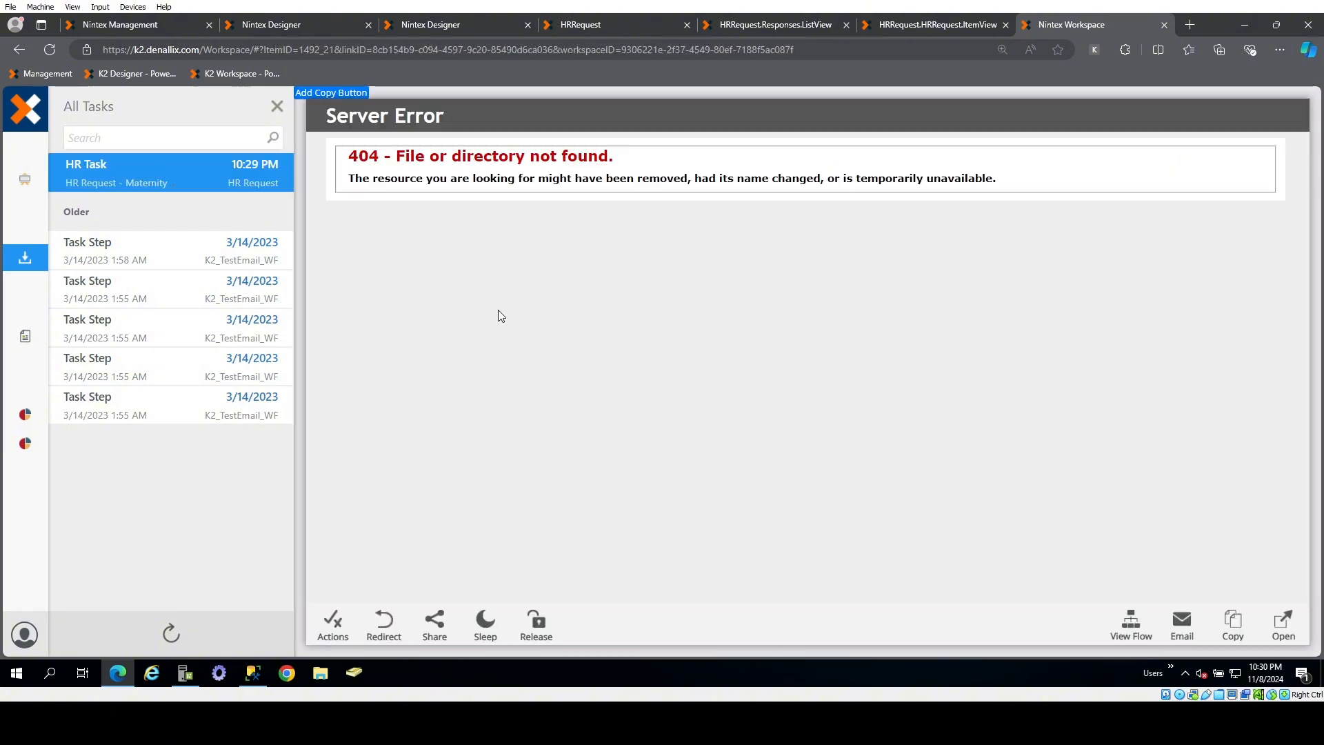
right_click(578, 351)
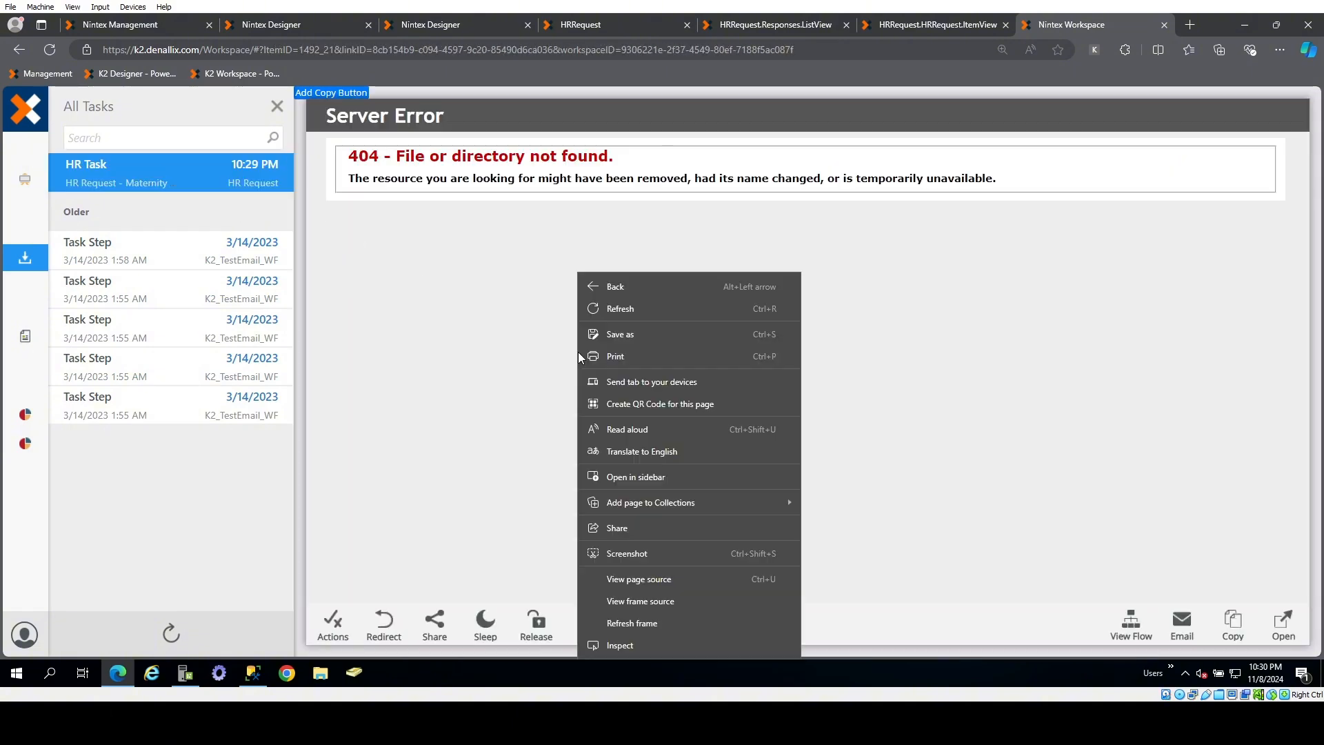
left_click(508, 362)
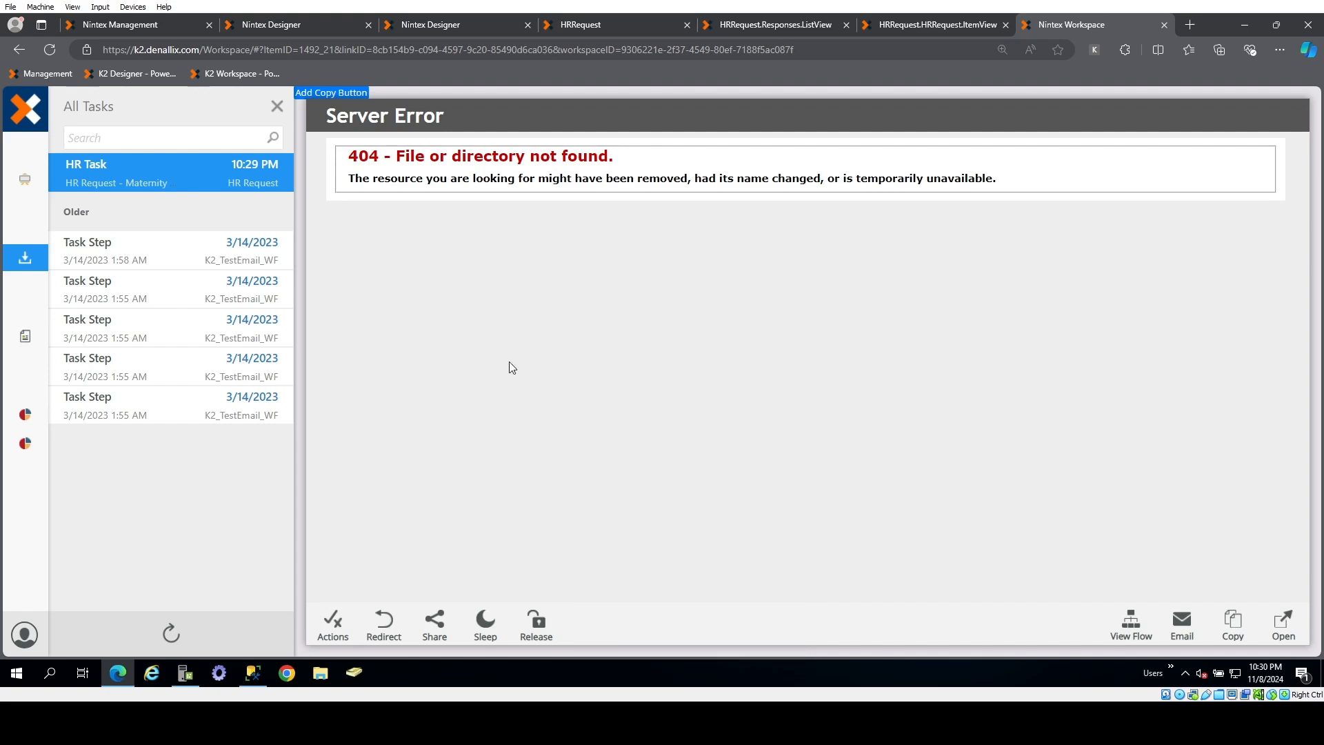
right_click(528, 342)
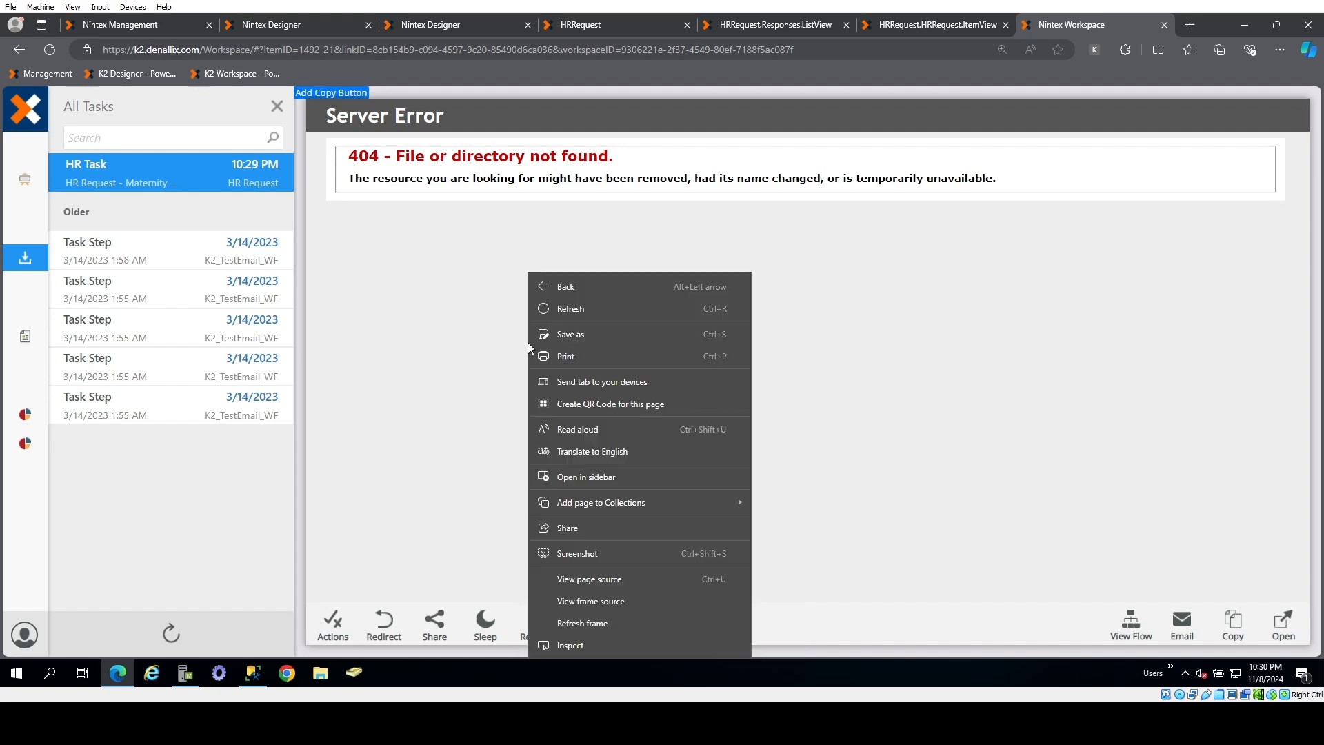
left_click(616, 611)
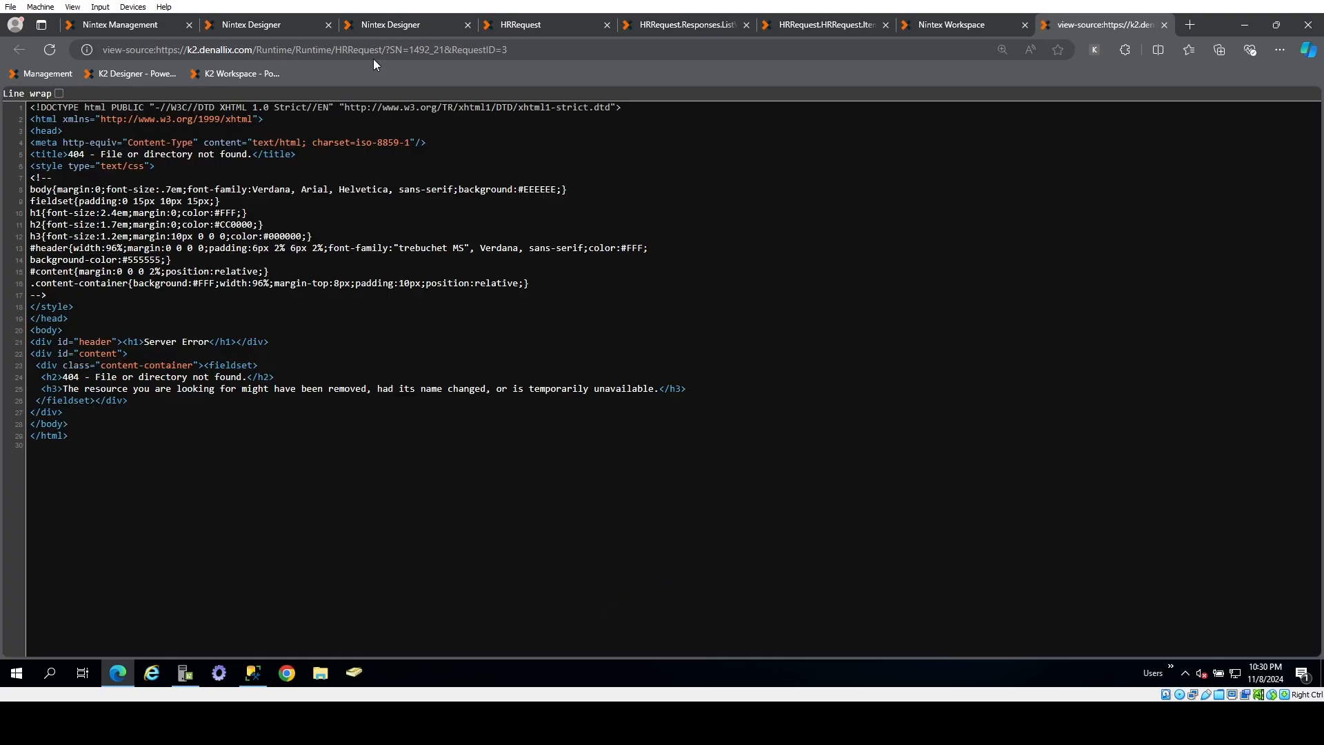
- Insert "Form/" before HRRequest in the task's address, remove the "view-source:" prefix, and load the form
left_click(342, 51)
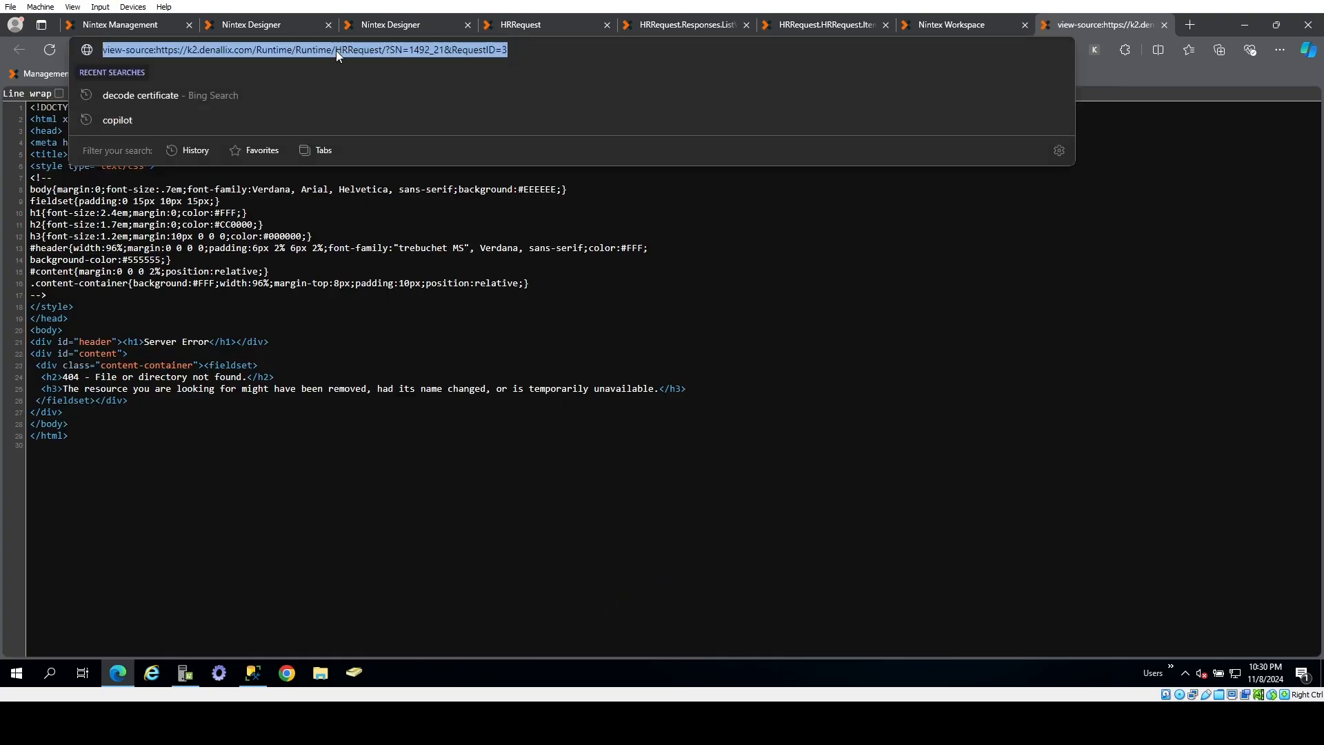
left_click(337, 50)
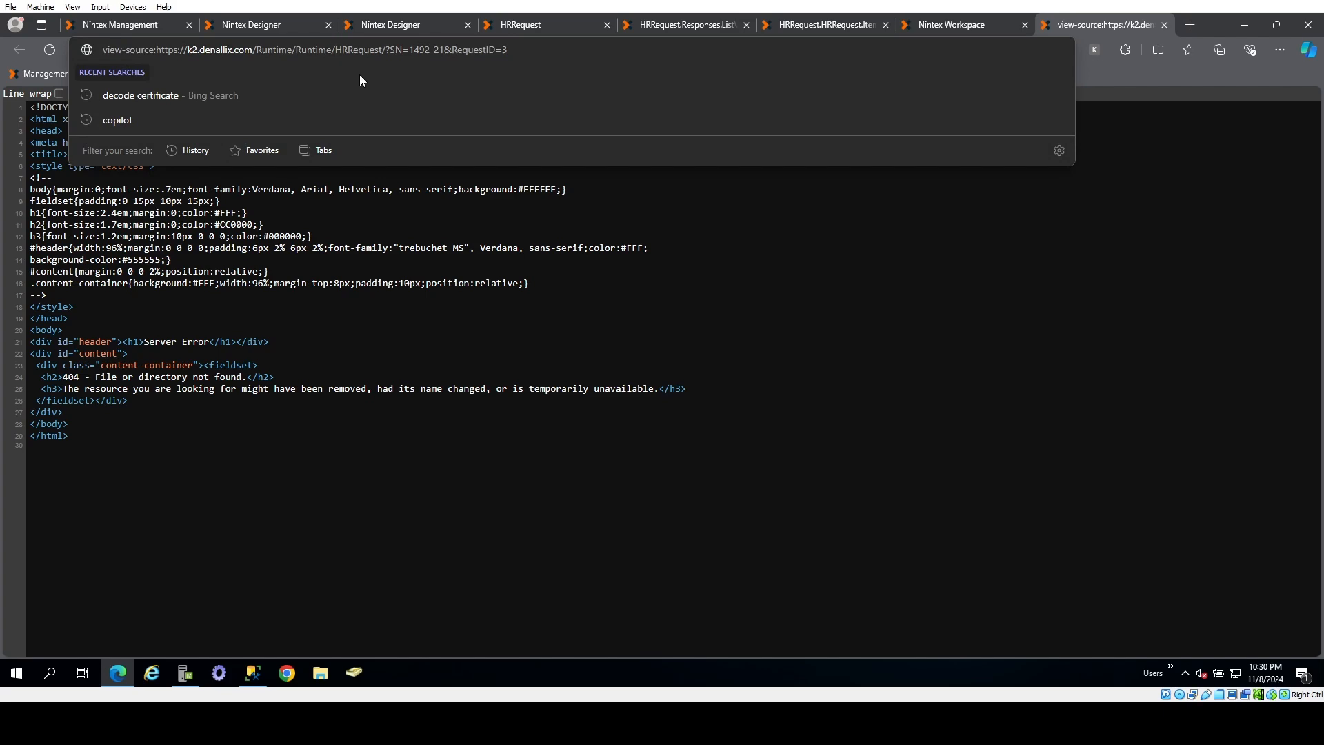
type("Form/")
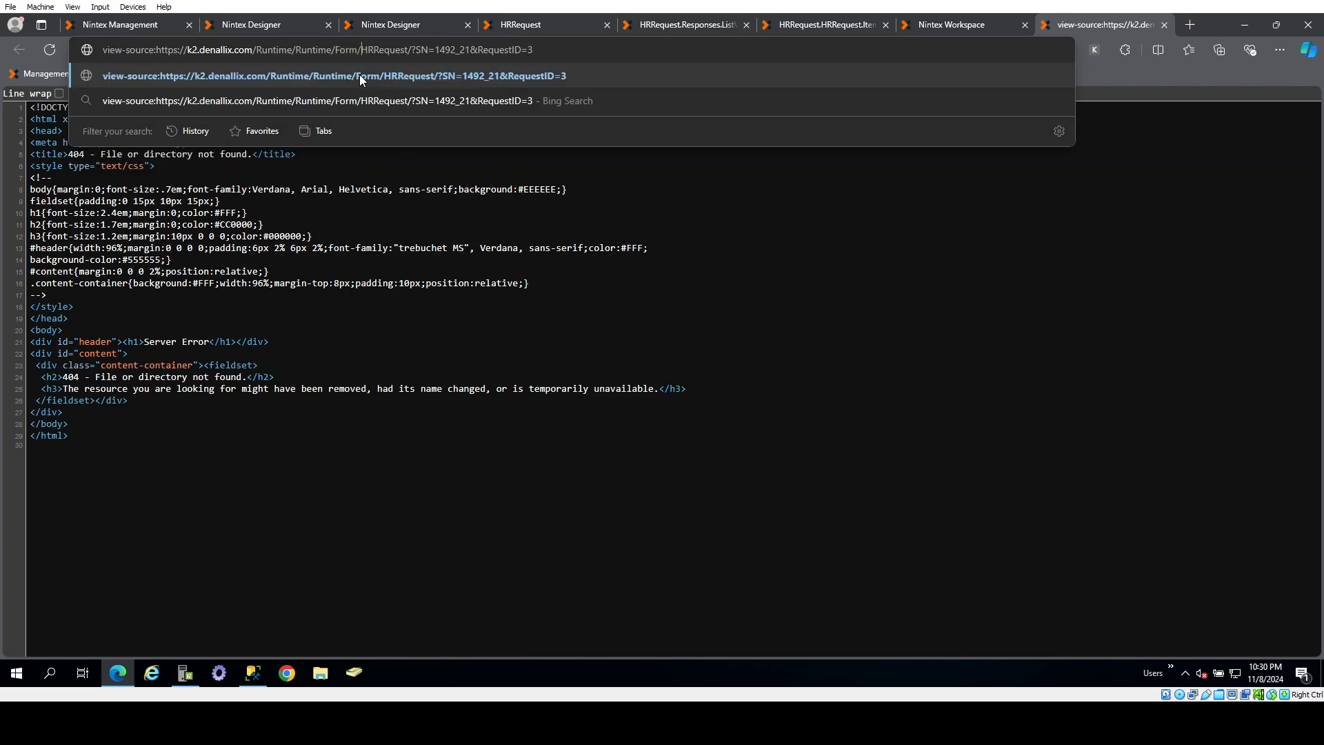
key("Return")
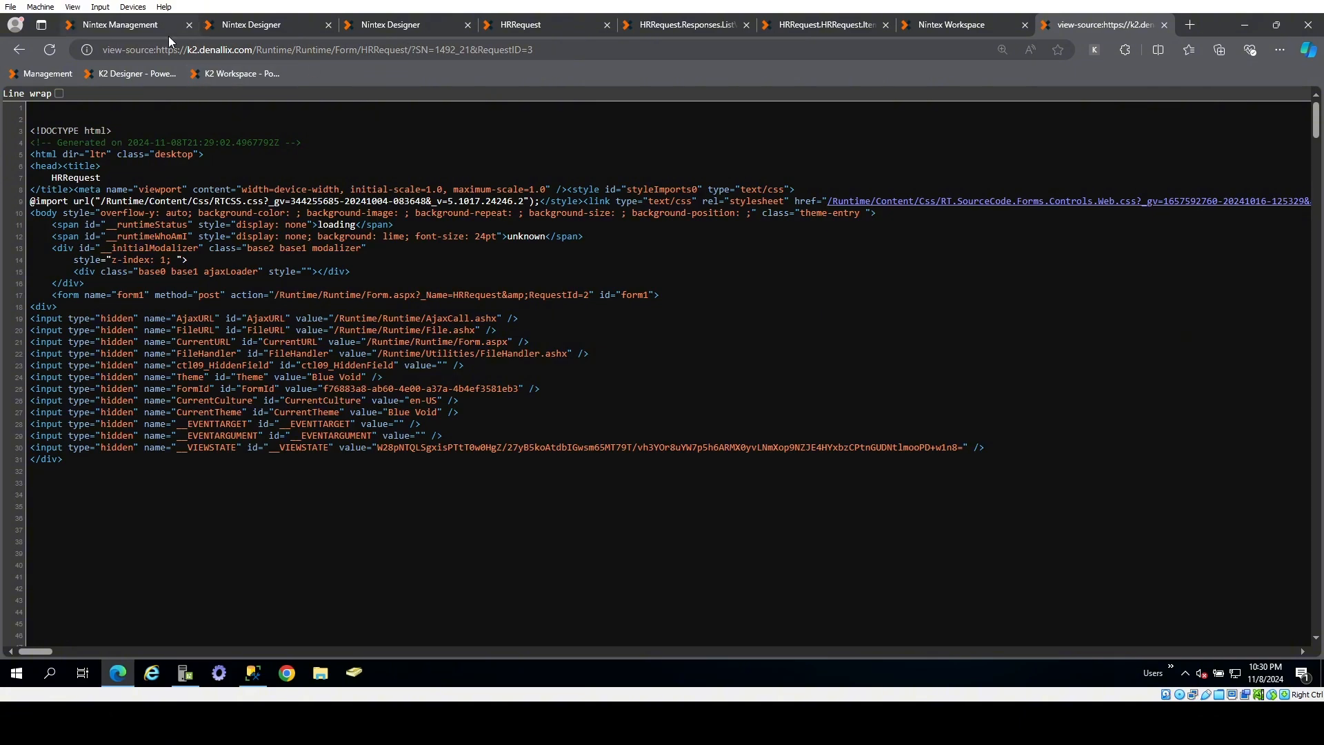
left_click_drag(154, 50, 100, 59)
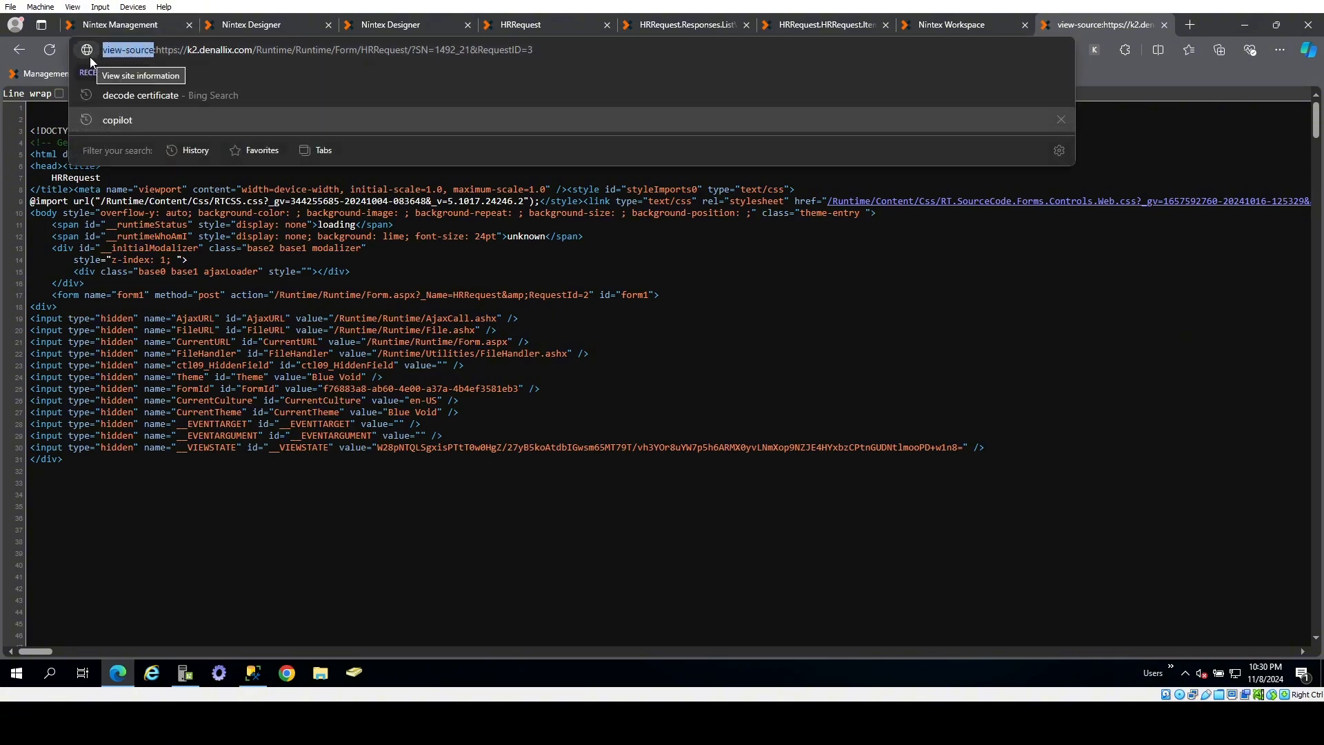
key("BackSpace")
key("Delete")
key("Return")
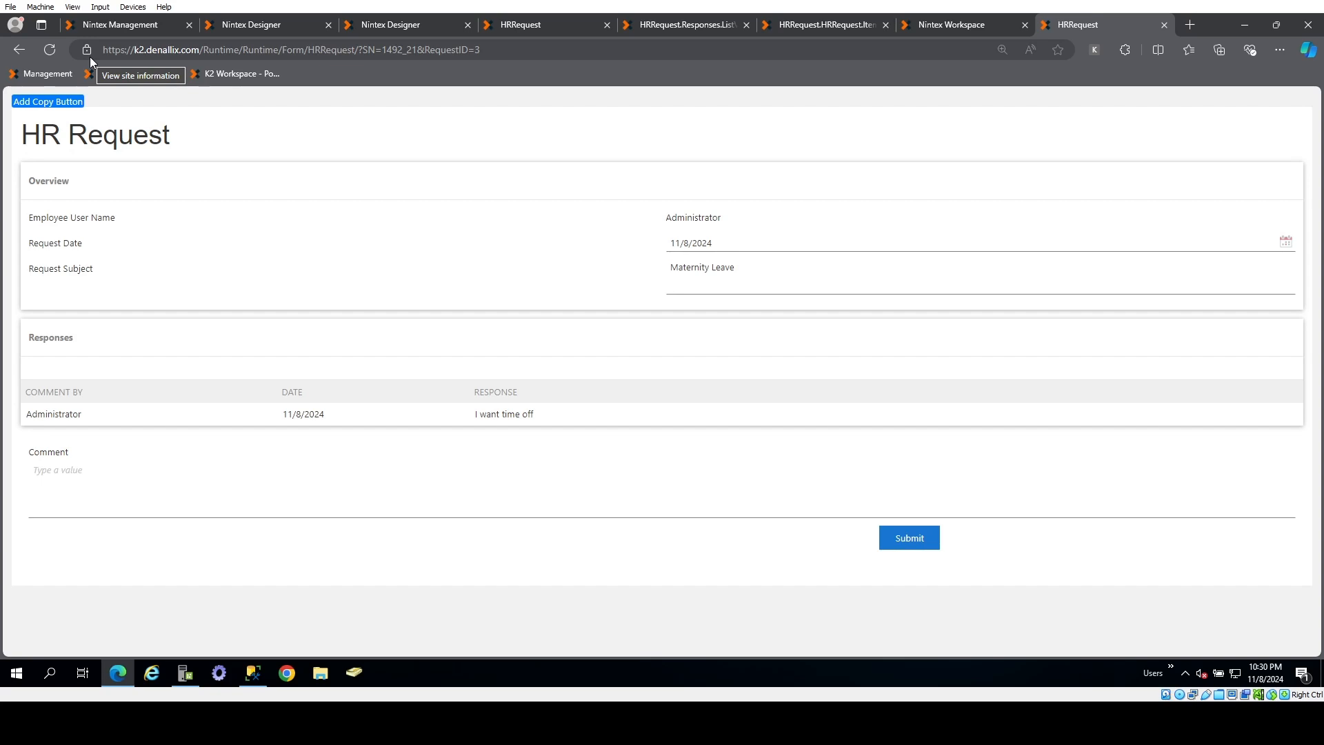
left_click(495, 412)
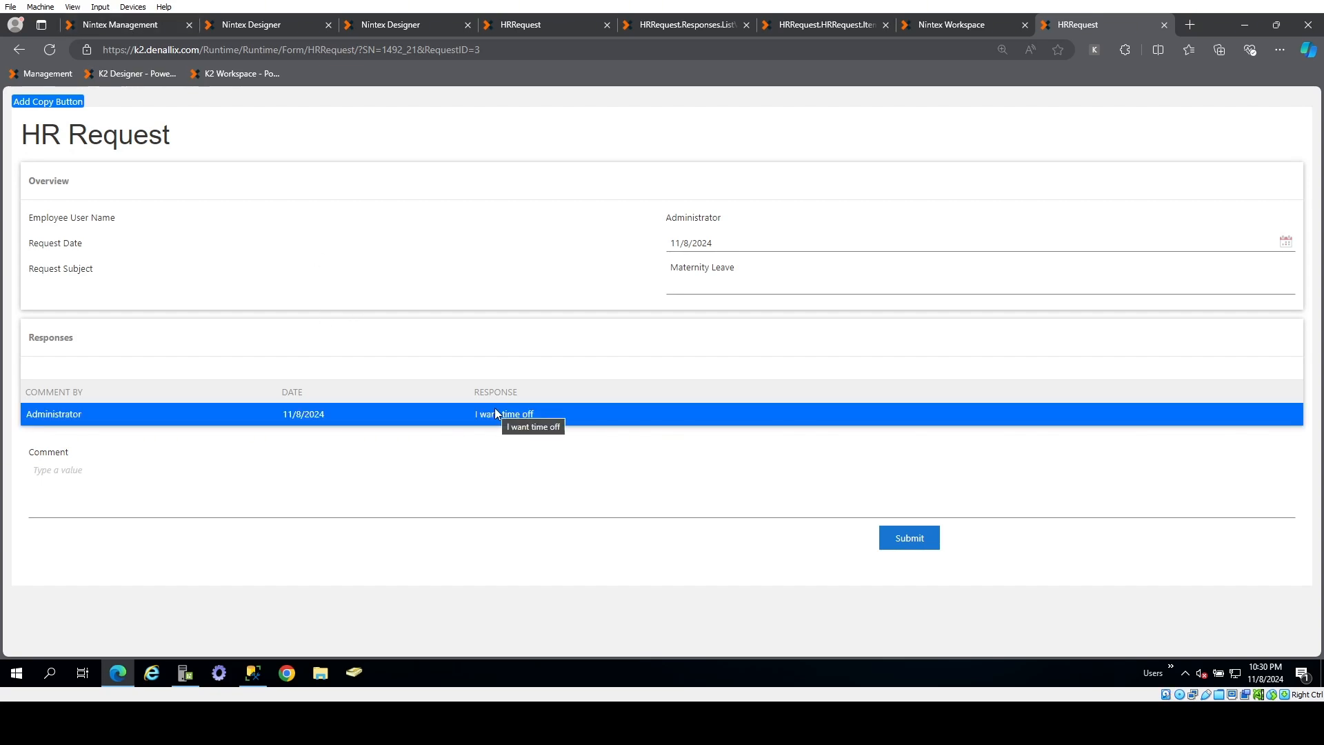
double_click(772, 283)
left_click(562, 497)
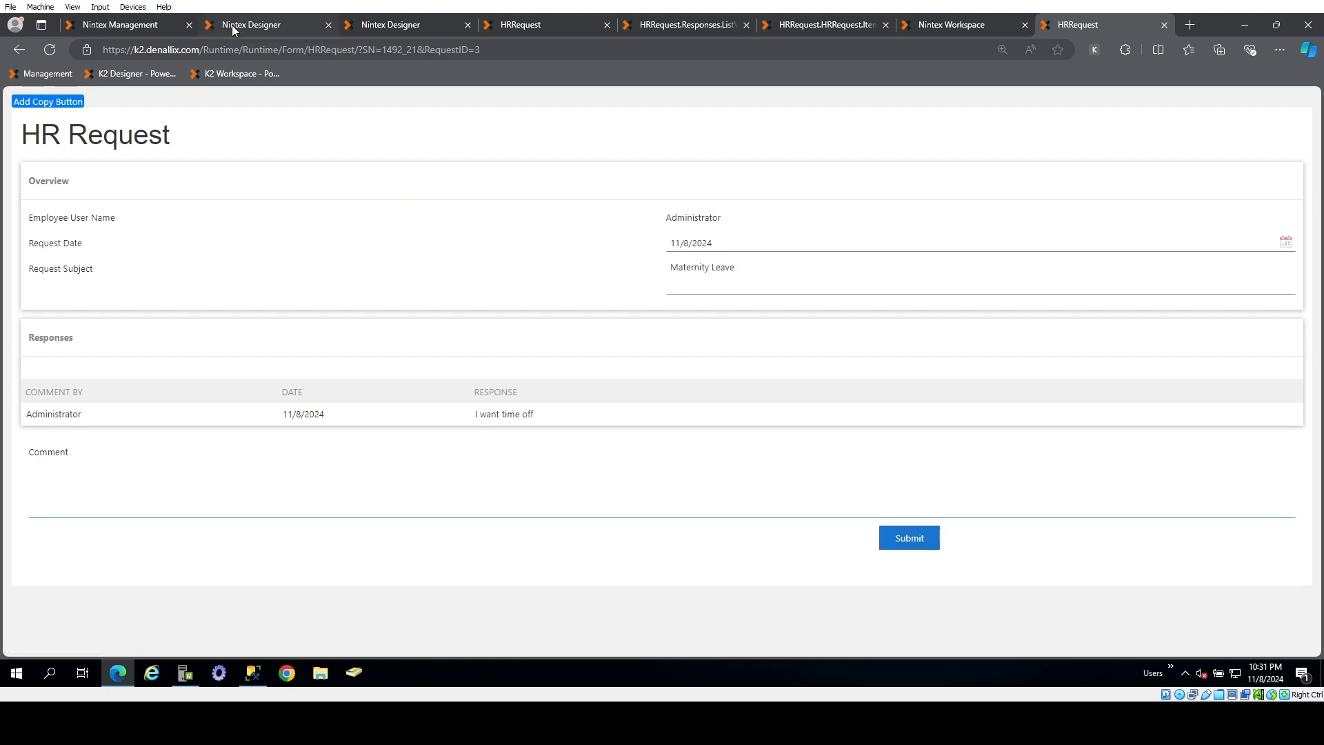
- Switch to Nintex Designer and open the HRRequest form for editing
left_click(254, 28)
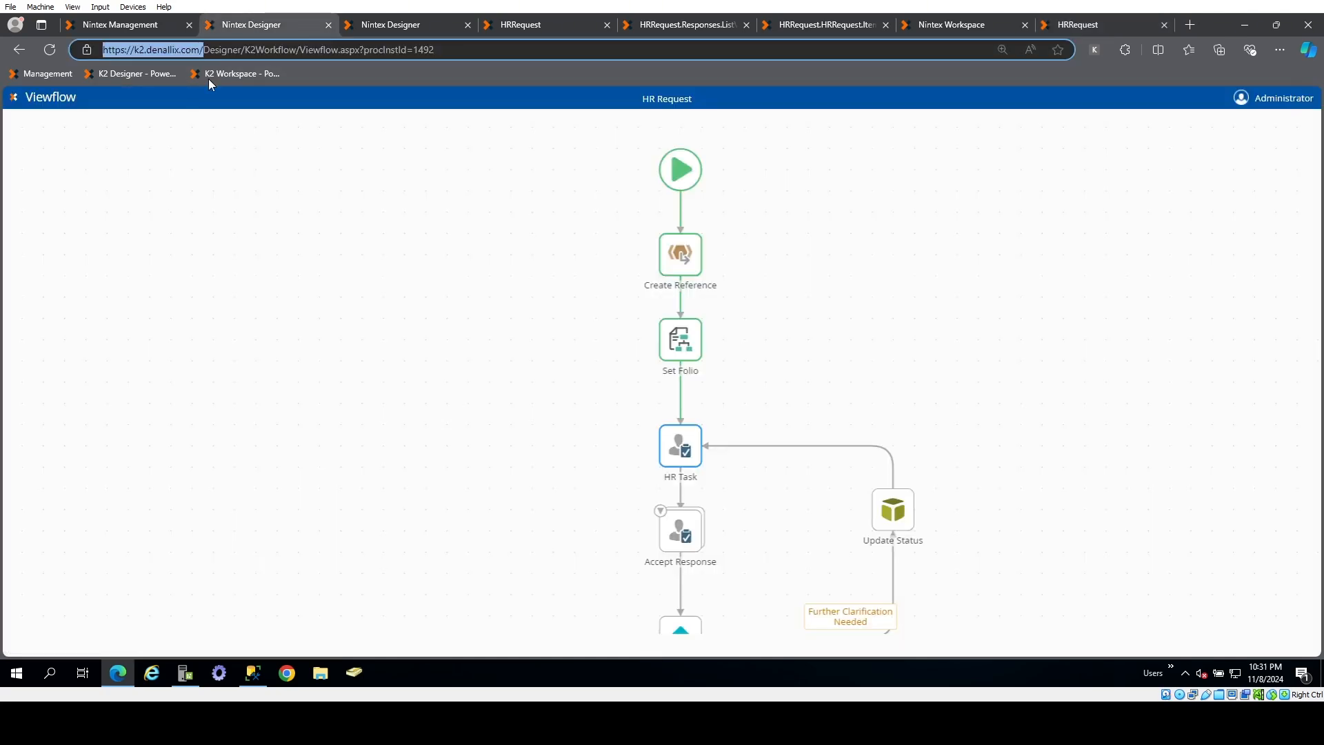
left_click(140, 26)
left_click(243, 24)
left_click(375, 27)
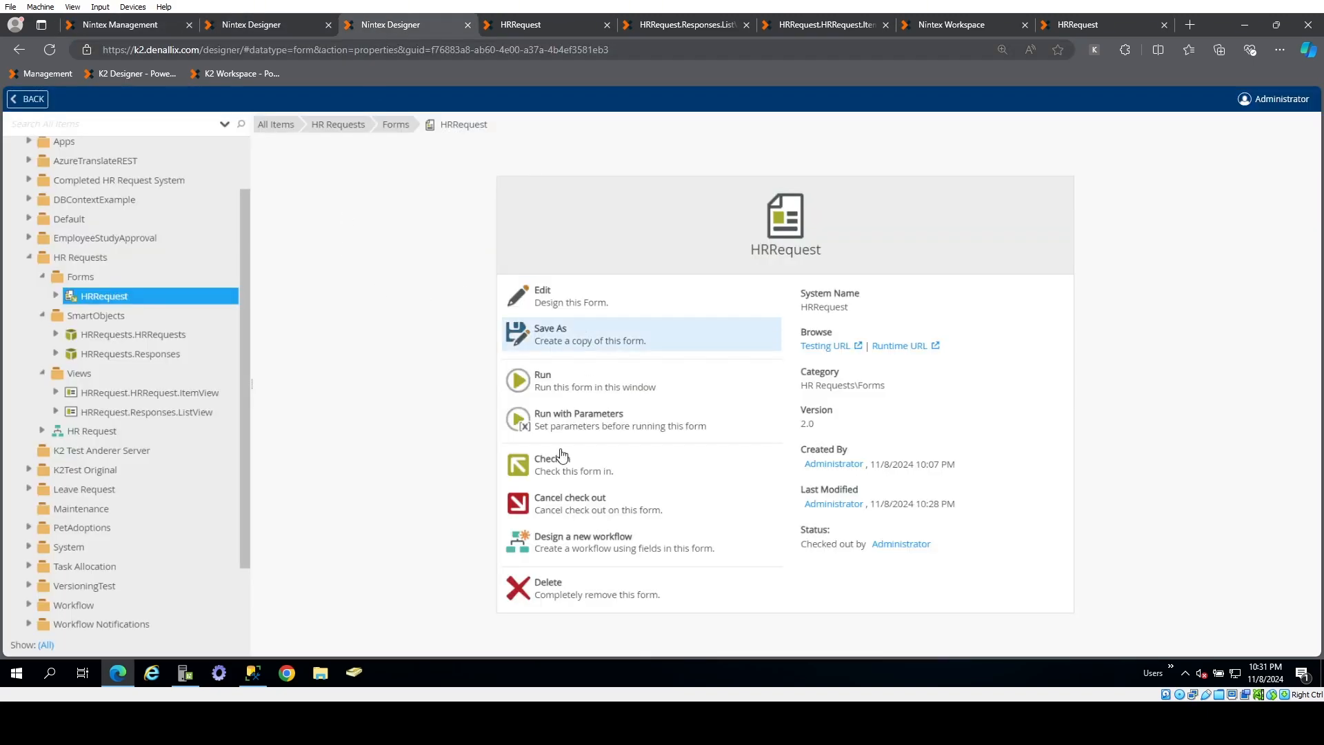
left_click(570, 299)
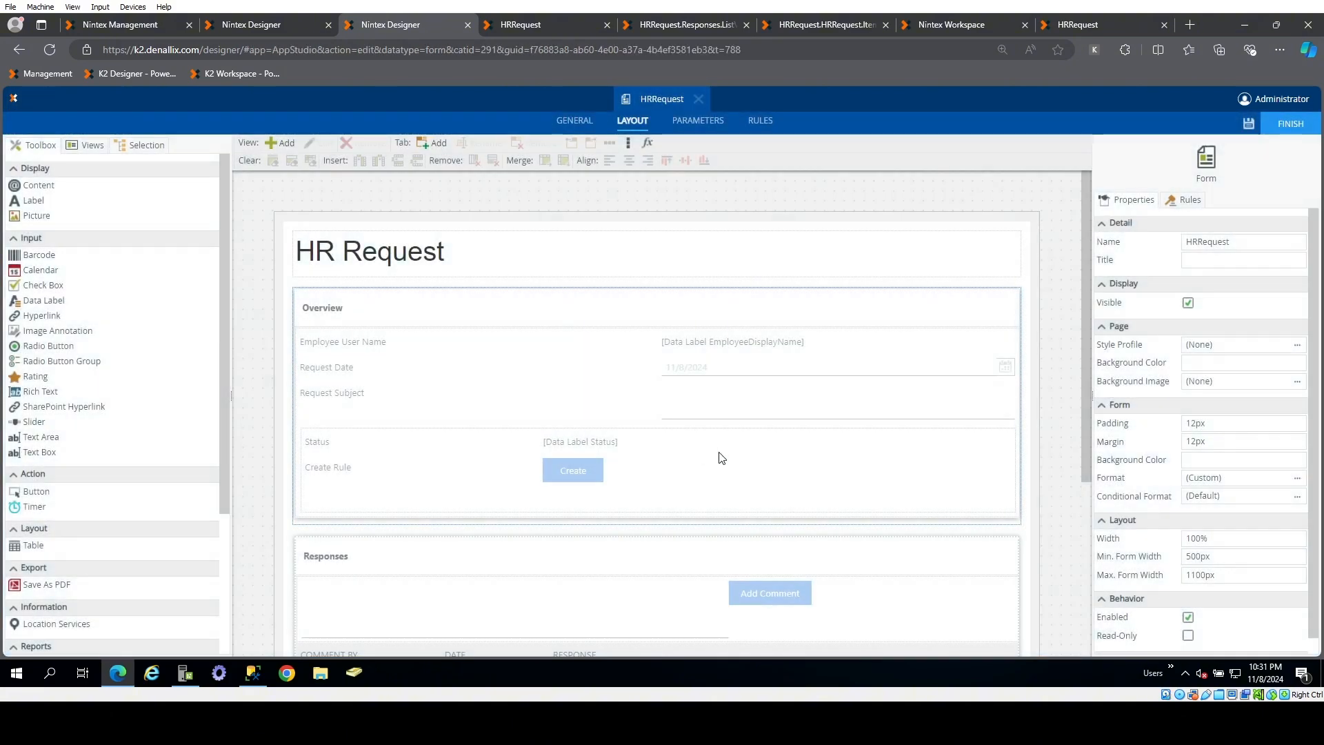
scroll(718, 458, "down", 4)
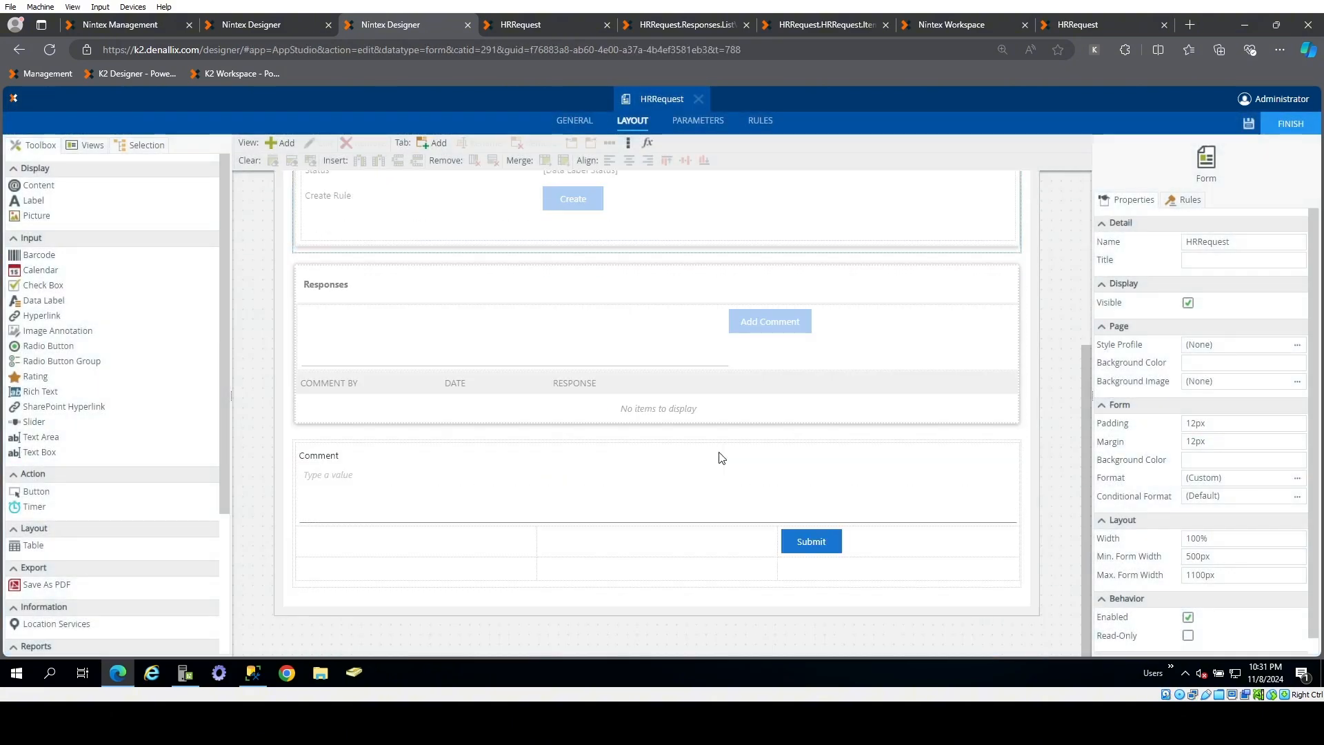
left_click(761, 122)
double_click(136, 189)
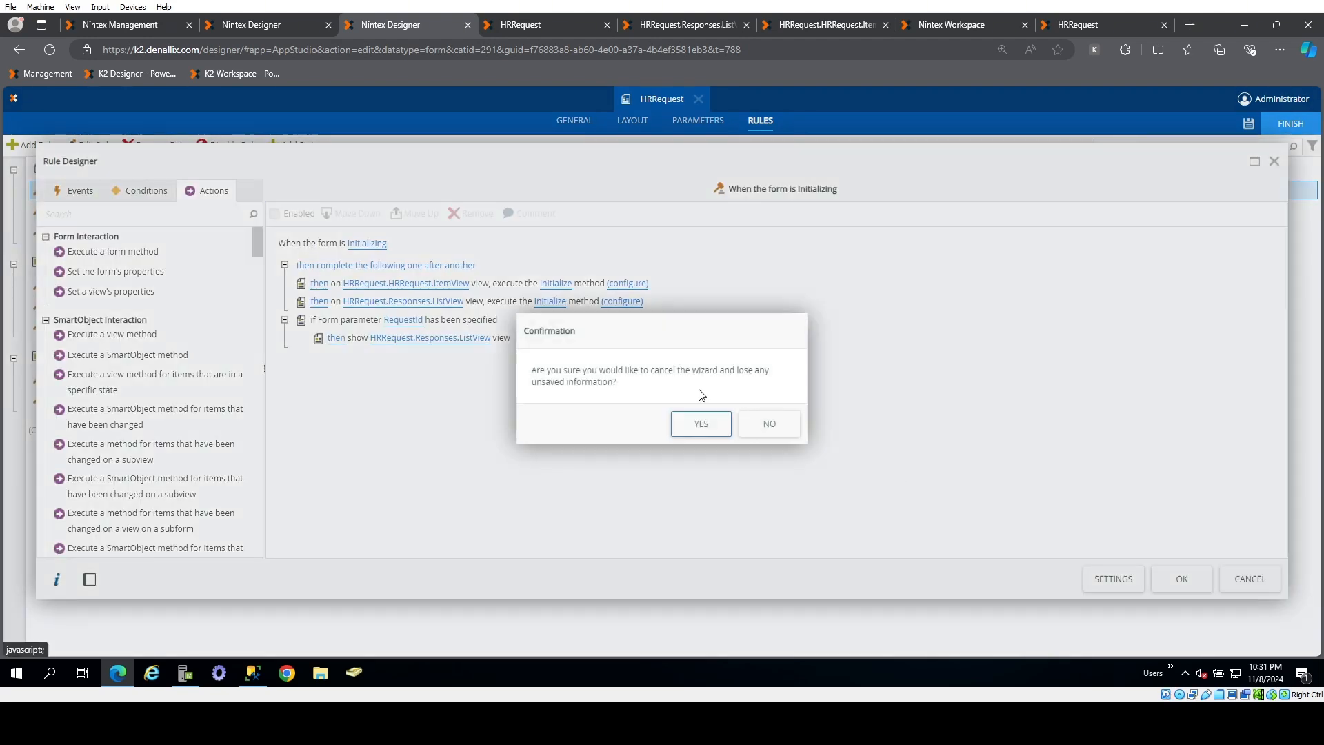
left_click(1252, 578)
left_click(692, 429)
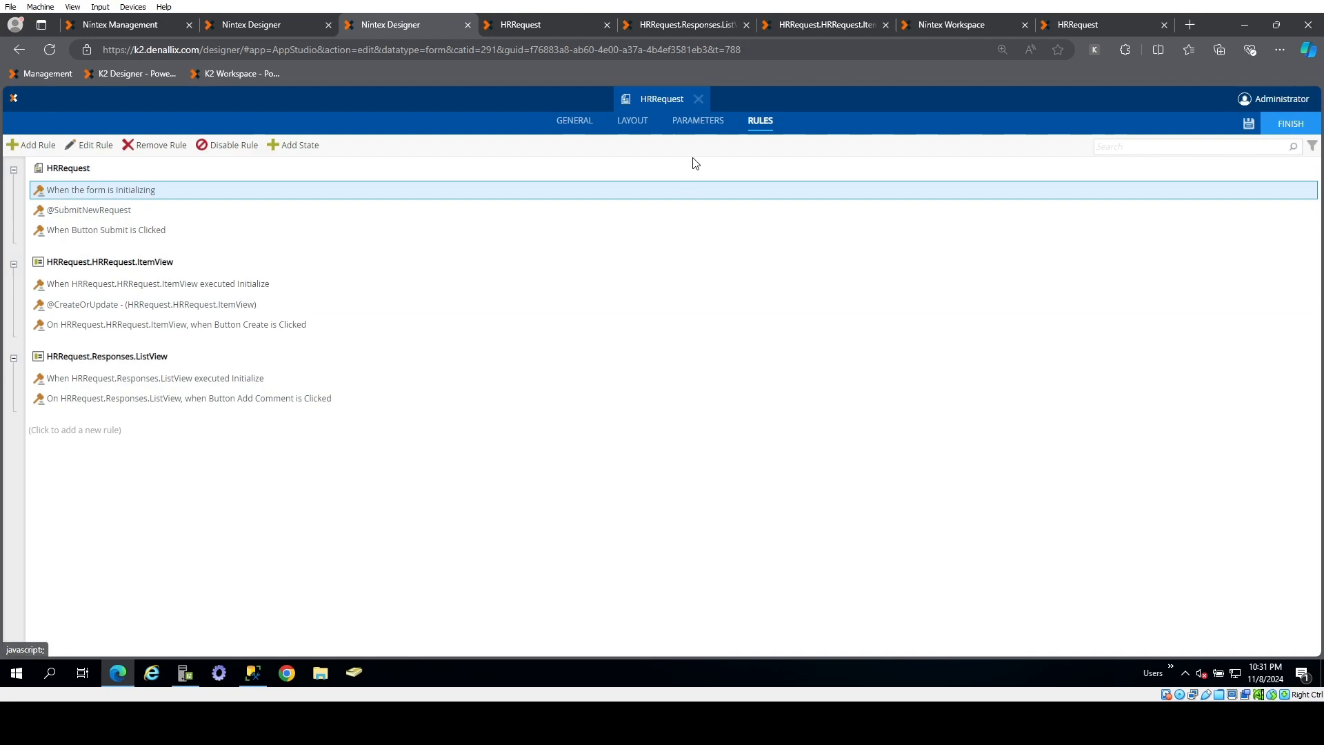
- Add a Text parameter named SN to the HRRequest form, matching the name in the task's address, and save the form
left_click(698, 122)
left_click(62, 200)
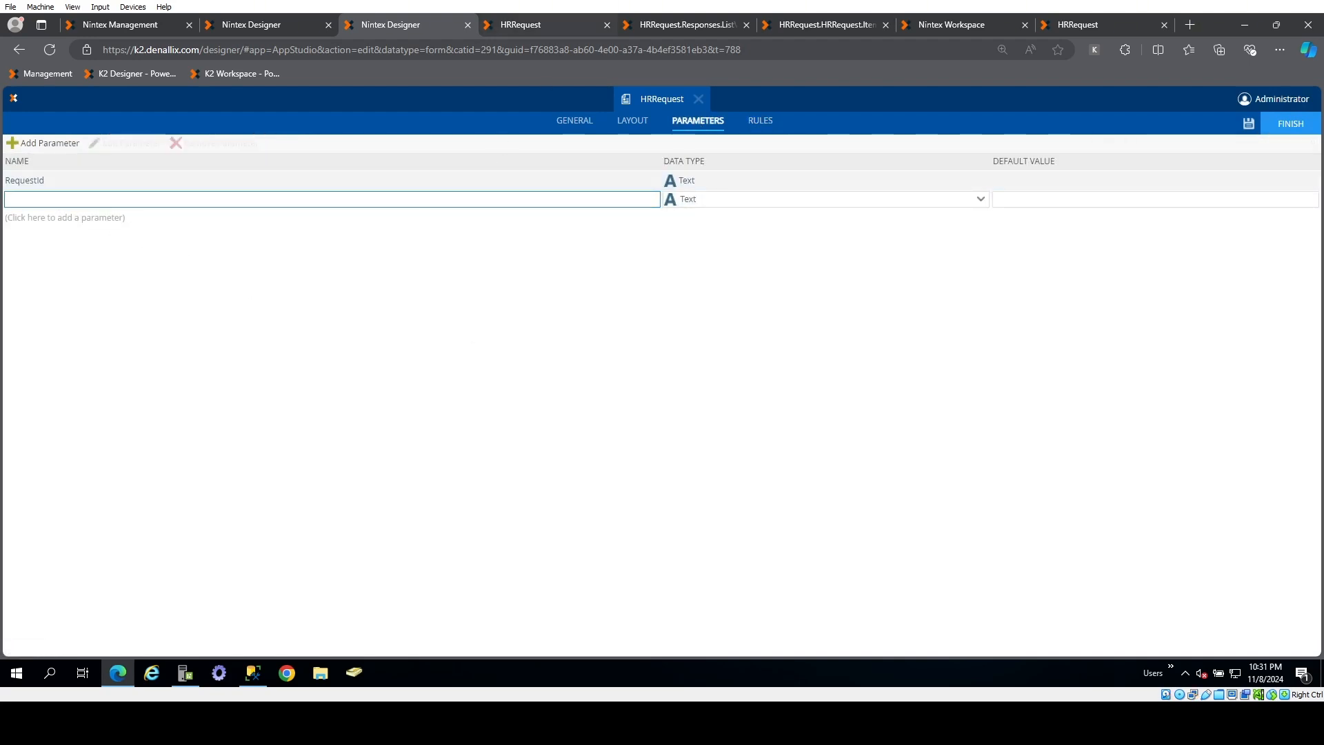
left_click(1088, 27)
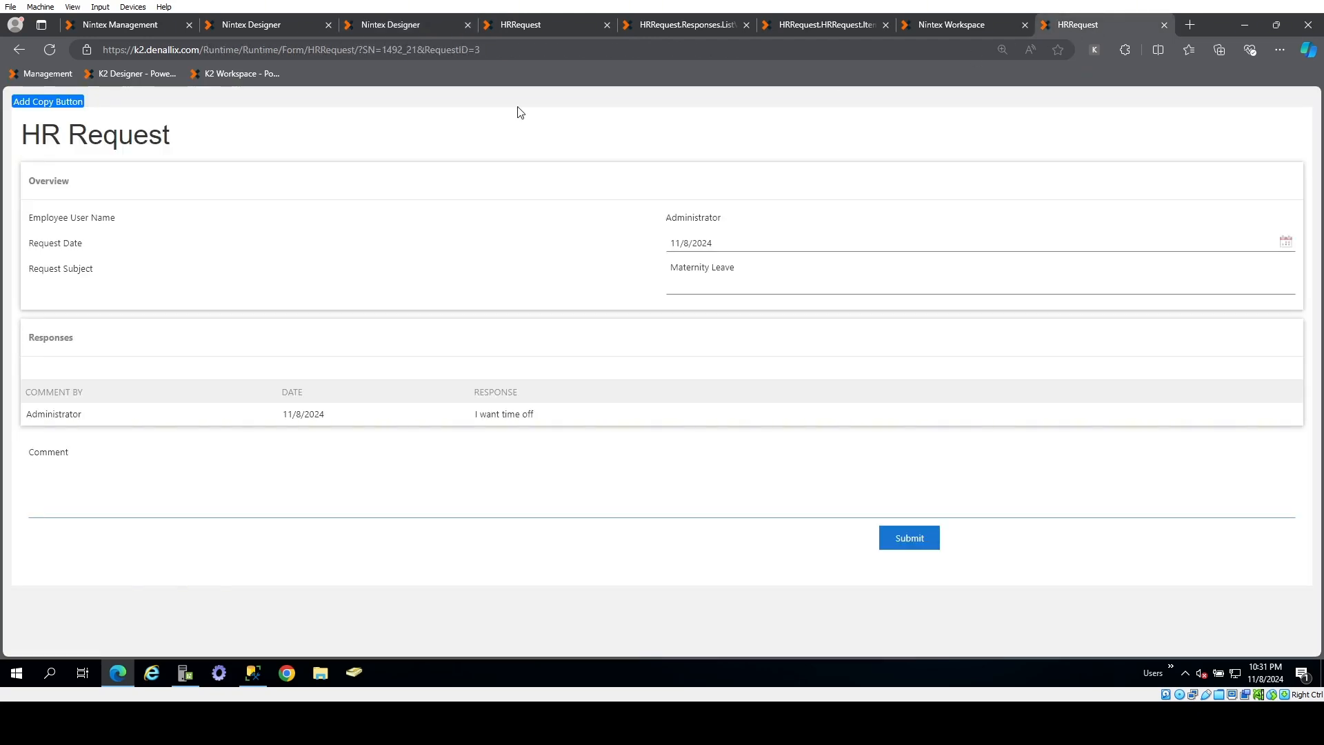
left_click_drag(418, 49, 362, 49)
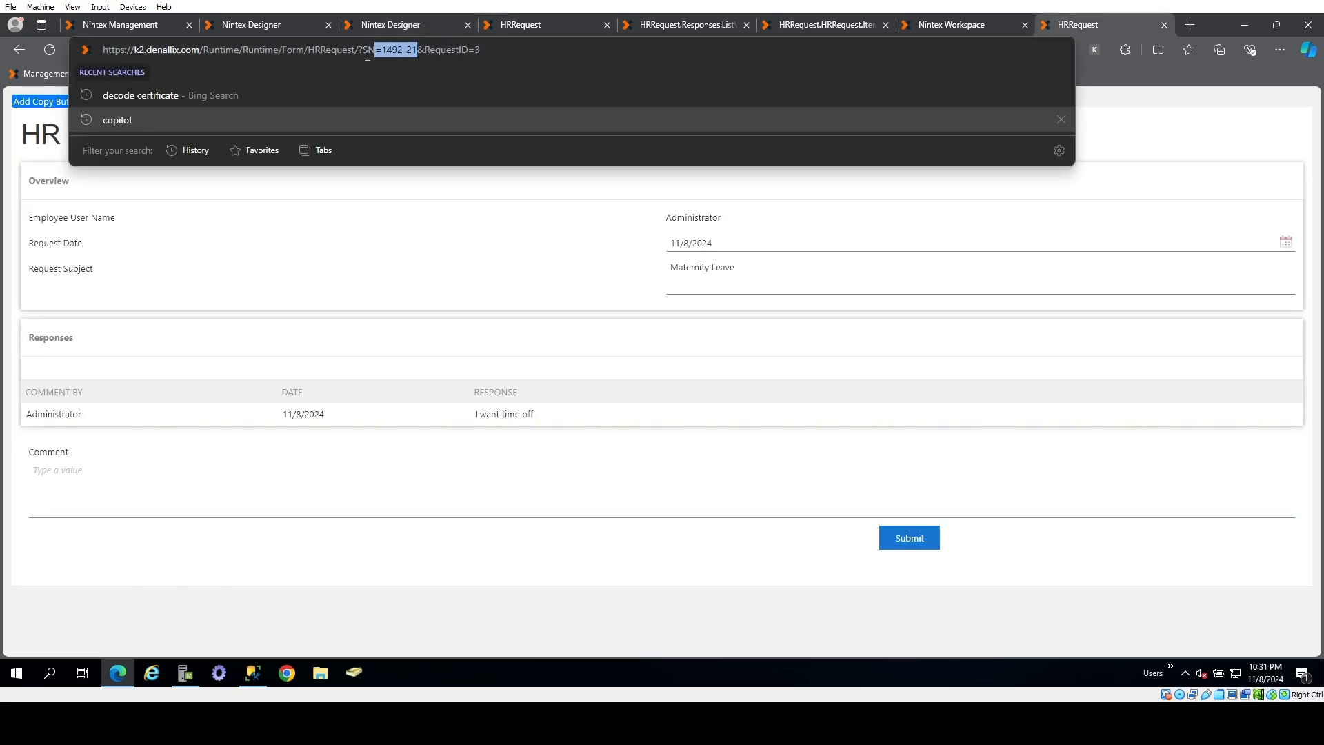
left_click(387, 23)
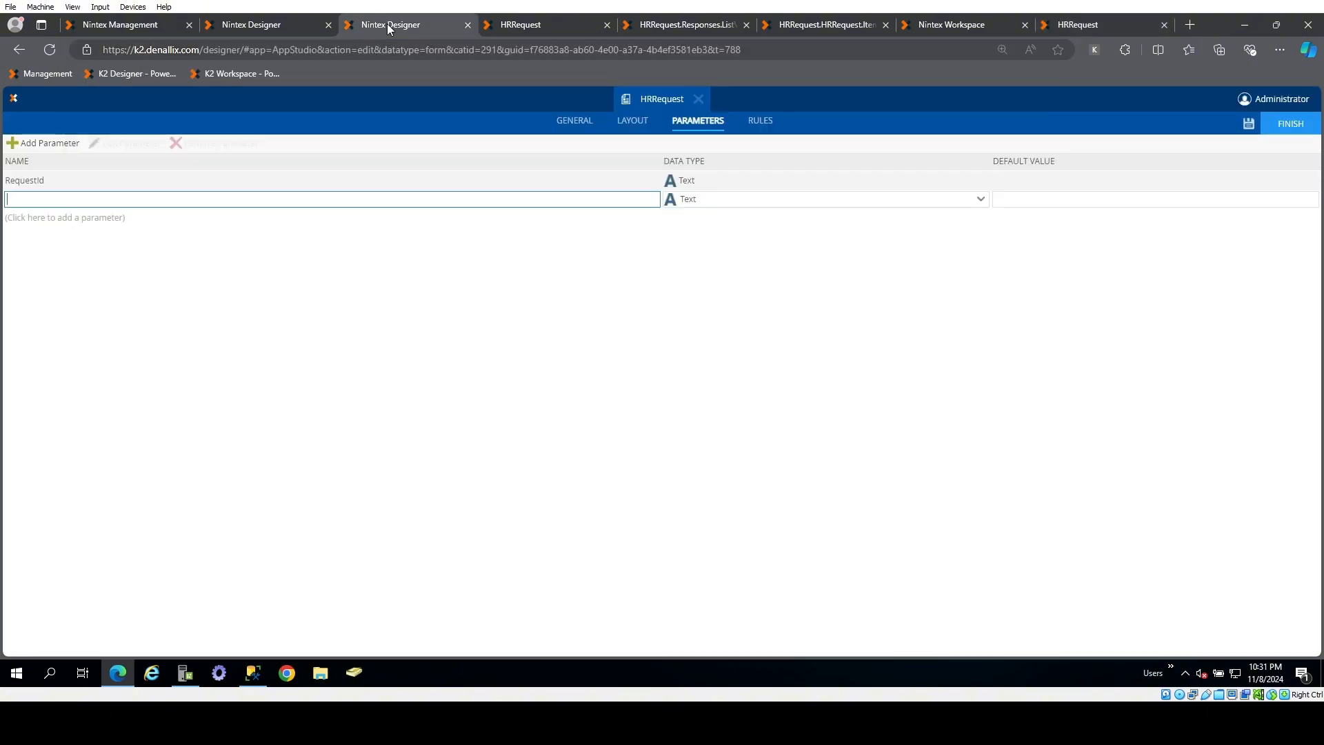
left_click(522, 200)
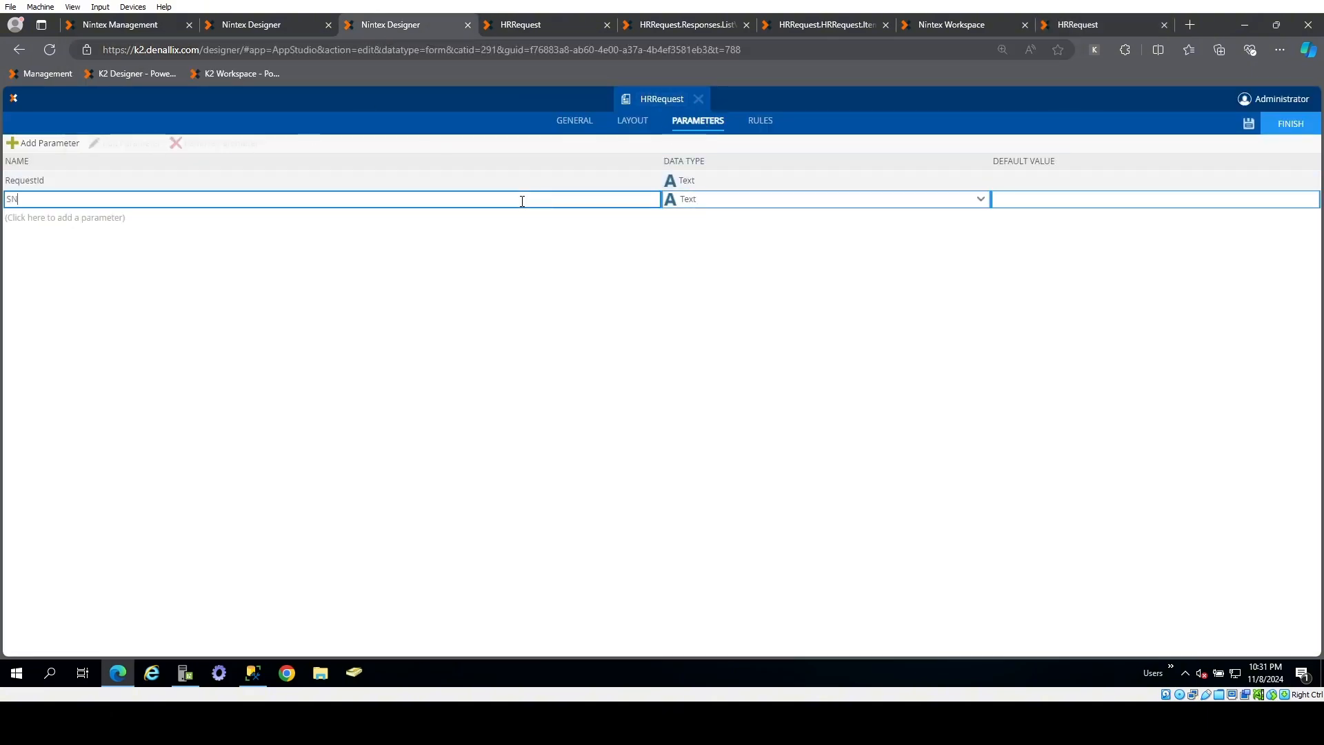
left_click(1246, 124)
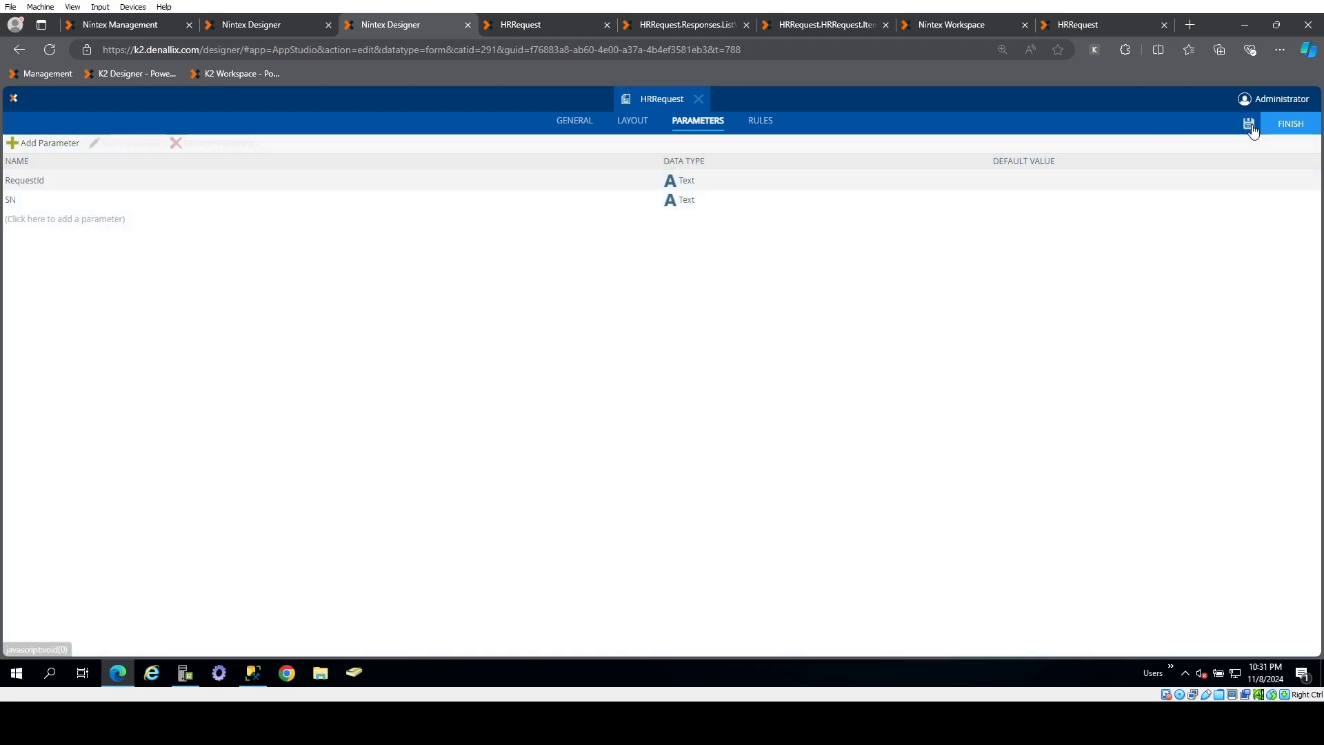
- Add an Else condition after the RequestId condition in the form's "When the form is Initializing" rule
left_click(760, 129)
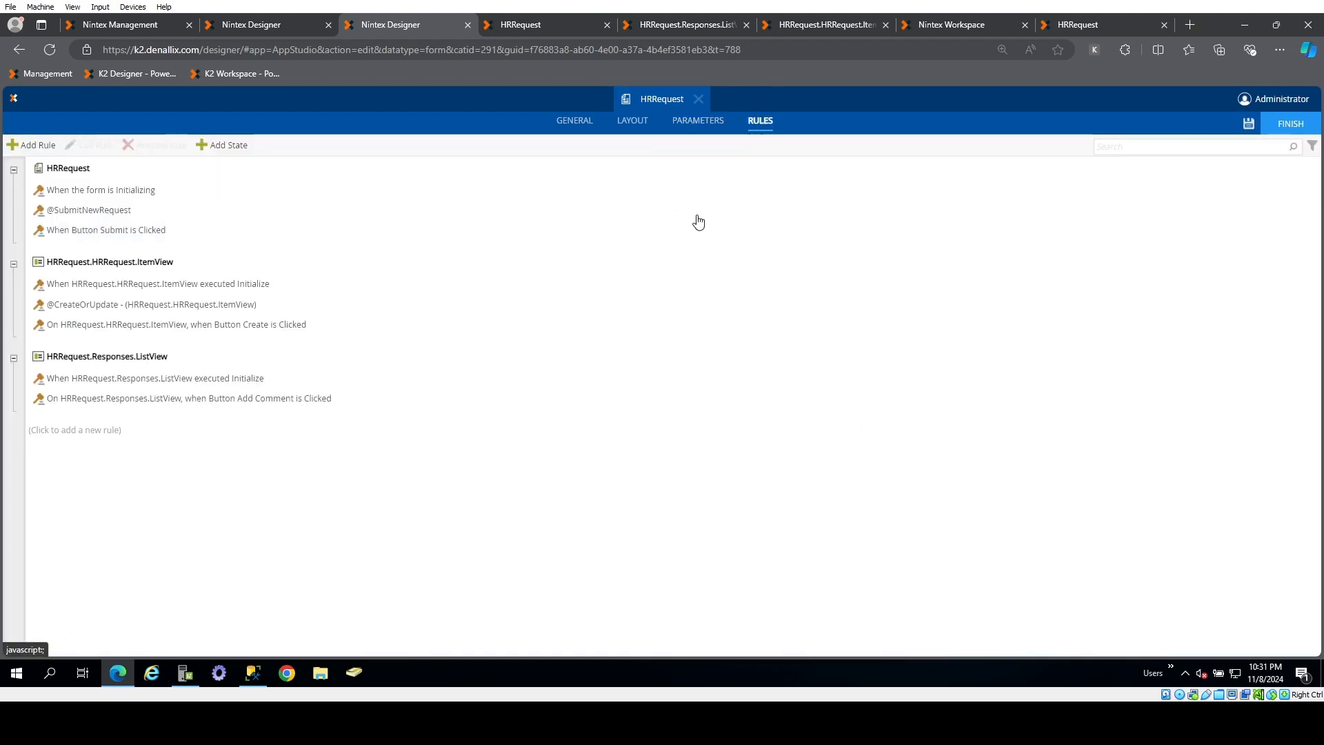
left_click(147, 194)
double_click(147, 192)
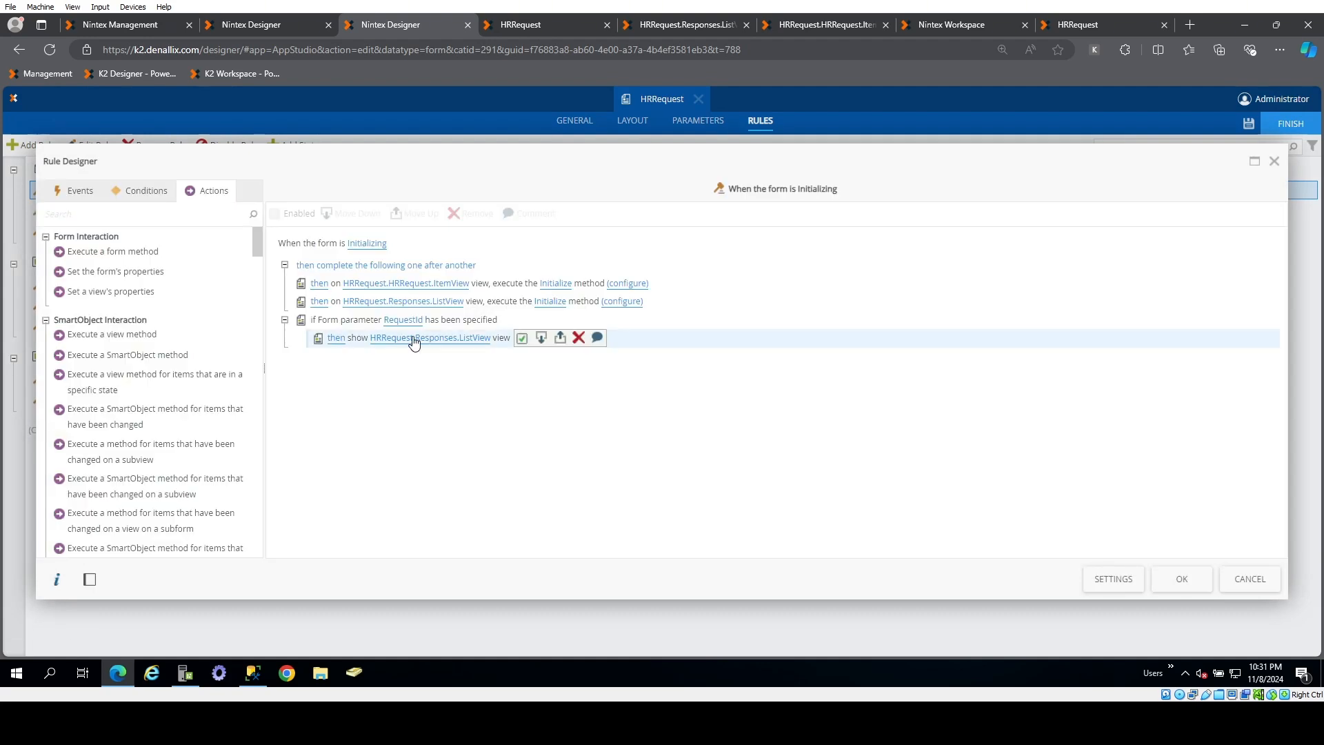
left_click(152, 193)
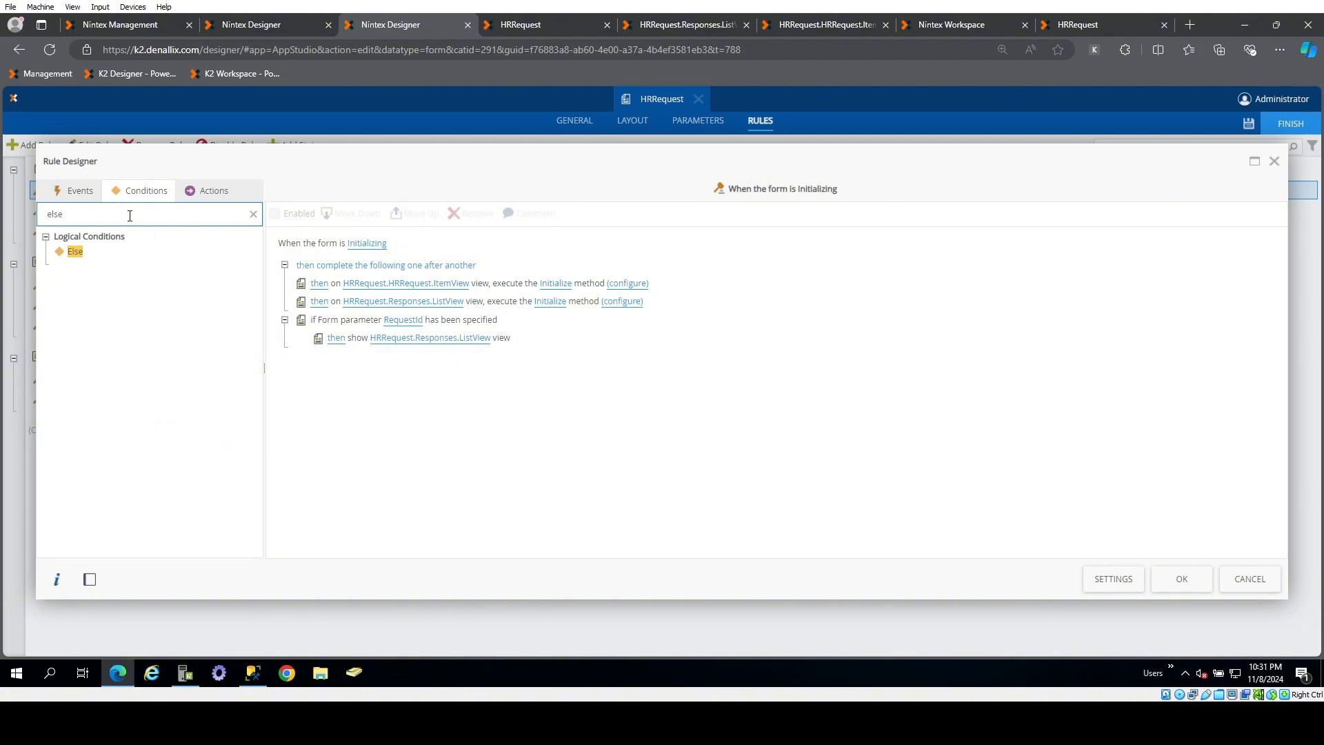
double_click(115, 260)
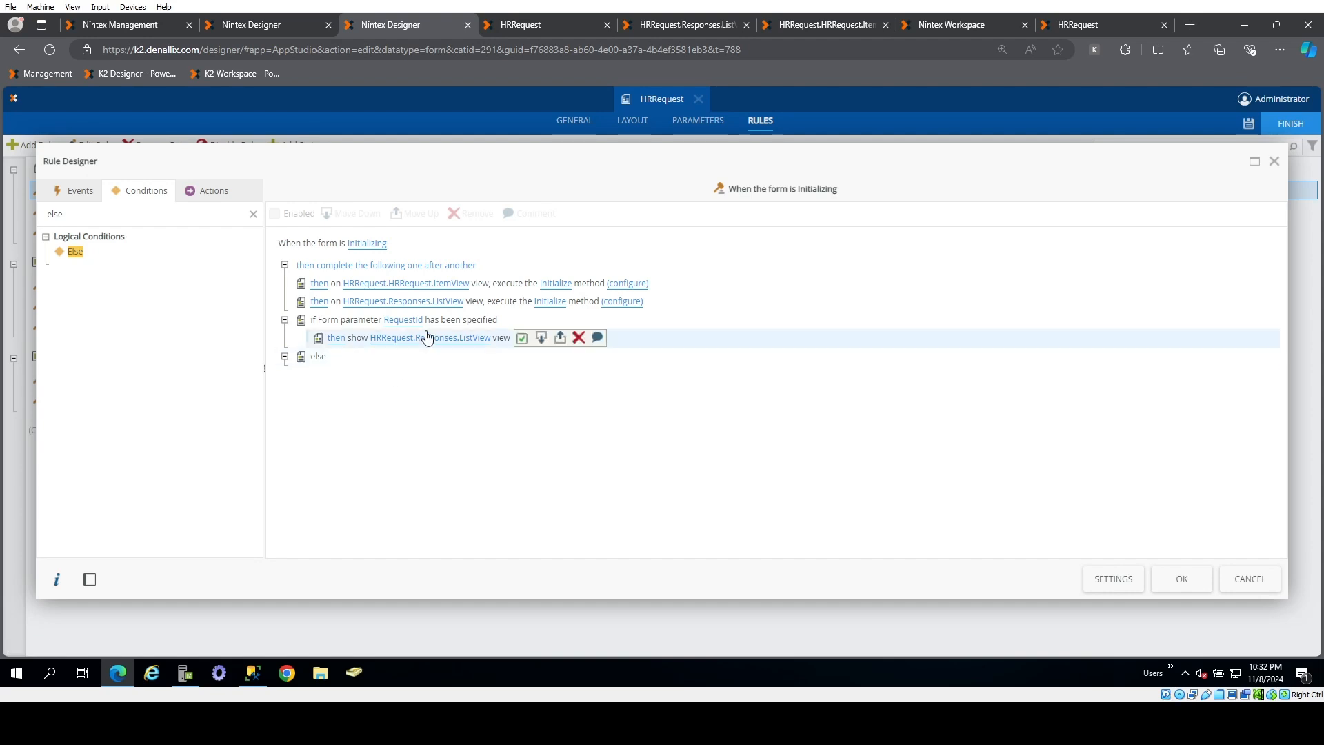
- Remove the Else condition from the form's initializing rule and search the rule actions for "view"
left_click(394, 356)
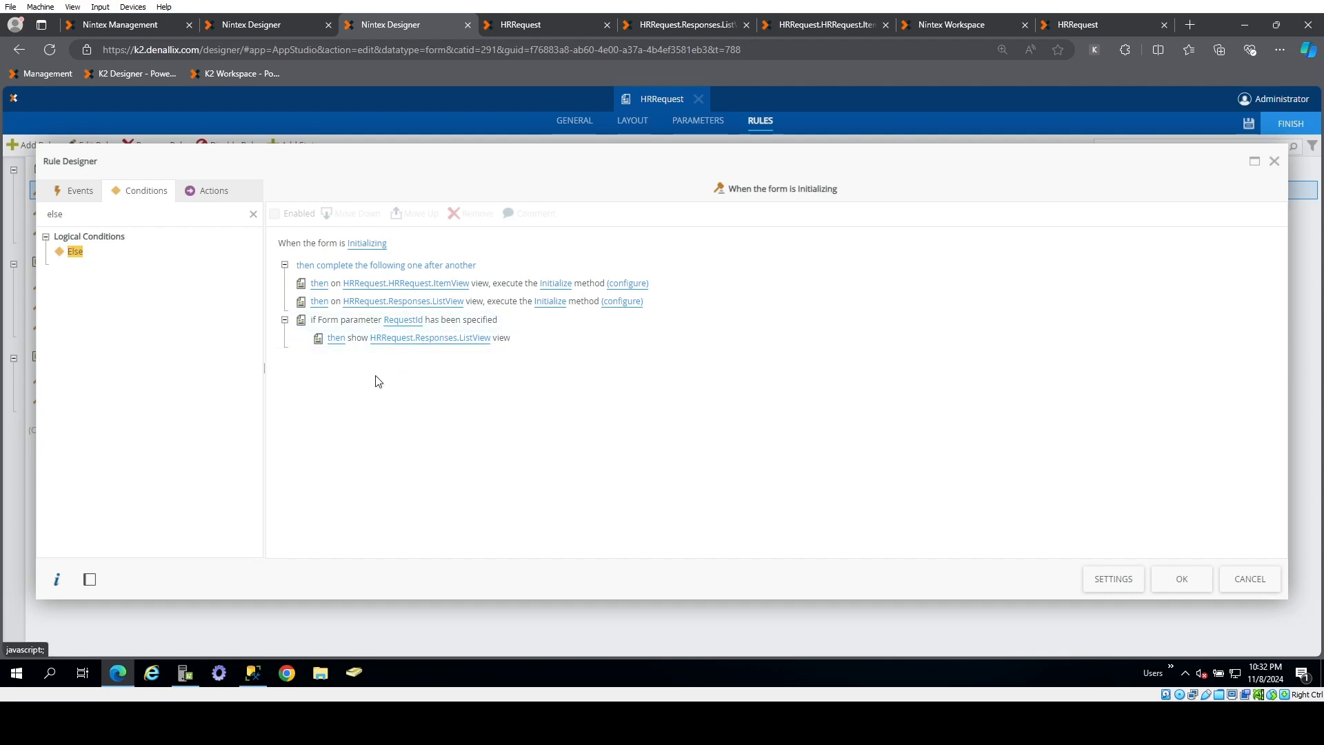
left_click(230, 197)
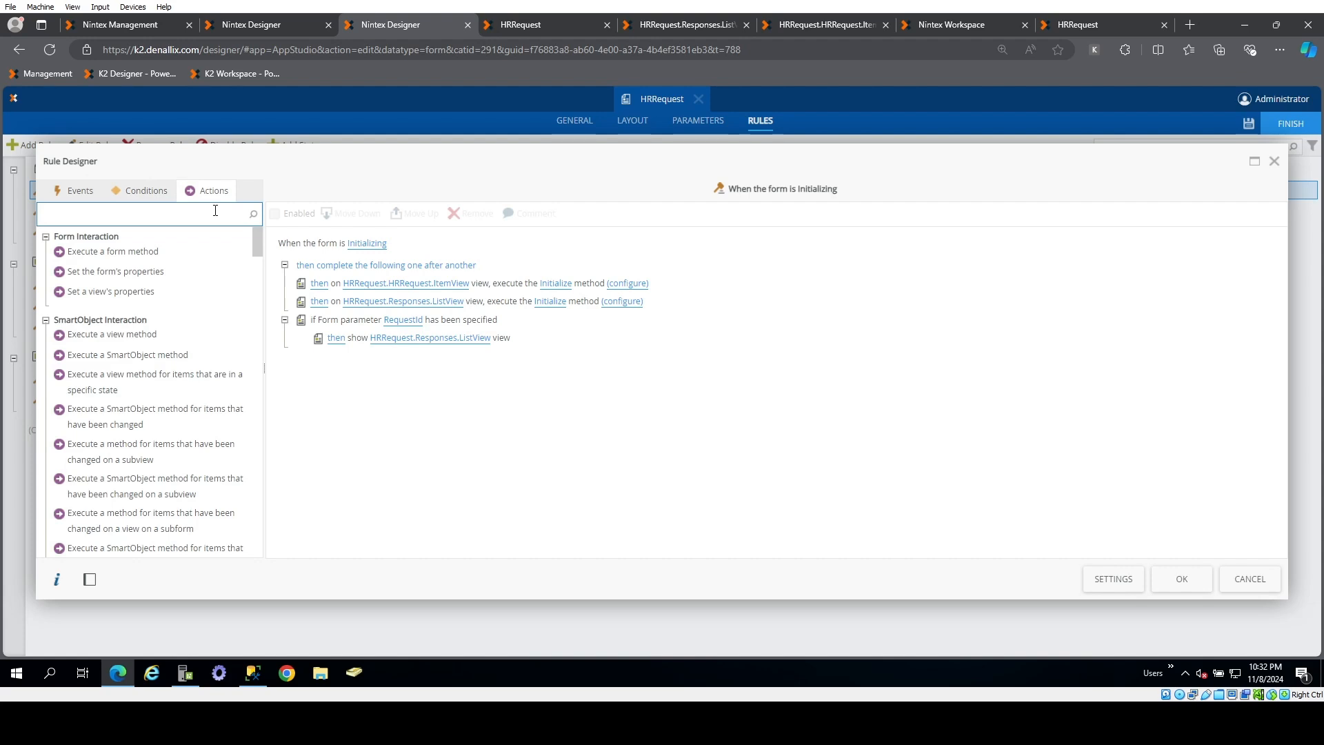
key("BackSpace")
left_click(705, 495)
left_click(215, 215)
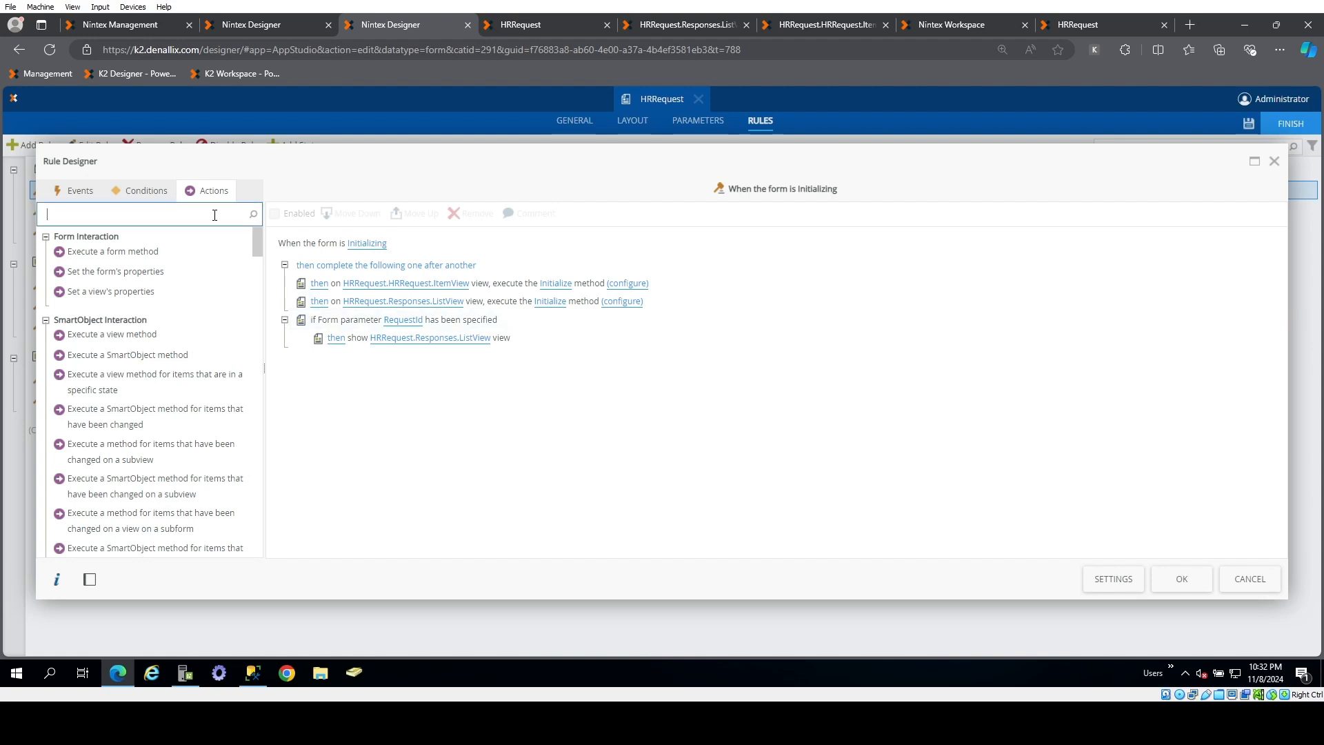
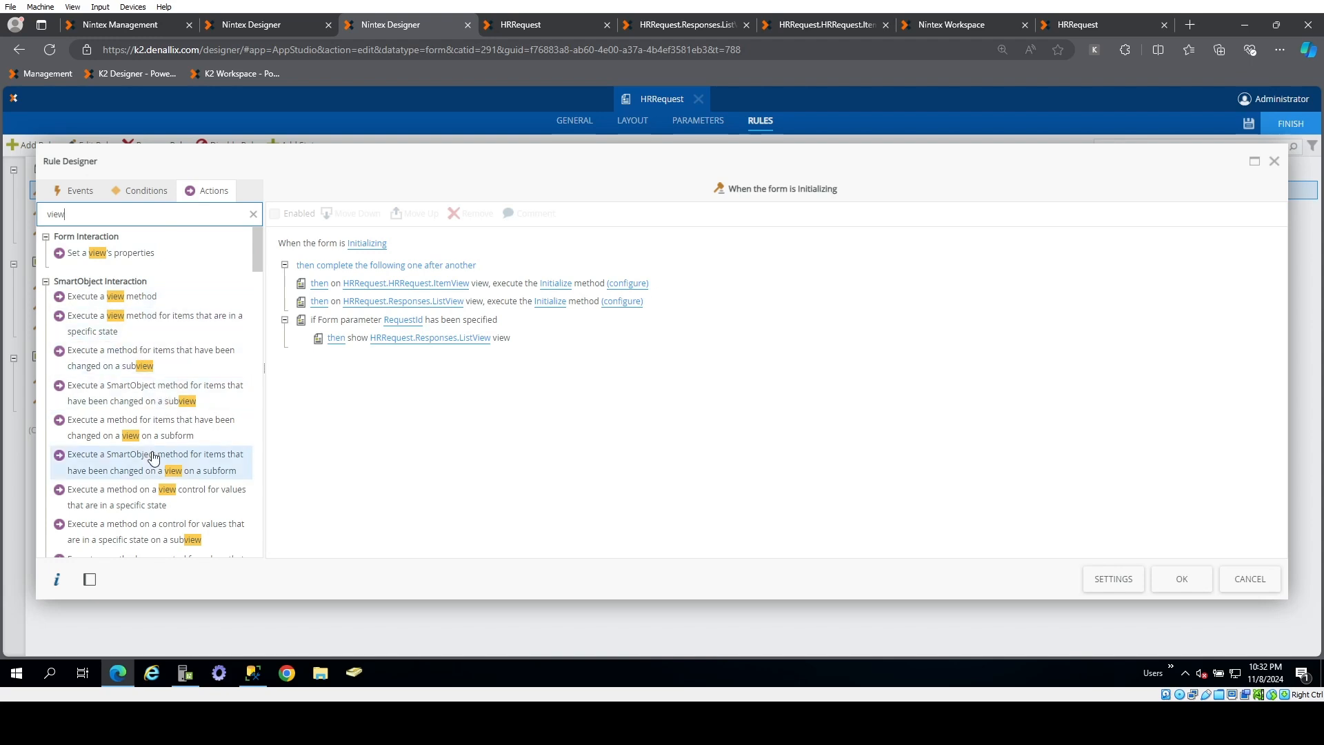
left_click(156, 254)
left_click(445, 376)
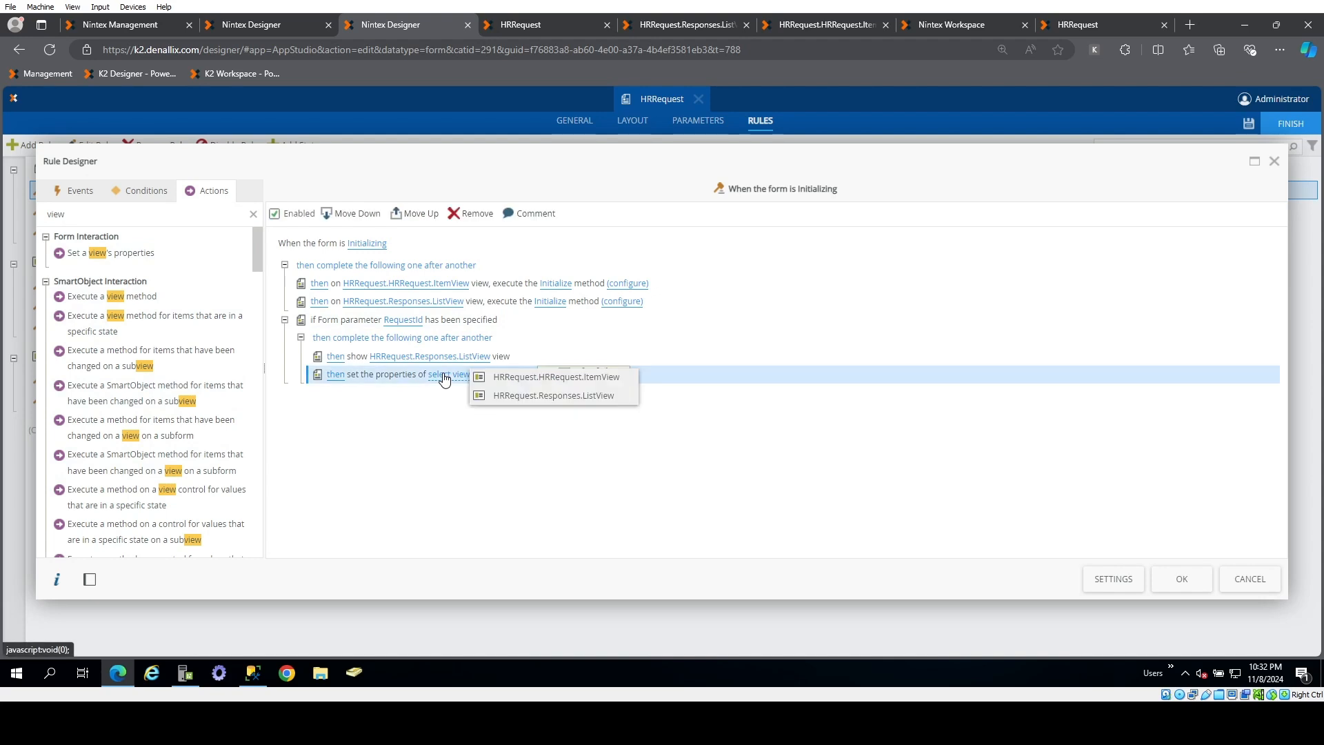
left_click(570, 379)
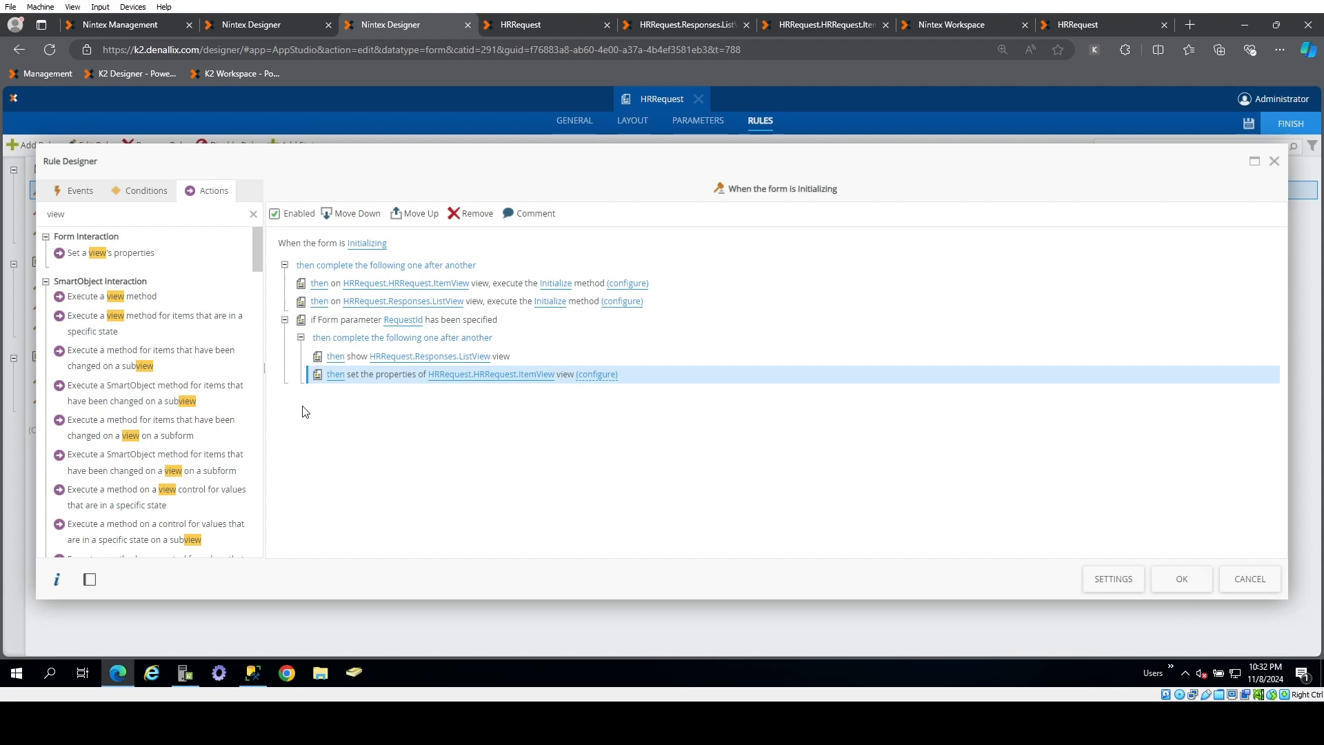
left_click(131, 191)
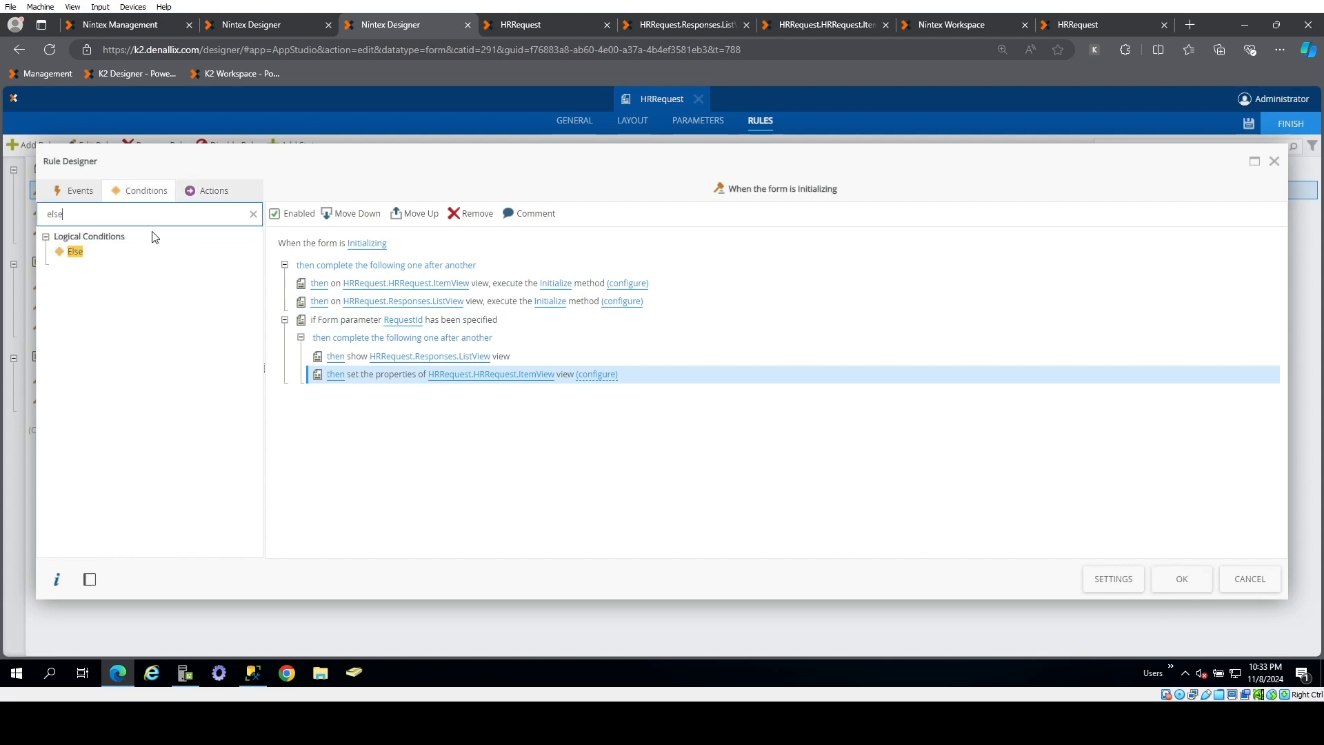
left_click(253, 214)
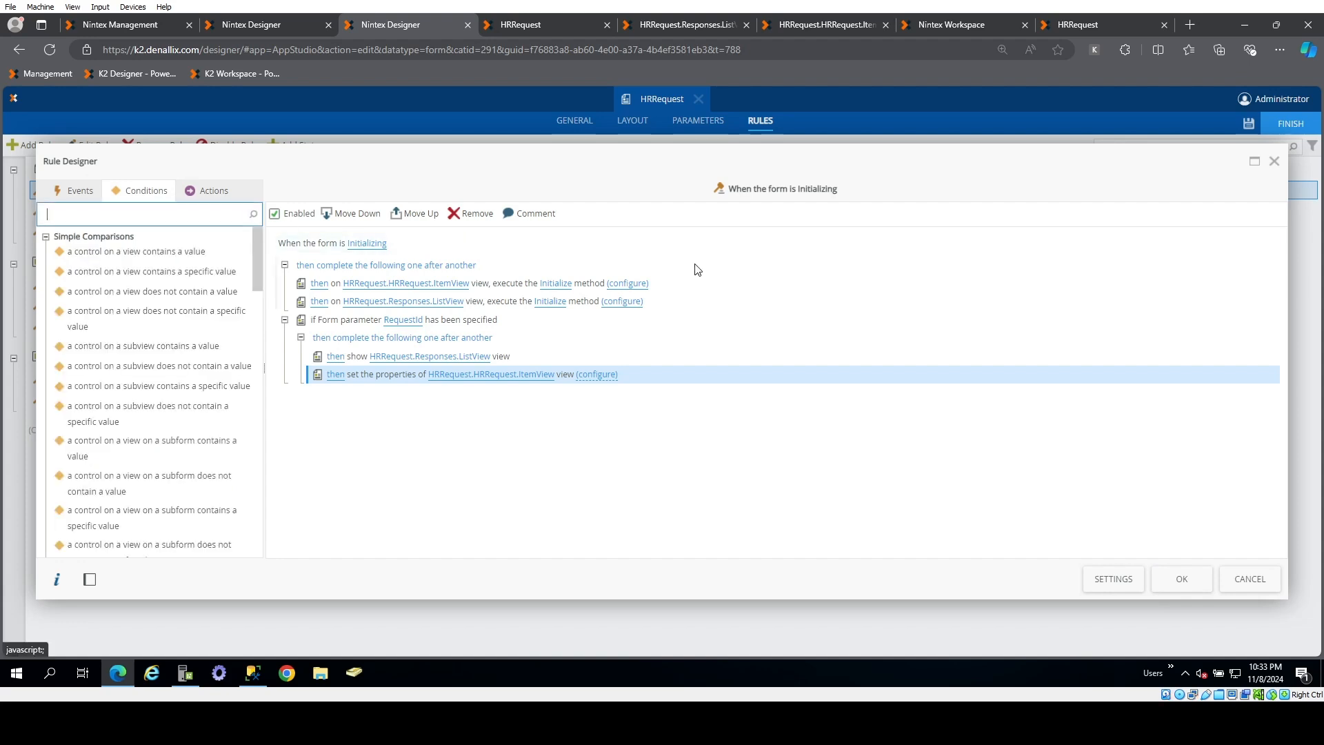
left_click(448, 547)
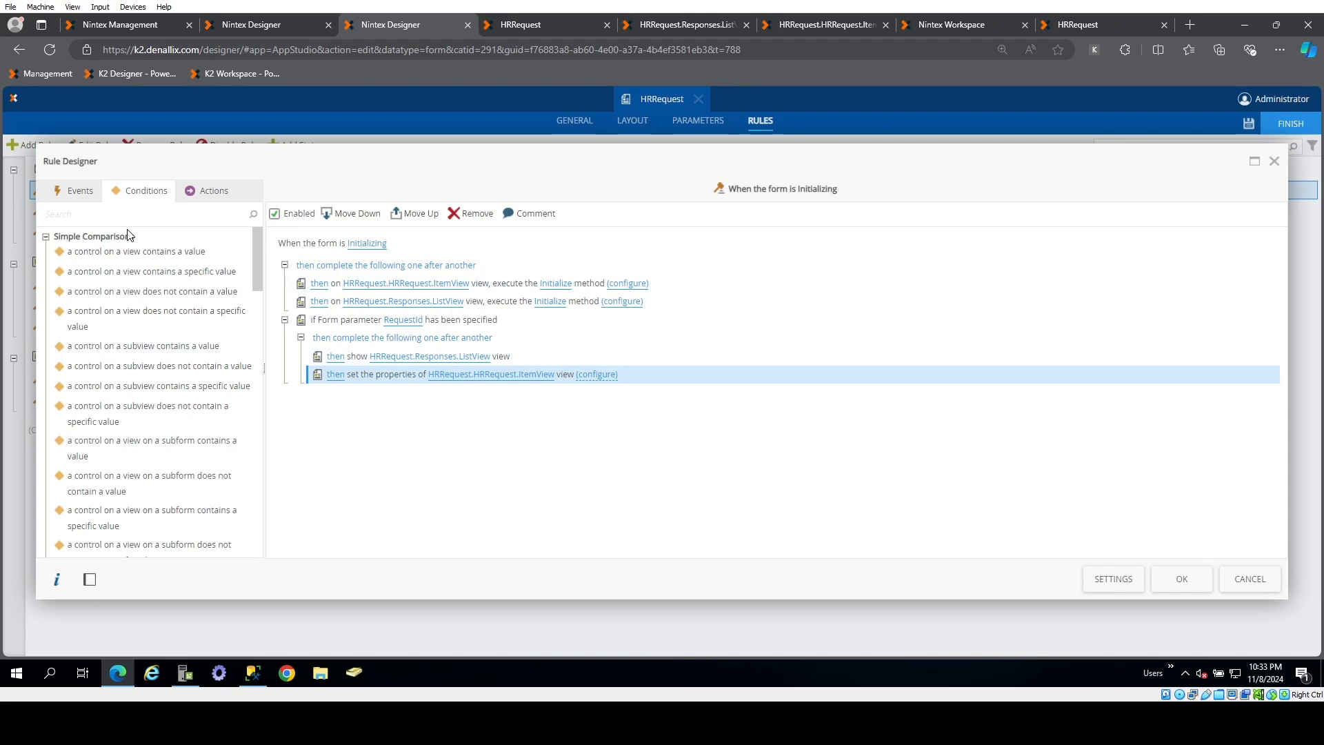
left_click(1186, 579)
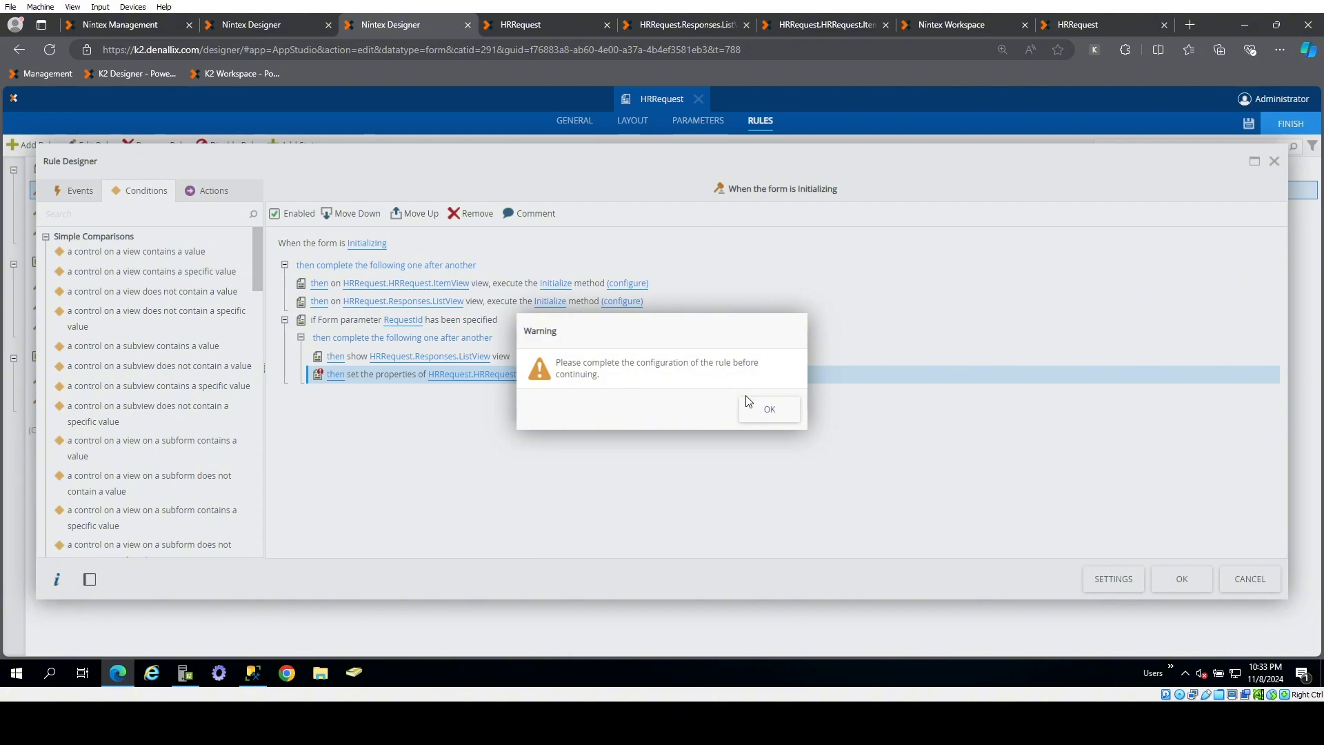
left_click(743, 414)
left_click(597, 374)
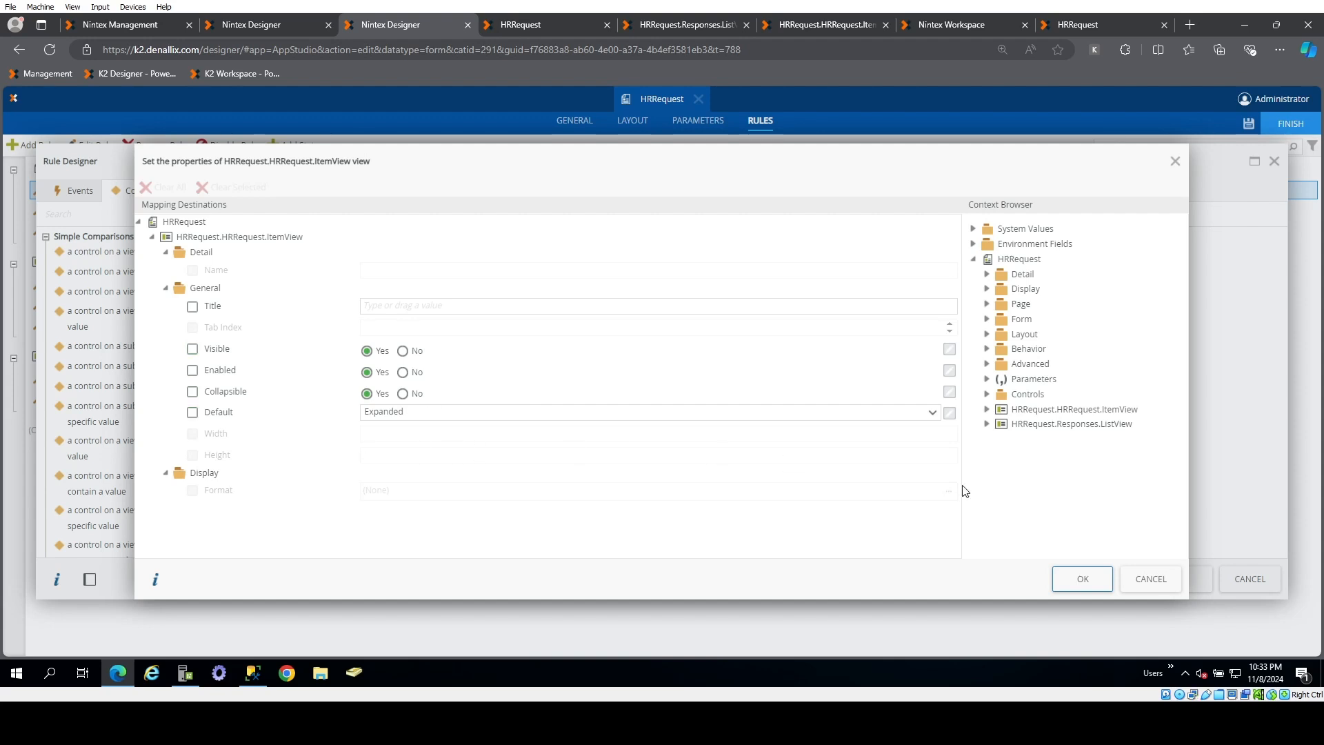
left_click(1159, 579)
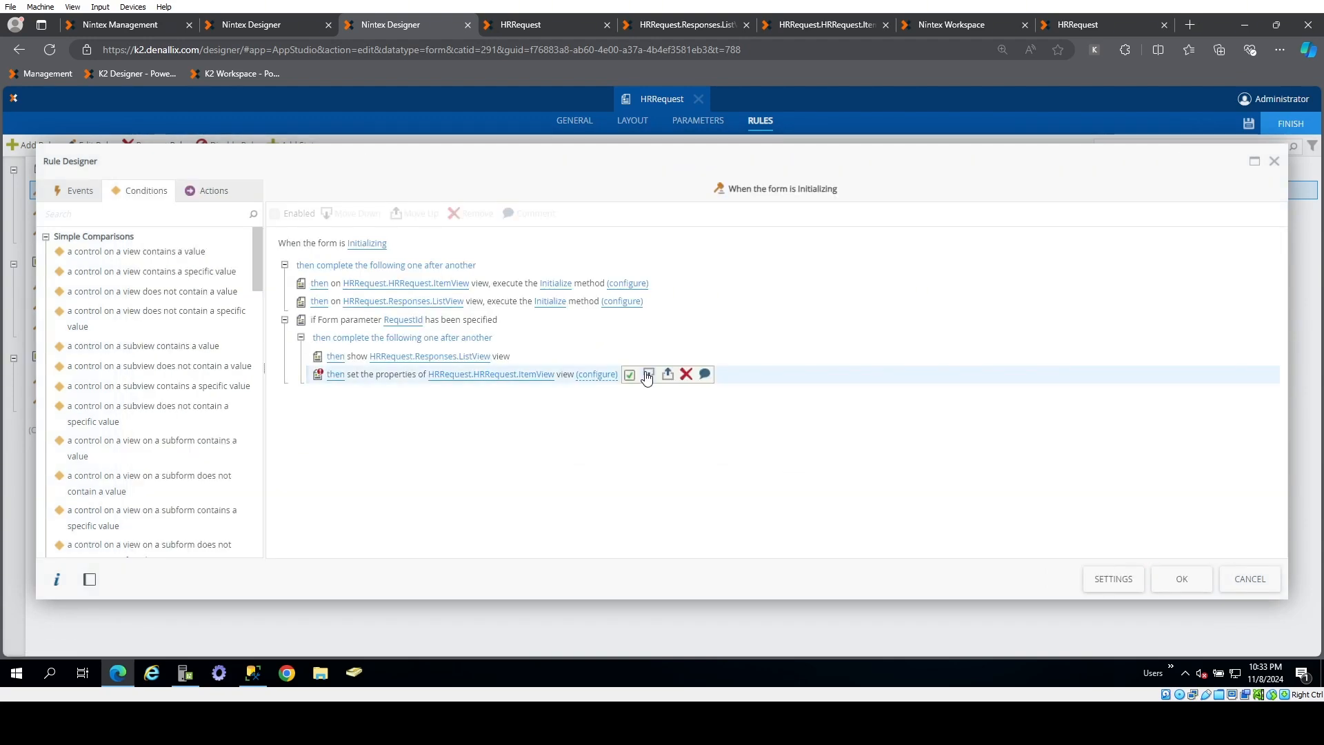
left_click(686, 374)
- Find the state-related actions and add "Specify edit state for view and form controls" under the RequestId condition
left_click(213, 190)
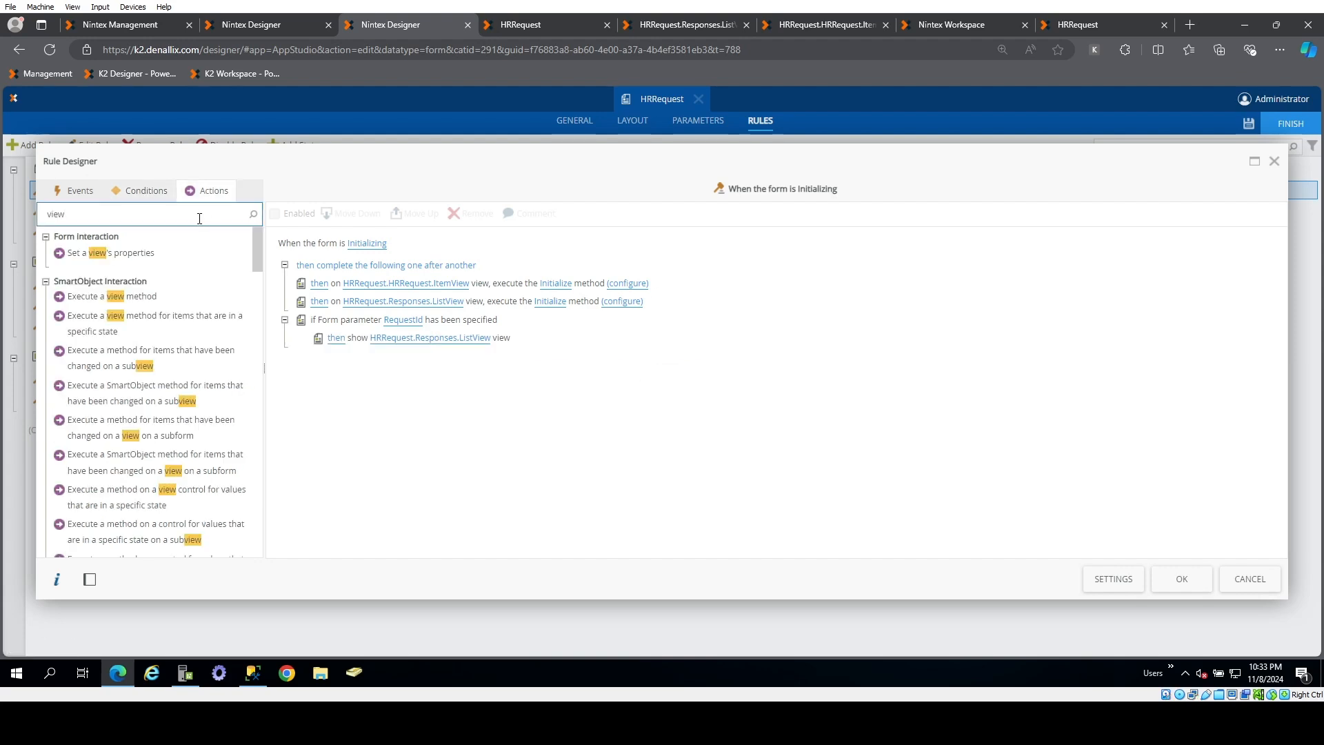
left_click_drag(199, 219, 48, 233)
type("state")
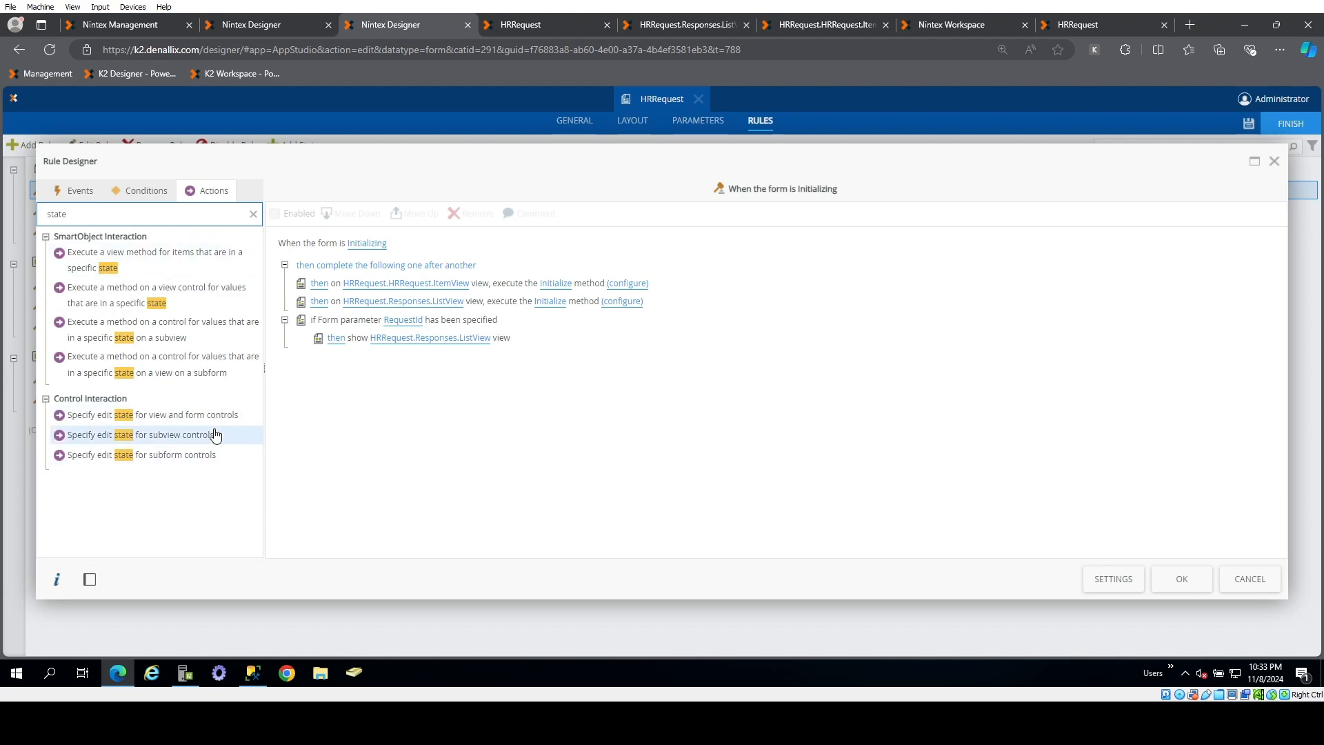
left_click_drag(218, 418, 511, 394)
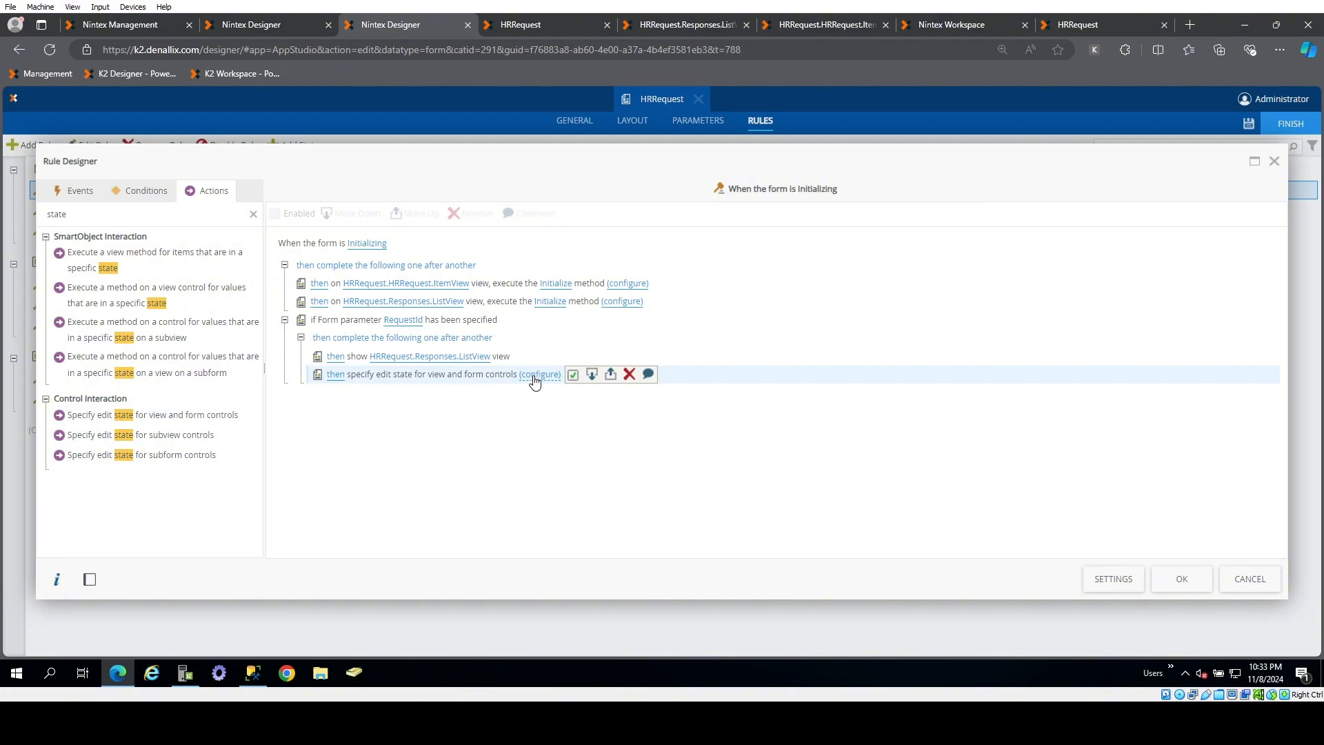
- Make the HRRequest item view's RequestDate Calendar, RequestSubject Text Area and Table Debug read-only, keep its Table unchanged, and save the form
left_click(531, 375)
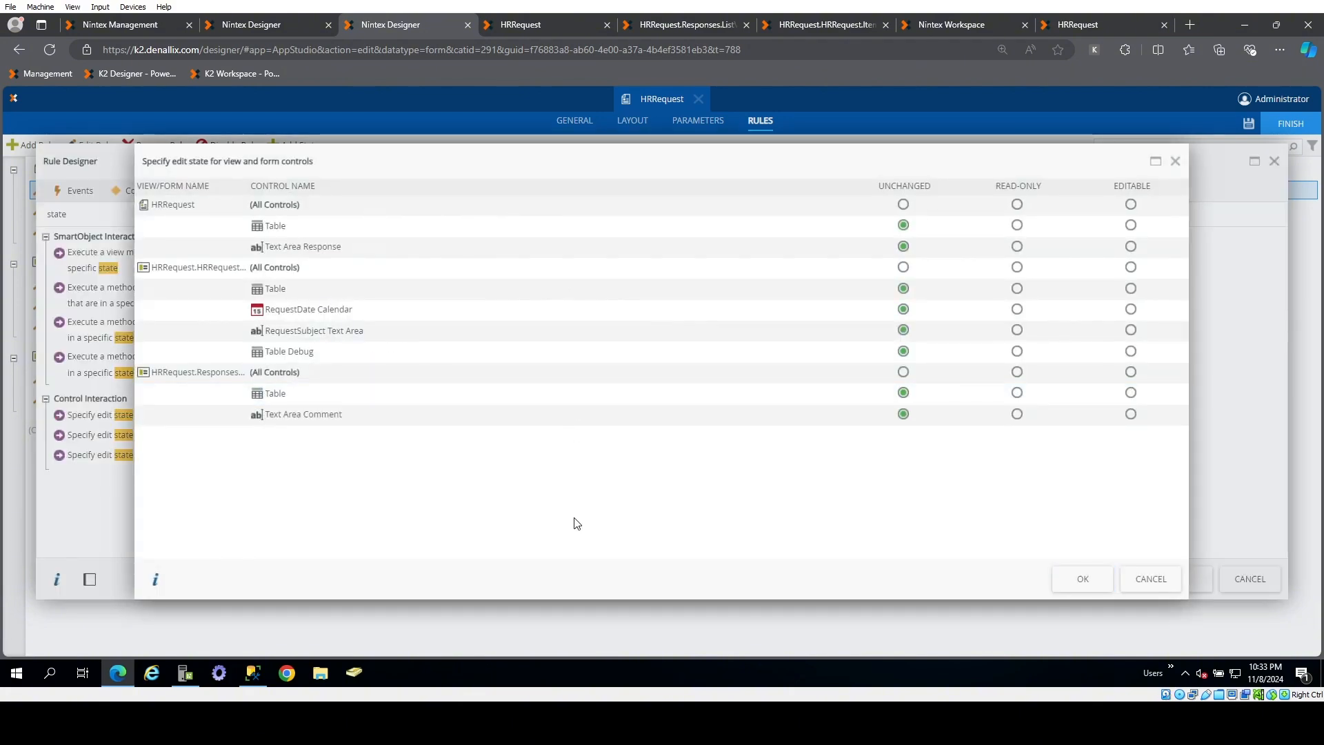
left_click(1020, 273)
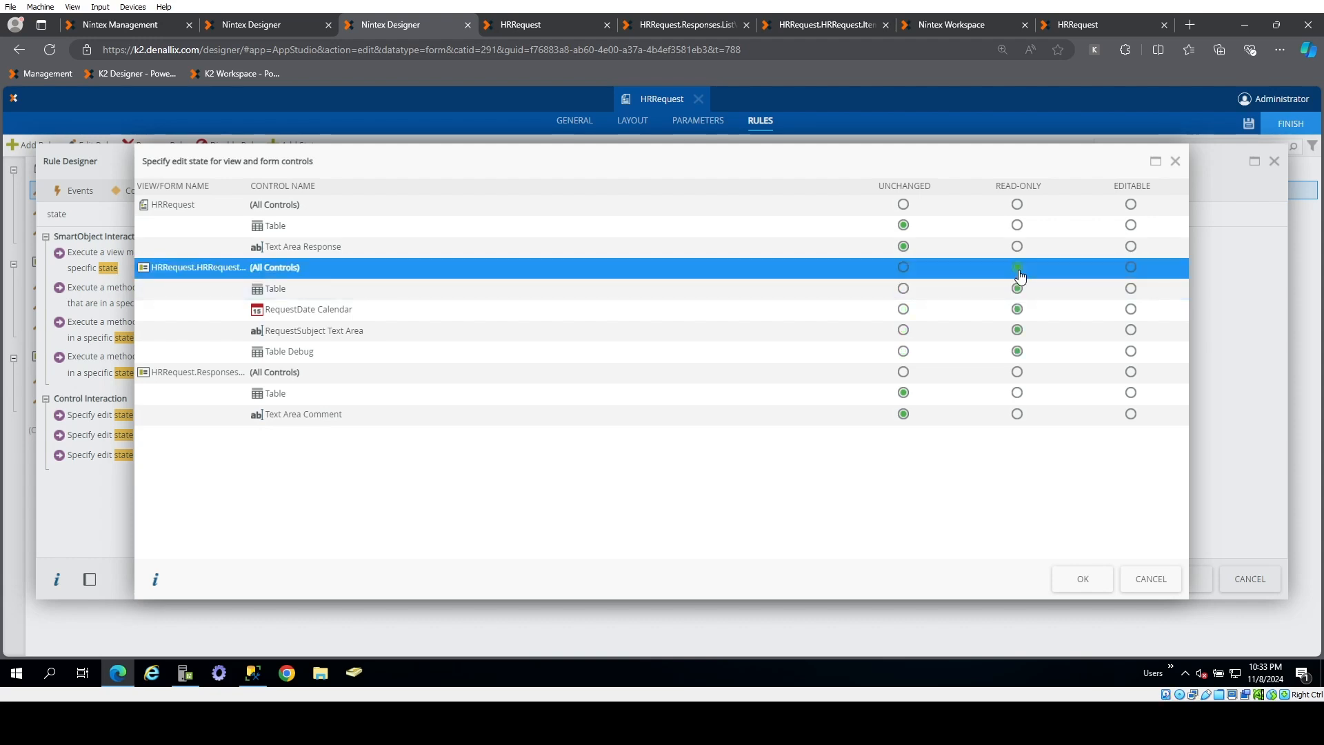
left_click(904, 290)
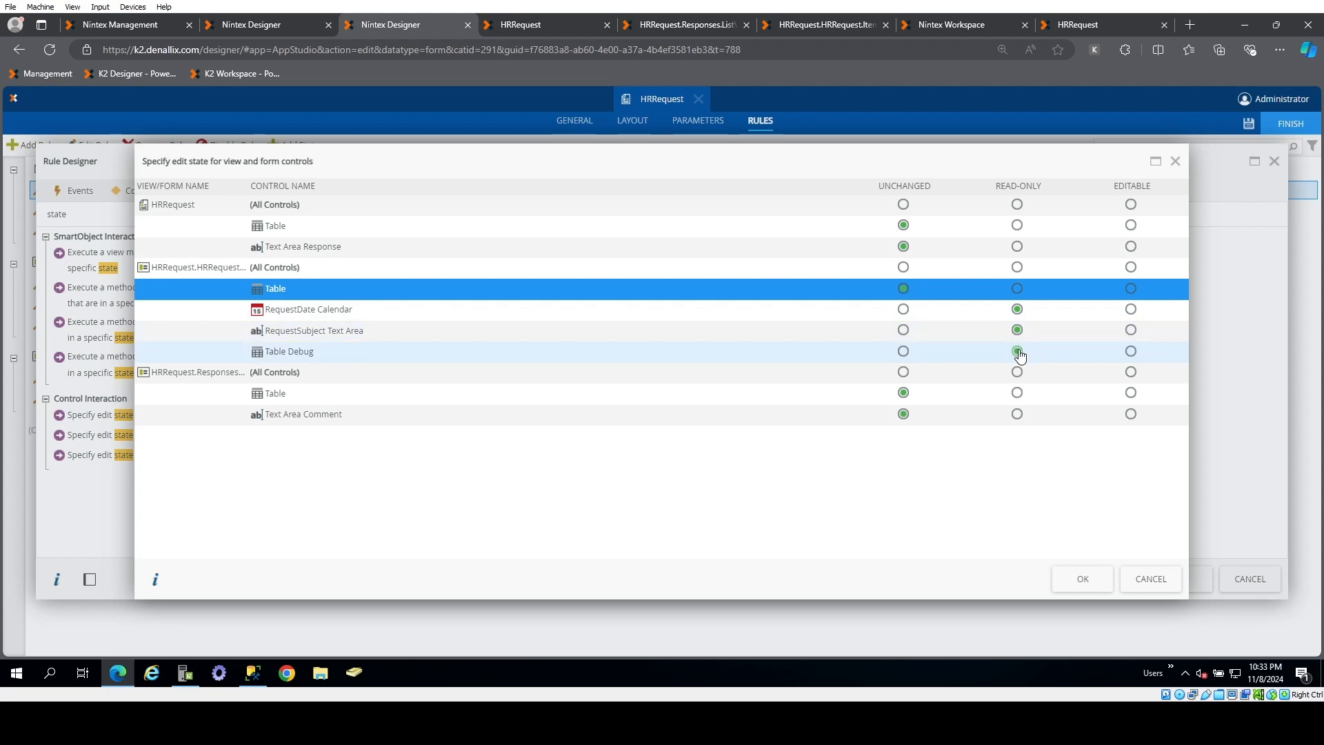
left_click(1092, 578)
left_click(1182, 581)
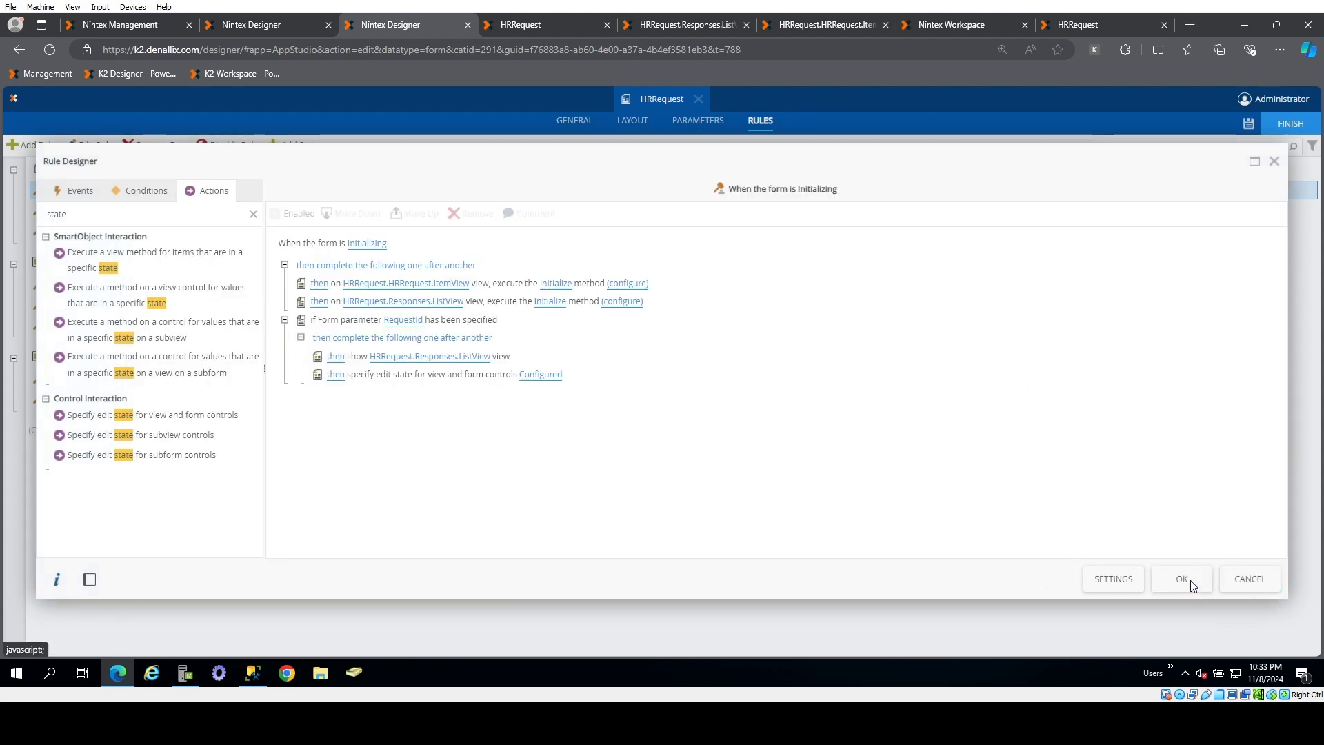
left_click(1249, 125)
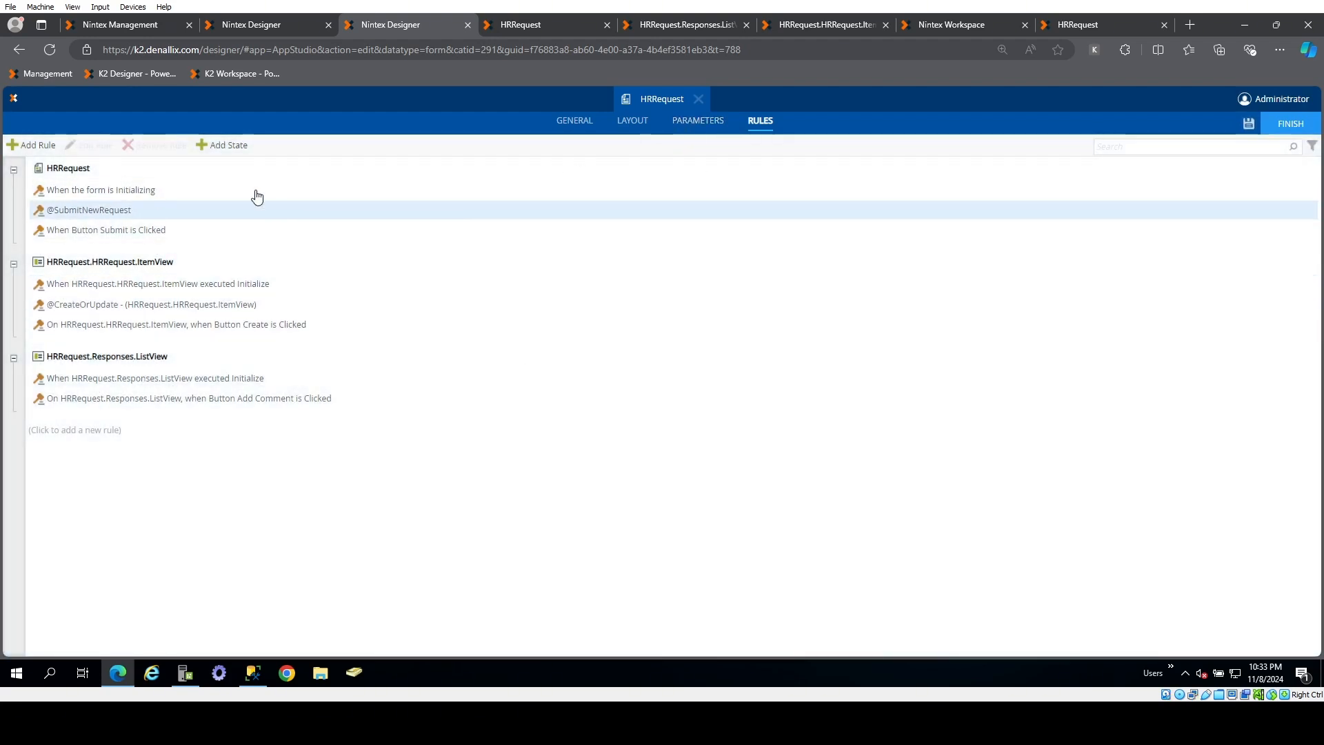
- Open the "When Button Submit is Clicked" rule and add the comment "New Request" to its RequestId condition
double_click(157, 230)
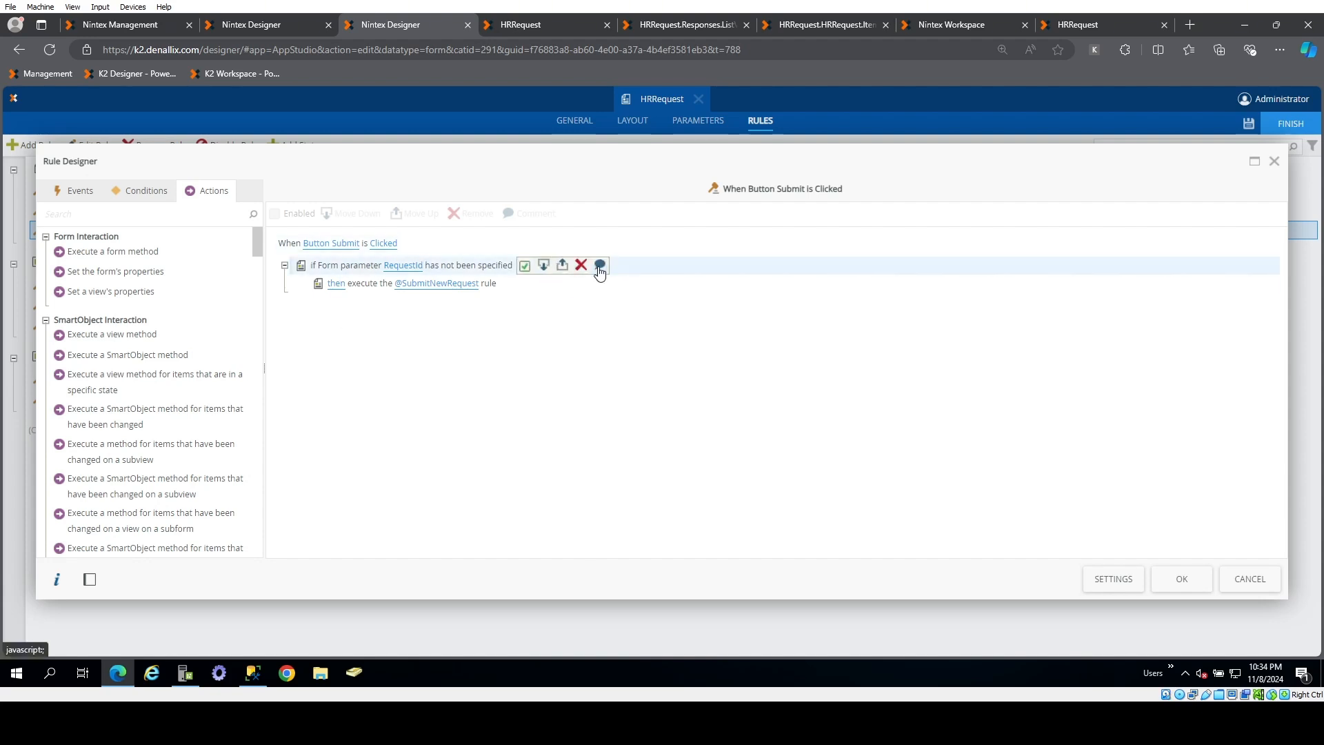
left_click(599, 266)
type("New ")
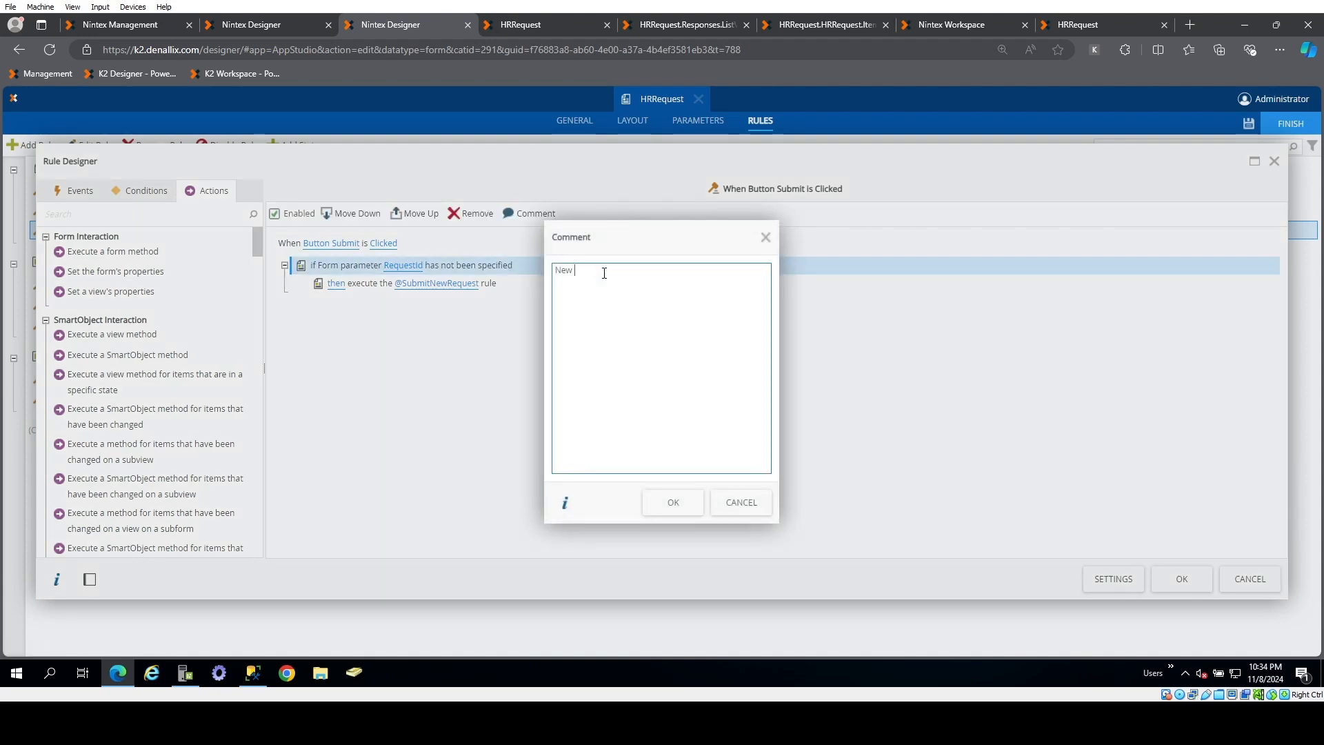
type("Request")
left_click(658, 497)
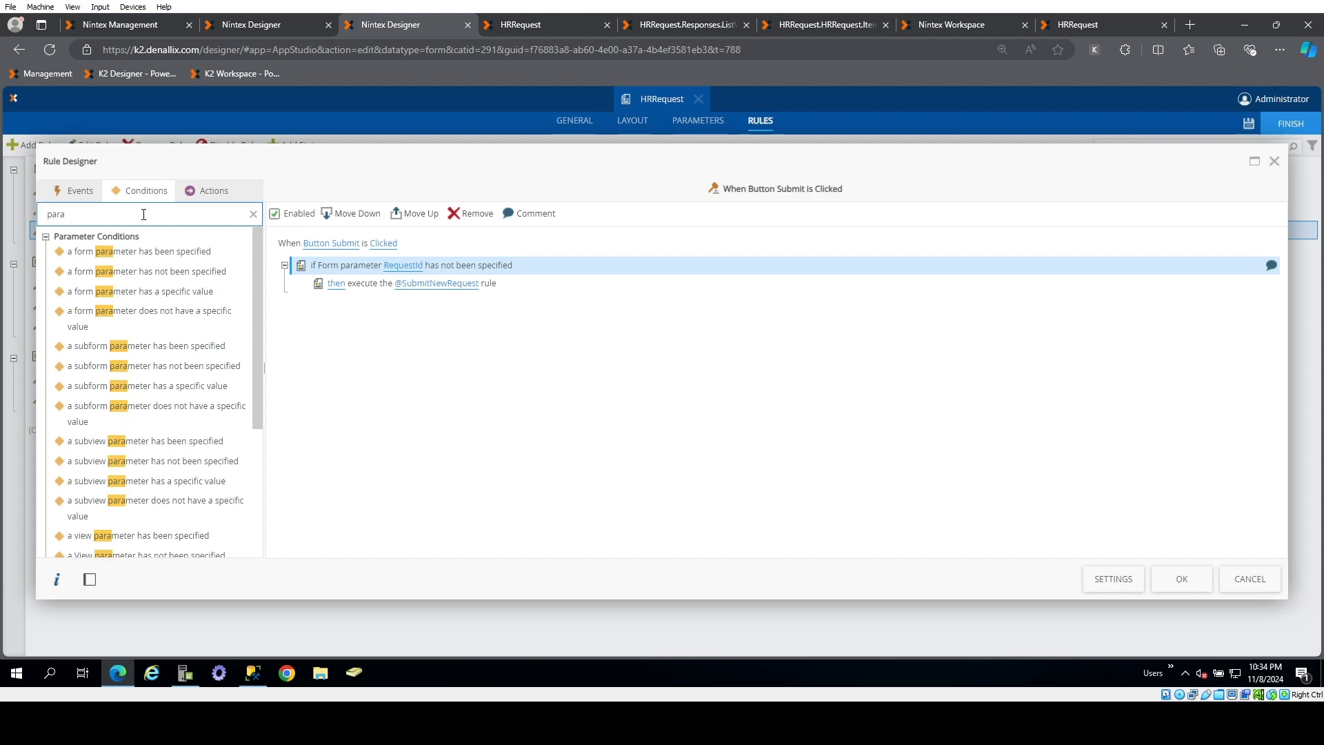
- Add a separate condition below the New Request branch that checks whether form parameter SN has been specified
double_click(138, 251)
left_click(374, 287)
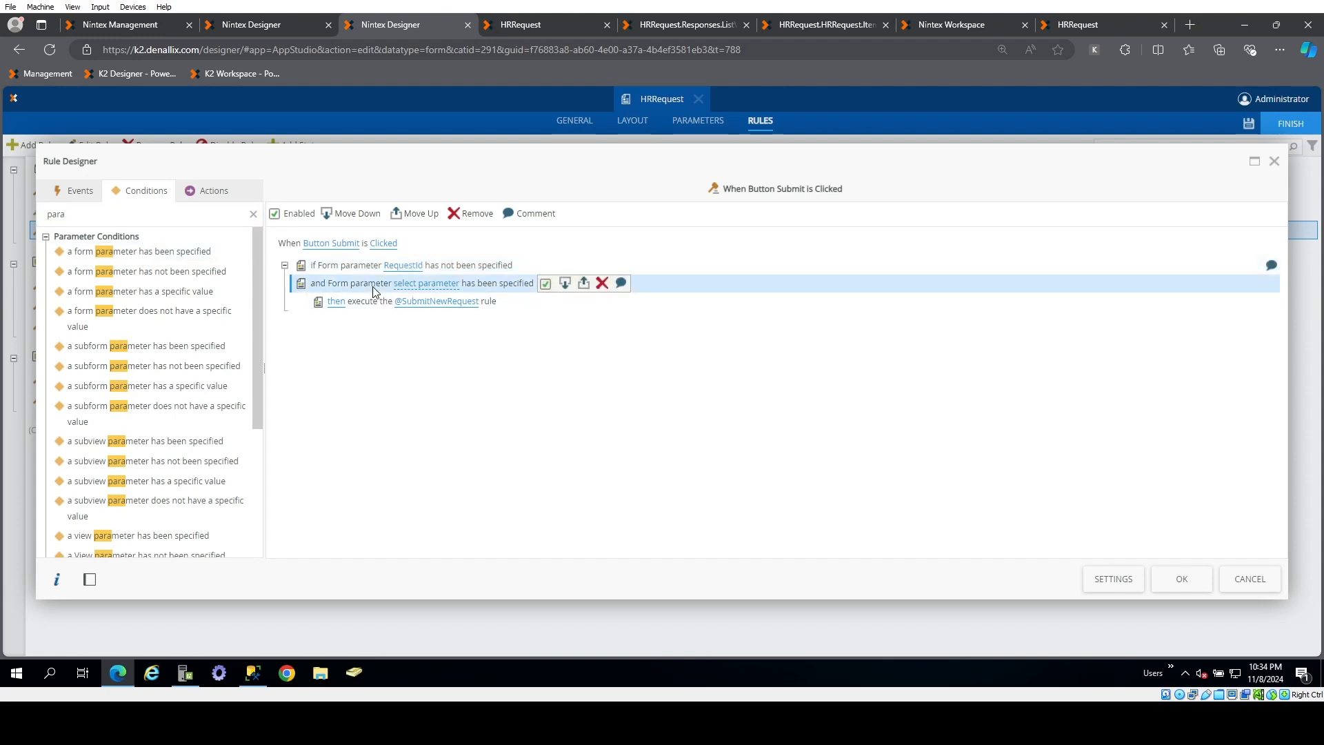
left_click(354, 214)
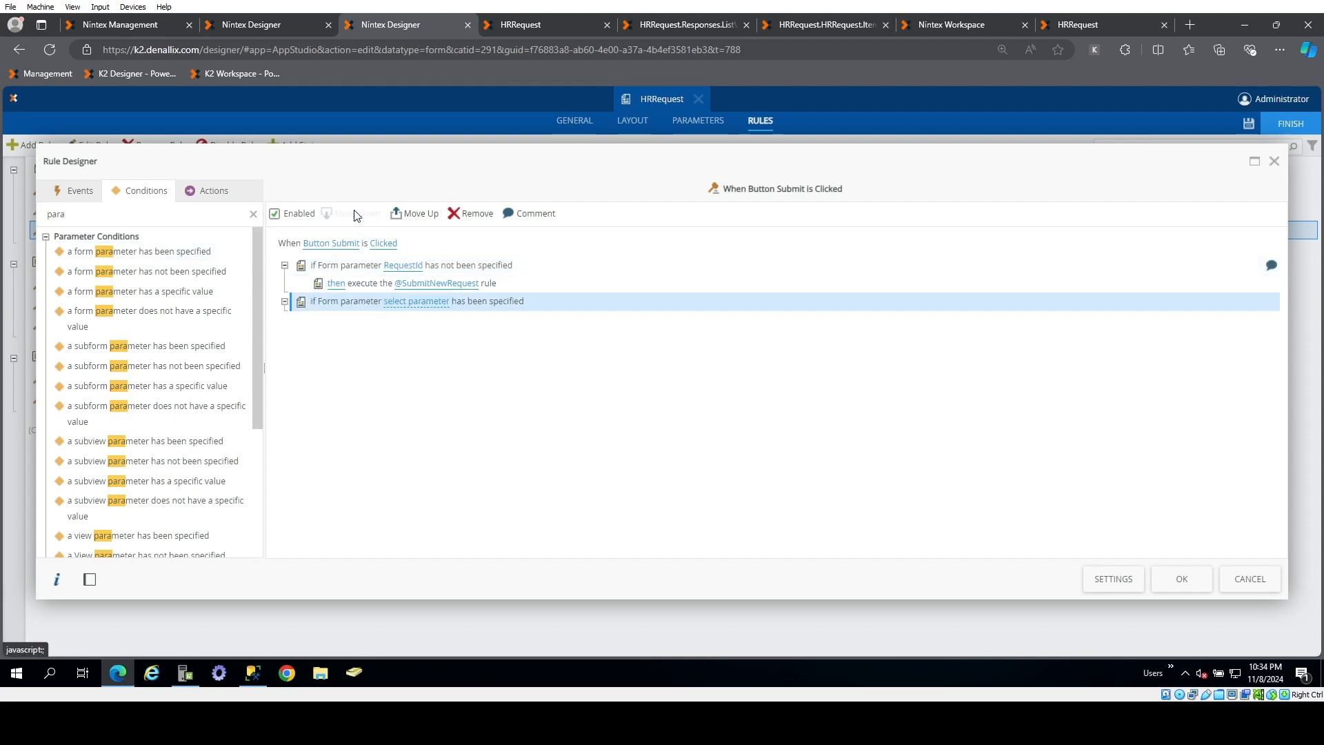
left_click(409, 302)
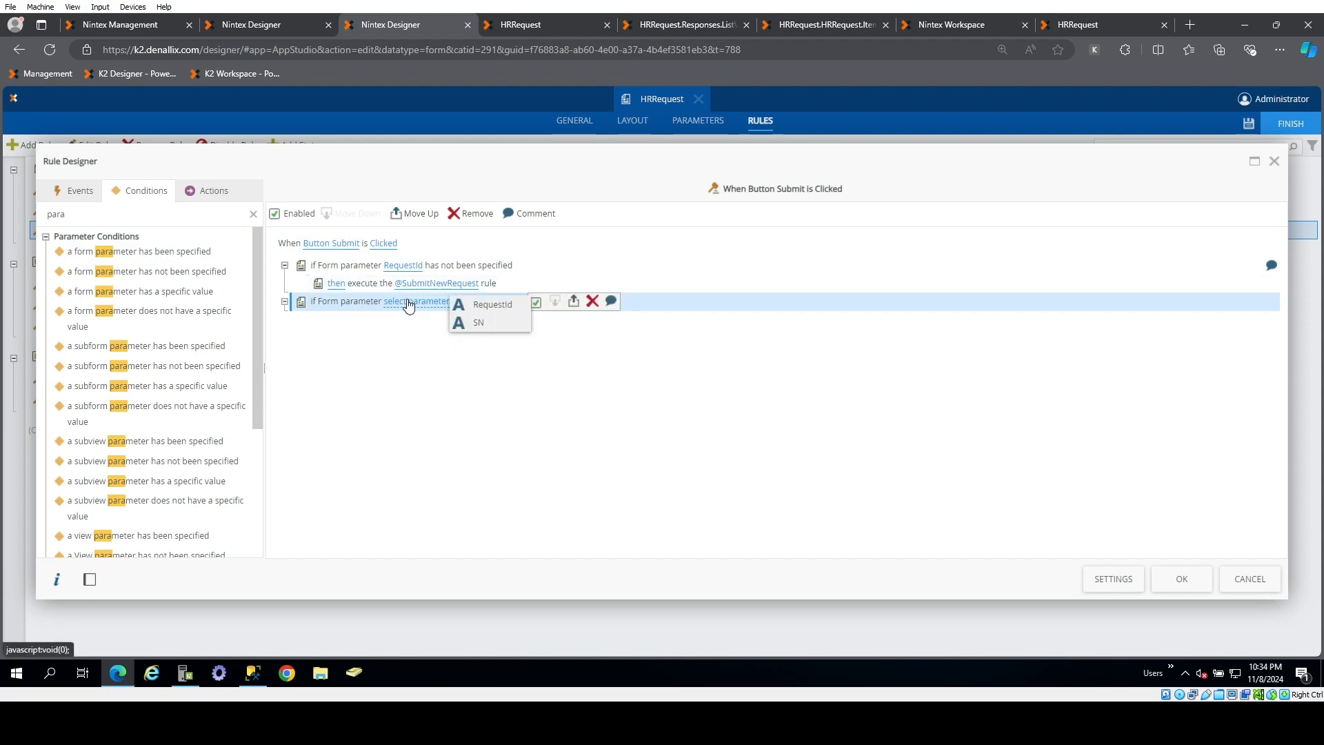
left_click(478, 322)
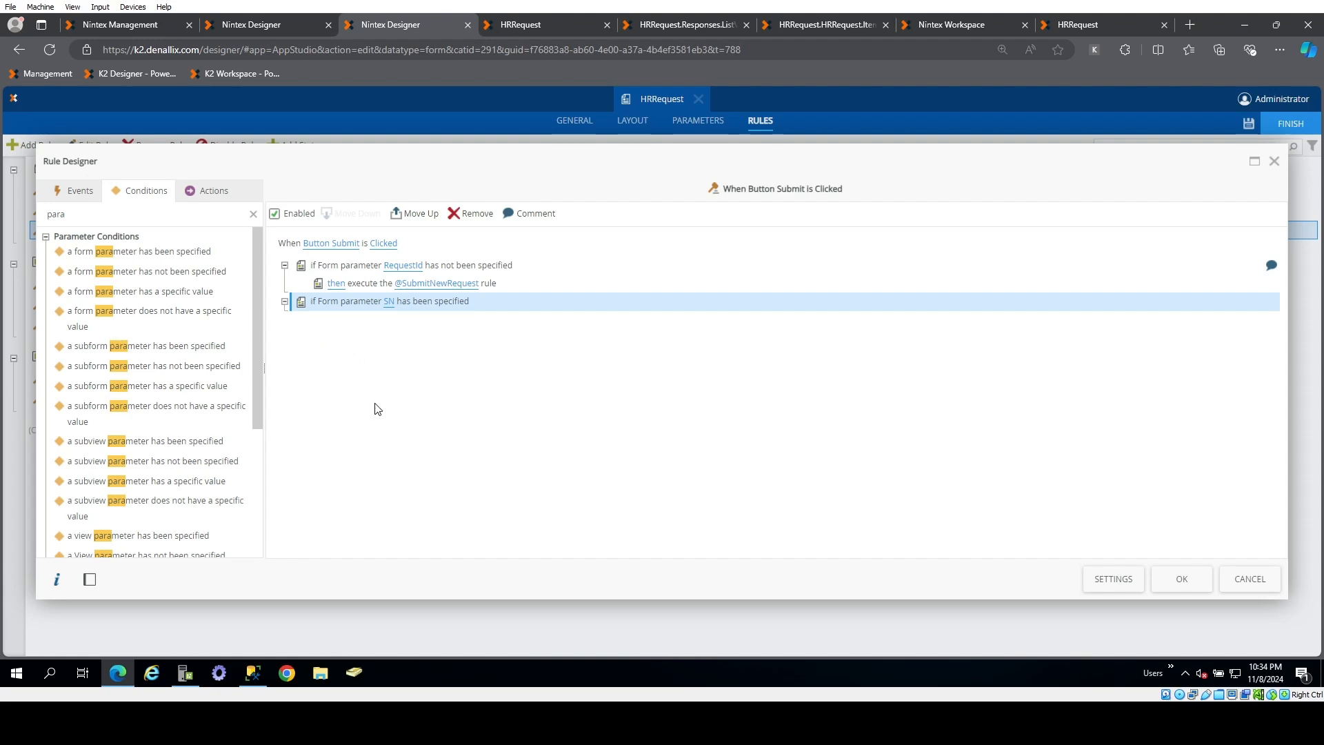
- Add an "Execute a SmartObject method" action under the SN condition
left_click(215, 200)
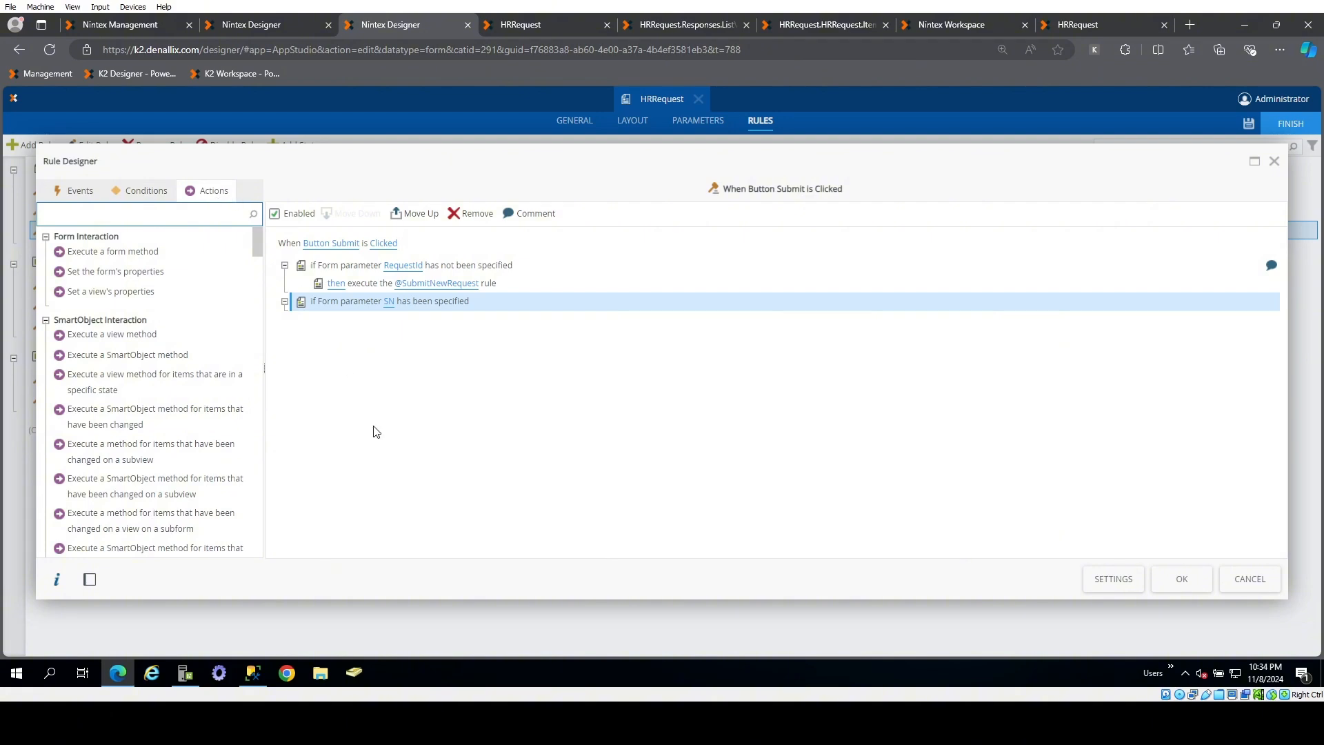
left_click(317, 409)
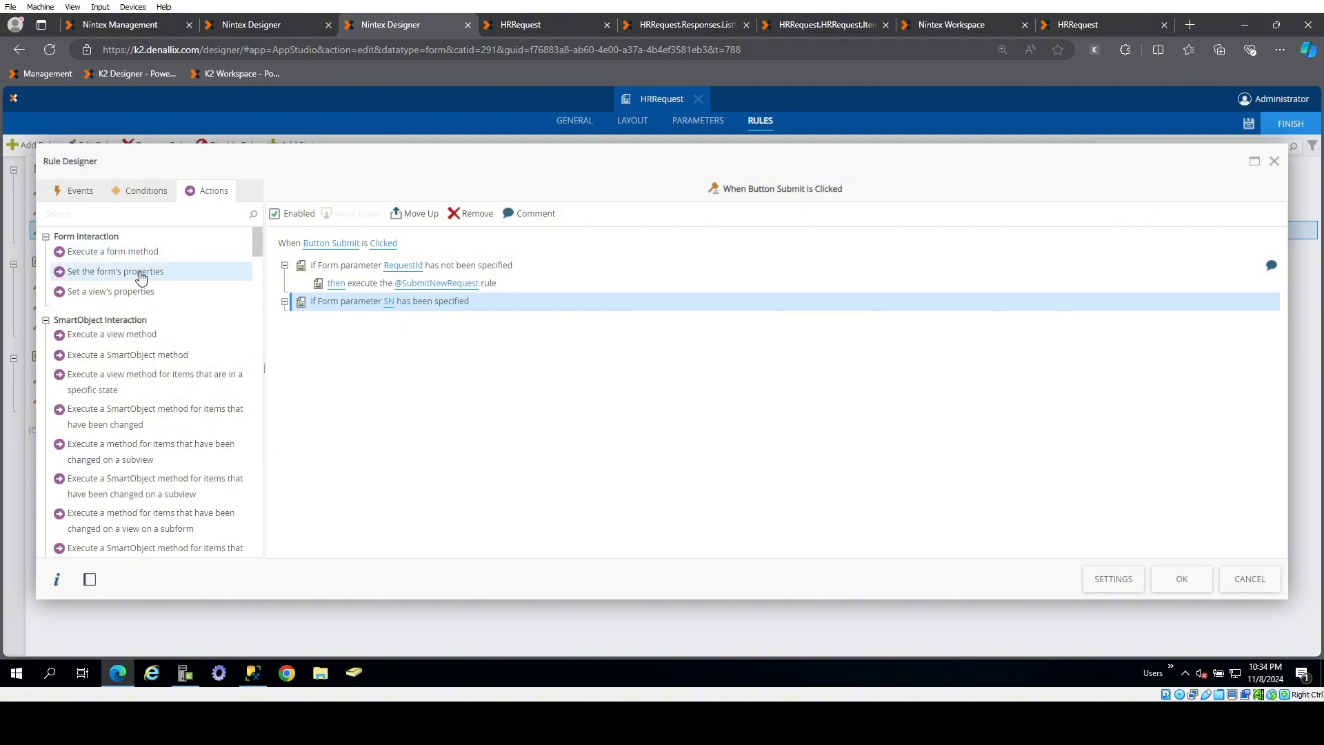
left_click(160, 220)
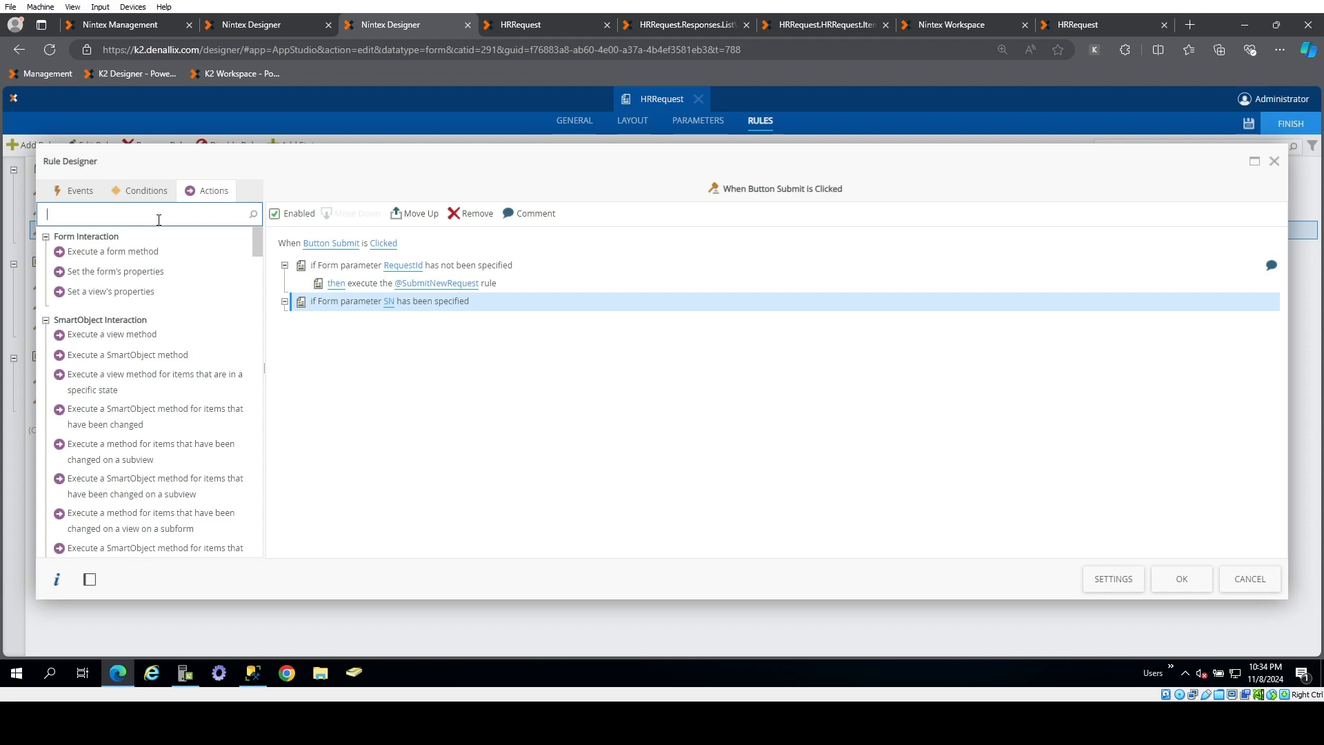
double_click(172, 355)
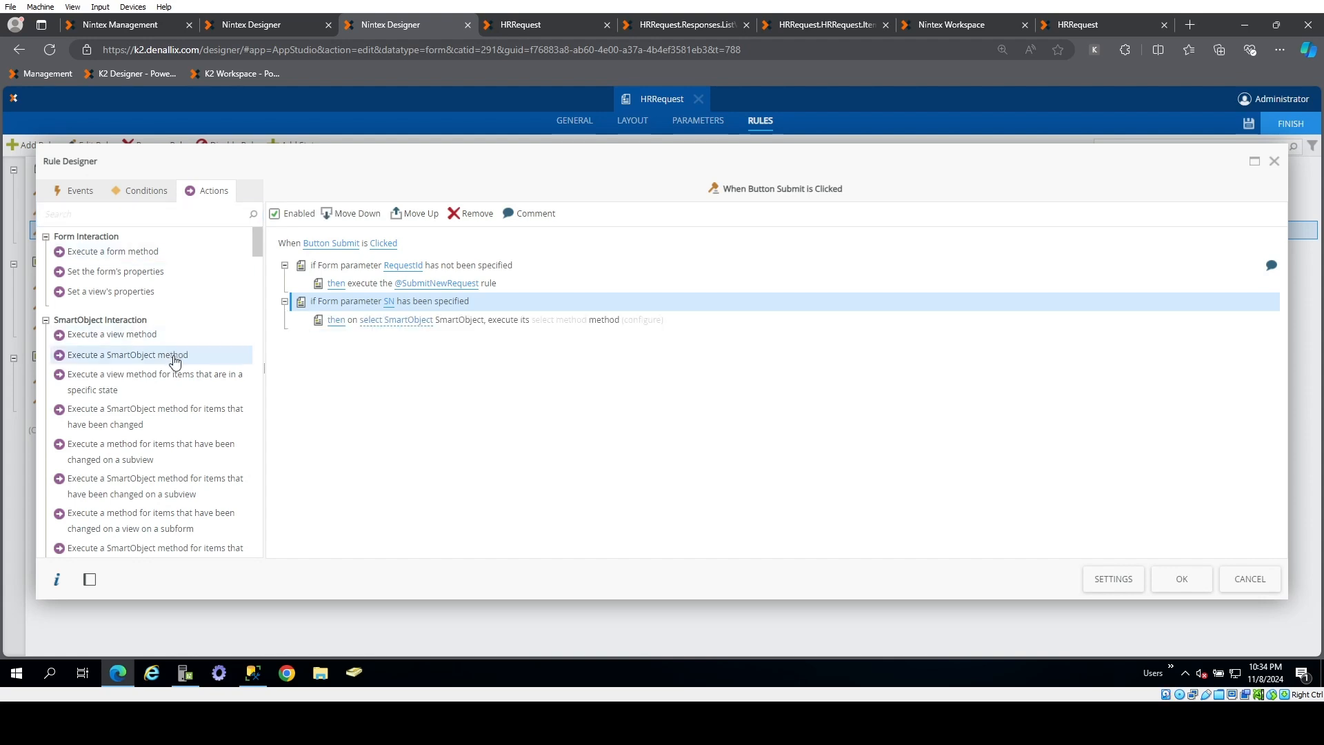
- Assign the HRRequests.Responses SmartObject from the HR Requests SmartObjects folder to the new action
left_click(413, 322)
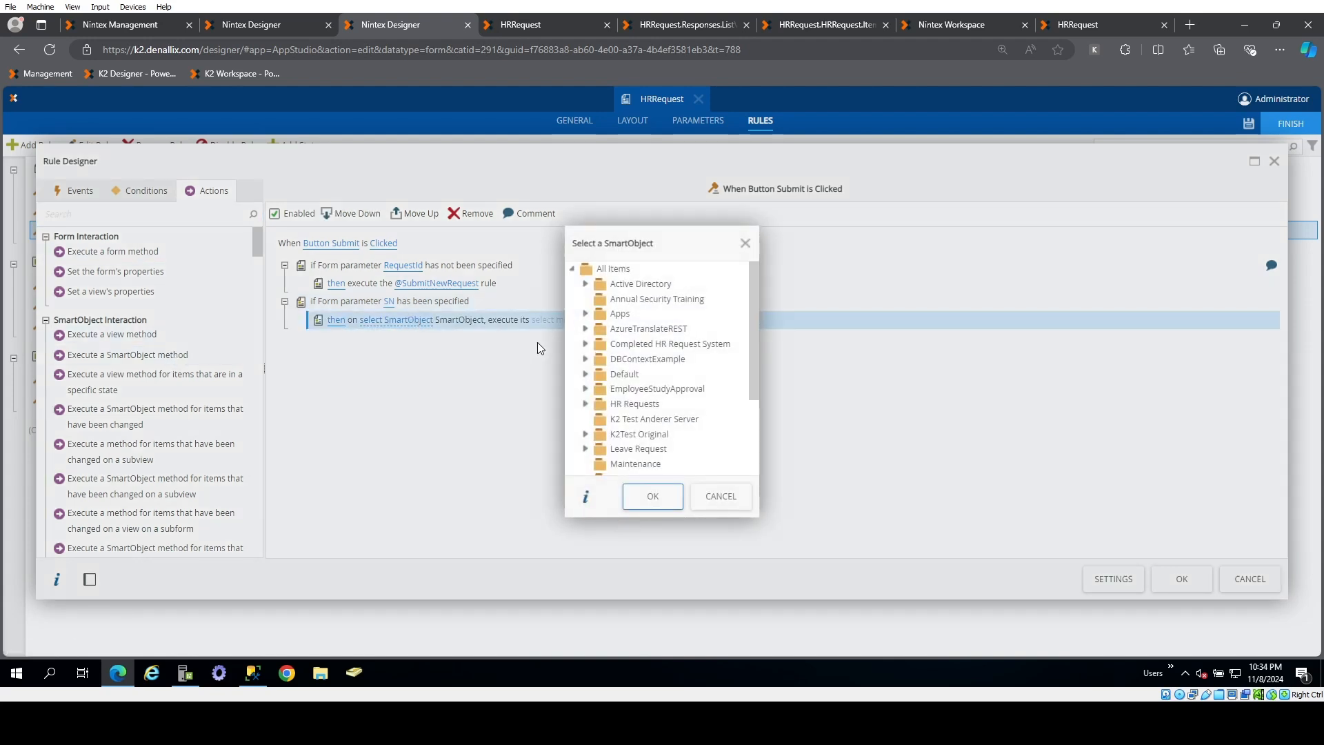
left_click(595, 406)
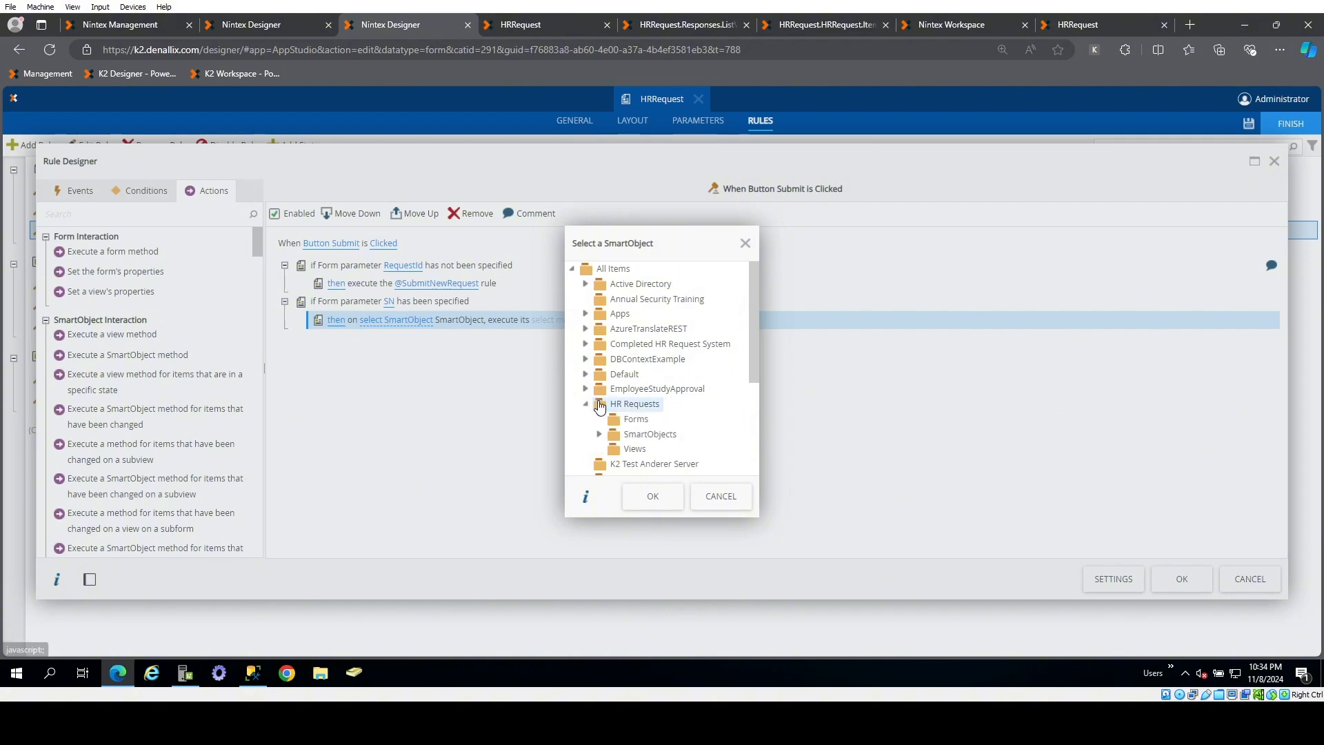
scroll(600, 386, "down", 1)
left_click(601, 366)
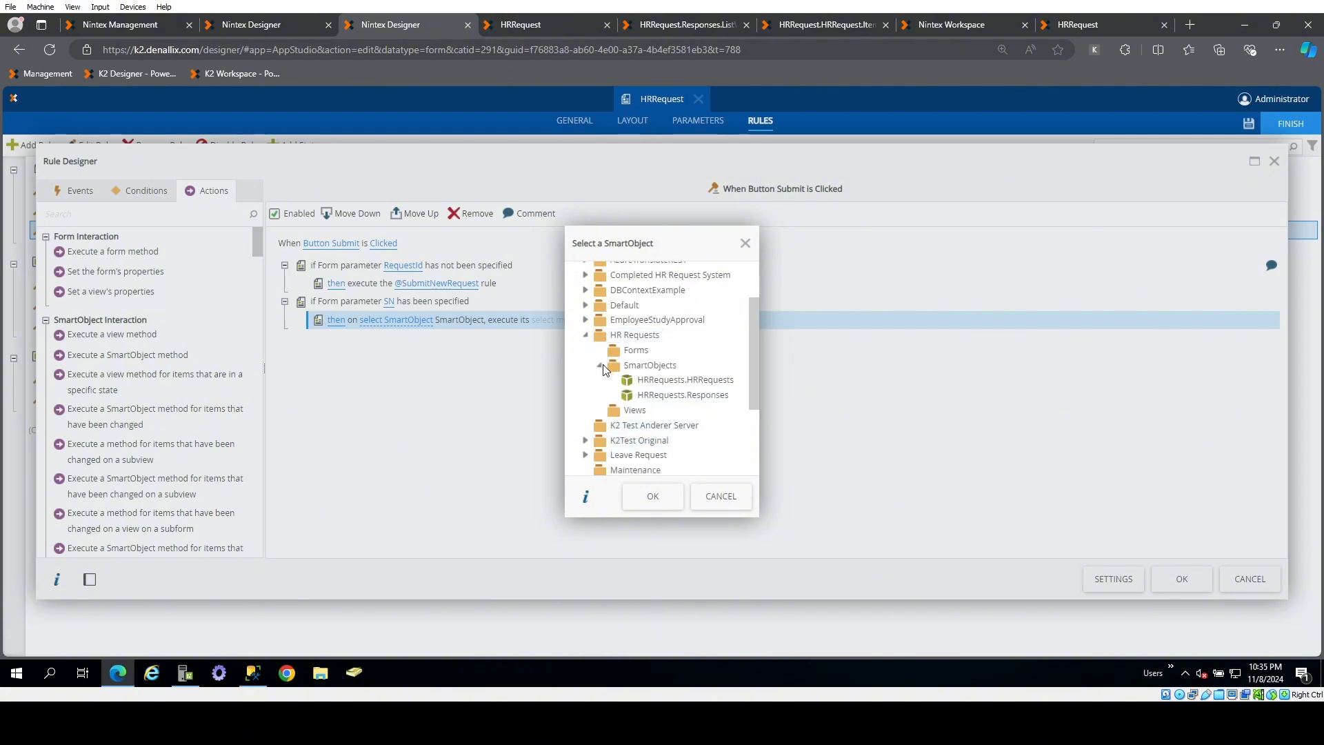
left_click(718, 395)
left_click(670, 506)
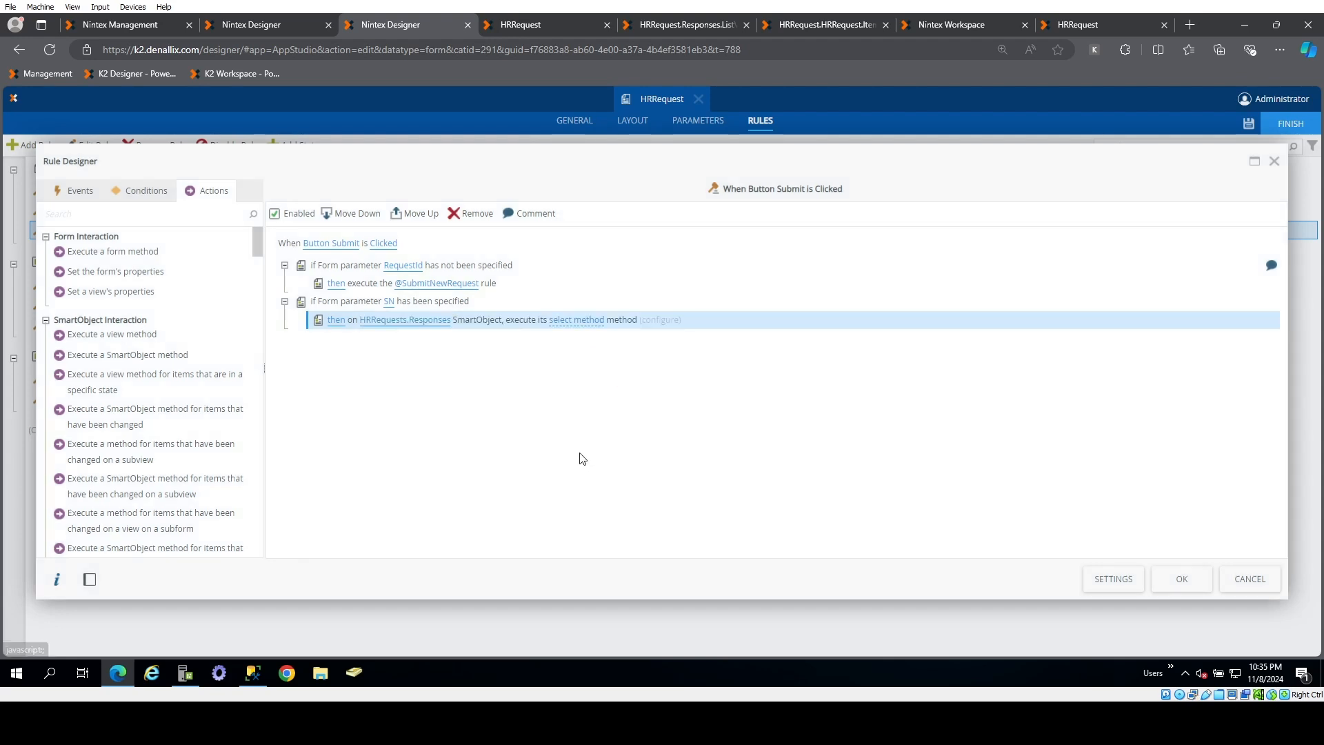
- Select the Create method for the HRRequests.Responses action and set its FromHR input to True
left_click(578, 320)
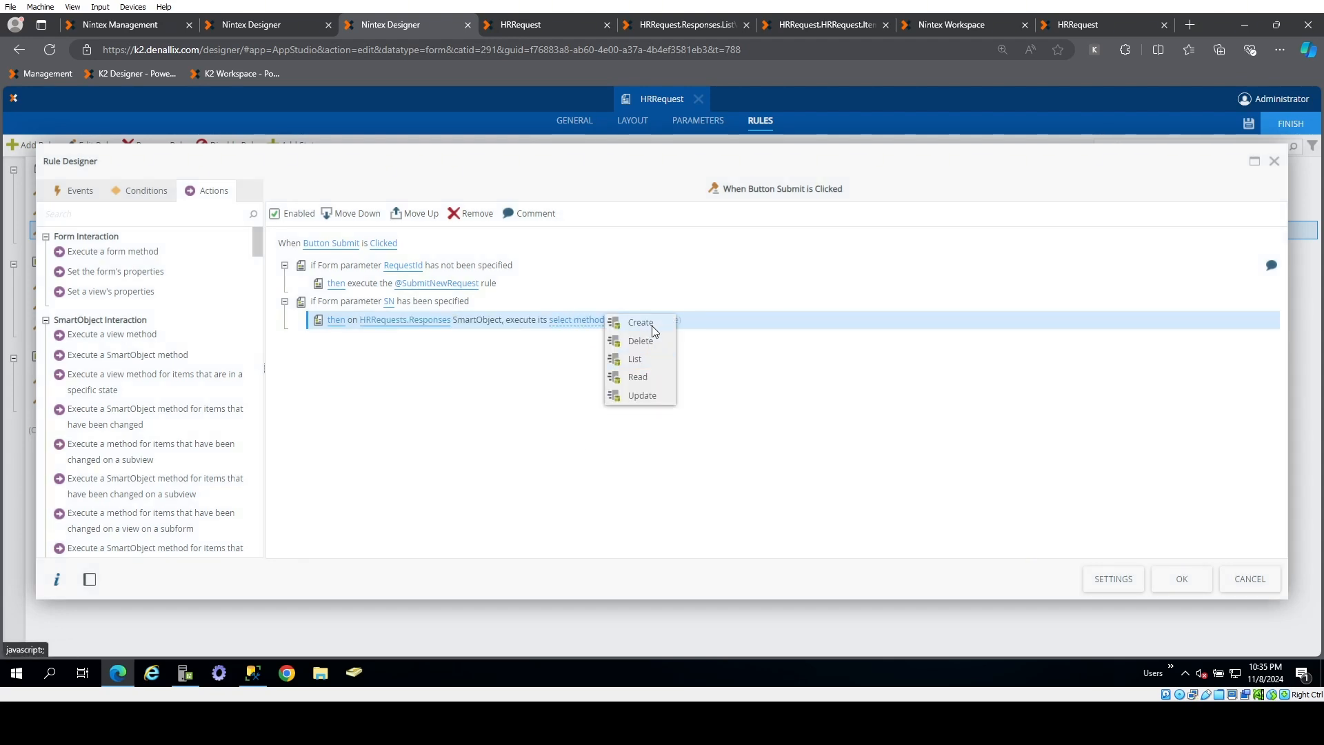
left_click(629, 324)
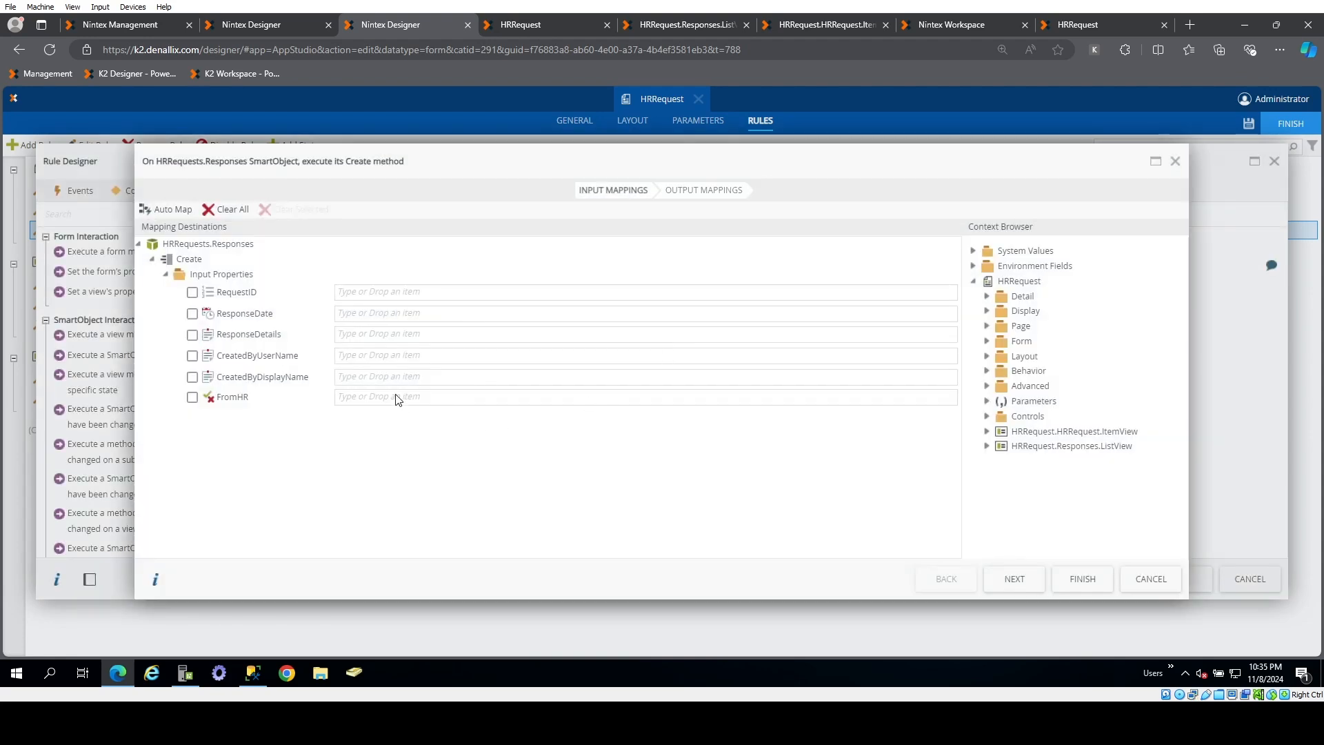
left_click(398, 398)
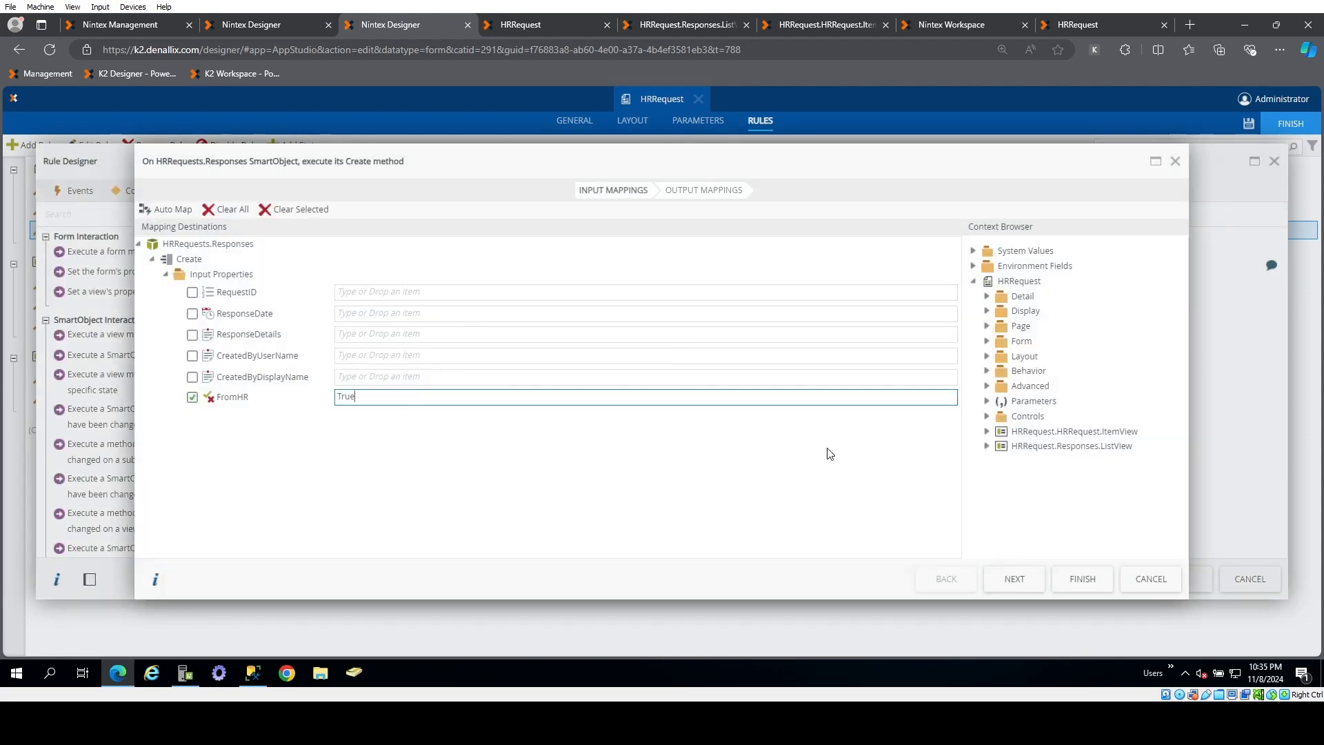
- Map the RequestID input to the form parameter RequestId and ResponseDate to the system value Current Date and Time
left_click(986, 401)
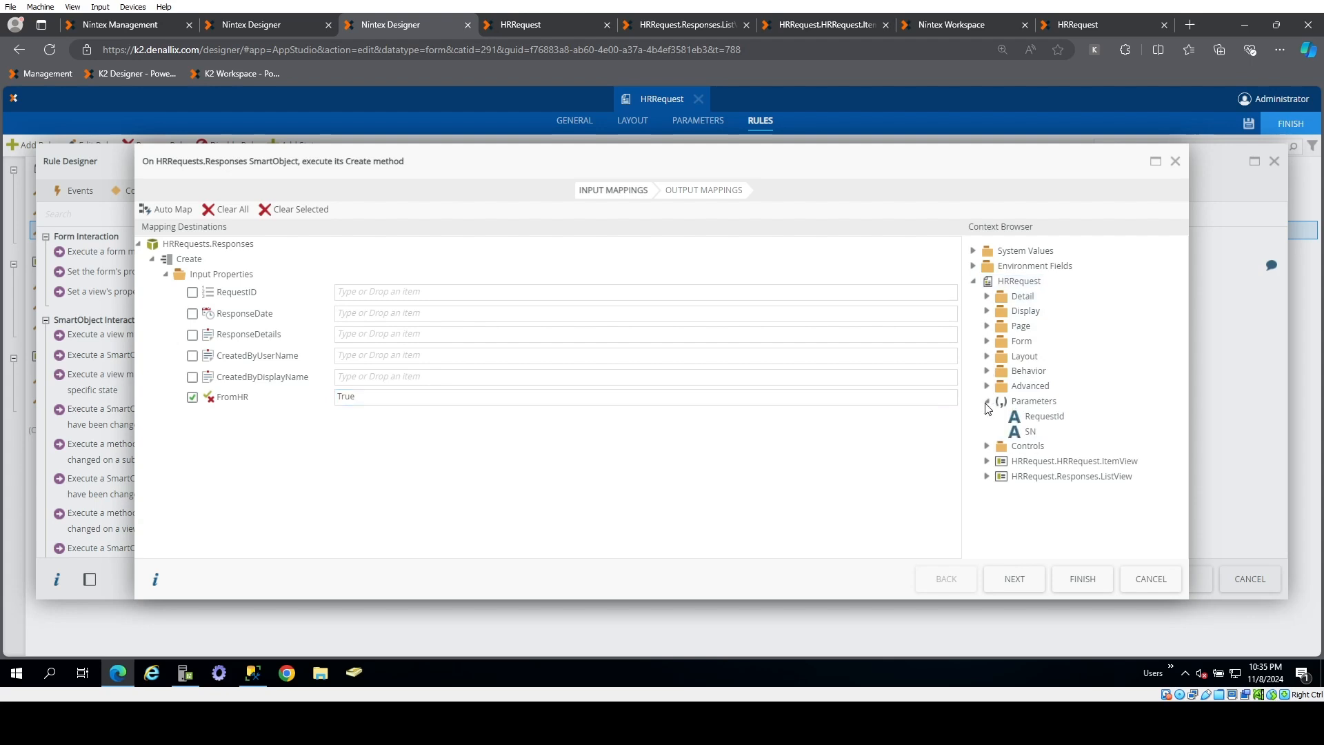
left_click_drag(1043, 415, 421, 290)
left_click(974, 252)
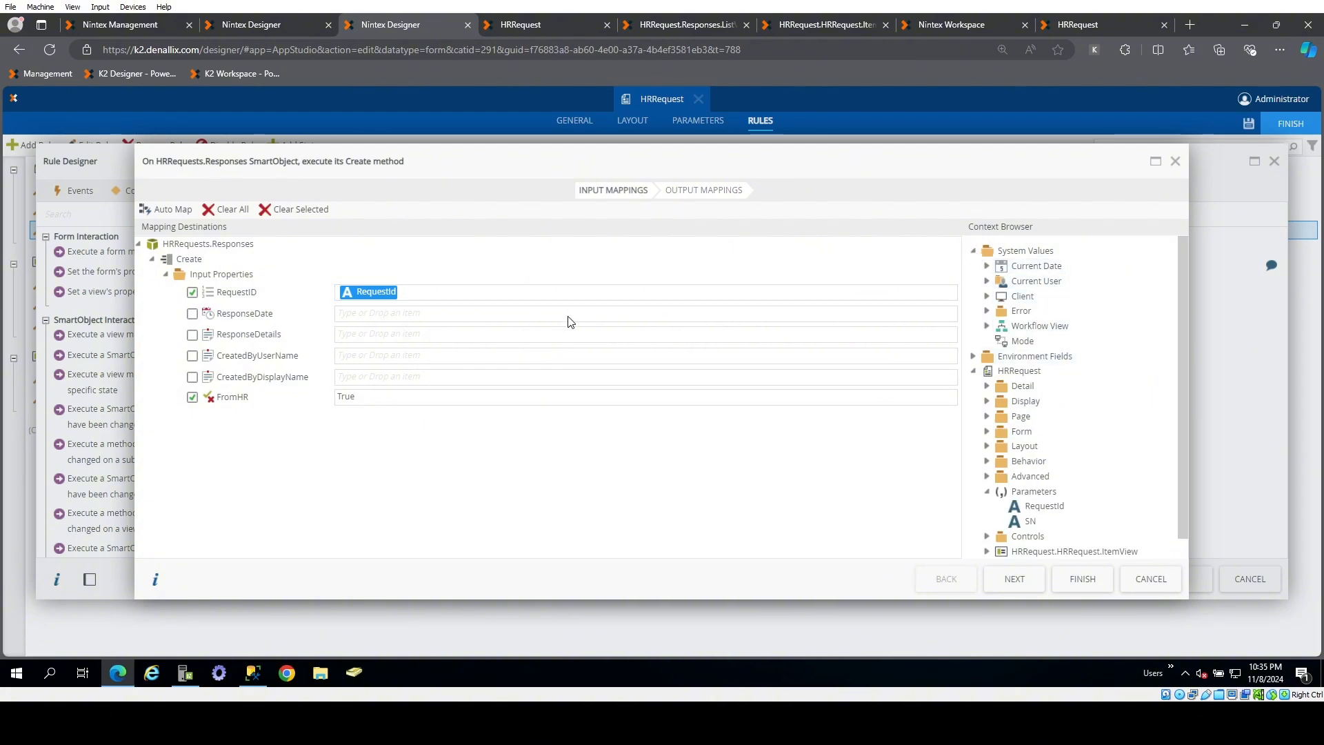
left_click(987, 267)
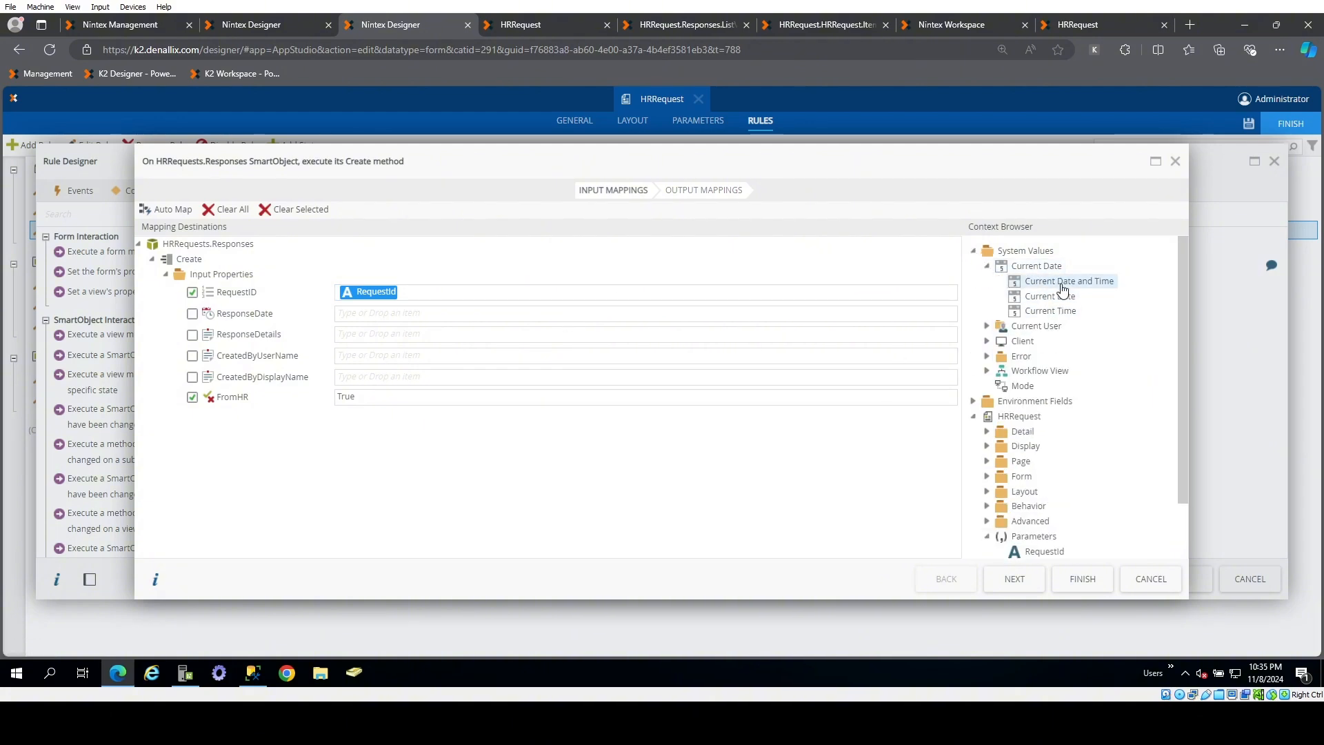
left_click_drag(1062, 281, 707, 315)
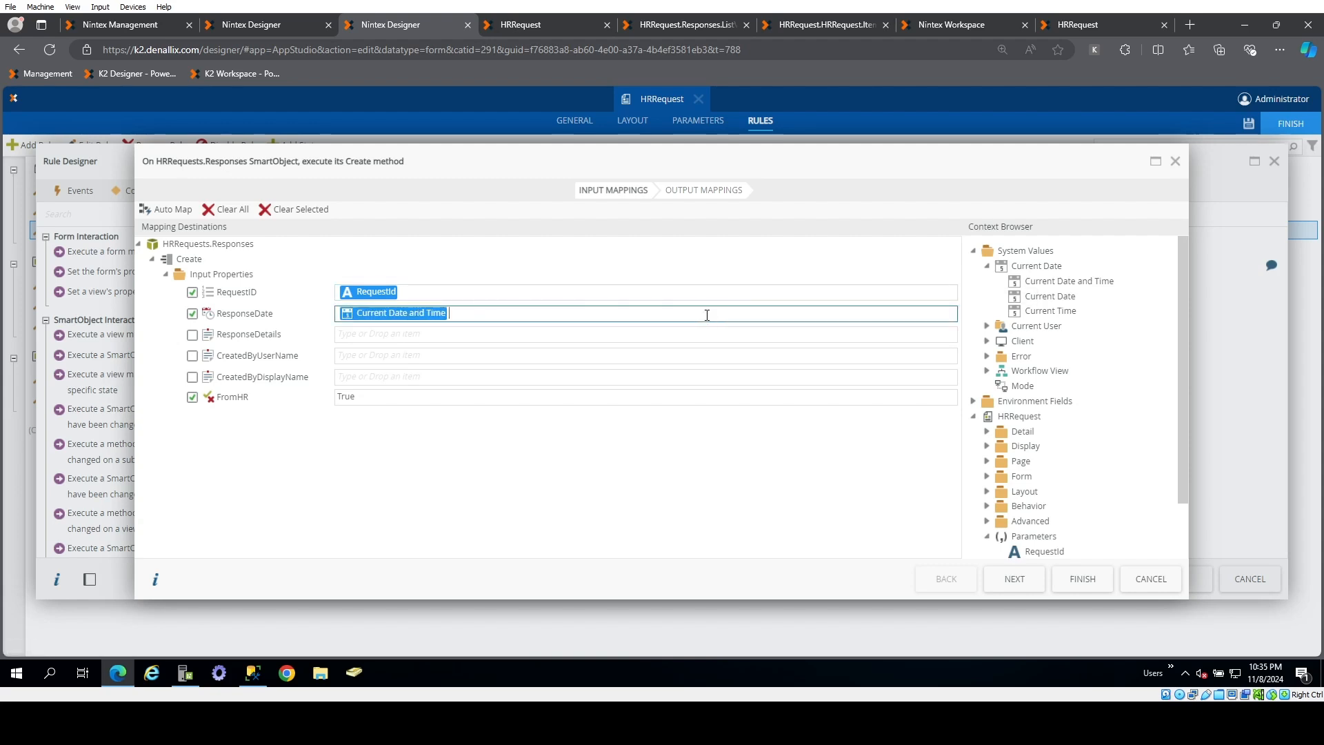
- Map the ResponseDetails input to the form's Text Area Response control
scroll(1029, 476, "down", 2)
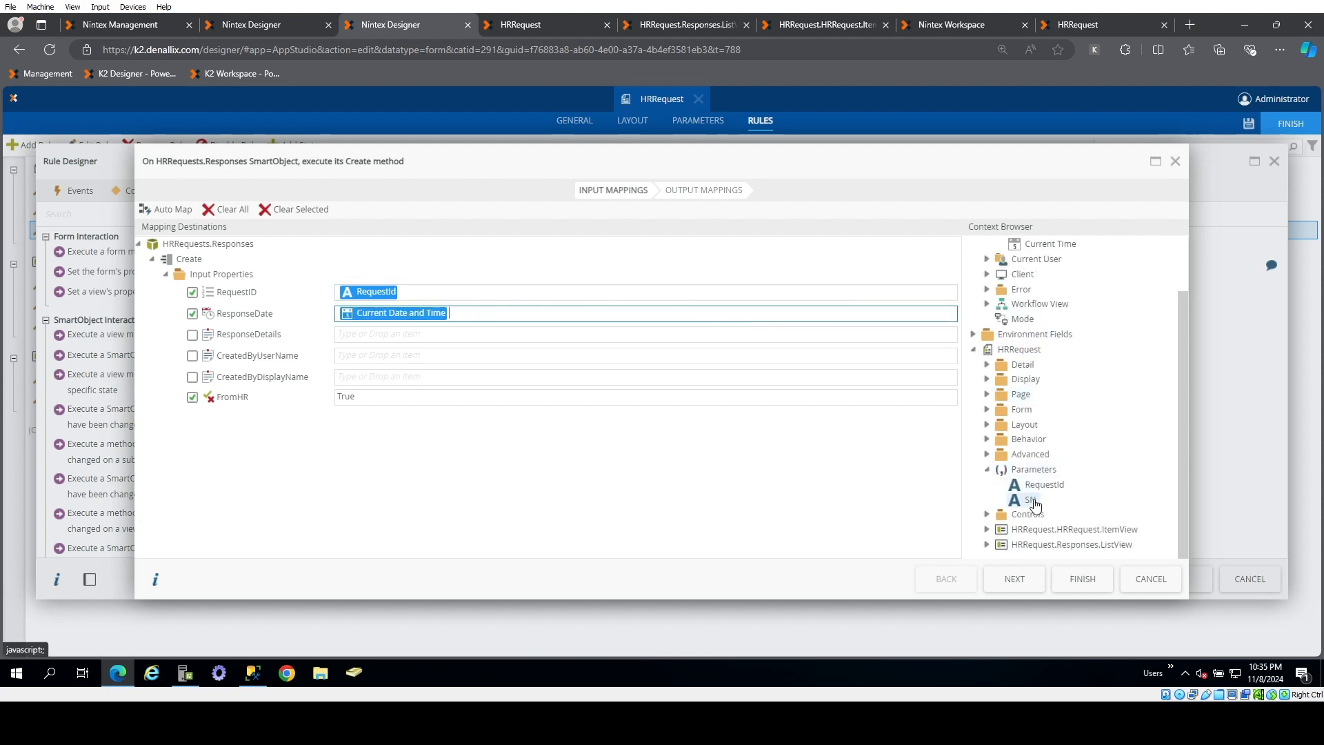
left_click(989, 469)
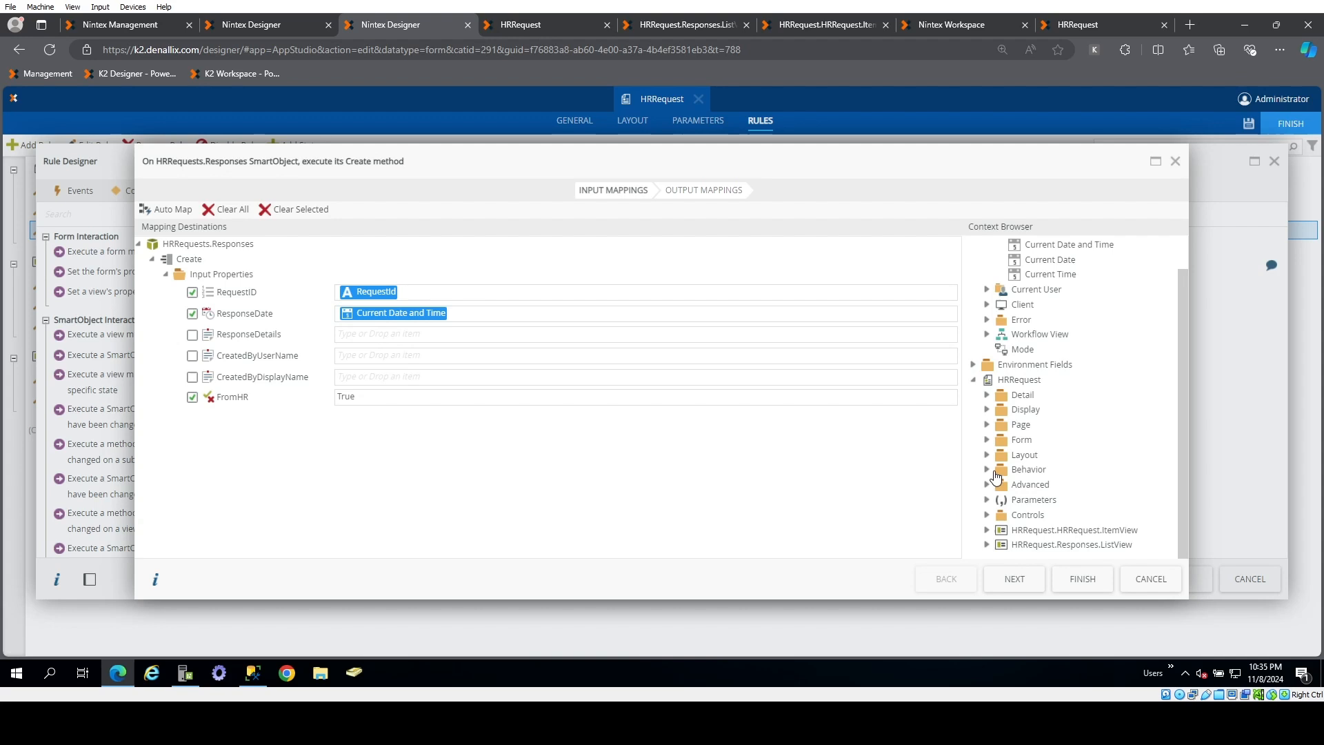
left_click(989, 516)
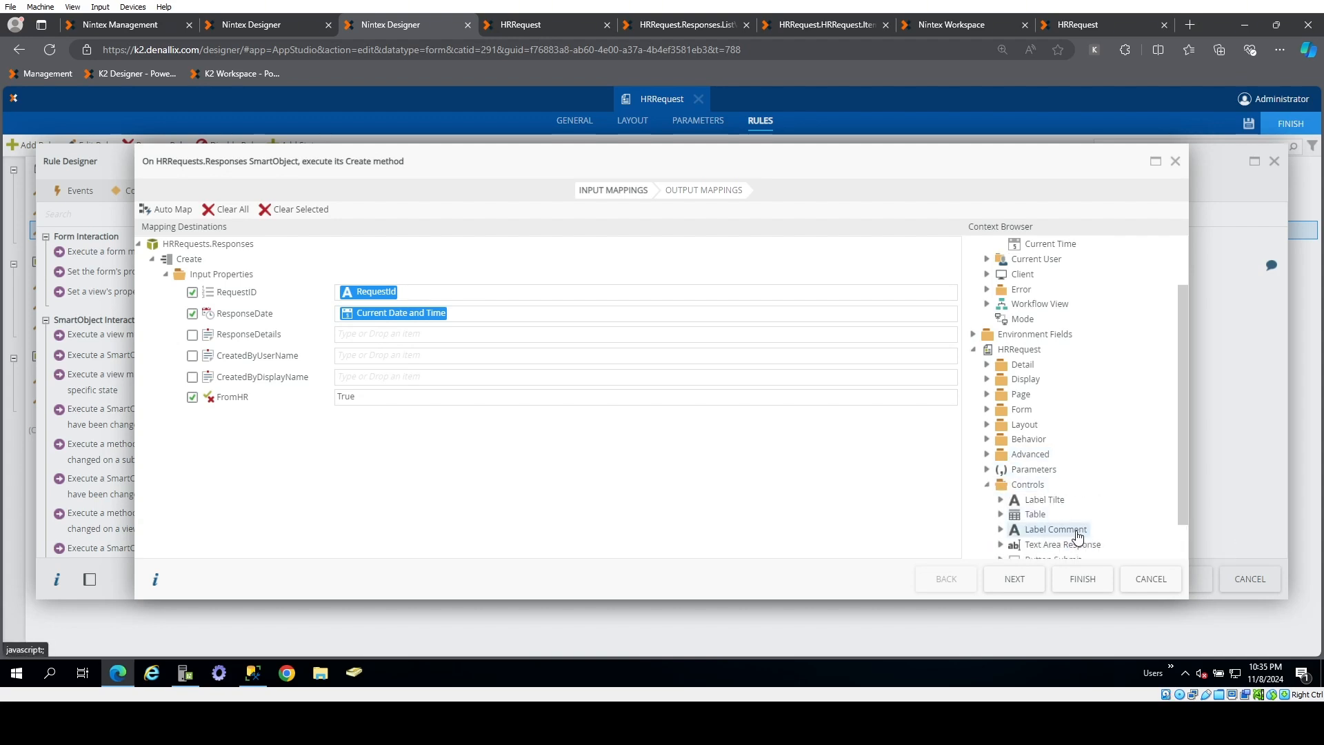
scroll(1078, 534, "down", 1)
left_click_drag(1059, 500, 400, 336)
- Map CreatedByDisplayName to the current user's Display Name and CreatedByUserName to the current user's Name, and finish the Create method mapping
scroll(1064, 278, "up", 3)
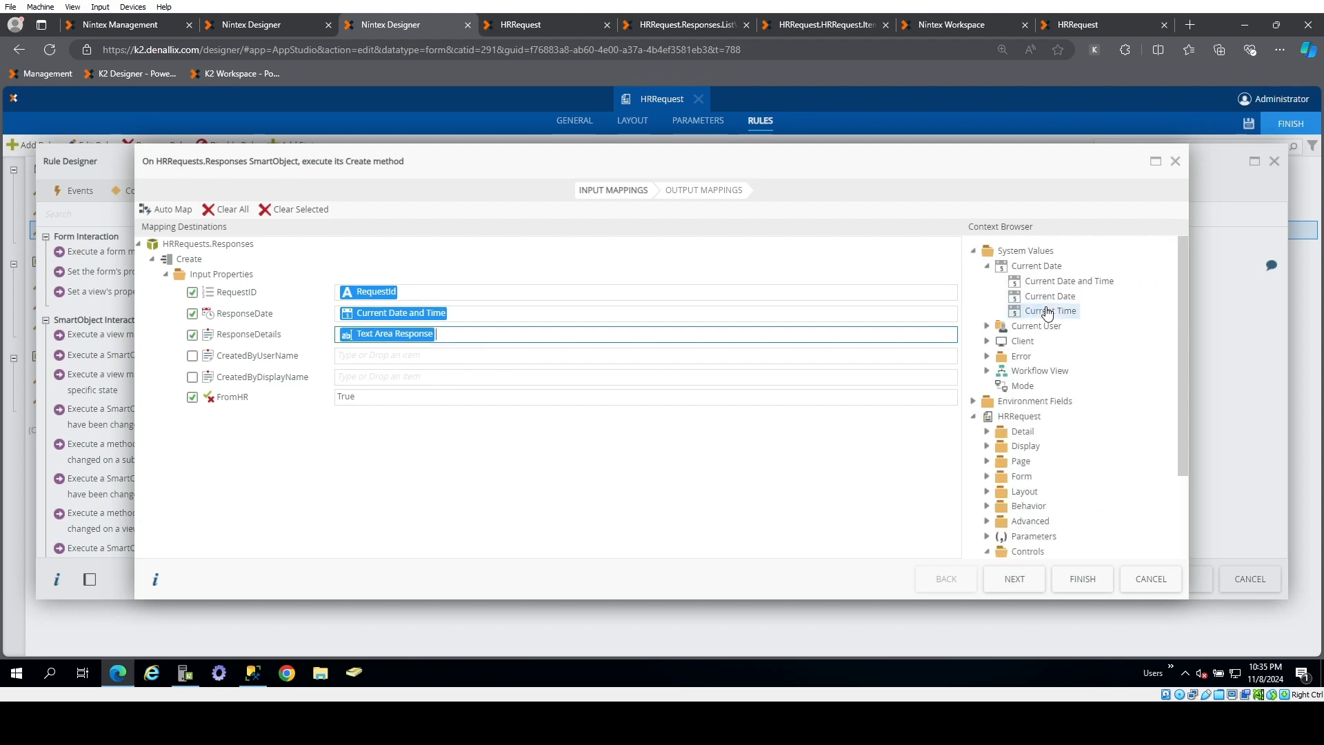
left_click(987, 327)
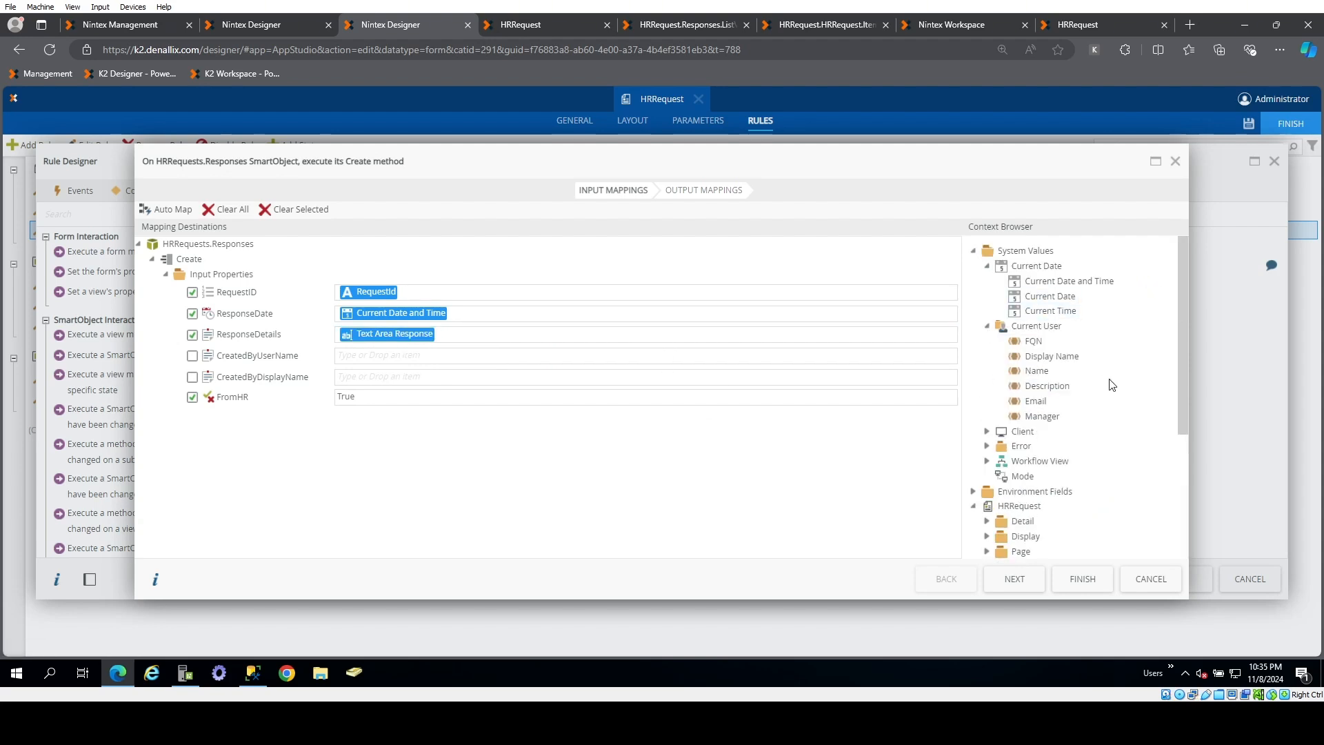
left_click_drag(1045, 356, 513, 381)
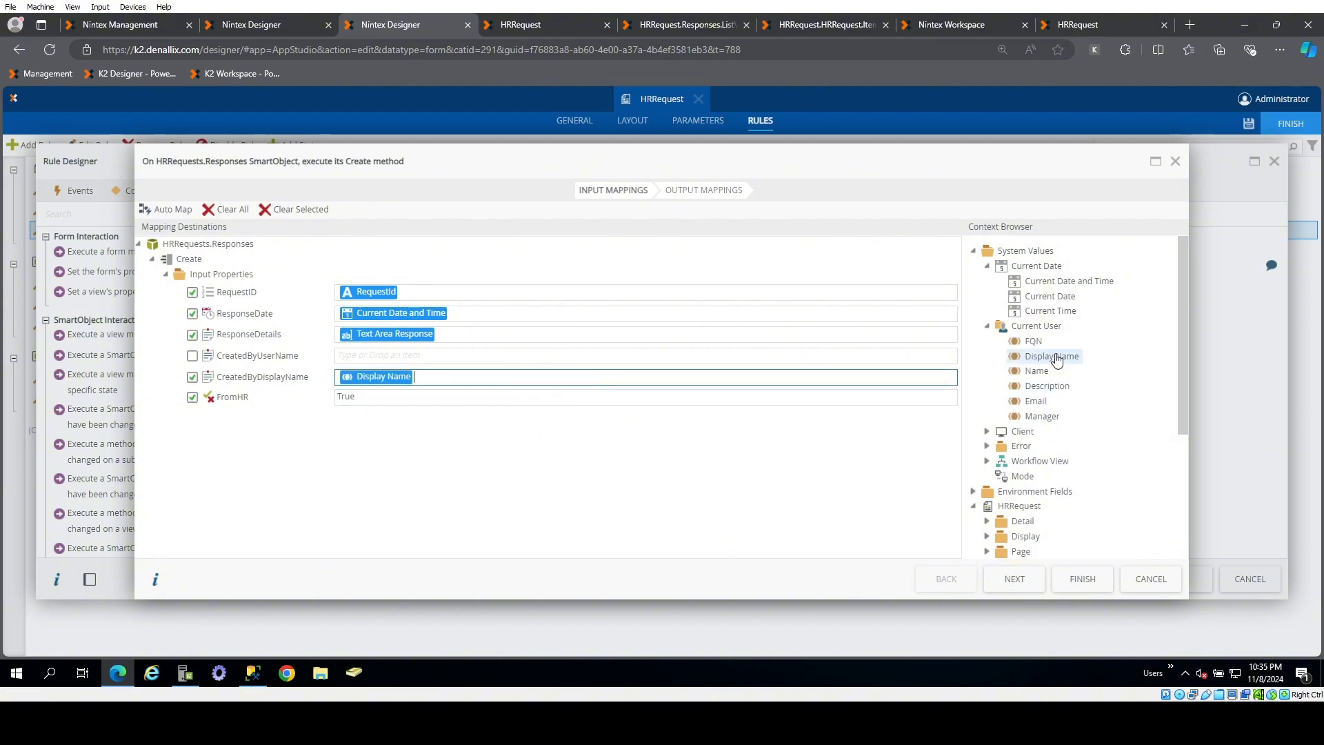
left_click_drag(1037, 371, 785, 359)
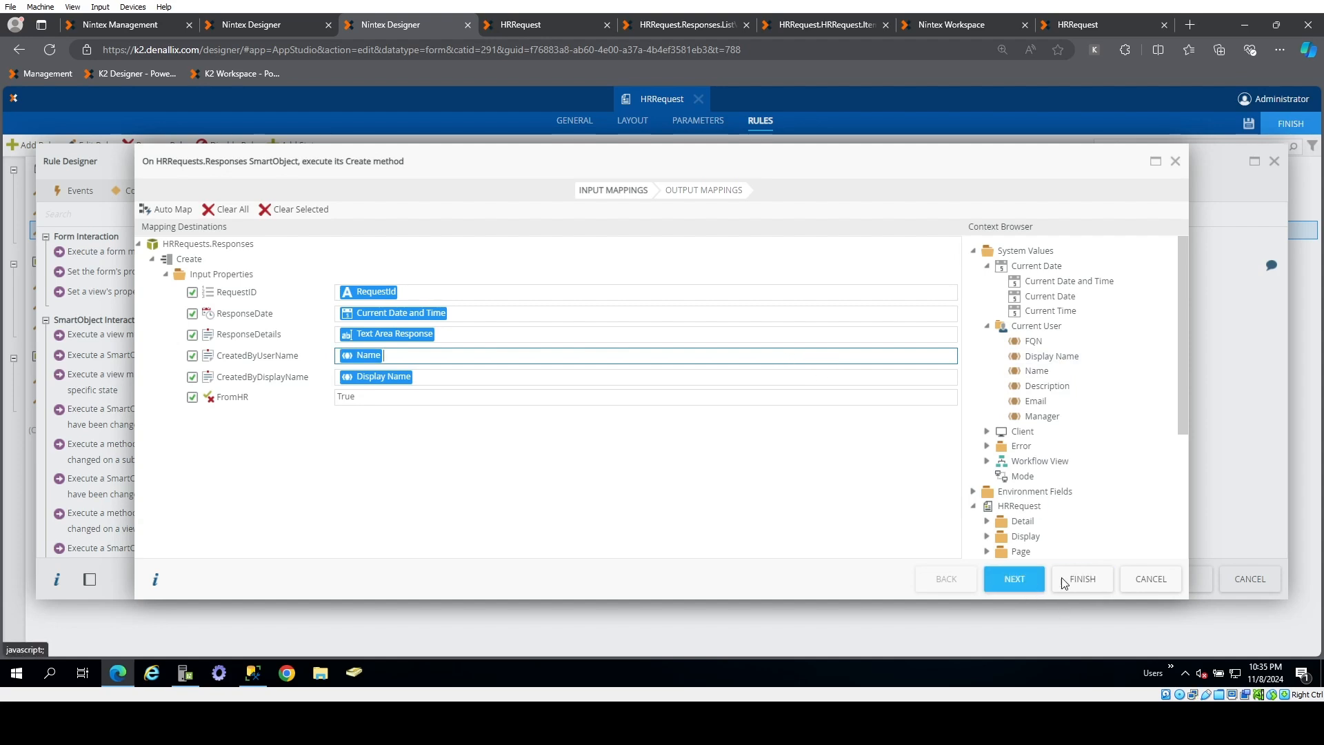
left_click(1092, 585)
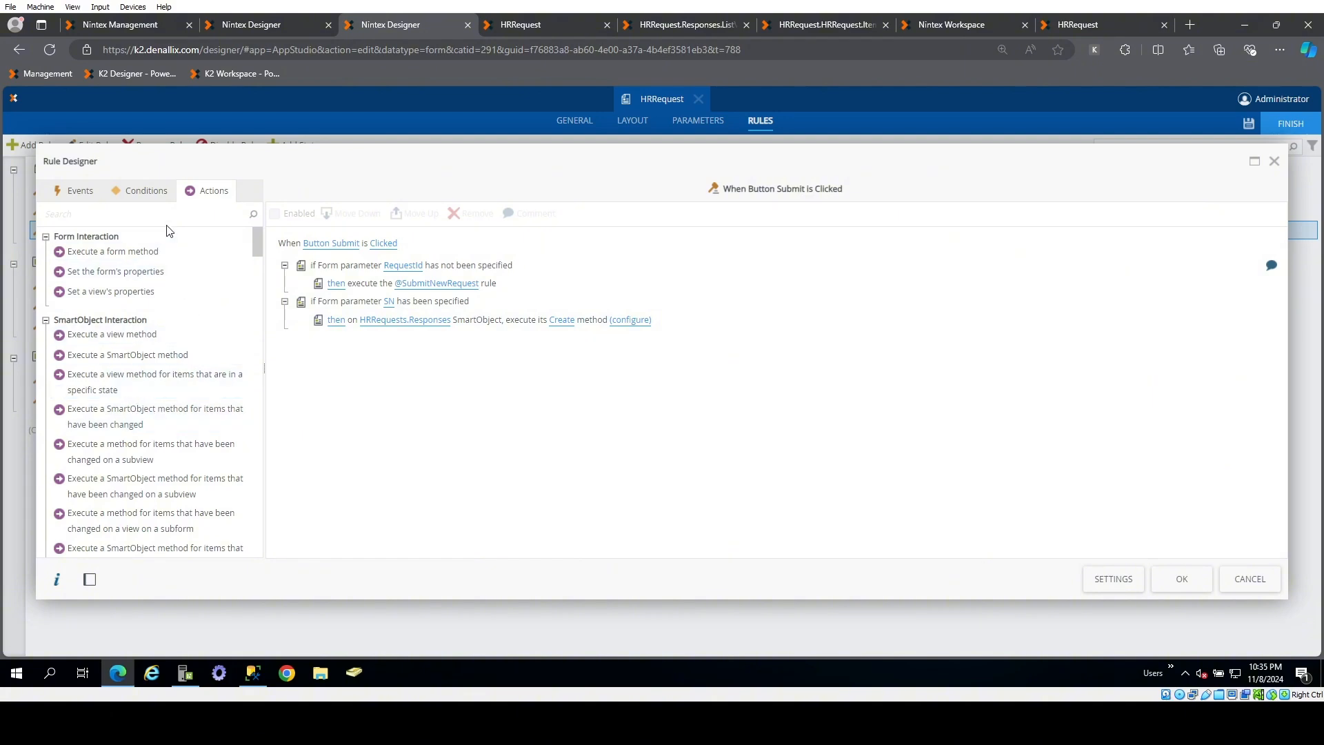
- Find the workflow interaction actions and add "Action a worklist item" under the SN condition
left_click(205, 216)
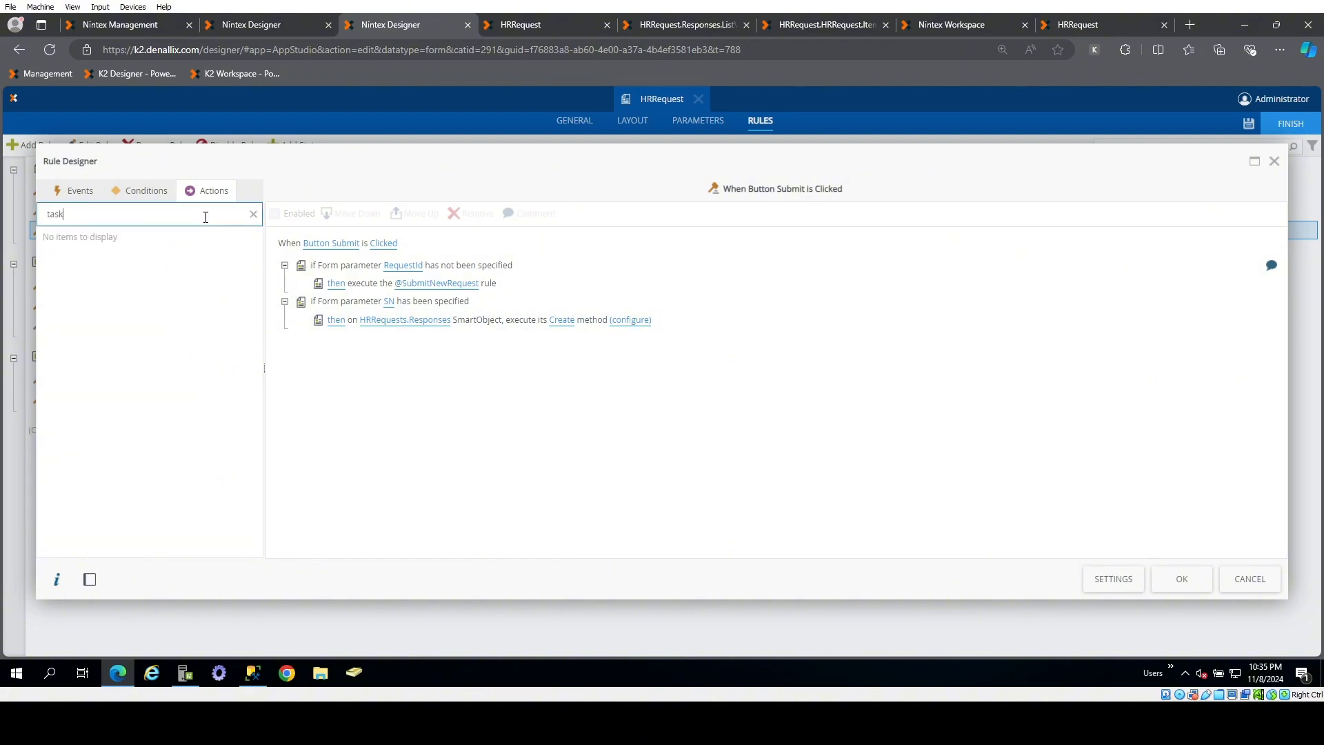
key("BackSpace")
type("work")
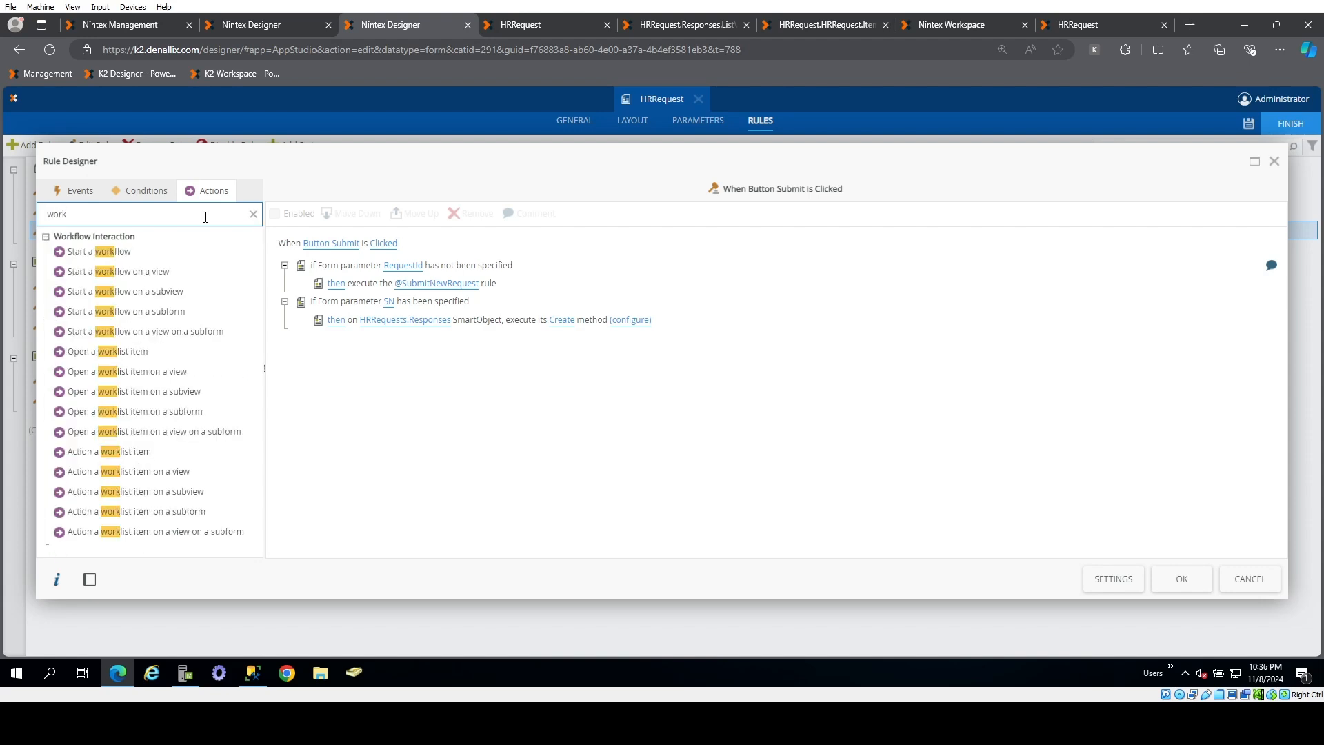
double_click(182, 452)
- Assign the HR Task activity of the HR Request workflow to the worklist item action
left_click(430, 356)
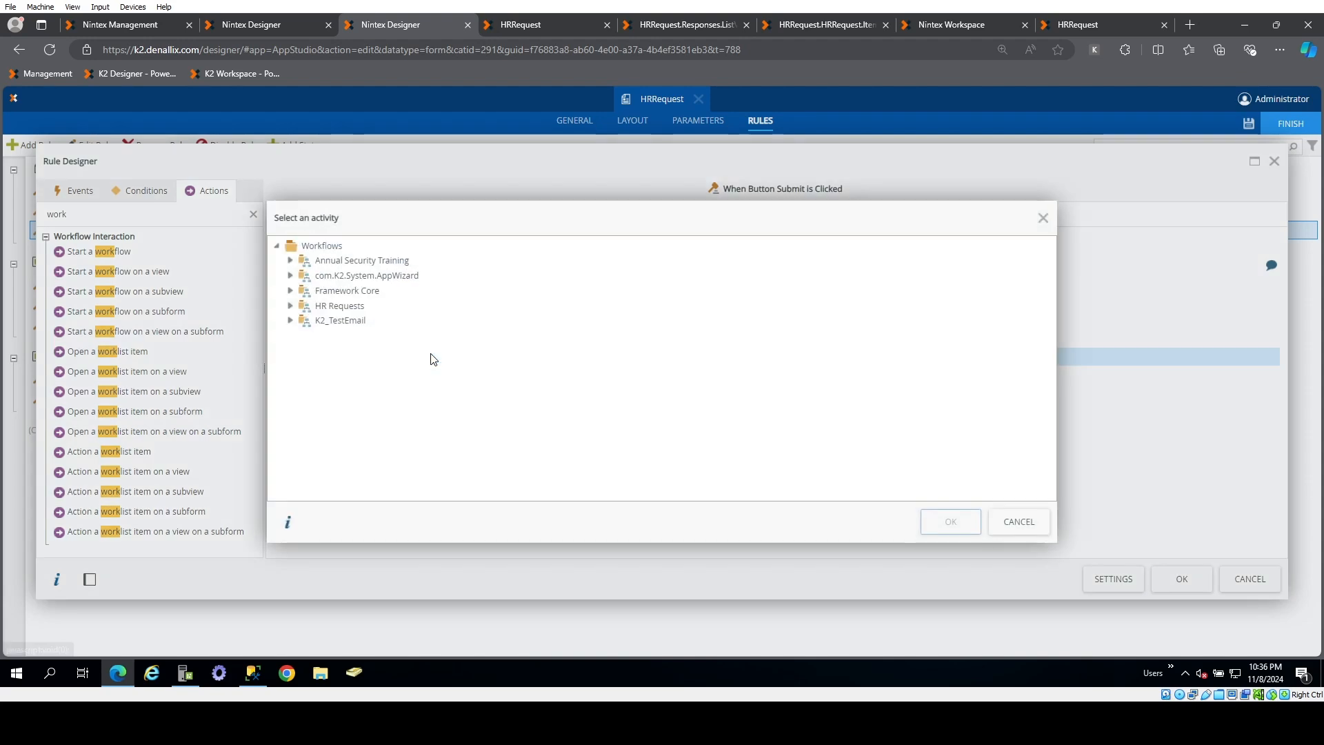
left_click(290, 305)
left_click(304, 320)
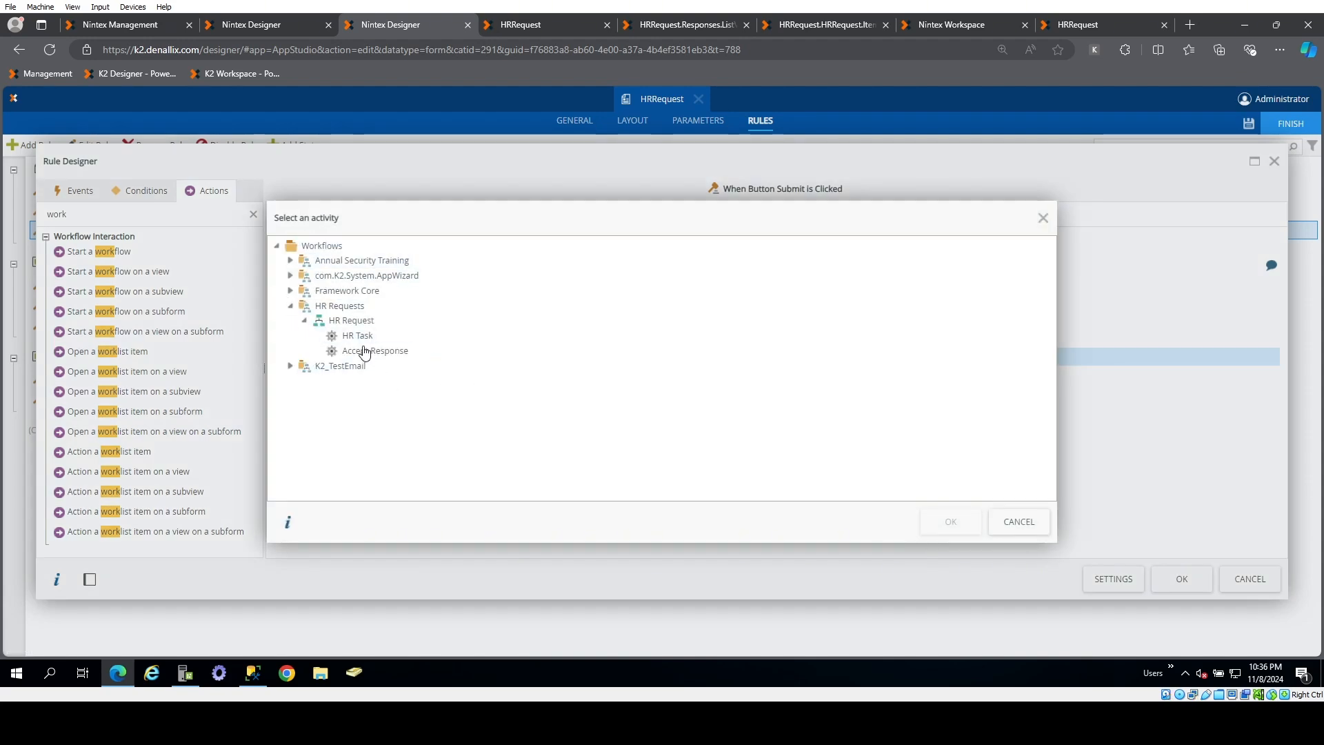
left_click(357, 336)
left_click(950, 521)
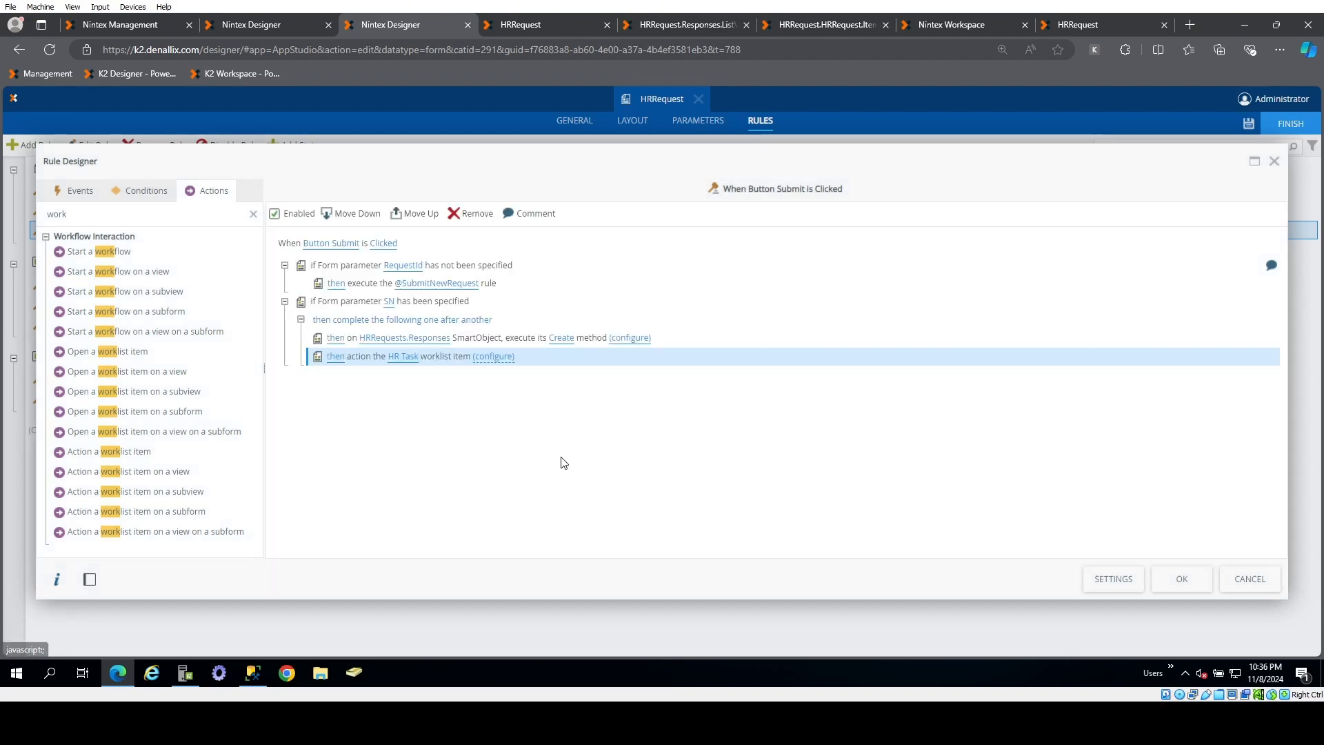
- Configure the HR Task worklist item action with the form parameter SN as its Serial Number
left_click(503, 358)
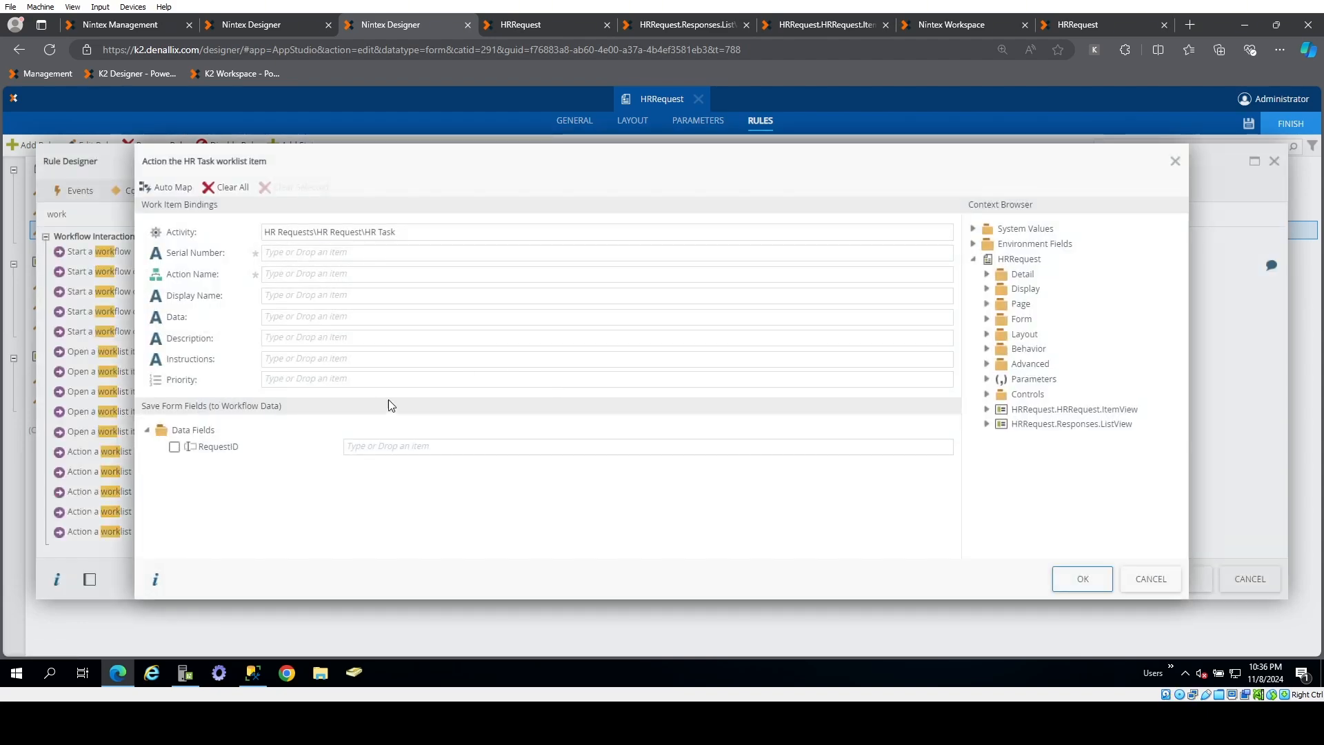
left_click(1014, 504)
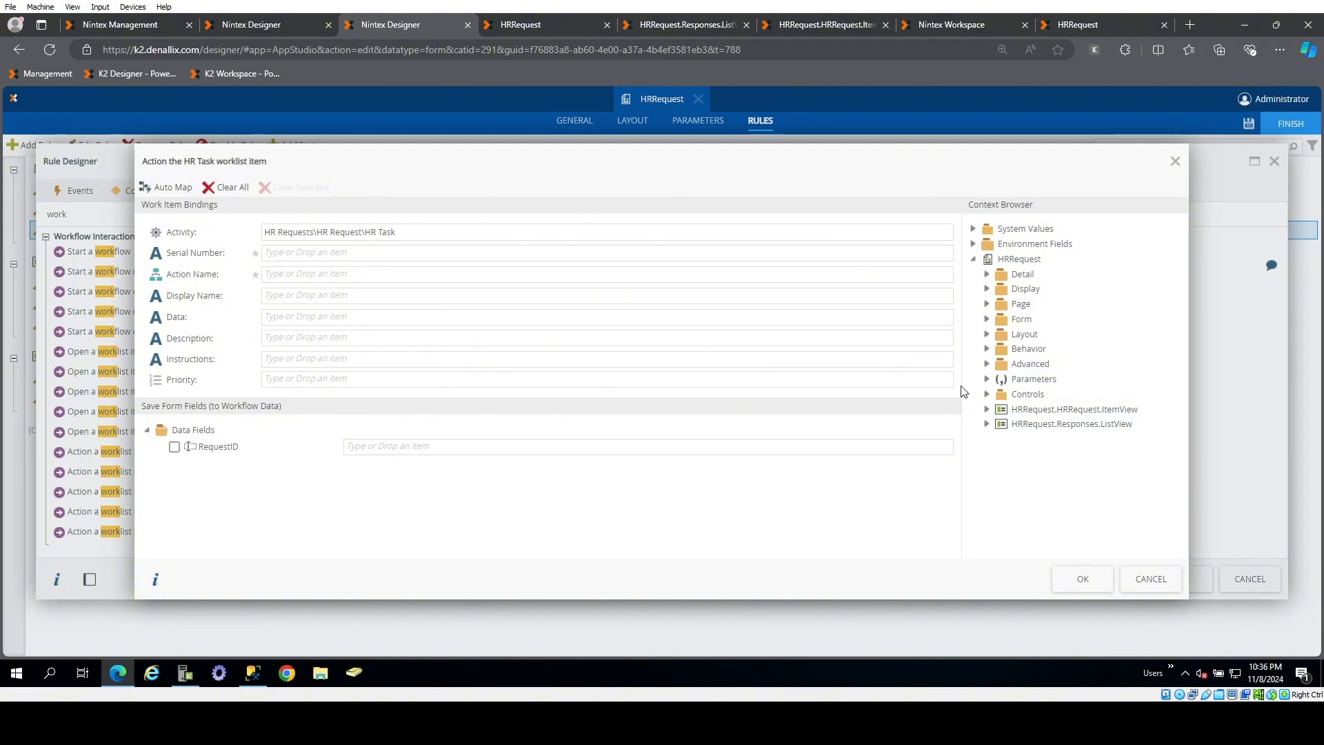
left_click(987, 379)
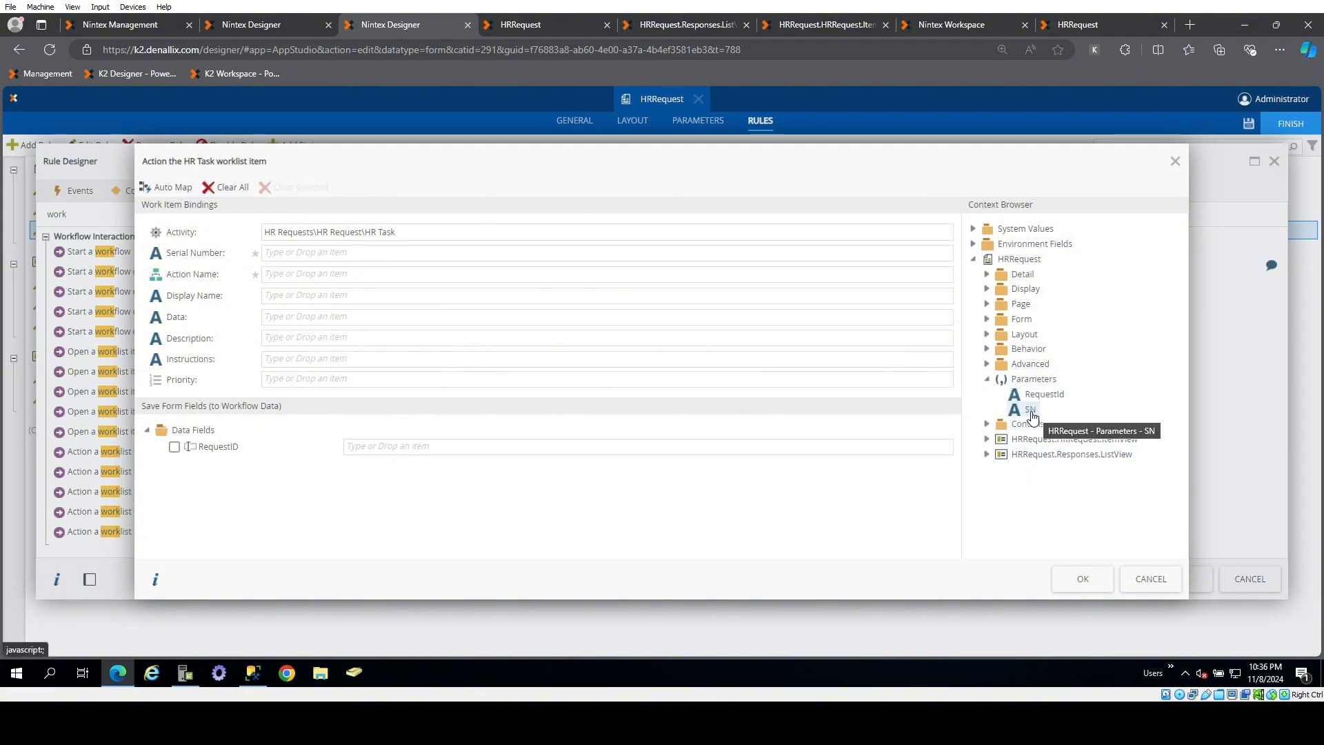
left_click_drag(1031, 415, 363, 257)
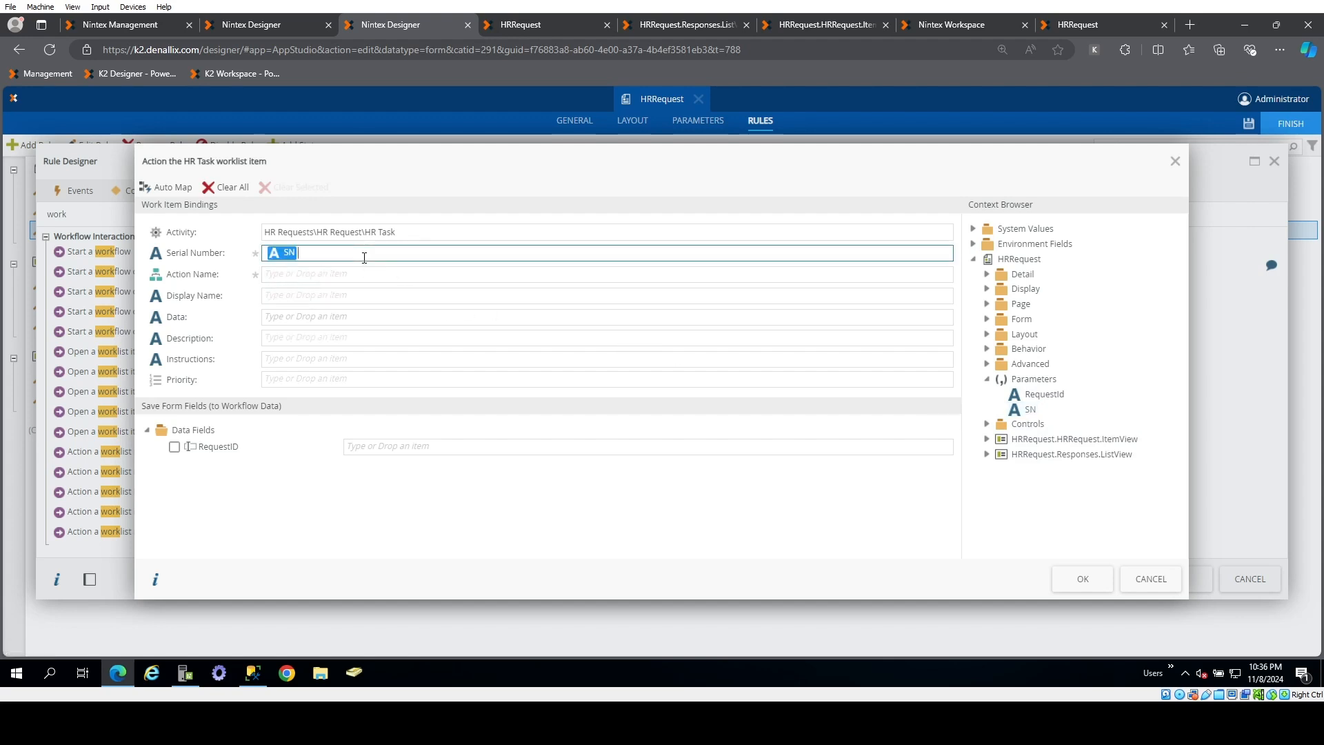
- Look for the open workflow designer and close the HR Request Viewflow page
left_click(263, 32)
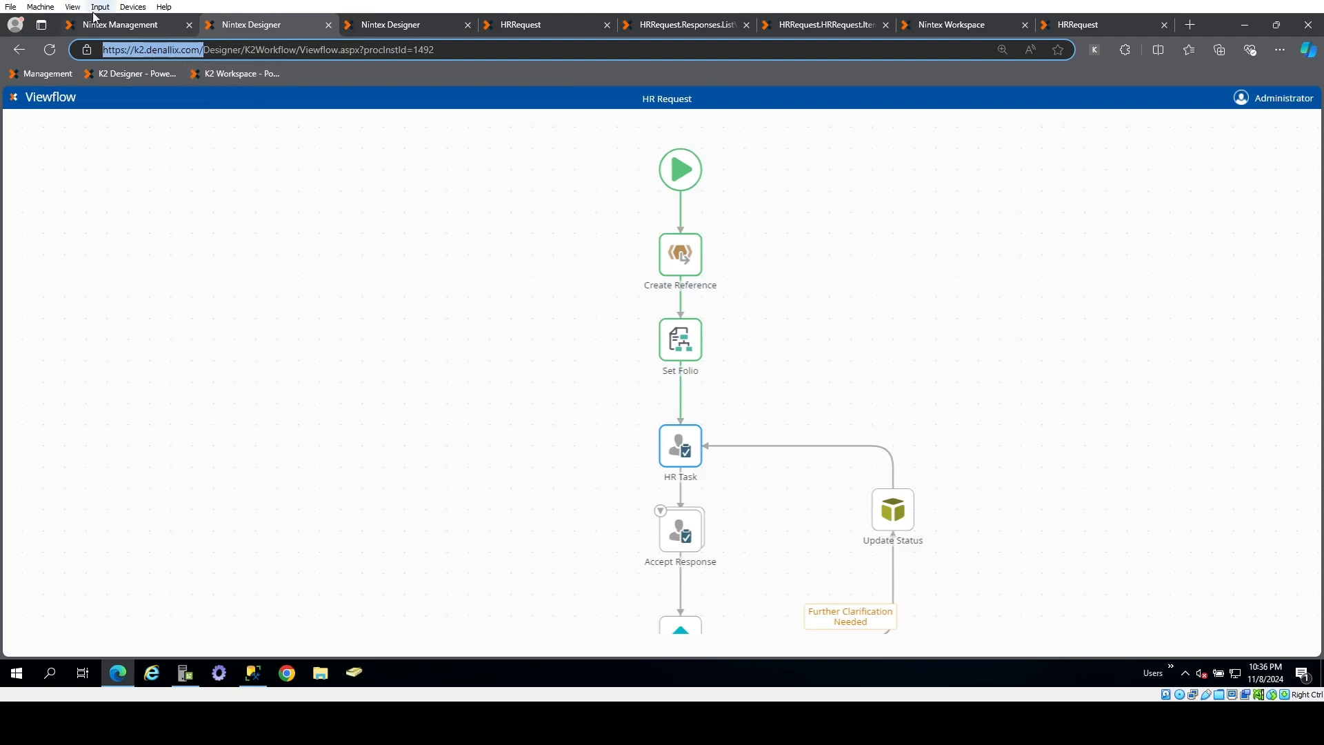
left_click(127, 28)
left_click(234, 28)
left_click(326, 25)
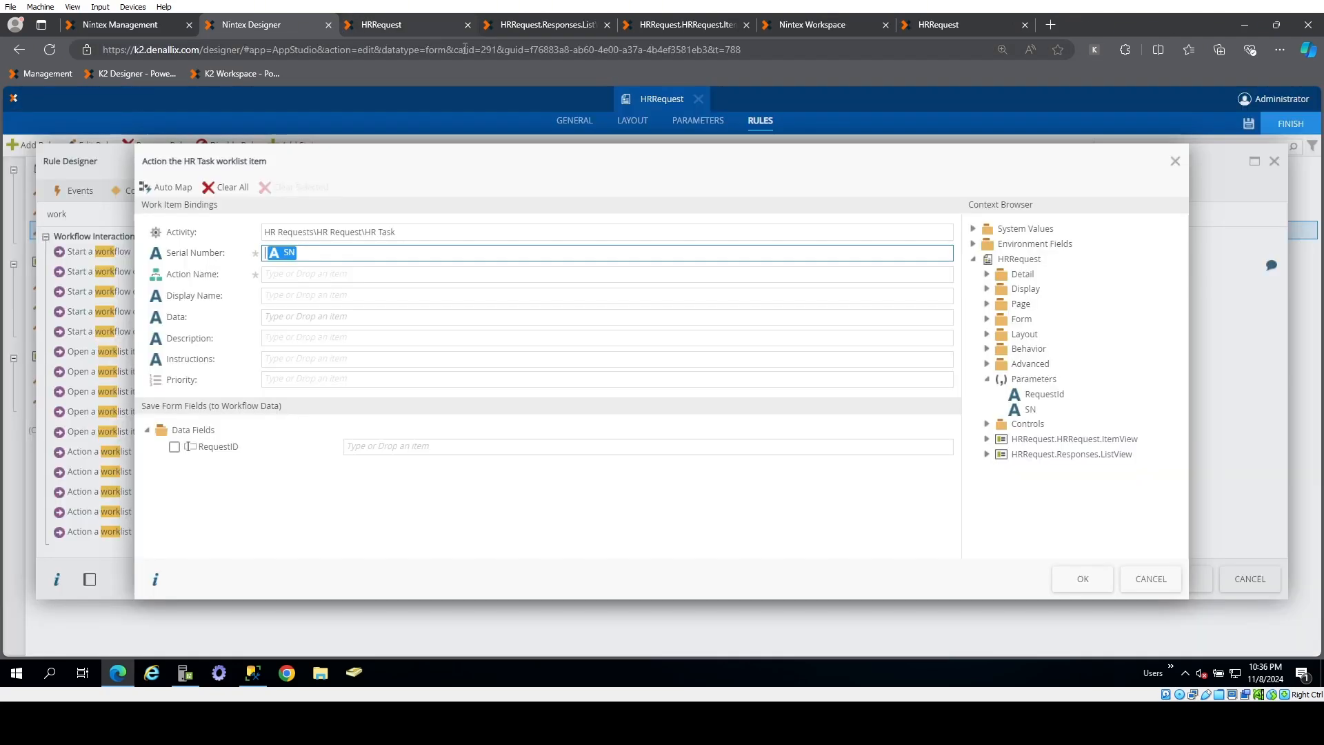
- Open the HR Request workflow from the HR Requests category for editing on a separate Designer page
left_click(1055, 26)
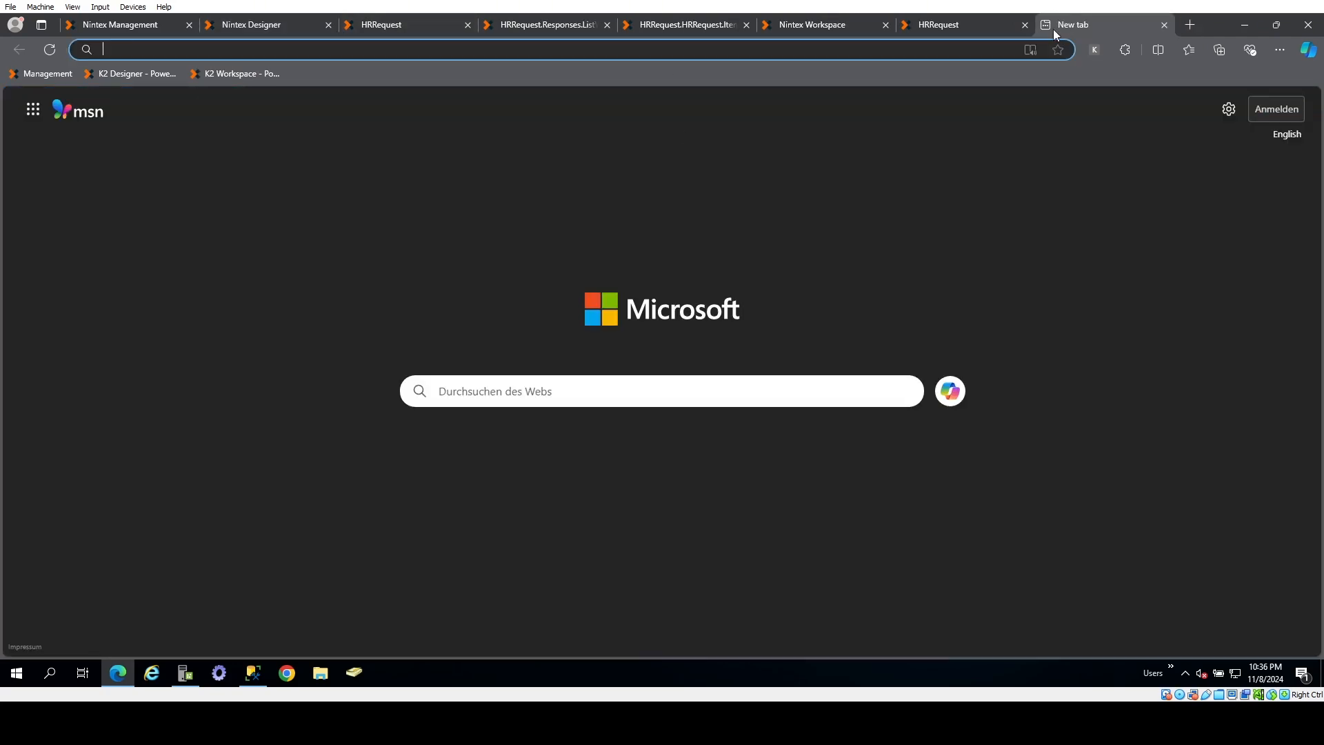
left_click(128, 77)
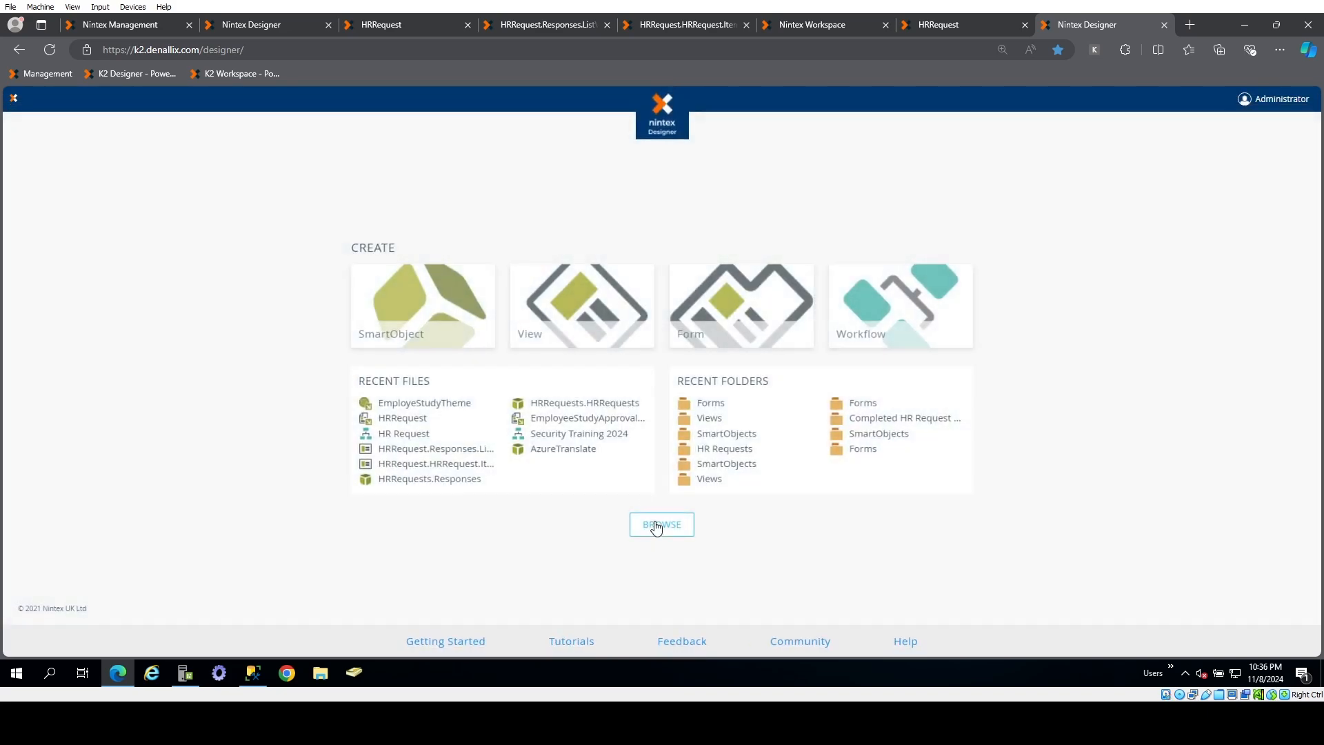
left_click(648, 524)
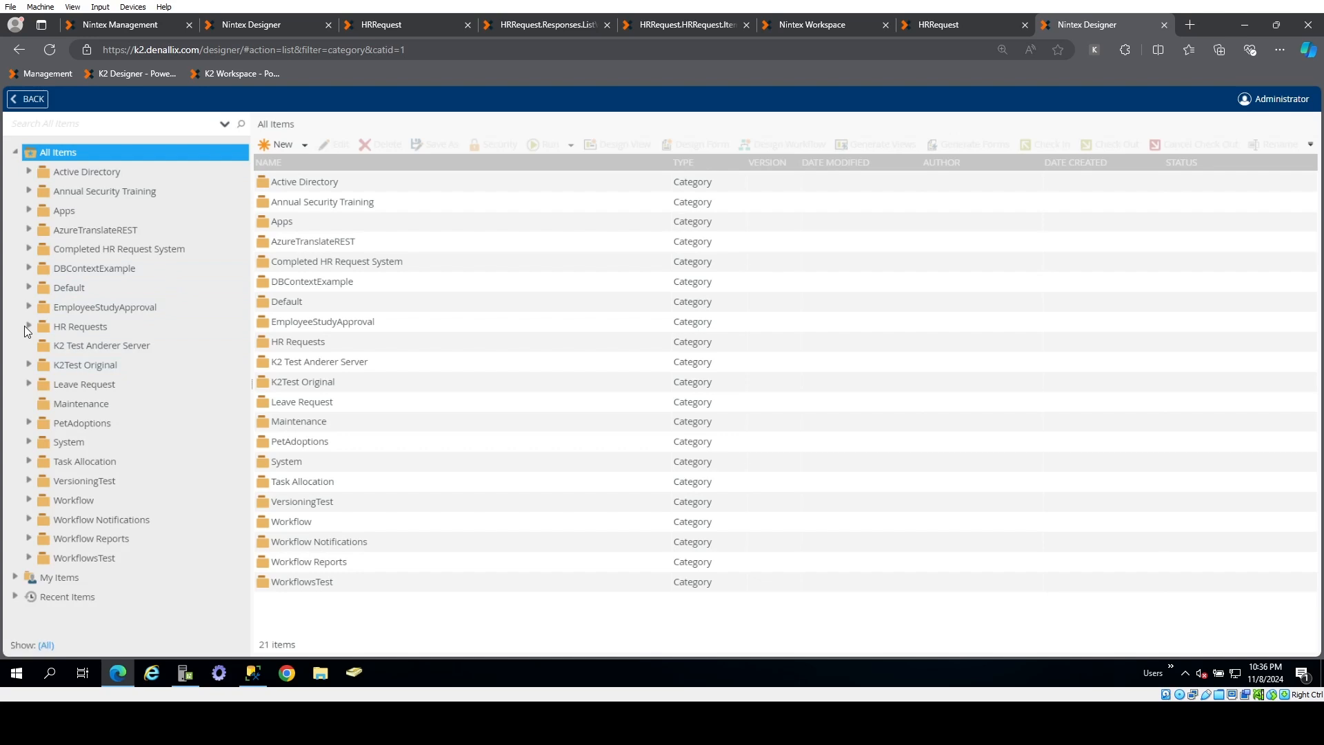
left_click(28, 326)
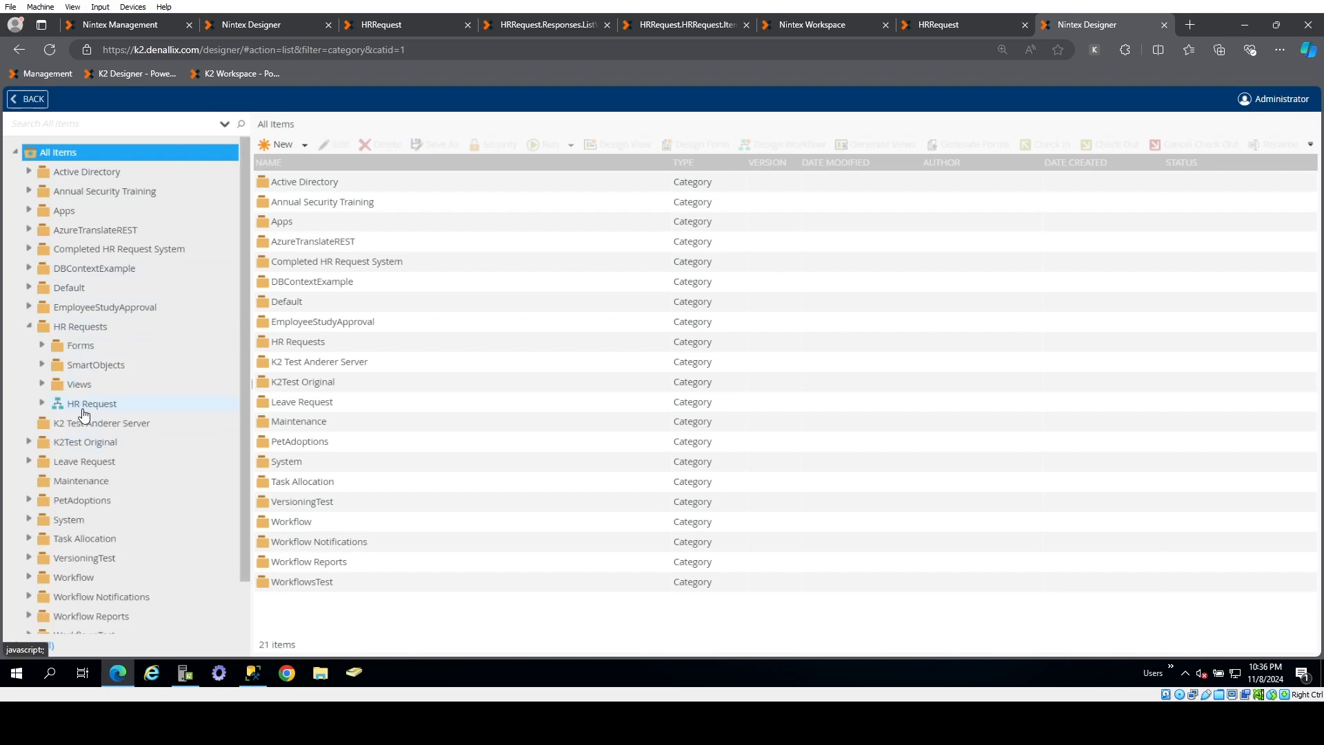
left_click(84, 406)
left_click(591, 328)
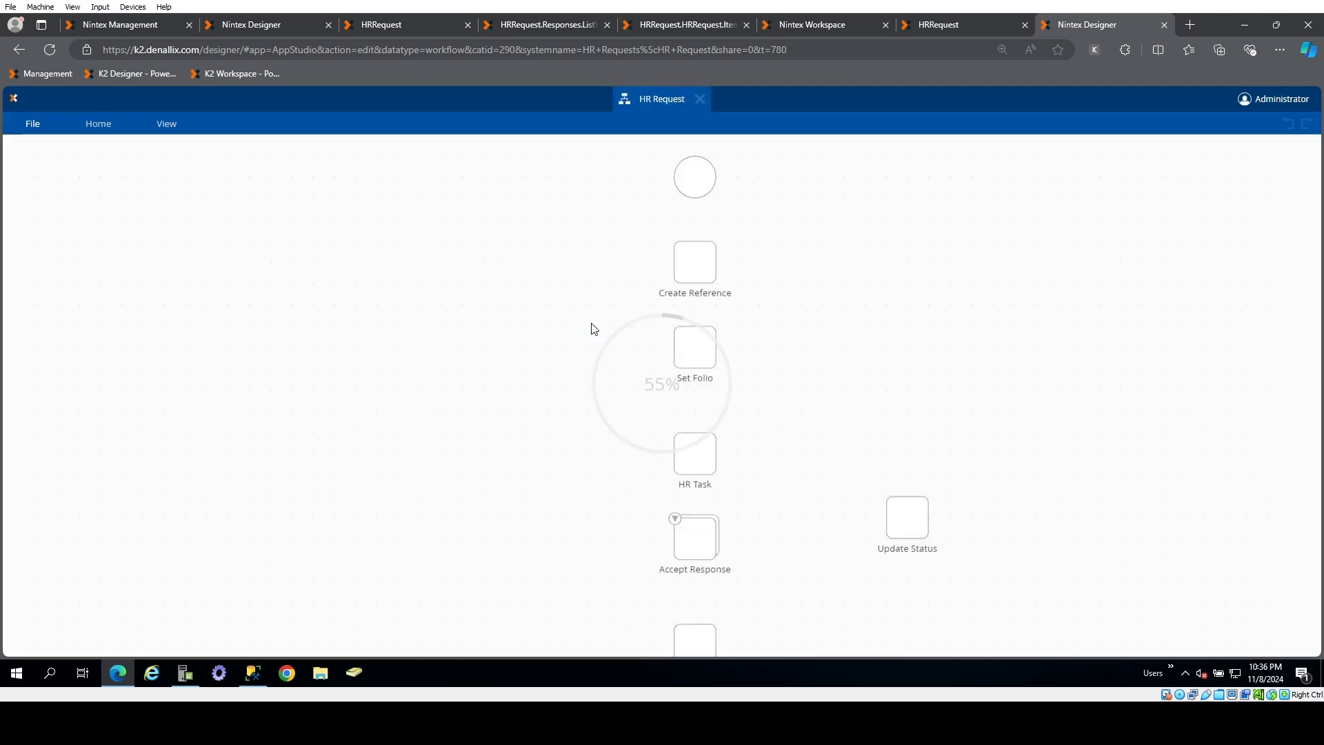
- Check which actions the HR Task step offers in its task settings and return to the HRRequest form's rule
left_click(686, 482)
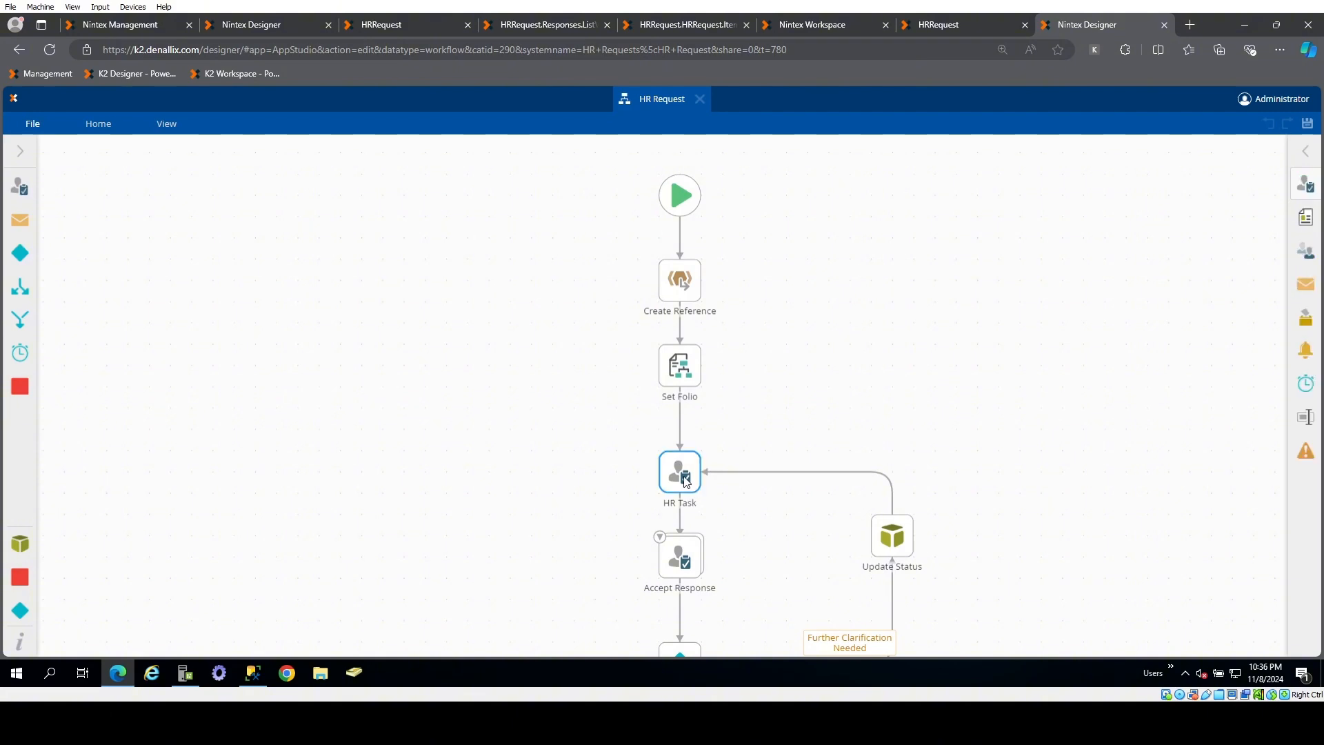
left_click(1306, 184)
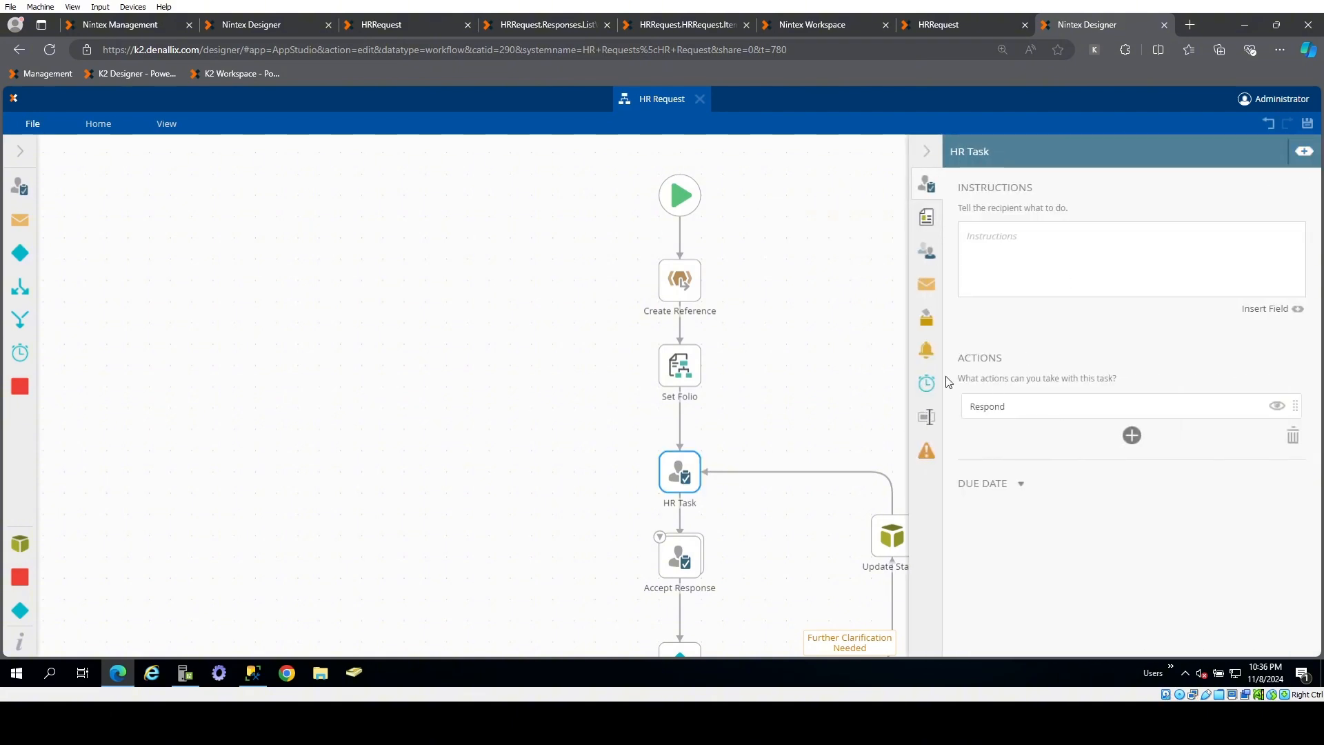
left_click(253, 31)
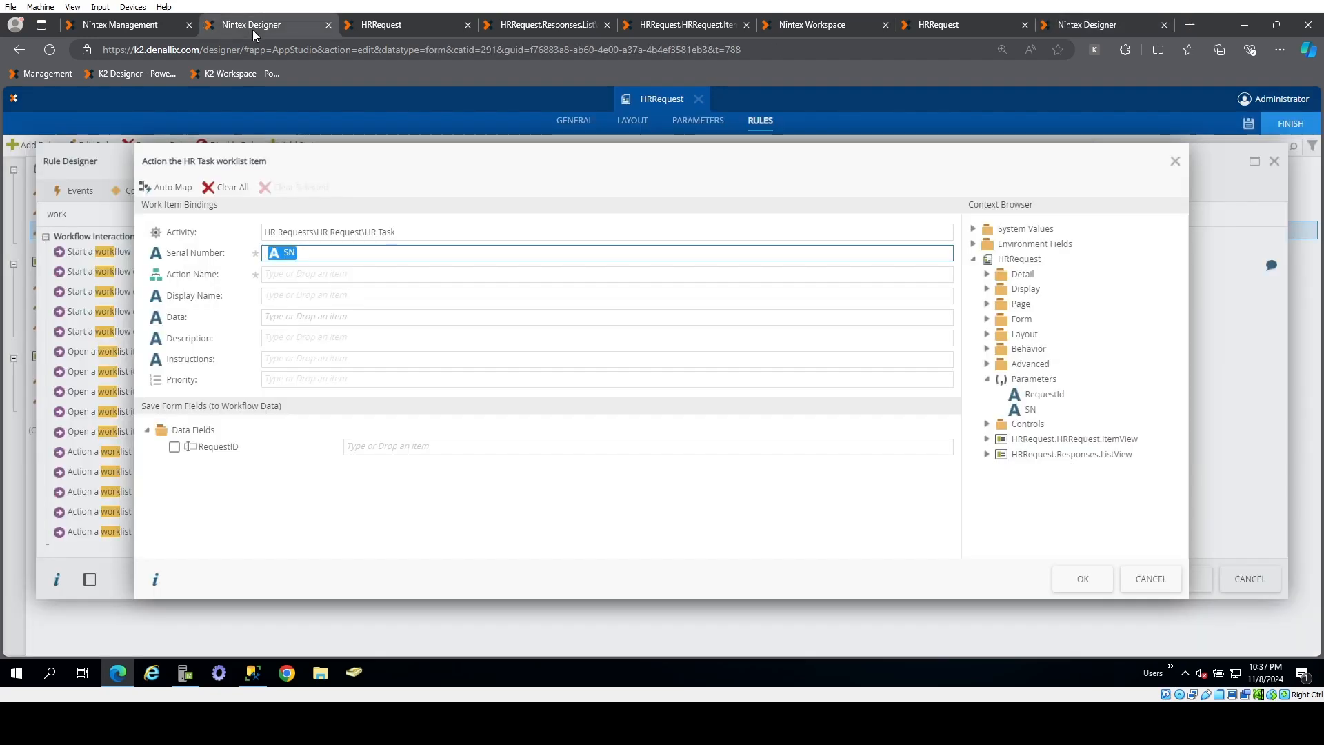
- Set the action name of the HR Task worklist item action to "Respond" and accept the configuration
left_click(304, 276)
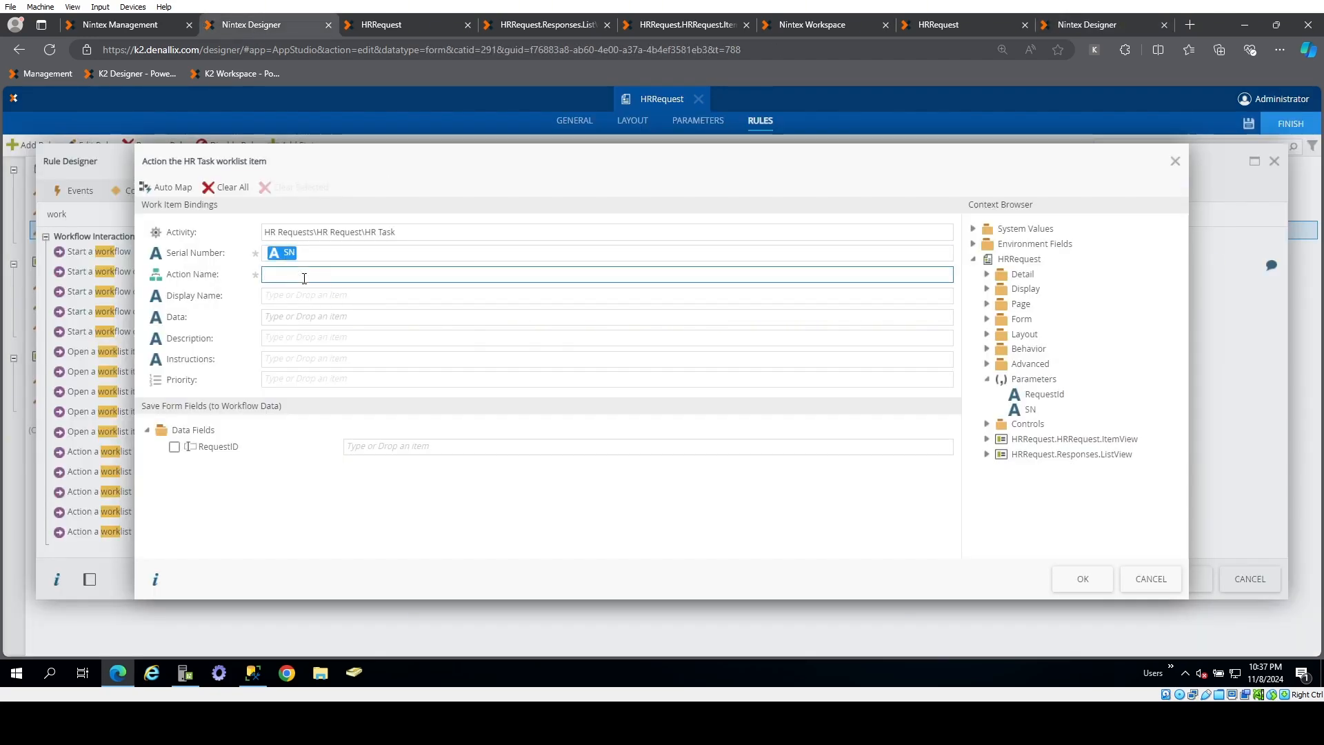
type("Respond")
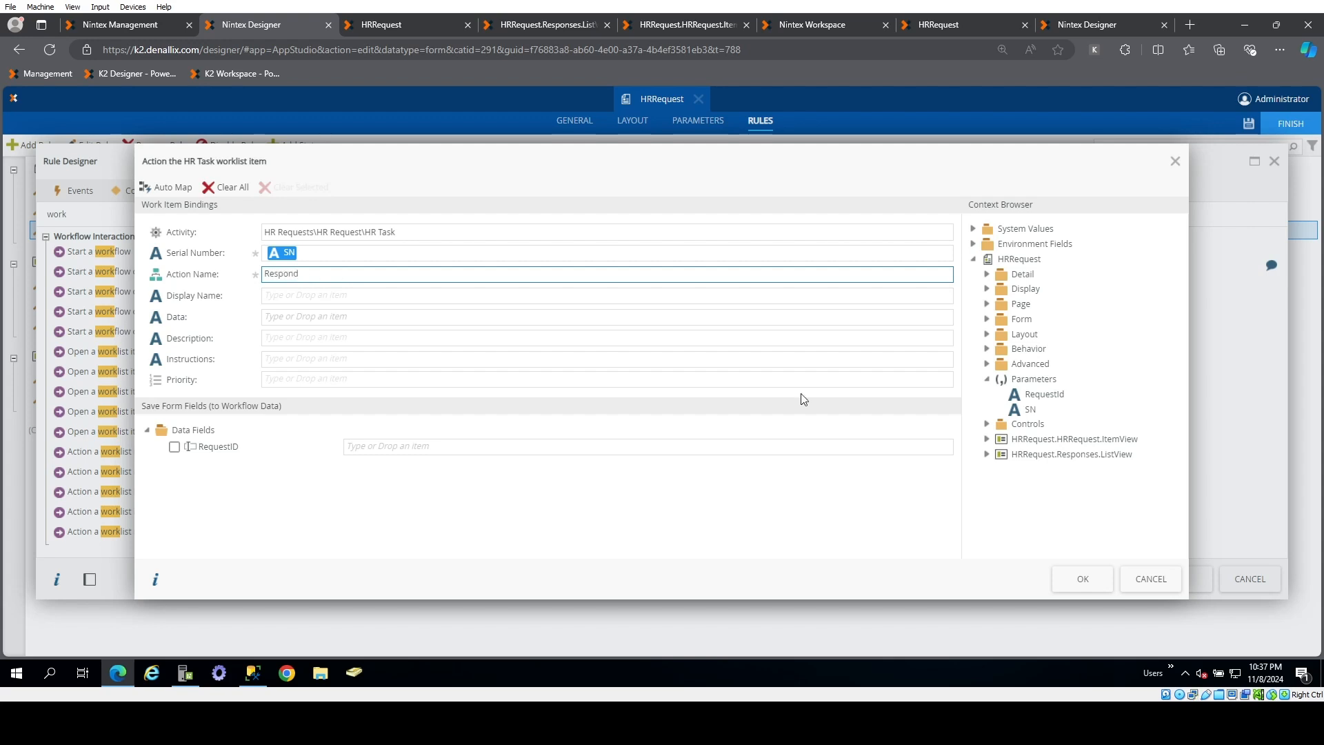
left_click(1080, 577)
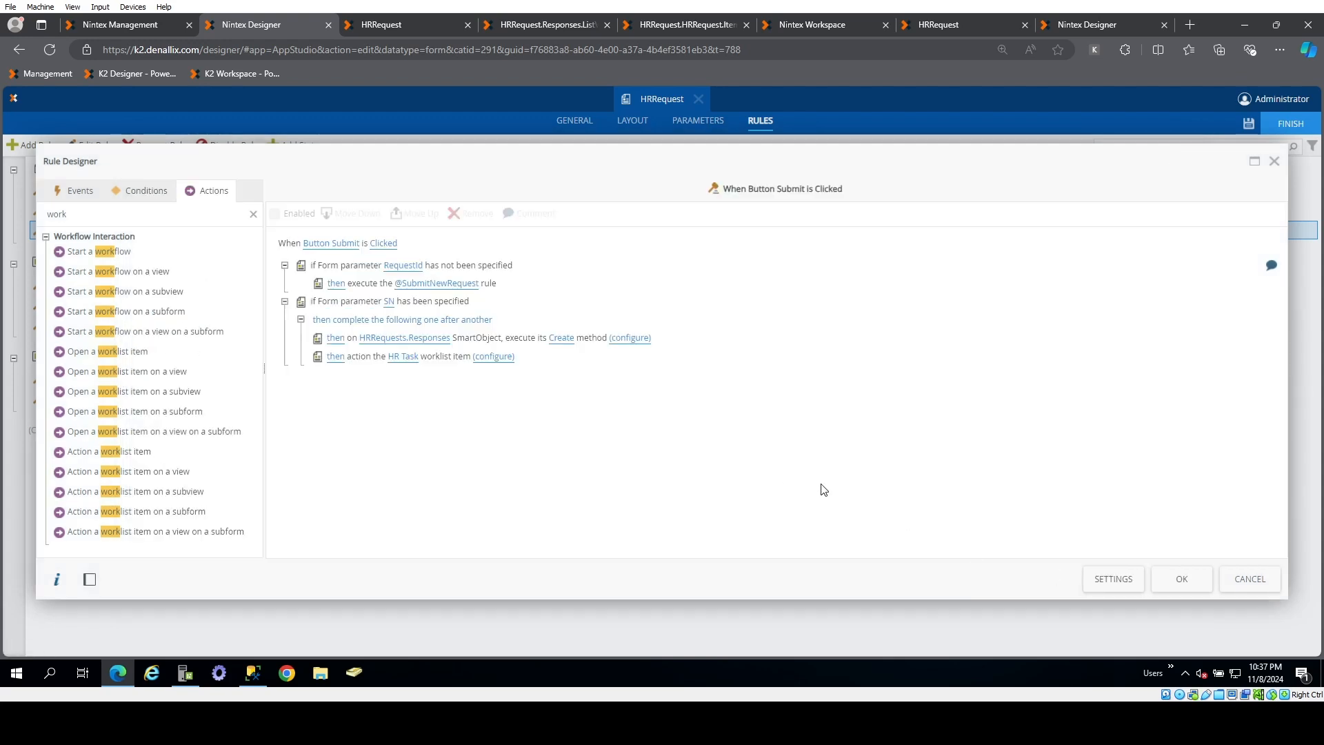
- Add a Show a message action of type Confirmation titled "HR Task Completed" to the Submit button rule, and save the form
left_click(253, 214)
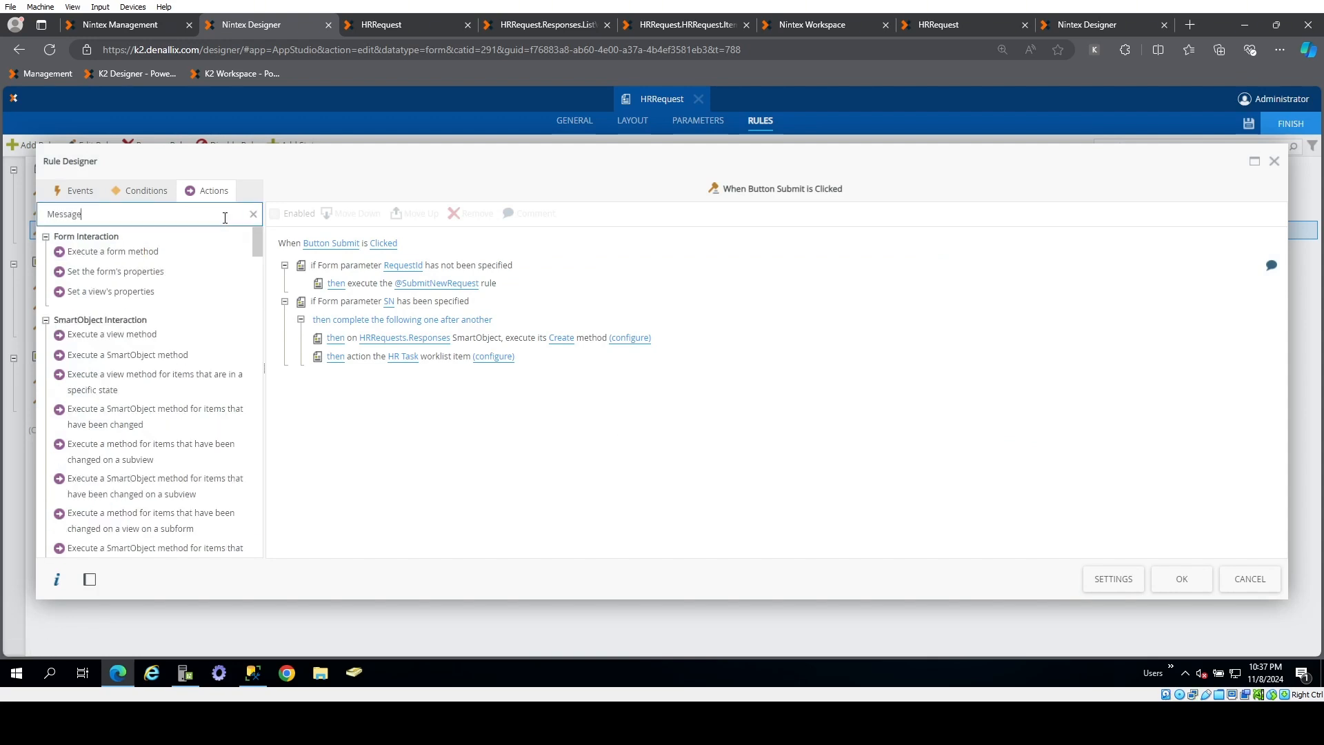
double_click(174, 255)
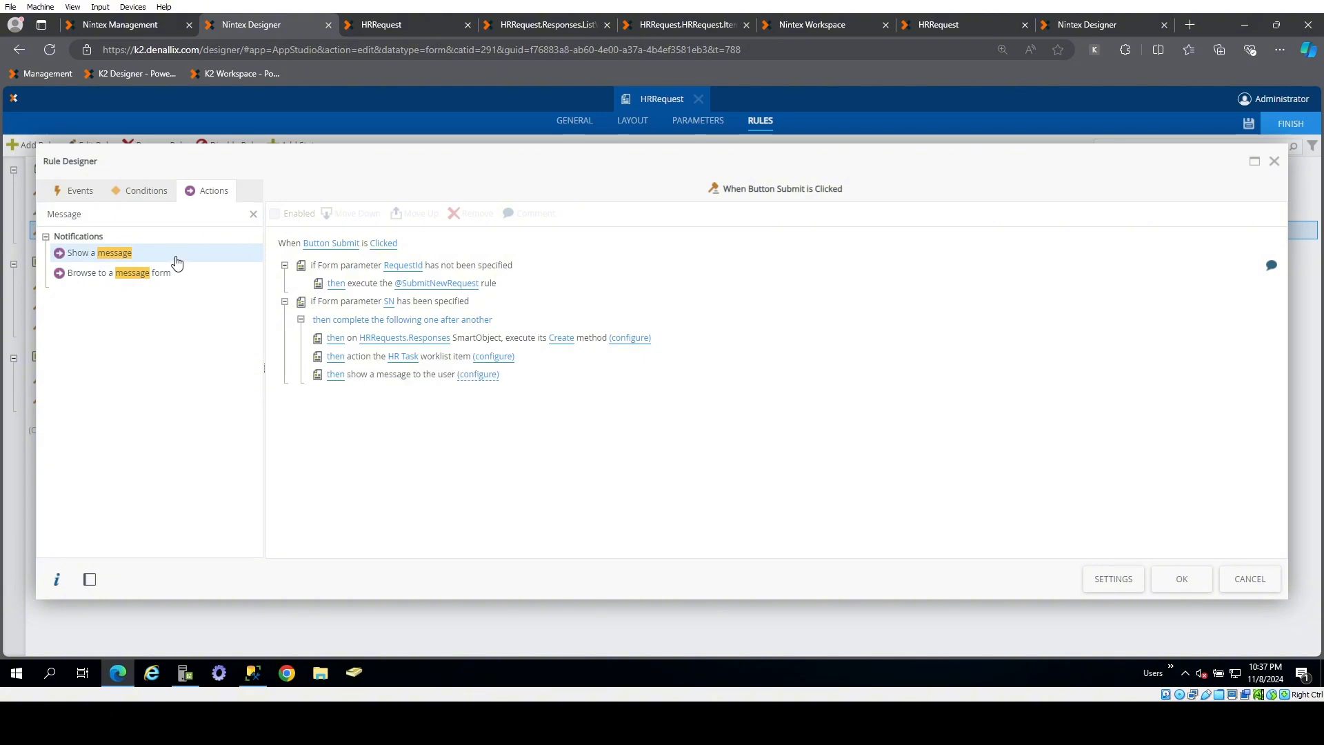
left_click(477, 375)
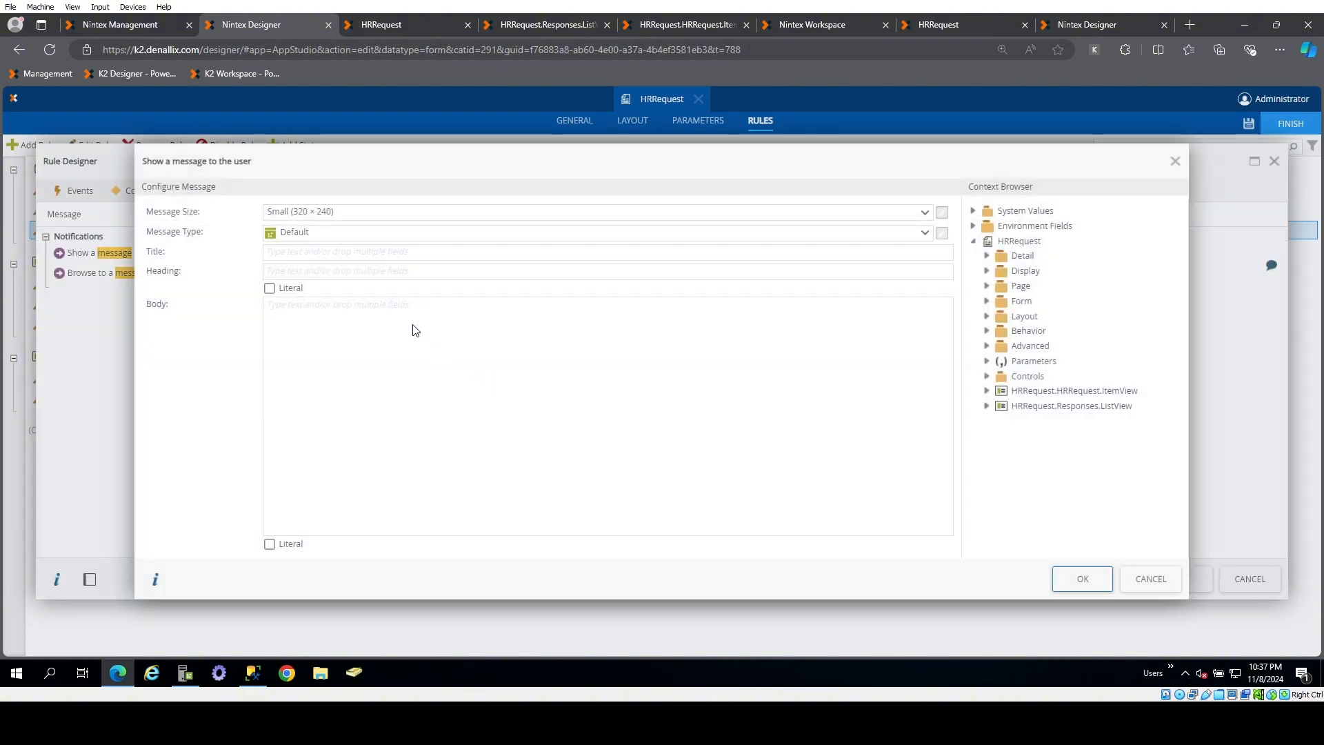
left_click(597, 233)
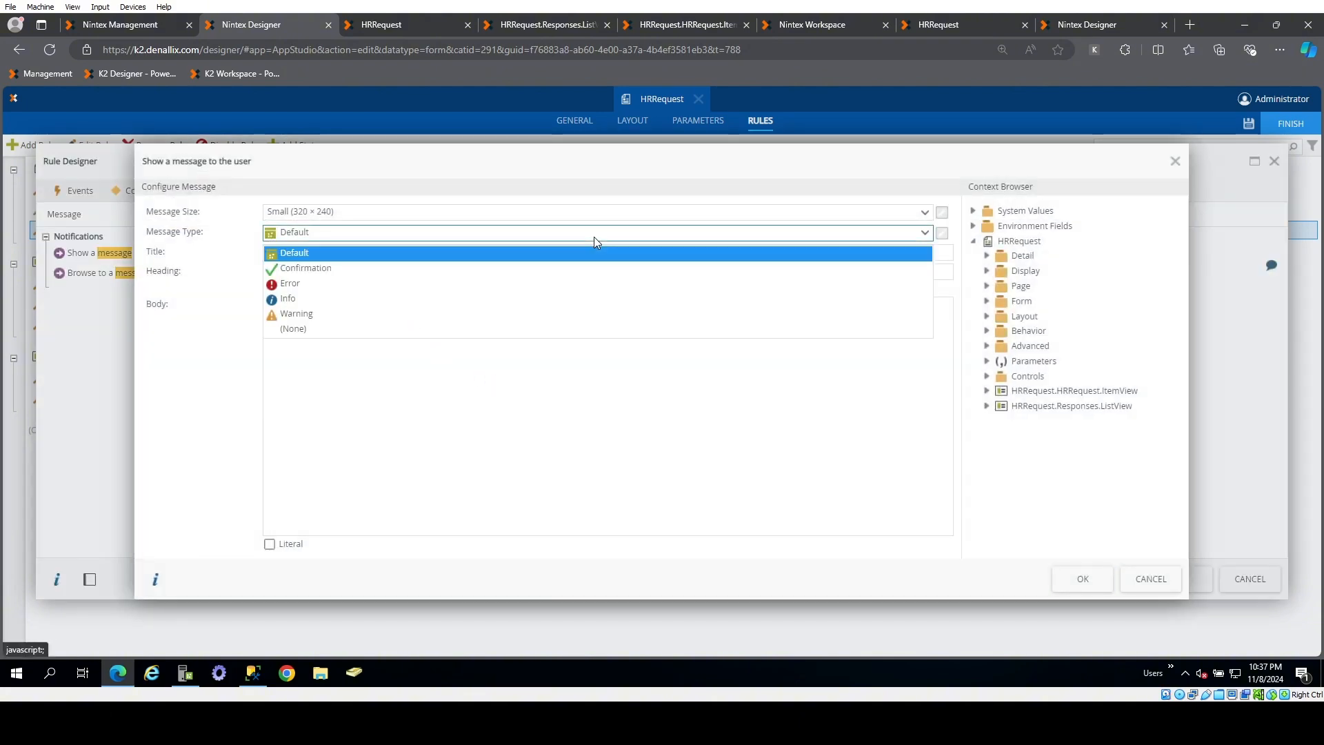
left_click(509, 270)
left_click(334, 253)
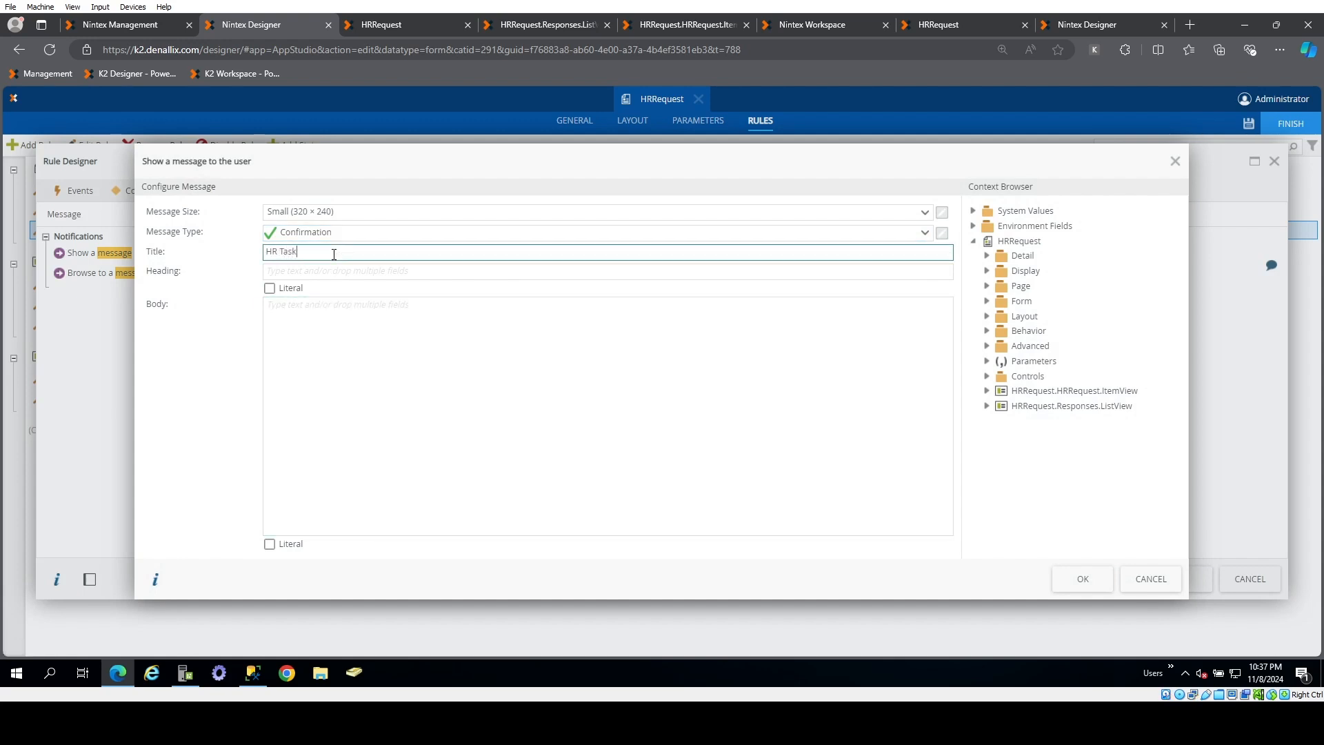
type("HR Task Completed")
left_click(1084, 581)
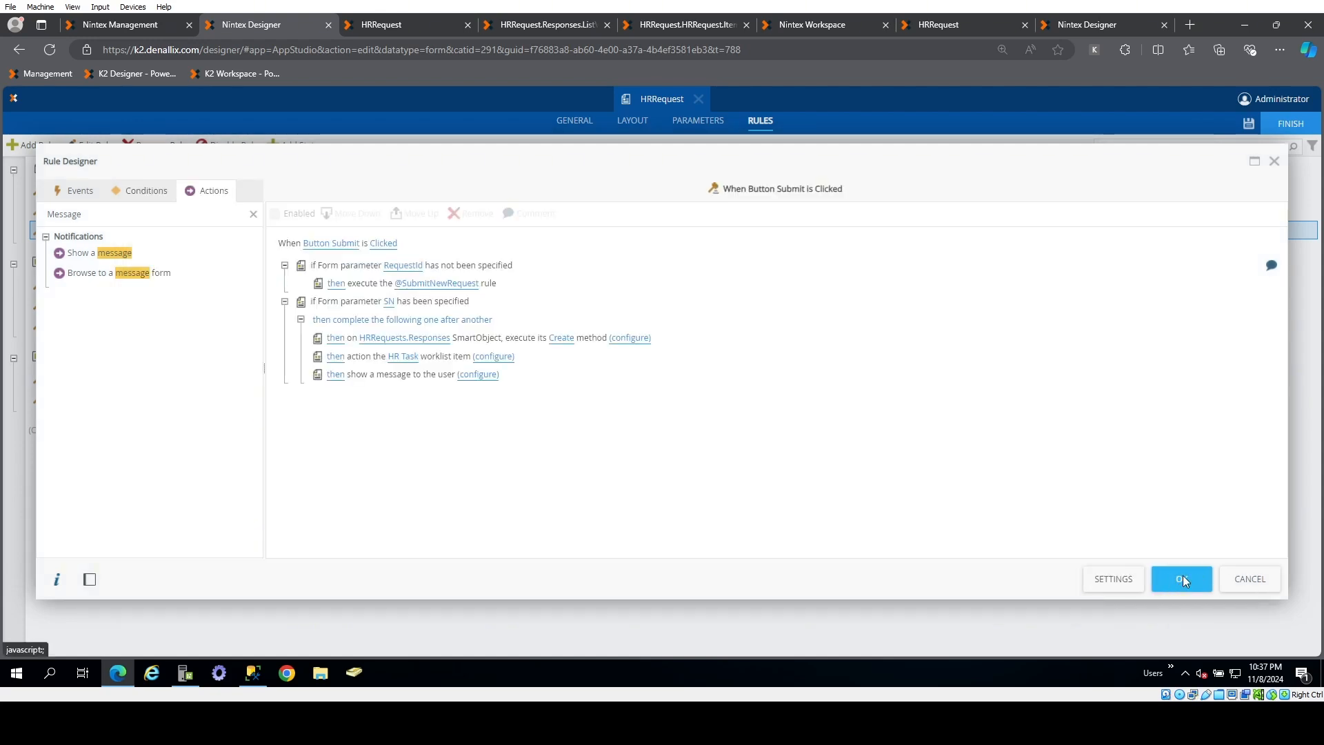
left_click(1182, 577)
left_click(1249, 124)
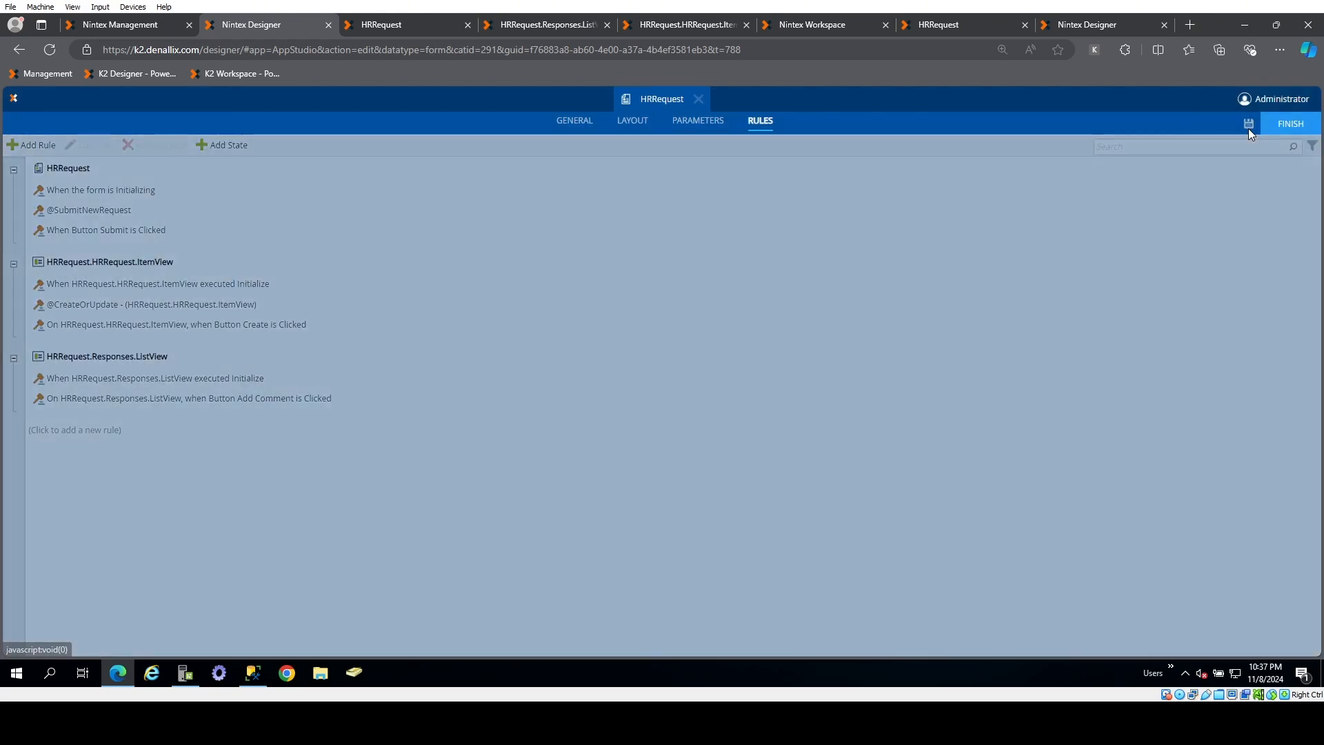
- Test the reloaded HRRequest runtime form by submitting the comment "NO time off" and accepting the message
left_click(1082, 27)
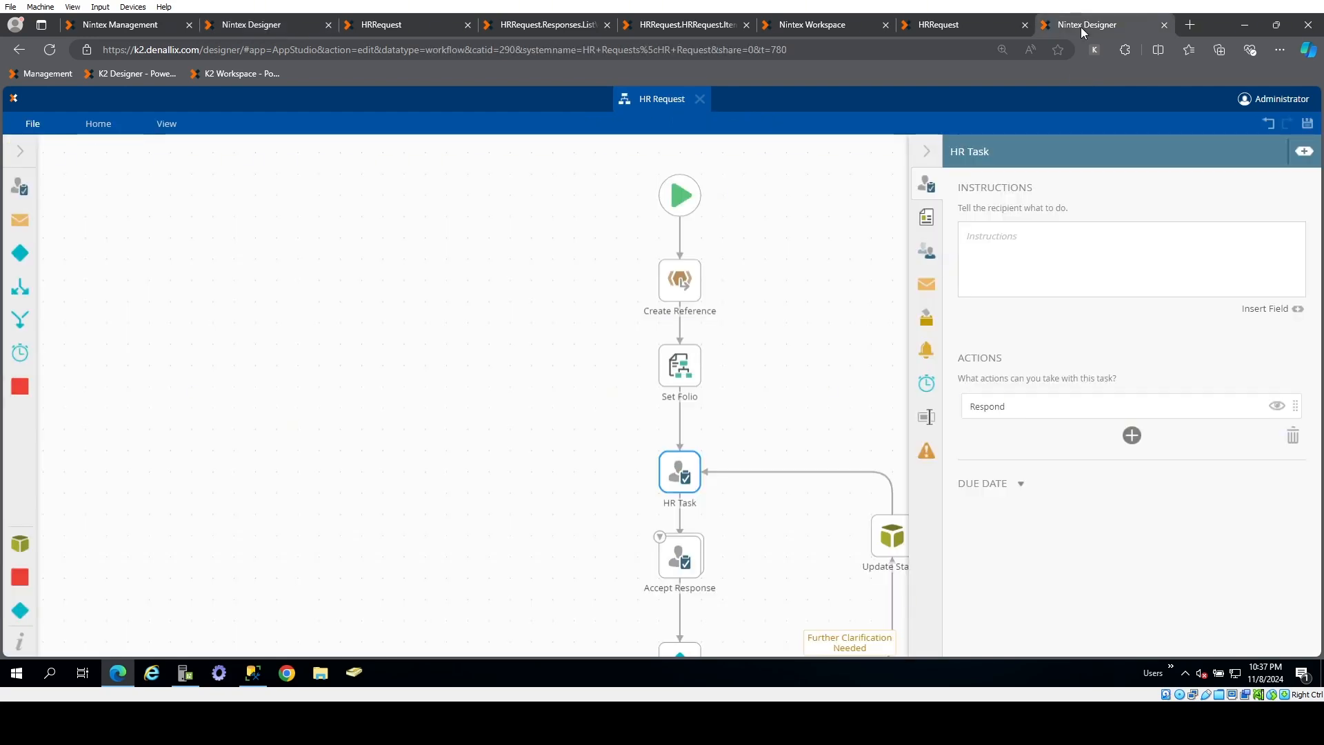
left_click(938, 24)
left_click(51, 51)
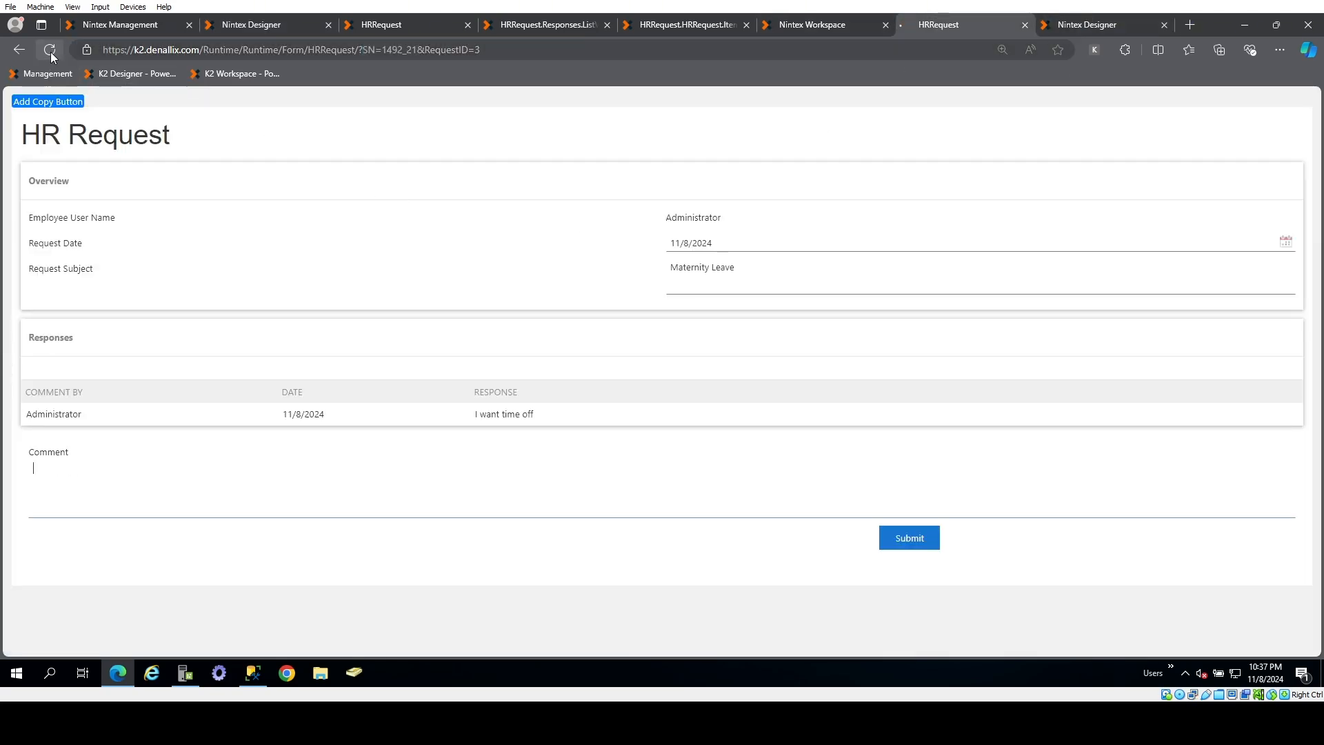
left_click(759, 414)
left_click(248, 478)
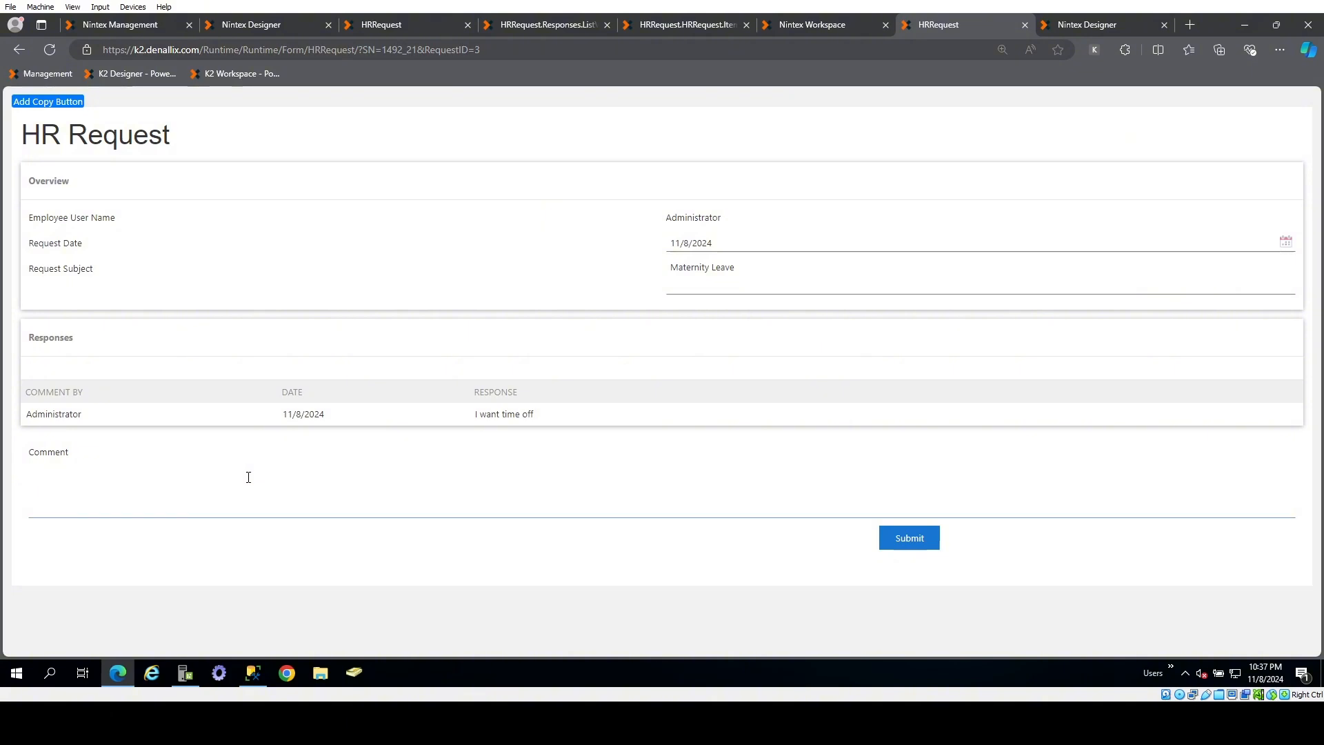
type("NO time off")
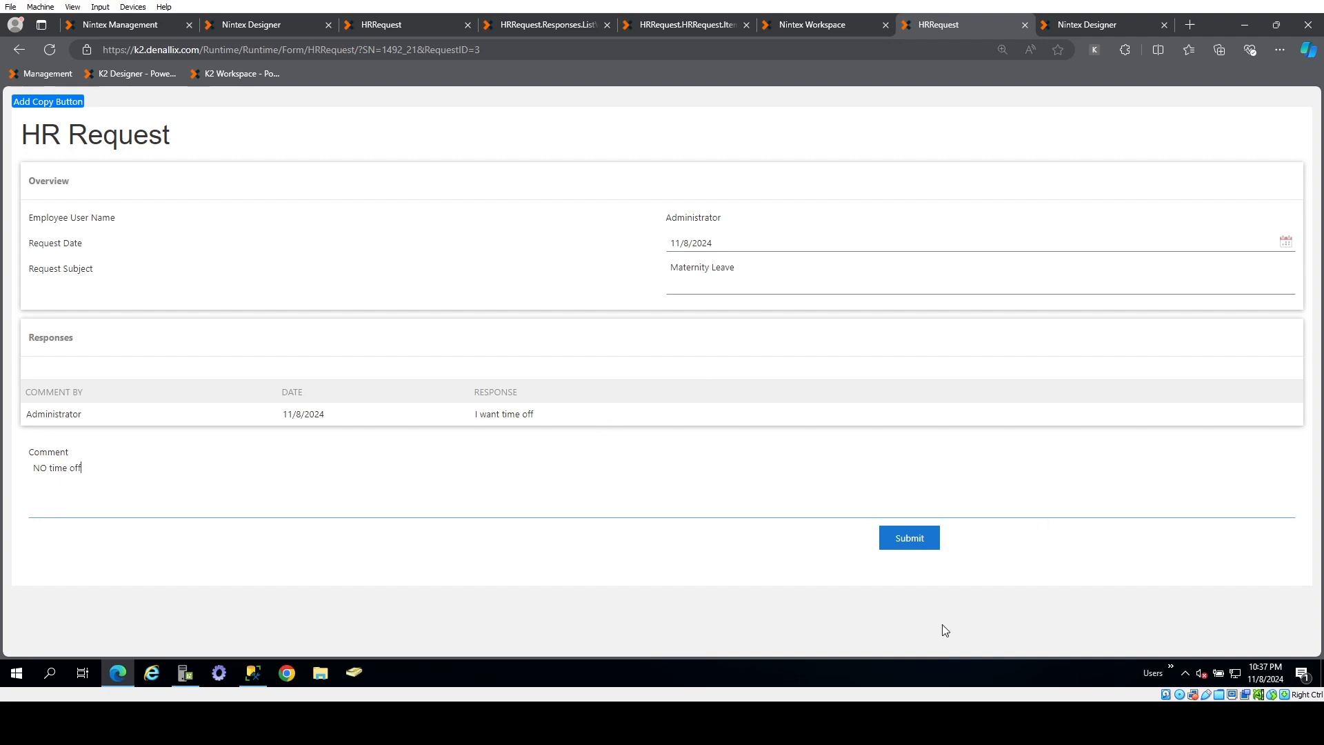
left_click(911, 534)
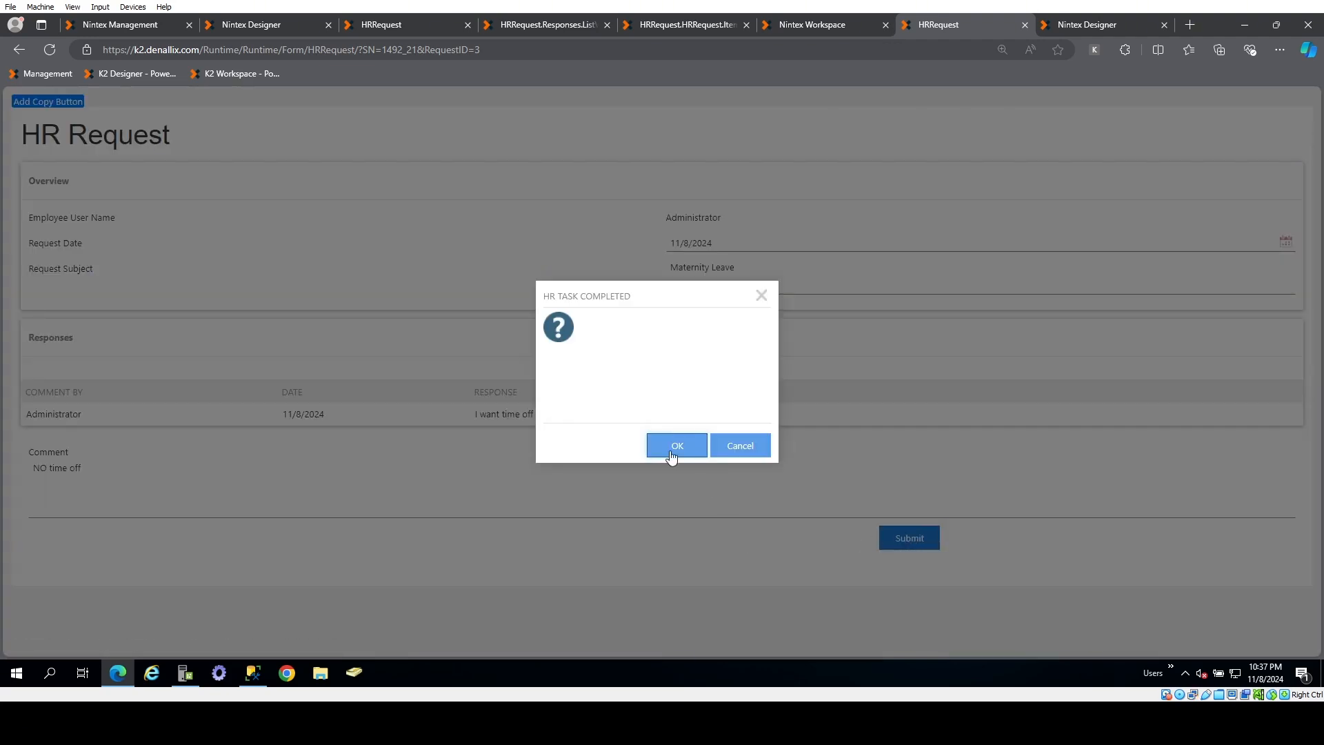
left_click(672, 451)
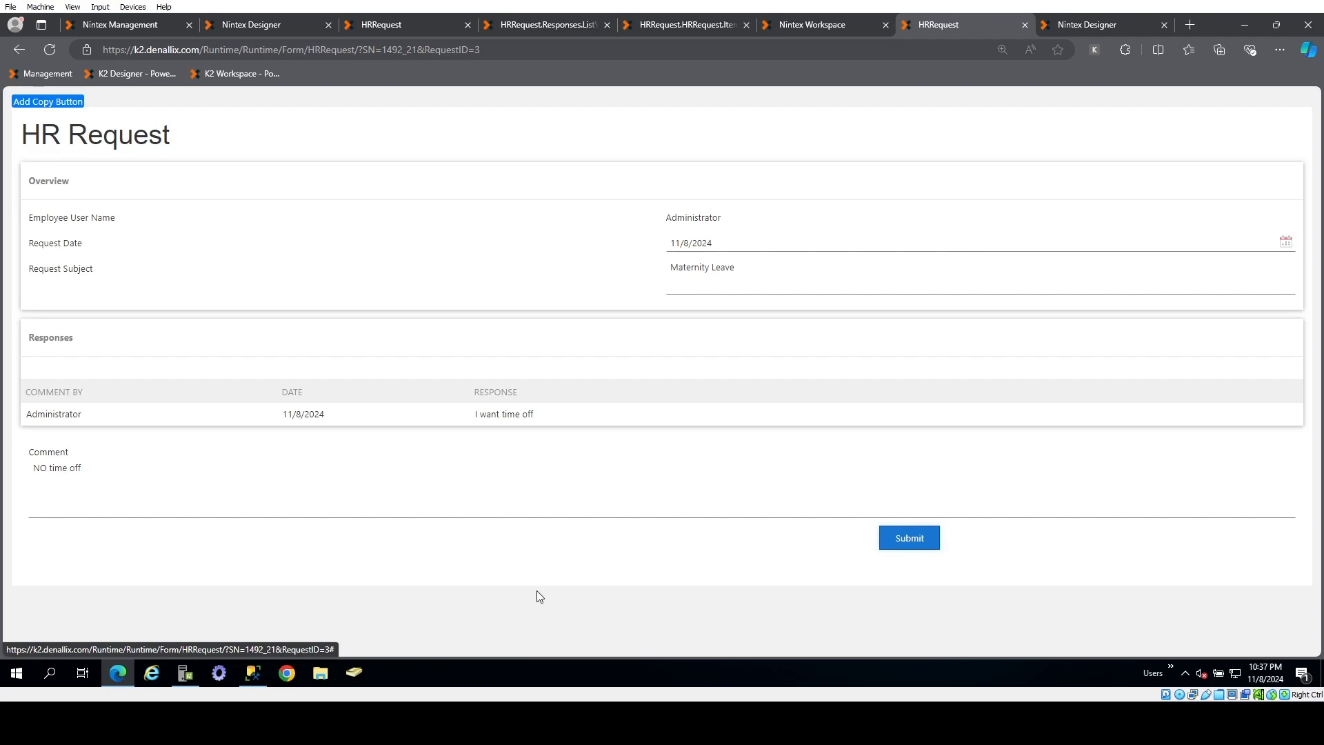
- Reload the HR Request form and examine the entries in its Responses list
left_click(50, 48)
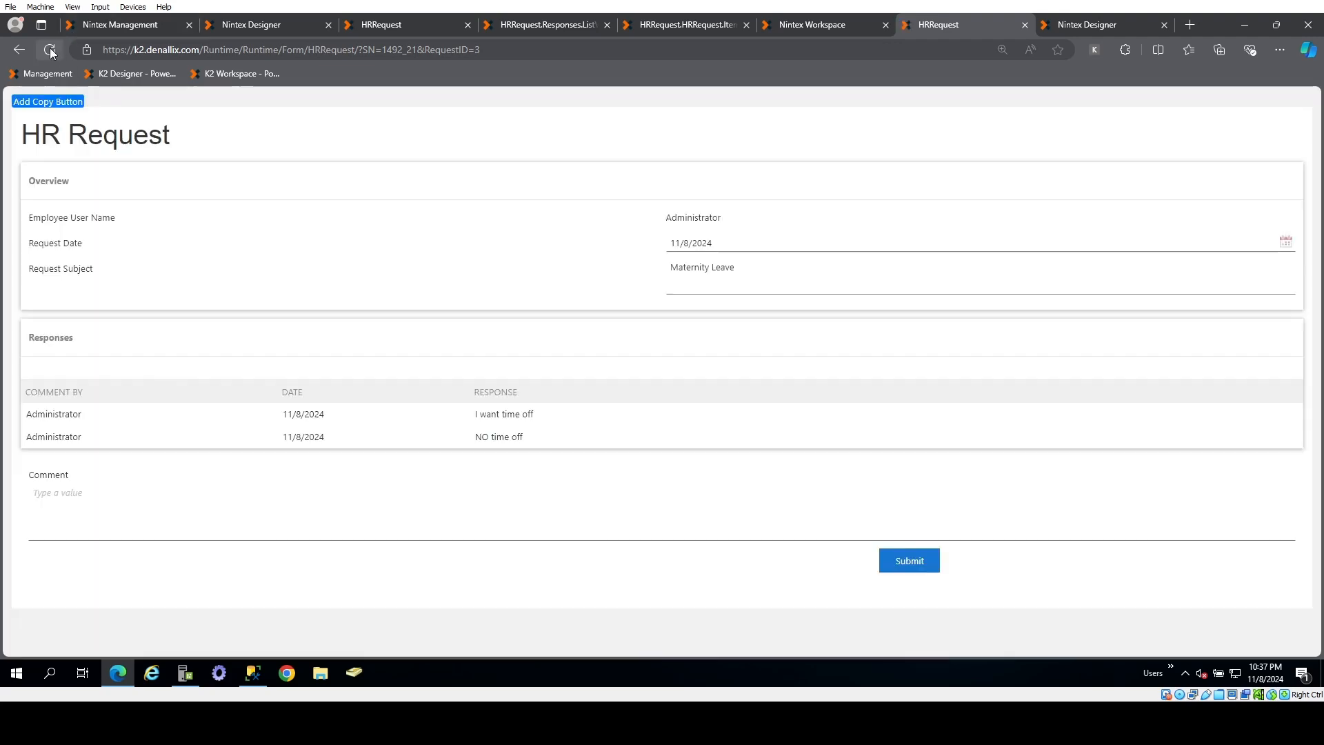
left_click(476, 412)
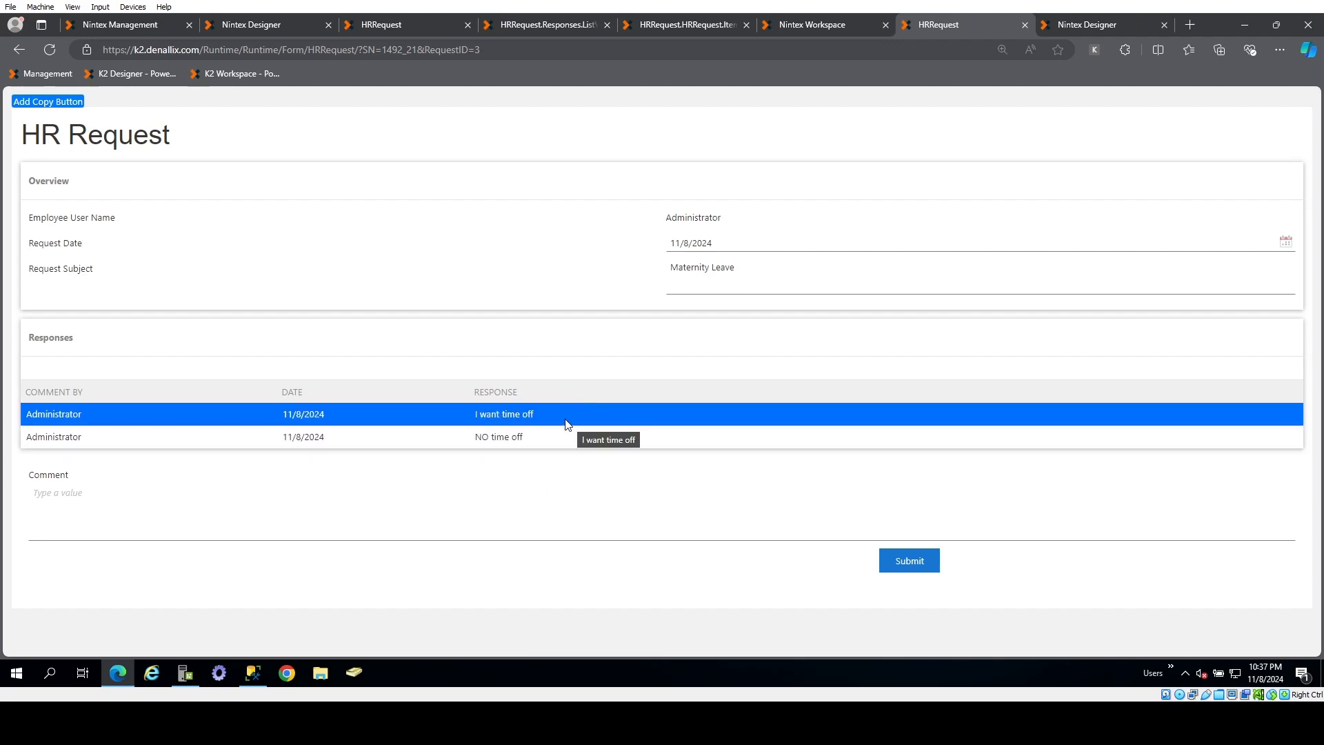
left_click(631, 440)
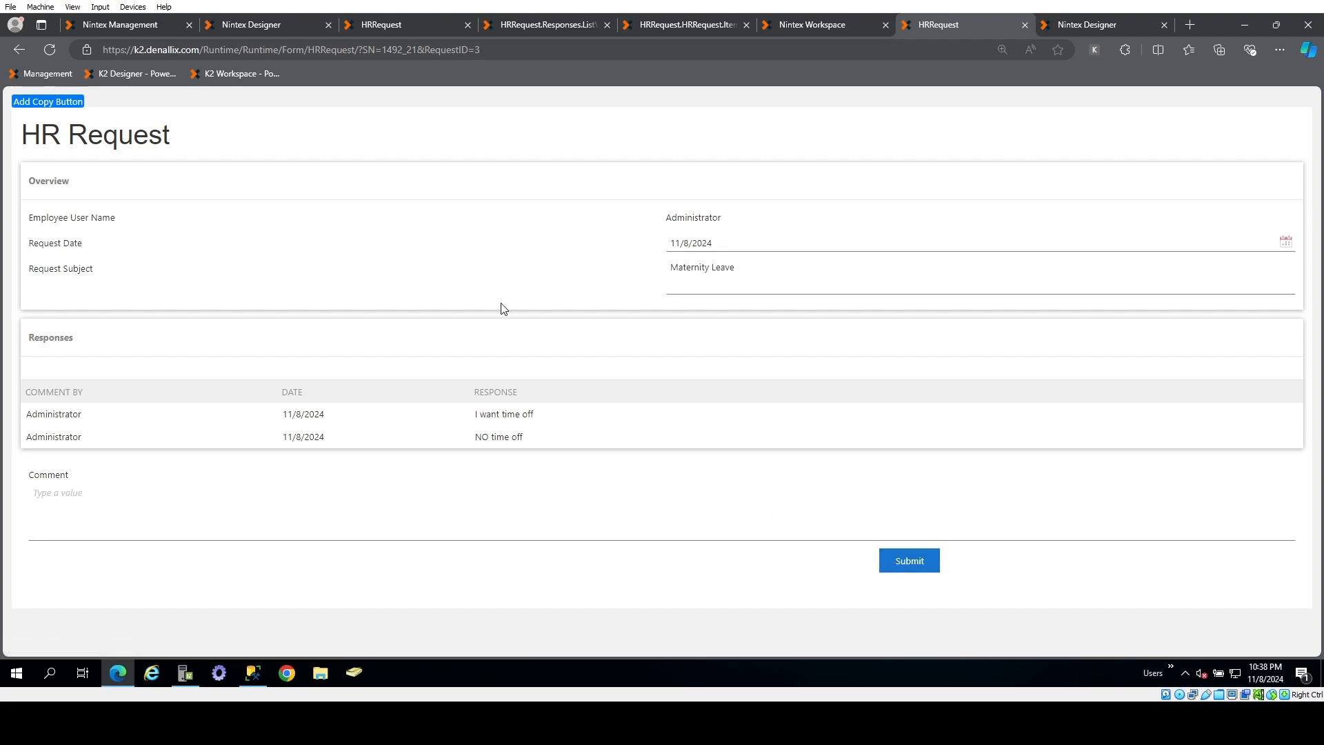
- Insert a table with 3 columns and 3 rows below the comment table in the HRRequest form's layout in the designer
left_click(251, 24)
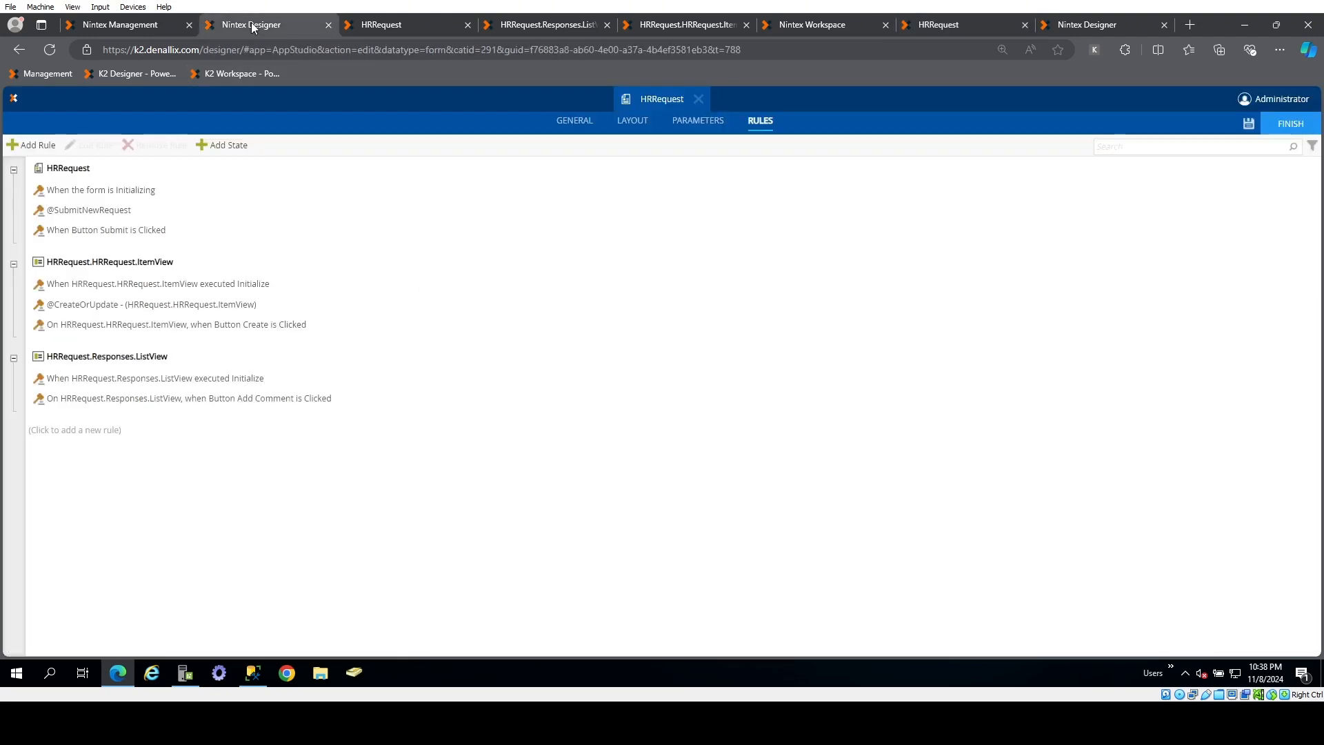
left_click(631, 122)
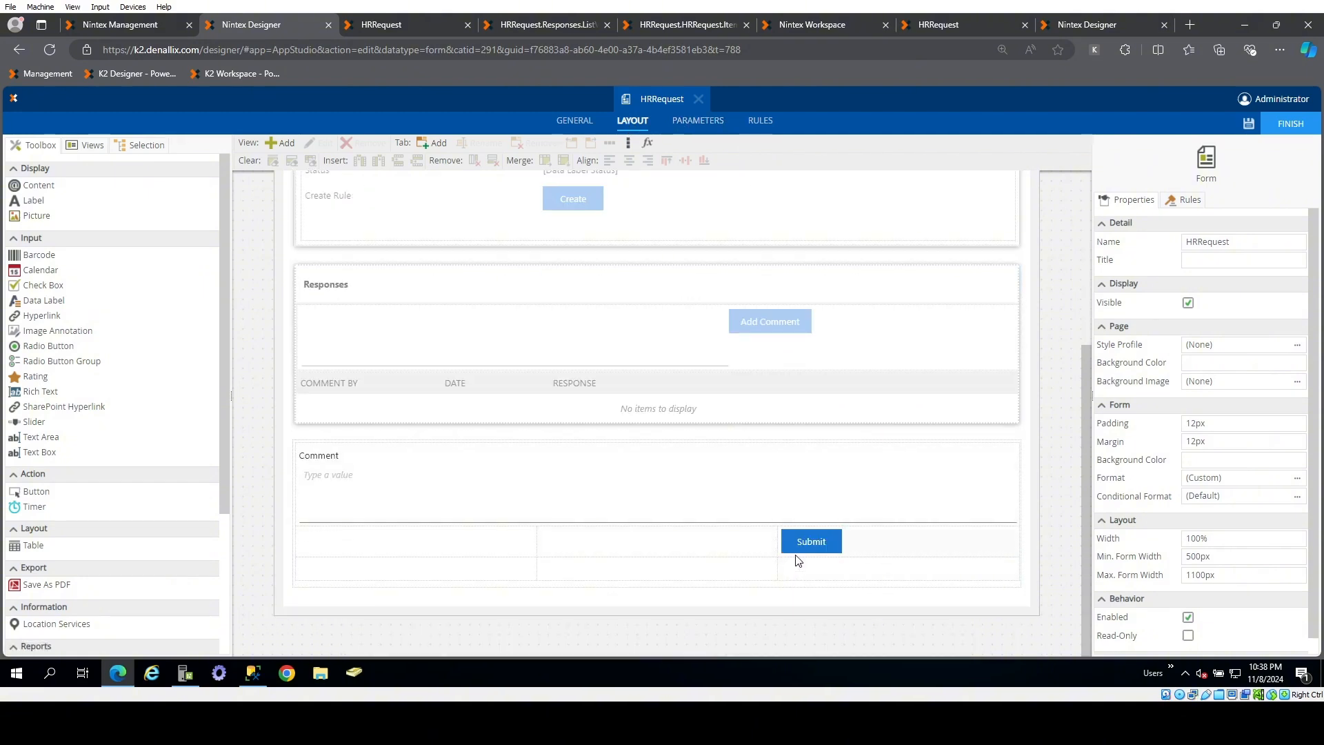
left_click(440, 570)
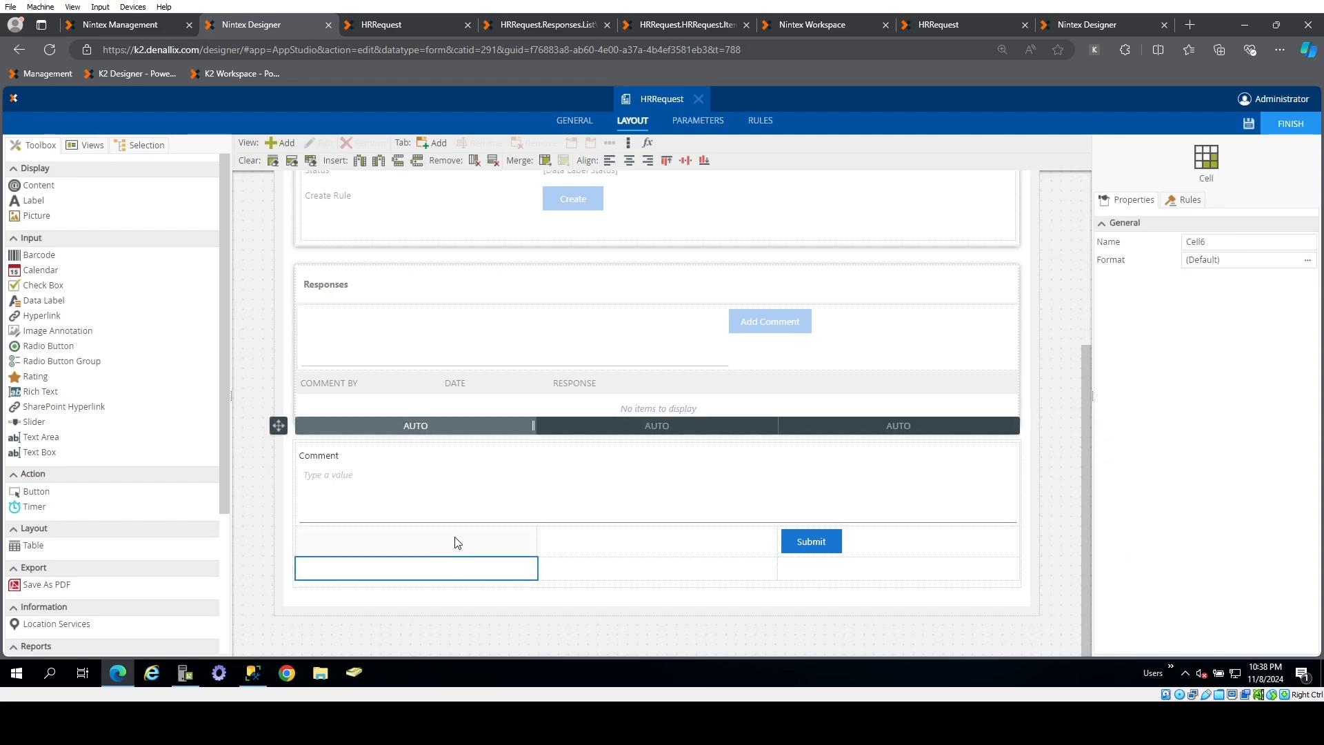
left_click(455, 543)
left_click(626, 549)
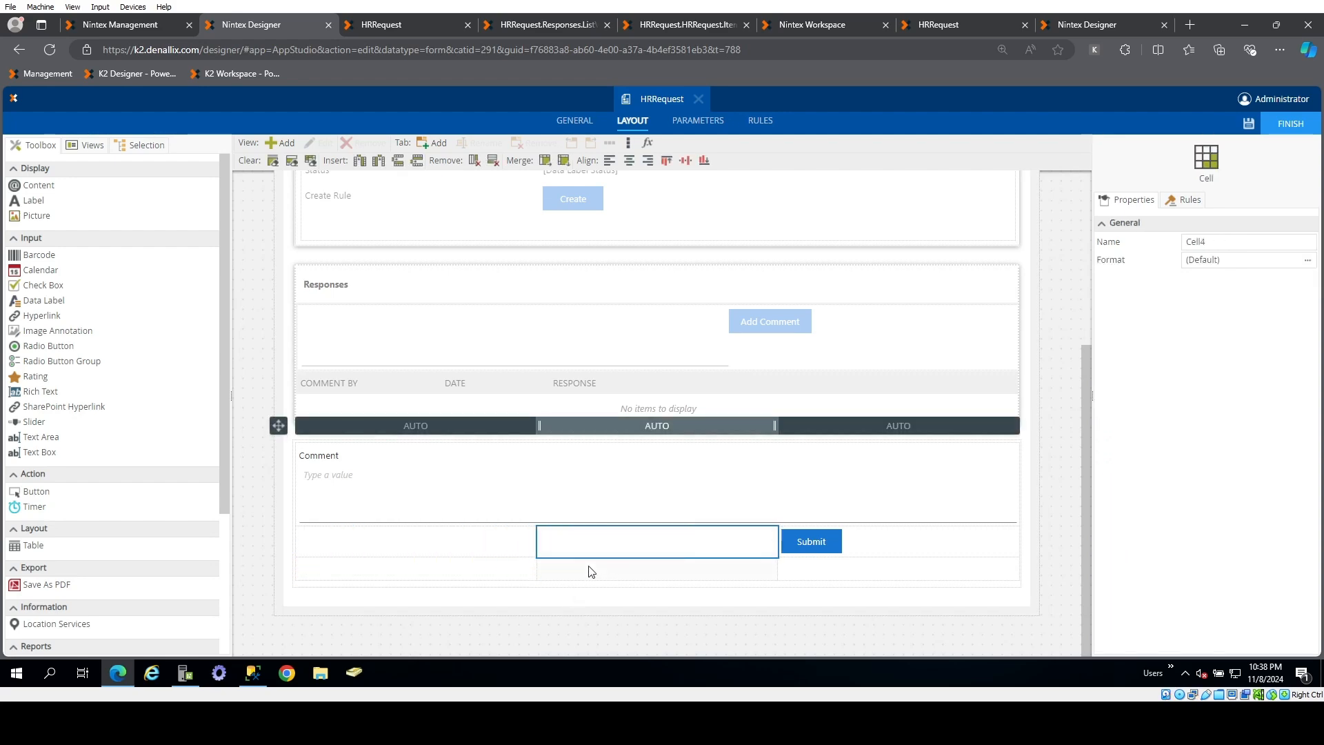
left_click(591, 571)
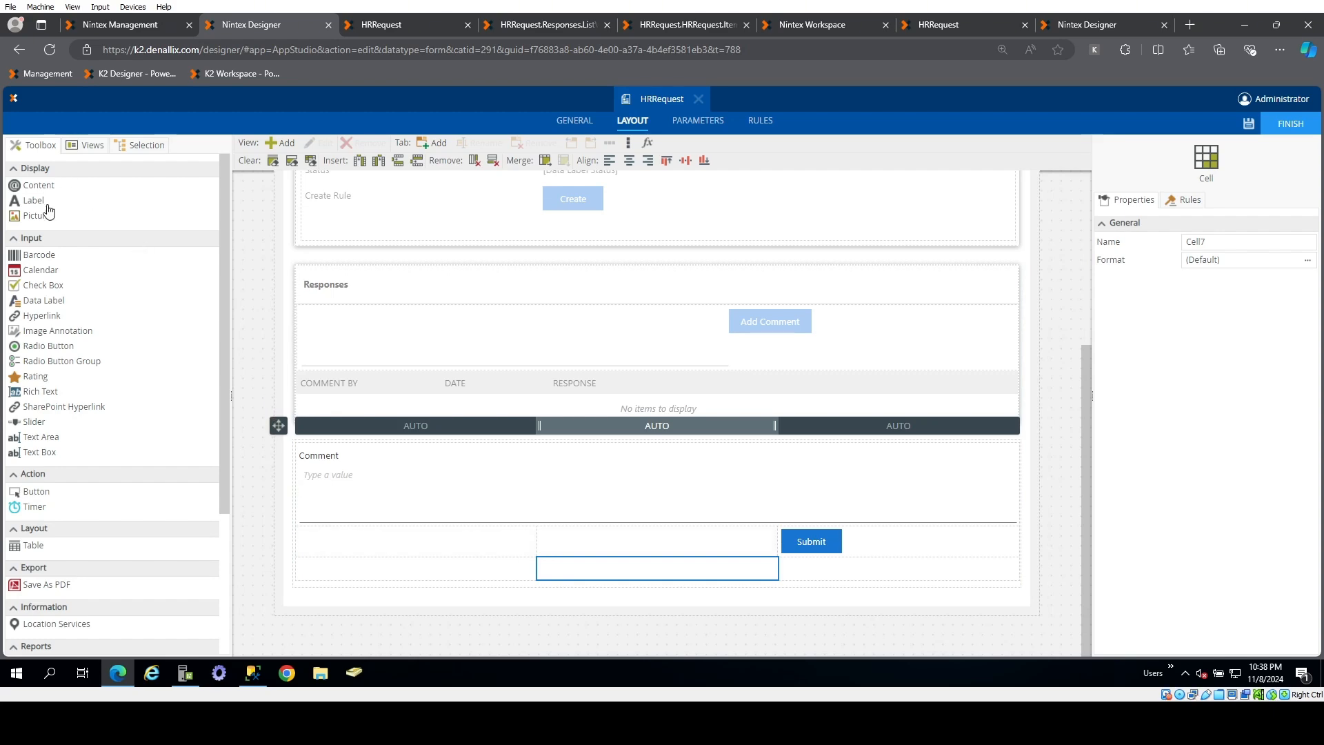
left_click_drag(52, 301, 142, 324)
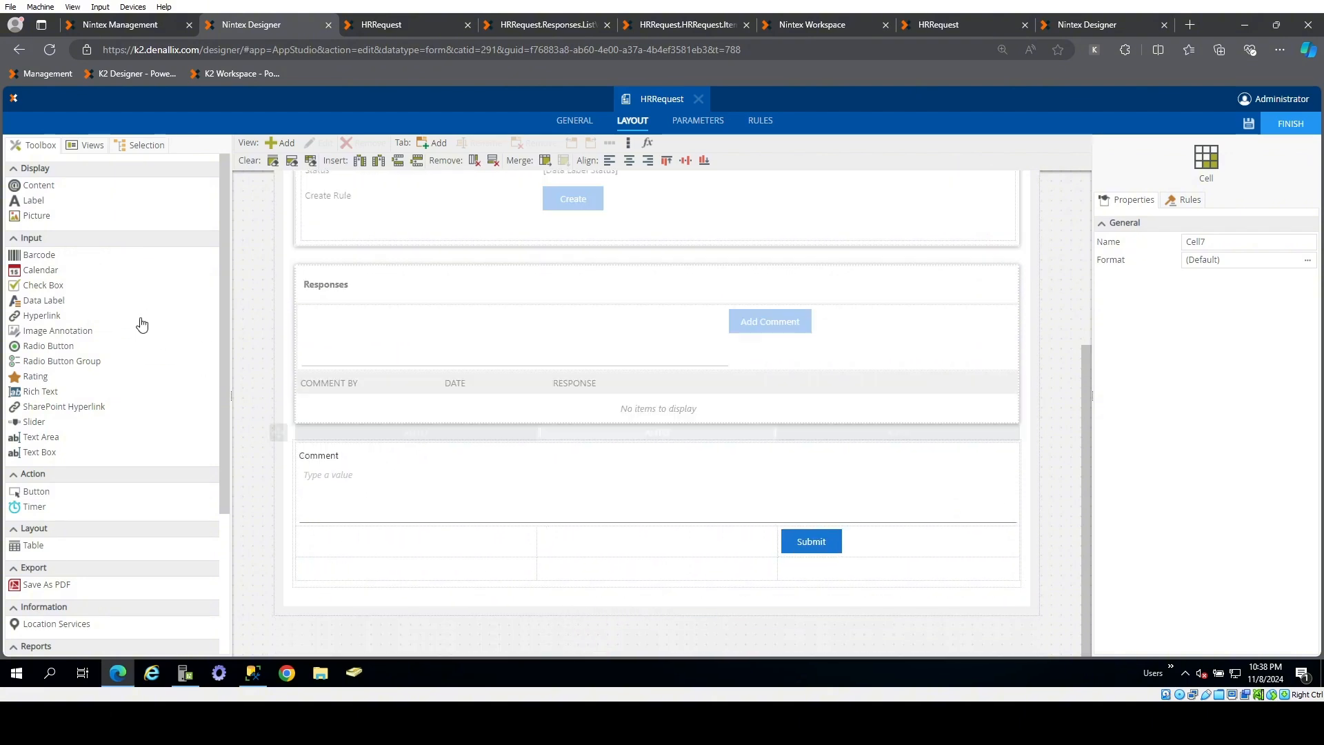
left_click(495, 575)
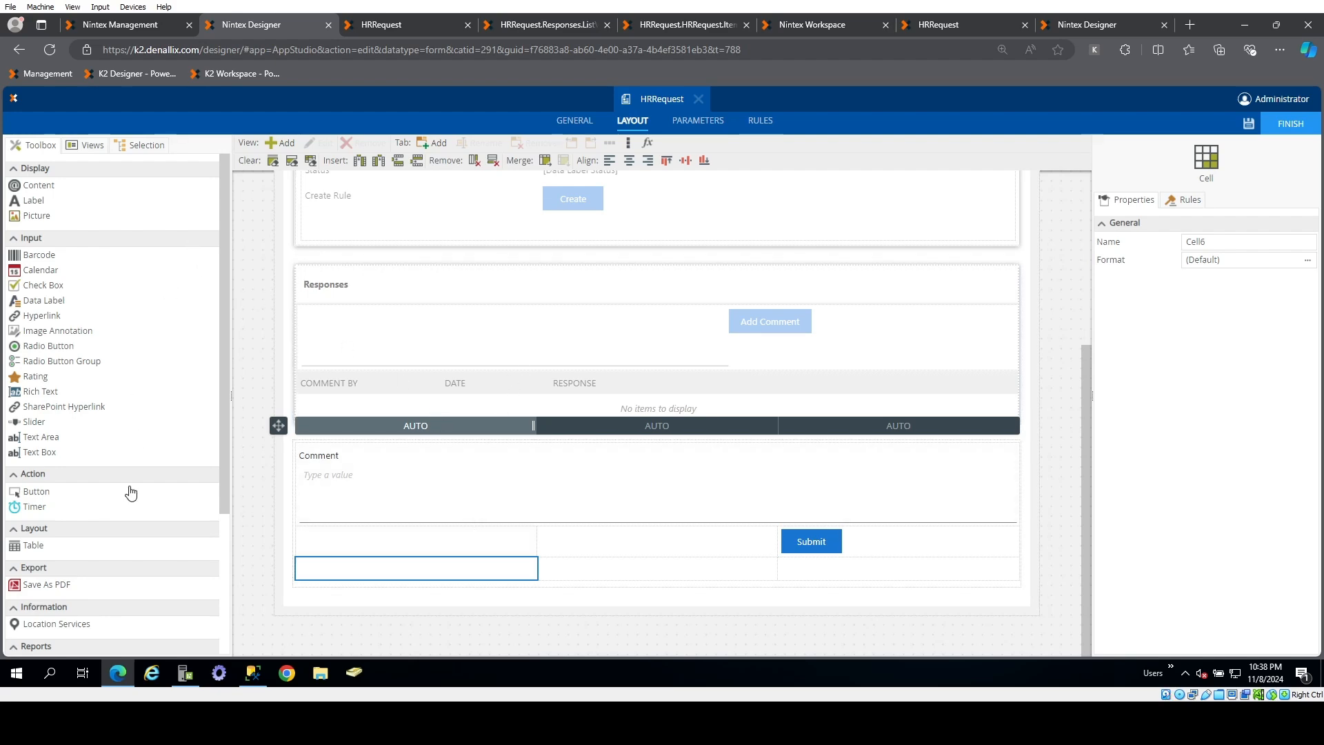
scroll(162, 521, "down", 1)
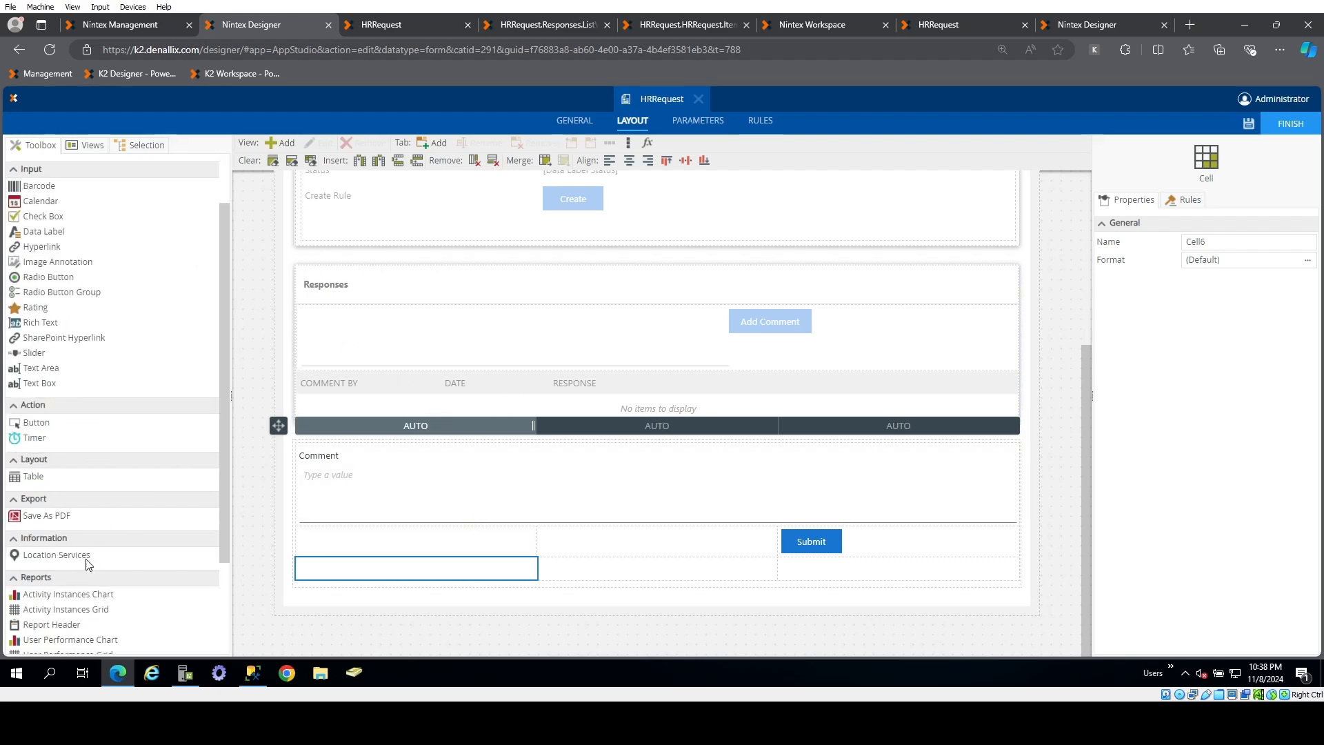
left_click_drag(36, 481, 573, 578)
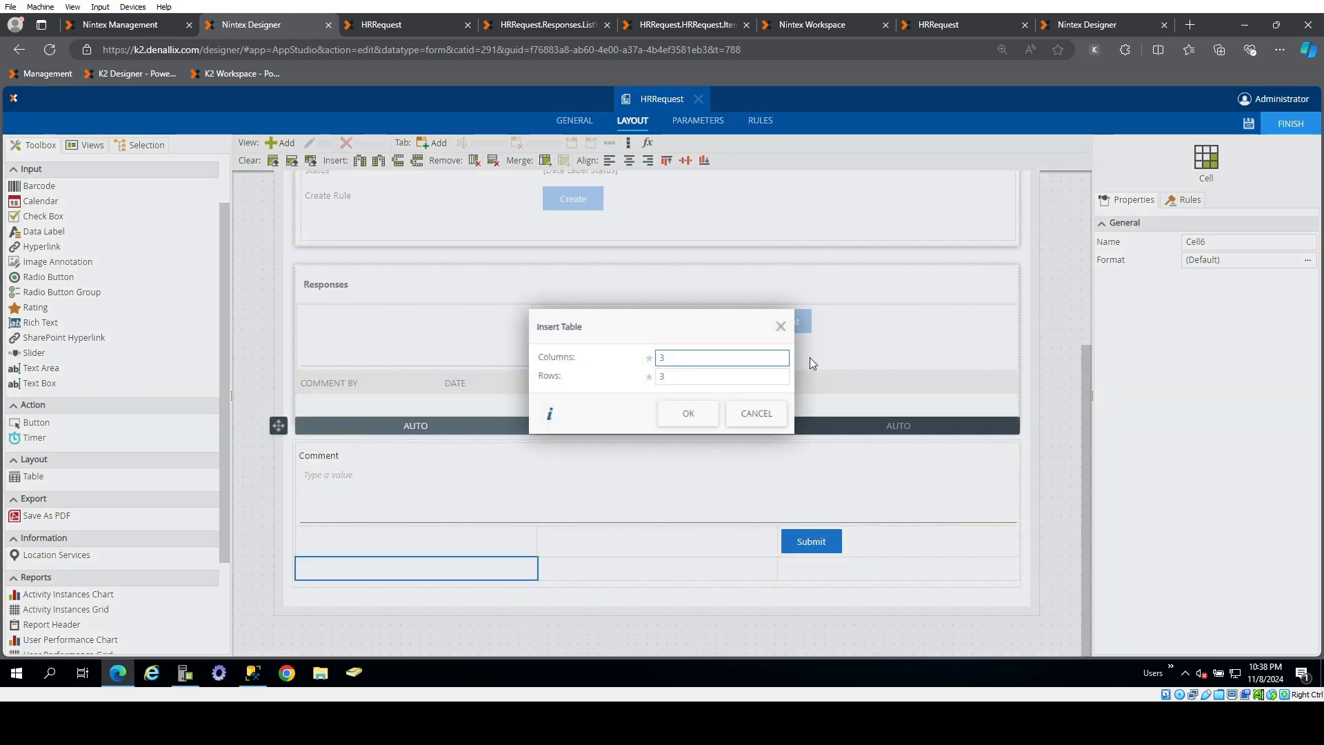
left_click(687, 414)
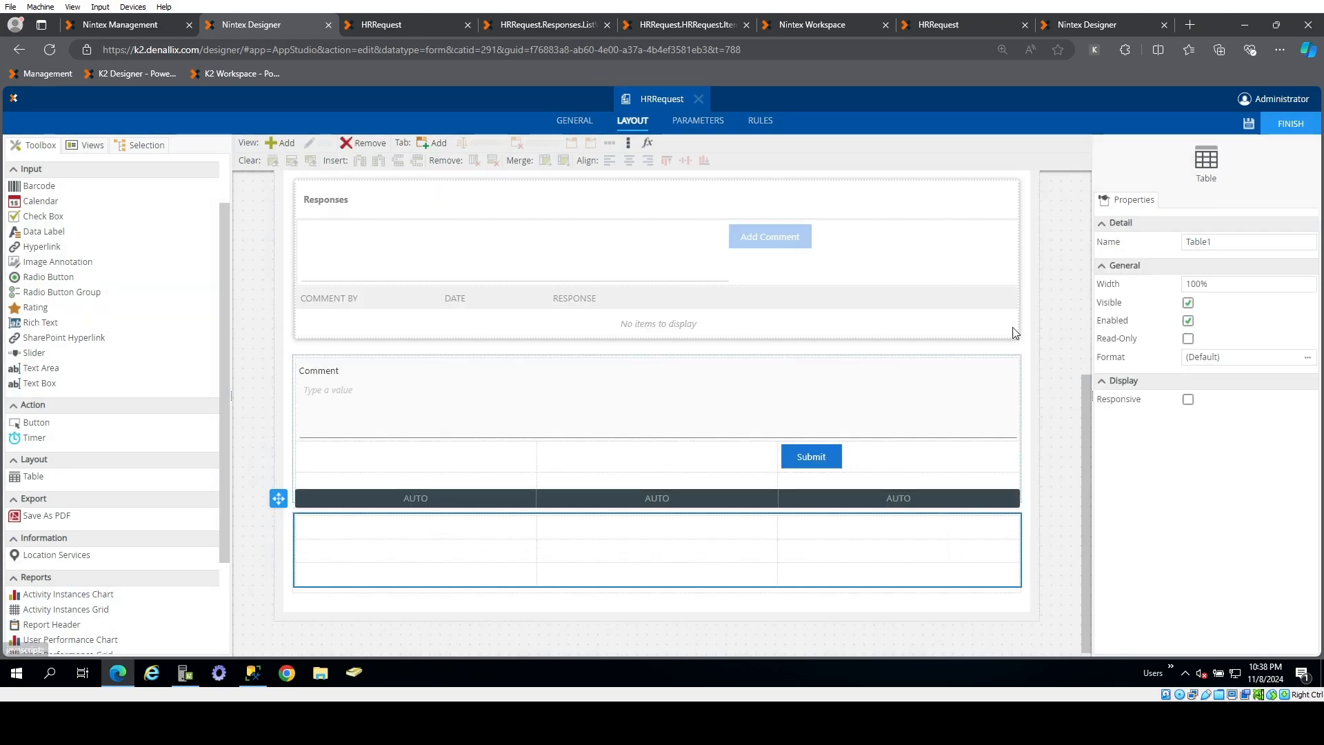
- Name the new table "Table Debug" and save the form
left_click(1245, 242)
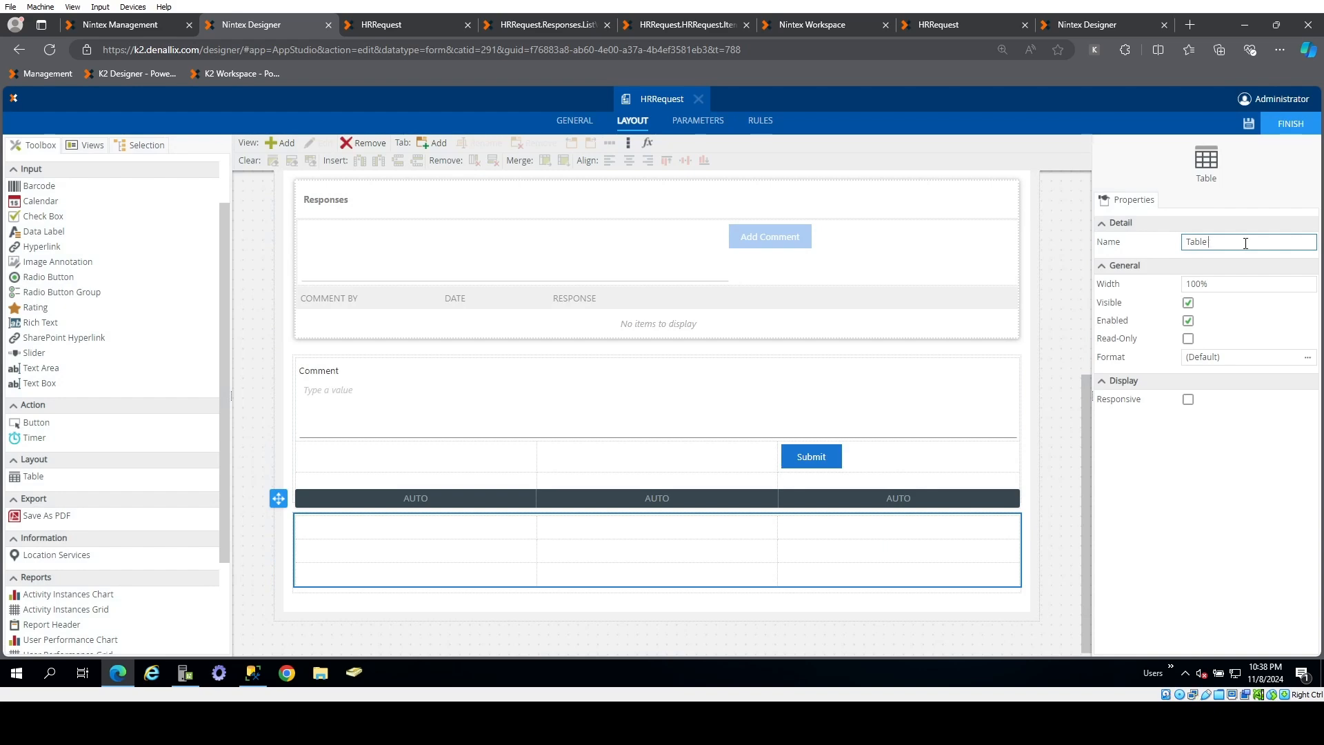
type("Debug")
left_click(1248, 124)
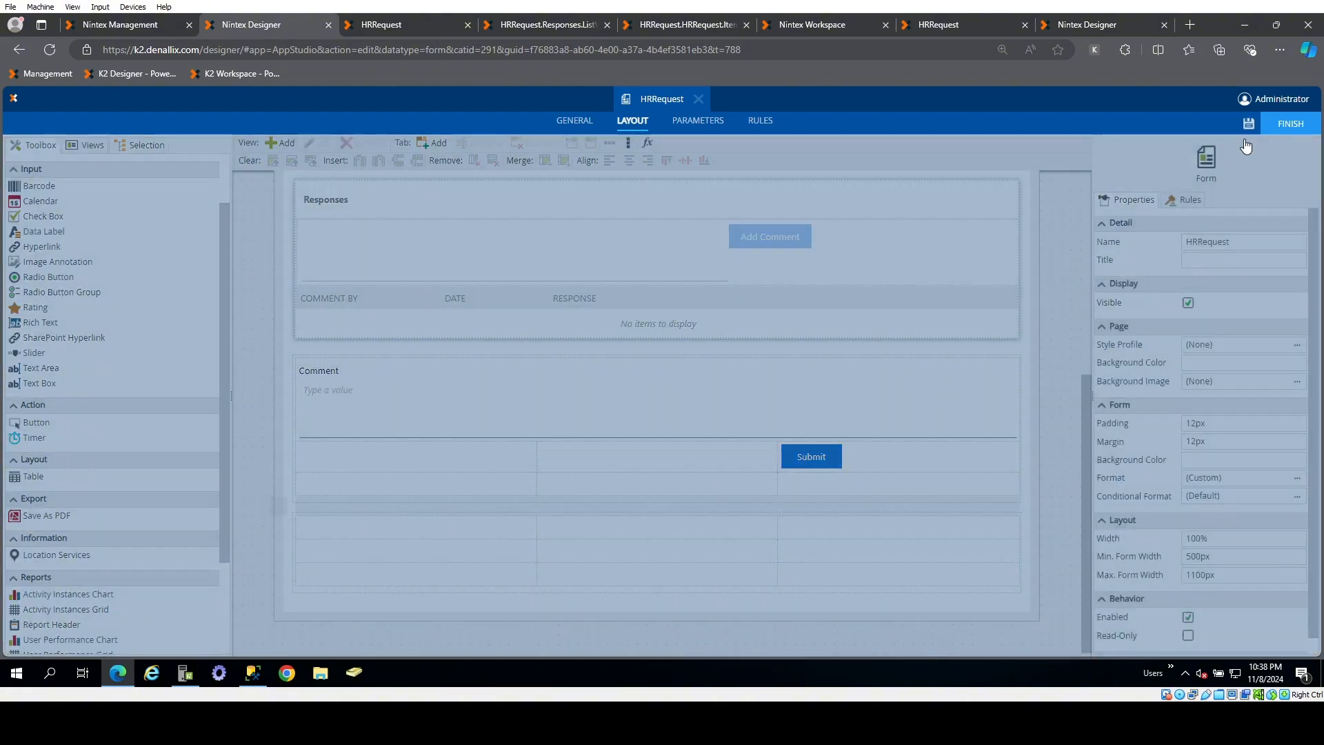
- Add a label to the debug table's first cell, named "Label Task Name" with the text "Task Name"
scroll(55, 256, "up", 1)
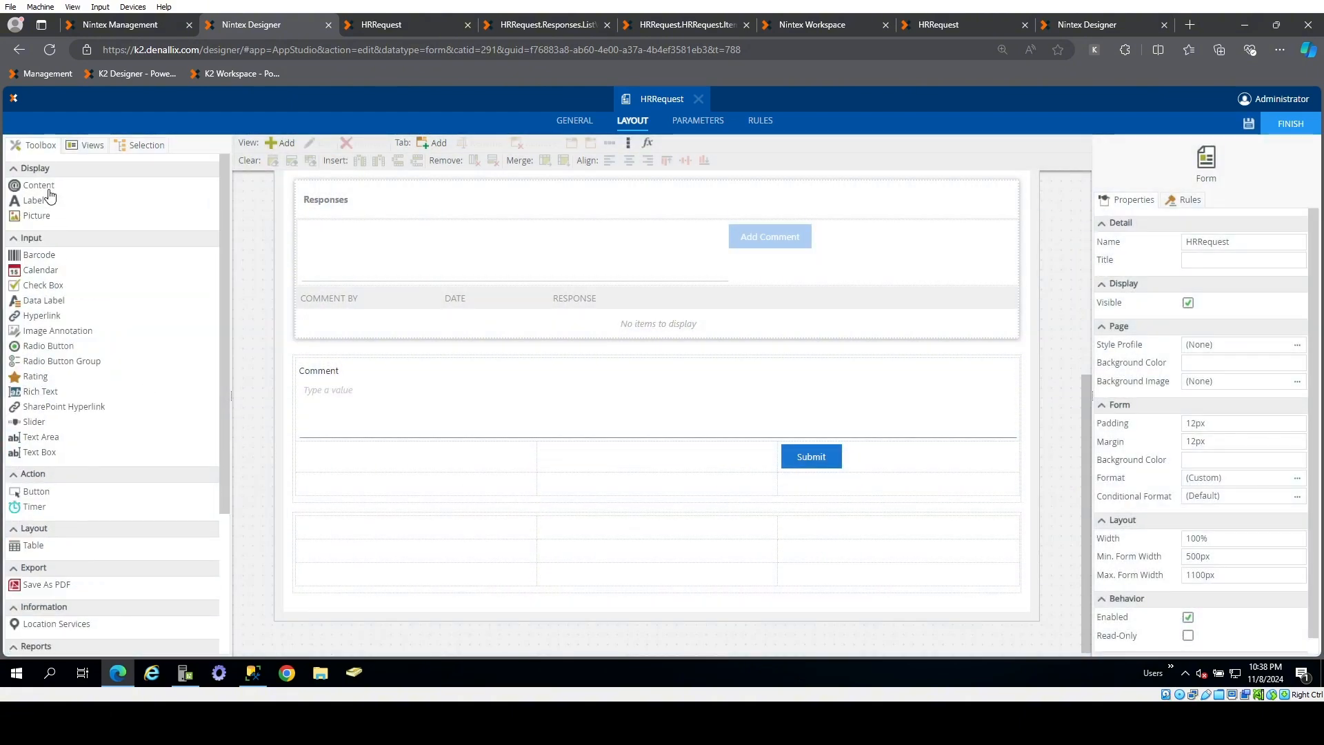
left_click_drag(30, 205, 481, 619)
left_click(1238, 241)
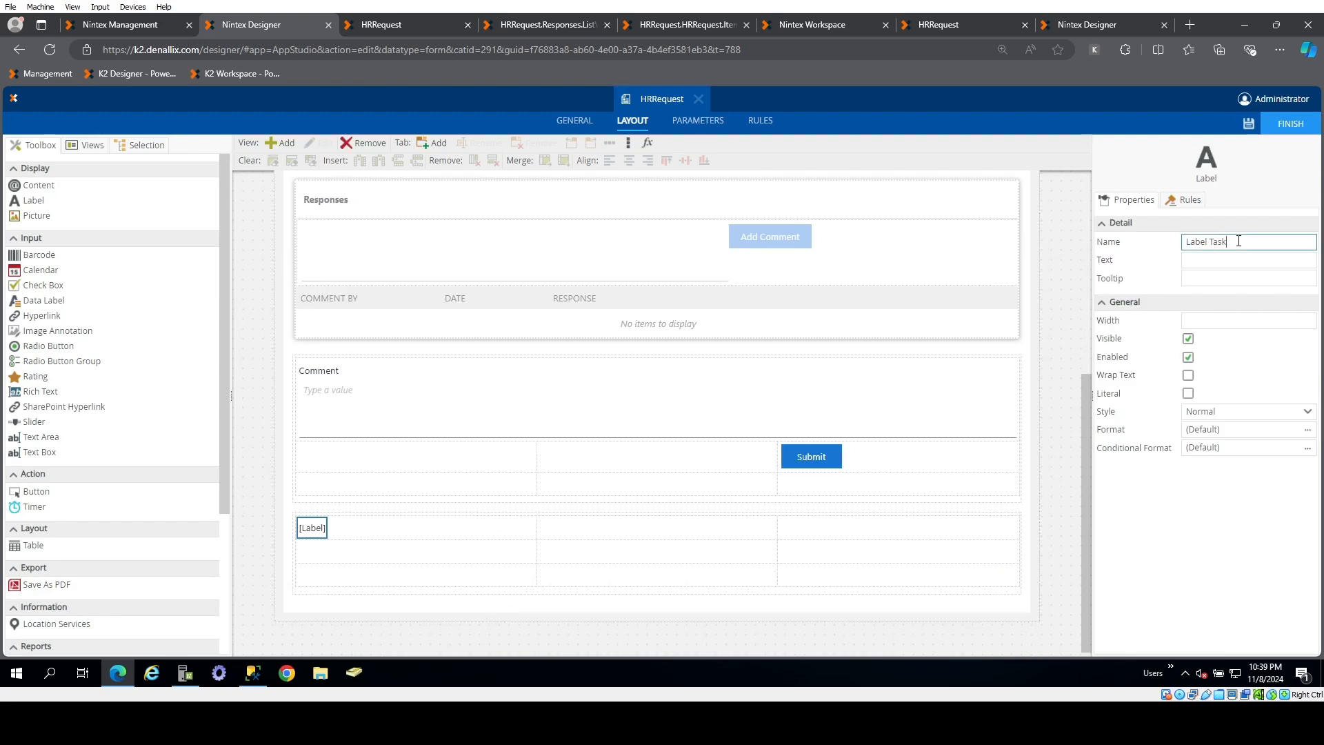
key("Tab")
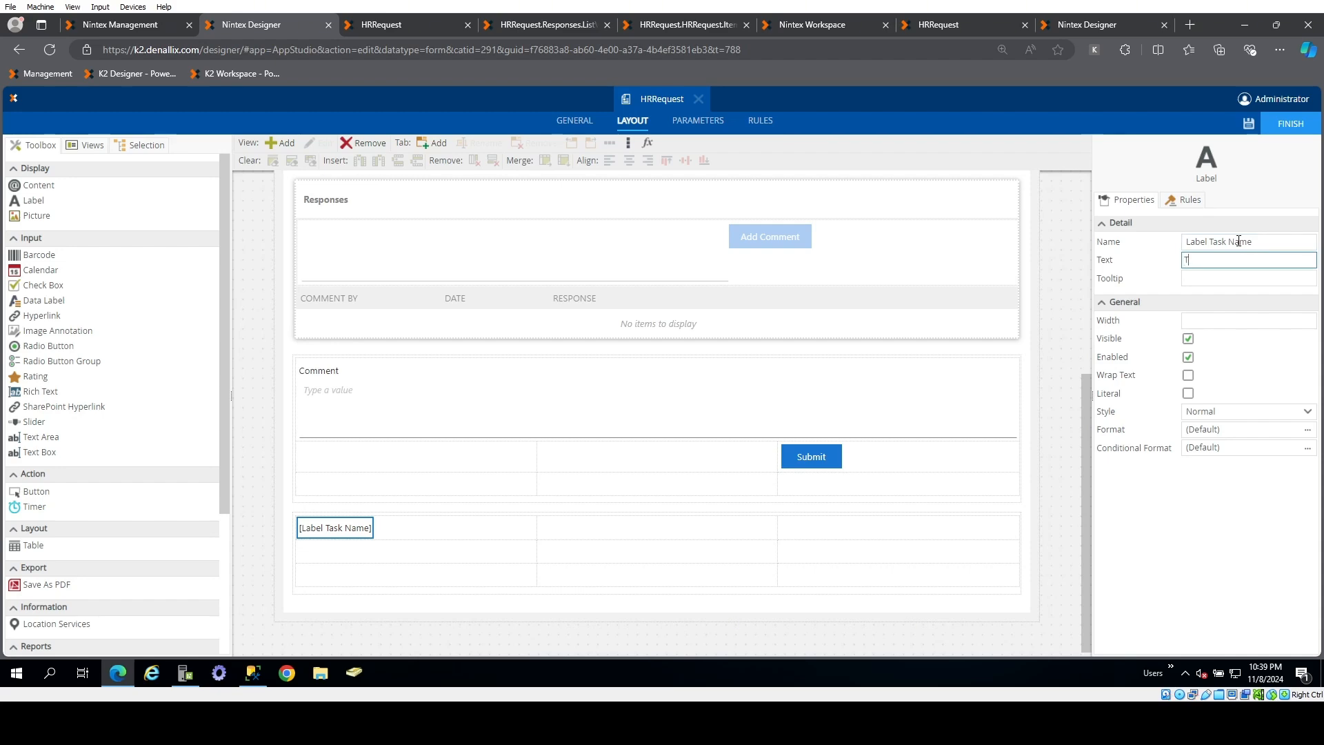
type("Task Name")
left_click(1170, 589)
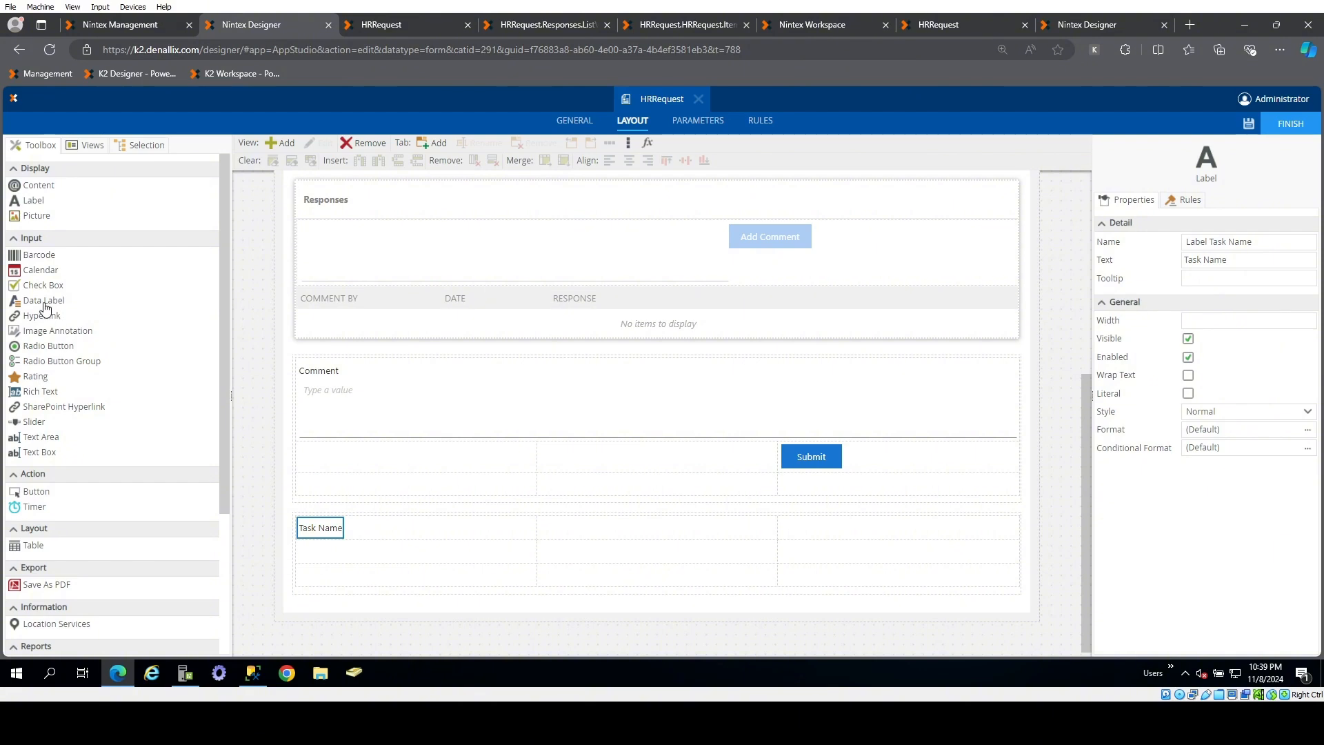
- Add a data label beside the Task Name label in the debug table, name it "Data Label TaskName", and save the form
left_click_drag(43, 302, 624, 622)
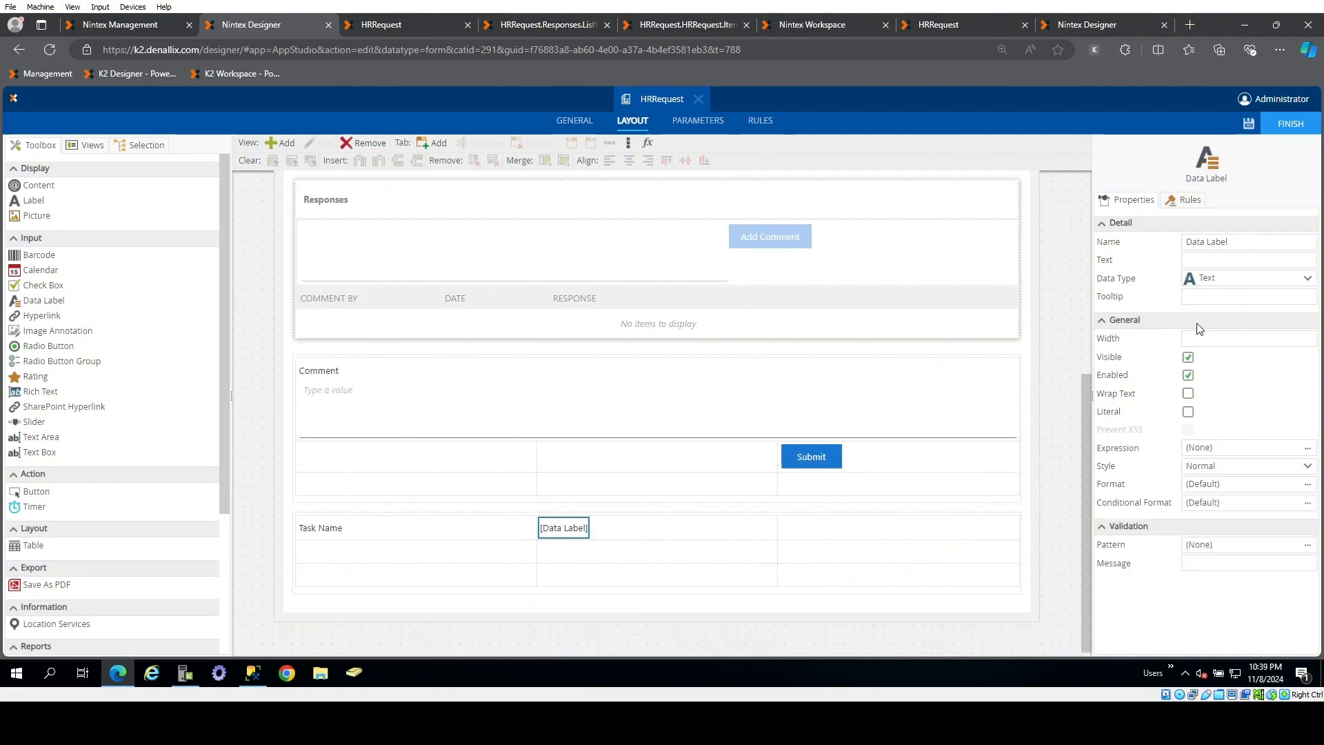
left_click(323, 535)
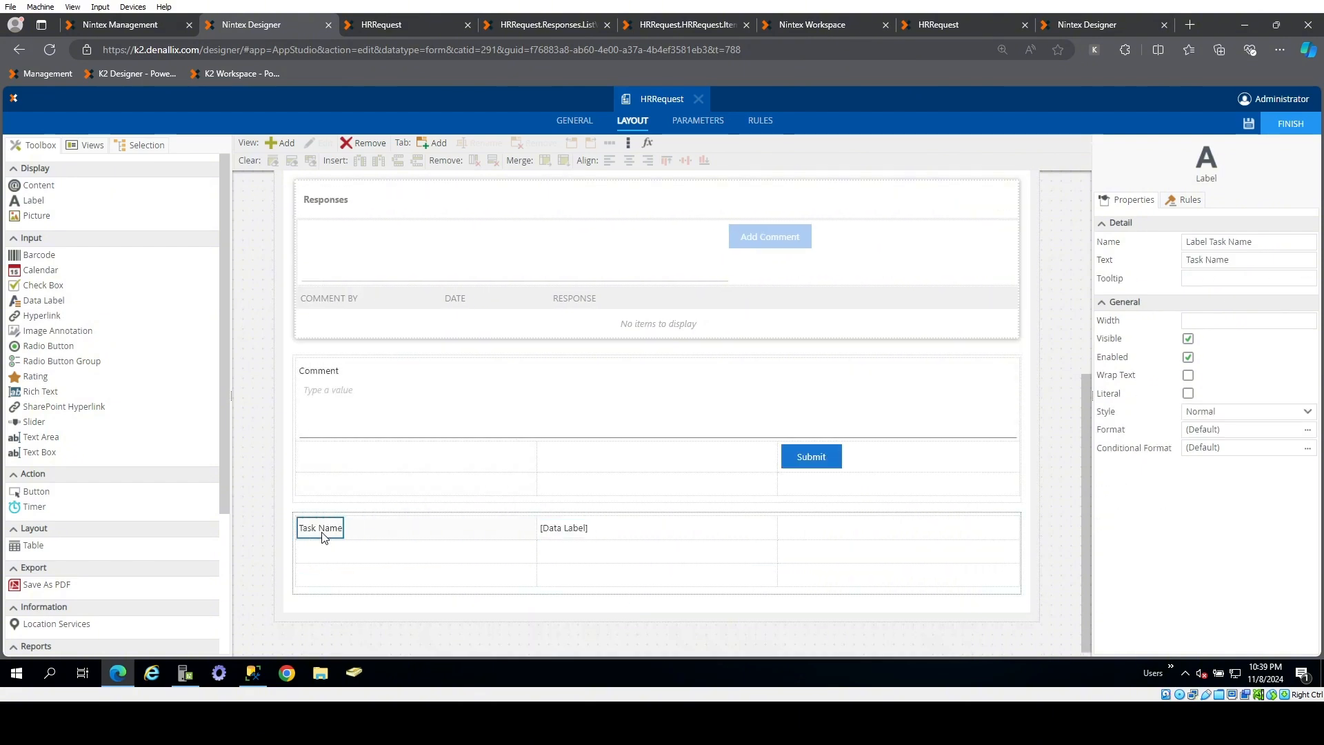
left_click(553, 528)
left_click(1250, 241)
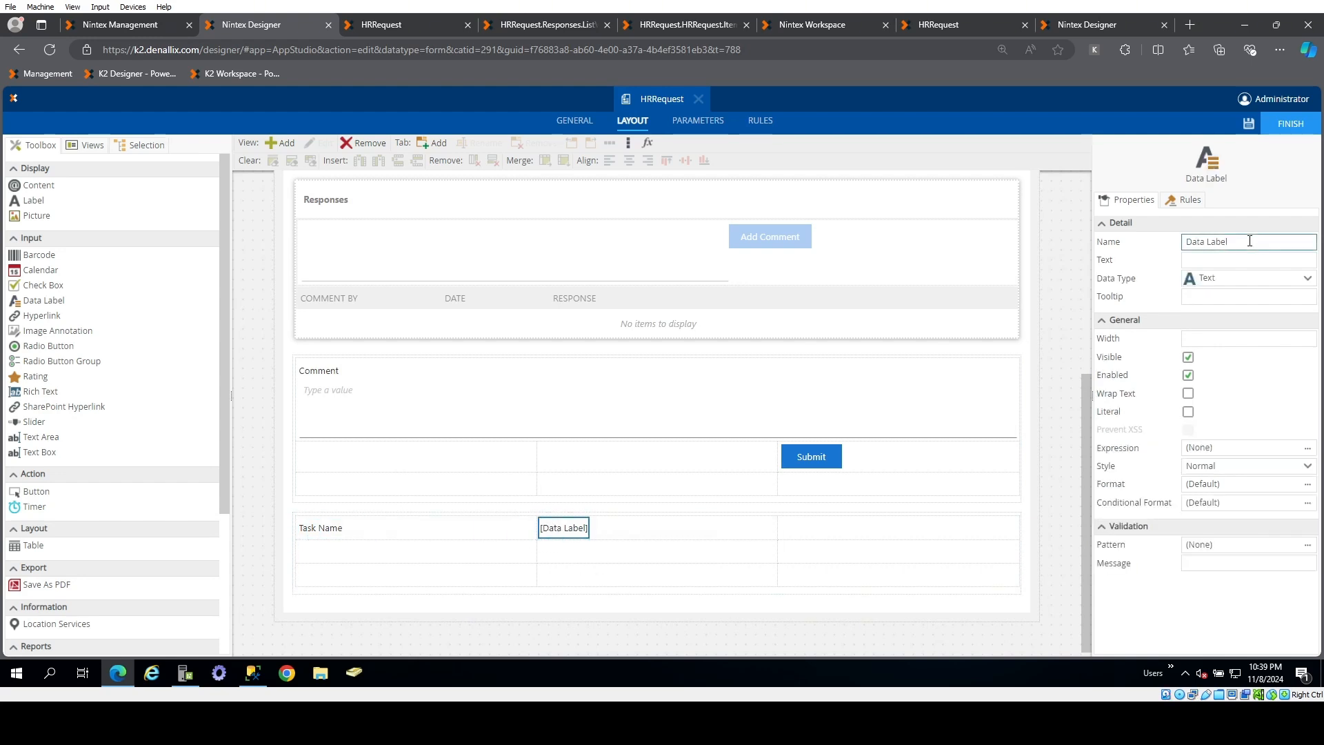
type("TaskName")
left_click(1268, 187)
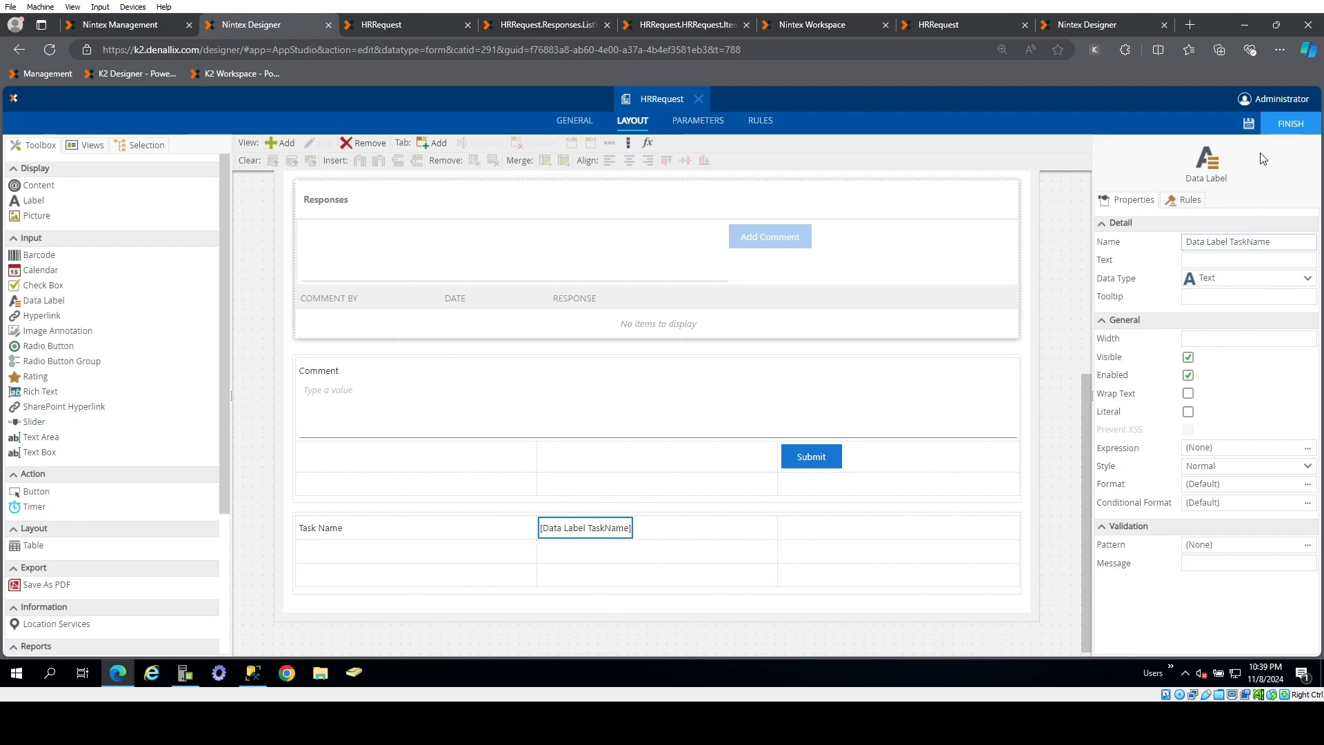
left_click(1248, 124)
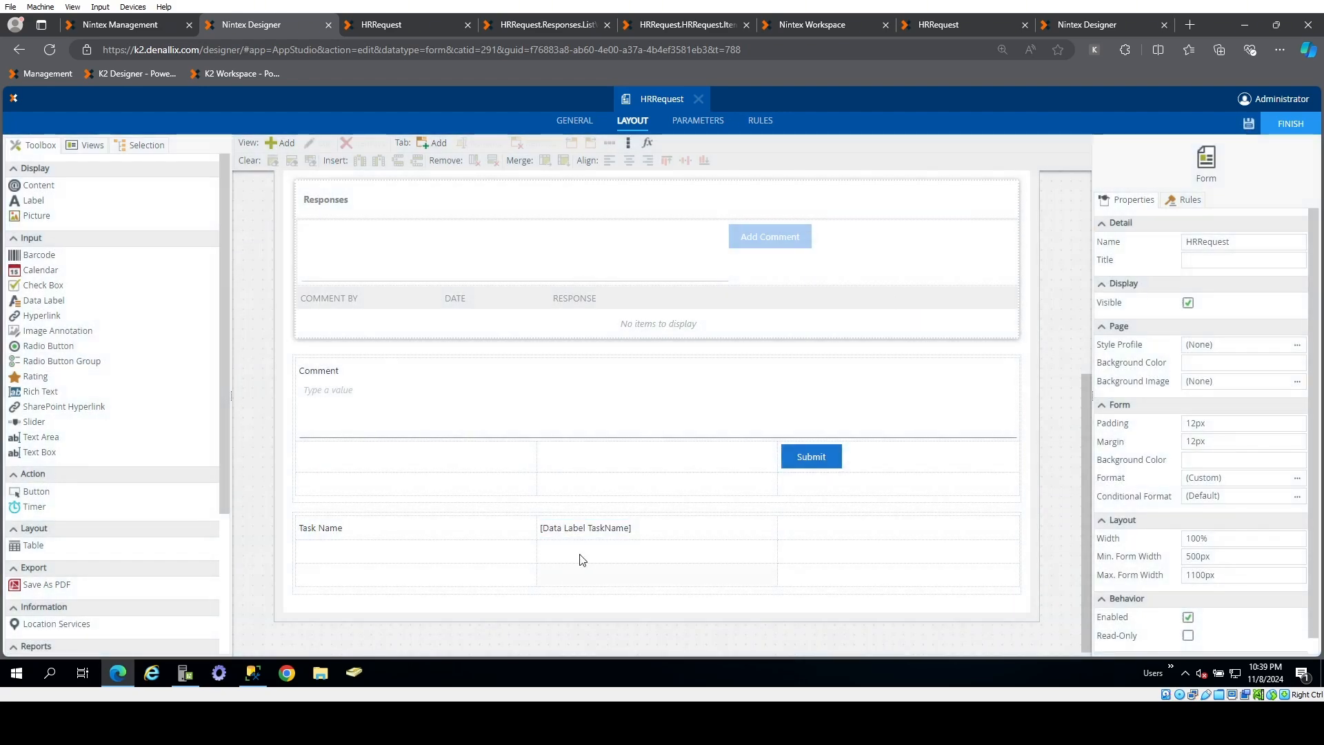
- Add a condition to the form's Initializing rule that checks whether the form parameter SN has been specified
left_click(767, 123)
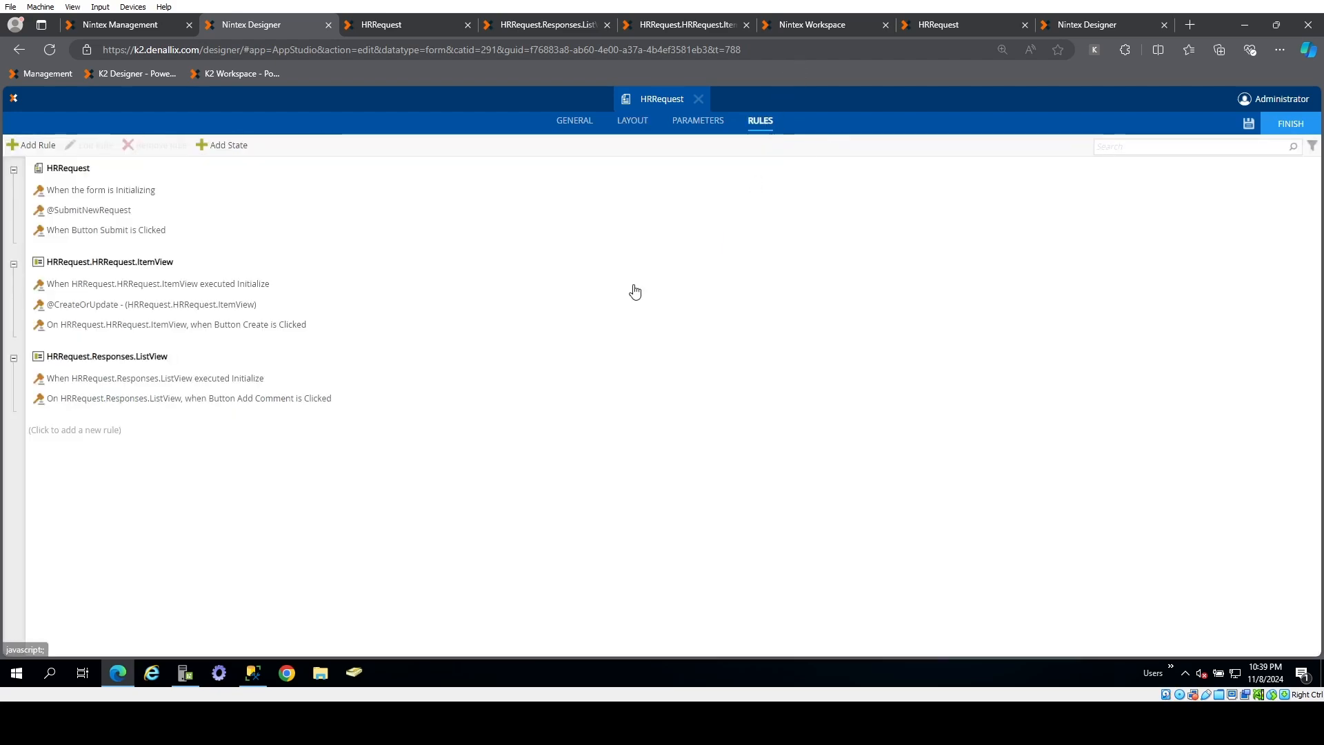
double_click(143, 192)
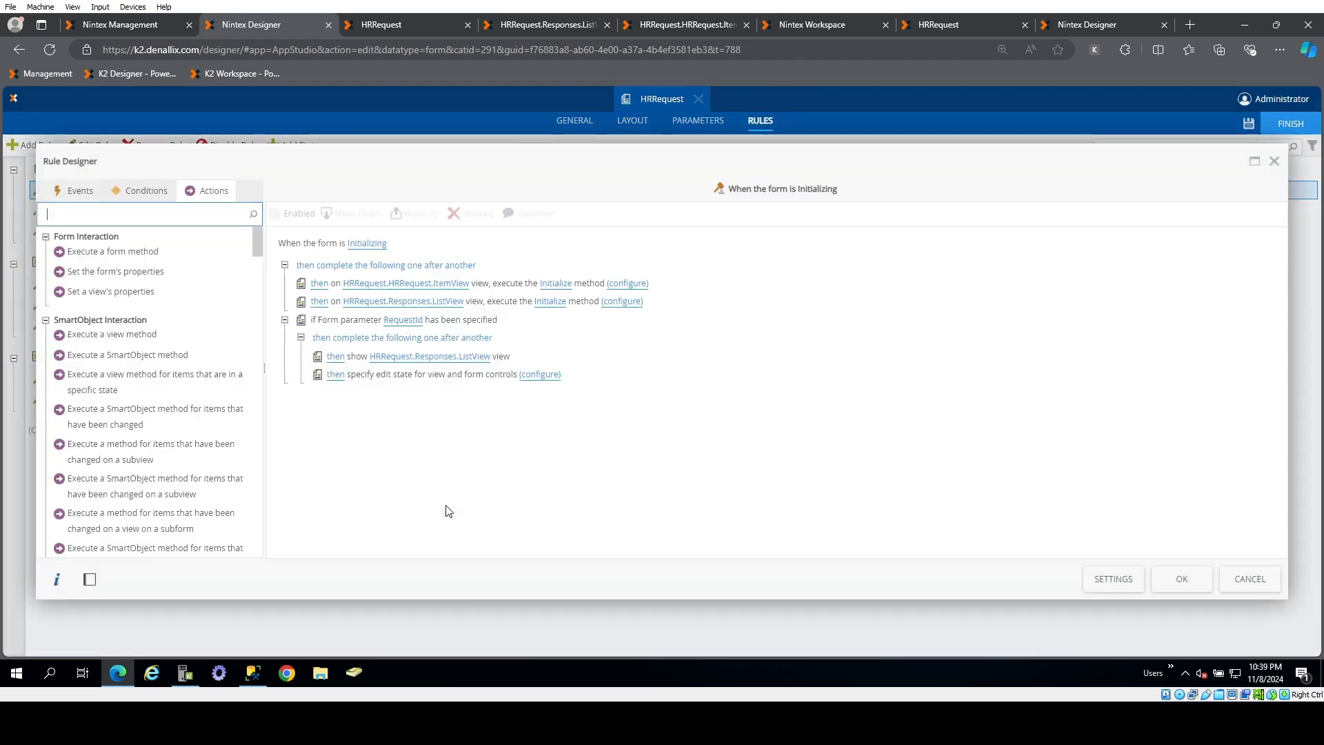
left_click(138, 194)
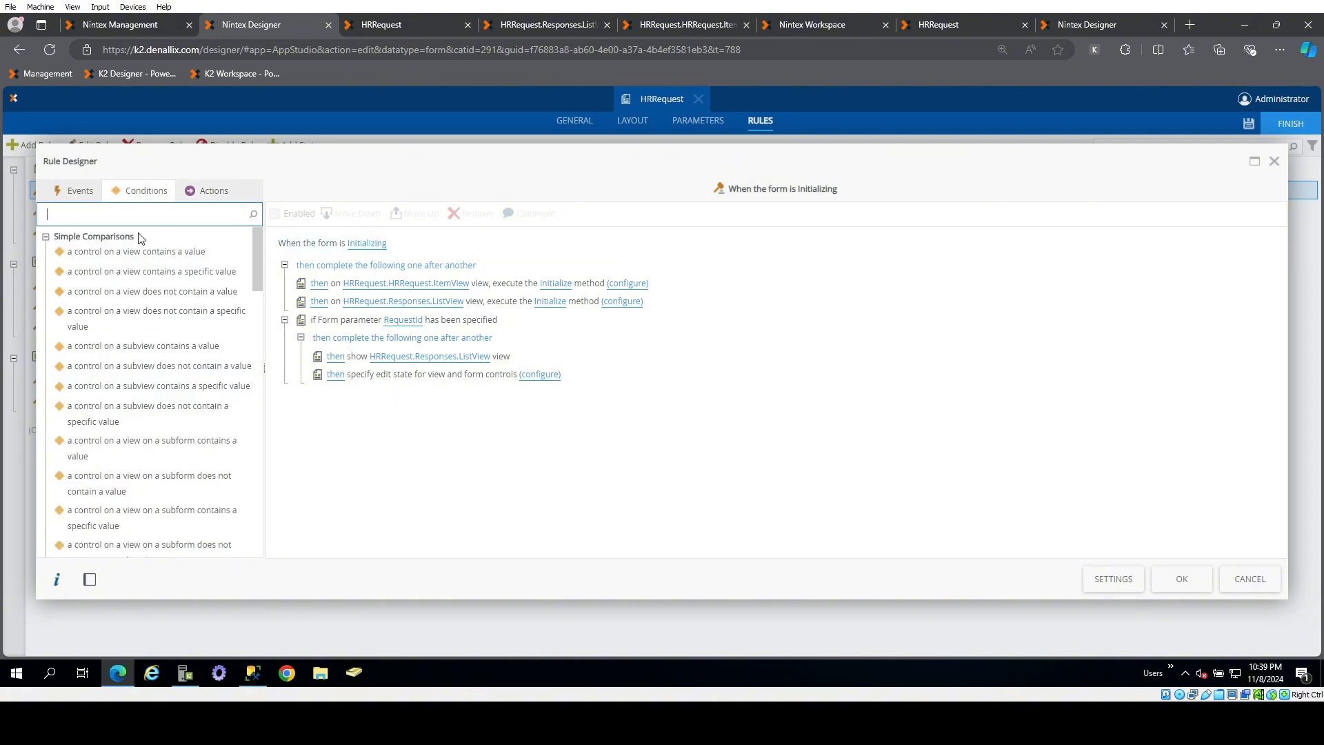
type("para")
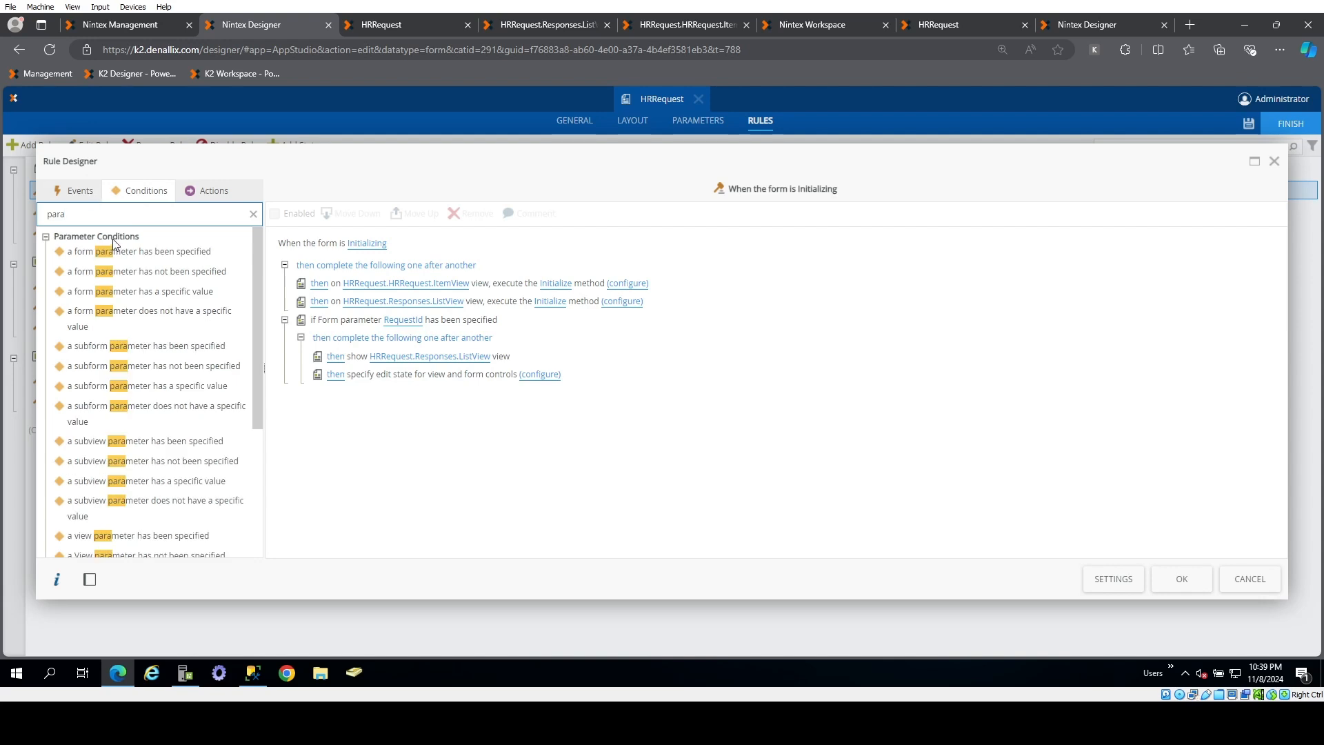
left_click(141, 252)
left_click(425, 403)
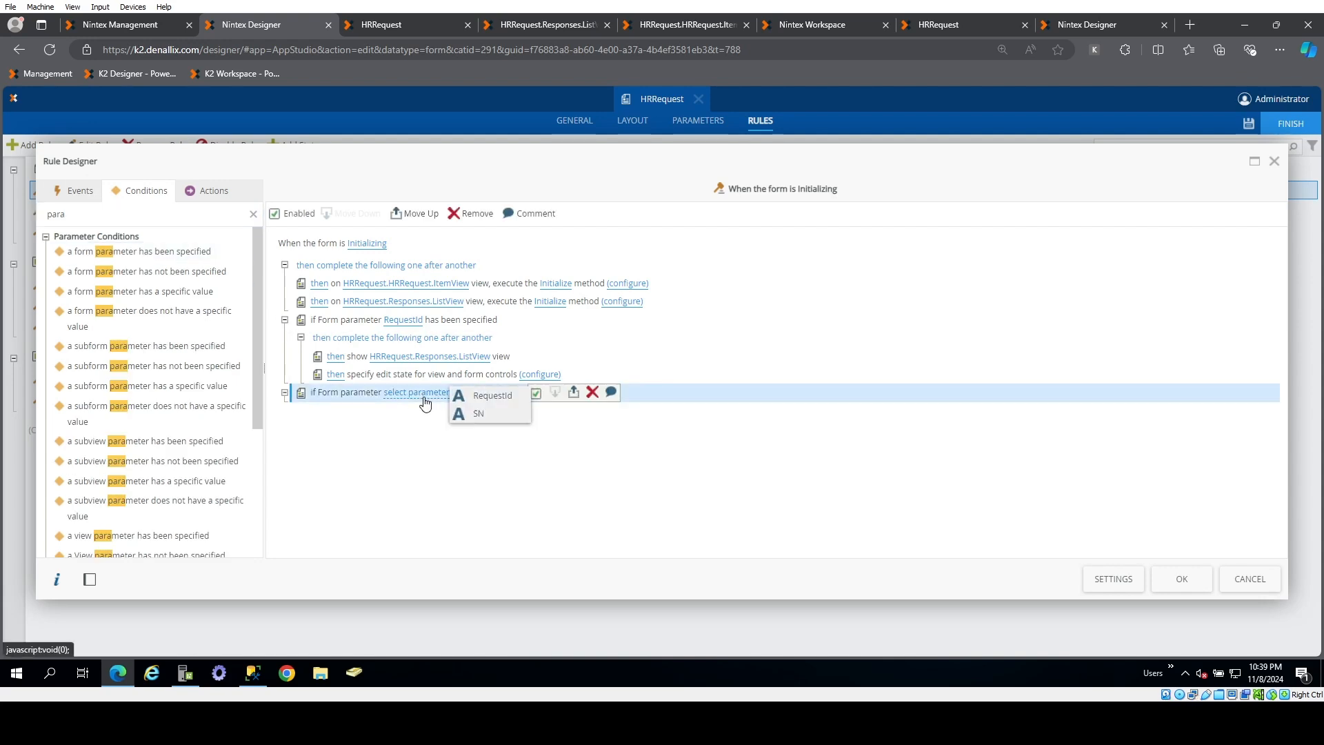
left_click(452, 410)
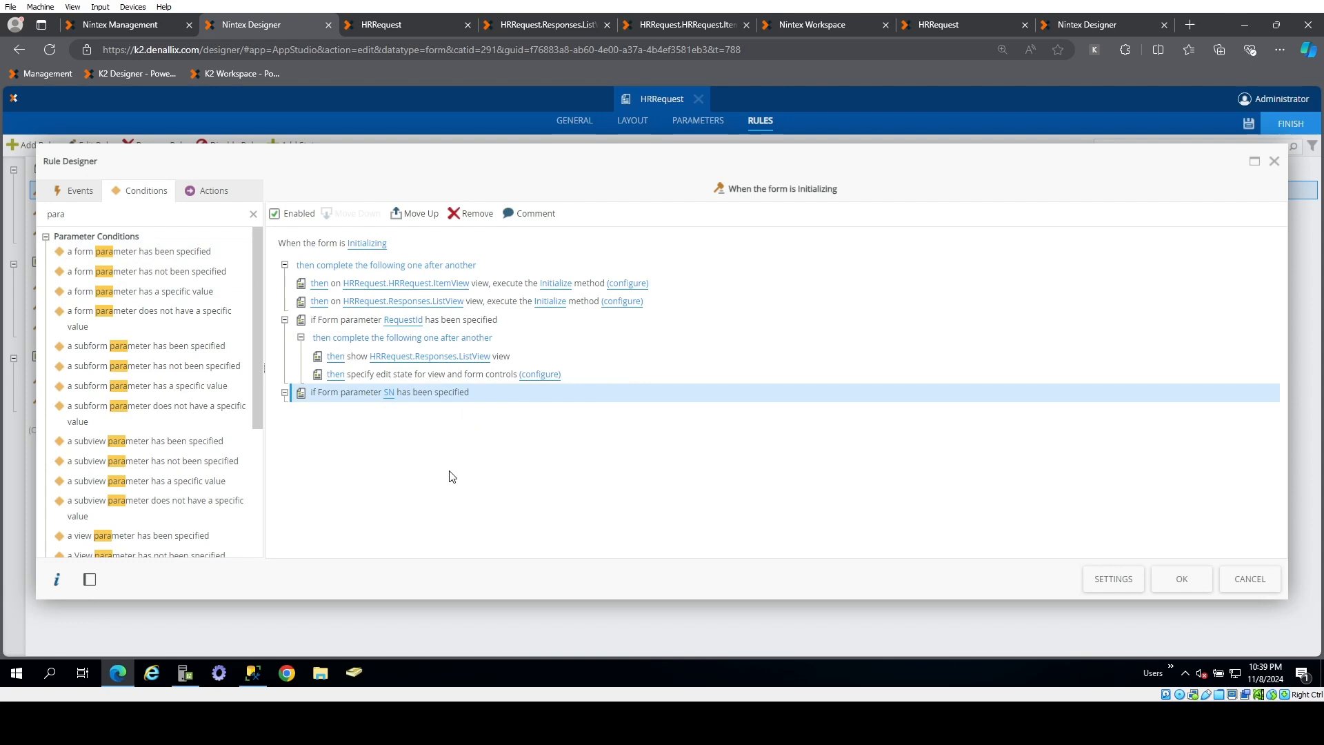
- Add an open worklist item action under the SN condition, using the IT Training activity of the Security Training 2024 workflow
left_click(214, 190)
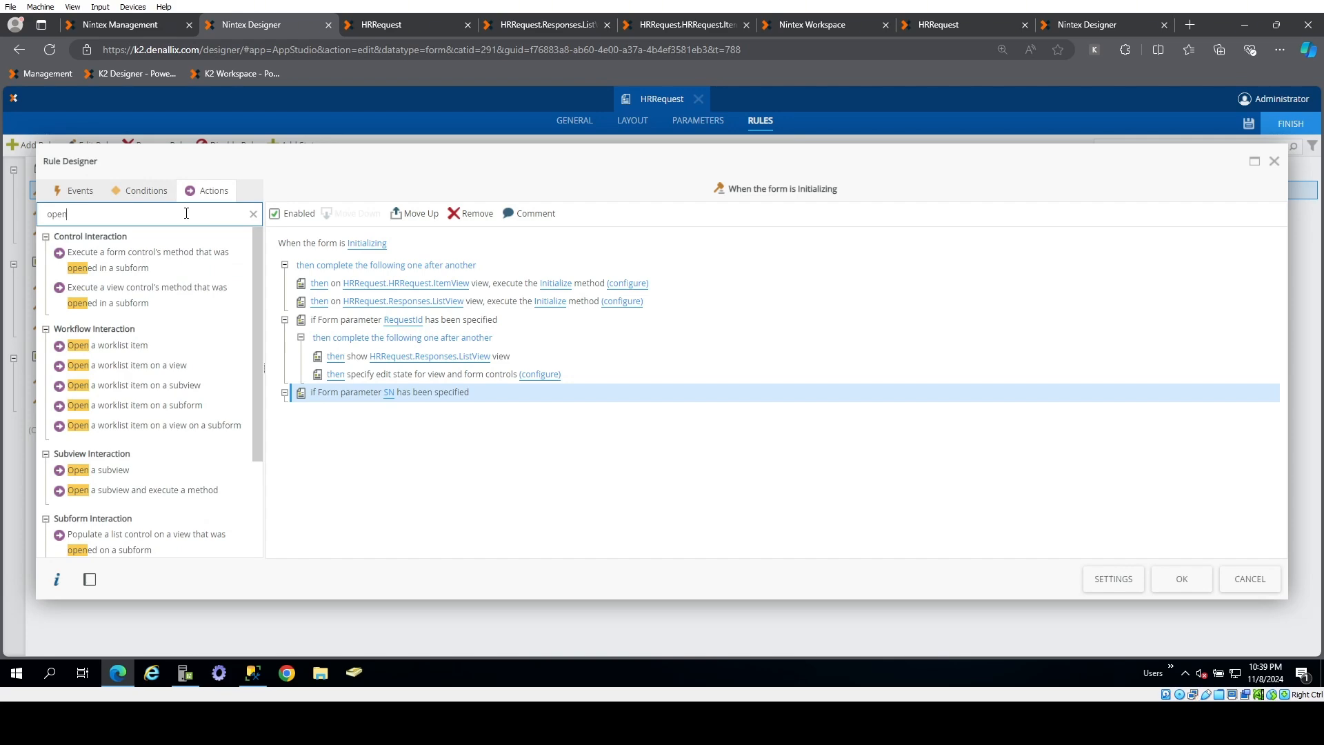
double_click(142, 345)
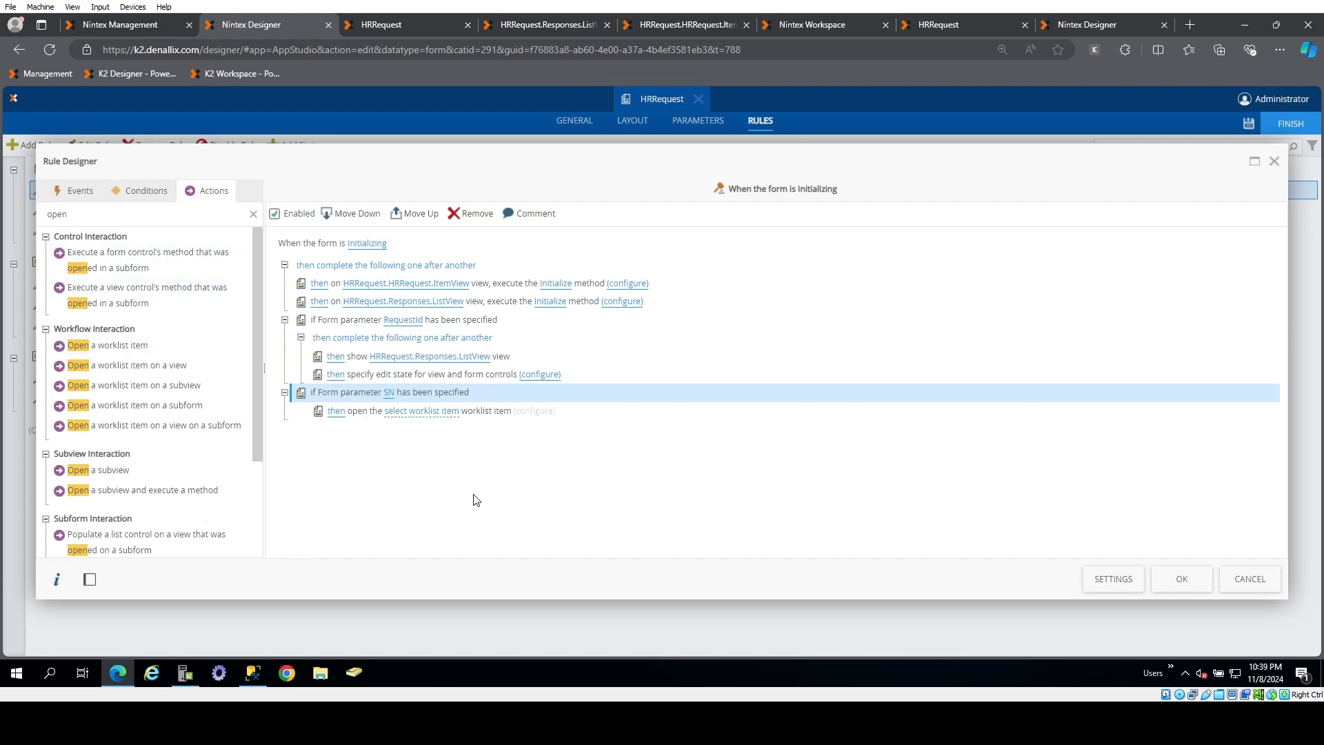
left_click(429, 411)
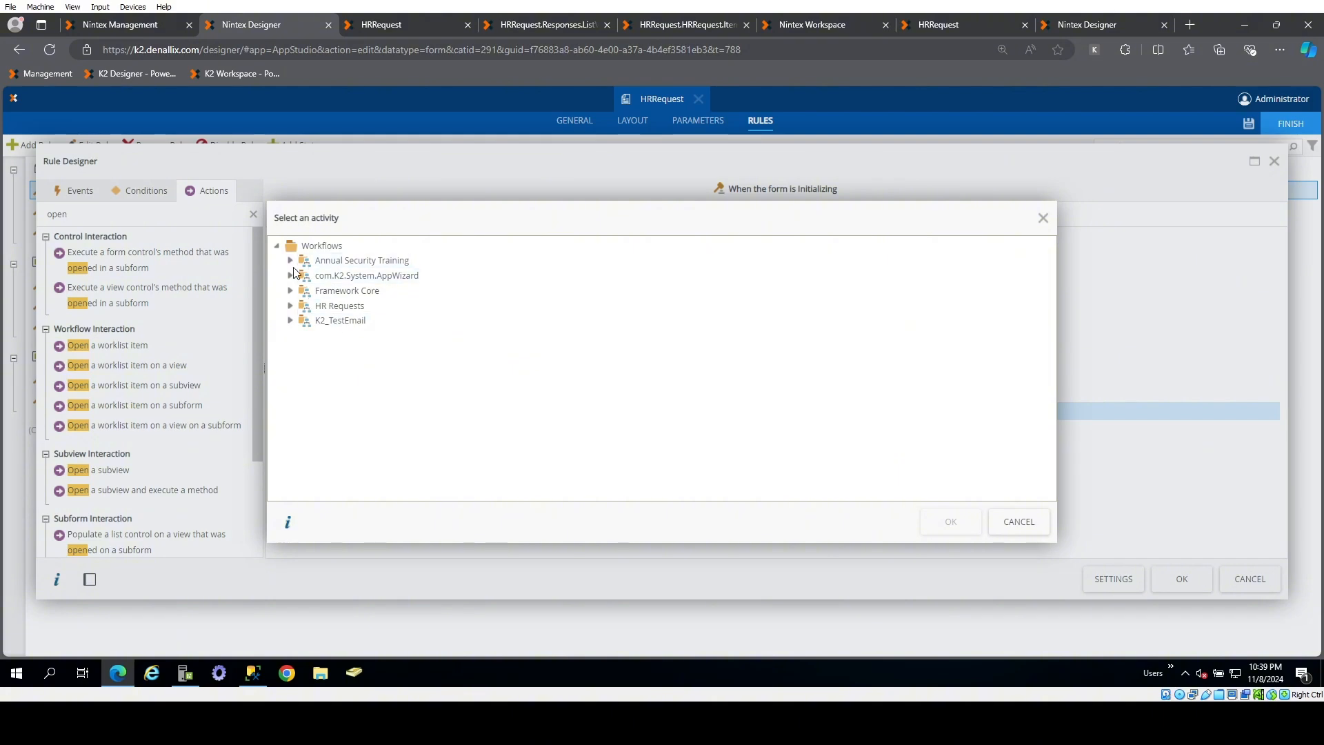
left_click(291, 261)
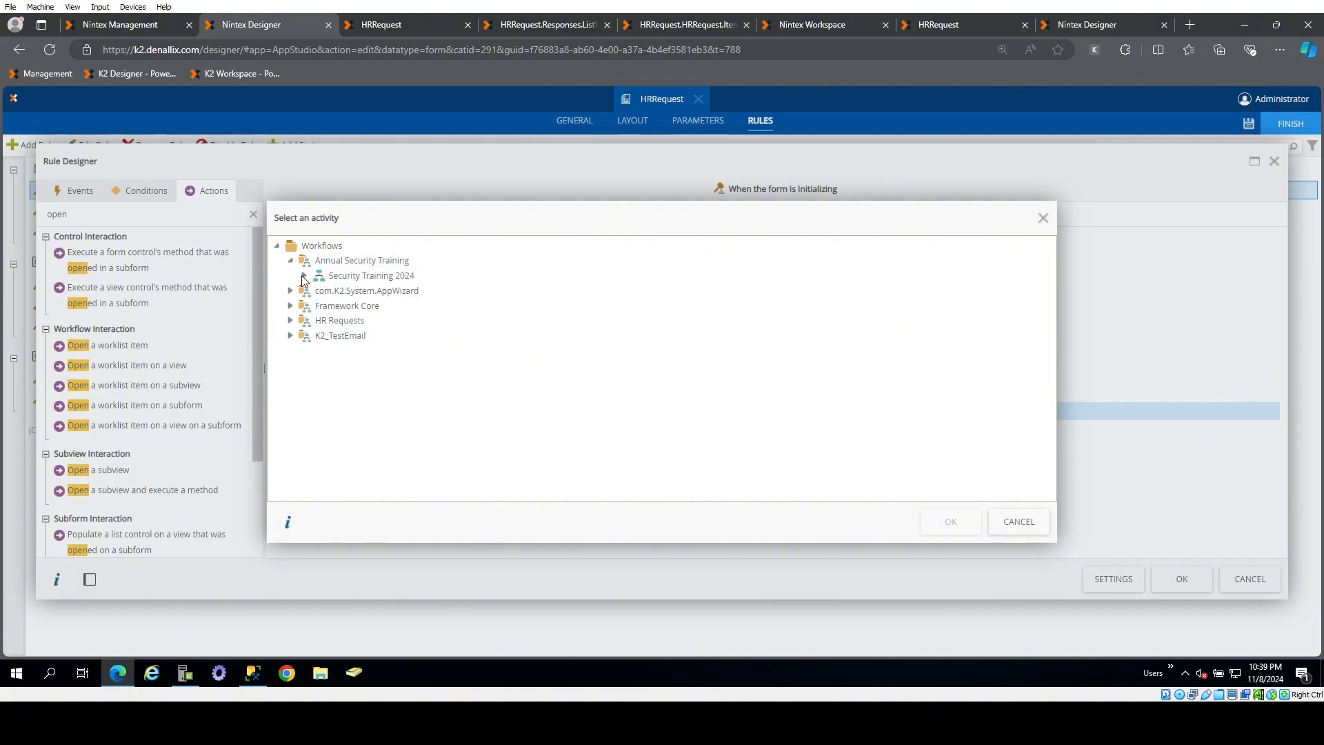
left_click(304, 275)
left_click(353, 304)
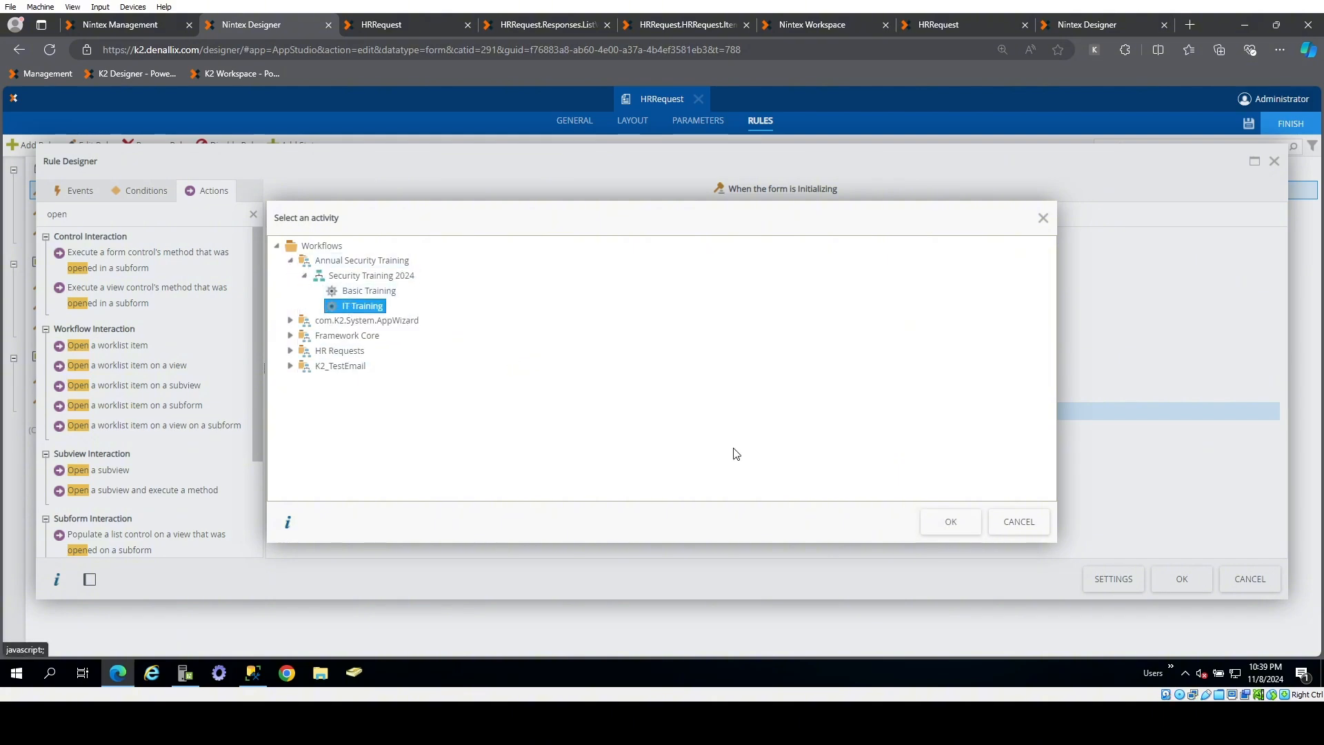
left_click(960, 524)
- Map the form's SN parameter to the Serial Number input of the IT Training worklist item action
left_click(501, 411)
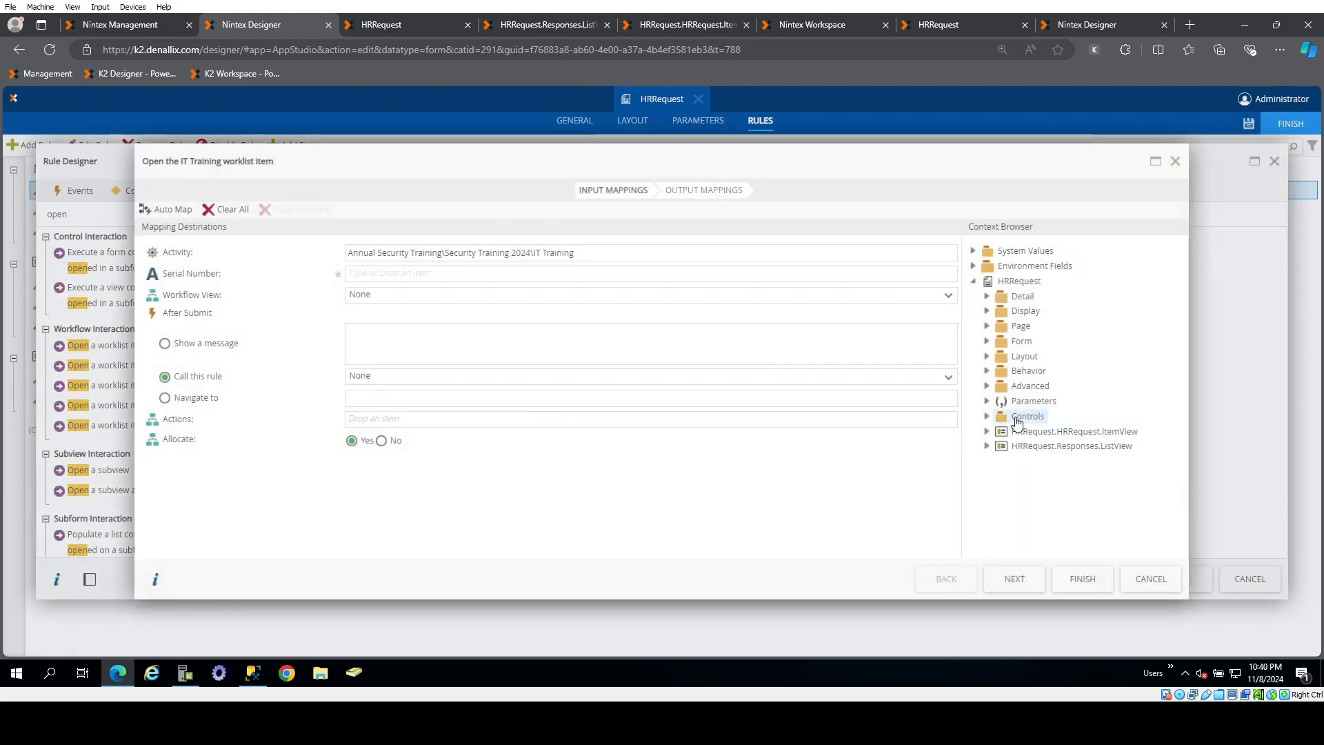
left_click(987, 400)
left_click_drag(1032, 437, 423, 276)
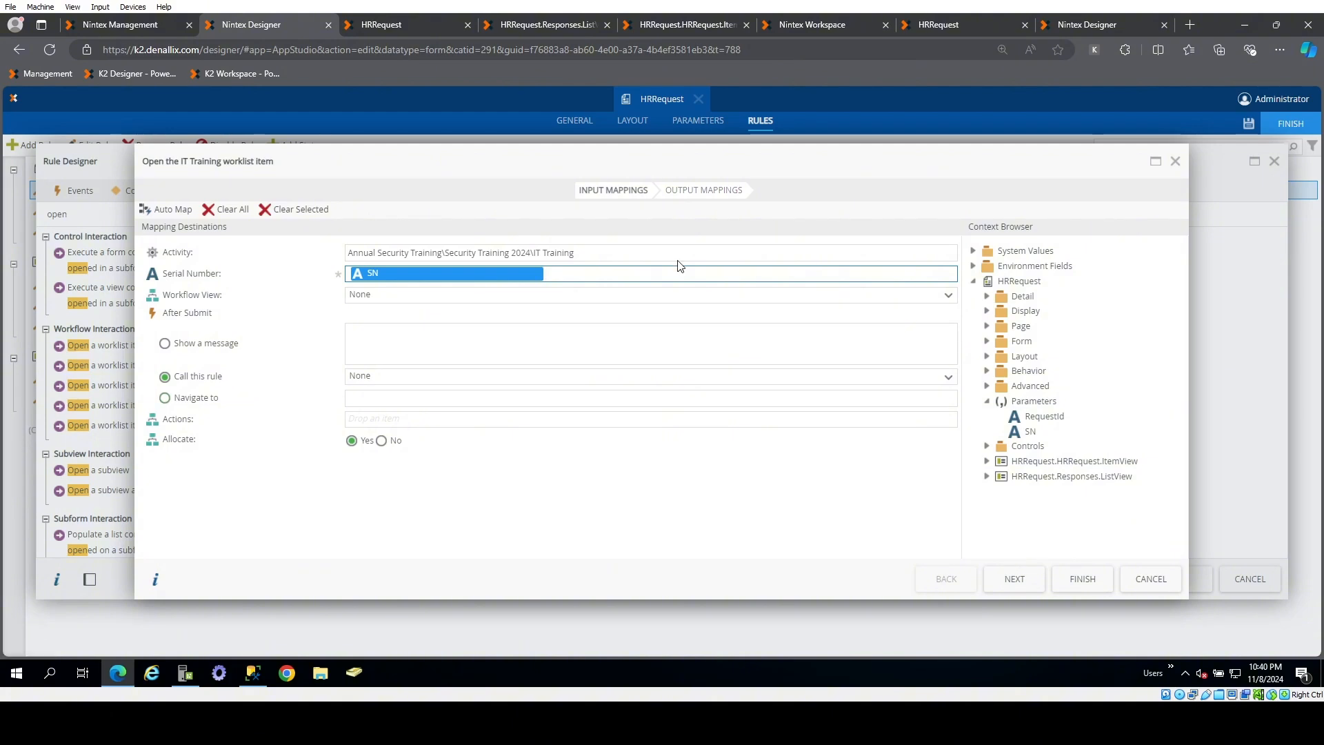
- Map the IT Training task's Display Name to Data Label TaskName in the output mappings and accept the rule changes
left_click(710, 190)
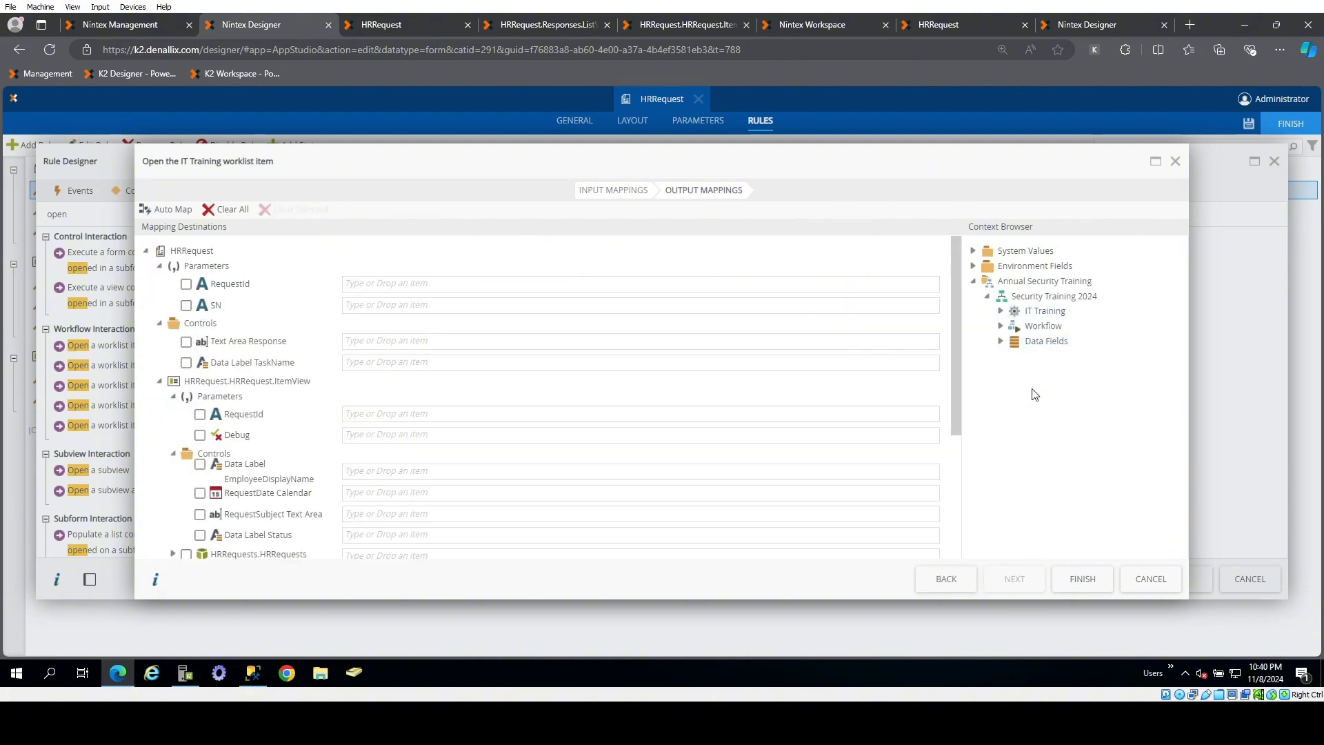
left_click(1002, 312)
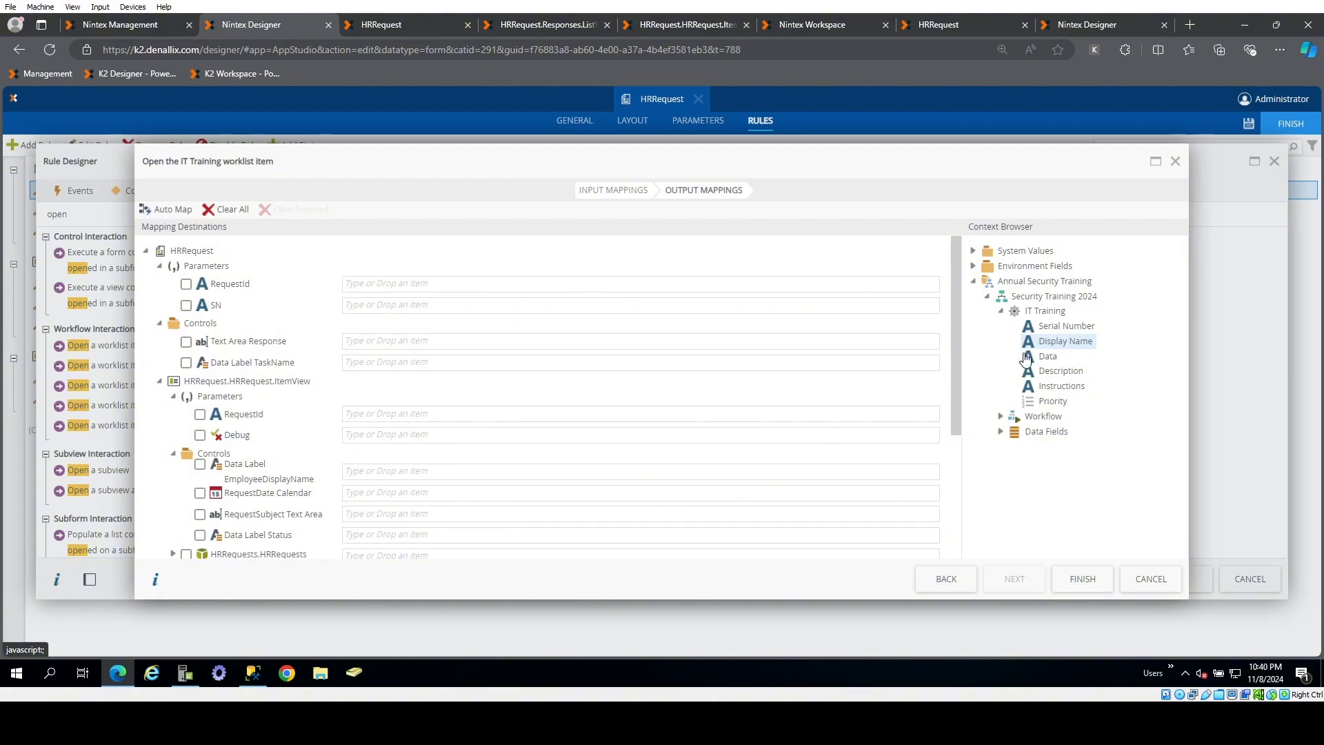
left_click_drag(1061, 343, 405, 367)
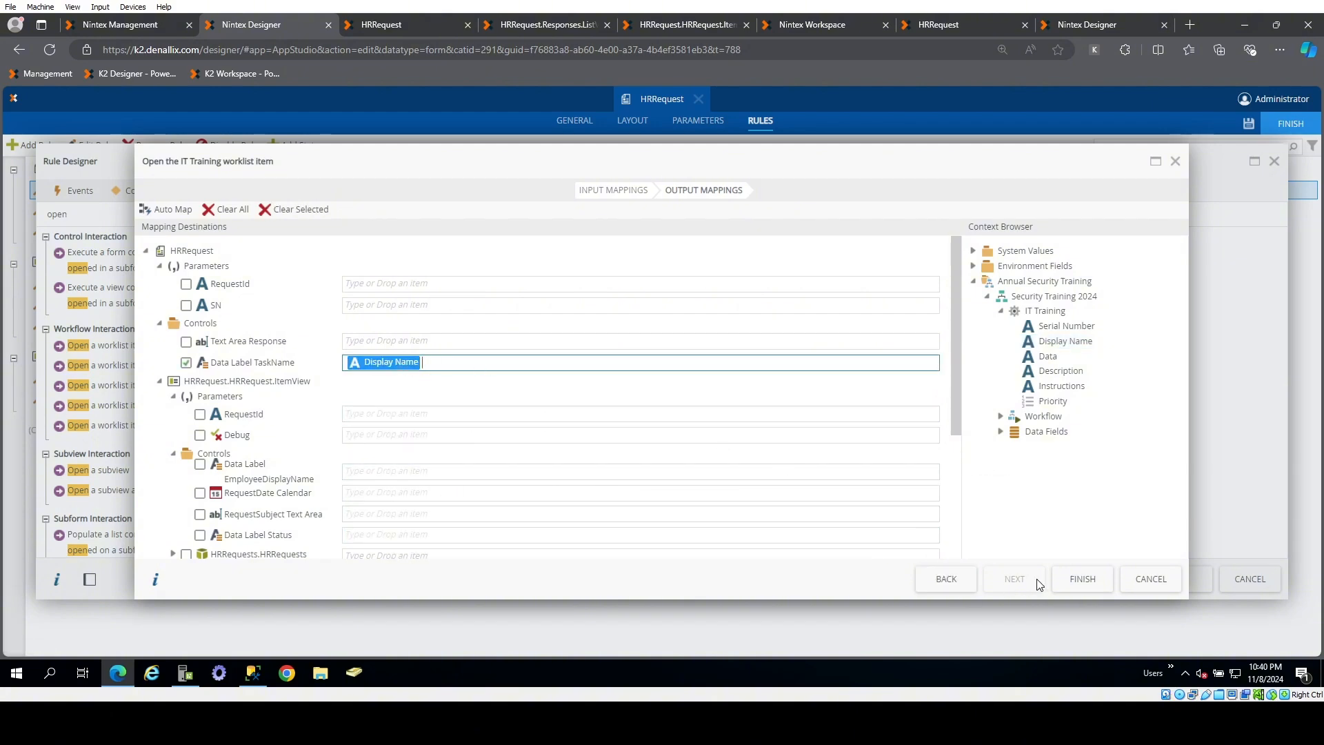
left_click(1084, 580)
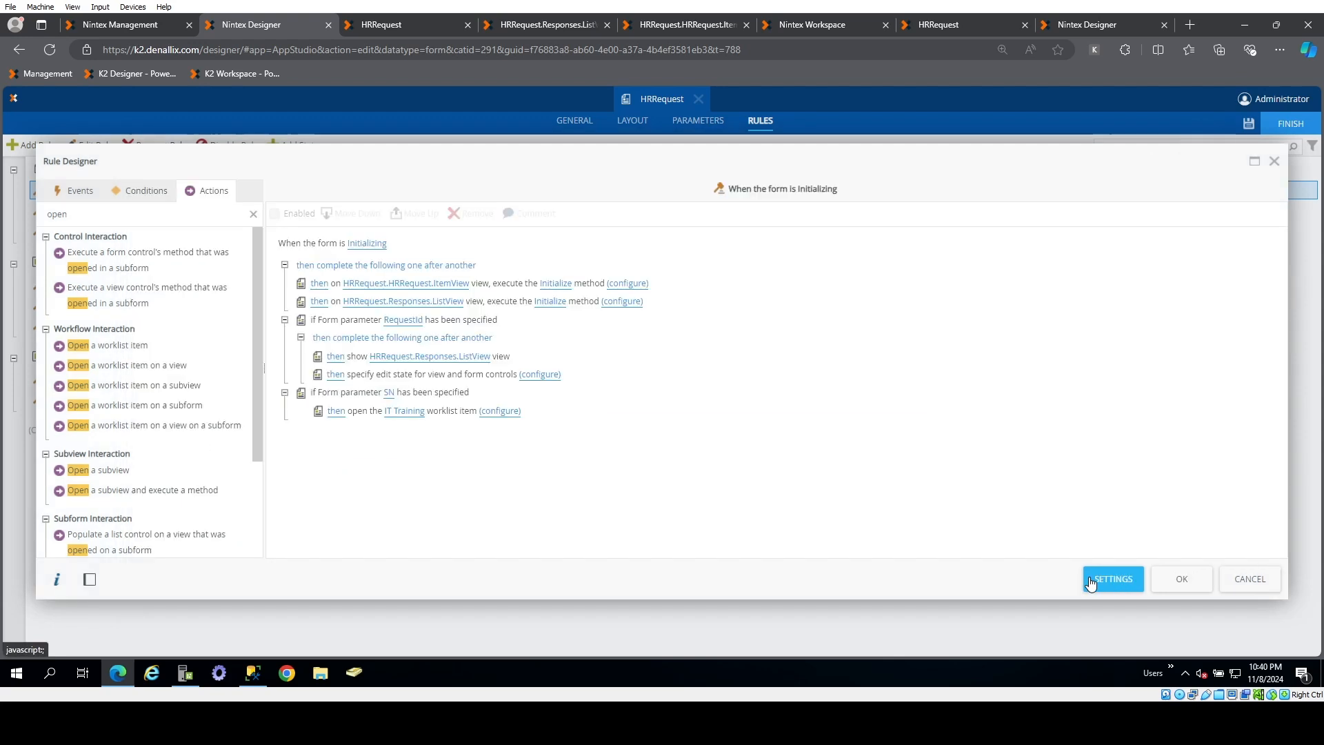
left_click(1182, 578)
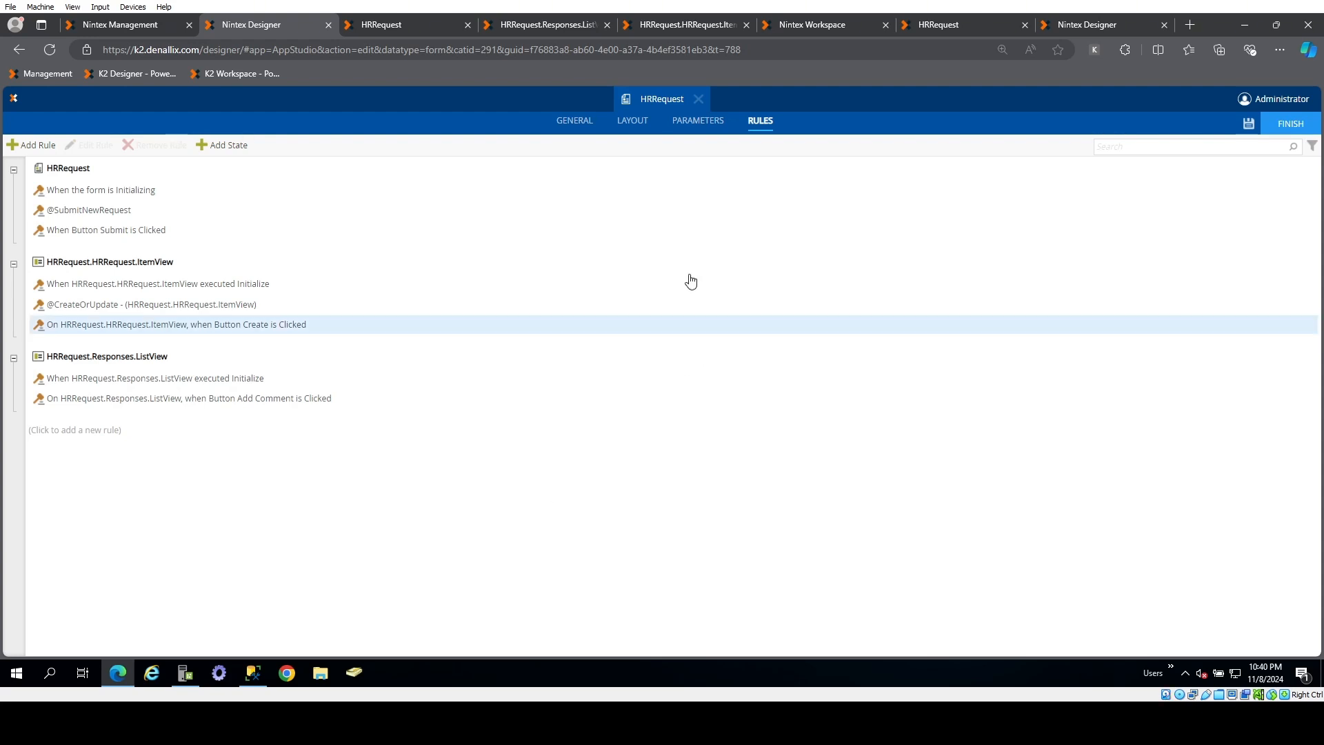
double_click(97, 190)
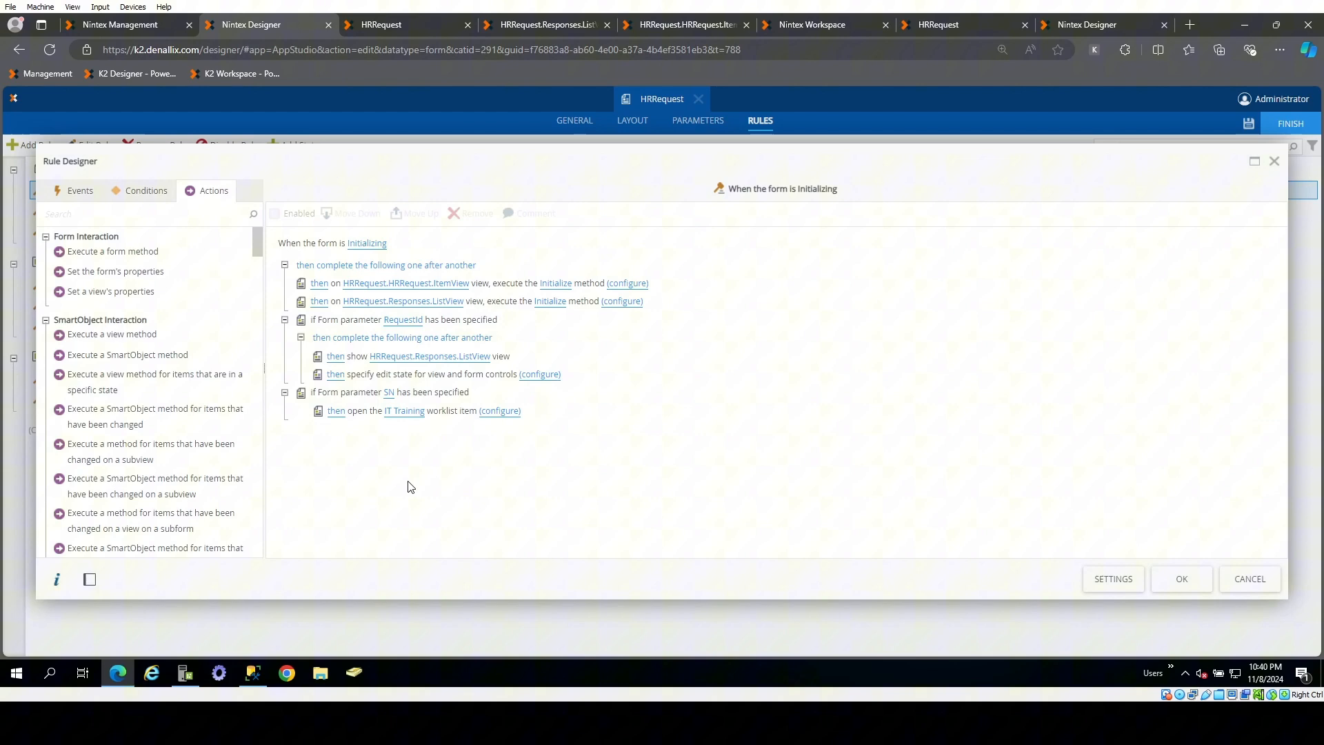
left_click(141, 192)
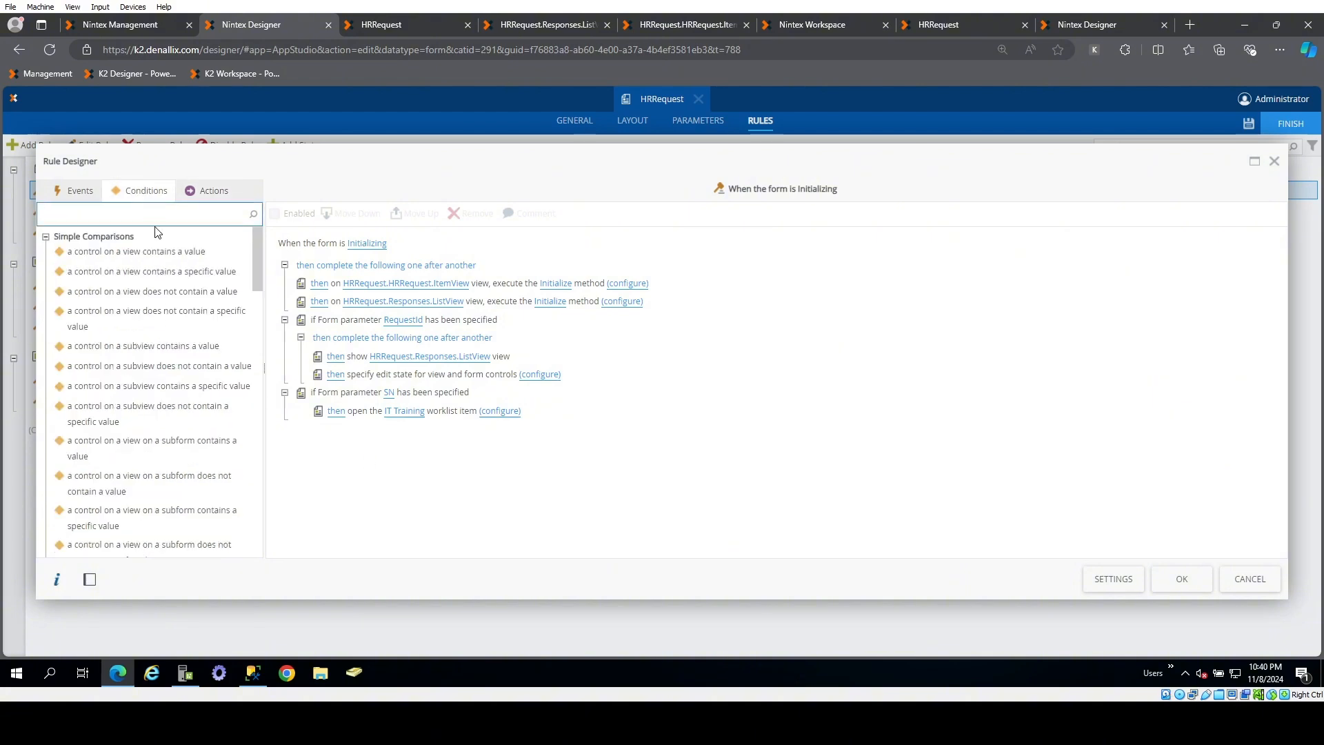
type("debug")
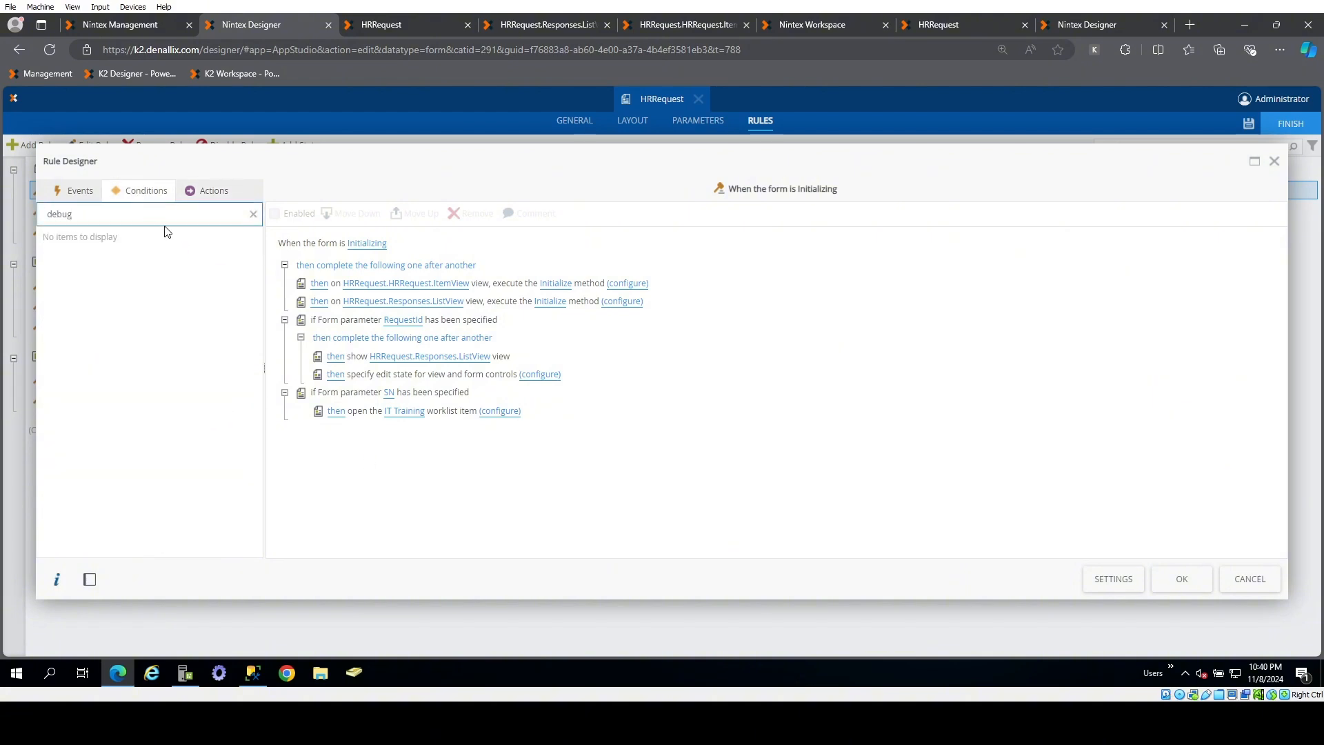
left_click(253, 214)
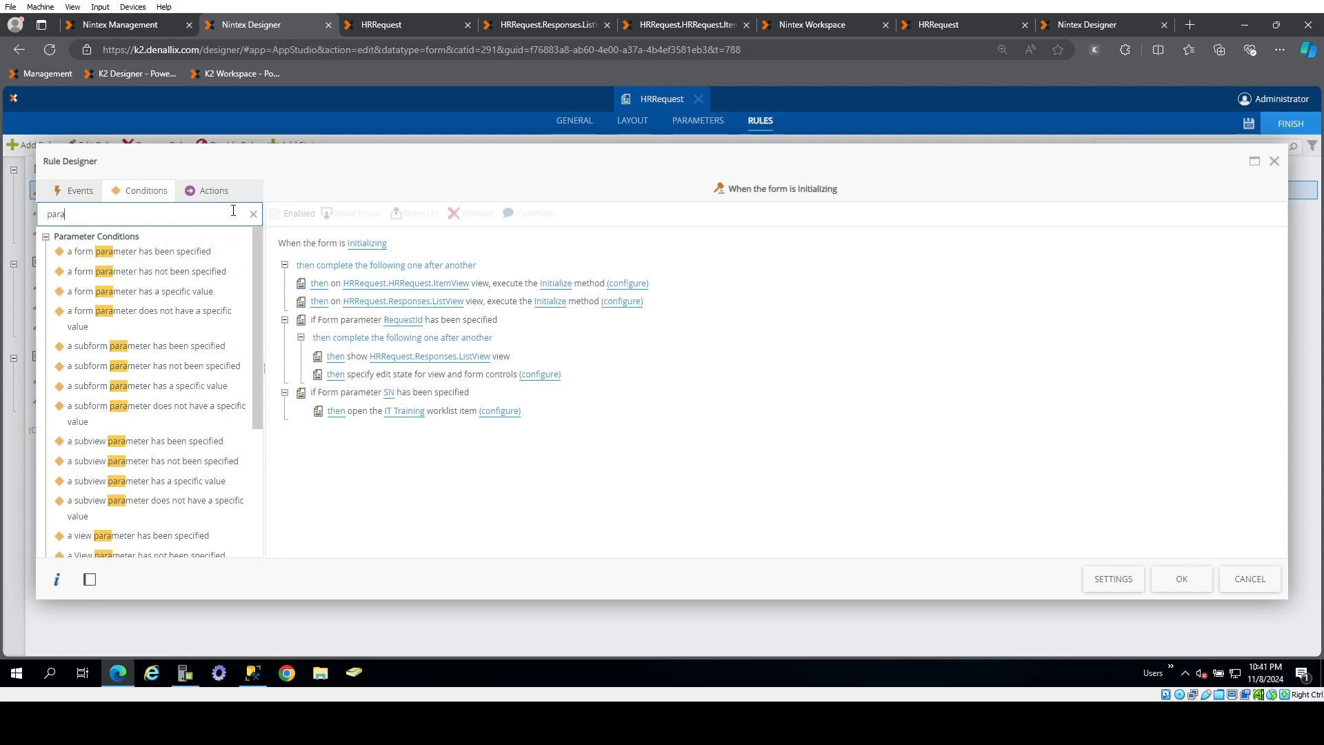
double_click(196, 292)
left_click(362, 431)
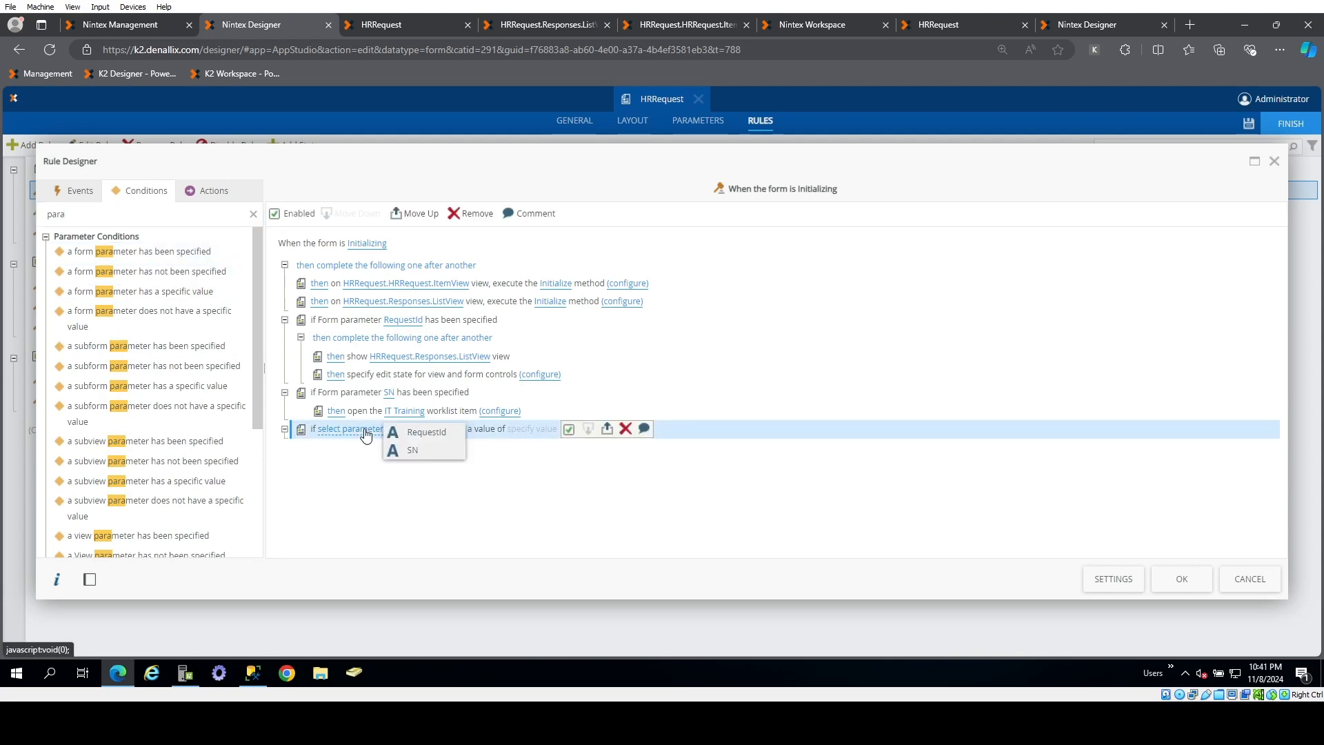
left_click(414, 449)
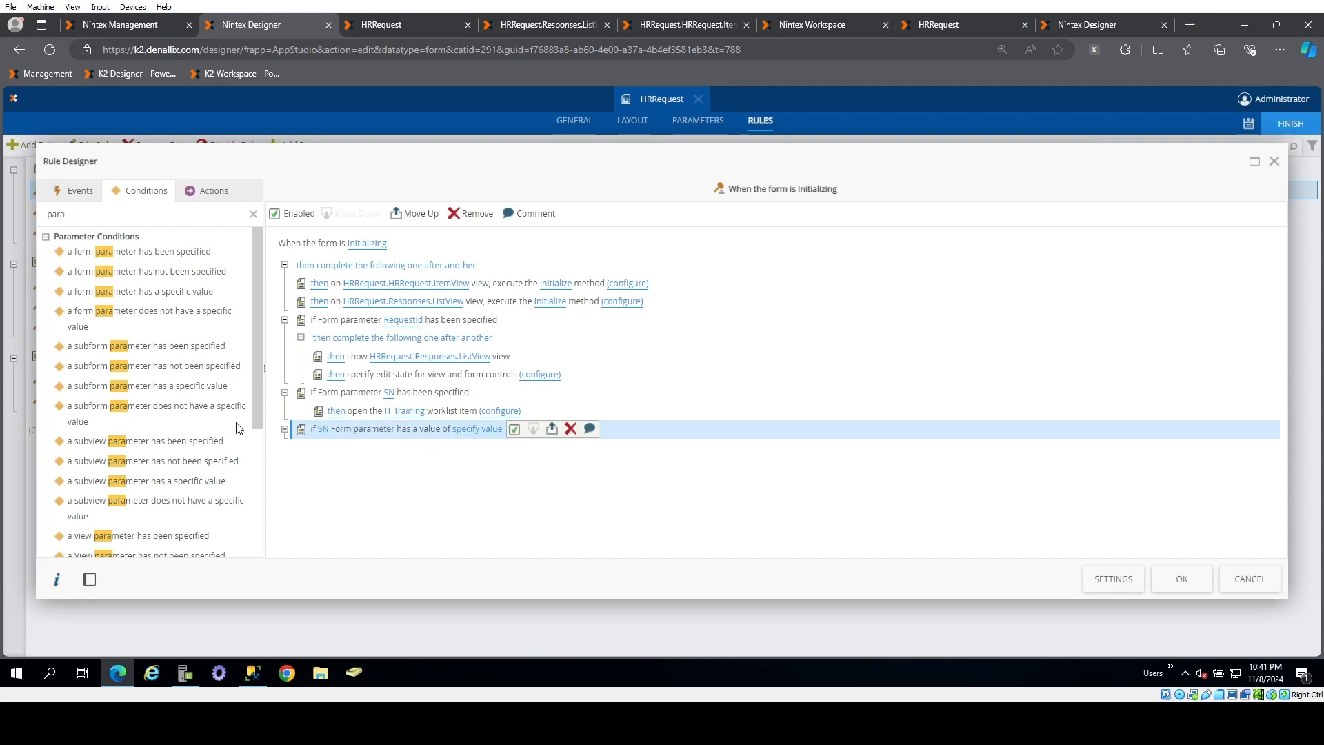
left_click(322, 429)
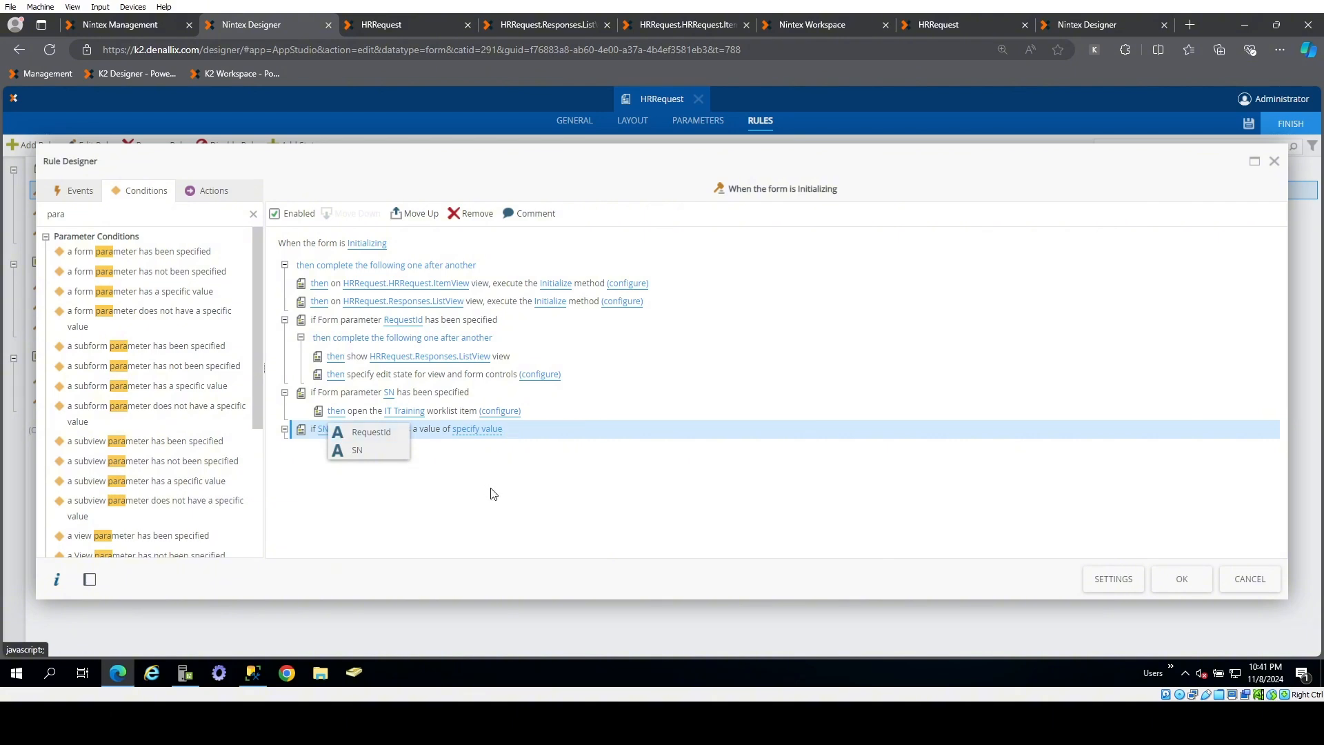
left_click(478, 429)
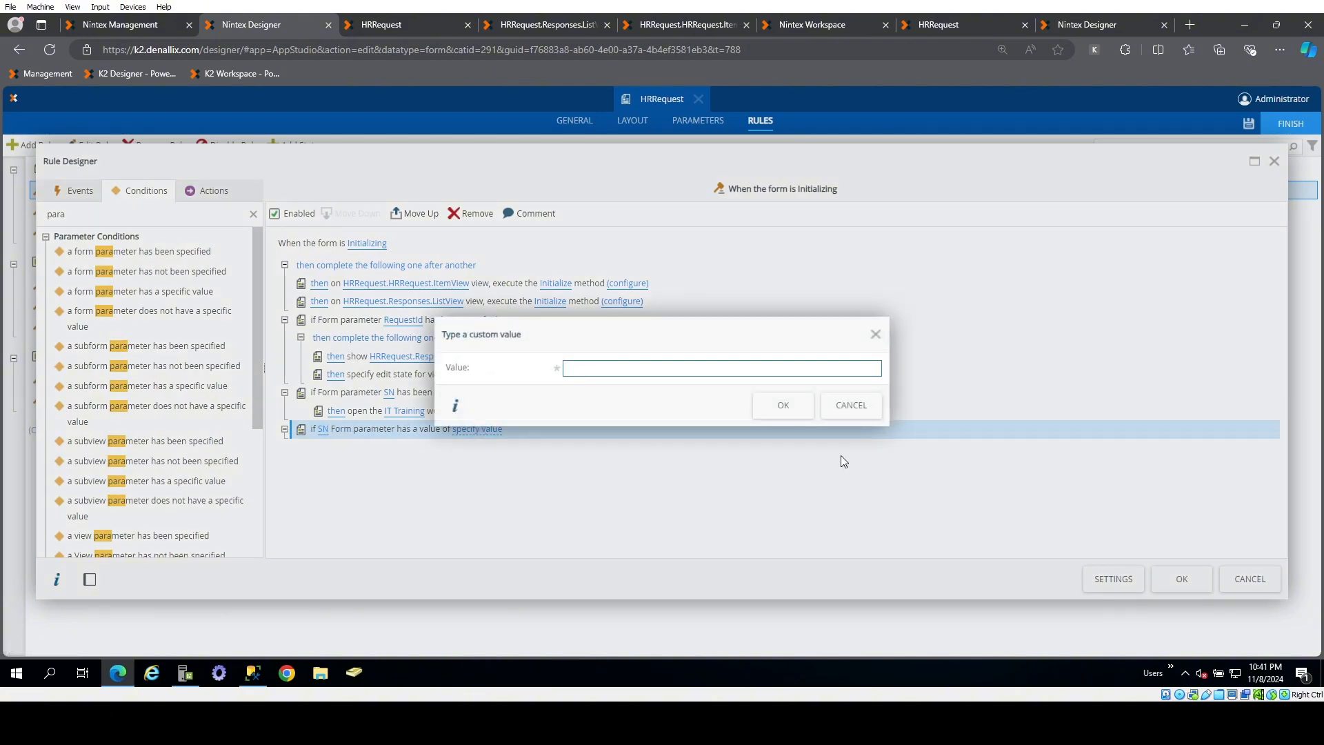
left_click(849, 406)
left_click(1234, 581)
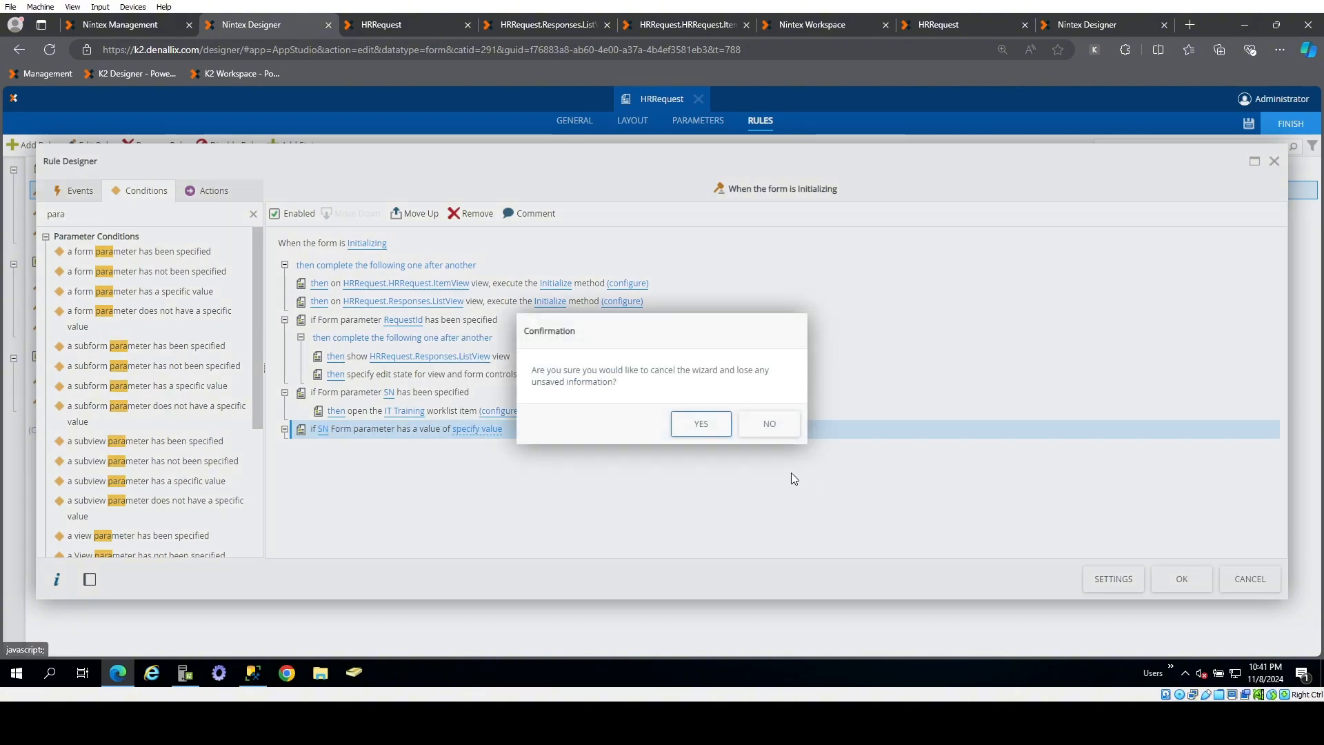
left_click(714, 429)
- Add a form parameter named Debug with the Text data type
left_click(691, 129)
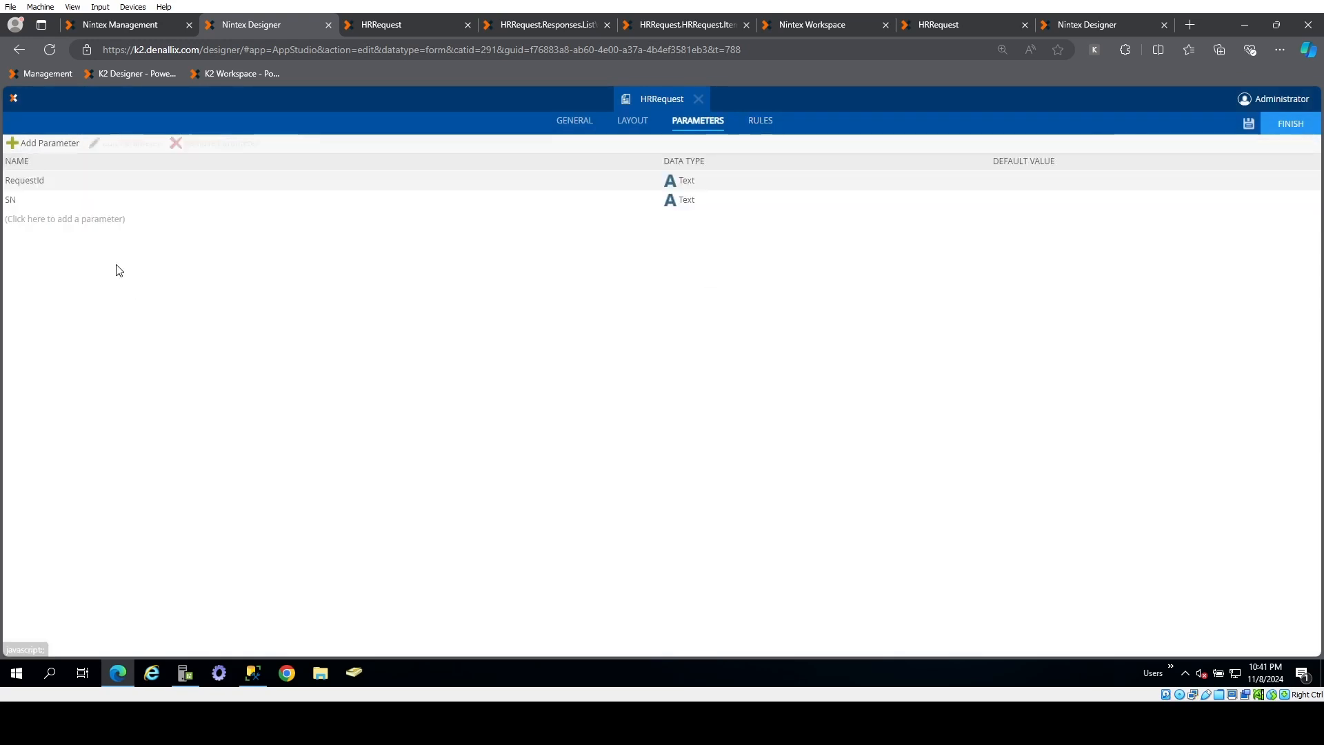
left_click(75, 219)
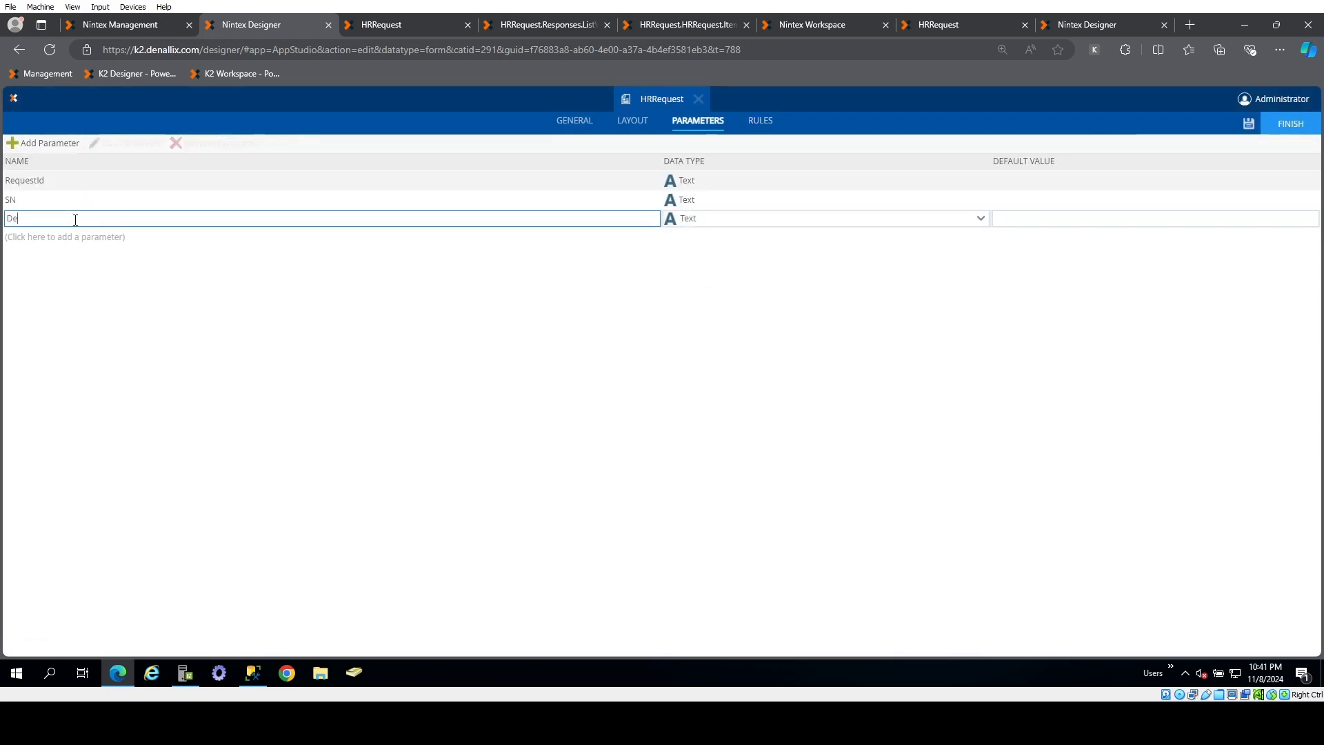
type("Debug")
key("Tab")
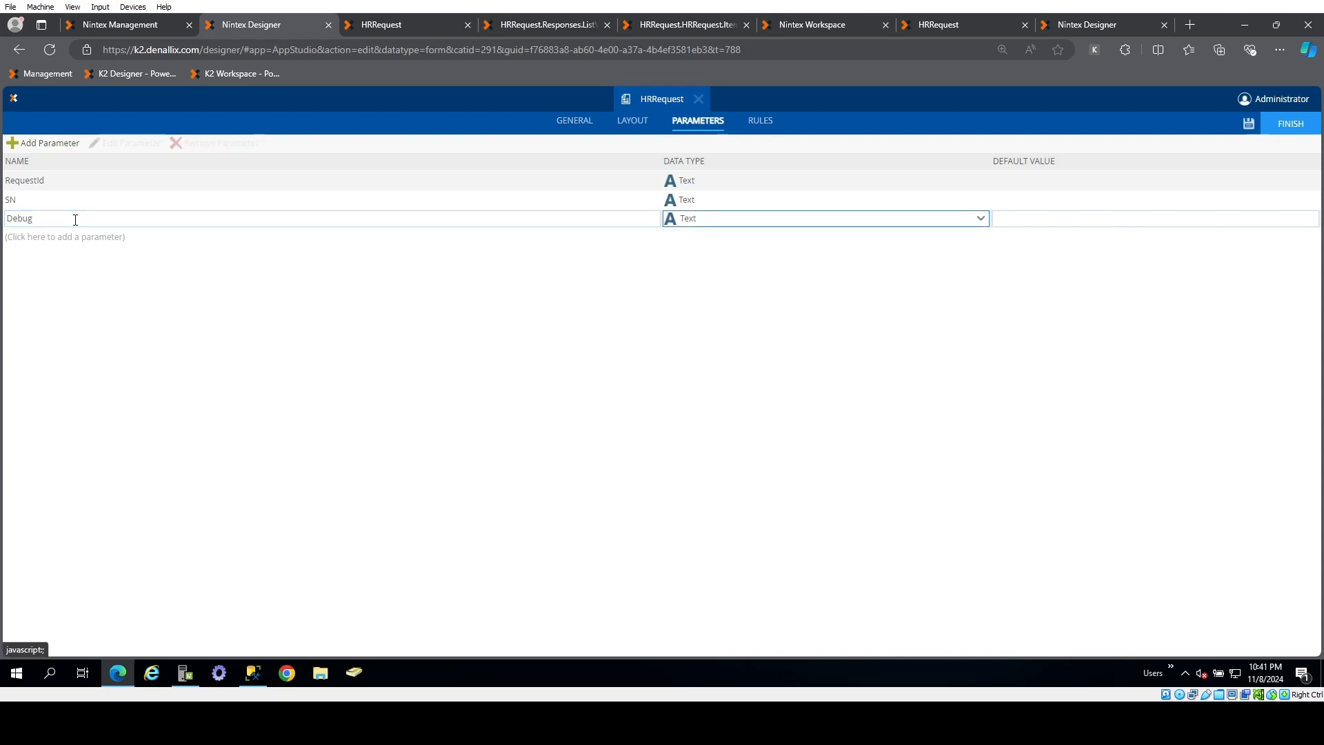
left_click(872, 221)
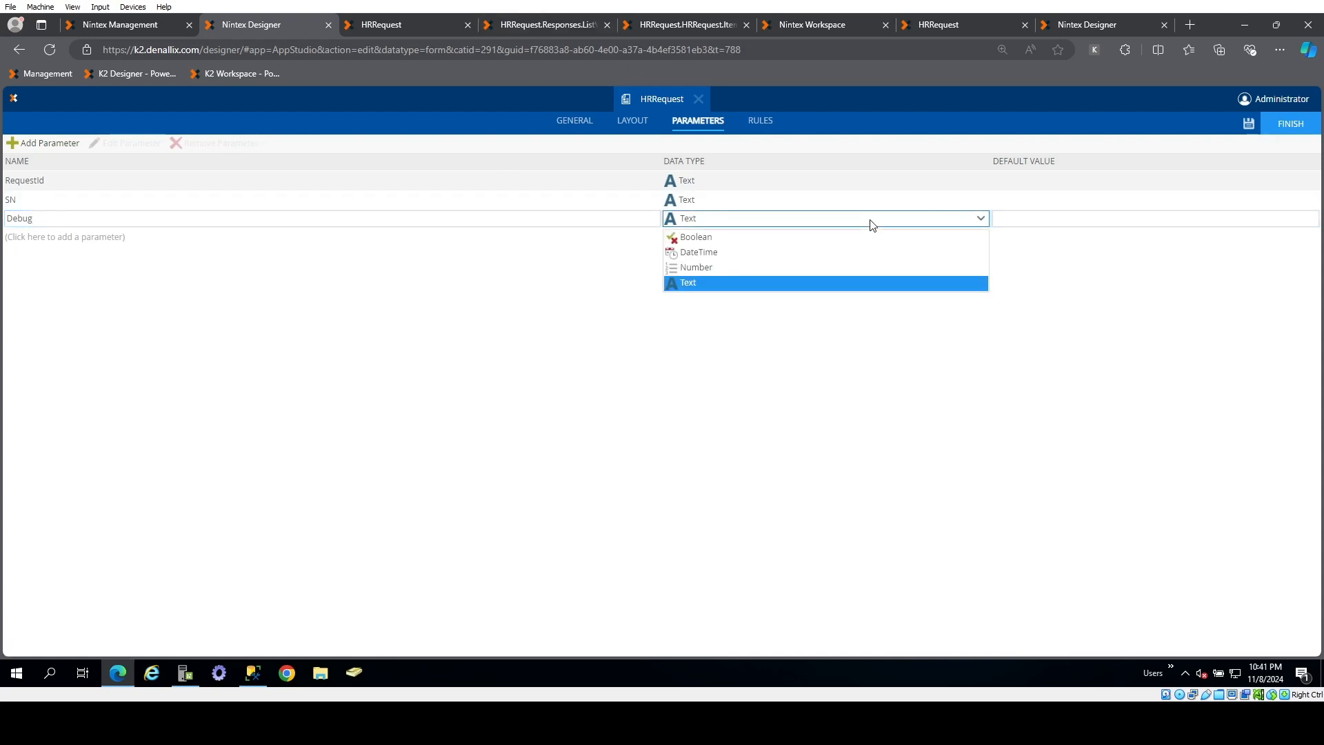
left_click(755, 228)
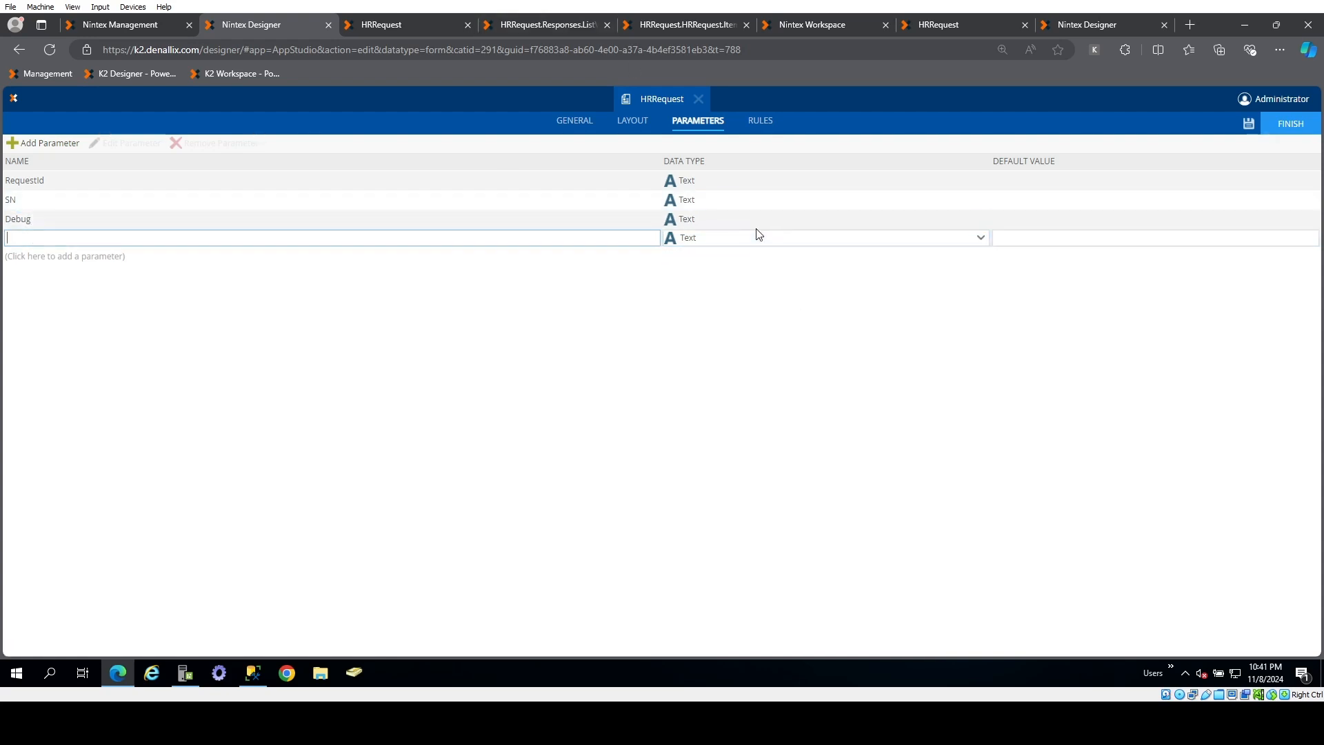
left_click(767, 242)
left_click(738, 258)
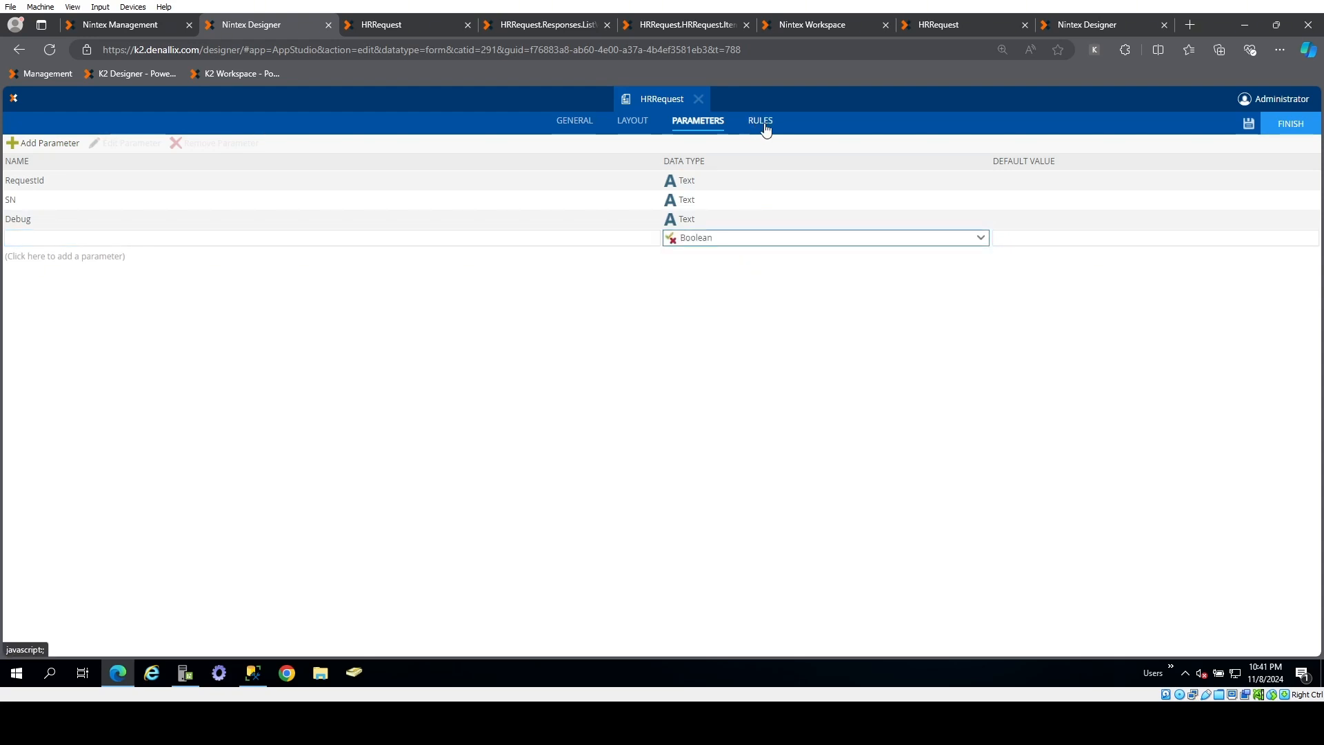
- Open the form's Initializing rule for editing and filter its available conditions by "para"
left_click(761, 122)
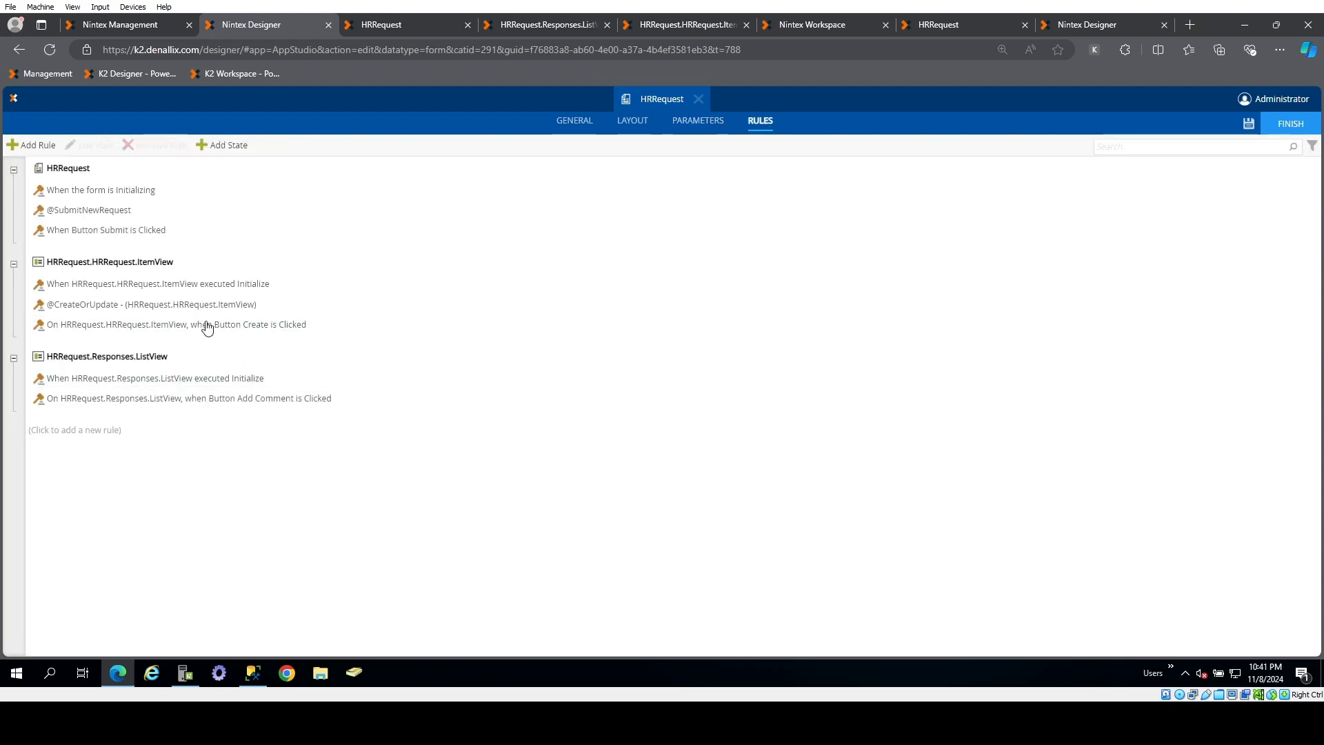
double_click(142, 192)
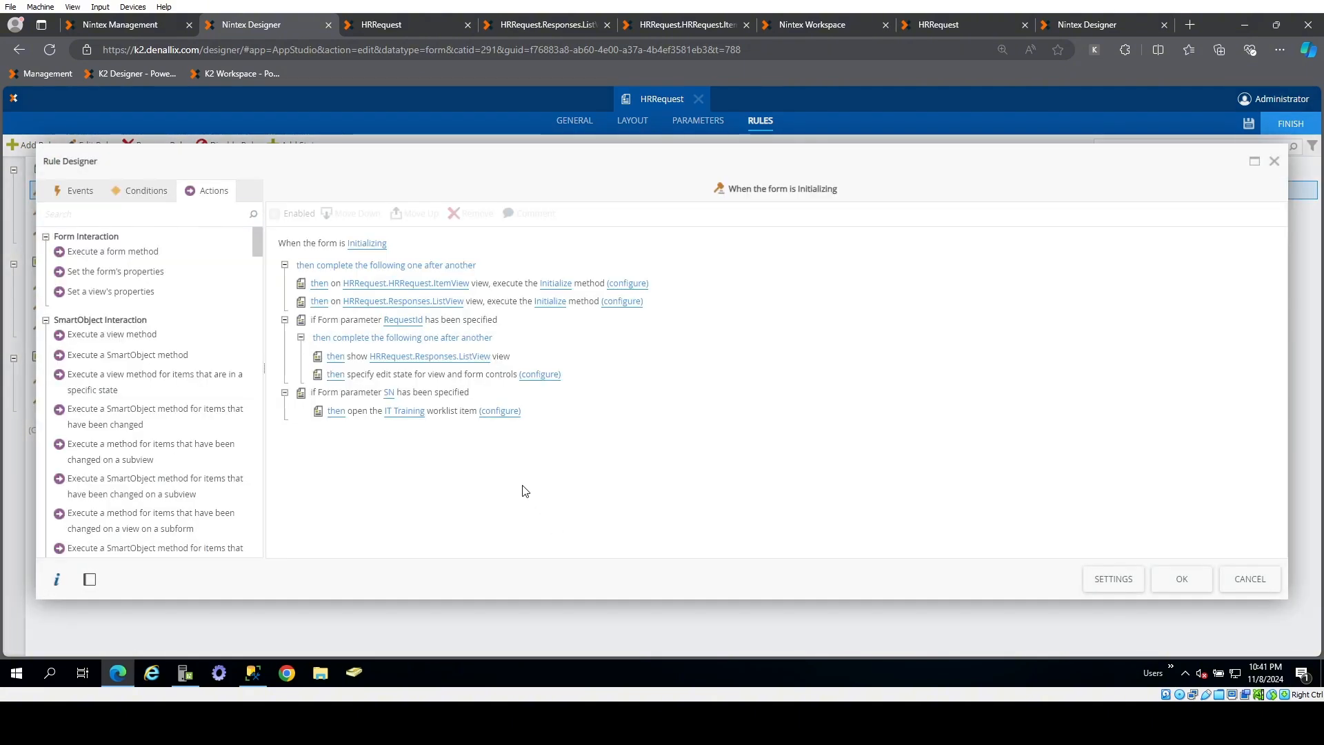
left_click(153, 198)
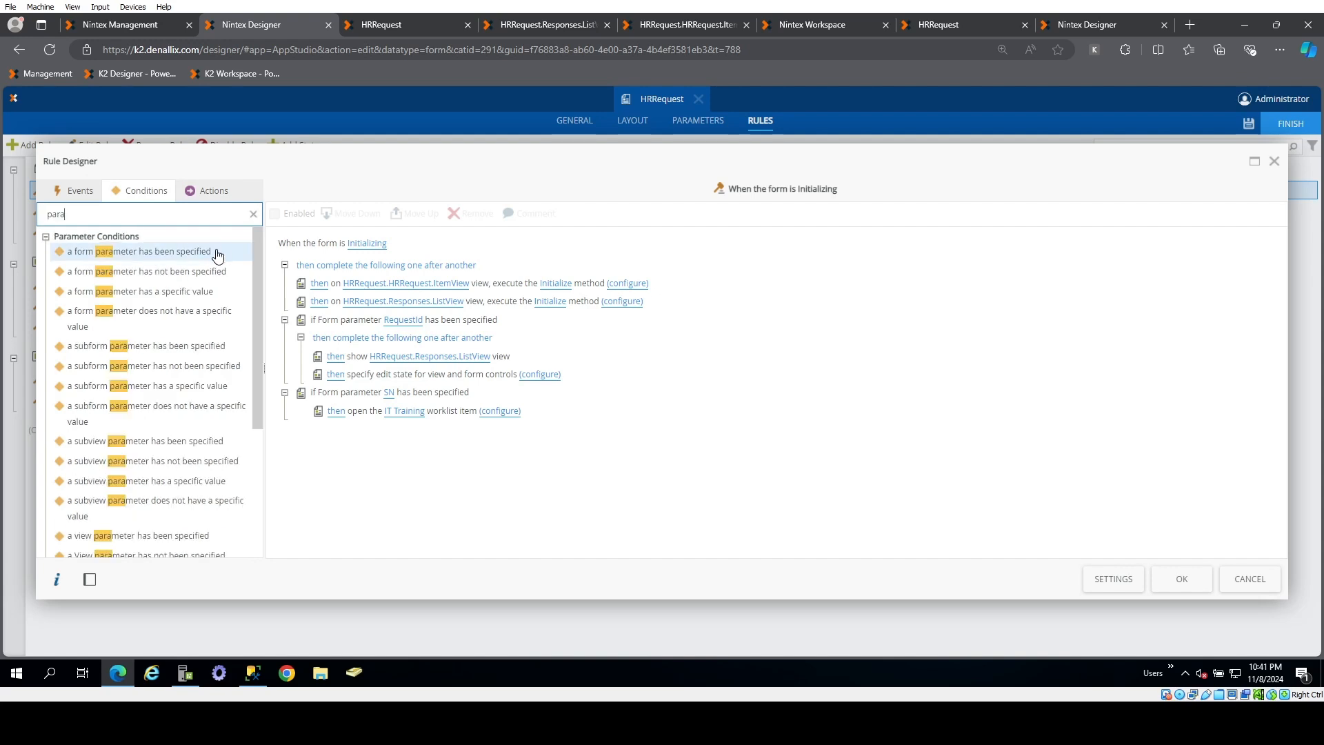
double_click(200, 253)
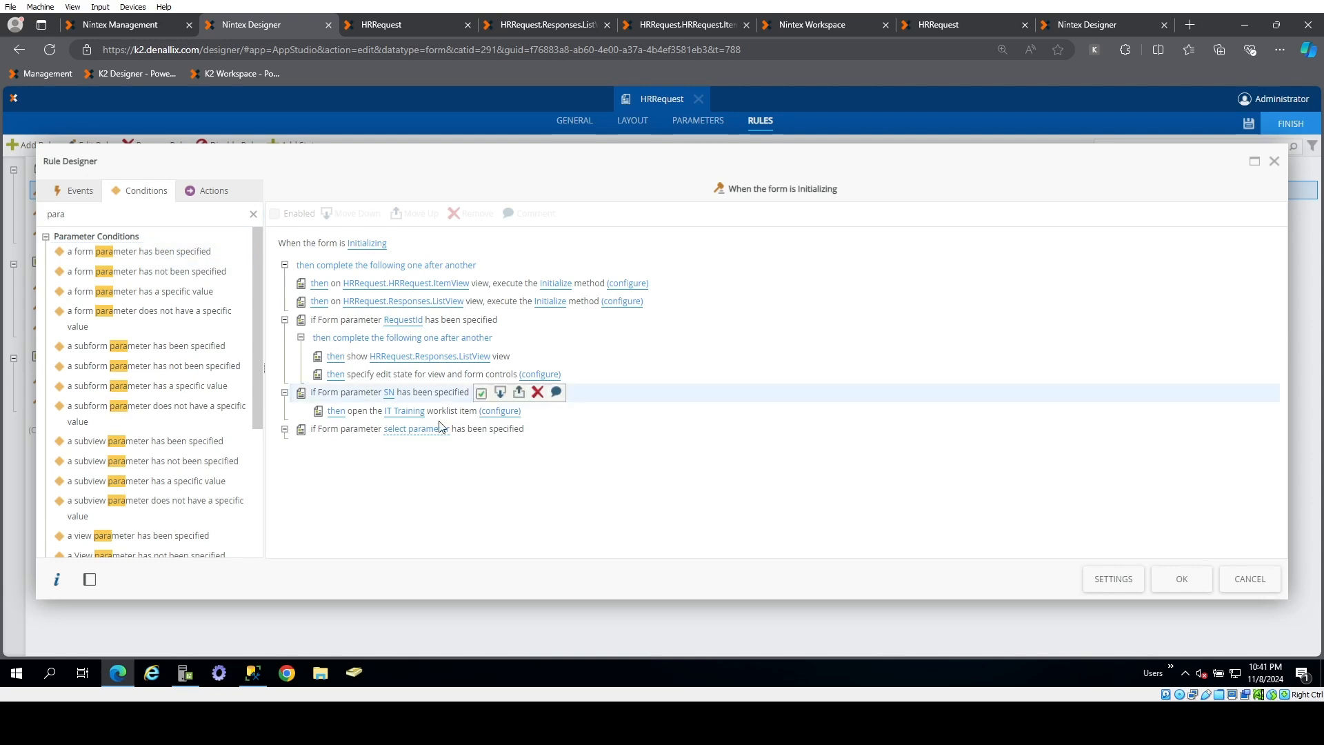
left_click(443, 429)
left_click(484, 432)
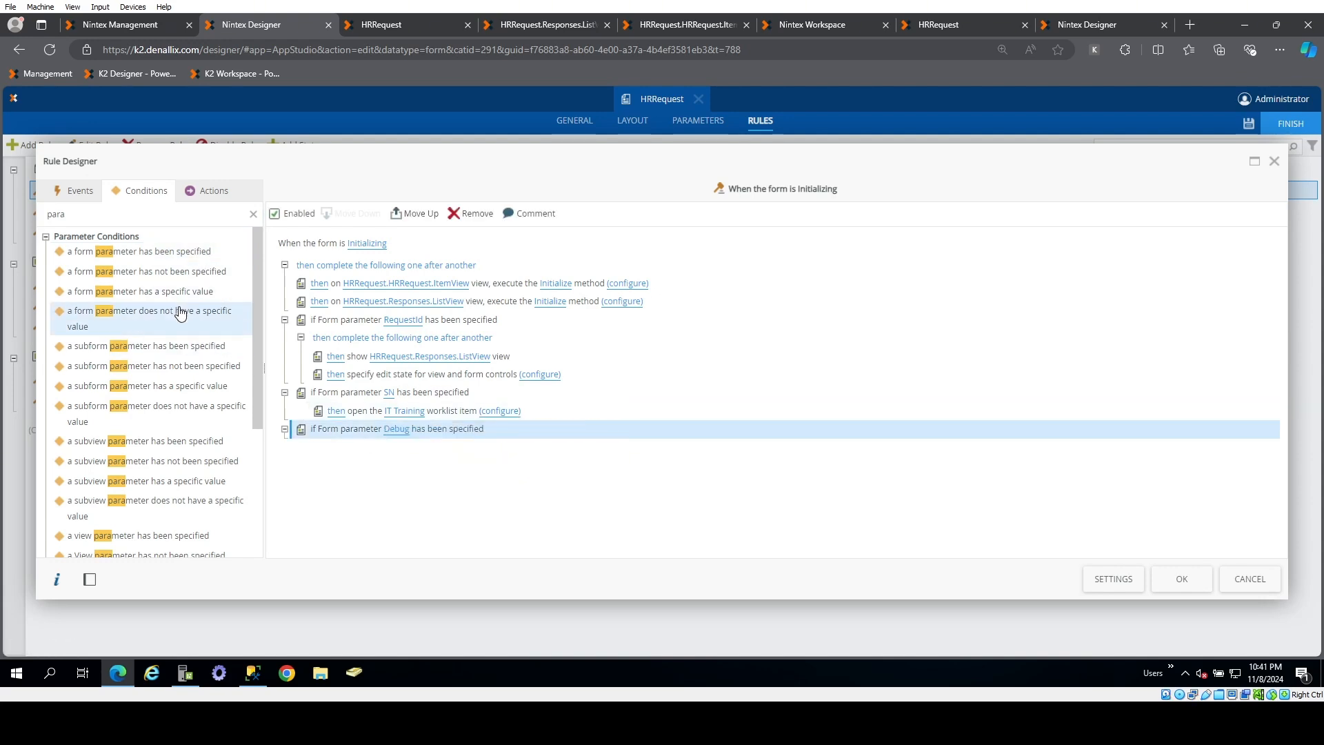
- Replace the condition that Debug has been specified with one requiring the form parameter Debug to have the value True
double_click(149, 291)
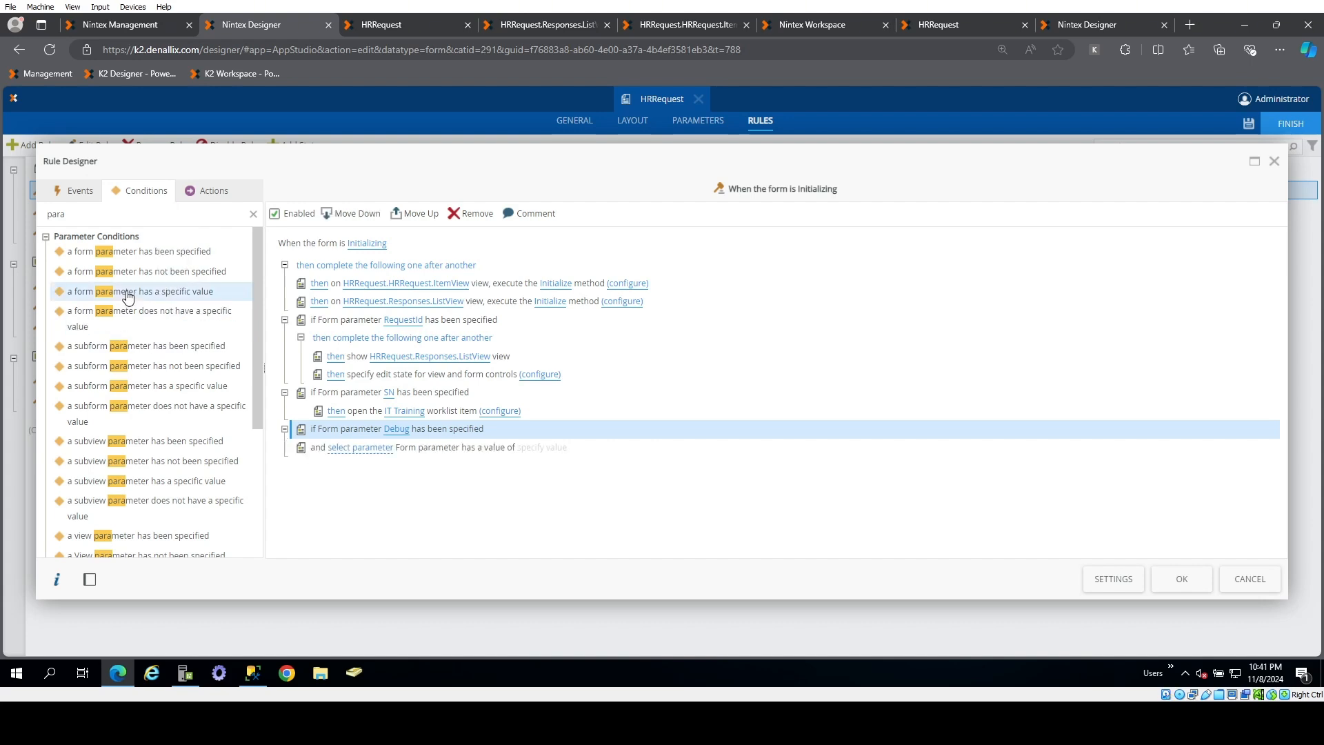
left_click(552, 429)
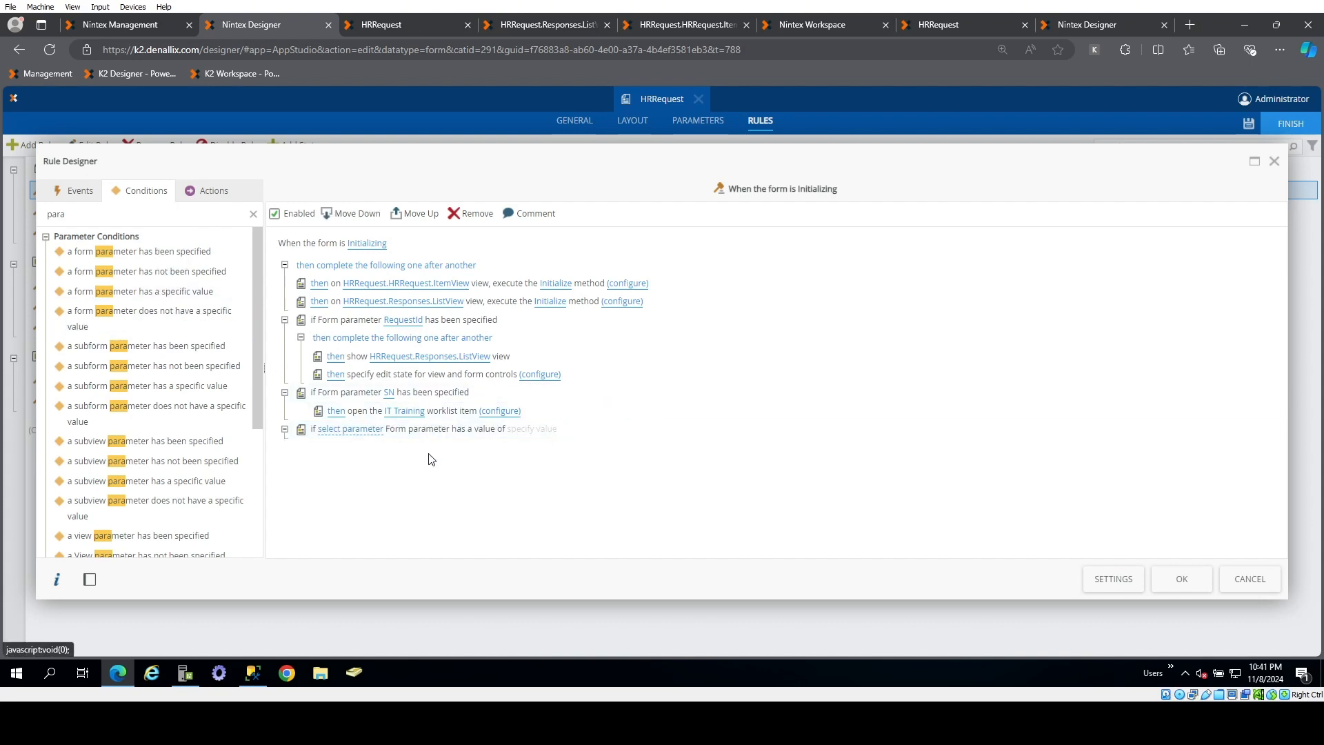
left_click(371, 431)
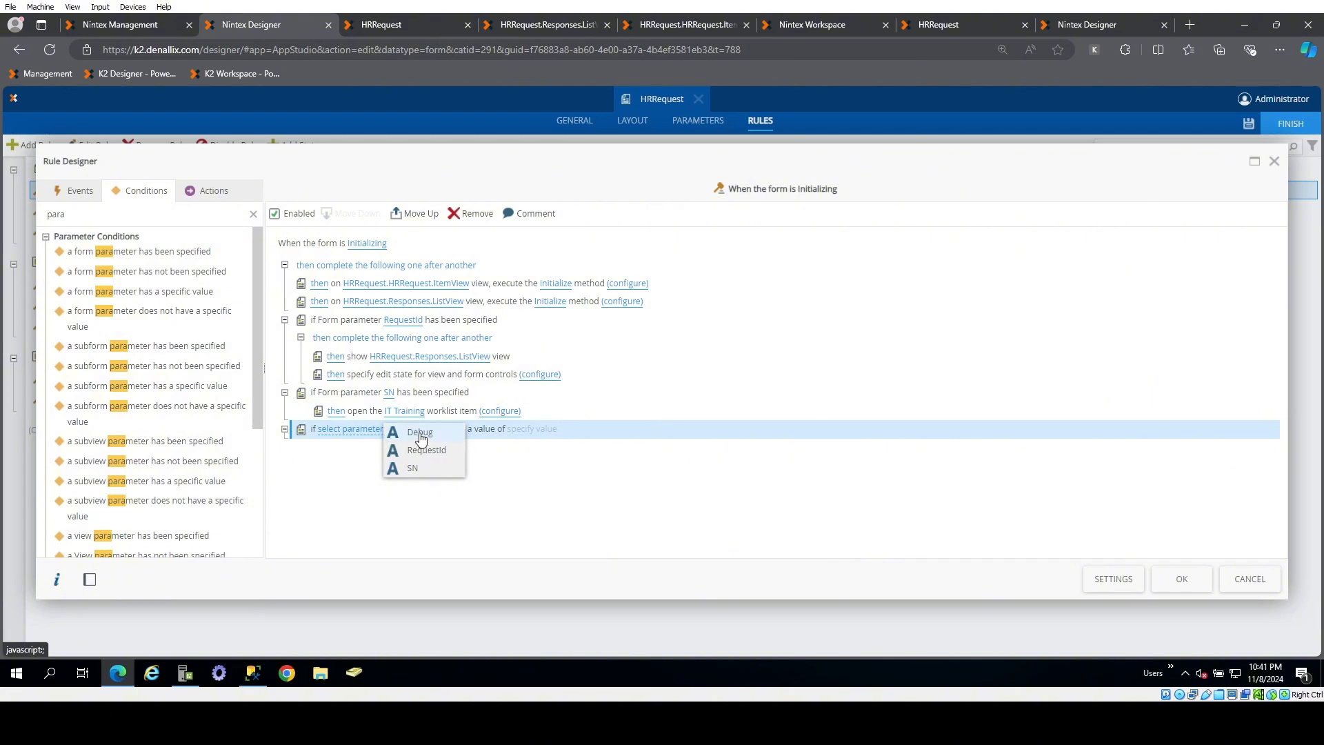
left_click(414, 436)
left_click(501, 431)
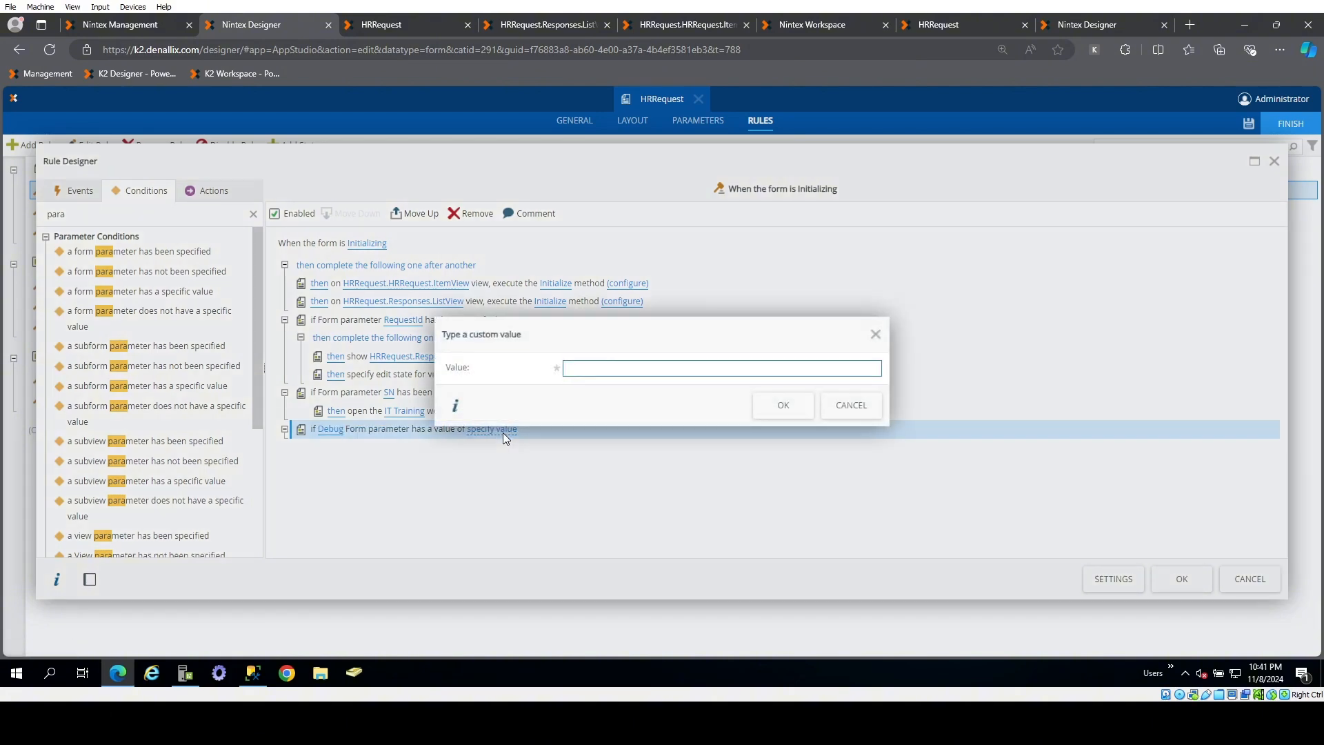
type("True")
left_click(782, 408)
- Add an action under the Debug condition that shows the Table Debug form control, accept the rule and save the form
left_click(205, 193)
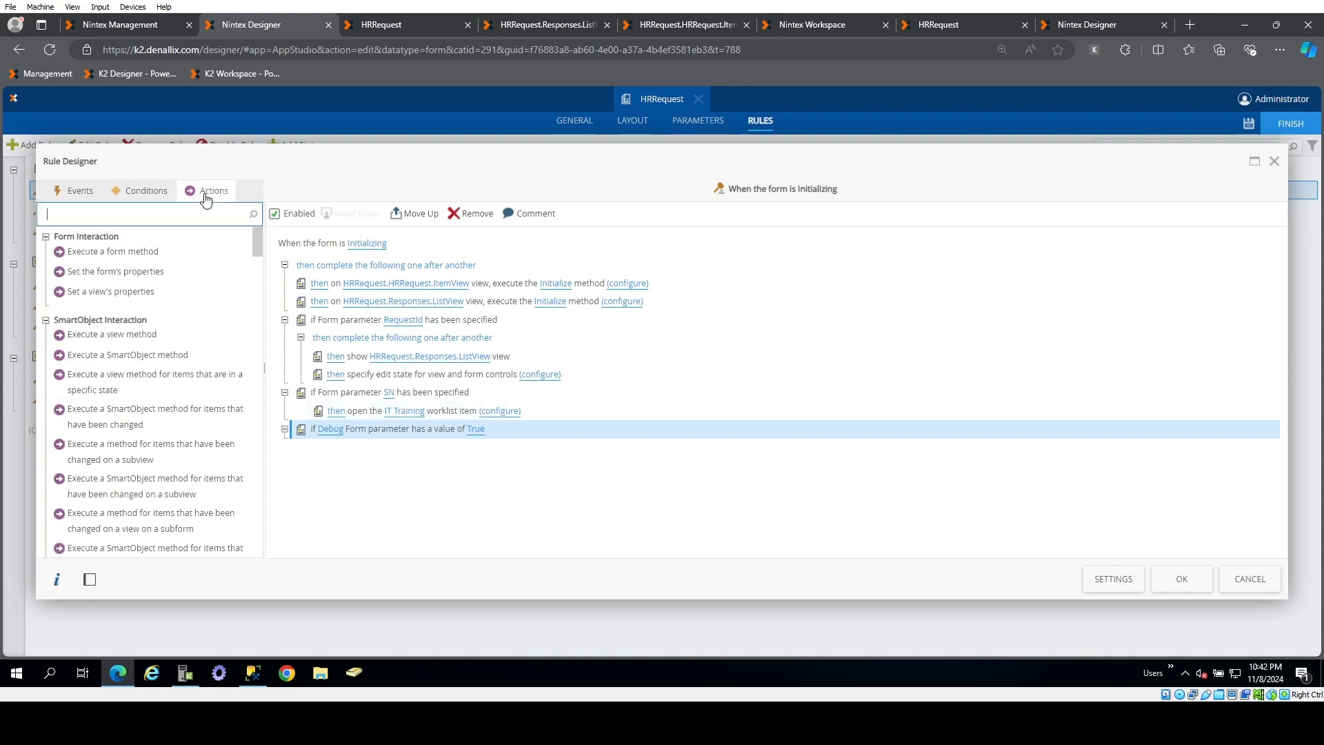
type("show")
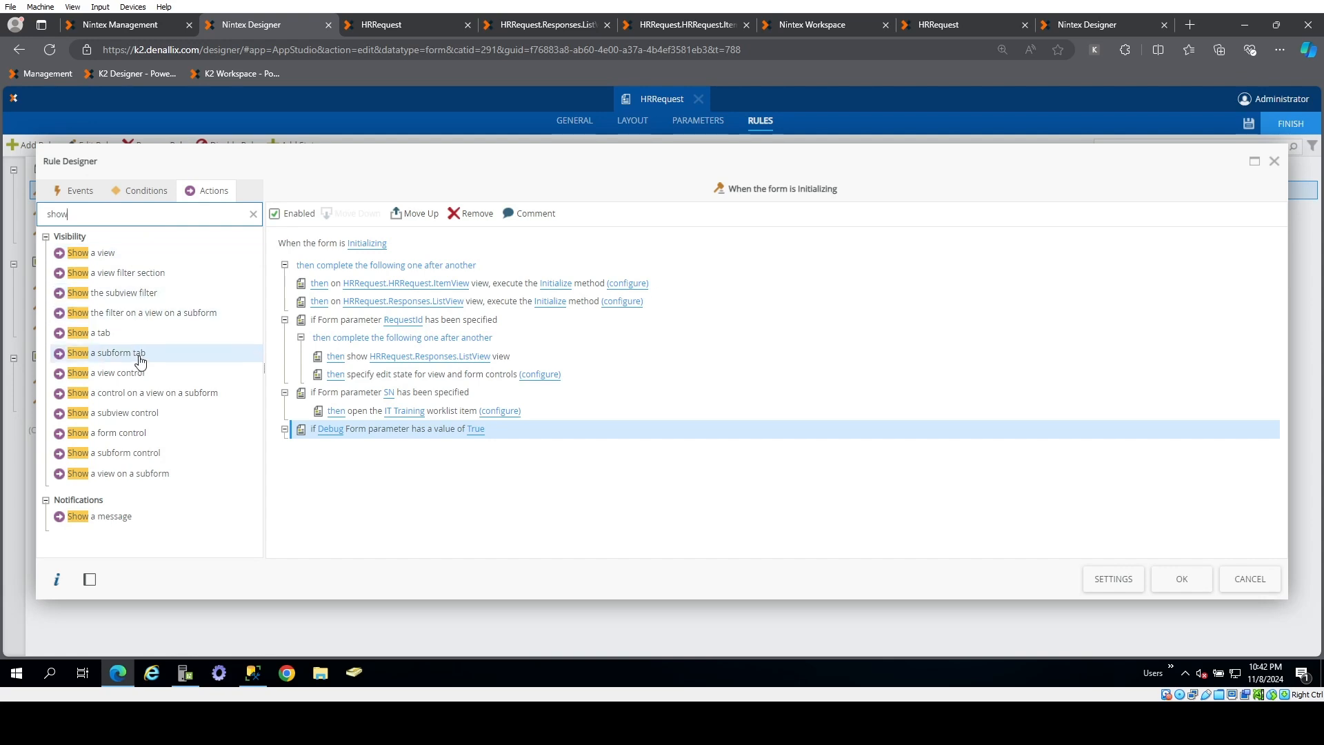
double_click(135, 433)
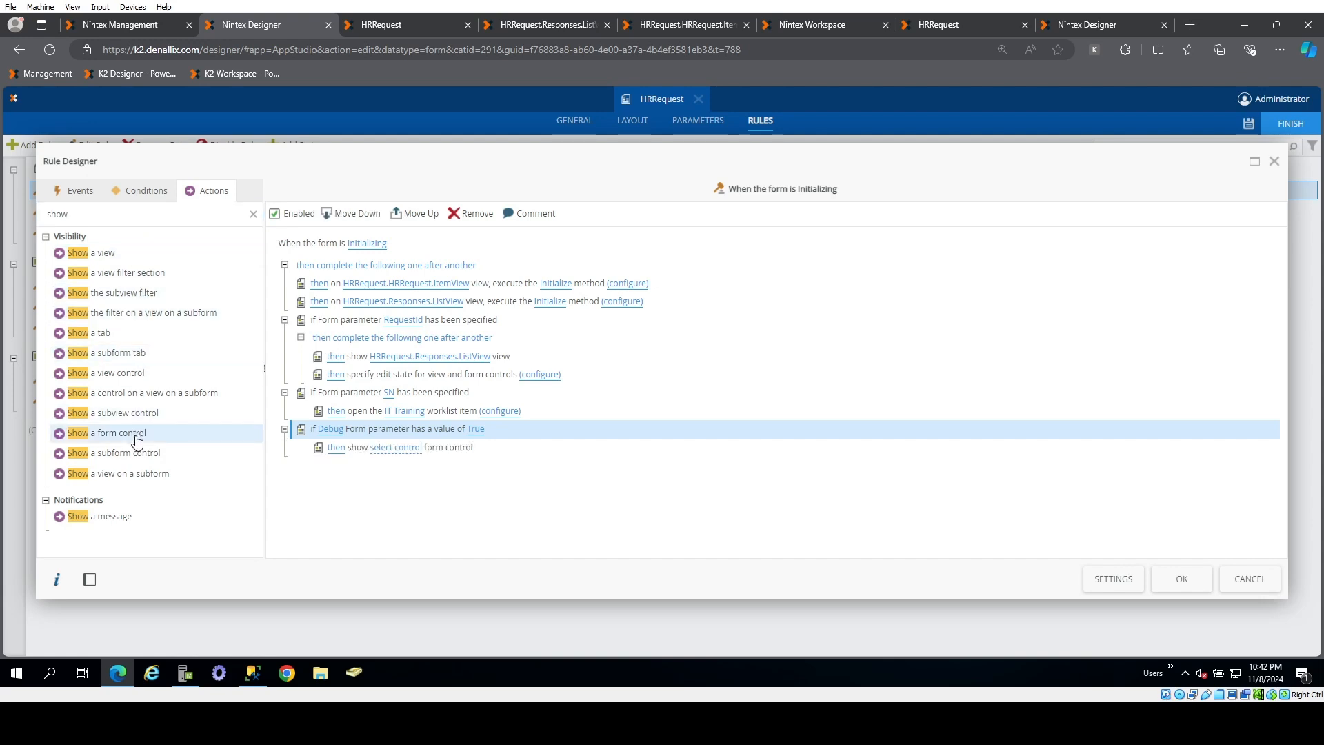
left_click(399, 448)
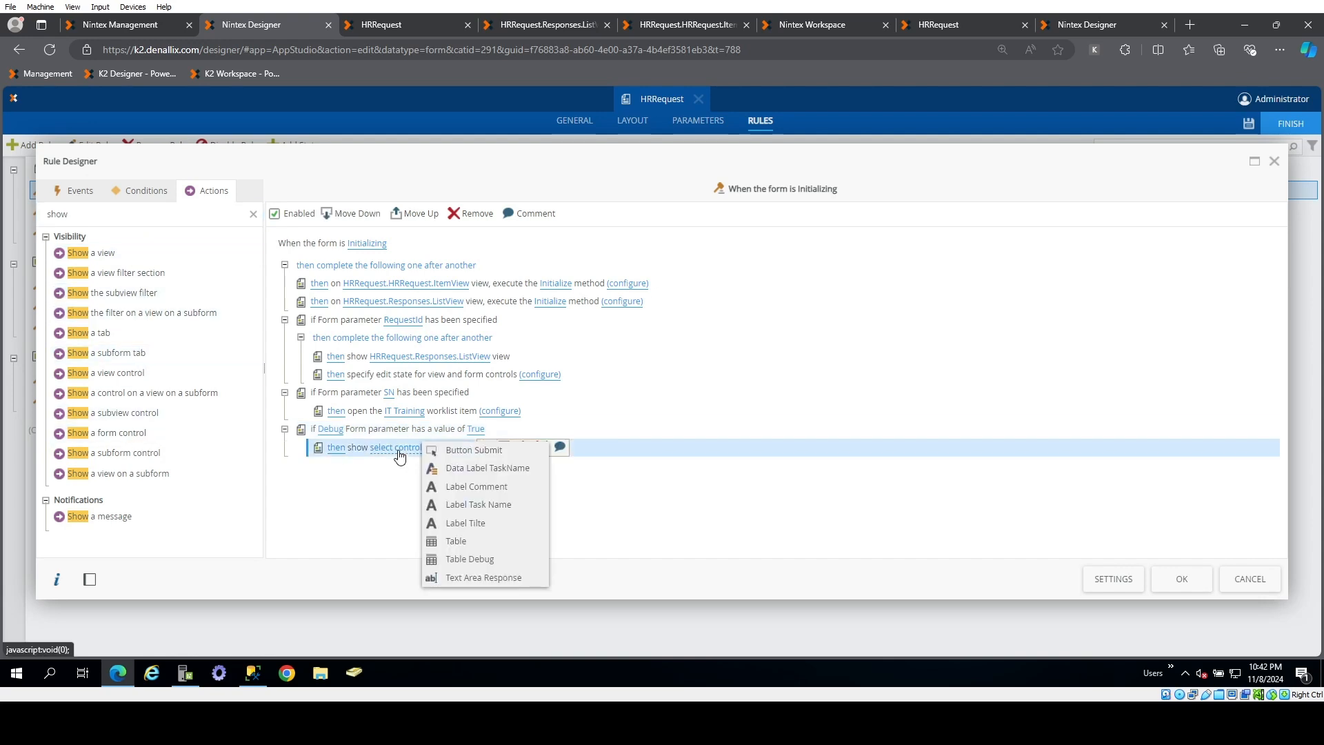
left_click(504, 559)
left_click(1181, 579)
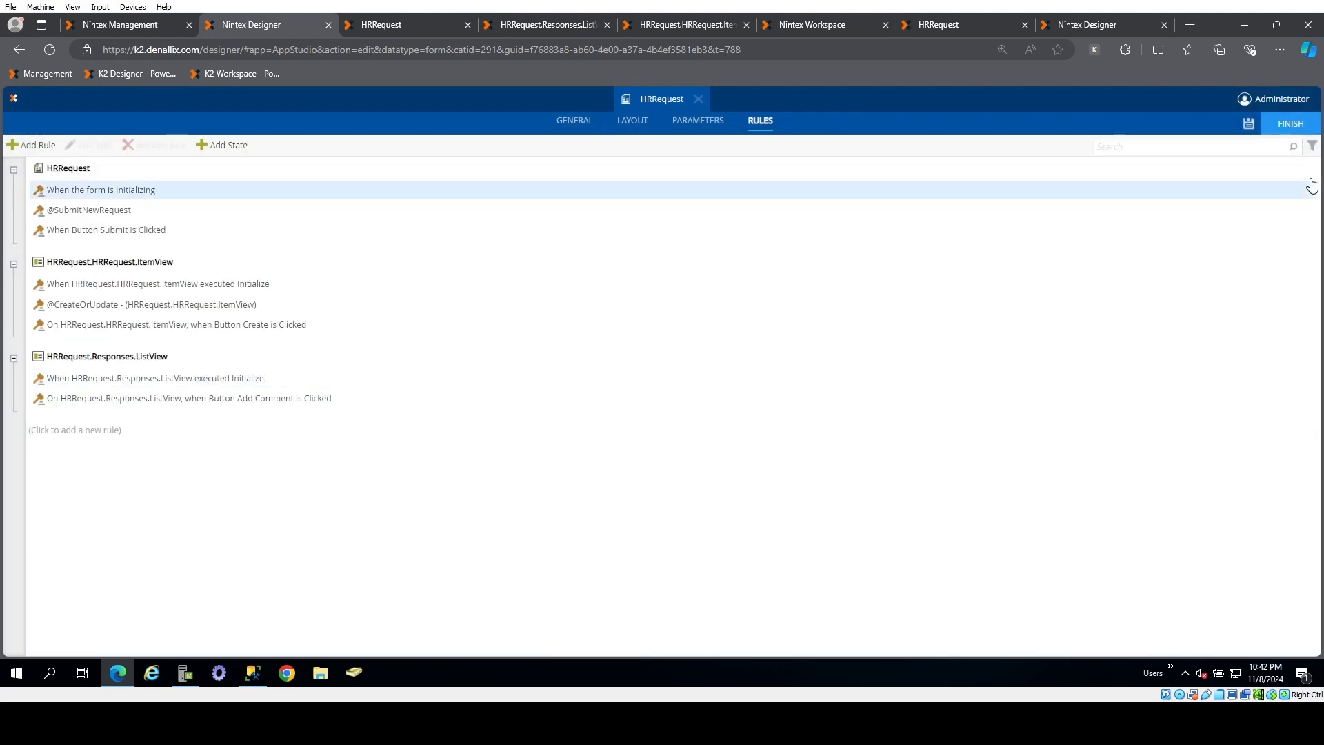
left_click(1250, 125)
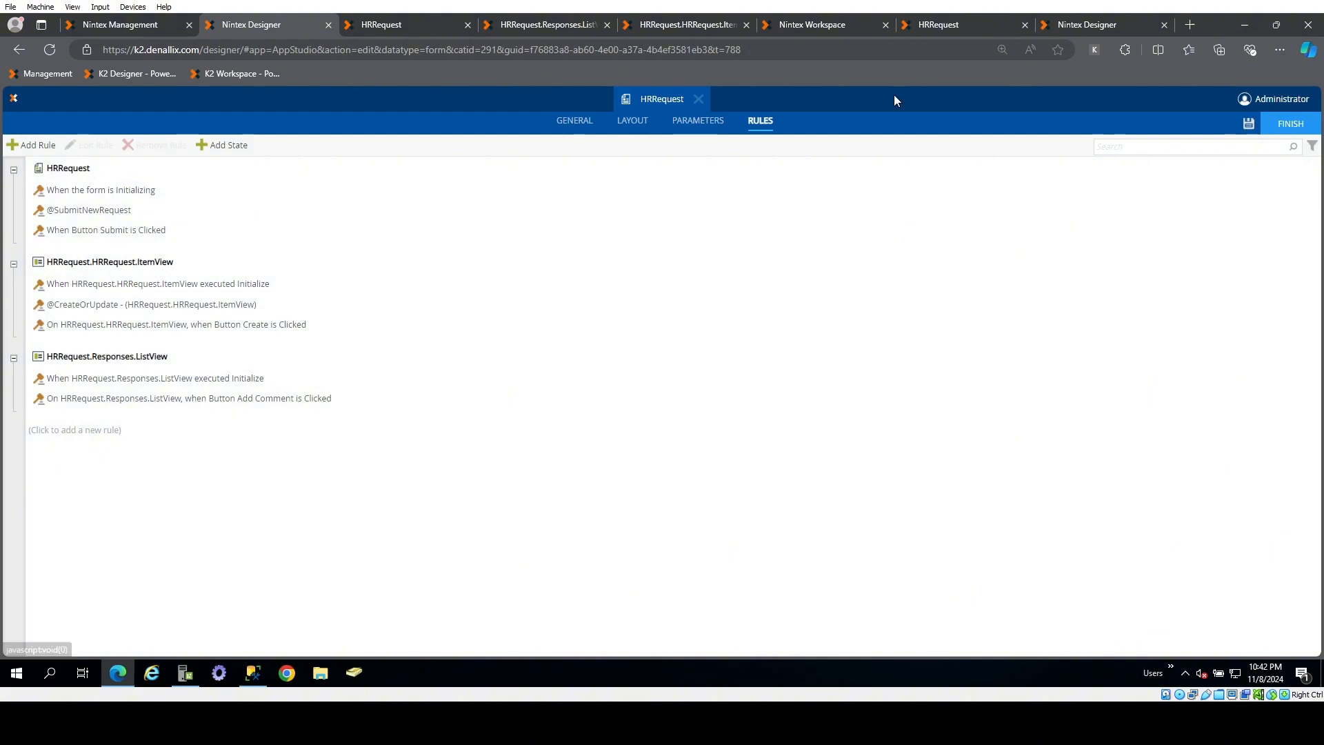
- Refresh the task list in Nintex Workspace, select the Accept Response task and close the old HRRequest form tab
left_click(952, 26)
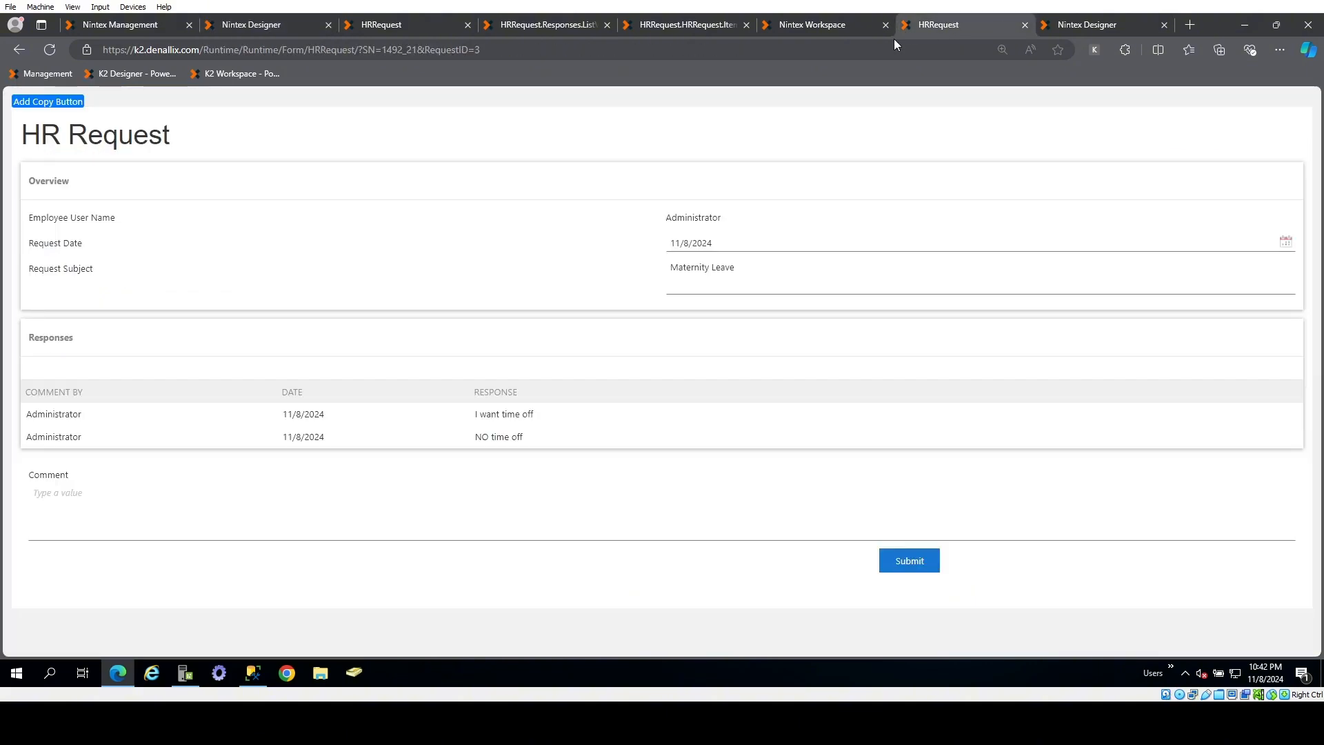
left_click(833, 25)
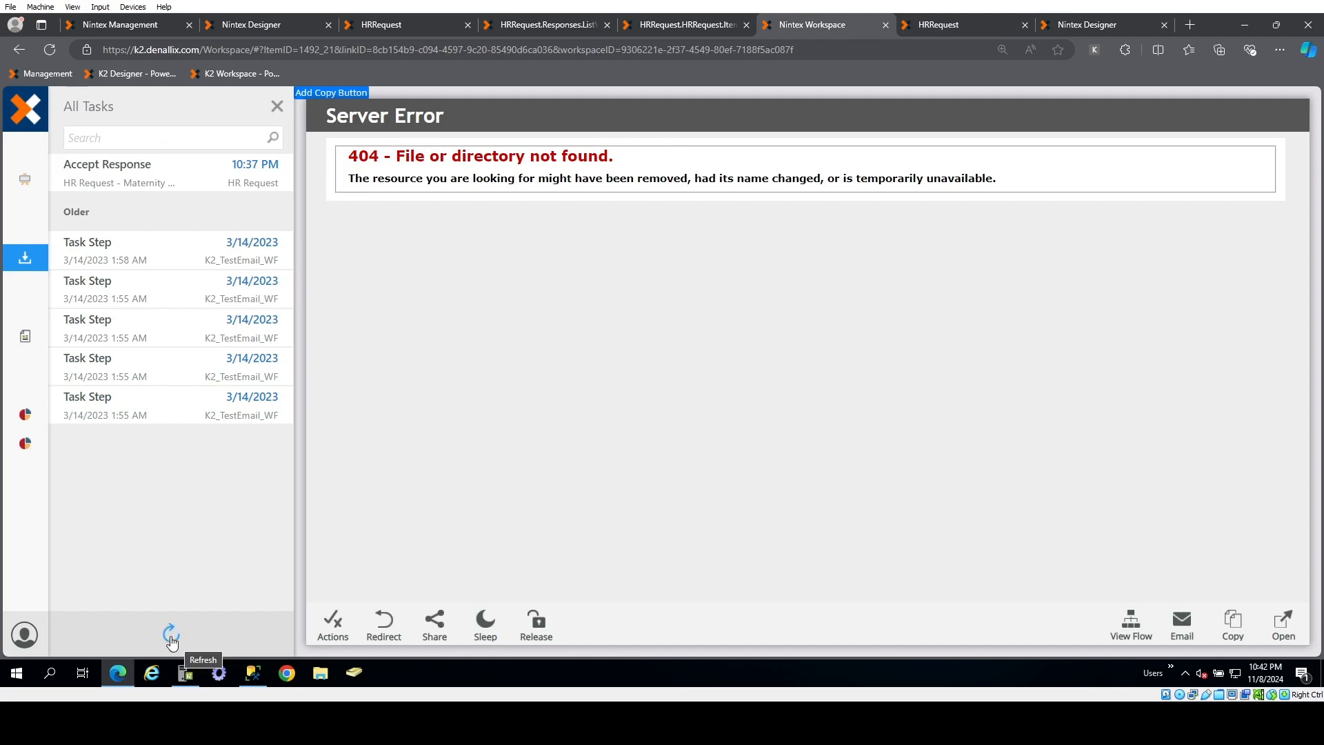
left_click(171, 169)
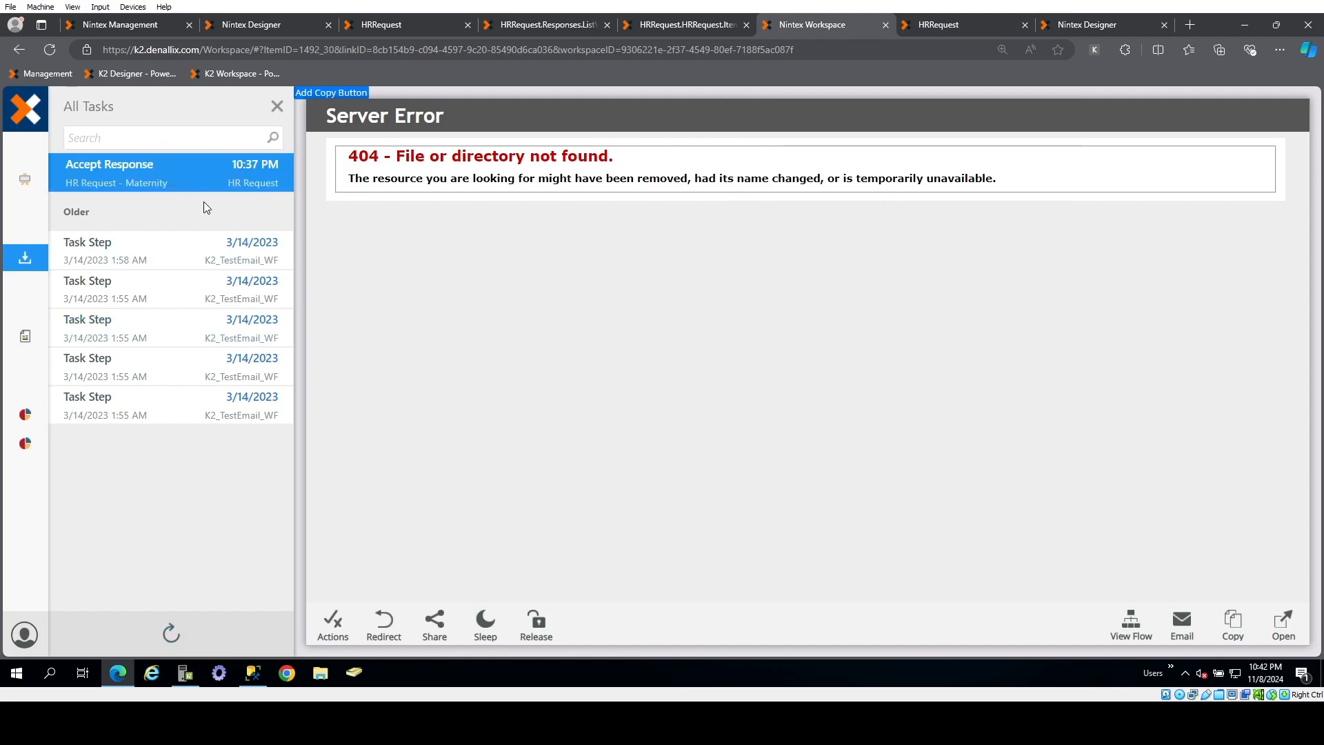
left_click(1026, 25)
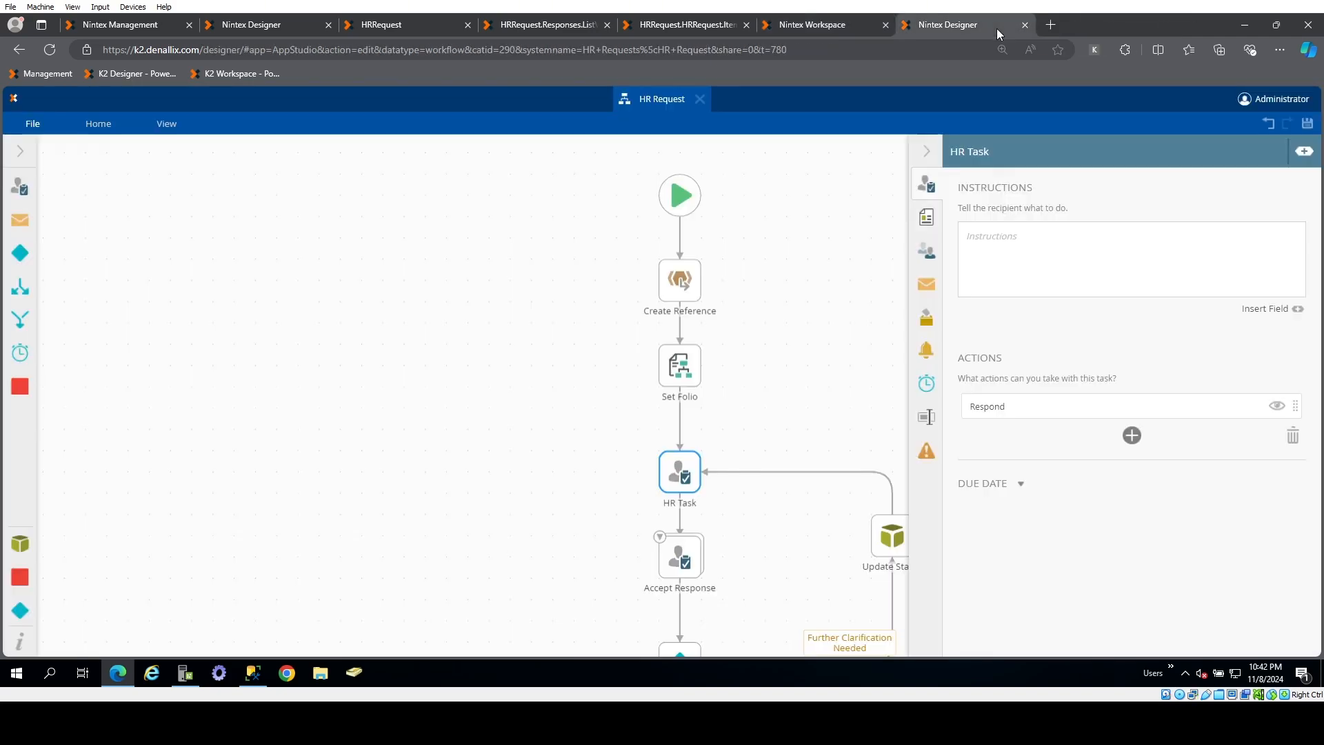
- View the Accept Response task's frame source and load its address without view-source, inserting Form/ before HRRequest
left_click(852, 27)
right_click(547, 407)
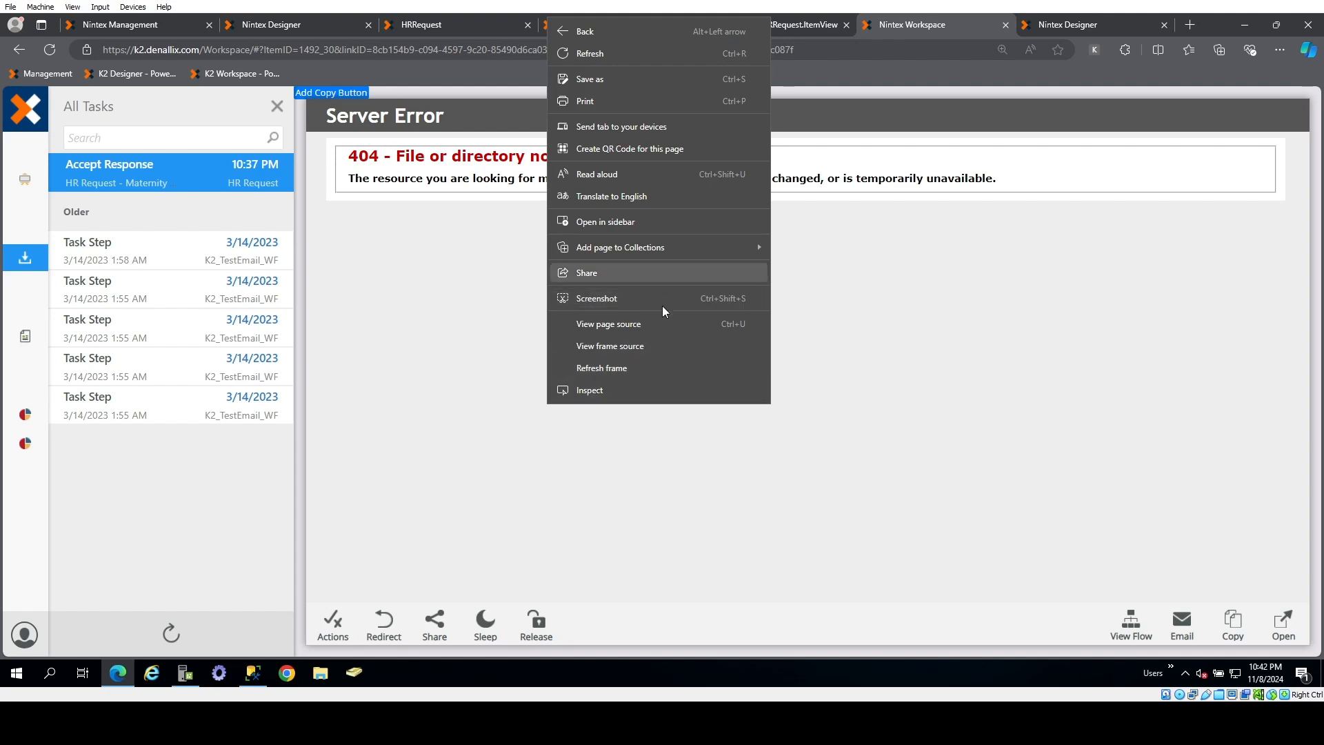
left_click(646, 346)
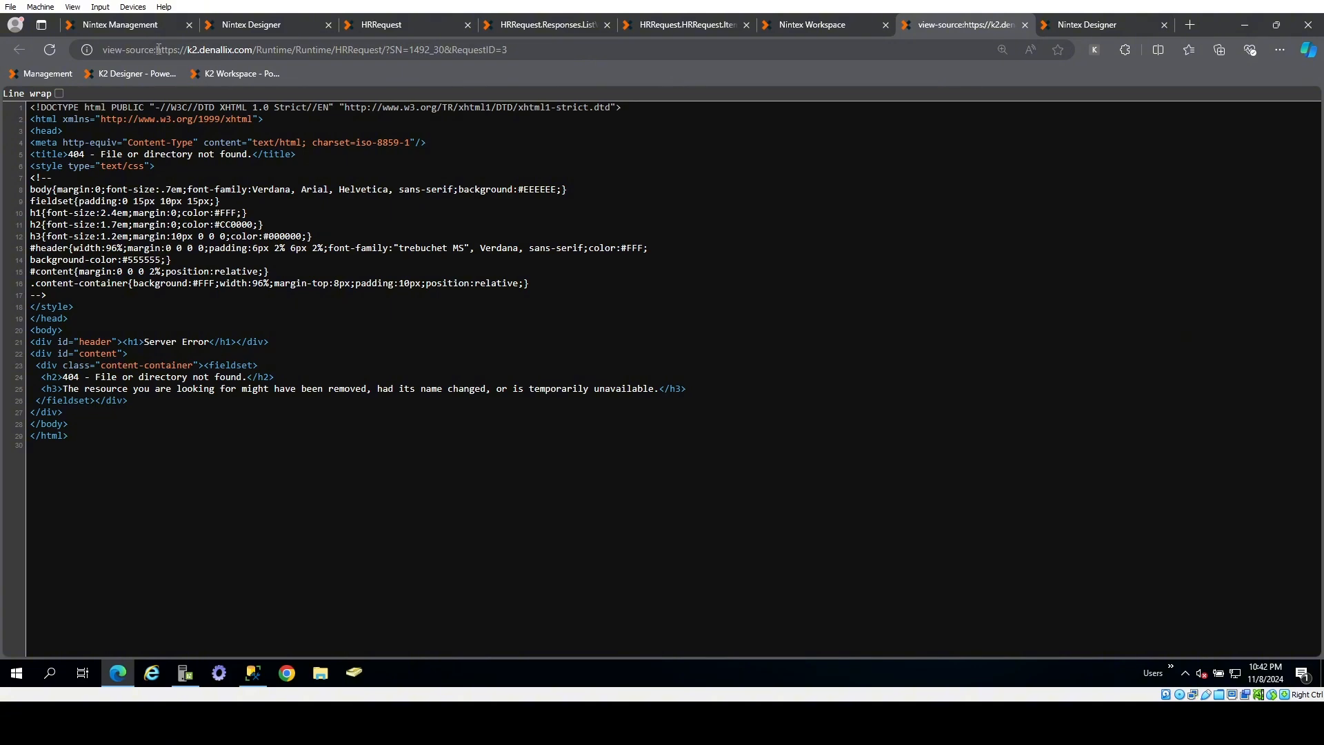
left_click_drag(158, 49, 46, 47)
key("BackSpace")
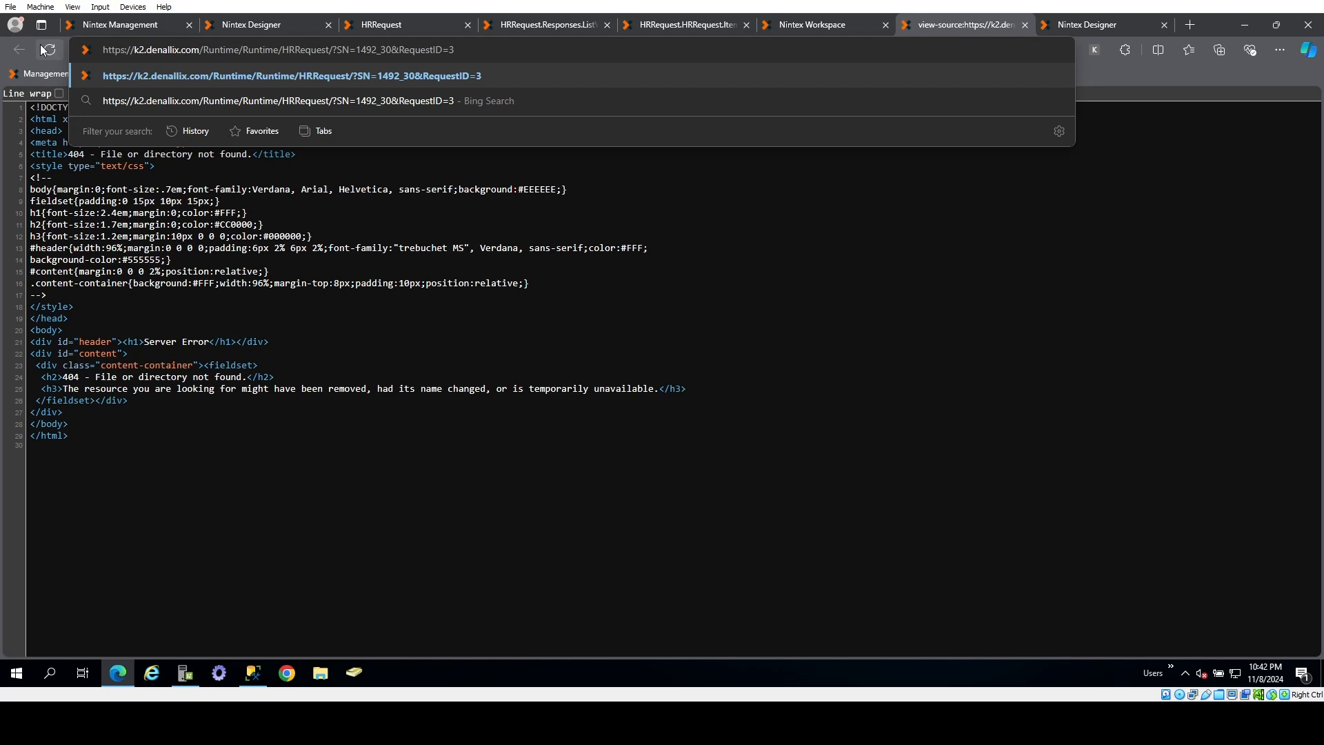
type("Form/")
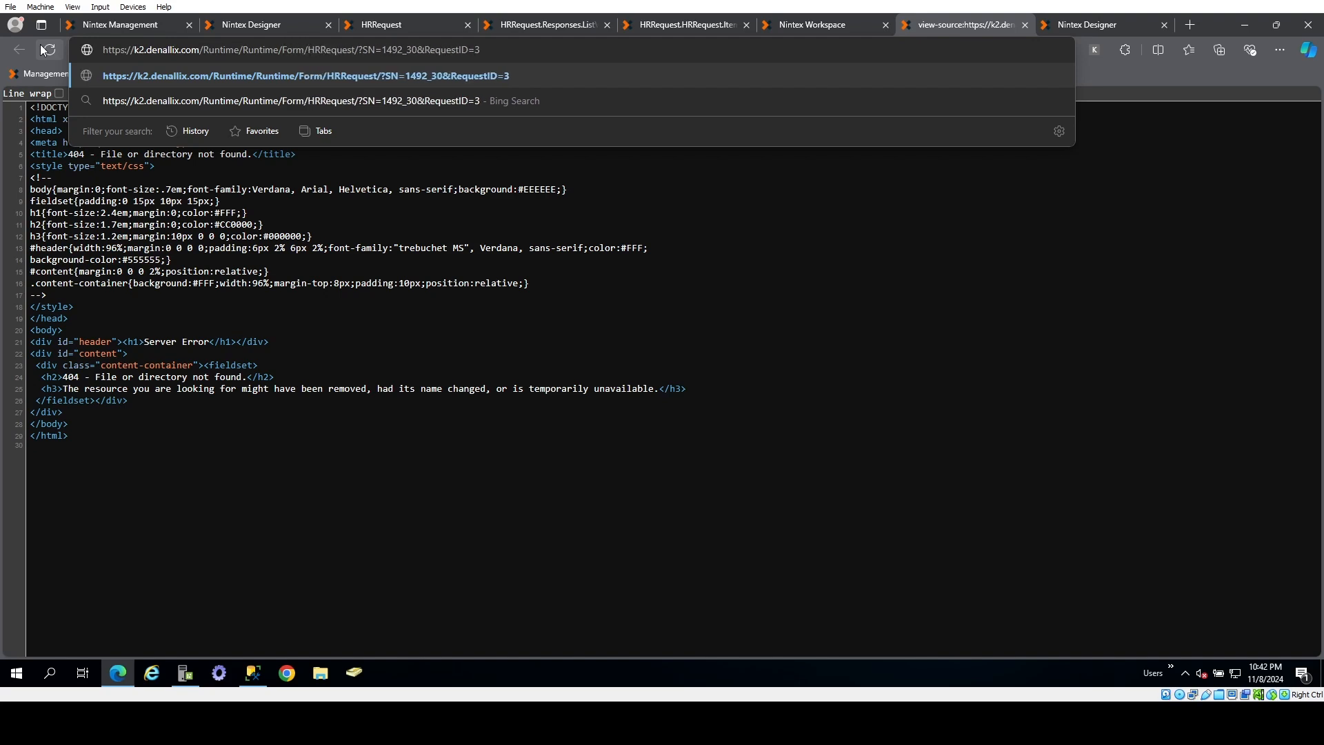
key("Return")
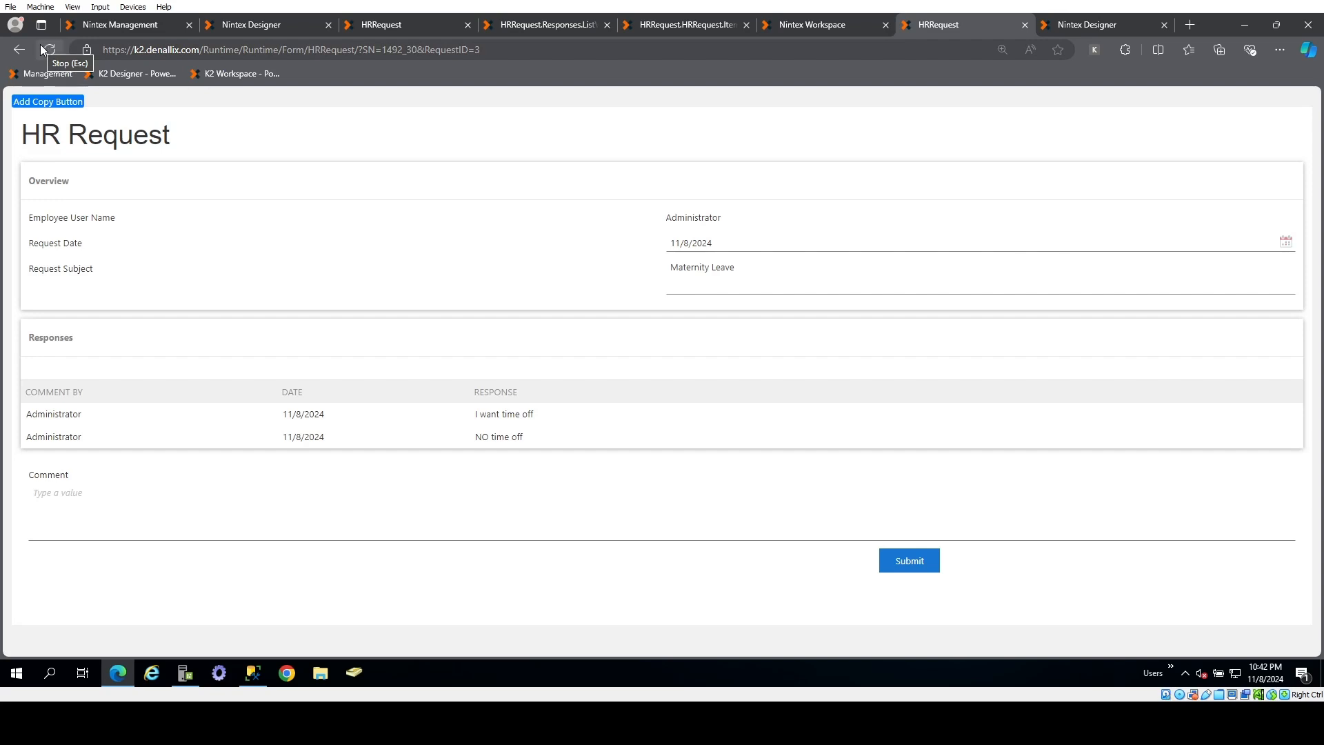
- Reload the HR Request form with &debug=true appended to its address
left_click(531, 48)
left_click(530, 49)
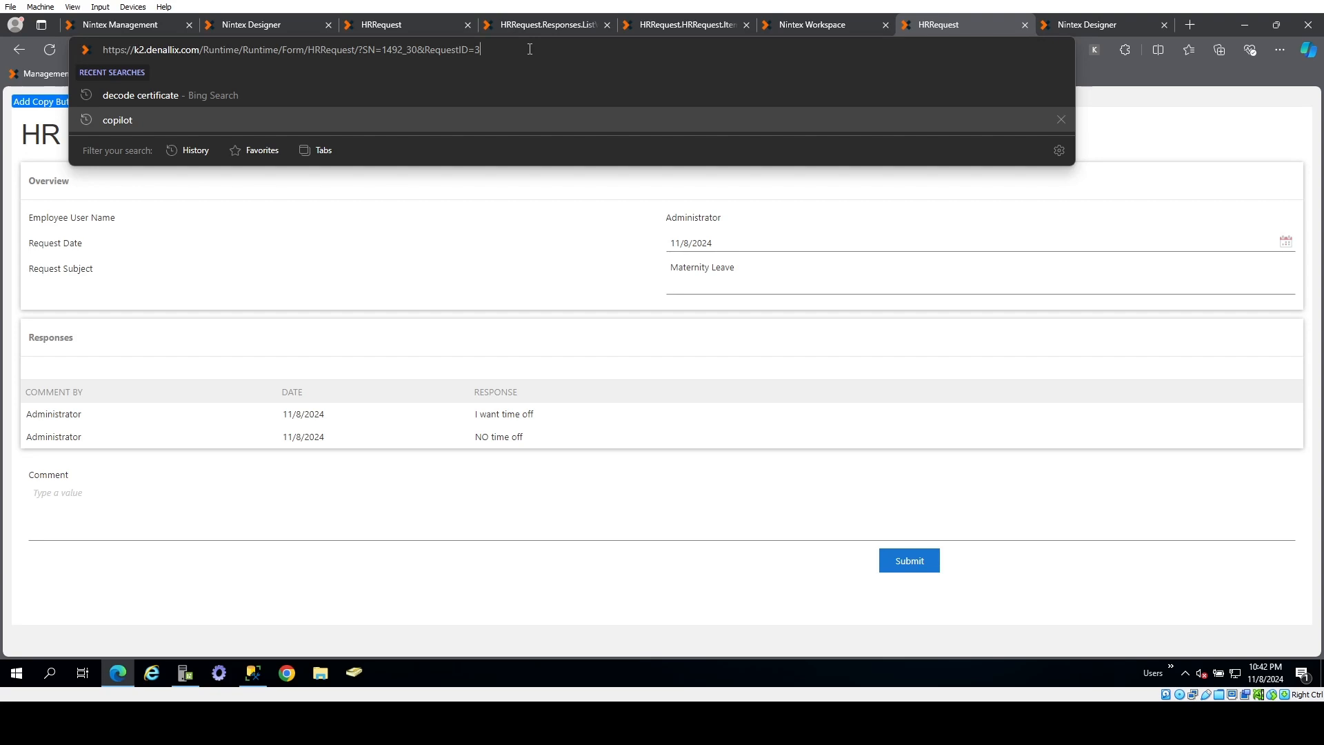
type("&debug")
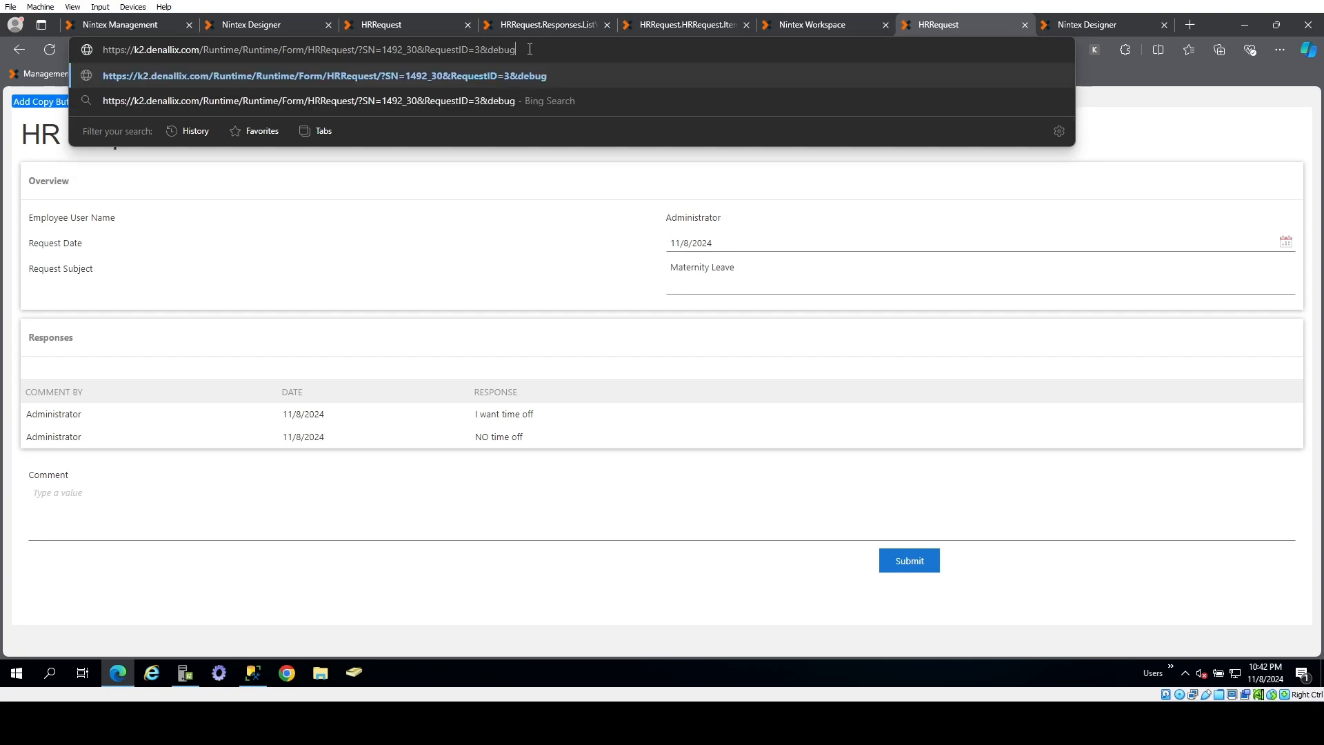
type("=true")
key("Return")
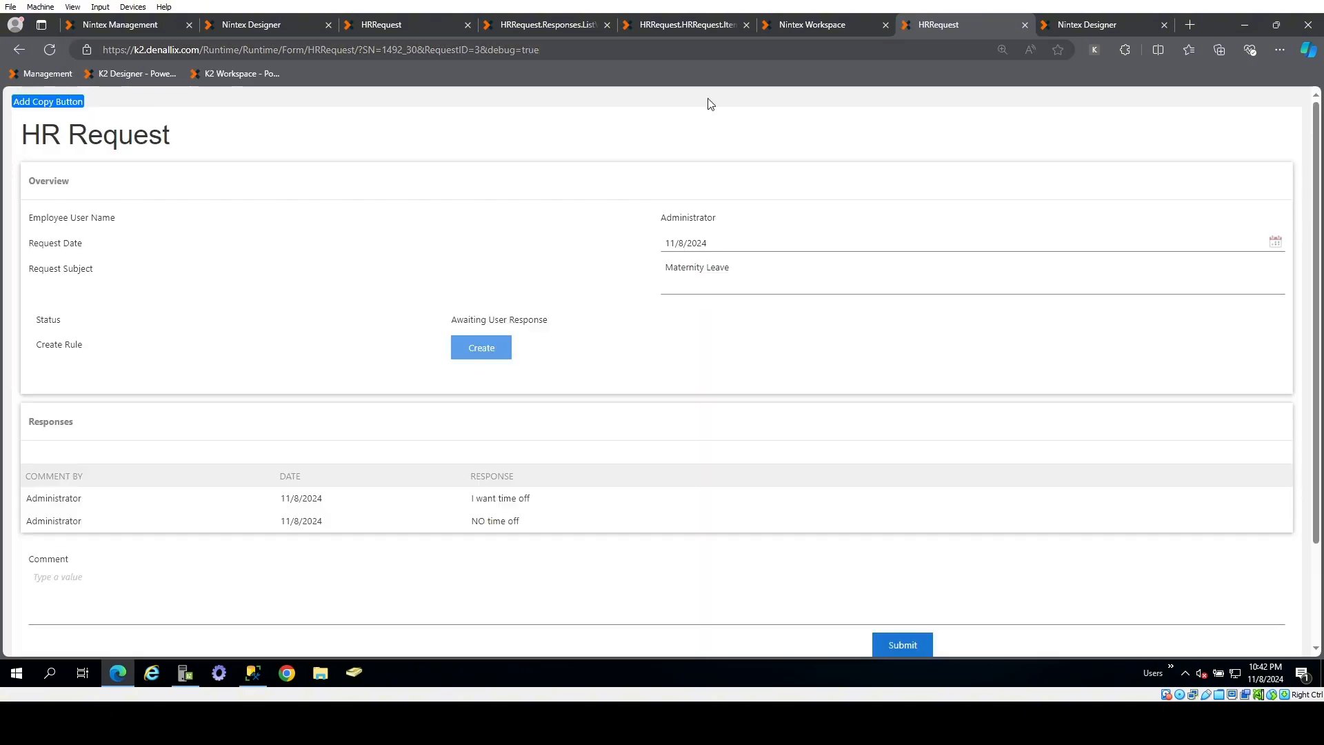
- Check the Task Name value in the form's debug table and return to the HRRequest form in Nintex Designer
scroll(185, 540, "down", 1)
scroll(101, 572, "down", 1)
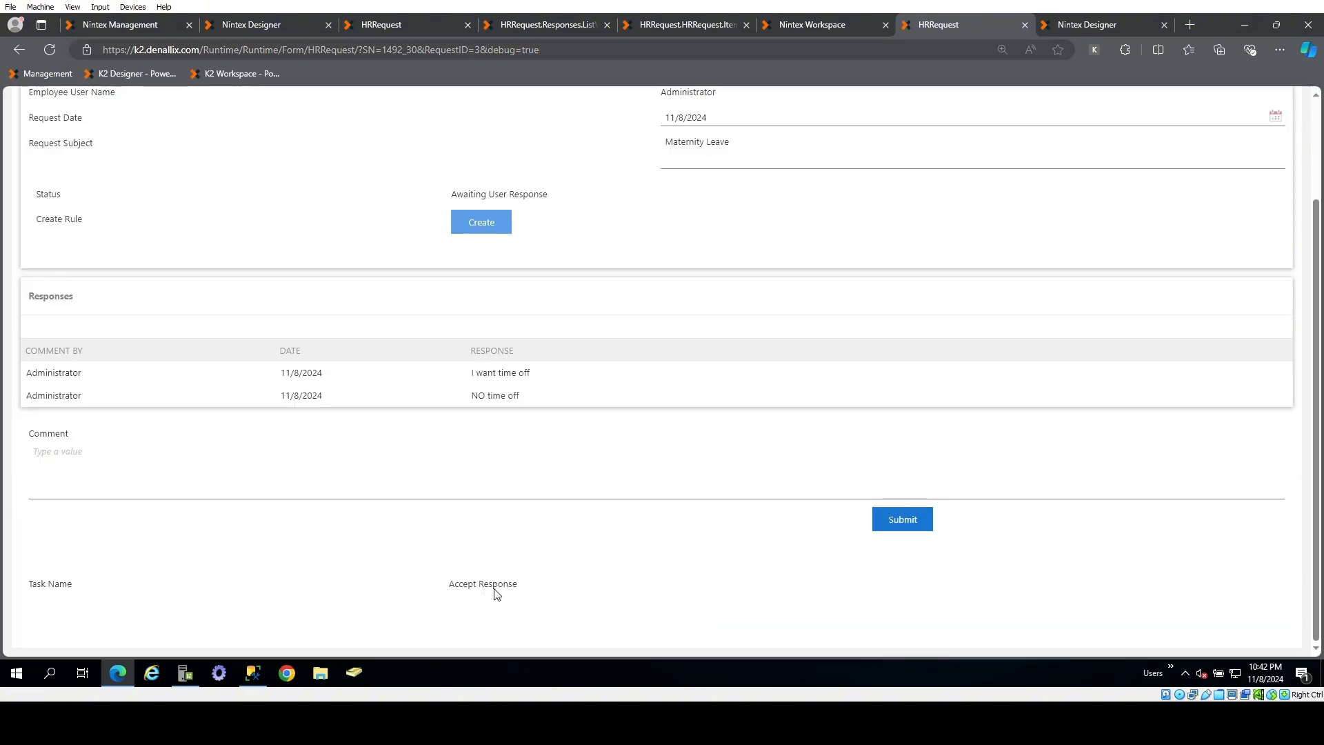
left_click_drag(519, 584, 450, 584)
left_click(288, 26)
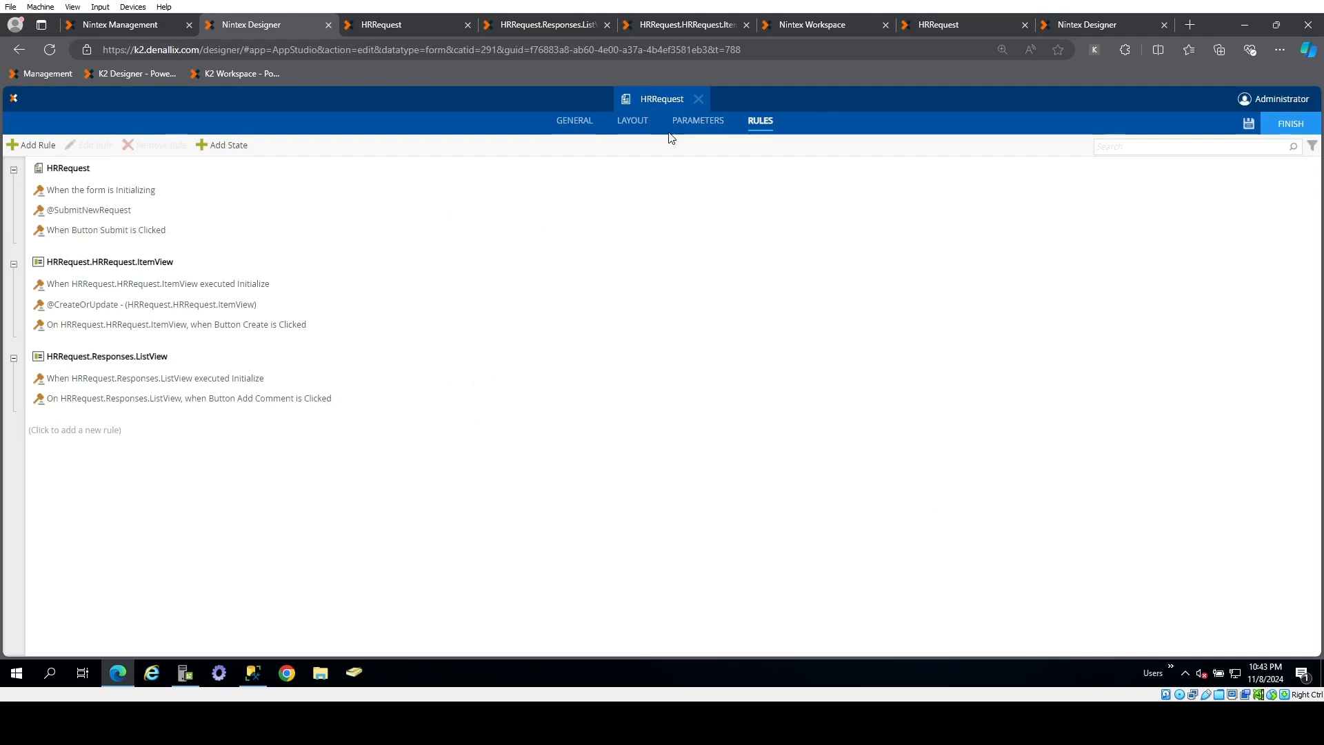
- Start a new rule on the HRRequest form that runs when Label Task Name is Changed
left_click(644, 132)
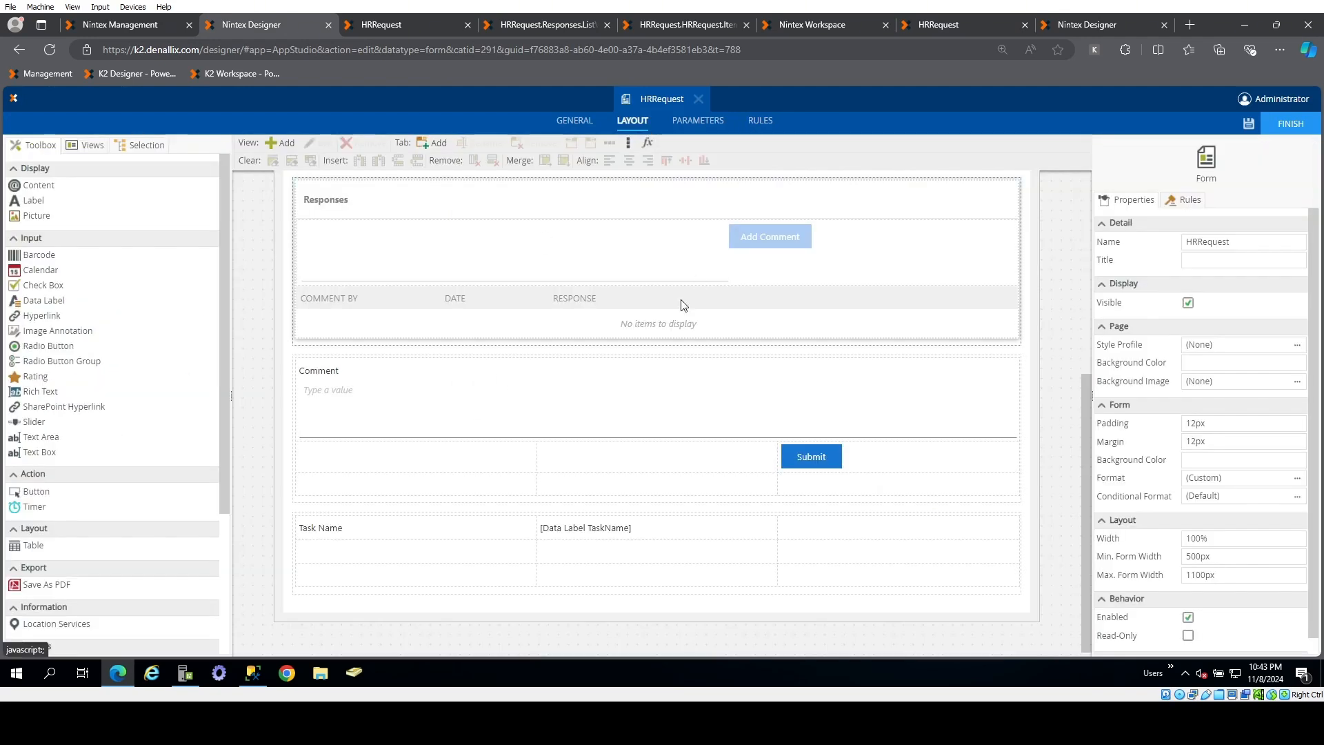
left_click(573, 531)
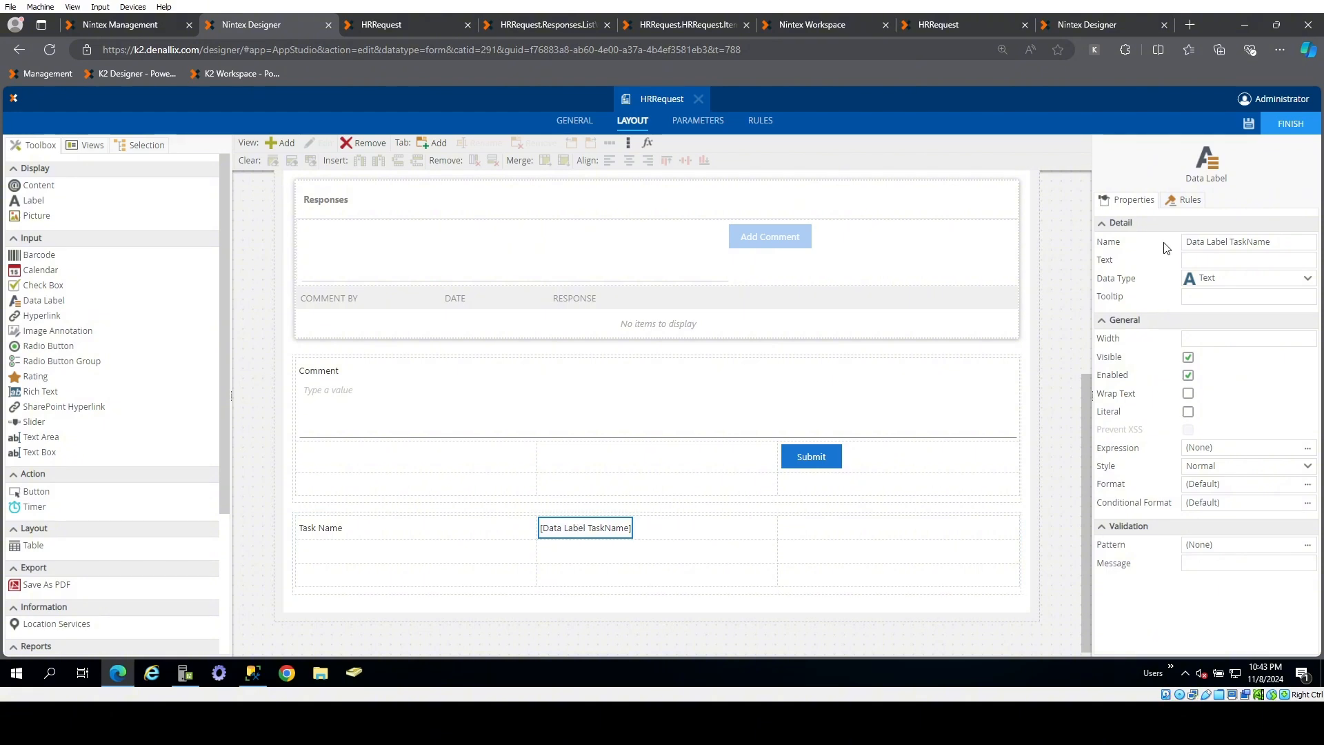
left_click(1186, 201)
left_click(1150, 255)
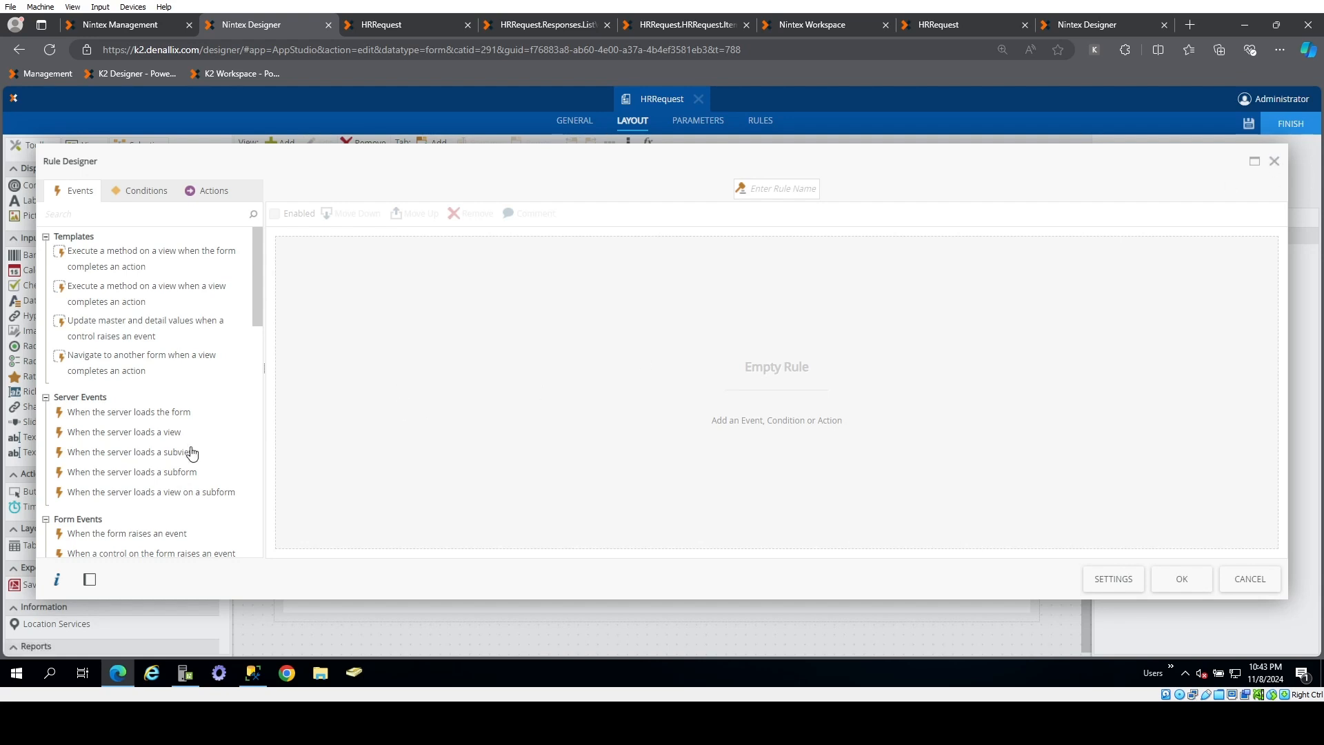
scroll(179, 458, "down", 1)
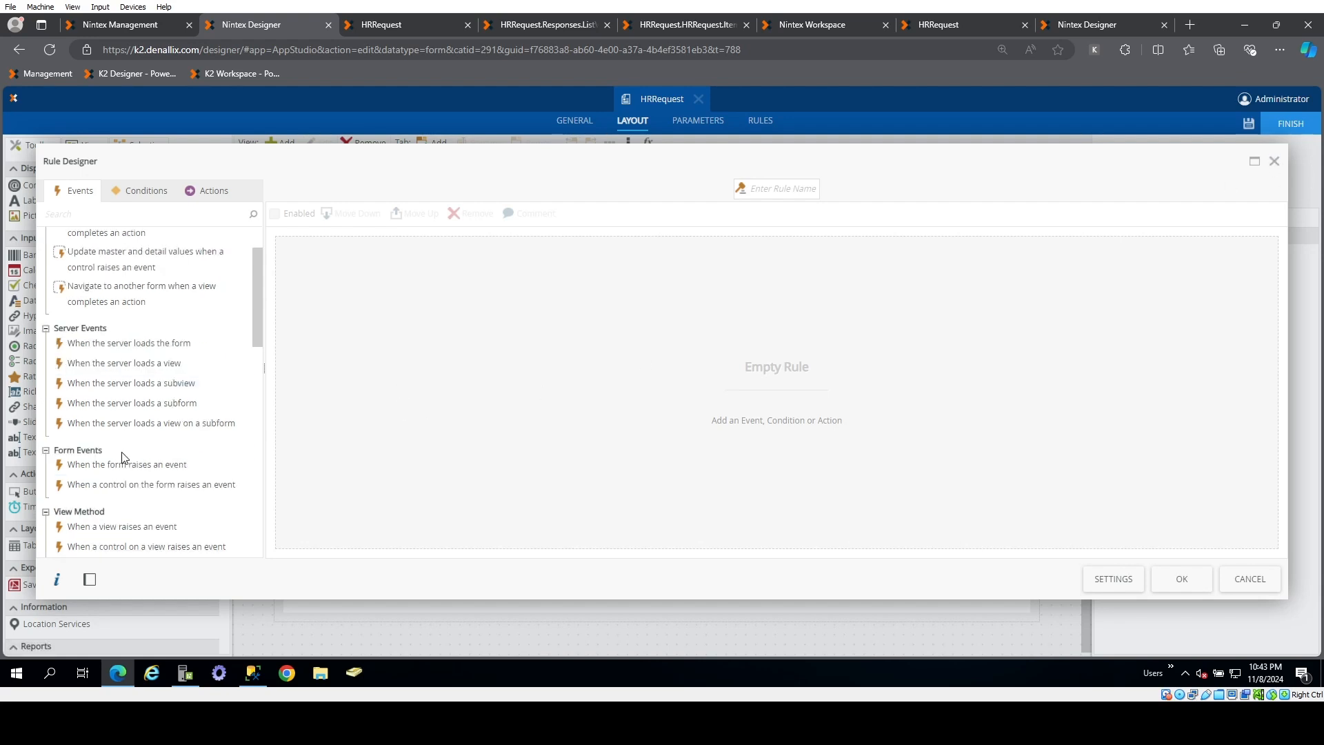
left_click(153, 486)
left_click(327, 244)
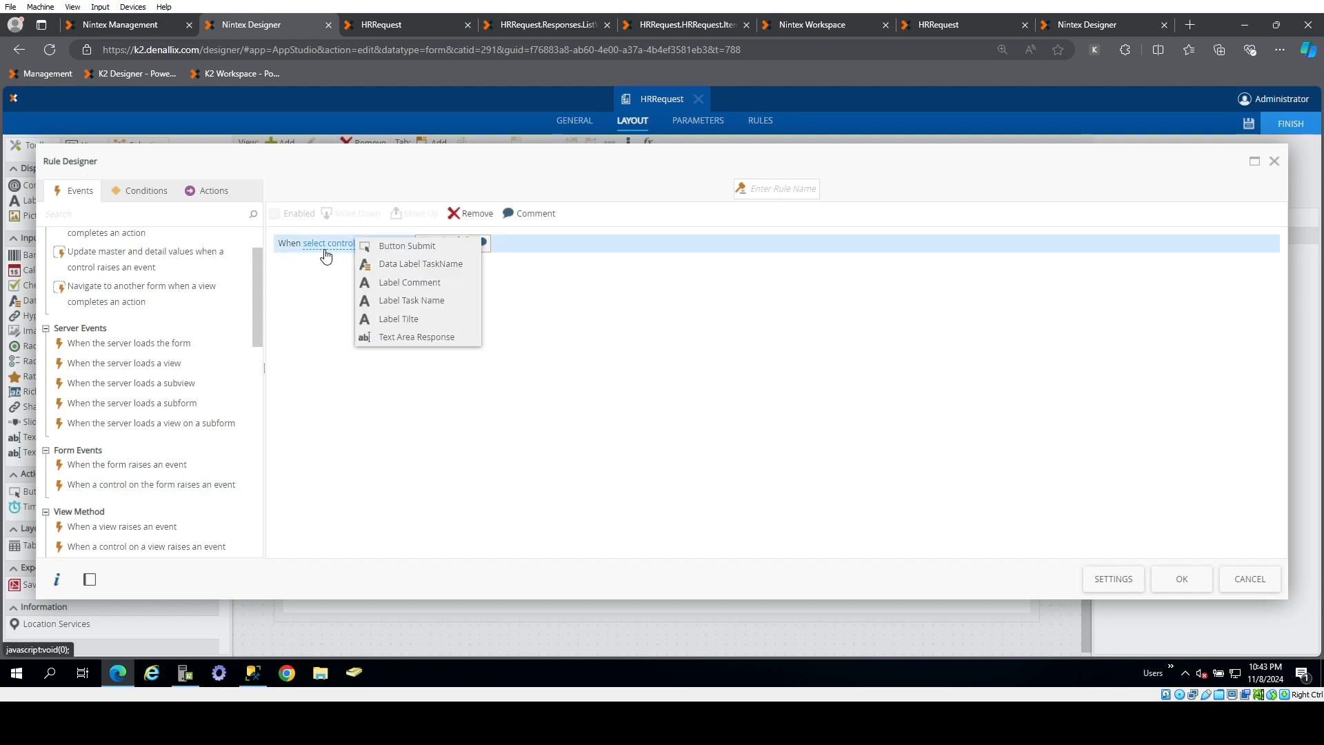
left_click(457, 305)
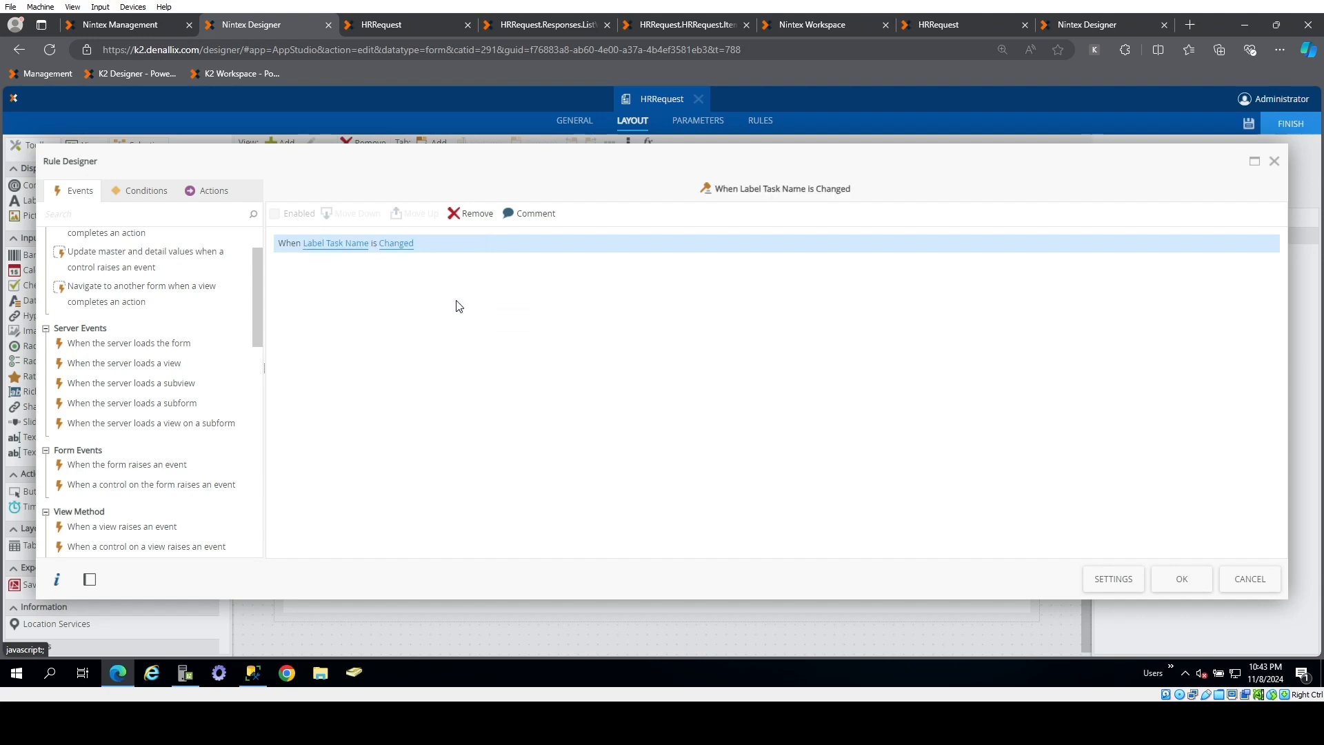
- Add a condition to the rule that checks whether the form control Data Label TaskName contains a specific value
left_click(132, 188)
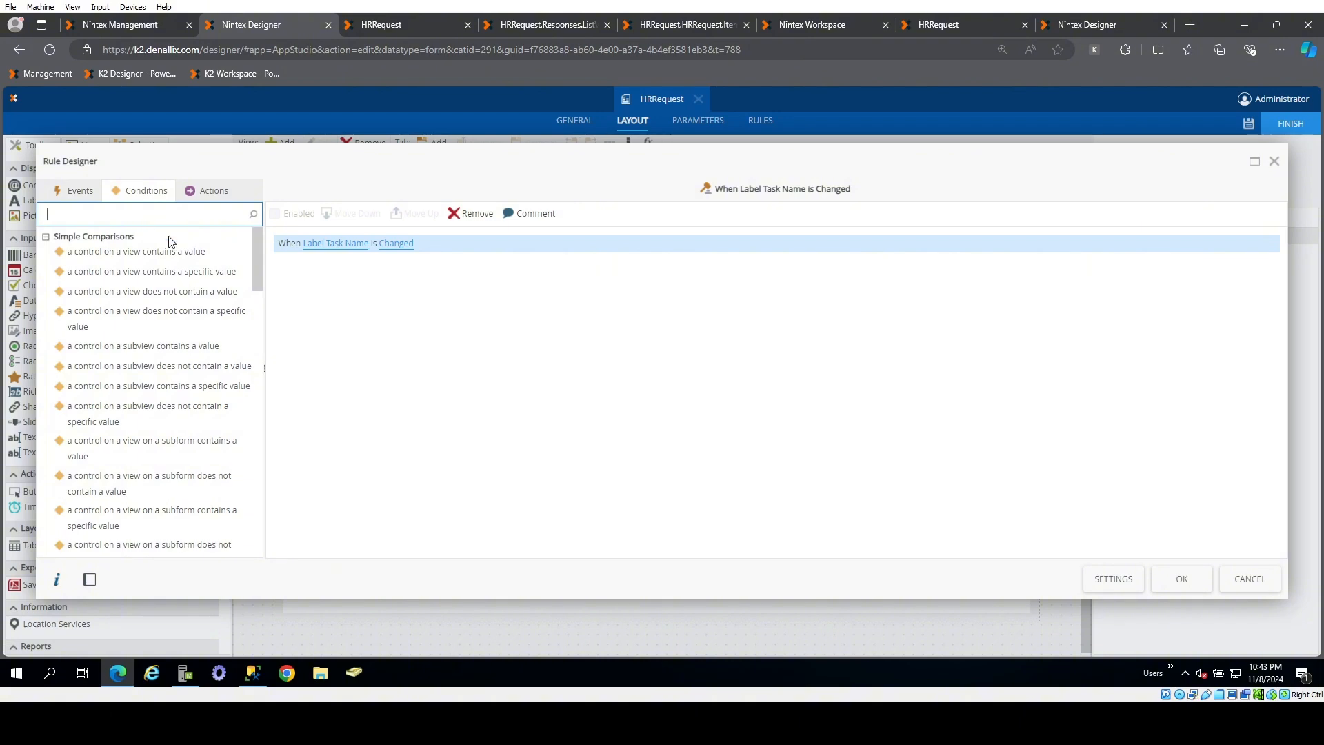
left_click(155, 222)
left_click(155, 215)
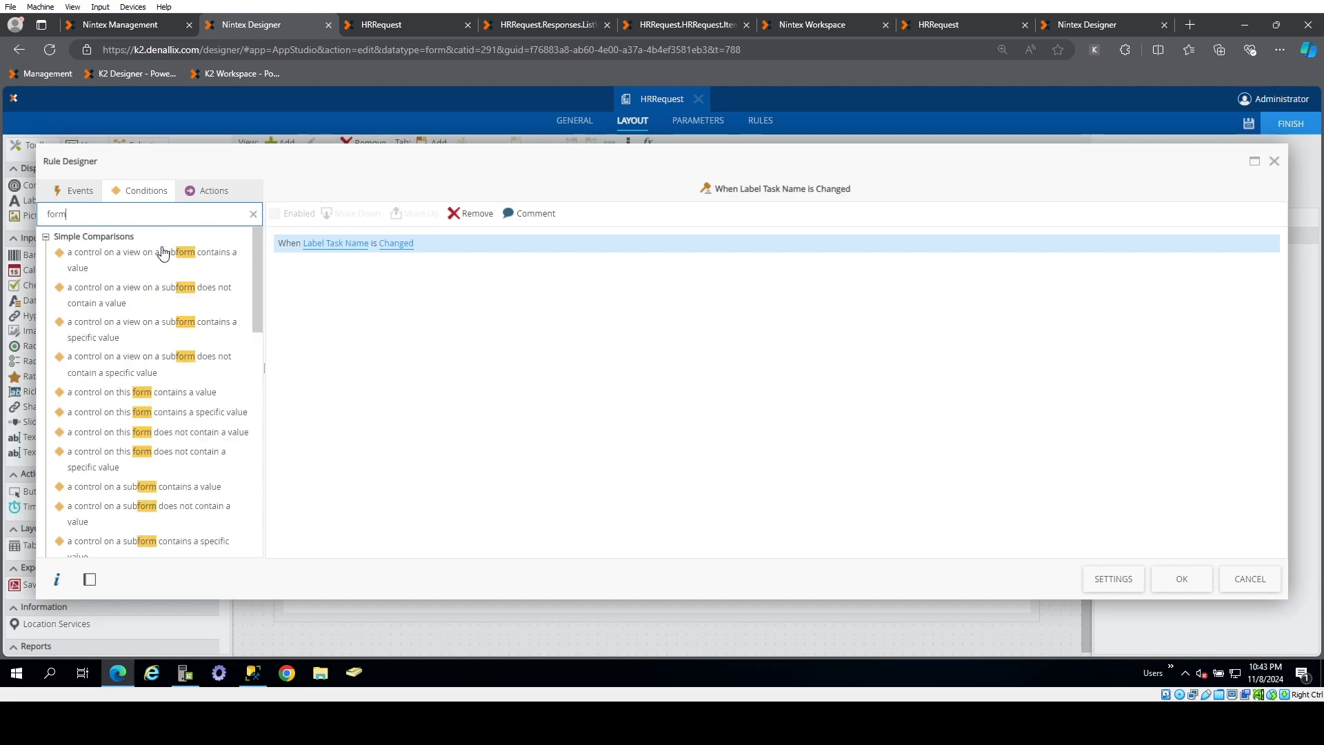
left_click(227, 414)
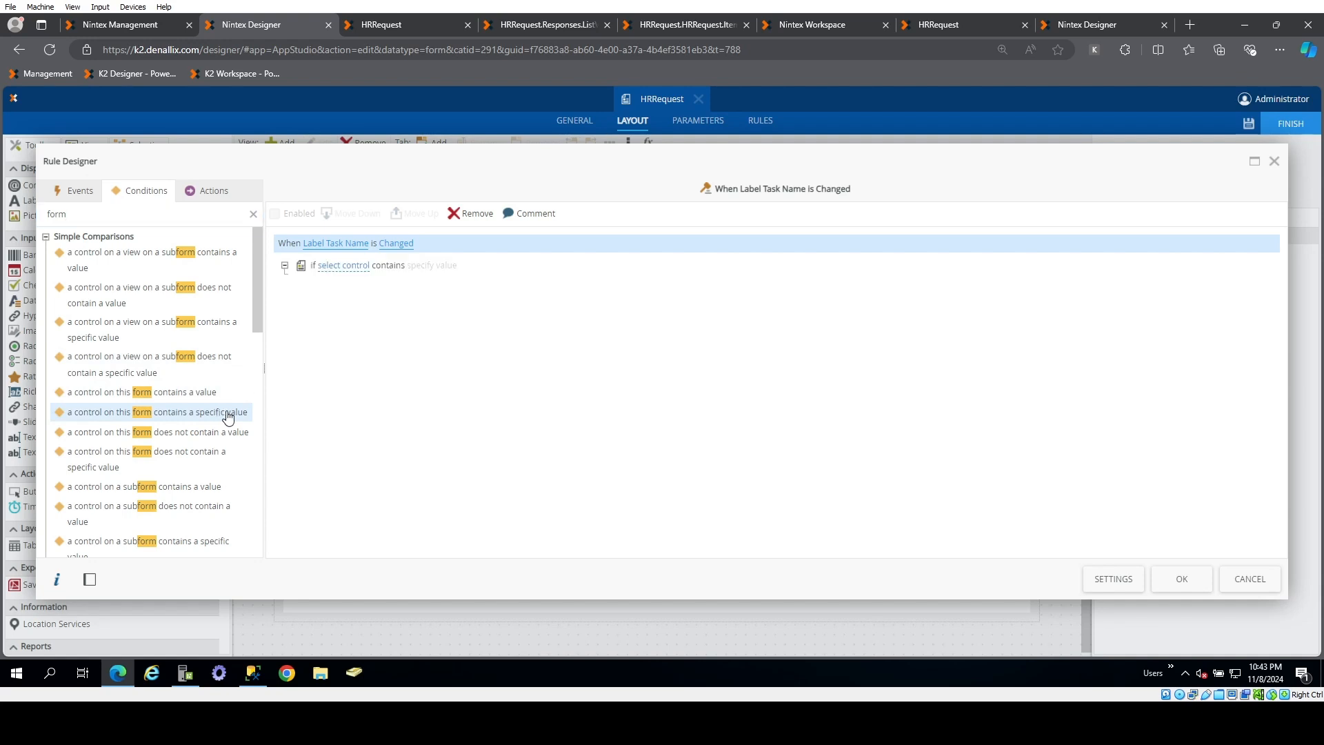
left_click(358, 266)
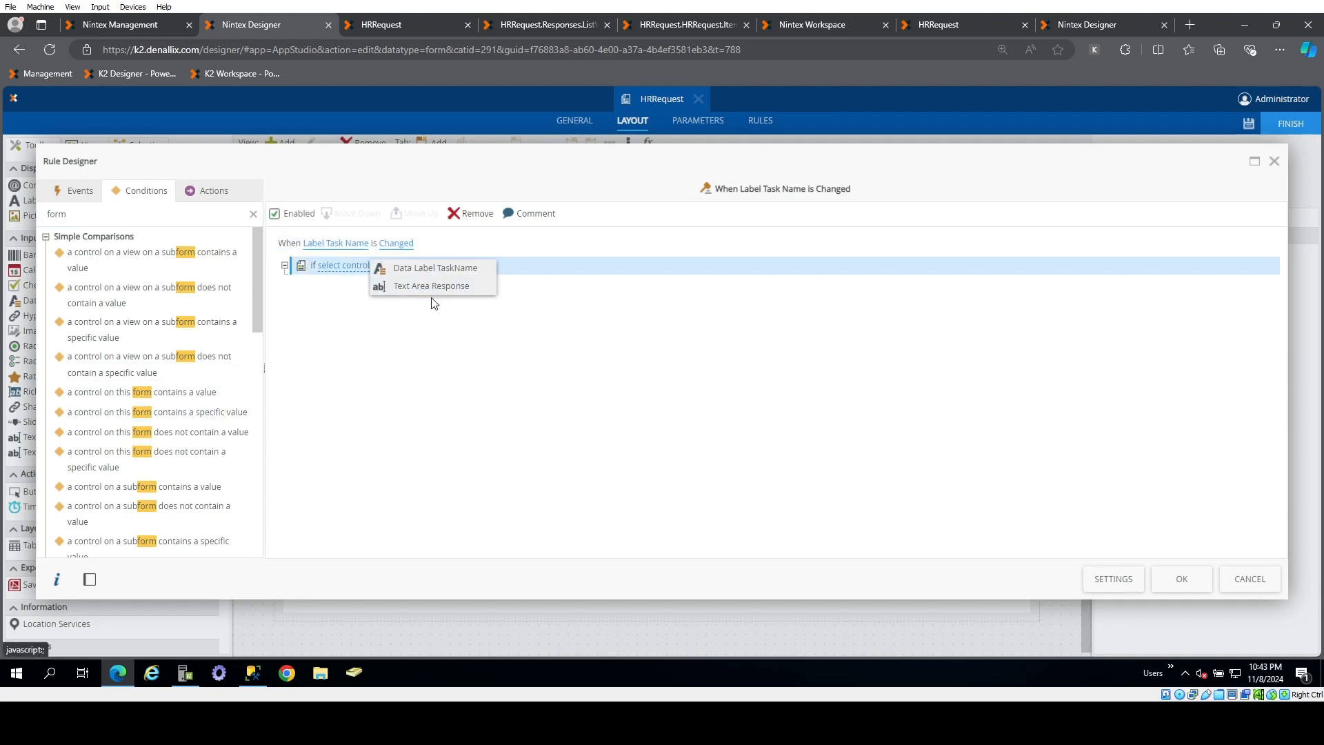
left_click(433, 270)
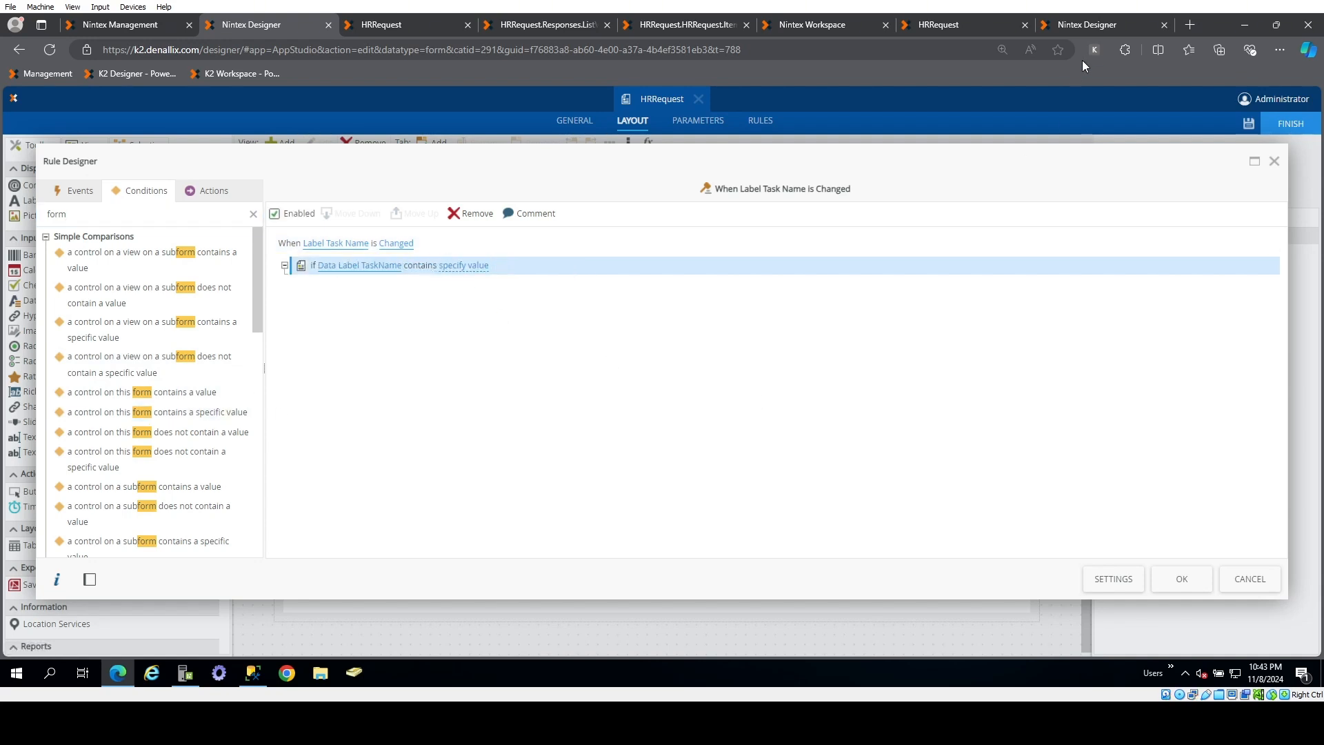
- Copy the task name Accept Response from the running HRRequest form and set it as the condition's value
left_click(1098, 24)
left_click(938, 27)
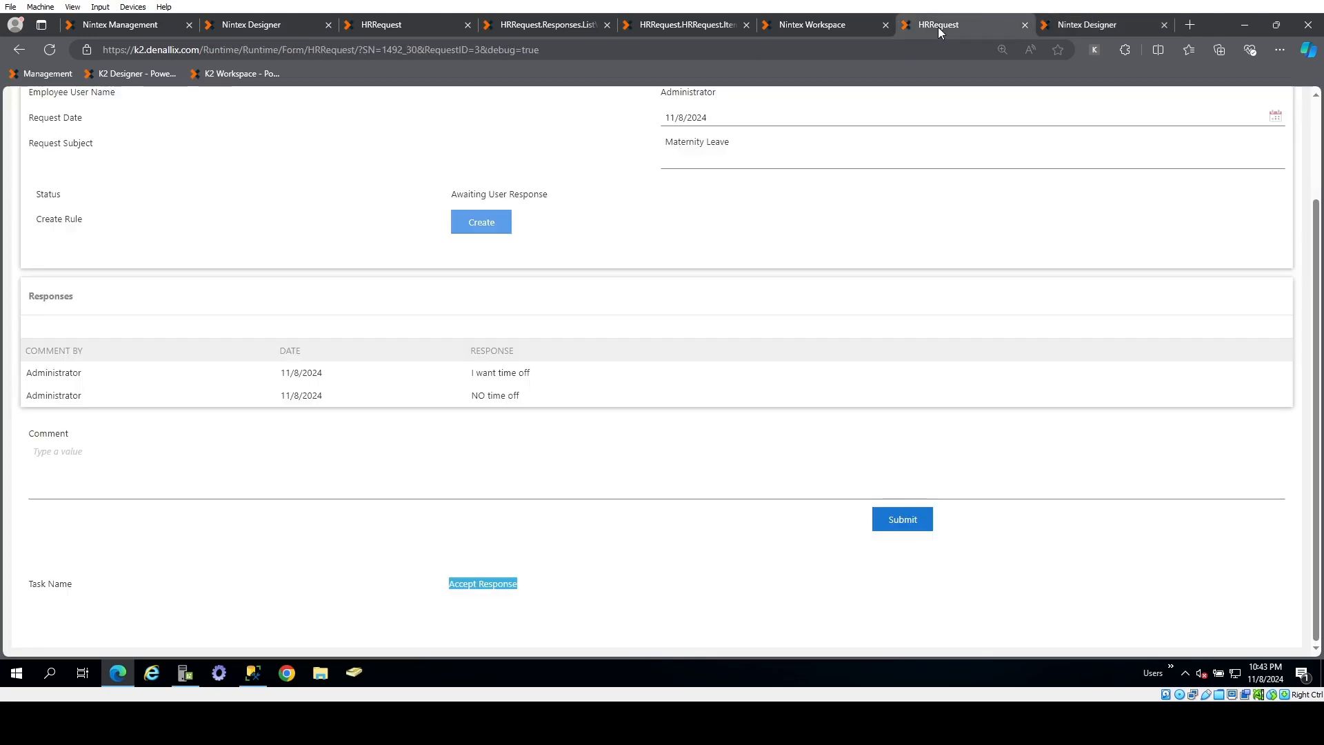
left_click_drag(552, 584, 442, 593)
key("ctrl+c")
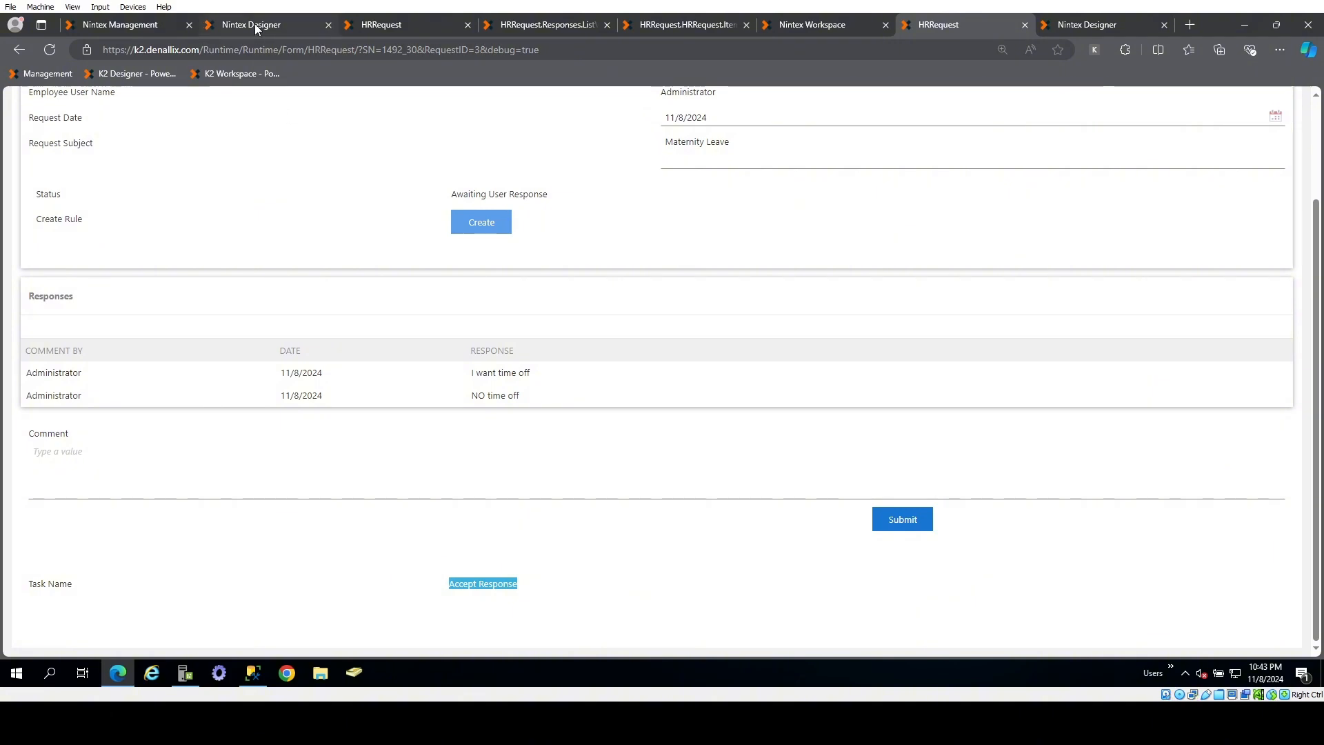
left_click(255, 24)
left_click(464, 265)
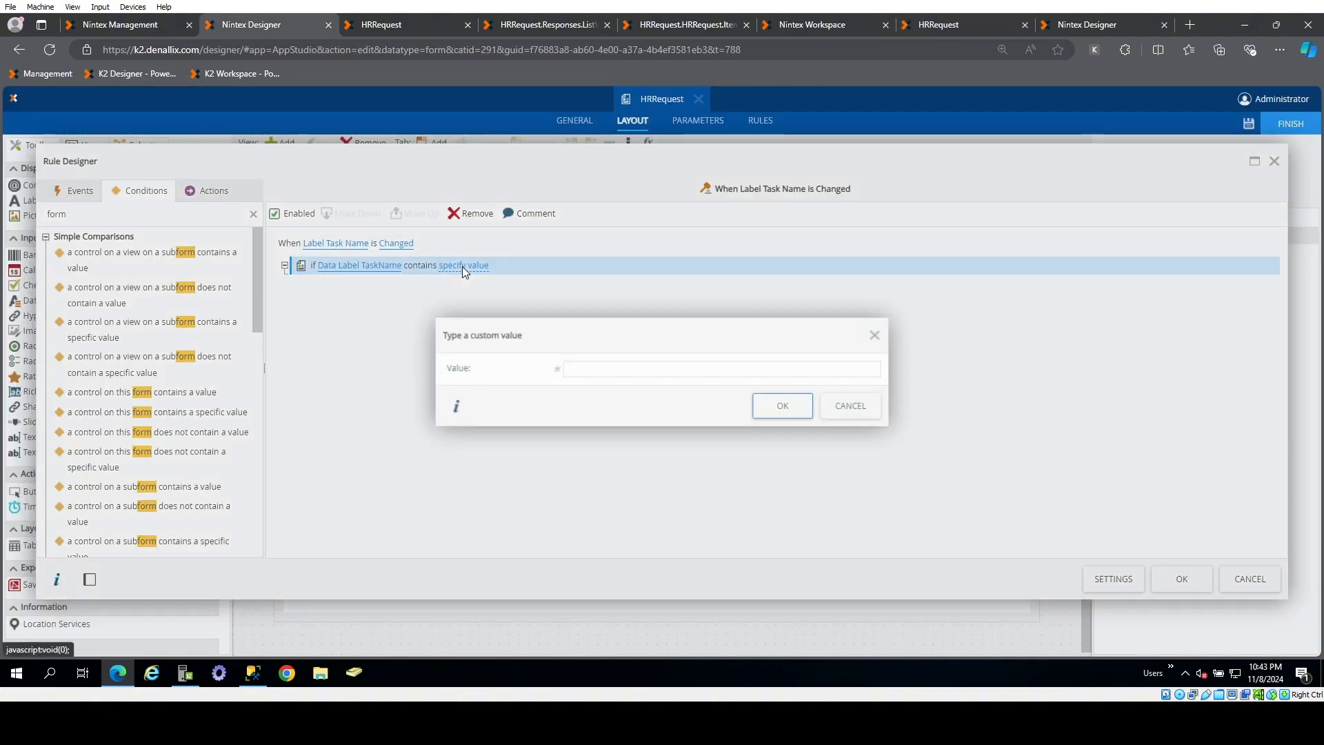
key("ctrl+v")
left_click(755, 408)
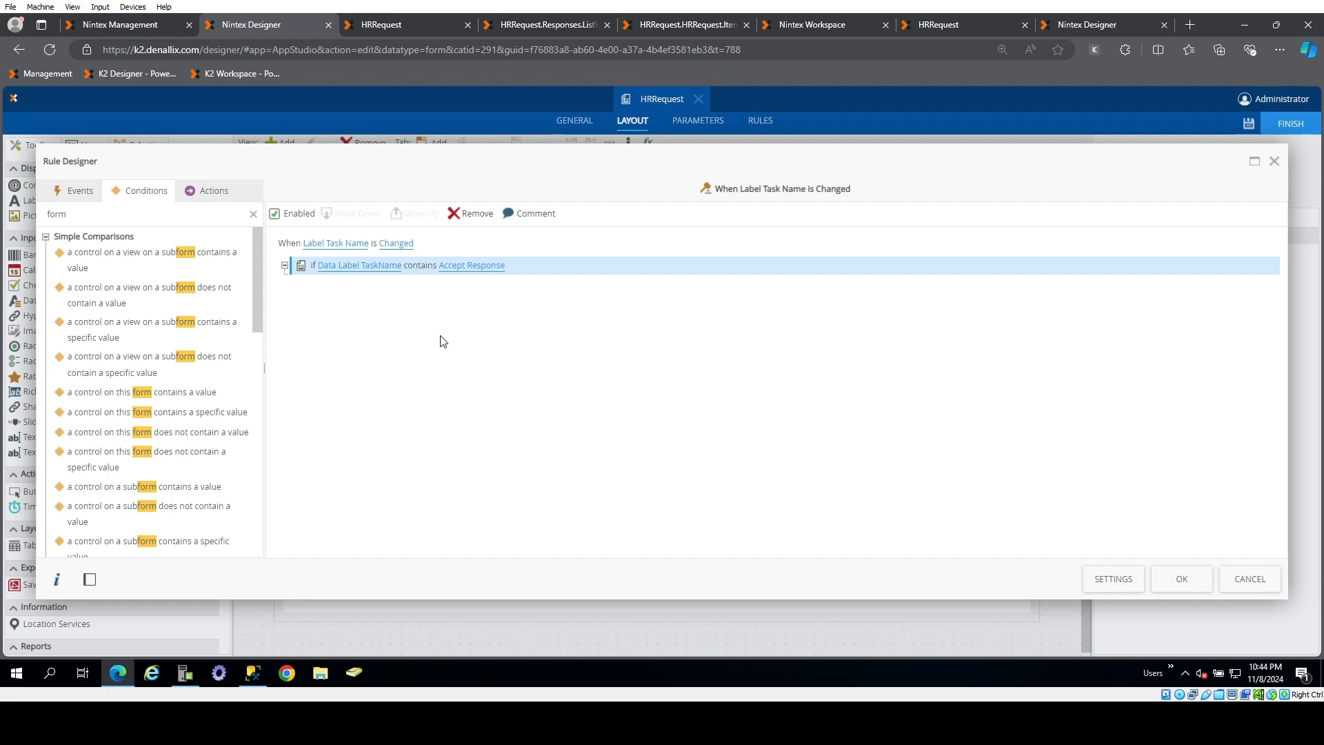
- Add an unconfigured Transfer data action under the Accept Response condition and save the rule
left_click(207, 191)
left_click(203, 214)
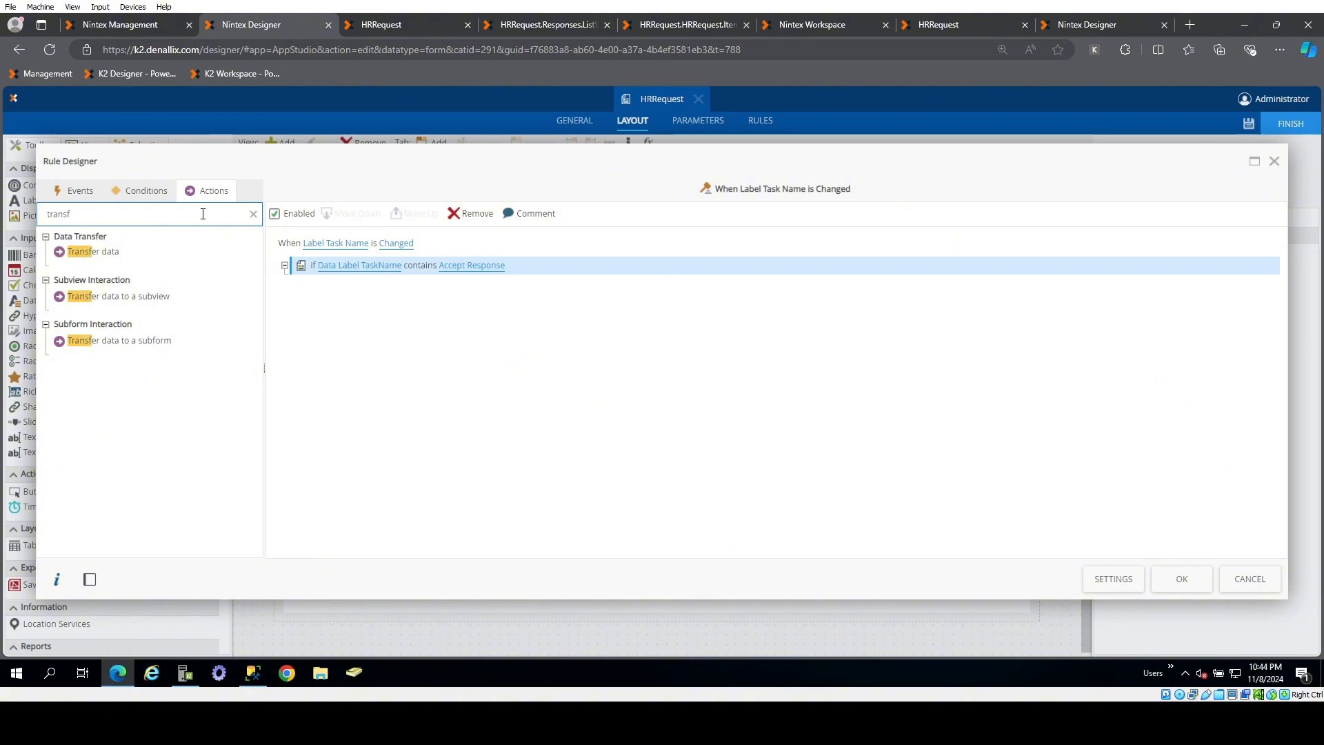
double_click(183, 252)
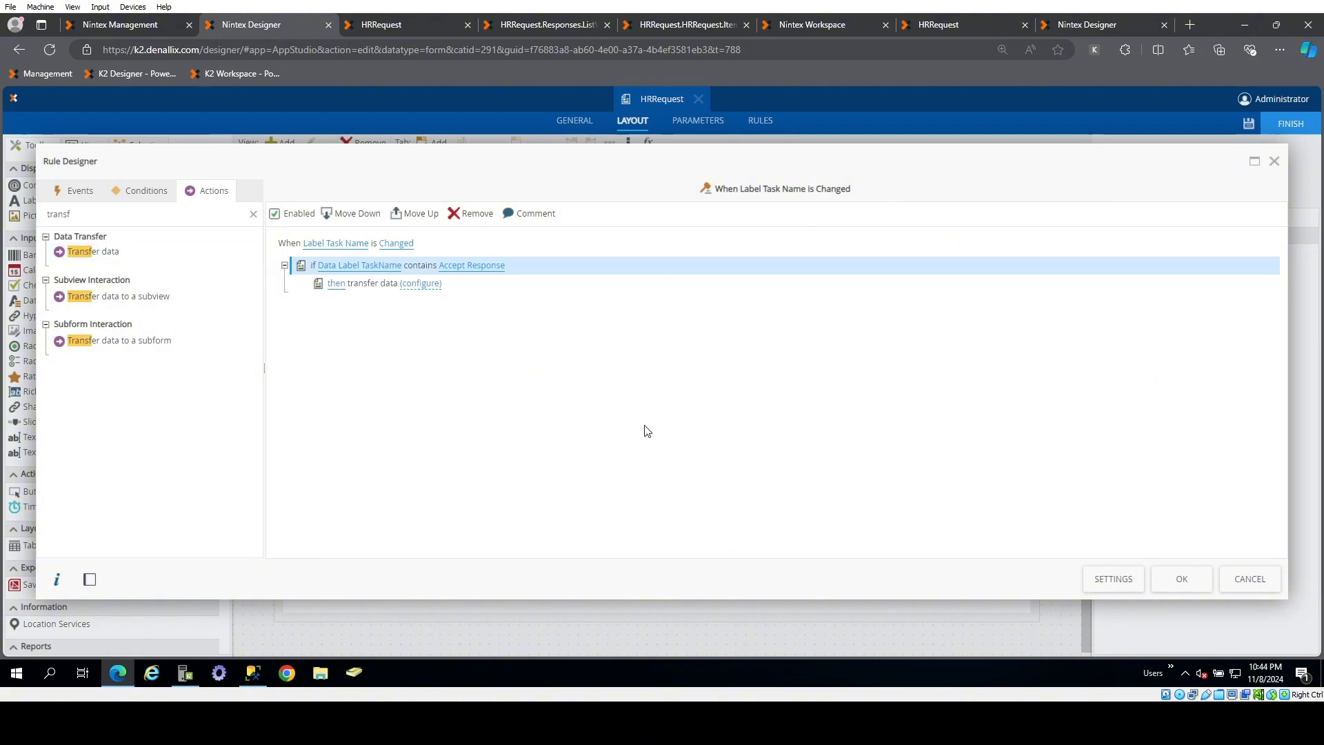
left_click(1157, 586)
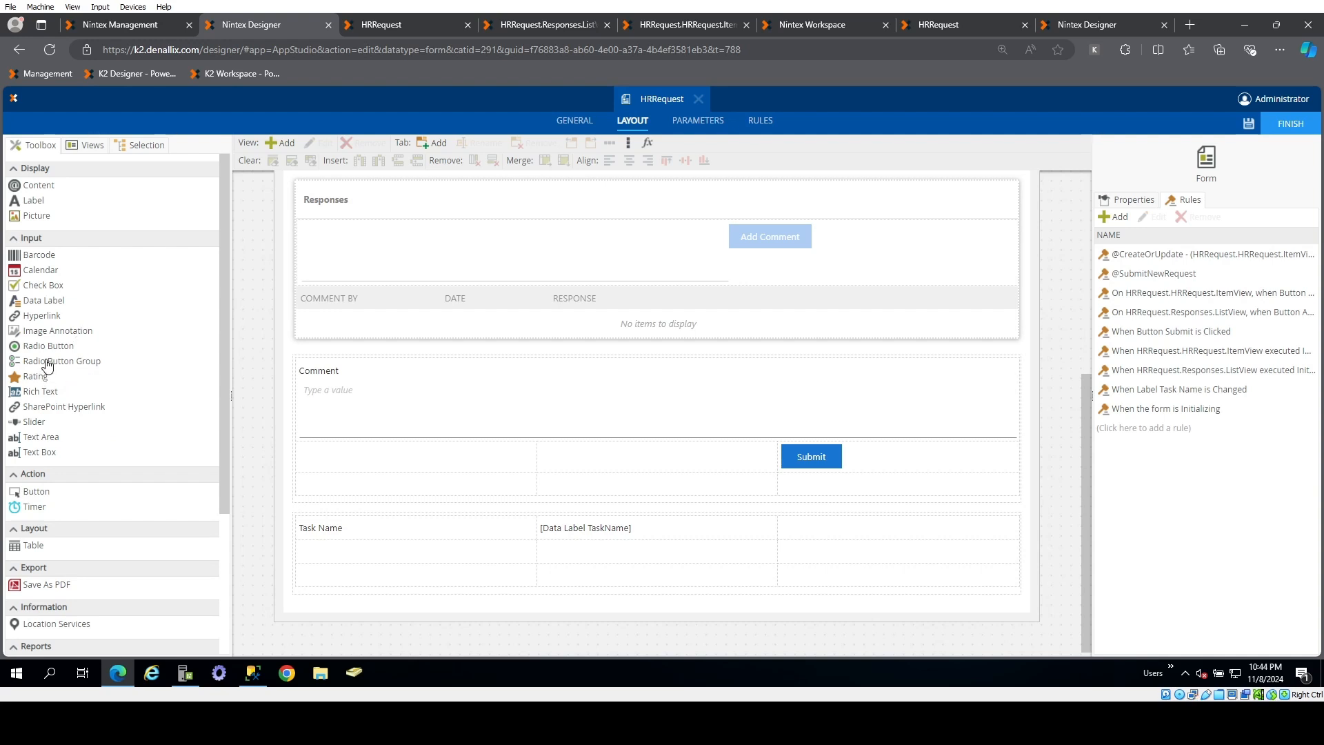
left_click_drag(47, 365, 627, 517)
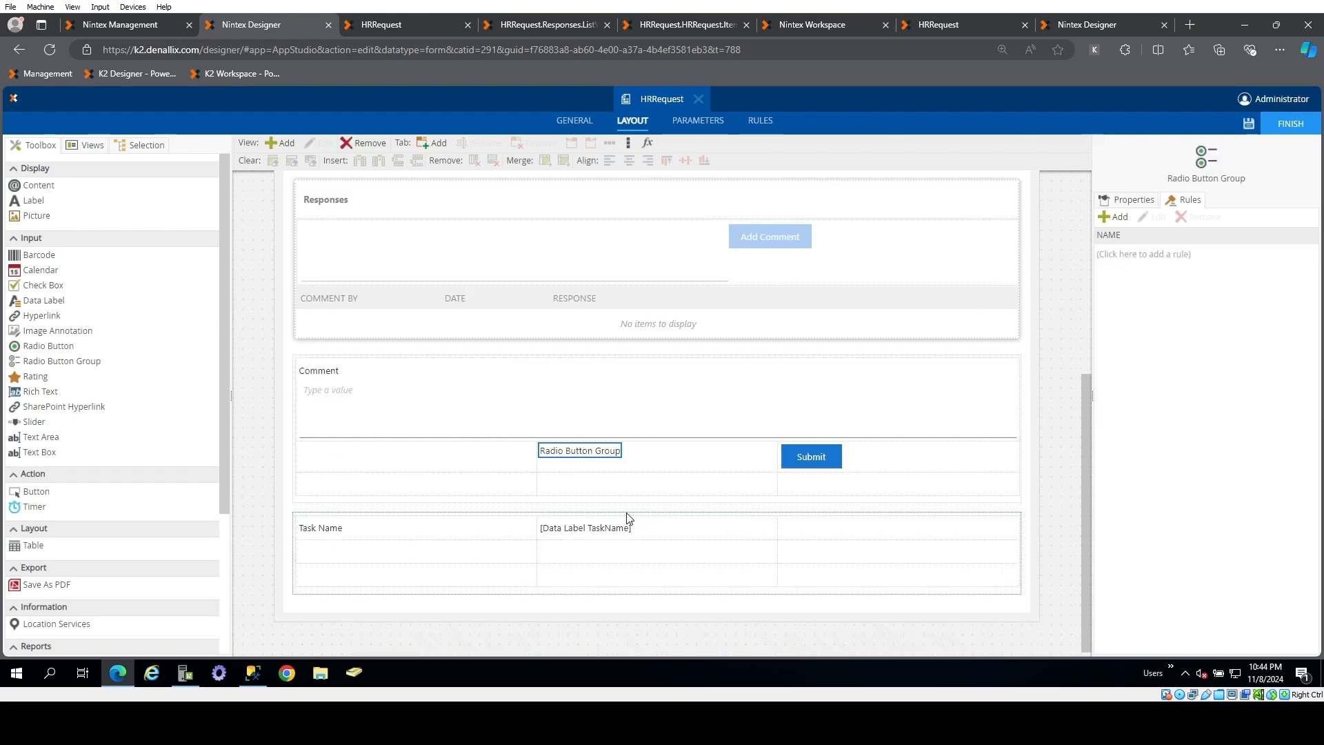
left_click(1131, 200)
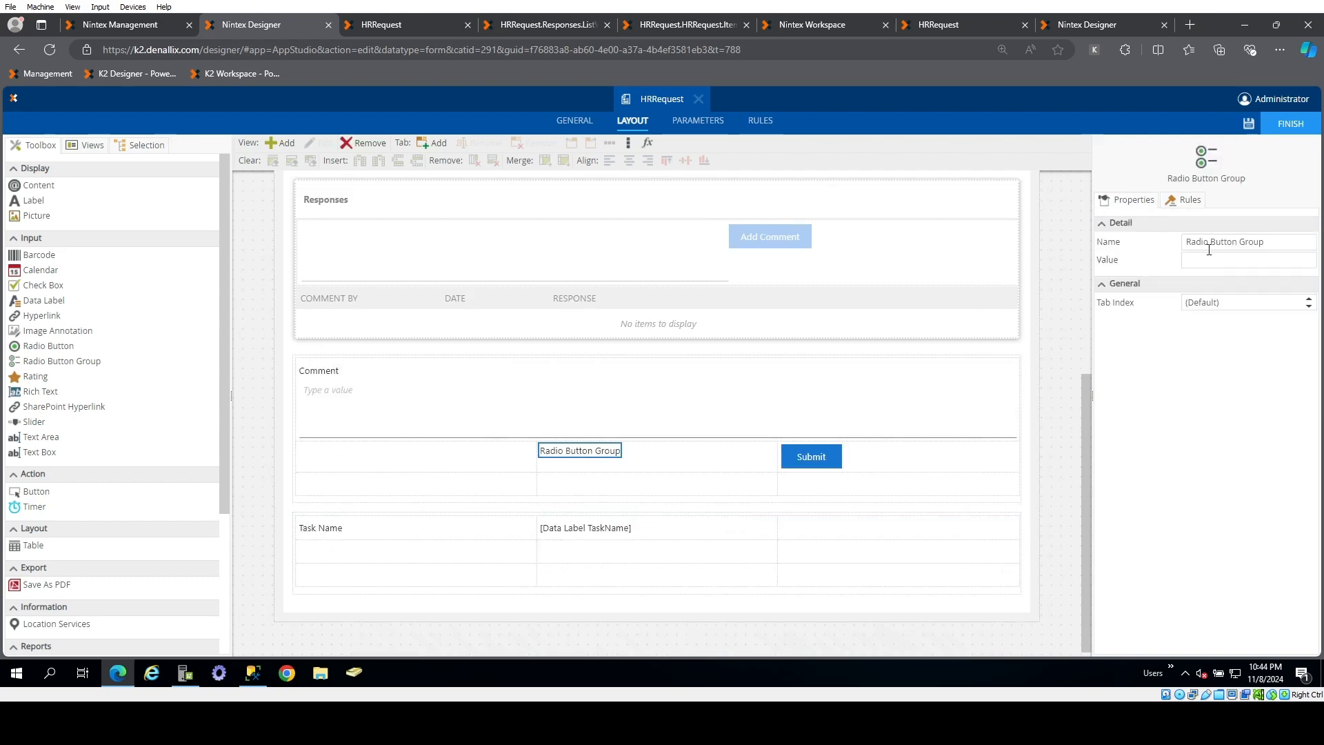
left_click(1270, 244)
left_click(1213, 520)
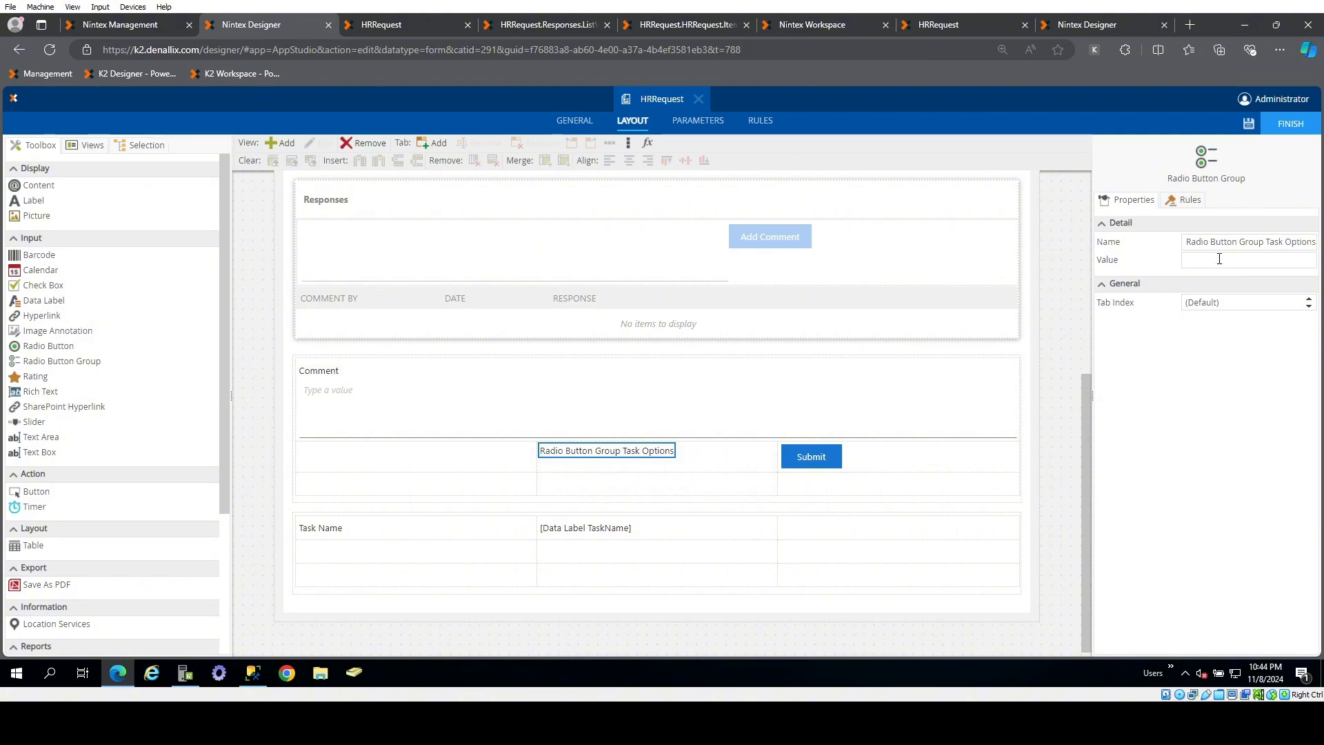
left_click(634, 487)
left_click(623, 448)
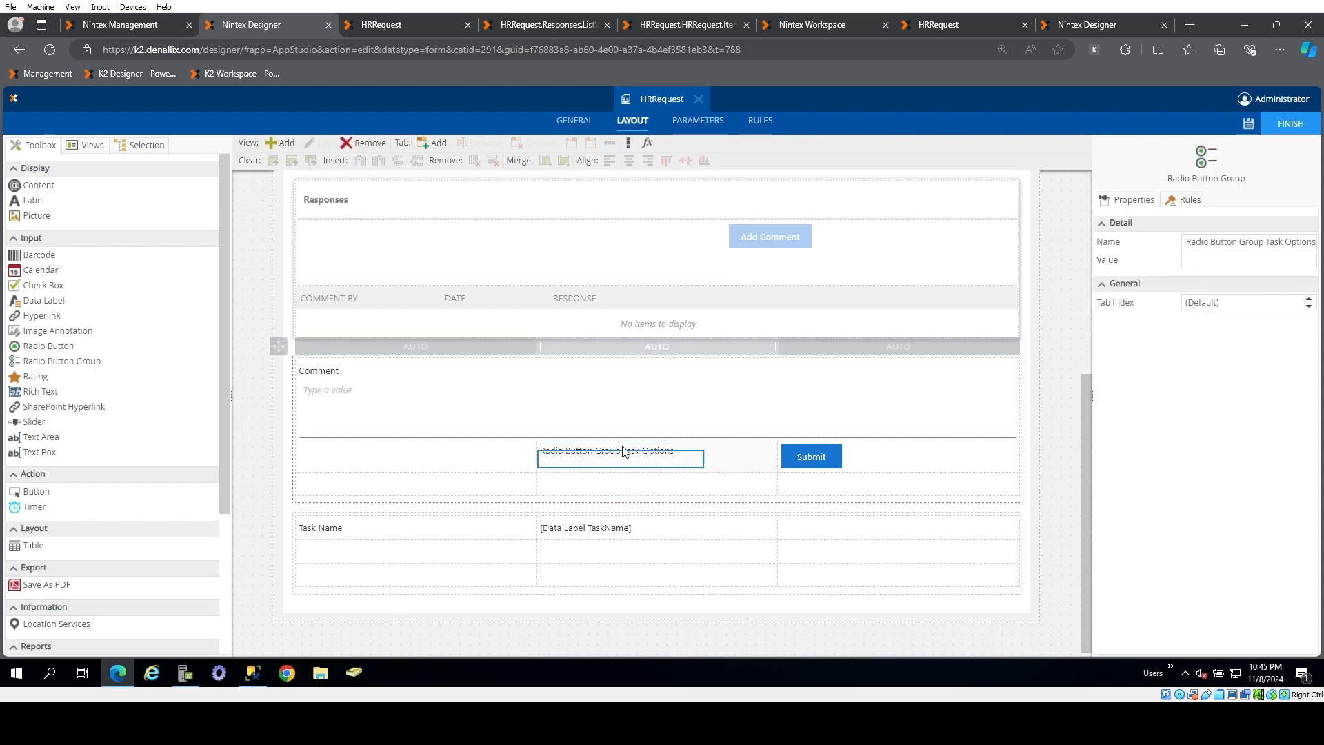
key("Delete")
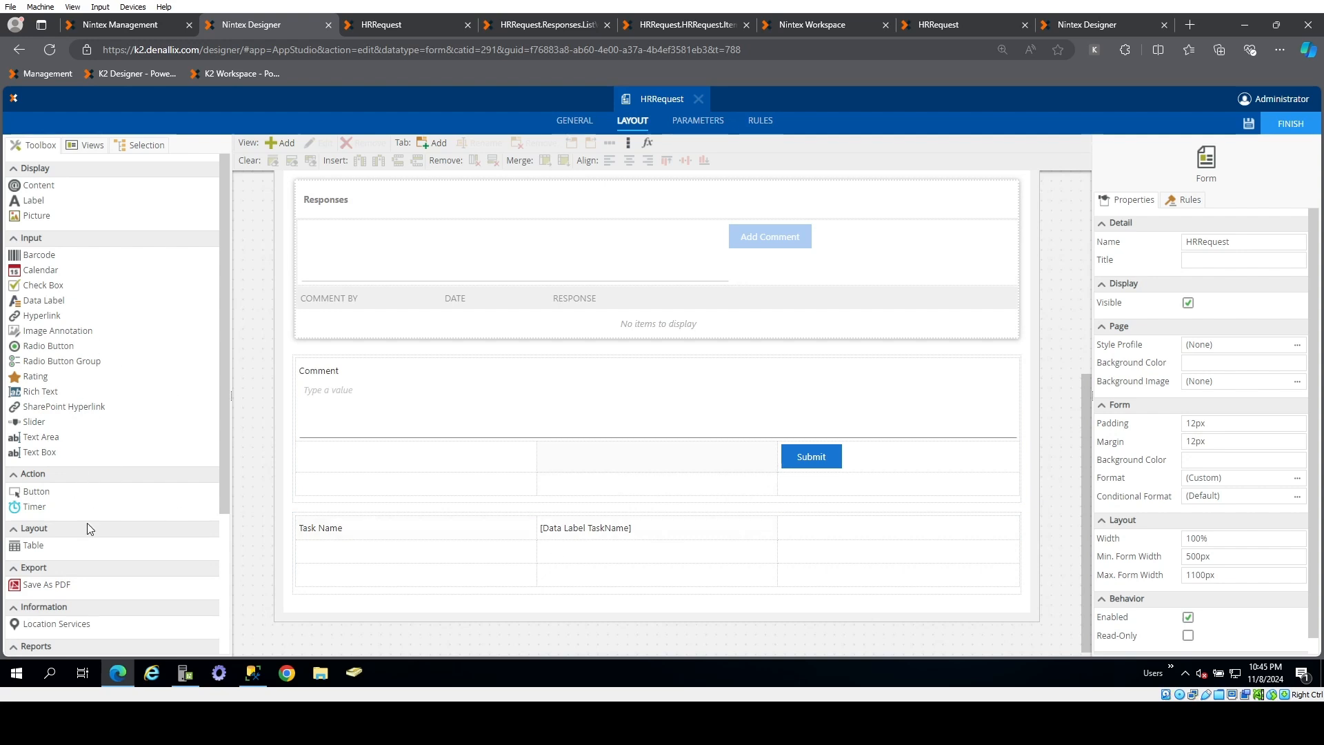
- Add two buttons in the table row below Submit, one in the middle cell and one under Submit
scroll(90, 510, "down", 1)
left_click_drag(30, 428, 675, 542)
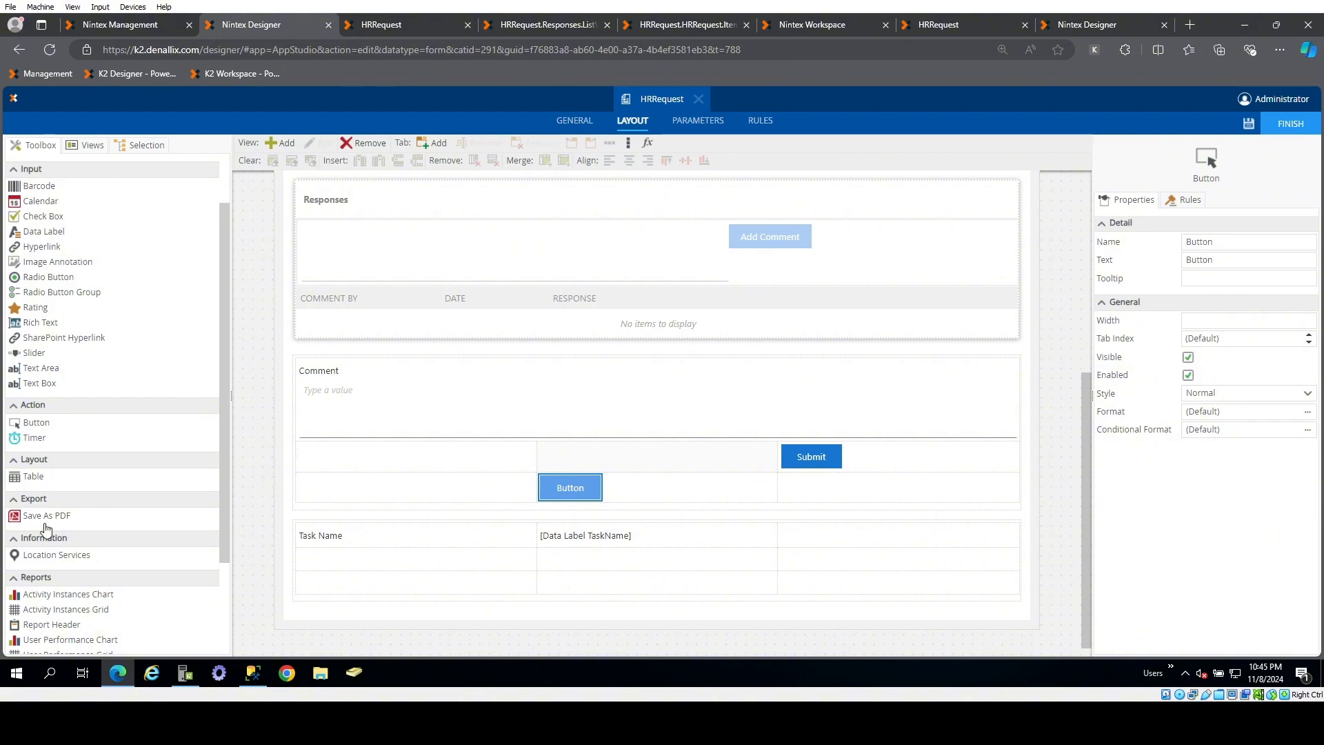
left_click_drag(35, 422, 817, 556)
- Name the middle button Button Accpet and set its text to Accept Response
left_click(570, 488)
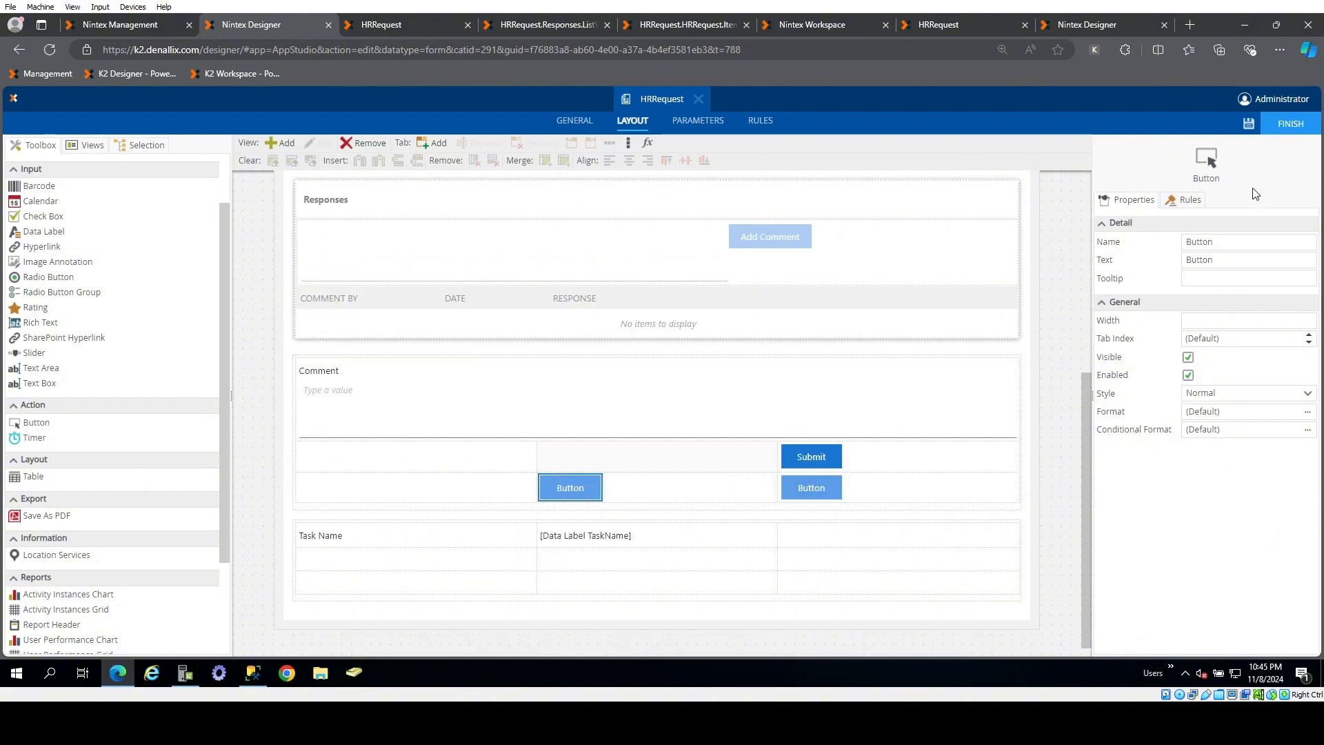
left_click(1226, 241)
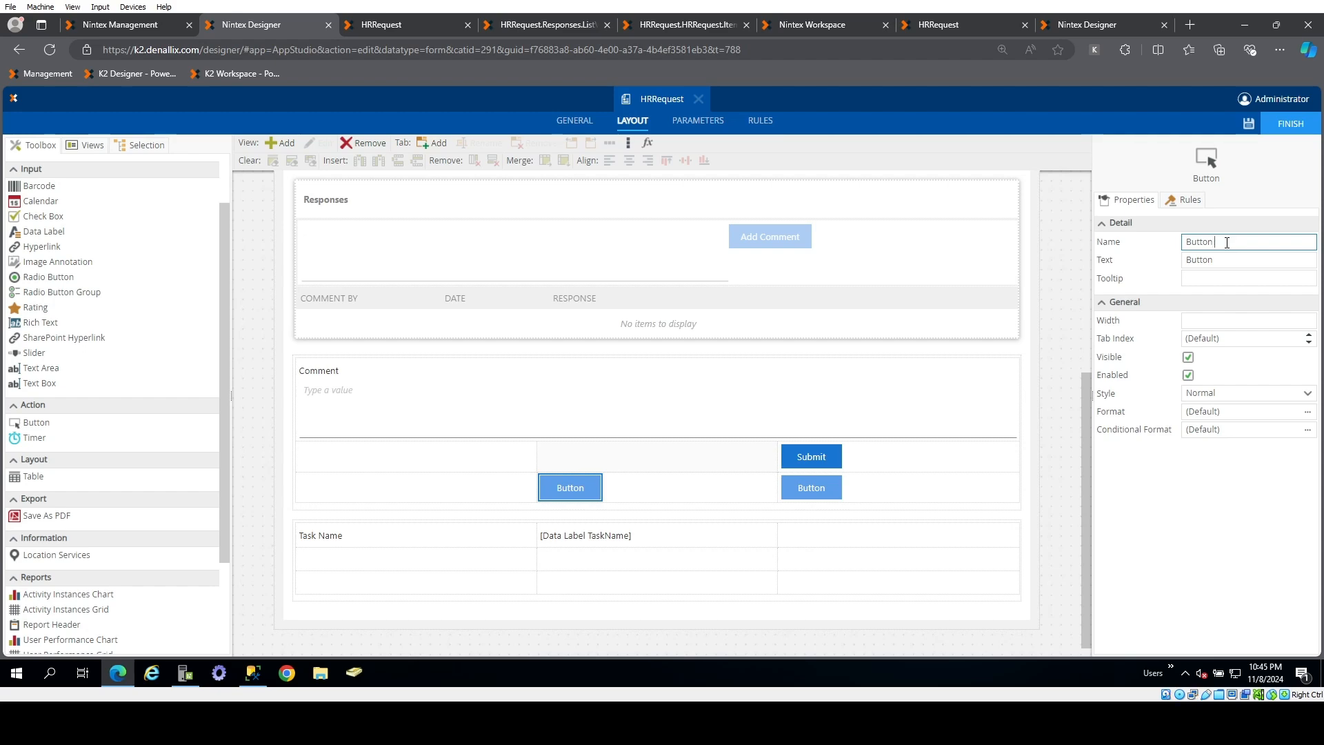
key("Tab")
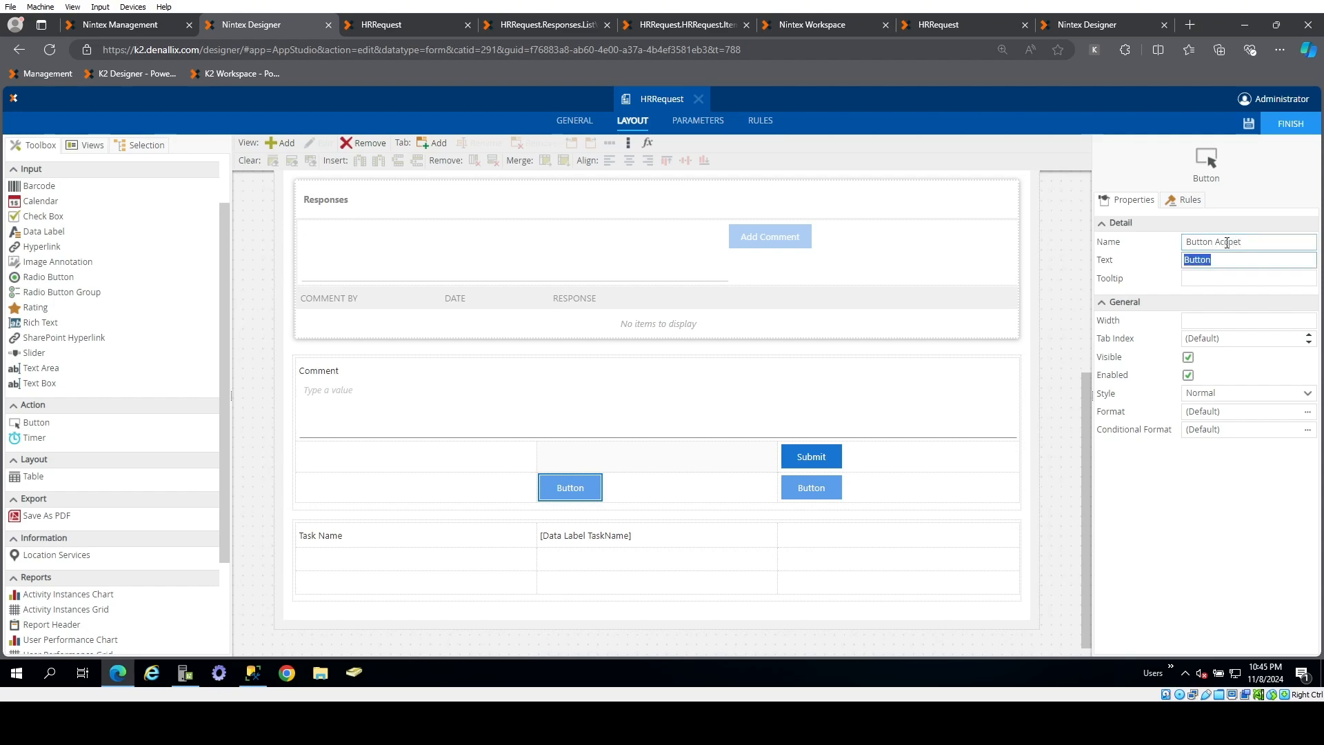
type("Accept Response")
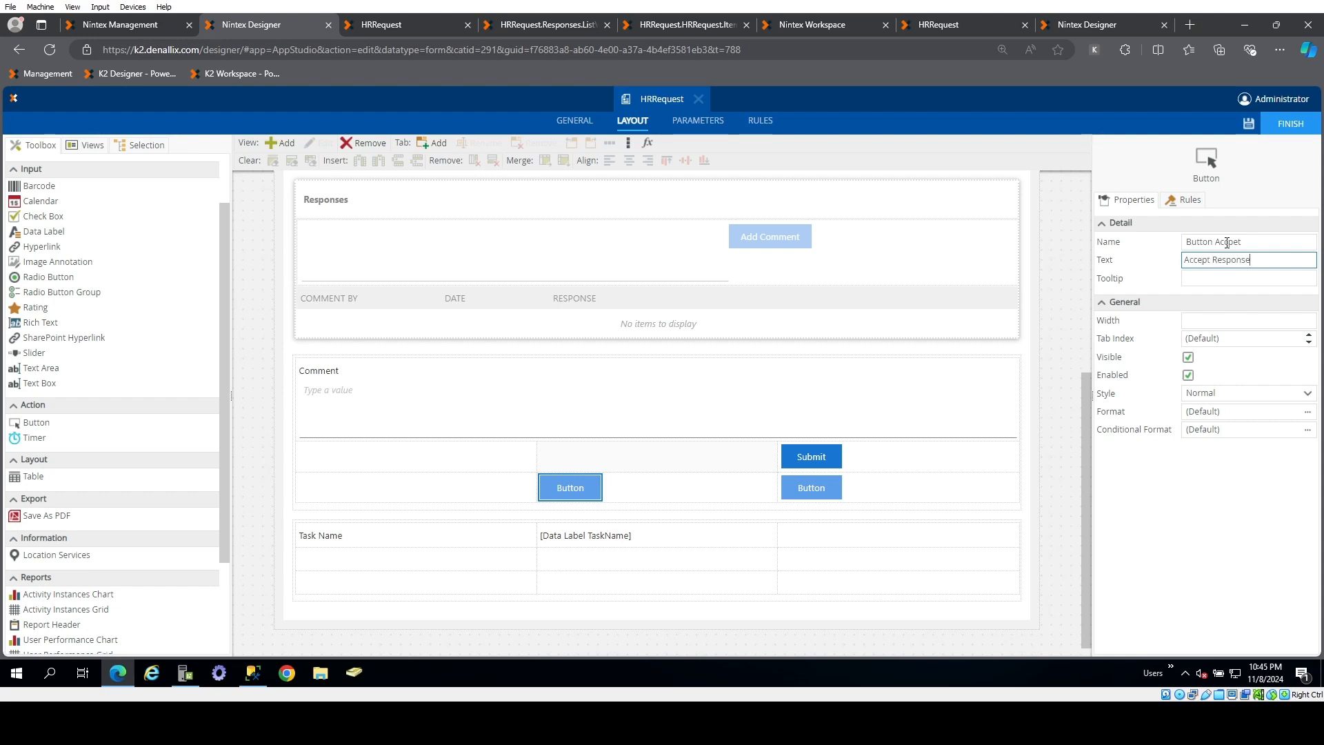
- Set the other new button's text to Submit Further Clarificaton, name it Button Submit Further Clarificaton and make it not visible
left_click(817, 487)
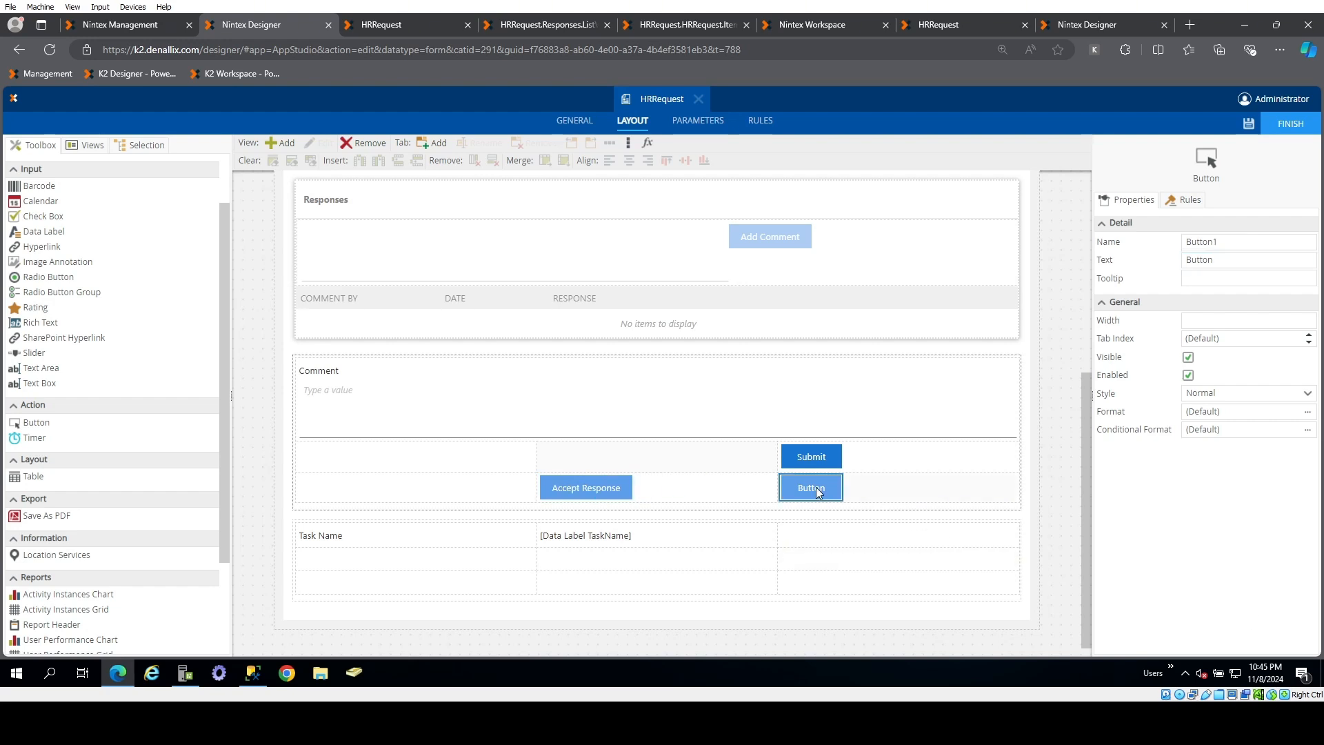
left_click(1233, 257)
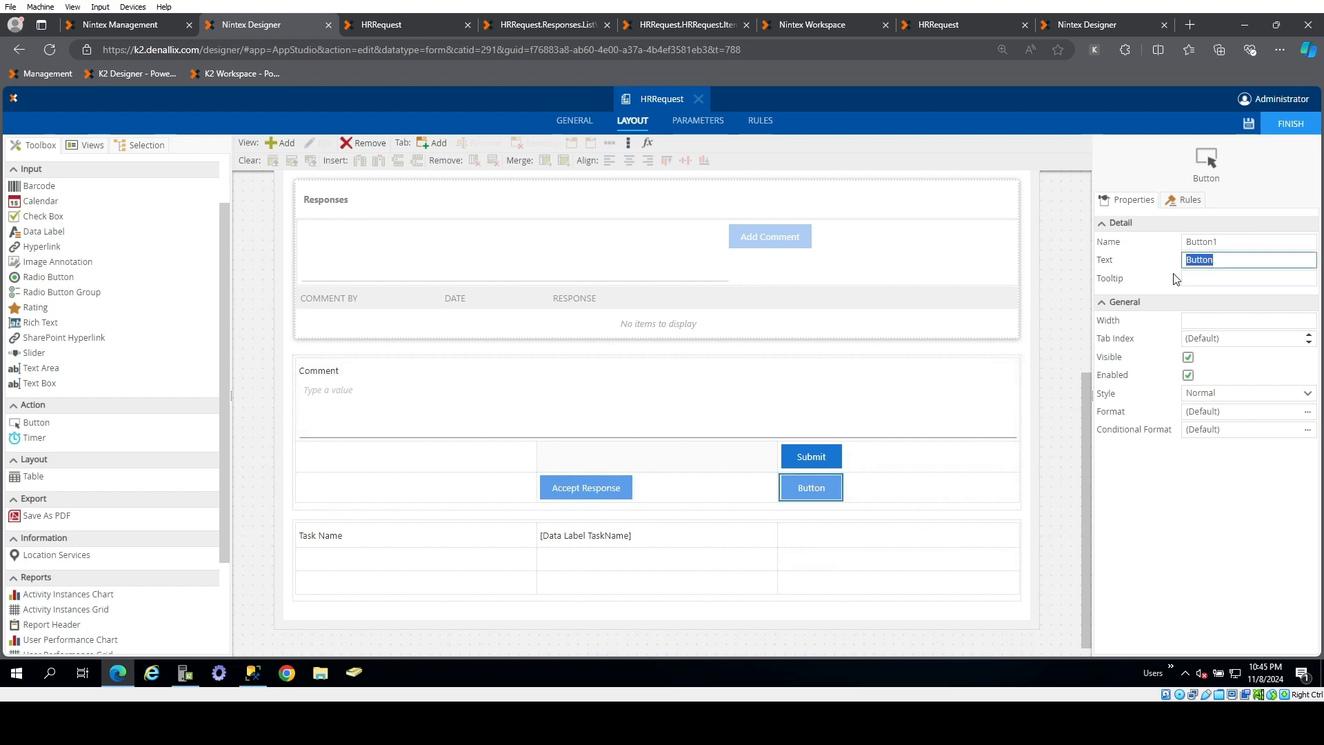
type("Submit Furht")
type("er Clarifica")
left_click(1200, 558)
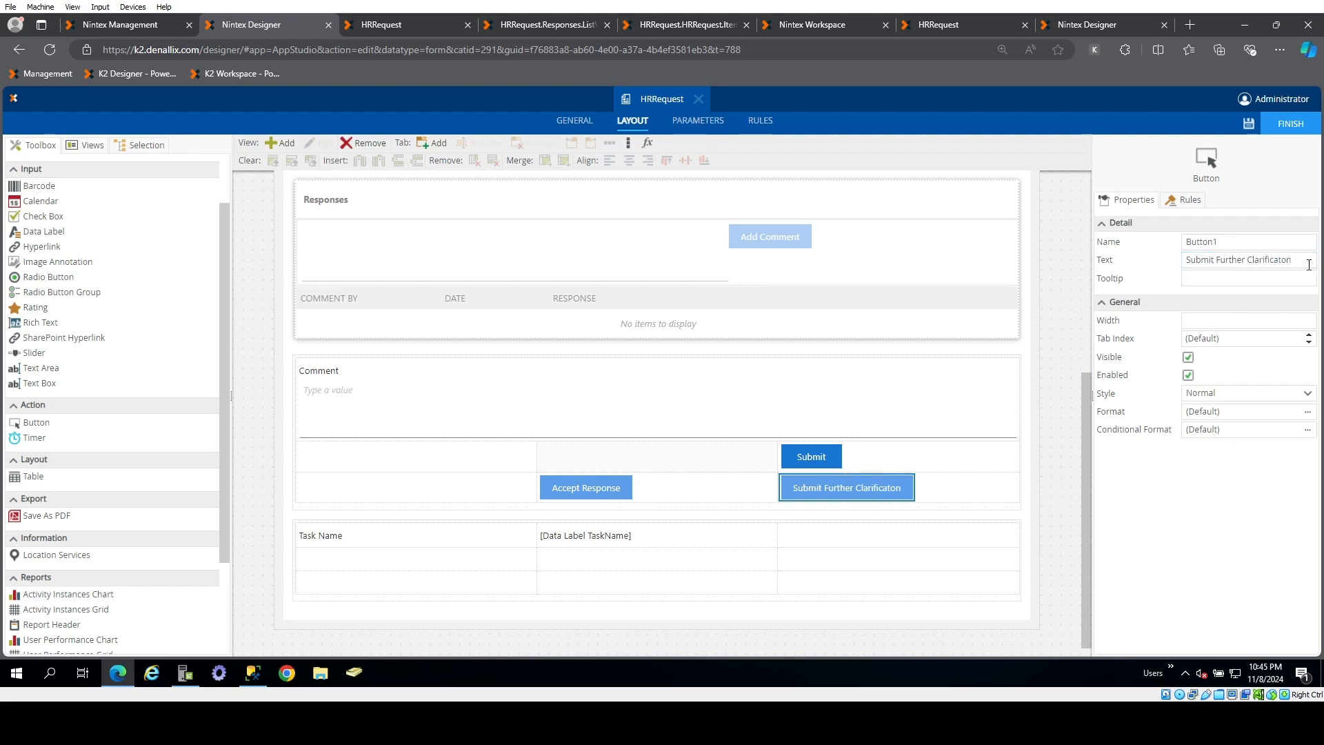
left_click_drag(1309, 265, 1087, 260)
key("ctrl+c")
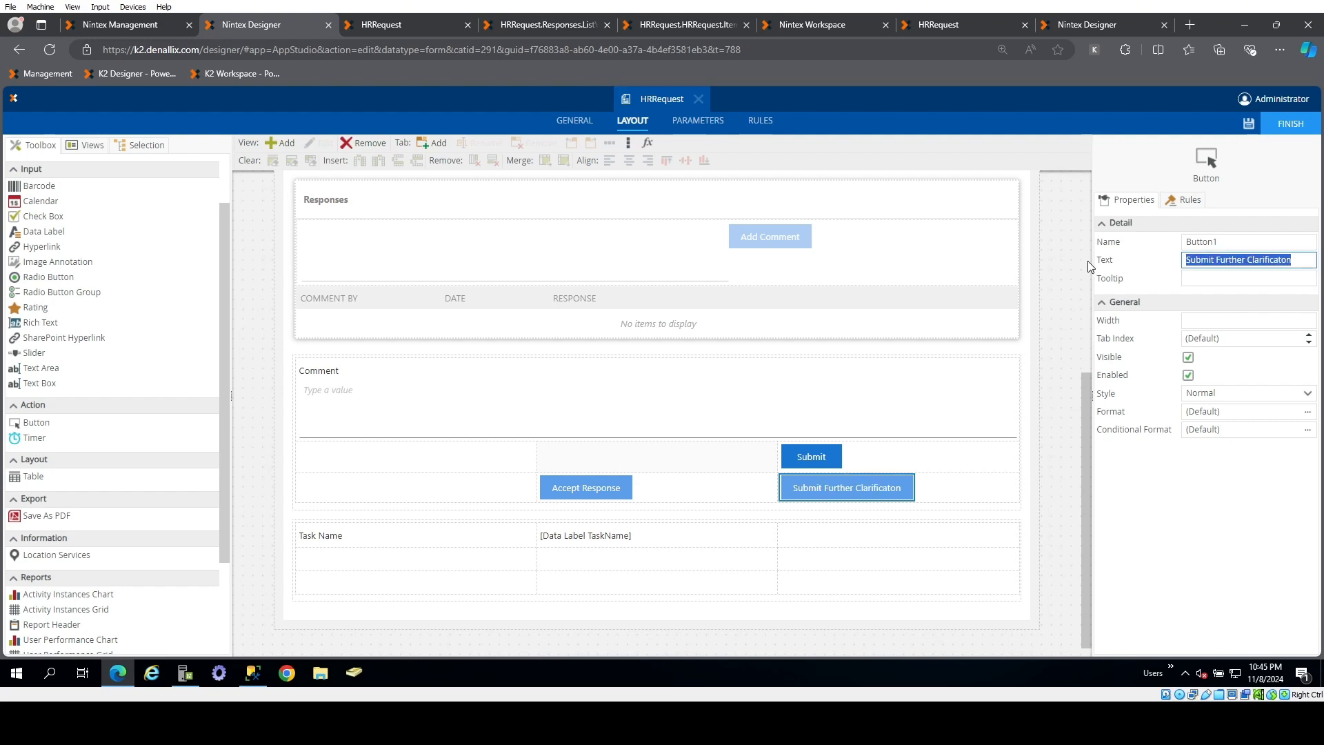
left_click(1237, 242)
key("ctrl+v")
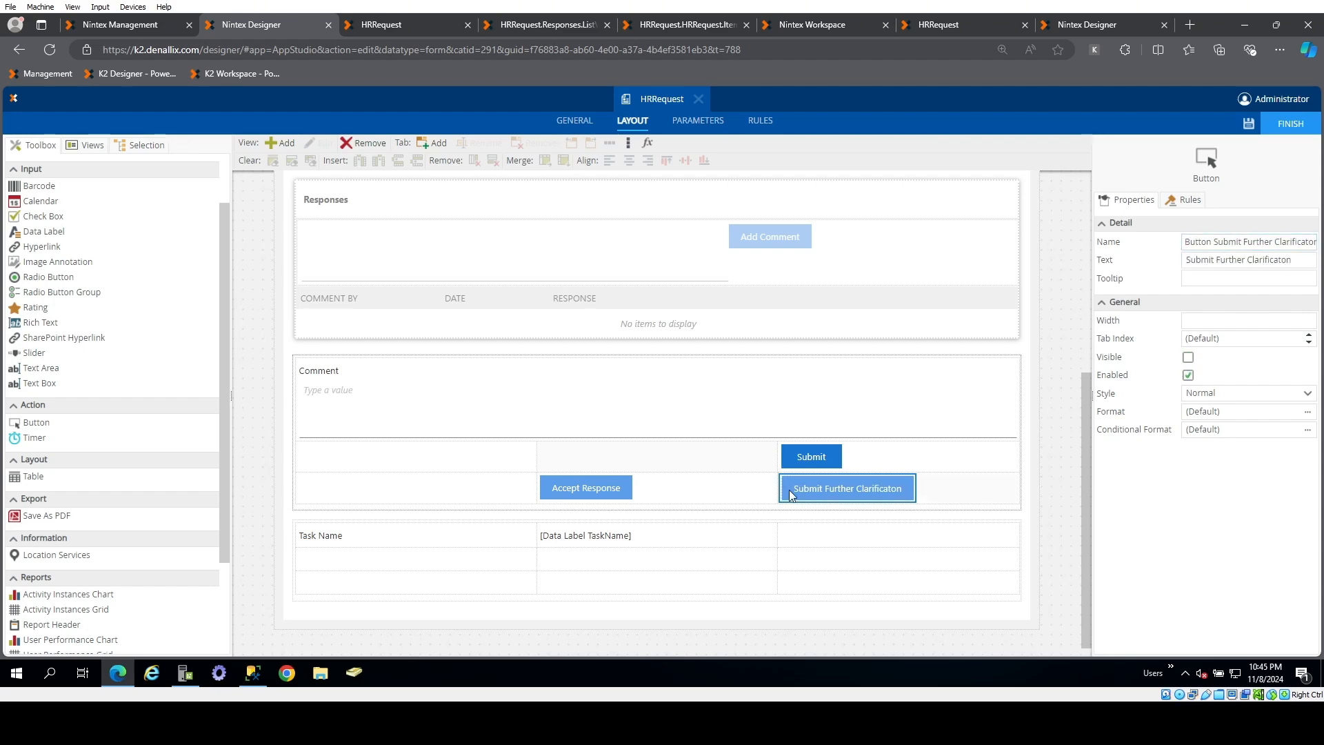
- Make the Accept Response button not visible and save the HRRequest form
left_click(602, 491)
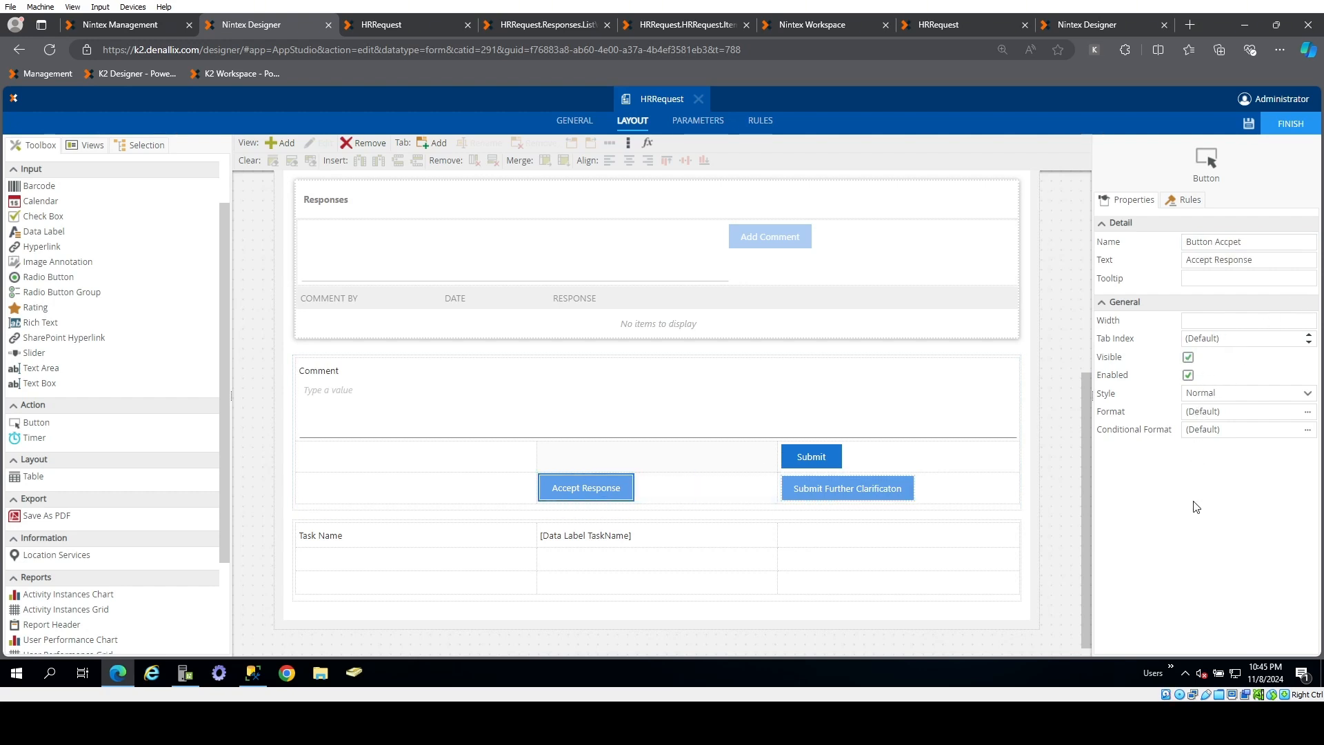
left_click(1248, 124)
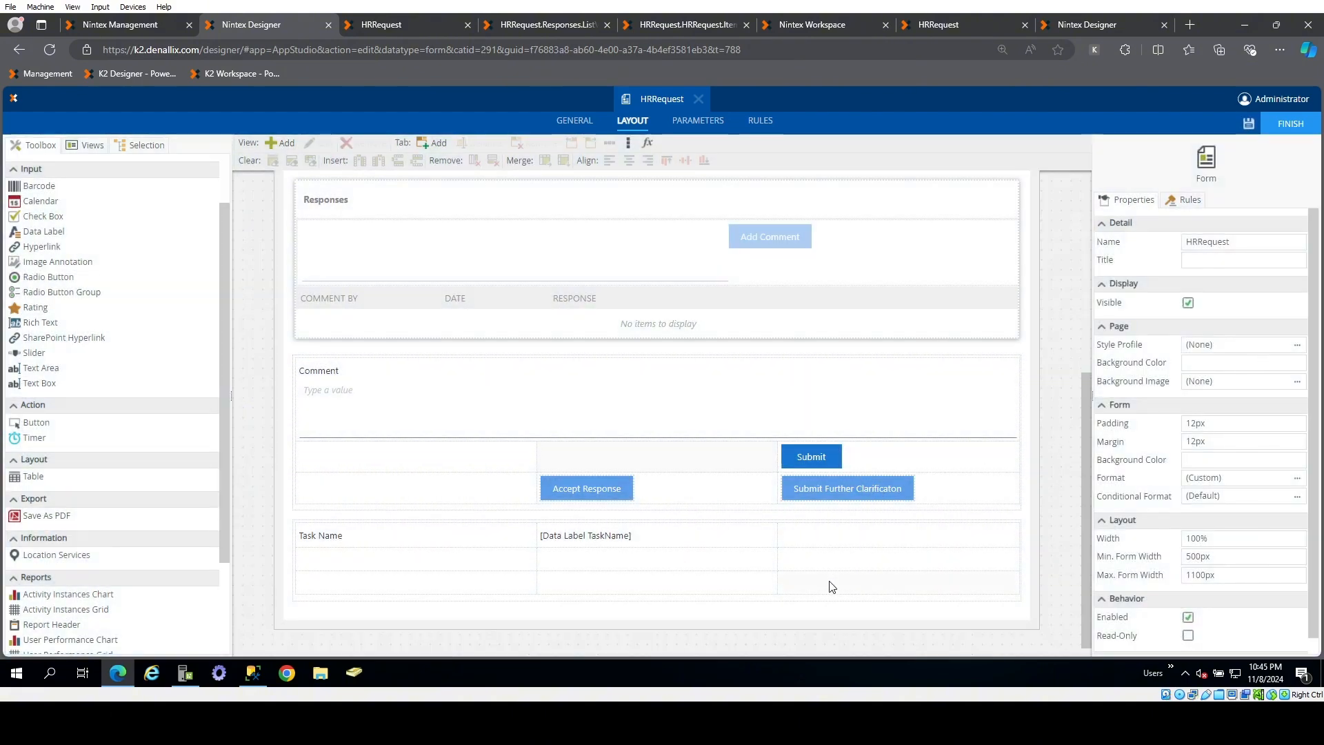
- In the rule for the Task Name label changing, add an action that hides the Button Submit form control
left_click(593, 543)
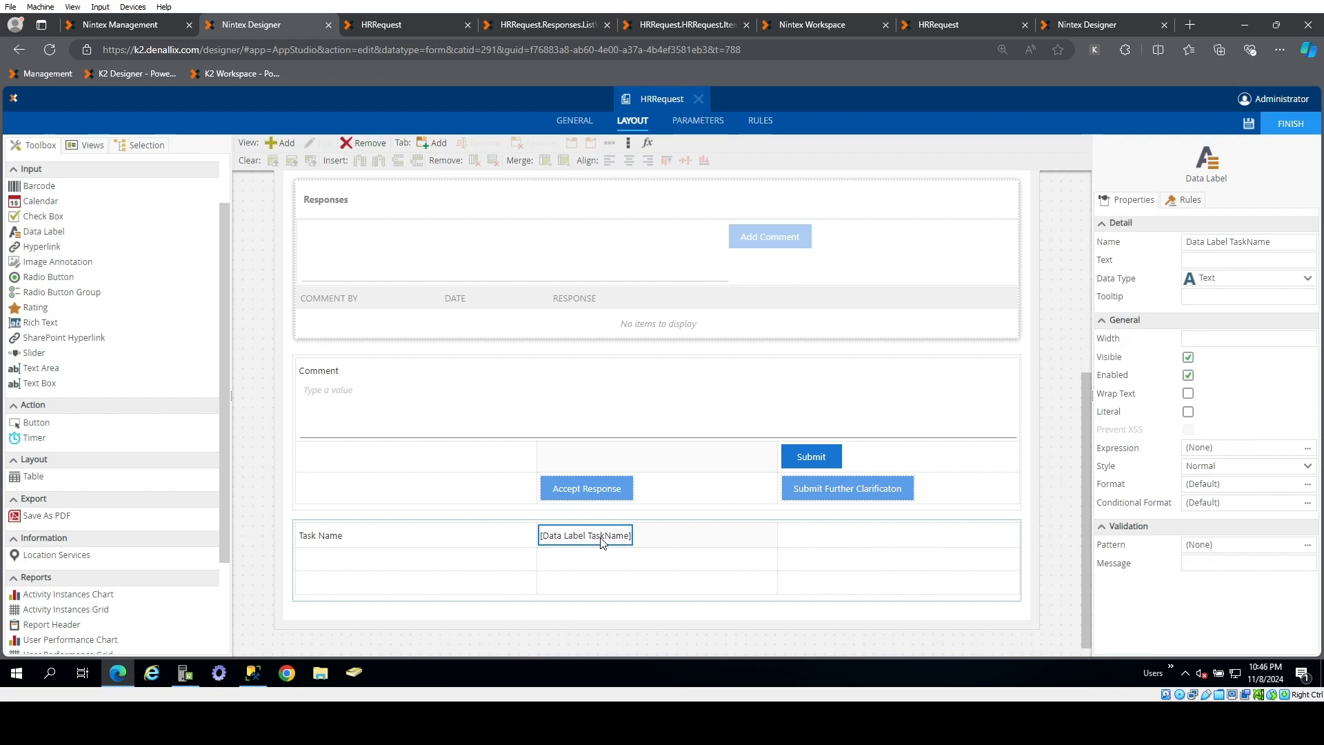
left_click(760, 125)
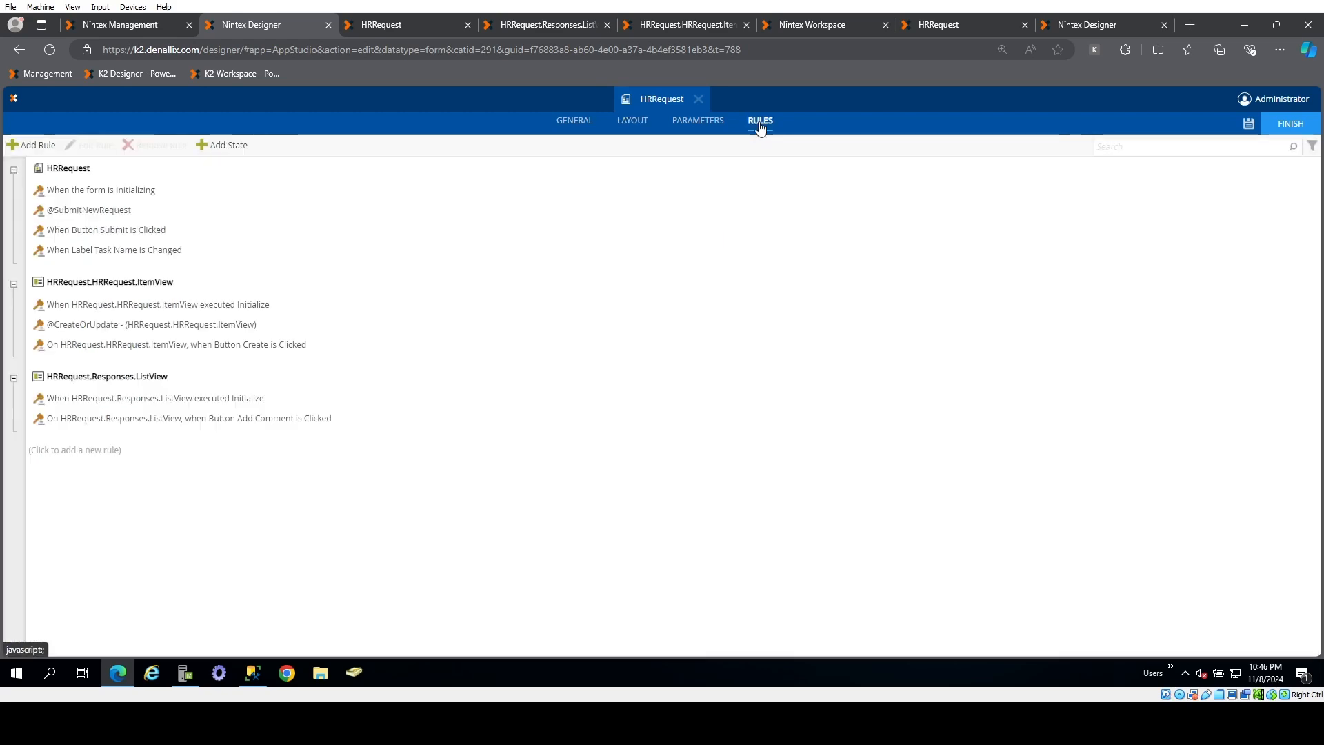
left_click(186, 252)
double_click(187, 253)
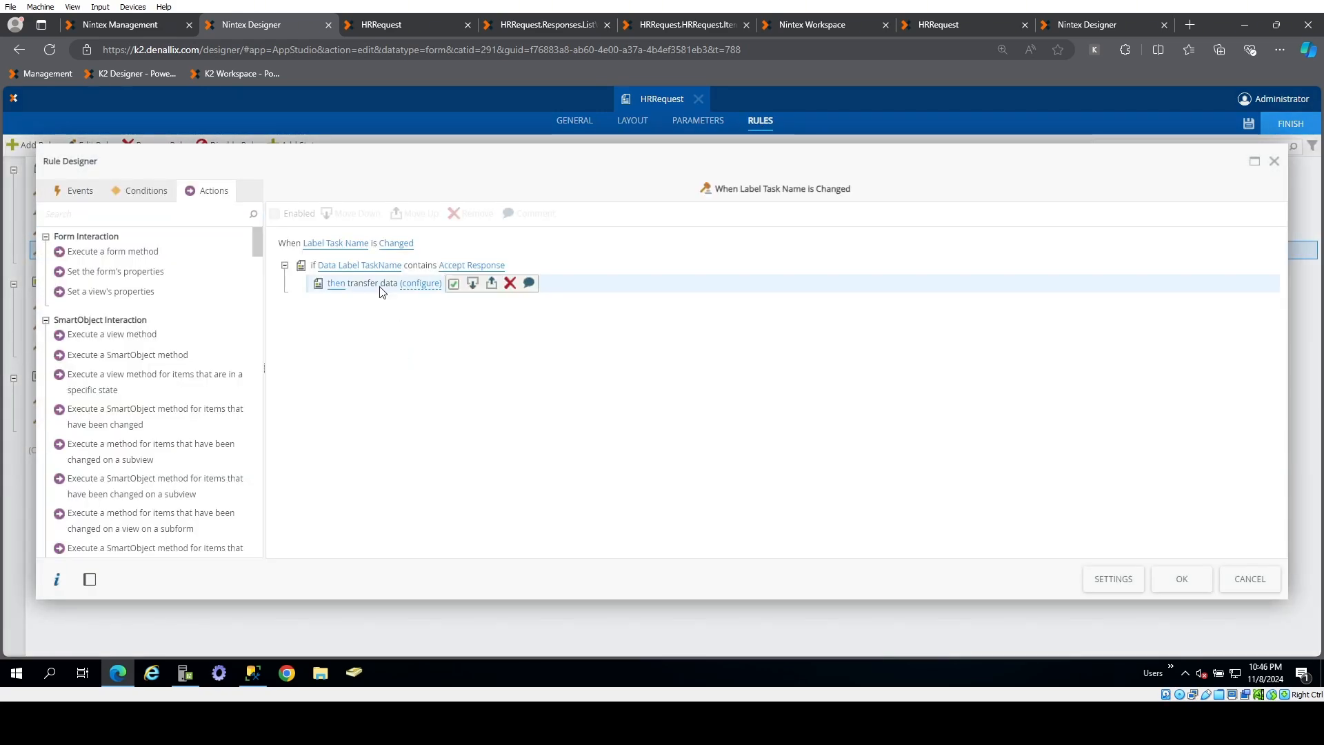
left_click(209, 214)
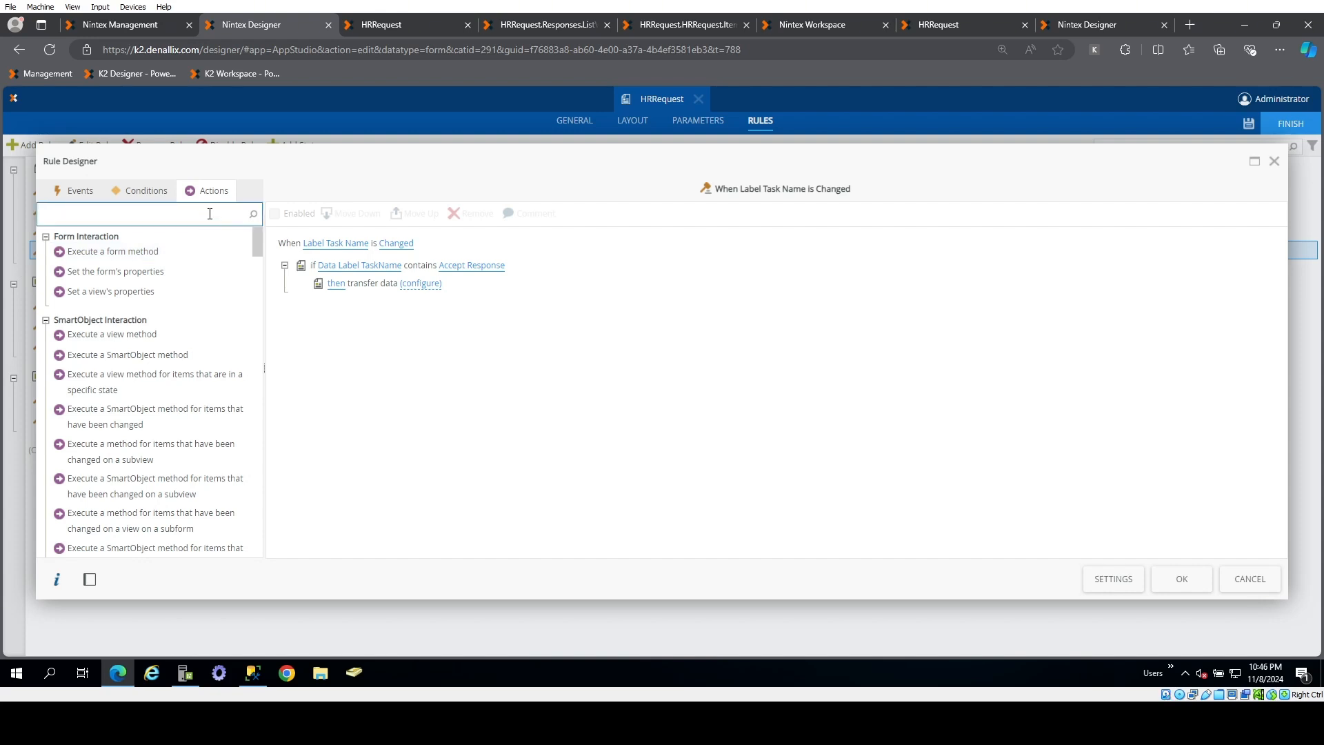
type("hide")
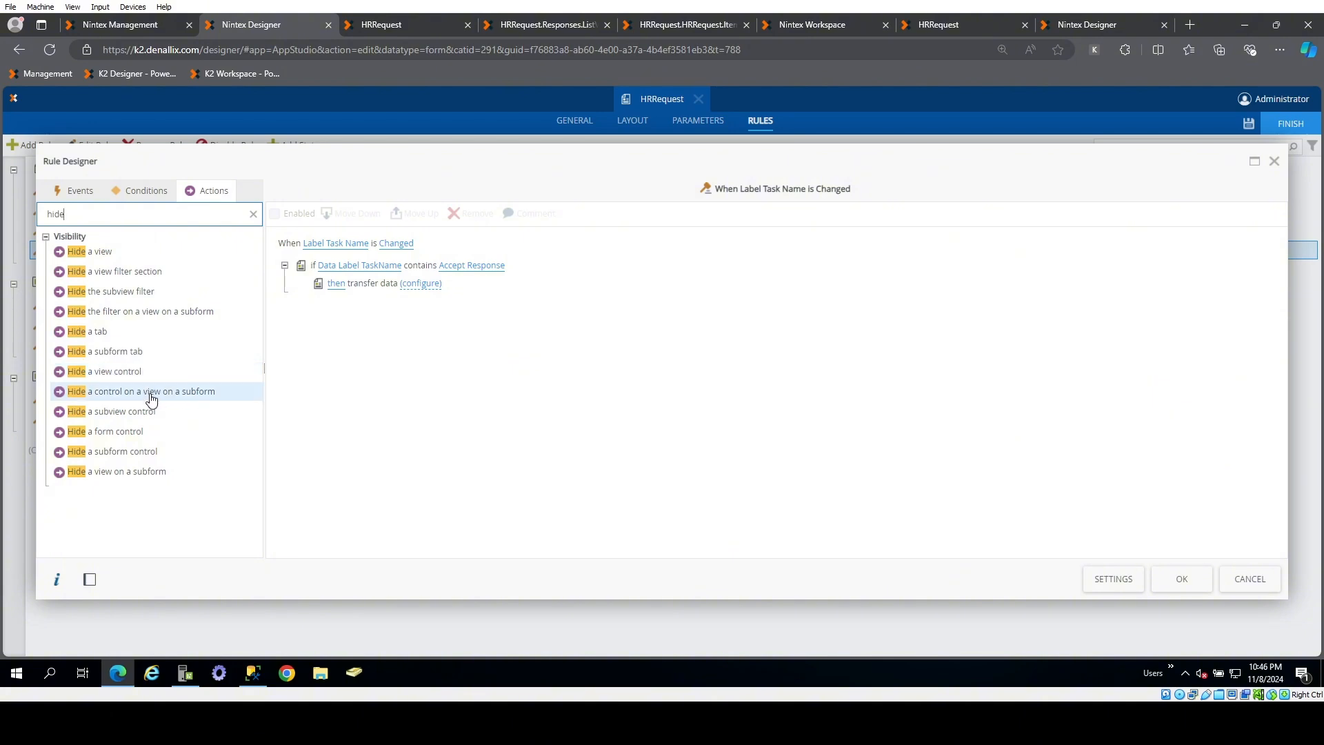
double_click(165, 432)
left_click(404, 321)
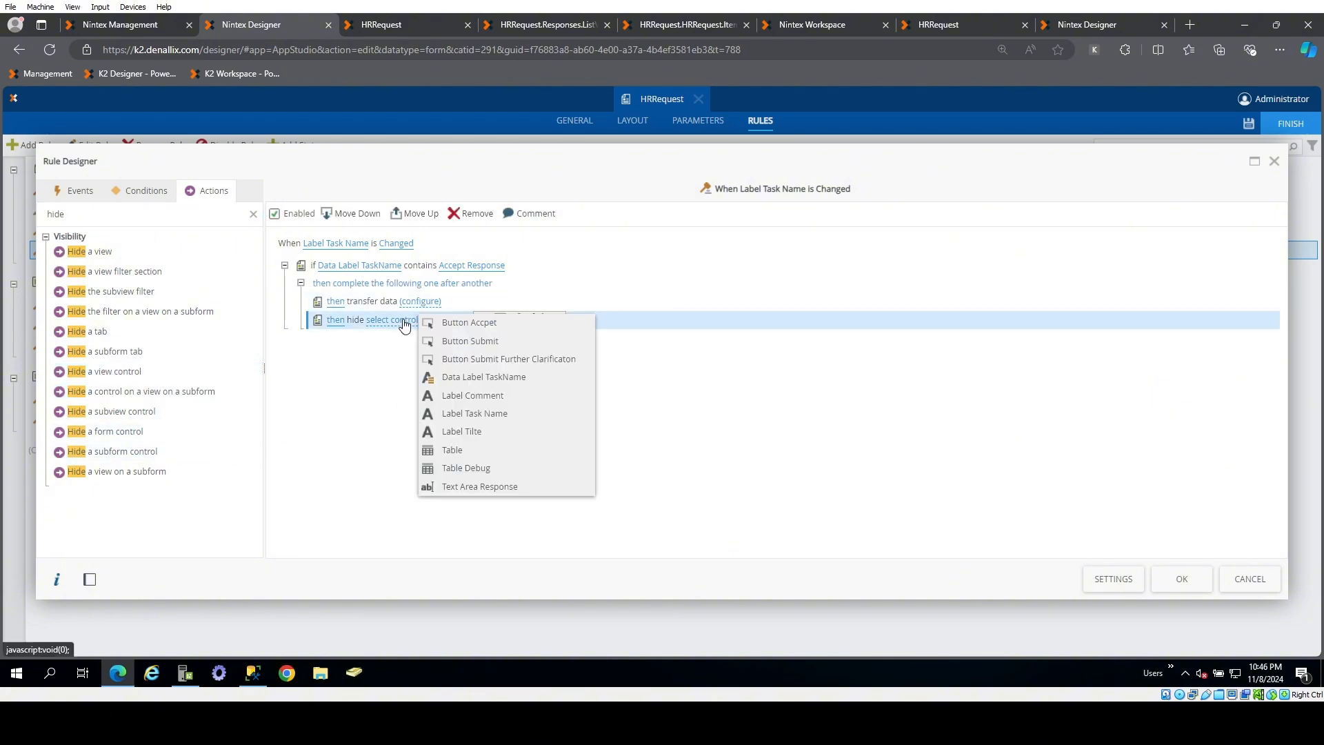
left_click(474, 341)
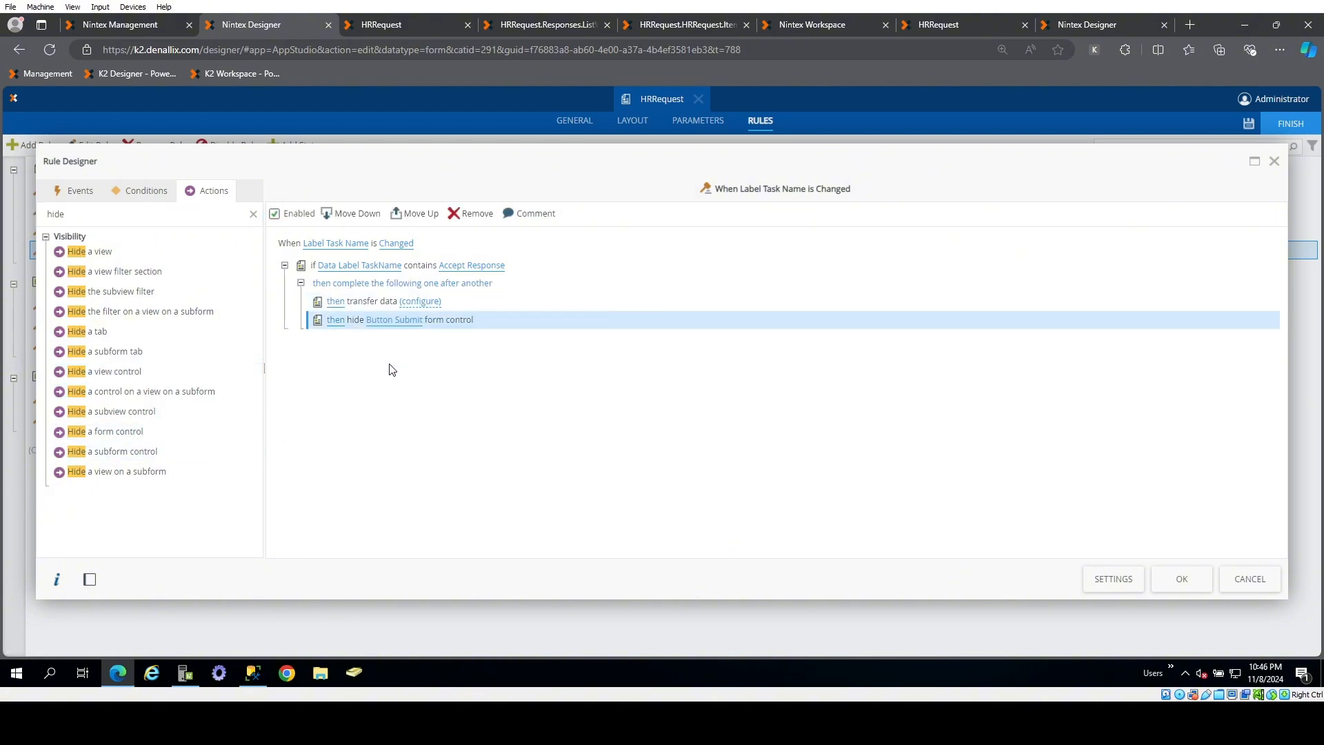
- Add actions showing Button Accpet and Button Submit Further Clarificaton to the rule, and save the HRRequest form
left_click(253, 214)
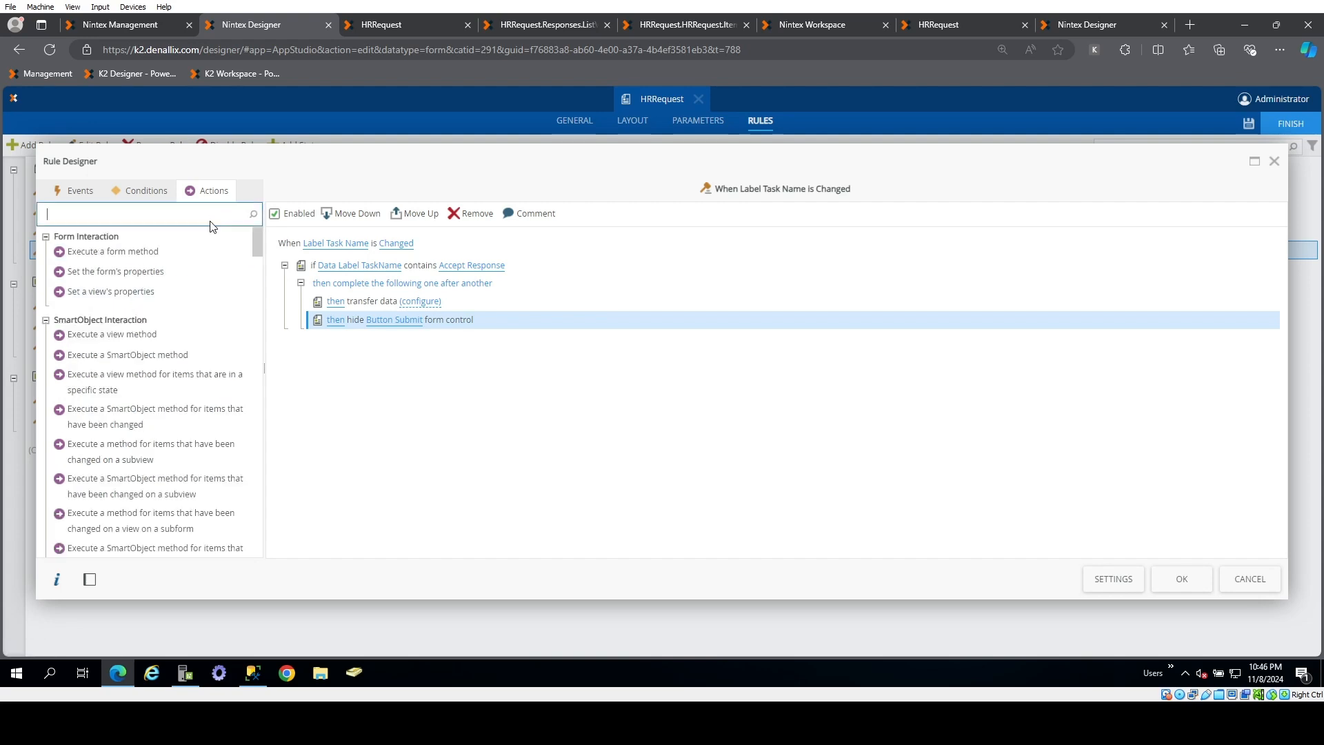
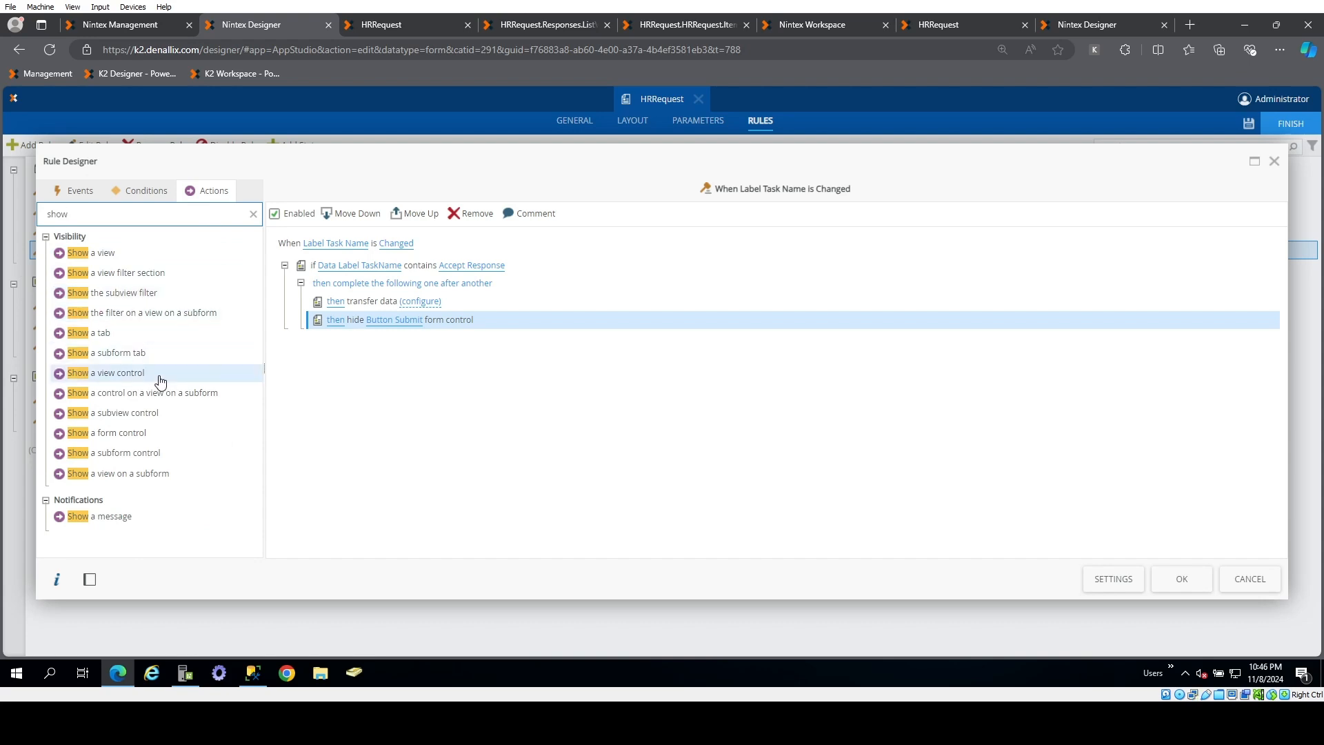
left_click(173, 438)
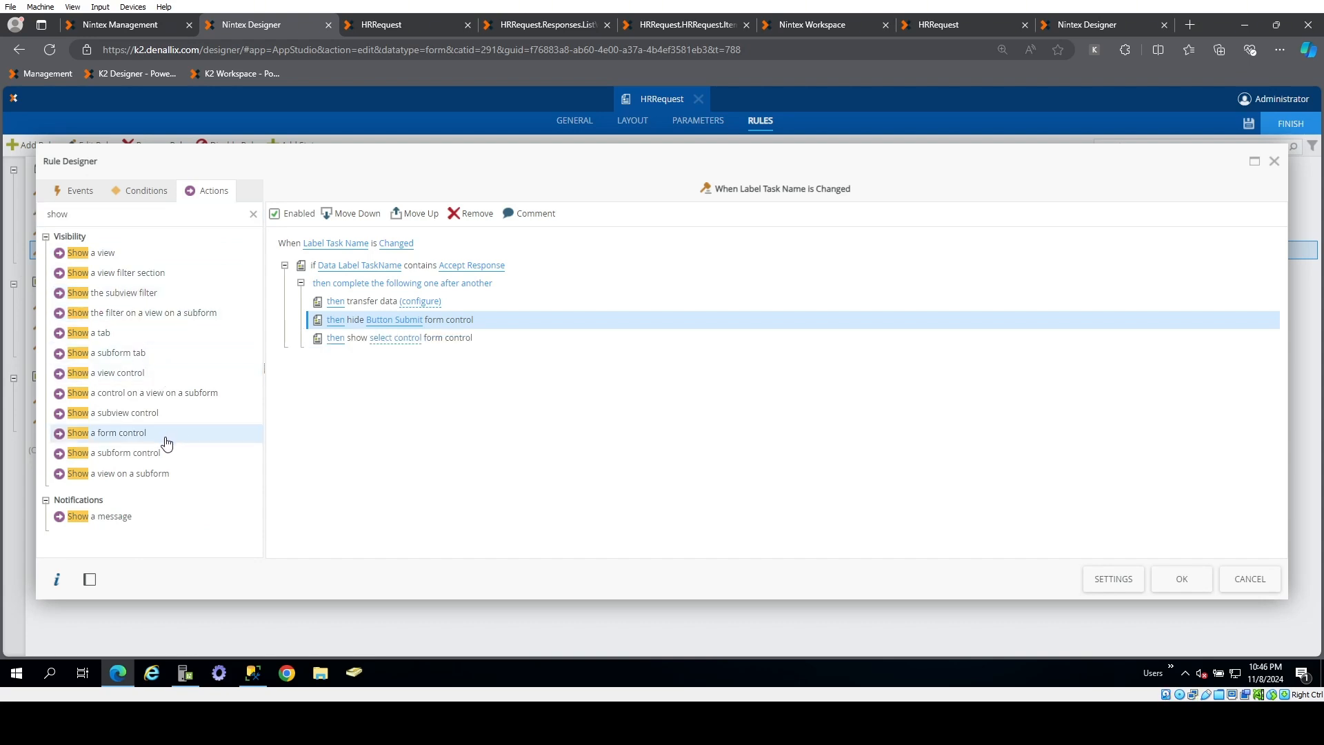
left_click(172, 437)
left_click(405, 339)
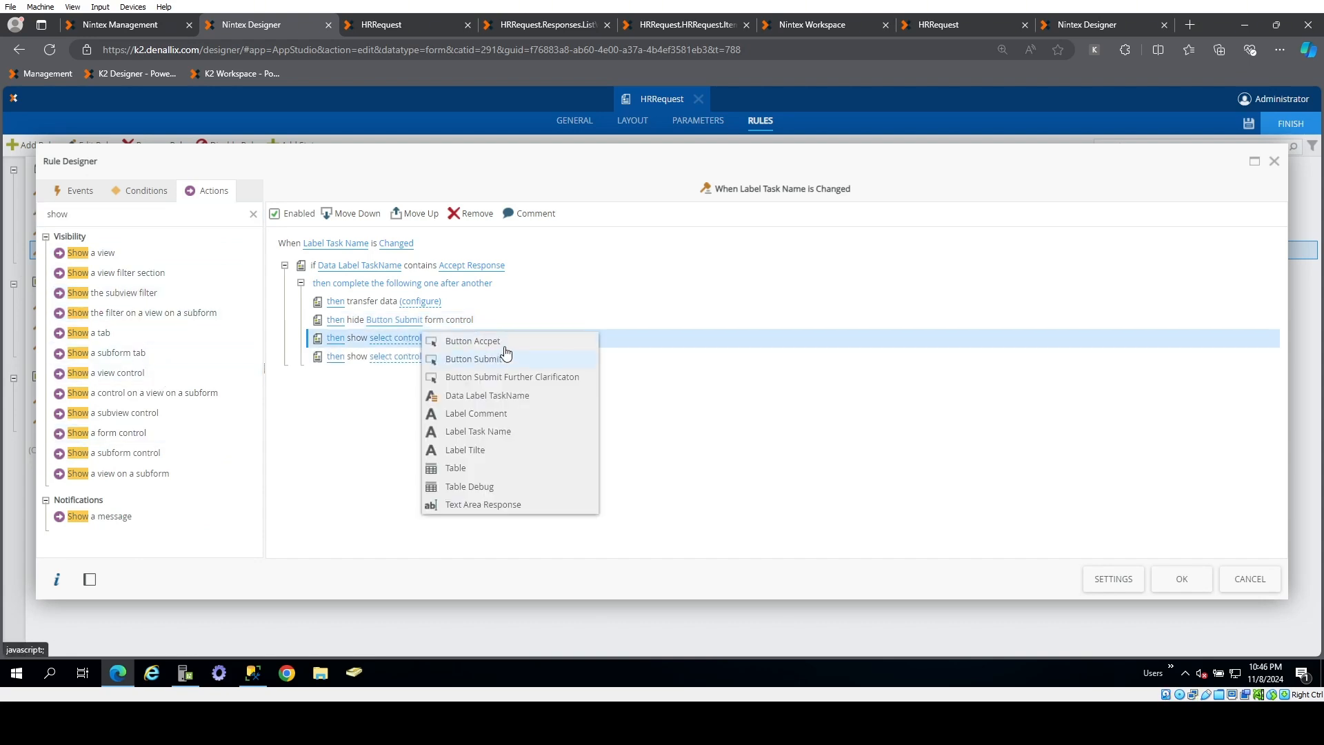
left_click(501, 344)
left_click(420, 366)
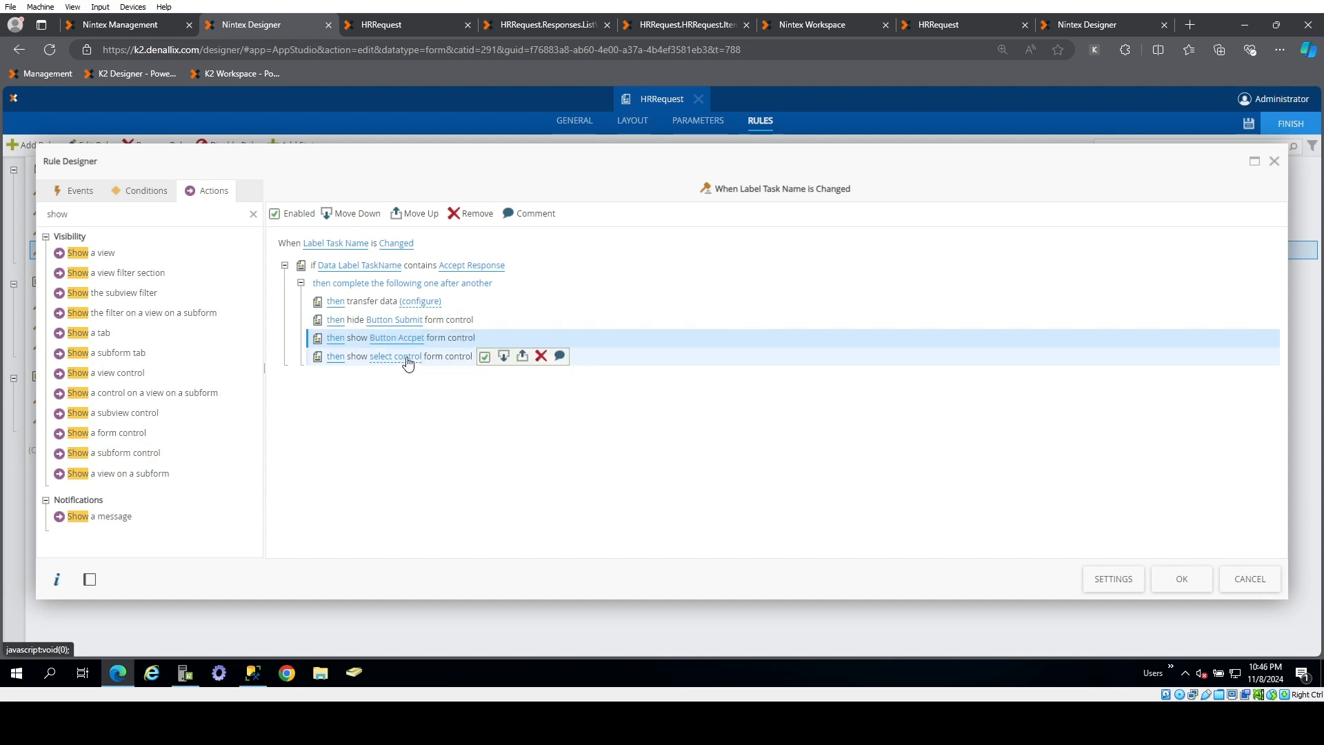
left_click(407, 358)
left_click(535, 400)
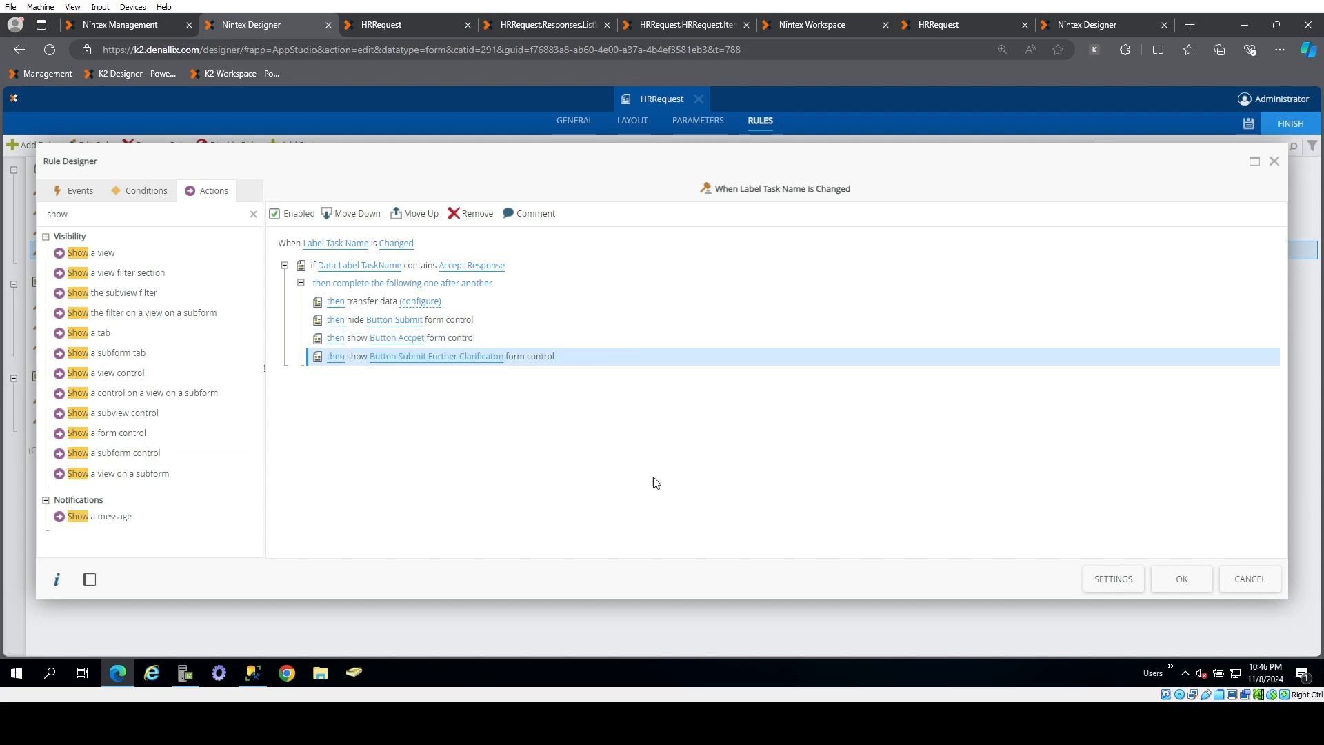
left_click(1166, 580)
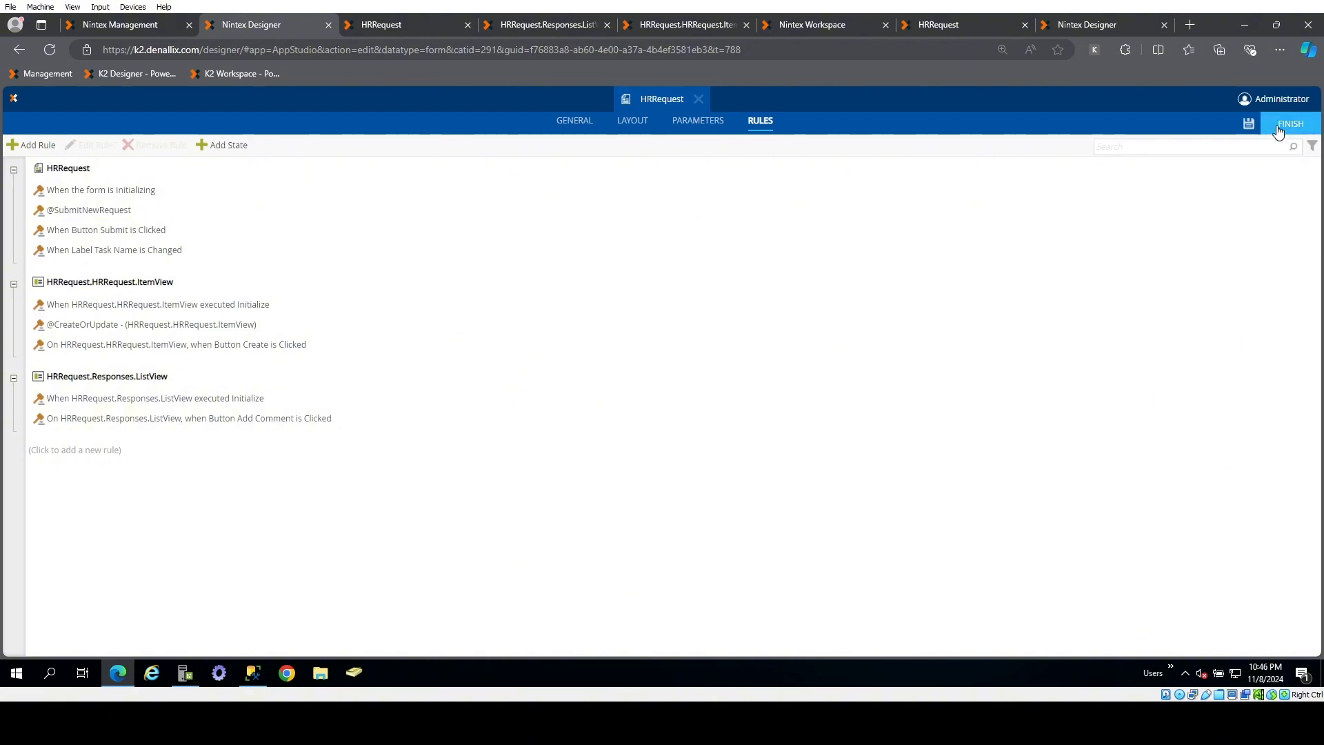
left_click(1248, 124)
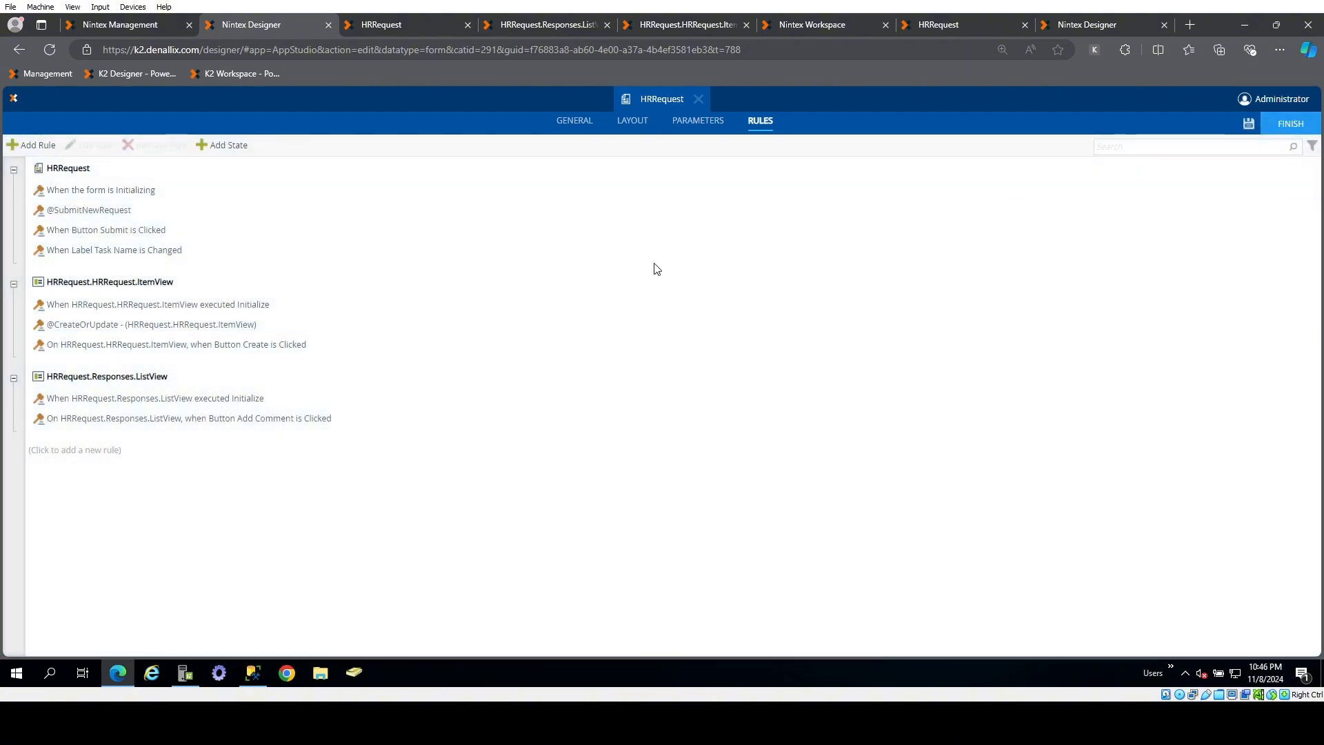
- Create a rule for the Accept Response button that fires when Button Accpet is Clicked
left_click(634, 129)
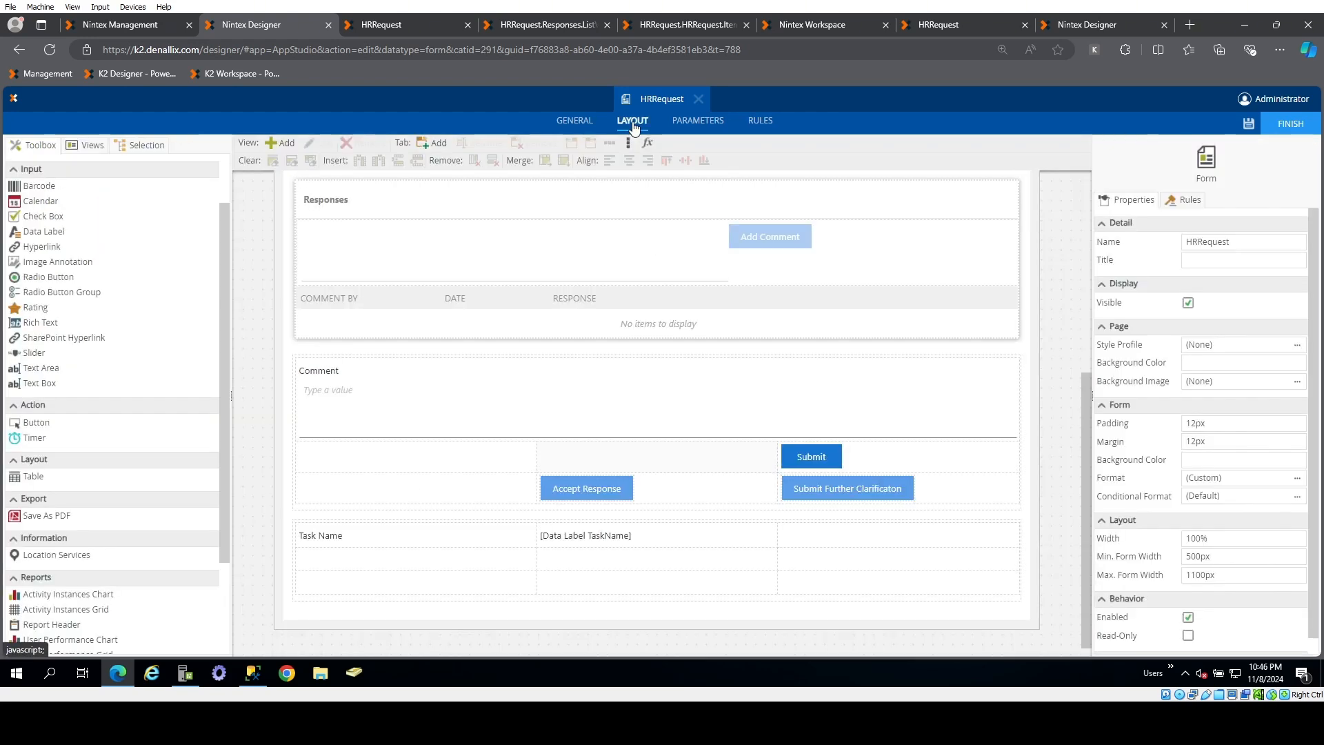
left_click(593, 496)
left_click(1184, 199)
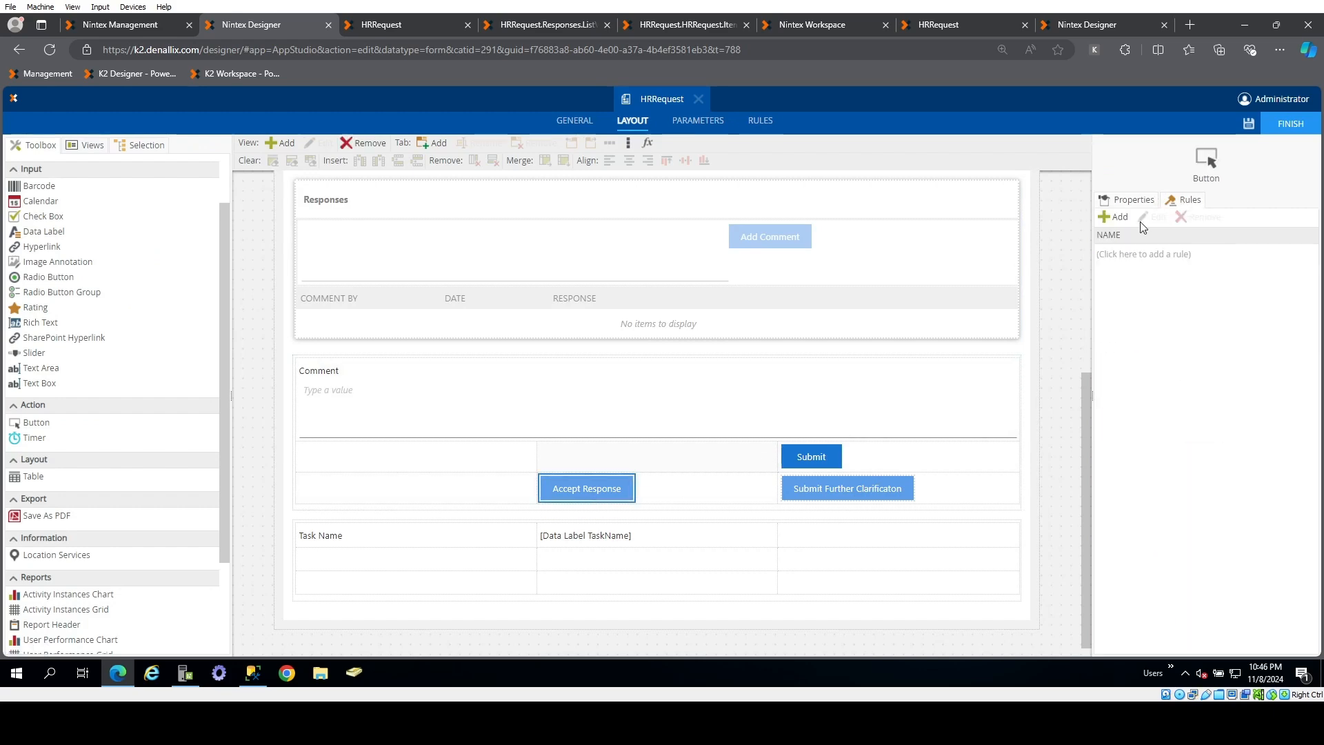
left_click(1114, 217)
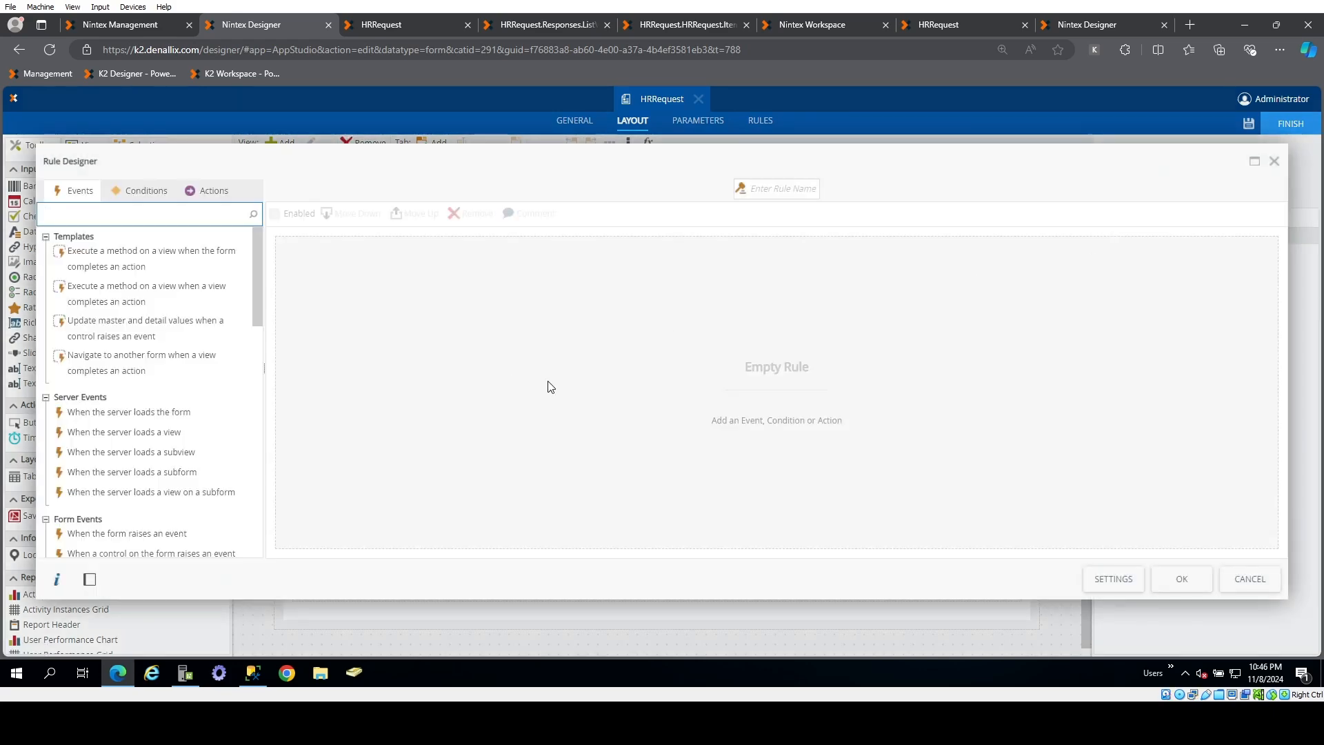
left_click(777, 190)
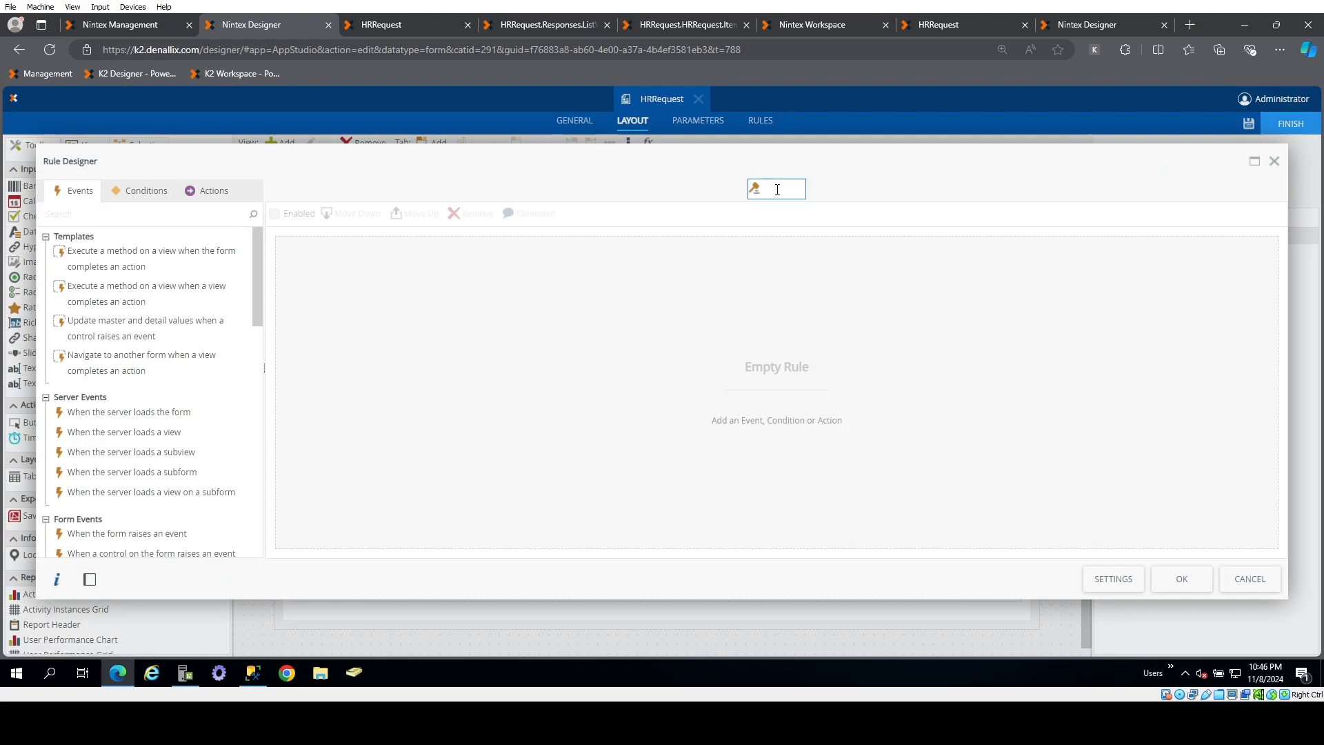
scroll(168, 486, "down", 1)
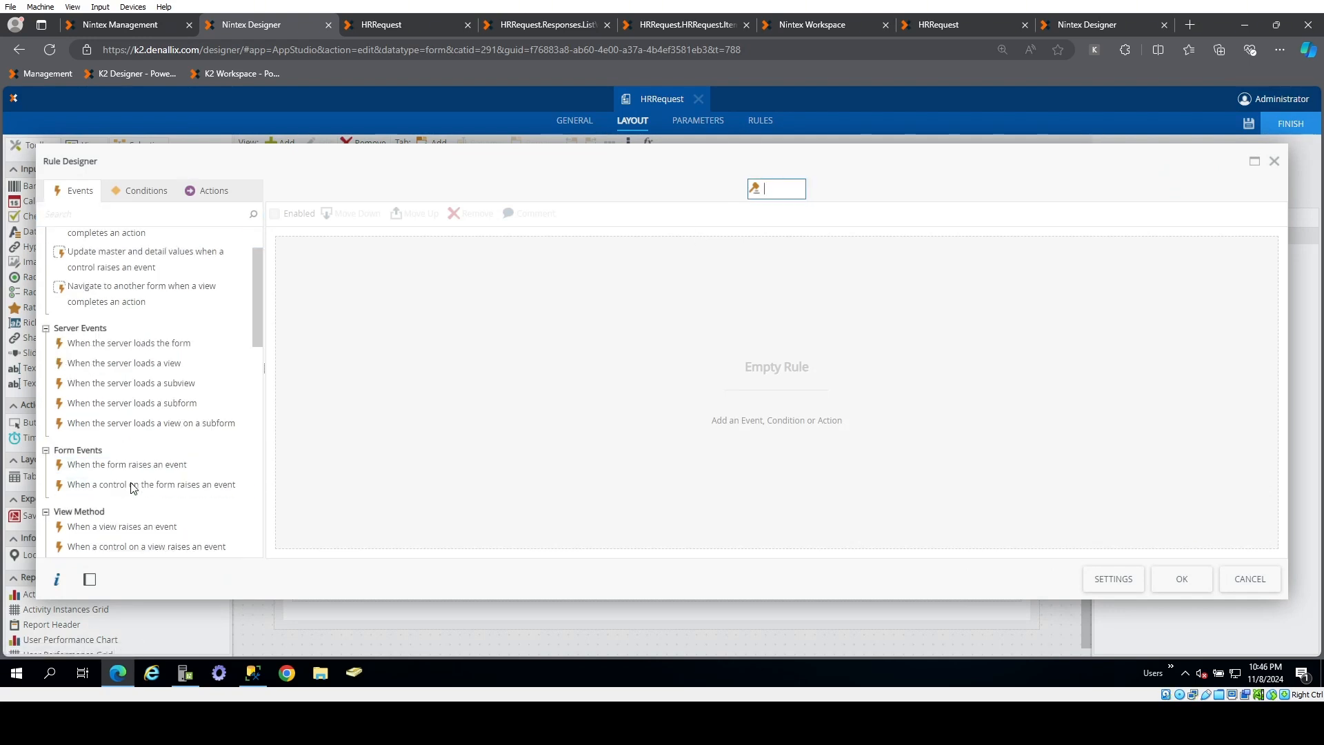
left_click(172, 491)
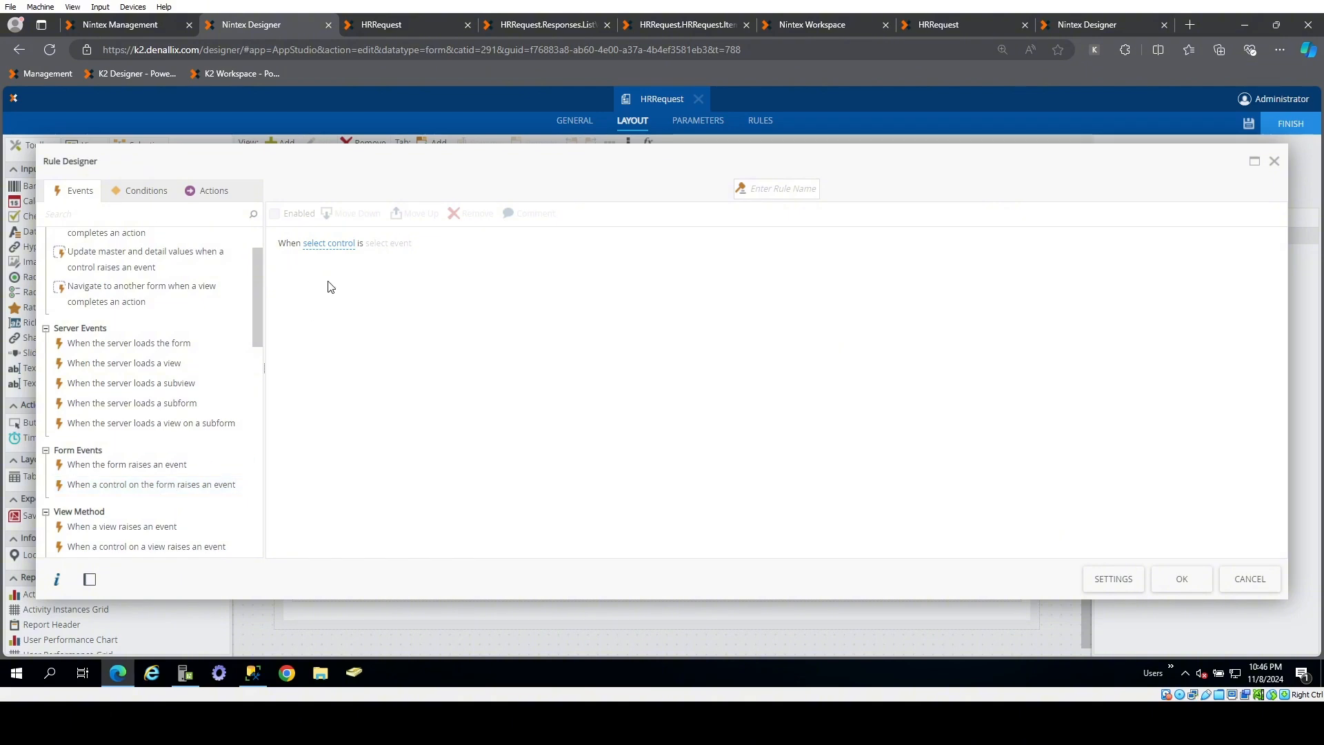
left_click(326, 243)
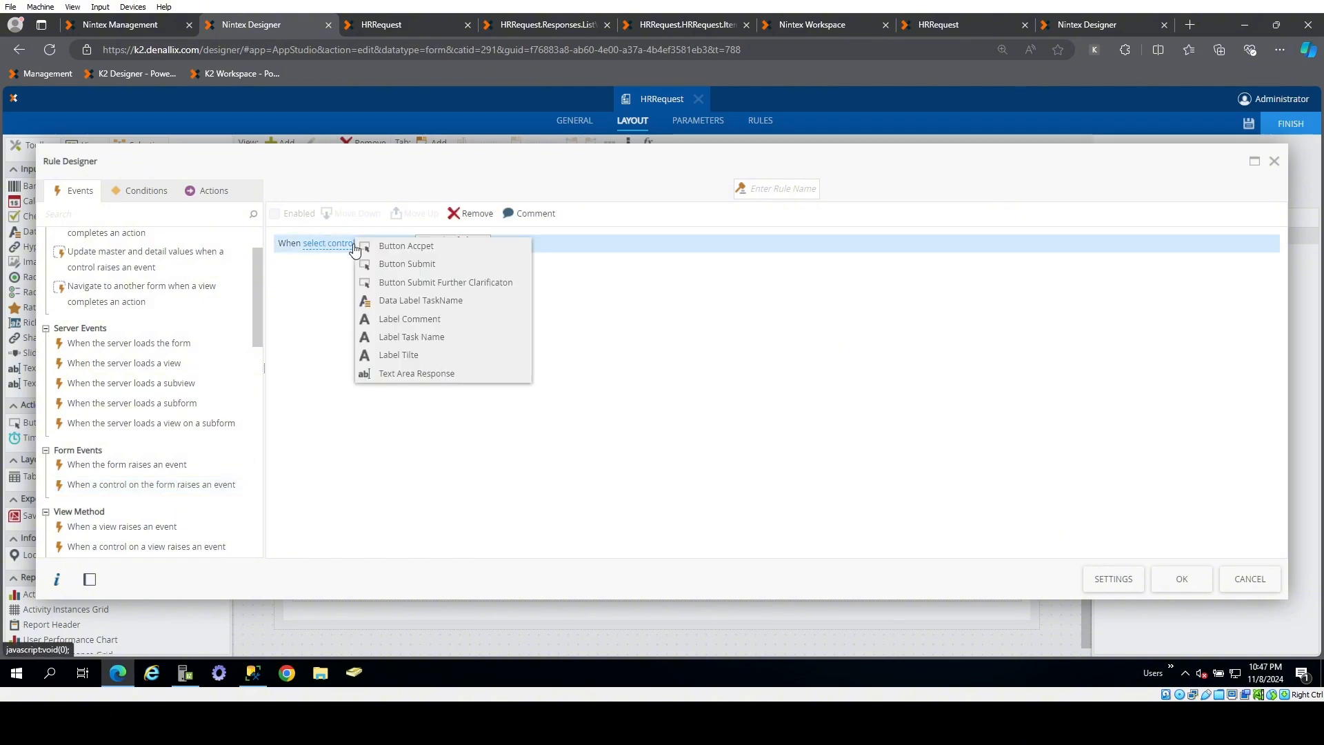
left_click(429, 246)
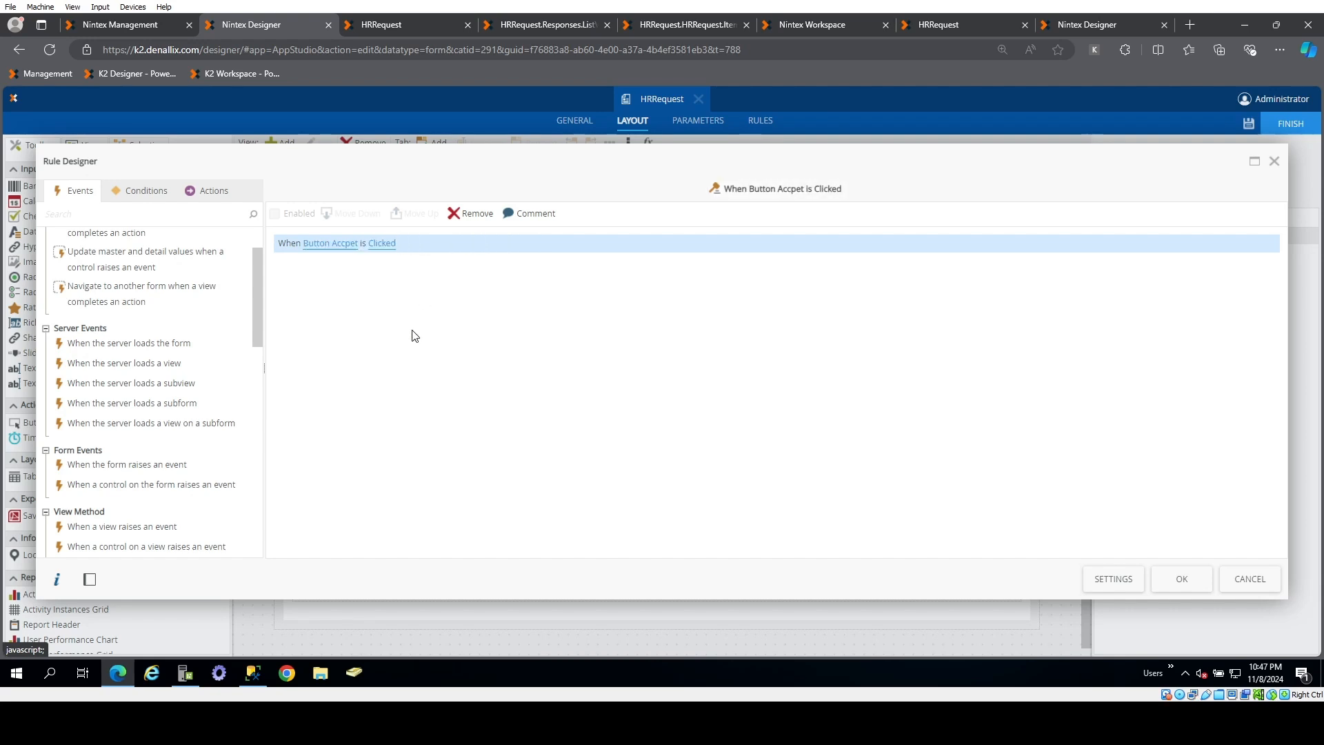
- Add an action to the rule that actions the Review App Delete Request worklist item from Application.Deletion.Workflow
left_click(208, 191)
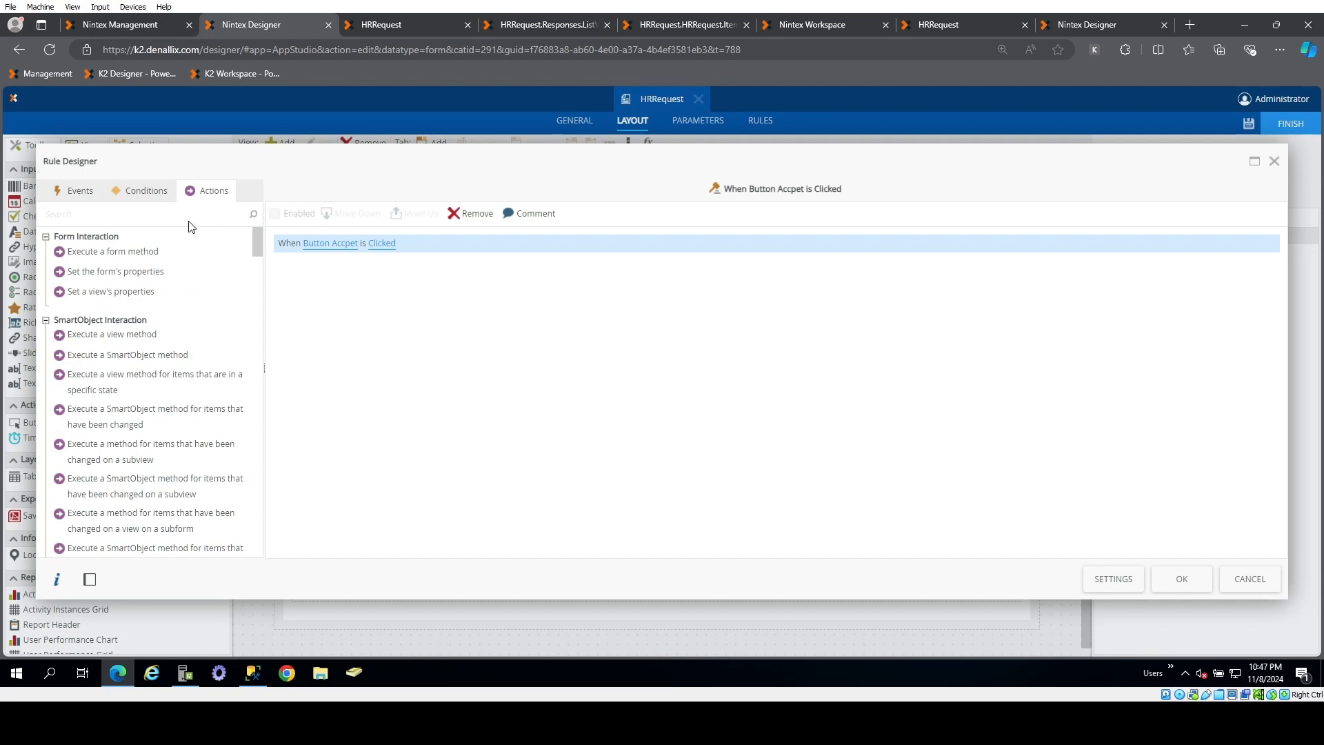
left_click(186, 215)
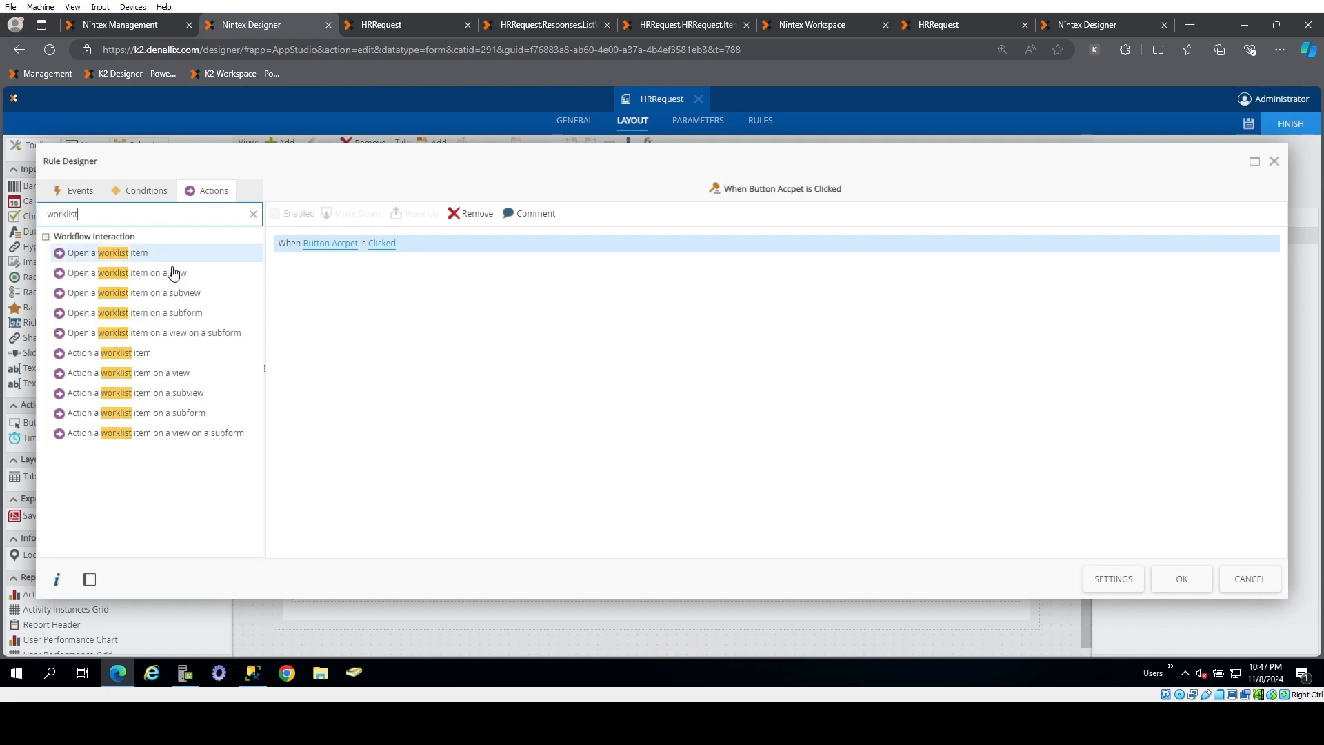
double_click(172, 362)
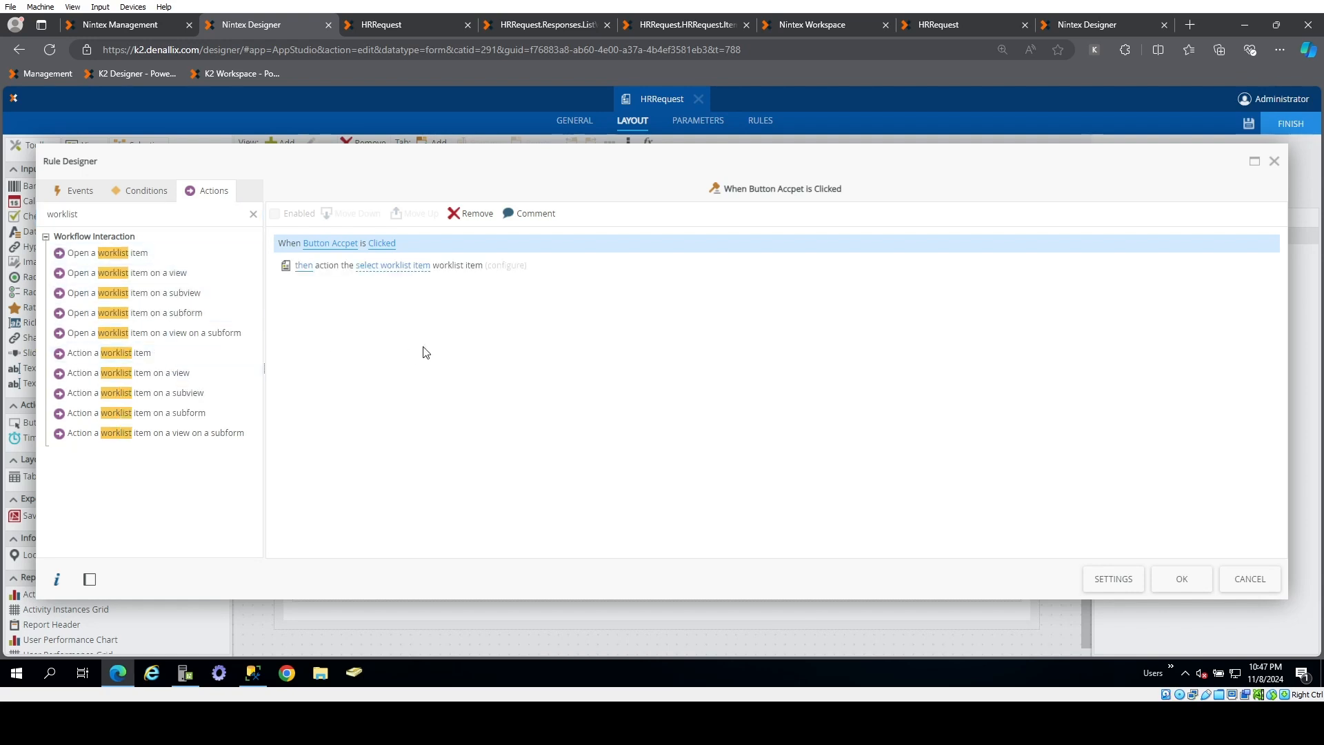
left_click(380, 263)
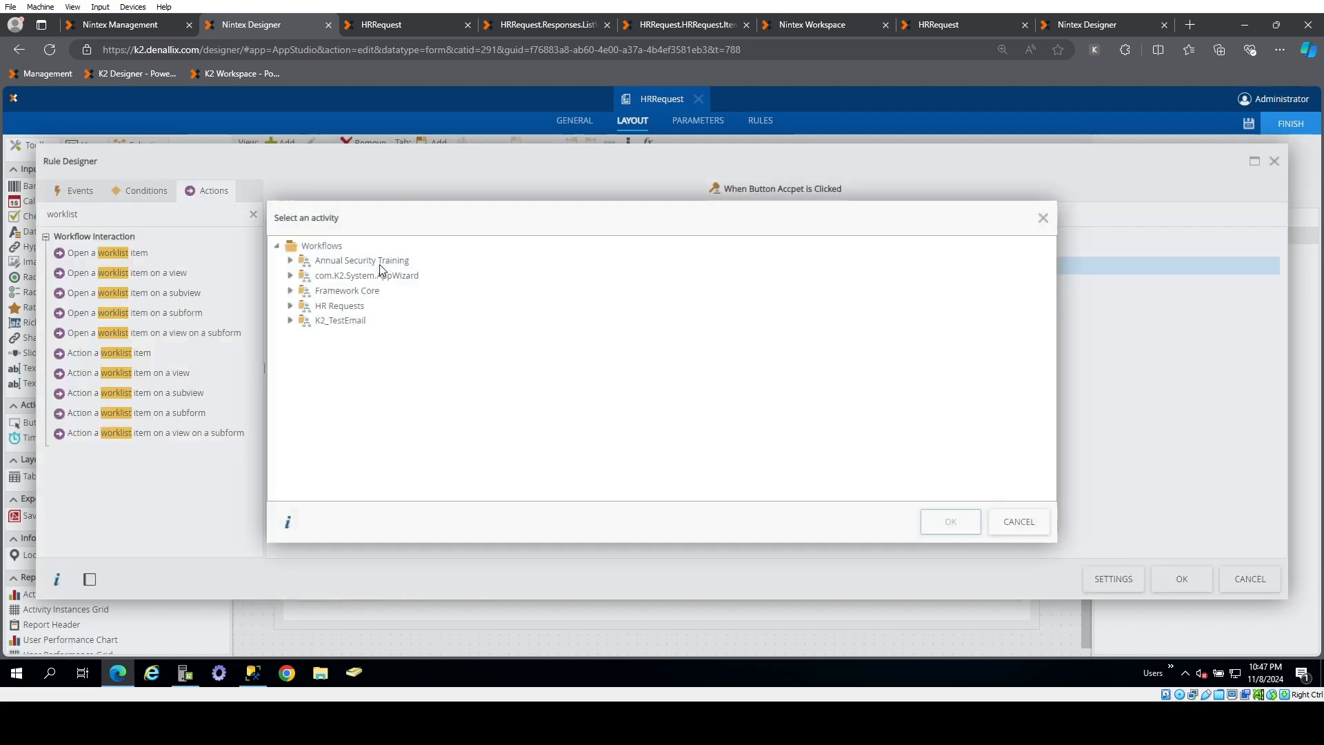
left_click(290, 275)
left_click(304, 291)
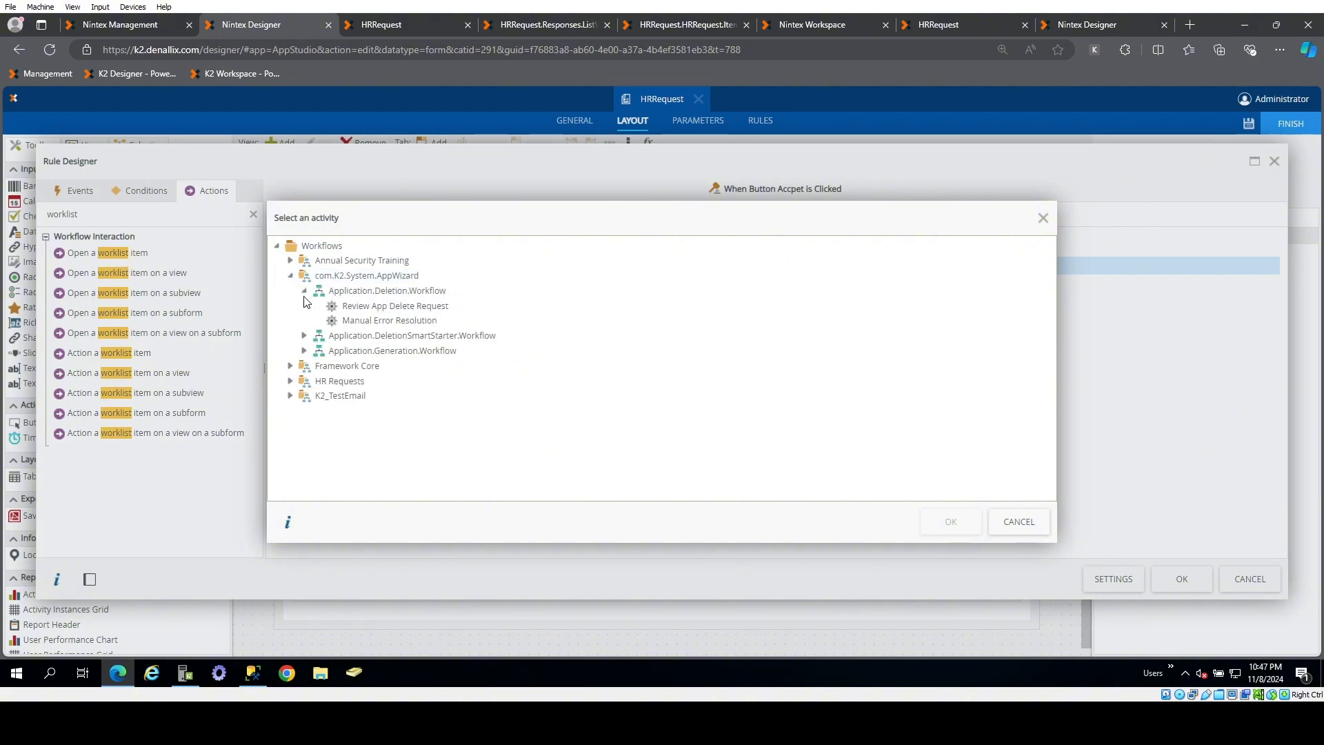
left_click(362, 305)
left_click(949, 522)
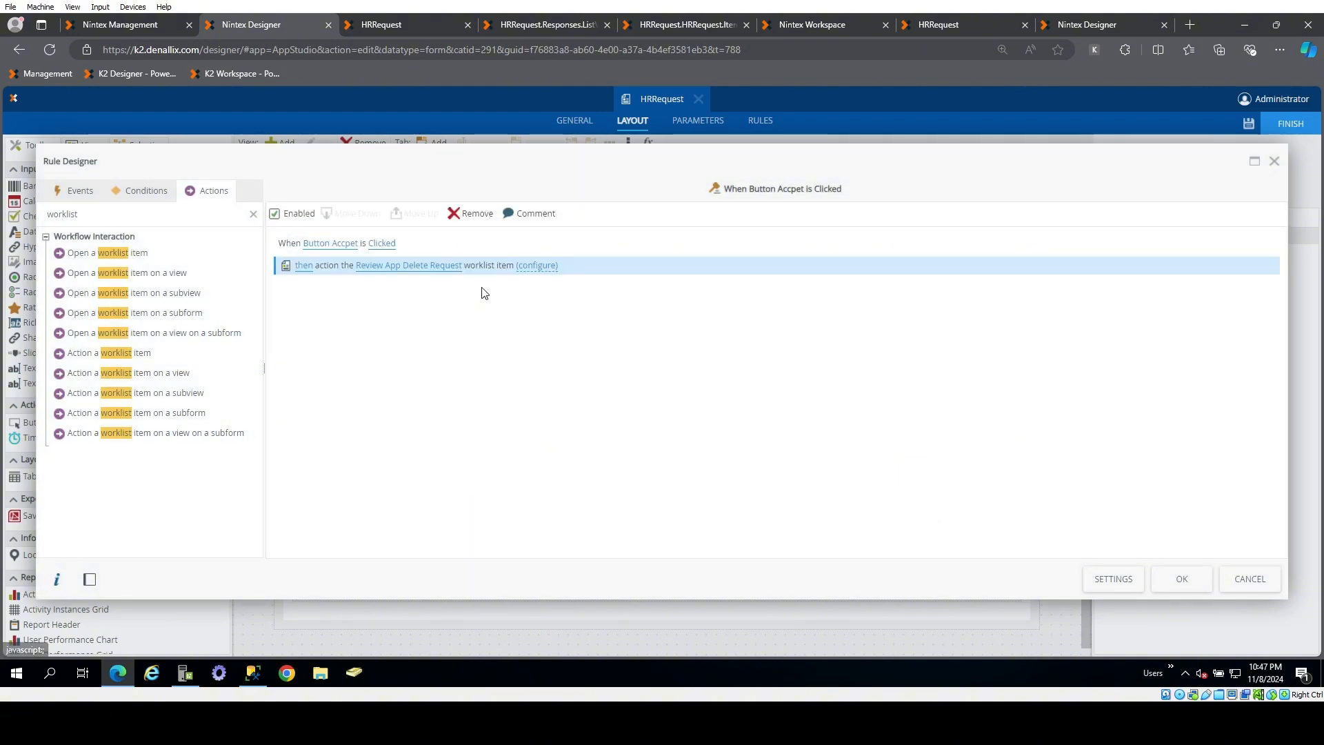
- Configure the worklist item action by binding the form's SN parameter to the Serial Number
left_click(535, 266)
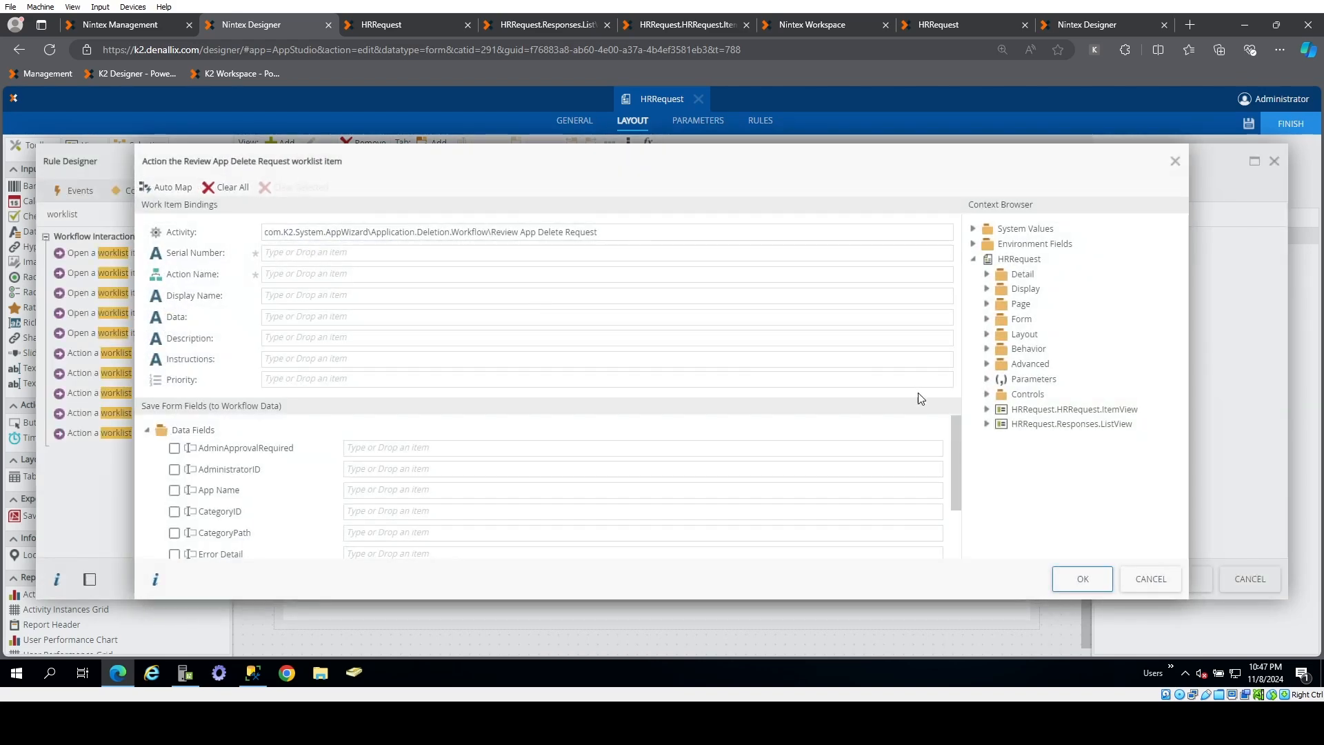
left_click(987, 379)
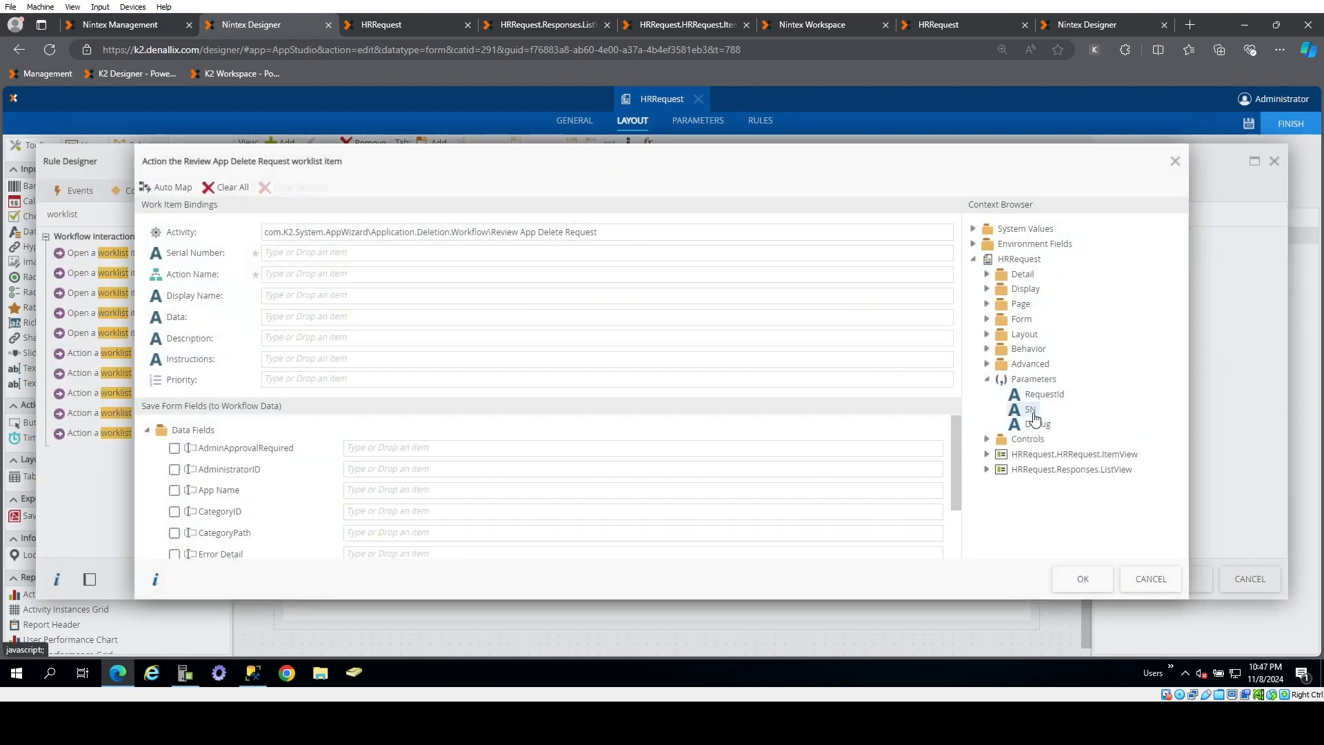
left_click_drag(1029, 409, 371, 254)
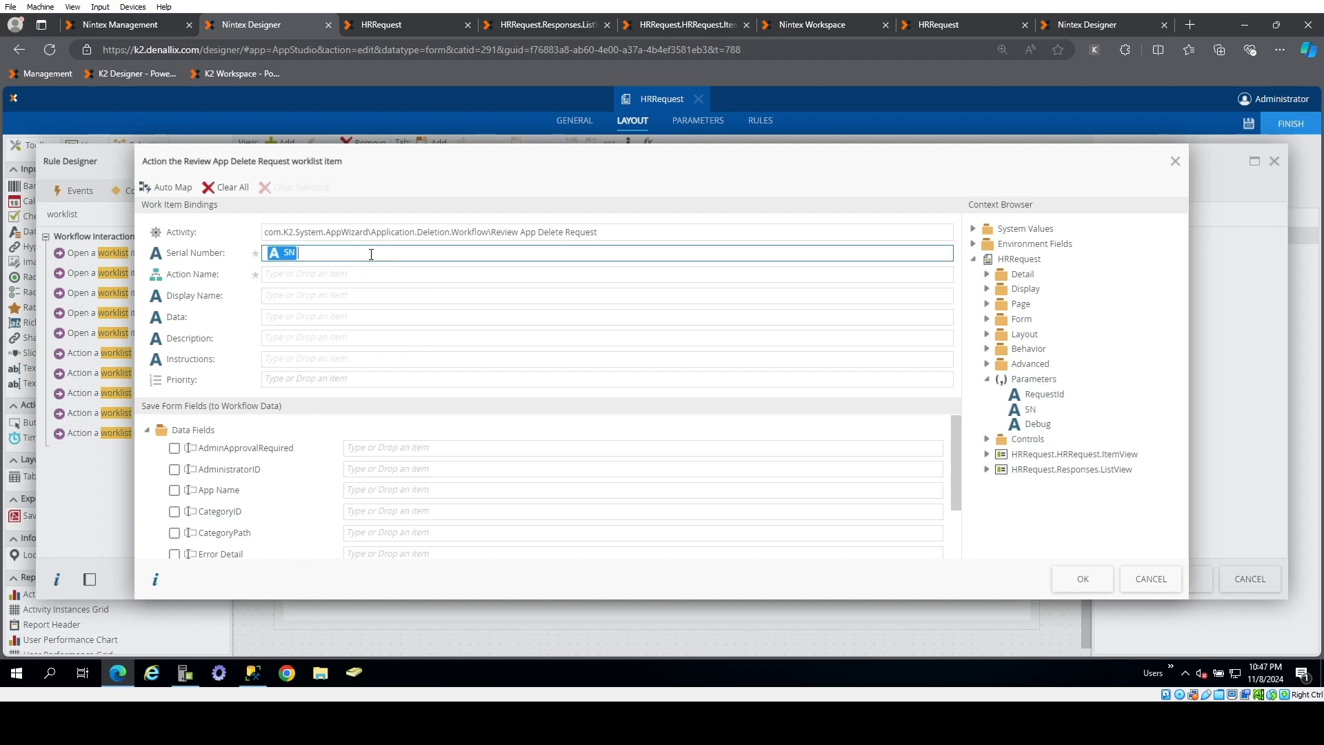
- Switch to the HR Request workflow and examine the actions defined on the Accept Response task
left_click(1084, 28)
left_click(980, 27)
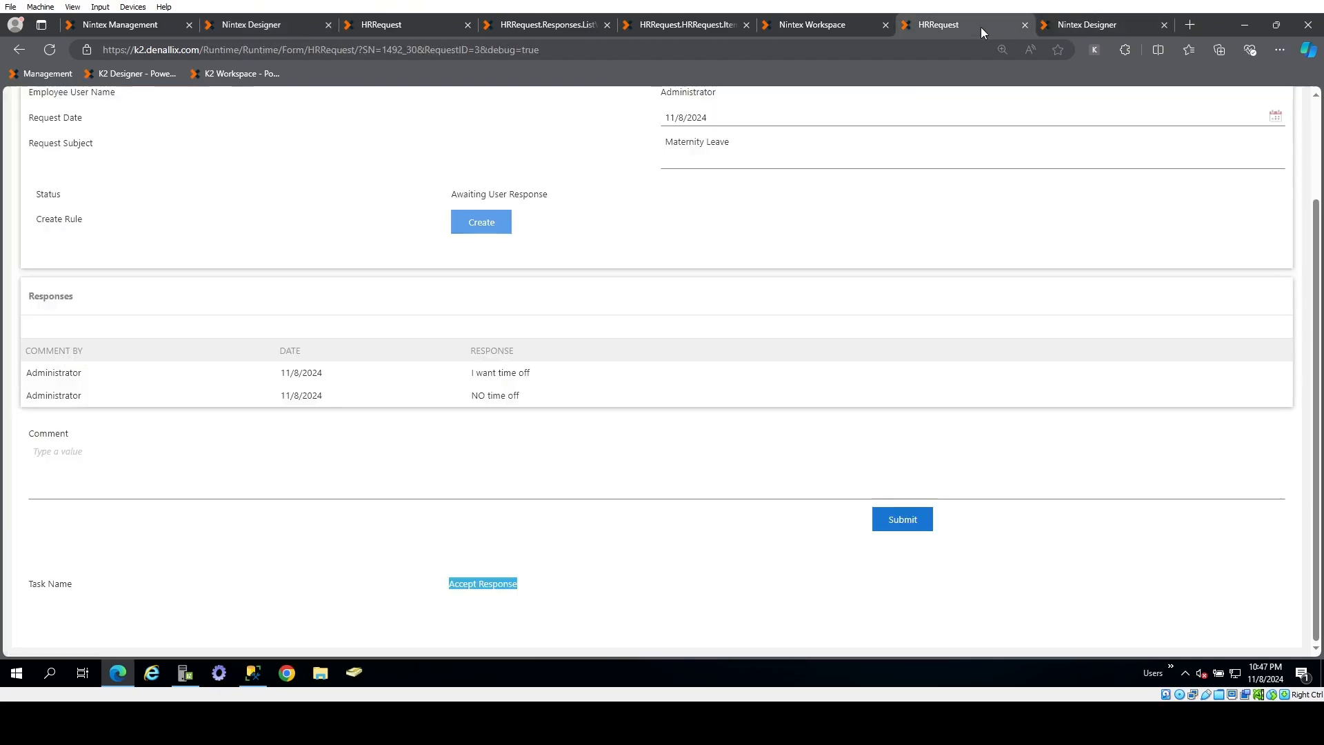
left_click(1094, 25)
left_click_drag(794, 570, 644, 425)
left_click(556, 418)
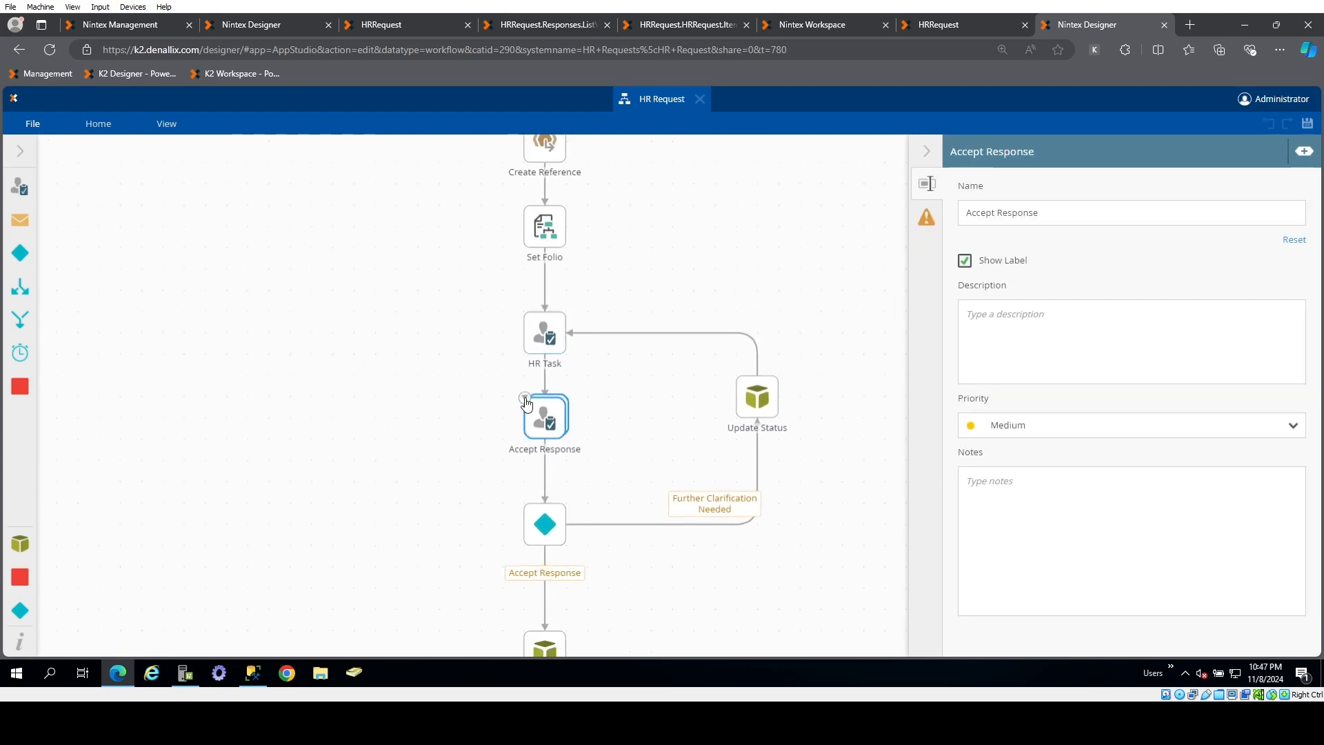
left_click(524, 397)
left_click(594, 456)
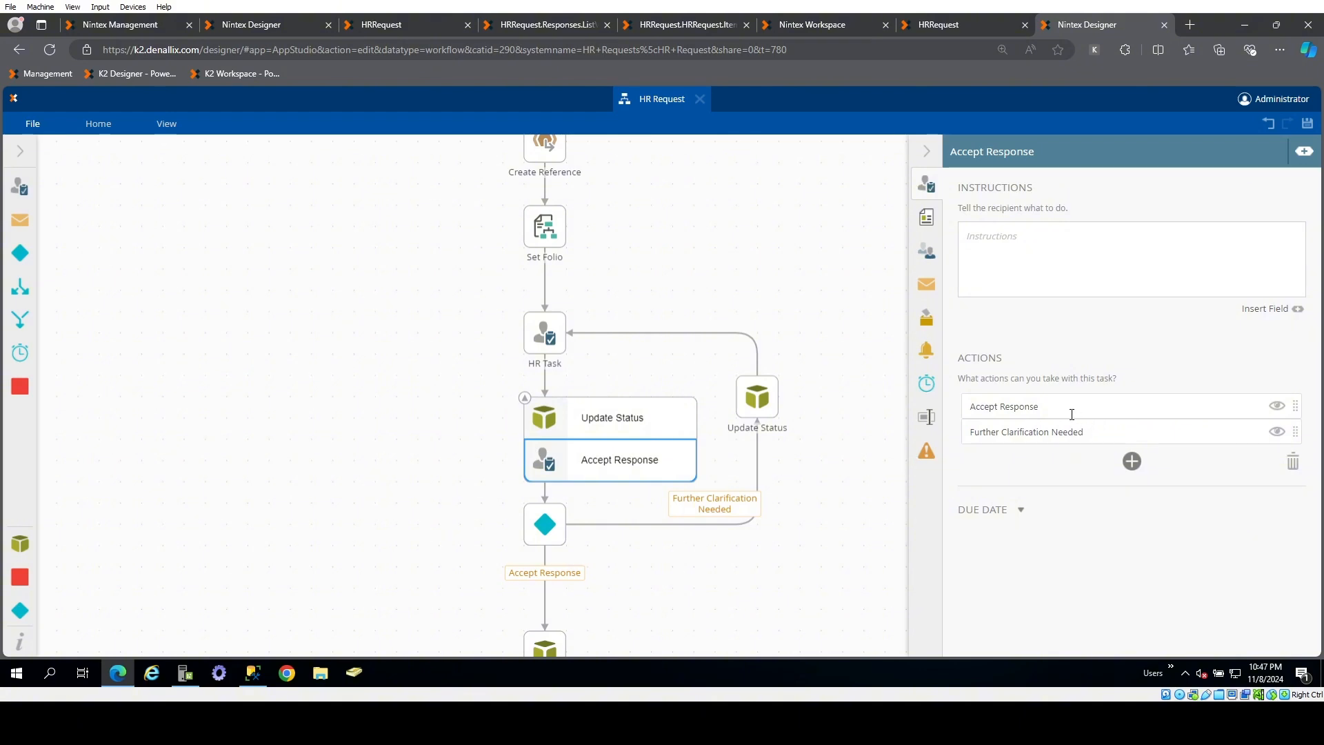
- Set the worklist item's Action Name to Accept Response, copied from the workflow task's actions, and accept the configuration
left_click(1052, 409)
key("ctrl+c")
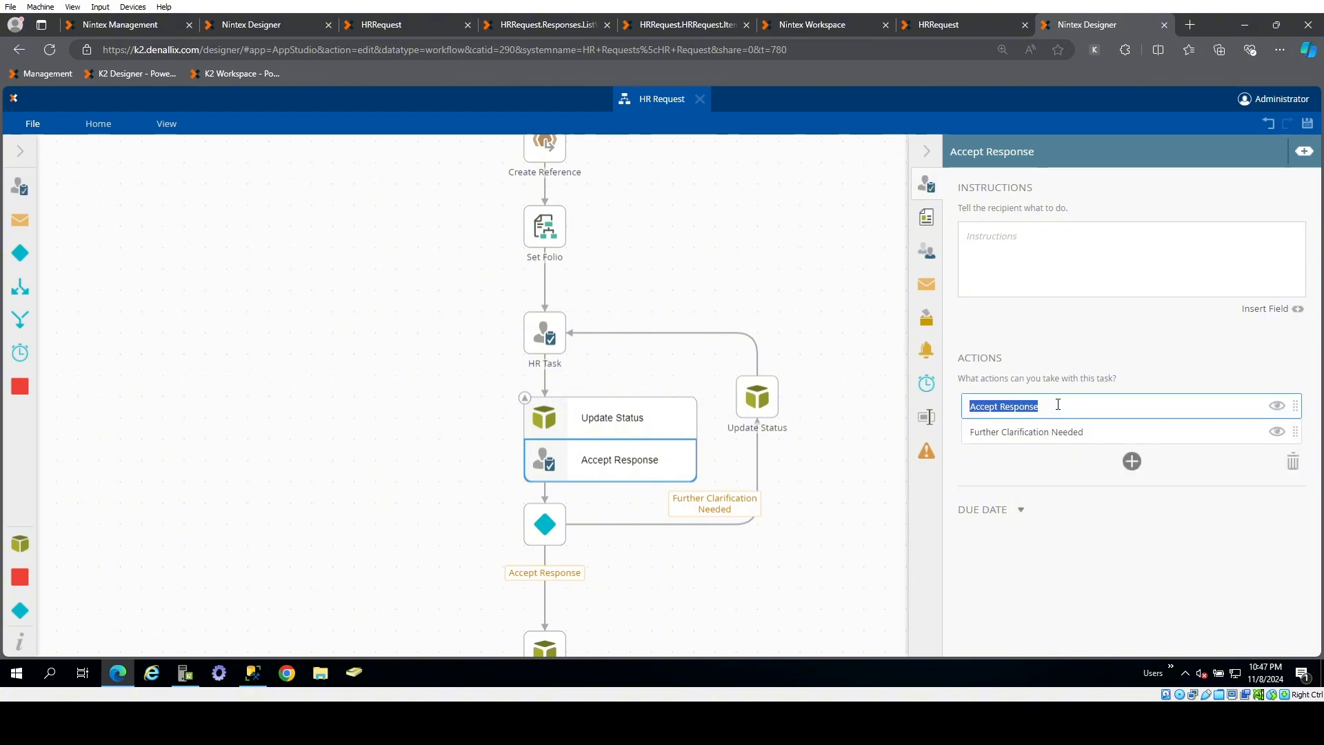
left_click(295, 29)
left_click(333, 272)
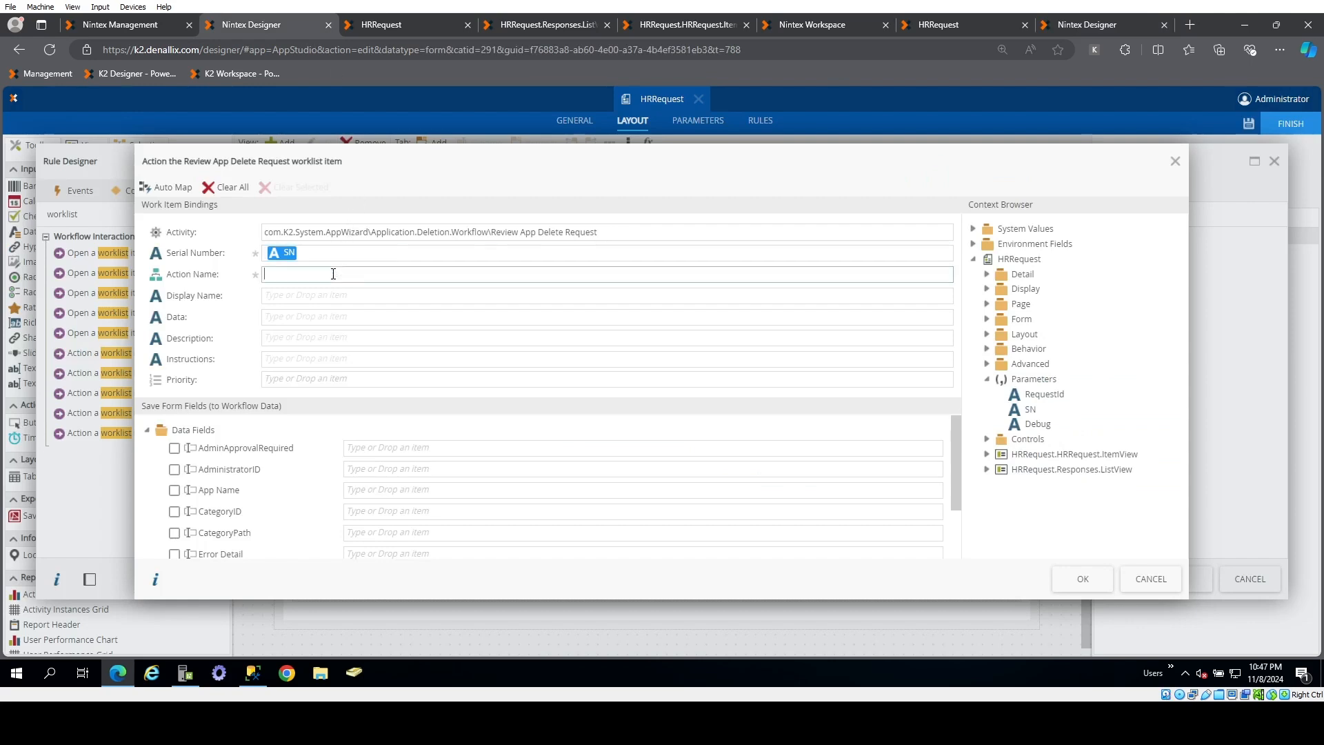
key("ctrl+v")
left_click(1082, 579)
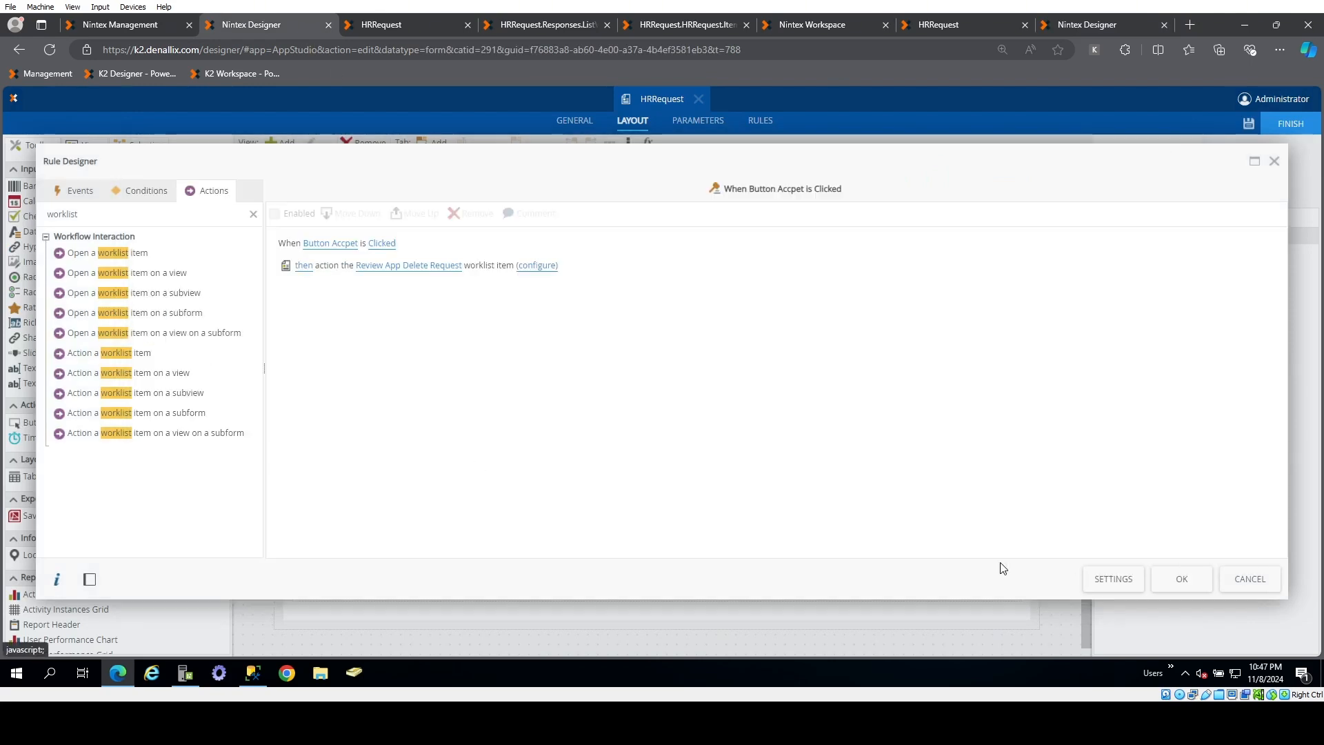
- Add a Confirmation message titled "Thanks! Your request was closed" to the Accept Response button's rule and save the rule
left_click(253, 215)
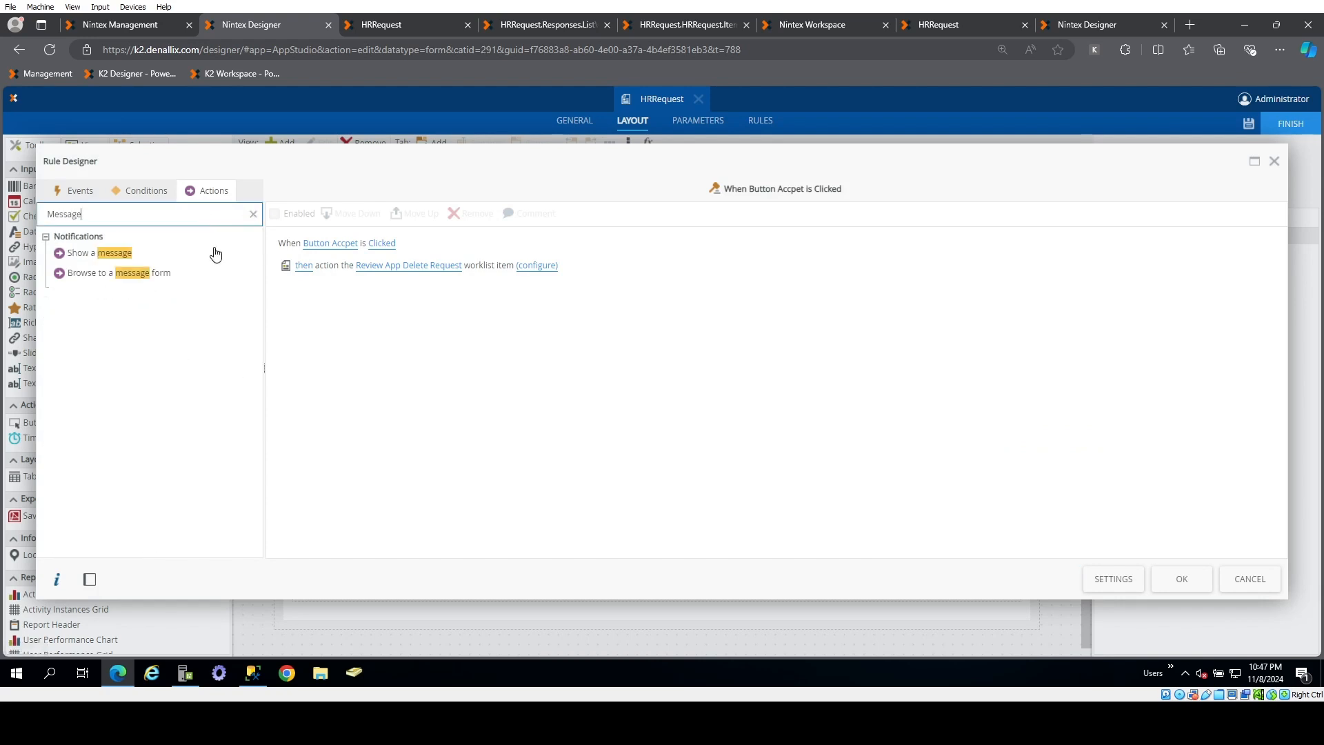
left_click(171, 253)
left_click(461, 301)
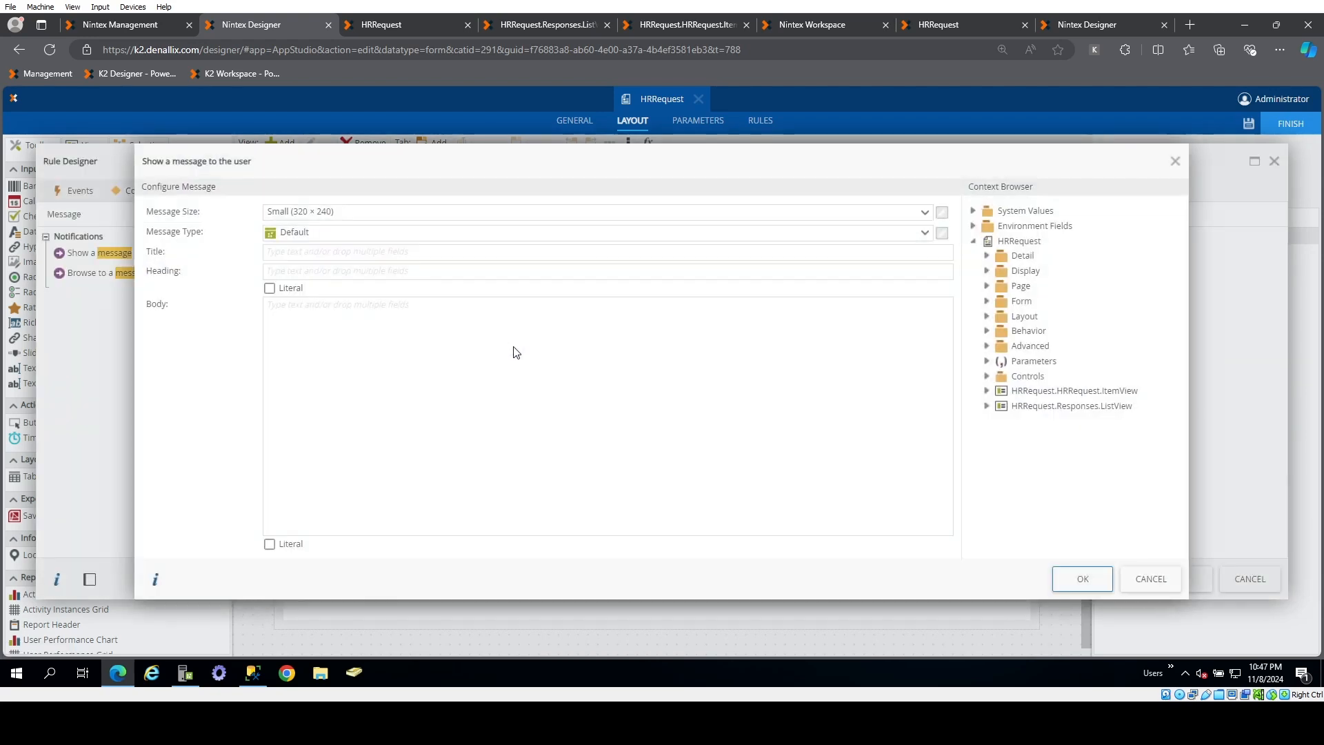
left_click(462, 236)
left_click(437, 273)
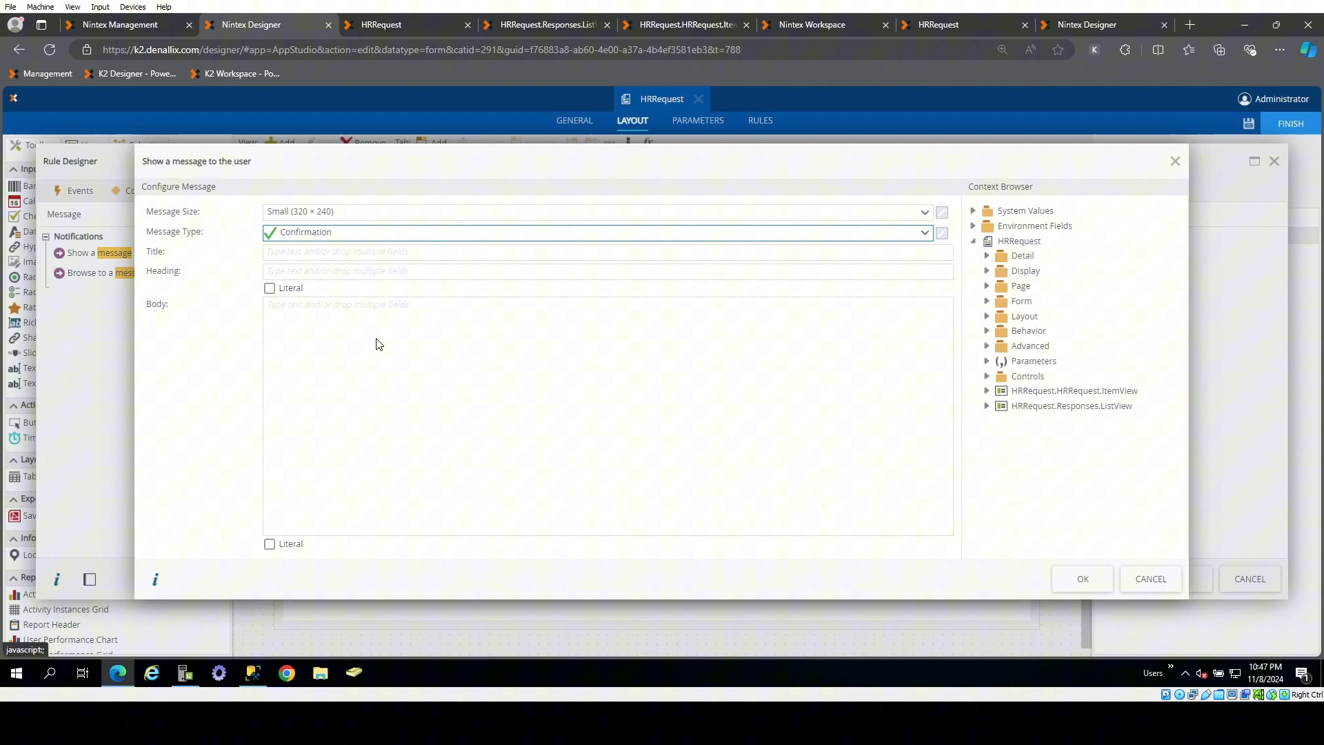
left_click(327, 254)
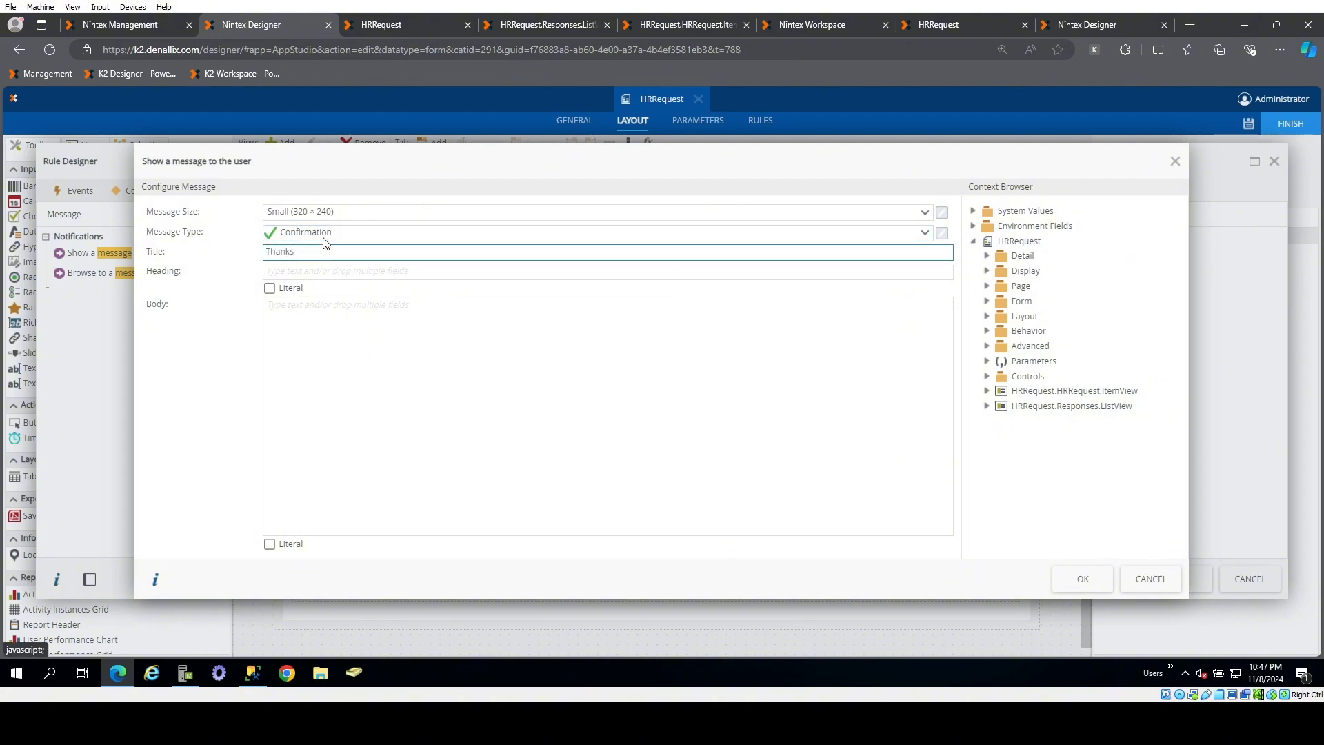
type("Thanks! Your request was closed")
left_click(1083, 579)
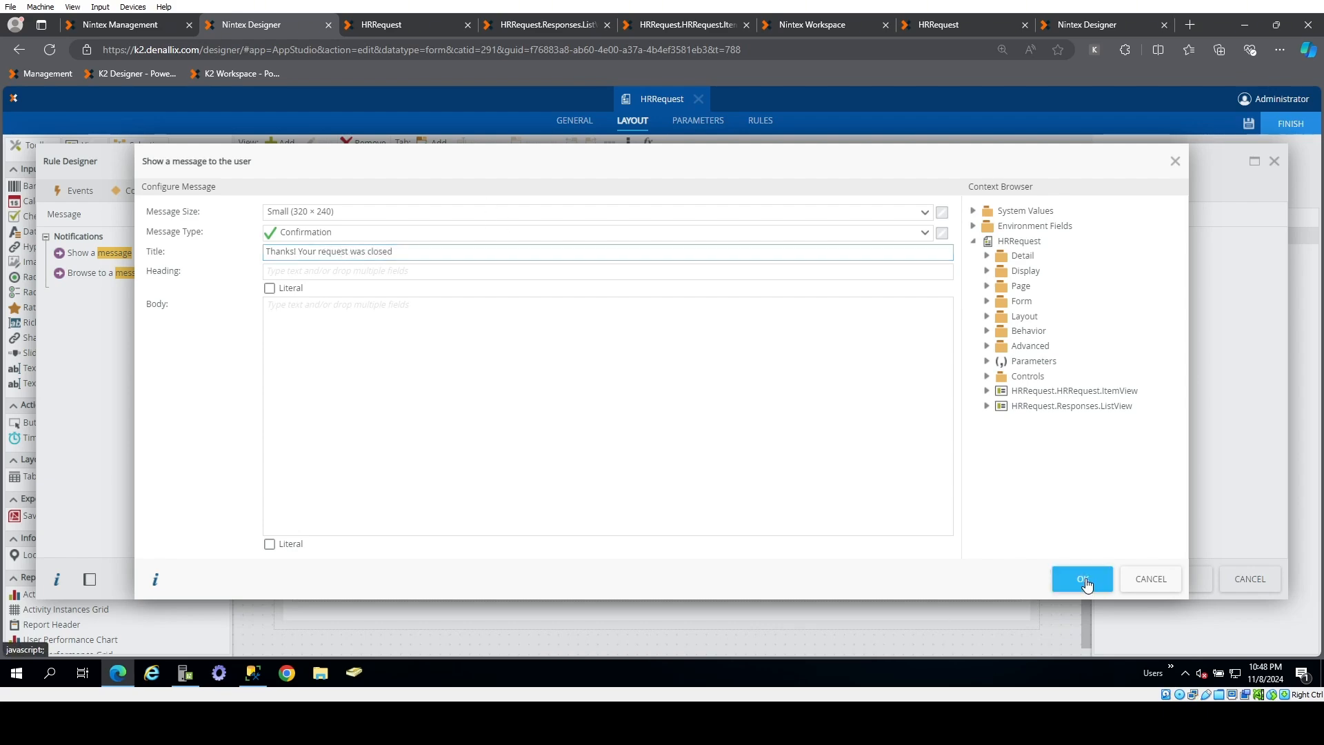
left_click(1178, 583)
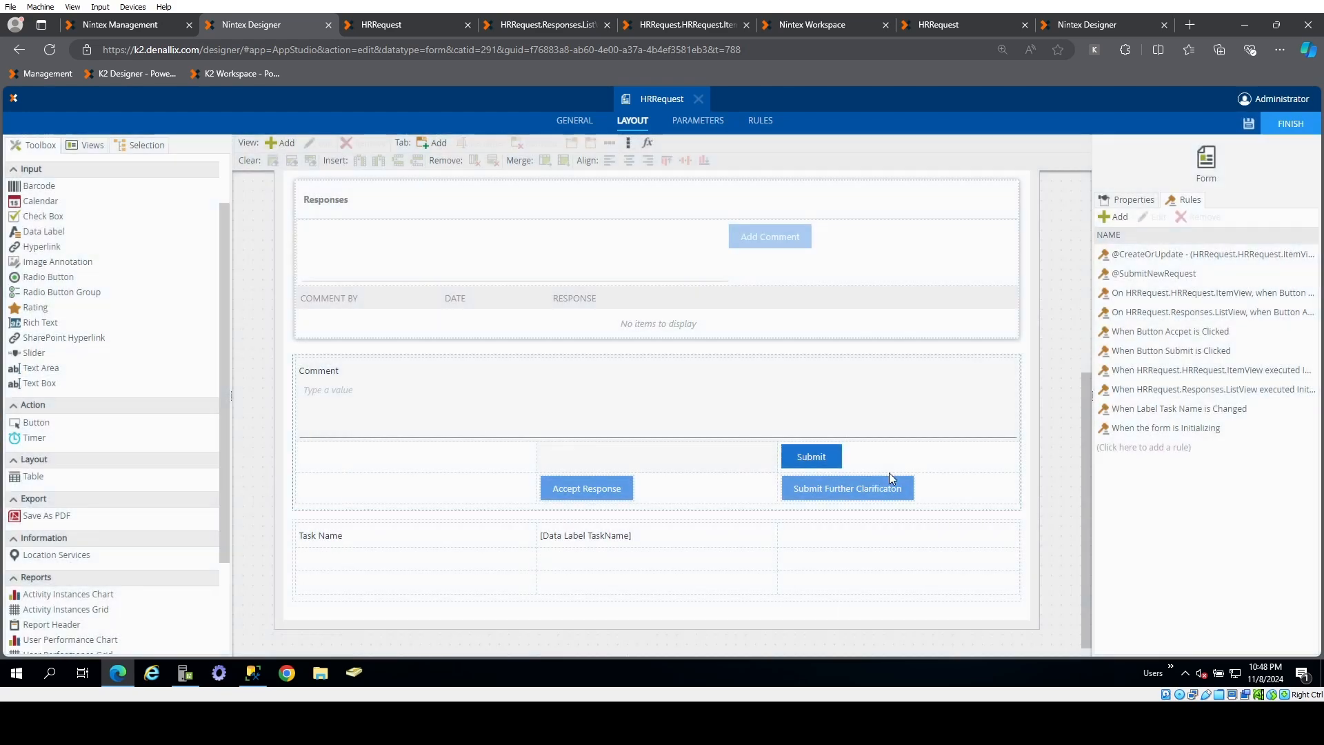
- Create a rule for the Submit Further Clarification button that fires when it is Clicked
left_click(851, 491)
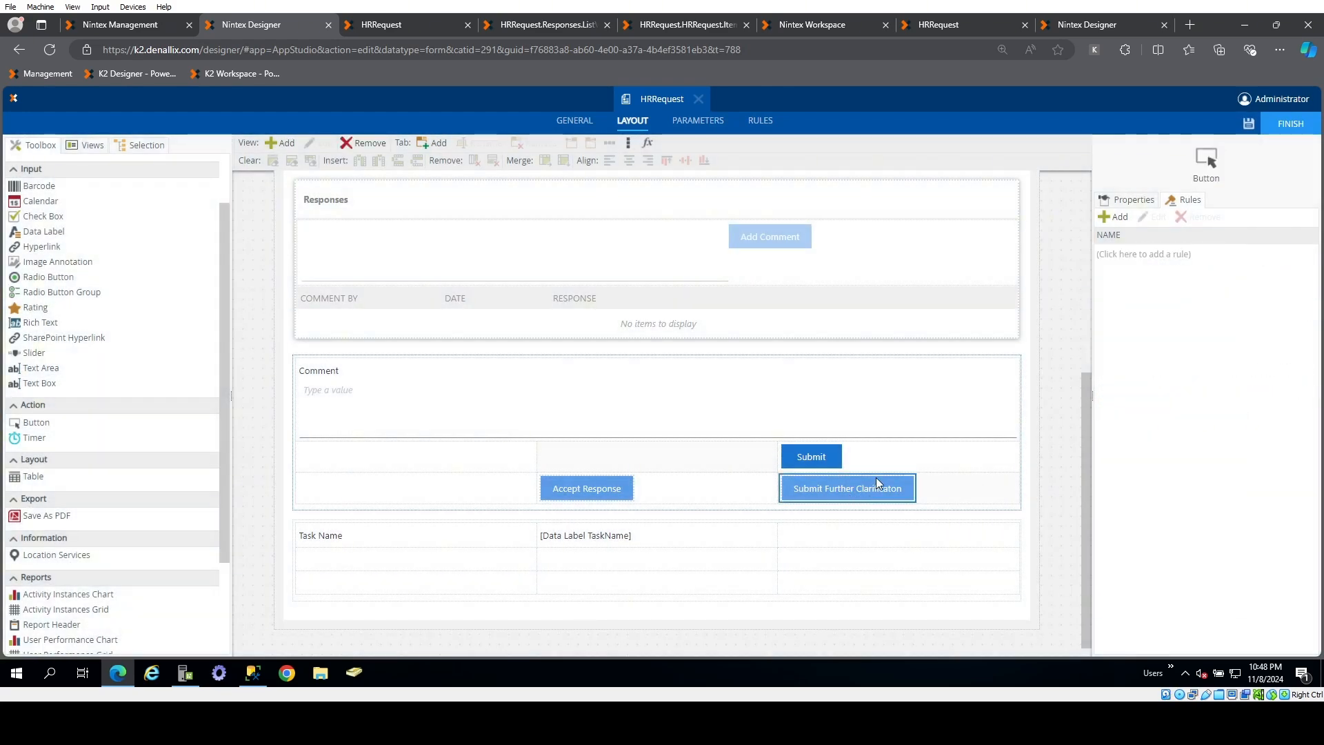
left_click(1158, 255)
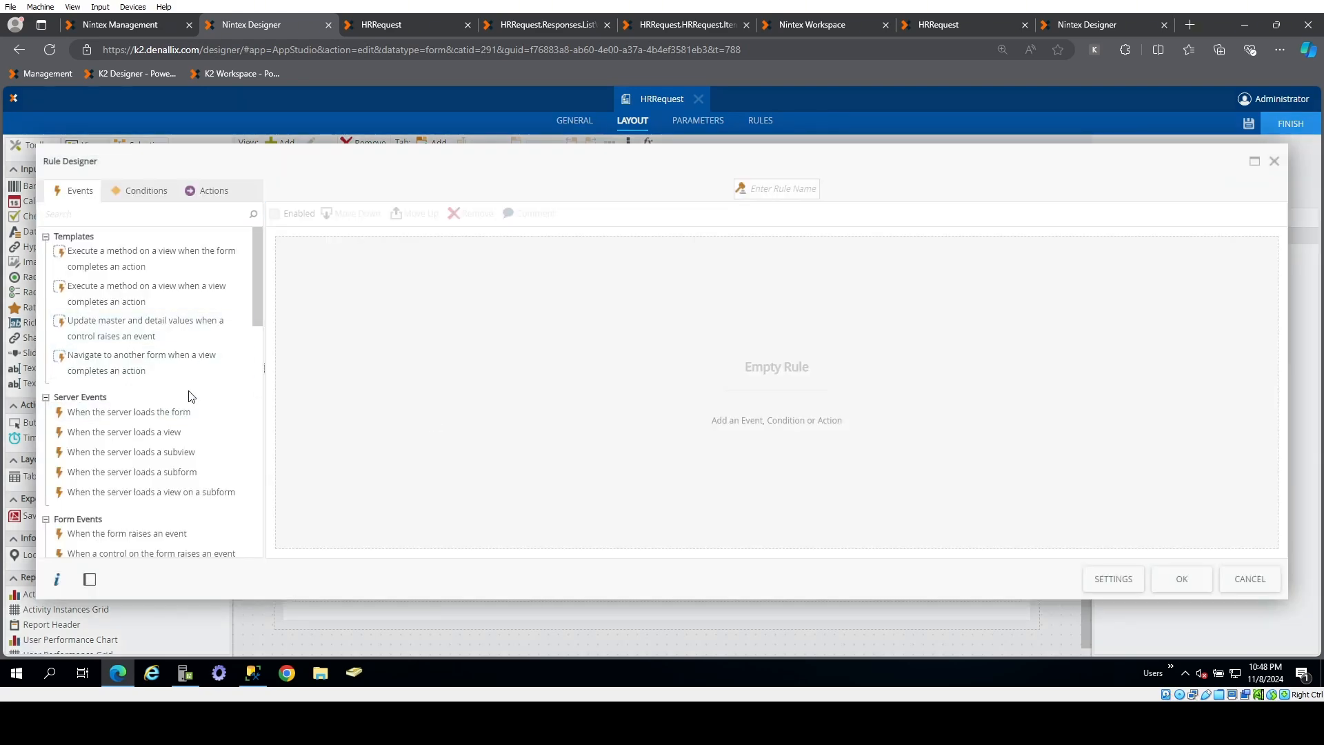
scroll(173, 429, "down", 1)
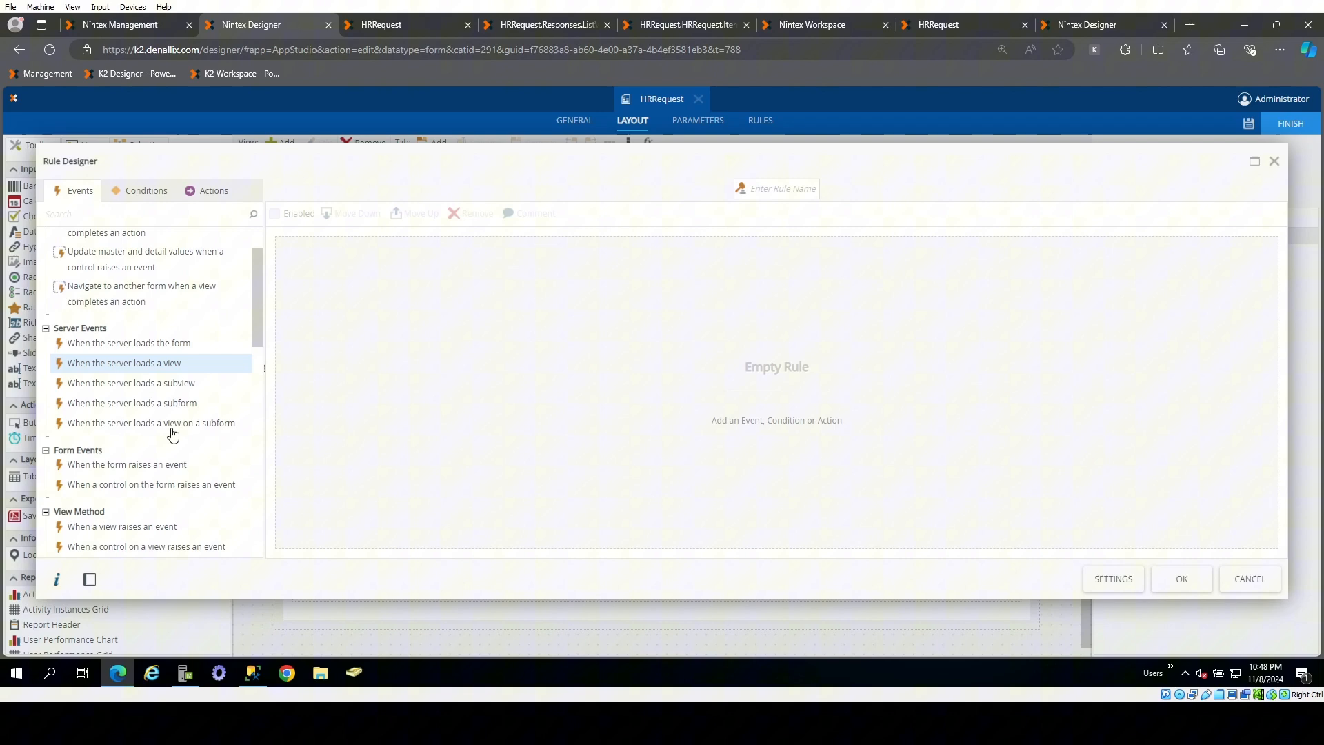
left_click(149, 486)
left_click(317, 250)
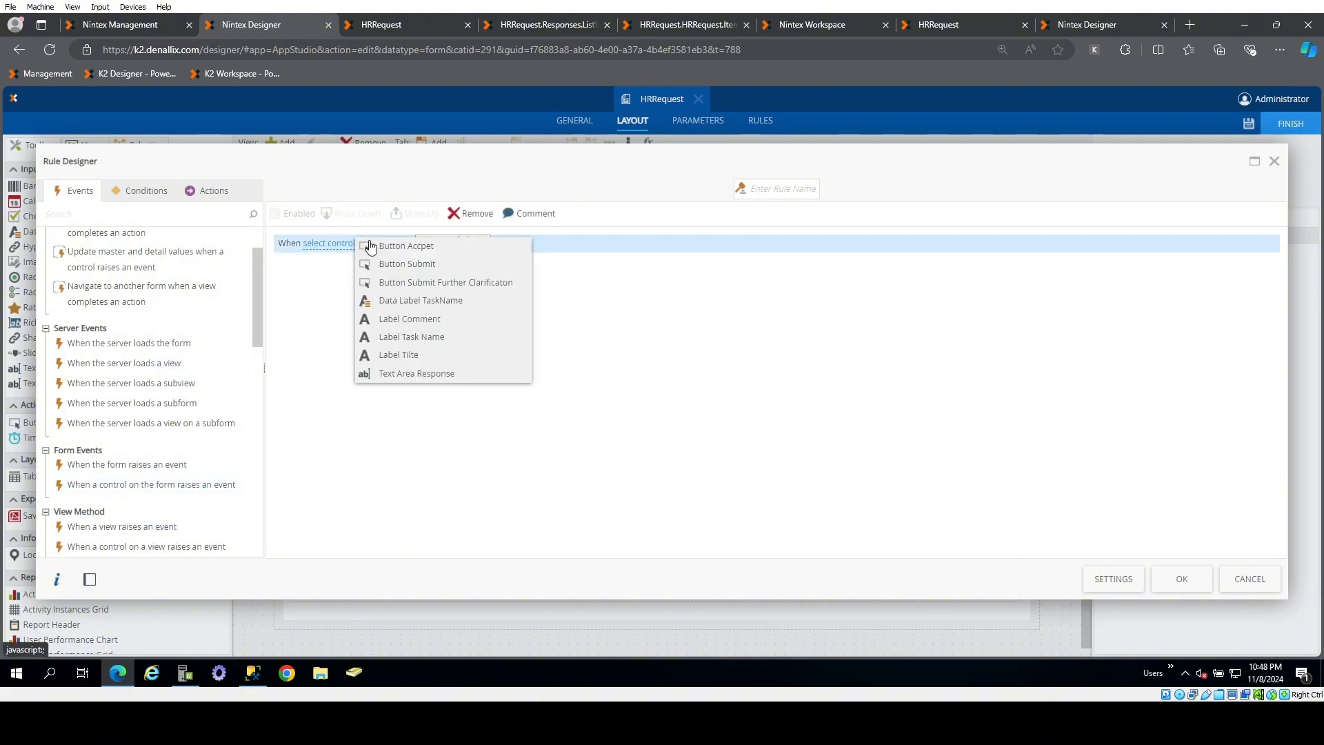
left_click(433, 284)
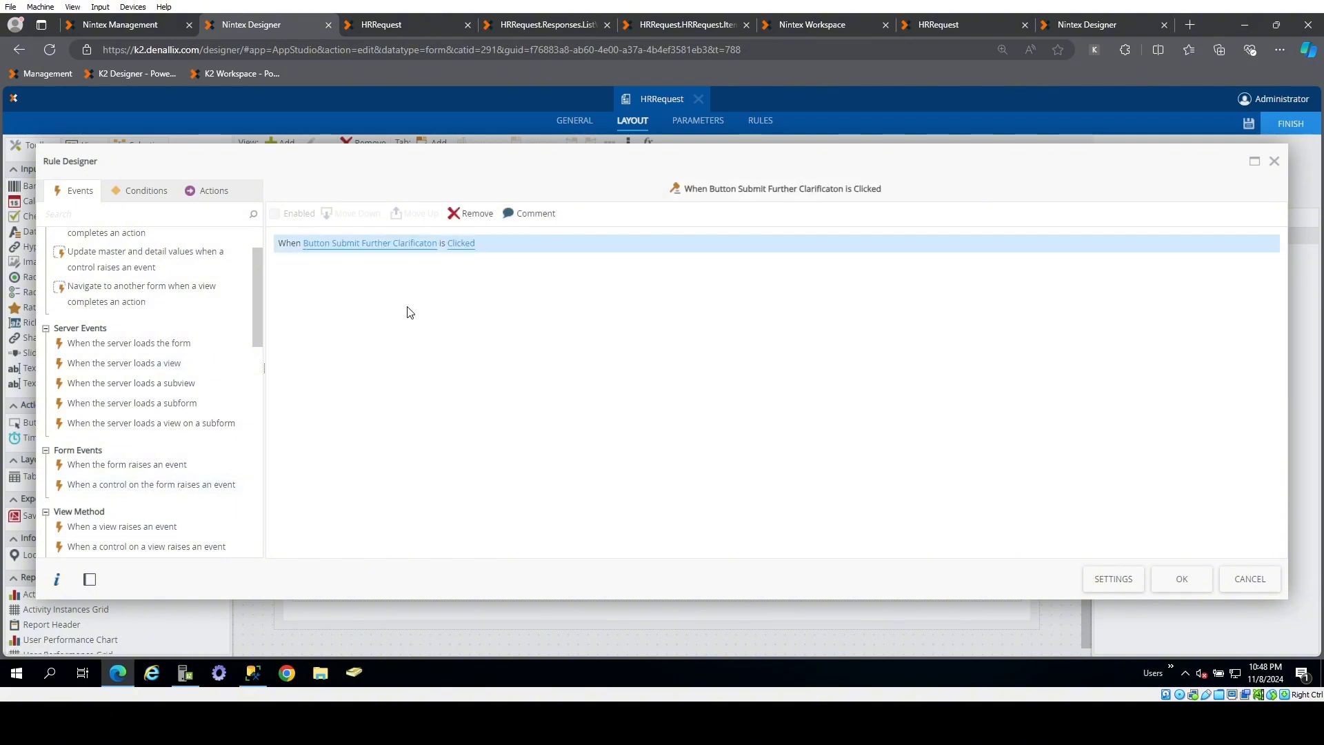
- Add an action to the rule that actions the HR Task worklist item from the HR Request workflow in HR Requests
left_click(162, 195)
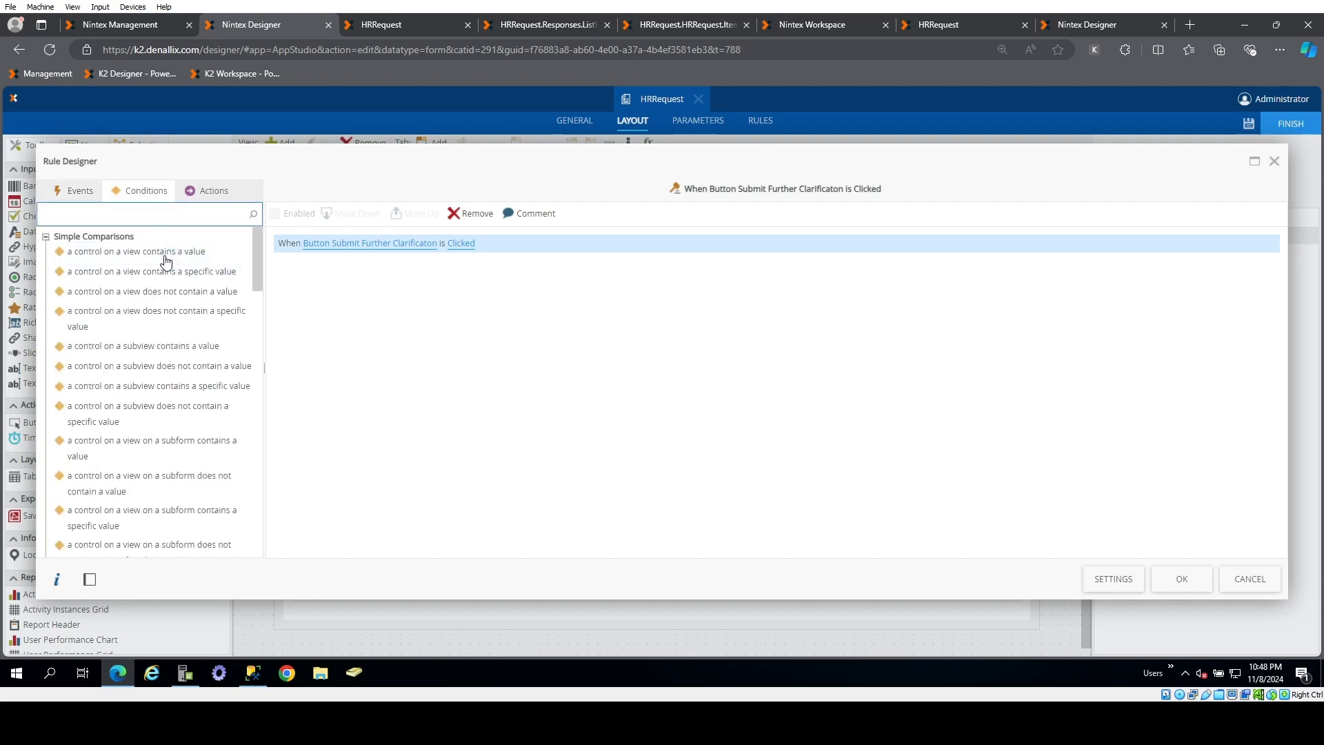
left_click(205, 193)
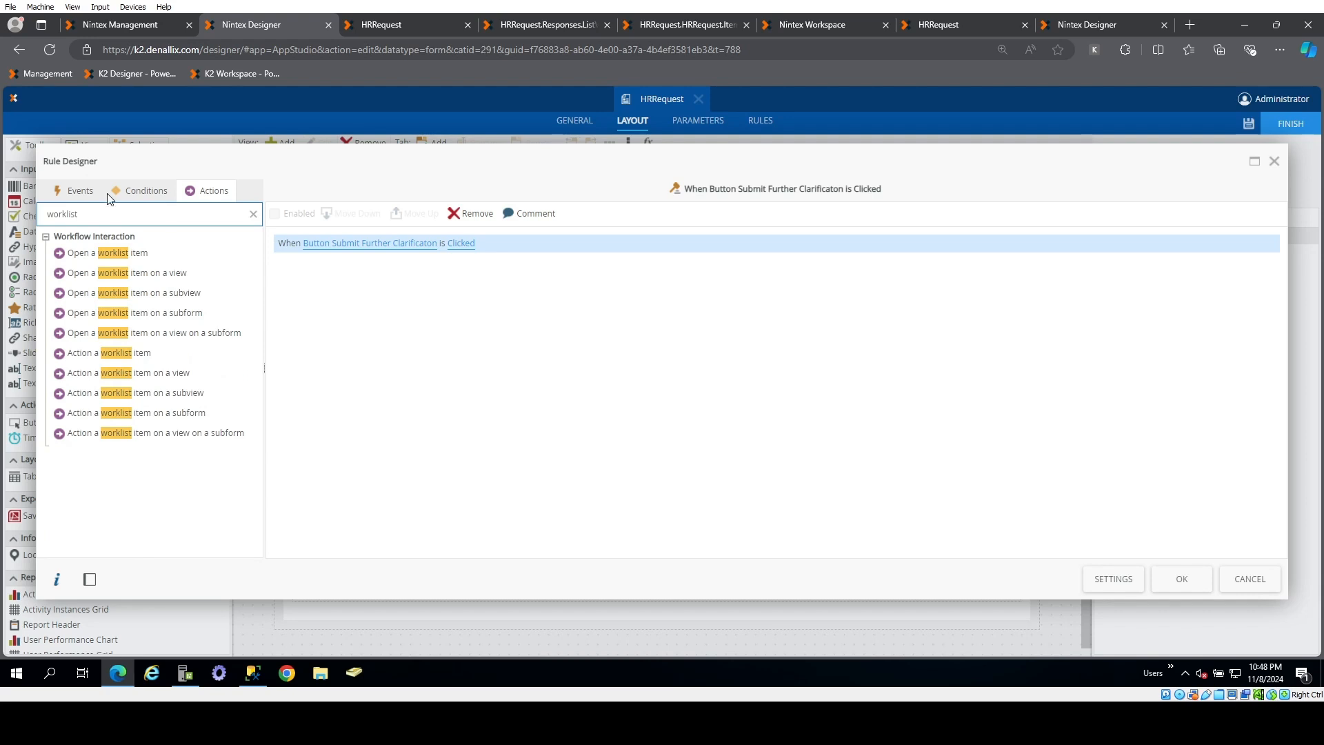
double_click(160, 354)
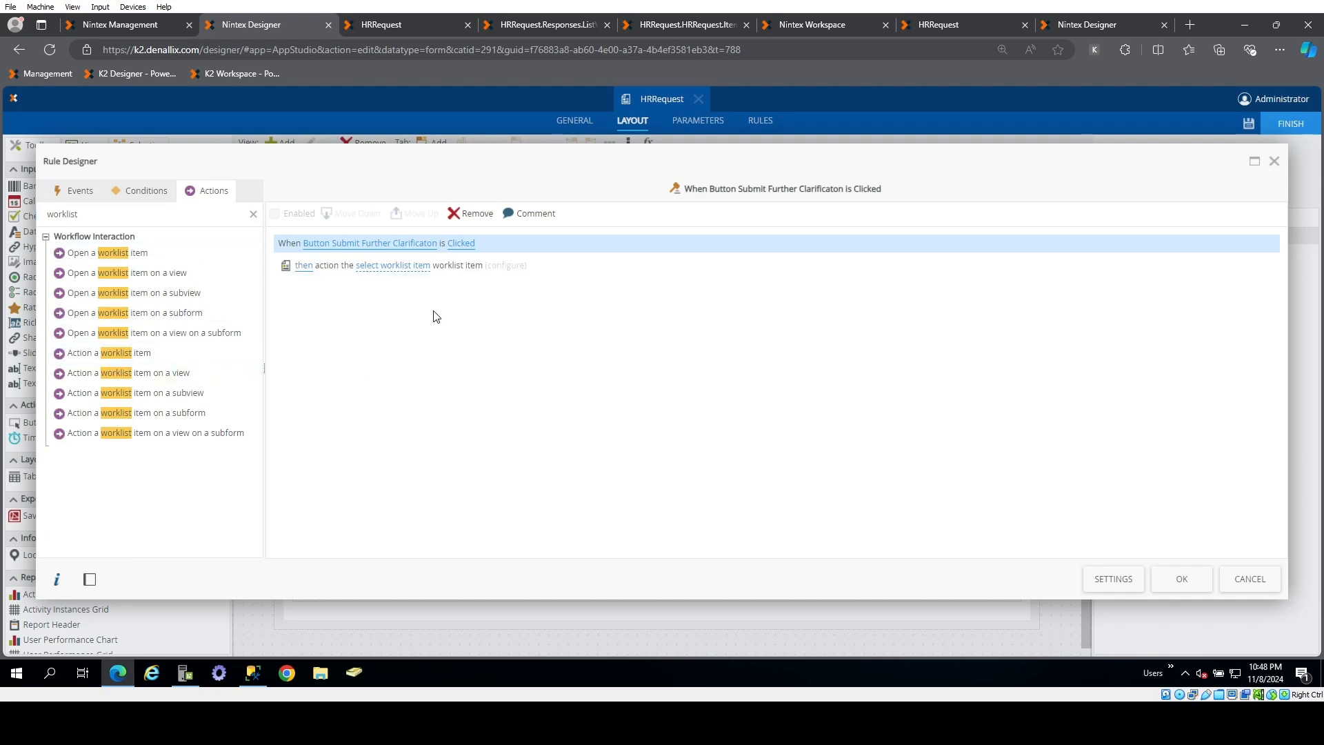
left_click(419, 266)
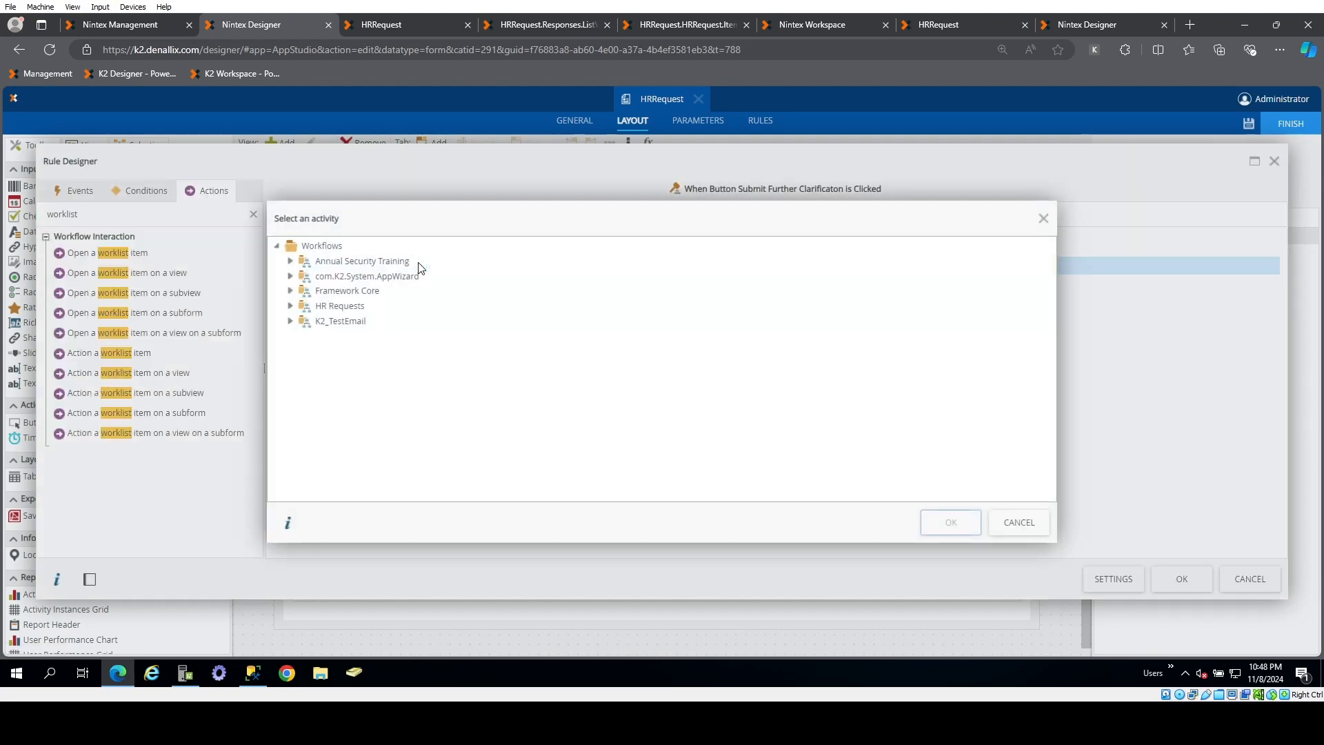
left_click(290, 306)
left_click(345, 320)
left_click(304, 320)
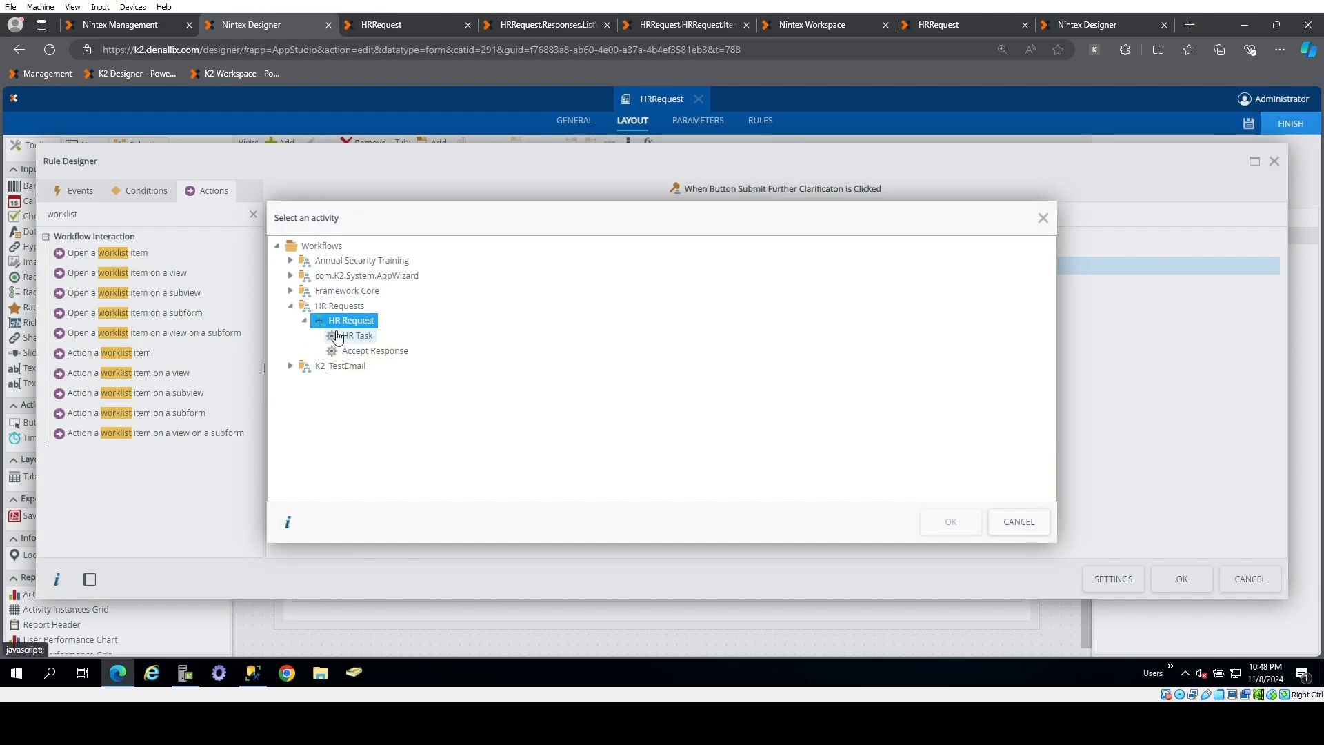
left_click(338, 337)
left_click(940, 521)
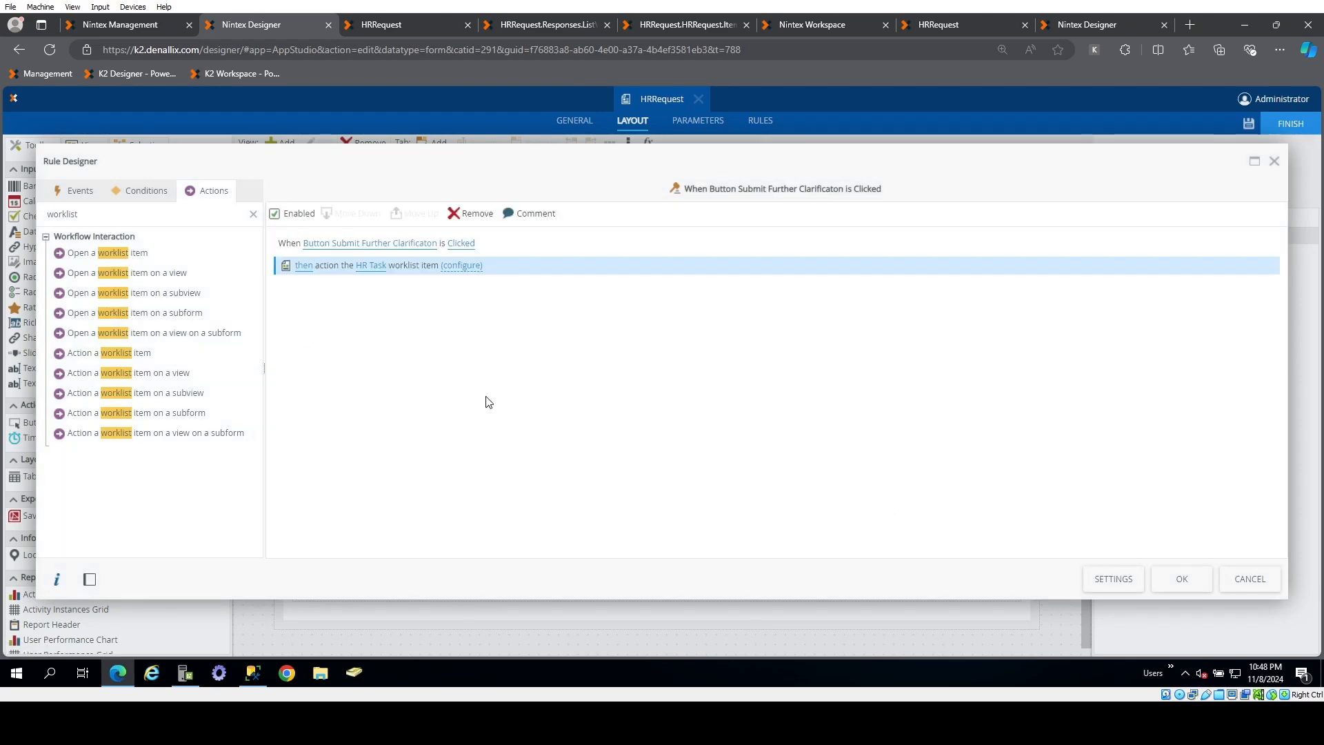
- Configure the HR Task worklist item action by binding the form's SN parameter to the Serial Number
left_click(460, 266)
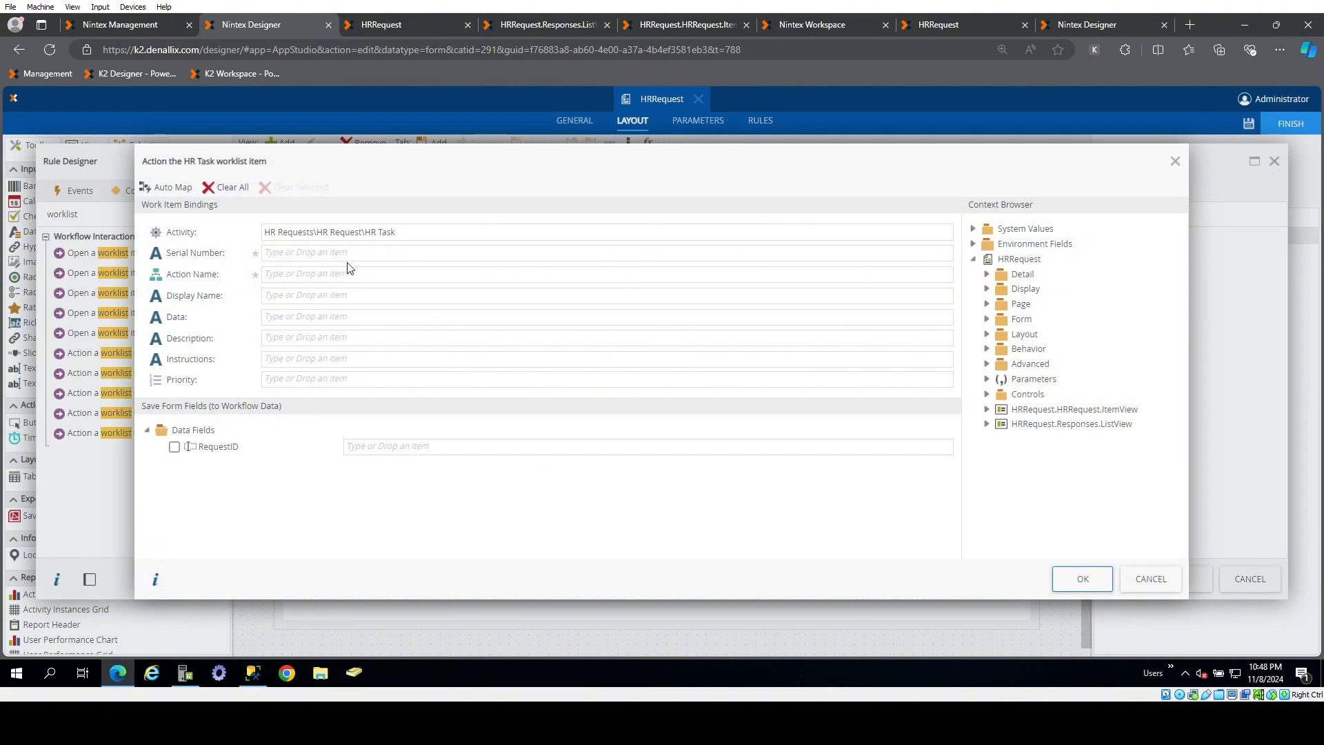
left_click(986, 378)
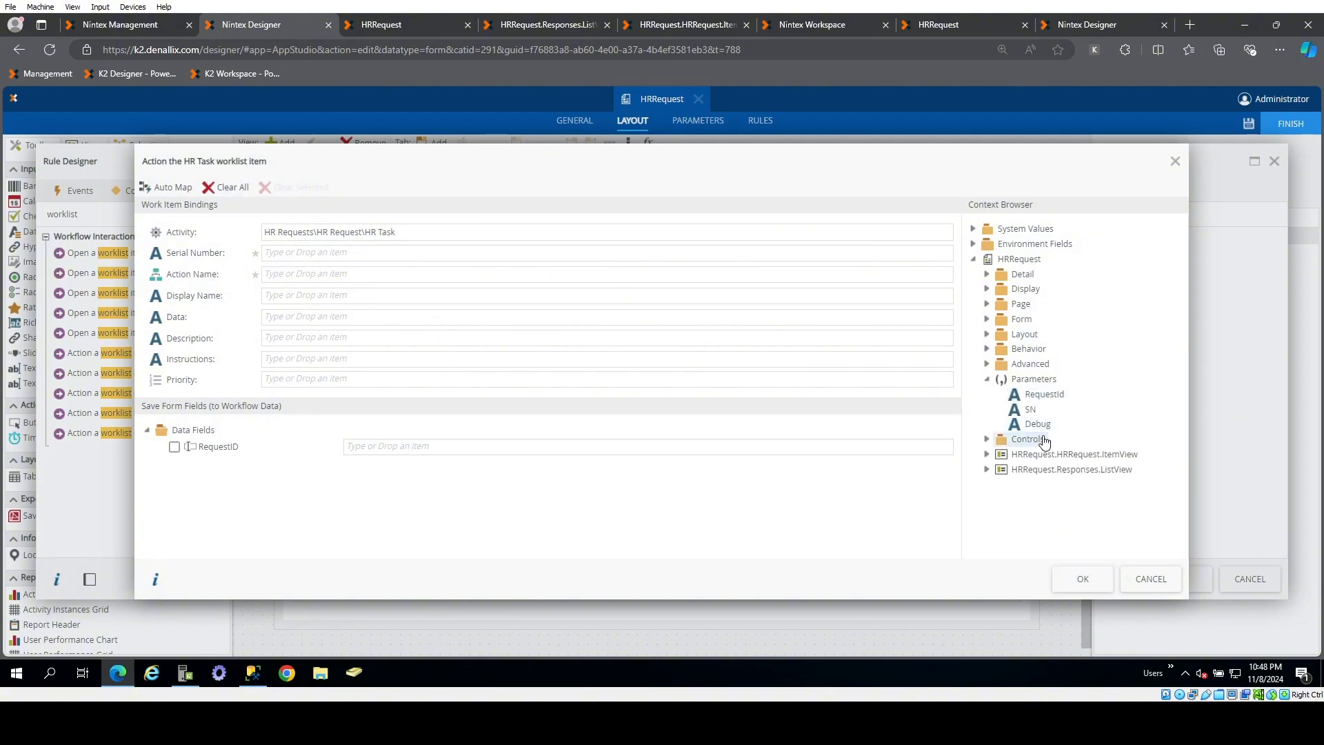
left_click_drag(1030, 409, 320, 259)
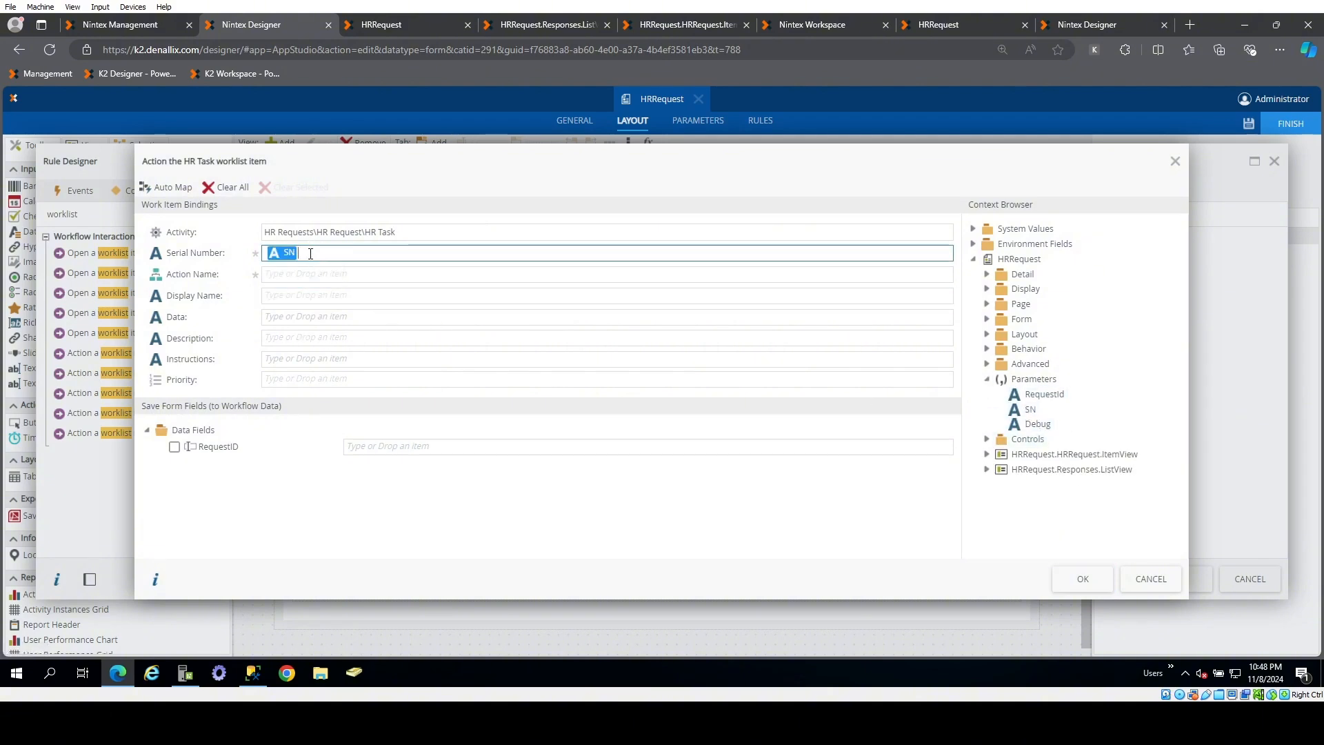
- Set the HR Task item's Action Name to Further Clarification Needed, copied from the workflow's Accept Response task, and accept the configuration
left_click(1073, 27)
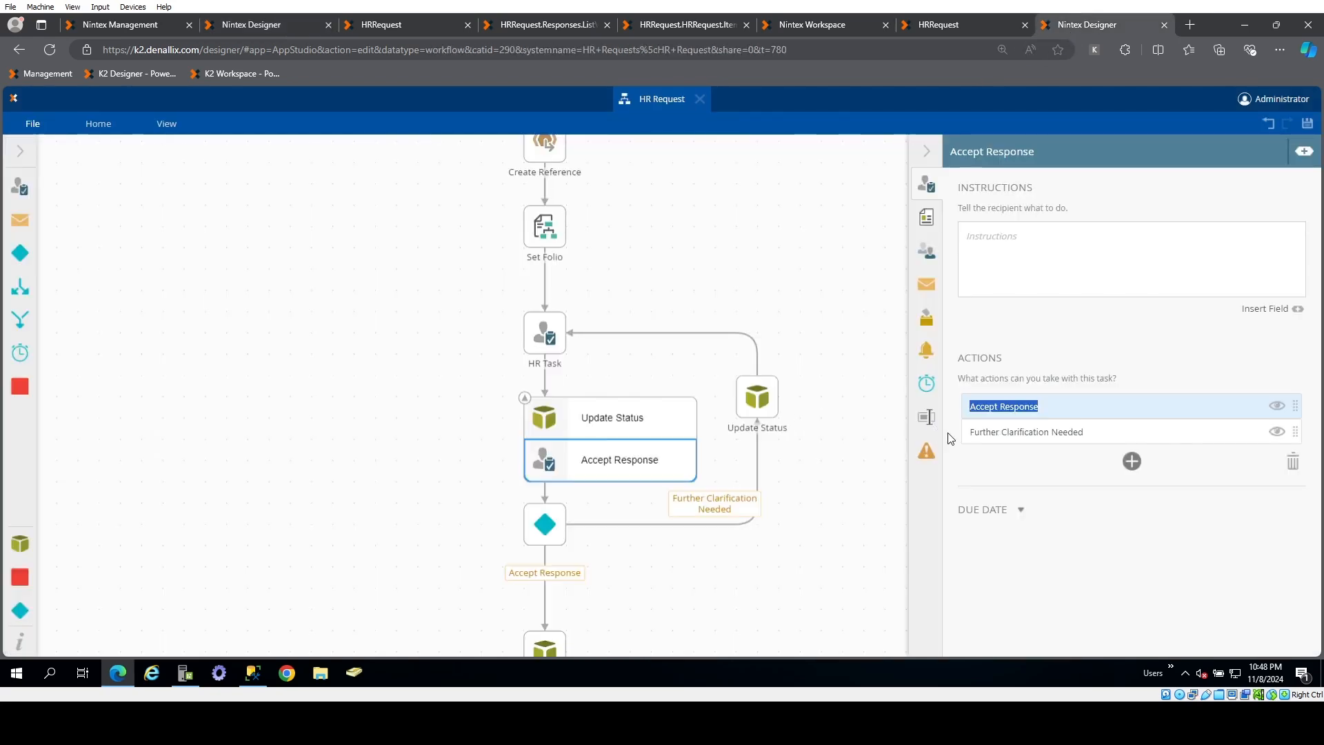
left_click(1093, 430)
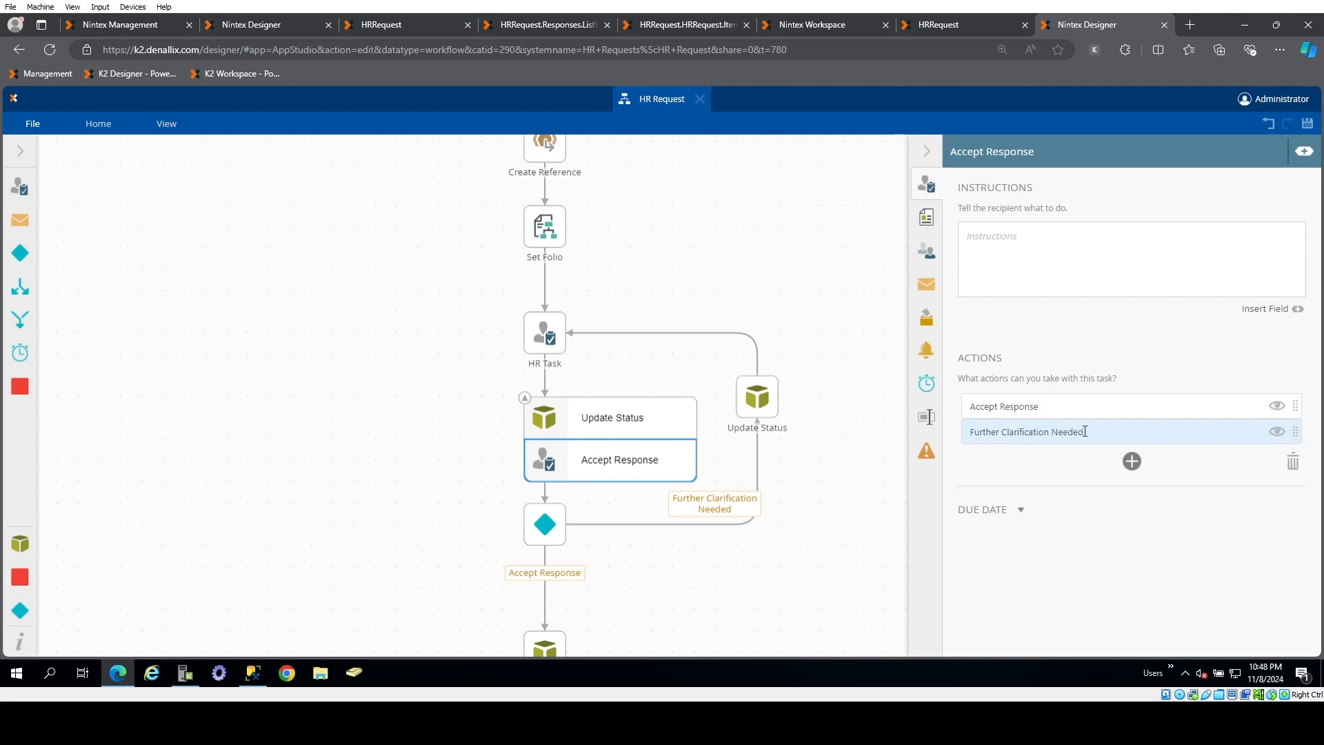
left_click(1028, 432)
left_click(1028, 432)
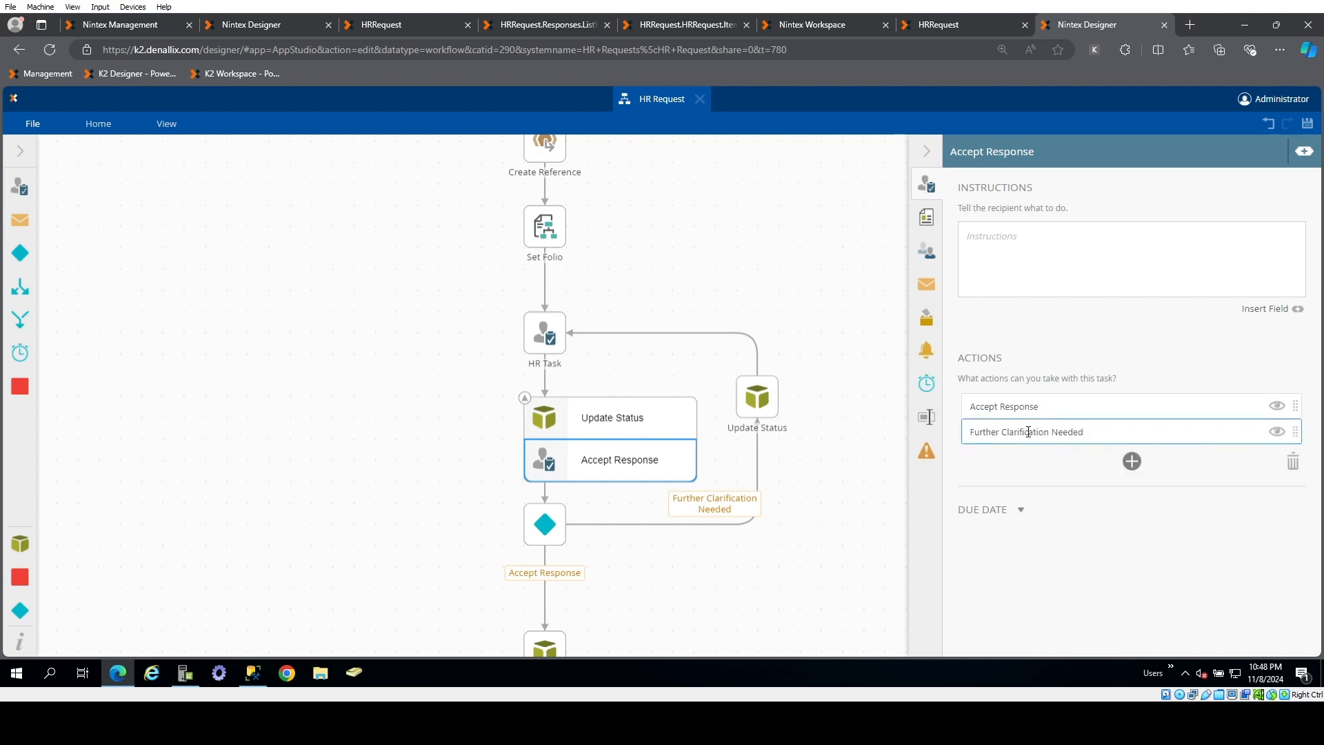
key("ctrl+a")
key("ctrl+c")
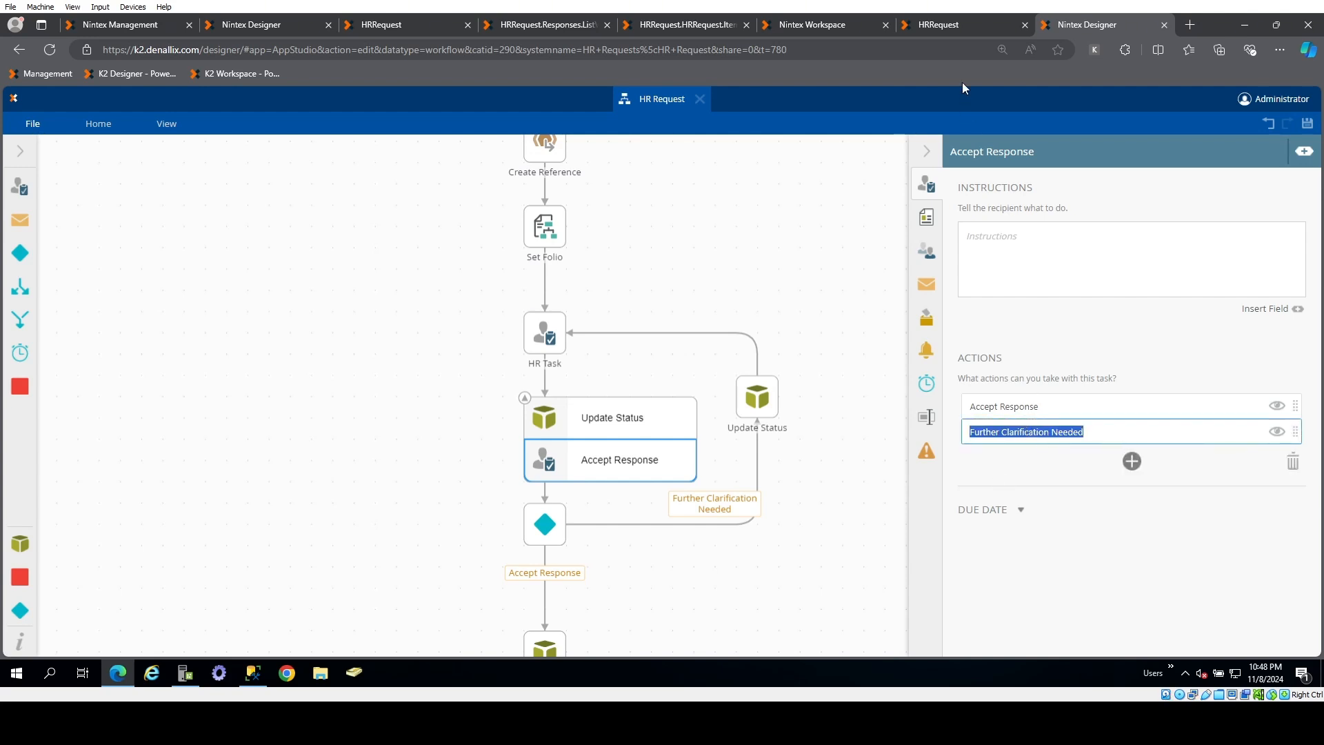
left_click(939, 24)
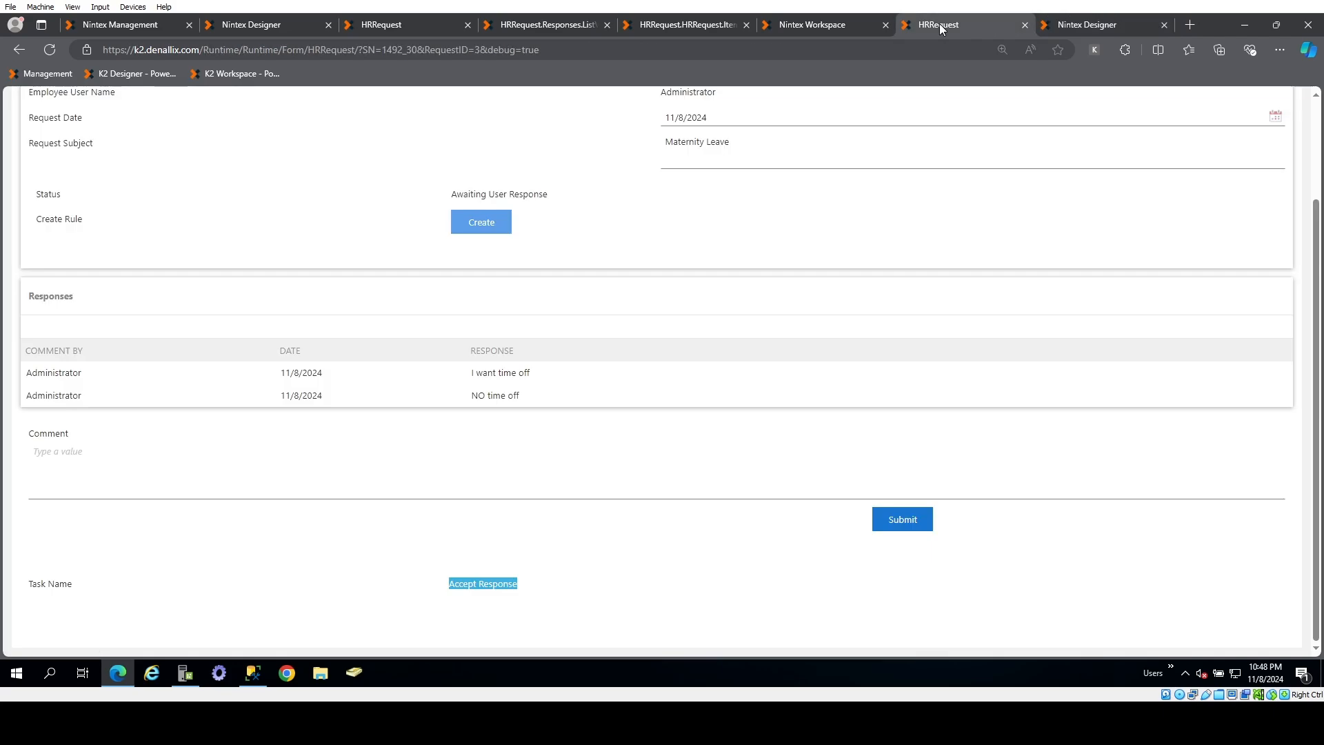
left_click(804, 25)
left_click(284, 23)
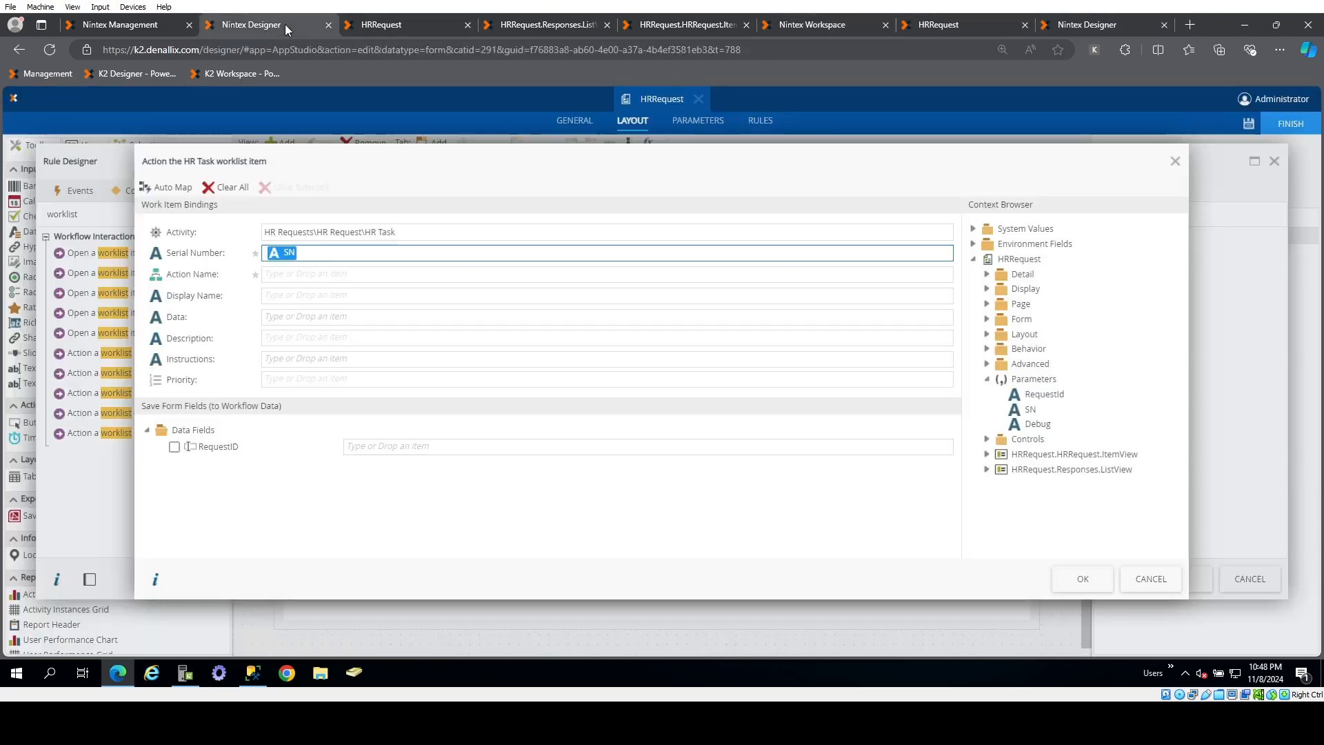
left_click(299, 274)
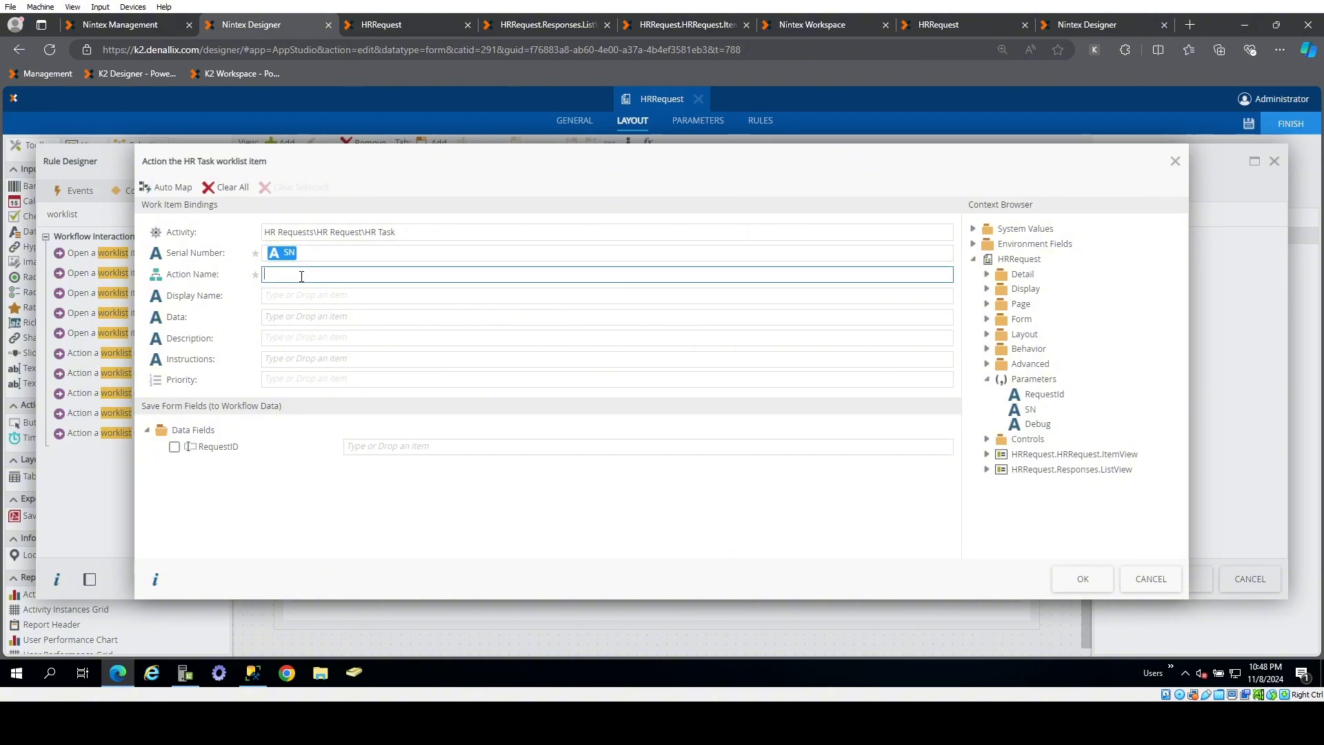
key("ctrl+v")
left_click(1083, 578)
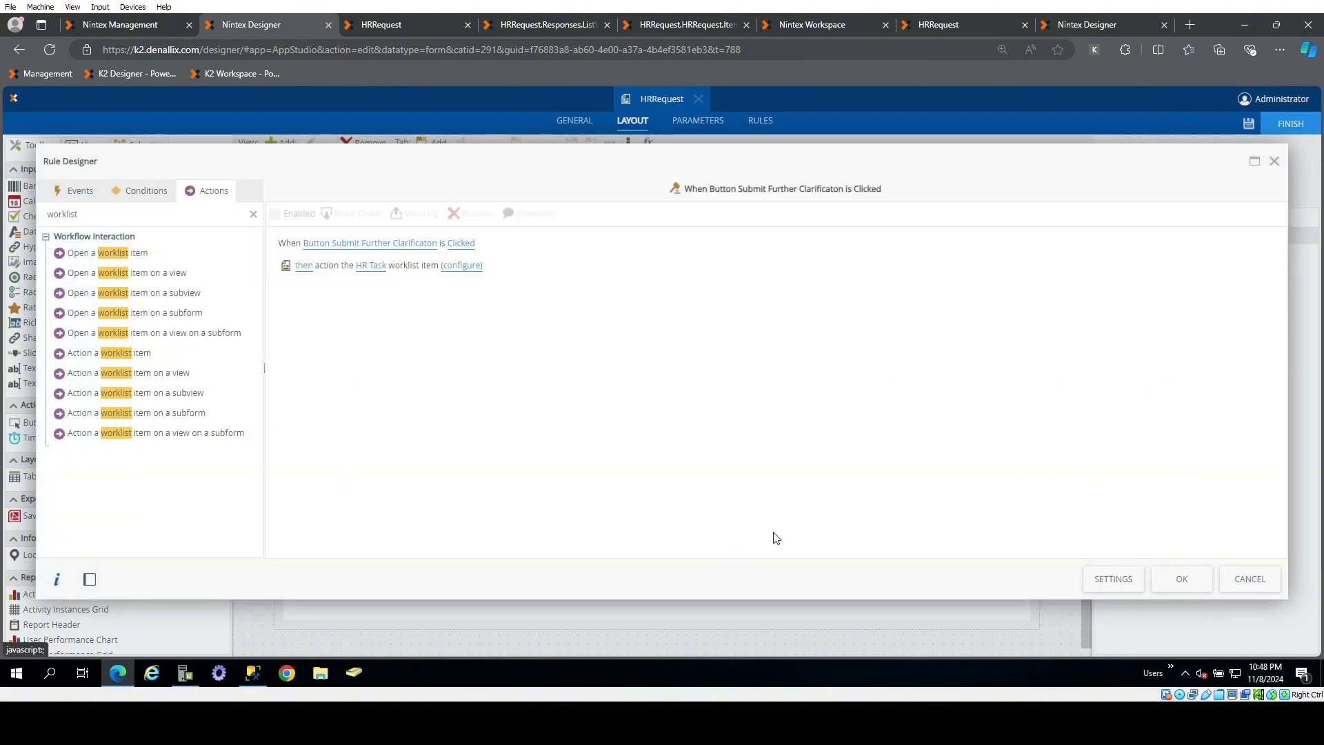
- Add an action to the rule that executes the Create method of the HRRequests.Responses SmartObject from HR Requests
left_click(253, 214)
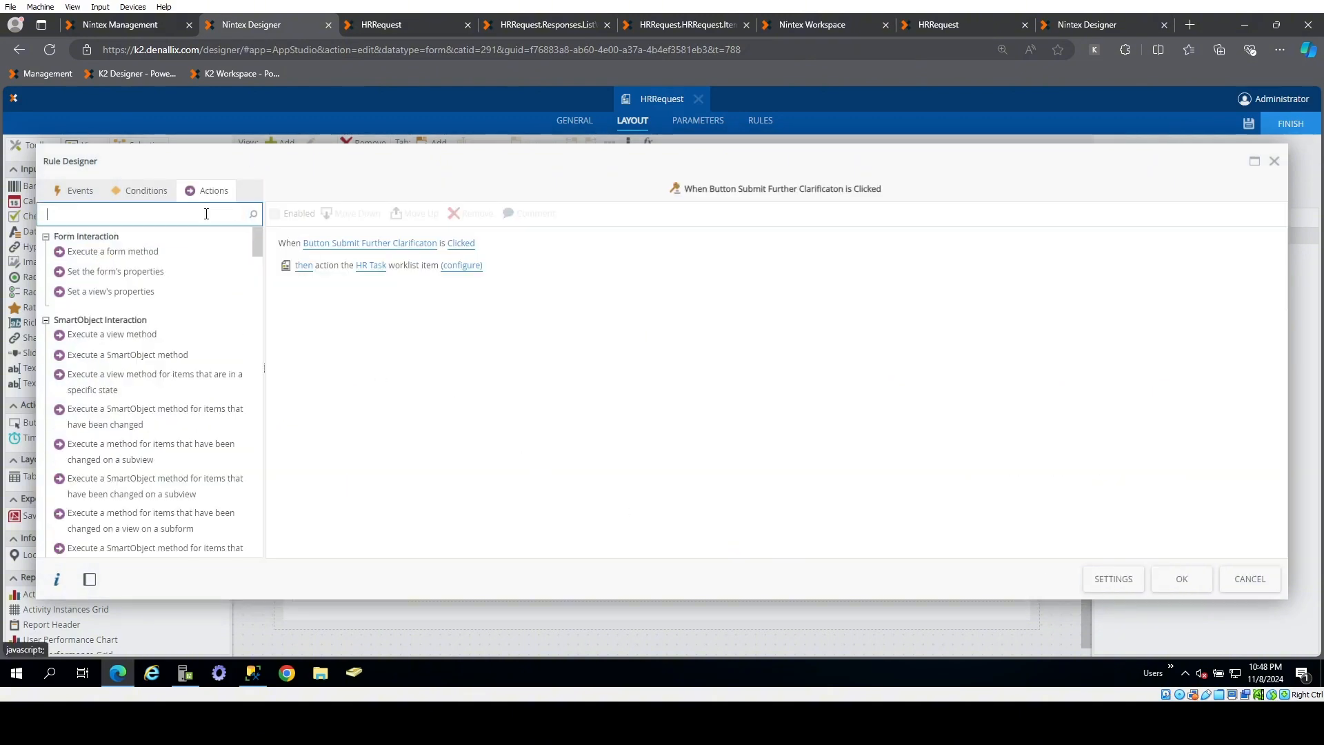
double_click(168, 355)
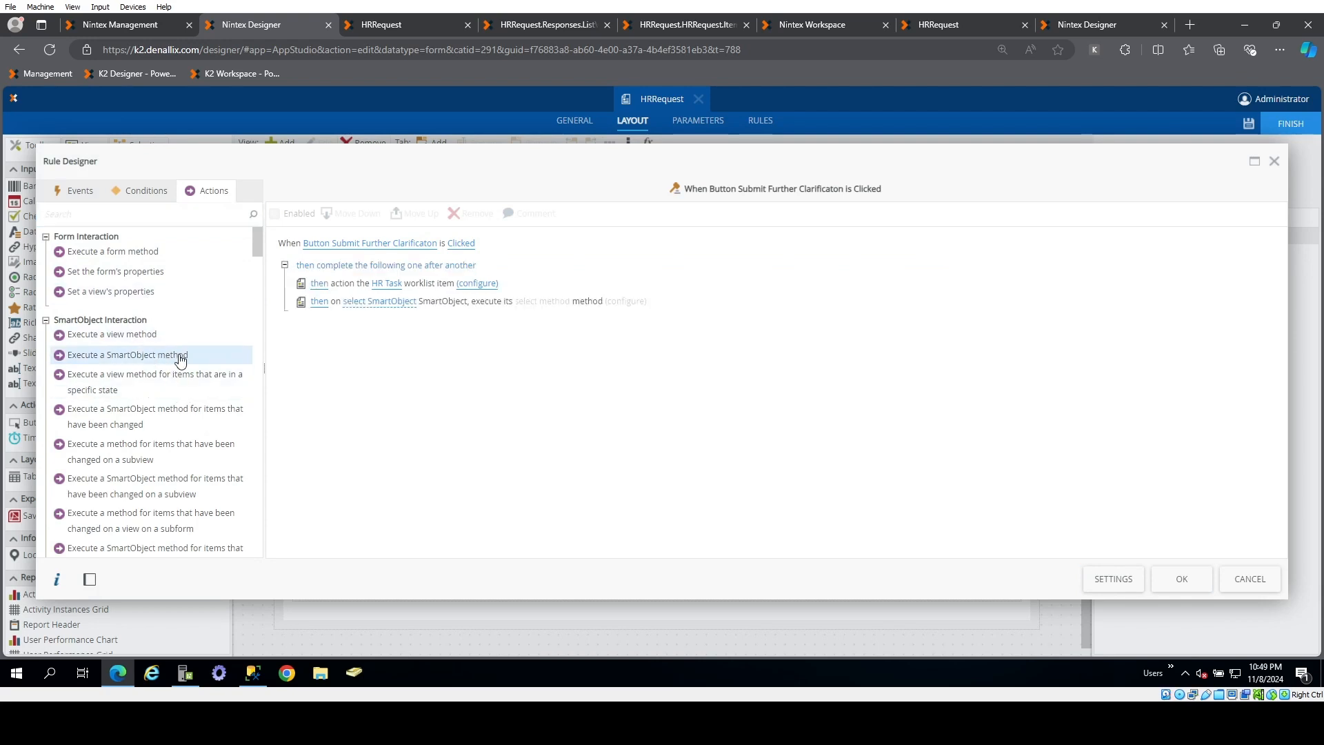
left_click(383, 304)
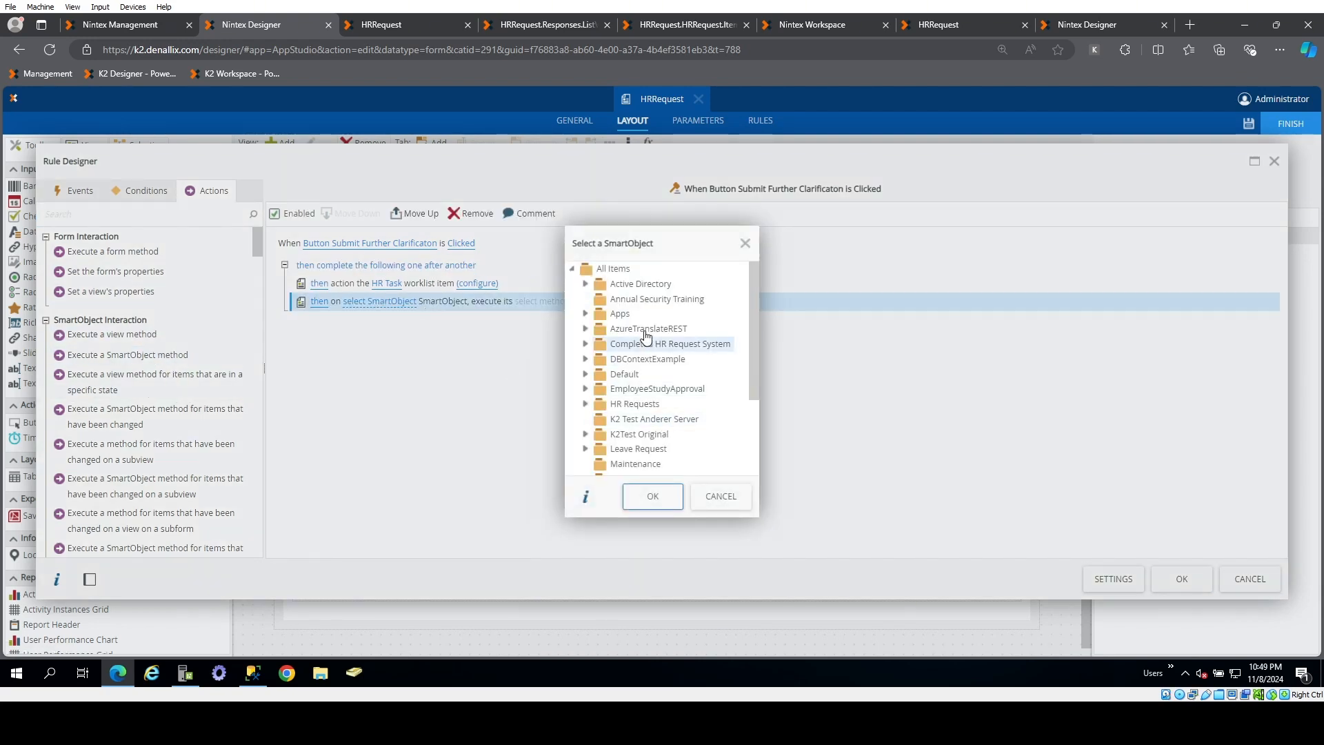
scroll(655, 383, "down", 1)
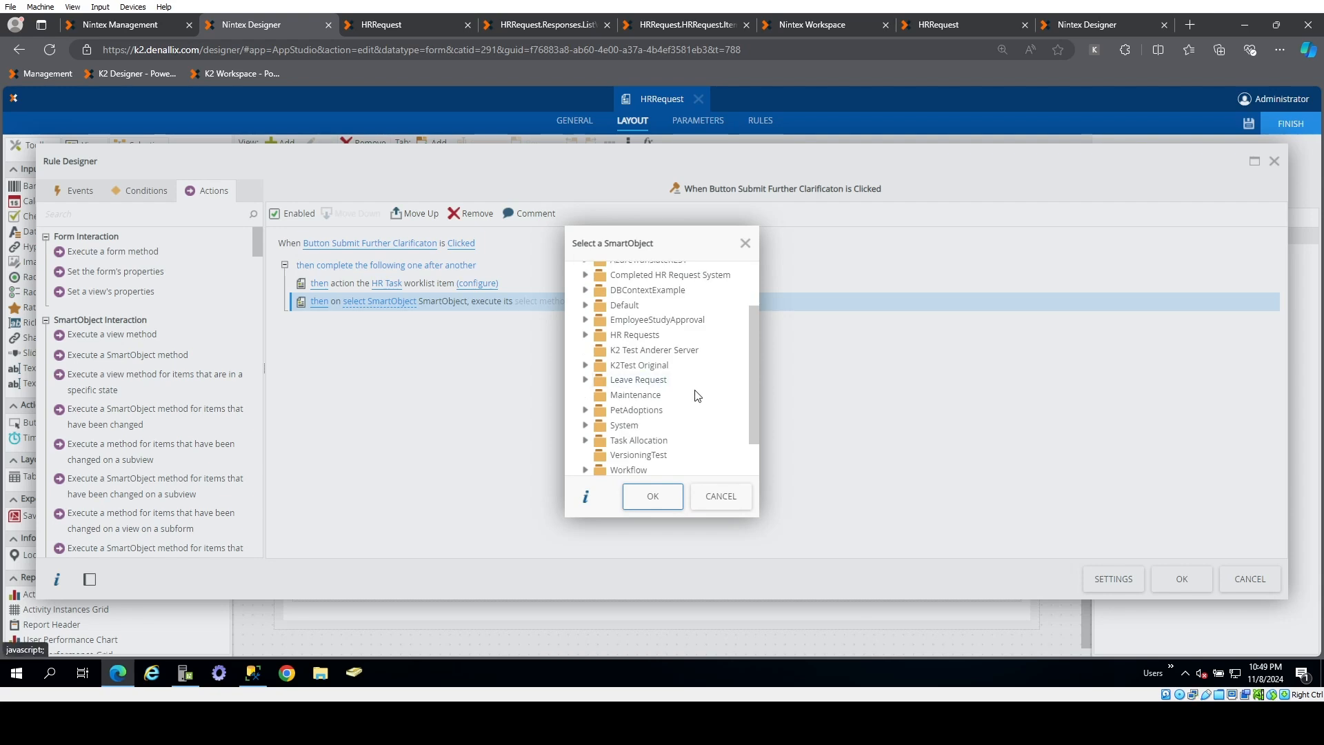
scroll(693, 394, "up", 1)
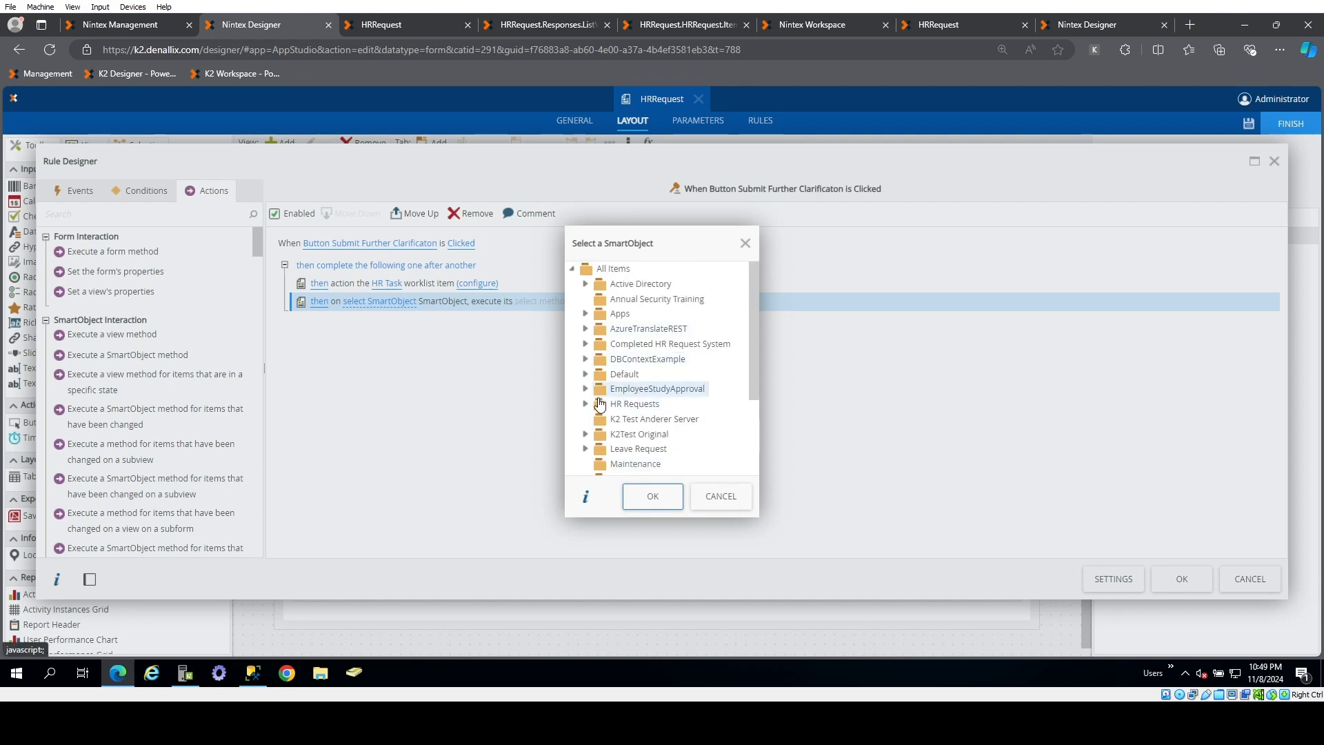
left_click(587, 406)
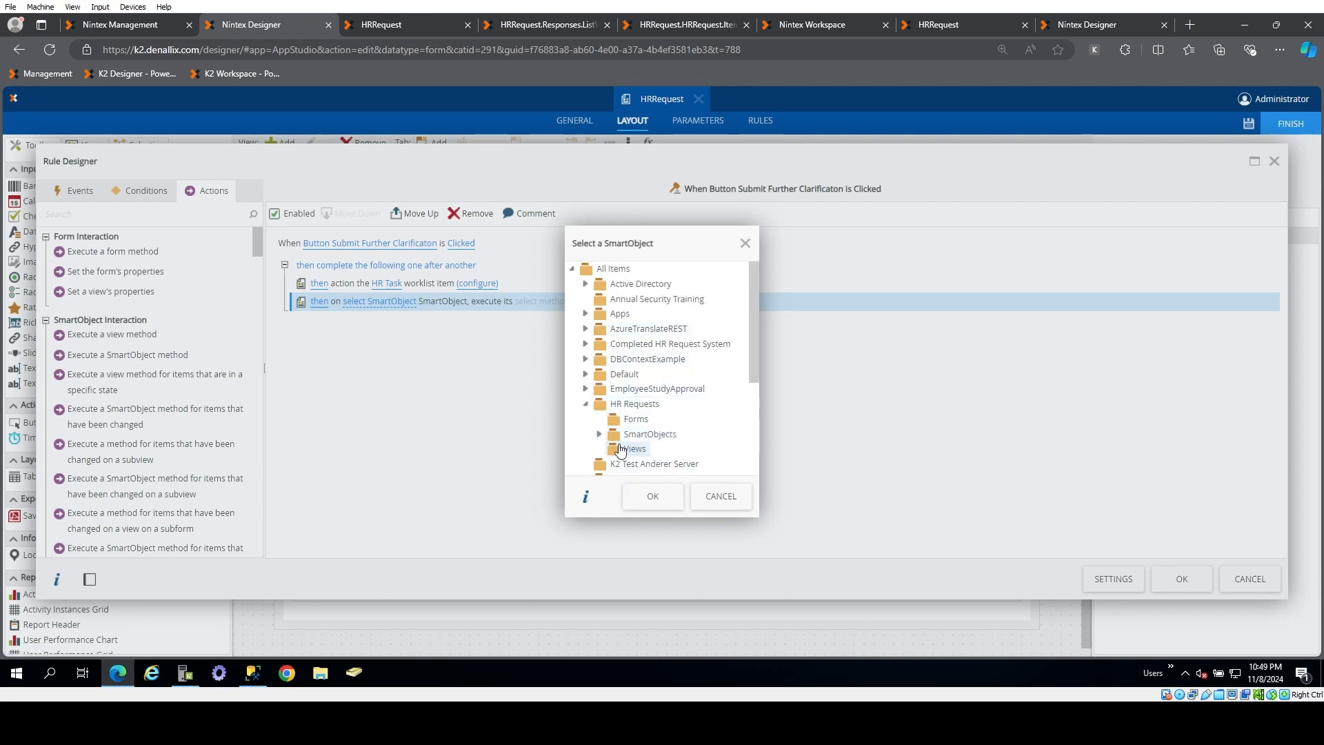
left_click(601, 433)
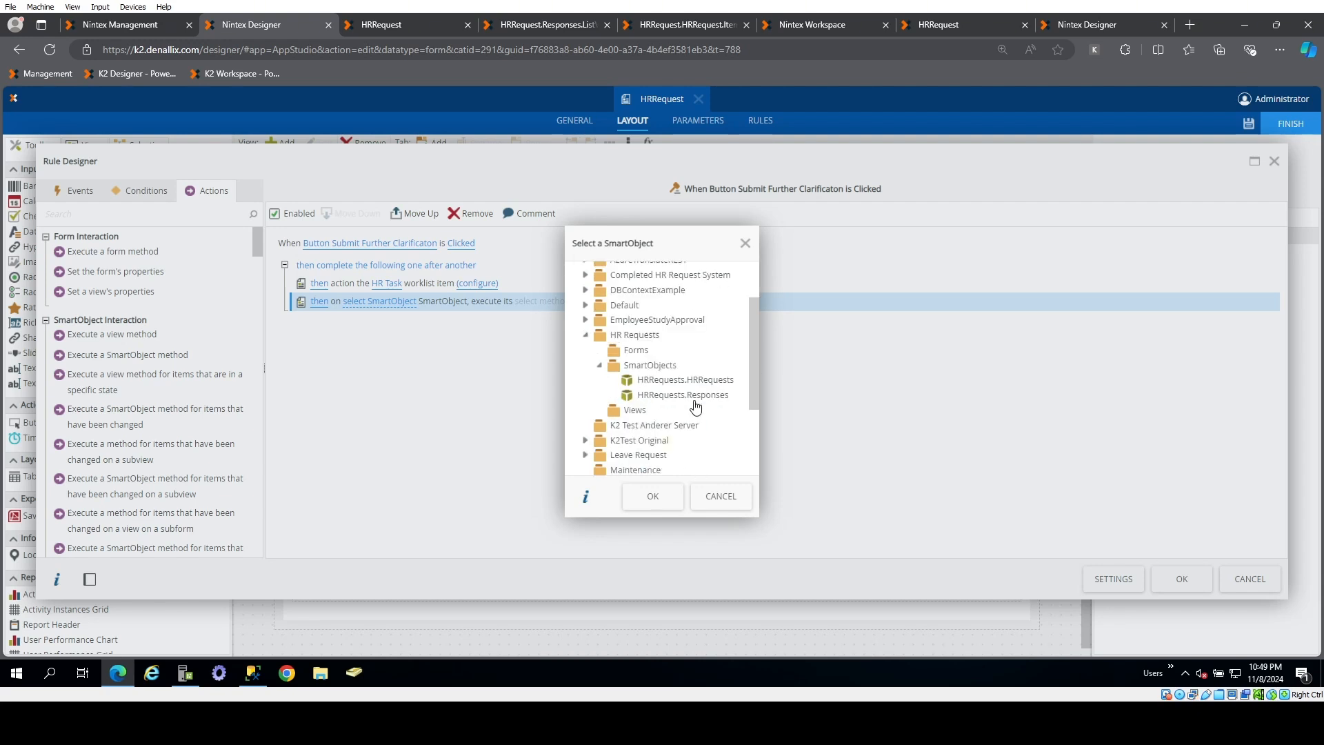
left_click(682, 396)
left_click(653, 496)
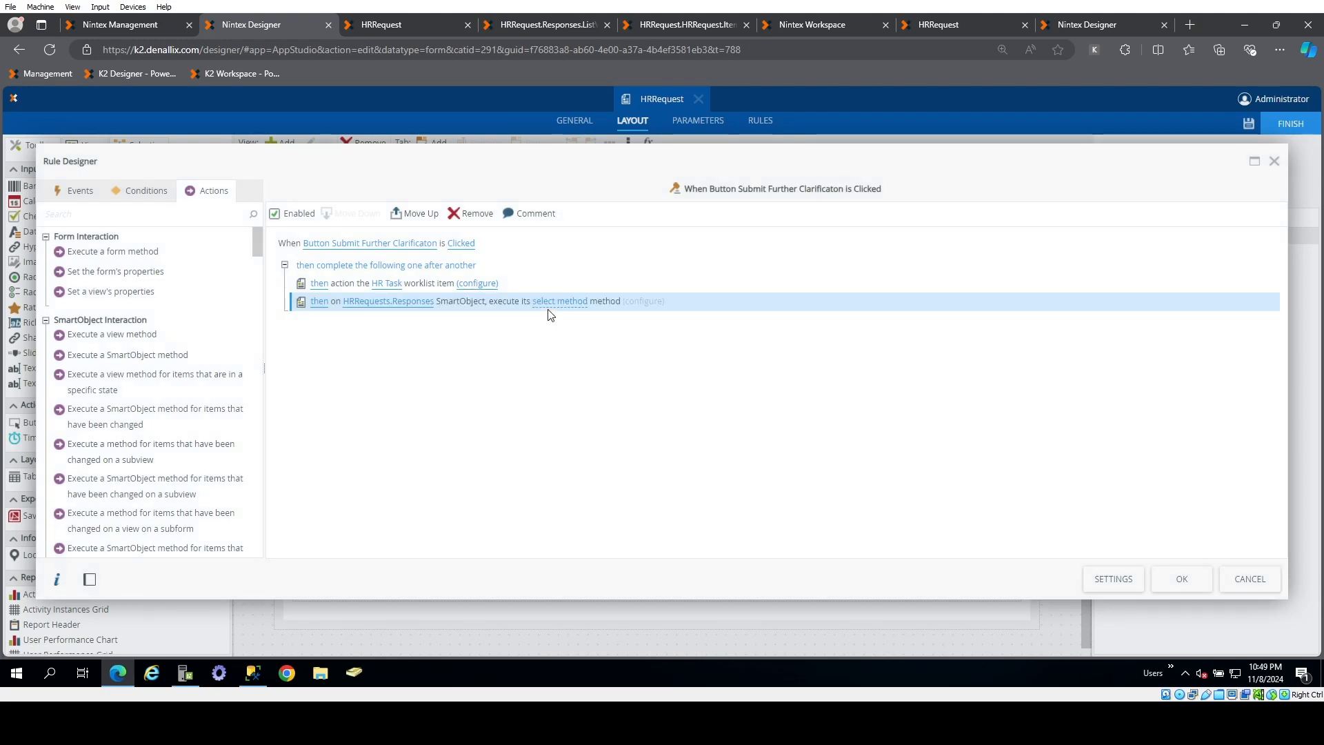
left_click(560, 301)
- Configure the Create method's inputs, mapping the RequestId parameter to RequestID and Current Date and Time to ResponseDate
left_click(622, 304)
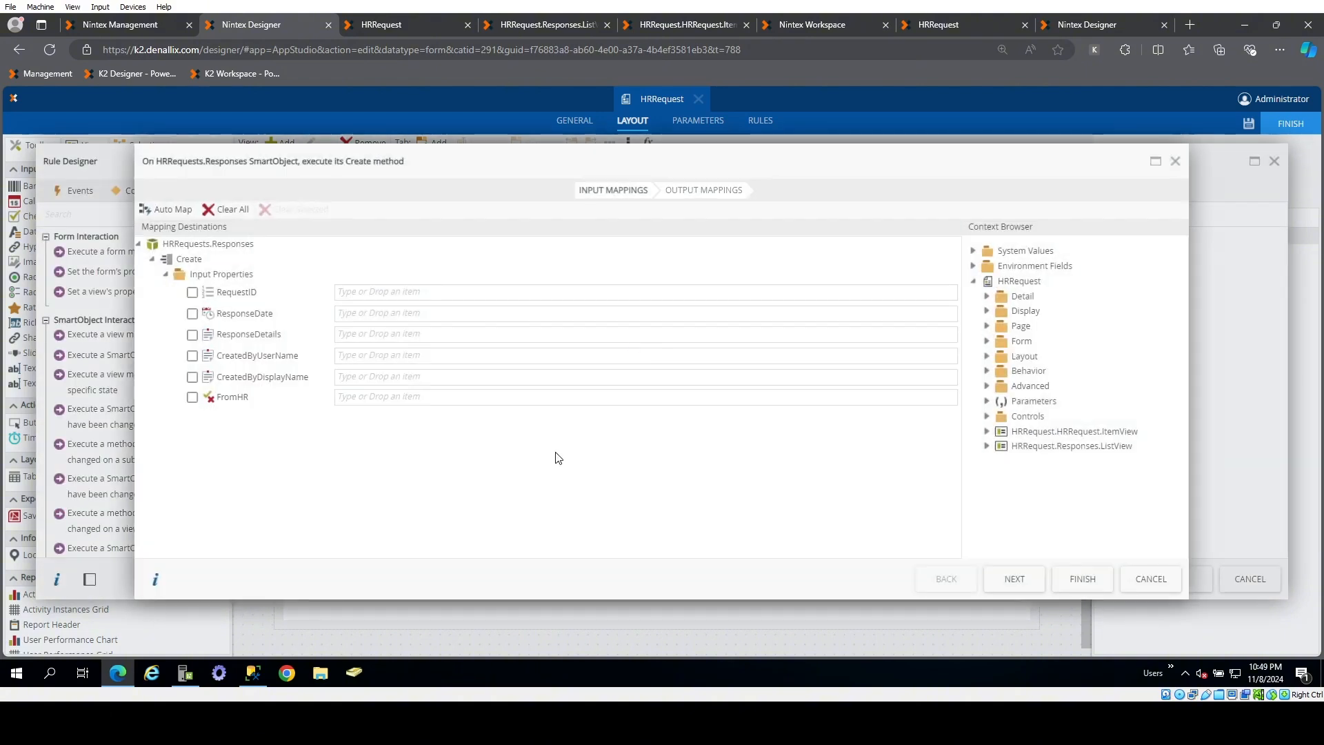
left_click(986, 401)
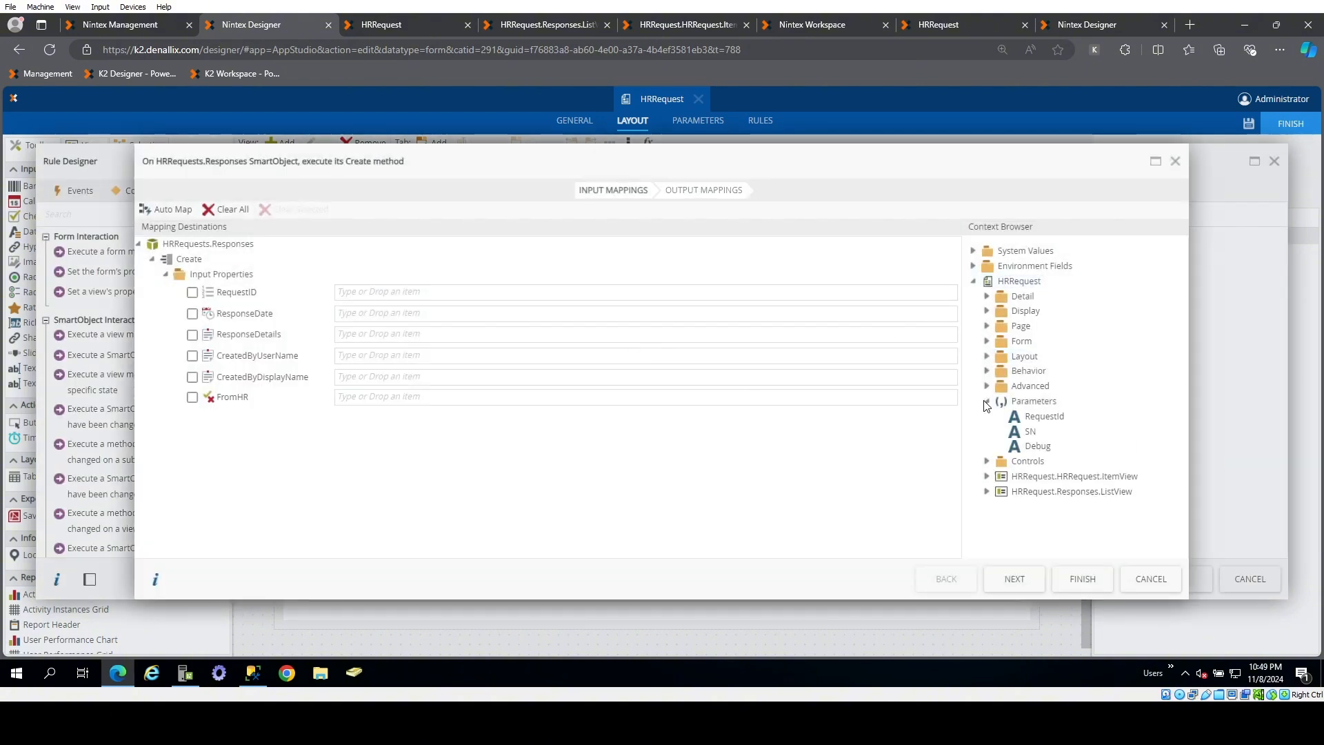
left_click_drag(1047, 418, 494, 290)
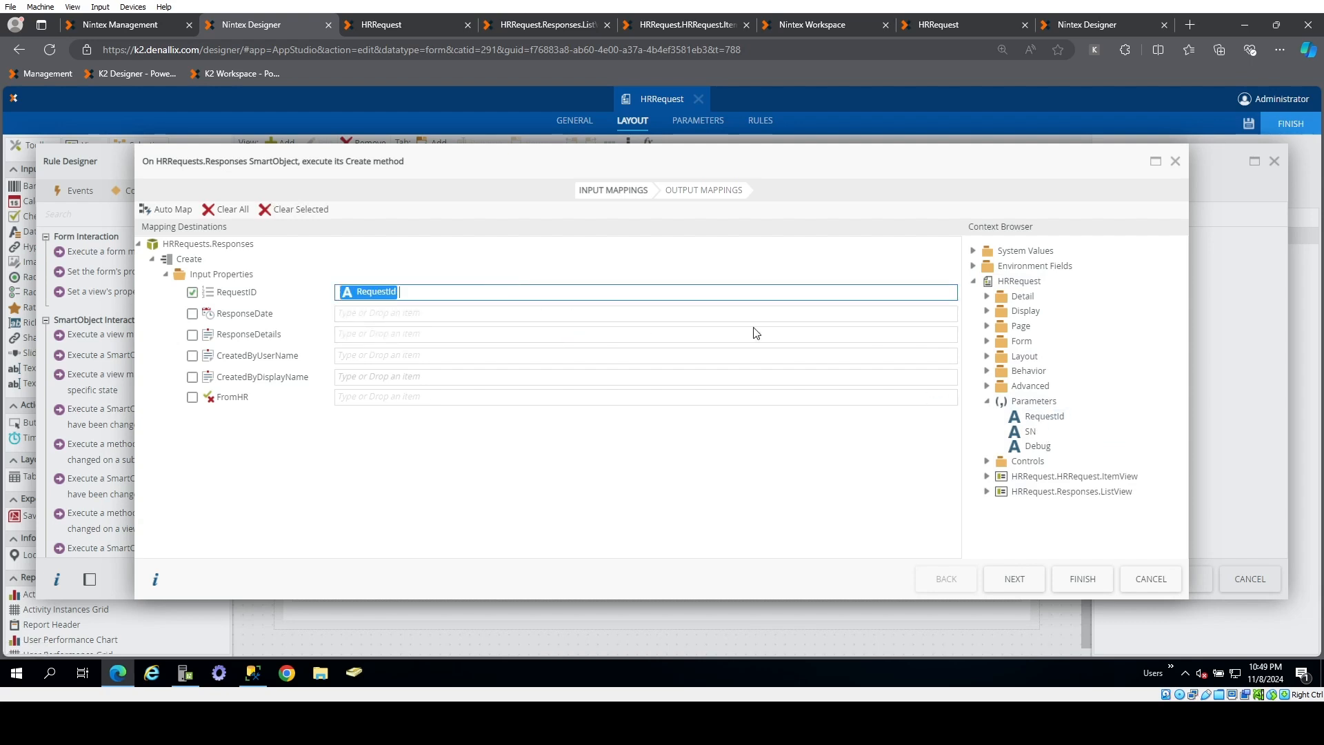
left_click(973, 251)
left_click(986, 266)
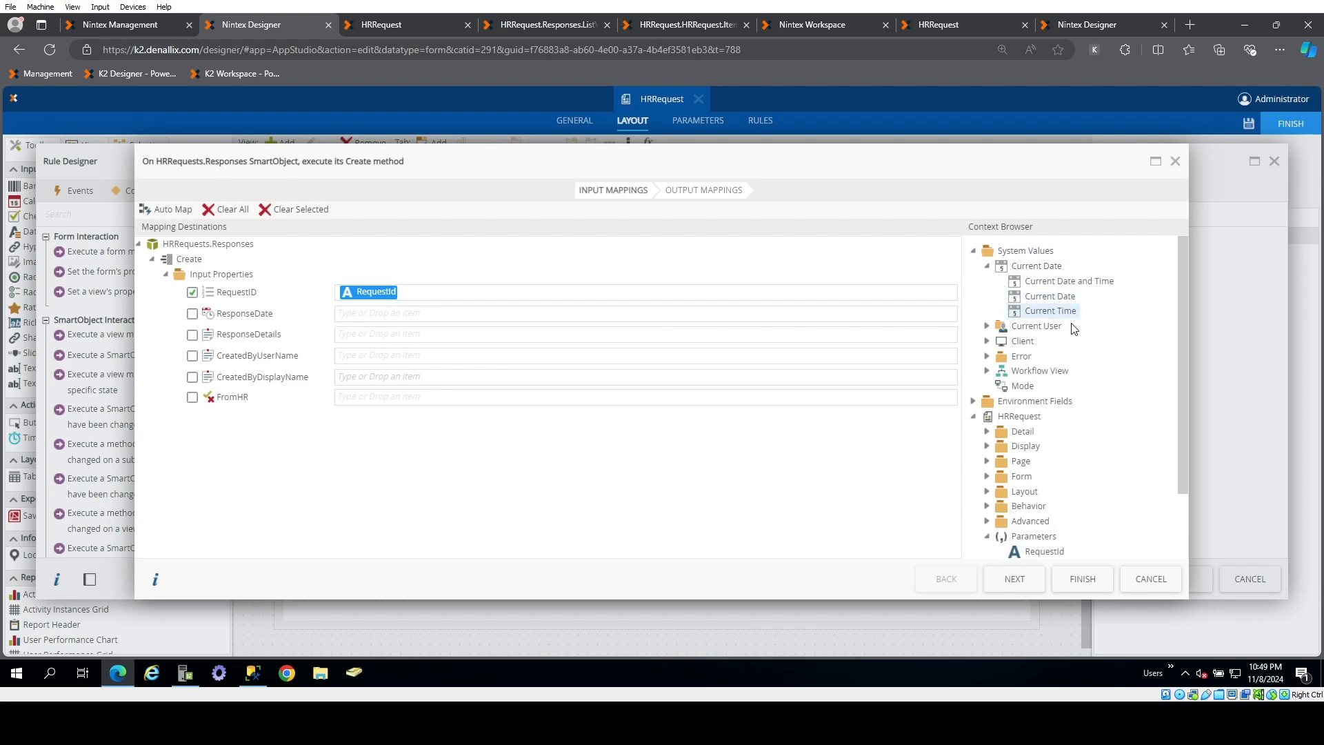
left_click_drag(1069, 281, 442, 325)
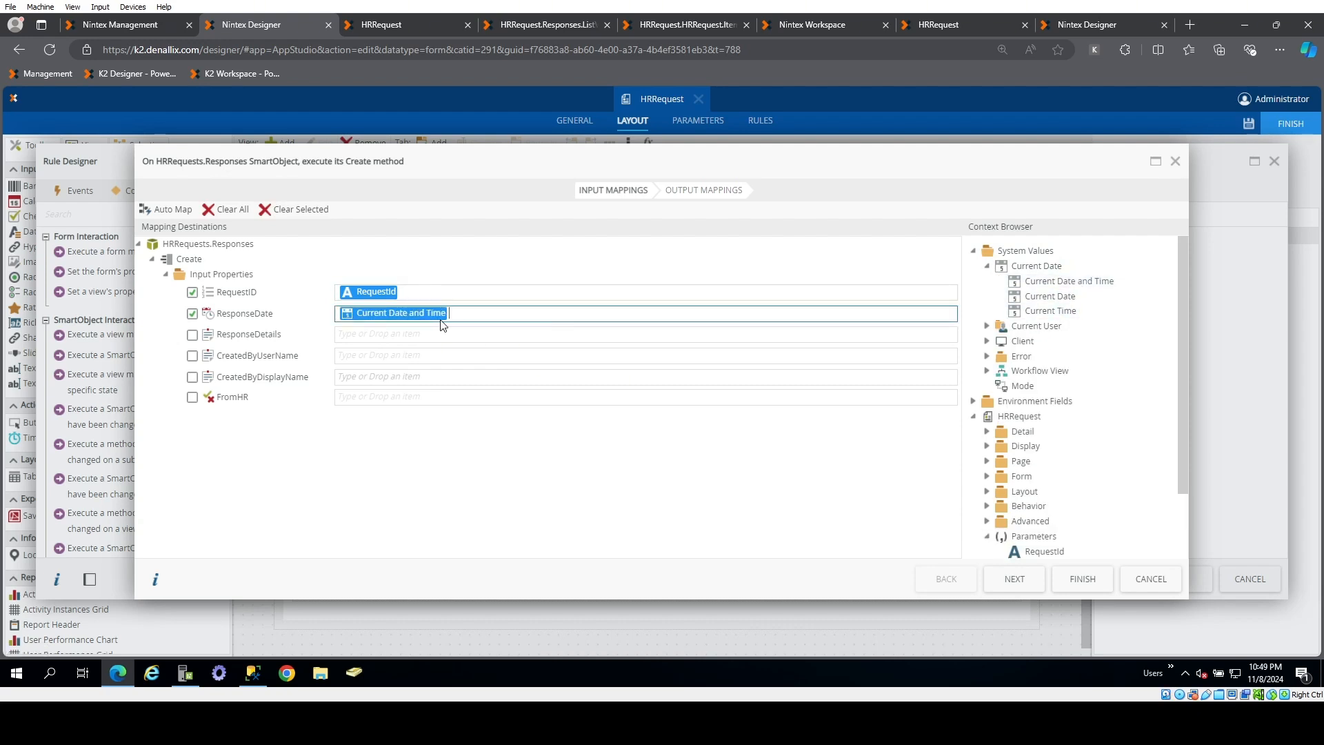
- Map the current user's Name to CreatedByUserName and Display Name to CreatedByDisplayName, and set FromHR to False
left_click(986, 326)
left_click_drag(1062, 364, 541, 377)
left_click_drag(1036, 371, 591, 359)
left_click(238, 399)
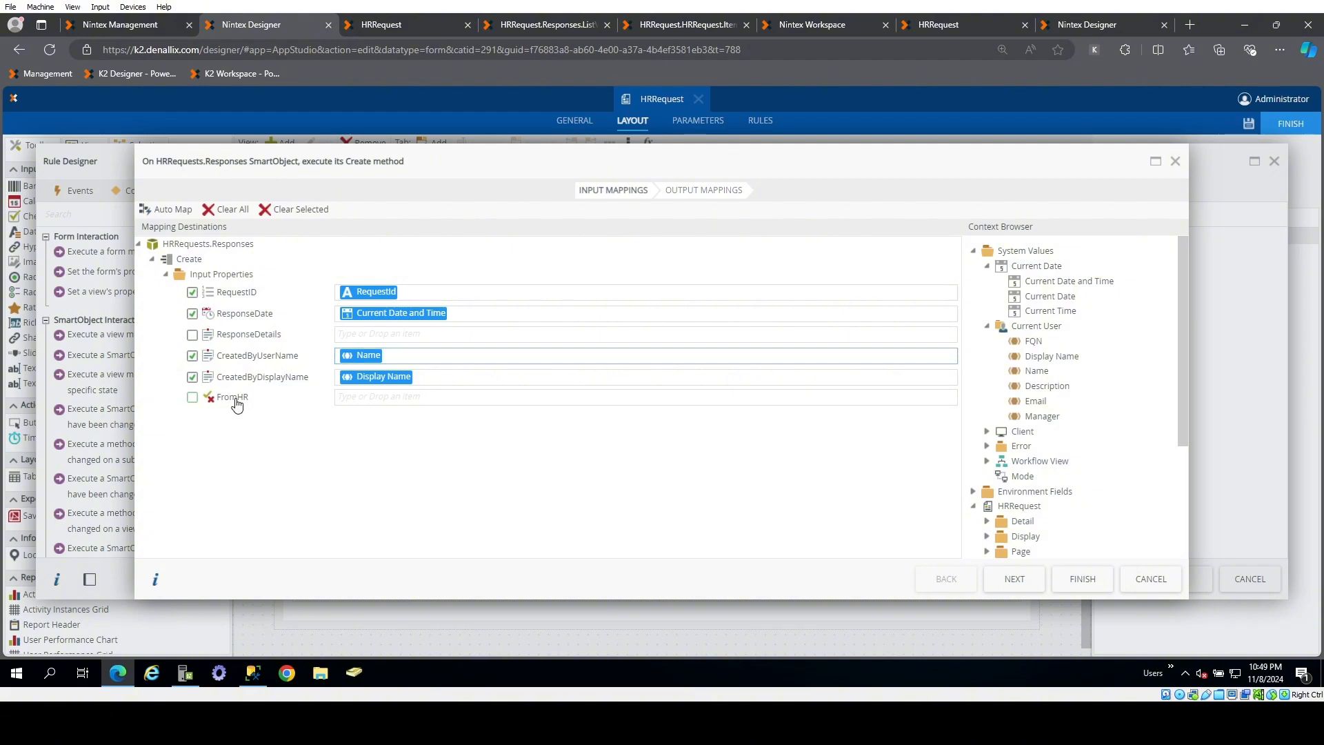
left_click(393, 395)
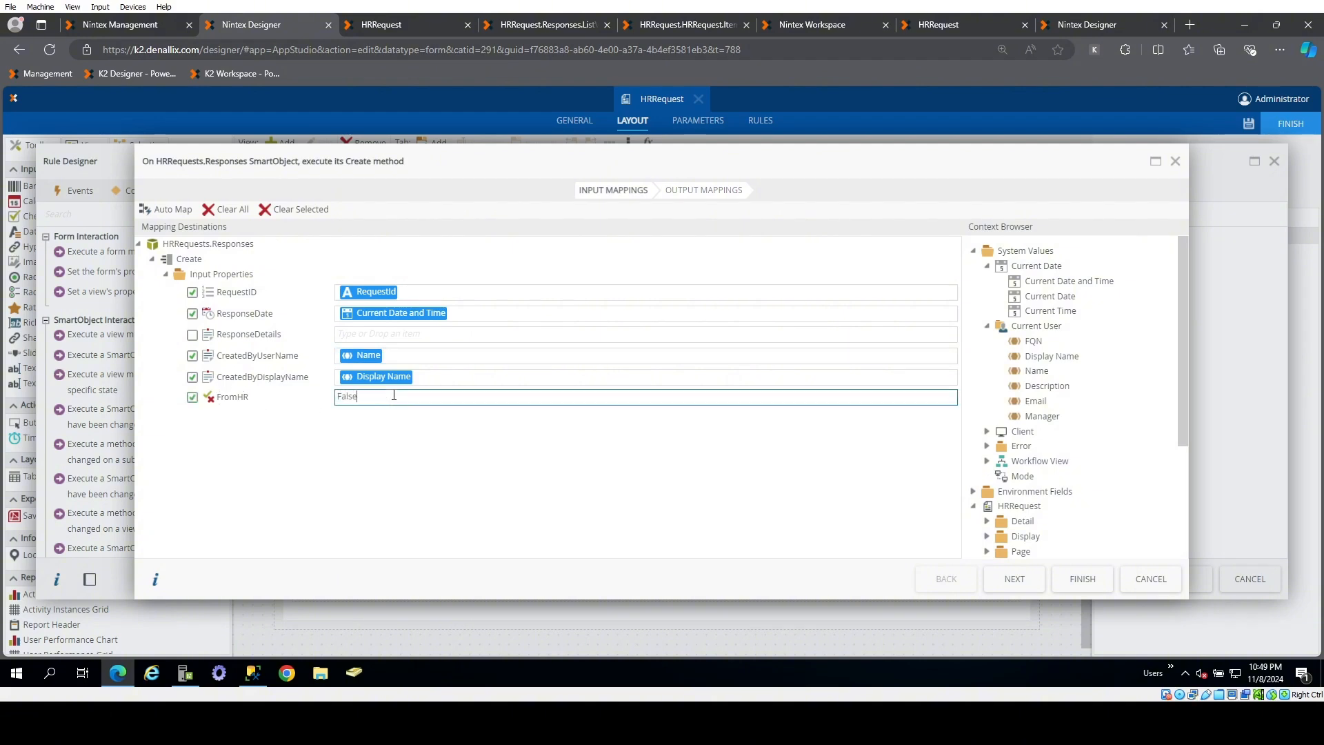
- Map the Text Area Response control to ResponseDetails and finish the Create method configuration
scroll(1103, 503, "down", 5)
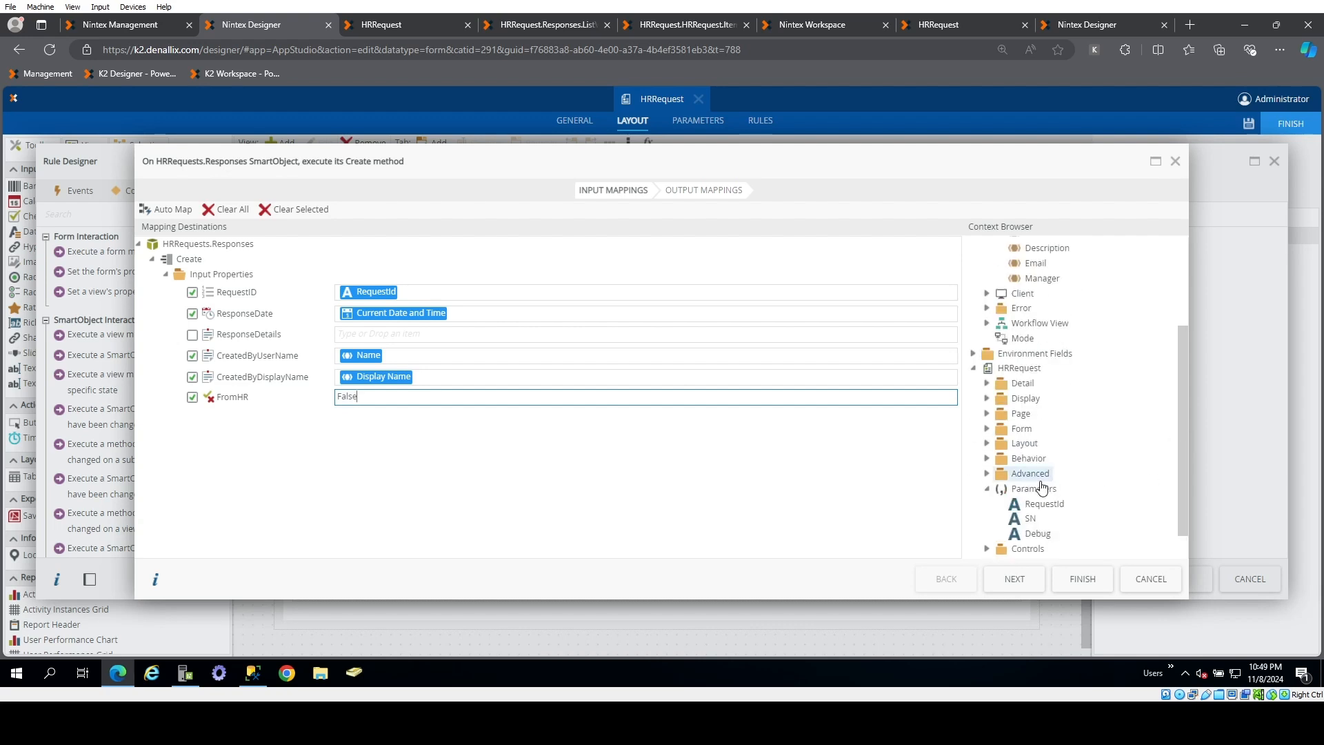
left_click(986, 514)
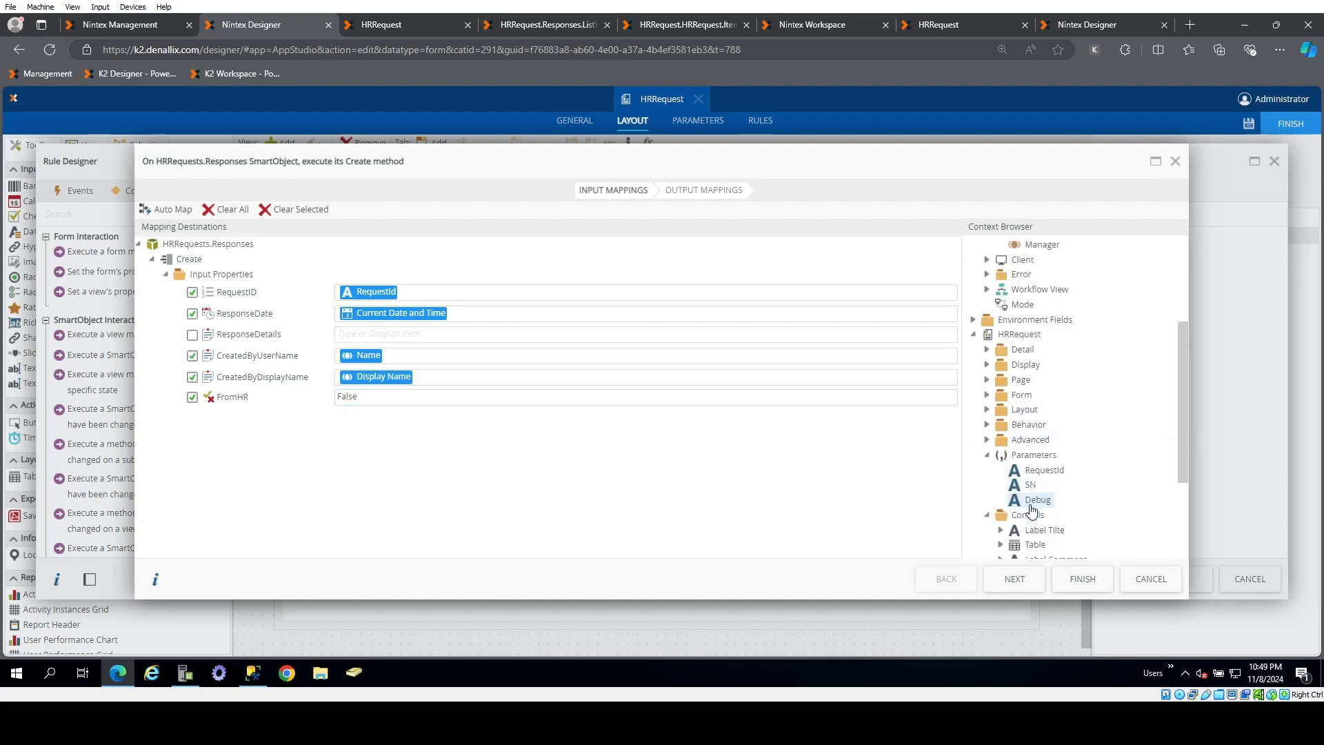
scroll(1041, 507, "down", 3)
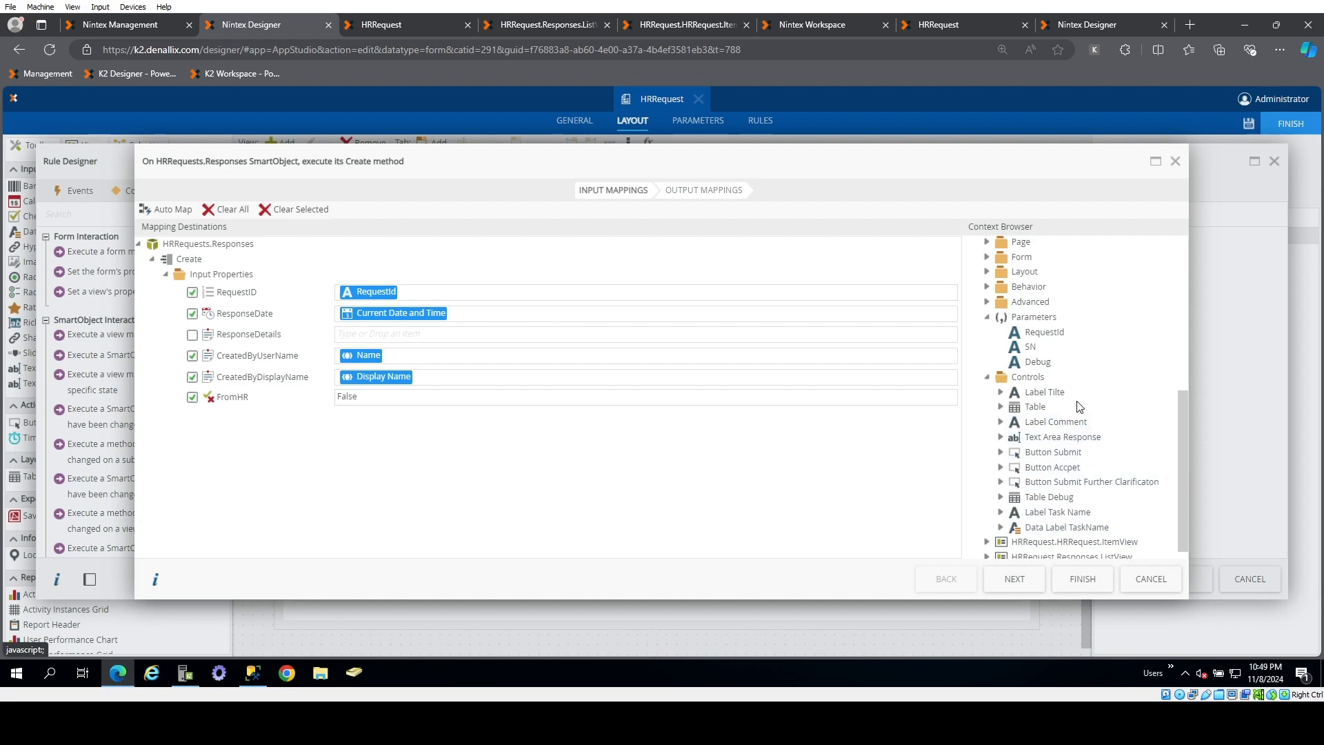
left_click_drag(1069, 441, 448, 340)
left_click(1082, 578)
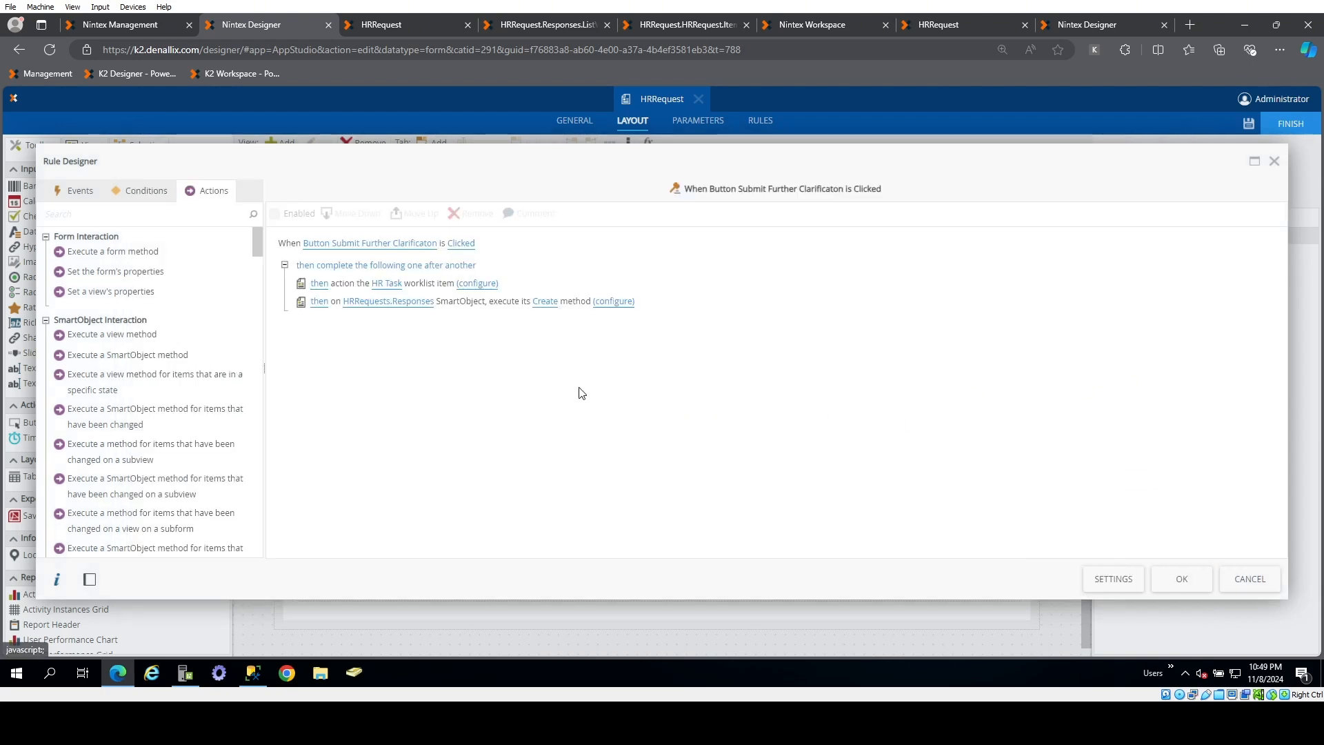
- Add a show-message action to the rule with message type Info and the title Further Clarification
left_click(227, 217)
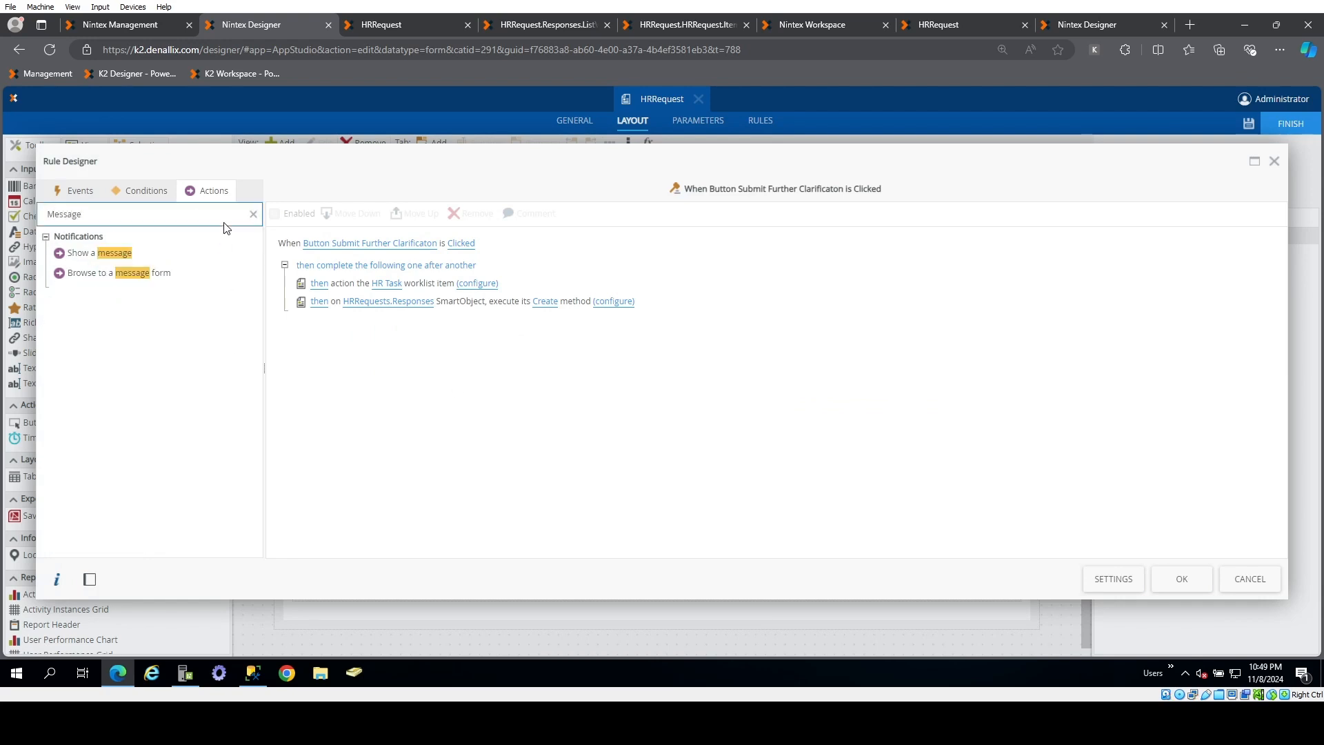
double_click(192, 257)
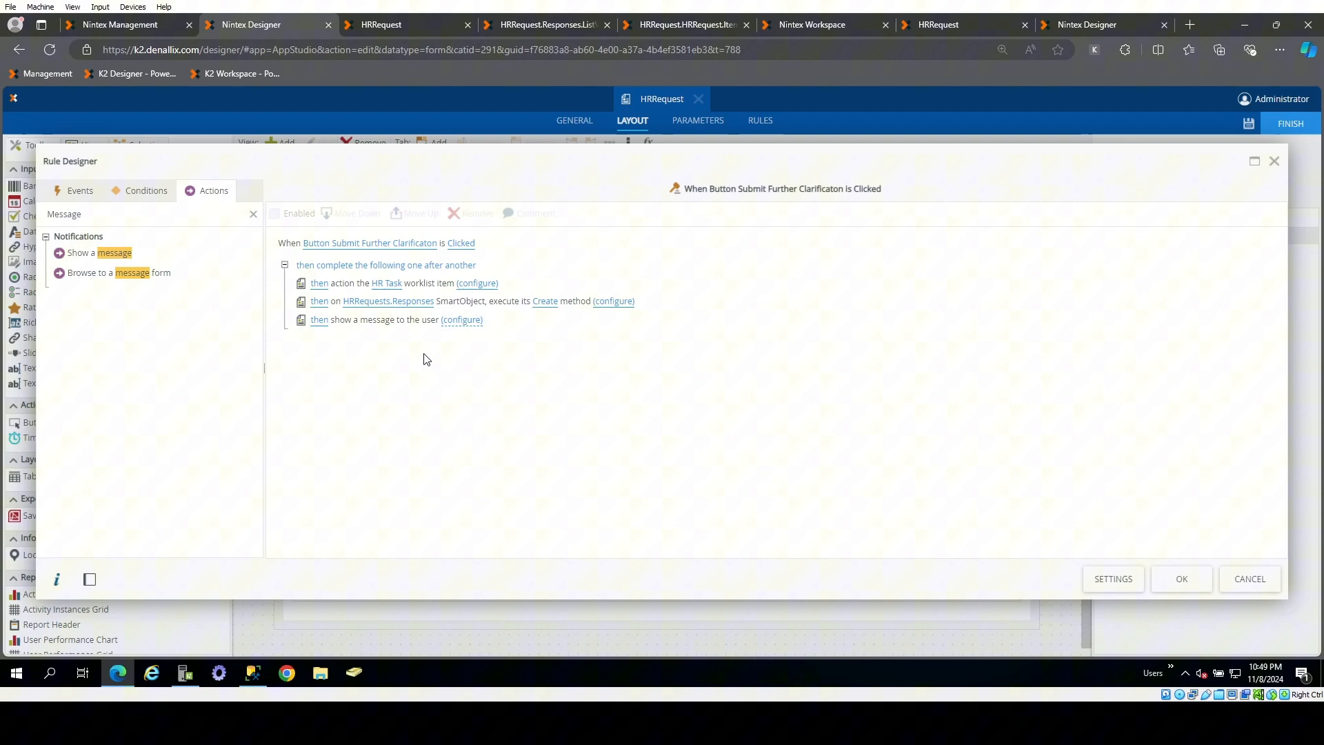
left_click(469, 322)
left_click(353, 232)
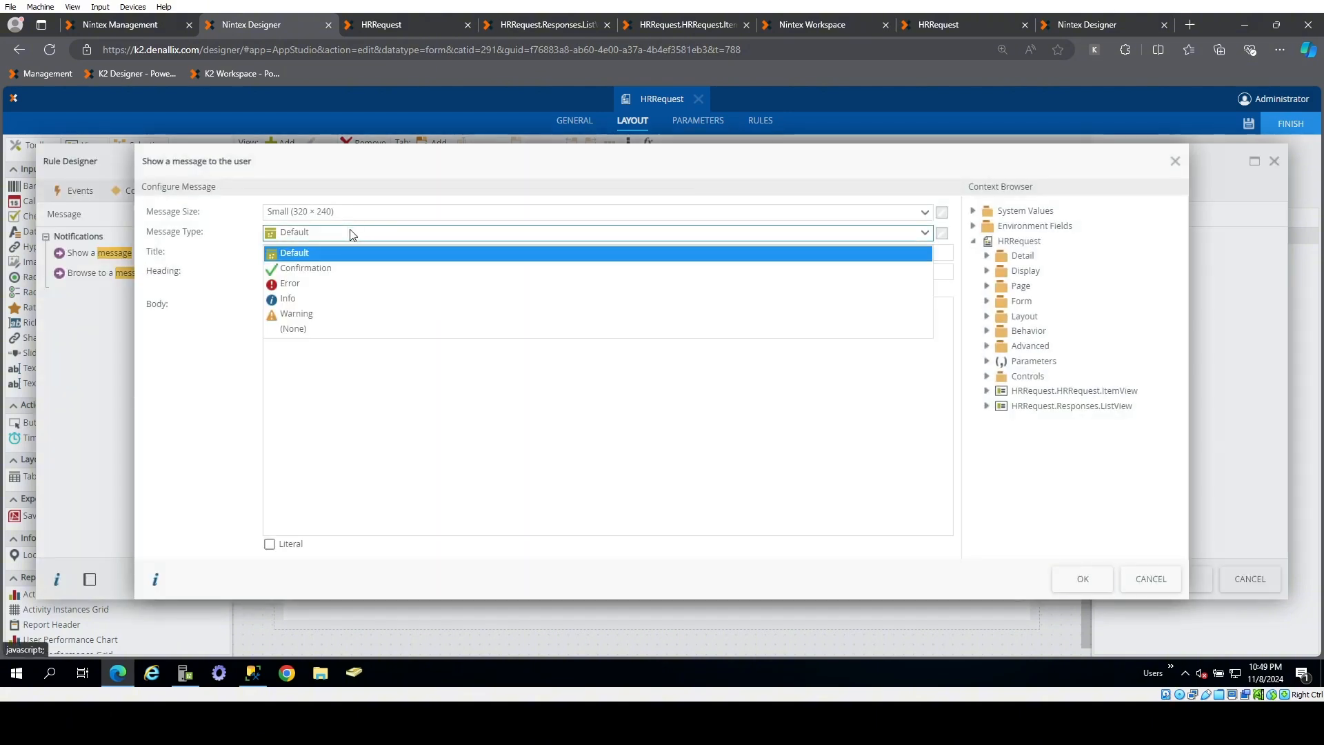
left_click(320, 298)
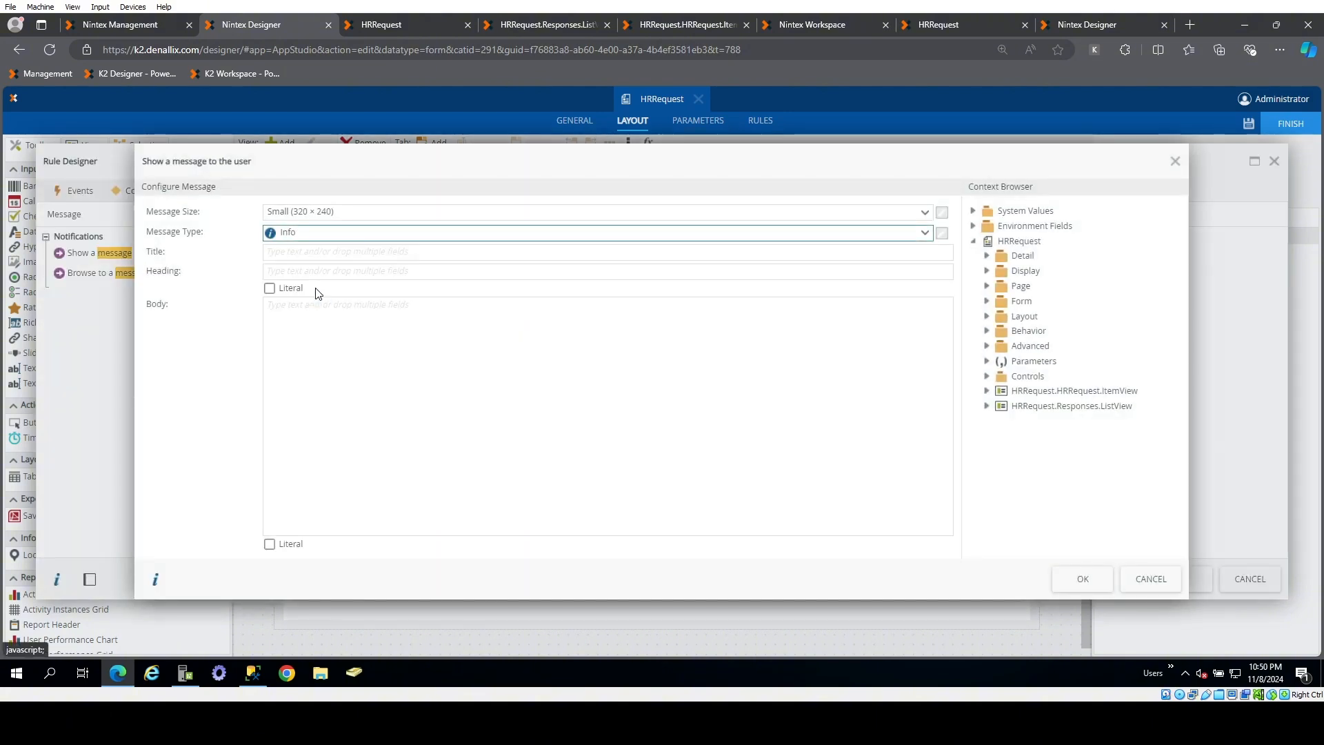
left_click(299, 253)
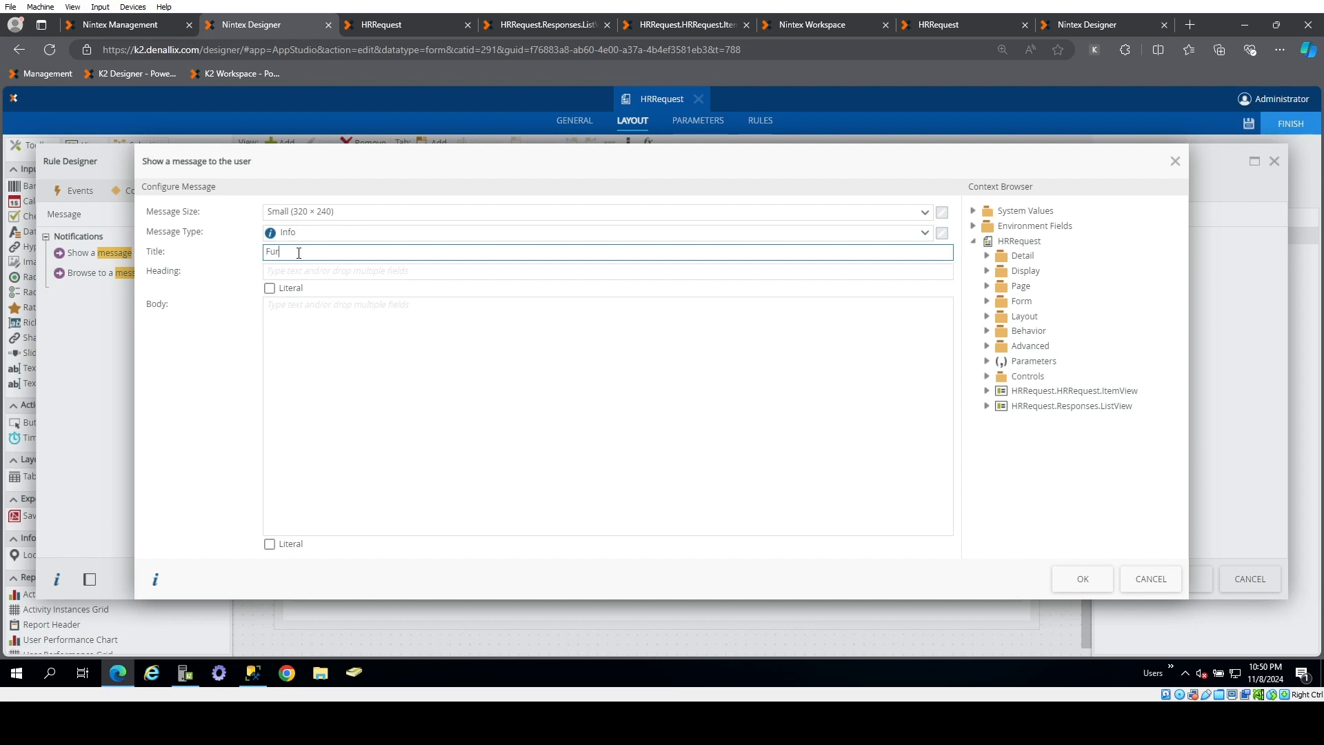
type("Further Clarification")
left_click(1084, 578)
- Accept the Submit Further Clarification rule, finish editing the HRRequest form and check it in
left_click(1184, 583)
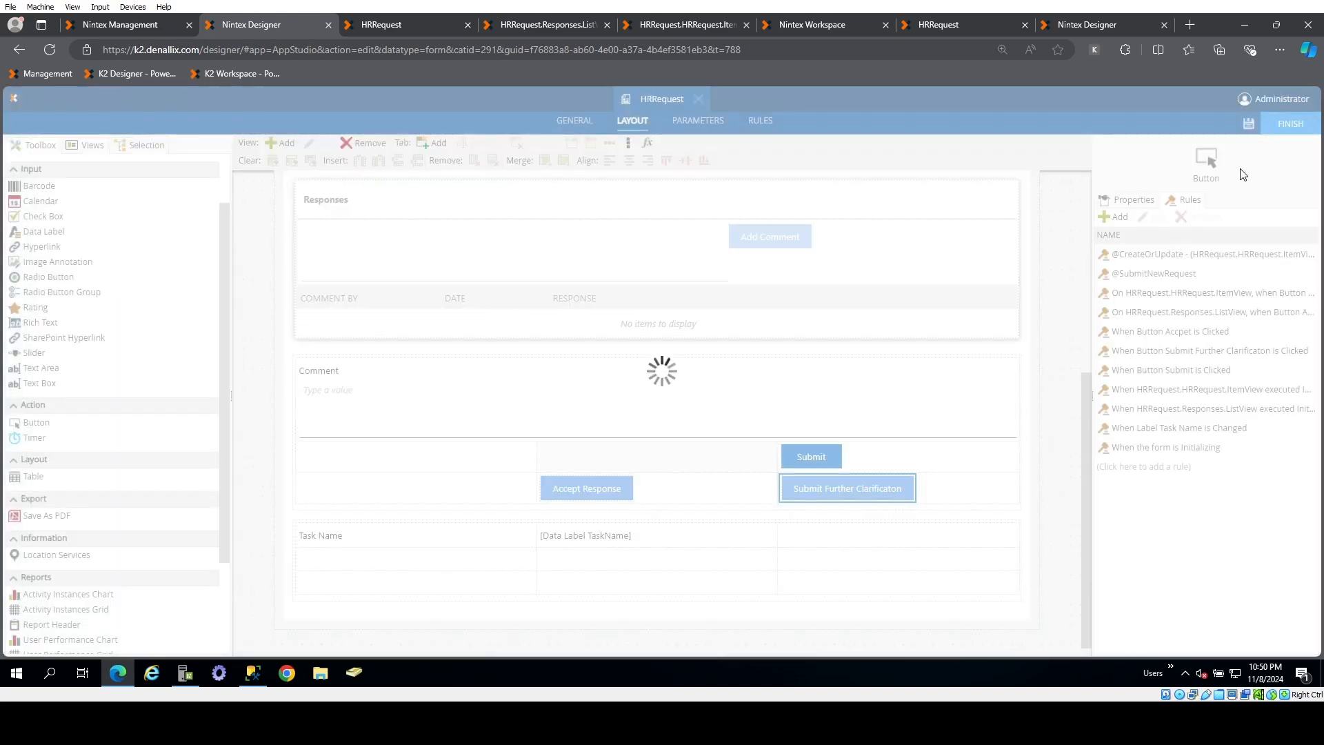
left_click(1289, 123)
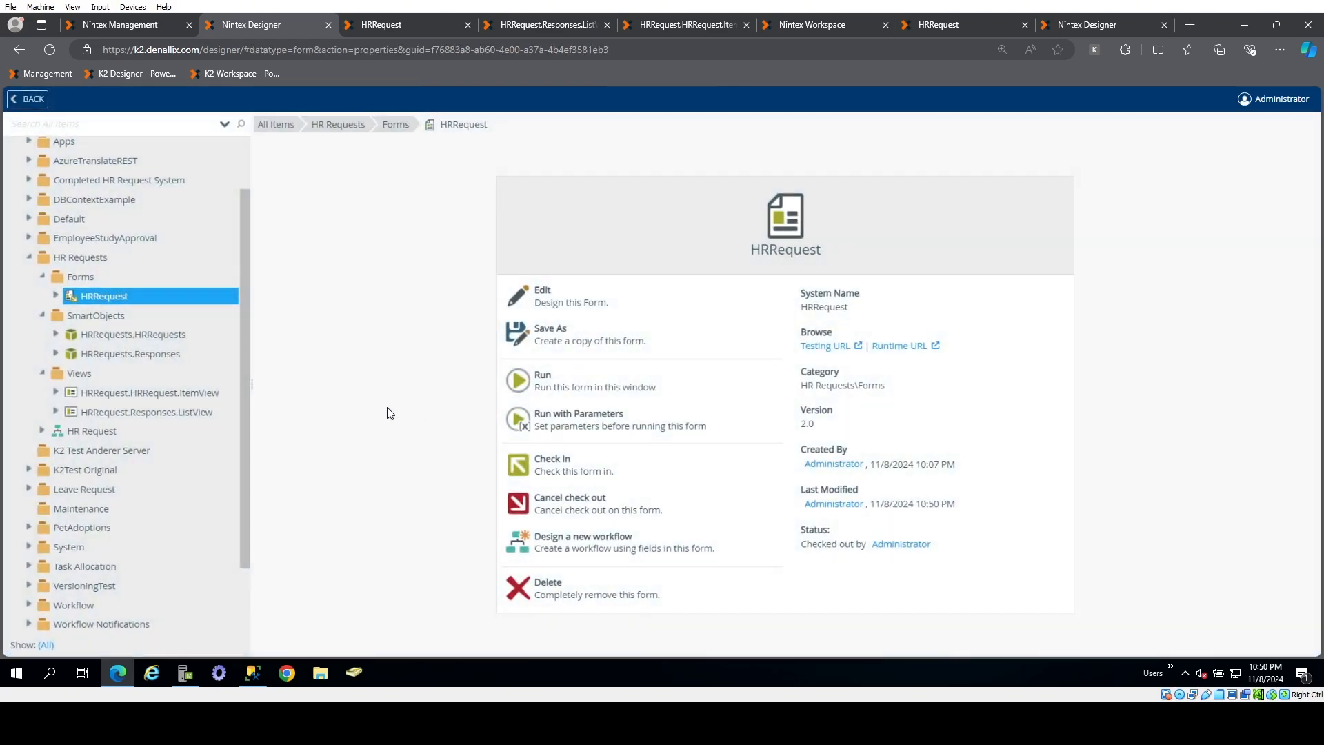
left_click(590, 476)
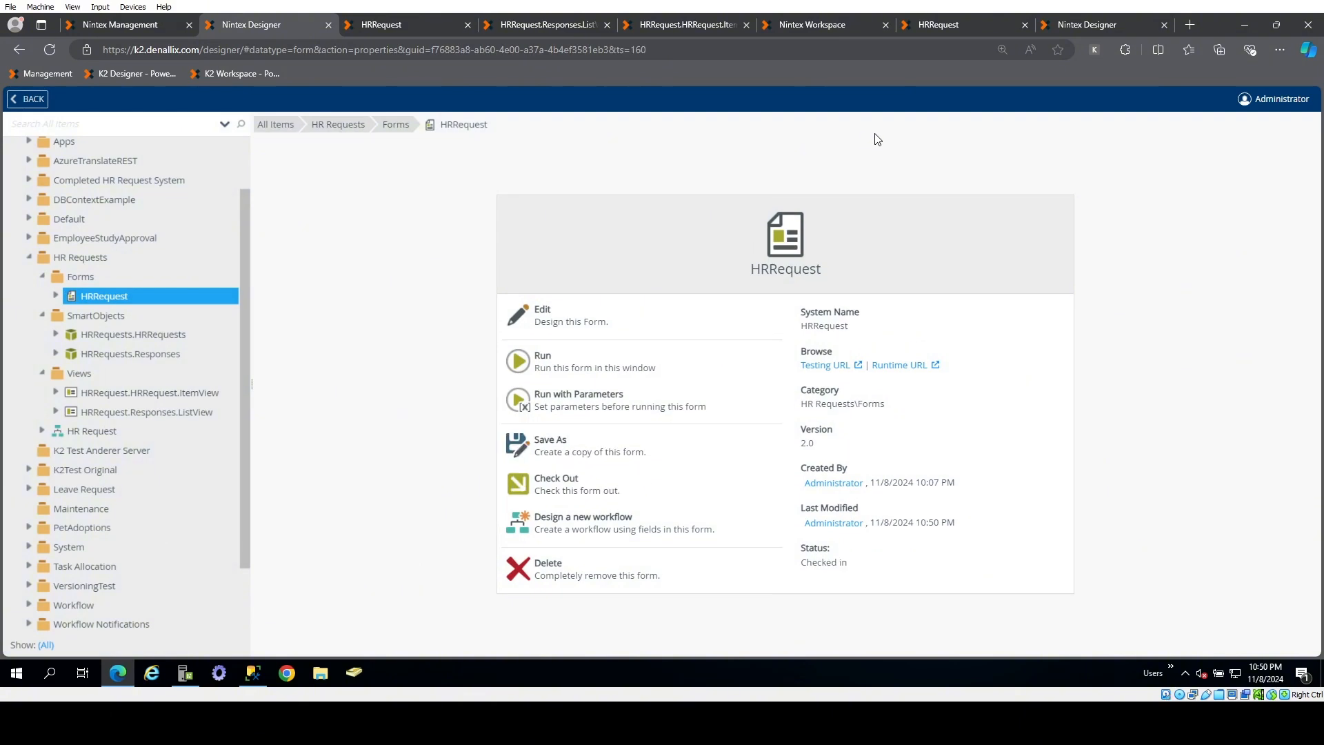
- Switch to the HR Request workflow and insert Form/ before HRRequest in the HR Task's custom form URL
left_click(1077, 28)
left_click(535, 347)
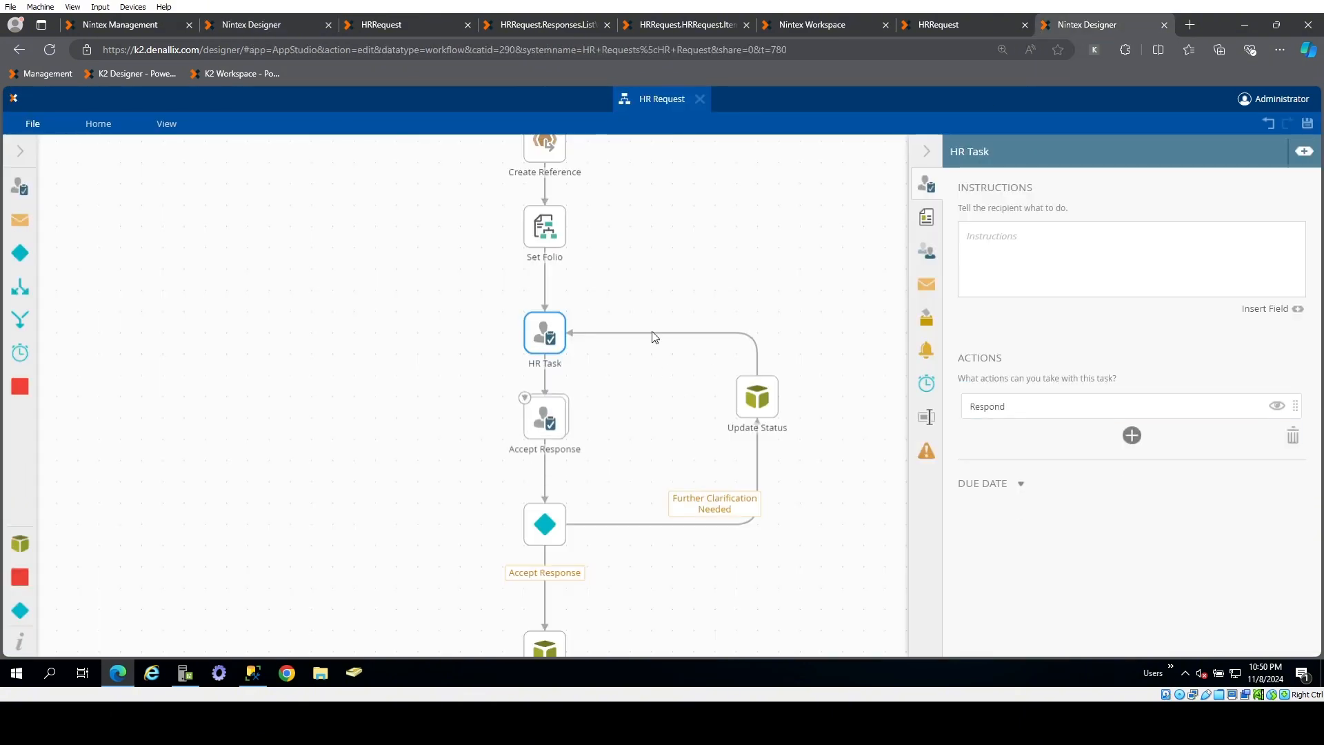
left_click(925, 218)
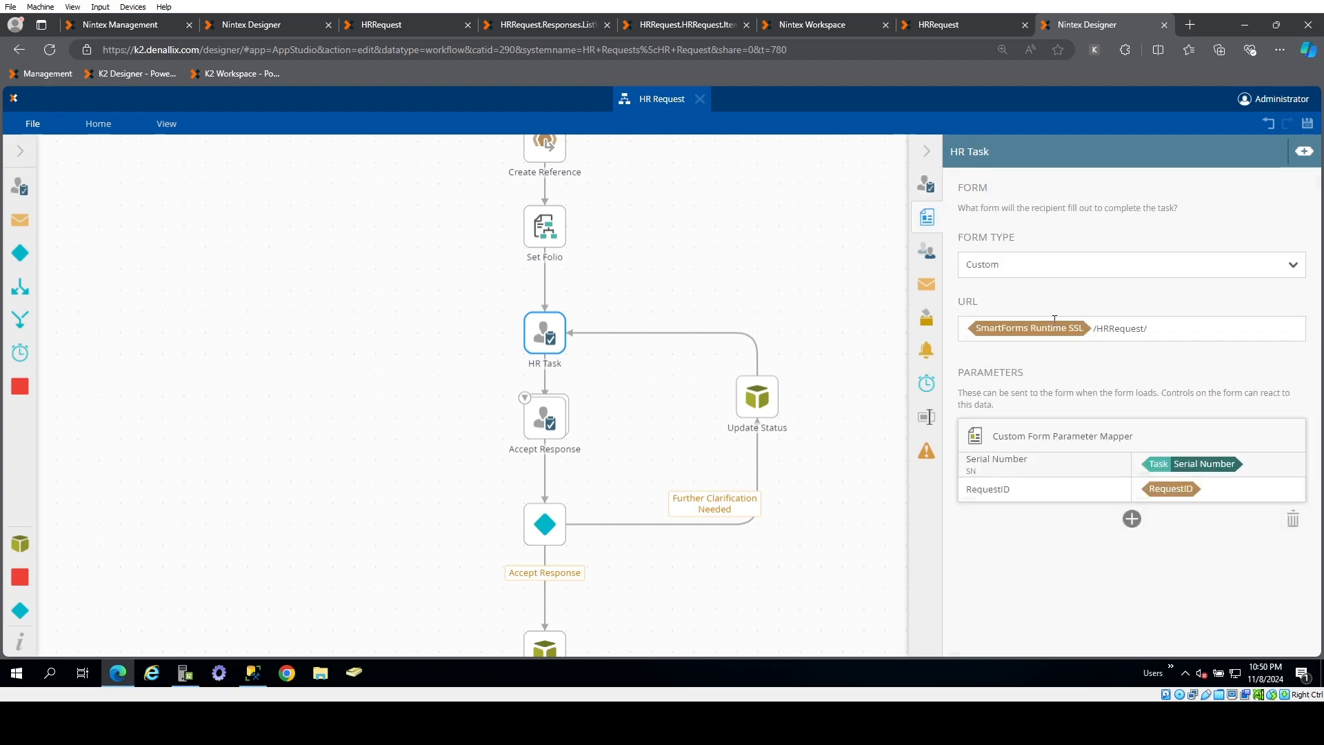
left_click(1092, 330)
left_click(1101, 329)
type("Form/")
- Expand the Accept Response group and insert Form/ before HRRequest in the Accept Response task's custom form URL
left_click(548, 414)
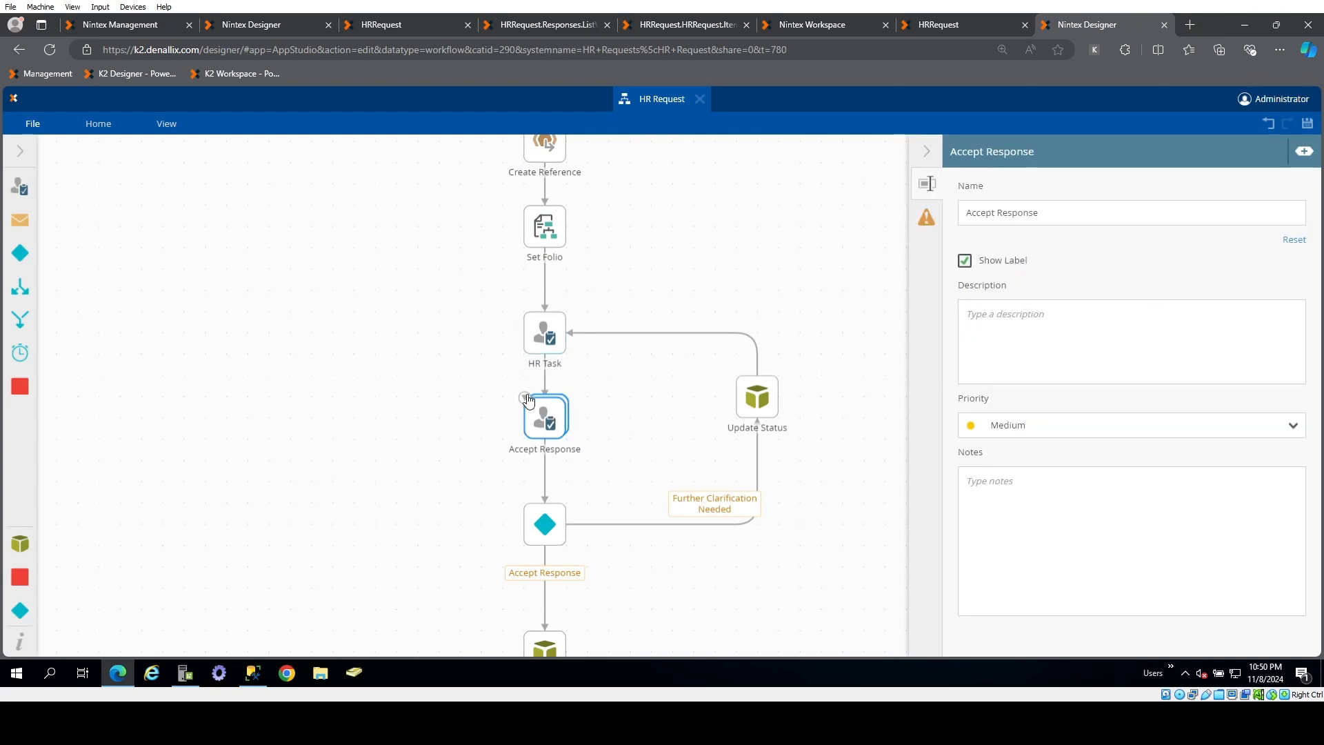
left_click(524, 397)
left_click(616, 467)
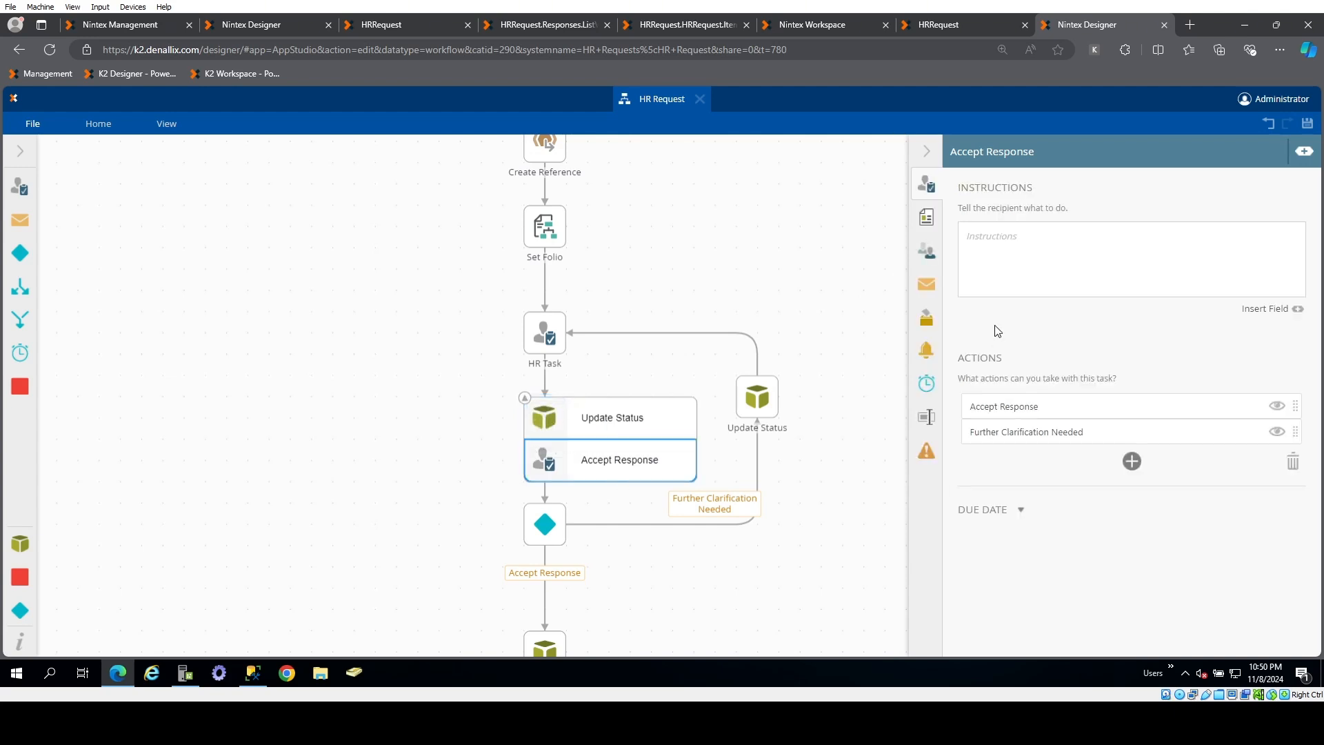
left_click(929, 254)
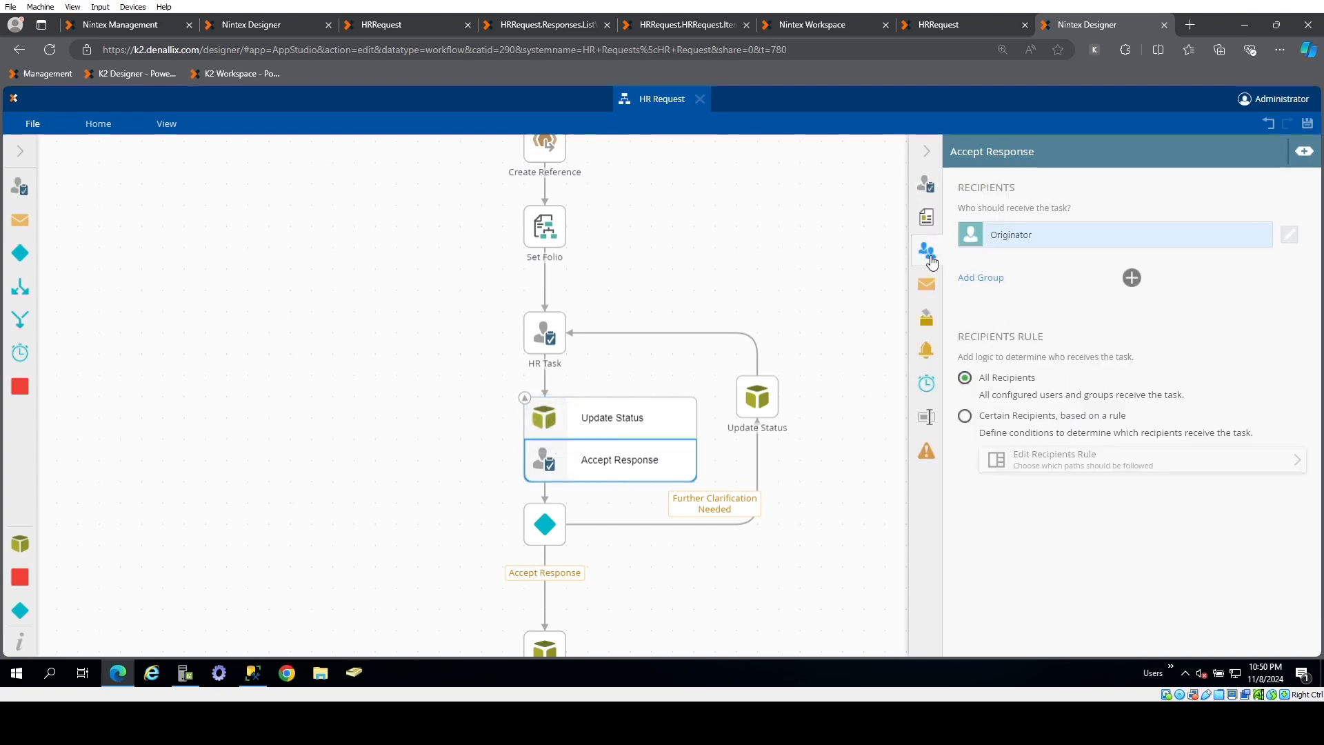
left_click(927, 218)
left_click(1098, 327)
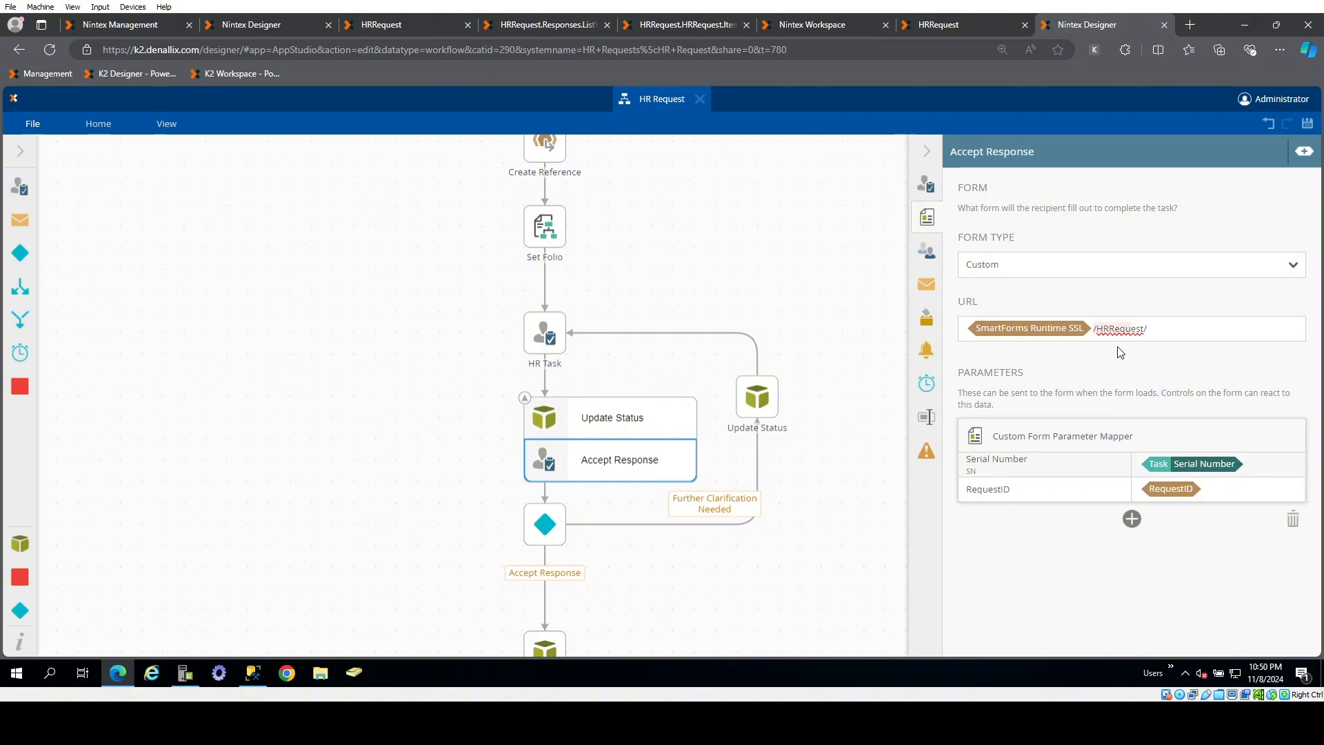
type("Form/")
- Deploy a new major version of the HR Request workflow
left_click(31, 122)
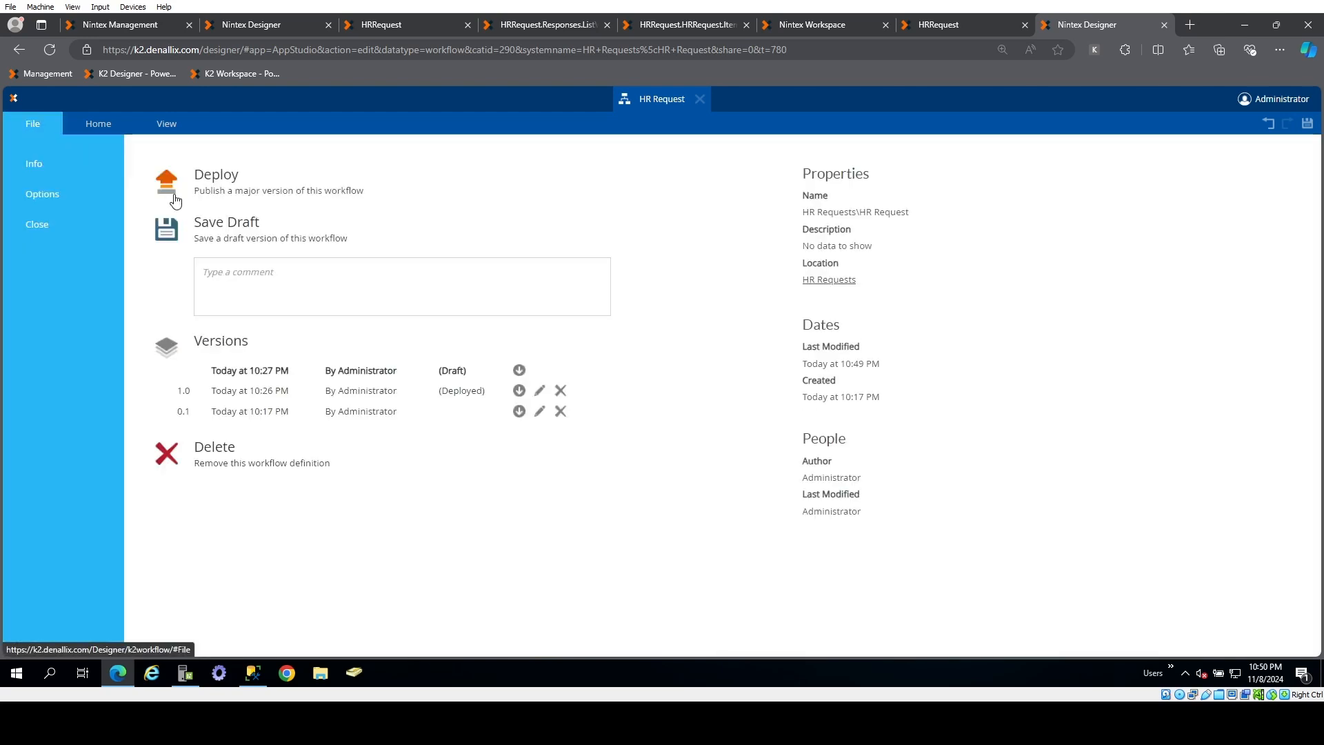
left_click(213, 185)
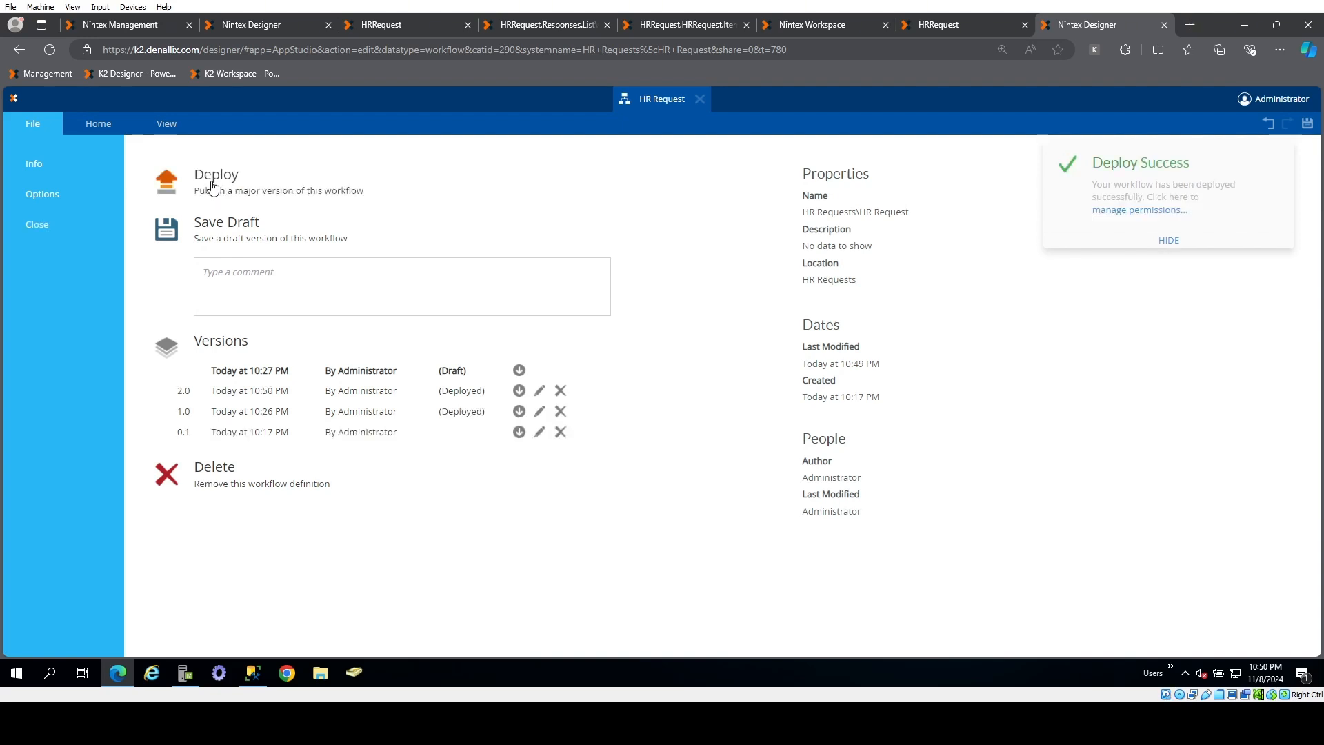
- Close the extra HRRequest browser tab and return to the running HRRequest form
left_click(975, 25)
left_click(1025, 25)
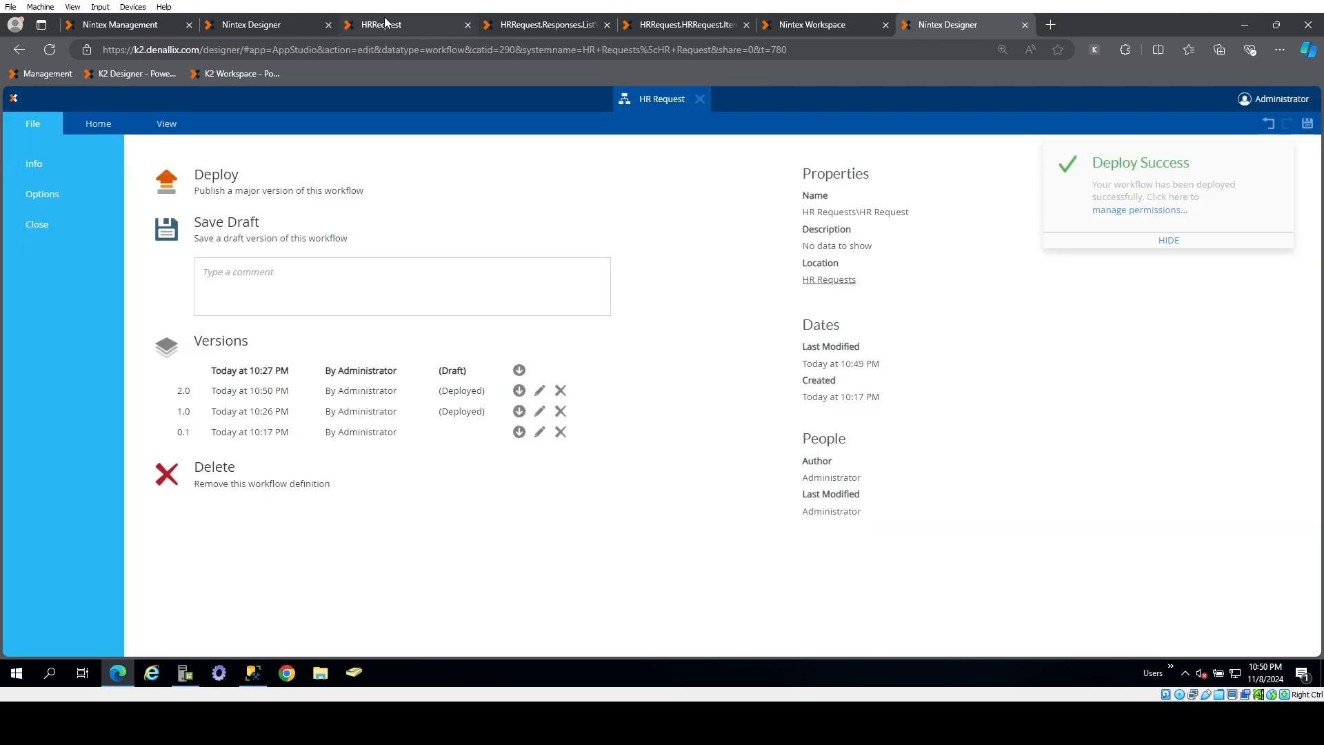
left_click(387, 24)
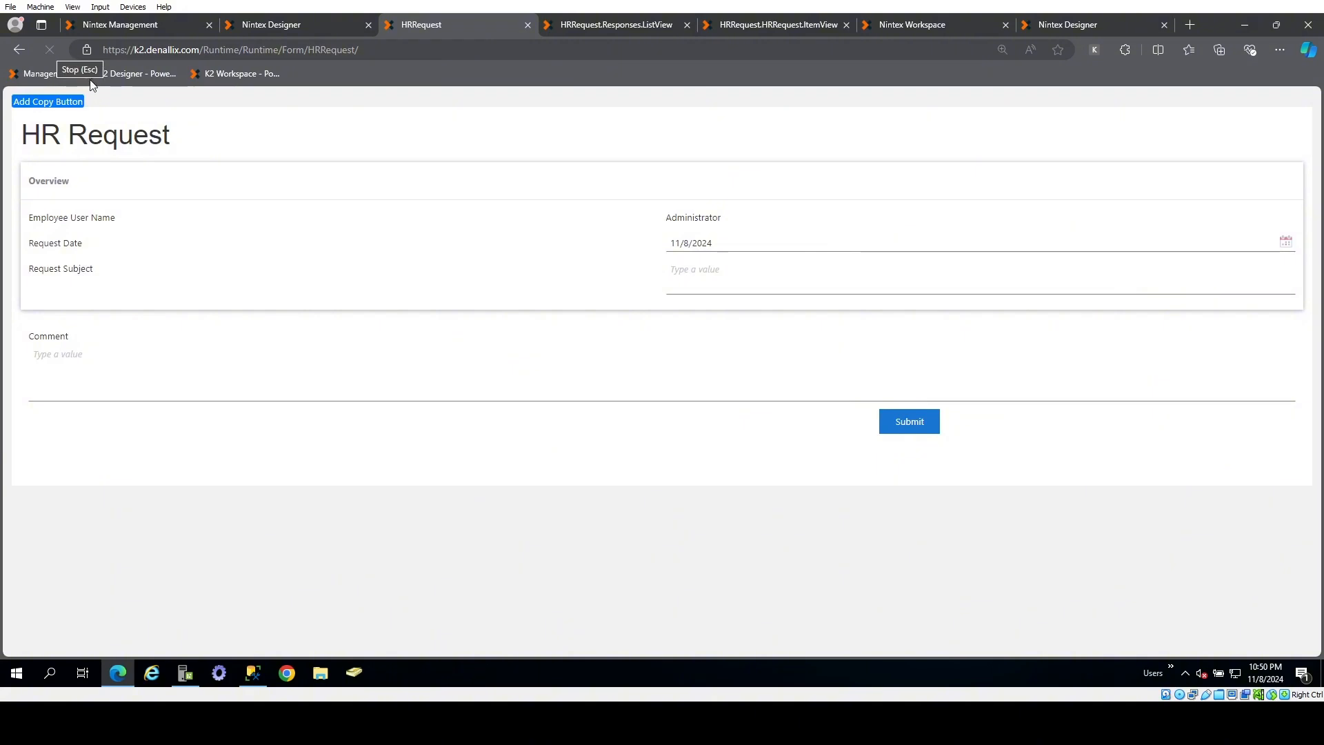
- Submit a request with the subject Need a raise and the comment I need more money, and dismiss the submission message
left_click(764, 278)
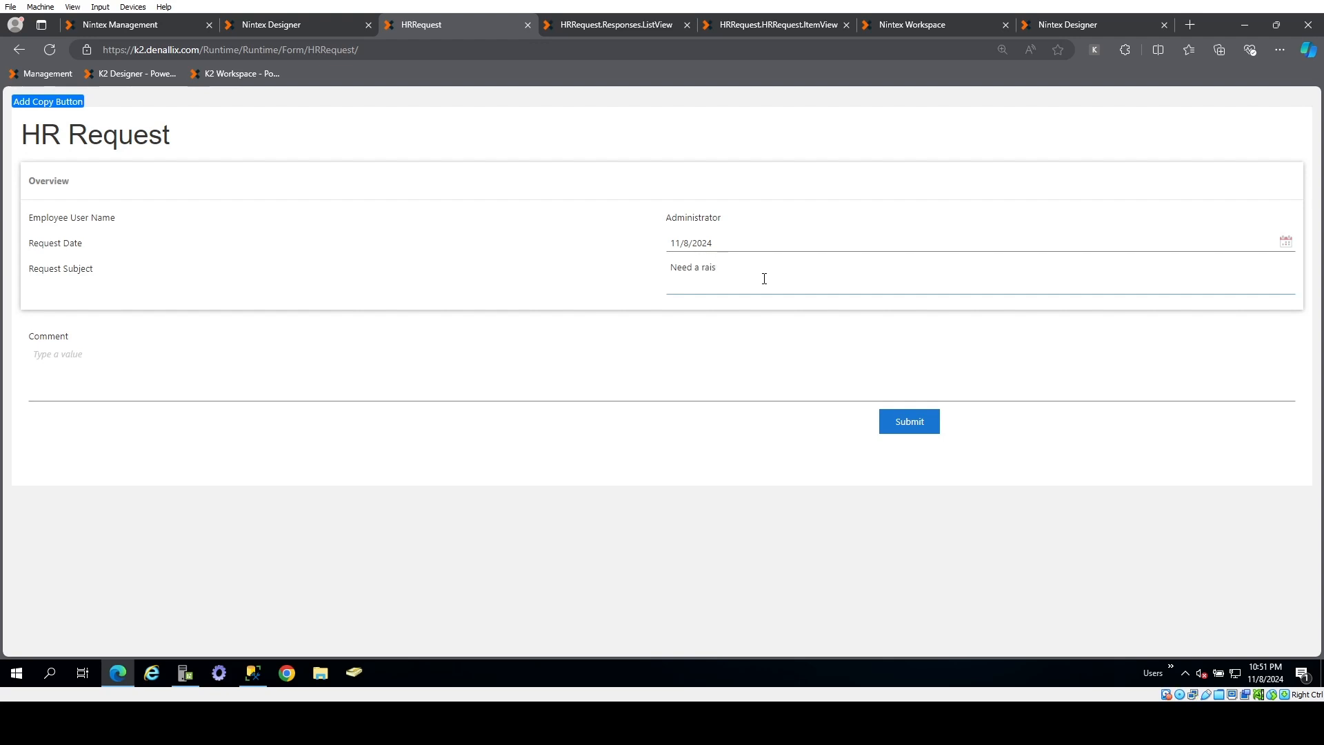
key("Tab")
type("I need more mo")
left_click(905, 418)
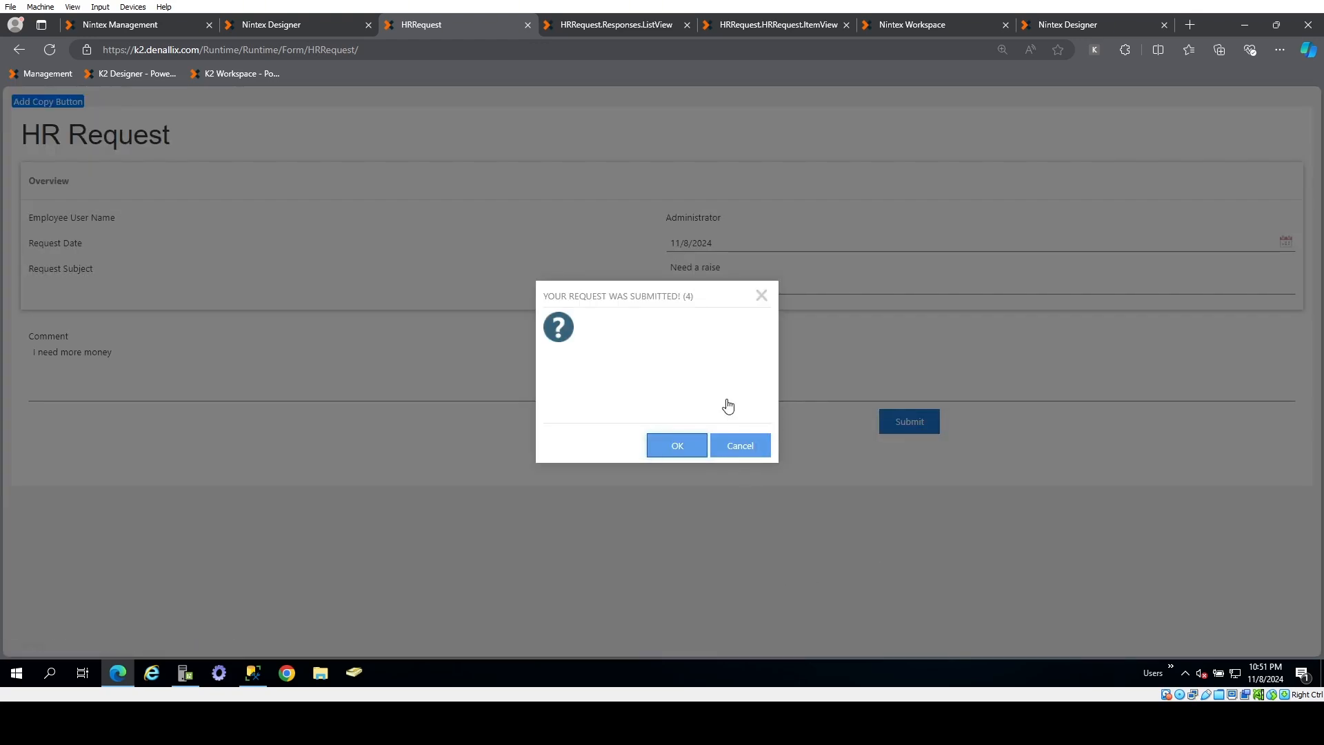
left_click(687, 452)
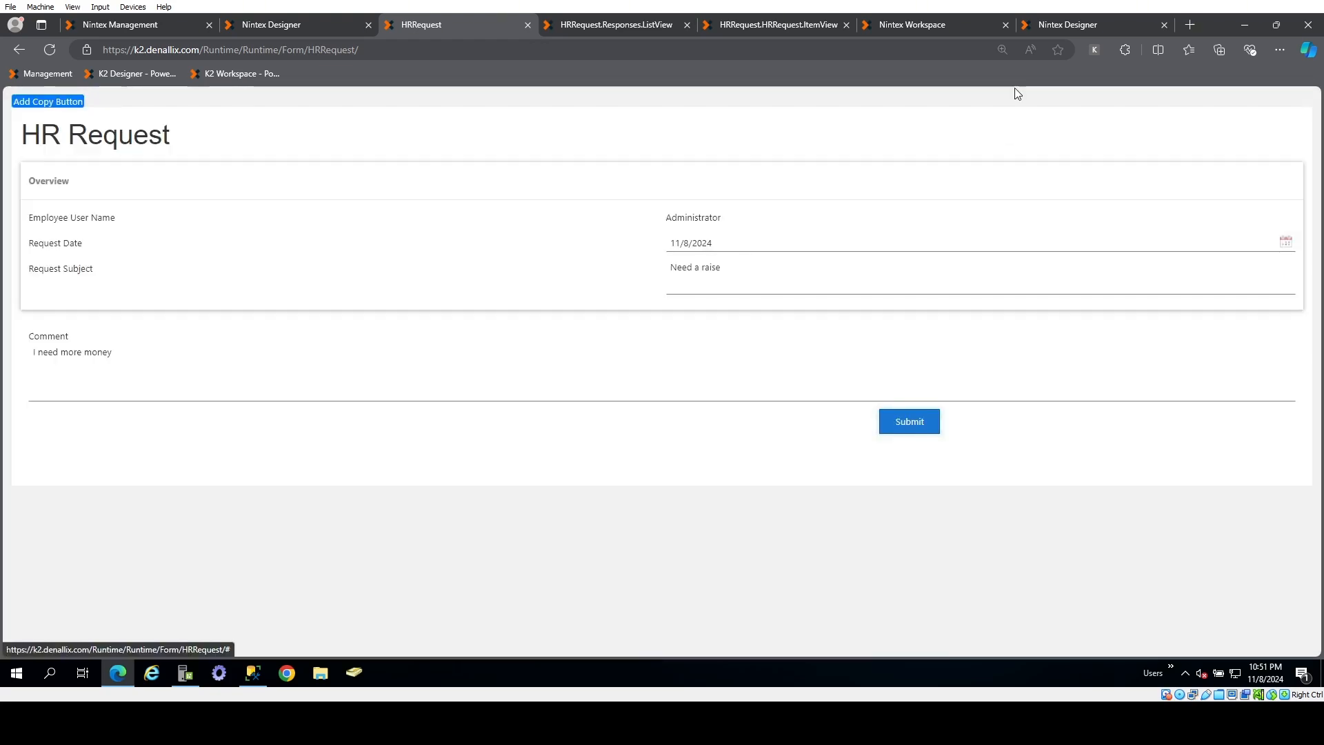
- Switch to Nintex Workspace, refresh the task list and open the HR Task for the Need a raise request
left_click(938, 25)
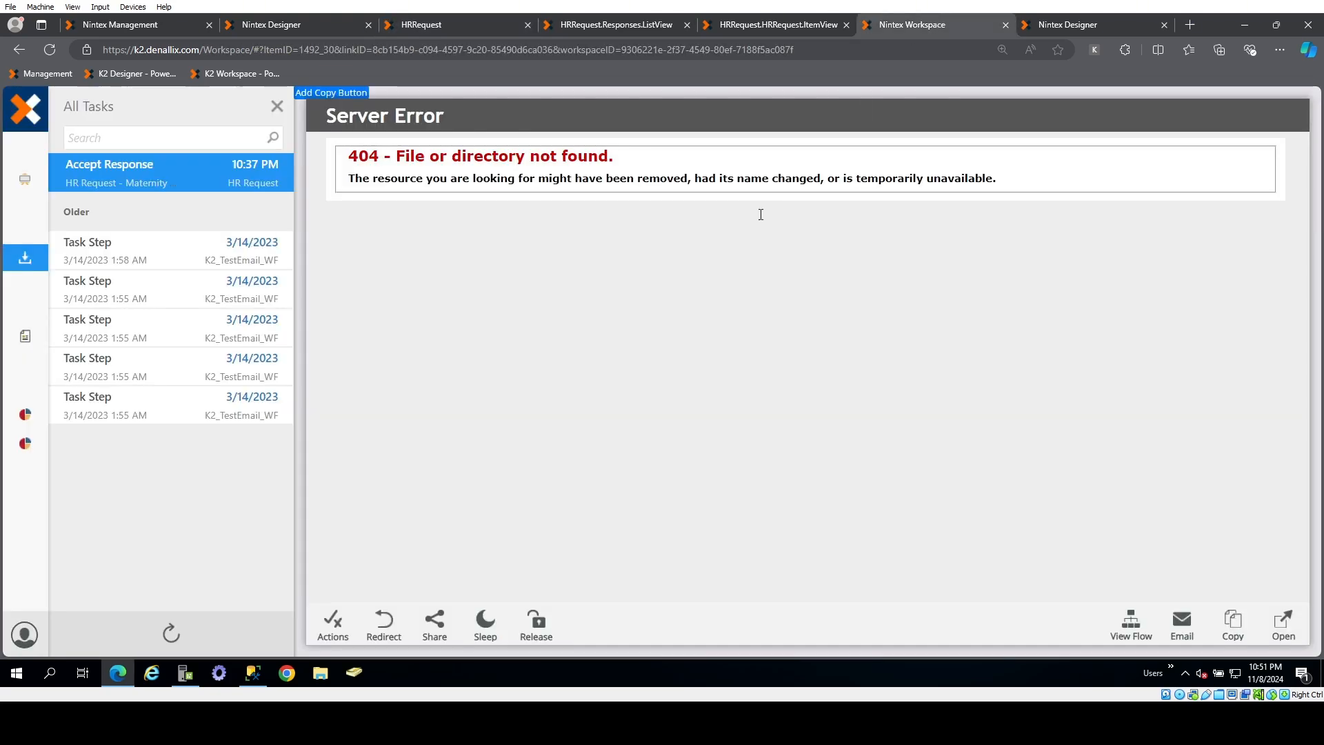
left_click(171, 633)
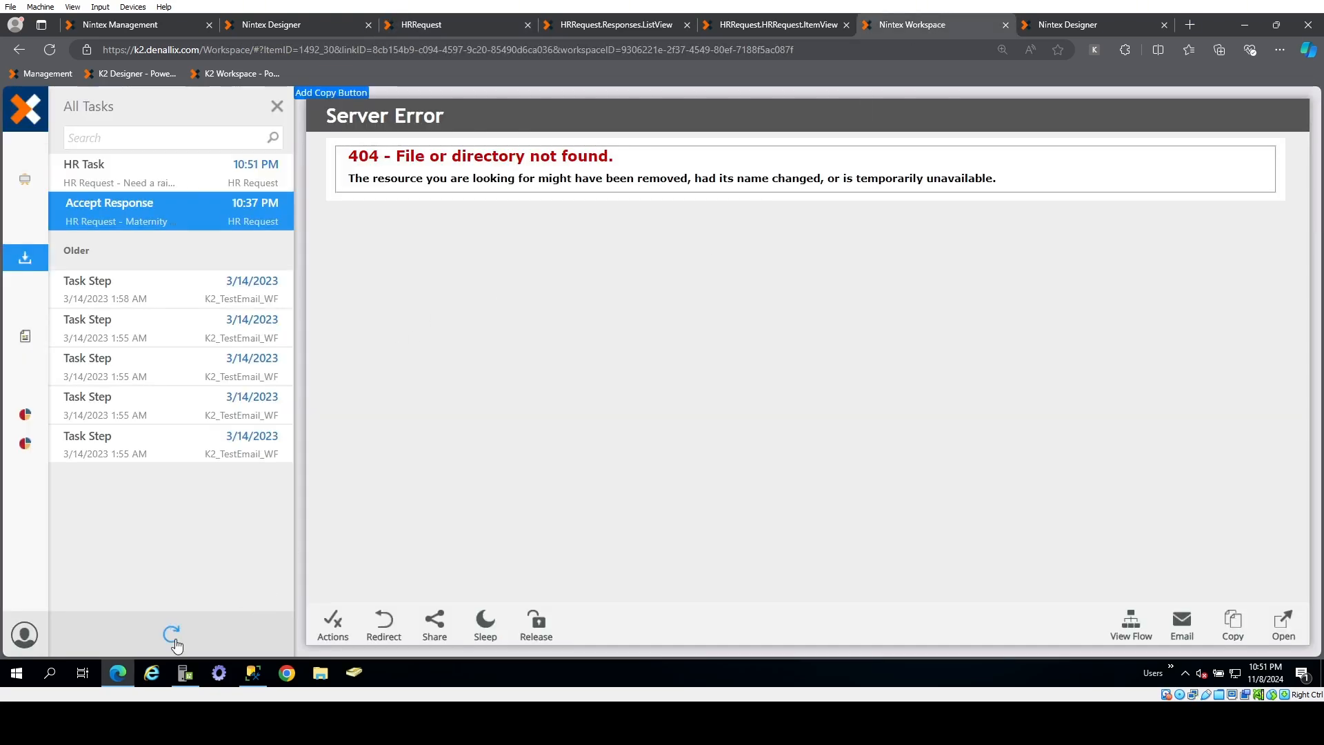
left_click(141, 181)
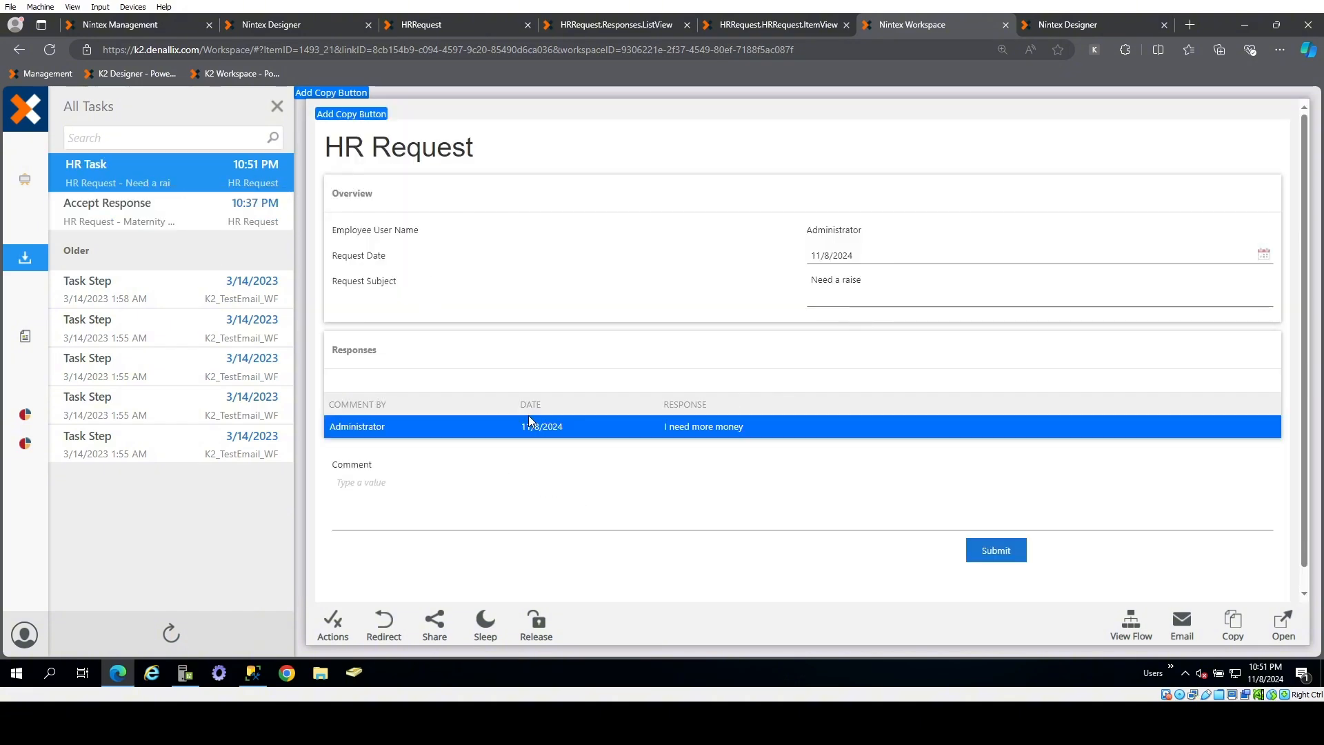
left_click(758, 426)
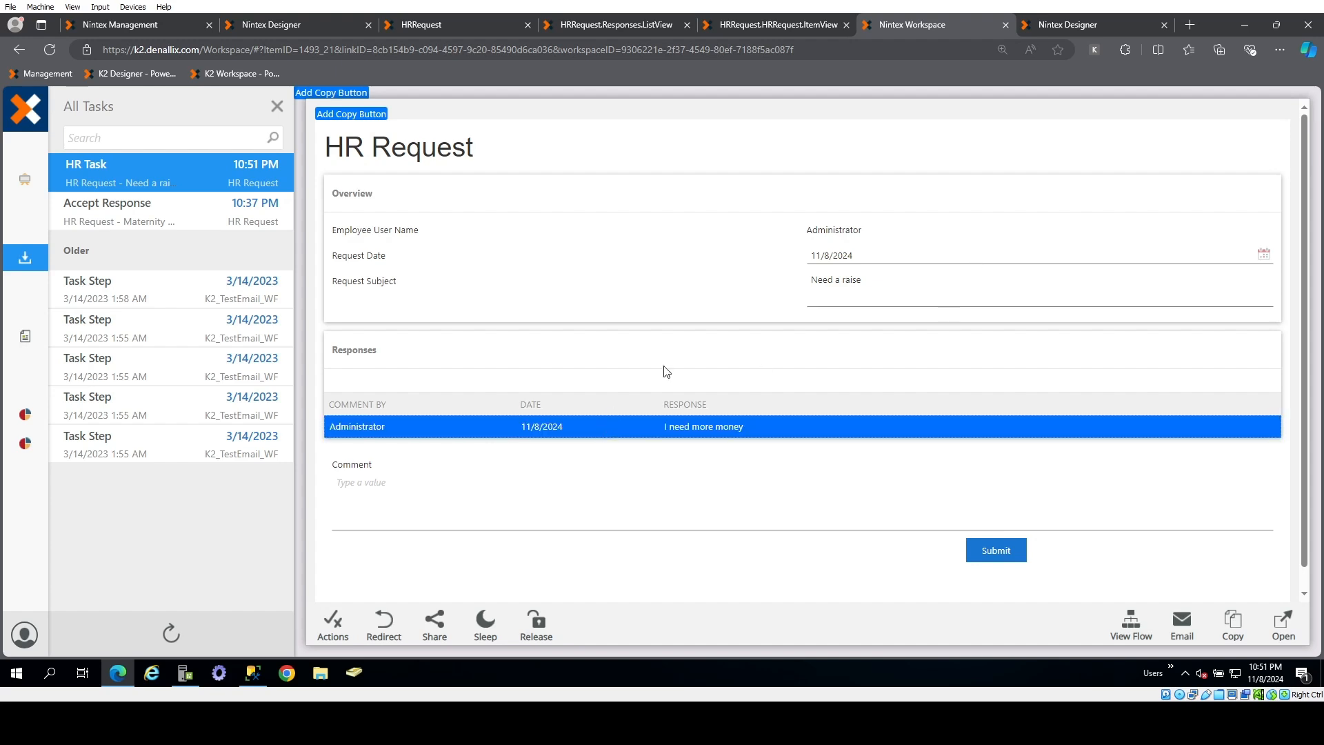
- Comment You cant have one on the HR Task, submit it and dismiss the completion message
left_click(686, 509)
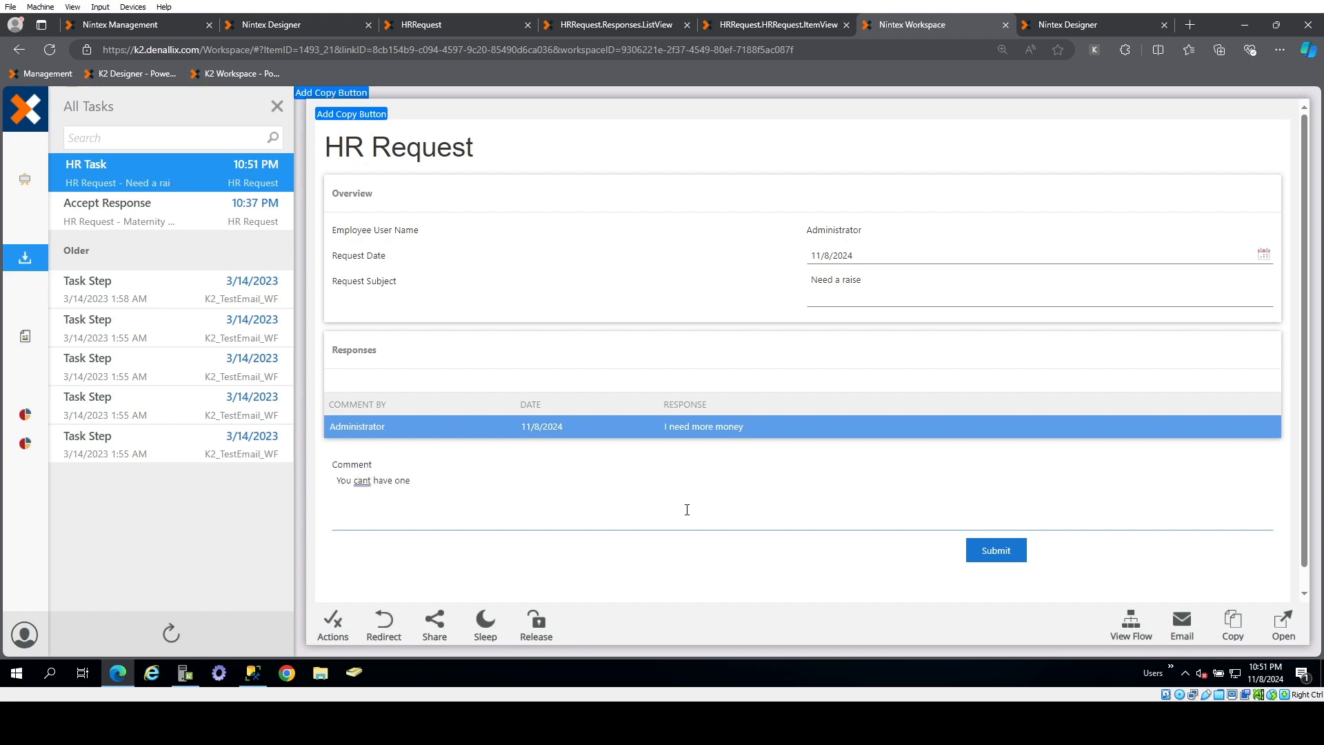
left_click(996, 552)
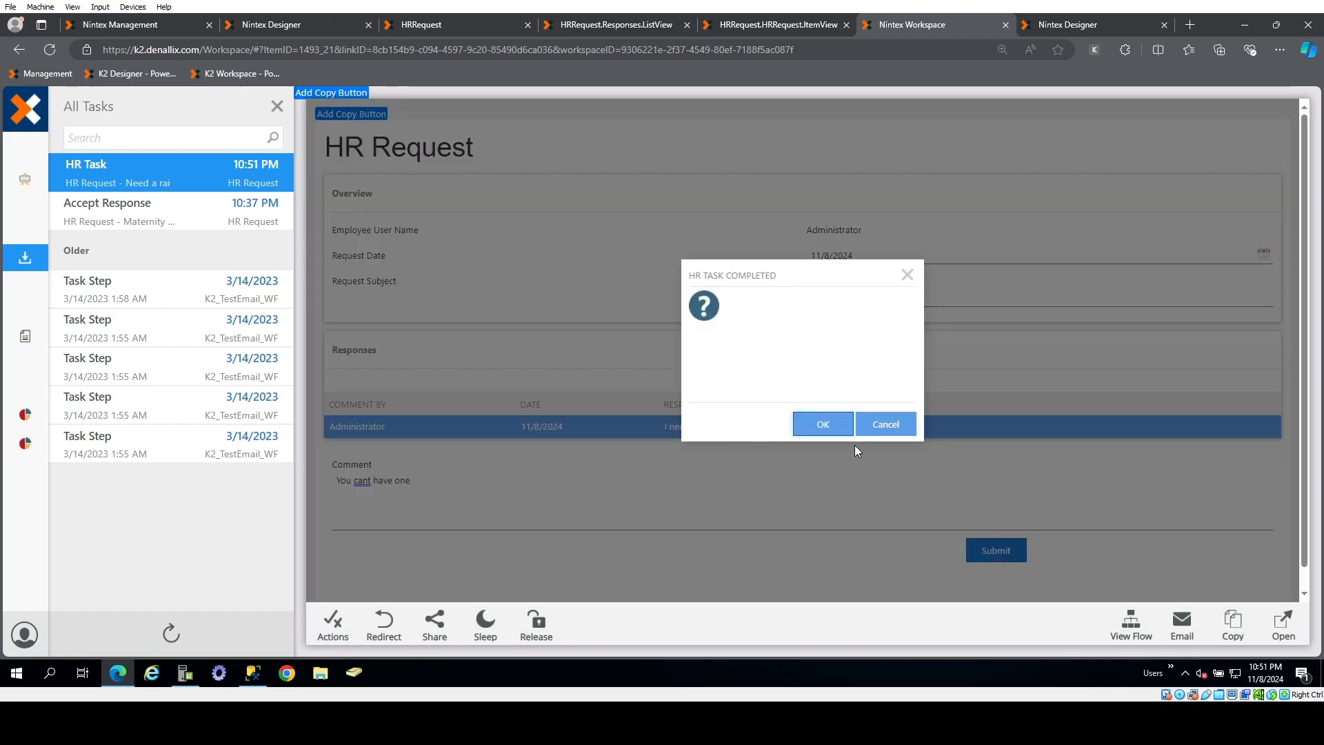
left_click(820, 424)
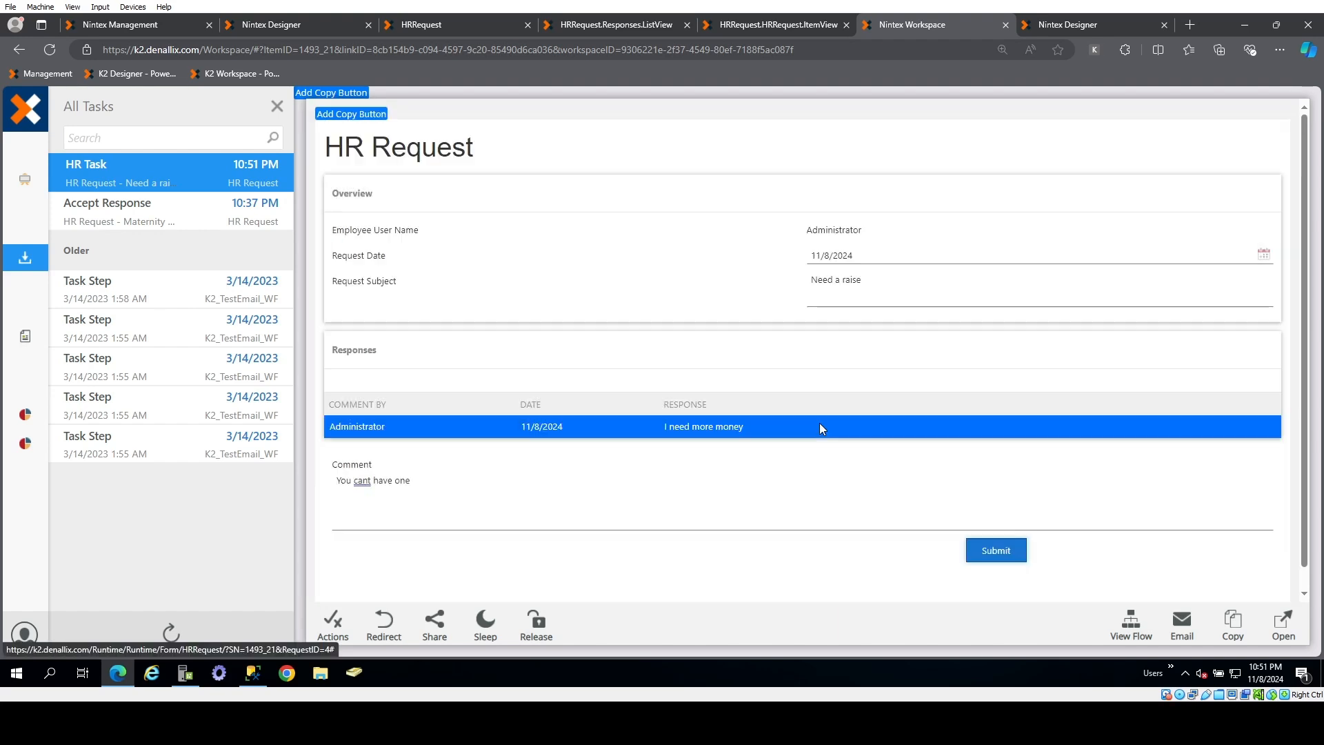
- Refresh the task list, open the Accept Response task for the raise request and start a comment with Tha
left_click(171, 633)
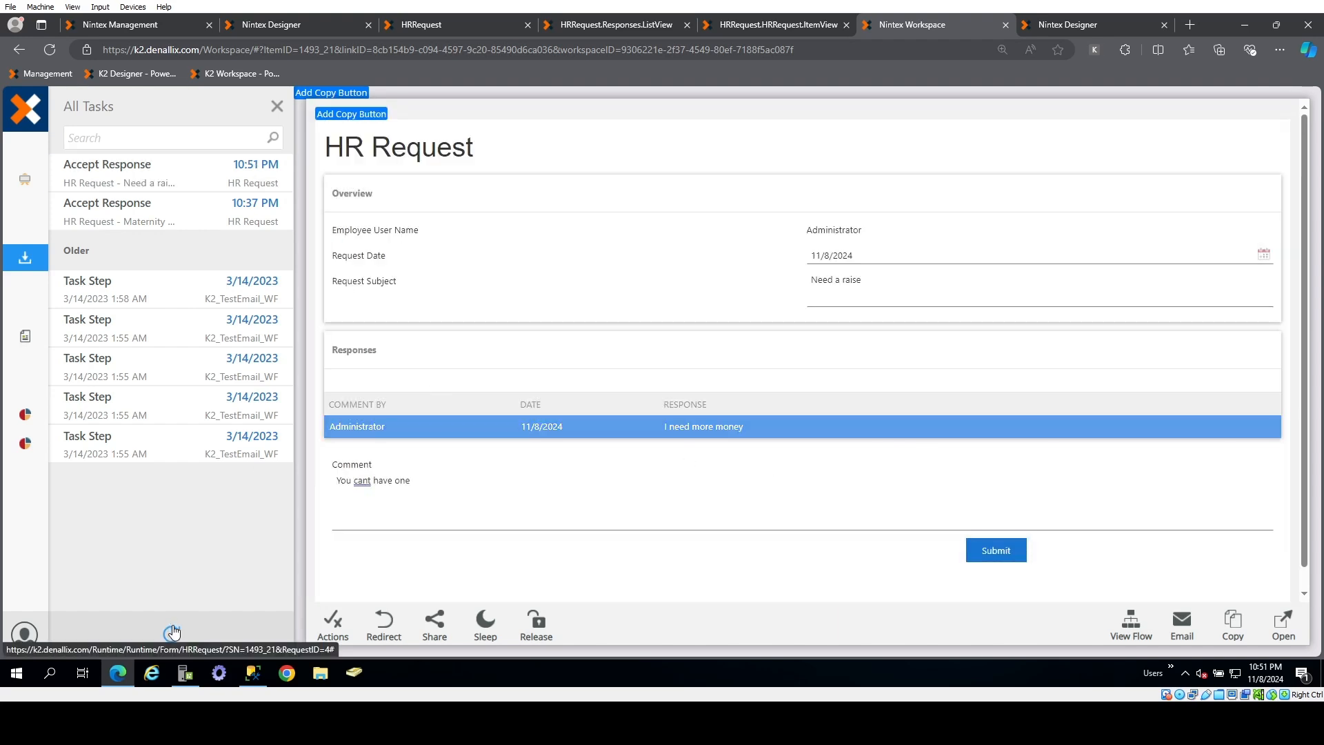
left_click(177, 172)
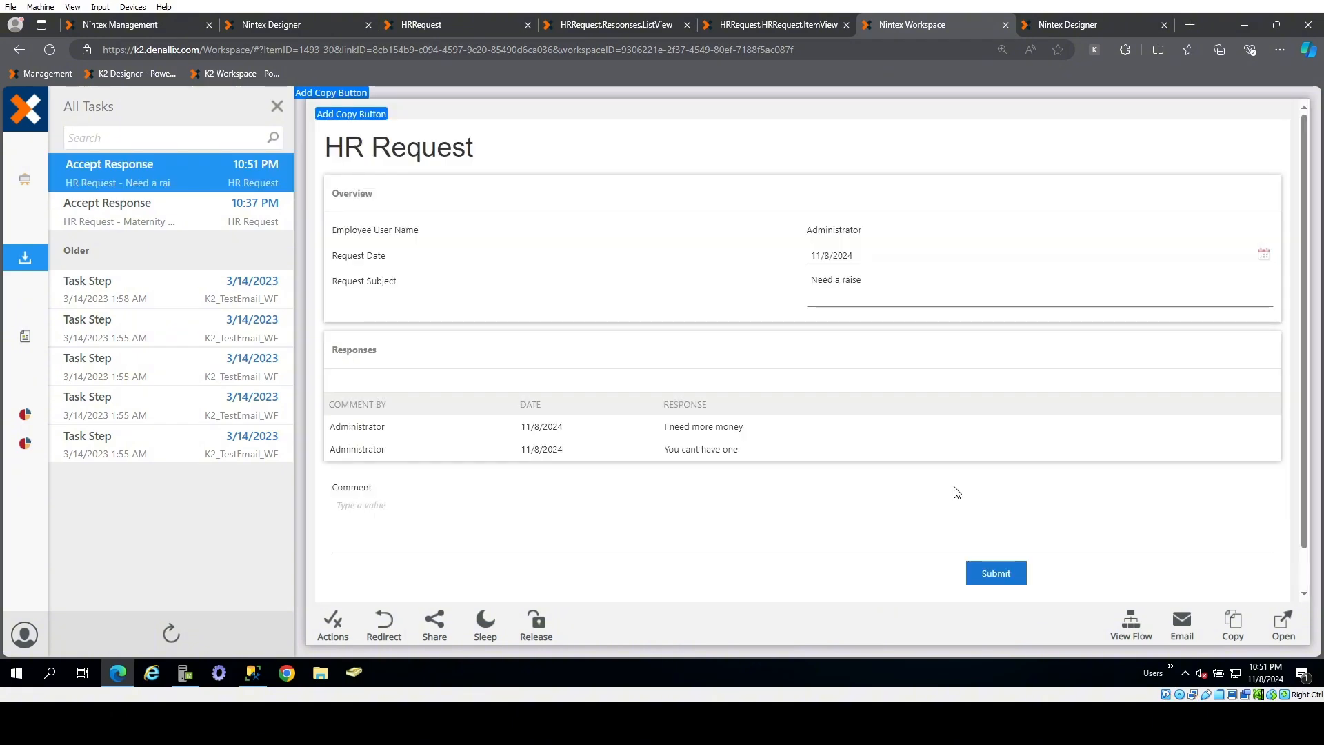
left_click(725, 505)
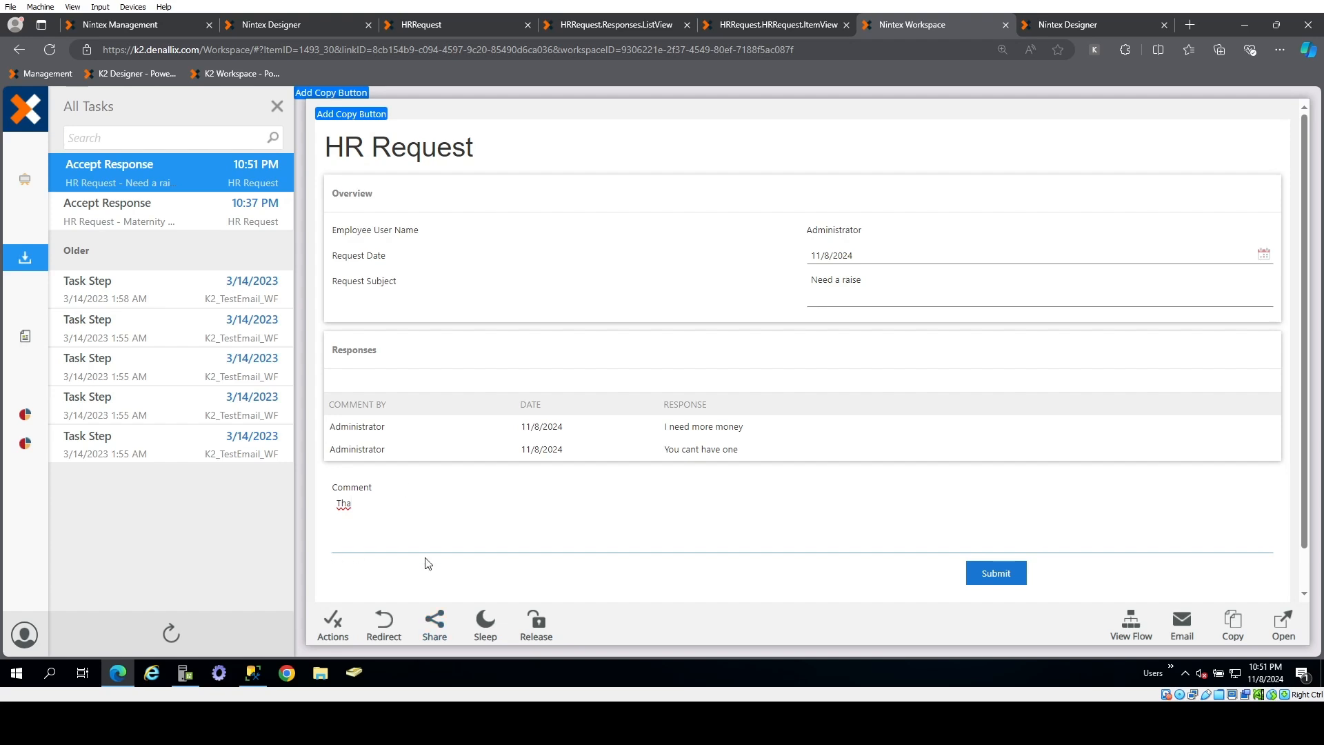
scroll(435, 573, "down", 1)
scroll(468, 569, "up", 1)
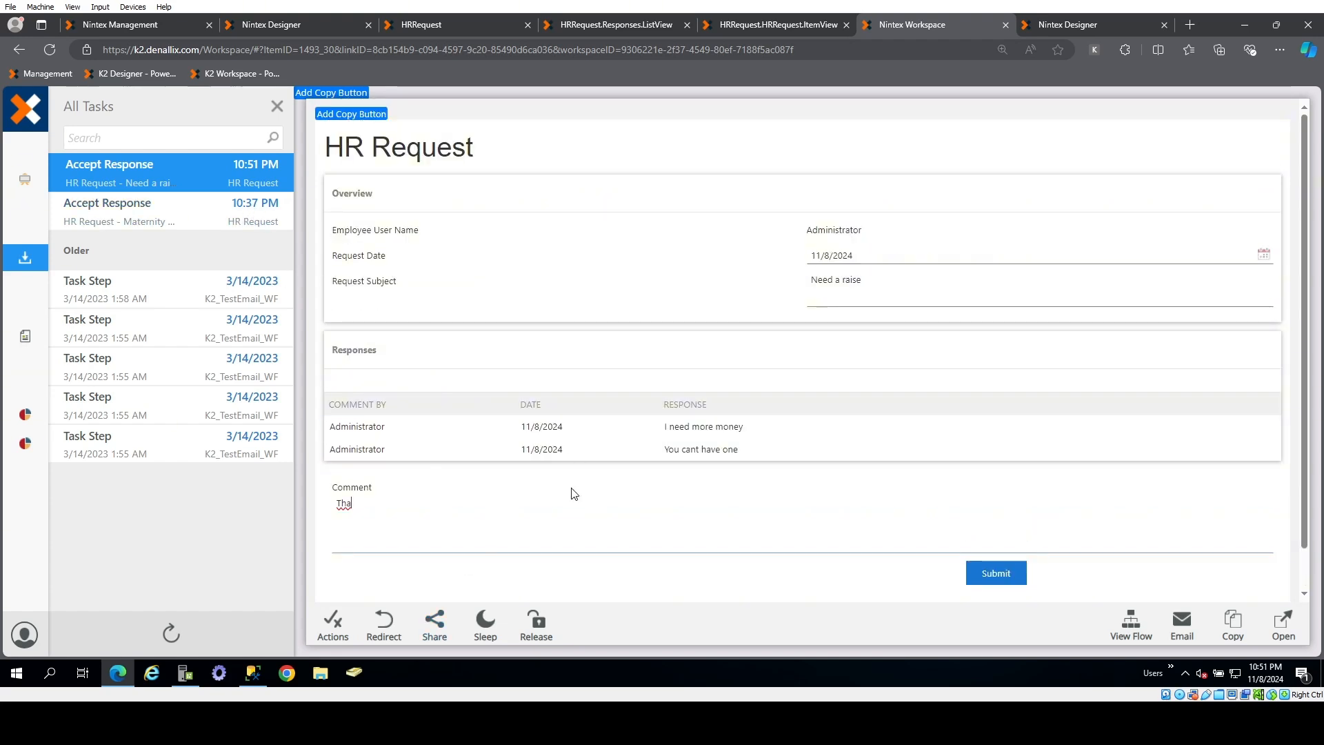
- Open the task form's frame source and load its URL without the view-source: prefix and with &debug=true appended
left_click(1104, 22)
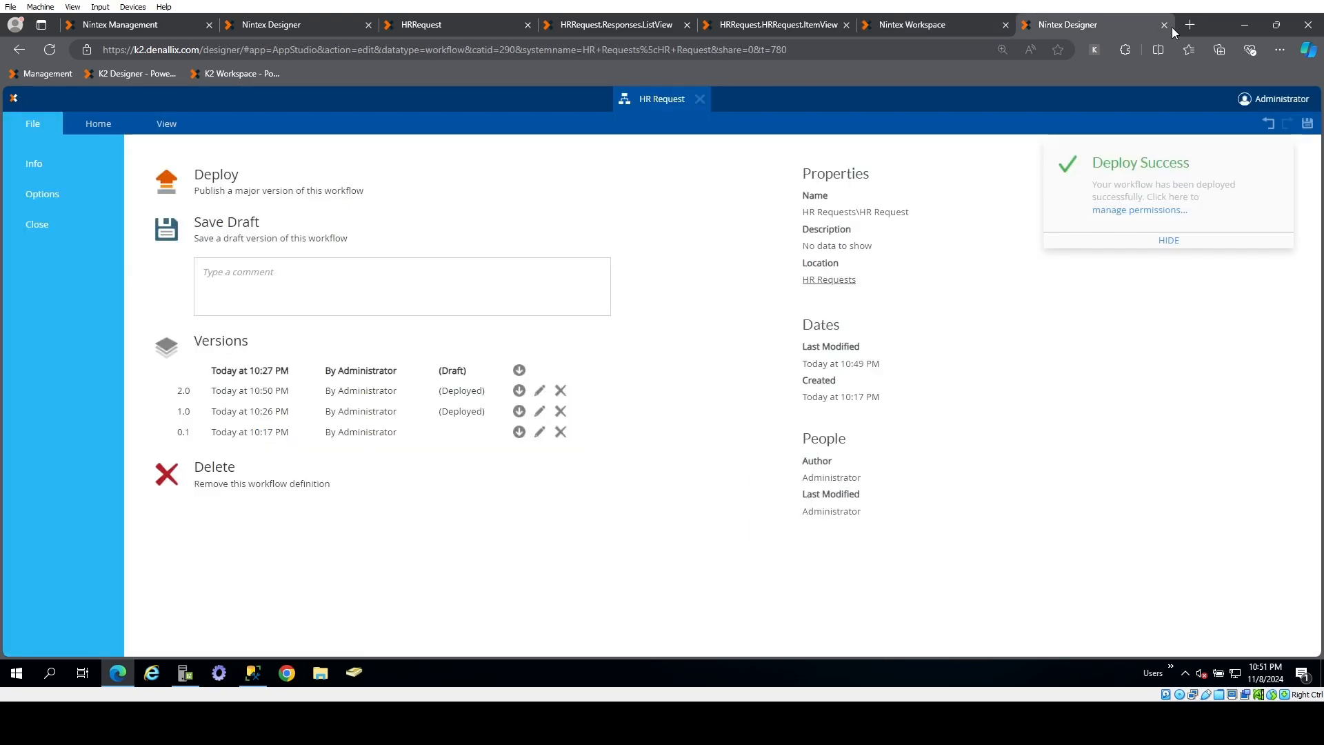
left_click(904, 23)
right_click(676, 230)
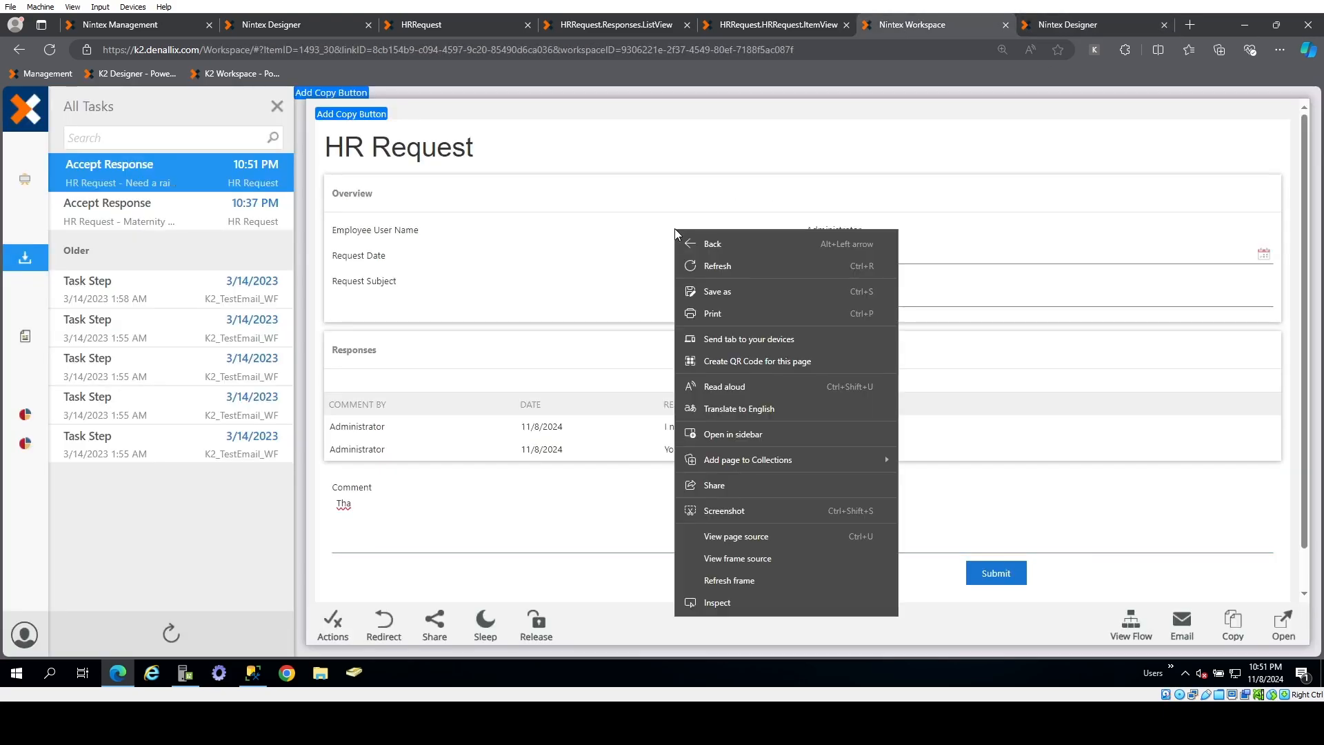
left_click(756, 557)
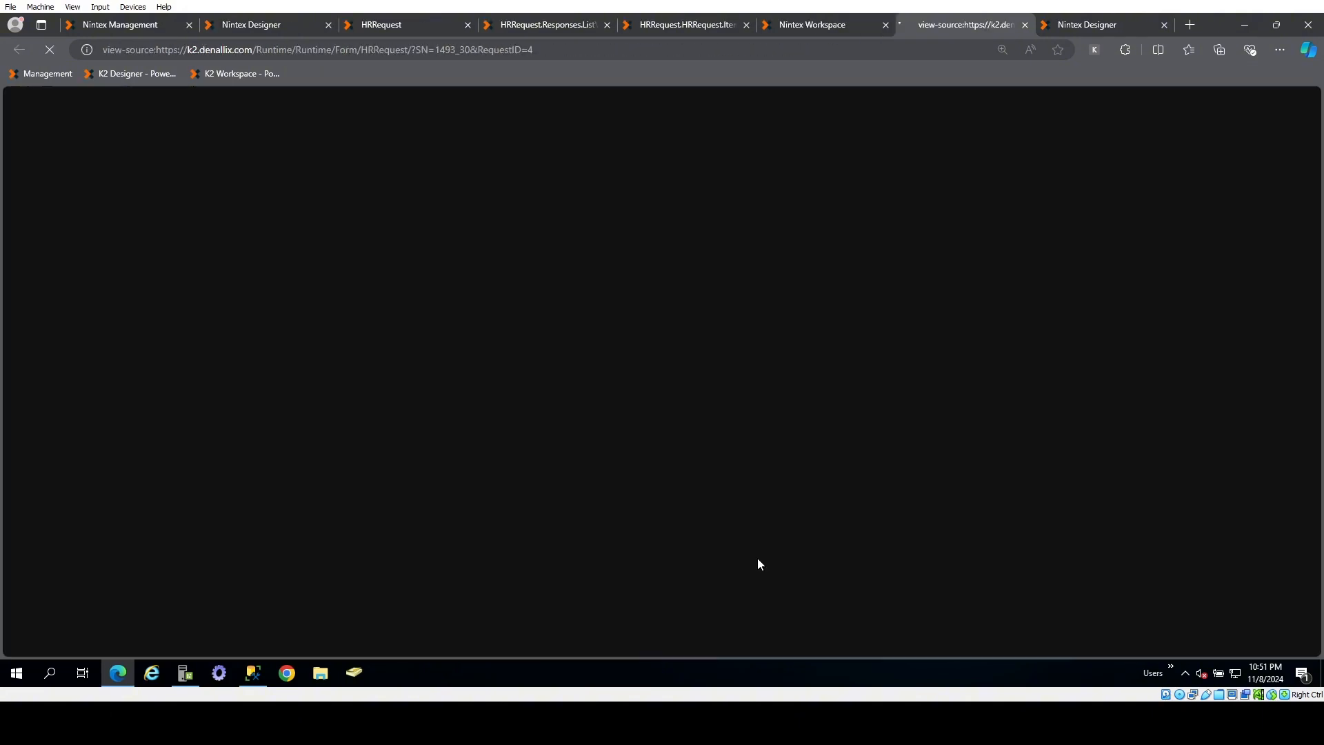
left_click(156, 50)
left_click(160, 50)
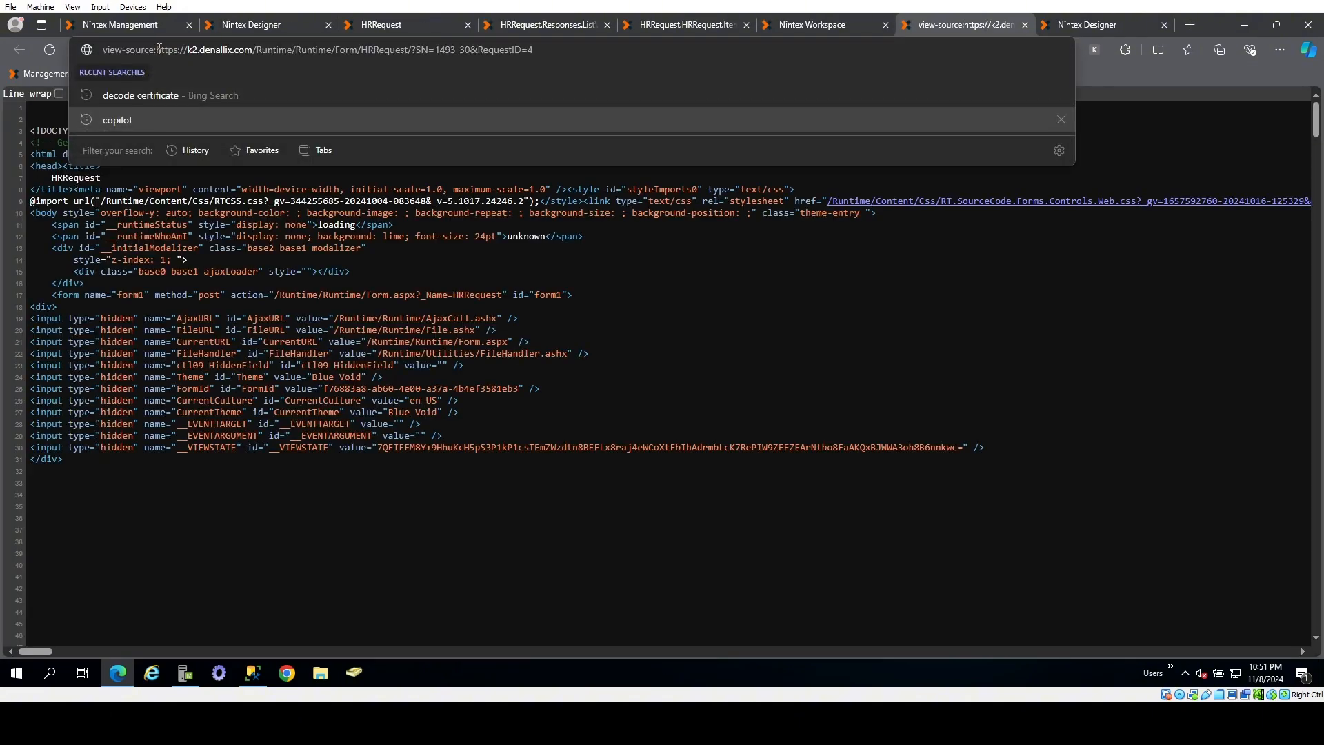
left_click_drag(158, 49, 111, 50)
key("BackSpace")
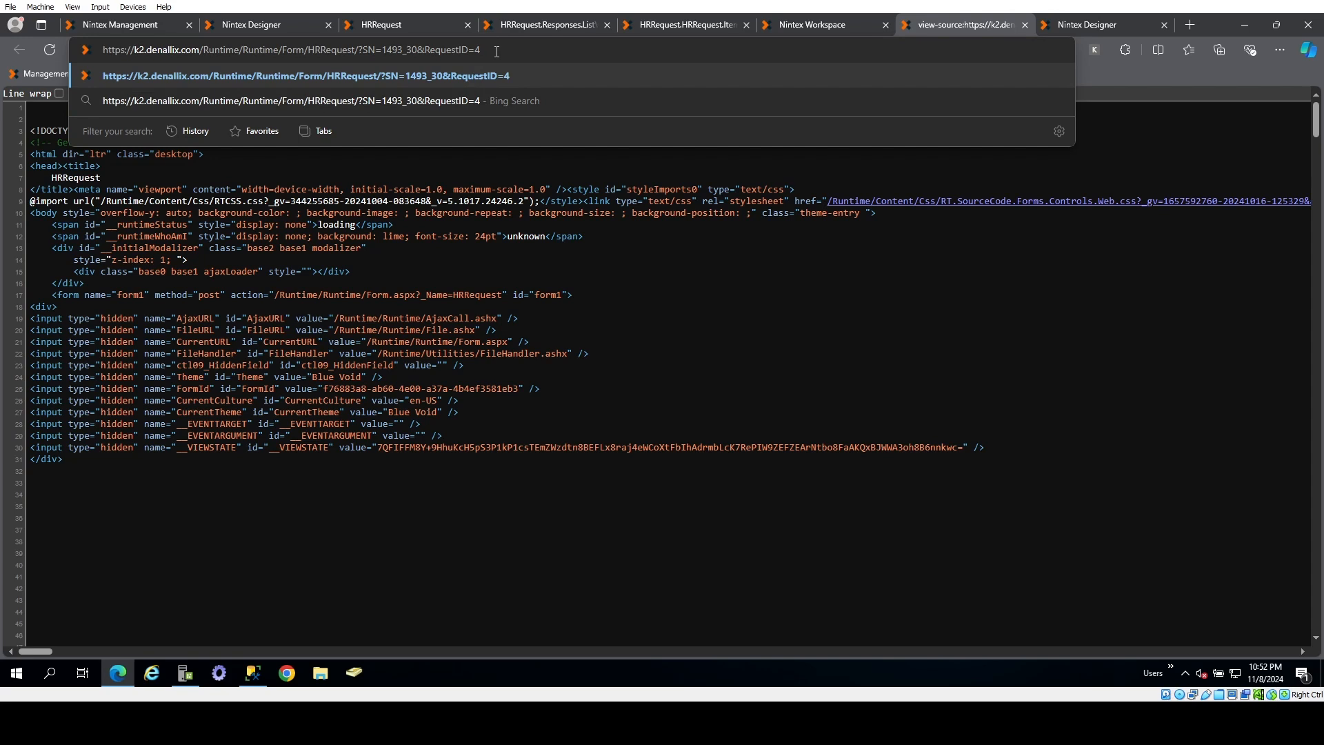
type("&debug")
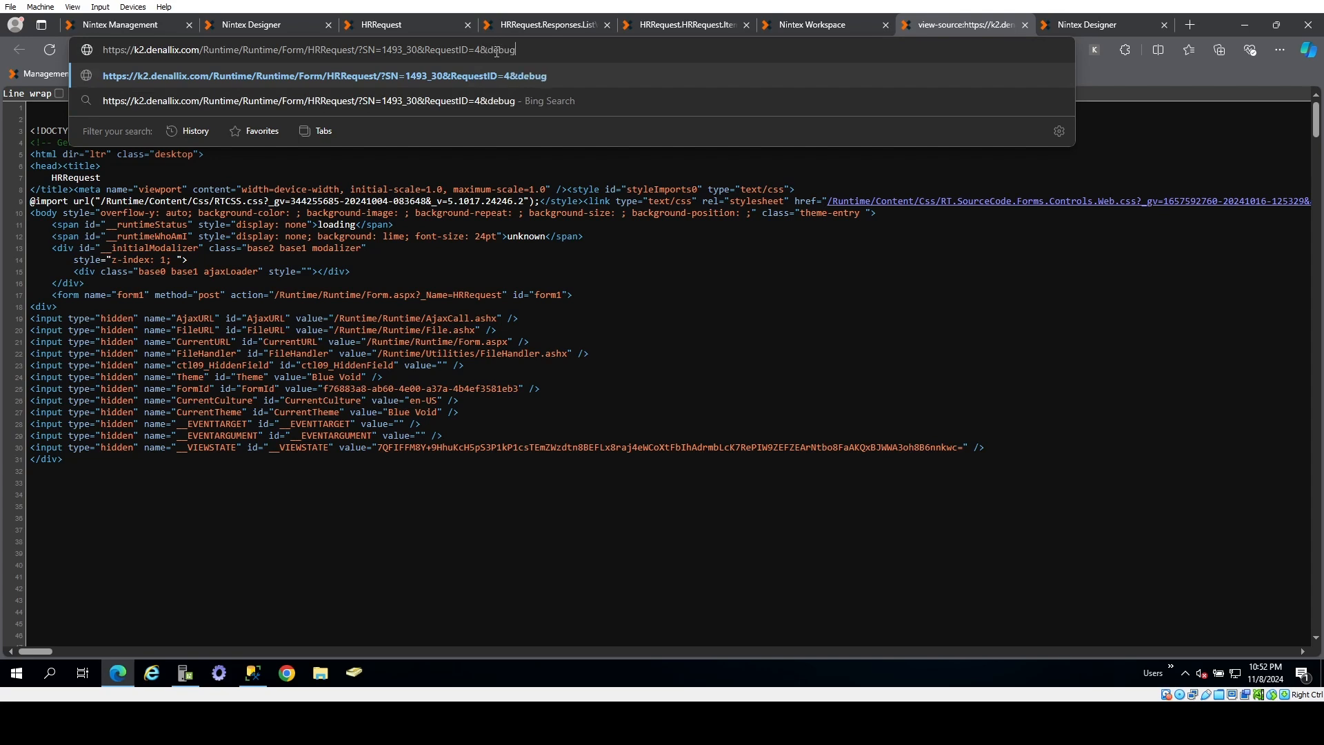
type("=true")
key("Return")
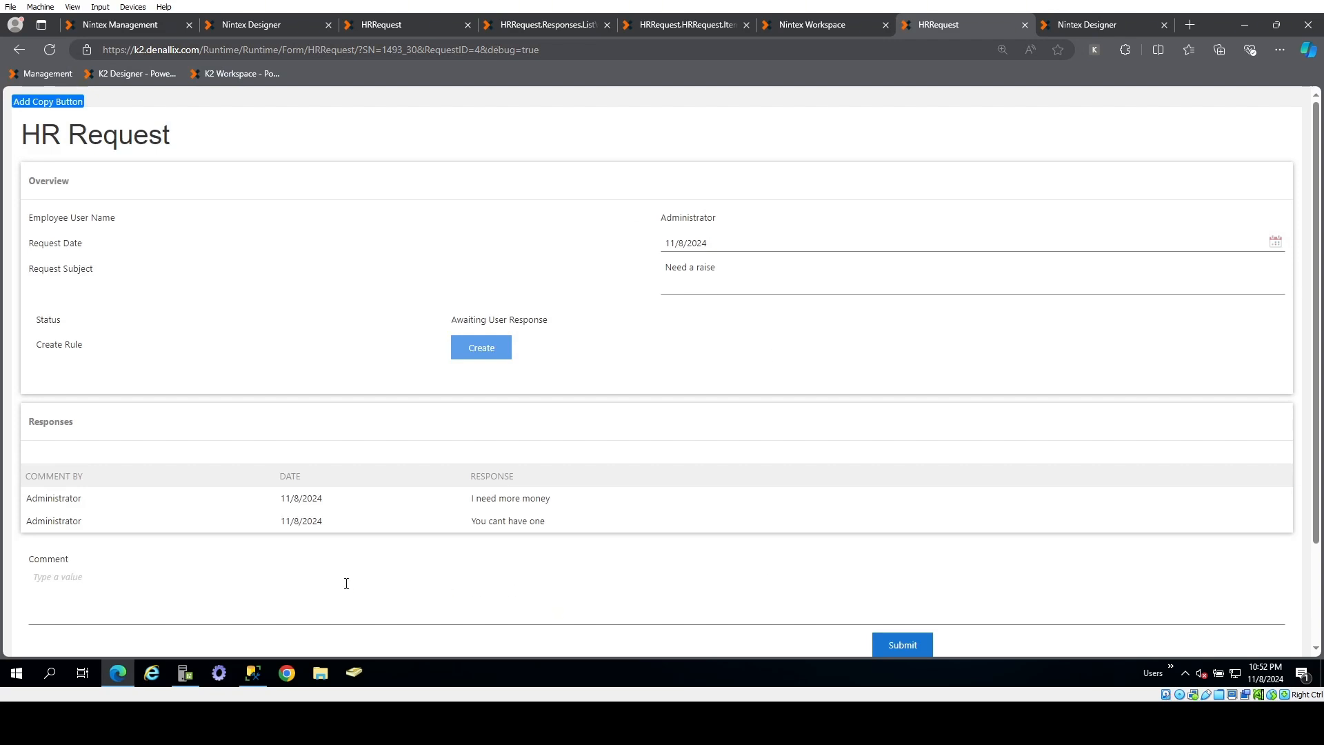
- Copy the Task Name value Accept Response from the debug view of the form
scroll(329, 576, "down", 2)
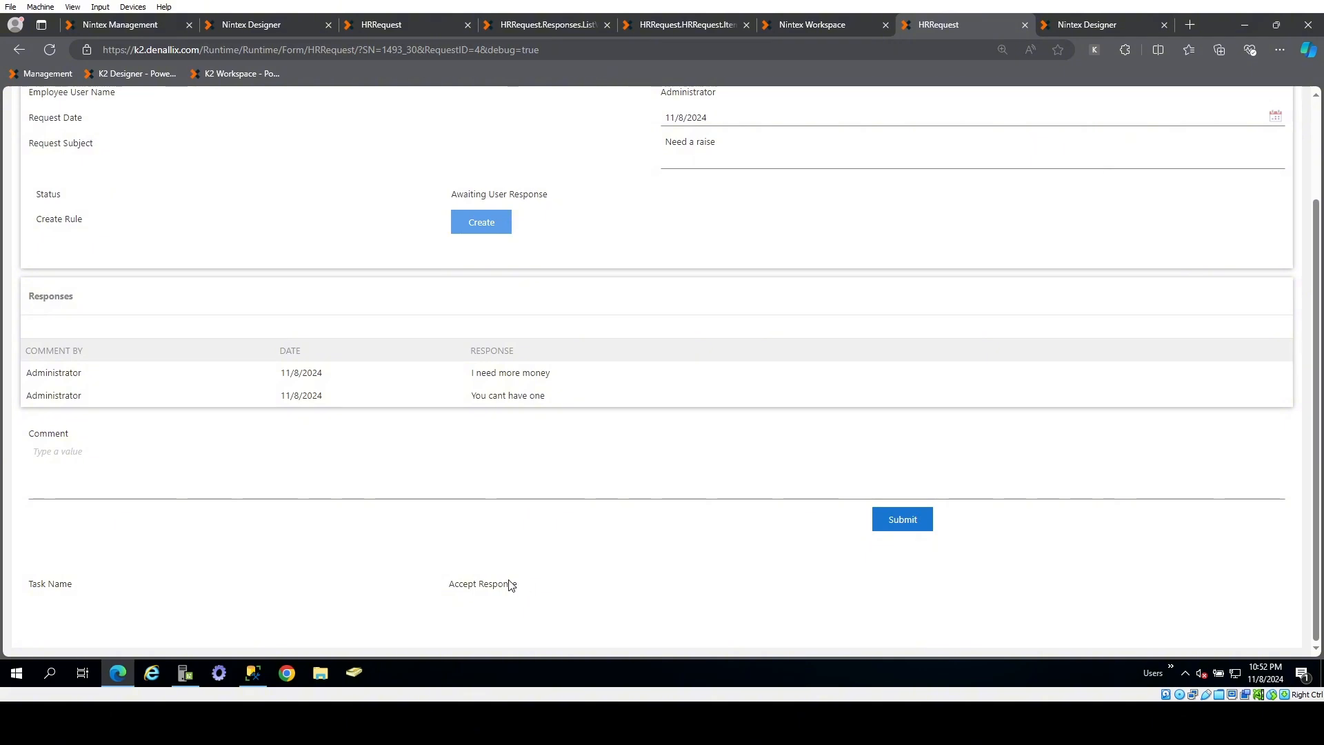
left_click_drag(519, 585, 450, 584)
key("ctrl+c")
- Return to Nintex Designer, check out the HRRequest form and open it for editing
left_click(281, 26)
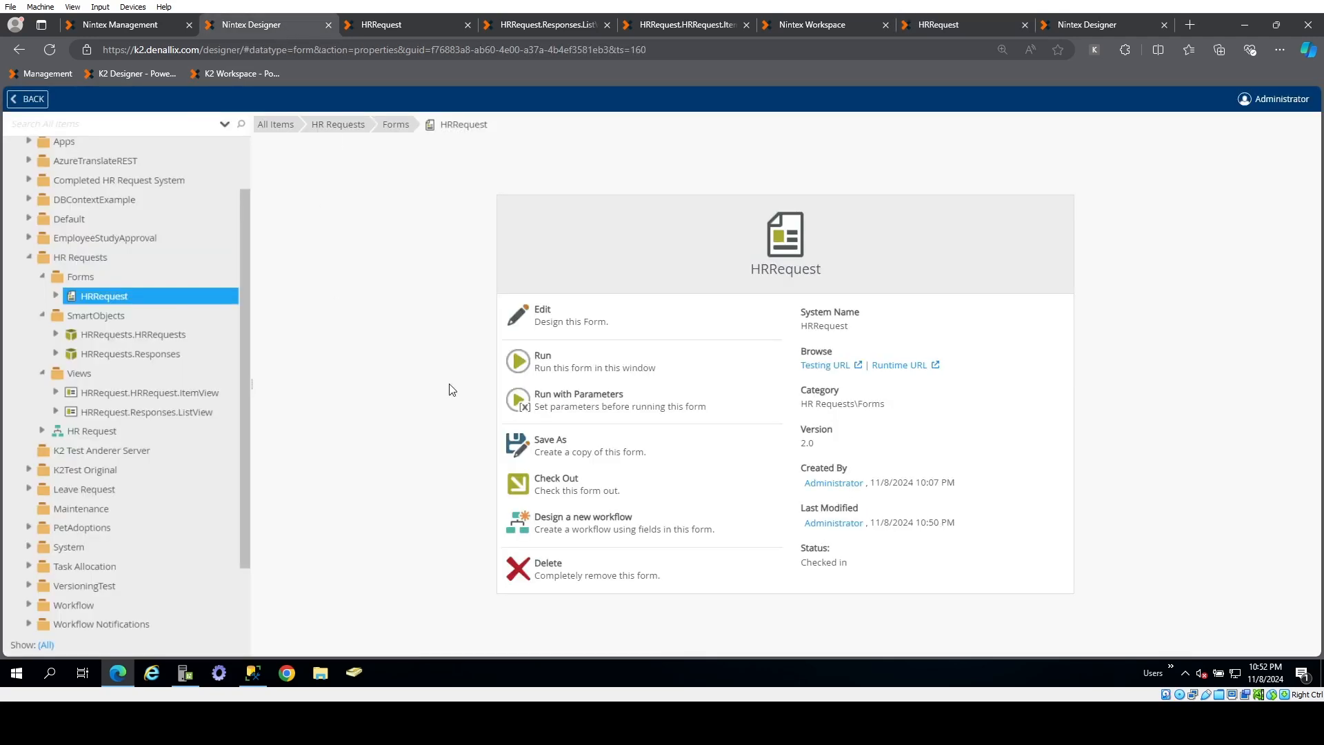
left_click(545, 486)
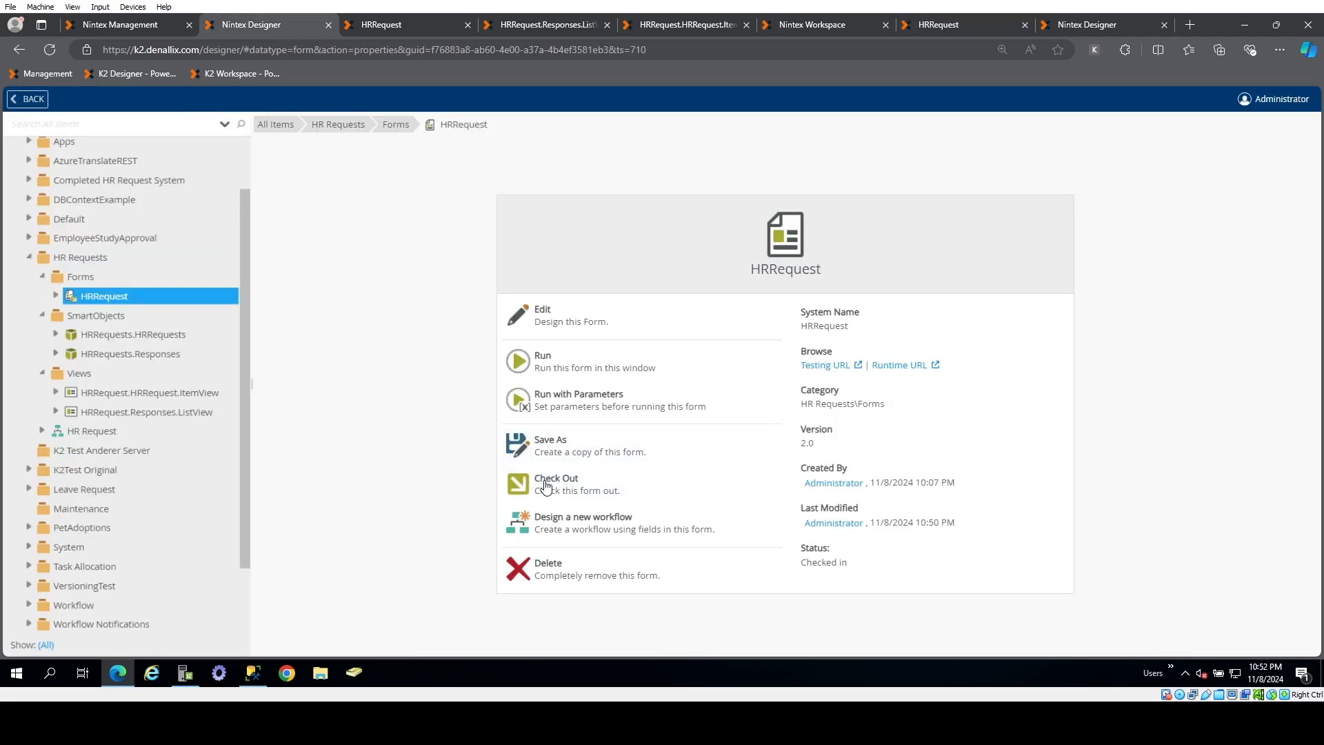
left_click(543, 295)
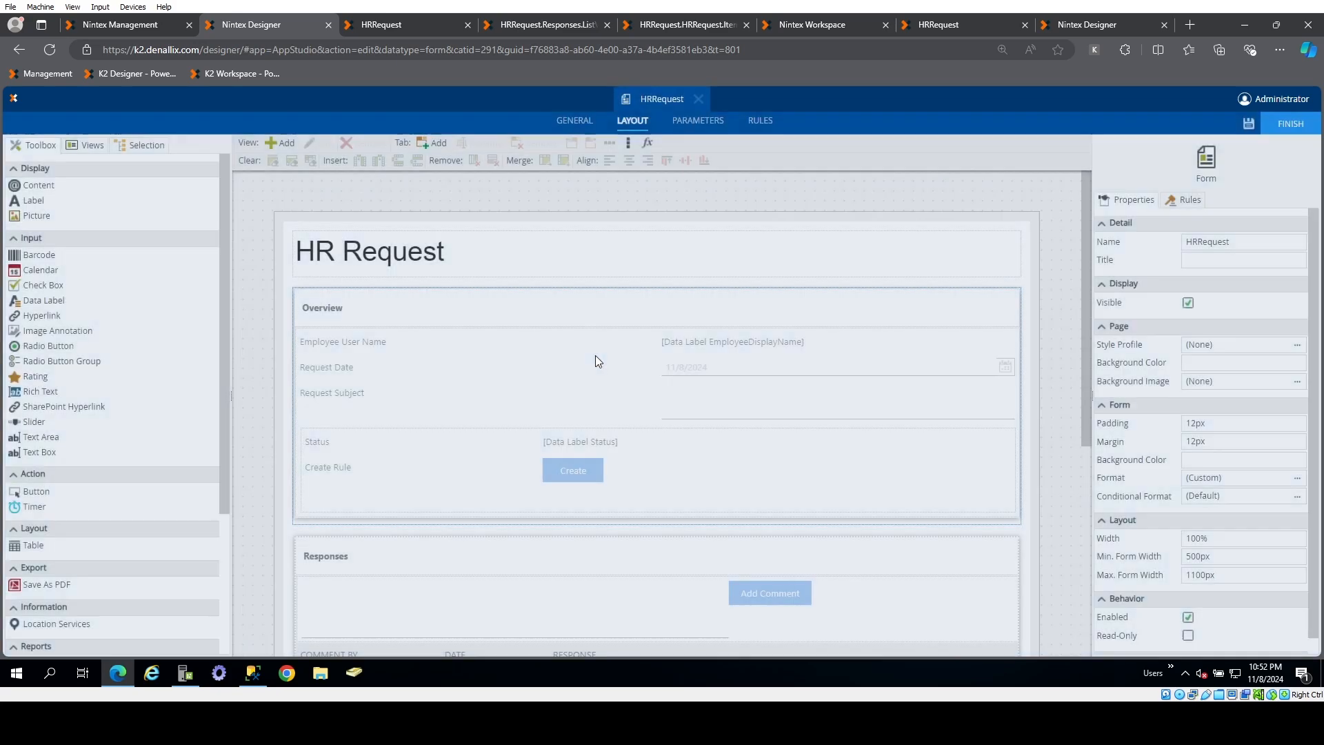
- Select the TaskName data label on the form's layout and check the rules attached to it
scroll(689, 509, "down", 5)
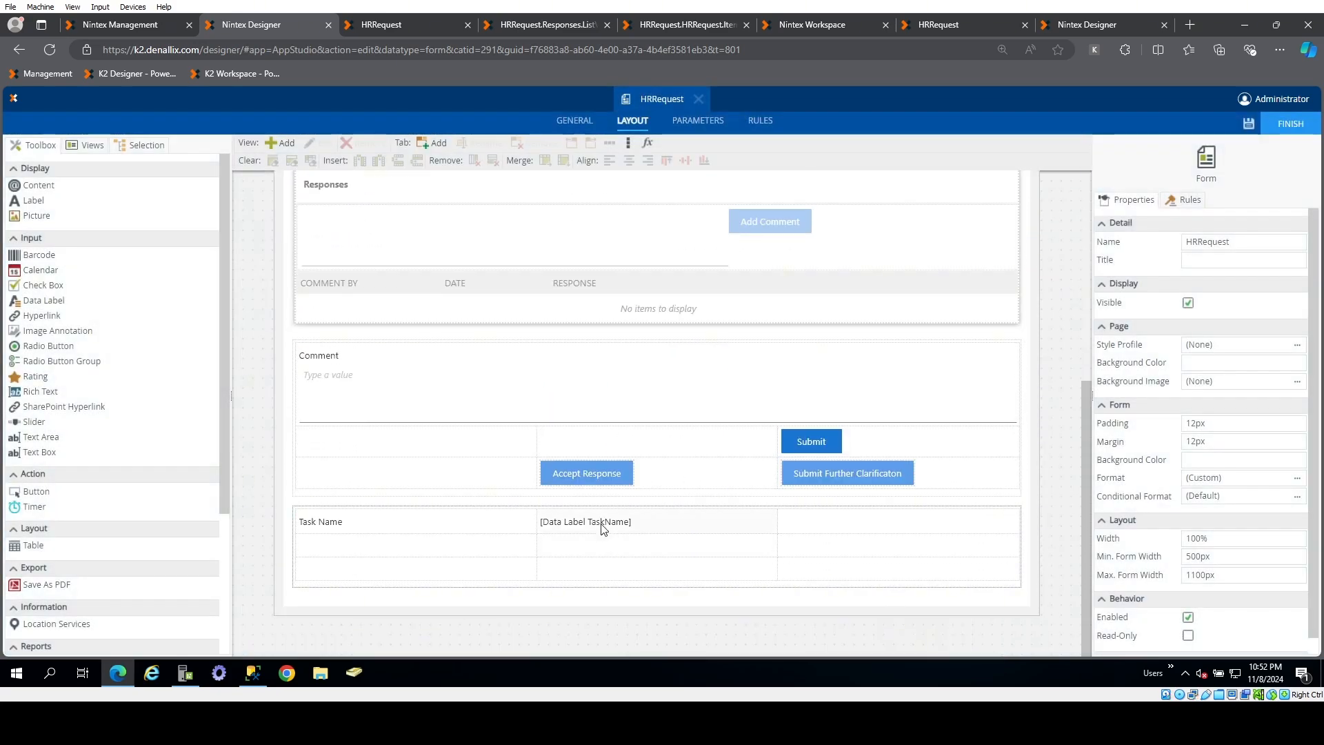
left_click(602, 522)
left_click(1188, 201)
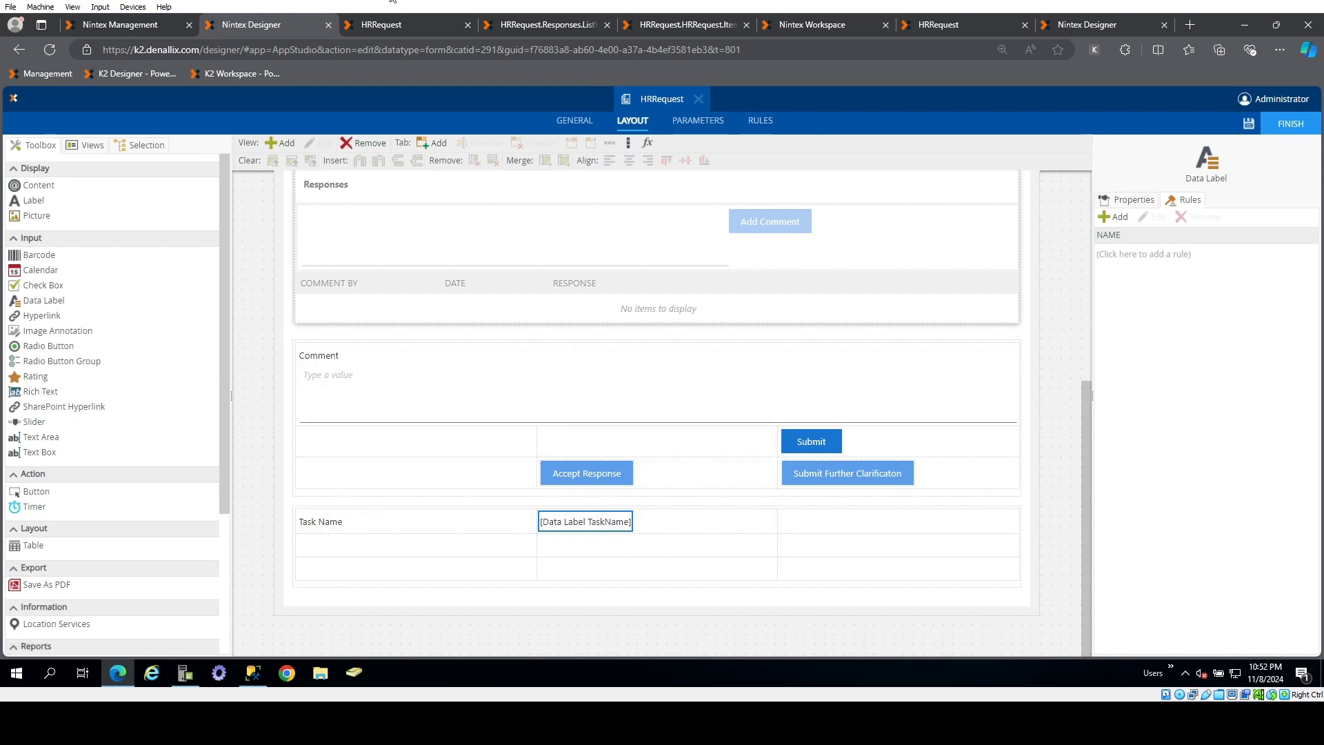
left_click(394, 29)
left_click(231, 26)
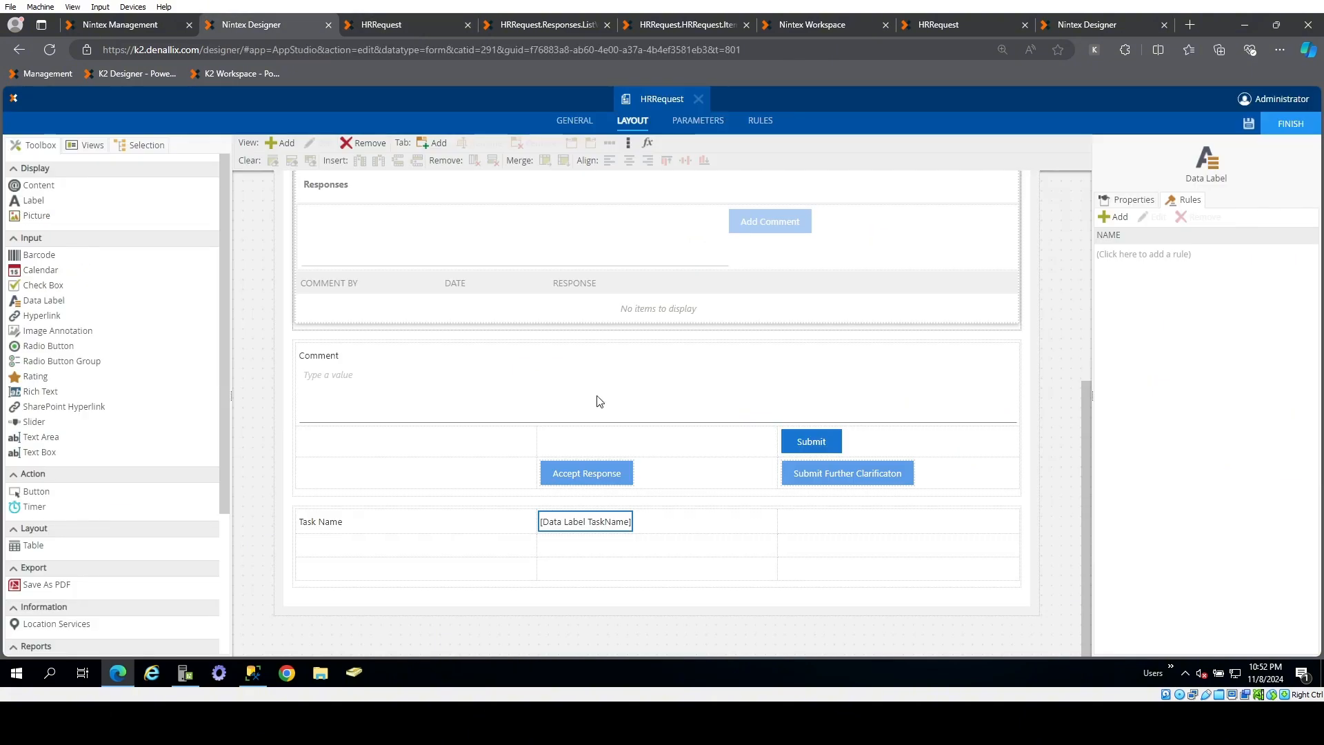
left_click(1150, 255)
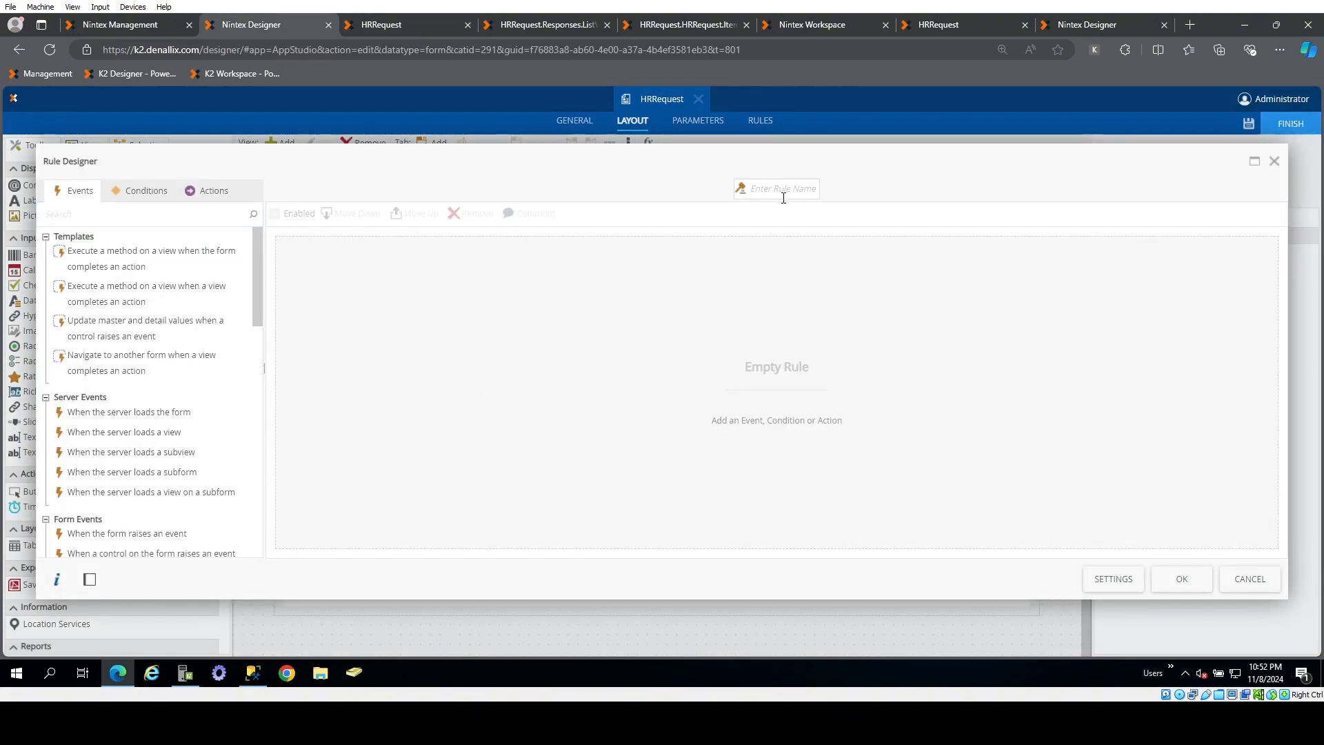
left_click(1249, 579)
left_click(700, 424)
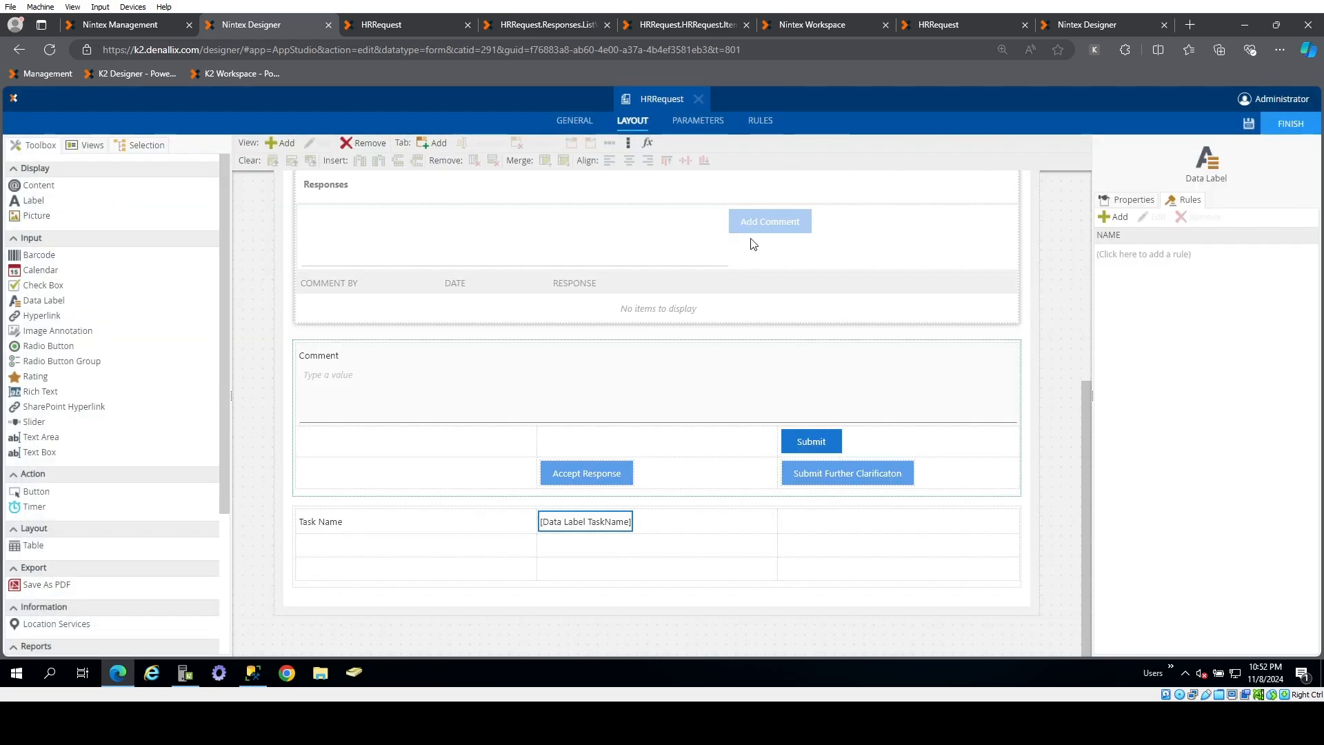
- In the When Label Task Name is Changed rule, set the condition's comparison value to the copied Accept Response text and save the form
left_click(760, 121)
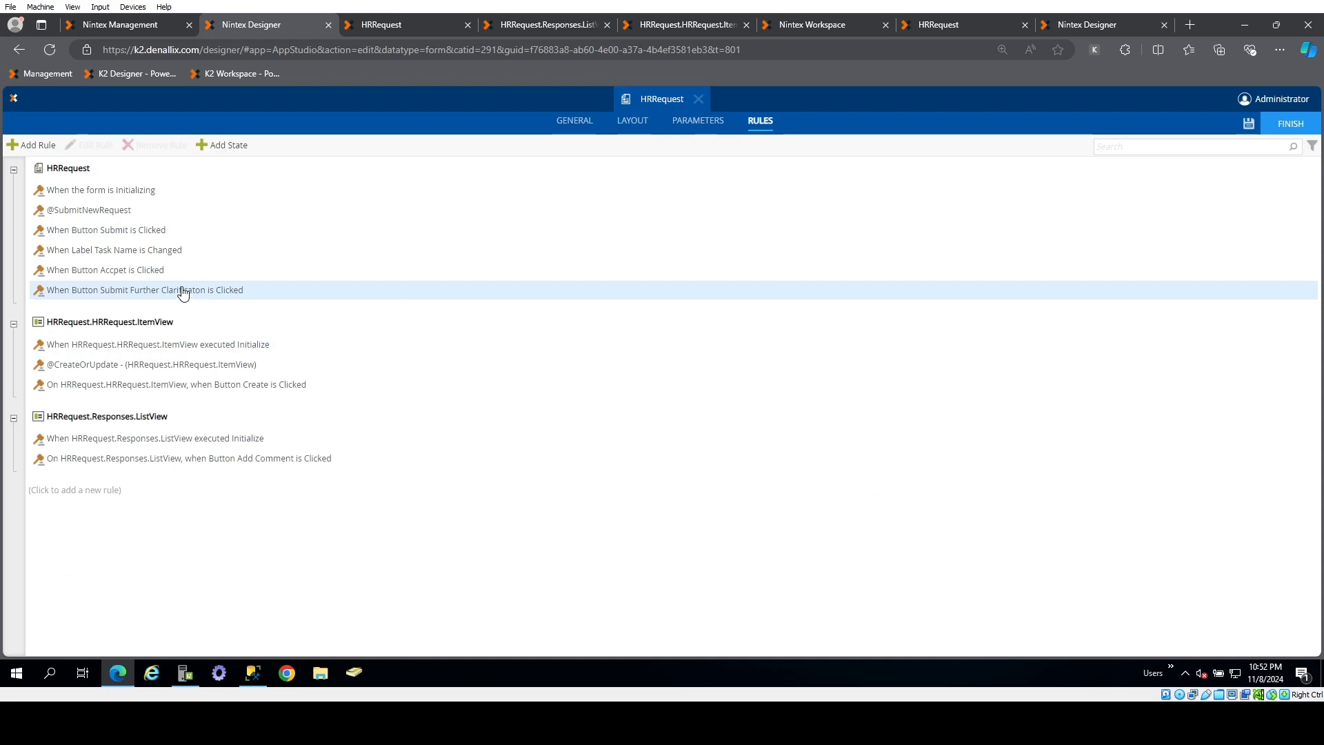
double_click(157, 252)
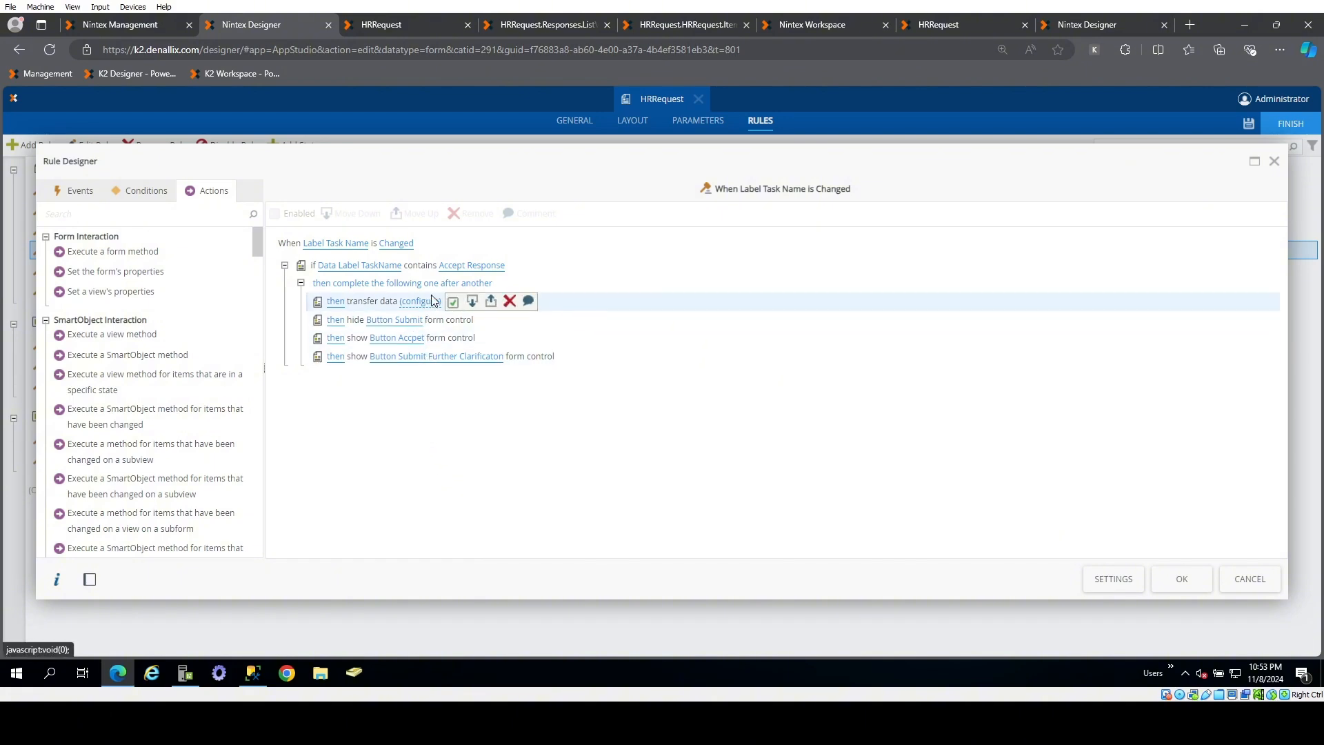
left_click(478, 266)
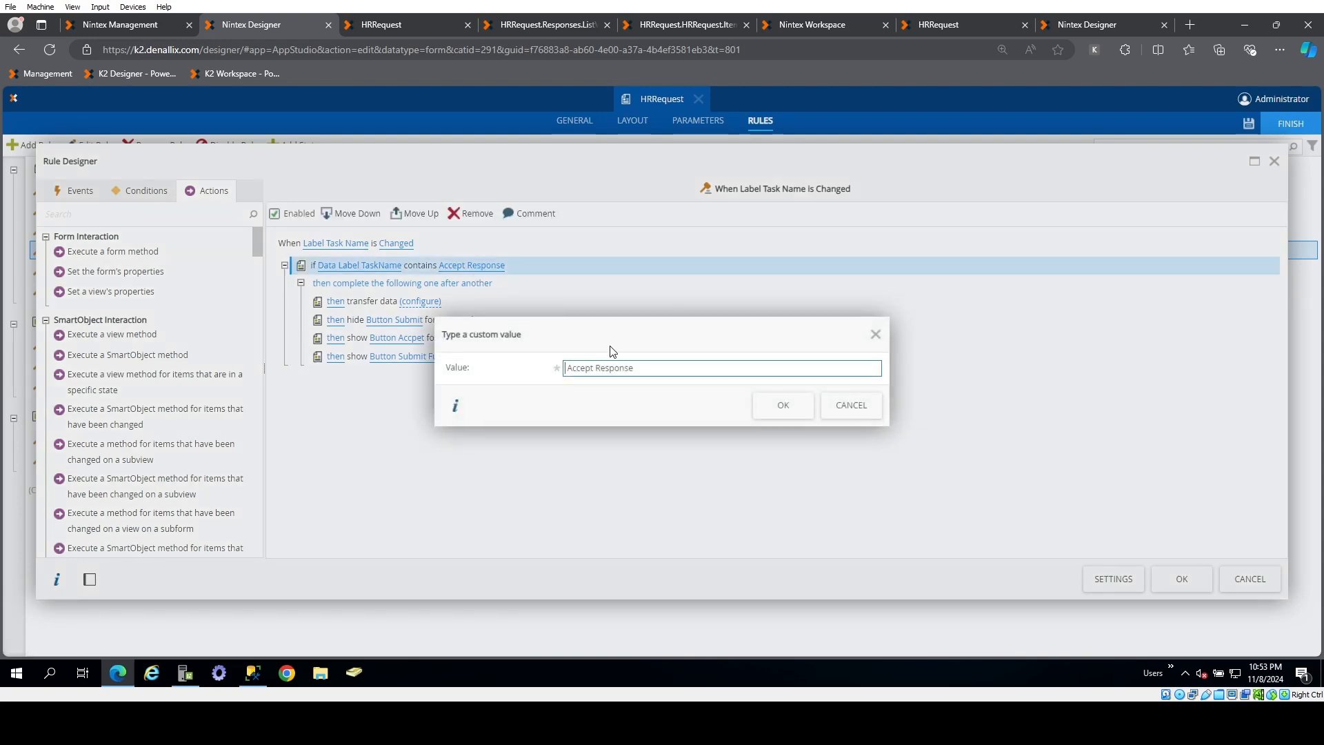
left_click_drag(648, 371, 537, 384)
key("ctrl+v")
left_click(780, 407)
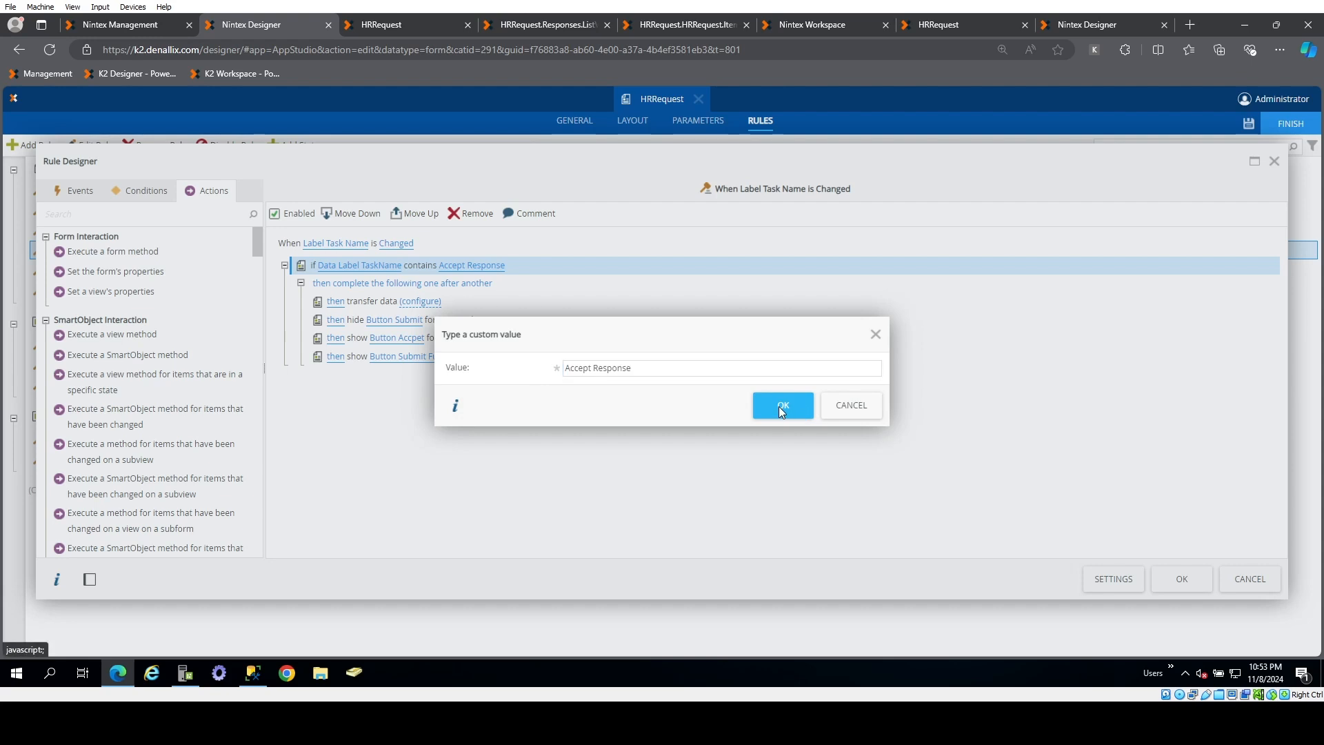
left_click(1196, 586)
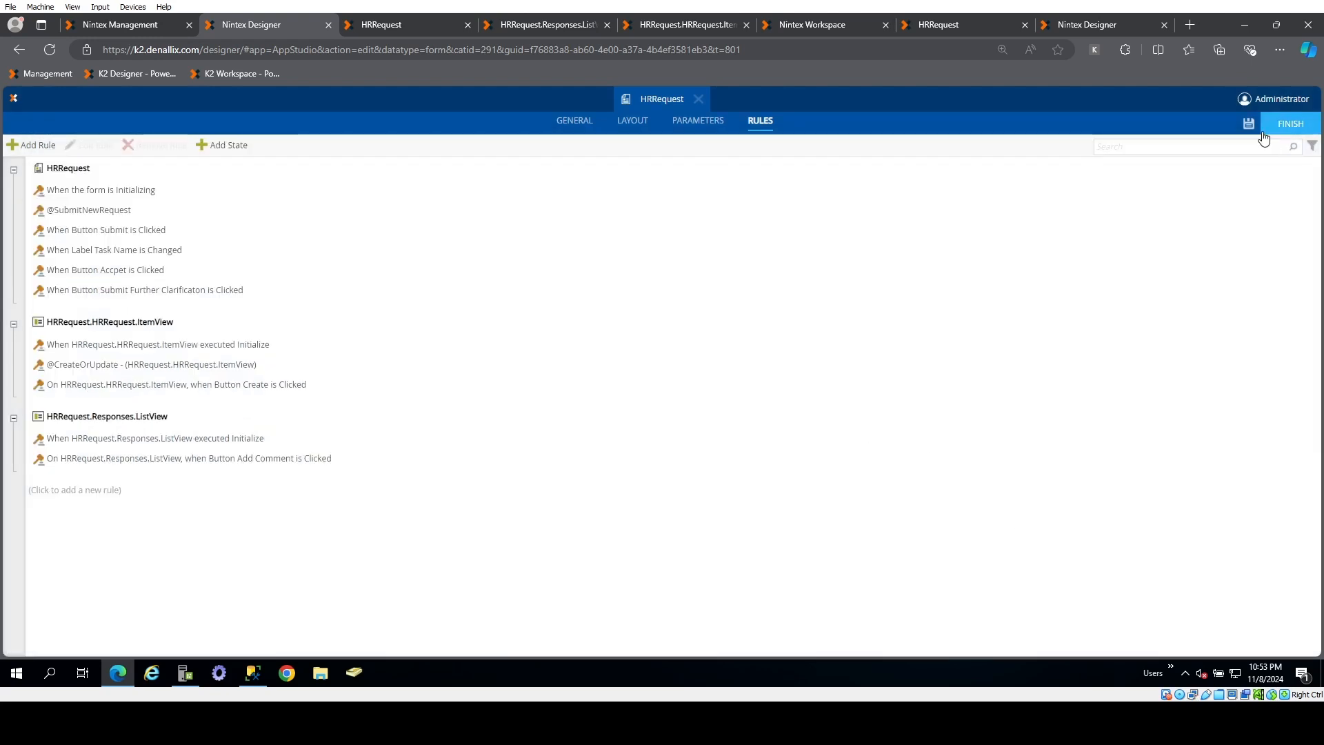
left_click(1248, 123)
- Reload the debug view of the HRRequest form to check its task buttons, and return to the form's rules
left_click(974, 28)
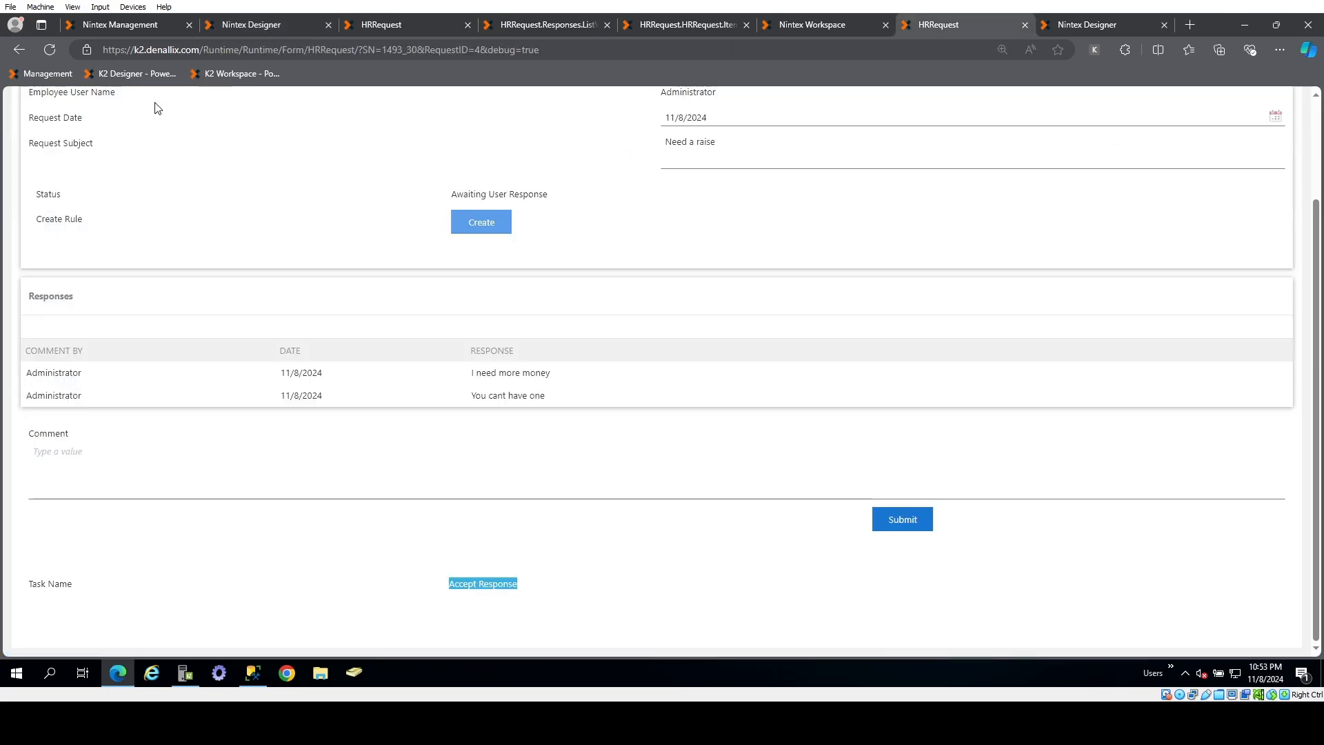
left_click(50, 50)
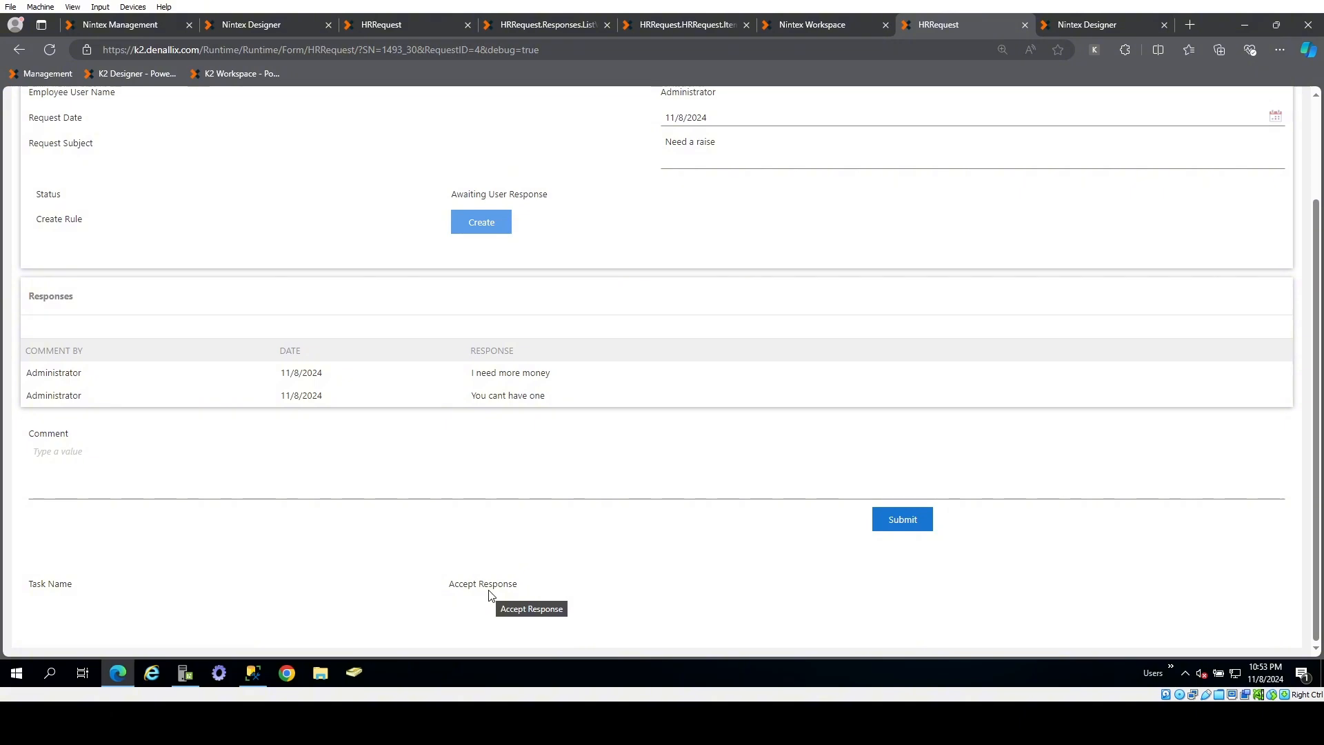
left_click(133, 27)
left_click(221, 30)
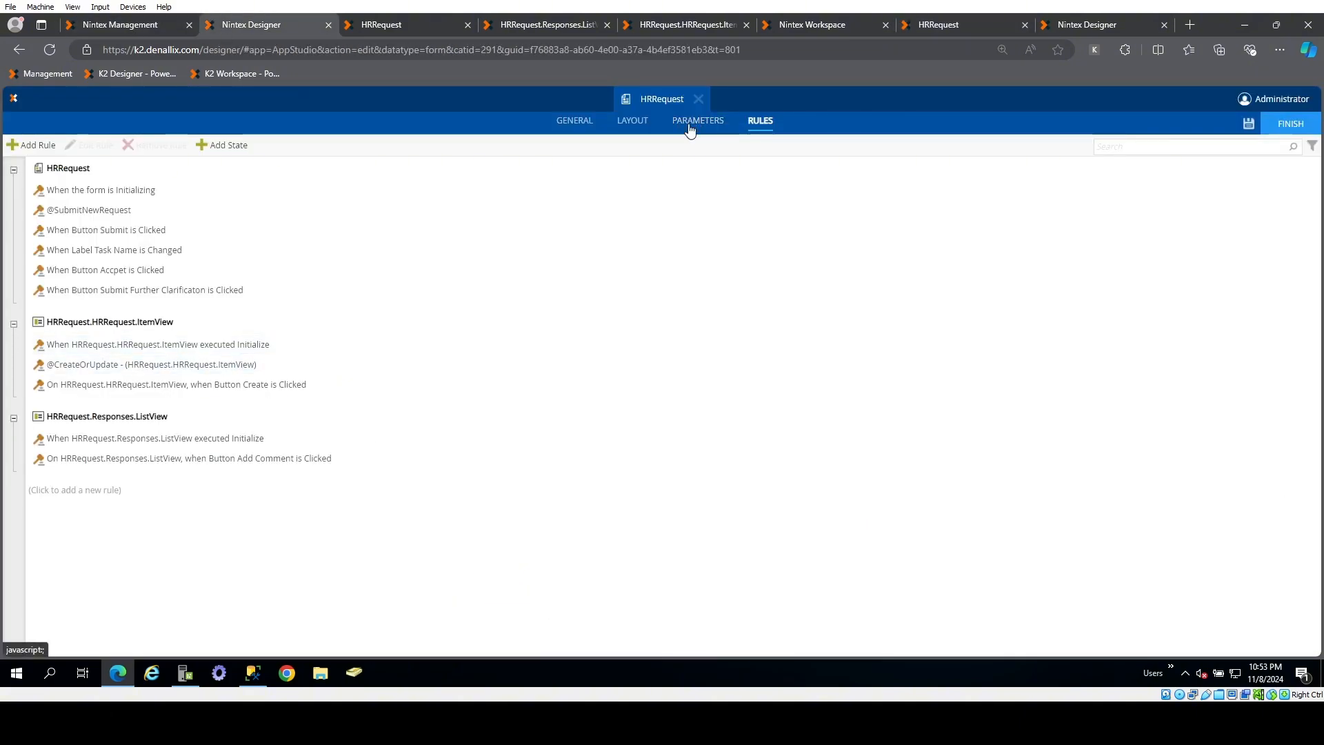
- Add an unconditional Execute another rule action to the When the form is Initializing rule, running When Label Task Name is Changed
double_click(130, 189)
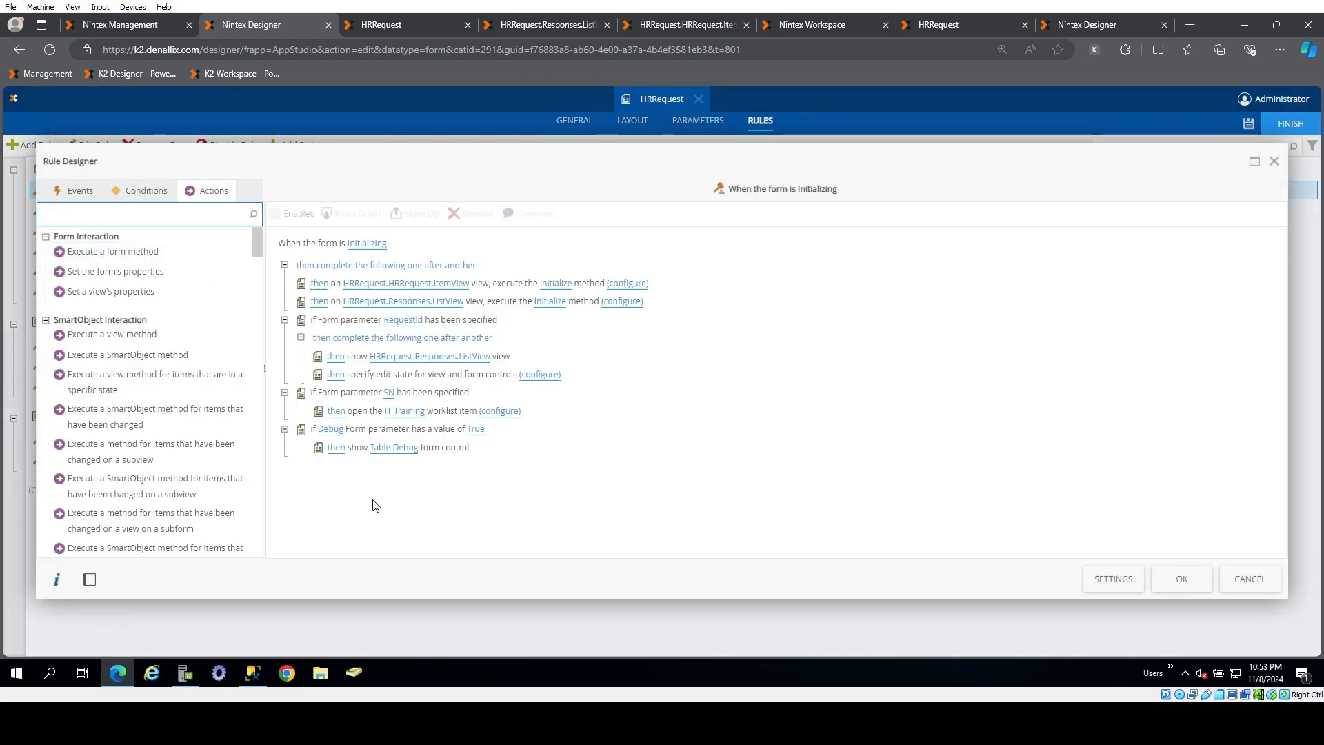
left_click(193, 213)
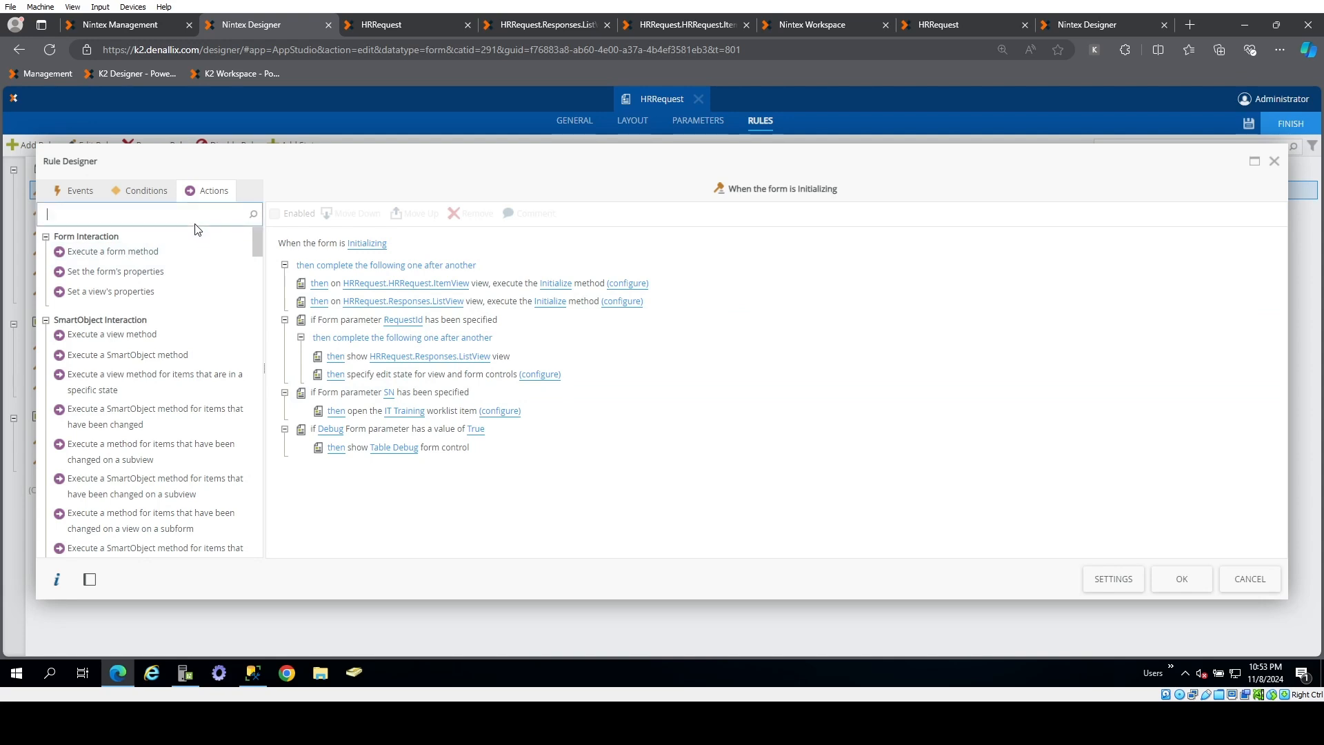
type("rule")
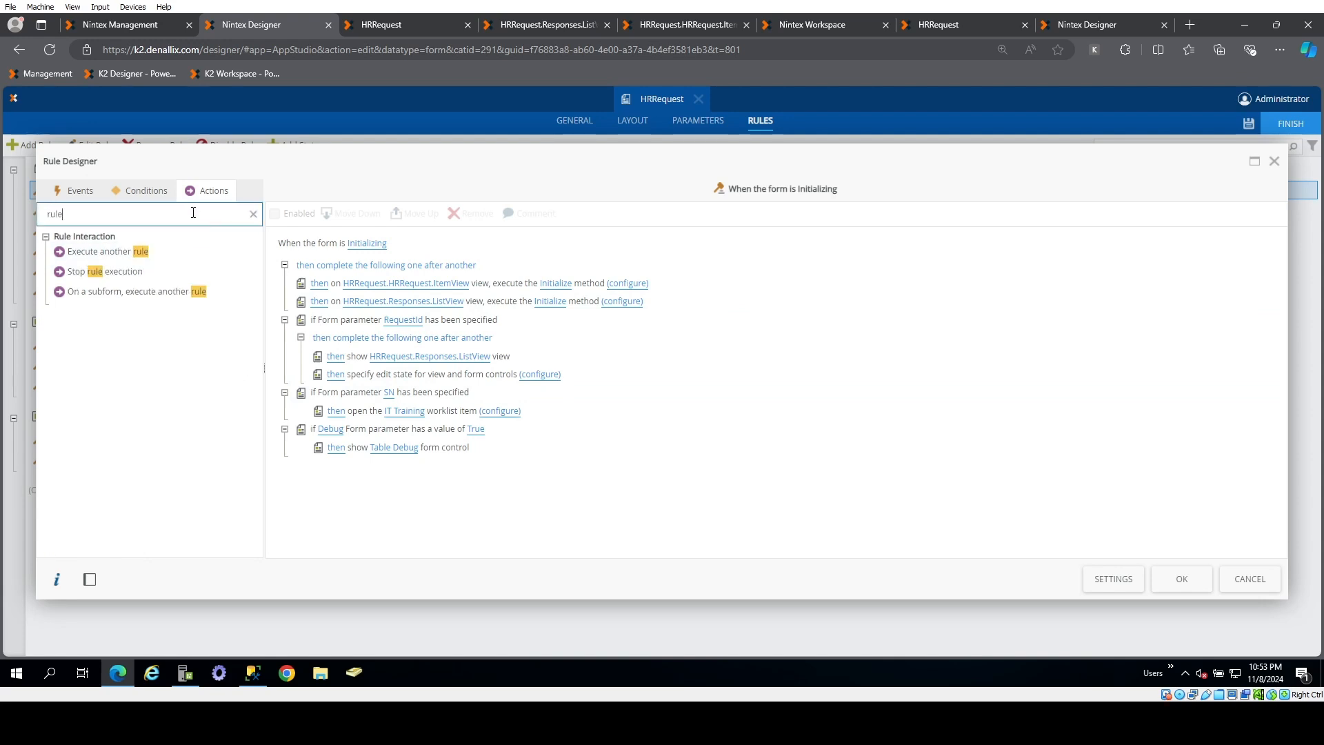
double_click(172, 252)
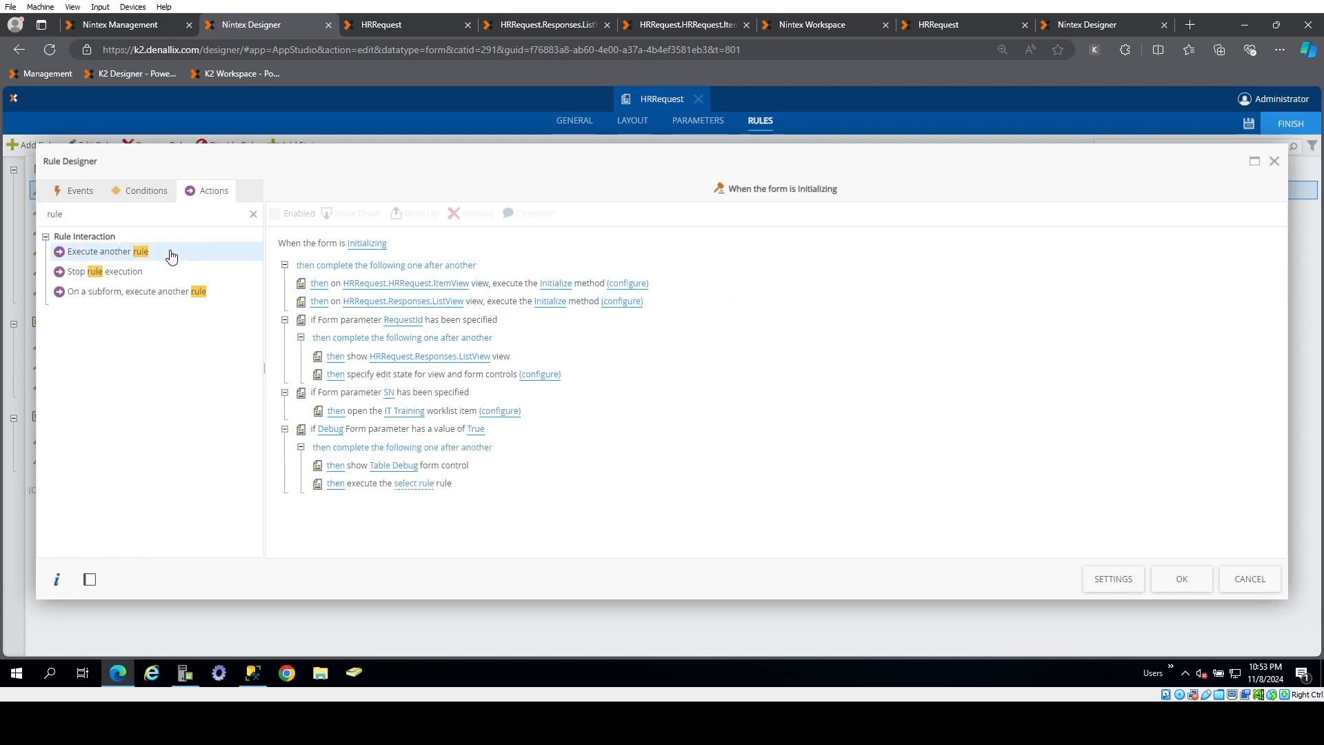
left_click(353, 214)
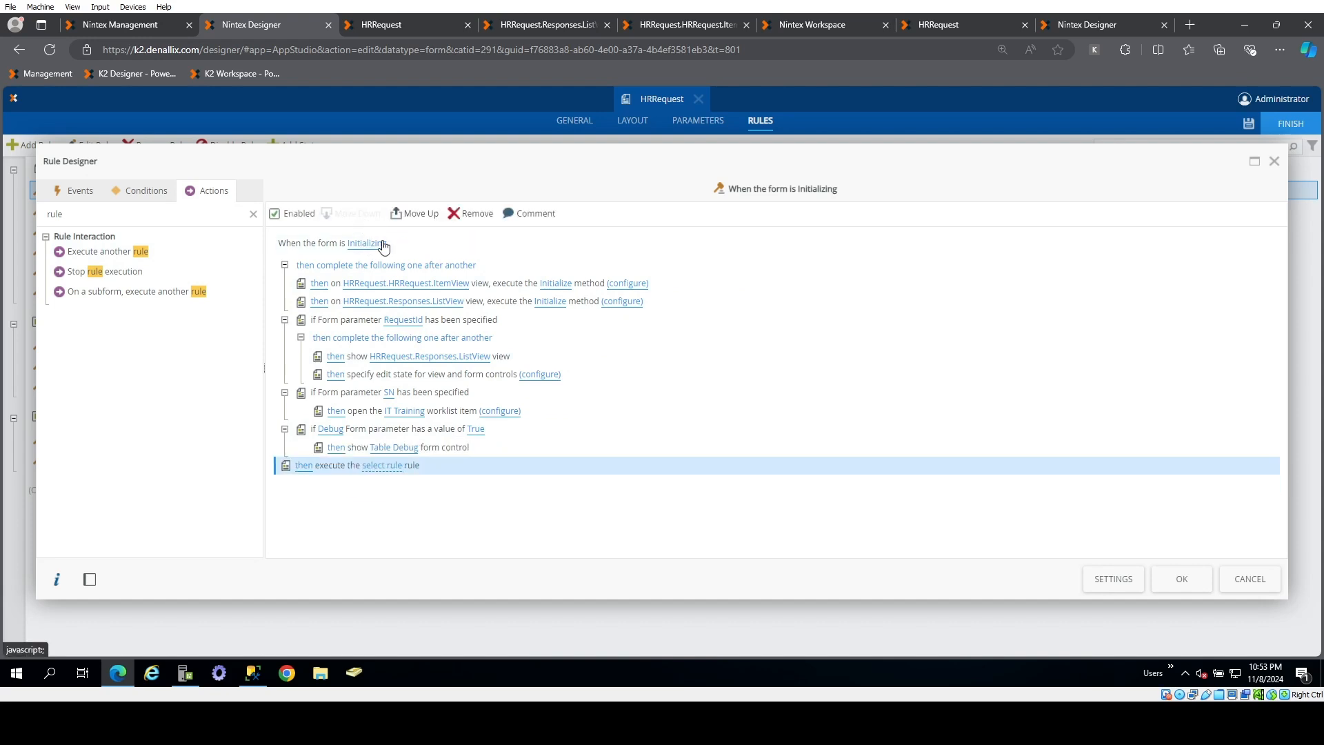
left_click(383, 467)
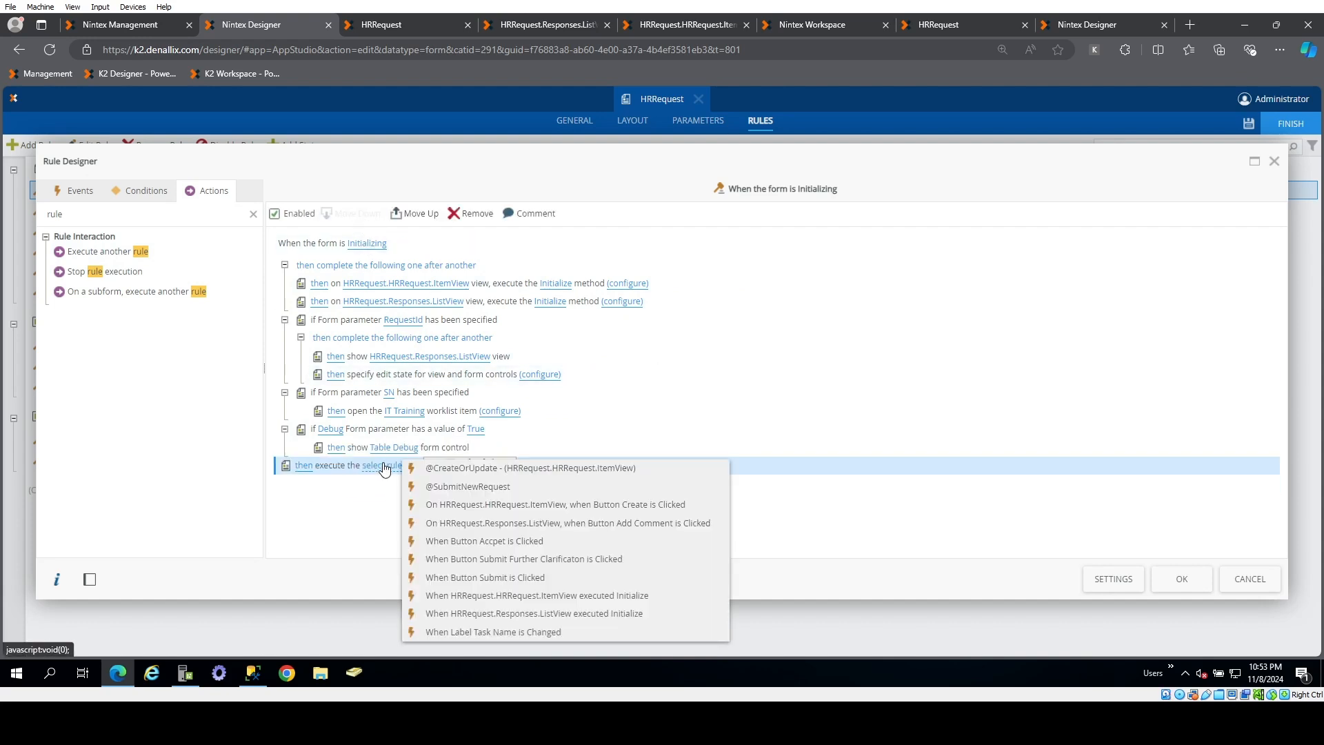
left_click(535, 632)
left_click(1178, 579)
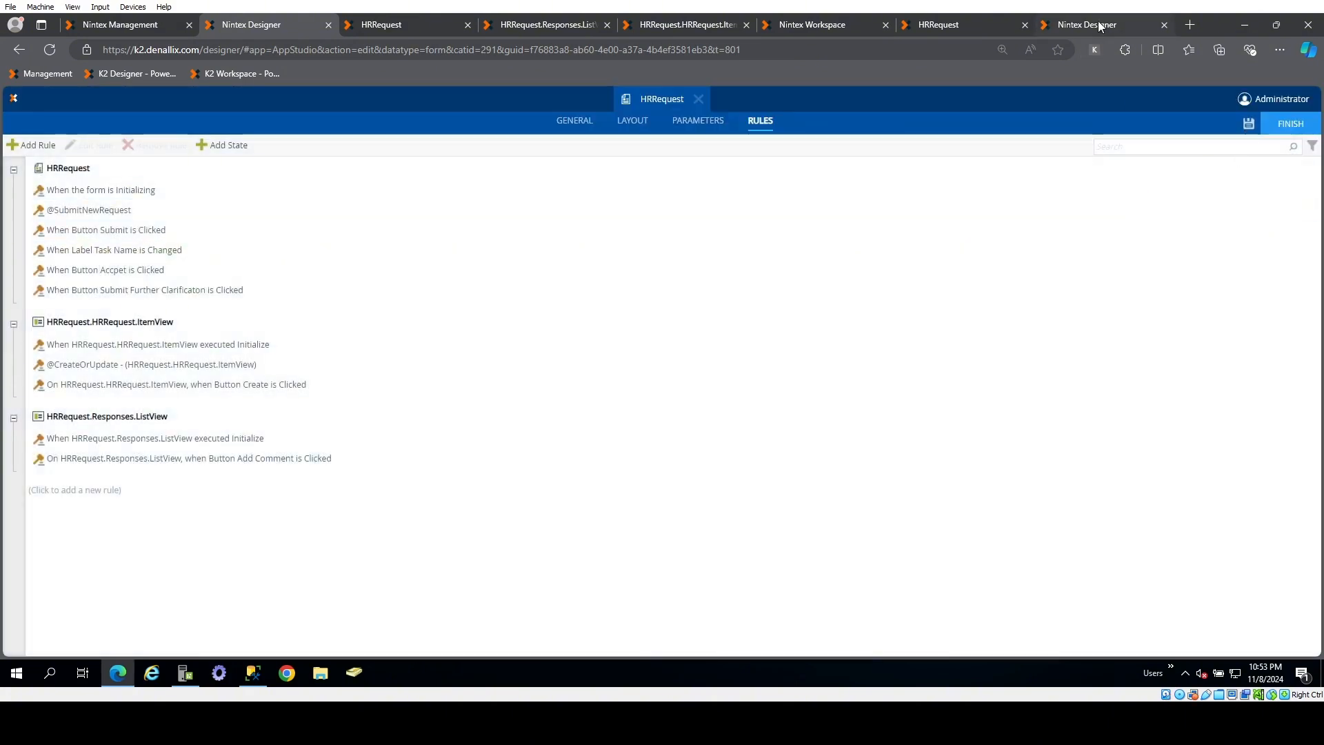
- Reload the HRRequest debug form to check which buttons appear for the Accept Response task
left_click(1098, 21)
left_click(958, 22)
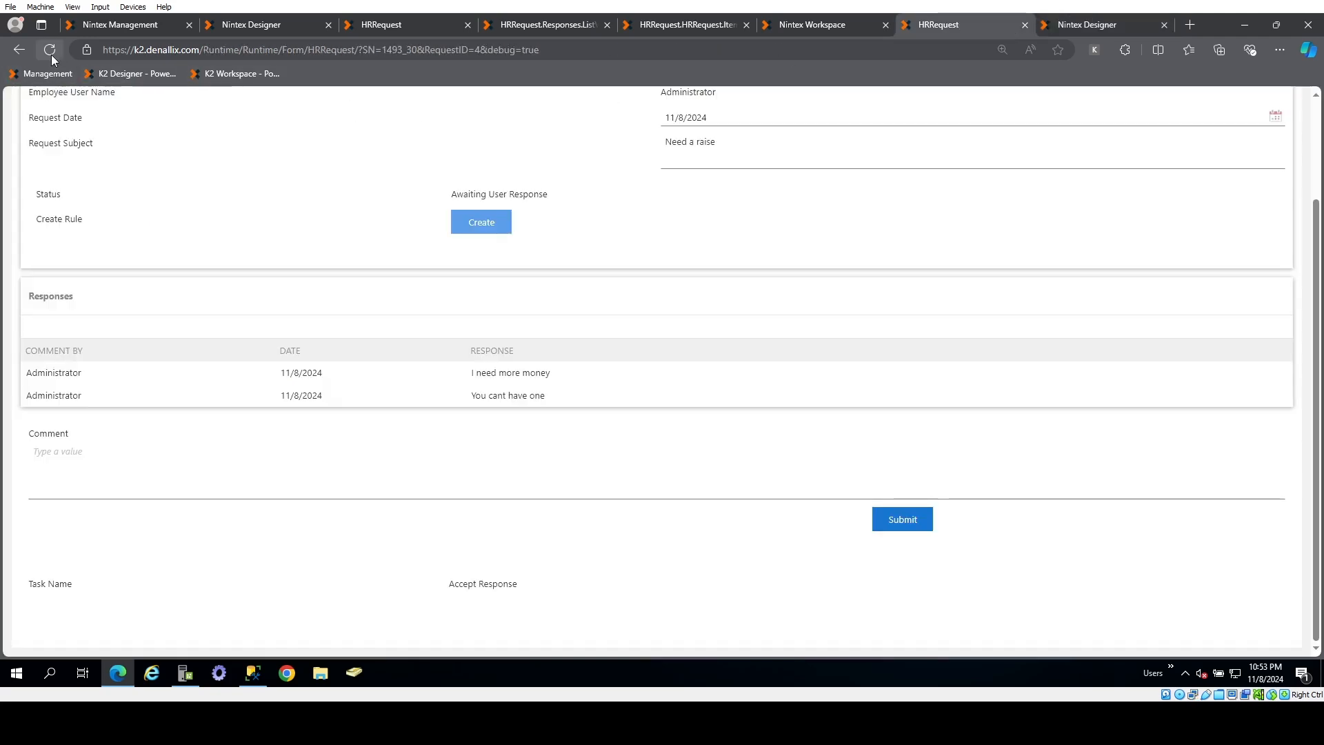
left_click(51, 55)
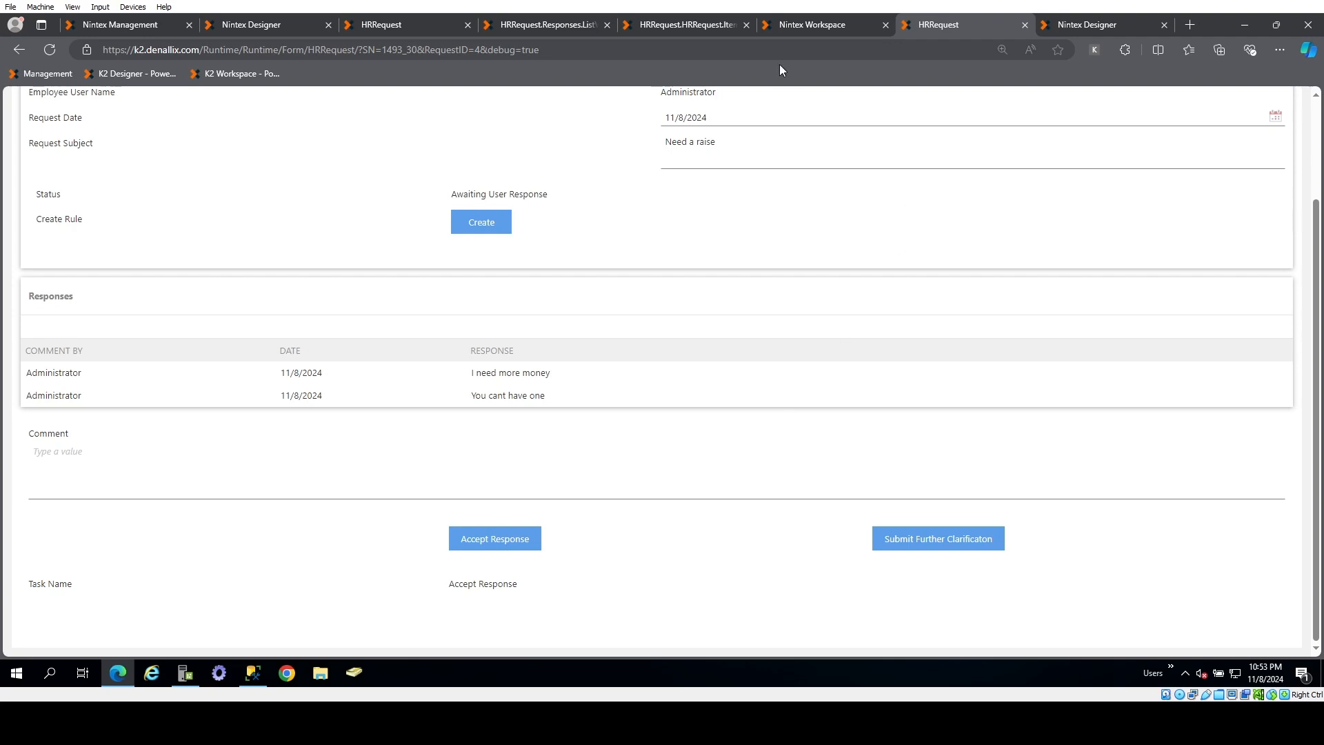
- Switch to Nintex Workspace, reload it and reopen the Accept Response task for the Need a raise request
left_click(807, 28)
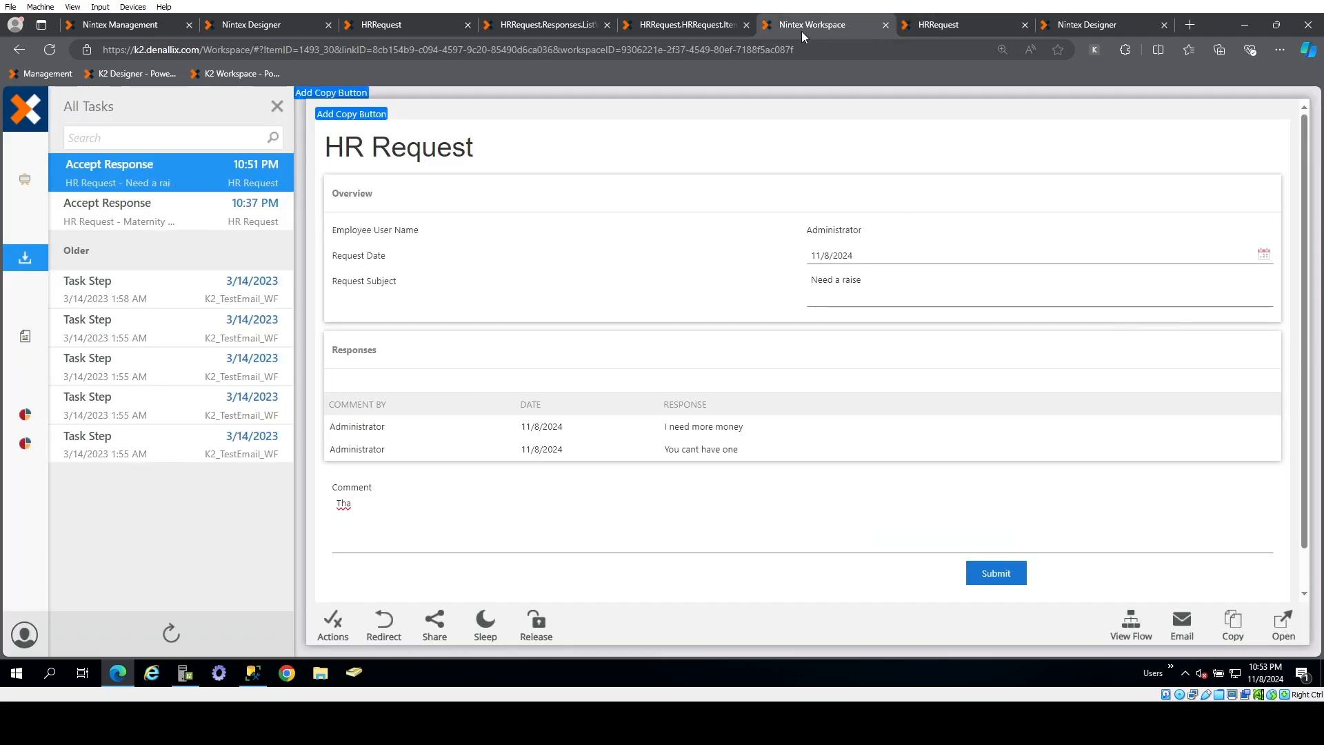
left_click(169, 635)
left_click(148, 356)
left_click(49, 49)
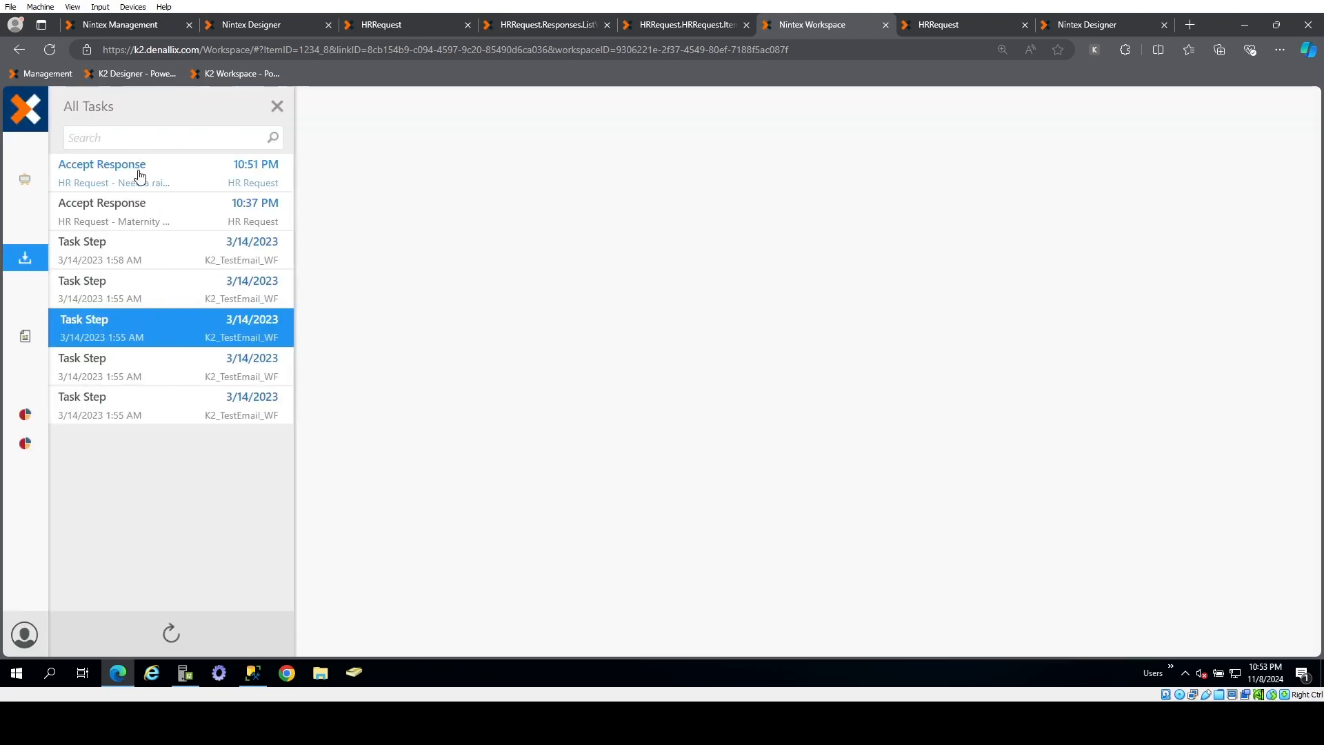
left_click(140, 175)
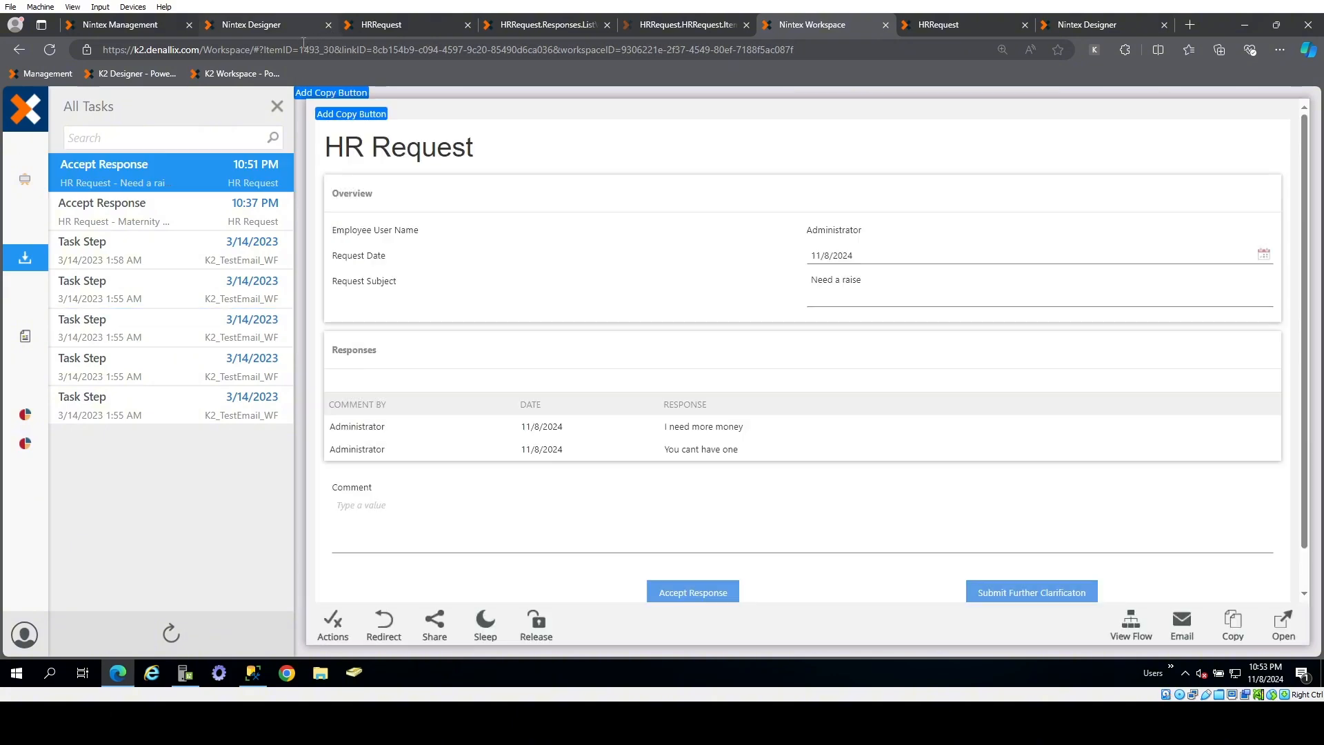
left_click(681, 433)
scroll(855, 465, "down", 1)
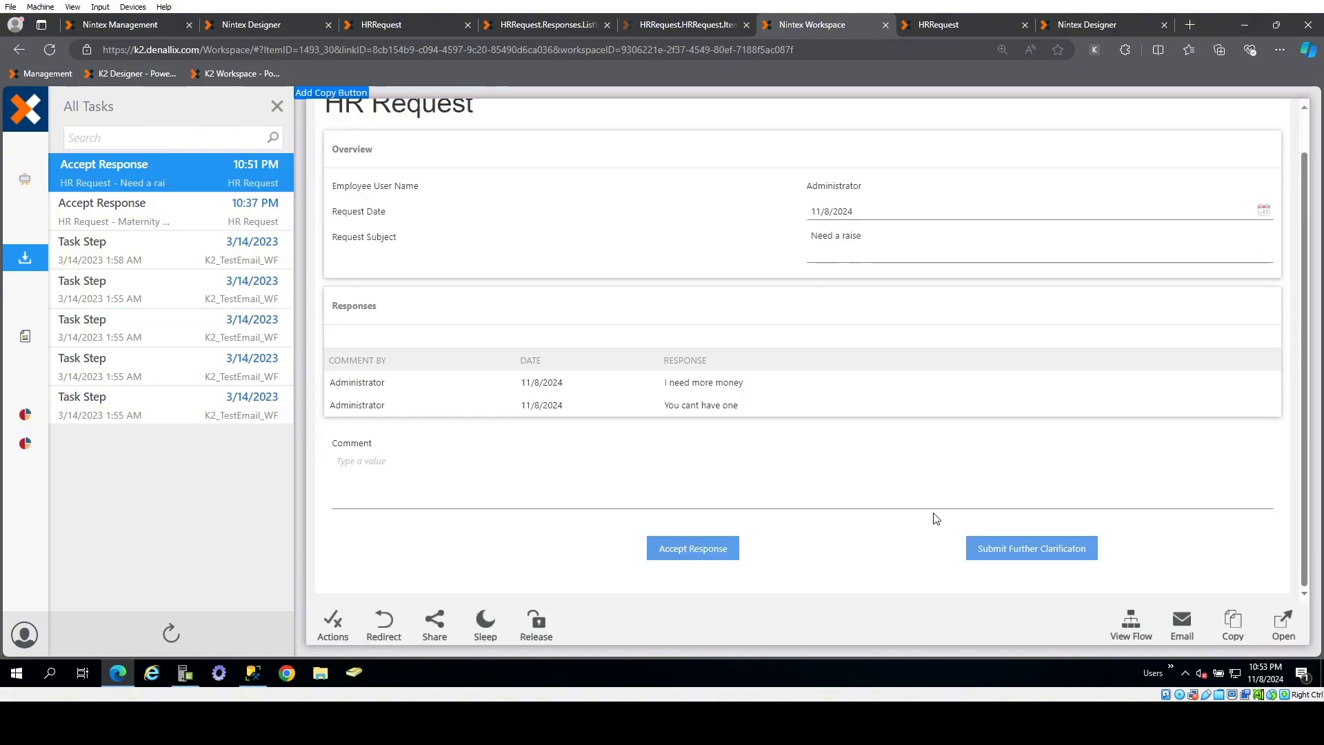
- Comment "NO I want more money" on the task, submit it for further clarification and acknowledge the confirmation
left_click(642, 468)
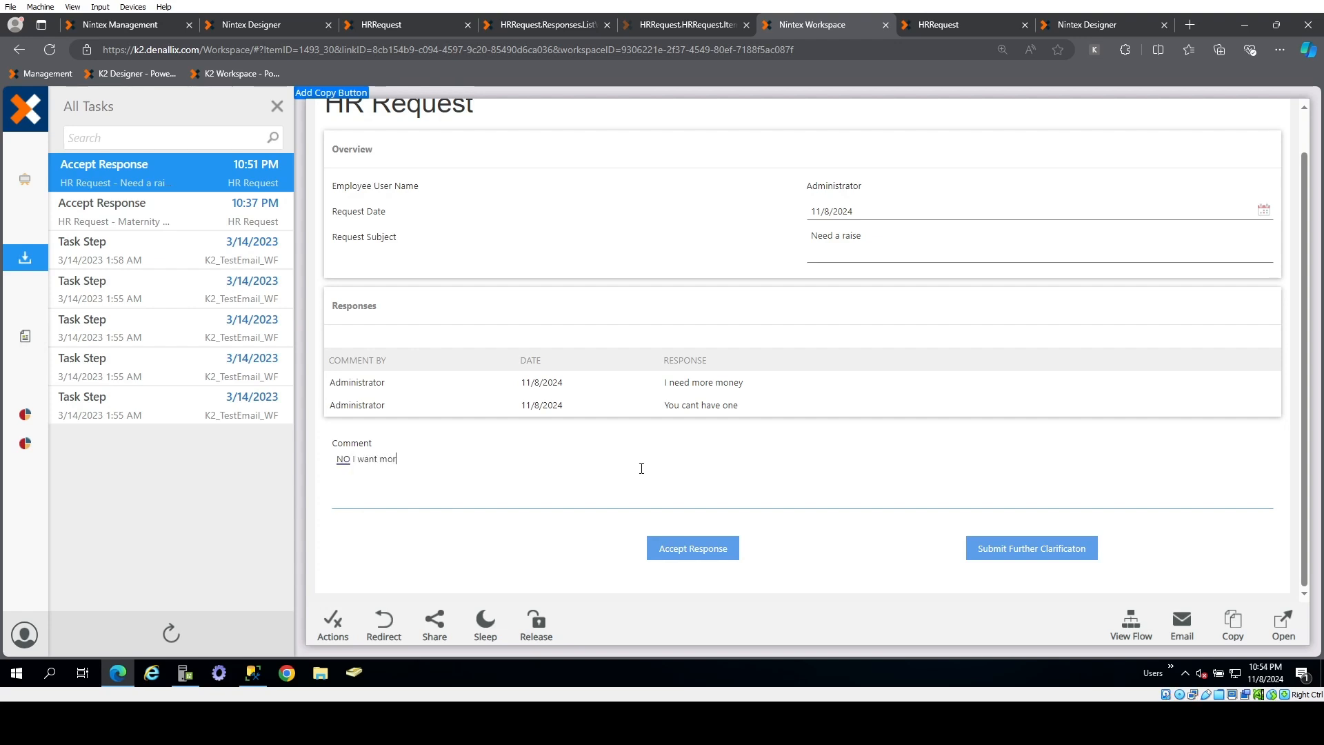
left_click(1068, 544)
left_click(870, 426)
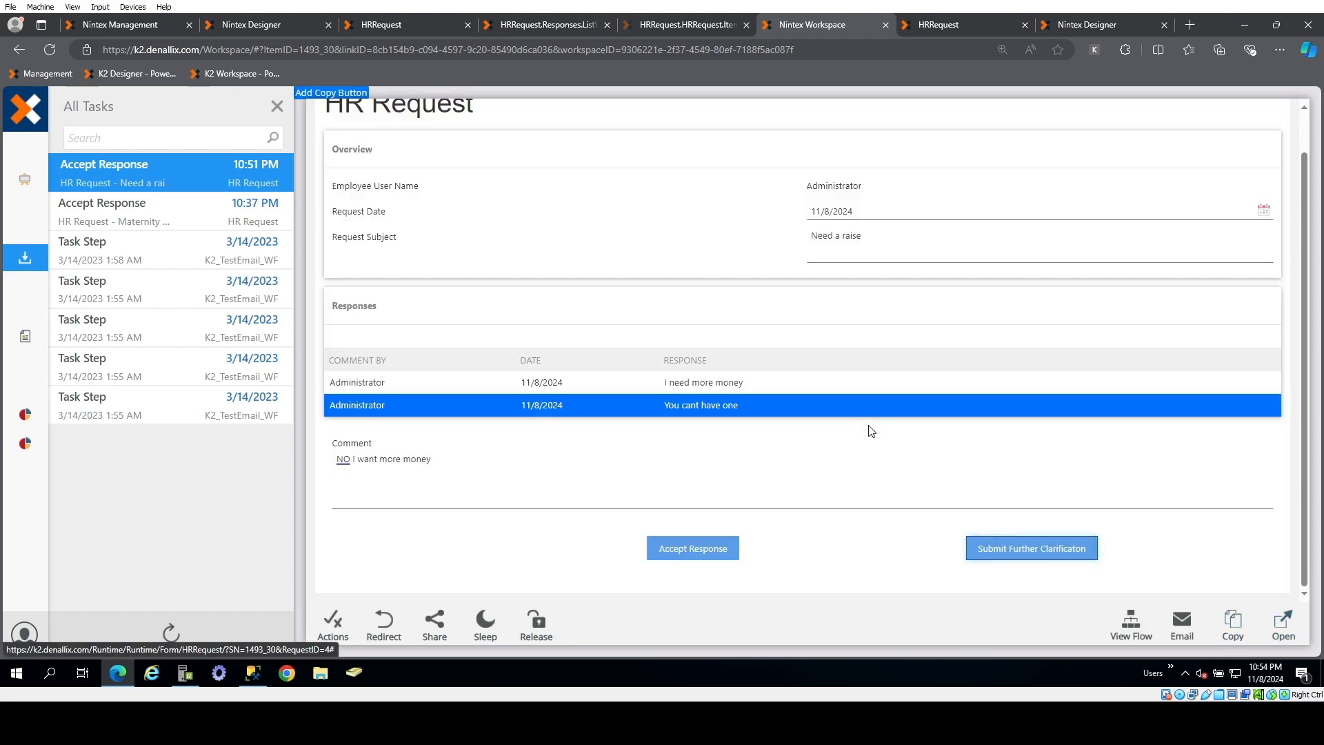
- Refresh the tasks, open the Need a raise HR Task and submit it with the comment "Too bad, find another job"
left_click(176, 632)
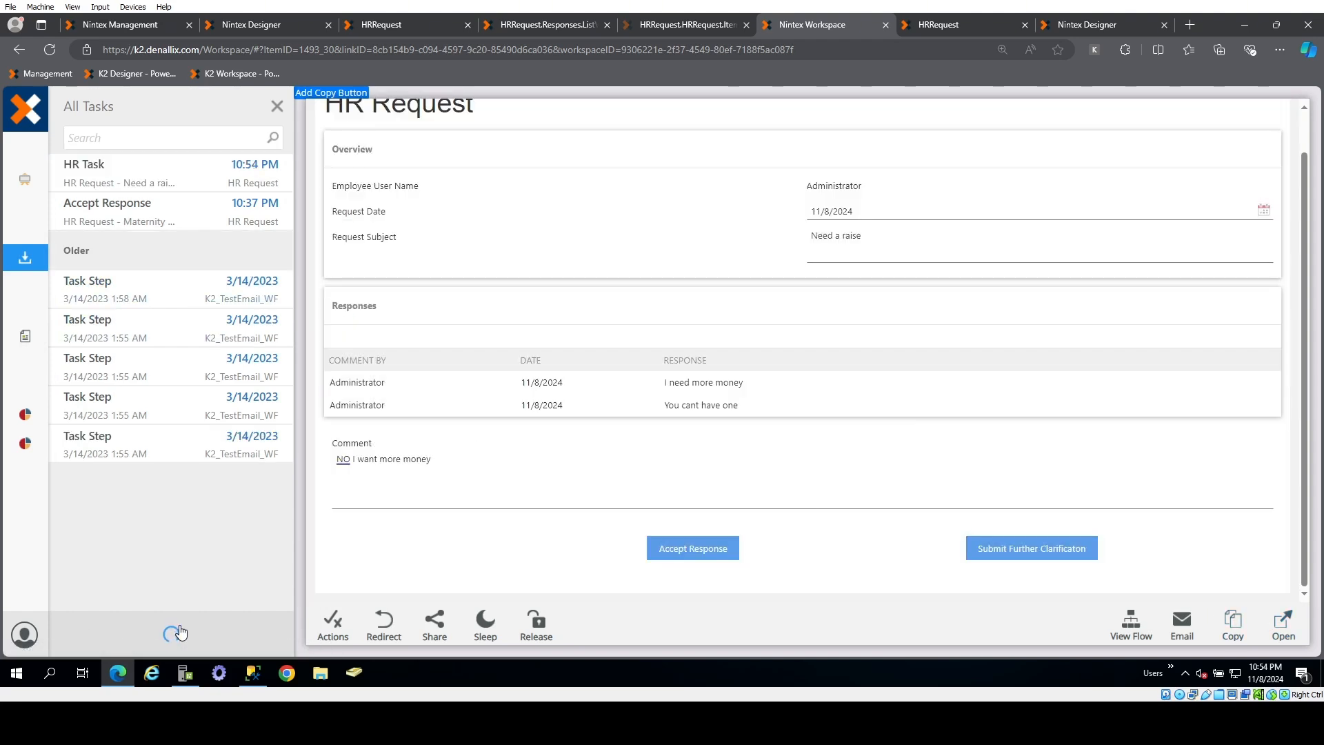
left_click(159, 181)
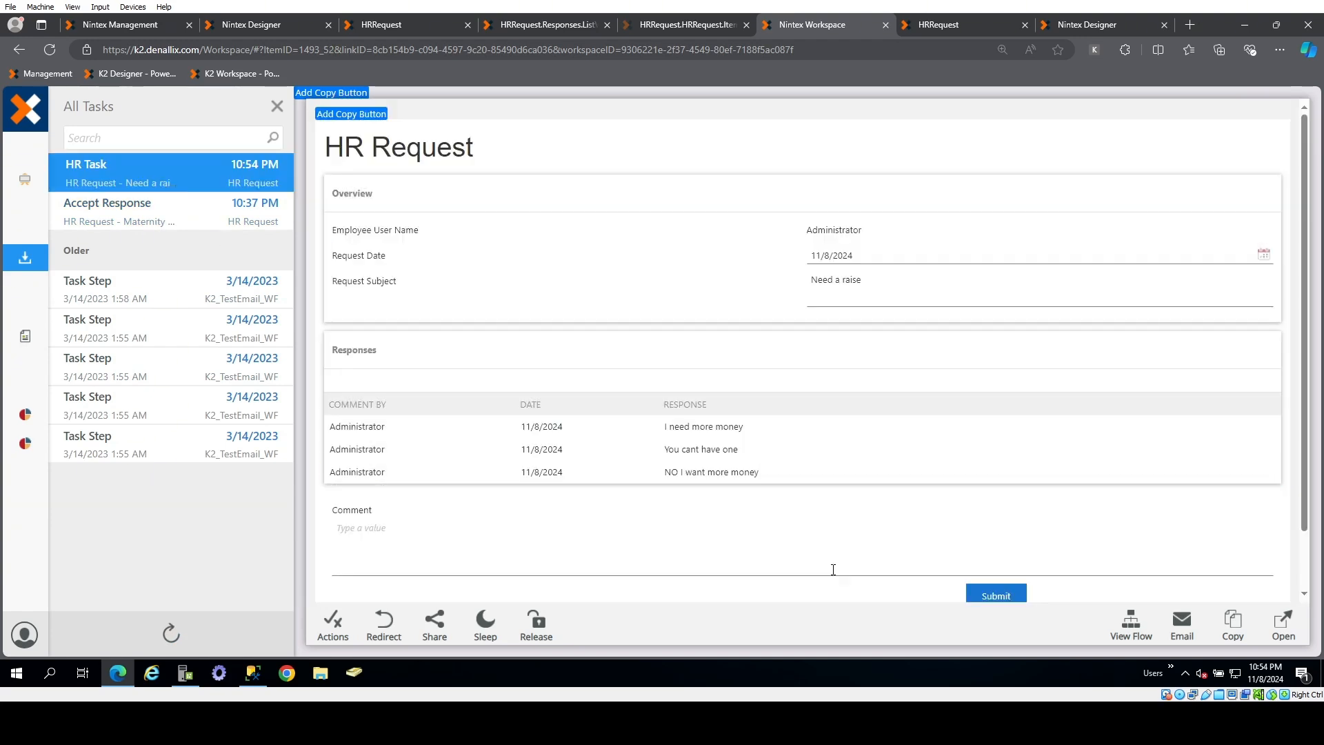
scroll(714, 600, "down", 1)
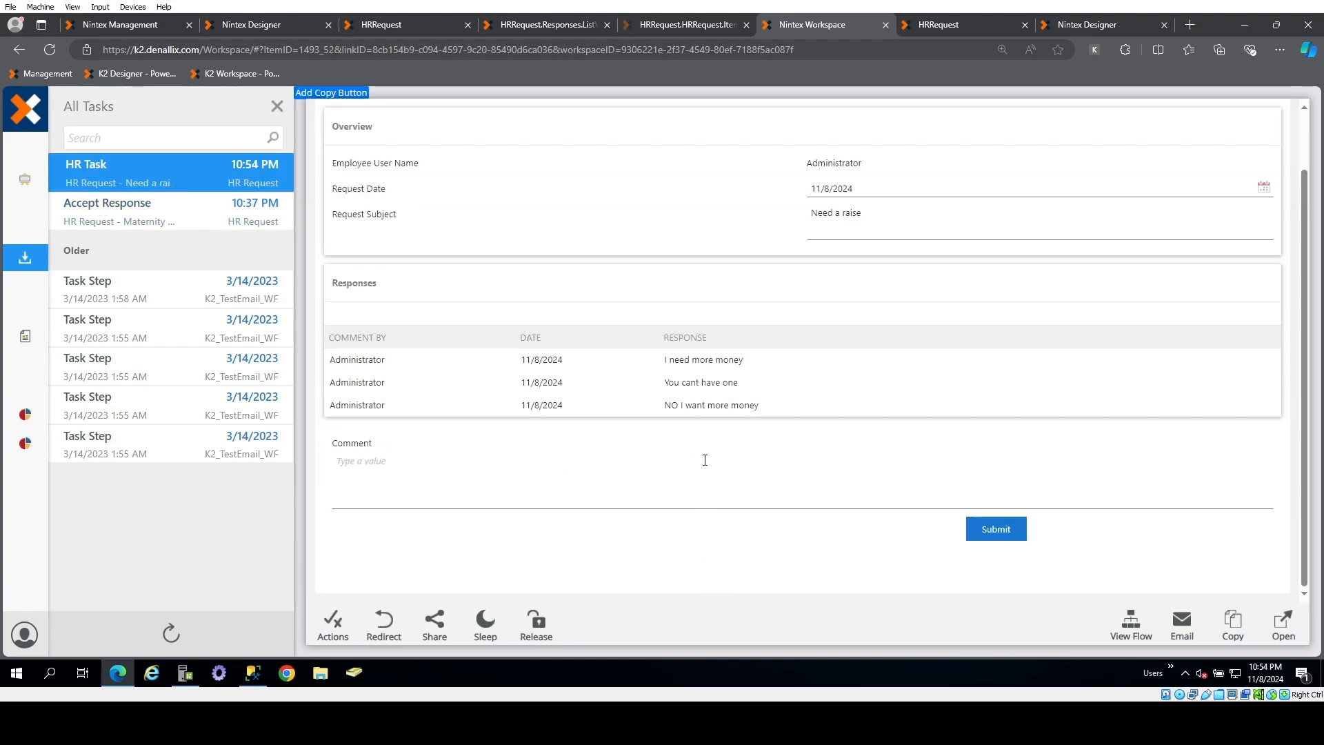
left_click(645, 469)
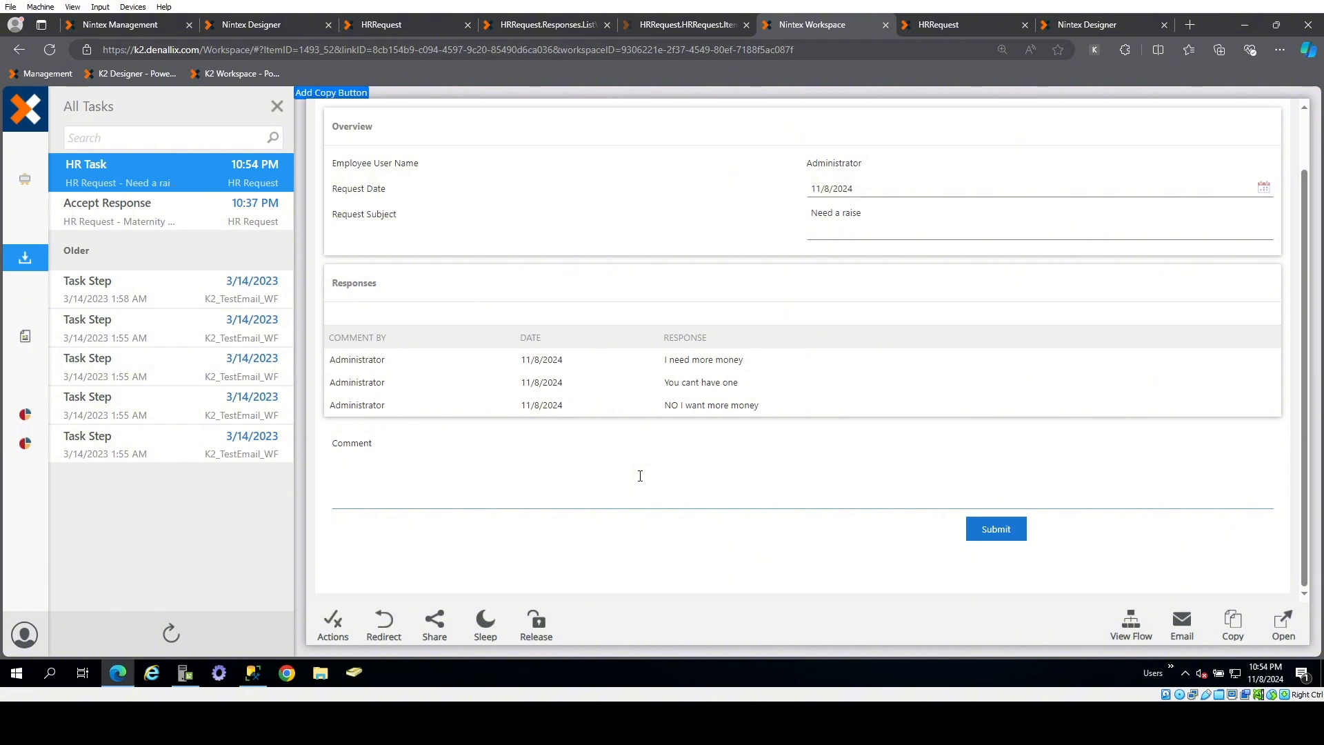
type("Too bad, find another job")
left_click(1010, 526)
left_click(841, 425)
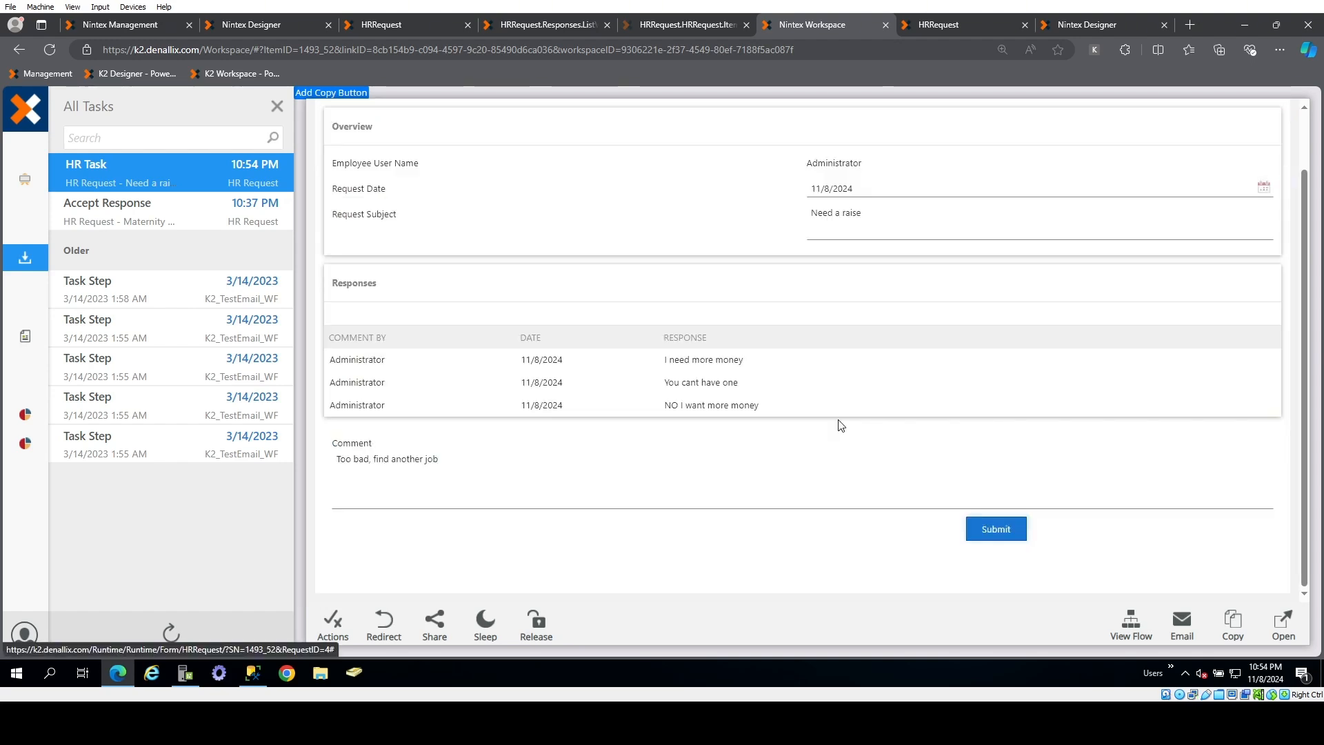
- Refresh the tasks, open the Need a raise Accept Response task and accept the response with the comment "Ok fine, you win"
left_click(172, 632)
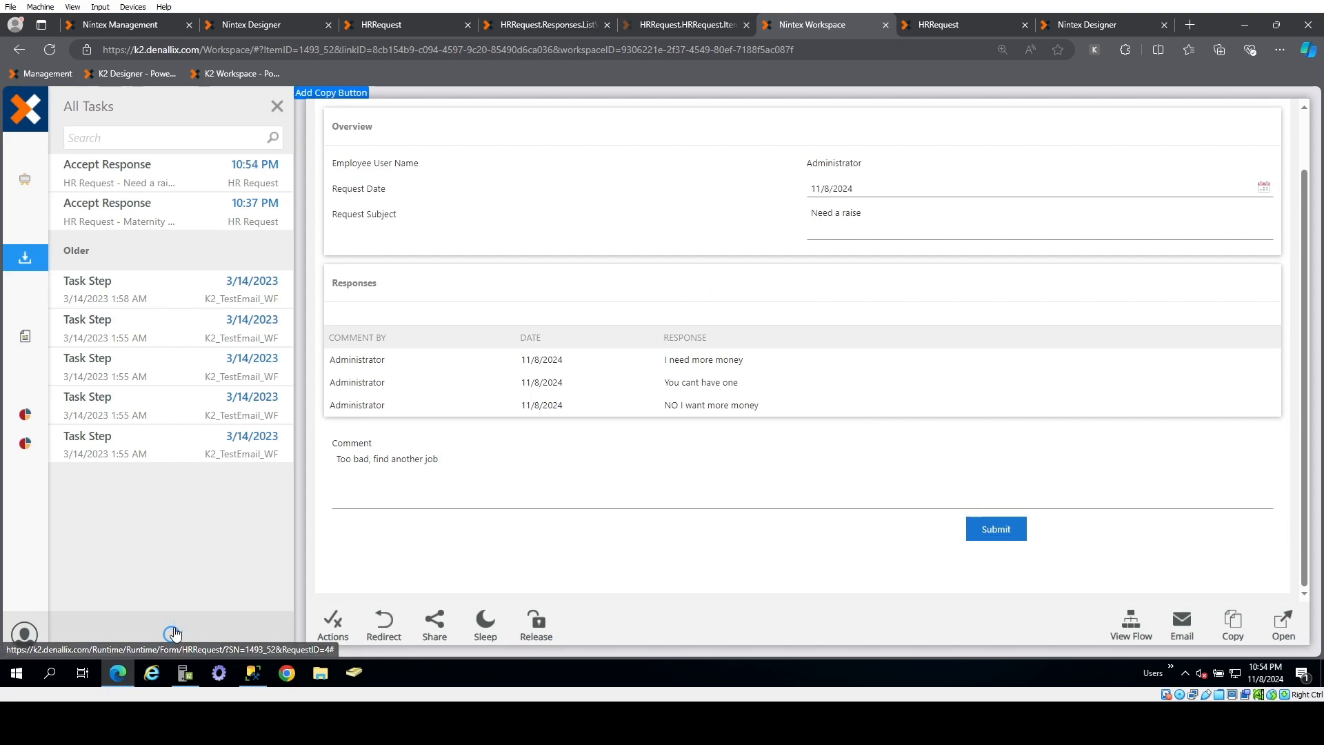
left_click(170, 165)
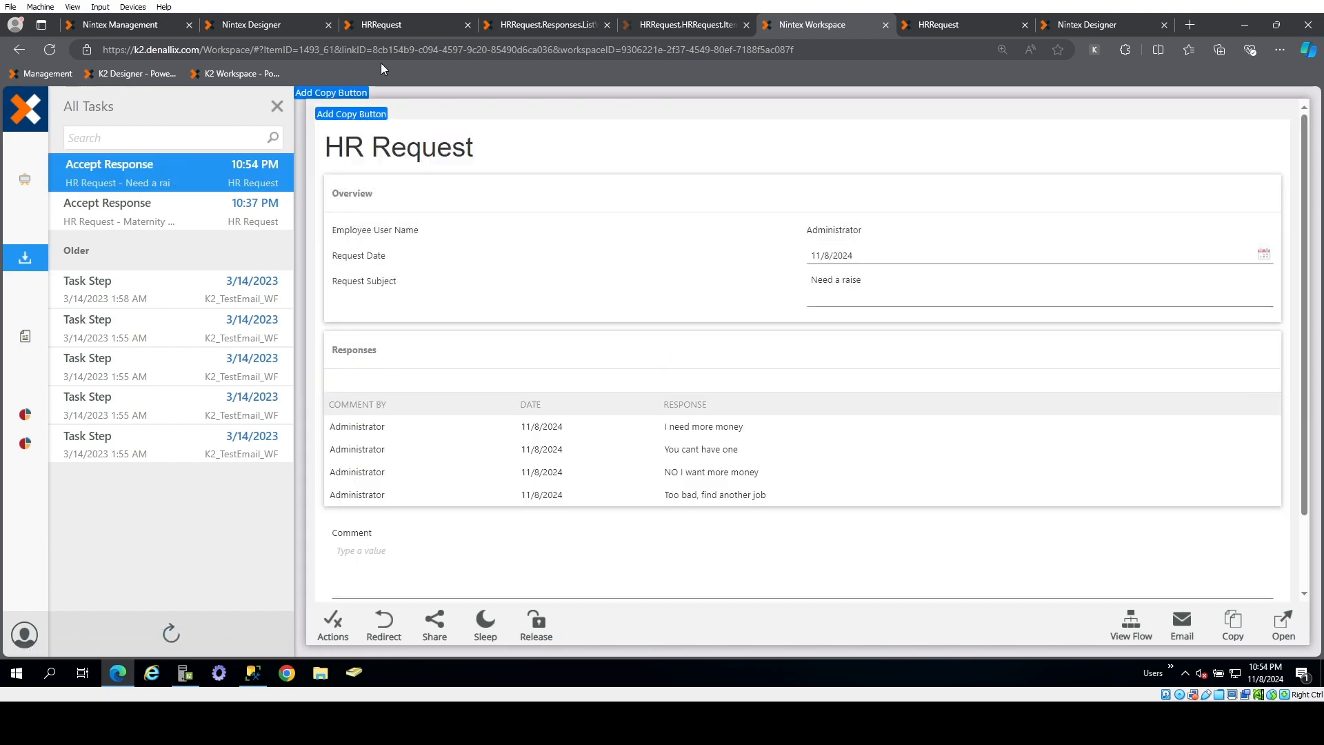
scroll(759, 469, "down", 2)
left_click(542, 466)
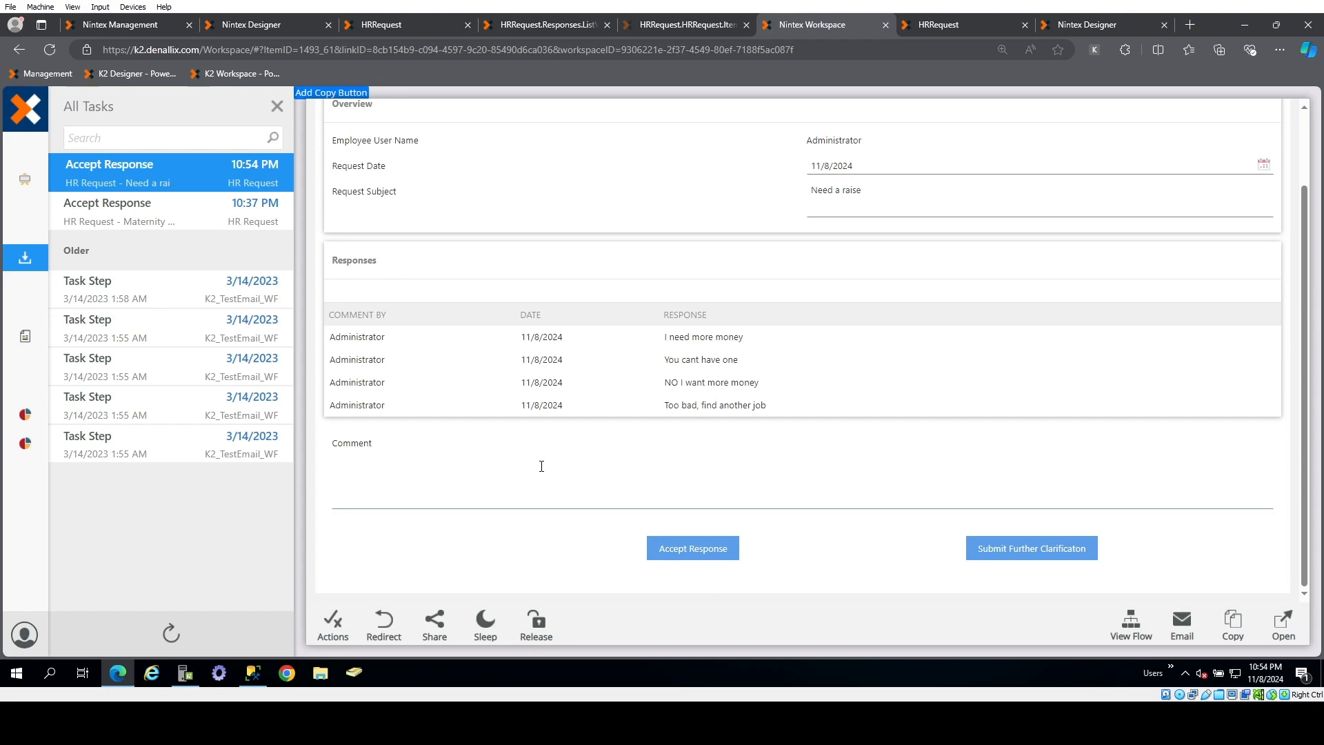
type("Ok fine, you win")
left_click(695, 548)
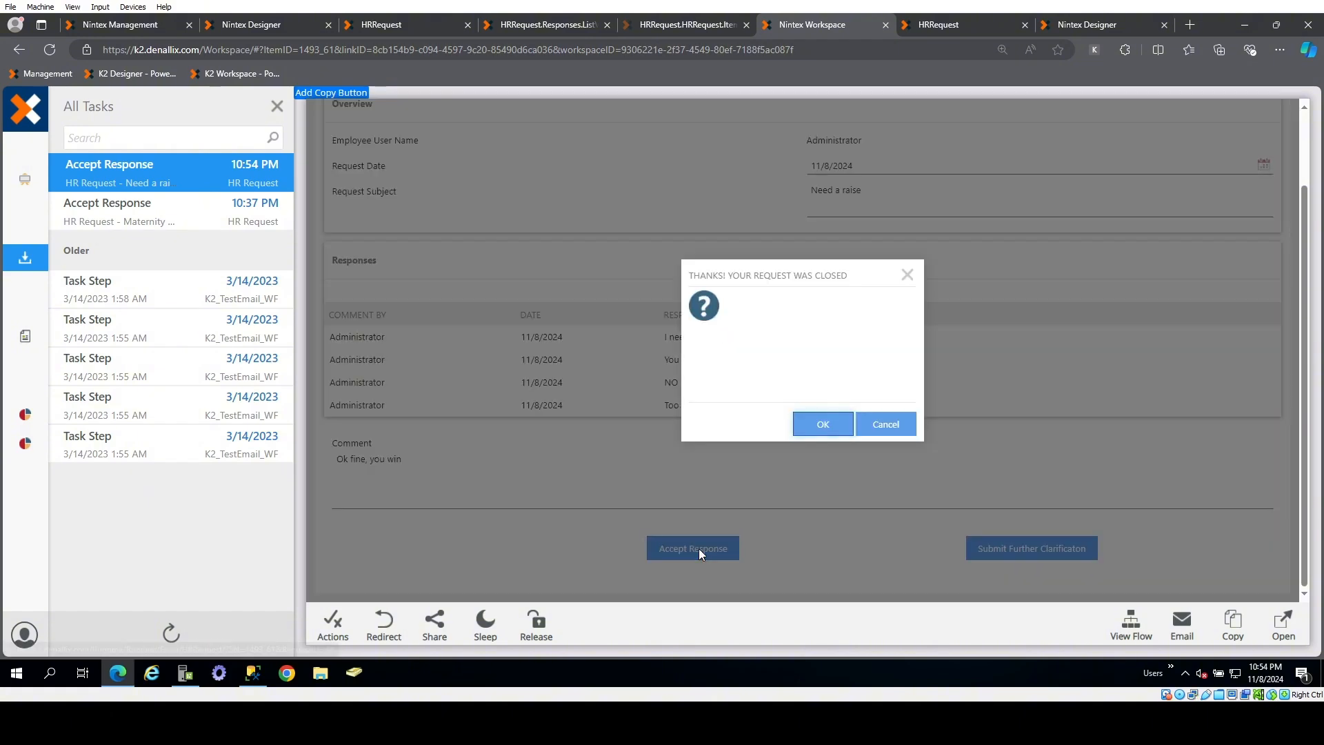
left_click(822, 424)
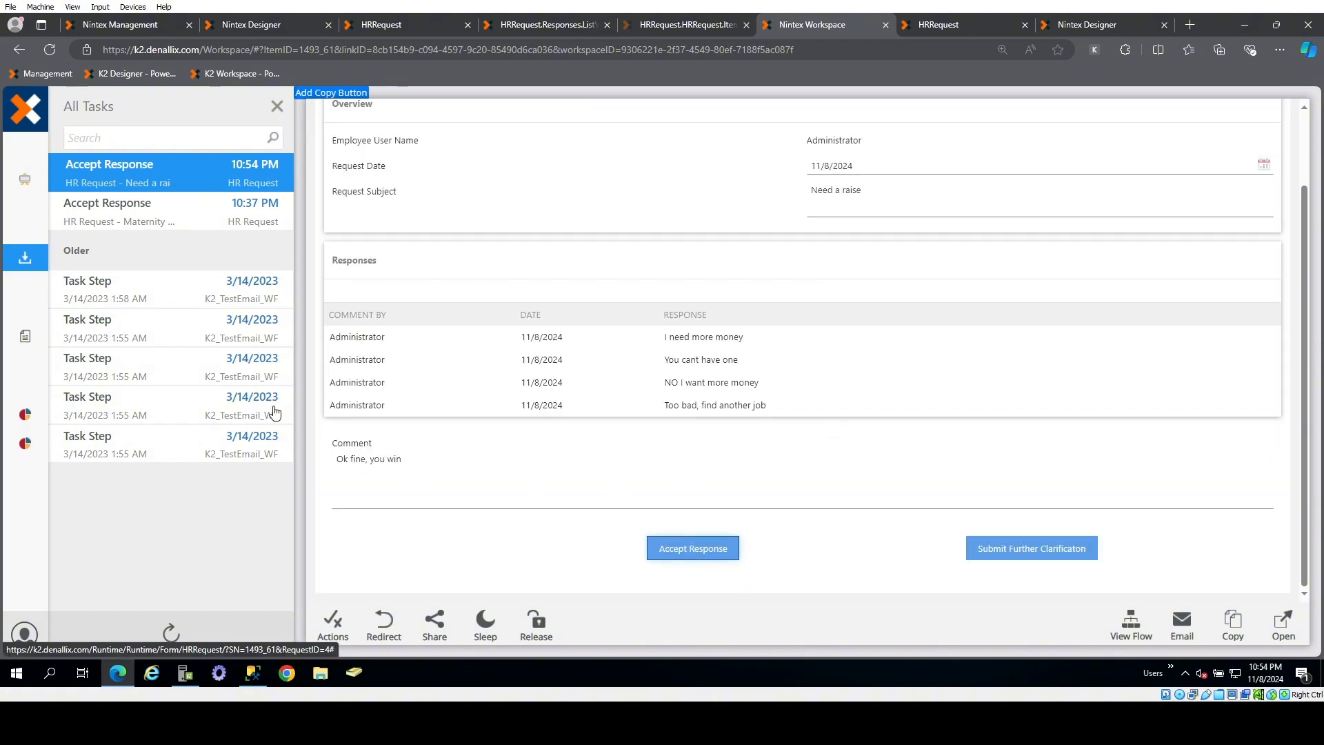
- Refresh the task list and check the HR Request workflow's instances in Nintex Management
left_click(171, 633)
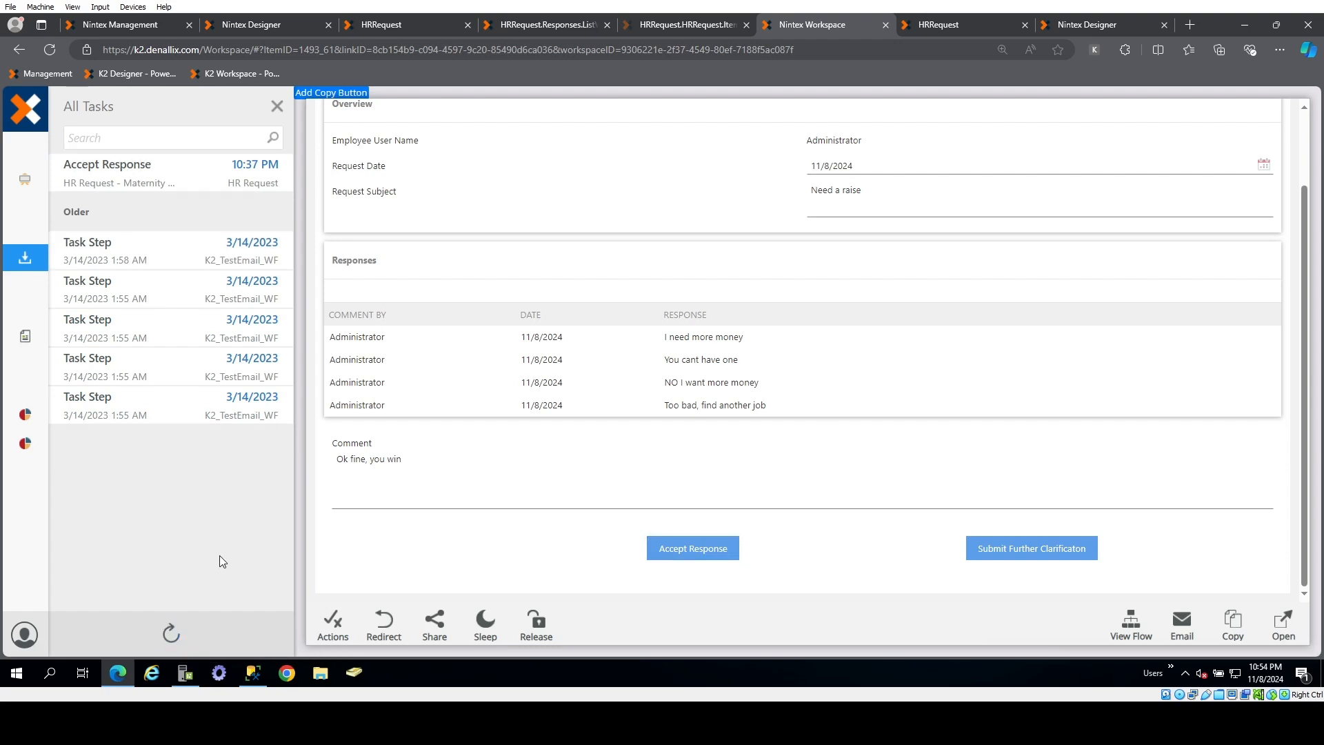
left_click(134, 23)
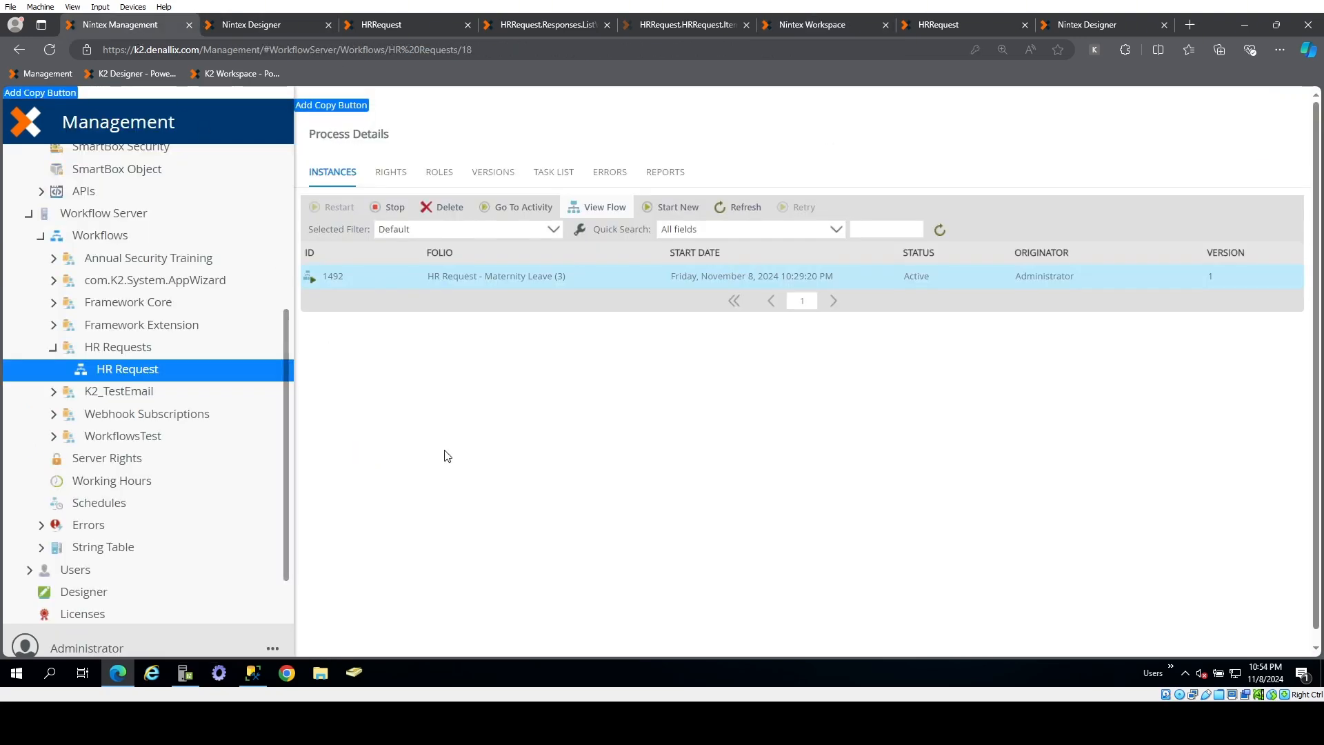
- Refresh the HR Request instances, open the workflow's reports, and examine the Need a raise instance's view flow through to its end
left_click(940, 229)
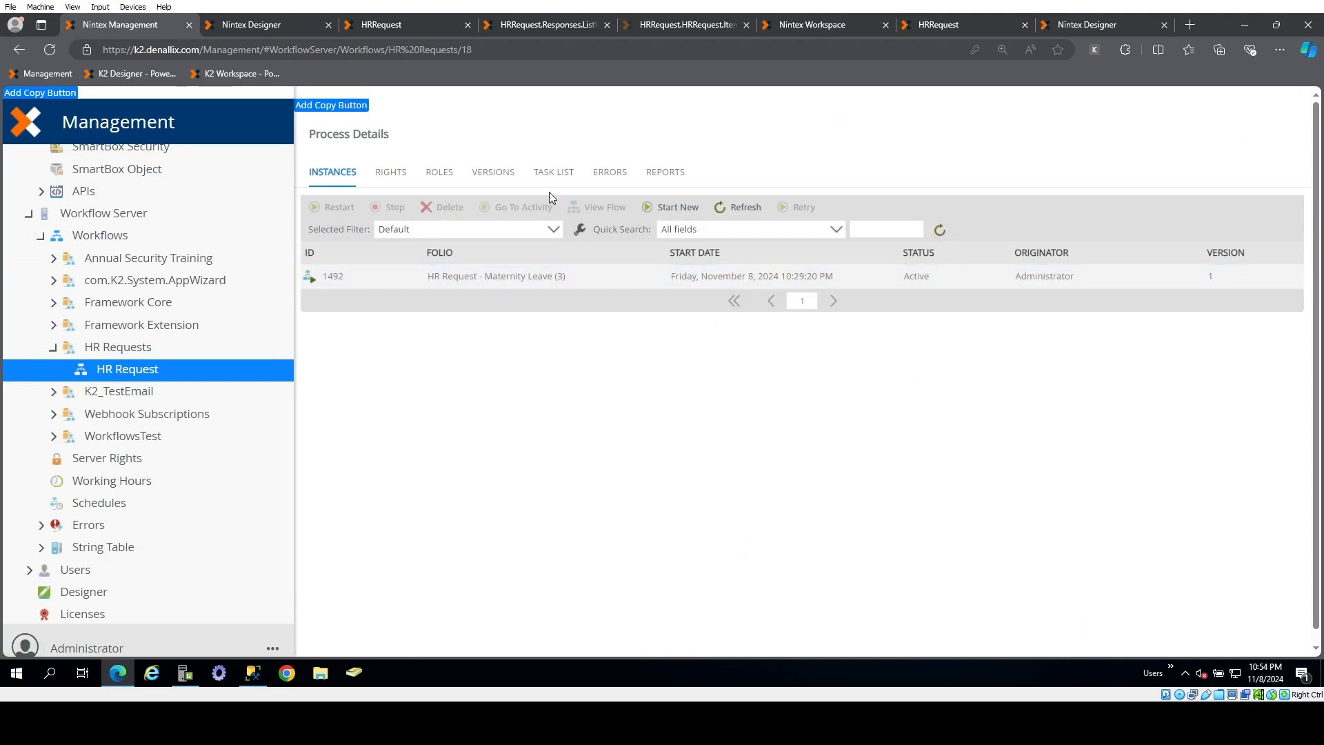
left_click(670, 174)
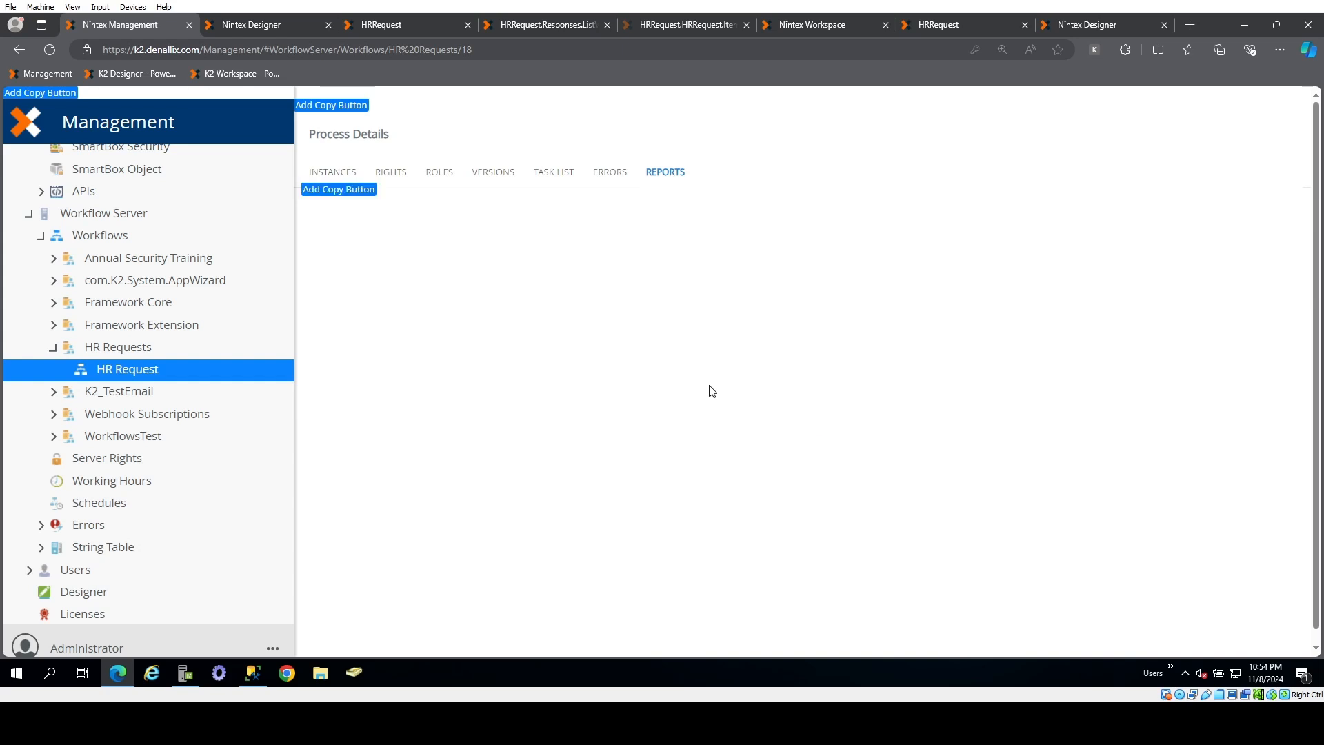
scroll(661, 521, "down", 5)
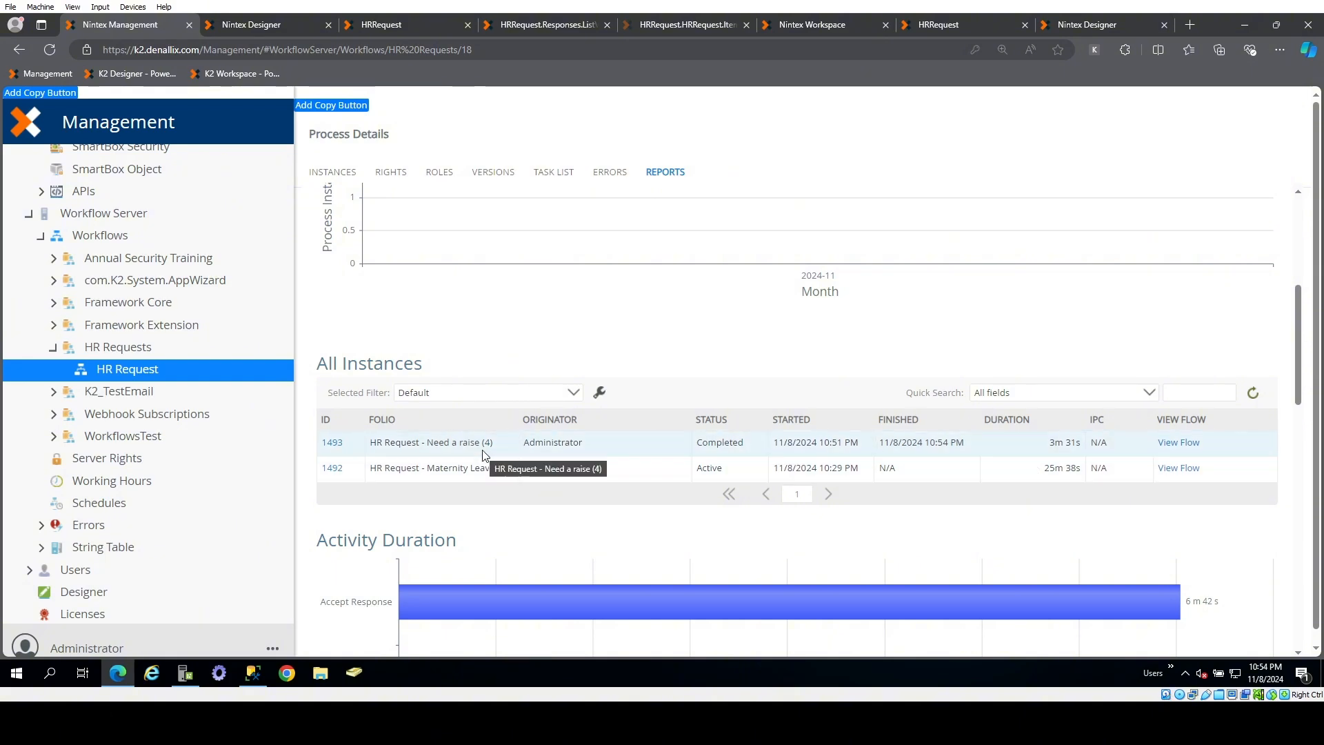
left_click(1179, 443)
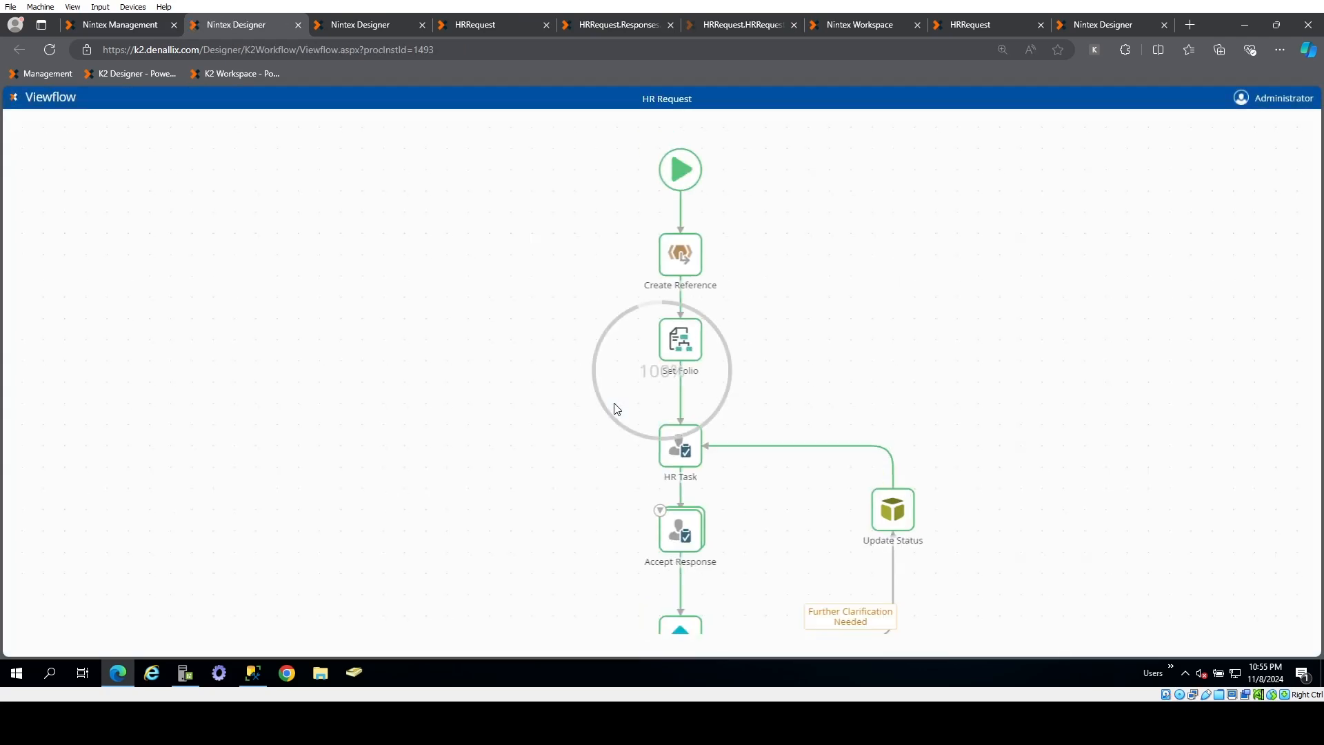
scroll(641, 393, "down", 2)
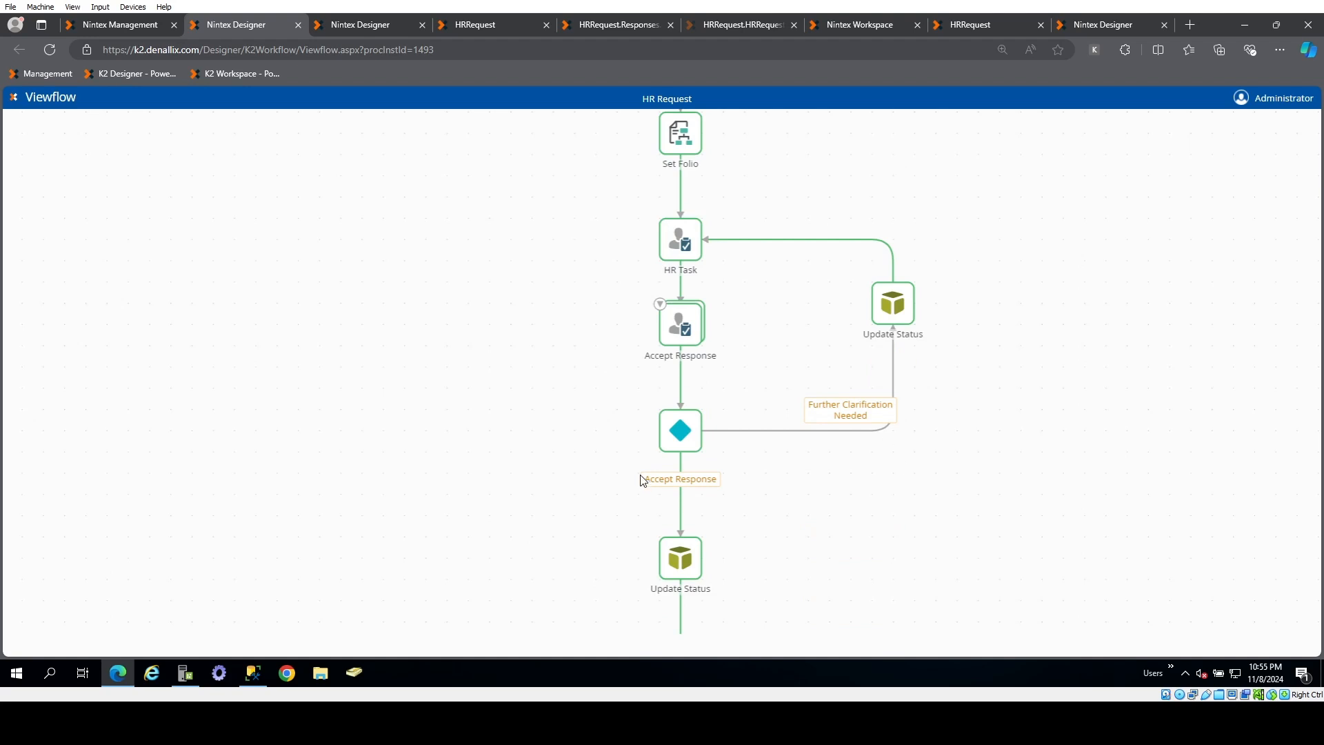
scroll(641, 479, "down", 1)
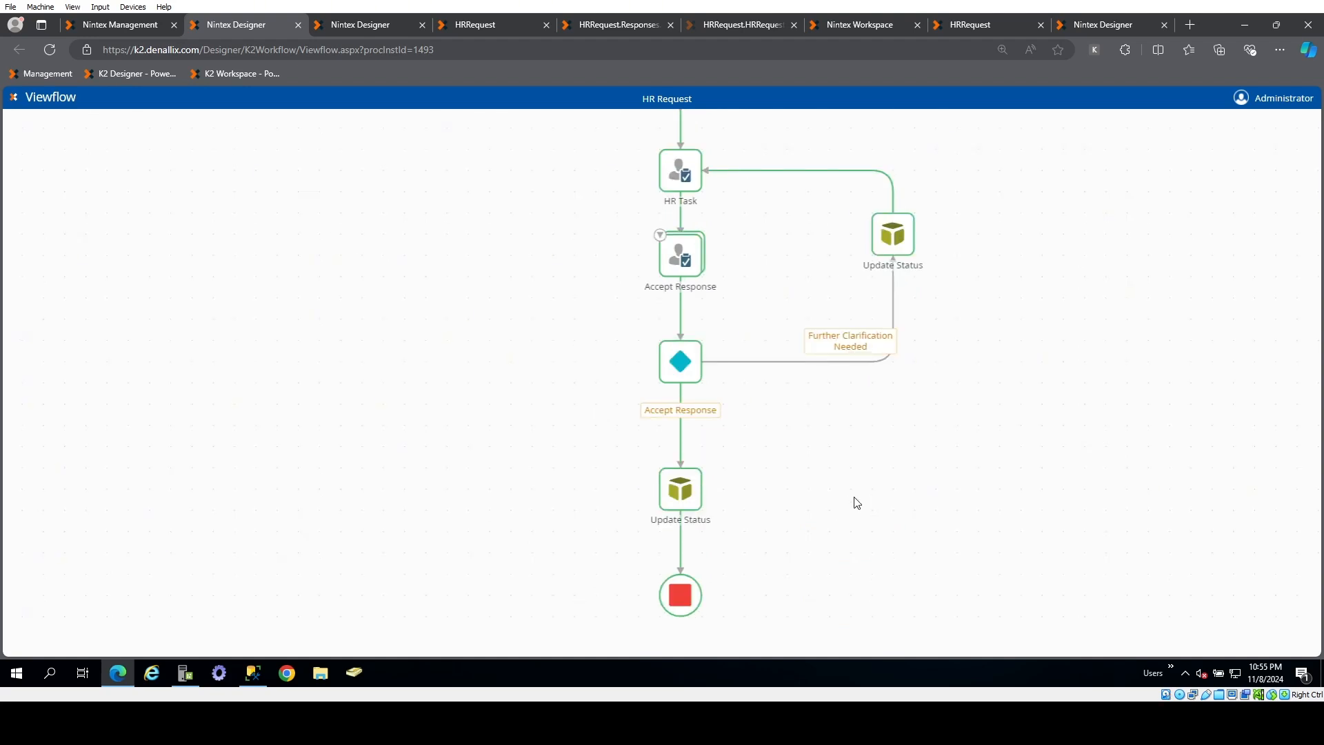